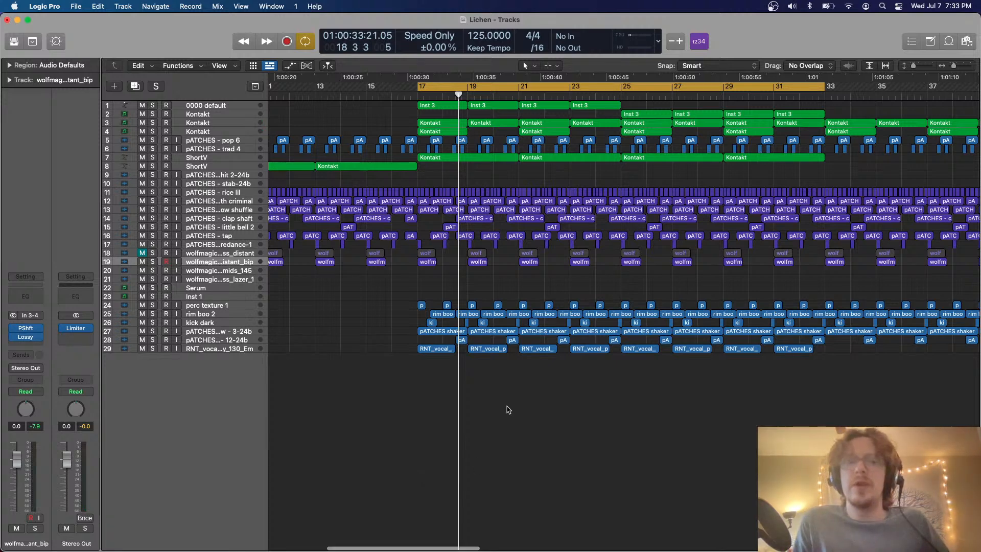
# Turn off cycle mode so that bars 17 to 33 stop looping
pyautogui.hscroll(2, 509, 410)
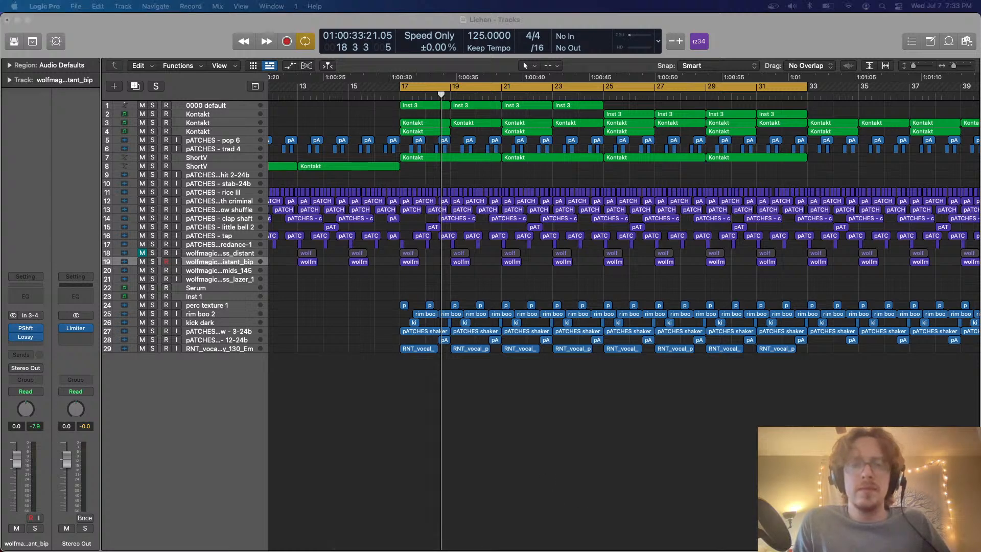
pyautogui.click(601, 406)
pyautogui.hscroll(-10, 600, 406)
pyautogui.press('c')
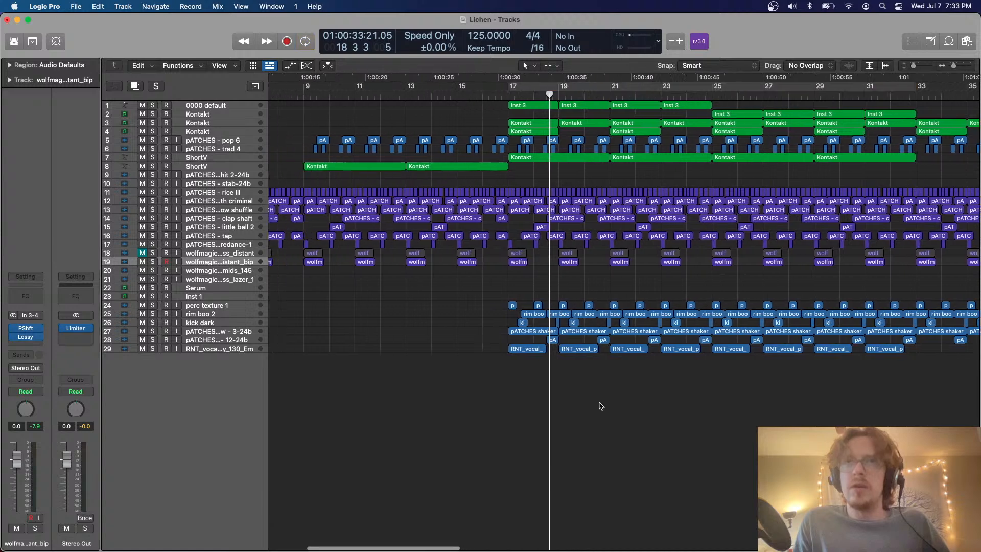
# Look over the whole arrangement and play it from the start of the project
pyautogui.press('super+Down')
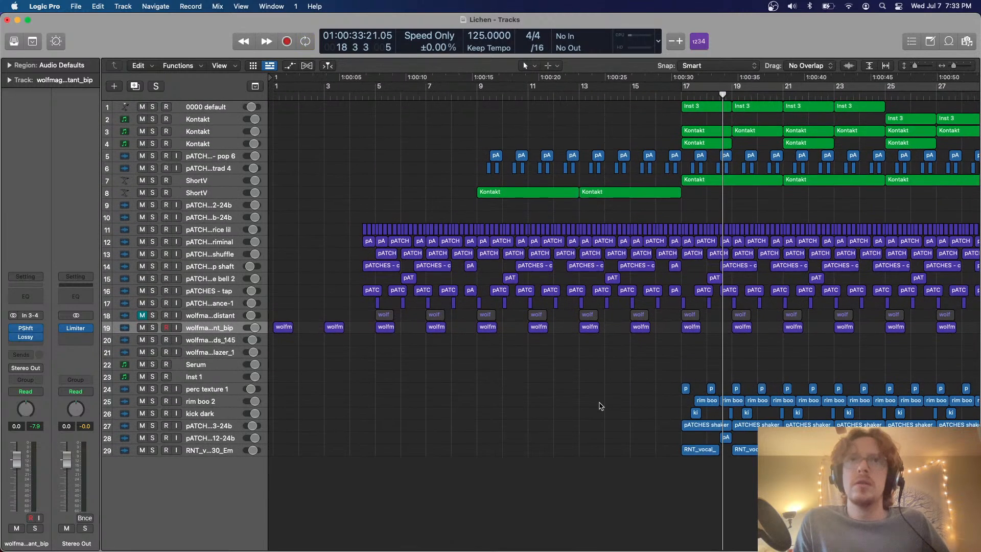
pyautogui.hscroll(10, 601, 407)
pyautogui.hscroll(3, 601, 407)
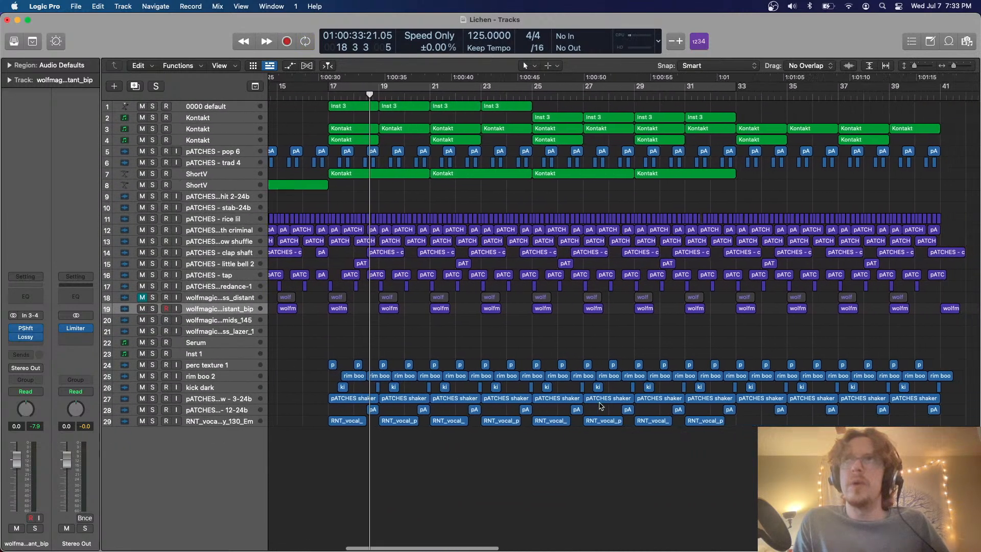
pyautogui.hscroll(-12, 304, 106)
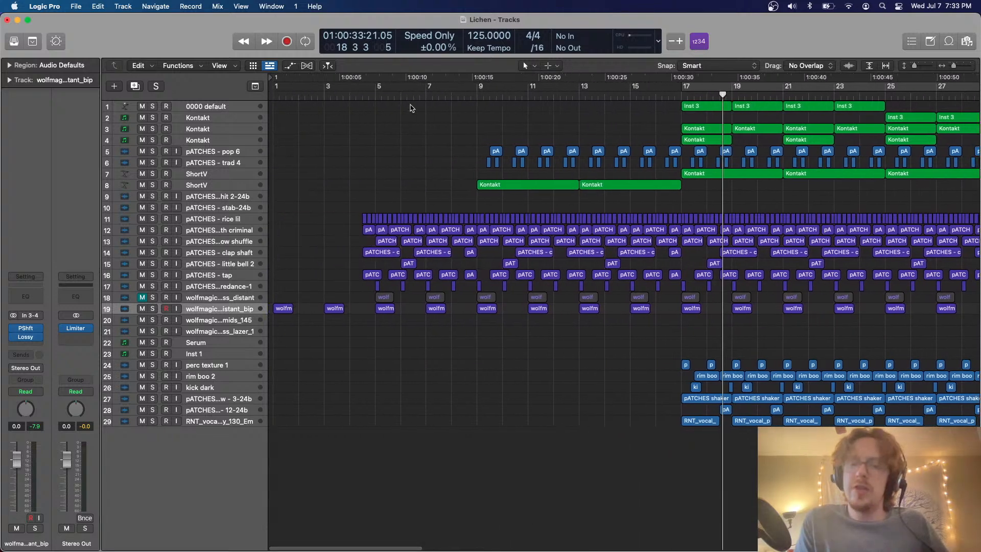
pyautogui.press('Return')
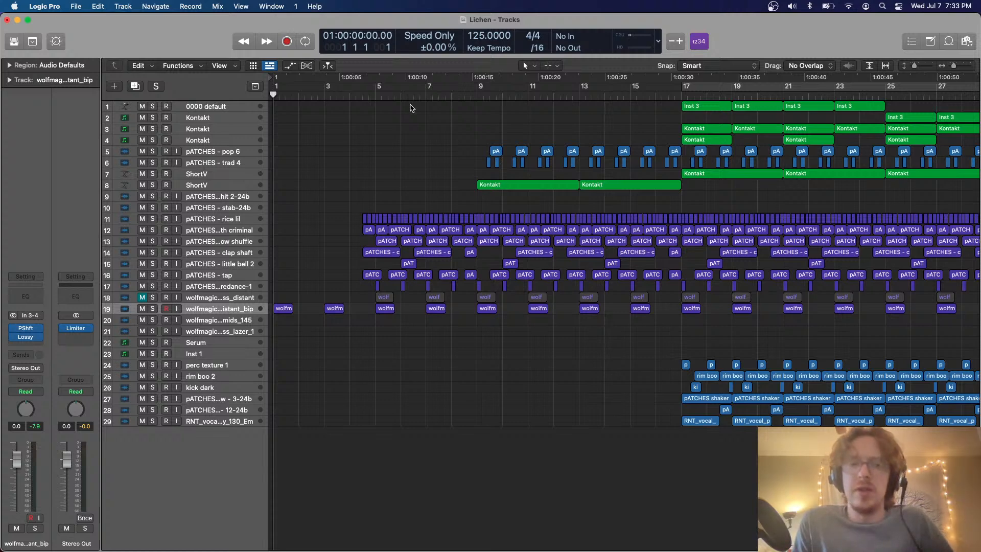
pyautogui.hscroll(20, 412, 109)
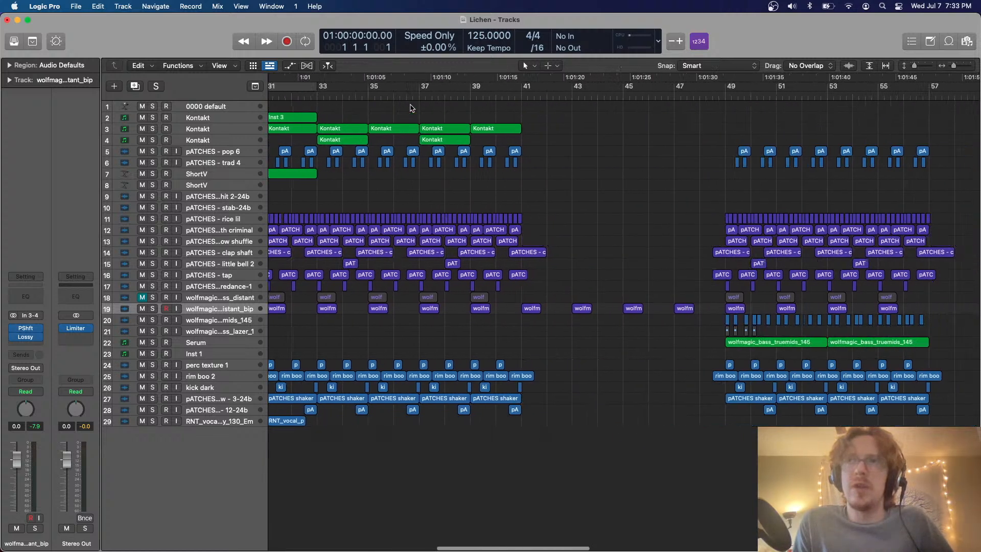
pyautogui.hscroll(12, 412, 108)
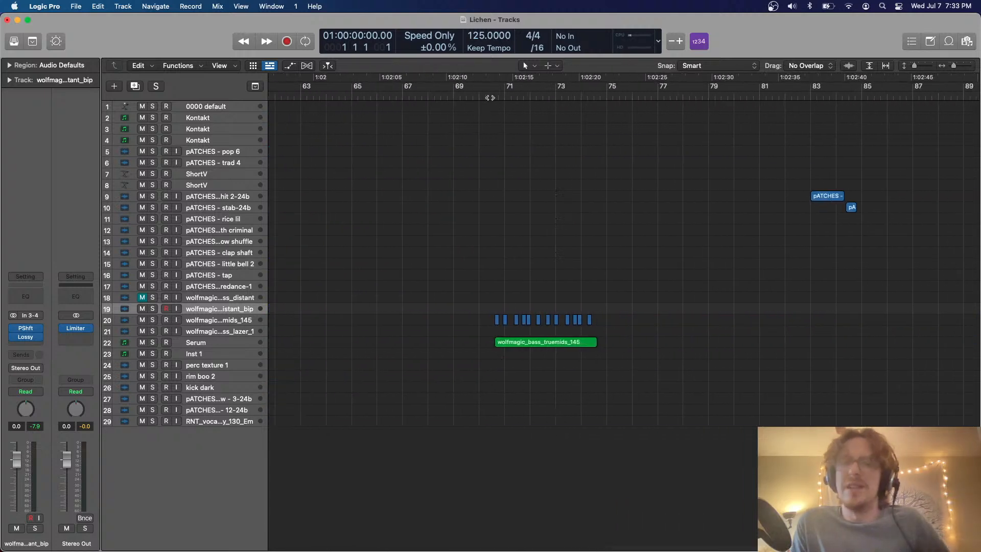
pyautogui.hscroll(-20, 450, 182)
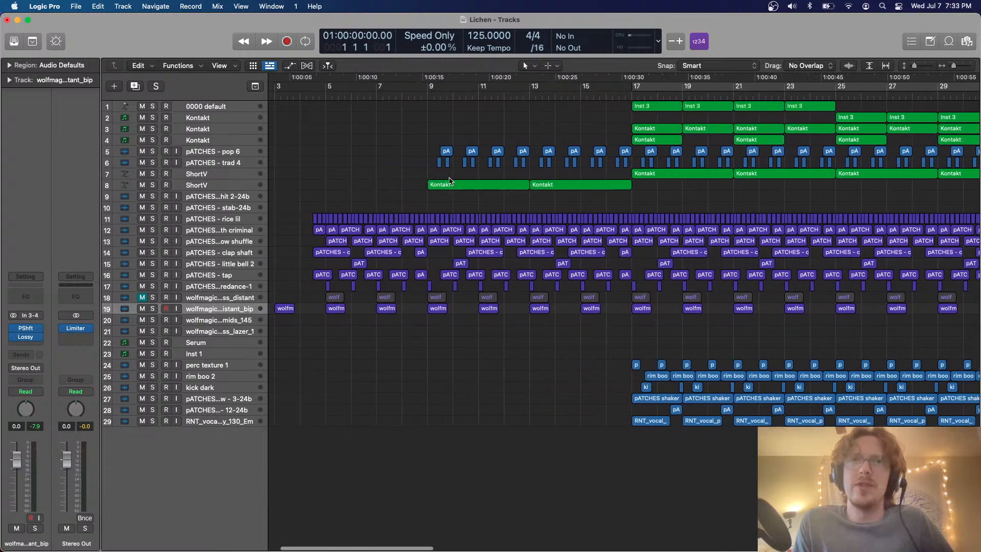
pyautogui.press('space')
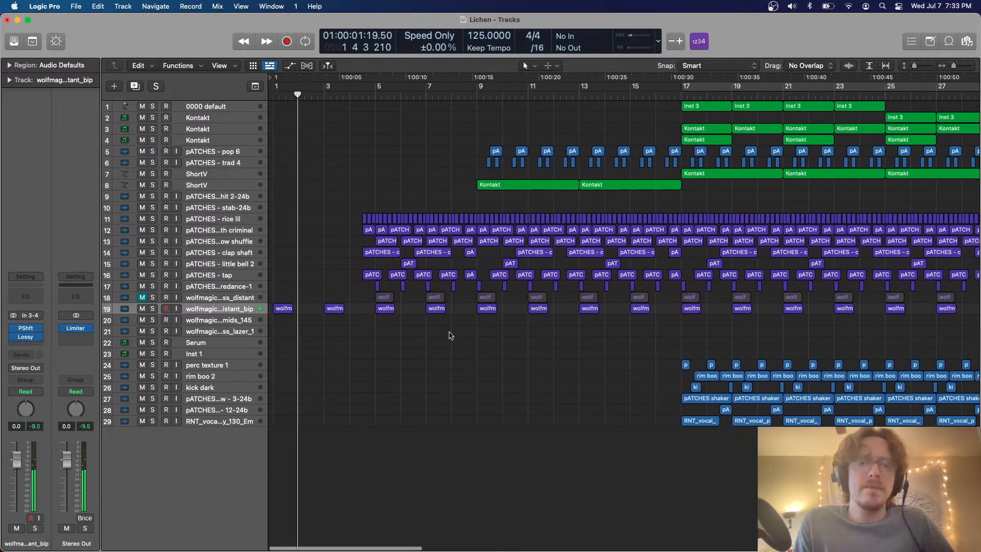
pyautogui.hotkey('ctrl', 'Up')
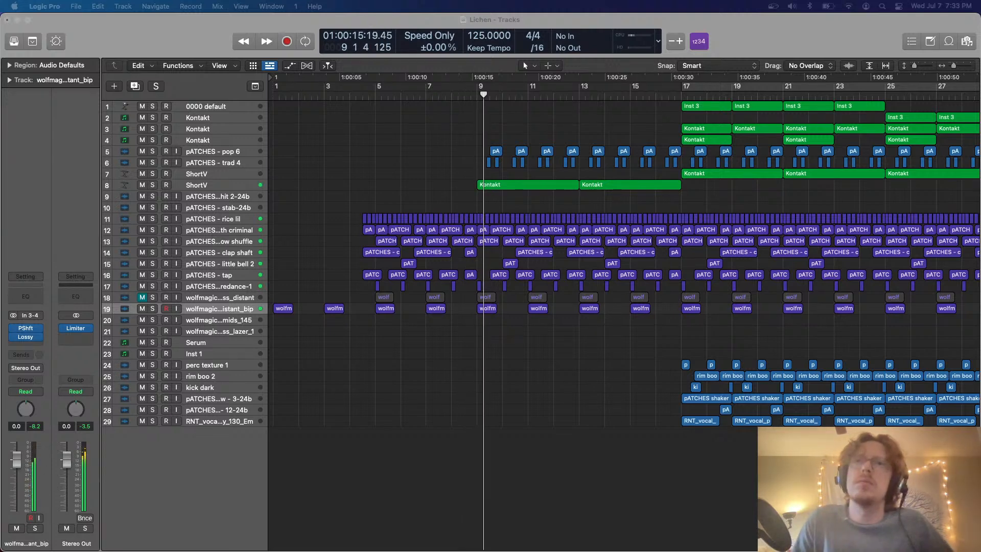
# Loop bars 9 to 16, listen to the second ShortV track in solo, and end the solo
pyautogui.click(212, 185)
pyautogui.hscroll(5, 460, 153)
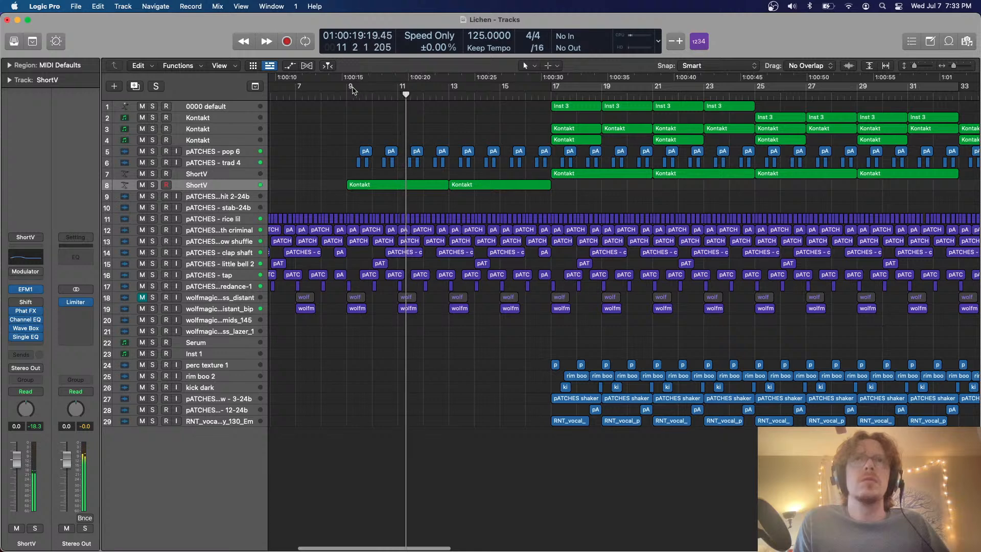
pyautogui.moveTo(352, 91); pyautogui.dragTo(525, 90)
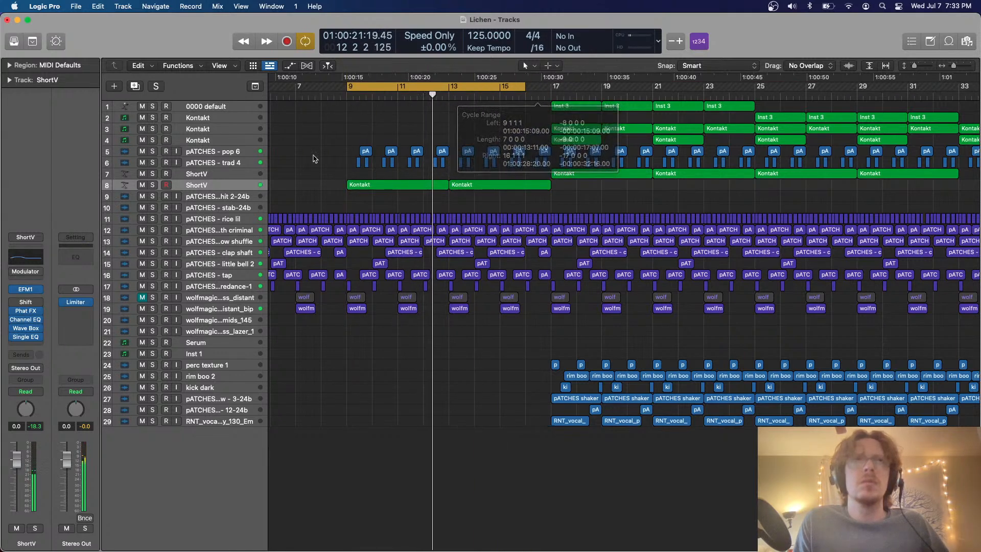
pyautogui.click(153, 185)
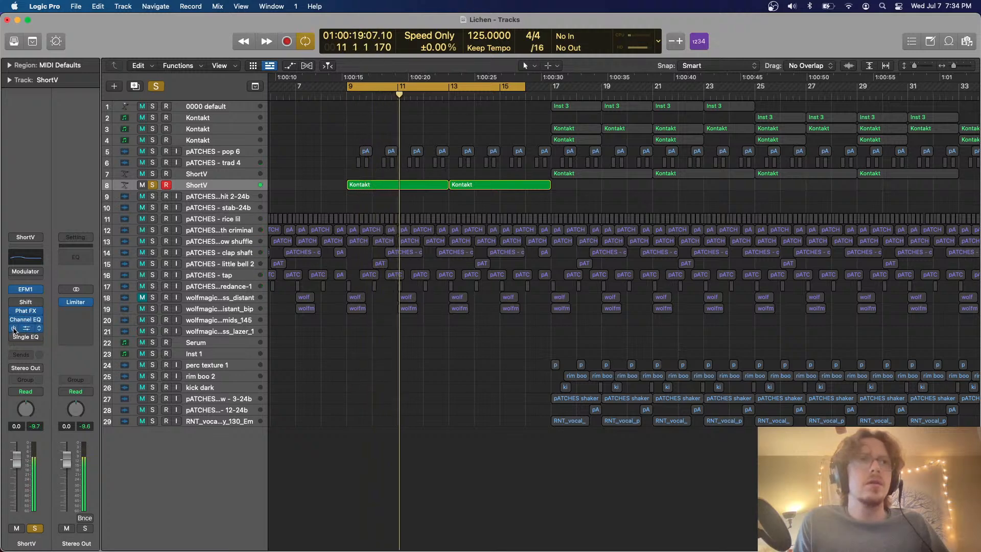
pyautogui.click(153, 185)
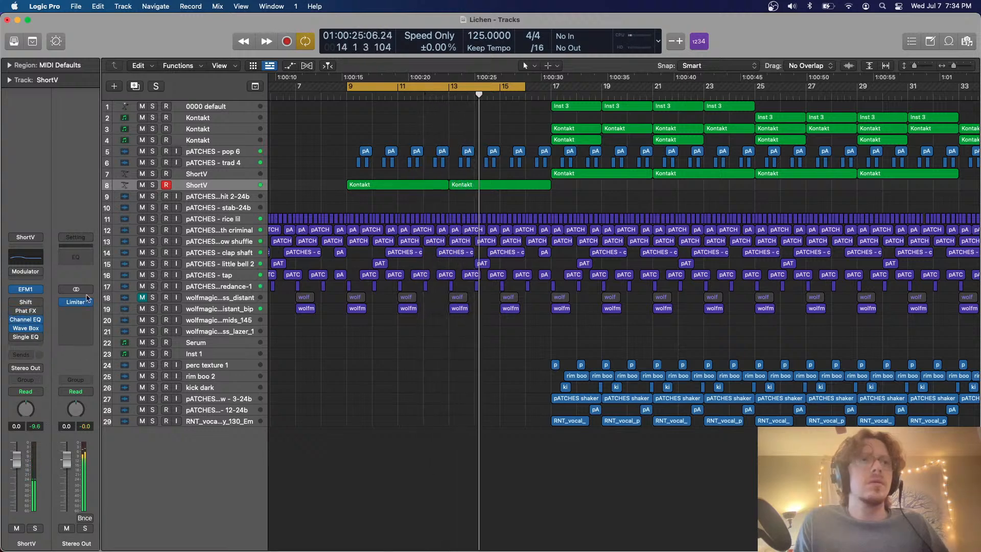
# Check Wave Box on the second ShortV track and replace its Single Band EQ with a SilverVerb reverb at 57% wet
pyautogui.click(27, 330)
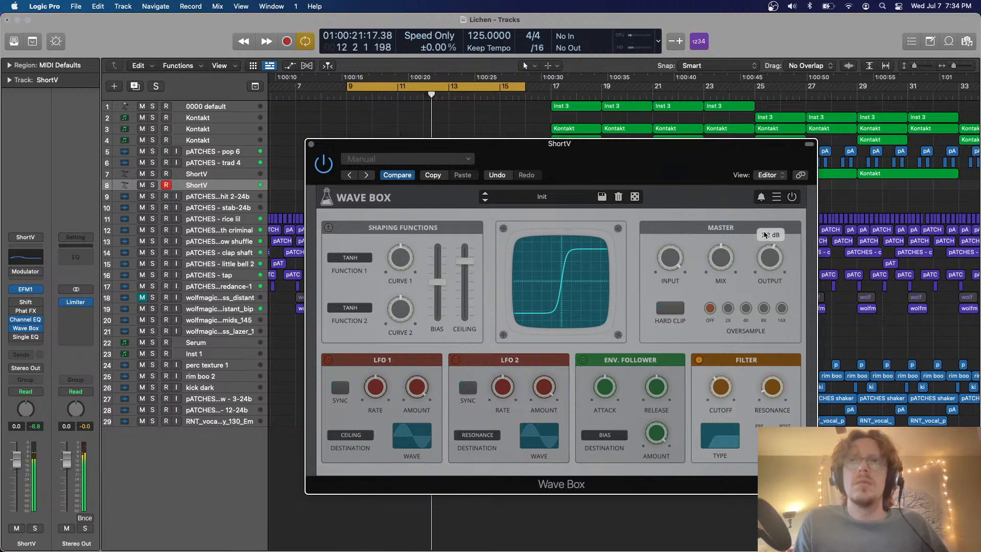
pyautogui.click(312, 144)
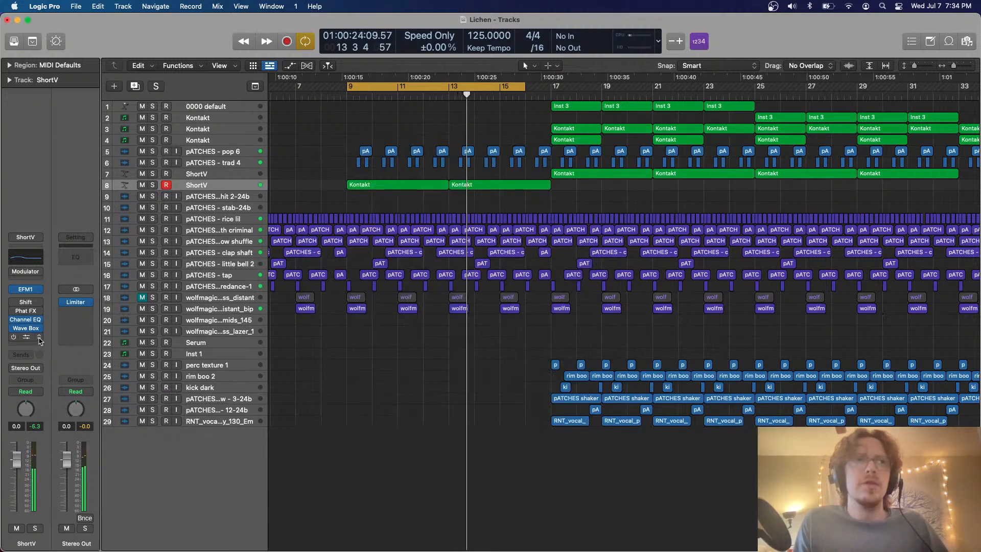
pyautogui.click(40, 338)
pyautogui.moveTo(72, 482)
pyautogui.moveTo(150, 495)
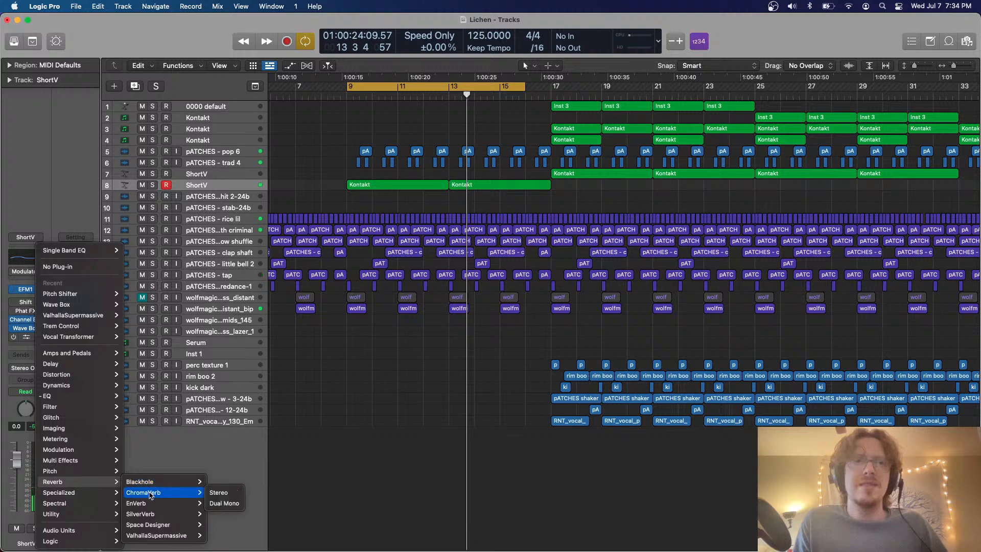
pyautogui.click(147, 514)
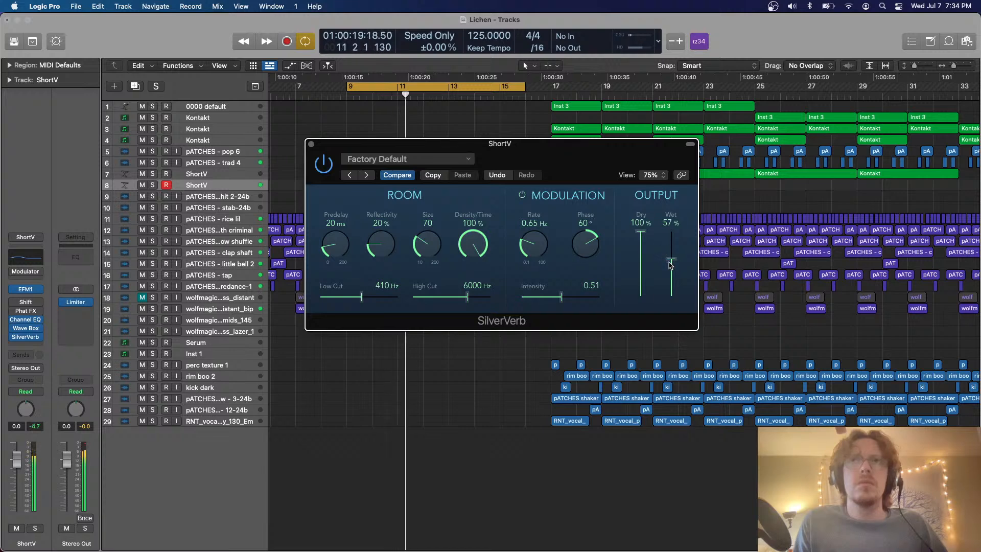
pyautogui.click(312, 144)
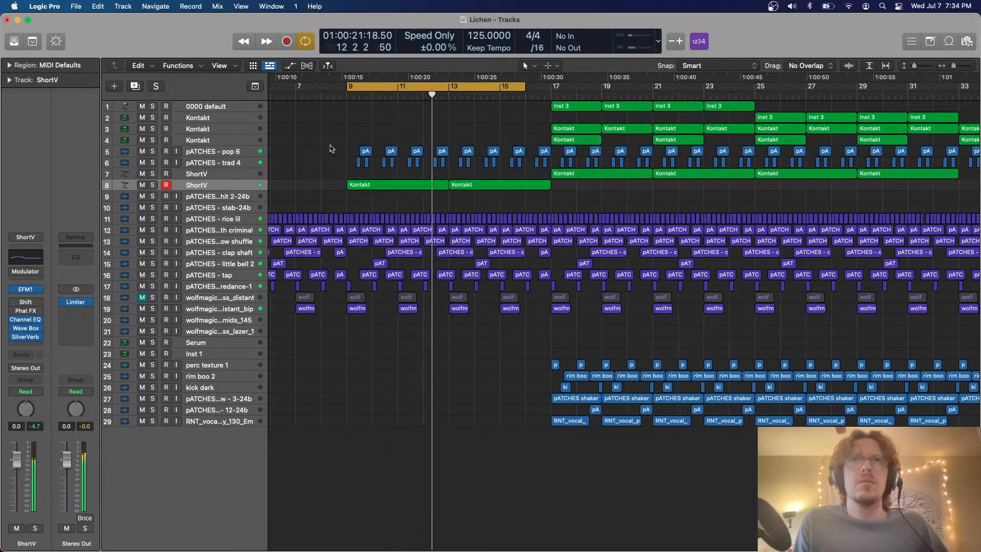
# Delete the pATCHES - trad 4 regions between bars 9 and 17
pyautogui.moveTo(331, 167); pyautogui.dragTo(552, 171)
pyautogui.press('Delete')
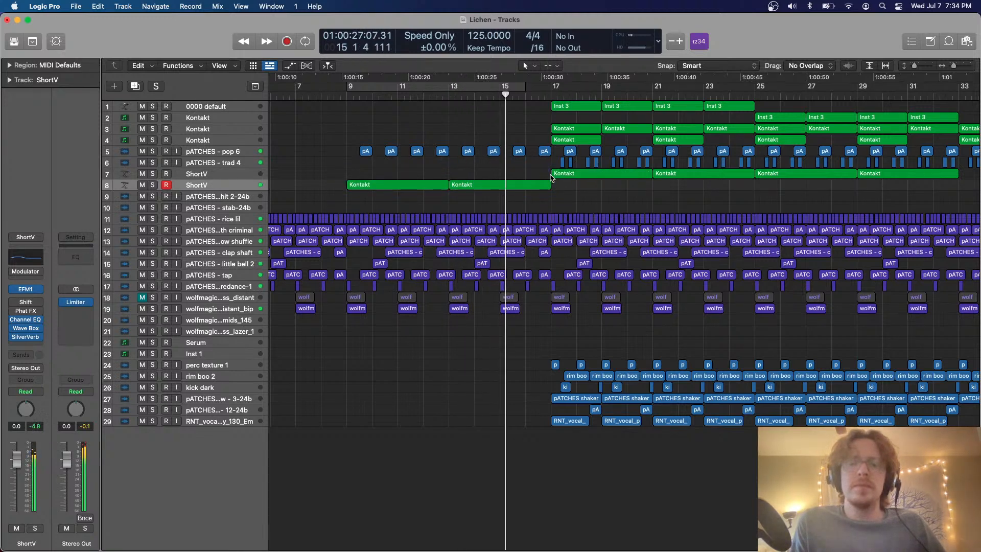
# Set the cycle range to bars 17 to 25 and select the Kontakt track on row 3, leaving its regions deselected
pyautogui.hscroll(5, 552, 178)
pyautogui.scroll(2, 552, 178)
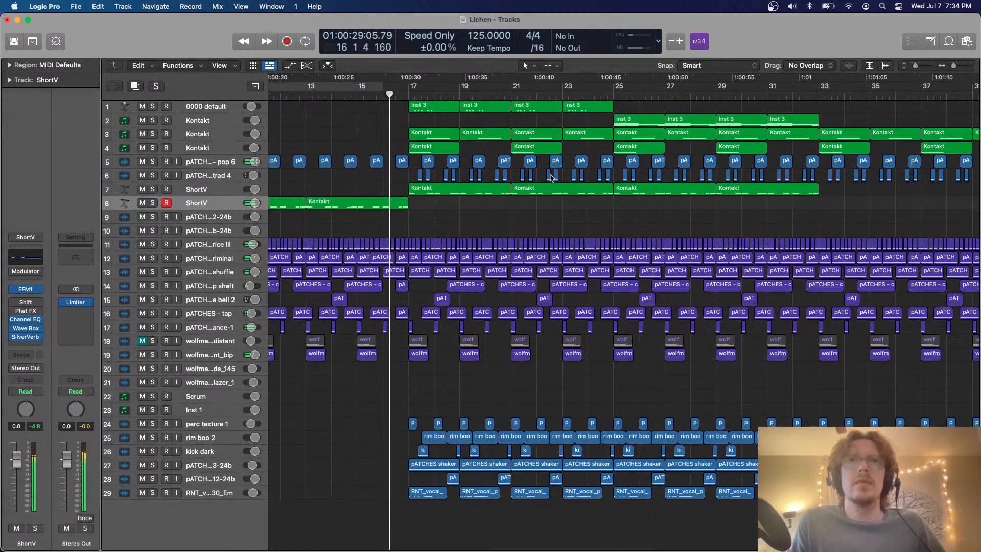
pyautogui.scroll(-3, 552, 178)
pyautogui.hscroll(3, 552, 178)
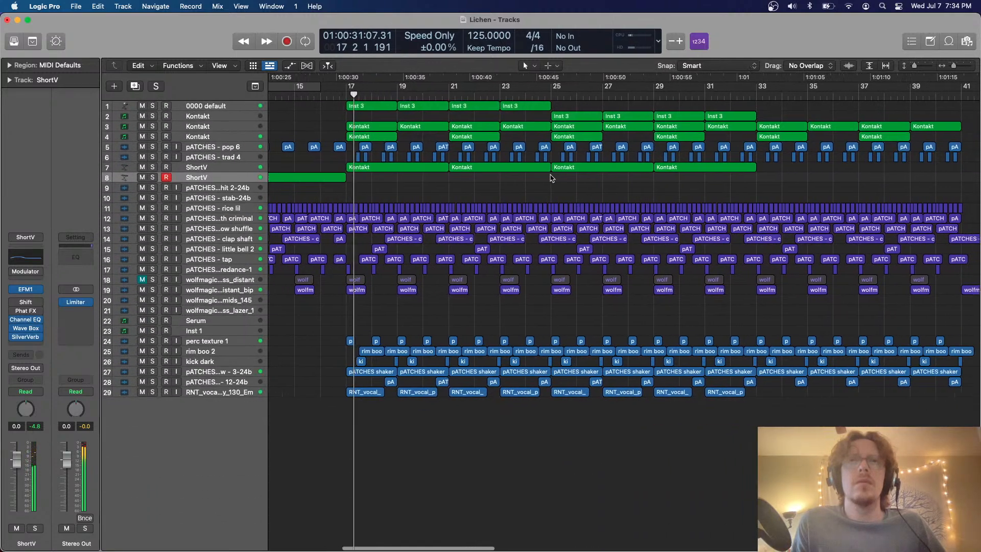
pyautogui.scroll(2, 551, 177)
pyautogui.moveTo(343, 88); pyautogui.dragTo(547, 114)
pyautogui.click(220, 137)
pyautogui.scroll(4, 345, 151)
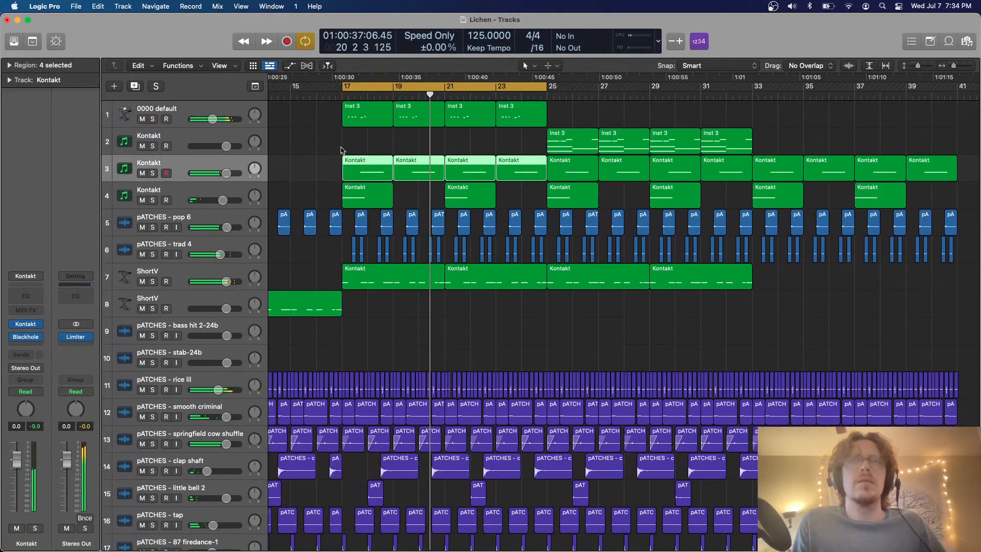
pyautogui.click(342, 151)
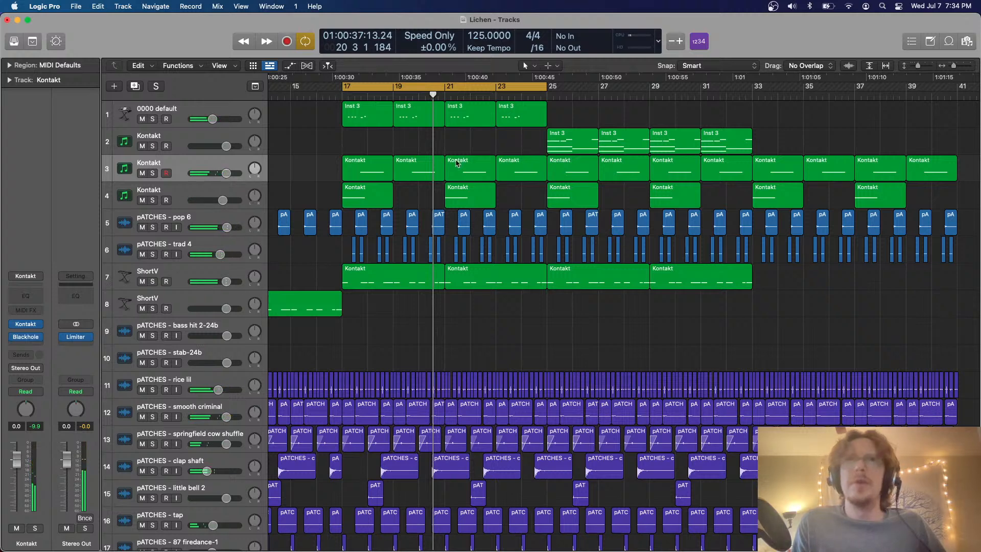
# Duplicate the 0000 default track and copy its four Inst 3 regions from bars 17 to 25 onto the duplicate
pyautogui.click(168, 109)
pyautogui.click(136, 86)
pyautogui.moveTo(373, 109); pyautogui.dragTo(373, 136)
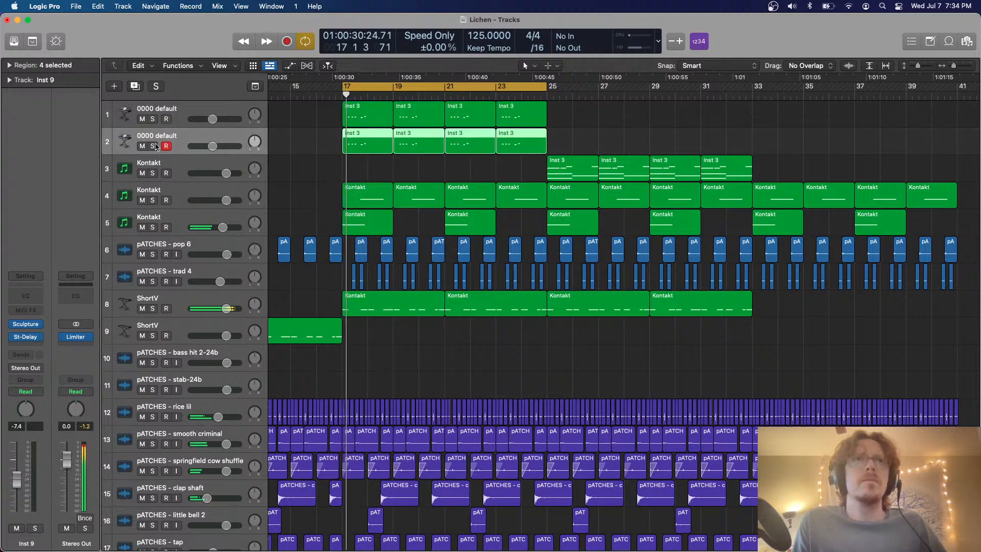
# Solo the duplicated 0000 default track and set the Body EQ model of its Sculpture instrument to Mandolin
pyautogui.press('s')
pyautogui.click(25, 324)
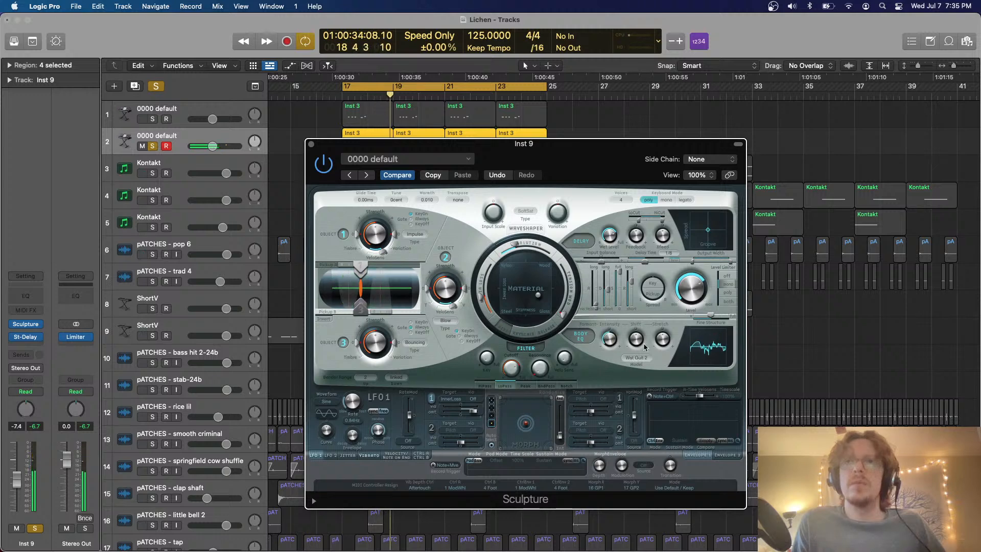
pyautogui.click(639, 359)
pyautogui.click(659, 401)
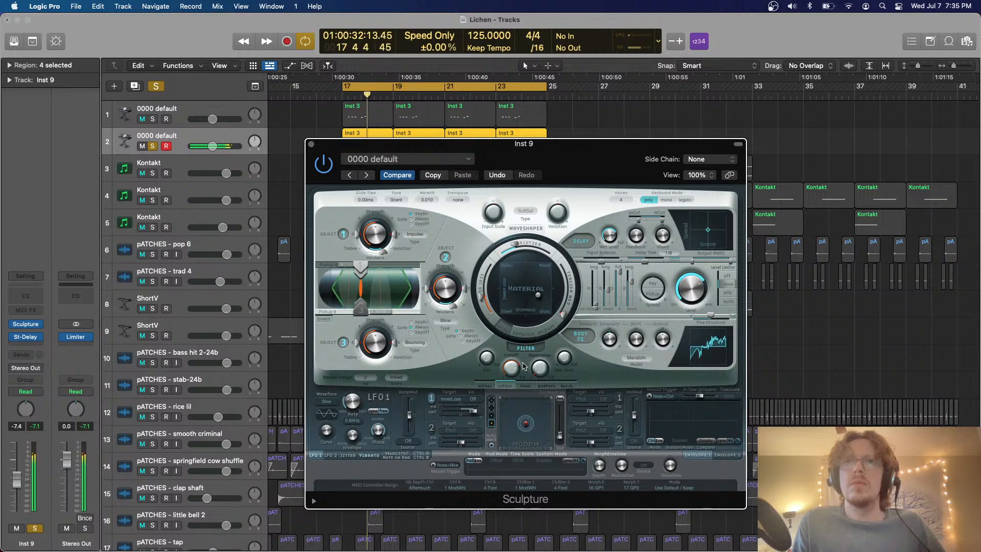
# Shift Sculpture's Material point slightly toward Steel and close the instrument window
pyautogui.moveTo(523, 365); pyautogui.dragTo(518, 343)
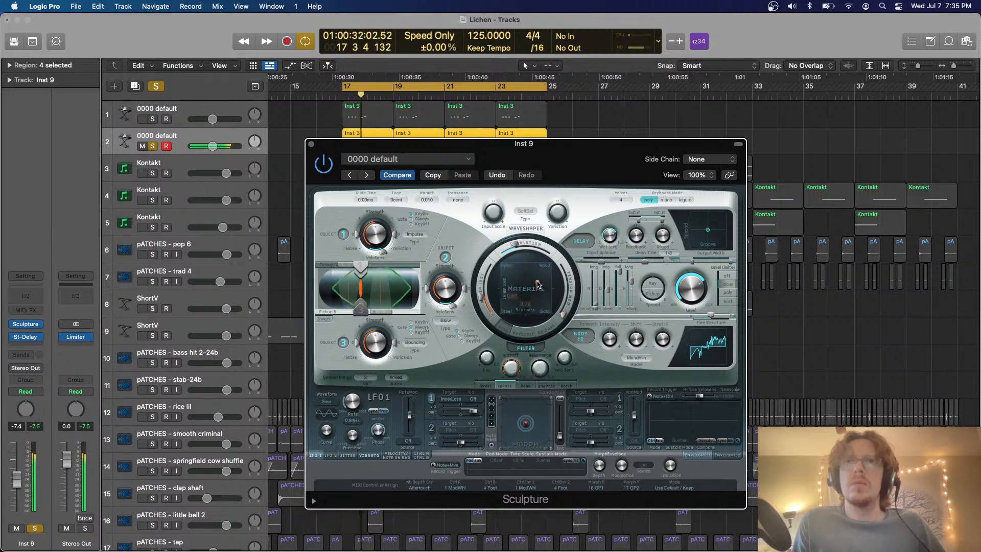
pyautogui.moveTo(536, 299); pyautogui.dragTo(533, 303)
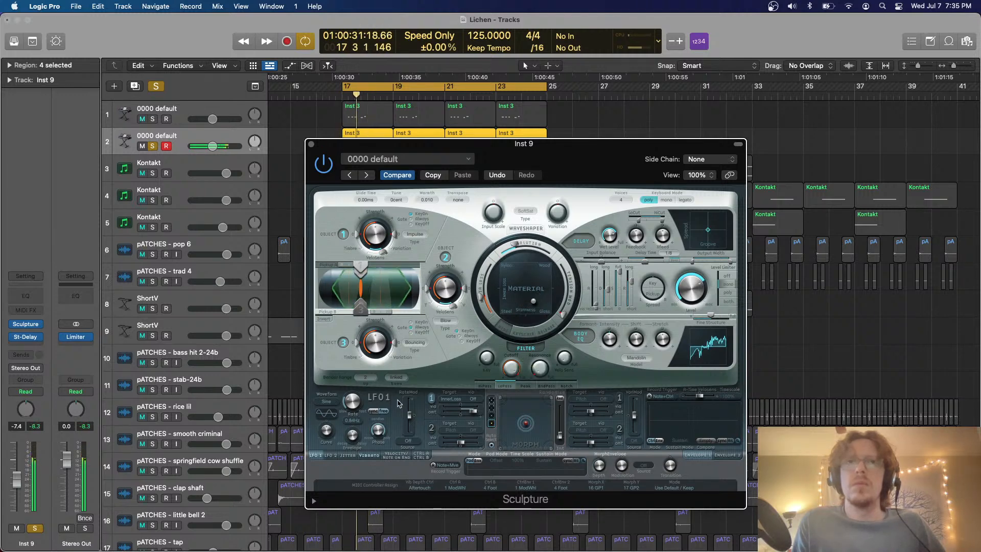
pyautogui.click(312, 145)
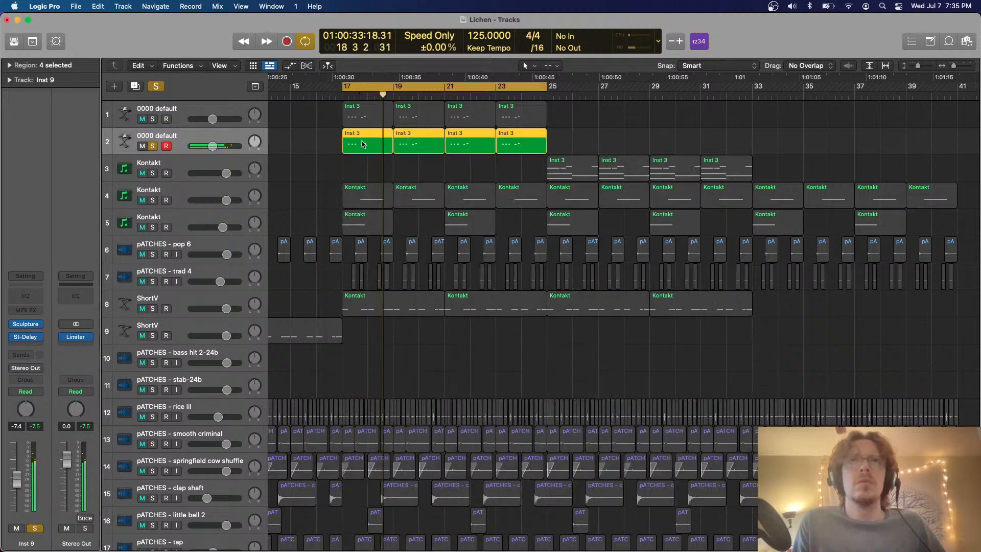
# Check the copied regions' notes in the Piano Roll and insert a Blackhole reverb after St-Delay on the duplicated track
pyautogui.doubleClick(344, 147)
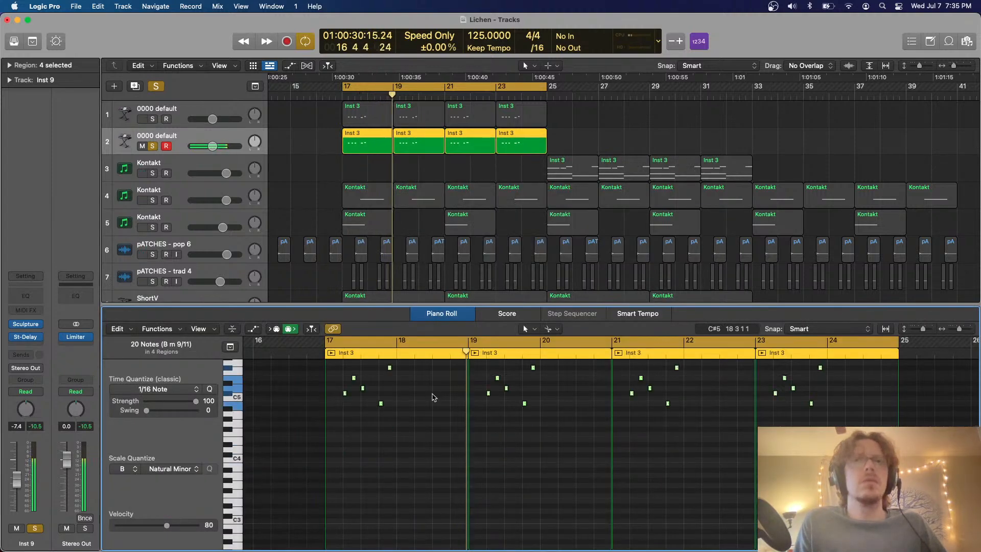
pyautogui.press('e')
pyautogui.click(25, 347)
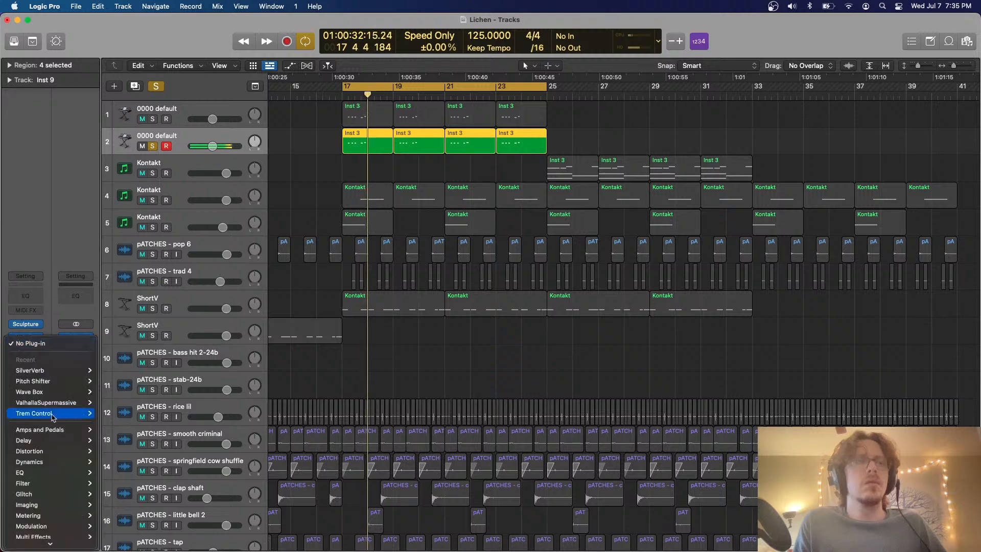
pyautogui.moveTo(50, 542)
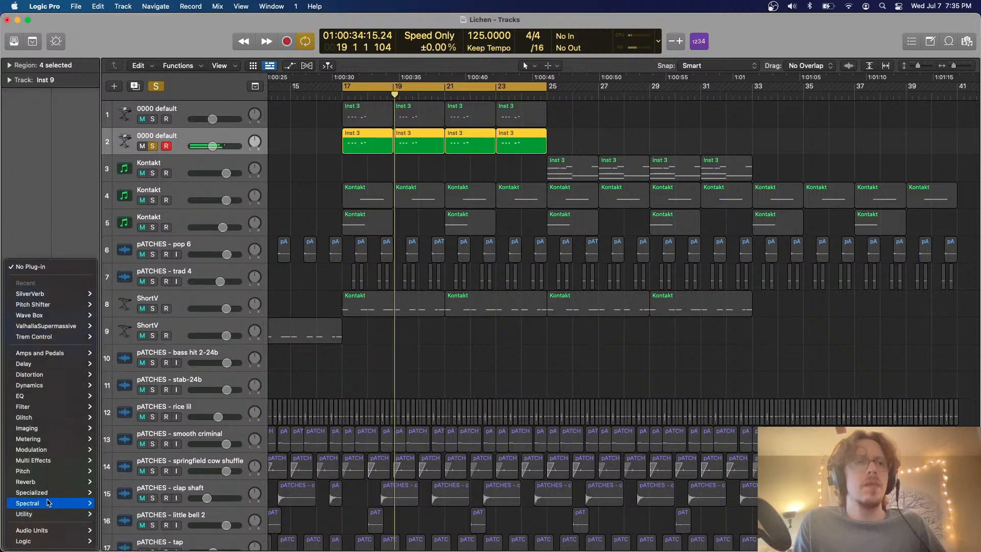
pyautogui.moveTo(57, 482)
pyautogui.click(132, 483)
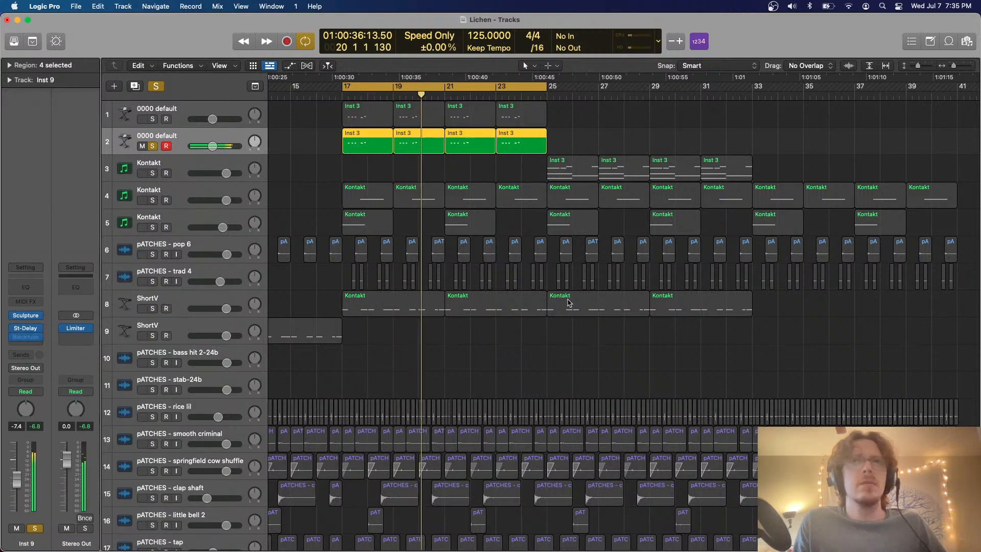
# Set Blackhole's Mix to 64, take the duplicated 0000 default track out of solo and lower its volume to -18.5 dB
pyautogui.moveTo(351, 279); pyautogui.dragTo(352, 263)
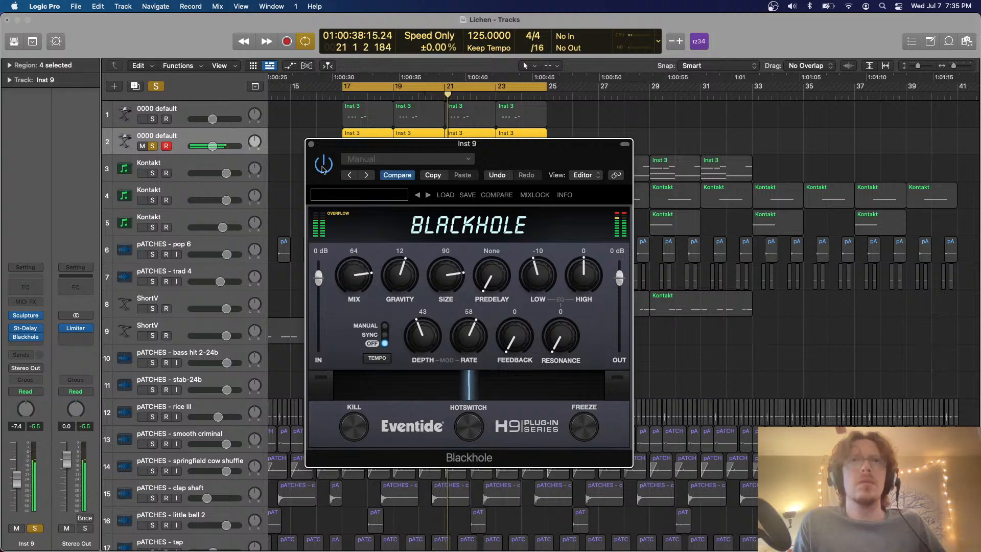
pyautogui.click(311, 145)
pyautogui.moveTo(212, 147); pyautogui.dragTo(203, 147)
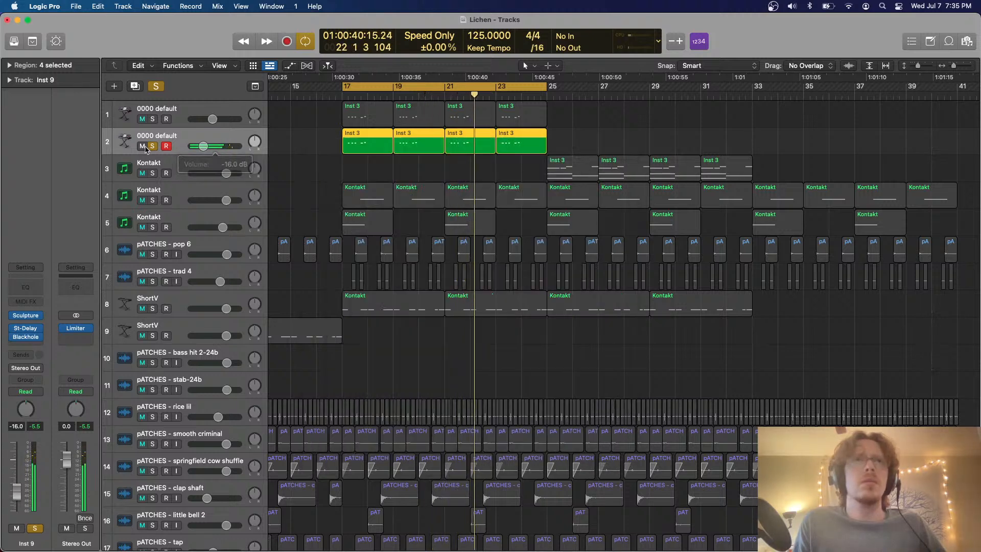
pyautogui.click(152, 146)
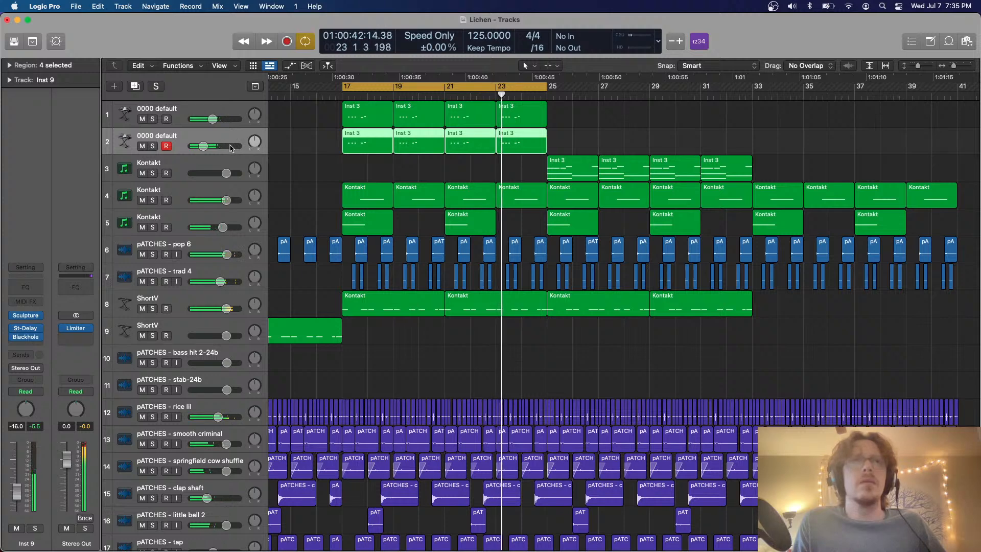
pyautogui.moveTo(230, 148); pyautogui.dragTo(228, 148)
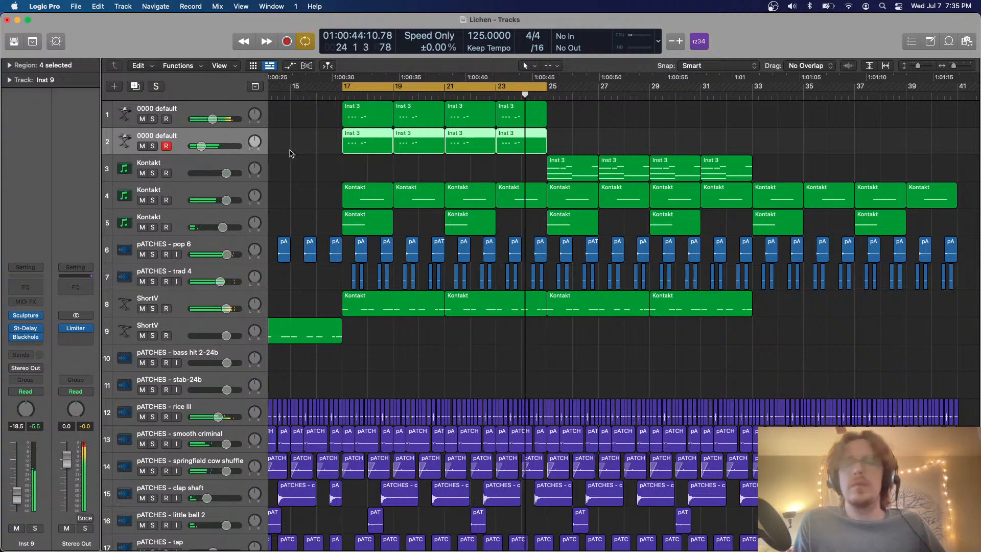
# Play the loop with the full mix and set the volume of ShortV track 8 to 1.0 dB
pyautogui.click(336, 160)
pyautogui.scroll(-2, 338, 161)
pyautogui.press('space')
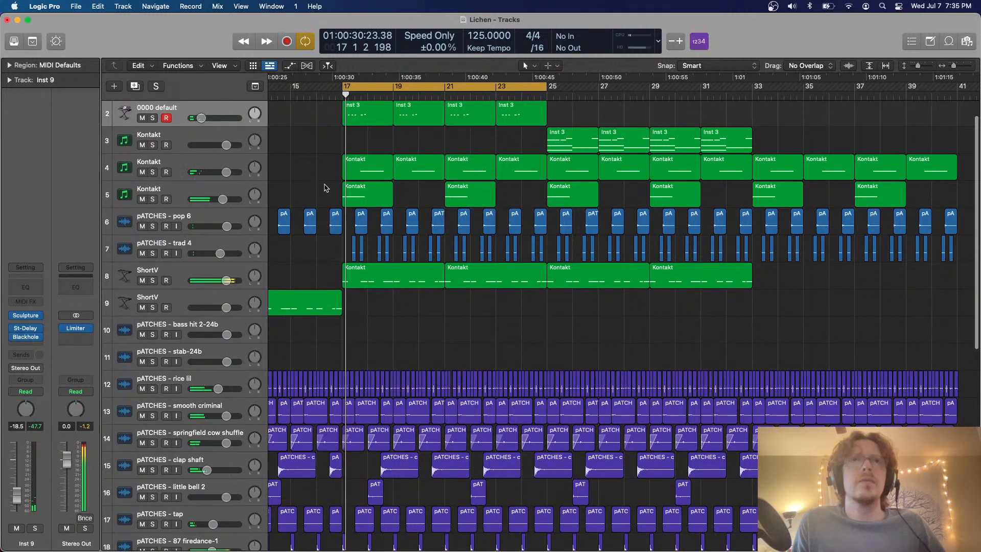
pyautogui.press('super+Up')
pyautogui.press('super+Up')
pyautogui.click(219, 251)
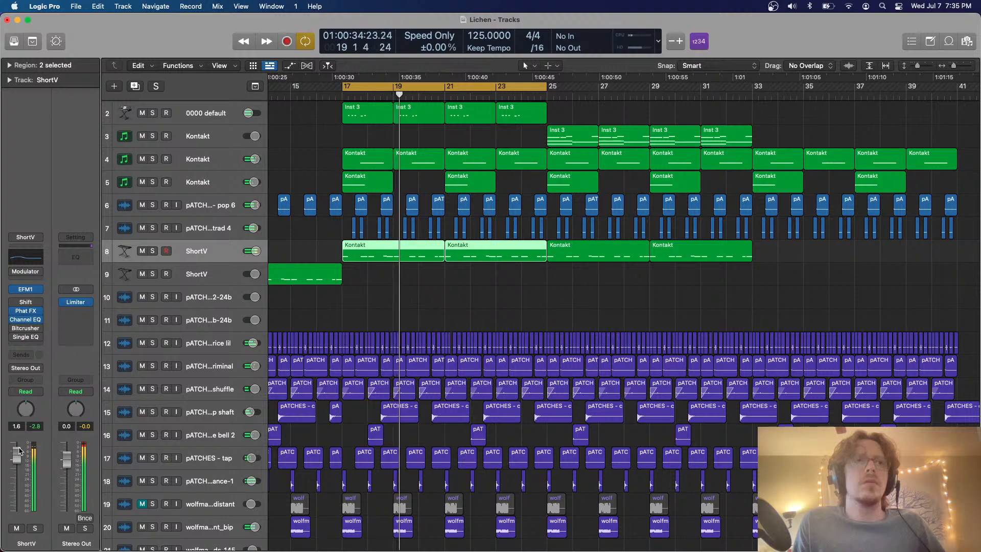
pyautogui.press('super+Up')
pyautogui.press('super+Right')
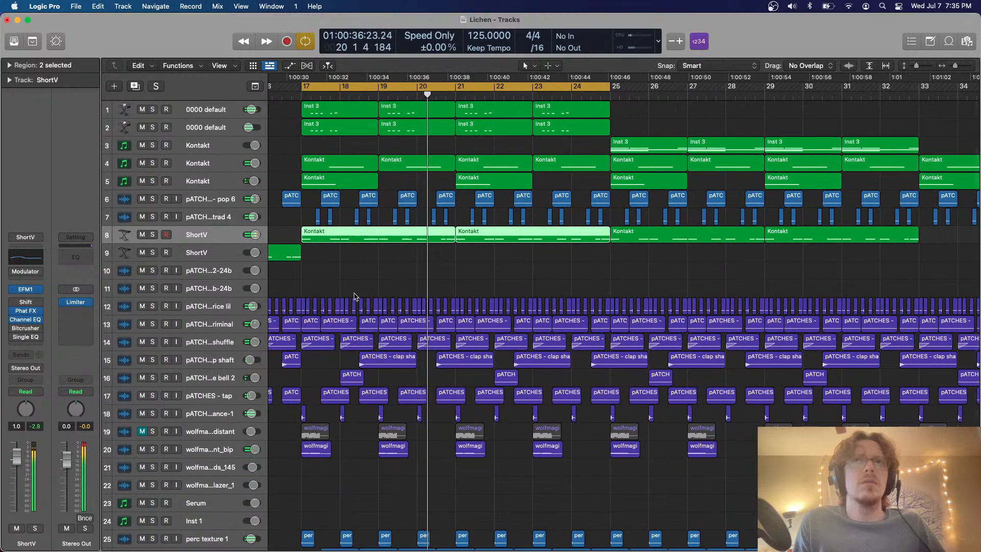
# Check the pATCHES - pop 6 track in solo, set its volume to 0.0 dB and reset its peak meter
pyautogui.click(188, 200)
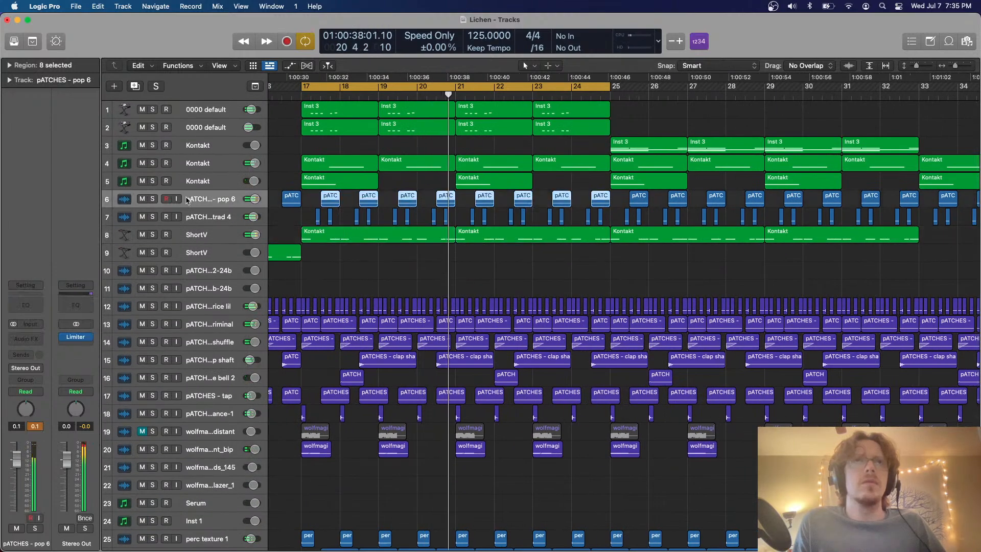
pyautogui.click(153, 200)
pyautogui.press('space')
pyautogui.press('super+Right')
pyautogui.press('super+Right')
pyautogui.press('super+Right')
pyautogui.hscroll(-1, 422, 215)
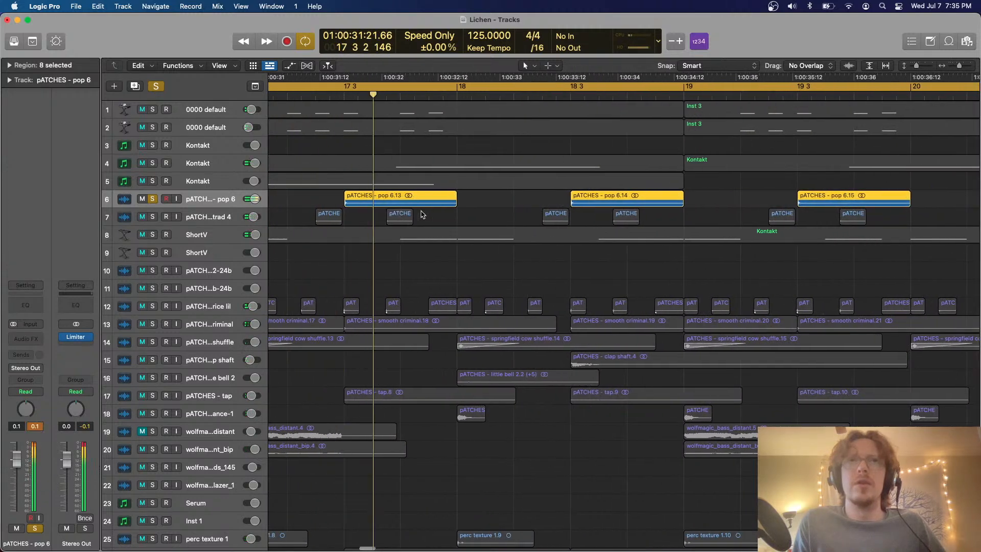
pyautogui.press('super+Left')
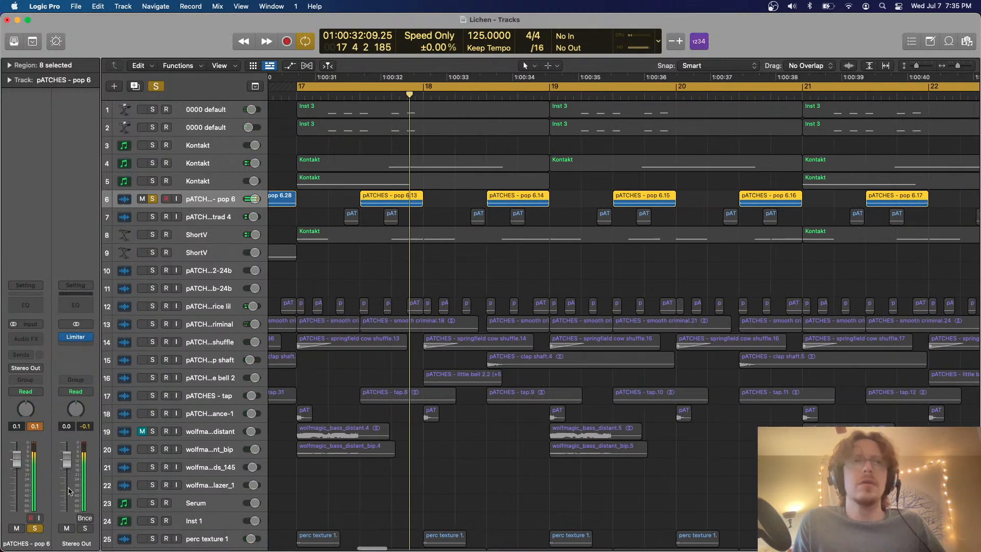
pyautogui.click(36, 427)
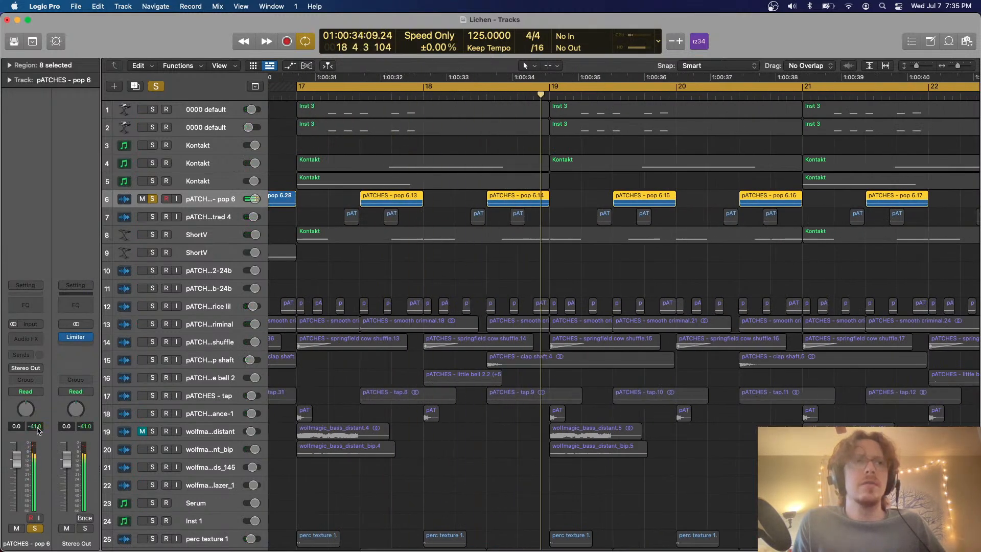
pyautogui.click(156, 86)
pyautogui.press('space')
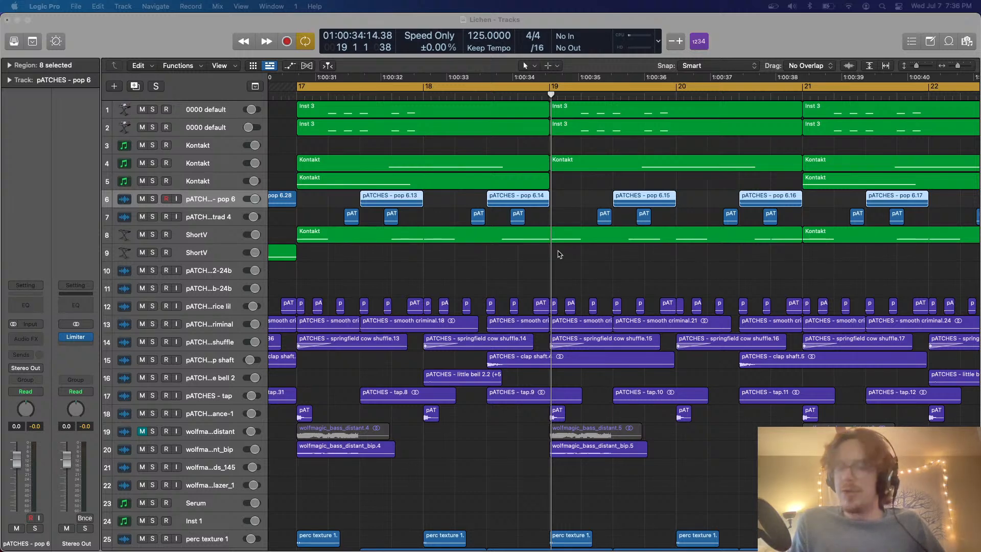
# Play the loop from bar 17 and look over the arrangement through bar 28
pyautogui.click(541, 306)
pyautogui.press('space')
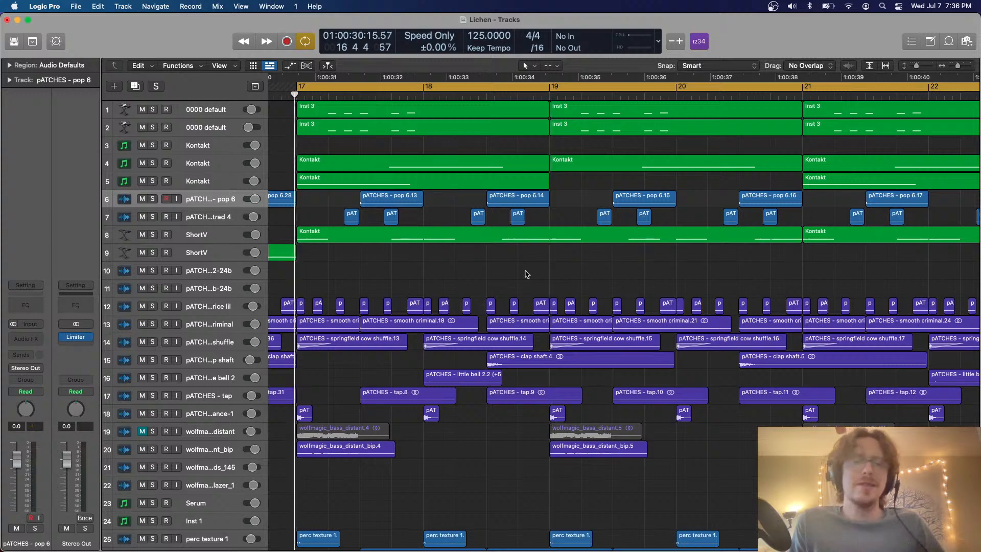
pyautogui.hotkey('ctrl', 'Up')
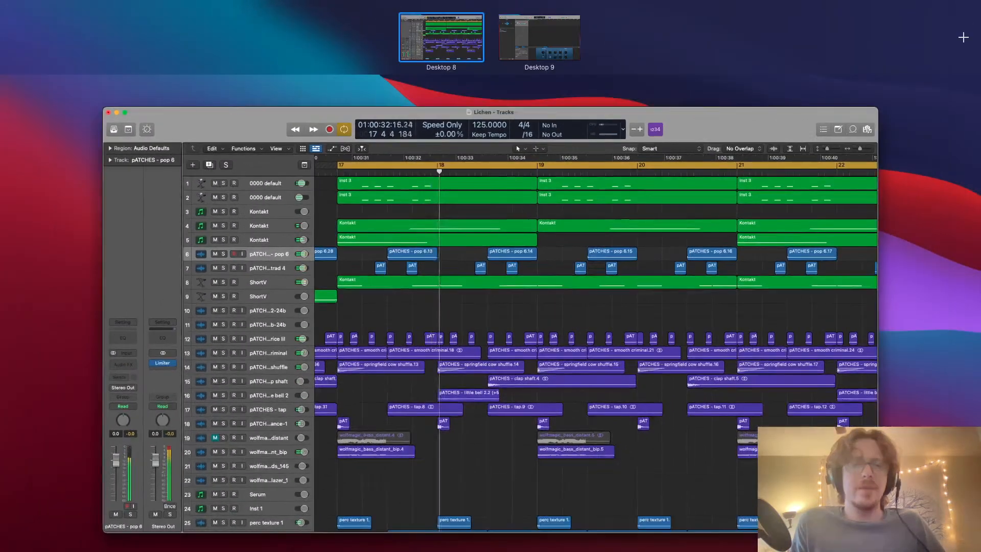
pyautogui.click(490, 270)
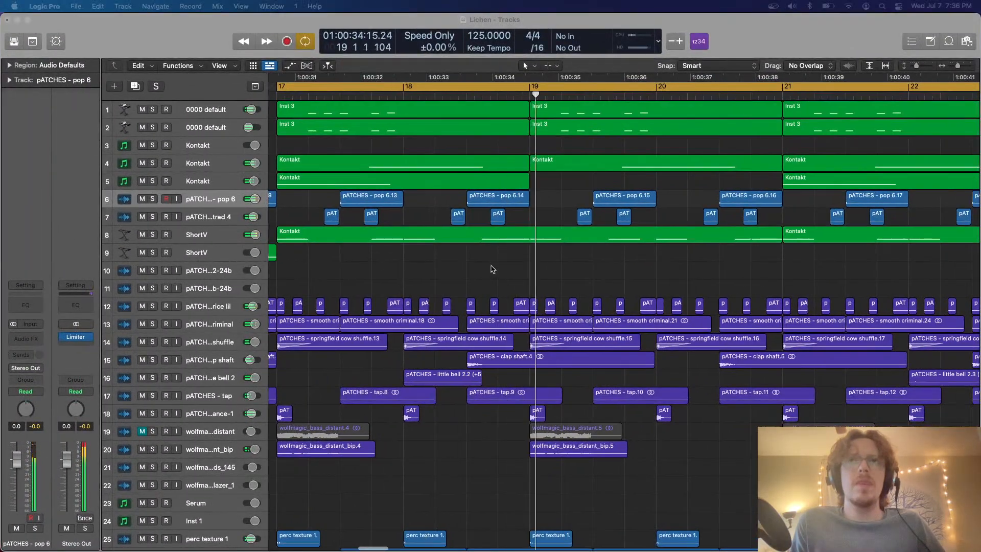
pyautogui.scroll(-5, 533, 264)
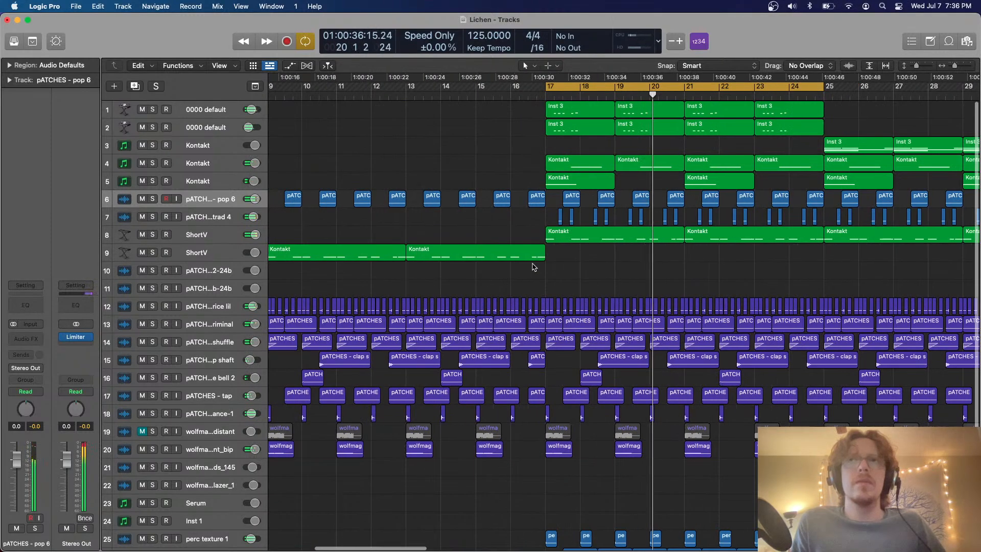
pyautogui.hscroll(3, 532, 264)
pyautogui.scroll(3, 532, 265)
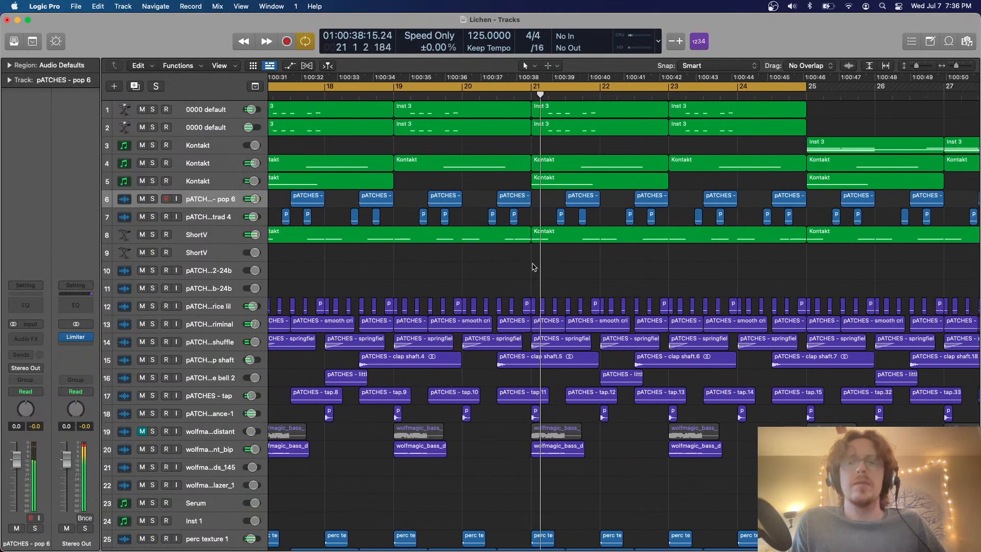
pyautogui.hscroll(1, 534, 267)
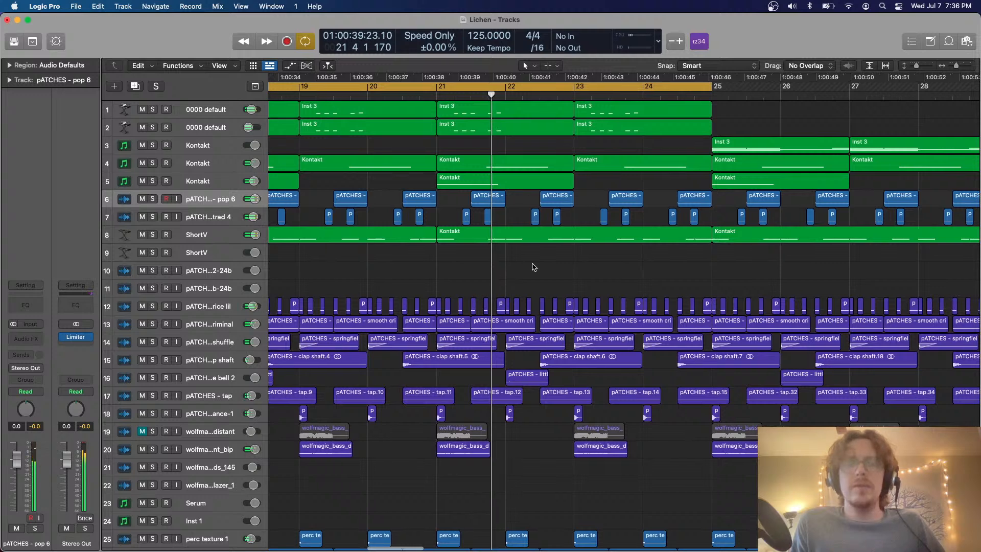
pyautogui.scroll(4, 534, 267)
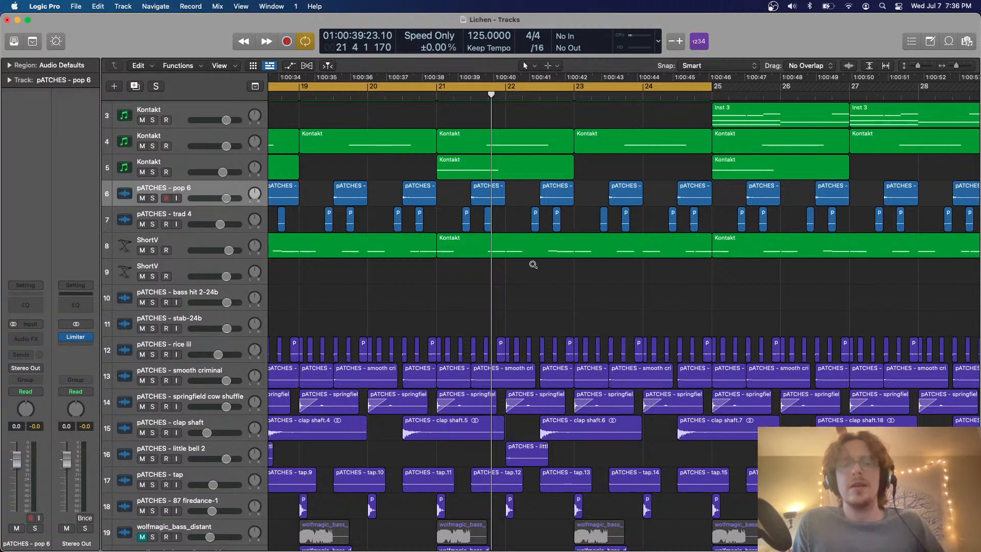
pyautogui.hscroll(-10, 533, 264)
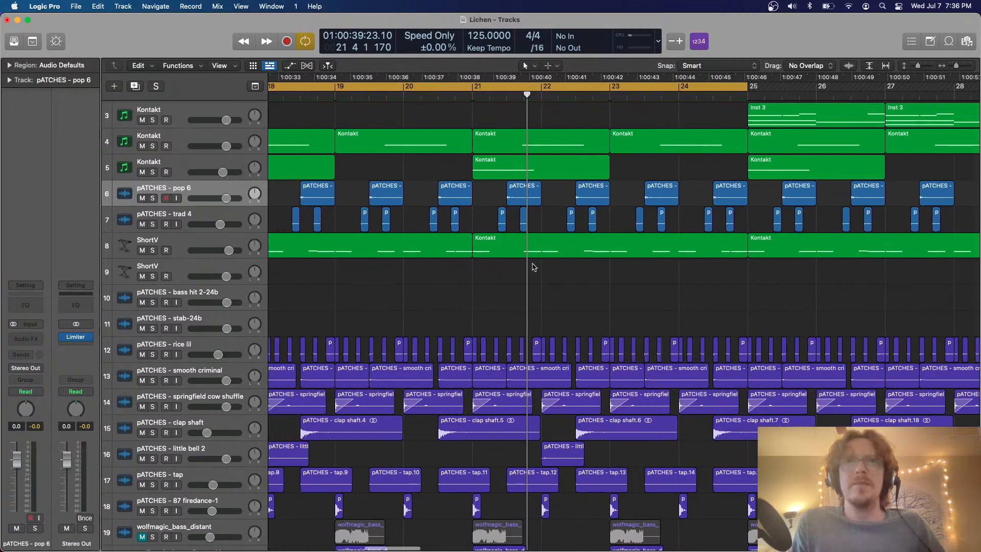
# Play ShortV track 8 in solo and compare it with the full mix
pyautogui.click(216, 240)
pyautogui.click(374, 260)
pyautogui.hscroll(4, 374, 260)
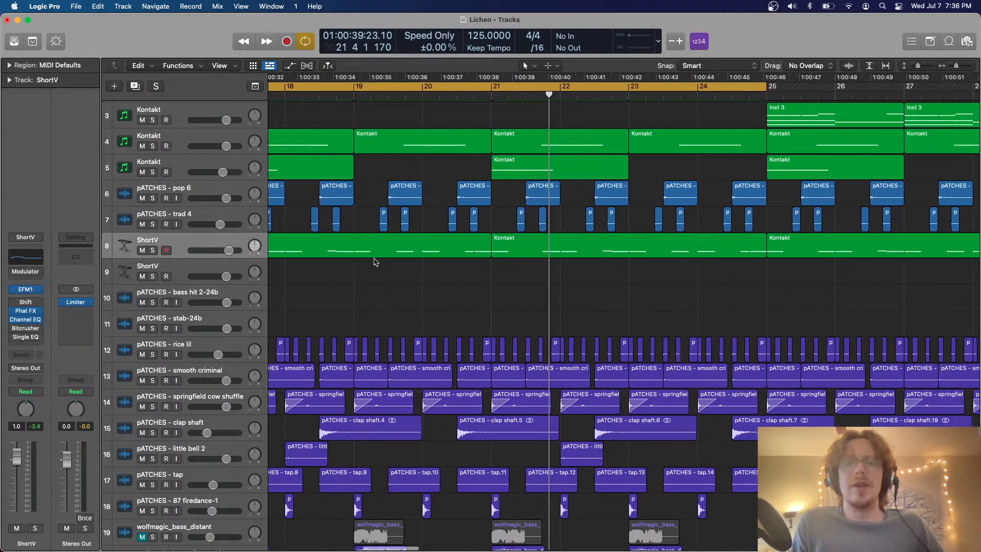
pyautogui.click(152, 250)
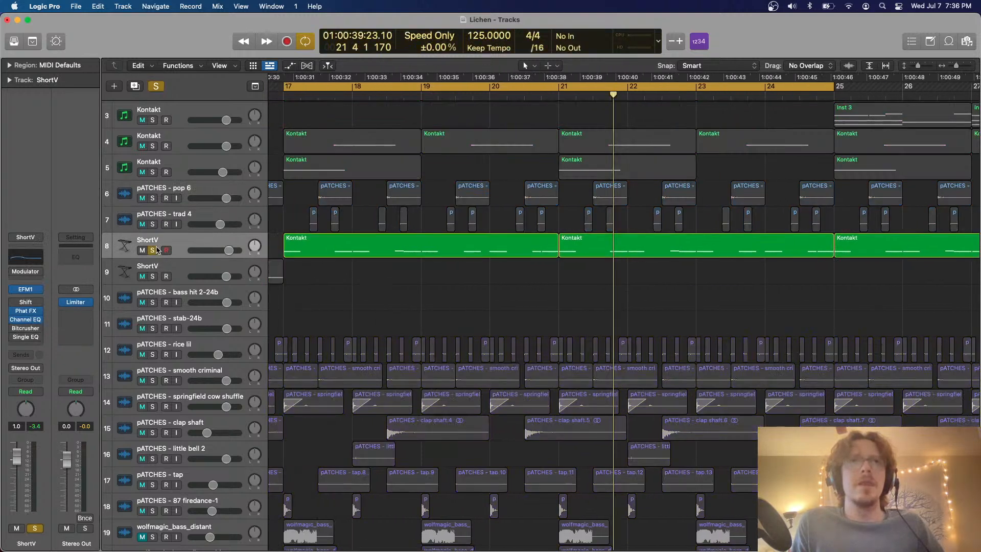
pyautogui.press('space')
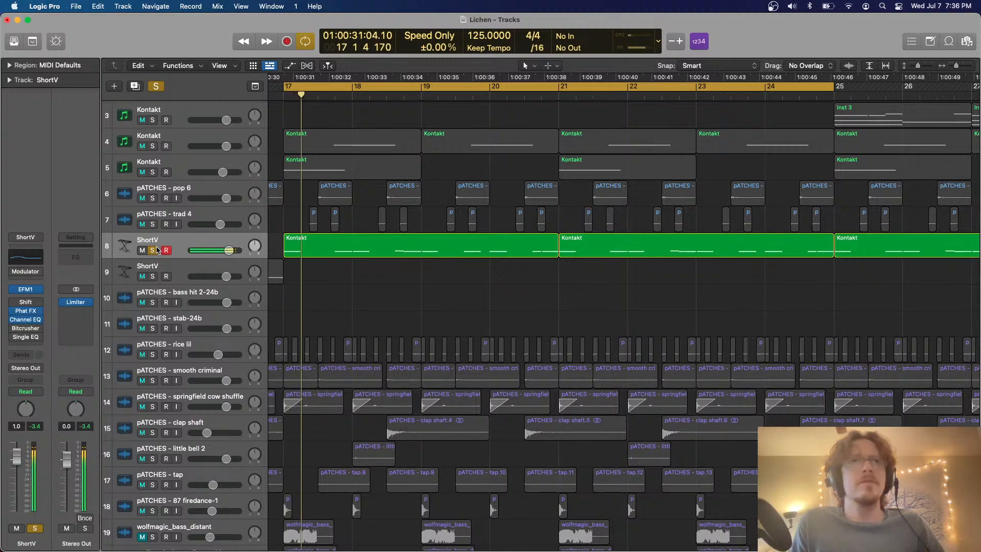
pyautogui.click(153, 250)
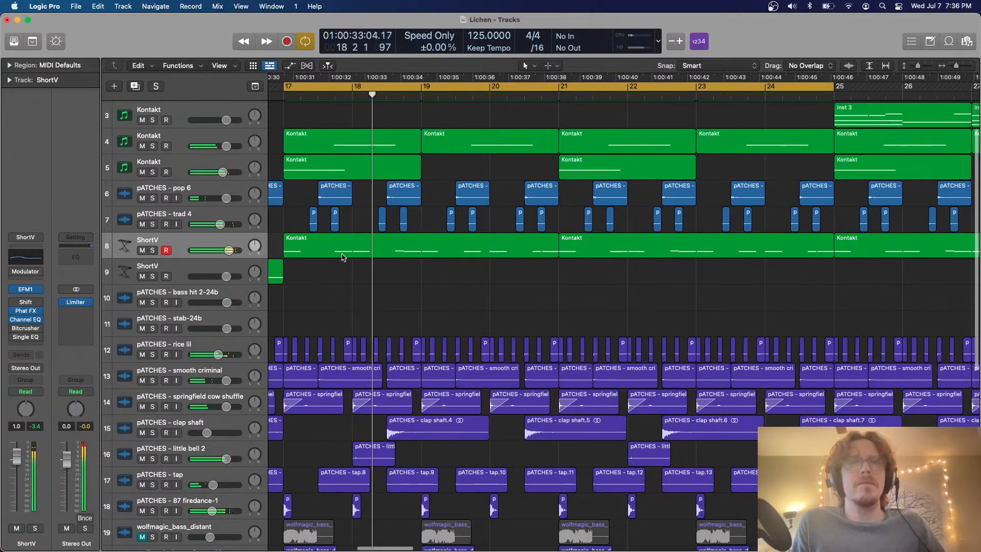
# Solo ShortV track 8 and enable its Bitcrusher with a Resolution of 17 bit and a Drive of 8.5 dB
pyautogui.scroll(-3, 344, 259)
pyautogui.press('s')
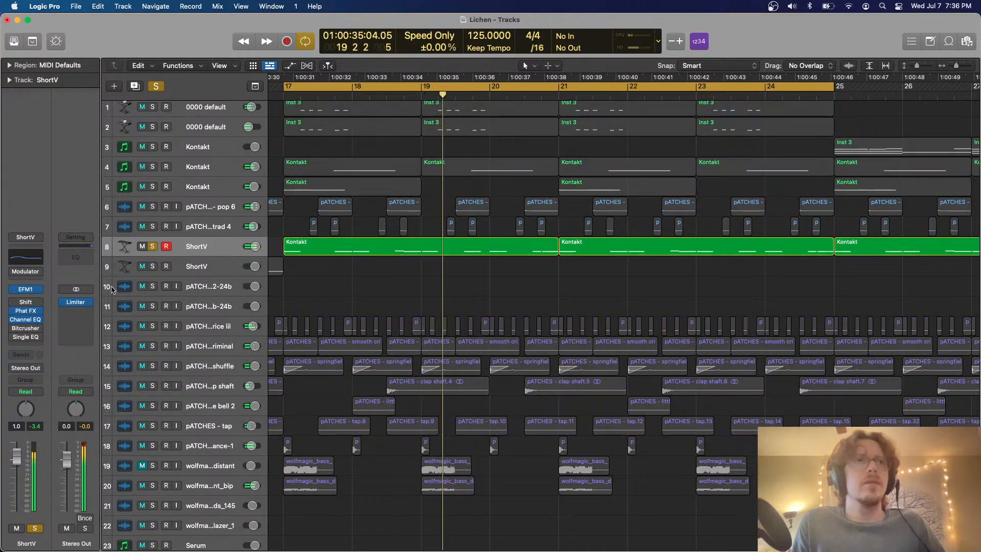
pyautogui.click(27, 330)
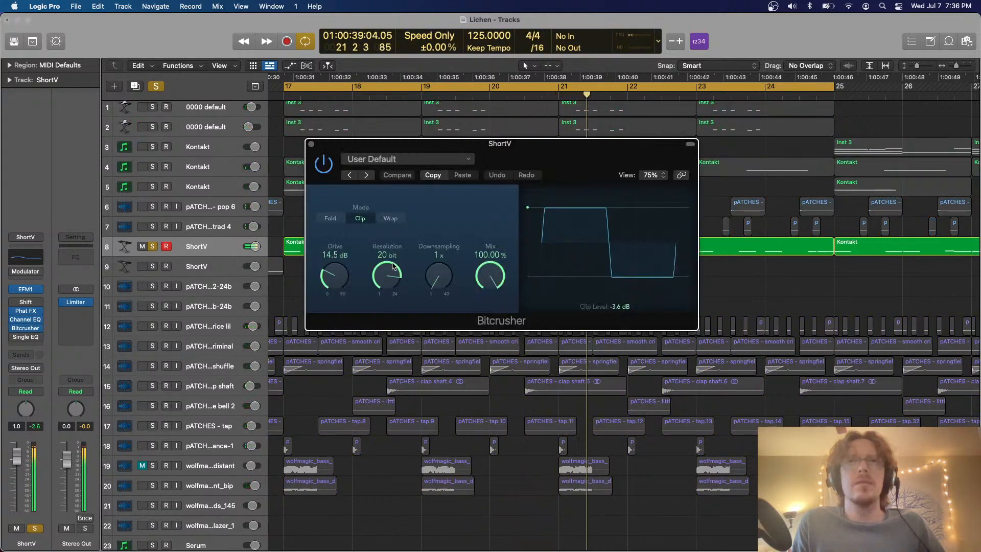
pyautogui.moveTo(392, 267); pyautogui.dragTo(392, 279)
pyautogui.moveTo(333, 276); pyautogui.dragTo(333, 280)
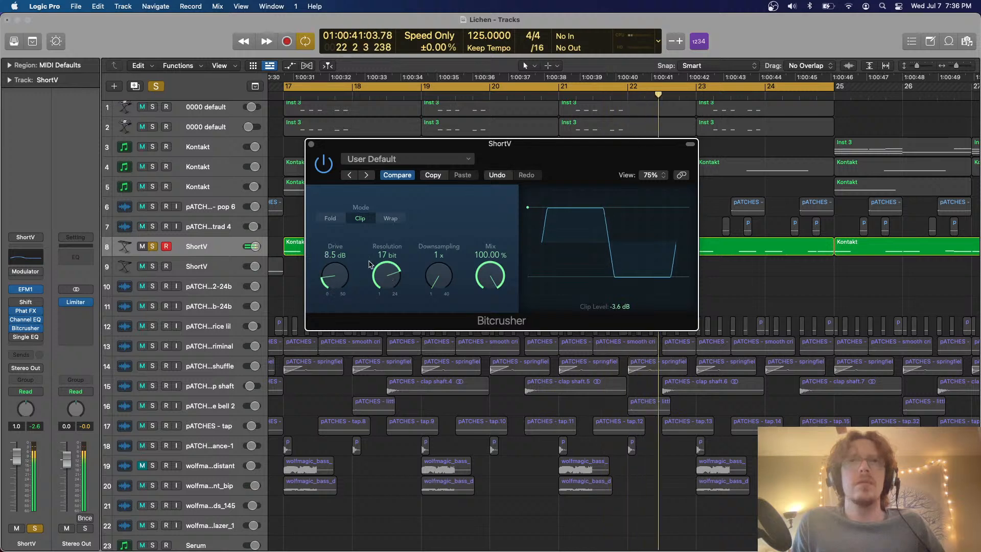
# Unsolo ShortV track 8 and set its Bitcrusher's Clip Level to -4.6 dB and Mix to 56.30%
pyautogui.click(153, 246)
pyautogui.moveTo(527, 208); pyautogui.dragTo(526, 211)
pyautogui.moveTo(489, 277); pyautogui.dragTo(480, 303)
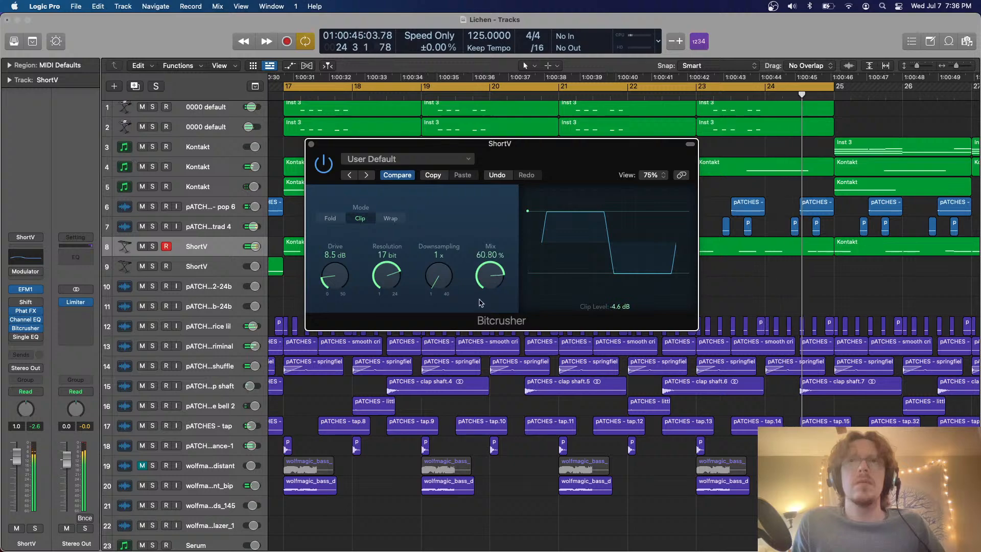
pyautogui.click(311, 144)
pyautogui.press('space')
# Select all 30 tracks and lower their mixer faders together by about 5 dB
pyautogui.scroll(2, 345, 179)
pyautogui.scroll(-4, 345, 179)
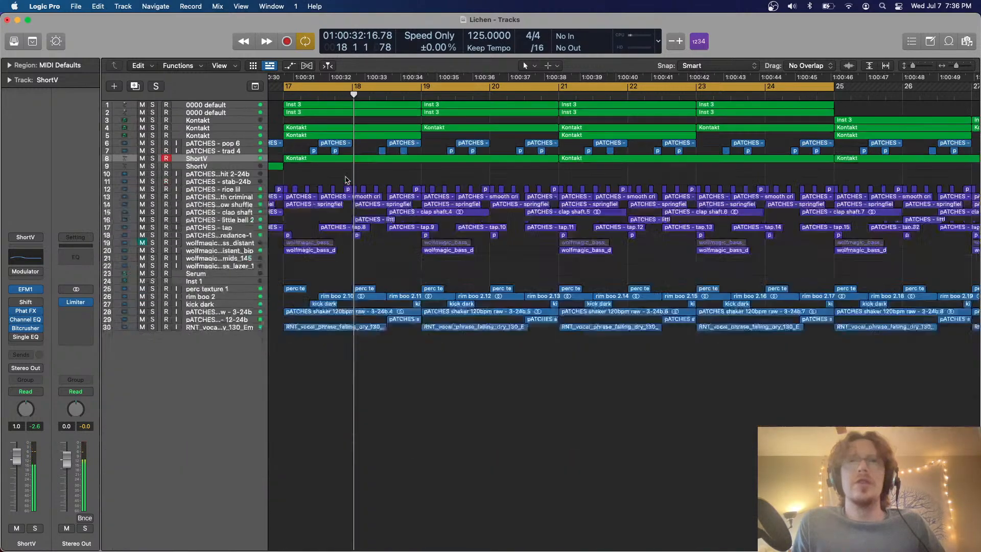
pyautogui.scroll(-1, 346, 180)
pyautogui.click(225, 313)
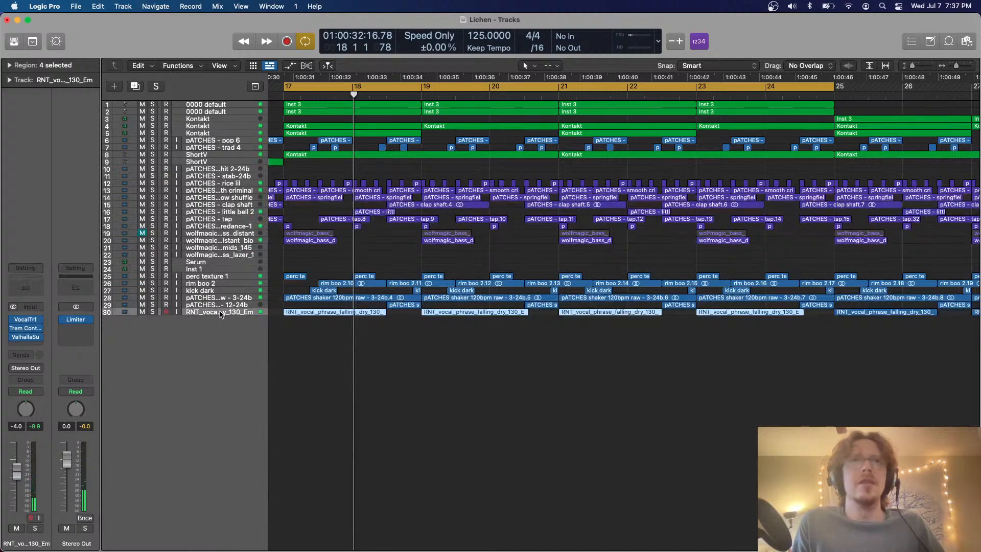
pyautogui.press('super+a')
pyautogui.press('x')
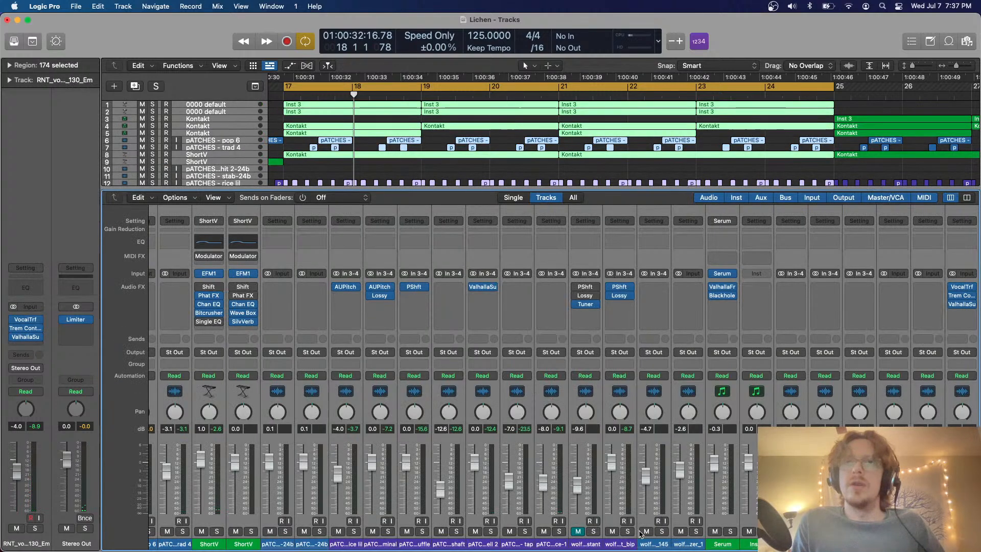
pyautogui.moveTo(614, 470); pyautogui.dragTo(614, 481)
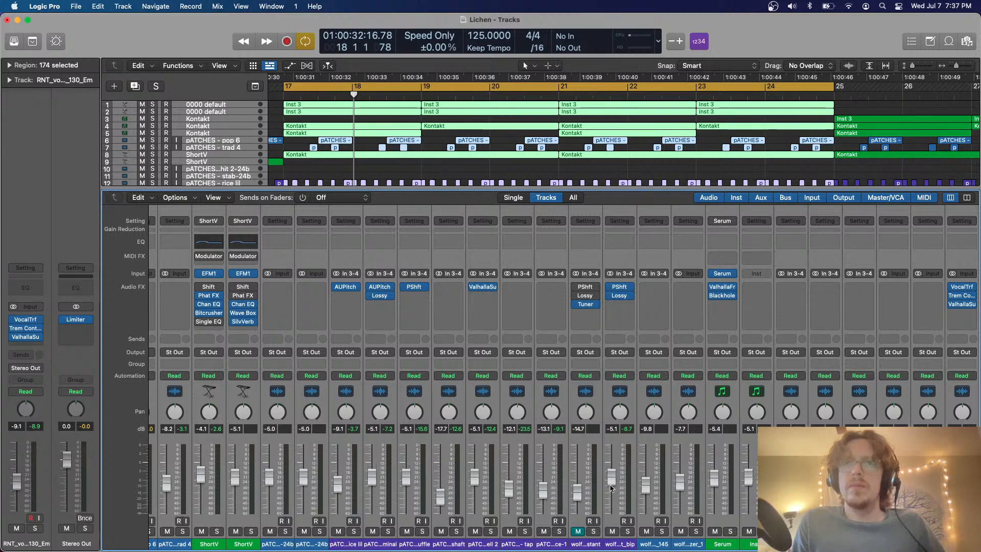
pyautogui.press('x')
# Play the loop and check the levels of the kick dark track and the Stereo Out
pyautogui.click(243, 290)
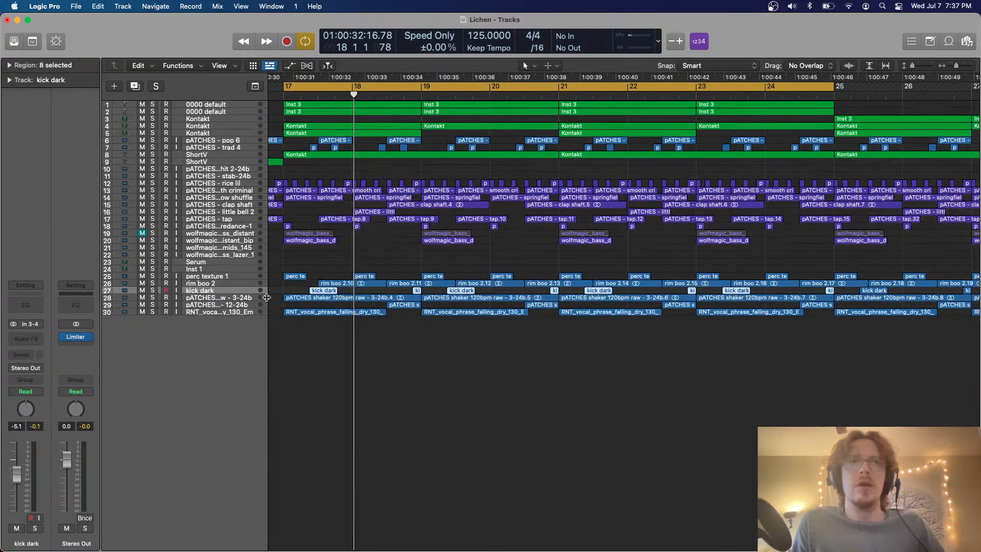
pyautogui.press('super+Down')
pyautogui.press('space')
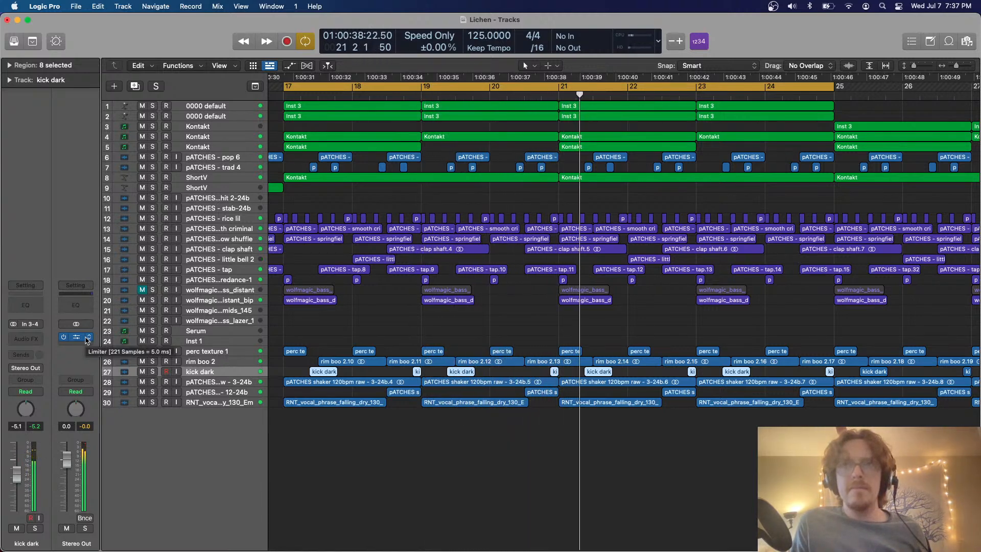
pyautogui.click(400, 451)
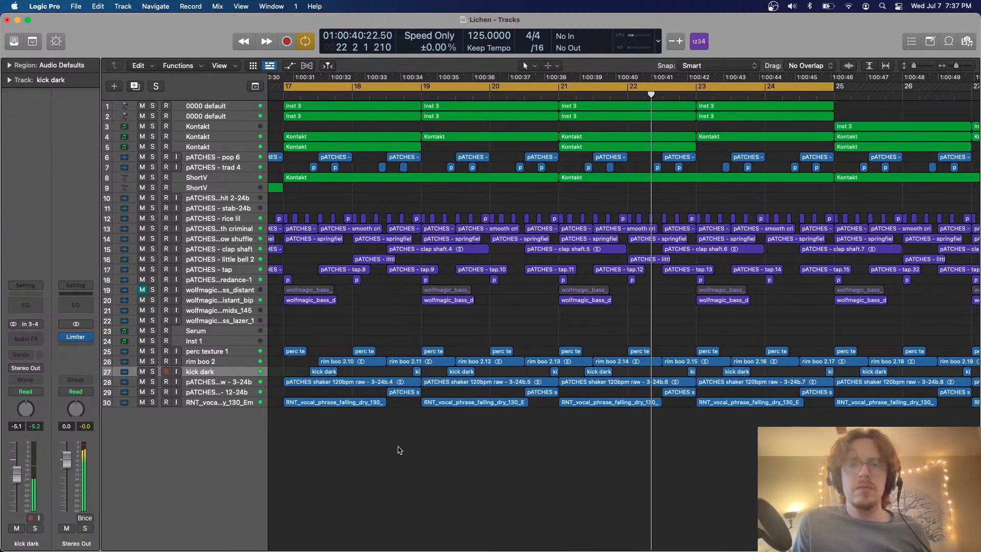
# Create a new audio track directly below the pATCHES - pop 6 track using that track's settings
pyautogui.hscroll(1, 503, 361)
pyautogui.hscroll(-2, 503, 361)
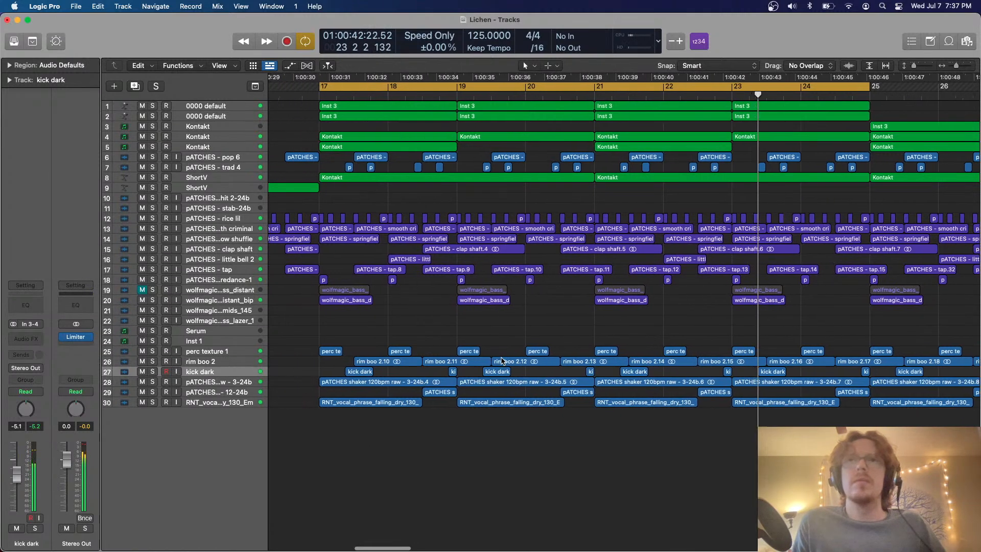
pyautogui.scroll(2, 503, 361)
pyautogui.hscroll(2, 503, 362)
pyautogui.hscroll(-2, 503, 362)
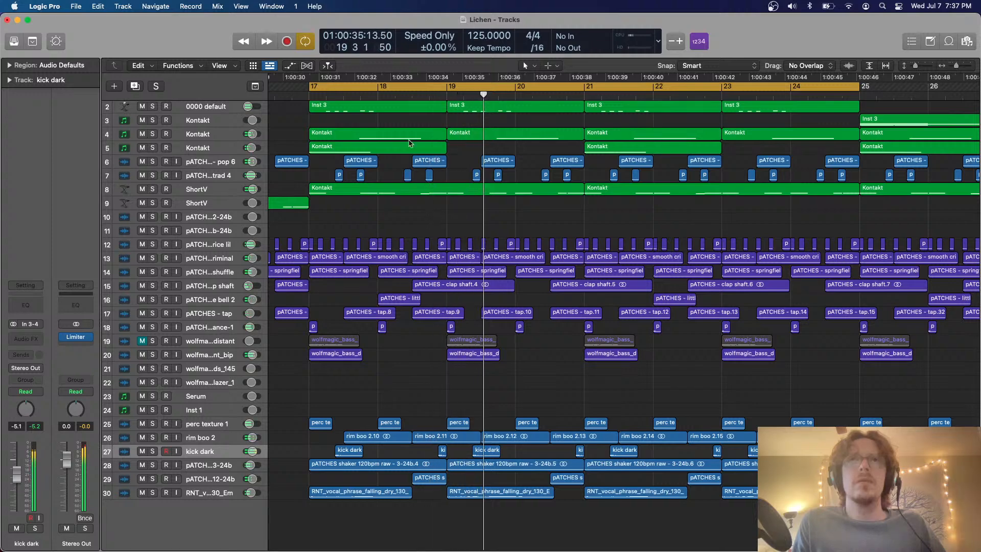
pyautogui.click(212, 166)
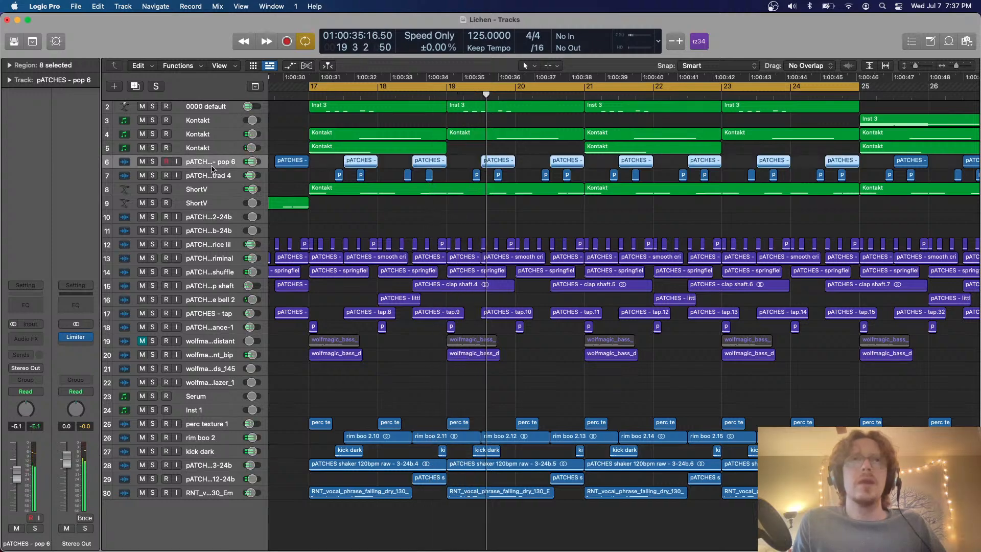
pyautogui.click(137, 90)
pyautogui.press('super+Down')
pyautogui.press('super+Down')
pyautogui.press('super+Down')
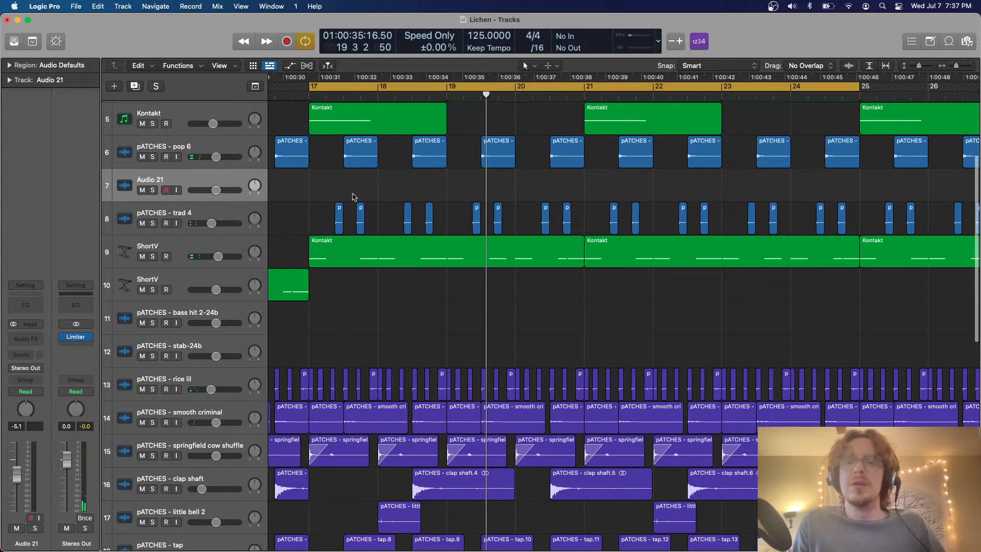
# Select the eight pATCHES - pop 6 regions that lie inside the loop range
pyautogui.scroll(3, 355, 197)
pyautogui.moveTo(677, 252); pyautogui.dragTo(350, 216)
pyautogui.moveTo(842, 254); pyautogui.dragTo(361, 215)
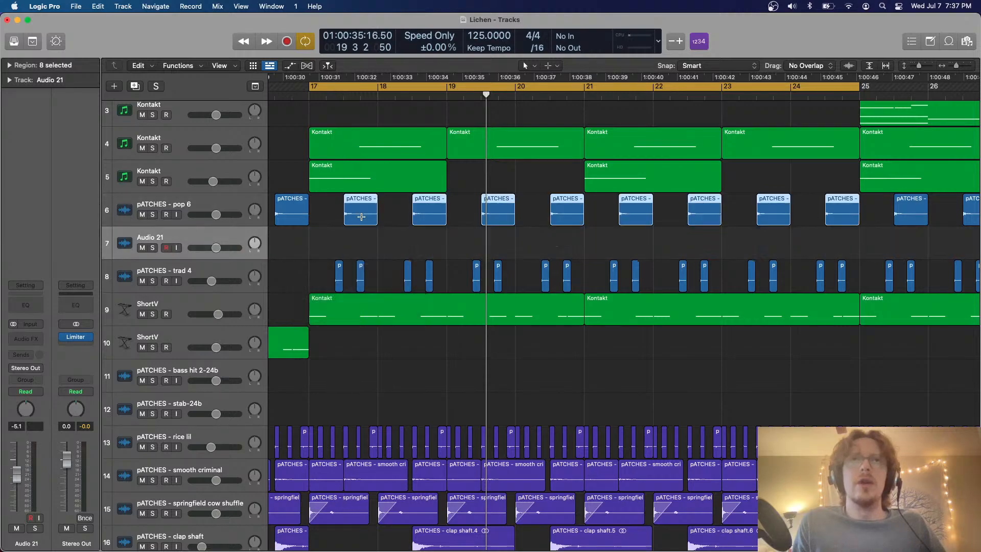
# Move the rim boo 2 track up so it sits directly below the pATCHES - pop 6 track
pyautogui.scroll(-18, 362, 217)
pyautogui.press('super+Up')
pyautogui.press('super+Up')
pyautogui.press('super+Up')
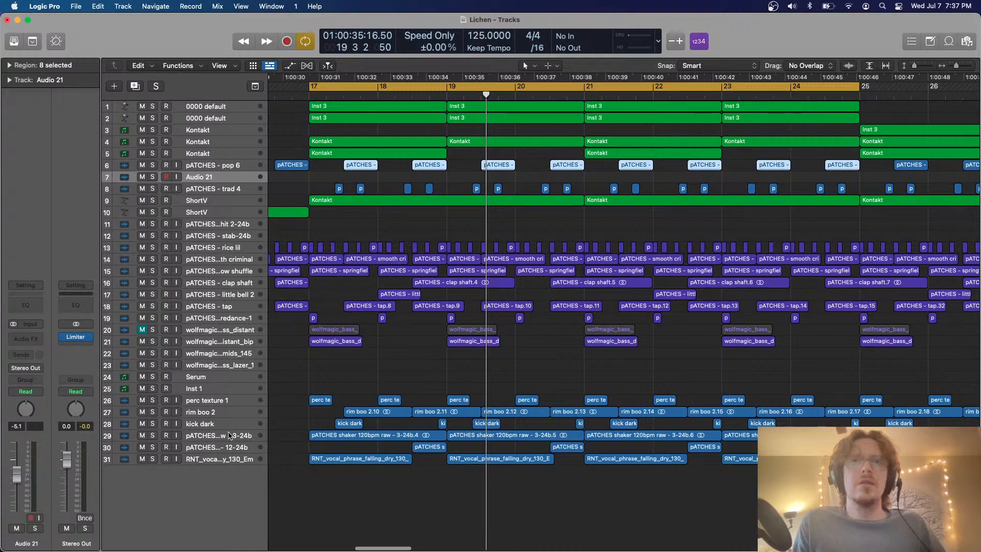
pyautogui.click(230, 435)
pyautogui.press('super+Down')
# Play the loop with pATCHES - pop 6 and rim boo 2 soloed, and raise rim boo 2's volume to -2.6 dB
pyautogui.press('super+Down')
pyautogui.click(212, 408)
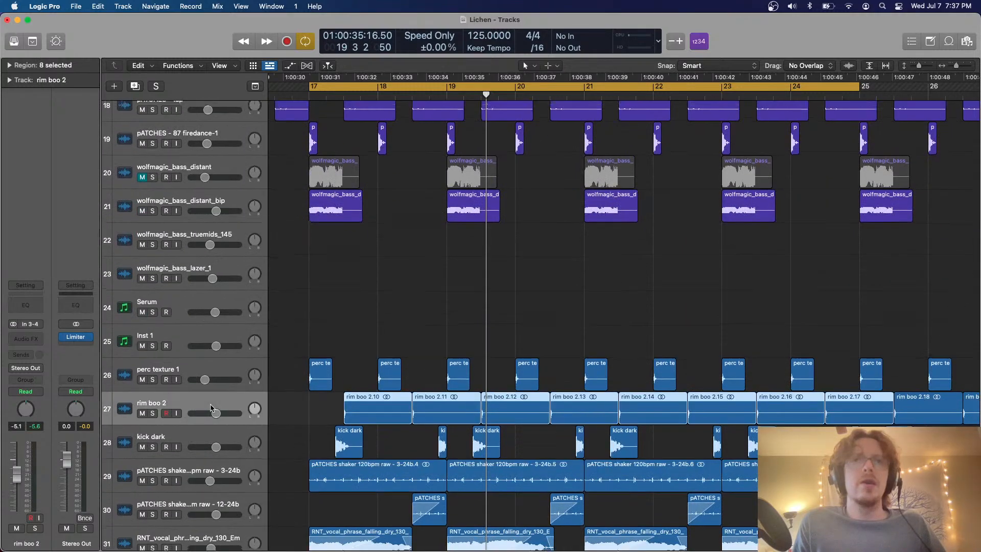
pyautogui.press('super+Up')
pyautogui.press('super+Up')
pyautogui.moveTo(212, 346); pyautogui.dragTo(188, 162)
pyautogui.press('super+Down')
pyautogui.press('super+Down')
pyautogui.press('space')
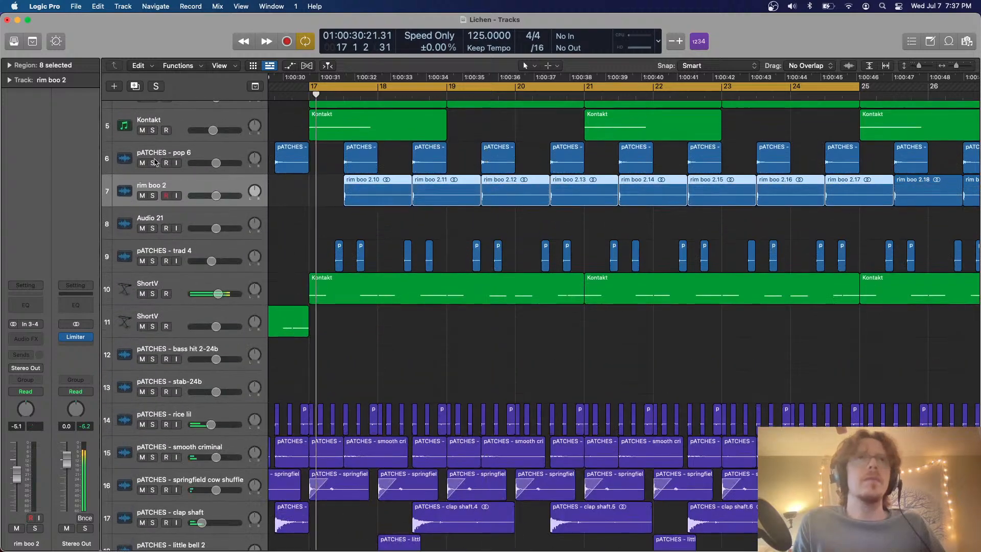
pyautogui.hotkey('ctrl', 's')
pyautogui.moveTo(217, 196); pyautogui.dragTo(222, 196)
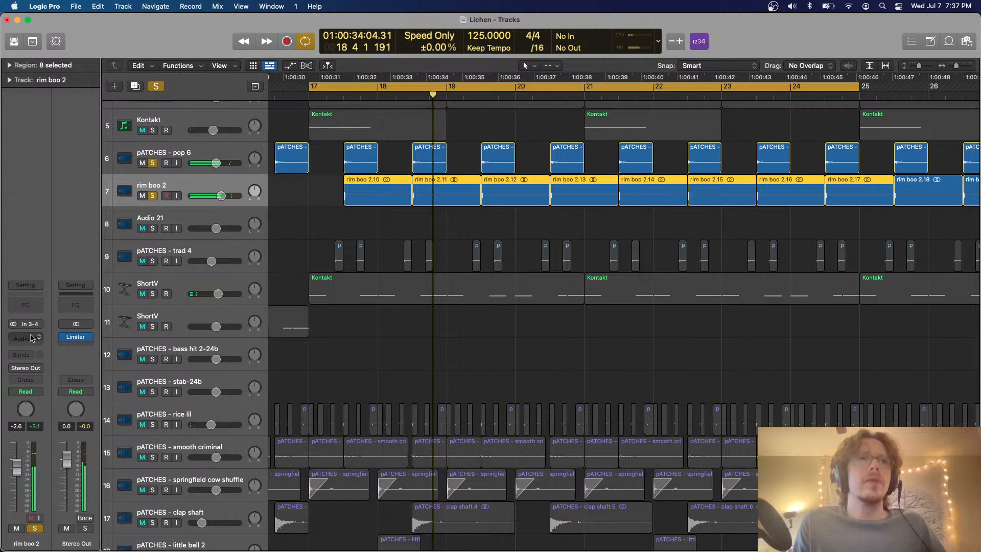
# Insert the Vulf compressor on rim boo 2 with Comp at 63%, Lofi at 11% and the dry/vulf mix at 83%
pyautogui.click(32, 337)
pyautogui.moveTo(46, 456)
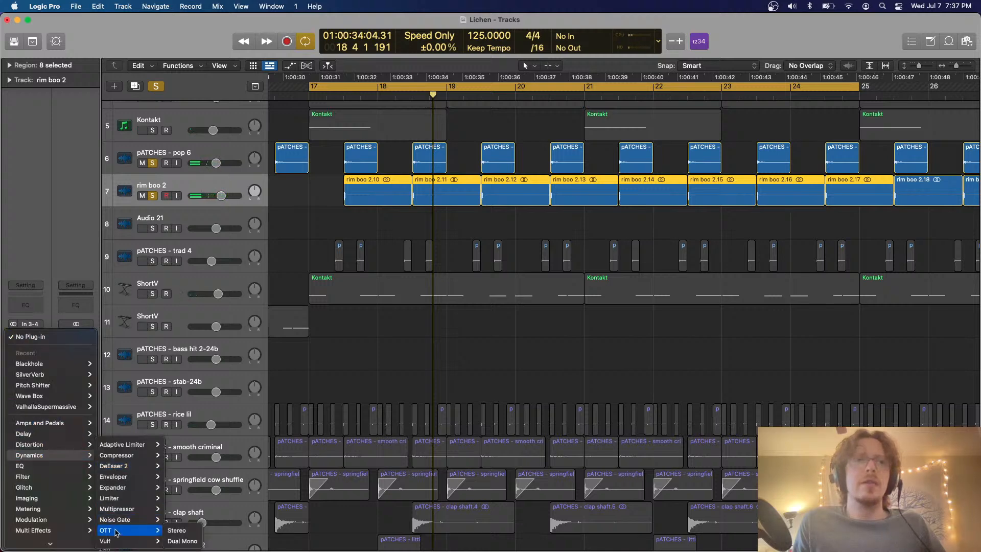
pyautogui.click(118, 542)
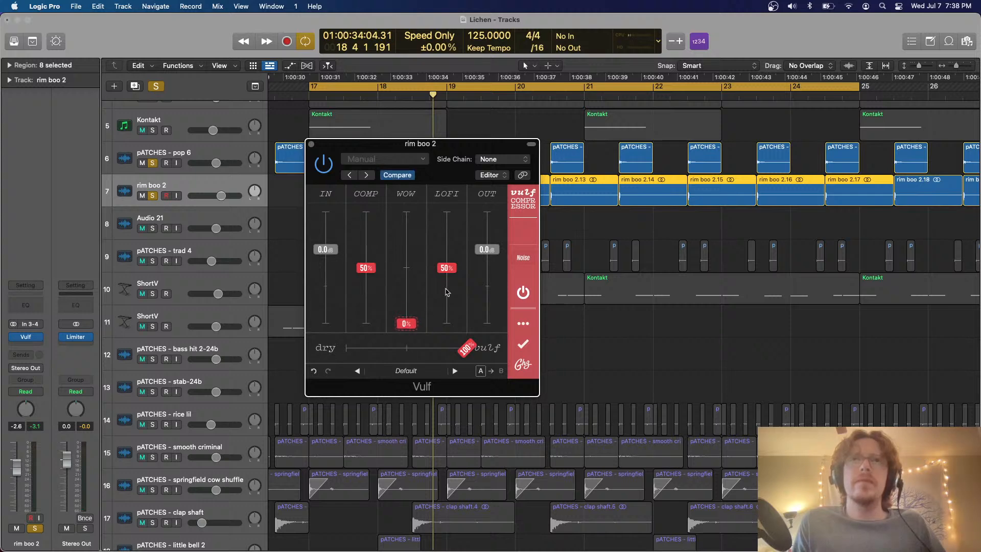
pyautogui.moveTo(447, 292); pyautogui.dragTo(447, 312)
pyautogui.moveTo(366, 268); pyautogui.dragTo(367, 257)
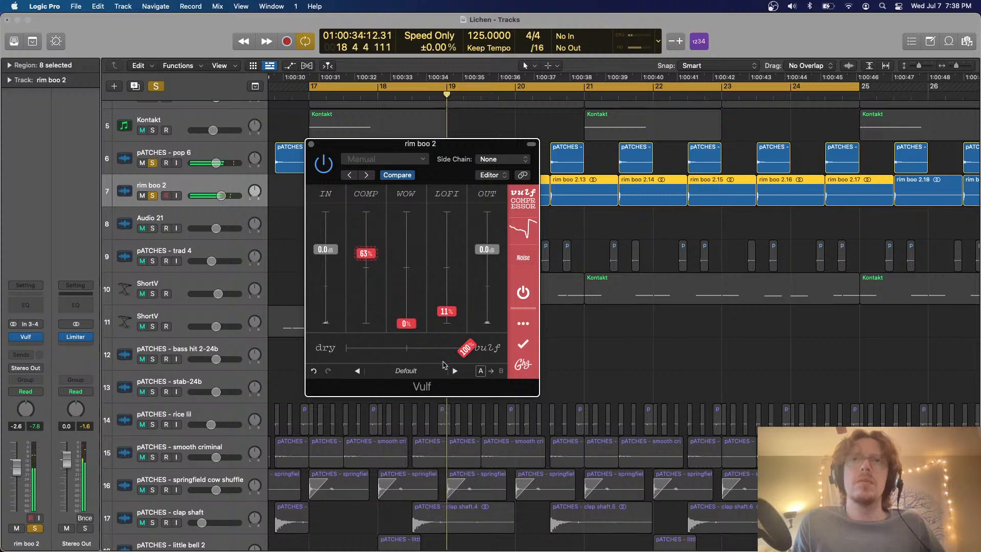
pyautogui.moveTo(465, 349); pyautogui.dragTo(447, 349)
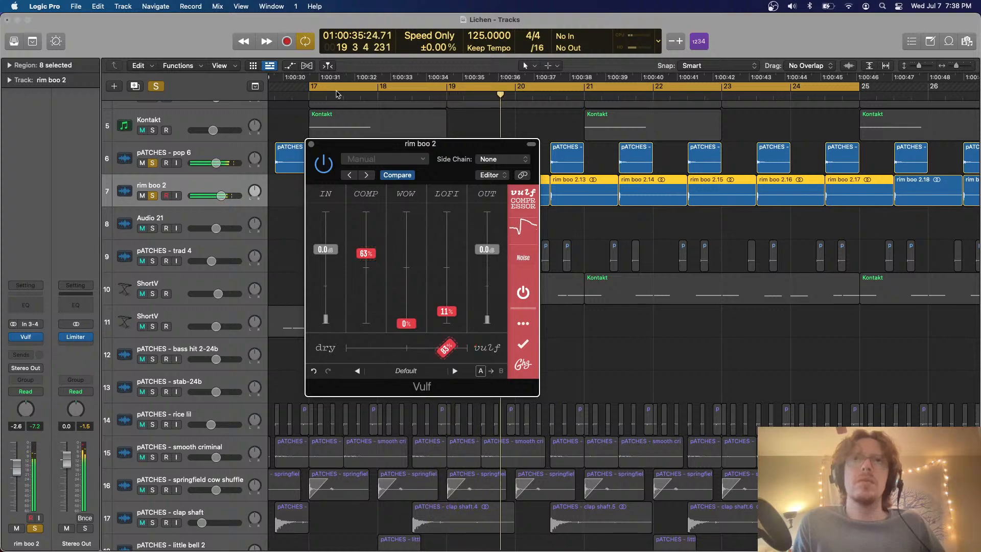
pyautogui.click(311, 145)
# Clear the track solos and listen to the processed rim boo 2 within the full arrangement
pyautogui.click(156, 87)
pyautogui.press('super+Up')
pyautogui.press('super+Up')
pyautogui.press('super+Up')
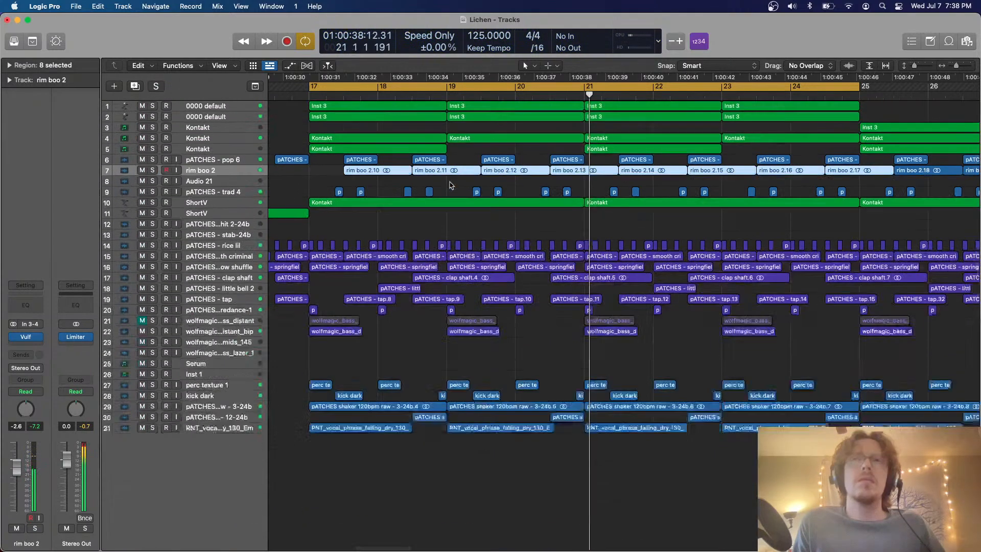
pyautogui.press('super+Up')
pyautogui.press('super+Up')
pyautogui.press('super+Up')
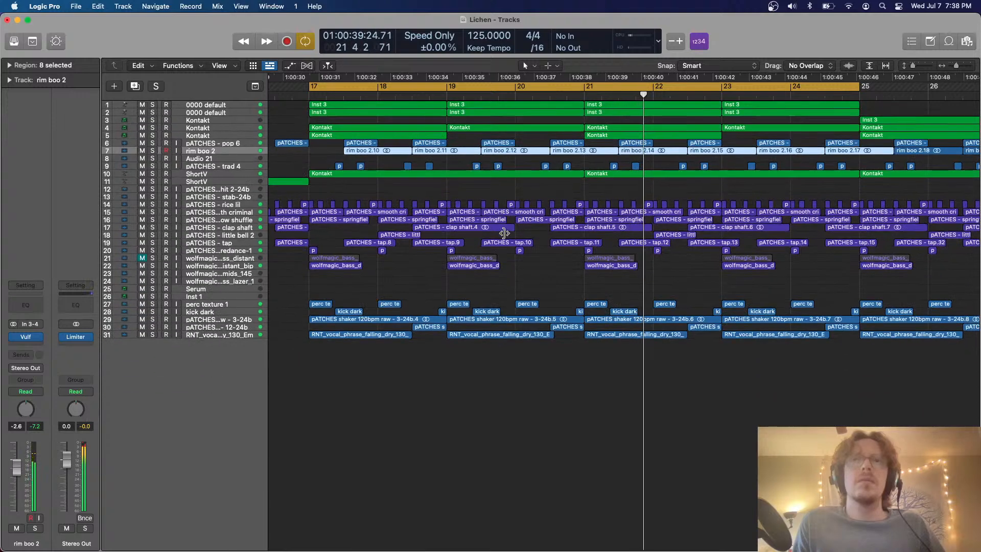
pyautogui.click(513, 275)
pyautogui.press('super+Left')
pyautogui.press('super+Left')
pyautogui.hscroll(5, 512, 275)
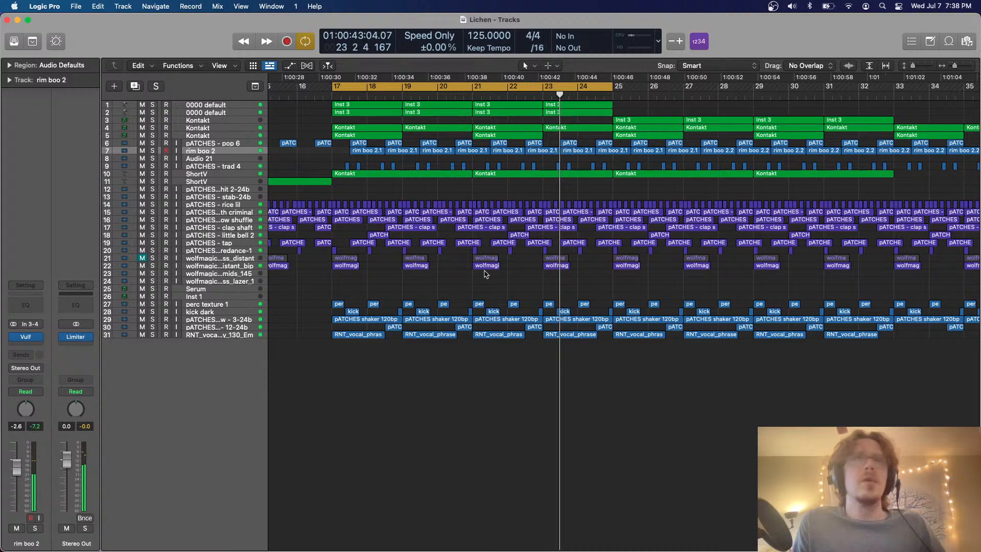
pyautogui.press('super+Down')
pyautogui.press('super+Down')
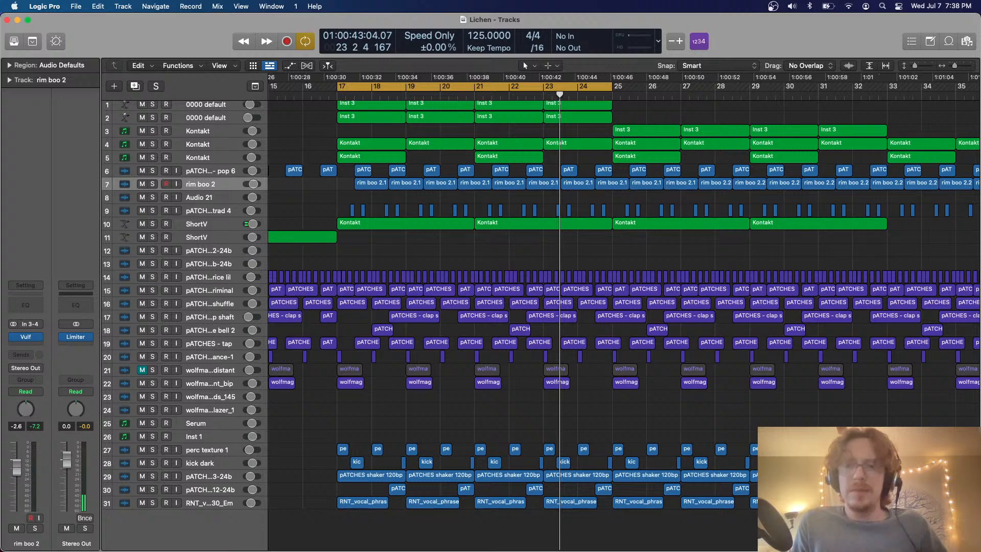
# Open the Extricate VIP - New Production 5H2 project and enlarge its window to fill the screen
pyautogui.press('Return')
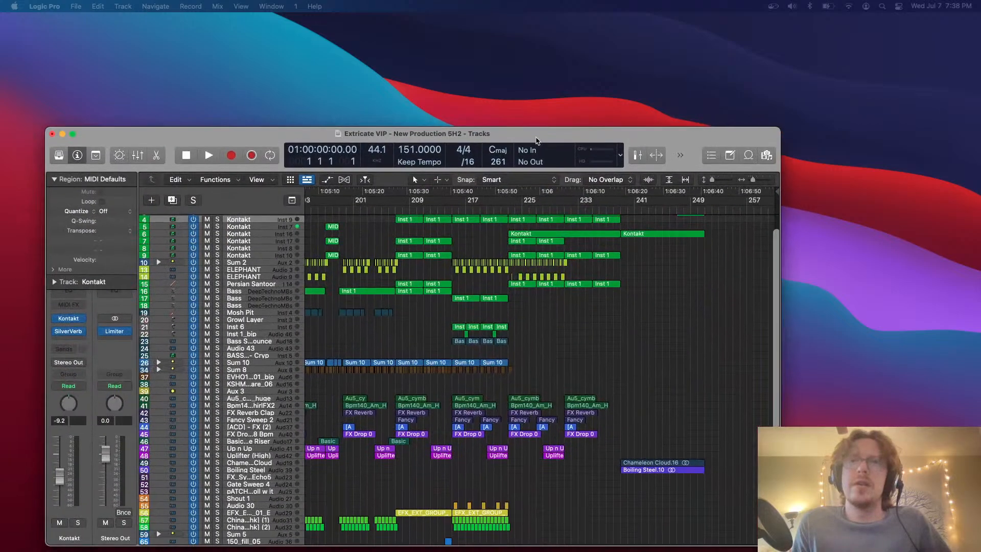
pyautogui.moveTo(539, 126); pyautogui.dragTo(548, 92)
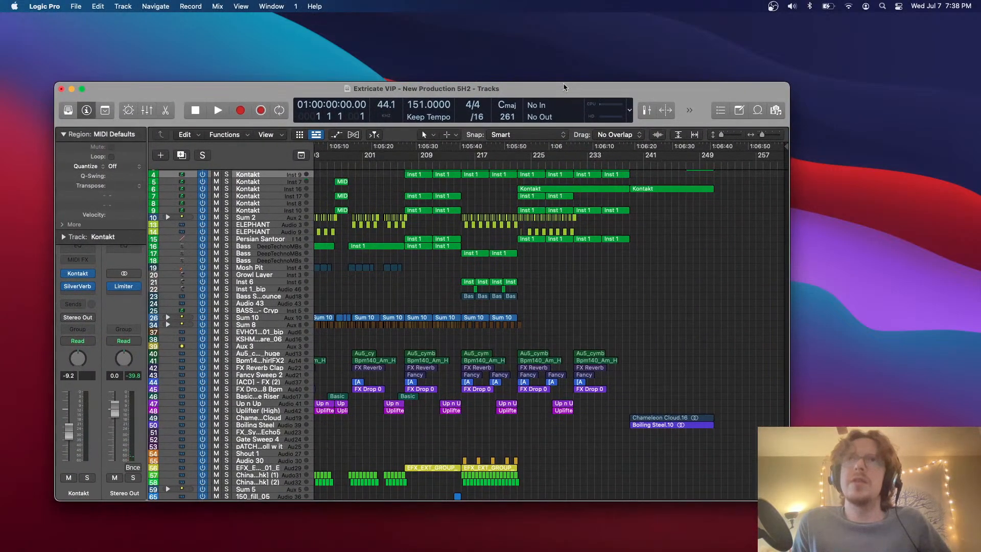
pyautogui.doubleClick(563, 87)
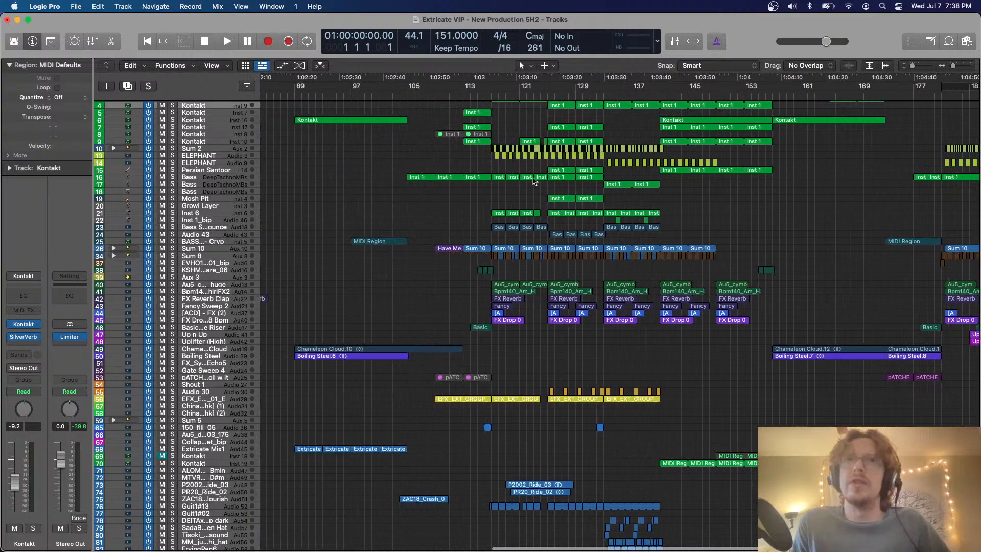
# Play the Extricate VIP project from bar 89 and follow the breakdown section
pyautogui.scroll(3, 533, 181)
pyautogui.hscroll(-5, 480, 157)
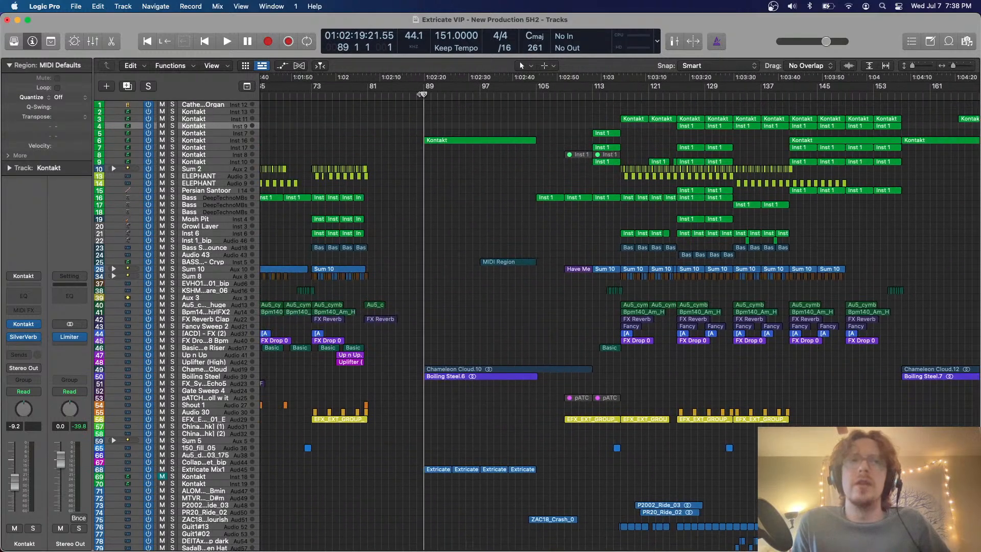
pyautogui.scroll(-4, 514, 272)
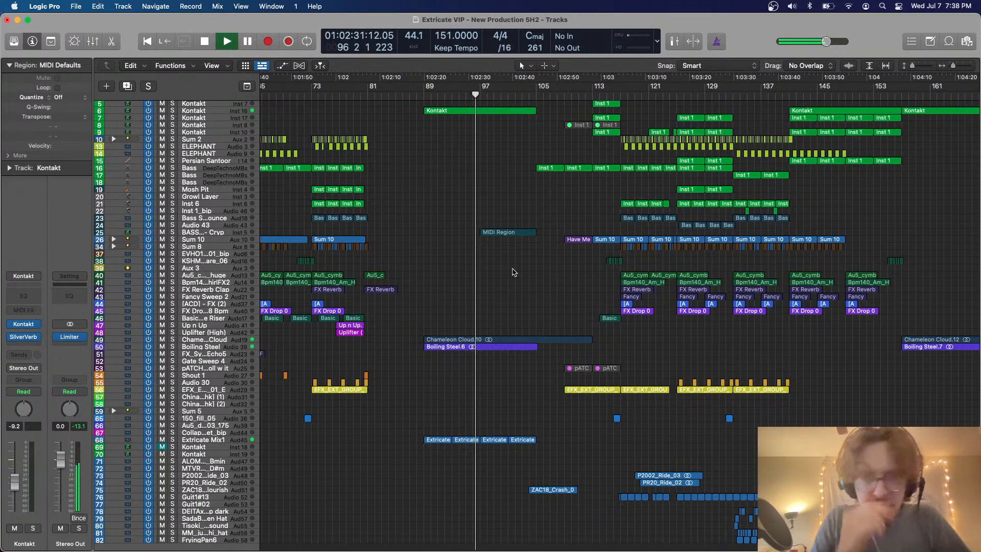
pyautogui.hscroll(1, 548, 264)
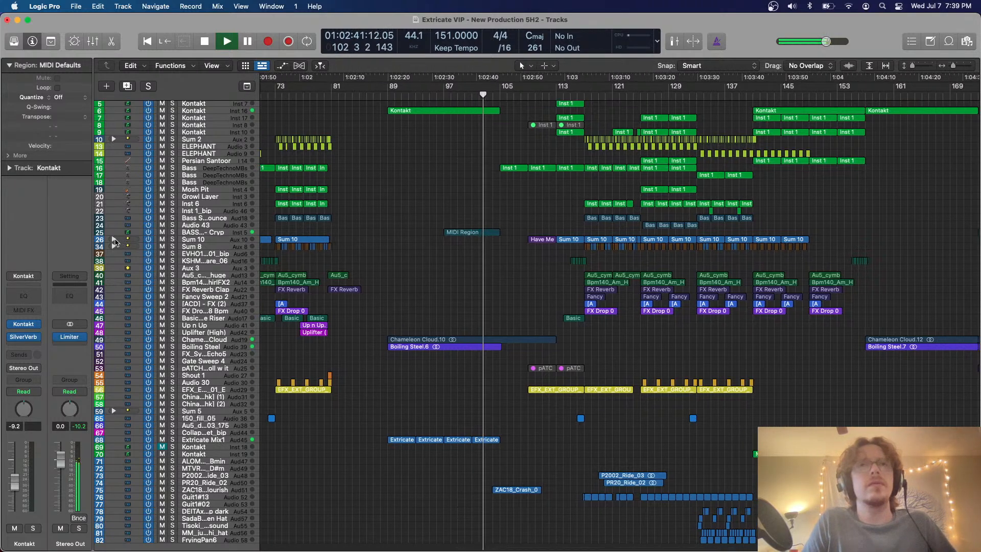
# Expand the Sum 10 and Sum 8 track stacks to examine their drum layers during playback
pyautogui.click(114, 239)
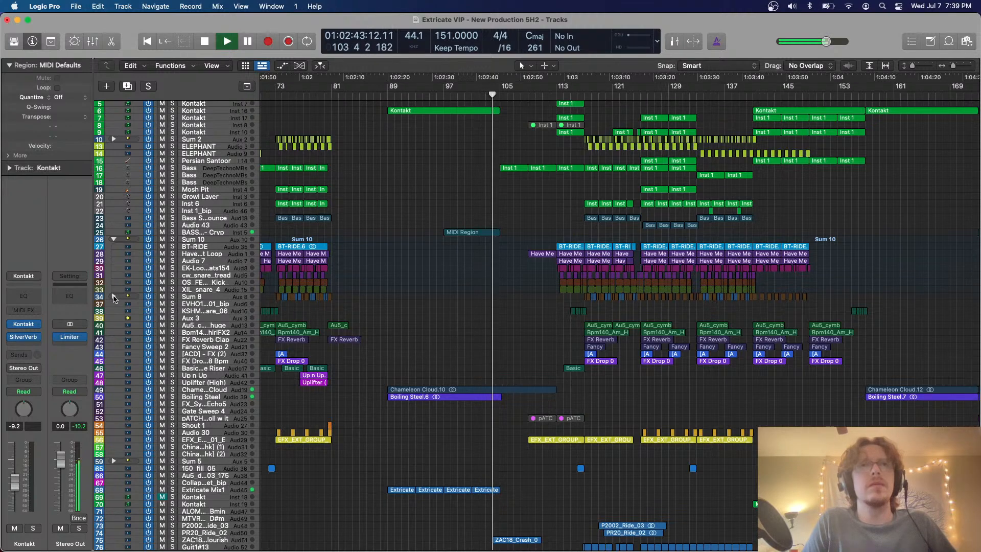
pyautogui.click(114, 296)
pyautogui.hscroll(5, 433, 283)
pyautogui.press('super+Right')
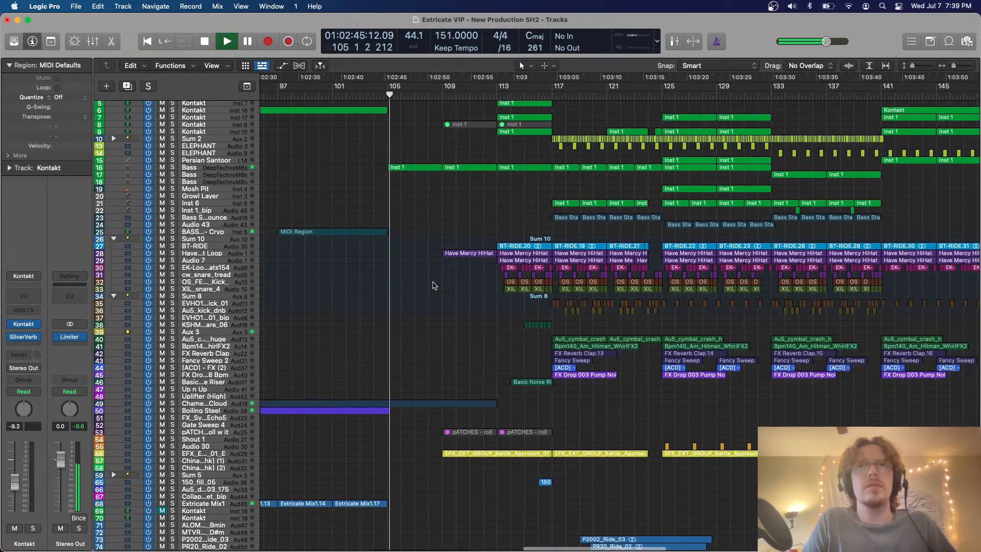
pyautogui.scroll(-5, 433, 285)
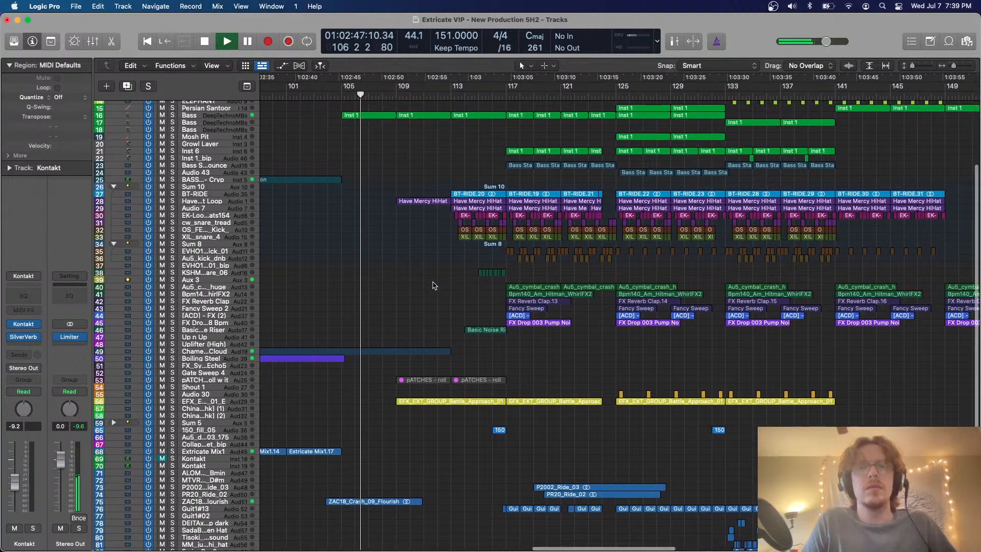
pyautogui.press('super+Down')
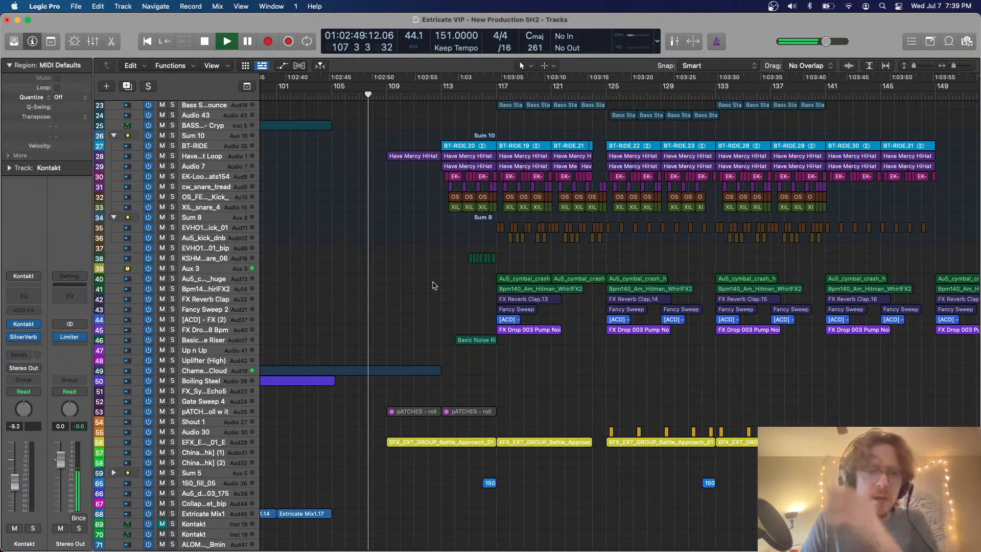
pyautogui.hscroll(3, 432, 285)
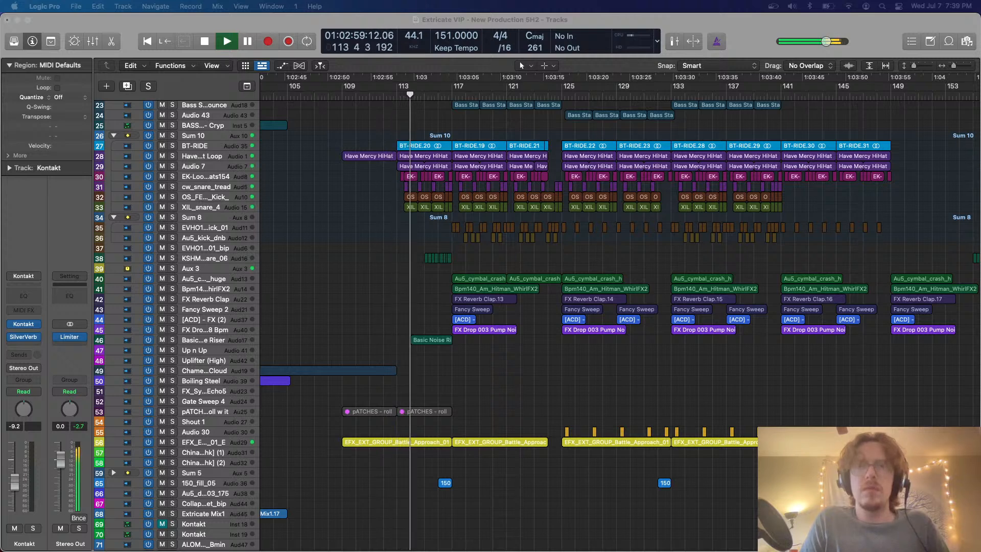
# Follow the playback of the drop up to about bar 156, examining its drum, bass stab, crash and FX layers
pyautogui.click(490, 396)
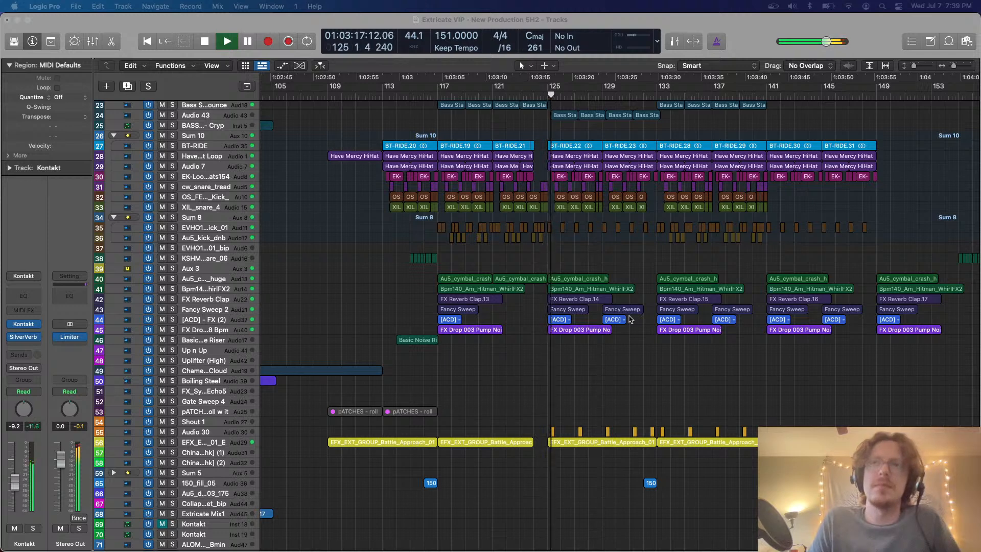
pyautogui.hscroll(5, 630, 319)
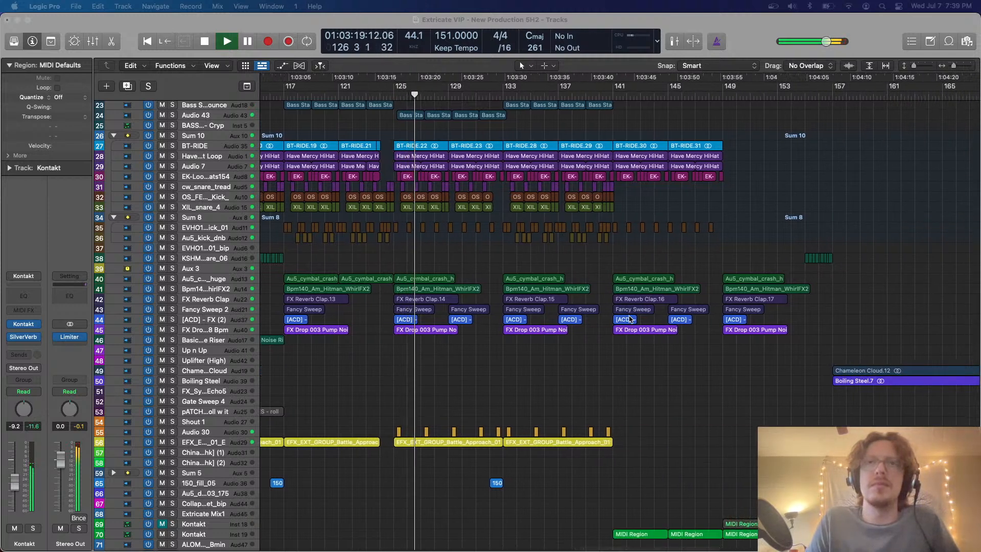
pyautogui.click(605, 368)
pyautogui.press('super+Right')
pyautogui.press('super+Right')
pyautogui.press('super+Right')
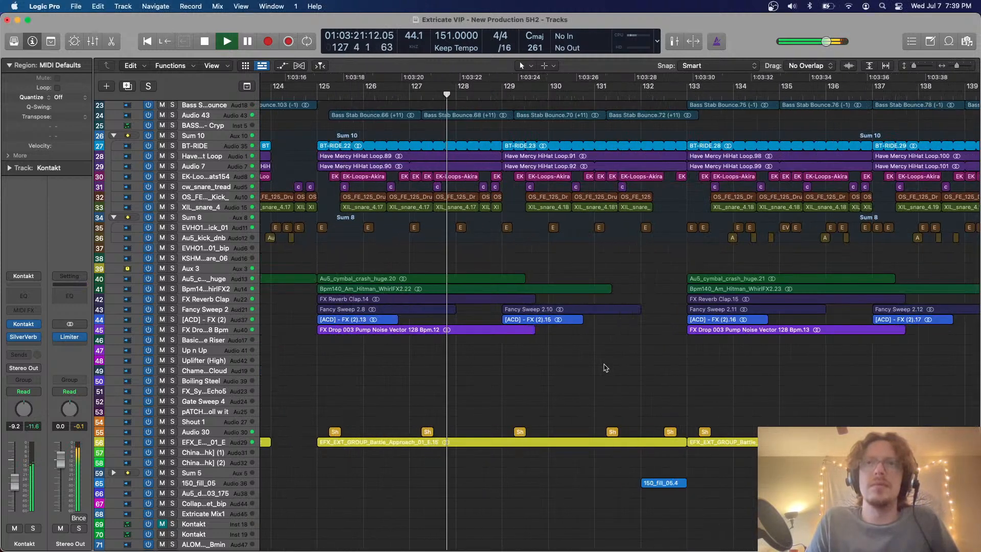
pyautogui.press('super+Left')
pyautogui.press('super+Left')
pyautogui.press('super+Left')
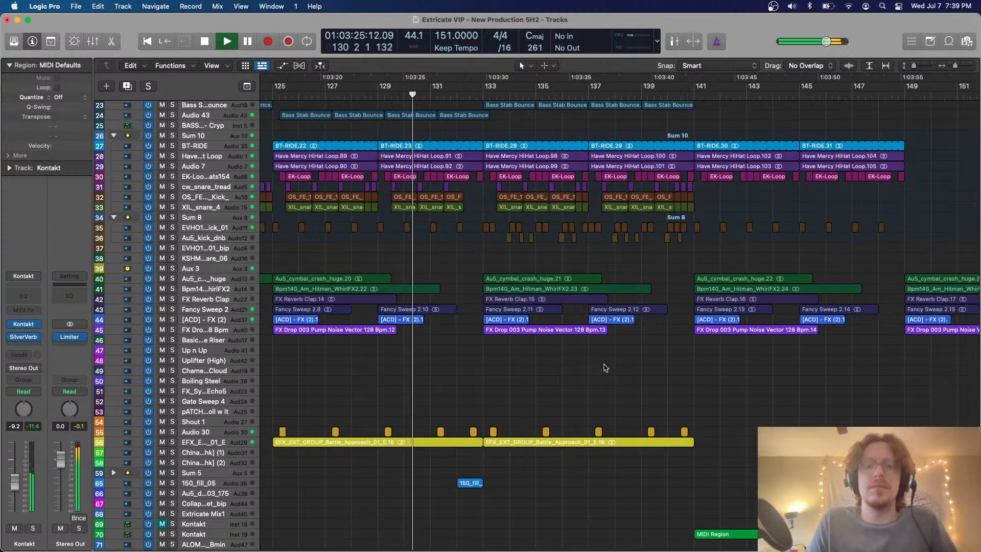
pyautogui.hscroll(3, 604, 368)
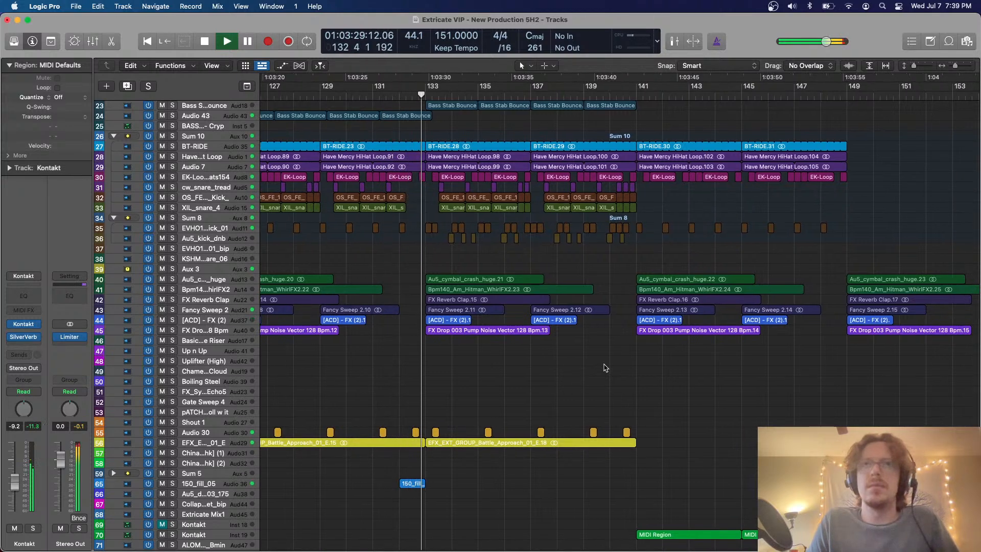
pyautogui.hscroll(1, 605, 368)
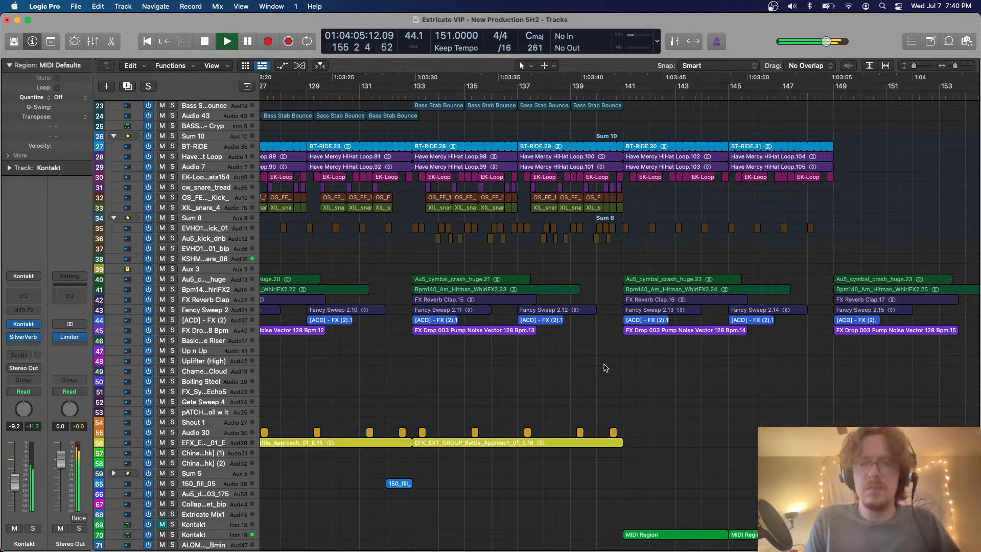
pyautogui.hscroll(2, 683, 356)
pyautogui.hscroll(15, 684, 356)
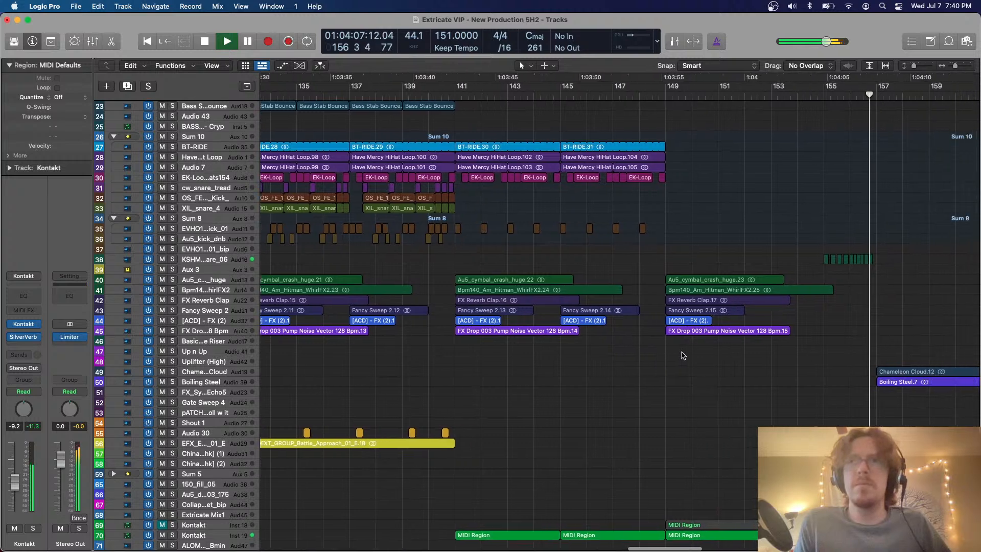
# Follow the playback of the breakdown from about bar 157 into the build-up, examining its vocal, pad, riser and Kontakt layers
pyautogui.hscroll(10, 683, 356)
pyautogui.scroll(-5, 683, 356)
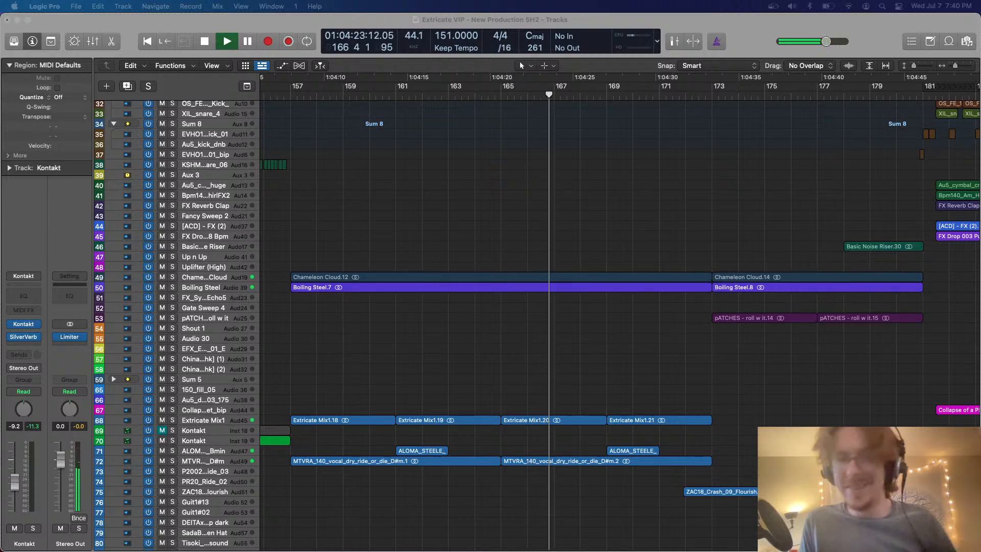
pyautogui.scroll(10, 494, 393)
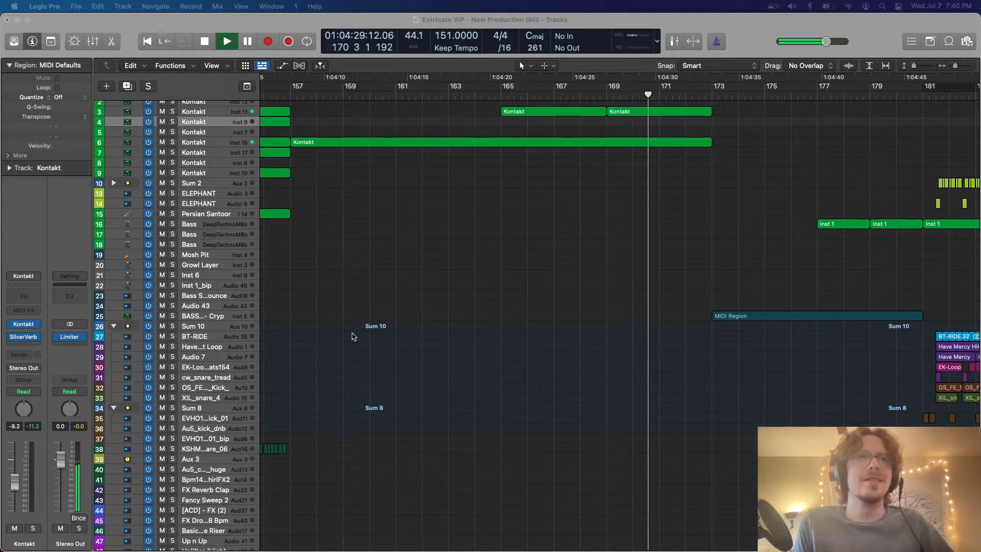
pyautogui.scroll(-3, 353, 337)
pyautogui.hscroll(15, 337, 342)
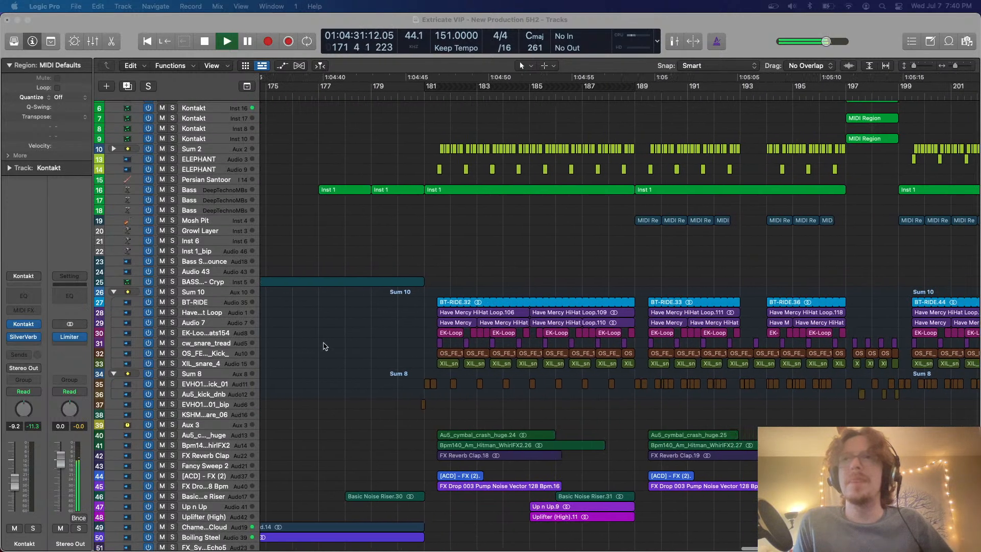
pyautogui.scroll(-10, 324, 346)
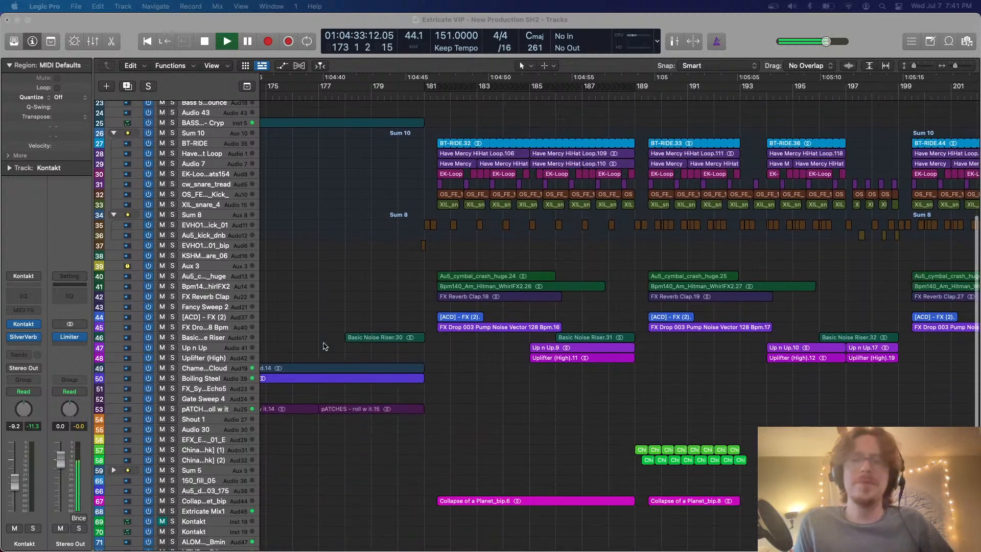
pyautogui.scroll(-2, 323, 346)
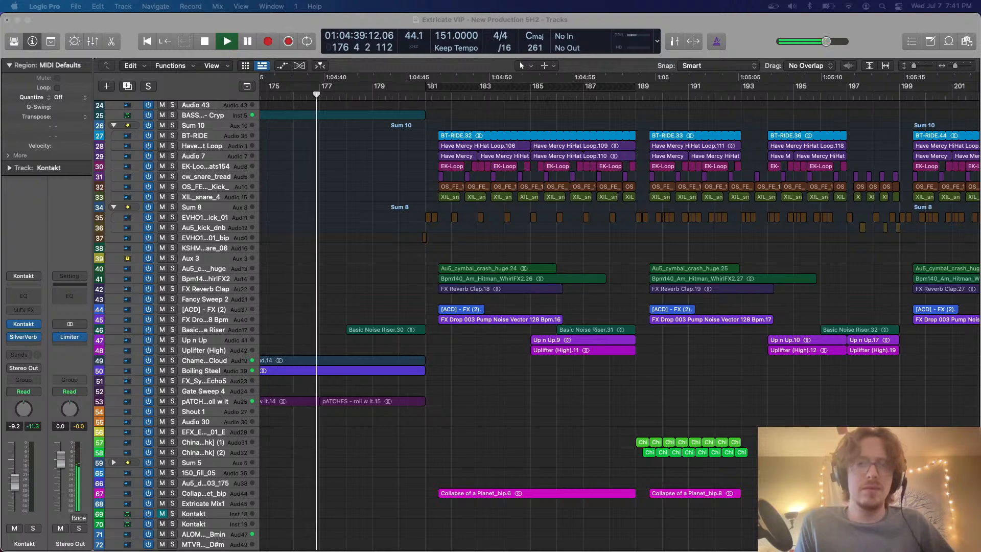
pyautogui.hotkey('ctrl', 'Up')
pyautogui.hotkey('ctrl', 'Up')
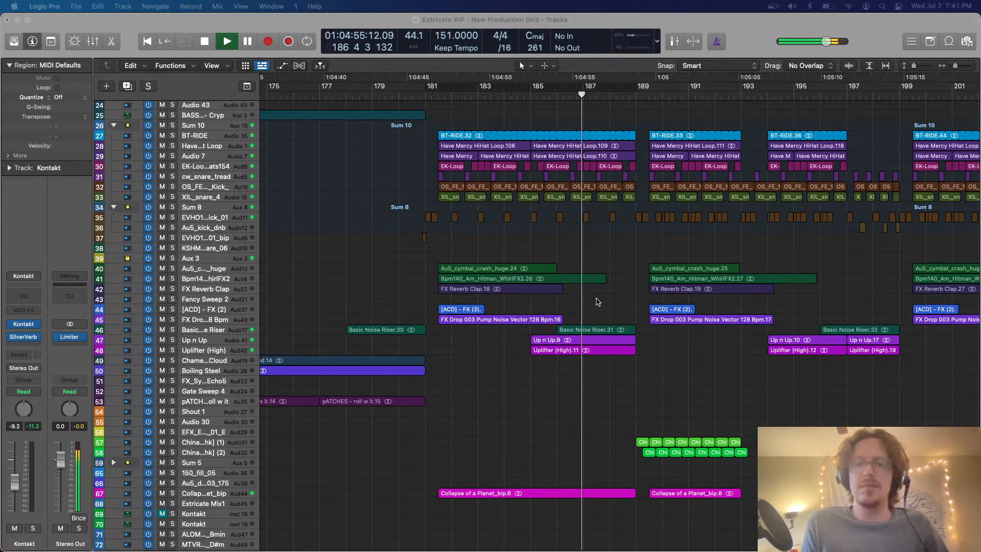
# Follow the playback of the second drop up to about bar 207, examining its drum, China, uplifter and guitar layers
pyautogui.hscroll(5, 597, 301)
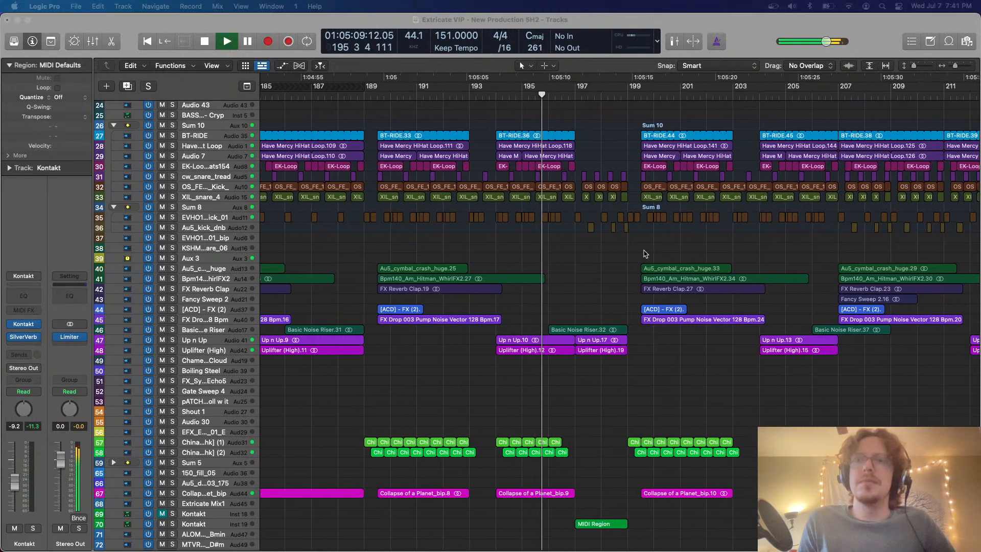
pyautogui.hscroll(4, 644, 254)
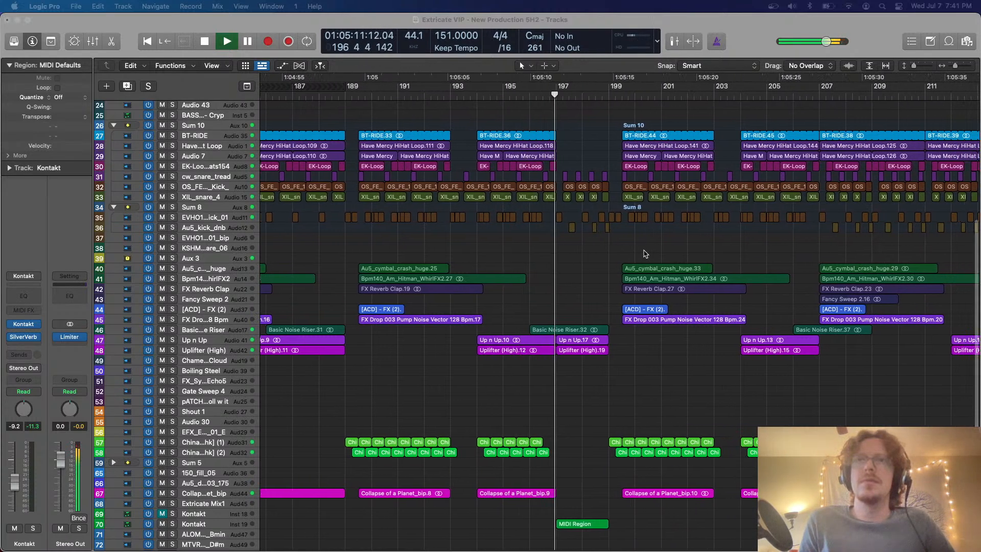
pyautogui.scroll(-5, 645, 254)
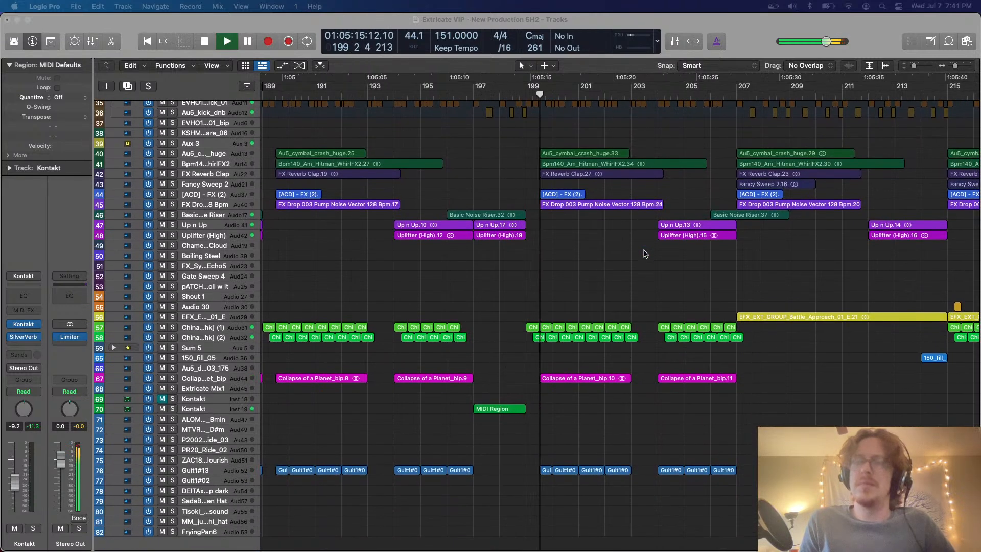
pyautogui.hscroll(4, 644, 254)
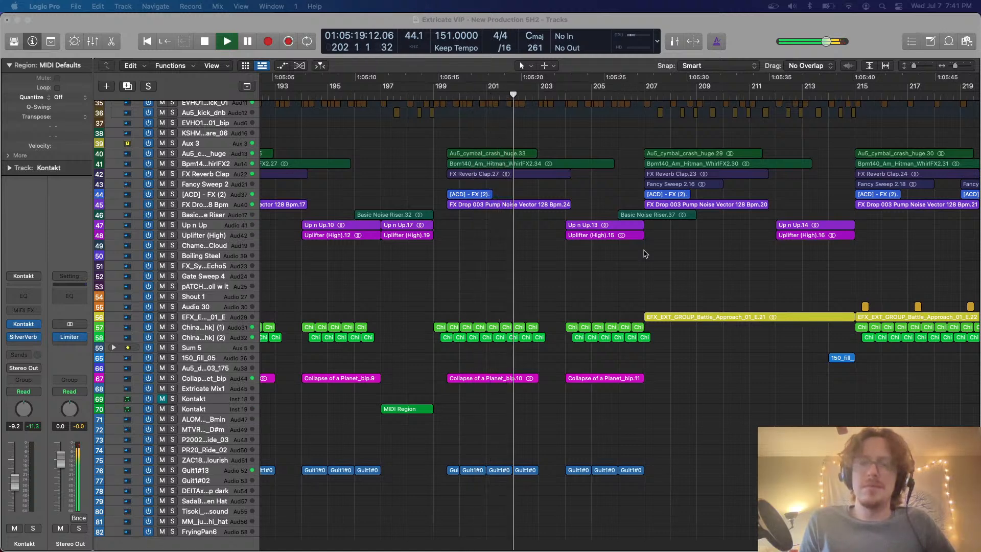
pyautogui.hscroll(3, 645, 254)
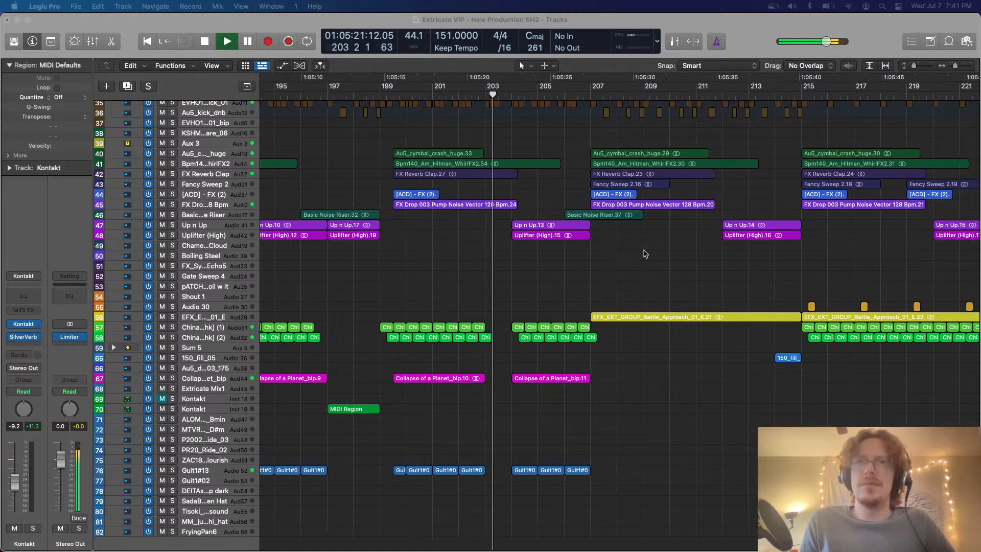
pyautogui.hscroll(3, 645, 254)
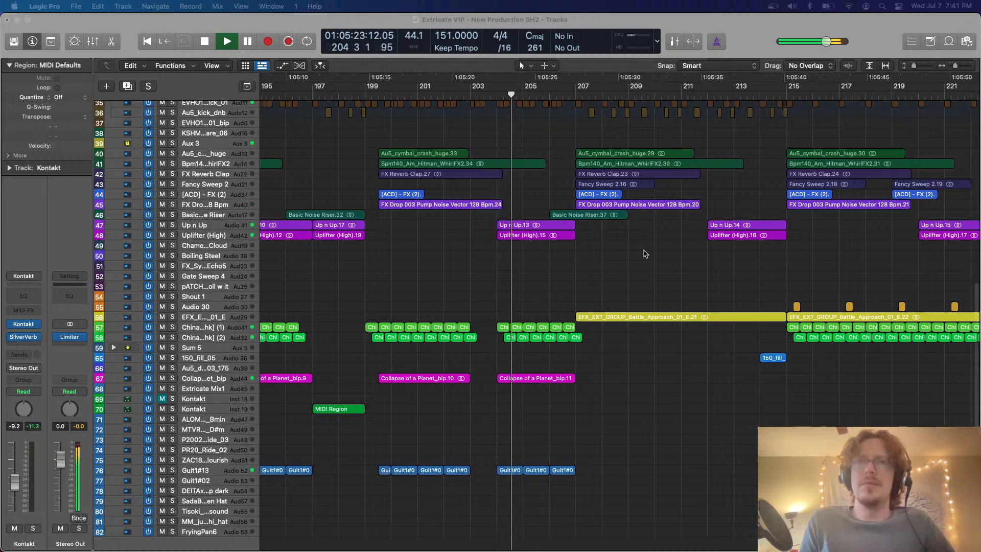
pyautogui.hscroll(10, 645, 254)
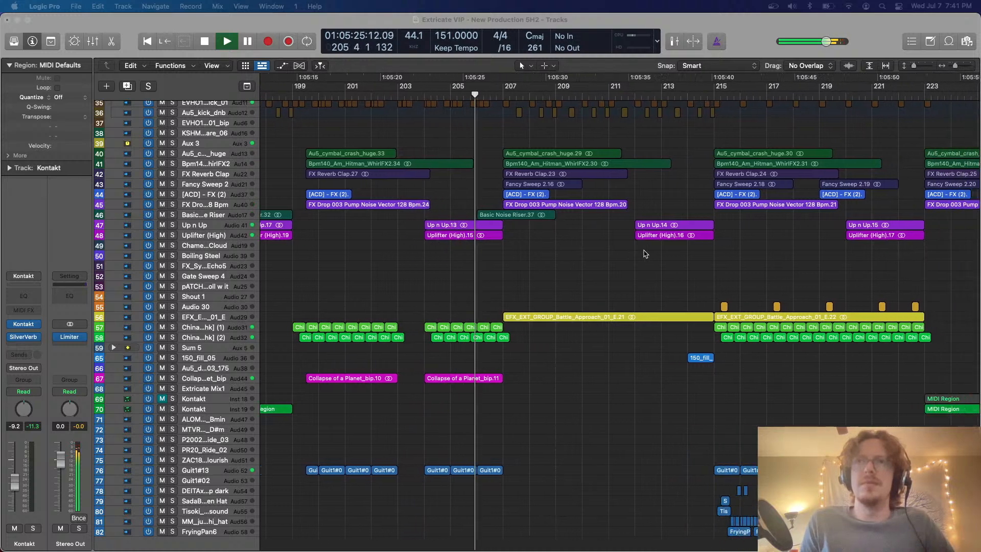
pyautogui.hscroll(1, 645, 254)
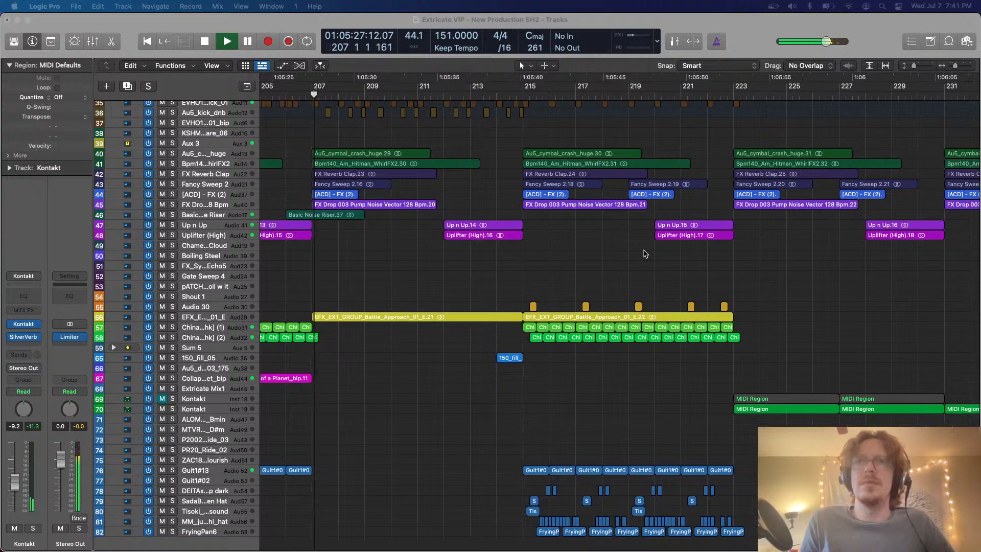
# Stop playback at about bar 210 and look over the remaining layers through the end of the arrangement
pyautogui.scroll(5, 645, 254)
pyautogui.hscroll(10, 615, 358)
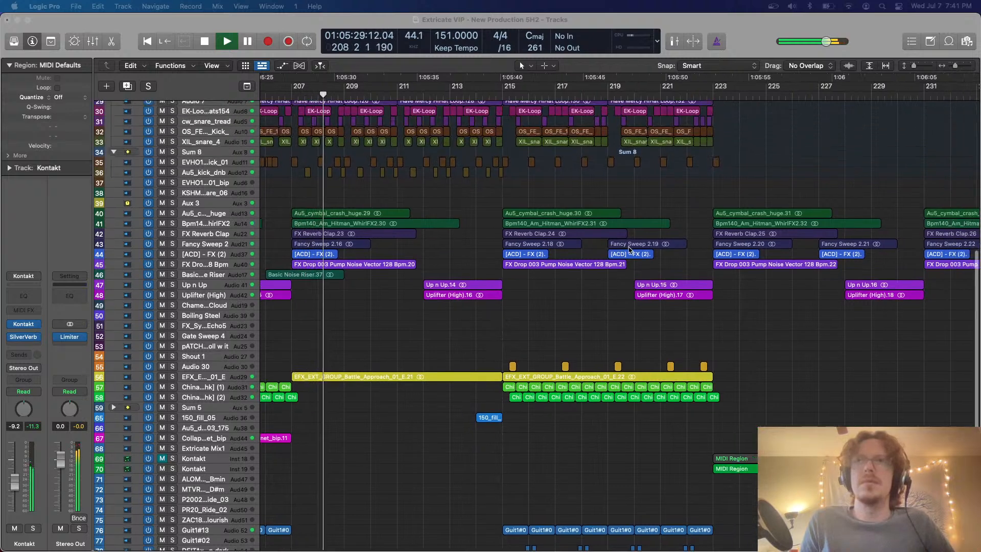
pyautogui.scroll(-3, 615, 358)
pyautogui.scroll(5, 615, 359)
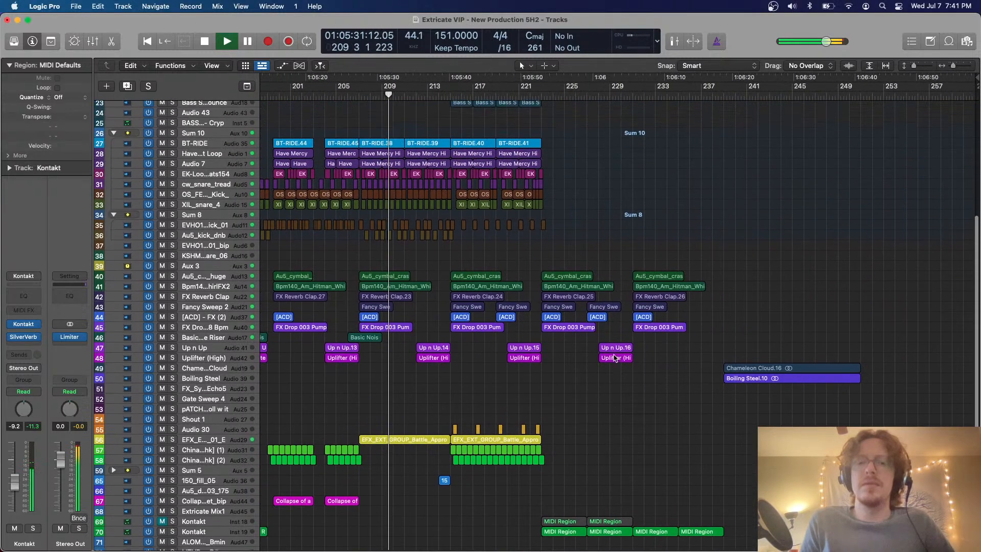
pyautogui.press('space')
pyautogui.scroll(-10, 615, 358)
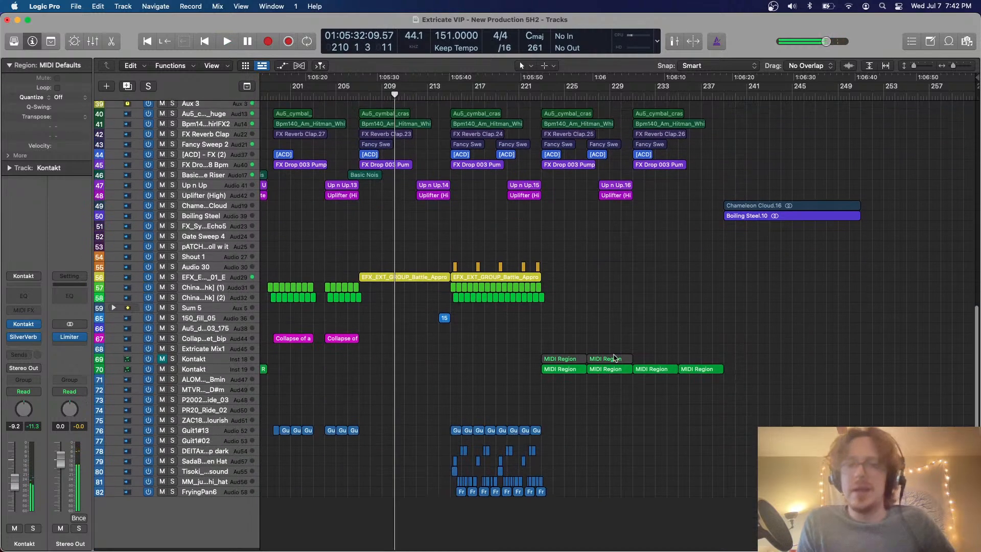
pyautogui.scroll(15, 615, 358)
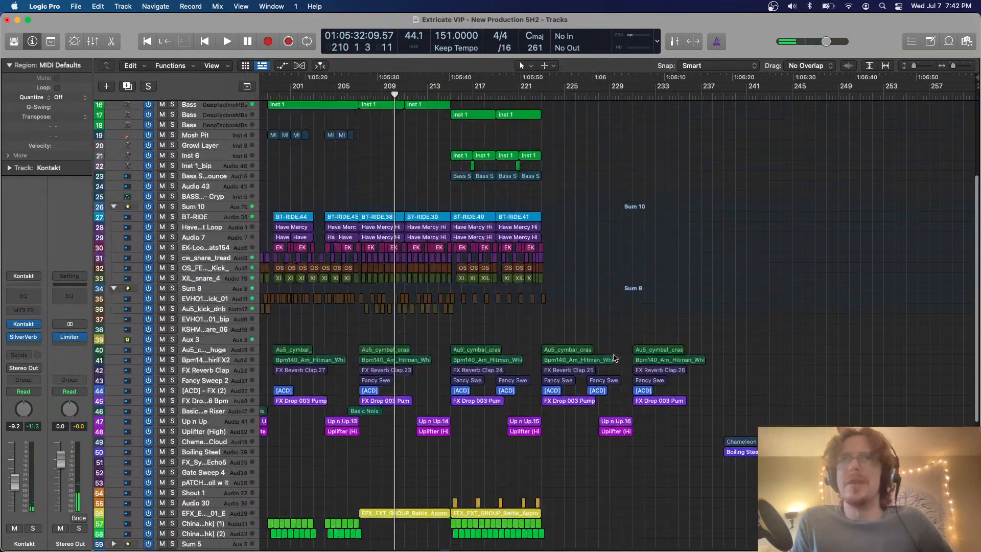
# Play the outro briefly from about bar 246, then stop playback
pyautogui.click(814, 94)
pyautogui.press('space')
pyautogui.scroll(-15, 814, 97)
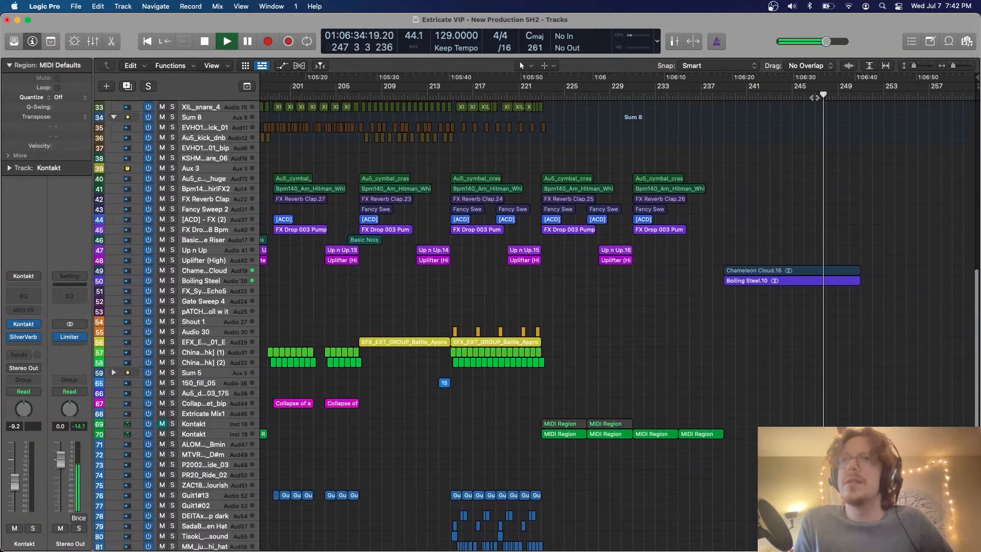
pyautogui.press('space')
# Return to the second drop and place the playhead at bar 189
pyautogui.scroll(6, 814, 97)
pyautogui.hscroll(-5, 814, 97)
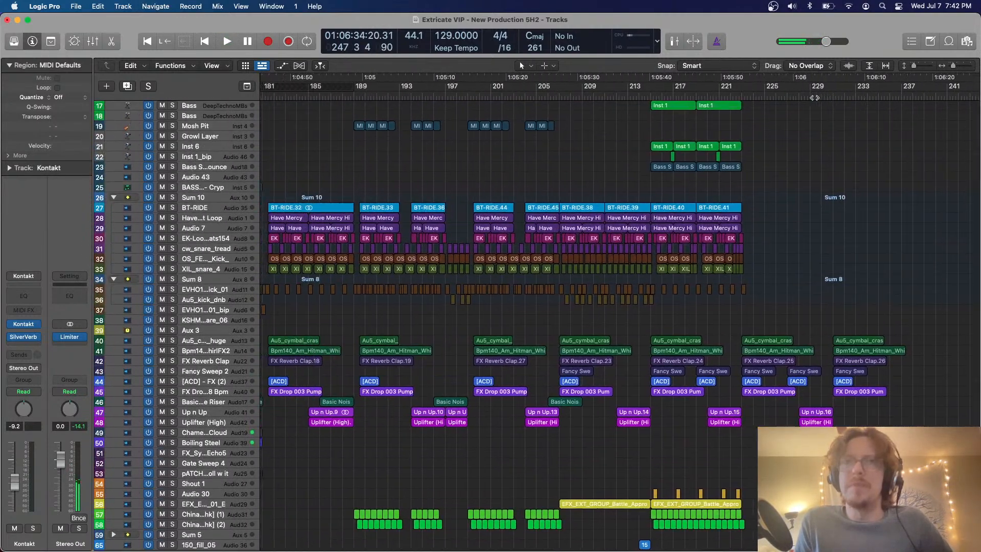
pyautogui.hscroll(-5, 815, 98)
pyautogui.scroll(-8, 761, 117)
pyautogui.press('super+Right')
pyautogui.press('super+Right')
pyautogui.press('super+Right')
pyautogui.hscroll(11, 760, 116)
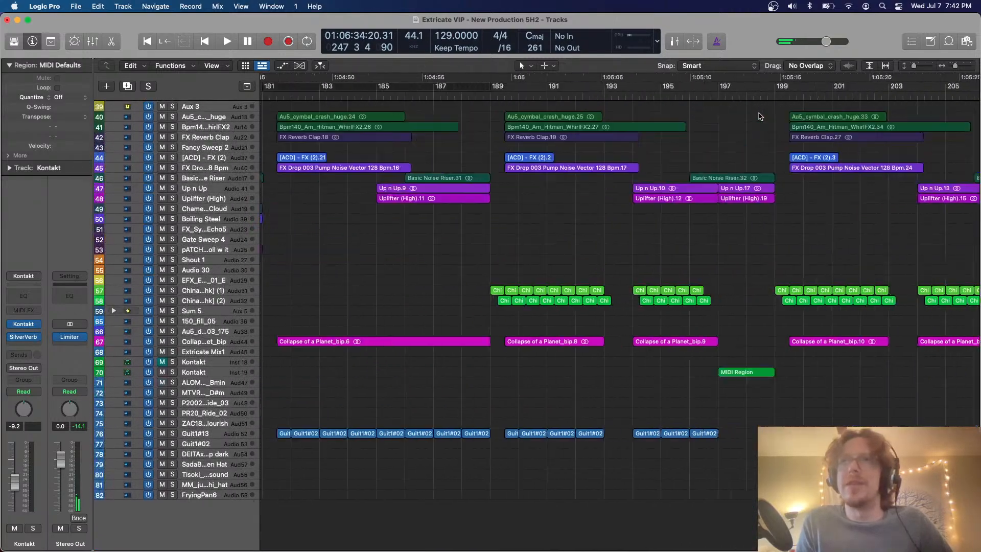
pyautogui.scroll(6, 760, 117)
pyautogui.hscroll(3, 760, 117)
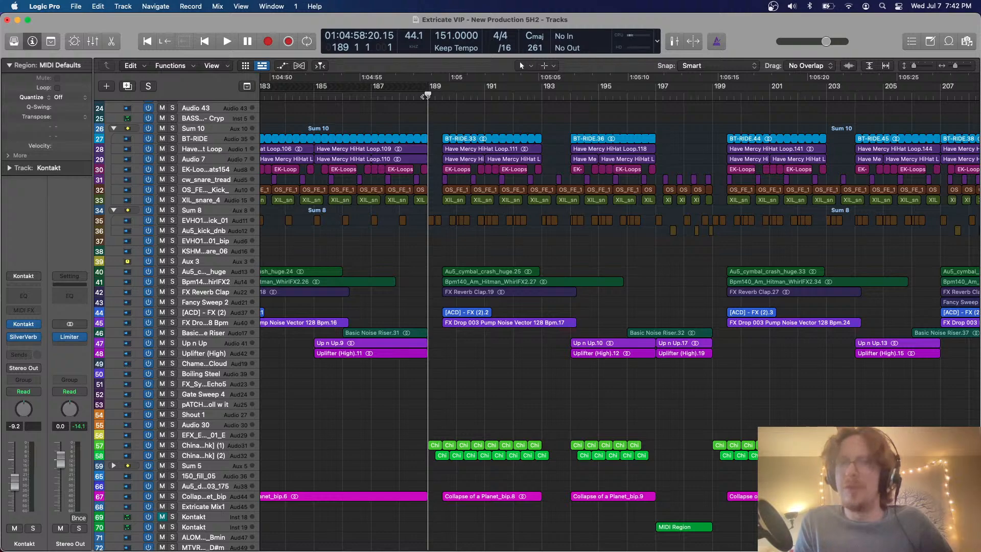
pyautogui.scroll(8, 424, 135)
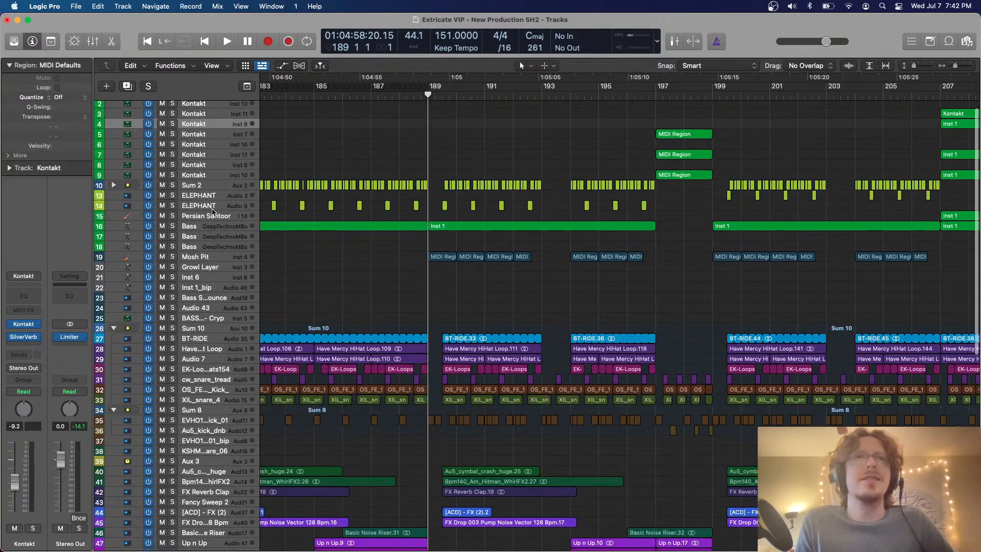
# Play from bar 189 while toggling solo on Bass track 16 to compare it with the full mix
pyautogui.click(211, 228)
pyautogui.press('space')
pyautogui.click(173, 226)
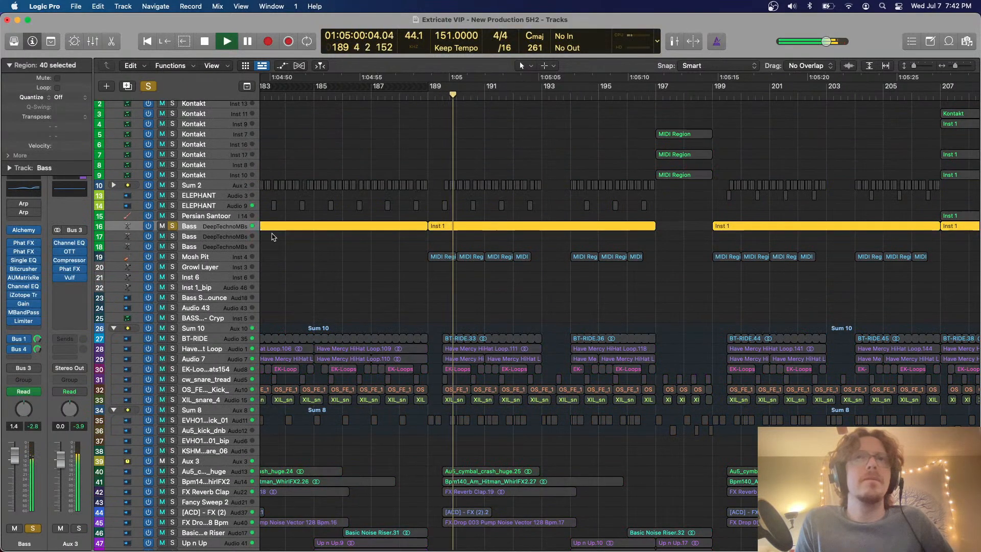
pyautogui.click(173, 226)
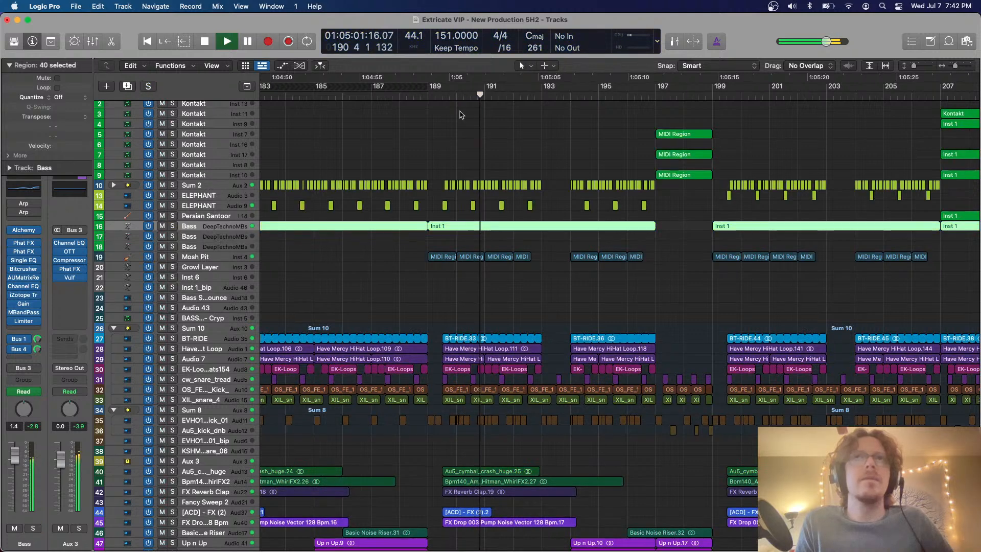
pyautogui.click(412, 96)
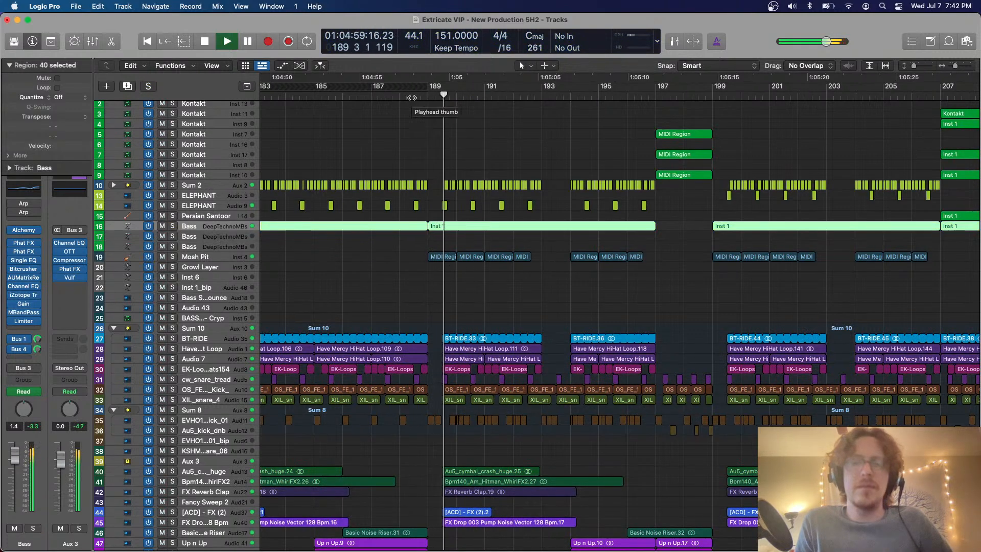
pyautogui.click(173, 226)
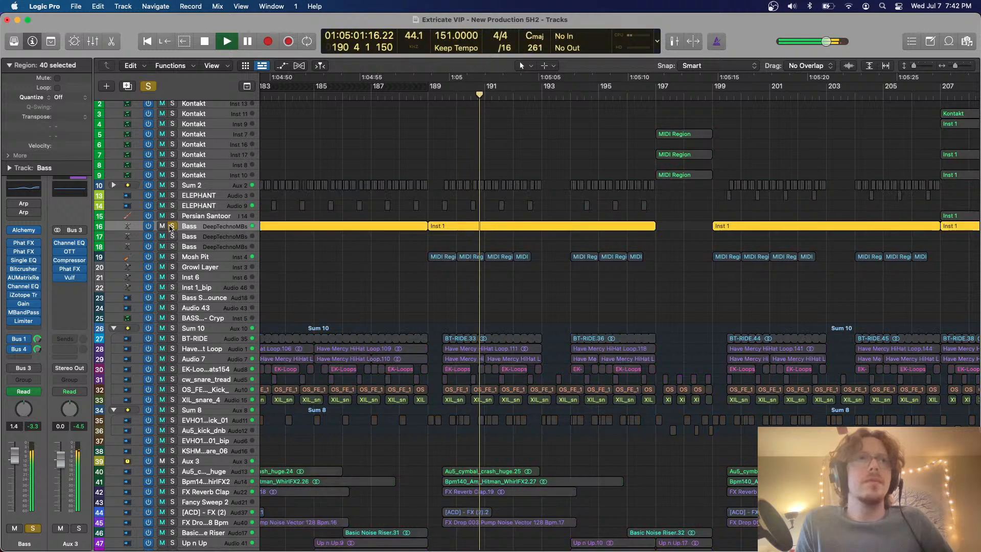
# Open the Inst 1 bass region starting at bar 189 in the Piano Roll, examine its notes during playback, and close the editor
pyautogui.click(538, 239)
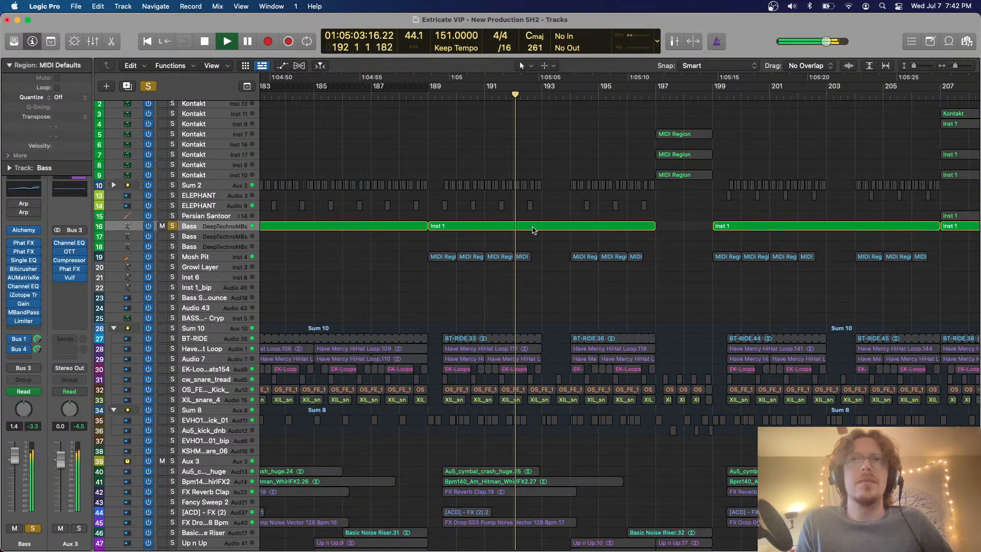
pyautogui.doubleClick(534, 227)
pyautogui.click(424, 386)
pyautogui.press('super+Right')
pyautogui.press('super+Right')
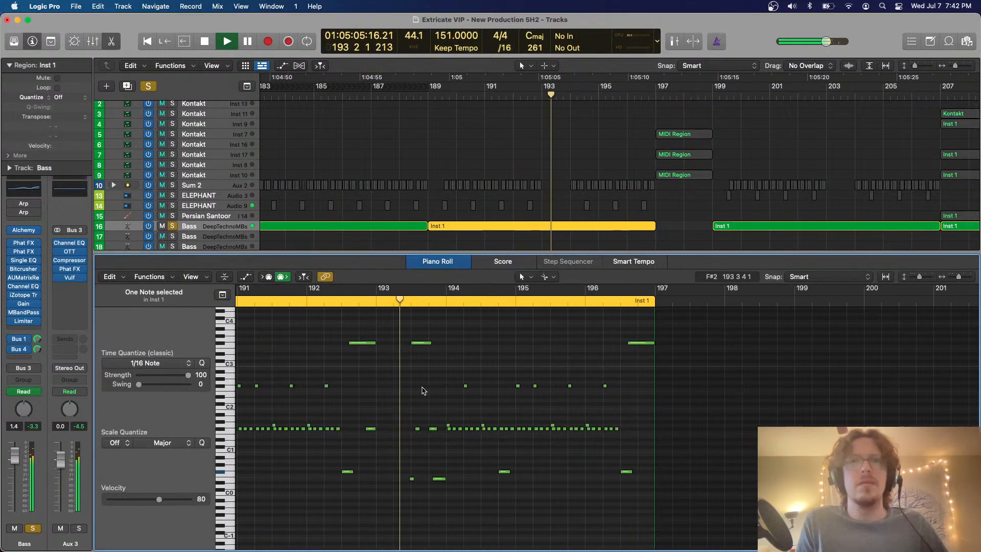
pyautogui.hscroll(3, 423, 391)
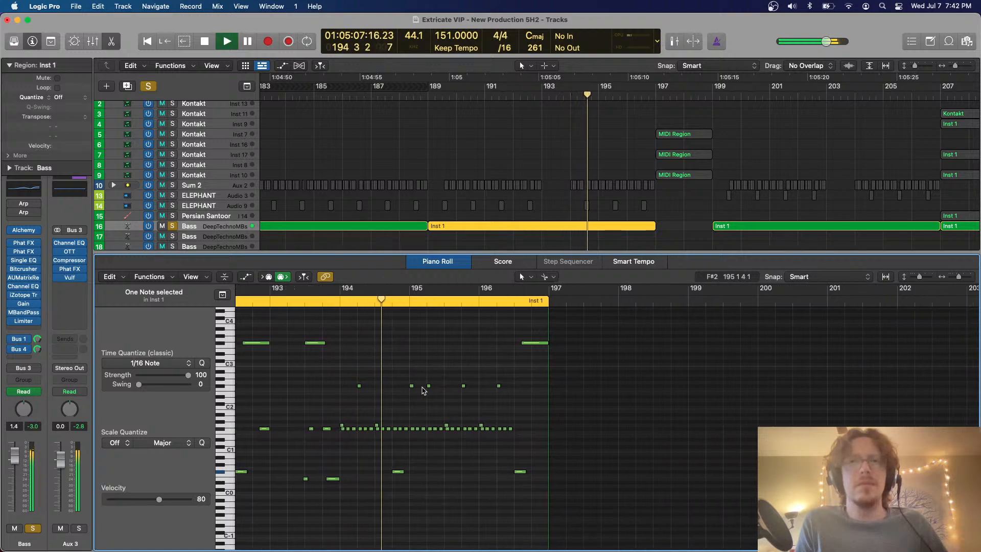
pyautogui.press('e')
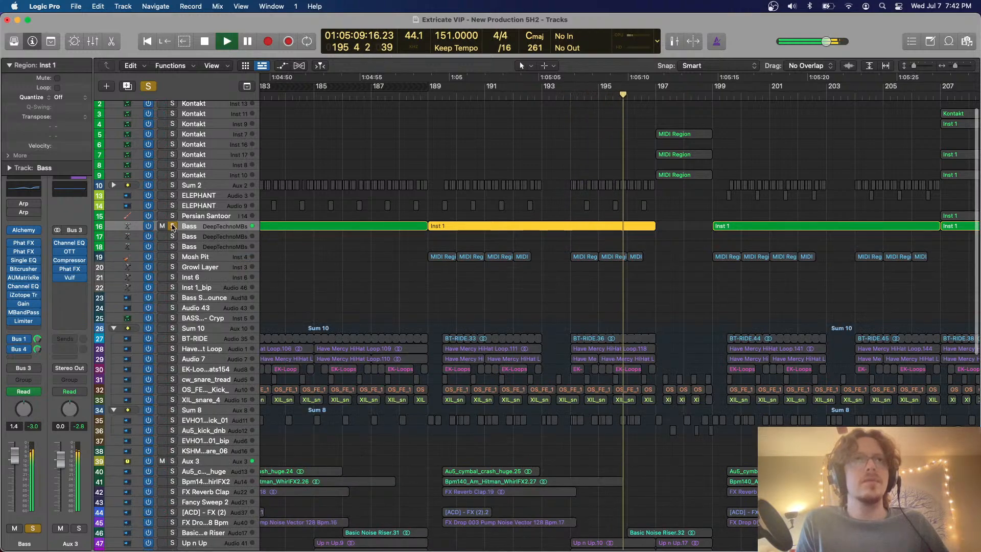
# Unsolo Bass track 16, follow the full mix into the fill at bar 197, and stop playback
pyautogui.press('s')
pyautogui.press('super+Up')
pyautogui.press('super+Up')
pyautogui.hscroll(5, 502, 261)
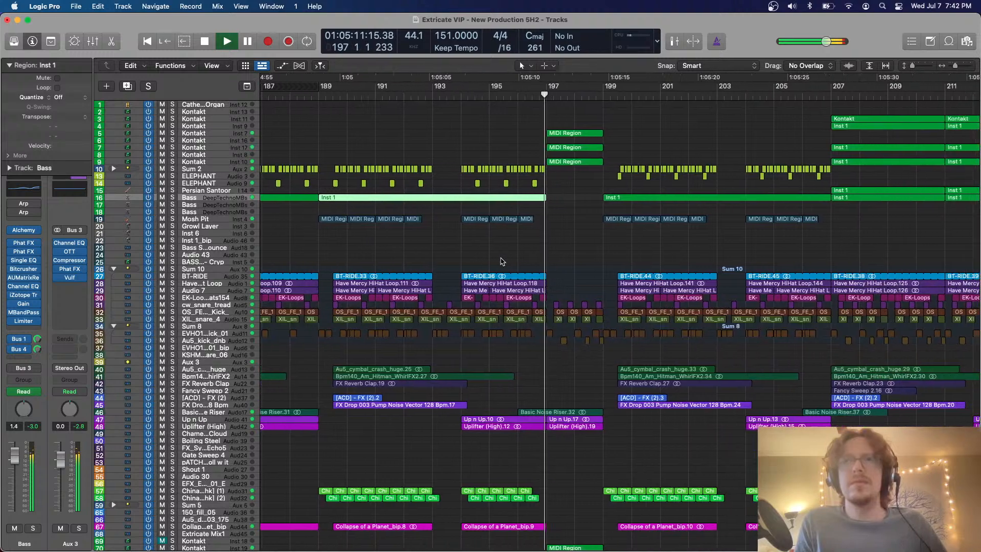
pyautogui.click(551, 242)
pyautogui.press('space')
# Enlarge the track rows, place the playhead at bar 197, and solo Kontakt tracks 5 through 9
pyautogui.hscroll(6, 551, 242)
pyautogui.press('super+Down')
pyautogui.press('super+Down')
pyautogui.press('super+Down')
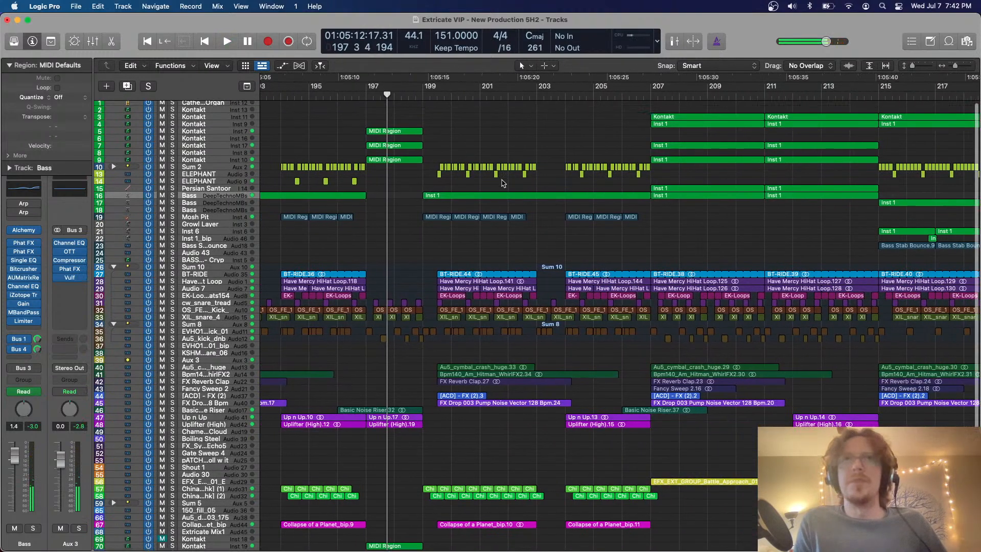
pyautogui.click(367, 95)
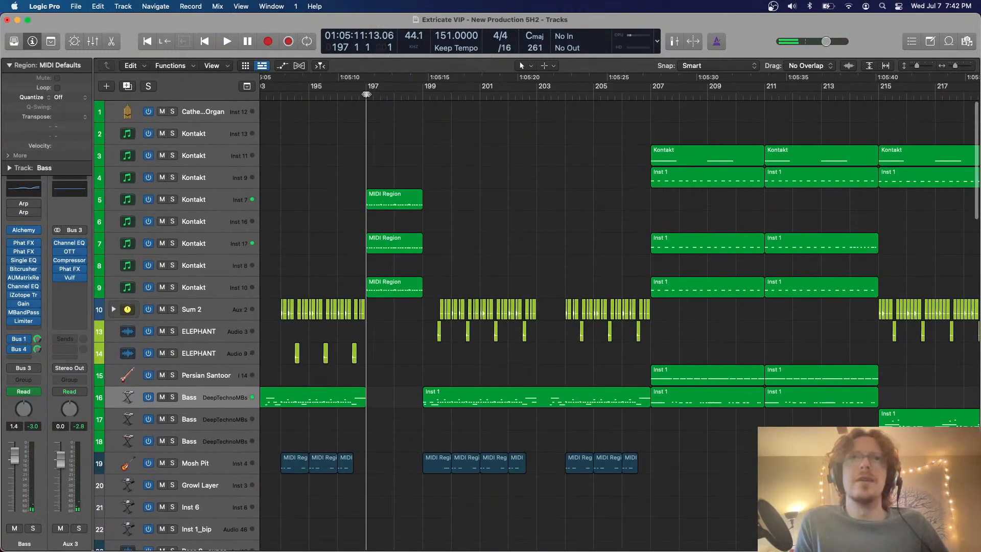
pyautogui.moveTo(172, 199); pyautogui.dragTo(172, 287)
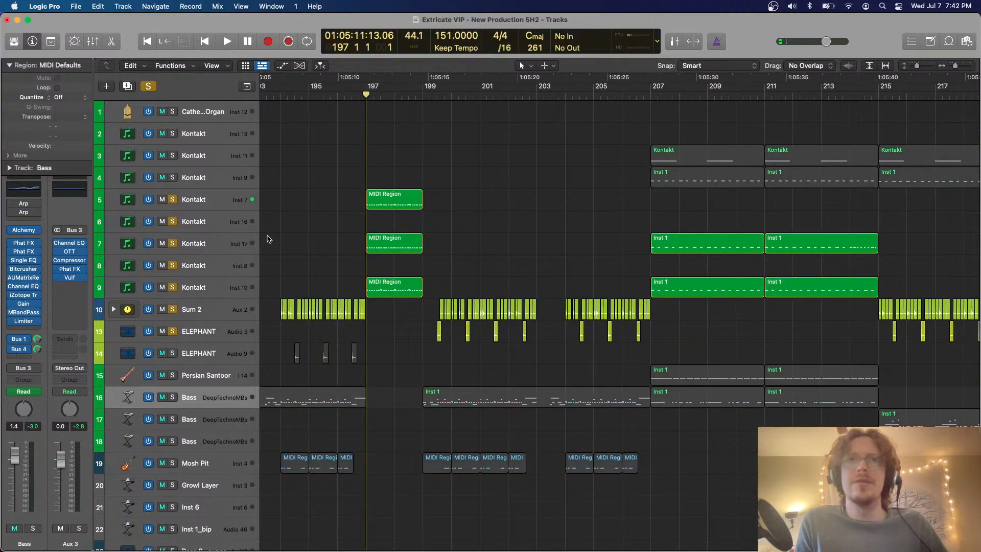
# Play the soloed Kontakt layers from bar 197 and clear all solos to hear the full mix in compact track rows
pyautogui.press('space')
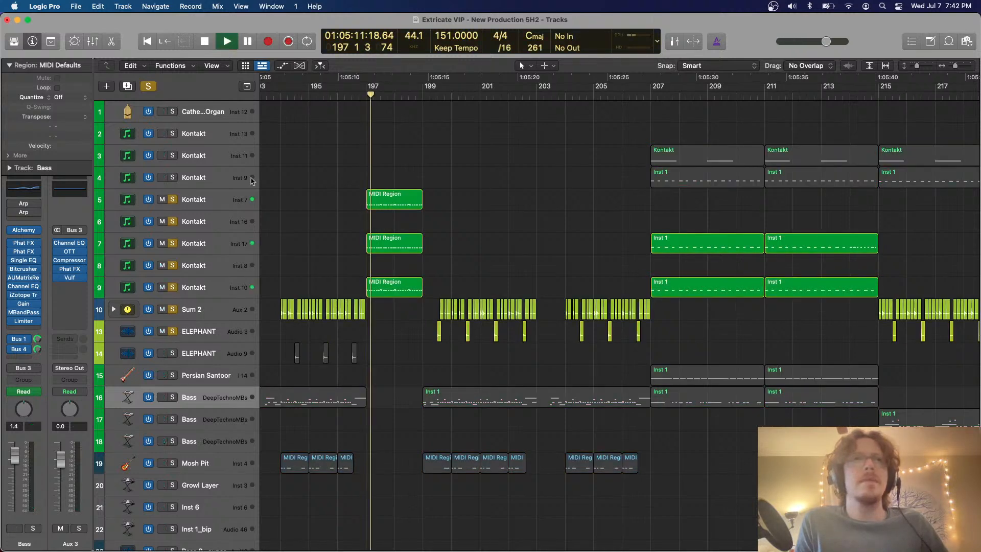
pyautogui.click(149, 86)
pyautogui.press('super+Up')
pyautogui.press('super+Up')
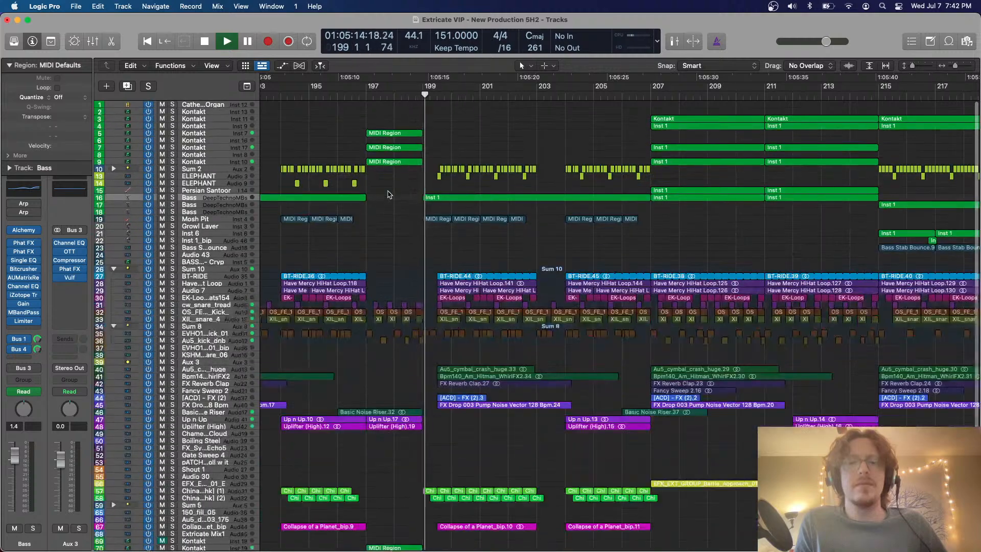
pyautogui.press('space')
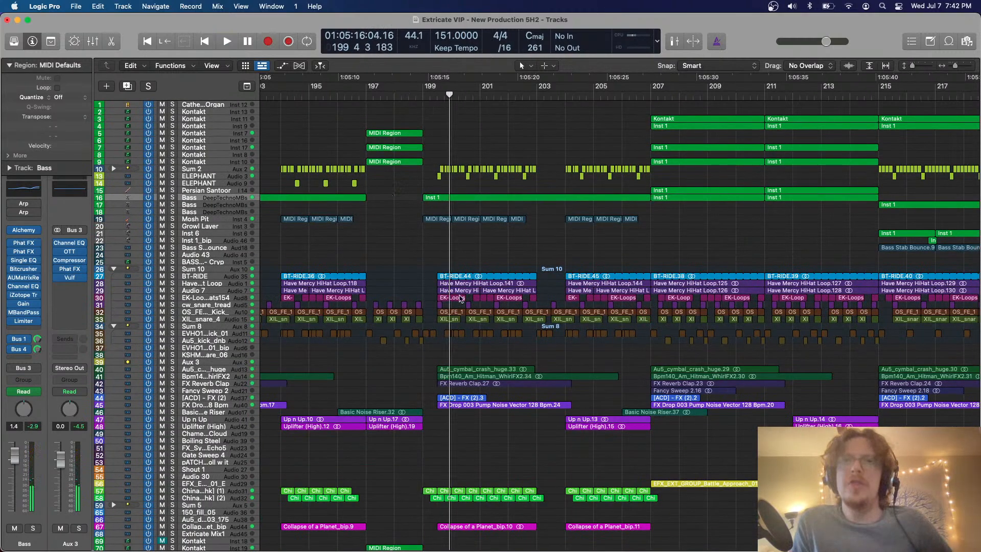
# Look over the second drop's arrangement across roughly bars 185 to 225
pyautogui.hotkey('ctrl', 'Up')
pyautogui.hotkey('ctrl', 'Up')
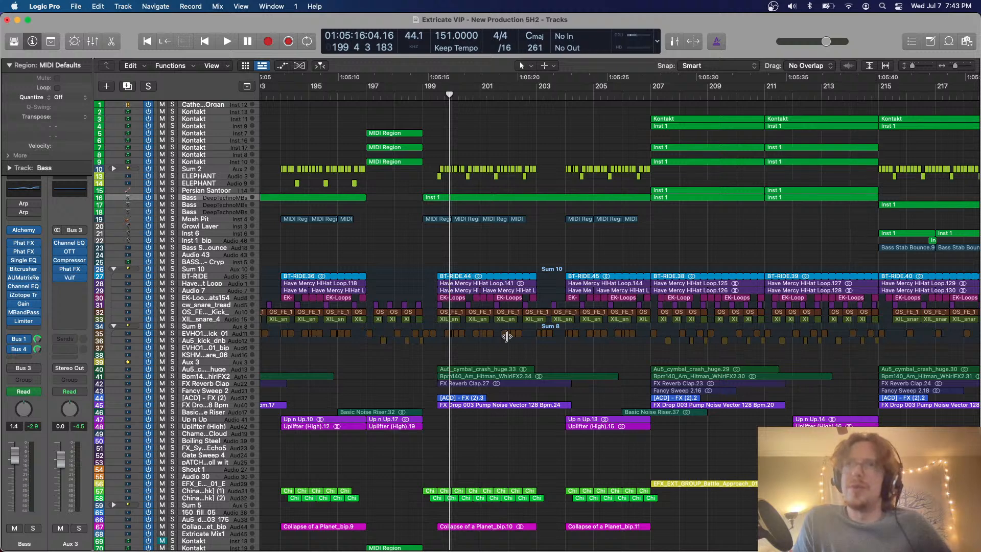
pyautogui.hscroll(2, 506, 335)
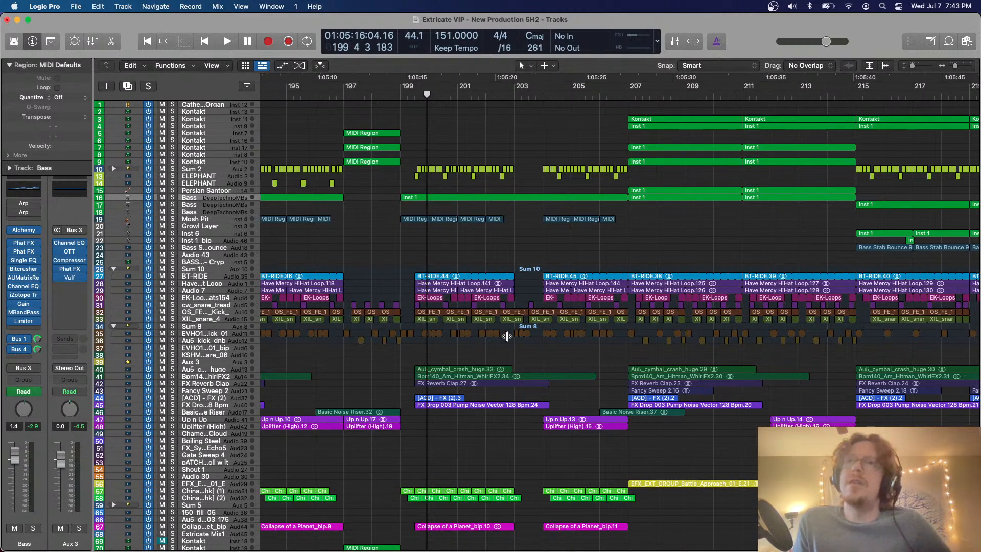
pyautogui.hscroll(10, 507, 336)
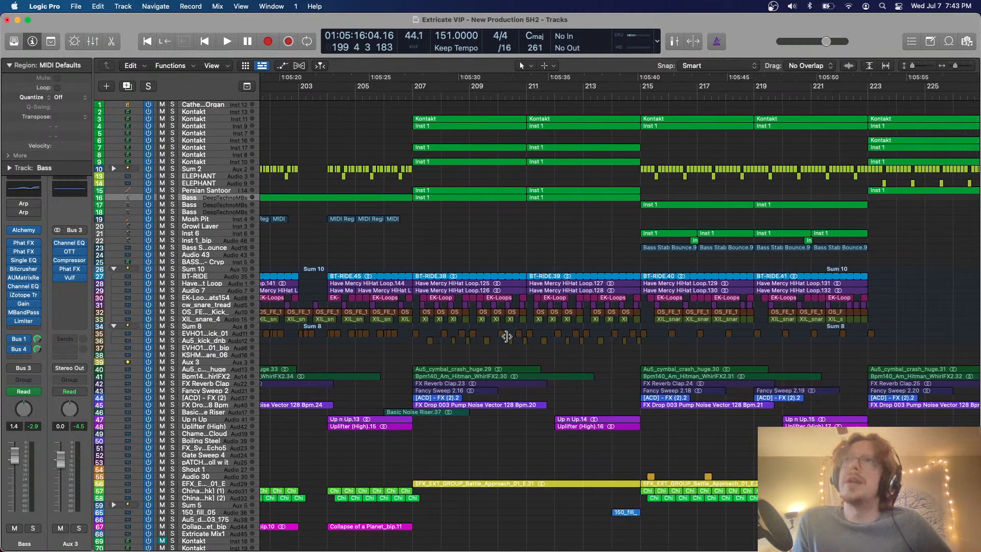
pyautogui.hscroll(-20, 507, 336)
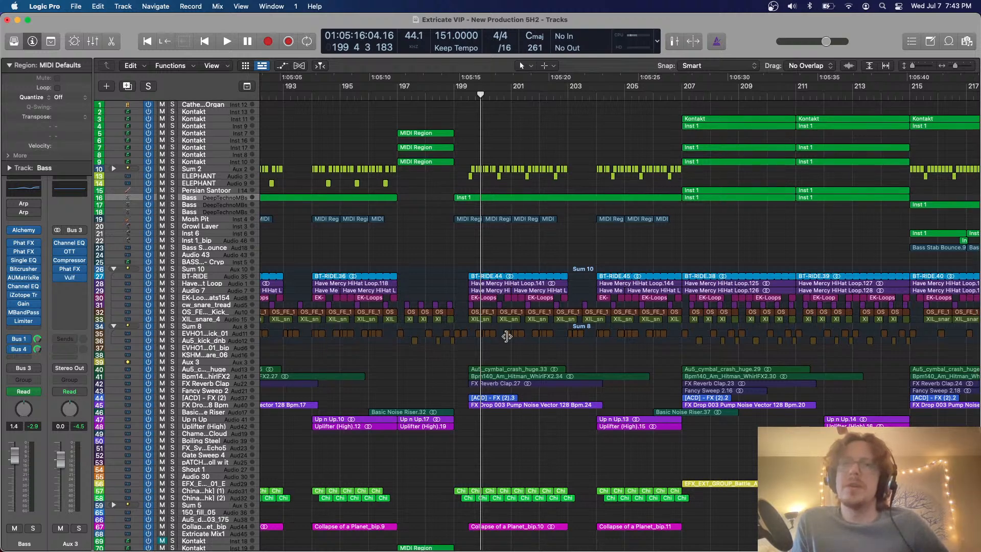
pyautogui.hscroll(-5, 506, 336)
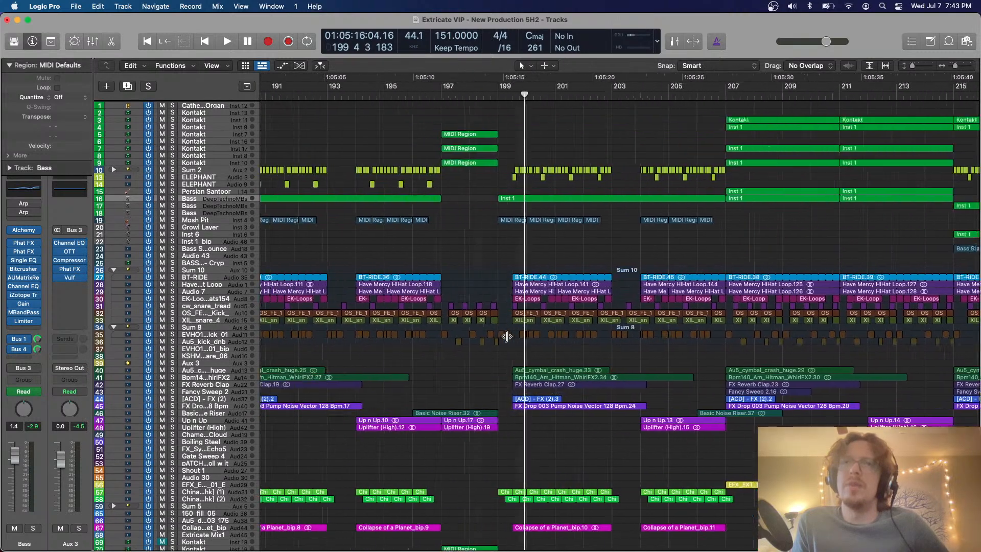
pyautogui.hscroll(-5, 507, 336)
# Save the Extricate VIP project and switch to the Lichen project
pyautogui.press('super+s')
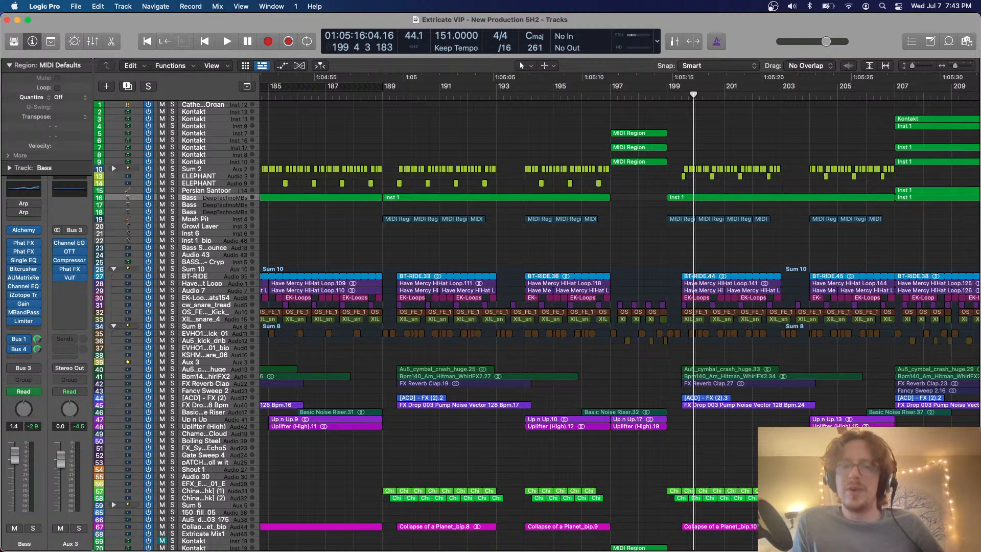
pyautogui.press('Return')
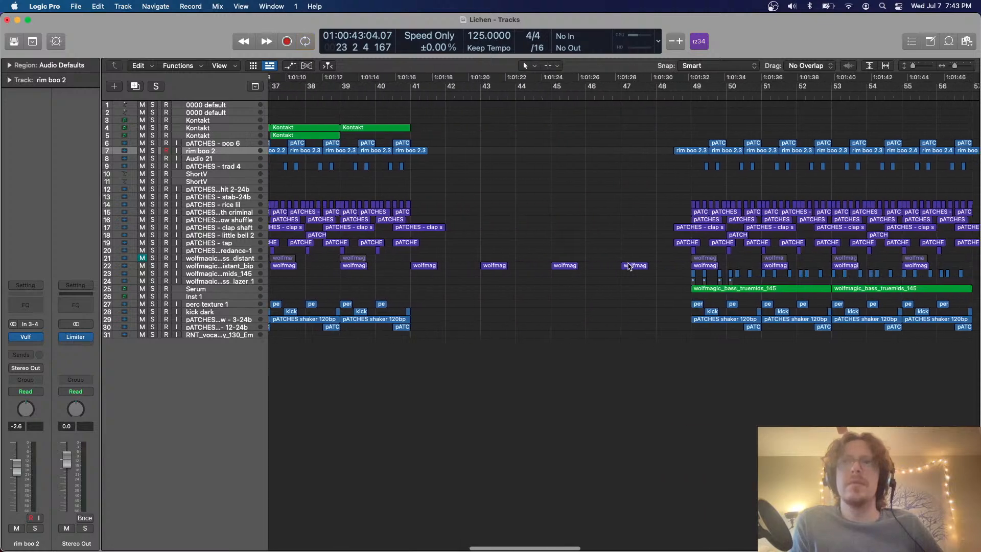
# Place the playhead at bar 48 beat 3, just before the section at bar 49, and play it
pyautogui.hscroll(5, 629, 267)
pyautogui.click(419, 94)
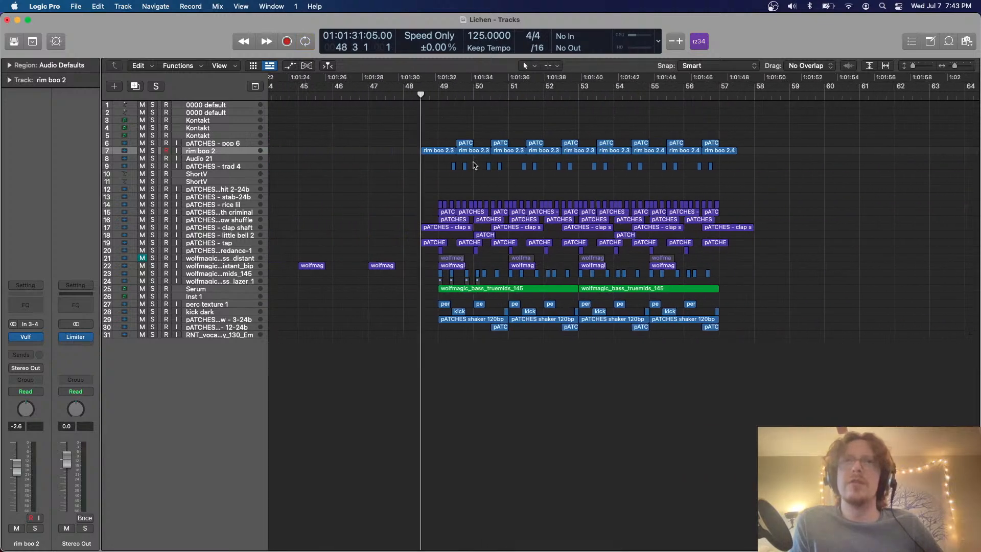
pyautogui.hscroll(3, 470, 166)
pyautogui.press('space')
pyautogui.scroll(2, 470, 162)
pyautogui.hscroll(-2, 470, 172)
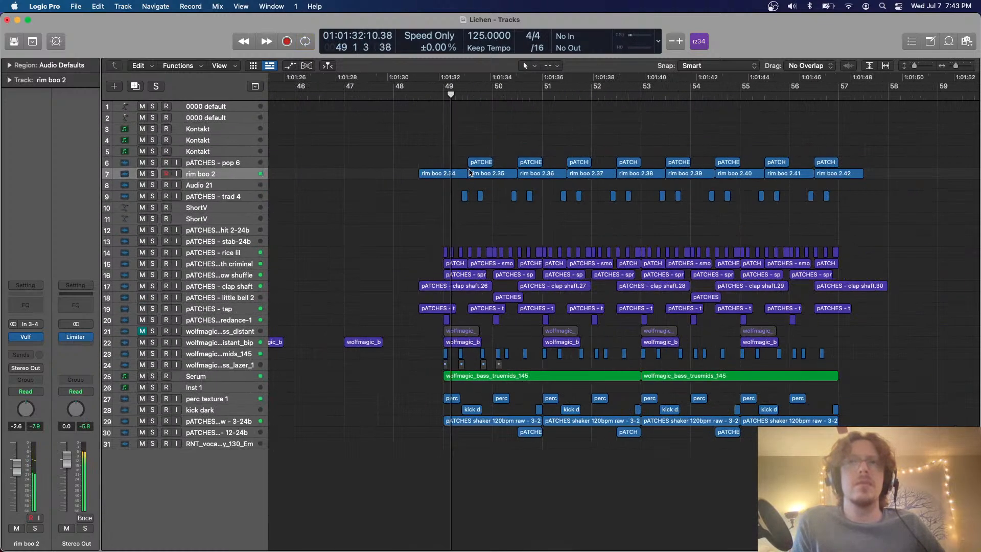
pyautogui.hscroll(2, 471, 172)
pyautogui.hscroll(-15, 470, 173)
# Turn on cycle mode for the range from bar 17 to bar 25 and play the looped section
pyautogui.press('c')
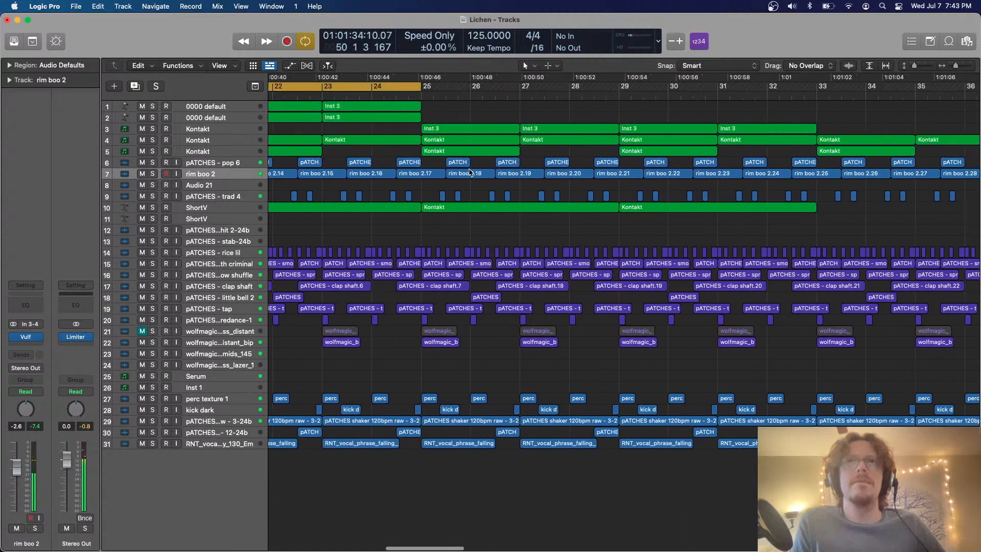
pyautogui.hscroll(-2, 470, 173)
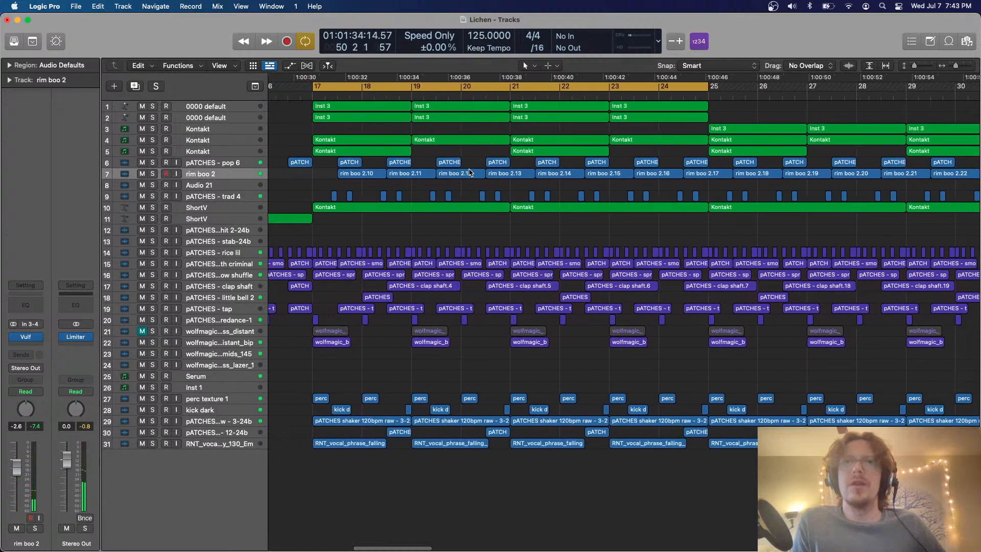
pyautogui.press('space')
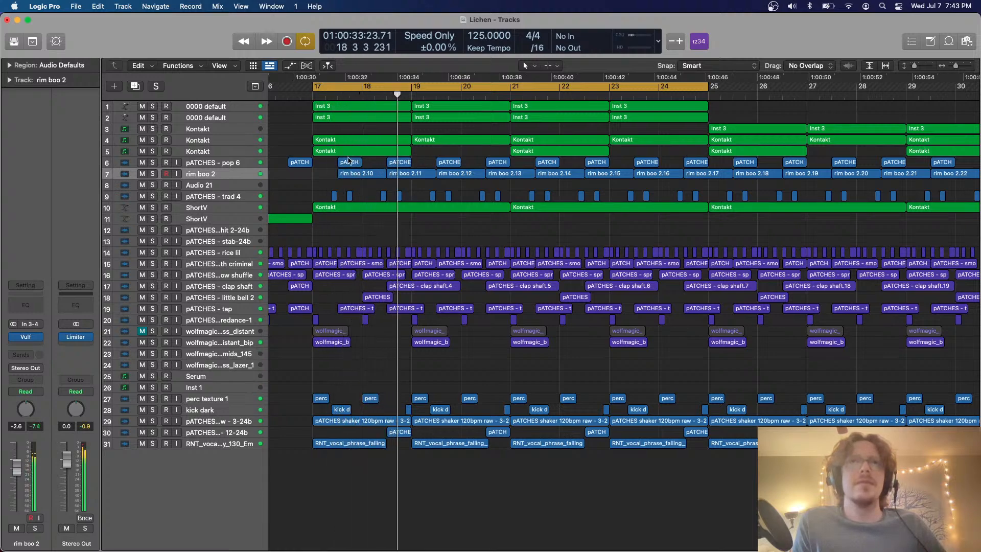
# Enlarge the track rows to show the region contents and replay the loop from bar 17
pyautogui.scroll(-1, 349, 161)
pyautogui.scroll(4, 349, 161)
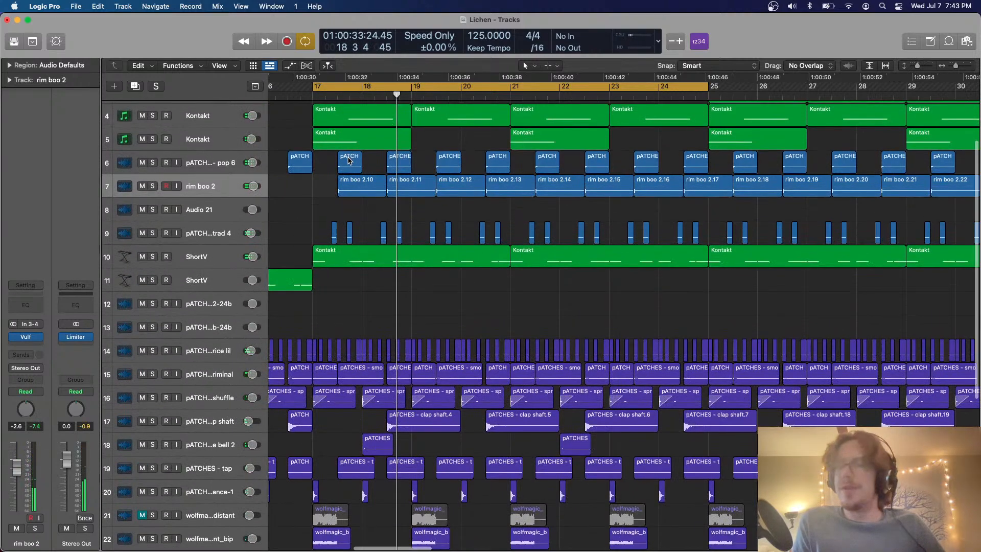
pyautogui.scroll(-1, 349, 161)
pyautogui.scroll(-2, 349, 160)
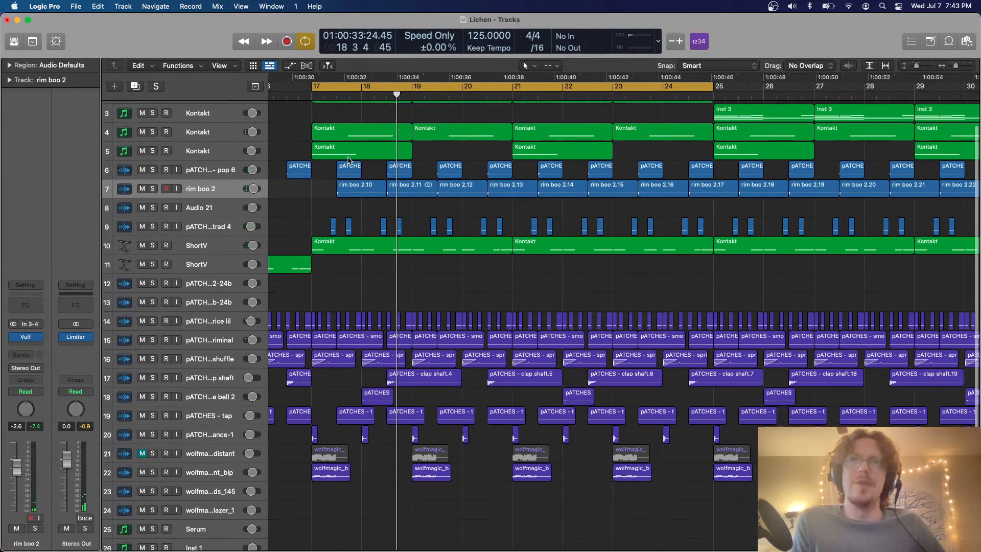
pyautogui.hscroll(-1, 349, 161)
pyautogui.press('space')
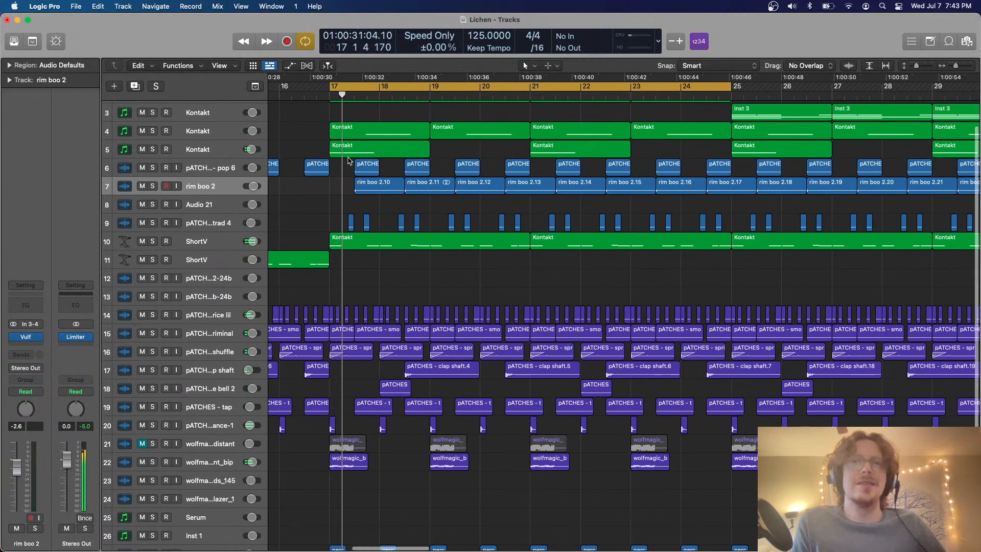
pyautogui.scroll(-2, 337, 169)
pyautogui.scroll(4, 322, 174)
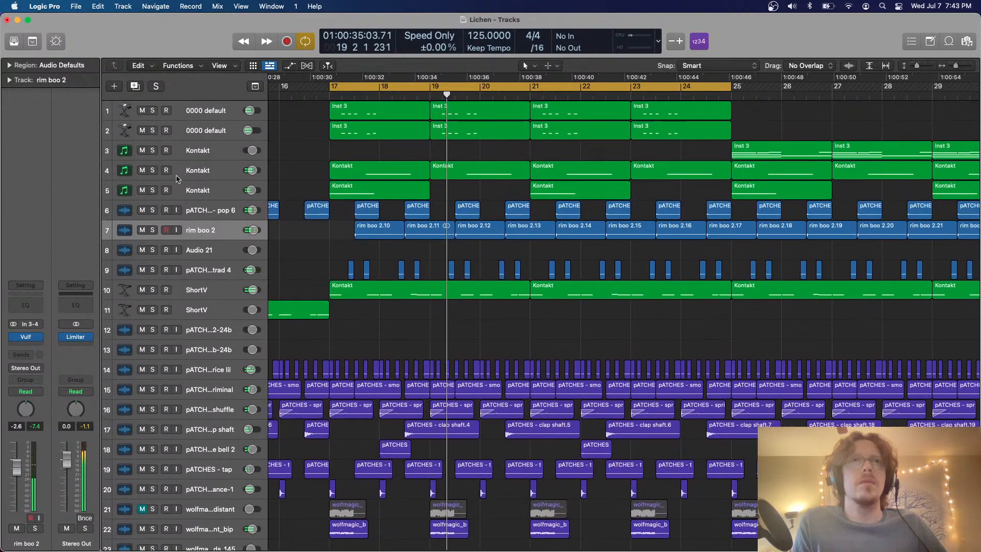
# Solo Kontakt tracks 4 and 5 during playback, enlarge their rows, and select track 4
pyautogui.click(153, 171)
pyautogui.click(152, 190)
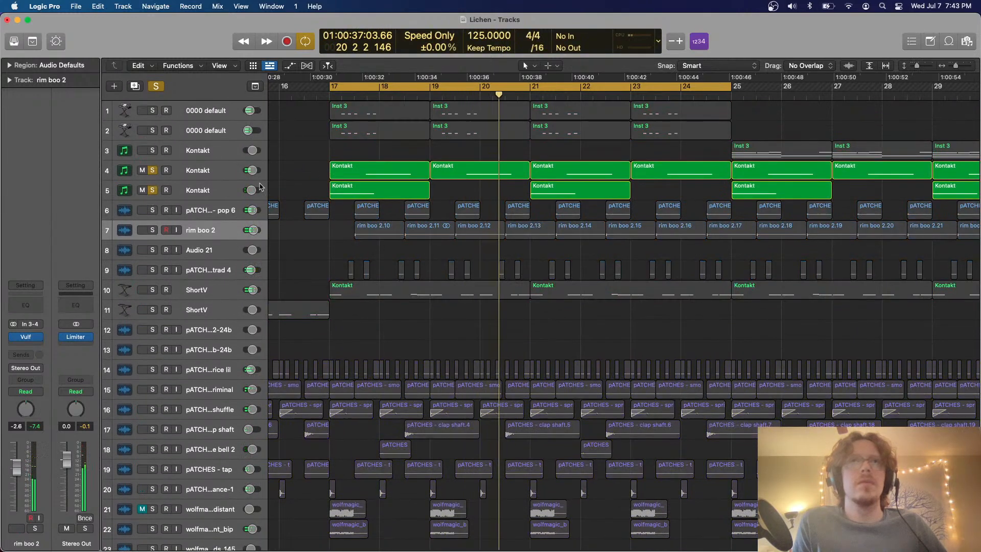
pyautogui.click(223, 191)
pyautogui.keyDown('shift'); pyautogui.click(213, 171); pyautogui.keyUp('shift')
pyautogui.scroll(2, 213, 172)
pyautogui.scroll(4, 214, 172)
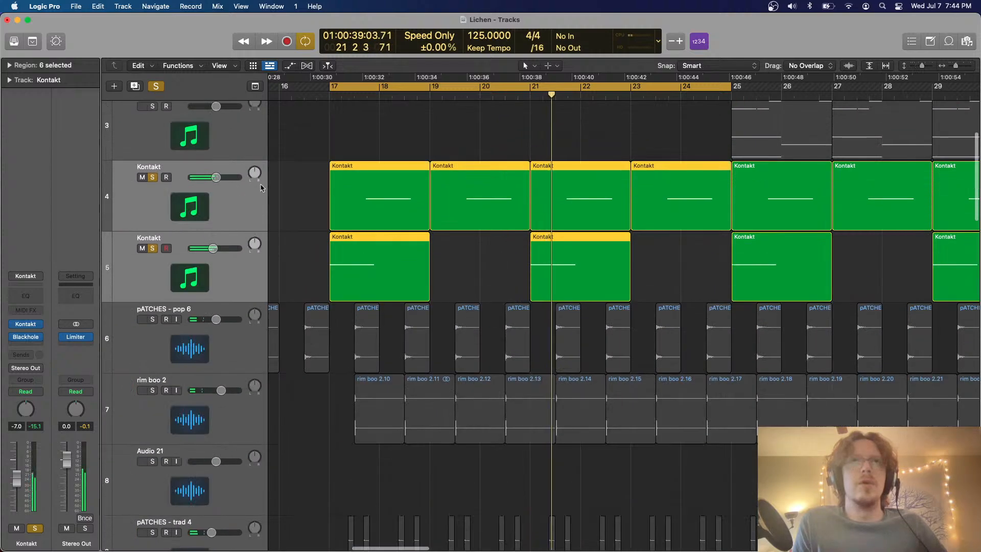
pyautogui.click(215, 256)
pyautogui.click(198, 206)
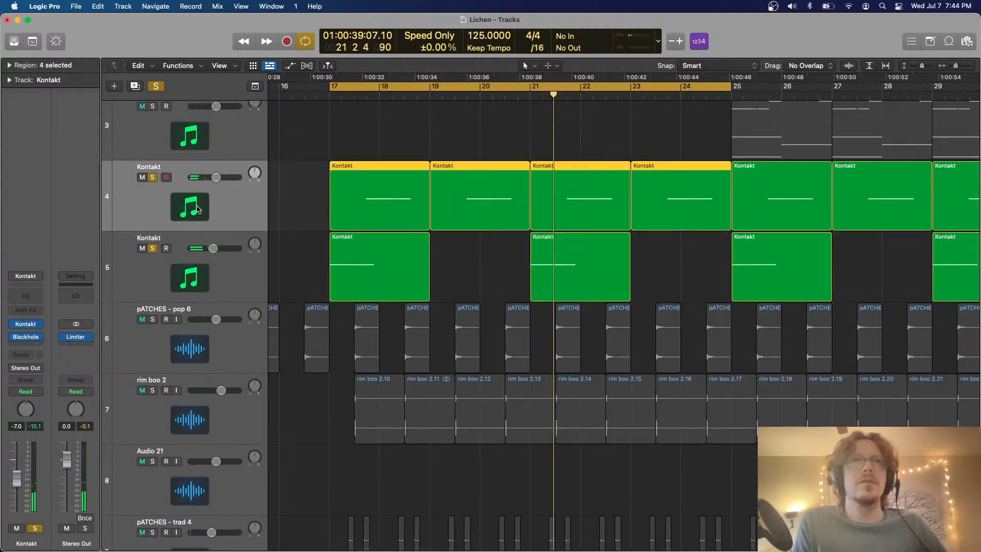
# Unsolo Kontakt track 5 and set Kontakt track 4's volume to 0.0 dB while replaying the loop
pyautogui.press('space')
pyautogui.click(153, 249)
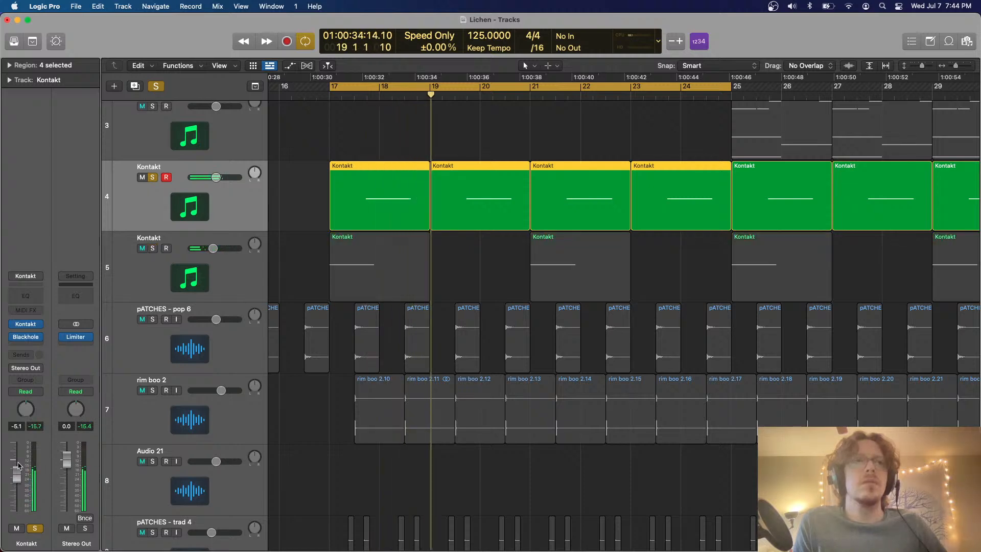
pyautogui.keyDown('alt'); pyautogui.click(18, 466); pyautogui.keyUp('alt')
pyautogui.press('space')
pyautogui.press('space')
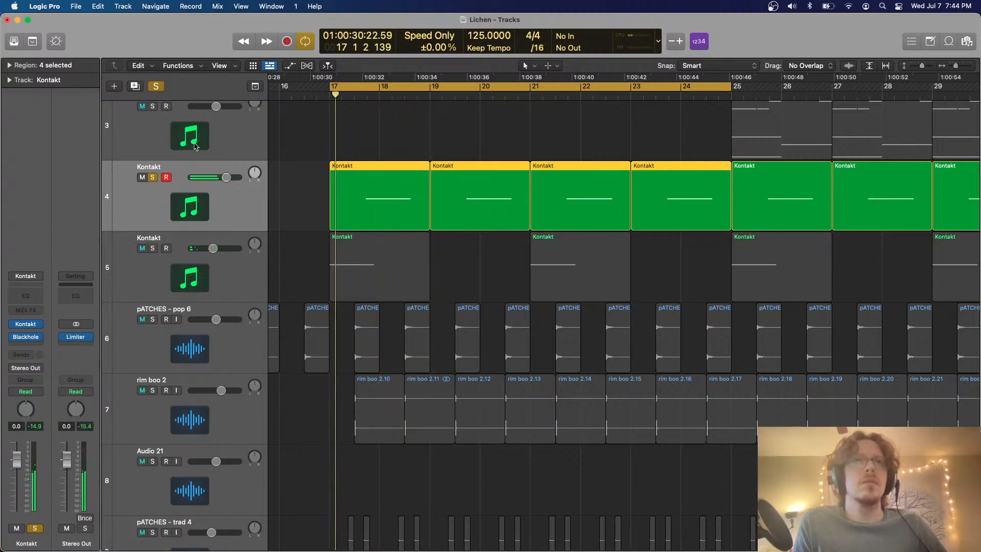
# Clear the remaining solo, reduce the track row height, and replay the full mix from bar 17
pyautogui.click(156, 86)
pyautogui.scroll(-3, 329, 202)
pyautogui.scroll(-2, 329, 202)
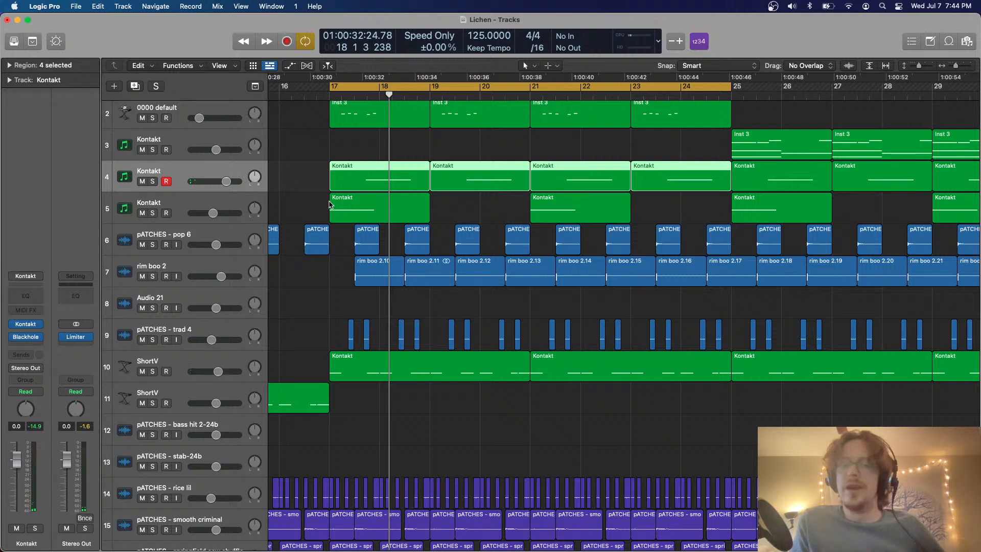
pyautogui.click(407, 136)
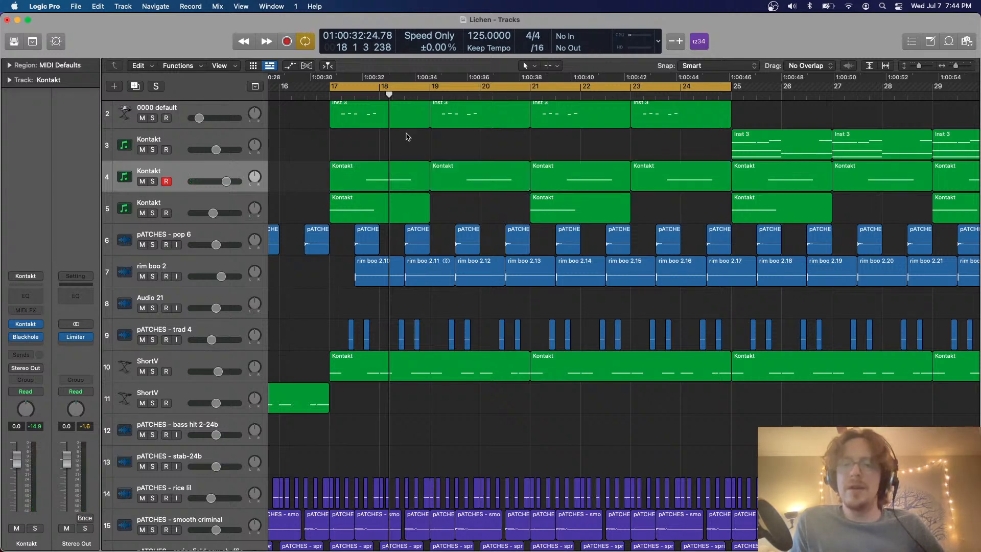
pyautogui.press('space')
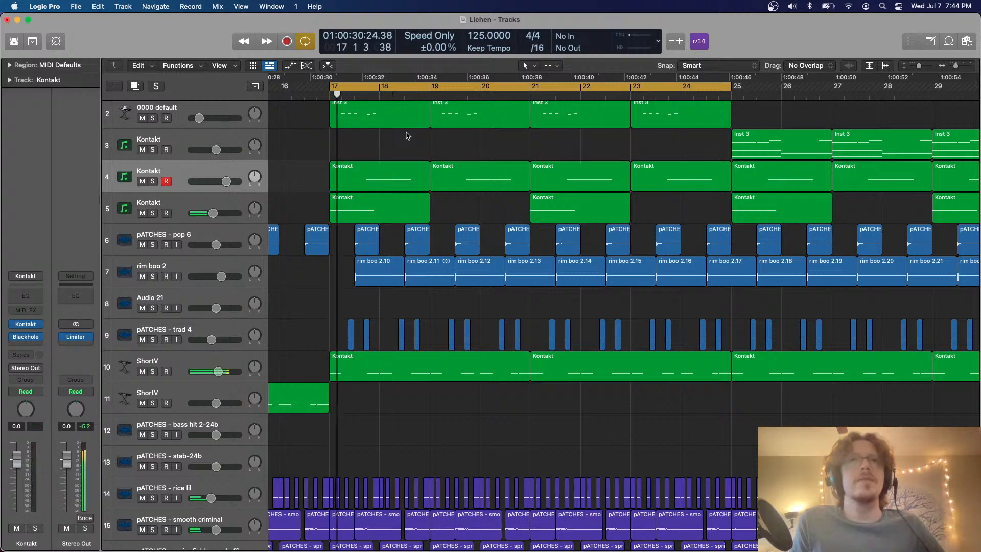
# Create a software instrument track below Kontakt track 4 and load the Kontakt channel strip setting on it
pyautogui.click(134, 89)
pyautogui.press('Return')
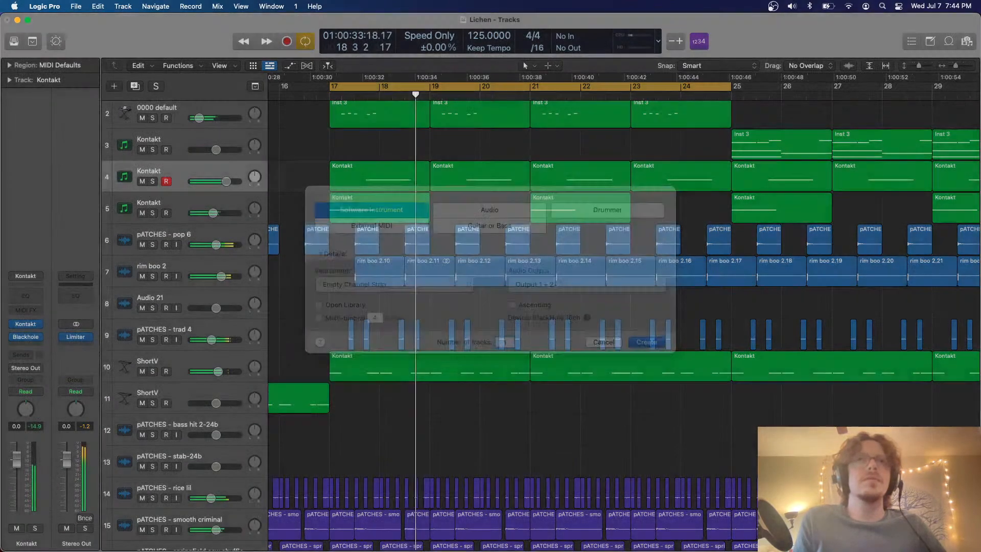
pyautogui.click(25, 275)
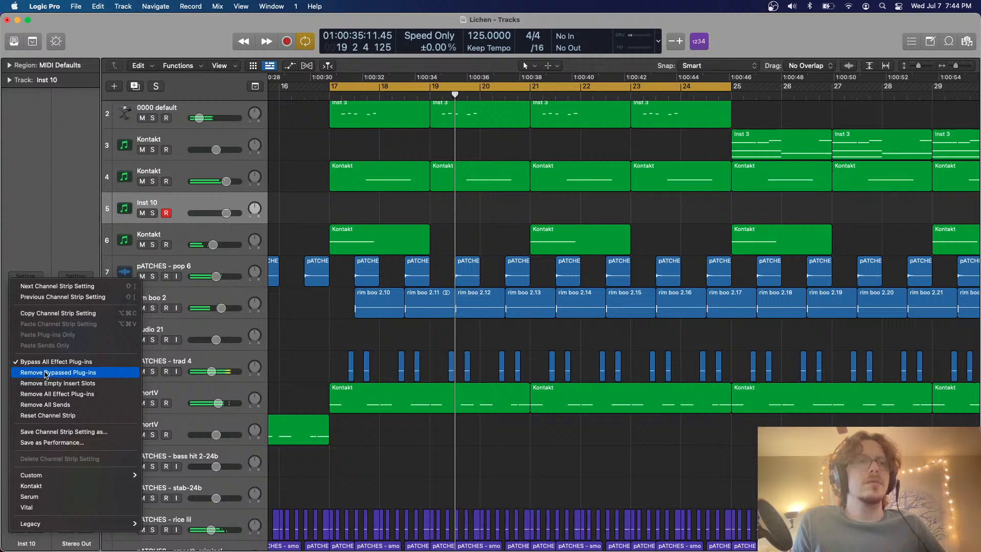
pyautogui.click(56, 488)
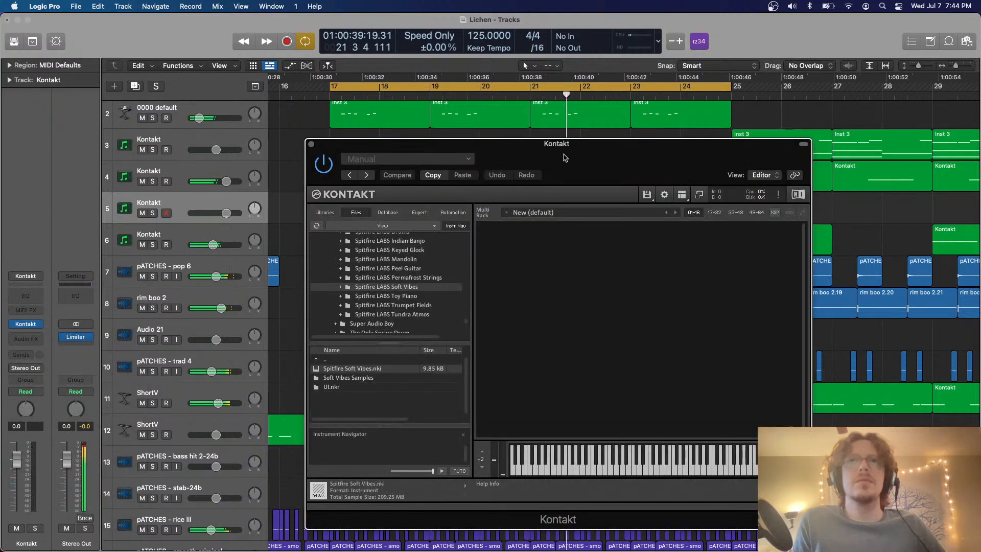
# Browse the sample library folders in Kontakt's file browser and open the 8Dio Symphonic Shadows folder
pyautogui.scroll(10, 376, 271)
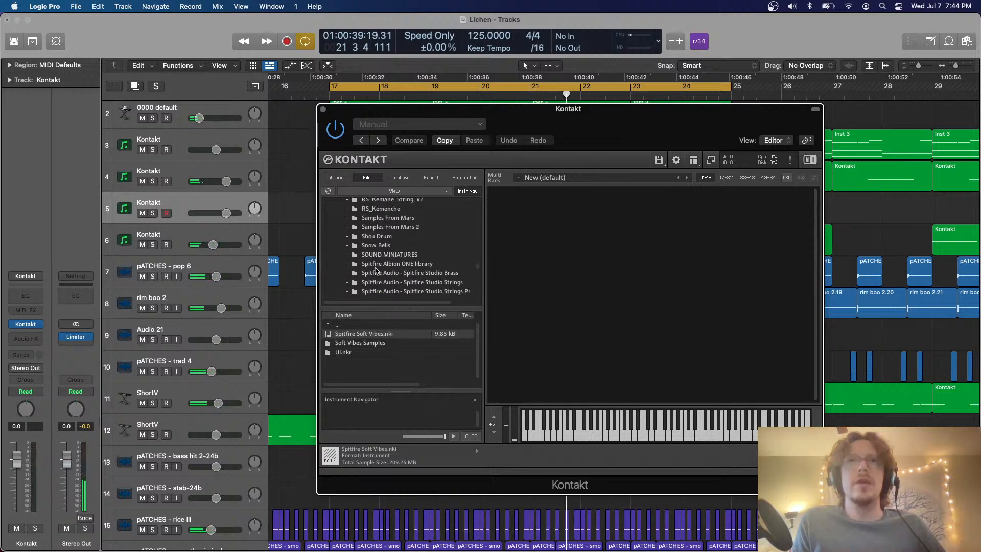
pyautogui.scroll(15, 376, 271)
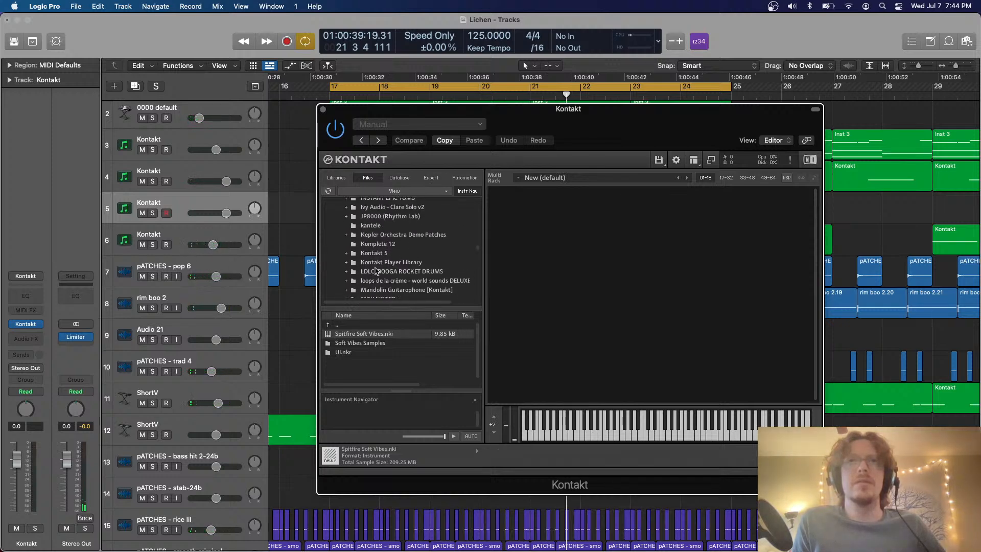
pyautogui.scroll(-4, 377, 271)
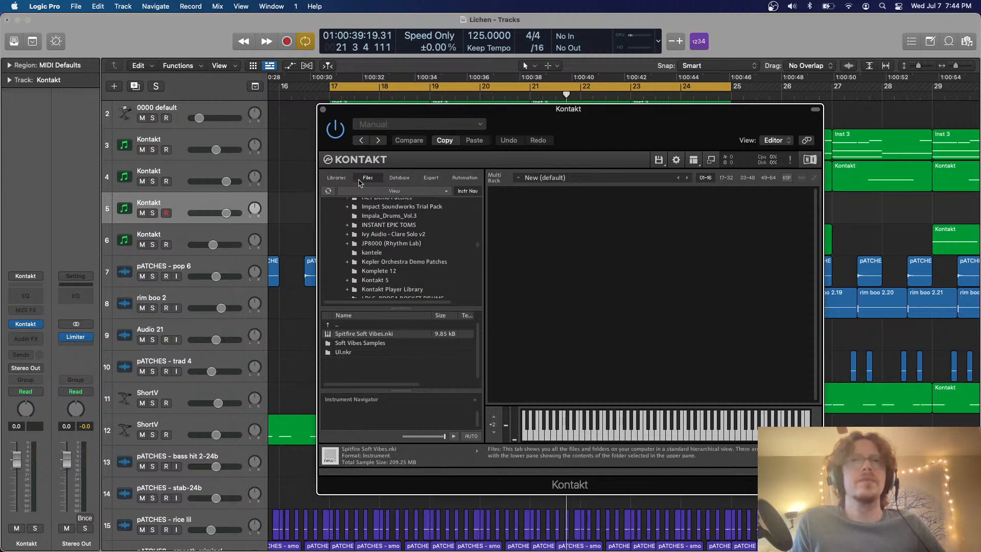
pyautogui.scroll(15, 376, 210)
pyautogui.scroll(10, 373, 207)
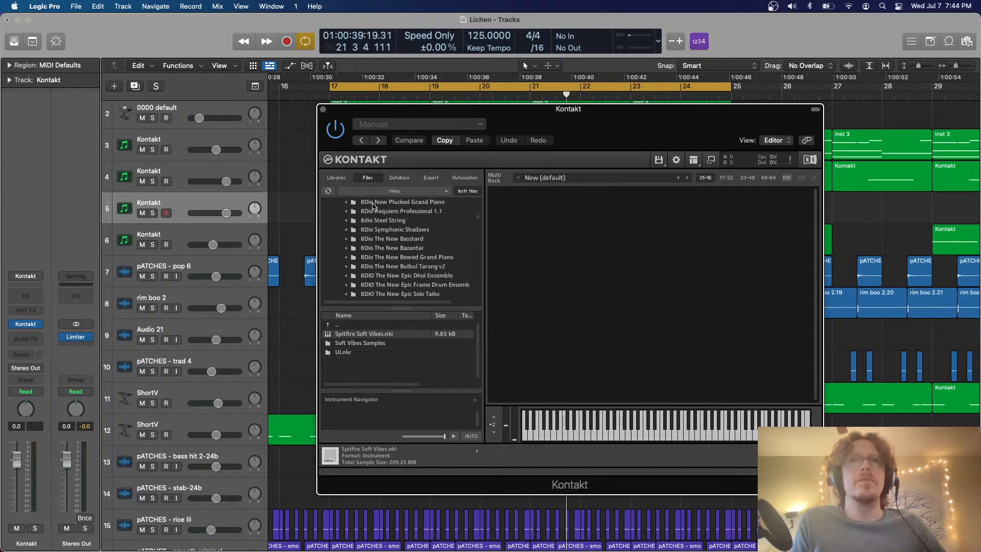
pyautogui.click(395, 243)
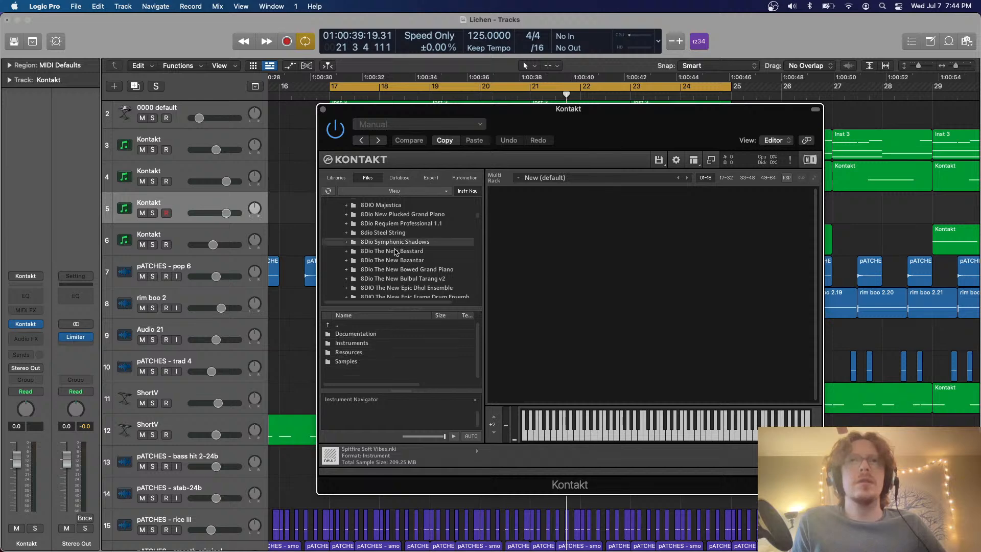
# Open the DFD Patches folder inside the Symphonic Shadows Instruments folder and look through its patches
pyautogui.doubleClick(374, 343)
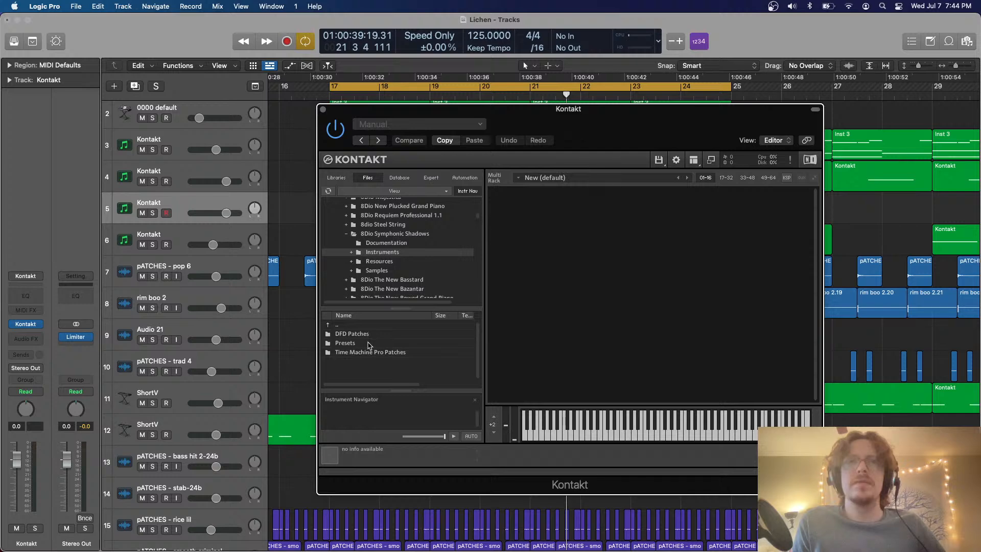
pyautogui.doubleClick(370, 334)
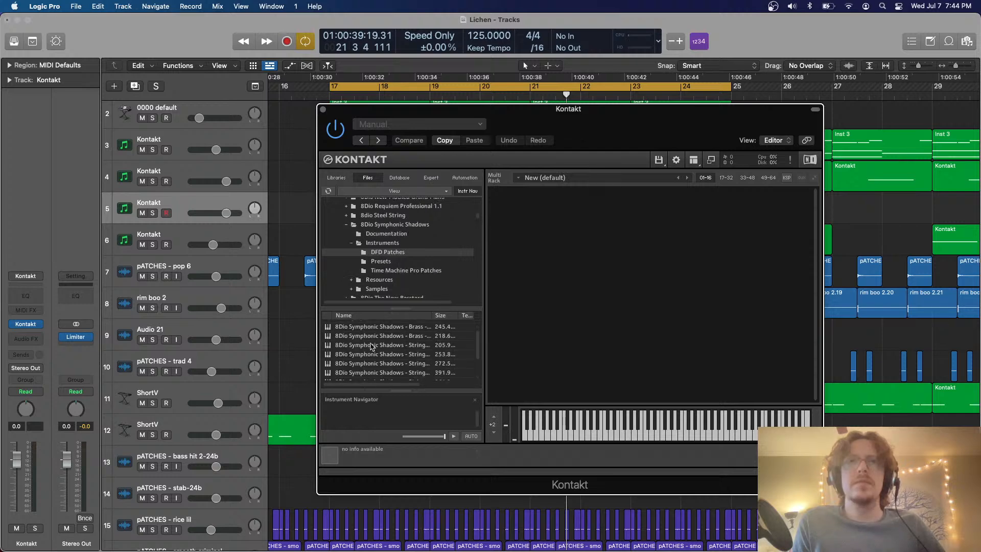
pyautogui.scroll(-2, 378, 342)
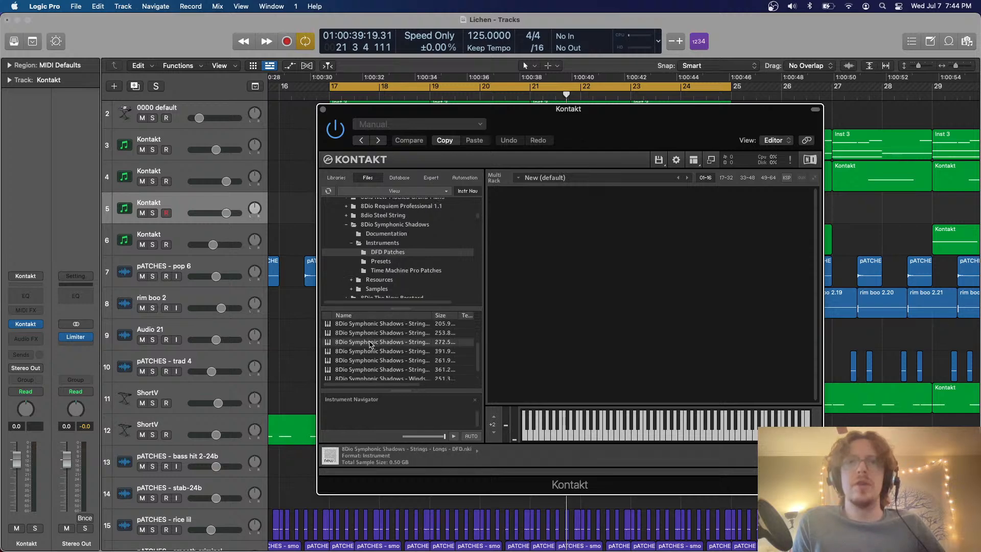
# Load the 8Dio Symphonic Shadows - Strings - Shorts - DFD patch into the empty Kontakt rack
pyautogui.click(383, 360)
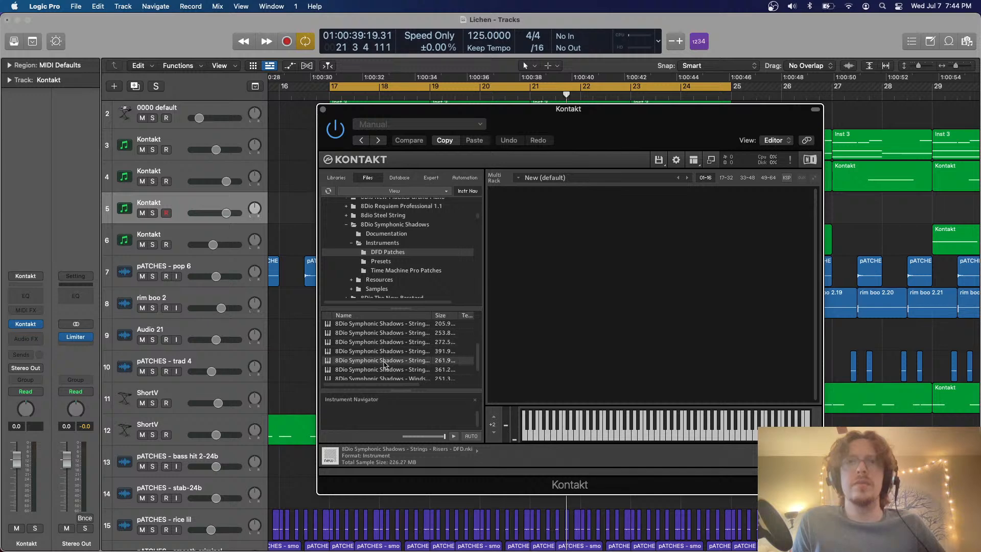
pyautogui.click(384, 370)
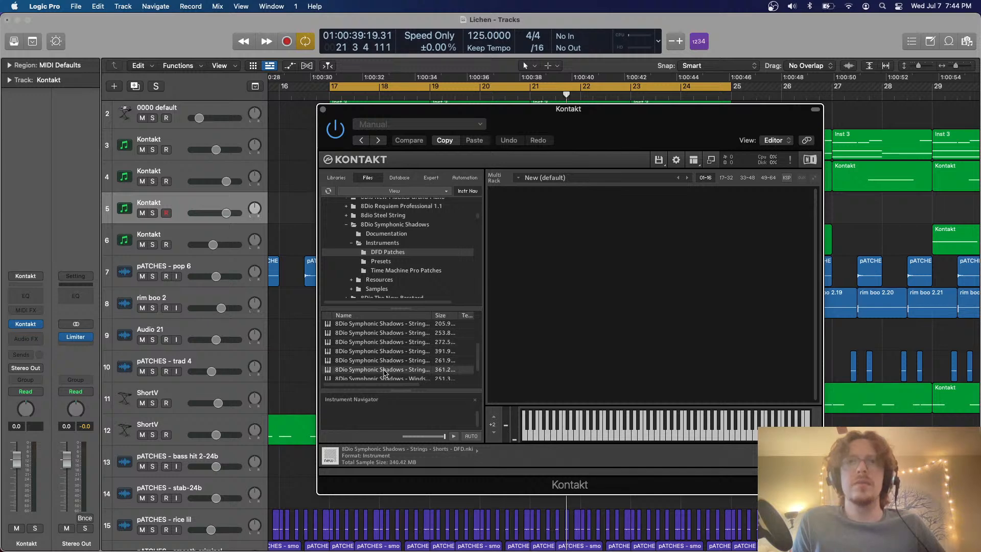
pyautogui.moveTo(527, 355); pyautogui.dragTo(531, 296)
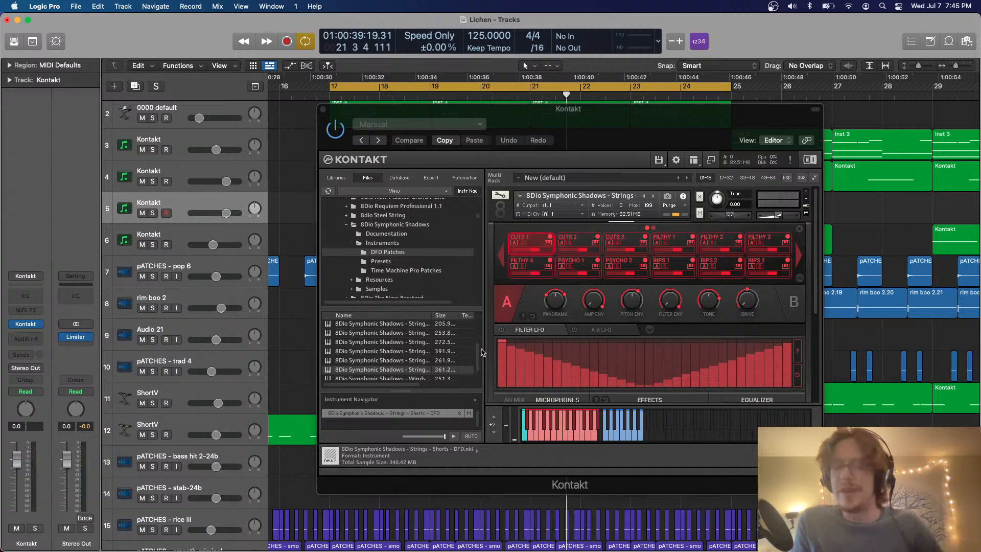
# Turn on Musical Typing and audition the CUTS 1 and CUTS 3 articulations by playing low E notes
pyautogui.press('super+k')
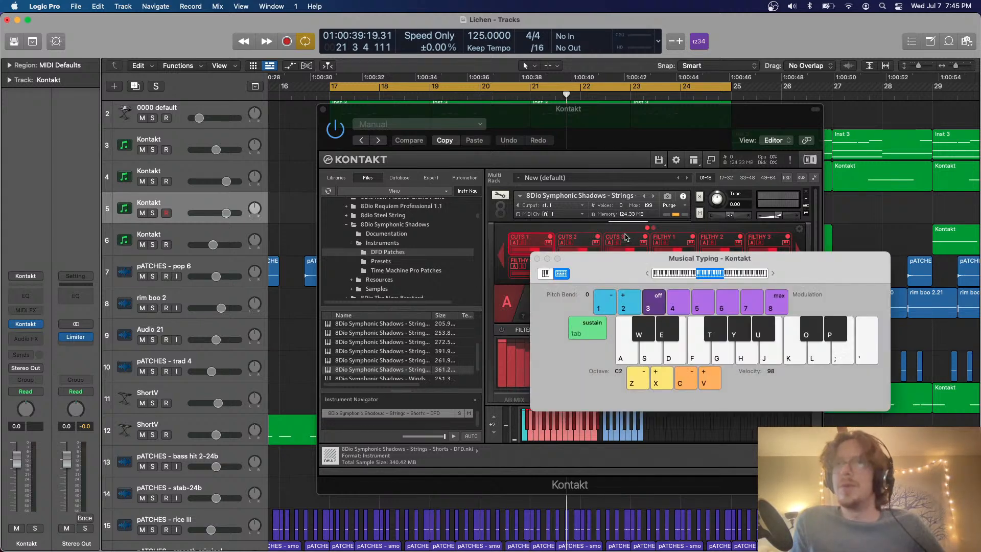
pyautogui.click(662, 137)
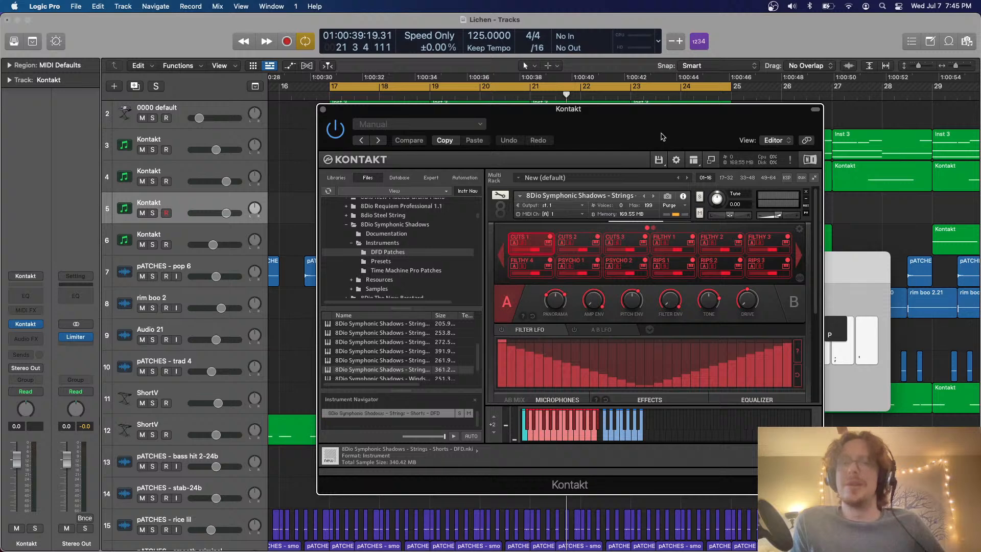
pyautogui.click(936, 423)
pyautogui.press('d')
pyautogui.press('d')
pyautogui.press('d')
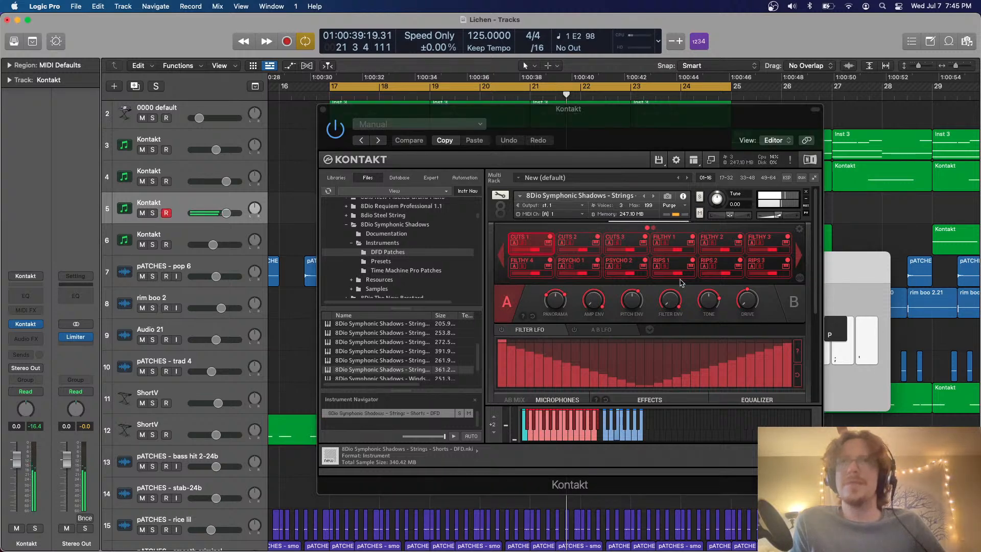
pyautogui.click(628, 243)
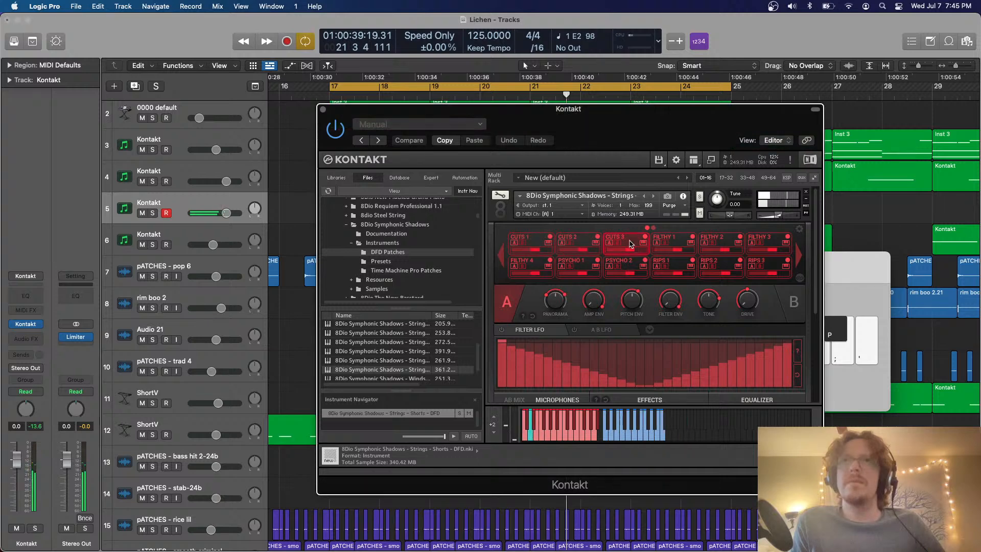
pyautogui.press('d')
# Remove the Strings - Shorts instrument from the Kontakt rack without saving its changes
pyautogui.click(805, 194)
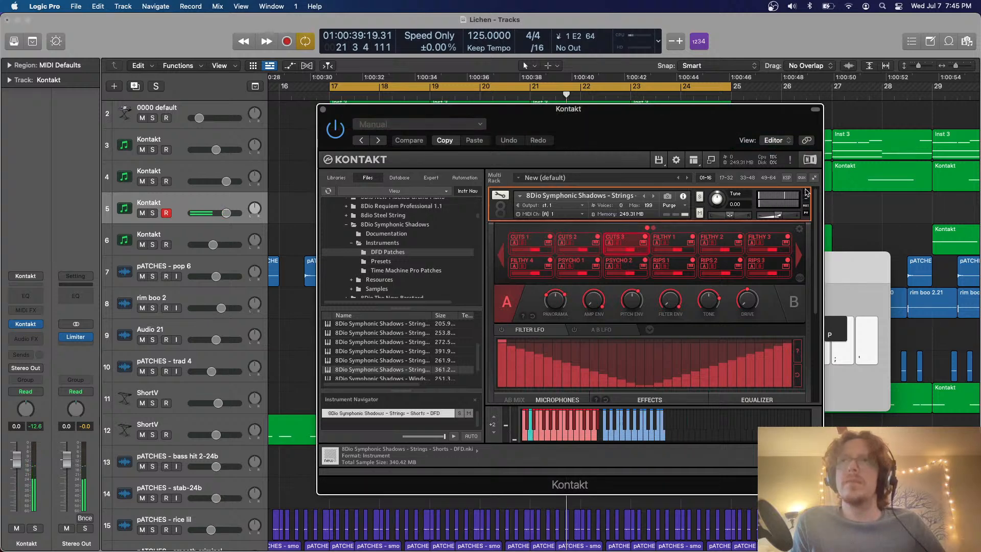
pyautogui.click(806, 193)
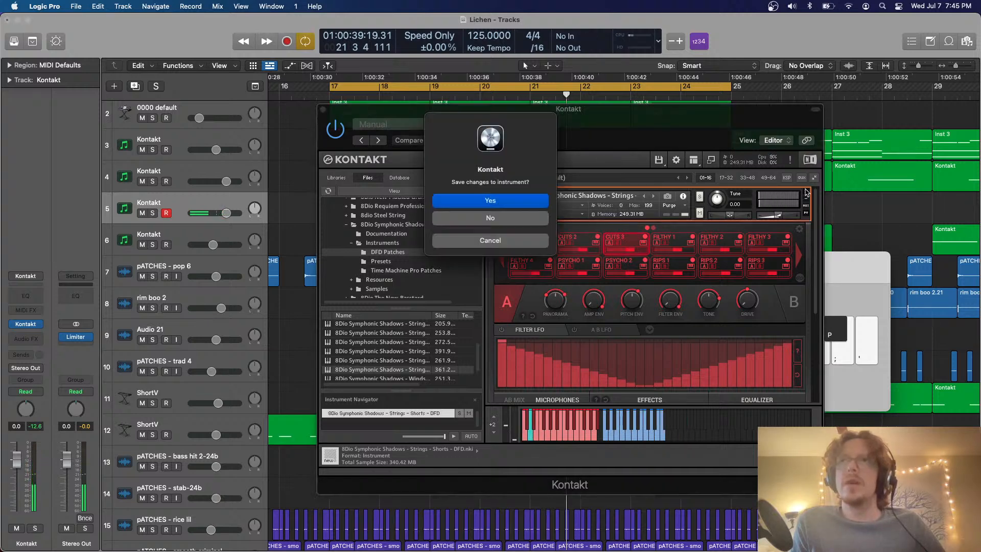
pyautogui.click(491, 220)
# Compare the remaining Symphonic Shadows patches and load Strings - Longs - DFD into the Kontakt rack
pyautogui.click(396, 363)
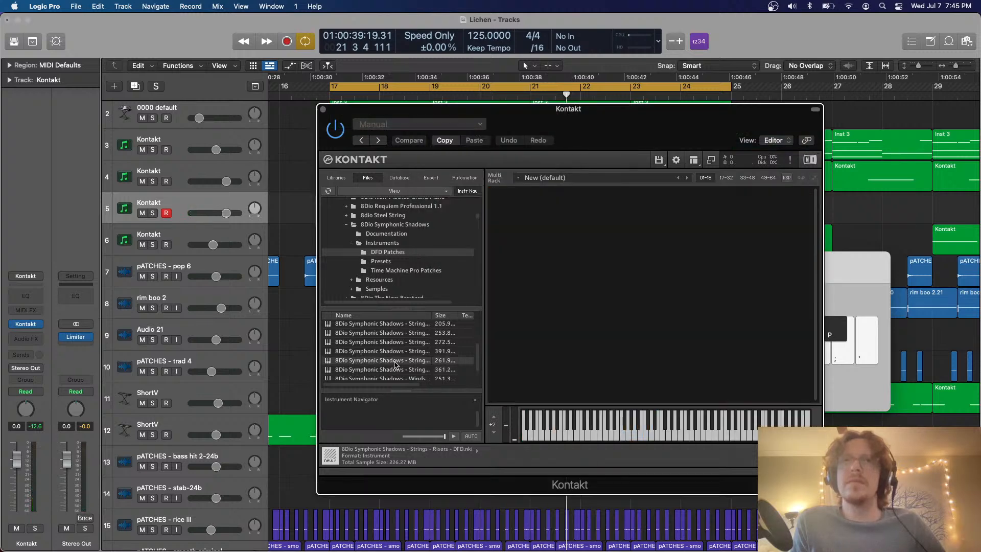
pyautogui.click(421, 373)
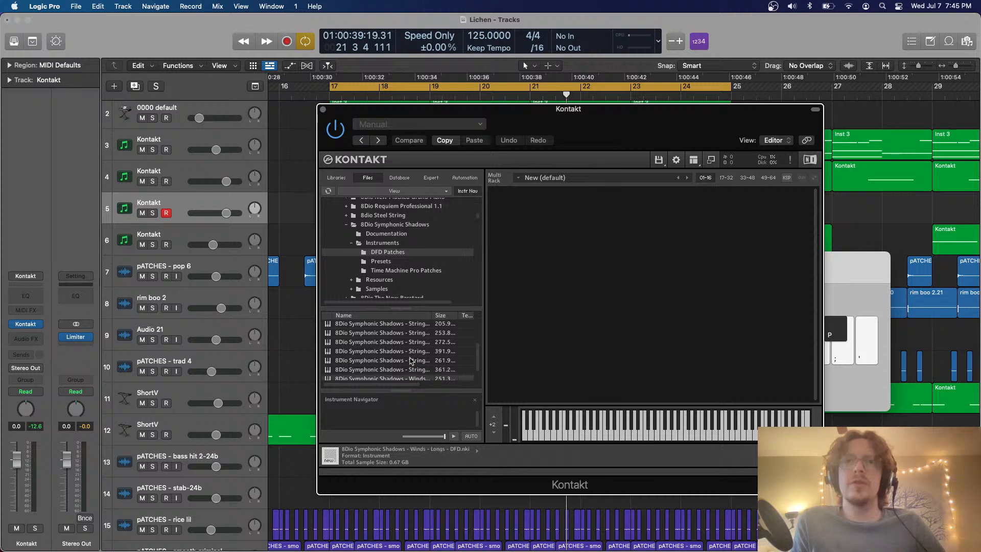
pyautogui.scroll(-2, 412, 366)
pyautogui.click(410, 339)
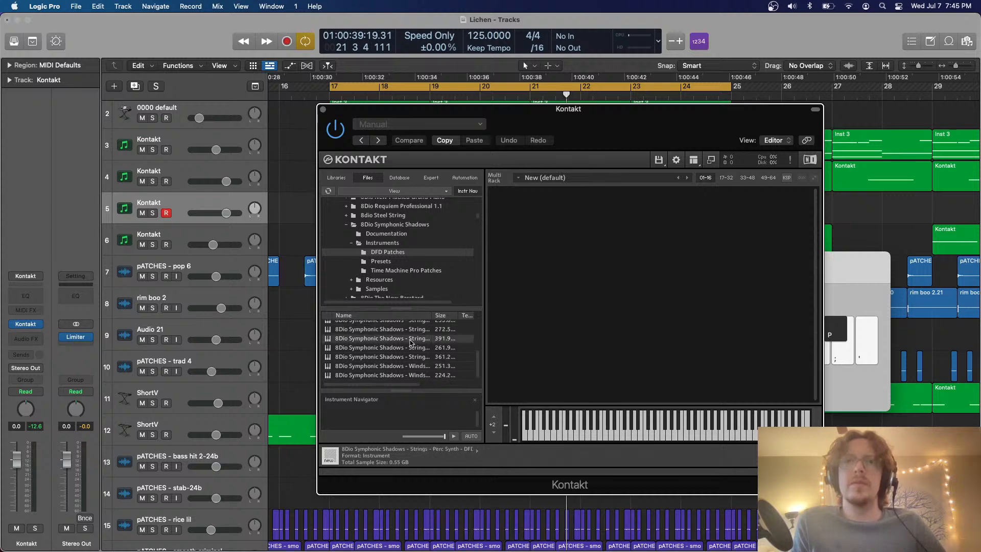
pyautogui.scroll(2, 403, 350)
pyautogui.click(400, 348)
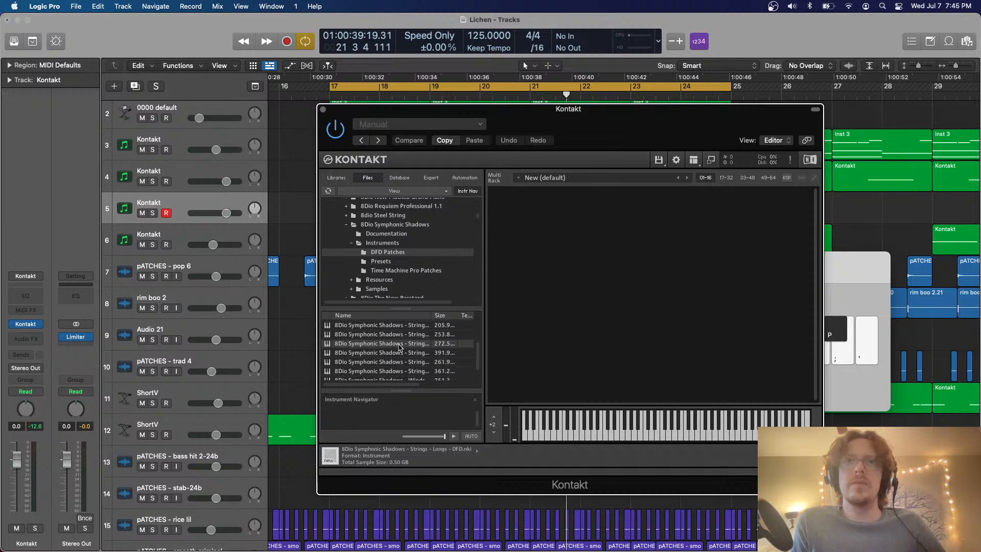
pyautogui.moveTo(539, 337); pyautogui.dragTo(537, 335)
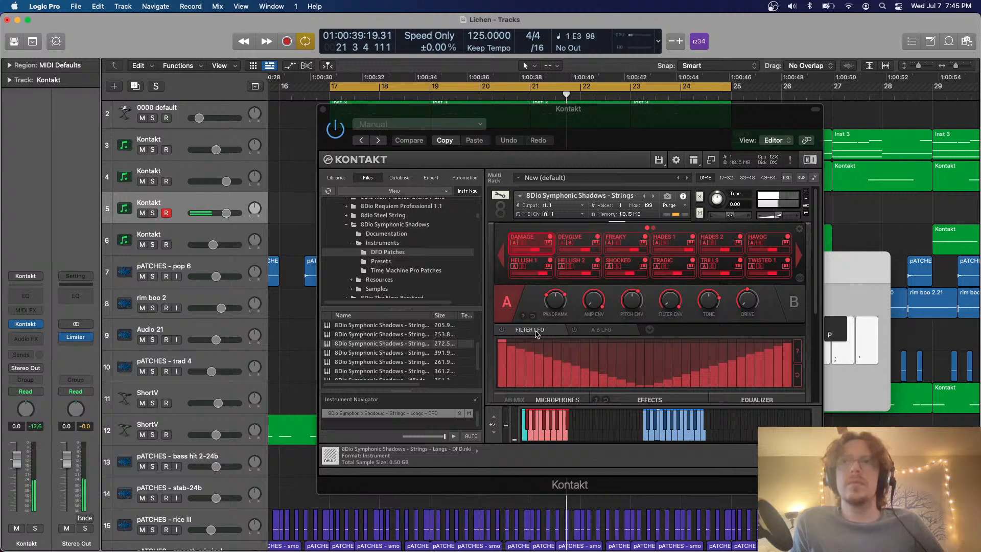
# Audition the DEVOLVE, FREAKY, HADES 1, HAVOC, TWISTED 1, TRILLS, TRAGIC, SHOCKED and HELLISH 2 articulations against the loop
pyautogui.press('space')
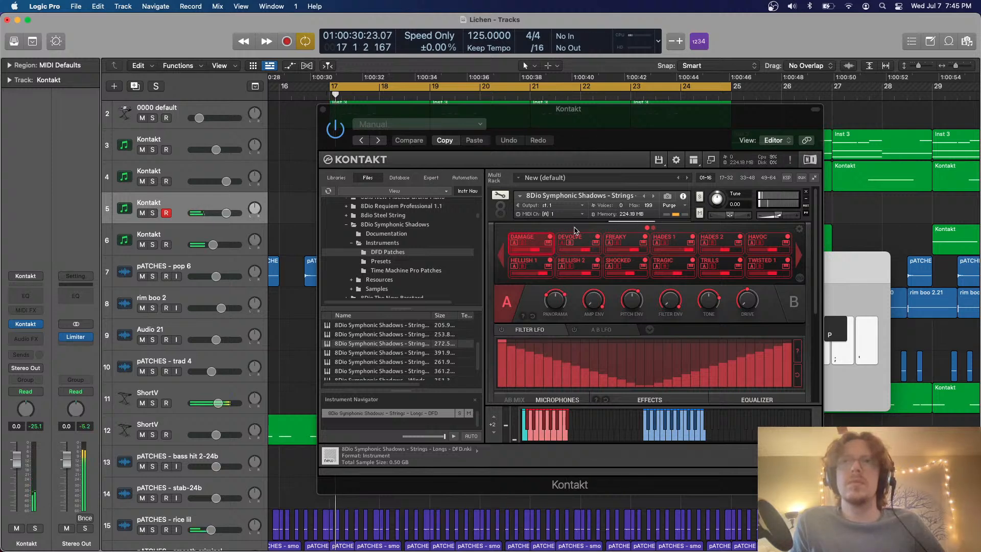
pyautogui.click(576, 237)
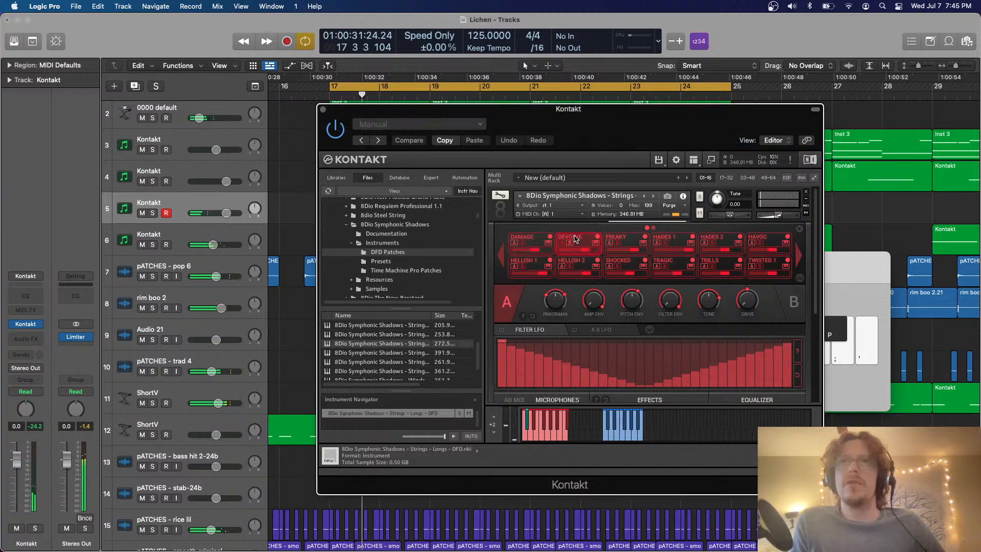
pyautogui.click(630, 242)
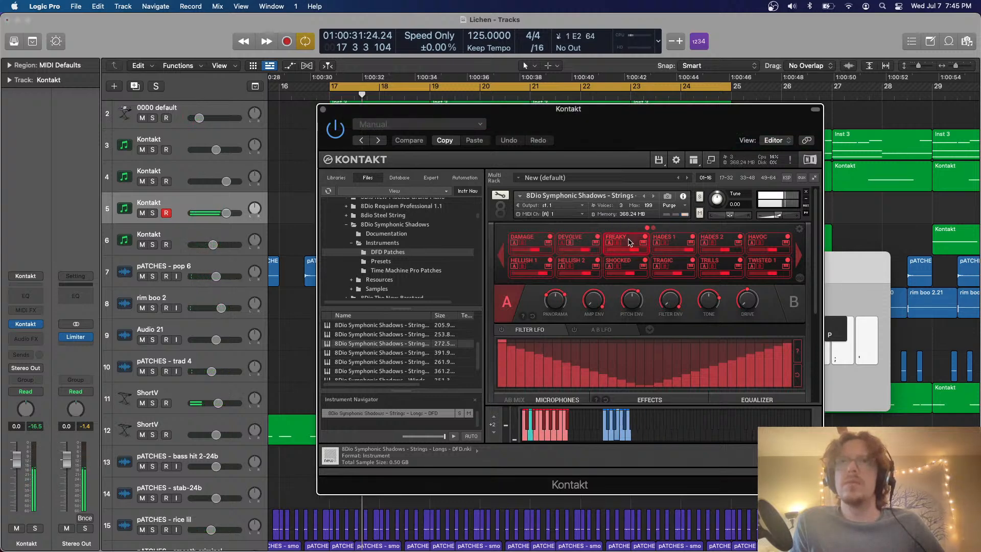
pyautogui.click(672, 241)
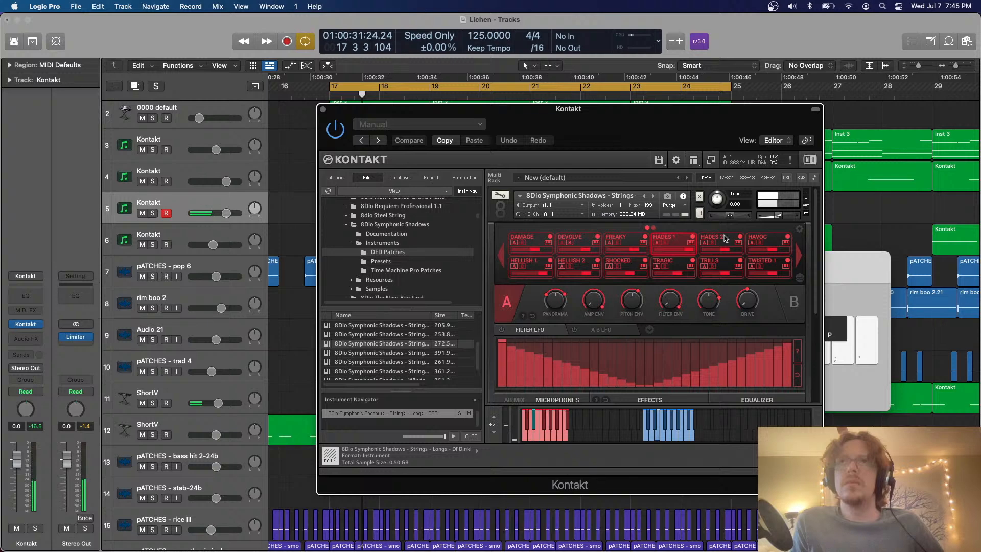
pyautogui.click(770, 240)
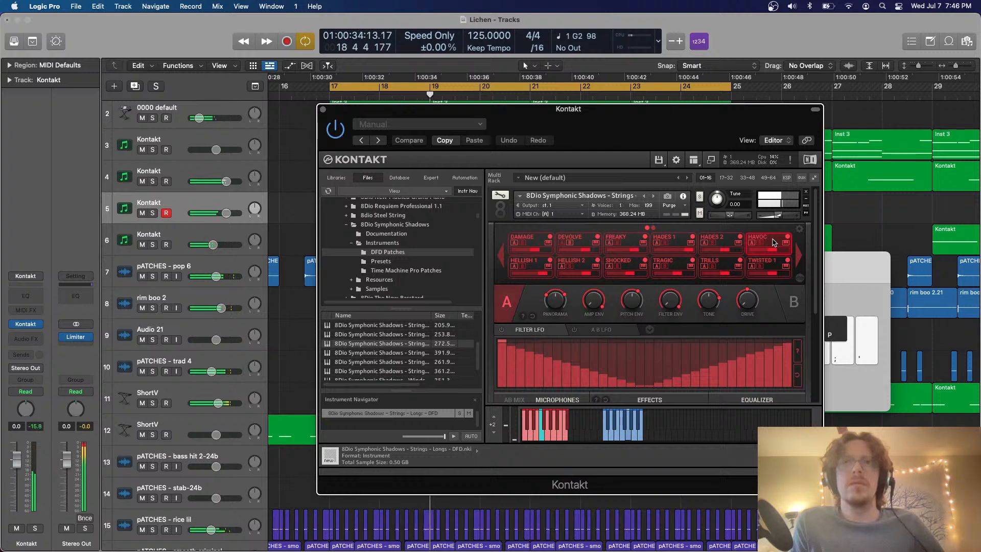
pyautogui.click(769, 265)
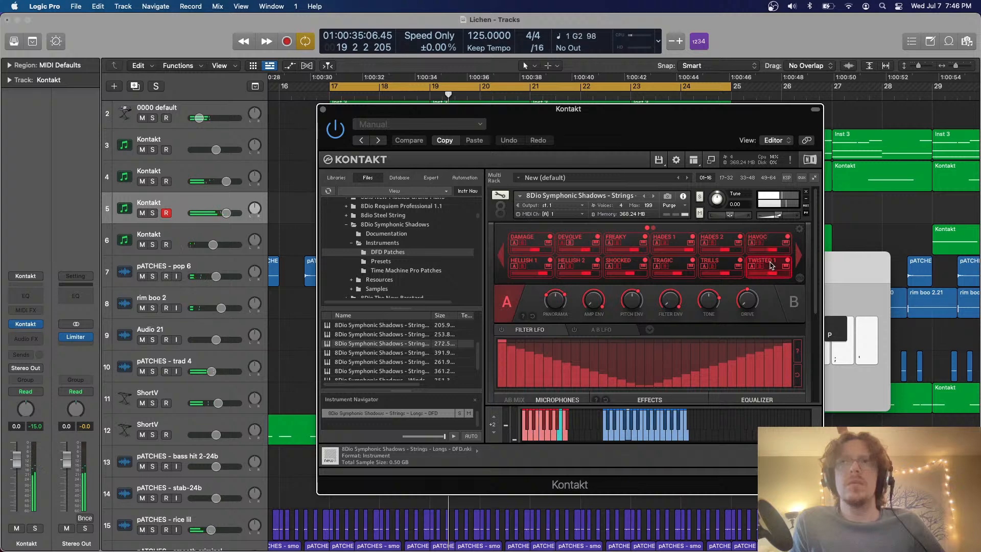
pyautogui.click(716, 264)
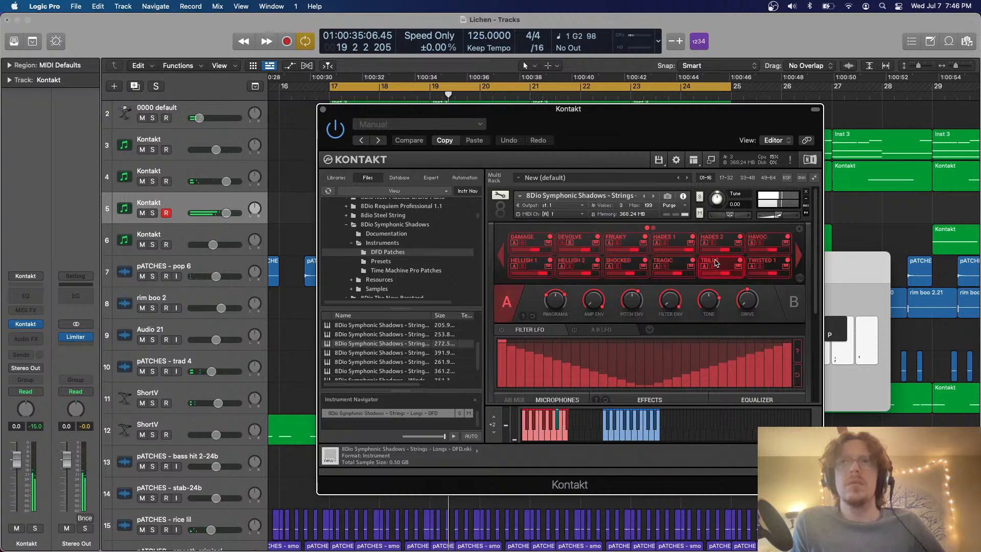
pyautogui.click(667, 263)
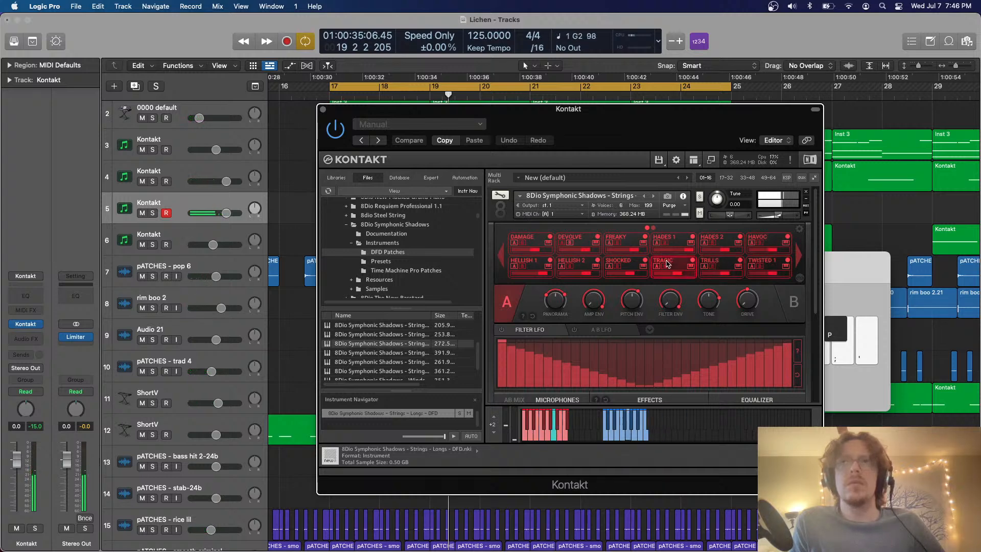
pyautogui.click(625, 263)
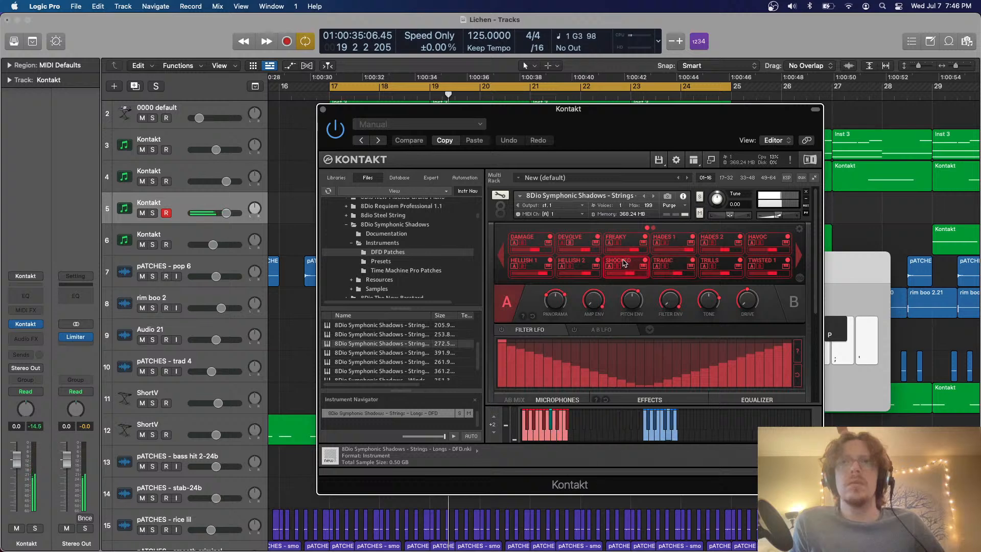
pyautogui.click(580, 262)
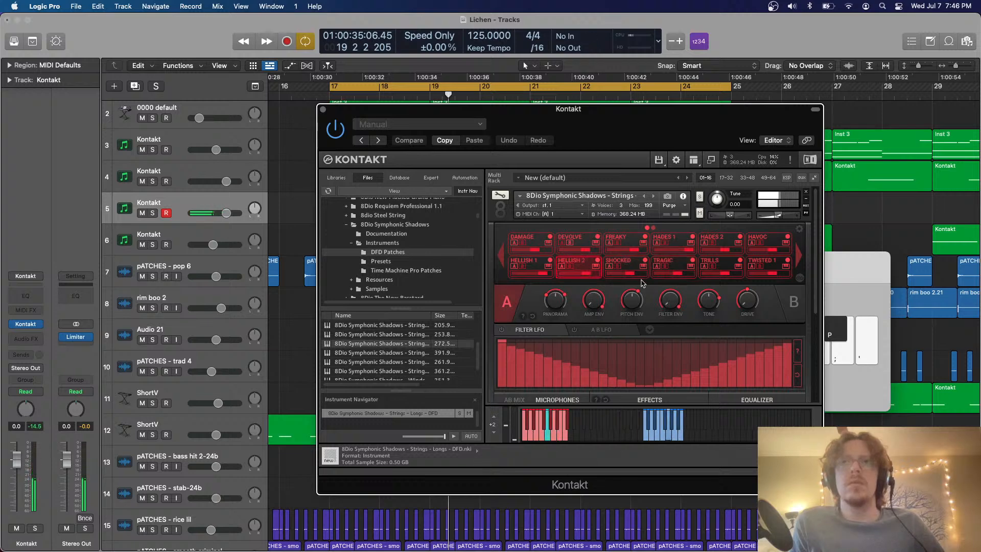
# Recheck TRILLS, choose the TRAGIC articulation, and close the Kontakt and Musical Typing windows
pyautogui.click(718, 264)
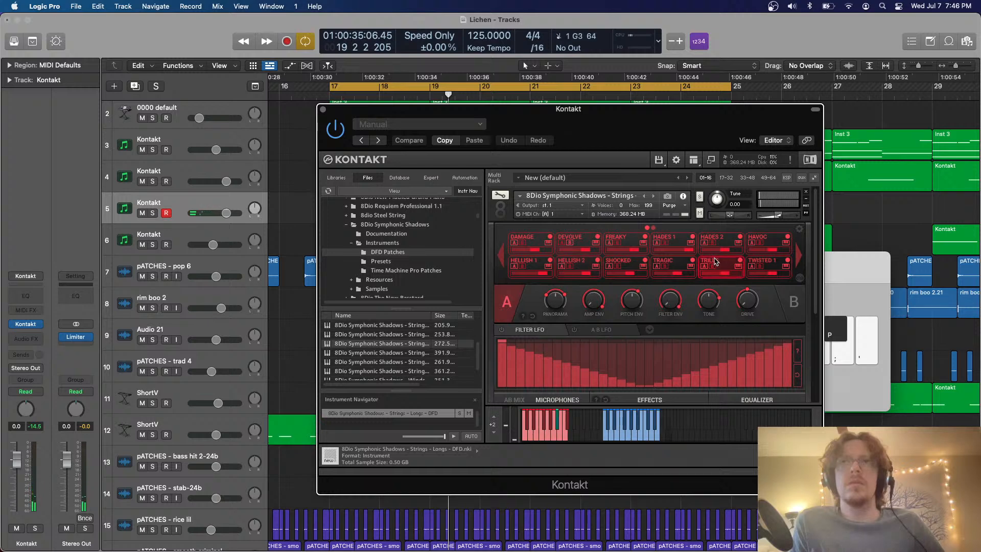
pyautogui.press('j')
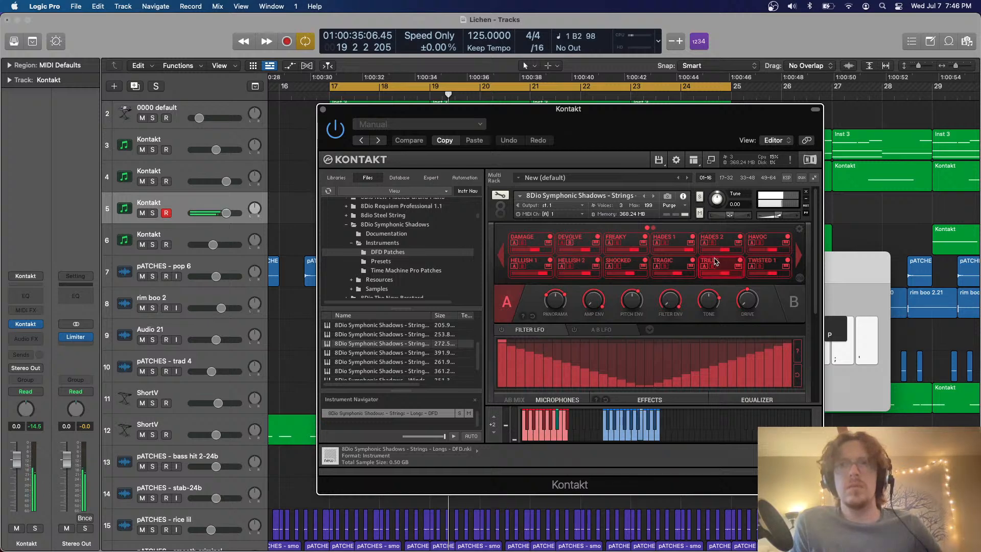
pyautogui.click(682, 264)
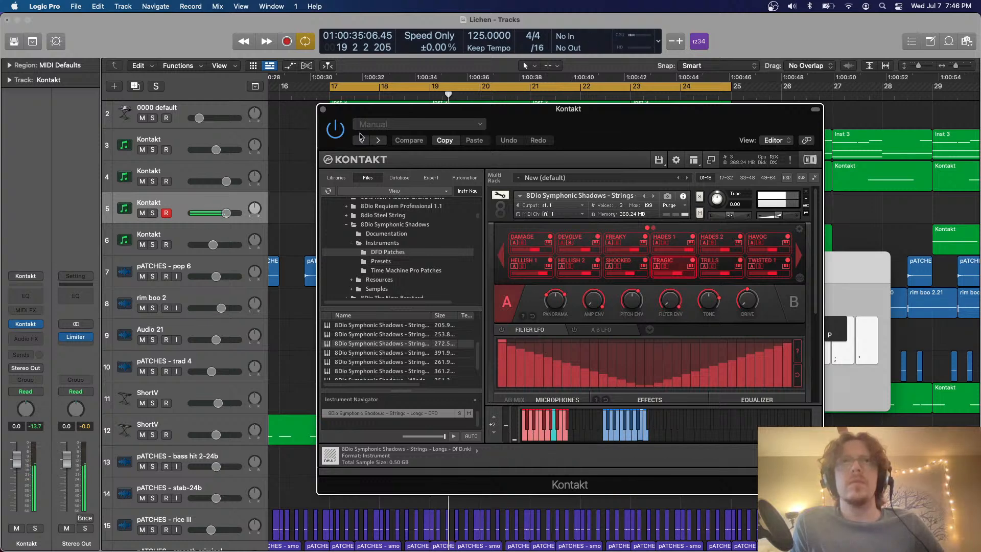
pyautogui.click(323, 109)
pyautogui.press('super+k')
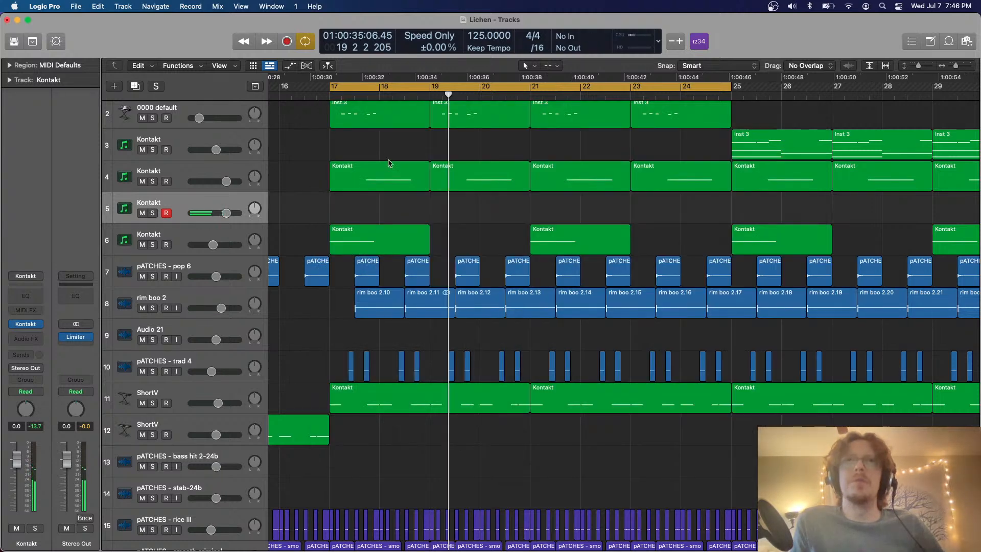
# Solo Kontakt tracks 4 to 6 and copy track 4's bar 17 region onto track 5
pyautogui.moveTo(153, 181); pyautogui.dragTo(147, 230)
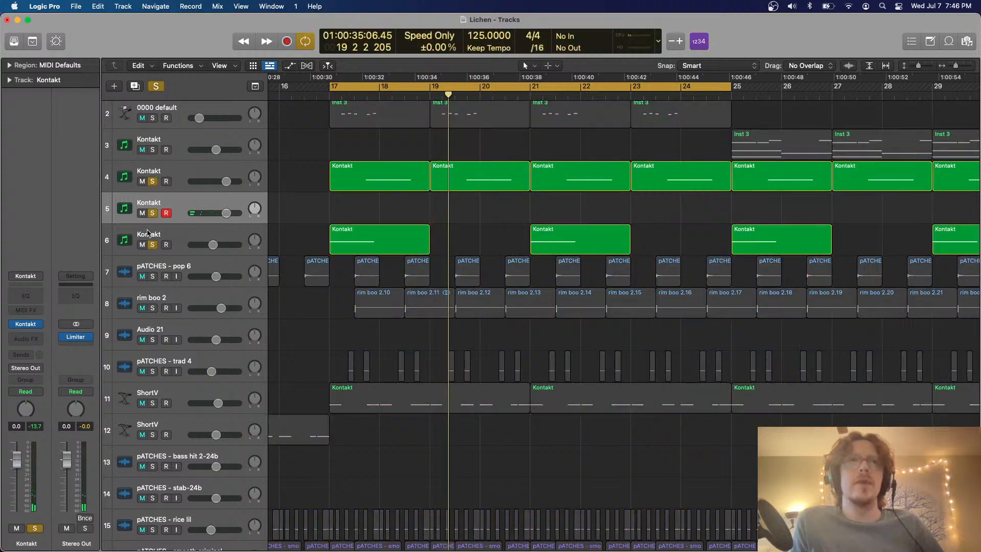
pyautogui.scroll(4, 476, 221)
pyautogui.moveTo(418, 174); pyautogui.dragTo(410, 215)
# Move the copied region's note one octave down to about bar 18 beat 3 and reopen track 5's Kontakt instrument
pyautogui.doubleClick(410, 215)
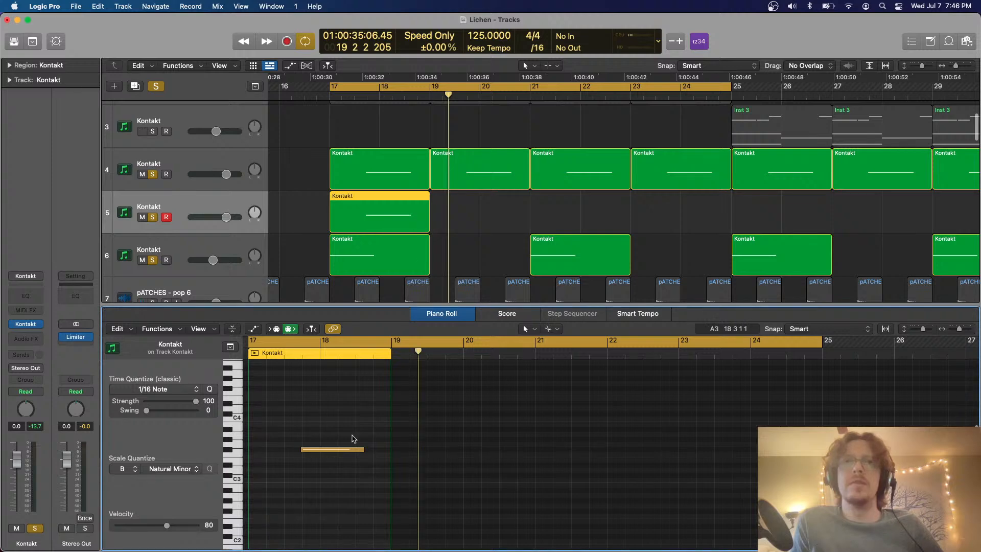
pyautogui.moveTo(341, 451); pyautogui.dragTo(397, 457)
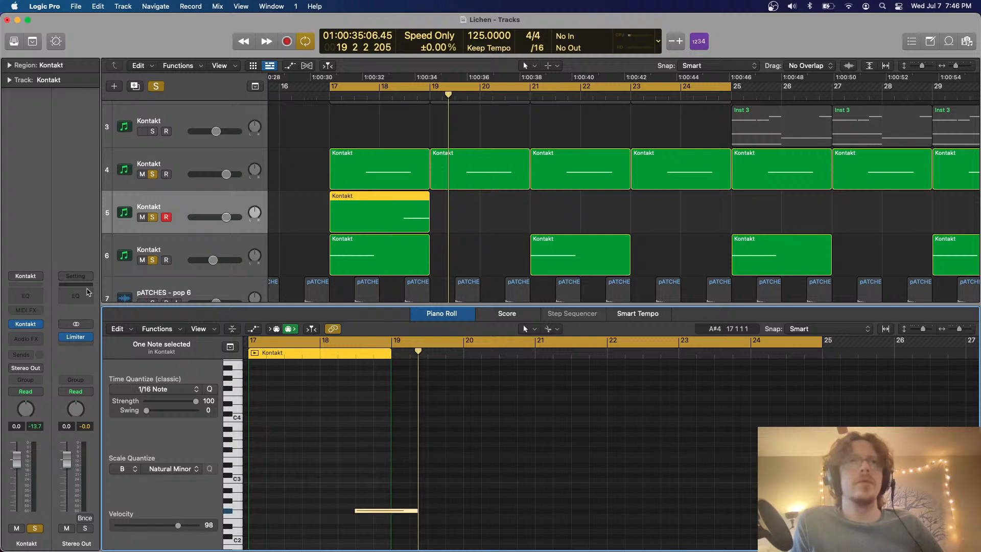
pyautogui.click(23, 327)
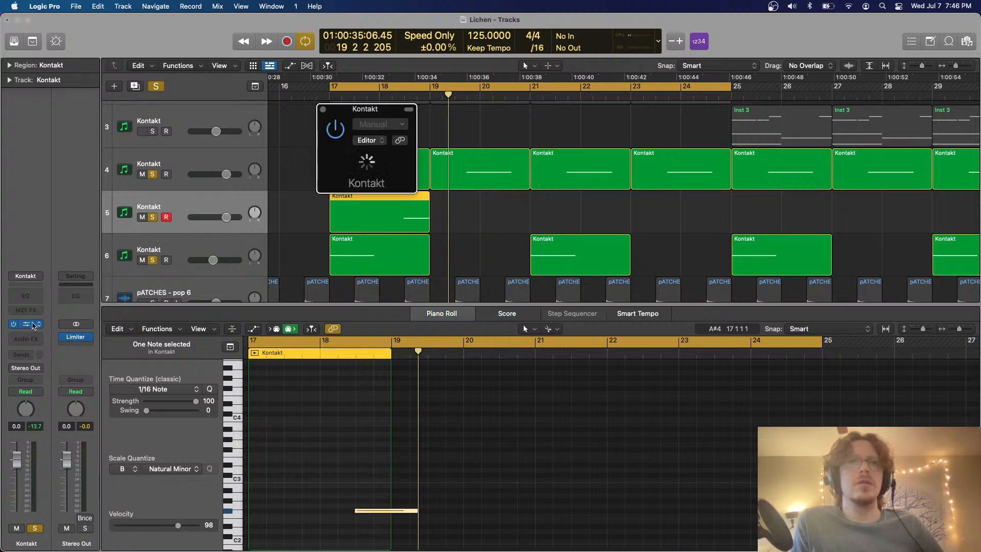
# Play the section from bar 17 to check track 5's note, and move the Kontakt window clear of the first regions
pyautogui.click(448, 534)
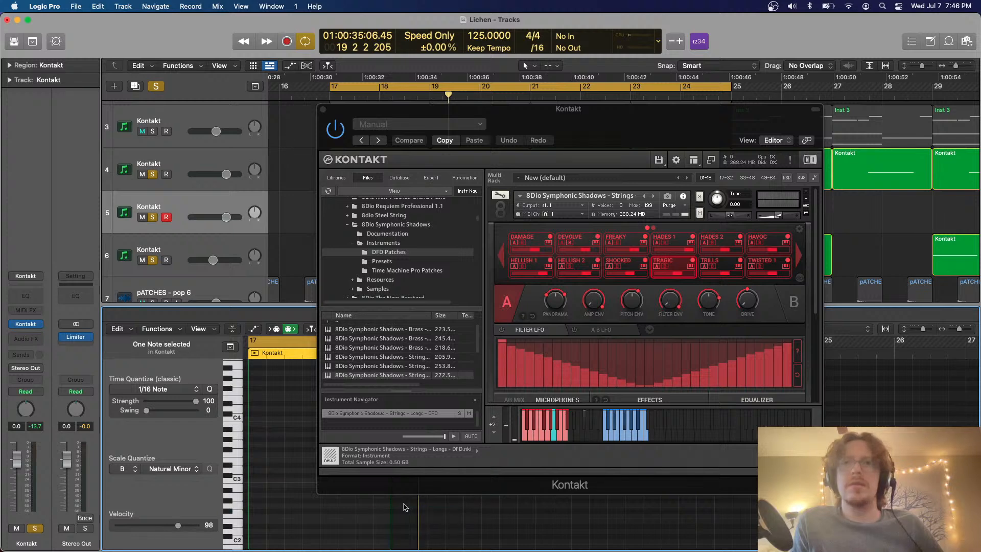
pyautogui.press('space')
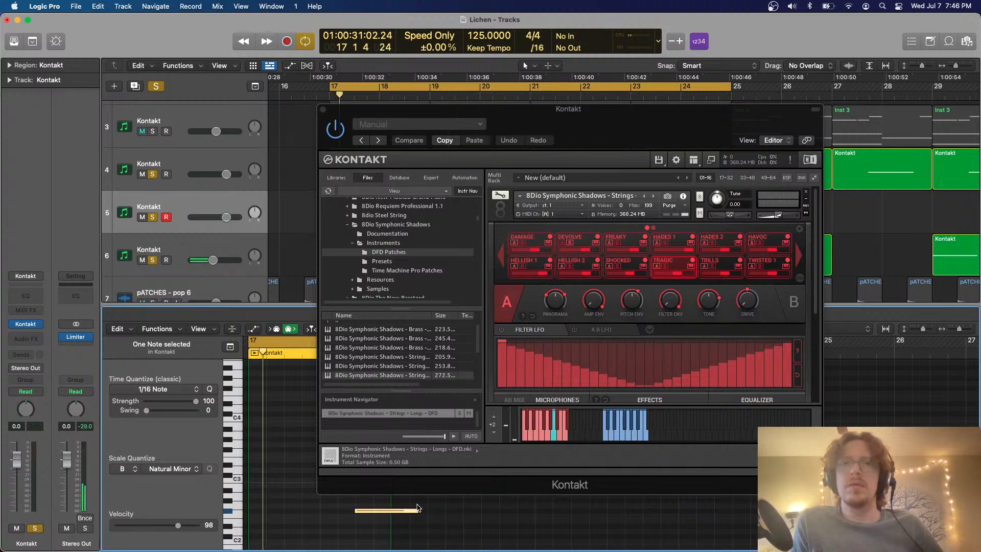
pyautogui.click(366, 512)
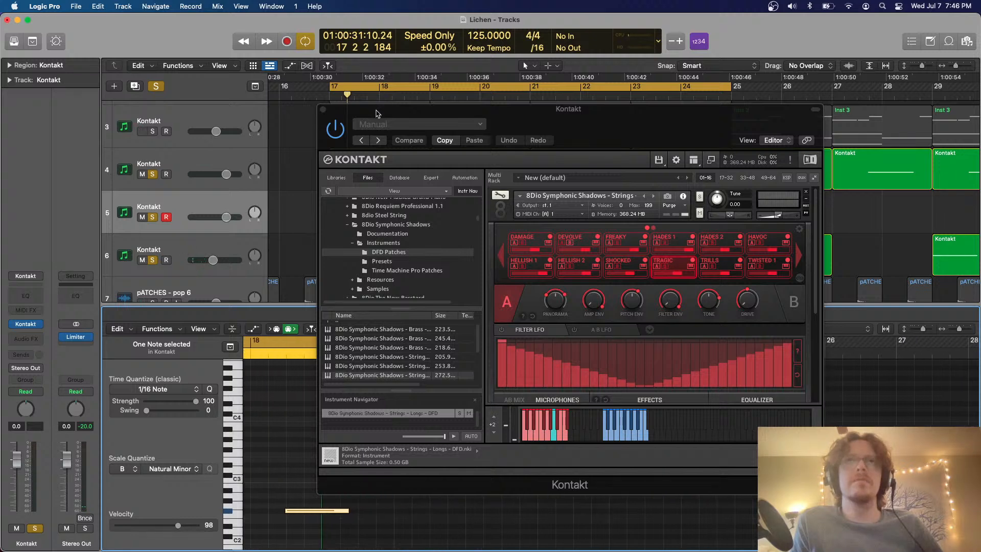
pyautogui.moveTo(376, 113); pyautogui.dragTo(507, 93)
pyautogui.click(281, 354)
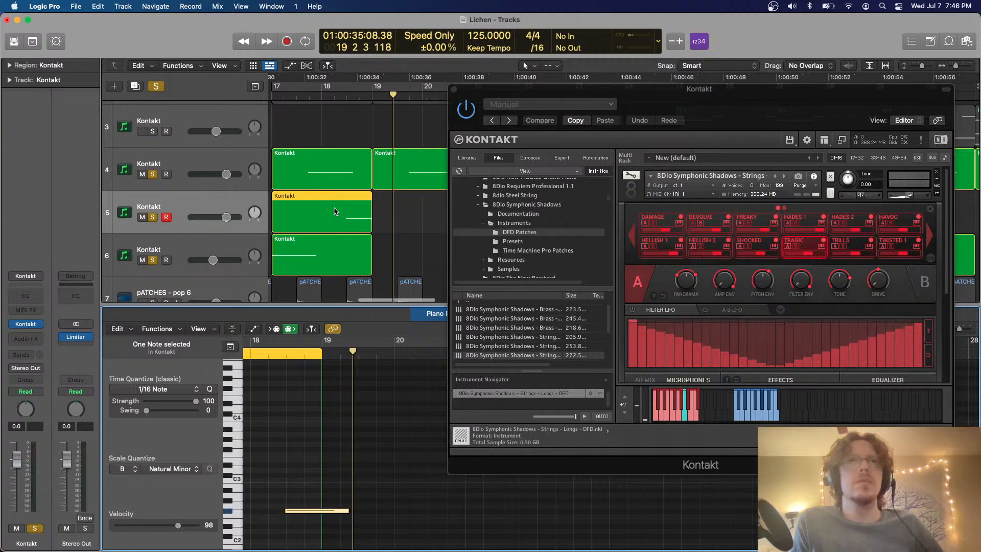
# Close the Piano Roll, loop about bar 18 beat 3 to bar 20, and set the strings instrument's MIDI channel to omni
pyautogui.press('p')
pyautogui.moveTo(347, 92); pyautogui.dragTo(422, 87)
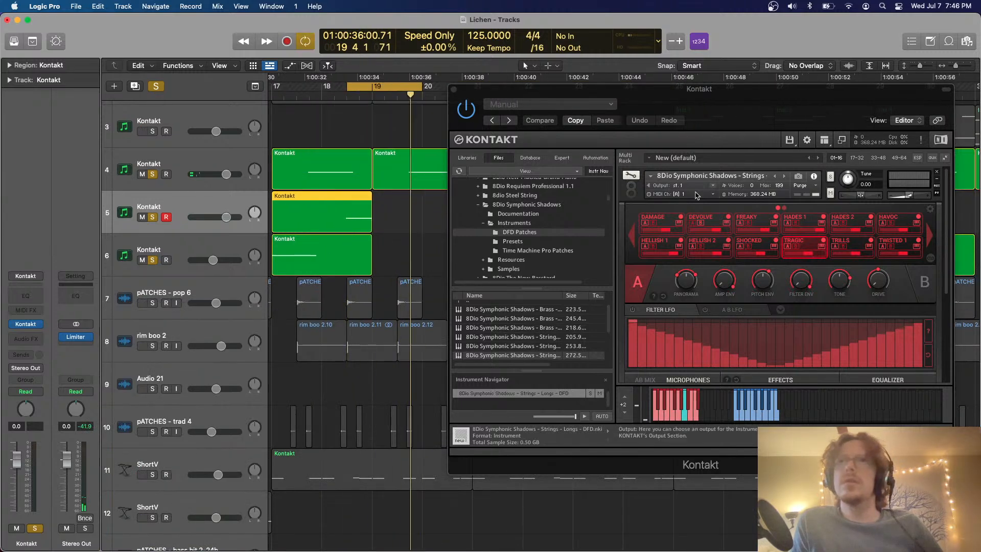
pyautogui.click(680, 197)
pyautogui.click(682, 194)
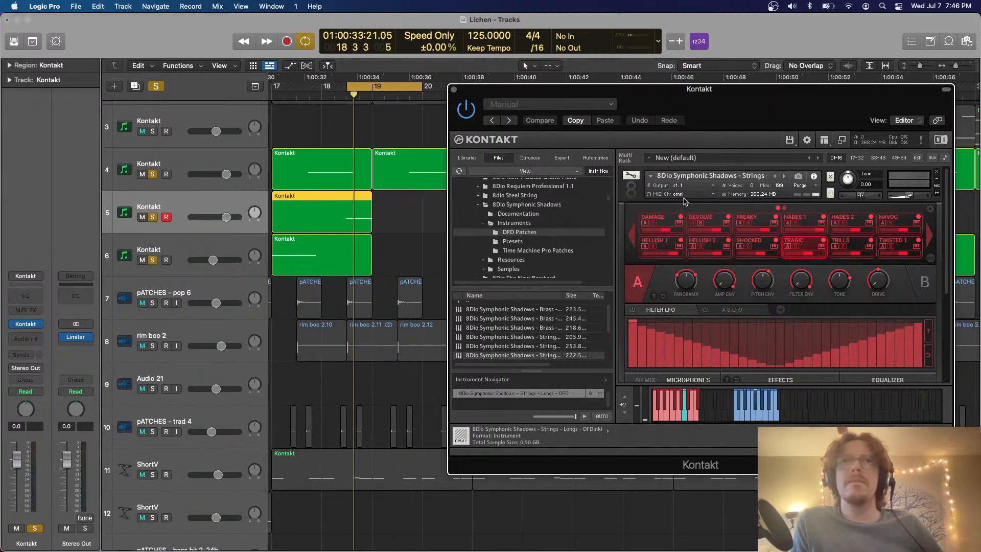
# Loop bar 18 and audition track 5's note at neighbouring semitones, leaving it one semitone higher
pyautogui.moveTo(324, 88); pyautogui.dragTo(373, 90)
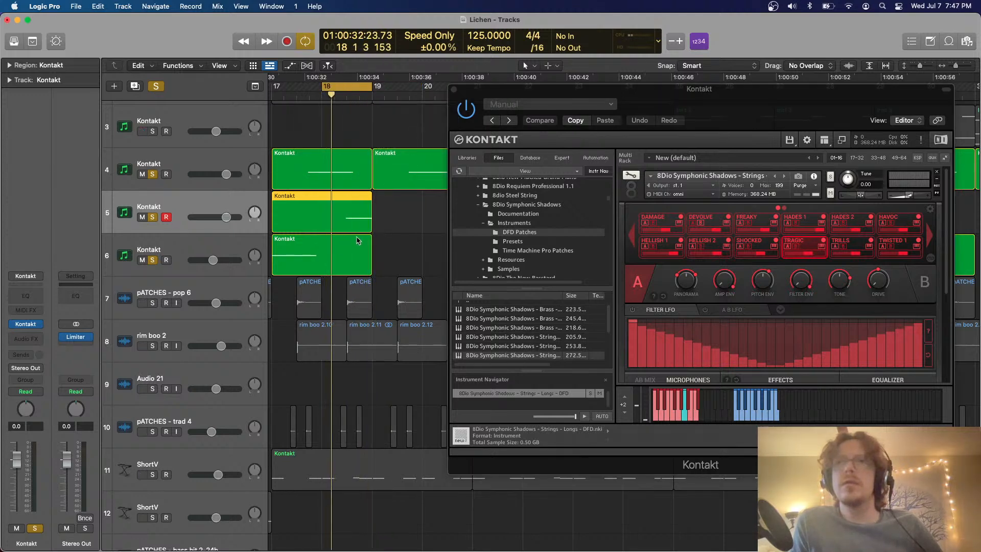
pyautogui.click(758, 400)
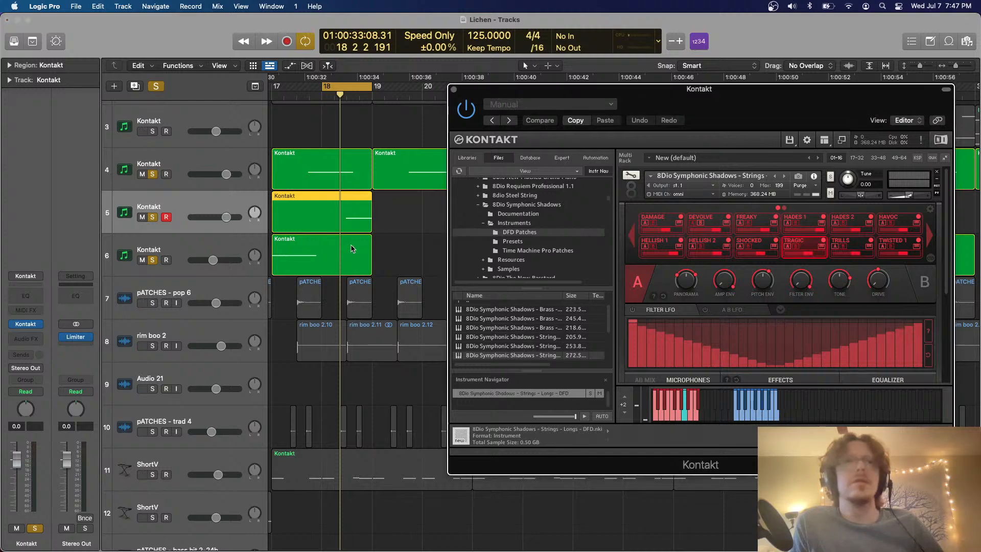
pyautogui.doubleClick(348, 218)
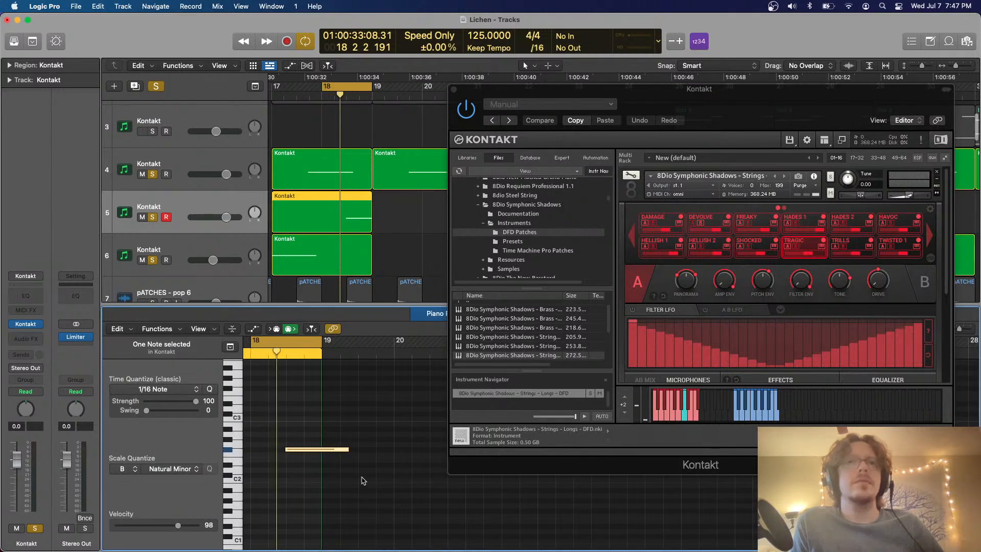
pyautogui.hotkey('alt', 'Down')
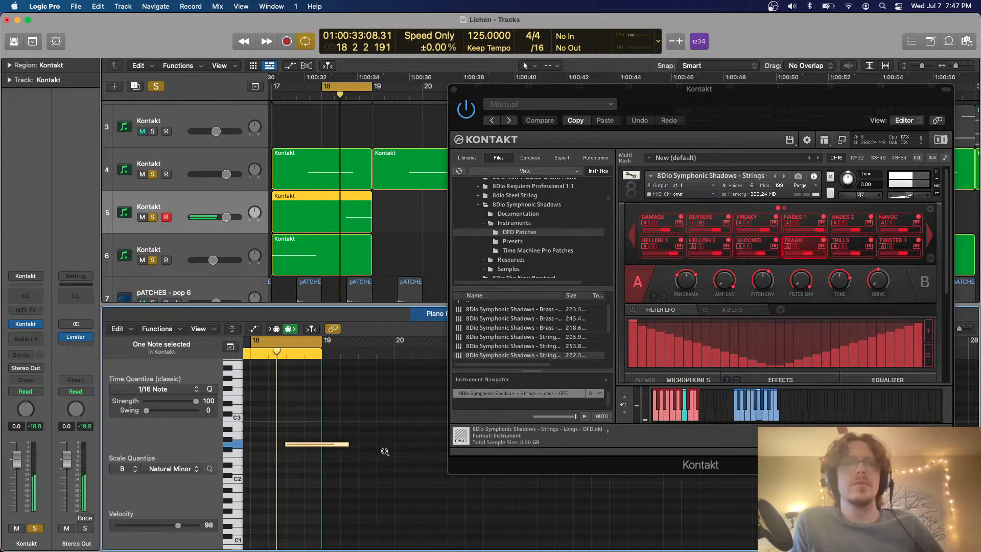
pyautogui.hotkey('alt', 'Up')
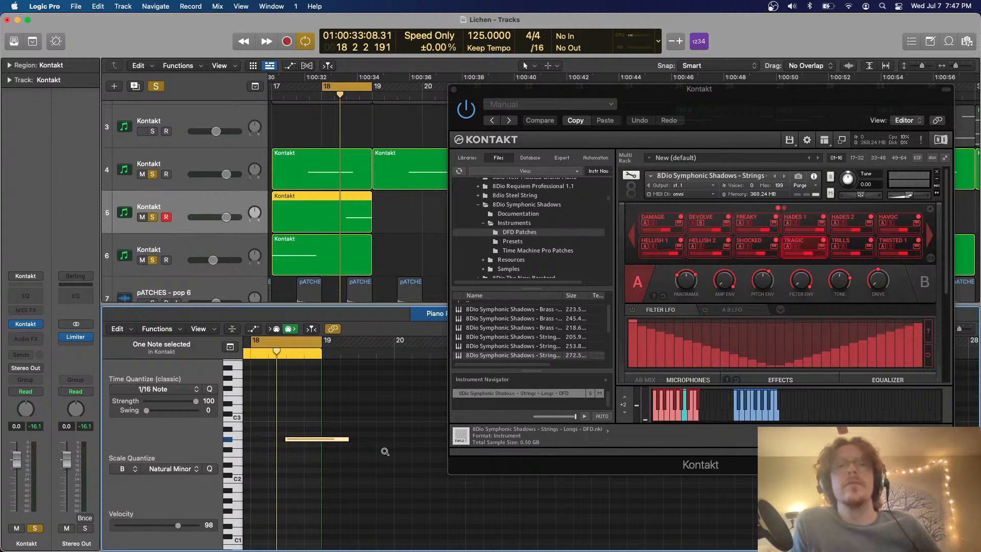
pyautogui.hotkey('alt', 'Up')
pyautogui.hotkey('alt', 'Up')
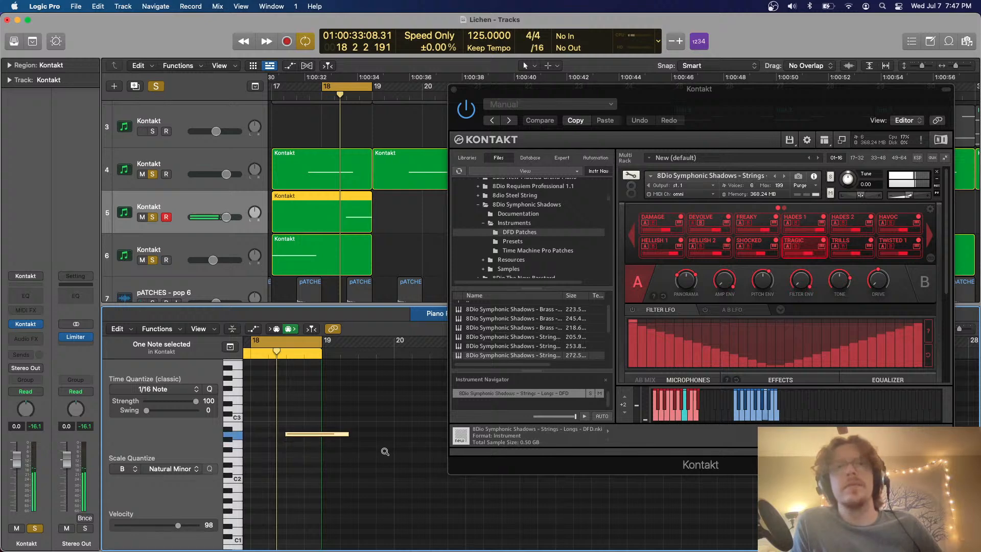
pyautogui.hotkey('alt', 'Up')
pyautogui.hotkey('alt', 'Down')
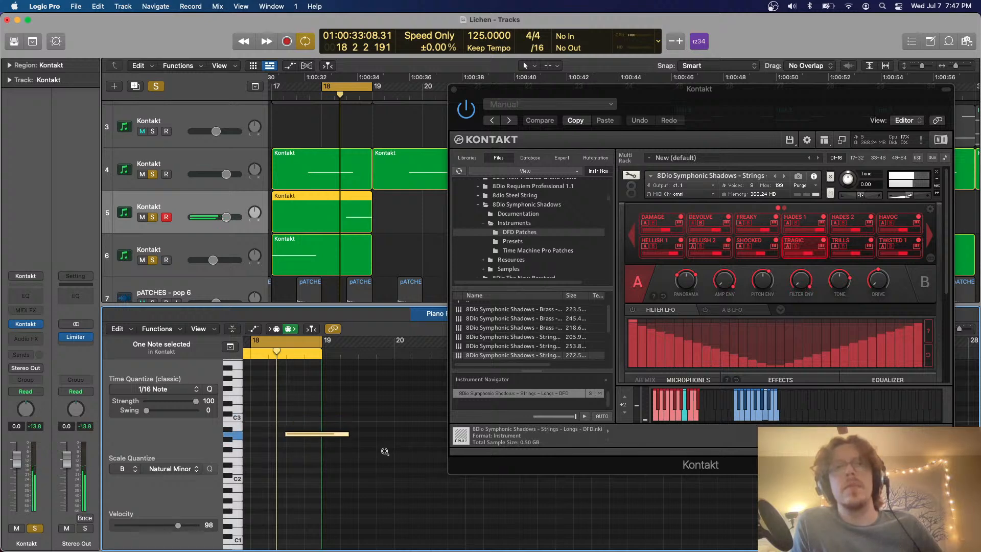
pyautogui.hotkey('alt', 'Down')
pyautogui.hotkey('alt', 'Down')
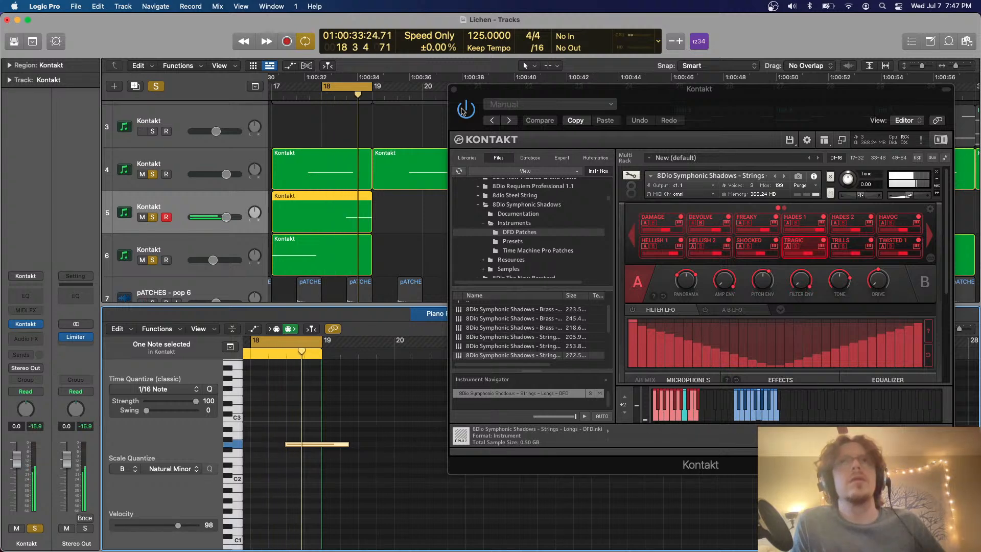
# Close the Piano Roll and the Kontakt window, and set the cycle range from bar 17 to bar 21
pyautogui.press('e')
pyautogui.click(455, 90)
pyautogui.moveTo(365, 88); pyautogui.dragTo(562, 110)
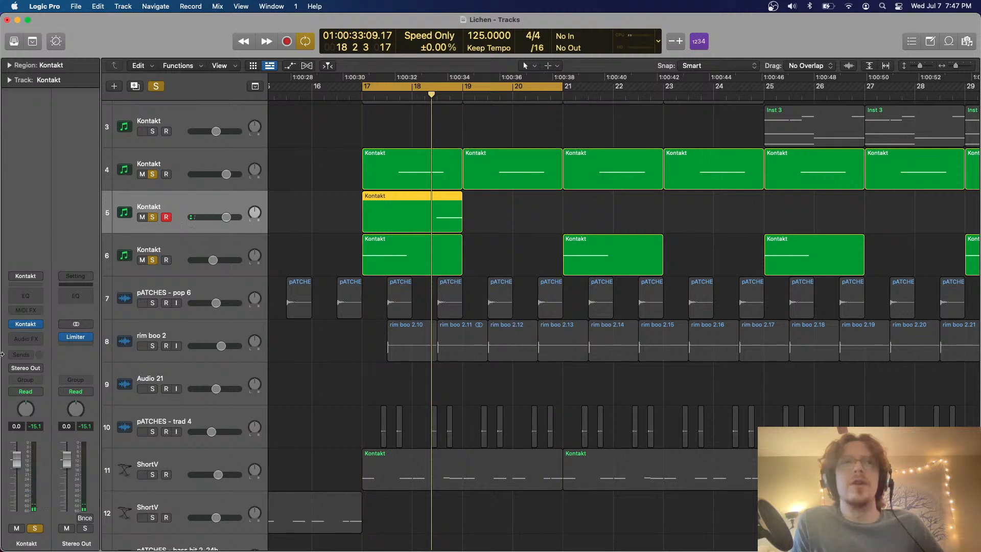
# Insert the ValhallaSupermassive reverb as an audio effect on track 5
pyautogui.click(31, 339)
pyautogui.scroll(-4, 47, 506)
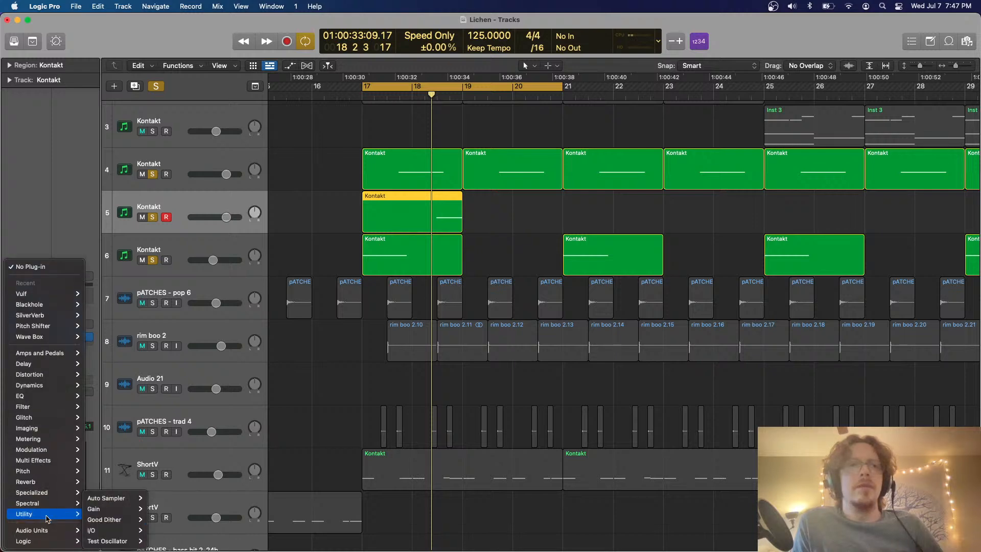
pyautogui.moveTo(48, 483)
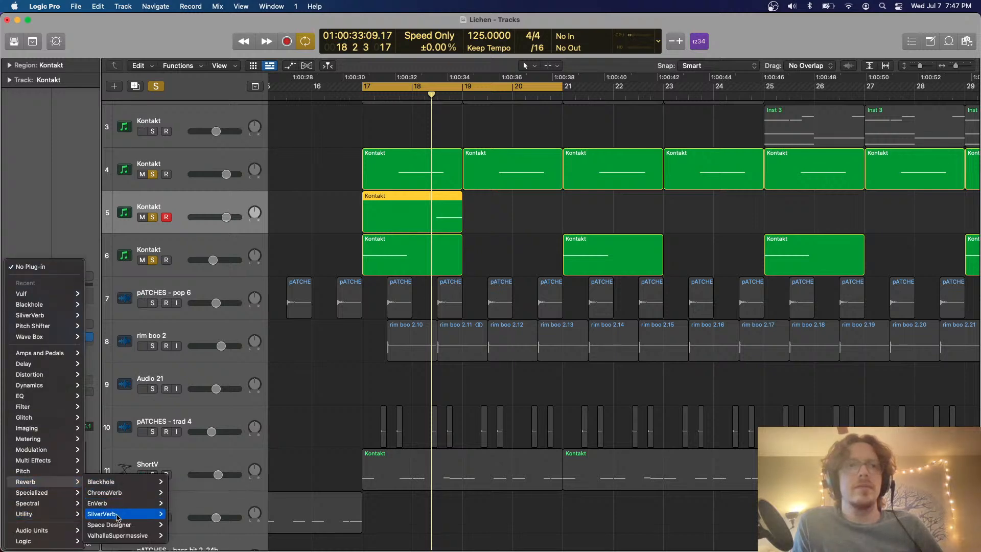
pyautogui.click(114, 539)
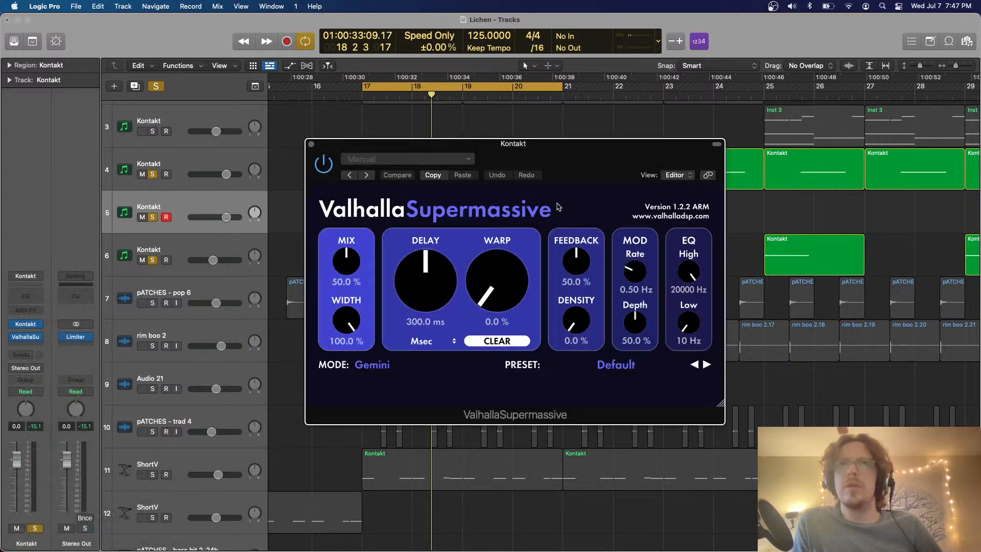
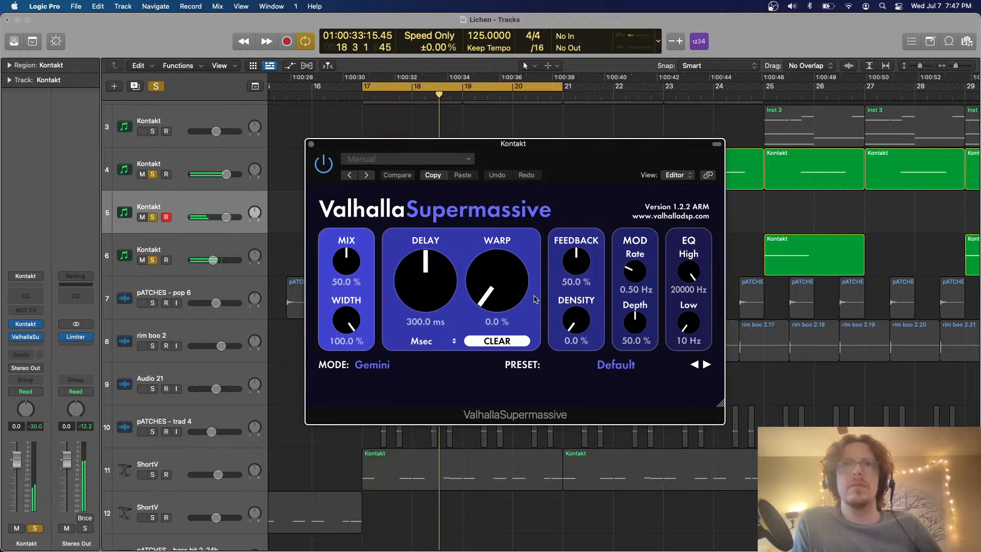
# Set ValhallaSupermassive's Warp to 56%, close its window, and clear all solos to audition the full mix
pyautogui.moveTo(499, 287); pyautogui.dragTo(457, 238)
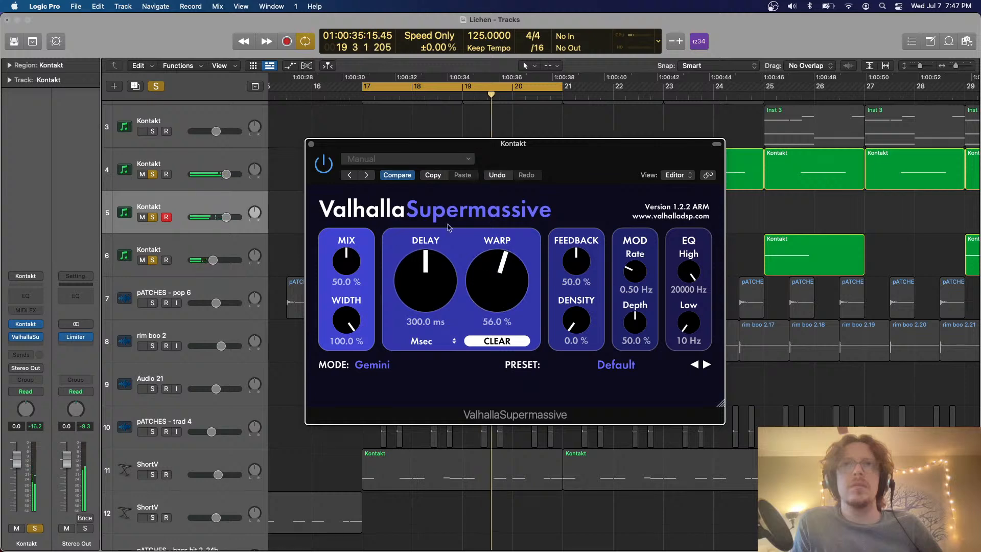
pyautogui.click(311, 144)
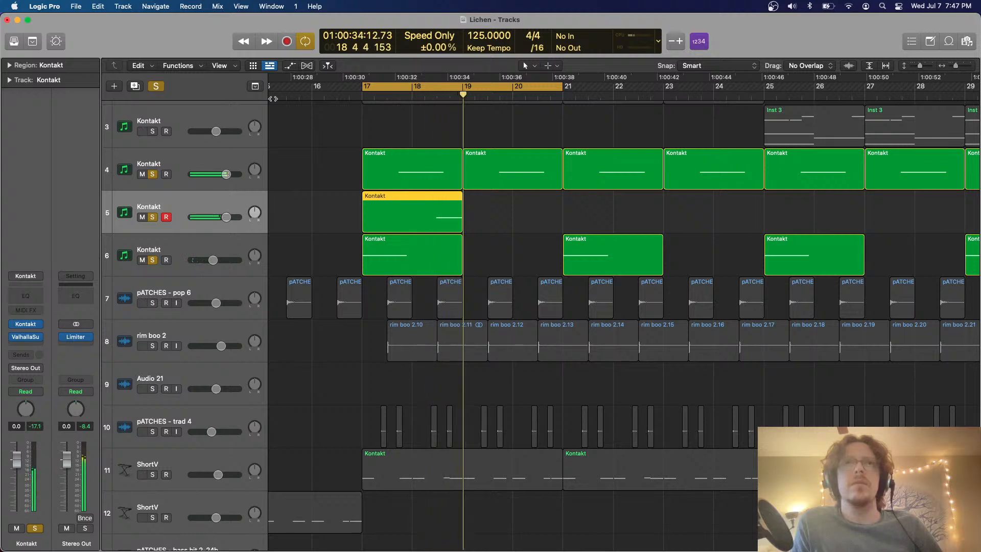
pyautogui.press('space')
pyautogui.click(155, 86)
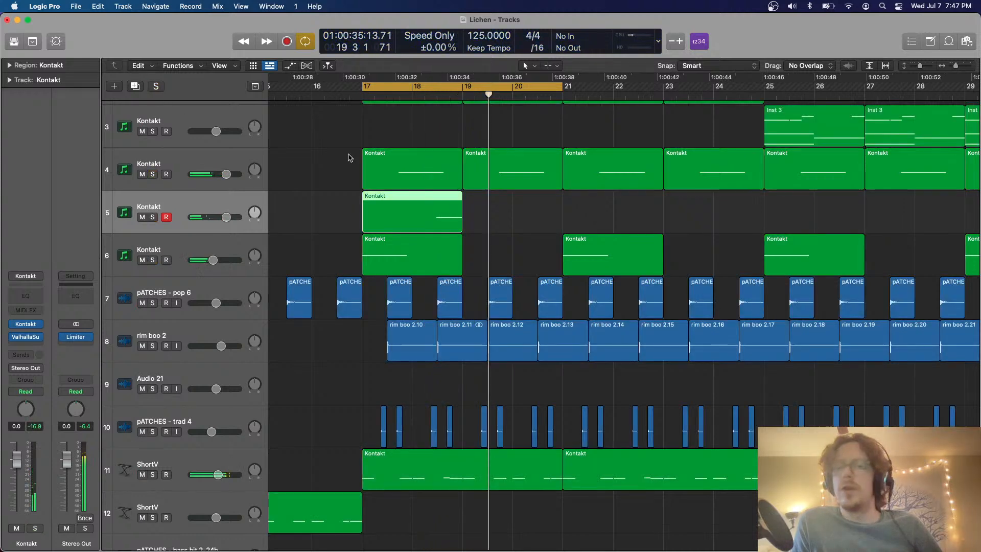
pyautogui.press('space')
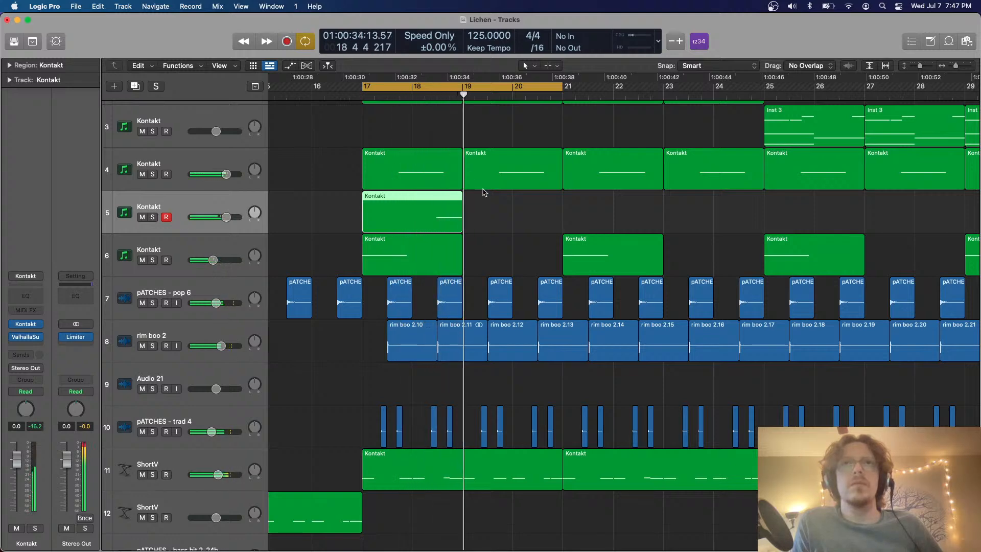
# Lower track 5's volume to -1.9 dB while the full mix plays
pyautogui.hscroll(-1, 420, 206)
pyautogui.press('space')
pyautogui.moveTo(226, 217); pyautogui.dragTo(223, 217)
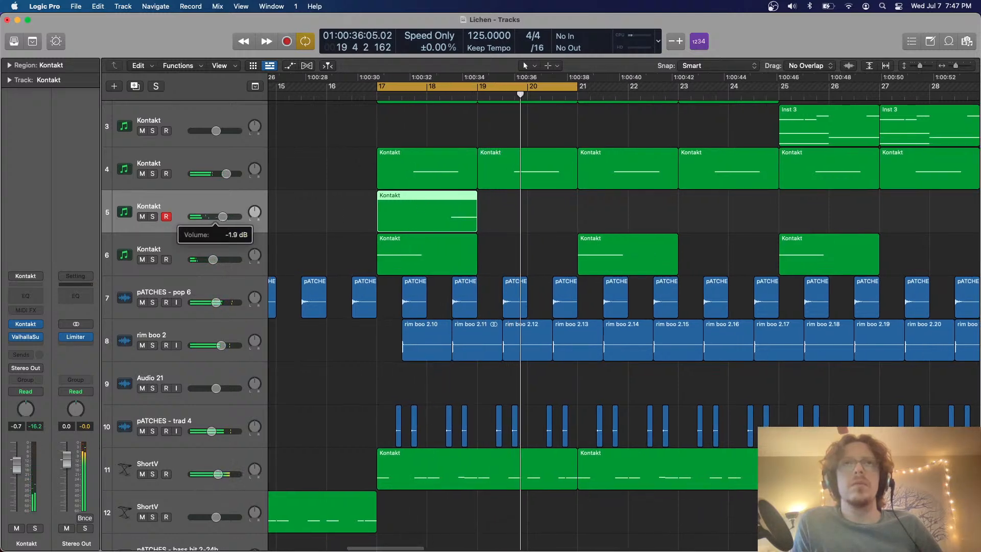
# Open track 5's Kontakt instrument and remove the Symphonic Shadows strings patch from its rack
pyautogui.moveTo(21, 326)
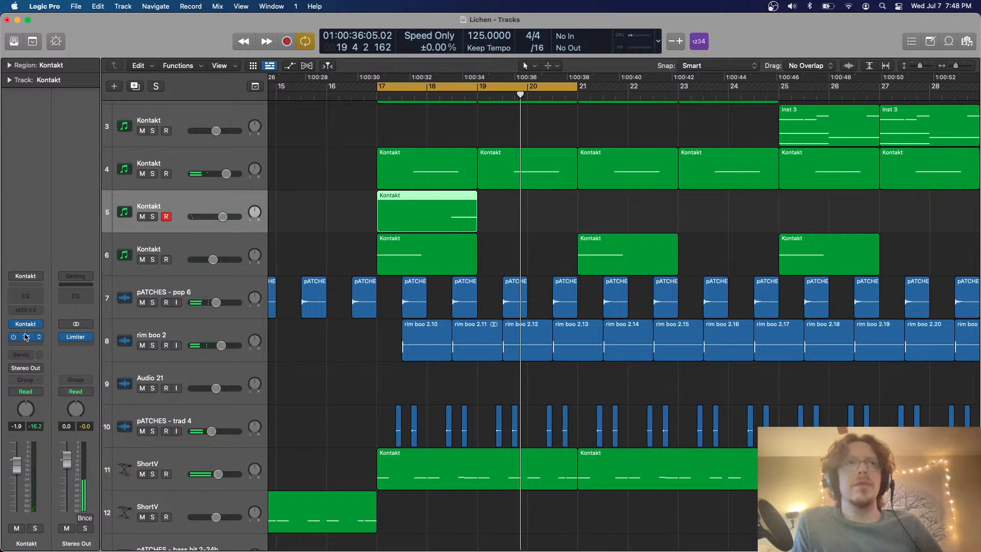
pyautogui.click(26, 326)
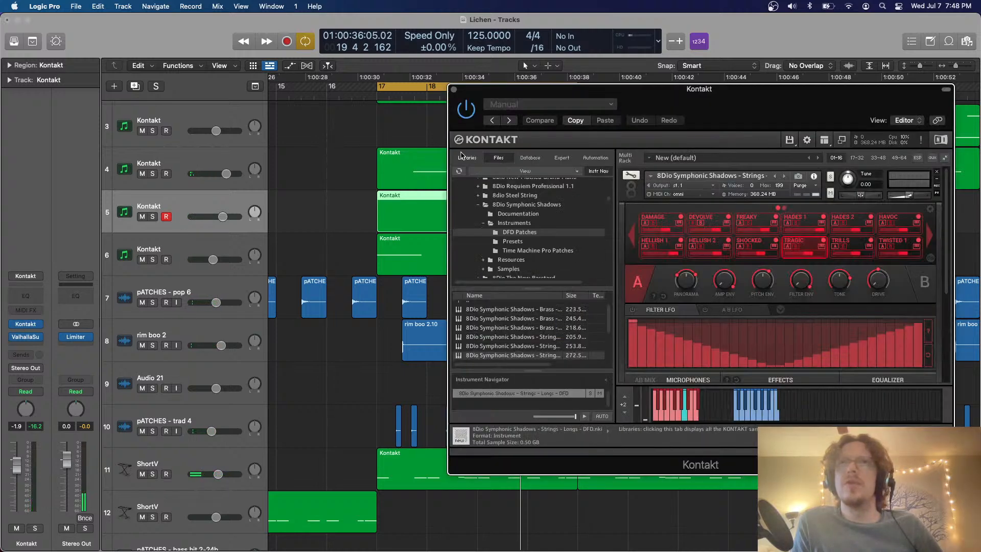
pyautogui.click(936, 172)
pyautogui.click(536, 218)
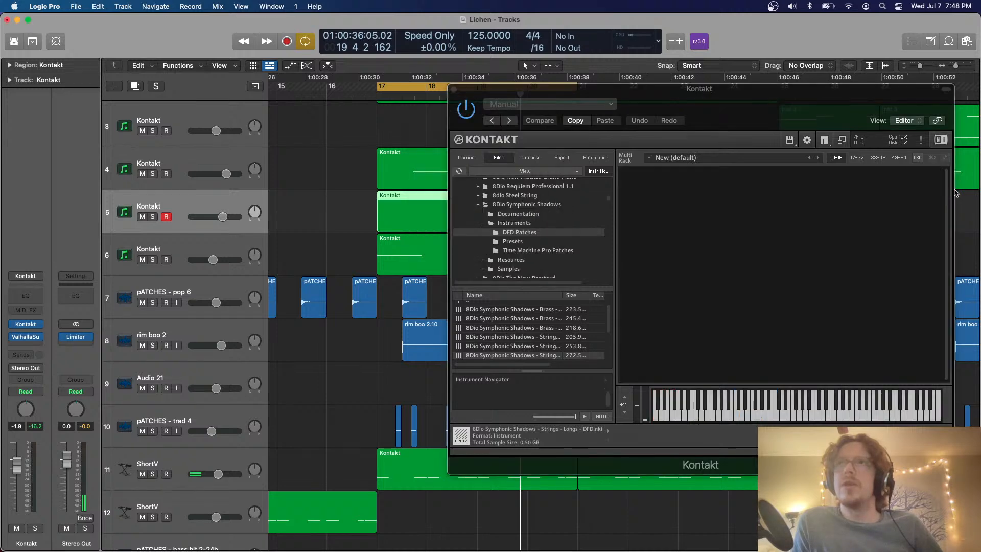
# Load Strings Low - Main.nki from the Spitfire Albion V library into Kontakt
pyautogui.click(467, 159)
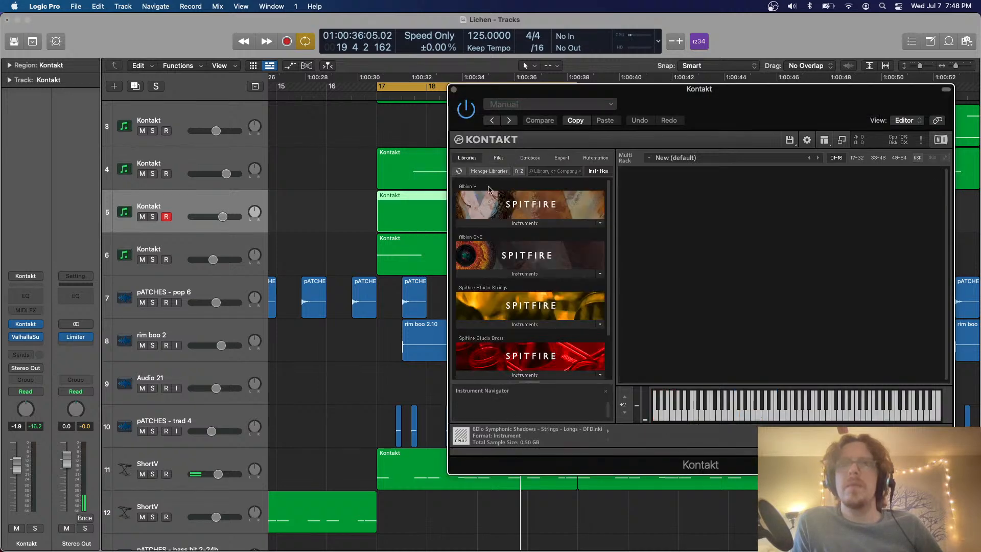
pyautogui.click(501, 225)
pyautogui.click(513, 275)
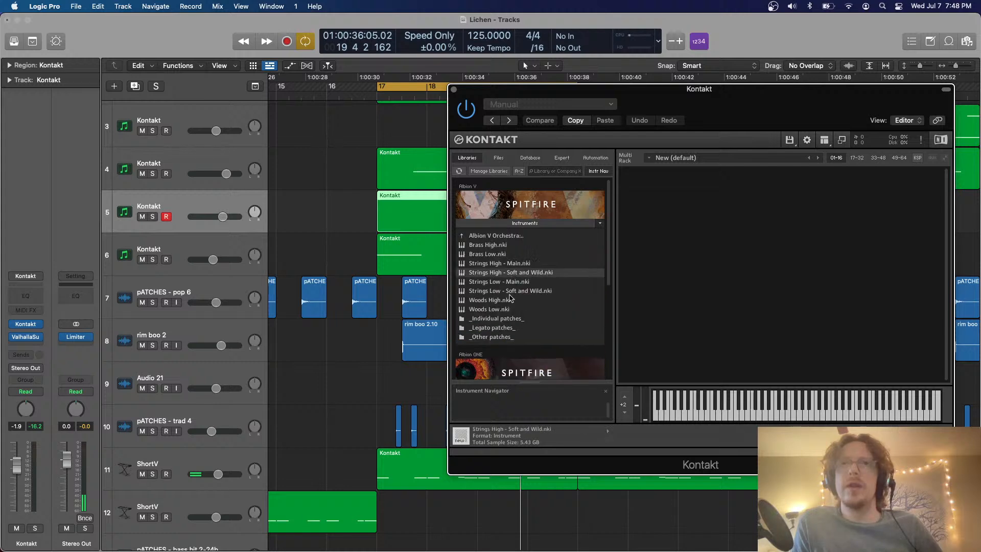
pyautogui.click(500, 283)
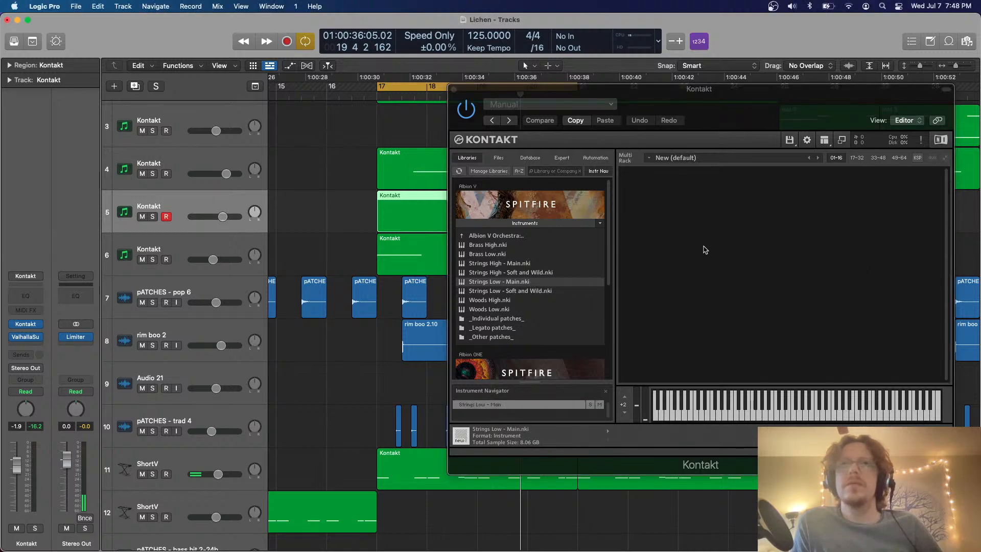
# Open track 5's region in the Piano Roll and transpose its note down one octave
pyautogui.hscroll(5, 392, 224)
pyautogui.doubleClick(353, 217)
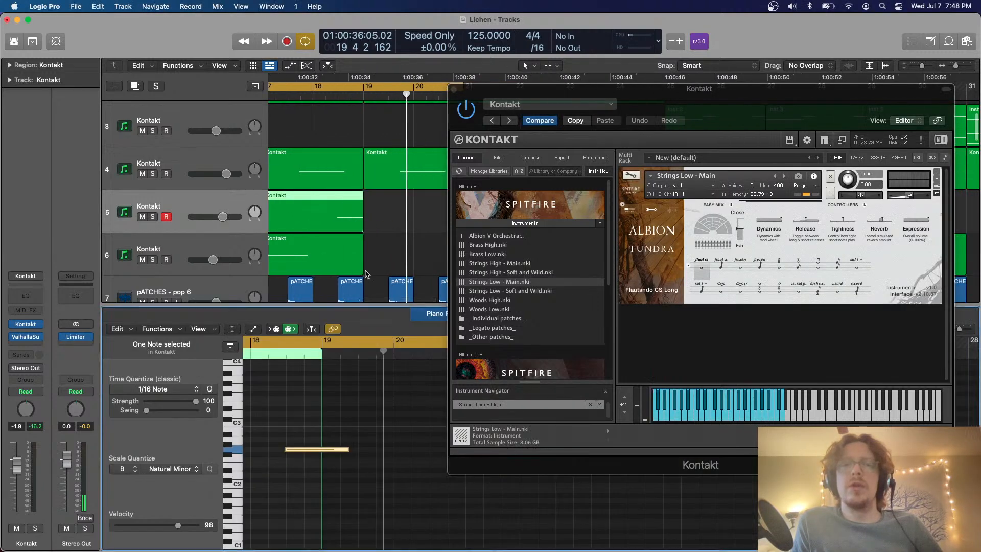
pyautogui.moveTo(375, 386); pyautogui.dragTo(285, 477)
pyautogui.hotkey('alt', 'shift', 'Down')
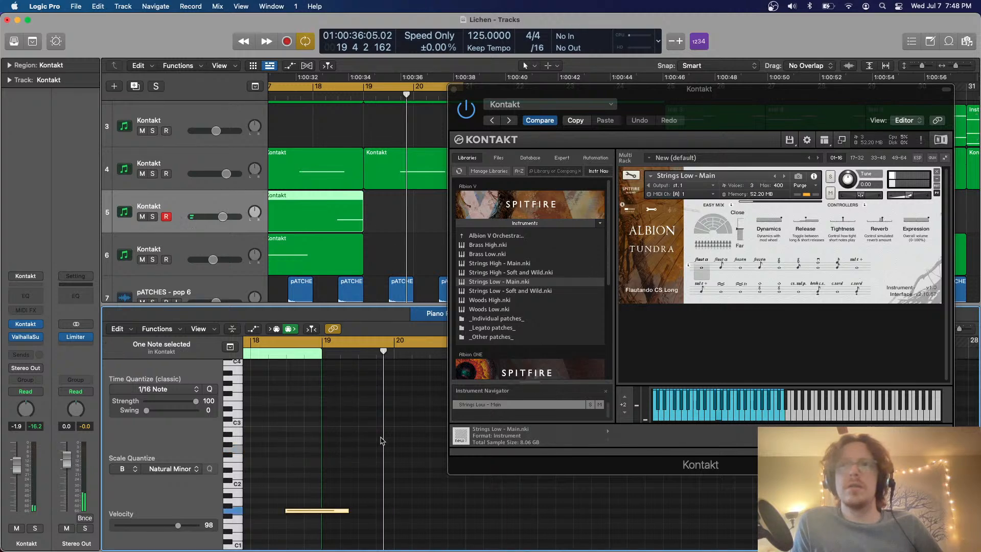
pyautogui.scroll(-2, 381, 440)
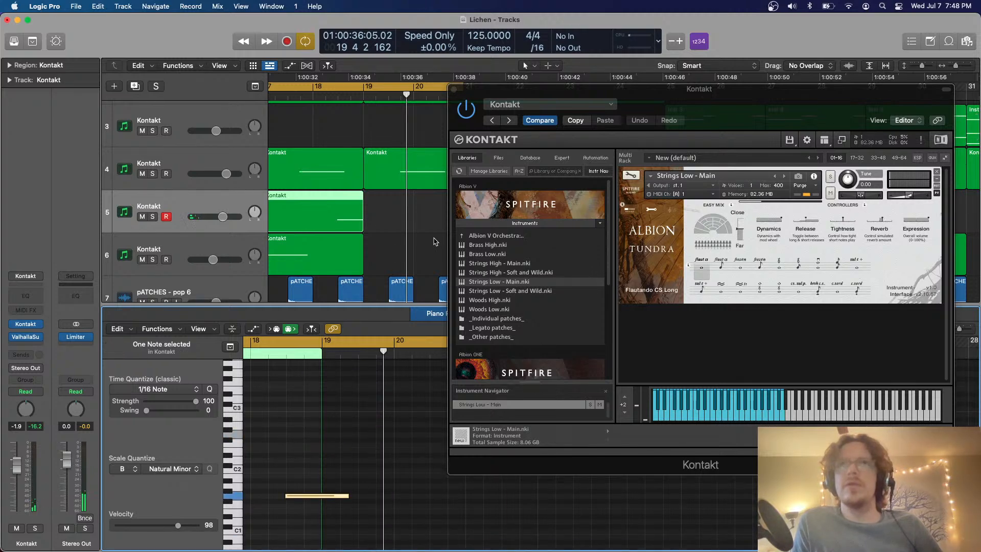
# Raise the Strings Low instrument's volume in Kontakt and switch it to the Frozen Long articulation
pyautogui.click(924, 198)
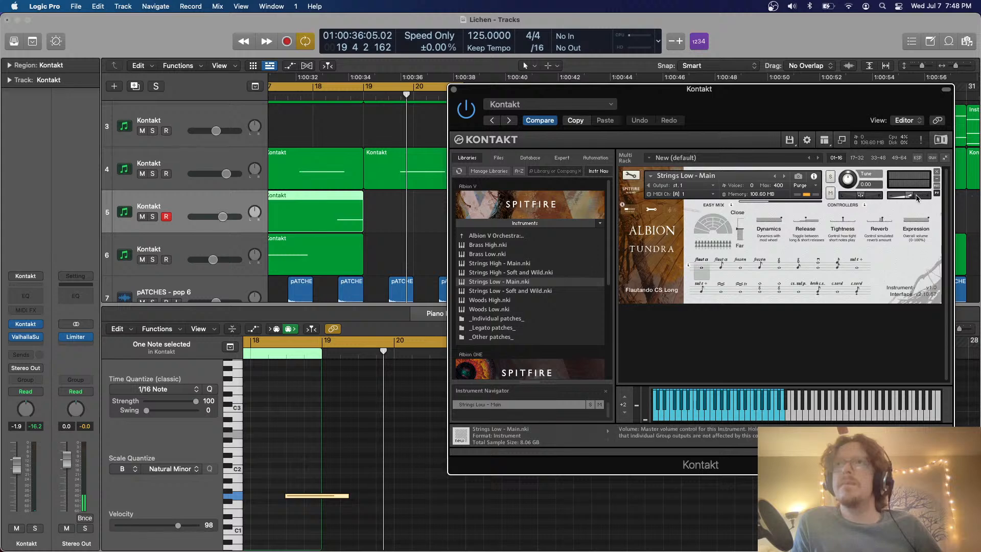
pyautogui.moveTo(917, 198); pyautogui.dragTo(959, 201)
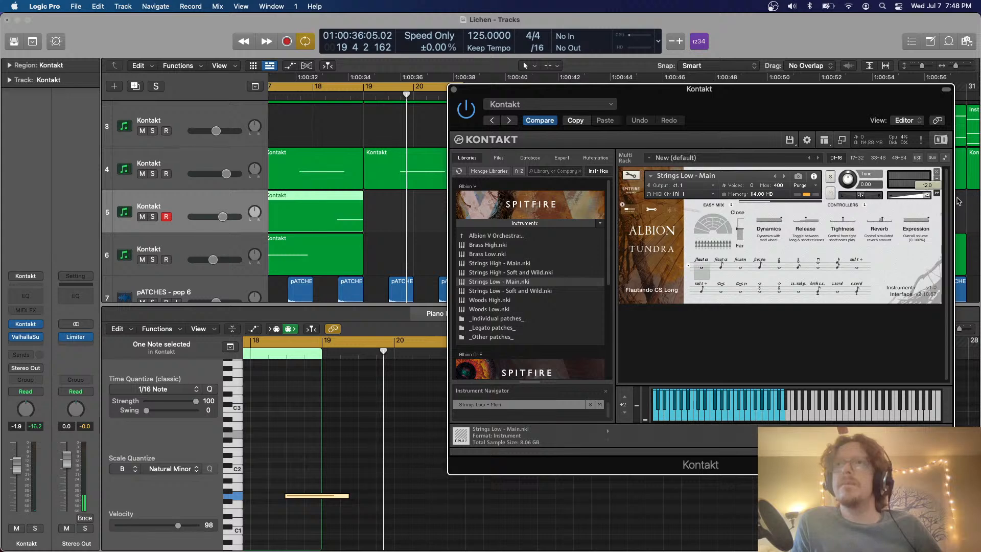
pyautogui.click(741, 267)
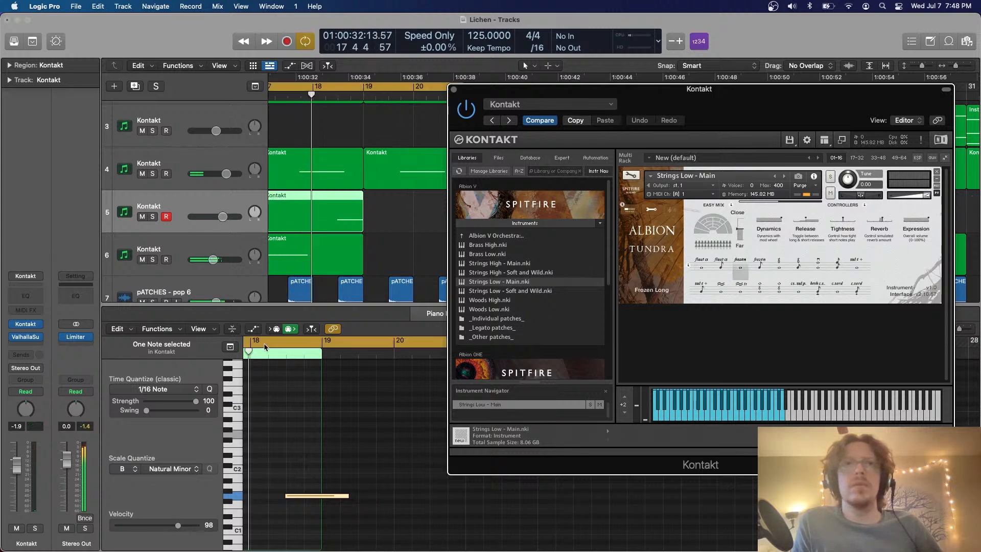
# Loop bars 18 to 20 and solo track 5 to audition the Frozen Long articulation
pyautogui.click(381, 389)
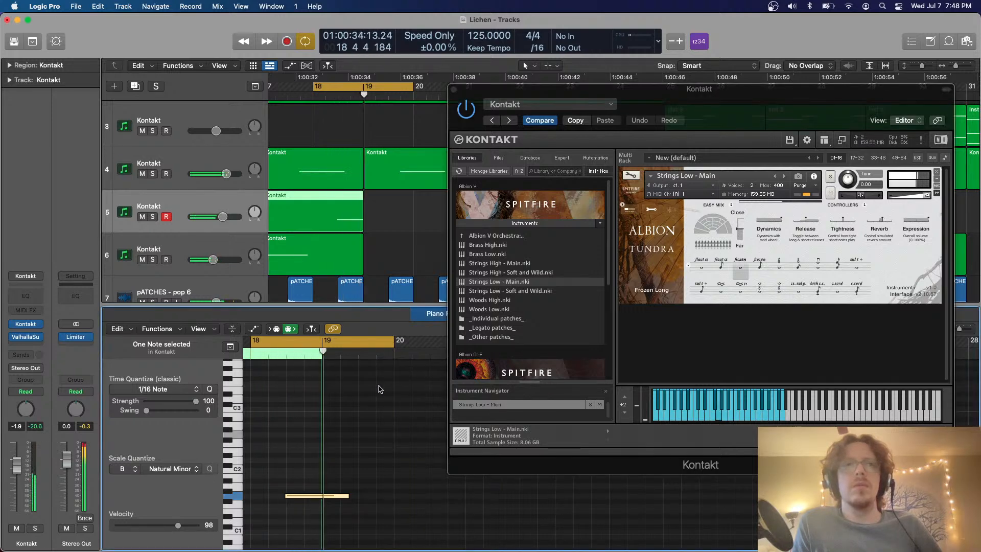
pyautogui.press('s')
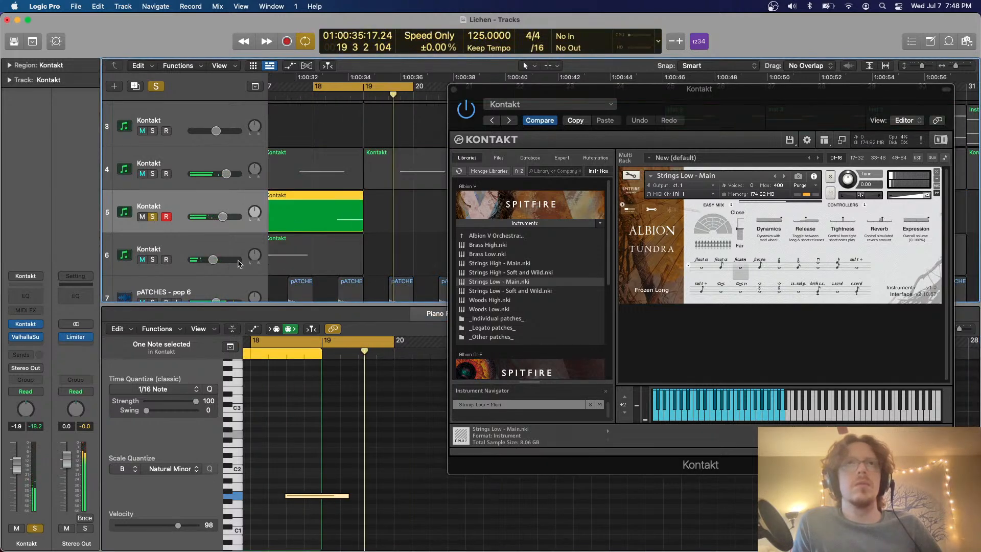
pyautogui.press('space')
pyautogui.press('super+Right')
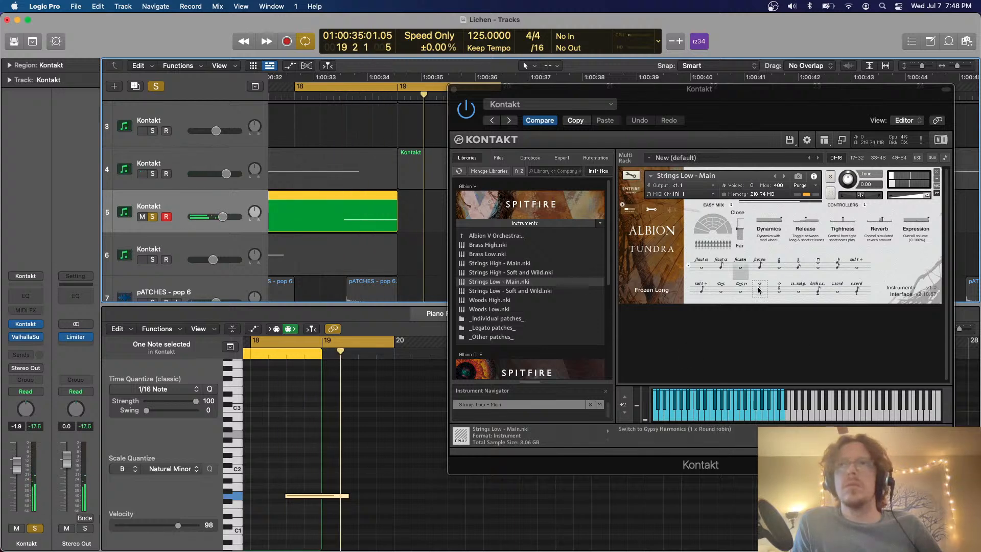
# Try the Air Ice and Tratto articulation on the strings and play the loop
pyautogui.click(736, 290)
pyautogui.press('space')
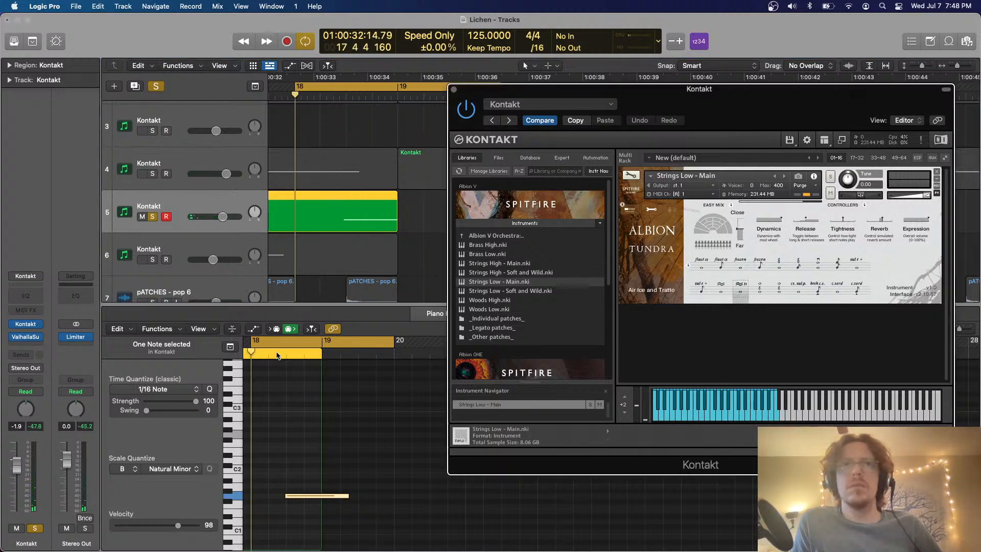
pyautogui.click(276, 352)
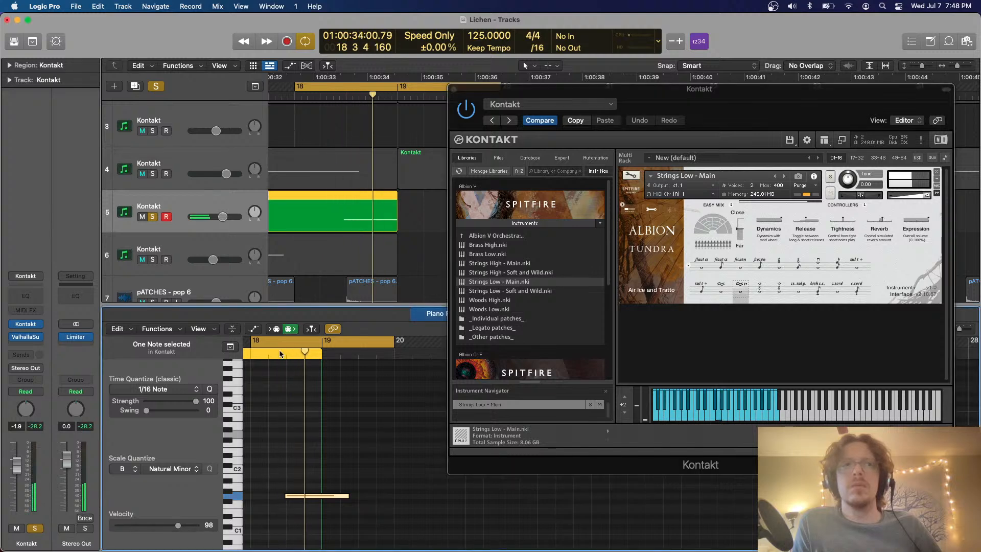
# Switch the strings to the Air and Ice articulation and audition it with bars 18 to 20 looping
pyautogui.click(720, 291)
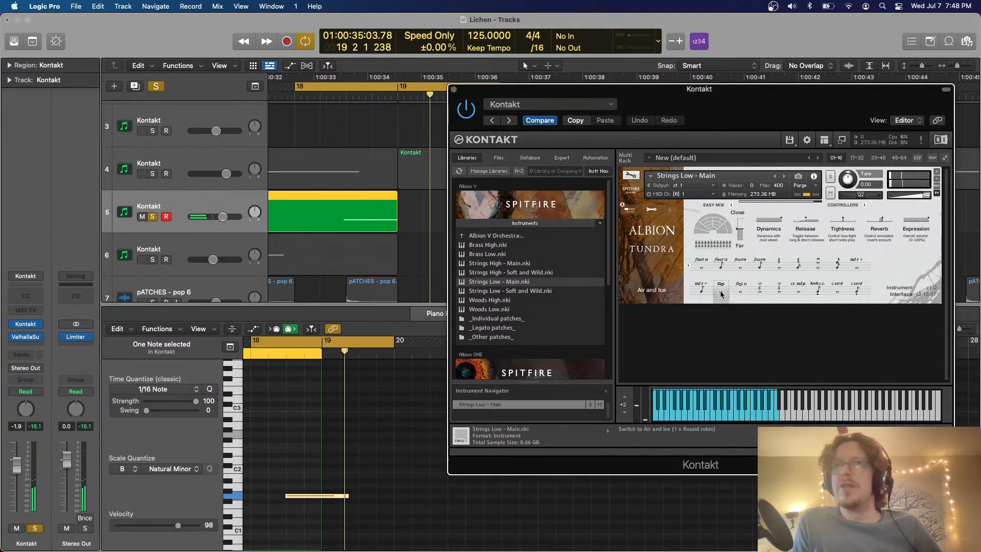
pyautogui.press('c')
pyautogui.click(281, 355)
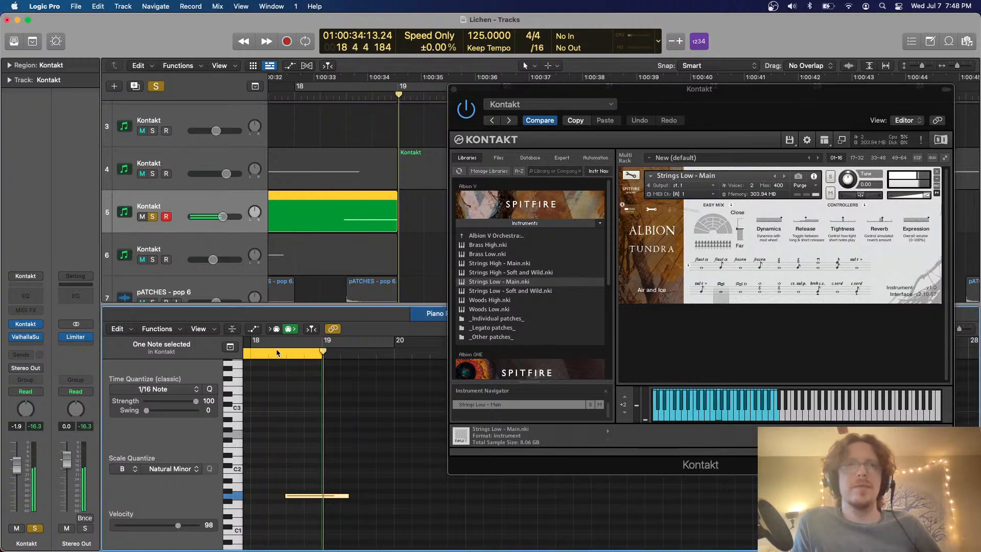
pyautogui.moveTo(275, 356); pyautogui.dragTo(380, 351)
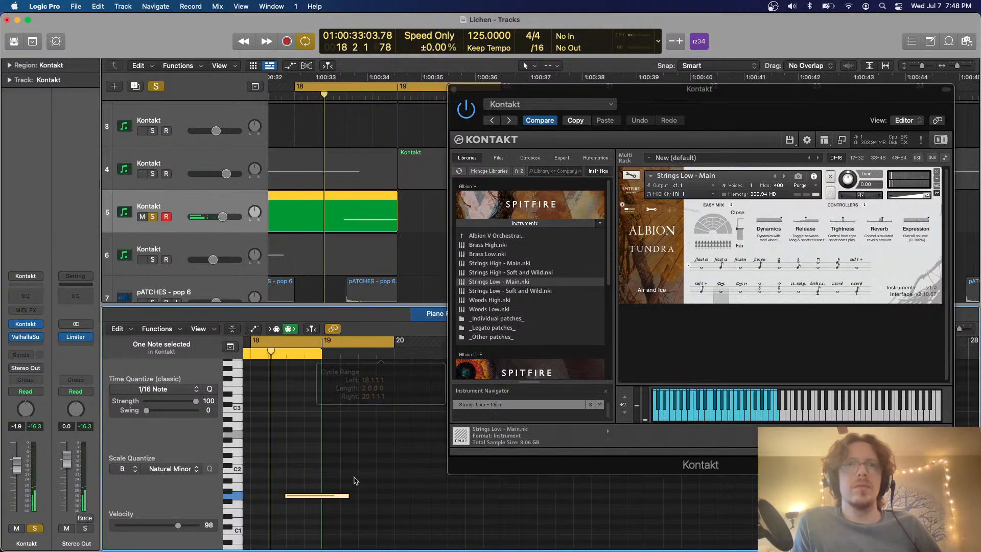
# Raise track 5's note to B1 and return the track's volume to 0.0 dB
pyautogui.click(340, 510)
pyautogui.hotkey('alt', 'Up')
pyautogui.hotkey('alt', 'Up')
pyautogui.hotkey('alt', 'Up')
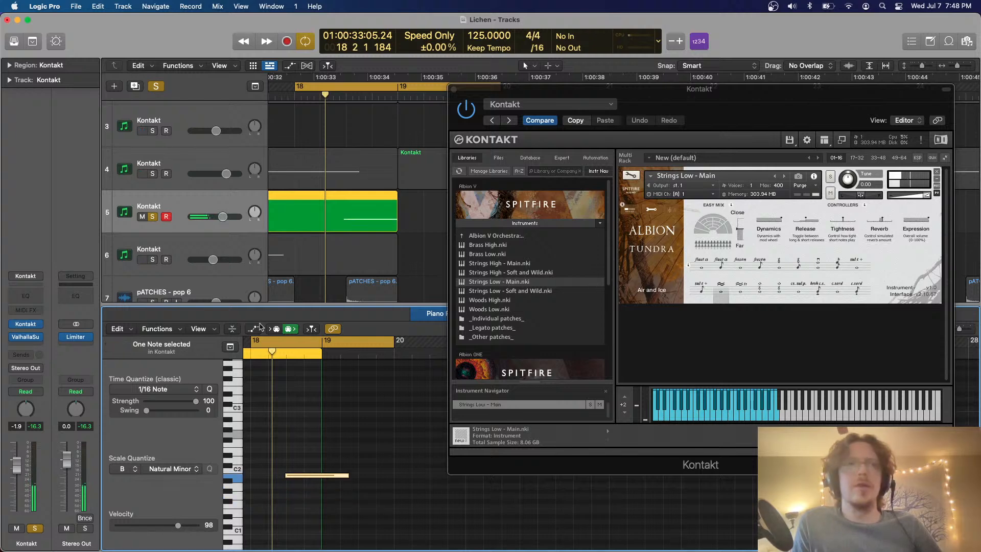
# Insert a Limiter ahead of ValhallaSupermassive on track 5, set its gain to +16.4 dB, and close its window
pyautogui.click(26, 336)
pyautogui.moveTo(77, 451)
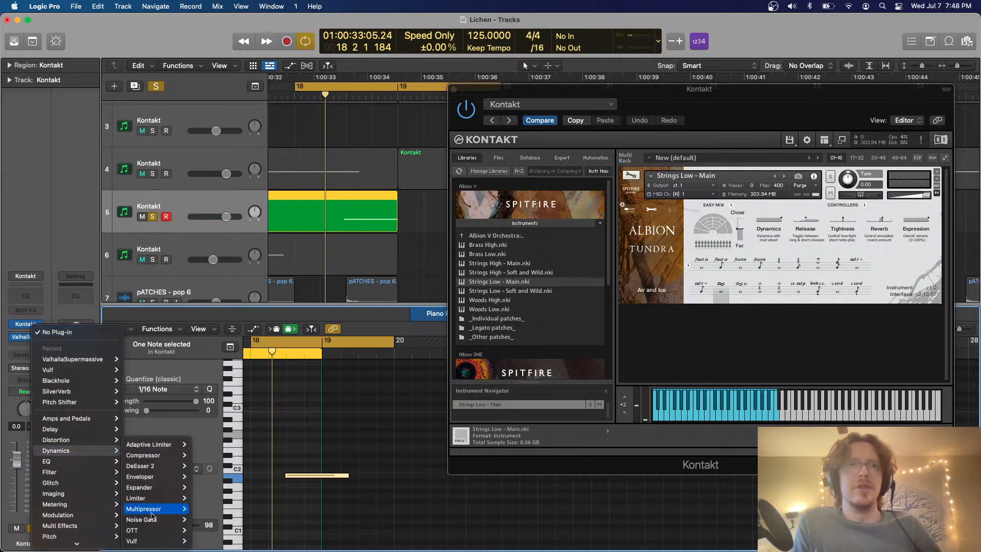
pyautogui.moveTo(158, 532)
pyautogui.moveTo(137, 499)
pyautogui.click(205, 498)
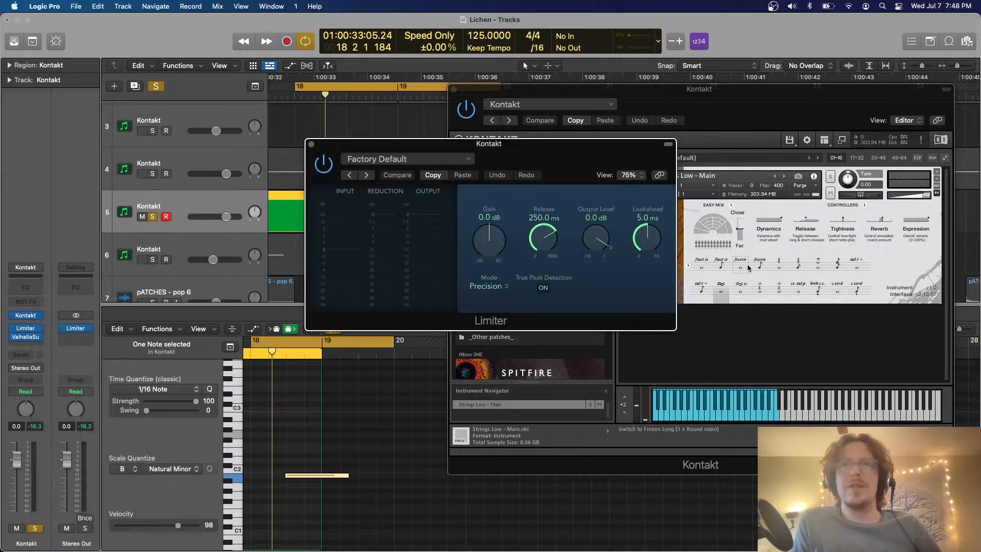
pyautogui.moveTo(492, 233); pyautogui.dragTo(491, 209)
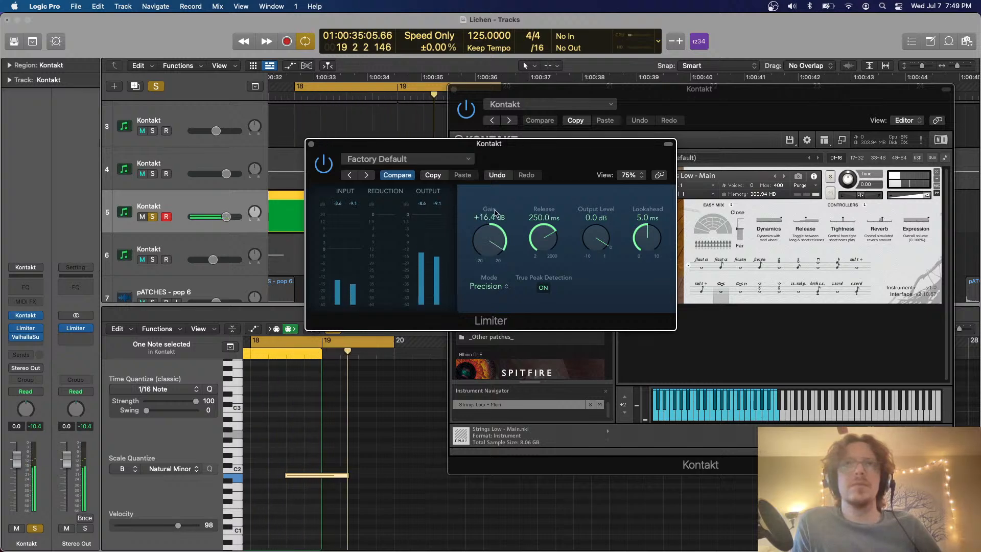
pyautogui.click(311, 144)
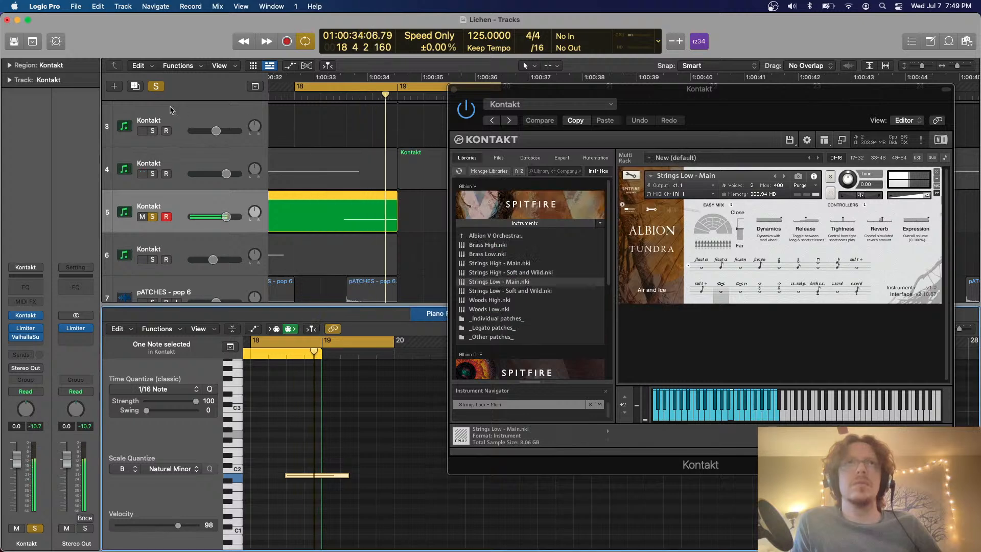
# Close the Kontakt window and the Piano Roll, and audition the full mix with solo and cycle off
pyautogui.click(453, 89)
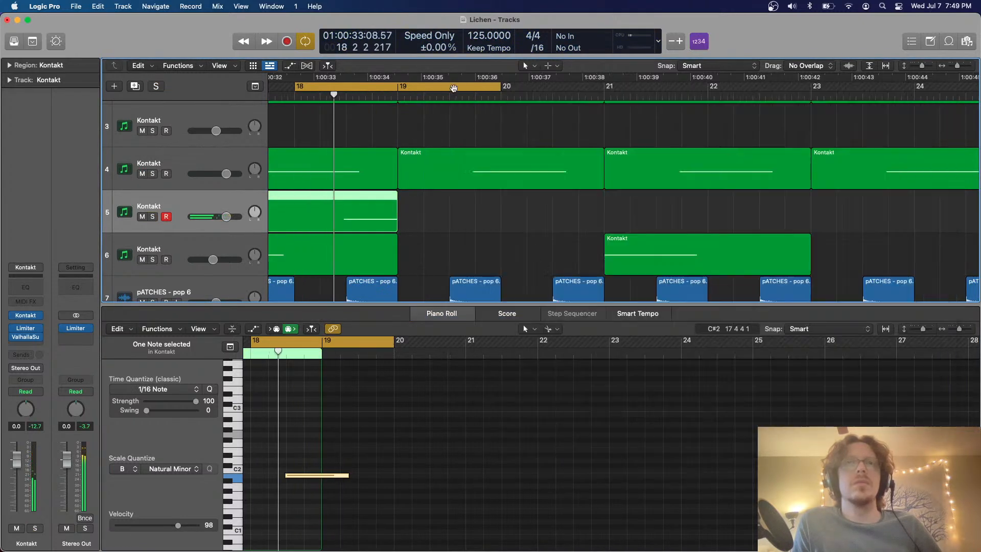
pyautogui.press('p')
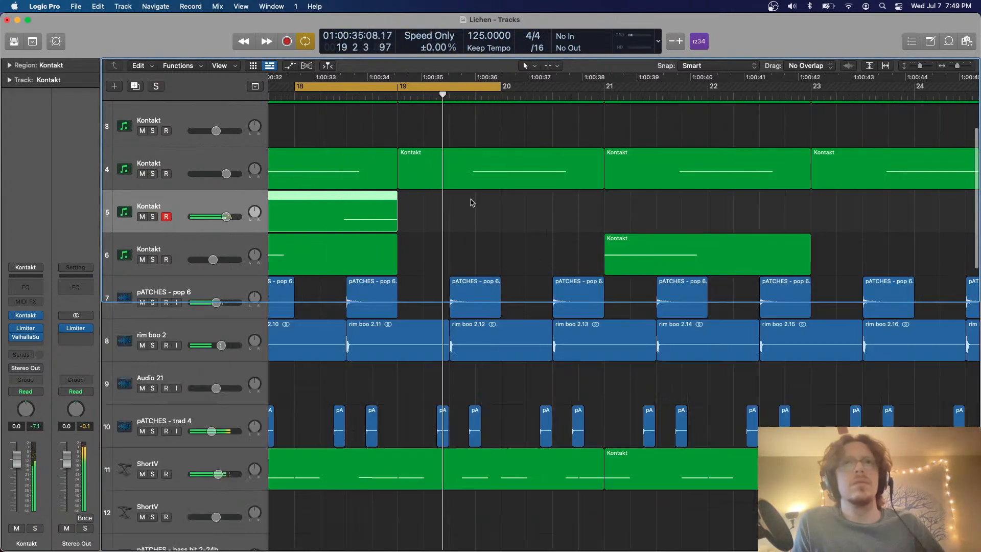
pyautogui.hscroll(-1, 470, 203)
pyautogui.press('c')
pyautogui.scroll(-4, 475, 210)
pyautogui.hscroll(-3, 475, 210)
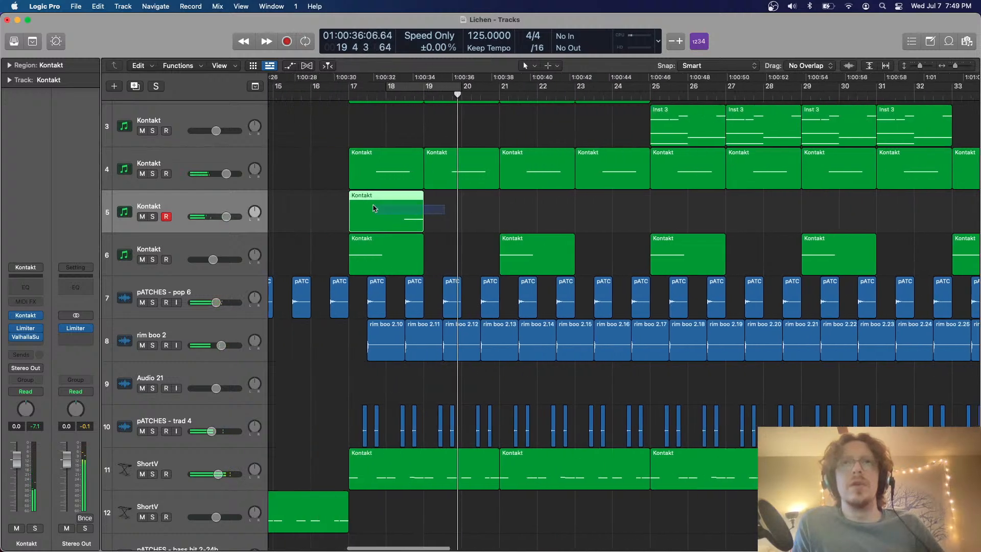
# Extend track 5's region to bar 21 and repeat it so four copies fill bars 17 to 33
pyautogui.moveTo(432, 226); pyautogui.dragTo(491, 226)
pyautogui.press('super+r')
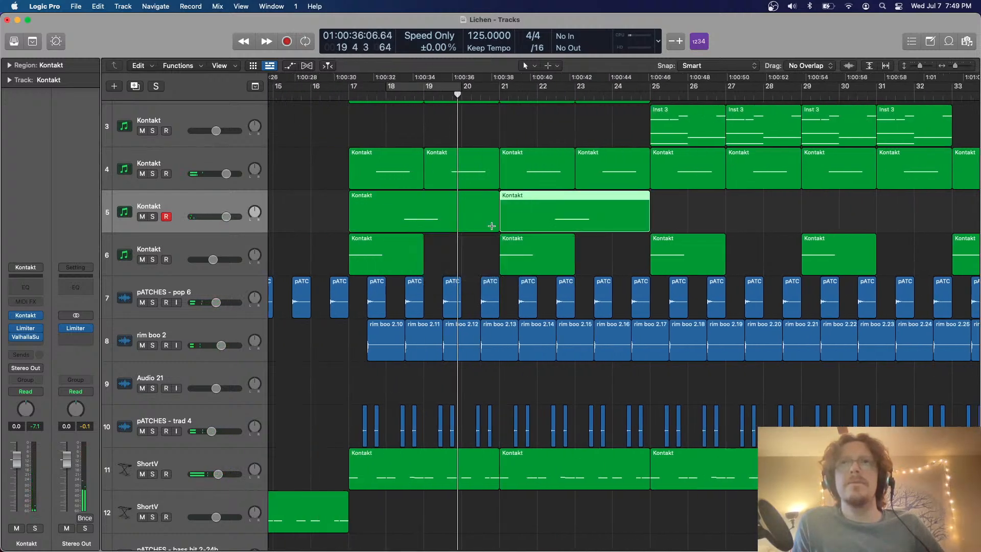
pyautogui.keyDown('shift'); pyautogui.click(424, 210); pyautogui.keyUp('shift')
pyautogui.press('super+r')
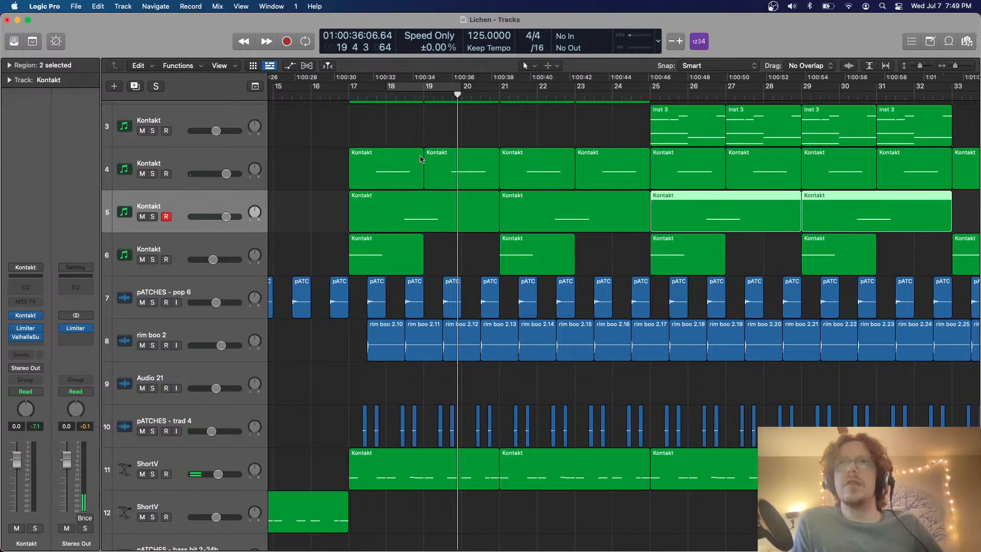
# Play the full mix from just before bar 17 and review how the layered tracks line up across the arrangement
pyautogui.click(339, 95)
pyautogui.press('space')
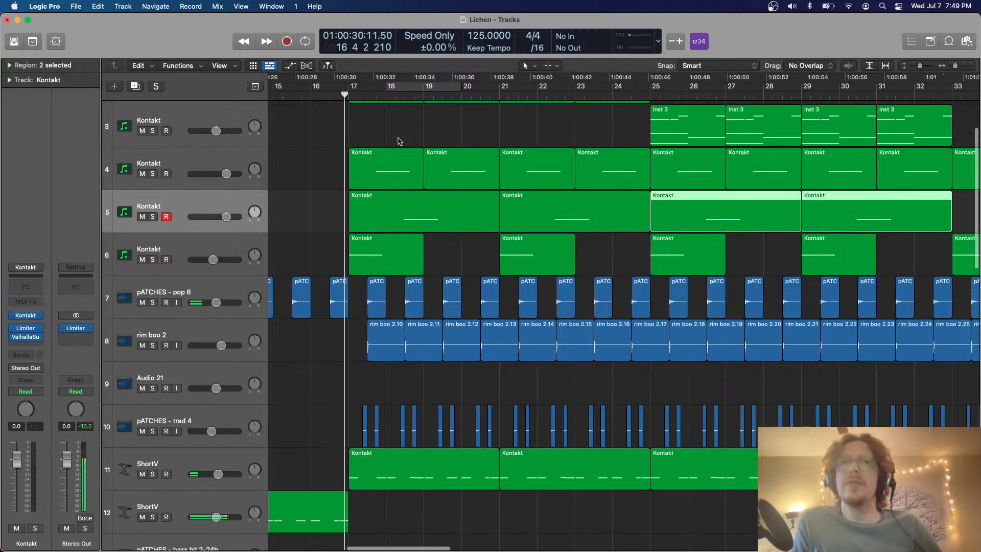
pyautogui.scroll(3, 396, 130)
pyautogui.scroll(-3, 397, 131)
pyautogui.scroll(-5, 397, 132)
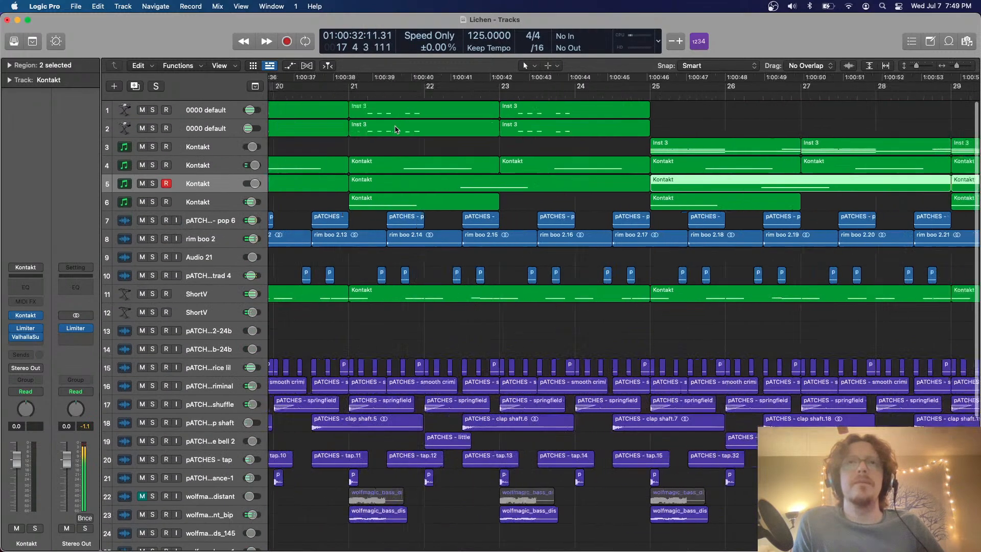
pyautogui.hscroll(-8, 396, 130)
pyautogui.scroll(-3, 396, 130)
pyautogui.hscroll(-5, 396, 130)
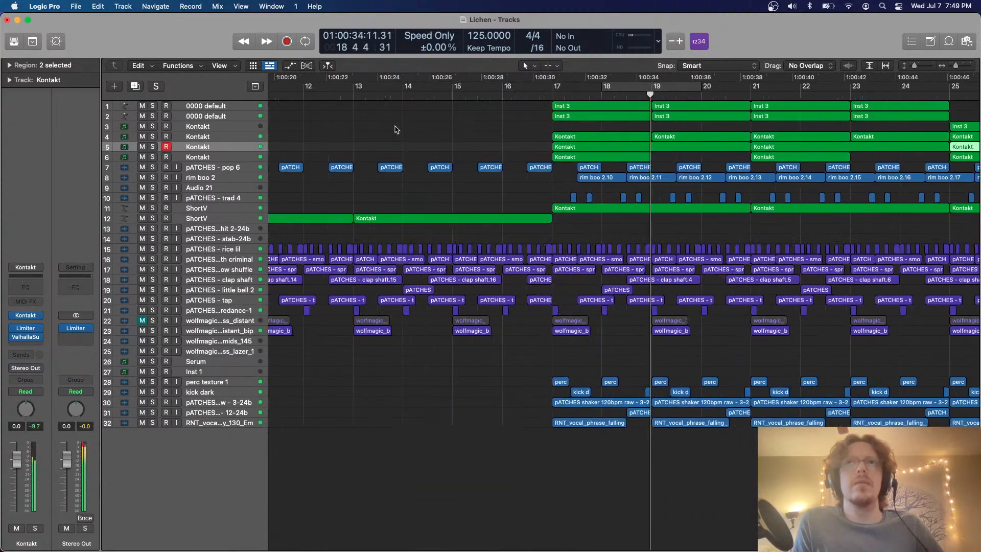
pyautogui.hscroll(5, 396, 130)
pyautogui.hscroll(3, 395, 130)
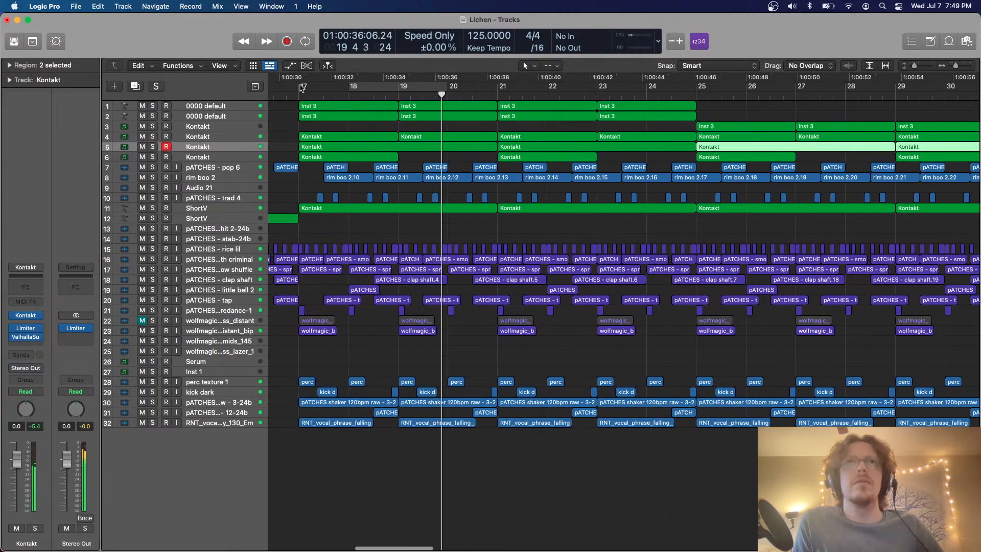
# Set a cycle range over bars 17 to 21, check track 5's Limiter settings, and audition the looped mix
pyautogui.moveTo(301, 88); pyautogui.dragTo(494, 90)
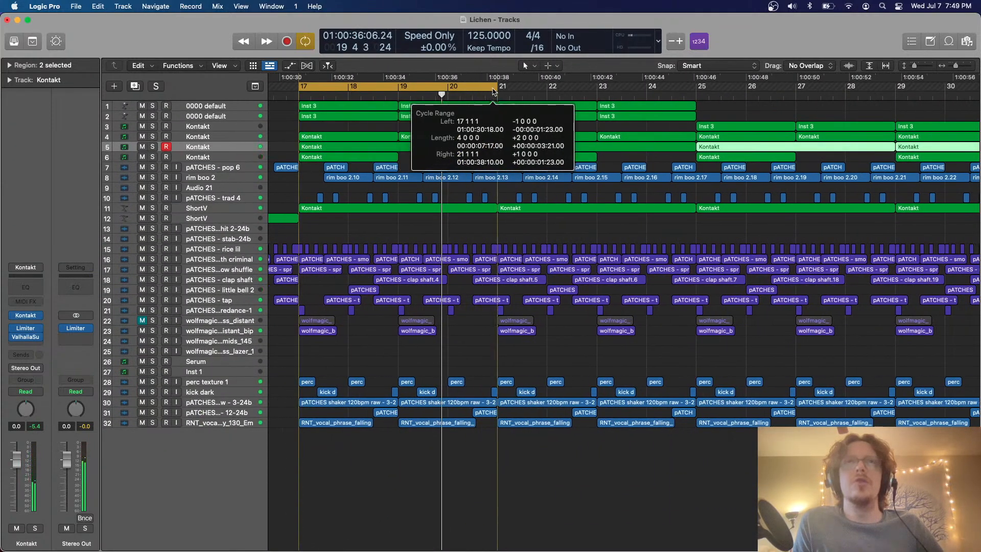
pyautogui.click(28, 329)
pyautogui.press('space')
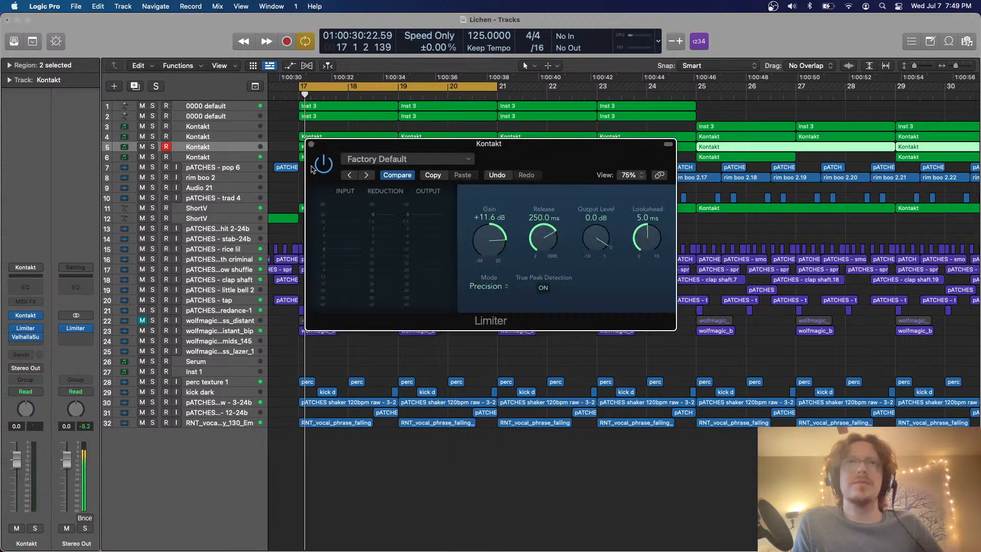
pyautogui.click(311, 145)
pyautogui.press('super+Down')
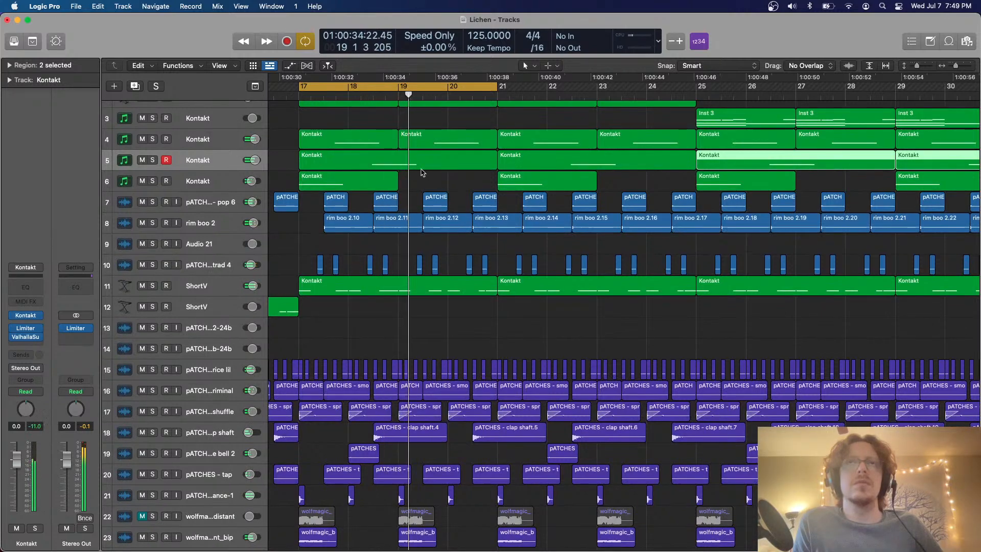
pyautogui.press('super+Up')
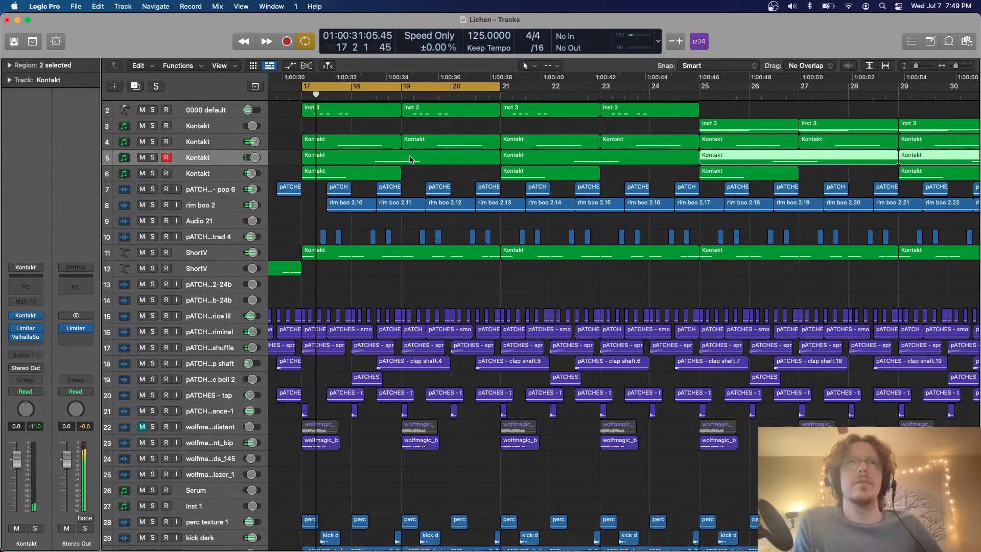
pyautogui.press('super+Down')
pyautogui.press('super+Up')
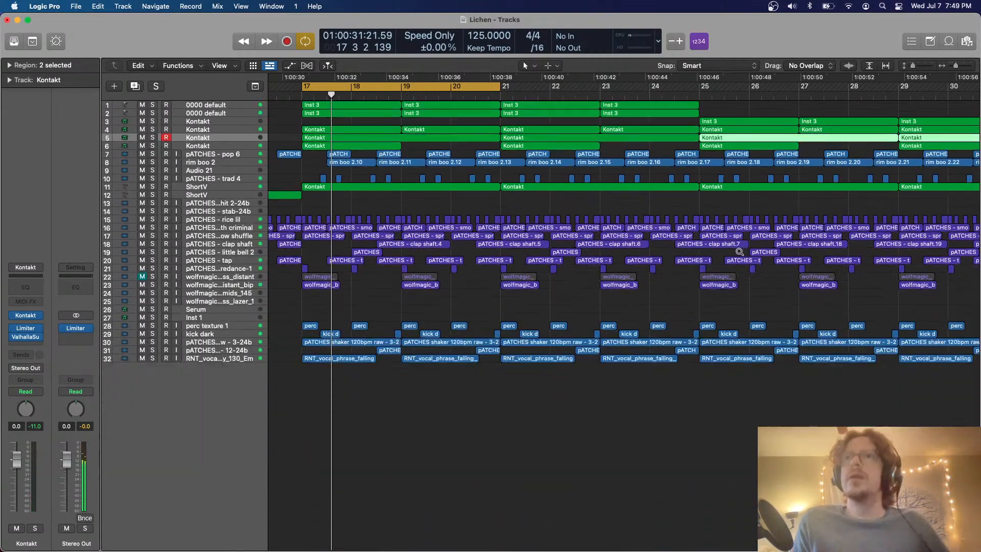
# Open the file browser and go from the wolfmagic synths folder to the pack's FX folder
pyautogui.click(969, 45)
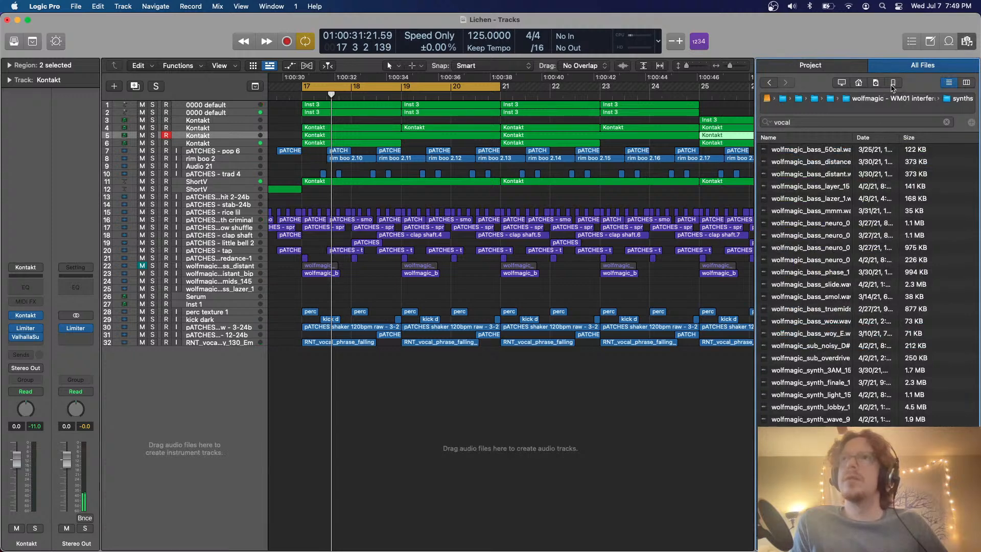
pyautogui.click(809, 203)
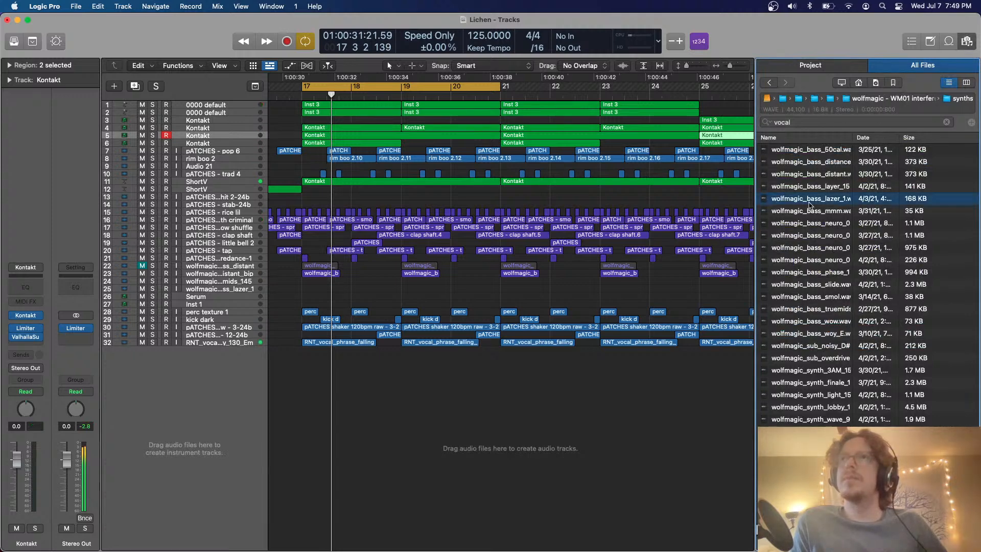
pyautogui.press('Left')
pyautogui.press('Up')
pyautogui.press('Right')
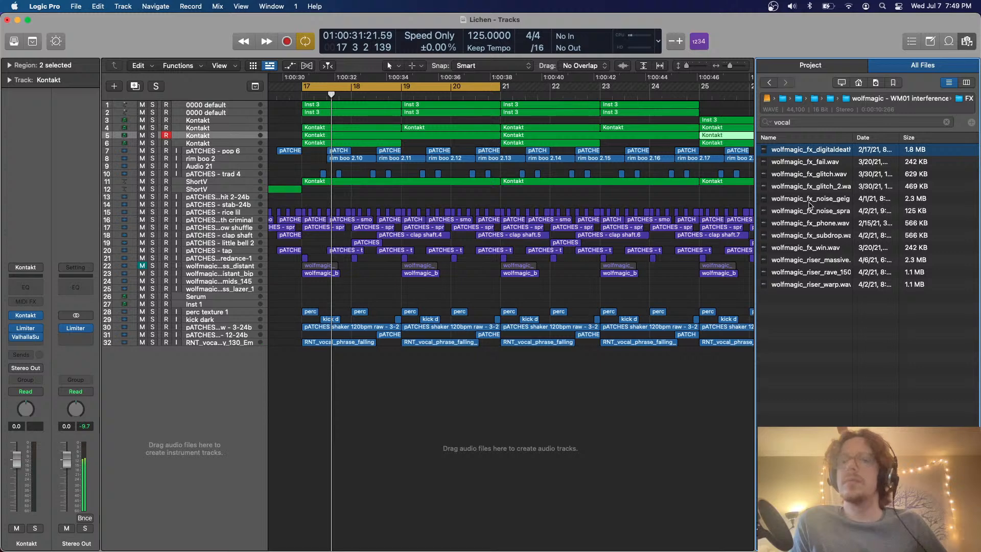
# Preview the wolfmagic glitch and noise samples and add the wolfmagic_fx_noise_spray sample on a new audio track within bar 17
pyautogui.press('Down')
pyautogui.press('Down')
pyautogui.press('Down')
pyautogui.press('Down')
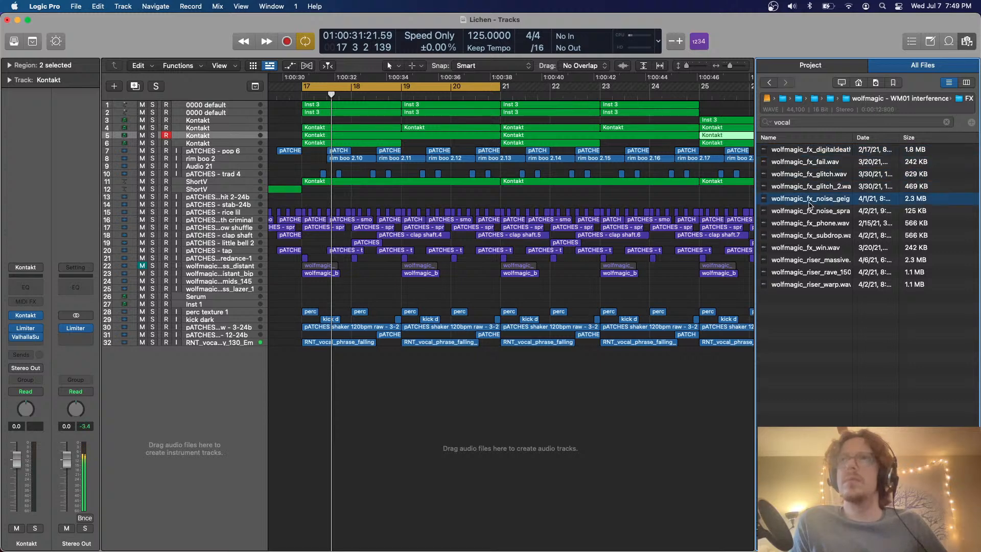
pyautogui.press('Down')
pyautogui.press('Down')
pyautogui.press('Up')
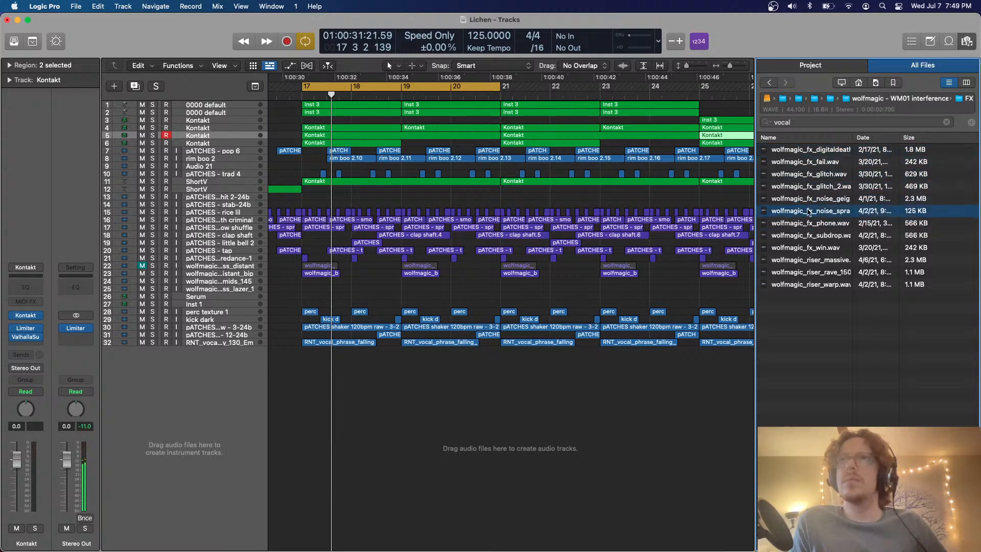
pyautogui.moveTo(808, 212); pyautogui.dragTo(324, 452)
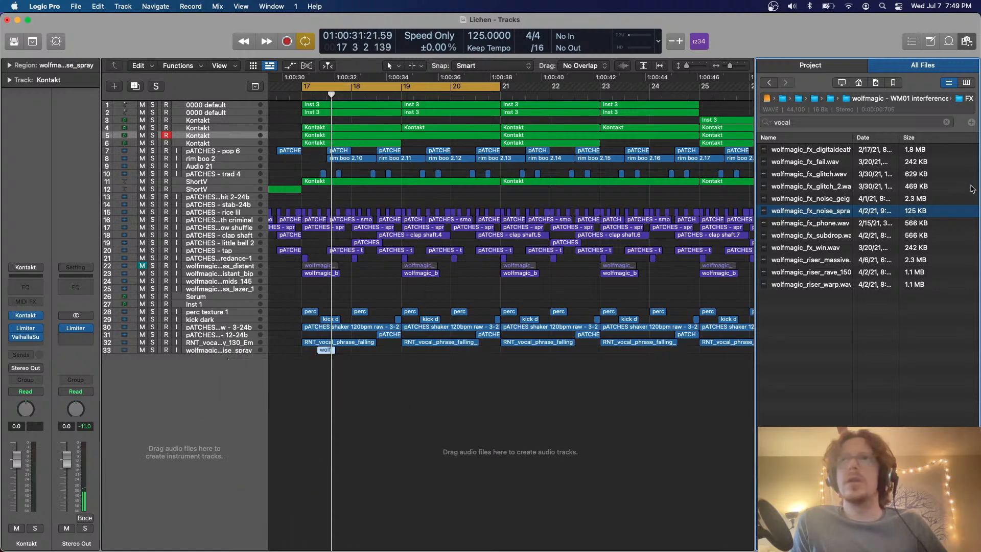
# Preview more wolfmagic FX samples down to the riser_rave sample, and play the cycled section
pyautogui.press('Down')
pyautogui.press('Down')
pyautogui.press('Down')
pyautogui.press('Down')
pyautogui.press('Down')
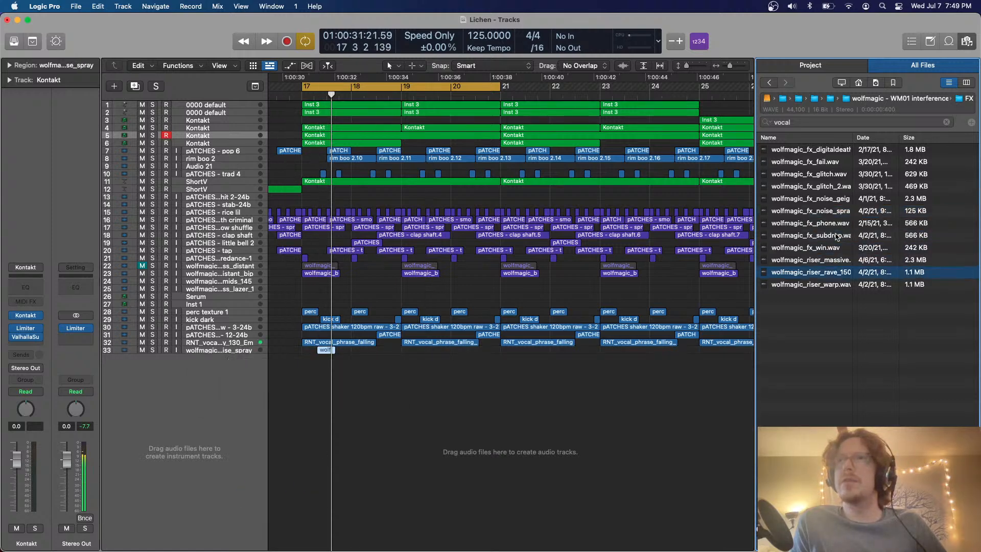
pyautogui.press('space')
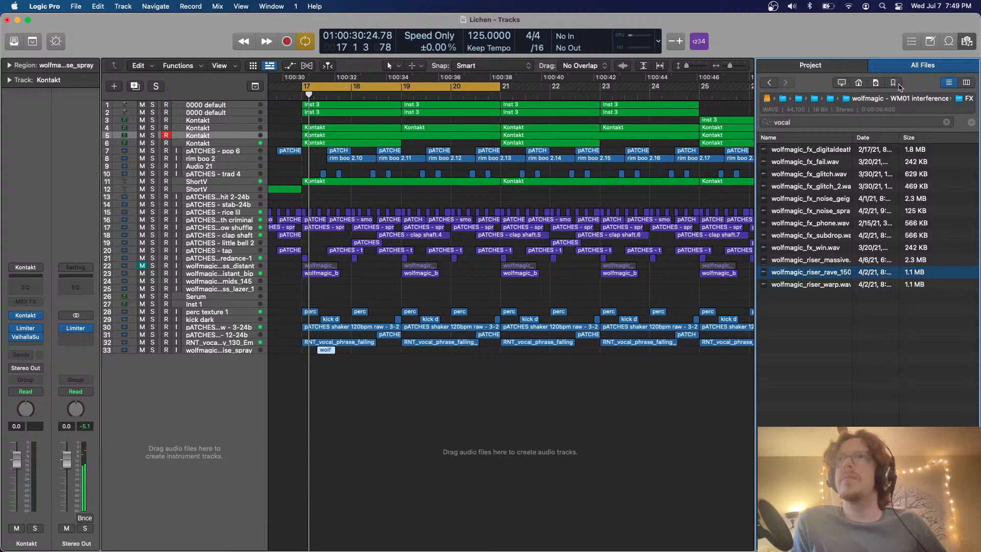
# Open the bookmarked Sample Libraries folder and search it for "impact"
pyautogui.click(896, 84)
pyautogui.click(788, 175)
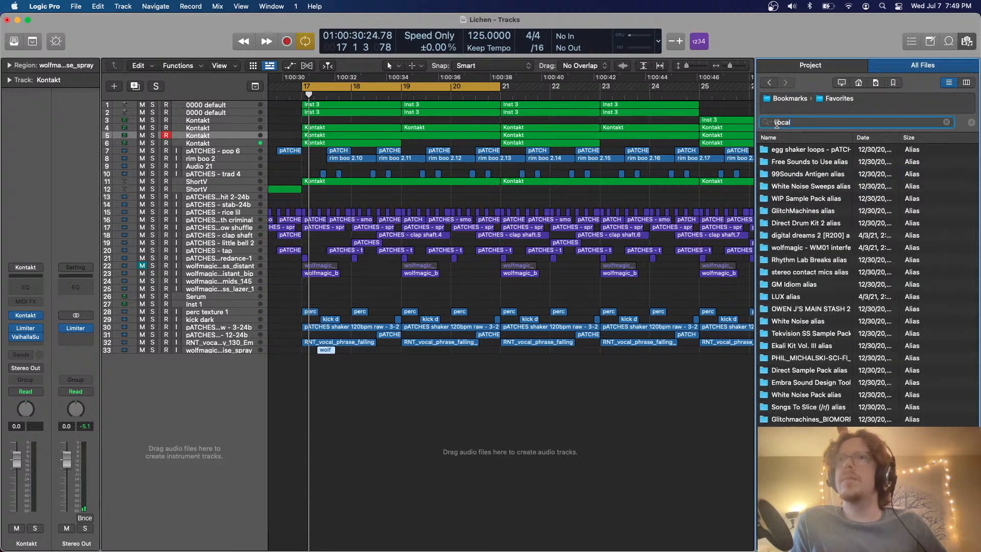
pyautogui.scroll(-2, 851, 272)
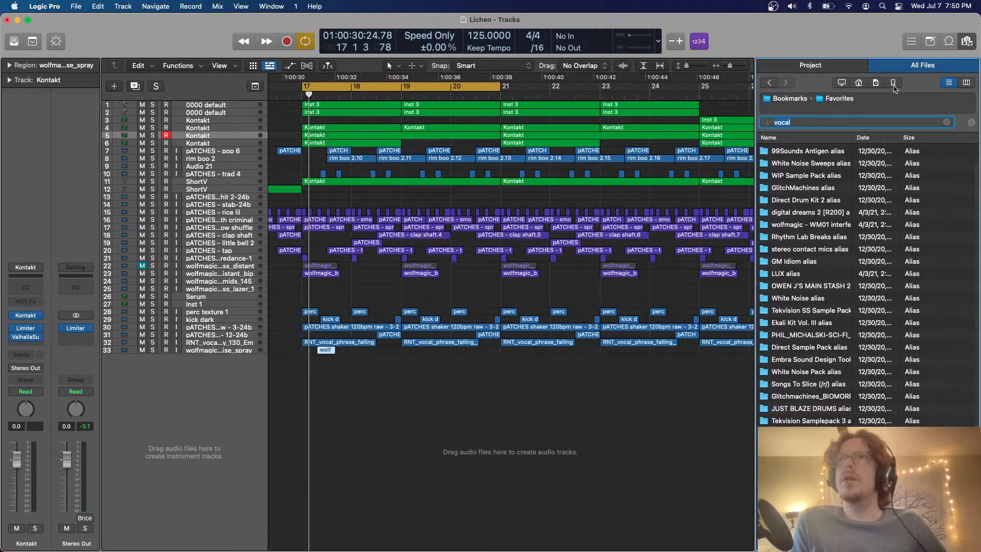
pyautogui.click(894, 84)
pyautogui.doubleClick(804, 163)
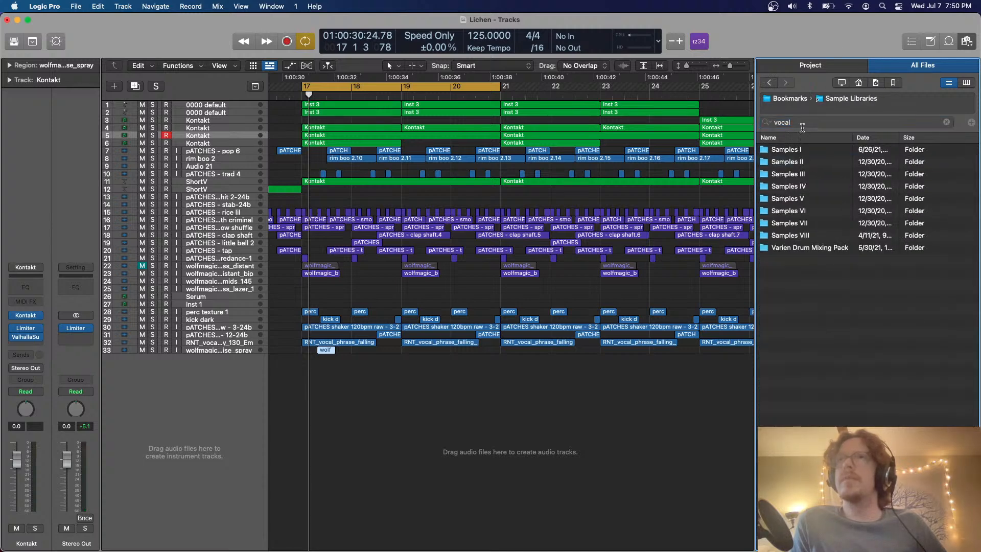
pyautogui.write('impact')
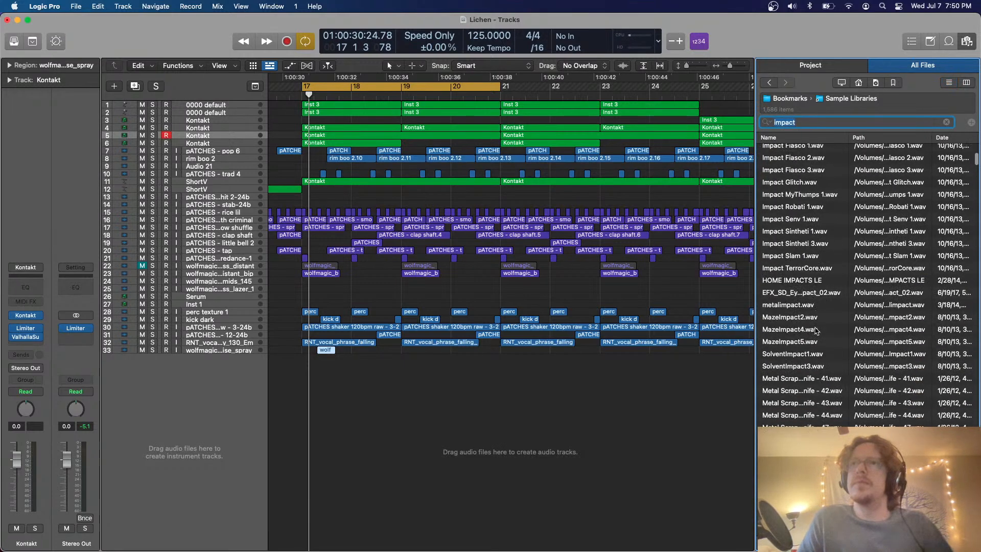
# Preview several impact samples and add "Enzalla - Impact" on a new audio track at the start of bar 17
pyautogui.click(812, 338)
pyautogui.scroll(3, 813, 341)
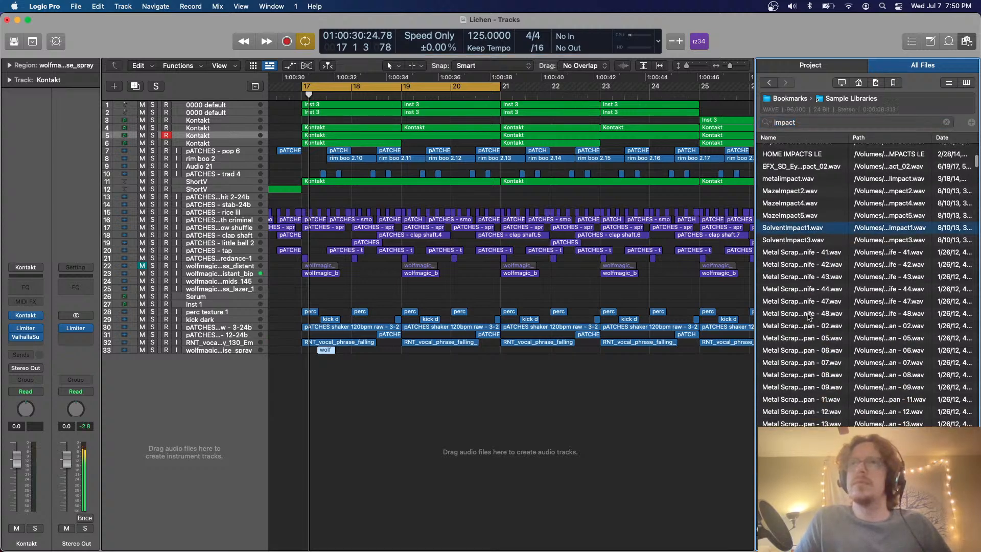
pyautogui.click(795, 298)
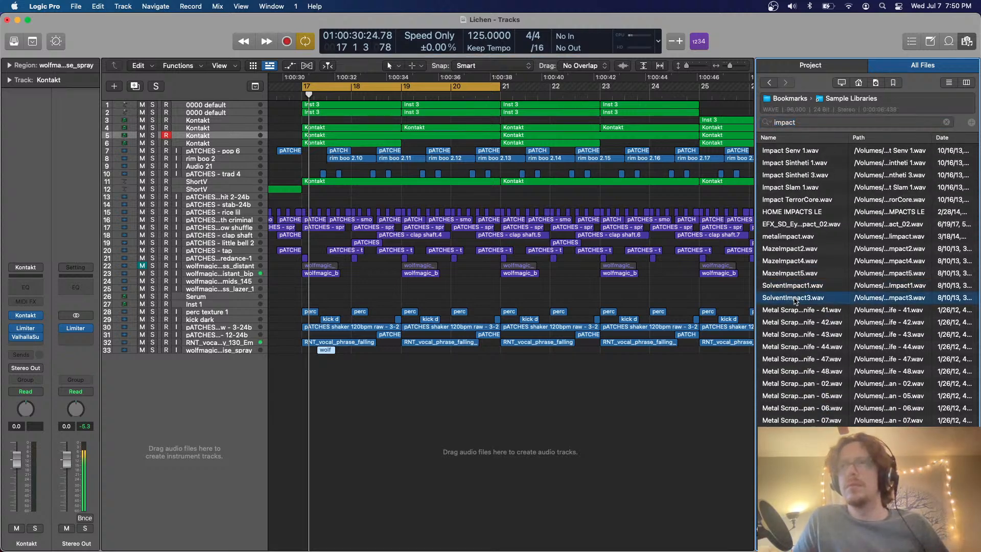
pyautogui.click(793, 274)
pyautogui.click(790, 262)
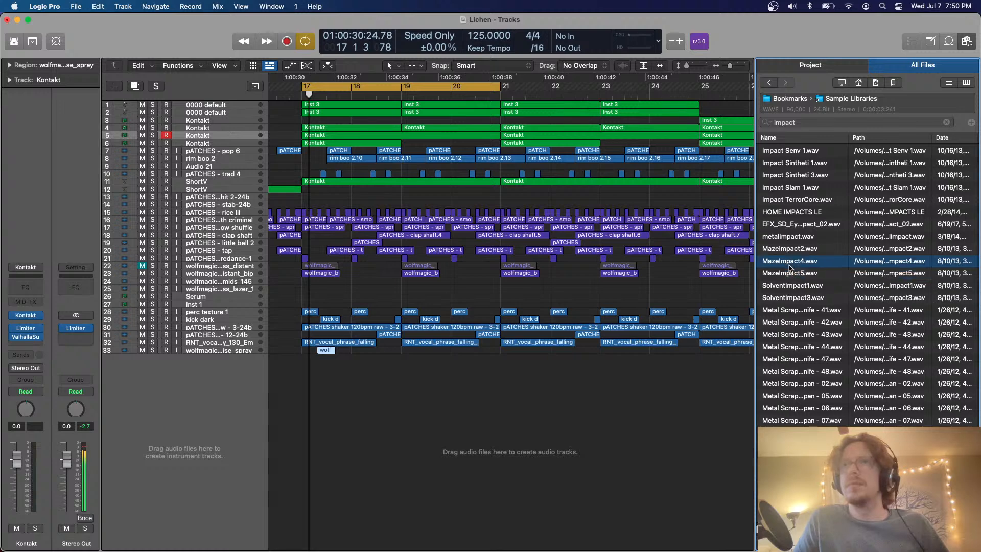
pyautogui.click(789, 250)
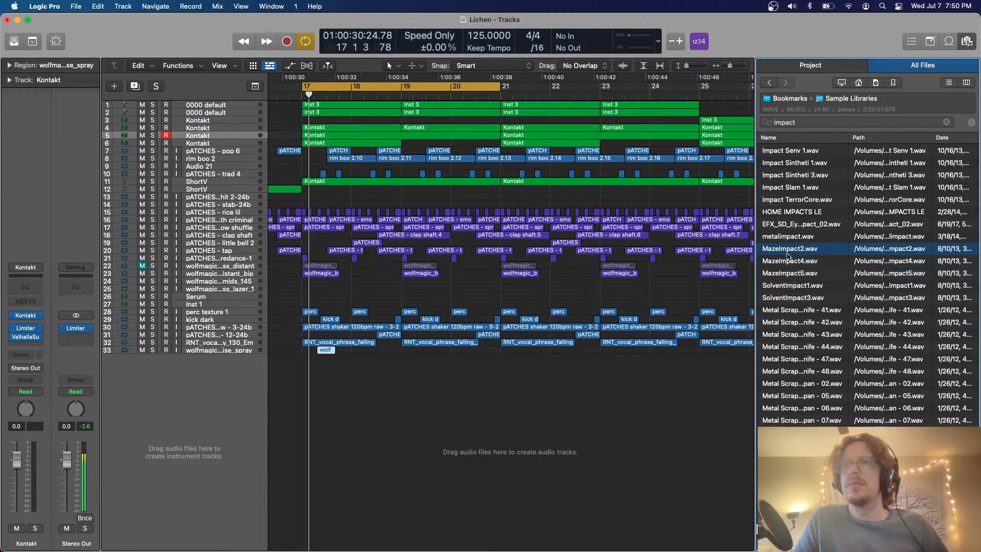
pyautogui.scroll(-10, 787, 306)
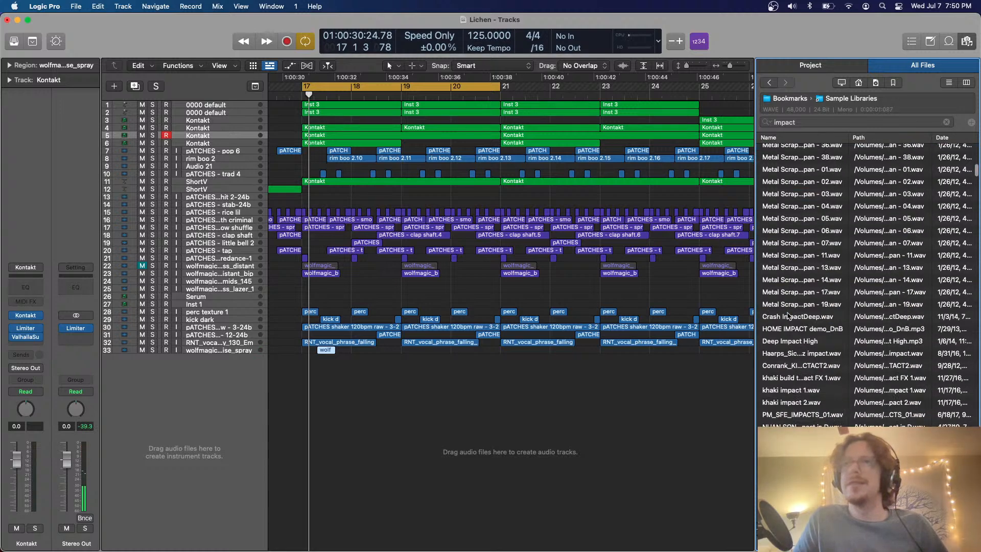
pyautogui.click(787, 335)
pyautogui.scroll(-2, 788, 337)
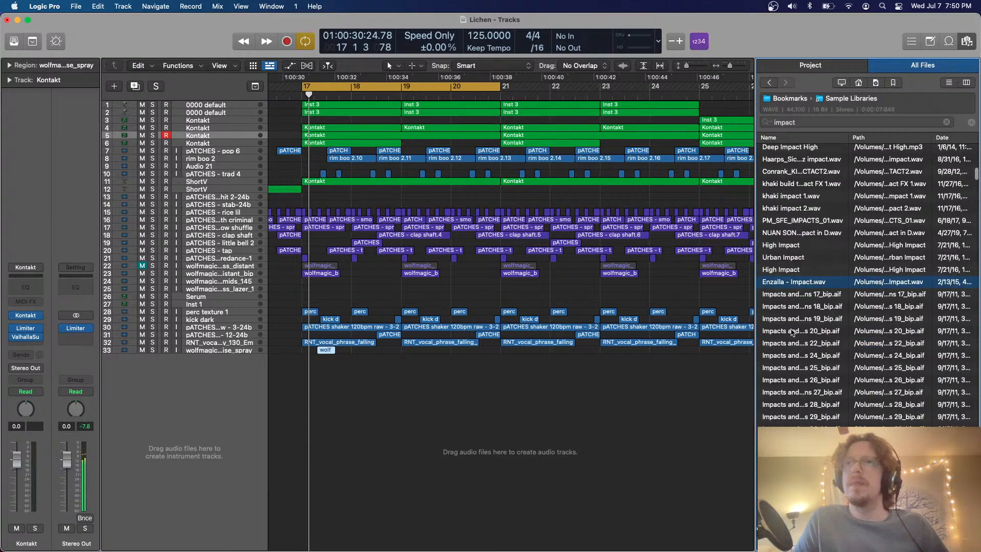
pyautogui.moveTo(783, 281); pyautogui.dragTo(304, 388)
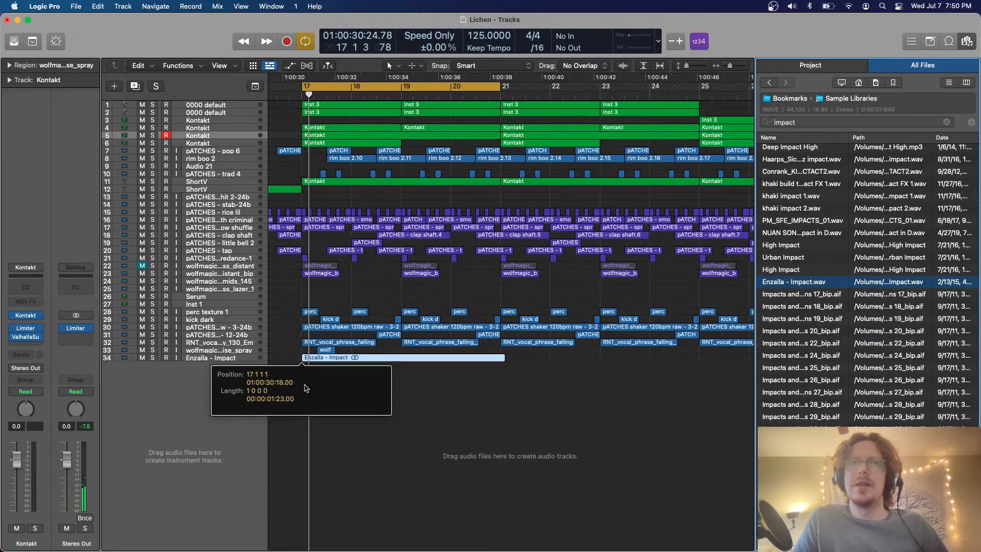
# Preview more impact samples down the search results, from the numbered Impacts files through the ImpactSD, Impact2Snare and Urban Impact samples
pyautogui.click(851, 380)
pyautogui.scroll(-5, 833, 381)
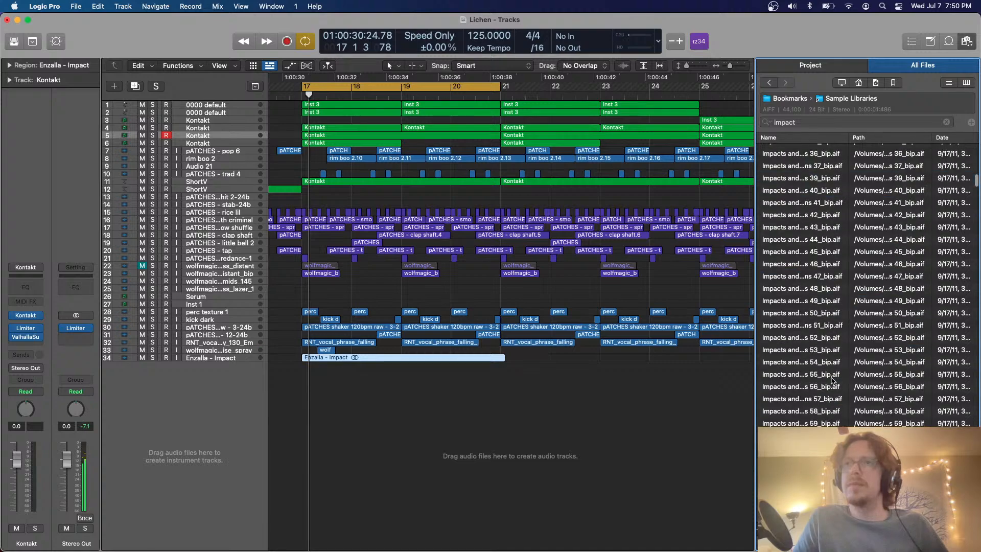
pyautogui.scroll(-3, 824, 387)
pyautogui.click(824, 388)
pyautogui.scroll(-5, 823, 390)
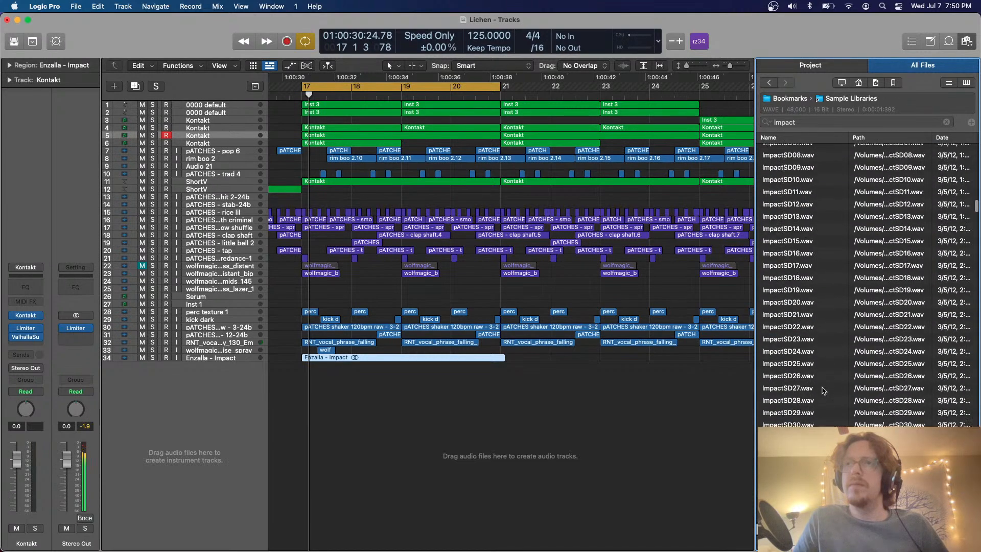
pyautogui.click(806, 419)
pyautogui.scroll(-9, 806, 419)
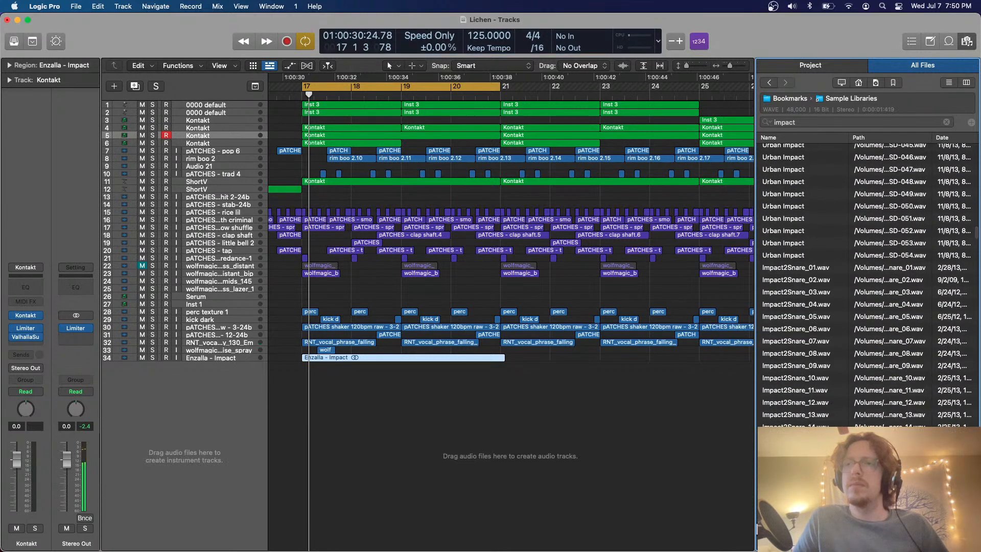
pyautogui.click(806, 428)
pyautogui.scroll(-5, 807, 428)
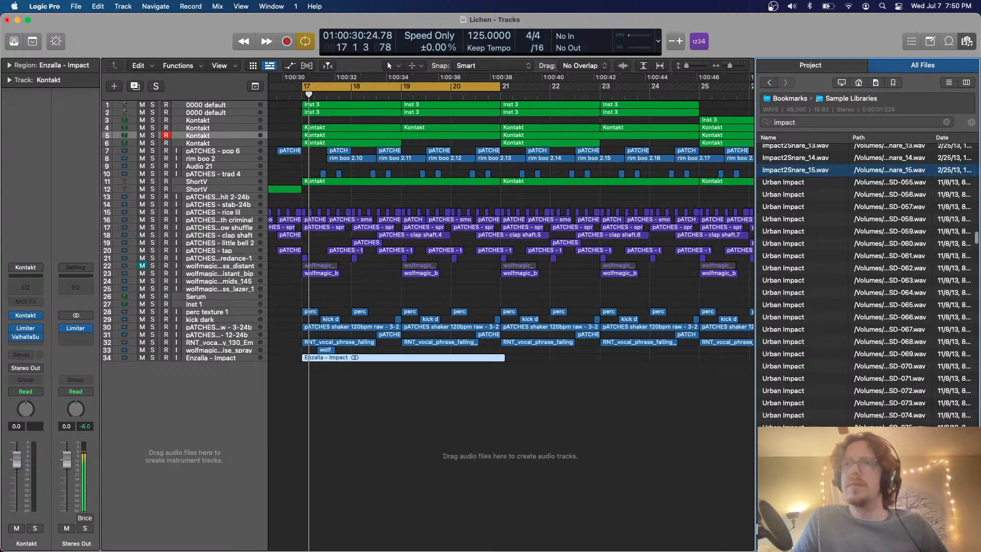
pyautogui.click(808, 429)
pyautogui.scroll(-10, 808, 409)
pyautogui.click(810, 359)
pyautogui.scroll(-6, 810, 359)
pyautogui.scroll(-10, 810, 362)
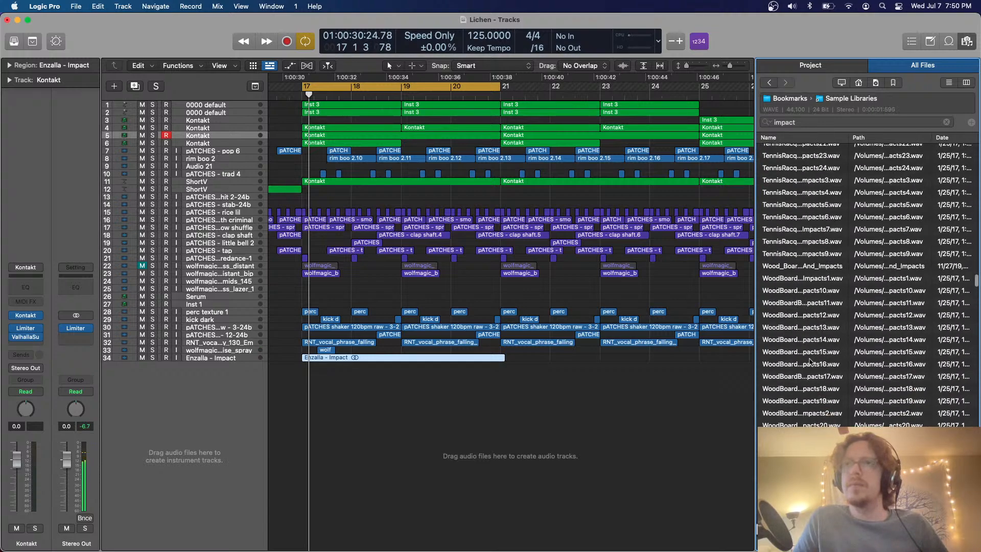
# Preview WoodBoard impact and ImpactShort samples, including ImpactShort220.wav and ImpactShort102.wav
pyautogui.click(819, 320)
pyautogui.scroll(-15, 819, 322)
pyautogui.scroll(-6, 819, 322)
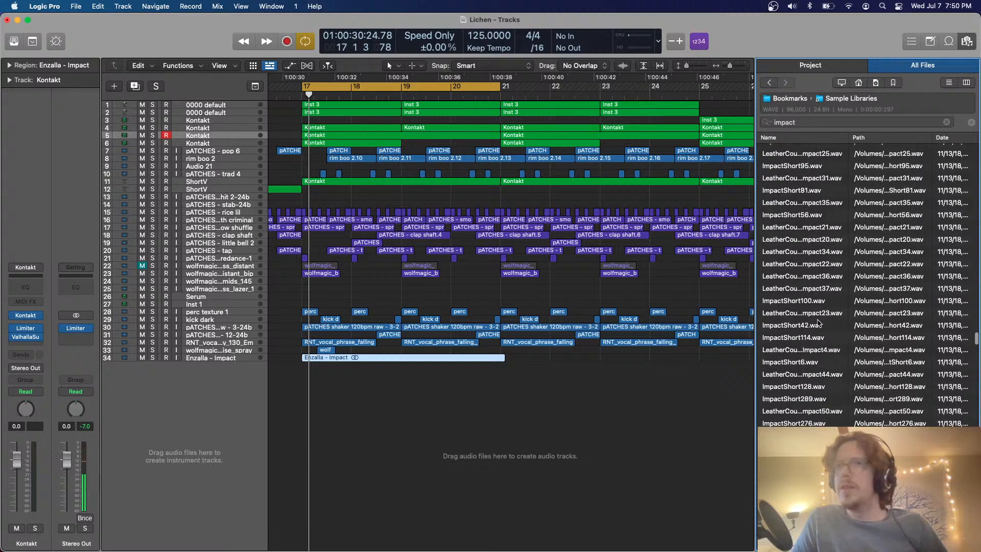
pyautogui.click(815, 293)
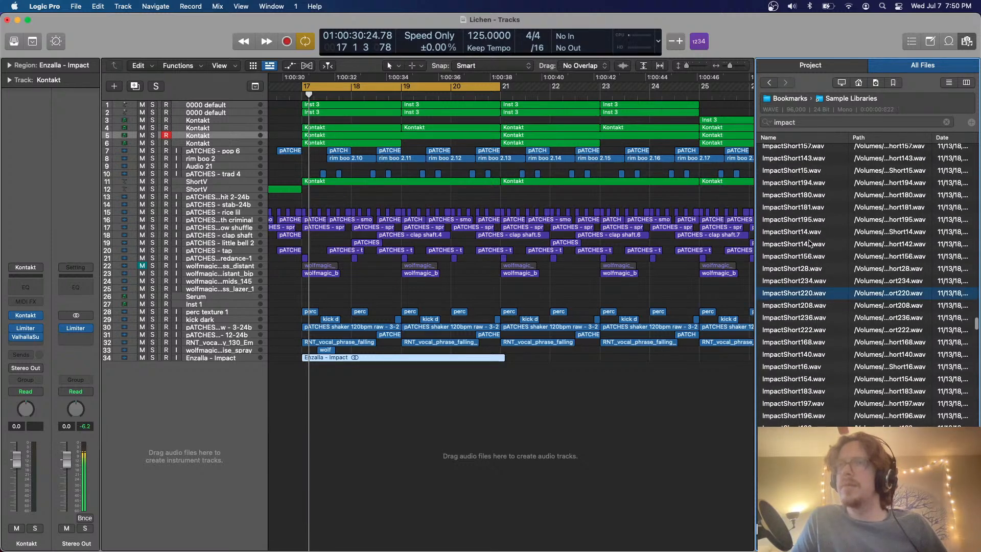
pyautogui.click(813, 207)
pyautogui.scroll(-10, 800, 367)
pyautogui.click(800, 364)
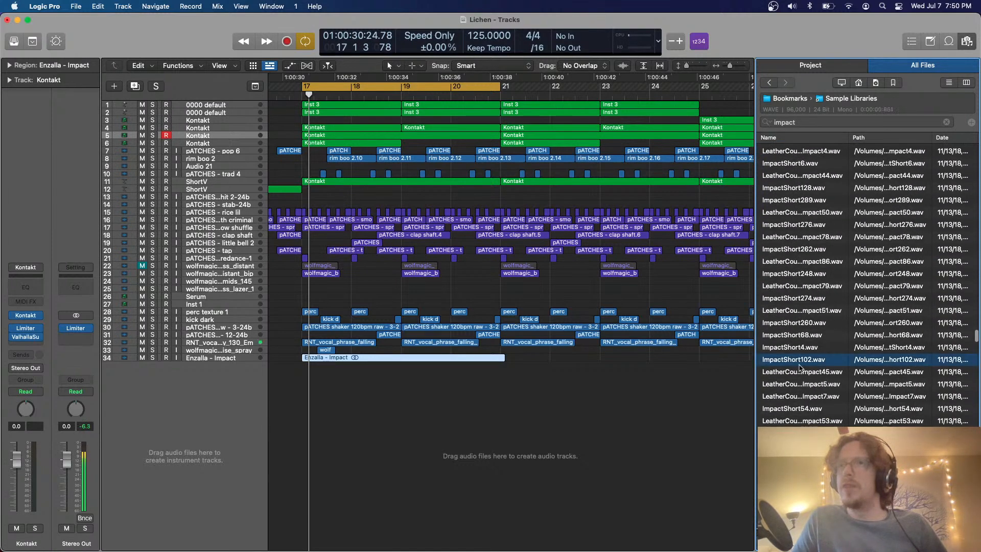
# Preview a few ImpactLong samples and add ImpactLong151.wav on a new audio track just after the start of bar 18
pyautogui.scroll(-12, 802, 353)
pyautogui.click(802, 328)
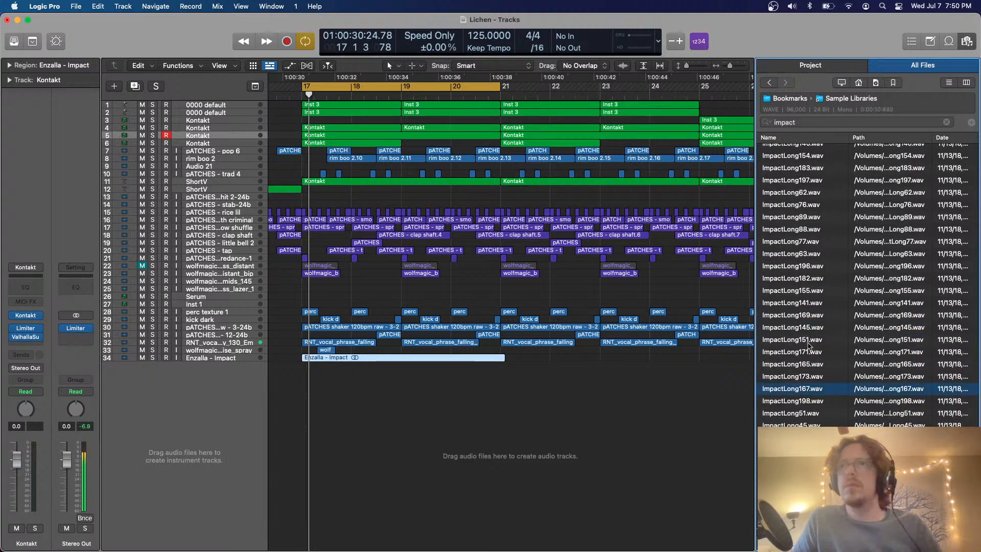
pyautogui.click(800, 340)
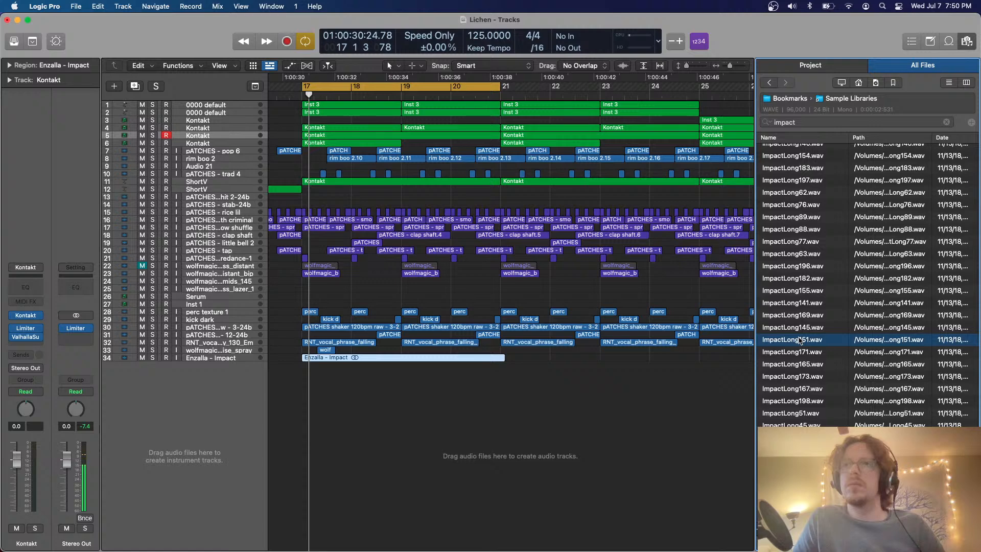
pyautogui.moveTo(800, 340); pyautogui.dragTo(359, 366)
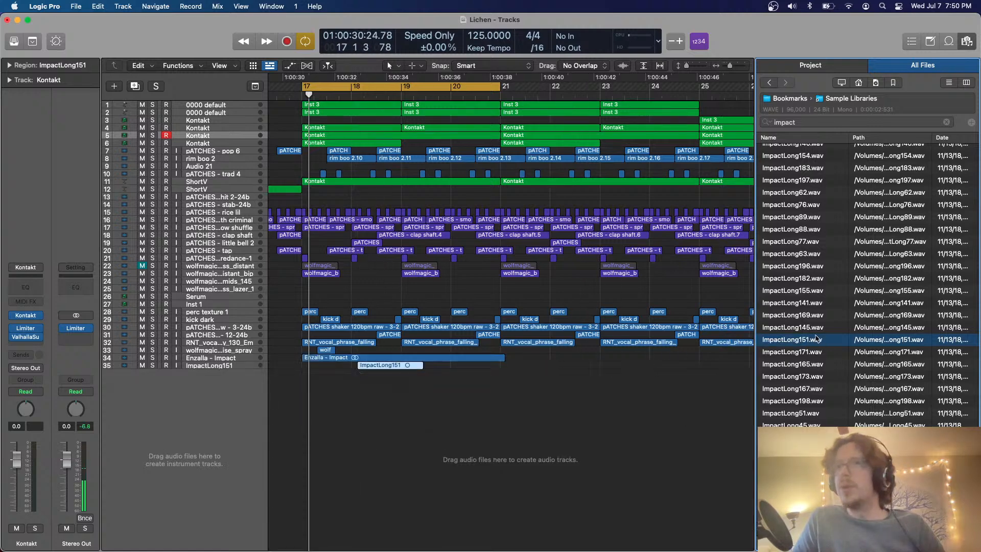
# Preview the ImpactLong samples one by one from ImpactLong145.wav up the list to ImpactLong140.wav
pyautogui.click(808, 328)
pyautogui.press('Up')
pyautogui.press('Up')
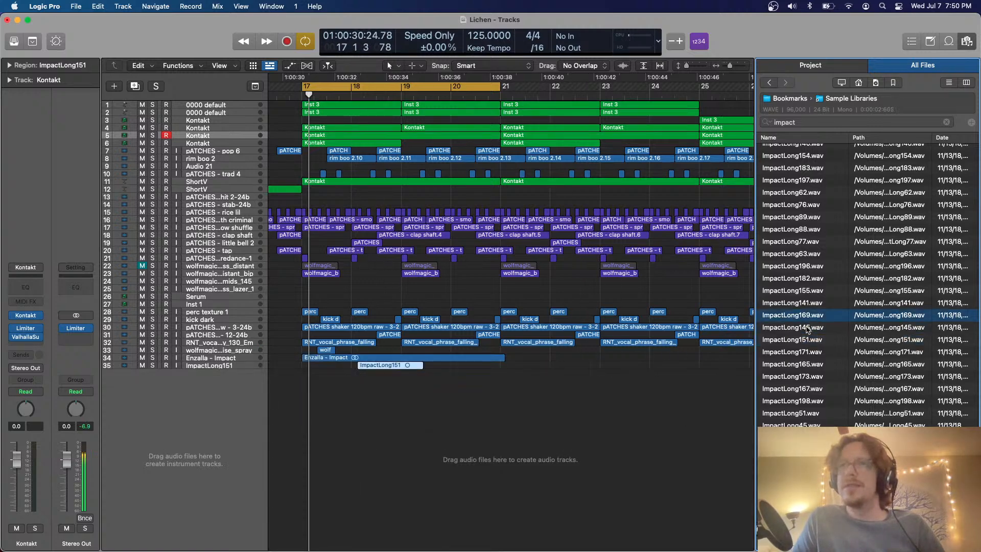
pyautogui.scroll(1, 808, 328)
pyautogui.press('Up')
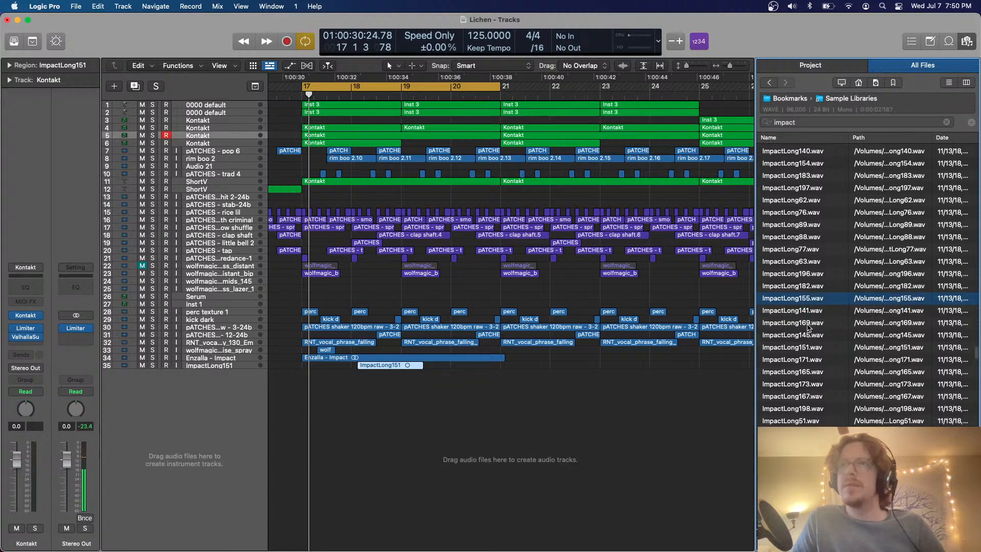
pyautogui.press('Up')
pyautogui.press('Up')
pyautogui.press('Up')
pyautogui.press('Up')
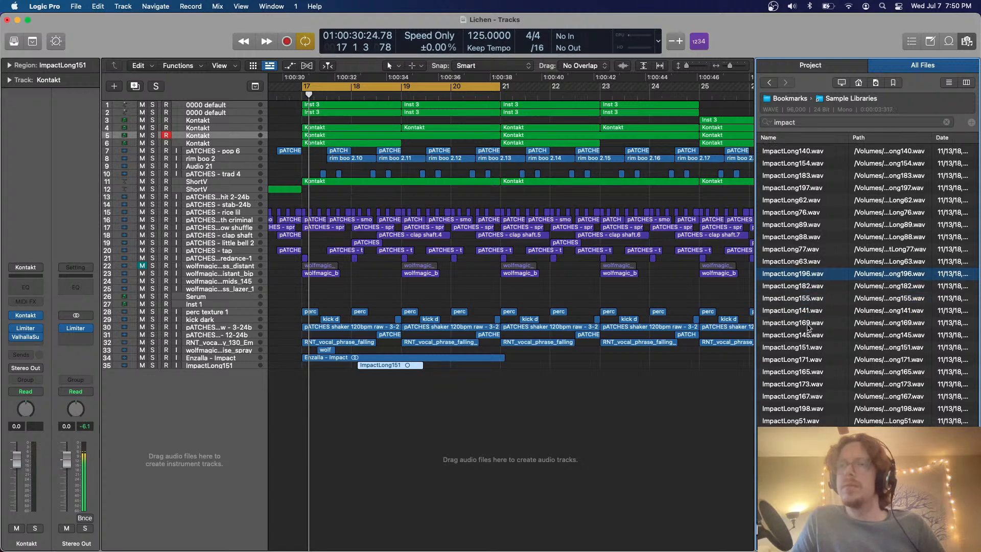
pyautogui.press('Up')
pyautogui.press('Up')
pyautogui.press('Up')
pyautogui.press('Up')
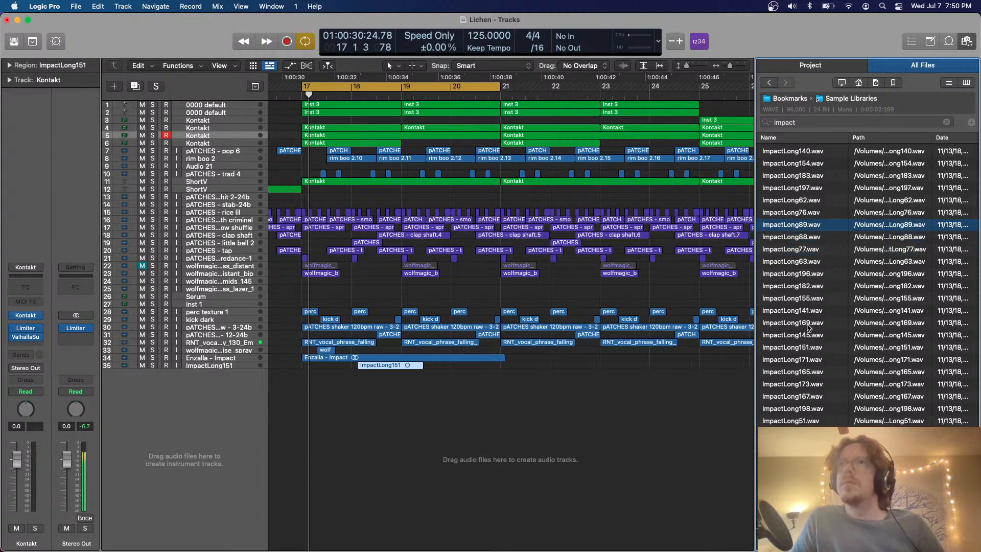
pyautogui.press('Up')
pyautogui.press('Up')
pyautogui.press('Up')
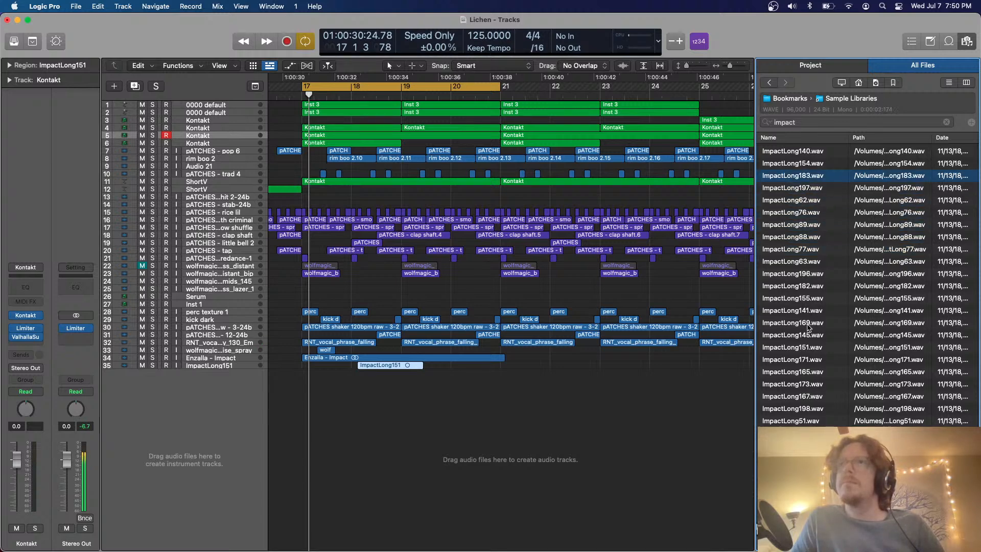
pyautogui.press('Up')
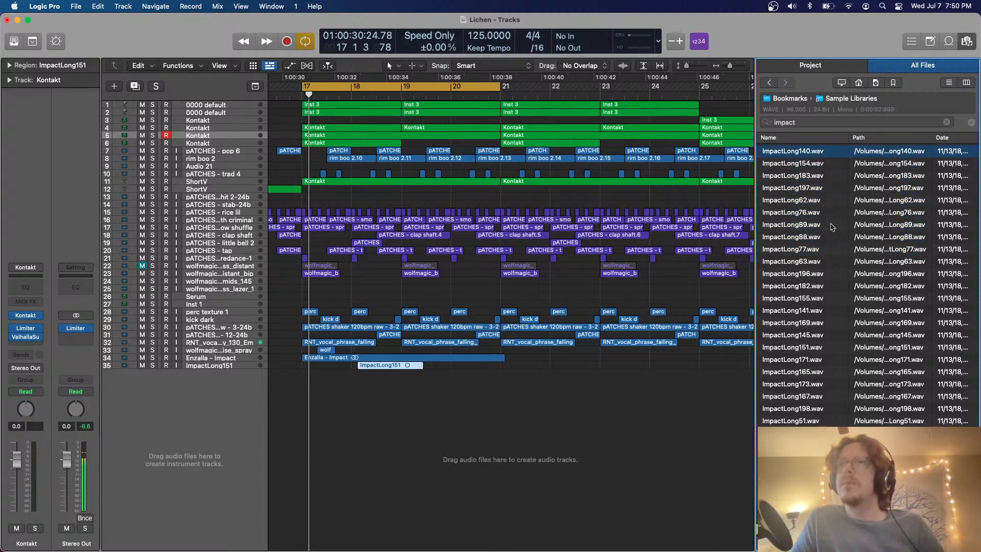
# Reveal ImpactLong140.wav in Finder, check which sample library its parent folders belong to, and close the Finder window
pyautogui.scroll(2, 830, 201)
pyautogui.rightClick(791, 200)
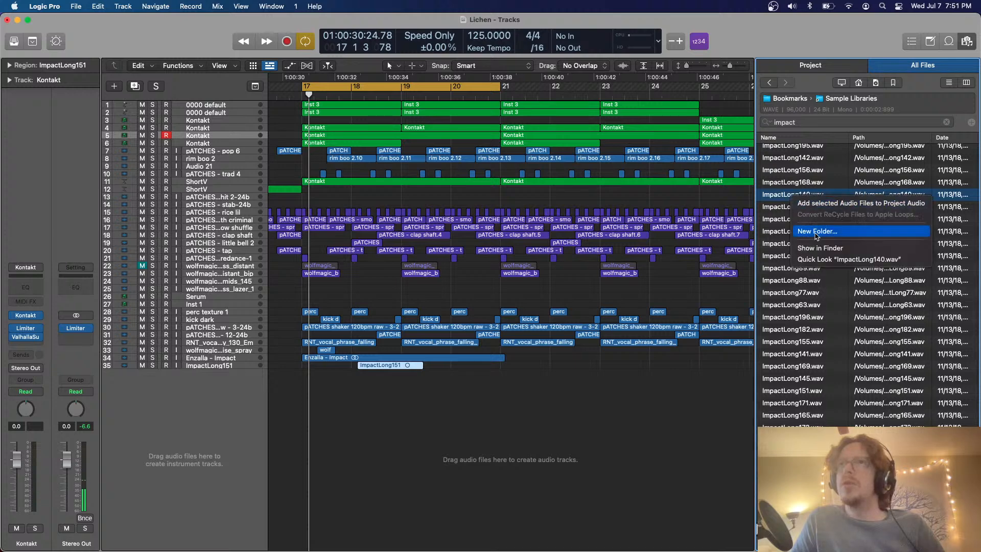
pyautogui.click(817, 249)
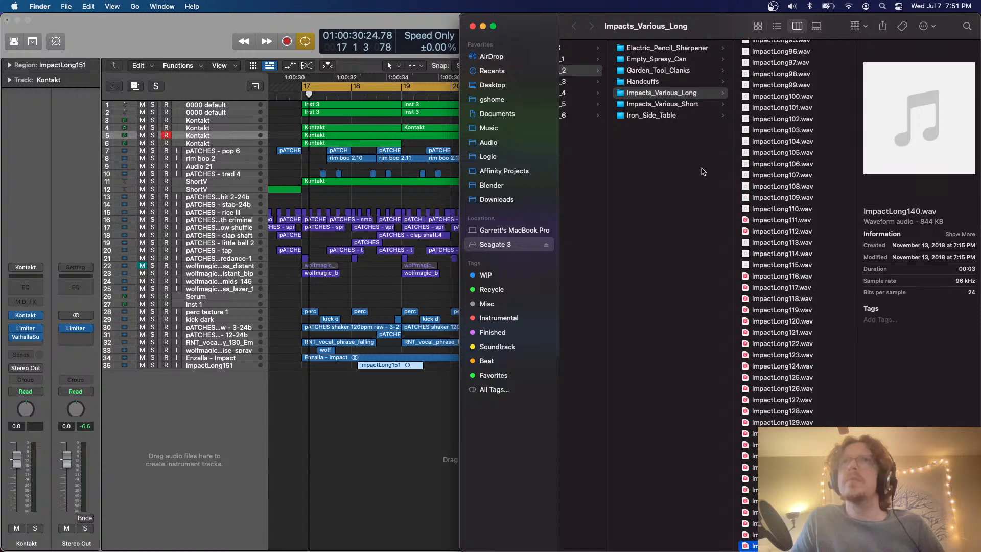
pyautogui.hscroll(-5, 704, 168)
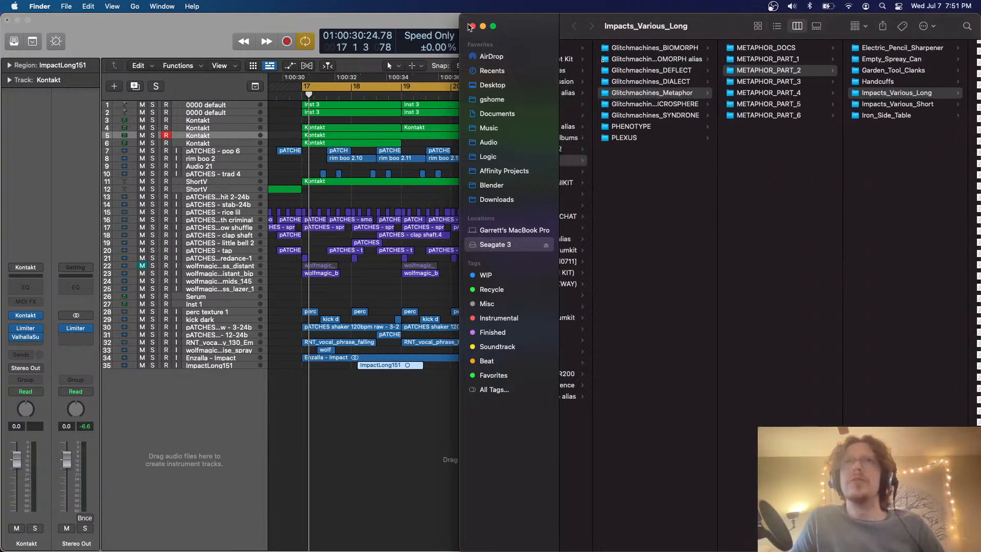
pyautogui.click(473, 27)
# Preview further impact samples and add msft_FX_Impact_LazerImpact on a new audio track about halfway through bar 17
pyautogui.scroll(-5, 796, 278)
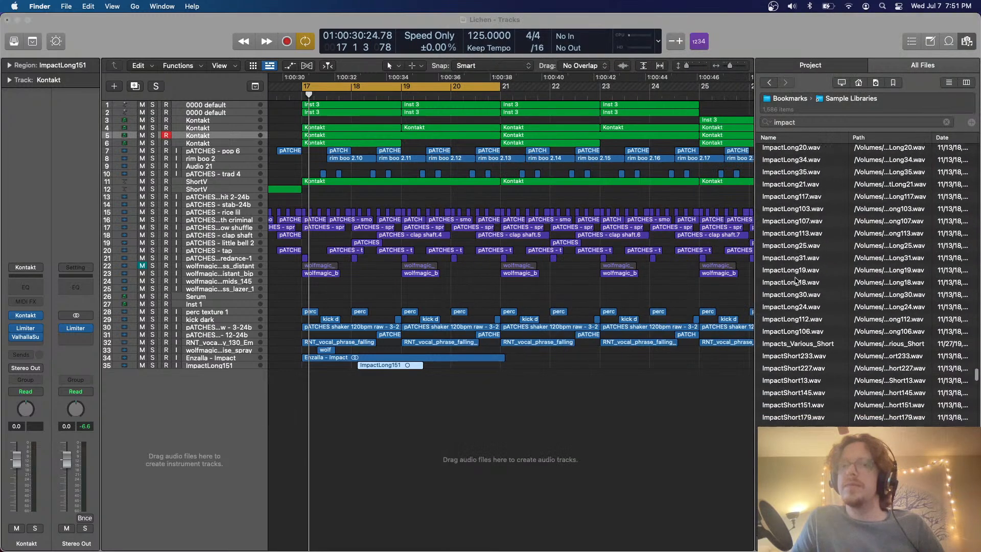
pyautogui.scroll(-15, 808, 307)
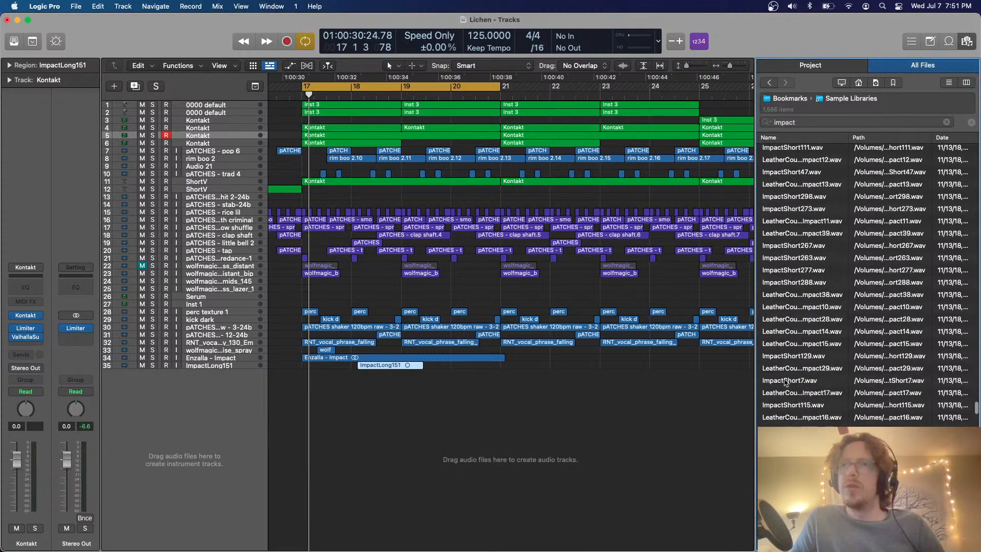
pyautogui.click(821, 358)
pyautogui.scroll(10, 820, 363)
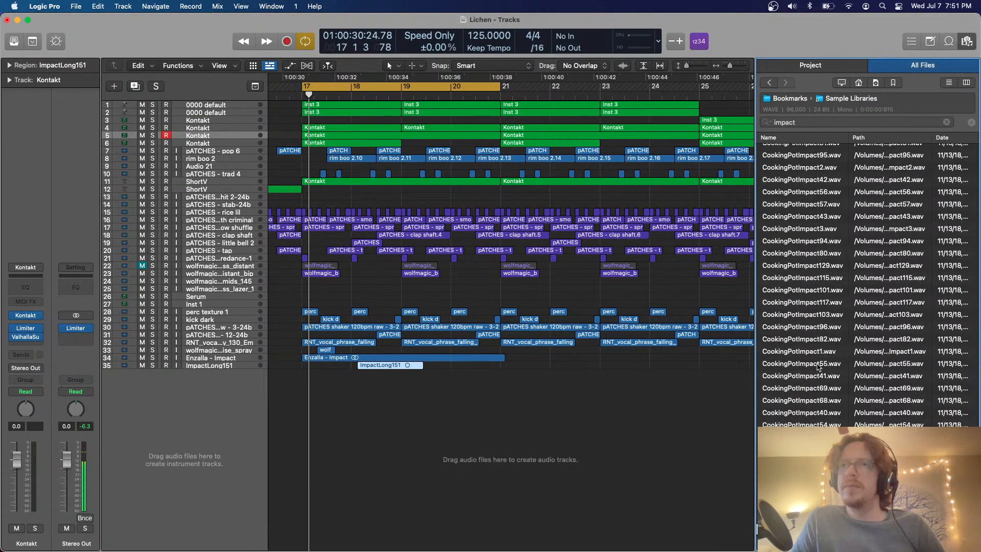
pyautogui.scroll(5, 805, 401)
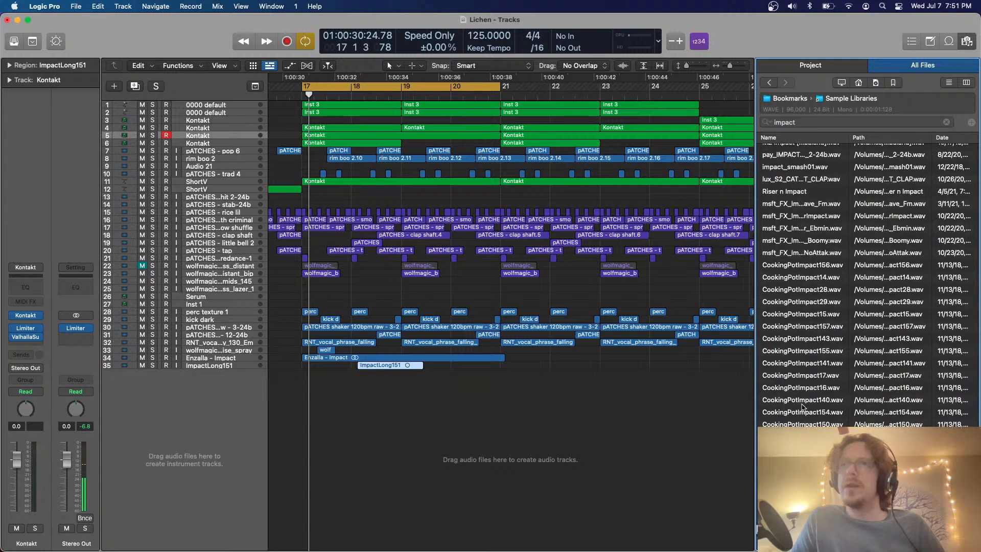
pyautogui.click(799, 215)
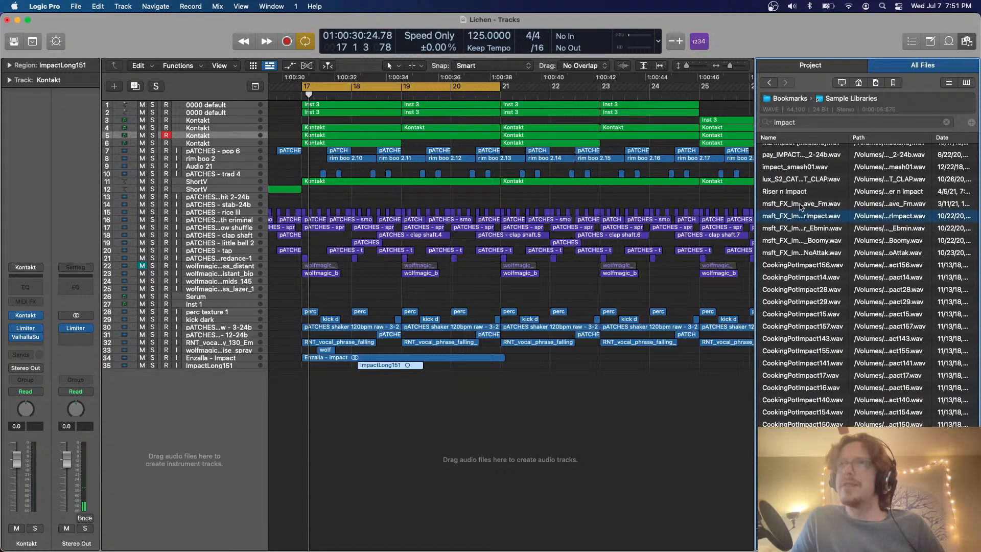
pyautogui.moveTo(798, 216); pyautogui.dragTo(329, 456)
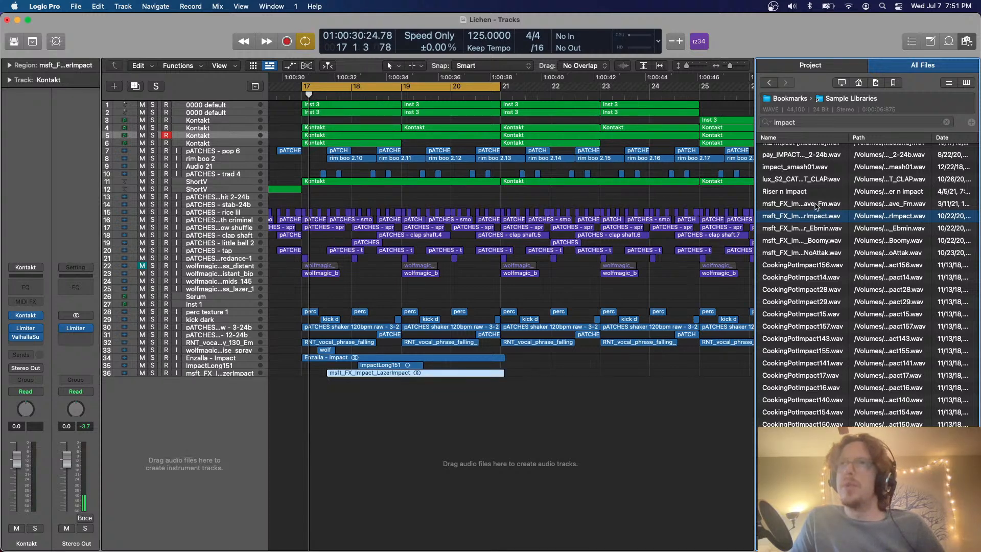
# Preview the neighbouring msft_FX_Impact samples and add msft_FX_Impact_NoAttak on a new audio track late in bar 19
pyautogui.click(815, 204)
pyautogui.click(812, 233)
pyautogui.click(807, 255)
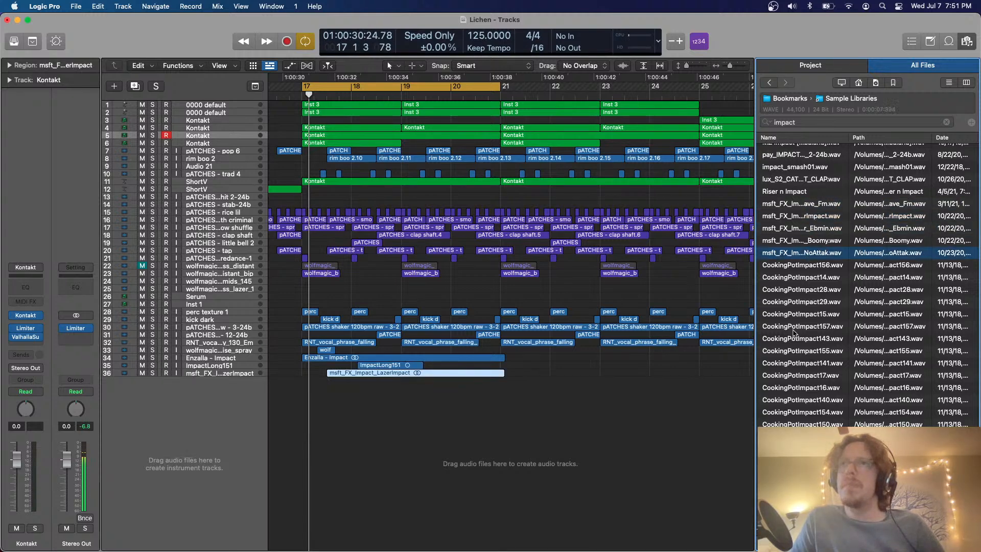
pyautogui.click(794, 329)
pyautogui.moveTo(814, 253); pyautogui.dragTo(437, 417)
# Close the file browser and move the msft_FX_Impact_NoAttak region on track 37 to the start of bar 17
pyautogui.scroll(-4, 869, 281)
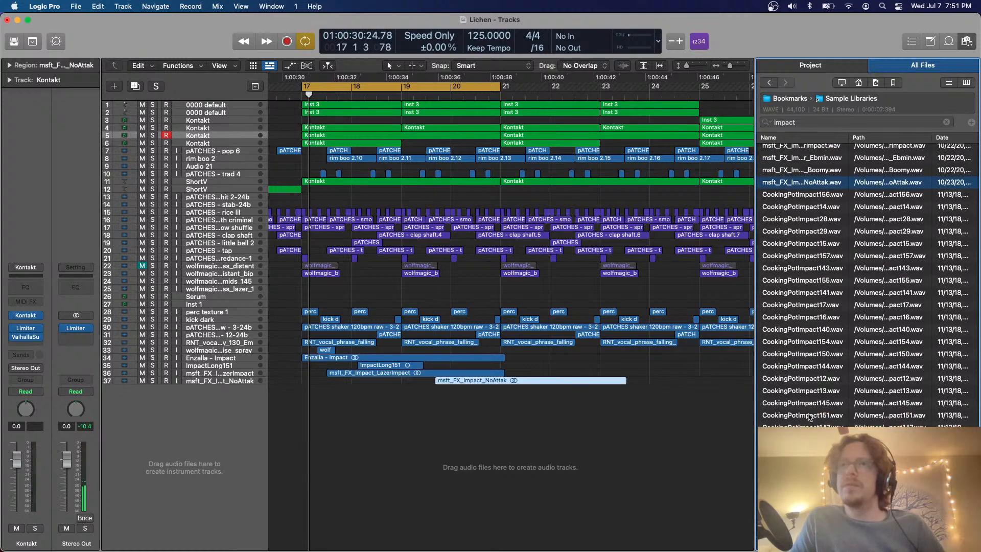
pyautogui.click(807, 431)
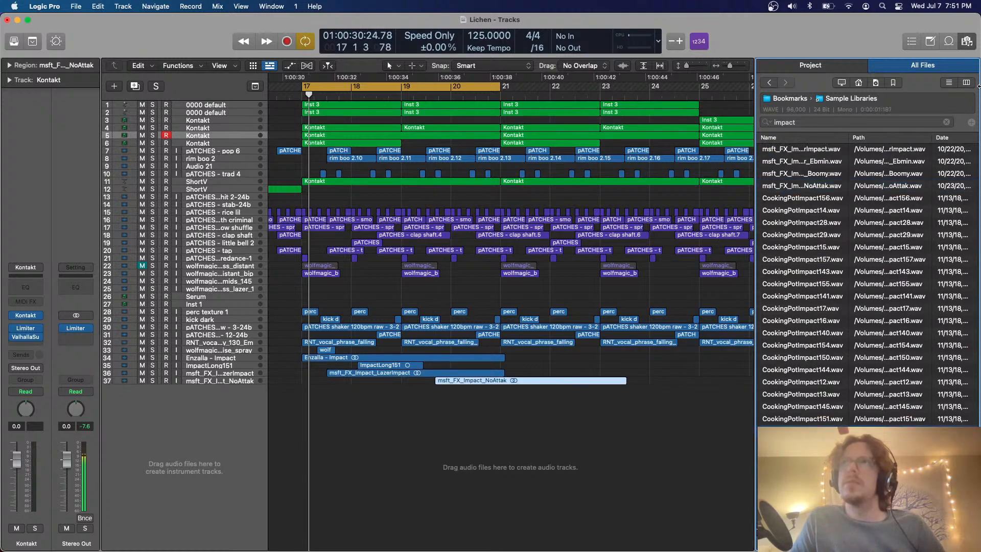
pyautogui.click(967, 42)
pyautogui.scroll(5, 473, 479)
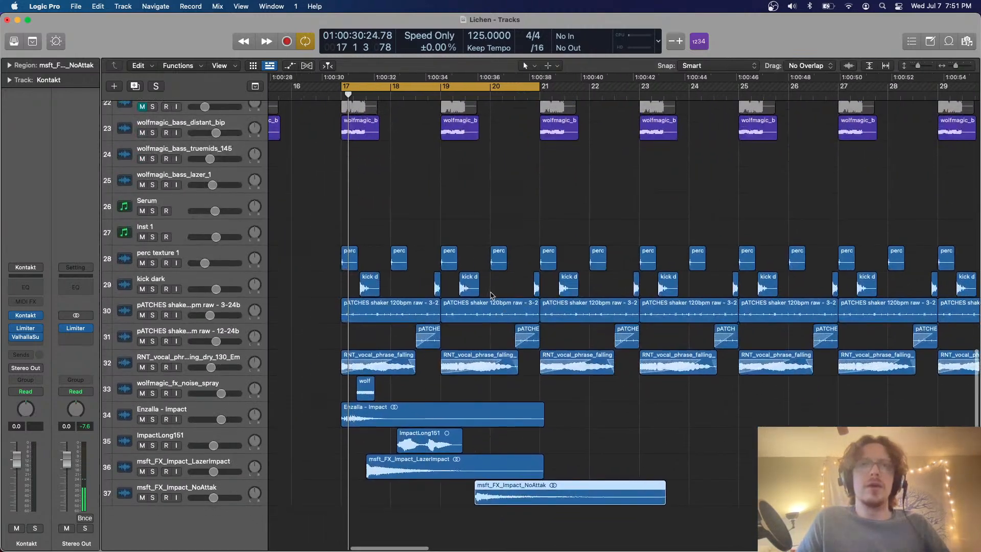
pyautogui.moveTo(482, 481); pyautogui.dragTo(348, 481)
# Select tracks 33 to 37 and lower their volumes together, with wolfmagic_fx_noise_spray at -10.4 dB
pyautogui.click(234, 429)
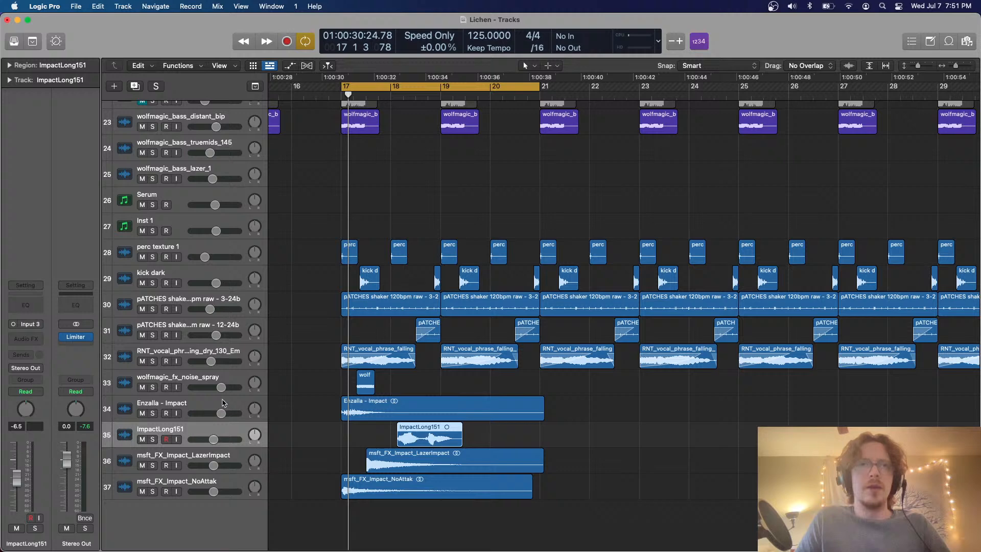
pyautogui.click(223, 403)
pyautogui.click(225, 381)
pyautogui.keyDown('shift'); pyautogui.click(225, 477); pyautogui.keyUp('shift')
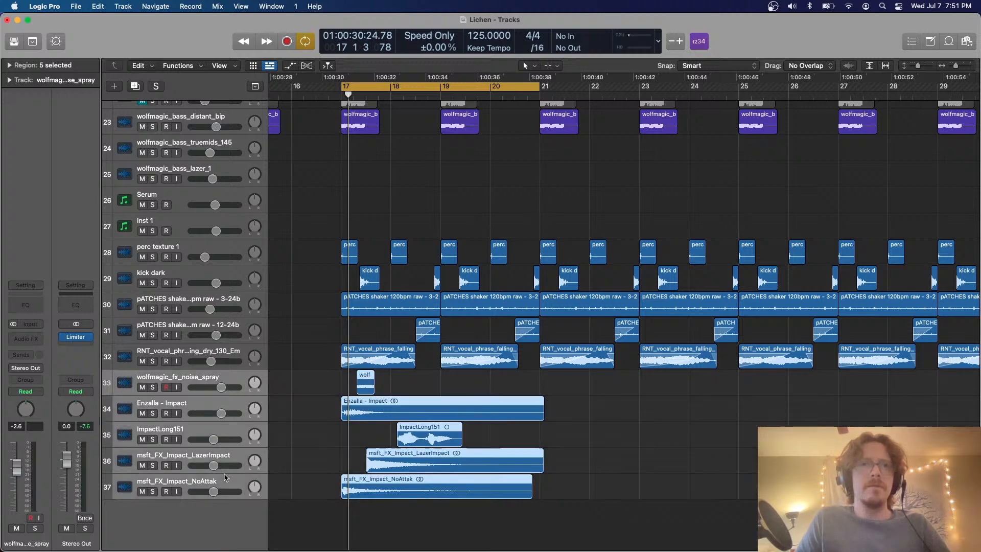
pyautogui.moveTo(222, 495); pyautogui.dragTo(213, 494)
# Play the cycled section with the new impact layers, deselect the regions, and select the ImpactLong151 track
pyautogui.press('space')
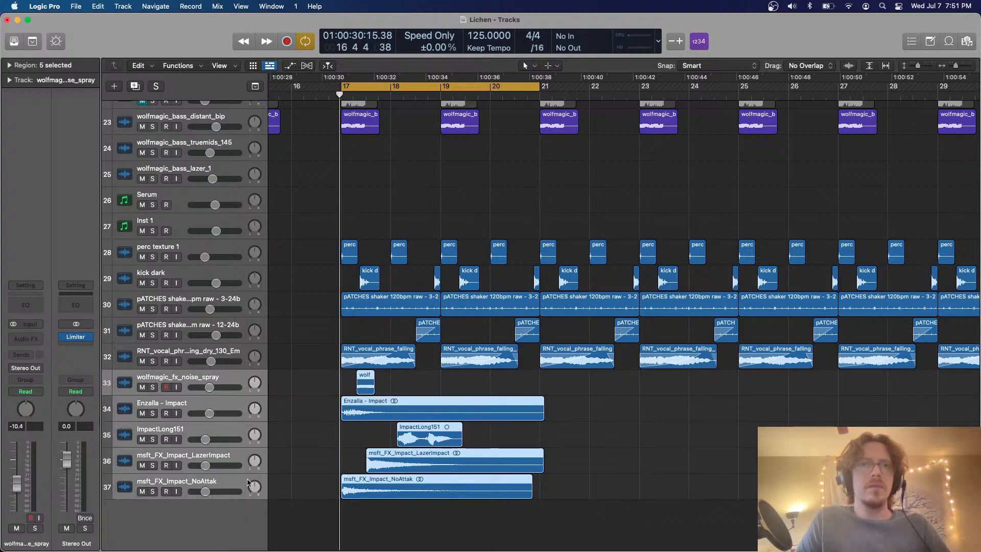
pyautogui.click(313, 436)
pyautogui.press('super+Right')
pyautogui.press('super+Right')
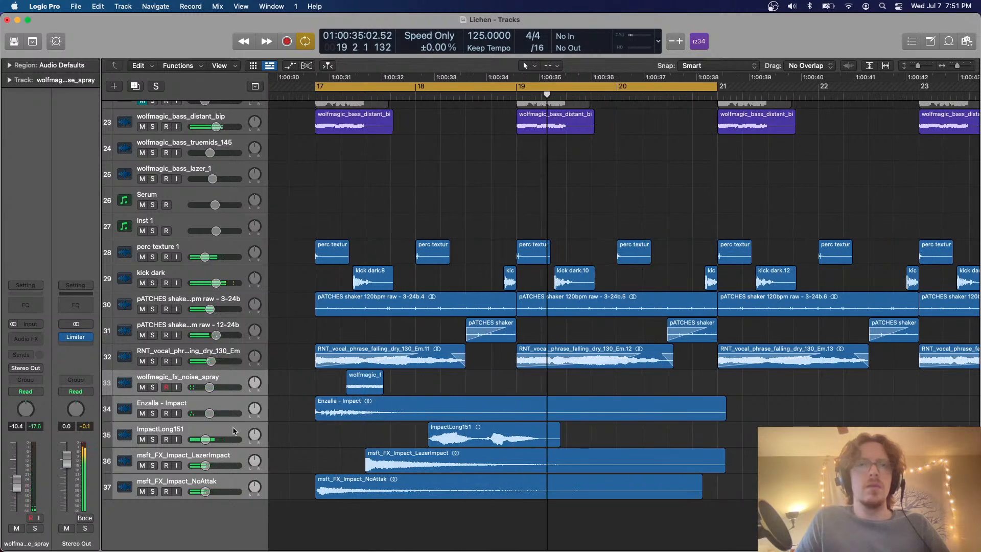
pyautogui.click(313, 438)
pyautogui.click(313, 439)
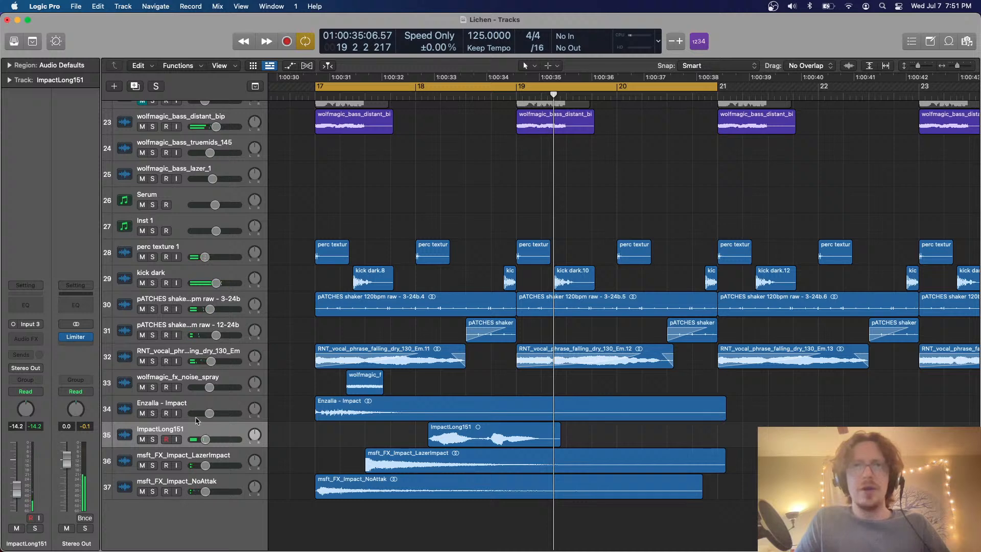
# Mute tracks 33 to 36 and copy the msft_FX_Impact_NoAttak region on track 37 to the start of bar 21
pyautogui.moveTo(142, 387); pyautogui.dragTo(138, 455)
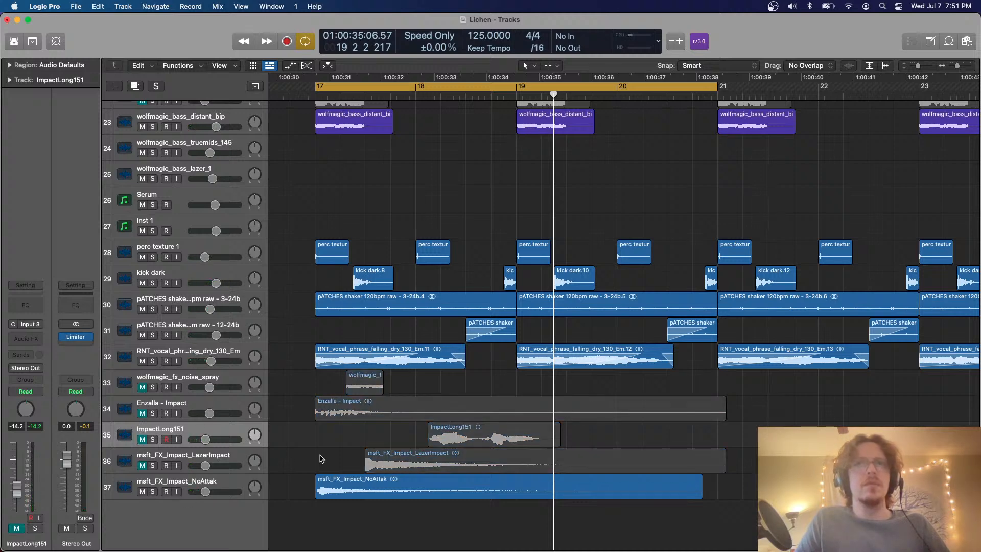
pyautogui.press('space')
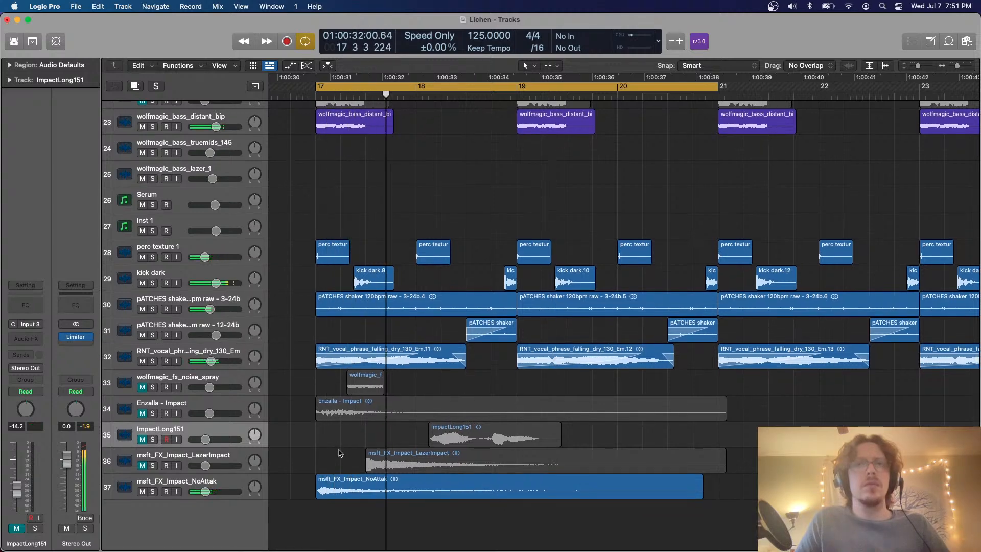
pyautogui.press('super+Left')
pyautogui.press('super+Left')
pyautogui.press('super+Left')
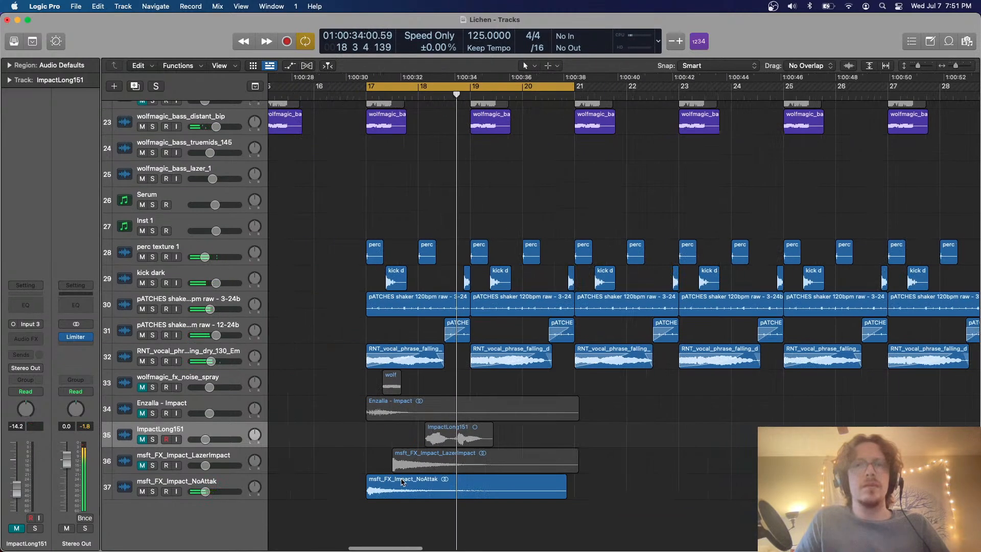
pyautogui.moveTo(401, 482); pyautogui.dragTo(585, 484)
# Shift the Kontakt regions on track 5 two bars later to begin at bar 19, and shorten each to about three bars
pyautogui.scroll(15, 550, 304)
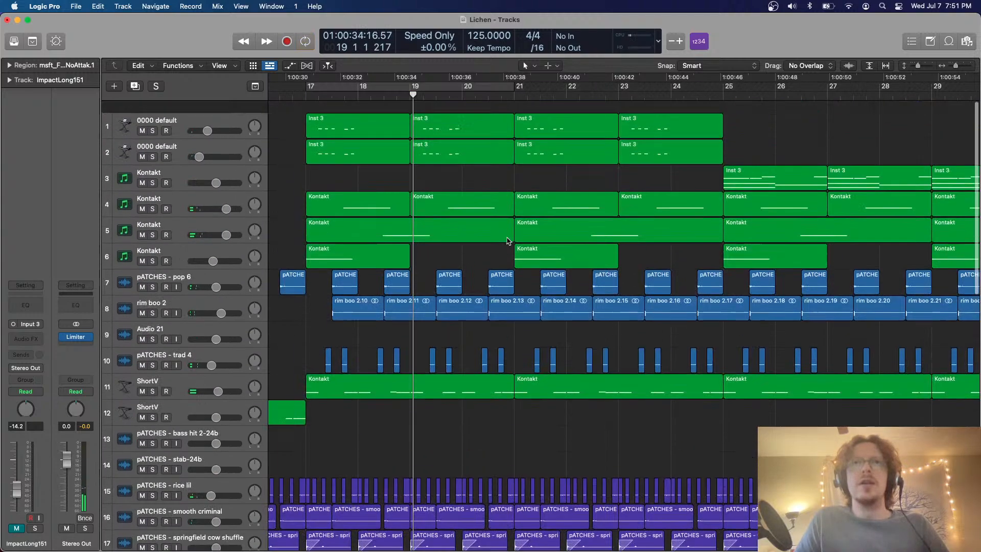
pyautogui.click(480, 220)
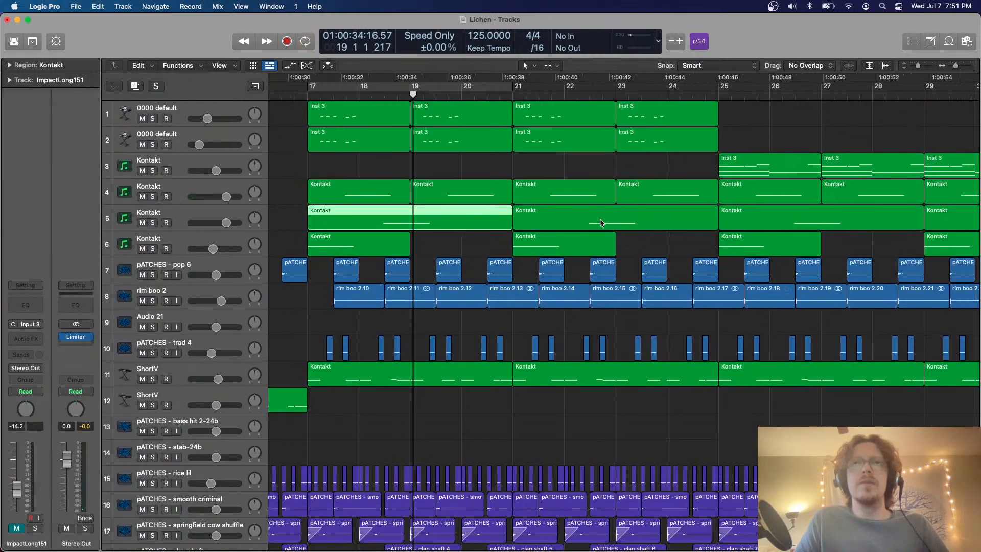
pyautogui.press('super+Left')
pyautogui.press('super+Left')
pyautogui.moveTo(735, 221); pyautogui.dragTo(467, 226)
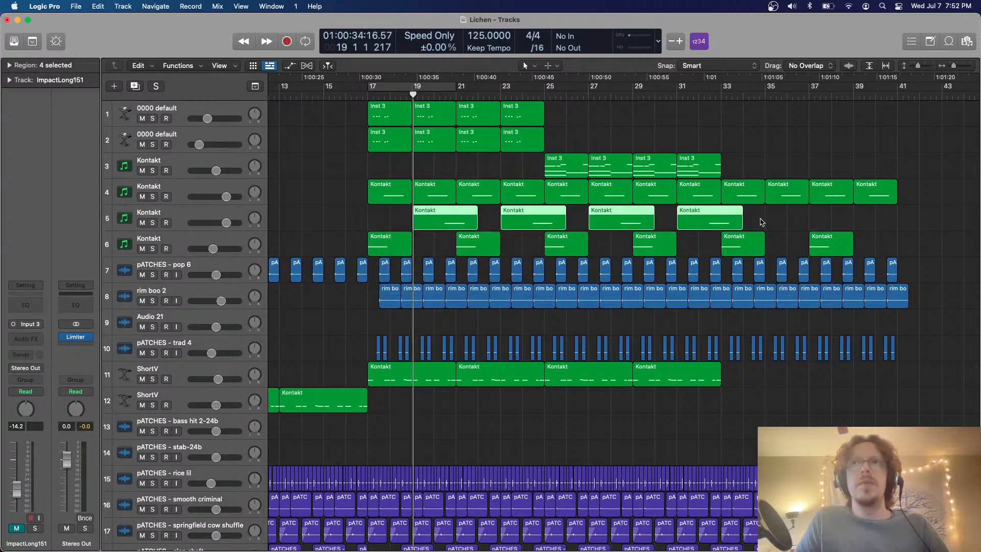
pyautogui.moveTo(762, 222); pyautogui.dragTo(478, 229)
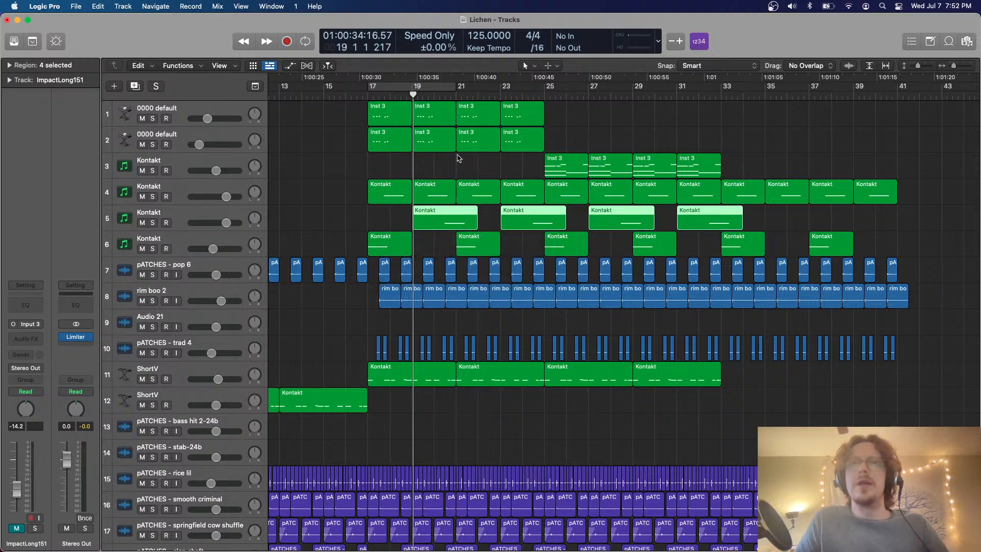
# Play the arrangement from bar 19 and turn the cycle range over bars 17 to 21 back on
pyautogui.scroll(-12, 457, 217)
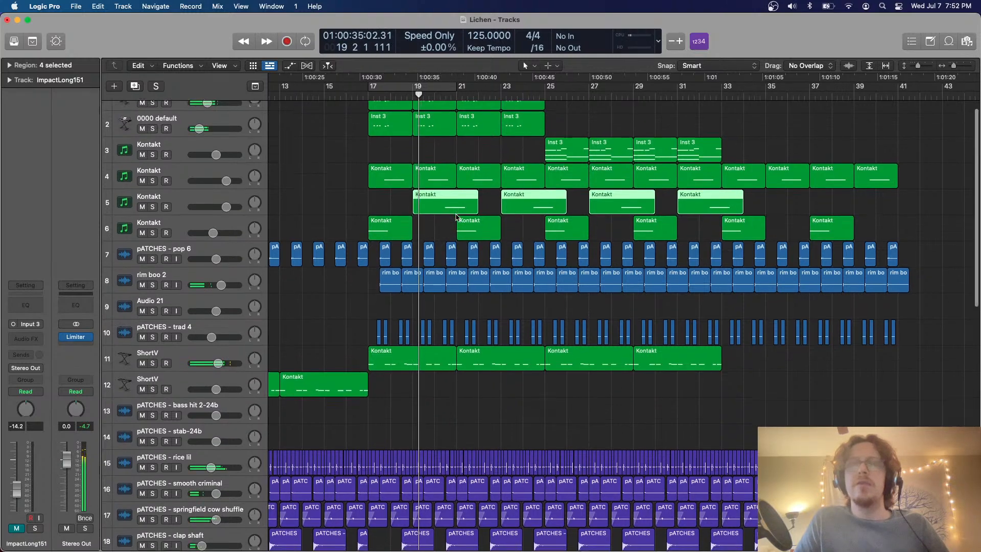
pyautogui.scroll(1, 454, 243)
pyautogui.press('c')
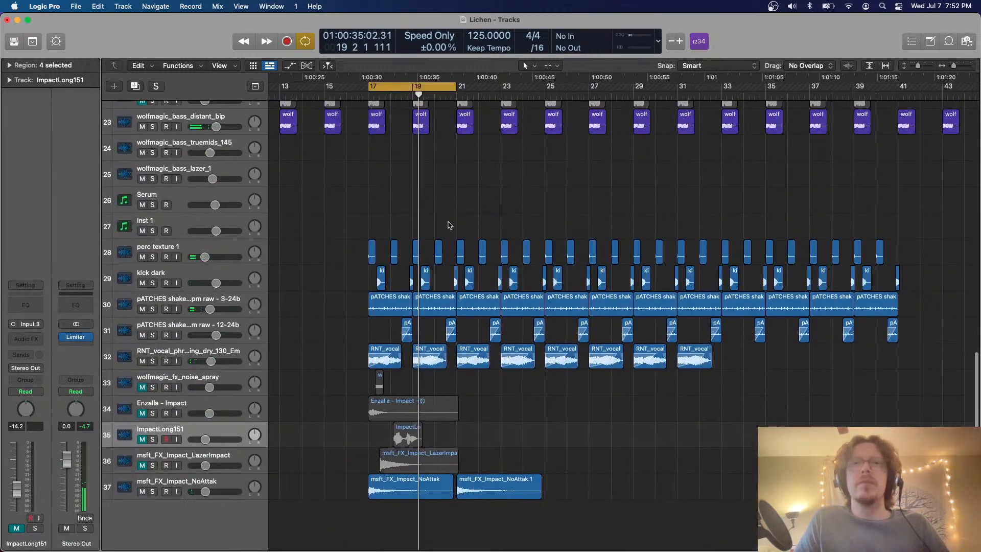
# Unmute the Enzalla - Impact track, play the cycled section, and slightly lower the track's volume
pyautogui.press('super+Right')
pyautogui.press('super+Right')
pyautogui.press('super+Right')
pyautogui.scroll(-1, 424, 312)
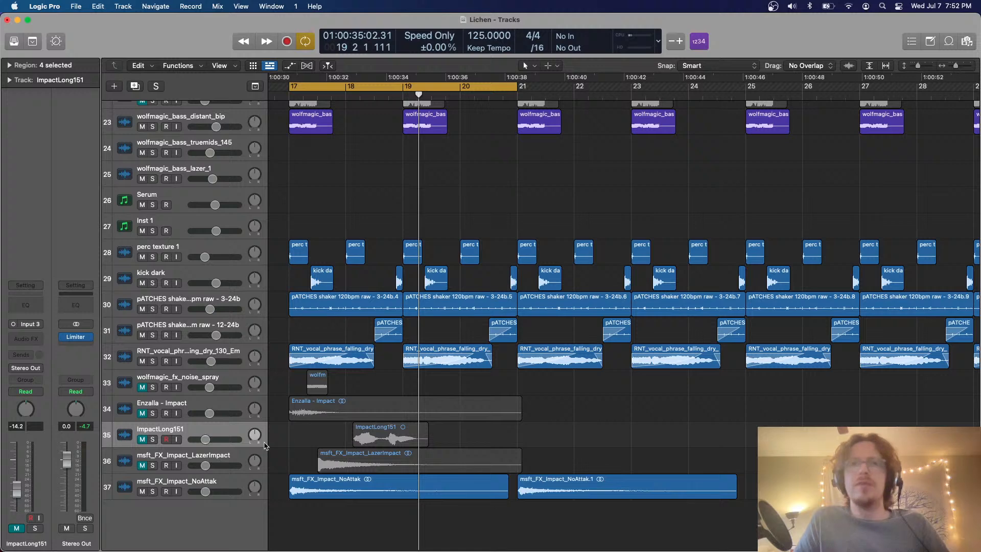
pyautogui.click(142, 413)
pyautogui.press('space')
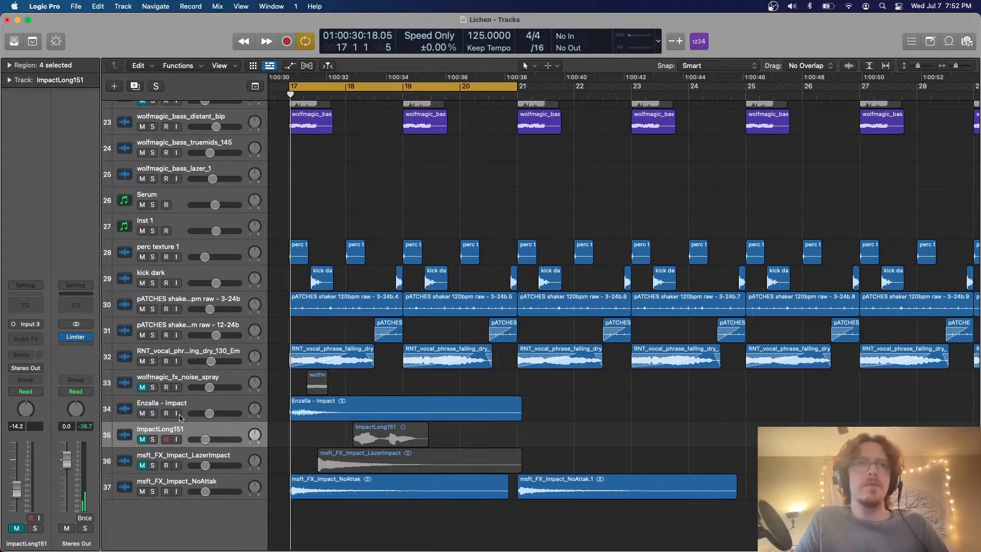
pyautogui.moveTo(210, 413); pyautogui.dragTo(206, 413)
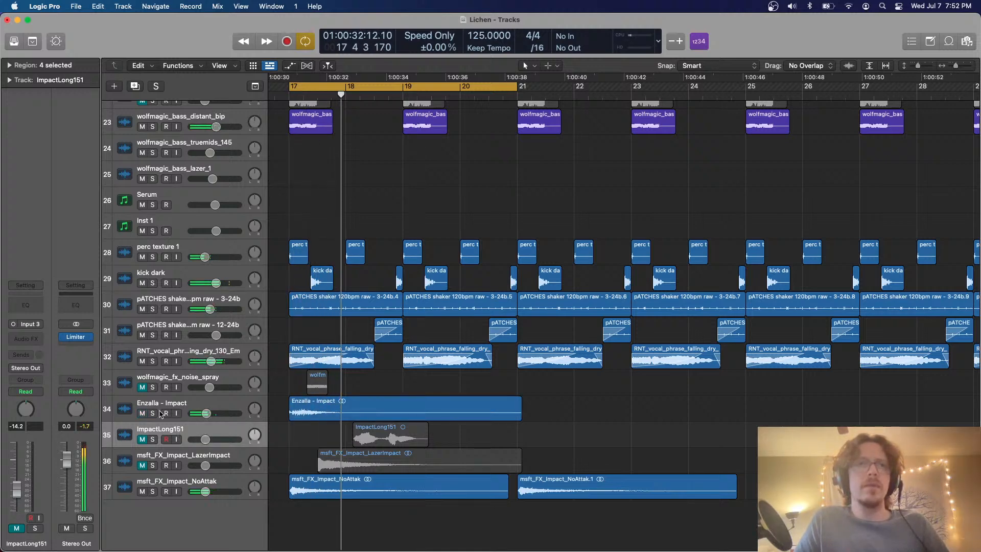
# Move the Enzalla - Impact region to the middle of bar 17, in line with the LazerImpact region, and replay the section
pyautogui.moveTo(310, 421); pyautogui.dragTo(336, 418)
pyautogui.press('space')
pyautogui.press('space')
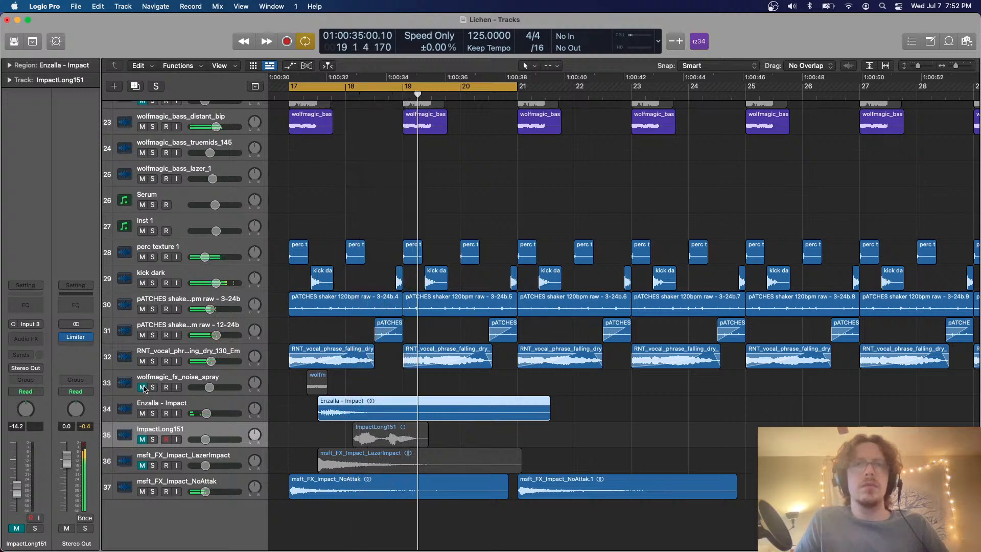
# Set the gain of the msft_FX_Impact_NoAttak copy at bar 21 to -9.0 dB and turn off the cycle range
pyautogui.click(567, 488)
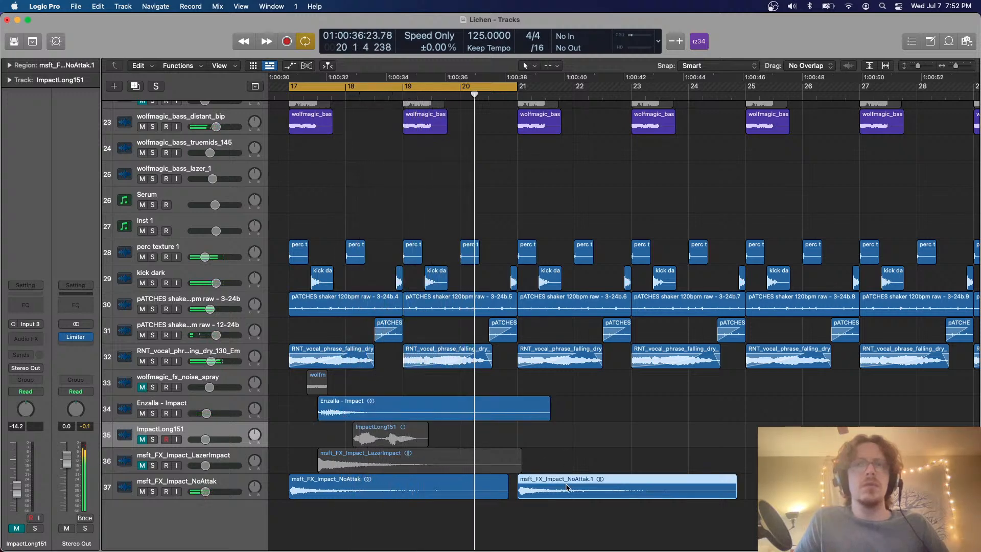
pyautogui.click(9, 65)
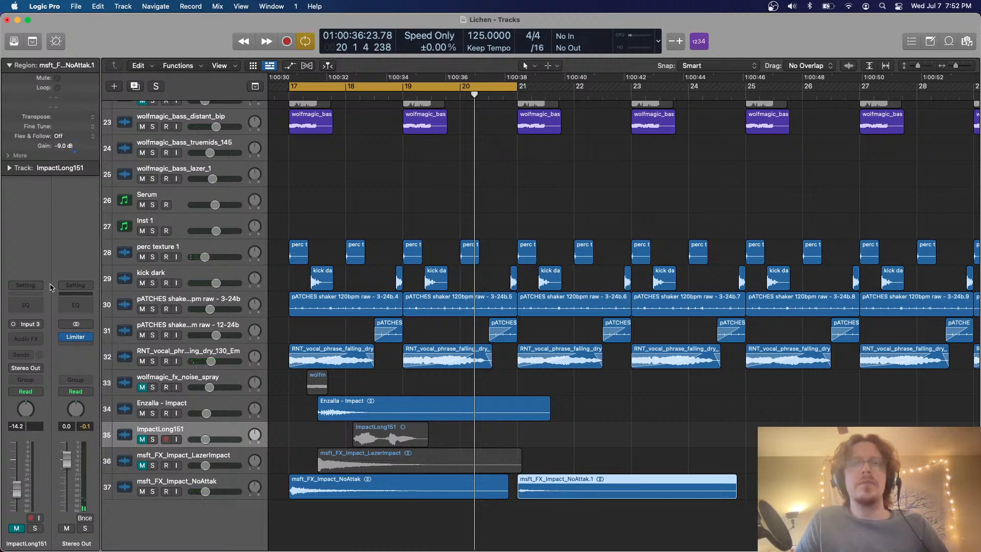
pyautogui.press('c')
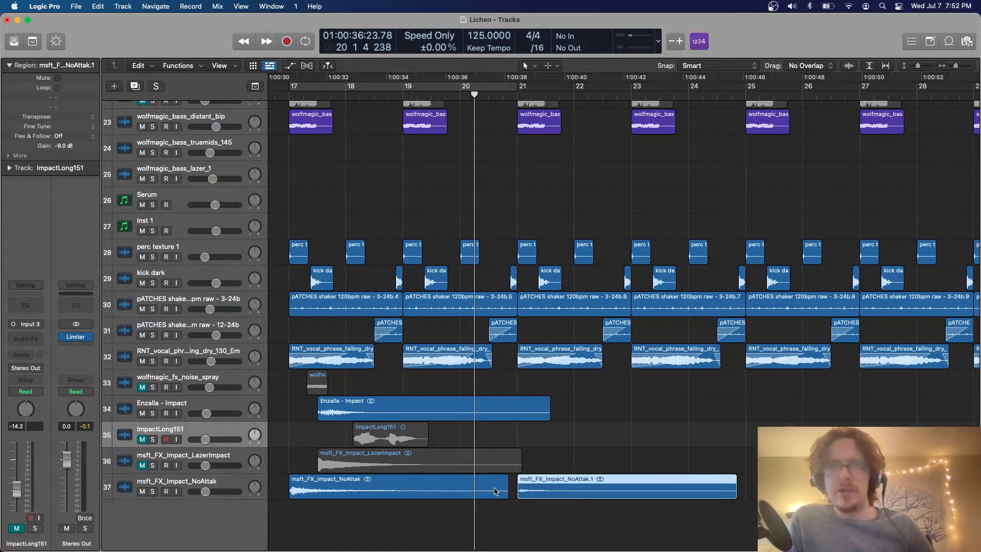
# Examine the first msft_FX_Impact_NoAttak region against the whole arrangement, with the playhead placed just before bar 17
pyautogui.click(495, 492)
pyautogui.press('super+Up')
pyautogui.press('super+Up')
pyautogui.press('super+Up')
pyautogui.press('super+Up')
pyautogui.hscroll(-3, 448, 260)
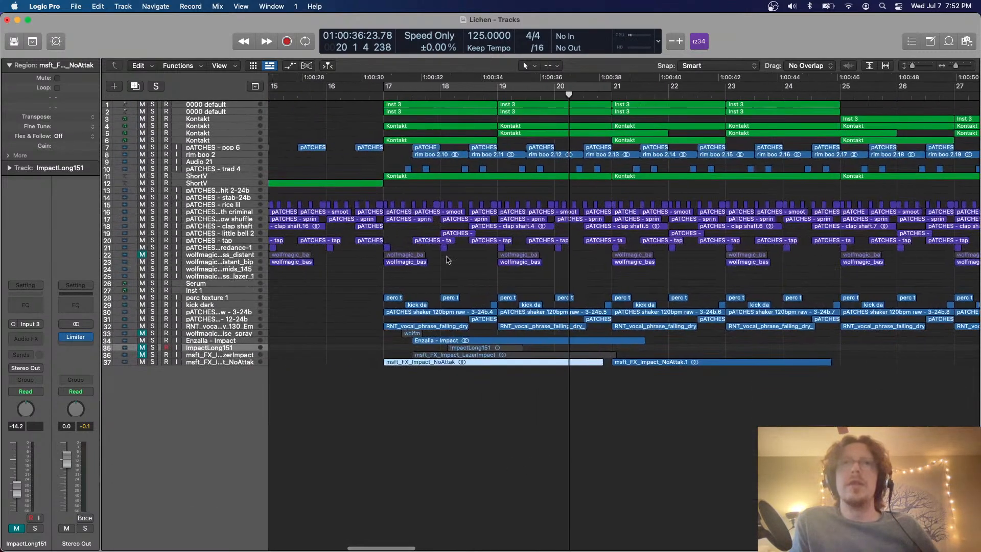
pyautogui.moveTo(362, 95); pyautogui.dragTo(379, 94)
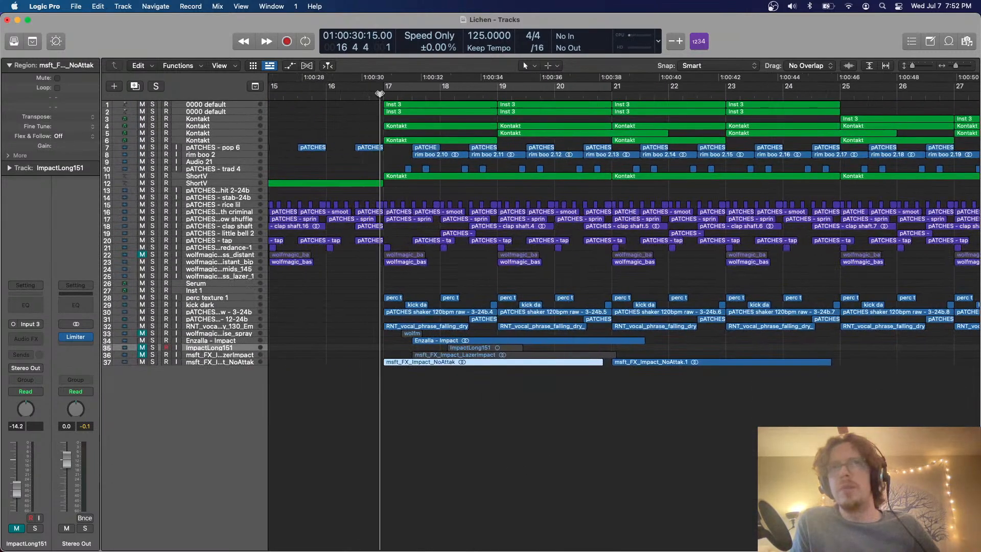
pyautogui.press('super+Down')
pyautogui.press('super+Down')
pyautogui.press('super+Down')
pyautogui.press('super+Down')
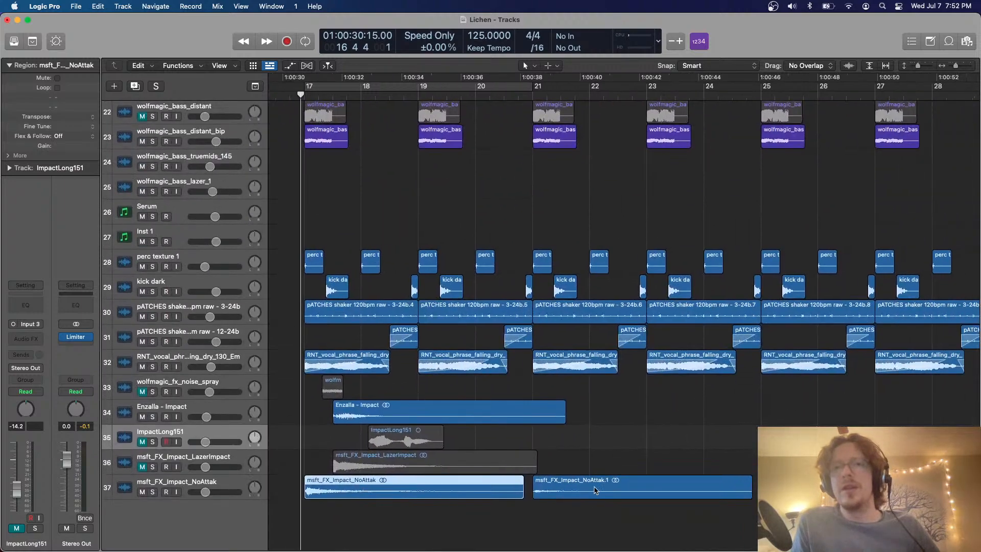
# Select the quieter msft_FX_Impact_NoAttak copy at bar 21 and play the transition from beat 4 of bar 20
pyautogui.click(585, 488)
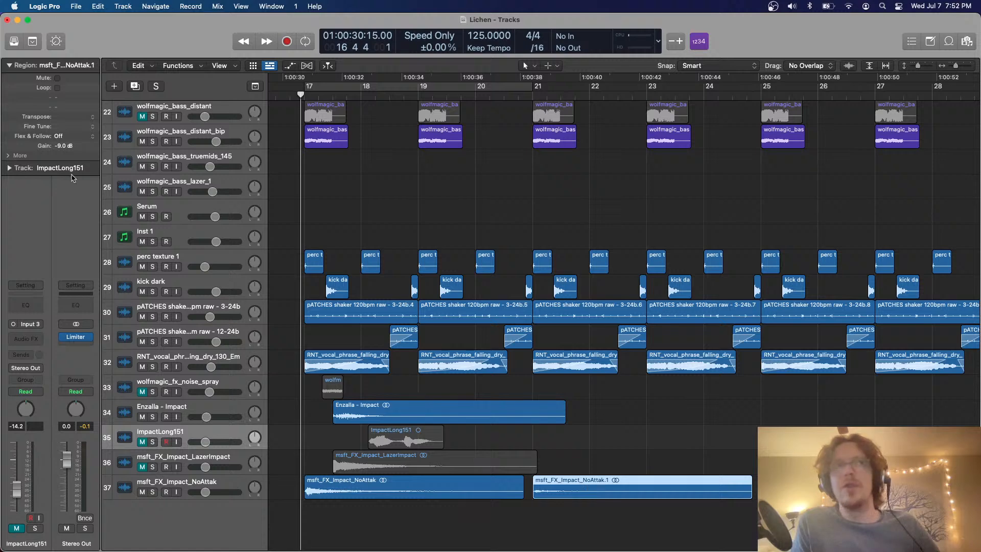
pyautogui.hscroll(5, 424, 281)
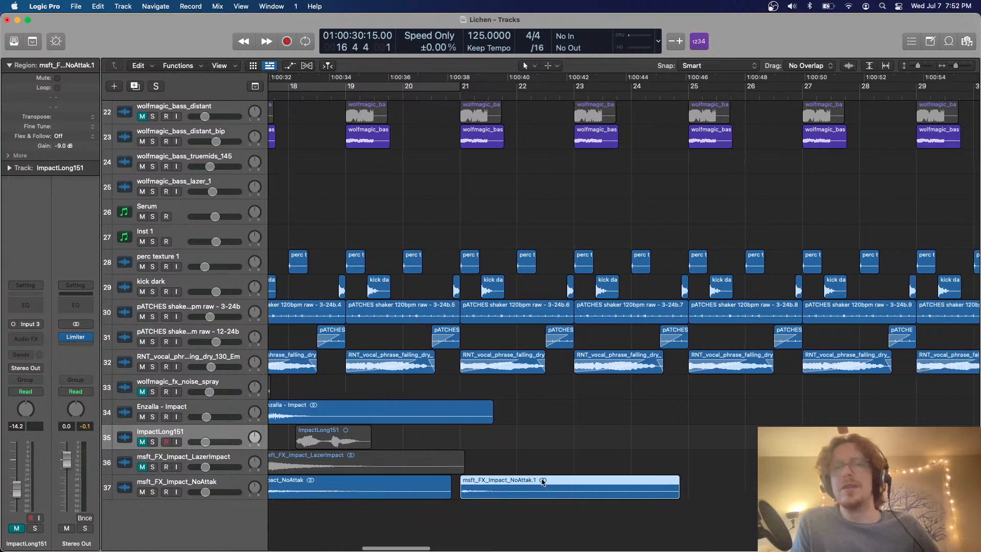
pyautogui.click(426, 100)
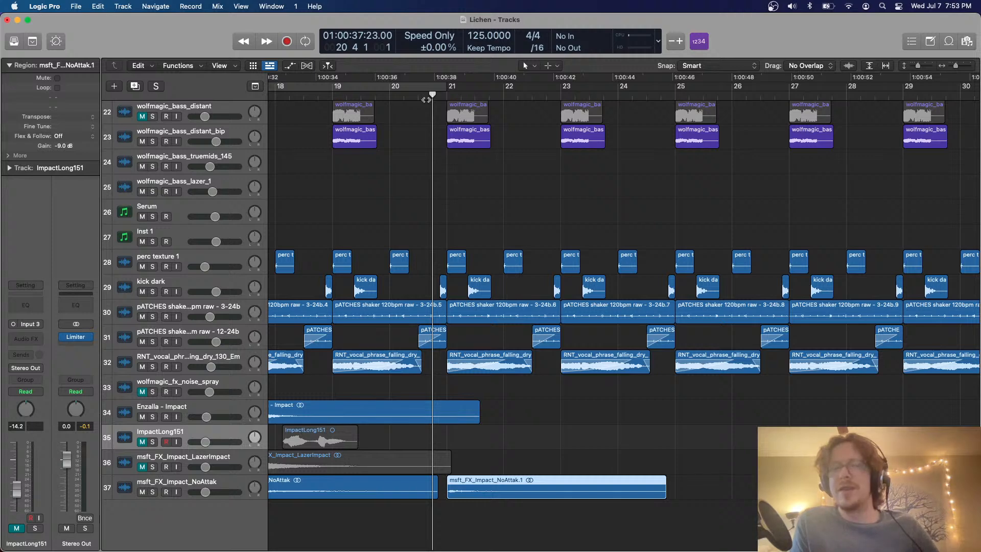
pyautogui.press('space')
pyautogui.scroll(-5, 480, 146)
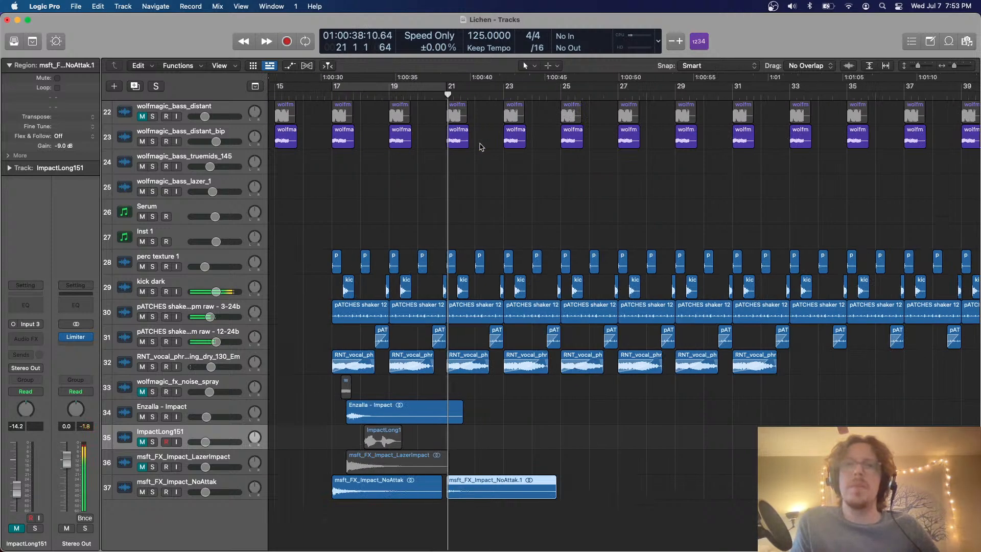
pyautogui.scroll(5, 469, 289)
pyautogui.hscroll(-3, 420, 400)
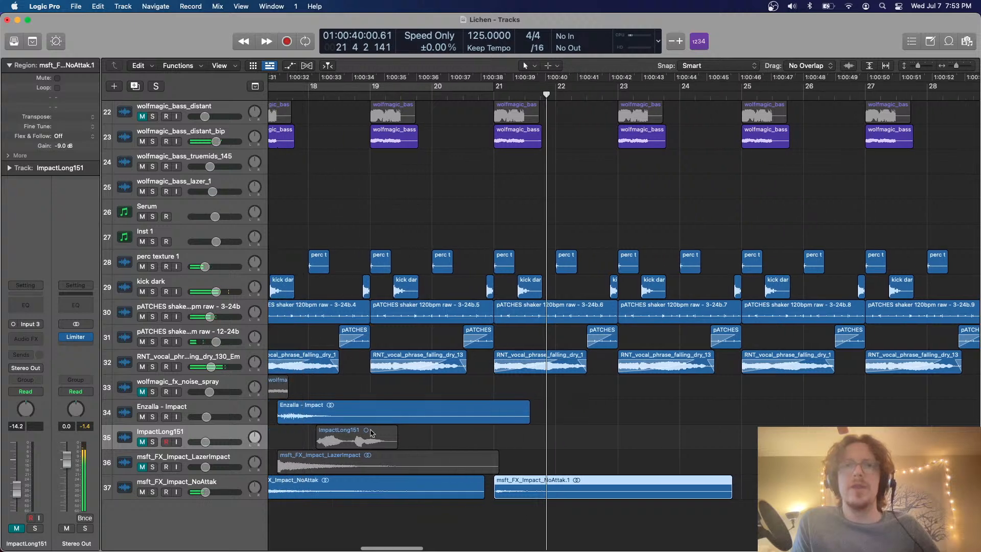
# Move the ImpactLong151 region on track 35 to late in bar 22 and unmute the track
pyautogui.moveTo(357, 438); pyautogui.dragTo(635, 445)
pyautogui.press('super+Left')
pyautogui.press('super+Left')
pyautogui.press('super+Left')
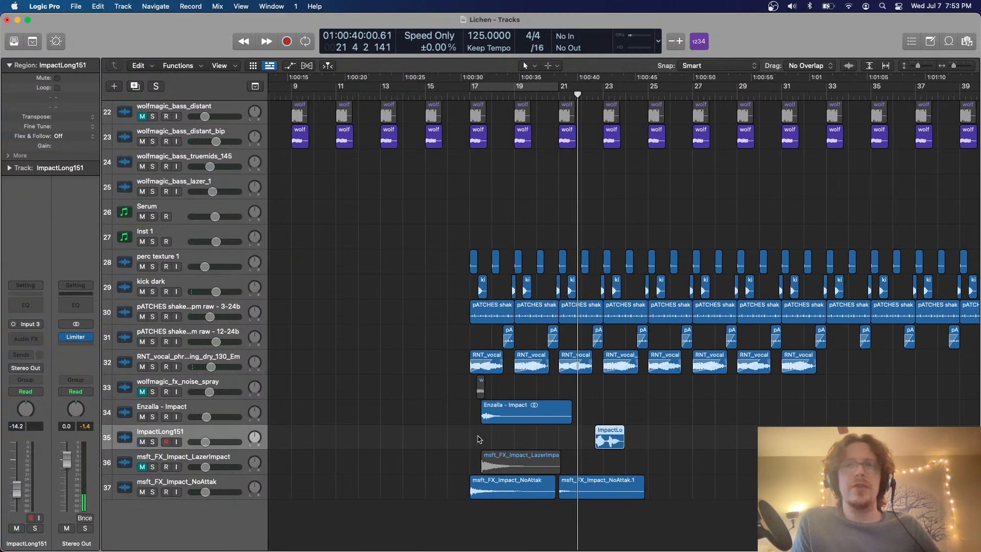
# Paste the ImpactLong151 region on track 35 at the start of bar 7
pyautogui.click(608, 438)
pyautogui.press('super+Up')
pyautogui.press('super+Up')
pyautogui.press('super+Up')
pyautogui.hscroll(-6, 609, 438)
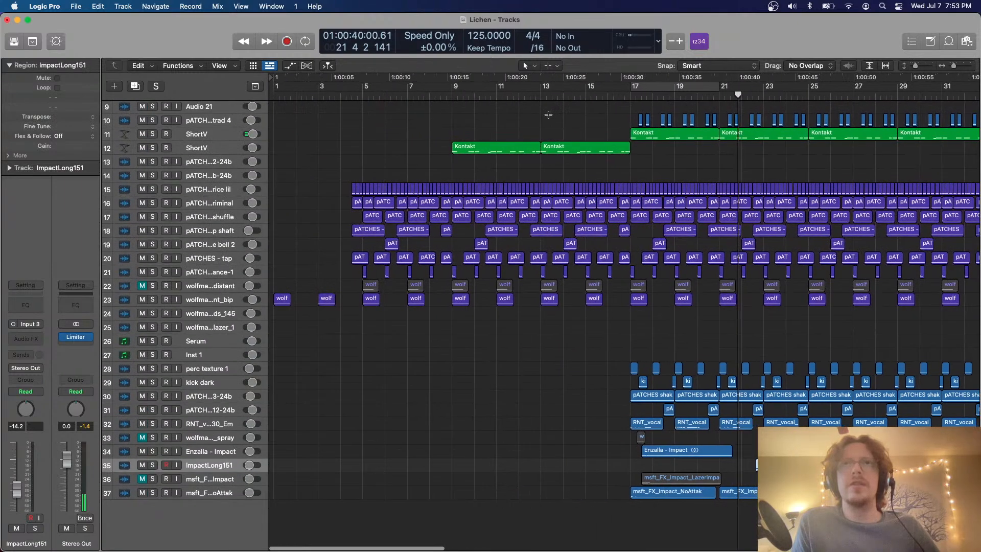
pyautogui.click(531, 106)
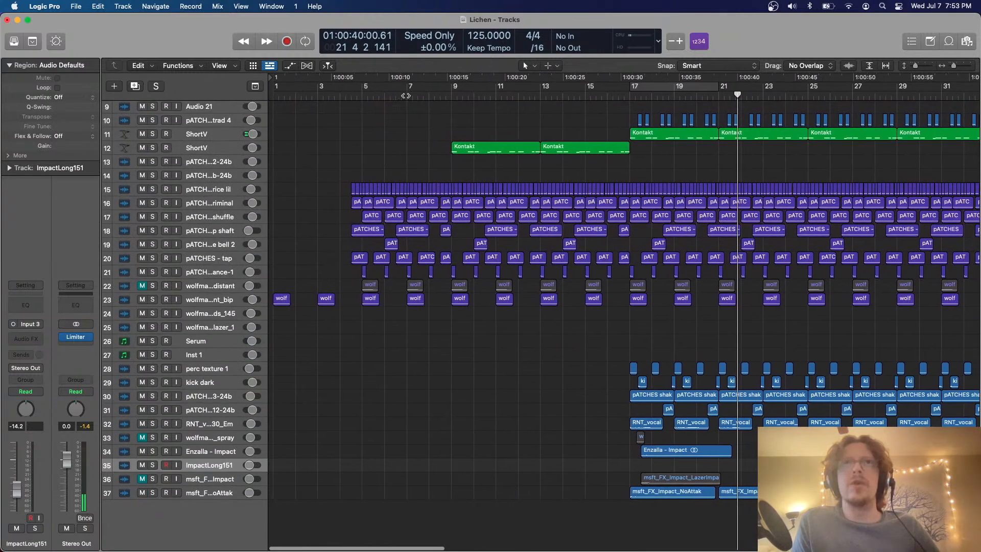
pyautogui.click(407, 95)
pyautogui.press('super+v')
pyautogui.click(406, 95)
# Play the pasted ImpactLong151 region and set the cycle range from bar 7 to bar 10
pyautogui.press('super+Right')
pyautogui.press('super+Right')
pyautogui.press('space')
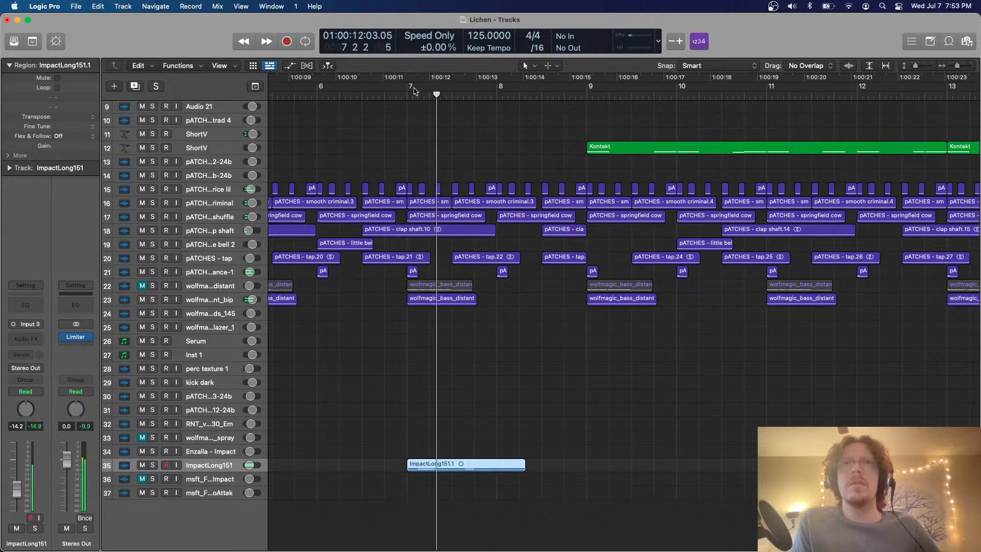
pyautogui.moveTo(408, 88); pyautogui.dragTo(670, 110)
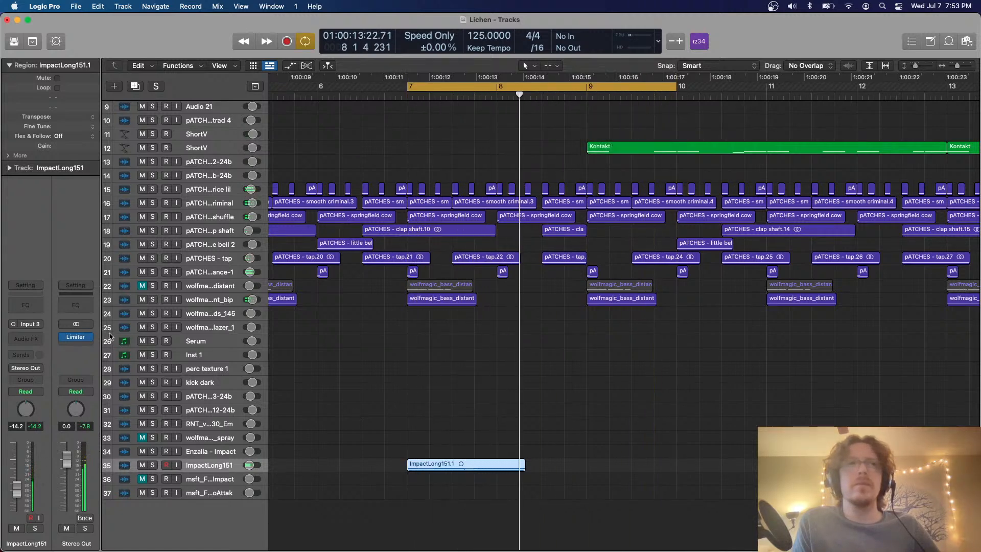
# Add the ValhallaSupermassive reverb in Mono->Stereo to the ImpactLong151 track and move its window clear of the impact region
pyautogui.click(32, 340)
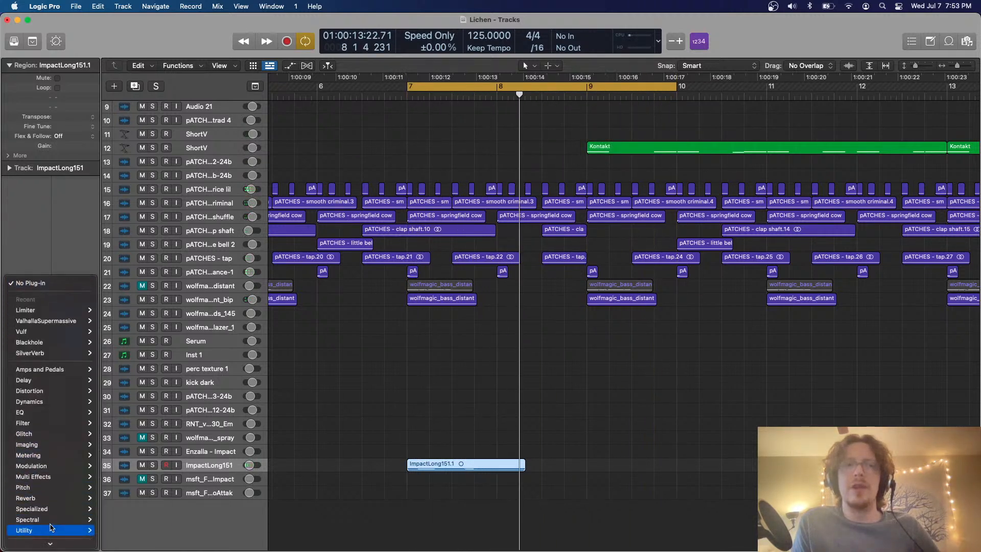
pyautogui.moveTo(46, 503)
pyautogui.moveTo(128, 534)
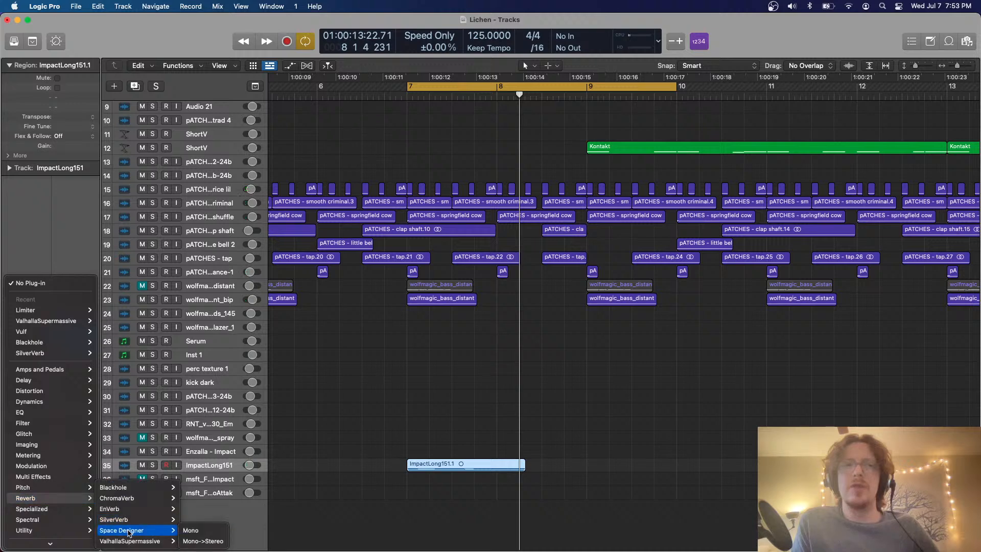
pyautogui.click(205, 542)
pyautogui.moveTo(497, 280); pyautogui.dragTo(520, 155)
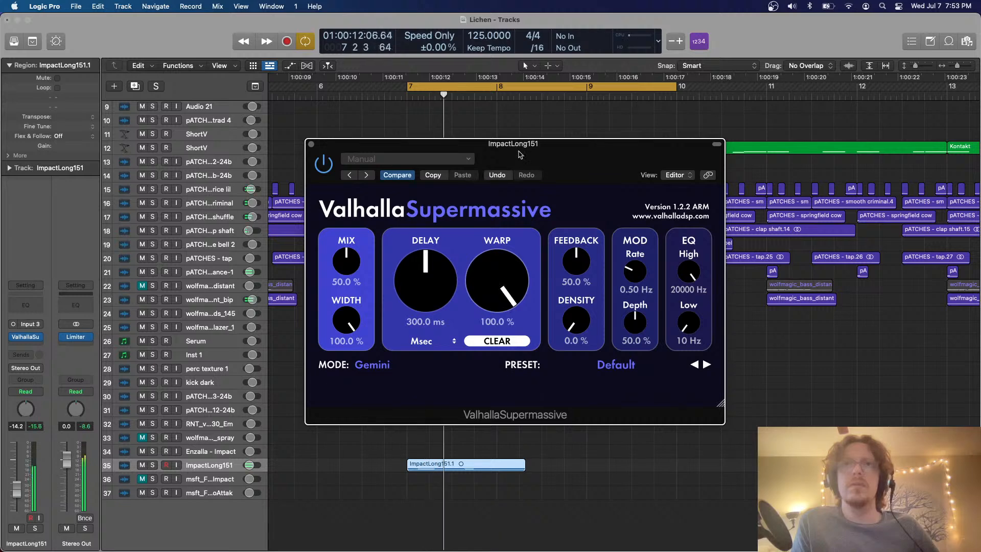
# Set the reverb's mix to 66.3%, warp to 79.6%, feedback to 60.8% and density to 50%
pyautogui.moveTo(347, 258); pyautogui.dragTo(349, 245)
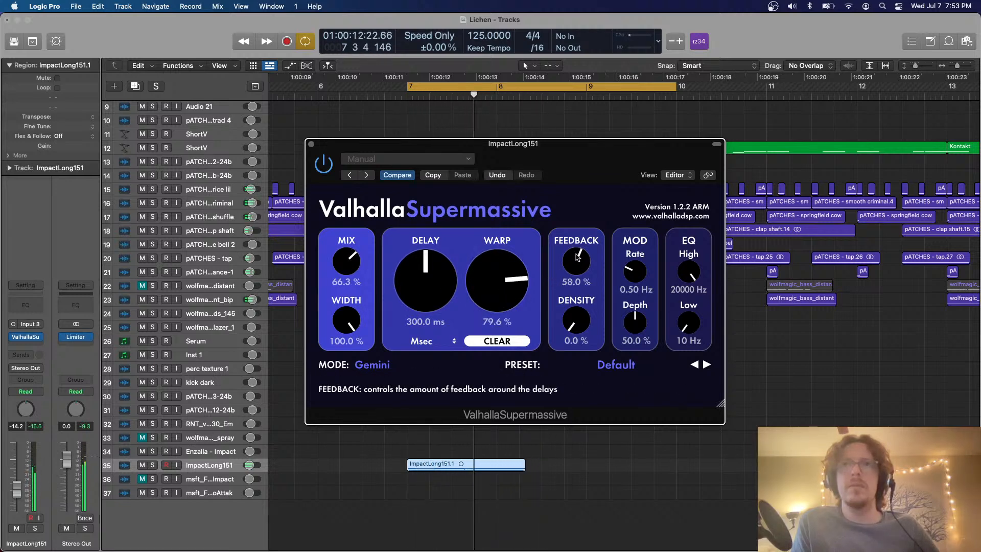
pyautogui.moveTo(577, 263); pyautogui.dragTo(577, 253)
pyautogui.moveTo(576, 320); pyautogui.dragTo(576, 284)
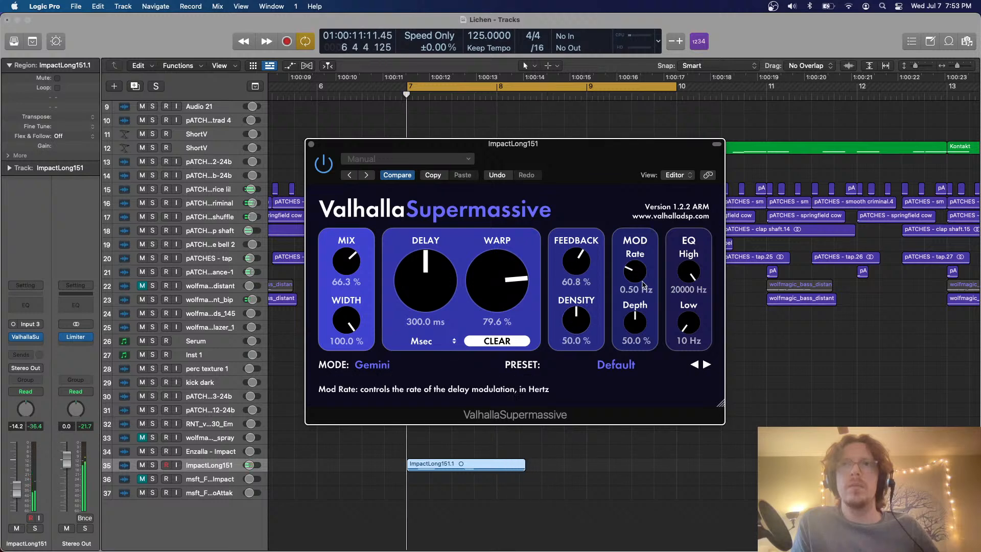
# Set the reverb's delay to 510 ms, modulation rate to 1.05 Hz and depth to 37.6%, and EQ high to 14200 Hz and low to 480 Hz
pyautogui.moveTo(634, 322); pyautogui.dragTo(689, 307)
pyautogui.moveTo(691, 269); pyautogui.dragTo(689, 306)
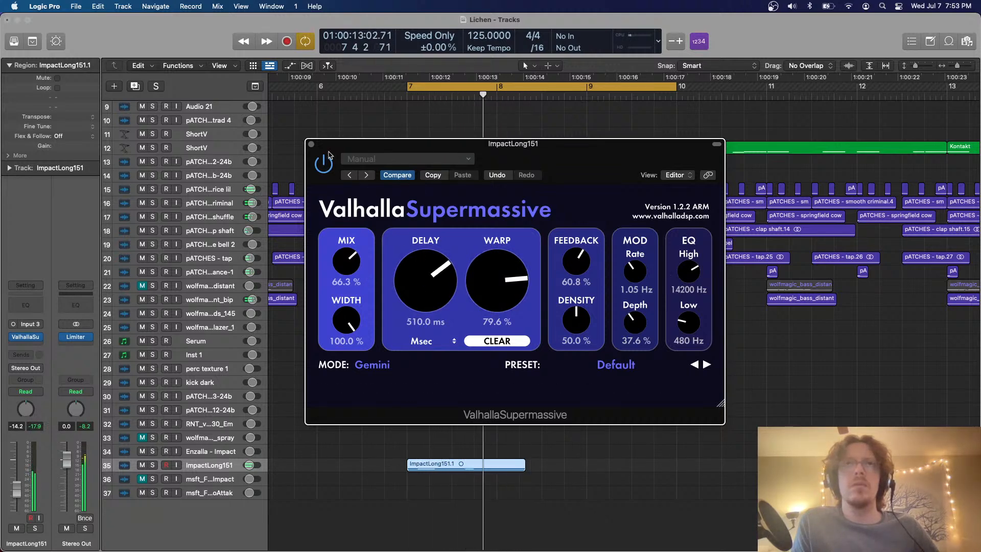
# Close the reverb, enable Flex in Speed (FX) mode on the ImpactLong151 track and stretch its region to end shortly before bar 9
pyautogui.click(311, 145)
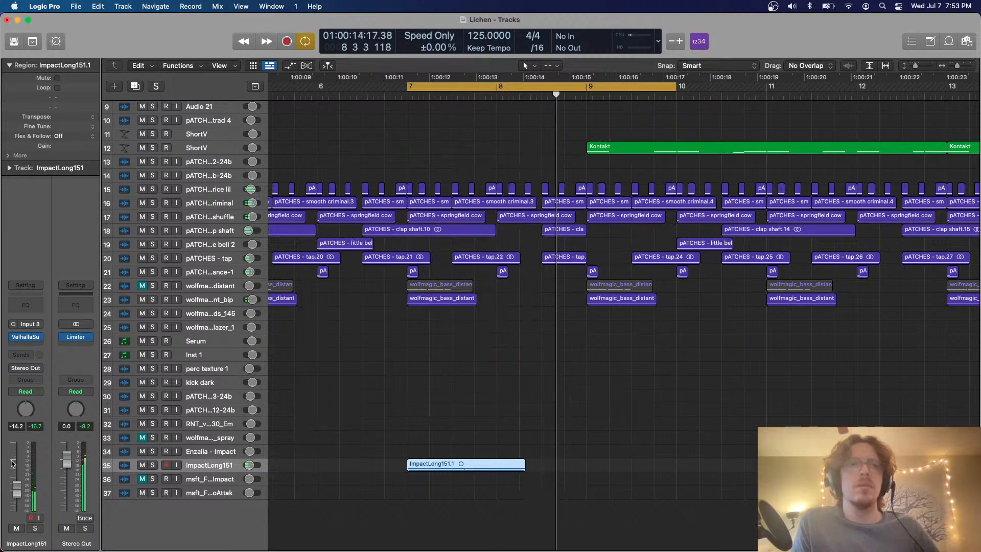
pyautogui.press('super+f')
pyautogui.scroll(-3, 416, 434)
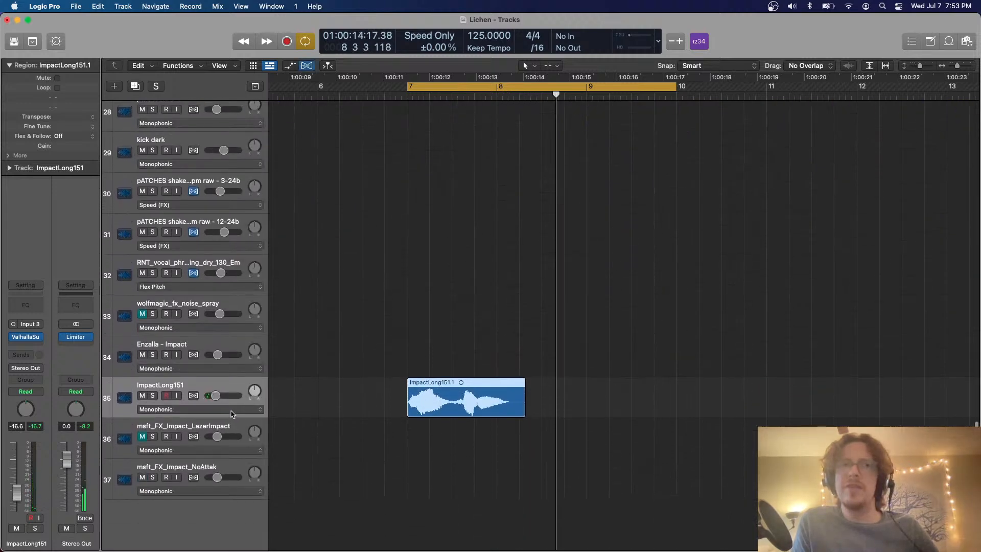
pyautogui.click(234, 412)
pyautogui.click(224, 454)
pyautogui.moveTo(524, 384); pyautogui.dragTo(569, 386)
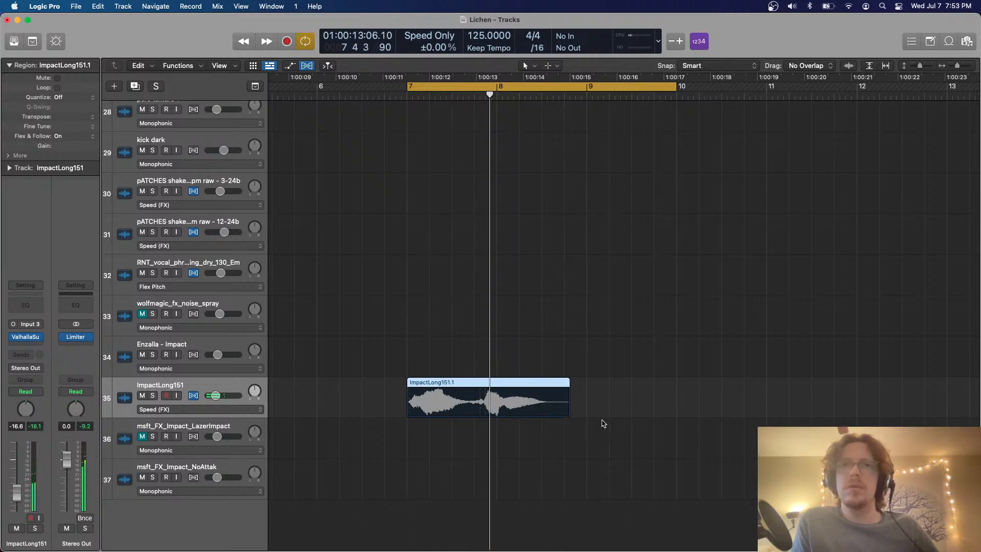
pyautogui.press('super+f')
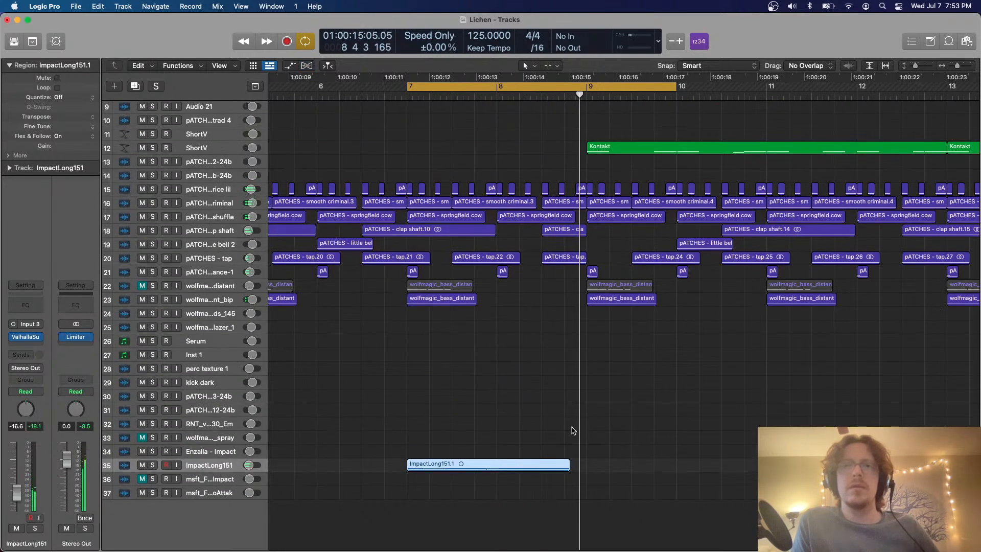
# Split the stretched ImpactLong151 region between its two swells, shift the second part to start about a third into bar 8, and play it
pyautogui.press('super+Down')
pyautogui.press('super+Down')
pyautogui.press('super+Down')
pyautogui.press('super+Down')
pyautogui.press('super+Down')
pyautogui.keyDown('super'); pyautogui.doubleClick(469, 468); pyautogui.keyUp('super')
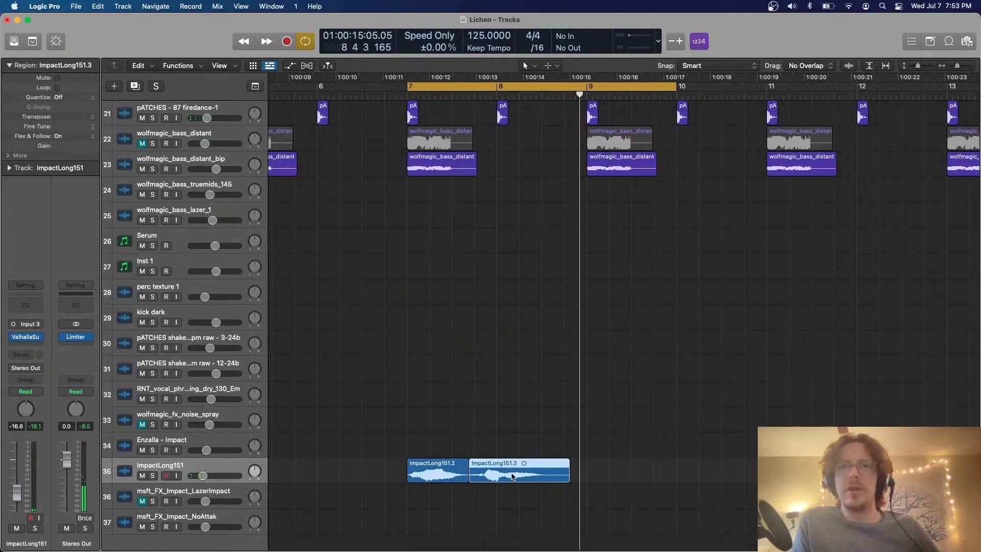
pyautogui.moveTo(513, 476); pyautogui.dragTo(569, 476)
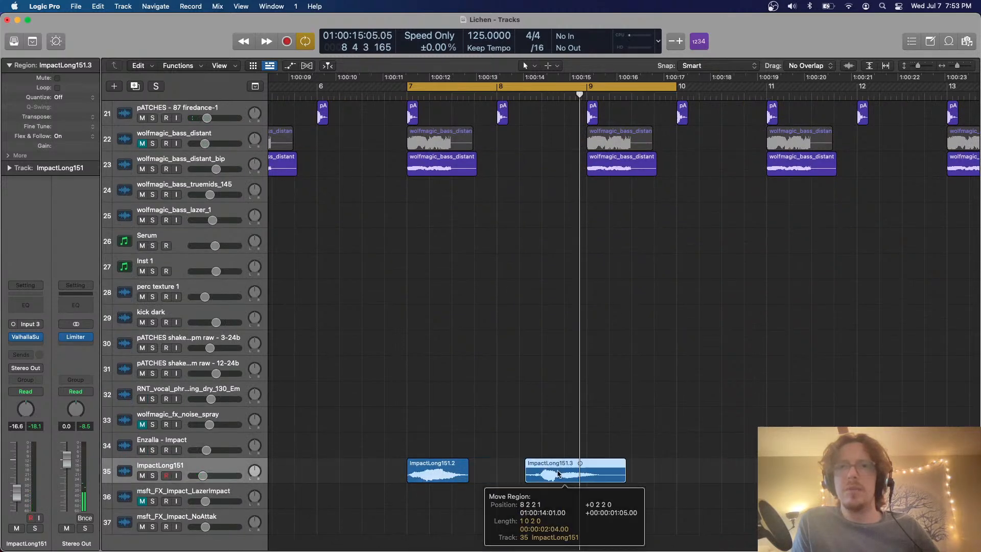
pyautogui.click(465, 463)
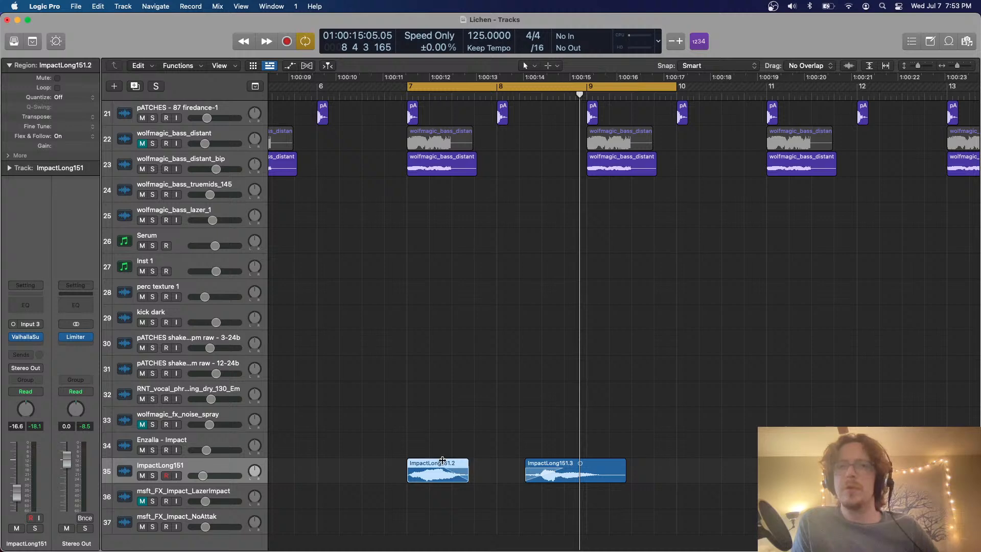
pyautogui.press('space')
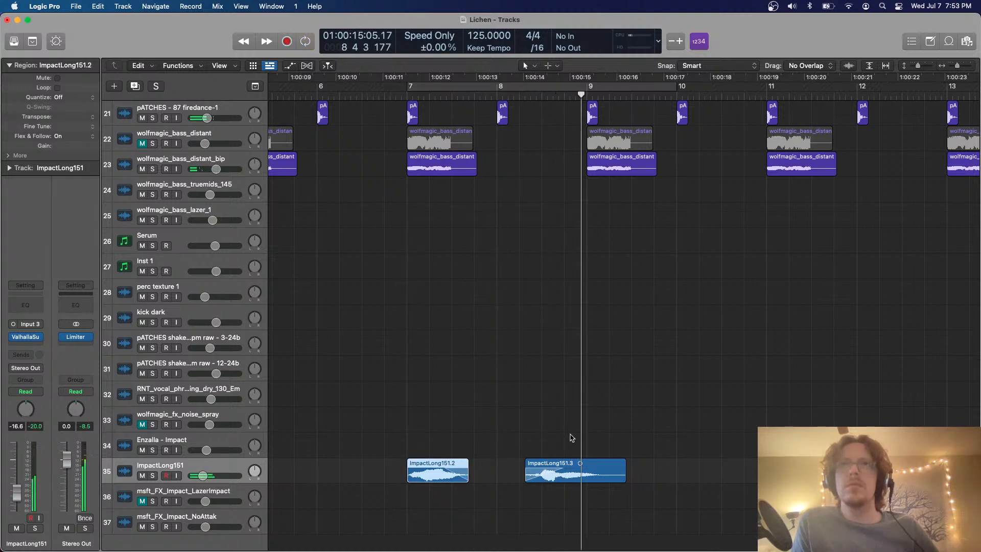
# Copy the two ImpactLong151 regions to start at bar 13 and set the copies' gain to -8.4 dB
pyautogui.press('super+Up')
pyautogui.press('super+Up')
pyautogui.press('super+Left')
pyautogui.press('super+Left')
pyautogui.press('super+Left')
pyautogui.press('super+Up')
pyautogui.press('super+Up')
pyautogui.hscroll(5, 571, 438)
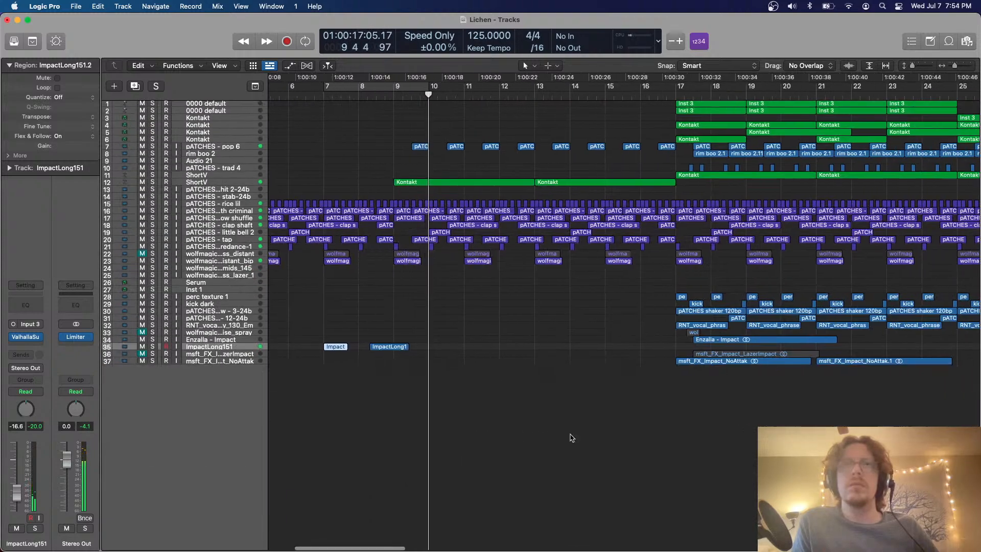
pyautogui.press('super+Down')
pyautogui.press('super+Down')
pyautogui.hscroll(2, 571, 438)
pyautogui.scroll(-1, 572, 438)
pyautogui.hscroll(-1, 572, 438)
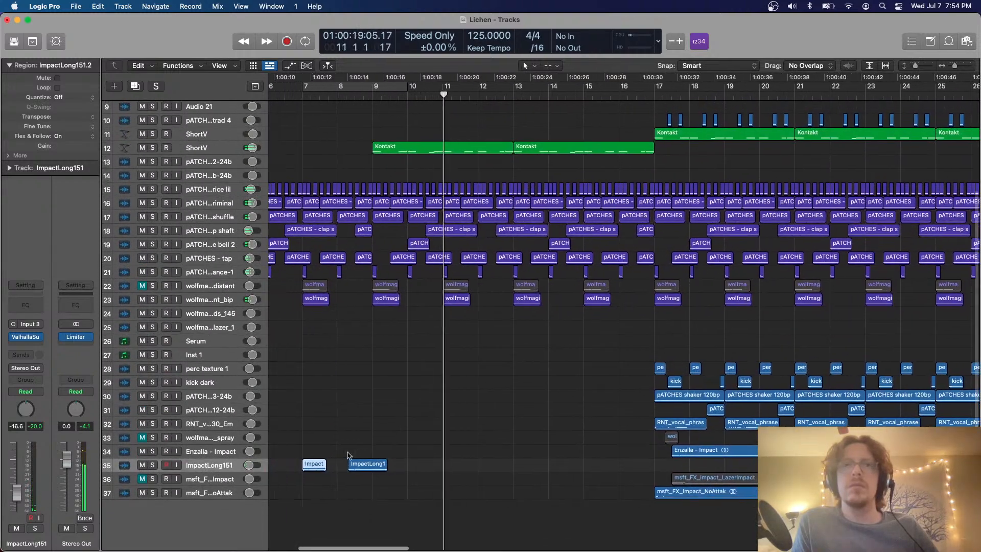
pyautogui.hscroll(-1, 348, 455)
pyautogui.moveTo(444, 429); pyautogui.dragTo(342, 488)
pyautogui.hscroll(-3, 342, 488)
pyautogui.press('super+Up')
pyautogui.press('super+Up')
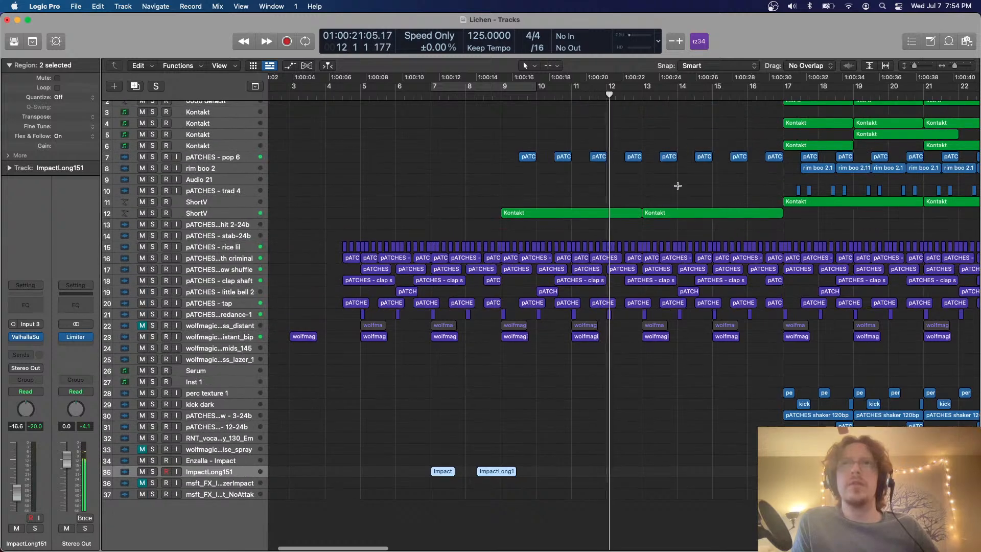
pyautogui.press('super+v')
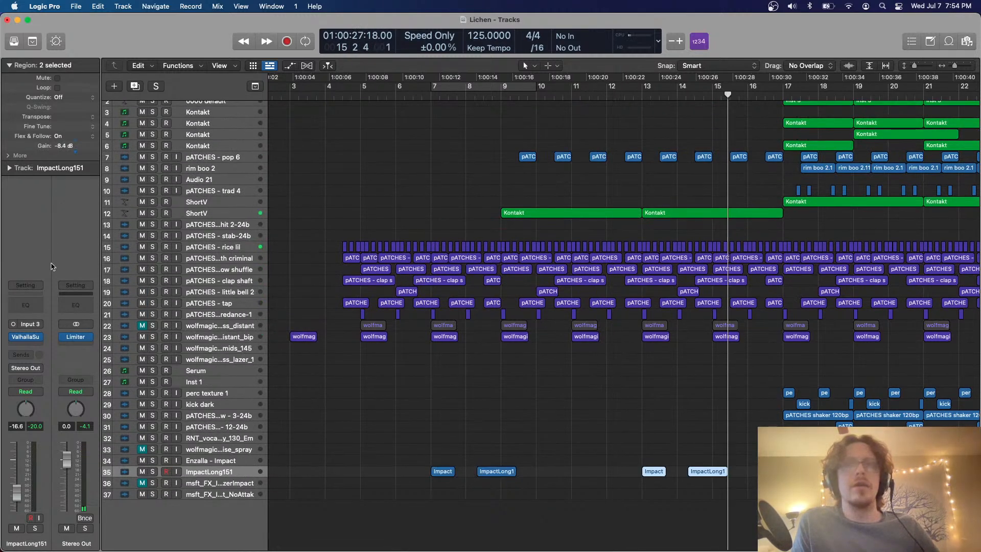
# Trim the Enzalla - Impact region to end at bar 21 and place copies halfway through bar 13 and bar 7
pyautogui.click(634, 97)
pyautogui.press('super+Down')
pyautogui.press('super+Down')
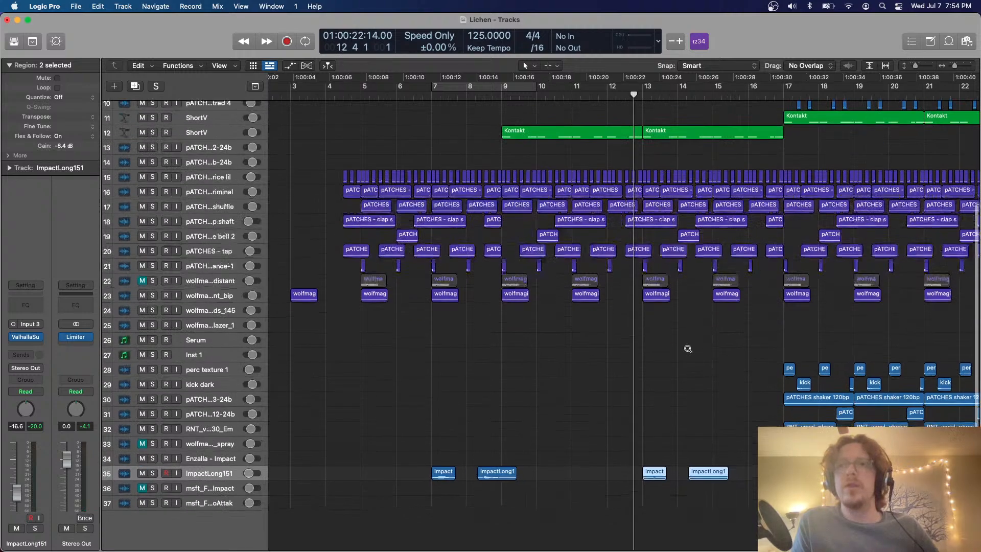
pyautogui.click(734, 350)
pyautogui.hscroll(3, 734, 351)
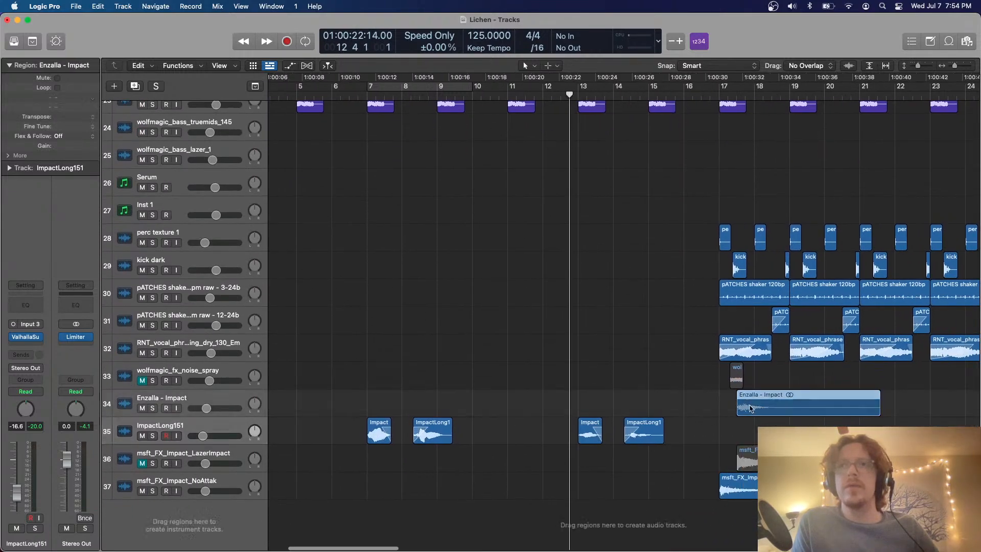
pyautogui.moveTo(775, 405); pyautogui.dragTo(626, 404)
pyautogui.press('super+z')
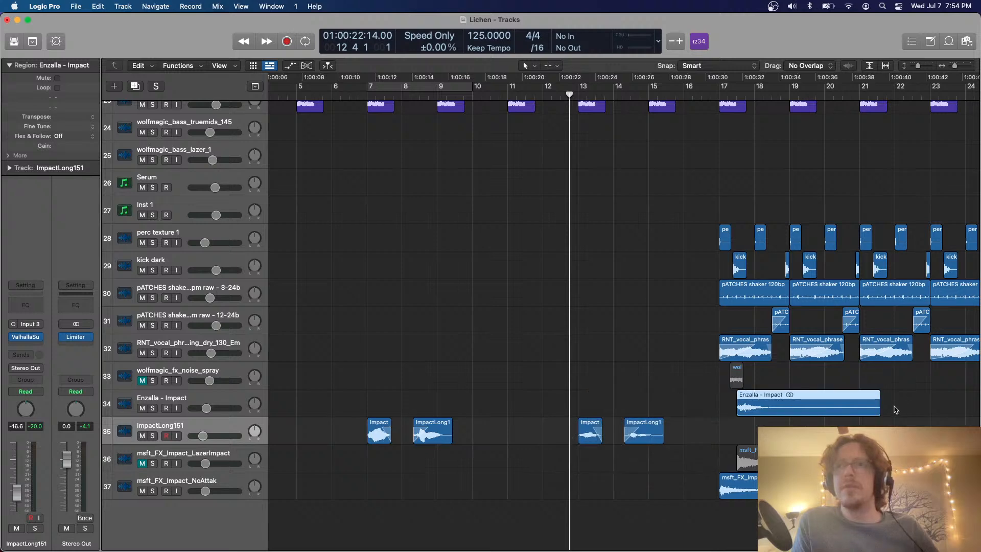
pyautogui.moveTo(816, 413); pyautogui.dragTo(463, 410)
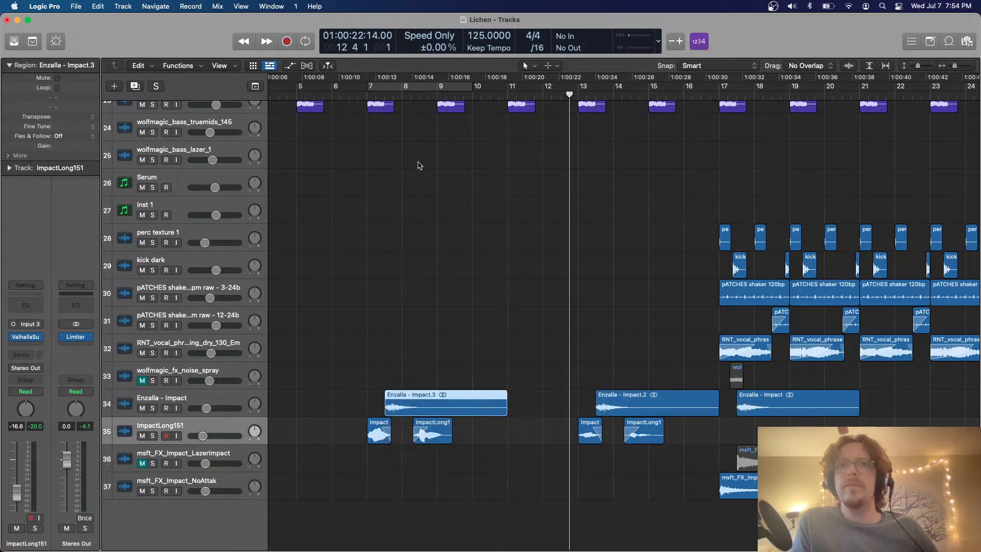
# Set the gain of the two Enzalla - Impact copies to -4.3 dB and play them from bar 6 beat 3
pyautogui.click(349, 96)
pyautogui.moveTo(442, 245); pyautogui.dragTo(635, 405)
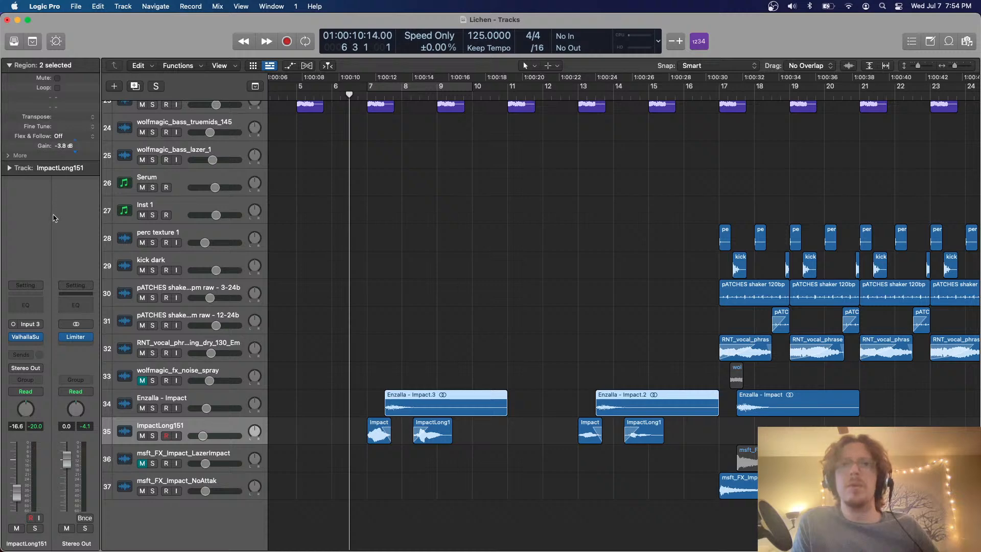
pyautogui.press('space')
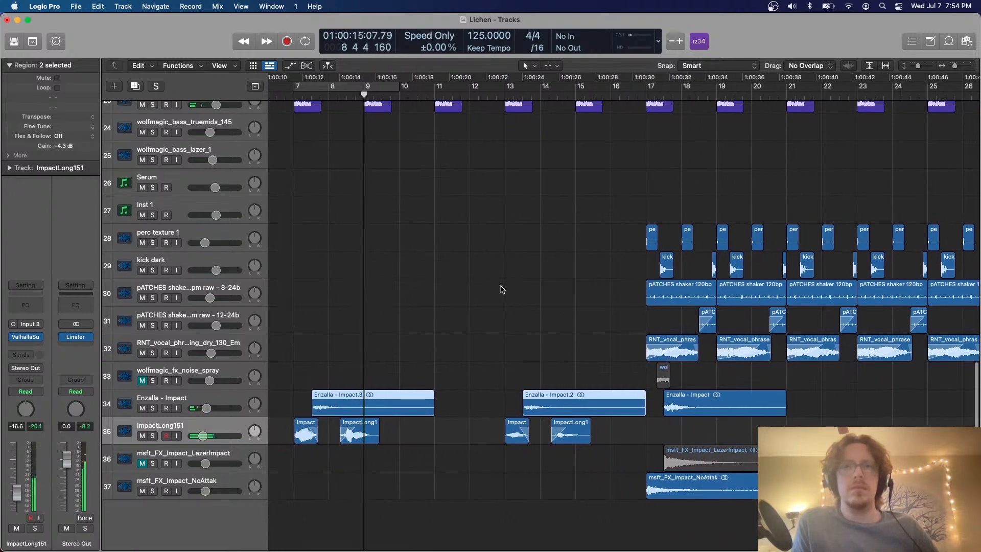
pyautogui.press('space')
# Unmute the wolfmagic_fx_noise_spray track and play it with a cycle range from bar 17 to bar 21
pyautogui.hscroll(10, 425, 258)
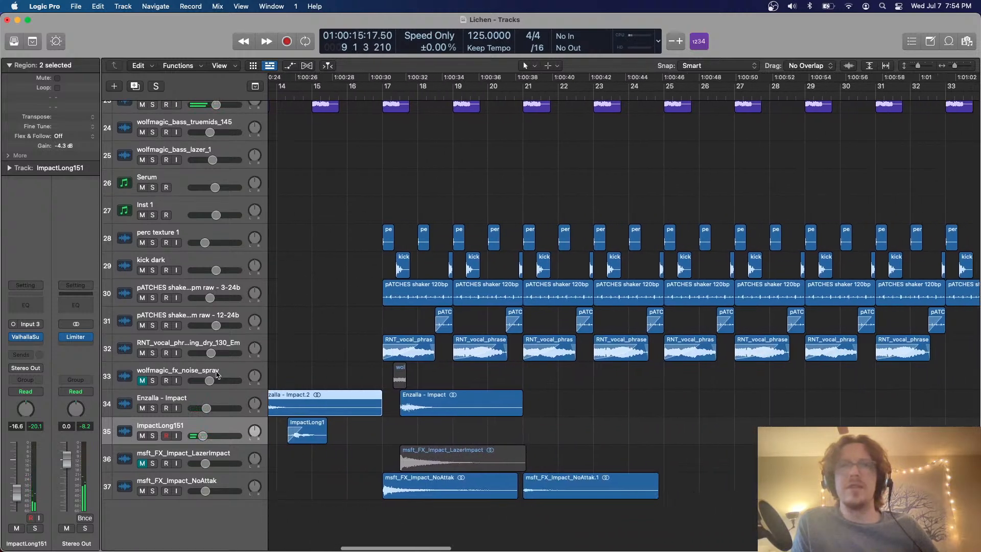
pyautogui.click(201, 372)
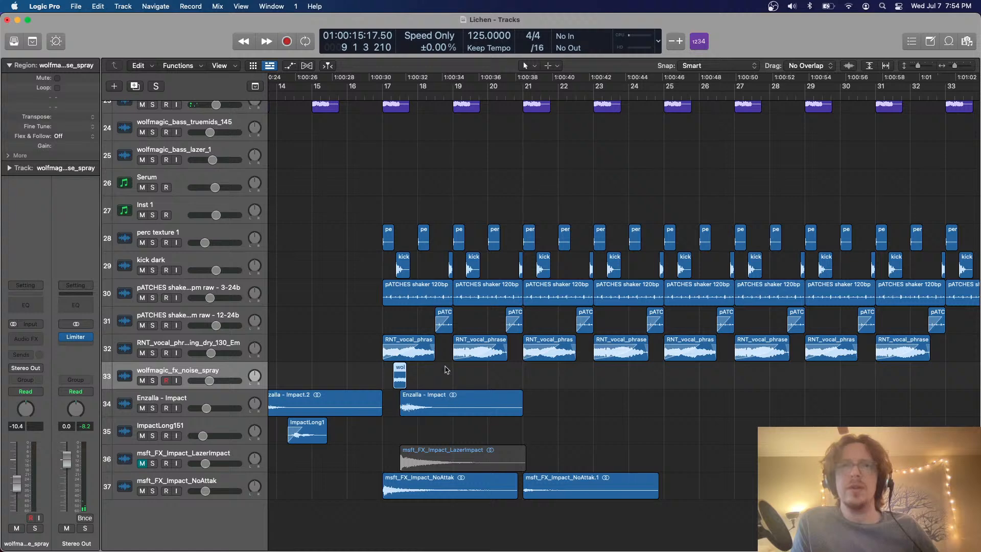
pyautogui.moveTo(383, 87)
pyautogui.mouseDown()
pyautogui.moveTo(547, 88)
pyautogui.moveTo(524, 88)
pyautogui.mouseUp()
pyautogui.press('space')
pyautogui.scroll(5, 493, 243)
pyautogui.scroll(-6, 499, 381)
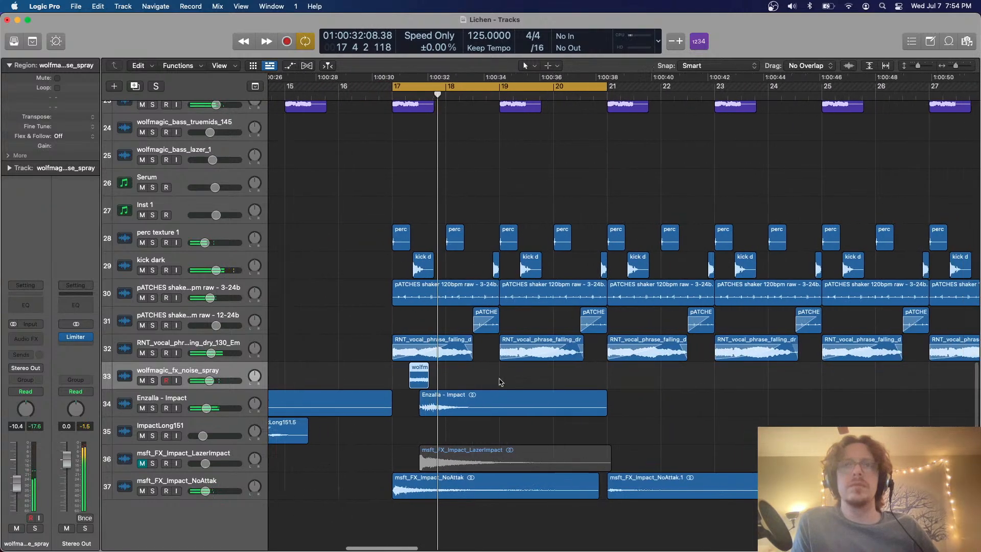
# Delete the wolfmagic_fx_noise_spray region together with its track
pyautogui.hscroll(2, 499, 381)
pyautogui.press('Delete')
pyautogui.press('super+BackSpace')
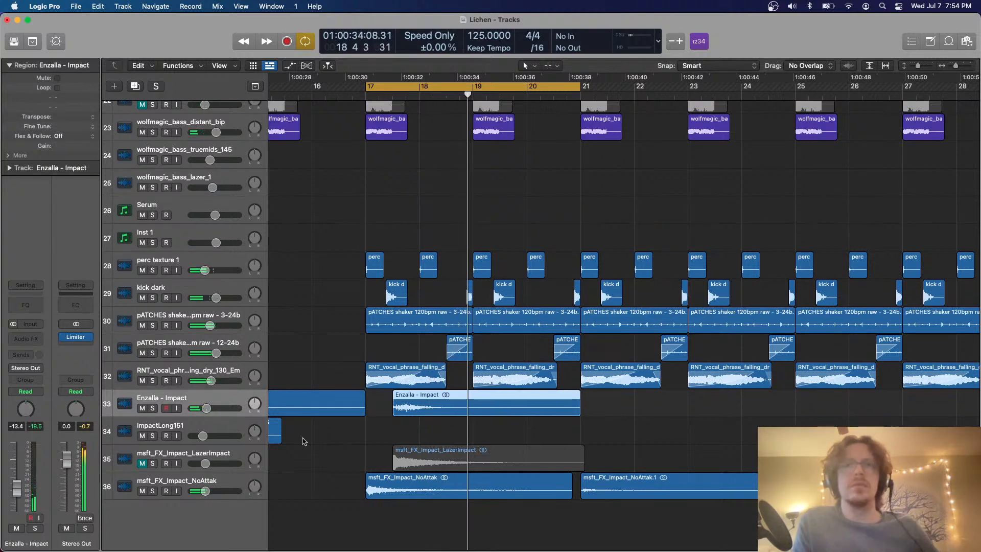
# Audition the msft_FX_Impact_LazerImpact track in solo, ending with the solo off and the track muted
pyautogui.hscroll(2, 215, 444)
pyautogui.click(216, 454)
pyautogui.hotkey('ctrl', 'm')
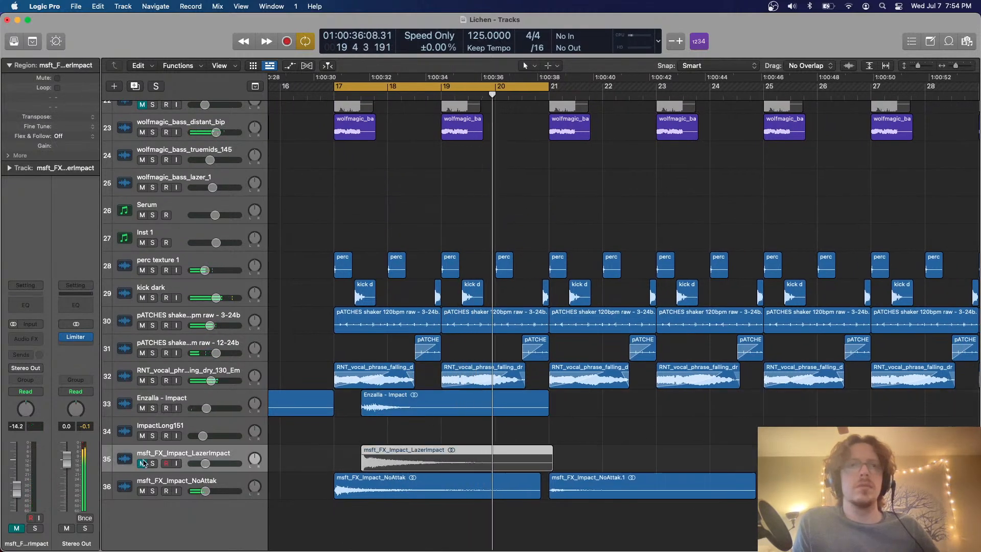
pyautogui.hotkey('ctrl', 's')
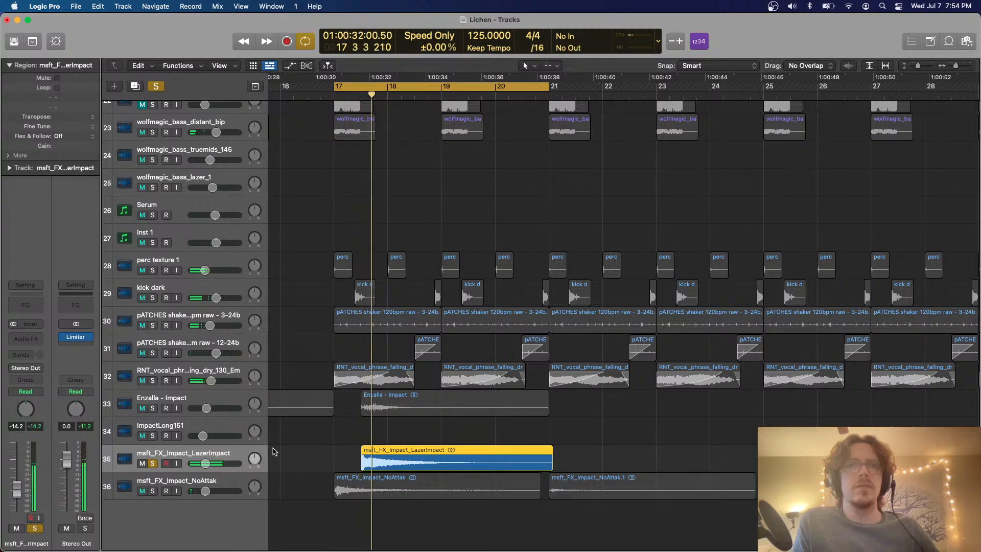
pyautogui.click(154, 463)
pyautogui.hotkey('ctrl', 'm')
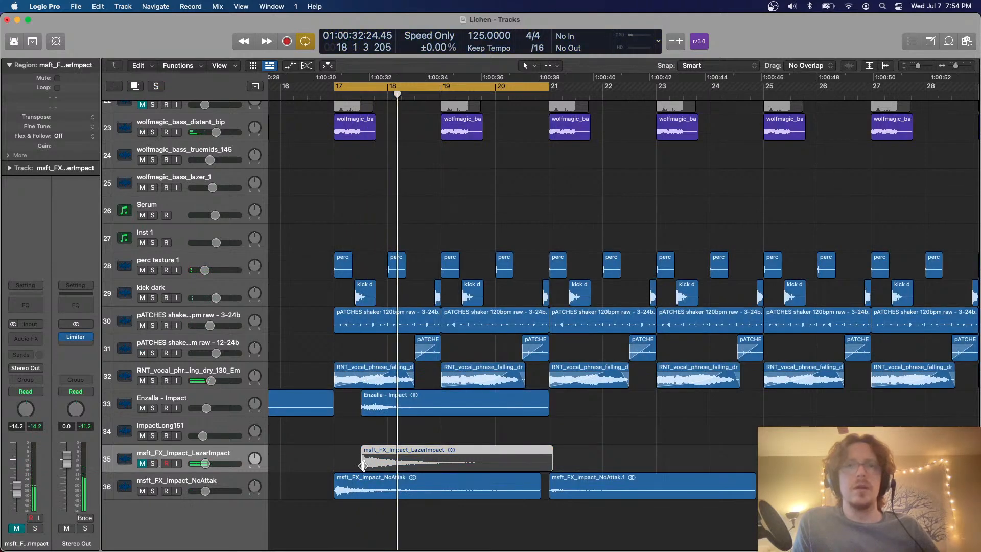
# Move the msft_FX_Impact_LazerImpact region to bar 19, unmute its track and lower its volume to -26.5 dB during playback
pyautogui.moveTo(362, 466); pyautogui.dragTo(476, 463)
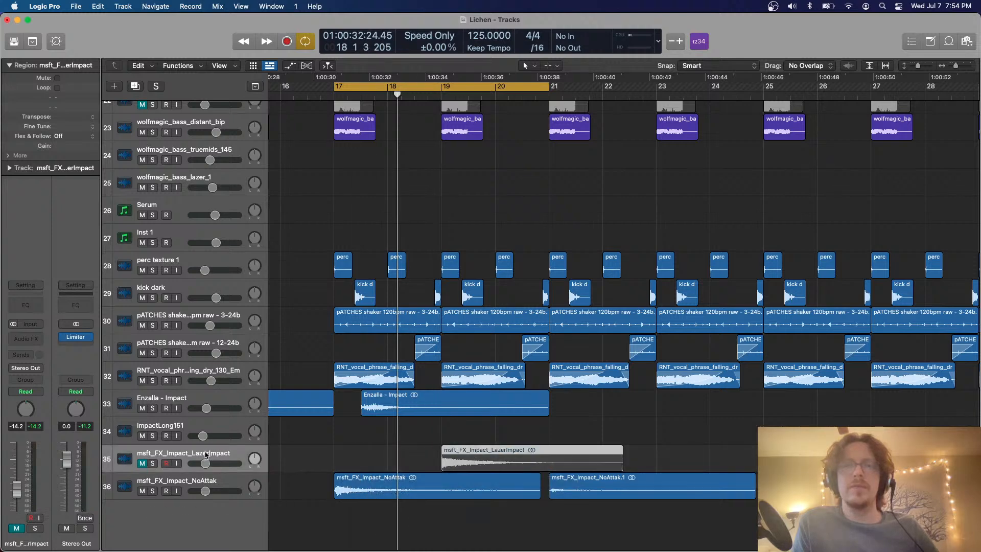
pyautogui.click(143, 463)
pyautogui.press('space')
pyautogui.moveTo(207, 464); pyautogui.dragTo(199, 464)
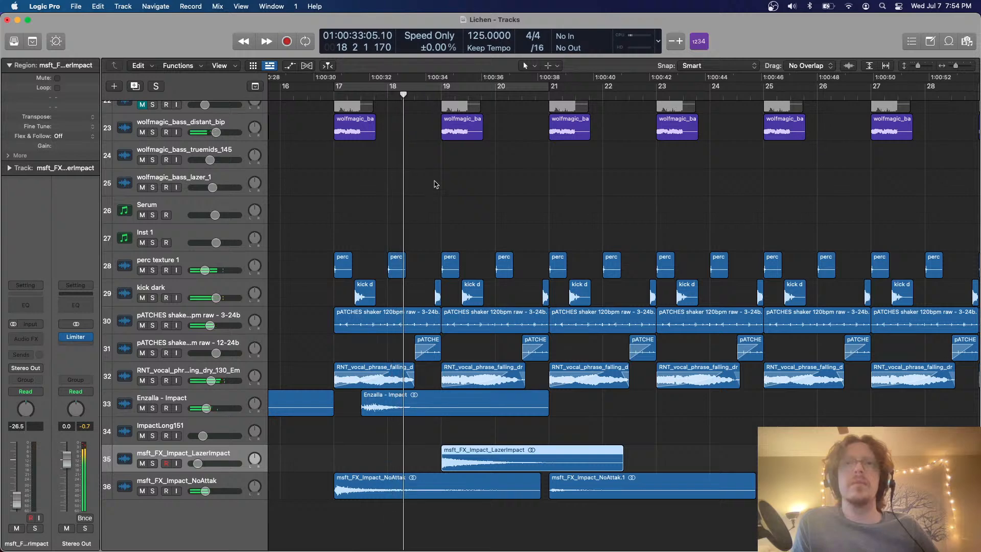
pyautogui.click(458, 227)
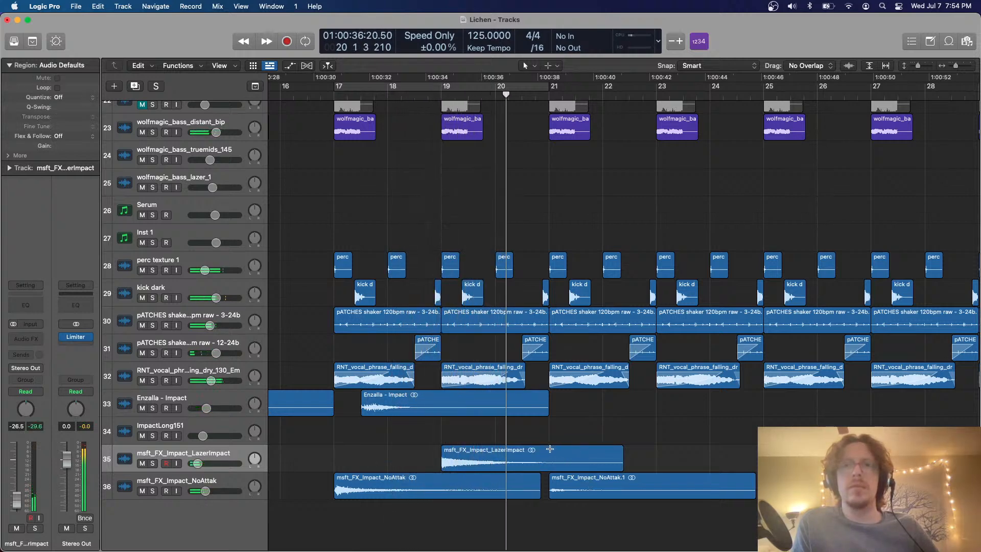
# Shorten the msft_FX_Impact_LazerImpact region to end at bar 21 and place a copy at bar 23
pyautogui.moveTo(622, 459); pyautogui.dragTo(550, 455)
pyautogui.hscroll(3, 548, 448)
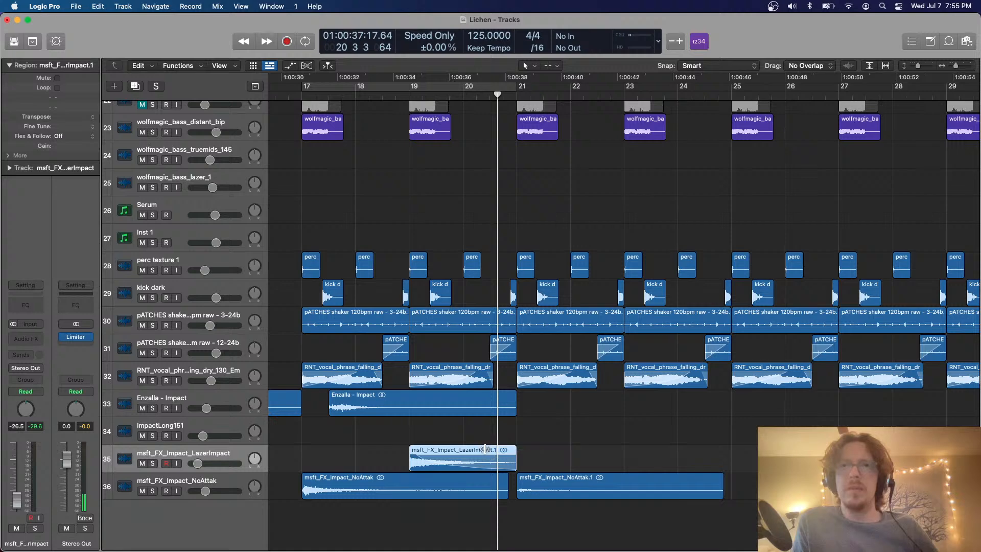
pyautogui.moveTo(468, 459); pyautogui.dragTo(683, 452)
# Repeat the Enzalla, LazerImpact and NoAttak impact regions of bars 17 to 25 once, filling bars 25 to 33
pyautogui.press('super+Left')
pyautogui.press('super+Left')
pyautogui.press('super+Up')
pyautogui.press('super+Up')
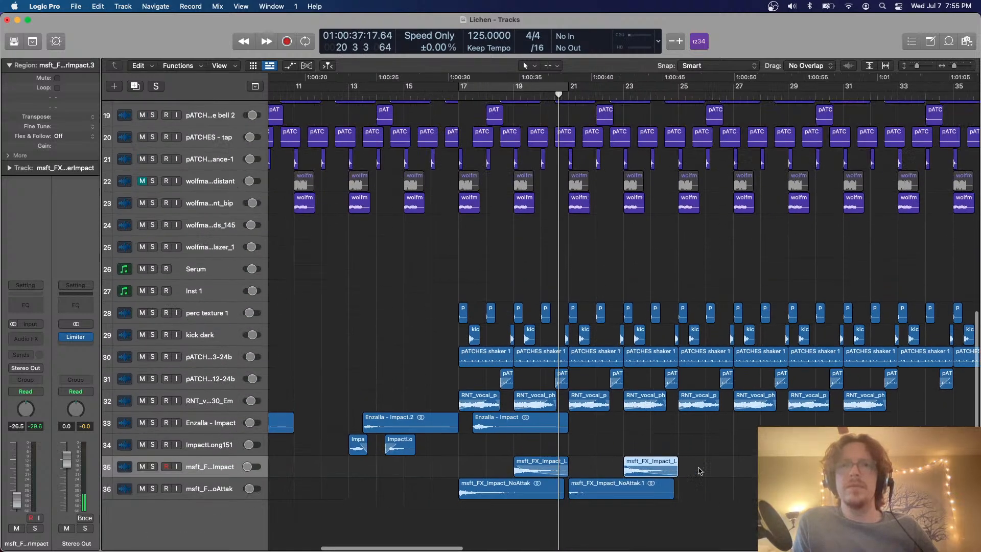
pyautogui.moveTo(730, 516); pyautogui.dragTo(477, 415)
pyautogui.press('super+r')
pyautogui.hscroll(1, 535, 441)
pyautogui.click(535, 440)
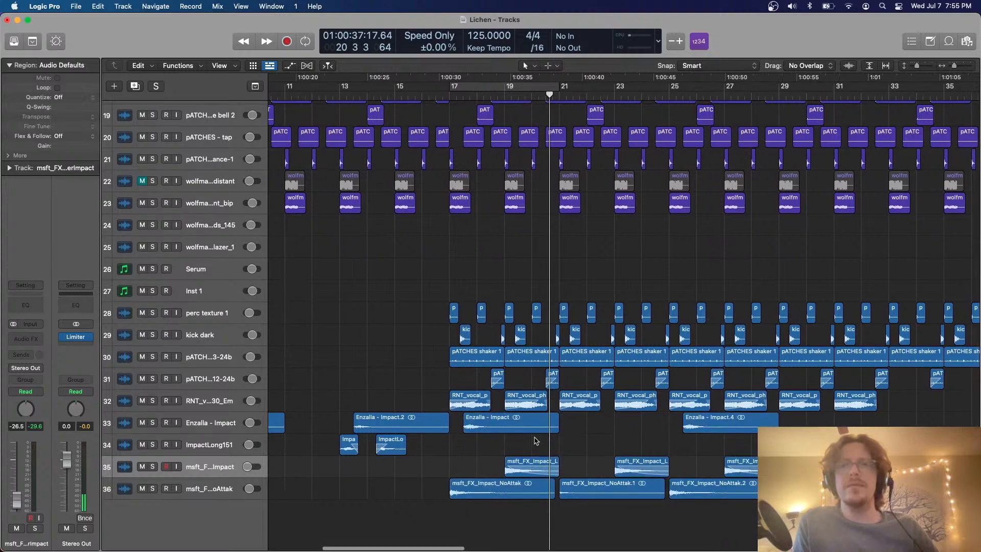
# Delete the first group of Enzalla and ImpactLong151 impact regions, which starts at bar 7
pyautogui.hscroll(-3, 536, 440)
pyautogui.press('super+Up')
pyautogui.press('super+Up')
pyautogui.press('super+Left')
pyautogui.press('super+Left')
pyautogui.scroll(-5, 536, 441)
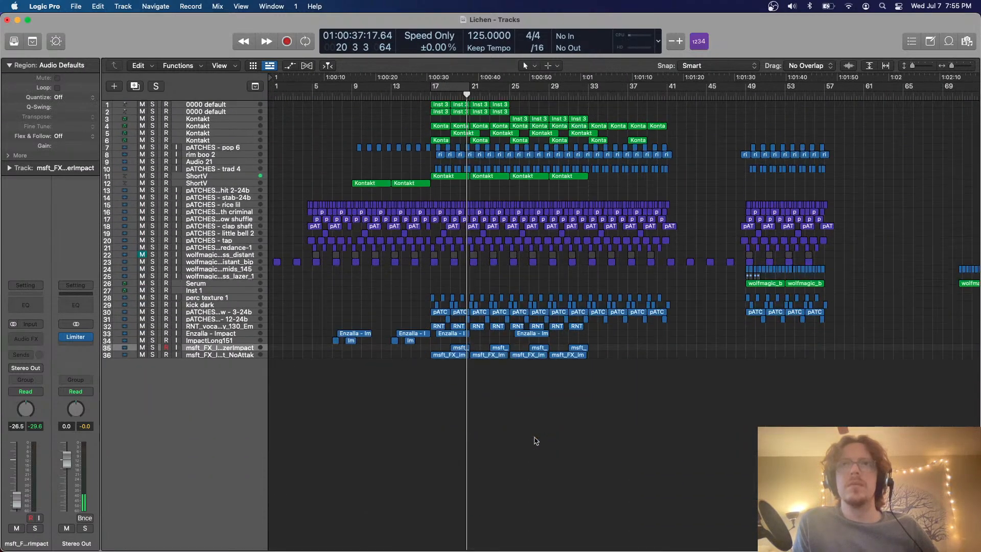
pyautogui.scroll(4, 535, 441)
pyautogui.moveTo(329, 452); pyautogui.dragTo(417, 482)
pyautogui.press('super+Up')
pyautogui.press('super+Up')
pyautogui.hscroll(1, 421, 418)
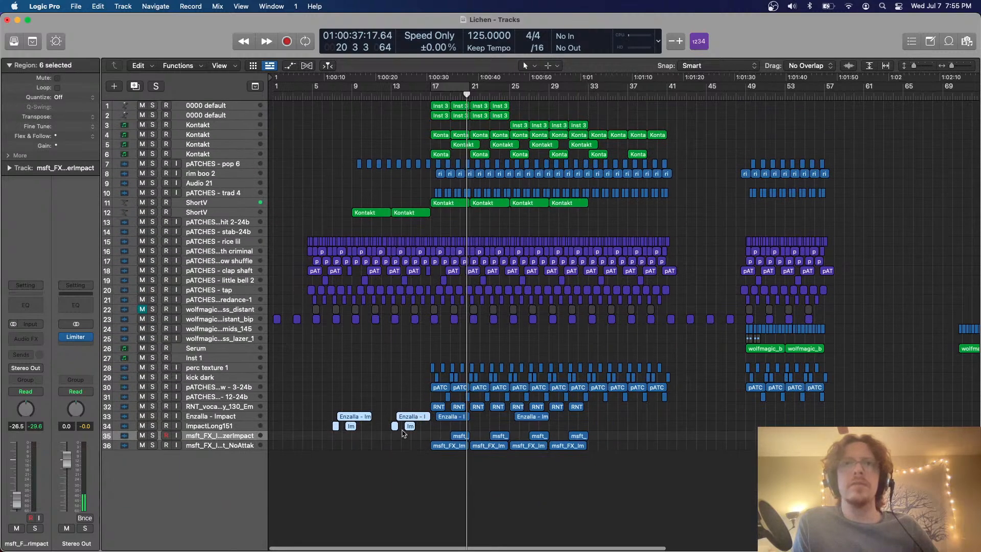
pyautogui.moveTo(412, 440); pyautogui.dragTo(305, 395)
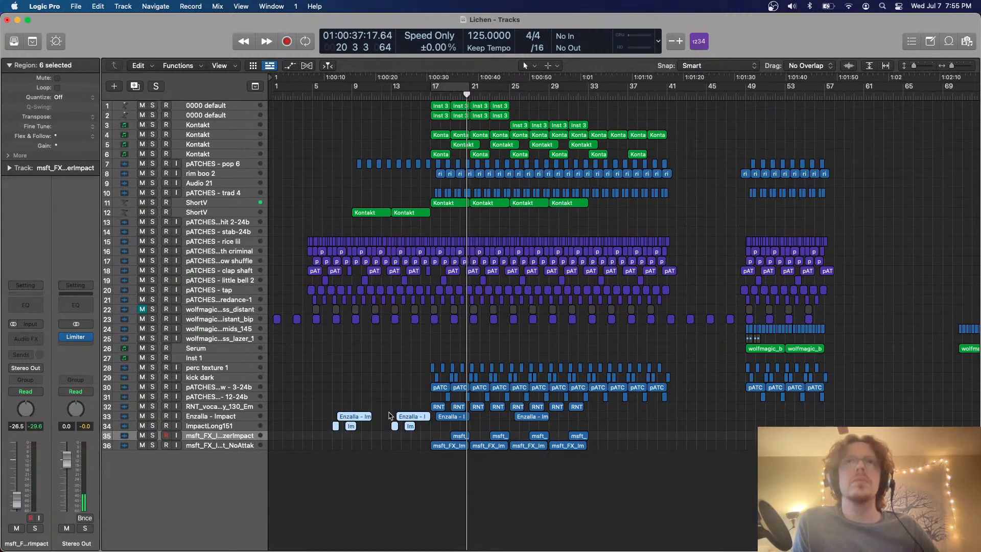
pyautogui.click(391, 95)
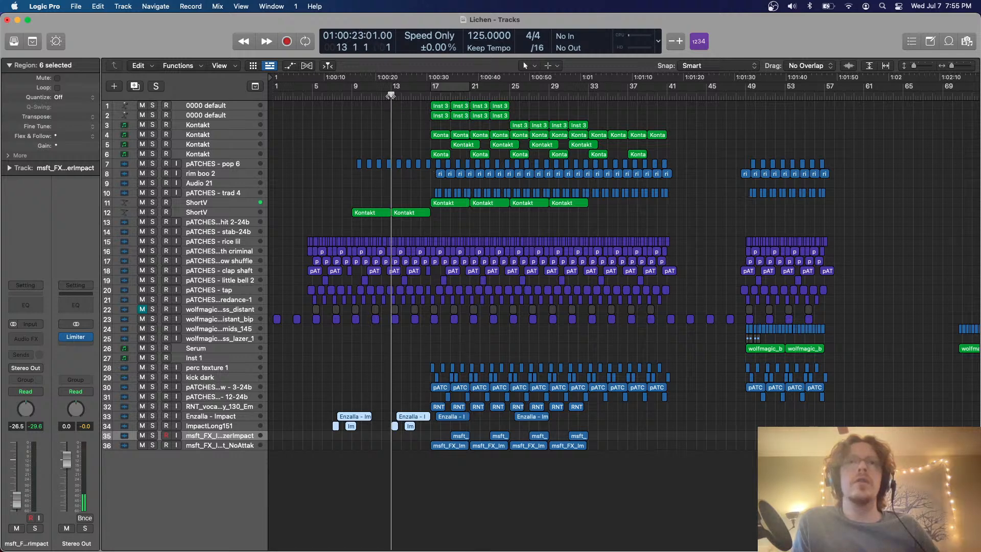
pyautogui.moveTo(391, 95); pyautogui.dragTo(351, 93)
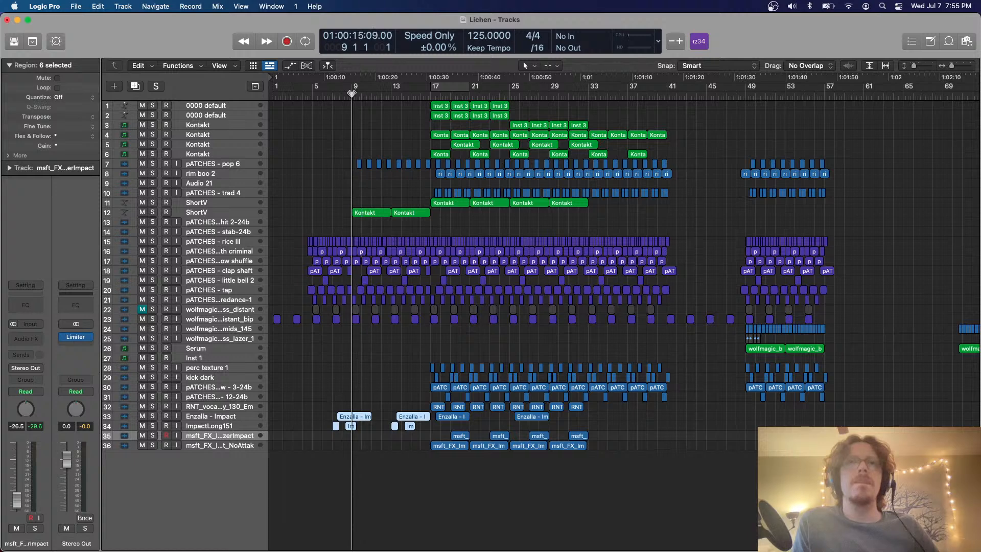
pyautogui.moveTo(379, 445); pyautogui.dragTo(320, 408)
pyautogui.press('Delete')
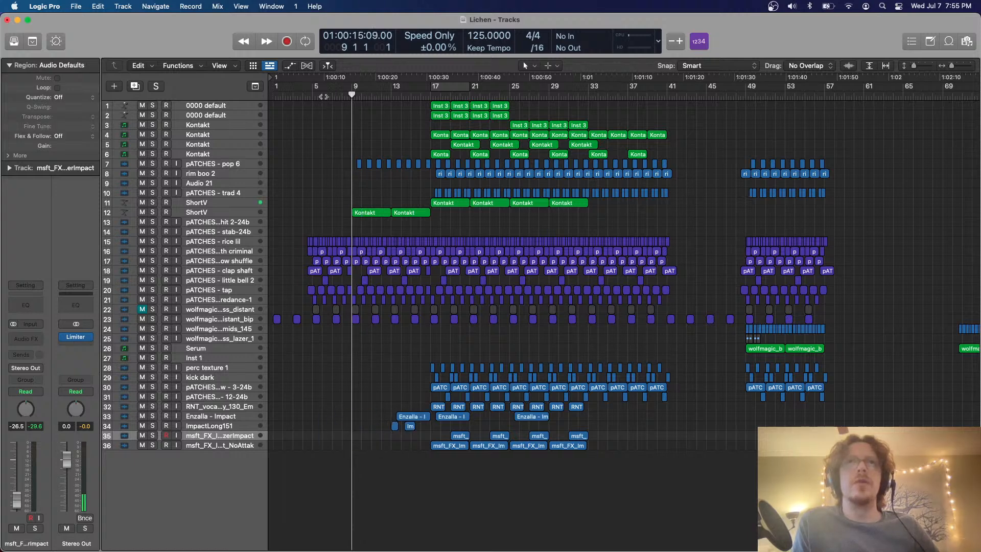
# Place a copy of the bar 13 Enzalla and ImpactLong151 impact group at bar 9 and play from bar 13
pyautogui.click(322, 96)
pyautogui.press('super+v')
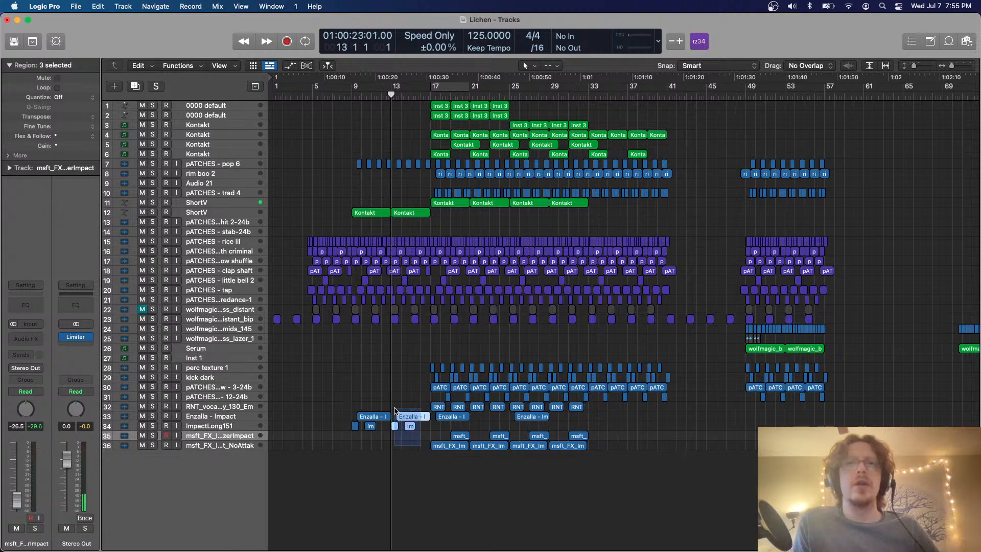
pyautogui.press('super+Down')
pyautogui.press('super+Down')
pyautogui.press('super+Down')
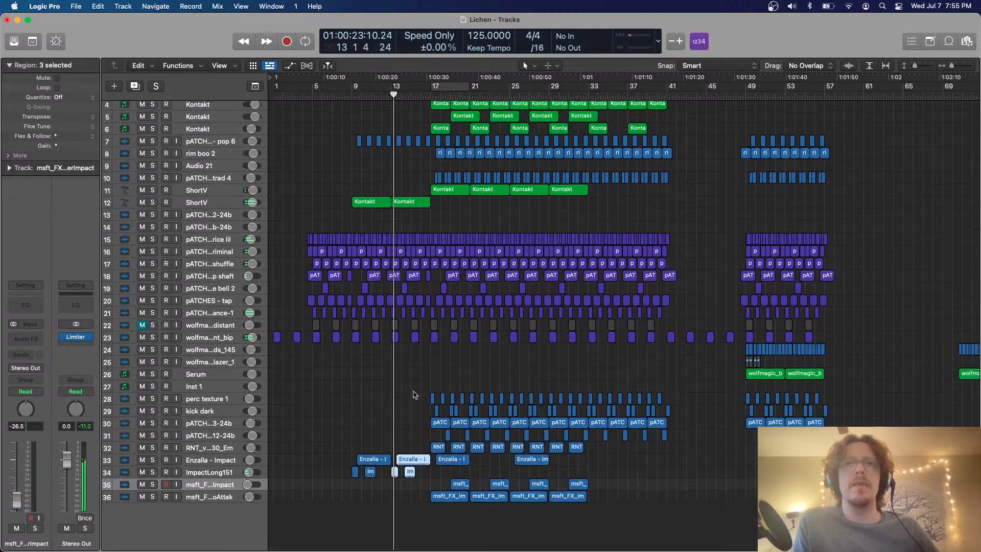
pyautogui.click(415, 476)
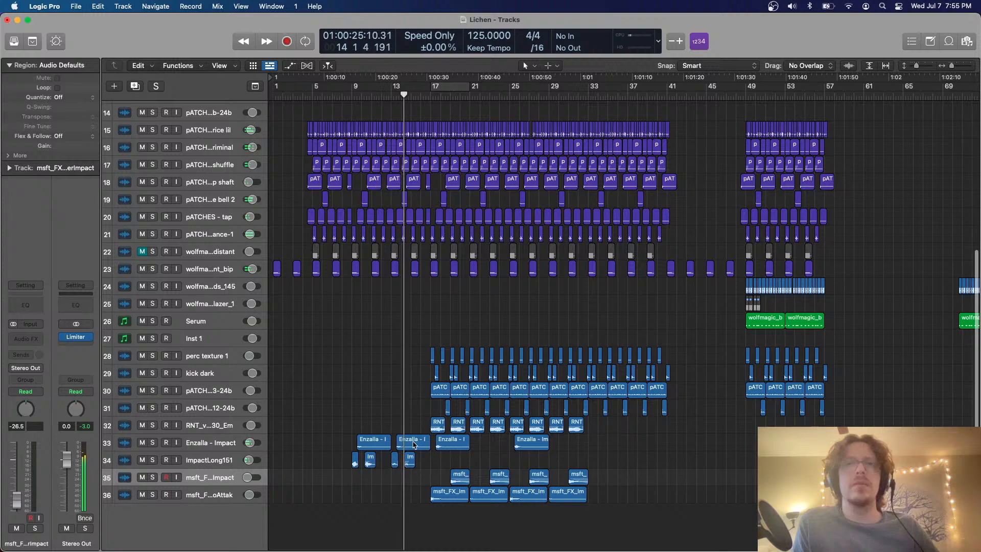
pyautogui.click(413, 443)
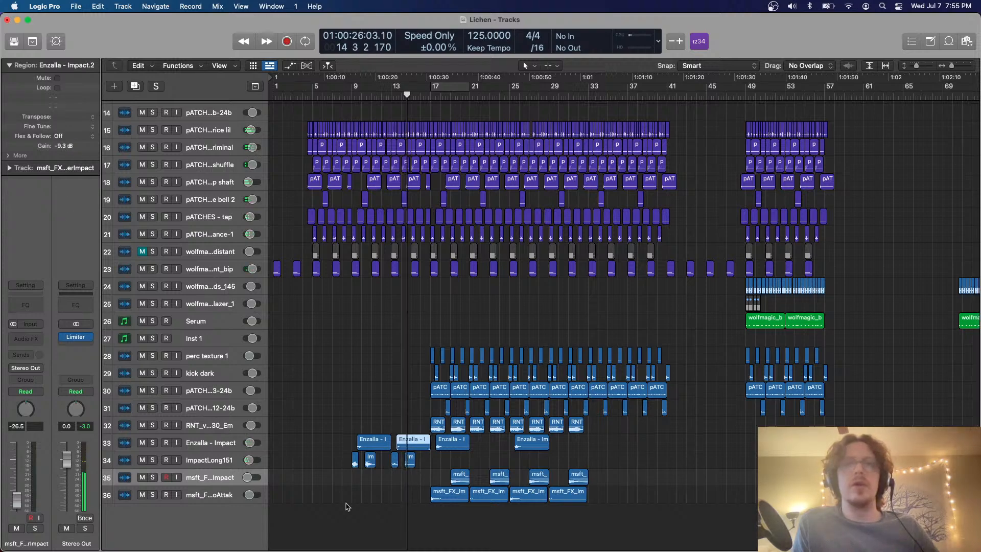
# Copy the six Enzalla and ImpactLong151 regions of bars 9 to 17 to bar 33
pyautogui.moveTo(310, 418); pyautogui.dragTo(418, 473)
pyautogui.scroll(-5, 603, 251)
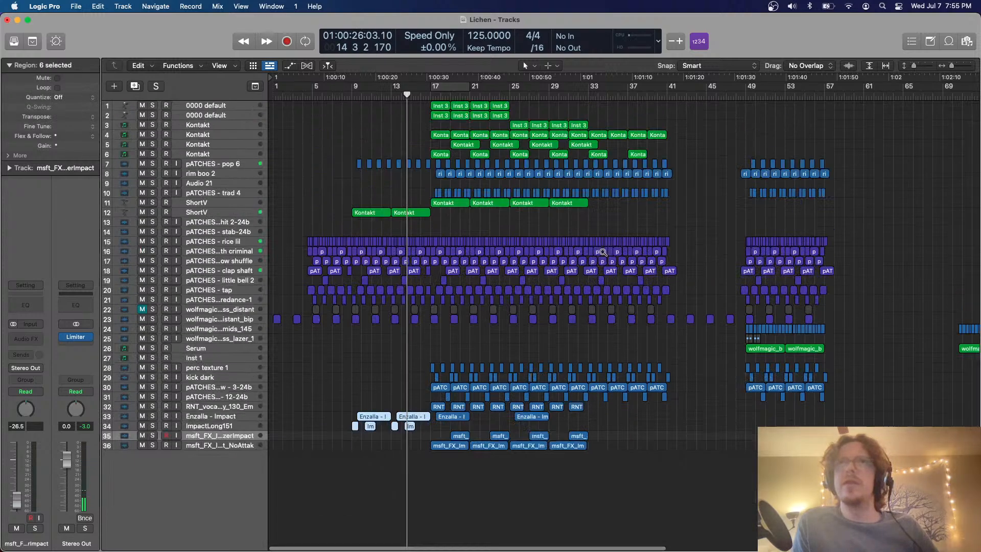
pyautogui.scroll(-3, 603, 252)
pyautogui.click(588, 98)
pyautogui.scroll(4, 588, 98)
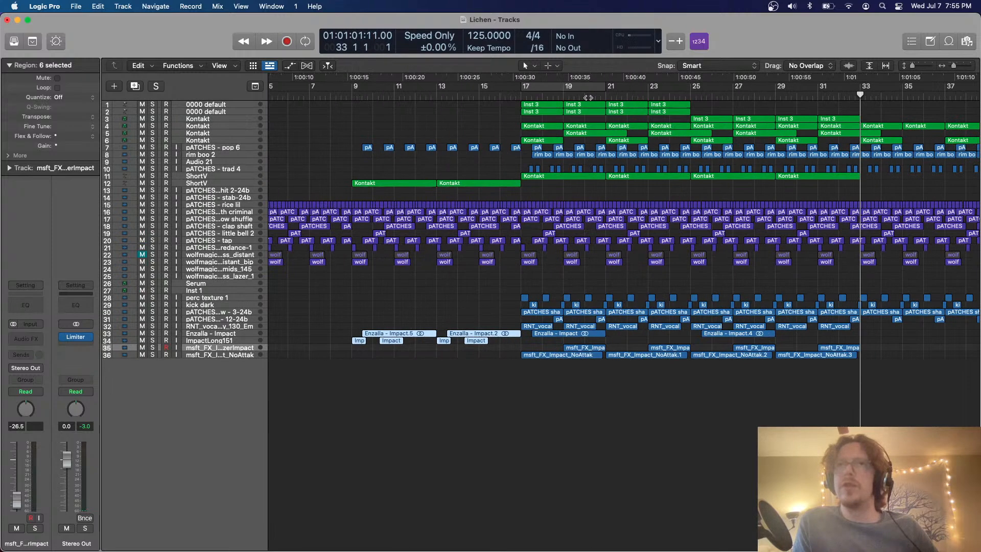
pyautogui.scroll(4, 588, 98)
pyautogui.hscroll(3, 588, 97)
pyautogui.scroll(-4, 589, 98)
pyautogui.scroll(-4, 562, 99)
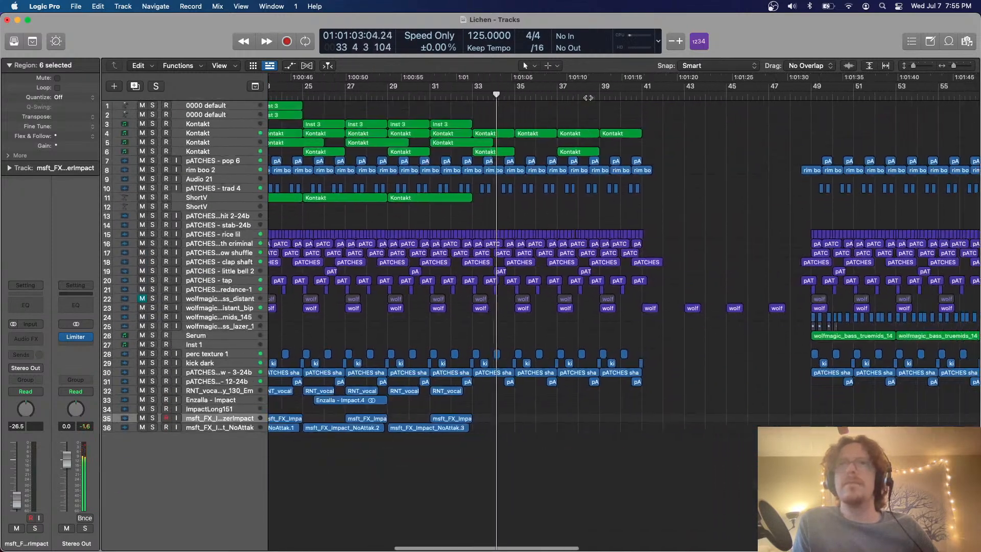
pyautogui.click(472, 97)
pyautogui.press('super+v')
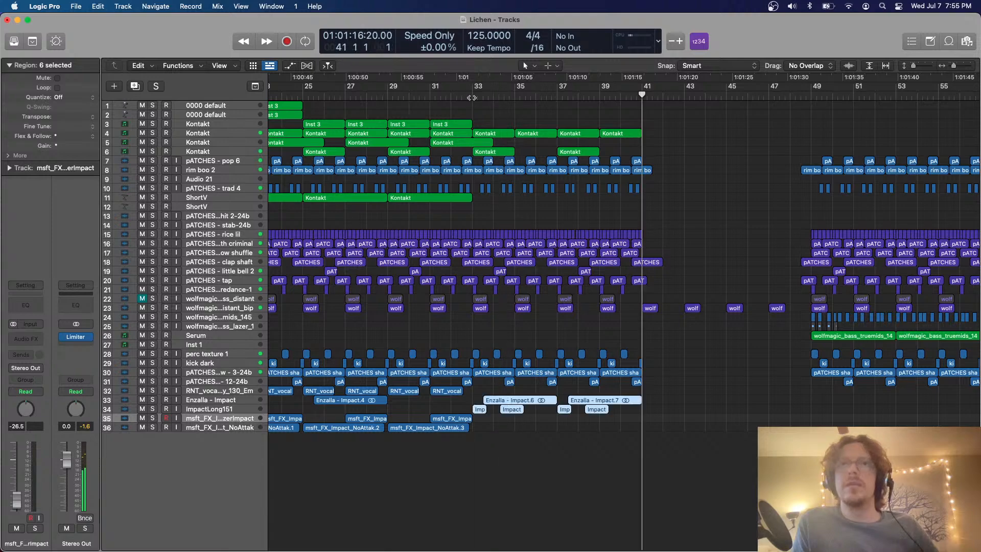
# Play the arrangement from bar 33 to check the copied impact regions against the surrounding sections
pyautogui.click(471, 97)
pyautogui.scroll(-4, 596, 246)
pyautogui.scroll(4, 596, 247)
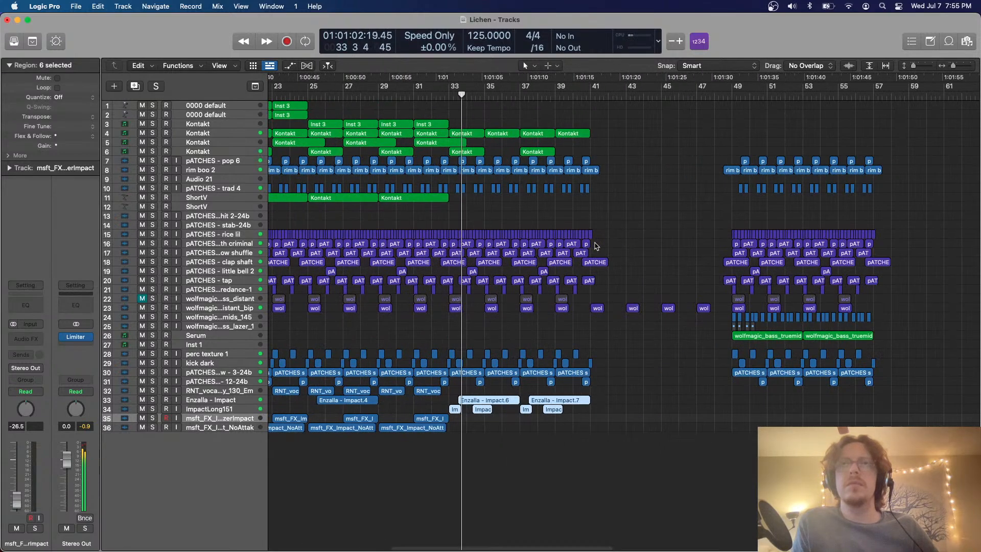
pyautogui.hscroll(5, 596, 246)
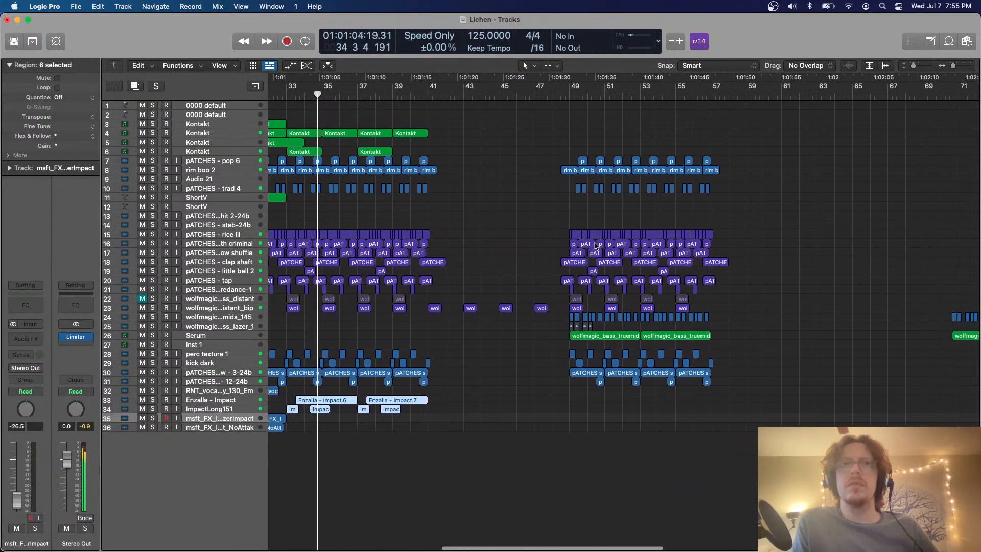
pyautogui.scroll(3, 594, 244)
pyautogui.hscroll(-3, 507, 219)
pyautogui.scroll(-3, 506, 219)
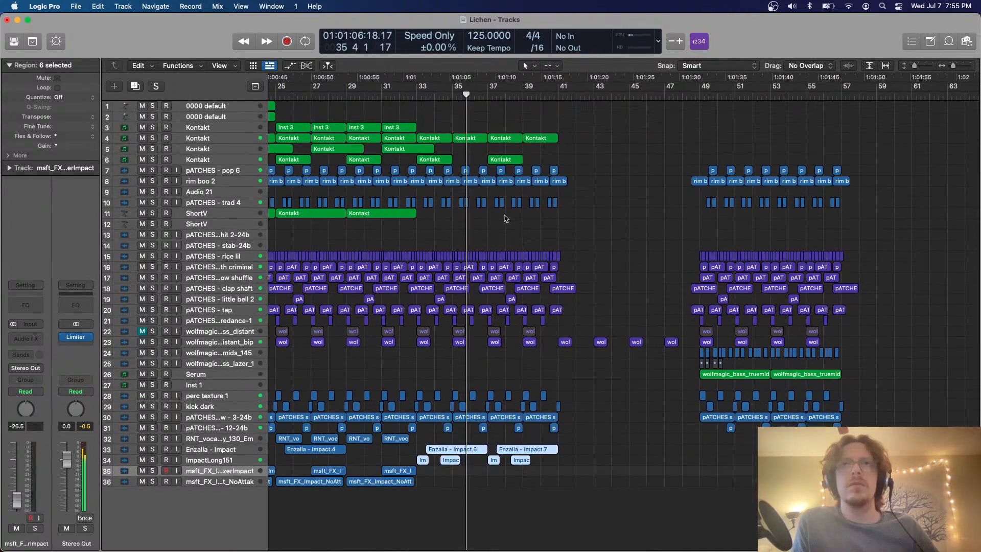
pyautogui.hscroll(-3, 506, 219)
pyautogui.hscroll(-3, 506, 218)
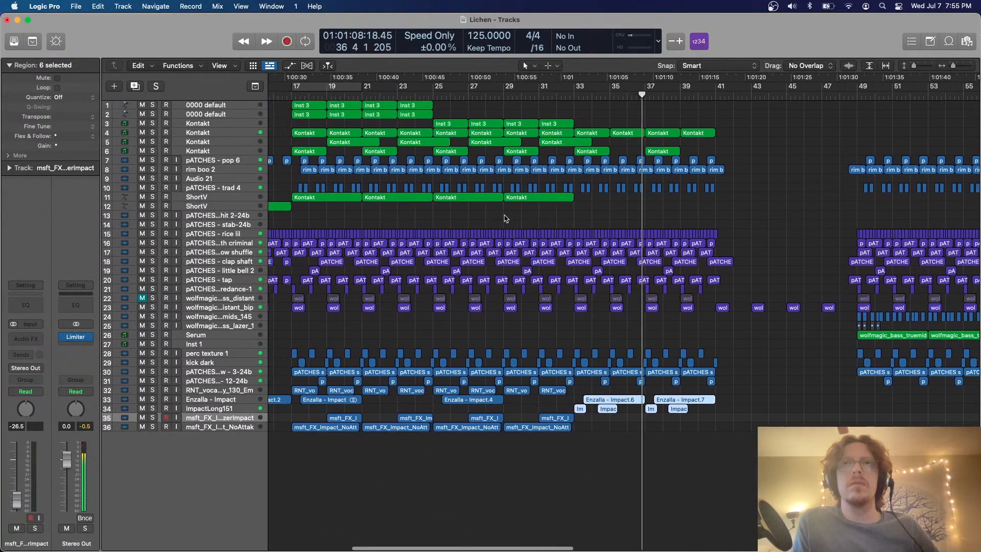
# Set the cycle range to bars 17 to 33 and play it to audition the layered impacts
pyautogui.moveTo(381, 92); pyautogui.dragTo(662, 128)
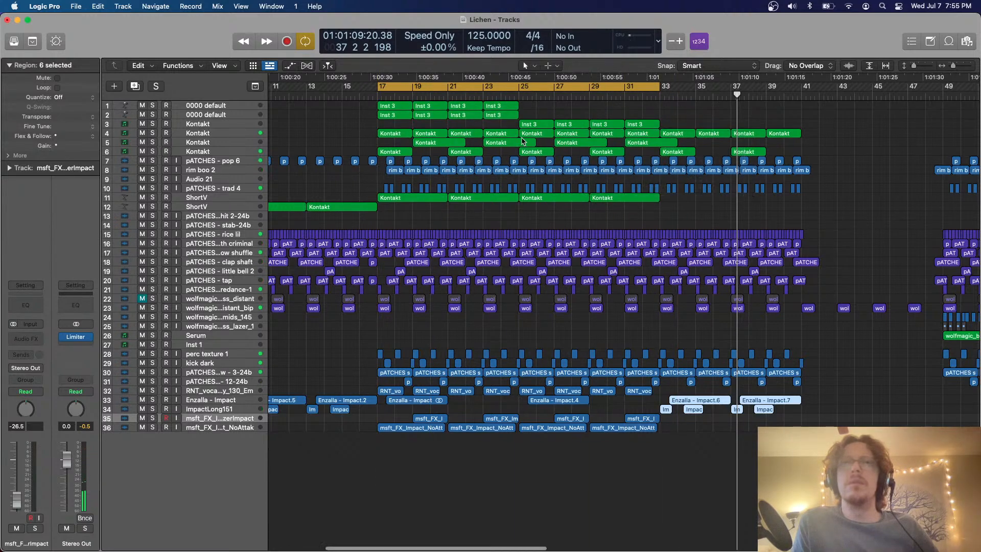
pyautogui.press('space')
pyautogui.scroll(3, 522, 141)
pyautogui.hscroll(-5, 522, 141)
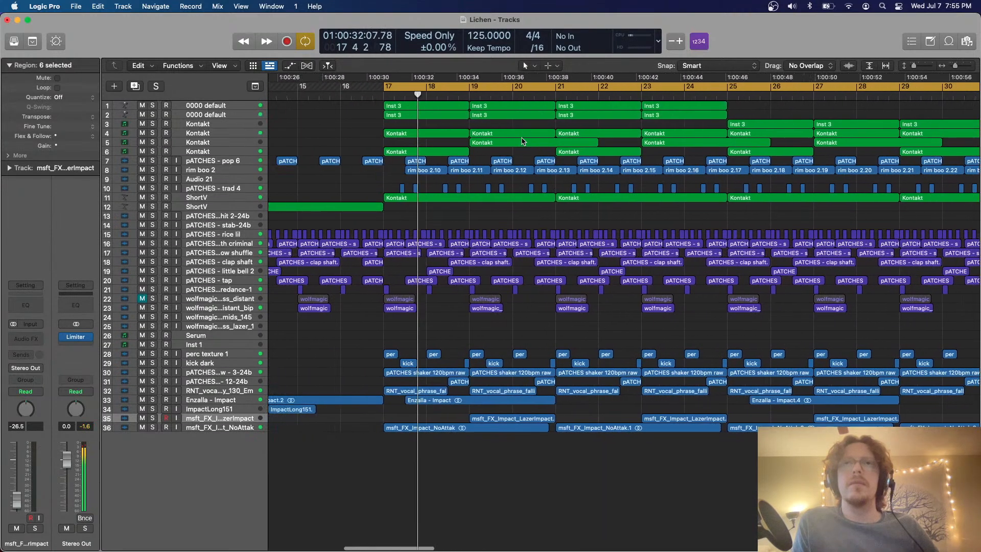
pyautogui.hscroll(2, 522, 141)
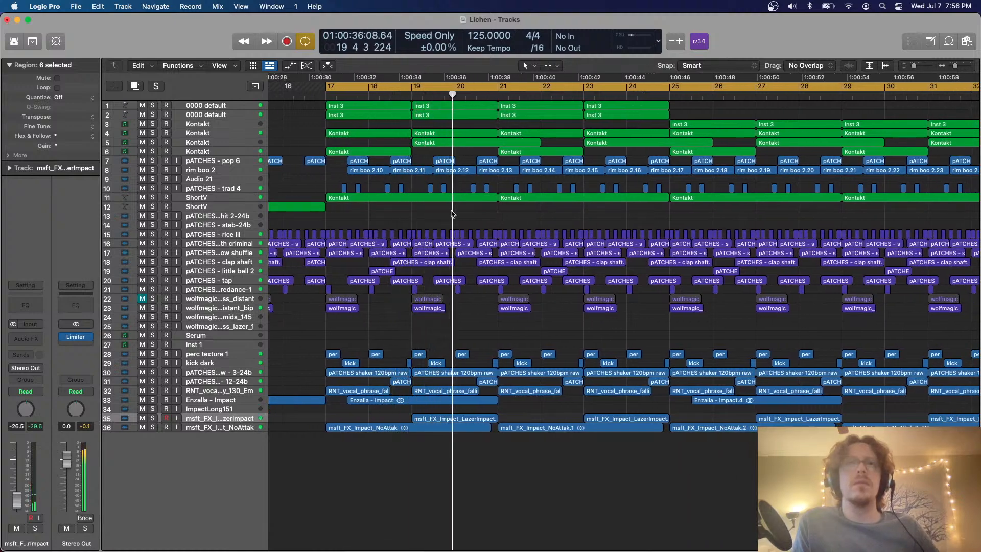
pyautogui.press('super+Down')
pyautogui.press('super+Down')
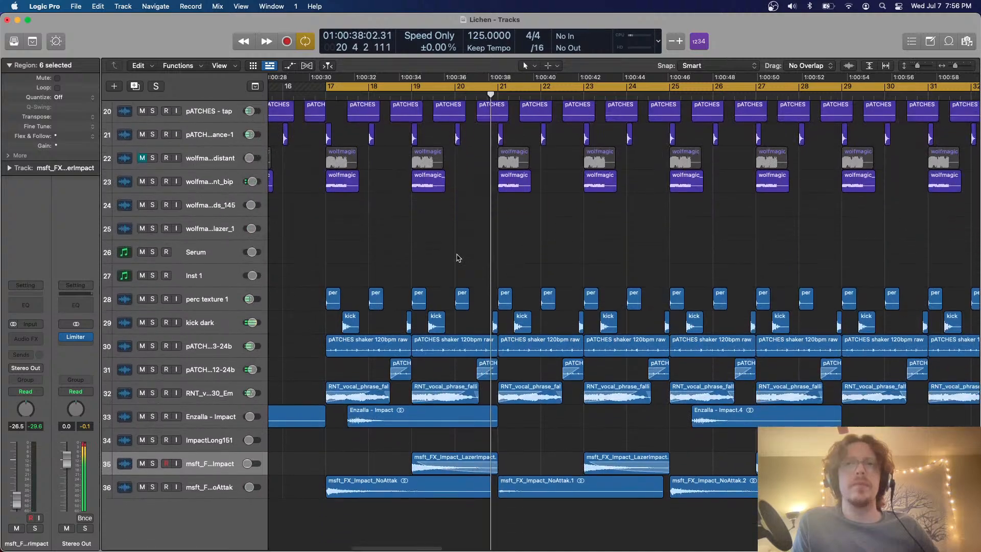
pyautogui.scroll(-3, 397, 282)
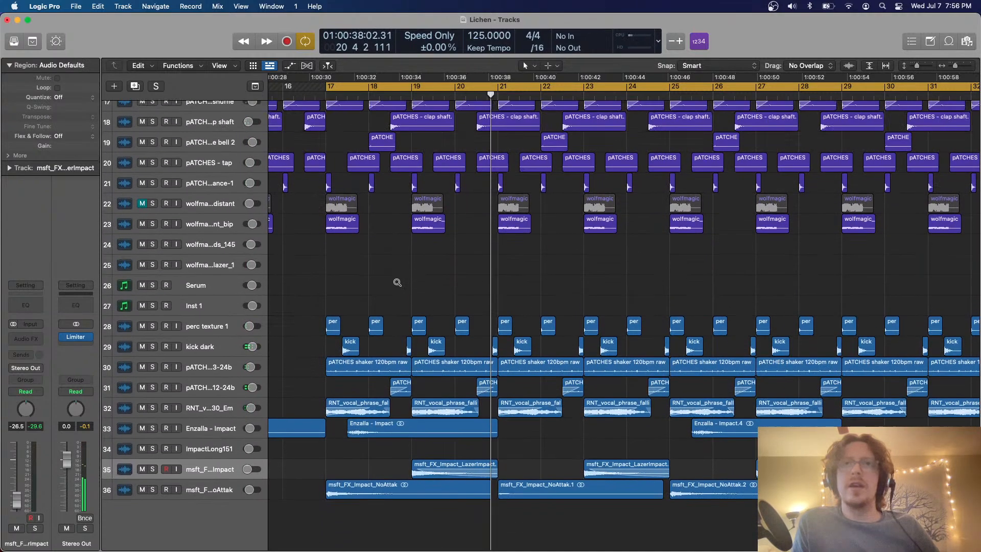
# Solo the RNT vocal phrase track, open its Trem Control plug-in and play the cycle
pyautogui.click(221, 408)
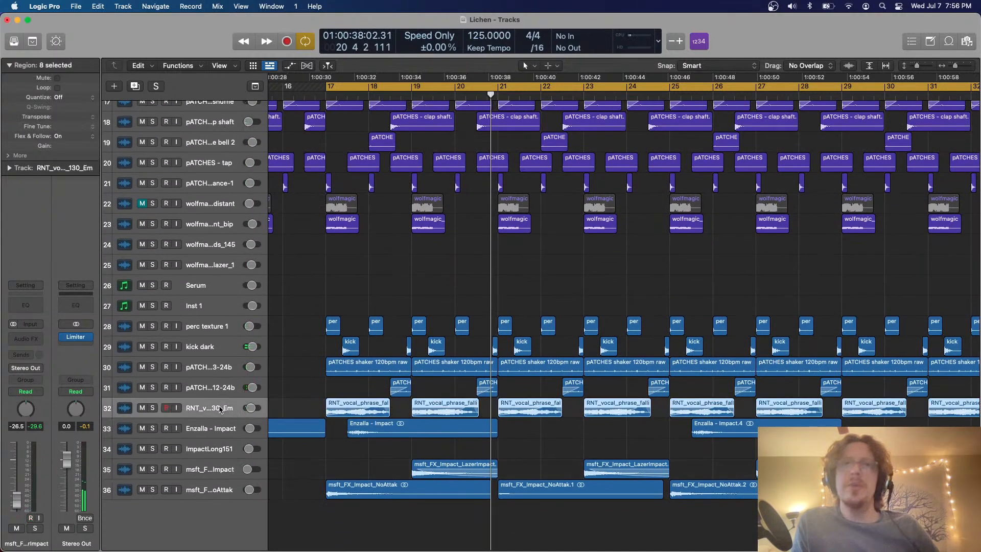
pyautogui.click(153, 408)
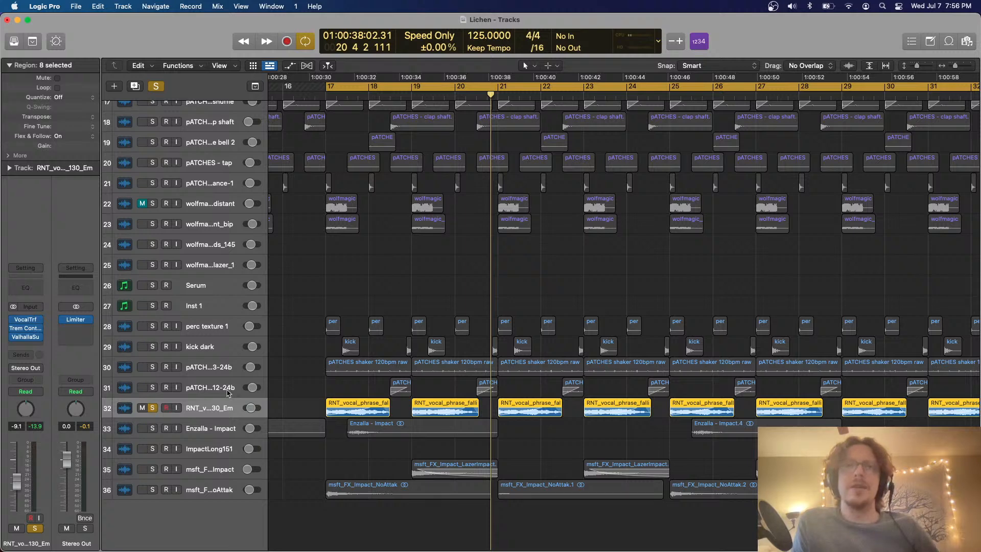
pyautogui.click(28, 329)
pyautogui.press('space')
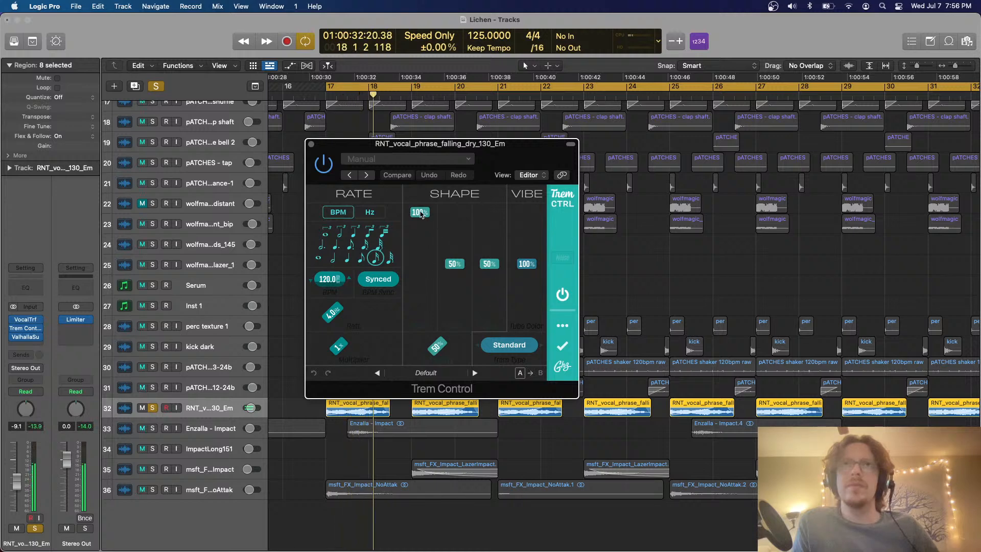
# Close the Trem Control window, restart the program and ignore the incompatible Audio Units
pyautogui.click(311, 145)
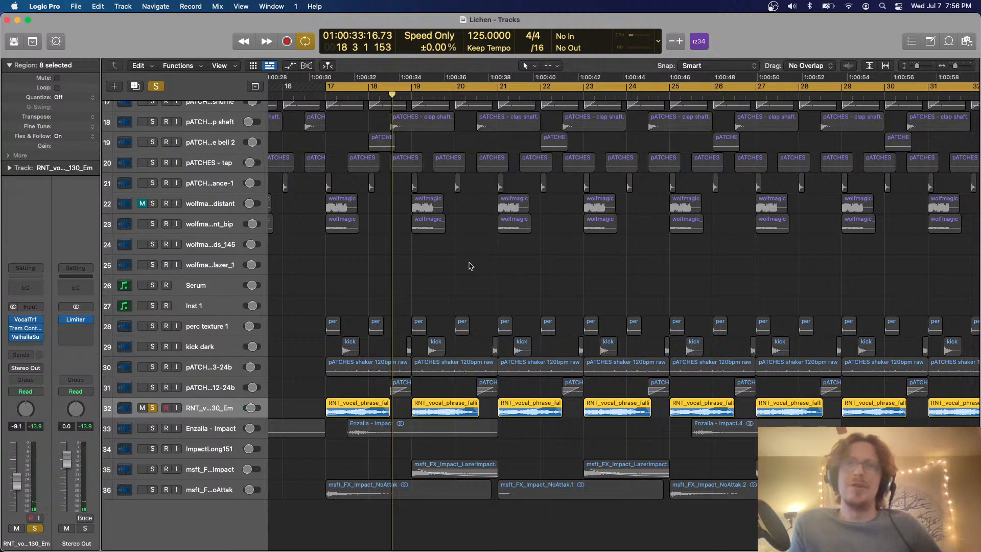
pyautogui.press('super+q')
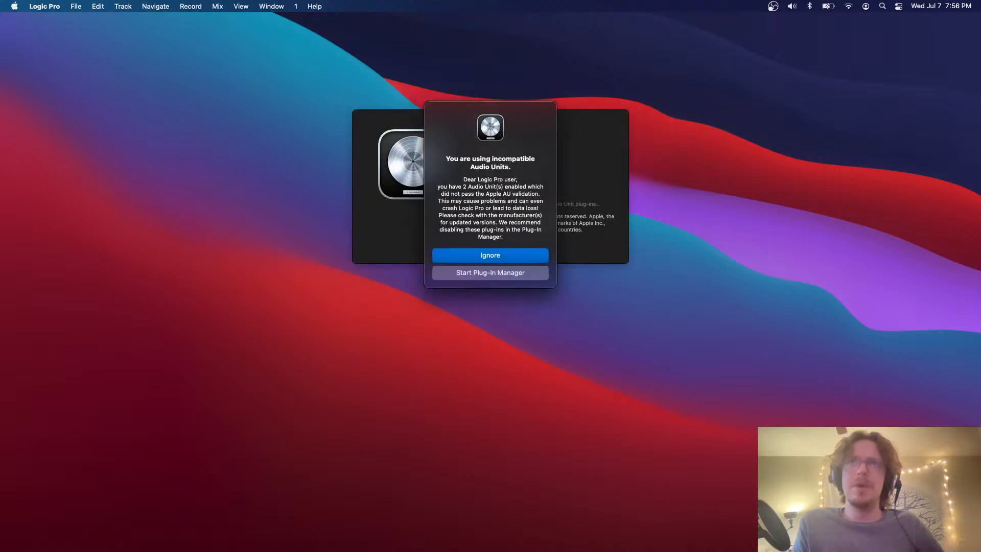
pyautogui.press('Return')
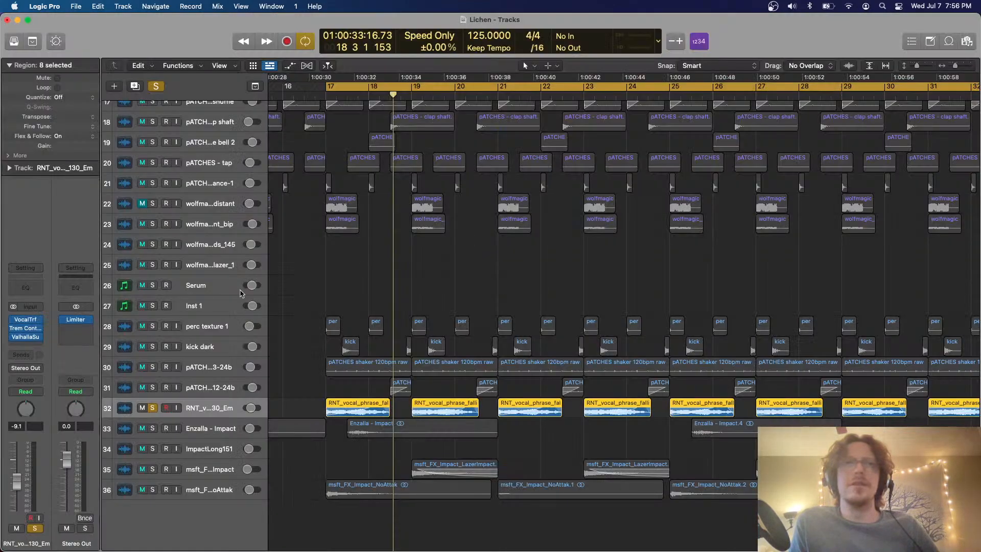
# Lower the Trem Control depth on the RNT vocal phrase track to 76% during playback
pyautogui.press('space')
pyautogui.click(25, 328)
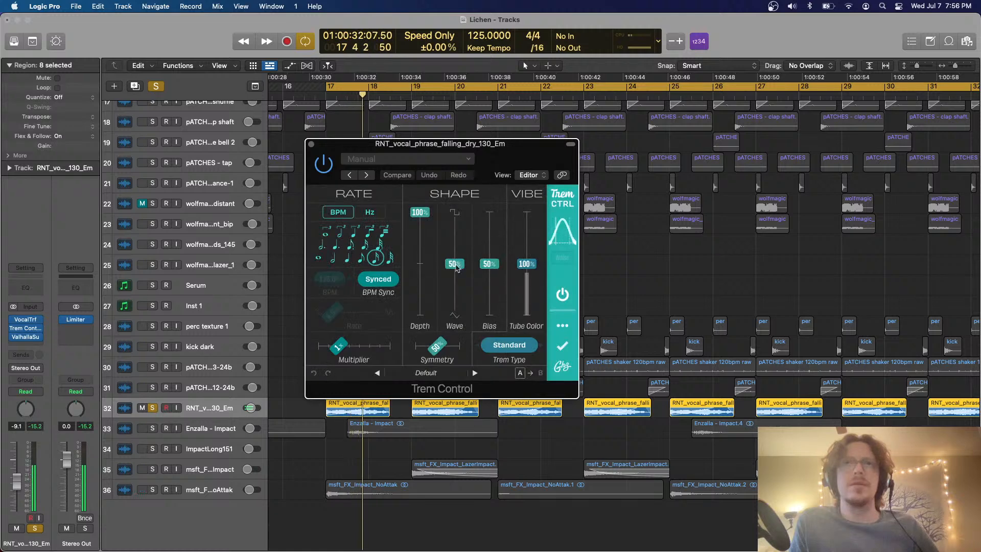
pyautogui.moveTo(420, 213); pyautogui.dragTo(418, 239)
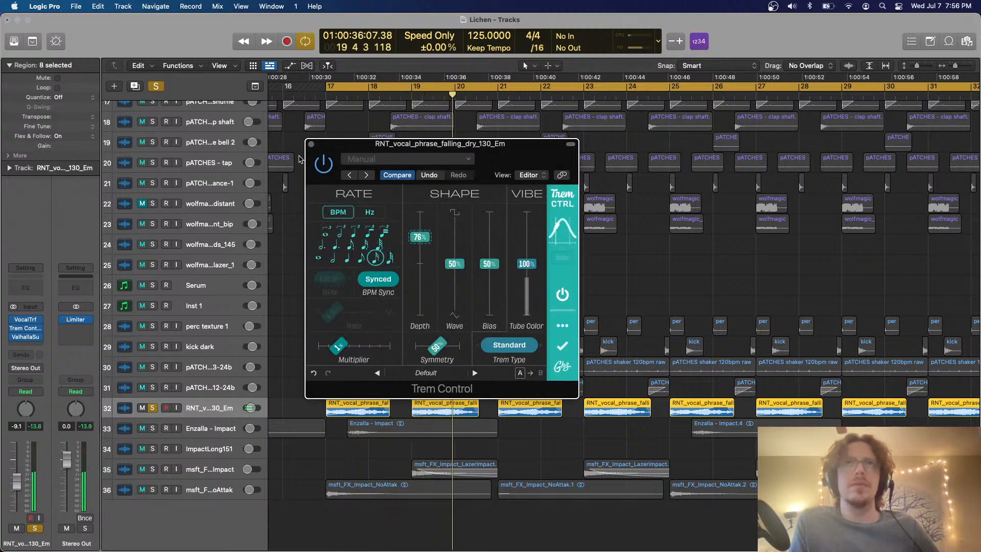
pyautogui.click(311, 143)
# Add a Channel EQ to the RNT vocal track with a 214 Hz low cut and a -4.6 dB high shelf at 6850 Hz, then clear the solo
pyautogui.click(27, 286)
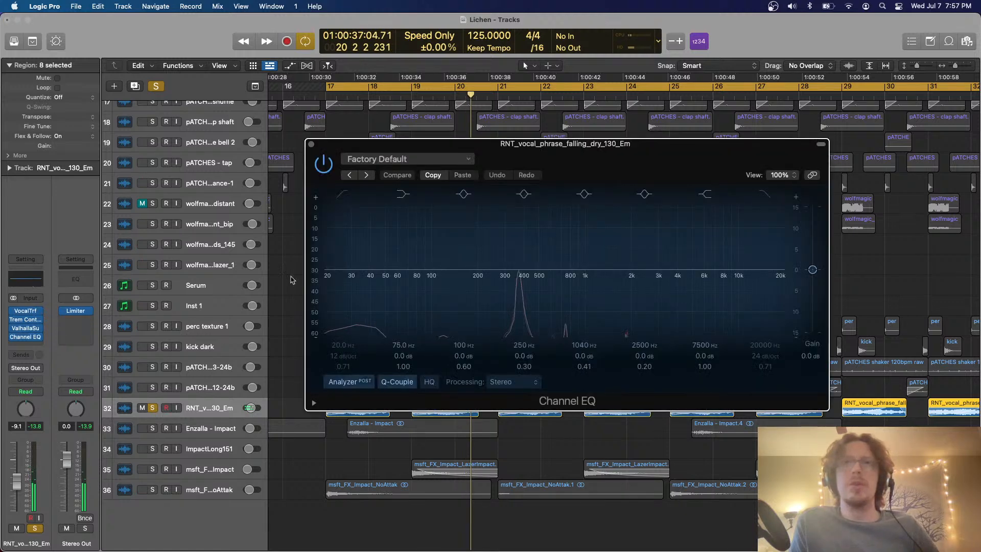
pyautogui.click(360, 296)
pyautogui.moveTo(360, 294); pyautogui.dragTo(517, 277)
pyautogui.moveTo(691, 272); pyautogui.dragTo(684, 292)
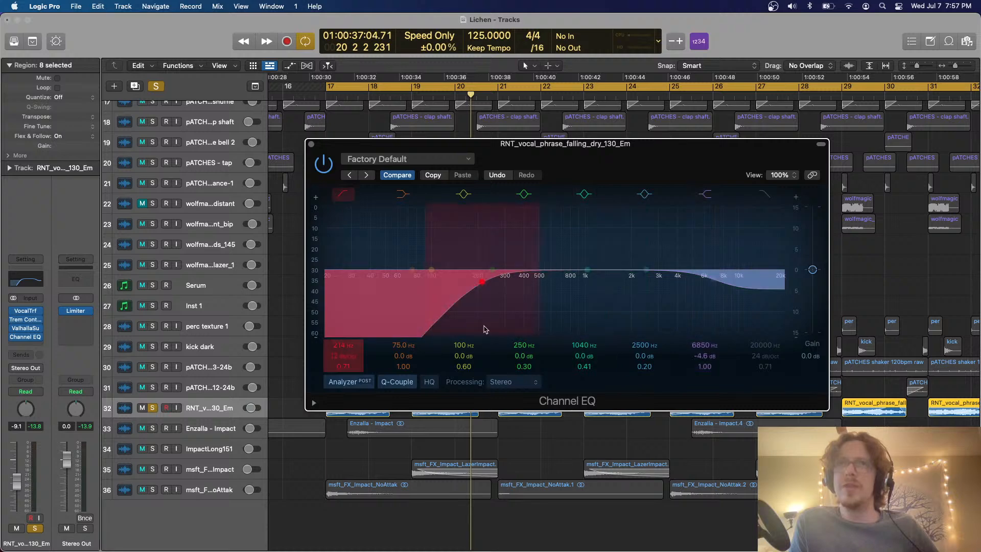
pyautogui.click(312, 144)
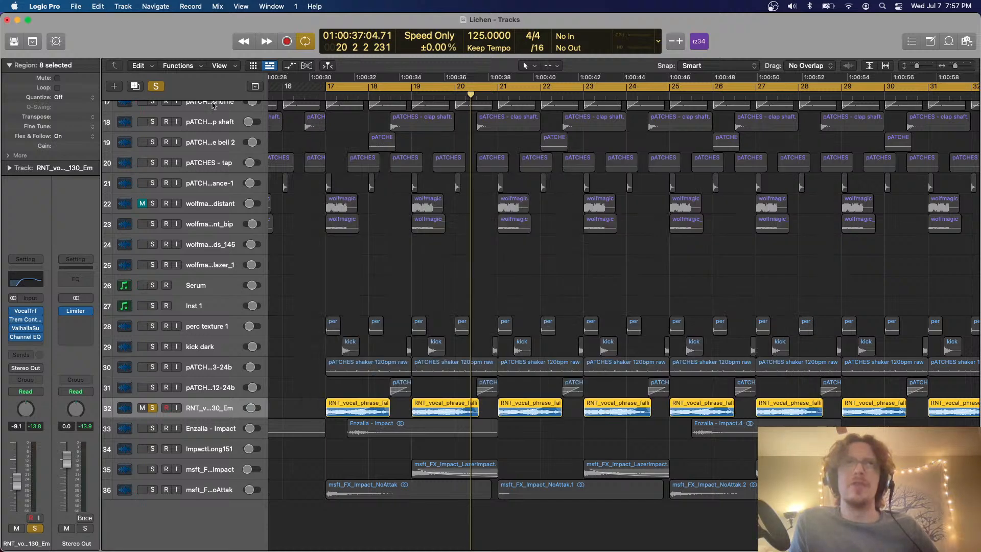
pyautogui.click(158, 86)
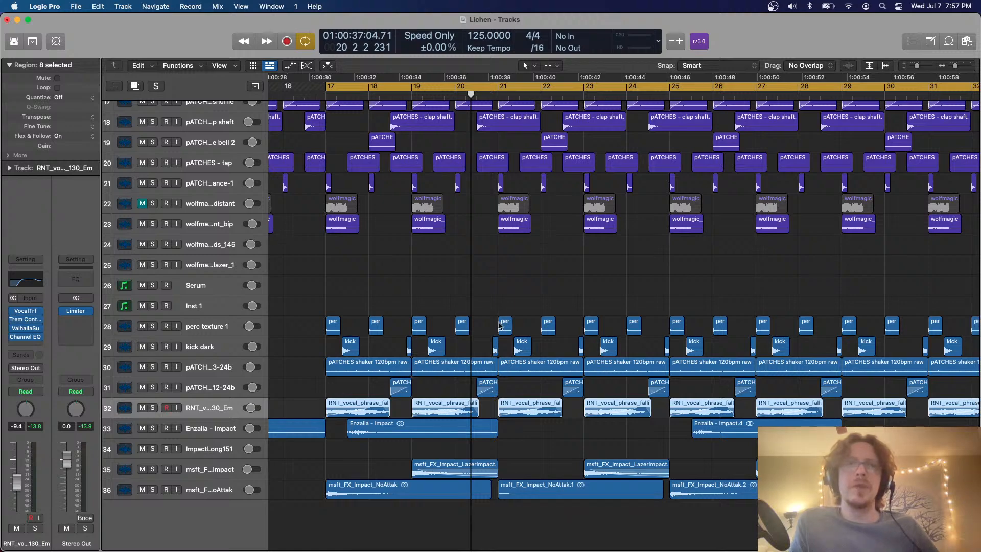
# Group the three adjacent Kontakt tracks, tracks 4 to 6, into a summing track stack
pyautogui.click(500, 326)
pyautogui.scroll(-4, 499, 323)
pyautogui.scroll(-4, 499, 323)
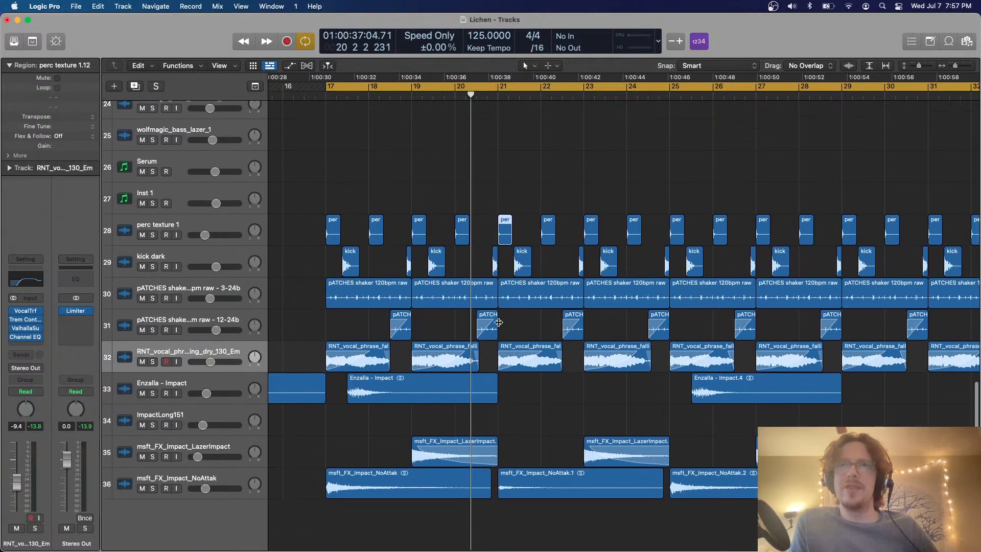
pyautogui.scroll(8, 498, 323)
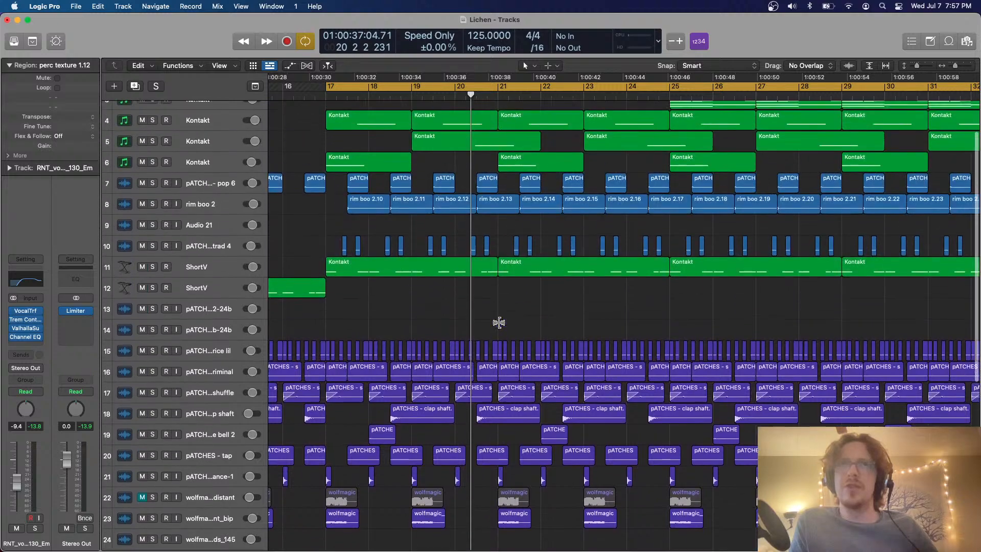
pyautogui.scroll(3, 499, 322)
pyautogui.click(224, 167)
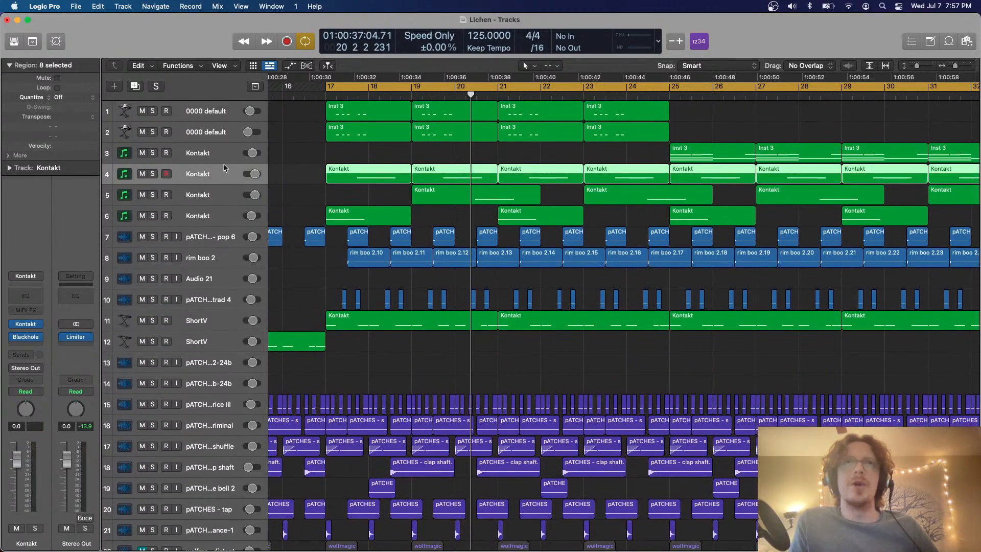
pyautogui.keyDown('shift'); pyautogui.click(221, 216); pyautogui.keyUp('shift')
pyautogui.press('super+shift+d')
pyautogui.press('Return')
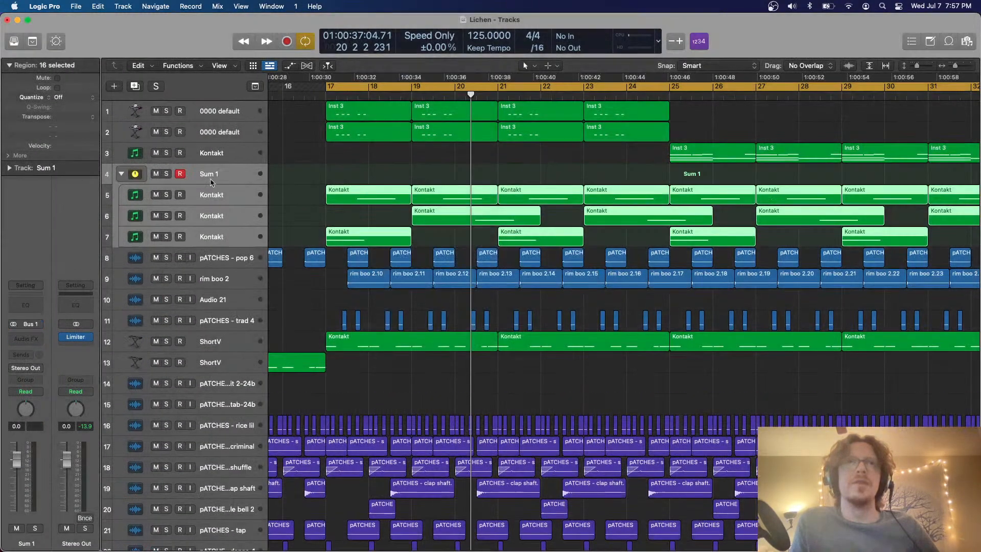
# Solo the Sum 1 stack during playback, add a Channel EQ cutting -8.2 dB at 358 Hz, and clear the solo
pyautogui.click(167, 174)
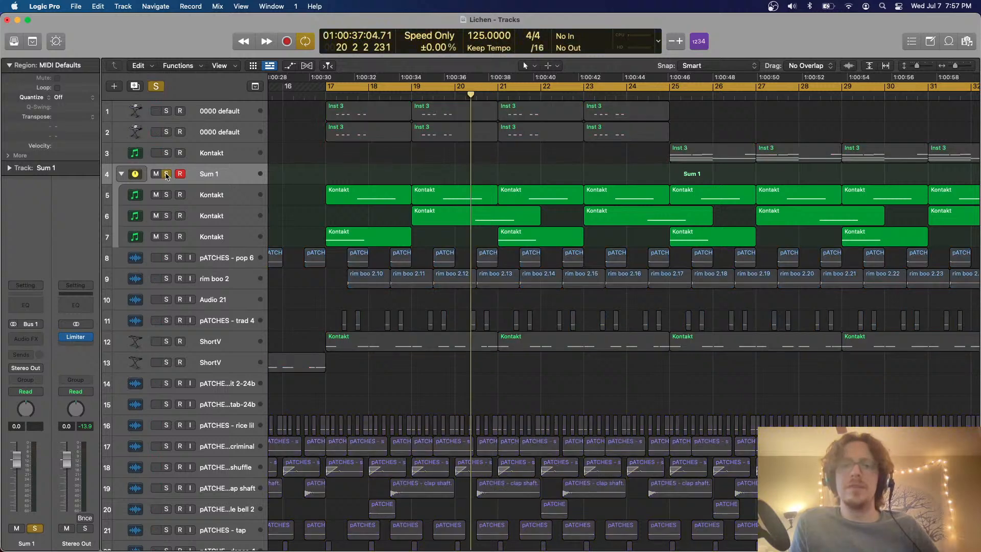
pyautogui.press('space')
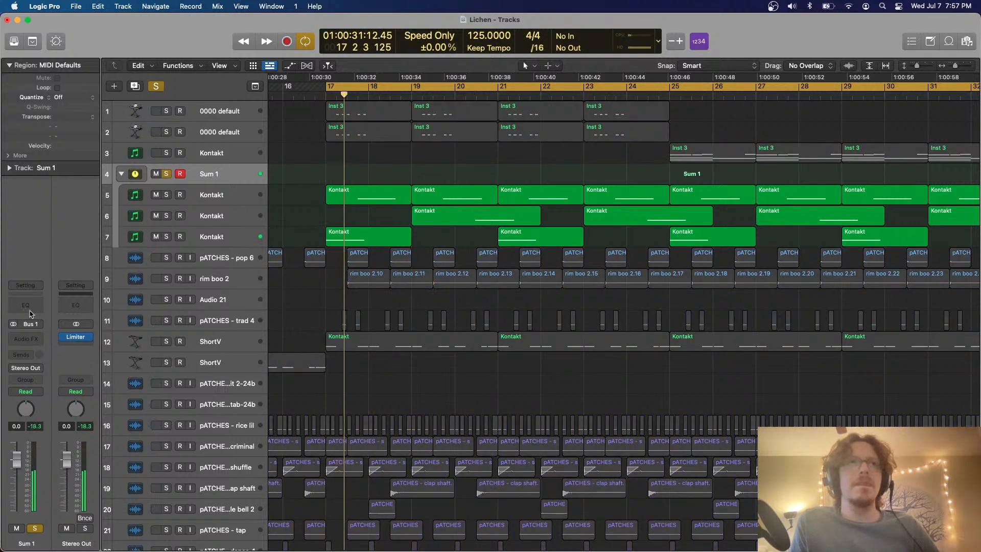
pyautogui.click(26, 305)
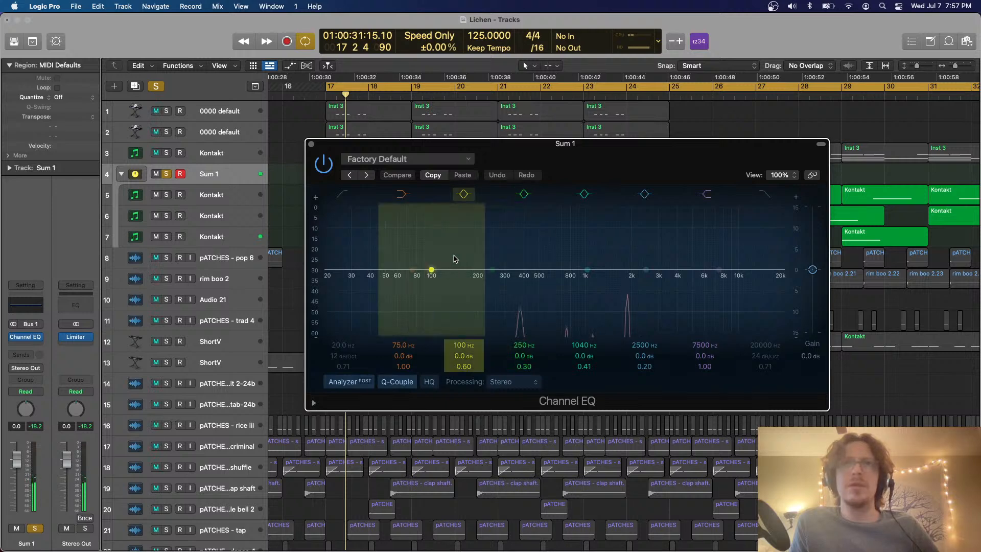
pyautogui.moveTo(432, 258); pyautogui.dragTo(516, 302)
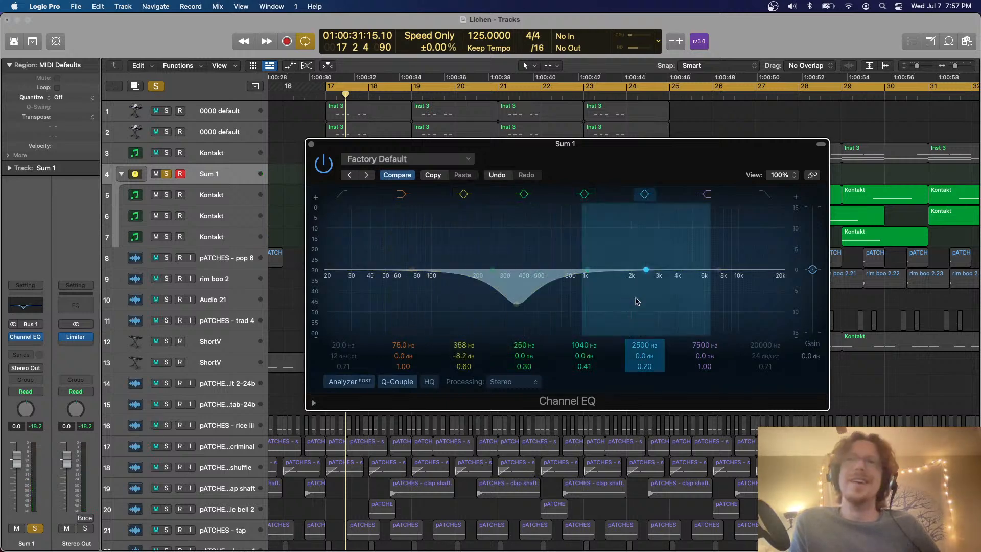
pyautogui.click(311, 145)
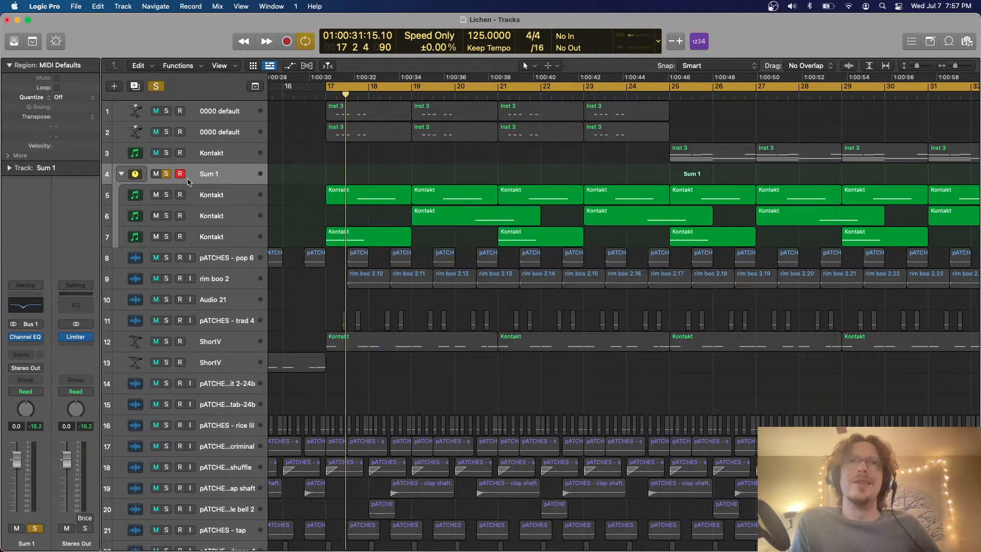
pyautogui.click(166, 174)
# Group the two 0000 default tracks and the Kontakt track below them into a summing track stack
pyautogui.click(213, 136)
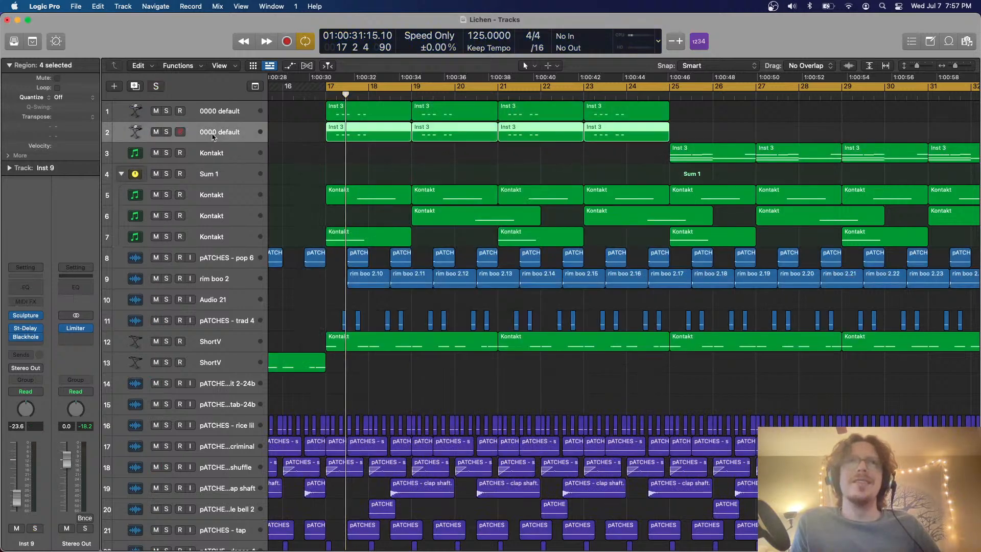
pyautogui.click(215, 158)
pyautogui.keyDown('shift'); pyautogui.click(226, 112); pyautogui.keyUp('shift')
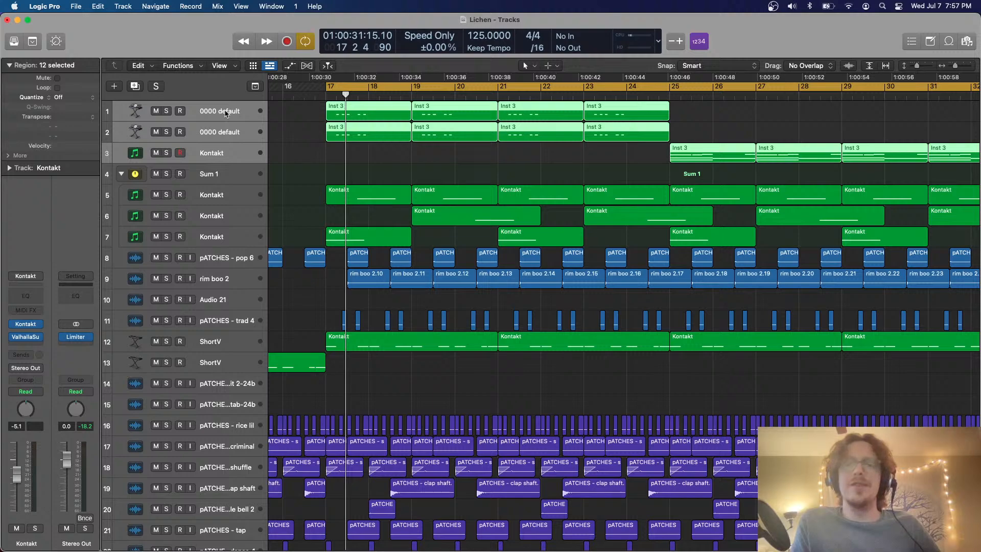
pyautogui.press('super+shift+d')
pyautogui.press('Return')
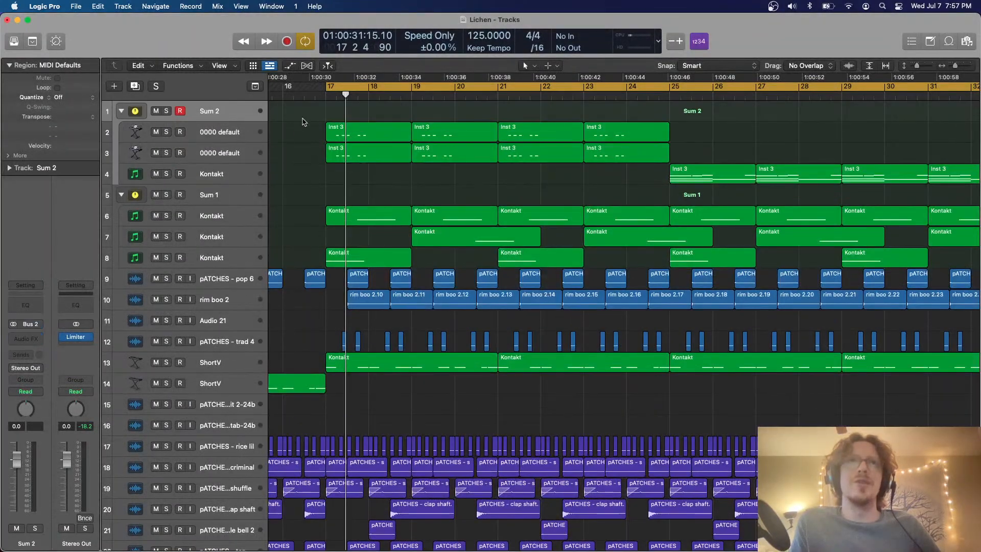
# Audition the Sum 2 stack in solo during playback and clear its solo
pyautogui.click(165, 112)
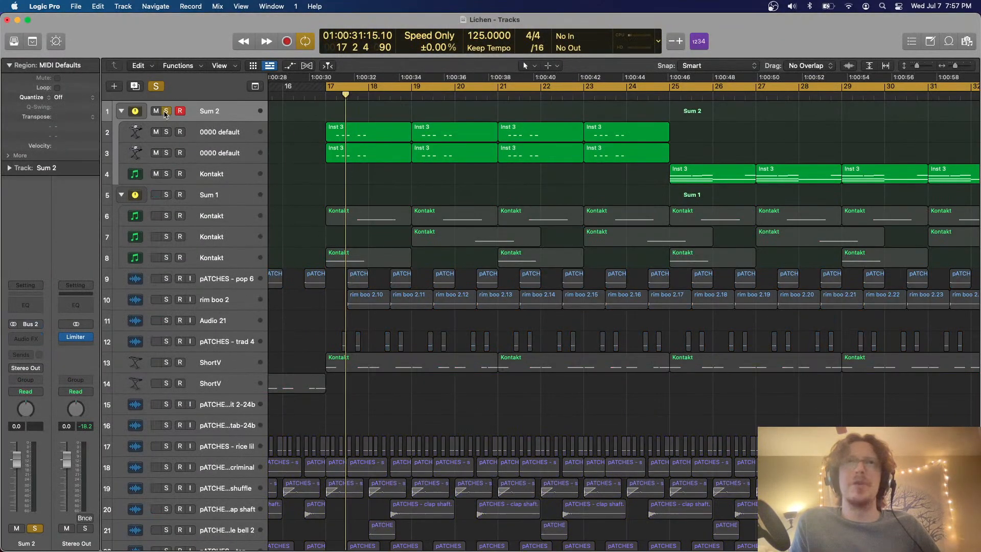
pyautogui.press('space')
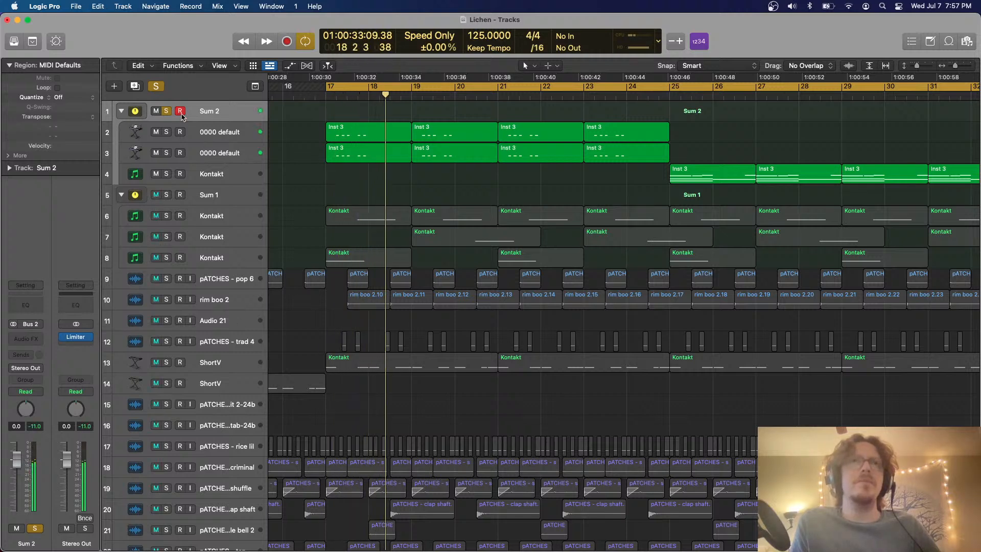
pyautogui.click(166, 111)
# Listen to the Sum 1 stack in the full mix and in solo, and clear its solo
pyautogui.click(233, 198)
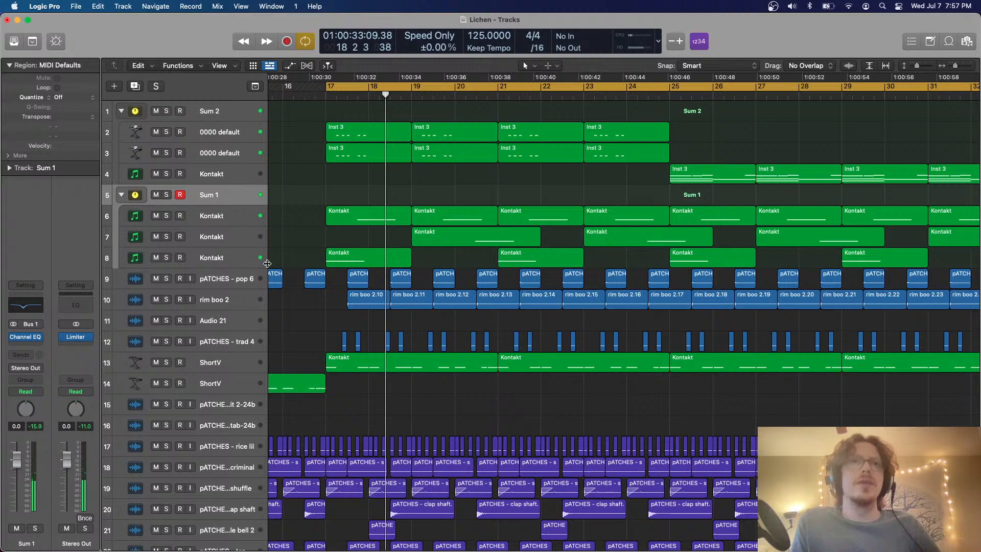
pyautogui.scroll(-10, 265, 270)
pyautogui.scroll(10, 255, 286)
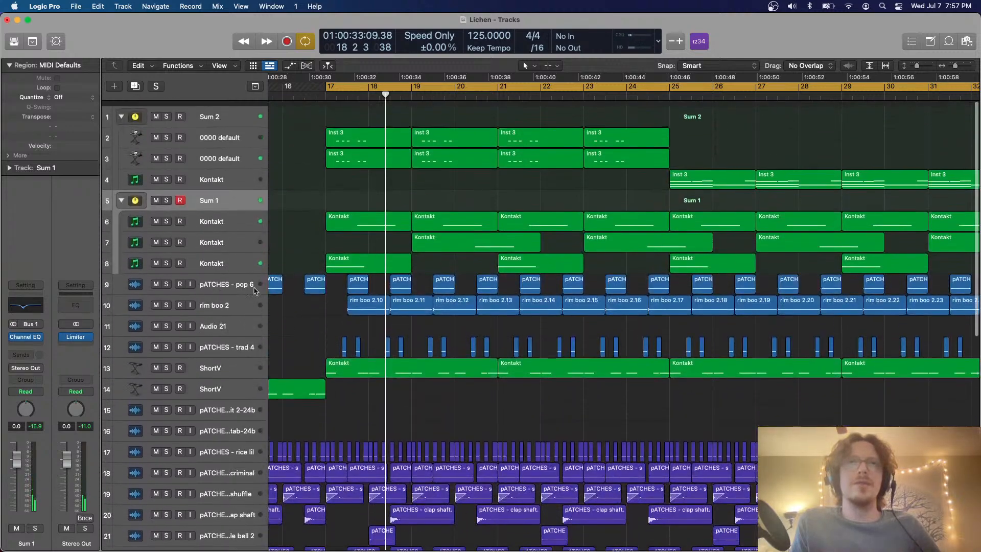
pyautogui.click(166, 195)
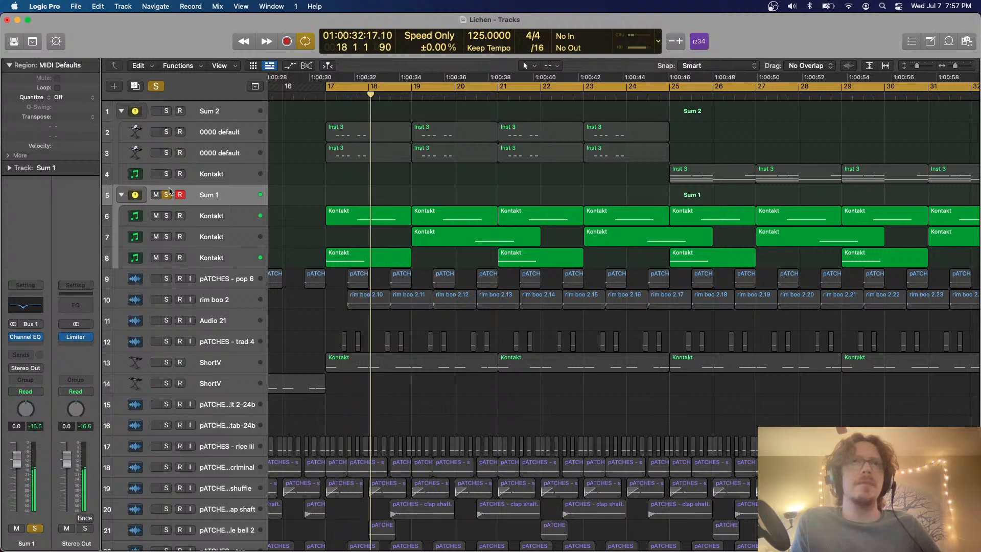
pyautogui.press('s')
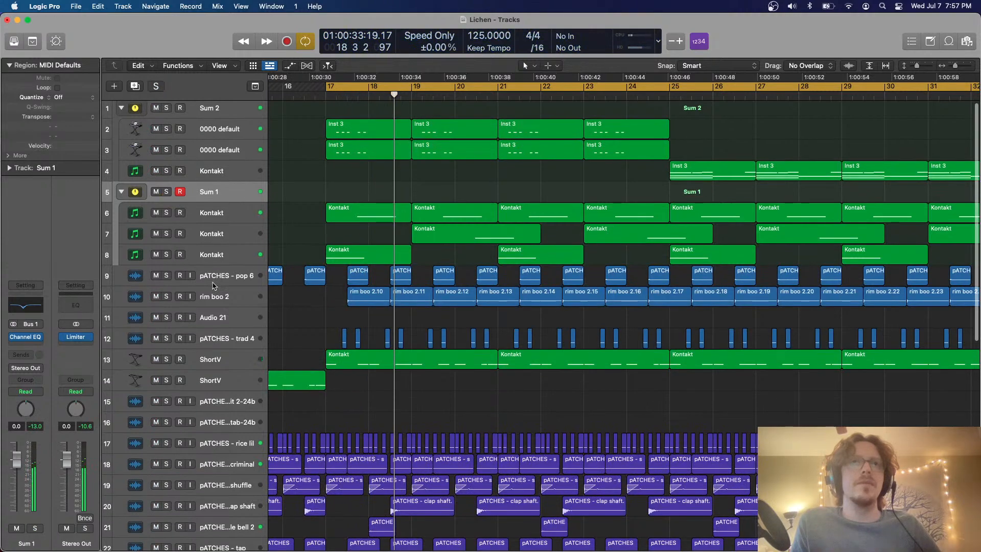
# Group the PATCHES - pop 6 and rim boo 2 tracks into a summing track stack
pyautogui.click(215, 282)
pyautogui.keyDown('shift'); pyautogui.click(220, 295); pyautogui.keyUp('shift')
pyautogui.press('super+shift+d')
pyautogui.press('Return')
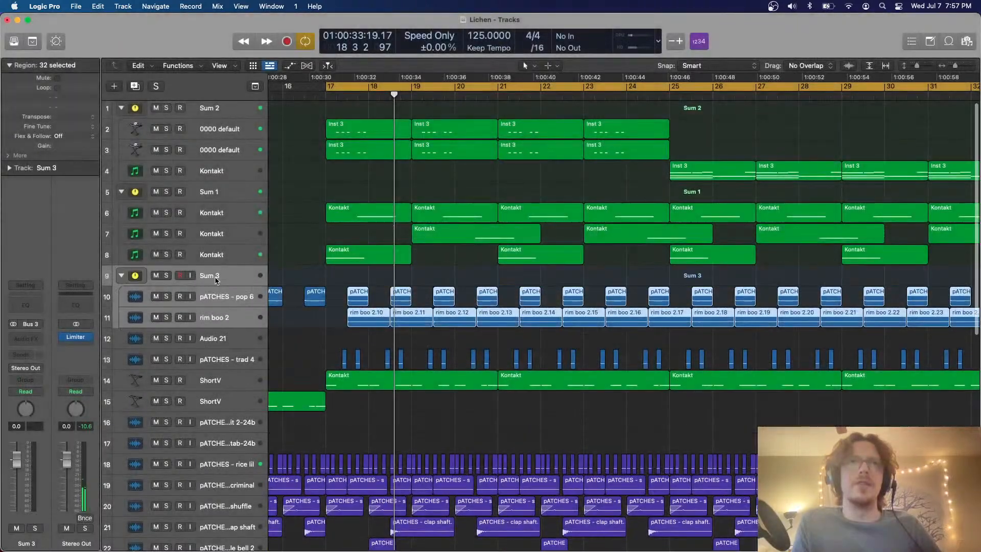
# Solo the Sum 3 stack and insert a ChromaVerb reverb on it
pyautogui.click(166, 276)
pyautogui.click(26, 339)
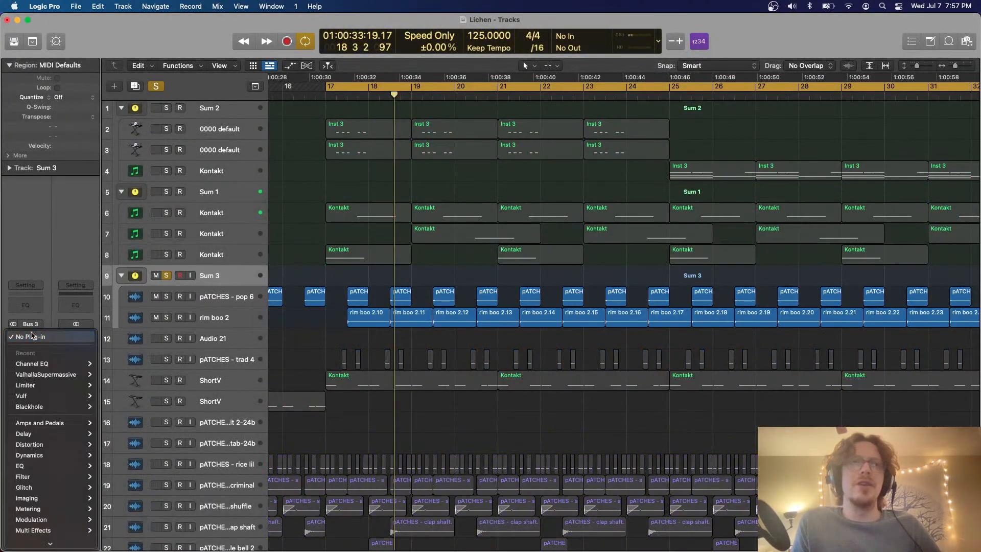
pyautogui.moveTo(47, 483)
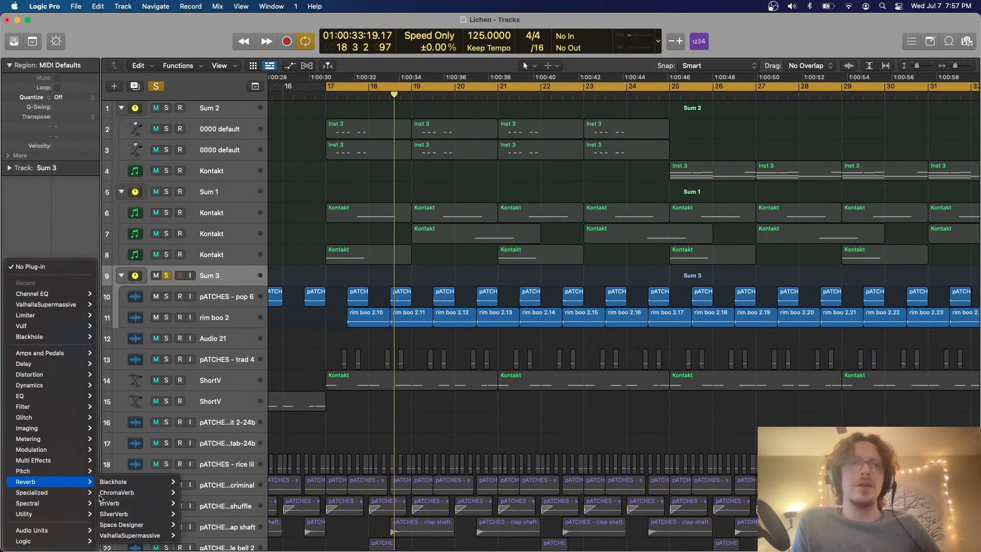
pyautogui.click(137, 492)
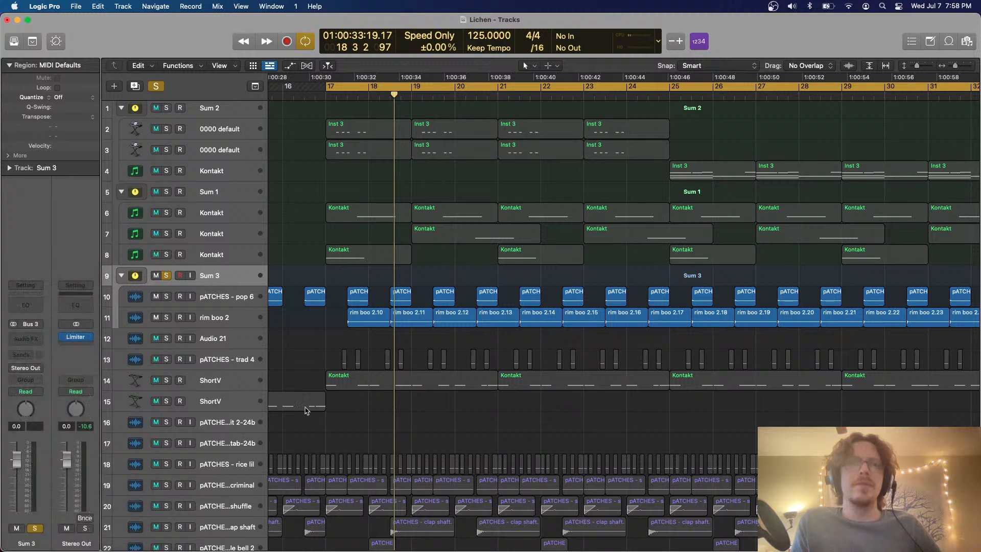
# Set ChromaVerb to 100% dry, 34% wet and 0.79 s decay, lower its low-frequency damping band, and clear the Sum 3 solo
pyautogui.press('space')
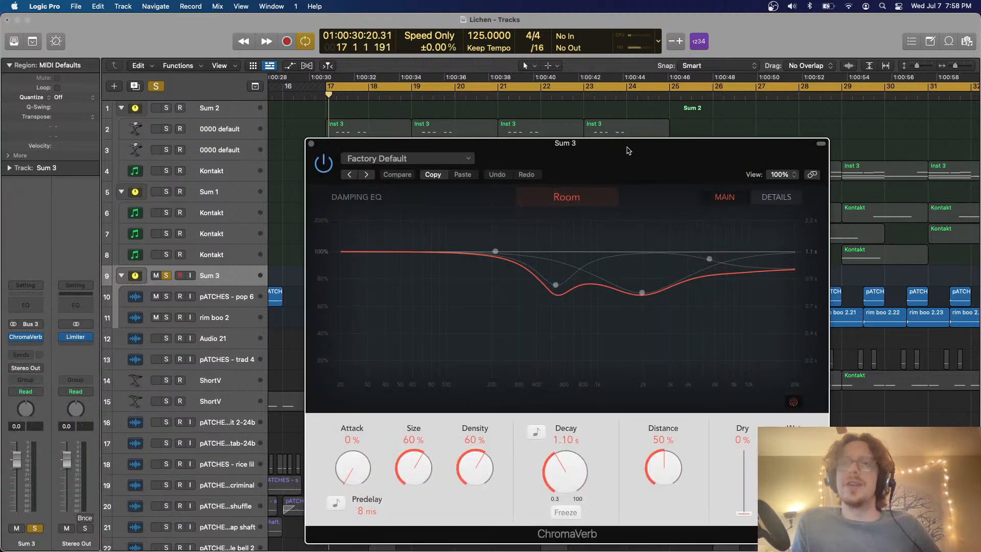
pyautogui.moveTo(627, 142); pyautogui.dragTo(598, 89)
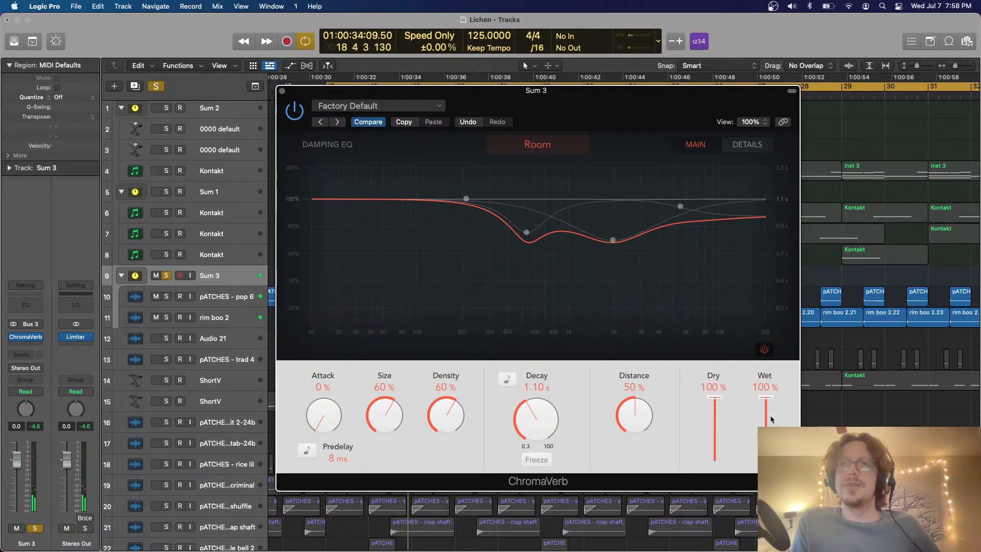
pyautogui.moveTo(771, 418); pyautogui.dragTo(769, 449)
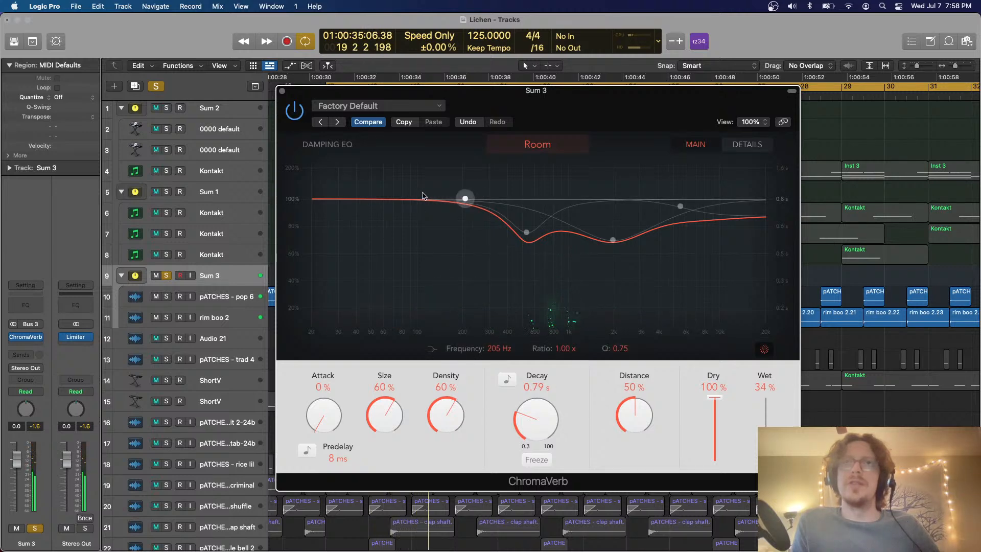
pyautogui.moveTo(424, 195); pyautogui.dragTo(456, 261)
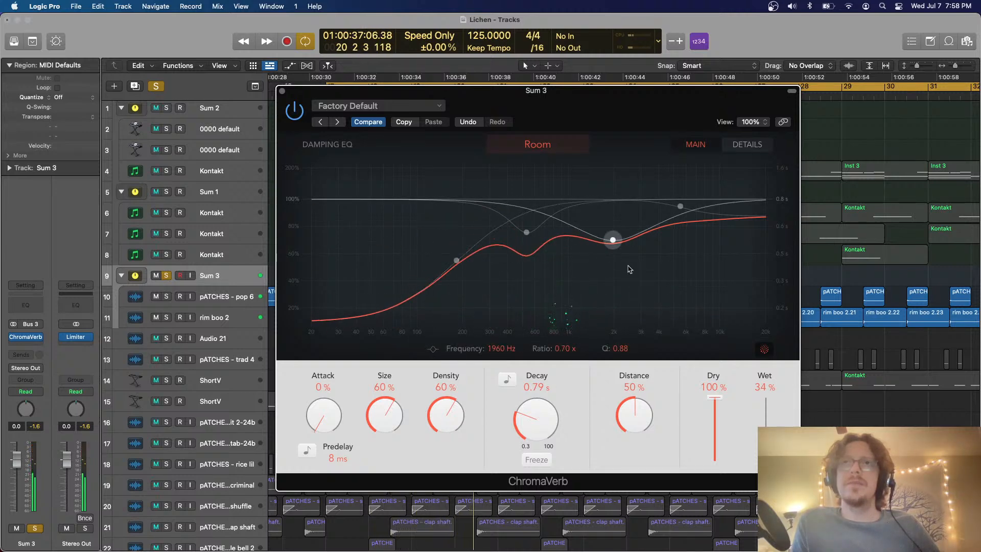
pyautogui.click(282, 91)
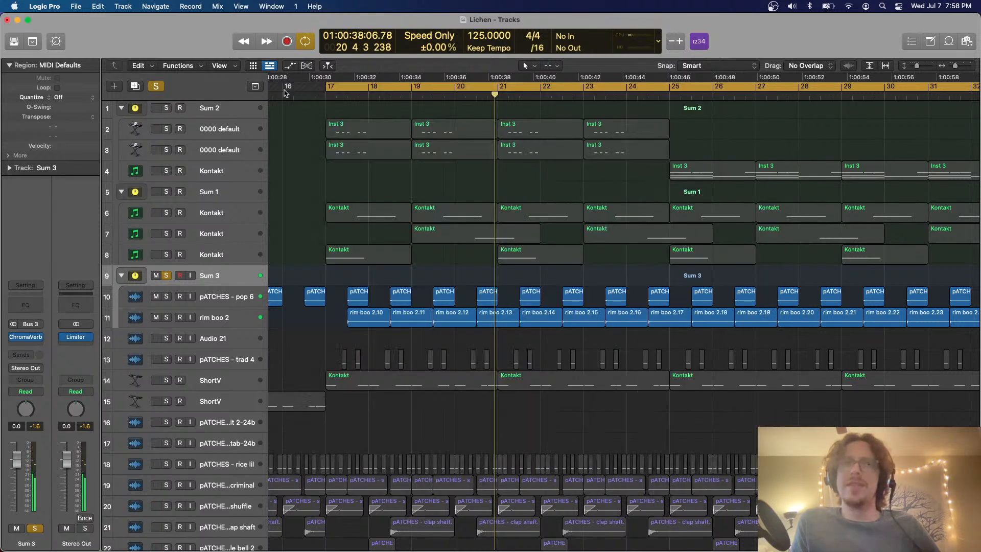
pyautogui.click(167, 276)
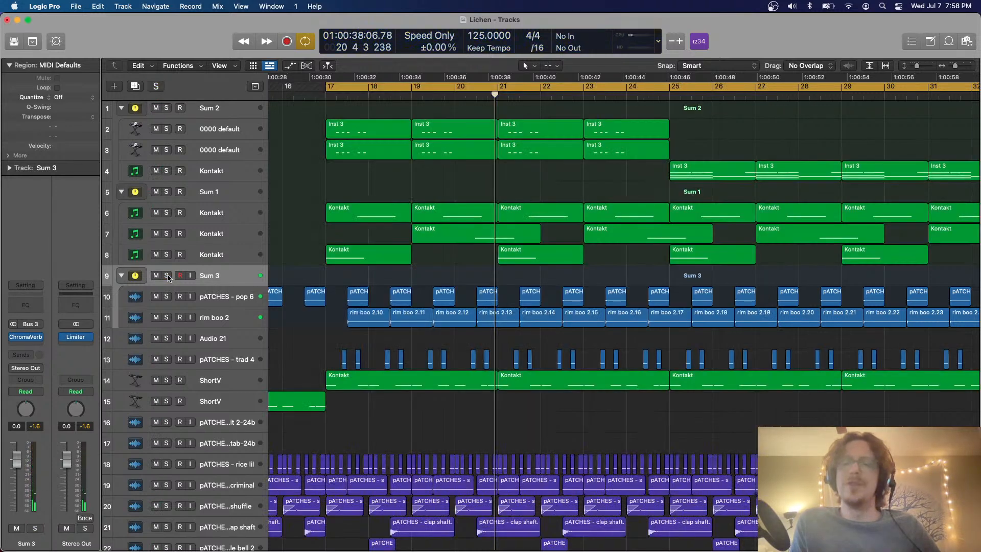
# Play the full mix and look over all tracks of the arrangement with the new stacks
pyautogui.press('space')
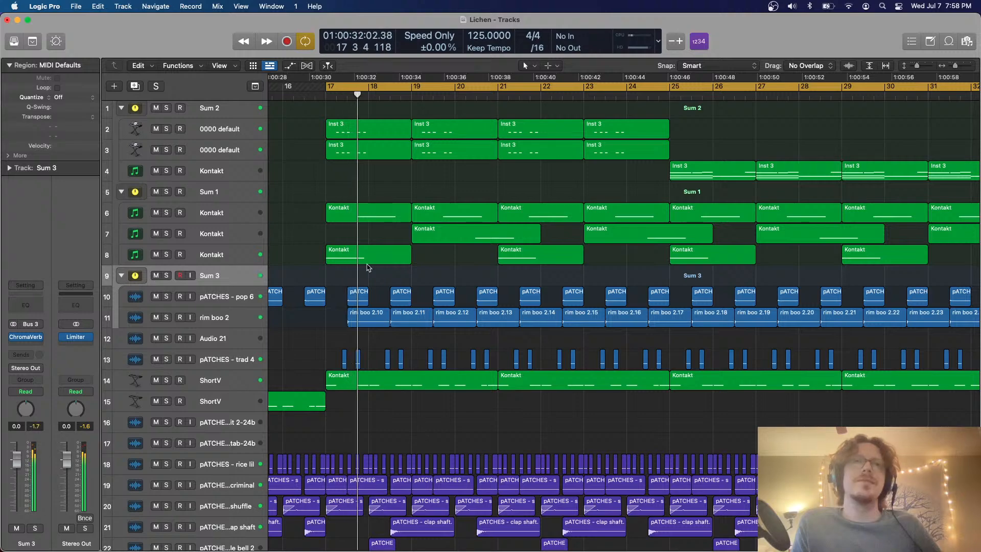
pyautogui.scroll(-3, 368, 267)
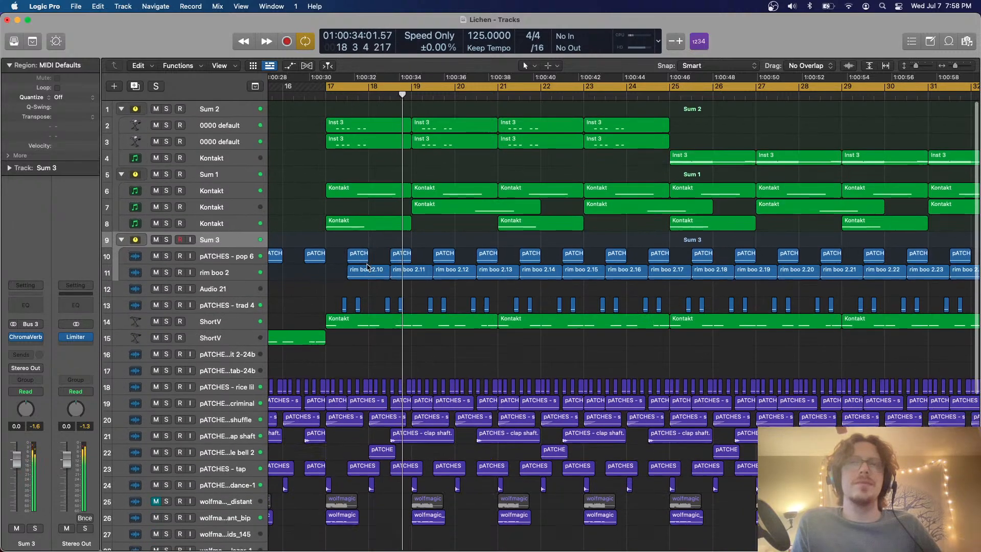
pyautogui.scroll(-5, 368, 267)
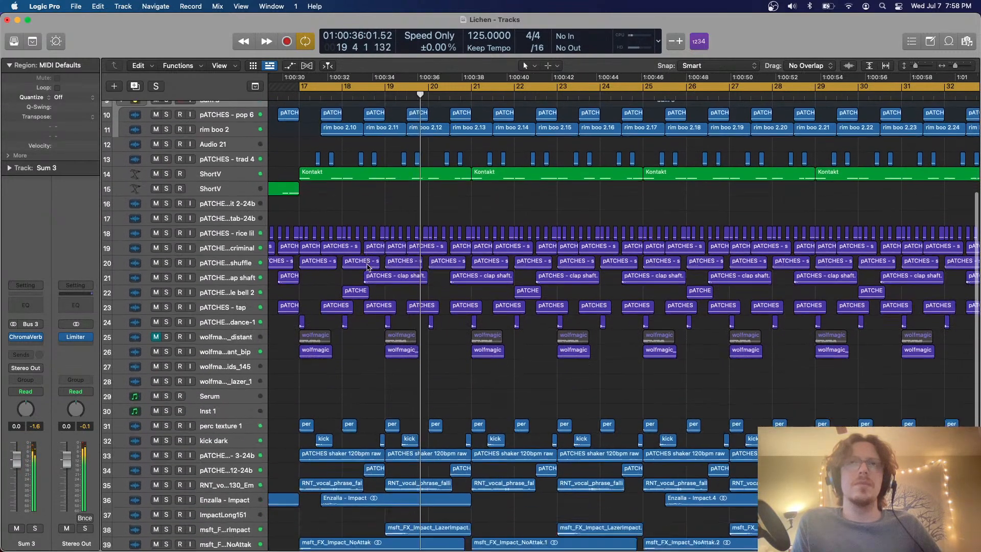
pyautogui.scroll(-3, 368, 267)
pyautogui.press('c')
pyautogui.scroll(3, 439, 248)
pyautogui.scroll(3, 440, 248)
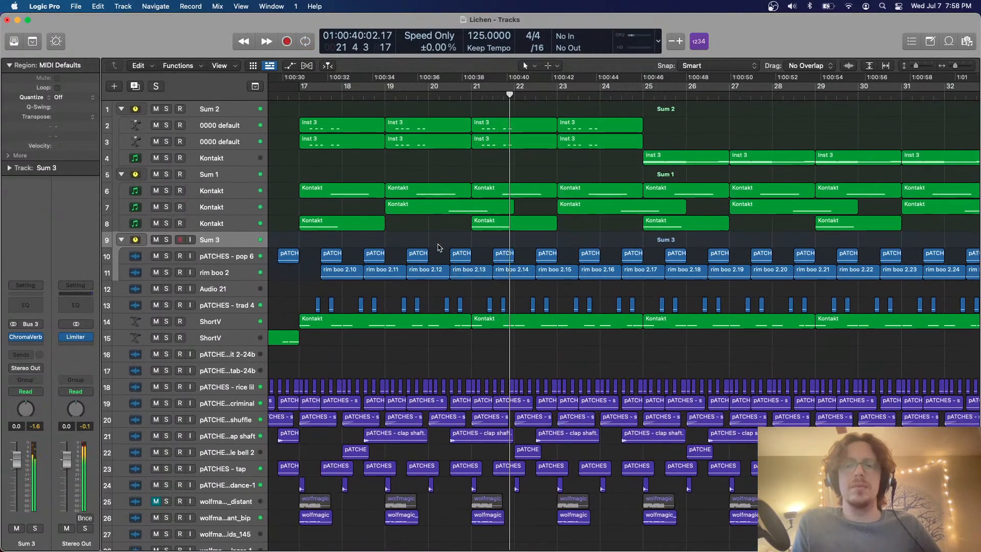
pyautogui.scroll(2, 438, 247)
pyautogui.press('c')
pyautogui.scroll(2, 439, 248)
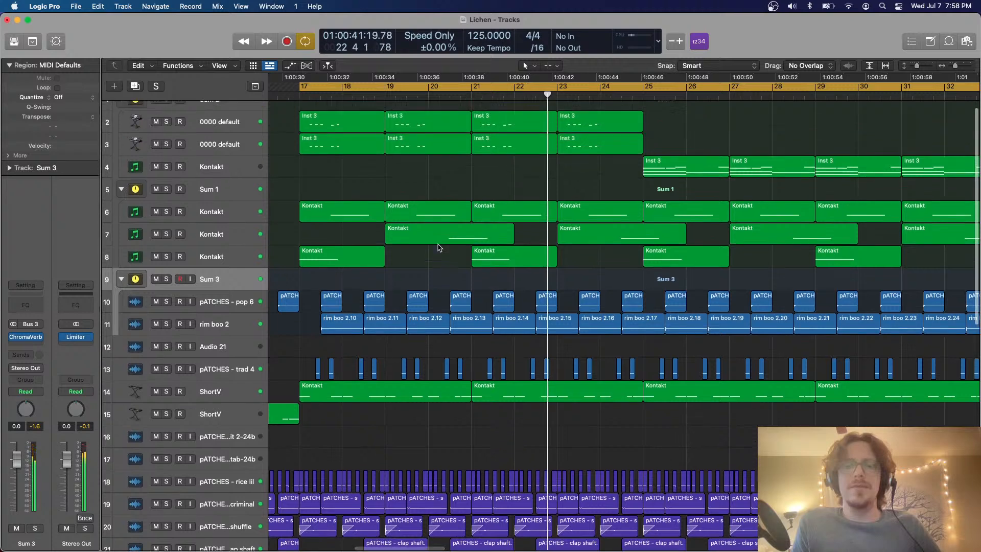
pyautogui.scroll(1, 438, 248)
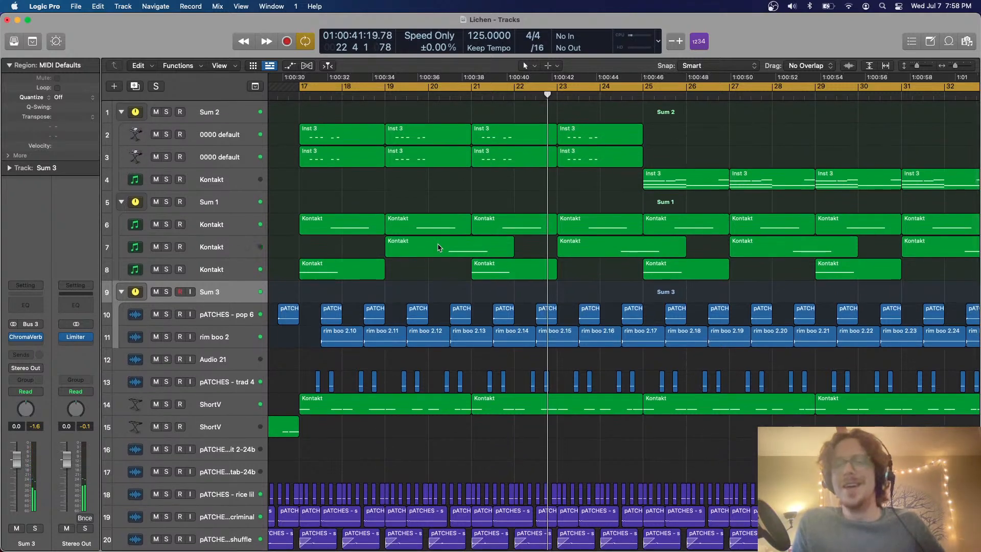
pyautogui.scroll(1, 438, 248)
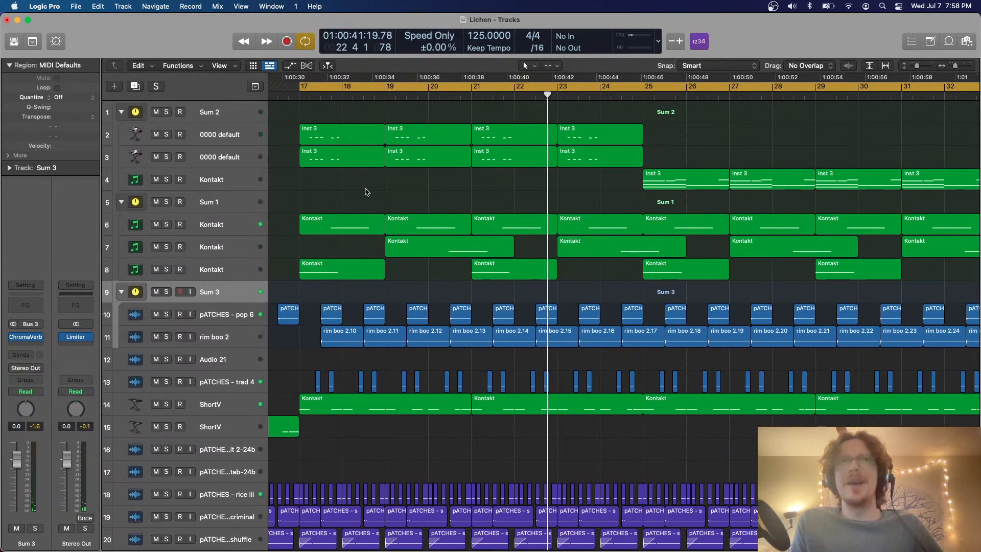
# Solo the Sum 2 stack and insert an AutoFilter effect on it
pyautogui.click(211, 118)
pyautogui.click(167, 112)
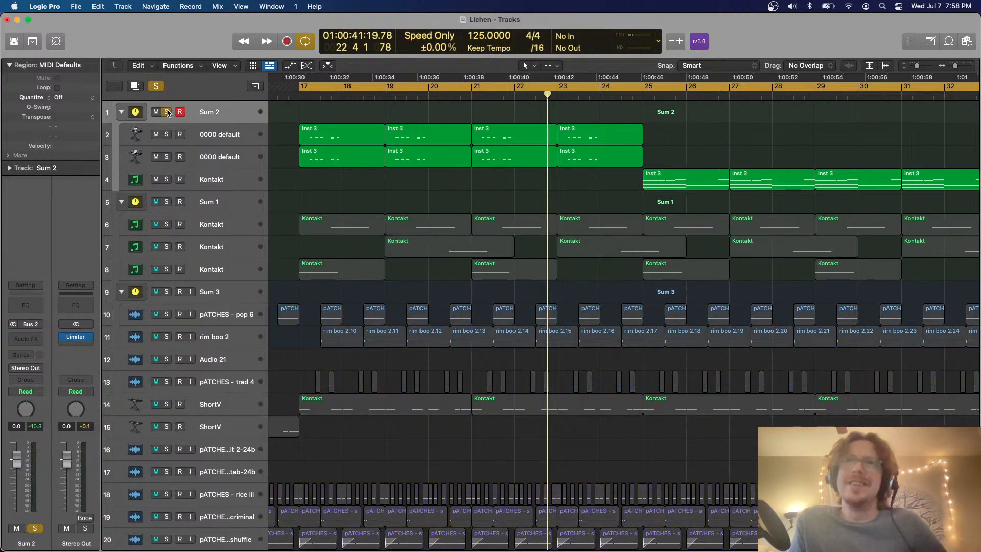
pyautogui.click(26, 339)
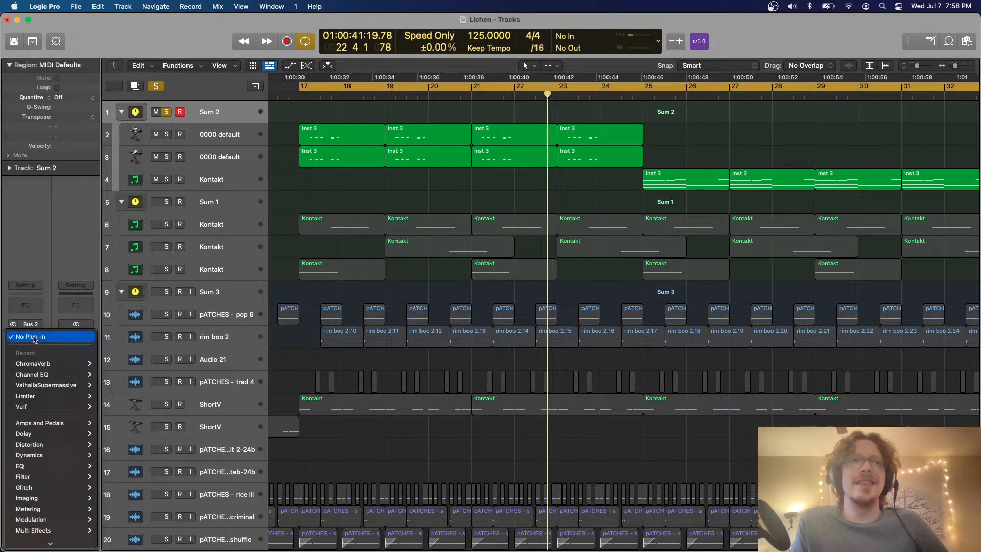
pyautogui.moveTo(44, 475)
pyautogui.moveTo(139, 475)
pyautogui.click(200, 476)
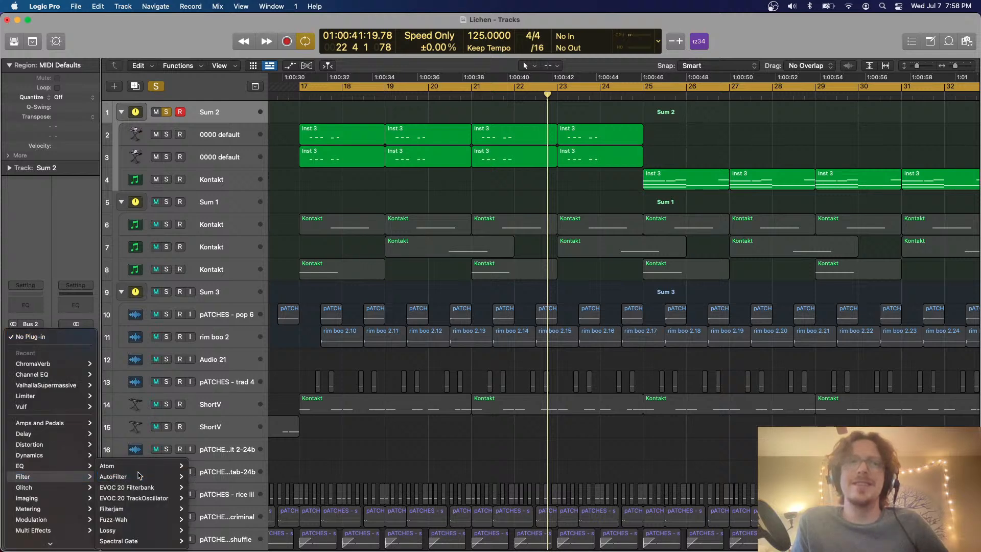
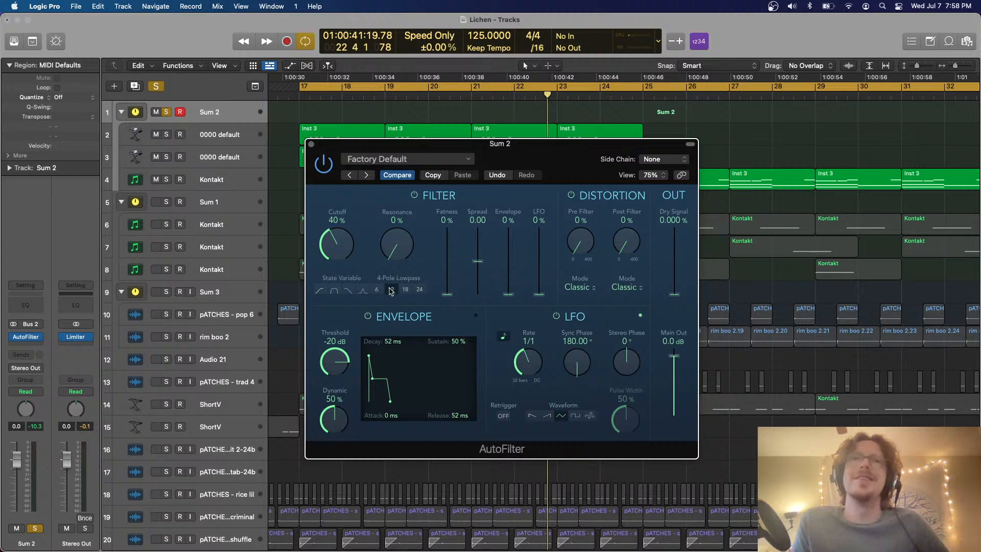
# Play the loop and set the Sum 2 AutoFilter's cutoff to 100% and LFO rate to 1 bar
pyautogui.press('space')
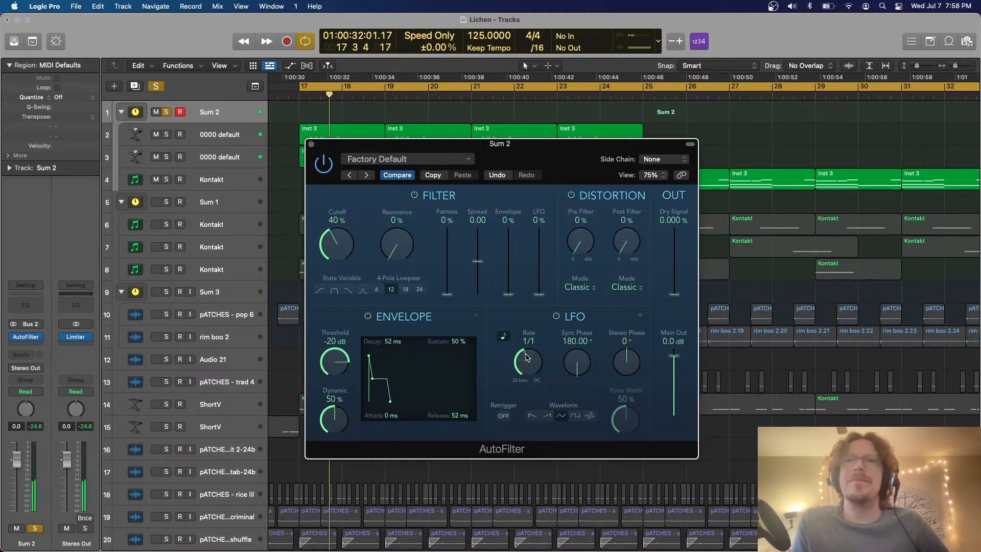
pyautogui.moveTo(348, 247); pyautogui.dragTo(321, 141)
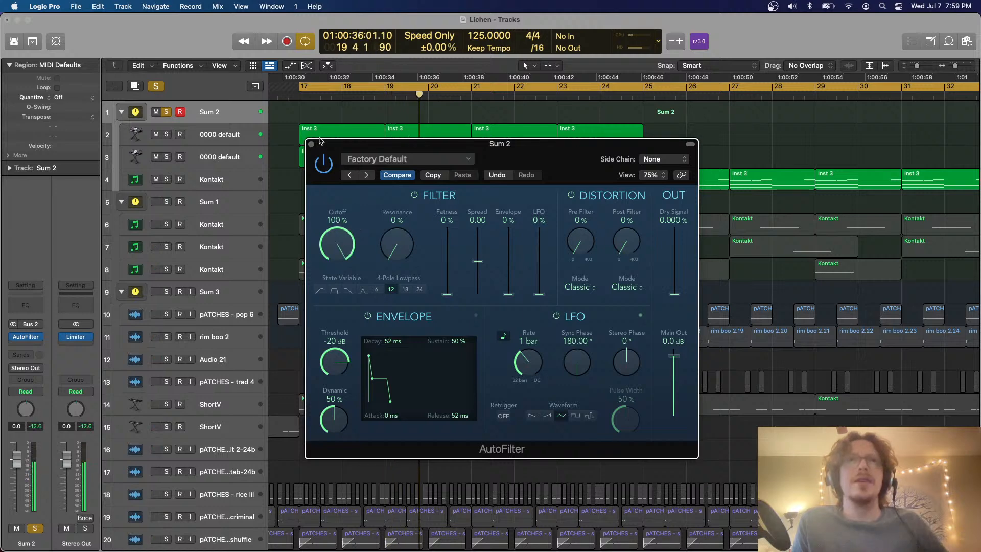
pyautogui.click(312, 143)
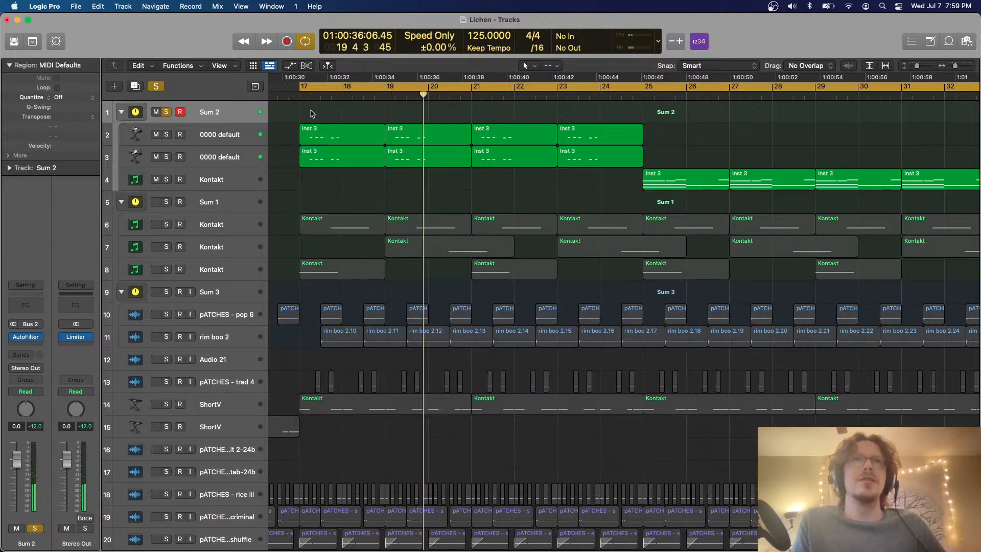
# Create an empty MIDI region on the Sum 2 stack track, spanning bars 17 to 25
pyautogui.rightClick(299, 106)
pyautogui.click(332, 111)
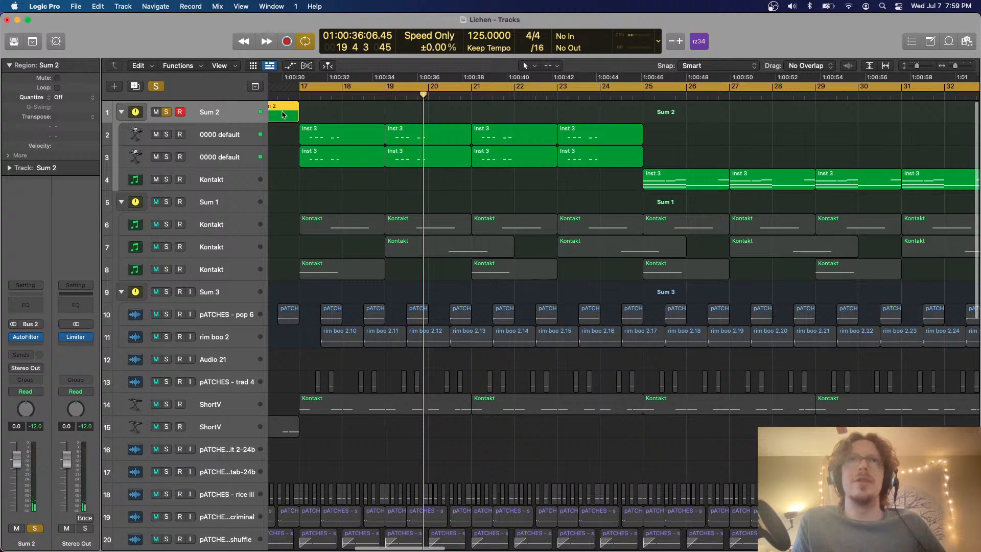
pyautogui.moveTo(284, 114); pyautogui.dragTo(648, 111)
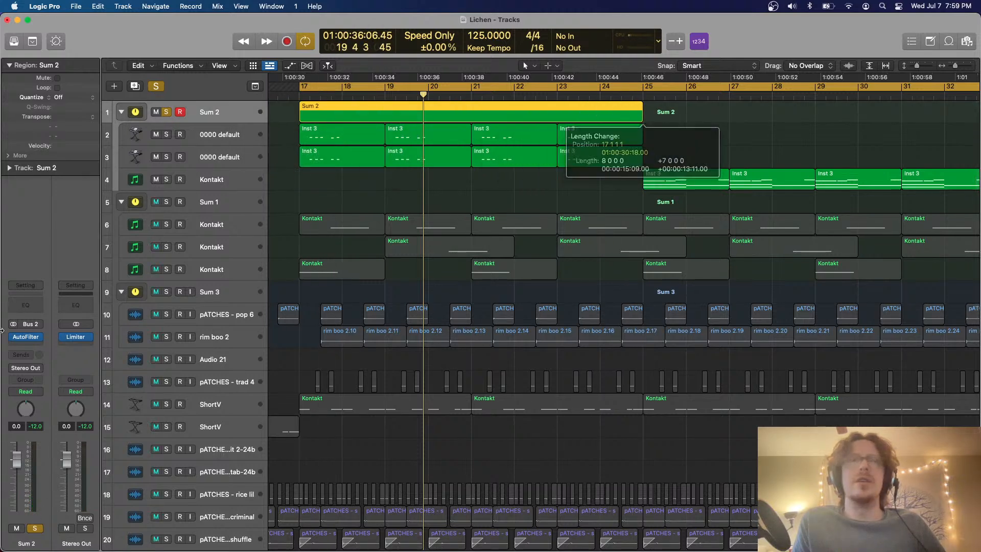
# Replace the AutoFilter on Sum 2 with a Single Band EQ
pyautogui.click(40, 337)
pyautogui.moveTo(79, 397)
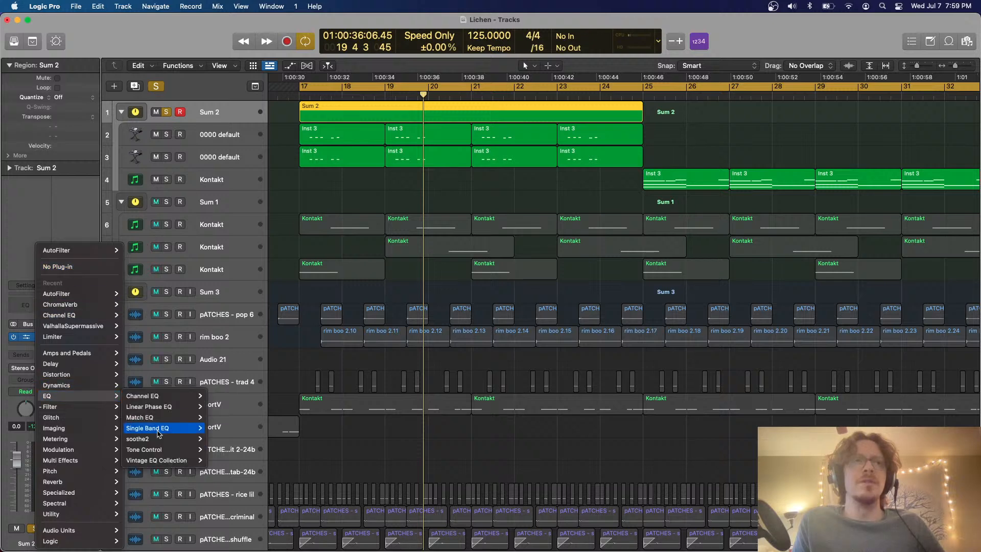
pyautogui.click(158, 431)
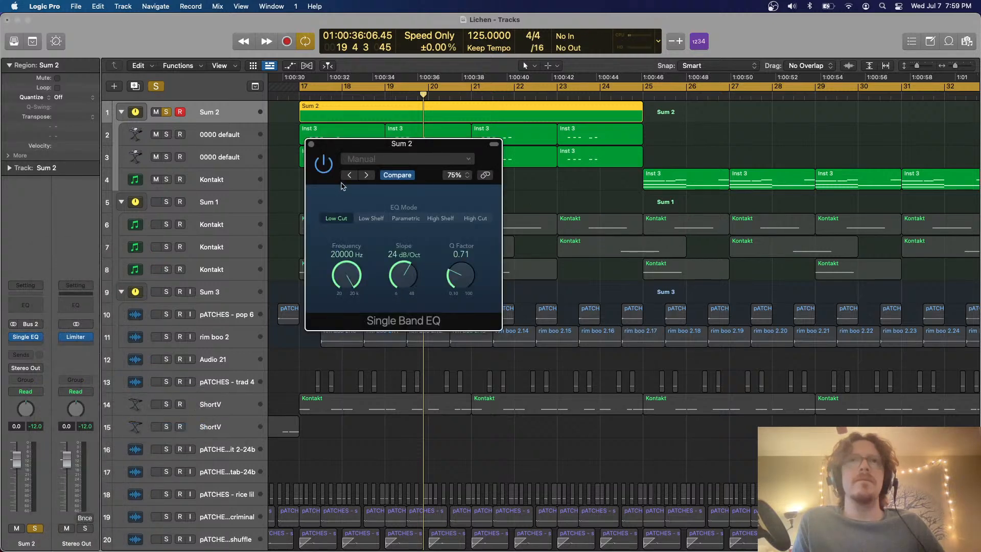
# Show automation, switch the Sum 2 track to region automation and make the EQ's Frequency the automated parameter
pyautogui.press('a')
pyautogui.click(223, 123)
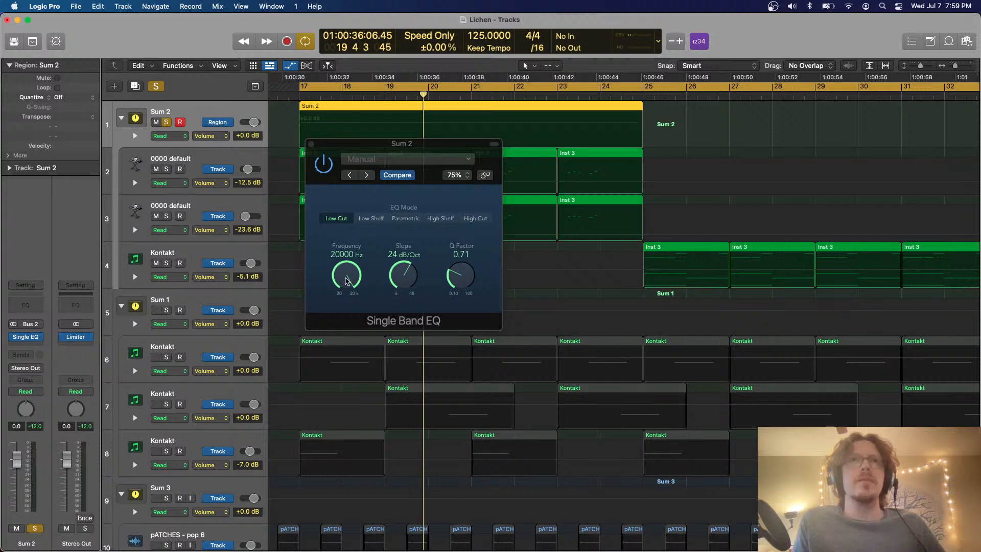
pyautogui.click(346, 281)
pyautogui.click(311, 144)
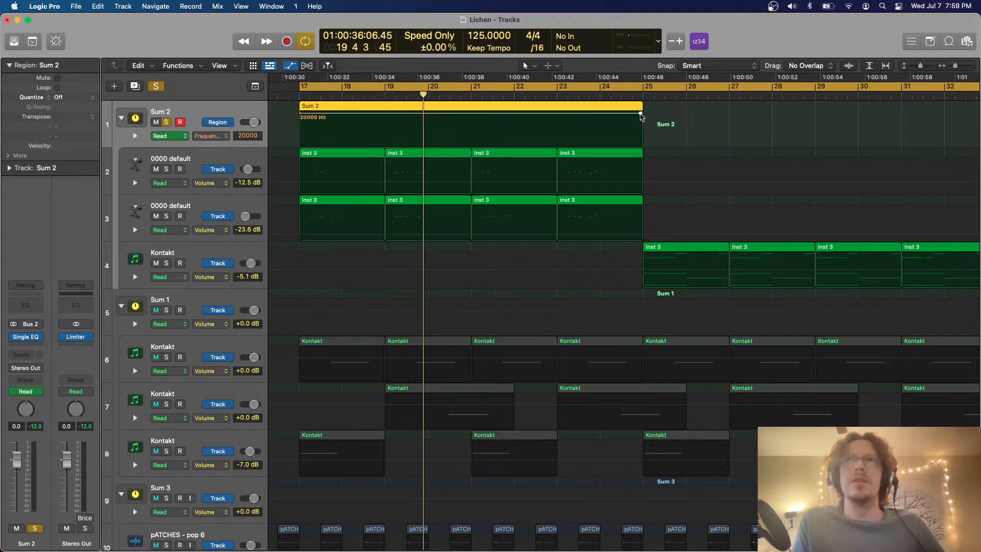
# Automate a gradual downward frequency curve across the Sum 2 region, starting at 20000 Hz, and hide the automation
pyautogui.moveTo(641, 117); pyautogui.dragTo(572, 142)
pyautogui.press('t')
pyautogui.press('u')
pyautogui.press('t')
pyautogui.press('t')
pyautogui.press('a')
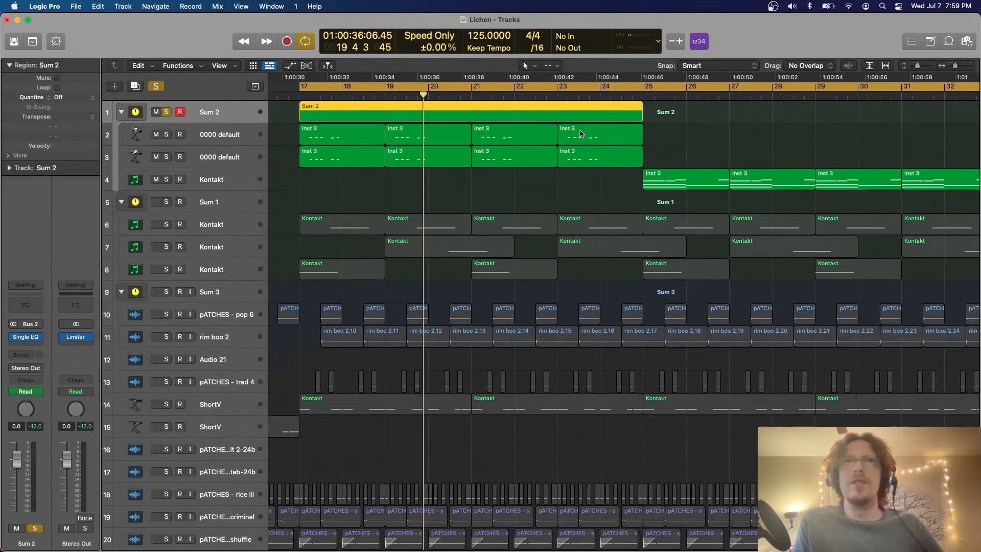
# Clear the solo, play the full mix without looping and look over the tracks of the arrangement
pyautogui.click(162, 90)
pyautogui.press('space')
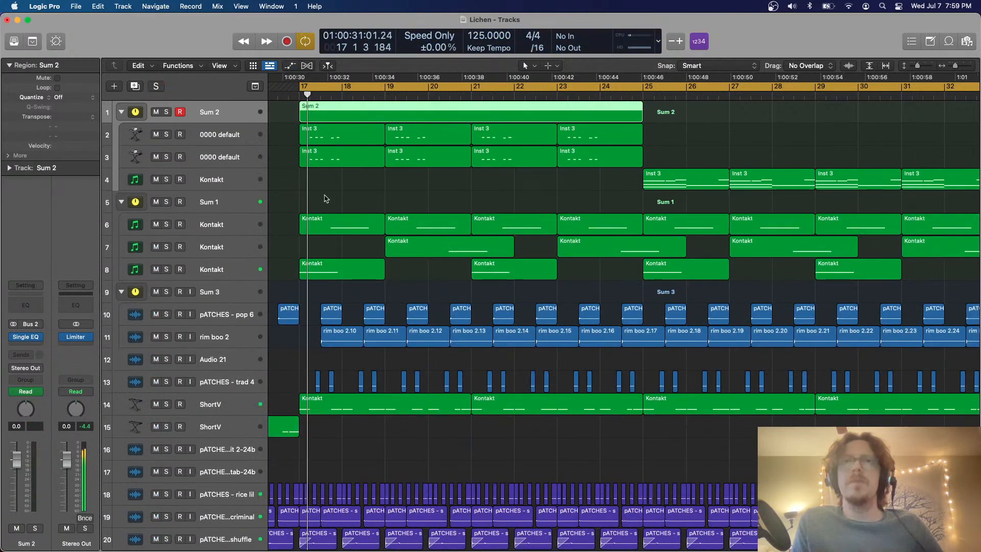
pyautogui.press('c')
pyautogui.scroll(-3, 326, 199)
pyautogui.press('super+Up')
pyautogui.press('super+Up')
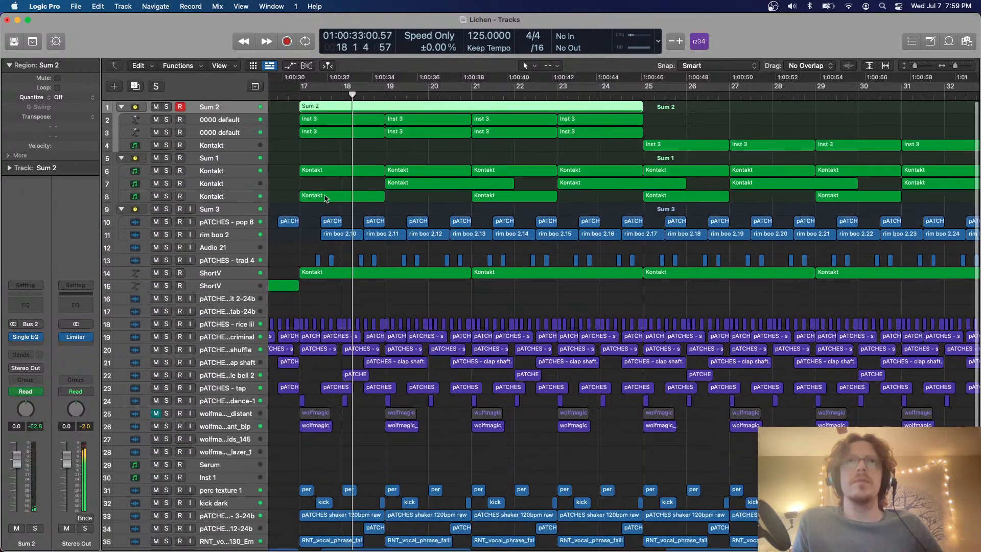
pyautogui.press('super+Down')
# Solo Sum 2 with looping on and switch its Single Band EQ to High Cut mode
pyautogui.press('a')
pyautogui.click(281, 94)
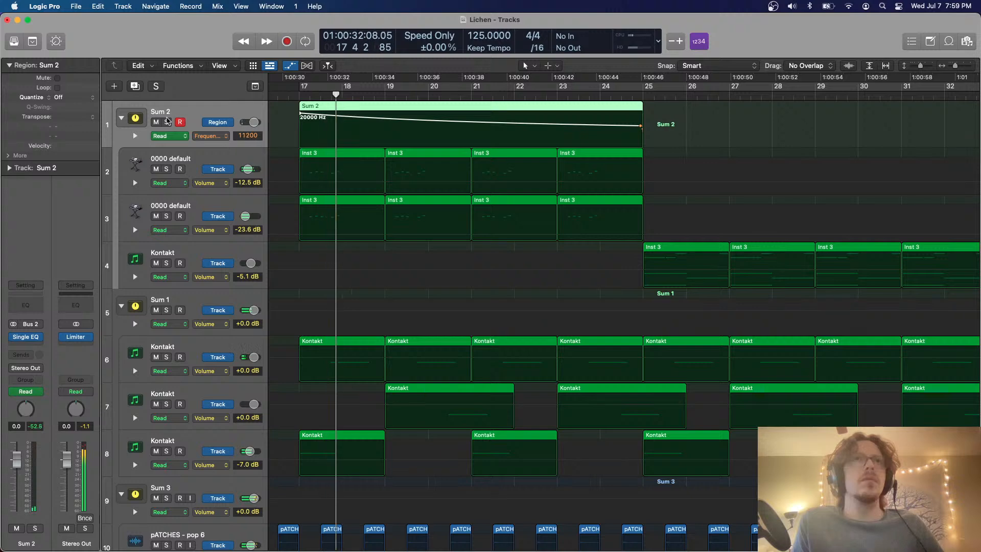
pyautogui.click(166, 122)
pyautogui.press('c')
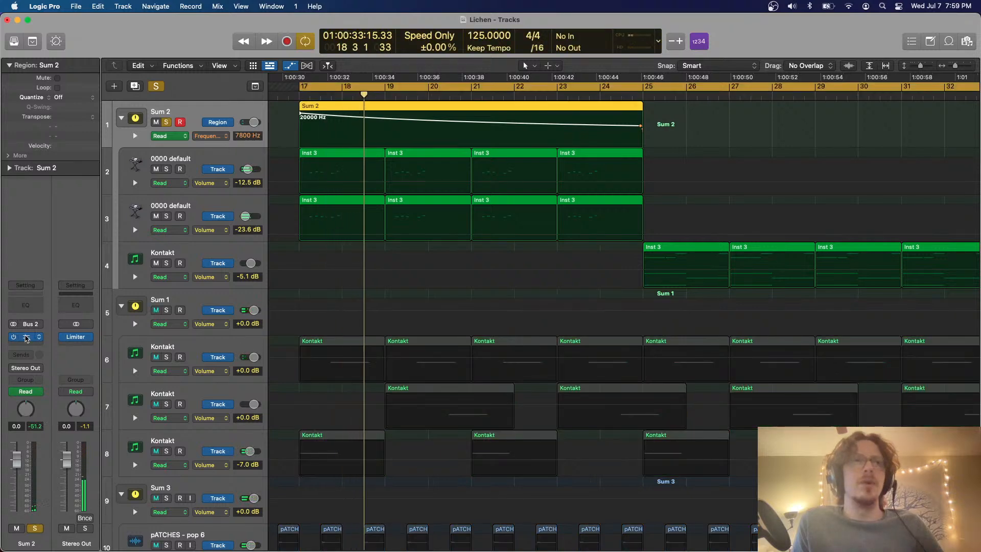
pyautogui.click(27, 337)
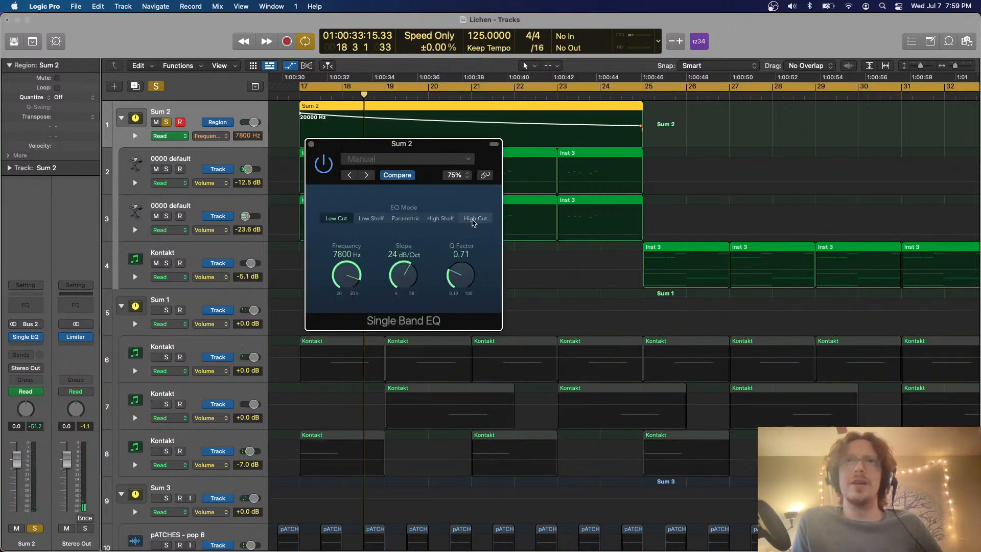
pyautogui.click(473, 219)
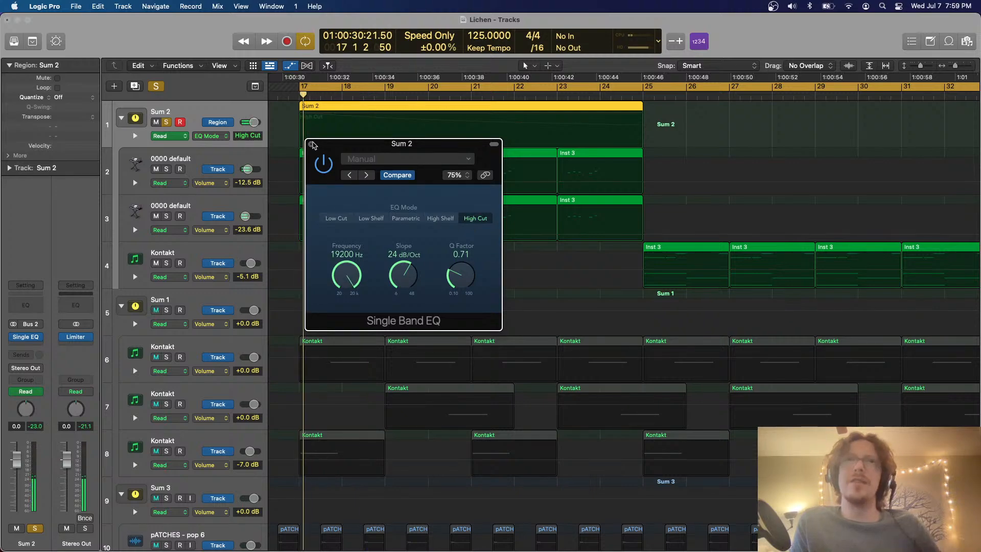
pyautogui.click(312, 144)
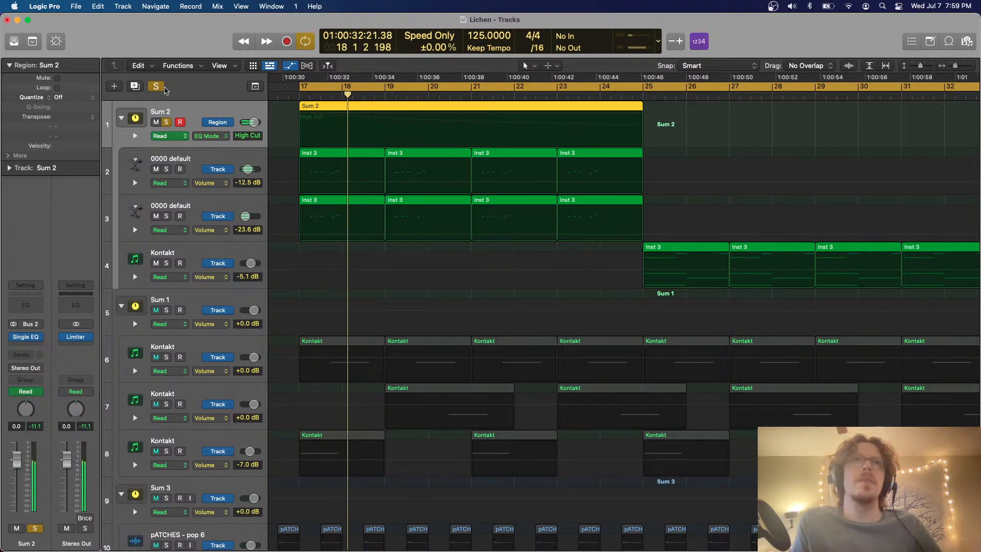
# Clear the Sum 2 solo, turn looping off and play the full mix while looking over all tracks
pyautogui.click(160, 86)
pyautogui.press('z')
pyautogui.scroll(-1, 429, 185)
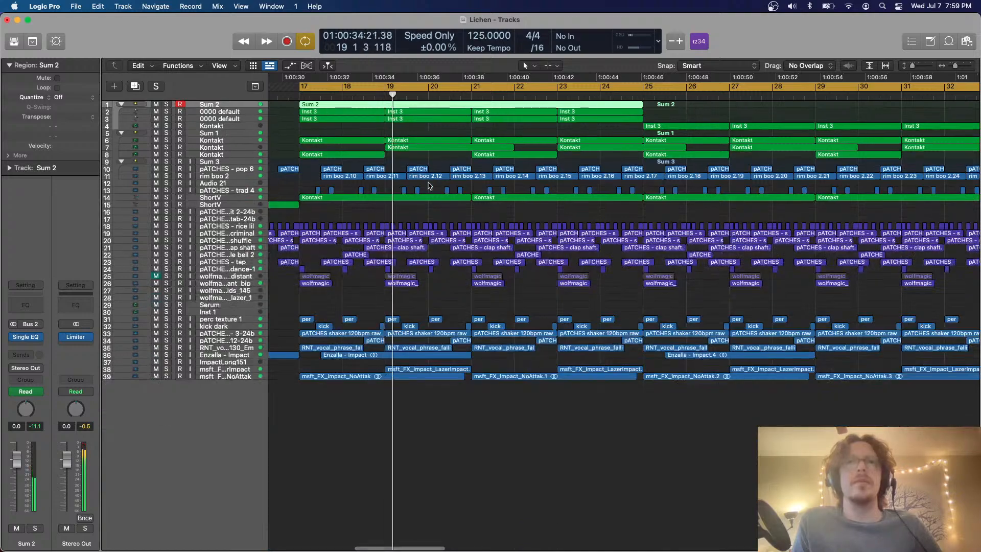
pyautogui.hscroll(1, 429, 185)
pyautogui.press('c')
pyautogui.scroll(3, 429, 186)
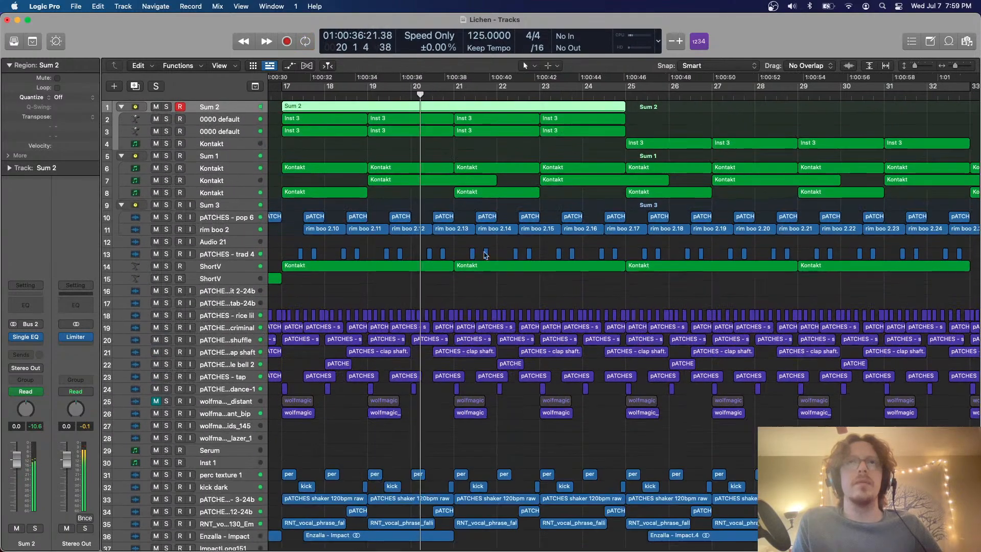
pyautogui.hscroll(1, 467, 272)
pyautogui.scroll(5, 465, 295)
pyautogui.scroll(-6, 464, 295)
pyautogui.press('space')
# Join the Kontakt regions on the upper ShortV track between bars 17 and 25 into one region
pyautogui.moveTo(469, 309); pyautogui.dragTo(409, 289)
pyautogui.press('super+j')
pyautogui.hscroll(-2, 427, 285)
pyautogui.scroll(-5, 427, 286)
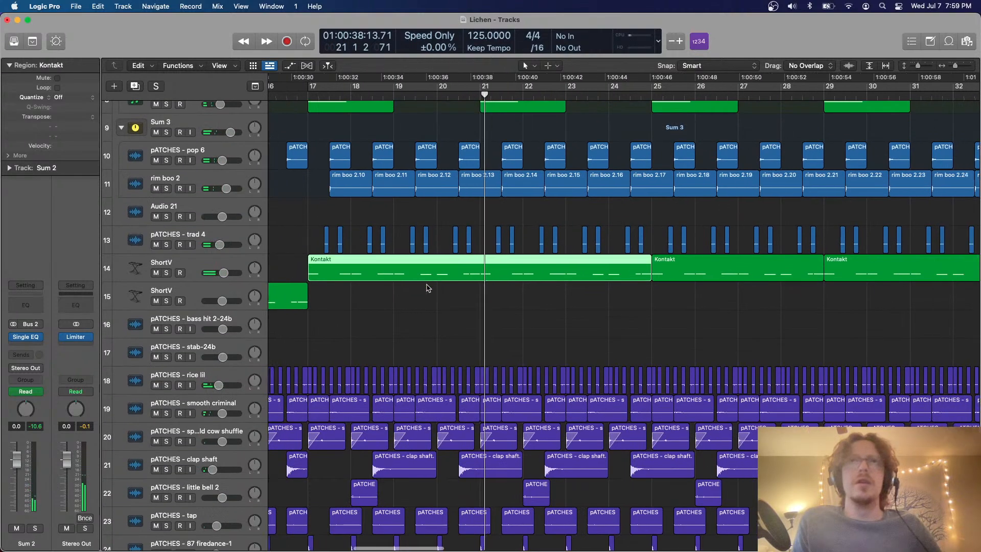
pyautogui.scroll(-4, 427, 288)
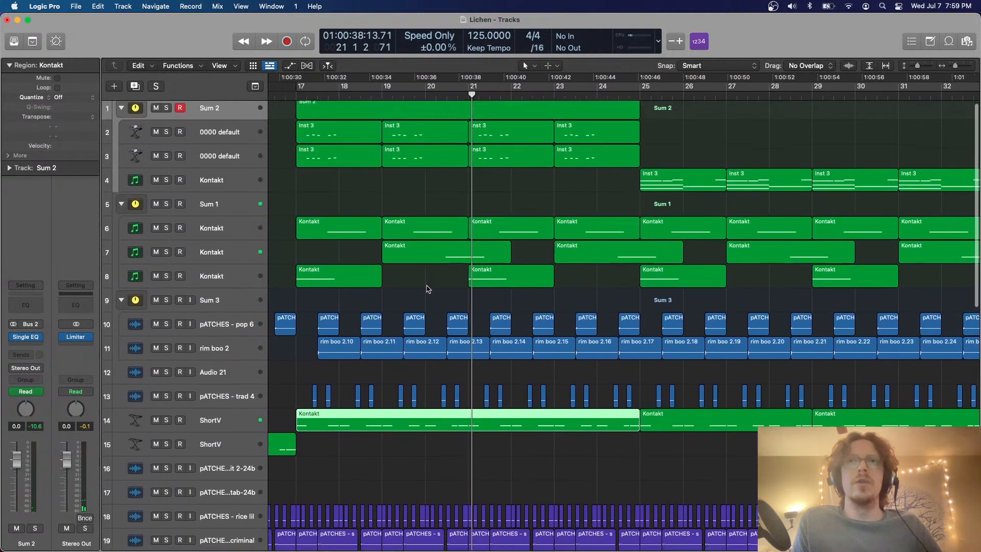
pyautogui.scroll(4, 427, 288)
pyautogui.scroll(-2, 439, 219)
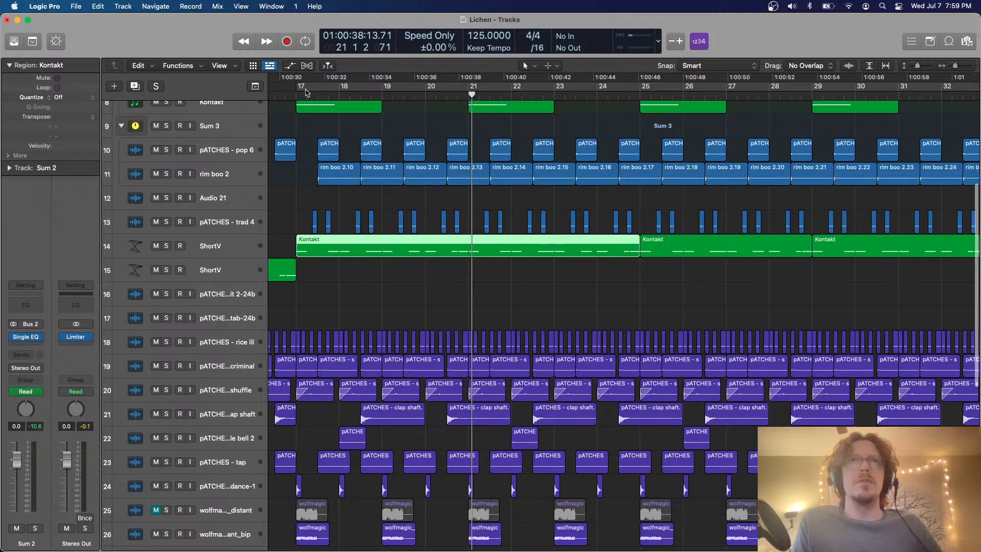
# Set the cycle range to bars 17 to 25 and mute the upper ShortV track
pyautogui.moveTo(306, 92); pyautogui.dragTo(639, 88)
pyautogui.scroll(-8, 378, 230)
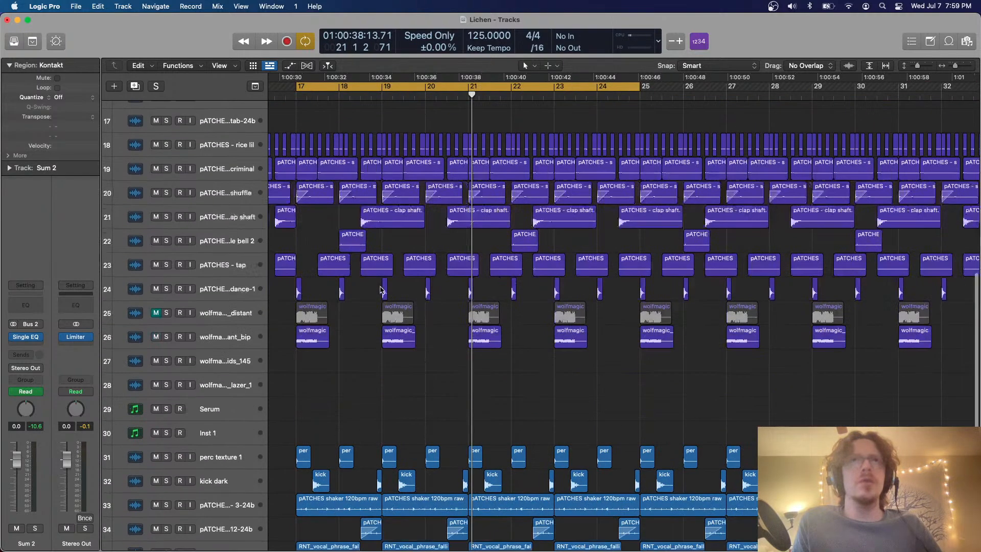
pyautogui.scroll(5, 380, 290)
pyautogui.click(156, 156)
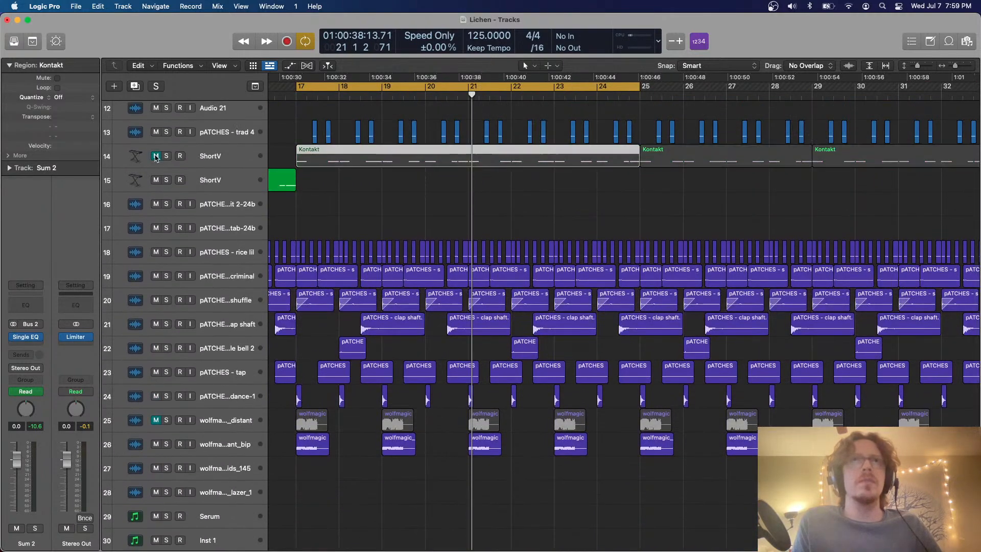
pyautogui.scroll(4, 318, 165)
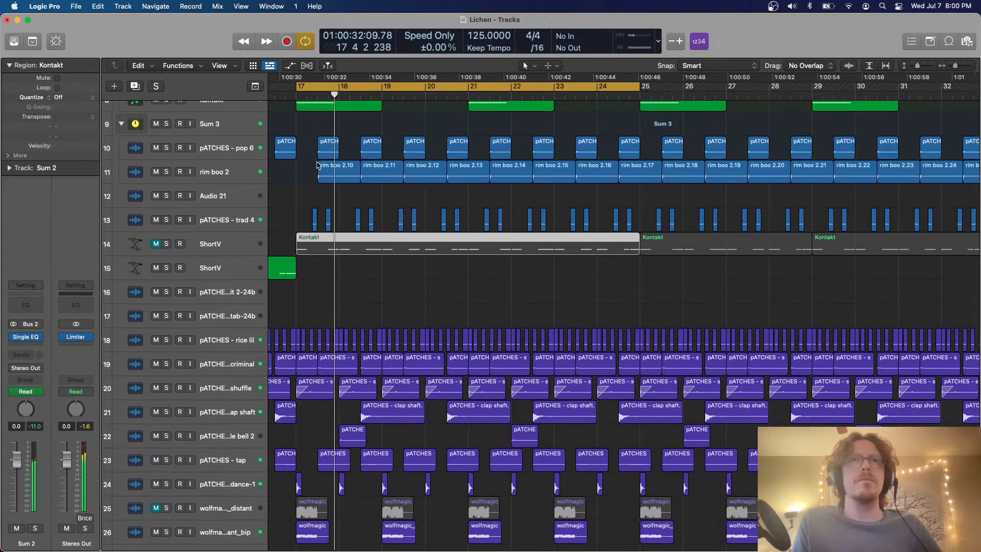
# Solo the kick dark track and listen to it from the start of the loop
pyautogui.press('super+Up')
pyautogui.press('super+Up')
pyautogui.press('super+Up')
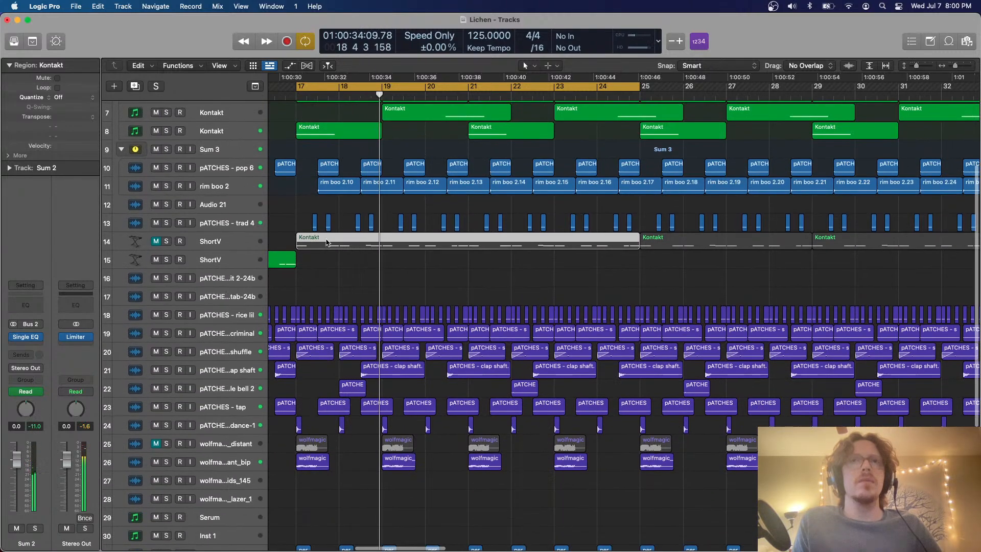
pyautogui.scroll(-8, 273, 391)
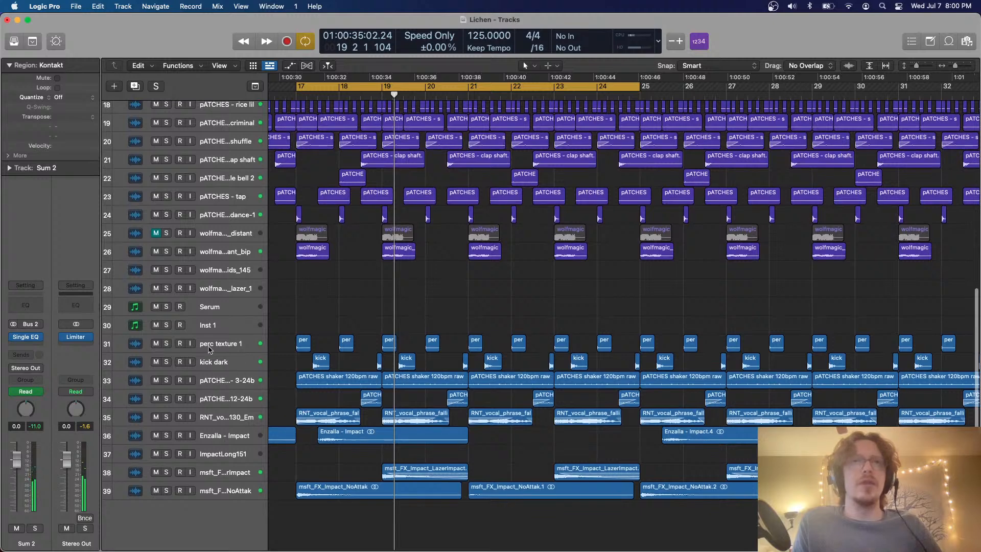
pyautogui.click(167, 362)
pyautogui.press('space')
pyautogui.press('space')
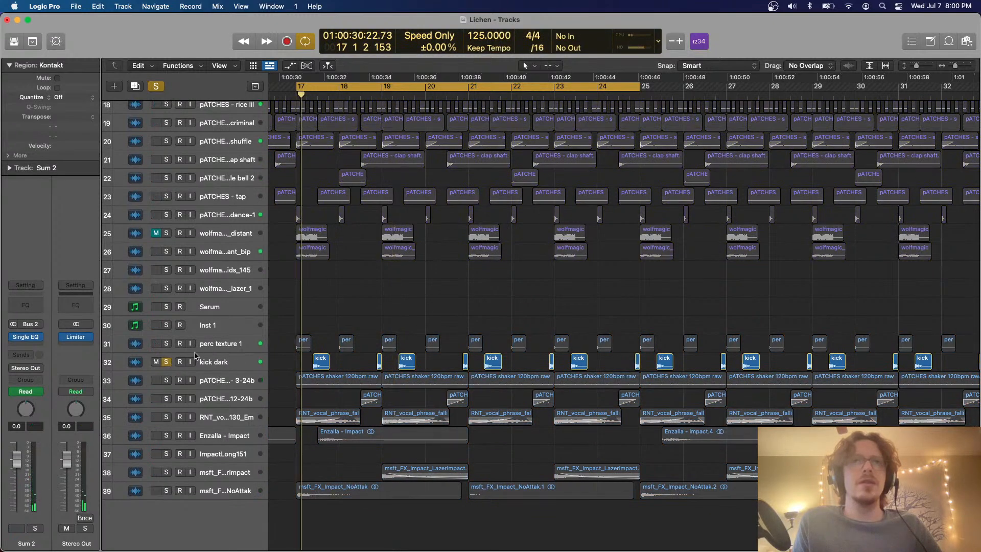
# Also solo the purple drum tracks from smooth criminal through 87 firedance-1 and listen to them with the kick
pyautogui.scroll(3, 198, 429)
pyautogui.scroll(4, 196, 429)
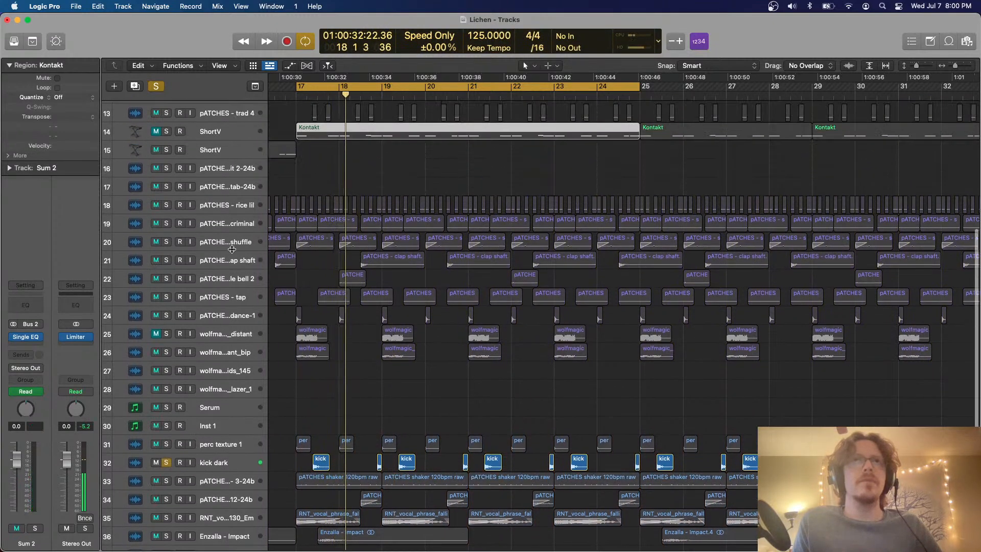
pyautogui.moveTo(166, 283); pyautogui.dragTo(166, 375)
pyautogui.press('space')
pyautogui.press('space')
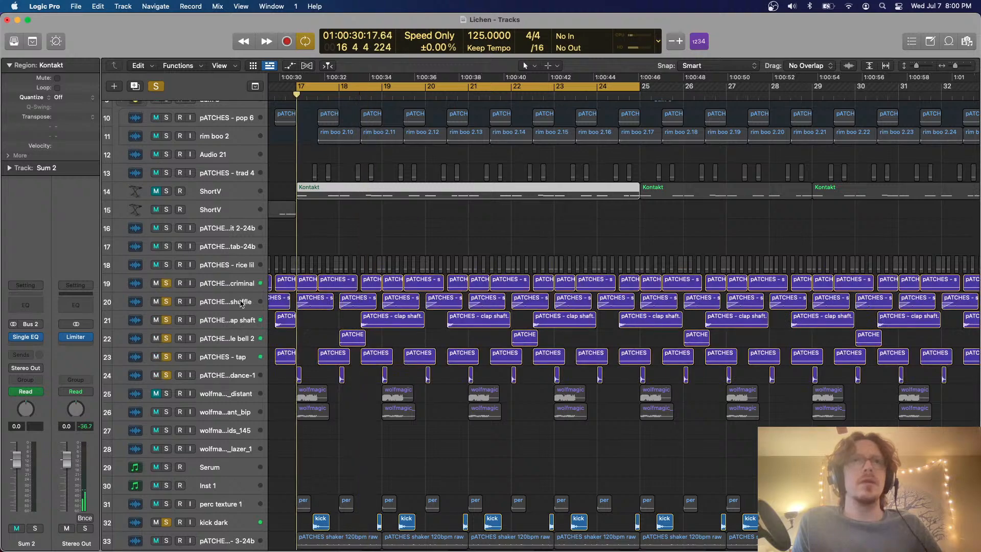
pyautogui.scroll(-3, 241, 303)
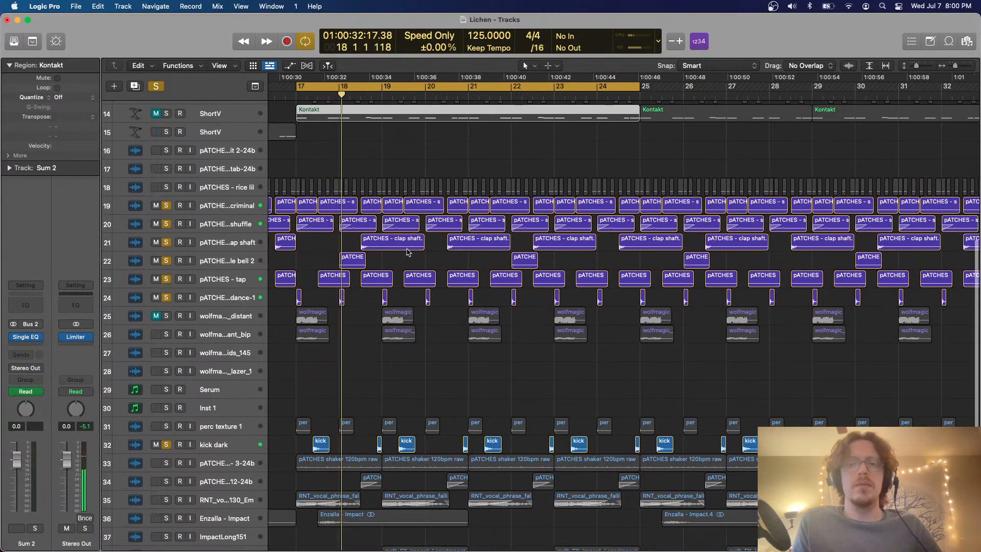
pyautogui.scroll(4, 409, 252)
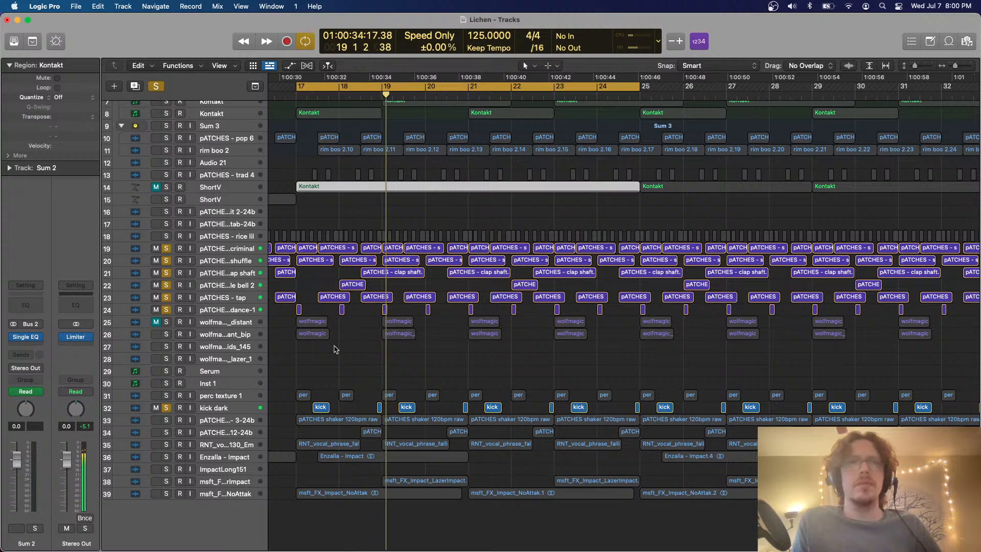
# Move the kick dark track directly below the 87 firedance-1 track
pyautogui.click(243, 409)
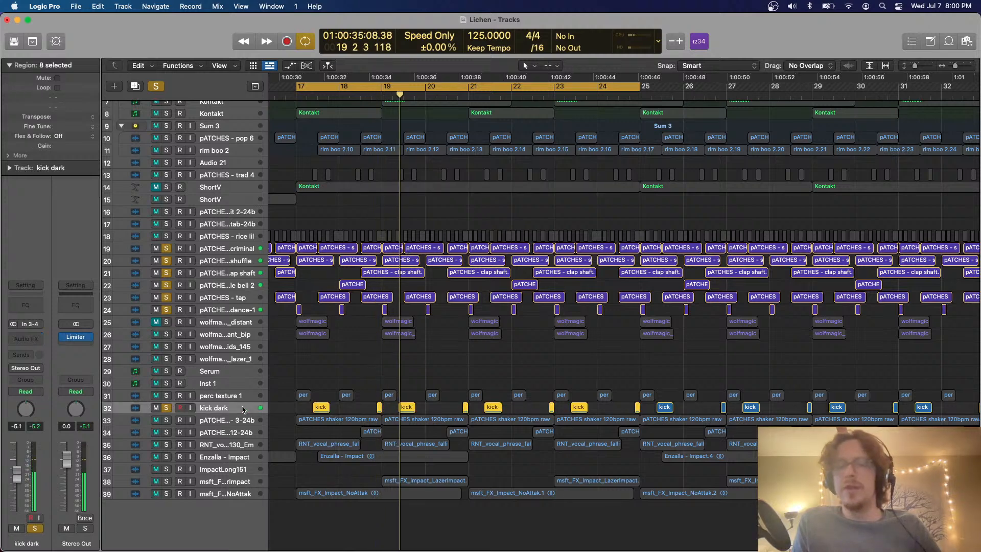
pyautogui.moveTo(243, 408); pyautogui.dragTo(192, 311)
pyautogui.press('super+Down')
pyautogui.press('super+Down')
pyautogui.press('super+Down')
pyautogui.press('super+Down')
pyautogui.press('super+Down')
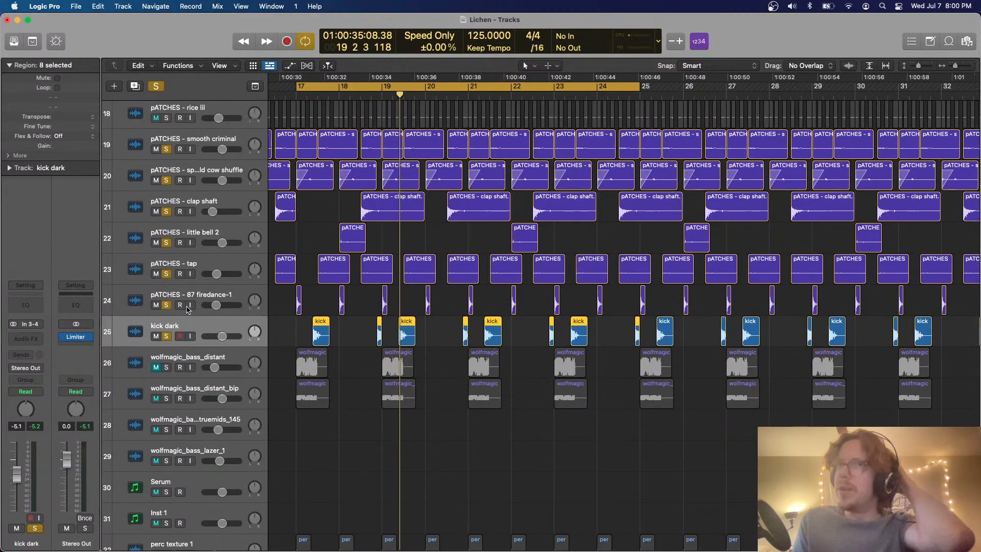
# Clear all solos and open the file browser beside the arrangement
pyautogui.click(156, 86)
pyautogui.press('super+Up')
pyautogui.press('super+Up')
pyautogui.press('super+Up')
pyautogui.press('super+Up')
pyautogui.press('super+Up')
pyautogui.click(972, 41)
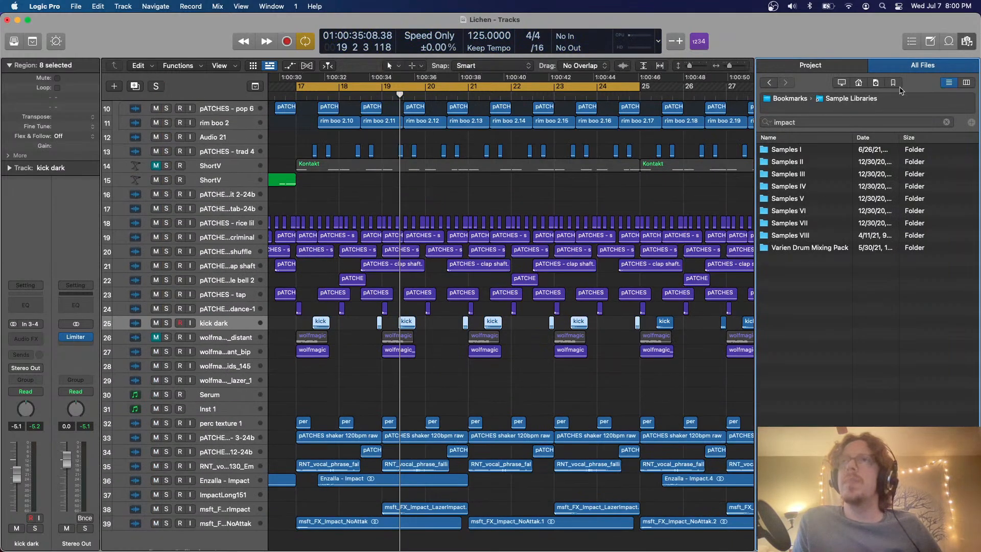
# Look through the bookmarked folders in the file browser and the contents of the Audio folder
pyautogui.click(892, 84)
pyautogui.doubleClick(802, 199)
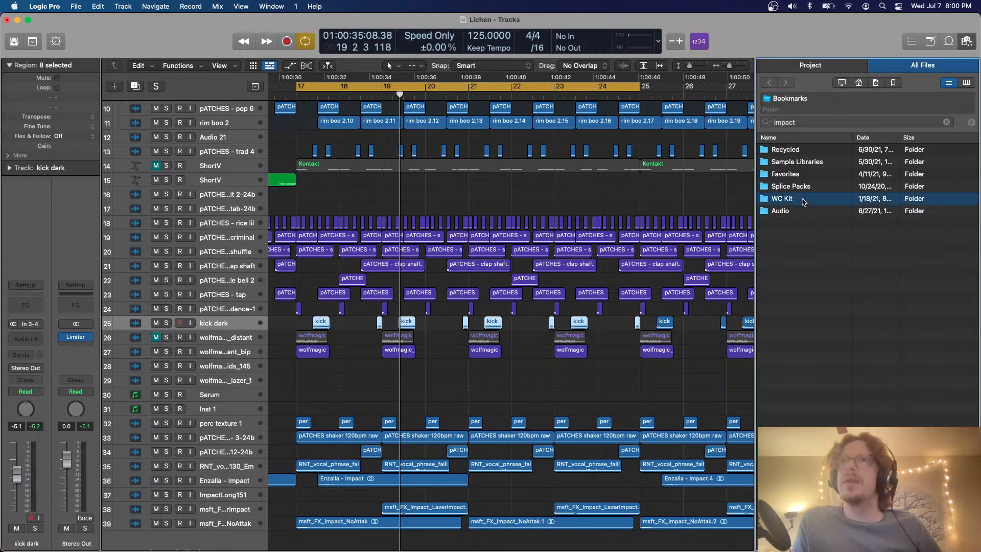
pyautogui.doubleClick(803, 189)
pyautogui.press('Down')
pyautogui.press('Down')
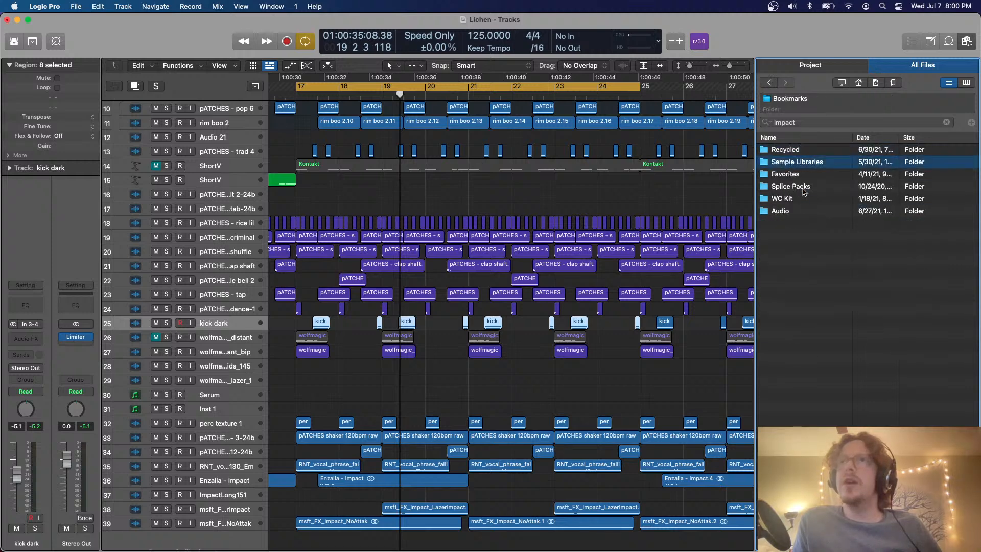
pyautogui.press('Down')
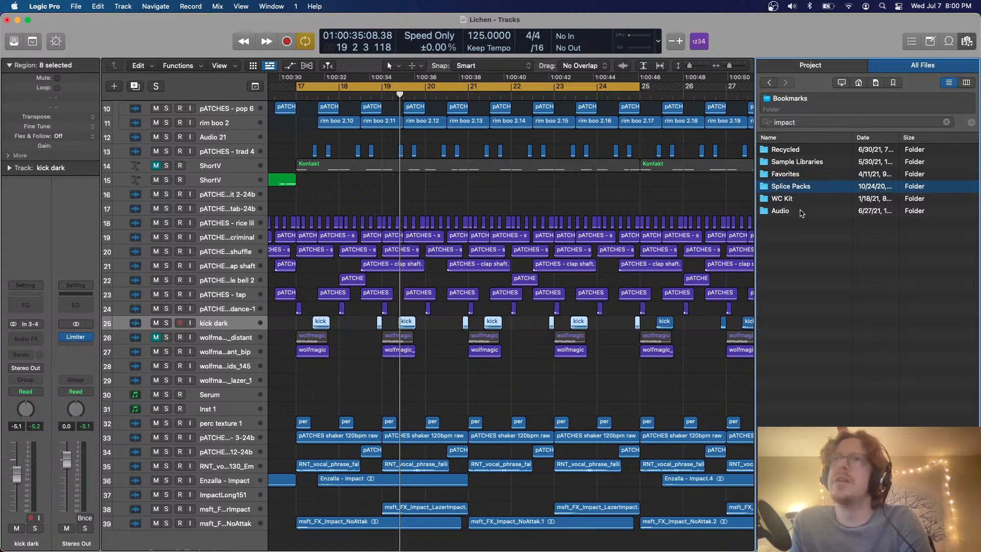
pyautogui.doubleClick(800, 211)
pyautogui.click(799, 223)
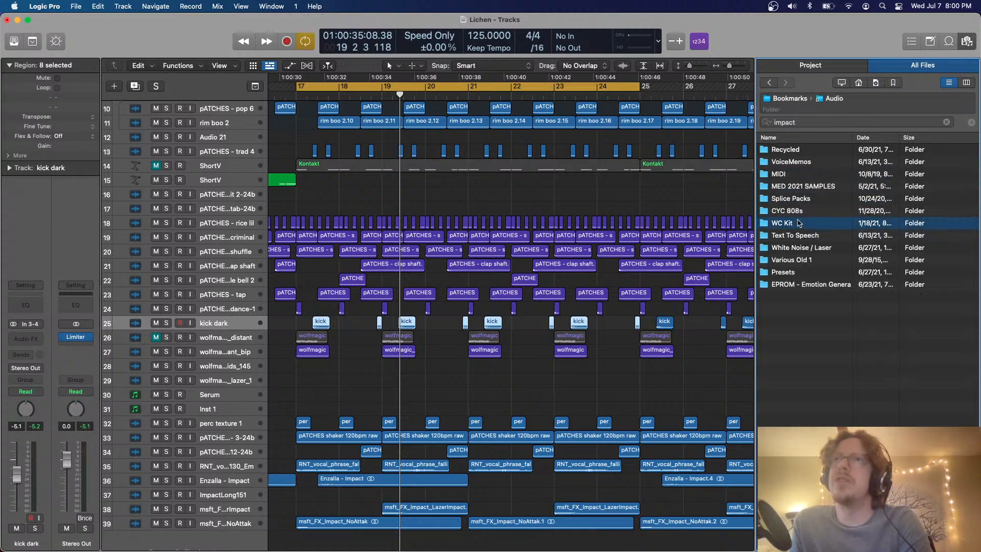
# Open the bookmarked Favorites folder and look through its sample pack aliases
pyautogui.press('Left')
pyautogui.press('Down')
pyautogui.press('Down')
pyautogui.press('Right')
pyautogui.scroll(-5, 814, 390)
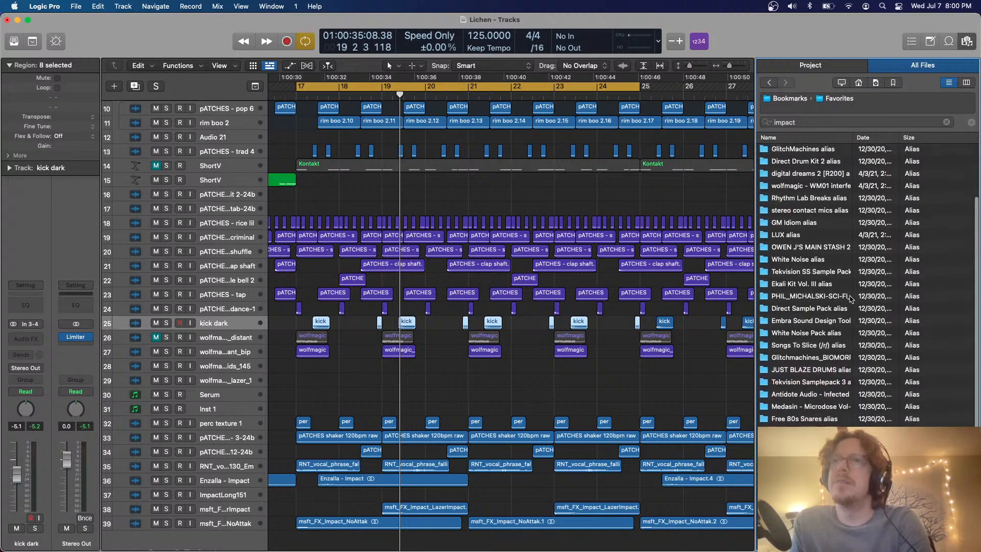
pyautogui.click(838, 122)
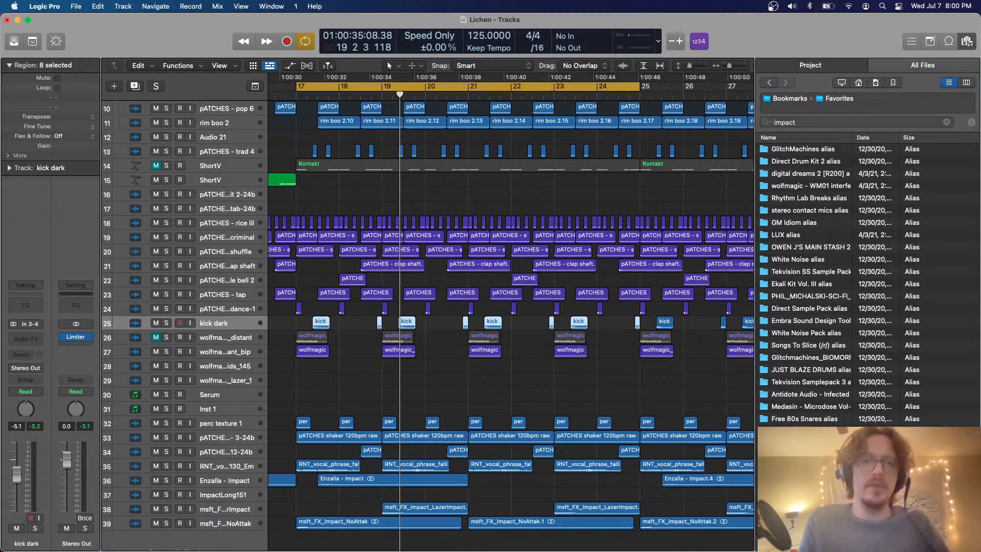
# Switch to Finder and preview the WIP Sample Pack folder inside Samples VII
pyautogui.press('super+Tab')
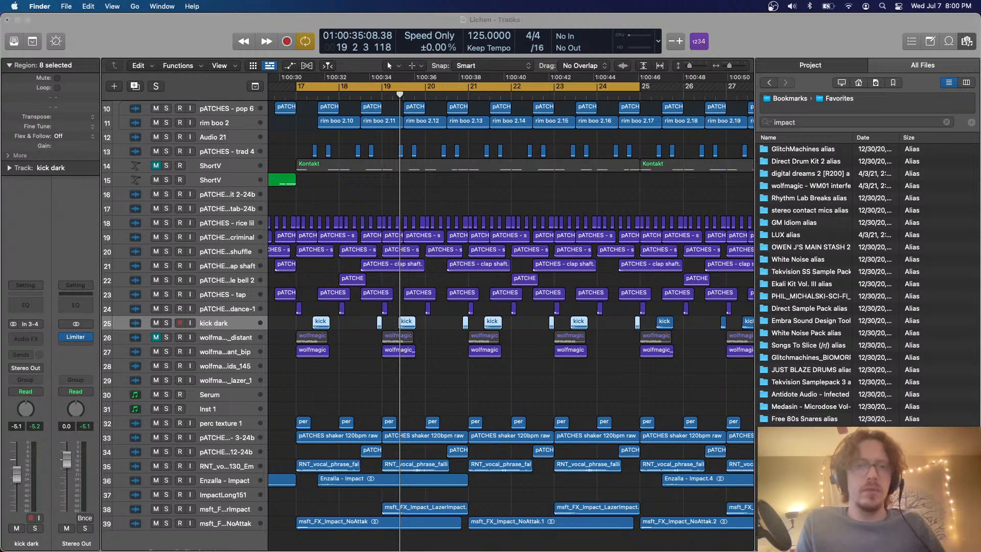
pyautogui.scroll(-2, 554, 287)
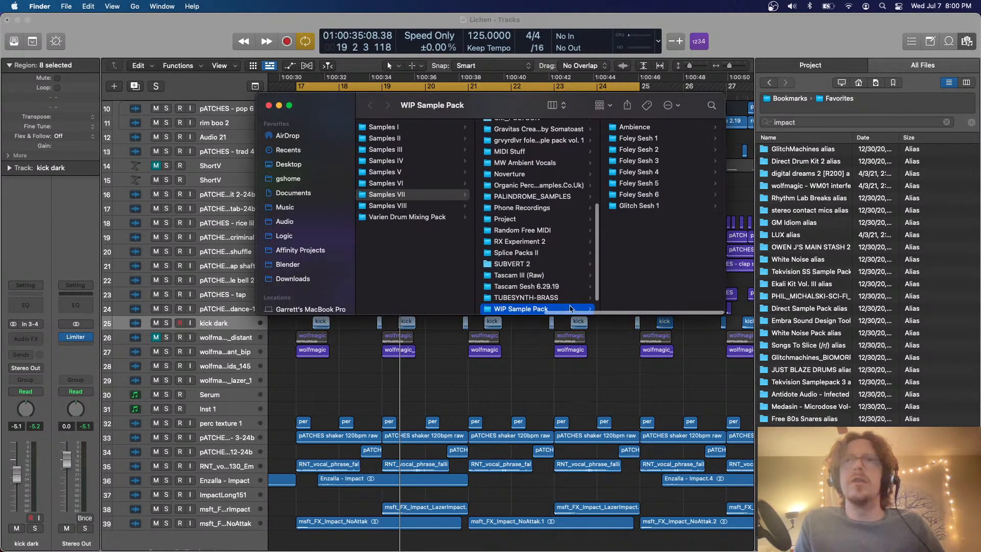
pyautogui.press('space')
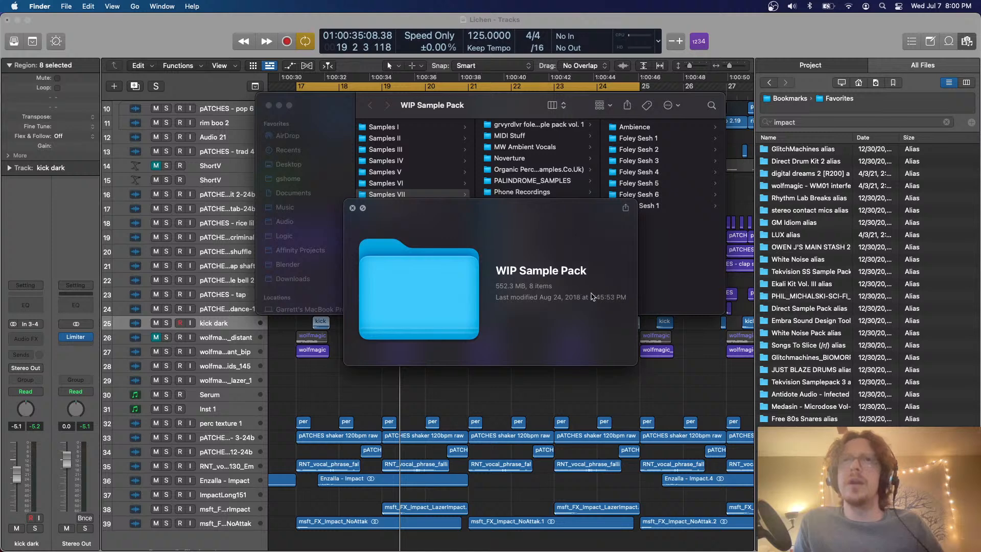
pyautogui.press('space')
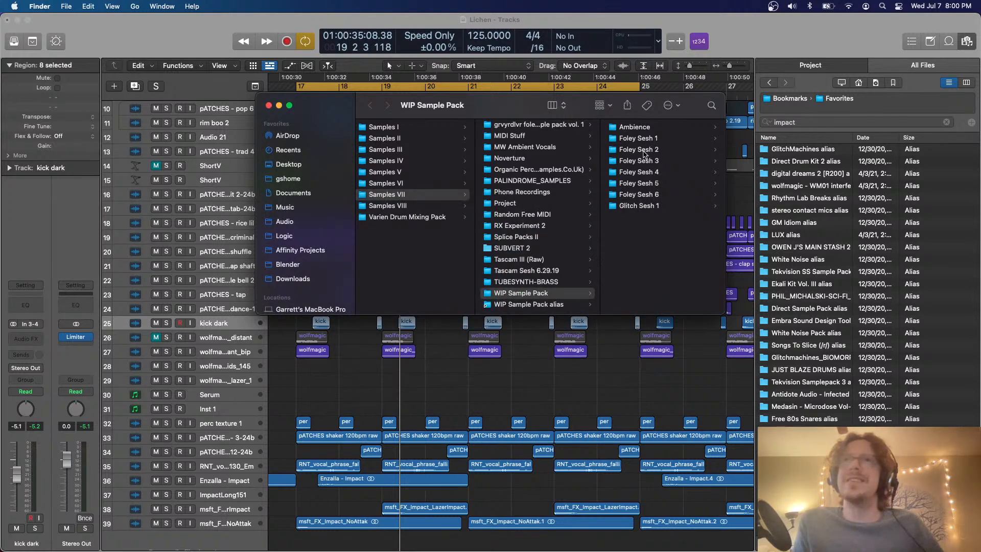
# Look through the Ambience, Foley Sesh and Glitch Sesh 1 folders inside the WIP Sample Pack
pyautogui.click(639, 150)
pyautogui.press('Right')
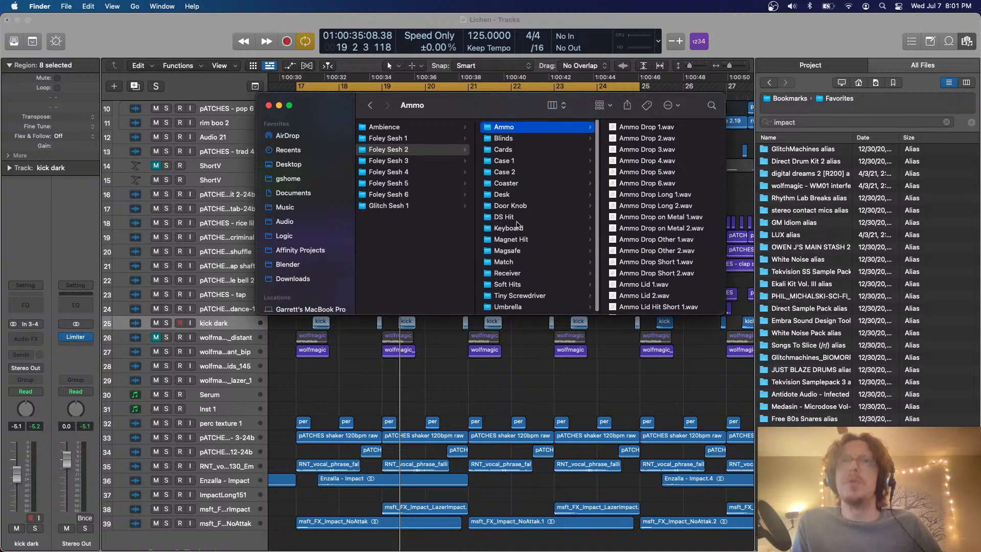
pyautogui.press('Left')
pyautogui.press('Down')
pyautogui.press('Down')
pyautogui.press('Down')
pyautogui.press('Down')
pyautogui.press('Down')
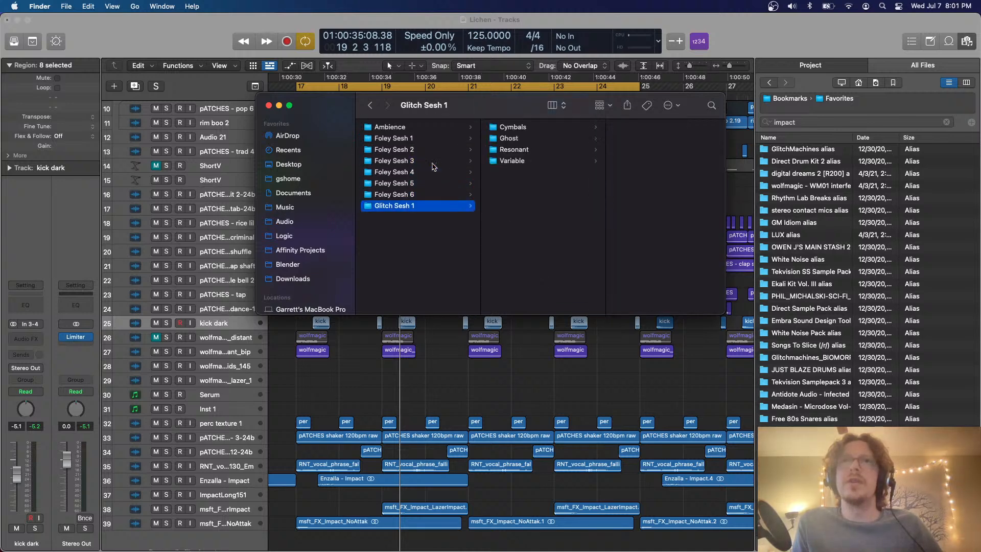
pyautogui.press('Up')
pyautogui.press('Up')
pyautogui.press('Up')
pyautogui.press('Up')
pyautogui.press('Up')
pyautogui.press('Up')
pyautogui.press('Up')
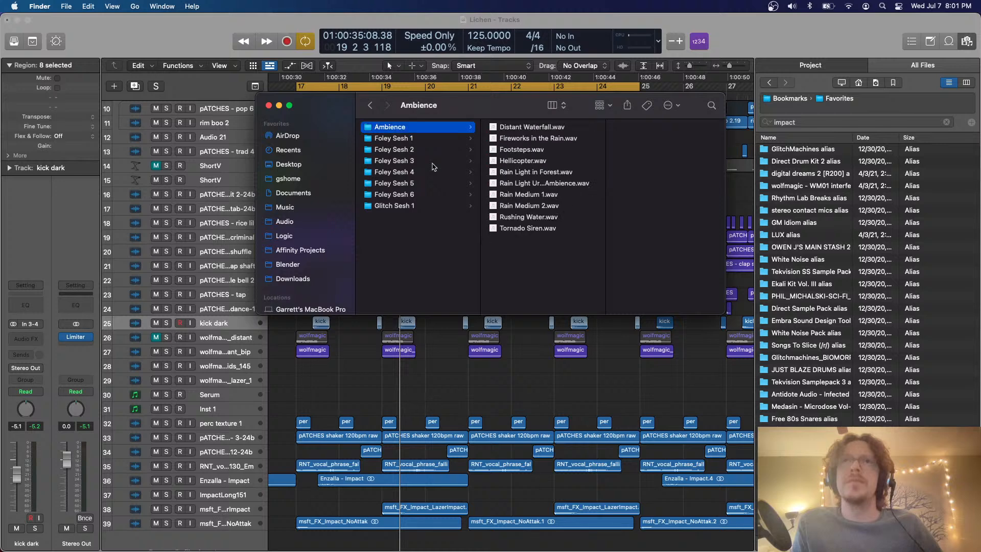
pyautogui.press('Down')
pyautogui.press('Down')
pyautogui.press('Down')
pyautogui.press('Down')
pyautogui.press('Down')
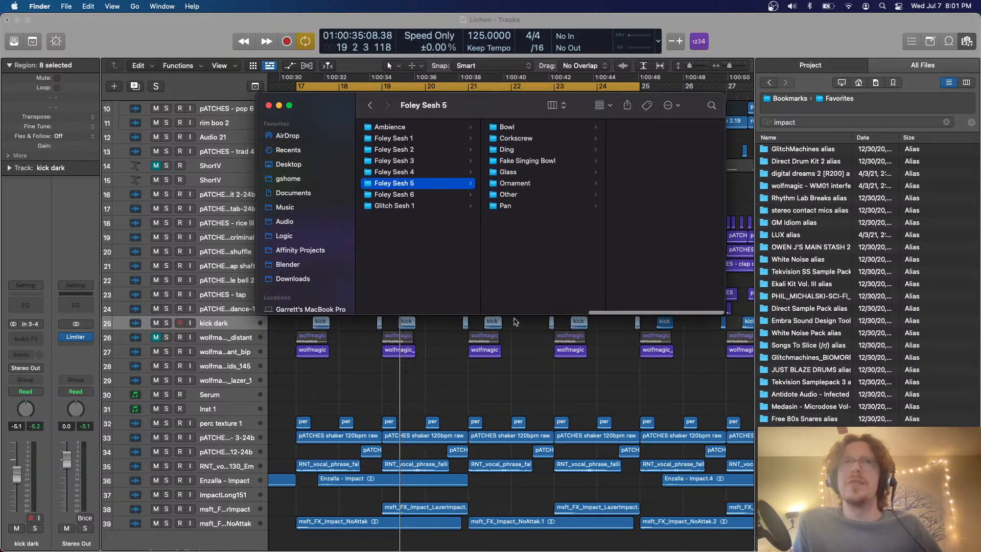
# Return to the WIP Sample Pack folder and preview its size and item information again
pyautogui.hscroll(-5, 469, 208)
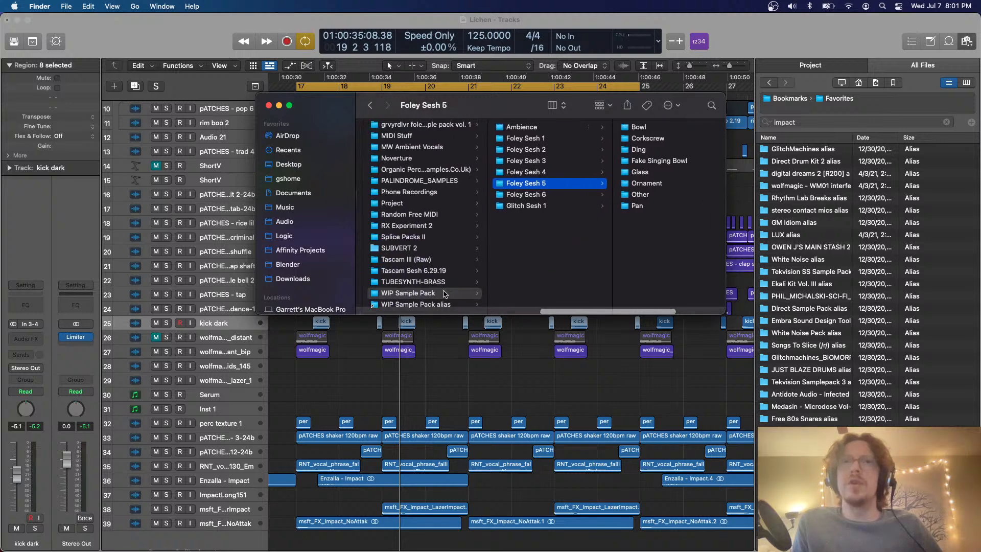
pyautogui.click(444, 293)
pyautogui.press('space')
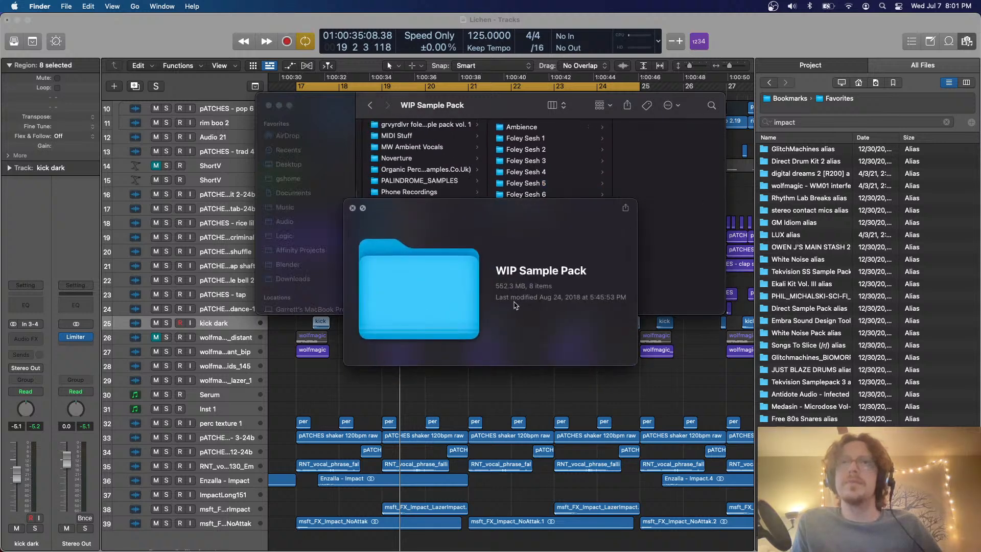
pyautogui.press('space')
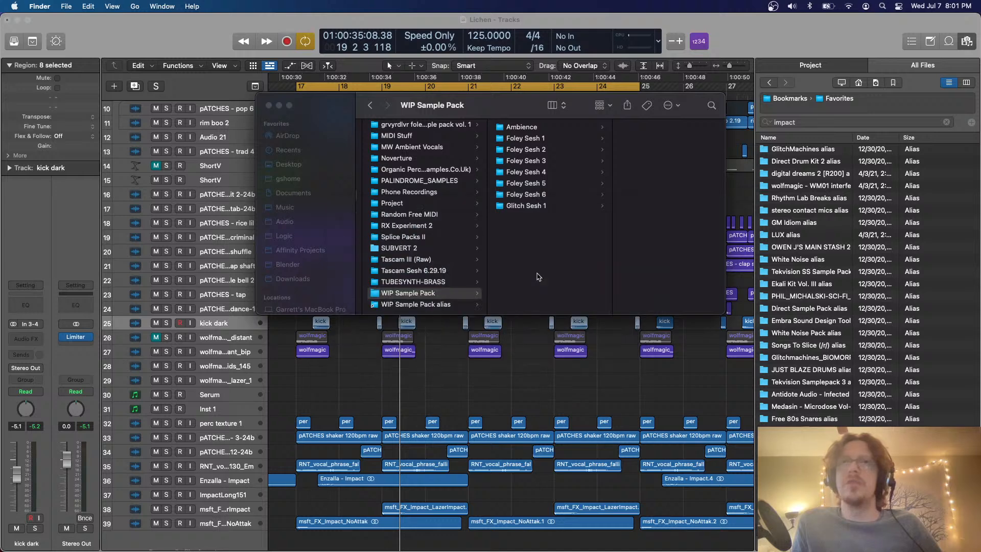
pyautogui.hscroll(5, 455, 378)
pyautogui.scroll(-3, 456, 378)
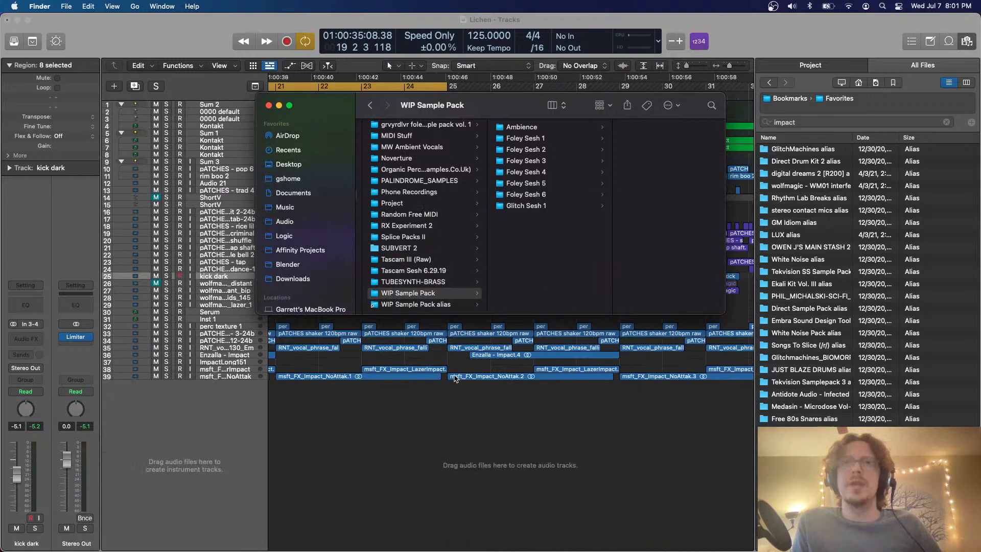
pyautogui.hscroll(-6, 455, 378)
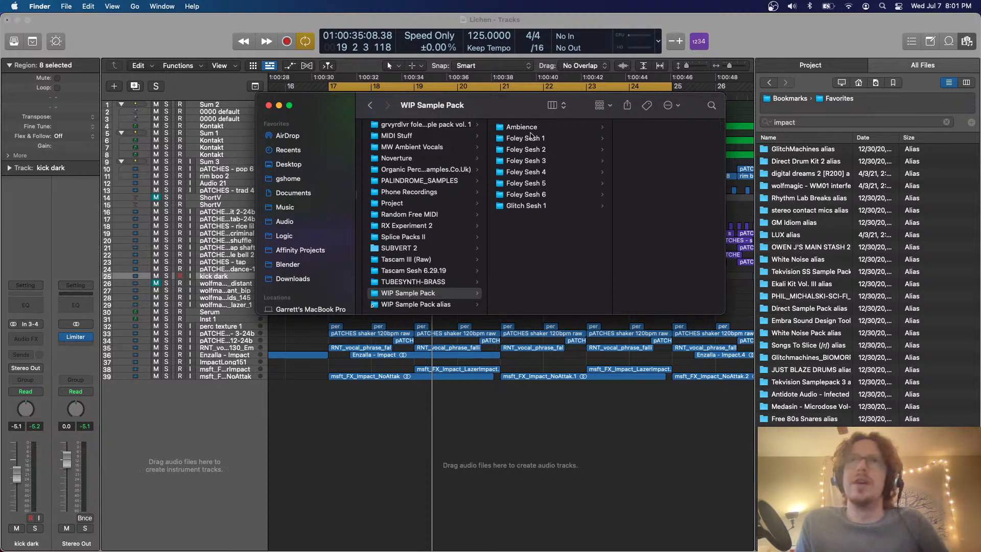
# Locate the WIP Sample Pack from Finder in Logic Pro's file browser and open the folder there
pyautogui.click(531, 137)
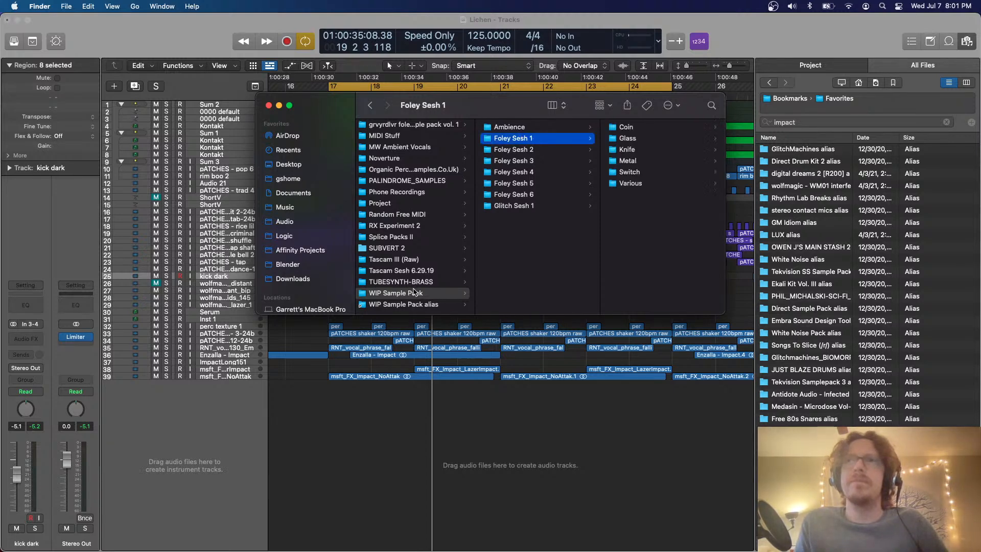
pyautogui.moveTo(820, 230); pyautogui.dragTo(821, 231)
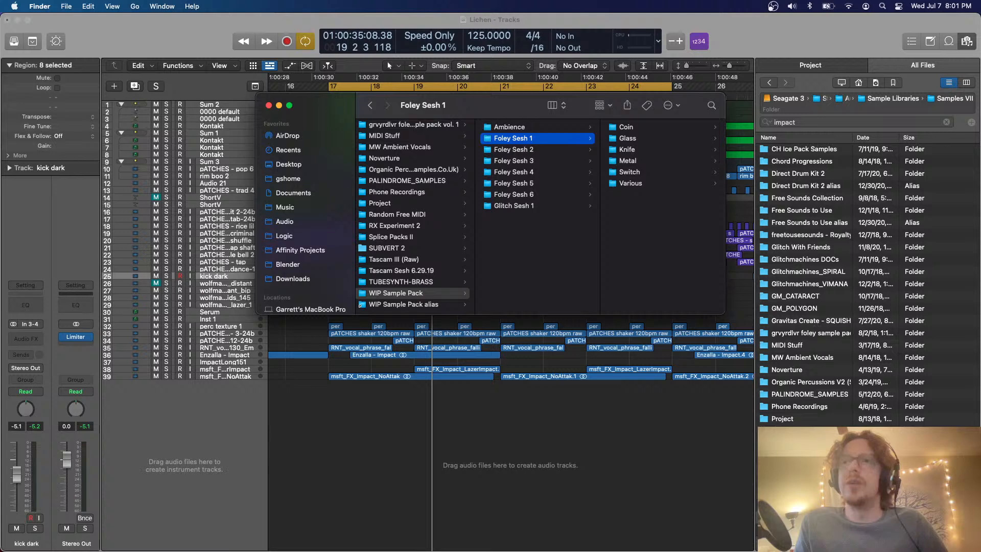
pyautogui.click(817, 358)
pyautogui.scroll(-2, 818, 358)
pyautogui.doubleClick(804, 516)
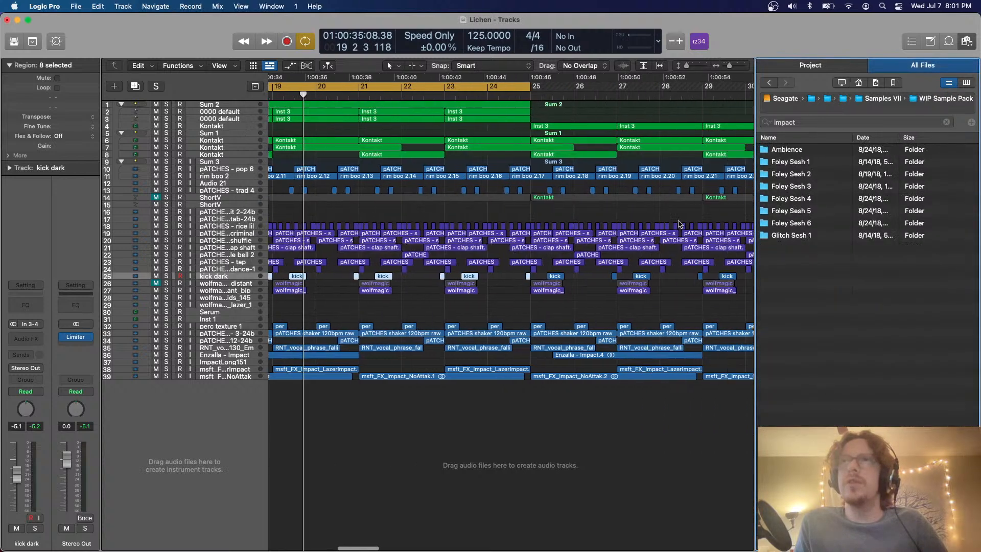
# Open the Keychain folder inside Foley Sesh 3 and look over its samples
pyautogui.doubleClick(789, 186)
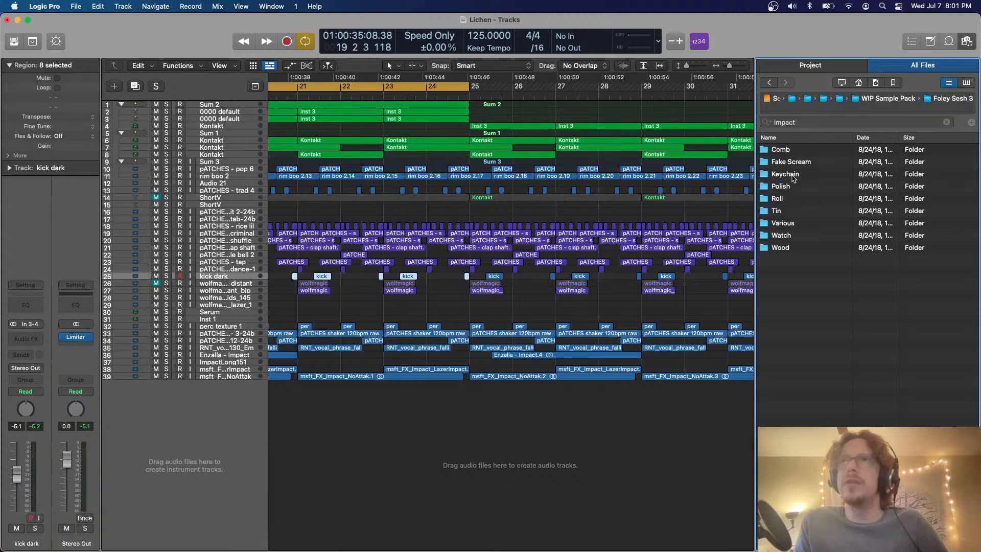
pyautogui.doubleClick(791, 175)
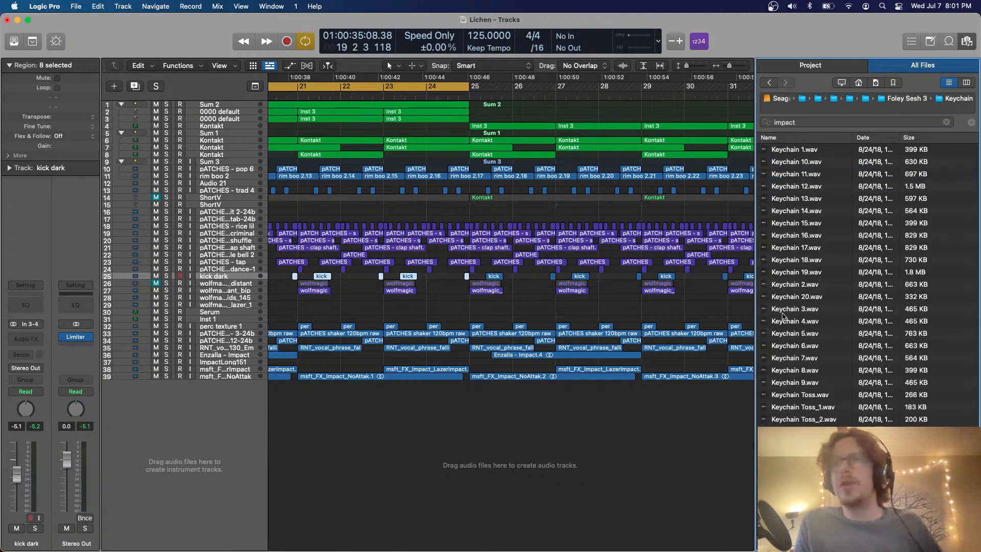
pyautogui.scroll(-4, 783, 314)
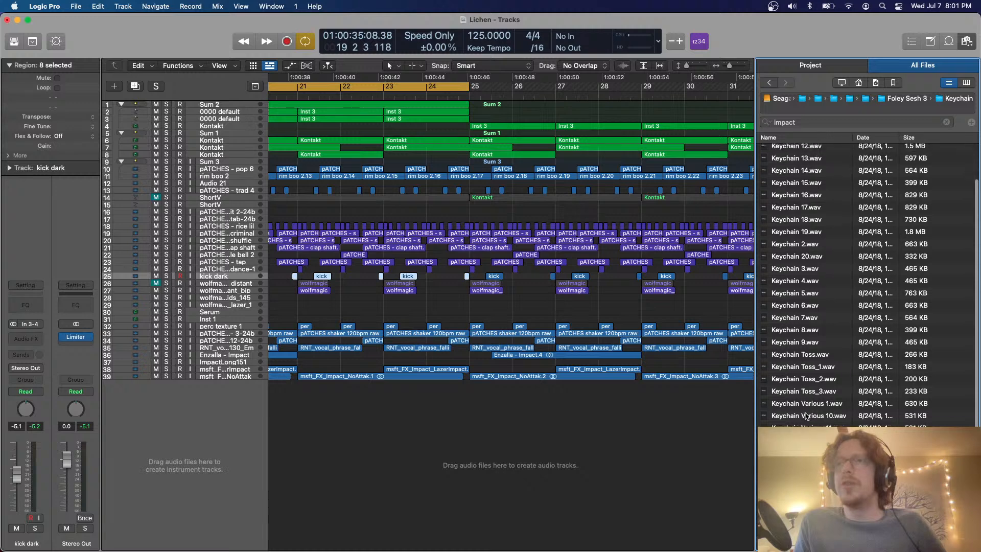
pyautogui.scroll(2, 806, 416)
# Audition Keychain 4.wav and place it at bar 17 on a new audio track below the existing tracks
pyautogui.click(796, 306)
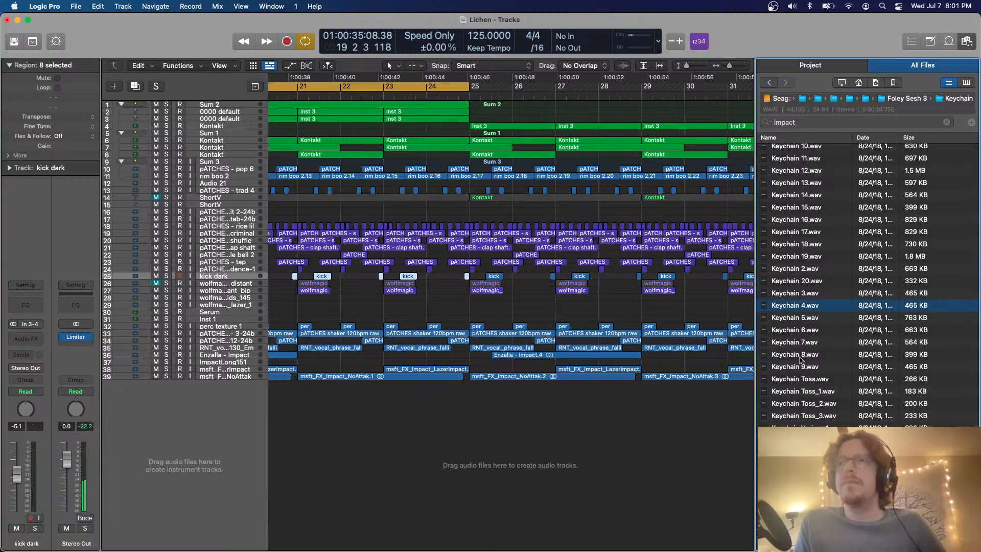
pyautogui.scroll(-1, 801, 359)
pyautogui.hscroll(-10, 567, 315)
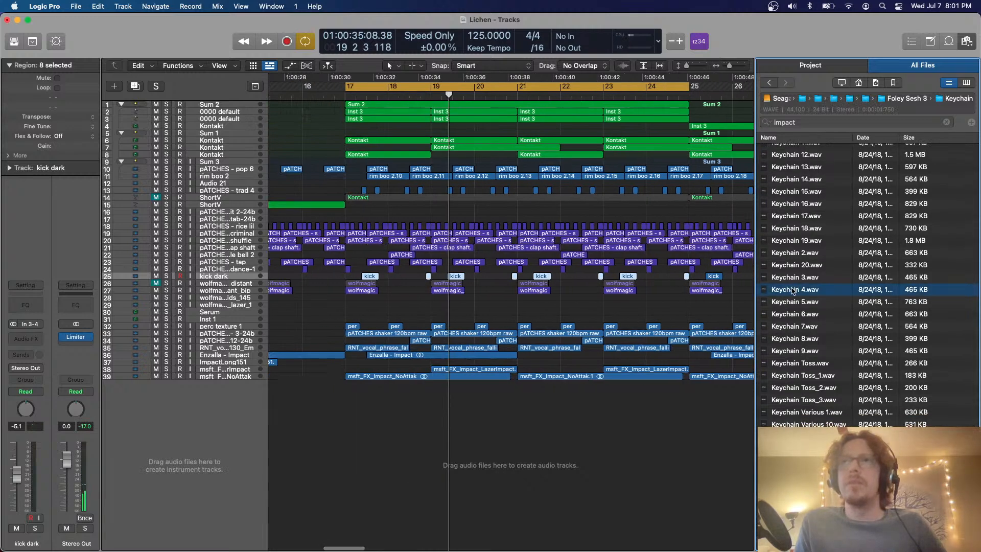
pyautogui.moveTo(795, 290); pyautogui.dragTo(380, 409)
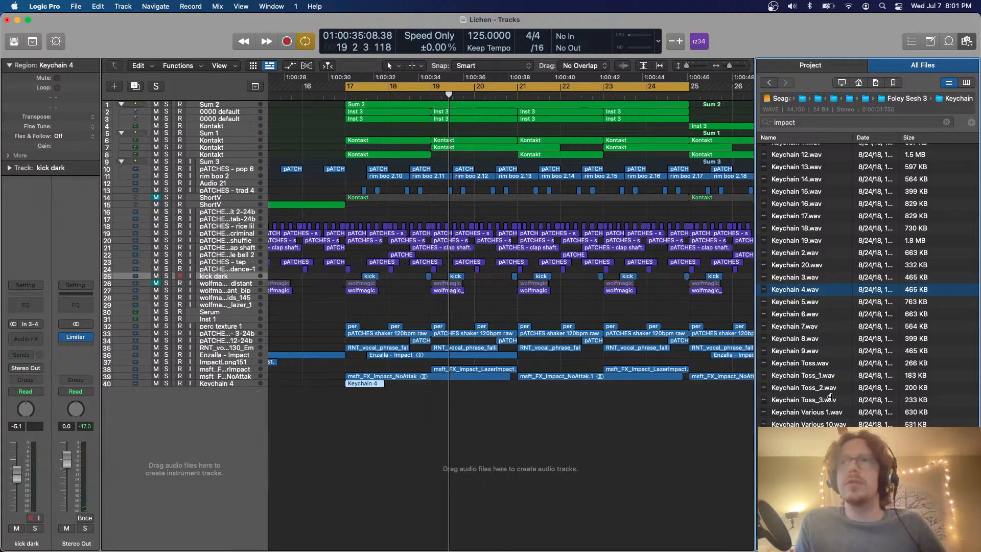
# Audition more samples in the Keychain folder, including Keychain 17.wav and Keychain 3.wav
pyautogui.scroll(-1, 828, 398)
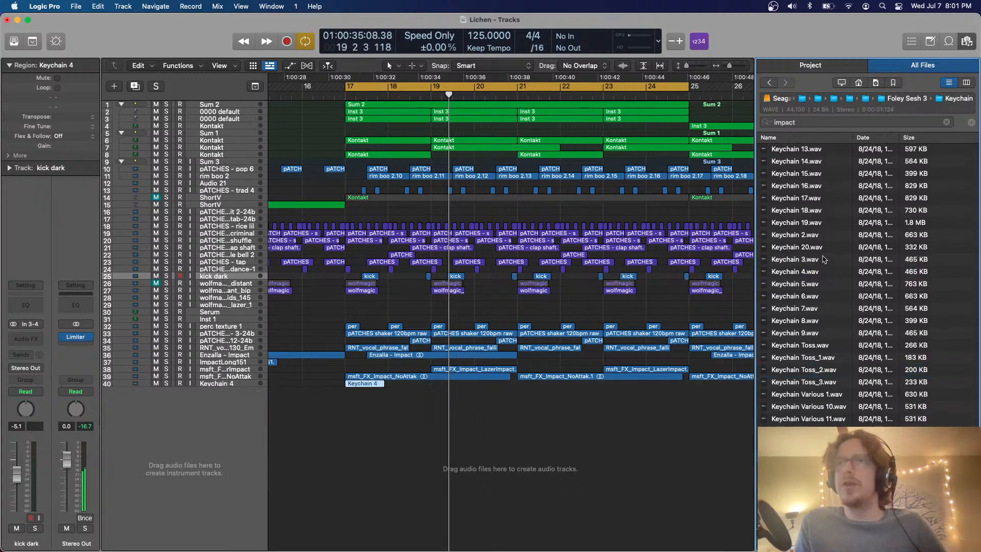
pyautogui.click(819, 242)
pyautogui.click(814, 198)
pyautogui.scroll(1, 832, 369)
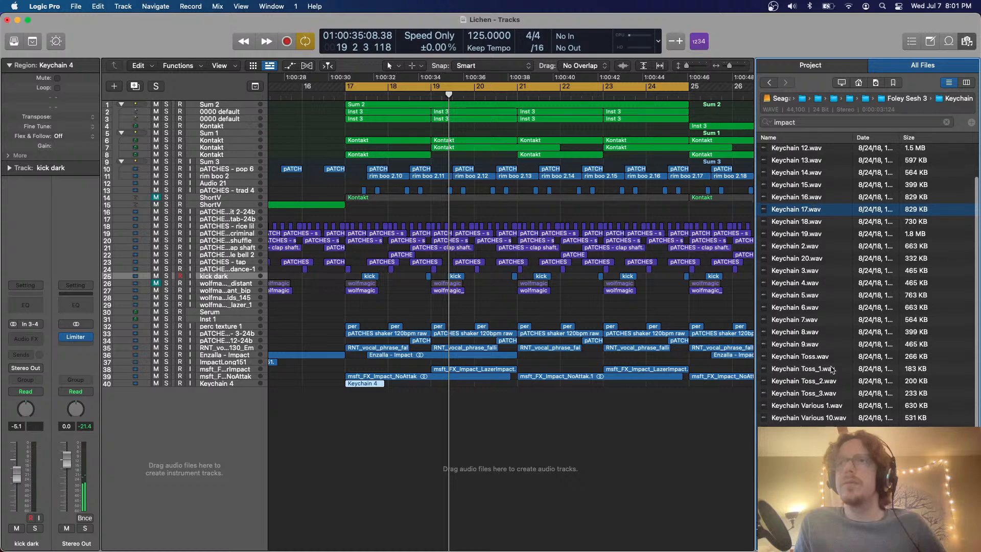
pyautogui.click(840, 268)
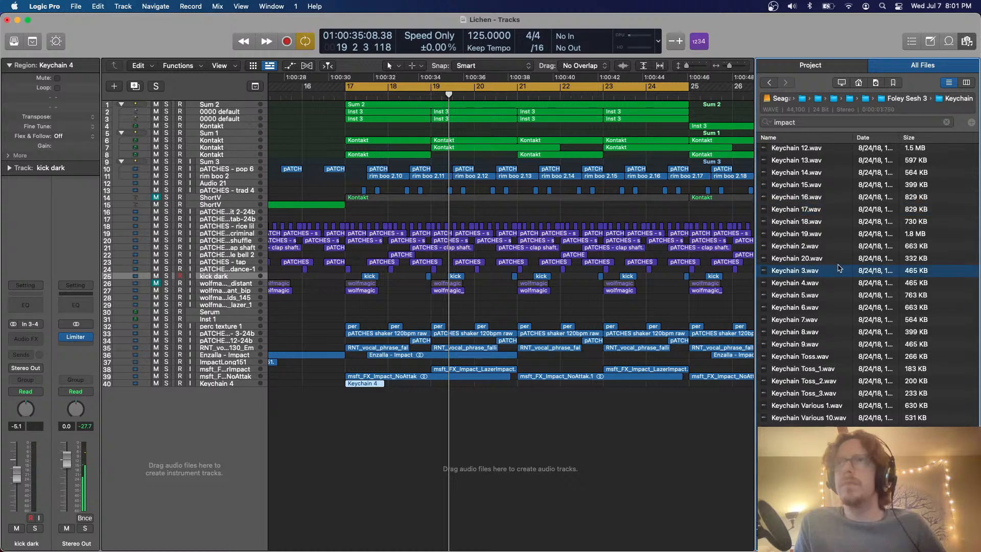
pyautogui.scroll(1, 822, 170)
pyautogui.click(807, 206)
# Go back to the Foley Sesh 3 folder, open its Various folder and audition Various 1.wav
pyautogui.press('Left')
pyautogui.press('Down')
pyautogui.press('Down')
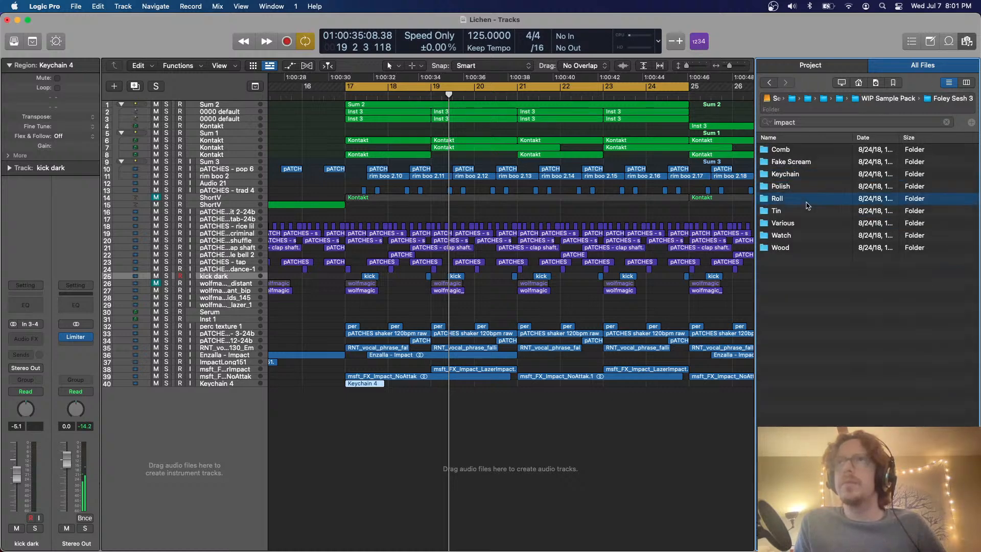
pyautogui.press('Down')
pyautogui.press('Down')
pyautogui.press('Down')
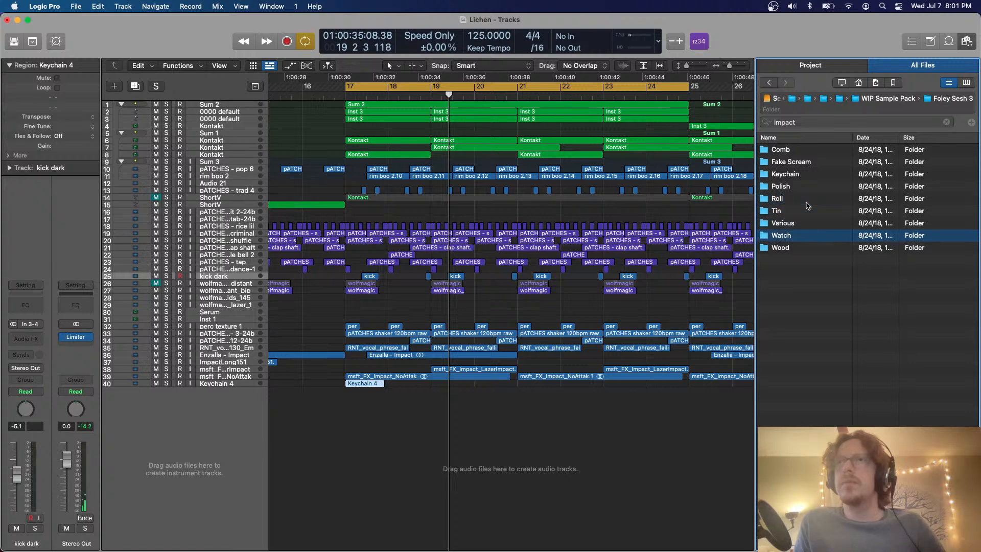
pyautogui.press('Up')
pyautogui.press('Right')
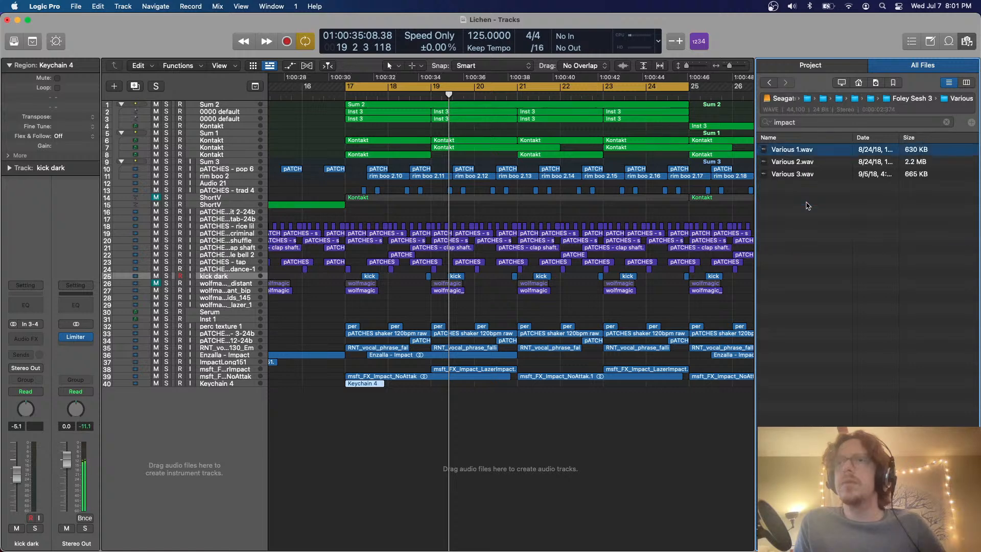
# Leave the Various and Foley Sesh 3 folders to return to the WIP Sample Pack folder
pyautogui.press('Left')
pyautogui.press('Up')
pyautogui.press('Up')
pyautogui.press('Up')
pyautogui.press('Up')
pyautogui.press('Up')
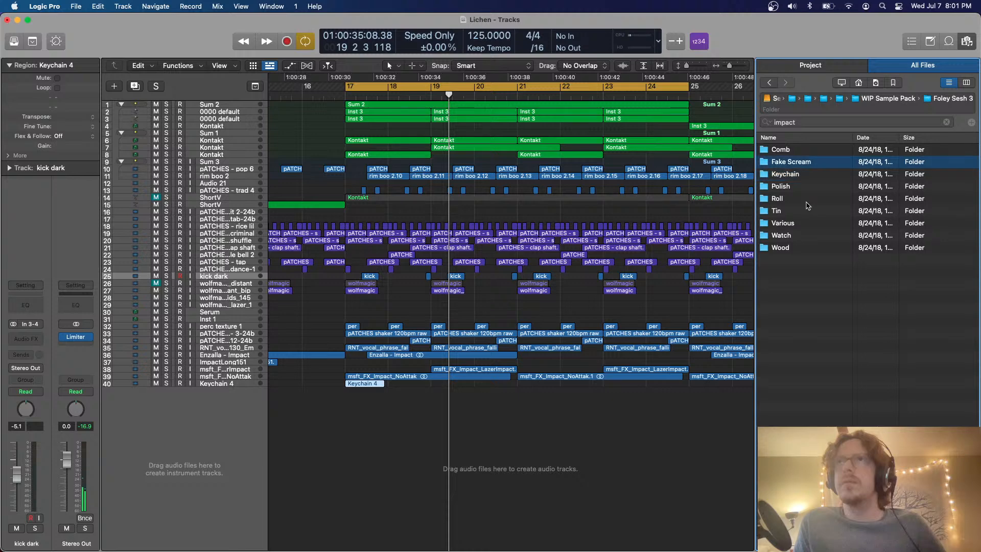
pyautogui.press('Up')
pyautogui.press('Down')
pyautogui.press('Down')
pyautogui.press('Left')
# Look through the WIP Sample Pack folders and open Glitch Sesh 1
pyautogui.press('Up')
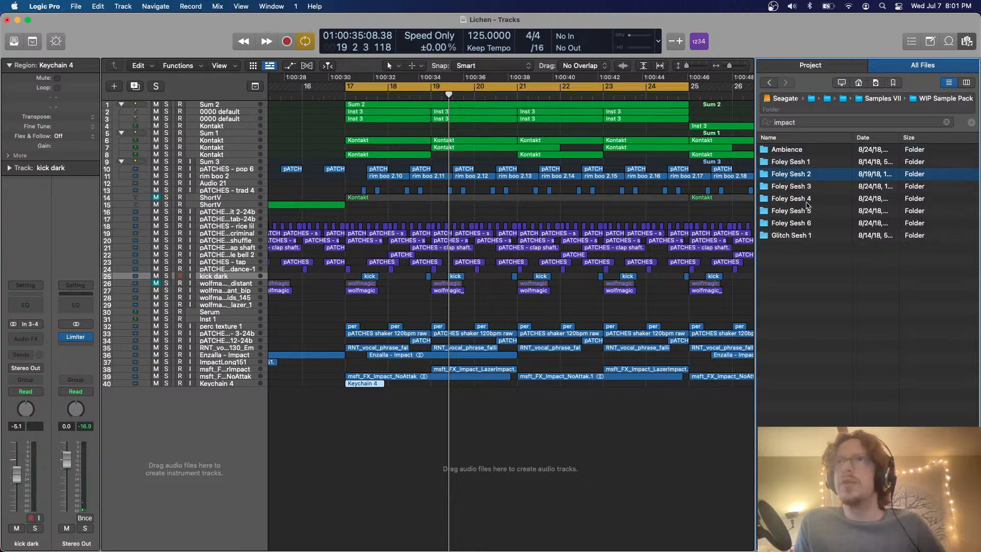
pyautogui.press('Down')
pyautogui.press('Down')
pyautogui.press('Down')
pyautogui.press('Down')
pyautogui.press('Up')
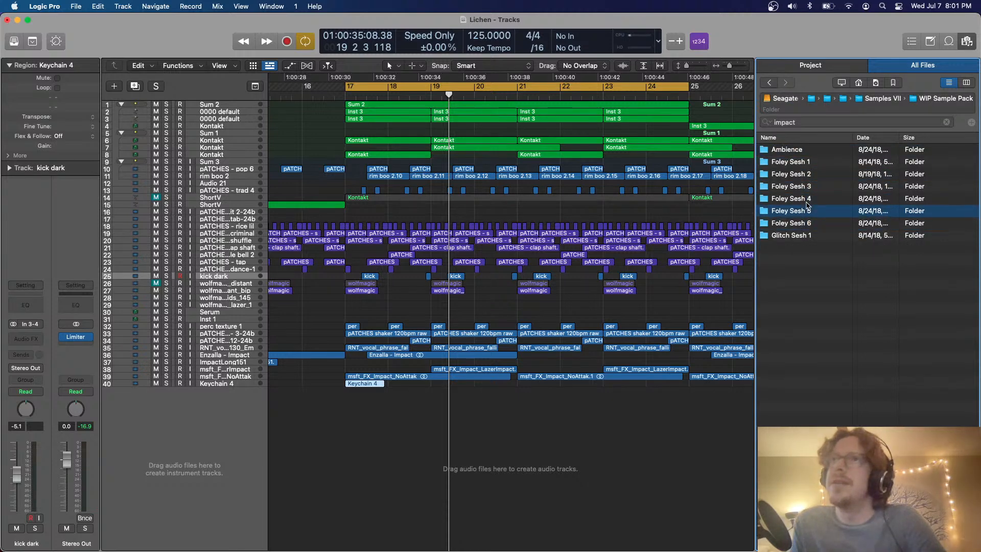
pyautogui.press('Down')
pyautogui.press('Down')
pyautogui.press('Right')
pyautogui.press('Down')
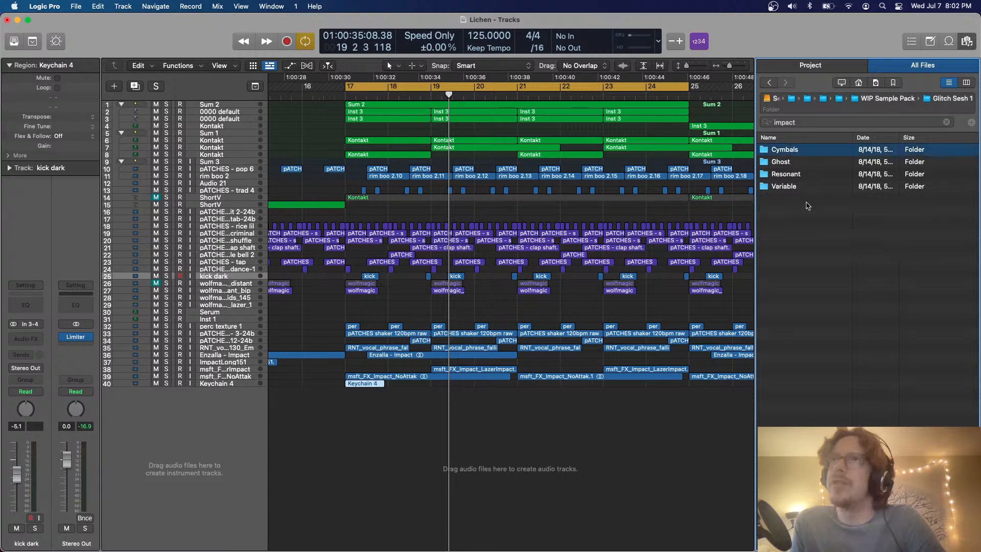
# Open the Cymbals folder, audition its samples and place Cymbal Warp 1.wav just before bar 19 on a new audio track
pyautogui.press('Right')
pyautogui.press('Down')
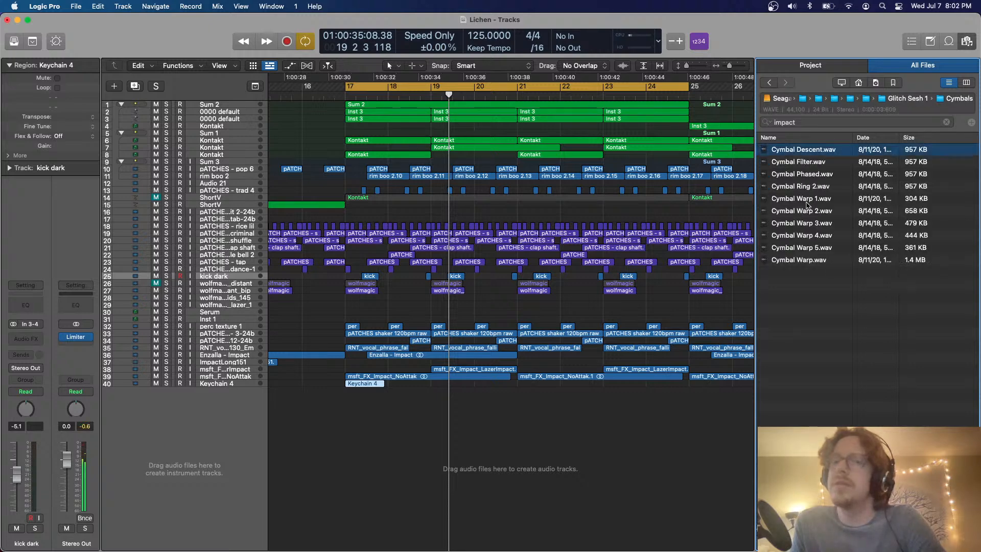
pyautogui.press('Down')
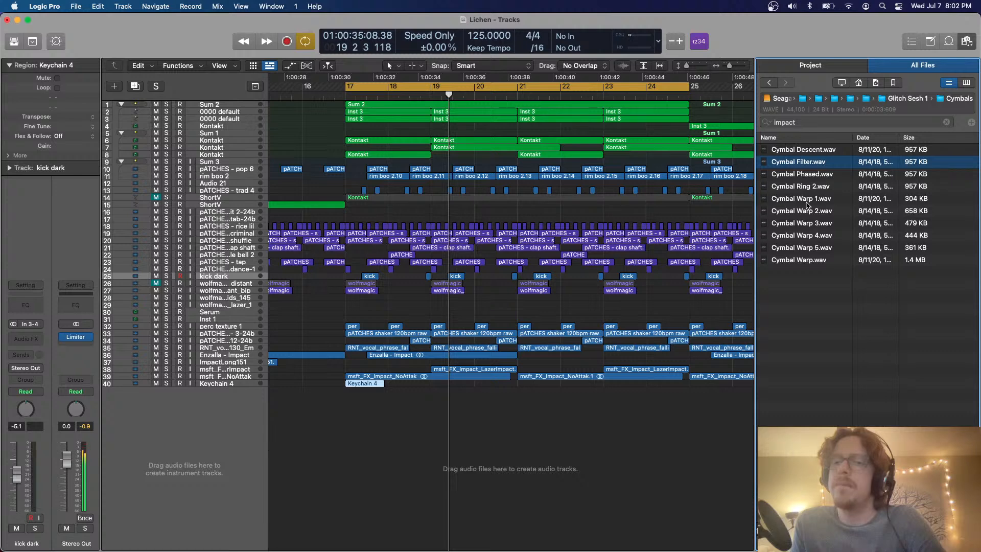
pyautogui.press('Down')
pyautogui.press('Down')
pyautogui.press('Down')
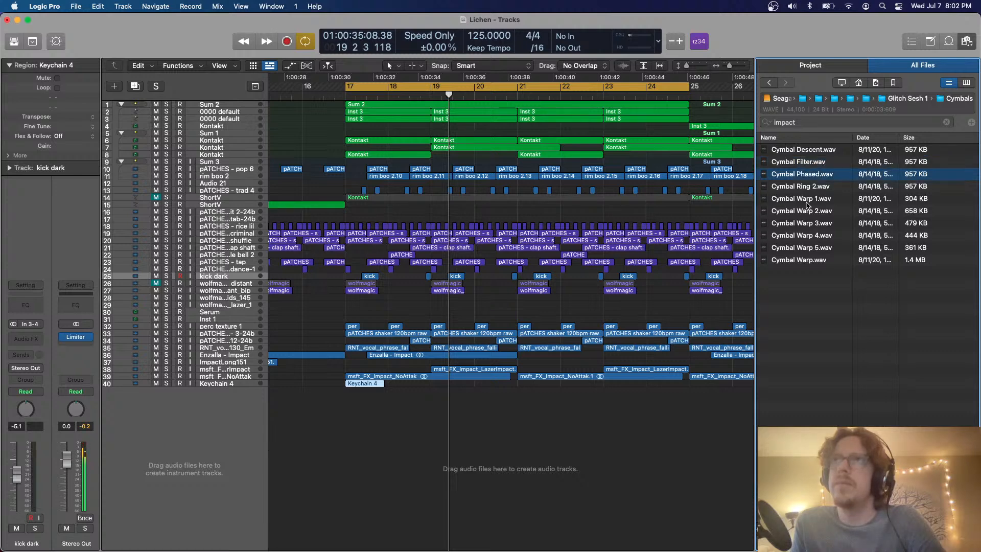
pyautogui.moveTo(807, 205); pyautogui.dragTo(417, 442)
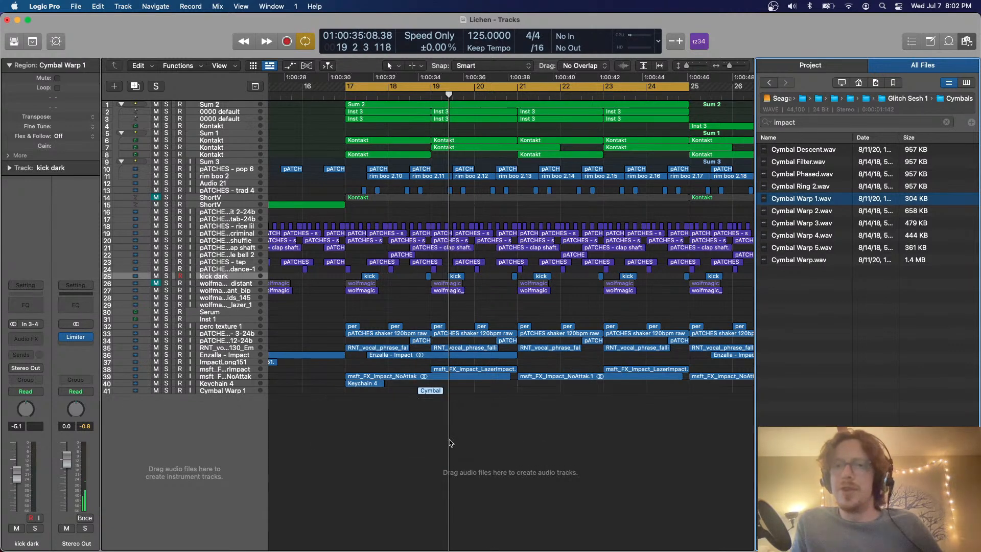
# Place Cymbal Warp 3.wav just before bar 20 and Cymbal Warp 5.wav at bar 17, each on its own new audio track
pyautogui.click(795, 224)
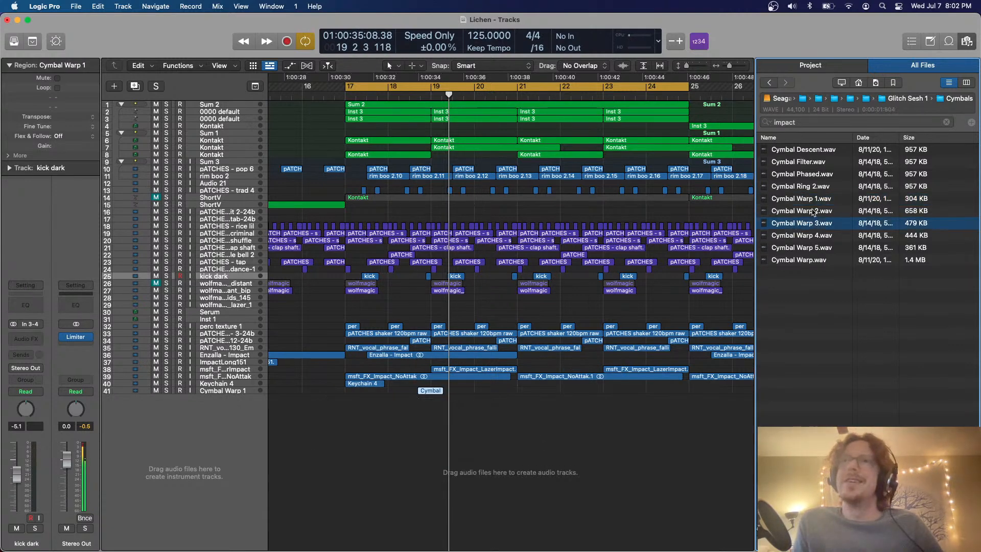
pyautogui.moveTo(808, 226); pyautogui.dragTo(469, 404)
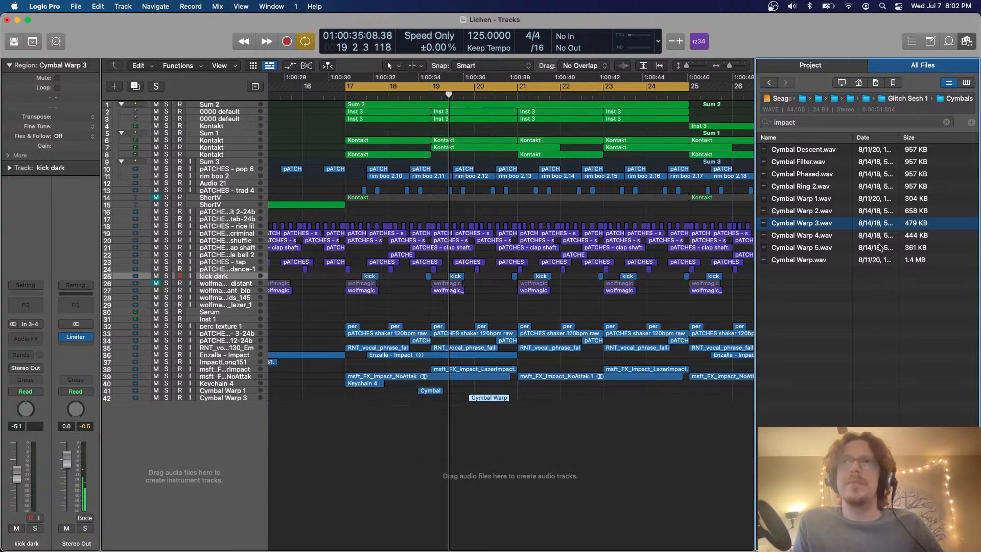
pyautogui.click(831, 260)
pyautogui.press('Up')
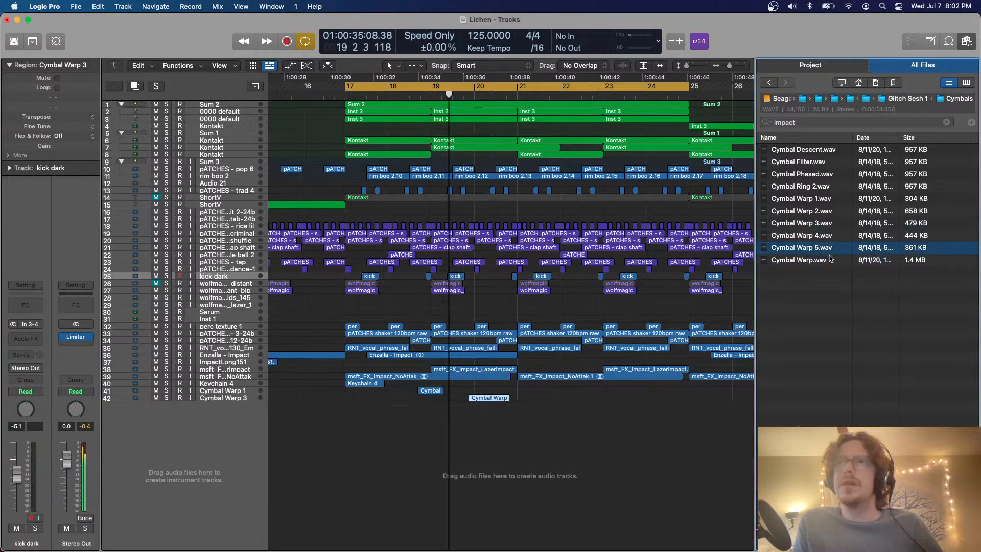
pyautogui.moveTo(804, 254); pyautogui.dragTo(378, 411)
# Open the Ghost folder in Glitch Sesh 1 and audition Ghost Hit 1.wav through Ghost Hit 5.wav
pyautogui.press('cmd+Up')
pyautogui.press('Down')
pyautogui.press('super+Down')
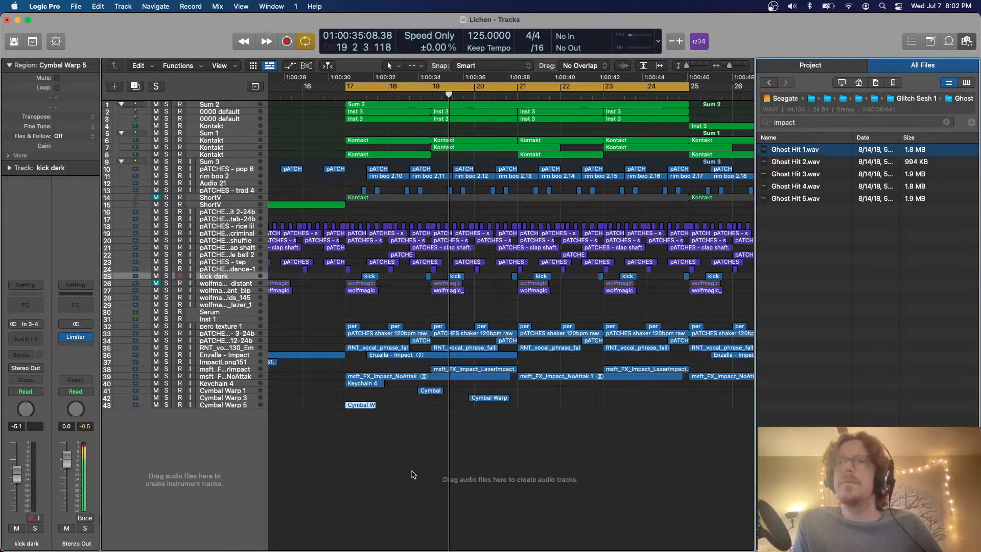
pyautogui.press('Down')
pyautogui.press('Down')
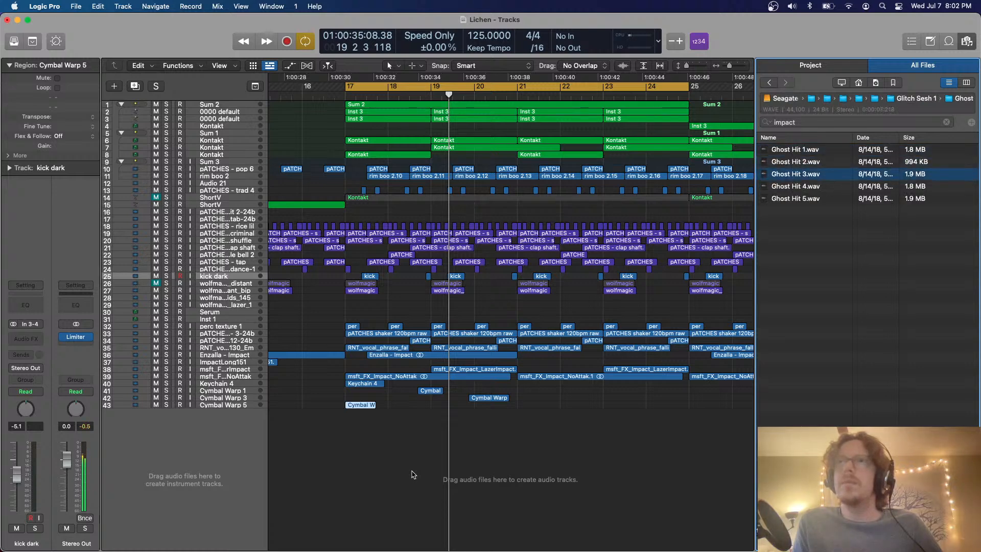
pyautogui.press('Down')
pyautogui.press('Down')
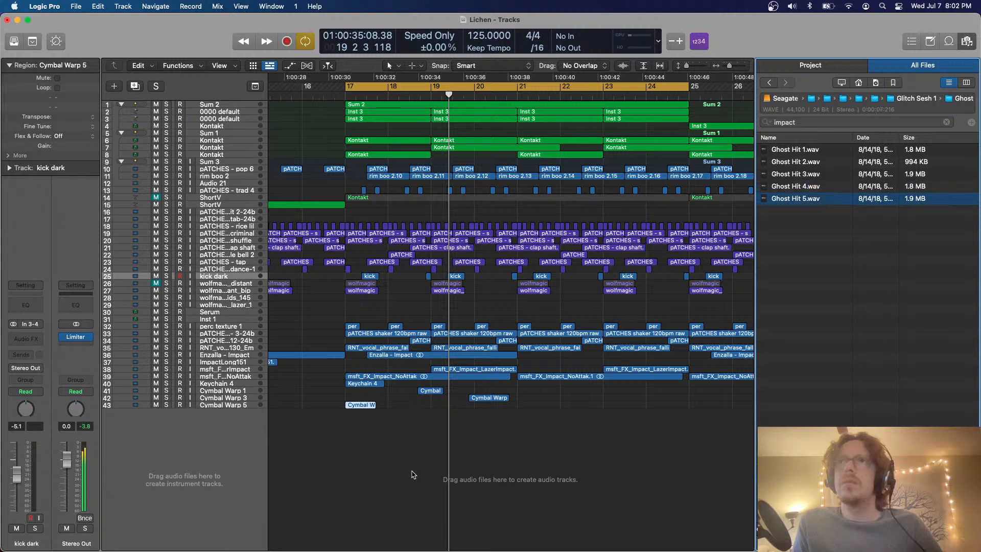
# Go back to Glitch Sesh 1, open its Variable folder and audition hits including Variable Hit 20.wav, Variable Hit 25.wav and Variable Hit 4.wav
pyautogui.press('super+Up')
pyautogui.press('Down')
pyautogui.press('Down')
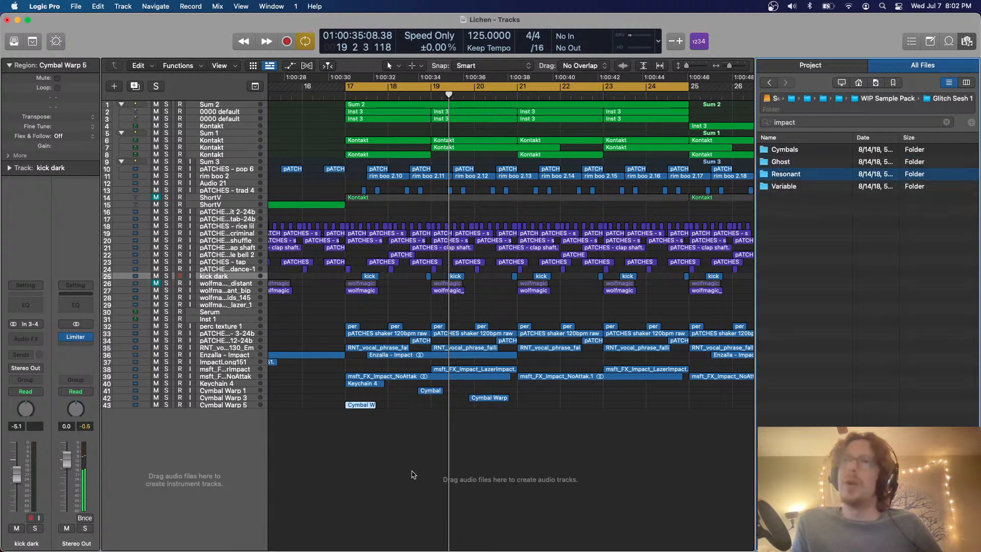
pyautogui.press('super+Down')
pyautogui.press('Down')
pyautogui.press('Down')
pyautogui.press('Down')
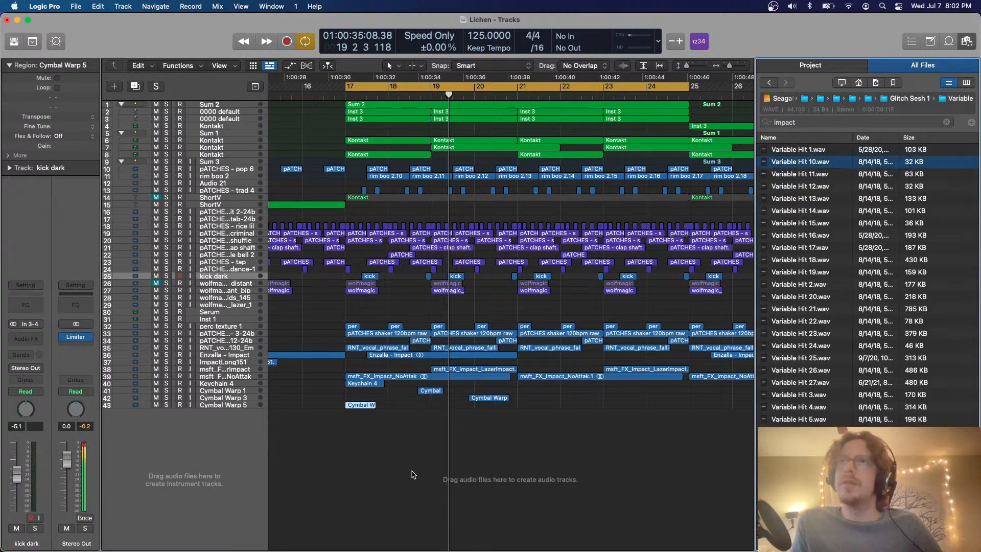
pyautogui.press('Down')
pyautogui.click(790, 301)
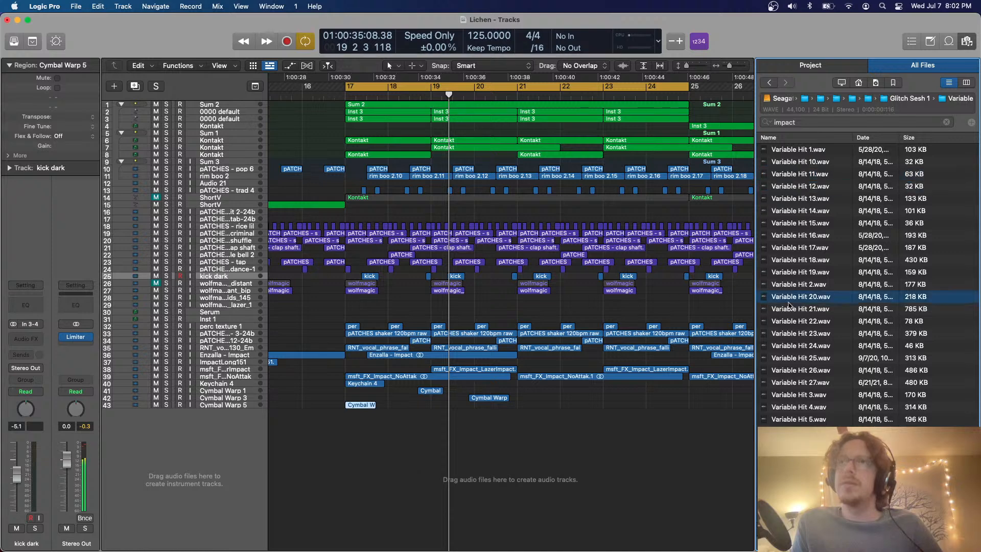
pyautogui.click(796, 359)
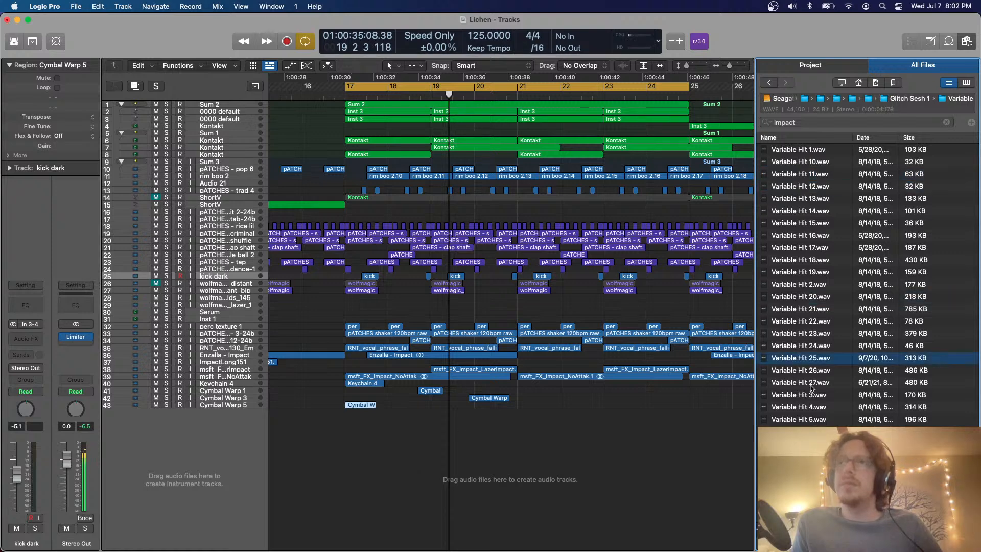
pyautogui.click(808, 399)
pyautogui.press('Down')
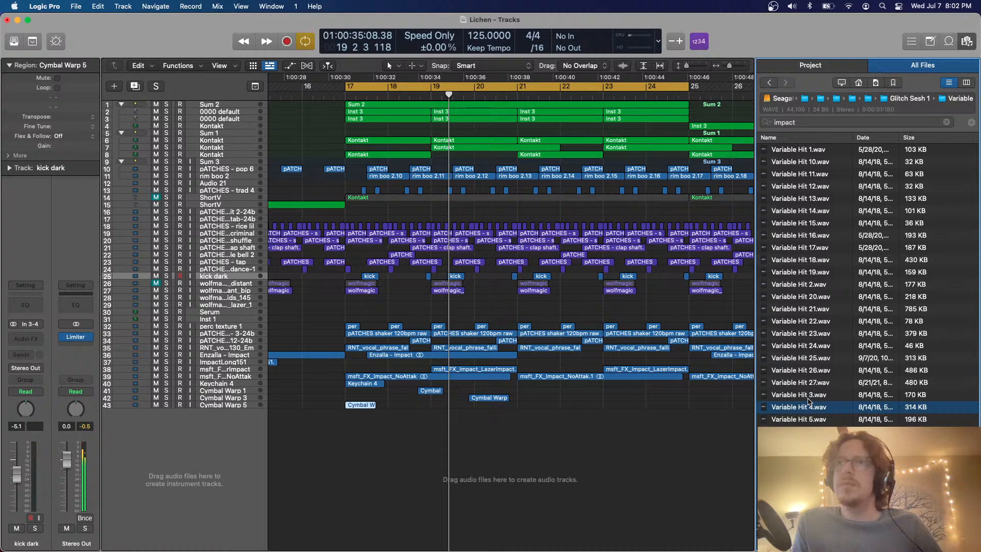
pyautogui.press('Down')
# Return to the WIP Sample Pack folder and open Foley Sesh 5
pyautogui.press('Left')
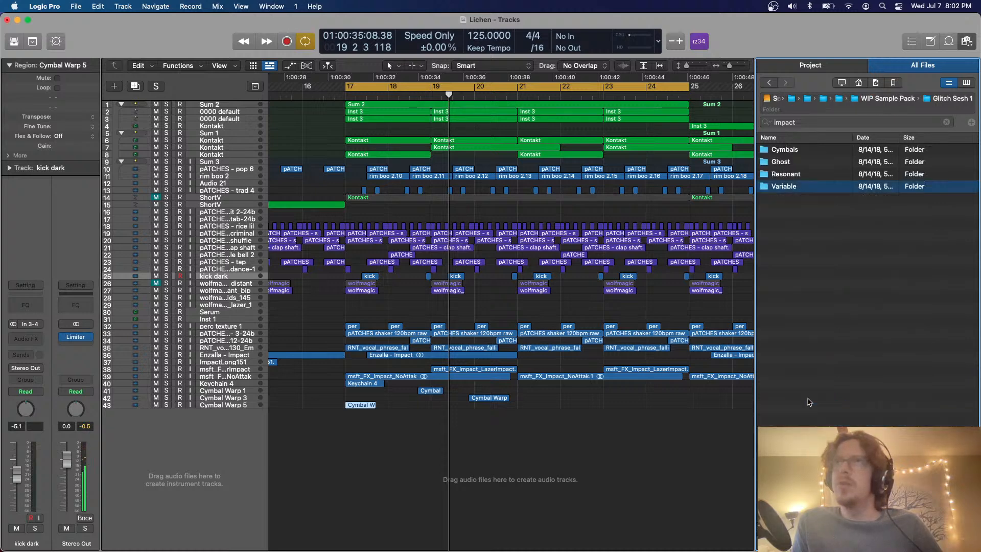
pyautogui.press('Up')
pyautogui.press('Up')
pyautogui.press('Up')
pyautogui.press('Left')
pyautogui.press('Up')
pyautogui.press('Up')
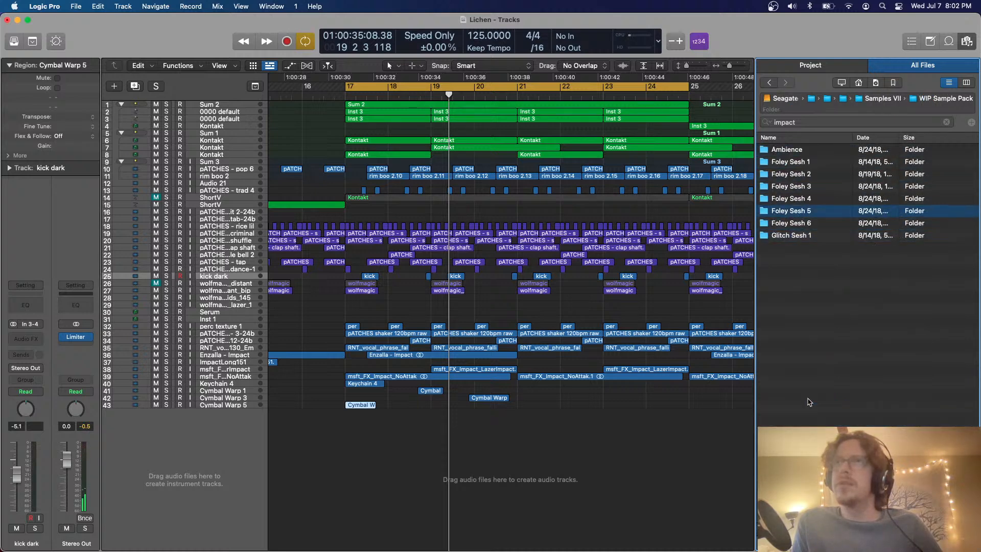
pyautogui.press('Right')
# Open the Corkscrew folder, audition its samples and place Corkscrew 2.wav at bar 18 on a new audio track
pyautogui.press('Down')
pyautogui.press('Down')
pyautogui.press('Right')
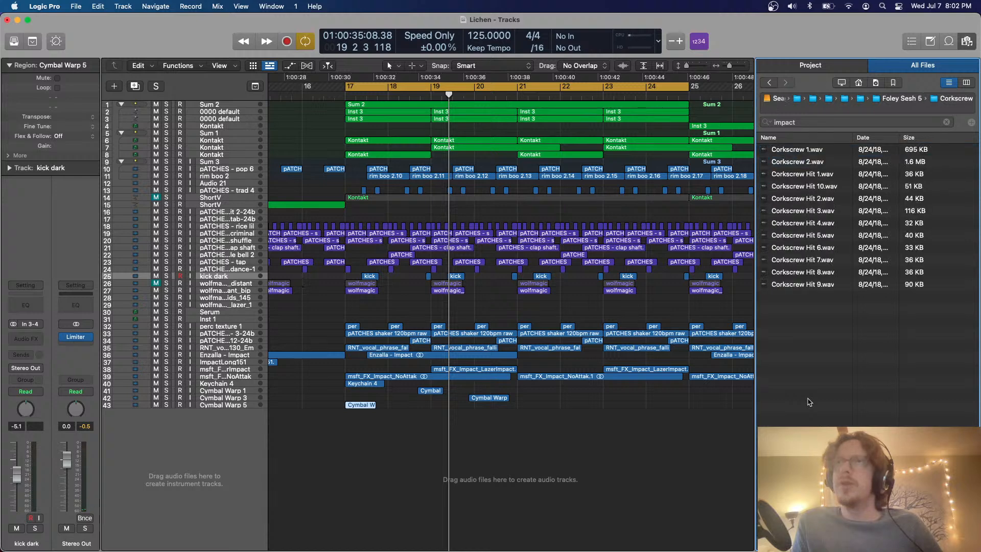
pyautogui.press('Down')
pyautogui.press('Down')
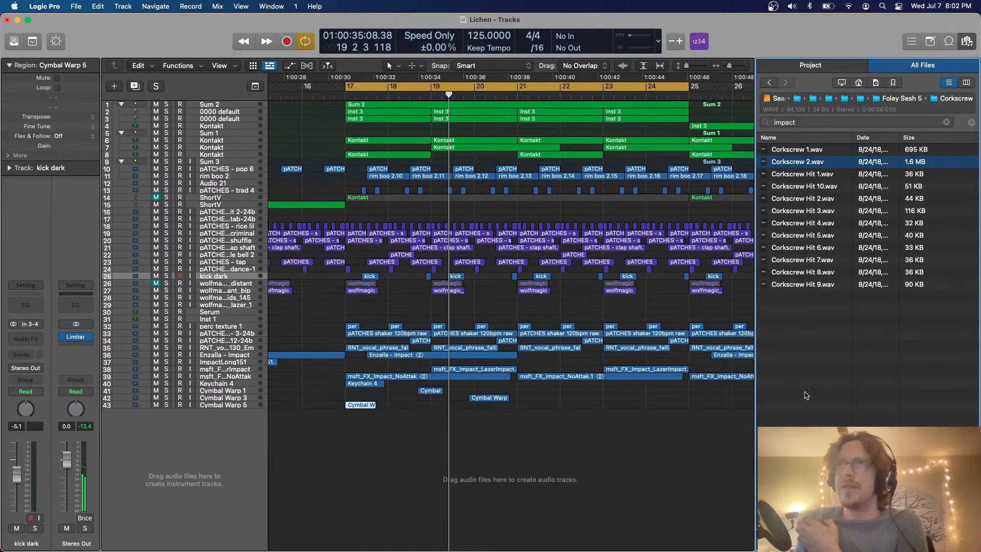
pyautogui.moveTo(798, 161); pyautogui.dragTo(389, 529)
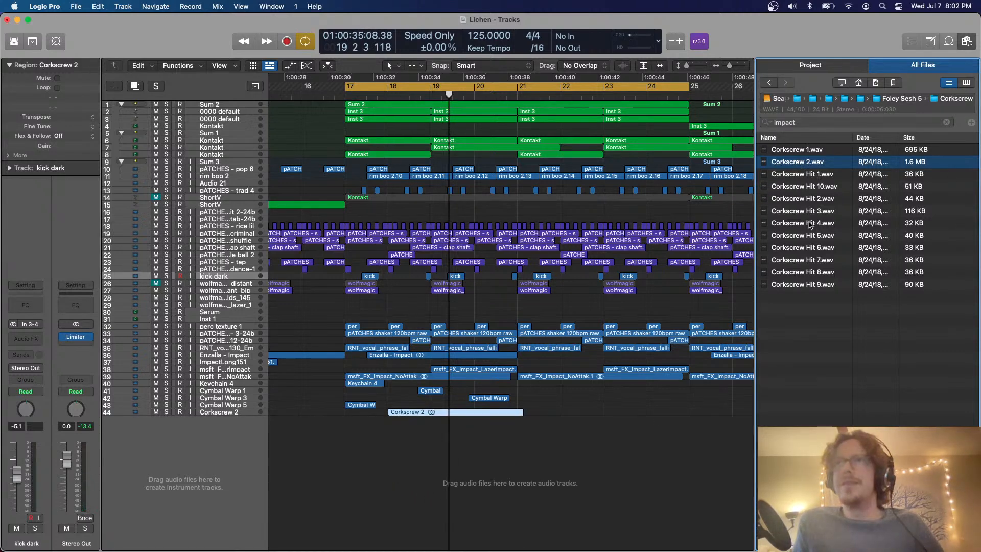
# Audition some of the short corkscrew hits, including Corkscrew Hit 8.wav and Corkscrew Hit 9.wav
pyautogui.click(806, 234)
pyautogui.click(820, 268)
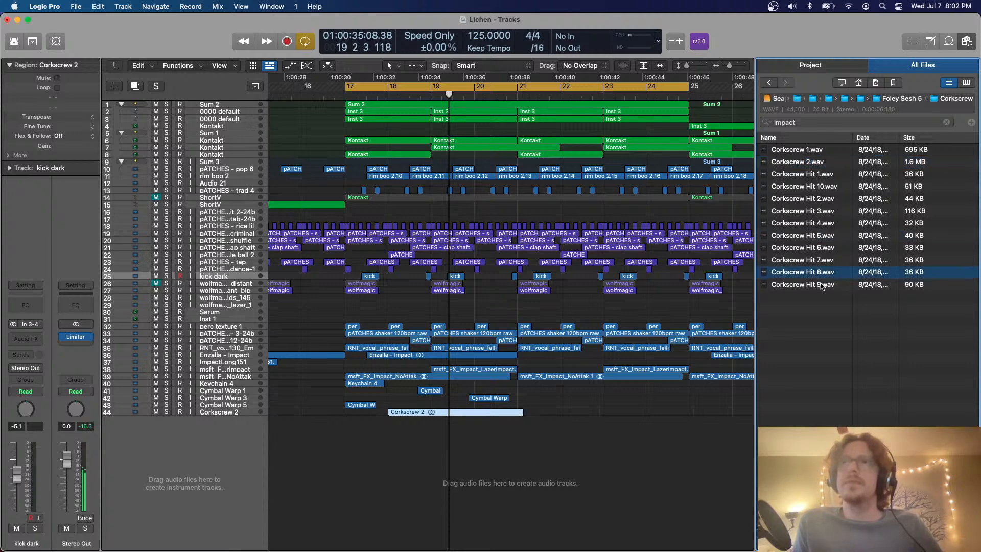
pyautogui.click(821, 284)
# Go back to Foley Sesh 5 and open its Fake Singing Bowl folder
pyautogui.press('Left')
pyautogui.press('Down')
pyautogui.press('Down')
# Audition the singing bowl samples and place Singing Texture 3.wav at bar 1 on a new audio track
pyautogui.press('Down')
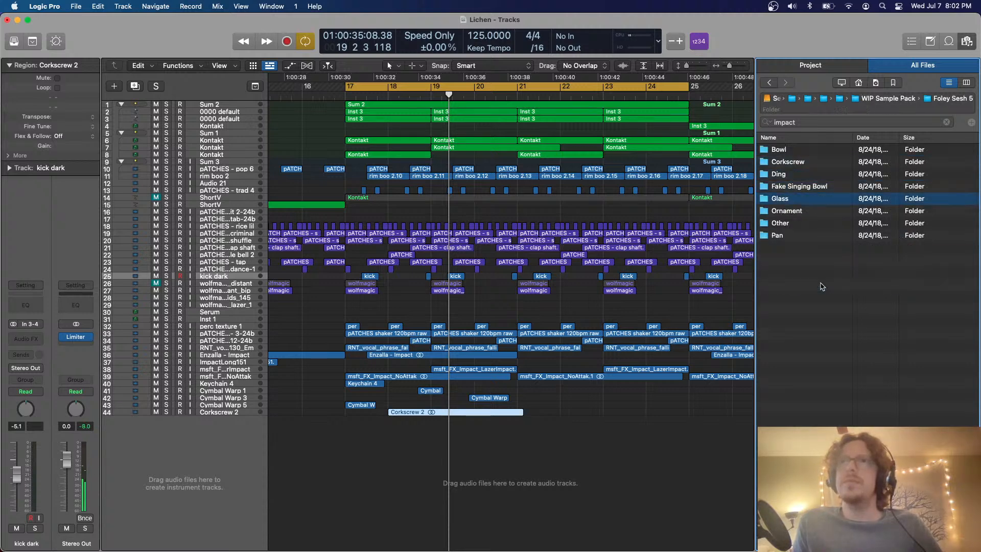
pyautogui.press('Up')
pyautogui.press('Right')
pyautogui.press('Down')
pyautogui.press('Down')
pyautogui.press('Down')
pyautogui.press('Down')
pyautogui.press('Down')
pyautogui.press('Down')
pyautogui.press('Down')
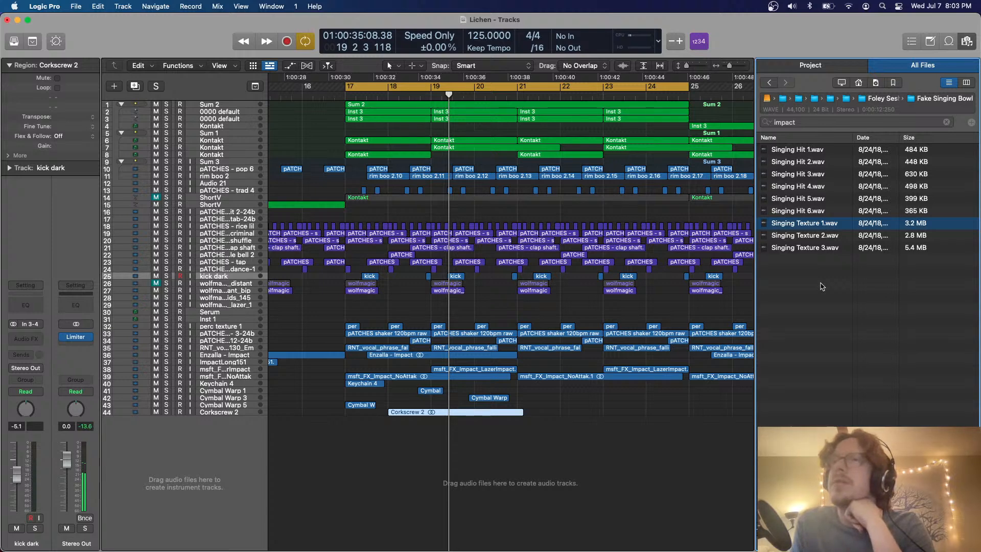
pyautogui.press('Down')
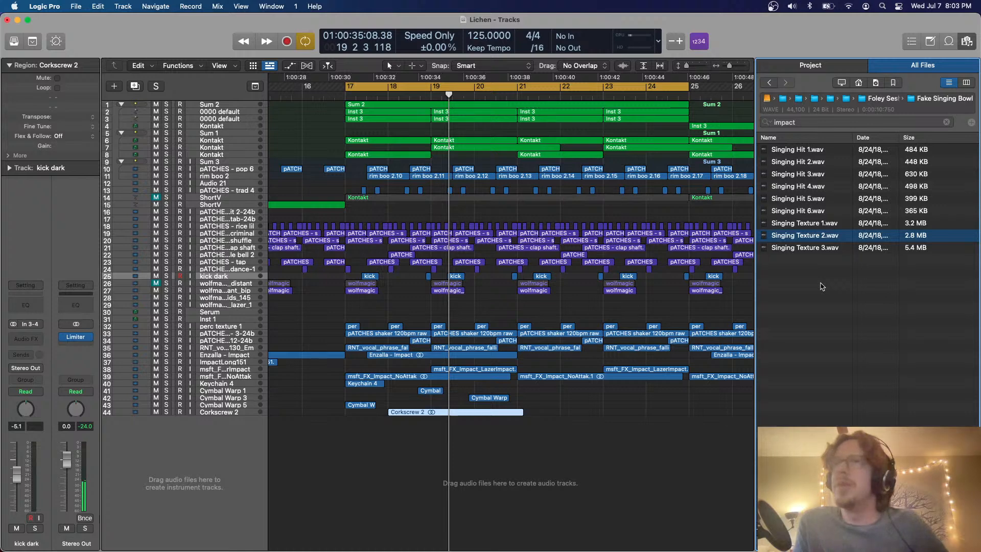
pyautogui.press('Down')
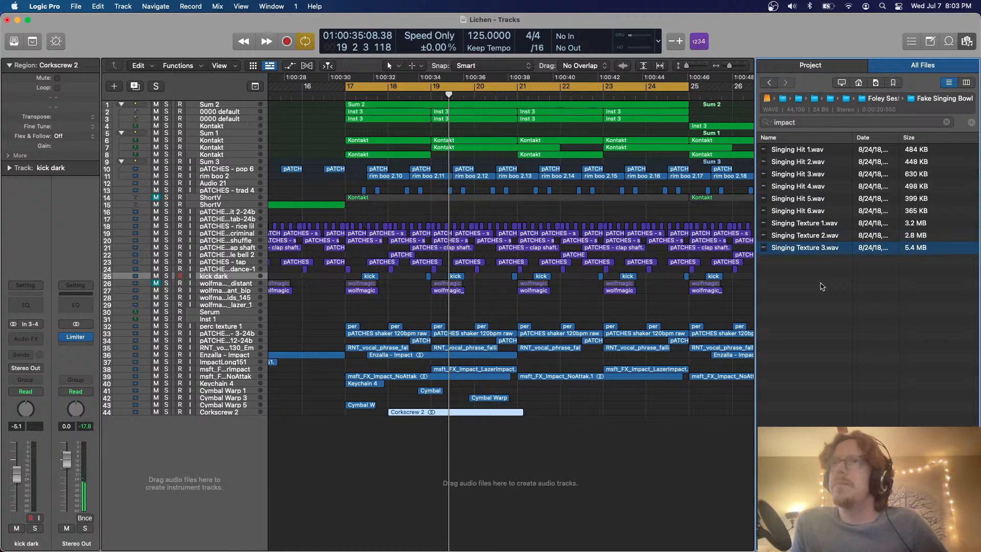
pyautogui.hscroll(-15, 545, 251)
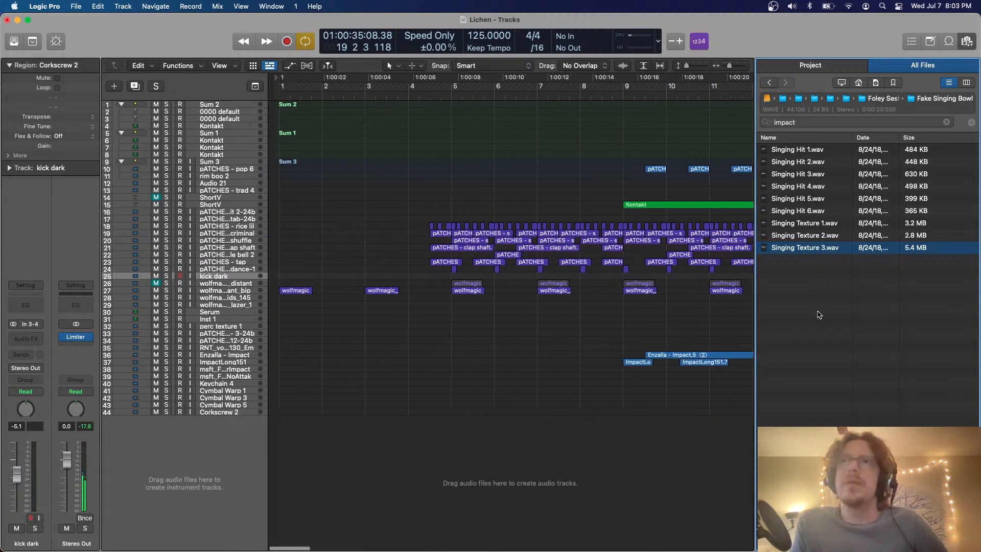
pyautogui.moveTo(794, 248); pyautogui.dragTo(275, 429)
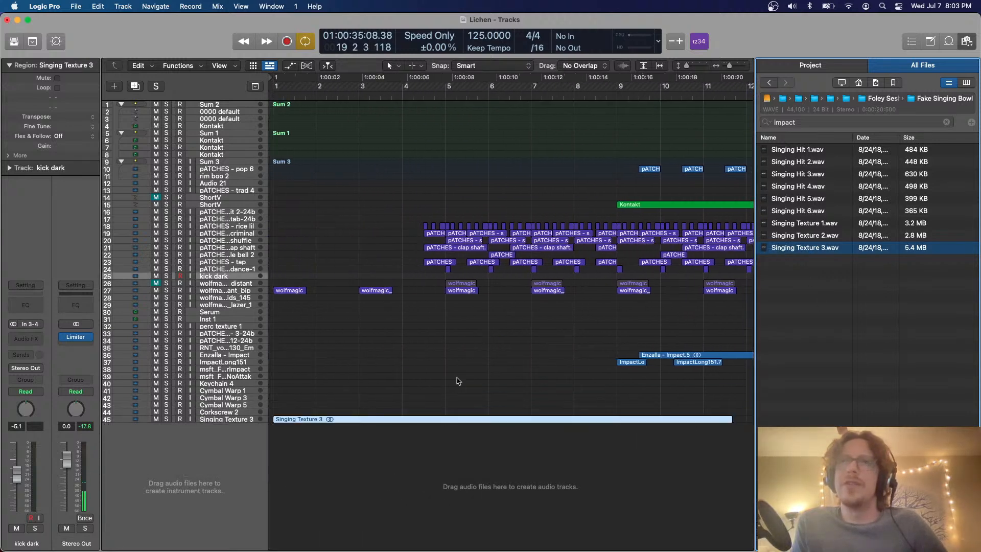
# Hide the file browser and enlarge the track height to show the waveforms of the added samples
pyautogui.click(967, 45)
pyautogui.press('super+Down')
pyautogui.press('super+Down')
pyautogui.press('super+Down')
pyautogui.press('super+Down')
pyautogui.press('super+Down')
pyautogui.press('super+Down')
pyautogui.press('super+Down')
pyautogui.press('super+Down')
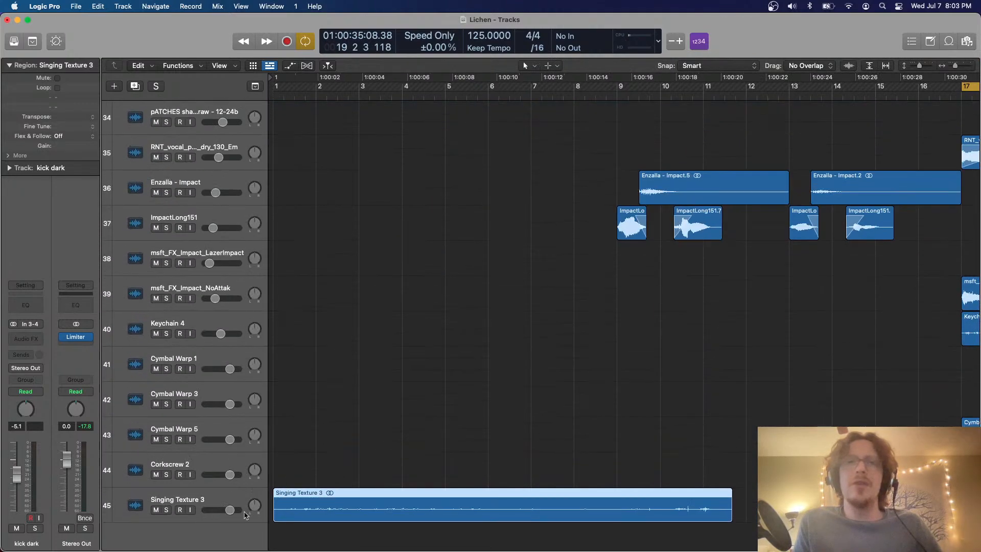
# Select the Singing Texture 3 track, return the playhead to the project start and insert a Stereo Delay on the track
pyautogui.click(228, 490)
pyautogui.scroll(-2, 429, 427)
pyautogui.press('Return')
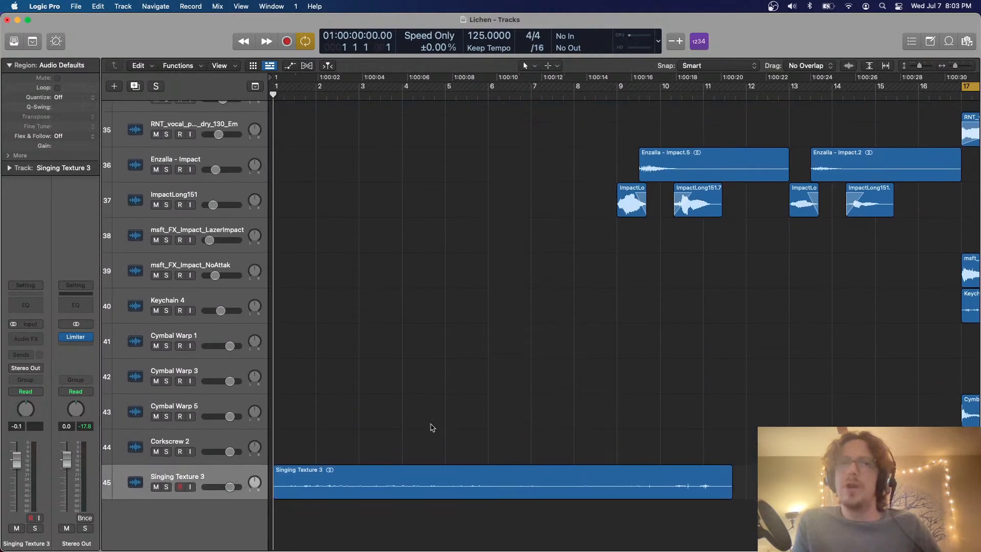
pyautogui.click(26, 339)
pyautogui.moveTo(51, 433)
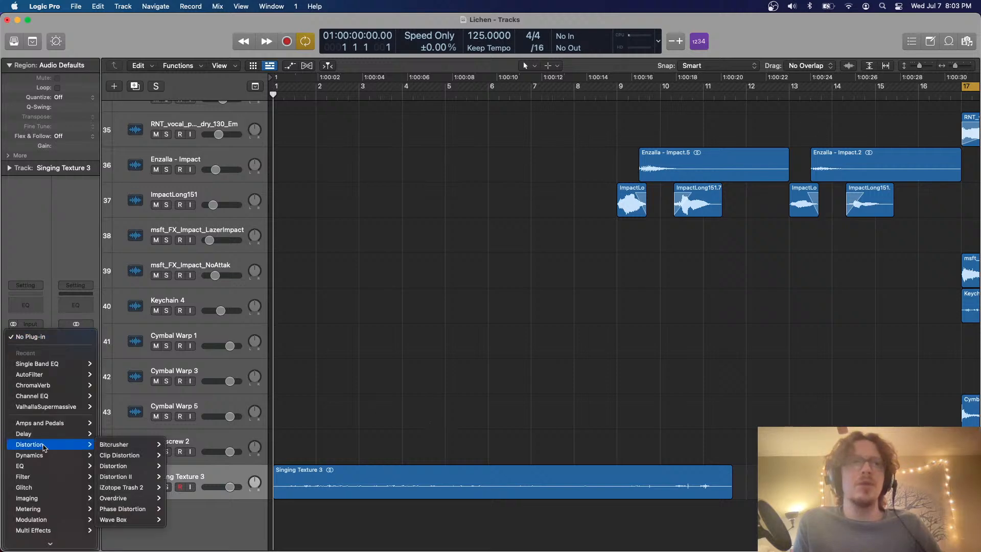
pyautogui.moveTo(147, 479)
pyautogui.click(179, 477)
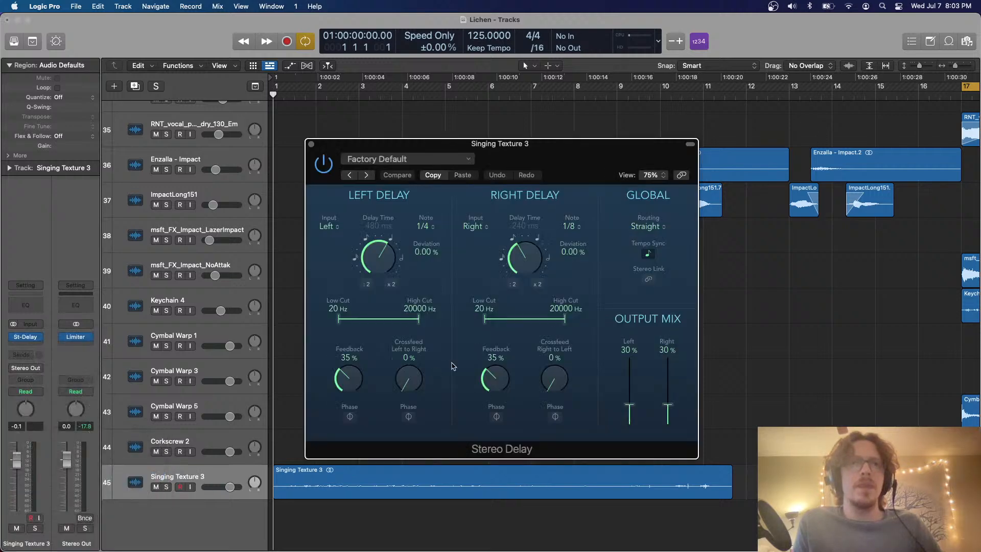
# Audition the Singing Texture 3 track with its Stereo Delay, close the plug-in window and return the playhead to the start
pyautogui.press('space')
pyautogui.click(311, 144)
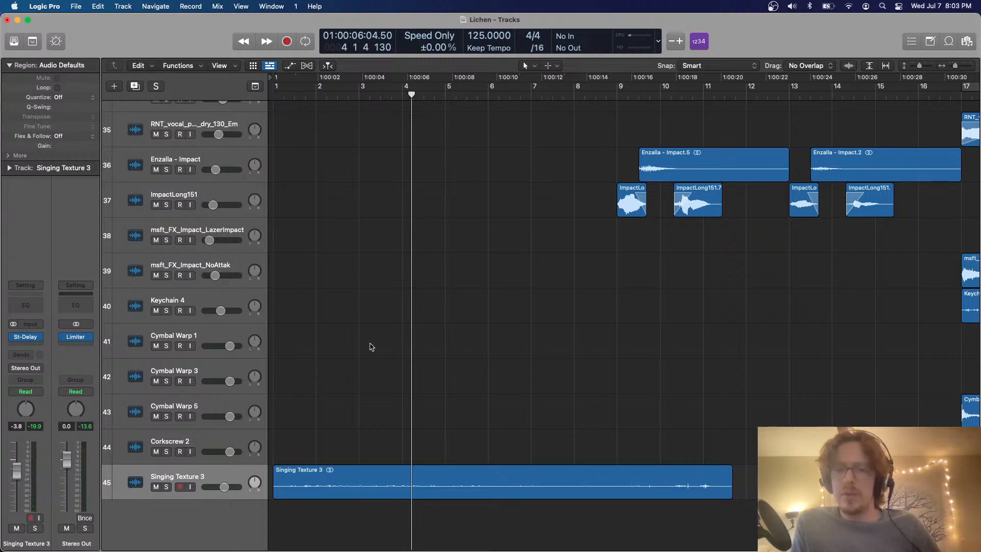
pyautogui.scroll(-5, 372, 346)
pyautogui.press('Return')
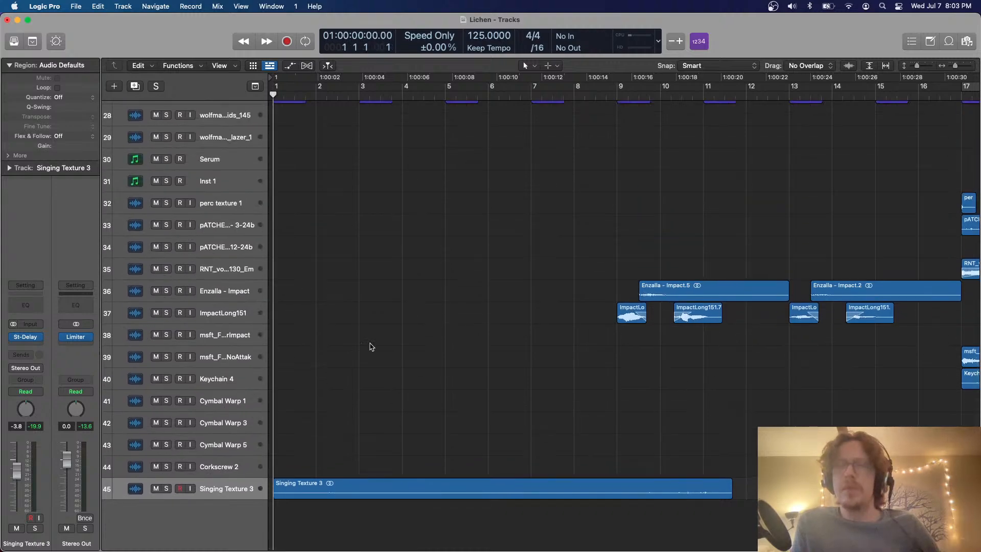
# Review the arrangement from bar 17 onward during playback, then examine the opening bars around the Singing Texture 3 track
pyautogui.hscroll(6, 426, 328)
pyautogui.hscroll(10, 426, 328)
pyautogui.scroll(2, 427, 328)
pyautogui.scroll(-5, 509, 253)
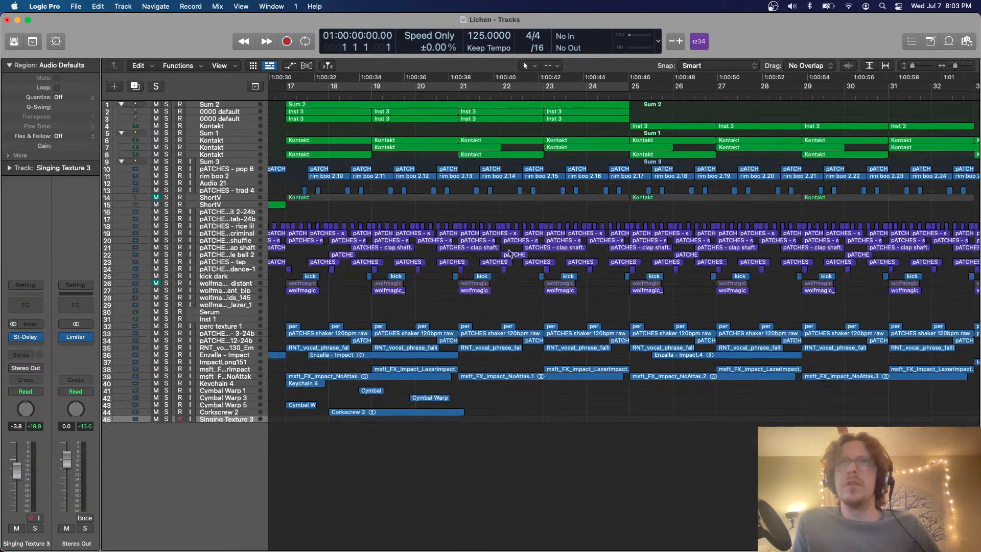
pyautogui.press('space')
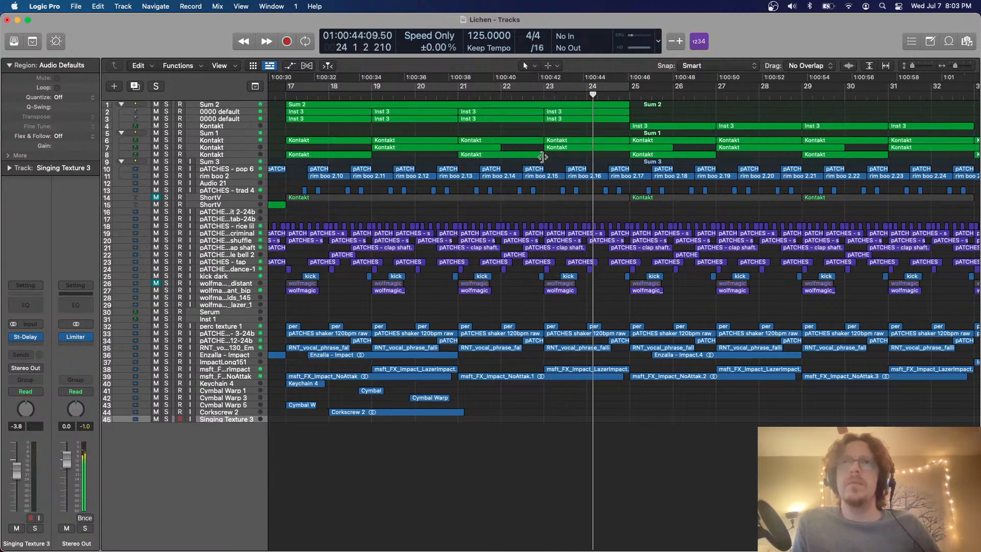
pyautogui.scroll(2, 543, 157)
pyautogui.hscroll(-5, 544, 159)
pyautogui.hscroll(-10, 544, 160)
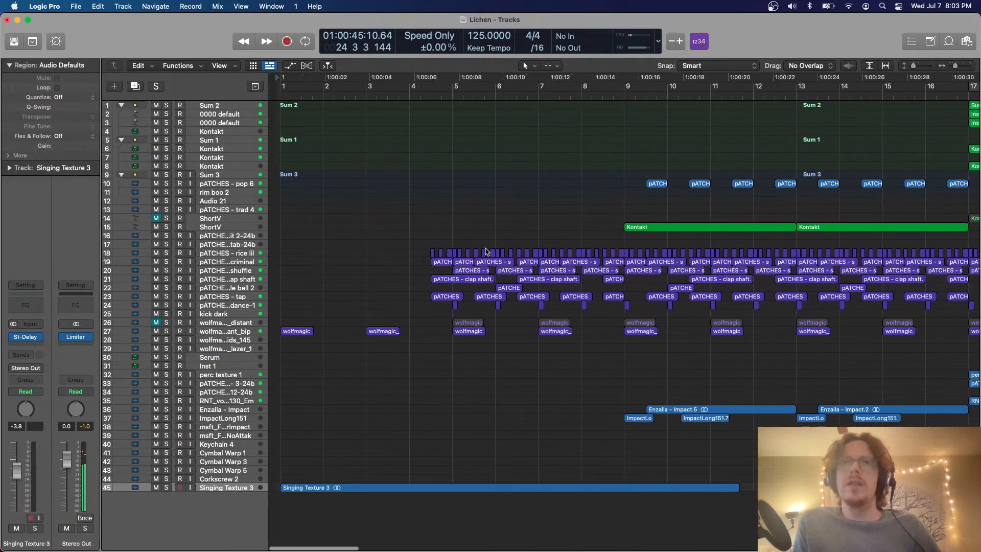
pyautogui.click(486, 252)
pyautogui.scroll(5, 486, 251)
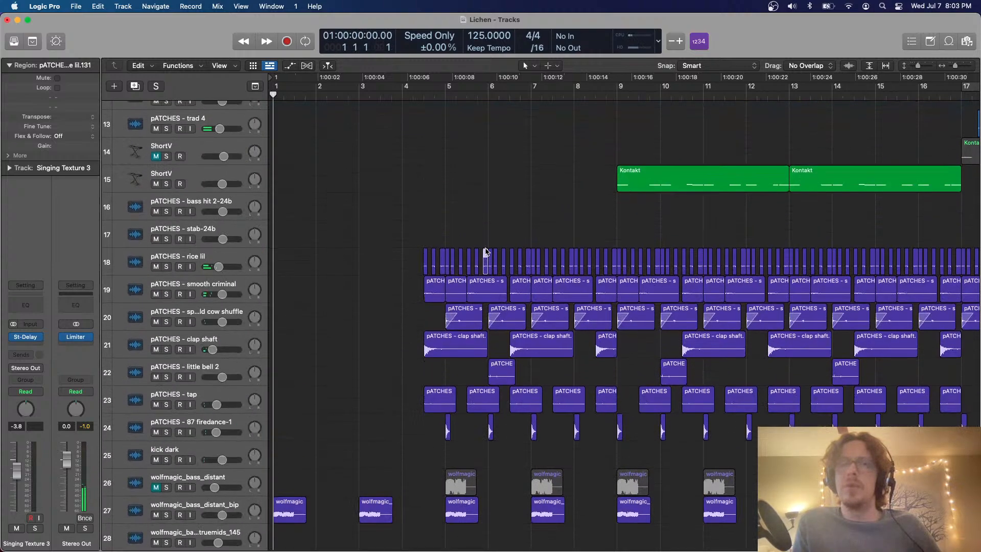
pyautogui.scroll(-8, 486, 250)
pyautogui.scroll(4, 485, 249)
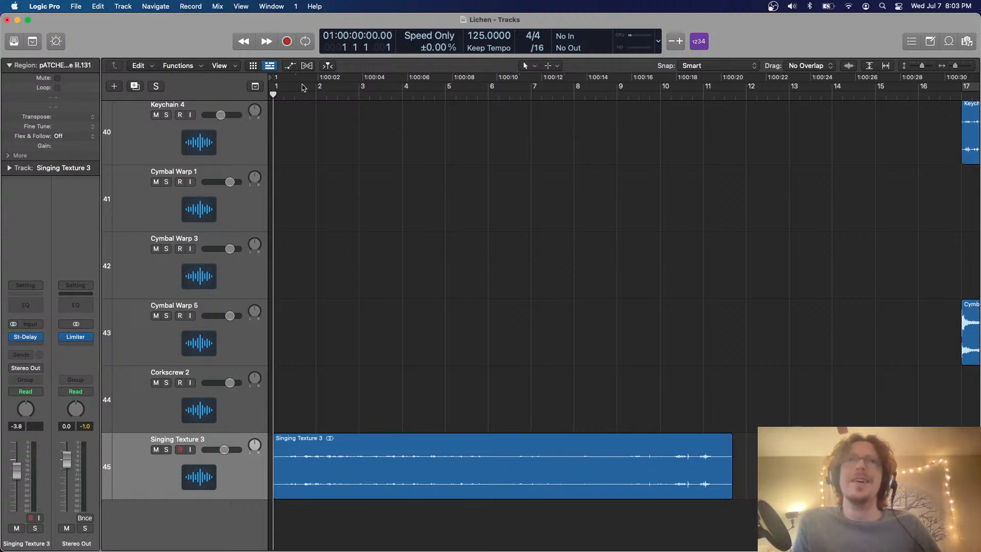
# Cycle the length of the Singing Texture 3 region from bar 1 and set its track's flex mode to Speed (FX)
pyautogui.moveTo(278, 86); pyautogui.dragTo(728, 111)
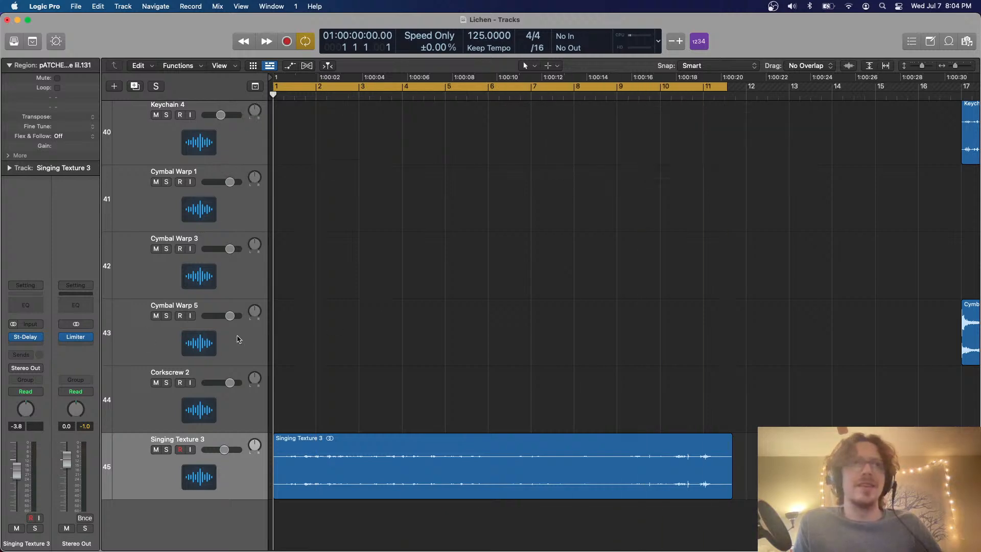
pyautogui.press('super+f')
pyautogui.click(237, 478)
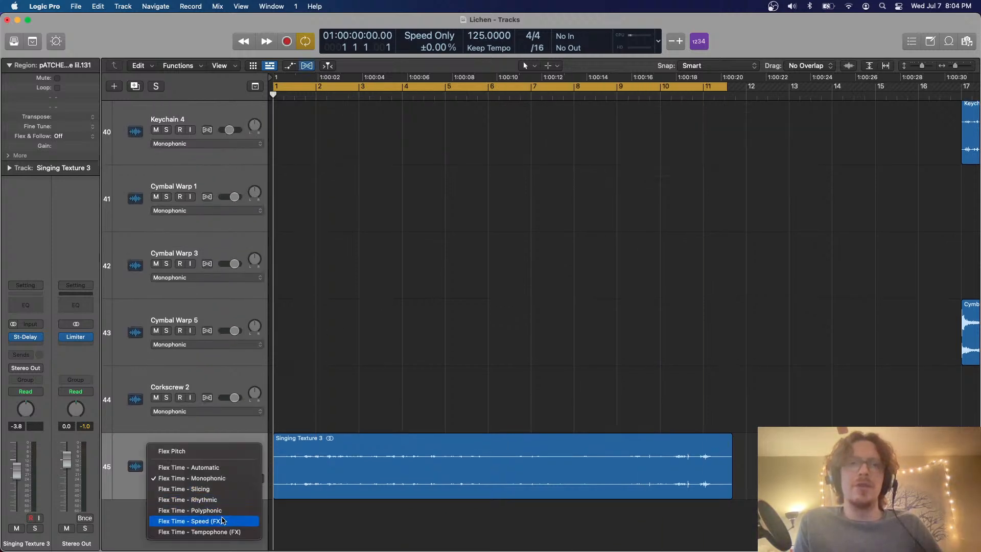
pyautogui.click(225, 521)
# Time-stretch the Singing Texture 3 region to about two and a half times its length
pyautogui.press('super+Left')
pyautogui.press('super+Left')
pyautogui.press('super+Left')
pyautogui.press('super+Left')
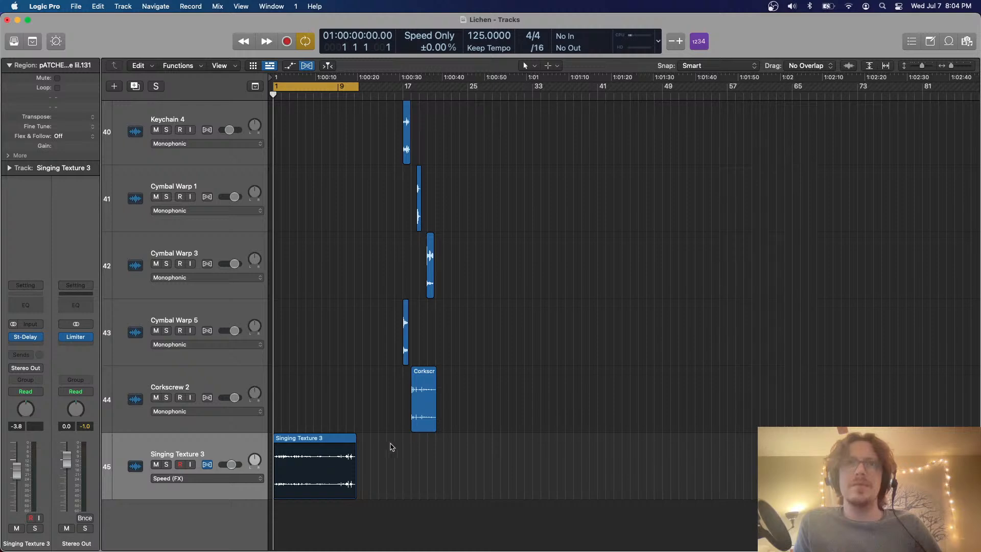
pyautogui.moveTo(352, 441); pyautogui.dragTo(481, 439)
pyautogui.press('super+Right')
pyautogui.press('super+Right')
pyautogui.press('super+Right')
pyautogui.press('super+Right')
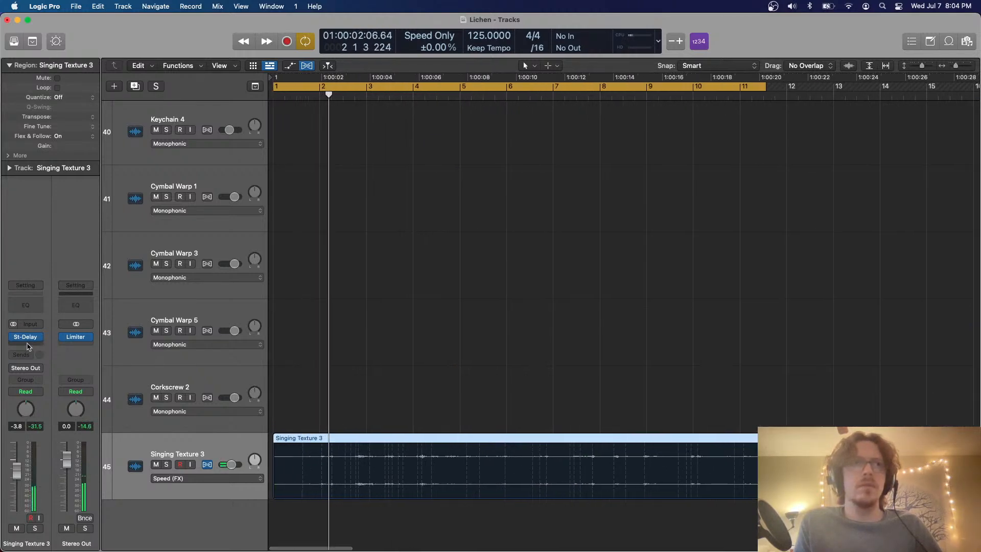
# Insert the Blackhole reverb after the Stereo Delay on the Singing Texture 3 track and close its window
pyautogui.click(26, 345)
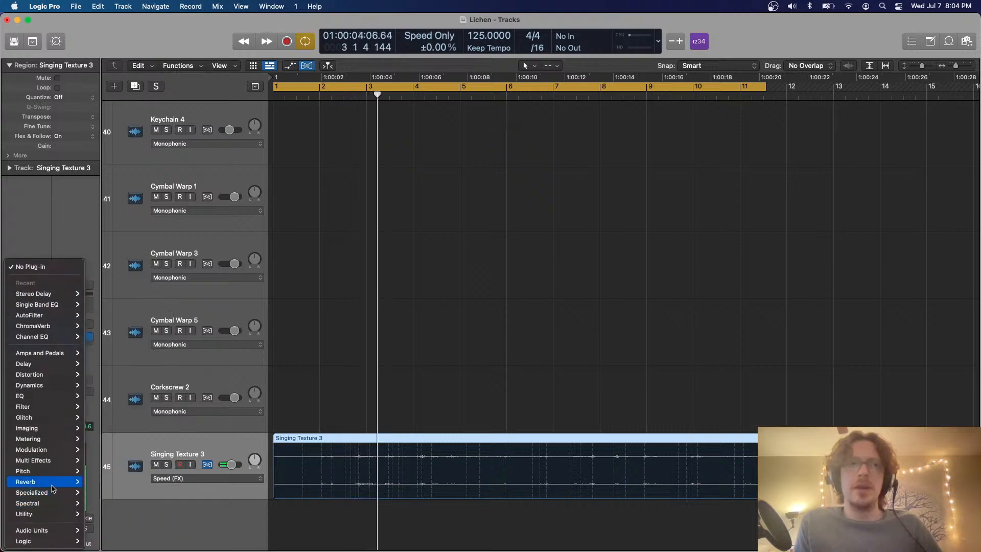
pyautogui.moveTo(51, 482)
pyautogui.click(102, 482)
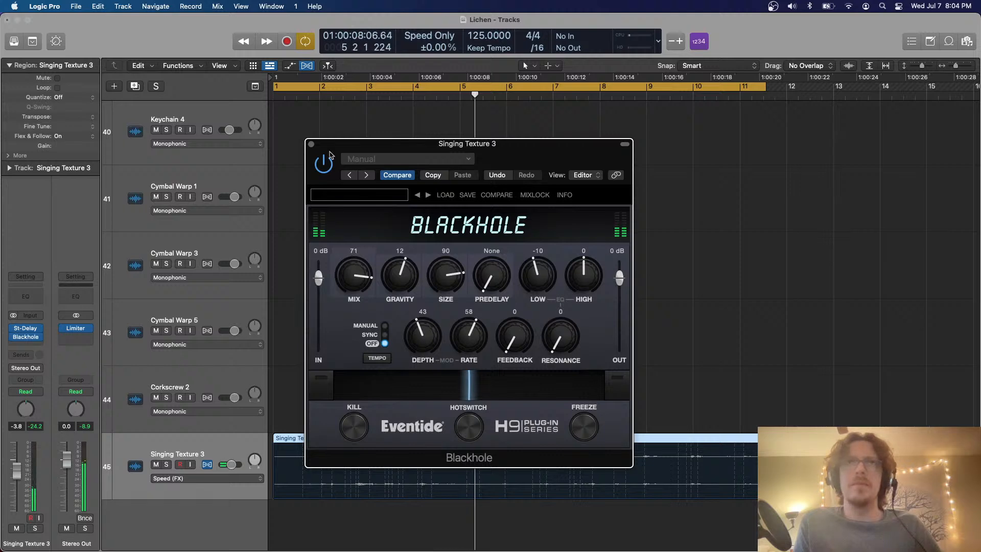
pyautogui.click(310, 144)
# Solo the Singing Texture 3 track, hide the flex controls and raise the track's fader to 6.0 dB
pyautogui.click(166, 465)
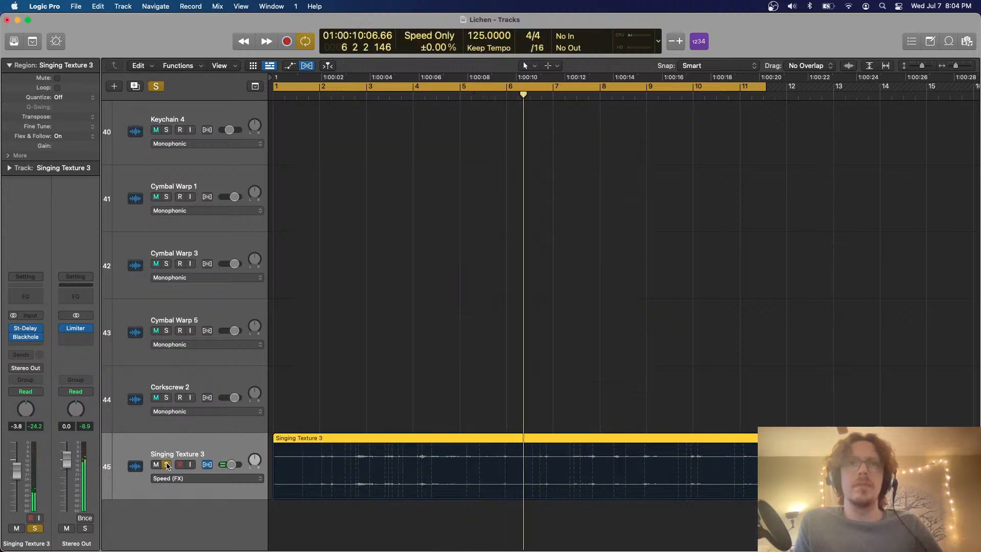
pyautogui.press('super+f')
pyautogui.moveTo(20, 472); pyautogui.dragTo(21, 440)
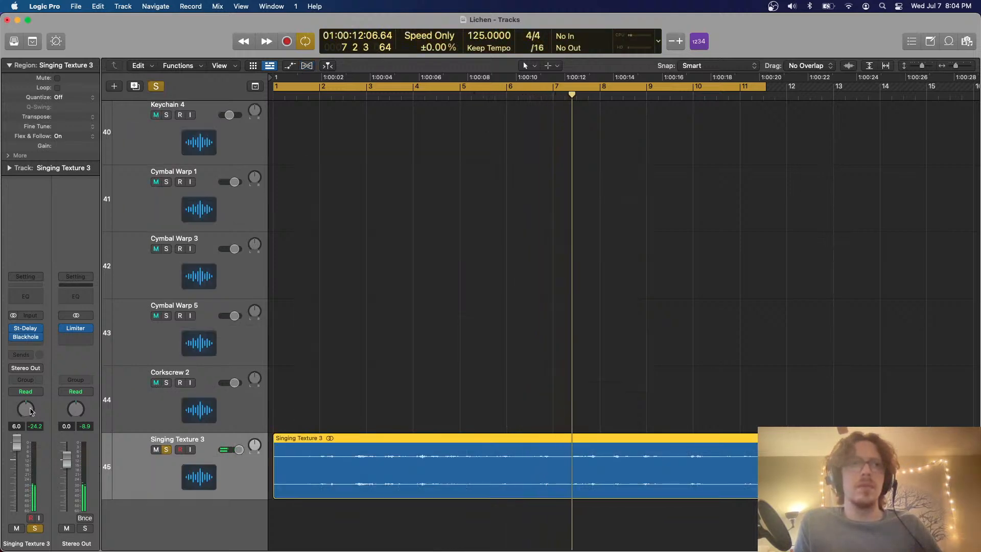
# Turn off cycling, listen to the soloed texture around bar 8, unsolo it and return the playhead to the start
pyautogui.press('super+Up')
pyautogui.press('super+Up')
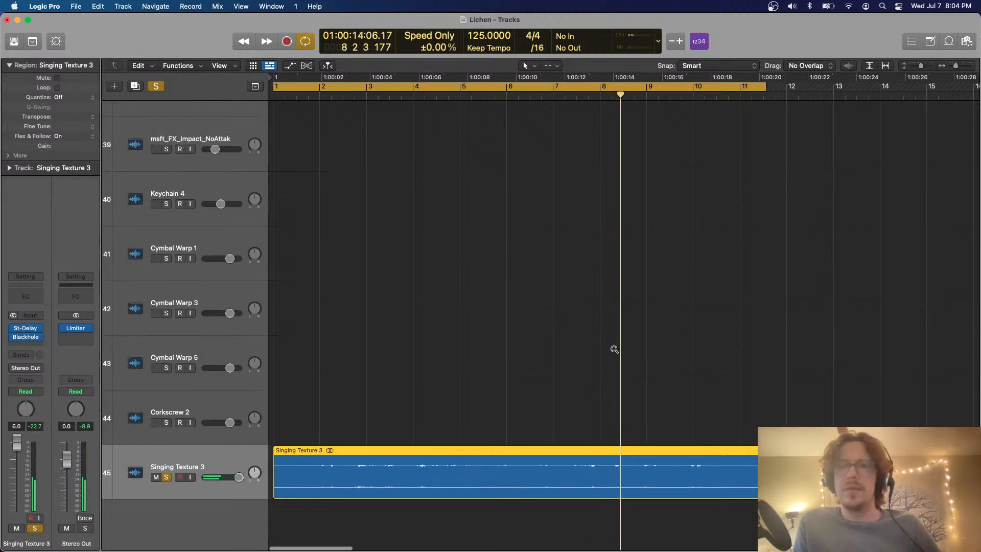
pyautogui.press('c')
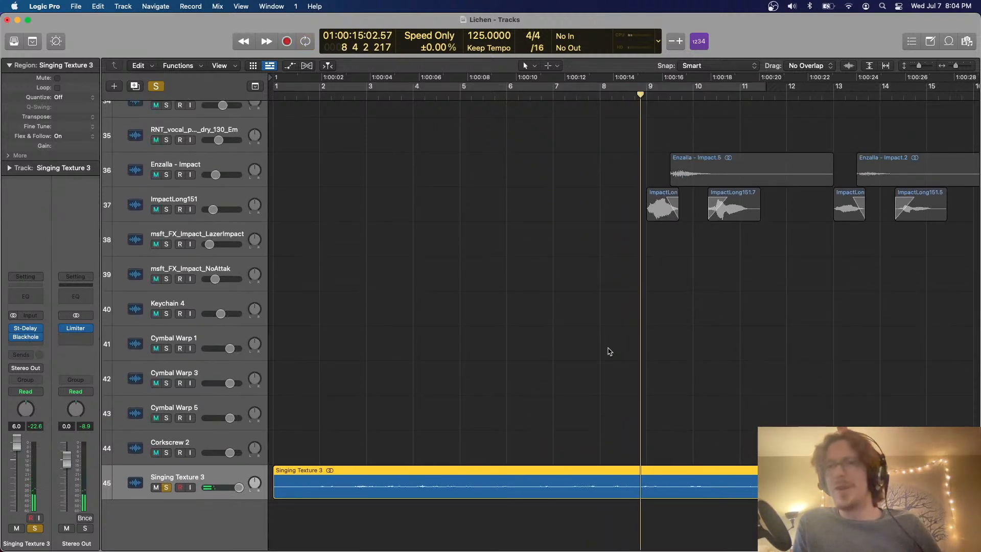
pyautogui.click(607, 346)
pyautogui.click(564, 96)
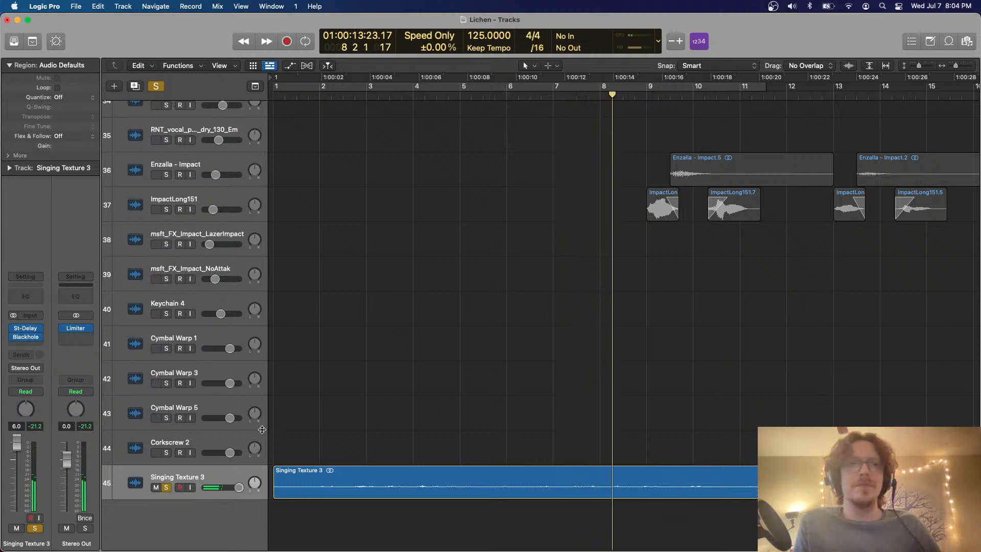
pyautogui.click(168, 487)
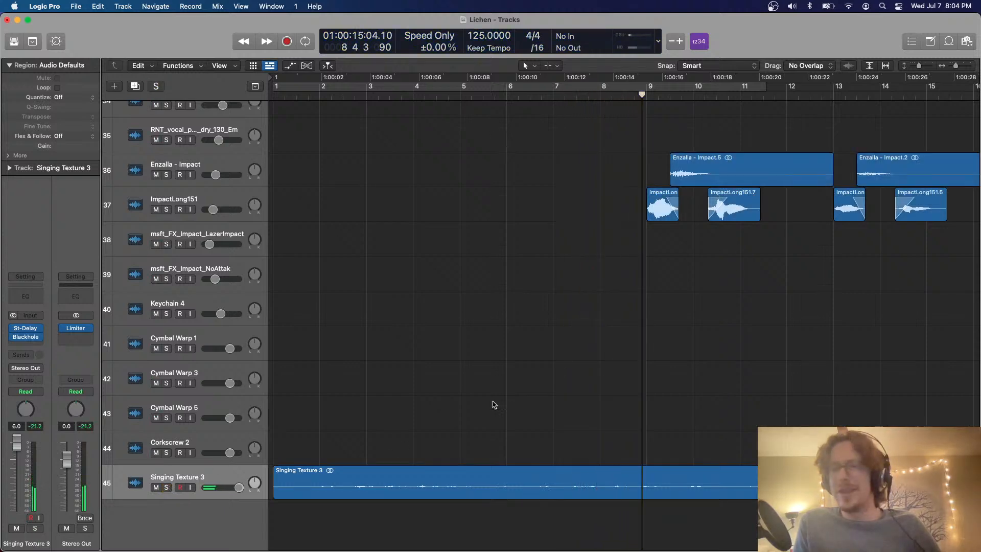
pyautogui.press('Return')
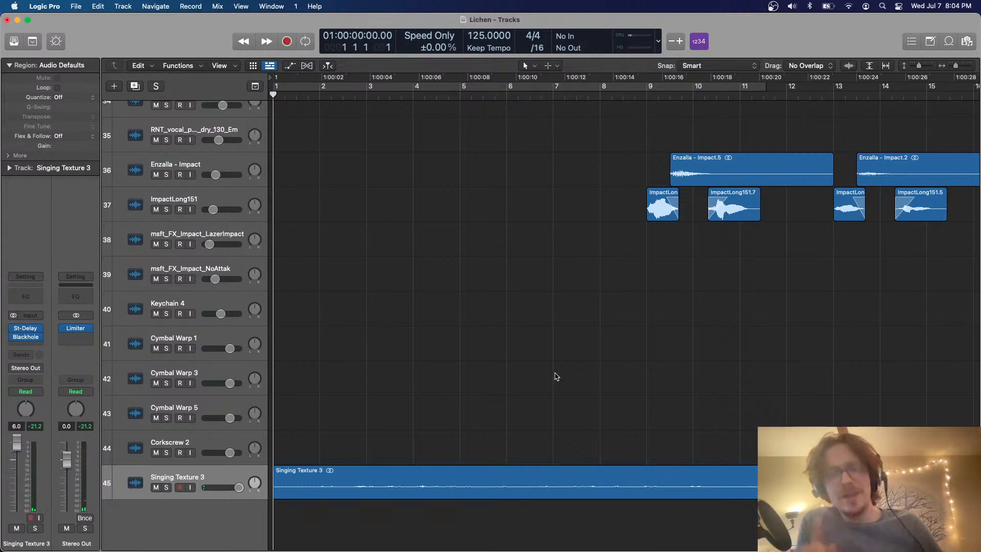
# Play the arrangement from the start and examine how the Singing Texture 3 layer runs into the section at bar 17
pyautogui.scroll(-5, 556, 378)
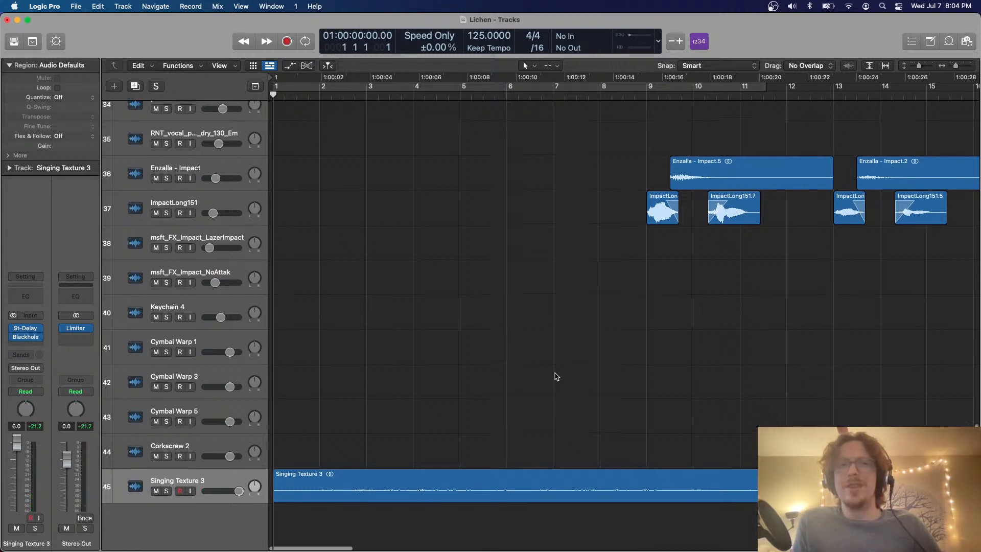
pyautogui.hscroll(13, 557, 377)
pyautogui.press('space')
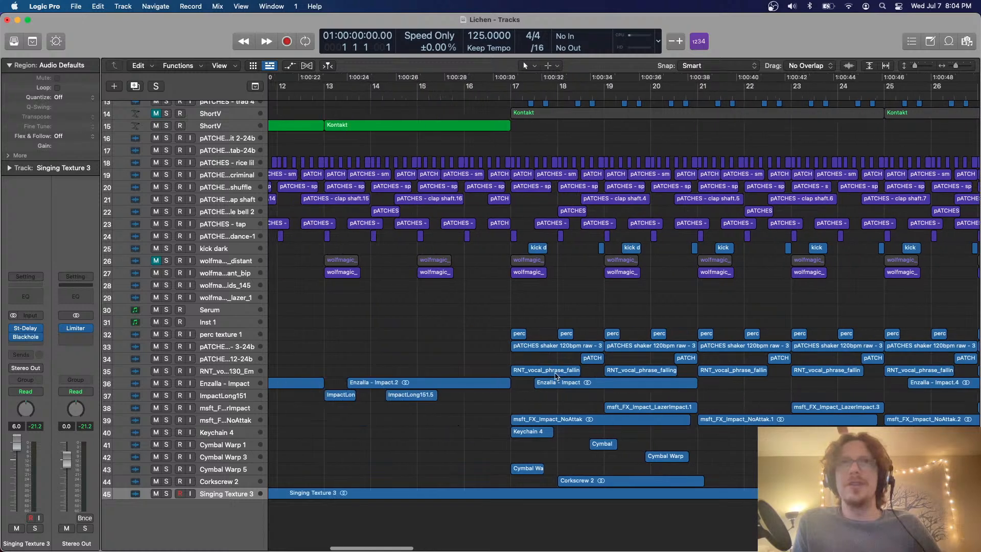
pyautogui.hscroll(-13, 556, 377)
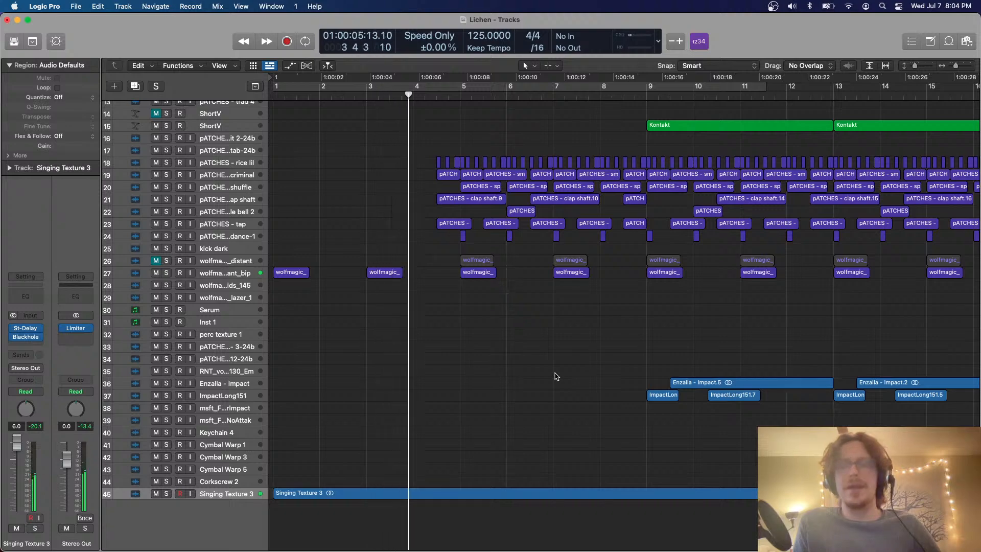
pyautogui.scroll(5, 555, 377)
pyautogui.hscroll(4, 556, 376)
pyautogui.scroll(-2, 555, 377)
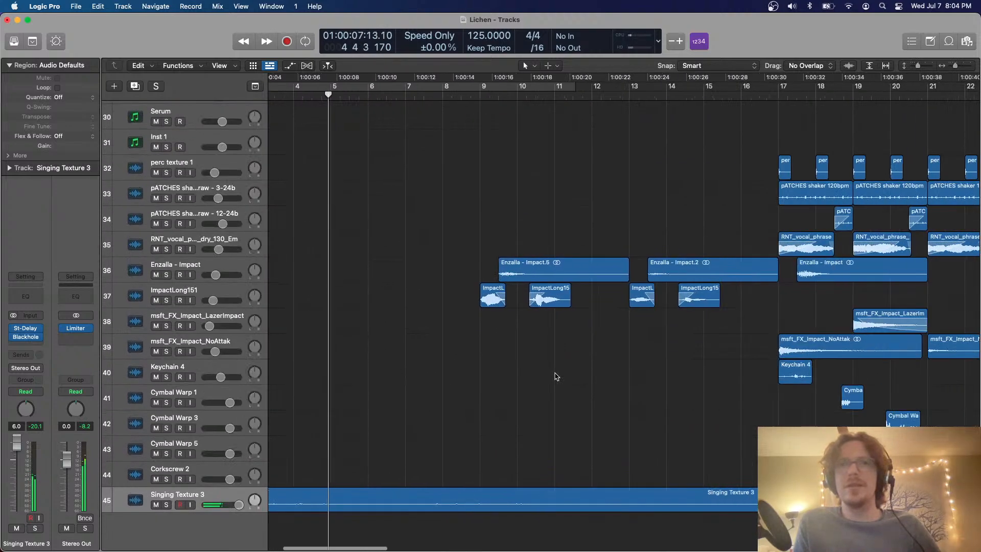
pyautogui.scroll(-6, 557, 376)
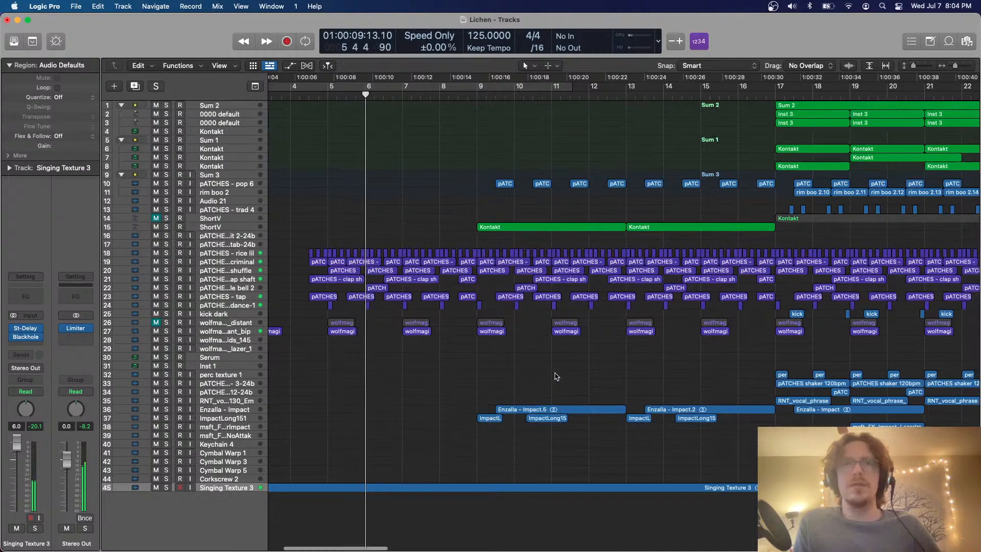
pyautogui.hscroll(8, 557, 377)
pyautogui.scroll(4, 557, 376)
pyautogui.hscroll(3, 556, 376)
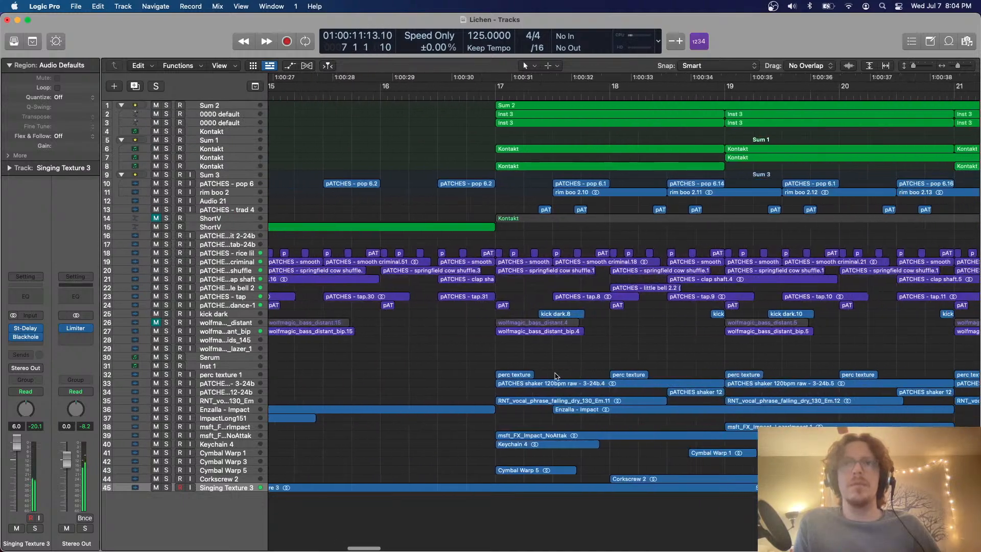
pyautogui.scroll(-4, 557, 377)
pyautogui.hscroll(-8, 557, 377)
pyautogui.scroll(6, 556, 377)
pyautogui.hscroll(3, 557, 376)
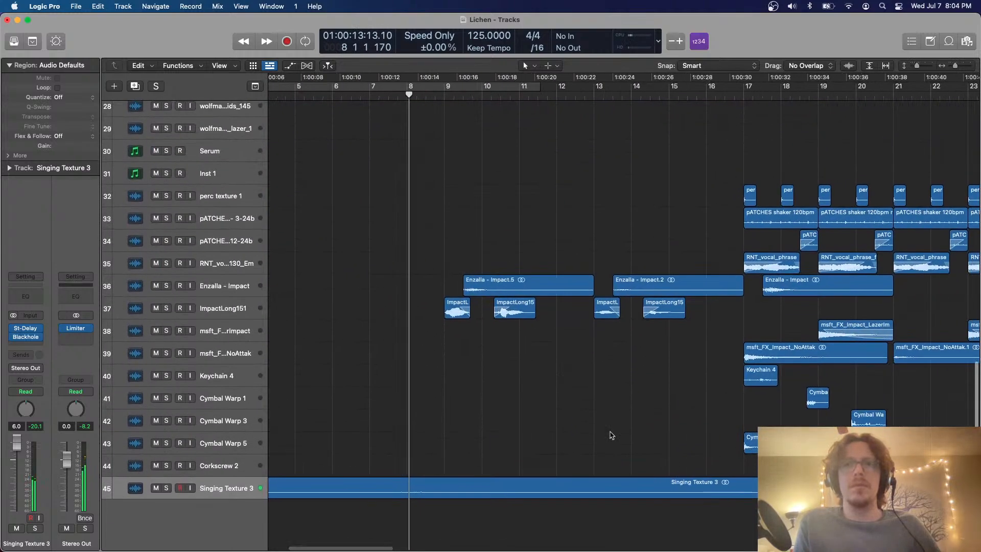
# Trim the Singing Texture 3 region to end at bar 17 and add a curved fade-out across its whole length
pyautogui.keyDown('super'); pyautogui.doubleClick(742, 481); pyautogui.keyUp('super')
pyautogui.press('Delete')
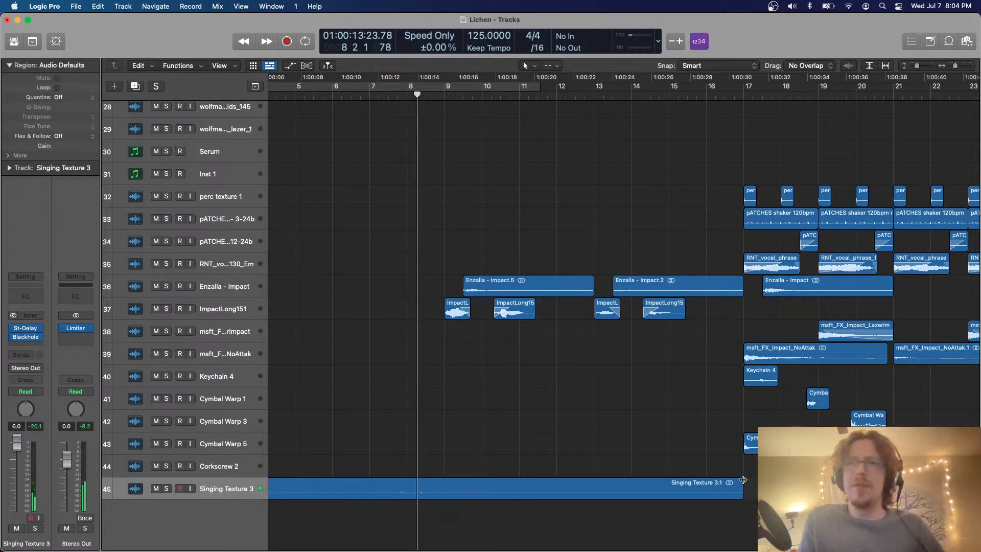
pyautogui.scroll(8, 742, 480)
pyautogui.scroll(-4, 742, 480)
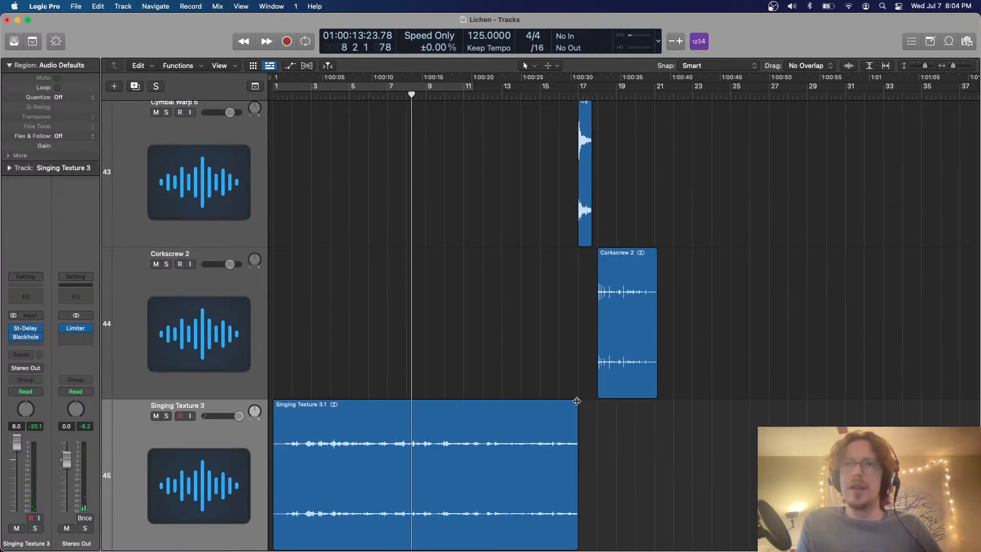
pyautogui.moveTo(577, 401); pyautogui.dragTo(298, 423)
pyautogui.moveTo(386, 406); pyautogui.dragTo(415, 400)
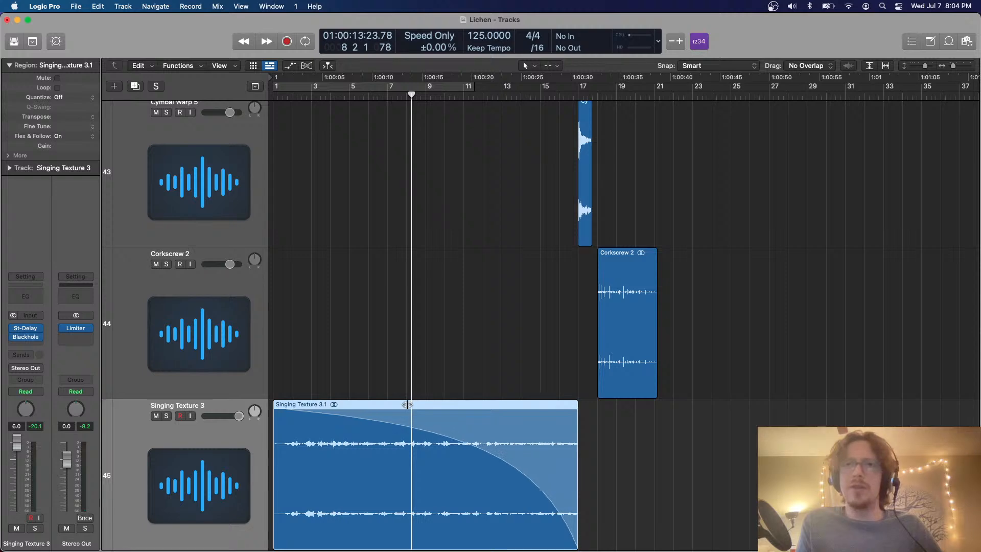
# Set the cycle range to bars 17 through 20 and move the Cymbal Warp 1 region earlier to about beat 2 of bar 18
pyautogui.scroll(-10, 649, 268)
pyautogui.hscroll(3, 650, 267)
pyautogui.scroll(5, 650, 267)
pyautogui.hscroll(8, 650, 267)
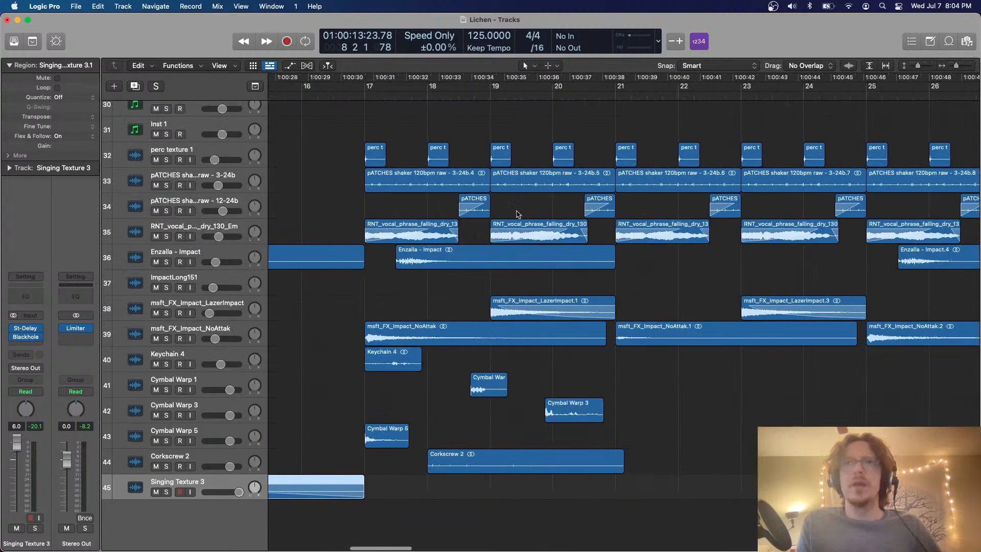
pyautogui.moveTo(368, 92); pyautogui.dragTo(615, 92)
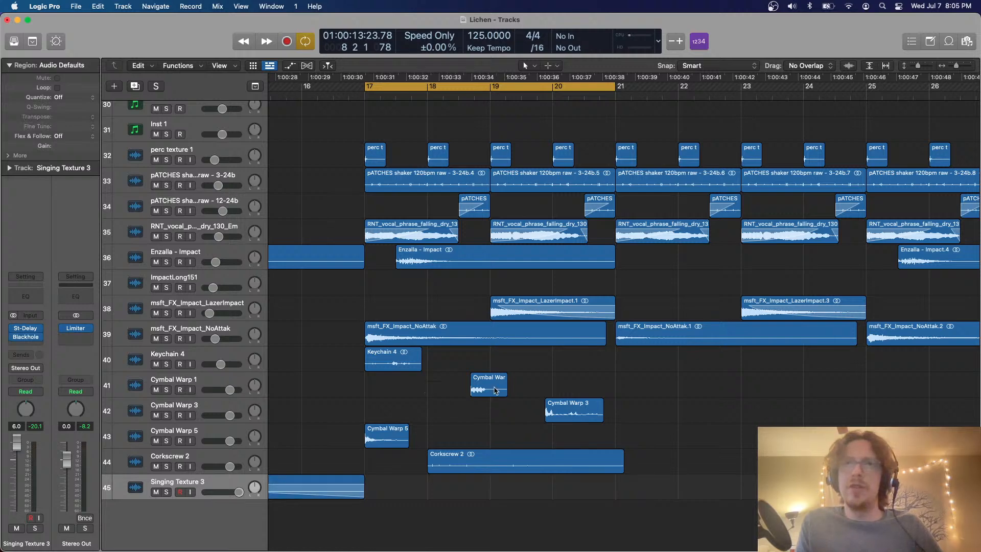
pyautogui.moveTo(496, 397); pyautogui.dragTo(469, 398)
# Select the Keychain 4 track, mute Cymbal Warp 1, 3 and 5 and Corkscrew 2, and play the cycled section
pyautogui.click(192, 357)
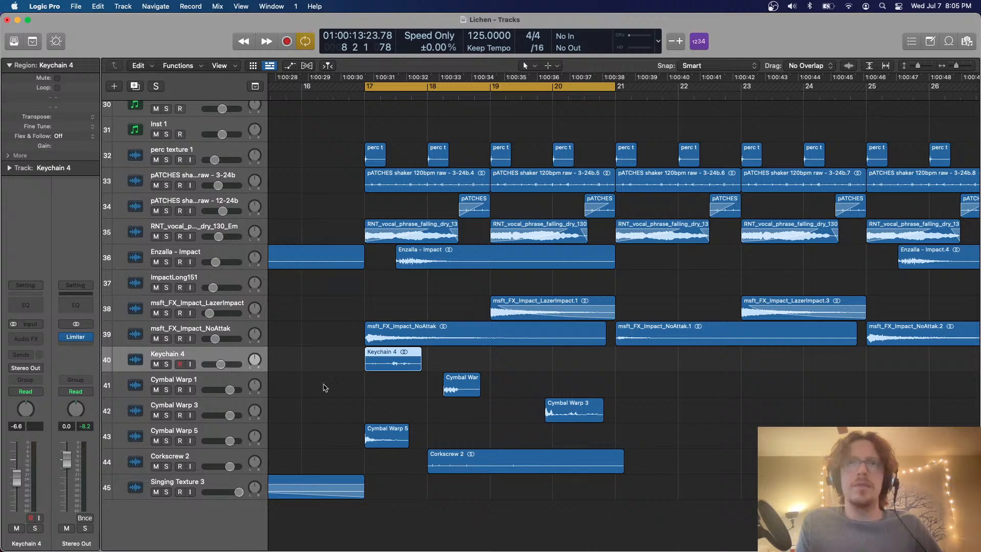
pyautogui.moveTo(153, 442); pyautogui.dragTo(152, 453)
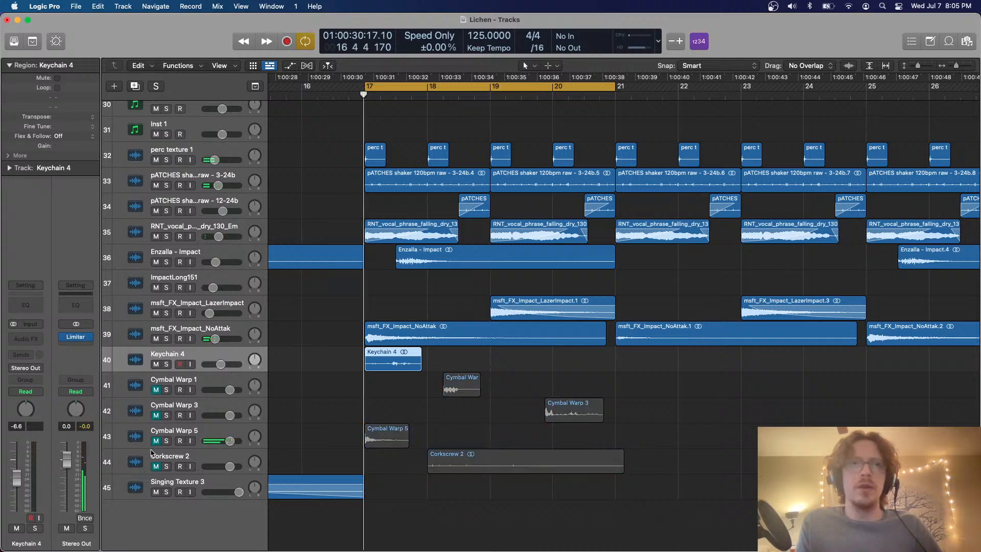
pyautogui.press('super+Right')
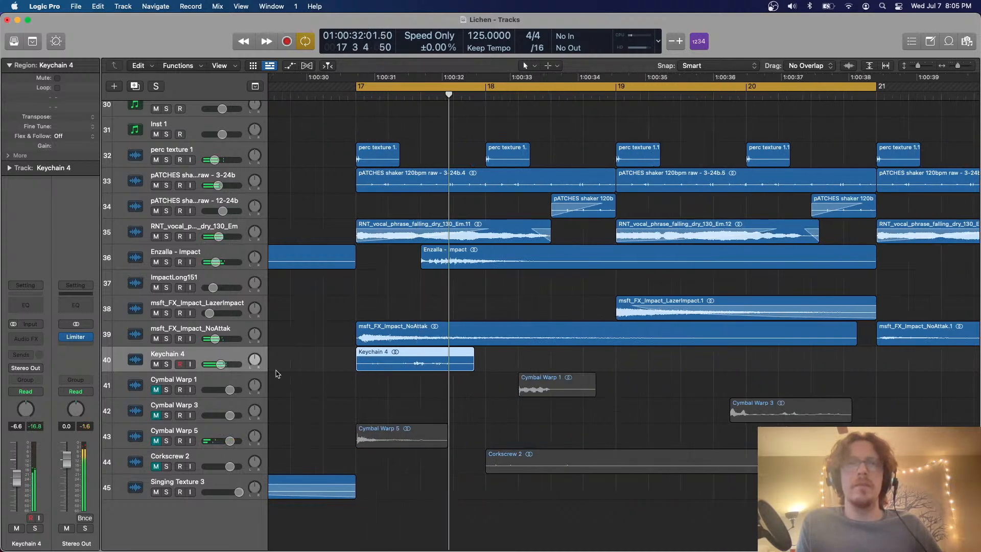
# Lower the Keychain 4 track volume to -11.2 dB and copy its region to the start of bar 19
pyautogui.moveTo(227, 369); pyautogui.dragTo(224, 369)
pyautogui.click(453, 378)
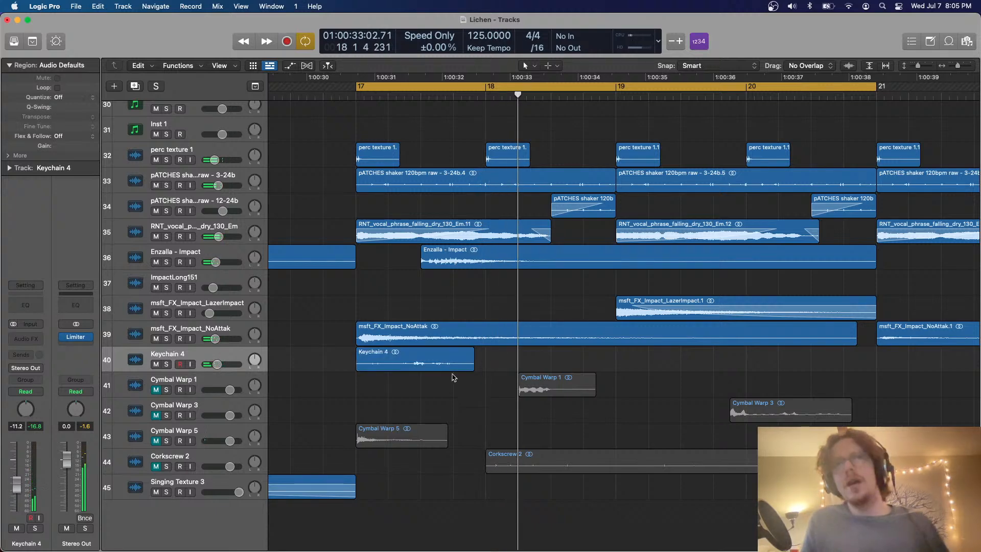
pyautogui.moveTo(432, 353); pyautogui.dragTo(688, 363)
pyautogui.scroll(10, 513, 357)
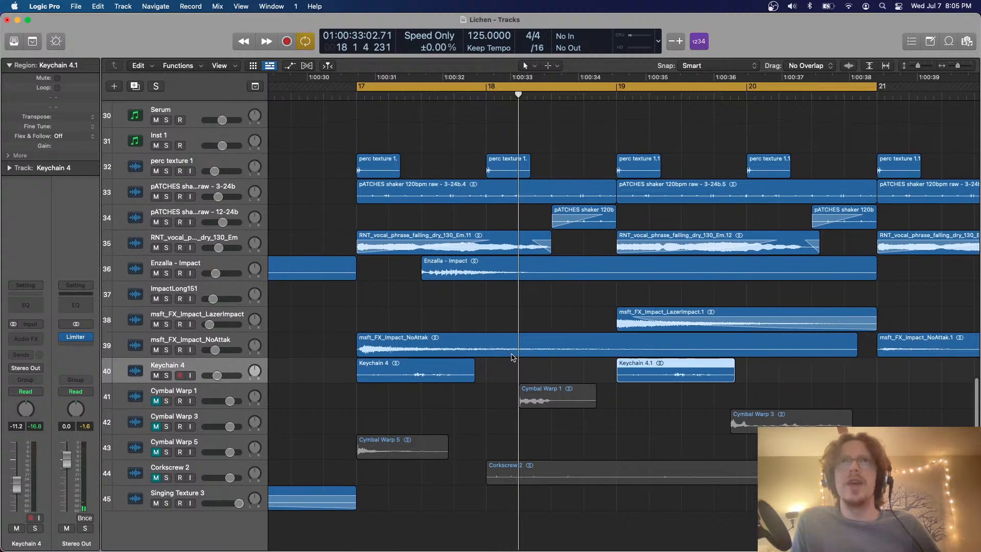
pyautogui.scroll(-10, 513, 358)
# Play the cycled section and listen to the Keychain 4 layer in the mix and soloed
pyautogui.press('space')
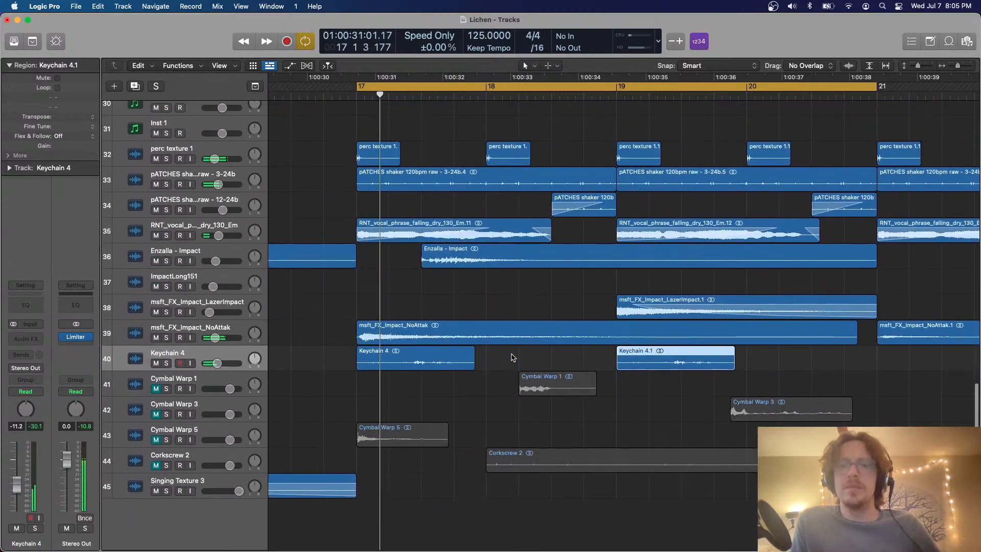
pyautogui.scroll(6, 513, 358)
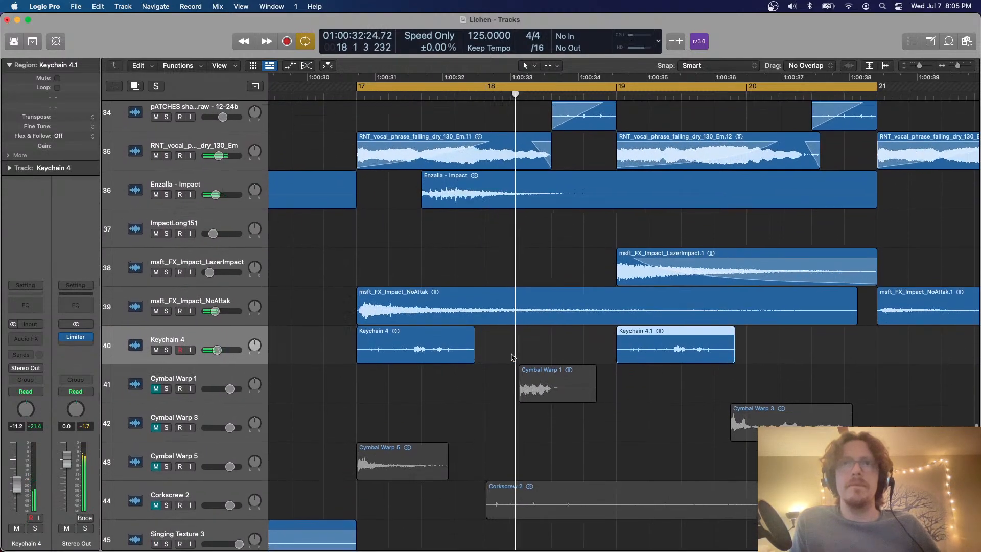
pyautogui.scroll(-2, 513, 357)
pyautogui.scroll(-3, 513, 356)
pyautogui.hscroll(2, 513, 356)
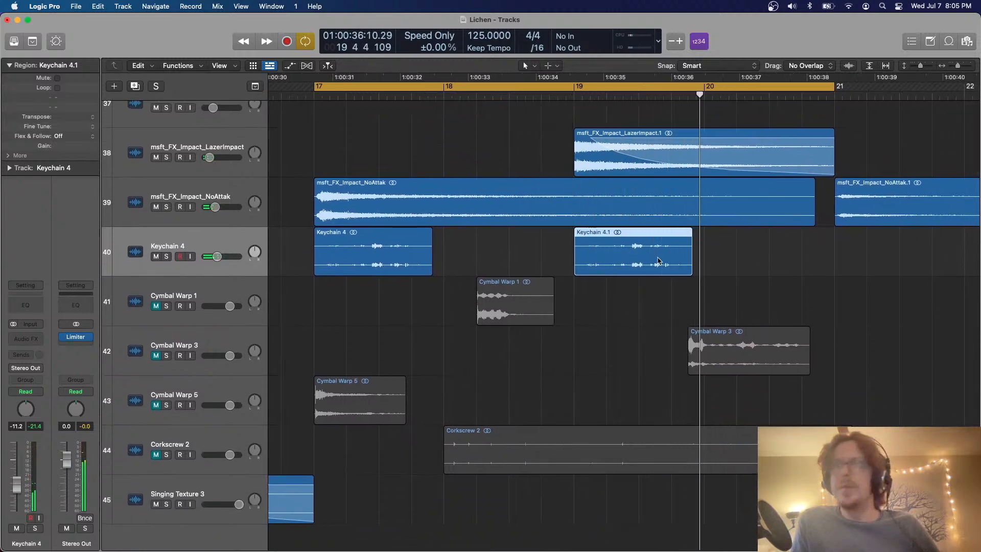
pyautogui.click(167, 256)
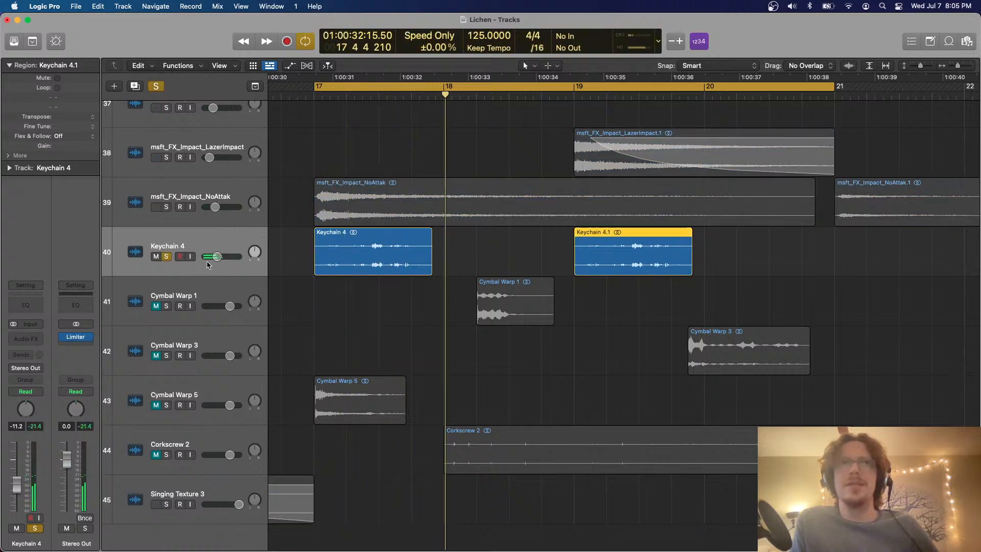
pyautogui.click(167, 256)
# Unmute the Cymbal Warp 1 track, lower its volume to -11.0 dB and move its region to beat 4 of bar 17
pyautogui.scroll(-1, 173, 286)
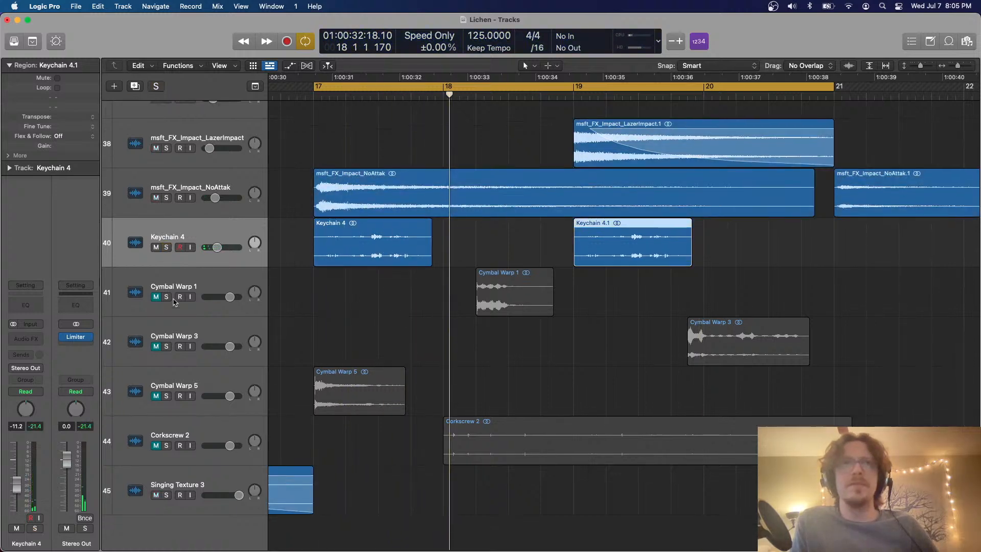
pyautogui.click(156, 297)
pyautogui.click(542, 297)
pyautogui.moveTo(549, 295); pyautogui.dragTo(329, 302)
pyautogui.press('space')
# Lower the Cymbal Warp 1 track volume to -16.0 dB during playback and switch its panning mode to Stereo Pan
pyautogui.press('space')
pyautogui.moveTo(227, 300); pyautogui.dragTo(214, 301)
pyautogui.moveTo(361, 312); pyautogui.dragTo(459, 312)
pyautogui.press('space')
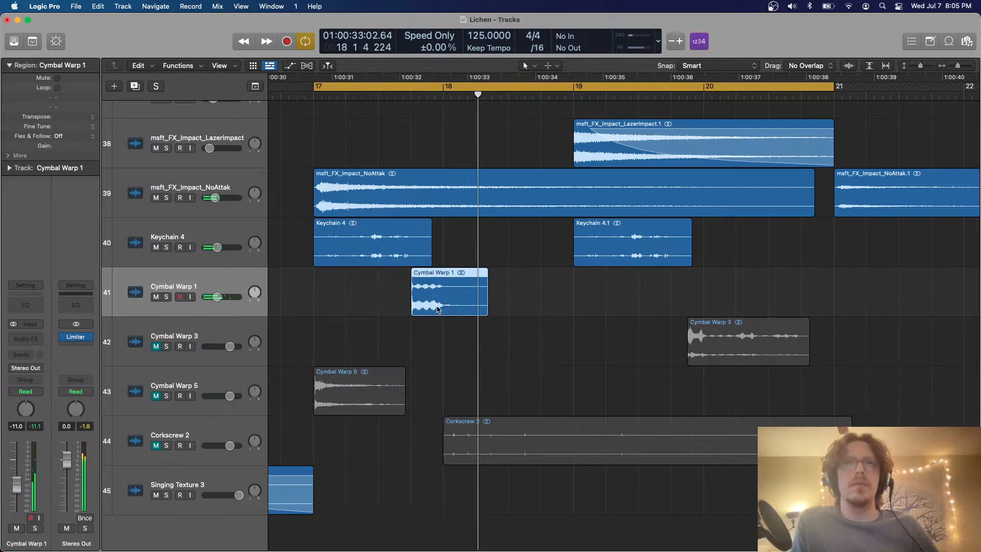
pyautogui.moveTo(222, 302); pyautogui.dragTo(218, 302)
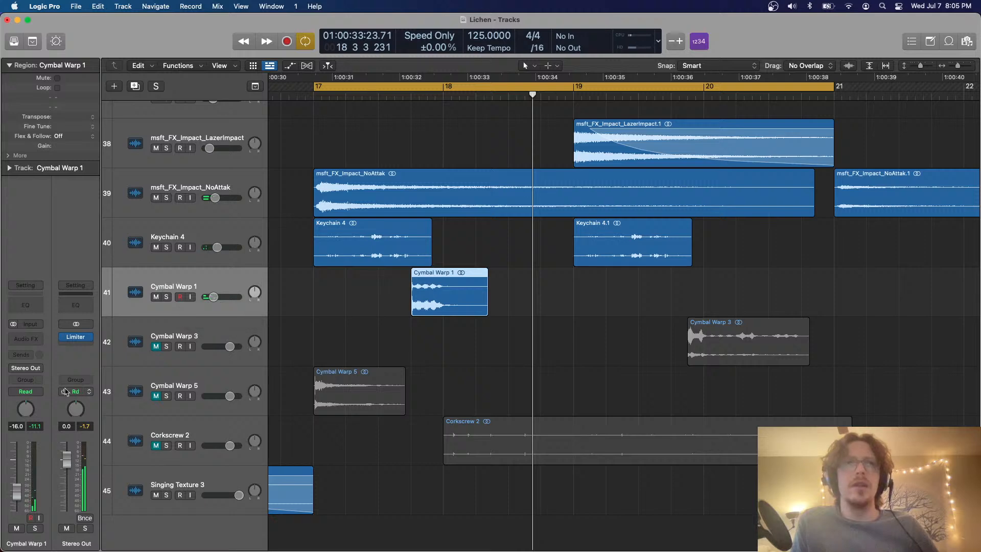
pyautogui.rightClick(27, 409)
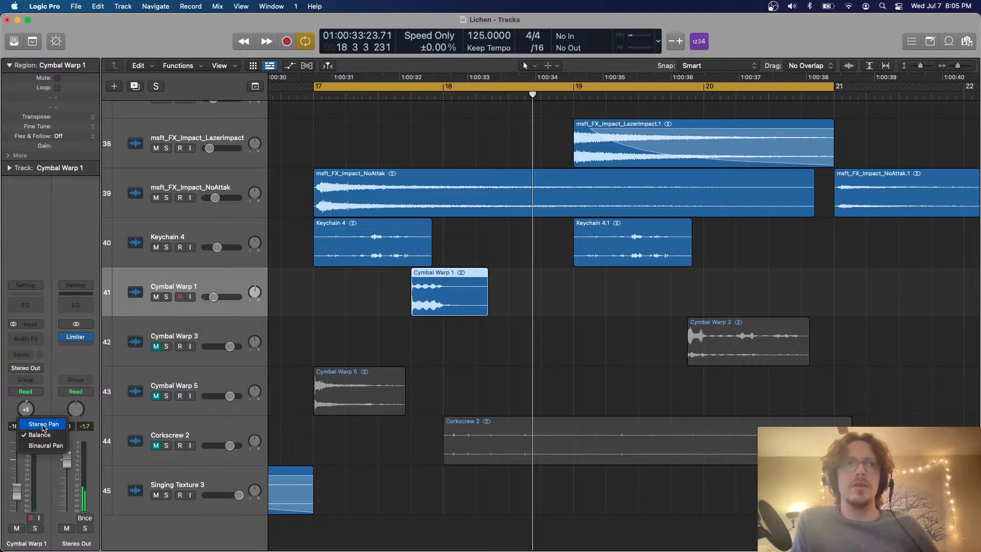
pyautogui.click(44, 425)
# Copy the Cymbal Warp 1 region to beat 4 of bar 19
pyautogui.moveTo(469, 300); pyautogui.dragTo(696, 304)
pyautogui.click(505, 346)
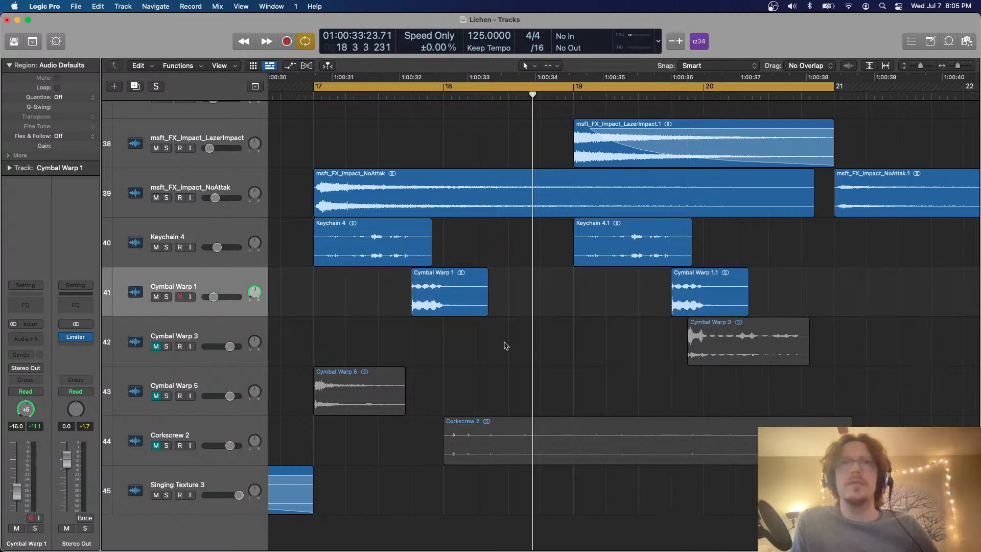
# Unmute the Cymbal Warp 3 track, move its region to just before bar 17 and play it soloed
pyautogui.click(155, 348)
pyautogui.moveTo(775, 343); pyautogui.dragTo(400, 350)
pyautogui.click(166, 347)
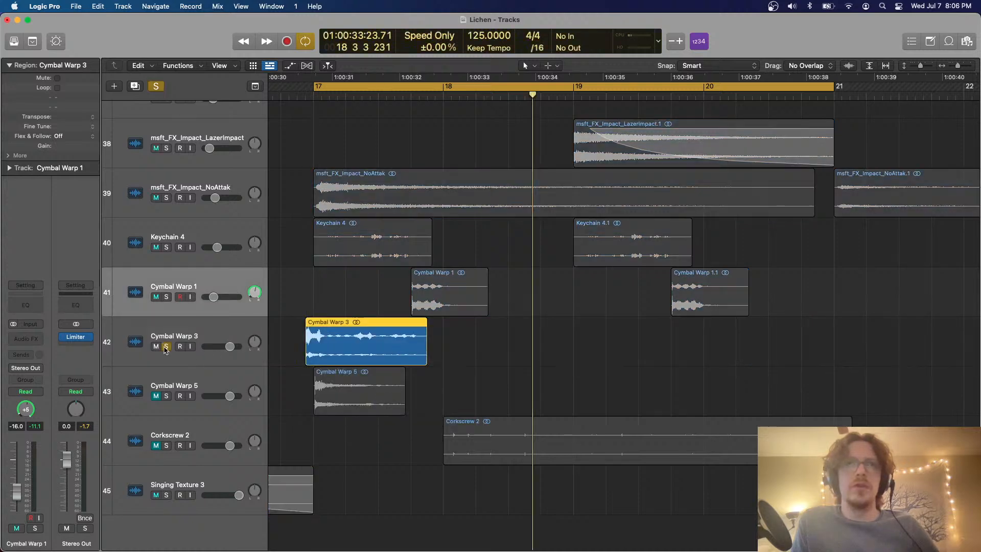
pyautogui.press('space')
# Trim the start of the Cymbal Warp 3 region to beat 2 of bar 17, fade it in and unsolo its track
pyautogui.click(340, 360)
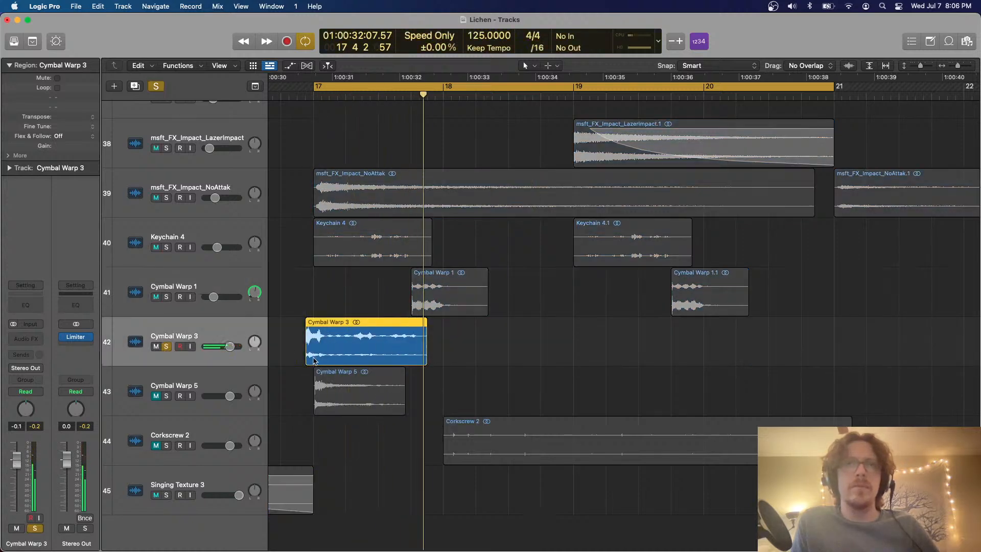
pyautogui.moveTo(307, 358); pyautogui.dragTo(349, 354)
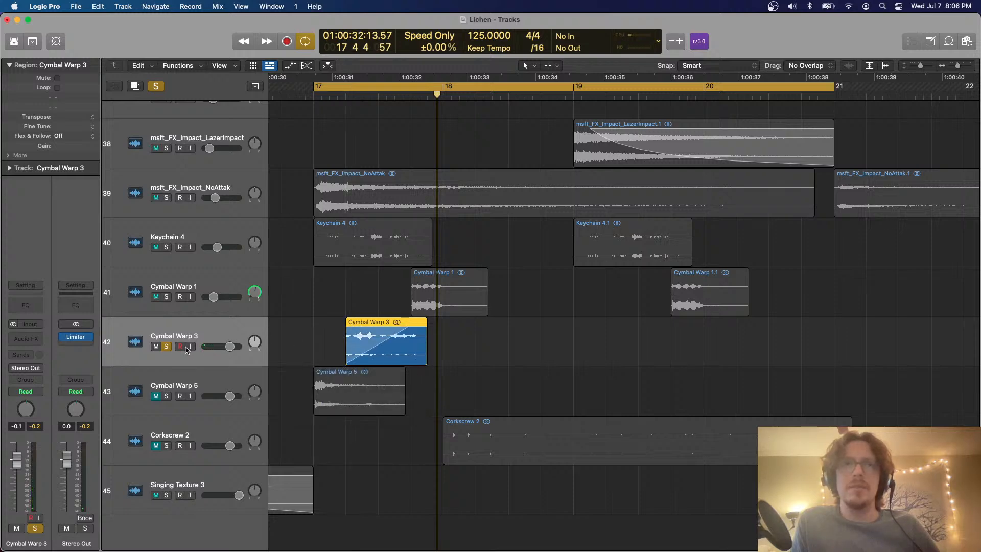
pyautogui.click(166, 346)
# Play the cycled section and move the Cymbal Warp 3 region to start at beat 3 of bar 18
pyautogui.press('space')
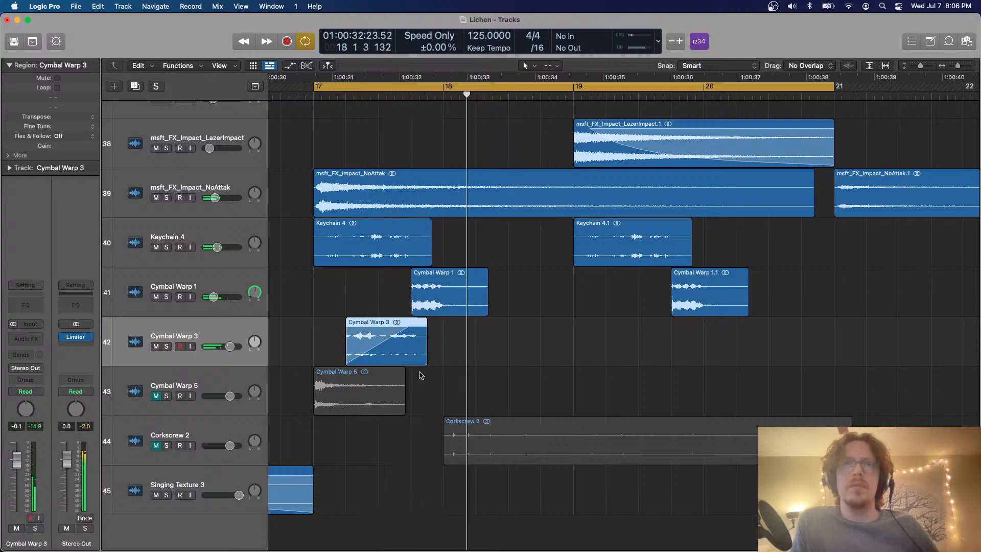
pyautogui.moveTo(419, 348); pyautogui.dragTo(582, 348)
pyautogui.press('space')
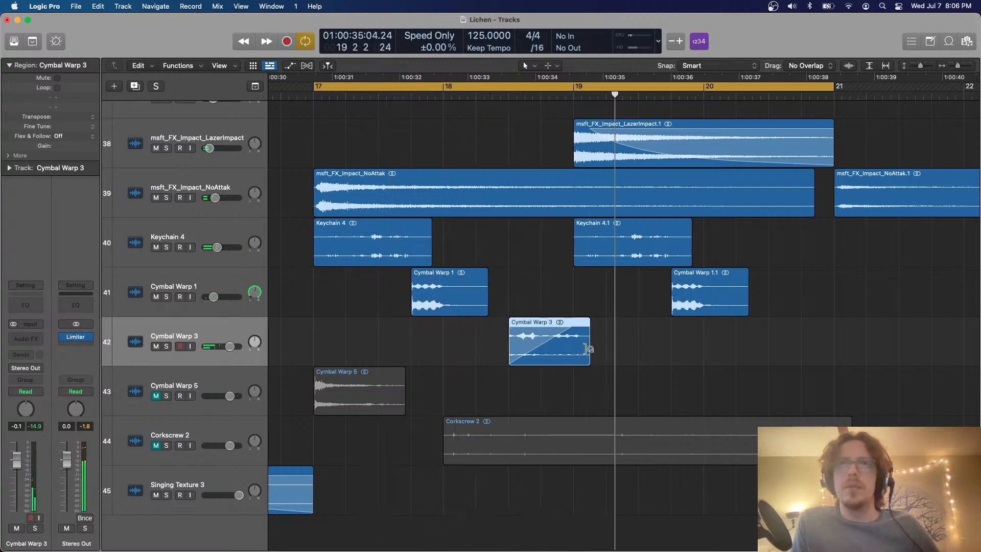
# Set the Cymbal Warp 3 track to Flex Time - Speed (FX) and compress its region to end at bar 19
pyautogui.press('super+f')
pyautogui.click(204, 354)
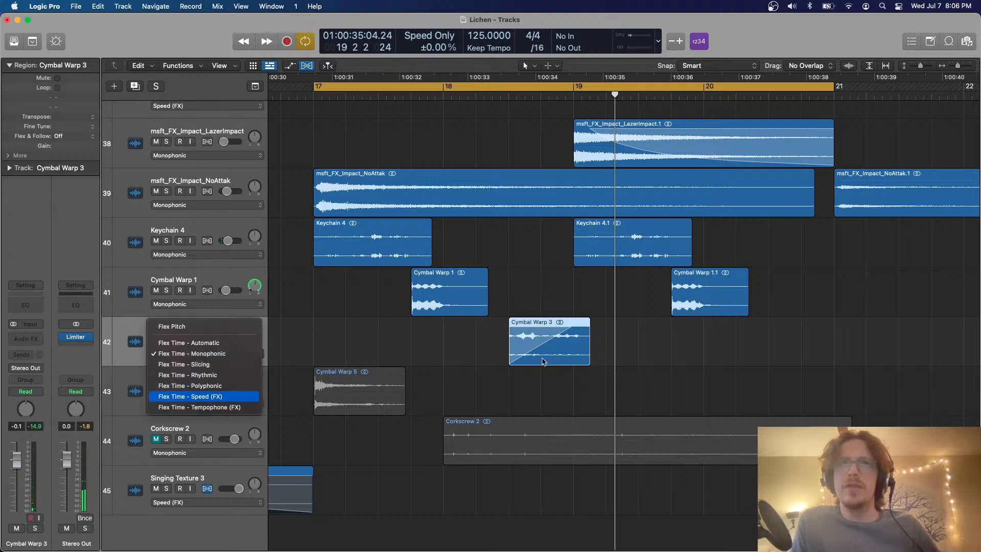
pyautogui.click(174, 396)
pyautogui.moveTo(581, 320); pyautogui.dragTo(573, 320)
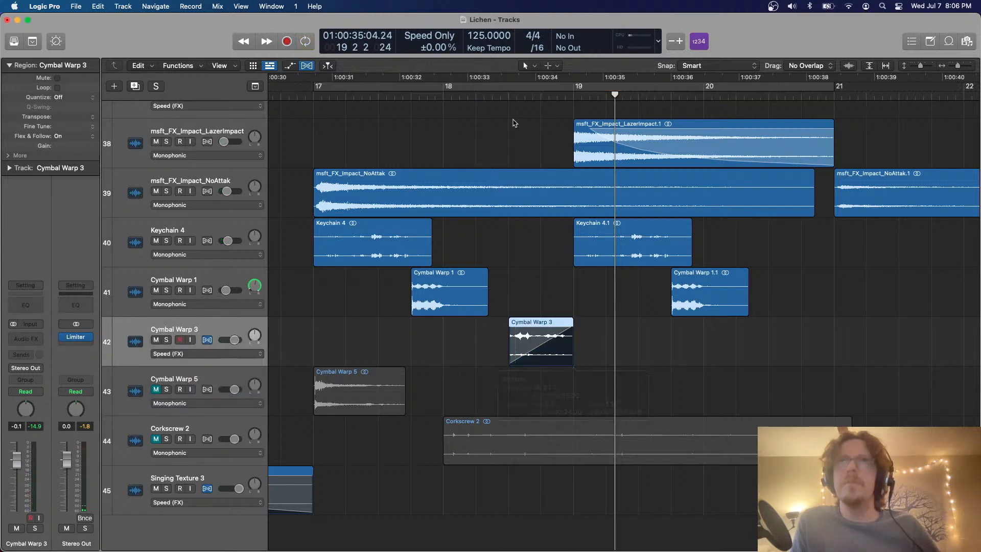
pyautogui.doubleClick(502, 97)
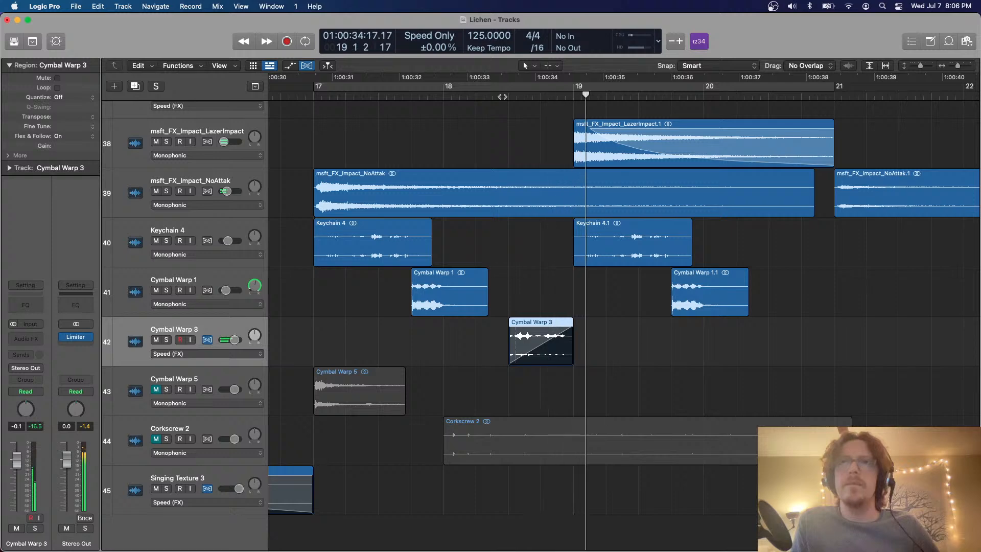
pyautogui.press('super+f')
# Curve the fade-in of the Cymbal Warp 3 region and lower the track volume to -5.7 dB during playback
pyautogui.click(425, 98)
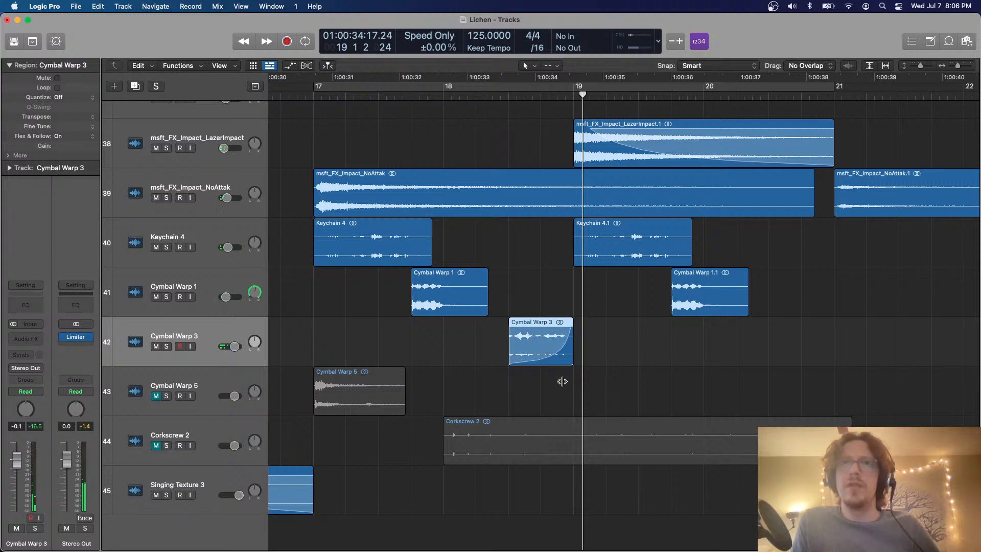
pyautogui.click(504, 97)
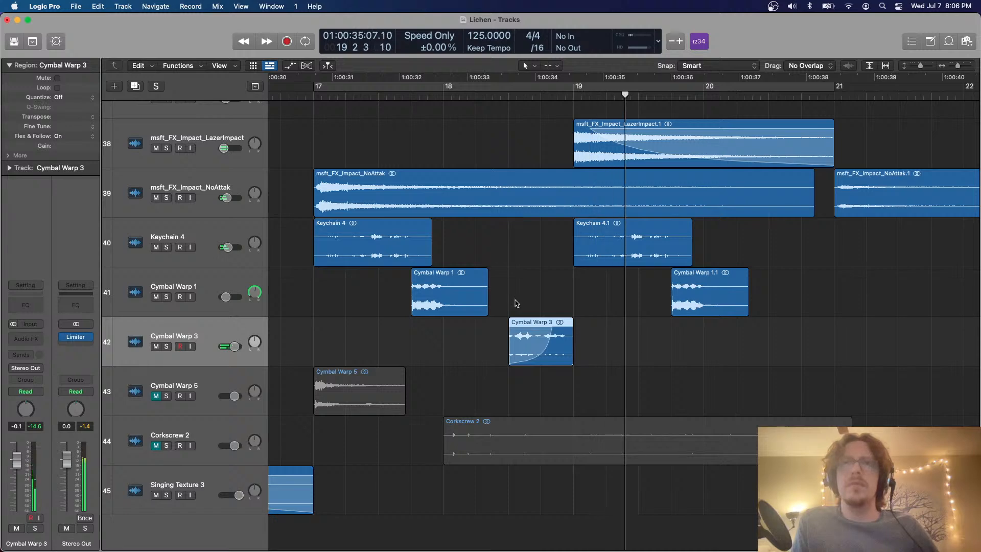
pyautogui.moveTo(234, 346); pyautogui.dragTo(230, 347)
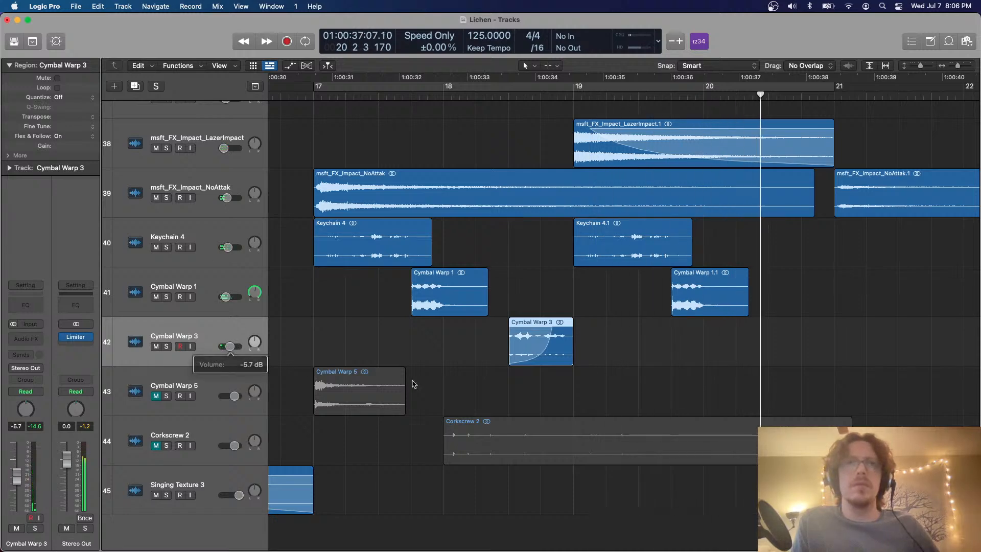
# Turn cycling back on, unmute the Cymbal Warp 5 track and audition it soloed
pyautogui.press('c')
pyautogui.click(160, 396)
pyautogui.click(166, 397)
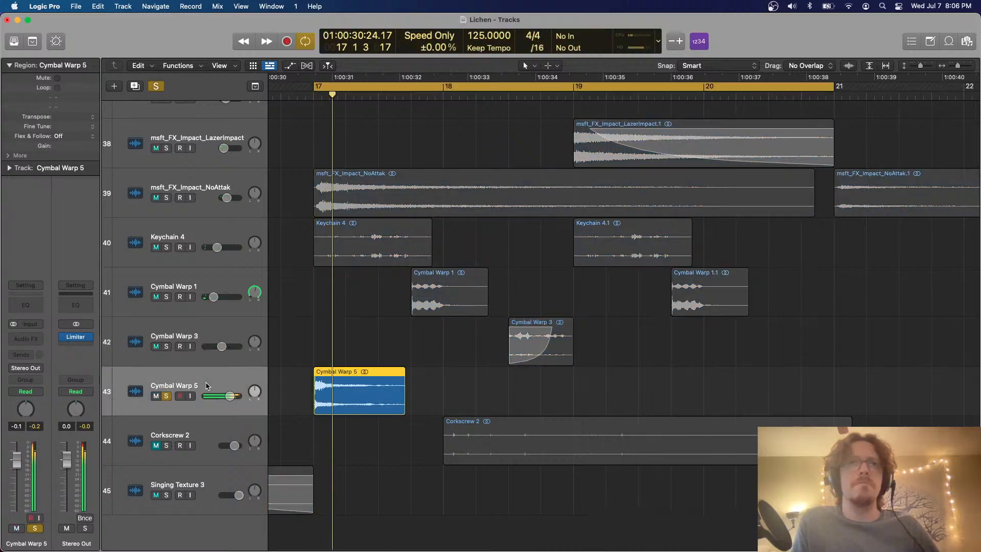
pyautogui.click(166, 397)
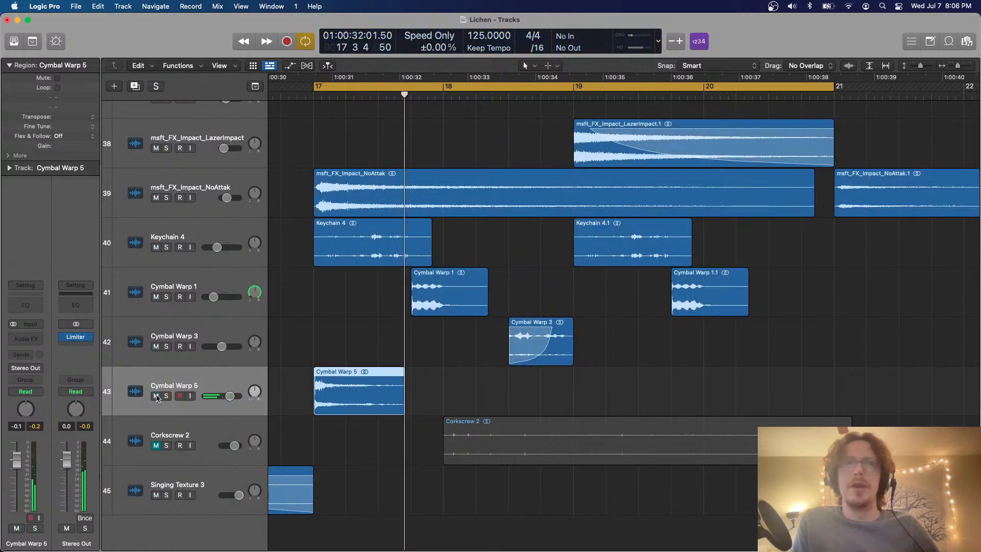
# Lower the Cymbal Warp 5 track volume to -9.8 dB and copy its region to the start of bar 21
pyautogui.moveTo(229, 397); pyautogui.dragTo(219, 397)
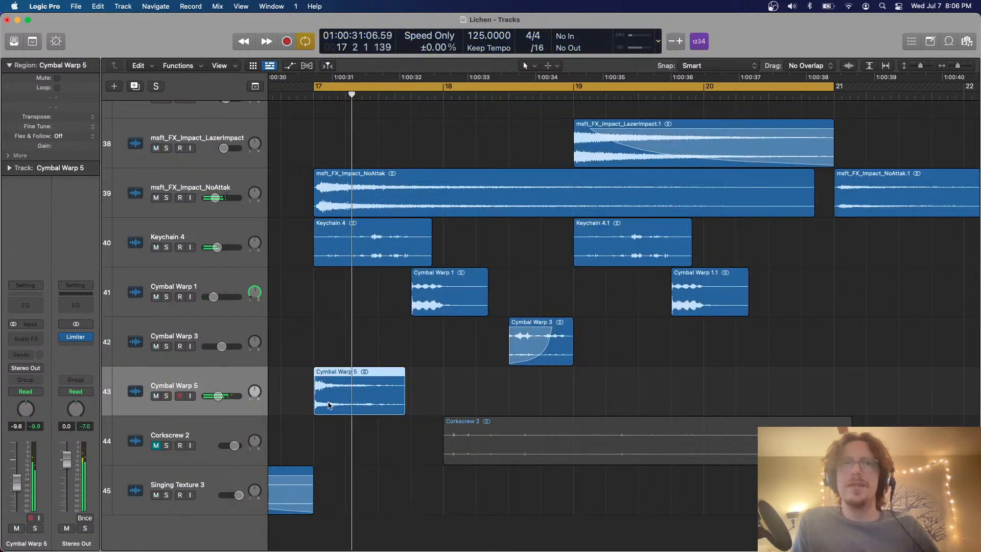
pyautogui.moveTo(364, 400); pyautogui.dragTo(897, 415)
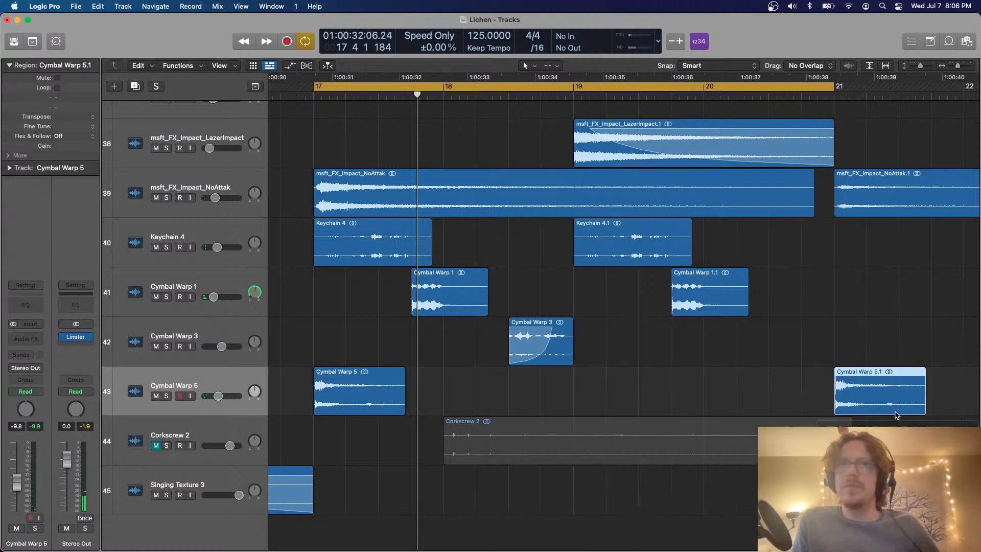
# Place the Corkscrew 2 track directly below Keychain 4, move its region to bar 17 and play it soloed
pyautogui.moveTo(244, 431); pyautogui.dragTo(240, 292)
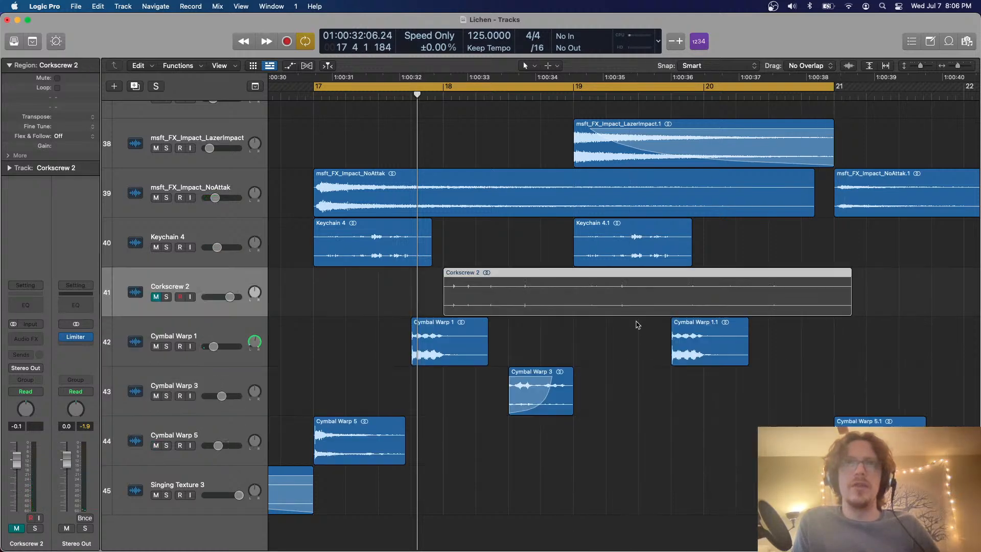
pyautogui.moveTo(569, 300); pyautogui.dragTo(440, 300)
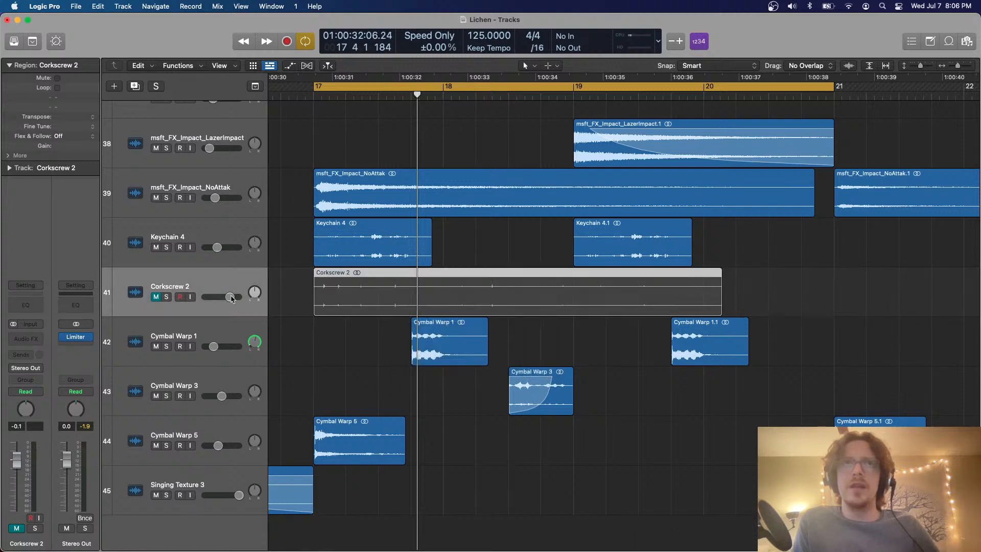
pyautogui.click(168, 299)
pyautogui.press('space')
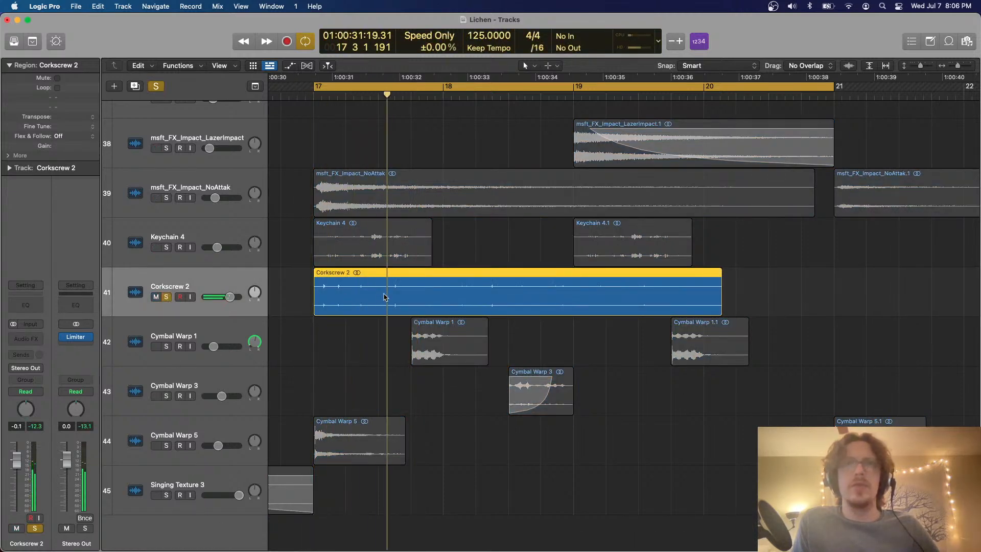
# Cut the Corkscrew 2 region off at bar 19 and repeat the remaining part once across bars 19 and 20
pyautogui.press('super+Down')
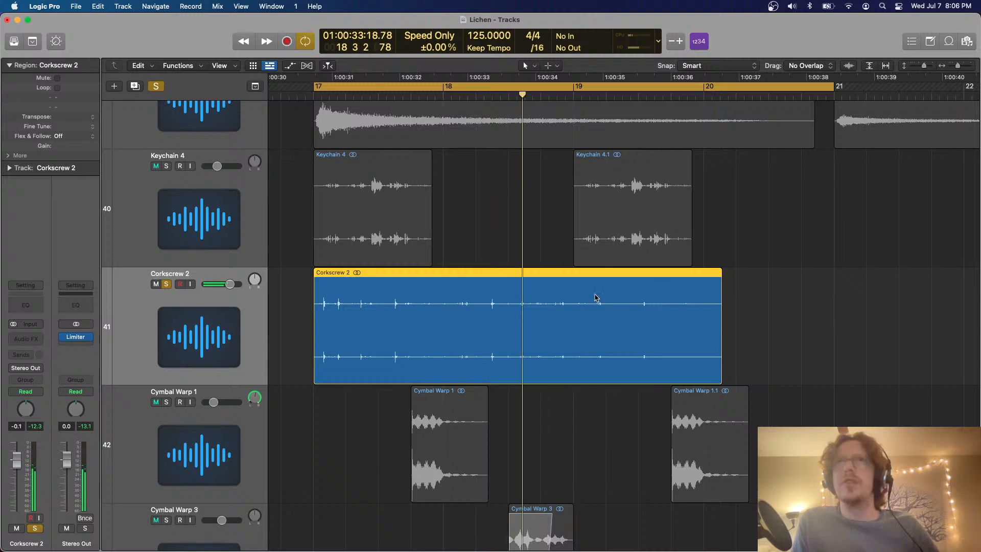
pyautogui.keyDown('super'); pyautogui.doubleClick(573, 273); pyautogui.keyUp('super')
pyautogui.press('Delete')
pyautogui.press('space')
pyautogui.click(535, 284)
pyautogui.press('super+r')
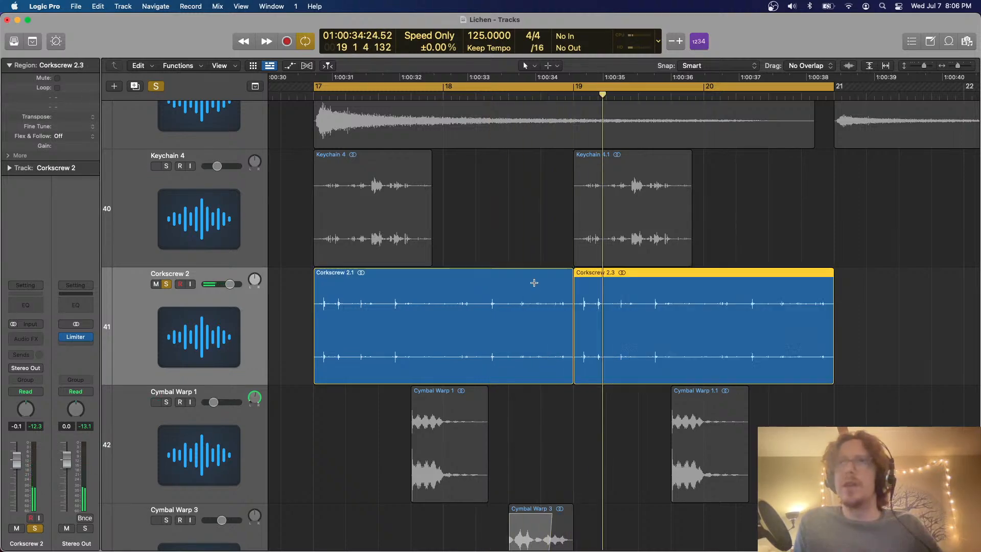
# Turn off cycling and repeat the Keychain 4, Corkscrew 2, Cymbal Warp 1 and Cymbal Warp 3 regions from bars 17–20 into bars 21–24
pyautogui.press('super+Up')
pyautogui.press('super+Up')
pyautogui.press('super+Up')
pyautogui.press('super+Up')
pyautogui.press('super+Left')
pyautogui.press('super+Left')
pyautogui.press('super+Down')
pyautogui.scroll(-3, 536, 285)
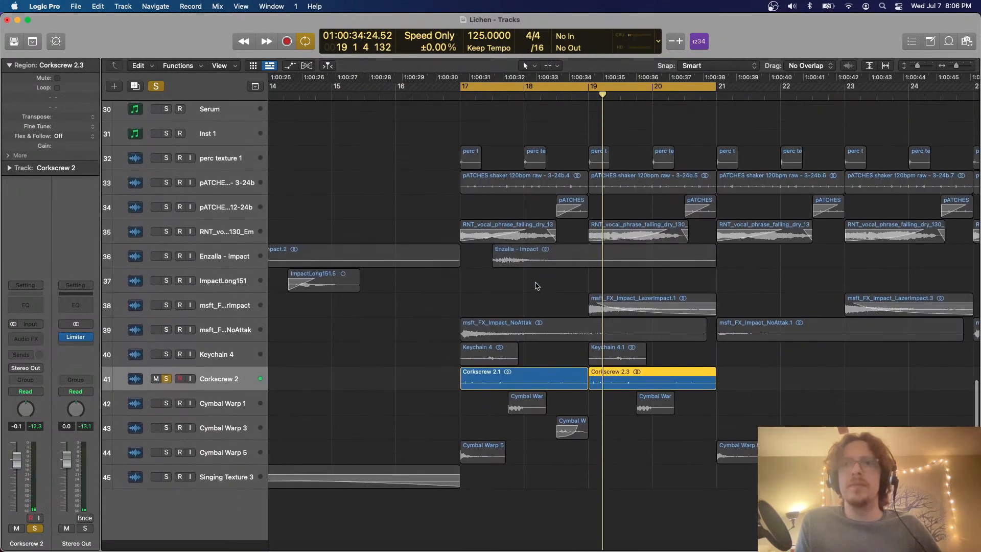
pyautogui.hscroll(2, 536, 285)
pyautogui.hscroll(2, 646, 407)
pyautogui.press('c')
pyautogui.moveTo(654, 370); pyautogui.dragTo(386, 450)
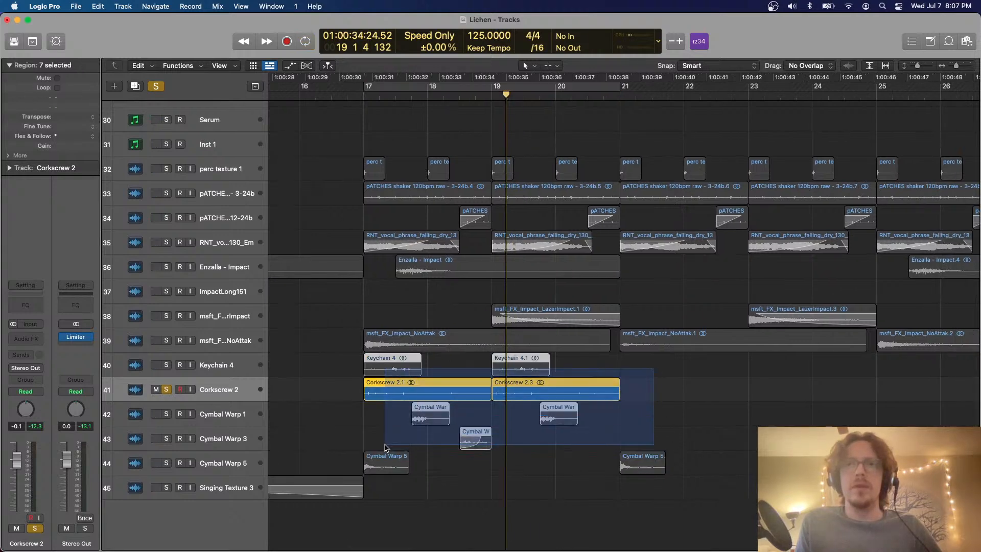
pyautogui.press('super+r')
# Repeat all Keychain, Corkscrew and Cymbal Warp regions from bars 17–24 into bars 25–32 and clear the track solo
pyautogui.press('super+Left')
pyautogui.press('super+Left')
pyautogui.moveTo(729, 476); pyautogui.dragTo(509, 370)
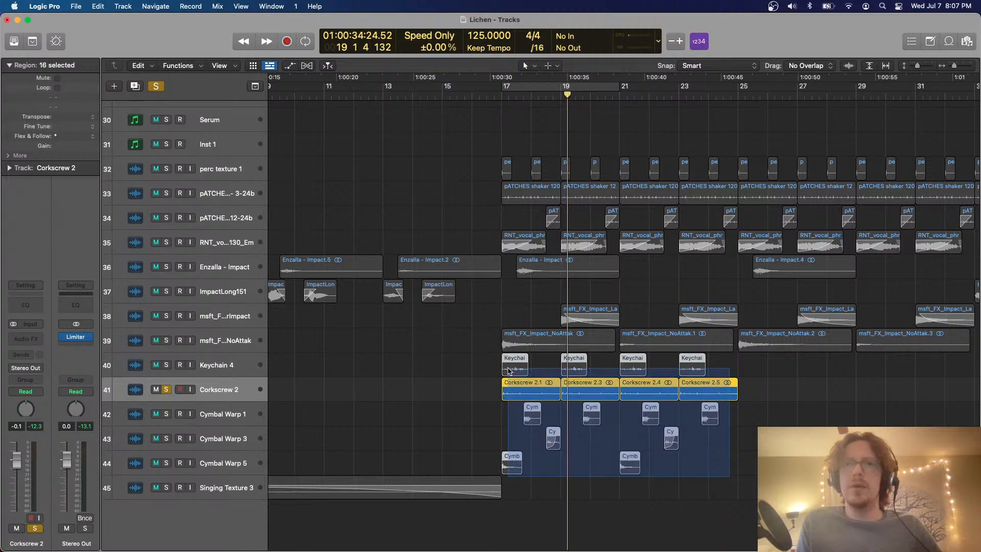
pyautogui.press('super+r')
pyautogui.click(152, 88)
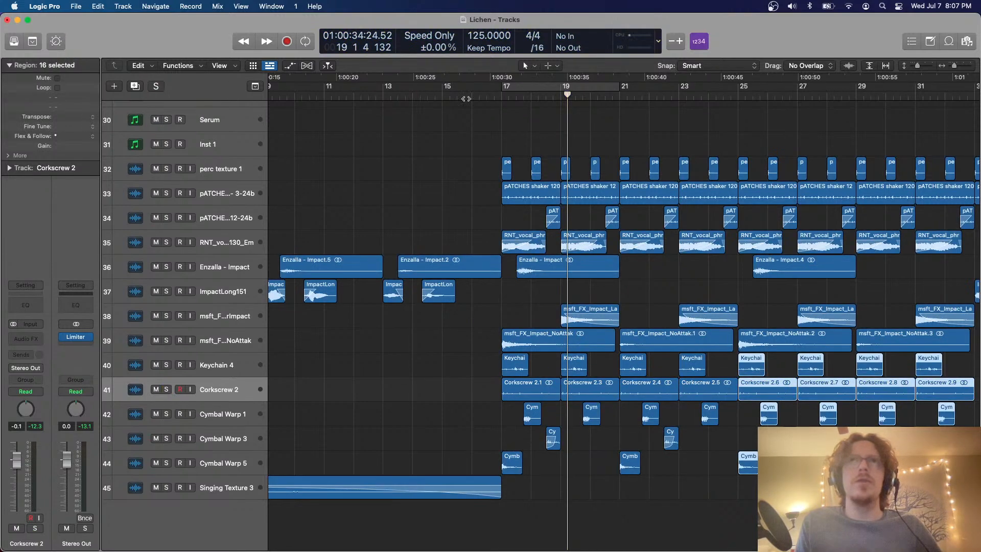
# Play the full arrangement from before bar 17 with cycling off and check the Limiter on the Stereo Out
pyautogui.click(437, 99)
pyautogui.press('c')
pyautogui.press('space')
pyautogui.press('super+Up')
pyautogui.press('super+Up')
pyautogui.press('super+Up')
pyautogui.press('super+Up')
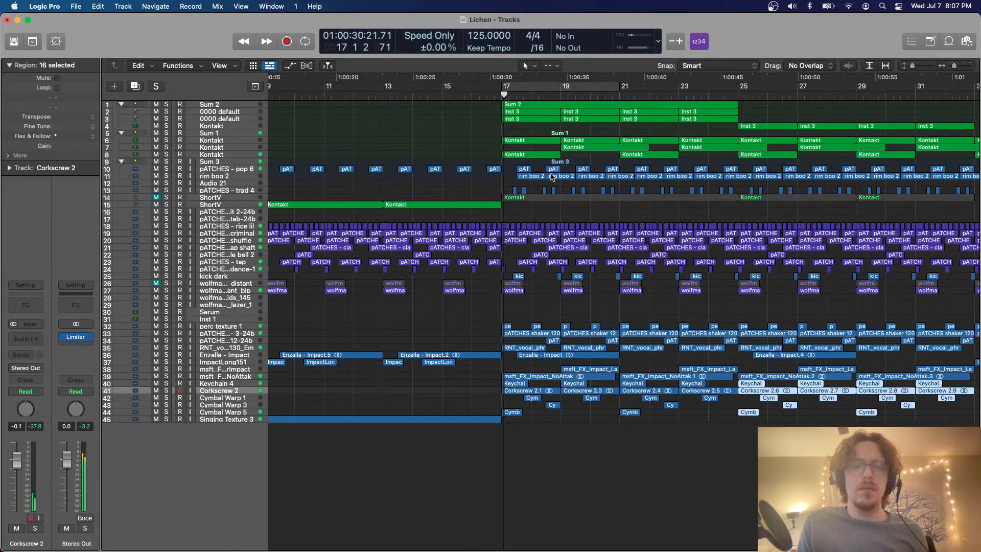
pyautogui.click(78, 341)
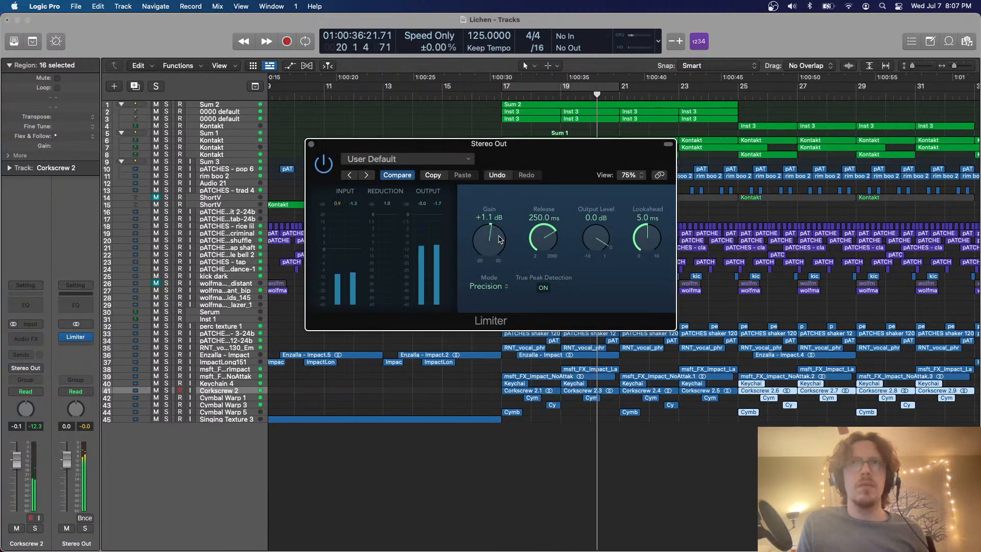
pyautogui.click(311, 144)
# Lower the volumes of Cymbal Warp 1, 3 and 5 together, bringing Cymbal Warp 1 to -19.6 dB
pyautogui.scroll(4, 471, 278)
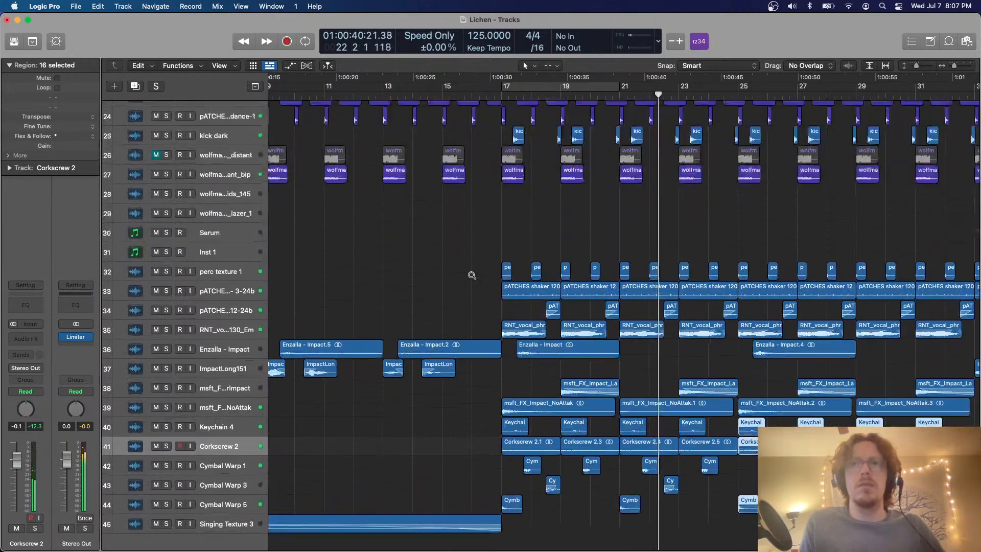
pyautogui.scroll(5, 472, 275)
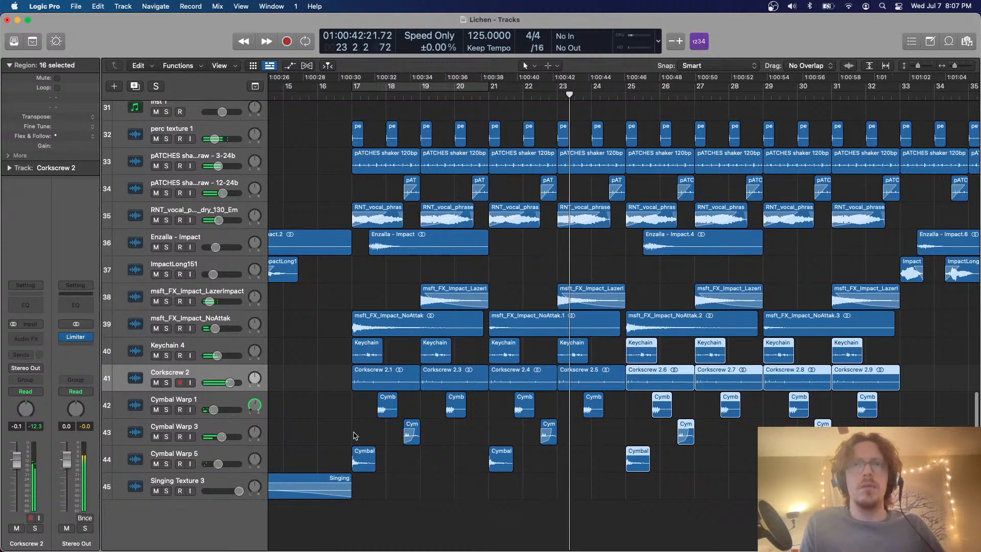
pyautogui.click(223, 403)
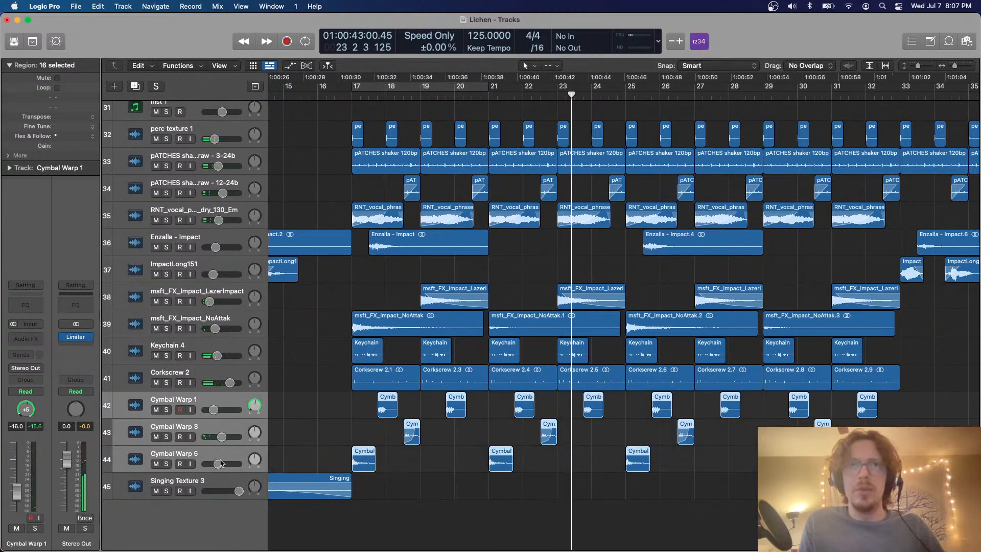
pyautogui.moveTo(221, 463); pyautogui.dragTo(217, 464)
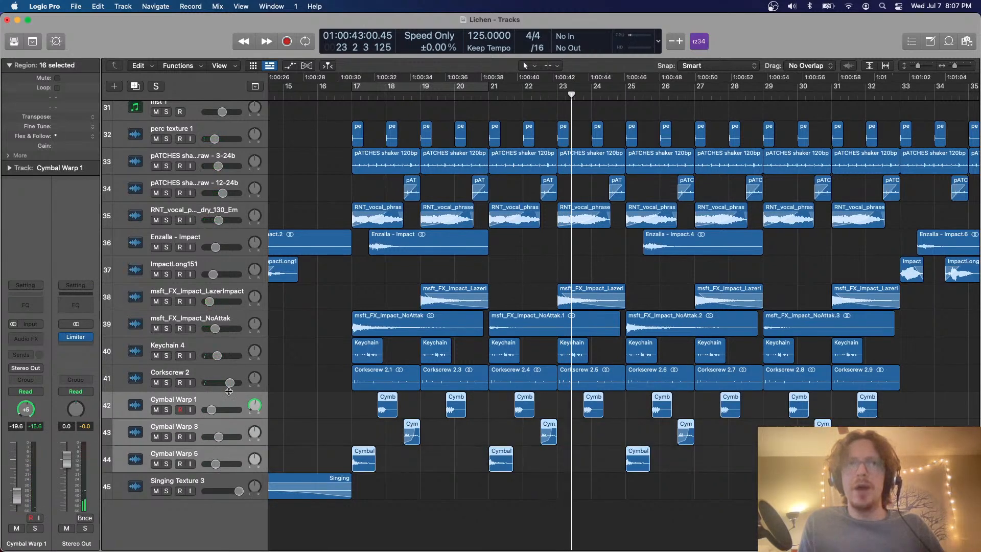
pyautogui.click(230, 399)
# Select the rim boo 2 track in Sum 3 and turn on cycling over bars 17–21
pyautogui.scroll(-5, 418, 257)
pyautogui.scroll(4, 421, 246)
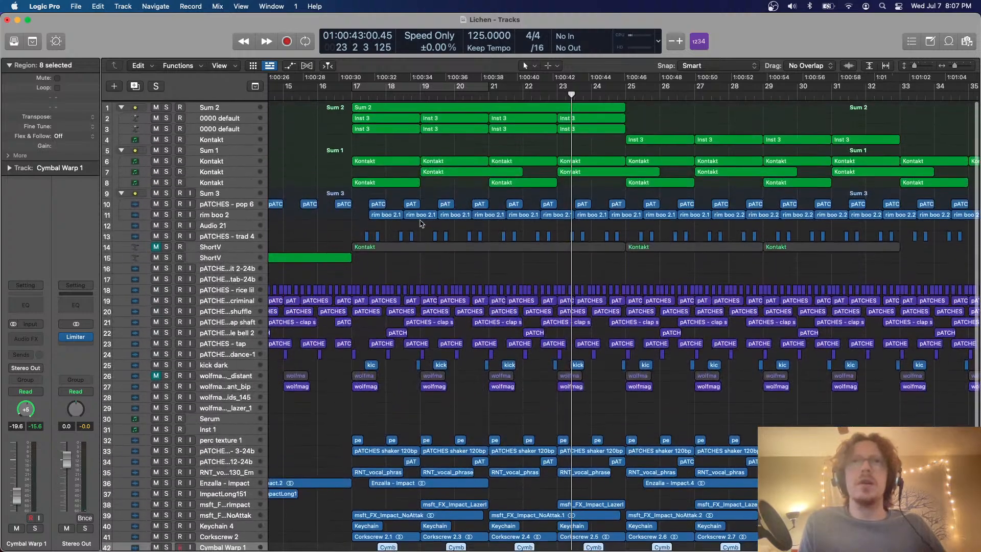
pyautogui.click(250, 212)
pyautogui.press('super+Down')
pyautogui.press('super+Down')
pyautogui.press('super+Down')
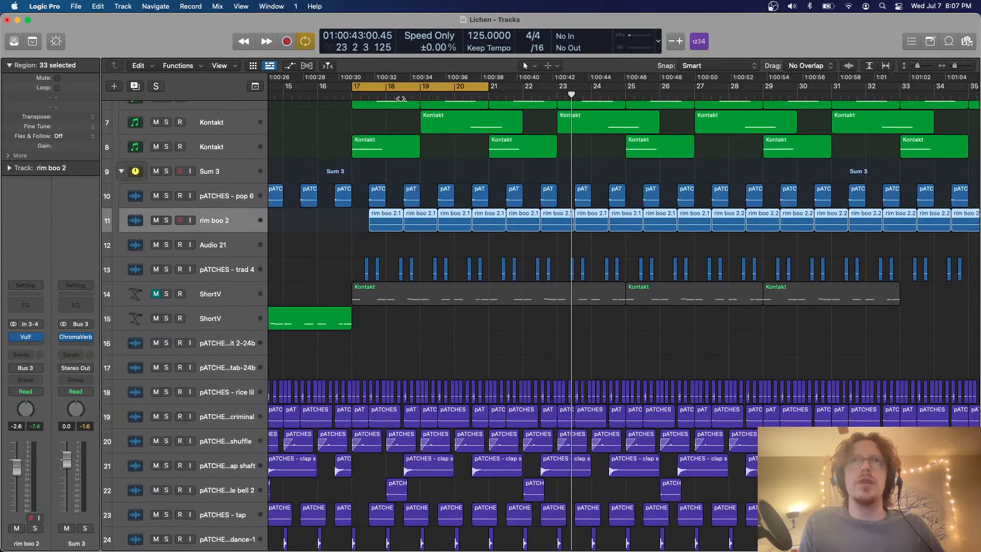
pyautogui.moveTo(356, 82); pyautogui.dragTo(500, 98)
pyautogui.press('super+Down')
pyautogui.press('super+Down')
pyautogui.press('super+Down')
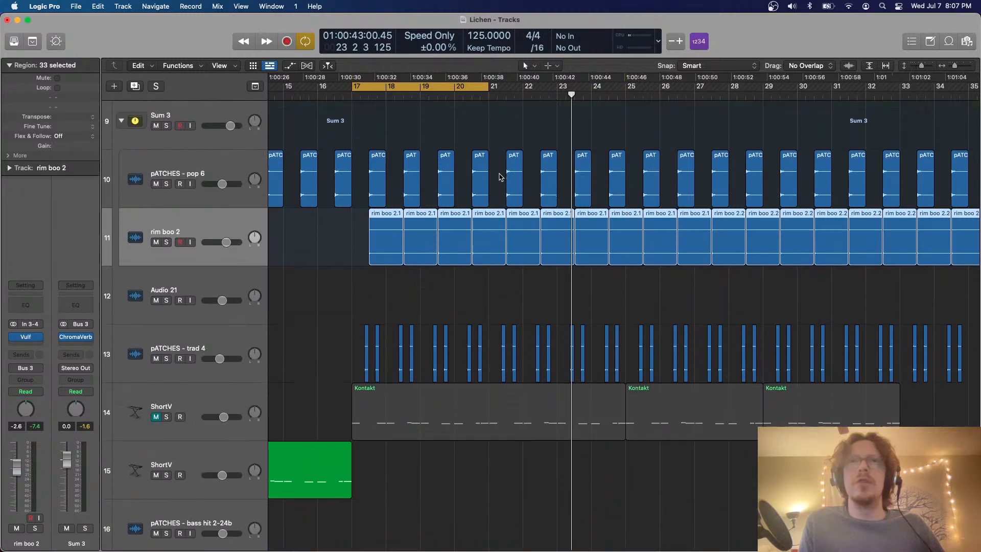
# Audition rim boo 2 soloed in the cycled bars, then solo and select the pATCHES - pop 6 track instead
pyautogui.press('super+Right')
pyautogui.press('super+Right')
pyautogui.press('super+Right')
pyautogui.press('super+Right')
pyautogui.click(166, 242)
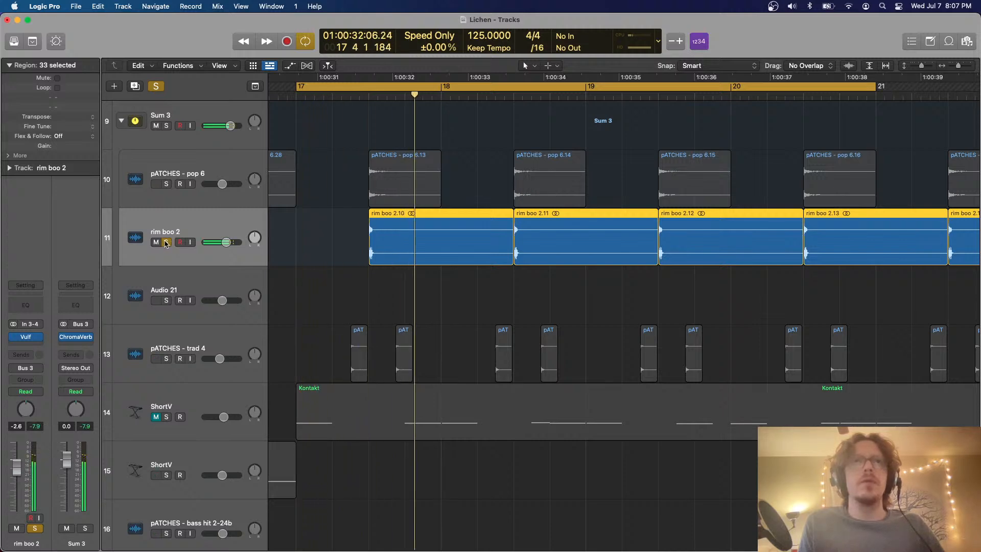
pyautogui.click(167, 244)
pyautogui.click(167, 184)
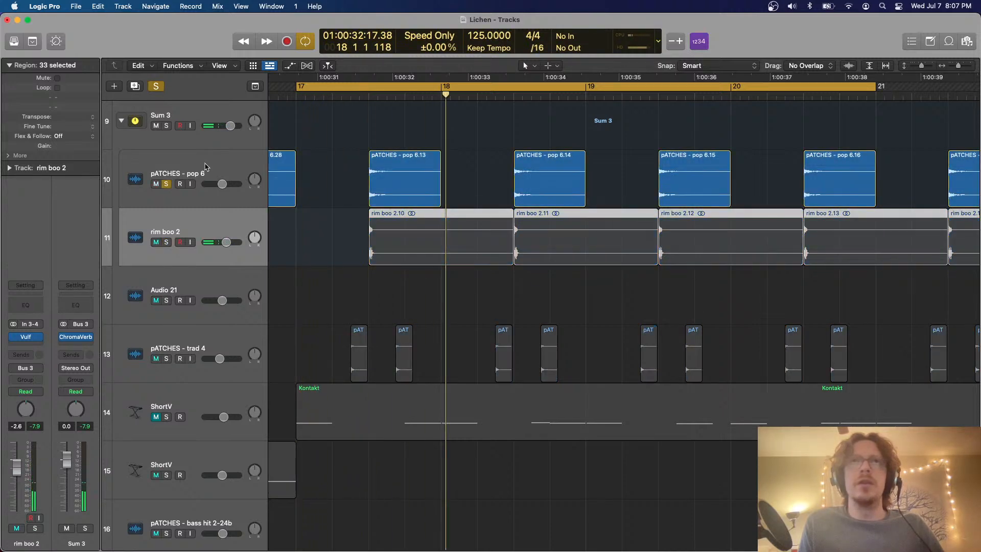
pyautogui.click(205, 174)
pyautogui.press('space')
# Duplicate the pATCHES - pop 6 track and move its four regions in bars 17–20 onto the new track
pyautogui.press('super+Left')
pyautogui.press('super+Left')
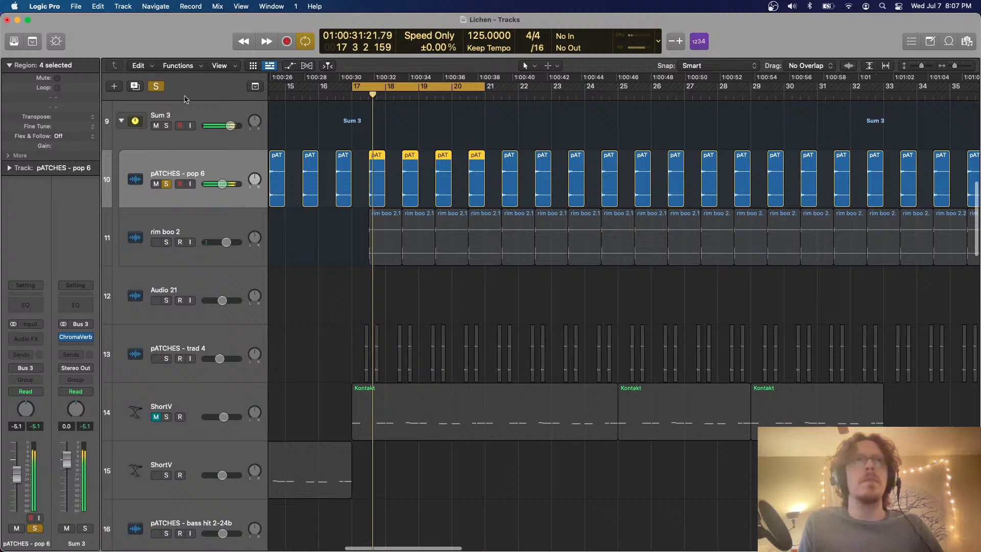
pyautogui.click(135, 86)
pyautogui.moveTo(473, 231); pyautogui.dragTo(380, 230)
# Insert the Singularity delay plug-in on the Audio 33 track
pyautogui.press('super+Right')
pyautogui.press('super+Right')
pyautogui.press('super+Right')
pyautogui.press('super+Right')
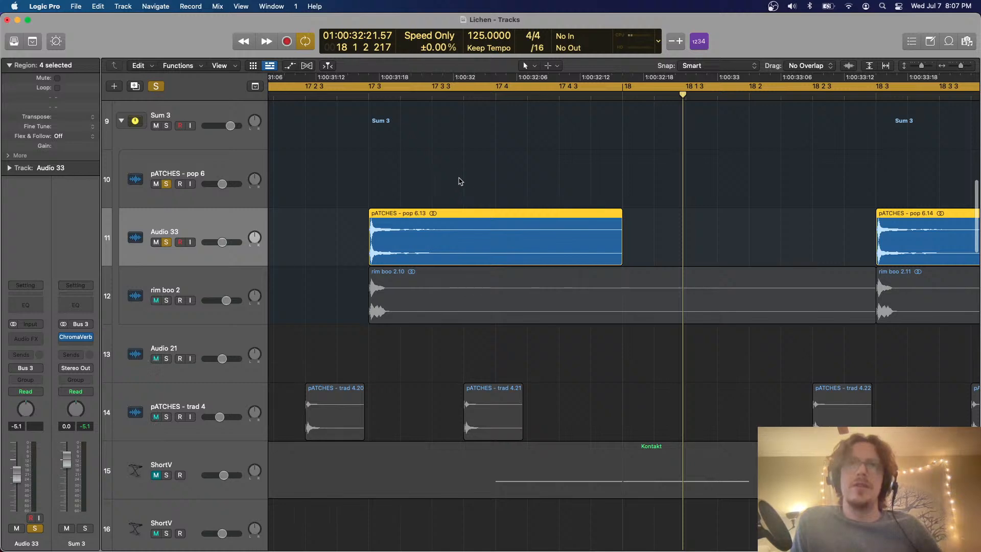
pyautogui.scroll(-2, 460, 180)
pyautogui.click(27, 339)
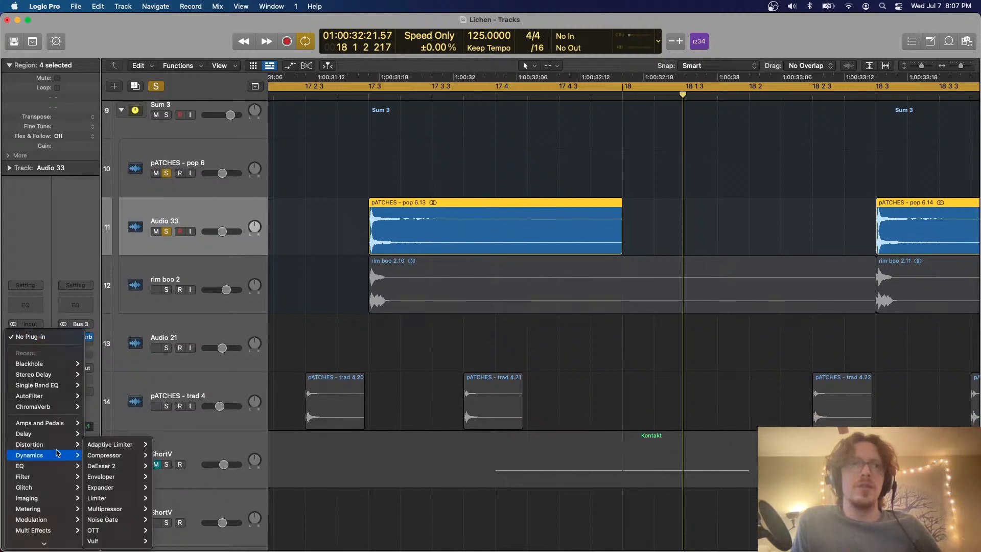
pyautogui.moveTo(54, 456)
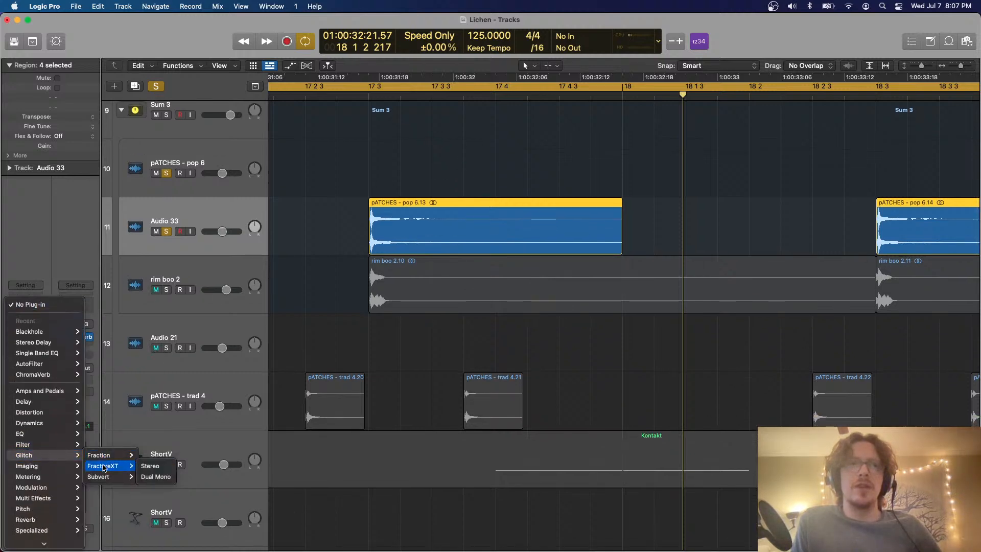
pyautogui.moveTo(104, 464)
pyautogui.moveTo(45, 403)
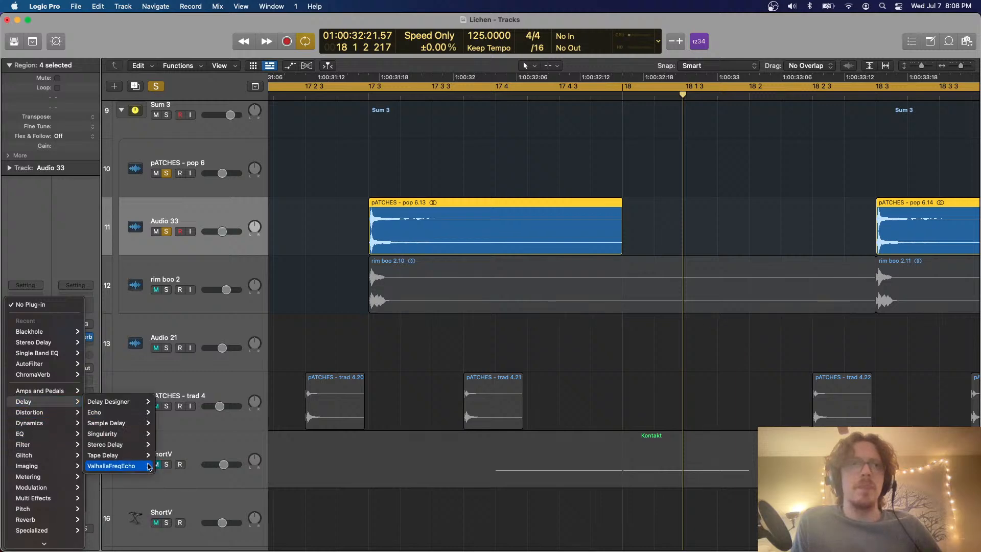
pyautogui.click(127, 434)
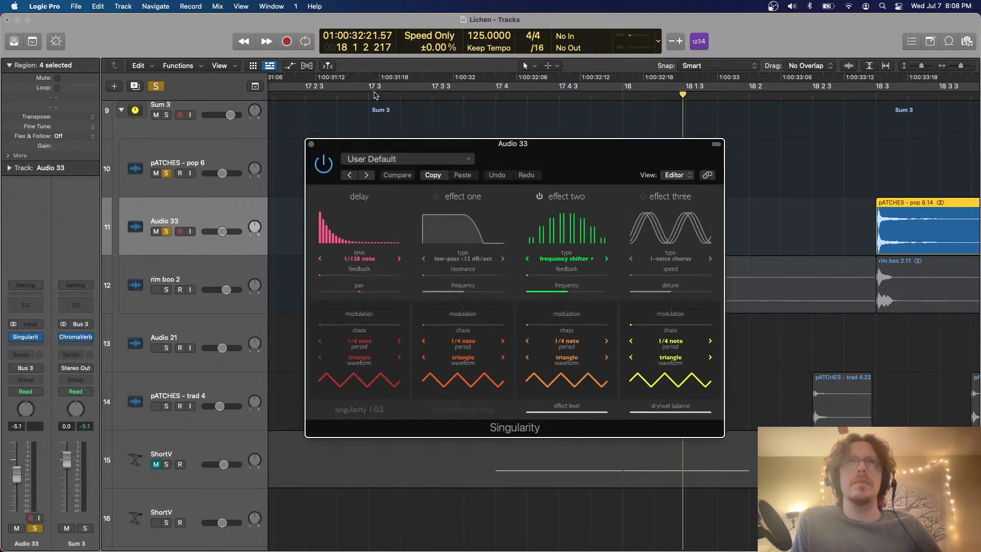
# Cycle over the pop hit from 17 3, enable Singularity's effect three as a granulator and audition it
pyautogui.moveTo(370, 92); pyautogui.dragTo(595, 118)
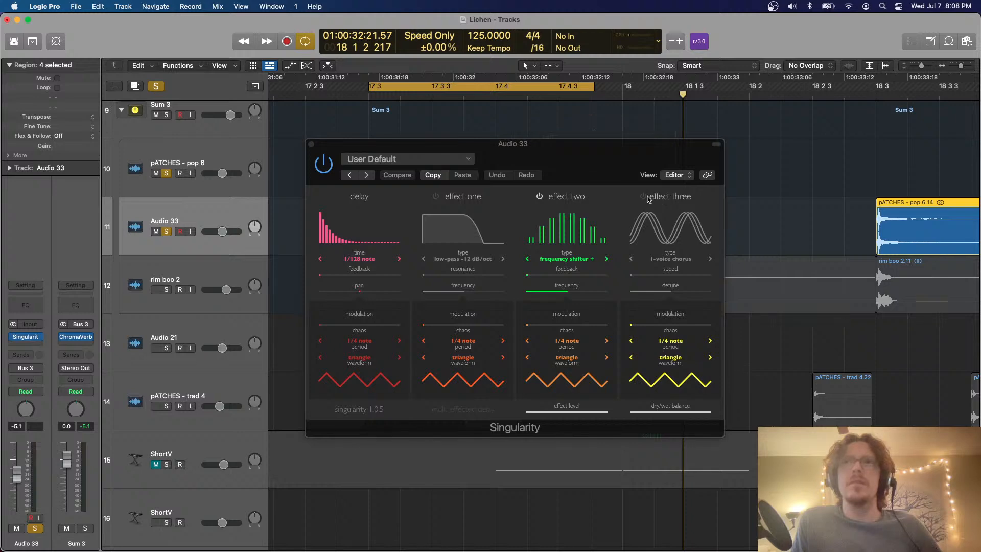
pyautogui.click(645, 197)
pyautogui.click(710, 259)
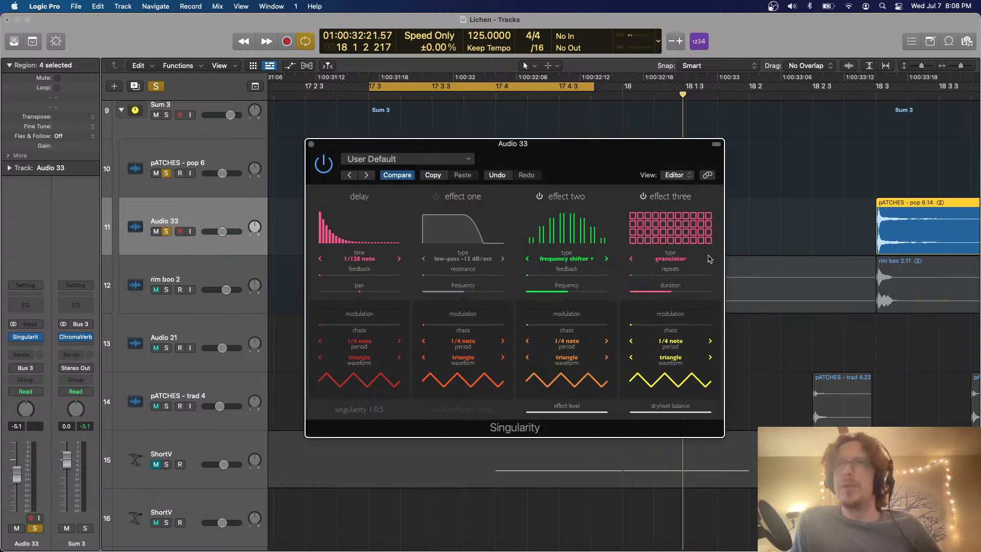
pyautogui.press('space')
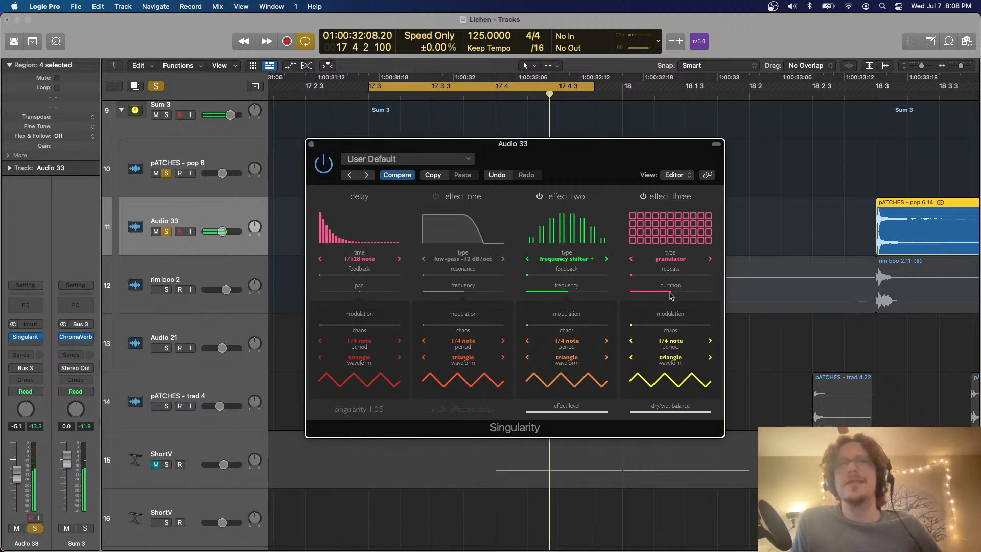
pyautogui.moveTo(568, 291)
pyautogui.mouseDown()
pyautogui.moveTo(587, 292)
pyautogui.moveTo(556, 294)
pyautogui.mouseUp()
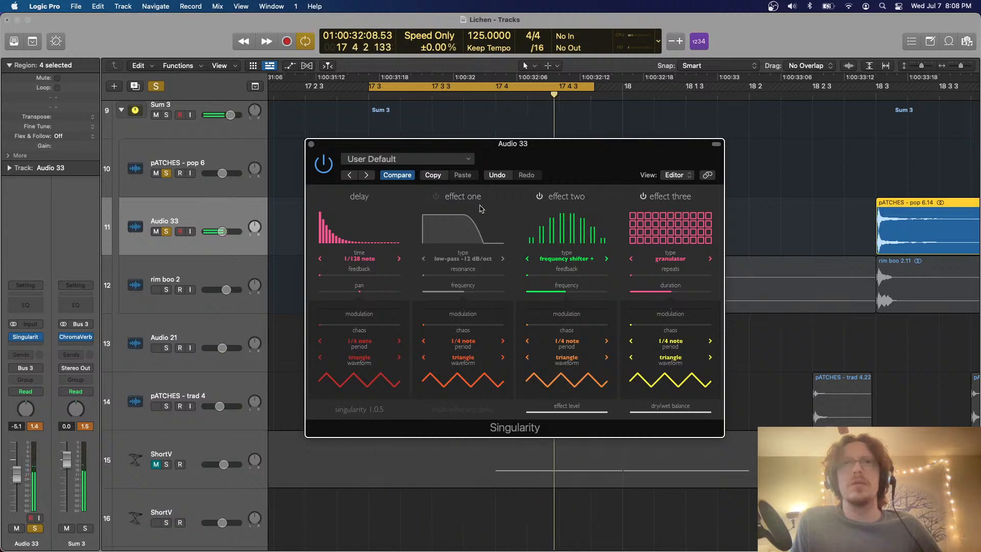
pyautogui.click(310, 143)
# Clear the solo, turn off cycling, play from bar 17 and lower the Audio 33 volume to -6.2 dB
pyautogui.press('z')
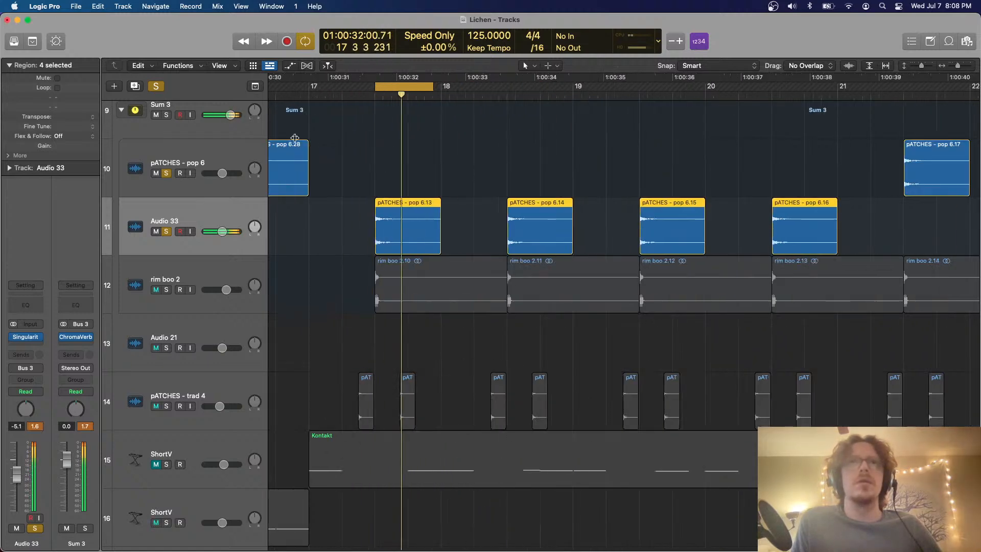
pyautogui.click(156, 86)
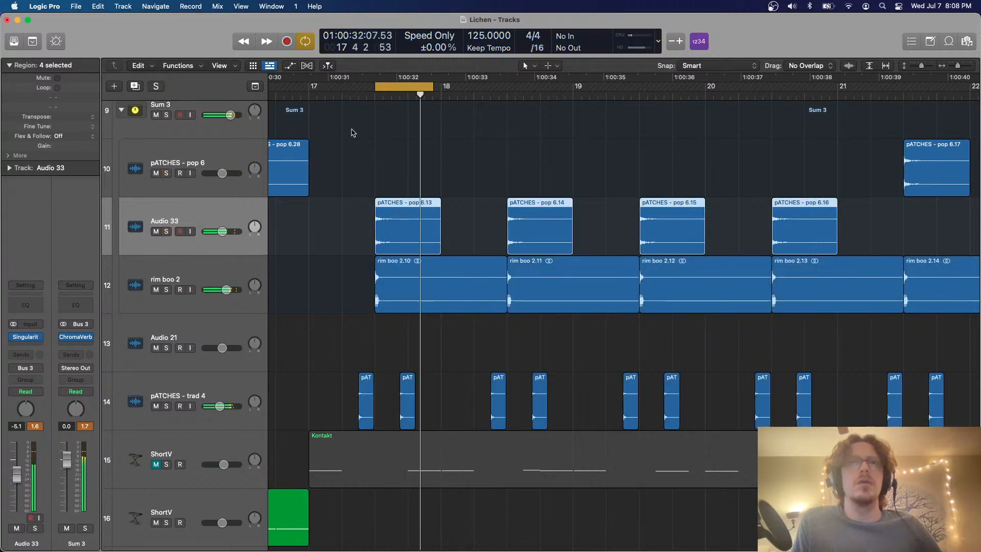
pyautogui.hscroll(-1, 352, 131)
pyautogui.press('c')
pyautogui.click(318, 99)
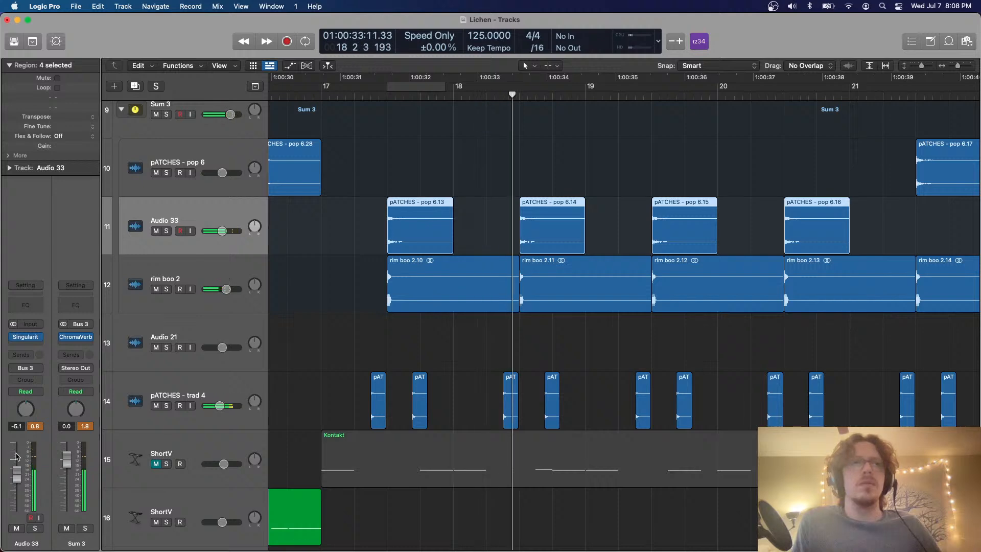
# Bounce the first Audio 33 region, pATCHES - pop 6.13, in place onto a new track
pyautogui.click(414, 225)
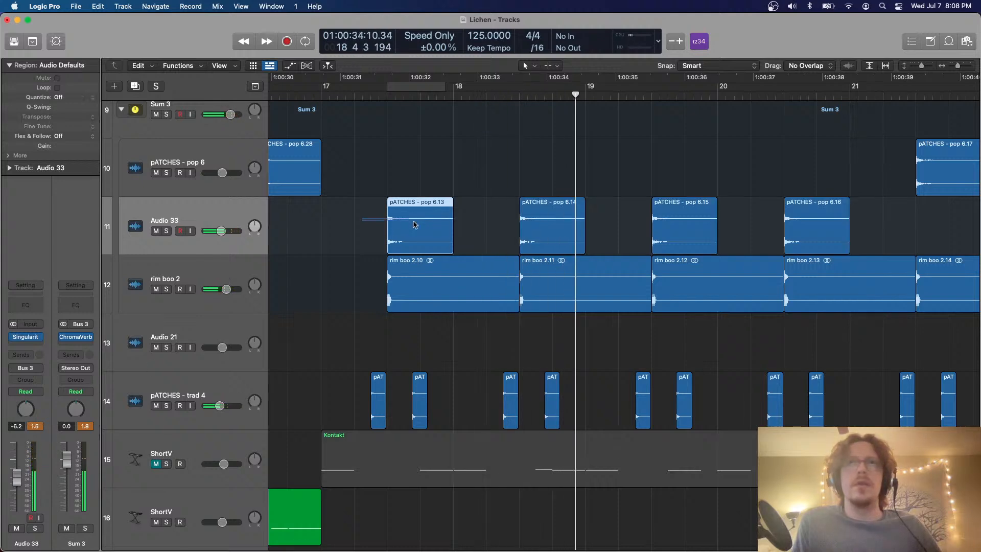
pyautogui.hotkey('ctrl', 'b')
pyautogui.press('Return')
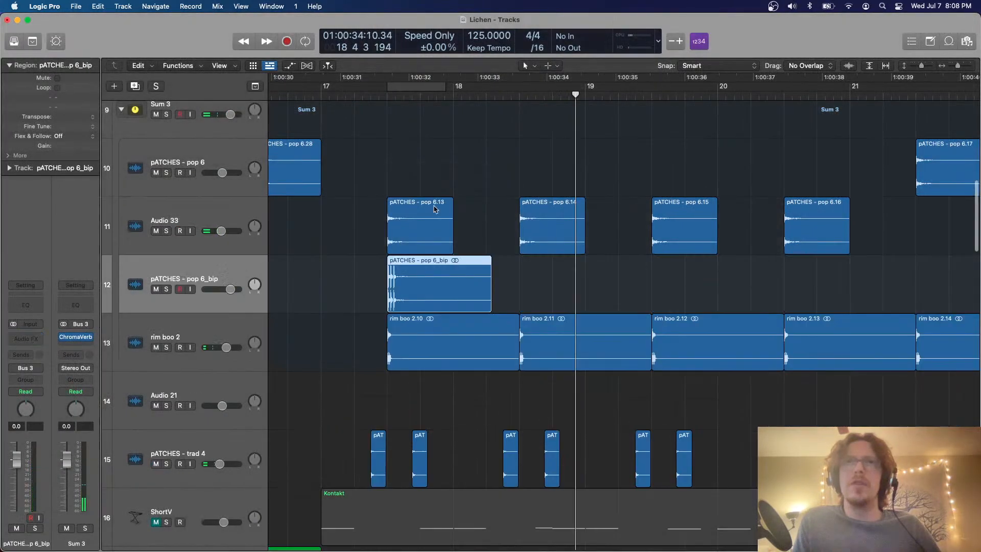
# Cycle bar 17 and mute both the original pATCHES - pop 6.13 region and the whole Audio 33 track
pyautogui.click(404, 199)
pyautogui.press('z')
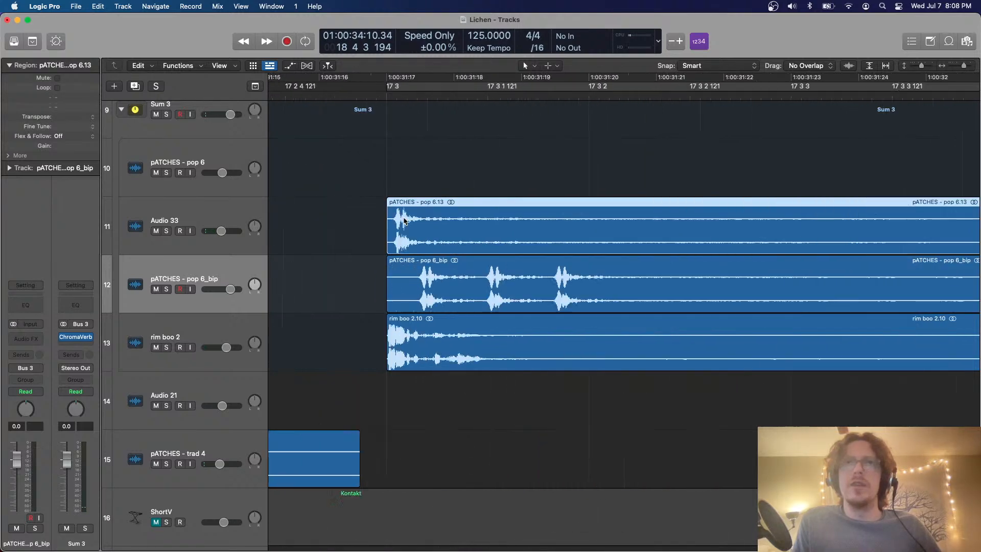
pyautogui.press('z')
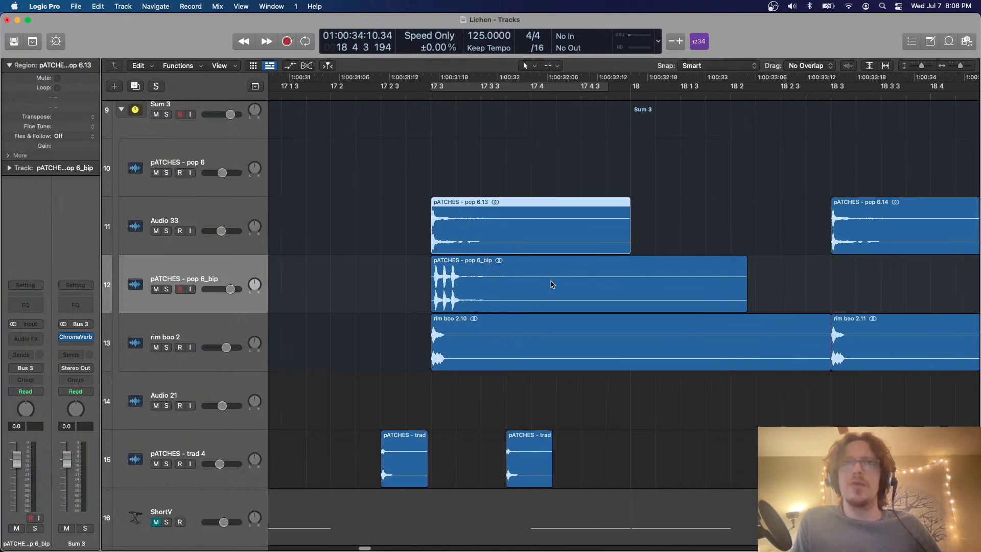
pyautogui.moveTo(350, 80); pyautogui.dragTo(465, 209)
pyautogui.hotkey('ctrl', 'm')
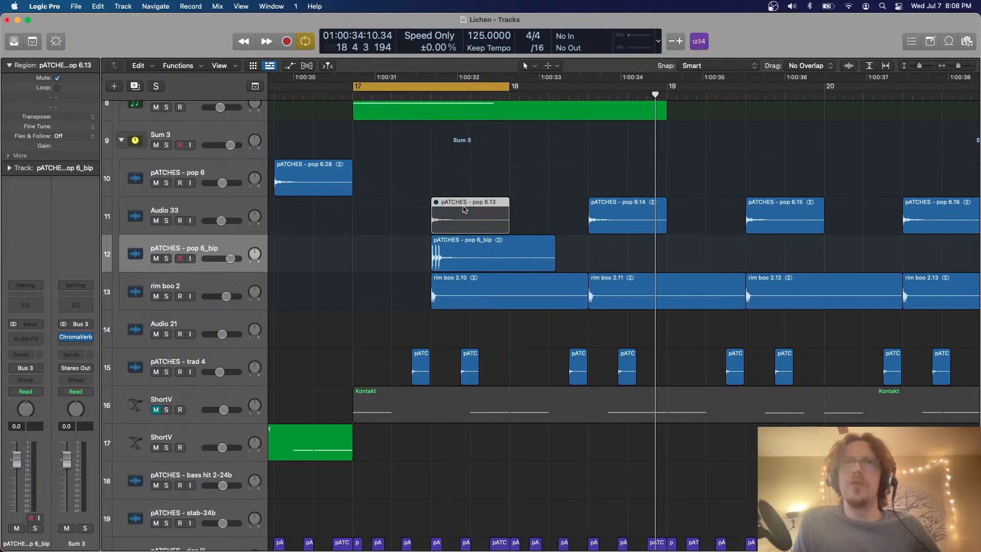
pyautogui.click(159, 221)
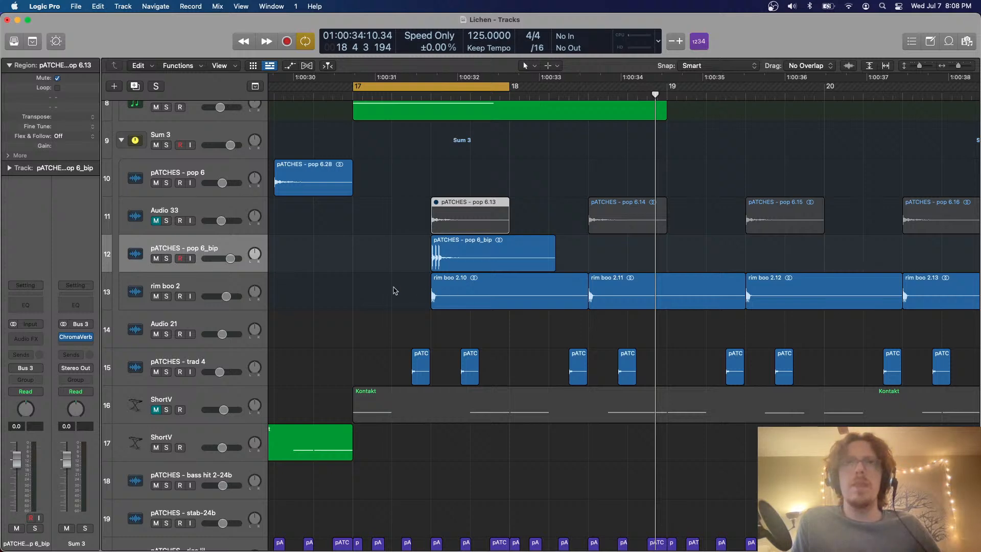
# Play the bar 17 cycle and lower the pATCHES - pop 6_bip track's volume to -9.0 dB
pyautogui.click(395, 291)
pyautogui.press('space')
pyautogui.hscroll(2, 395, 291)
pyautogui.scroll(3, 395, 291)
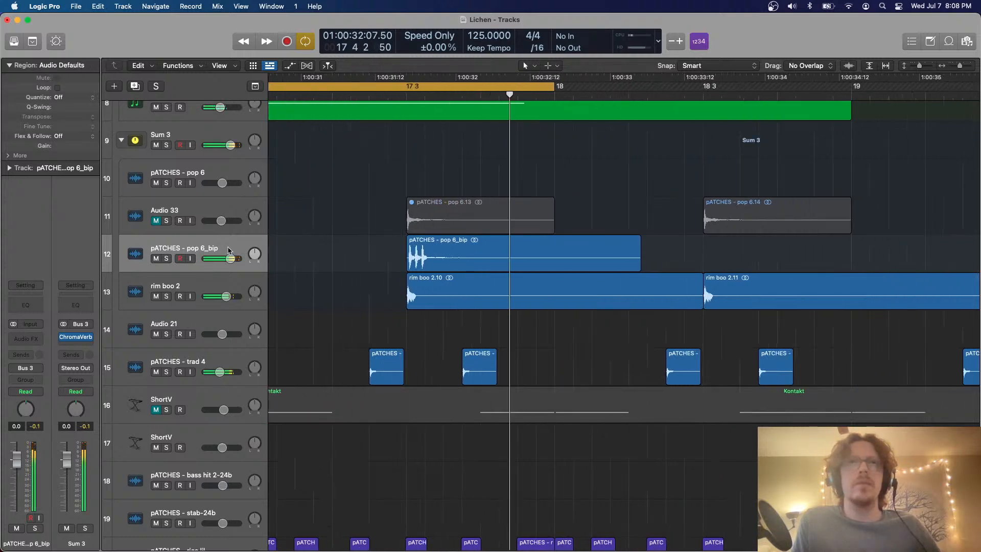
pyautogui.moveTo(230, 258); pyautogui.dragTo(218, 259)
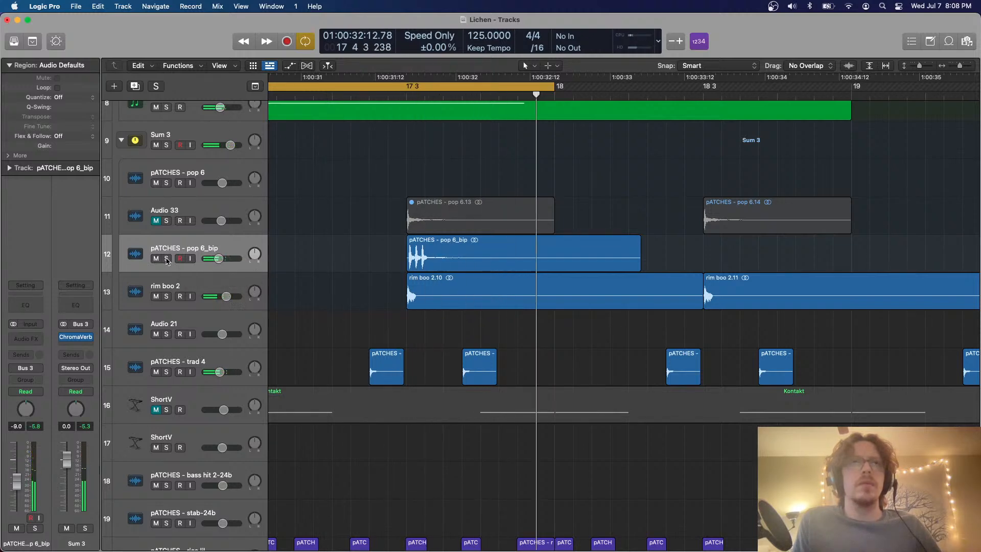
# Solo the pATCHES - pop 6_bip track and add a duplicate track directly below it
pyautogui.click(167, 258)
pyautogui.hscroll(1, 440, 229)
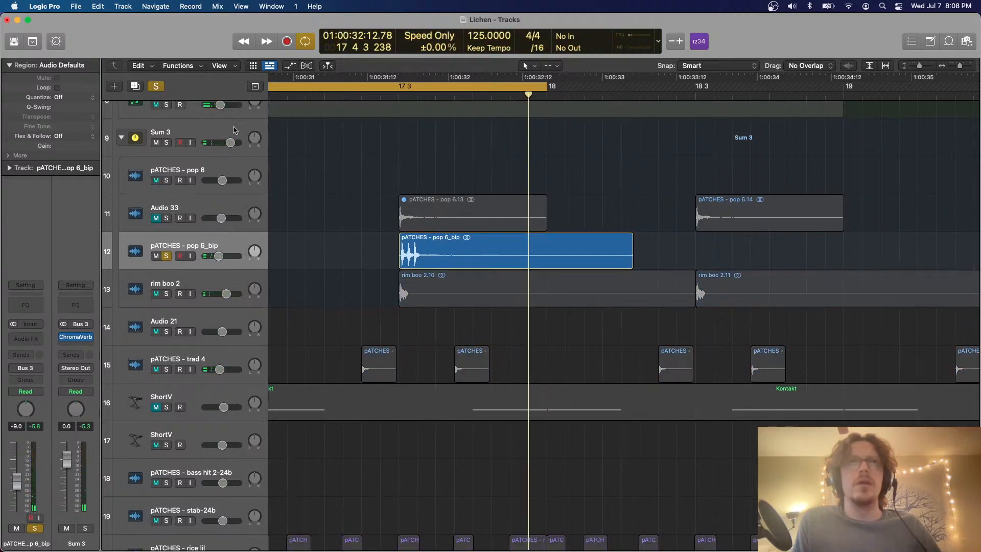
pyautogui.click(138, 88)
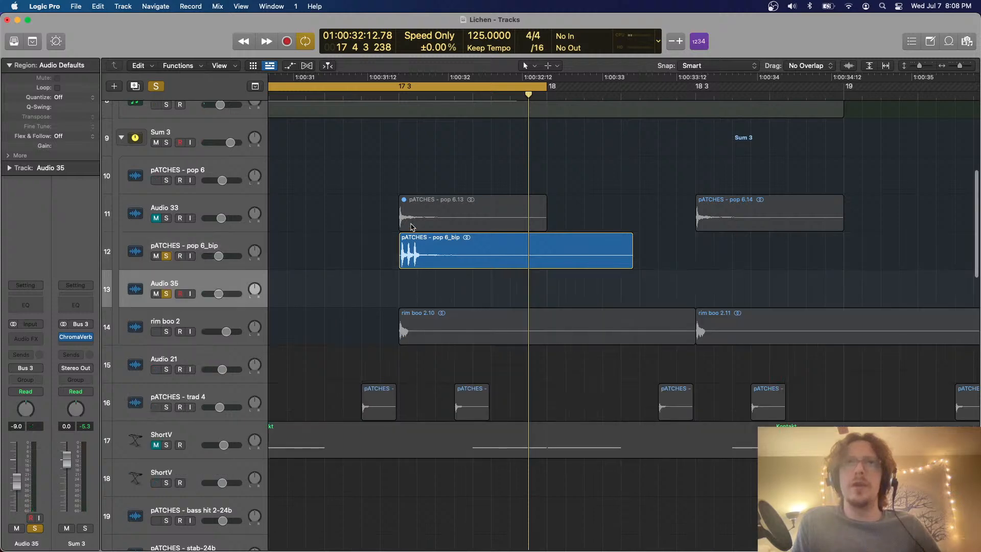
# Split pATCHES - pop 6_bip just after its first hit and copy both pieces onto the Audio 35 track
pyautogui.keyDown('super'); pyautogui.doubleClick(406, 248); pyautogui.keyUp('super')
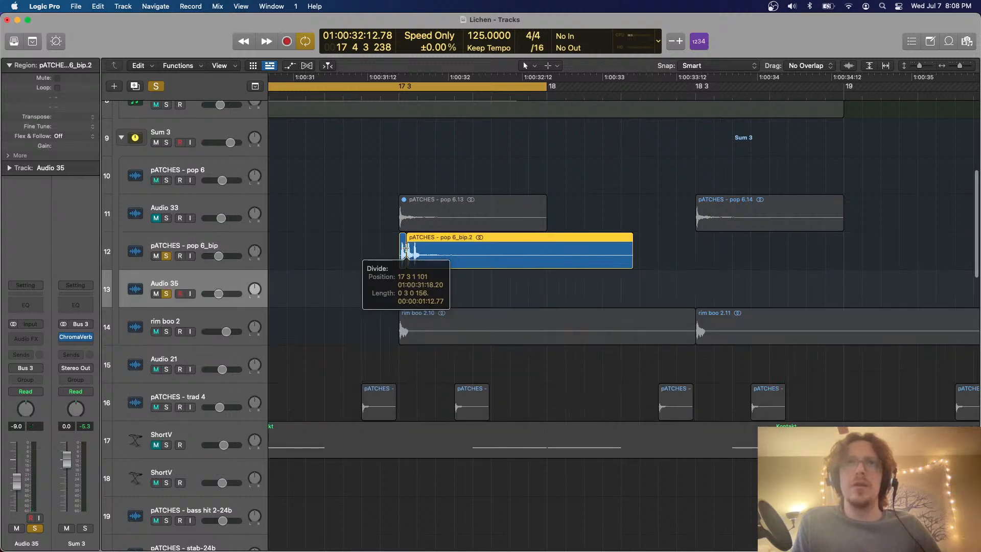
pyautogui.click(406, 261)
pyautogui.moveTo(403, 262); pyautogui.dragTo(404, 281)
# Delete the longer copied piece from the Audio 35 track, keeping only the short first-hit slice
pyautogui.click(678, 287)
pyautogui.click(613, 289)
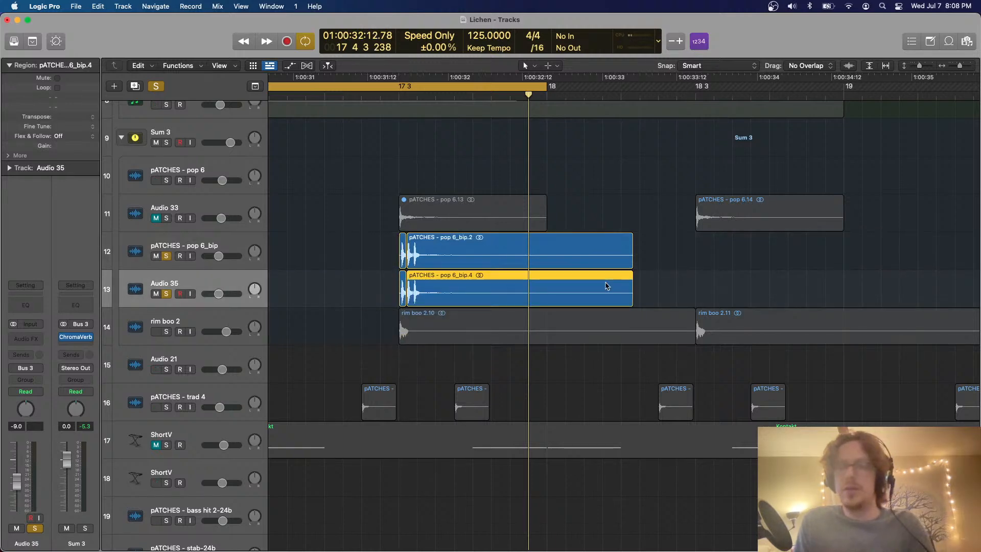
pyautogui.press('BackSpace')
# Show the Flex controls and set the Audio 35 track's Flex Time mode to Polyphonic
pyautogui.press('super+f')
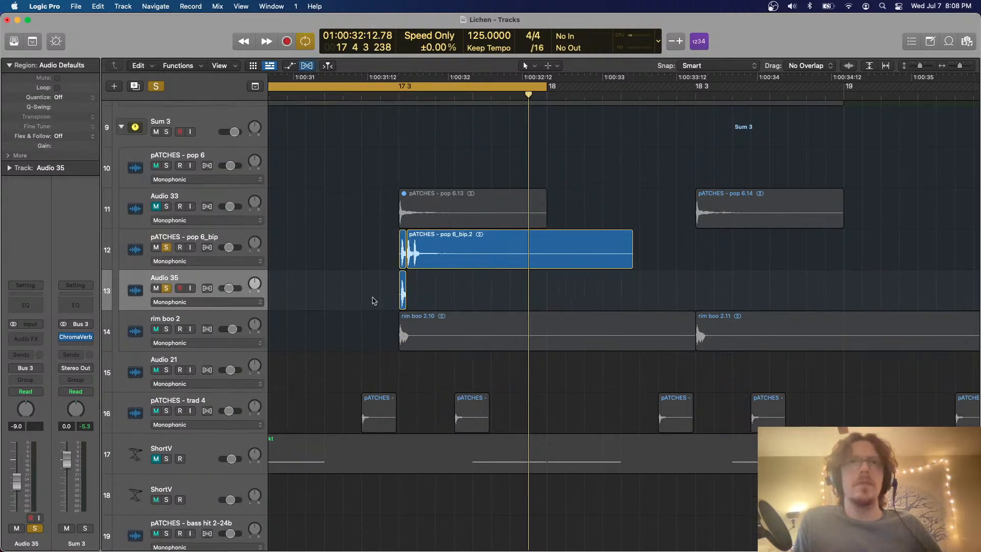
pyautogui.click(206, 302)
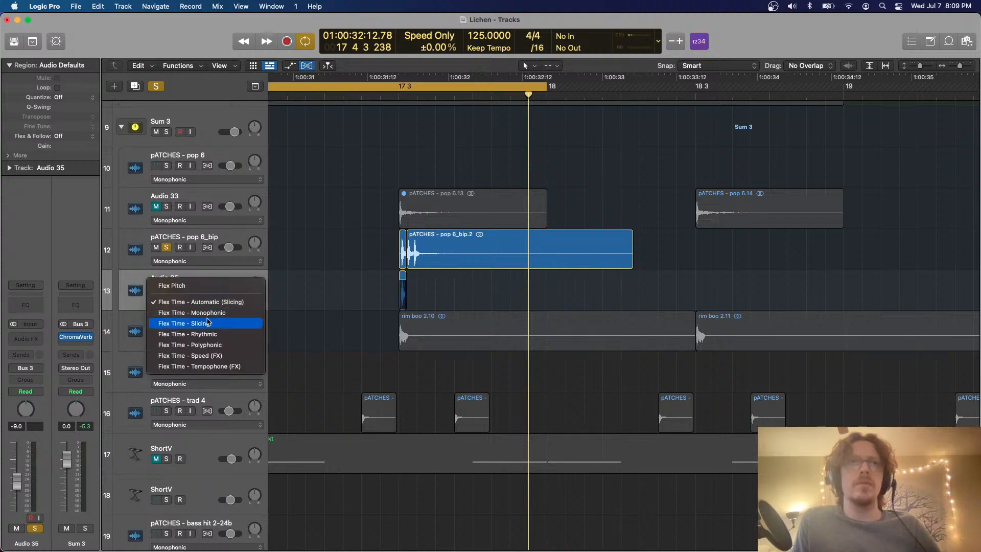
pyautogui.click(207, 345)
pyautogui.click(209, 343)
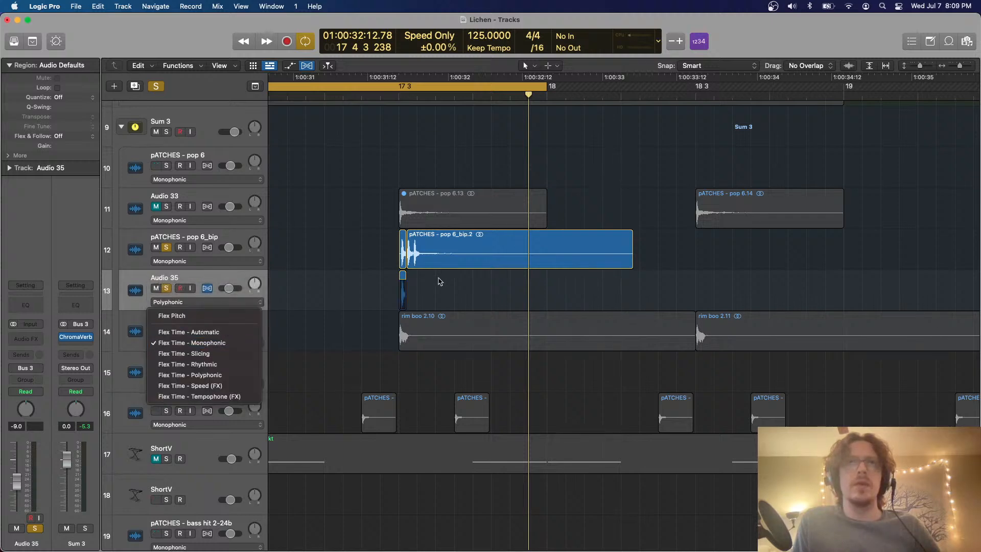
pyautogui.click(217, 345)
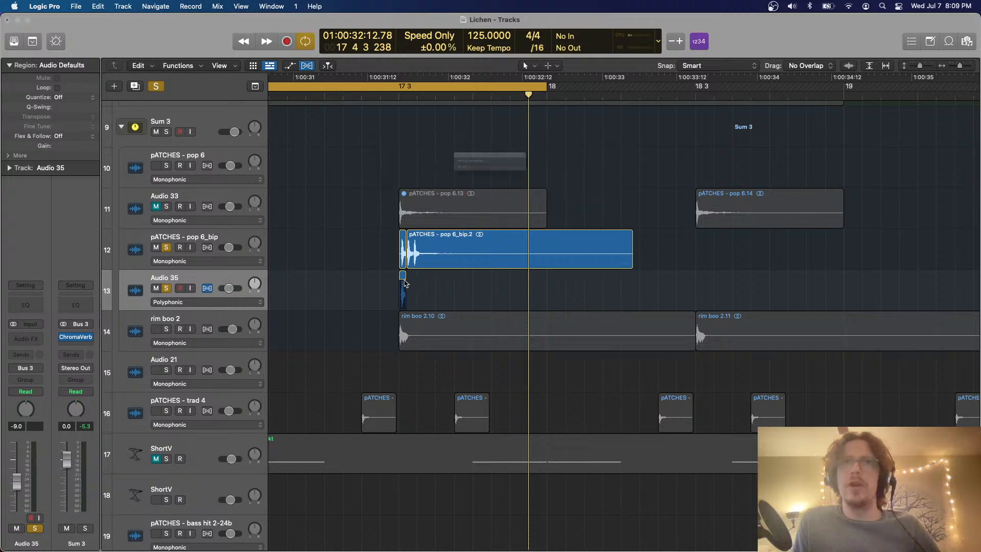
# Time-stretch the short Audio 35 slice to end at about 17 4 3 while playing the cycle with only Audio 35 soloed
pyautogui.moveTo(405, 277); pyautogui.dragTo(441, 284)
pyautogui.press('space')
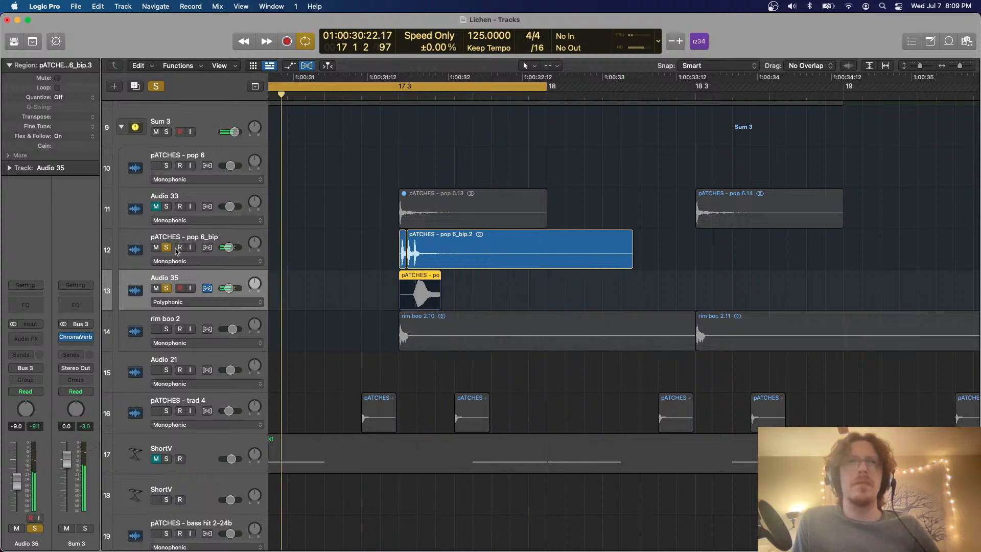
pyautogui.click(432, 290)
pyautogui.moveTo(433, 290); pyautogui.dragTo(510, 292)
# Examine the stretched Audio 35 region's waveform up close and compare it with the original hits on pATCHES - pop 6_bip
pyautogui.press('super+Down')
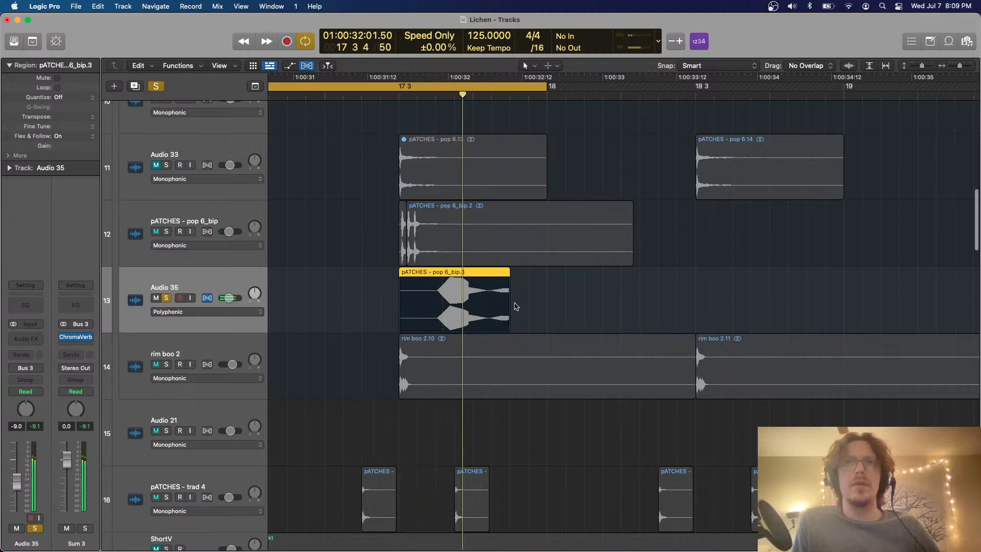
pyautogui.click(256, 313)
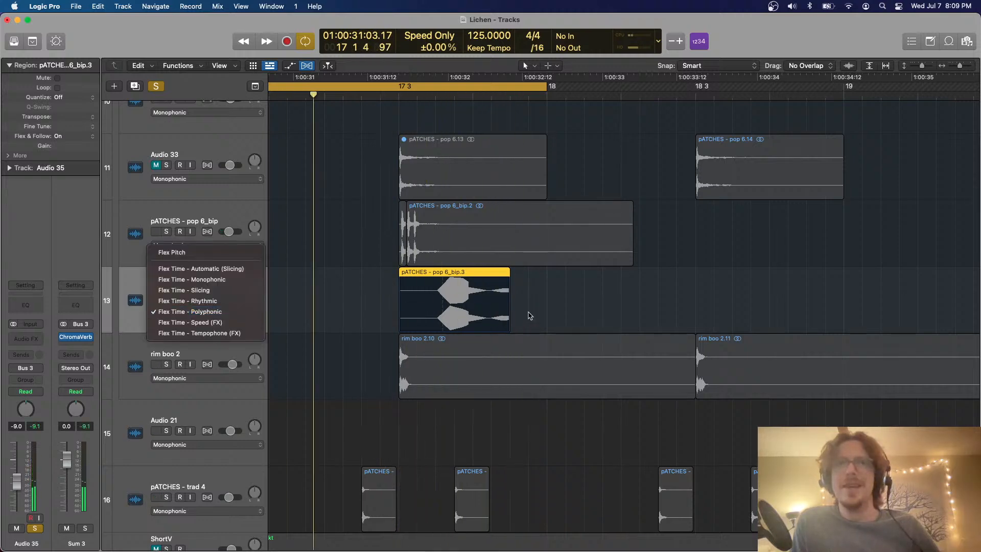
pyautogui.click(530, 308)
pyautogui.press('super+Down')
pyautogui.press('super+Down')
pyautogui.press('super+Right')
pyautogui.press('super+Right')
pyautogui.press('super+Right')
pyautogui.press('super+Right')
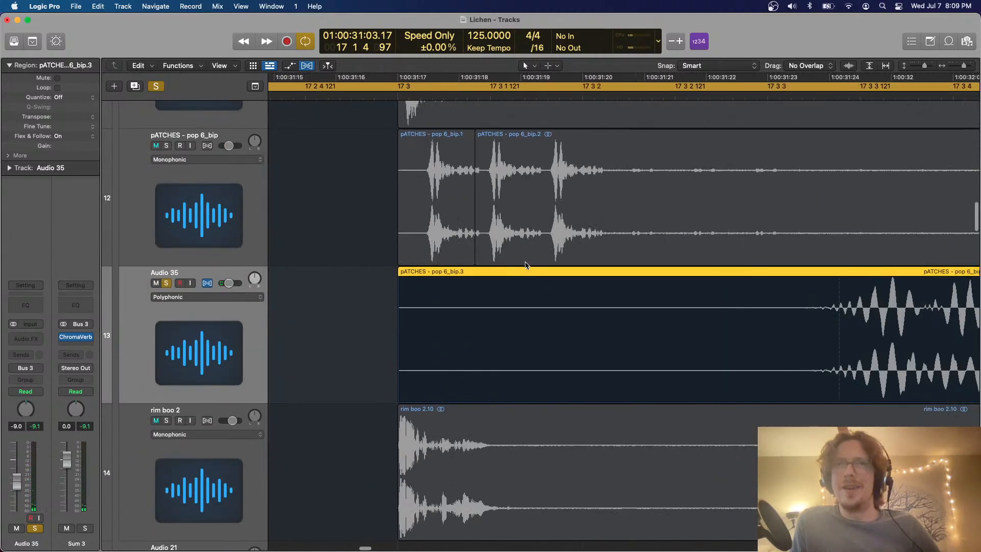
pyautogui.hscroll(5, 527, 265)
pyautogui.hscroll(2, 587, 299)
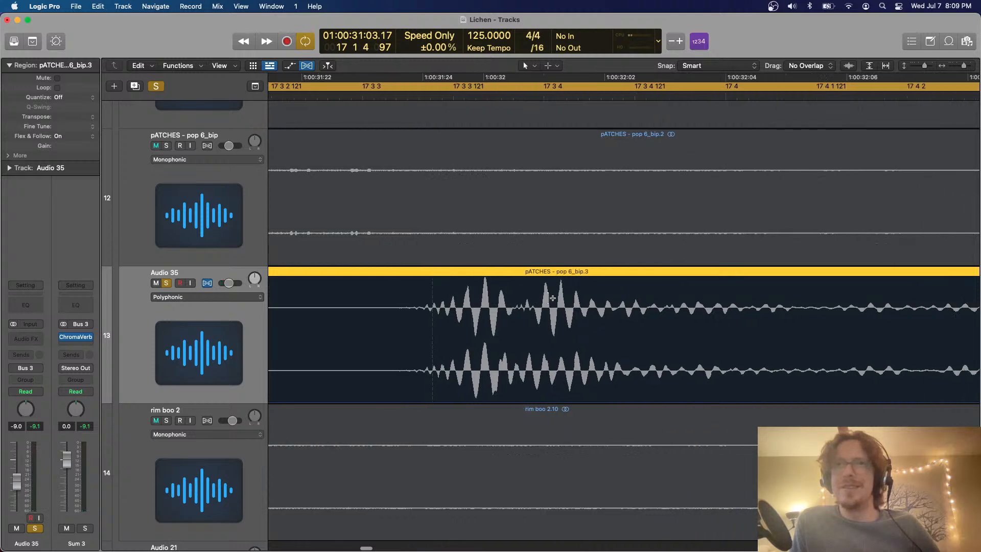
pyautogui.press('super+Left')
pyautogui.press('super+Left')
pyautogui.press('super+Left')
pyautogui.press('super+Left')
pyautogui.hscroll(-3, 549, 298)
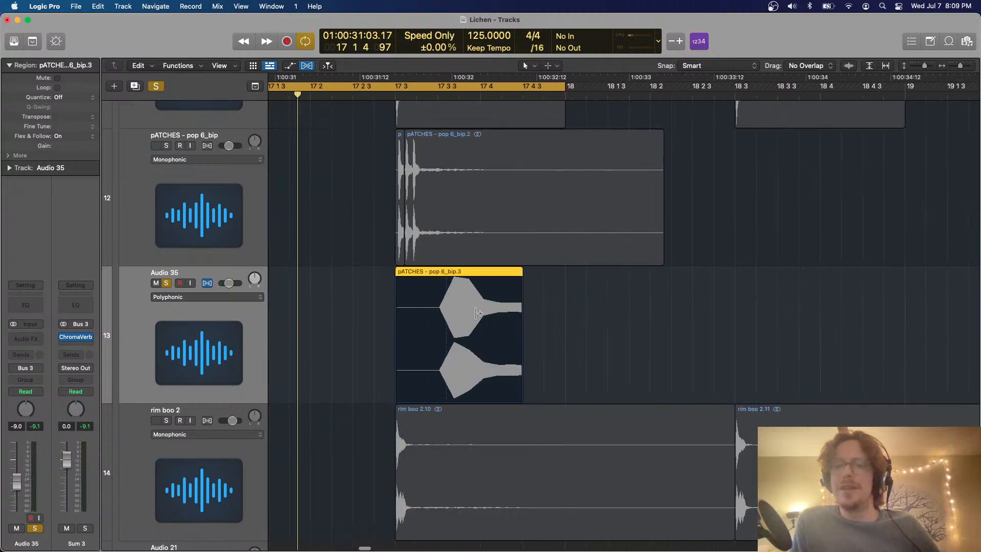
pyautogui.scroll(-5, 478, 313)
pyautogui.scroll(5, 478, 313)
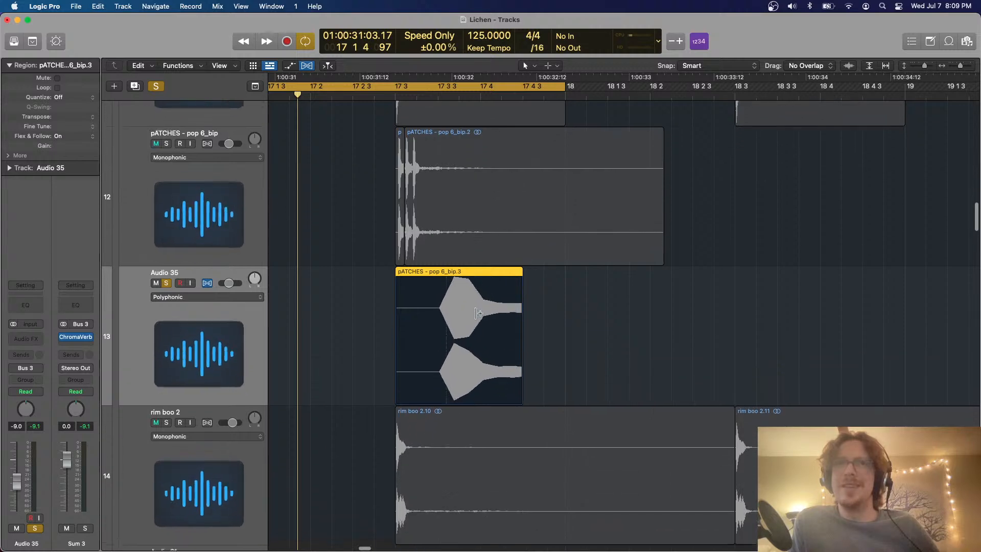
pyautogui.scroll(5, 478, 313)
pyautogui.hscroll(5, 477, 314)
pyautogui.scroll(2, 478, 314)
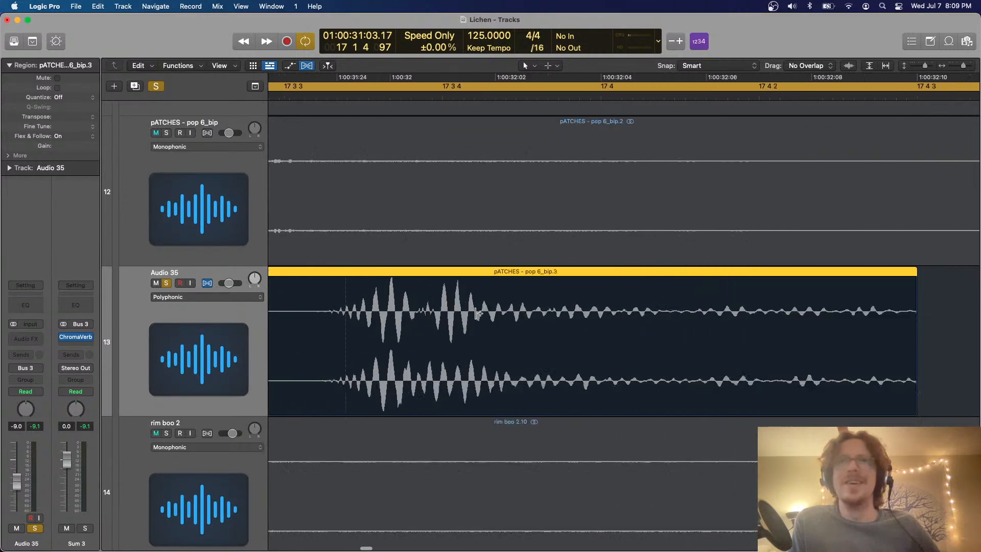
pyautogui.scroll(5, 478, 314)
pyautogui.scroll(-5, 478, 313)
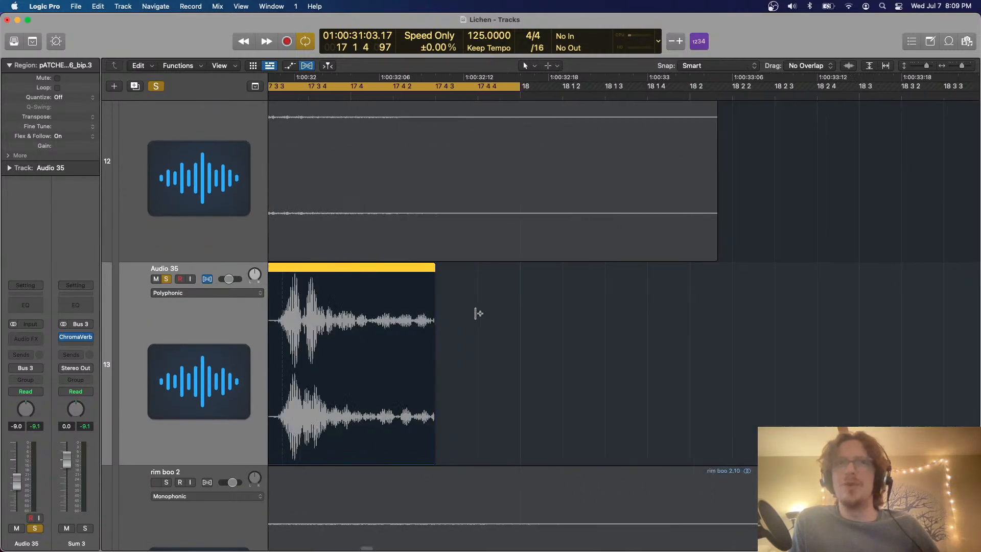
# Change the Audio 35 track's Flex Time mode to Monophonic
pyautogui.press('super+Left')
pyautogui.press('super+Left')
pyautogui.press('super+Left')
pyautogui.press('super+Up')
pyautogui.press('super+Up')
pyautogui.press('super+Up')
pyautogui.press('super+Up')
pyautogui.press('super+Up')
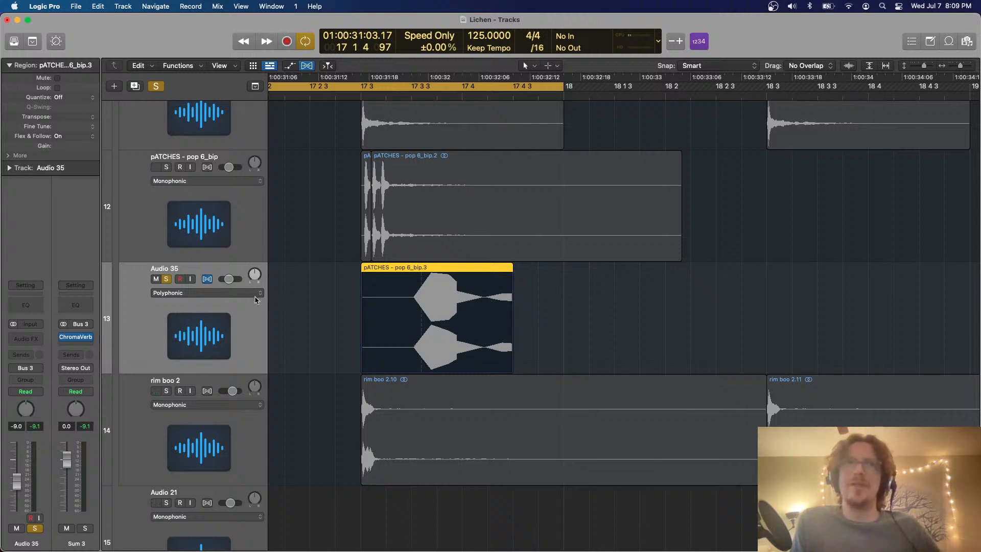
pyautogui.click(222, 295)
pyautogui.click(220, 259)
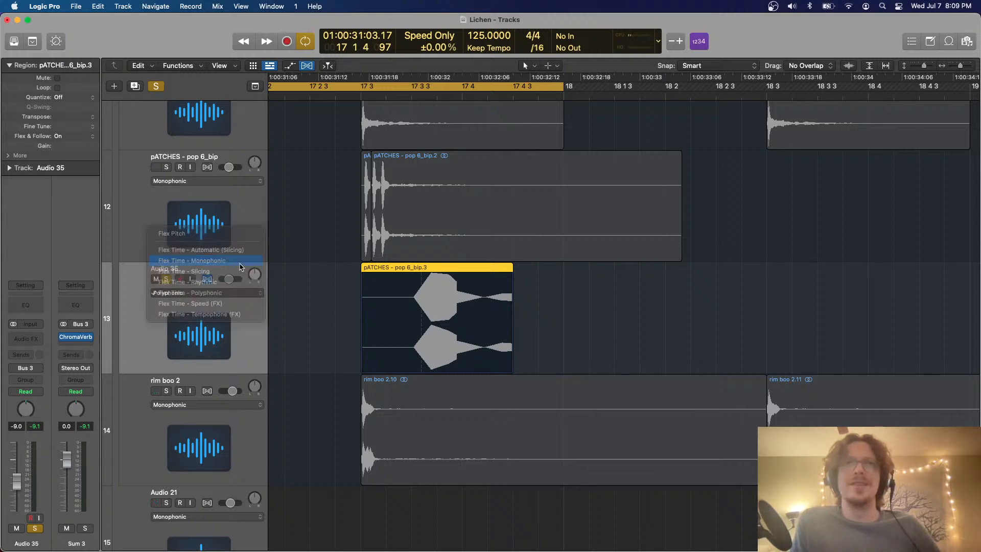
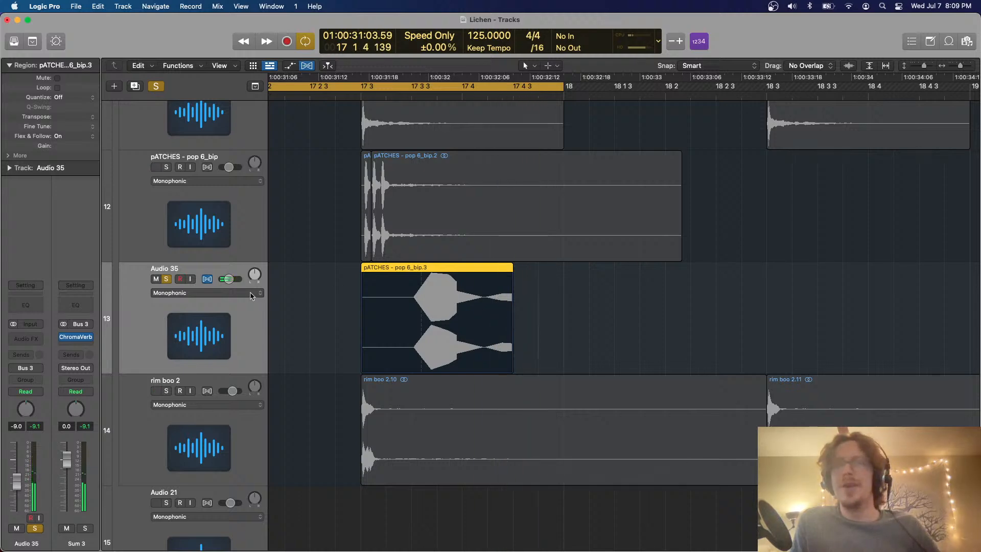
# Try the Speed (FX) and Polyphonic Flex Time modes on the Audio 35 track while the cycle plays
pyautogui.hscroll(-3, 235, 293)
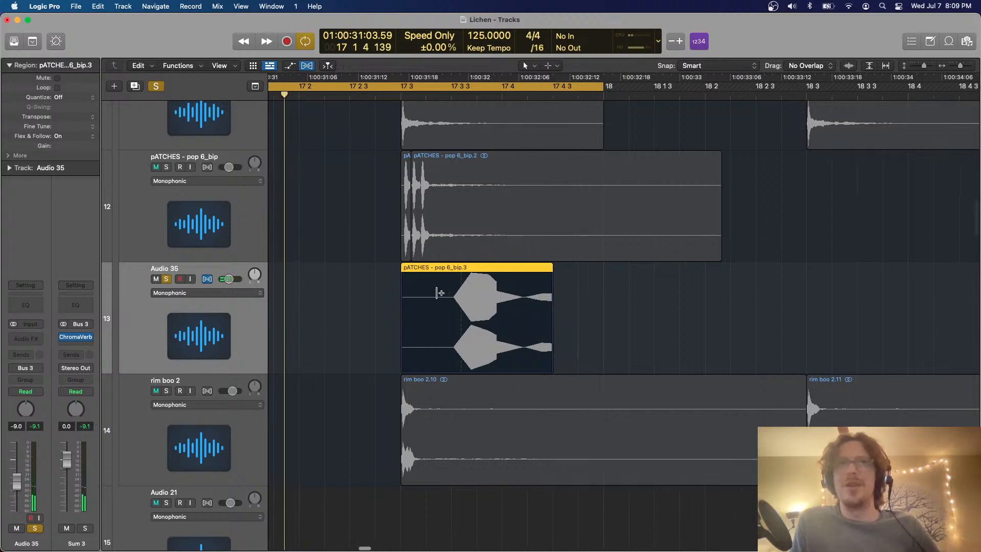
pyautogui.click(224, 296)
pyautogui.press('space')
pyautogui.hscroll(2, 485, 256)
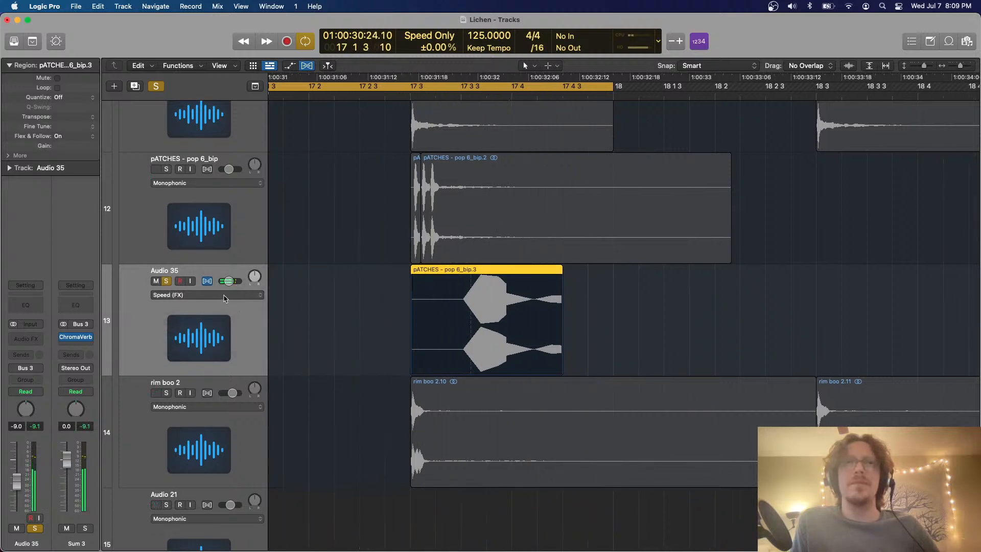
pyautogui.click(224, 295)
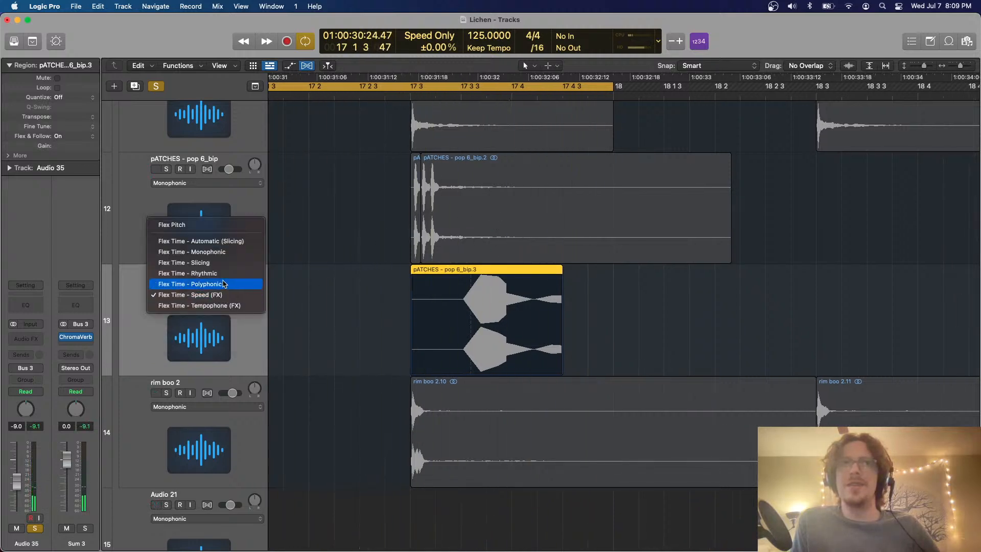
pyautogui.click(223, 284)
pyautogui.press('super+Left')
pyautogui.press('super+Left')
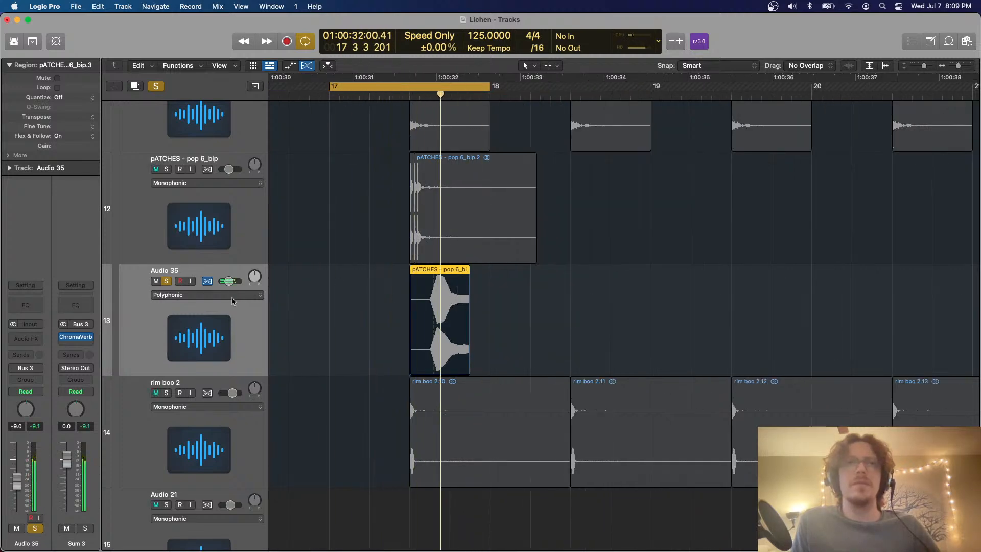
# Set the Audio 35 track's Flex Time mode to Rhythmic
pyautogui.click(207, 295)
pyautogui.click(204, 283)
# Loop playback from 17 3 to bar 18 with pATCHES - pop 6_bip soloed alongside Audio 35
pyautogui.press('c')
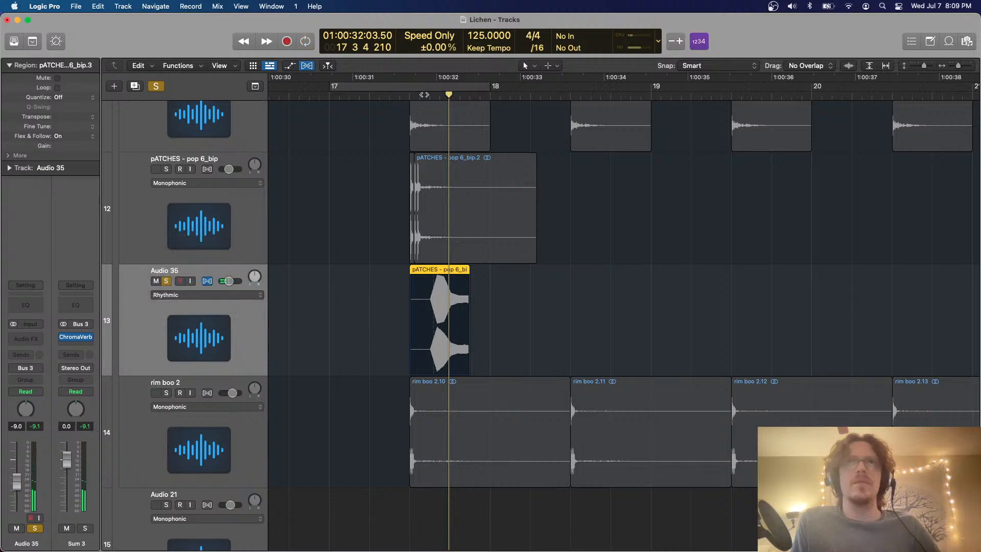
pyautogui.moveTo(410, 87); pyautogui.dragTo(493, 89)
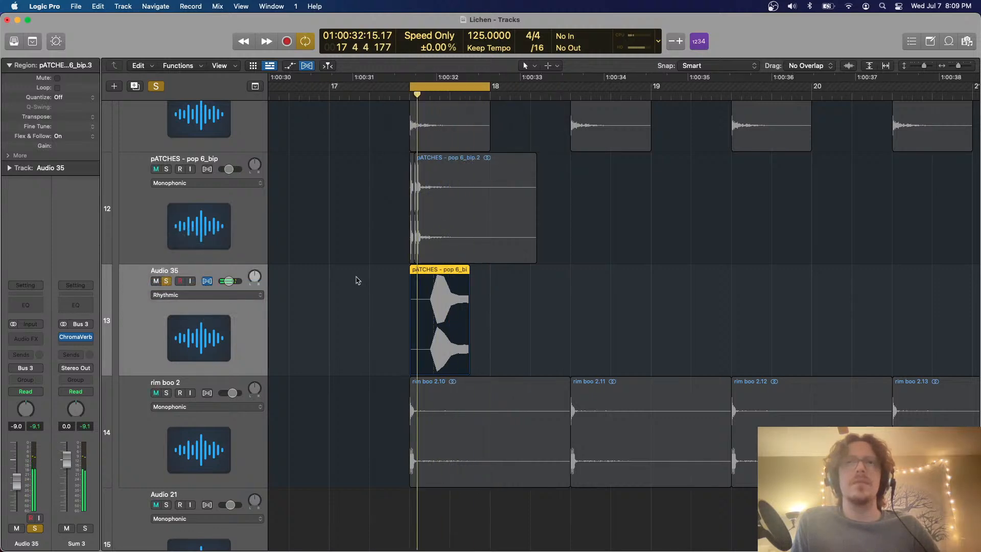
pyautogui.click(166, 170)
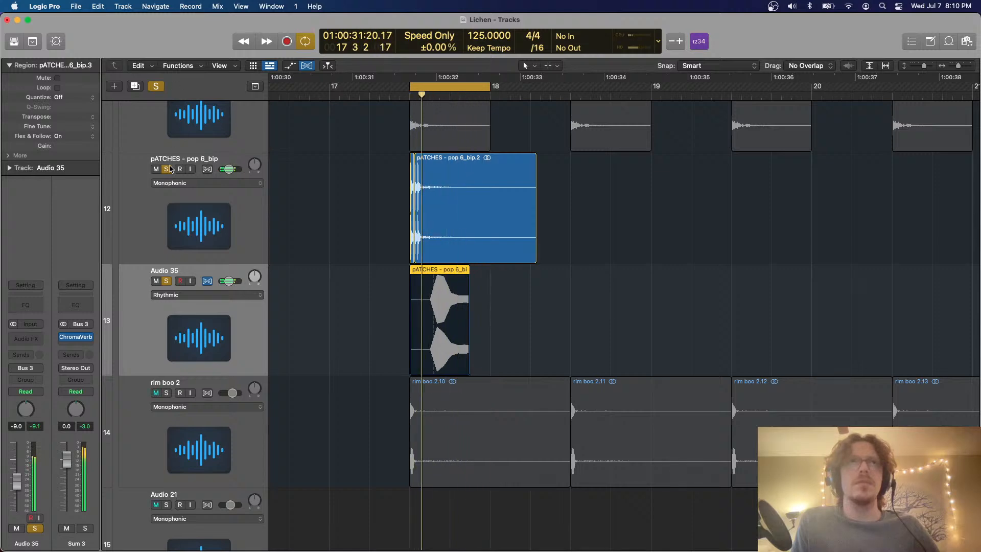
# Clear all solos, hide the Flex controls and play the full arrangement uncycled from just before bar 17
pyautogui.click(156, 86)
pyautogui.press('super+f')
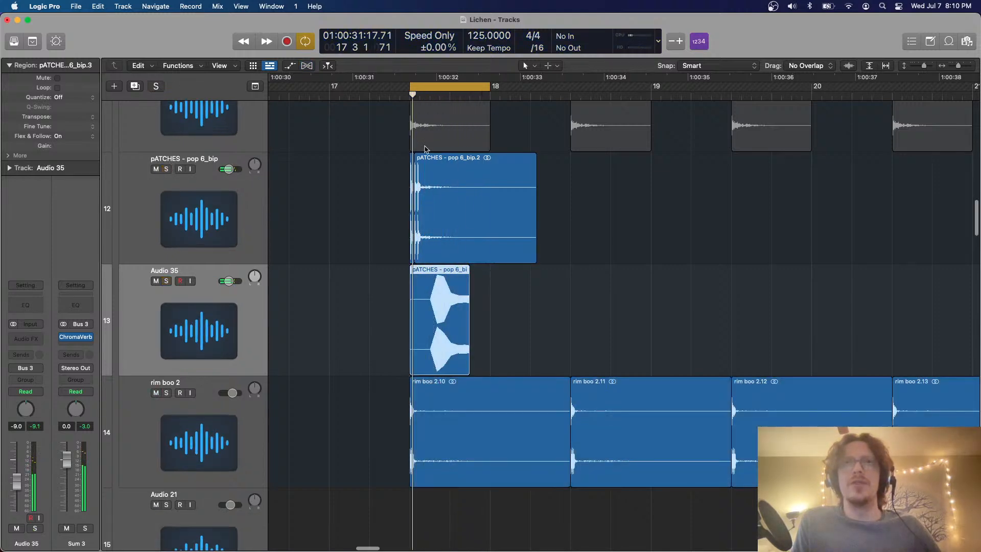
pyautogui.scroll(2, 321, 114)
pyautogui.click(314, 96)
pyautogui.press('super+Up')
pyautogui.press('super+Up')
pyautogui.press('super+Up')
pyautogui.press('super+Up')
pyautogui.press('super+Up')
pyautogui.press('super+Up')
pyautogui.press('super+Up')
pyautogui.press('super+Up')
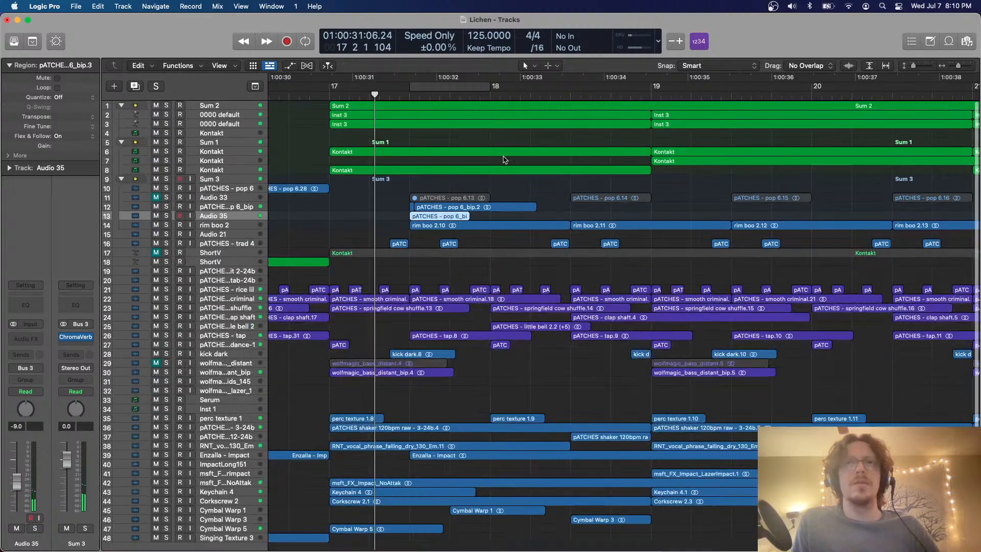
pyautogui.press('super+Down')
pyautogui.press('super+Down')
pyautogui.press('super+Down')
pyautogui.press('super+Down')
pyautogui.press('super+Down')
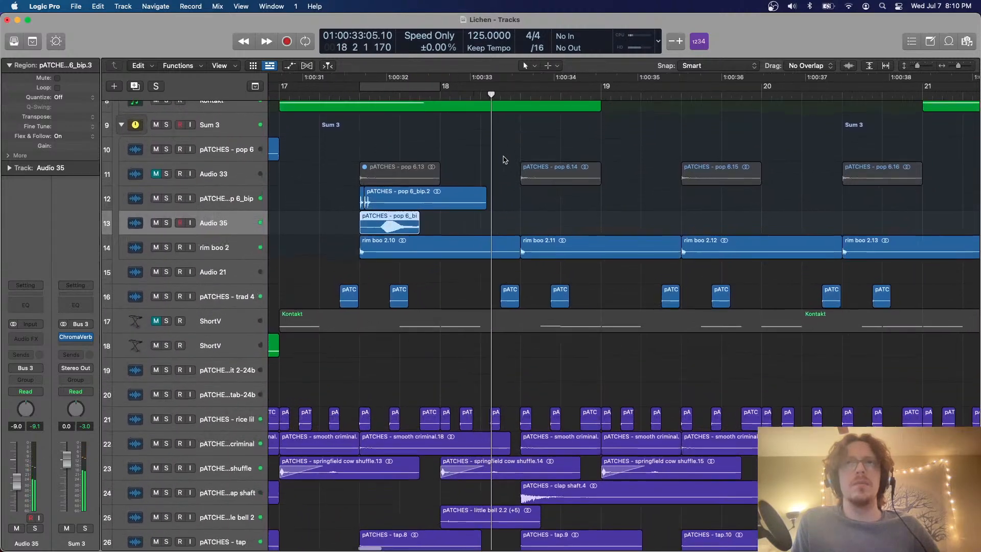
pyautogui.hscroll(-1, 484, 202)
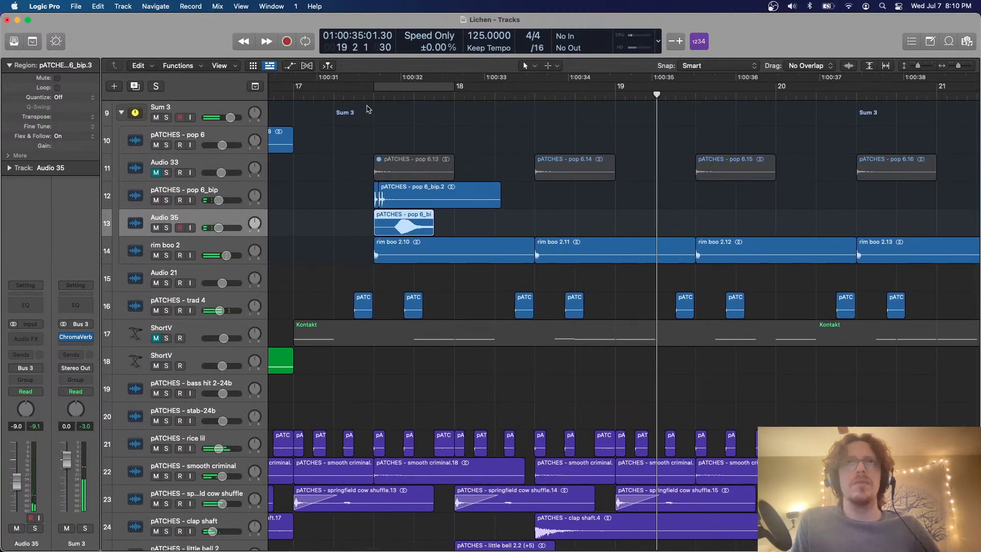
# Set the cycle range to bars 17 to 19 and add a duplicate track below Audio 35
pyautogui.moveTo(295, 87); pyautogui.dragTo(616, 88)
pyautogui.press('super+Down')
pyautogui.press('super+Down')
pyautogui.press('super+Down')
pyautogui.click(135, 86)
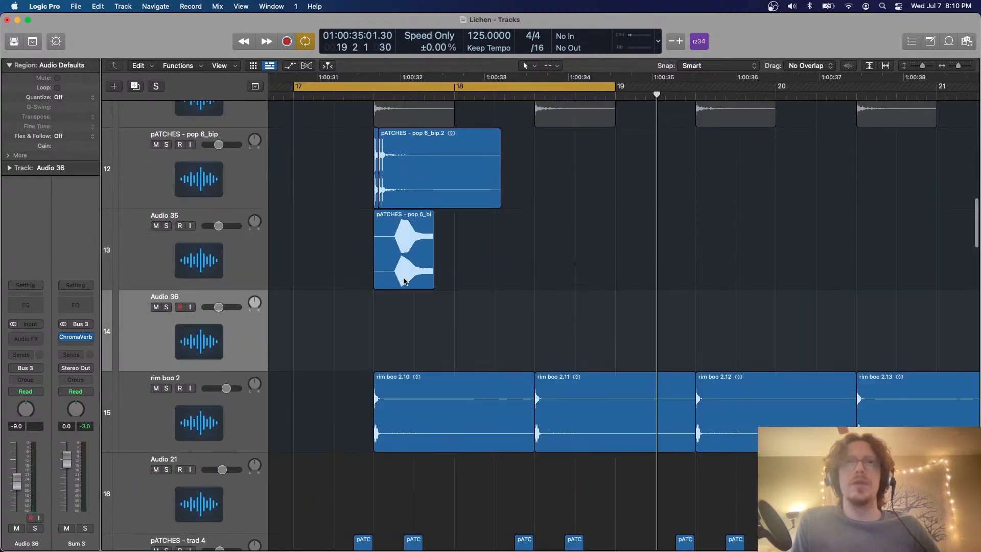
# Show the Flex controls and discard a trial copy of the stretched Audio 35 region on Audio 36
pyautogui.moveTo(404, 281); pyautogui.dragTo(402, 317)
pyautogui.press('super+f')
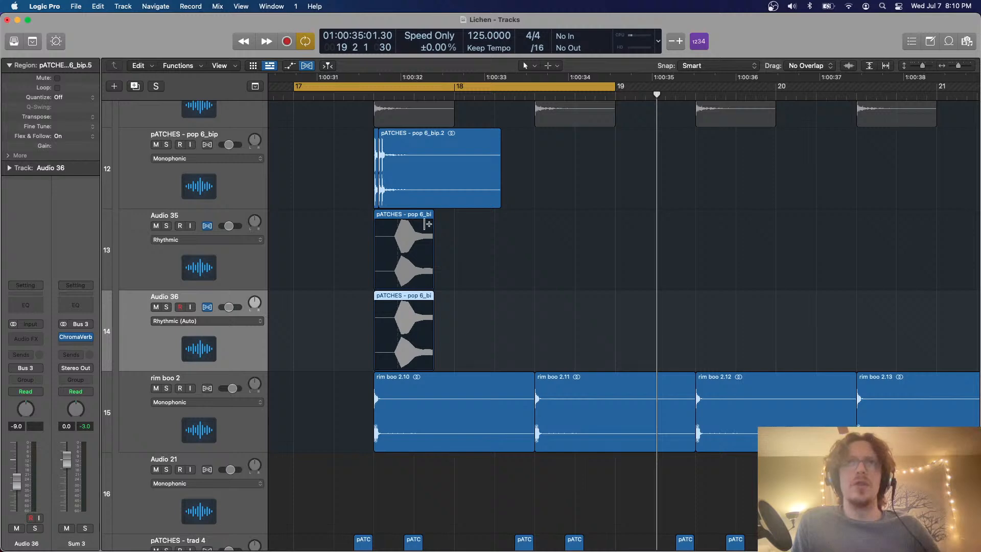
pyautogui.press('Delete')
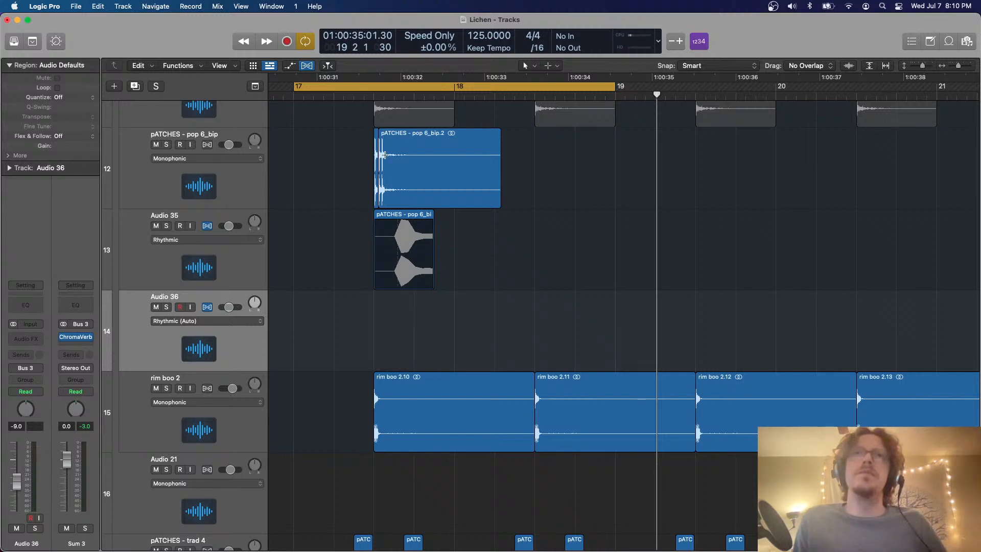
# Split the tail off the pATCHES - pop 6_bip.2 region, move it to Audio 36 at 17 3 and trim it to a short slice
pyautogui.click(390, 155)
pyautogui.moveTo(424, 162); pyautogui.dragTo(414, 323)
pyautogui.keyDown('super'); pyautogui.doubleClick(383, 308); pyautogui.keyUp('super')
pyautogui.press('Delete')
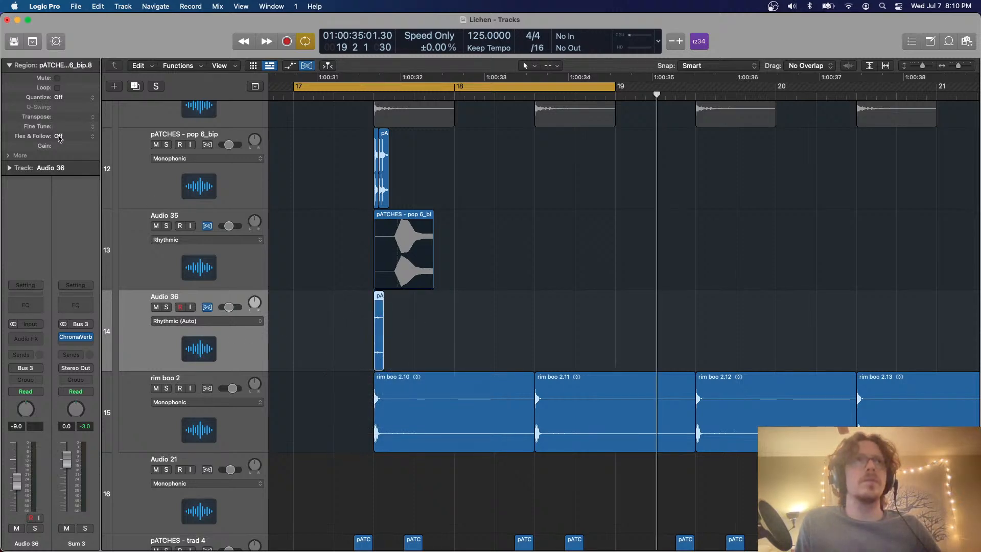
# Turn on Flex & Follow for the Audio 36 slice and time-stretch it to end just past 18 2
pyautogui.click(59, 137)
pyautogui.click(63, 147)
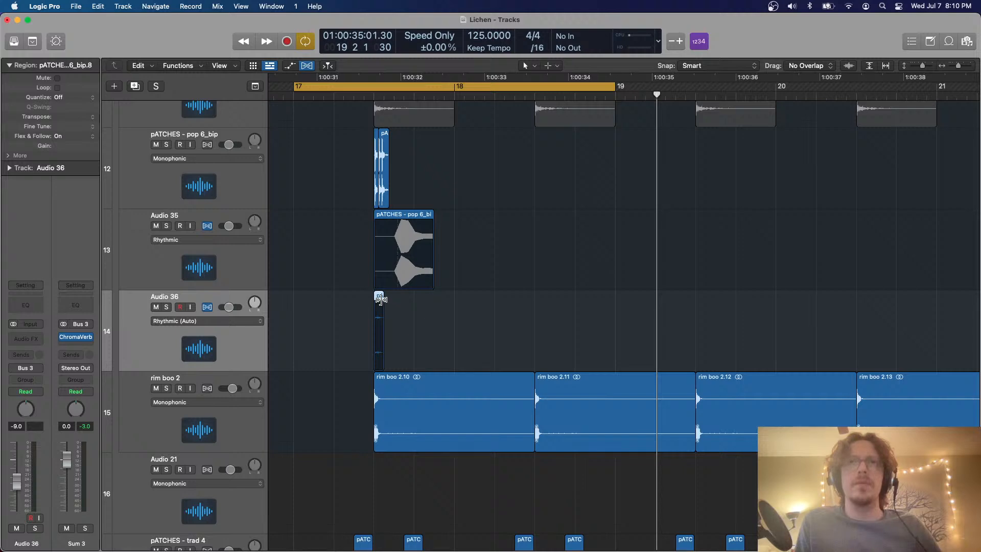
pyautogui.moveTo(380, 299); pyautogui.dragTo(511, 342)
pyautogui.press('space')
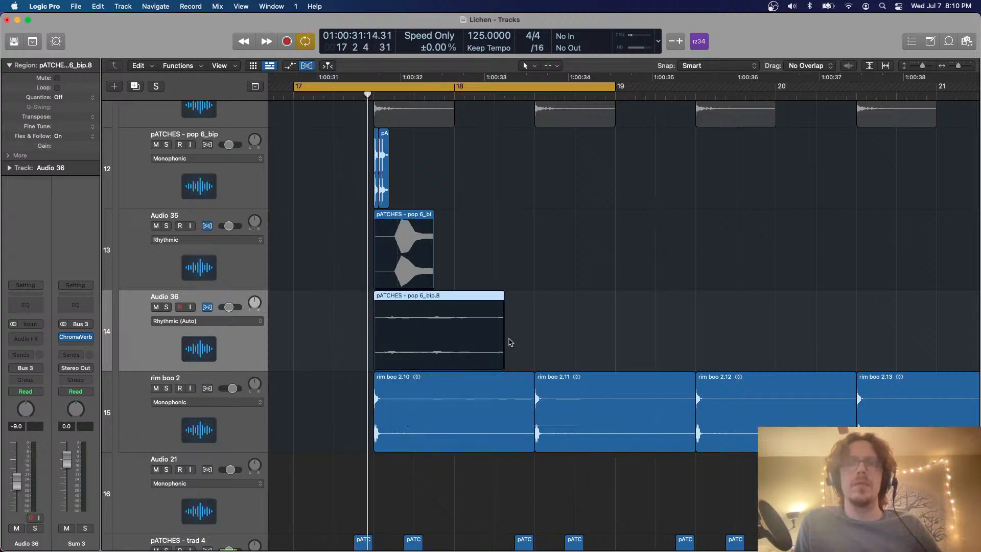
# Solo the Audio 36 track and set its Flex Time mode to Monophonic
pyautogui.click(166, 308)
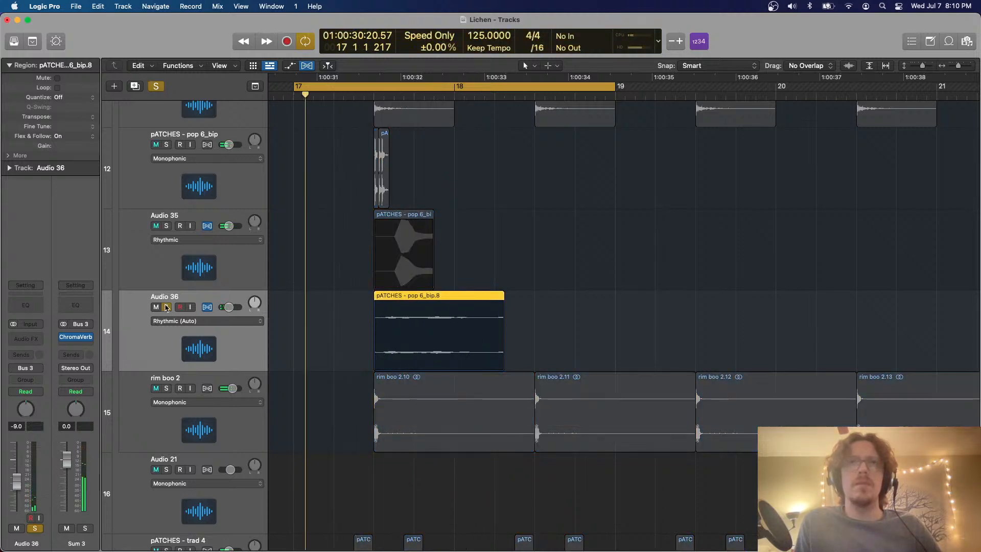
pyautogui.click(215, 321)
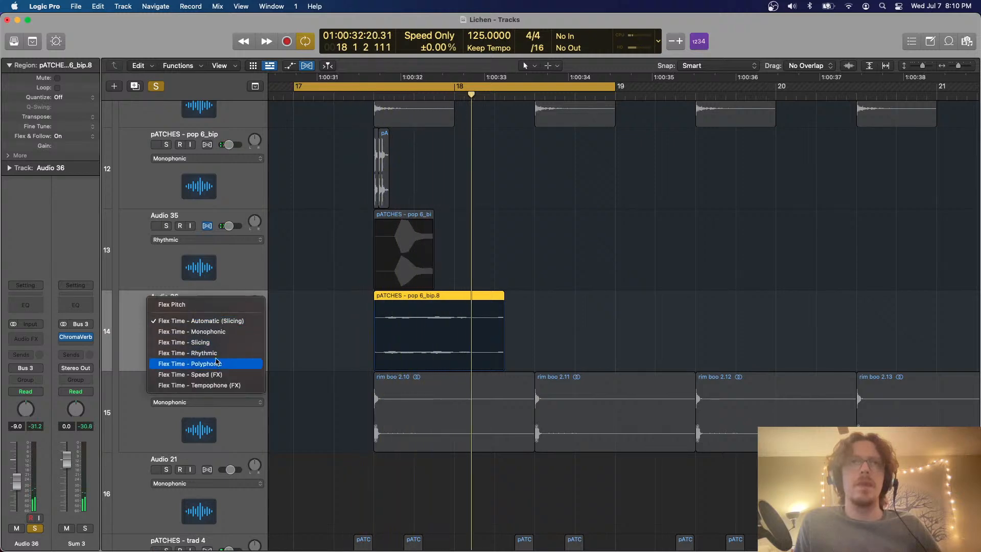
pyautogui.click(204, 332)
# Raise the Audio 36 track's volume to 0.0 dB while listening to the stretched slice
pyautogui.moveTo(16, 466); pyautogui.dragTo(16, 442)
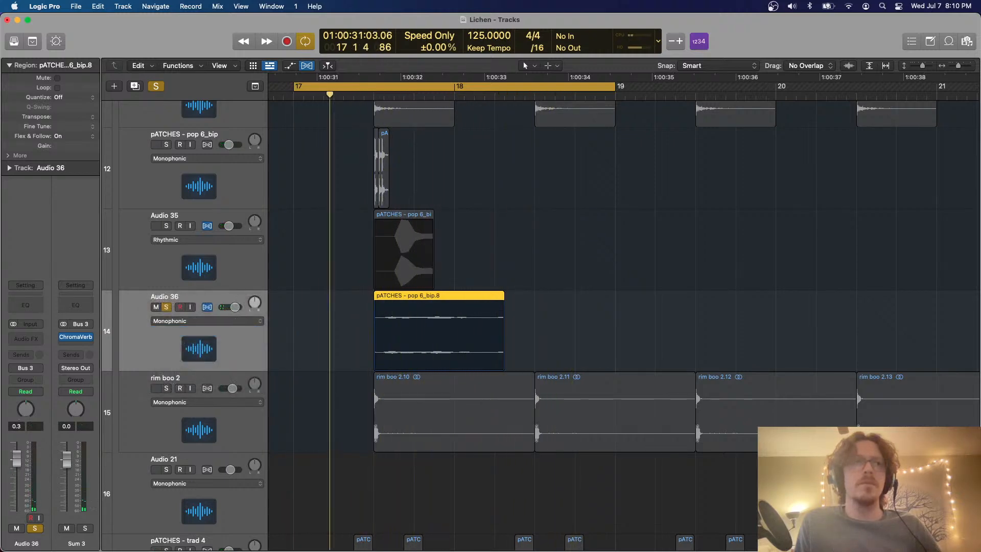
pyautogui.moveTo(235, 307); pyautogui.dragTo(235, 307)
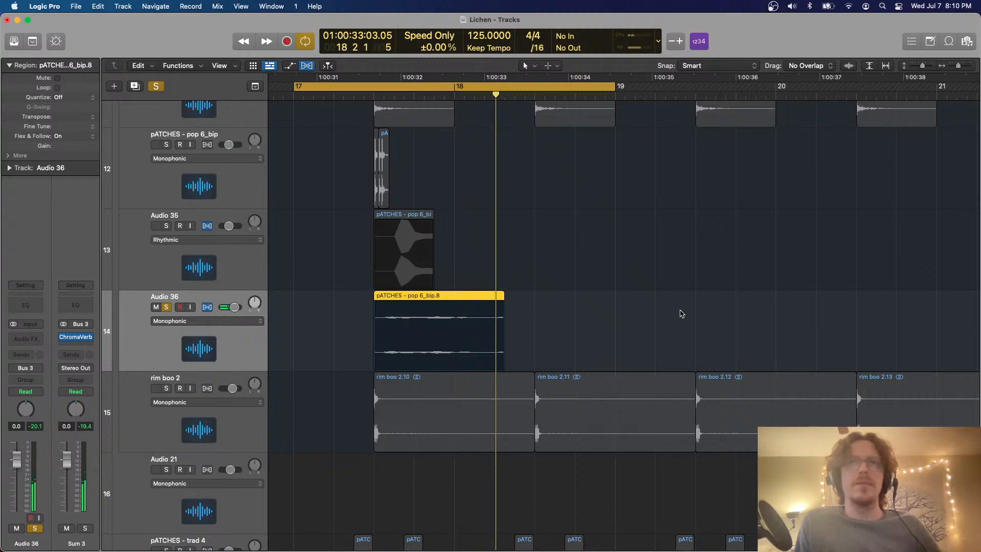
pyautogui.press('space')
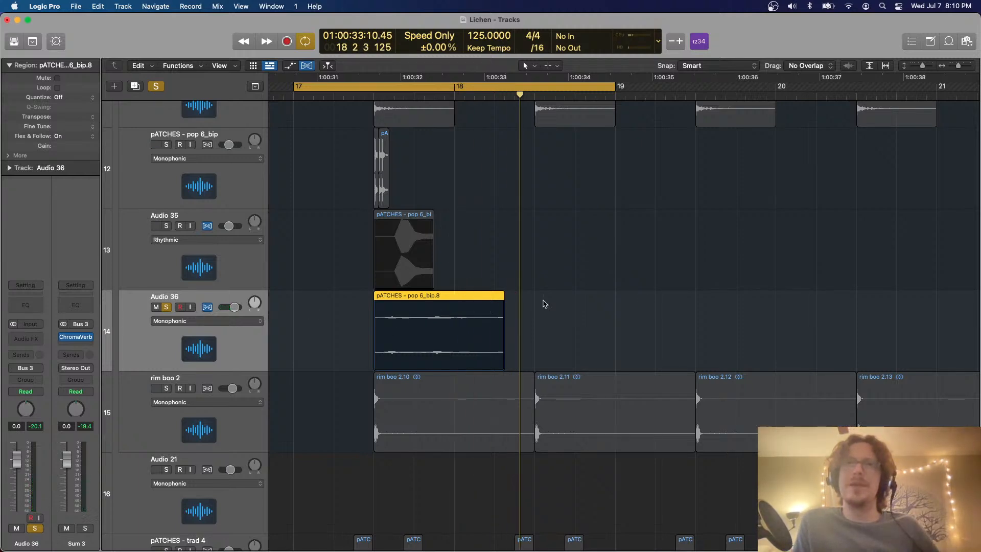
# Try shortening the stretched Audio 36 region to end at about 17 4 3
pyautogui.moveTo(505, 297); pyautogui.dragTo(436, 300)
pyautogui.press('space')
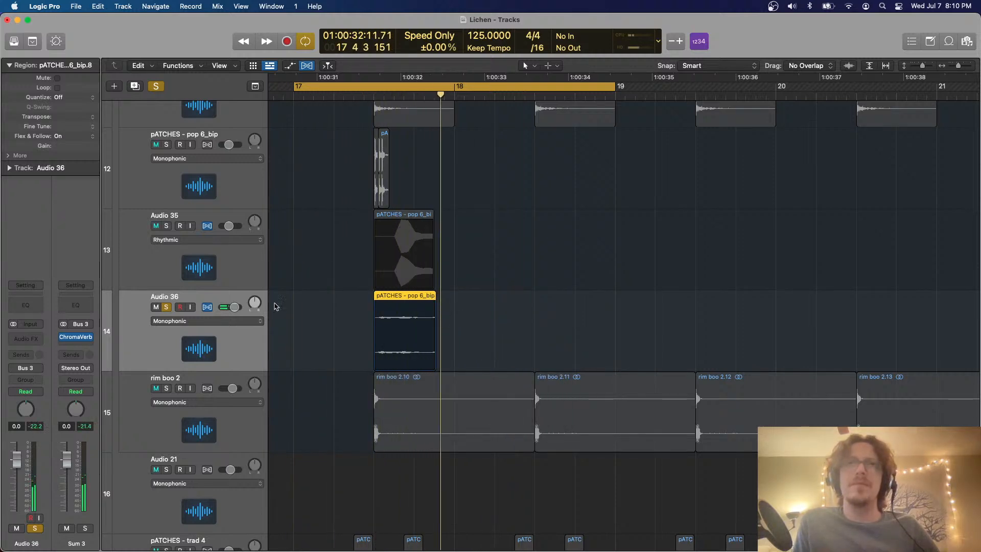
pyautogui.press('super+z')
# Try the Rhythmic and Polyphonic Flex Time modes on the Audio 36 track during playback
pyautogui.click(204, 321)
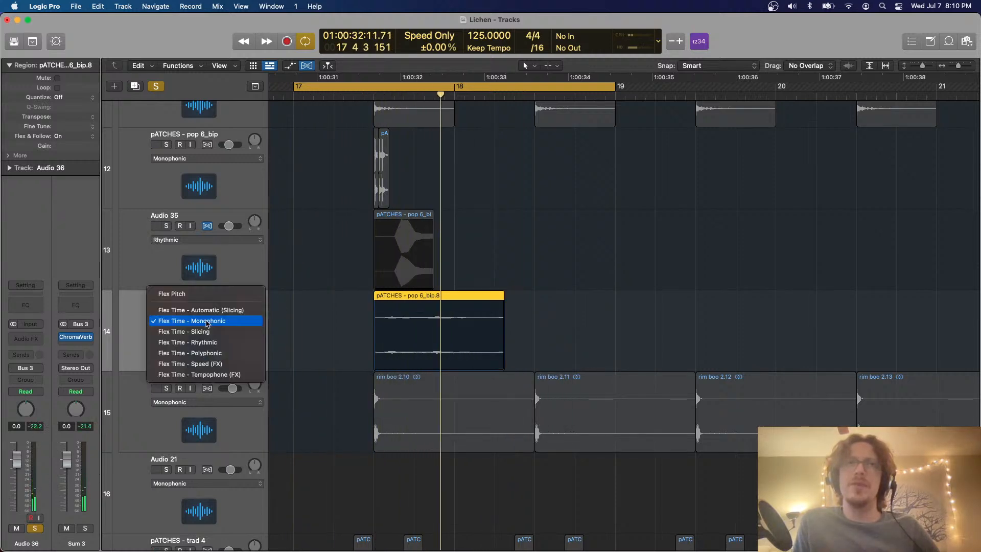
pyautogui.click(210, 341)
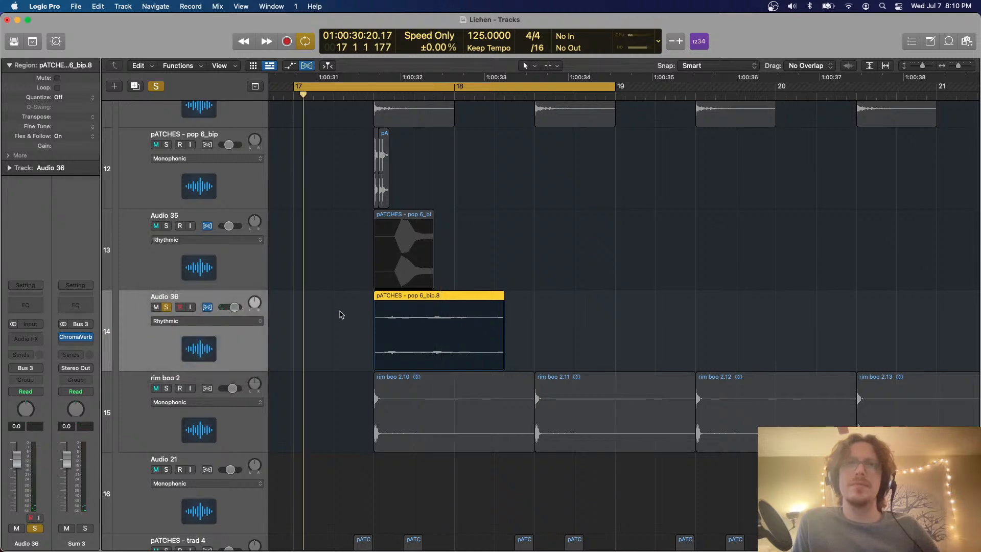
pyautogui.click(247, 325)
pyautogui.click(251, 393)
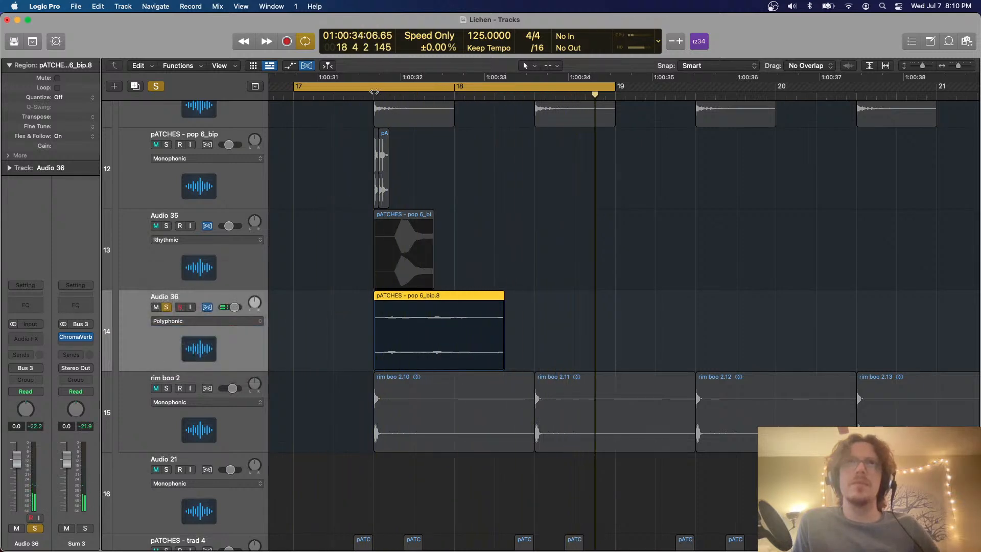
pyautogui.press('super+f')
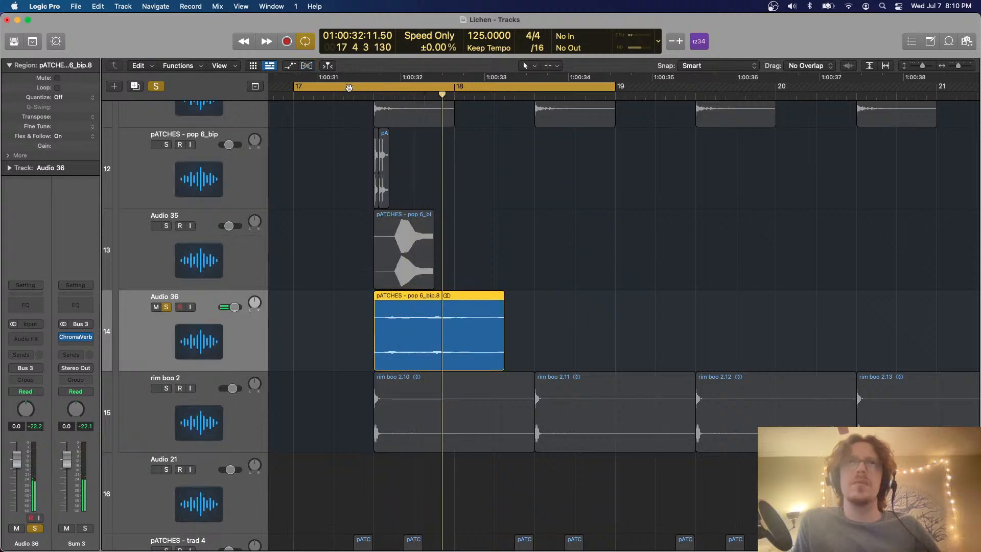
pyautogui.press('super+f')
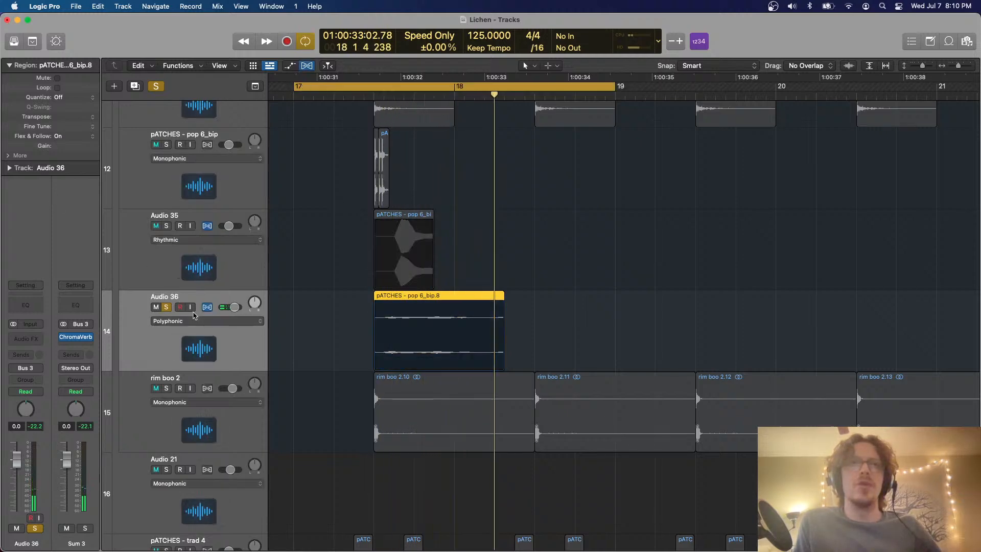
# Set the Audio 36 track's Flex Time mode to Tempophone (FX) and raise its volume to 6.0 dB
pyautogui.click(199, 329)
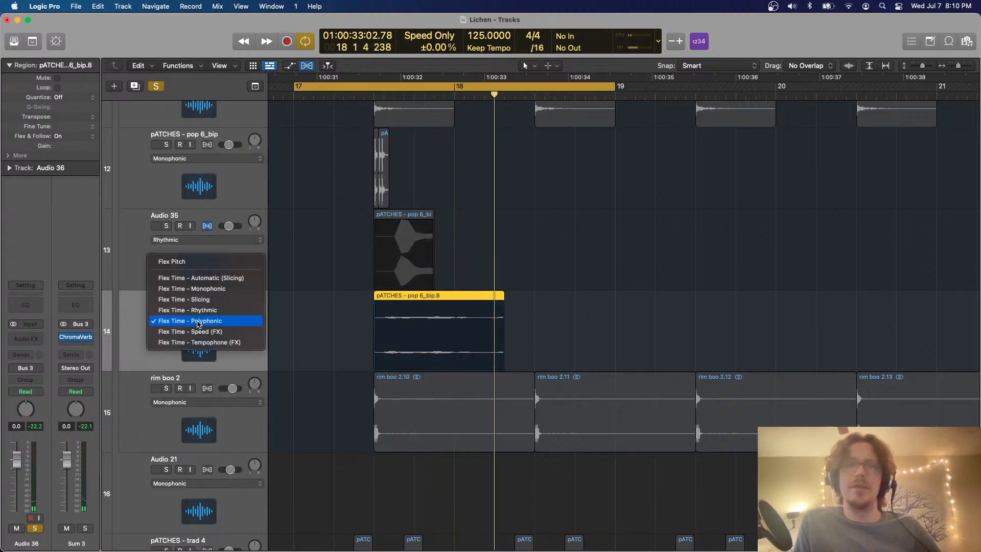
pyautogui.click(218, 342)
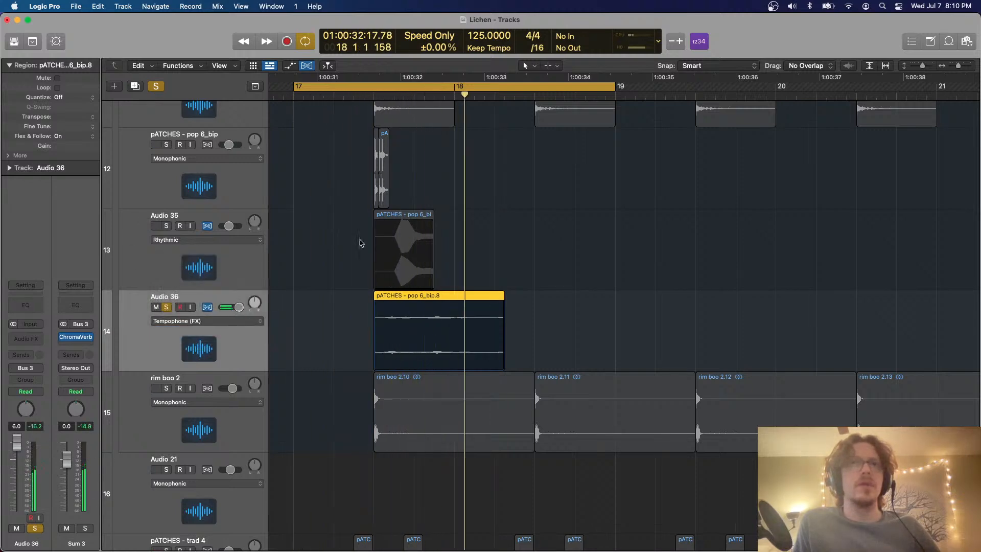
pyautogui.press('space')
# Add a long fade-out to the Audio 36 region and trim its end to just past bar 18
pyautogui.press('super+f')
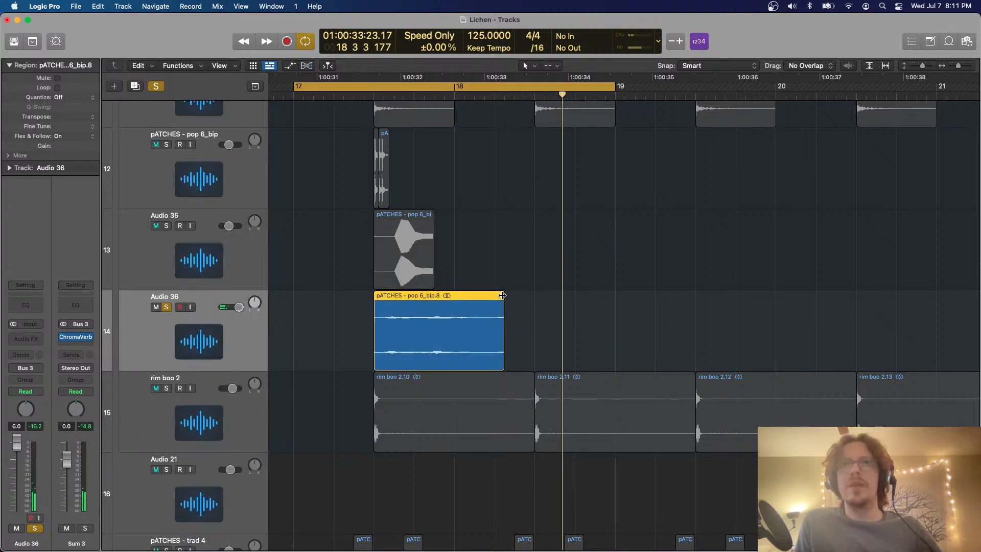
pyautogui.moveTo(502, 295); pyautogui.dragTo(395, 293)
pyautogui.moveTo(507, 367); pyautogui.dragTo(461, 369)
# Clear the solo, play the bars 17 to 19 cycle in the full mix and set Audio 36's volume to 0.0 dB
pyautogui.click(156, 86)
pyautogui.press('space')
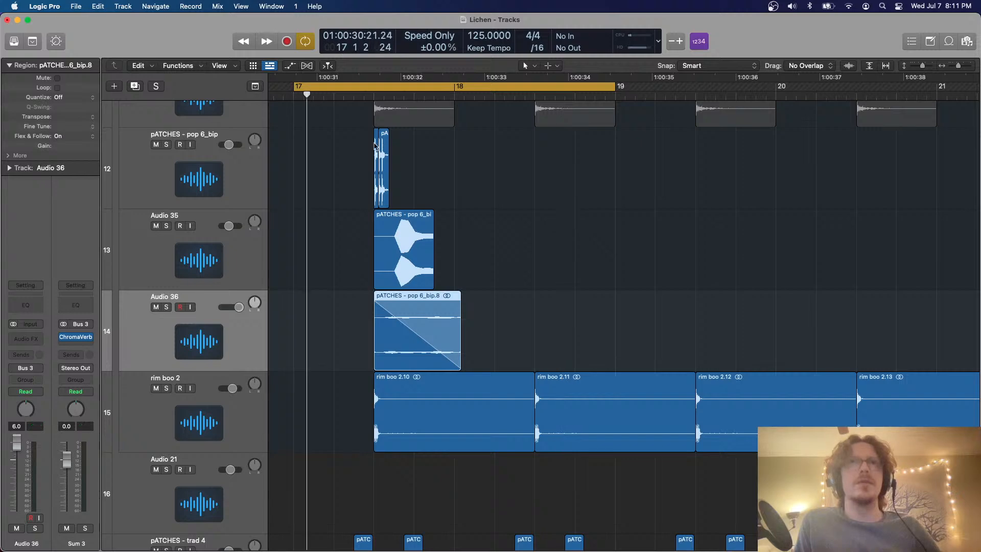
pyautogui.scroll(-5, 559, 253)
pyautogui.scroll(2, 560, 253)
pyautogui.scroll(-2, 560, 253)
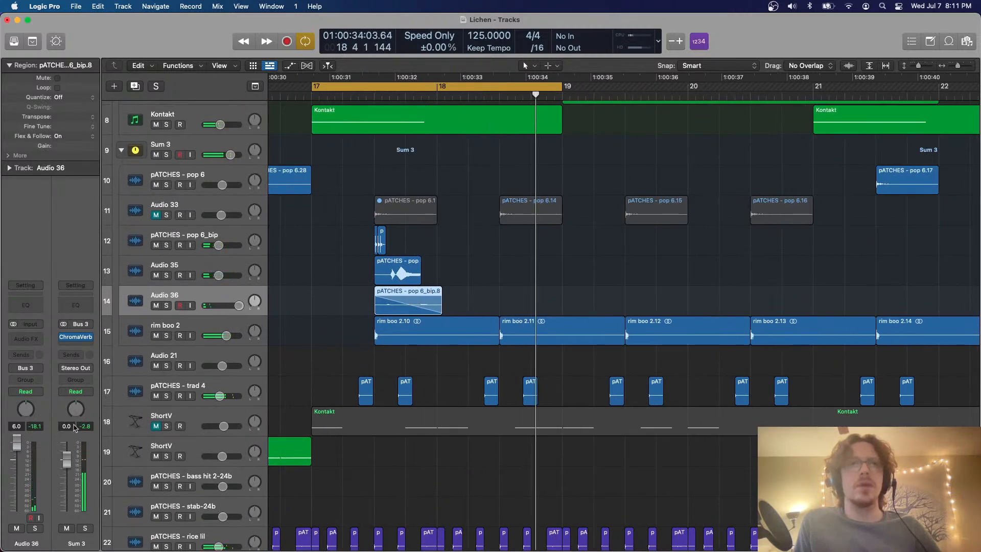
# Insert the Gain utility plug-in on the Audio 36 track
pyautogui.click(23, 336)
pyautogui.moveTo(43, 511)
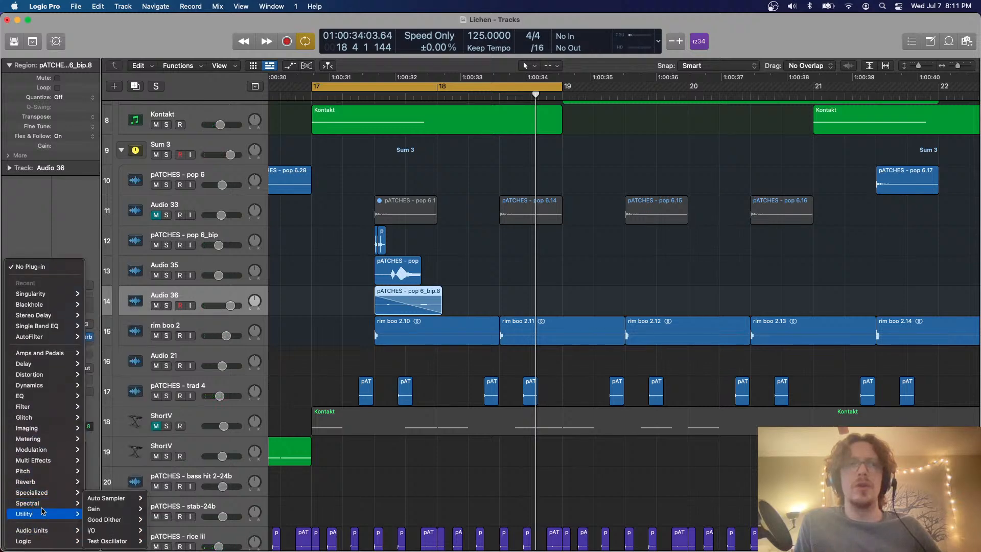
pyautogui.click(110, 509)
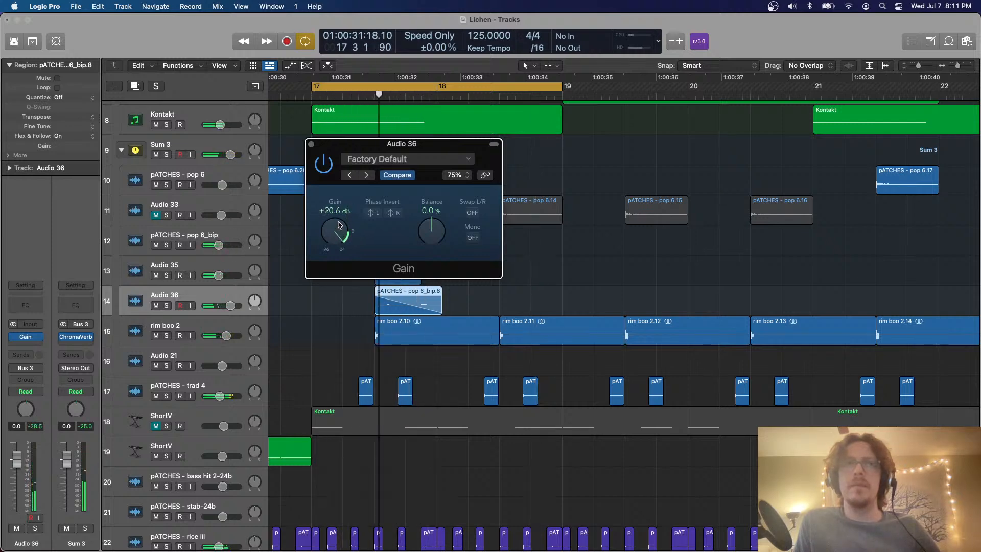
# Set the Gain plug-in to +15.4 dB and Audio 36's volume to -2.1 dB, checking the track briefly in solo
pyautogui.moveTo(338, 226); pyautogui.dragTo(338, 230)
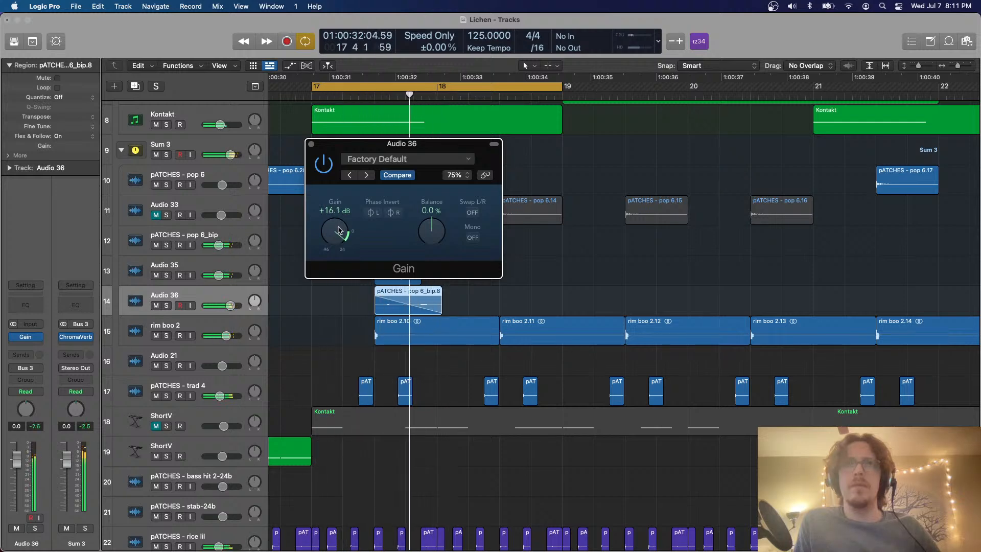
pyautogui.click(309, 143)
pyautogui.moveTo(231, 306); pyautogui.dragTo(227, 305)
pyautogui.click(166, 305)
pyautogui.press('space')
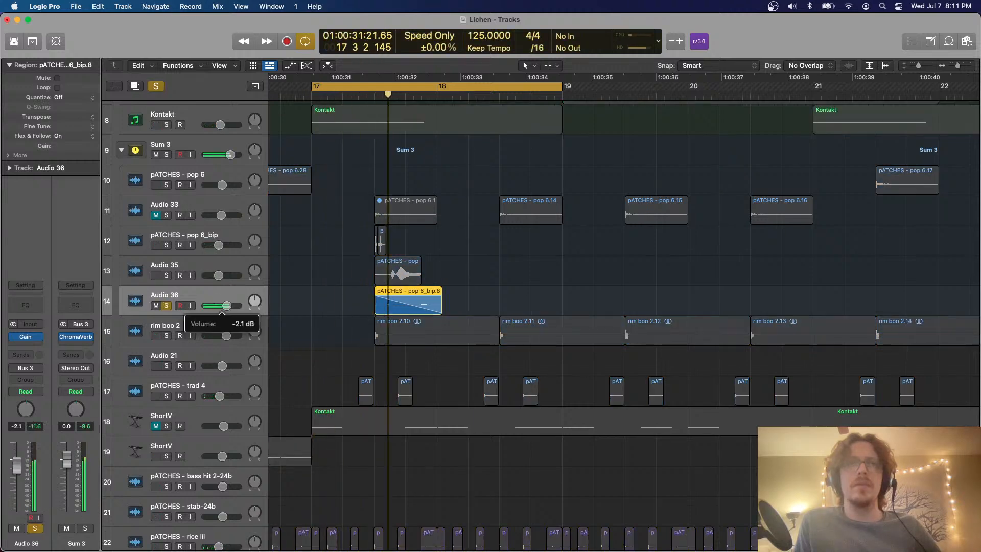
pyautogui.click(167, 305)
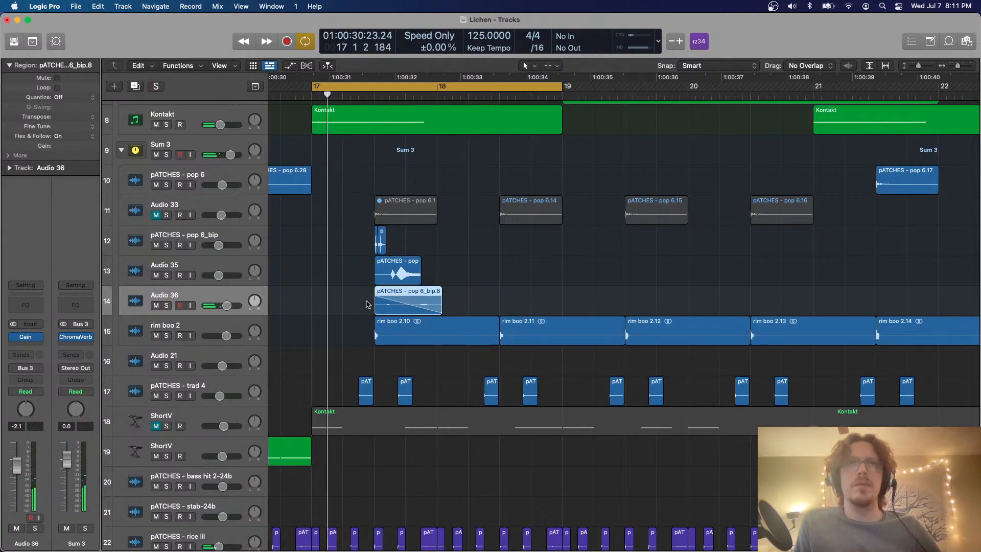
# Copy the Audio 35 region from beat 3 of bar 17 to beat 3 of bar 18
pyautogui.click(480, 300)
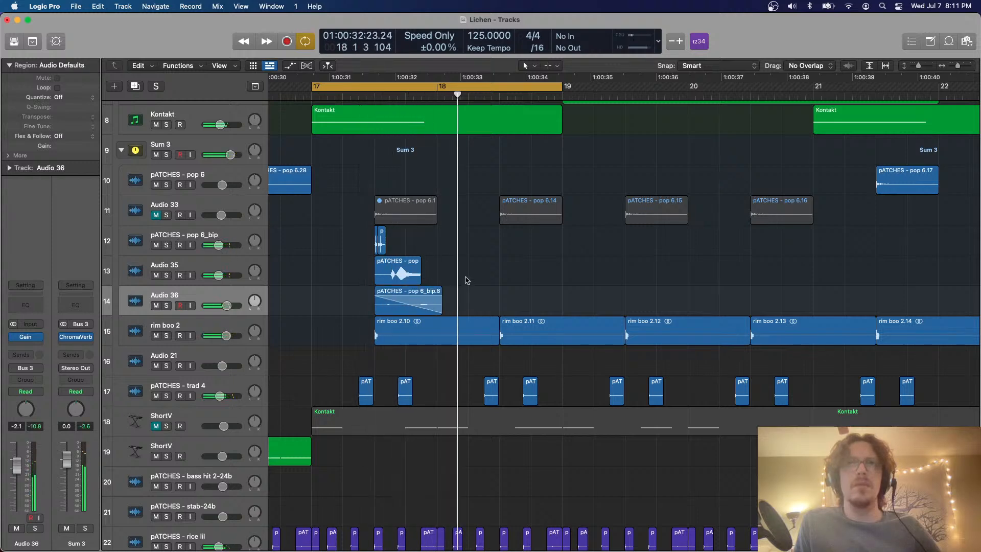
pyautogui.moveTo(466, 276); pyautogui.dragTo(466, 237)
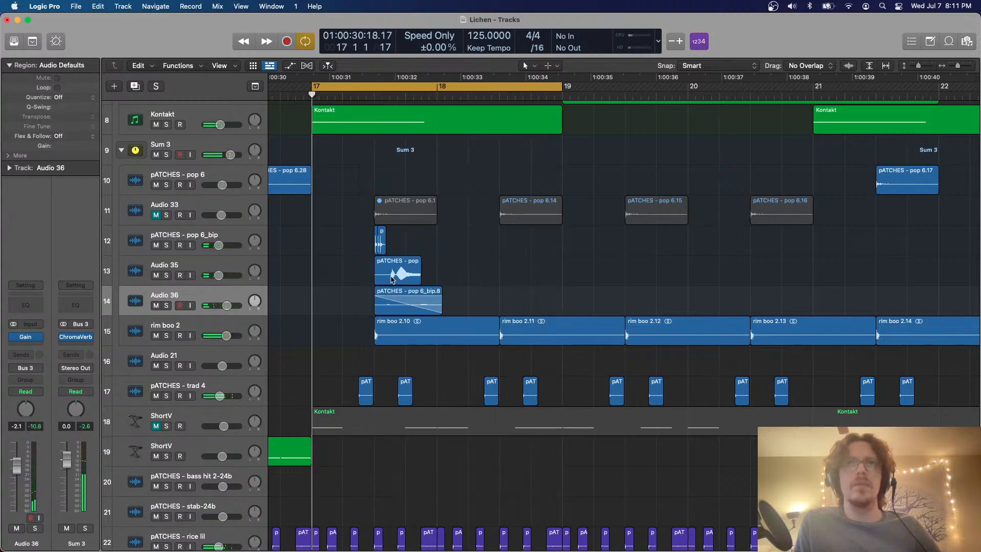
pyautogui.moveTo(393, 280); pyautogui.dragTo(518, 280)
# Turn on Flex Time for the rim boo 2 track in Speed (FX) mode
pyautogui.click(249, 321)
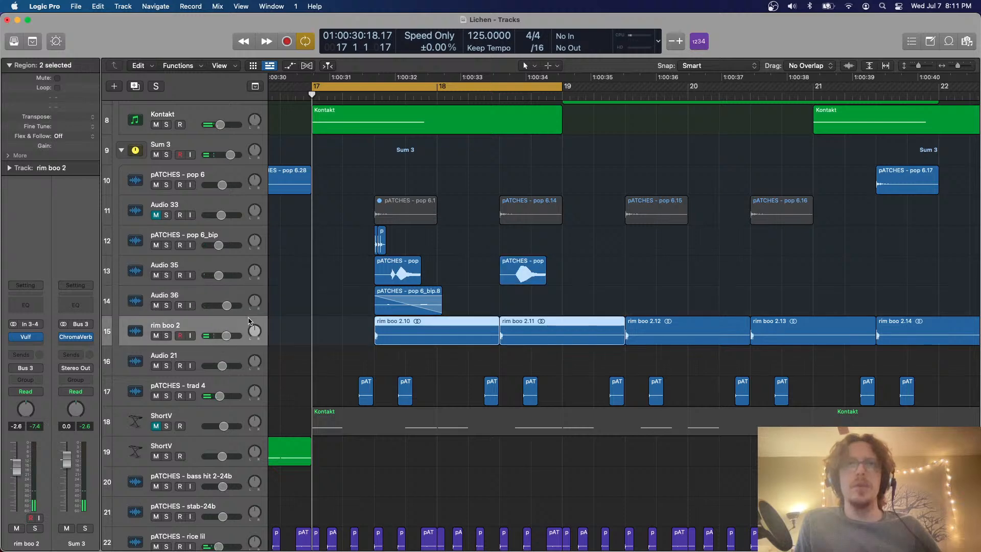
pyautogui.press('super+f')
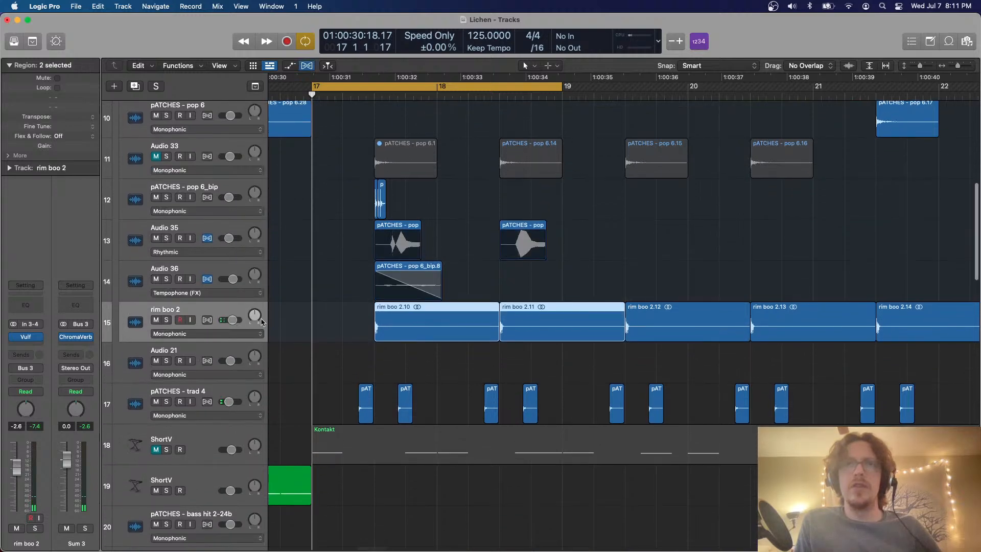
pyautogui.click(203, 336)
pyautogui.click(190, 377)
# Time-compress all rim boo 2 regions to about three beats each and play the bars 17 to 19 cycle
pyautogui.press('c')
pyautogui.press('Up')
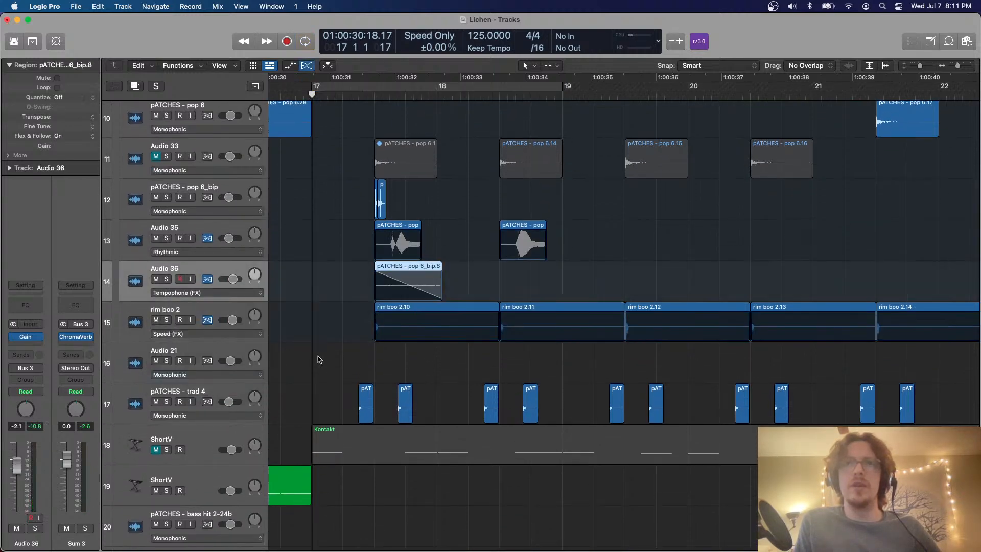
pyautogui.press('Down')
pyautogui.press('c')
pyautogui.moveTo(490, 307); pyautogui.dragTo(469, 308)
pyautogui.press('space')
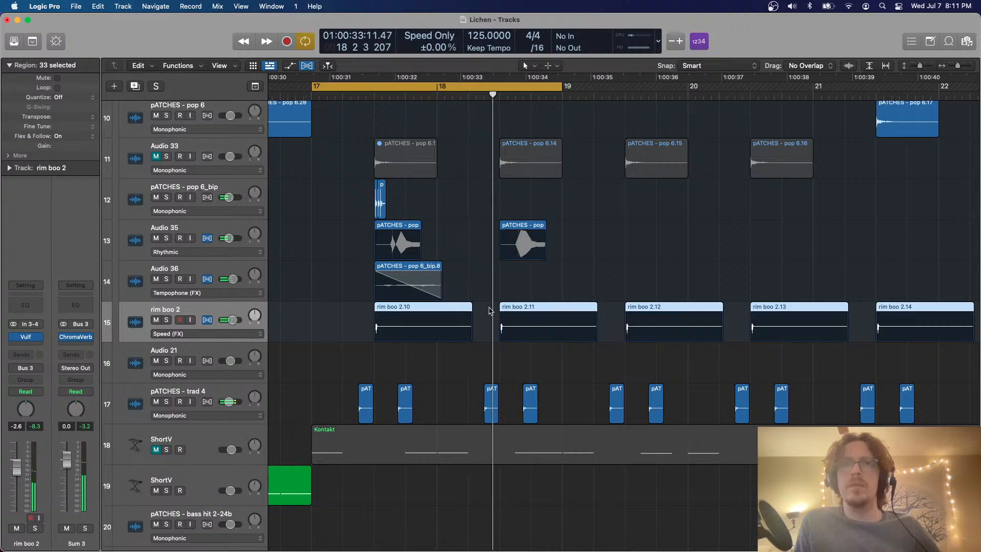
# Turn off cycling and the Flex display, and delete this section's rim boo 2 regions from bar 19 onward
pyautogui.press('super+Down')
pyautogui.press('c')
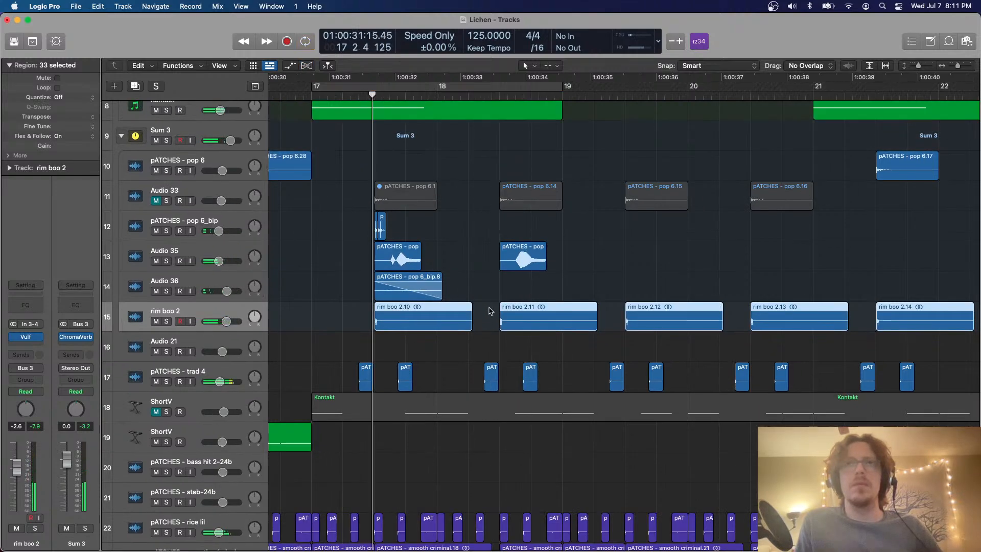
pyautogui.press('super+Left')
pyautogui.press('super+Left')
pyautogui.press('super+Left')
pyautogui.press('super+Left')
pyautogui.press('super+Left')
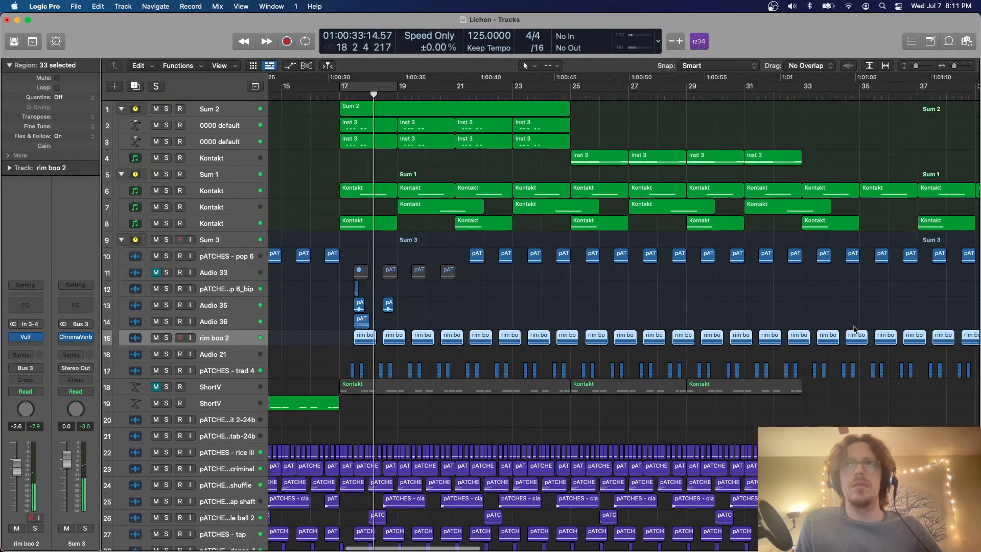
pyautogui.press('space')
pyautogui.moveTo(781, 336); pyautogui.dragTo(397, 352)
pyautogui.press('Delete')
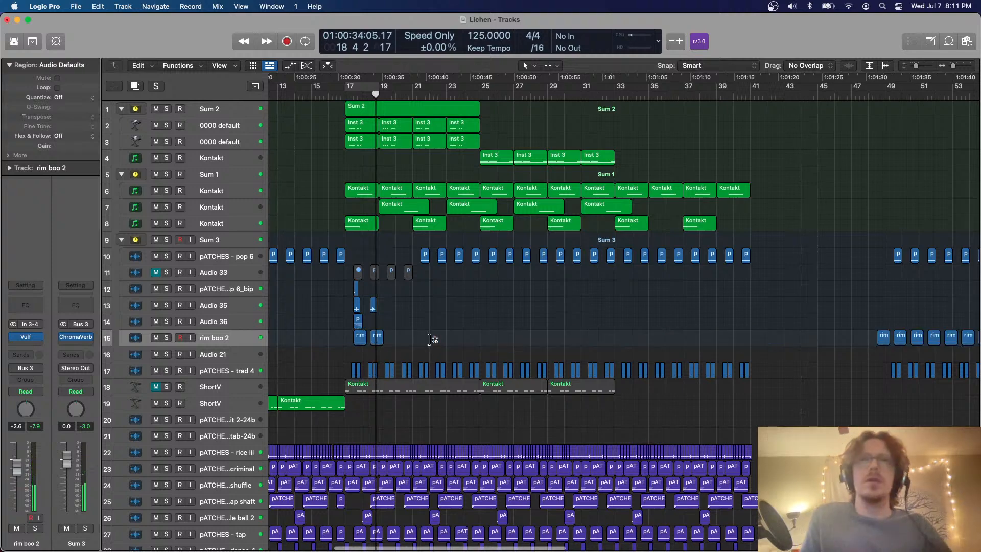
# Try to marquee-select the layers on tracks 12 to 15 around bars 17 to 19 and repeat them to about bar 34
pyautogui.press('super+Up')
pyautogui.press('super+Up')
pyautogui.press('super+Right')
pyautogui.press('super+Right')
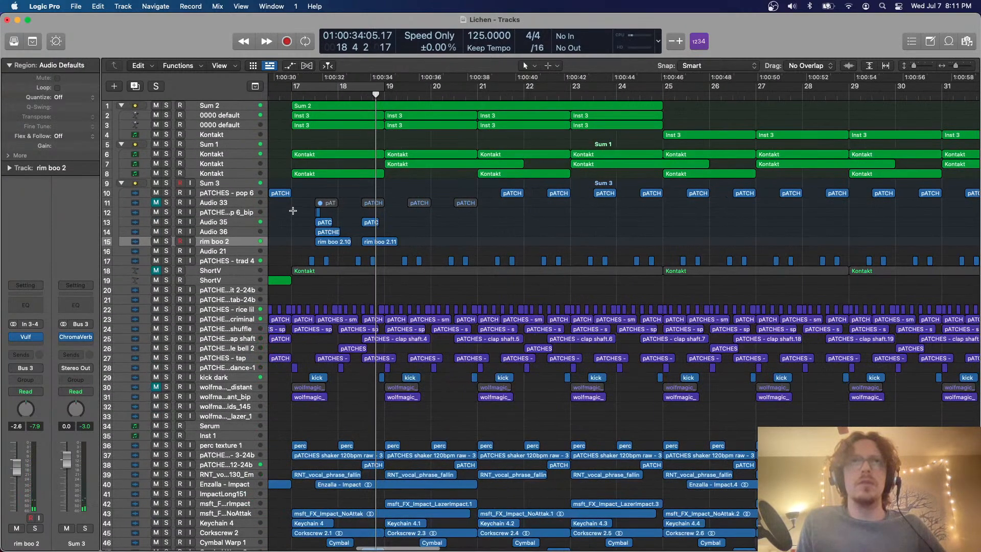
pyautogui.moveTo(293, 211)
pyautogui.mouseDown()
pyautogui.moveTo(376, 233)
pyautogui.moveTo(386, 245)
pyautogui.moveTo(373, 245)
pyautogui.moveTo(384, 244)
pyautogui.mouseUp()
pyautogui.click(439, 237)
pyautogui.press('super+r')
pyautogui.press('super+r')
pyautogui.press('super+r')
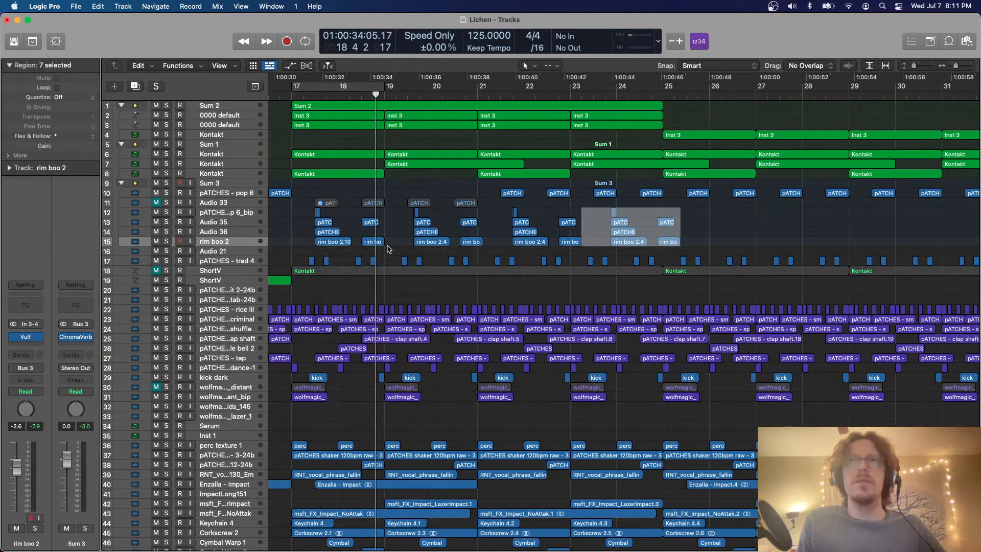
pyautogui.press('super+Left')
pyautogui.press('super+r')
pyautogui.press('super+r')
pyautogui.press('super+r')
pyautogui.press('super+r')
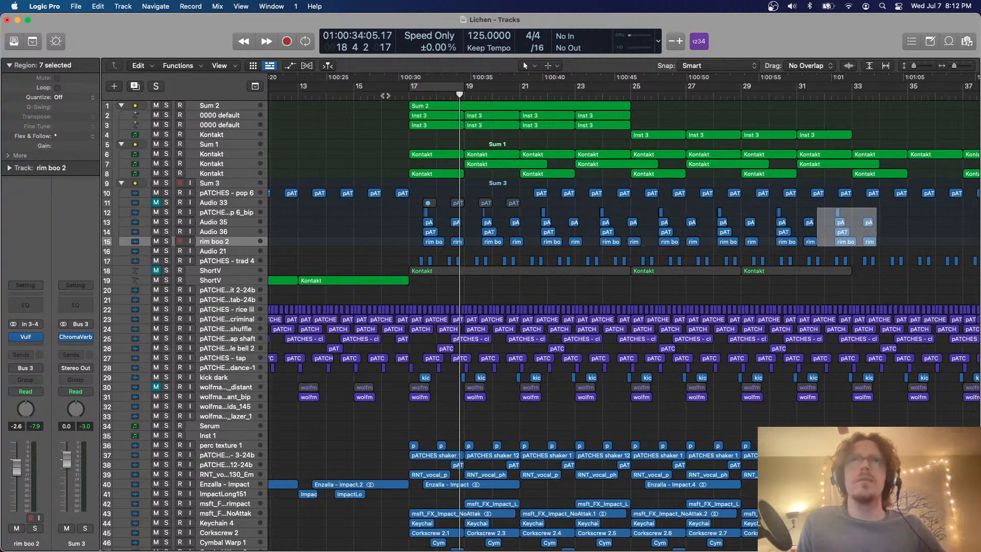
# Play the arrangement from about bar 15 and unmute the ShortV track 18
pyautogui.press('space')
pyautogui.click(369, 95)
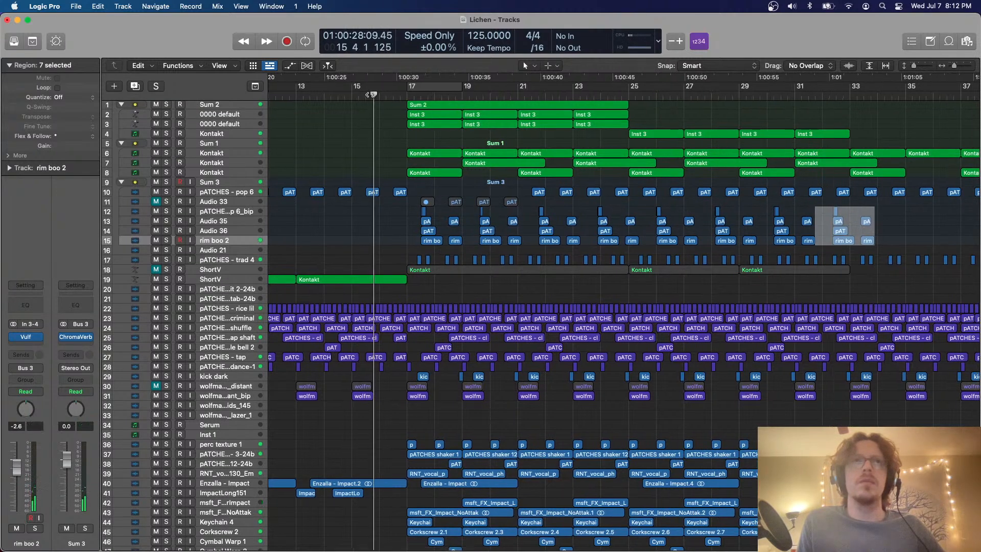
pyautogui.click(245, 273)
pyautogui.click(156, 270)
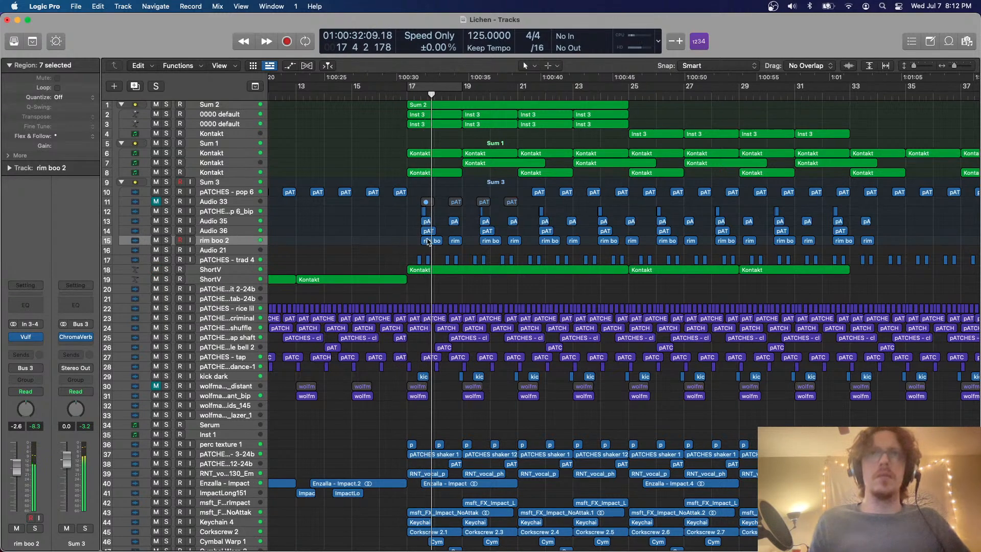
pyautogui.hscroll(3, 428, 242)
pyautogui.hscroll(1, 428, 242)
pyautogui.press('super+Up')
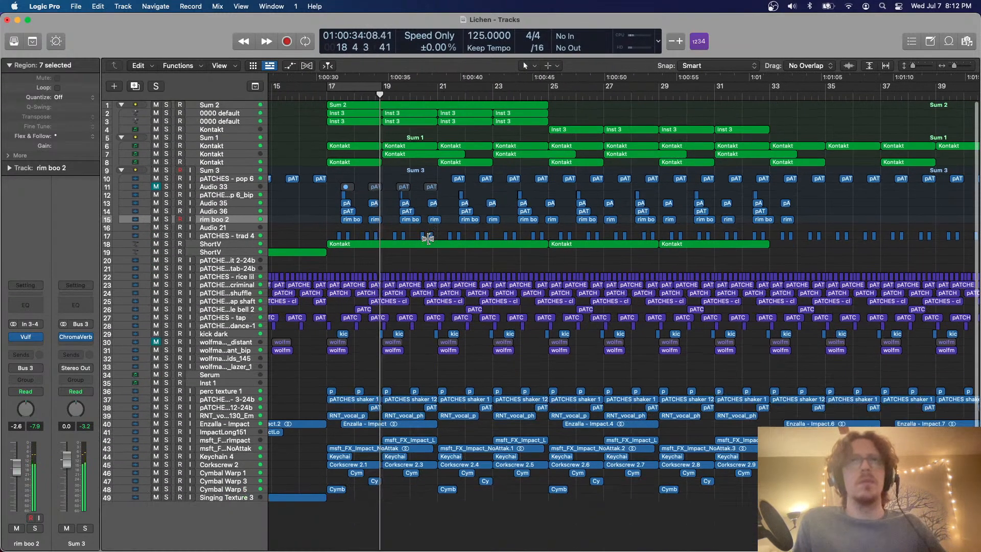
pyautogui.press('super+Right')
pyautogui.press('super+Down')
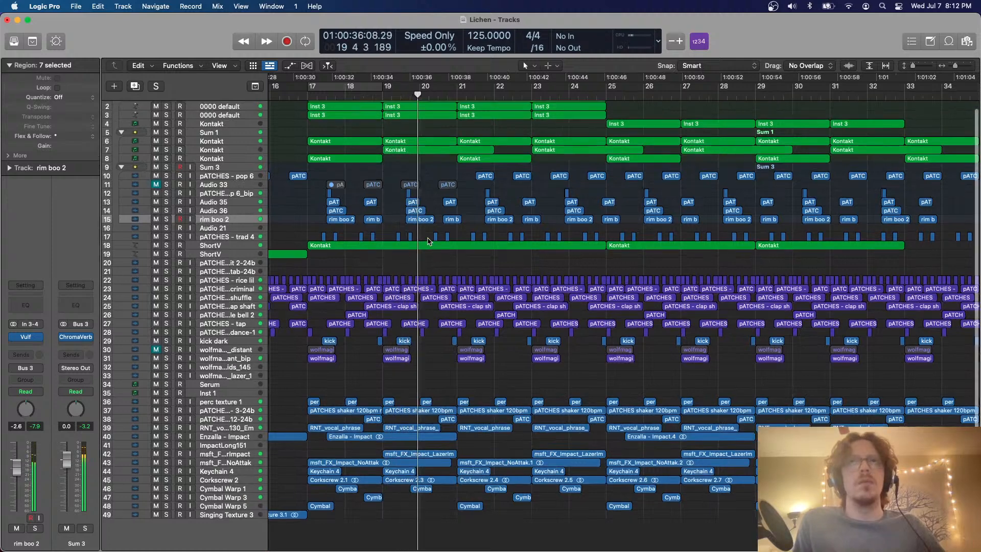
# Undo the repeated copies of the layers on tracks 12 to 15
pyautogui.press('super+z')
pyautogui.press('super+z')
pyautogui.press('super+z')
pyautogui.press('super+z')
pyautogui.press('super+z')
pyautogui.press('super+z')
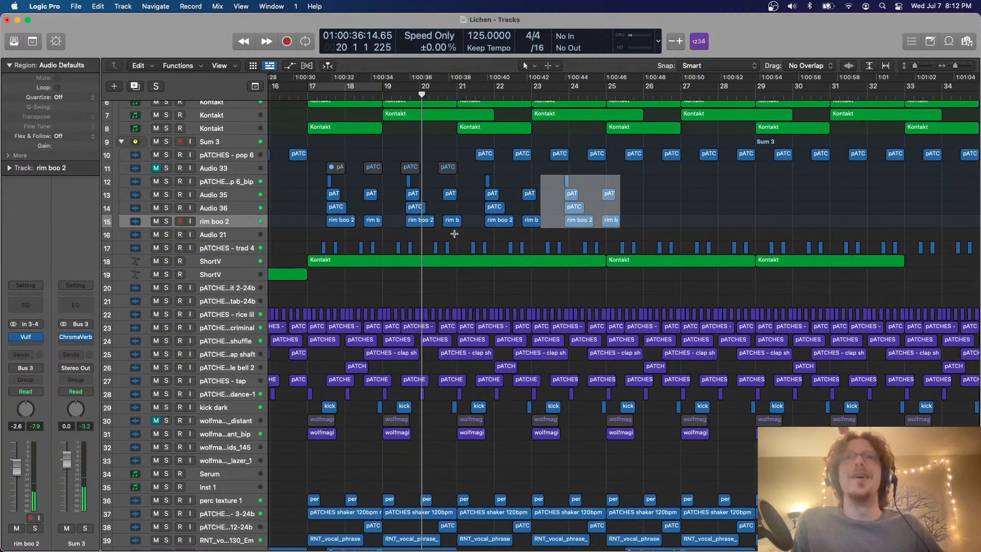
pyautogui.press('super+z')
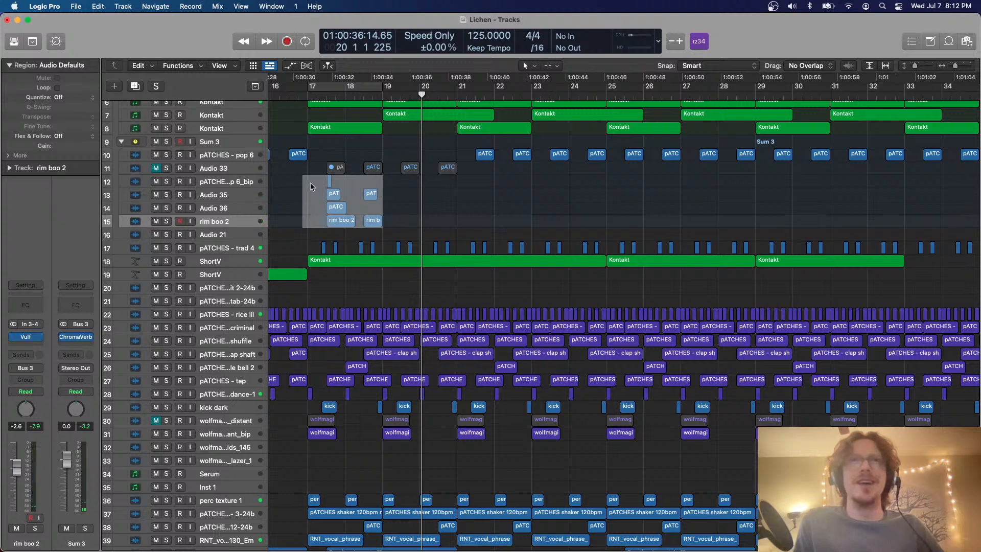
# Marquee-select exactly bars 17 to 19 on tracks 12 to 15 and repeat the selection up to bar 33
pyautogui.moveTo(312, 186); pyautogui.dragTo(380, 225)
pyautogui.press('super+r')
pyautogui.press('super+r')
pyautogui.press('super+r')
pyautogui.press('super+r')
pyautogui.press('super+r')
pyautogui.press('super+r')
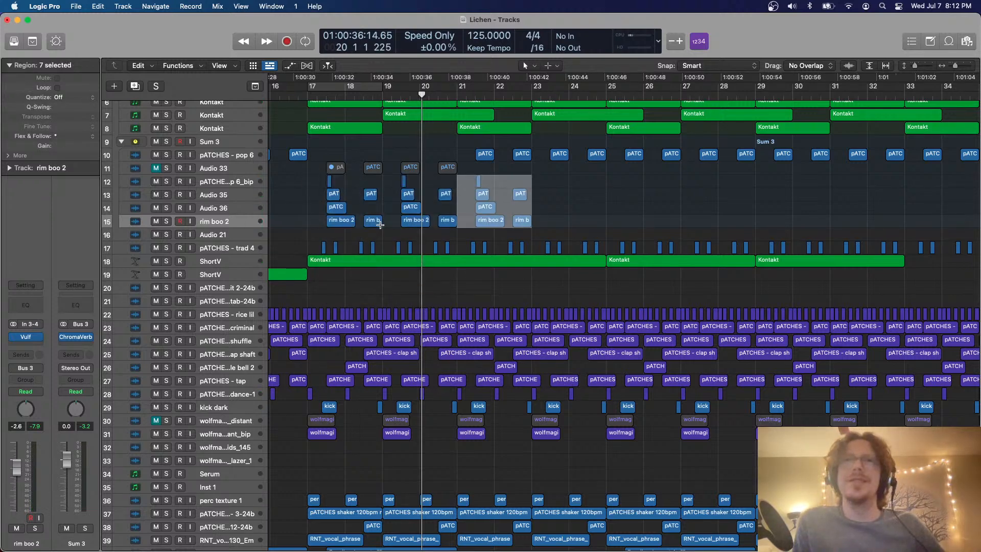
pyautogui.press('super+r')
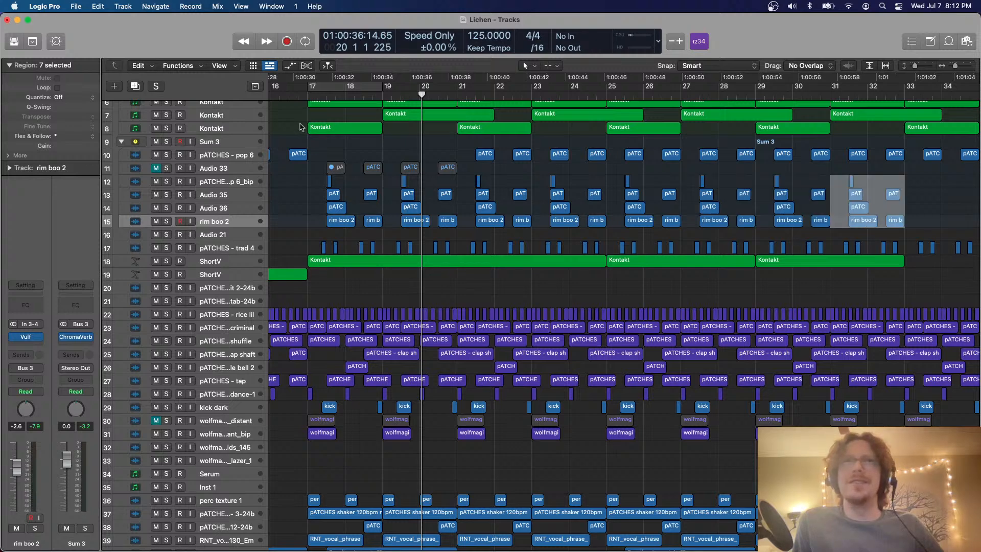
# Play the full mix from bar 16 to check the repeated layers in context
pyautogui.click(335, 131)
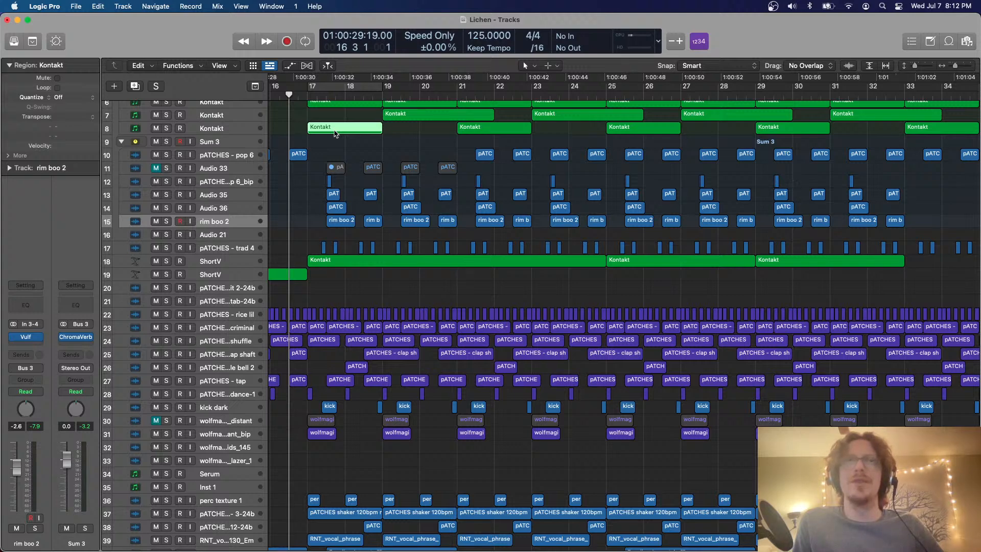
pyautogui.press('space')
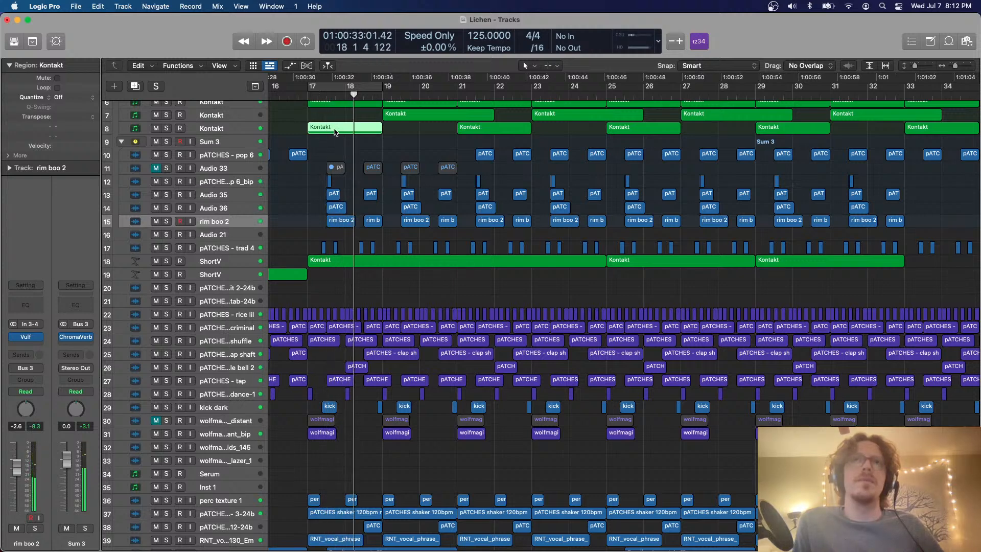
pyautogui.press('super+Right')
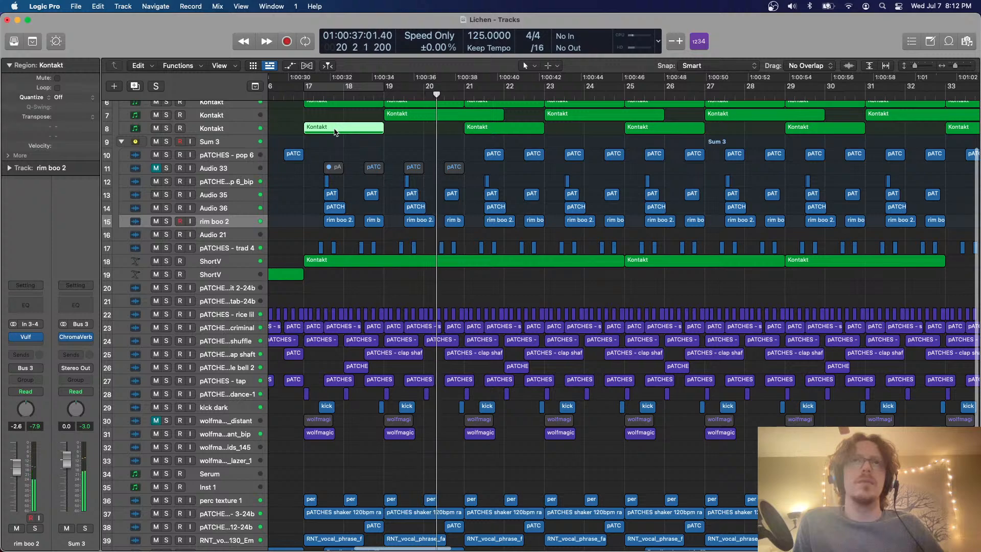
pyautogui.press('super+Up')
pyautogui.press('super+Up')
pyautogui.press('super+Up')
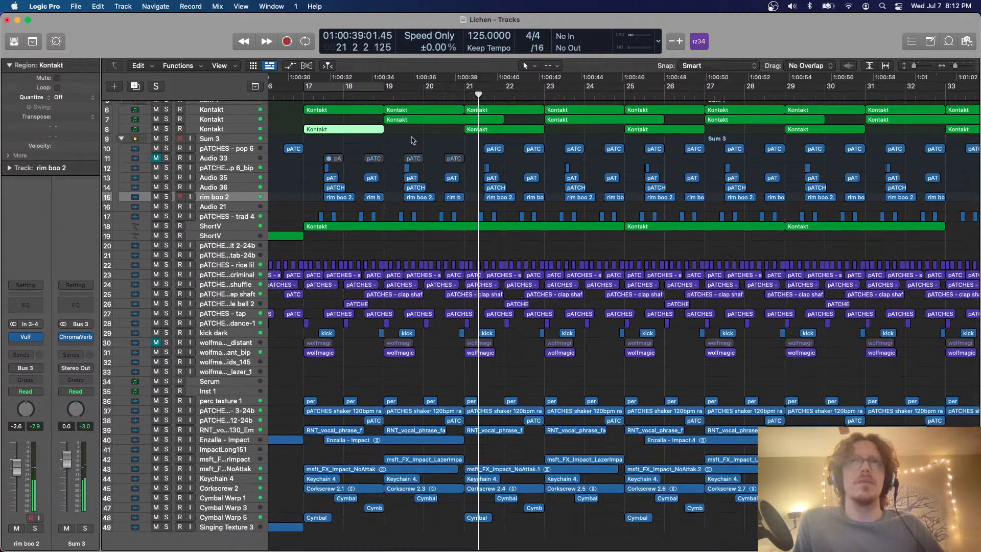
# Transpose the notes in all Kontakt regions on track 7 up one octave and set the track's volume to -9.6 dB
pyautogui.press('super+Down')
pyautogui.press('super+Down')
pyautogui.press('super+Down')
pyautogui.press('super+Down')
pyautogui.scroll(5, 412, 141)
pyautogui.press('super+Down')
pyautogui.press('super+Down')
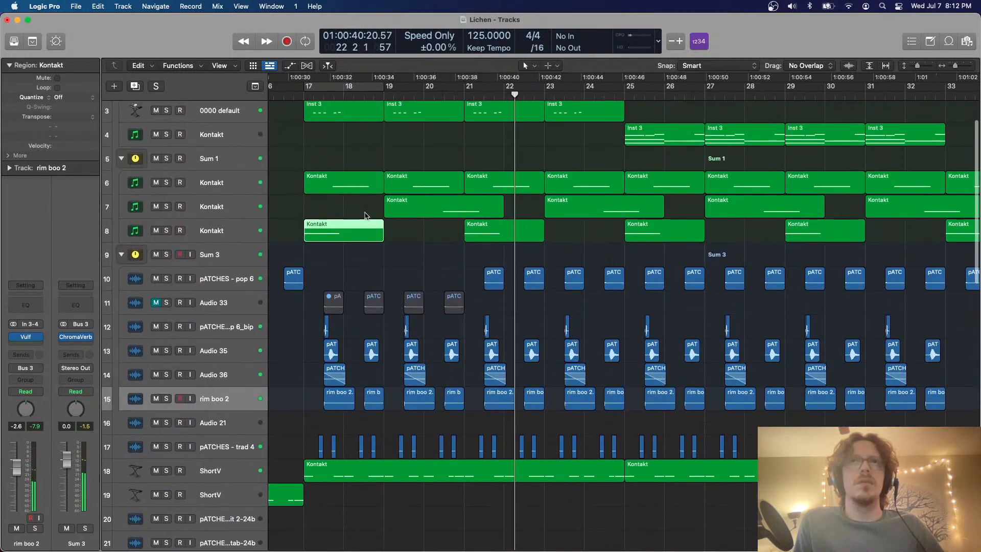
pyautogui.click(216, 214)
pyautogui.press('p')
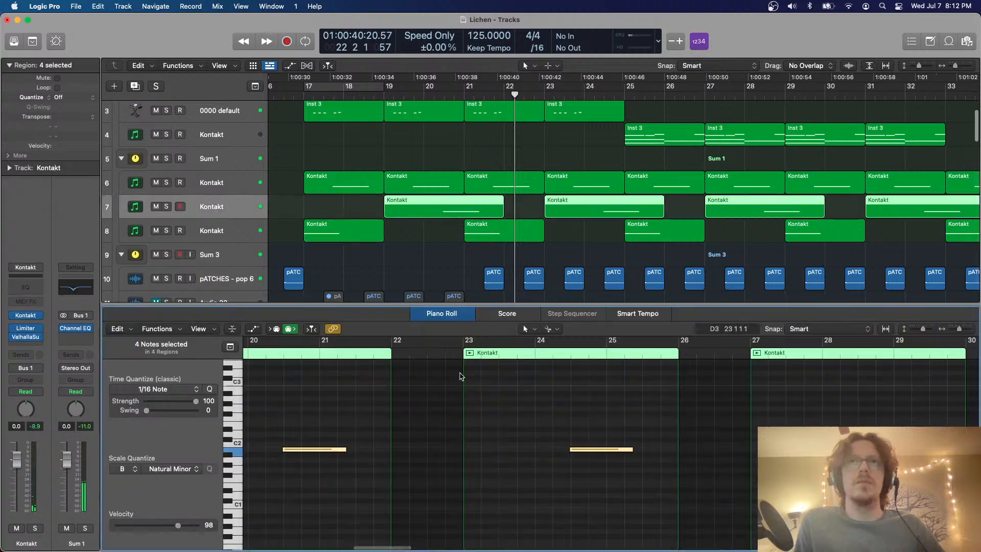
pyautogui.hotkey('alt', 'shift', 'Up')
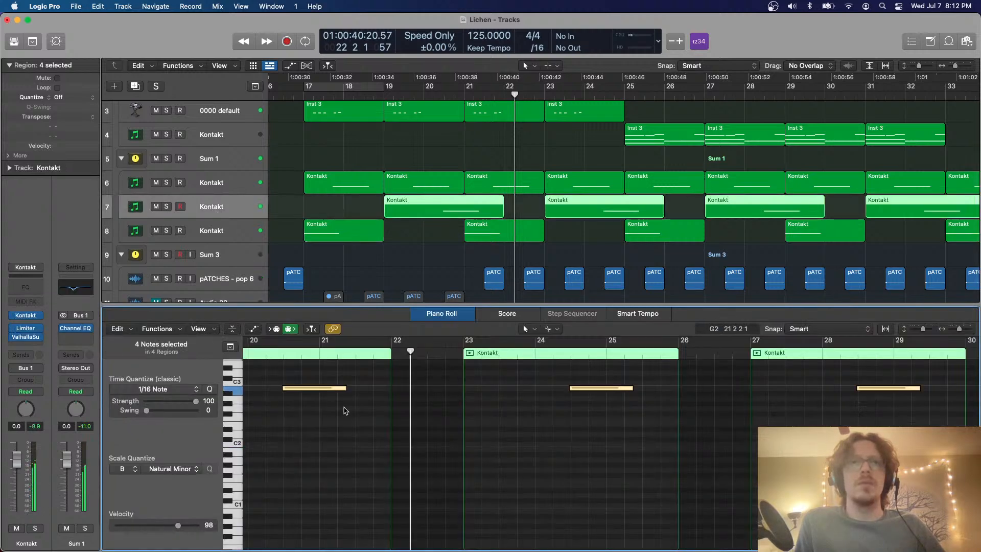
pyautogui.press('p')
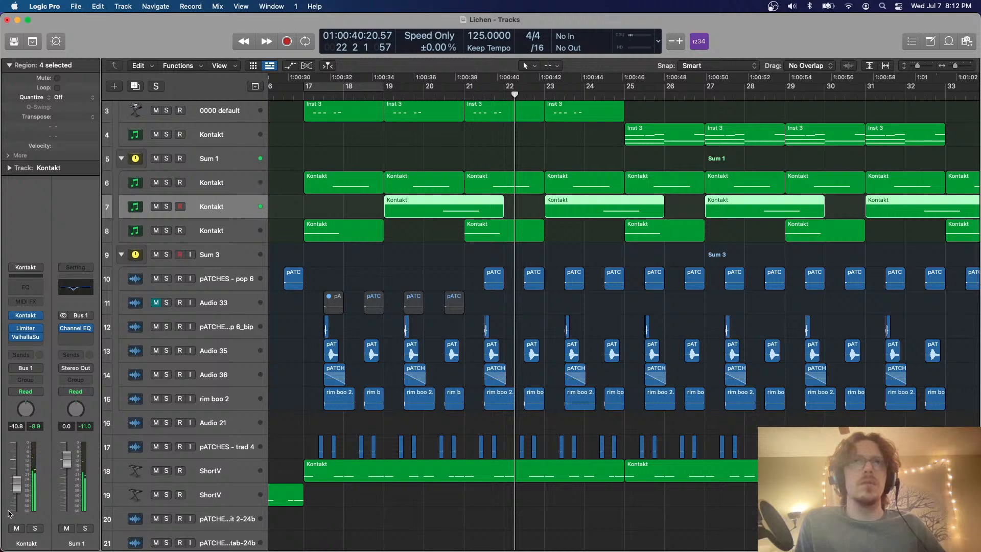
pyautogui.hotkey('shift', 'space')
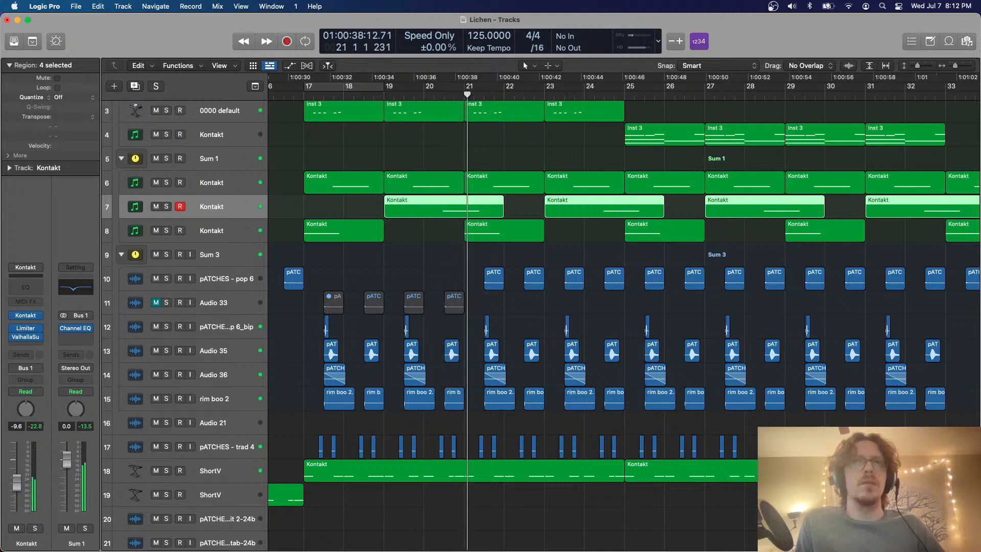
# Set the Sum 3 stack's volume to -2.7 dB and Audio 36's volume to -3.0 dB during playback
pyautogui.scroll(-5, 224, 235)
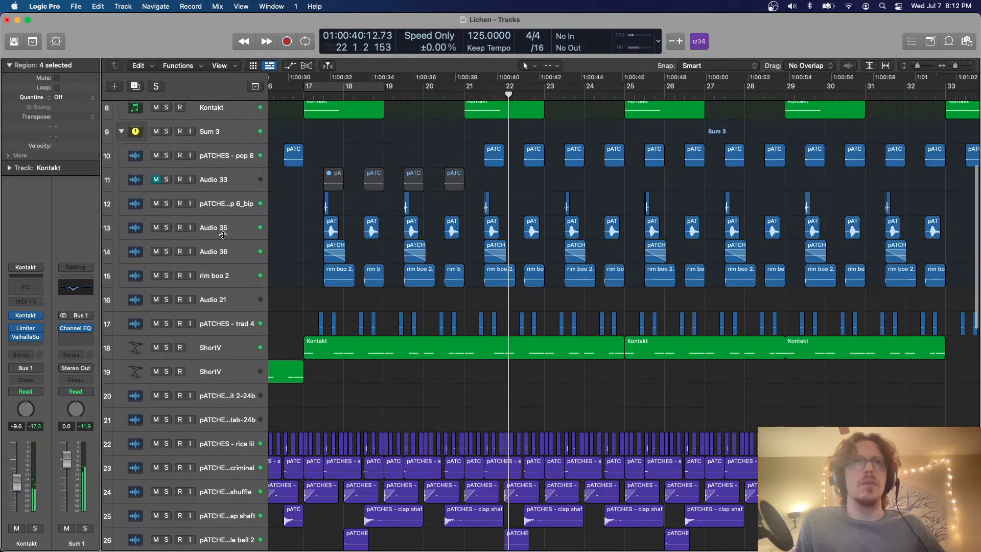
pyautogui.click(223, 137)
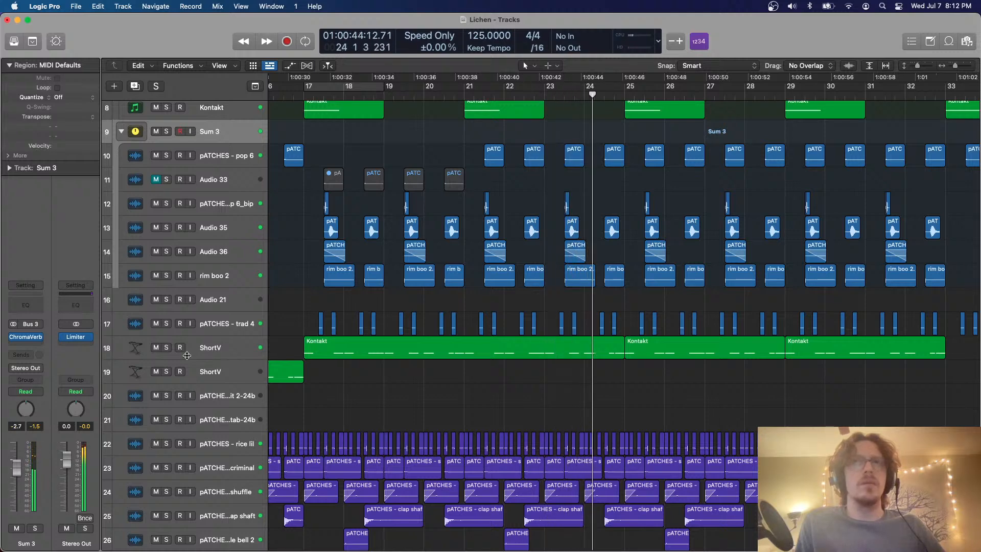
pyautogui.click(229, 257)
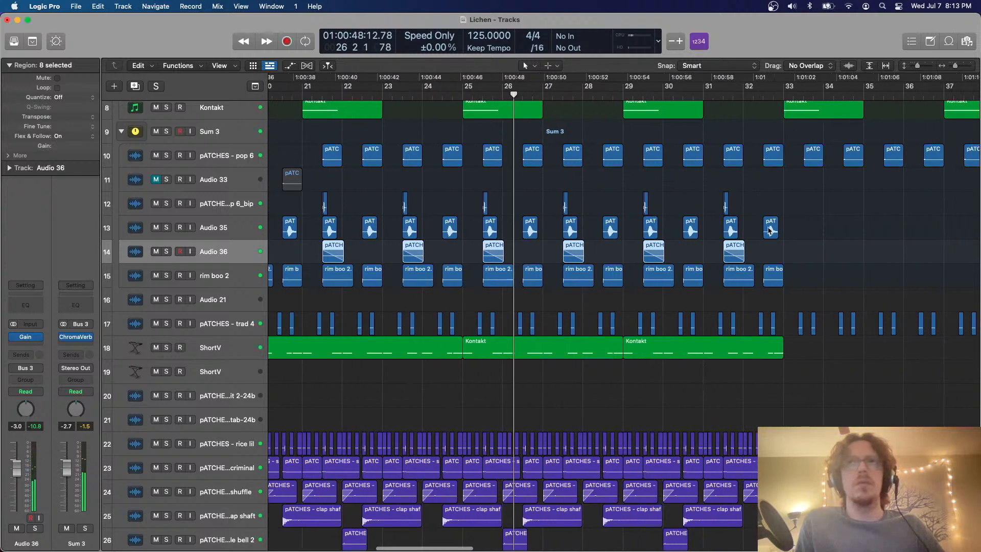
# Delete the Audio 36 regions between bars 25 and 33 and stop playback
pyautogui.moveTo(461, 251); pyautogui.dragTo(766, 256)
pyautogui.hscroll(-6, 766, 256)
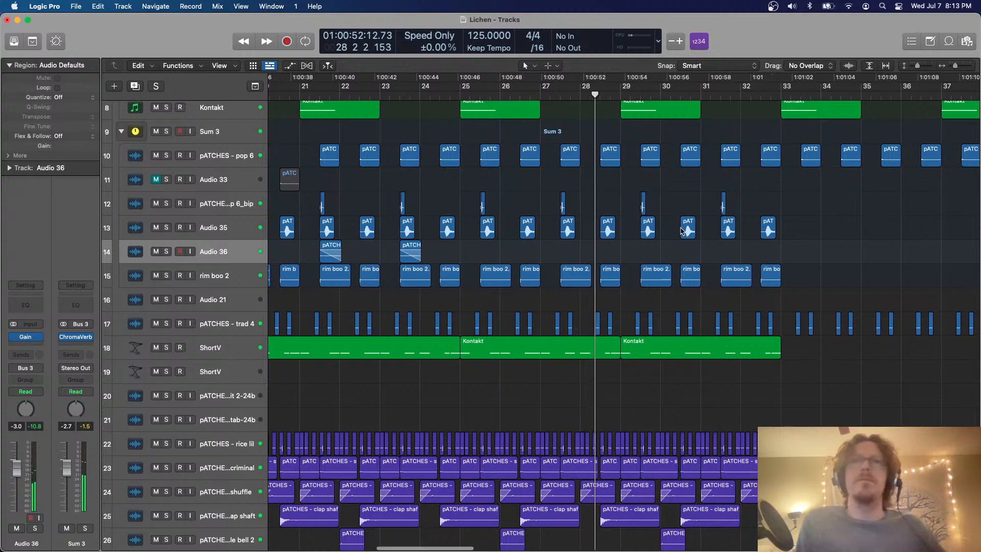
pyautogui.press('space')
# Loop bars 17 to 19 with the tracks' Flex settings shown and play Audio 36 in solo
pyautogui.moveTo(293, 83); pyautogui.dragTo(371, 132)
pyautogui.press('super+f')
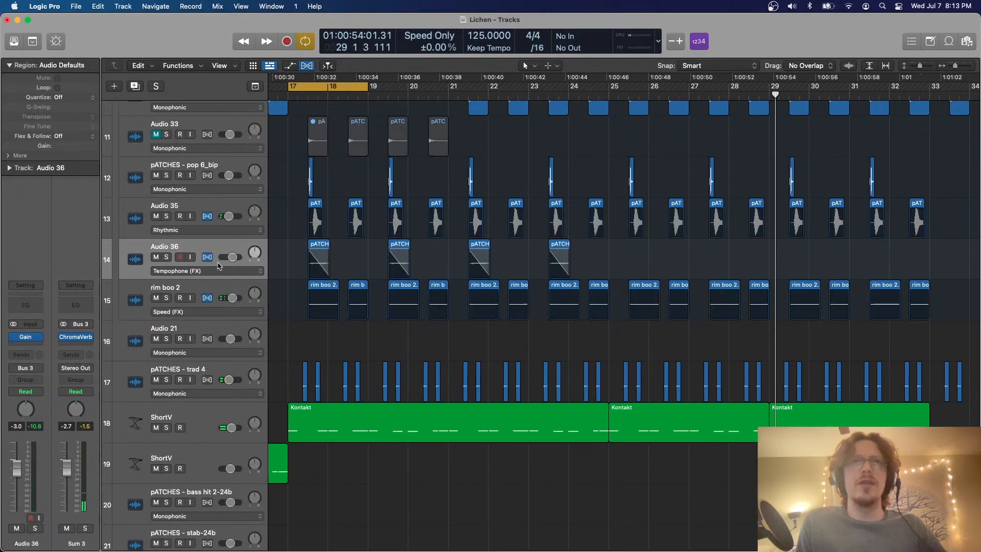
pyautogui.click(9, 155)
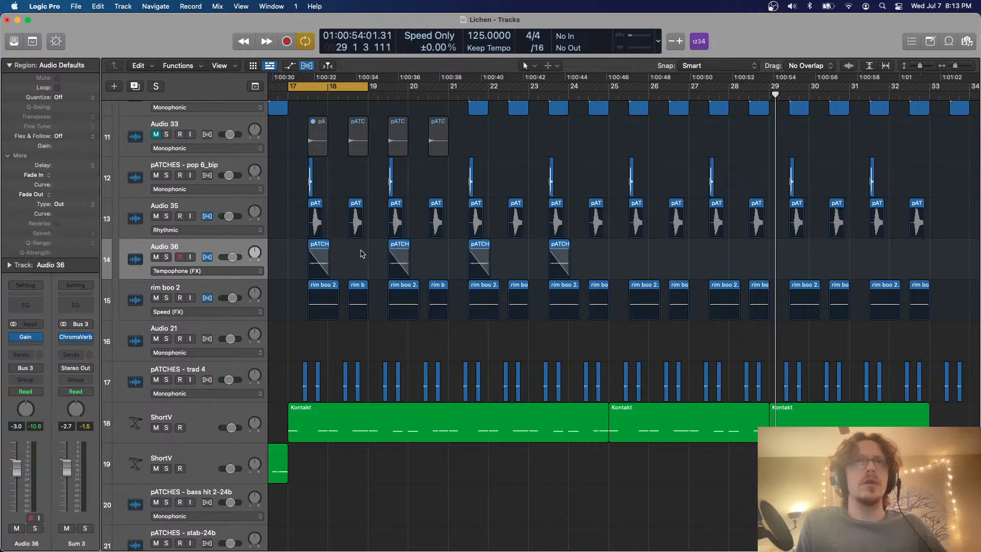
pyautogui.hscroll(-2, 390, 237)
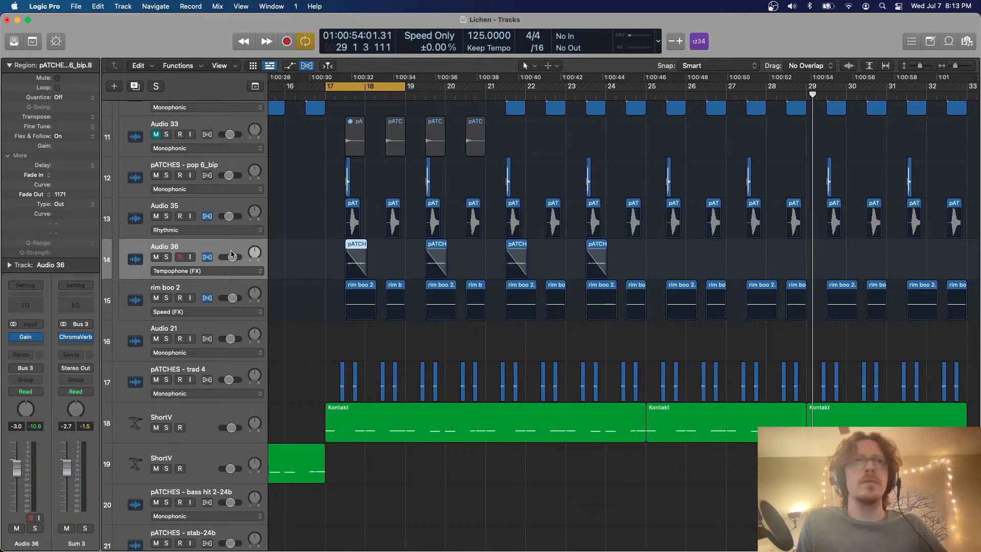
pyautogui.click(167, 257)
pyautogui.press('space')
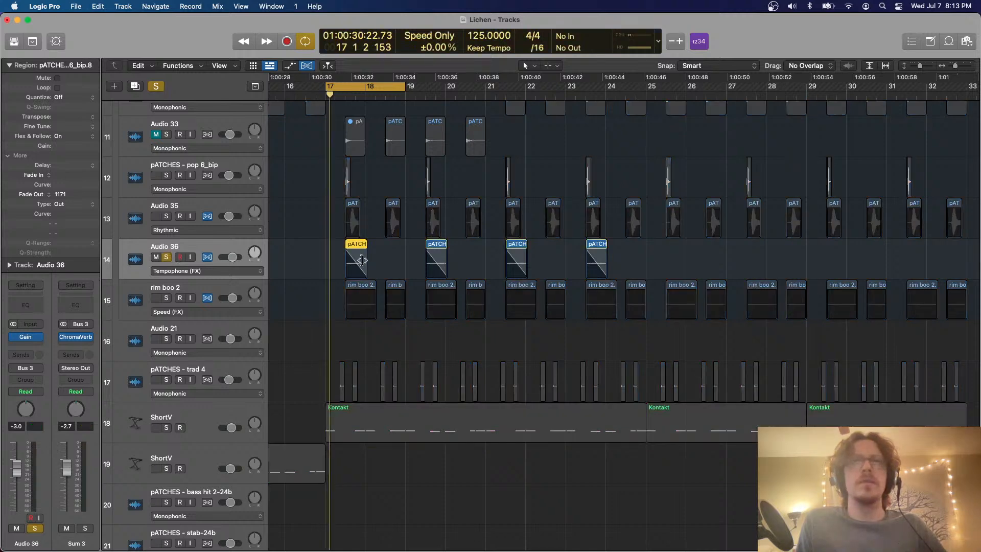
# Set Audio 36's Tempophone grain size to 58 ms during playback and unsolo the track
pyautogui.moveTo(680, 257); pyautogui.dragTo(677, 255)
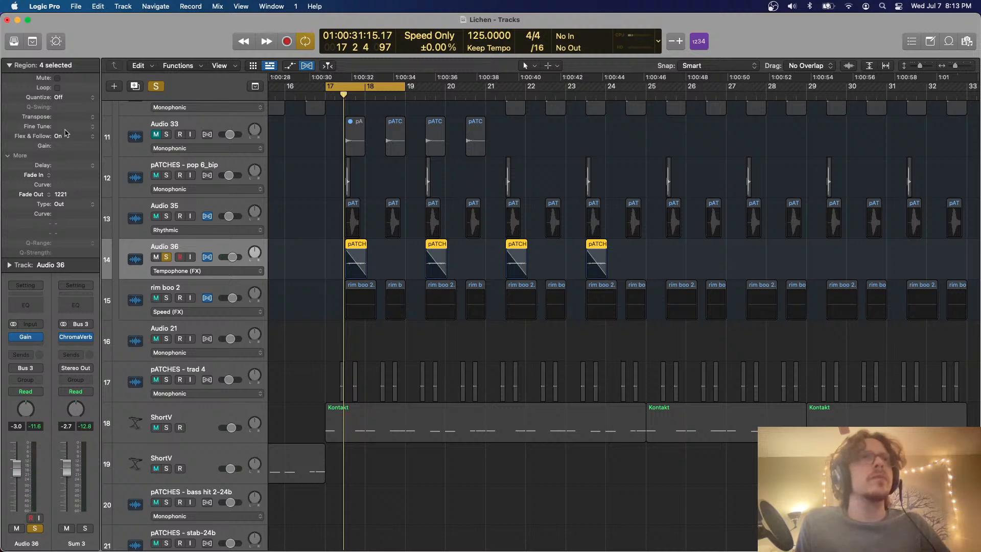
pyautogui.click(9, 265)
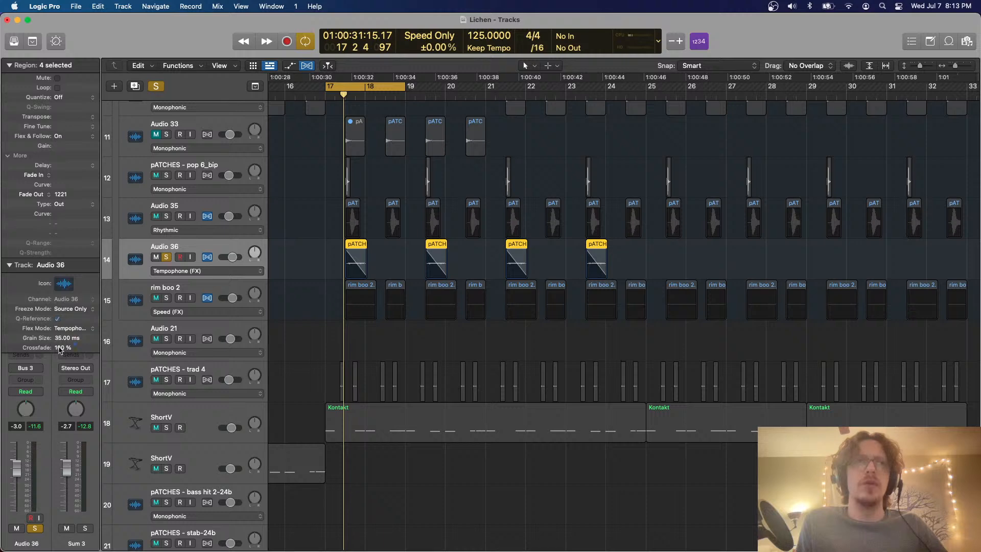
pyautogui.press('space')
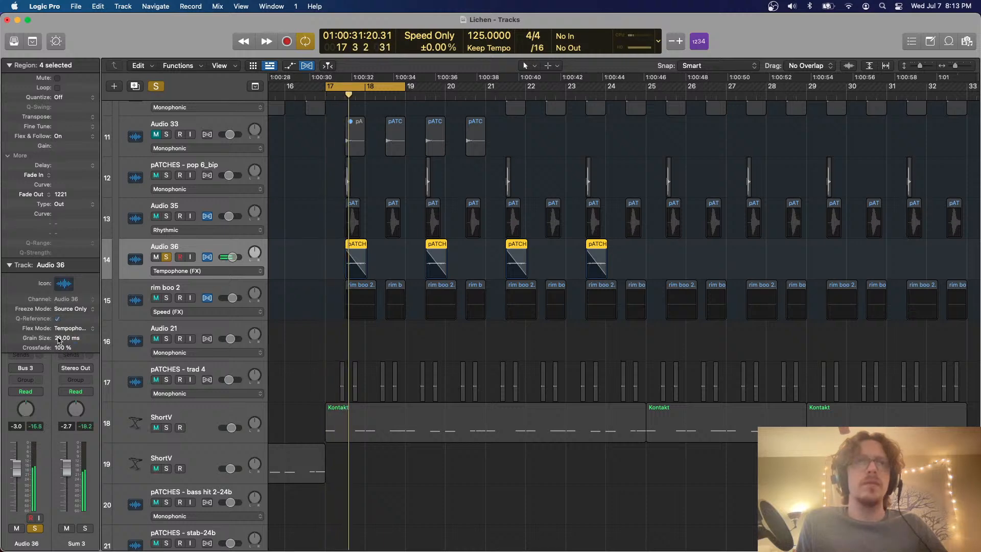
pyautogui.moveTo(59, 341); pyautogui.dragTo(64, 330)
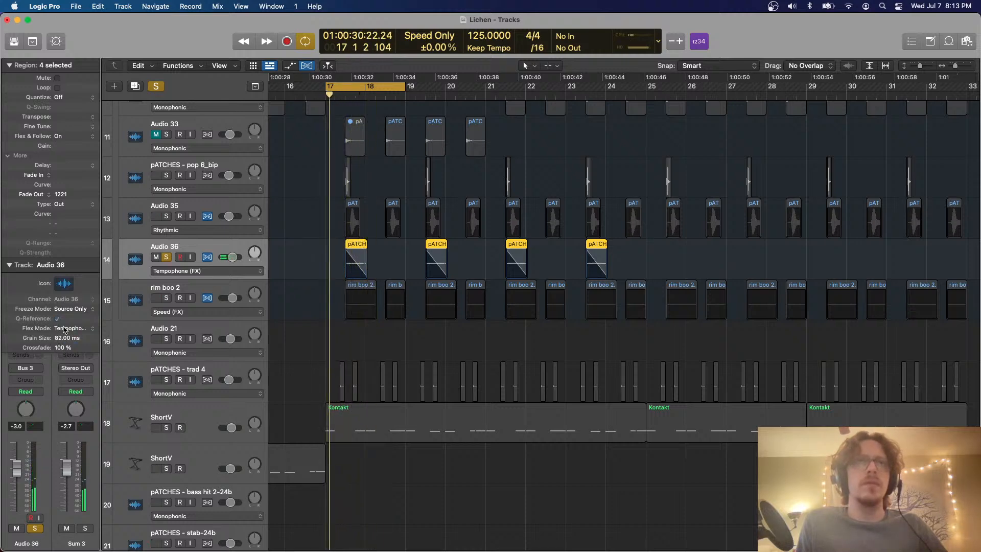
pyautogui.press('s')
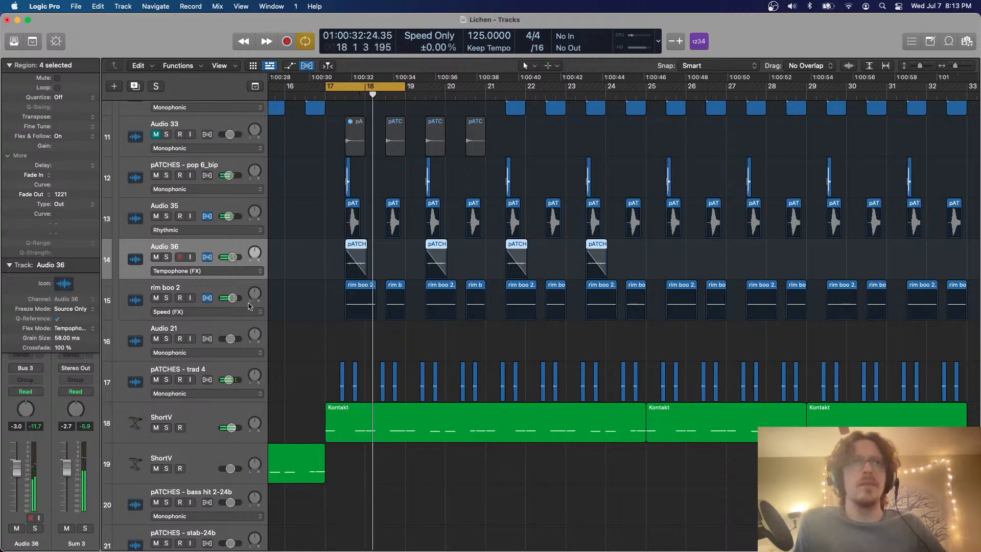
# Collapse the region, track and Flex details and turn off cycle playback
pyautogui.click(9, 65)
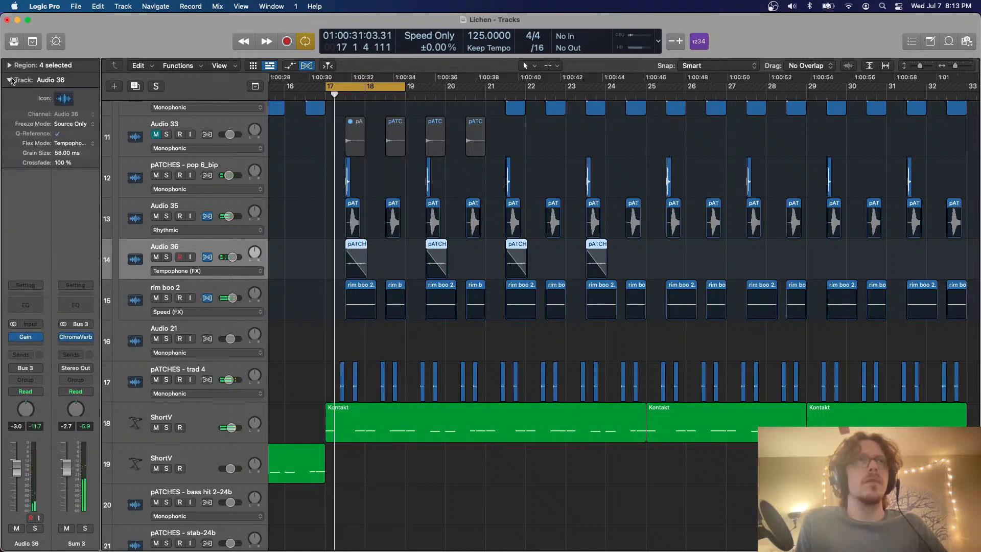
pyautogui.click(9, 80)
pyautogui.press('super+f')
pyautogui.hscroll(-2, 374, 163)
pyautogui.press('c')
# Examine the arrangement of all tracks from bar 17 to past bar 49 while the full mix plays
pyautogui.press('super+Up')
pyautogui.press('super+Up')
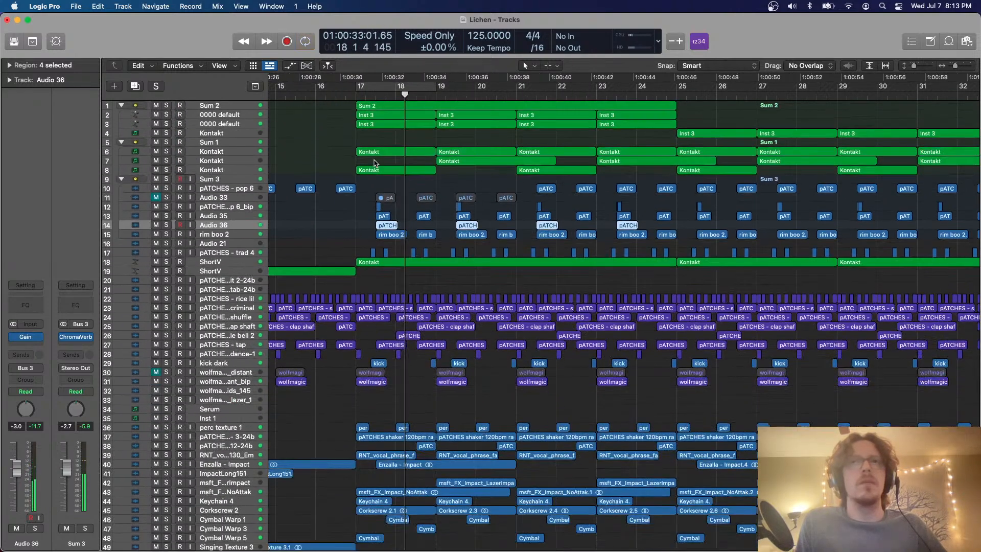
pyautogui.scroll(-3, 475, 323)
pyautogui.press('super+Left')
pyautogui.press('super+Left')
pyautogui.hscroll(1, 474, 323)
pyautogui.hscroll(2, 475, 323)
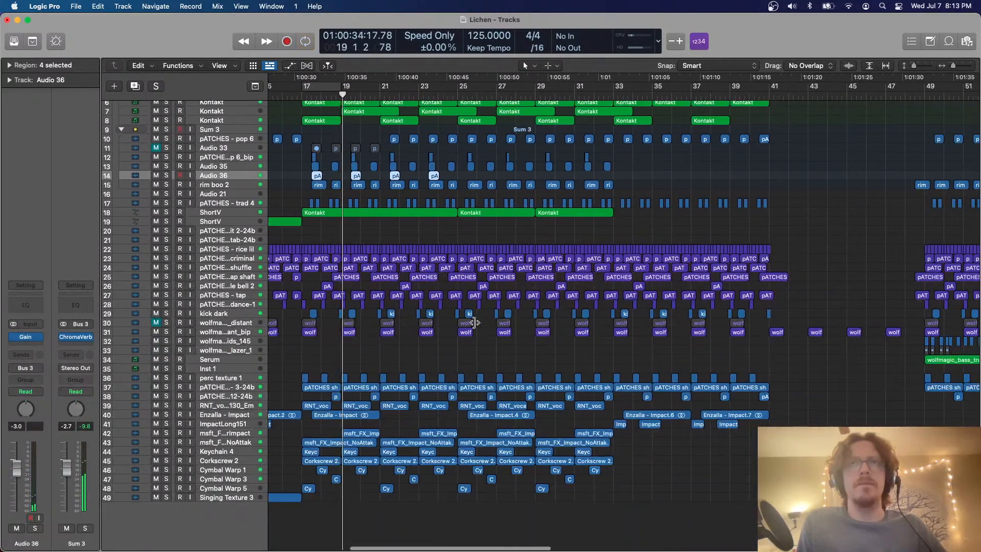
pyautogui.click(444, 359)
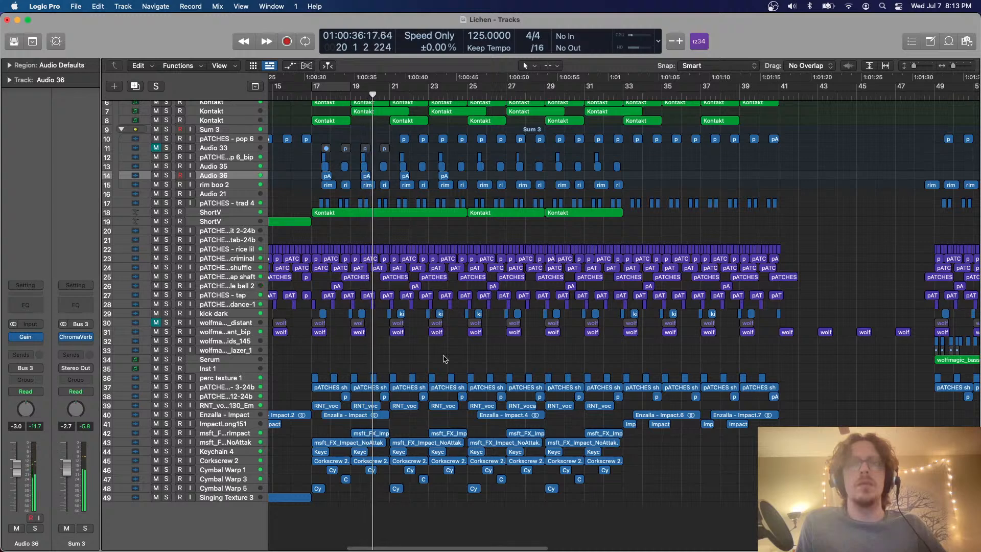
pyautogui.hscroll(3, 444, 359)
pyautogui.scroll(1, 444, 359)
pyautogui.hscroll(1, 443, 359)
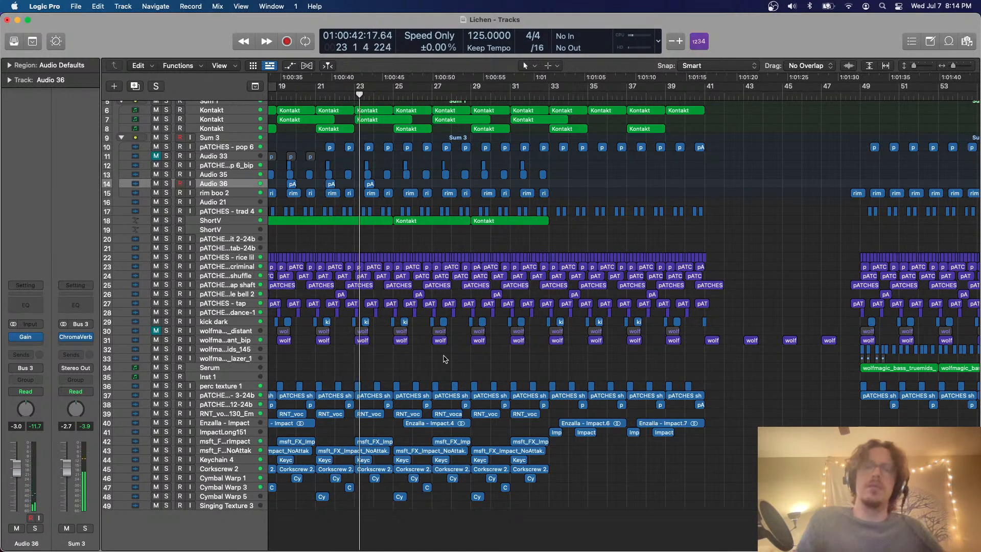
pyautogui.hscroll(5, 445, 359)
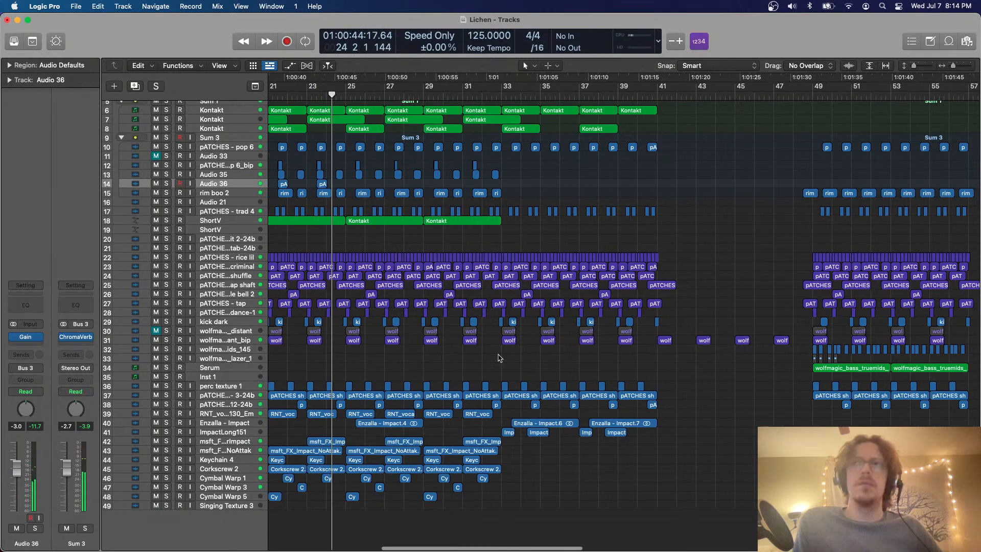
pyautogui.hscroll(-9, 583, 322)
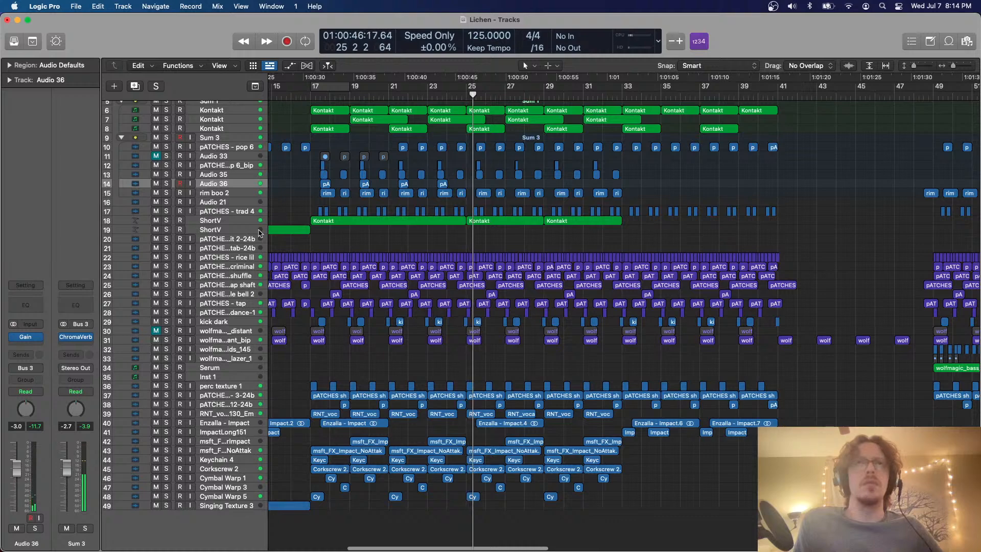
pyautogui.hscroll(4, 423, 203)
pyautogui.scroll(3, 438, 107)
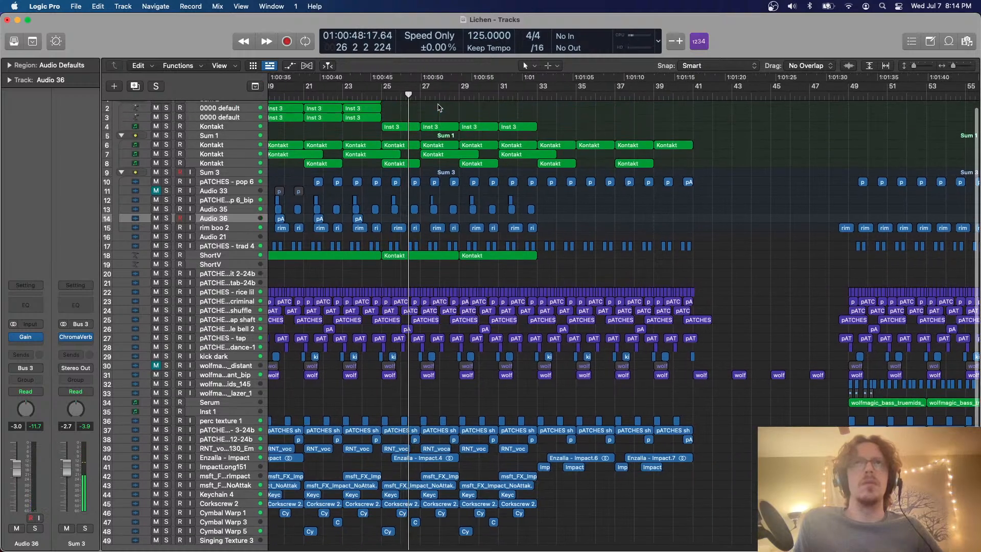
# Set the cycle range to bars 25 to 33 and delete the wolfmagic bip regions on track 31 within it
pyautogui.moveTo(379, 80); pyautogui.dragTo(537, 82)
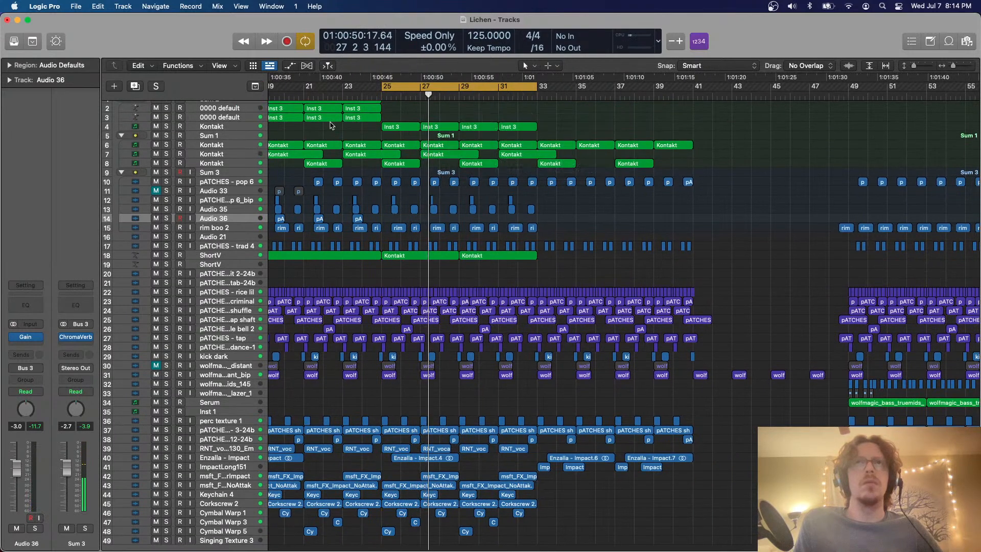
pyautogui.press('super+Down')
pyautogui.press('super+Down')
pyautogui.press('super+Down')
pyautogui.scroll(3, 418, 198)
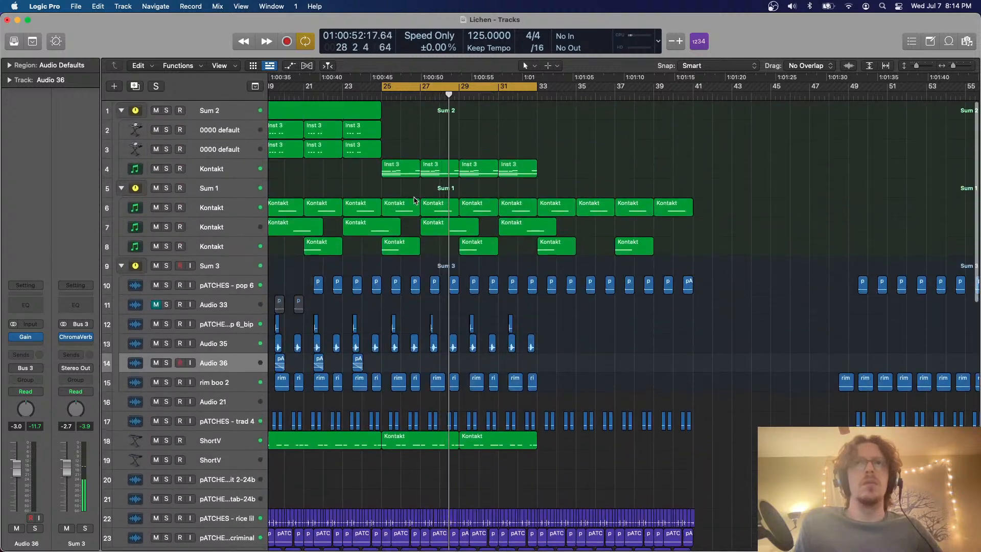
pyautogui.scroll(-3, 419, 205)
pyautogui.scroll(-10, 434, 236)
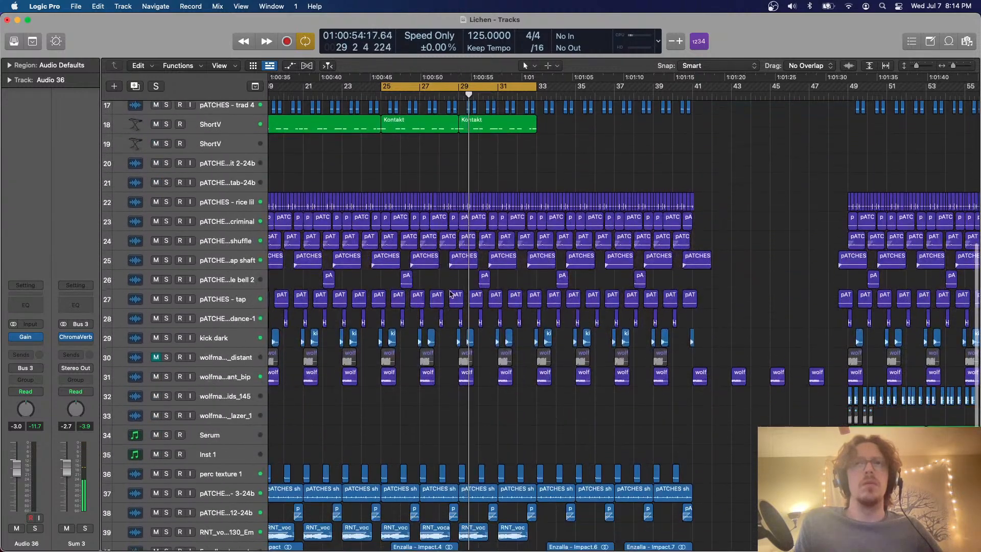
pyautogui.moveTo(394, 414); pyautogui.dragTo(532, 400)
pyautogui.click(531, 401)
pyautogui.scroll(8, 482, 227)
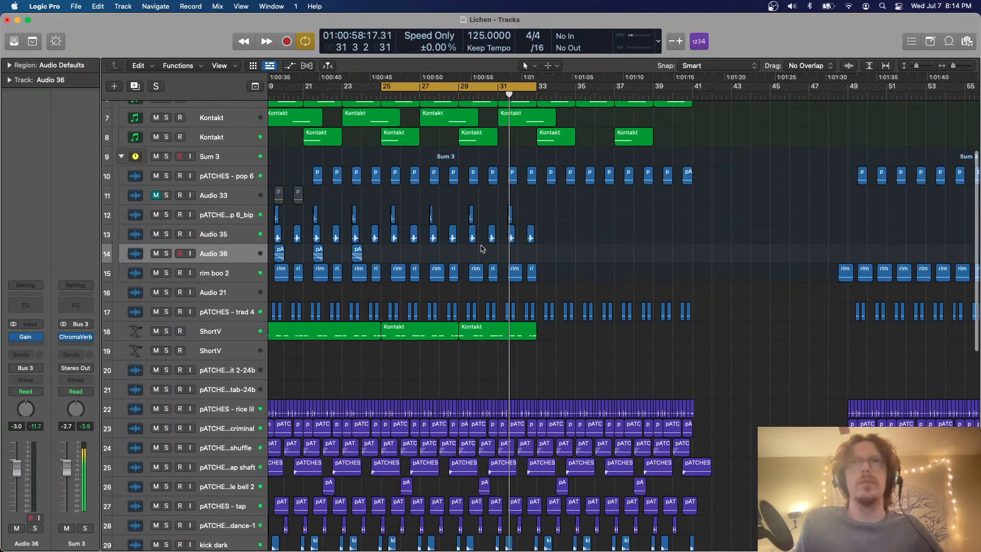
# Delete the four Kontakt regions on track 6 between bars 25 and 33 and restart playback
pyautogui.scroll(5, 482, 226)
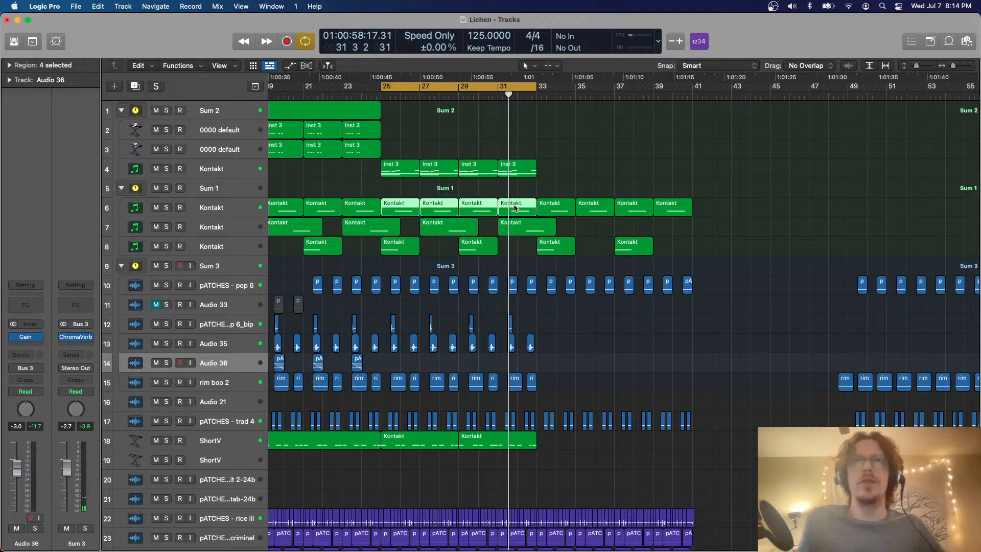
pyautogui.press('space')
pyautogui.scroll(-1, 474, 201)
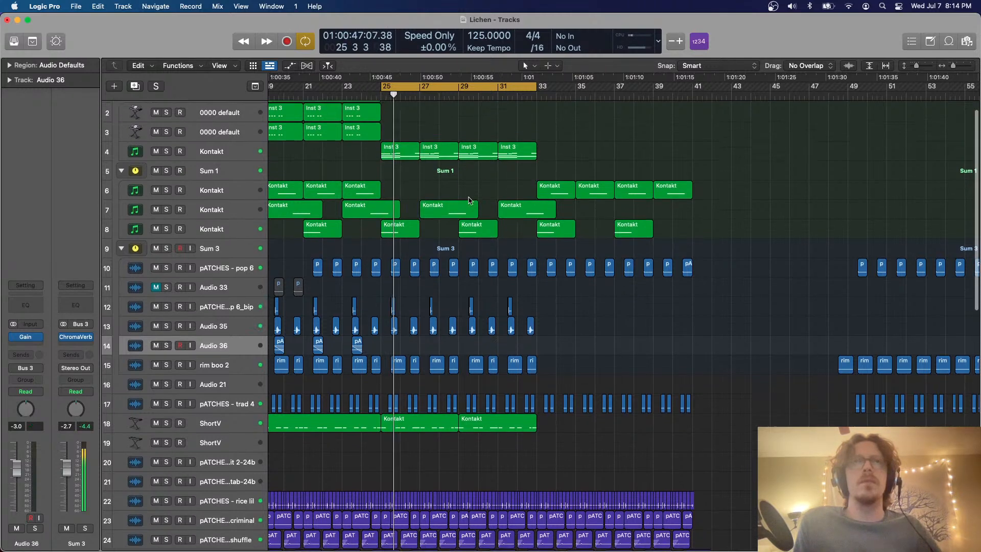
# Listen to Kontakt track 4 in solo, then unsolo it
pyautogui.click(238, 152)
pyautogui.click(166, 151)
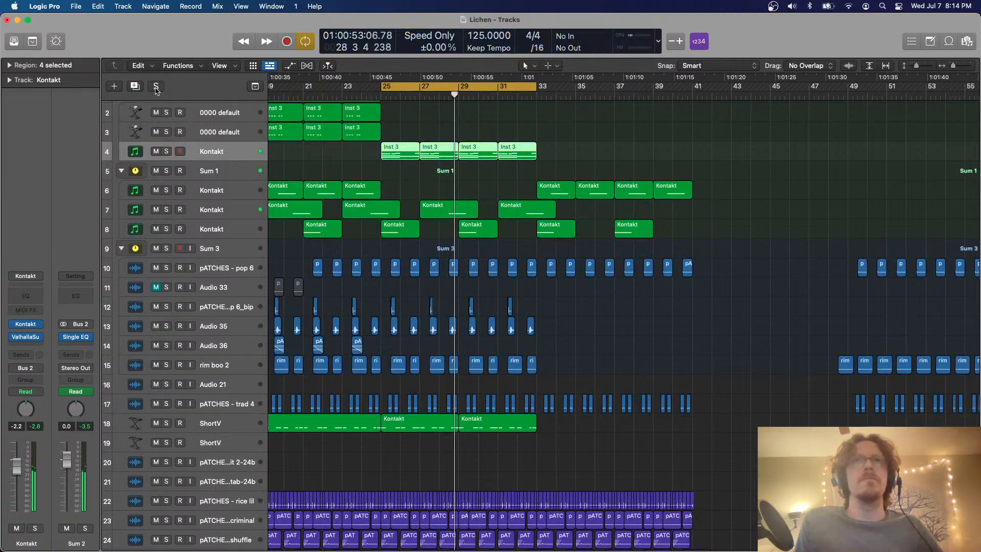
pyautogui.hotkey('ctrl', 's')
# Join the four Inst 3 regions on track 4 between bars 25 and 33 into one region
pyautogui.moveTo(514, 172); pyautogui.dragTo(407, 155)
pyautogui.press('super+j')
pyautogui.scroll(-10, 450, 169)
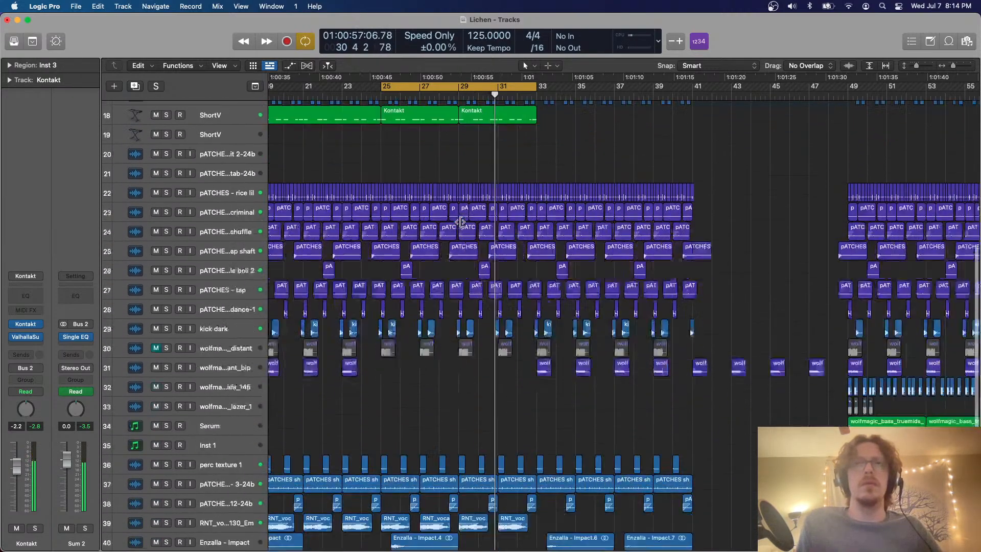
# In the joined Inst 3 region, lower bar 28's long note to C#3 and raise the short note at that bar's end to E4
pyautogui.scroll(10, 461, 222)
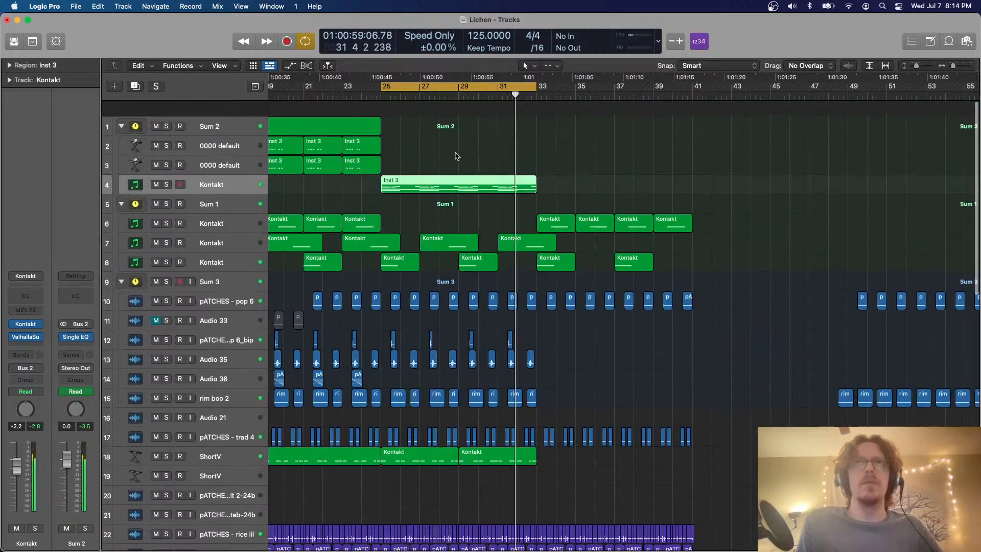
pyautogui.click(452, 195)
pyautogui.doubleClick(448, 171)
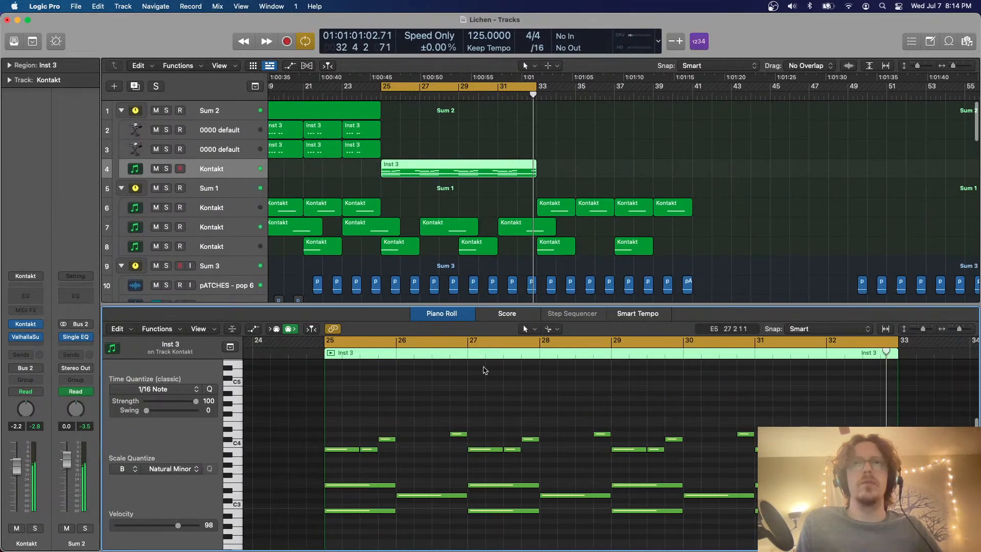
pyautogui.moveTo(535, 437); pyautogui.dragTo(537, 439)
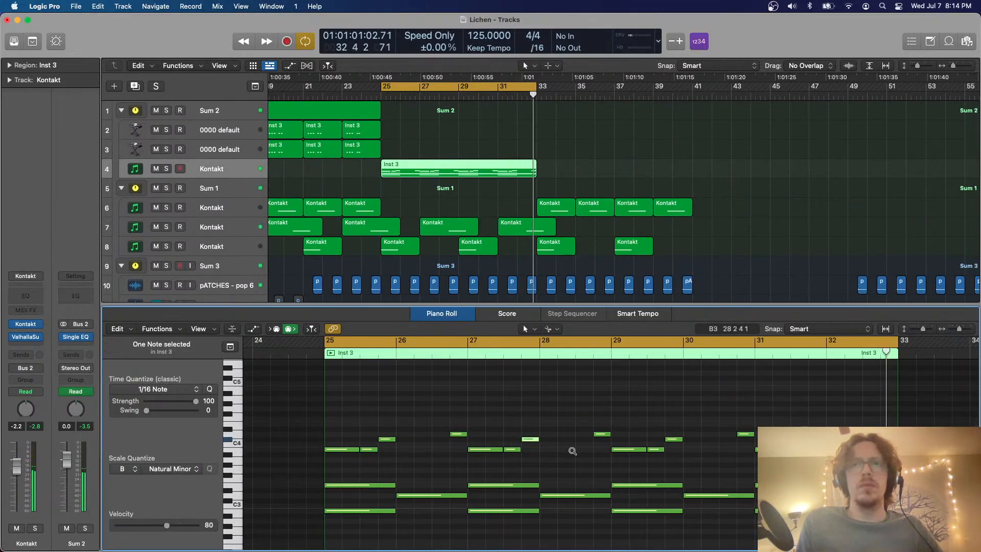
pyautogui.scroll(-2, 573, 454)
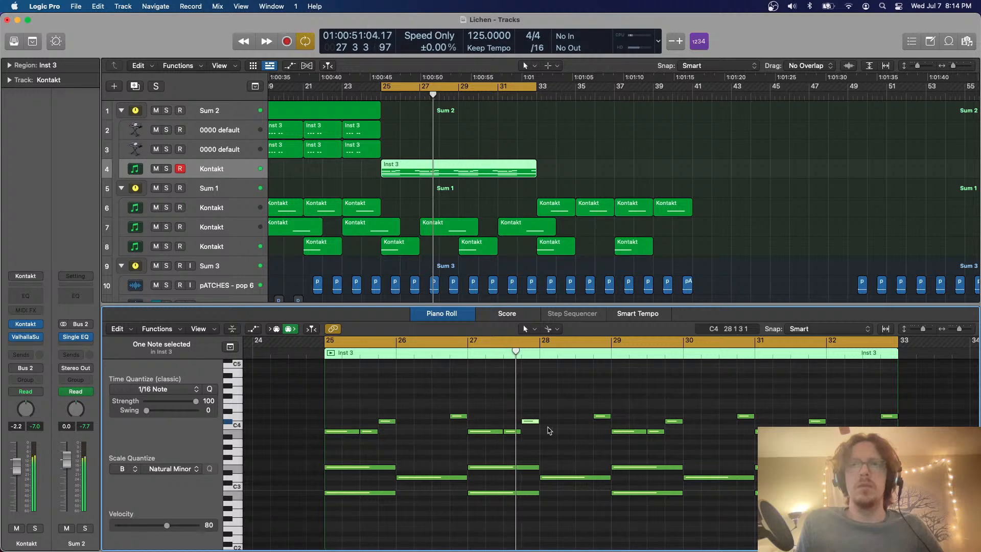
pyautogui.moveTo(559, 479); pyautogui.dragTo(559, 484)
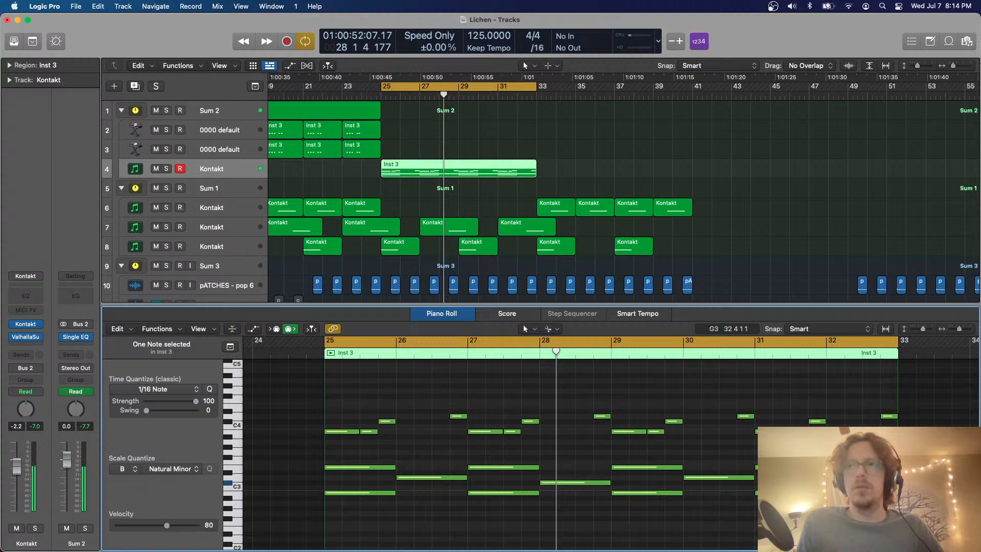
pyautogui.click(598, 418)
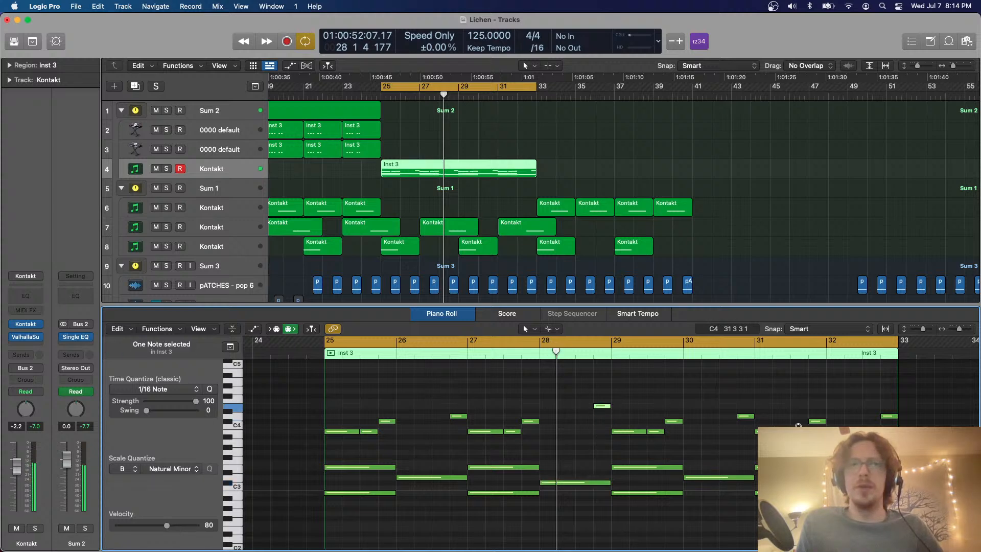
# Lower the short note at the end of bar 32 in the Inst 3 region to B3 and turn off cycle playback
pyautogui.press('space')
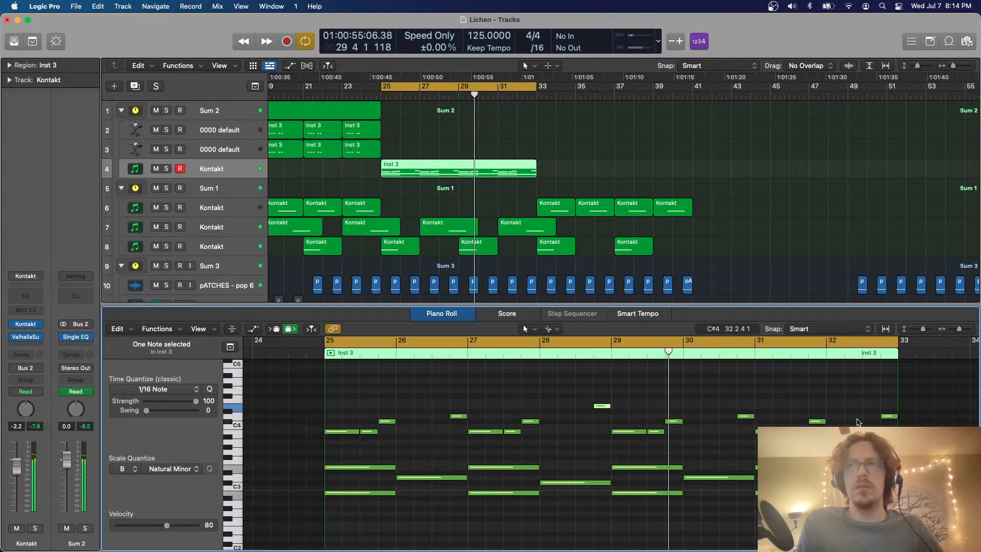
pyautogui.moveTo(858, 419); pyautogui.dragTo(902, 405)
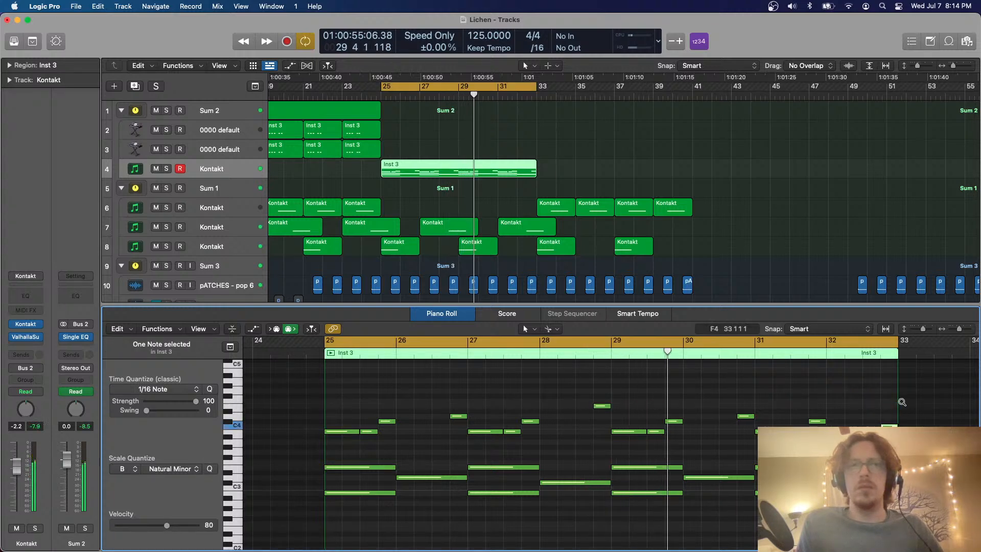
pyautogui.press('c')
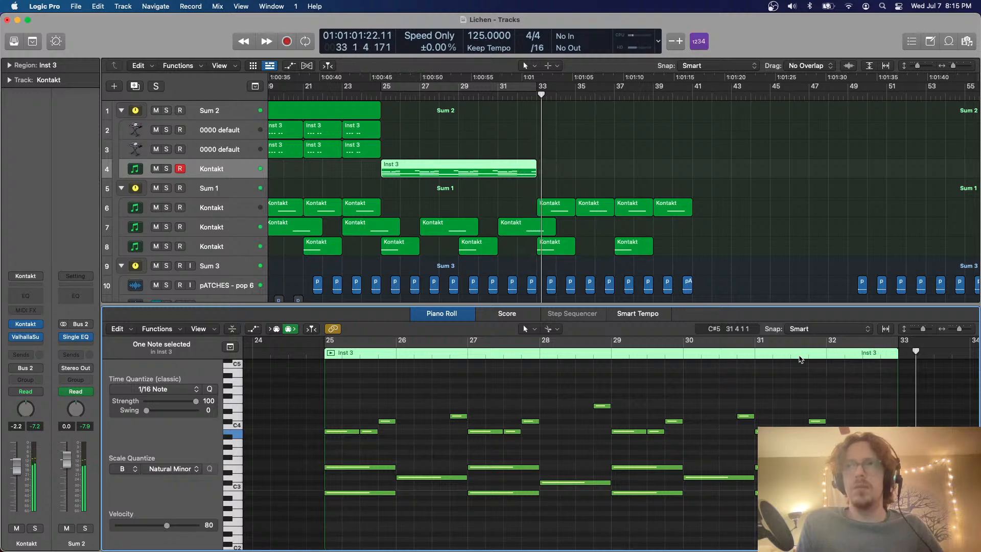
# Close the note editor and set the cycle range to bars 49 to 57
pyautogui.press('p')
pyautogui.scroll(-10, 606, 226)
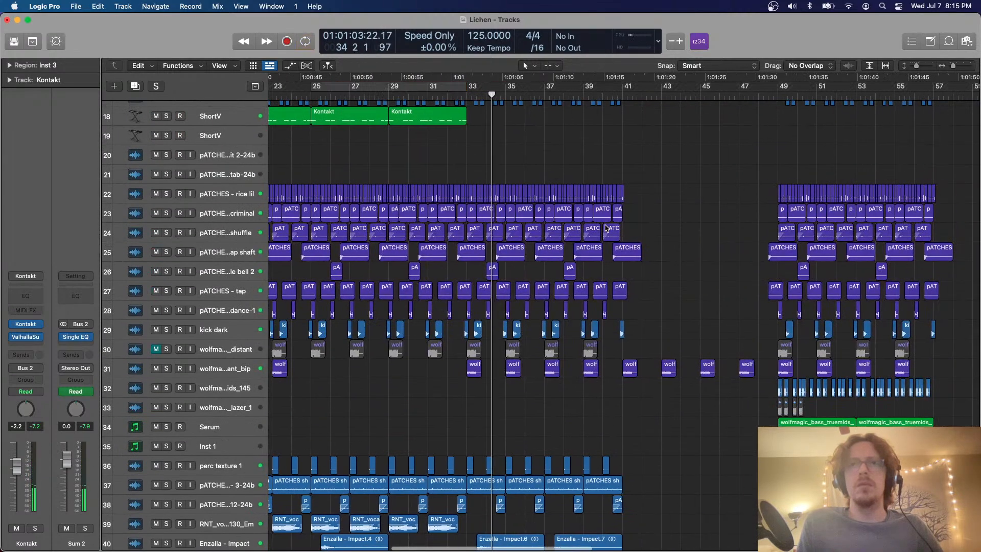
pyautogui.scroll(-5, 607, 228)
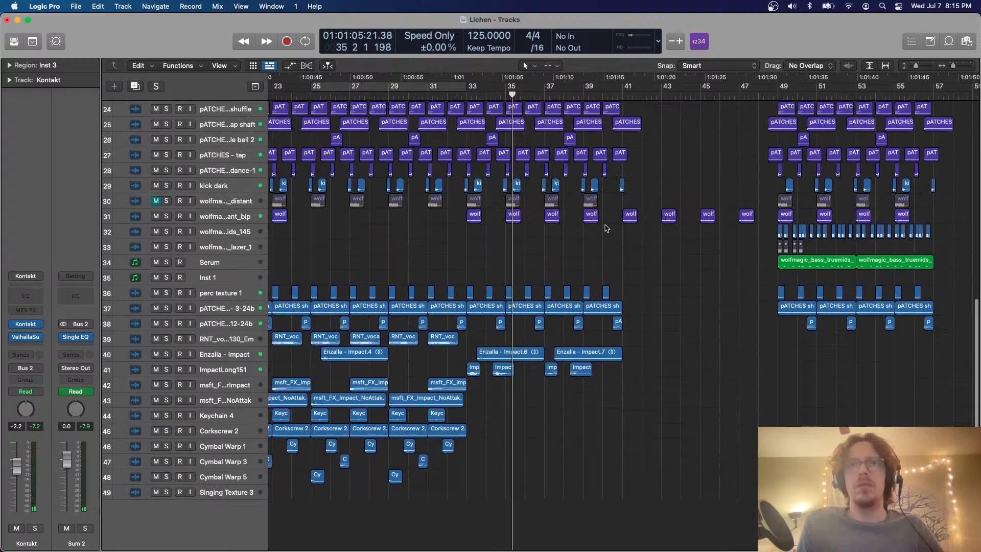
pyautogui.scroll(-4, 607, 229)
pyautogui.hscroll(3, 604, 228)
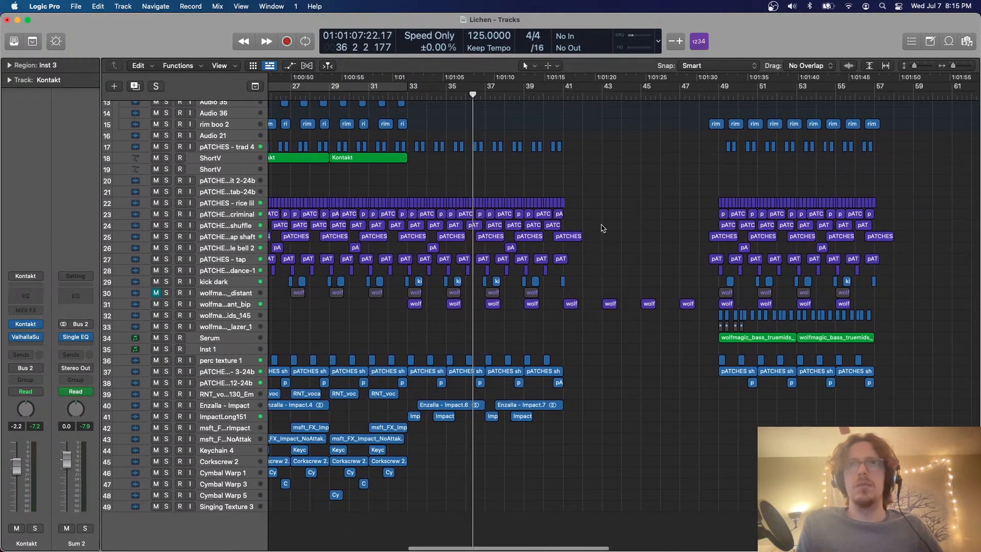
pyautogui.scroll(4, 535, 238)
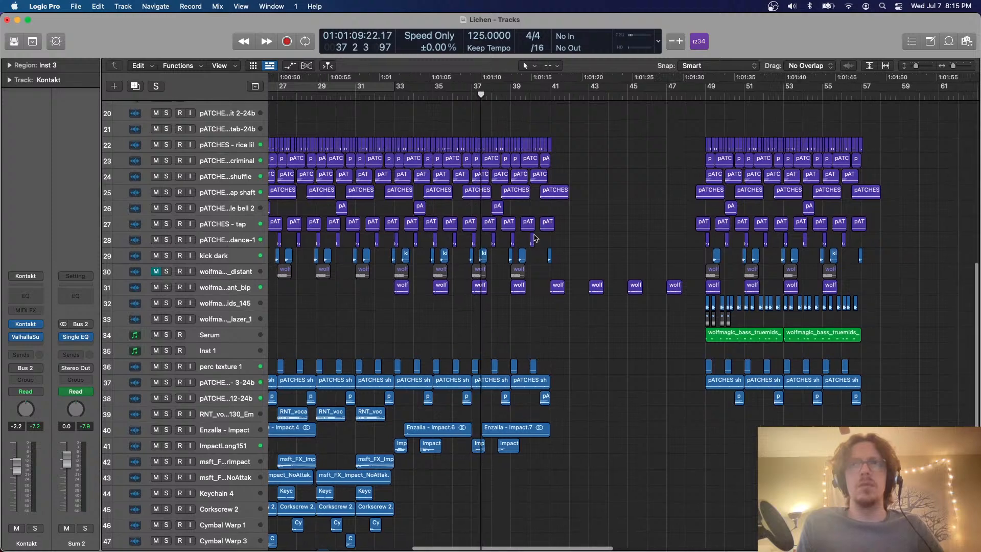
pyautogui.scroll(-5, 535, 238)
pyautogui.hscroll(3, 563, 204)
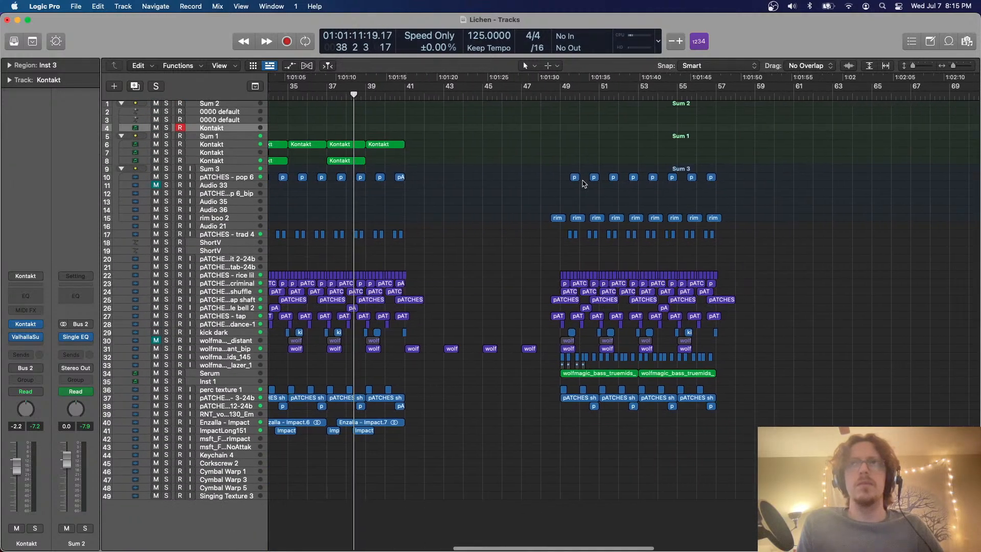
pyautogui.hscroll(3, 584, 184)
pyautogui.moveTo(419, 88); pyautogui.dragTo(576, 87)
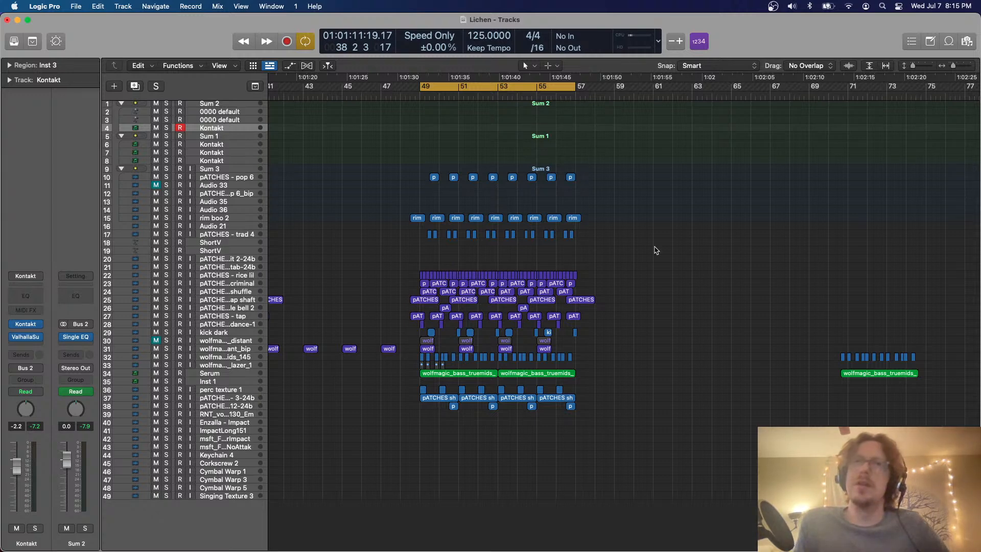
# Play back the cycled section from bar 49 and review its percussion and bass tracks
pyautogui.press('super+Right')
pyautogui.hscroll(6, 656, 251)
pyautogui.hscroll(-3, 387, 246)
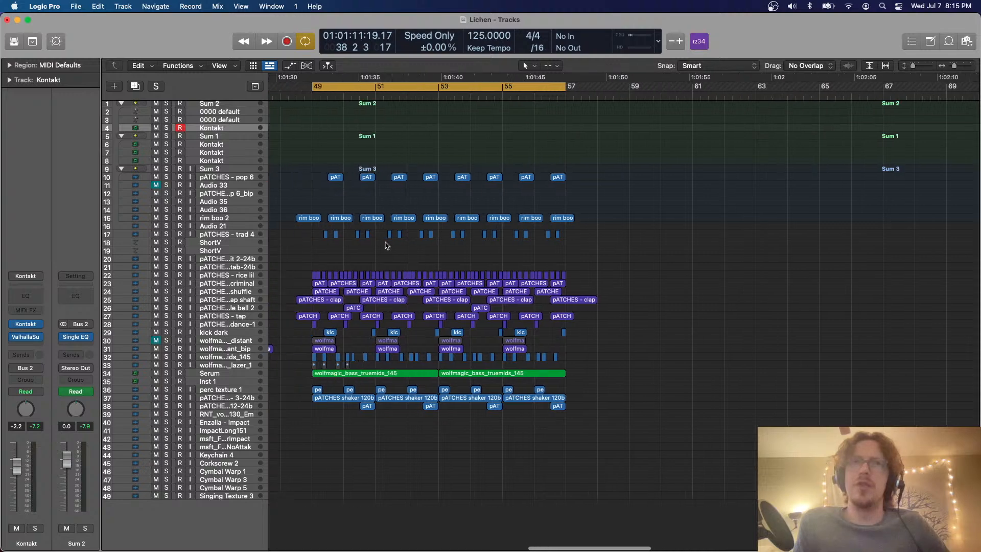
pyautogui.click(227, 268)
pyautogui.press('super+Down')
pyautogui.press('super+Down')
pyautogui.scroll(-3, 581, 210)
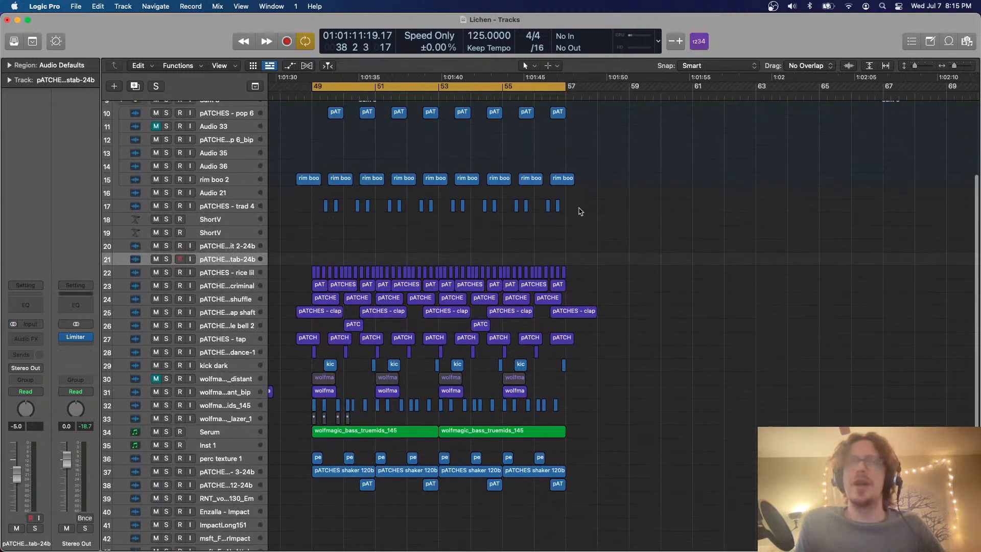
pyautogui.press('space')
pyautogui.press('super+Right')
pyautogui.press('super+Down')
pyautogui.scroll(-5, 507, 303)
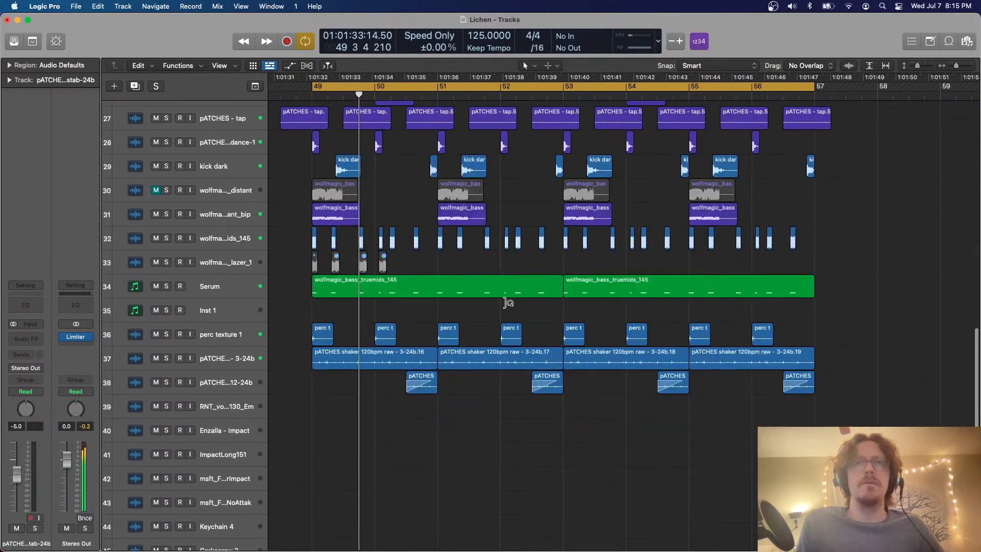
# Solo the Serum track and raise its volume to 0.1 dB
pyautogui.click(225, 286)
pyautogui.press('s')
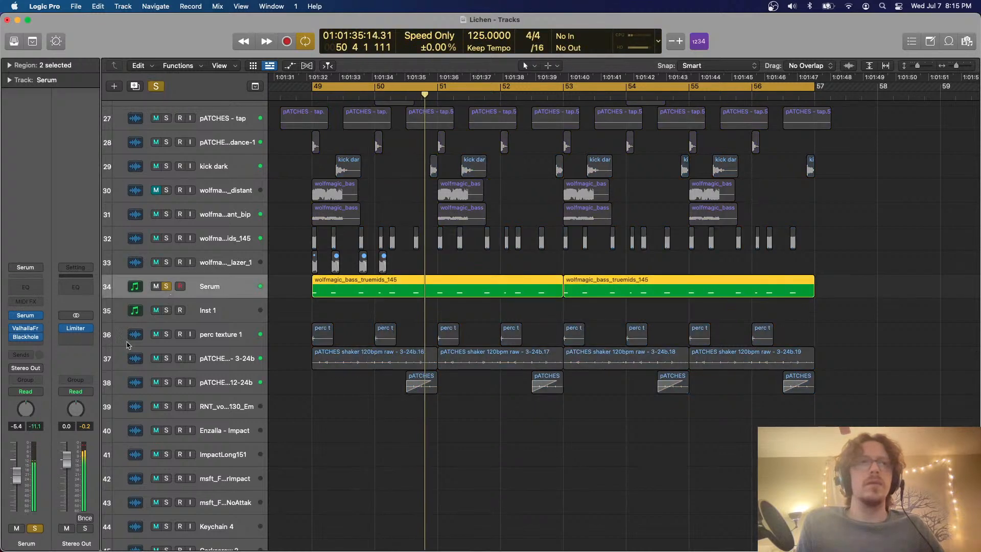
pyautogui.moveTo(23, 464); pyautogui.dragTo(23, 447)
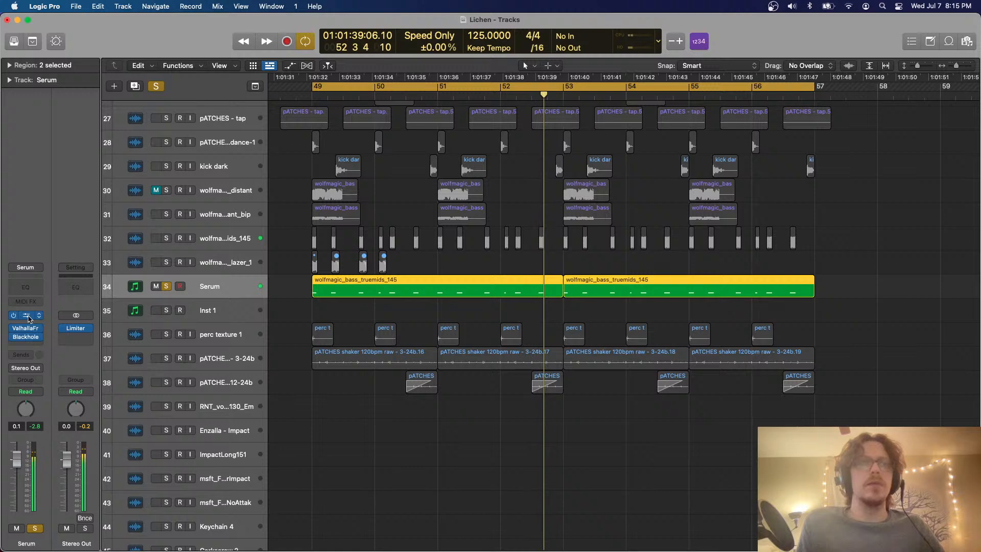
# Open the Serum instrument on track 34 and enable its sub oscillator with direct output
pyautogui.click(25, 316)
pyautogui.moveTo(659, 163); pyautogui.dragTo(657, 104)
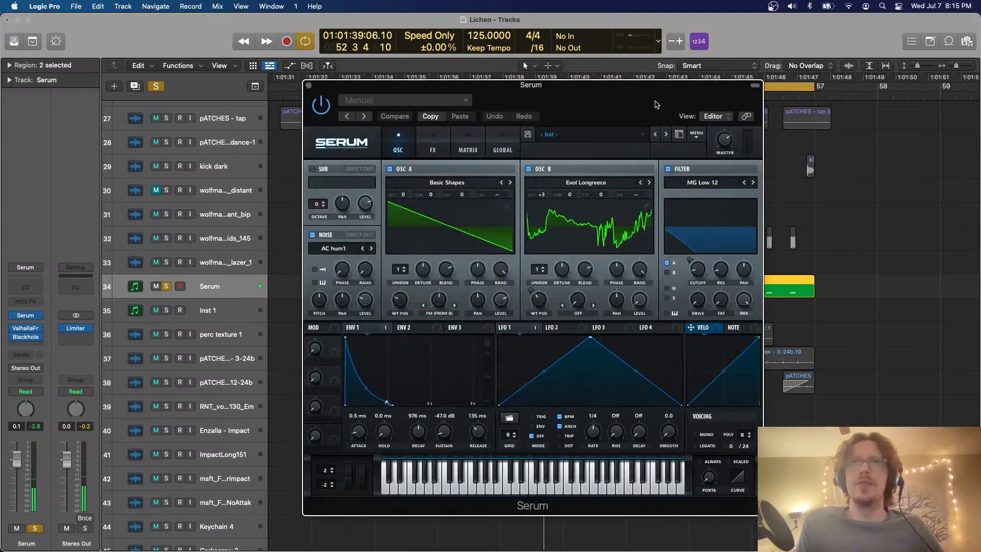
pyautogui.click(313, 169)
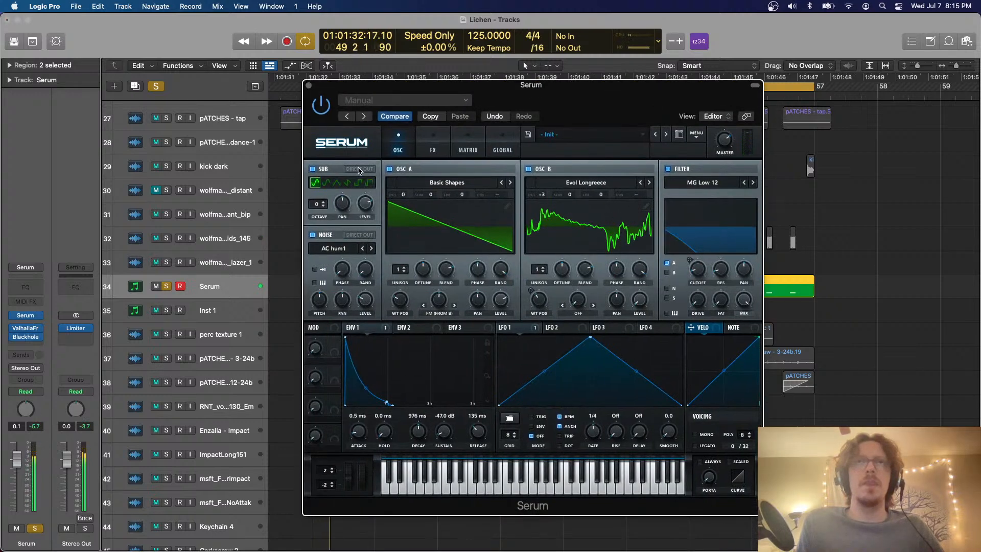
pyautogui.click(359, 169)
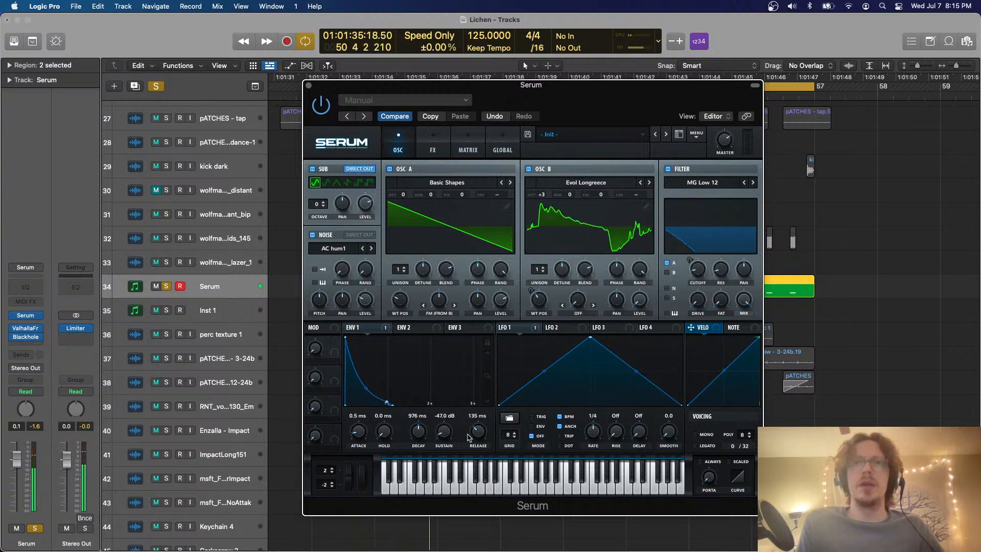
# Set Serum's envelope 1 decay to 2.11 s and release to 420 ms, reduce the noise level to 13%, and unsolo the track
pyautogui.moveTo(423, 435); pyautogui.dragTo(424, 427)
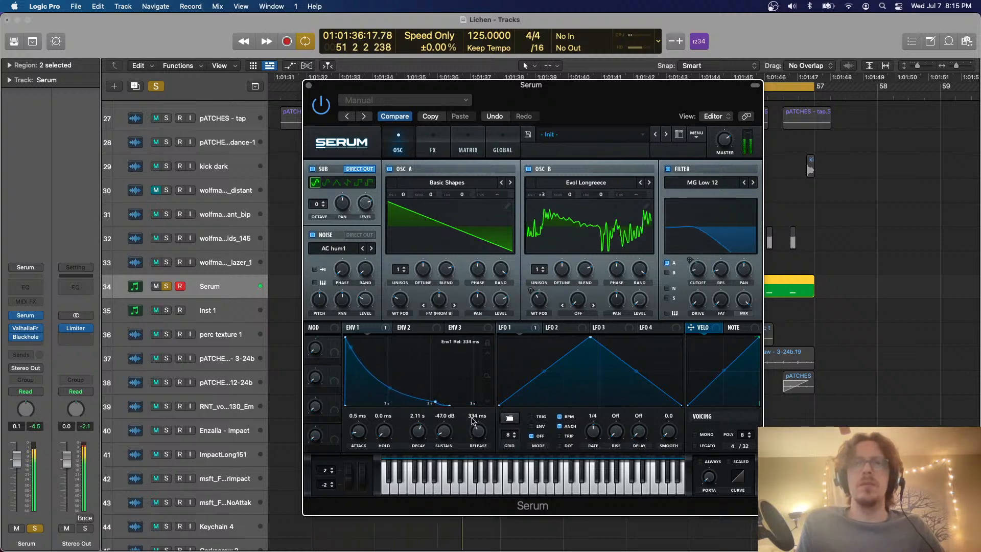
pyautogui.moveTo(473, 418); pyautogui.dragTo(473, 419)
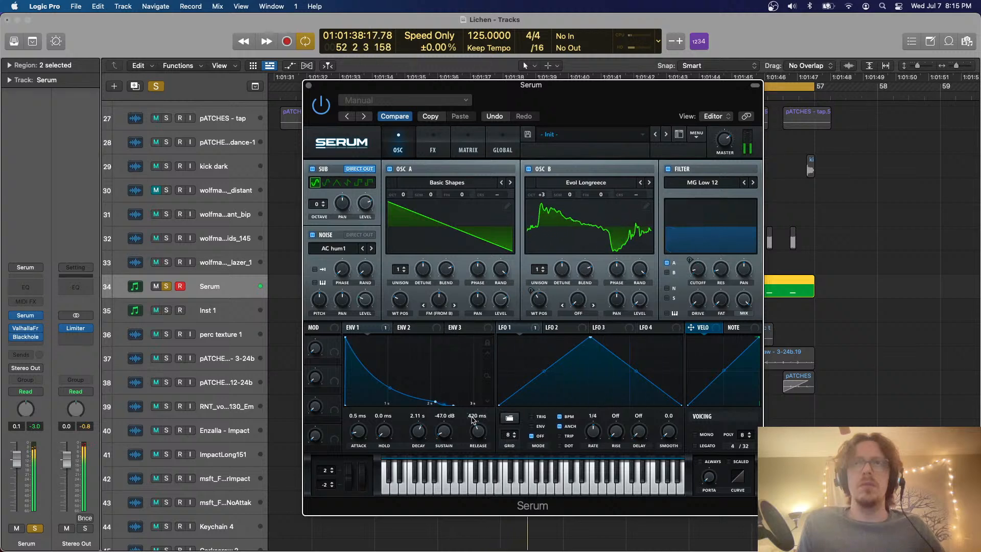
pyautogui.moveTo(364, 297); pyautogui.dragTo(365, 302)
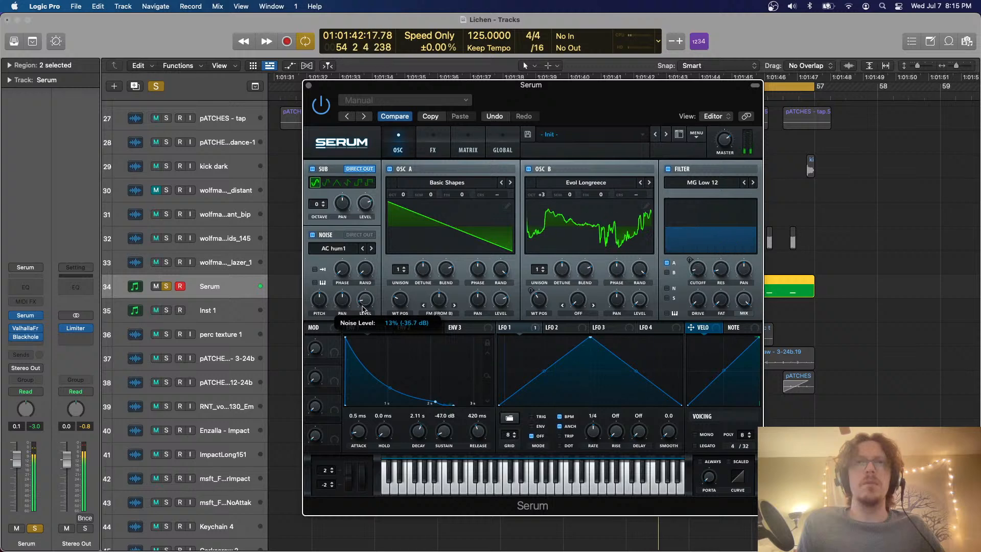
pyautogui.click(167, 287)
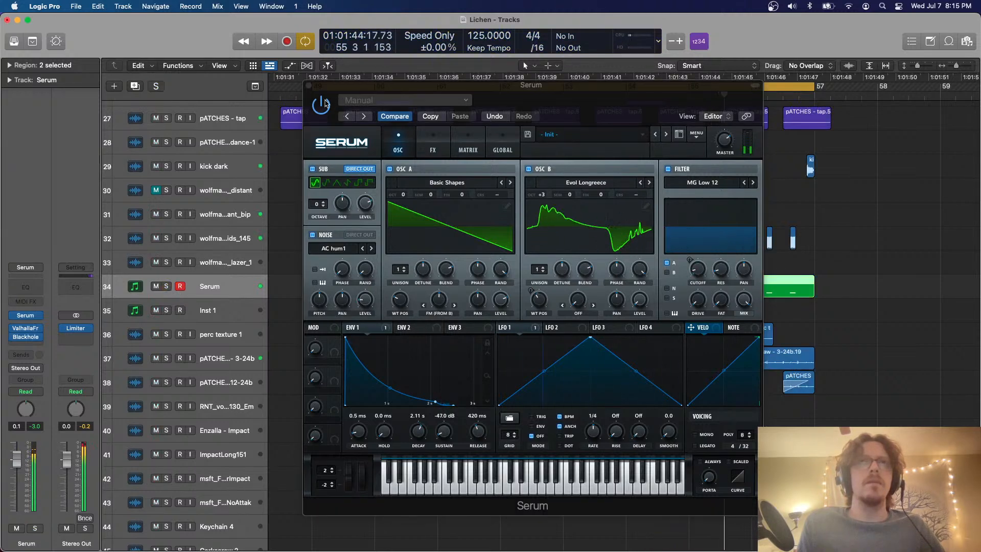
pyautogui.click(309, 89)
pyautogui.click(308, 86)
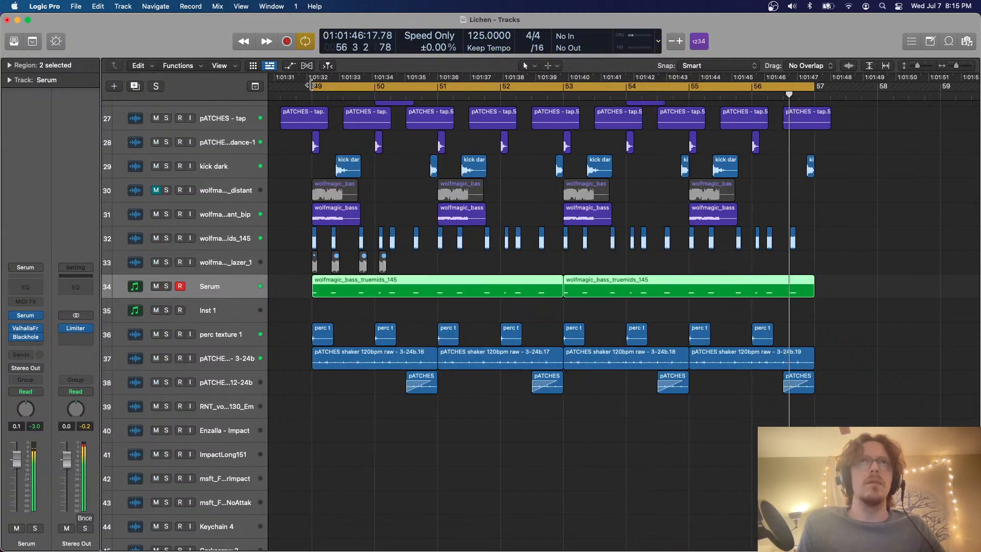
# Lower the second note of bar 49 in the first wolfmagic_bass_truemids_145 region by one semitone while listening
pyautogui.click(303, 285)
pyautogui.click(318, 290)
pyautogui.doubleClick(318, 290)
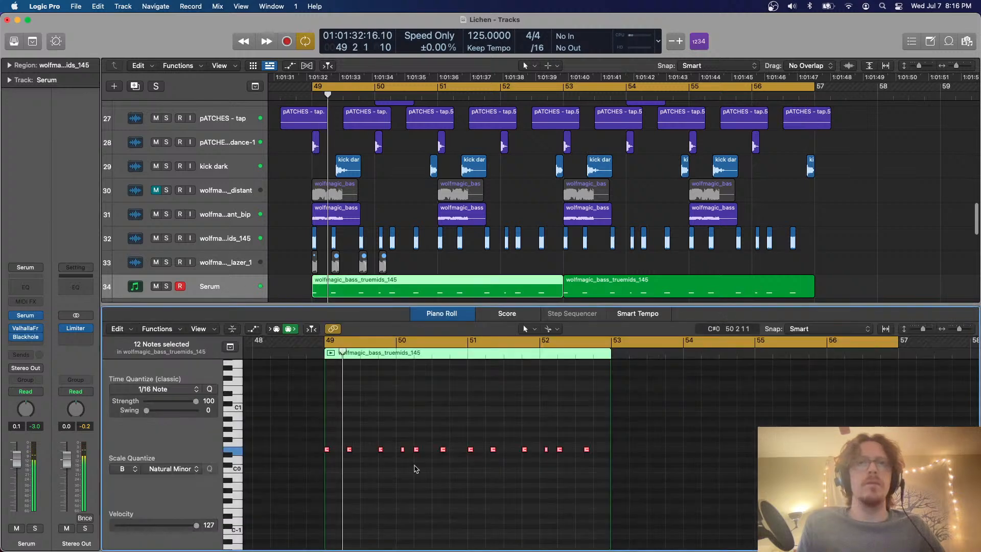
pyautogui.click(349, 449)
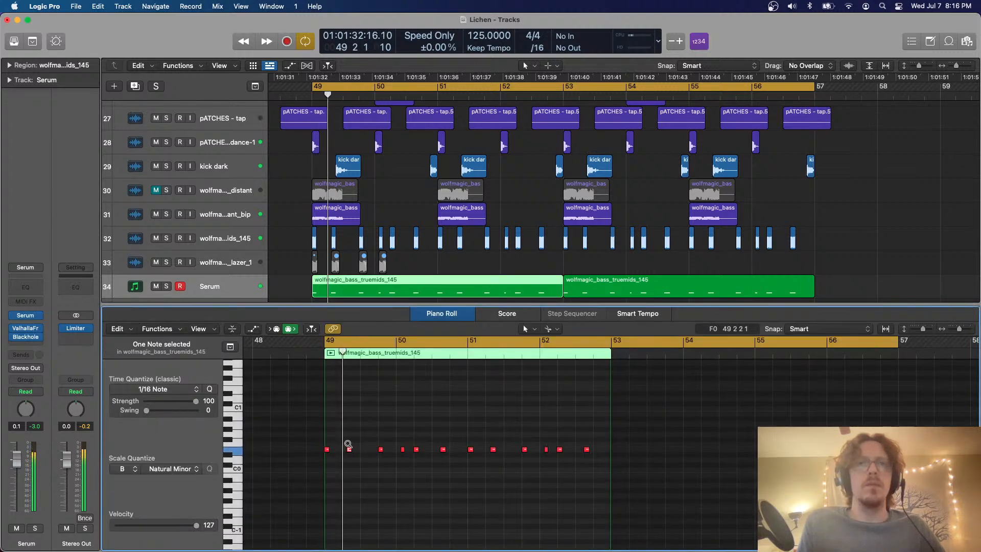
pyautogui.press('space')
pyautogui.scroll(3, 349, 444)
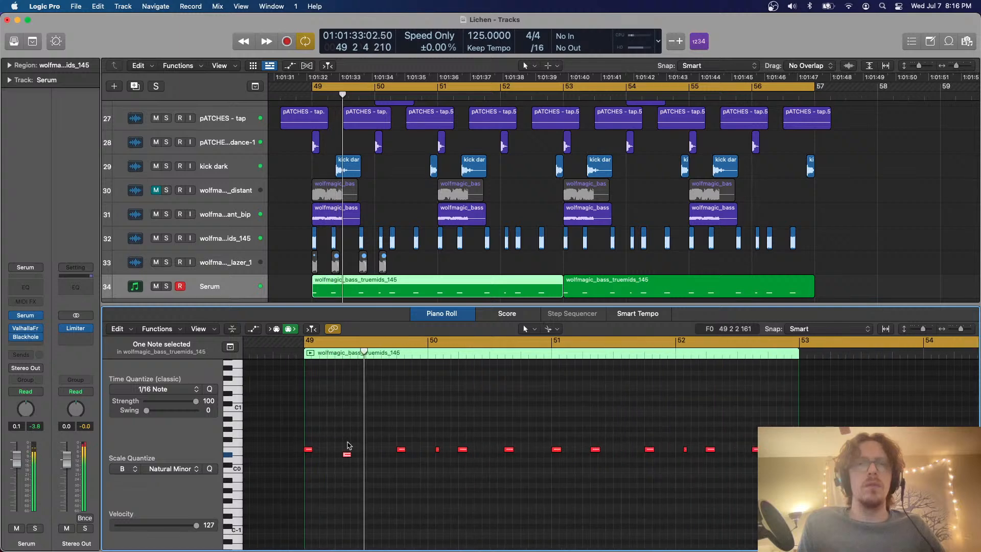
pyautogui.press('e')
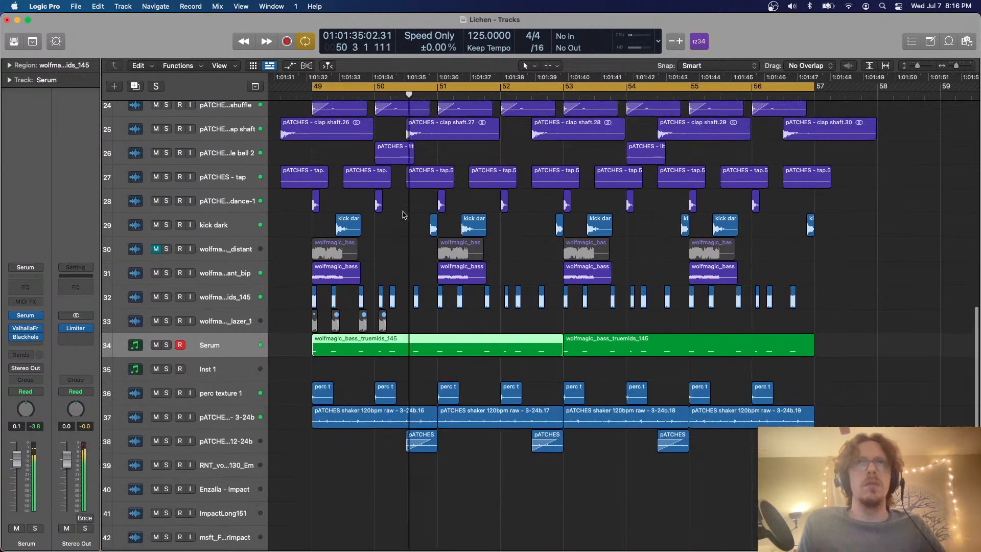
# Solo the Serum track, lower Serum's noise level to 10%, and unsolo the track
pyautogui.scroll(3, 365, 265)
pyautogui.click(167, 408)
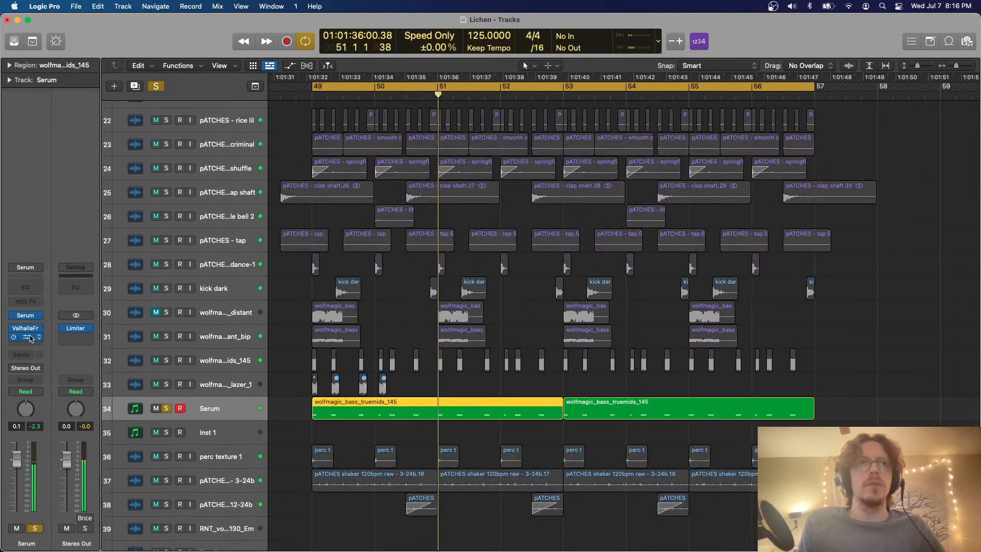
pyautogui.click(26, 316)
pyautogui.moveTo(364, 301); pyautogui.dragTo(364, 308)
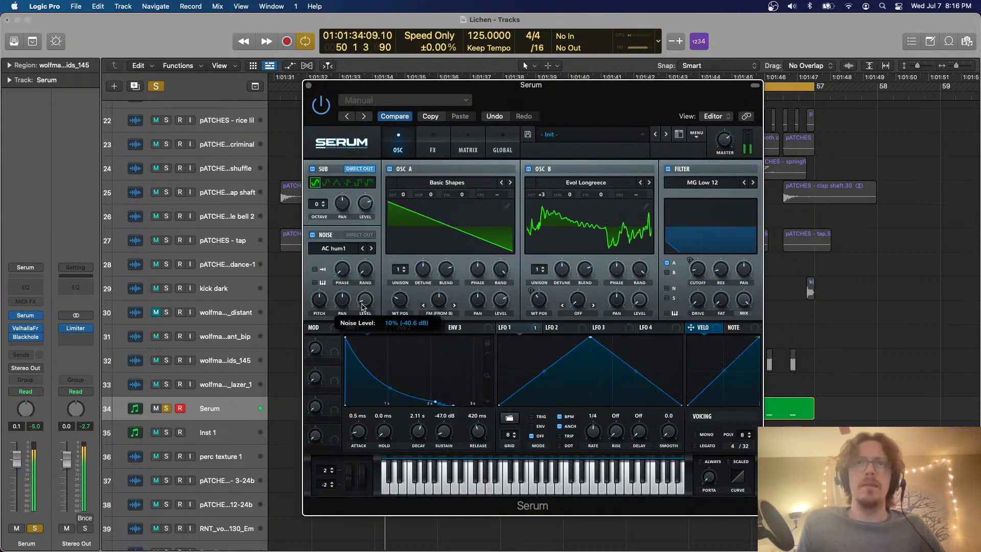
pyautogui.click(166, 408)
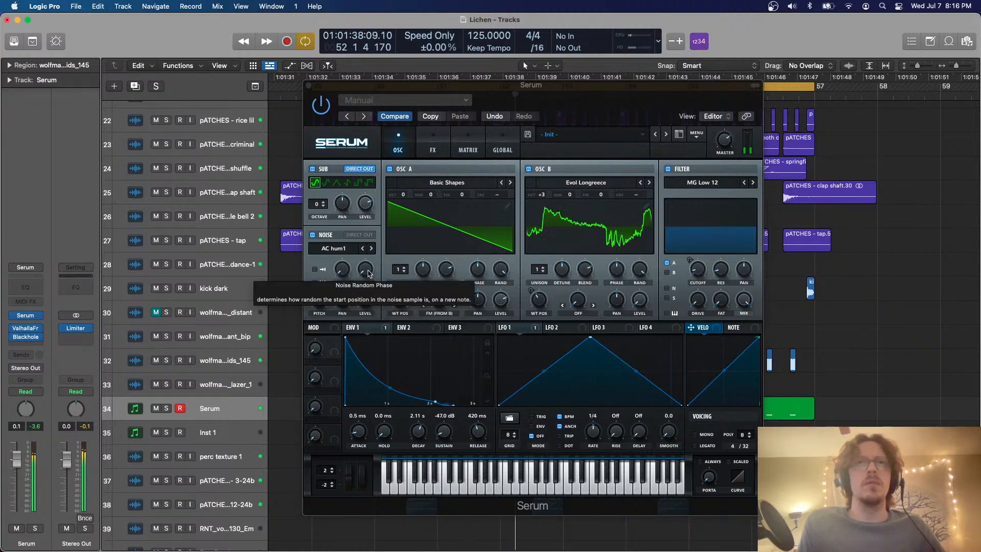
# Try other noise samples in Serum, choose the analog ARP circuit noise, and close the plug-in
pyautogui.click(373, 249)
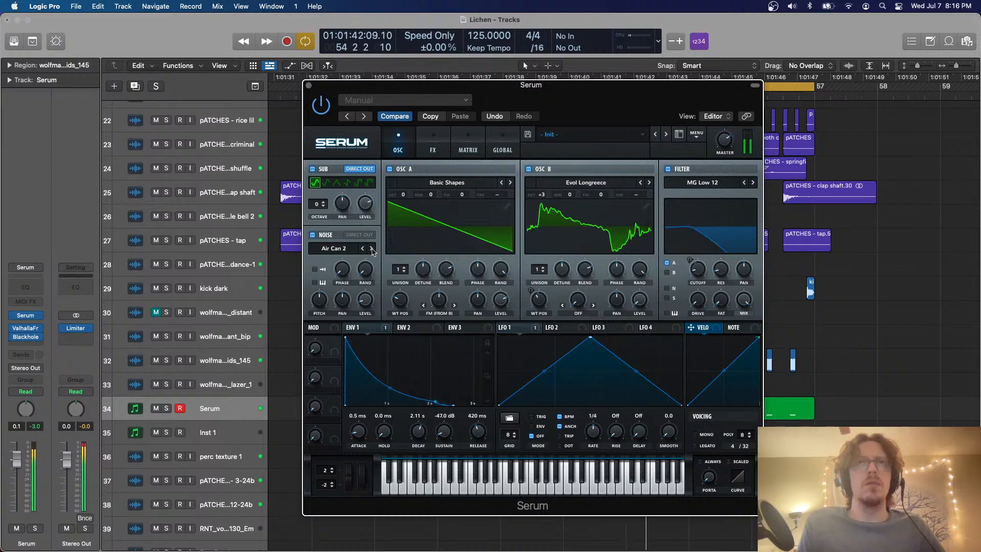
pyautogui.click(350, 254)
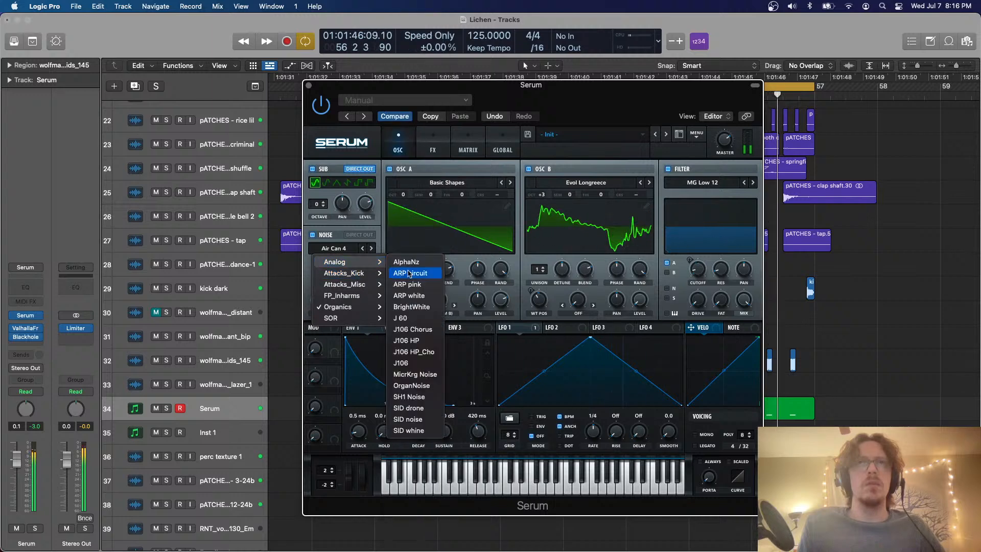
pyautogui.click(409, 273)
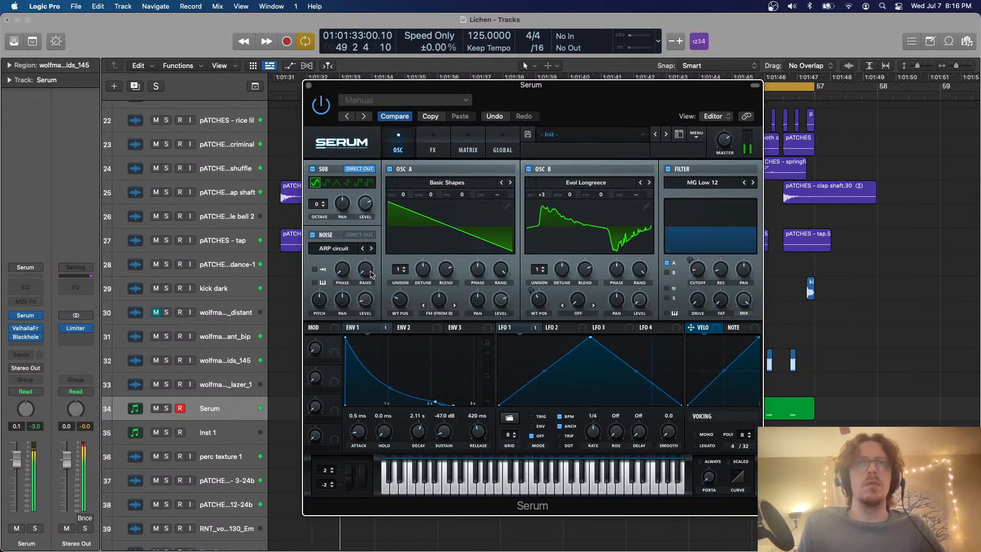
pyautogui.moveTo(363, 302)
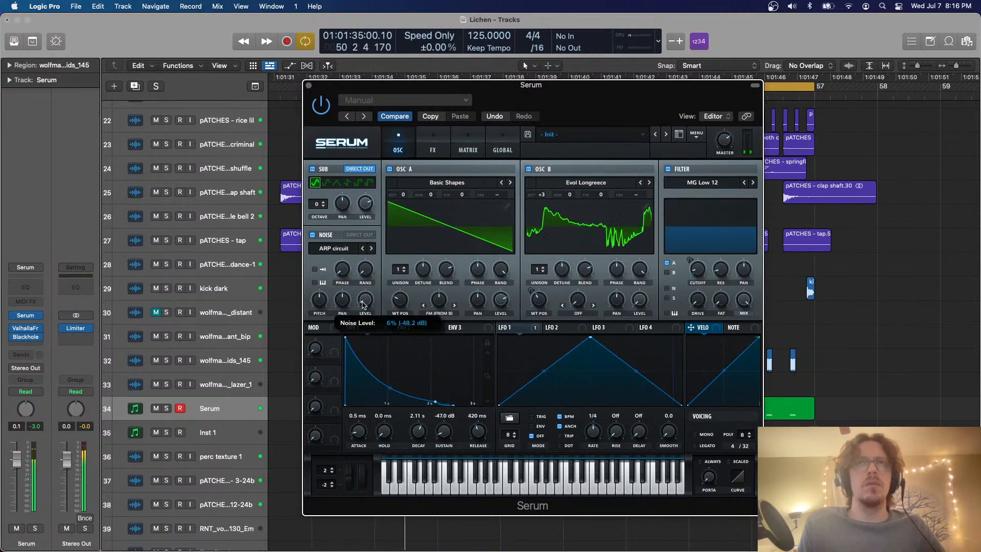
pyautogui.click(309, 87)
# Delete the four wolfmagic_bass regions on track 31 between bars 49 and 57
pyautogui.press('super+Up')
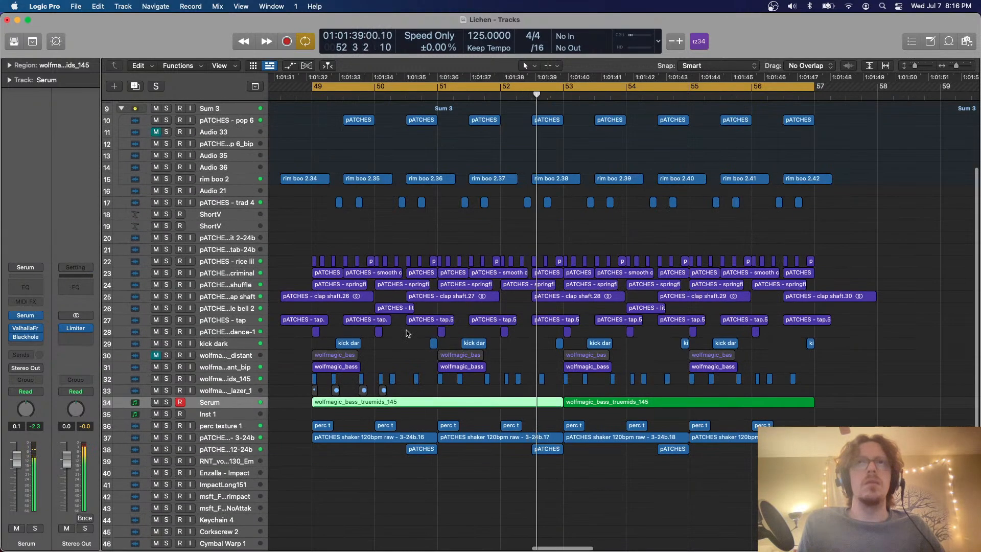
pyautogui.press('super+Down')
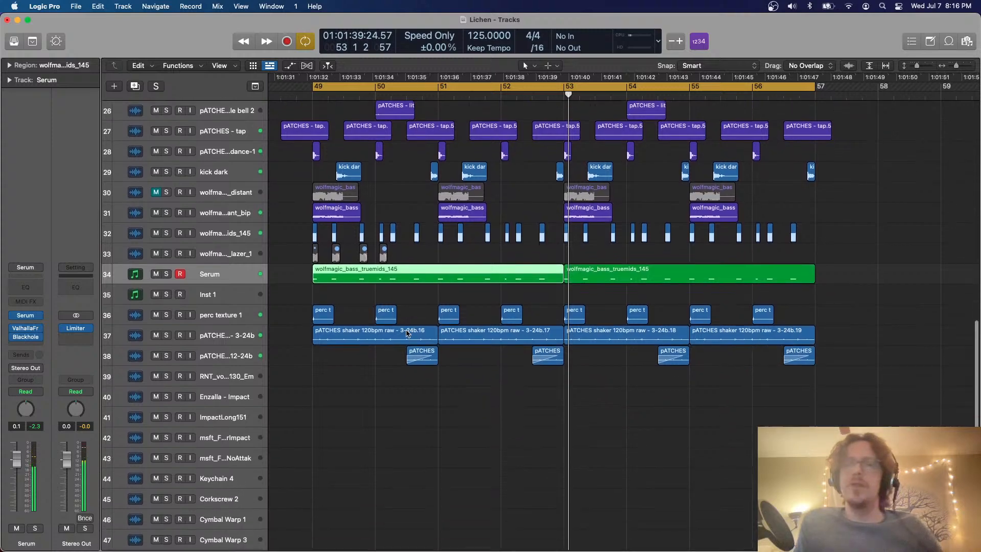
pyautogui.scroll(10, 407, 333)
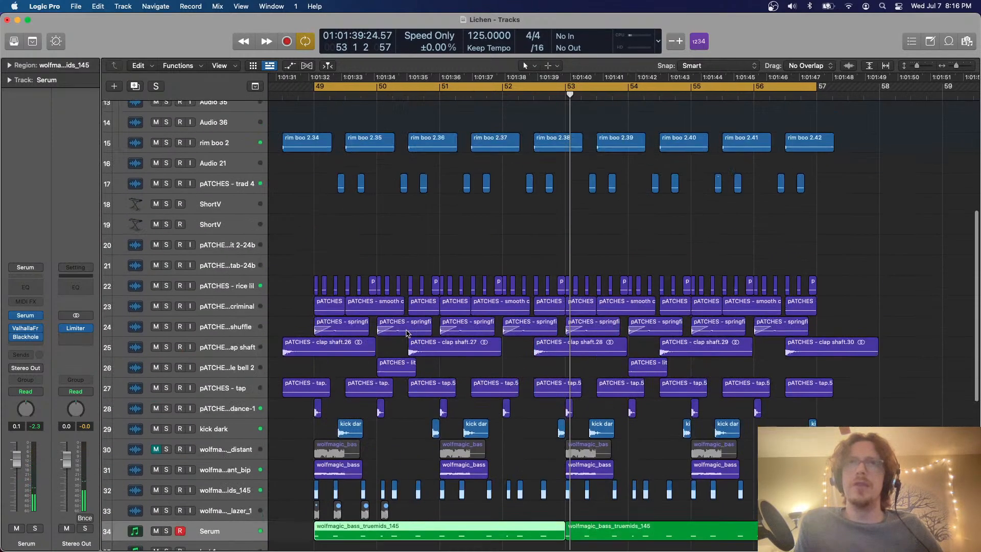
pyautogui.scroll(-1, 407, 333)
pyautogui.moveTo(305, 408); pyautogui.dragTo(787, 404)
pyautogui.press('Delete')
# Play back the cycled section and lower the Serum track's volume to -0.5 dB
pyautogui.scroll(-10, 769, 396)
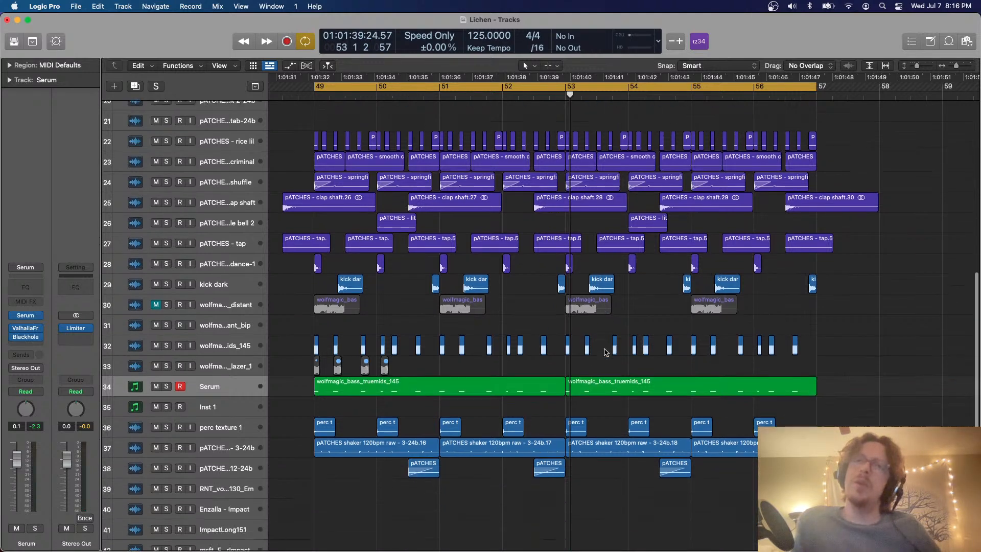
pyautogui.press('space')
pyautogui.scroll(5, 598, 348)
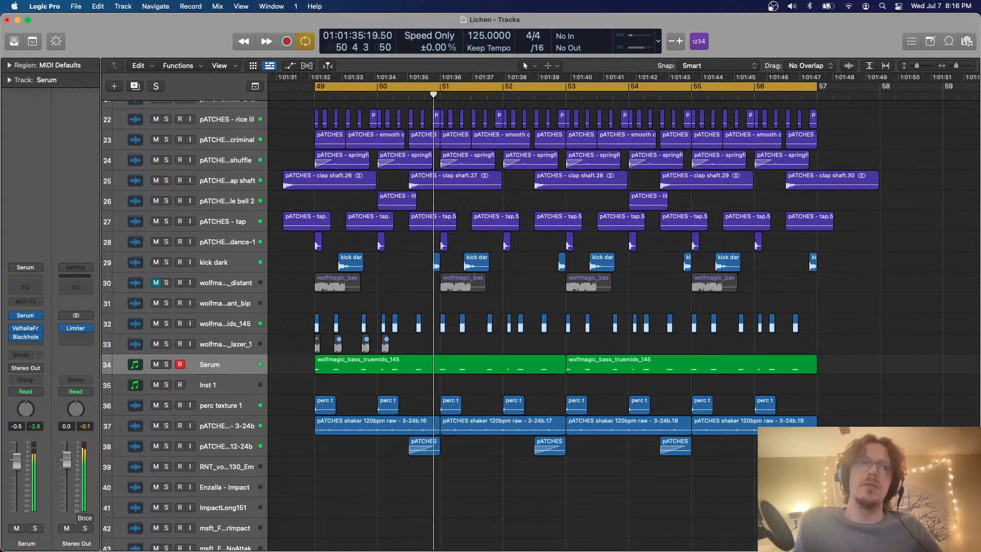
# Stop playback, turn off cycle mode, and play the arrangement from bar 17
pyautogui.press('space')
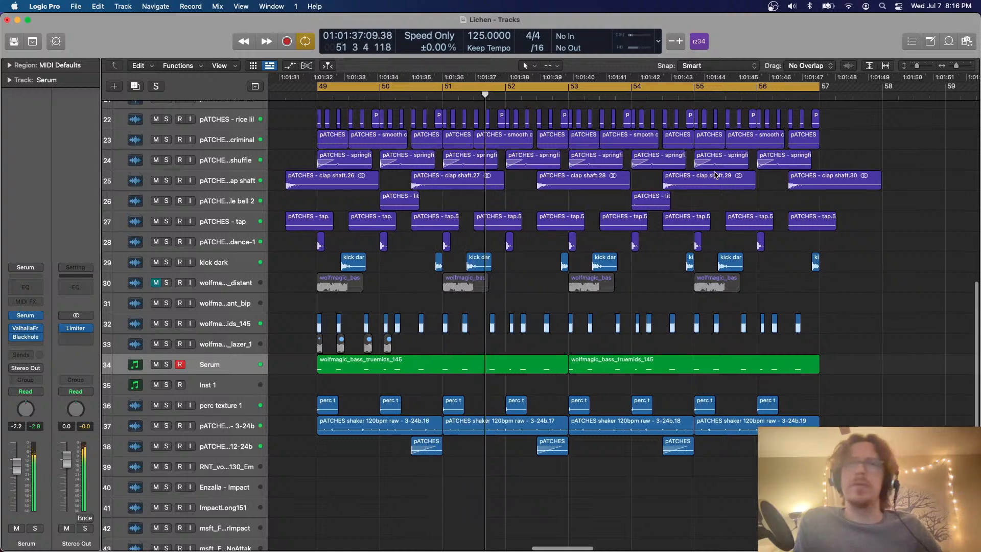
pyautogui.press('c')
pyautogui.hscroll(-5, 715, 175)
pyautogui.scroll(-10, 715, 175)
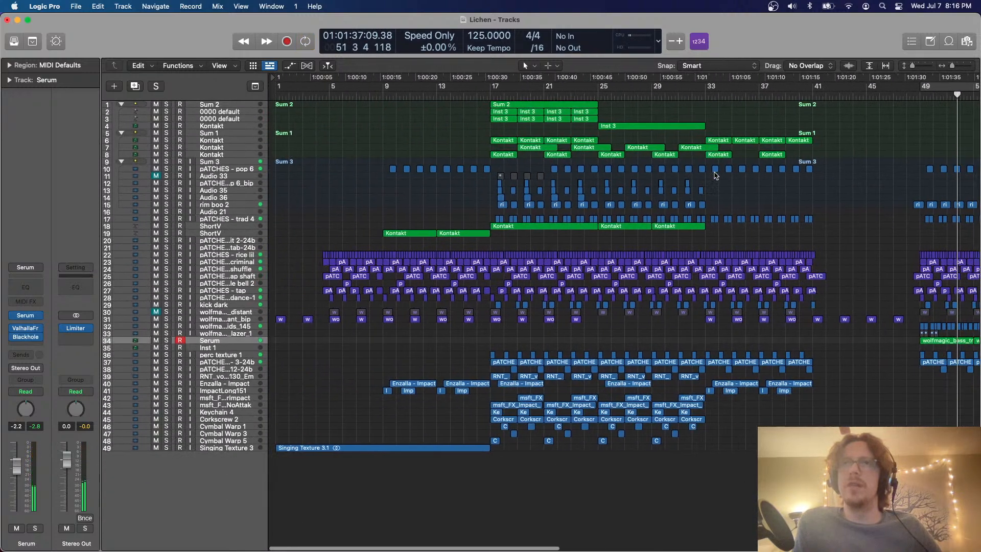
pyautogui.hscroll(4, 715, 175)
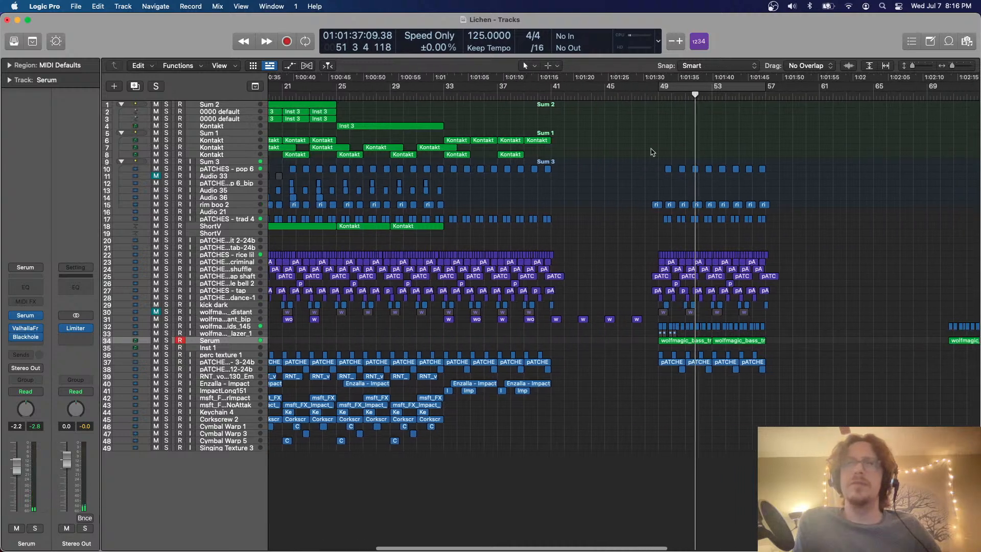
pyautogui.hscroll(-7, 651, 151)
pyautogui.scroll(5, 502, 111)
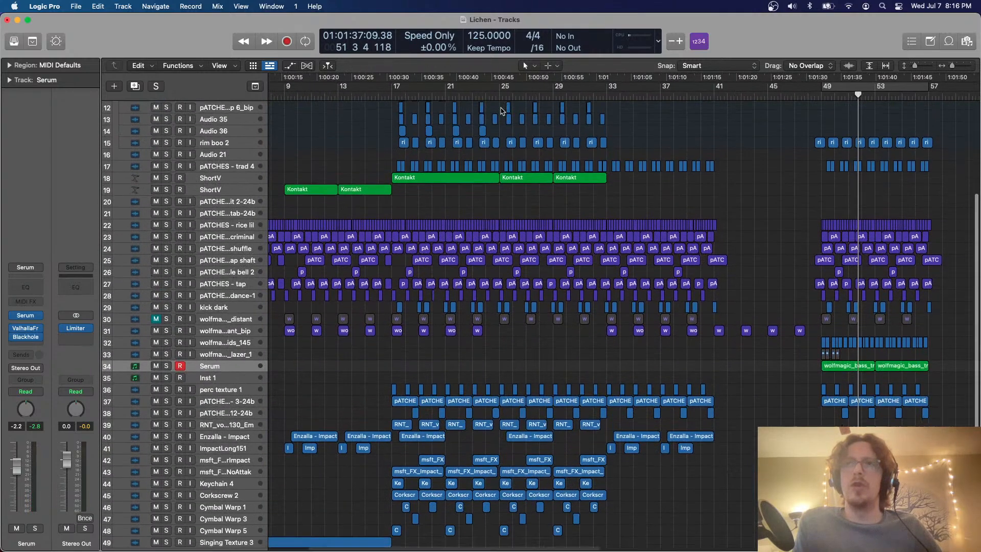
pyautogui.scroll(-1, 502, 111)
pyautogui.click(391, 95)
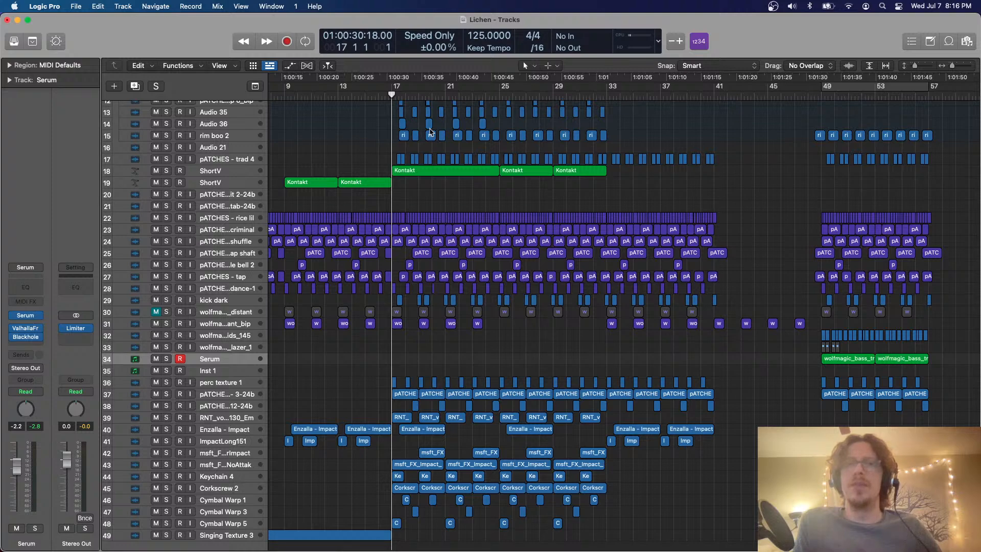
pyautogui.press('super+Right')
pyautogui.press('space')
pyautogui.scroll(-4, 488, 262)
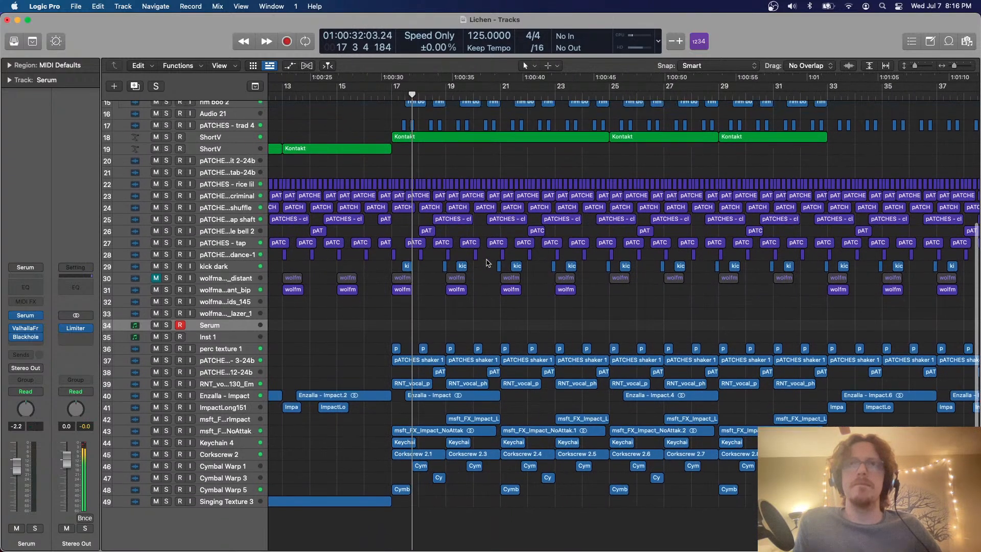
# Delete the twelve pATCHES pop 6 regions on track 10 between bars 21 and 33
pyautogui.scroll(5, 486, 263)
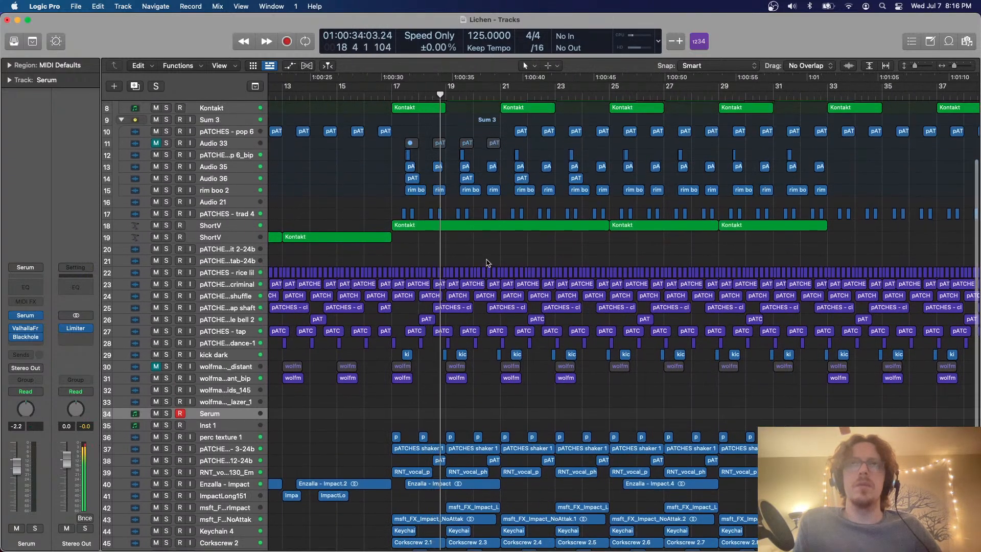
pyautogui.press('super+Up')
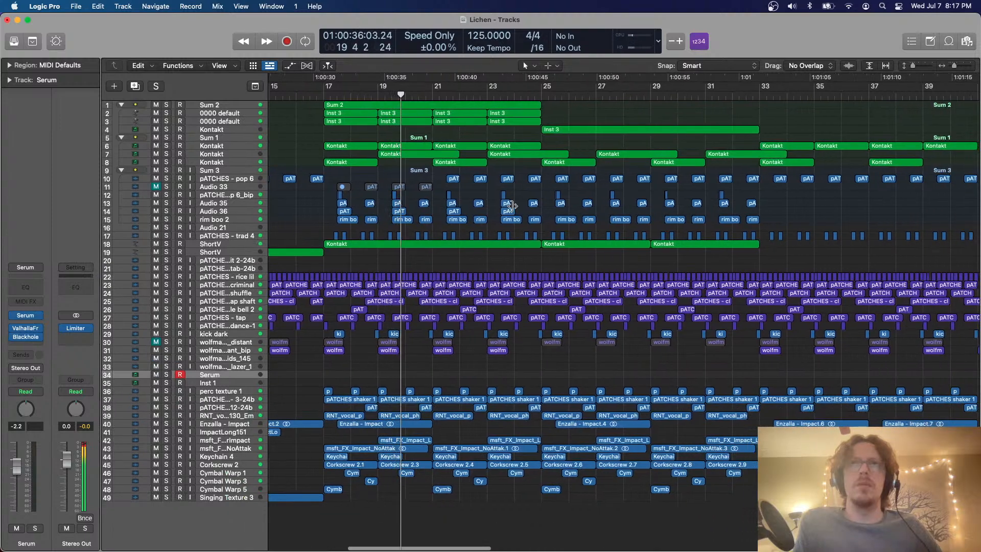
pyautogui.press('super+Left')
pyautogui.press('super+Down')
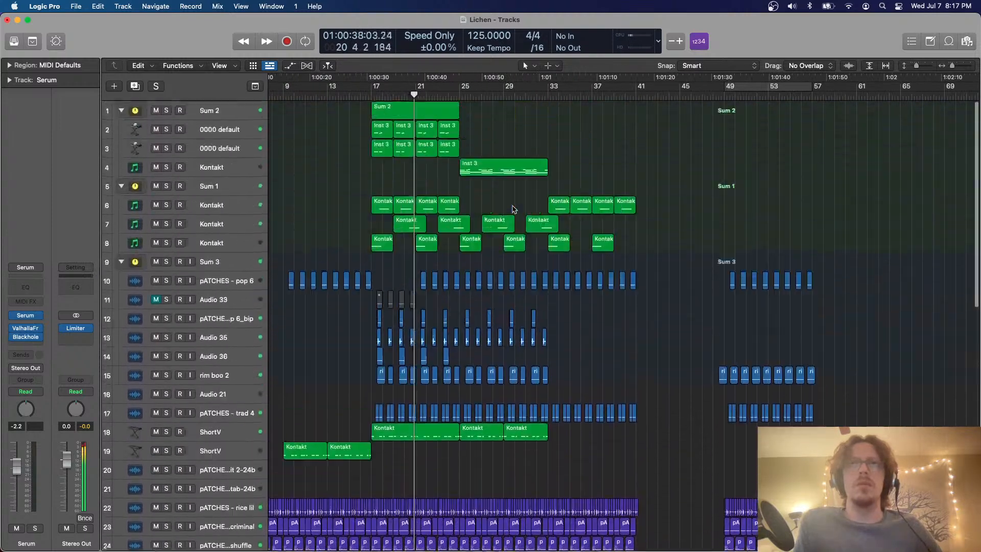
pyautogui.press('super+Right')
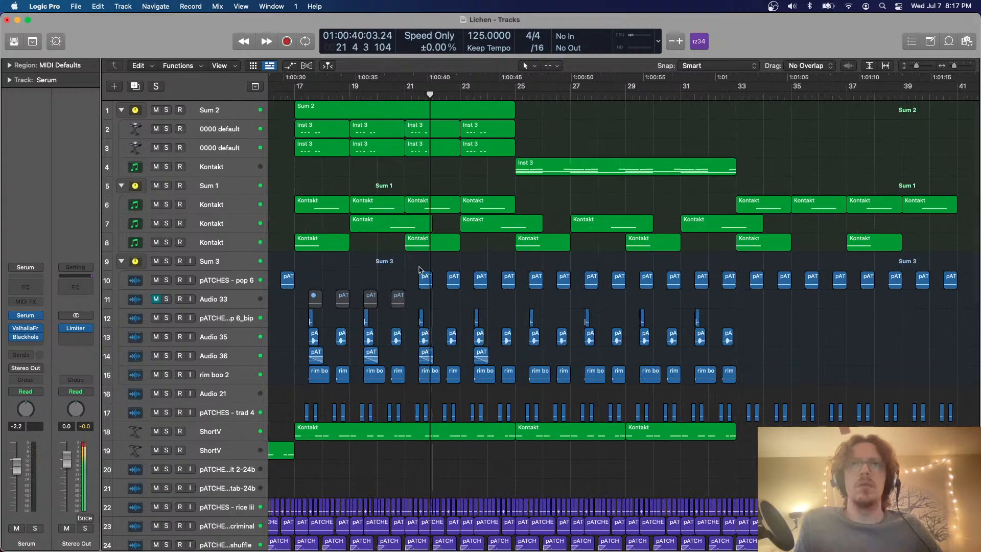
pyautogui.moveTo(419, 270); pyautogui.dragTo(743, 287)
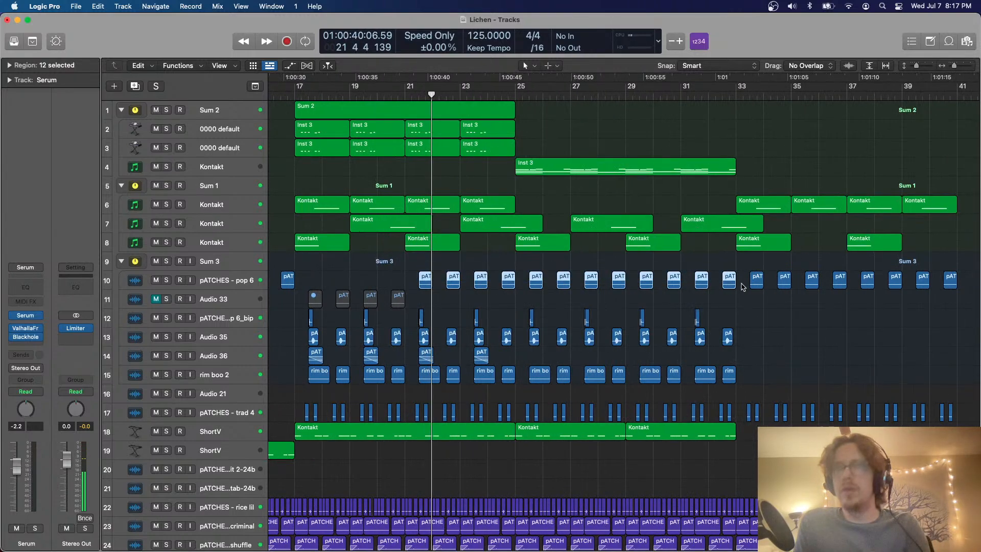
pyautogui.press('Delete')
# Delete the four muted regions on the Audio 33 track between bars 17 and 21
pyautogui.press('super+Left')
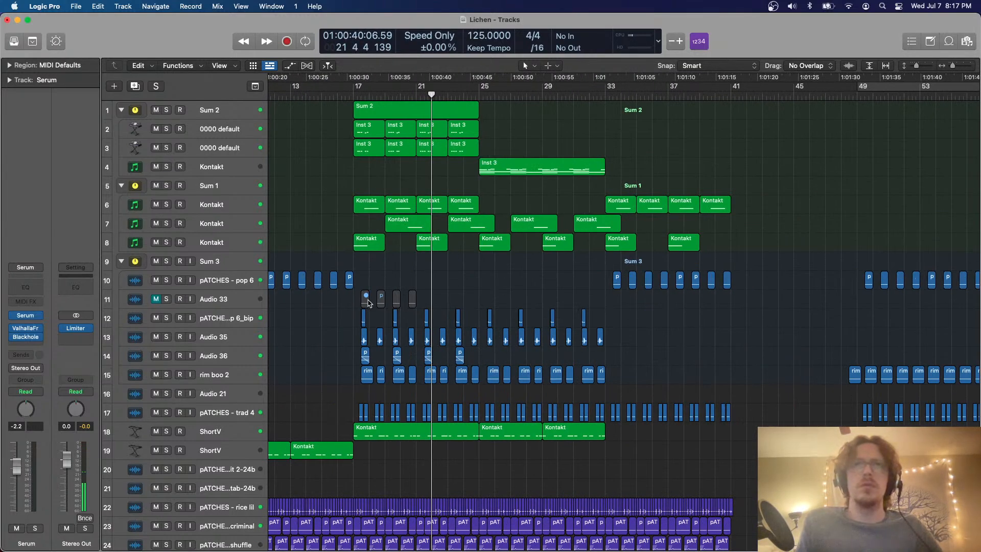
pyautogui.moveTo(425, 297); pyautogui.dragTo(332, 305)
pyautogui.press('Delete')
# Delete the Cymbal Warp 1 regions on track 46 between bars 25 and 33
pyautogui.scroll(-5, 514, 273)
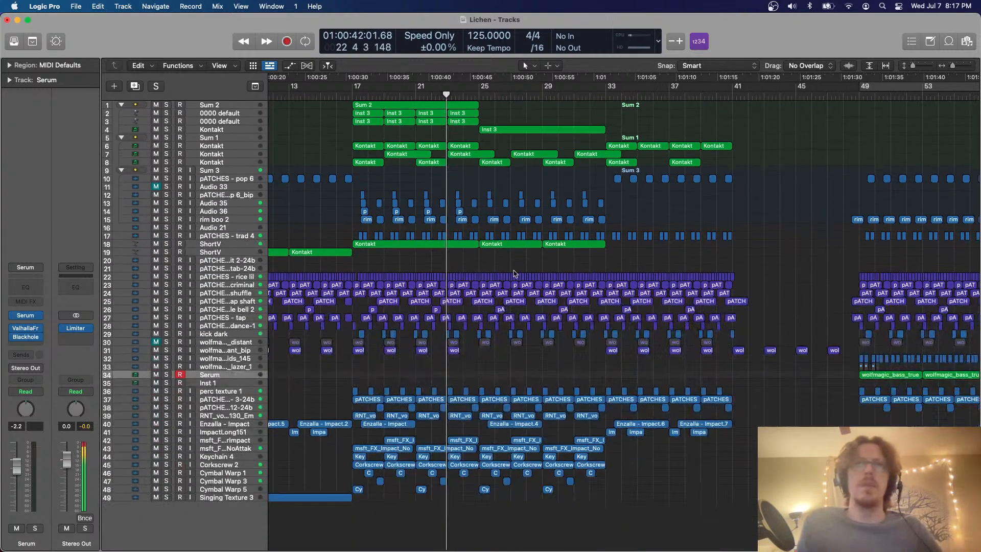
pyautogui.press('super+Right')
pyautogui.press('super+Right')
pyautogui.press('super+Right')
pyautogui.press('super+Right')
pyautogui.press('super+Right')
pyautogui.press('super+Right')
pyautogui.press('super+Right')
pyautogui.press('super+Right')
pyautogui.press('super+Right')
pyautogui.press('super+Right')
pyautogui.hscroll(-5, 514, 273)
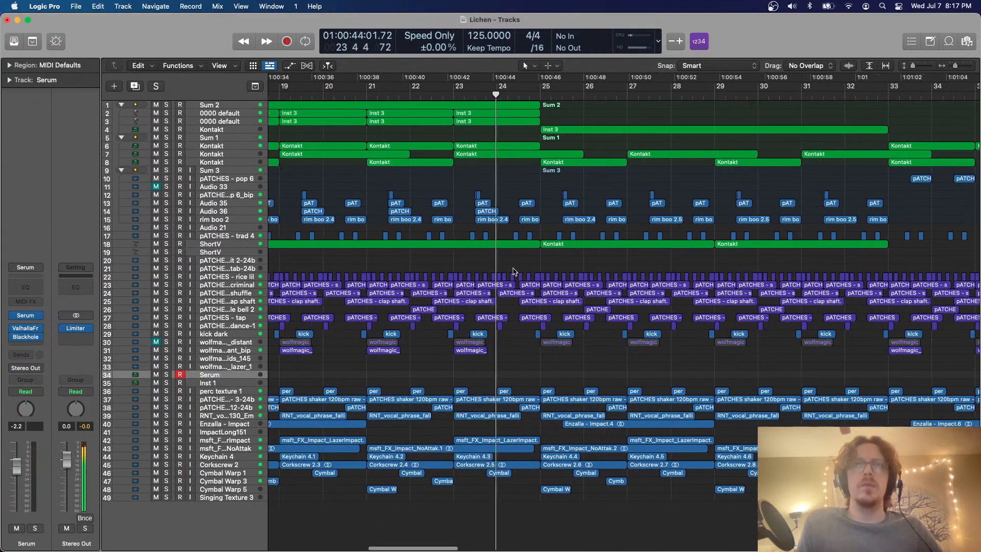
pyautogui.hscroll(5, 514, 272)
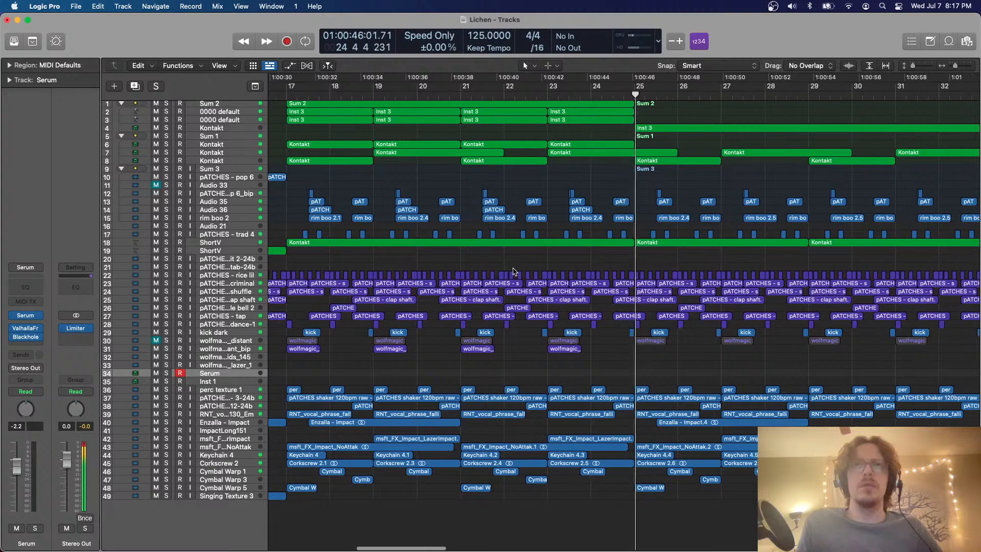
pyautogui.hscroll(3, 514, 271)
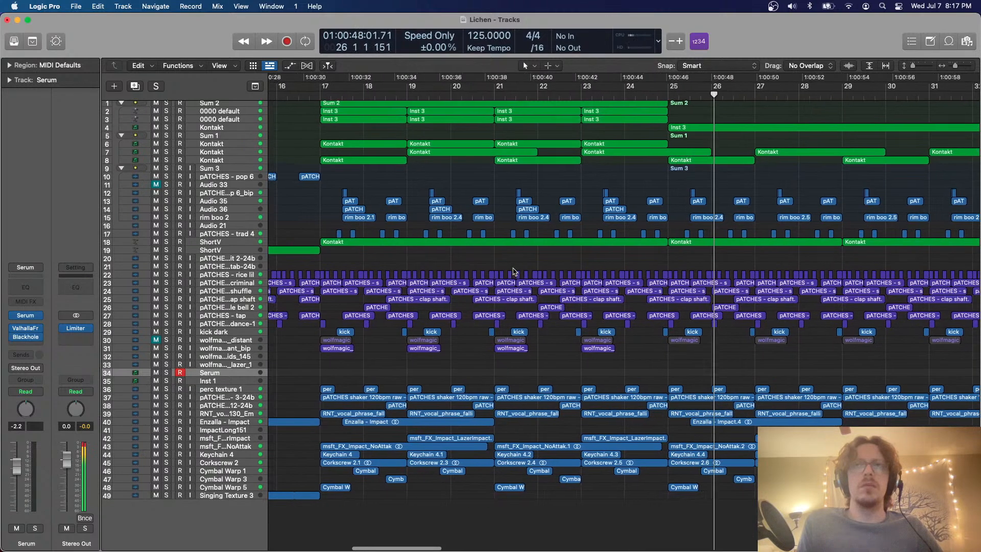
pyautogui.hscroll(3, 514, 272)
pyautogui.press('super+Down')
pyautogui.press('super+Down')
pyautogui.press('super+Down')
pyautogui.press('super+Down')
pyautogui.press('super+Down')
pyautogui.scroll(-8, 547, 319)
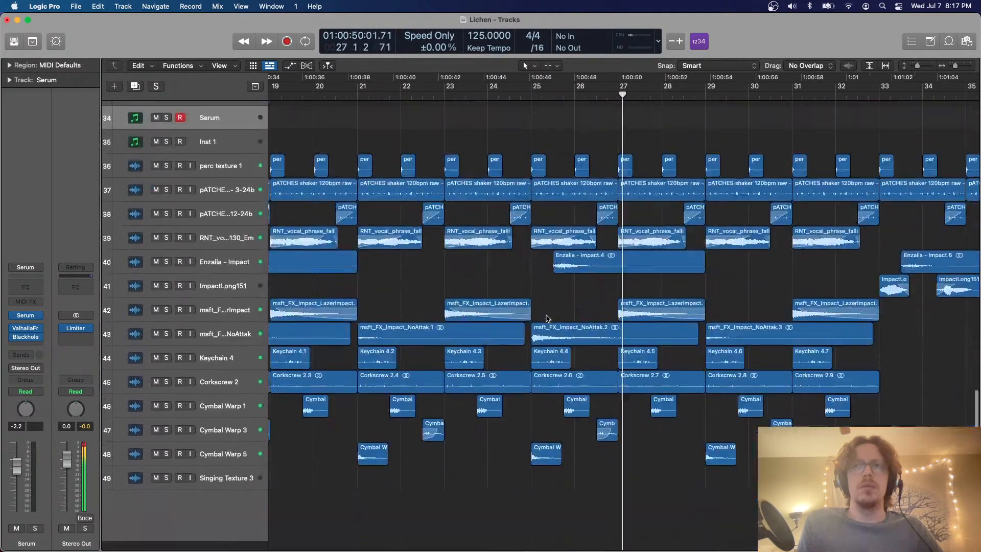
pyautogui.hscroll(5, 547, 318)
pyautogui.moveTo(757, 411); pyautogui.dragTo(456, 421)
pyautogui.press('Delete')
# Lower the gain of the four RNT_vocal_phrase regions on track 39 between bars 25 and 33
pyautogui.press('super+Up')
pyautogui.press('super+Up')
pyautogui.press('super+Up')
pyautogui.press('super+Up')
pyautogui.press('super+Left')
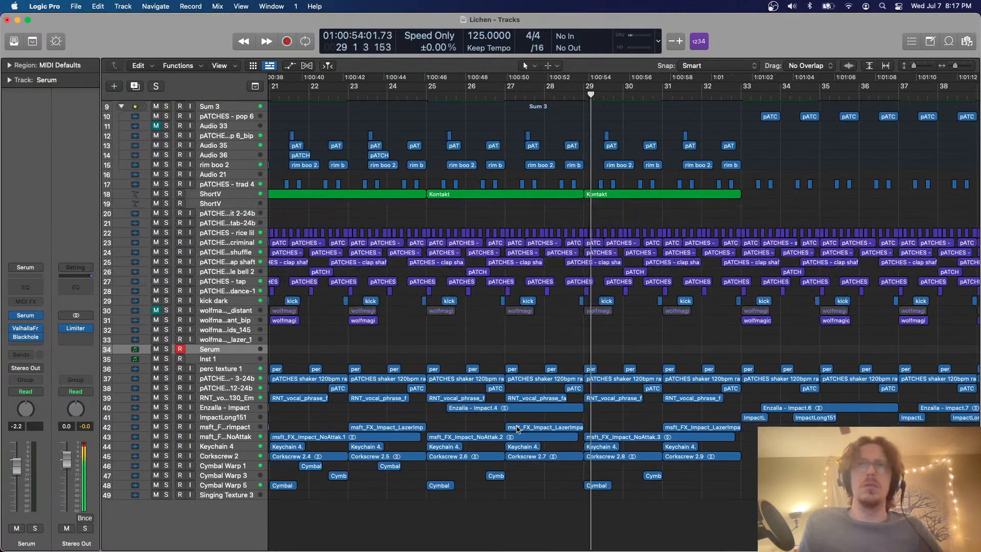
pyautogui.press('super+Up')
pyautogui.hscroll(-3, 518, 430)
pyautogui.hscroll(-4, 518, 429)
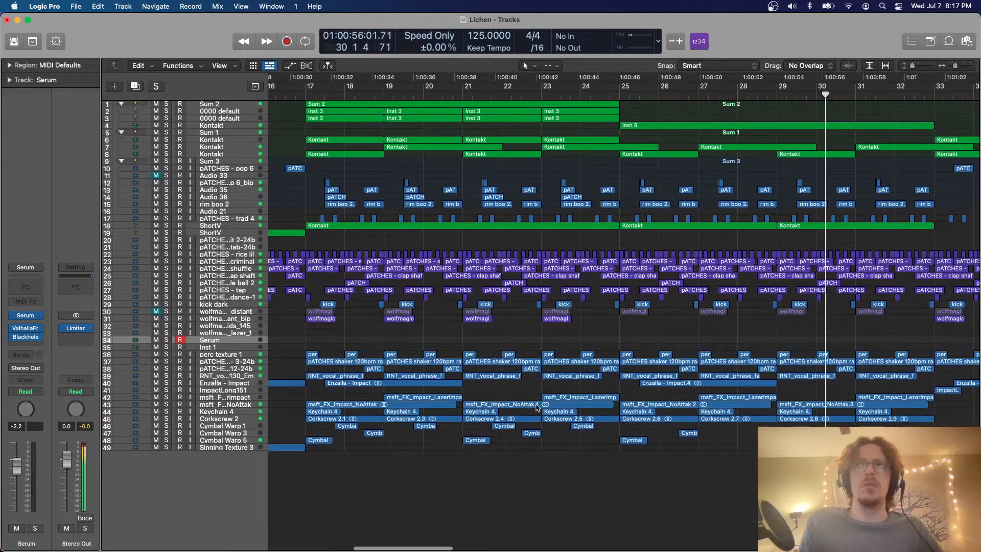
pyautogui.press('super+Right')
pyautogui.press('super+Down')
pyautogui.press('super+Down')
pyautogui.press('super+Down')
pyautogui.press('super+Down')
pyautogui.press('super+Down')
pyautogui.scroll(-3, 536, 407)
pyautogui.hscroll(5, 537, 407)
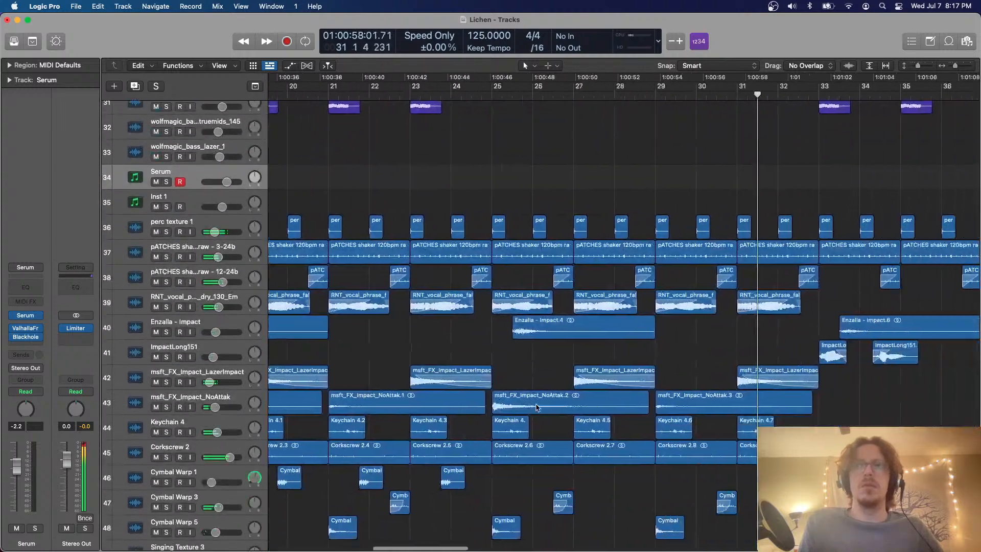
pyautogui.moveTo(786, 307); pyautogui.dragTo(483, 296)
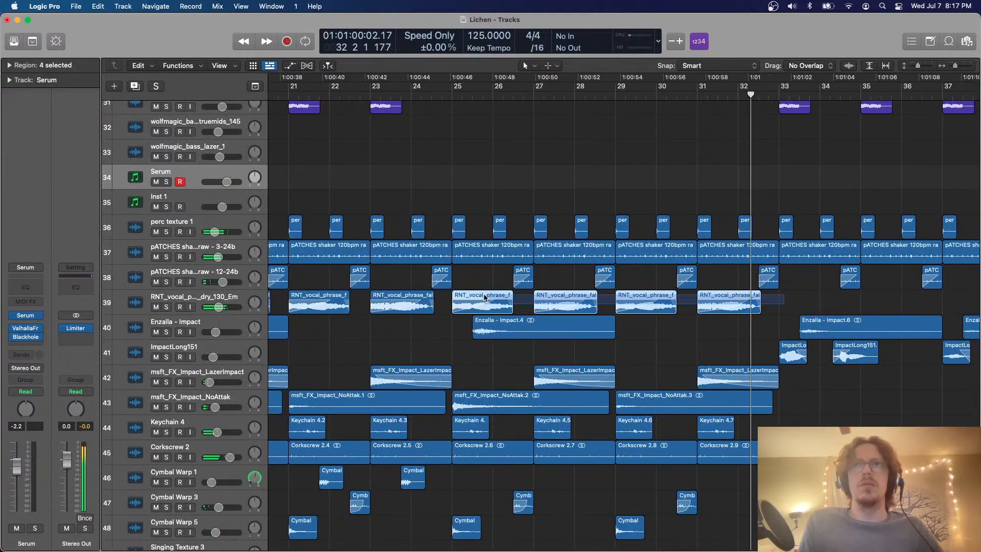
pyautogui.click(10, 65)
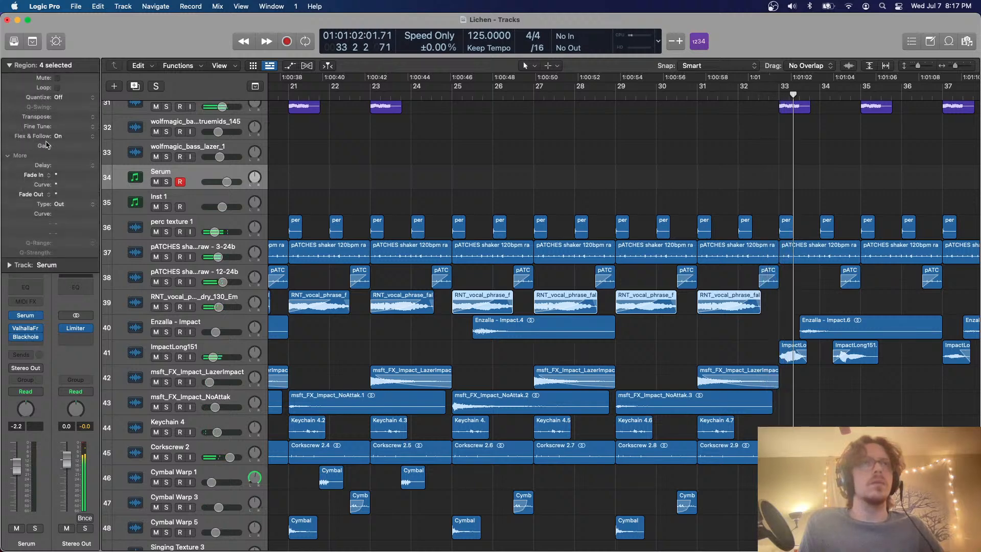
pyautogui.moveTo(59, 146); pyautogui.dragTo(55, 193)
pyautogui.click(10, 66)
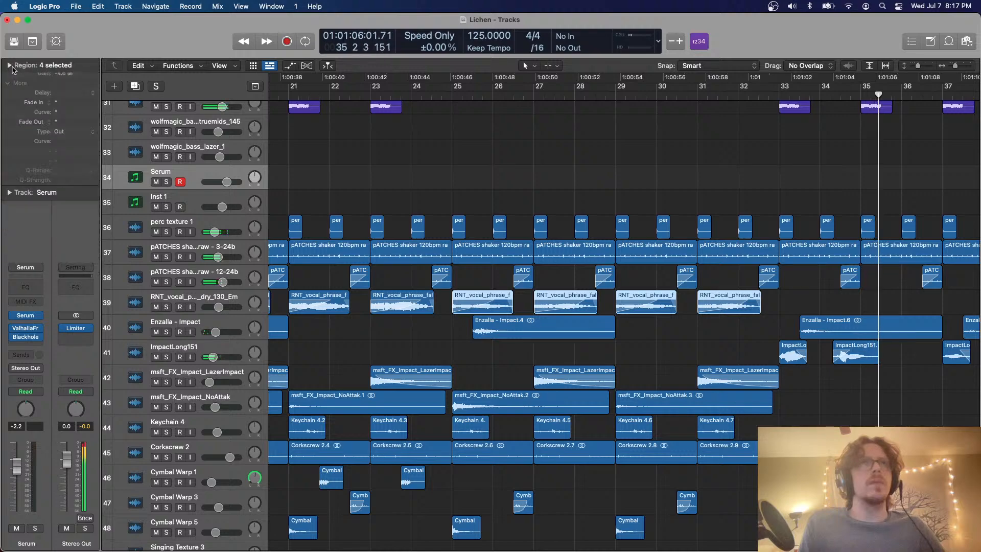
# Review the percussion and melody layers across all tracks while playback runs through bars 35 to 41
pyautogui.press('super+Up')
pyautogui.press('super+Up')
pyautogui.hscroll(-10, 397, 128)
pyautogui.click(493, 136)
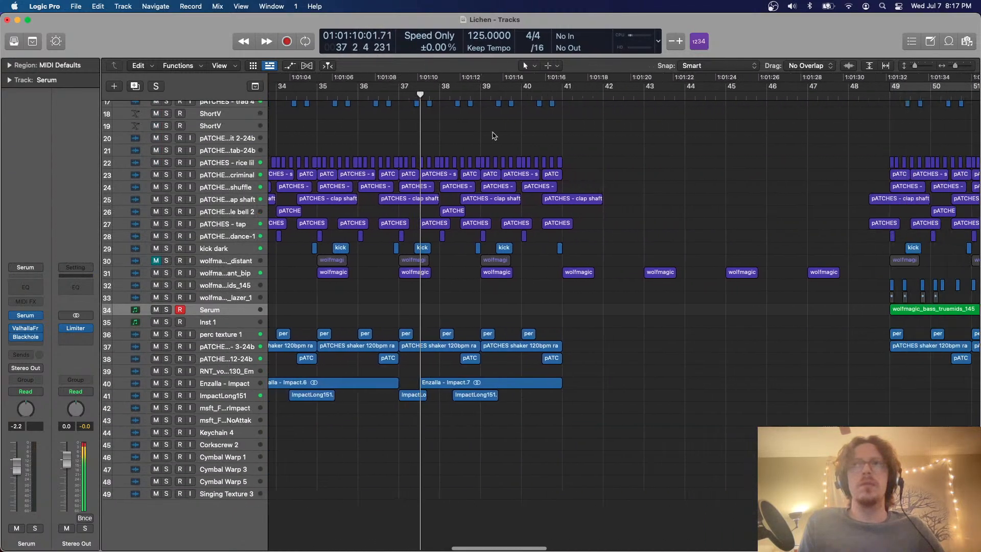
pyautogui.press('super+Up')
pyautogui.press('super+Up')
pyautogui.hscroll(-10, 422, 186)
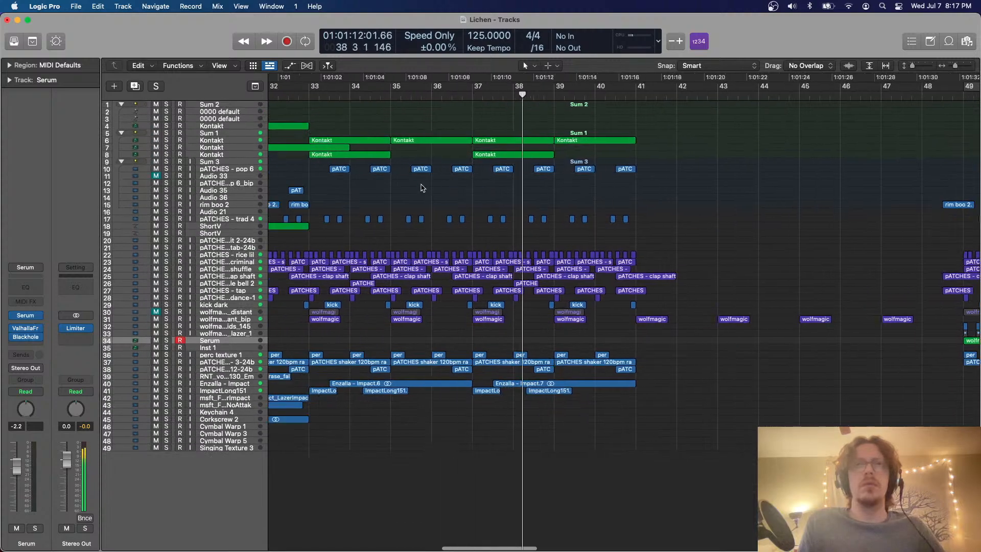
pyautogui.press('super+Left')
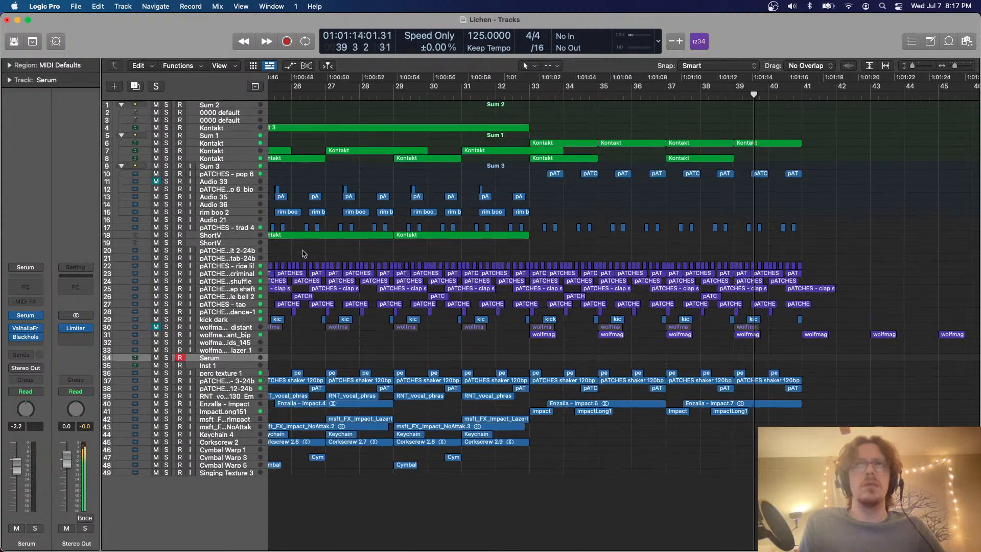
pyautogui.press('super+Down')
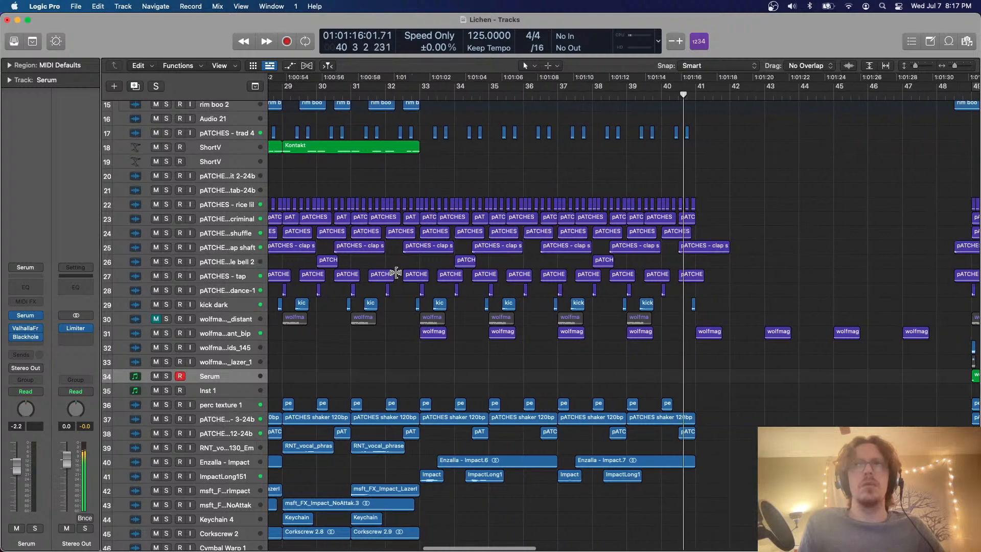
pyautogui.press('super+Up')
pyautogui.press('super+Up')
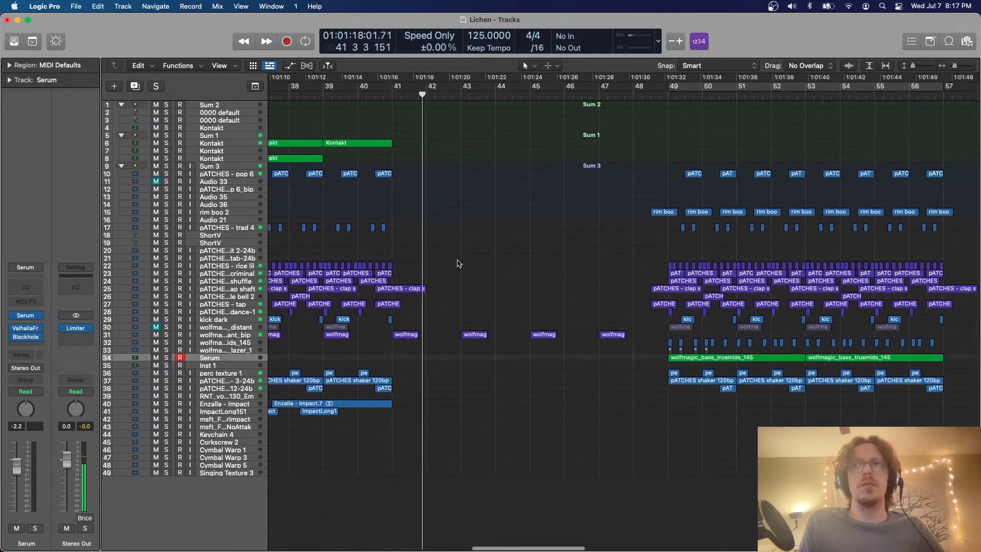
# Continue playback from bar 48 and turn on cycle mode for bars 49 to 57
pyautogui.click(649, 95)
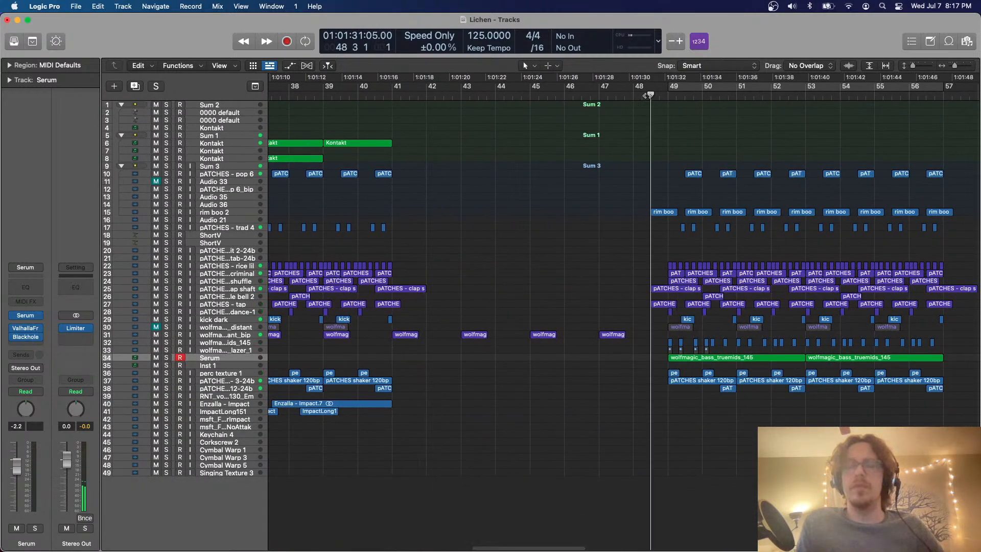
pyautogui.press('super+Right')
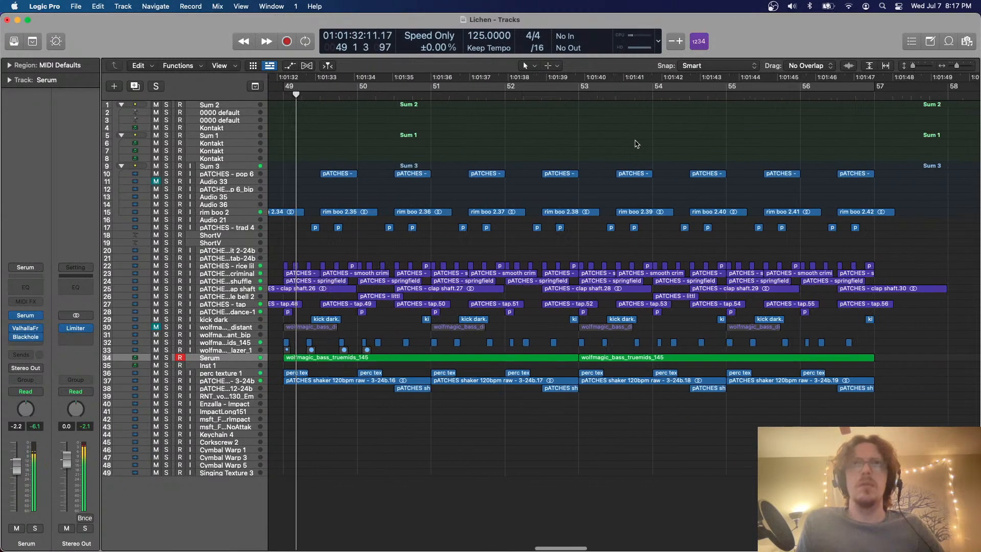
pyautogui.press('c')
pyautogui.press('super+Down')
pyautogui.press('super+Down')
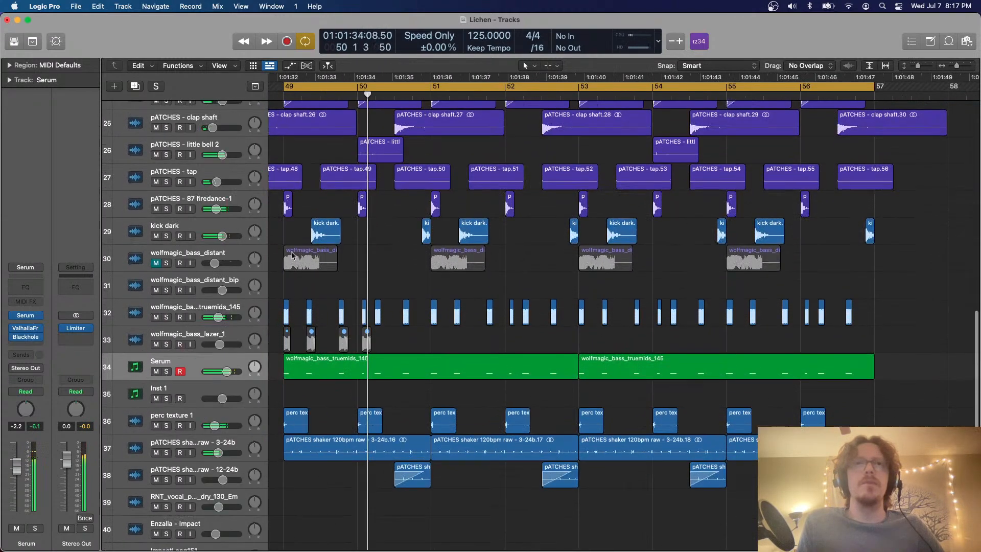
# Create a software instrument track below Serum and load the Kontakt channel strip setting on it
pyautogui.click(116, 88)
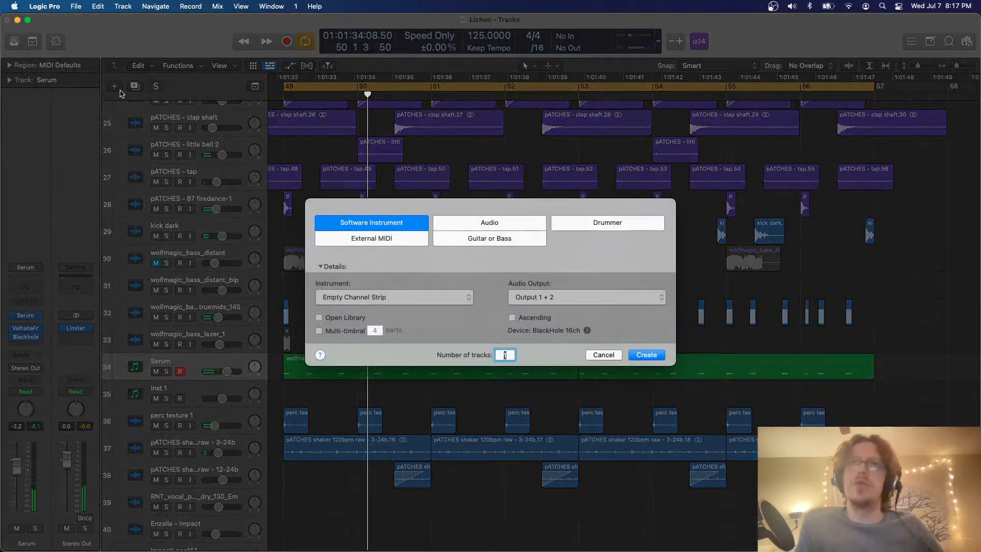
pyautogui.press('Return')
pyautogui.press('super+Down')
pyautogui.press('super+Down')
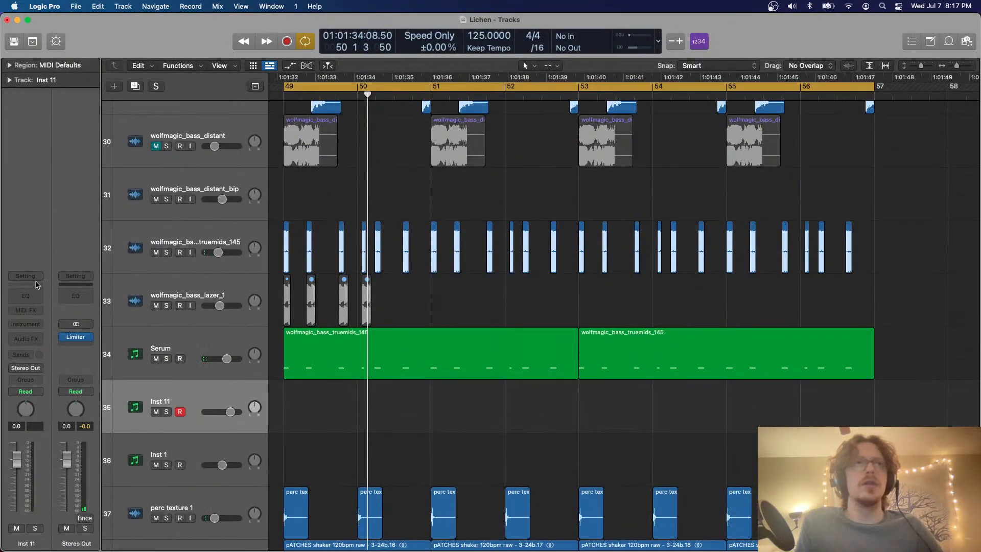
pyautogui.click(32, 279)
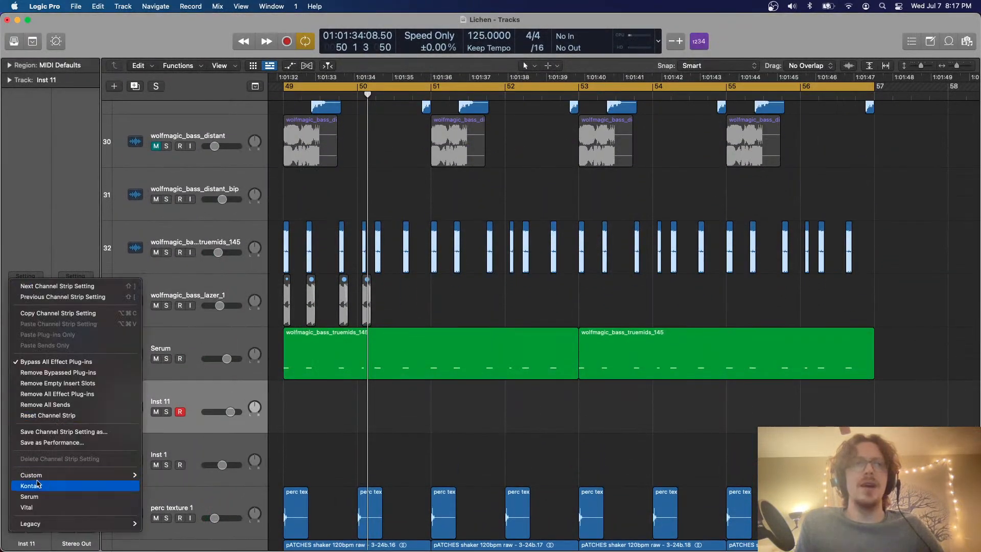
pyautogui.click(70, 490)
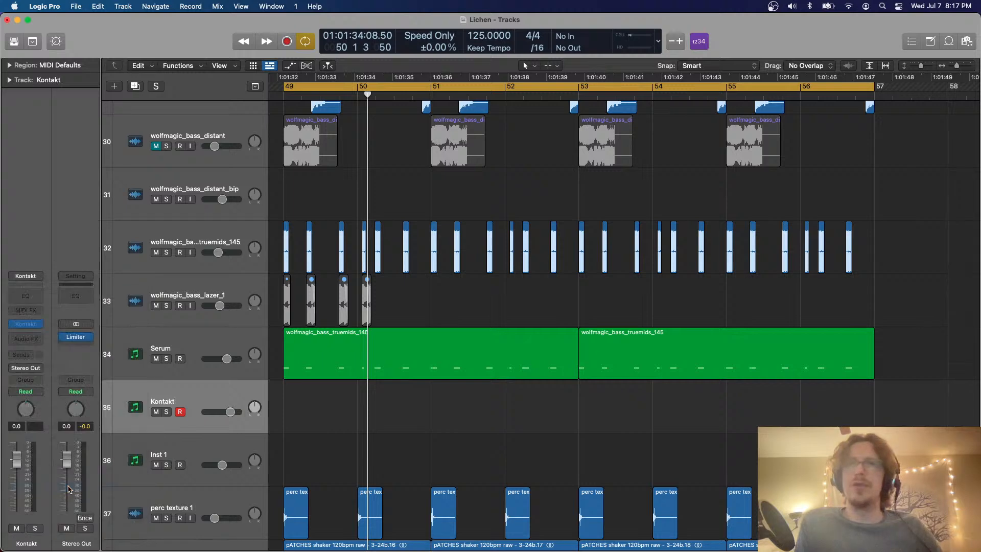
# Load 8DIO Majestica Strings 01 Shorts from the 8DIO Majestica string instruments into Kontakt on track 35, then close the instrument window
pyautogui.click(26, 324)
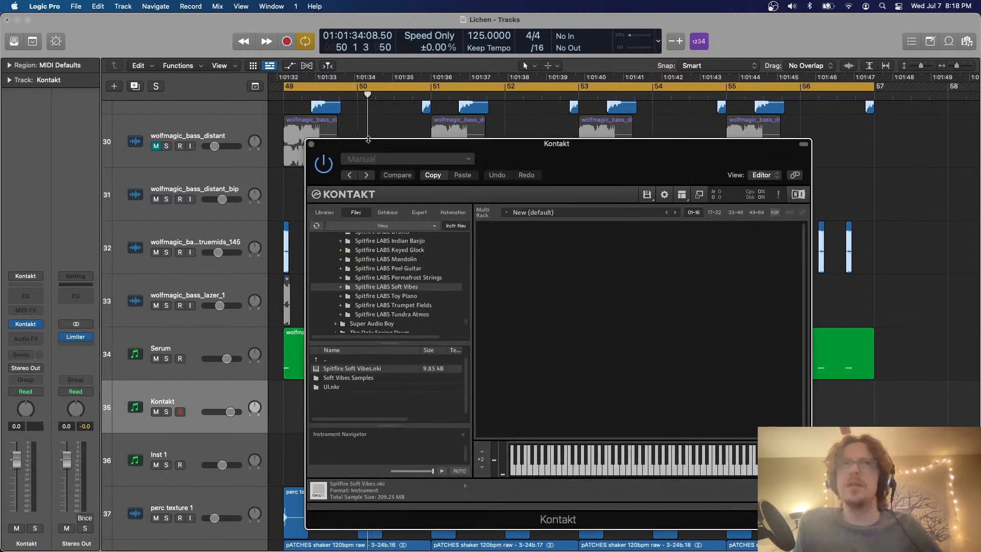
pyautogui.click(325, 212)
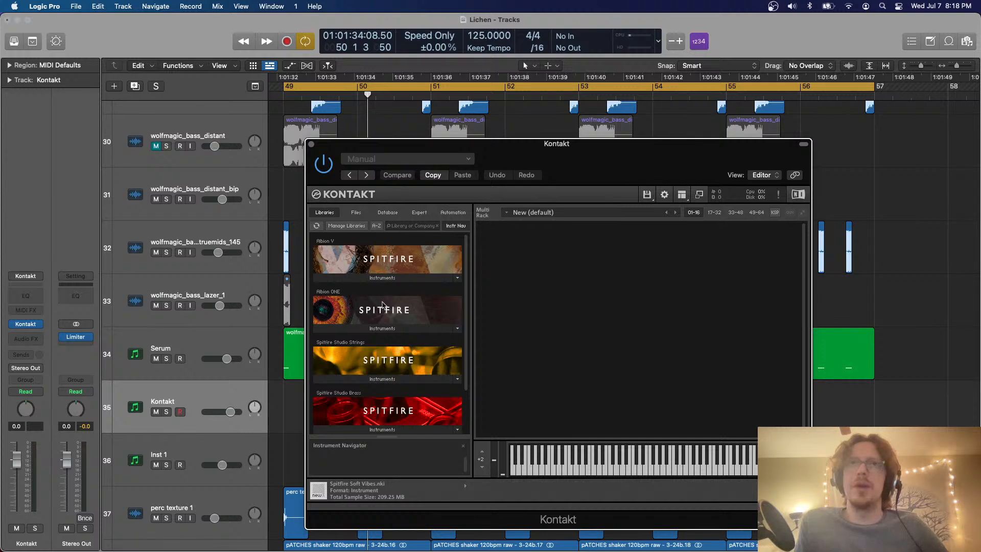
pyautogui.click(356, 212)
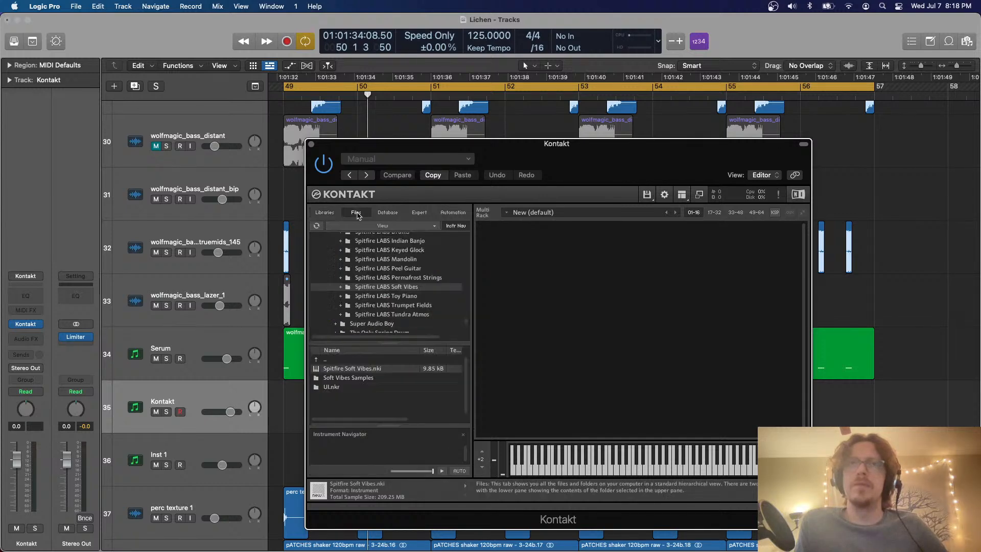
pyautogui.scroll(20, 389, 295)
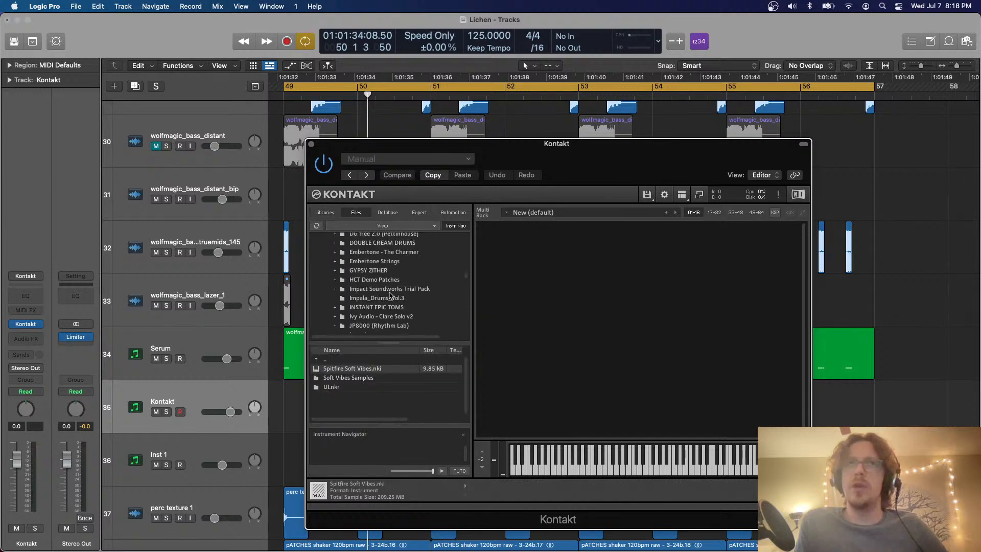
pyautogui.scroll(15, 389, 295)
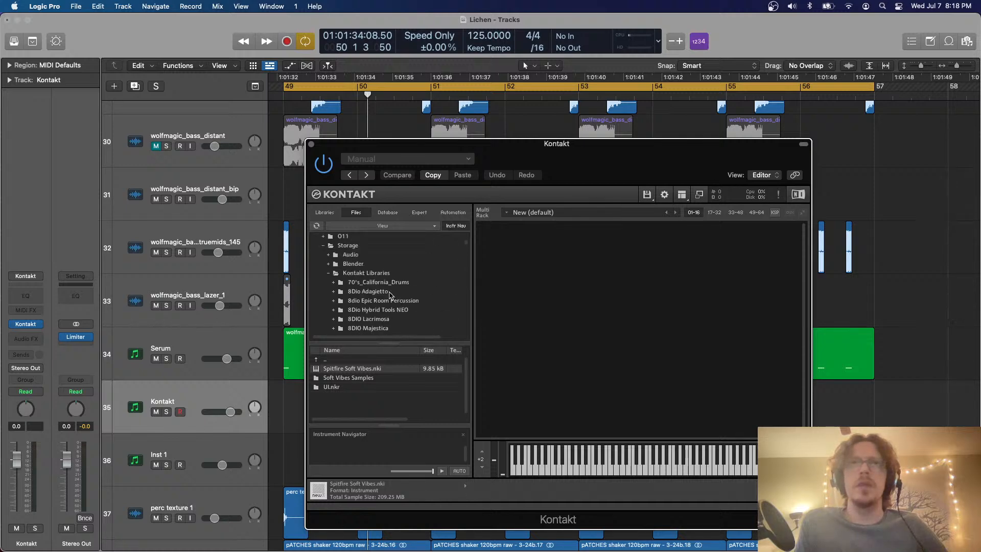
pyautogui.click(387, 293)
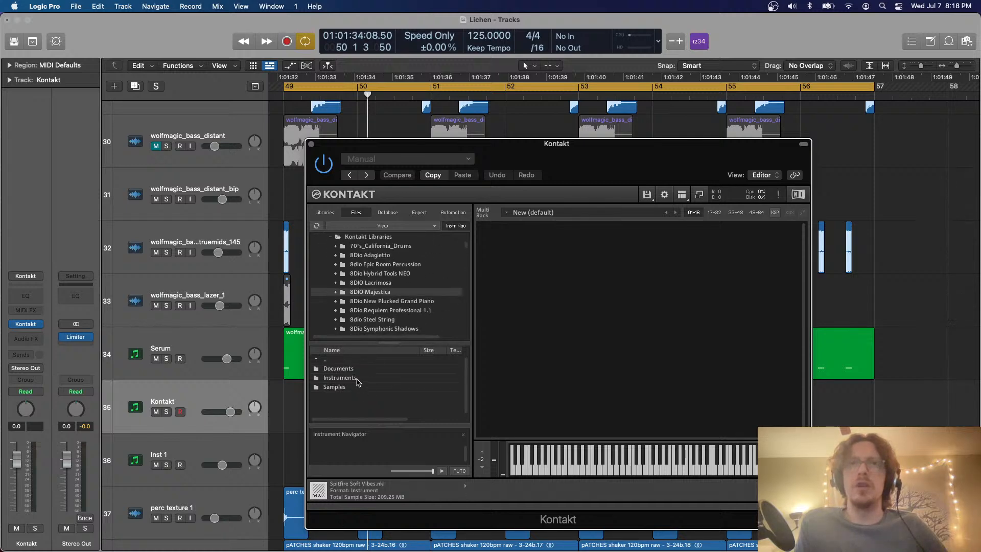
pyautogui.doubleClick(357, 379)
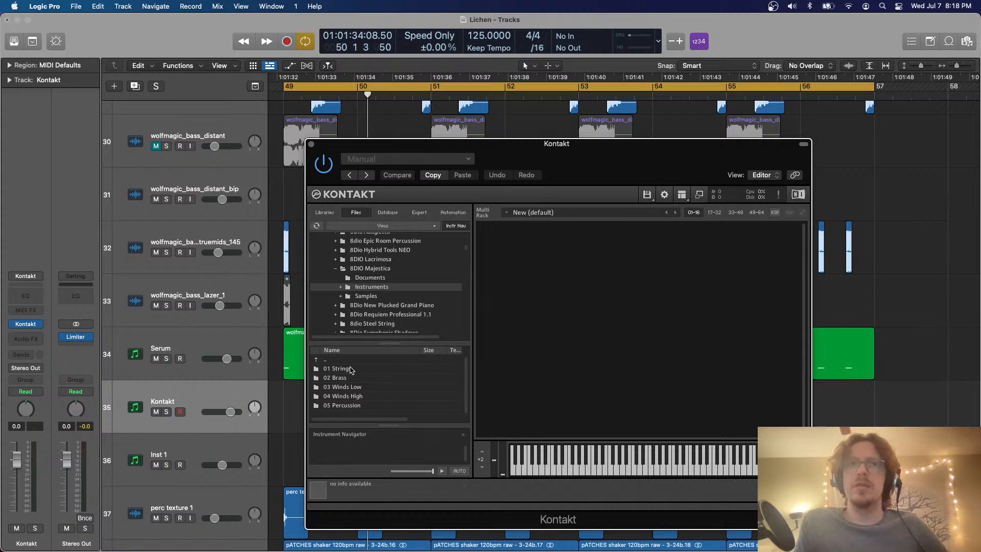
pyautogui.doubleClick(351, 369)
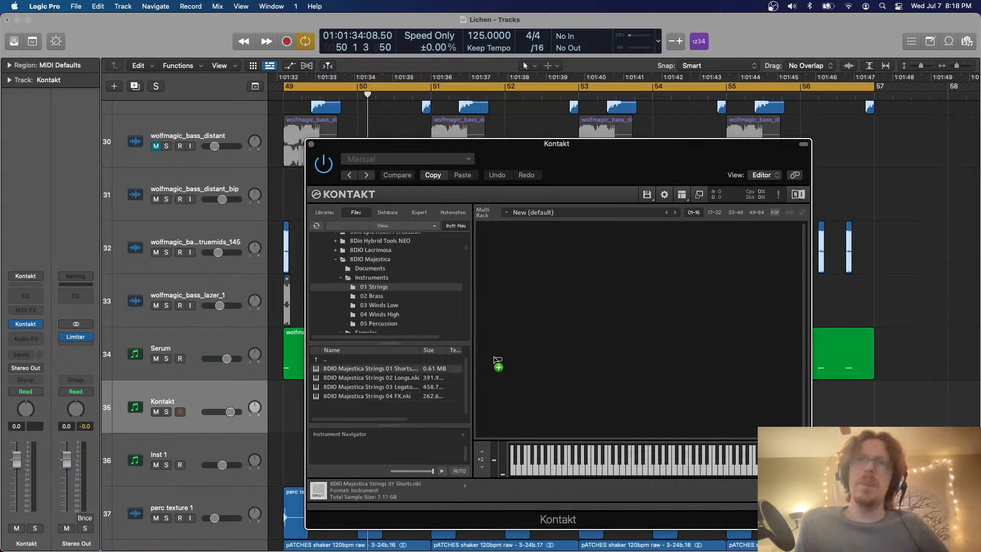
pyautogui.moveTo(494, 358); pyautogui.dragTo(523, 359)
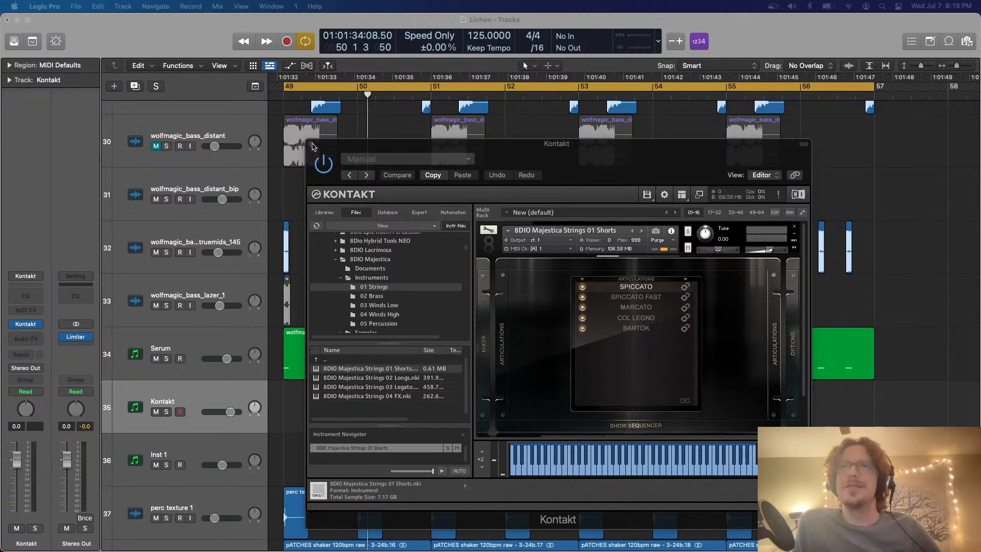
pyautogui.click(314, 148)
# Copy the Serum region at bar 49 onto the Kontakt track, solo that track and show the copy's notes
pyautogui.moveTo(409, 332); pyautogui.dragTo(407, 381)
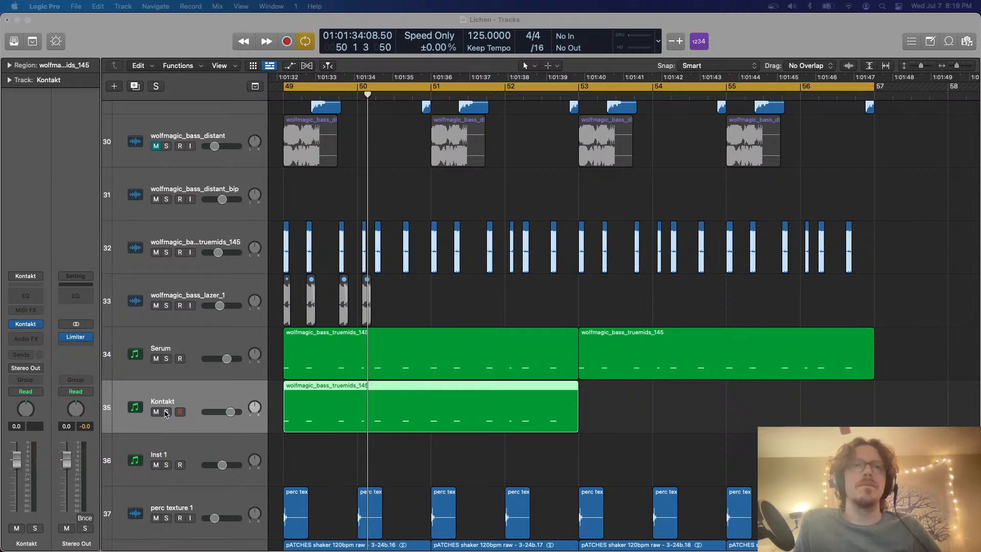
pyautogui.click(166, 412)
pyautogui.press('p')
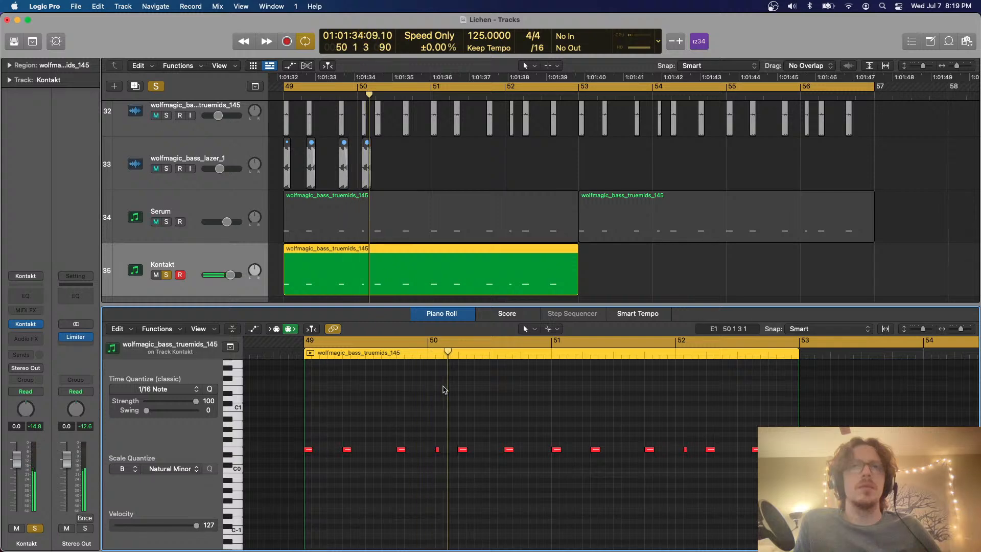
# Raise all 12 notes of the Kontakt region by one octave while playing it back
pyautogui.press('super+a')
pyautogui.hotkey('alt', 'shift', 'Up')
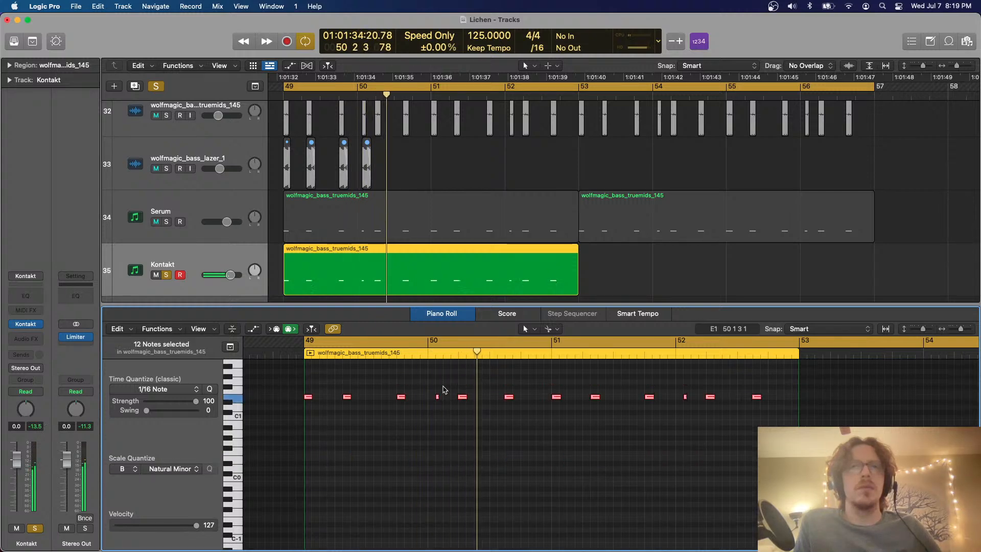
pyautogui.press('space')
pyautogui.scroll(3, 443, 389)
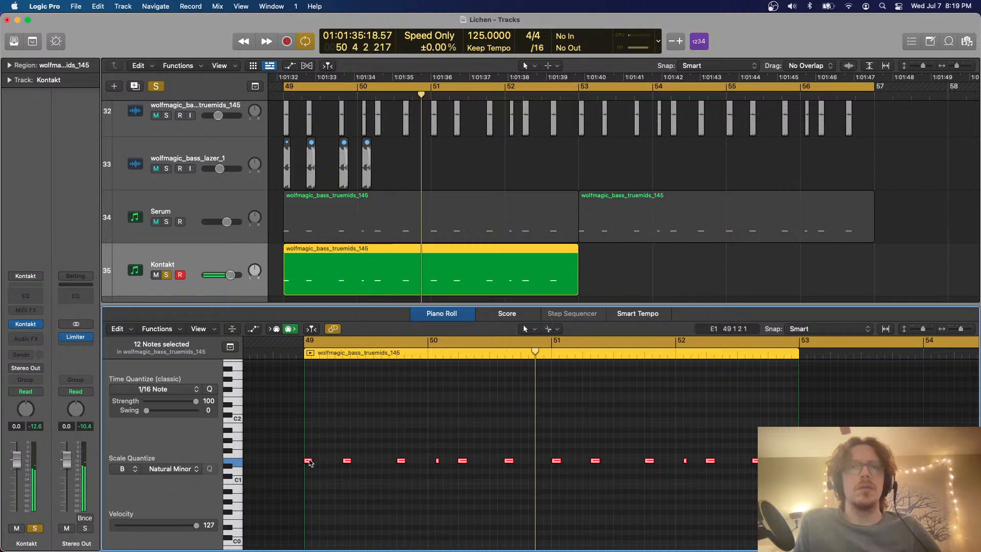
# Copy the 12 Kontakt notes three semitones up to G1, then raise the copies by one octave
pyautogui.moveTo(309, 458); pyautogui.dragTo(310, 448)
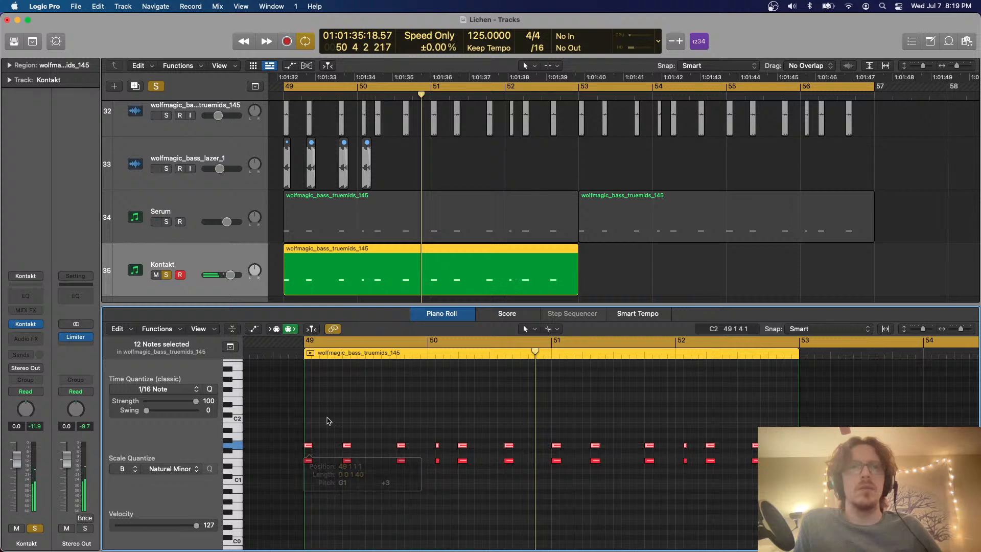
pyautogui.press('space')
pyautogui.press('space')
pyautogui.hotkey('alt', 'shift', 'Up')
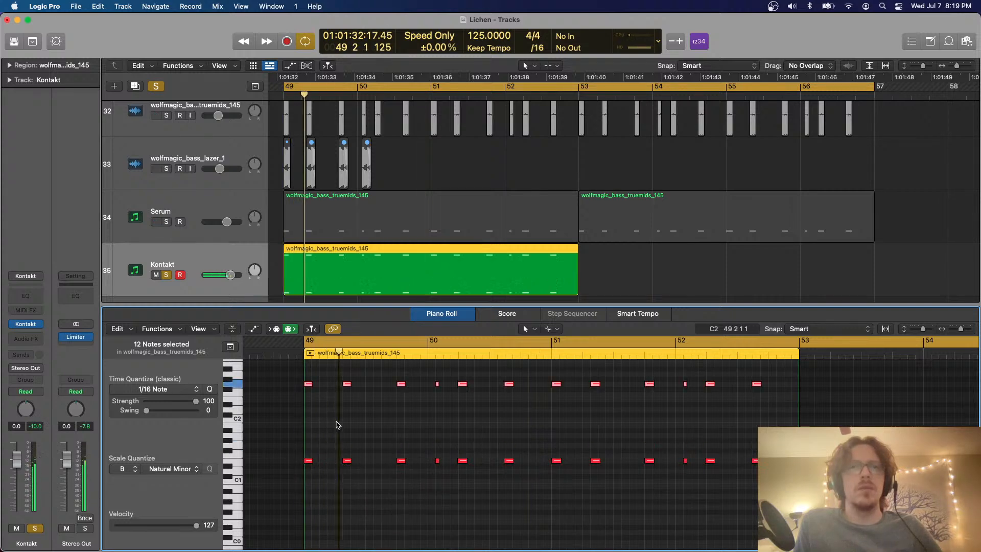
pyautogui.scroll(3, 336, 426)
pyautogui.press('space')
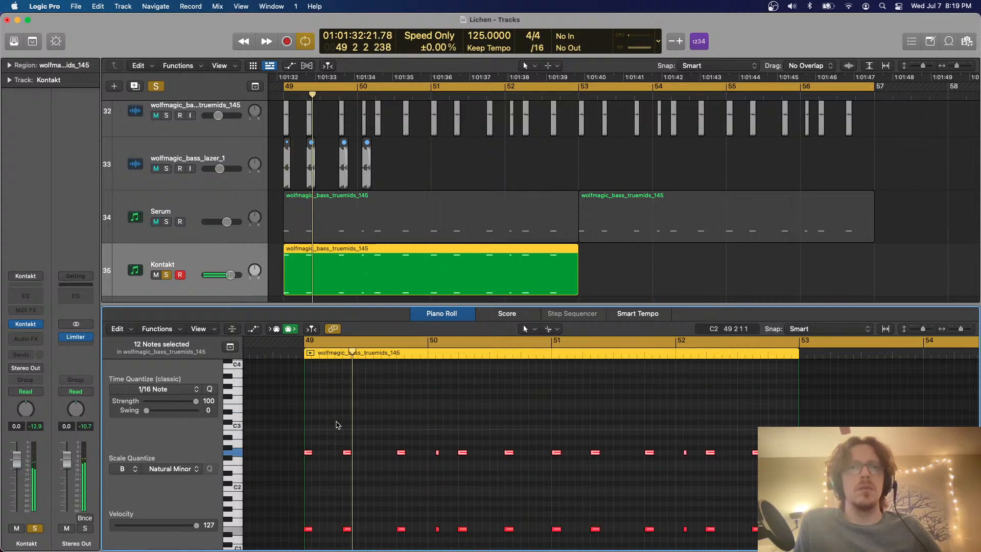
pyautogui.press('space')
# Copy the 12 upper Kontakt notes four semitones higher to B2 and play the resulting chords
pyautogui.moveTo(308, 454); pyautogui.dragTo(309, 428)
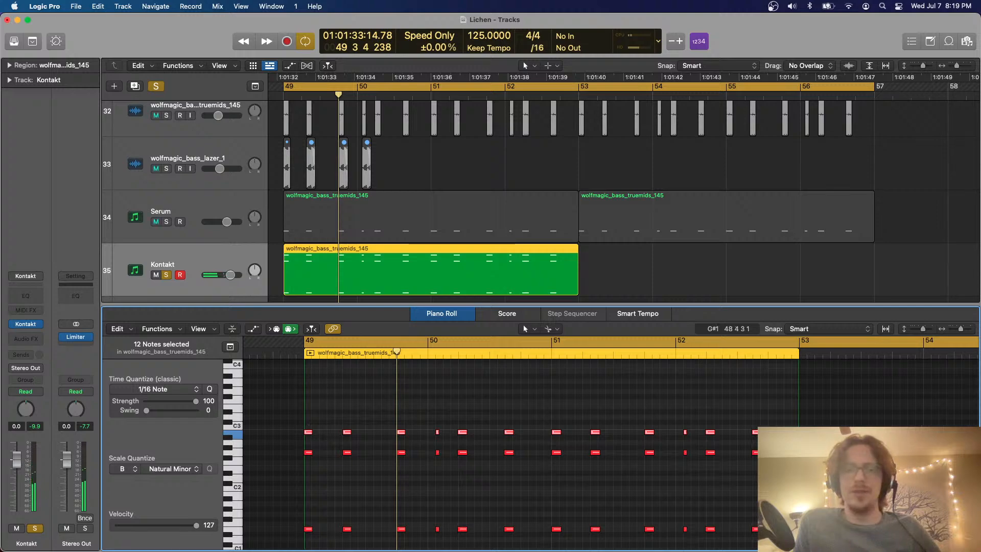
pyautogui.hotkey('ctrl', 'Up')
pyautogui.hotkey('ctrl', 'Up')
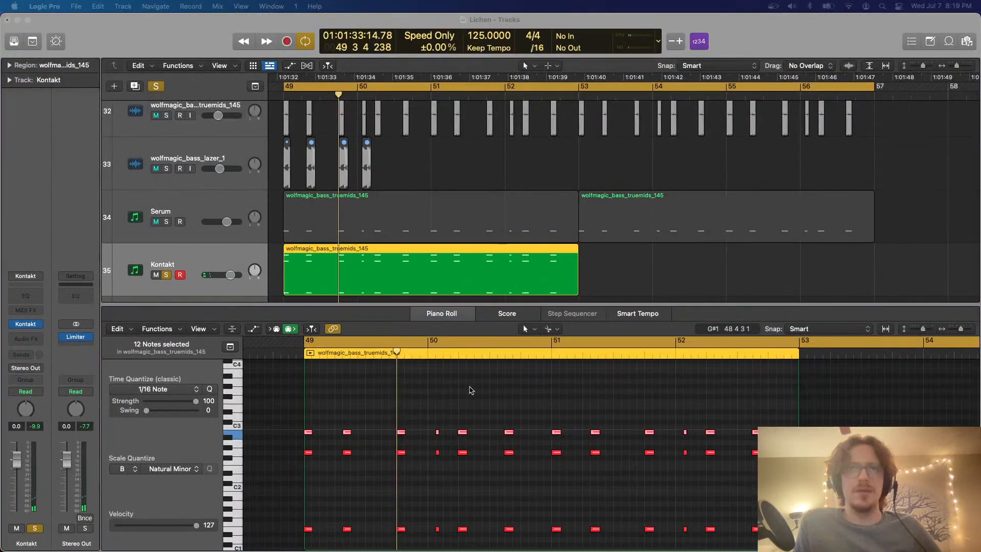
pyautogui.click(470, 391)
pyautogui.scroll(-3, 471, 390)
pyautogui.press('space')
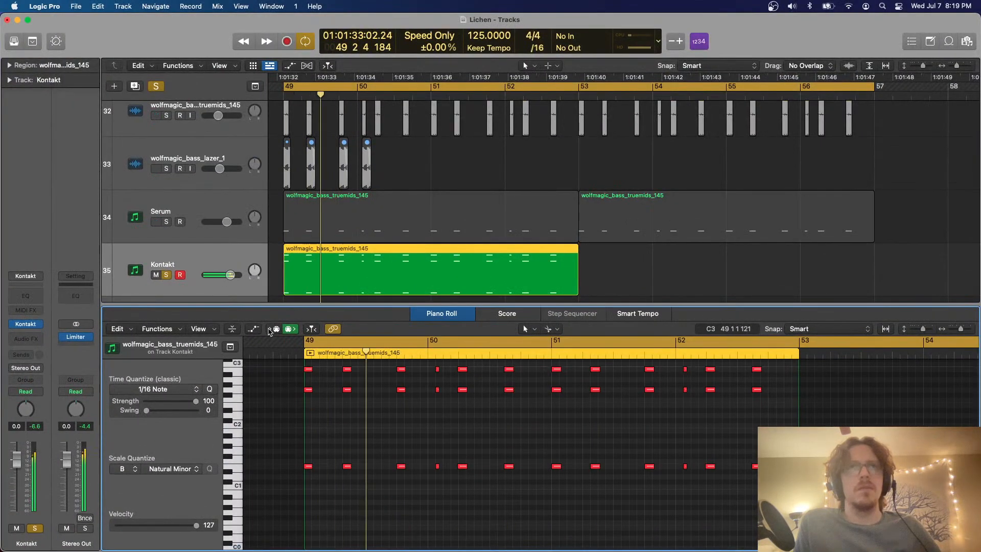
# Lower the Kontakt track's volume to -6.6 dB and unsolo the track
pyautogui.moveTo(230, 275); pyautogui.dragTo(220, 274)
pyautogui.click(166, 275)
pyautogui.scroll(3, 558, 414)
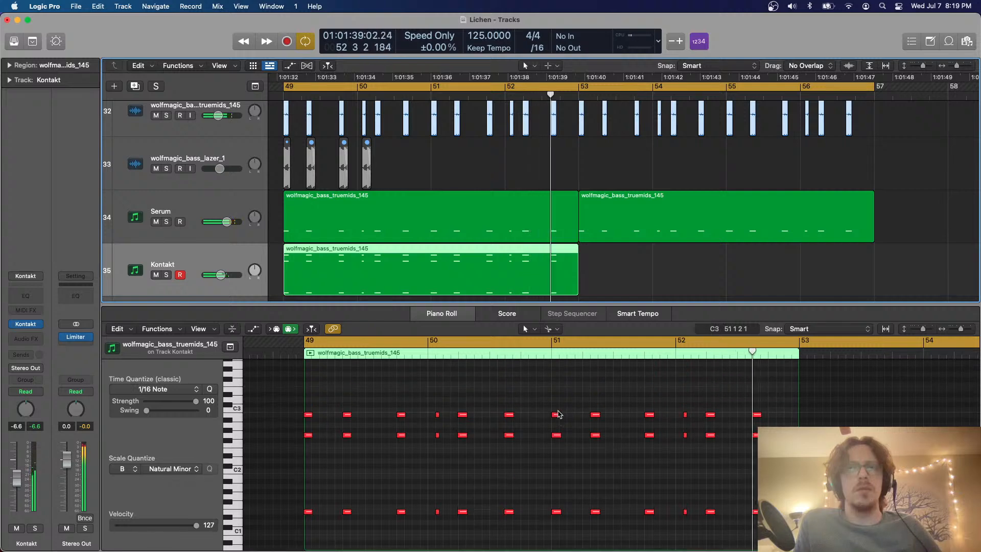
# Shorten the cycle range to bars 49 to 53
pyautogui.scroll(-2, 558, 414)
pyautogui.moveTo(307, 341); pyautogui.dragTo(799, 341)
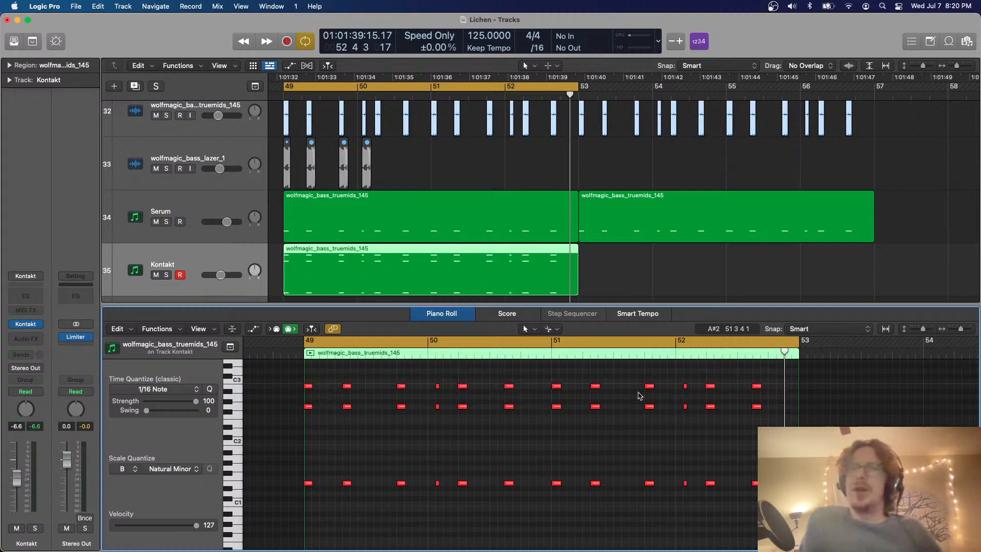
pyautogui.hscroll(-1, 640, 395)
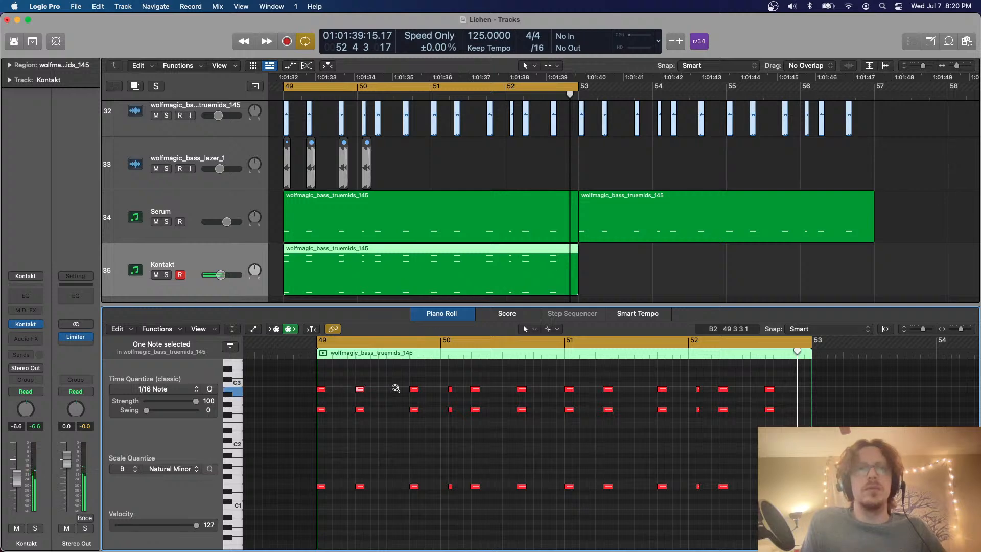
# Revoice the soloed Kontakt chords: lower the middle notes of the second and third chords, and raise the sixth chord's two upper notes two semitones
pyautogui.moveTo(350, 398); pyautogui.dragTo(438, 424)
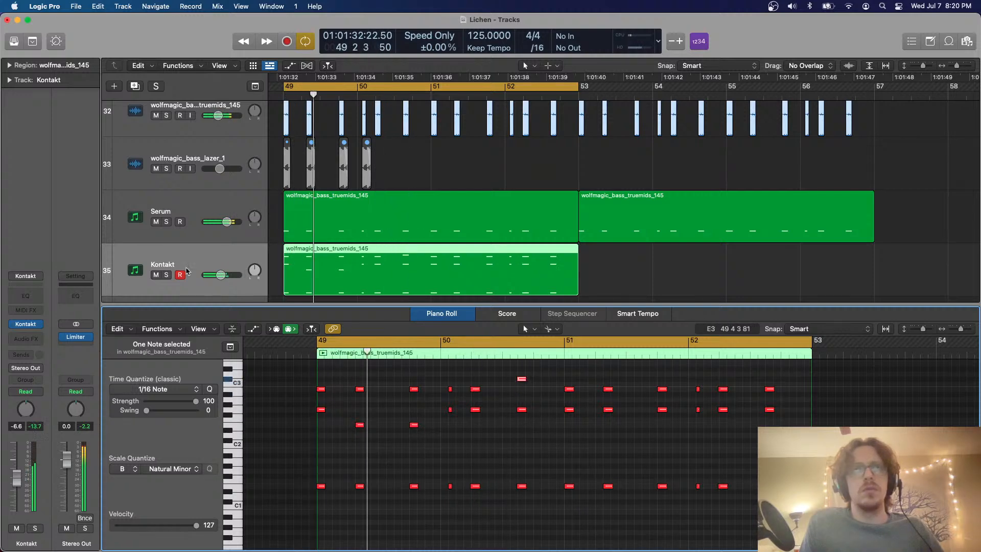
pyautogui.click(166, 275)
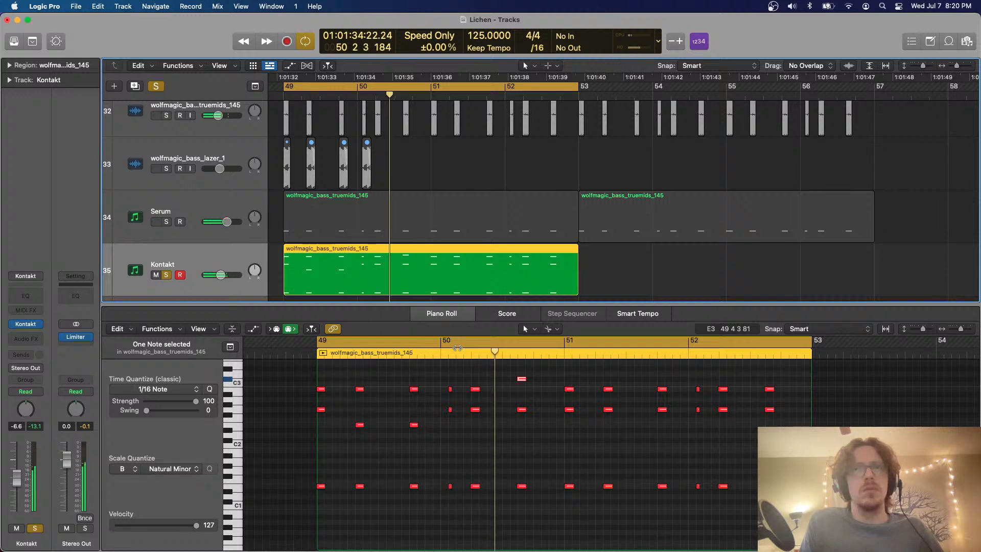
pyautogui.moveTo(546, 437); pyautogui.dragTo(509, 401)
pyautogui.hotkey('alt', 'Up')
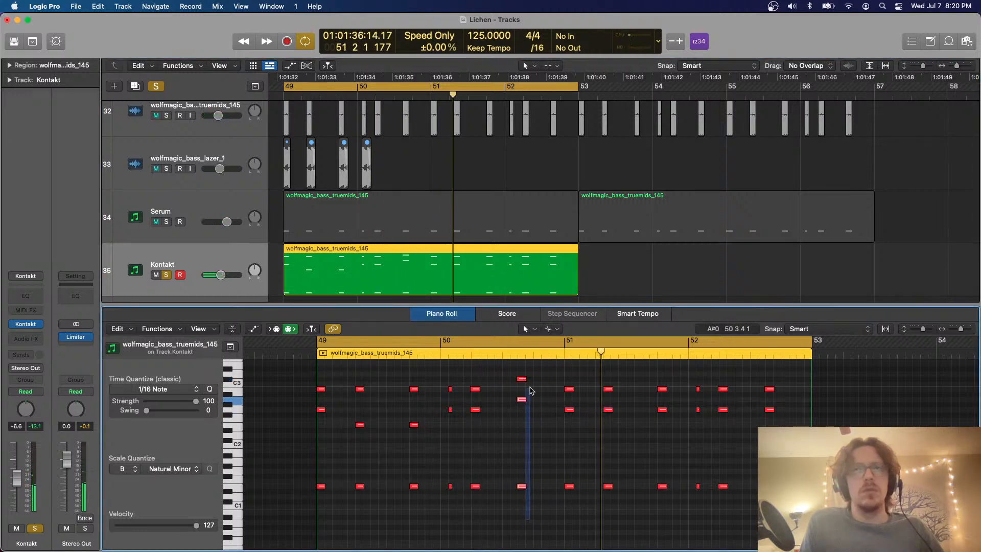
pyautogui.click(559, 425)
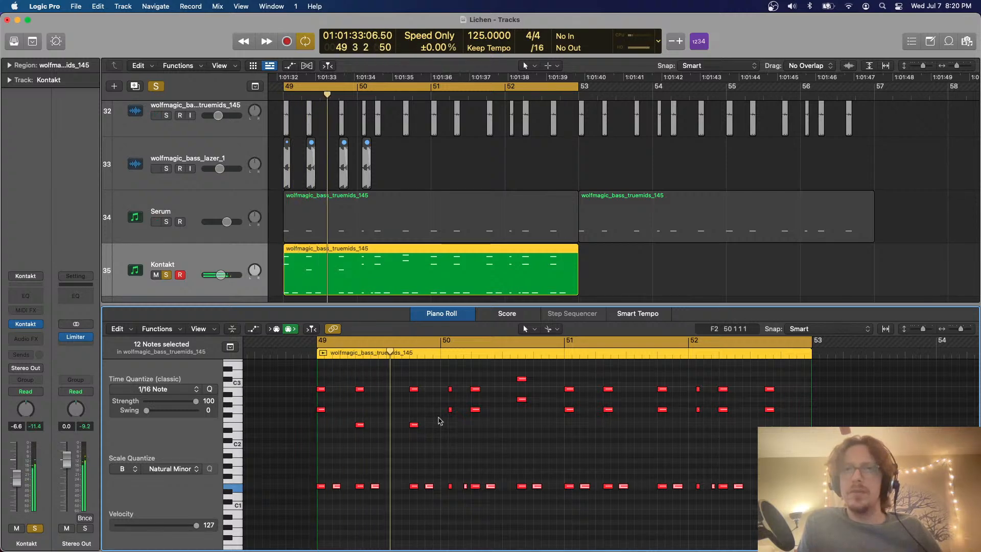
# Add copies of the 12 lowest Kontakt notes an eighth note after the originals, then unsolo the track
pyautogui.moveTo(337, 489); pyautogui.dragTo(344, 491)
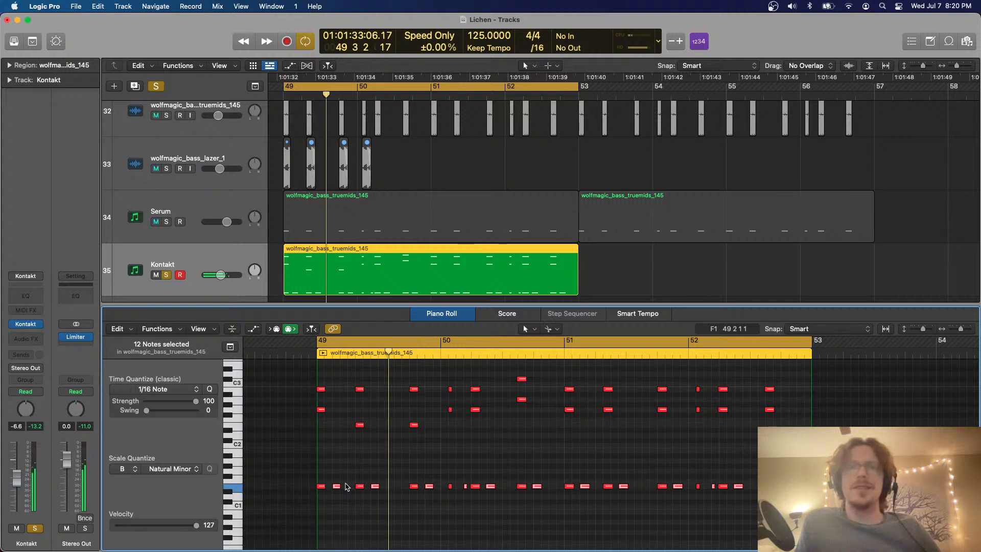
pyautogui.press('e')
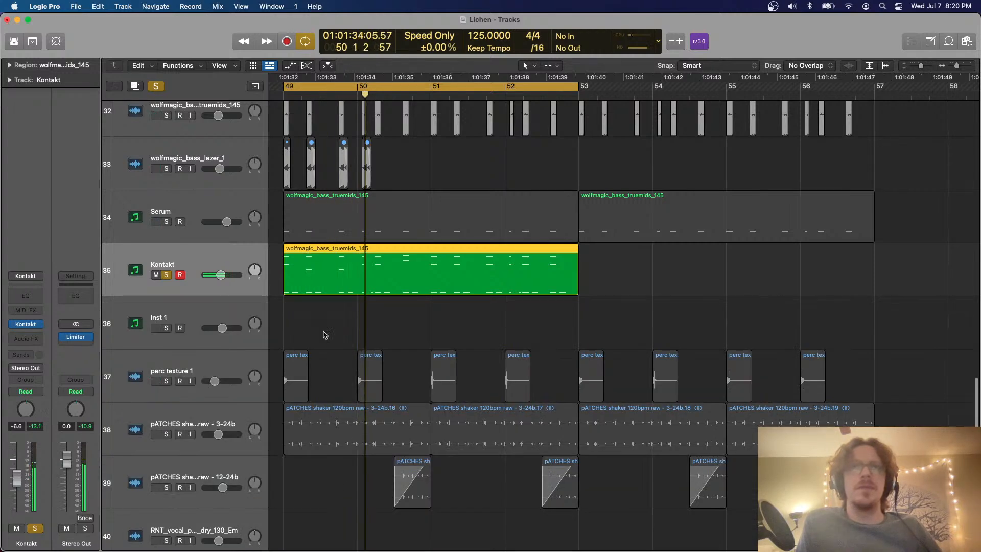
pyautogui.click(167, 275)
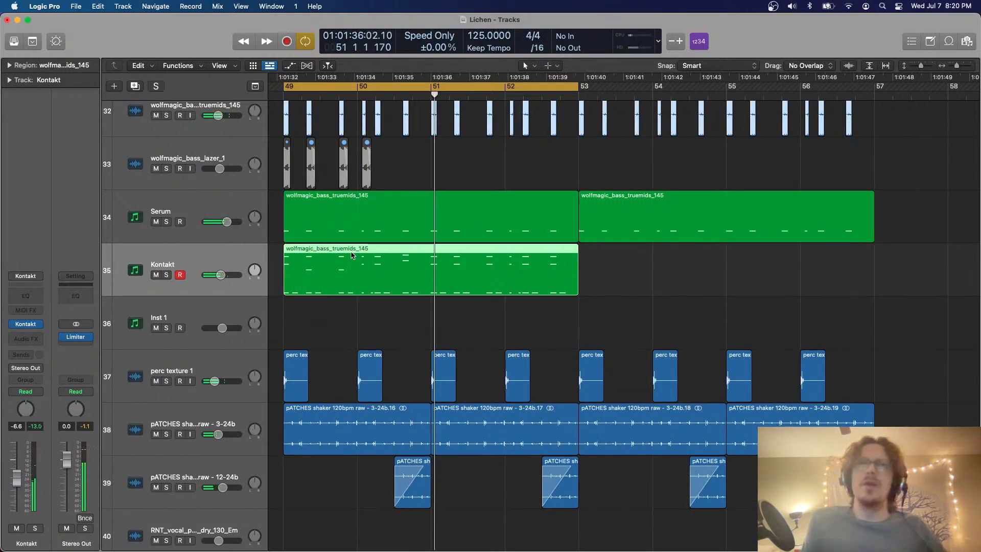
# Delete the region from the Kontakt track and check the notes of the Serum region at bar 49
pyautogui.press('Delete')
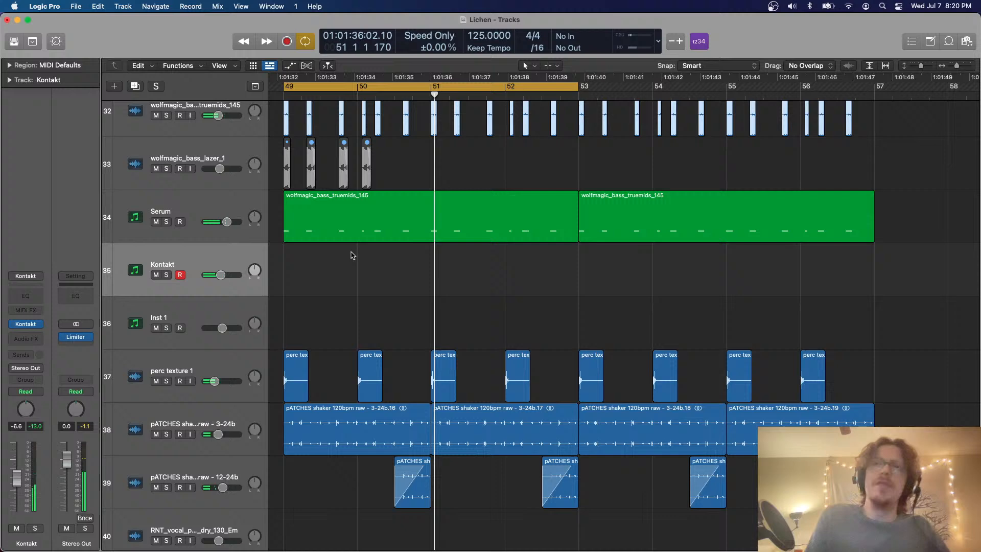
pyautogui.click(370, 226)
pyautogui.press('e')
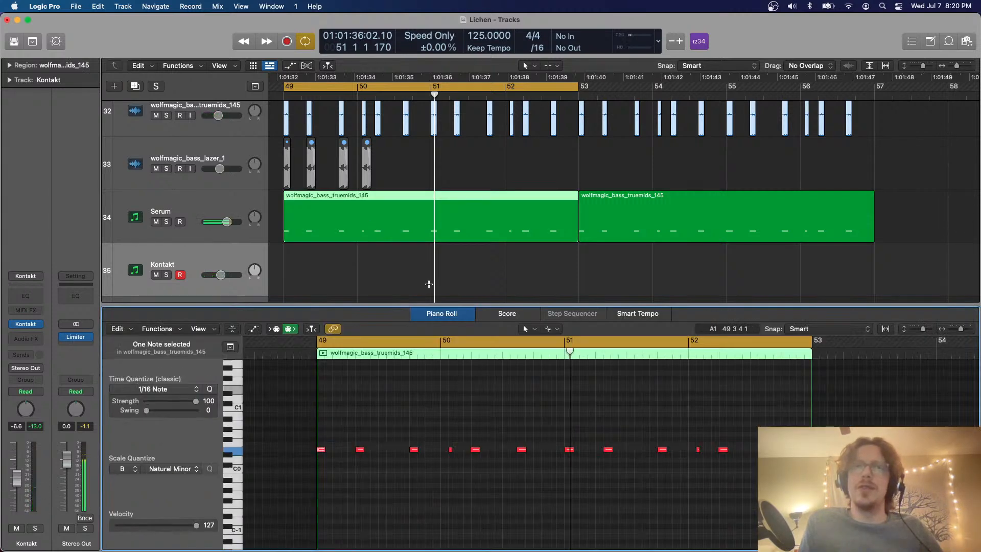
pyautogui.press('e')
# Delete the wolfmagic_bass_lazer_1 regions on track 33 except the first one at bar 49
pyautogui.hscroll(-7, 429, 288)
pyautogui.press('super+Up')
pyautogui.press('super+Up')
pyautogui.press('super+Up')
pyautogui.press('super+Up')
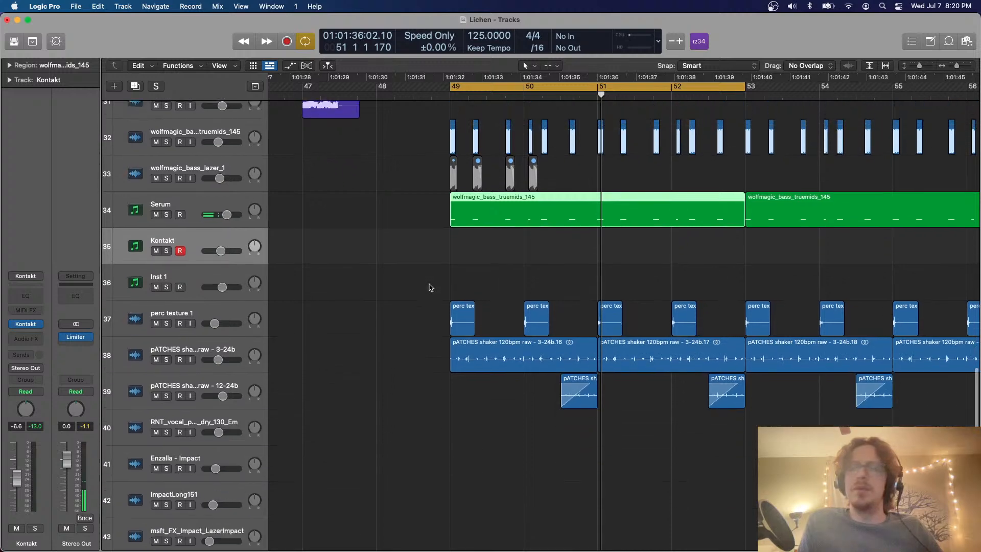
pyautogui.hscroll(4, 429, 288)
pyautogui.scroll(5, 430, 288)
pyautogui.hscroll(-1, 400, 300)
pyautogui.click(229, 326)
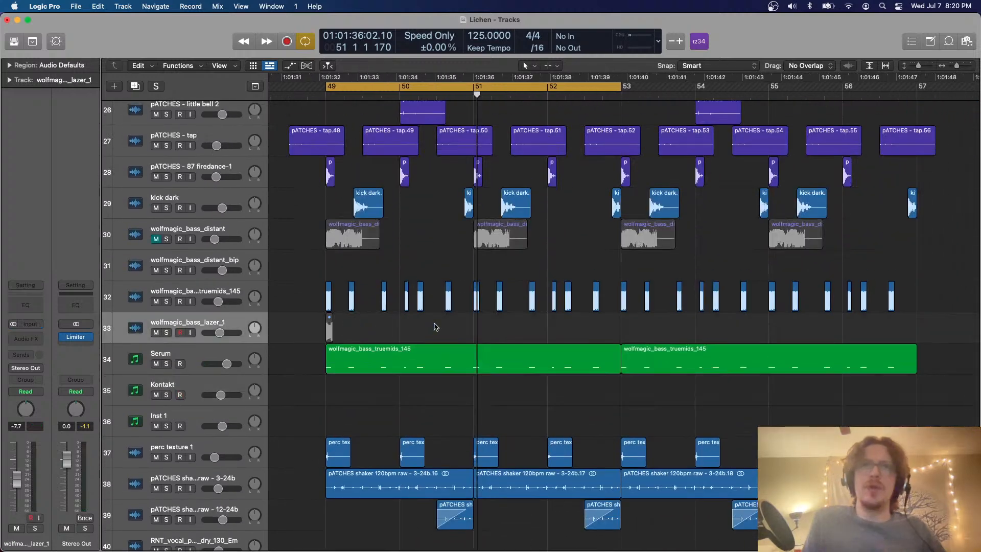
# Unmute the remaining wolfmagic_bass_lazer_1 region and move it from bar 49 to position 49 3
pyautogui.moveTo(434, 323); pyautogui.dragTo(314, 314)
pyautogui.scroll(5, 334, 314)
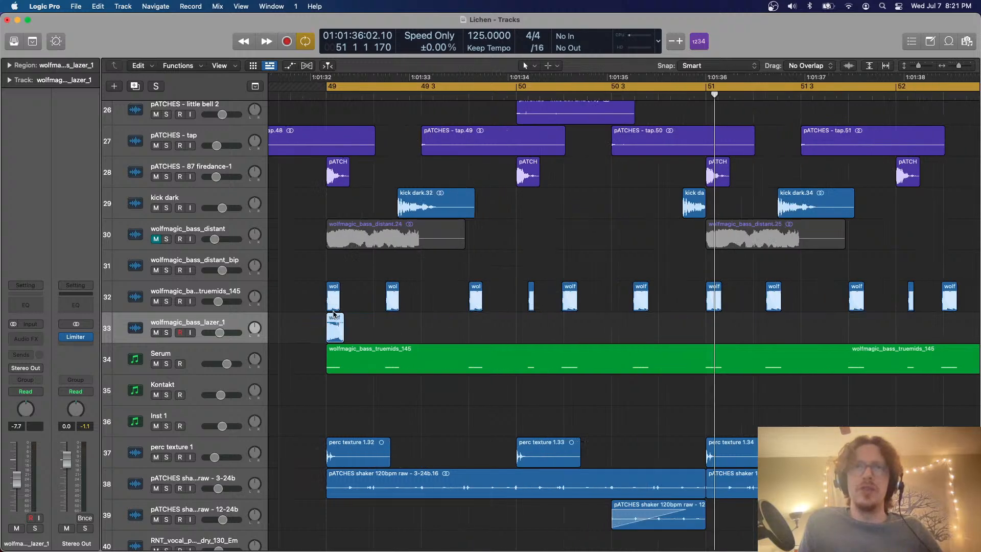
pyautogui.press('Delete')
pyautogui.press('super+v')
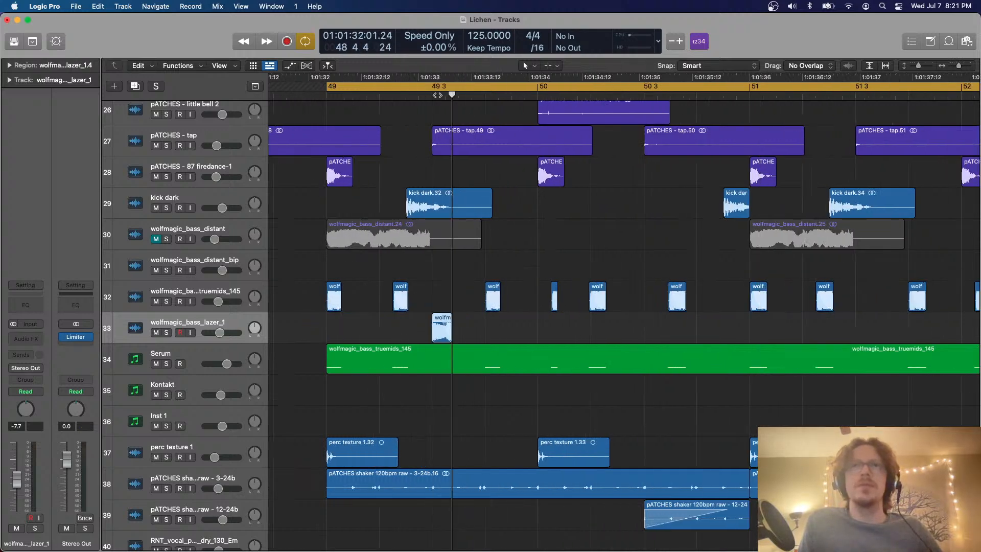
# Try a pasted copy of the wolfmagic_bass_lazer_1 region halfway through beat 2 of bar 50 and replay the loop
pyautogui.press('space')
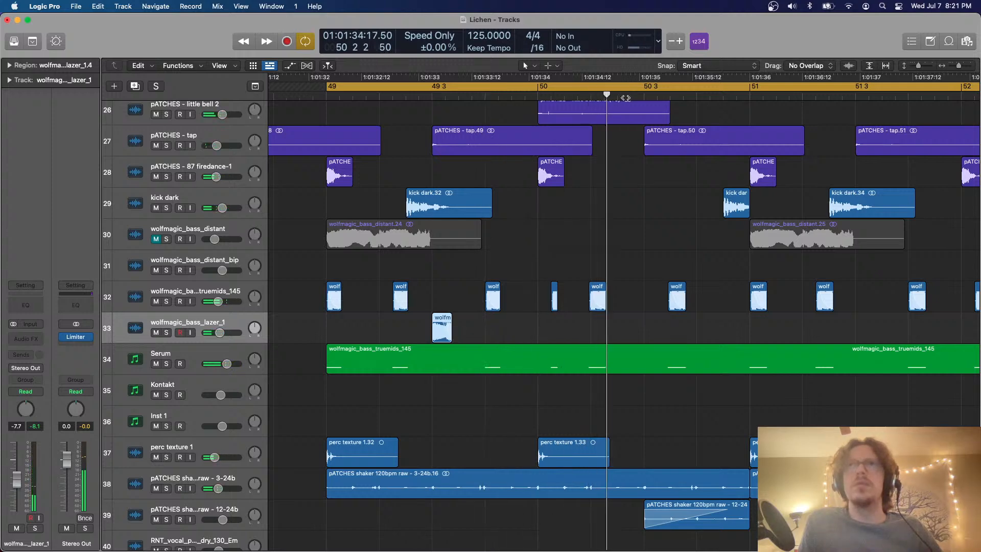
pyautogui.press('super+v')
pyautogui.press('space')
pyautogui.press('Return')
pyautogui.press('super+Left')
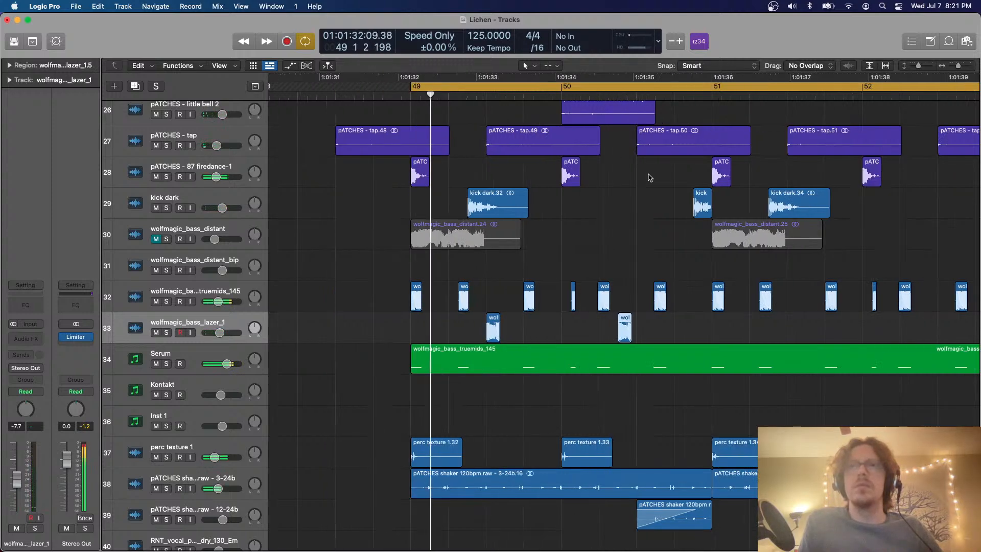
# Paste the copy of the wolfmagic_bass_lazer_1 region at beat 4 of bar 50 instead
pyautogui.hscroll(2, 650, 177)
pyautogui.hscroll(1, 650, 178)
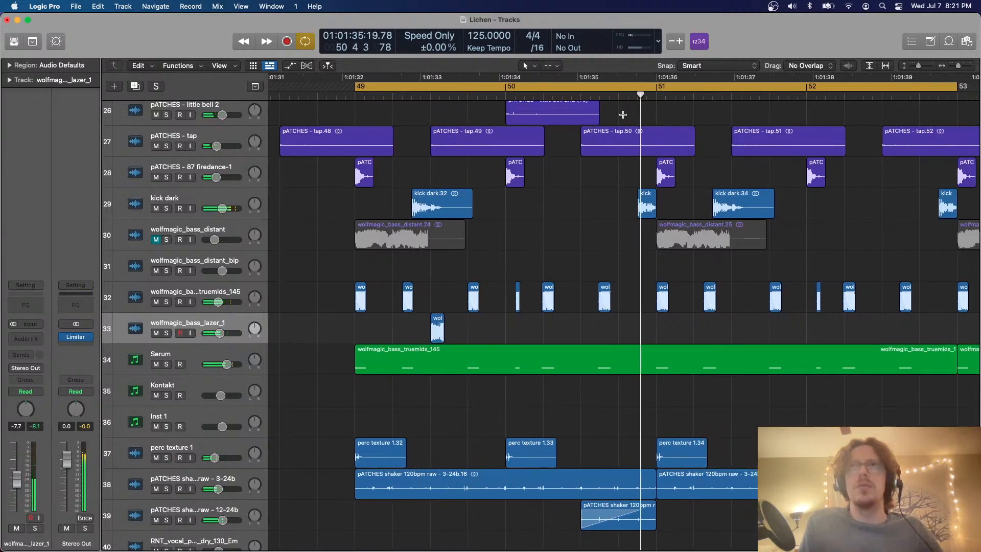
pyautogui.click(619, 98)
pyautogui.press('super+v')
pyautogui.press('space')
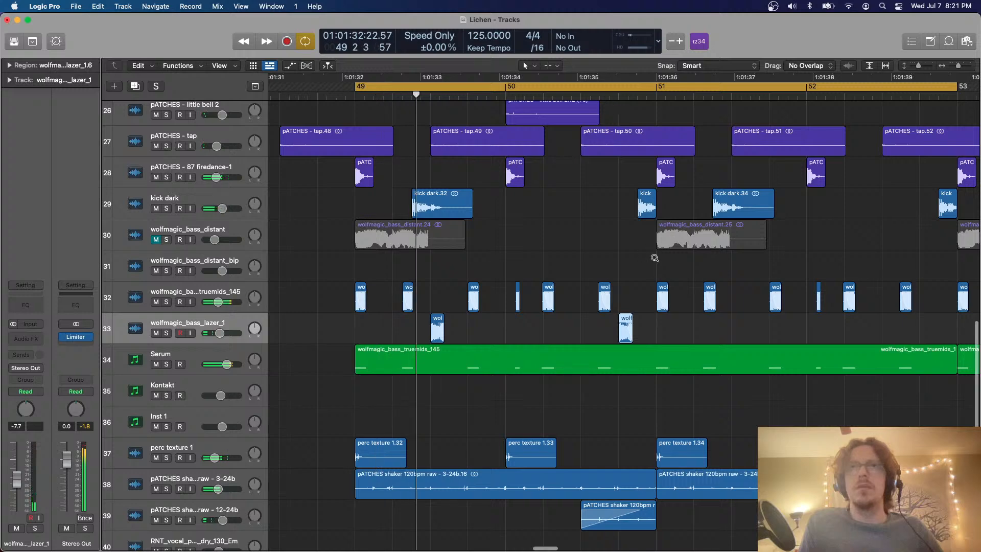
# Listen to bars 49 to 53 and look over the drum and bass tracks for parts to thin out
pyautogui.scroll(-2, 654, 258)
pyautogui.hscroll(-2, 655, 260)
pyautogui.scroll(-3, 655, 260)
pyautogui.hscroll(2, 655, 260)
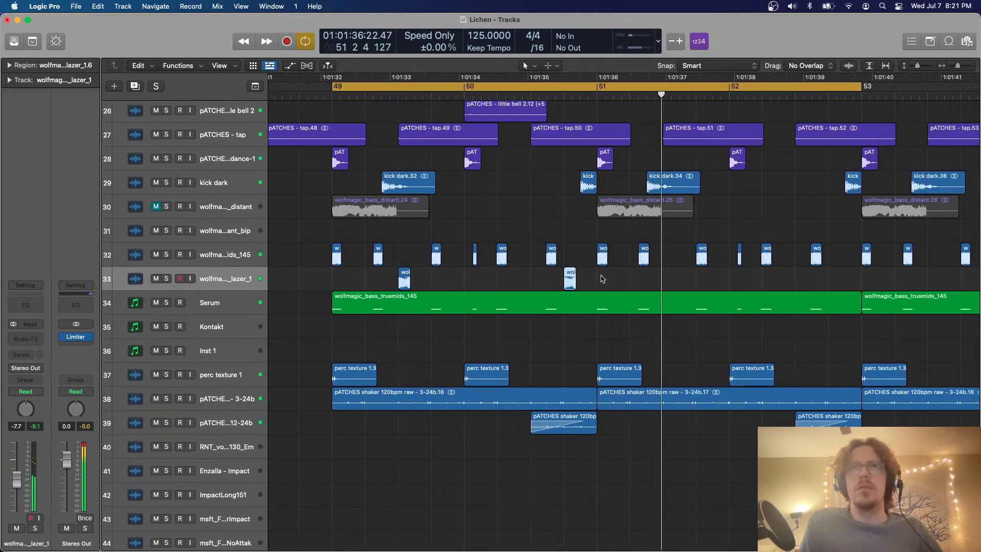
pyautogui.scroll(5, 258, 241)
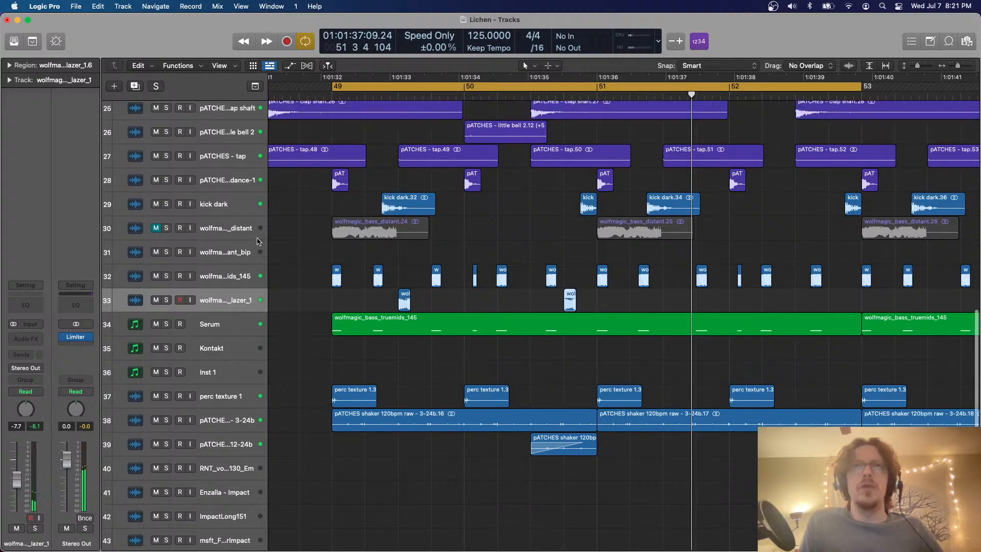
pyautogui.scroll(-2, 258, 242)
pyautogui.scroll(5, 258, 241)
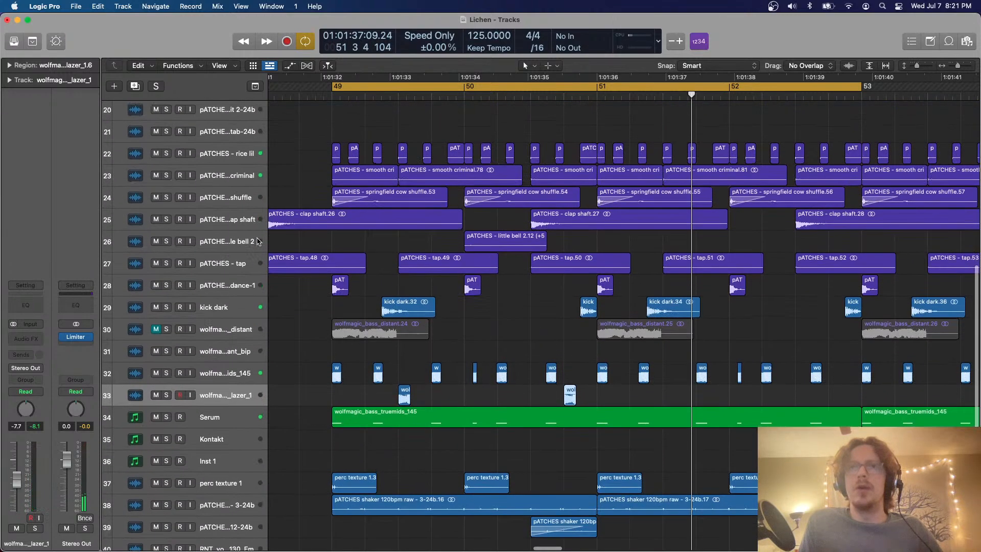
pyautogui.scroll(-6, 258, 241)
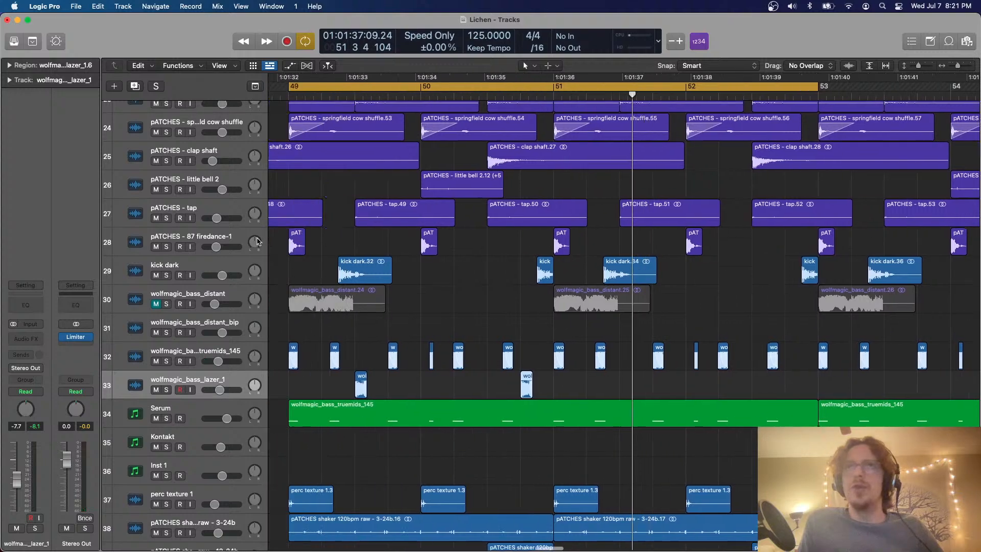
# Delete all pATCHES - pop 6 regions from bar 49 to bar 57 and start playback
pyautogui.scroll(10, 258, 241)
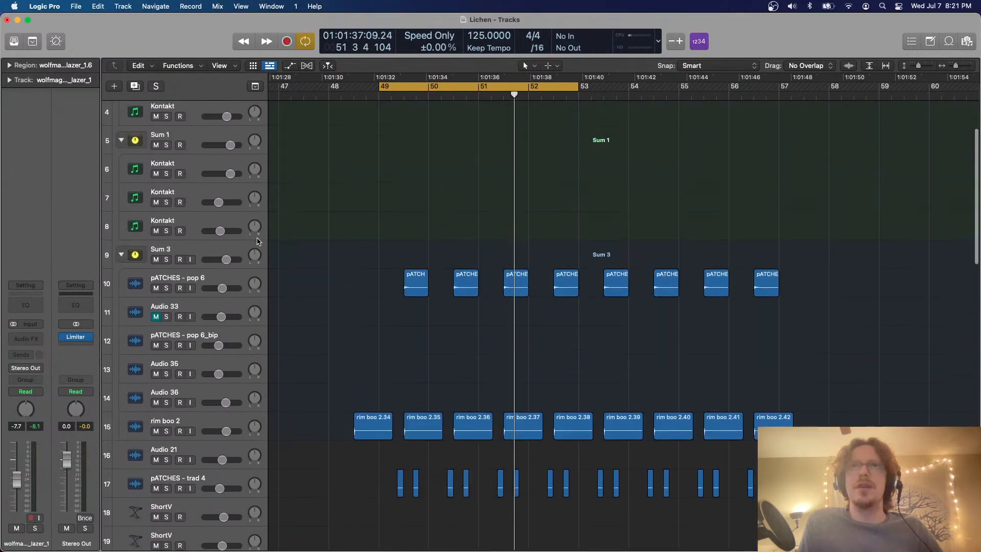
pyautogui.scroll(-6, 258, 242)
pyautogui.scroll(6, 258, 241)
pyautogui.moveTo(394, 290); pyautogui.dragTo(771, 339)
pyautogui.press('Delete')
pyautogui.press('space')
# Delete the rim boo 2 regions and the pATCHES - trad 4 regions between bars 48 and 57
pyautogui.scroll(-5, 762, 388)
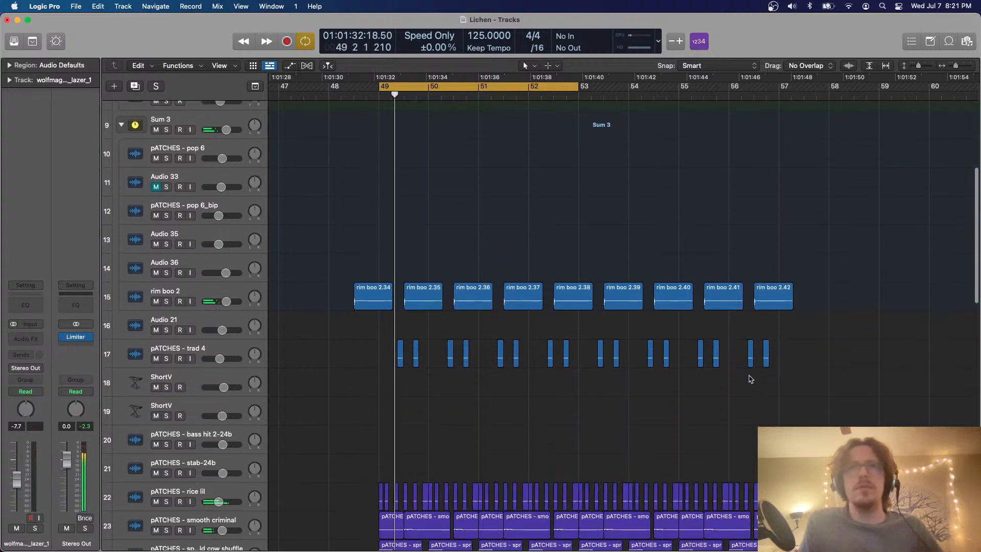
pyautogui.moveTo(384, 275); pyautogui.dragTo(795, 309)
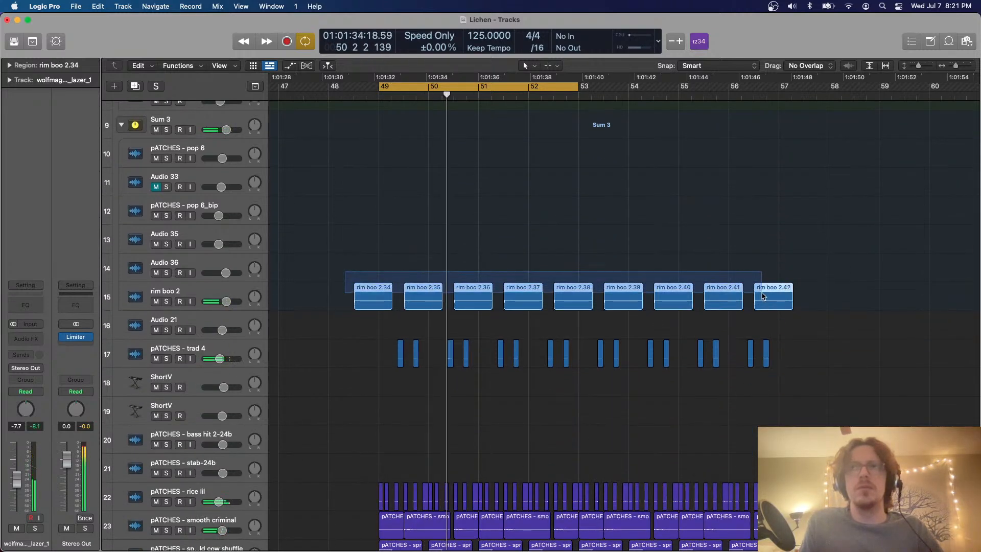
pyautogui.press('Delete')
pyautogui.moveTo(790, 348); pyautogui.dragTo(339, 328)
pyautogui.press('Delete')
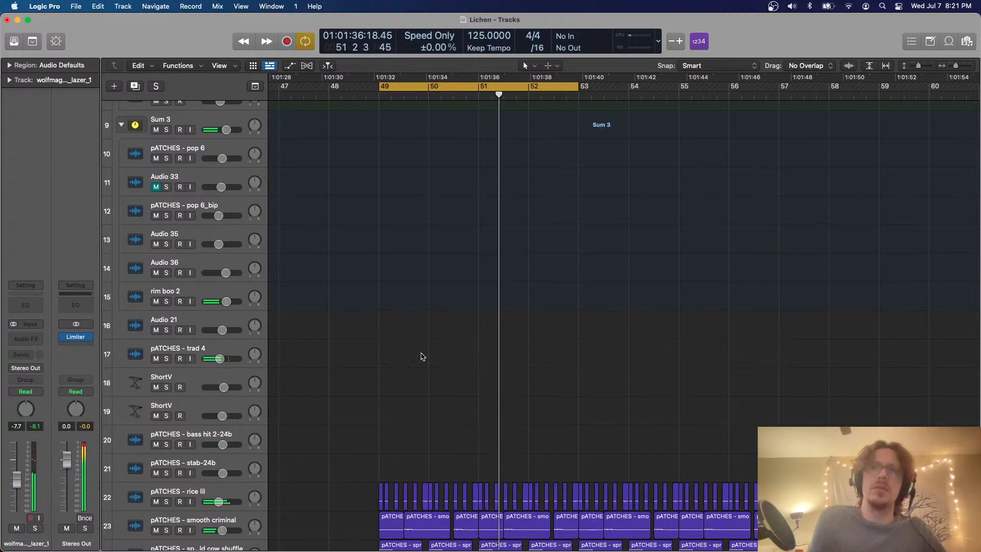
# Delete the kick dark regions on track 29 except the first one in bar 49
pyautogui.scroll(-10, 423, 355)
pyautogui.press('space')
pyautogui.press('space')
pyautogui.press('super+Right')
pyautogui.scroll(-3, 423, 355)
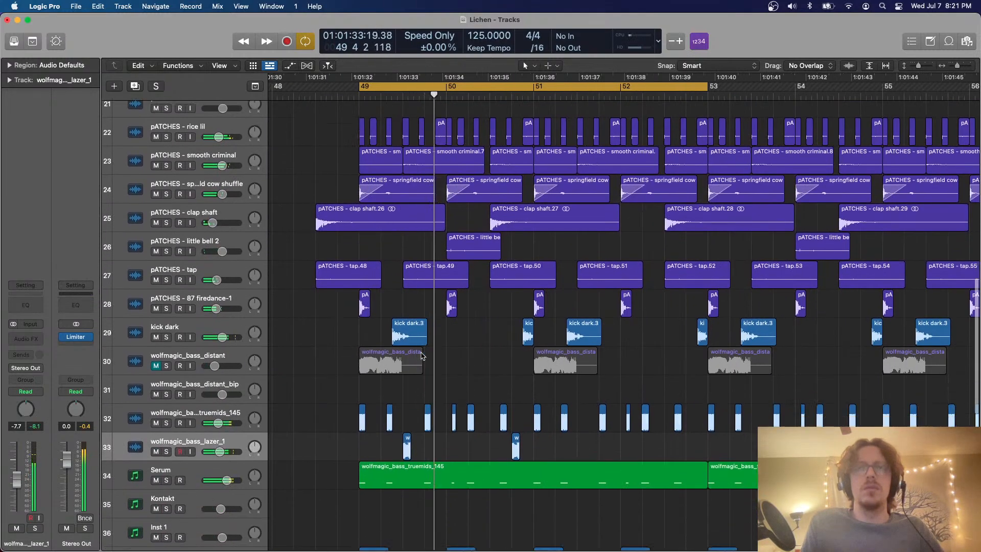
pyautogui.click(215, 307)
pyautogui.scroll(3, 463, 230)
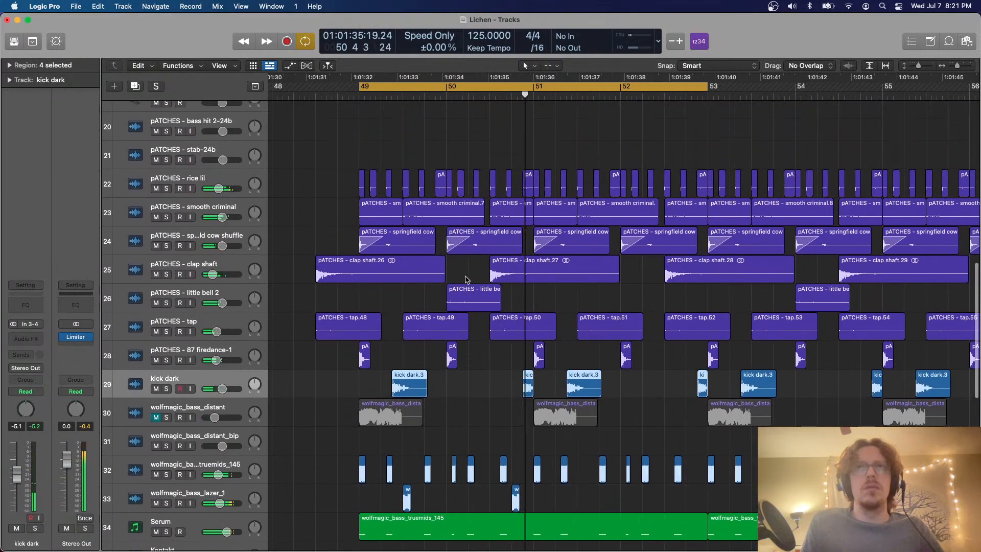
pyautogui.scroll(-2, 519, 319)
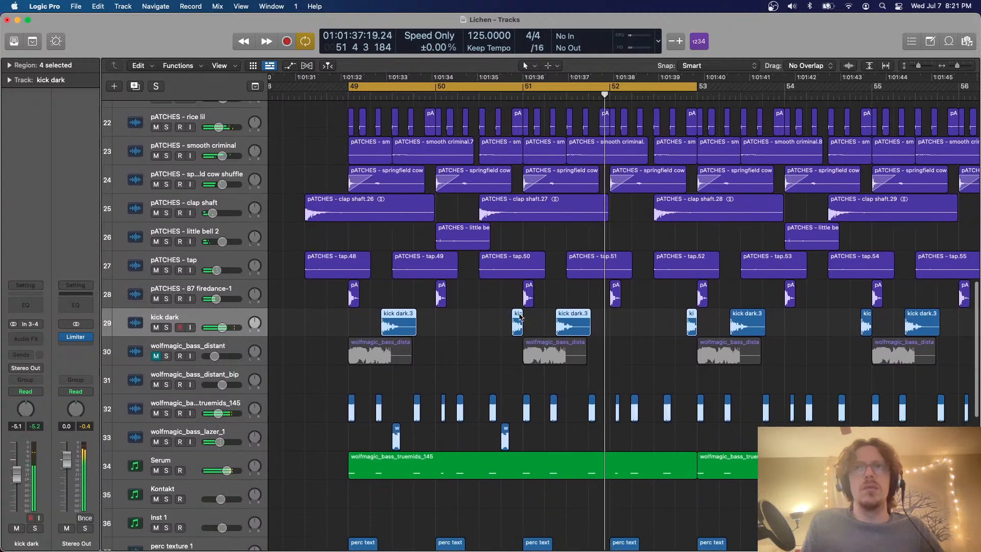
pyautogui.press('super+Left')
pyautogui.moveTo(785, 321); pyautogui.dragTo(464, 320)
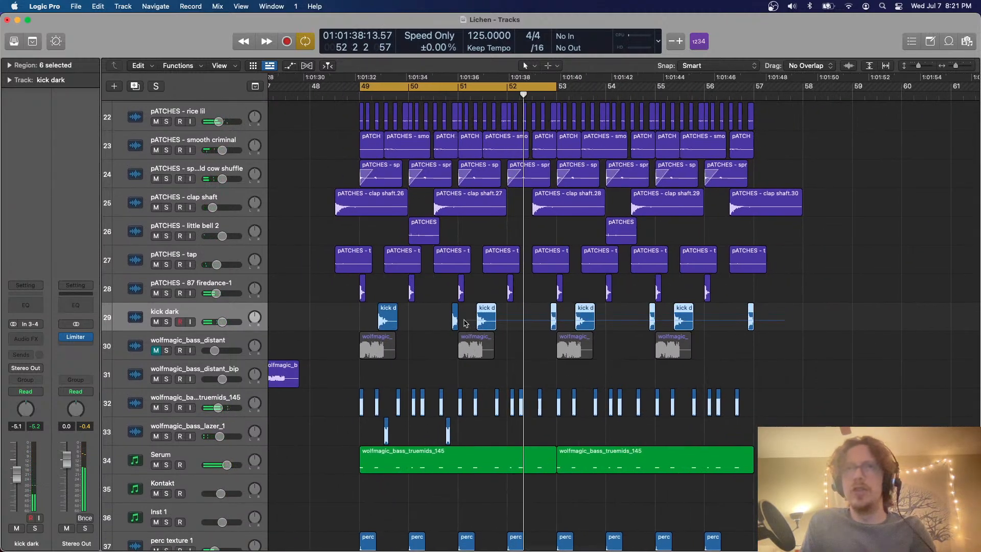
pyautogui.press('Delete')
# Solo the pATCHES - smooth criminal track during playback to hear it alone, then unsolo it
pyautogui.scroll(3, 521, 303)
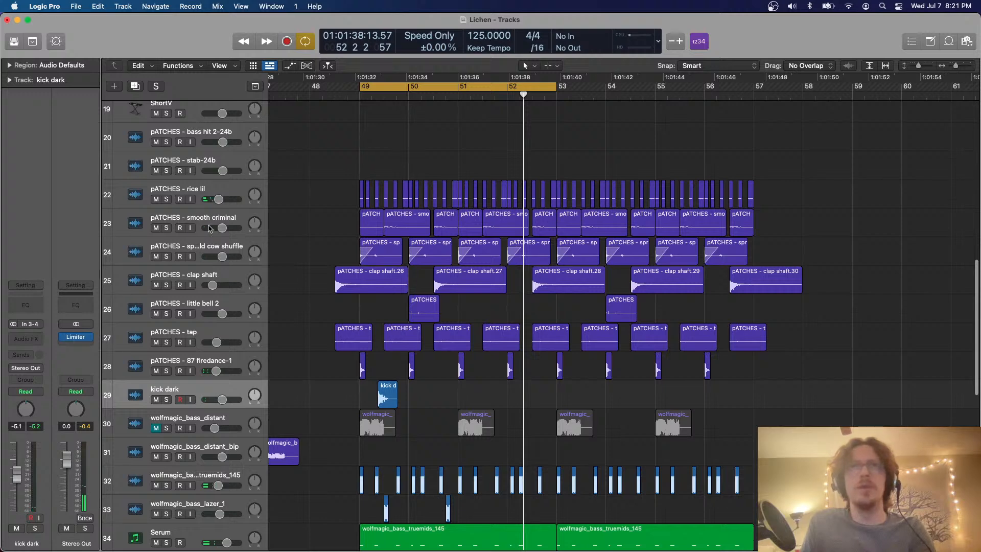
pyautogui.press('space')
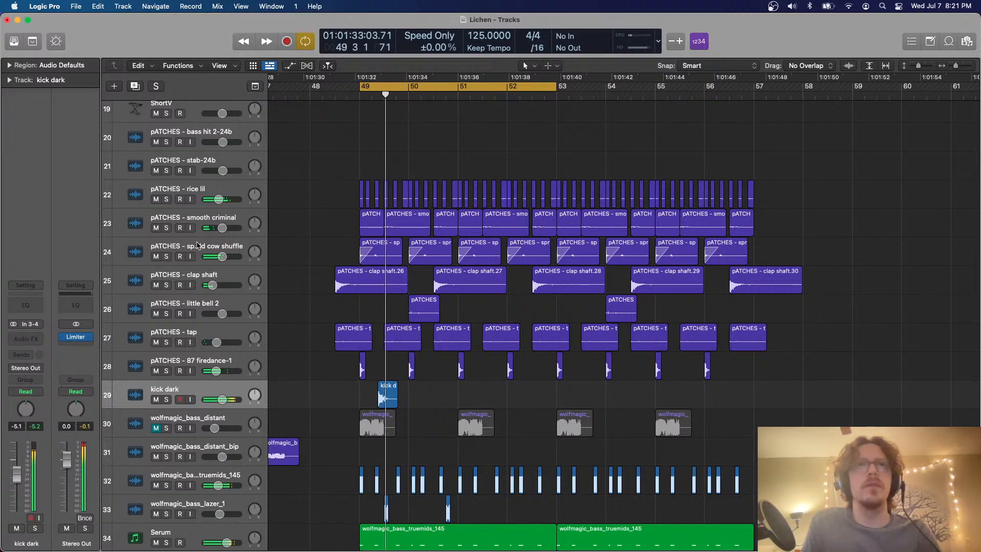
pyautogui.click(166, 228)
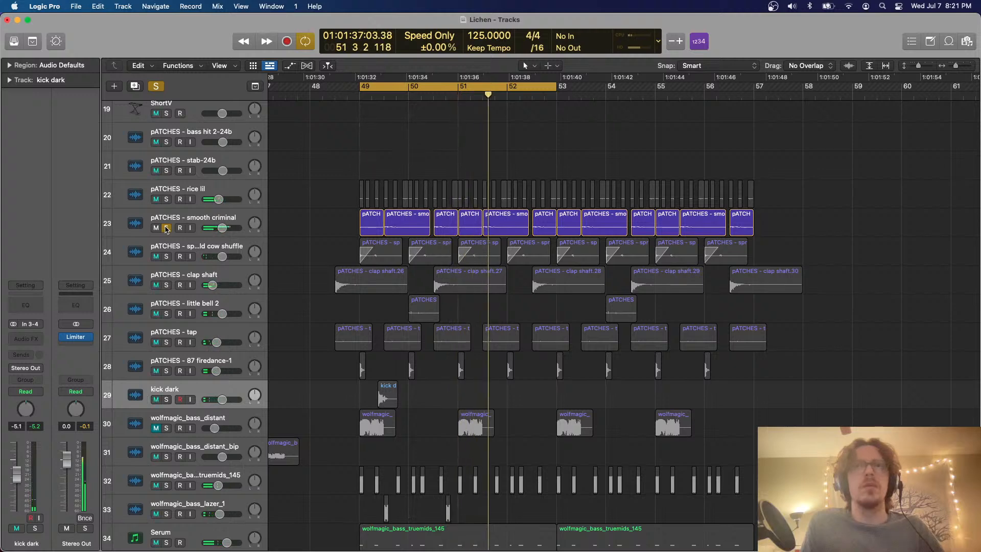
pyautogui.click(166, 229)
# Audition the percussion by soloing tracks 22 to 27 and the tracks from perc texture 1 downward, then clear all solos
pyautogui.moveTo(167, 199); pyautogui.dragTo(159, 331)
pyautogui.scroll(-5, 281, 213)
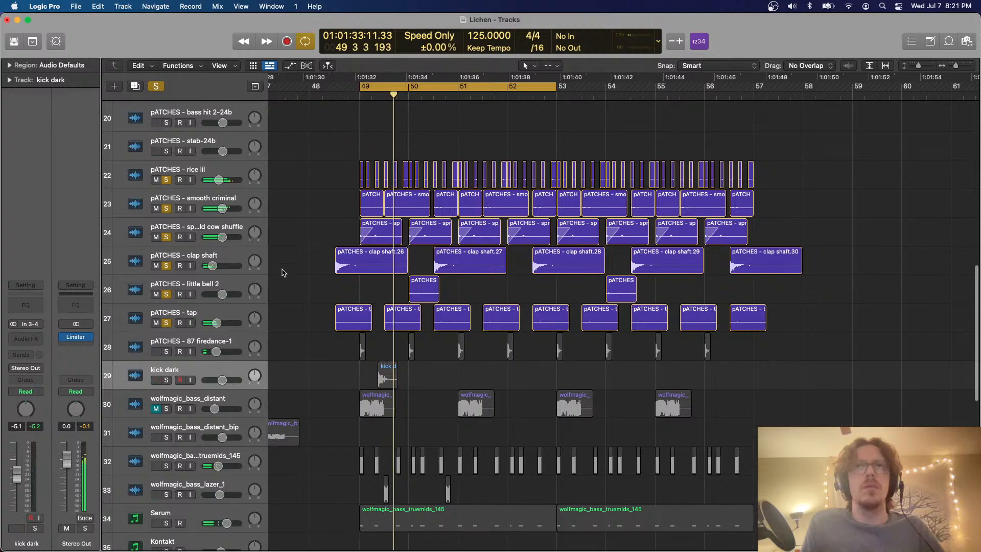
pyautogui.scroll(-10, 314, 302)
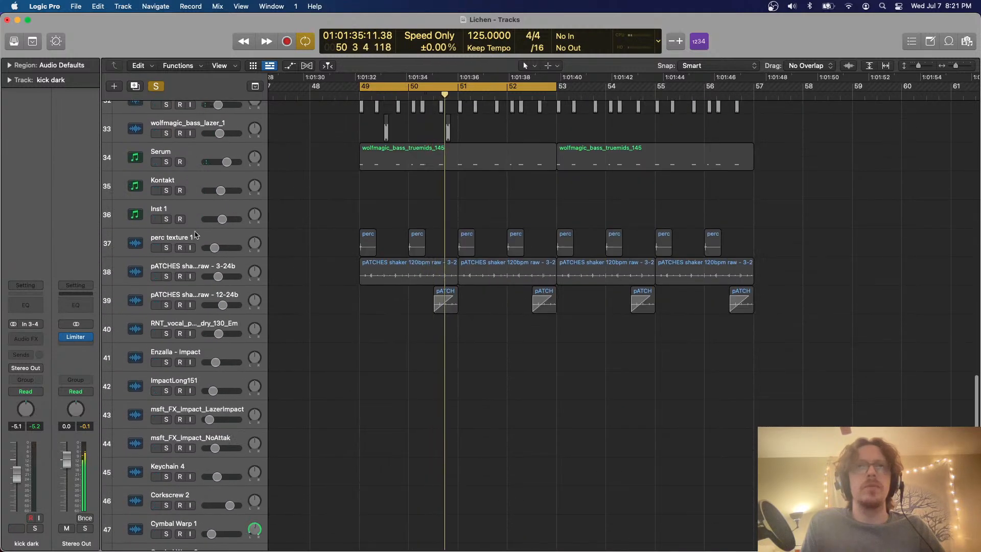
pyautogui.moveTo(166, 248); pyautogui.dragTo(166, 547)
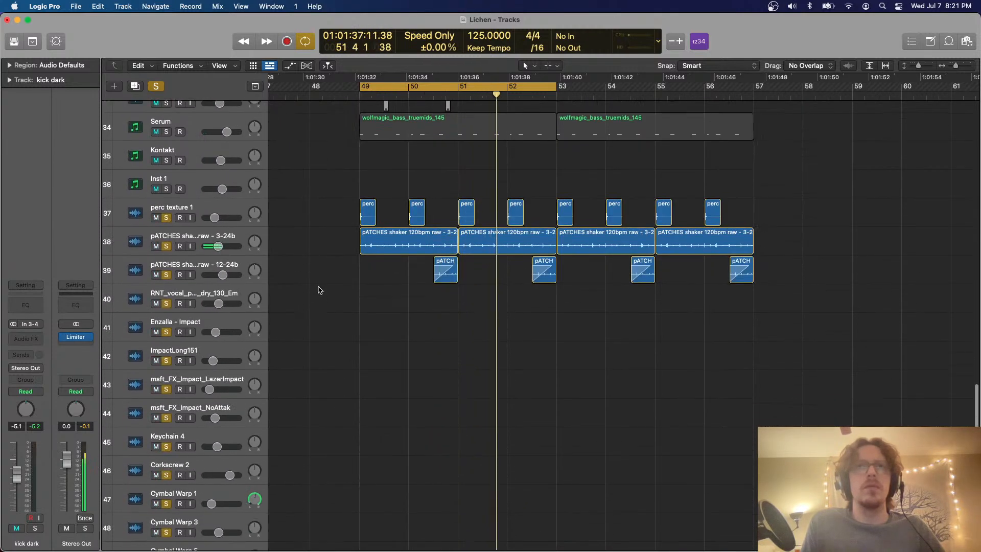
pyautogui.scroll(12, 318, 290)
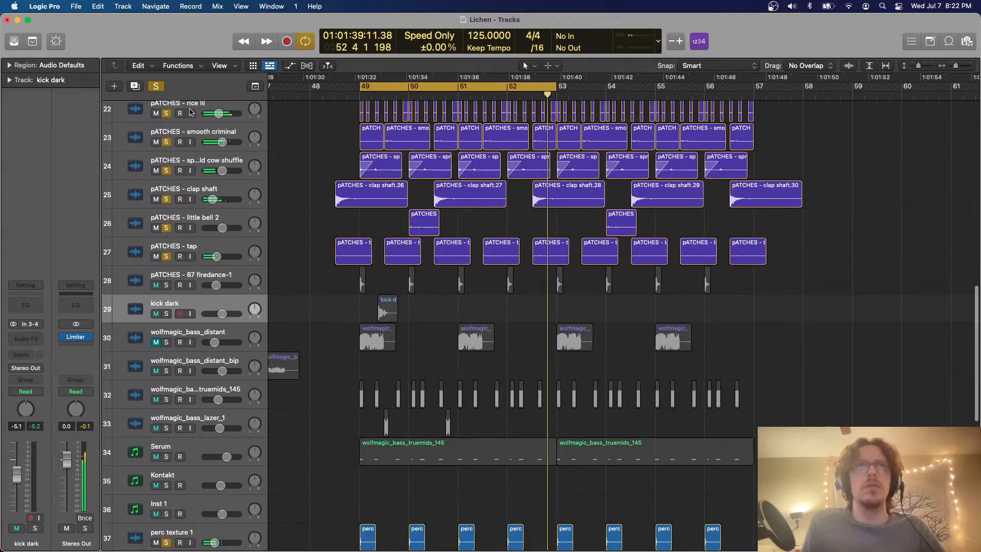
pyautogui.click(158, 88)
# Listen to the loop from bar 49 to 53 with no tracks soloed and review the arrangement
pyautogui.scroll(1, 297, 243)
pyautogui.scroll(-1, 304, 280)
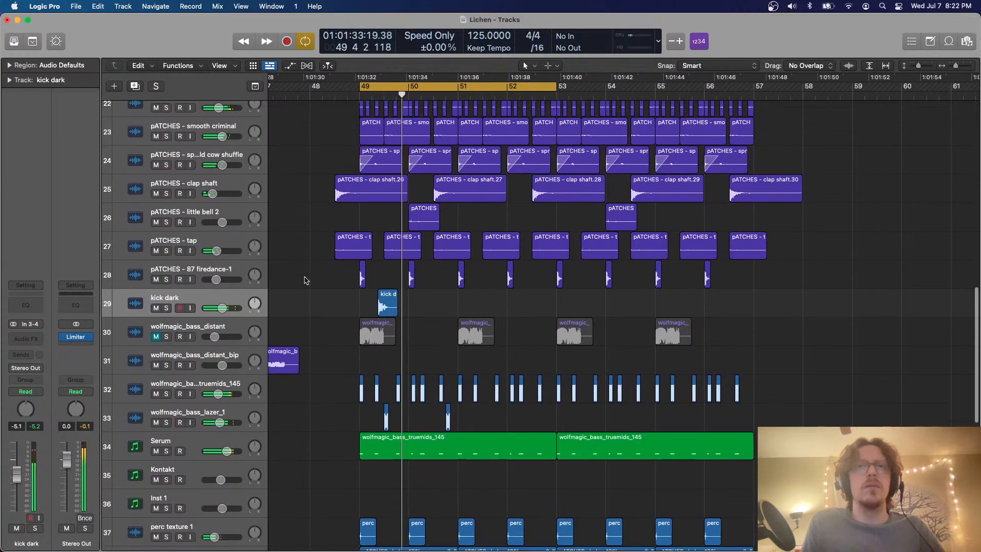
pyautogui.scroll(-1, 306, 280)
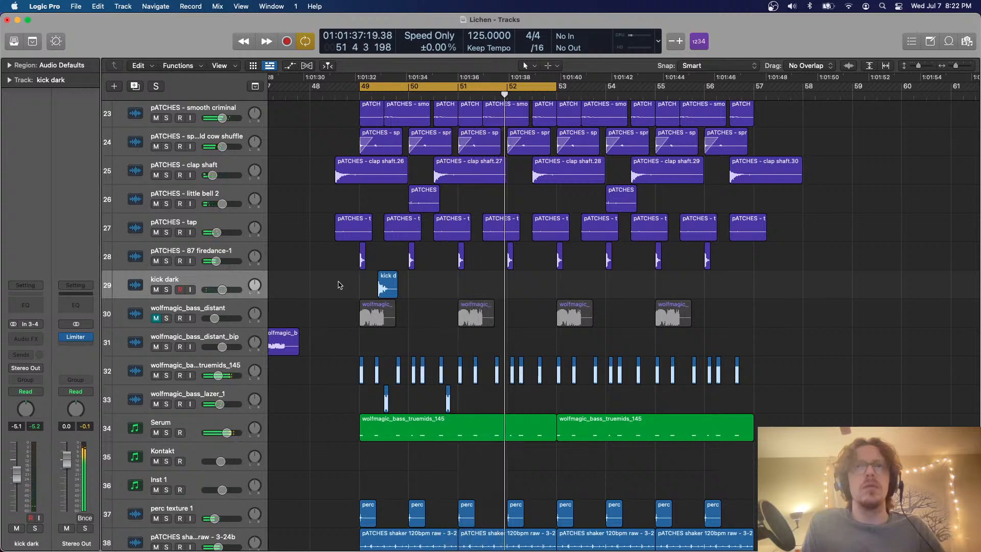
pyautogui.scroll(-3, 608, 239)
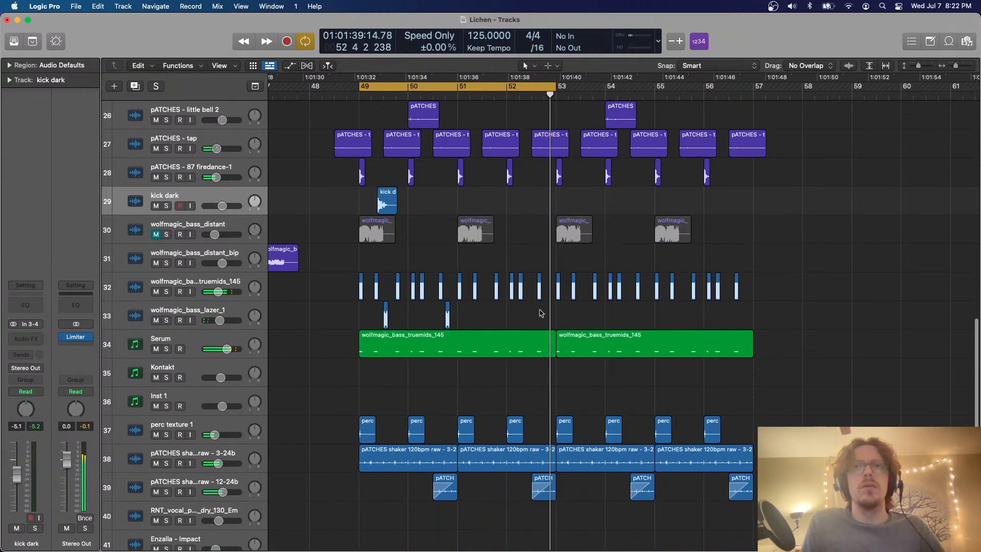
pyautogui.scroll(10, 482, 364)
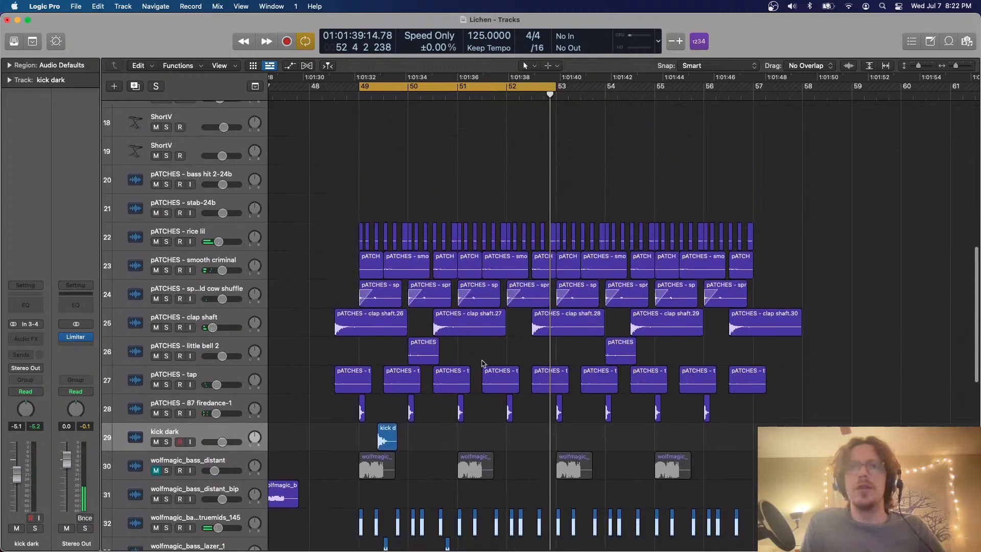
# Solo the tracks from pATCHES - 87 firedance-1 up to pATCHES - rice lil, then clear all solos
pyautogui.press('super+Right')
pyautogui.hscroll(-10, 384, 253)
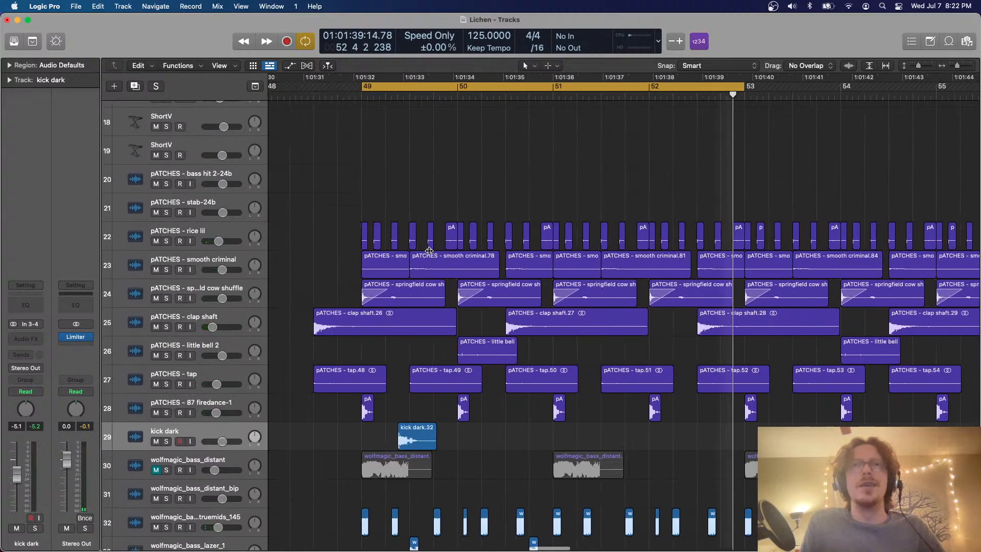
pyautogui.moveTo(167, 412); pyautogui.dragTo(168, 240)
pyautogui.scroll(20, 280, 215)
pyautogui.scroll(-5, 280, 215)
pyautogui.scroll(-10, 279, 215)
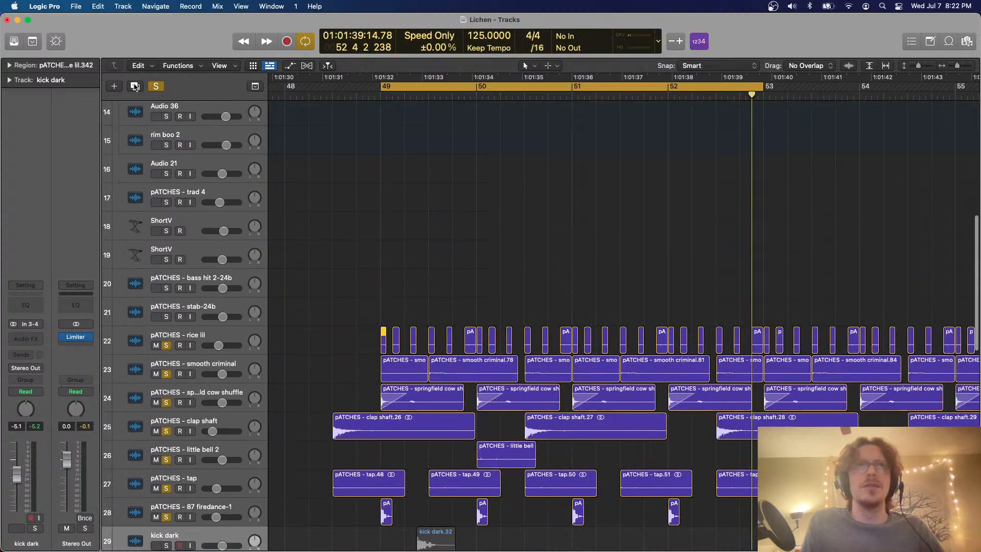
pyautogui.click(156, 86)
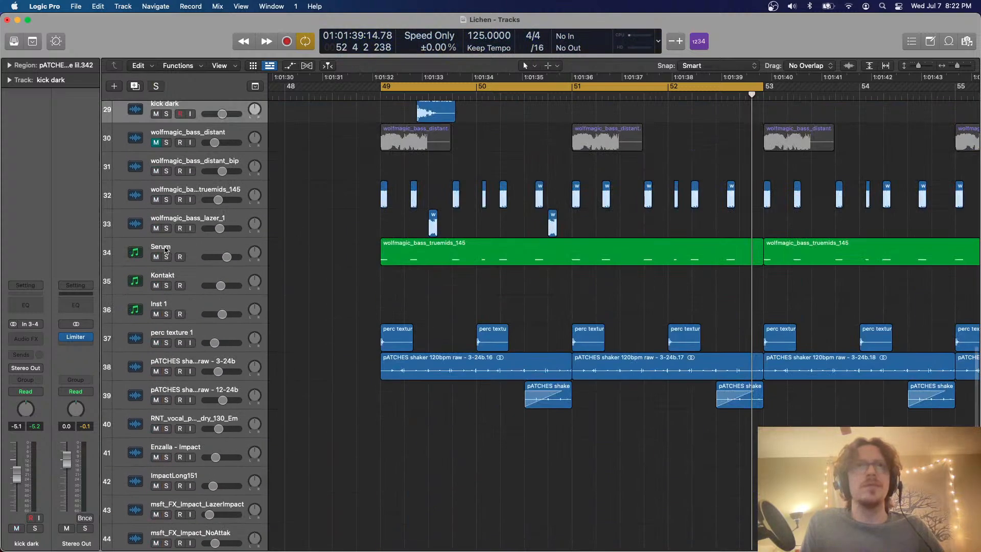
# Mute the Serum, wolfmagic_bass_lazer_1 and wolfmagic_bass_truemids_145 tracks and play the loop
pyautogui.moveTo(155, 256); pyautogui.dragTo(155, 200)
pyautogui.press('space')
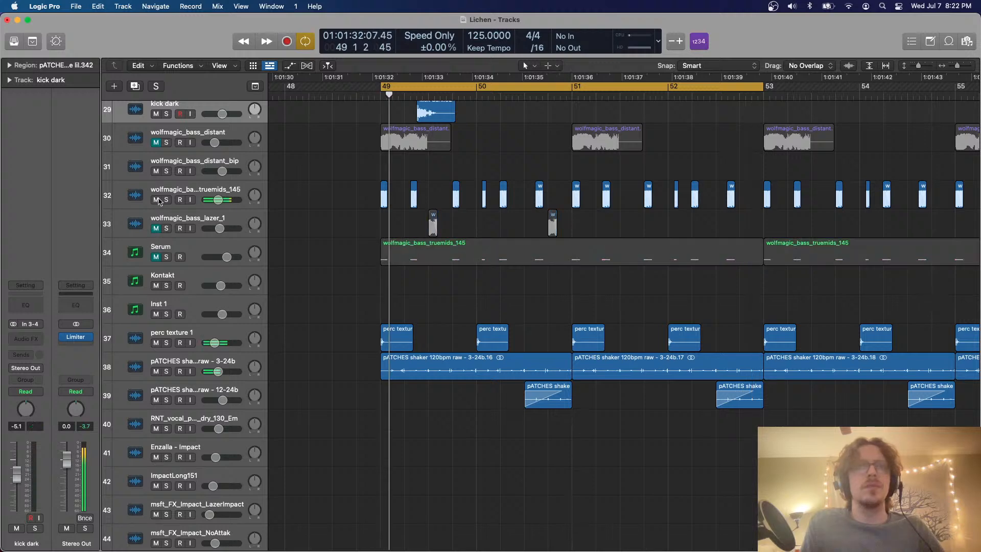
pyautogui.scroll(4, 505, 240)
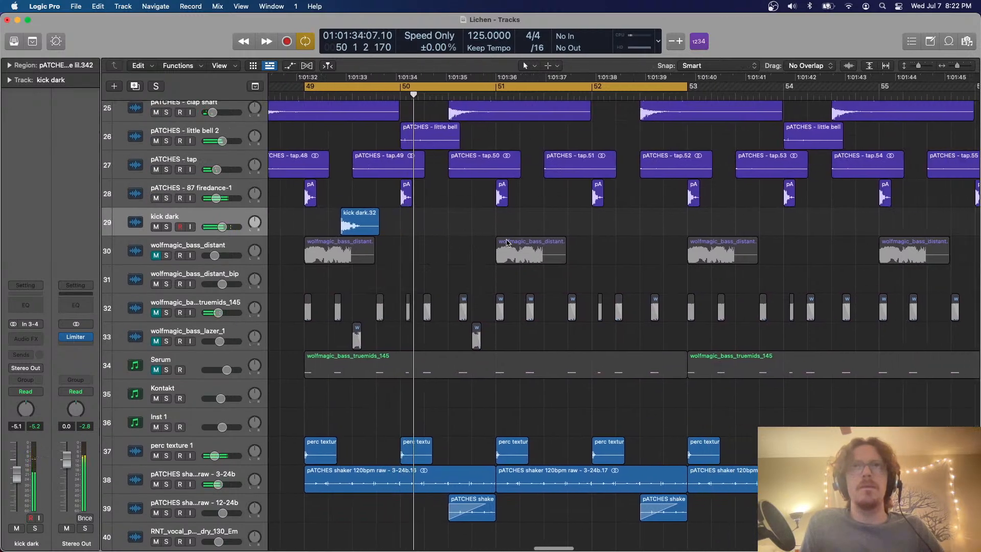
# Solo the pATCHES - 87 firedance-1 track during playback to hear it alone, then unsolo it
pyautogui.scroll(2, 236, 247)
pyautogui.click(167, 250)
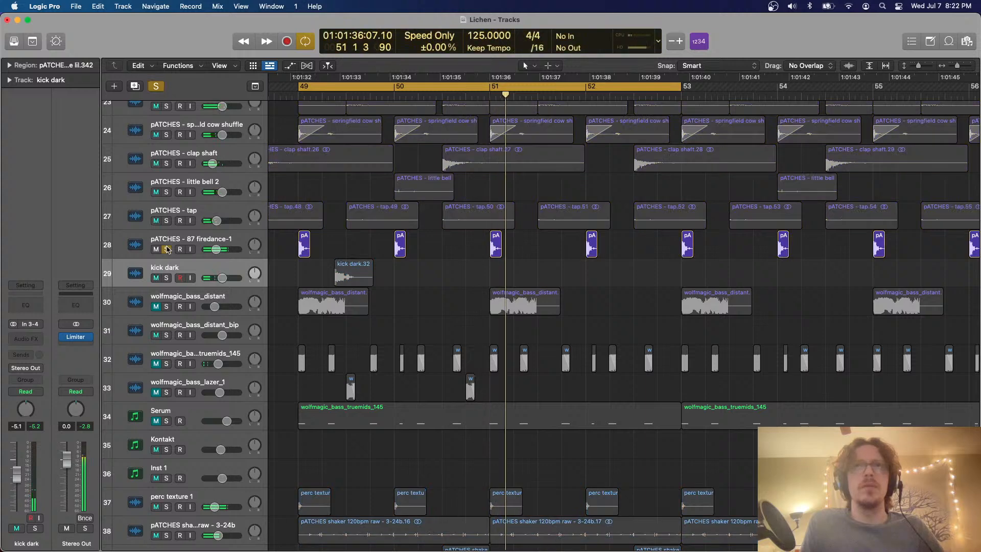
pyautogui.click(167, 250)
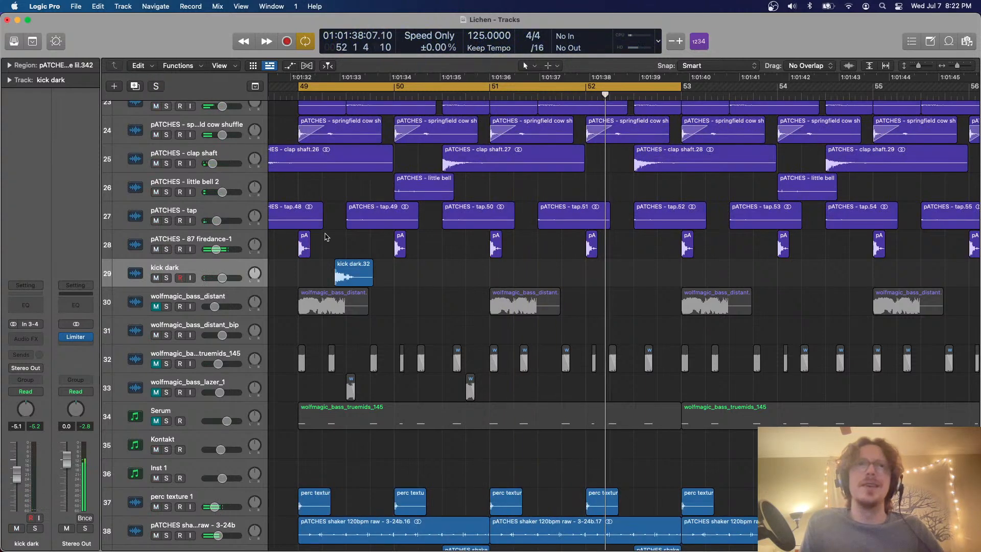
# Delete the pATCHES - 87 firedance-1 regions from bar 49 on and unmute the wolfmagic_bass_truemids_145, wolfmagic_bass_lazer_1 and Serum tracks
pyautogui.scroll(-3, 326, 236)
pyautogui.moveTo(647, 238); pyautogui.dragTo(281, 250)
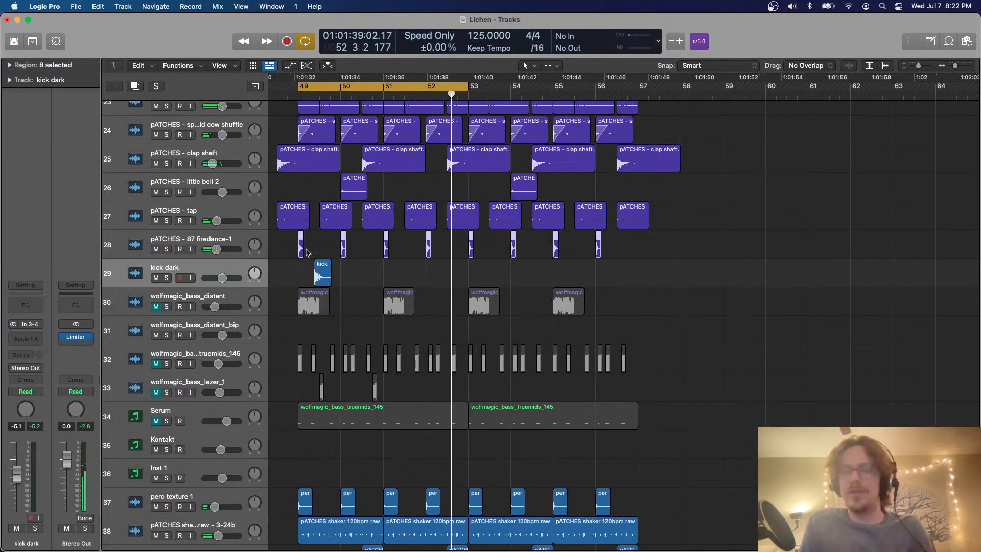
pyautogui.press('Delete')
pyautogui.hscroll(-3, 307, 252)
pyautogui.scroll(-2, 179, 266)
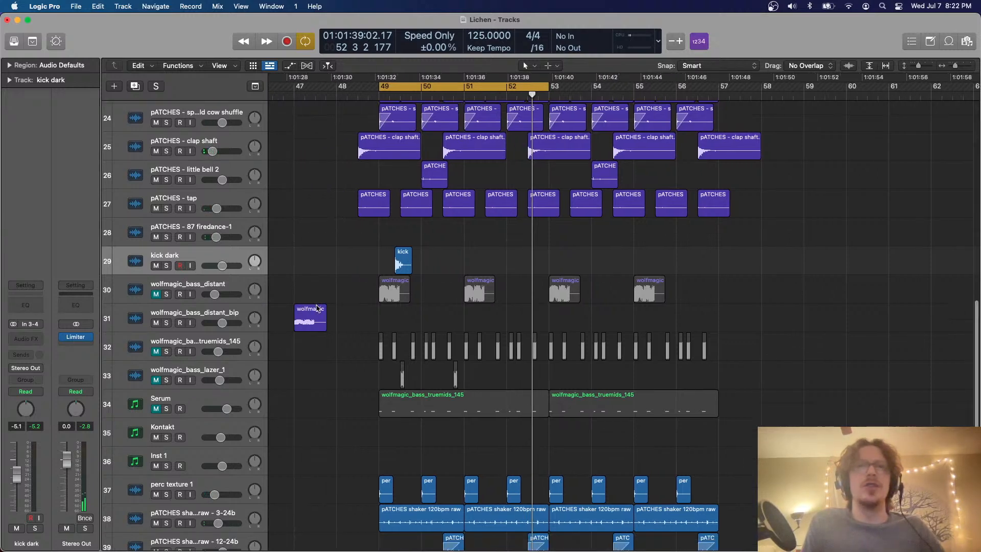
pyautogui.moveTo(157, 331); pyautogui.dragTo(156, 388)
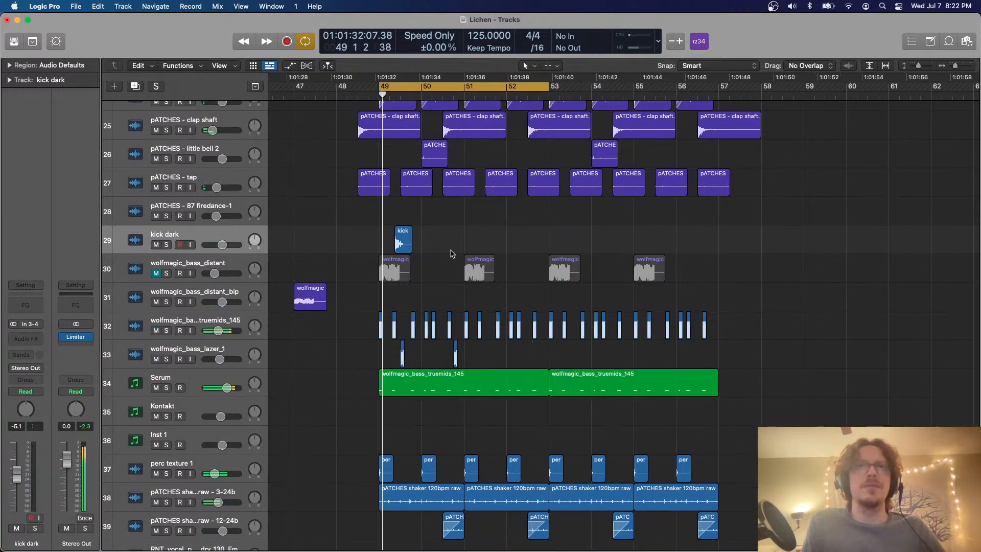
# Place a kick dark hit at bar 49 and a copy shortly before bar 50, checking the timing during playback
pyautogui.scroll(3, 472, 253)
pyautogui.moveTo(450, 241); pyautogui.dragTo(507, 243)
pyautogui.press('space')
pyautogui.press('space')
pyautogui.press('space')
pyautogui.press('space')
pyautogui.press('space')
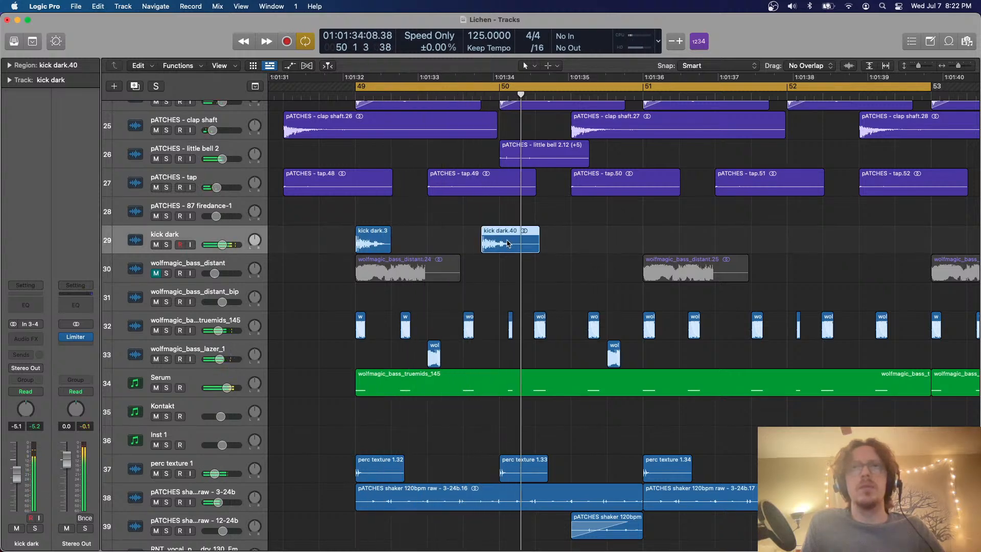
# Add kick dark copies at beat 3 of bar 50 and shortly before bar 51
pyautogui.moveTo(528, 242); pyautogui.dragTo(650, 249)
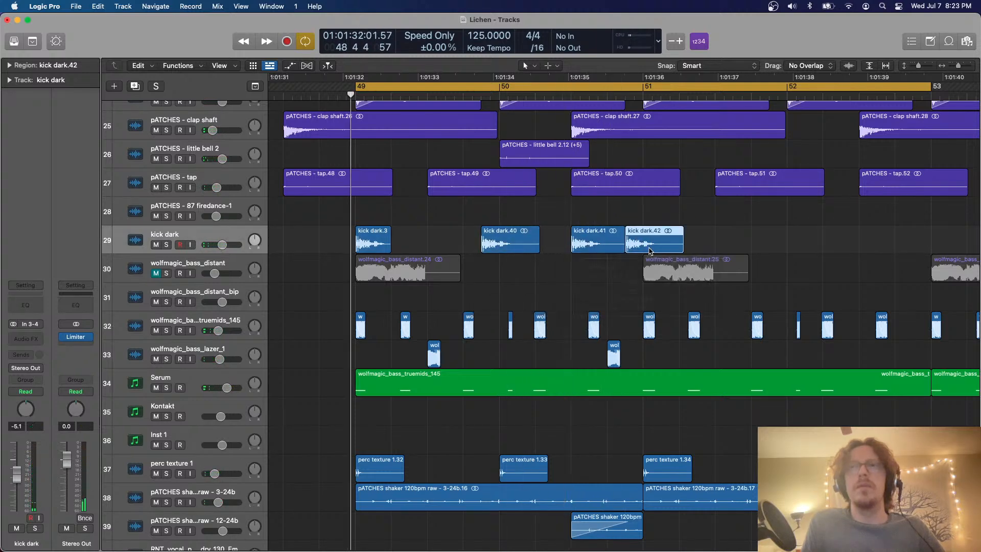
pyautogui.scroll(-2, 650, 249)
pyautogui.scroll(2, 649, 250)
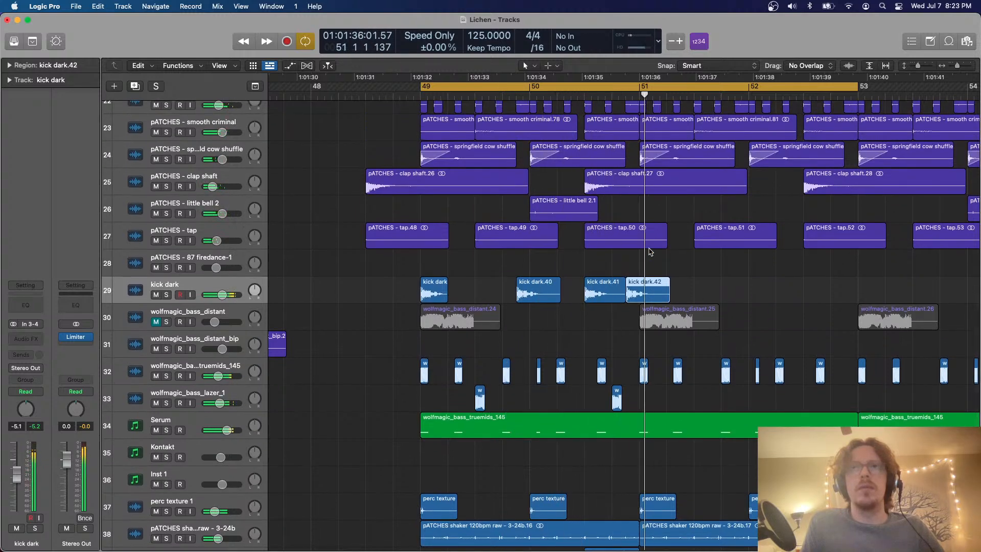
# Select the kick dark pattern from bar 49 to 51 and repeat it over the next two bars
pyautogui.moveTo(594, 302); pyautogui.dragTo(344, 300)
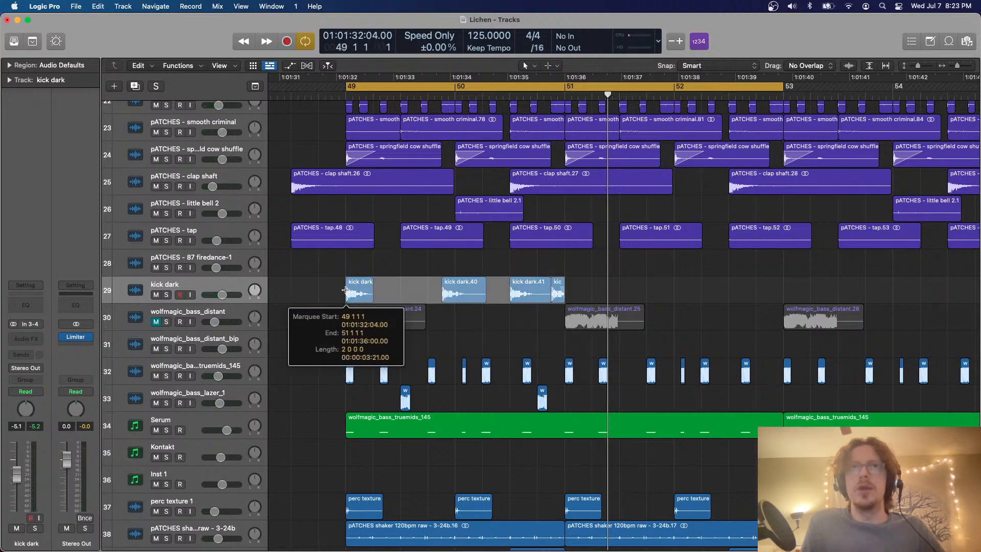
pyautogui.press('super+r')
pyautogui.press('super+Left')
# Bounce the layered pATCHES - pop 6_bip, Audio 35, Audio 36 and rim boo 2 regions in bar 21 in place
pyautogui.scroll(15, 587, 278)
pyautogui.hscroll(-20, 587, 277)
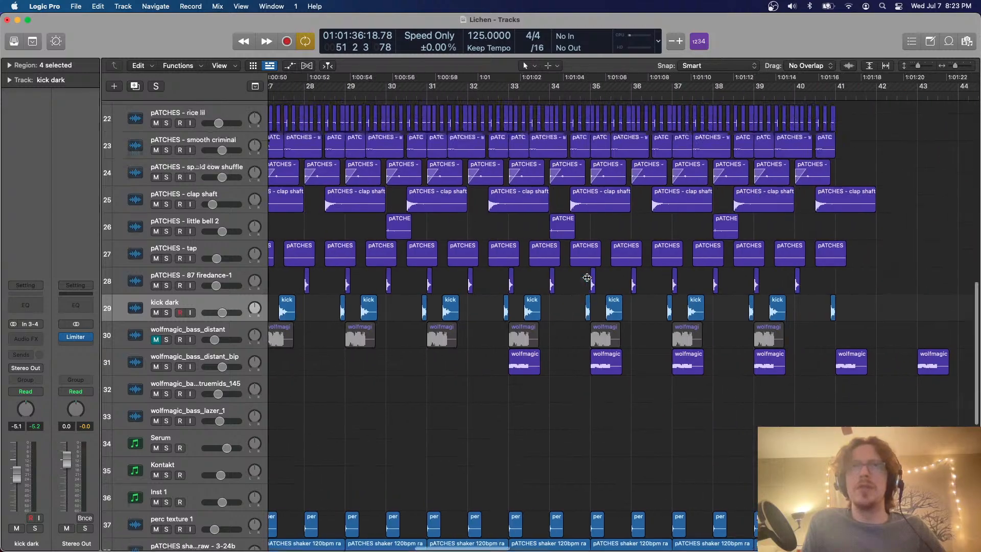
pyautogui.moveTo(405, 188); pyautogui.dragTo(397, 211)
pyautogui.click(238, 296)
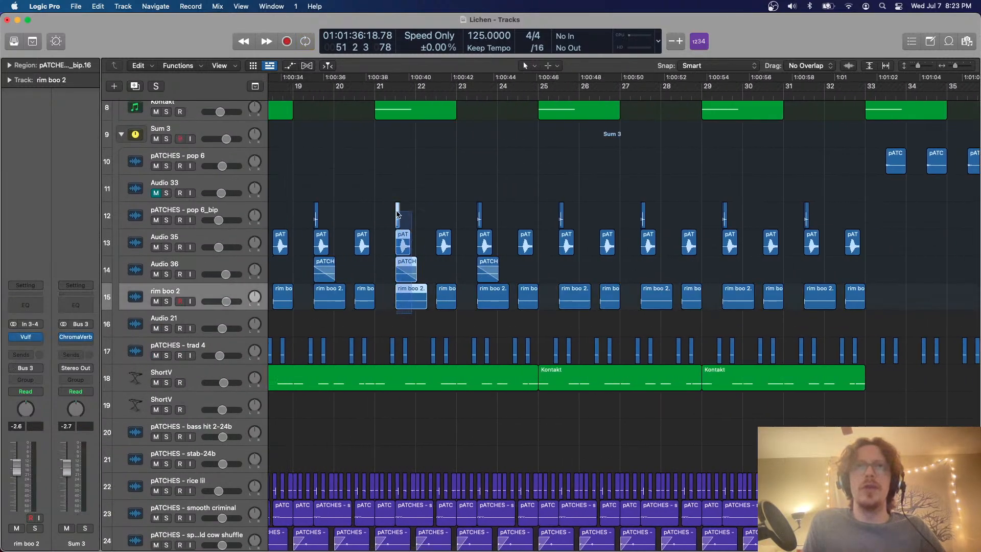
pyautogui.hotkey('ctrl', 'b')
pyautogui.press('Return')
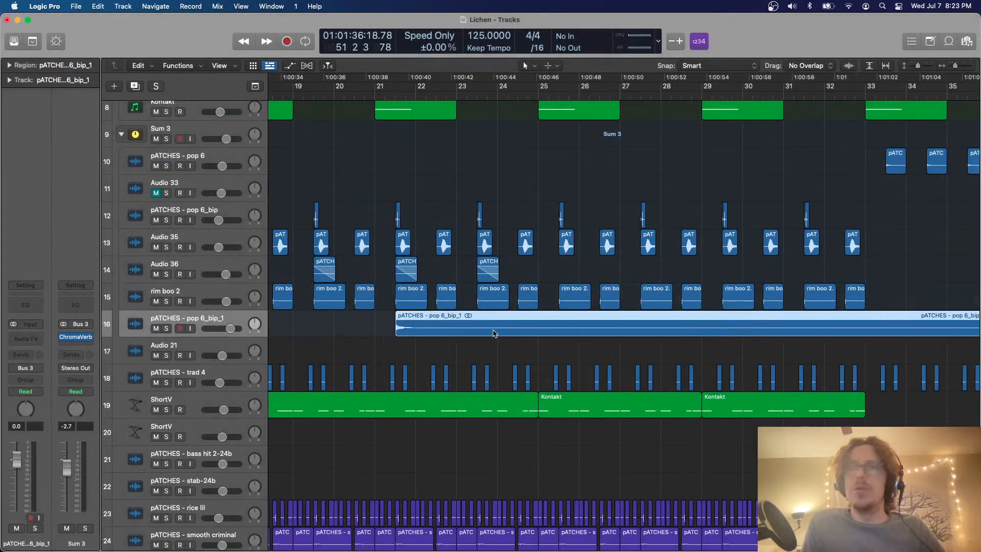
# Examine the bounced region and go through the Audio 35, Audio 36 and rim boo 2 source tracks and their effects
pyautogui.press('z')
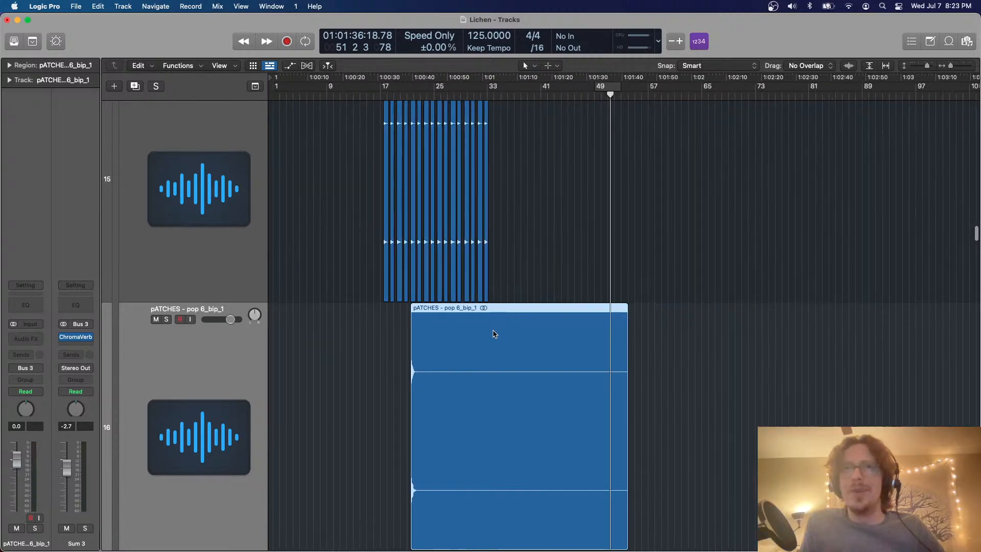
pyautogui.press('z')
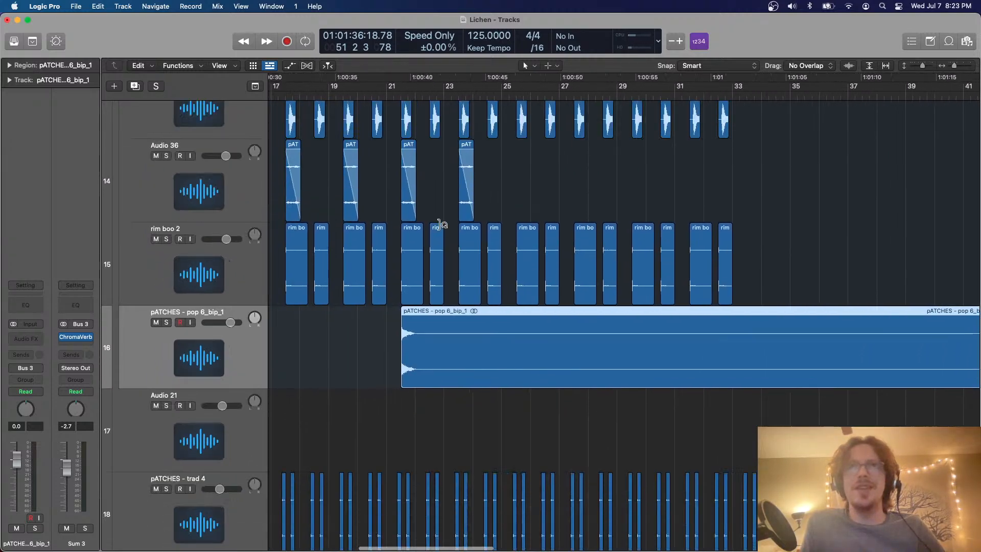
pyautogui.press('Up')
pyautogui.press('Up')
pyautogui.press('Up')
pyautogui.press('Up')
pyautogui.press('Up')
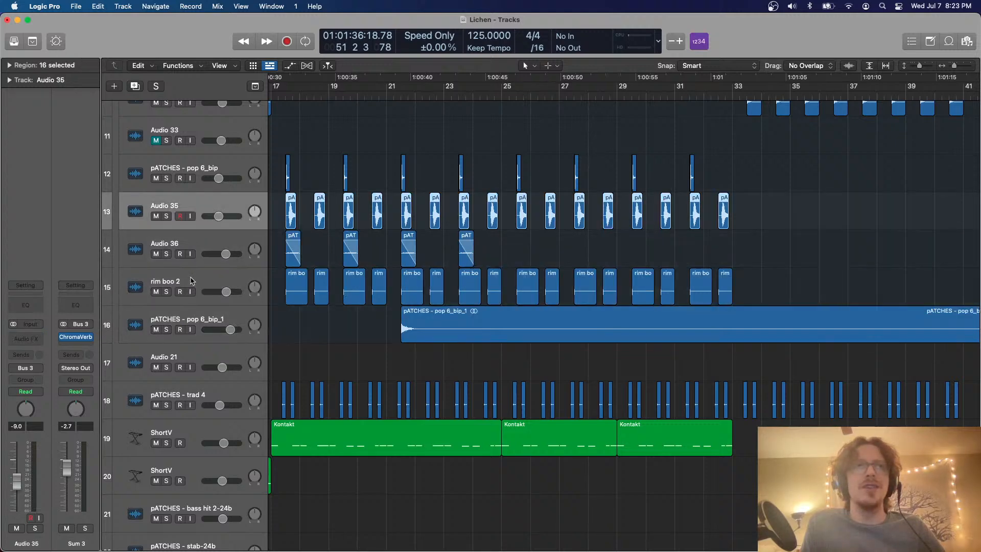
pyautogui.press('Down')
pyautogui.press('Down')
pyautogui.press('Down')
pyautogui.scroll(5, 285, 307)
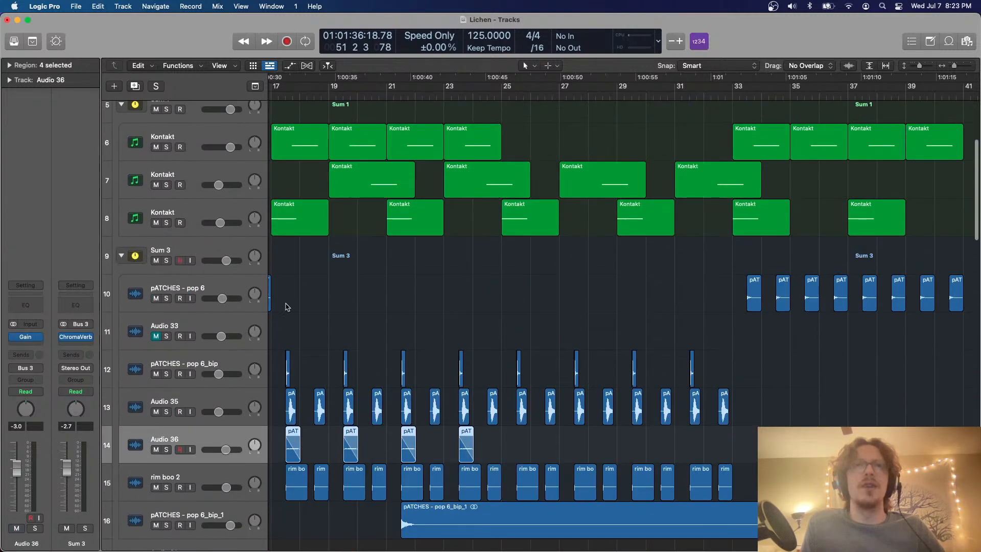
pyautogui.press('Up')
pyautogui.press('Up')
pyautogui.press('Down')
pyautogui.press('Down')
pyautogui.press('Down')
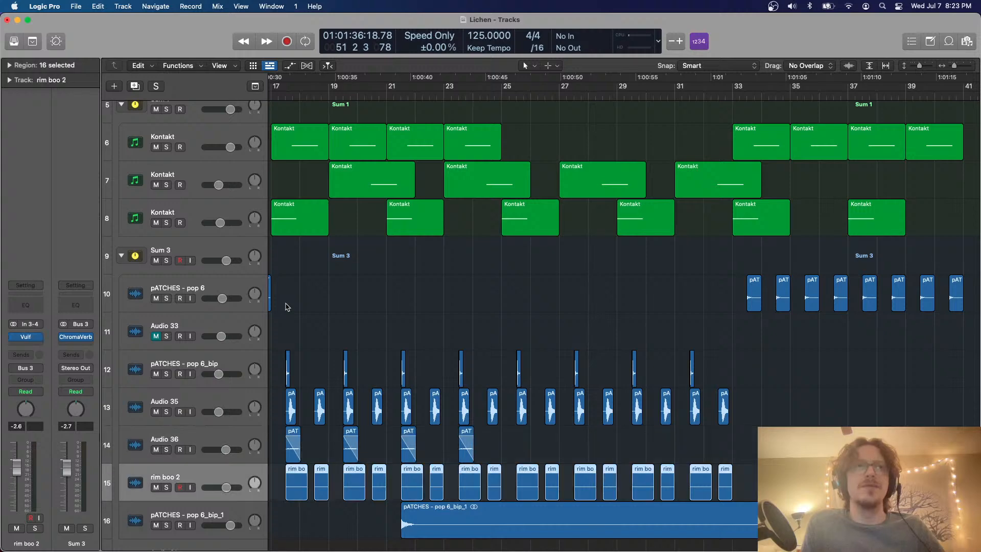
# Open the Vulf compressor on the rim boo 2 track to inspect its settings, and close it
pyautogui.scroll(-5, 286, 307)
pyautogui.click(24, 338)
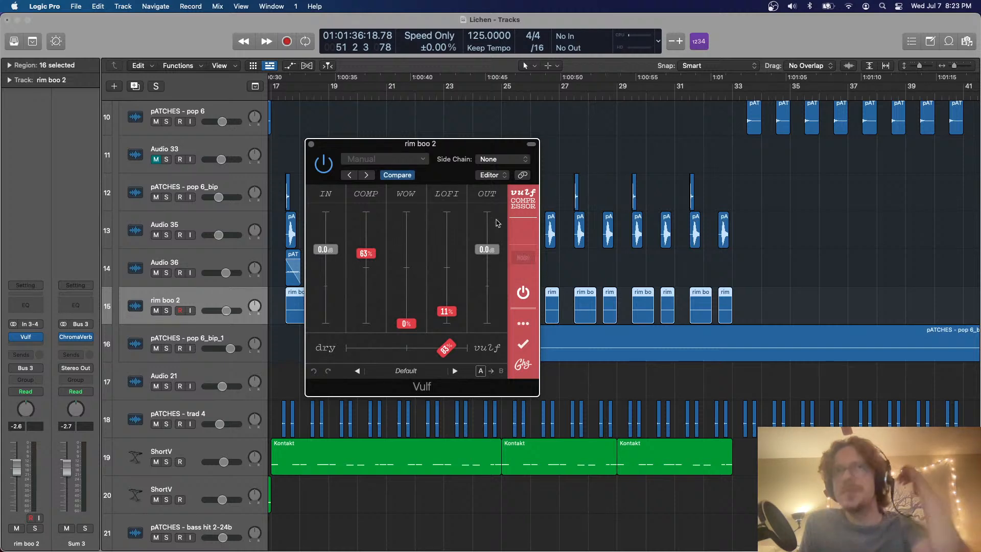
pyautogui.click(311, 145)
# Cut the long silent tail off the bounced pATCHES - pop 6_bip_1 region, keeping only the hit after bar 21
pyautogui.scroll(4, 382, 228)
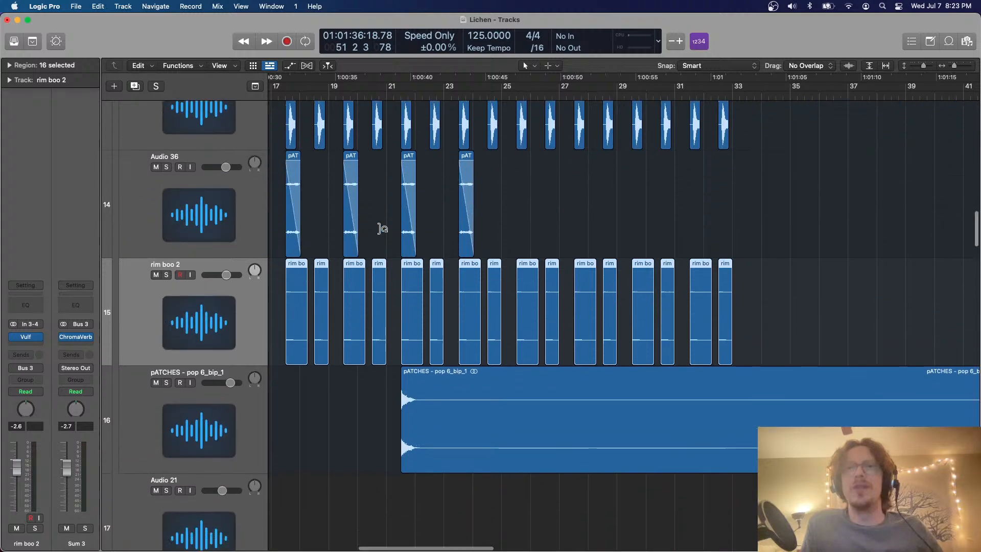
pyautogui.scroll(-4, 383, 228)
pyautogui.hscroll(-4, 383, 228)
pyautogui.scroll(5, 409, 218)
pyautogui.scroll(-8, 452, 372)
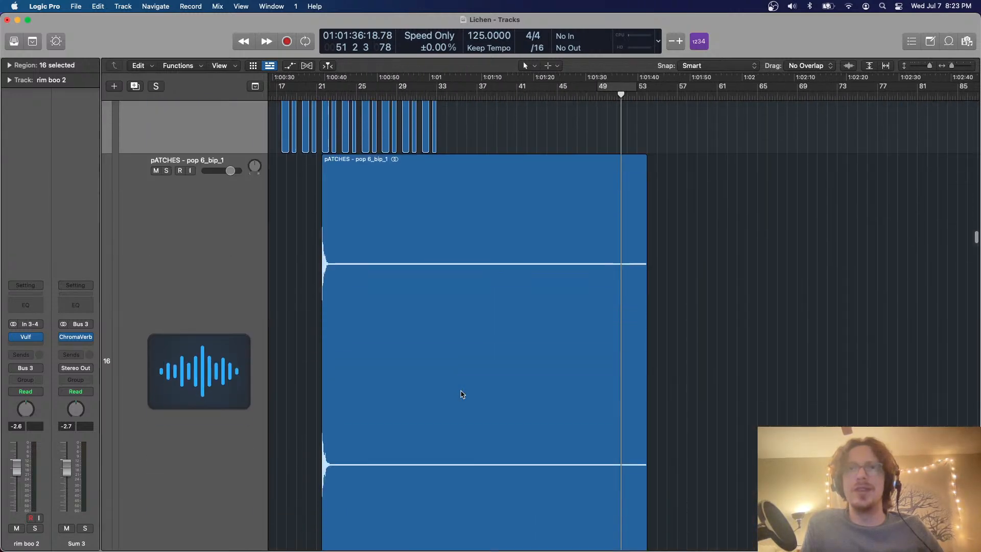
pyautogui.scroll(-3, 461, 394)
pyautogui.keyDown('super'); pyautogui.doubleClick(336, 207); pyautogui.keyUp('super')
pyautogui.press('Delete')
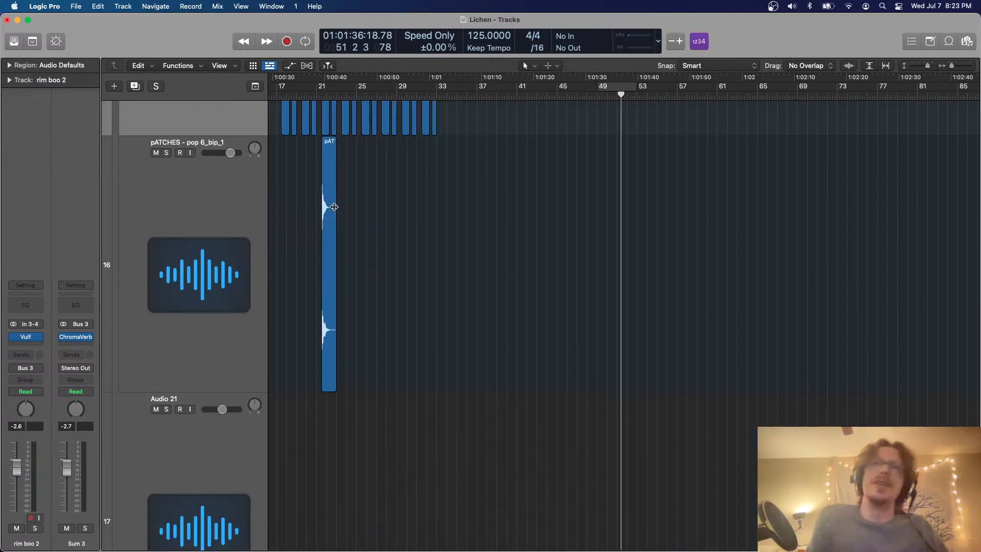
# Copy the trimmed pATCHES - pop 6_bip_1 region to beat 3 of bar 49 on its track and play the loop
pyautogui.click(254, 213)
pyautogui.scroll(-6, 276, 236)
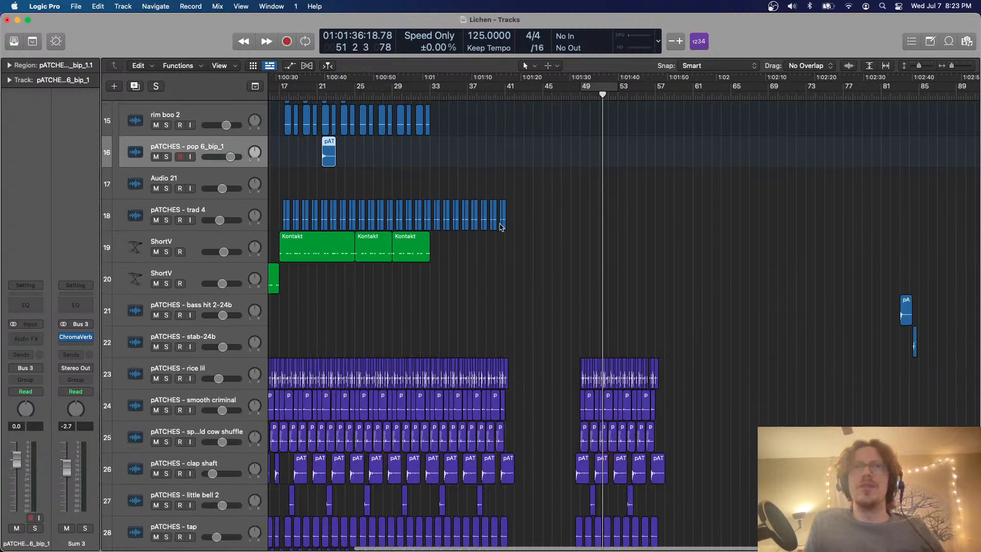
pyautogui.hscroll(3, 650, 217)
pyautogui.scroll(-5, 651, 217)
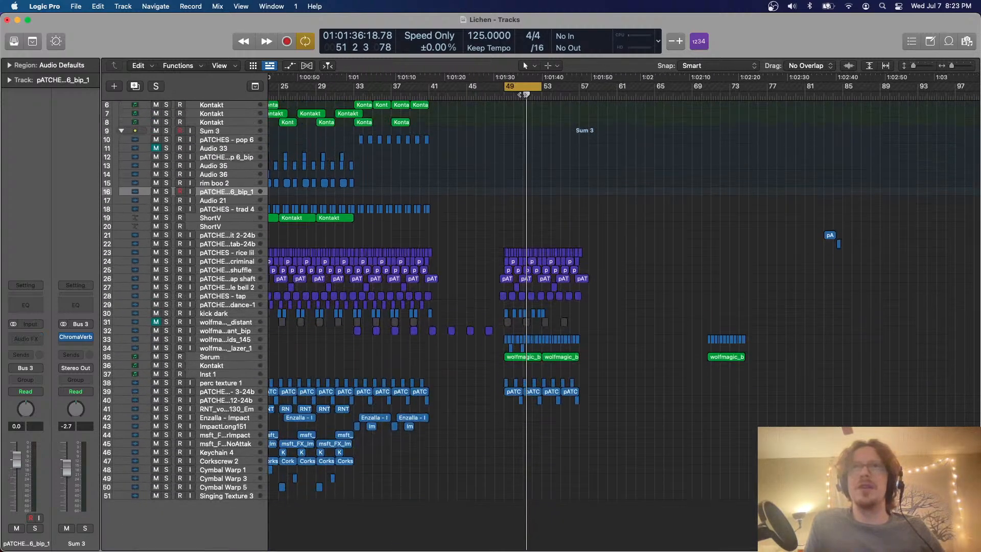
pyautogui.moveTo(525, 95); pyautogui.dragTo(513, 94)
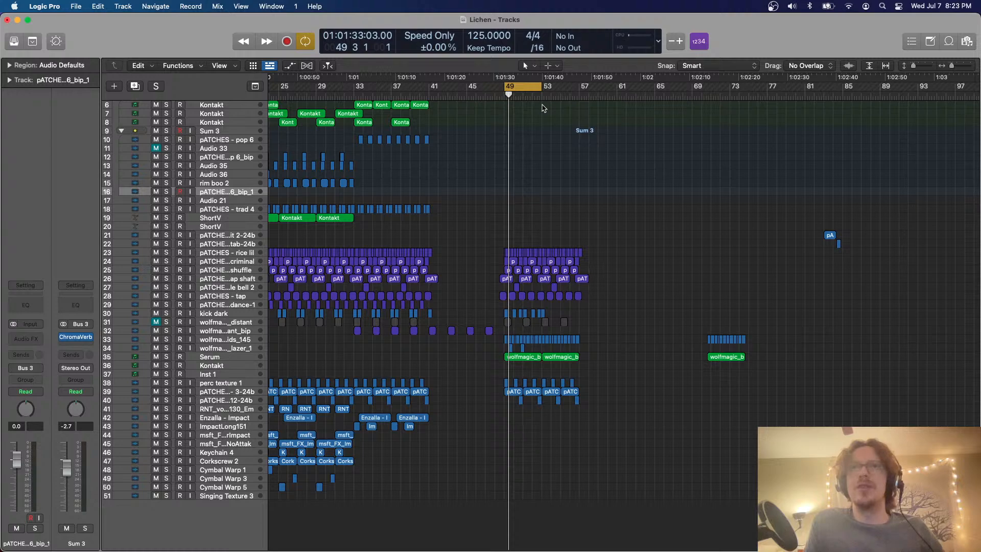
pyautogui.press('super+Right')
pyautogui.press('super+Right')
pyautogui.press('super+Right')
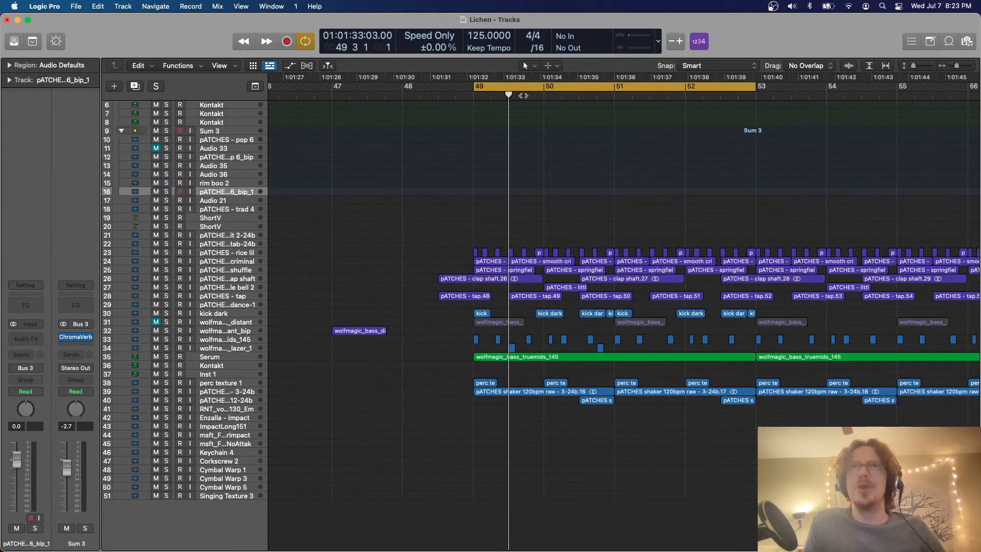
pyautogui.moveTo(523, 96); pyautogui.dragTo(507, 94)
pyautogui.press('super+v')
pyautogui.press('space')
pyautogui.press('super+Down')
pyautogui.press('super+Down')
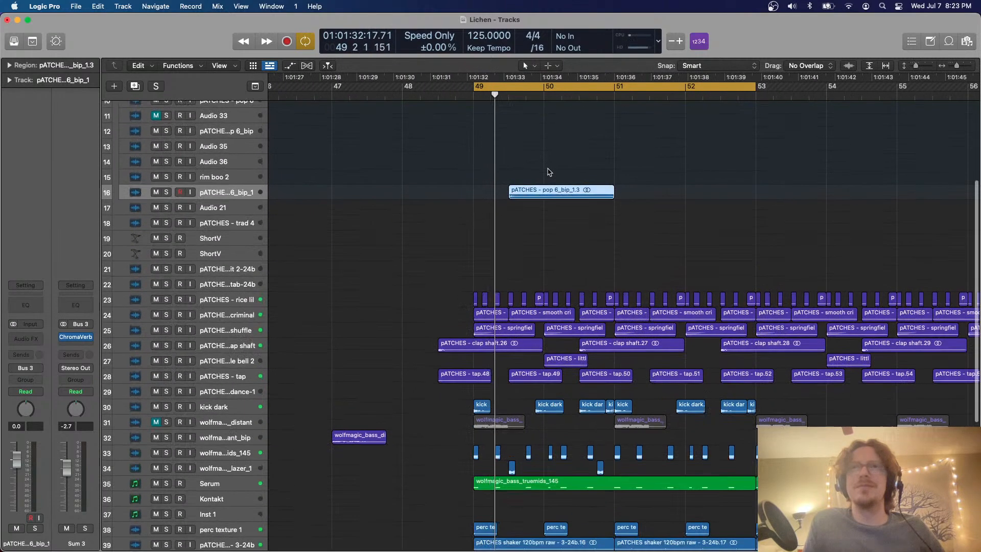
# Duplicate the pasted pATCHES - pop 6_bip_1 hit further along its track within the loop
pyautogui.hscroll(3, 548, 172)
pyautogui.moveTo(476, 192); pyautogui.dragTo(641, 198)
pyautogui.press('super+Down')
pyautogui.press('super+Down')
pyautogui.scroll(-7, 635, 230)
pyautogui.hscroll(2, 635, 230)
pyautogui.scroll(1, 636, 230)
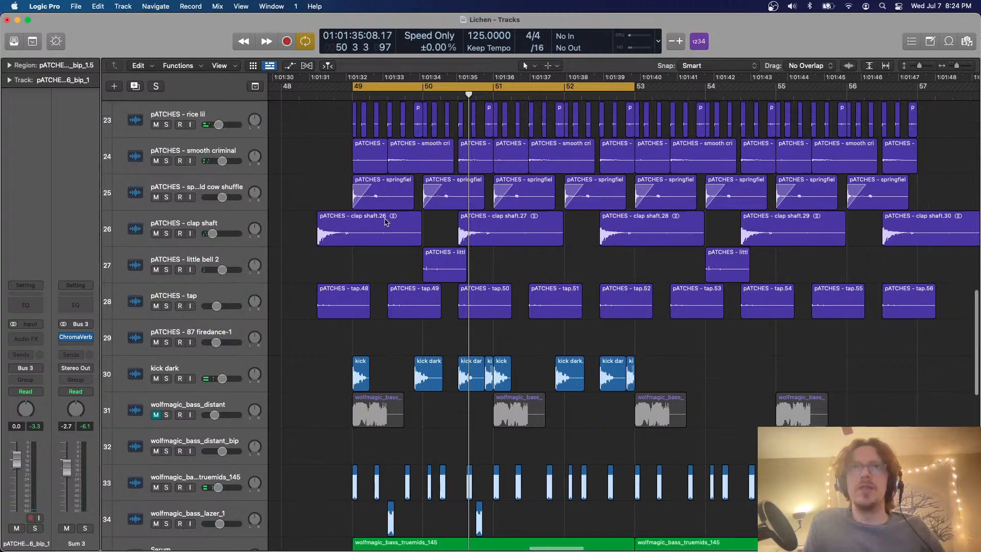
# Mute the pATCHES - smooth criminal and springfield cow shuffle tracks during playback to compare the layers, and unmute both
pyautogui.scroll(2, 381, 225)
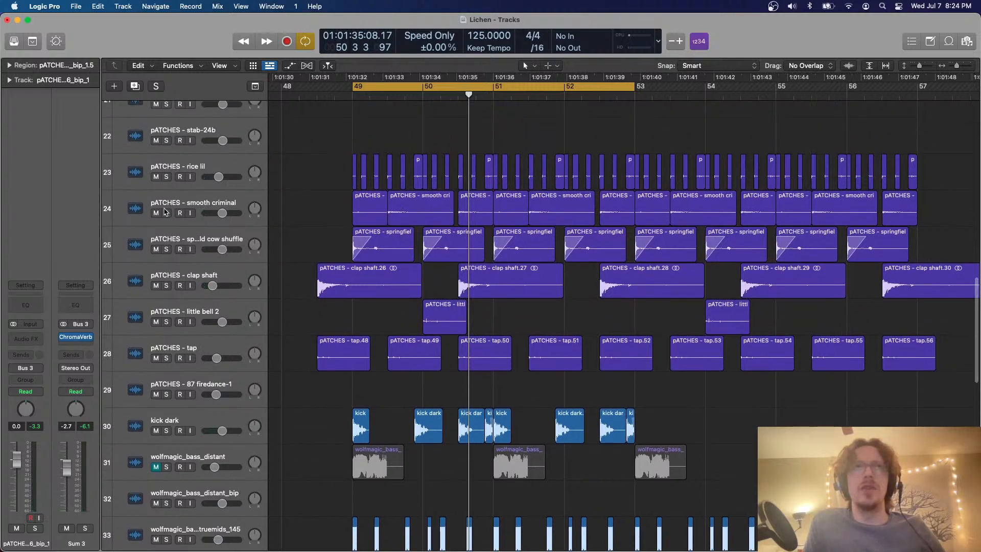
pyautogui.click(157, 213)
pyautogui.press('space')
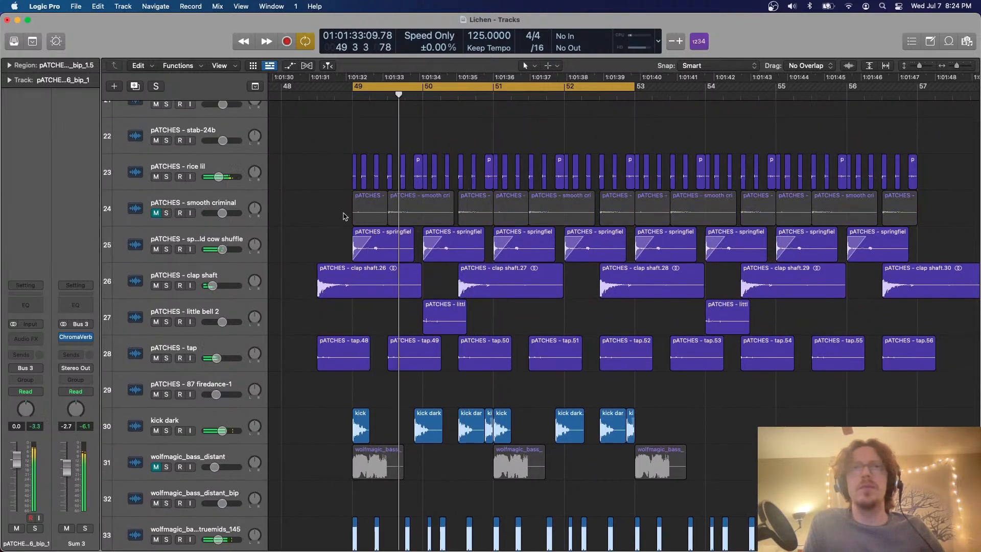
pyautogui.click(156, 249)
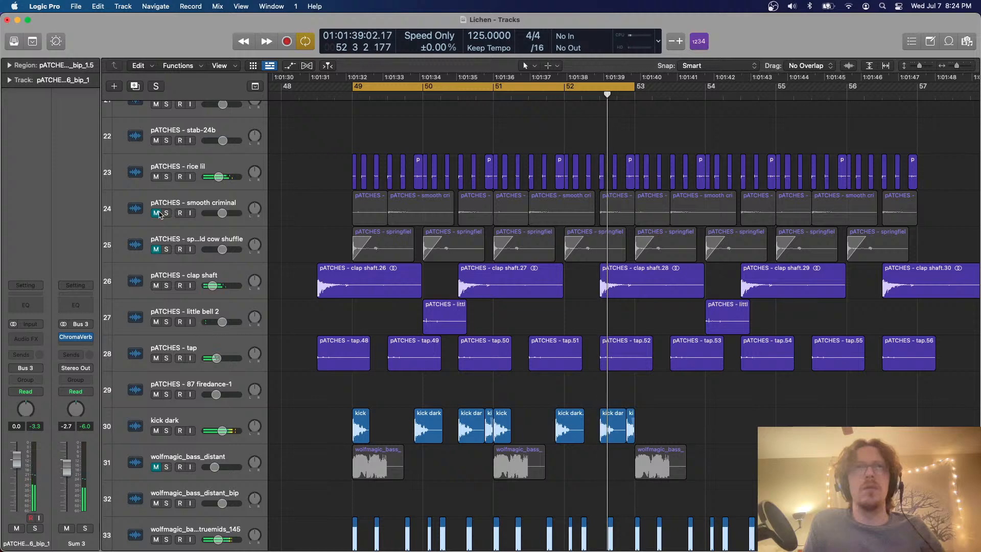
pyautogui.moveTo(159, 213); pyautogui.dragTo(156, 250)
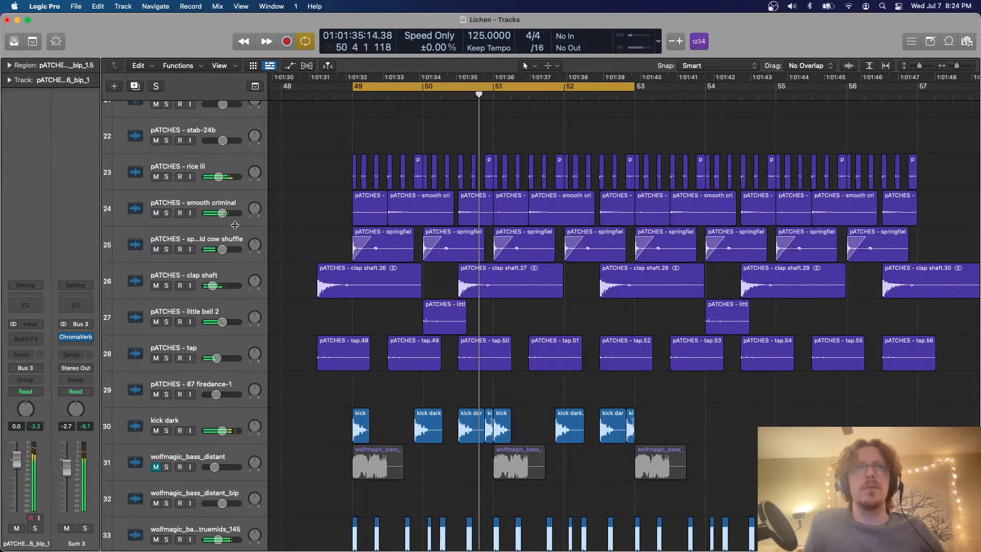
# Solo the springfield cow shuffle track, duplicate it as a new track, and move its regions from bars 49 to 52 there
pyautogui.click(166, 249)
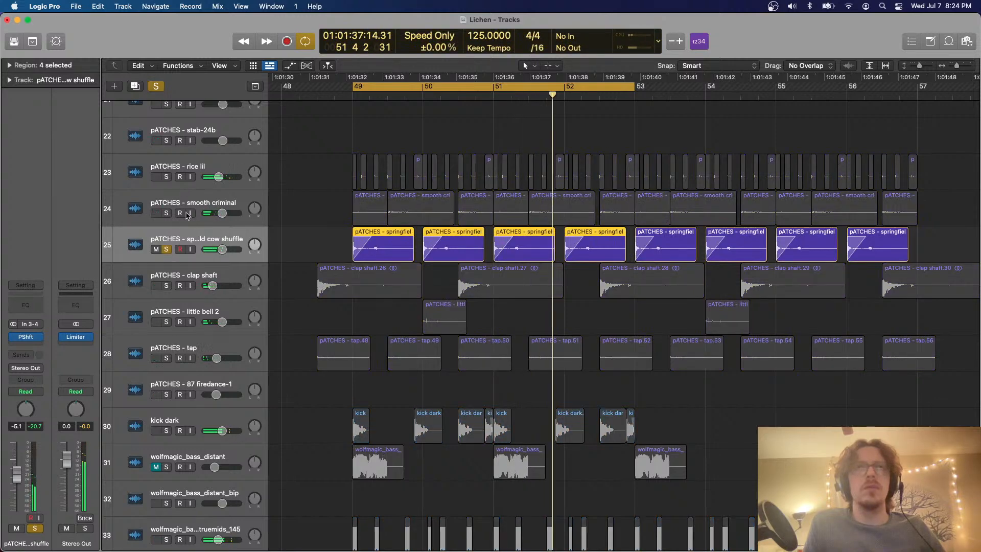
pyautogui.press('alt+super+a')
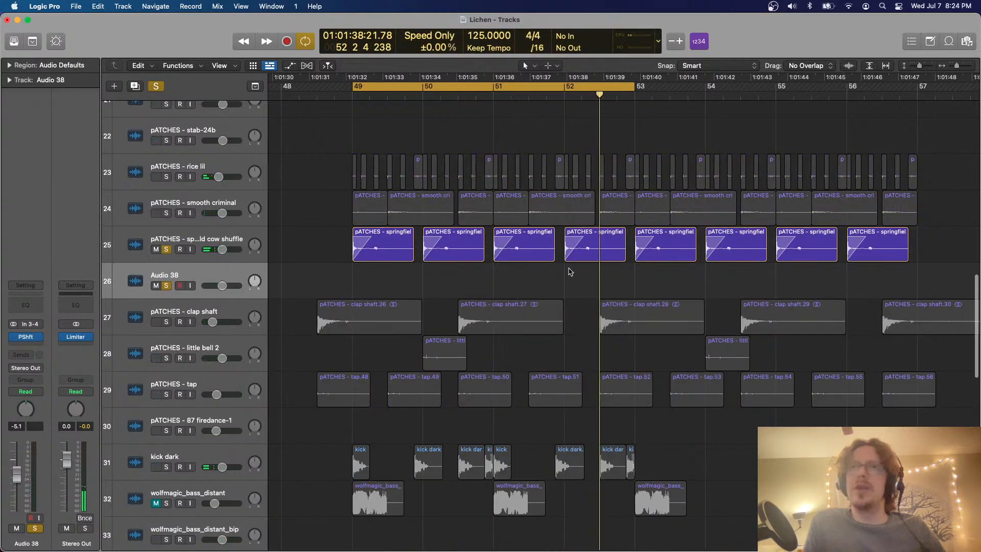
pyautogui.moveTo(570, 271); pyautogui.dragTo(374, 270)
pyautogui.press('super+f')
pyautogui.press('super+z')
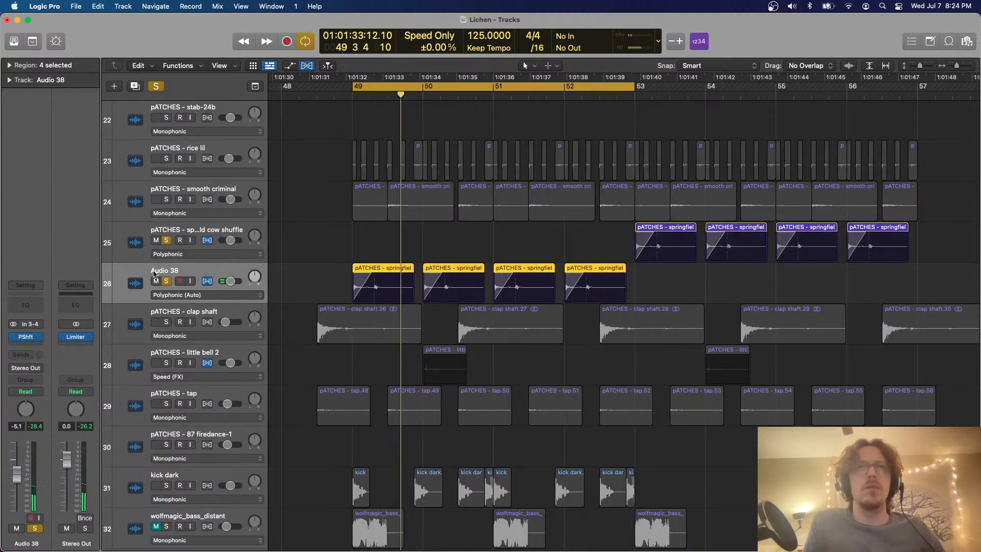
pyautogui.press('super+f')
# Set the Audio 38 track's Pitch Shifter to 1 semitone and its volume to 0.5, with all solos cleared
pyautogui.moveTo(29, 338)
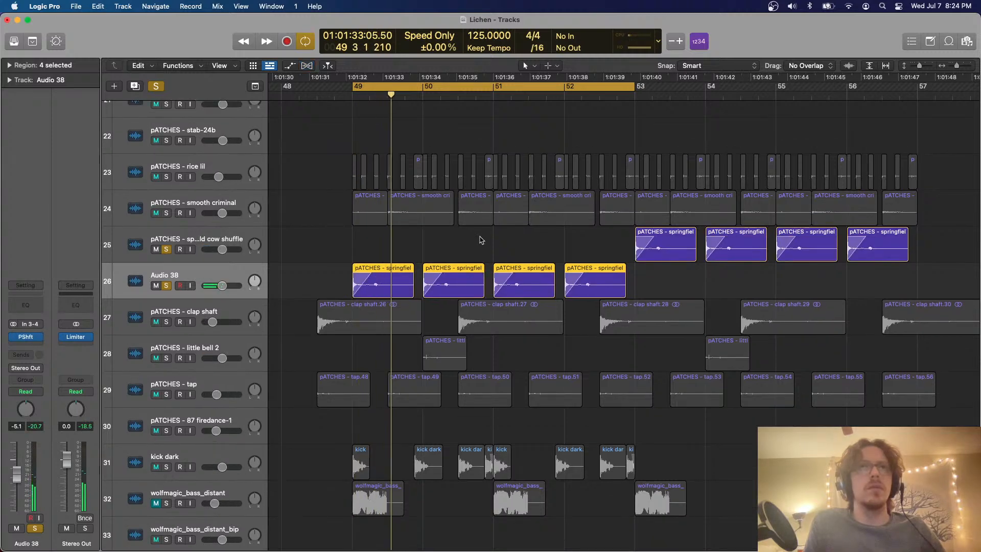
pyautogui.click(26, 339)
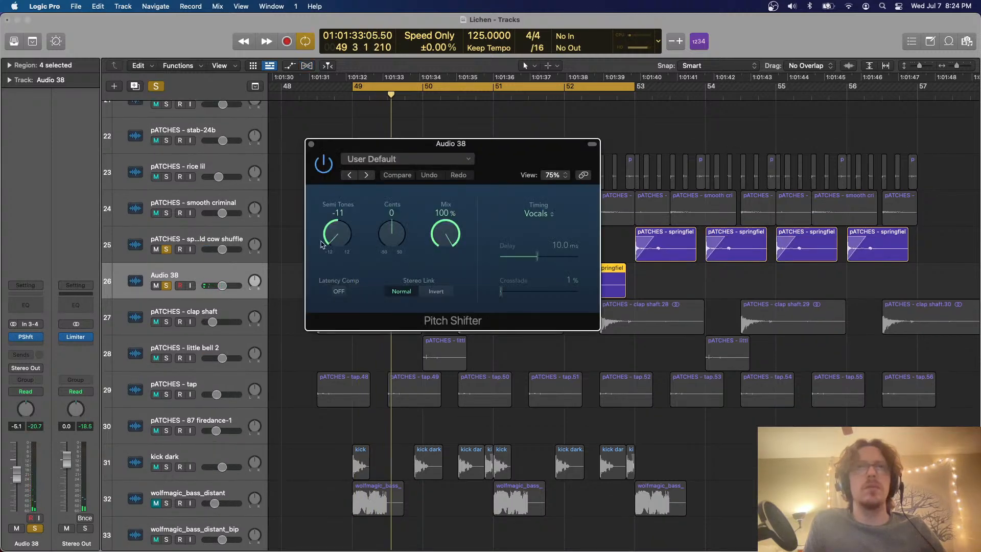
pyautogui.moveTo(339, 210); pyautogui.dragTo(318, 265)
pyautogui.click(161, 90)
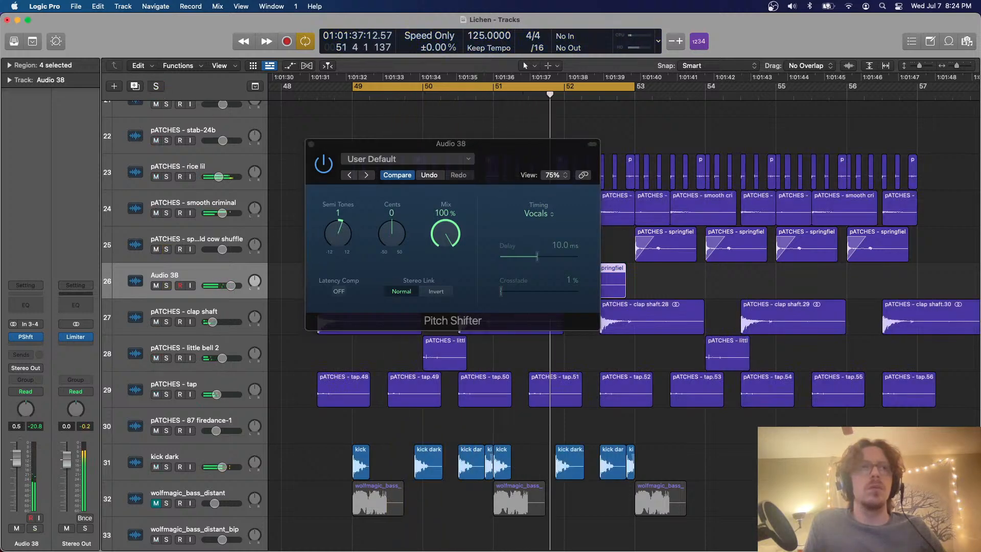
pyautogui.click(311, 144)
# Flex the first springfield cow shuffle region on Audio 38 so its second hit lands on beat 3 of bar 49
pyautogui.press('super+f')
pyautogui.press('space')
pyautogui.press('space')
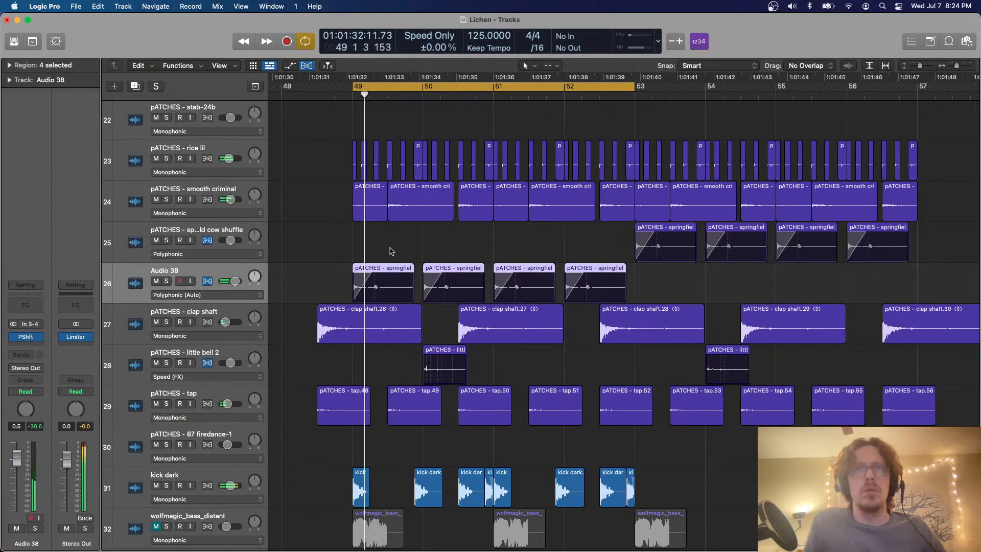
pyautogui.press('super+Right')
pyautogui.press('super+Right')
pyautogui.press('super+Right')
pyautogui.moveTo(383, 277); pyautogui.dragTo(415, 273)
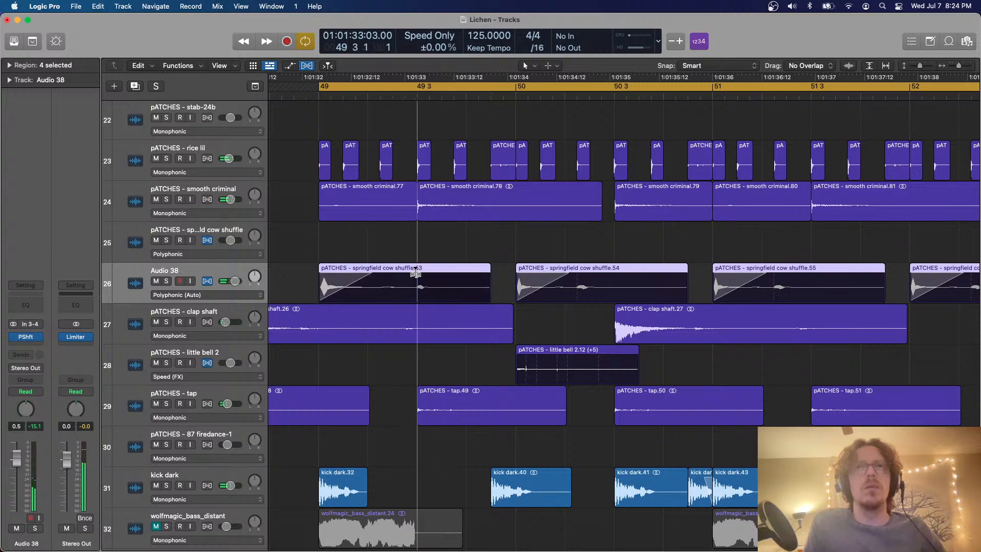
pyautogui.press('space')
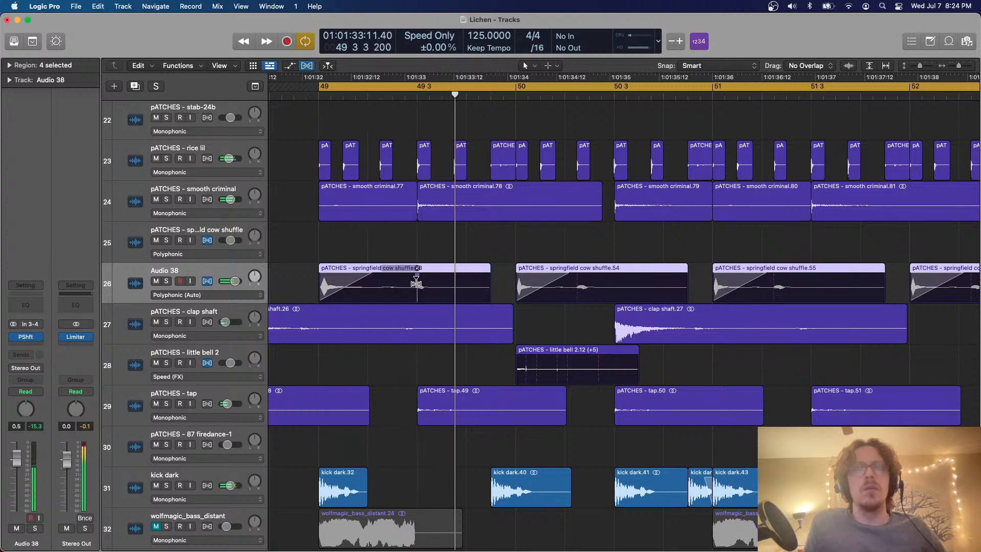
# Delete the other three regions on Audio 38 and repeat the flexed region through bar 52
pyautogui.press('super+f')
pyautogui.press('super+Left')
pyautogui.press('super+Left')
pyautogui.press('super+Left')
pyautogui.hscroll(3, 417, 283)
pyautogui.moveTo(716, 284); pyautogui.dragTo(423, 291)
pyautogui.press('Delete')
pyautogui.press('space')
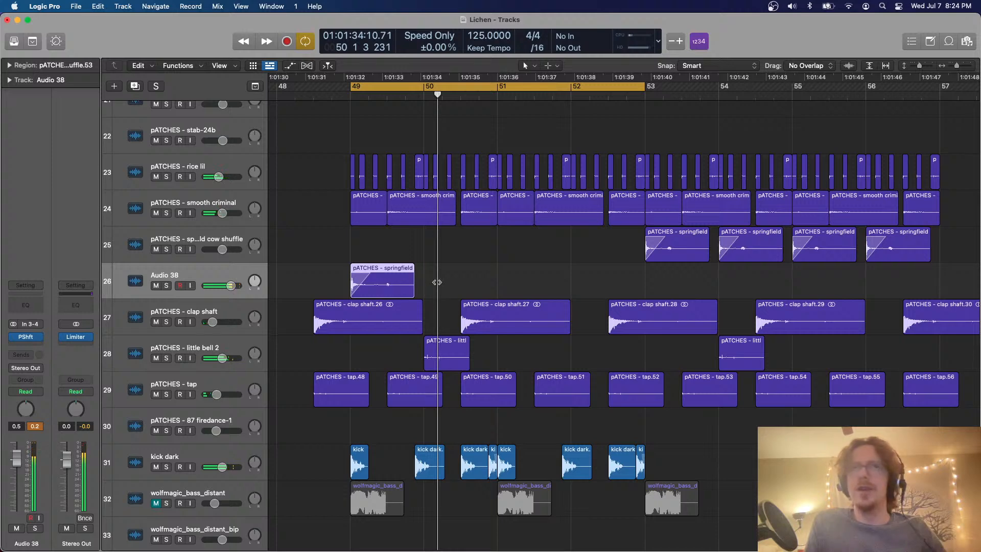
pyautogui.moveTo(377, 286); pyautogui.dragTo(350, 278)
pyautogui.press('super+r')
# Delete the remaining regions on the original springfield cow shuffle track from bar 53 on and play the loop
pyautogui.moveTo(605, 248); pyautogui.dragTo(878, 259)
pyautogui.press('Delete')
pyautogui.press('space')
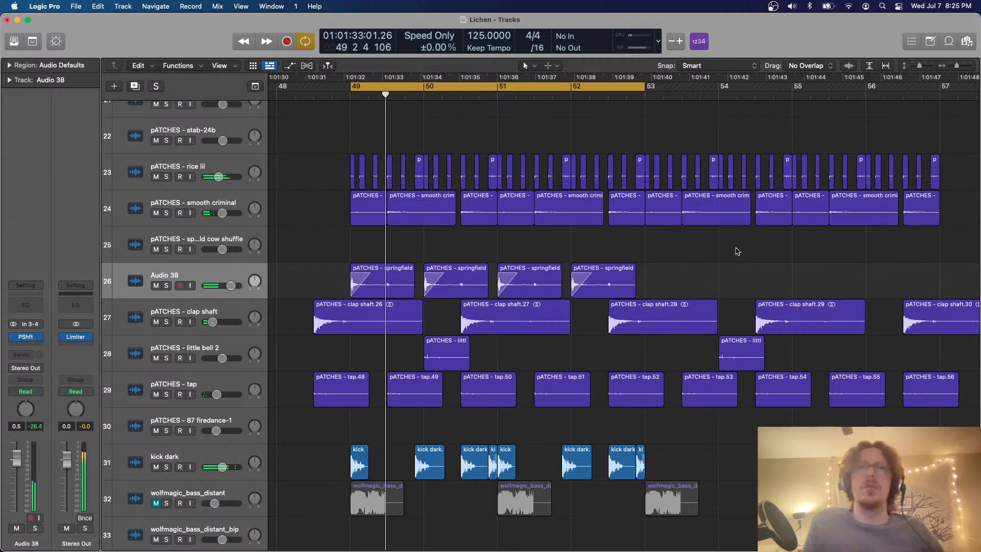
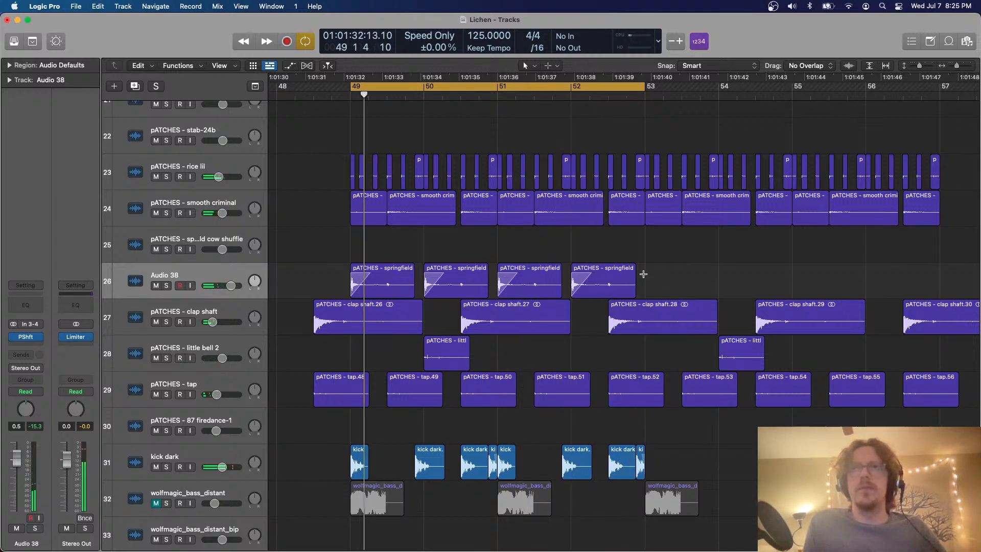
# Repeat the four springfield regions on the Audio 38 track once so they also fill bars 53 to 56
pyautogui.moveTo(643, 274); pyautogui.dragTo(326, 269)
pyautogui.press('super+r')
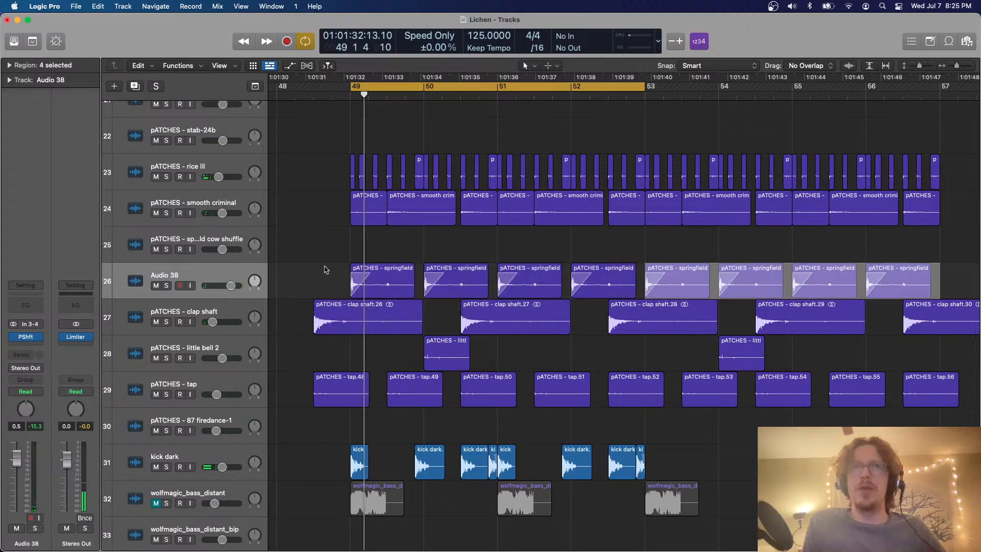
# Solo the Audio 38 track and insert the Trem Control effect after its pitch shifter
pyautogui.click(166, 285)
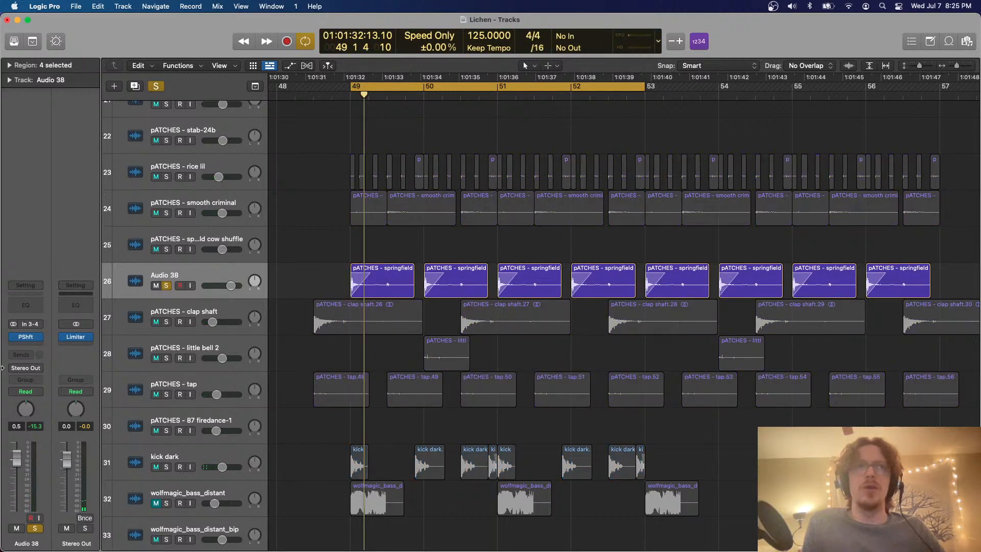
pyautogui.click(23, 349)
pyautogui.moveTo(62, 525)
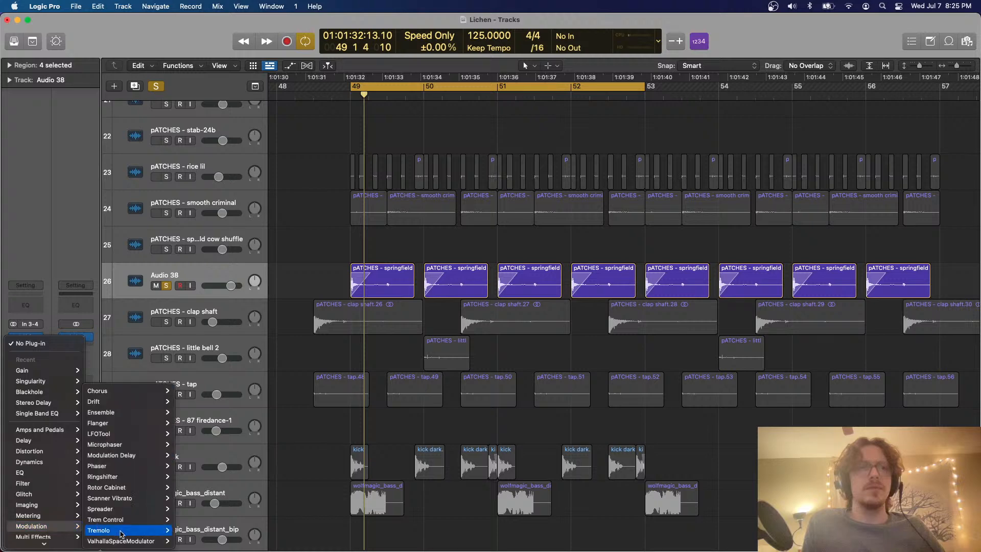
pyautogui.click(194, 520)
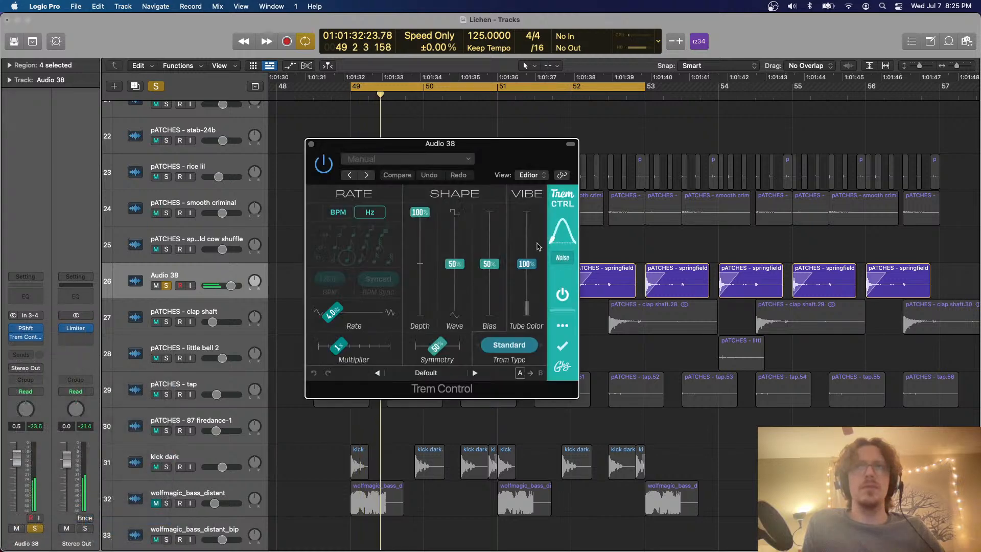
# Switch Trem Control's rate to BPM with the last note value in the lower row, unsolo the track, and close the plug-in window
pyautogui.click(352, 210)
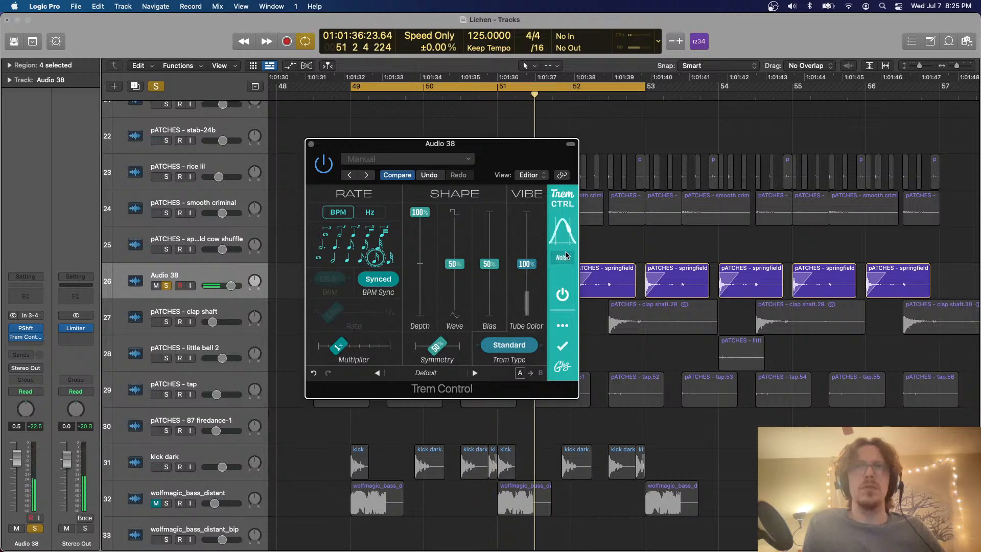
pyautogui.press('space')
pyautogui.press('s')
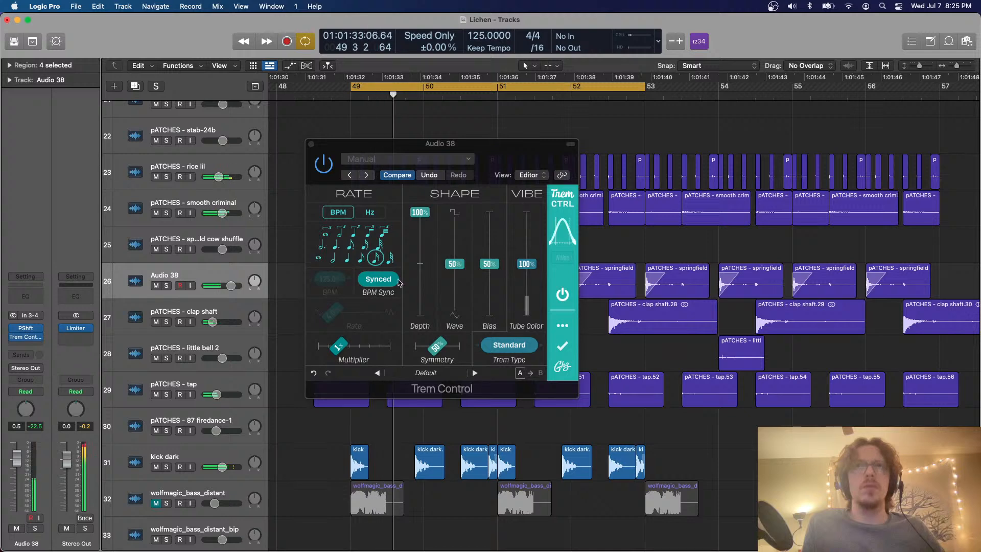
pyautogui.click(390, 260)
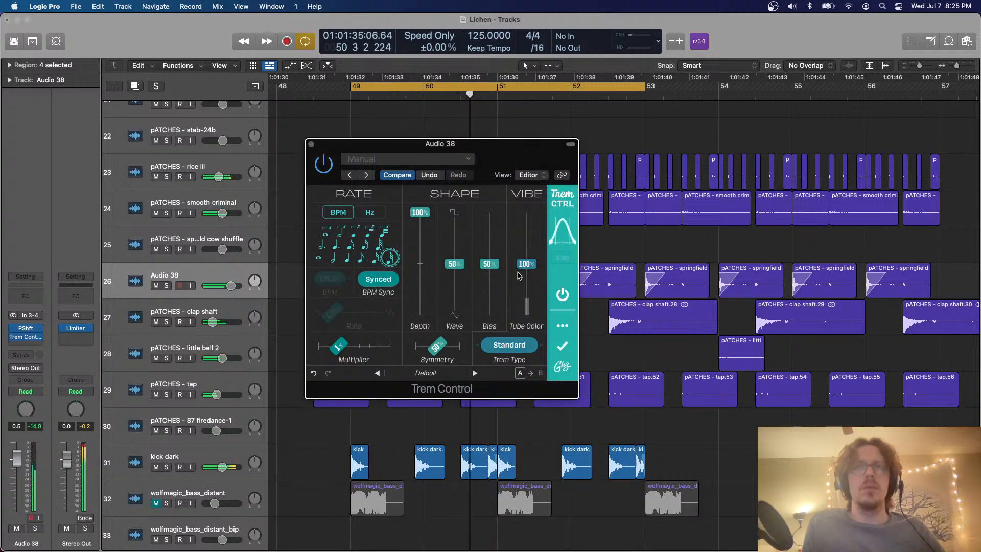
pyautogui.click(310, 145)
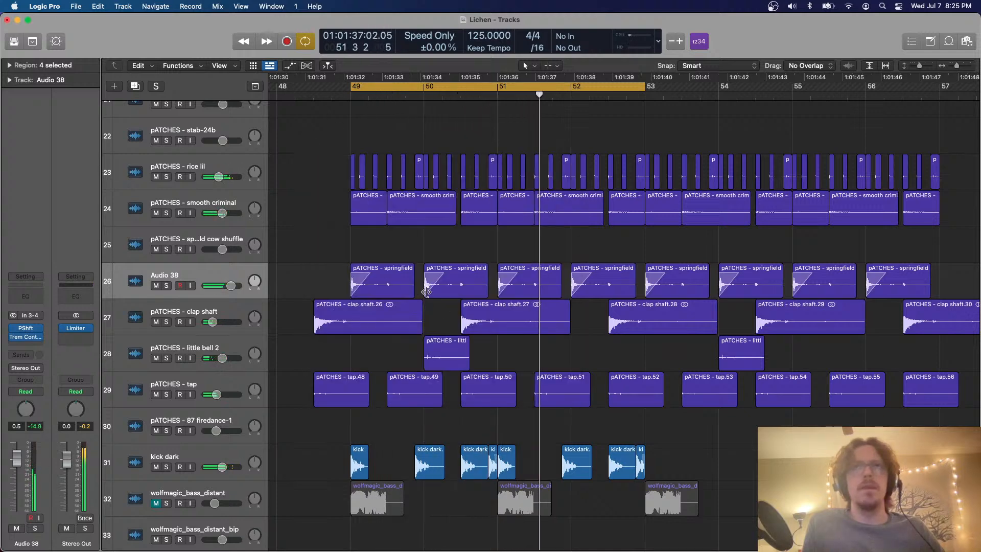
# Delete all springfield regions on Audio 38 except those at bars 50 and 52, and play back the loop
pyautogui.click(377, 276)
pyautogui.press('Delete')
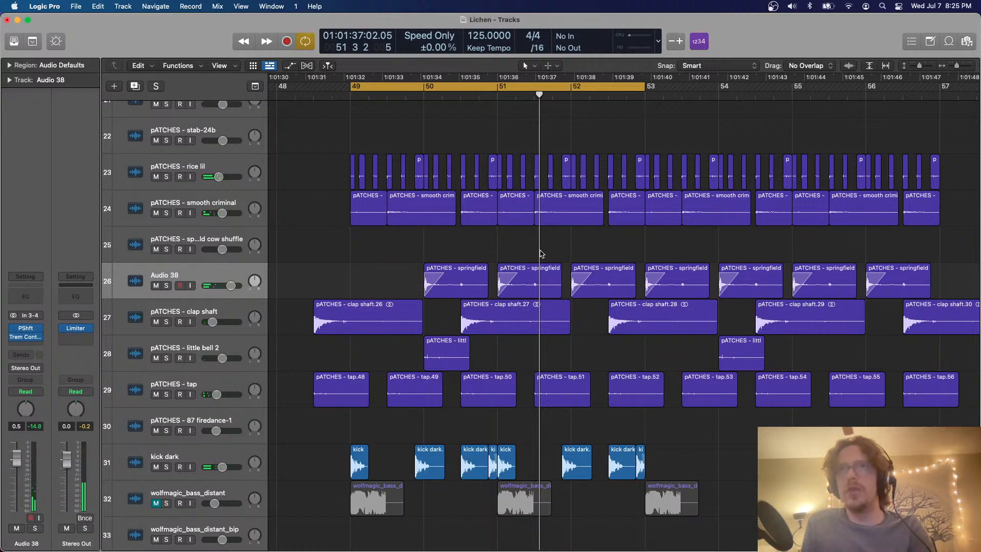
pyautogui.click(543, 276)
pyautogui.press('Delete')
pyautogui.moveTo(756, 268); pyautogui.dragTo(888, 289)
pyautogui.press('Delete')
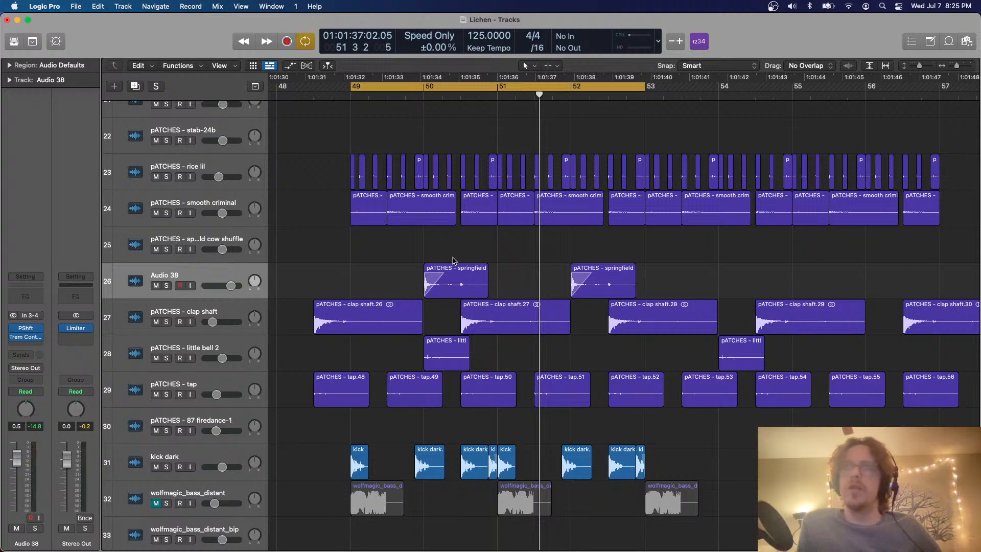
pyautogui.press('space')
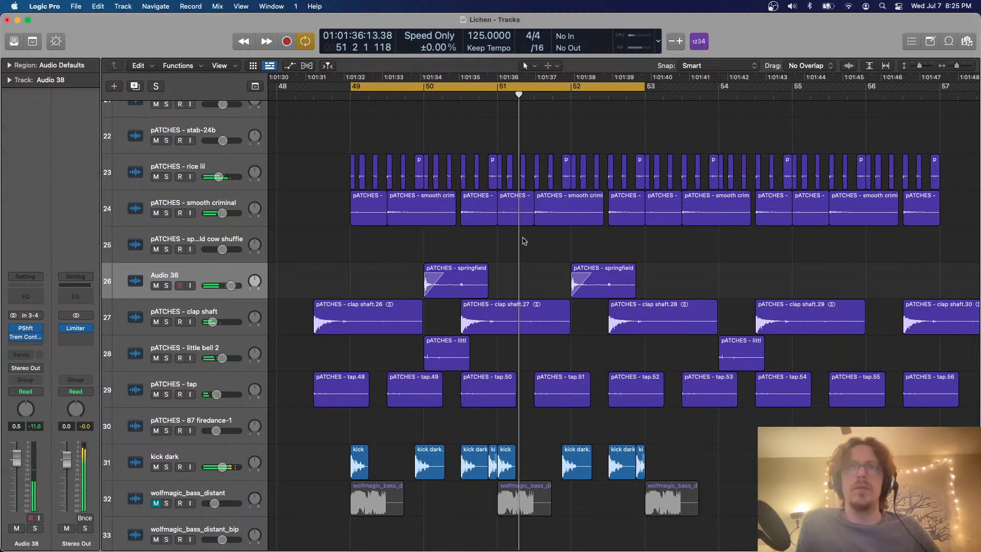
# Copy the pop 6_bip_1.5 region on track 16 so the copy directly follows it, starting at beat 3 of bar 52
pyautogui.scroll(-3, 523, 241)
pyautogui.press('super+Up')
pyautogui.press('super+Up')
pyautogui.press('super+Up')
pyautogui.scroll(-5, 523, 240)
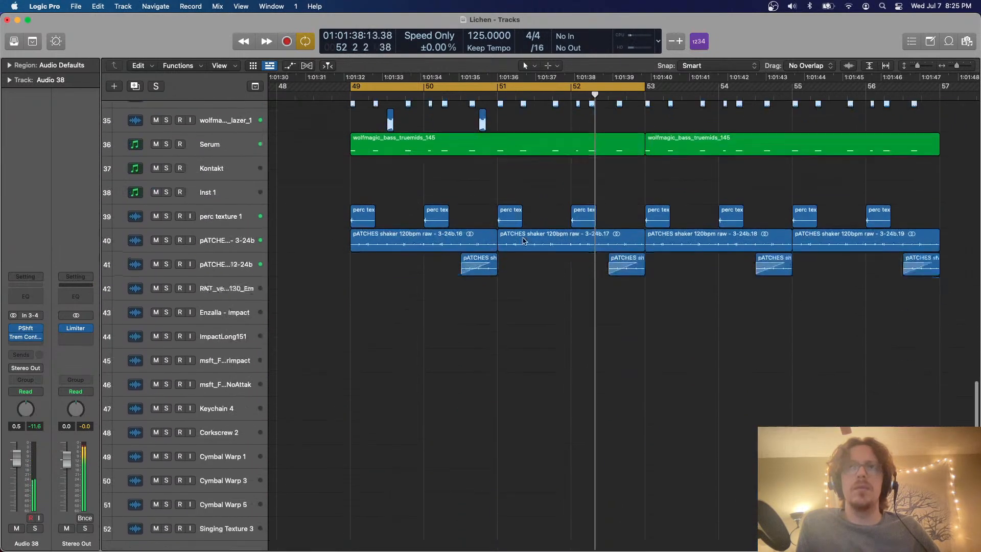
pyautogui.scroll(8, 523, 241)
pyautogui.scroll(8, 523, 241)
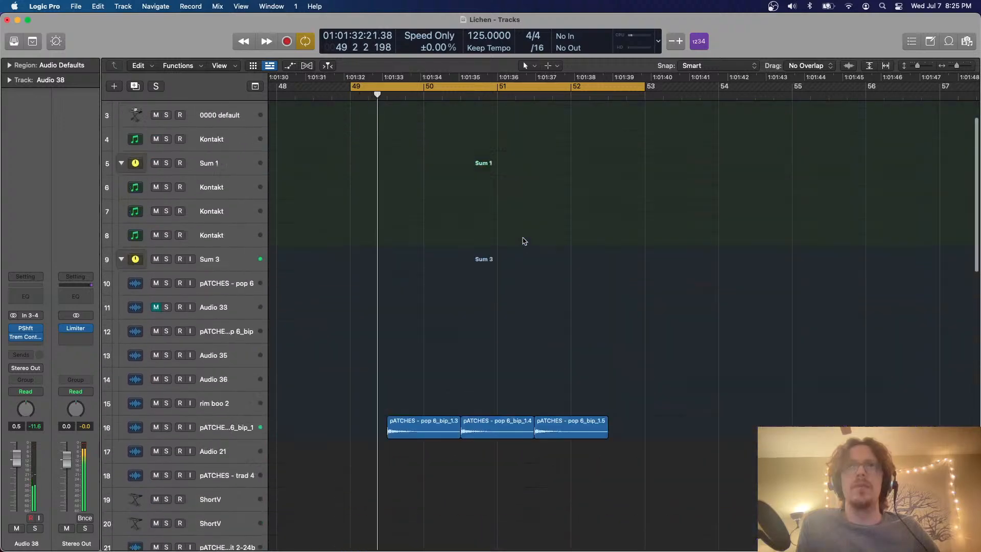
pyautogui.click(572, 475)
pyautogui.scroll(-10, 589, 442)
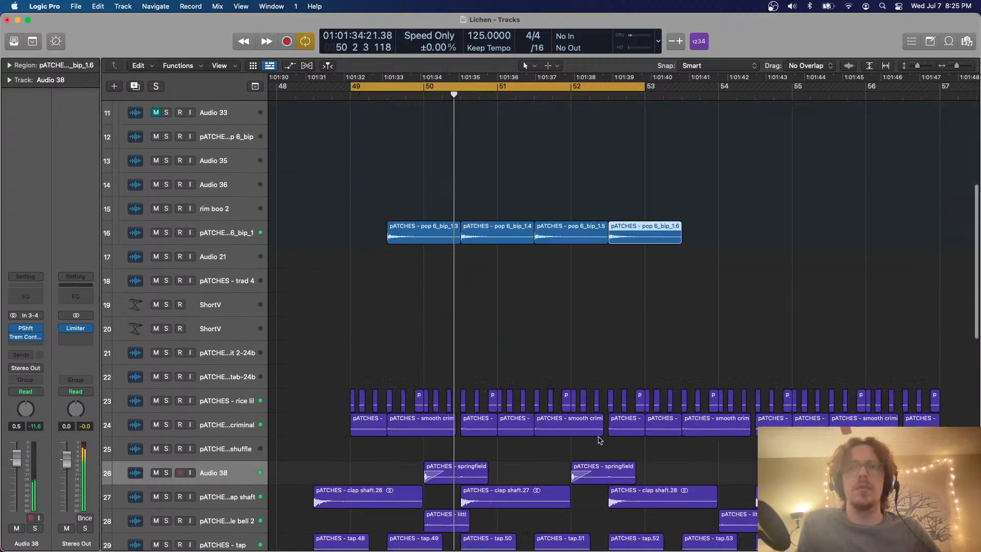
# Select the Serum track and repeat the two wolfmagic lazer_1 regions once so the pattern continues through bars 51 and 52
pyautogui.scroll(-5, 595, 434)
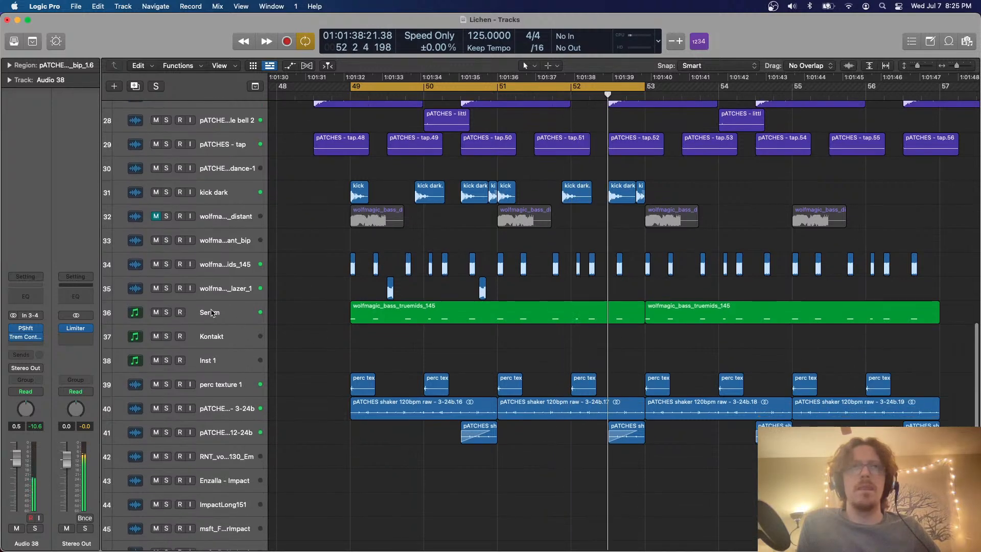
pyautogui.click(216, 317)
pyautogui.scroll(-1, 322, 328)
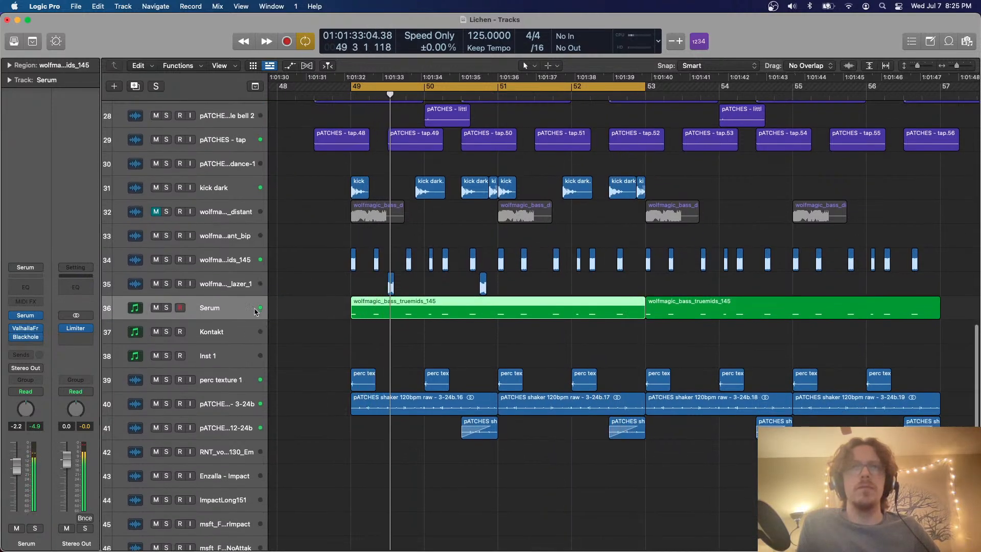
pyautogui.click(335, 286)
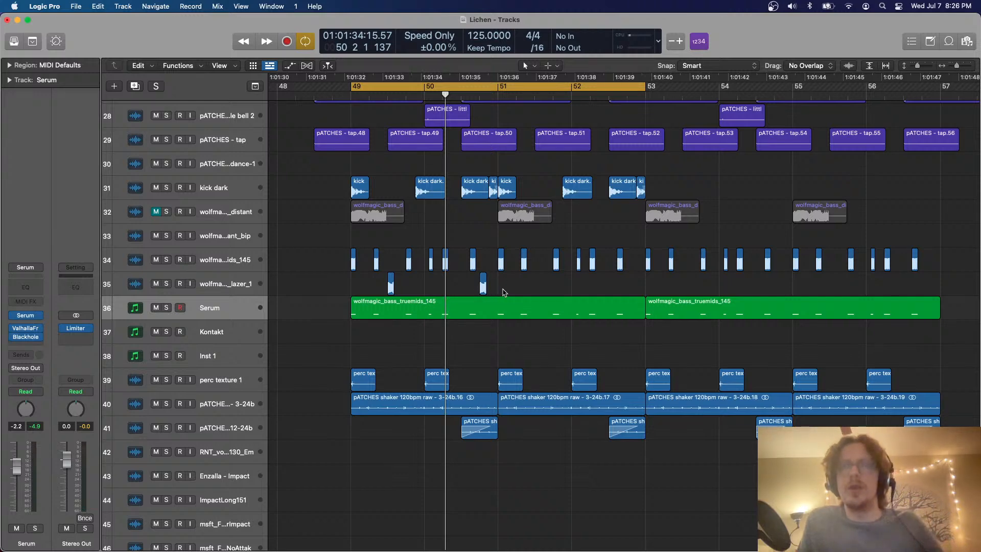
pyautogui.moveTo(499, 280); pyautogui.dragTo(353, 288)
pyautogui.press('super+r')
pyautogui.click(331, 325)
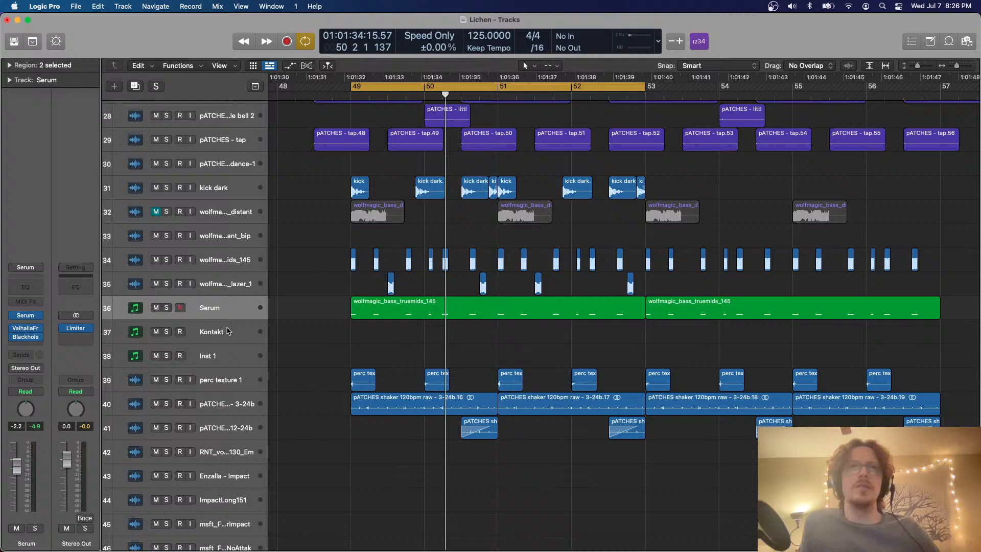
# Create one software instrument track below Serum and load the Vital channel strip setting on it
pyautogui.click(114, 86)
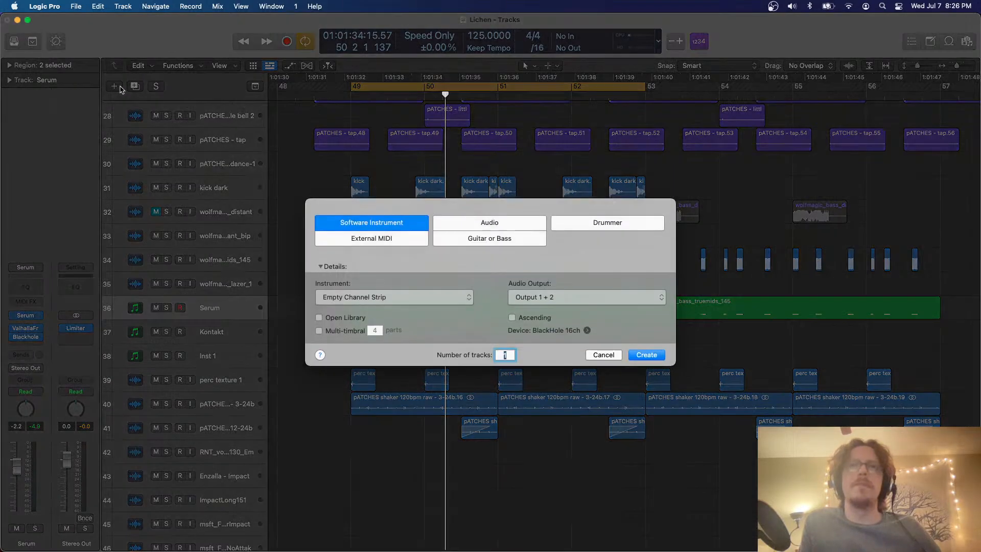
pyautogui.press('Return')
pyautogui.click(23, 324)
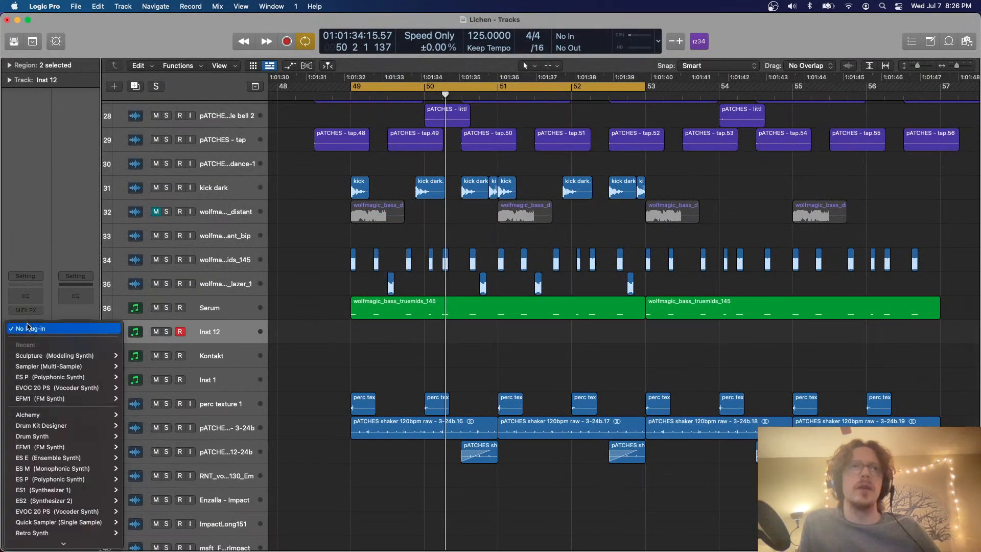
pyautogui.click(239, 428)
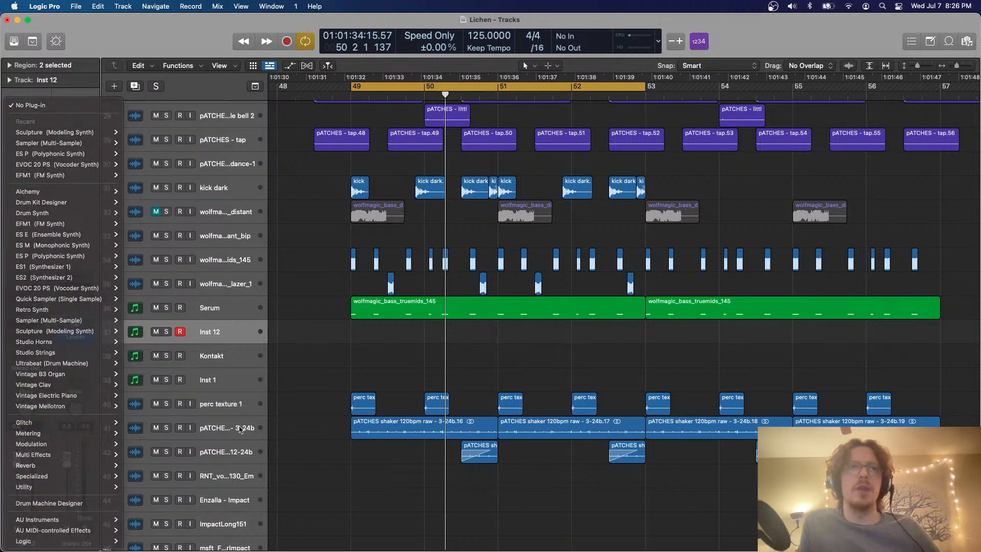
pyautogui.click(34, 277)
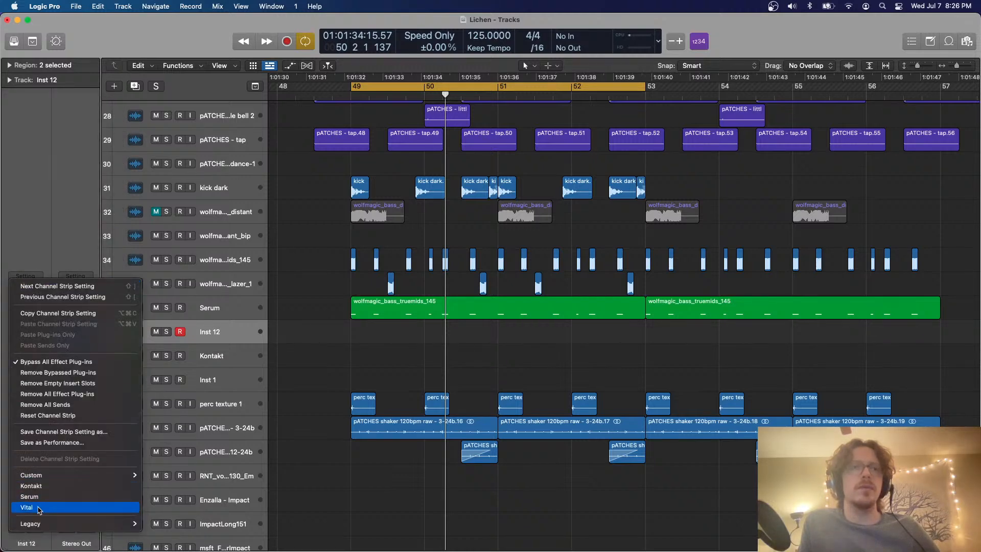
pyautogui.click(35, 510)
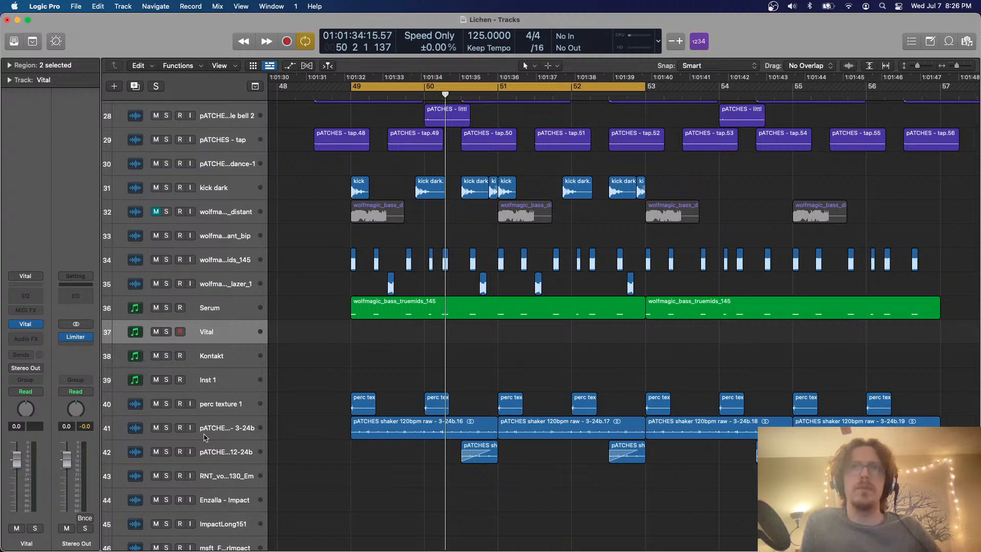
# Show Musical Typing for the Vital track and open the Vital synth window, placed so its full interface is in view
pyautogui.press('super+k')
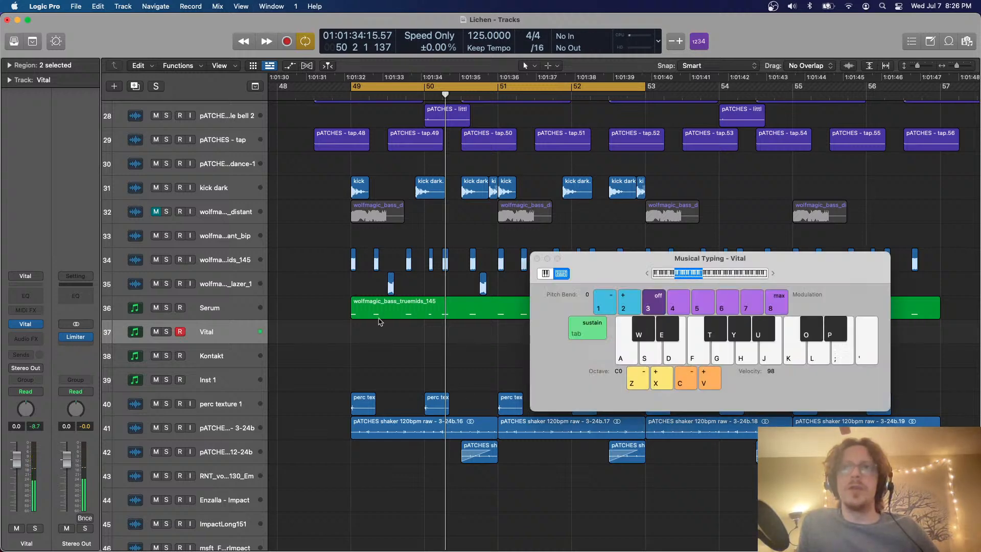
pyautogui.click(34, 326)
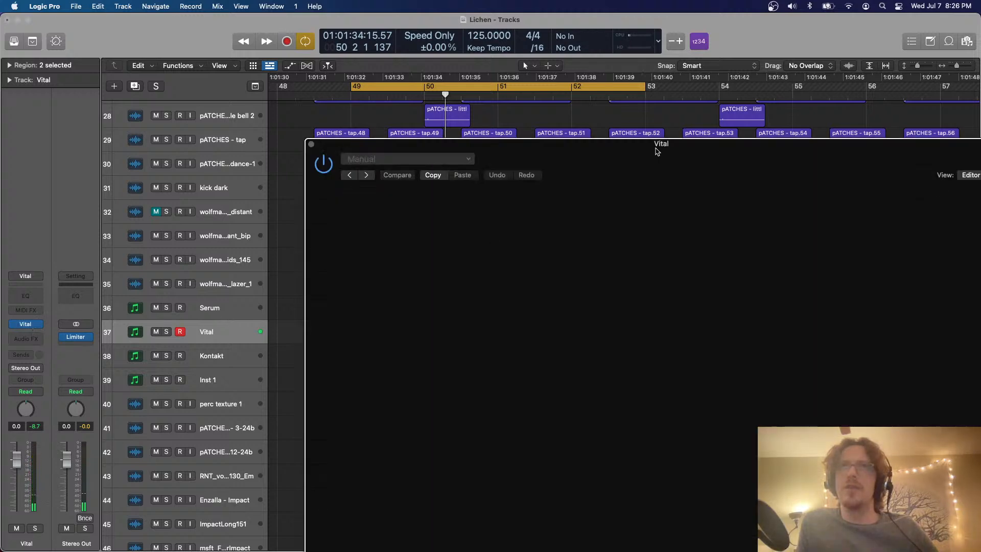
pyautogui.moveTo(657, 150)
pyautogui.mouseDown()
pyautogui.moveTo(552, 144)
pyautogui.moveTo(478, 51)
pyautogui.mouseUp()
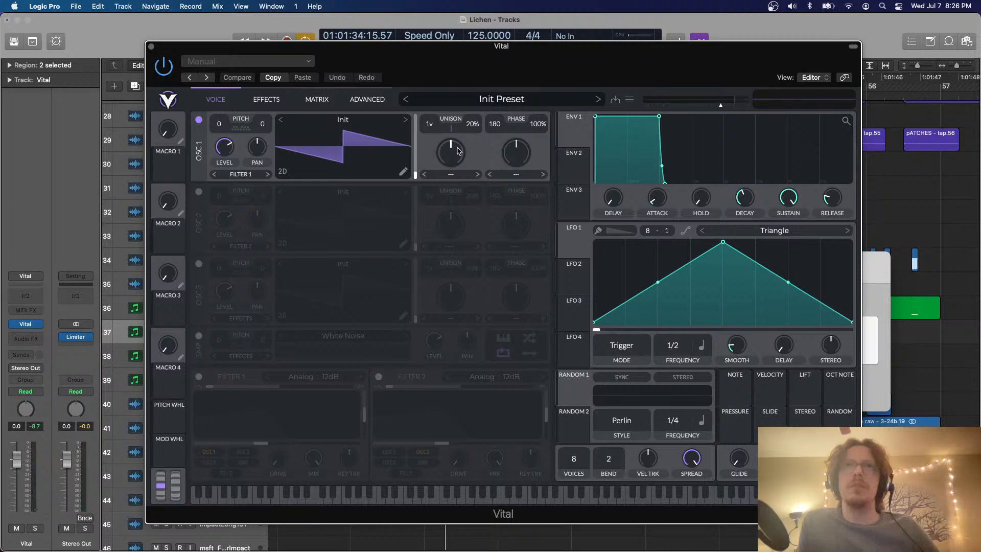
# Set oscillator 1's spectral morph in Vital to Inharmonic Stretch and raise the morph amount
pyautogui.click(461, 174)
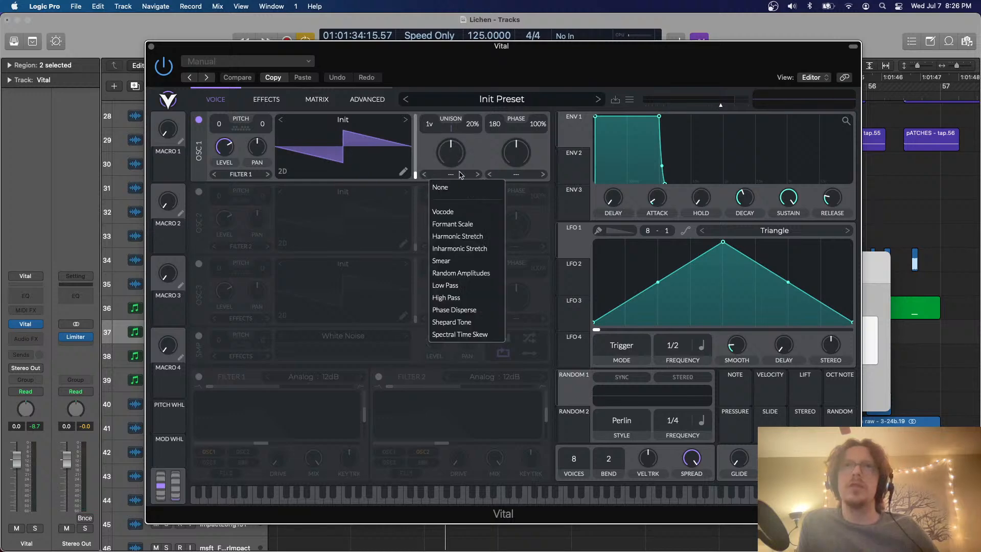
pyautogui.click(457, 251)
pyautogui.moveTo(451, 160); pyautogui.dragTo(450, 143)
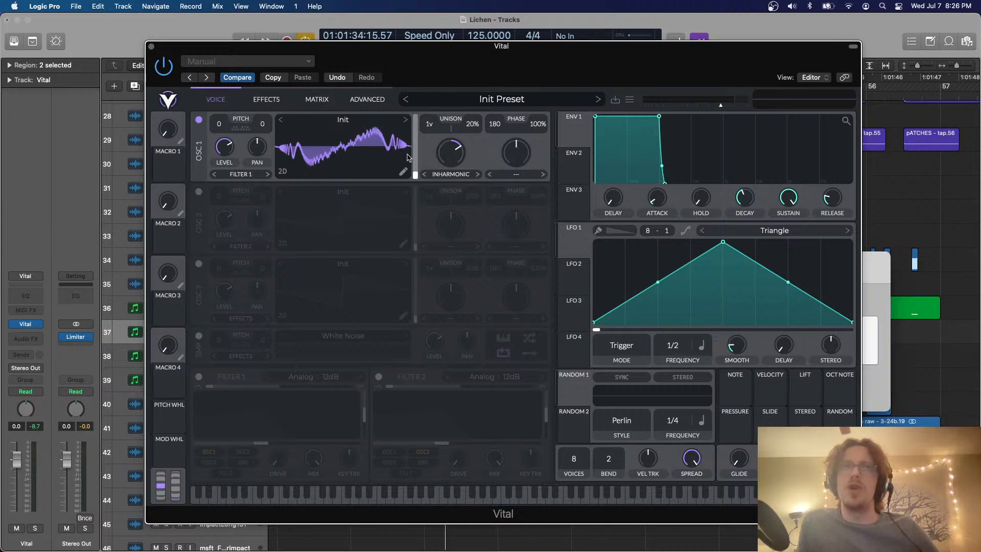
# Lower oscillator 1's level and readjust its Inharmonic Stretch amount while playing test notes
pyautogui.moveTo(228, 163)
pyautogui.moveTo(227, 159); pyautogui.dragTo(228, 161)
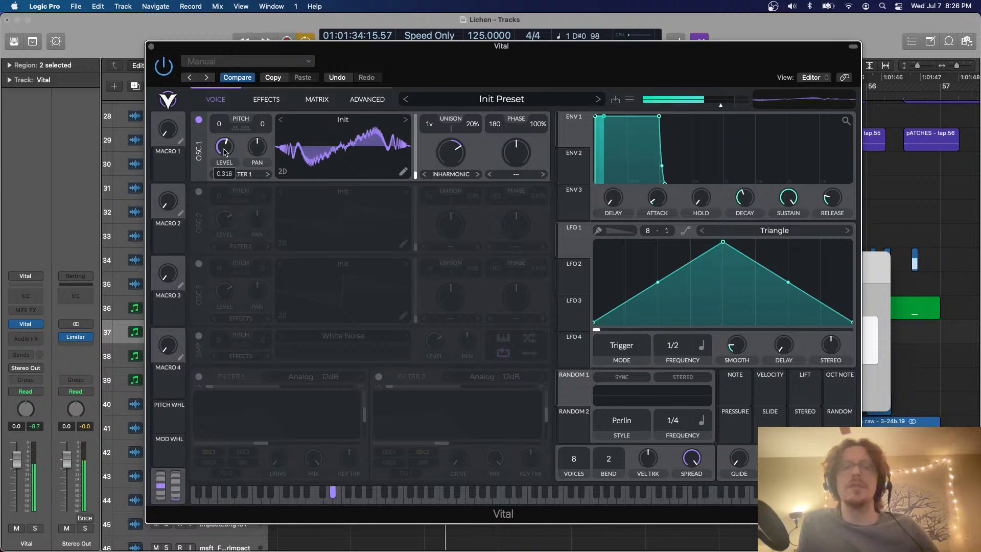
pyautogui.moveTo(224, 149); pyautogui.dragTo(223, 145)
pyautogui.moveTo(454, 154); pyautogui.dragTo(456, 116)
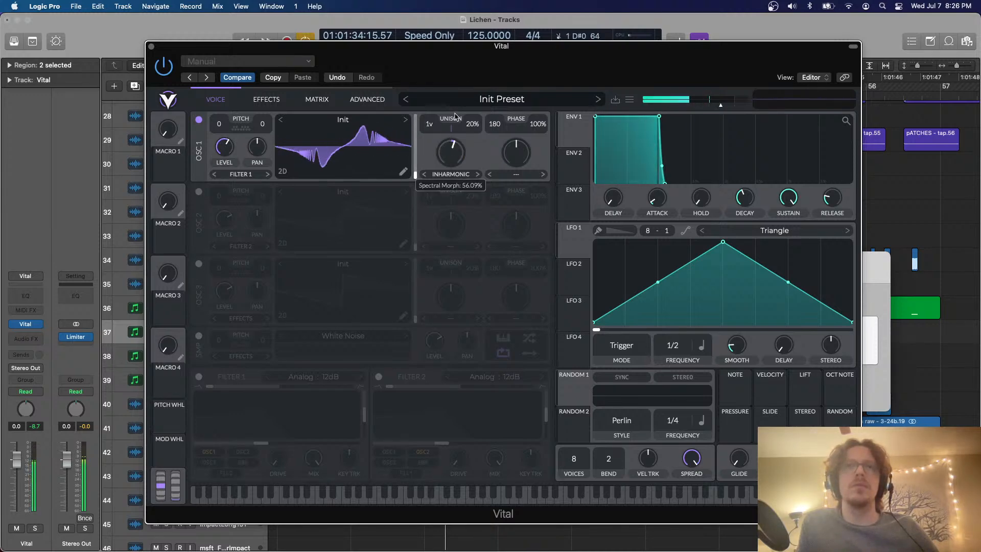
# Try Formant Scale and Inharmonic Stretch as oscillator 1's spectral morph, and settle on Harmonic Stretch
pyautogui.click(451, 175)
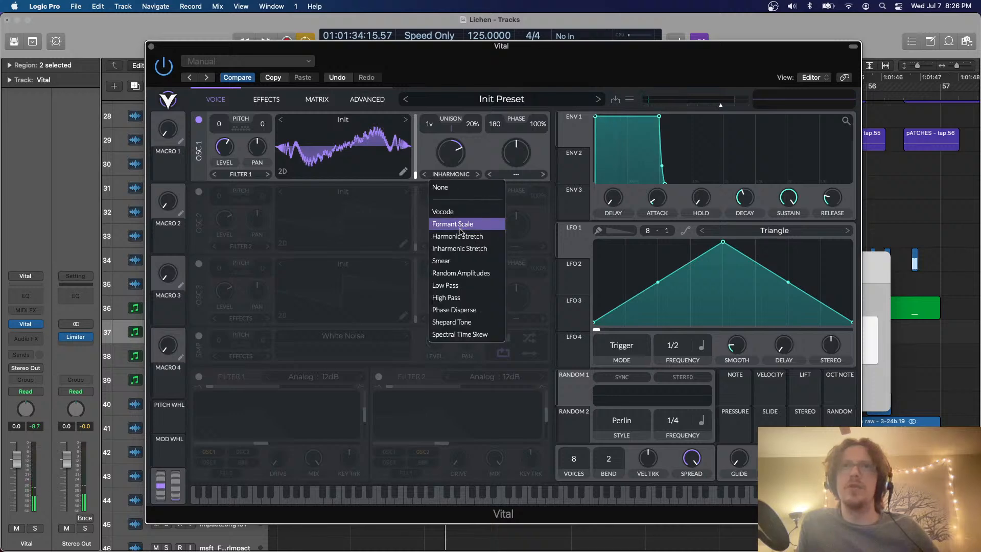
pyautogui.click(458, 224)
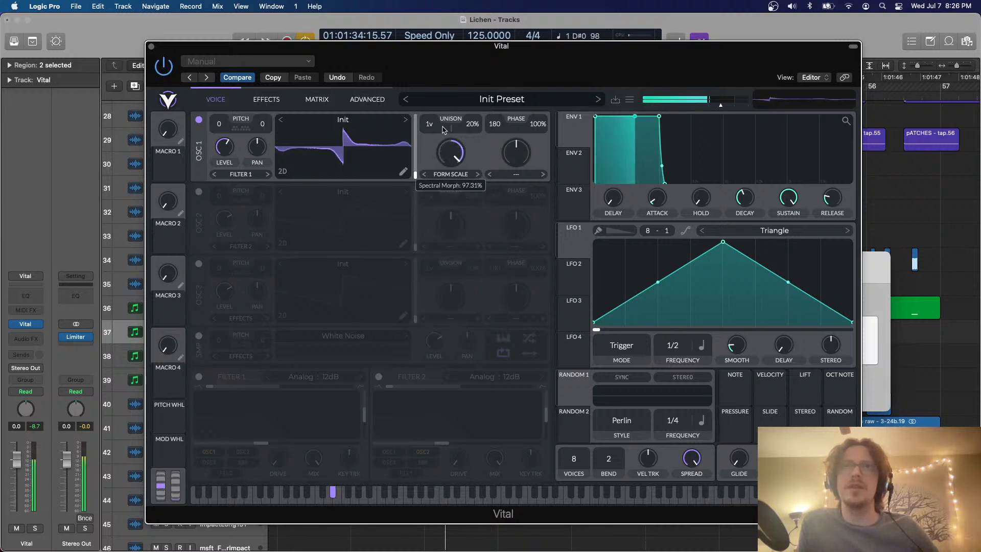
pyautogui.click(452, 174)
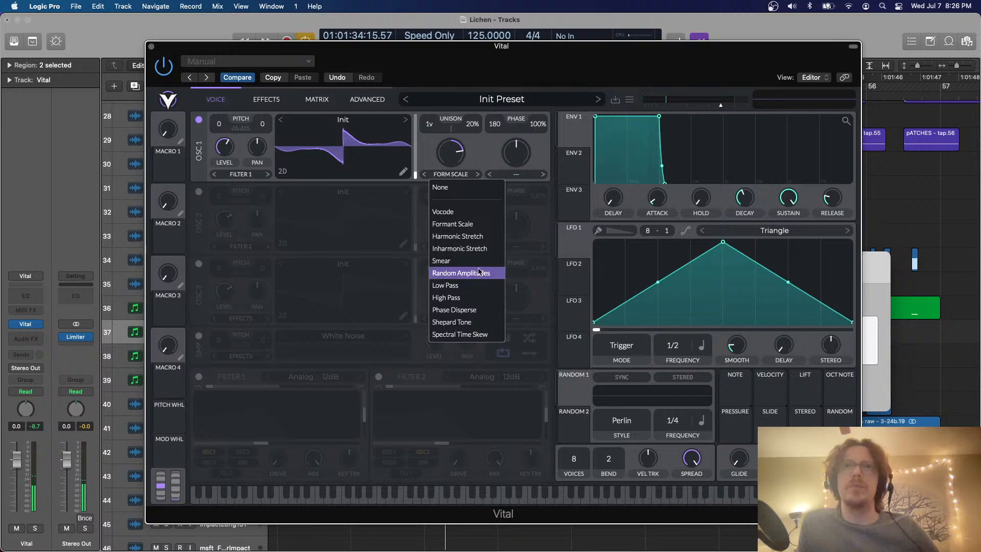
pyautogui.click(475, 248)
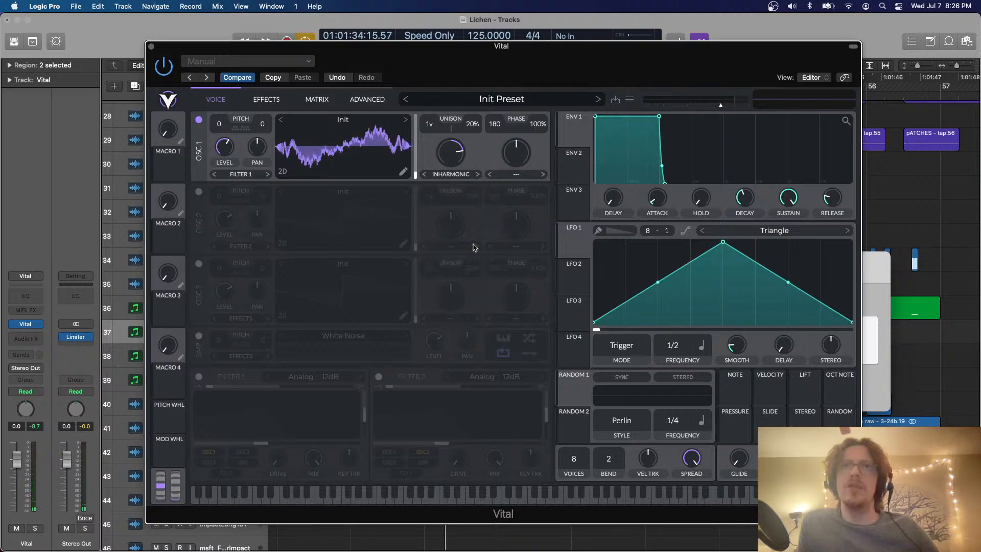
pyautogui.click(425, 174)
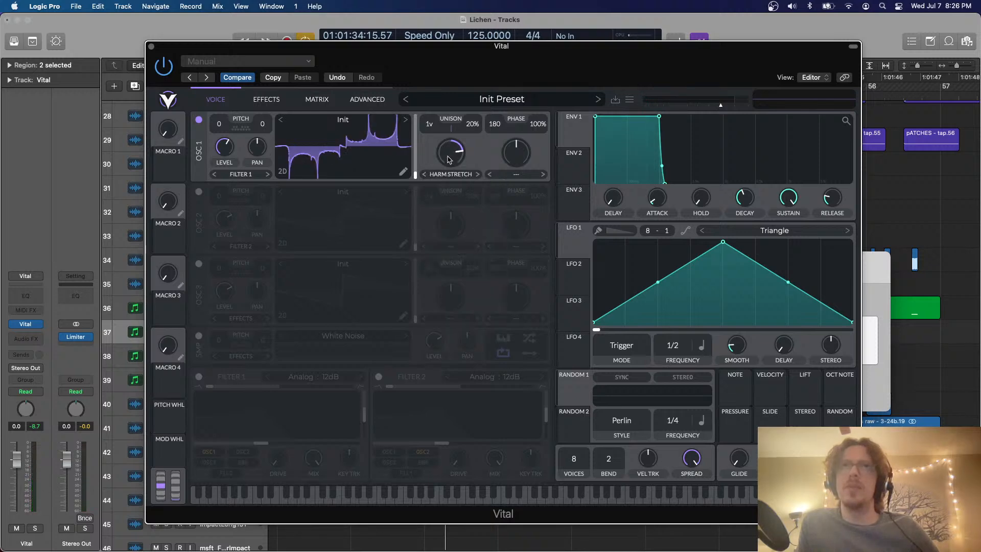
# Raise oscillator 1's Harmonic Stretch amount to 91%
pyautogui.moveTo(448, 159); pyautogui.dragTo(446, 145)
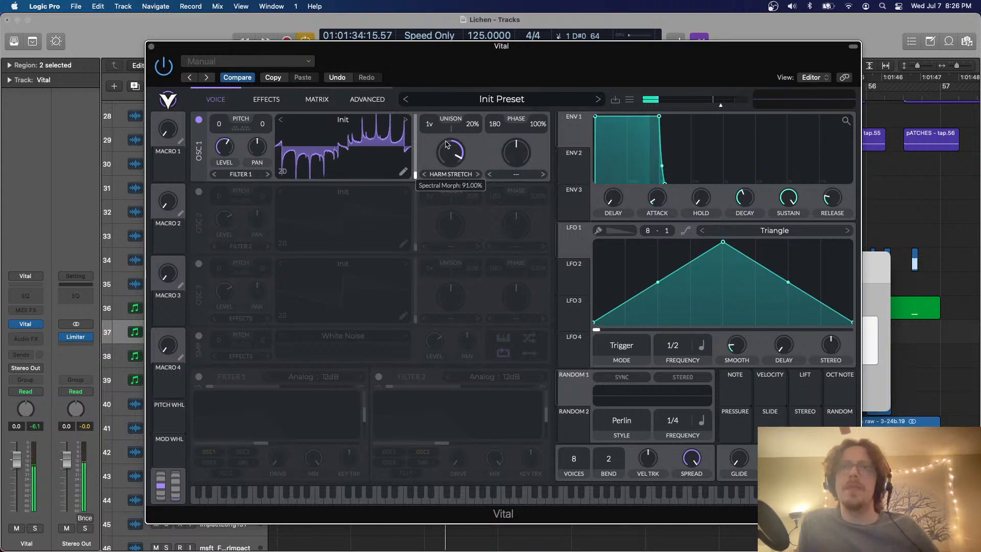
pyautogui.click(532, 173)
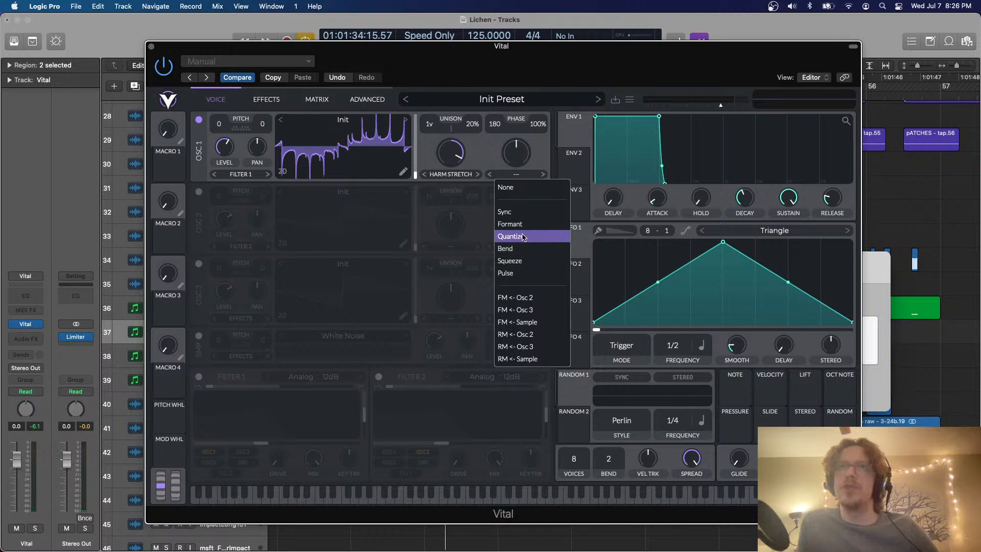
pyautogui.click(317, 234)
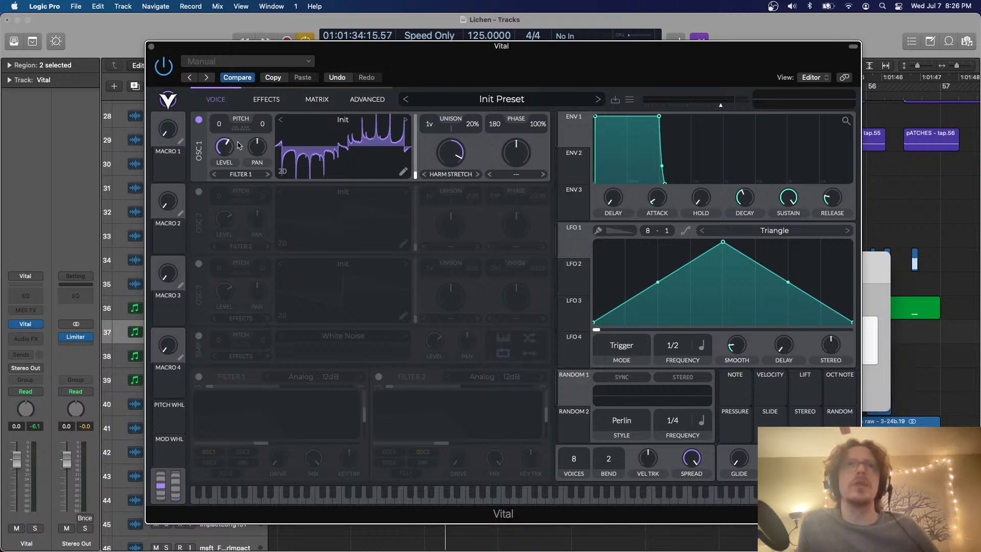
# Enable oscillator 2 and set its wave morph to FM <- Osc 1, with oscillator 1's own level turned fully down
pyautogui.click(198, 191)
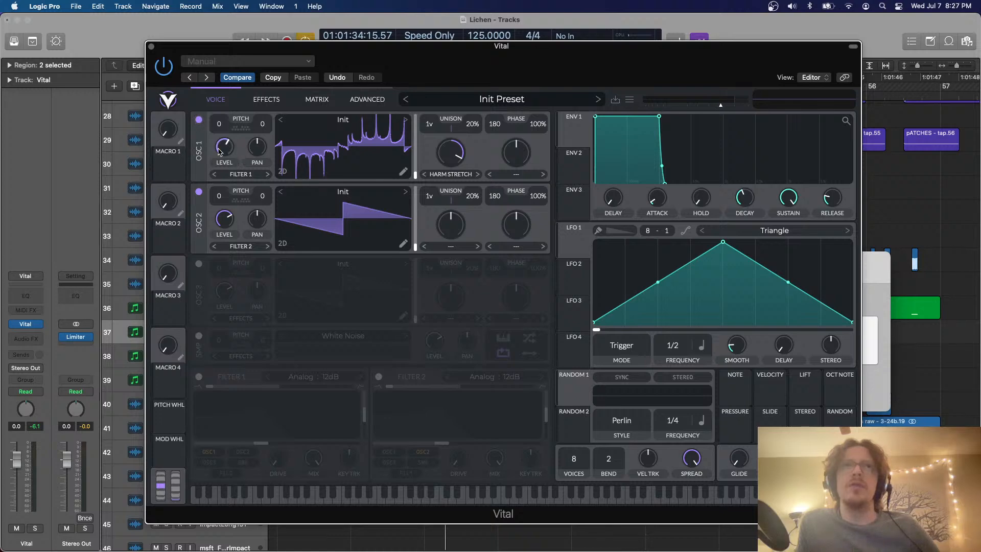
pyautogui.click(449, 248)
pyautogui.click(531, 234)
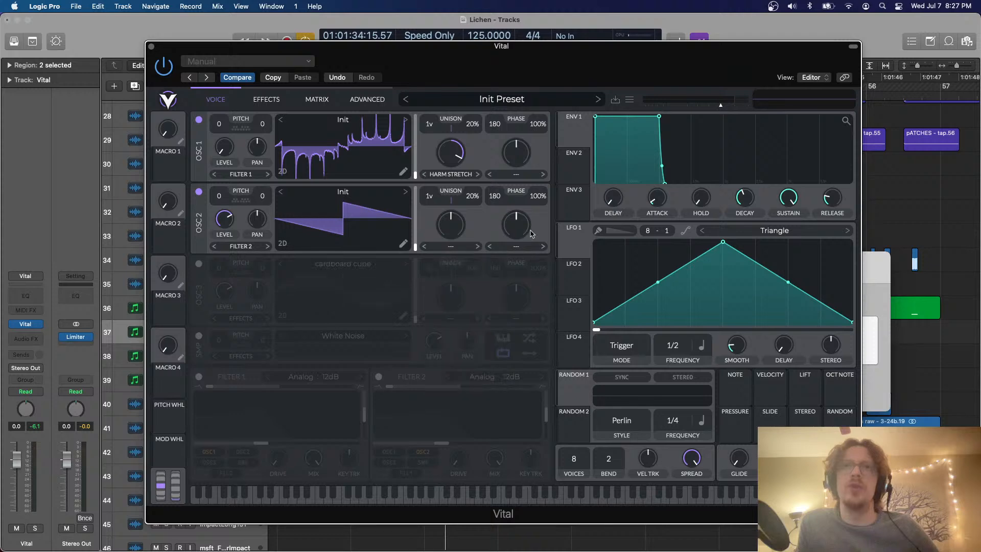
pyautogui.click(519, 249)
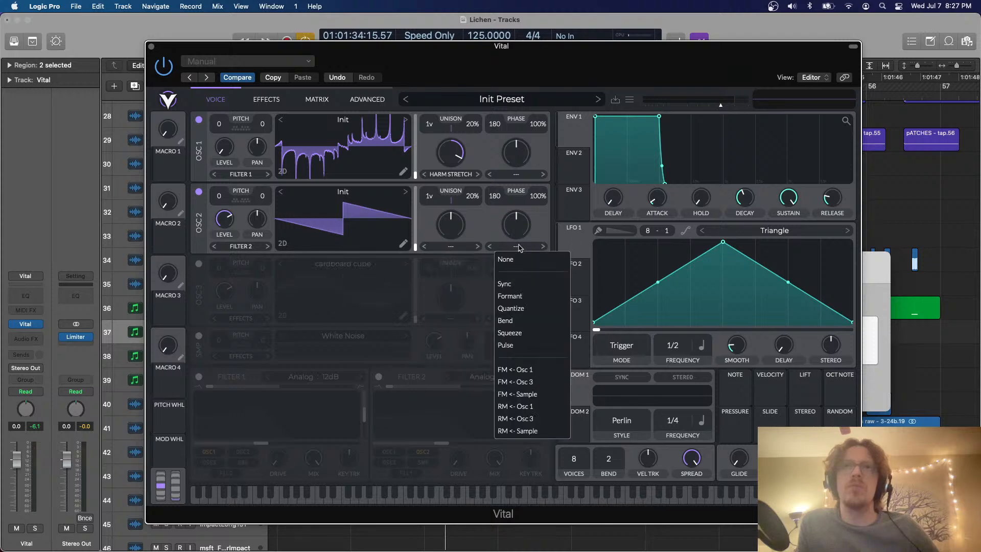
pyautogui.click(516, 369)
pyautogui.press('e')
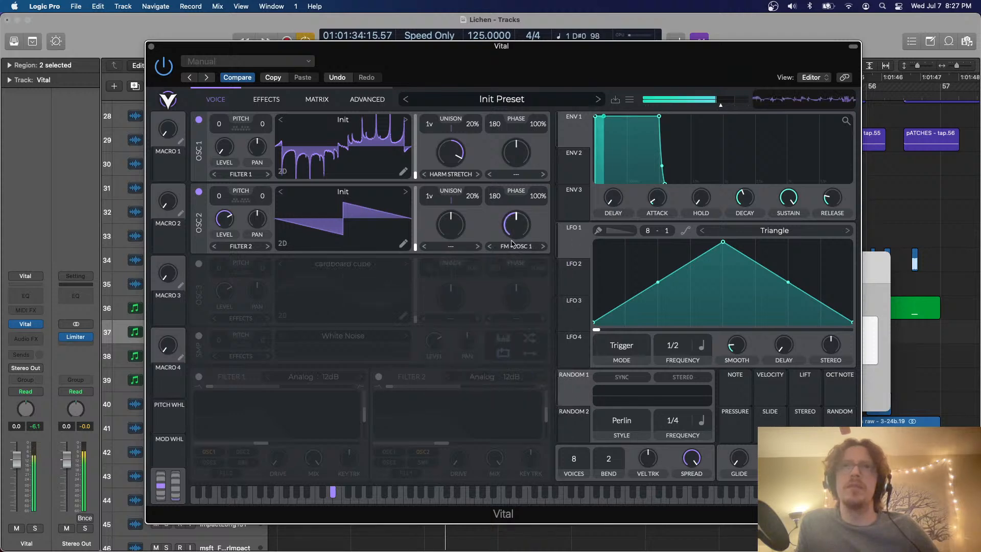
# Adjust oscillator 2's level and FM amount and lower oscillator 1's Harmonic Stretch to about 66% while playing test notes
pyautogui.moveTo(524, 233); pyautogui.dragTo(522, 229)
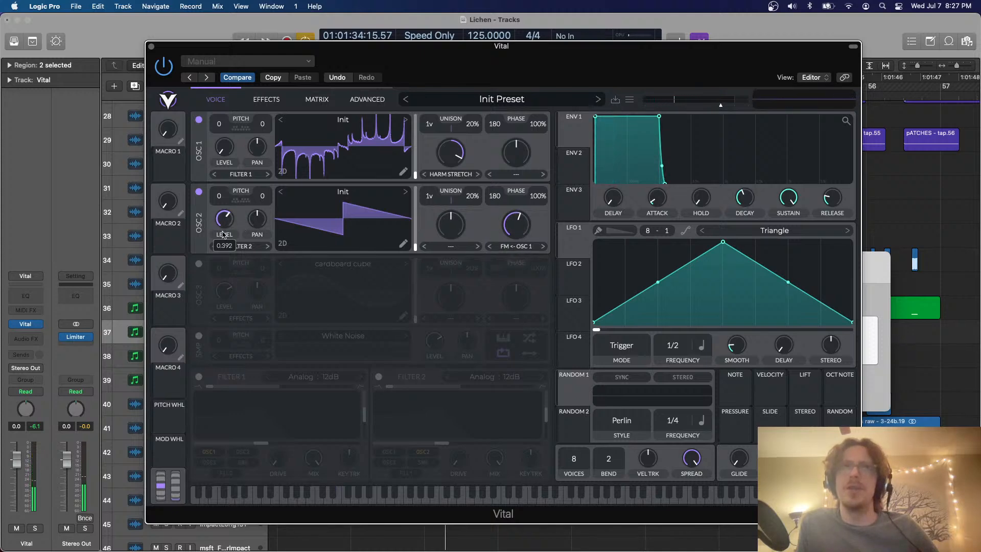
pyautogui.press('e')
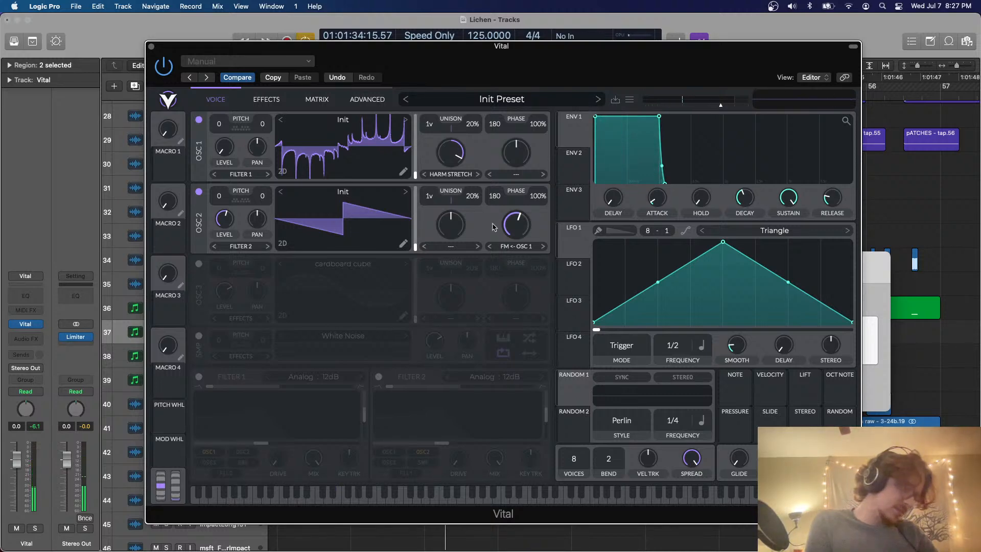
pyautogui.press('e')
pyautogui.moveTo(516, 225); pyautogui.dragTo(526, 197)
pyautogui.moveTo(450, 156); pyautogui.dragTo(445, 172)
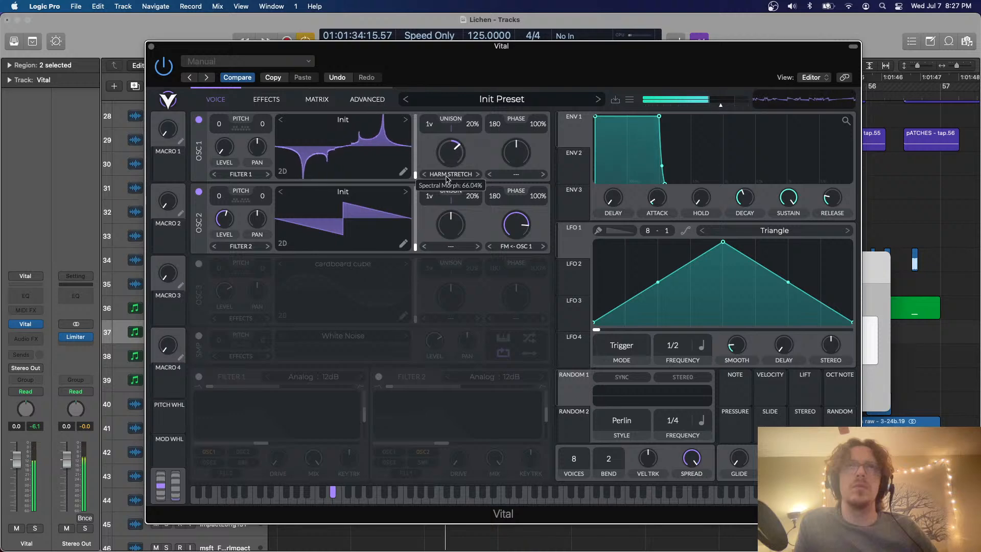
pyautogui.moveTo(506, 225); pyautogui.dragTo(504, 235)
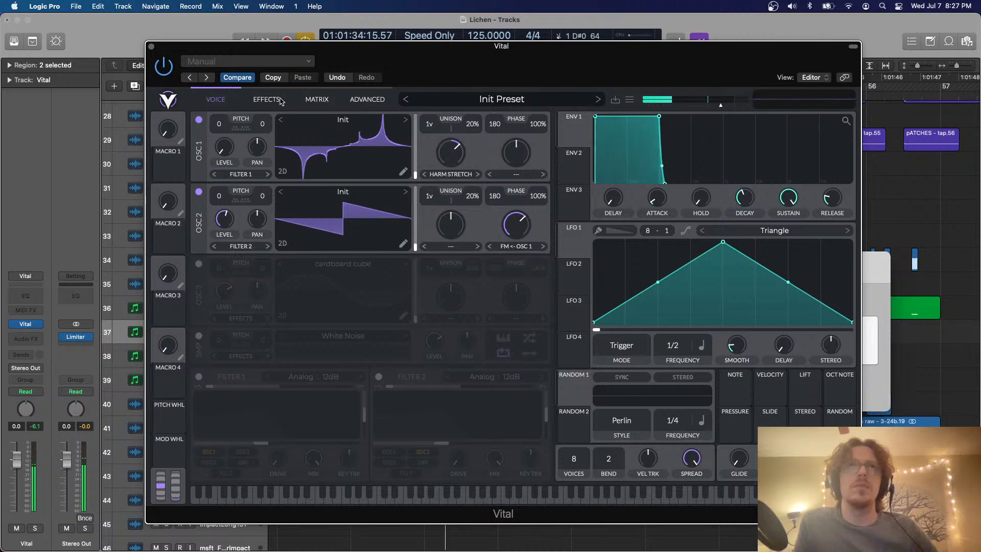
# Transpose oscillator 1 up 36 semitones and enable oscillator 3, with oscillator 2's FM amount reduced
pyautogui.moveTo(232, 126); pyautogui.dragTo(220, 54)
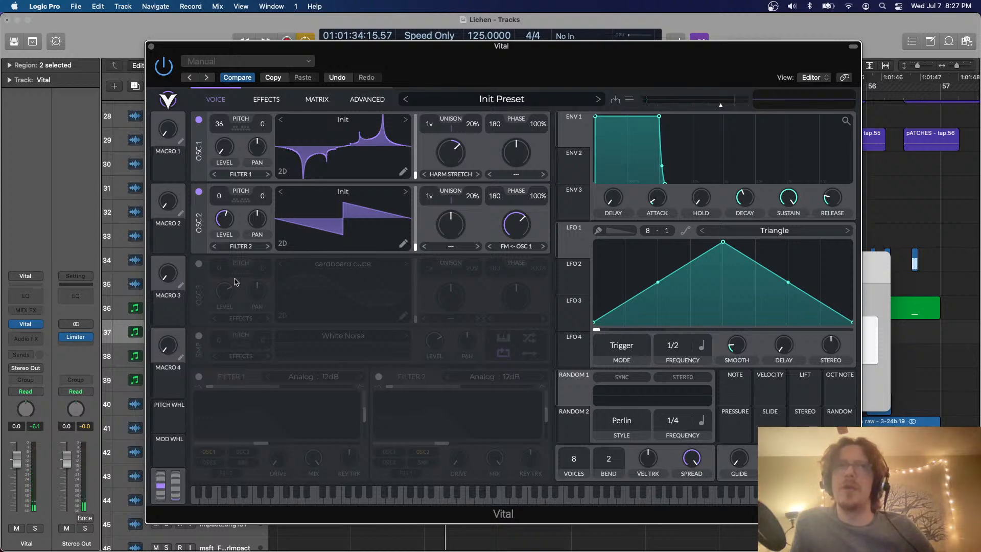
pyautogui.click(199, 264)
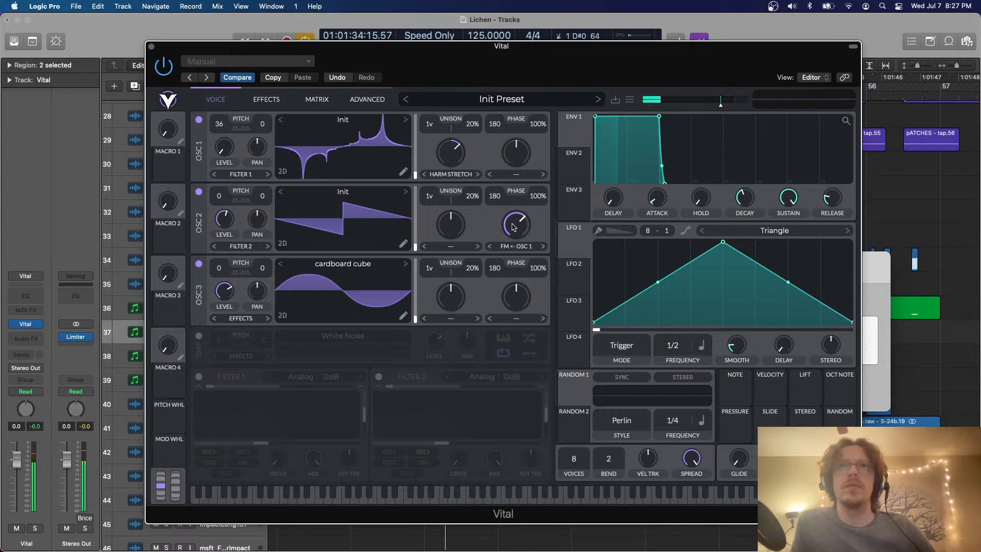
pyautogui.moveTo(520, 227); pyautogui.dragTo(509, 265)
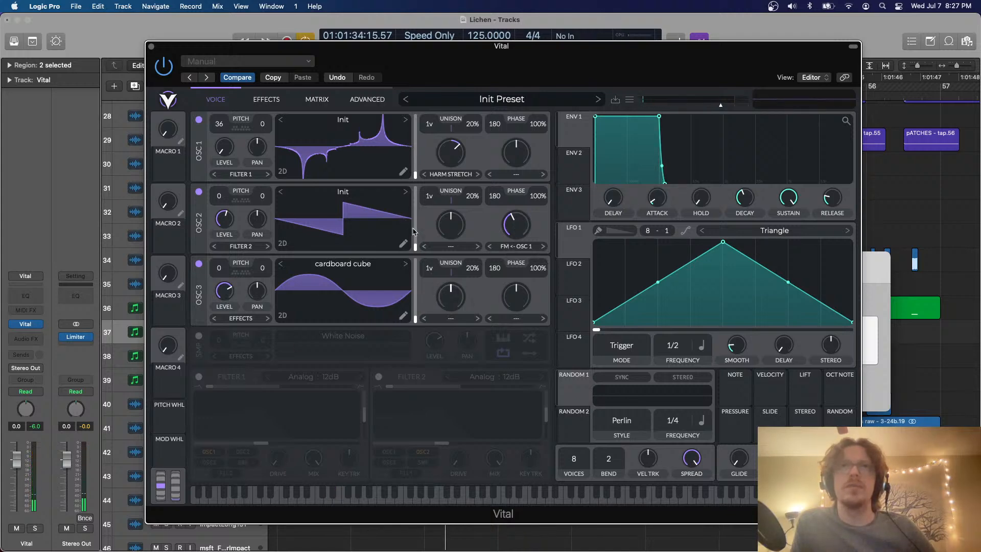
# Step through oscillator 2's wavetables, and search for "bas" to load Basic Shapes
pyautogui.click(406, 192)
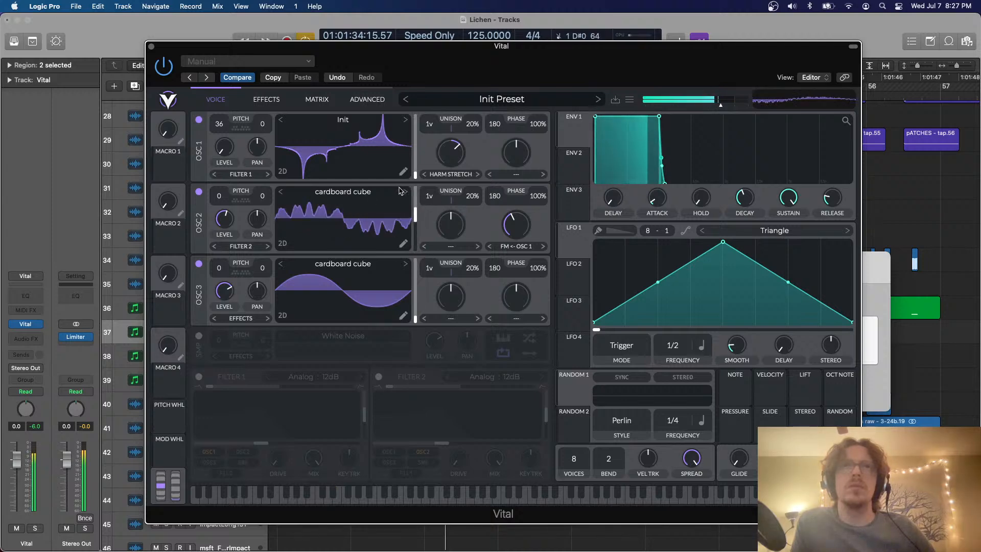
pyautogui.click(404, 193)
pyautogui.click(404, 192)
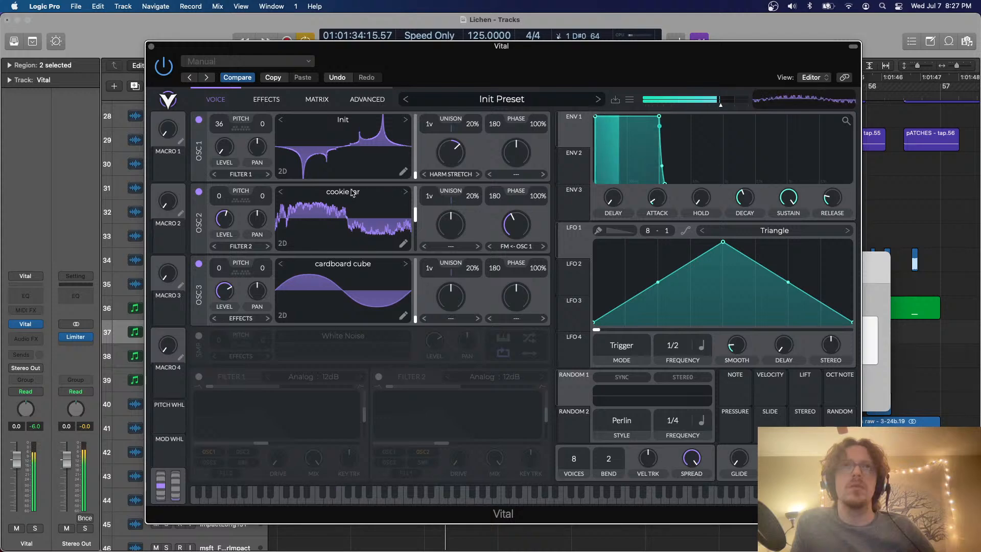
pyautogui.click(398, 193)
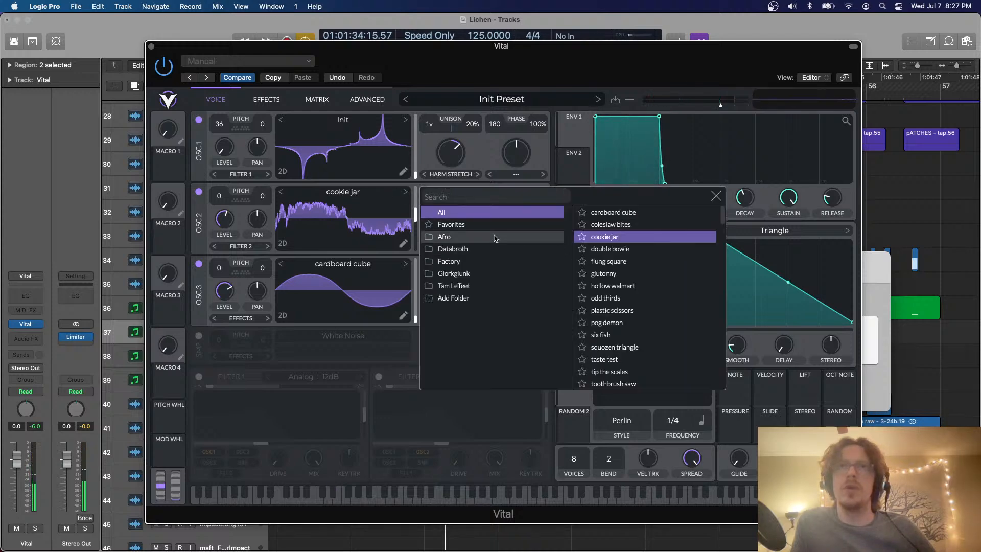
pyautogui.click(505, 198)
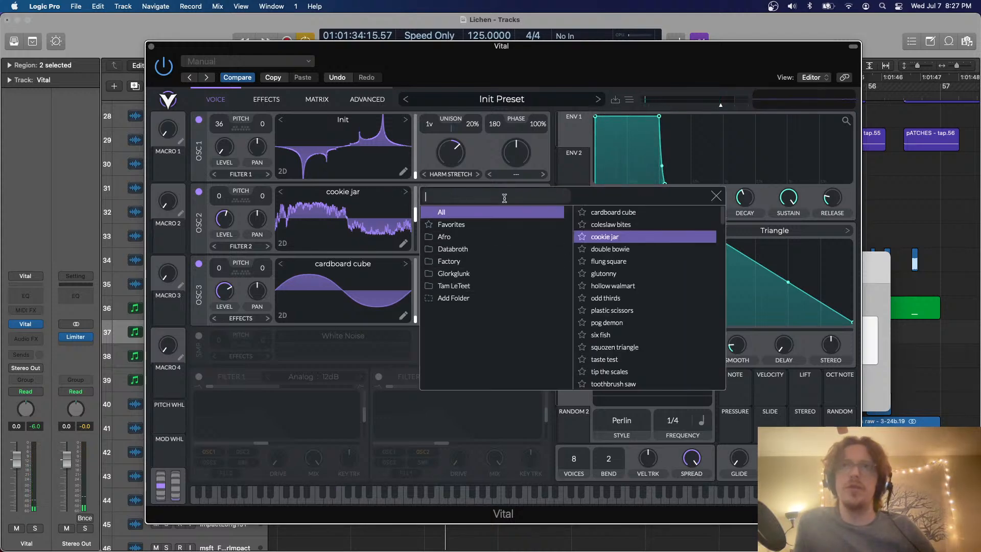
pyautogui.write('bas')
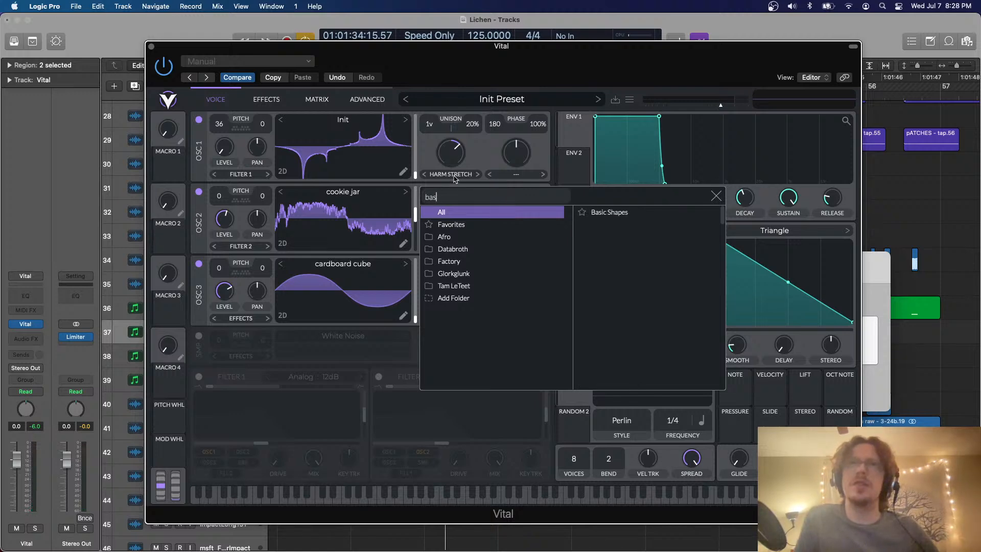
pyautogui.click(575, 217)
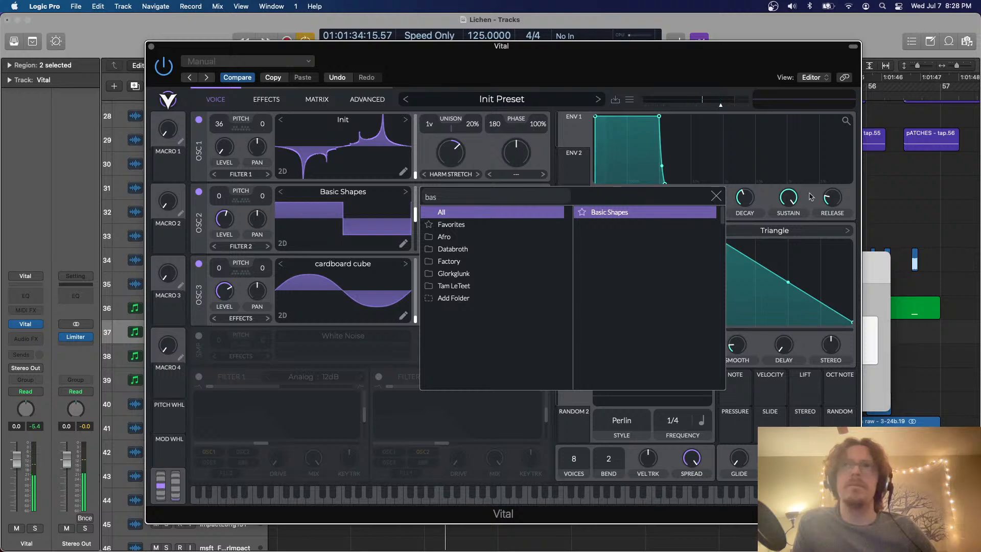
pyautogui.click(716, 196)
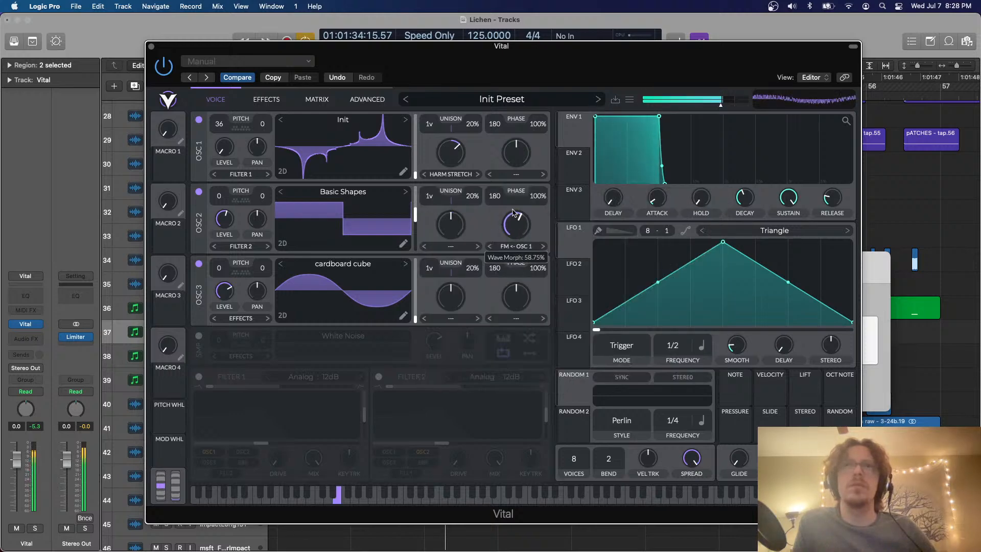
# Route envelope 1, with a slightly longer attack, to oscillator 2's FM amount and adjust the modulation depth while playing notes
pyautogui.moveTo(513, 201); pyautogui.dragTo(508, 215)
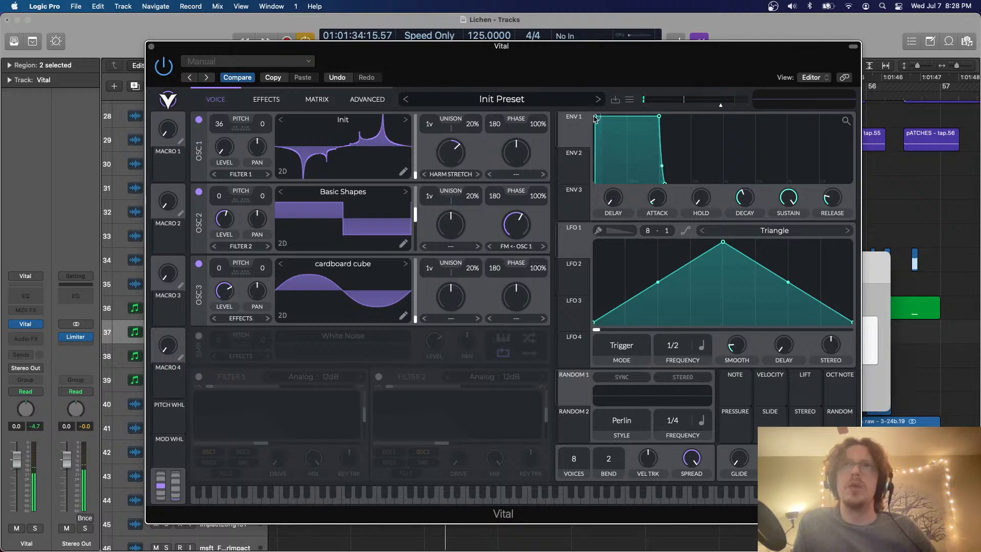
pyautogui.moveTo(595, 120); pyautogui.dragTo(520, 222)
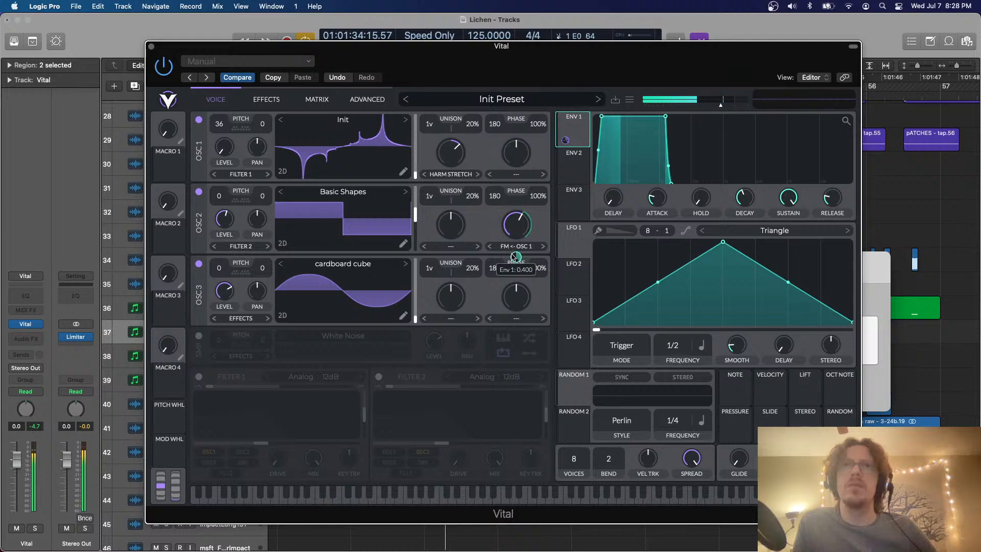
pyautogui.moveTo(516, 257); pyautogui.dragTo(516, 327)
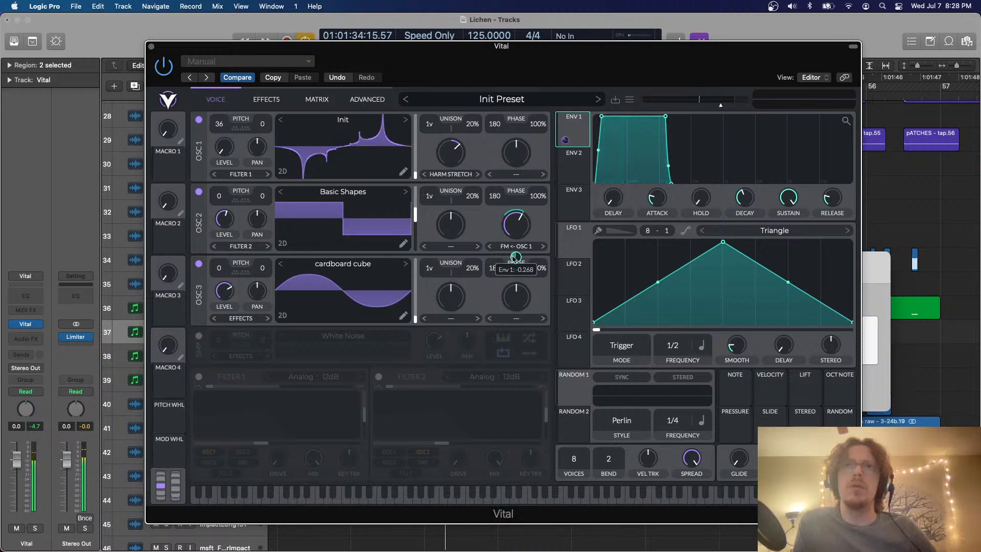
pyautogui.press('d')
pyautogui.press('d')
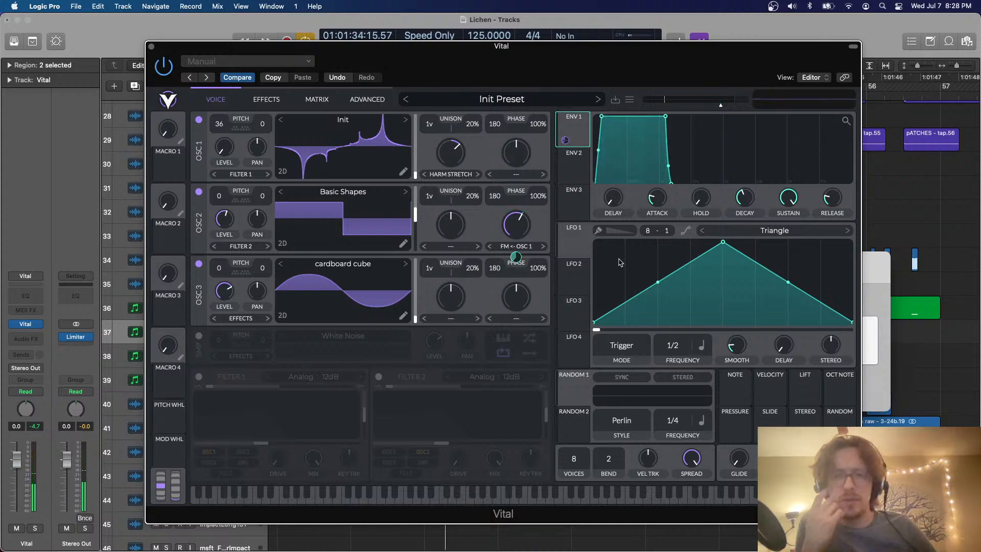
# Enable Vital's Chorus effect and lower its mix while playing test notes
pyautogui.click(261, 98)
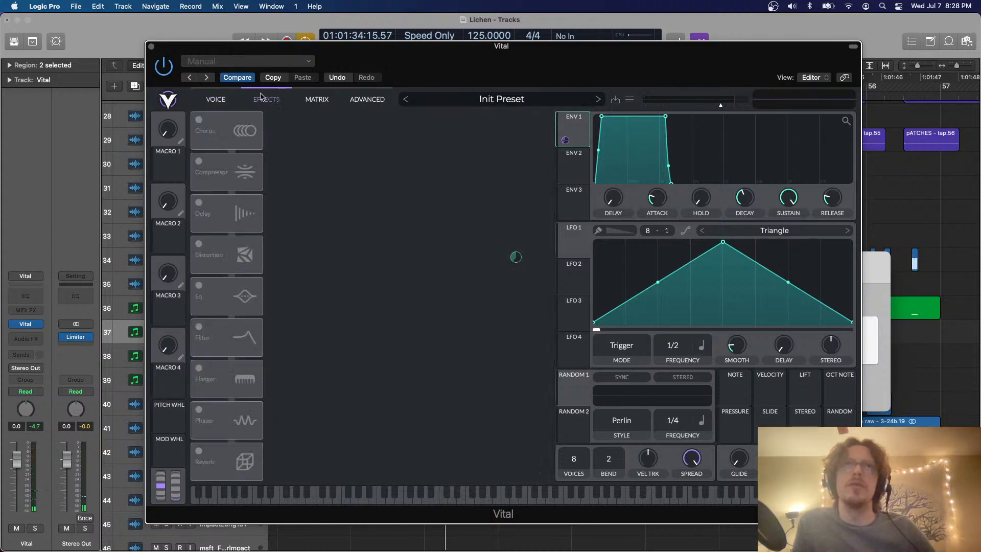
pyautogui.press('d')
pyautogui.click(199, 119)
pyautogui.press('d')
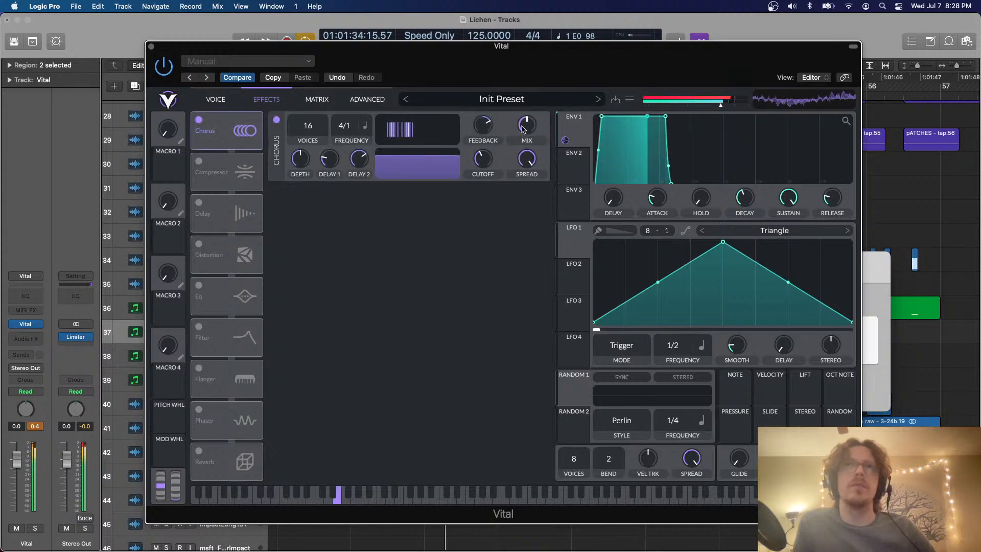
pyautogui.moveTo(523, 128); pyautogui.dragTo(524, 140)
pyautogui.press('d')
pyautogui.press('d')
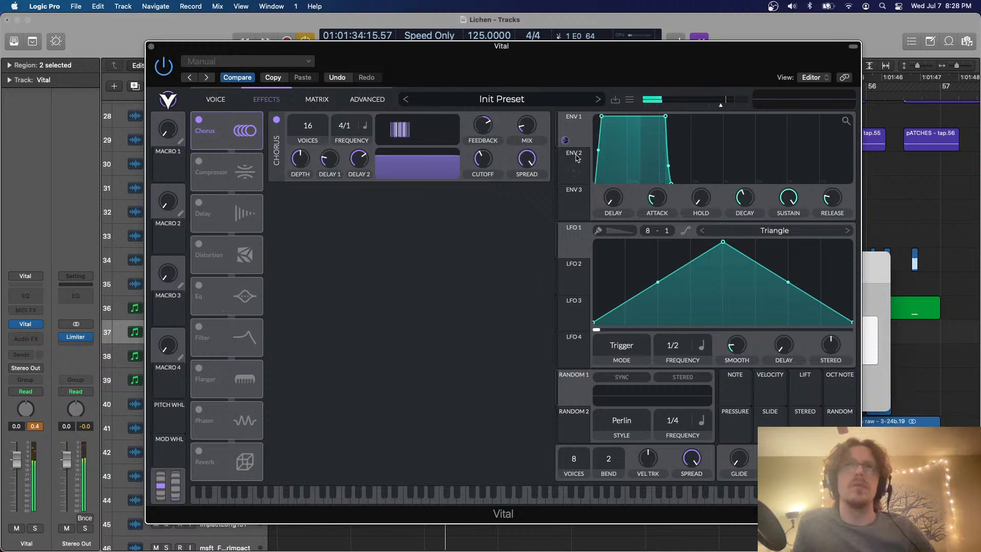
# Enable the Filter and Flanger effects and raise the filter's cutoff while playing test notes
pyautogui.click(198, 327)
pyautogui.press('d')
pyautogui.click(198, 368)
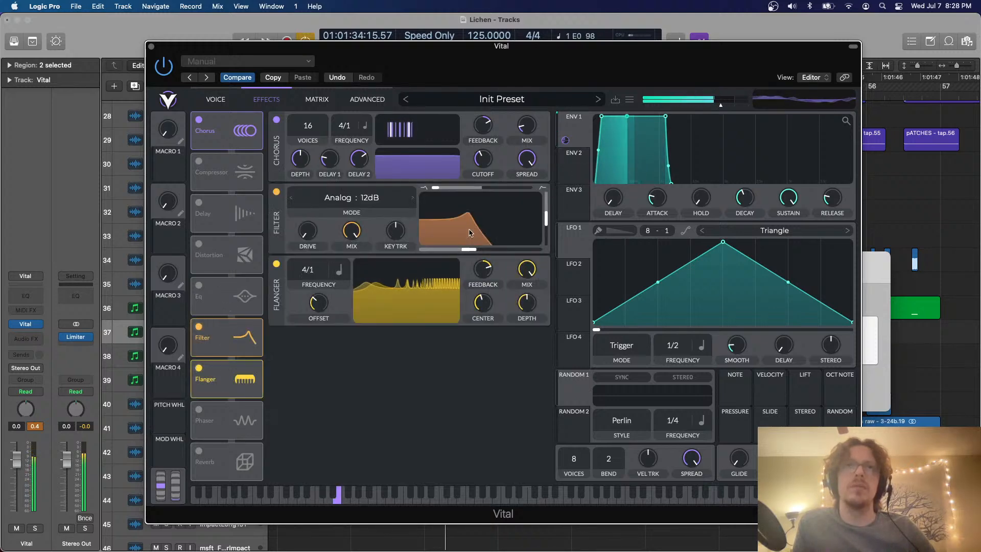
pyautogui.moveTo(470, 233); pyautogui.dragTo(494, 232)
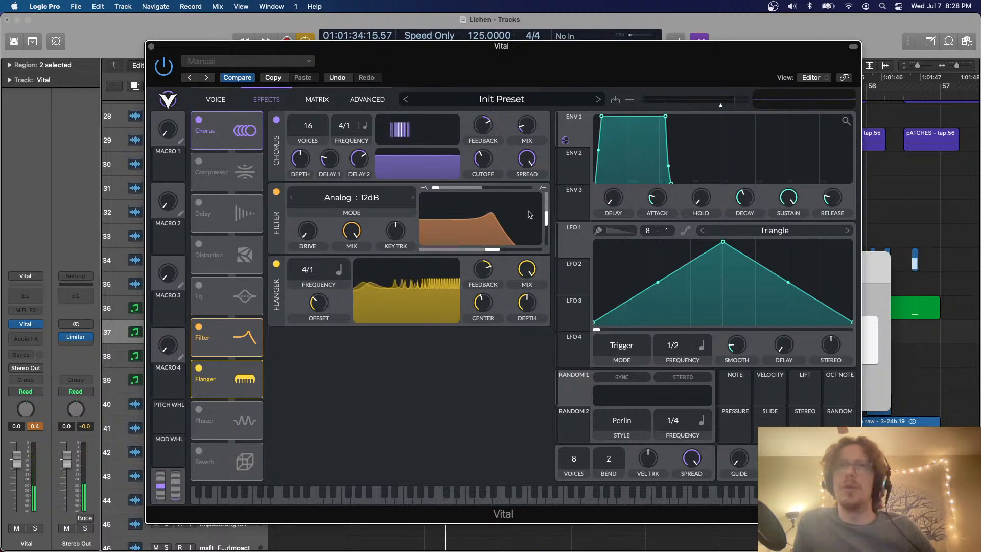
pyautogui.press('e')
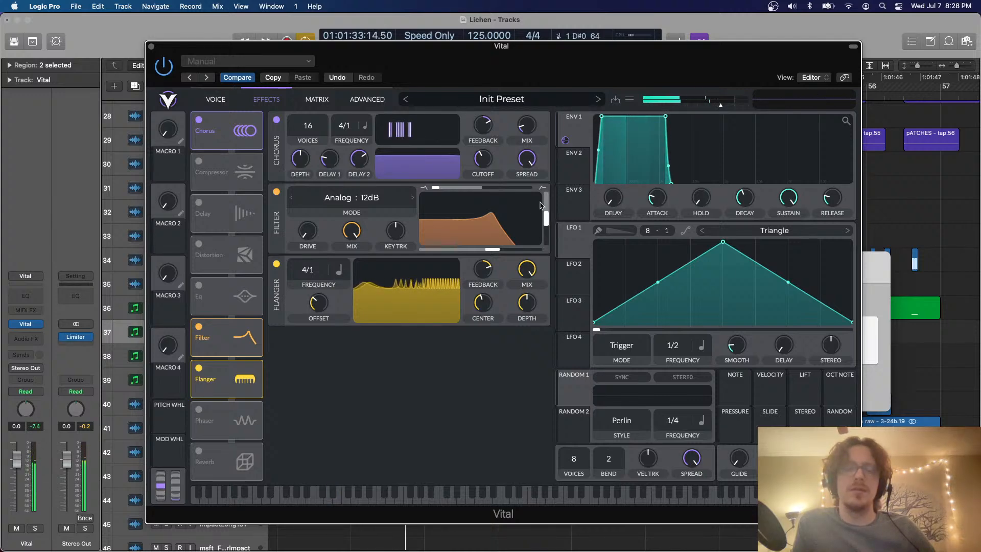
pyautogui.press('e')
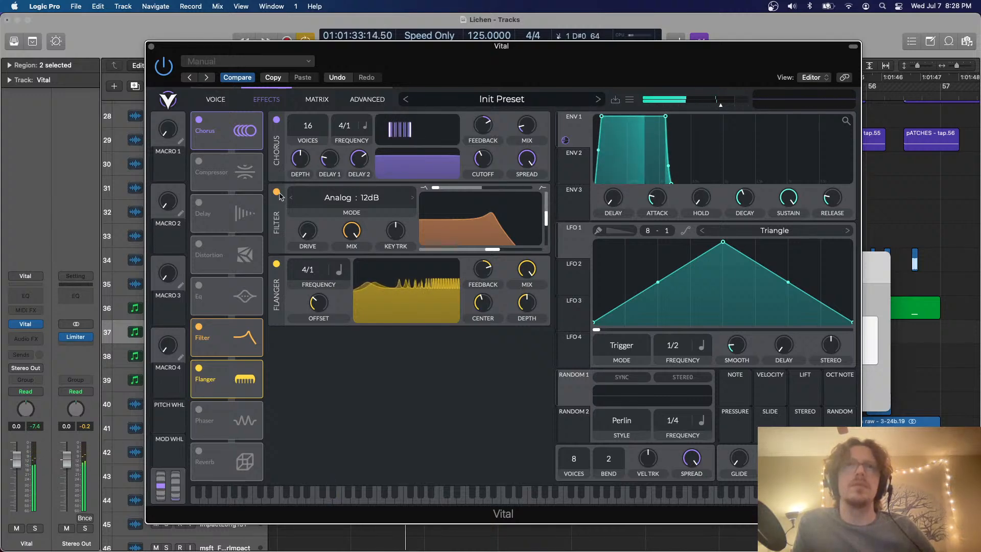
# Bypass the Filter effect, and enable the Phaser with a lower depth and a higher center
pyautogui.click(277, 192)
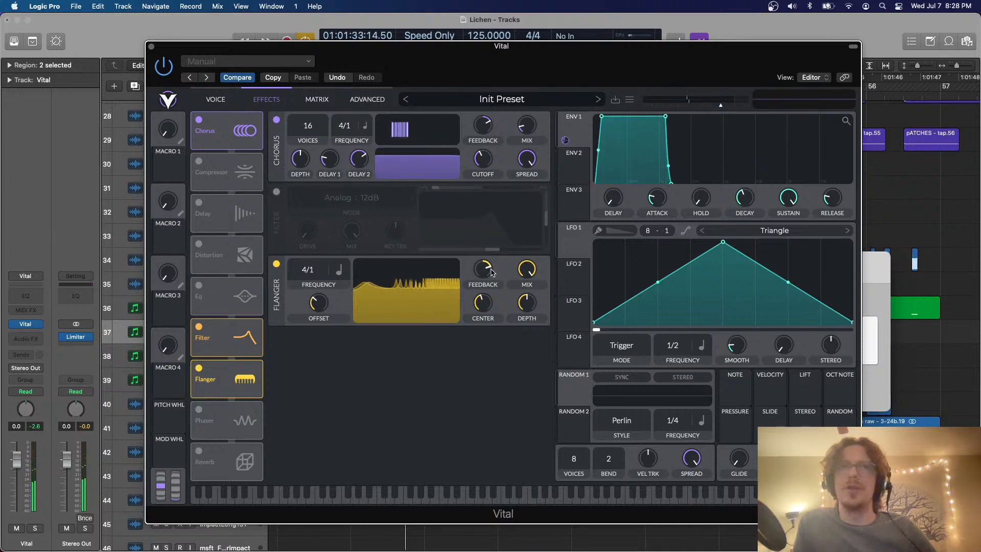
pyautogui.click(199, 410)
pyautogui.press('e')
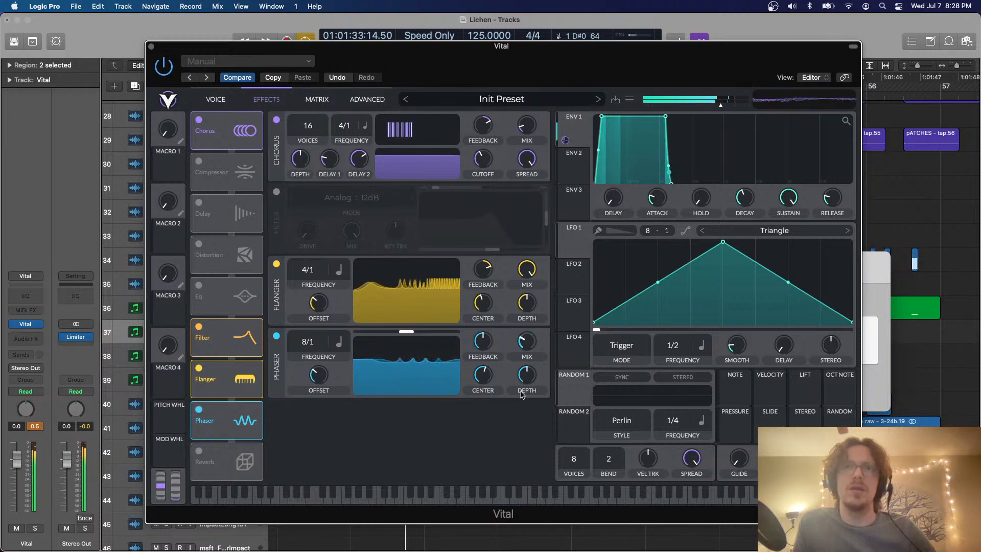
pyautogui.moveTo(525, 382)
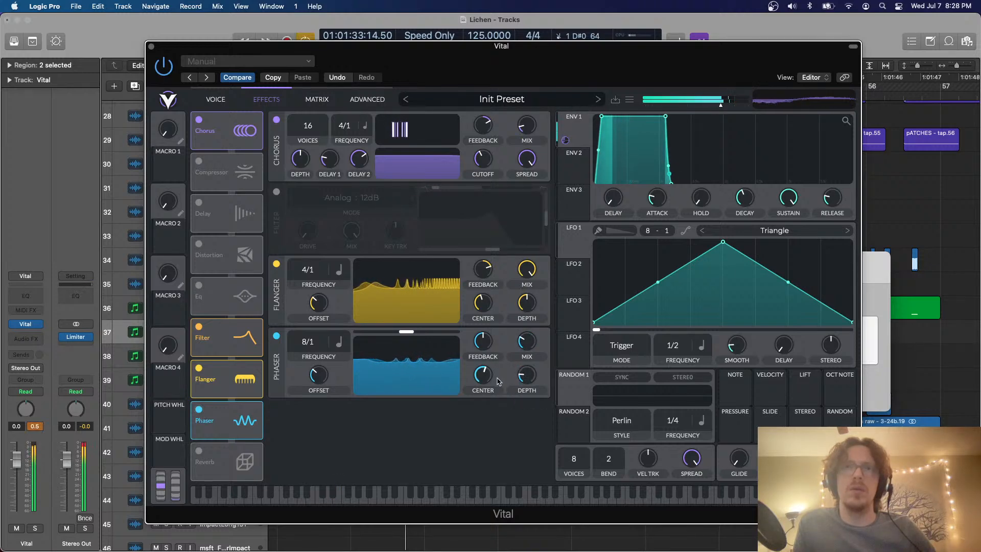
pyautogui.moveTo(494, 361)
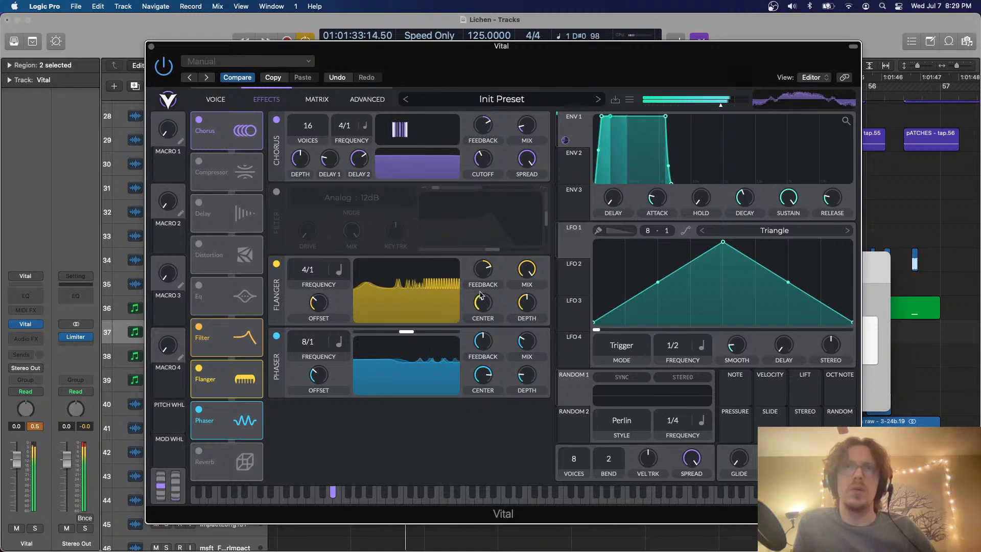
# Lower the Flanger's center and modulate it with envelope 1 while playing test notes
pyautogui.moveTo(480, 302)
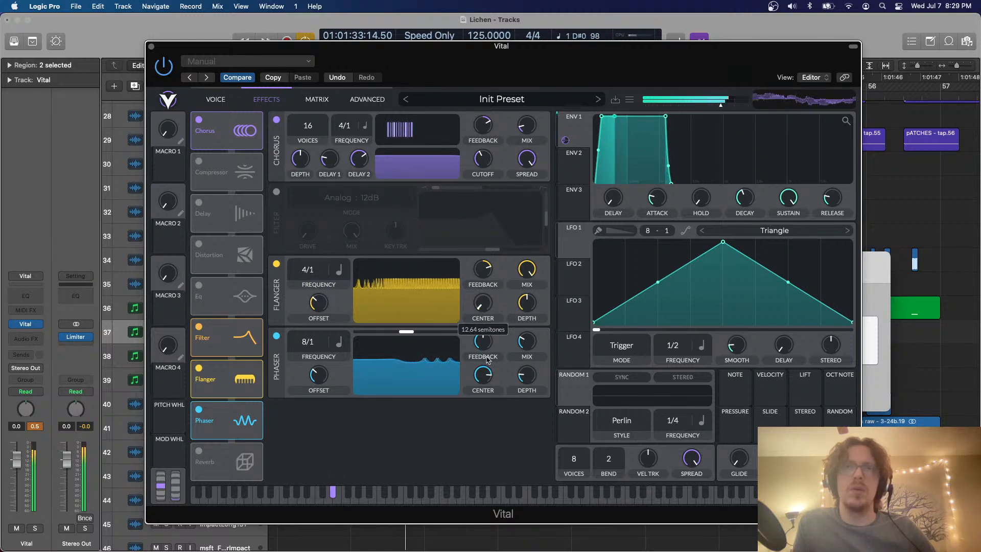
pyautogui.moveTo(565, 140); pyautogui.dragTo(484, 320)
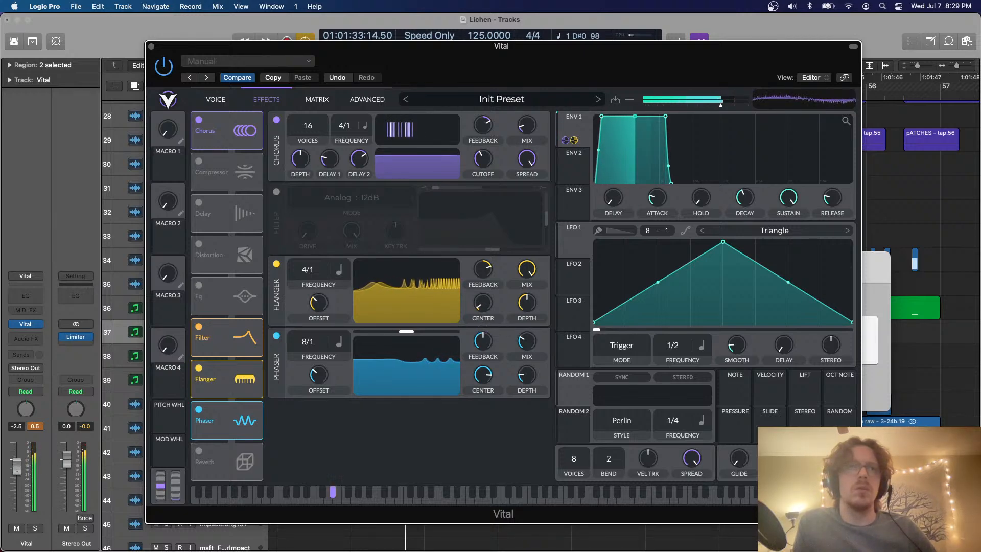
# Try the Delay and Compressor effects one at a time on the sound, bypassing each again
pyautogui.click(198, 203)
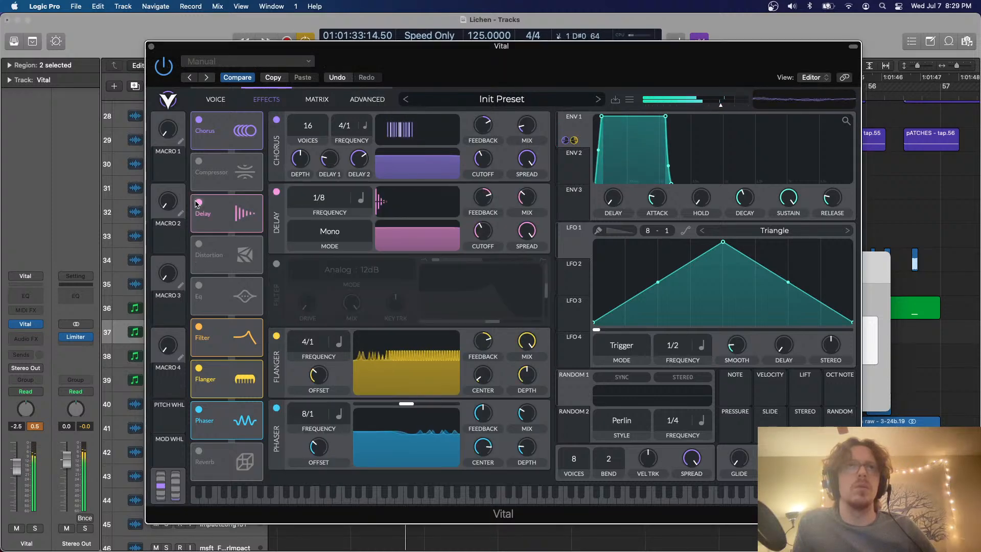
pyautogui.click(198, 203)
pyautogui.click(199, 162)
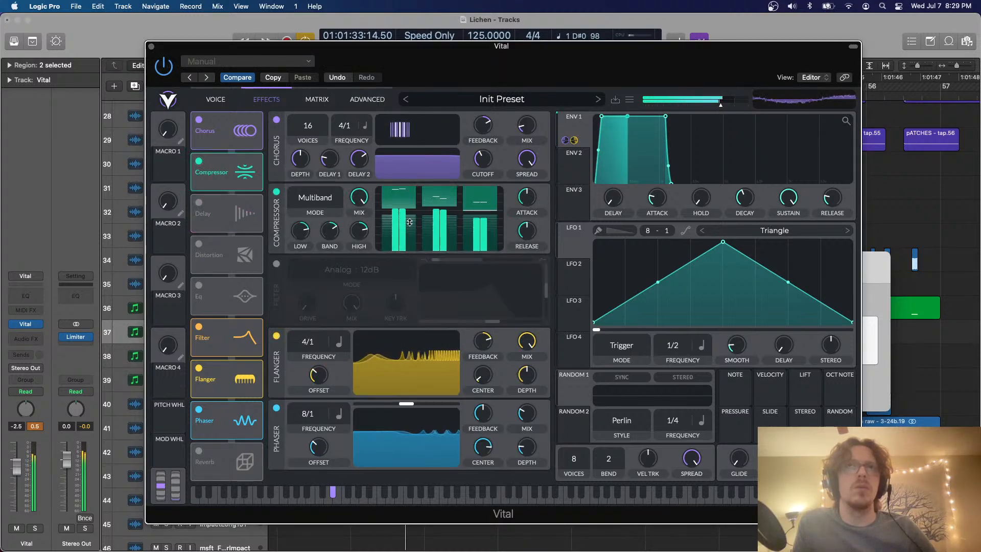
pyautogui.click(199, 161)
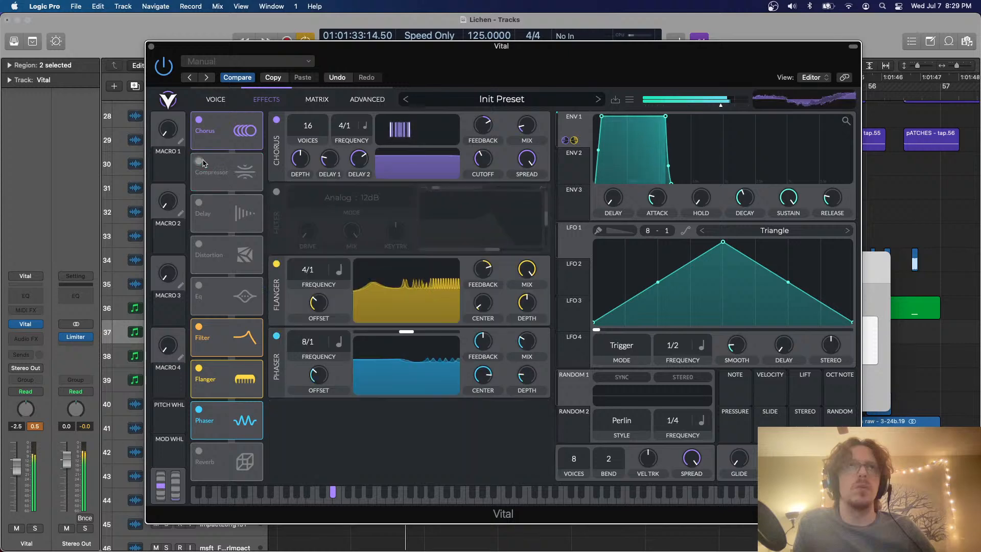
# Raise oscillator 2's FM amount and oscillator 1's Harm Stretch amount while playing test notes
pyautogui.click(215, 99)
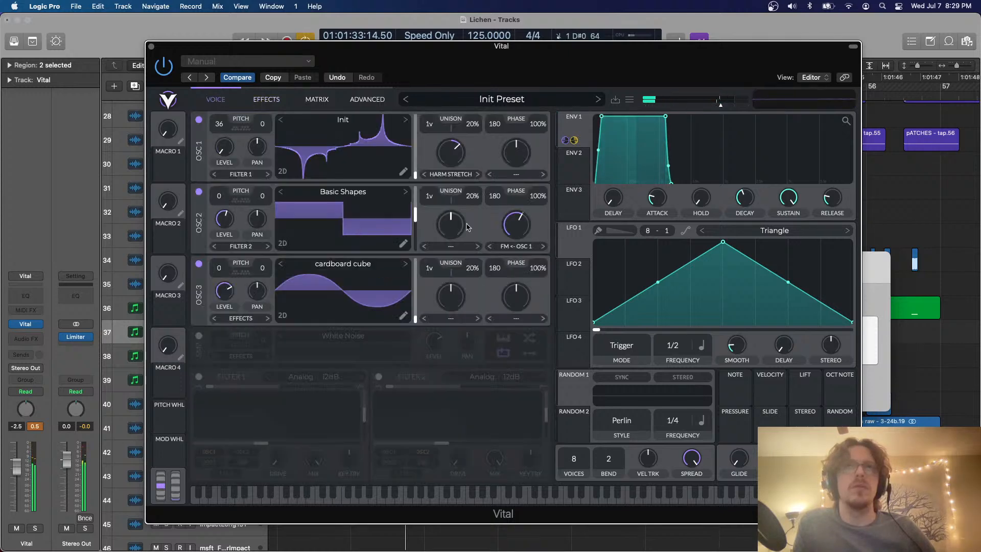
pyautogui.moveTo(510, 226); pyautogui.dragTo(509, 241)
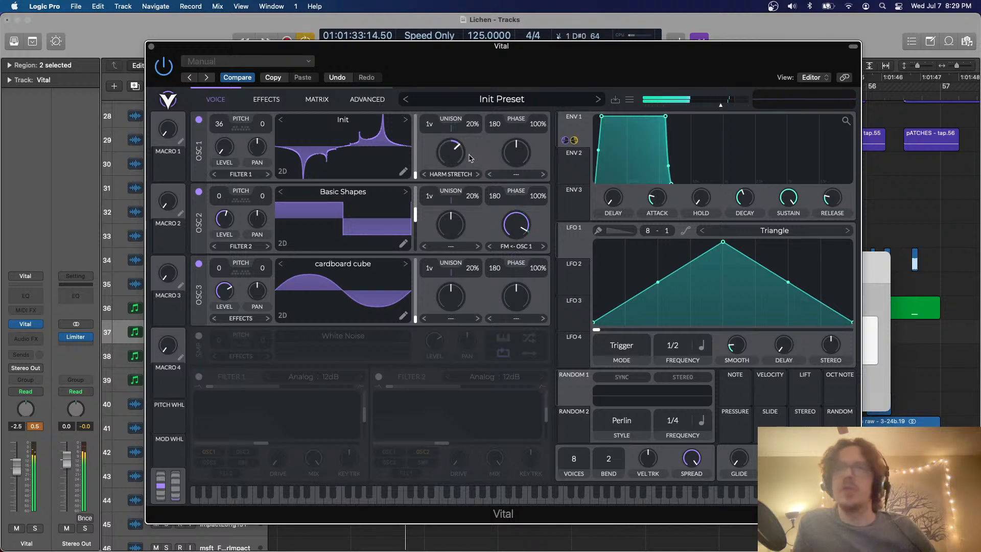
pyautogui.moveTo(437, 143)
pyautogui.mouseDown()
pyautogui.moveTo(453, 149)
pyautogui.moveTo(456, 131)
pyautogui.moveTo(453, 145)
pyautogui.mouseUp()
pyautogui.moveTo(447, 165); pyautogui.dragTo(448, 122)
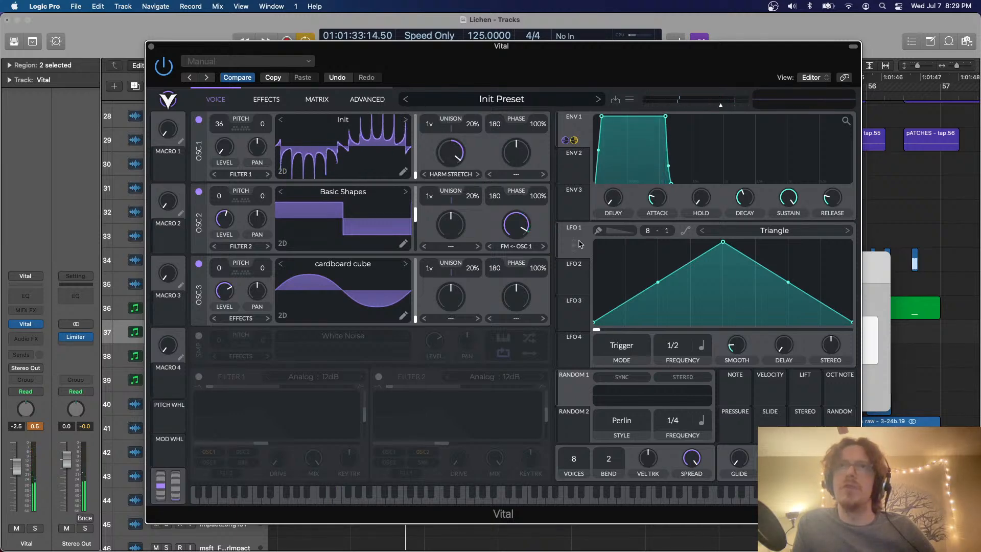
# Route LFO 1 to oscillator 1's Harm Stretch at about -0.240, and flatten the LFO's triangle peak with the frequency at 2/1
pyautogui.moveTo(566, 249); pyautogui.dragTo(451, 152)
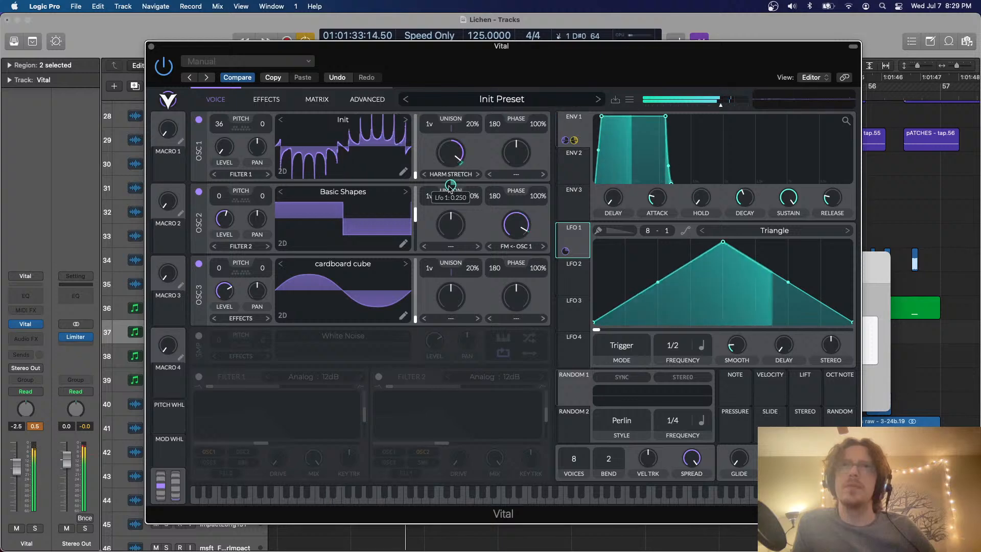
pyautogui.moveTo(449, 188); pyautogui.dragTo(450, 213)
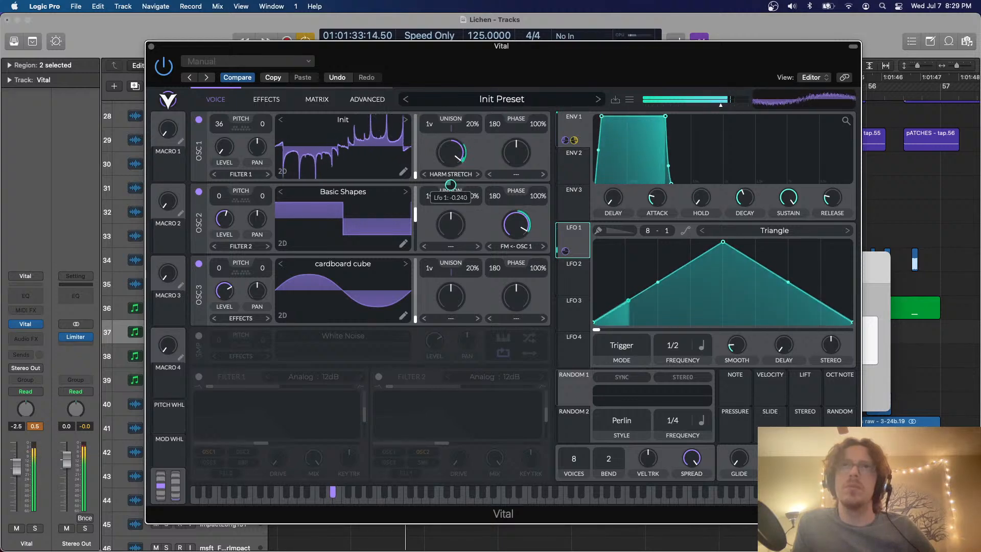
pyautogui.moveTo(728, 247); pyautogui.dragTo(726, 308)
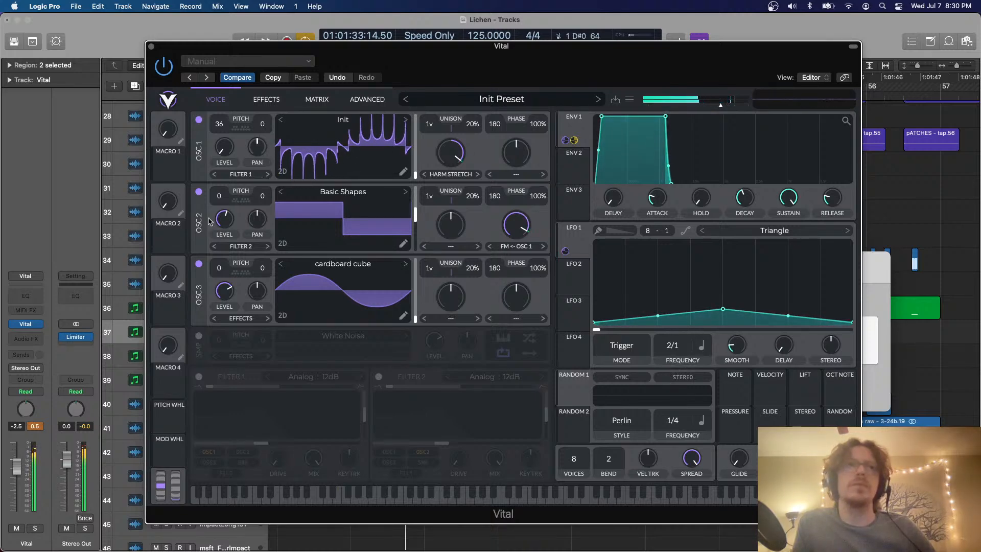
# Insert the Trem Control modulation plug-in after Vital on the Vital track
pyautogui.click(41, 337)
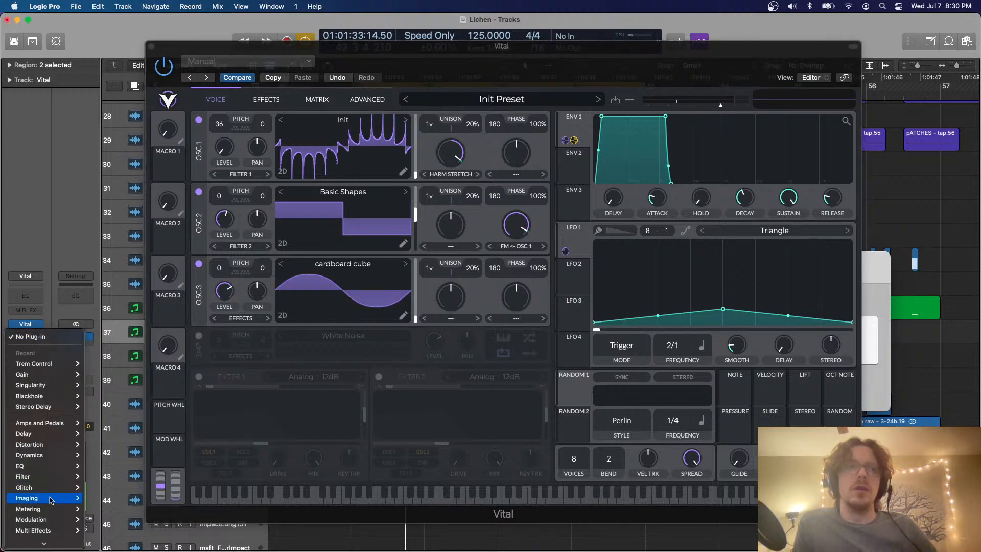
pyautogui.moveTo(32, 519)
pyautogui.moveTo(122, 520)
pyautogui.click(187, 519)
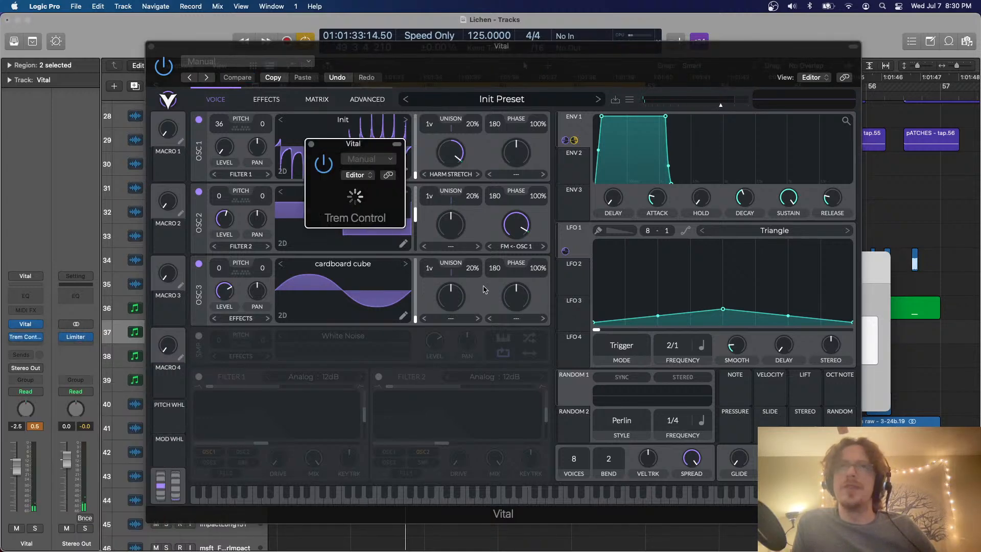
# Sync Trem Control to BPM at the fastest note in the lowest row with 25% depth, and close the plug-in and Musical Typing windows
pyautogui.click(338, 212)
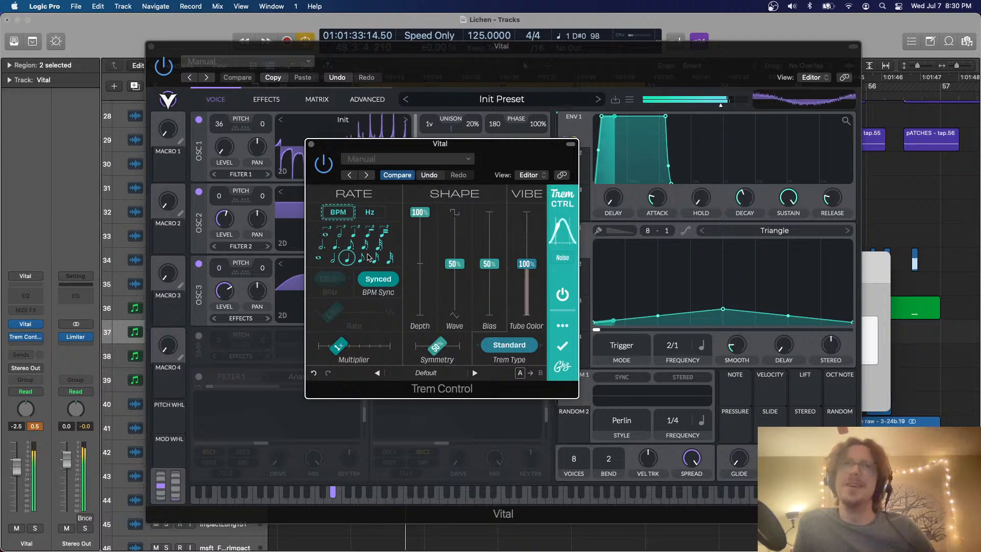
pyautogui.click(389, 258)
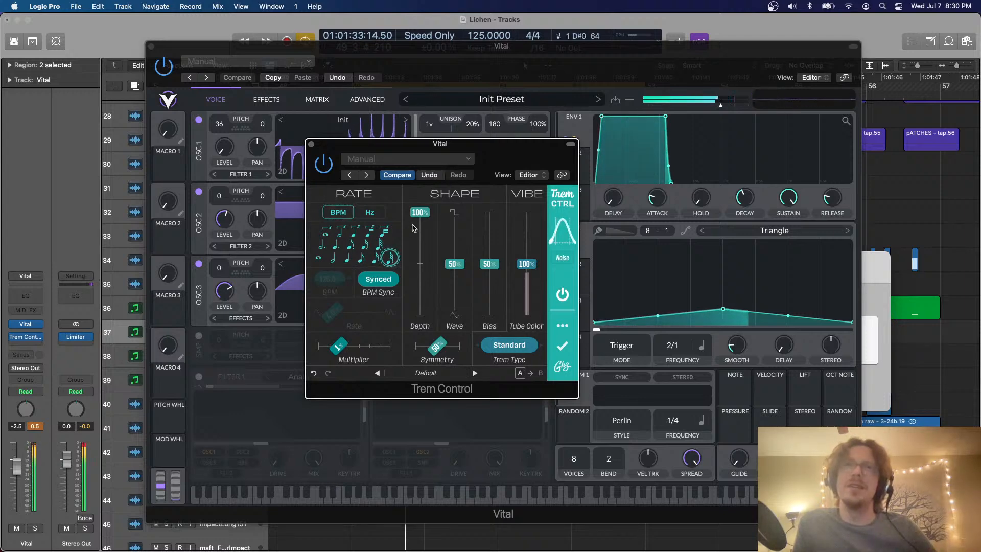
pyautogui.moveTo(420, 212); pyautogui.dragTo(420, 290)
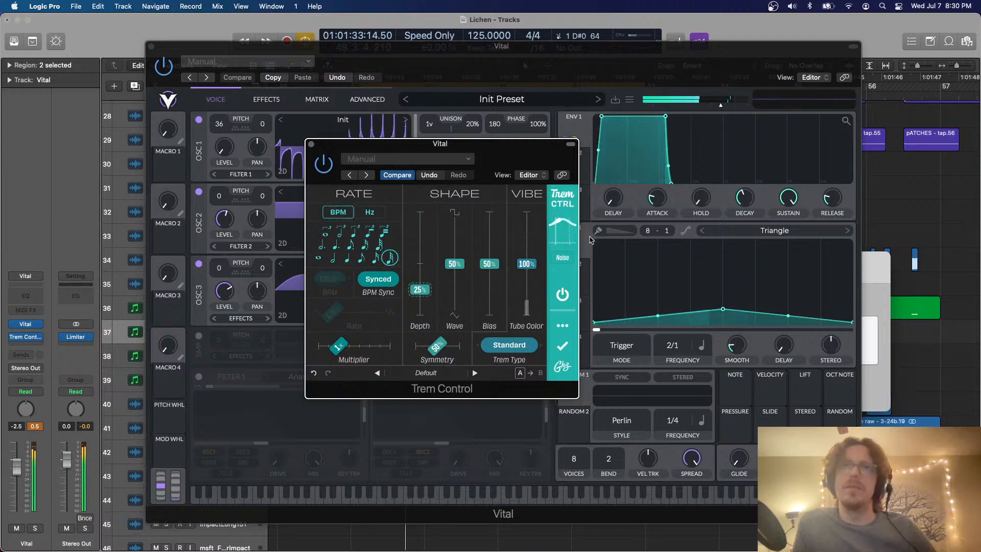
pyautogui.click(312, 145)
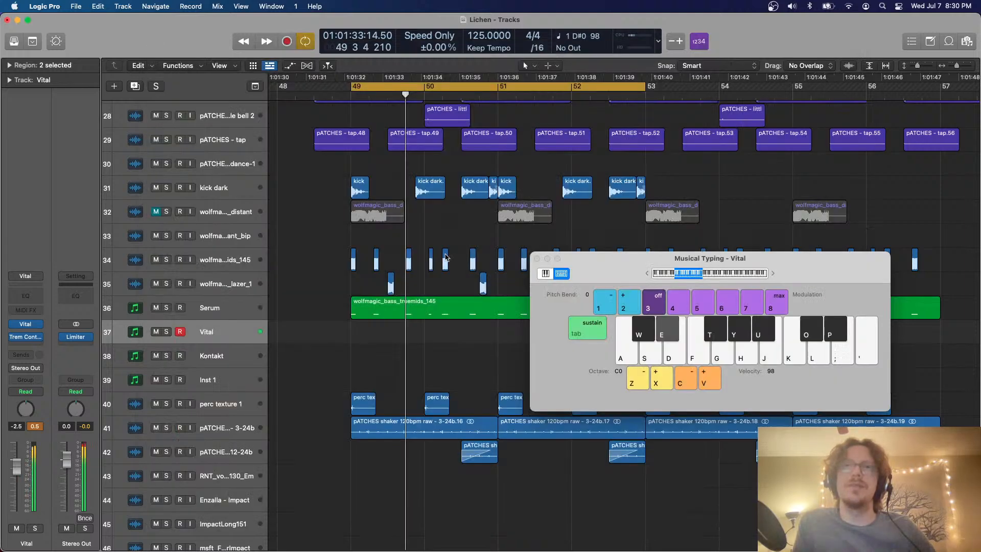
pyautogui.press('super+k')
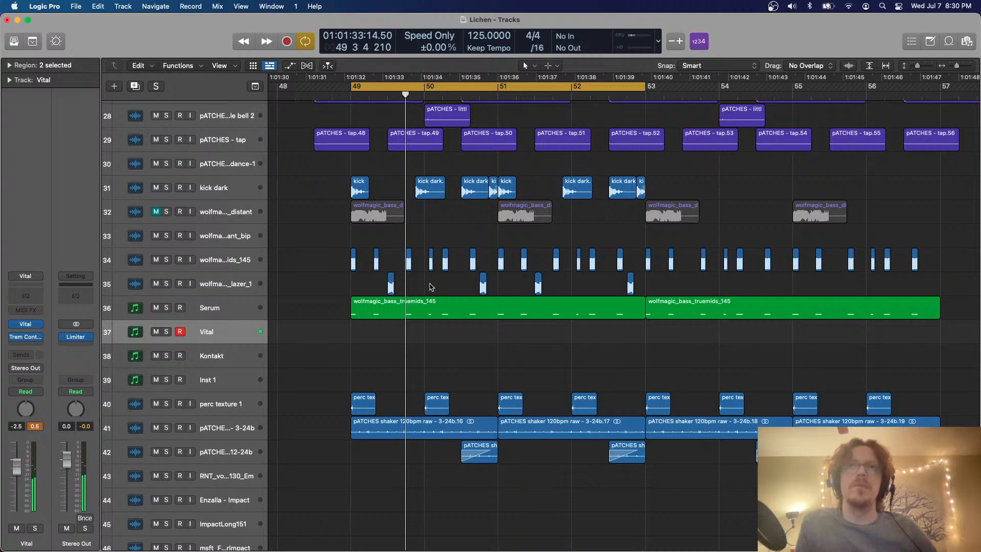
# Copy one note from the first wolfmagic_bass_truemids_145 region on the Serum track and paste it onto the Vital track at bar 49
pyautogui.doubleClick(428, 307)
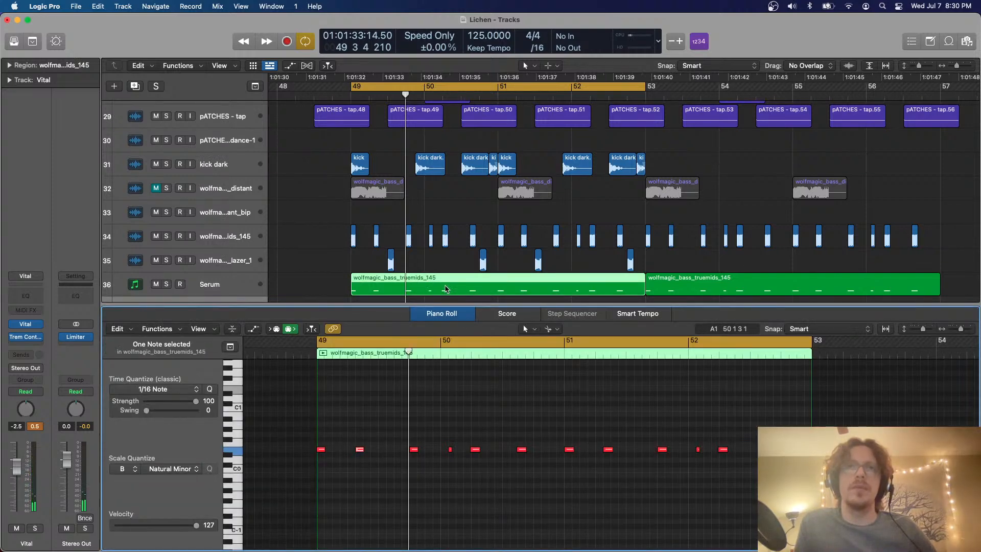
pyautogui.press('e')
pyautogui.press('space')
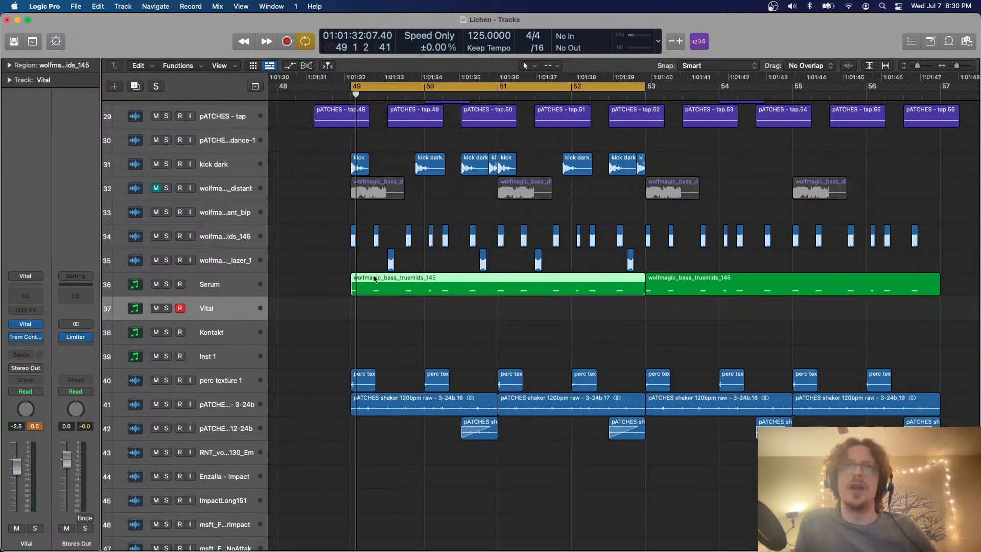
pyautogui.doubleClick(403, 287)
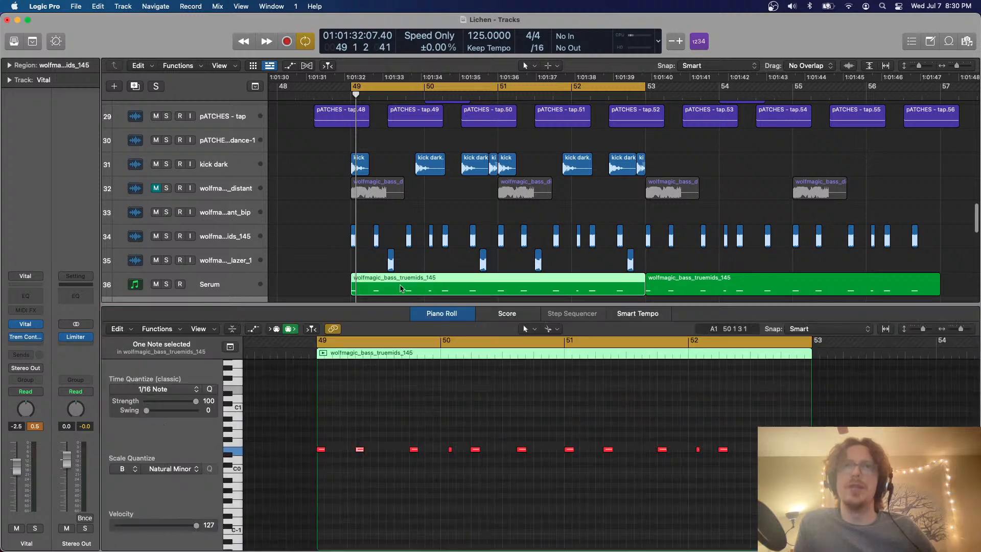
pyautogui.click(362, 449)
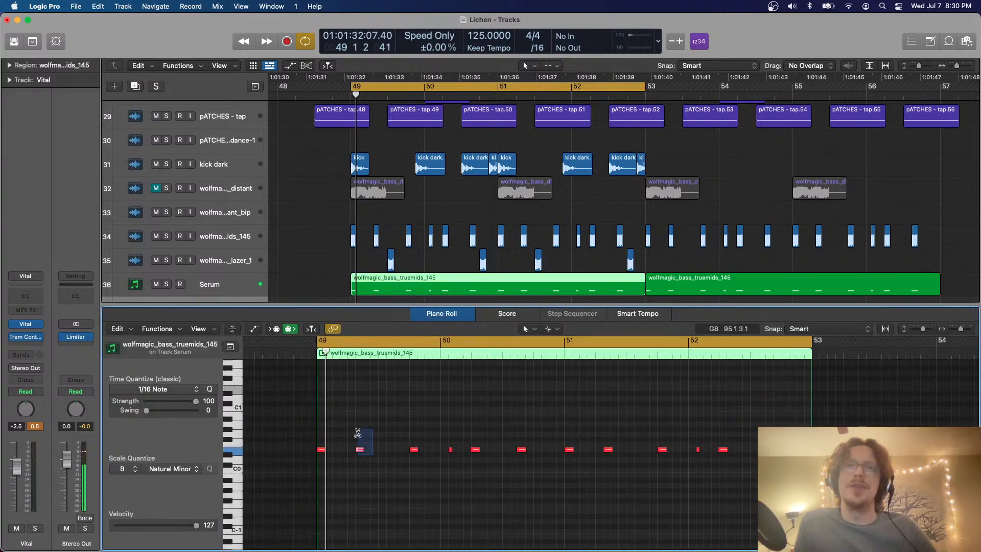
pyautogui.press('e')
pyautogui.click(364, 132)
pyautogui.click(352, 91)
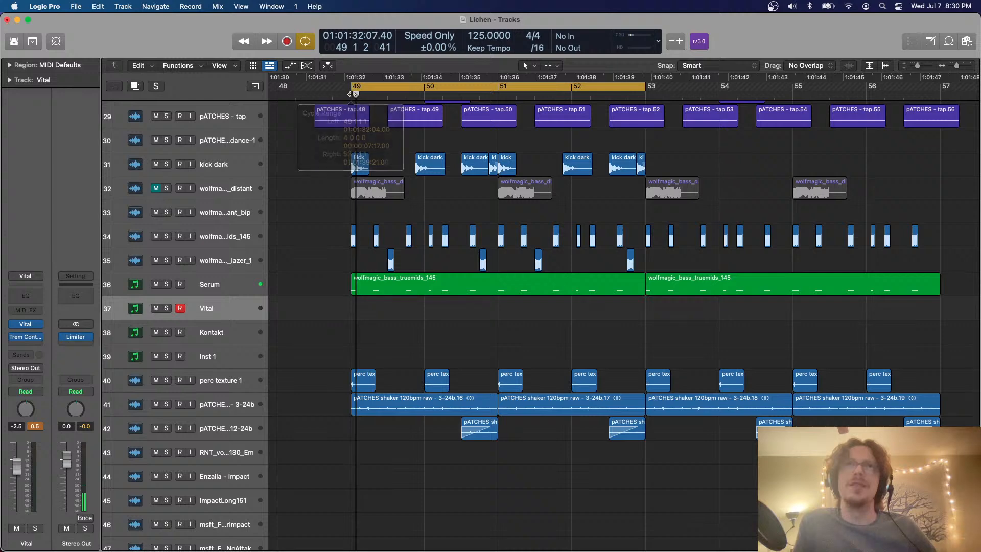
pyautogui.click(351, 94)
pyautogui.press('super+v')
pyautogui.press('space')
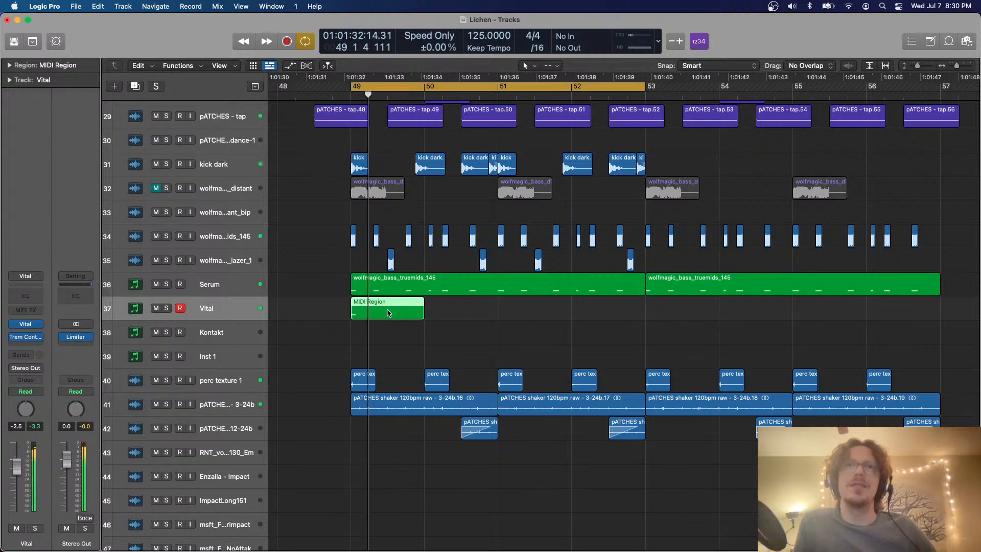
# Lengthen the pasted note in the Vital track's MIDI region so it sustains from bar 49 to bar 53
pyautogui.press('e')
pyautogui.moveTo(322, 451); pyautogui.dragTo(762, 449)
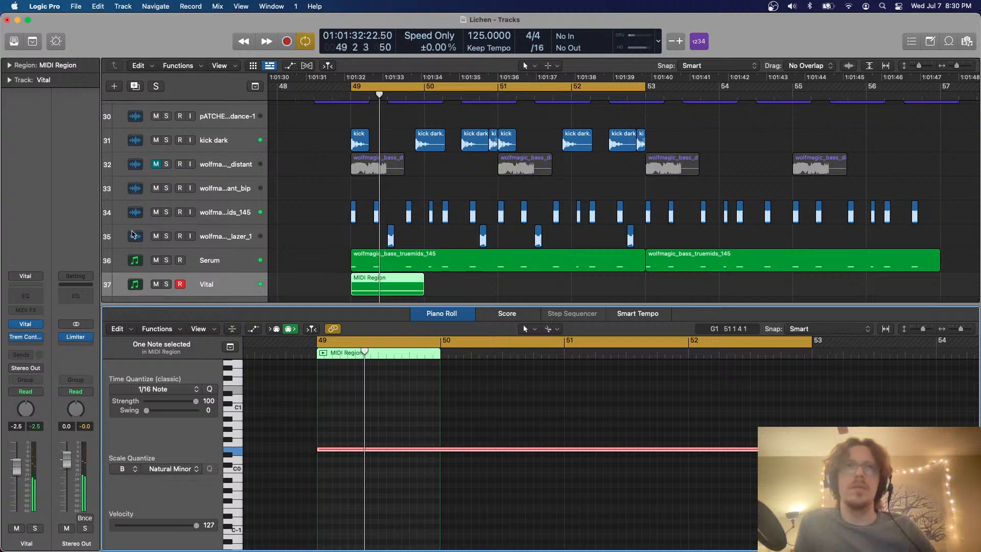
# Solo the Vital track and audition the long note an octave higher and an octave lower, returning it to its original octave
pyautogui.click(168, 285)
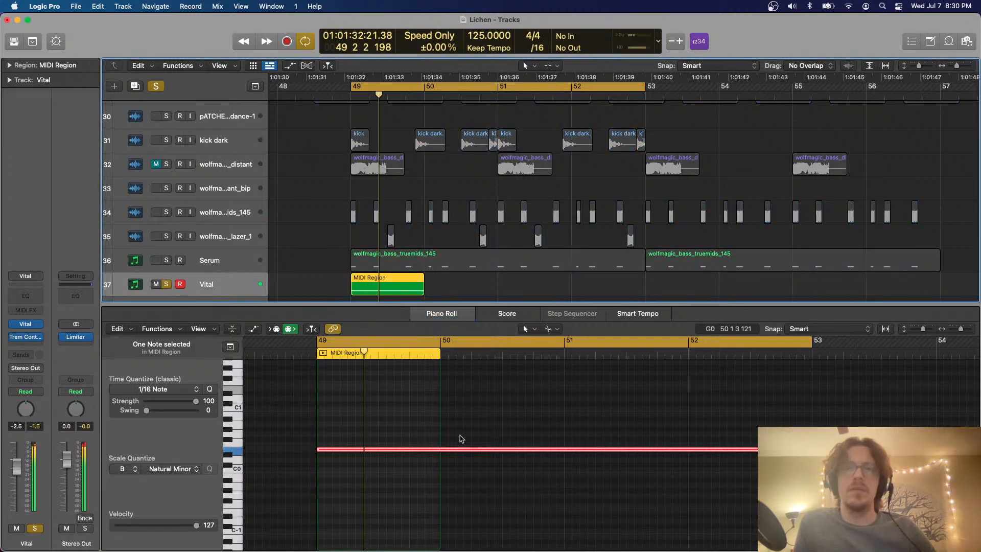
pyautogui.moveTo(358, 432); pyautogui.dragTo(359, 432)
pyautogui.hotkey('alt', 'shift', 'Up')
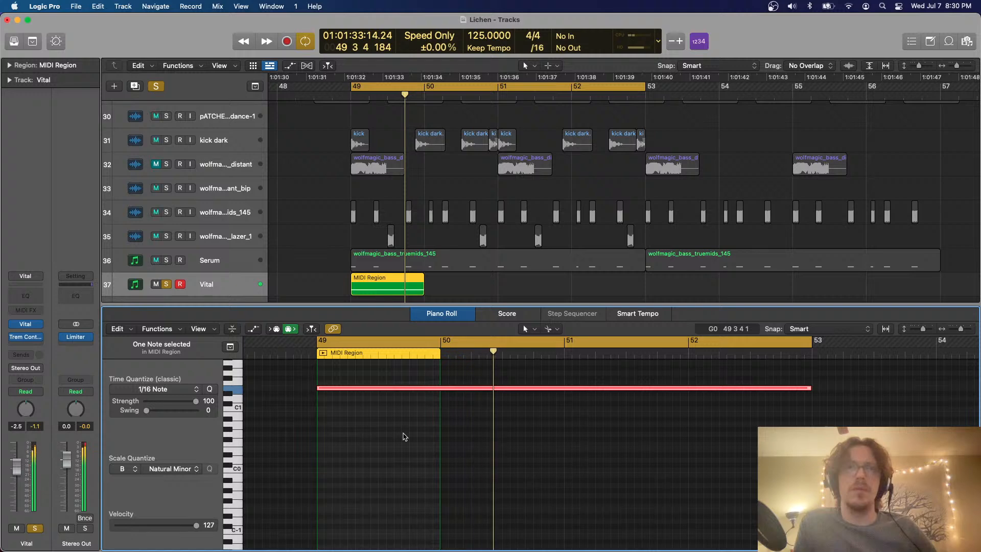
pyautogui.hotkey('alt', 'shift', 'Down')
pyautogui.hotkey('alt', 'shift', 'Down')
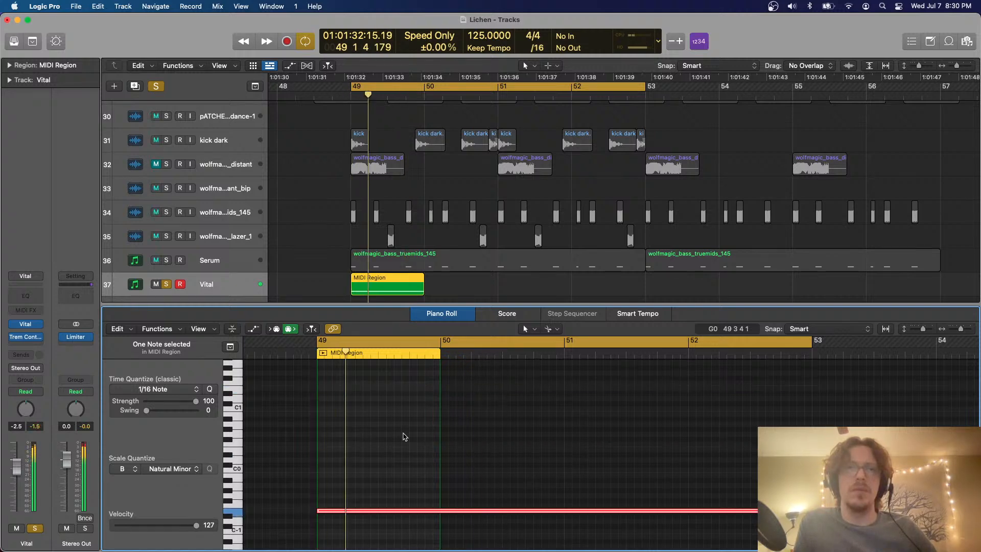
pyautogui.hotkey('alt', 'shift', 'Up')
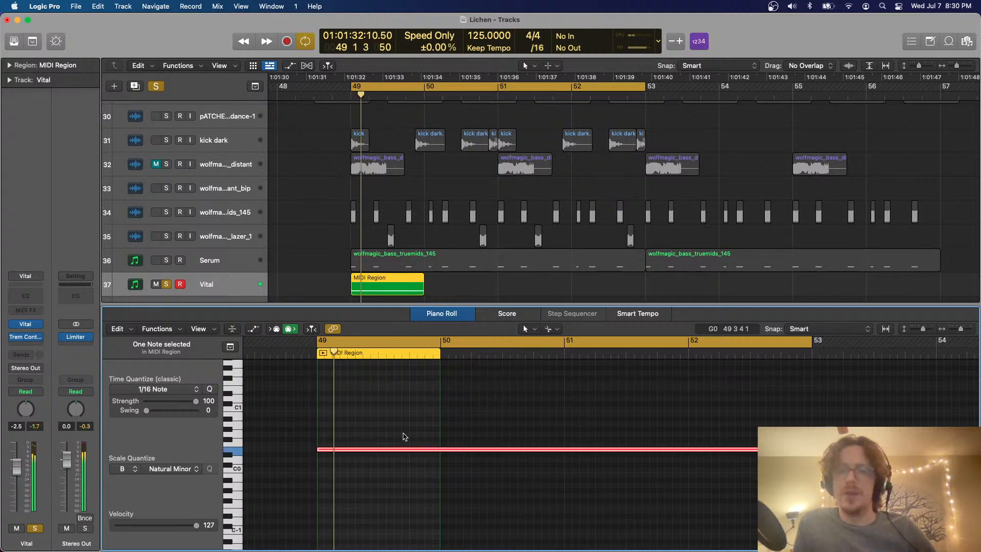
# Close the Piano Roll, extend the Vital track's MIDI region to bar 53, and play it back
pyautogui.press('p')
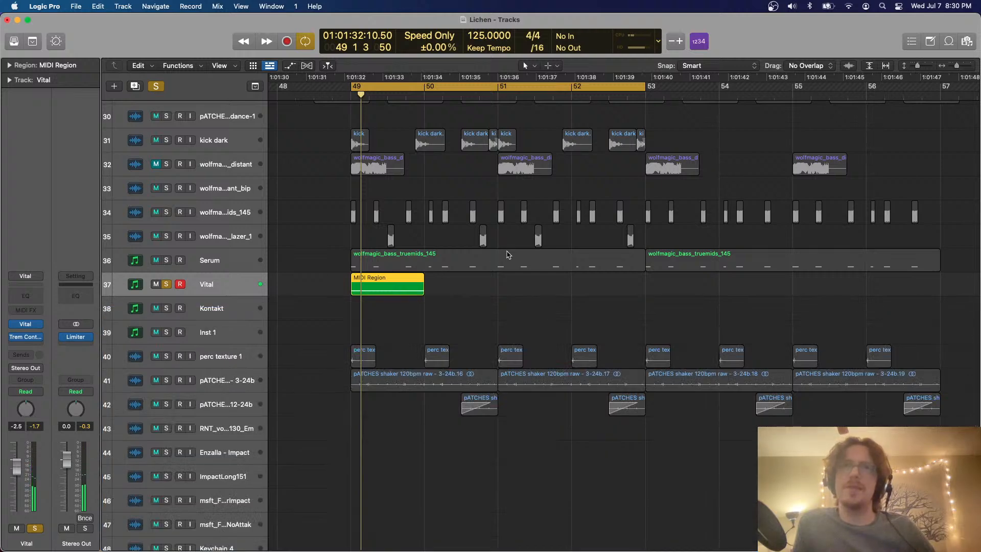
pyautogui.moveTo(419, 291); pyautogui.dragTo(642, 278)
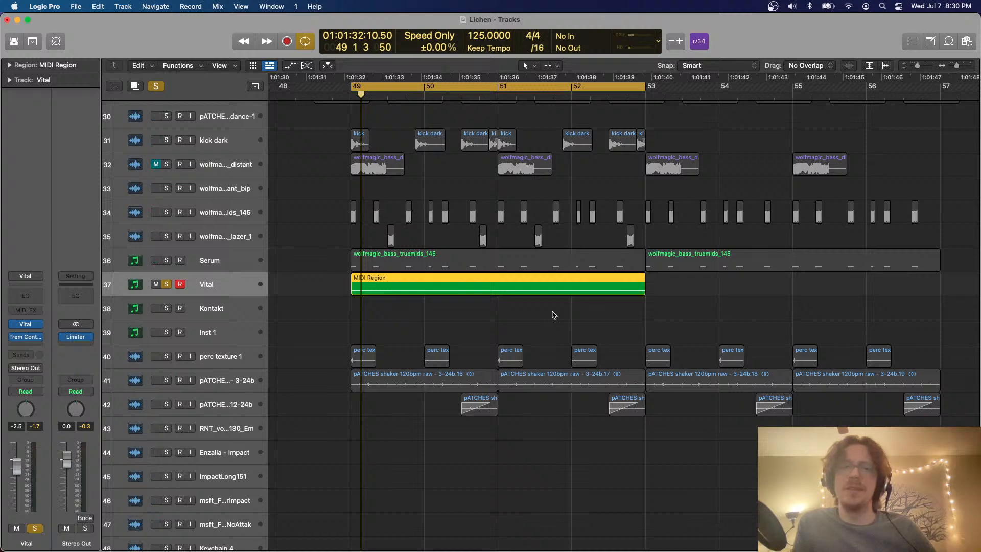
pyautogui.press('space')
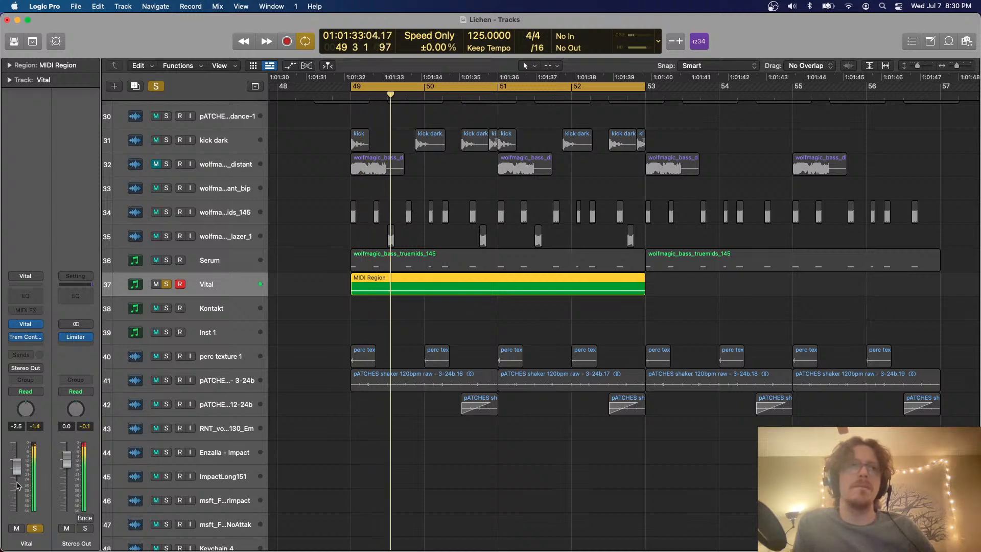
# Unsolo the Vital track and lower its volume to -4.9 dB while listening with the full mix
pyautogui.moveTo(18, 495); pyautogui.dragTo(17, 497)
pyautogui.press('space')
pyautogui.click(166, 285)
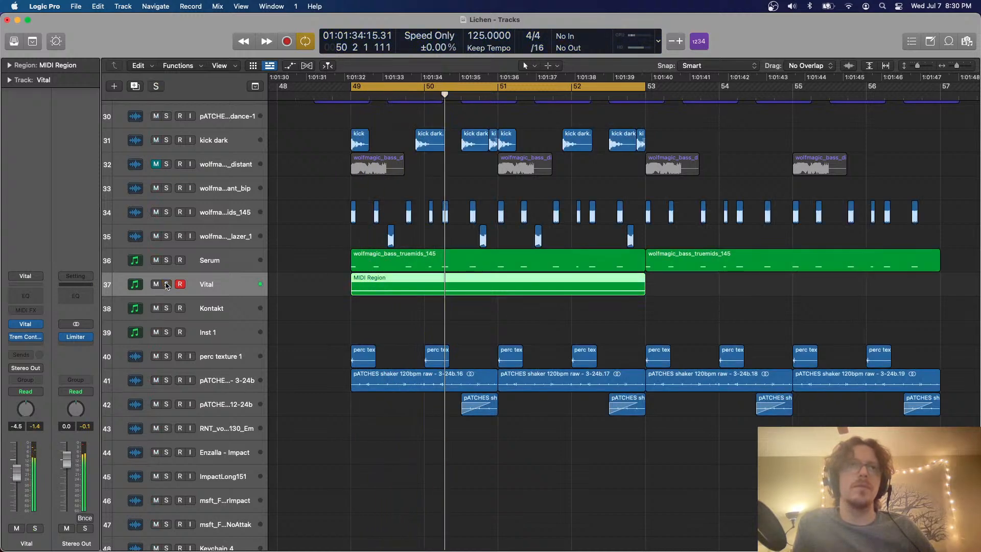
pyautogui.press('space')
pyautogui.moveTo(21, 467); pyautogui.dragTo(16, 474)
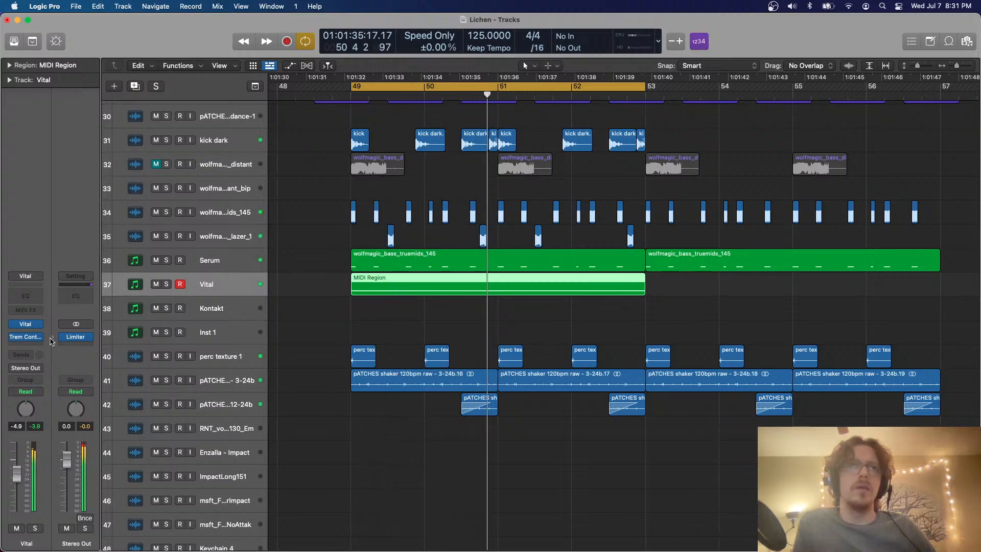
# Set the depth of the Vital track's Trem Control to 14% and lower the track's volume to -7.4 dB
pyautogui.click(25, 336)
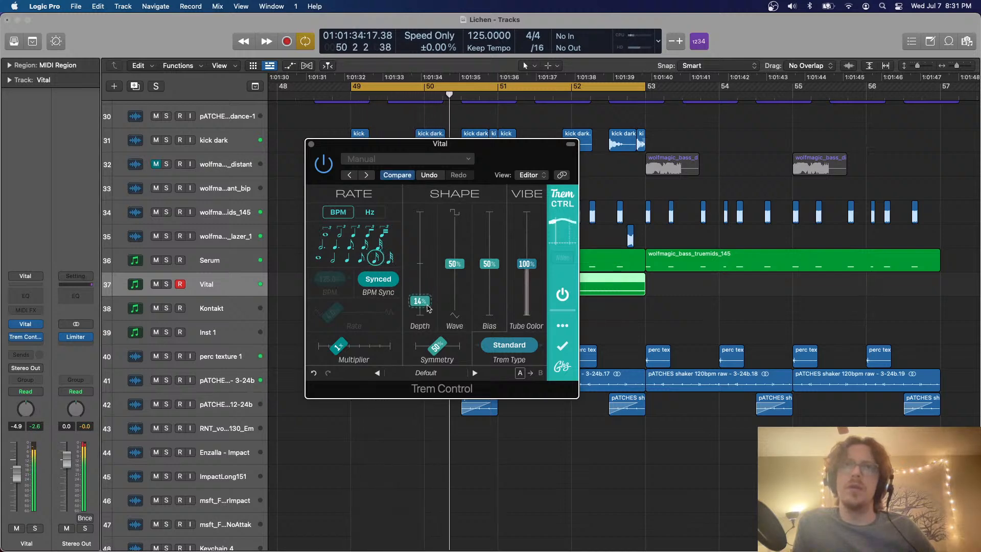
pyautogui.click(312, 145)
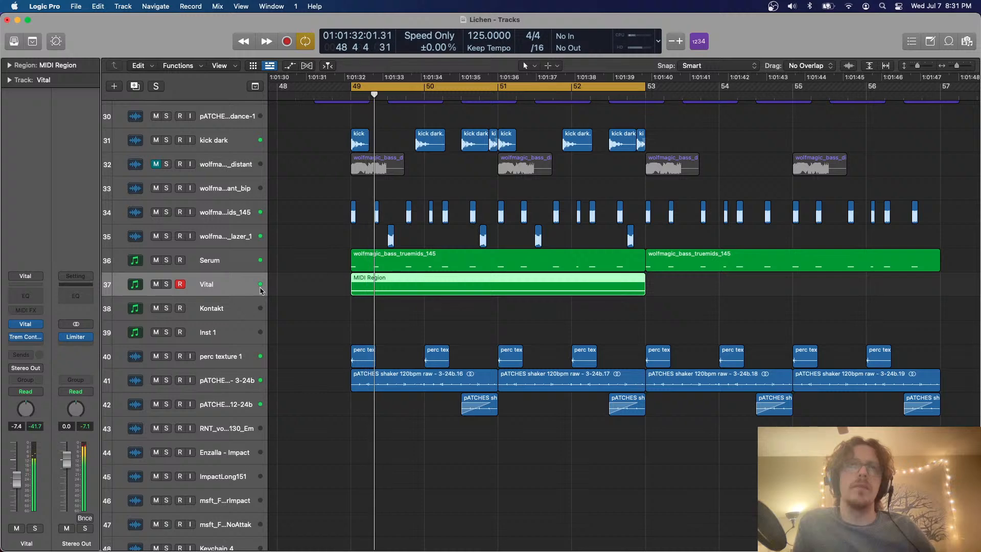
pyautogui.press('space')
pyautogui.press('space')
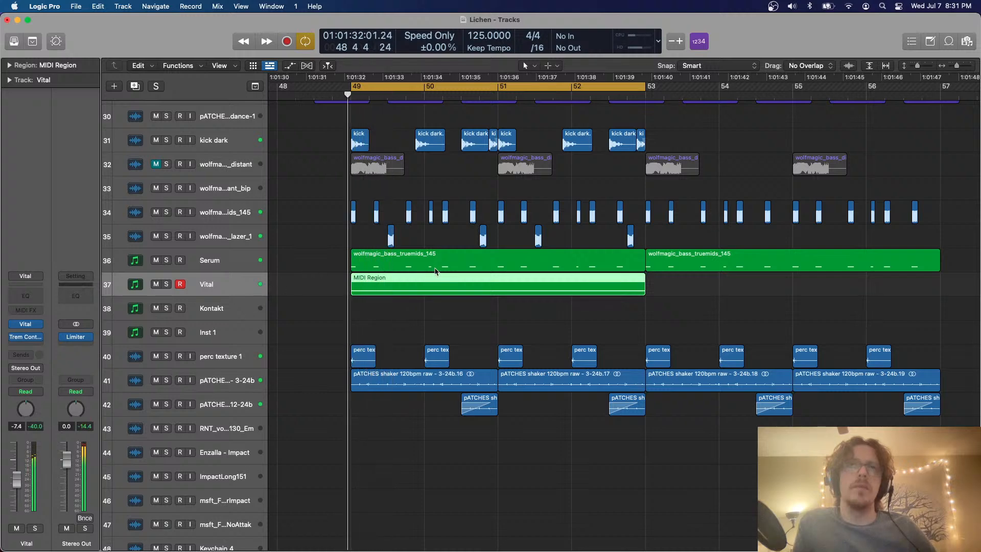
# Split the long note in the Vital region into equal repeated notes, close the Piano Roll, and mute the Vital track
pyautogui.doubleClick(418, 293)
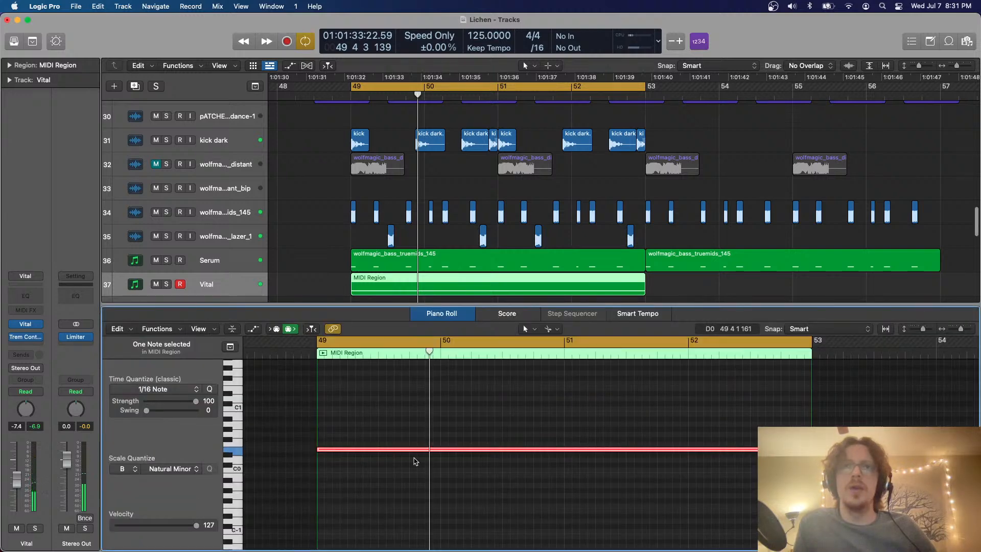
pyautogui.keyDown('alt'); pyautogui.keyDown('super'); pyautogui.click(379, 450); pyautogui.keyUp('super'); pyautogui.keyUp('alt')
pyautogui.press('p')
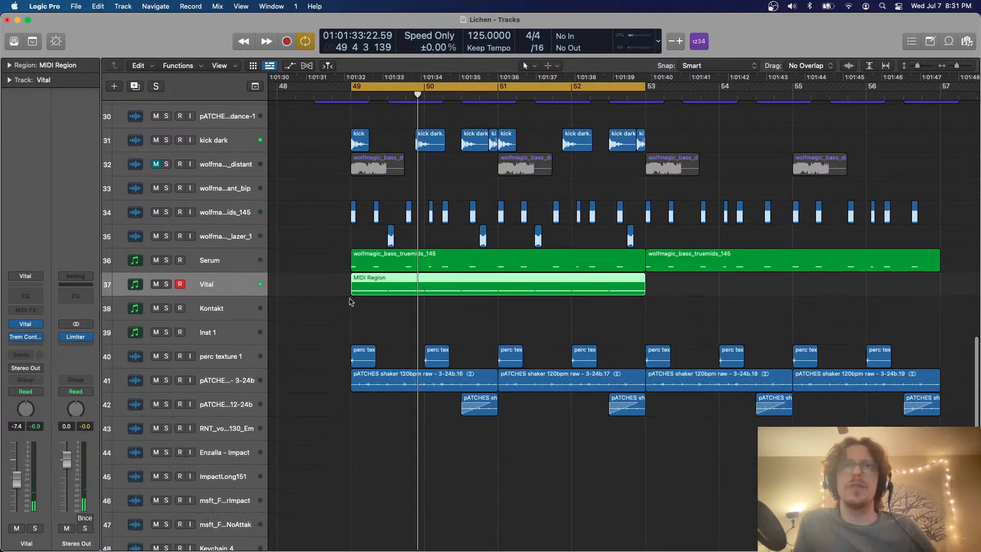
pyautogui.click(330, 295)
pyautogui.click(156, 284)
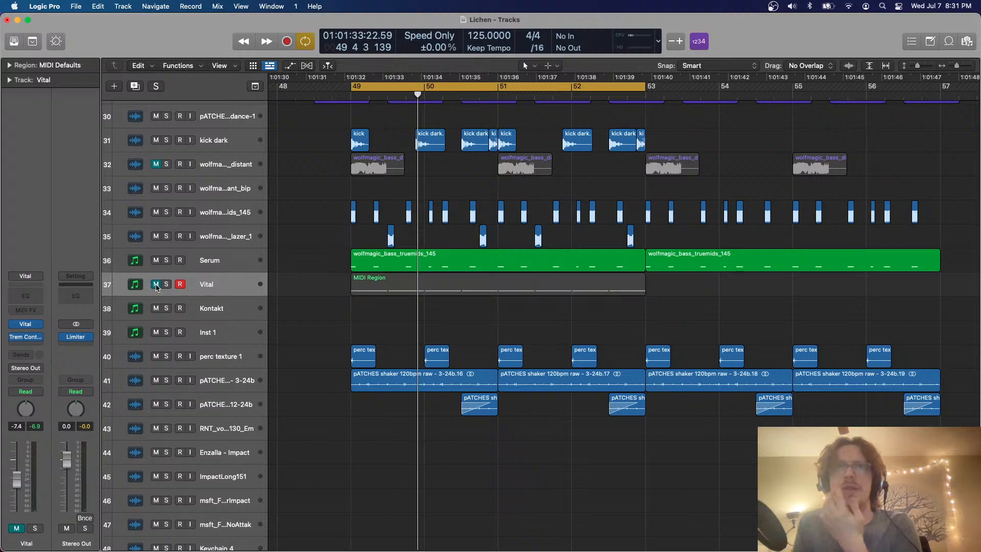
# Find the ShortV track holding the Kontakt regions at bar 17 and duplicate it with its channel settings
pyautogui.hscroll(-8, 291, 231)
pyautogui.press('super+Left')
pyautogui.press('super+Left')
pyautogui.press('super+Left')
pyautogui.press('super+Left')
pyautogui.press('super+Left')
pyautogui.press('super+Left')
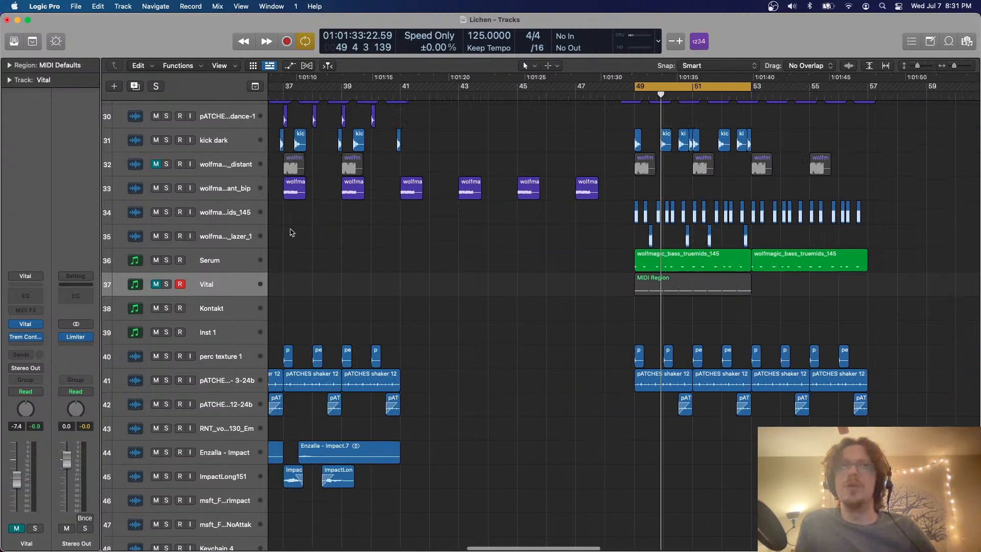
pyautogui.scroll(7, 290, 232)
pyautogui.hscroll(-11, 290, 232)
pyautogui.hscroll(-15, 291, 232)
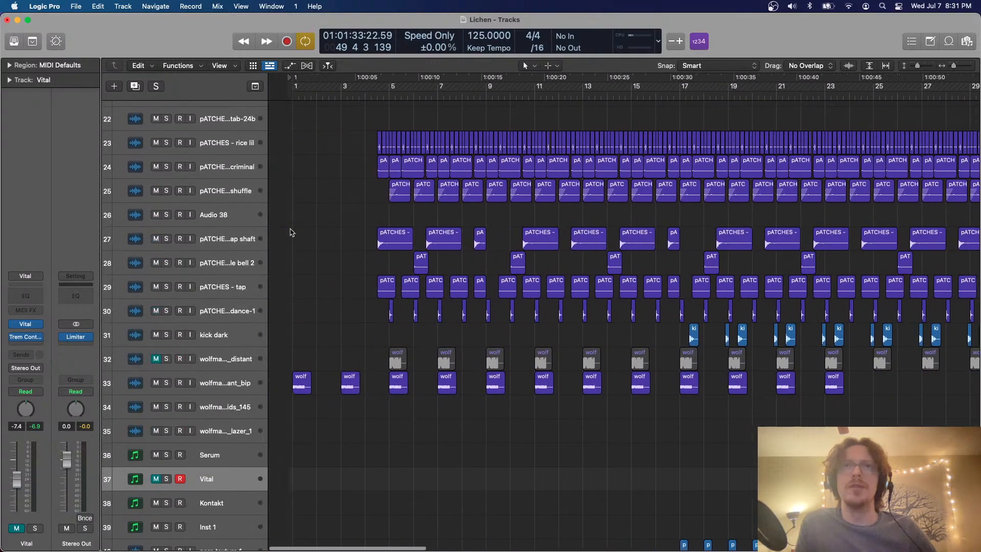
pyautogui.scroll(-7, 291, 232)
pyautogui.hscroll(12, 290, 232)
pyautogui.scroll(14, 291, 232)
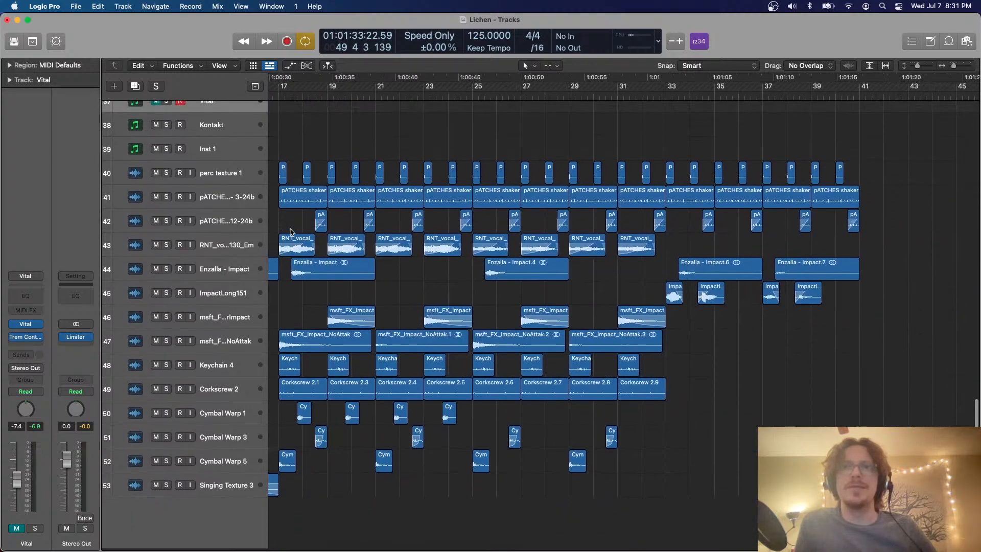
pyautogui.scroll(-3, 291, 232)
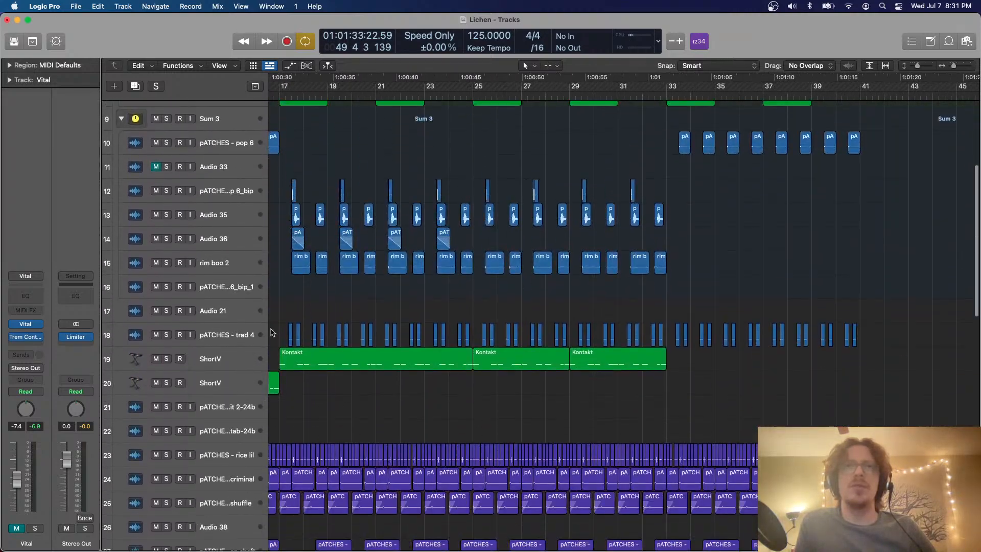
pyautogui.click(213, 363)
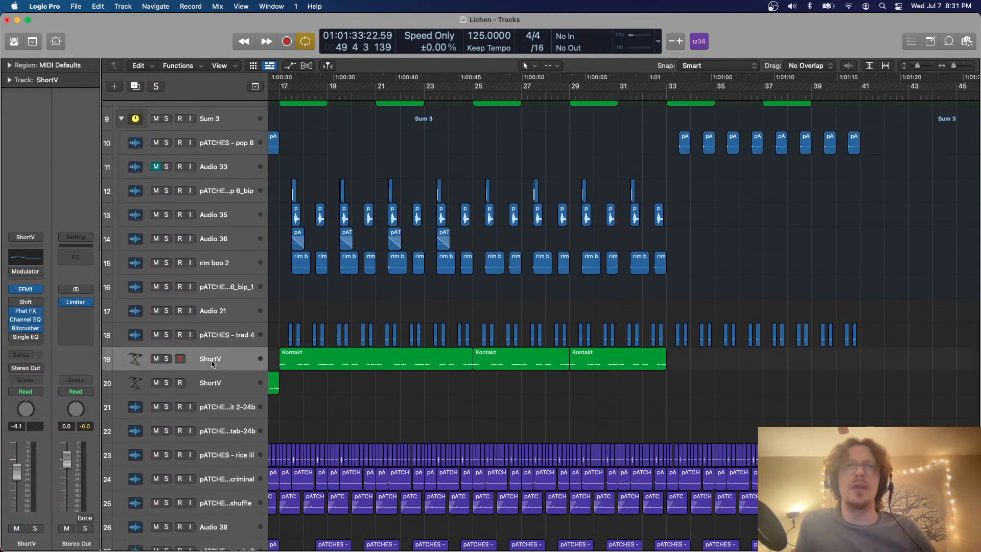
pyautogui.click(134, 90)
# Copy the Kontakt region at bar 17 onto the duplicated ShortV track at bar 49
pyautogui.click(322, 360)
pyautogui.hscroll(10, 436, 348)
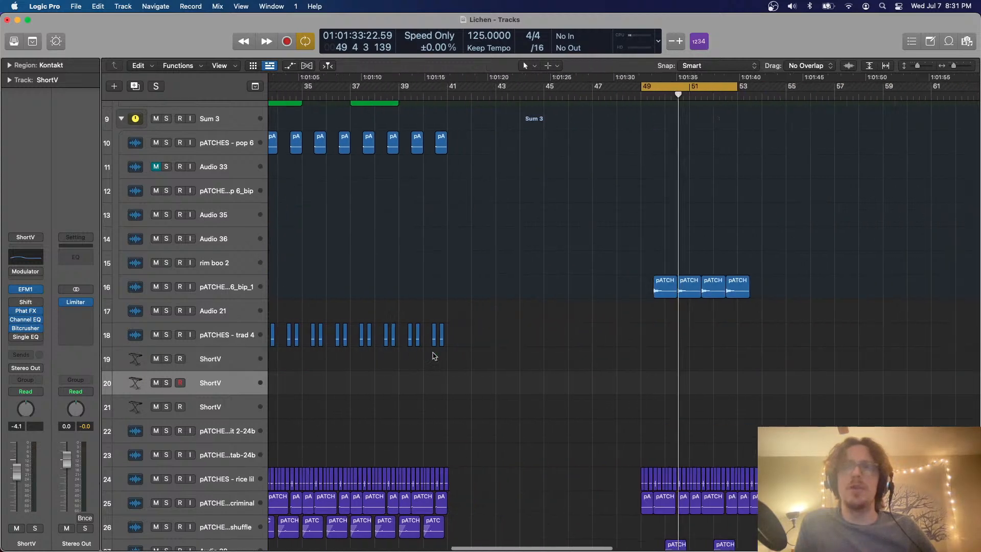
pyautogui.click(368, 95)
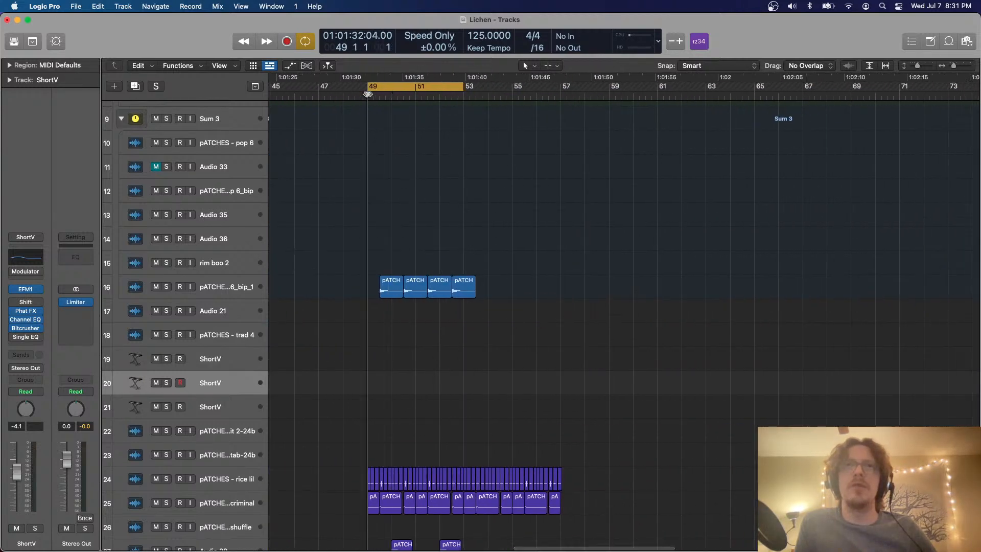
pyautogui.press('super+v')
pyautogui.press('super+Right')
pyautogui.press('super+Right')
pyautogui.hscroll(-8, 423, 408)
pyautogui.click(462, 402)
pyautogui.scroll(-2, 462, 402)
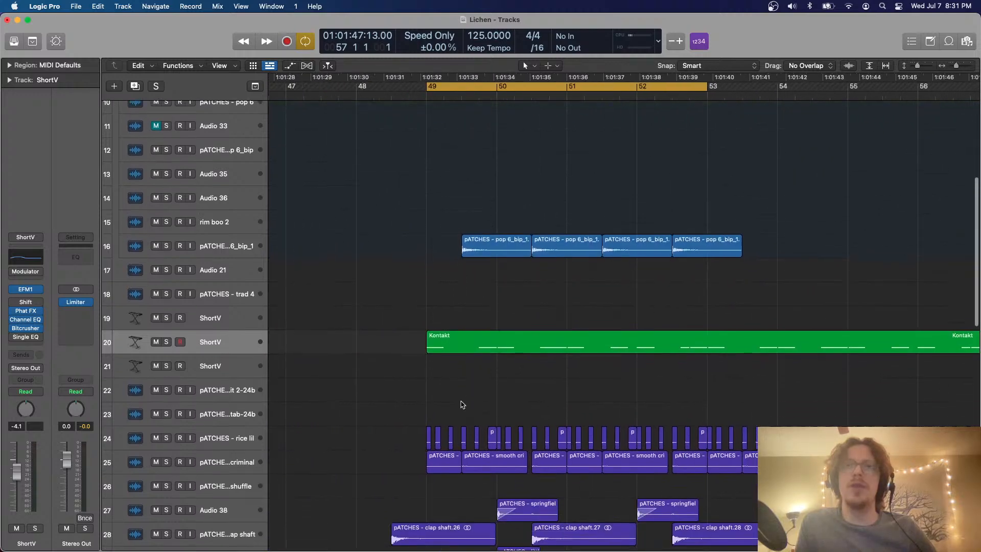
# Open the pasted Kontakt region in the Piano Roll and delete every note after the first one
pyautogui.doubleClick(522, 333)
pyautogui.press('super+Left')
pyautogui.press('super+Left')
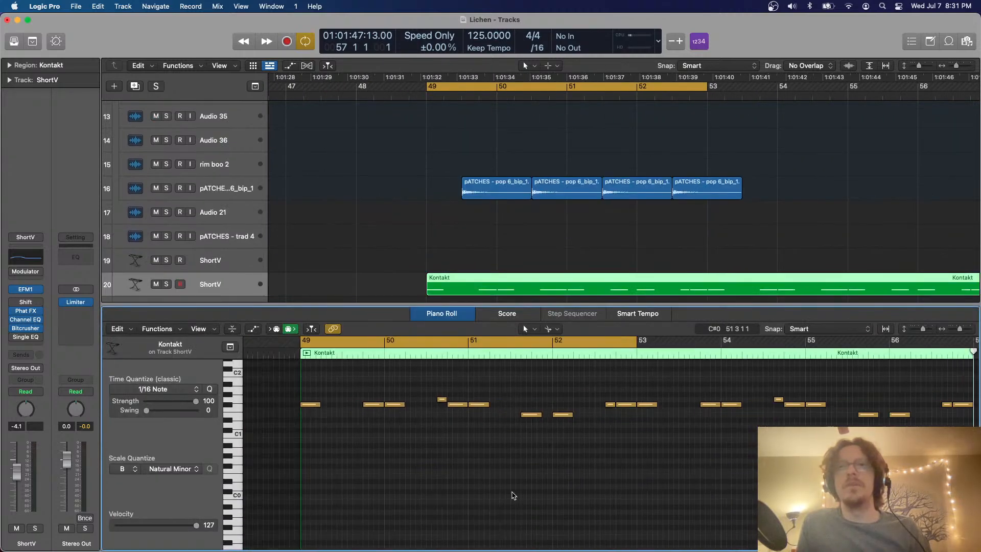
pyautogui.hscroll(-8, 513, 495)
pyautogui.hscroll(4, 513, 495)
pyautogui.moveTo(905, 439); pyautogui.dragTo(449, 391)
pyautogui.press('Delete')
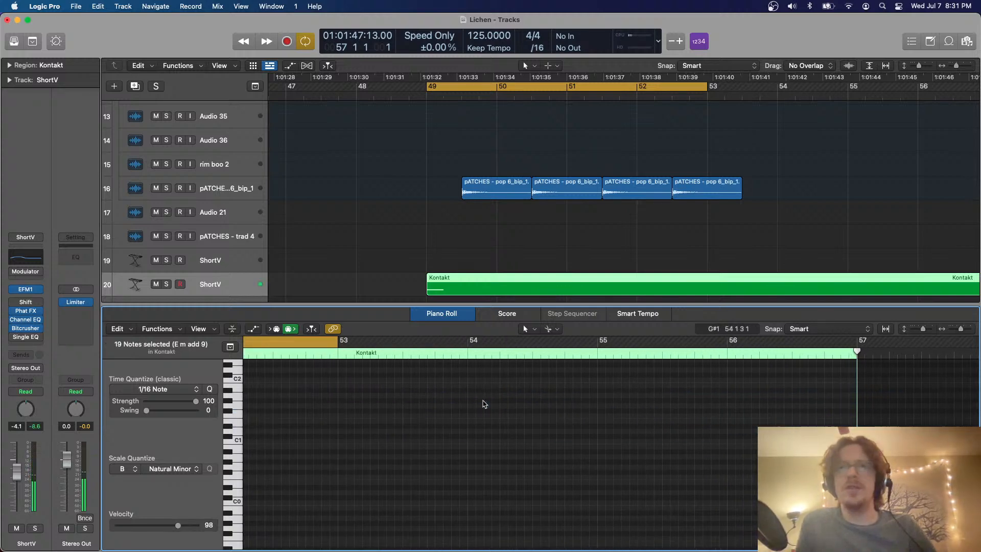
# Lengthen the remaining ShortV note so it fills bar 49 up to bar 50, and play it back
pyautogui.press('super+Right')
pyautogui.press('super+Right')
pyautogui.moveTo(454, 412); pyautogui.dragTo(553, 411)
pyautogui.press('space')
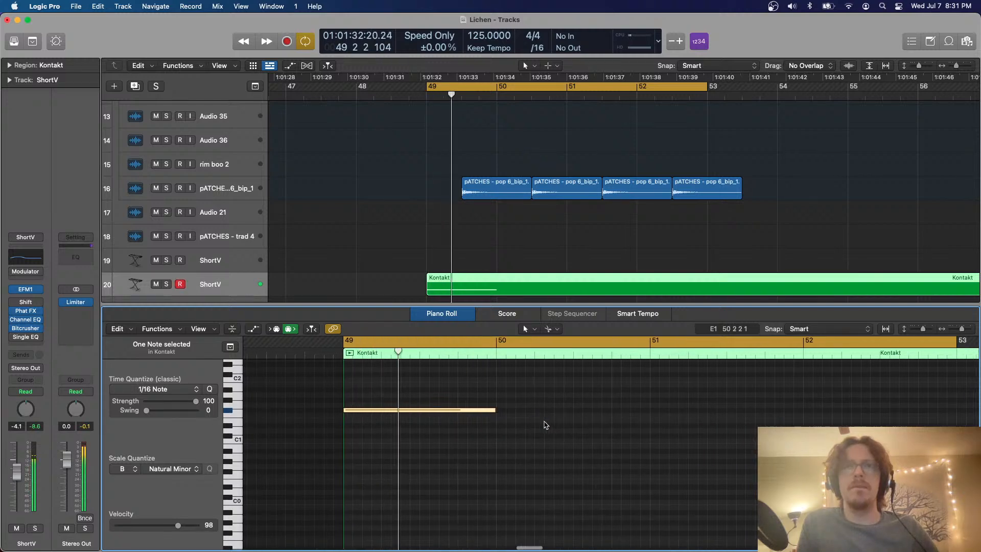
# Solo the new ShortV track, adjust its EFM1 synth while the note plays, and close the synth window
pyautogui.click(166, 285)
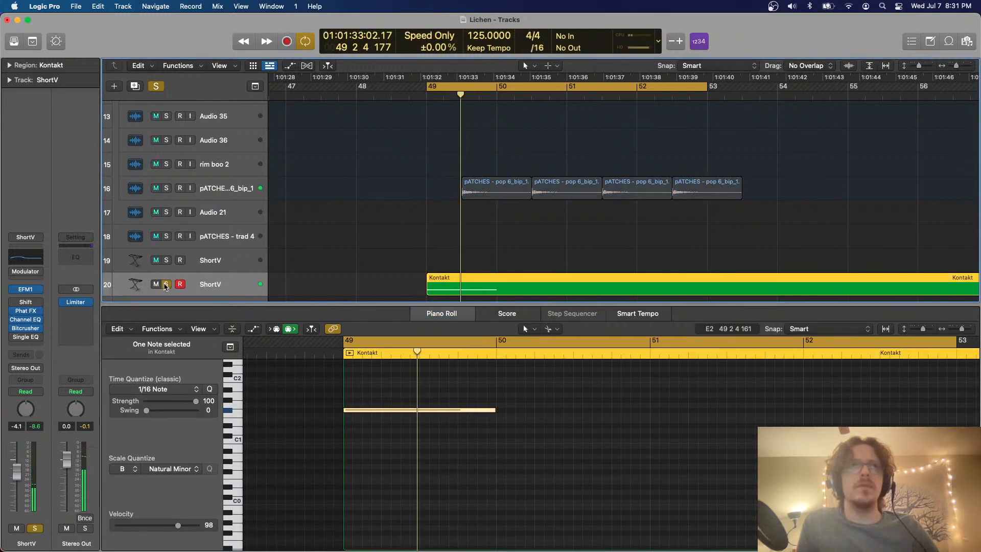
pyautogui.click(27, 290)
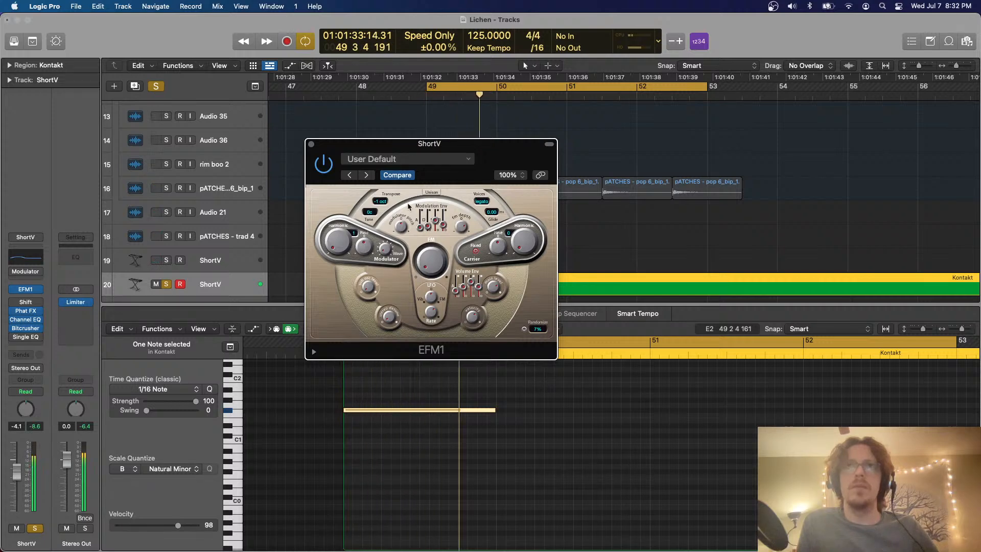
pyautogui.click(311, 144)
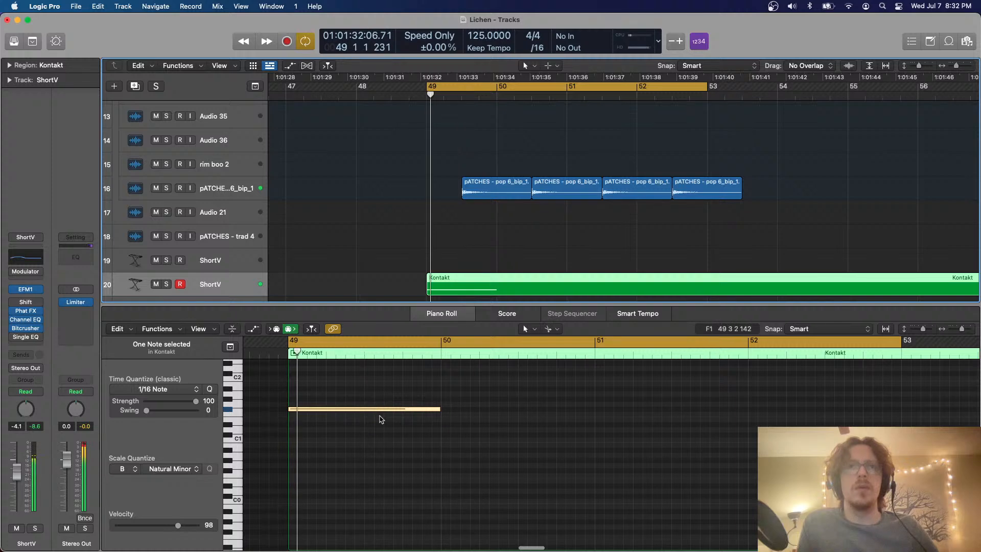
# Try transposing the whole Kontakt region down an octave, audition it in the mix and soloed, and restore its transposition
pyautogui.hotkey('alt', 'shift', 'Down')
pyautogui.hotkey('alt', 'shift', 'Up')
pyautogui.hotkey('alt', 'shift', 'Down')
pyautogui.press('p')
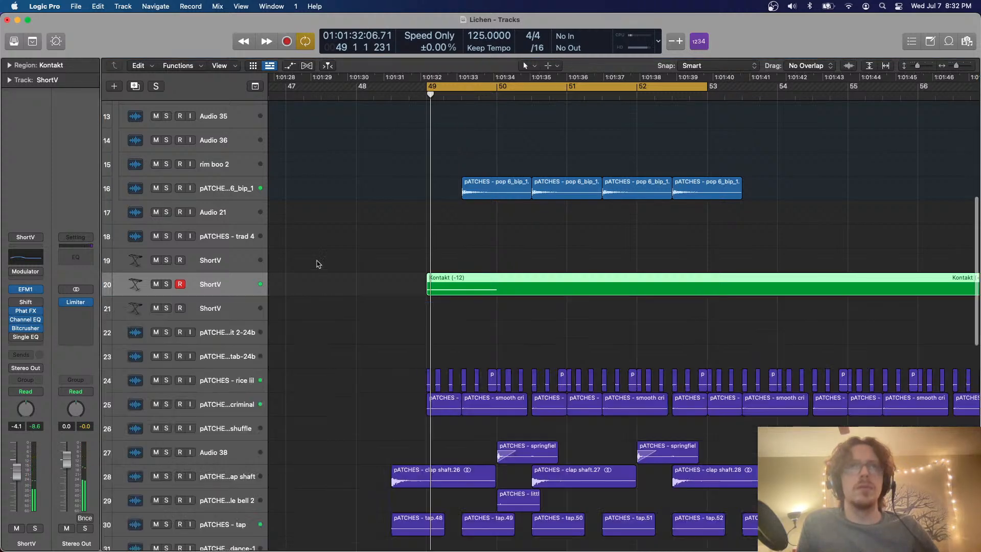
pyautogui.click(317, 265)
pyautogui.press('space')
pyautogui.press('space')
pyautogui.press('s')
pyautogui.press('space')
pyautogui.doubleClick(503, 276)
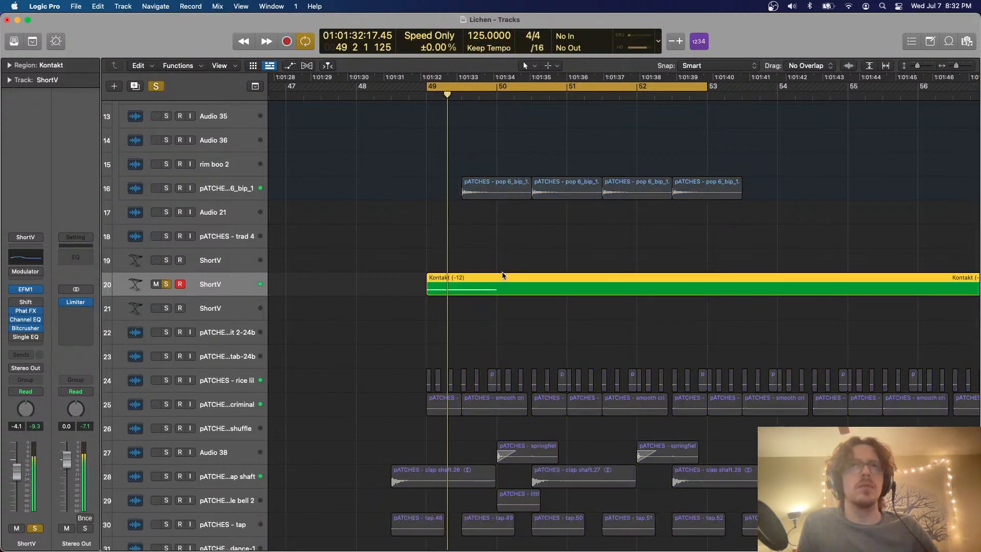
# Lower the long ShortV note by an octave to F#0, then unsolo the track and play it in the mix
pyautogui.press('space')
pyautogui.hotkey('alt', 'shift', 'Up')
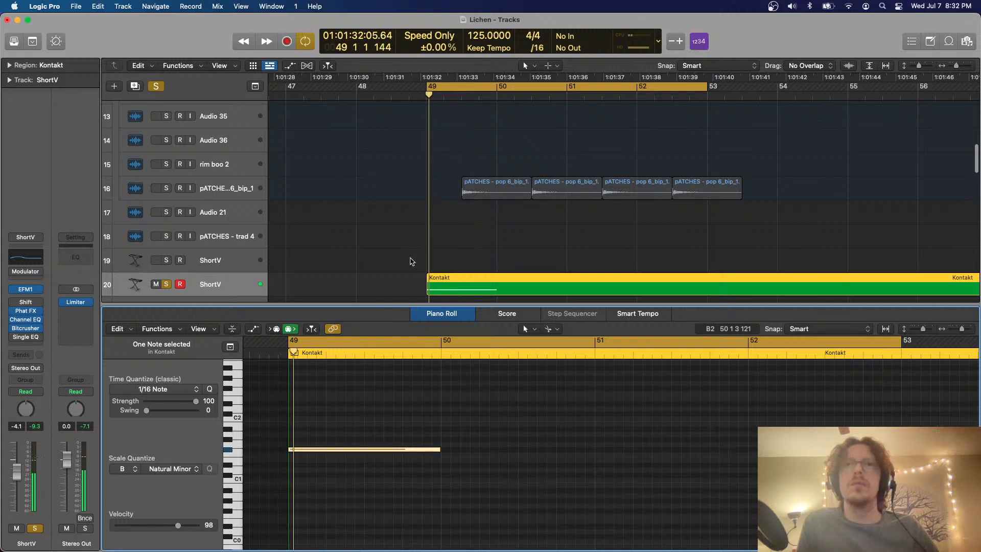
pyautogui.press('space')
pyautogui.press('space')
pyautogui.moveTo(412, 390); pyautogui.dragTo(371, 476)
pyautogui.hotkey('alt', 'shift', 'Down')
pyautogui.scroll(-3, 414, 459)
pyautogui.press('space')
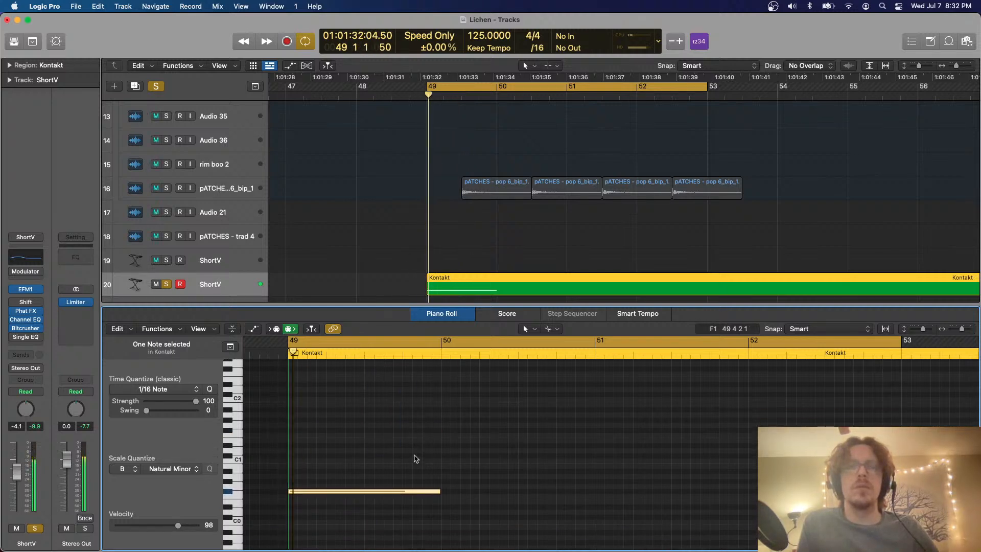
pyautogui.click(166, 284)
# Split the long note at beat 3 of bar 49 and select both halves
pyautogui.press('space')
pyautogui.press('space')
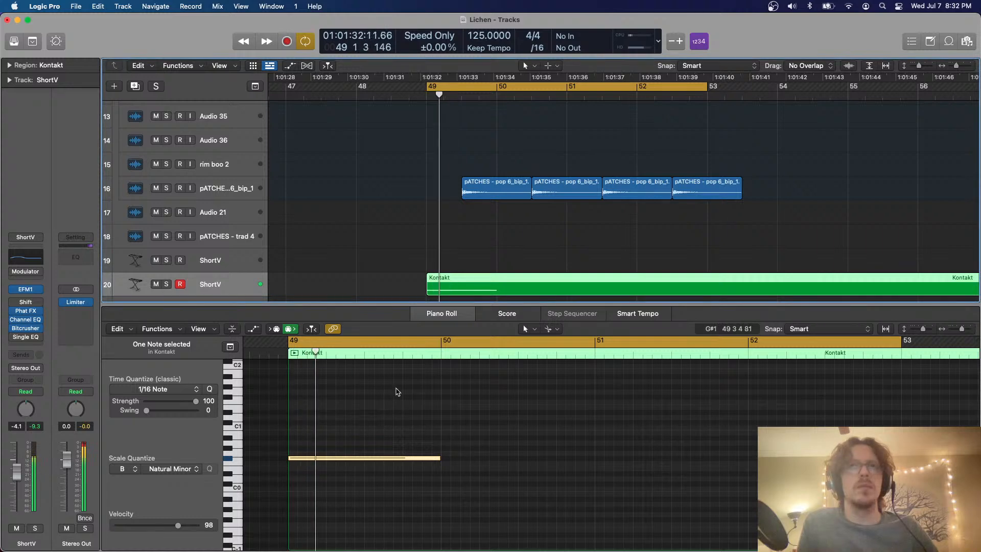
pyautogui.press('space')
pyautogui.keyDown('super'); pyautogui.click(366, 459); pyautogui.keyUp('super')
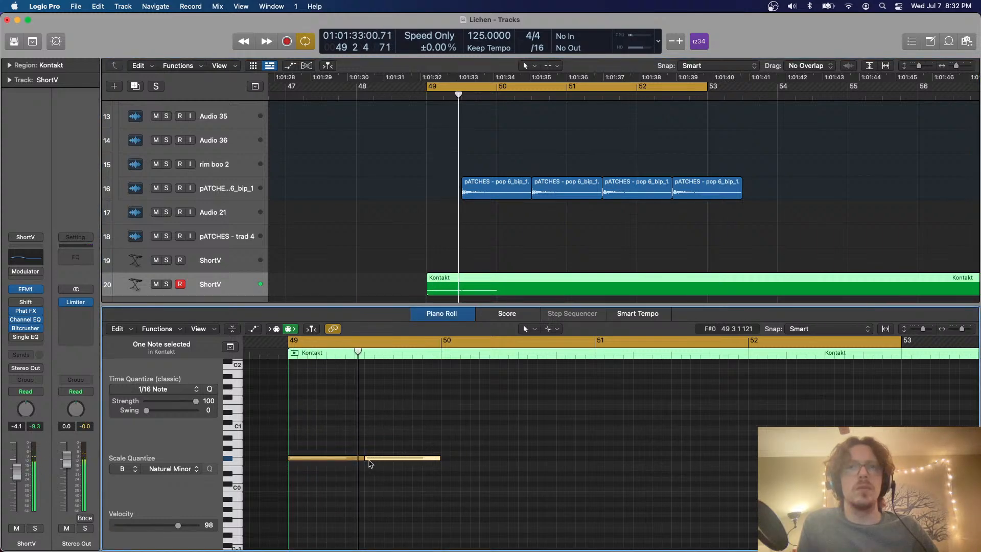
pyautogui.moveTo(356, 453); pyautogui.dragTo(356, 455)
# Audition both half notes at B0 and an octave below, then transpose them back to F#0
pyautogui.hotkey('alt', 'Up')
pyautogui.hotkey('alt', 'Up')
pyautogui.hotkey('alt', 'Up')
pyautogui.hotkey('alt', 'Up')
pyautogui.hotkey('alt', 'Up')
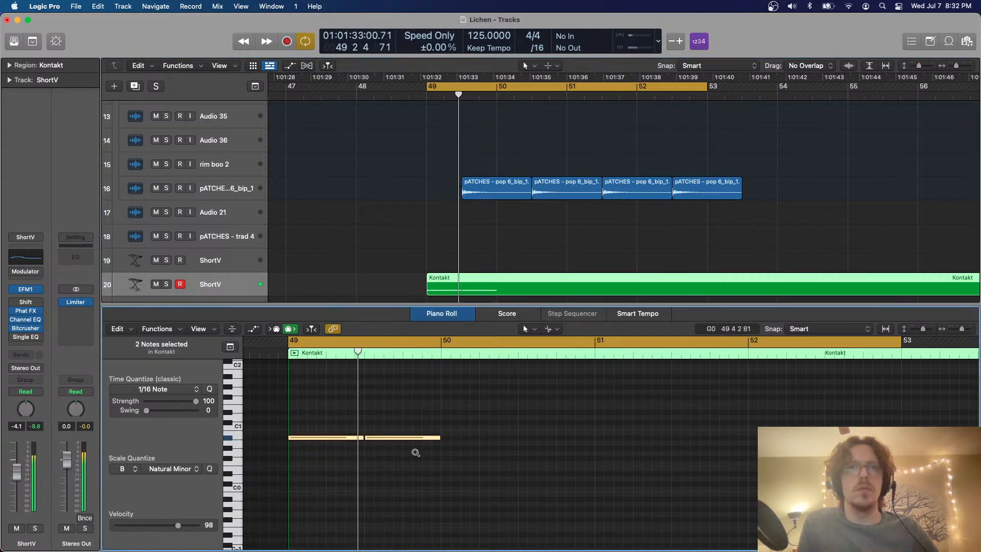
pyautogui.press('space')
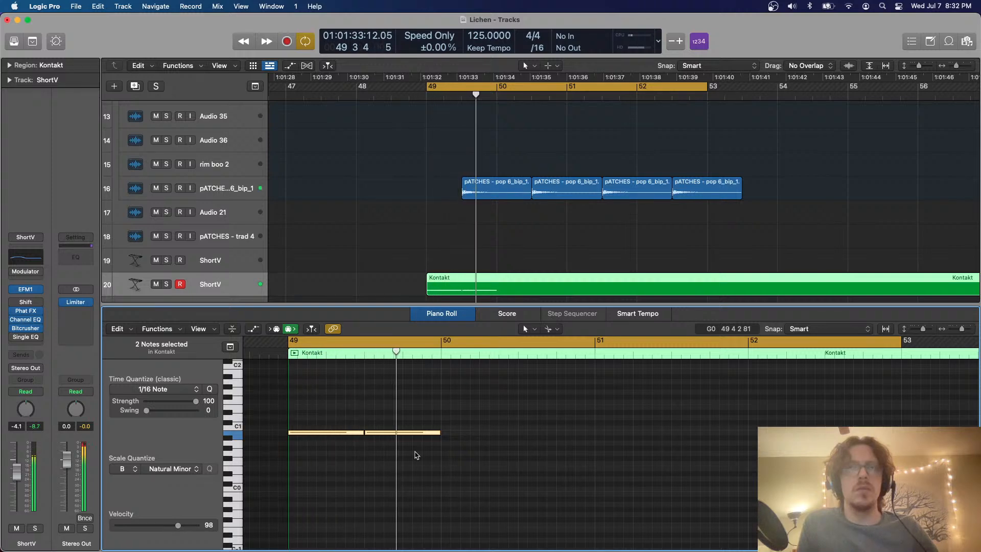
pyautogui.hotkey('alt', 'shift', 'Down')
pyautogui.press('space')
pyautogui.press('space')
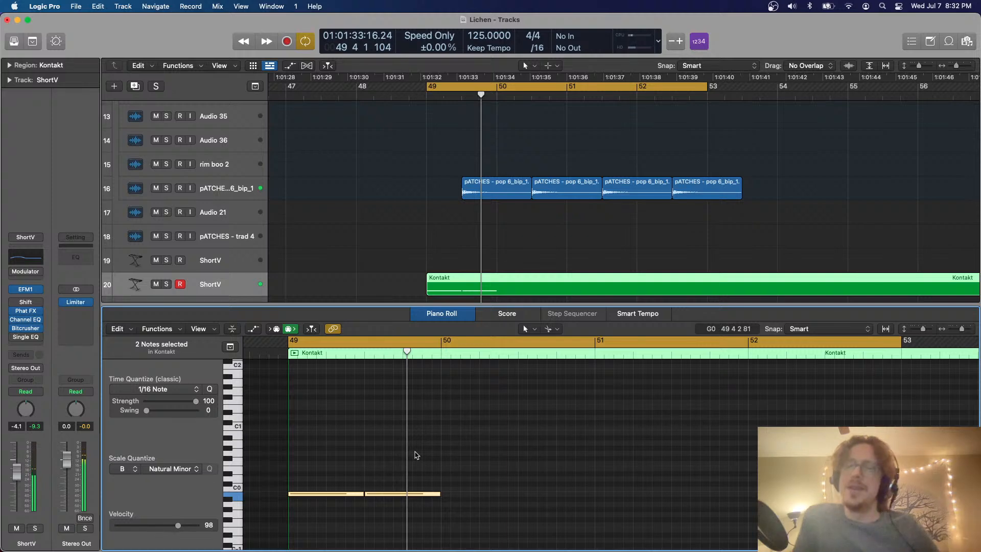
pyautogui.hotkey('alt', 'shift', 'Up')
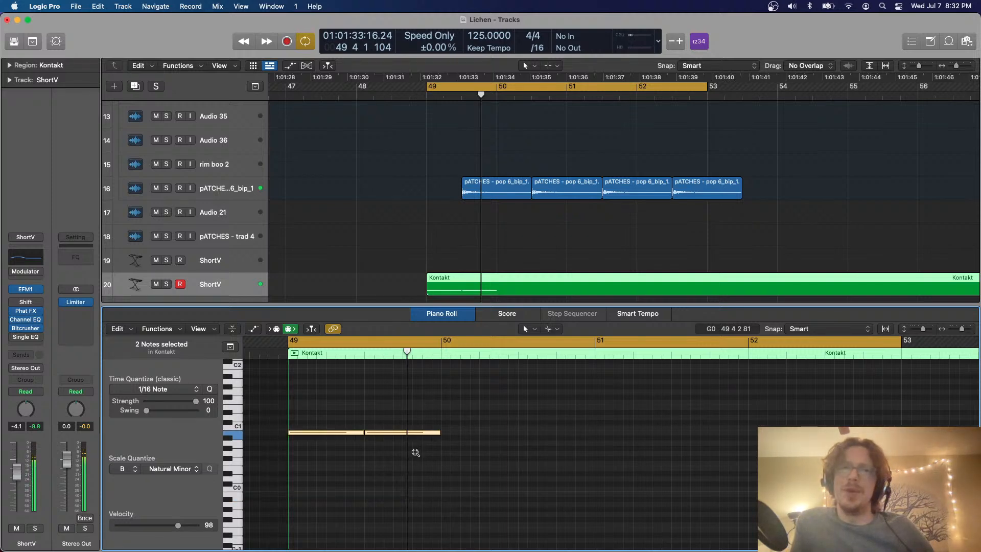
pyautogui.hotkey('alt', 'Up')
pyautogui.hotkey('alt', 'Up')
pyautogui.hotkey('alt', 'Up')
pyautogui.hotkey('alt', 'Up')
pyautogui.hotkey('alt', 'Up')
pyautogui.hotkey('alt', 'Up')
pyautogui.hotkey('alt', 'Up')
pyautogui.hotkey('alt', 'shift', 'Down')
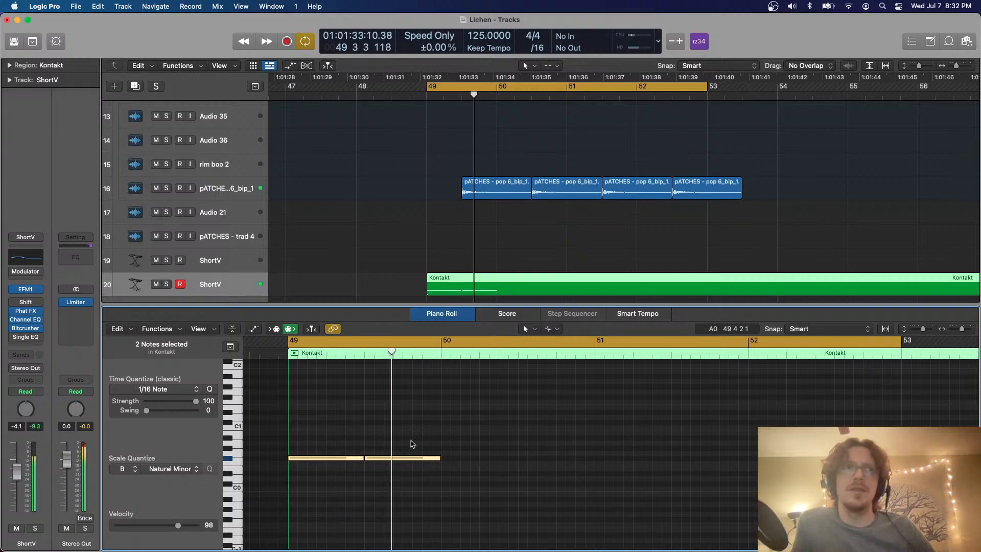
# Enable the Single Band EQ on the new ShortV track and set its High Cut frequency to 83 Hz
pyautogui.click(15, 338)
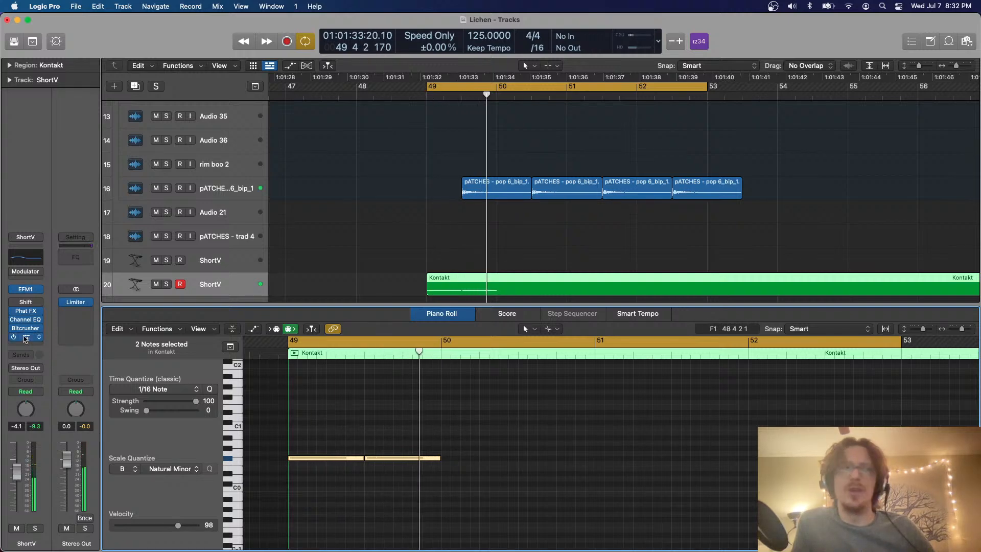
pyautogui.click(25, 337)
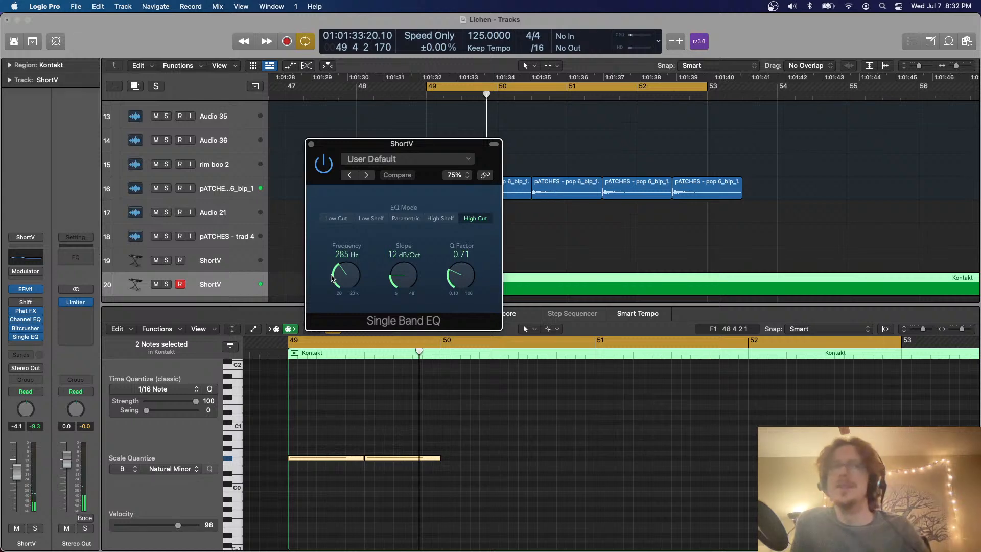
pyautogui.moveTo(332, 278); pyautogui.dragTo(343, 285)
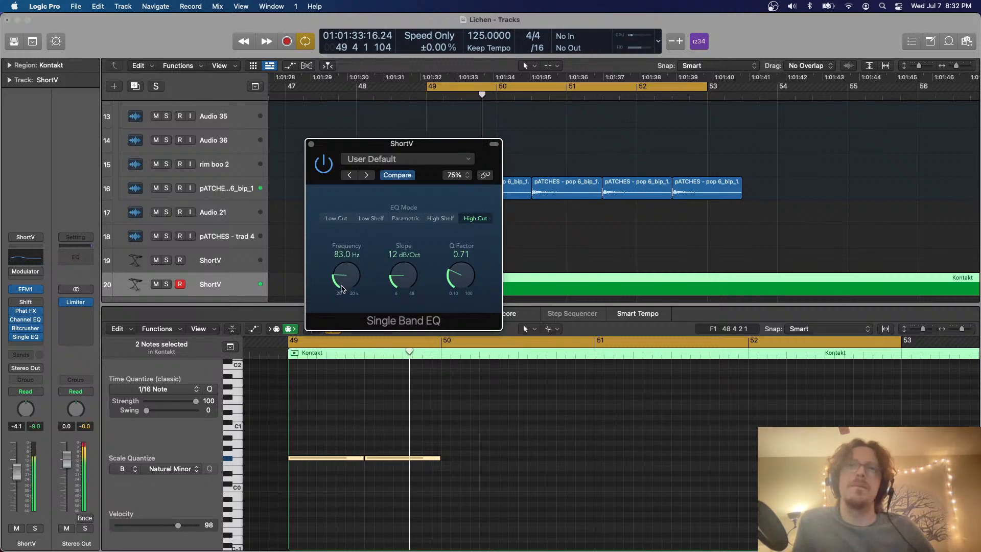
pyautogui.click(312, 145)
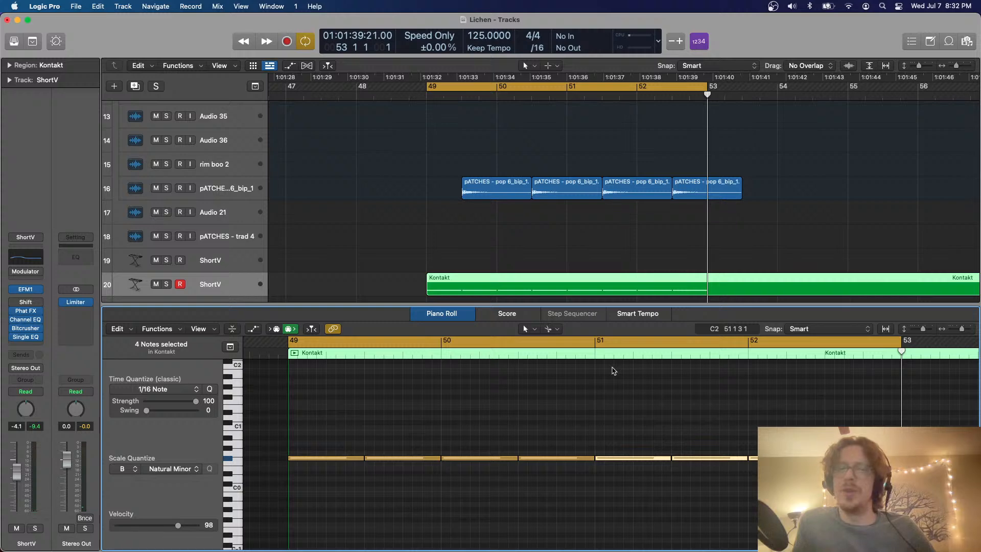
# Play the low ShortV bass pattern together with the full mix over bars 49 to 53
pyautogui.press('space')
pyautogui.press('p')
pyautogui.hscroll(2, 588, 355)
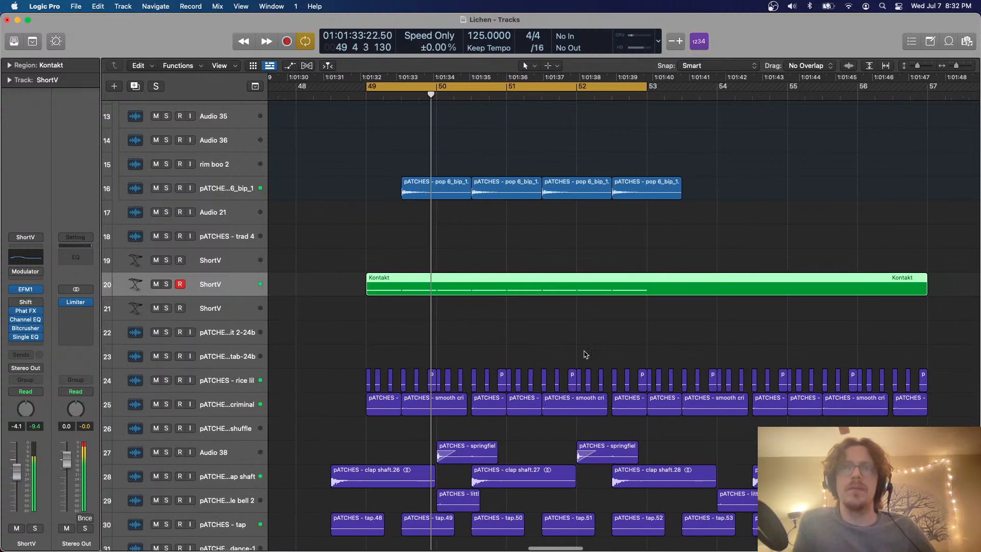
pyautogui.click(544, 333)
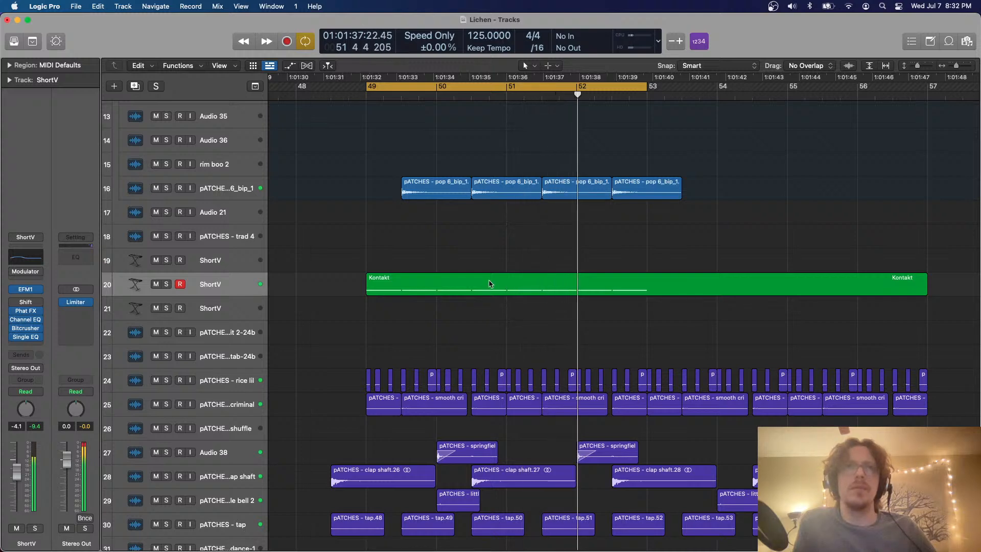
# Transpose all eight notes of the ShortV Kontakt region up an octave to F#1 and play them in the mix
pyautogui.press('space')
pyautogui.doubleClick(503, 285)
pyautogui.press('super+a')
pyautogui.hotkey('alt', 'shift', 'Up')
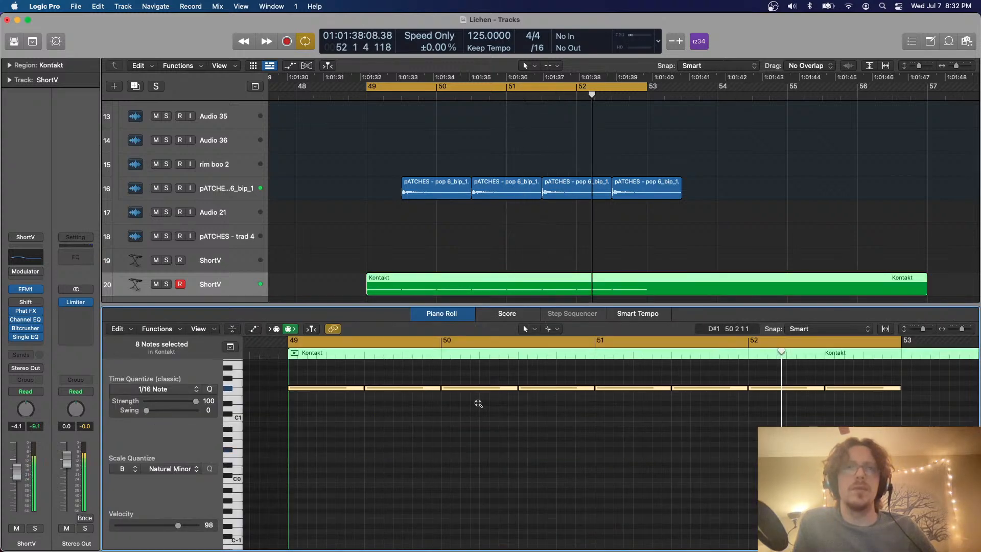
pyautogui.press('space')
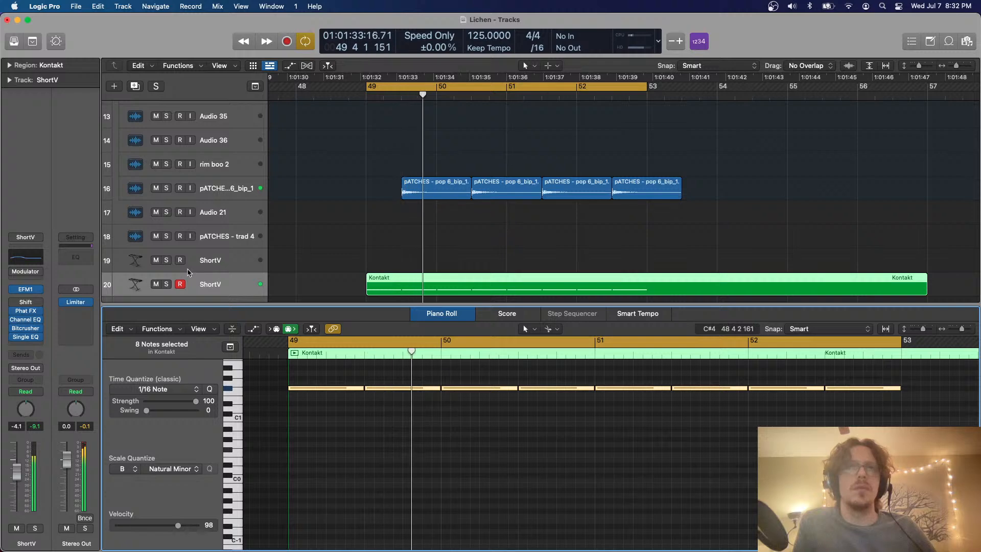
pyautogui.scroll(5, 396, 401)
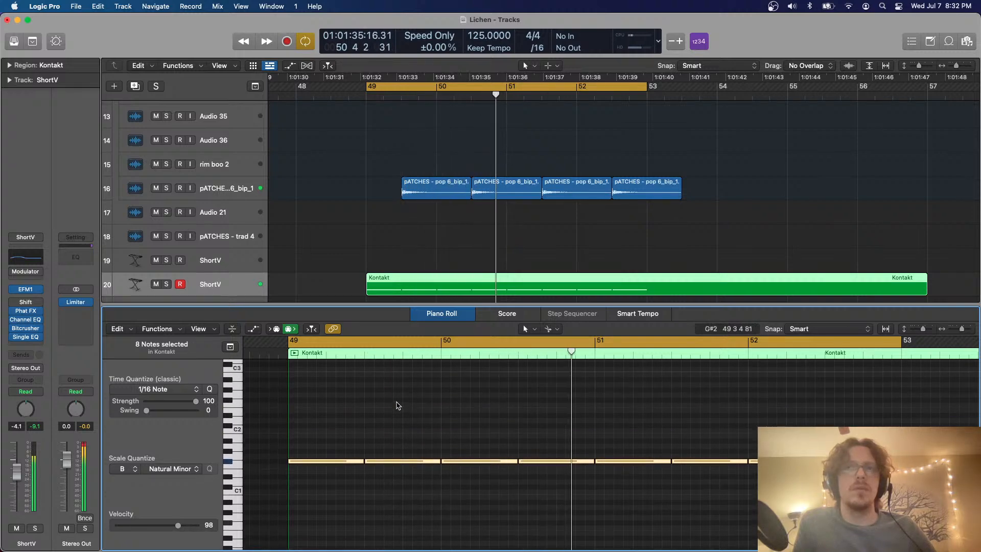
pyautogui.press('p')
pyautogui.scroll(-4, 416, 399)
pyautogui.click(449, 273)
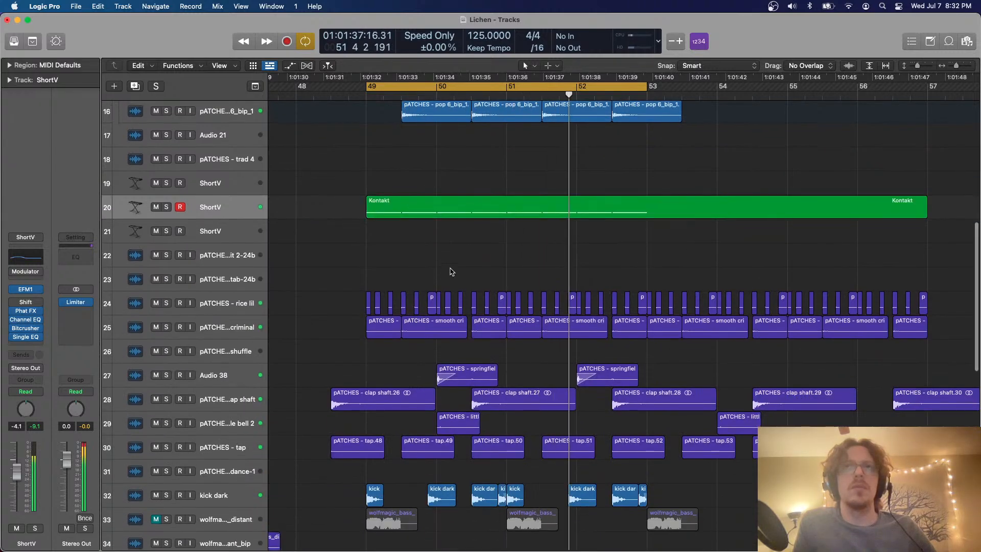
pyautogui.scroll(-1, 471, 250)
# Solo the ShortV track and check the settings of its EFM1 synth
pyautogui.press('s')
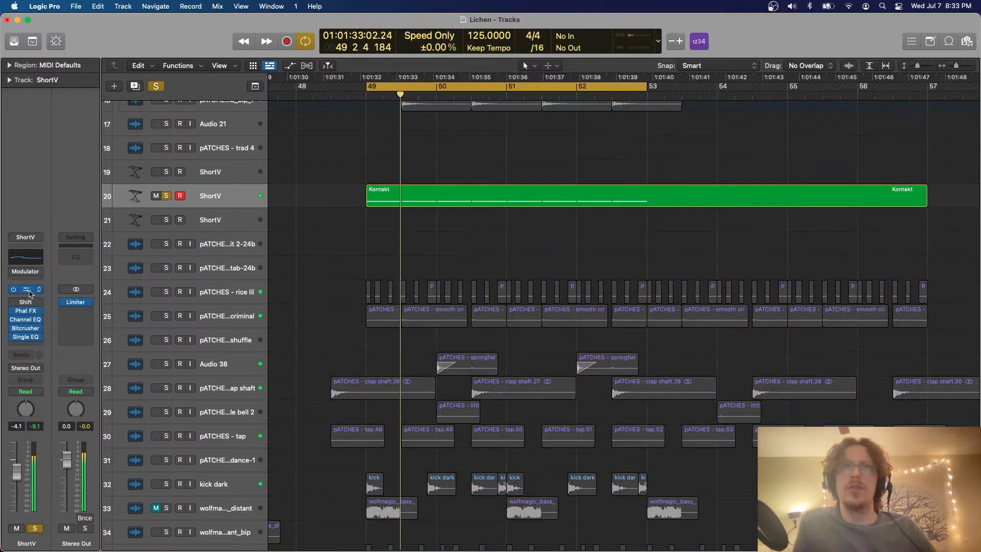
pyautogui.click(375, 201)
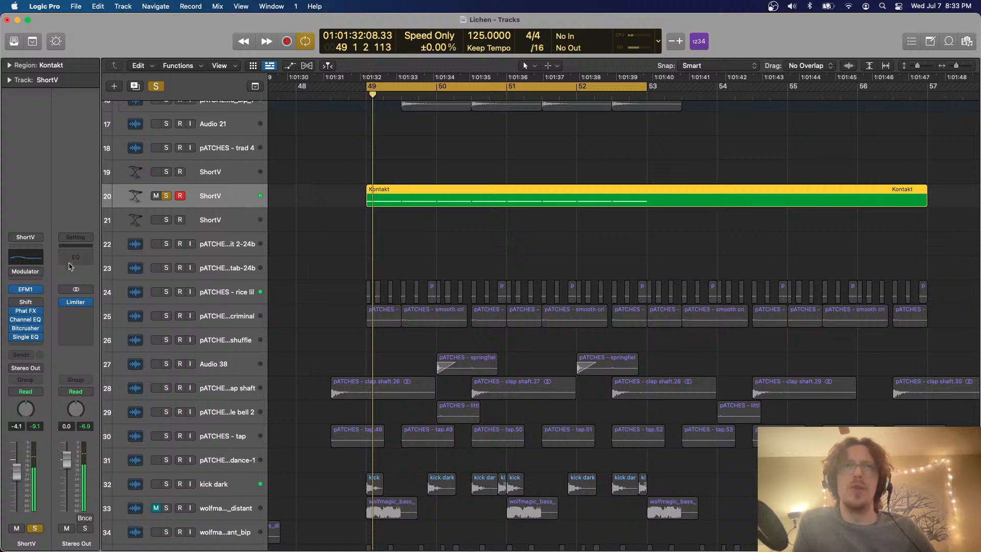
pyautogui.click(28, 291)
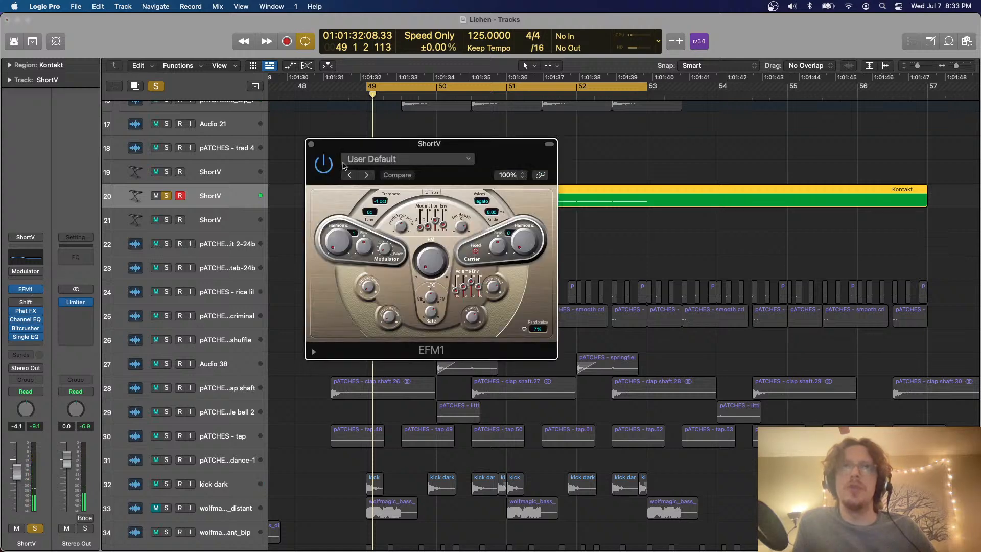
pyautogui.click(311, 145)
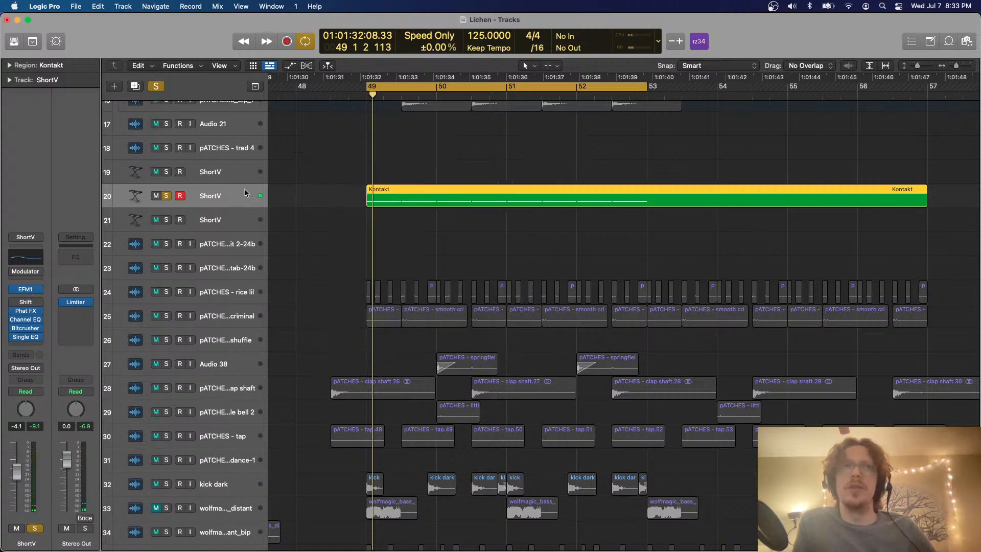
# Replace the Shift effect on the ShortV track with Scanner Vibrato and set its vibrato type to V2 during playback
pyautogui.click(34, 302)
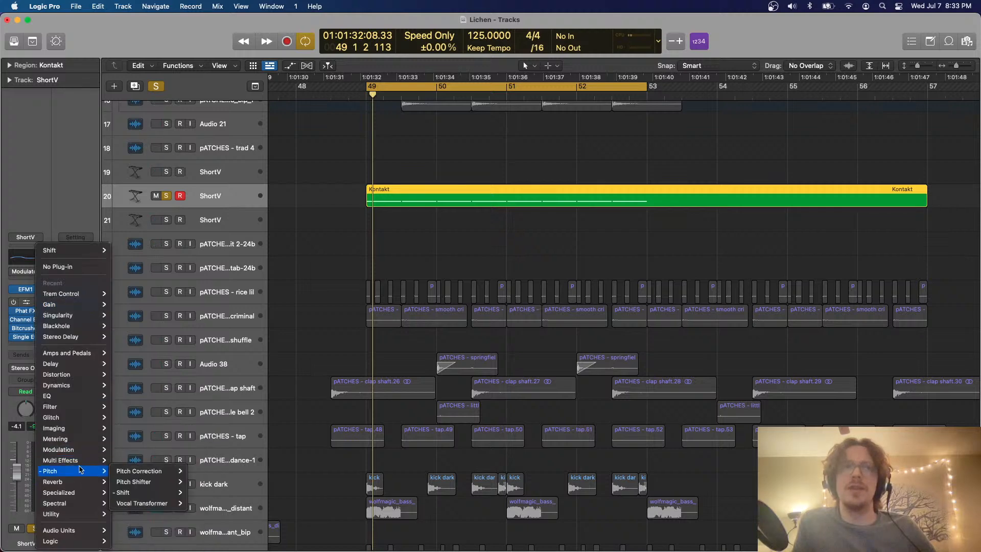
pyautogui.moveTo(79, 451)
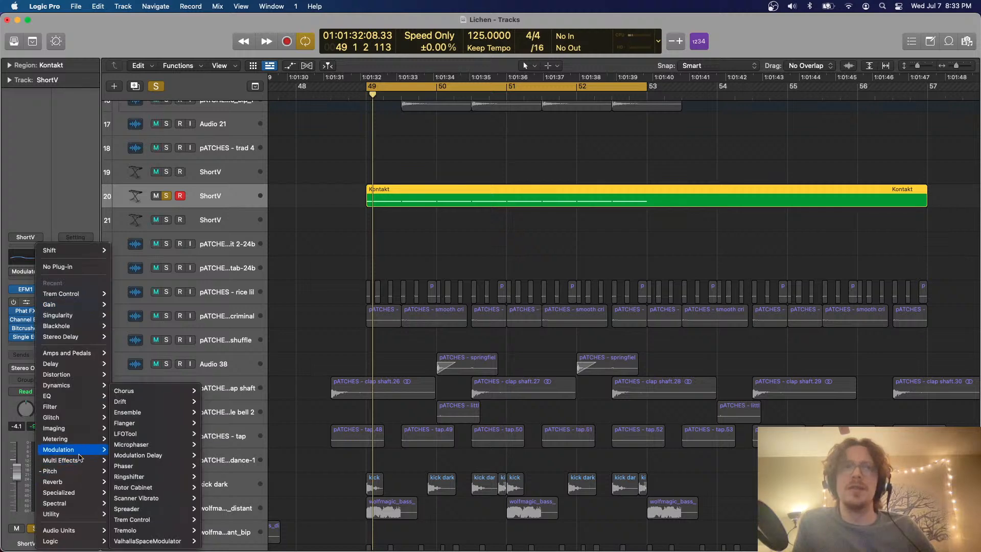
pyautogui.click(172, 493)
pyautogui.press('space')
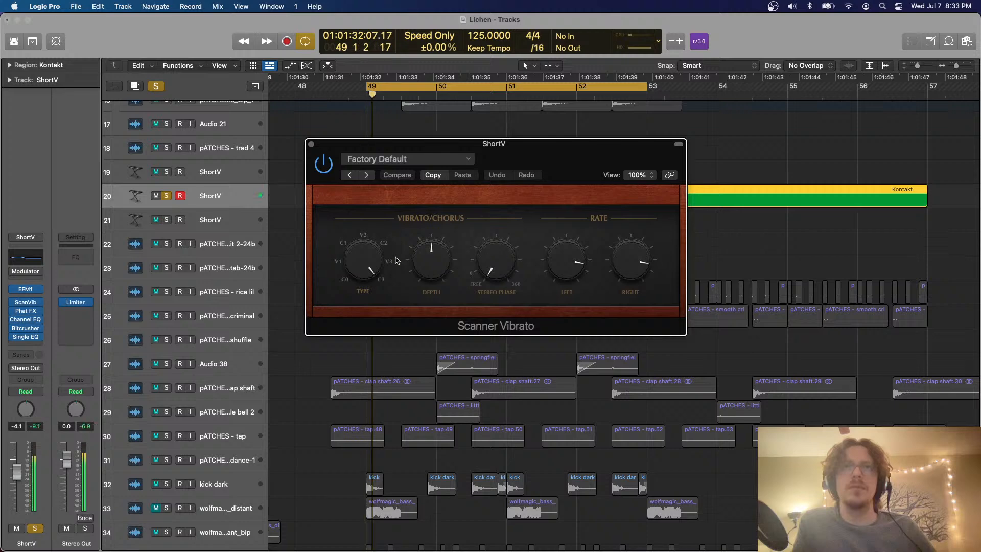
pyautogui.moveTo(377, 278); pyautogui.dragTo(367, 241)
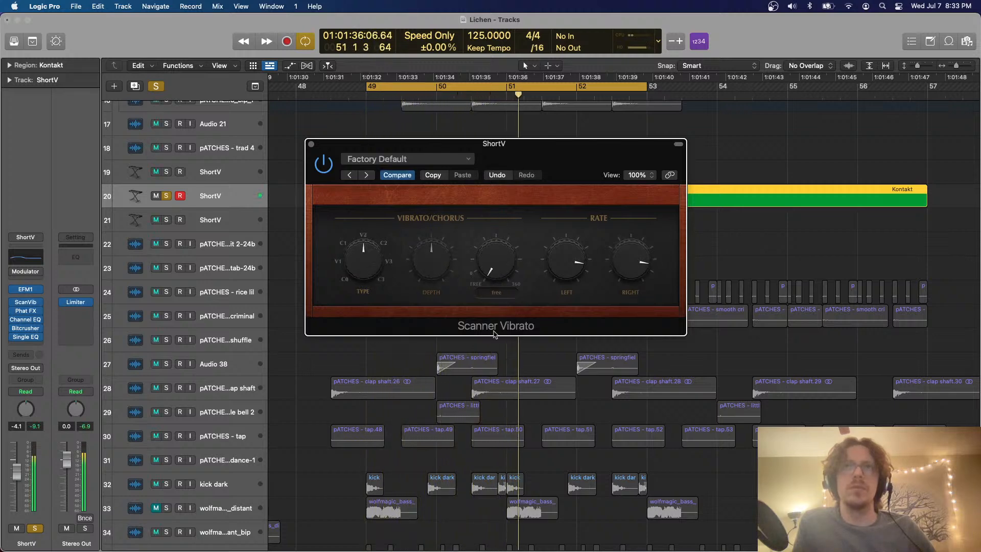
pyautogui.click(311, 145)
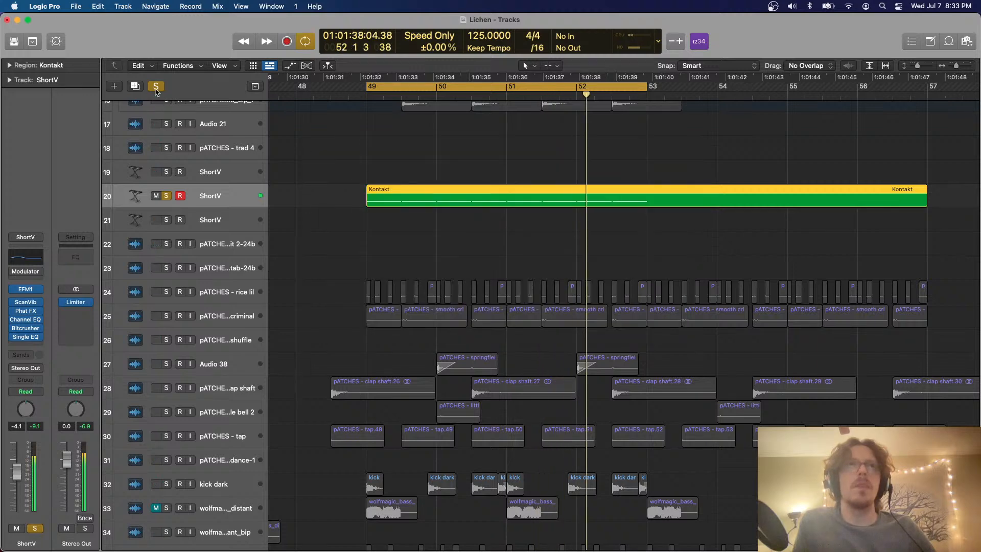
# Unsolo the ShortV track, enable its bypassed Modulator MIDI effect and open it
pyautogui.press('space')
pyautogui.press('space')
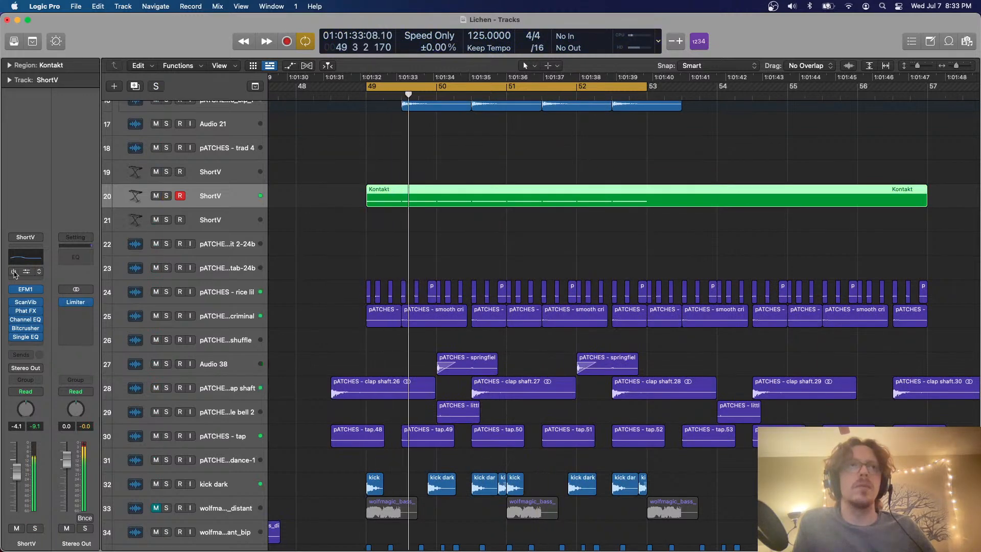
pyautogui.click(13, 272)
pyautogui.press('space')
pyautogui.click(25, 274)
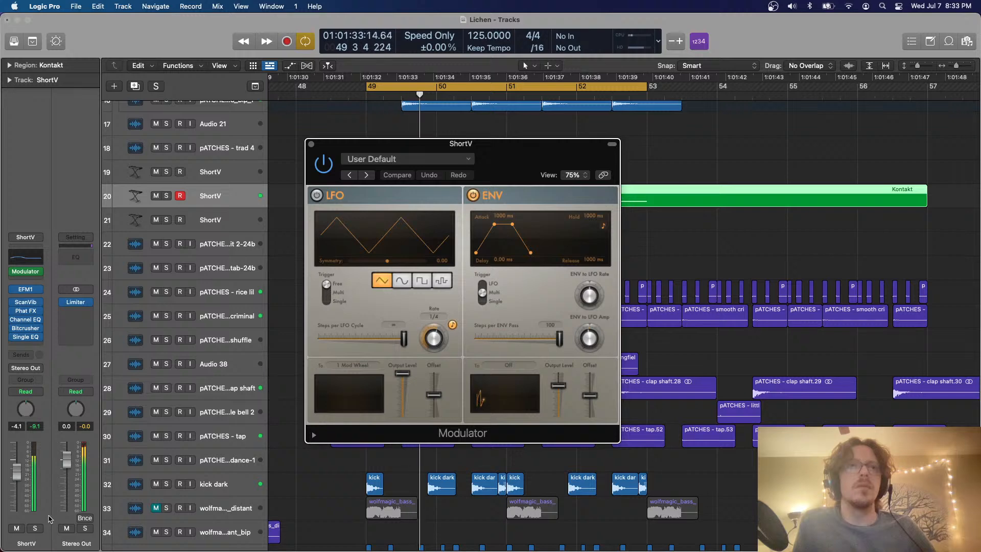
# Solo the ShortV track and listen to it with the Modulator enabled, moving the playhead just before bar 49
pyautogui.press('s')
pyautogui.press('space')
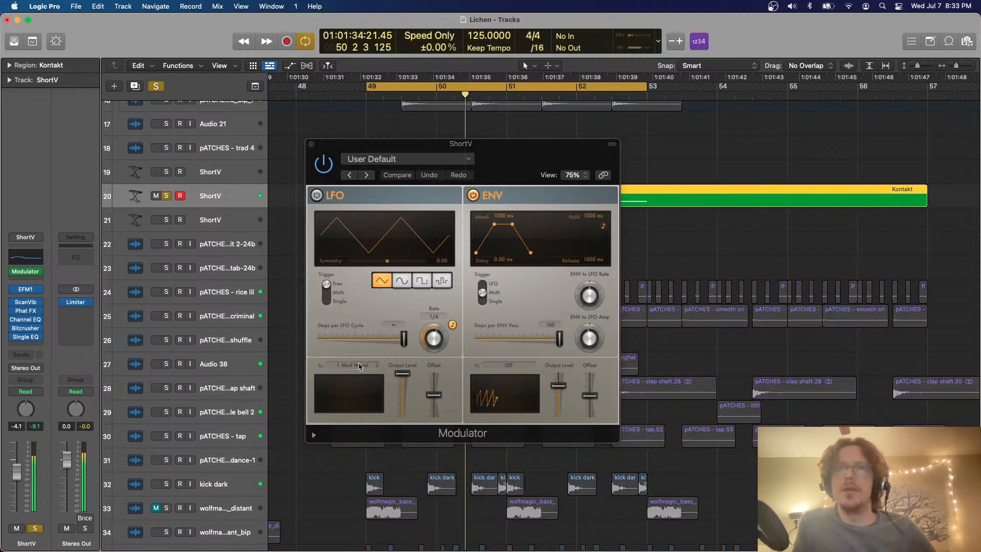
pyautogui.click(722, 259)
pyautogui.press('space')
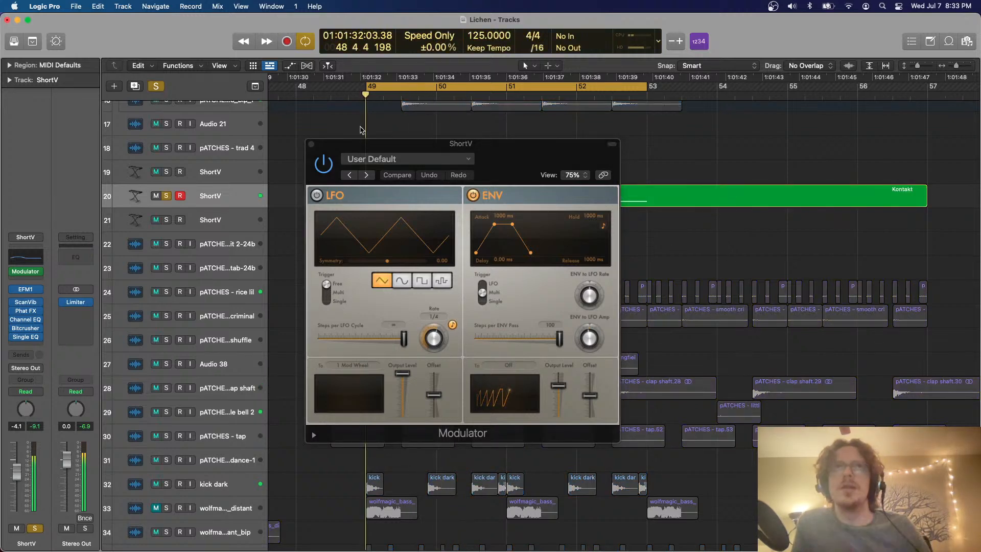
pyautogui.click(345, 93)
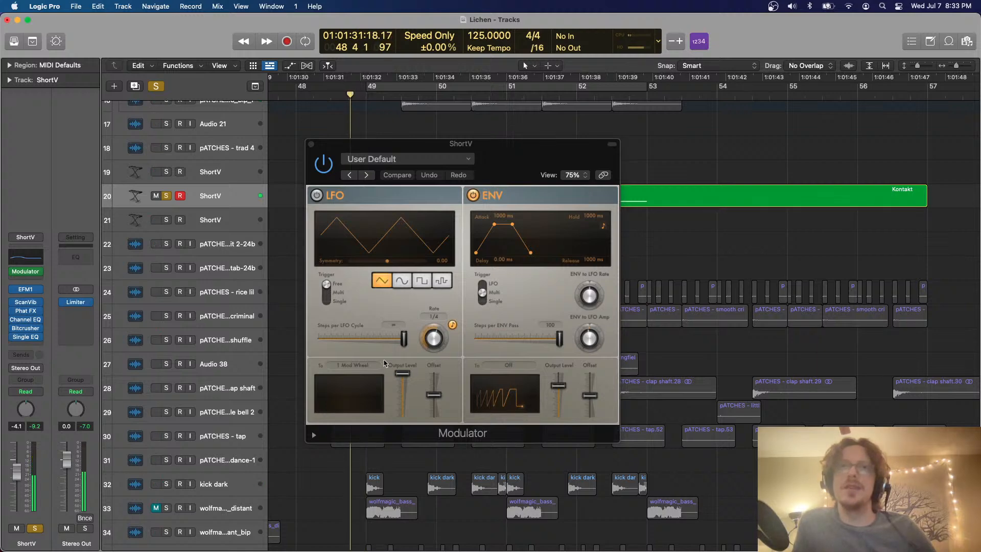
# Route the Modulator's LFO to Pitchbend and turn the LFO on, restore cycling, and play it soloed and in the mix
pyautogui.click(364, 367)
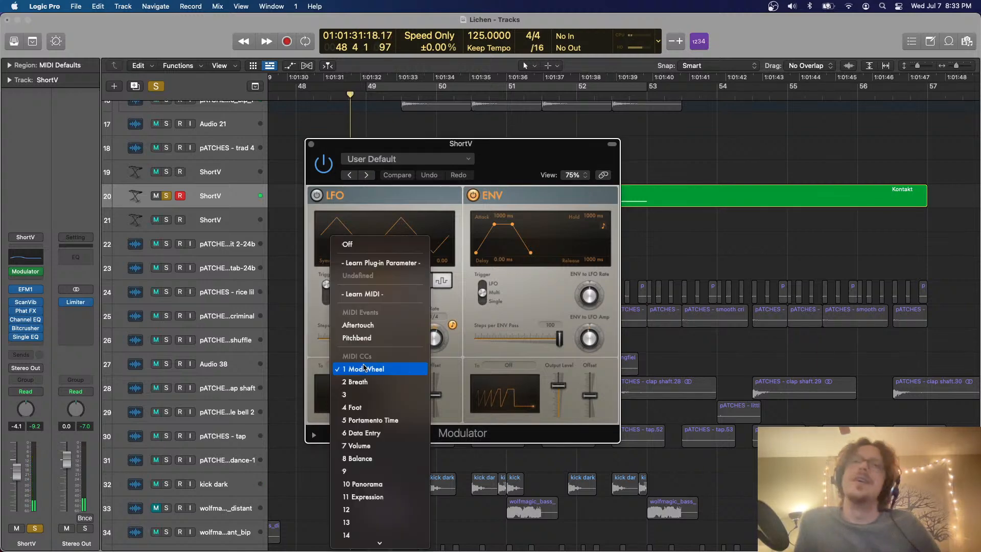
pyautogui.click(388, 338)
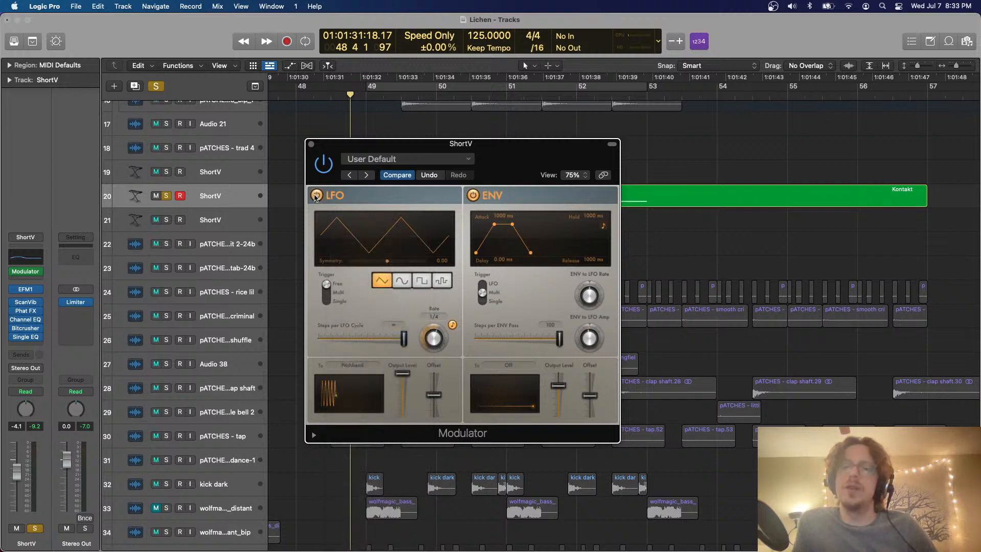
pyautogui.press('c')
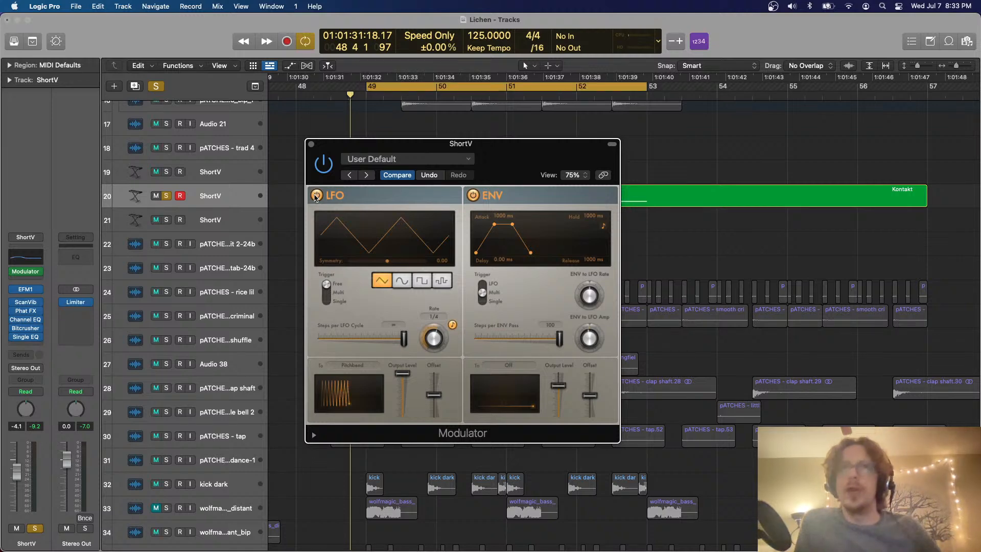
pyautogui.press('space')
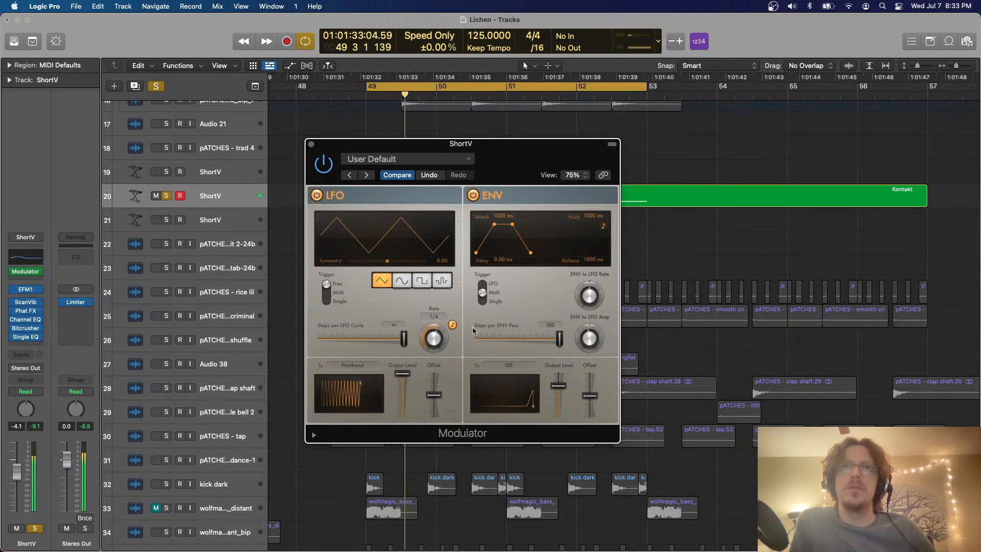
pyautogui.click(166, 196)
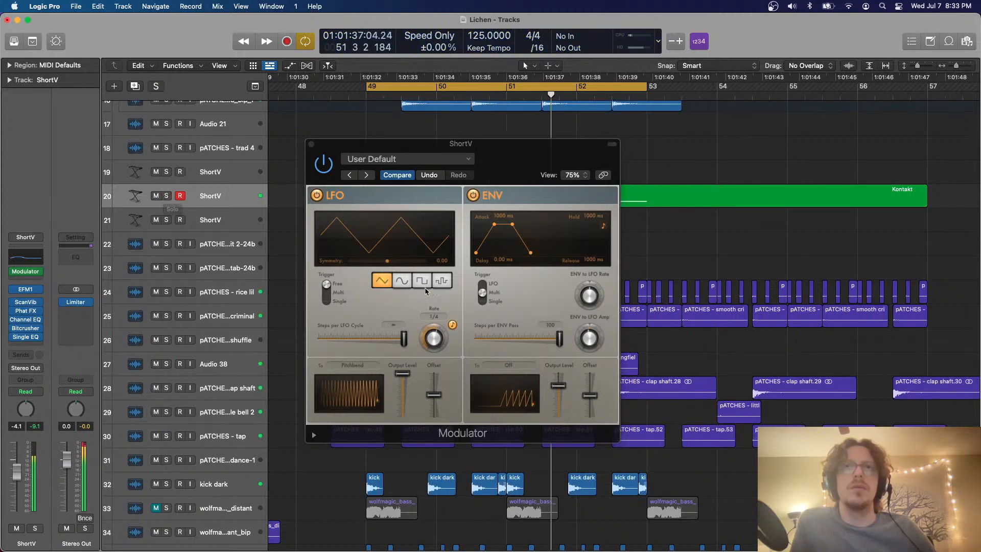
# Switch the Modulator's LFO to a sine waveform, set its rate to 1/2 and lower its output level during playback
pyautogui.click(402, 280)
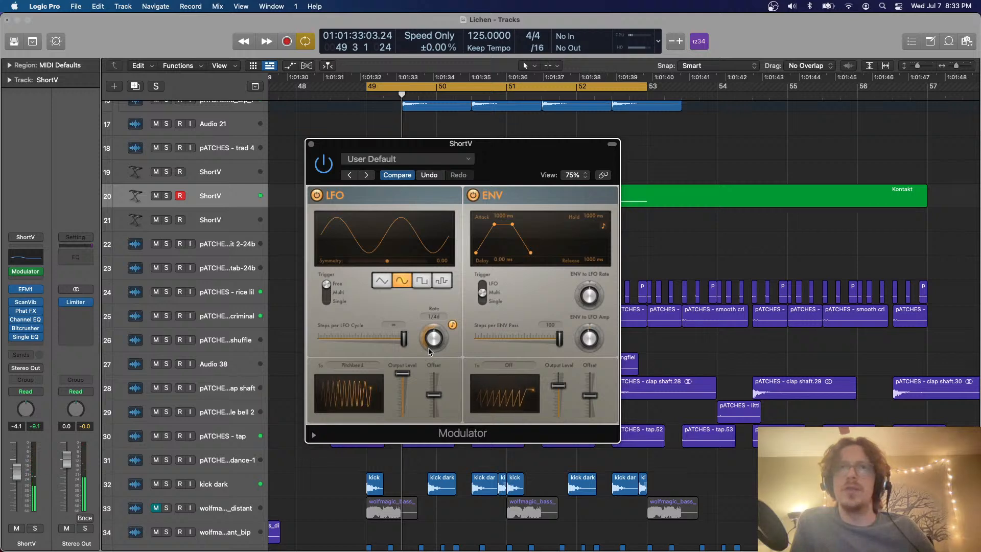
pyautogui.press('space')
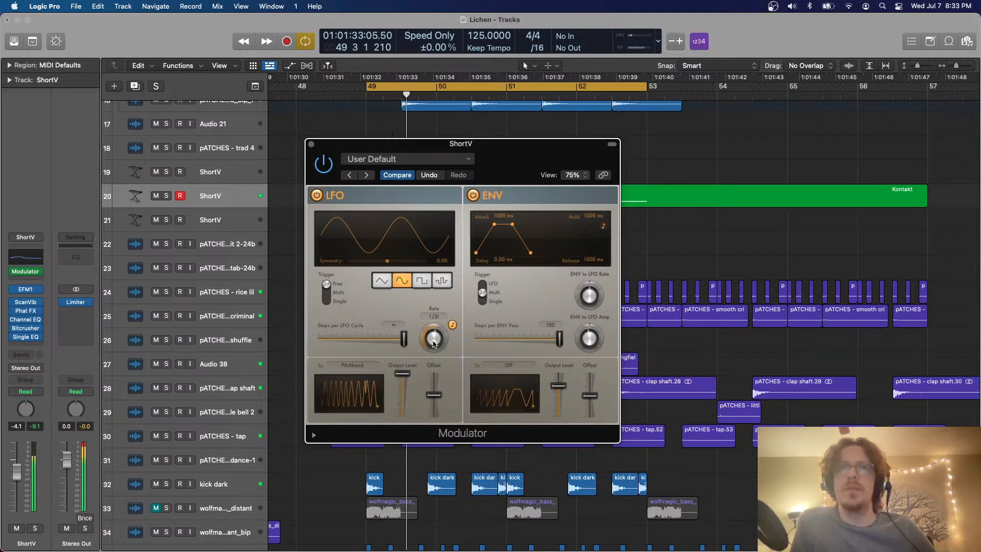
pyautogui.moveTo(434, 343); pyautogui.dragTo(433, 348)
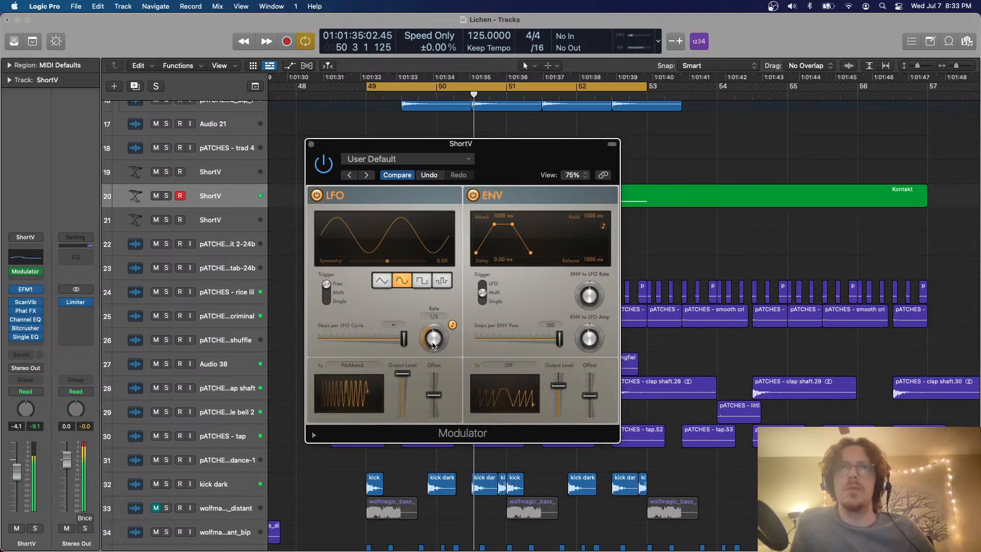
pyautogui.press('space')
pyautogui.press('space')
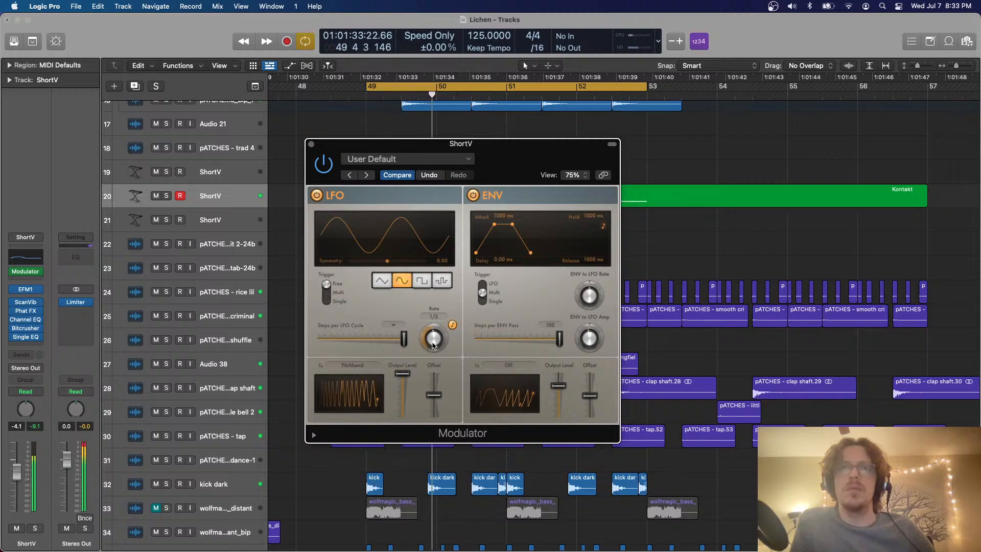
pyautogui.moveTo(394, 366); pyautogui.dragTo(404, 394)
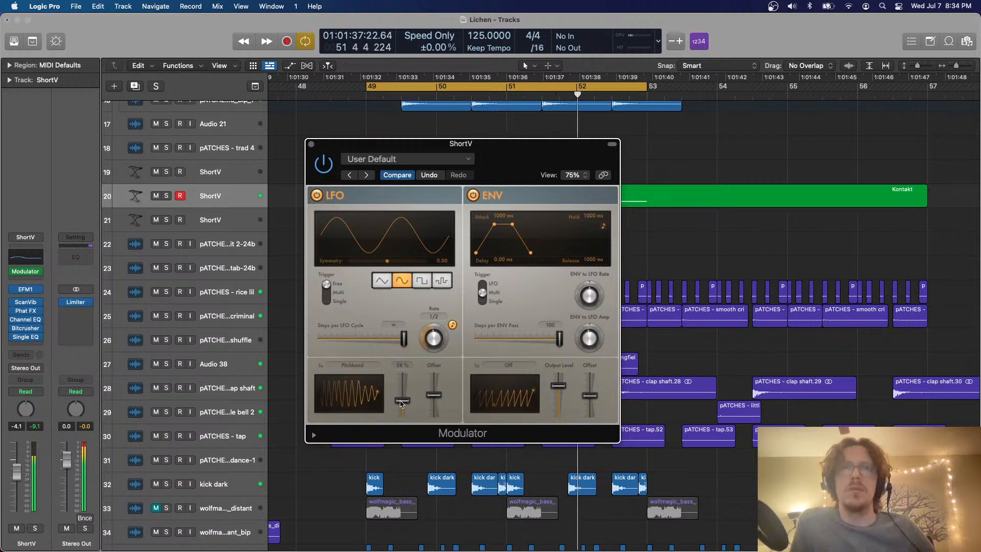
# Audition the LFO's random and square waveforms, choose triangle with a symmetry of about -0.69, and solo the ShortV track
pyautogui.click(440, 281)
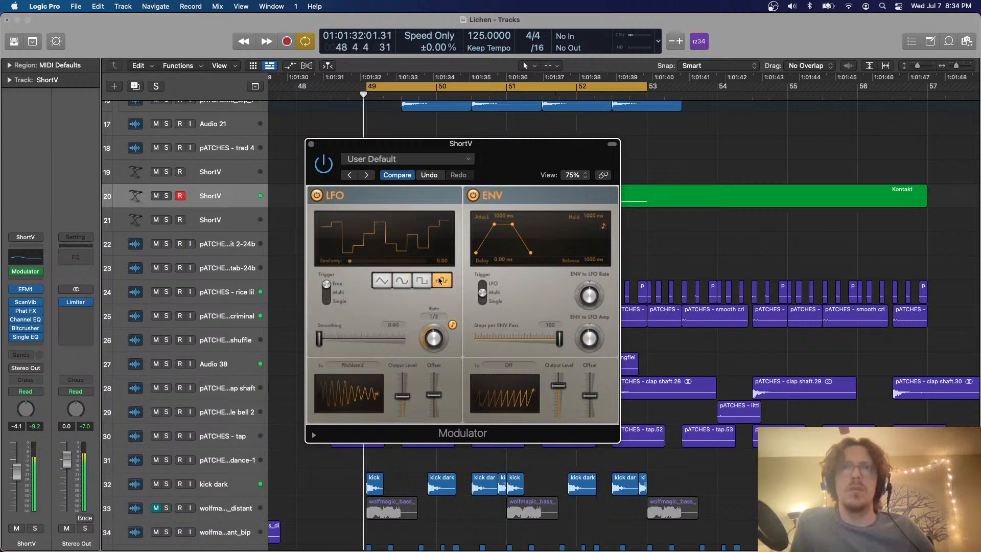
pyautogui.click(421, 281)
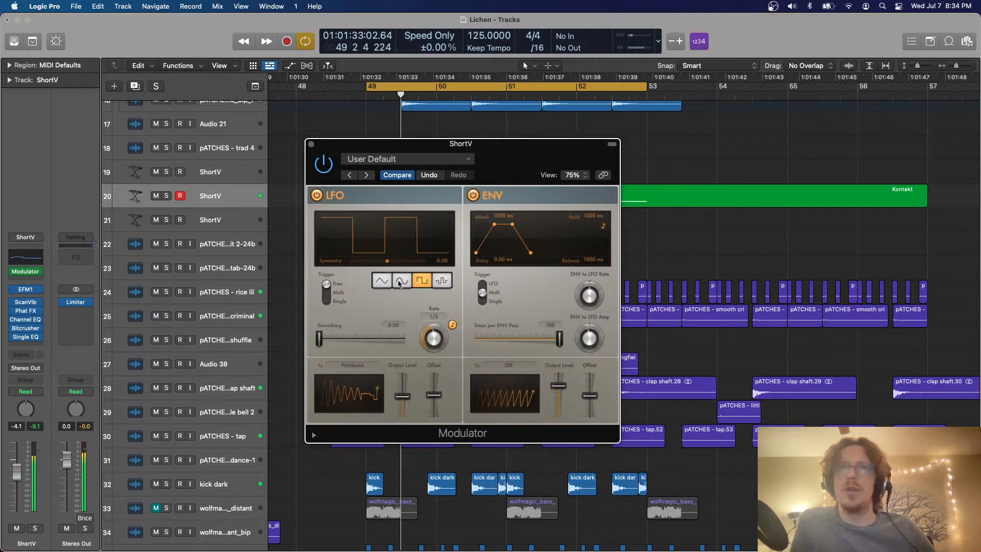
pyautogui.click(402, 281)
pyautogui.click(383, 281)
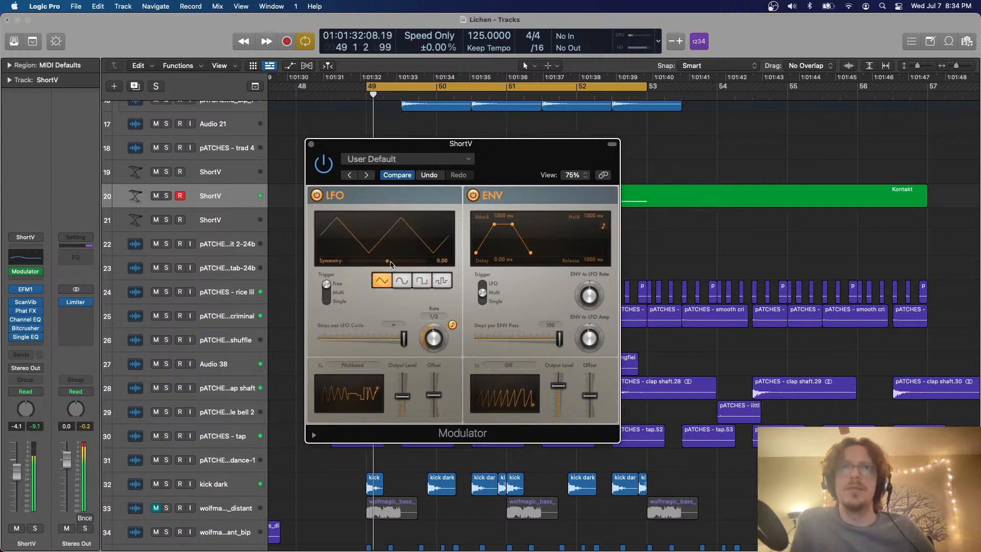
pyautogui.moveTo(386, 261); pyautogui.dragTo(361, 262)
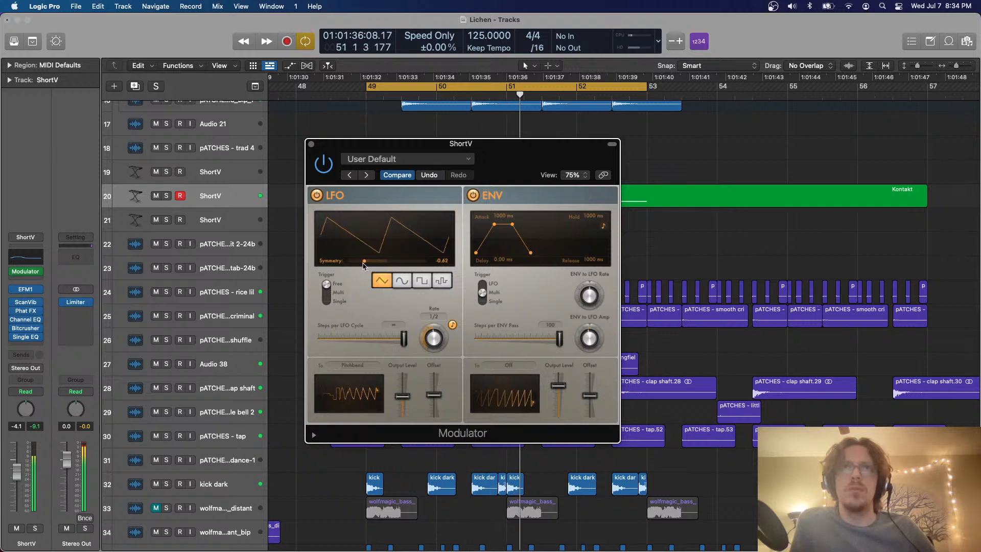
pyautogui.click(168, 196)
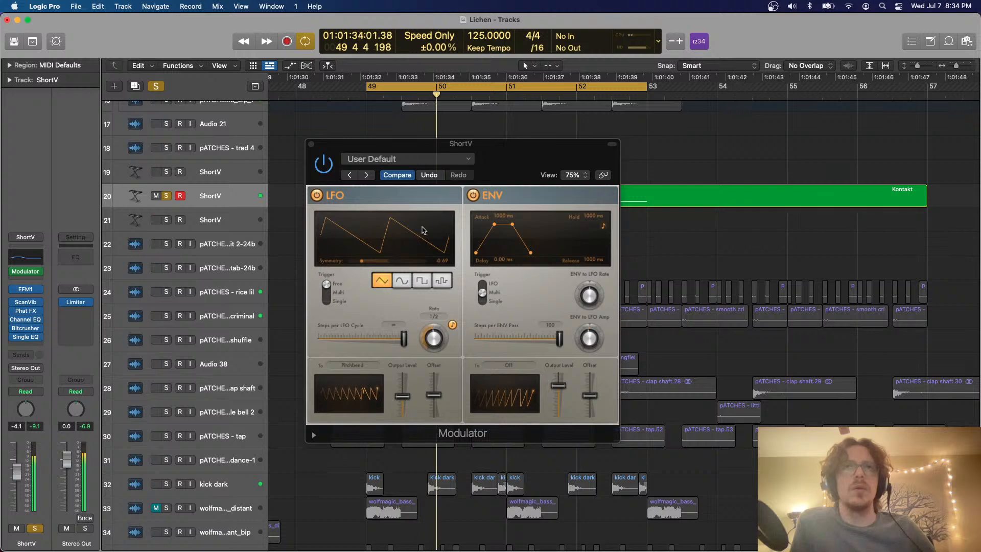
# Set the Modulator LFO's symmetry to about -0.76, raise its output level to 100%, and restart cycle playback
pyautogui.moveTo(361, 262); pyautogui.dragTo(359, 262)
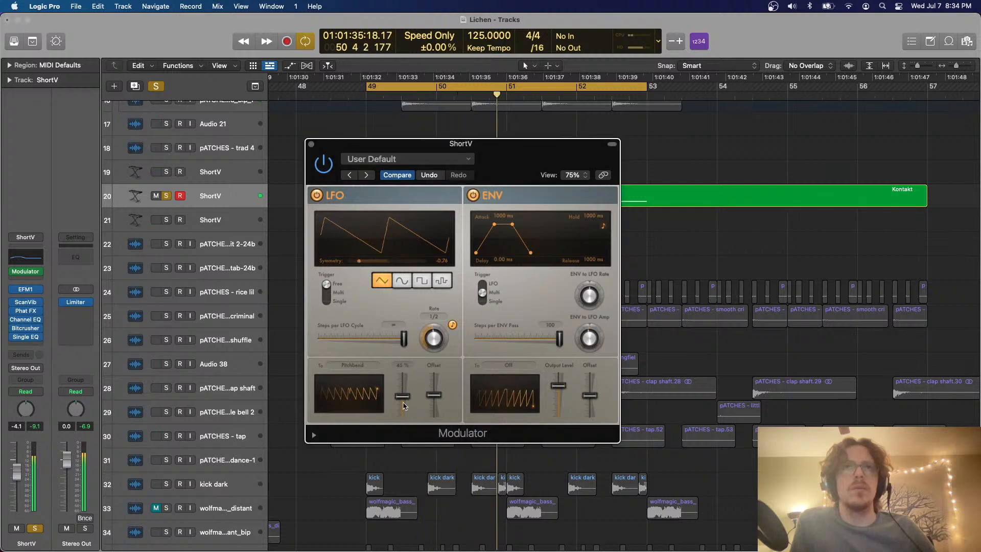
pyautogui.press('space')
pyautogui.press('space')
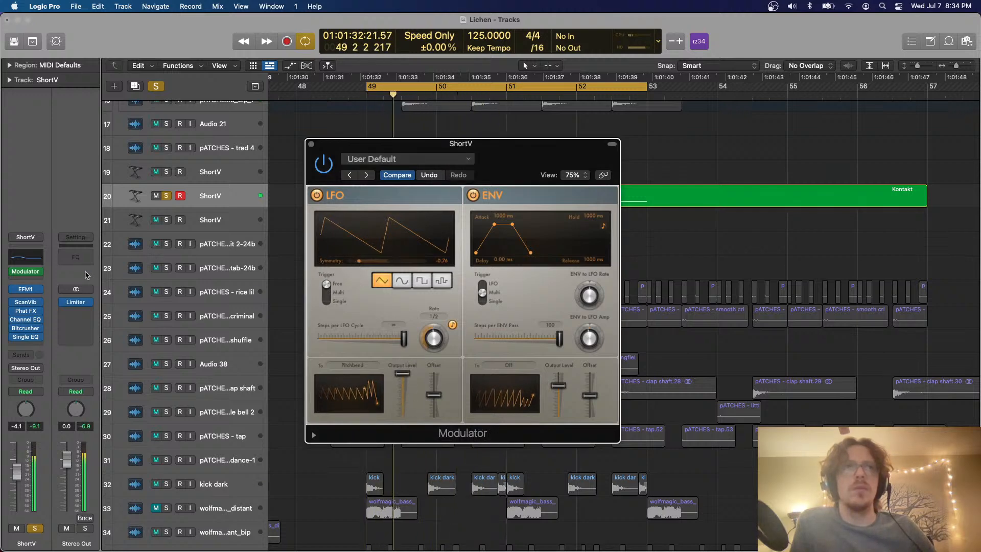
# Review EFM1's extended parameters, clear all solos to hear the full mix, and close the synth's window
pyautogui.click(31, 291)
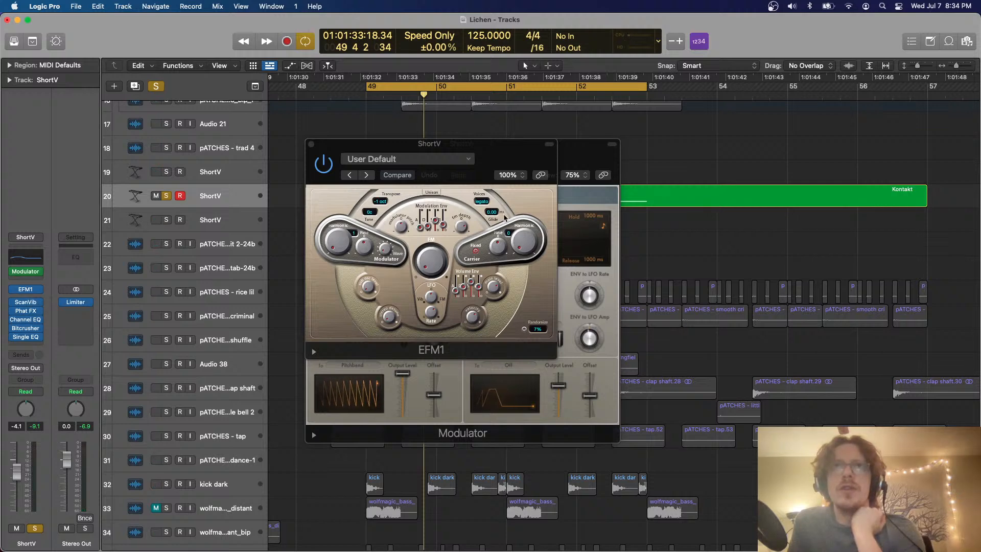
pyautogui.click(313, 352)
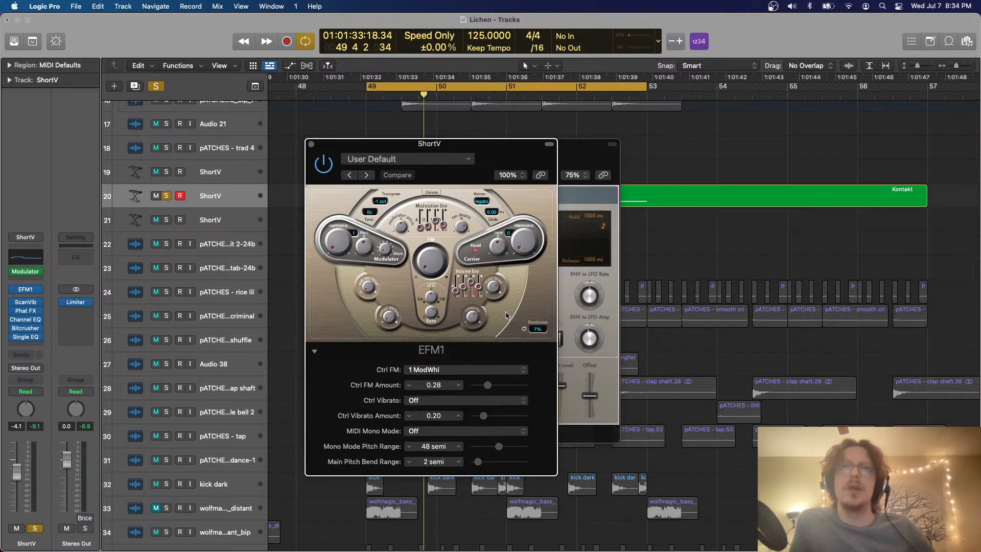
pyautogui.press('space')
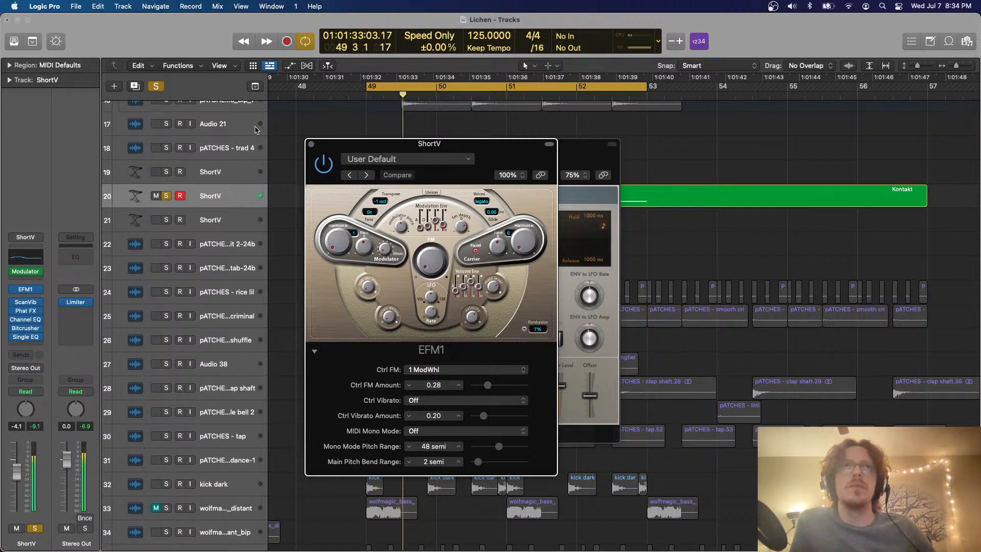
pyautogui.click(158, 88)
pyautogui.click(311, 144)
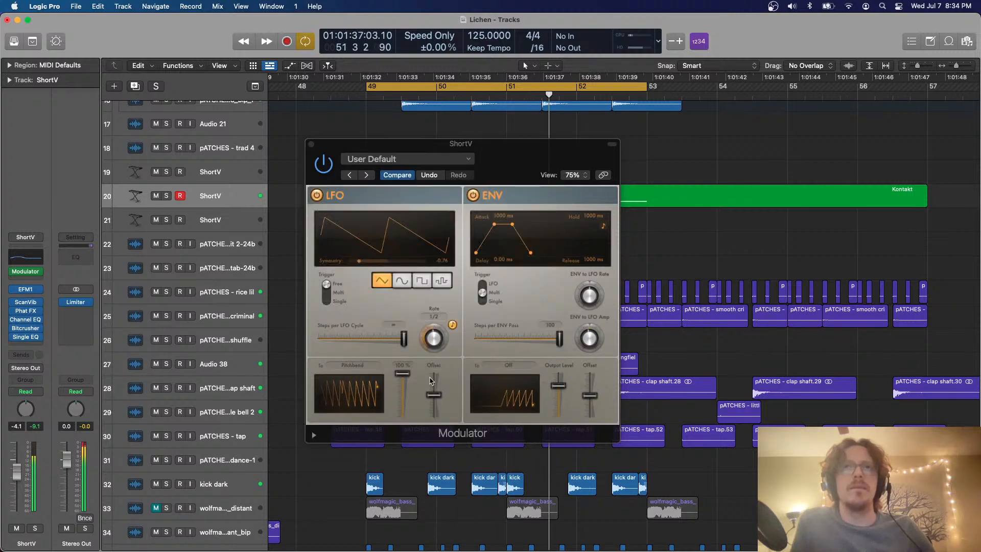
# Set the LFO's symmetry to about -0.92, try a low number of steps per LFO cycle, and restore the stepless maximum
pyautogui.moveTo(359, 261); pyautogui.dragTo(349, 264)
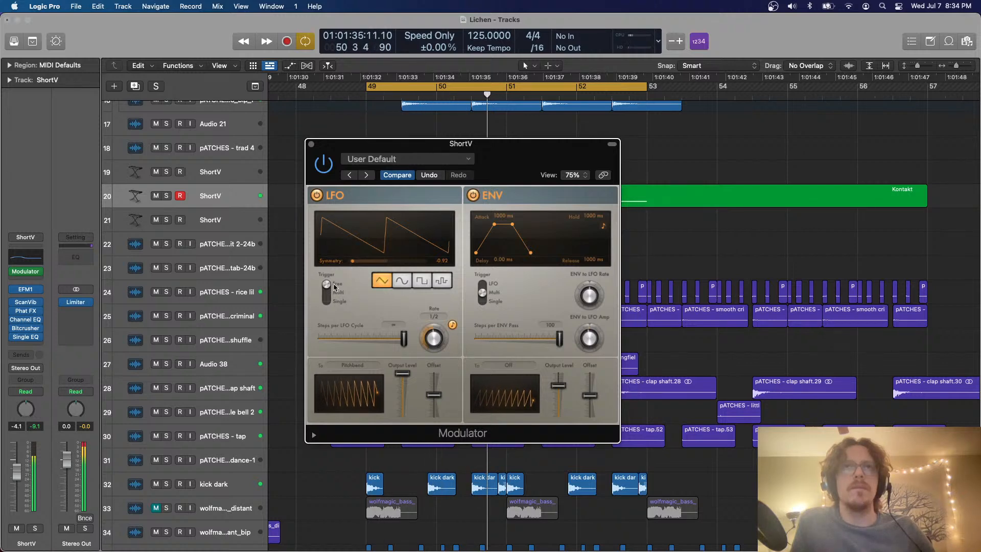
pyautogui.moveTo(365, 335); pyautogui.dragTo(291, 345)
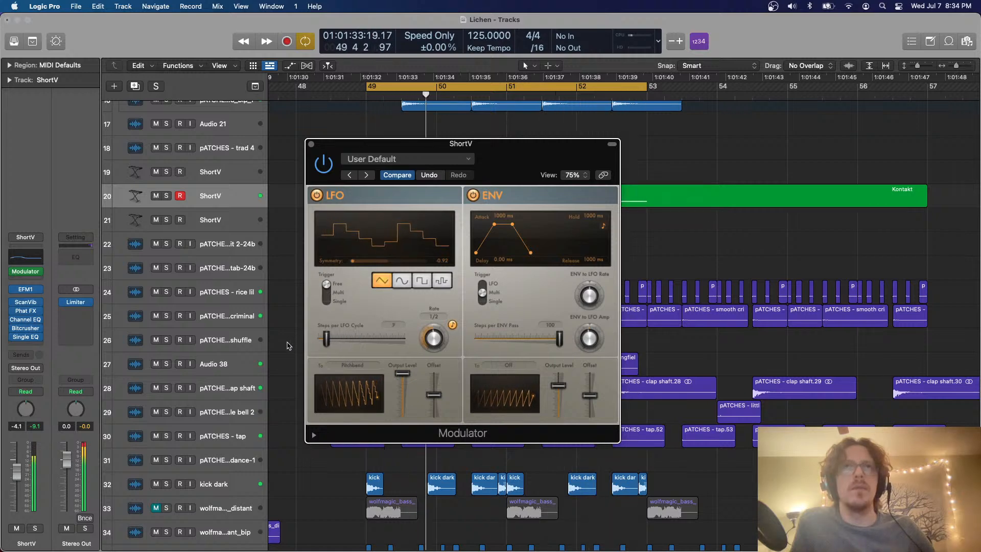
pyautogui.moveTo(291, 345); pyautogui.dragTo(404, 340)
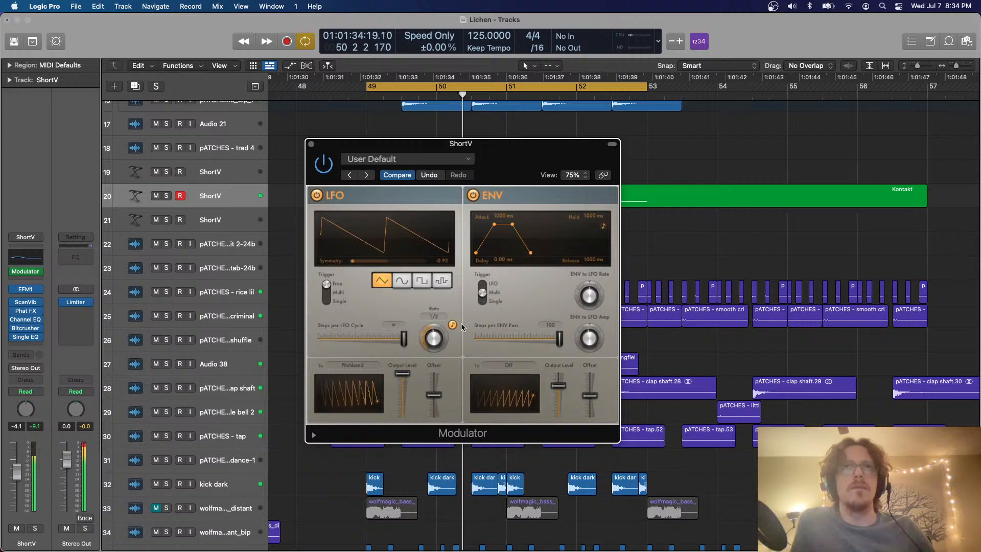
# Bypass the Scanner Vibrato, check the muted Vital track, and reselect the ShortV track with the Kontakt region
pyautogui.click(311, 144)
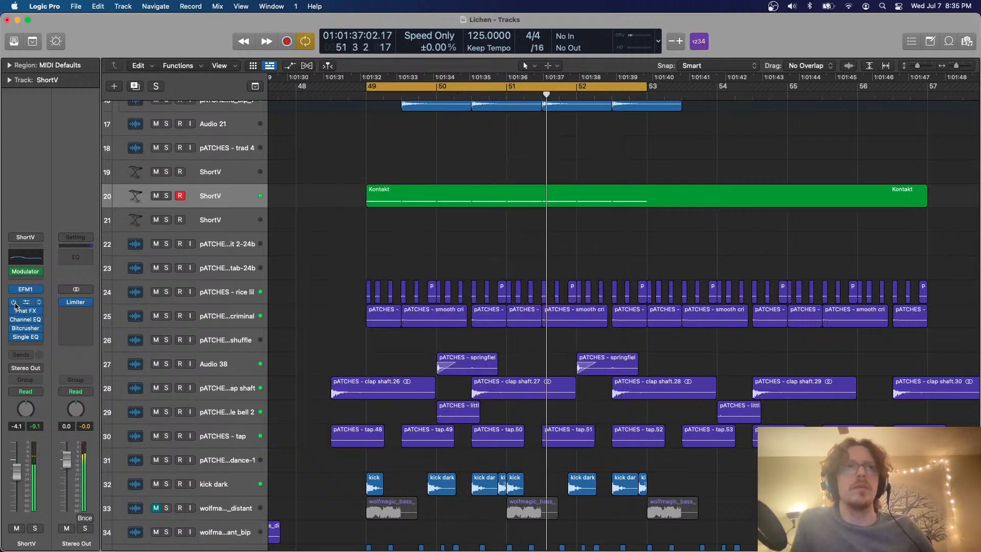
pyautogui.press('space')
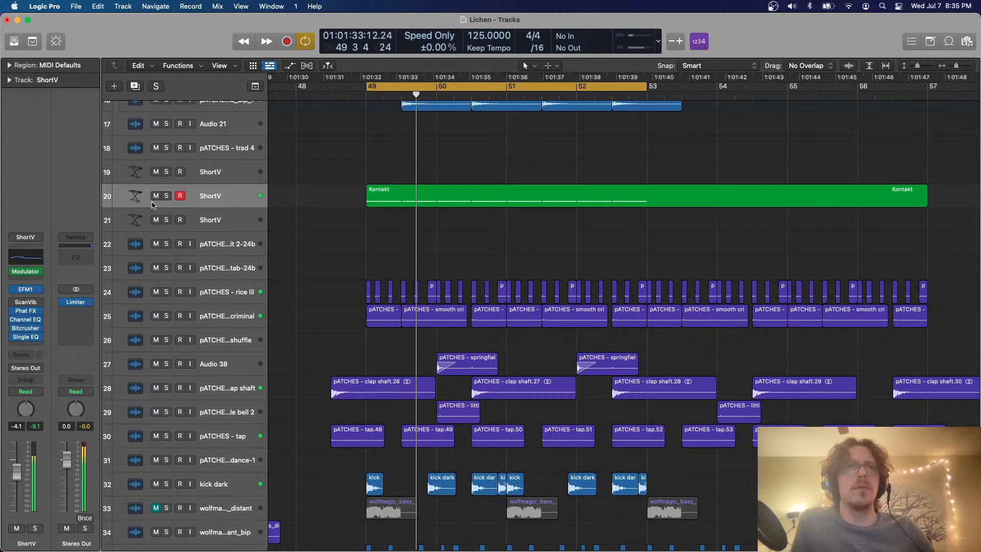
pyautogui.scroll(-2, 391, 283)
pyautogui.scroll(-10, 391, 283)
pyautogui.click(240, 313)
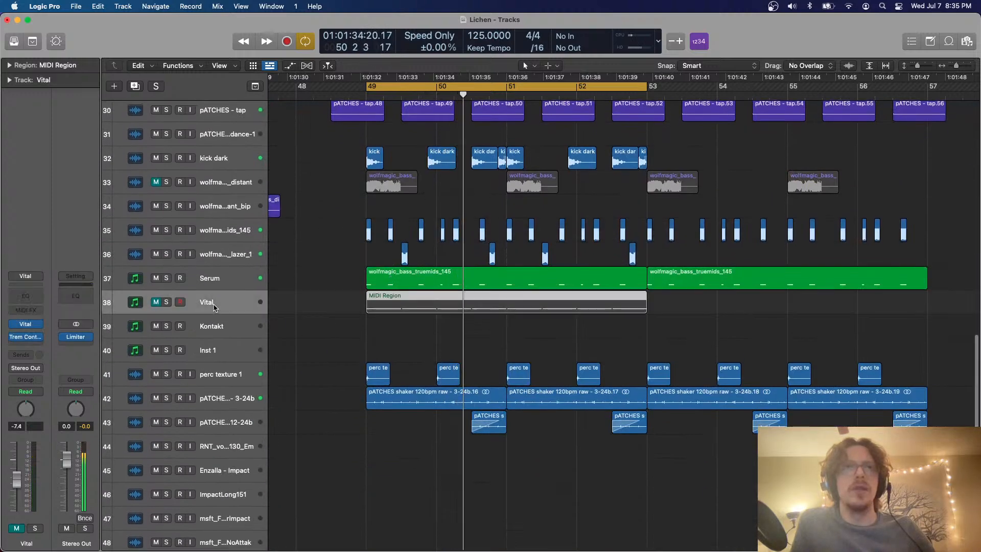
pyautogui.scroll(10, 416, 242)
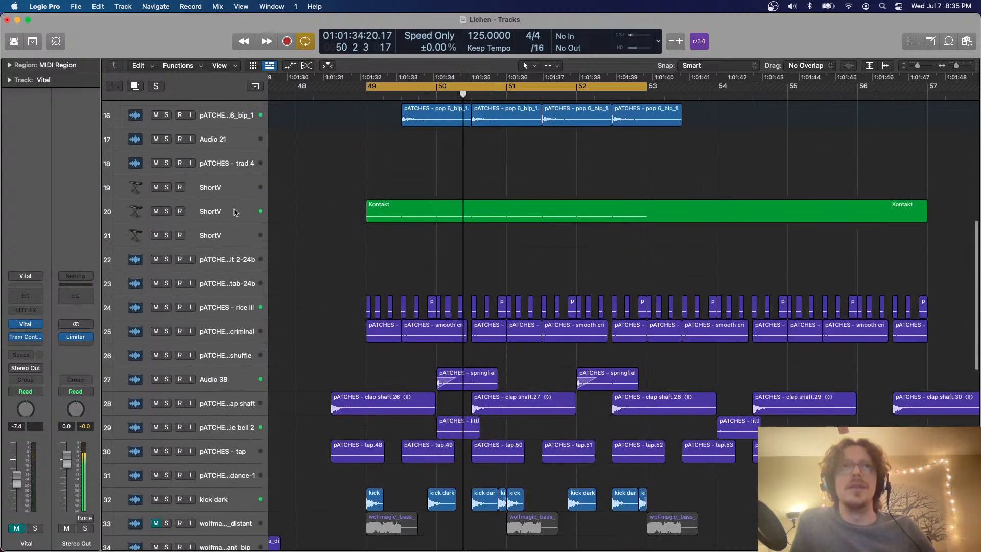
pyautogui.click(235, 211)
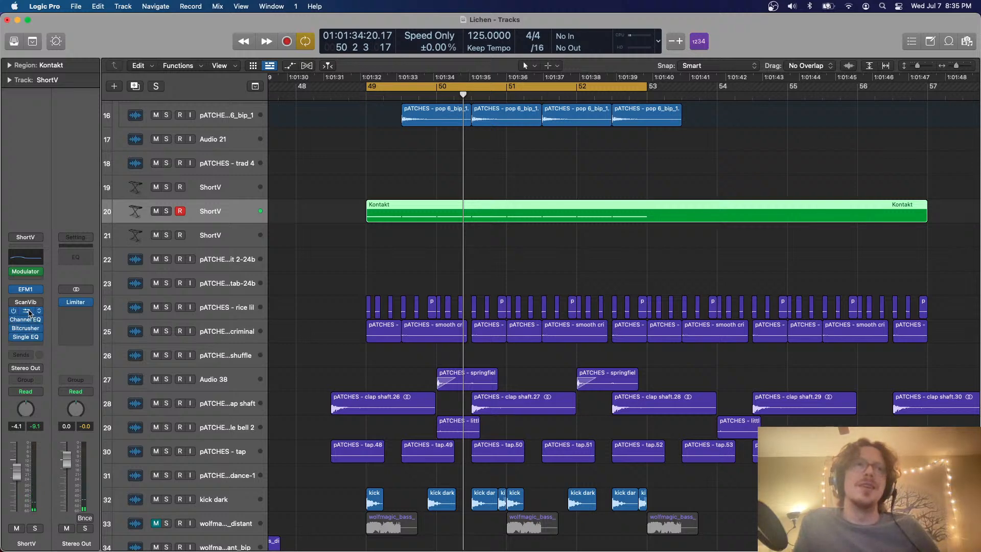
# Review the ShortV track's EFM1 settings and close the synth
pyautogui.click(29, 291)
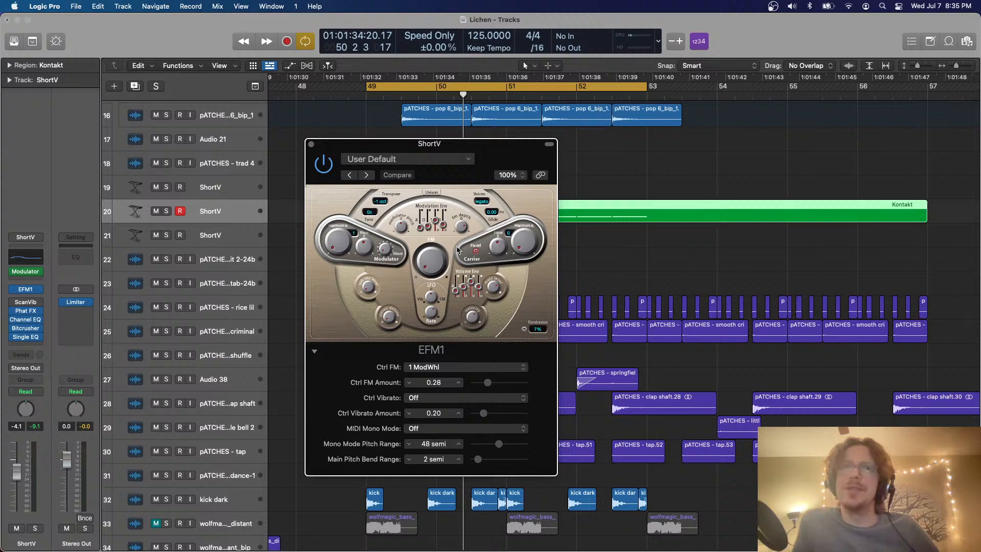
pyautogui.moveTo(318, 149); pyautogui.dragTo(318, 148)
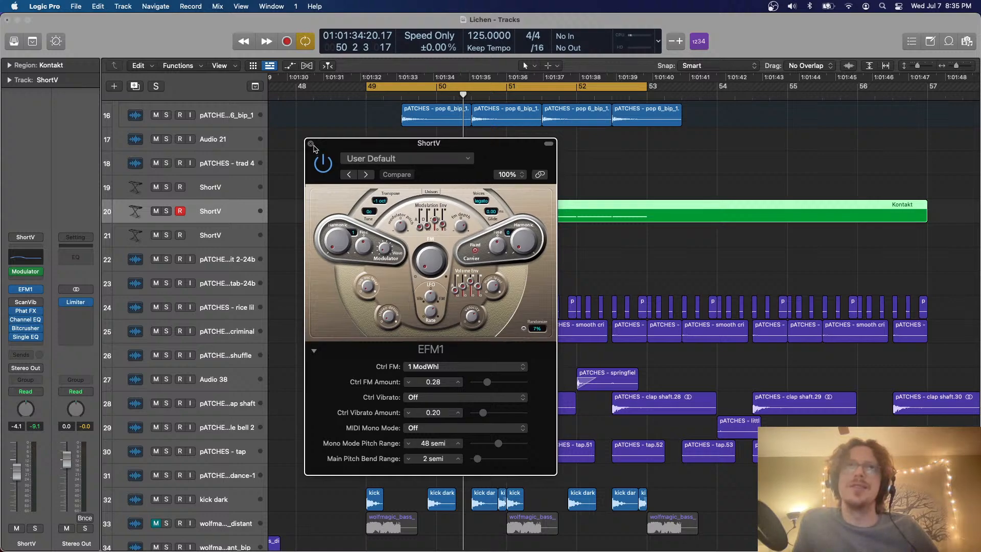
pyautogui.click(311, 145)
pyautogui.scroll(-10, 314, 149)
pyautogui.scroll(10, 314, 149)
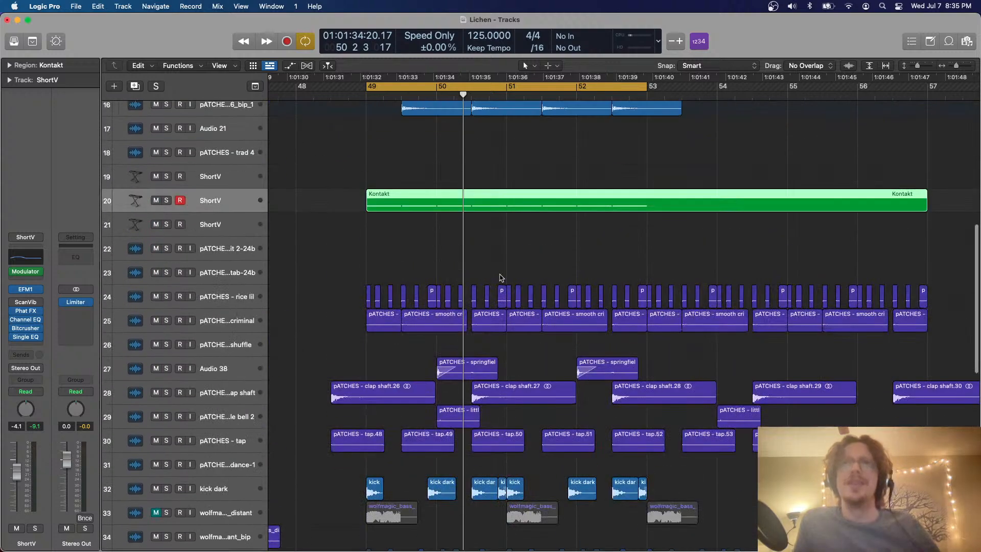
# Split the Kontakt region at bar 53 and bounce its first part in place to a new track
pyautogui.click(647, 194)
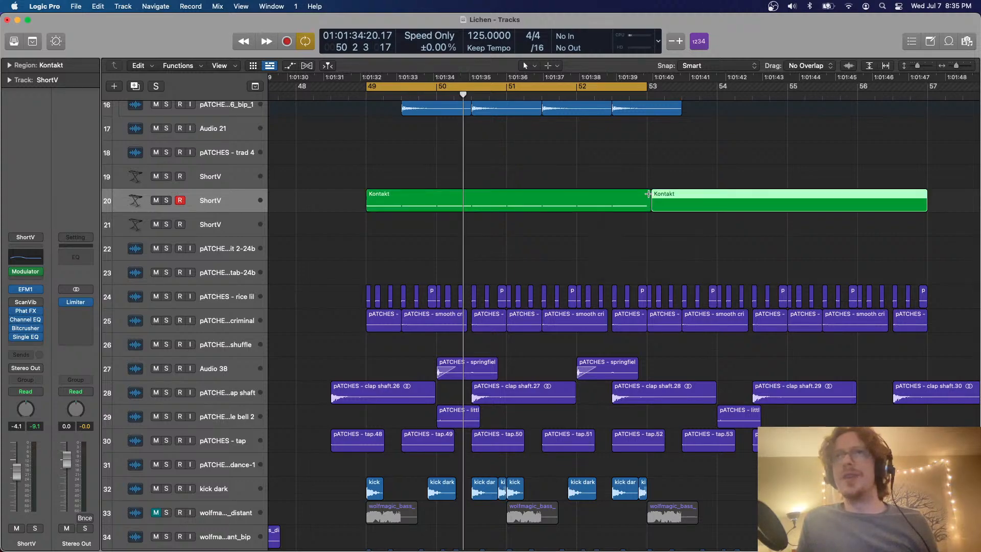
pyautogui.click(646, 194)
pyautogui.click(624, 201)
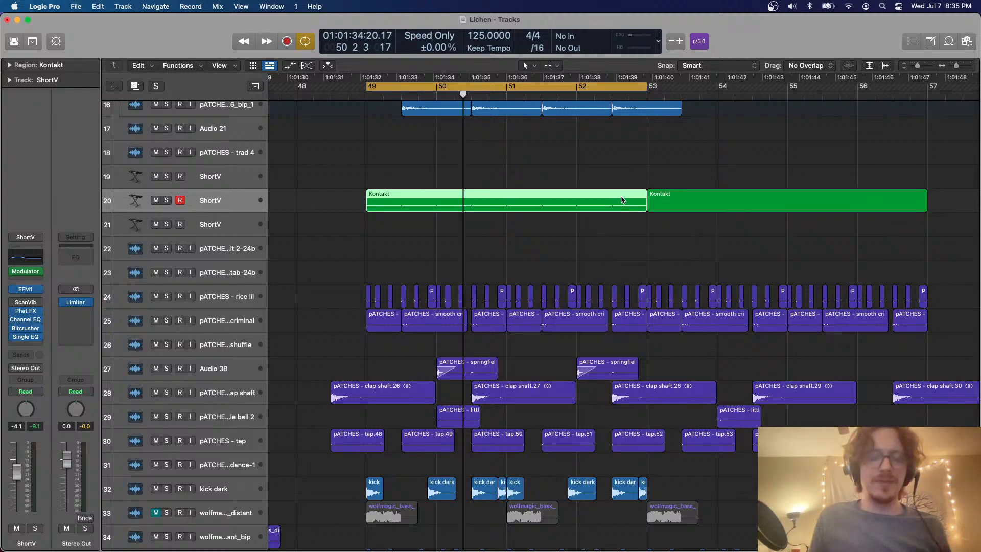
pyautogui.hotkey('ctrl', 'b')
pyautogui.press('Return')
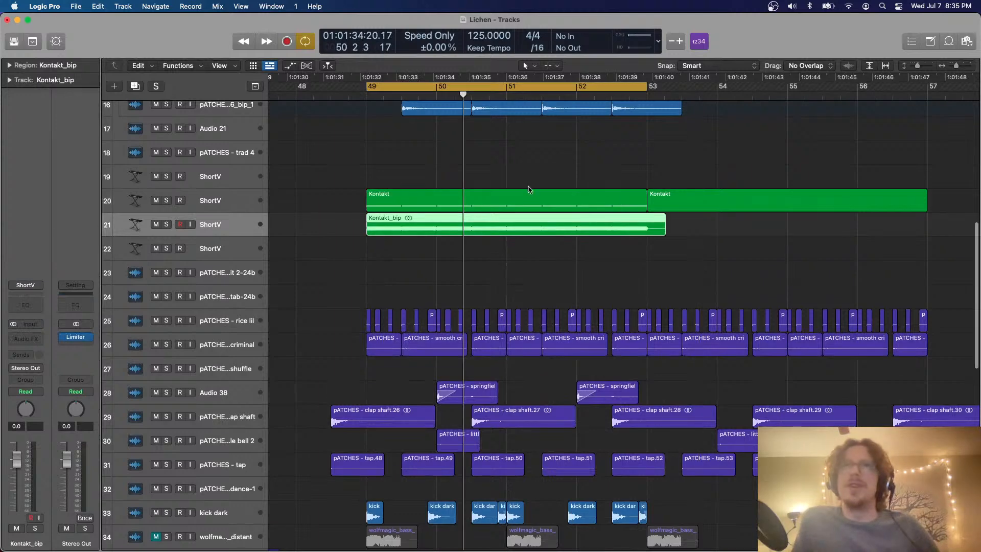
# Mute both original Kontakt regions and play the cycle to hear the Kontakt_bip bounce in the mix
pyautogui.moveTo(525, 169); pyautogui.dragTo(661, 200)
pyautogui.hotkey('ctrl', 'm')
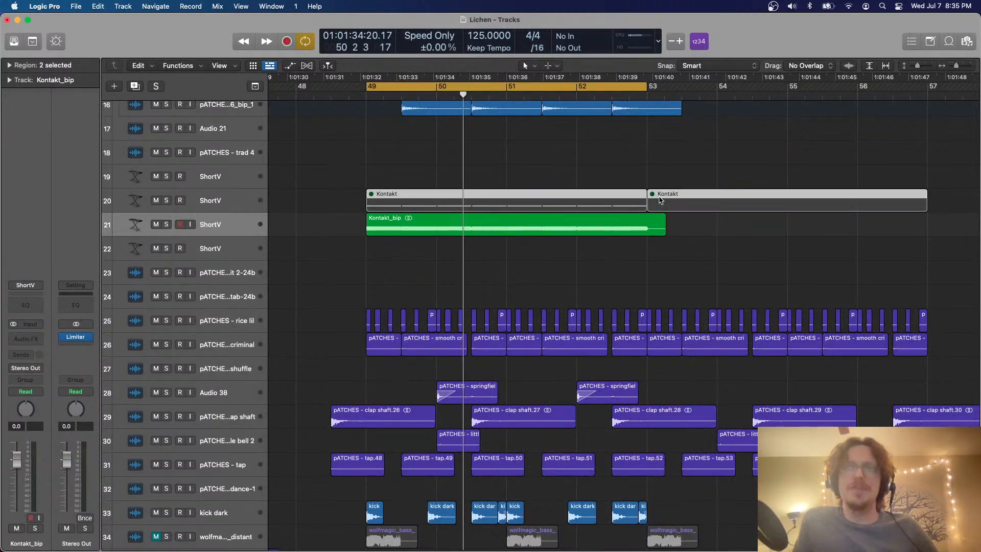
pyautogui.press('space')
pyautogui.scroll(-3, 661, 199)
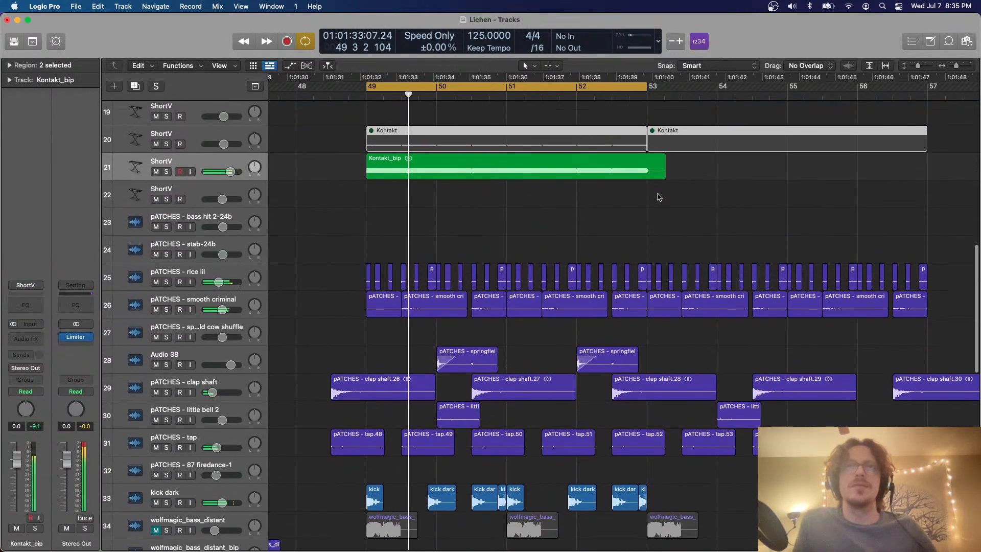
pyautogui.scroll(-8, 557, 206)
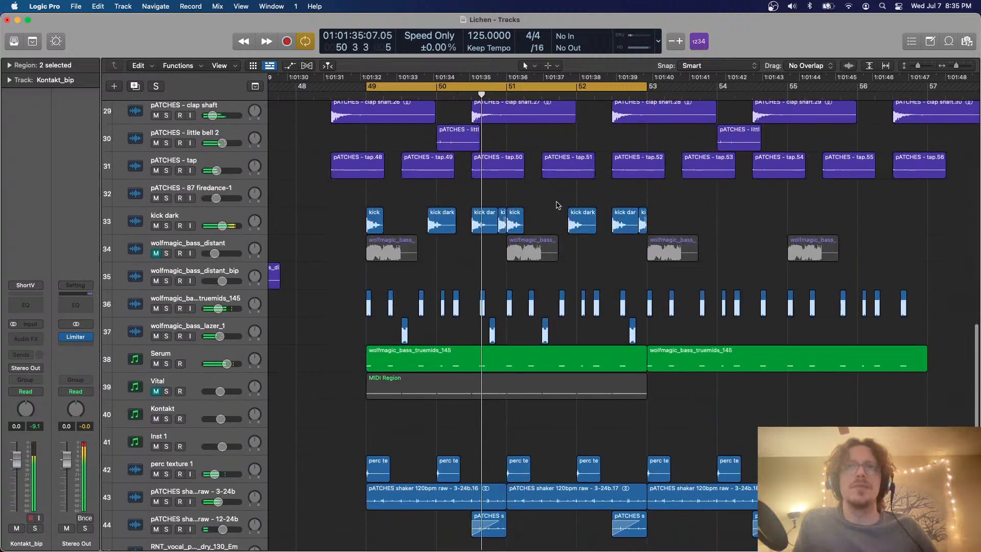
pyautogui.scroll(5, 559, 208)
pyautogui.scroll(4, 557, 205)
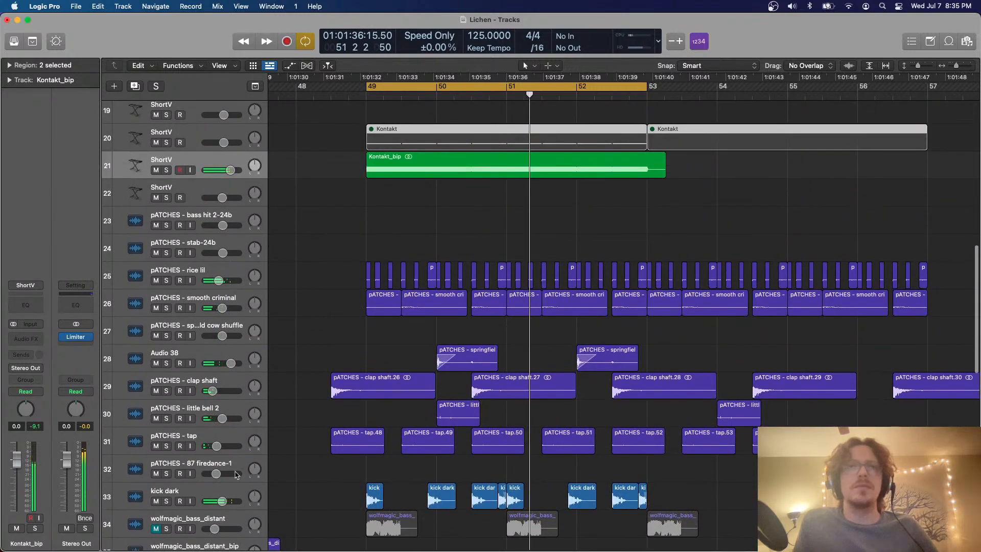
# Solo the kick dark and Kontakt_bip tracks, and insert a Compressor on Kontakt_bip using the Studio FET circuit
pyautogui.click(164, 502)
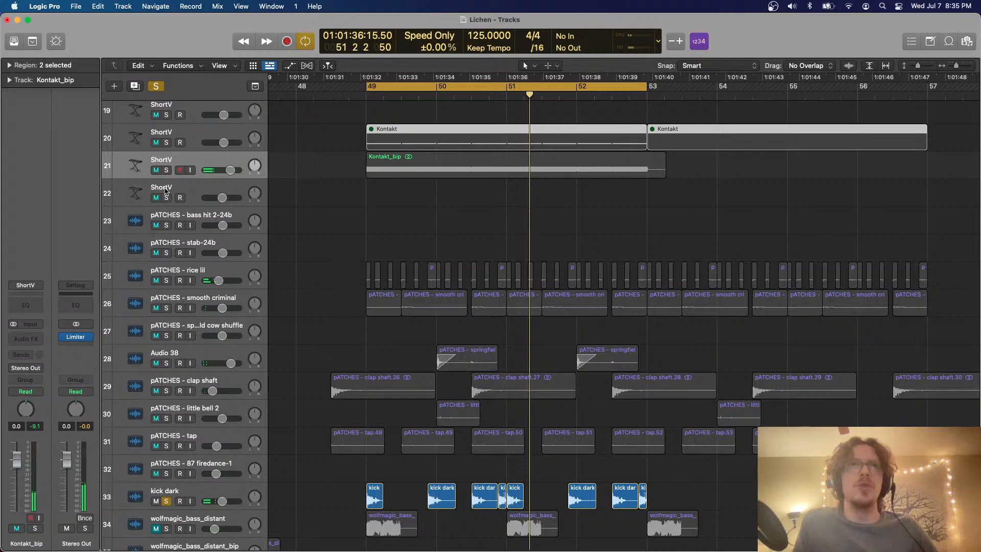
pyautogui.click(165, 172)
pyautogui.click(25, 339)
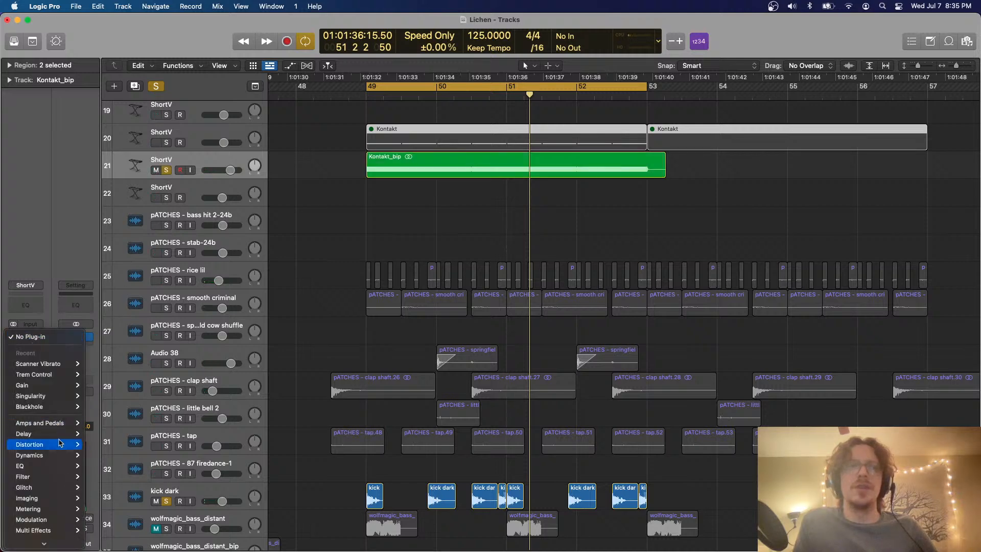
pyautogui.moveTo(59, 451)
pyautogui.click(105, 455)
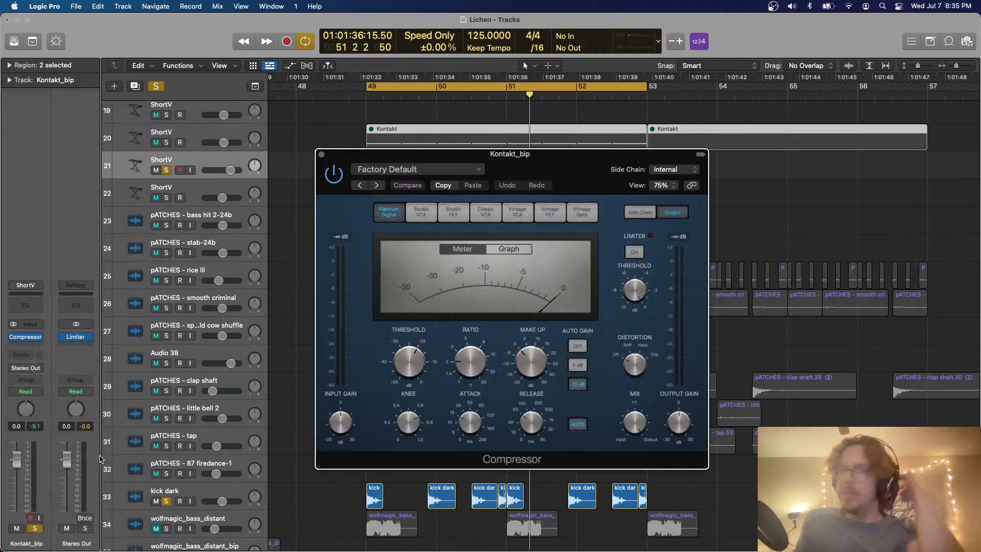
pyautogui.click(556, 213)
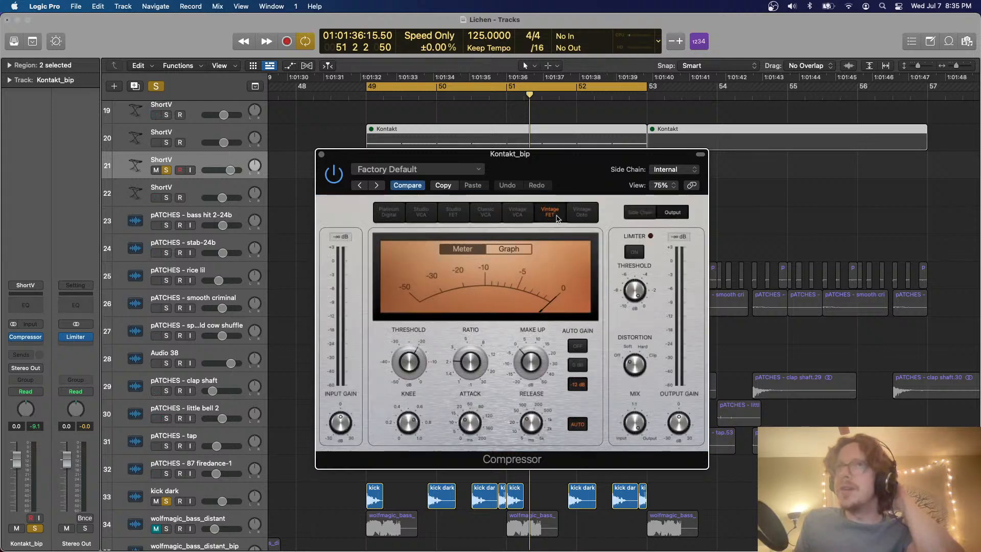
pyautogui.click(444, 220)
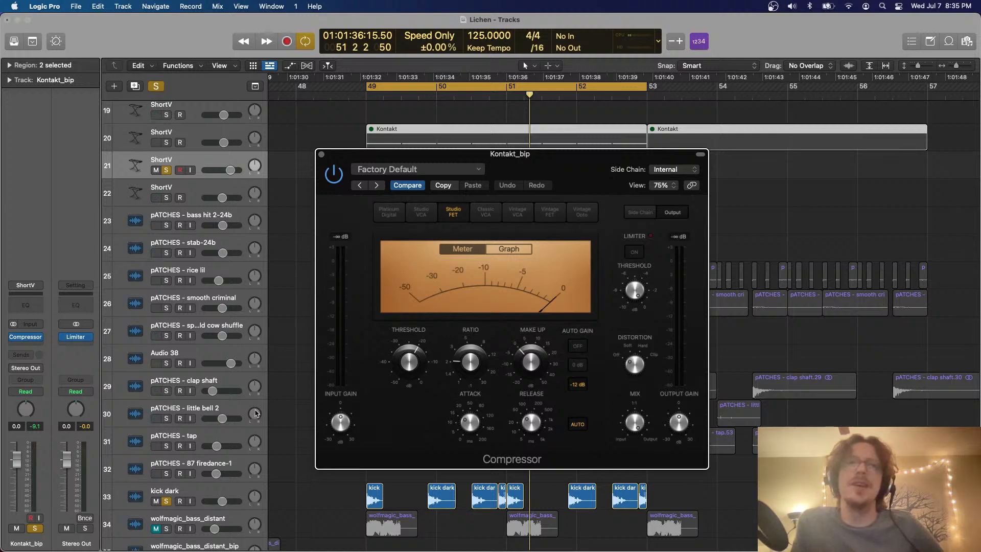
# Move the Compressor window aside and look through its audio side-chain sources without choosing one
pyautogui.scroll(-1, 256, 413)
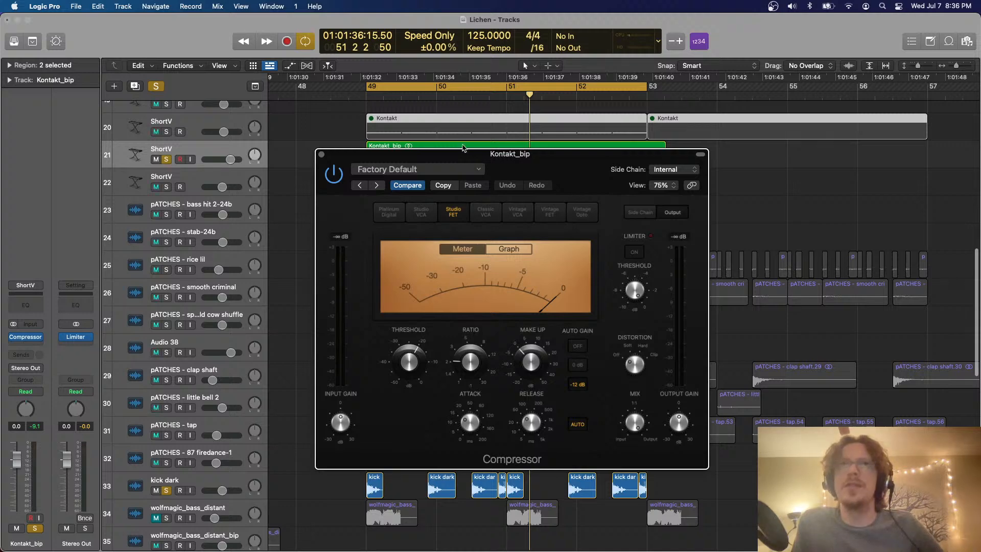
pyautogui.moveTo(509, 162); pyautogui.dragTo(575, 154)
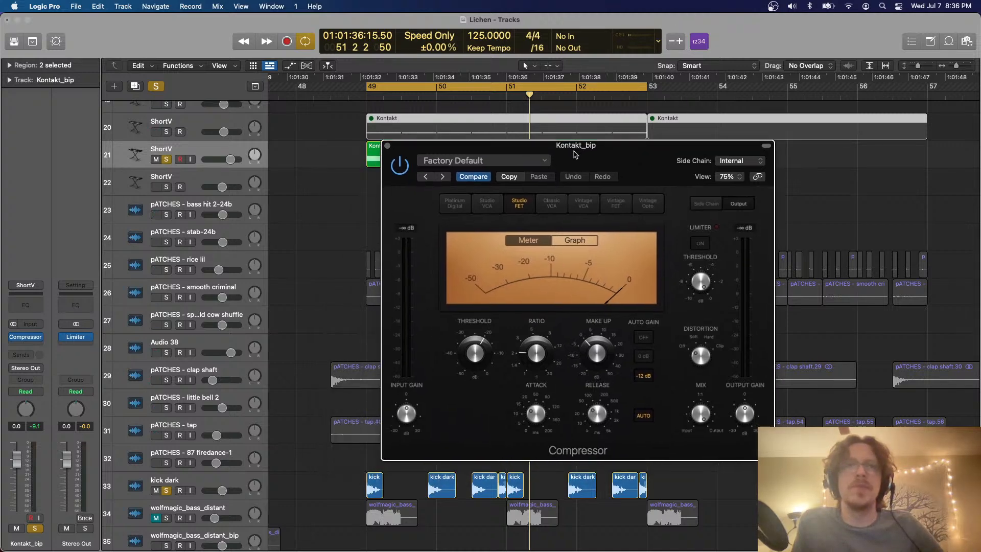
pyautogui.click(750, 162)
pyautogui.moveTo(751, 179)
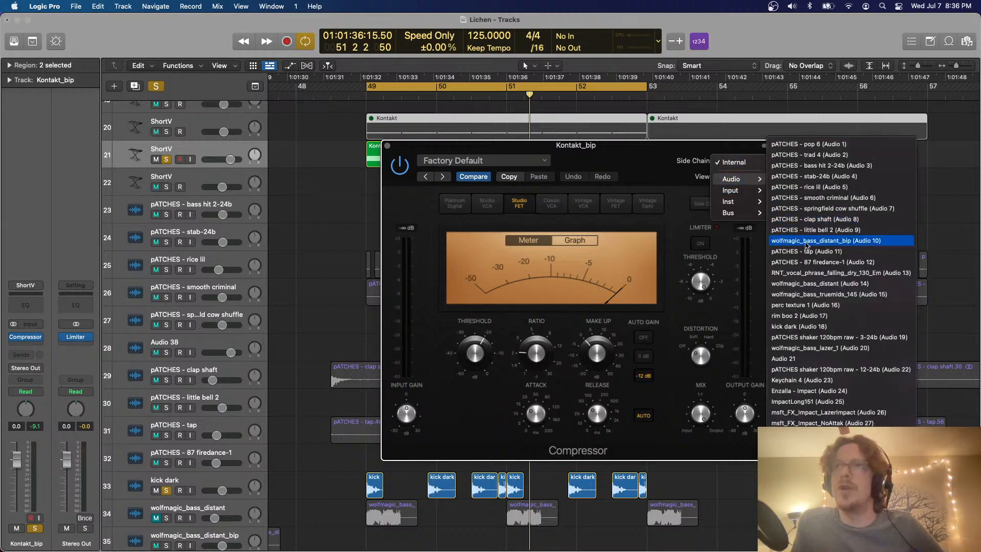
pyautogui.click(230, 484)
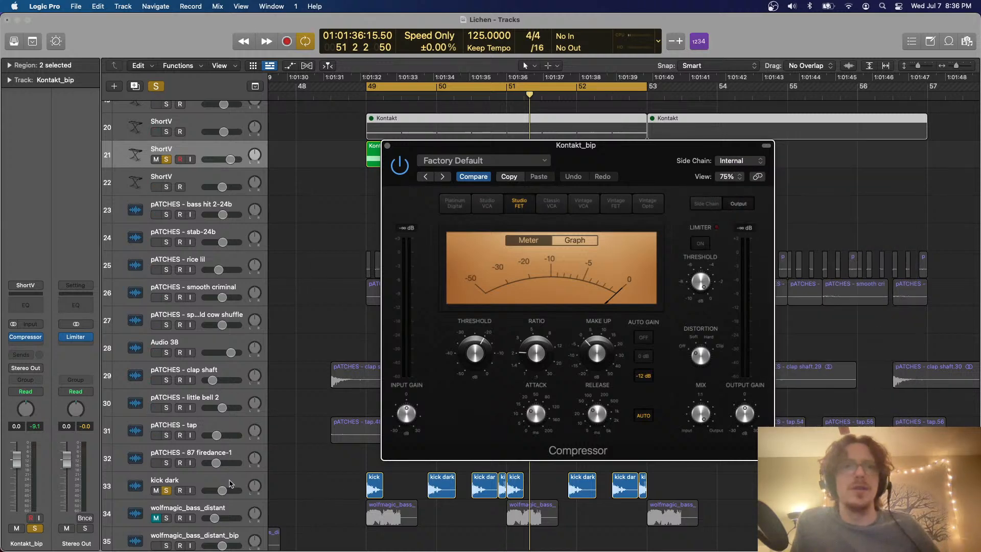
# Select the kick dark track and adjust the vertical zoom to examine it
pyautogui.click(230, 484)
pyautogui.scroll(5, 230, 484)
pyautogui.scroll(-4, 230, 484)
pyautogui.press('super+Up')
pyautogui.press('super+Up')
pyautogui.press('super+Up')
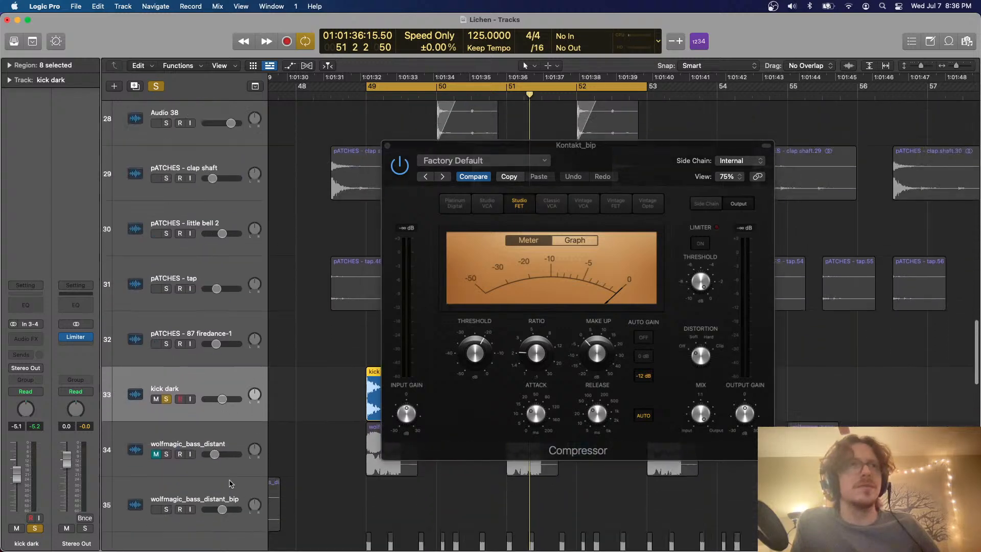
pyautogui.scroll(2, 256, 292)
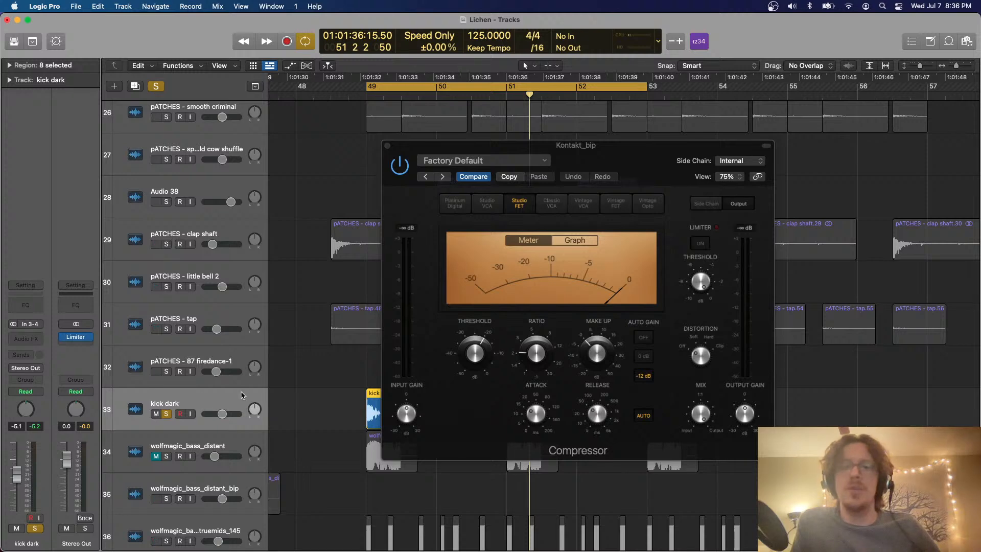
pyautogui.click(731, 162)
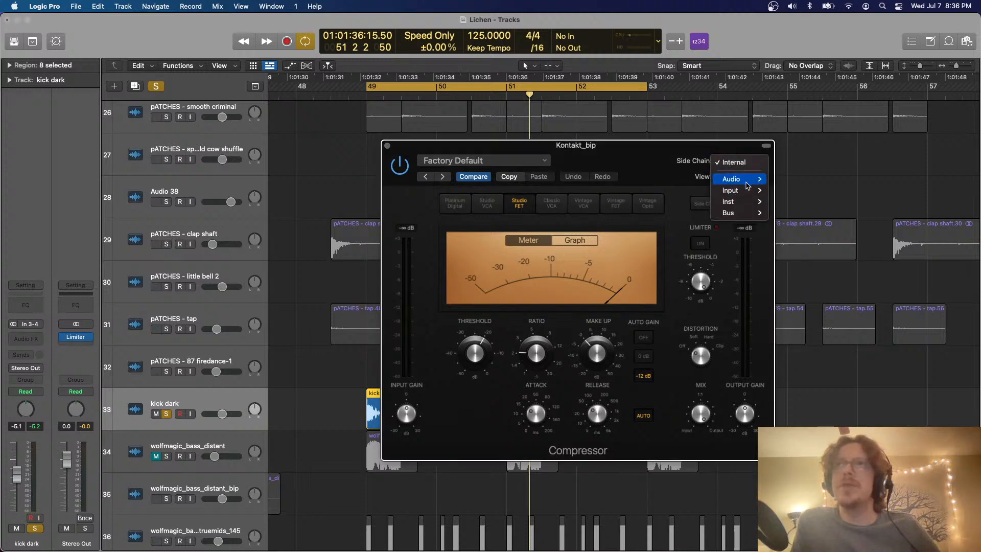
pyautogui.moveTo(739, 180)
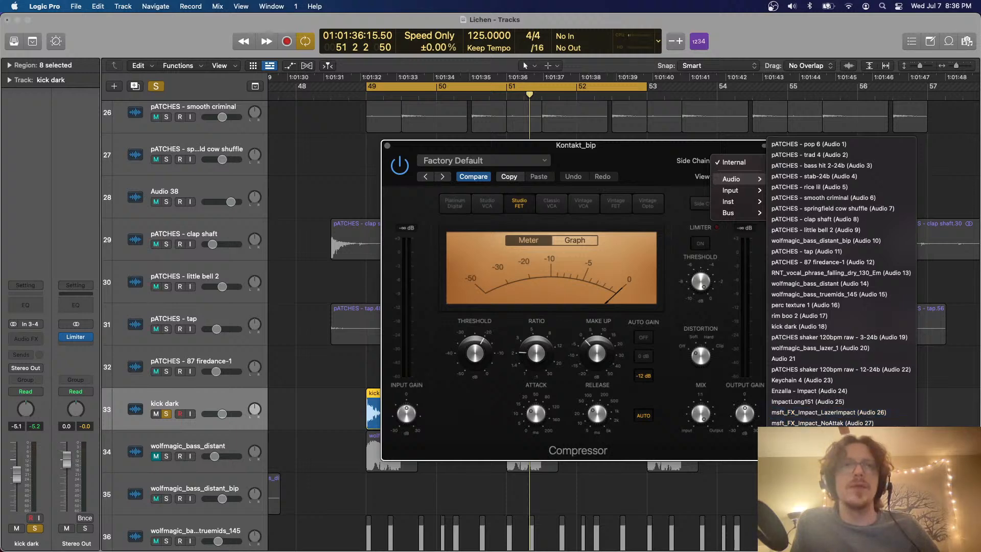
pyautogui.click(365, 376)
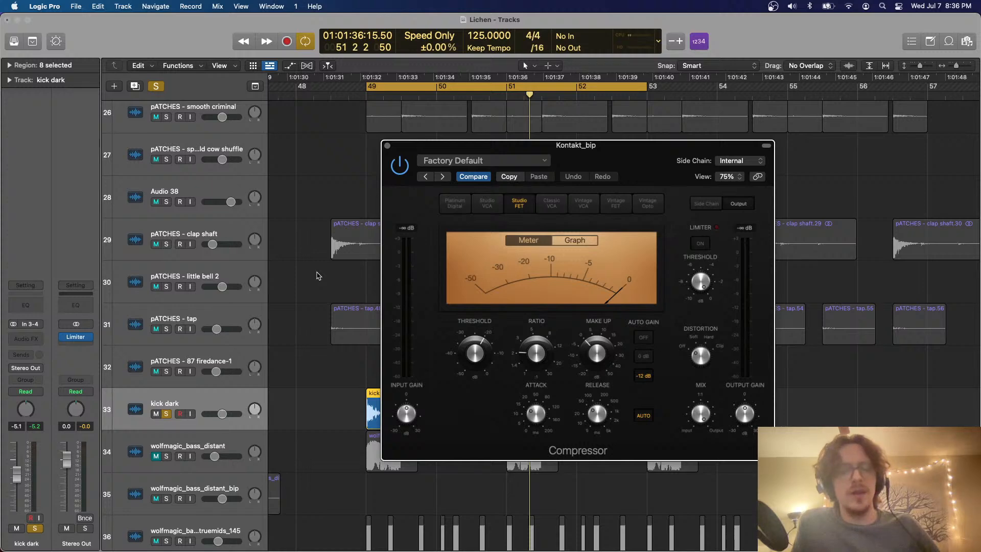
# Show the additional name column in the track headers, keeping it on Automatic
pyautogui.hotkey('alt', 't')
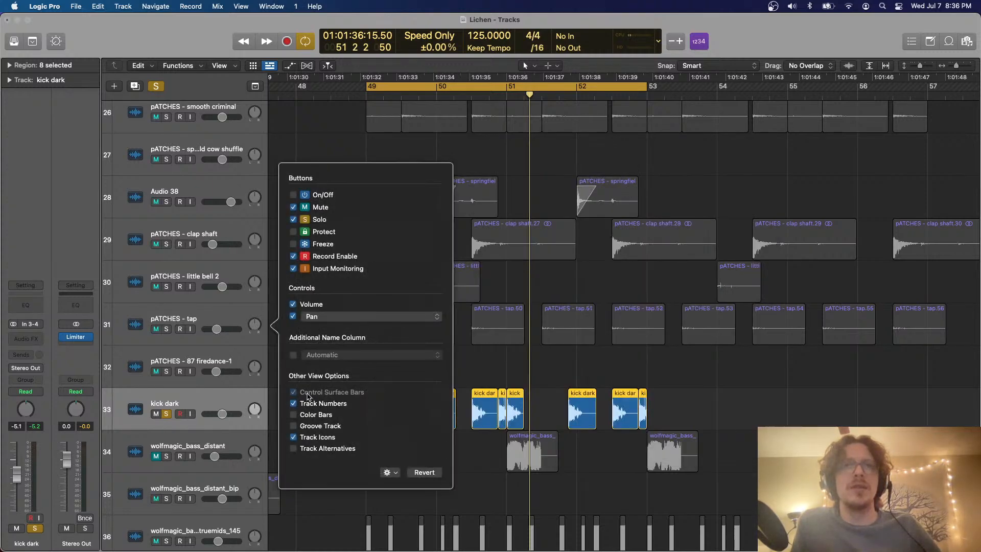
pyautogui.click(293, 355)
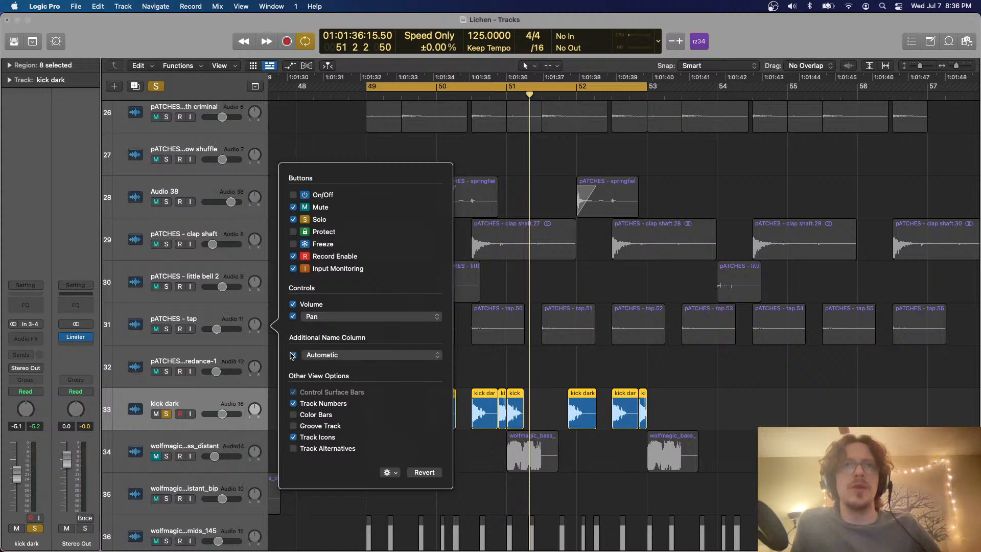
pyautogui.click(342, 356)
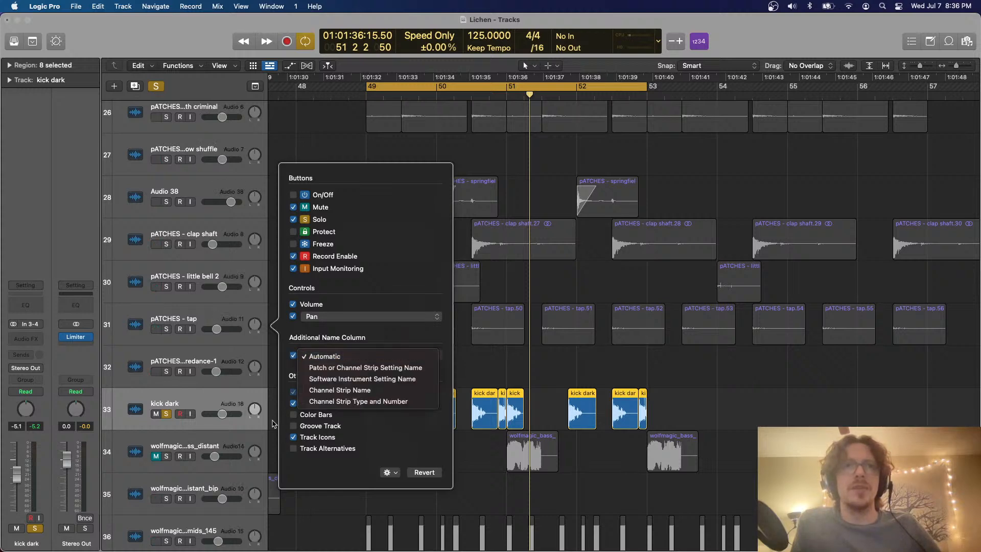
pyautogui.click(495, 440)
pyautogui.click(493, 364)
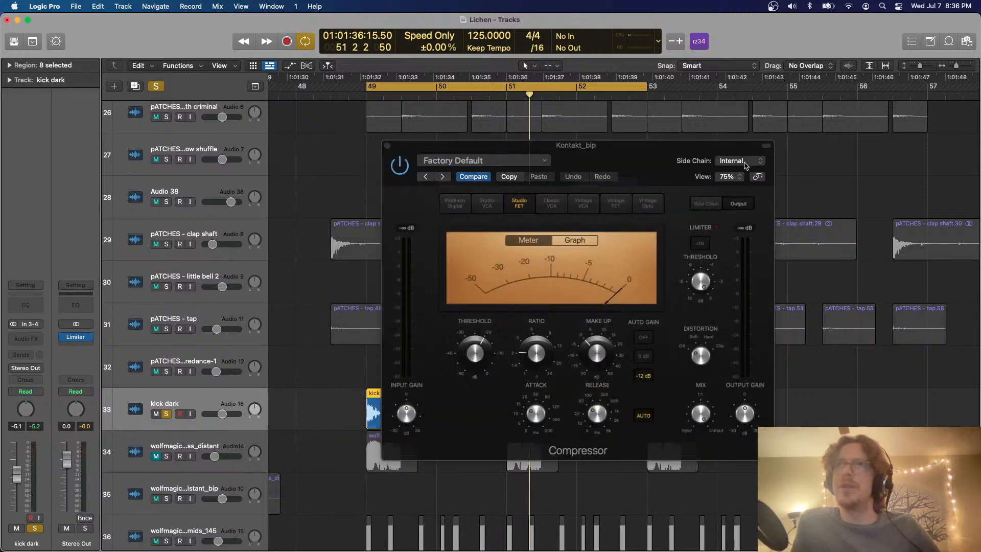
# Set the Kontakt_bip Compressor's side chain to kick dark (Audio 18) and close the plug-in window
pyautogui.click(745, 165)
pyautogui.moveTo(735, 179)
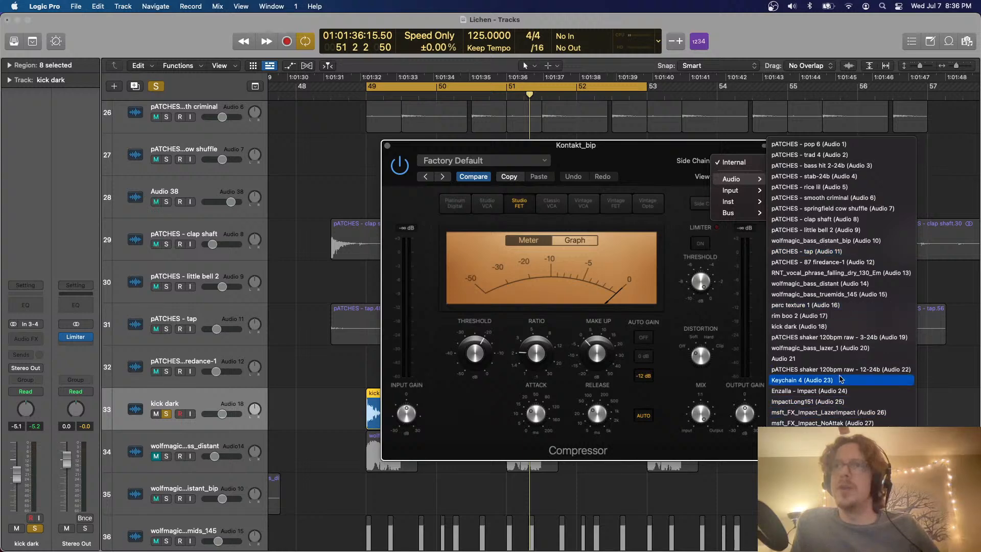
pyautogui.click(799, 327)
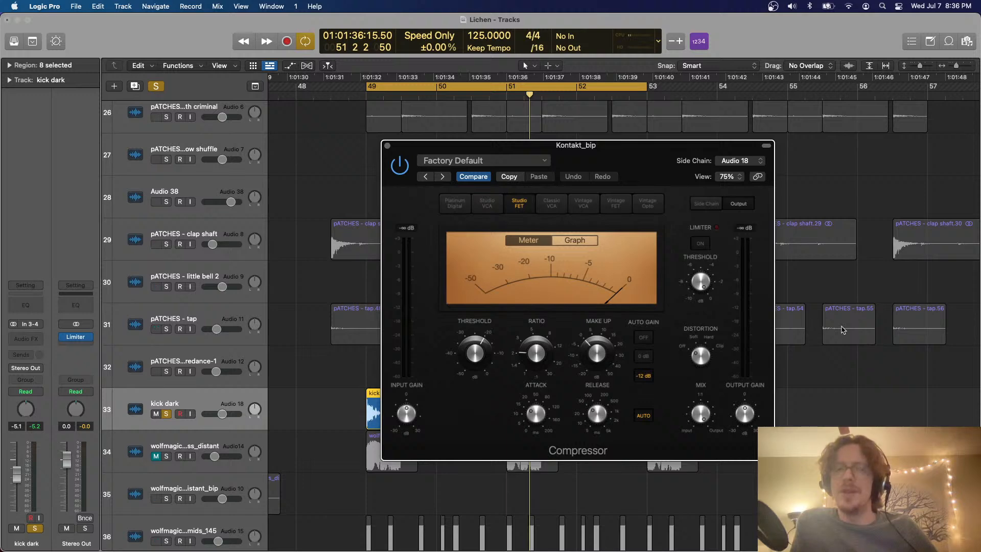
pyautogui.click(387, 147)
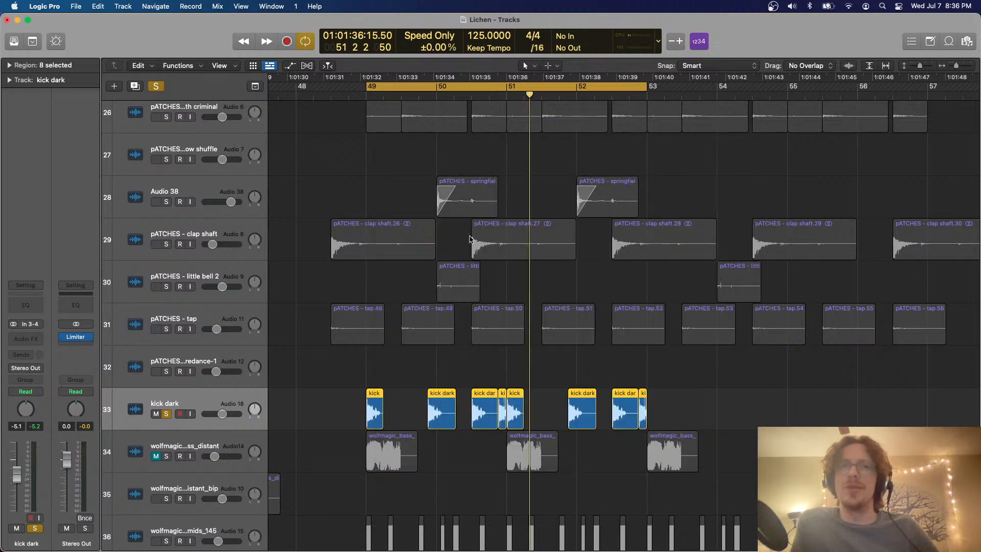
# Reopen the Compressor on the Kontakt_bip track and switch its Auto Gain off
pyautogui.press('space')
pyautogui.scroll(5, 406, 220)
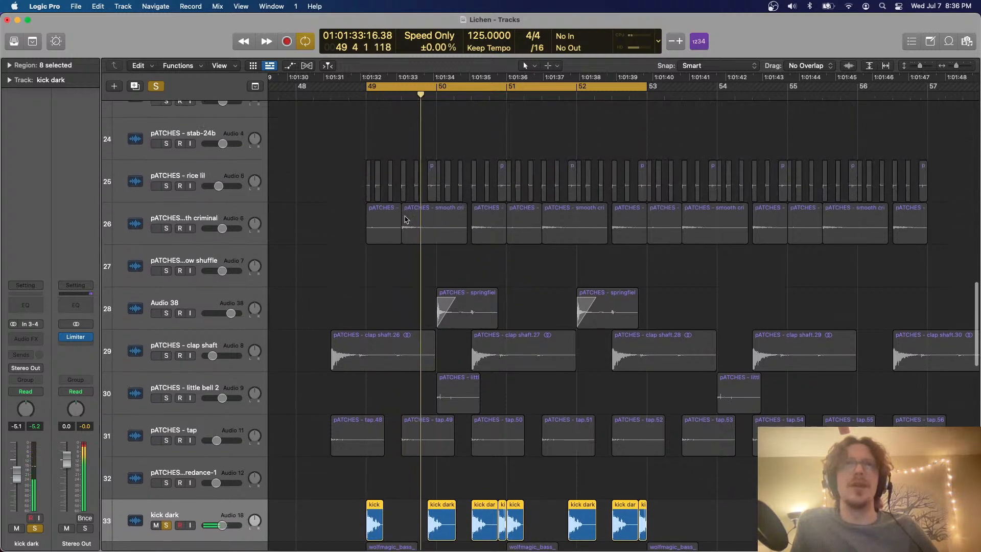
pyautogui.scroll(5, 404, 217)
pyautogui.click(219, 282)
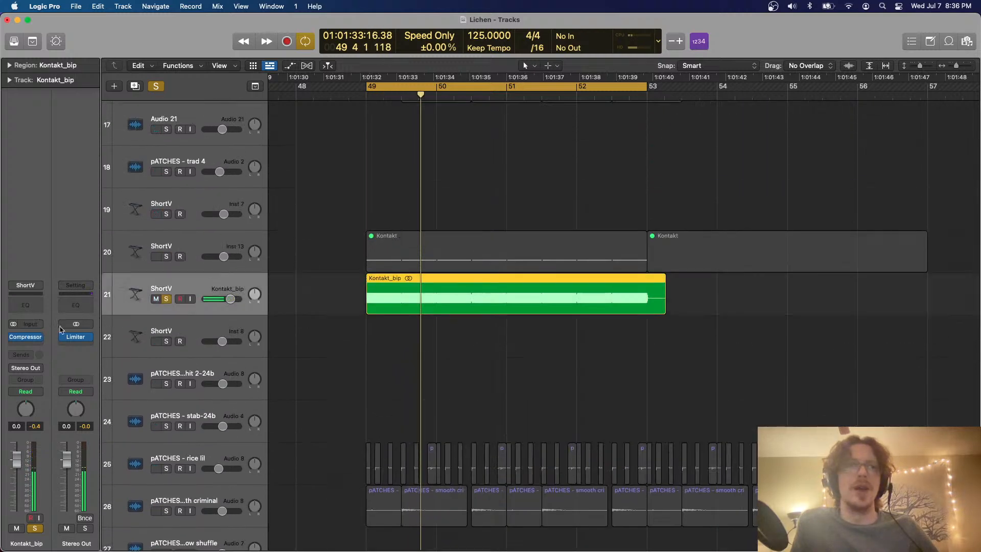
pyautogui.click(24, 337)
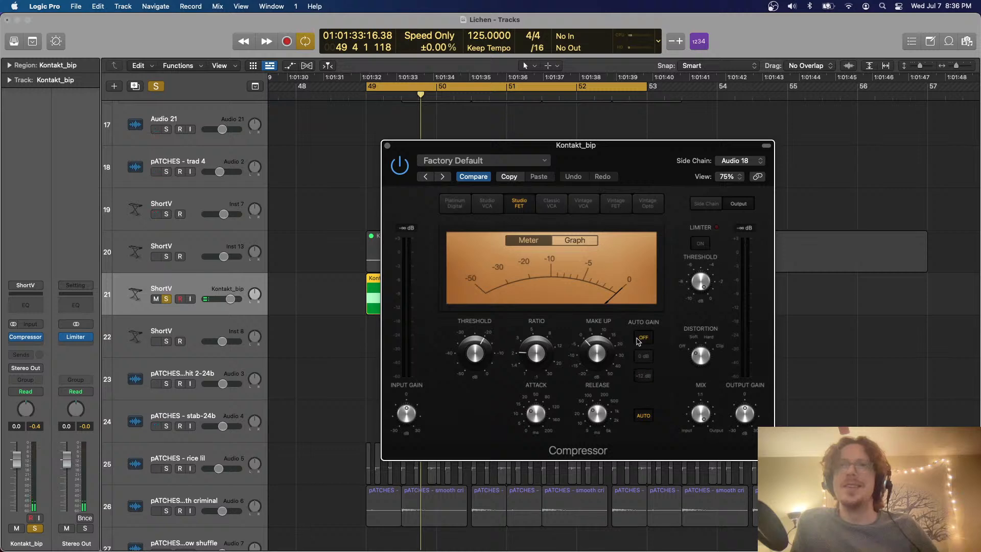
# Play the cycle, set the Compressor's release to about 17 ms with Auto release off, and shorten the attack
pyautogui.press('space')
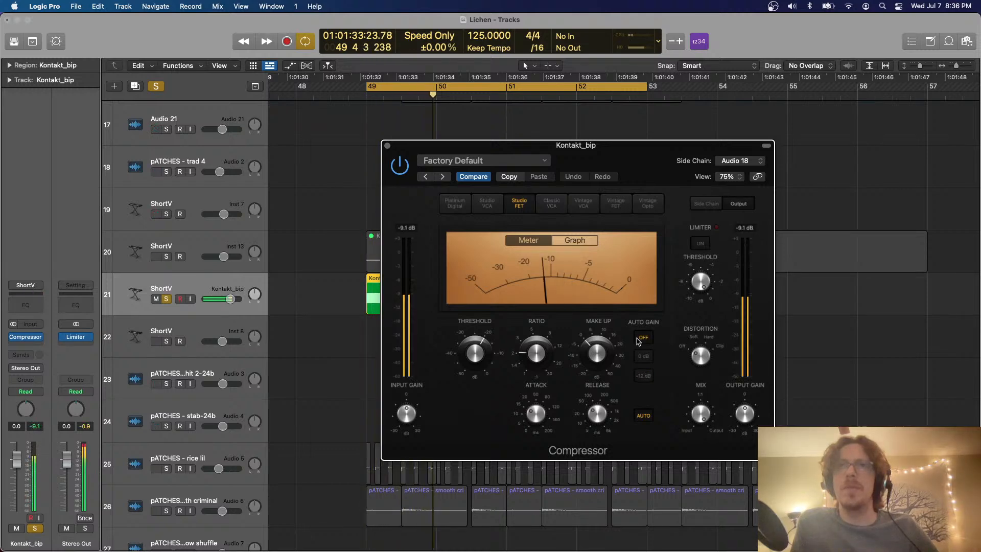
pyautogui.moveTo(601, 425); pyautogui.dragTo(599, 436)
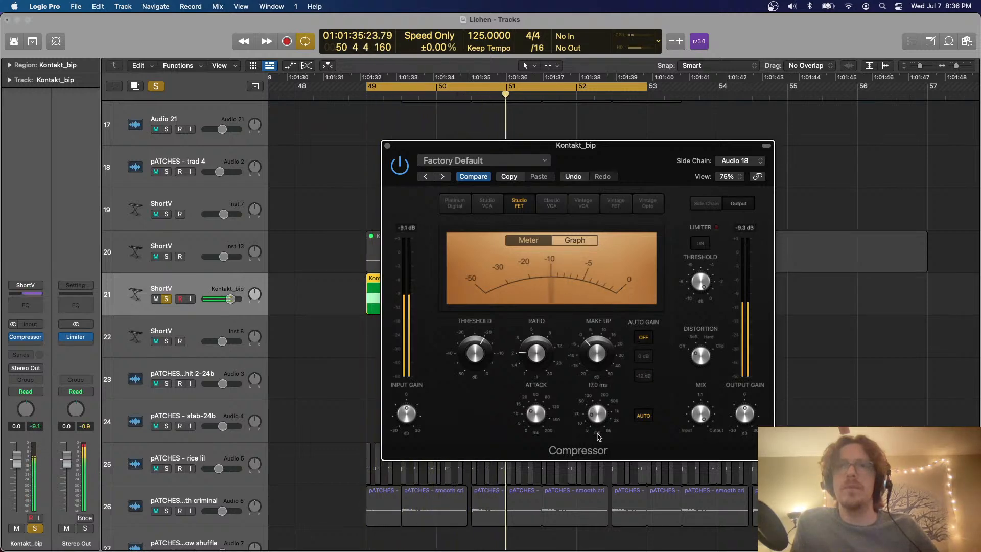
pyautogui.moveTo(536, 416); pyautogui.dragTo(536, 423)
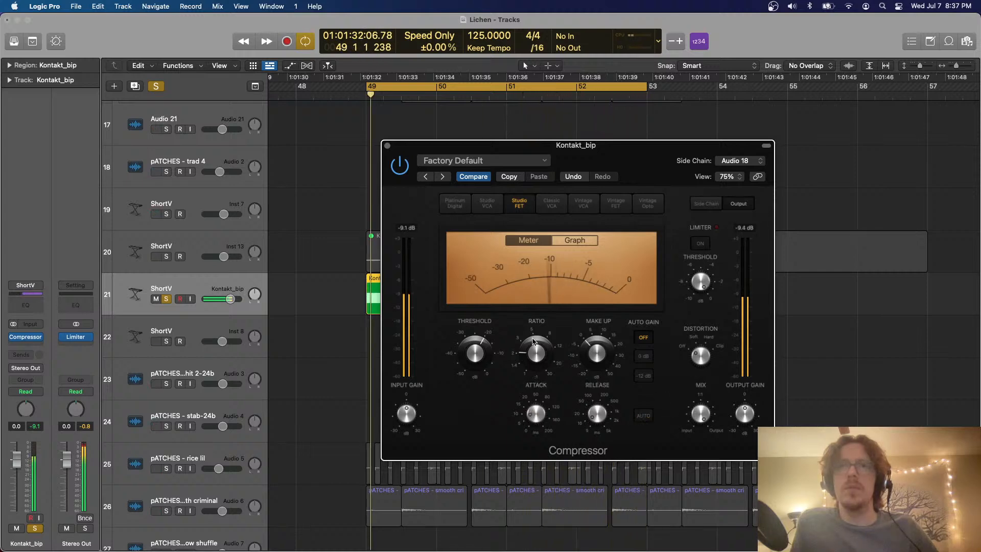
pyautogui.click(387, 147)
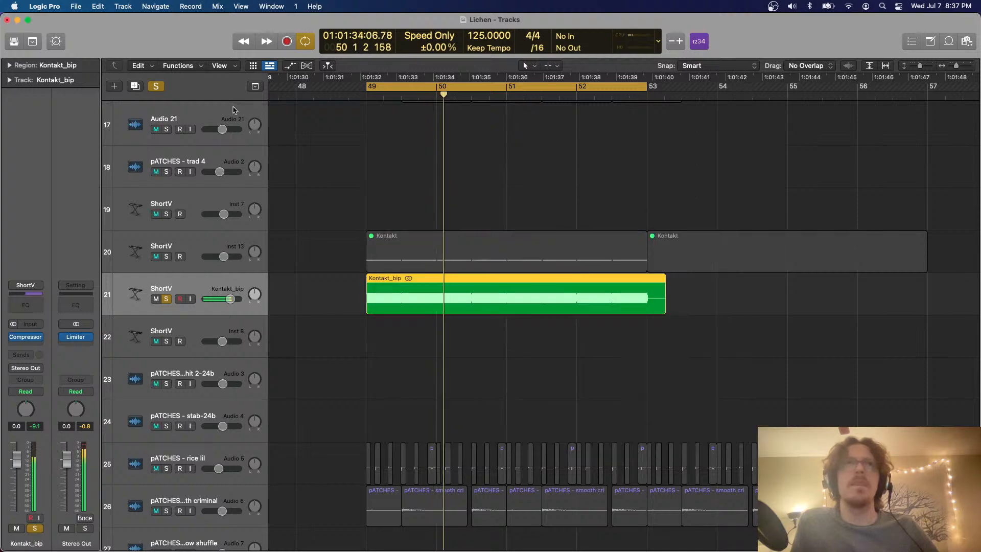
# Clear the active solos, and unmute and solo the Vital track
pyautogui.press('s')
pyautogui.scroll(-8, 460, 337)
pyautogui.scroll(-10, 460, 337)
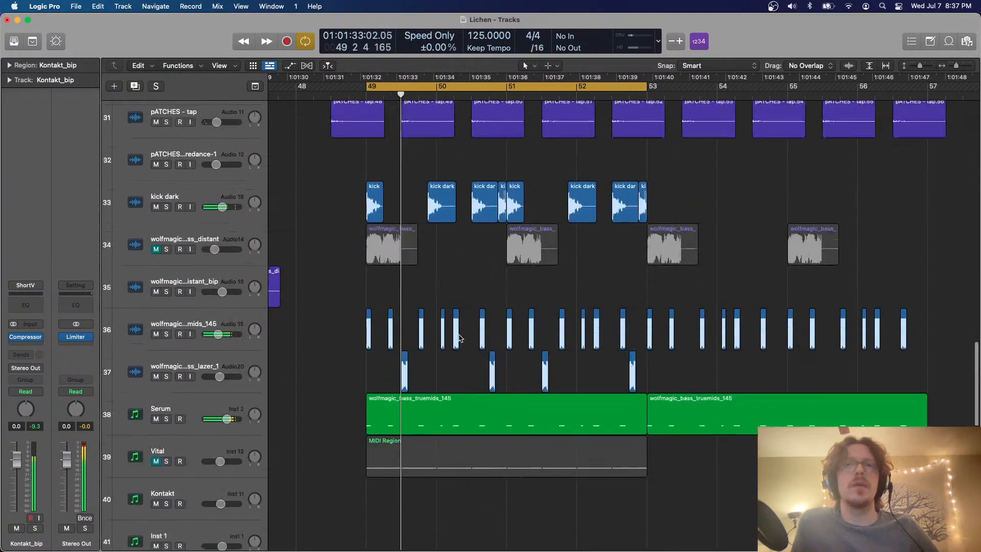
pyautogui.click(199, 263)
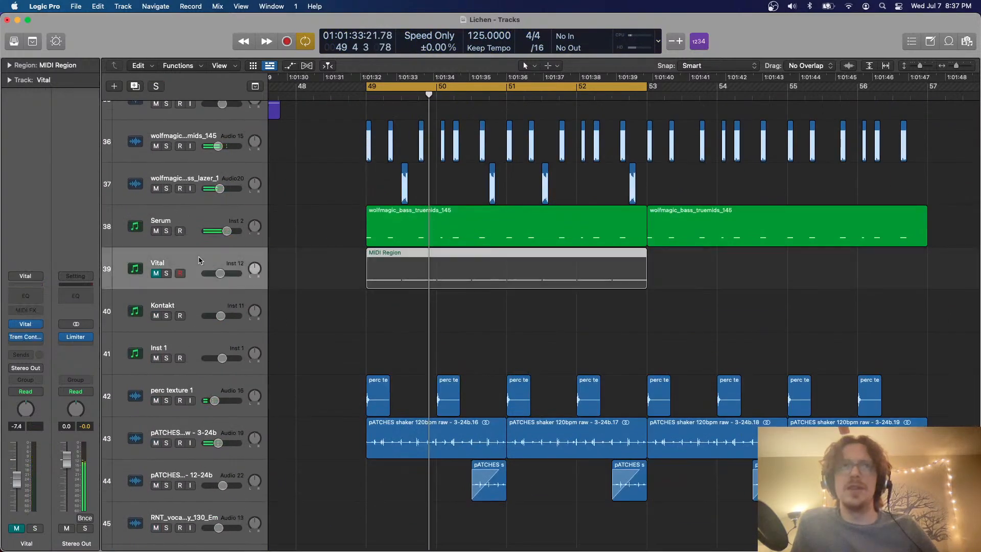
pyautogui.click(155, 273)
pyautogui.click(167, 273)
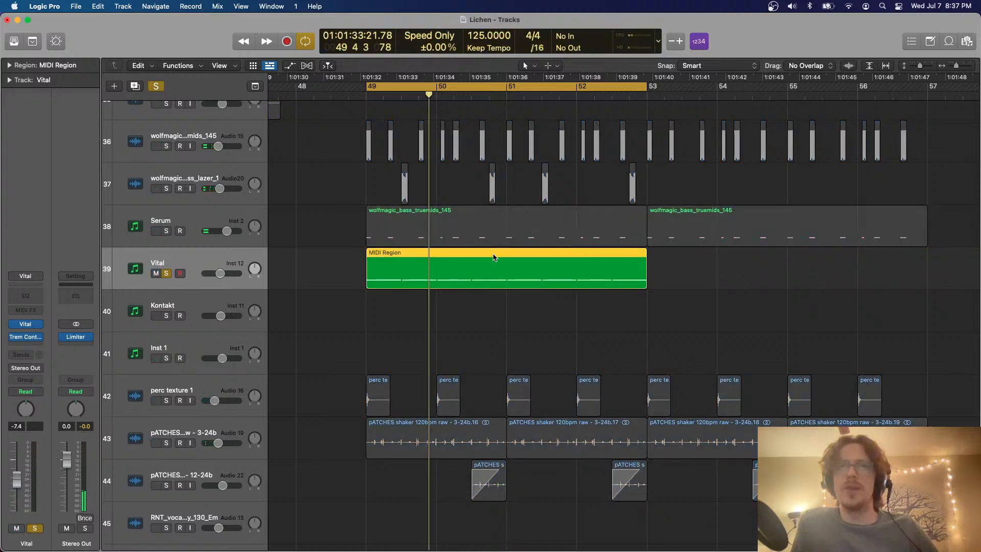
# Open the Vital MIDI region in the Piano Roll while it plays, then stop and close the editor
pyautogui.doubleClick(466, 271)
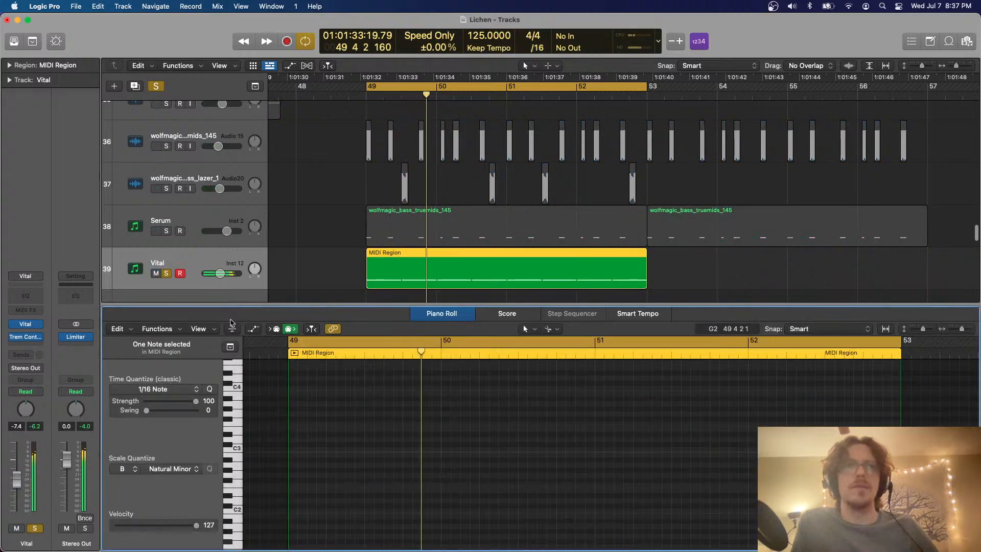
pyautogui.press('space')
pyautogui.press('p')
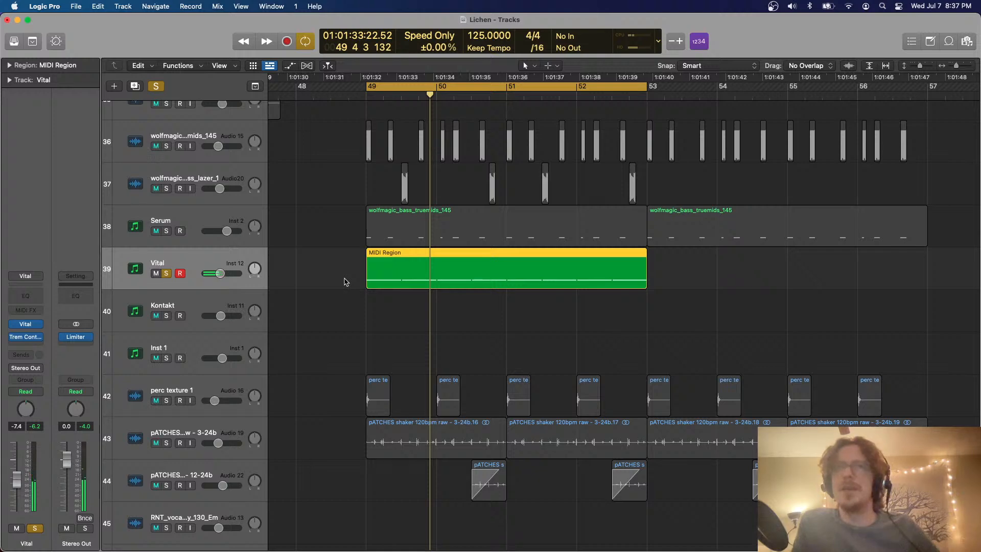
pyautogui.click(28, 346)
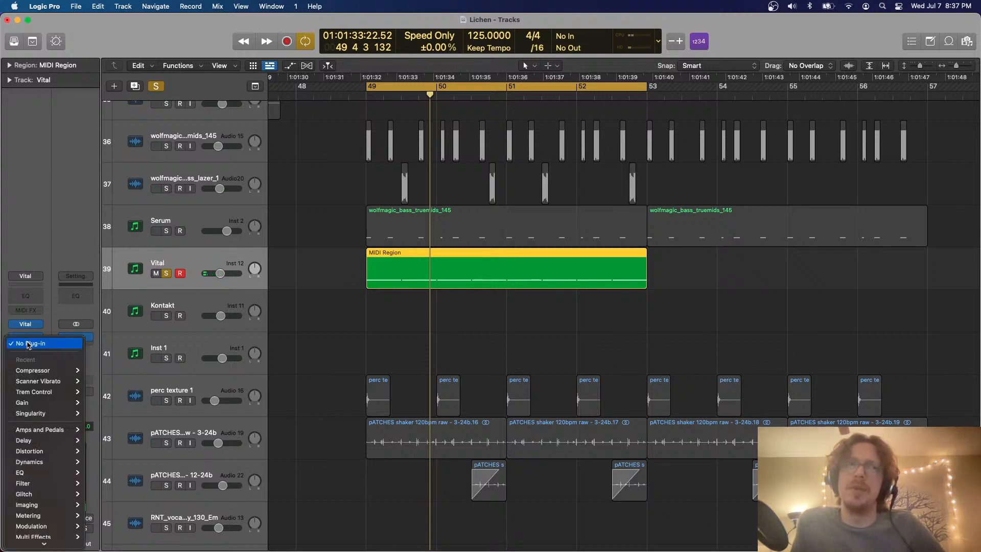
pyautogui.moveTo(50, 484)
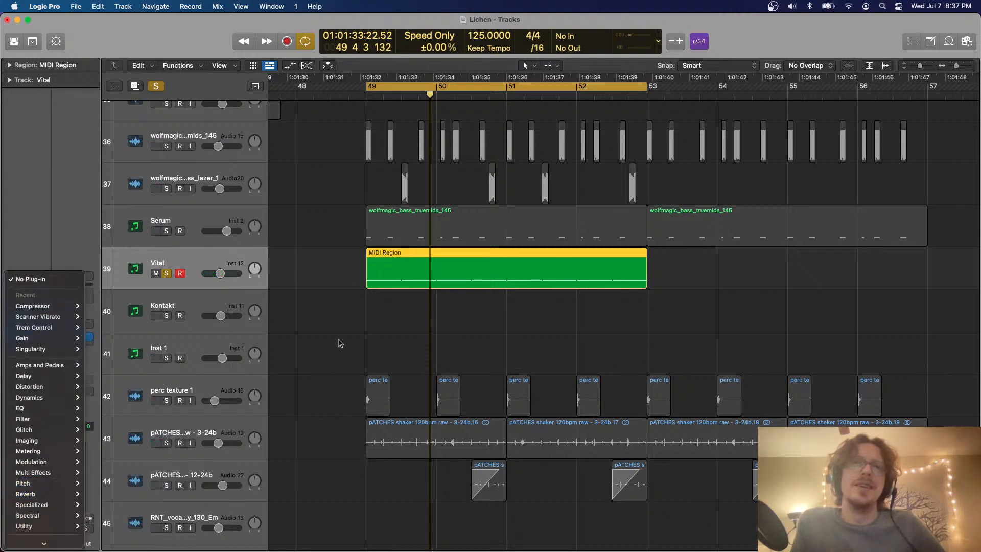
pyautogui.click(340, 341)
# Bounce the Vital MIDI region in place to a new track named MIDI Region_bip, then unsolo and mute the original track
pyautogui.moveTo(360, 331); pyautogui.dragTo(392, 280)
pyautogui.hotkey('ctrl', 'b')
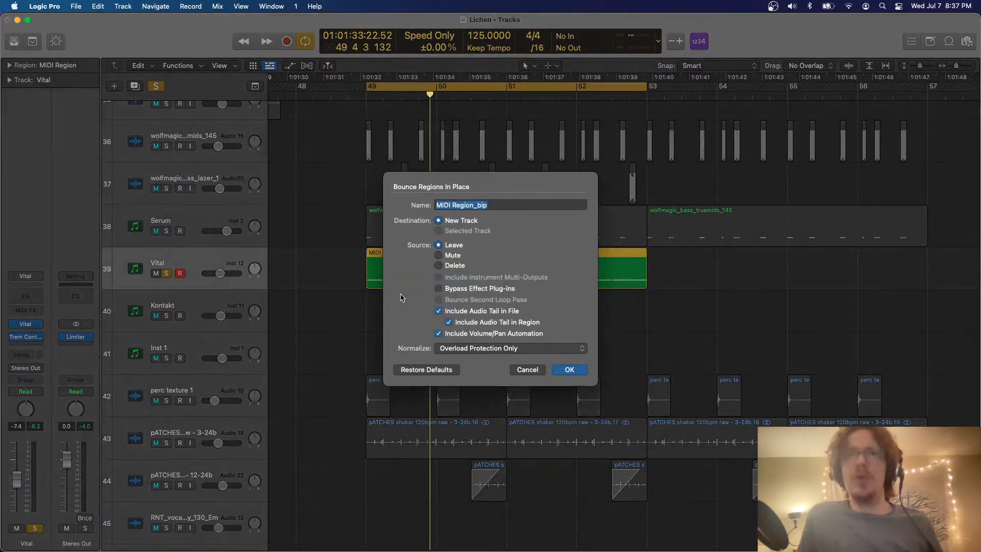
pyautogui.press('Return')
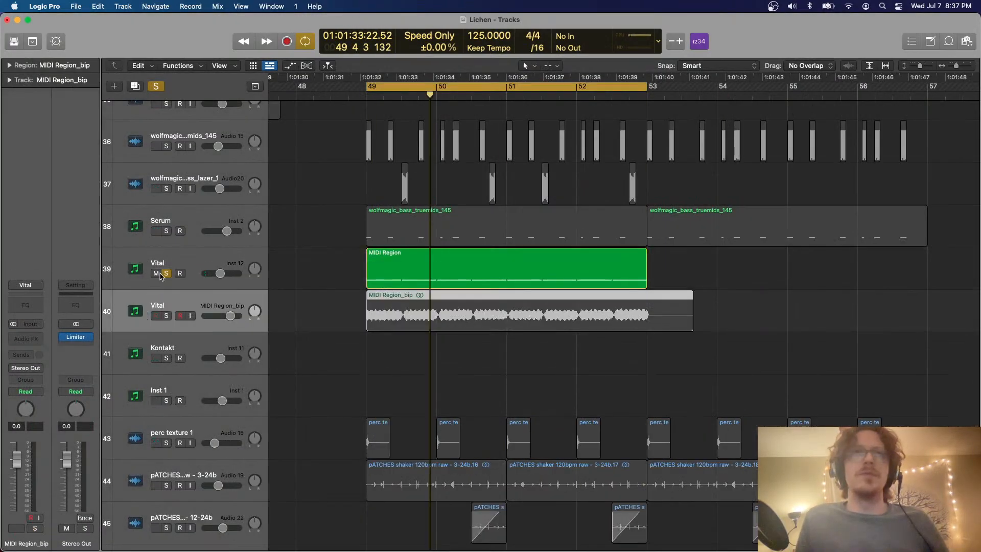
pyautogui.click(166, 274)
pyautogui.click(156, 274)
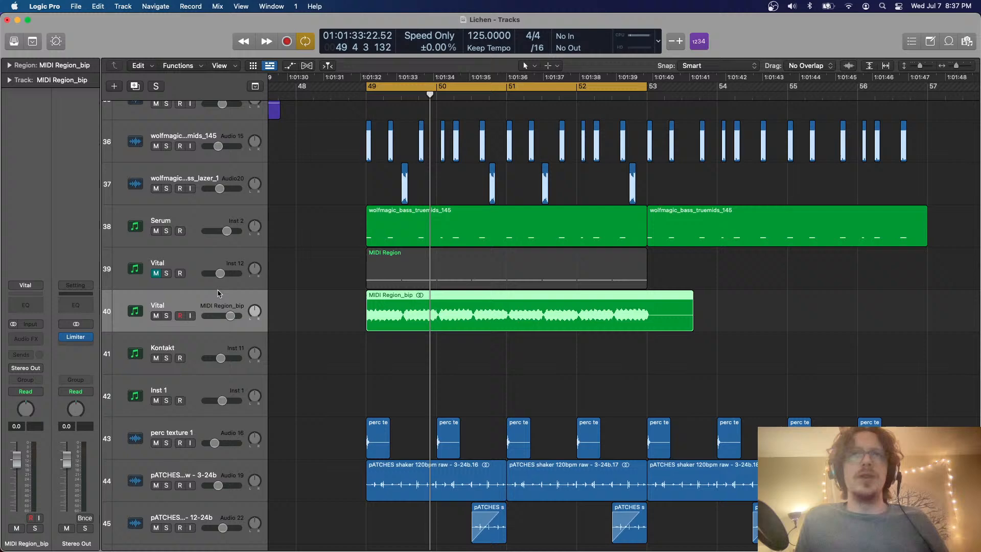
# Divide the bounced Vital region into half-bar slices with fade-ins, and delete the leftover slices after bar 53
pyautogui.keyDown('alt'); pyautogui.click(402, 303); pyautogui.keyUp('alt')
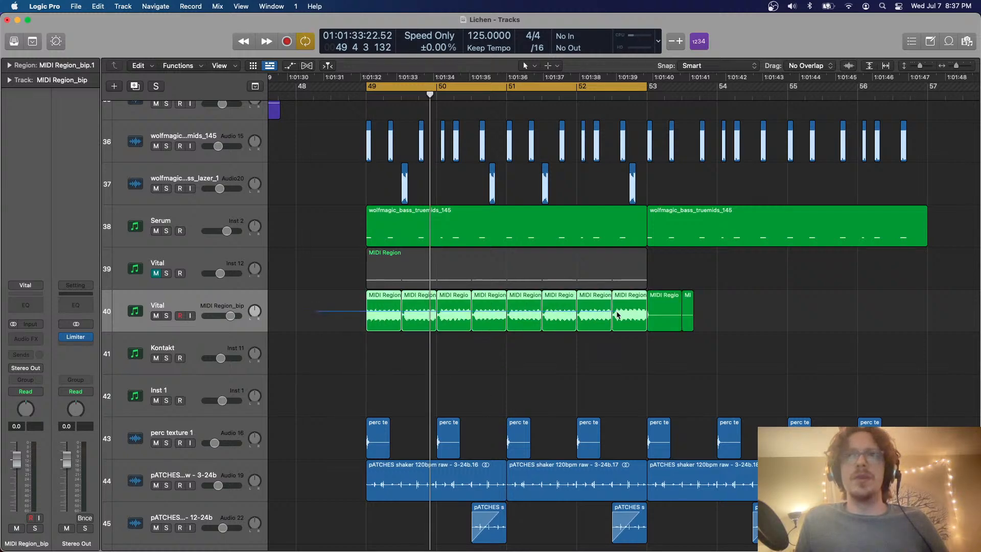
pyautogui.moveTo(614, 300); pyautogui.dragTo(650, 298)
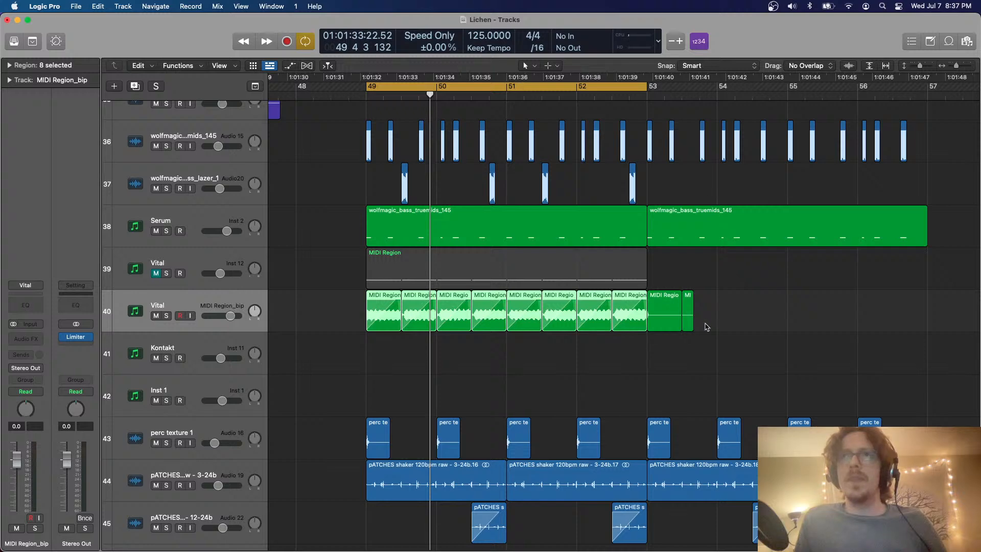
pyautogui.moveTo(707, 327); pyautogui.dragTo(665, 310)
pyautogui.press('Delete')
pyautogui.press('space')
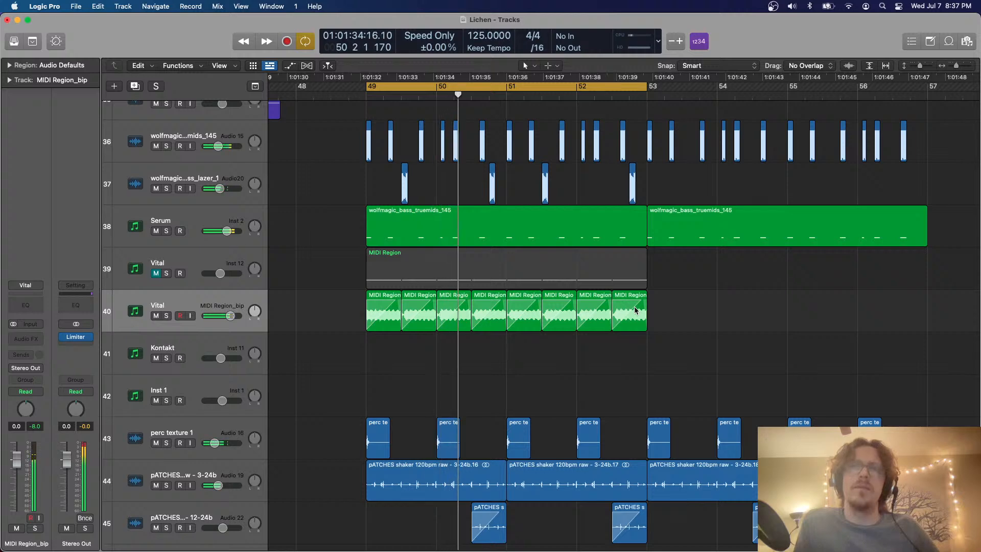
# Select the eight faded slices, solo their track, and insert the Shift effect with the - RESET preset
pyautogui.moveTo(649, 345); pyautogui.dragTo(384, 313)
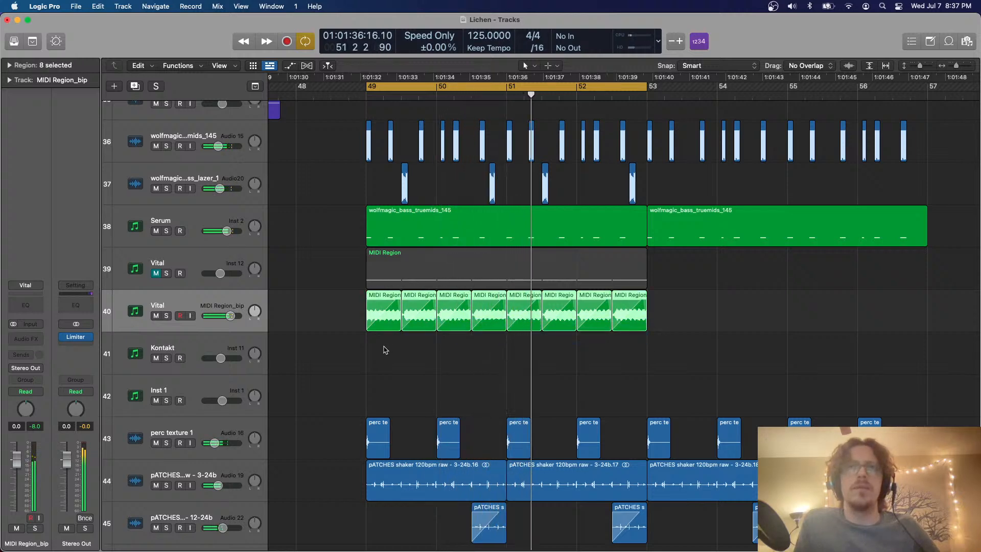
pyautogui.click(166, 317)
pyautogui.click(39, 338)
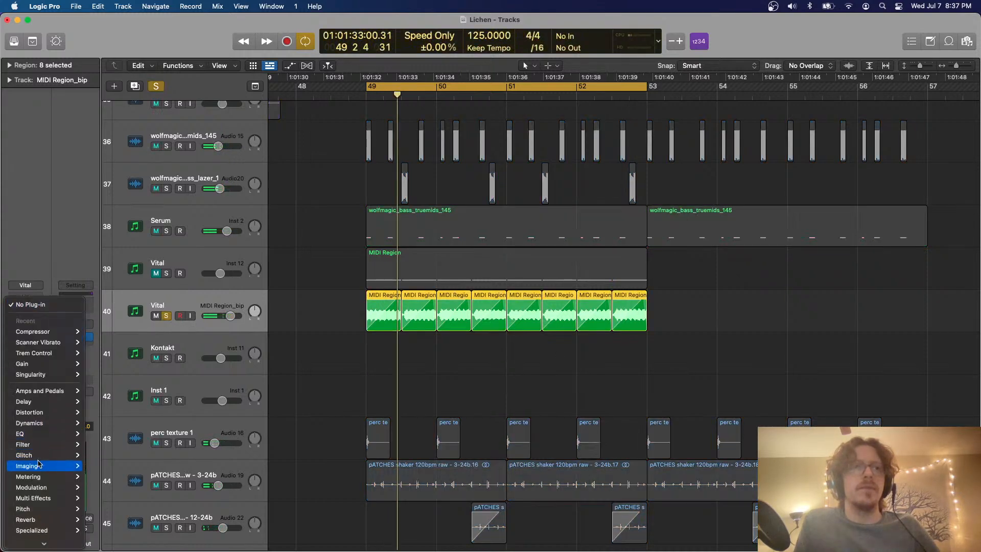
pyautogui.moveTo(43, 510)
pyautogui.click(103, 531)
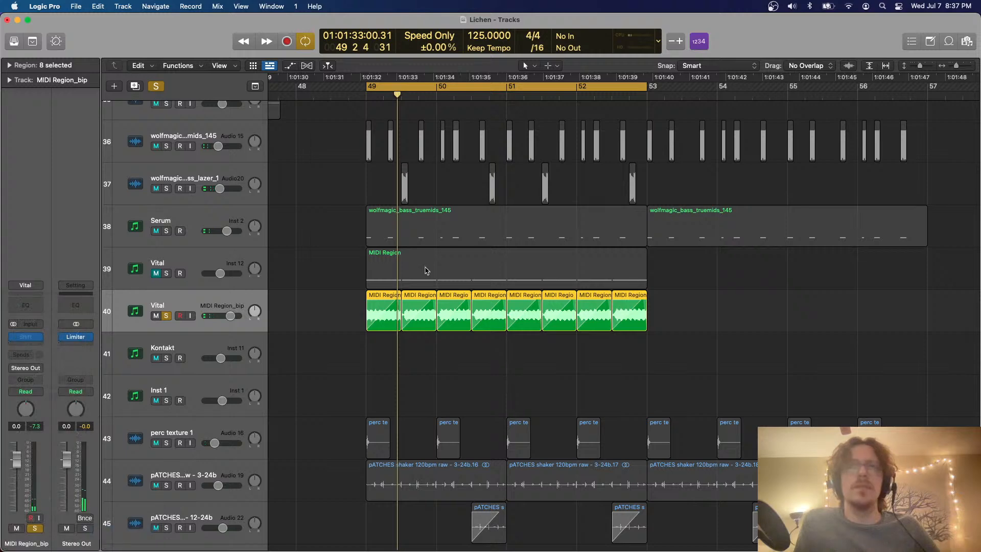
pyautogui.click(378, 185)
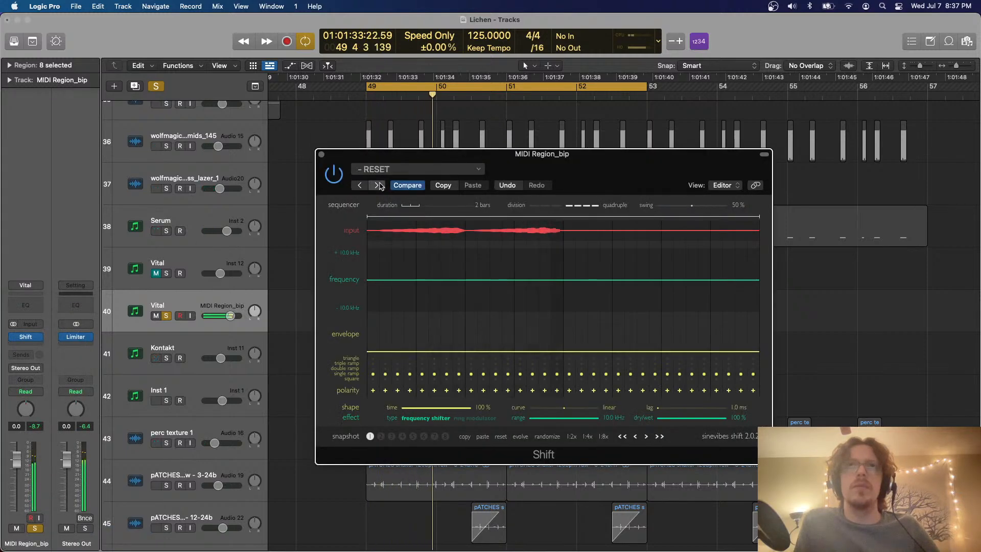
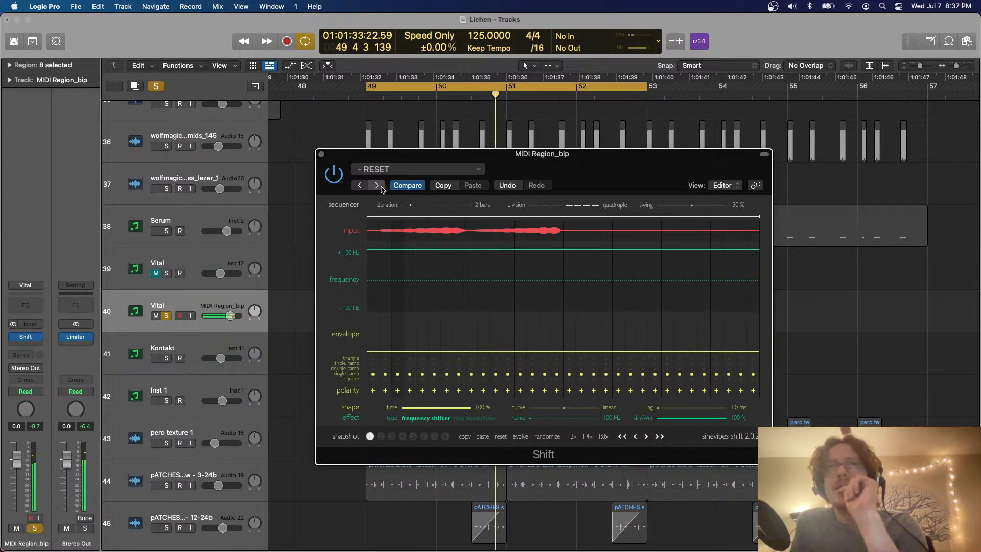
# Step through the Shift presets 200 Hz Ring and +100 Hz, and insert a Single Band EQ ahead of Shift
pyautogui.click(379, 186)
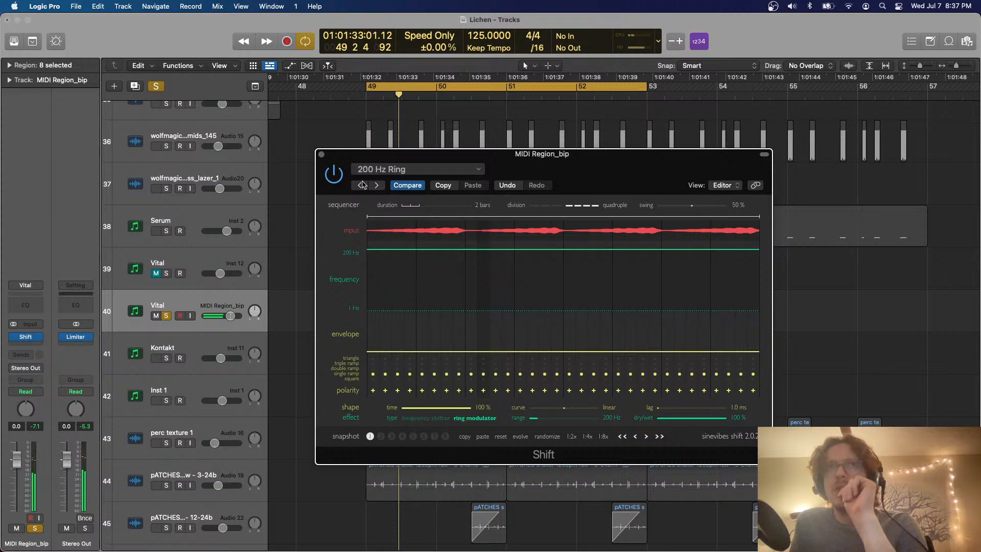
pyautogui.click(362, 185)
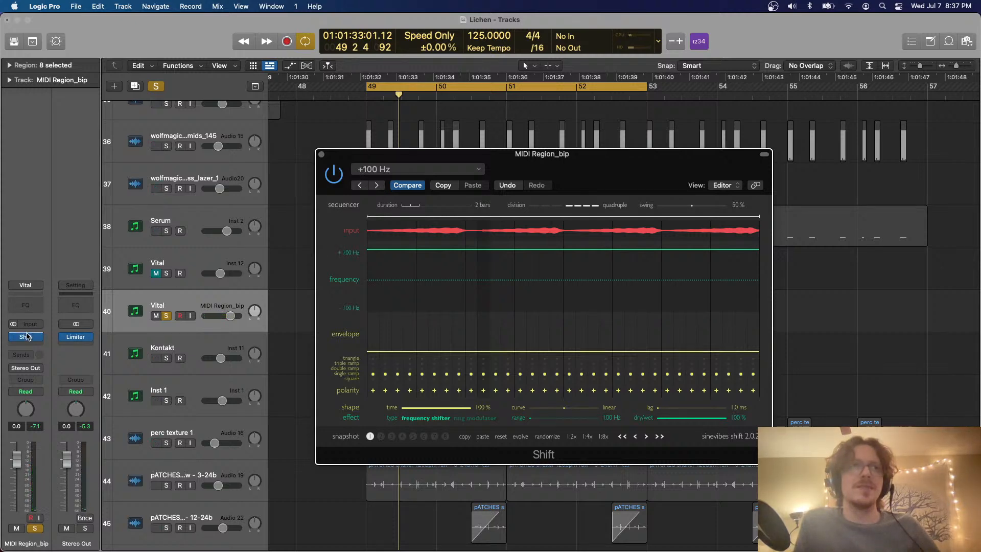
pyautogui.click(27, 337)
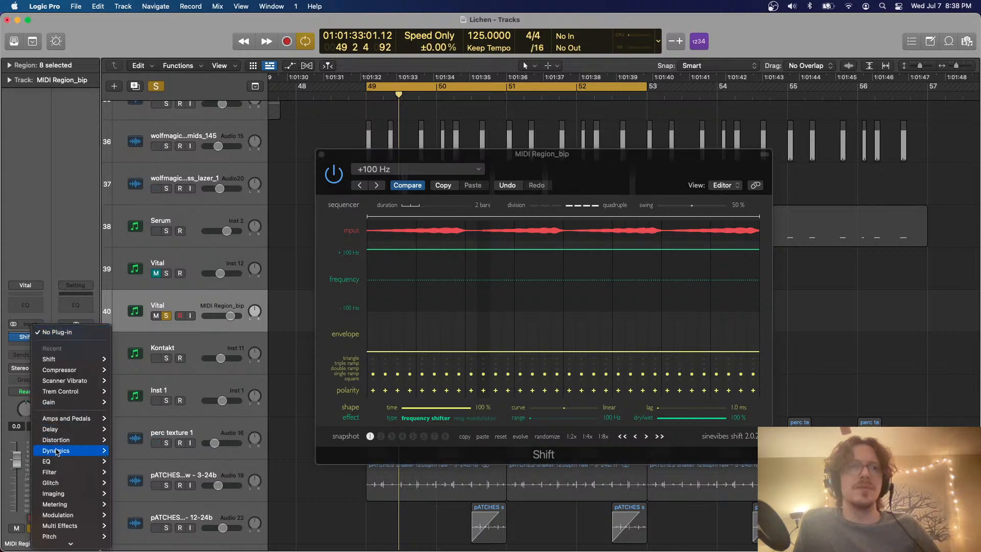
pyautogui.moveTo(167, 511)
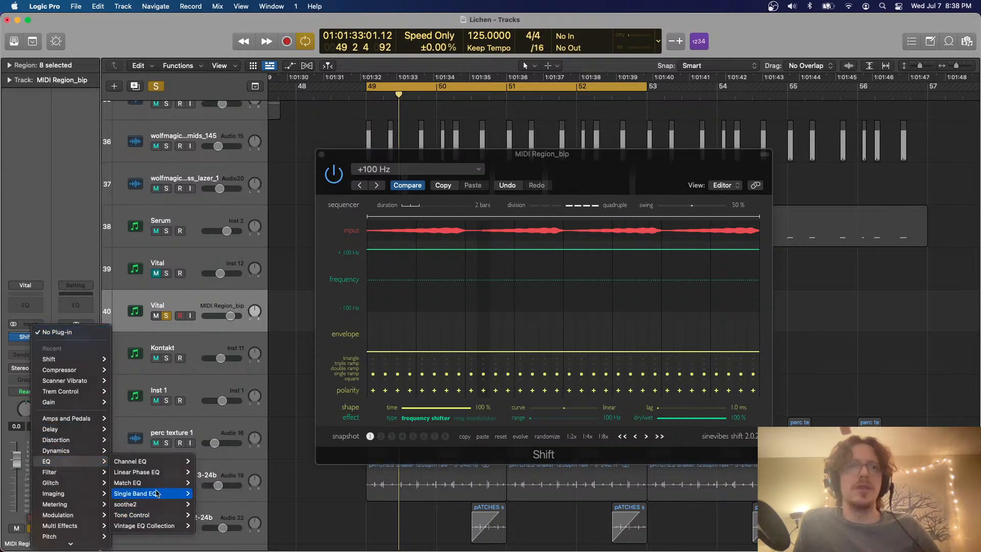
pyautogui.click(137, 494)
# Replace the Shift effect with a stereo MFreqShifter from MeldaProduction and move its window aside
pyautogui.click(40, 337)
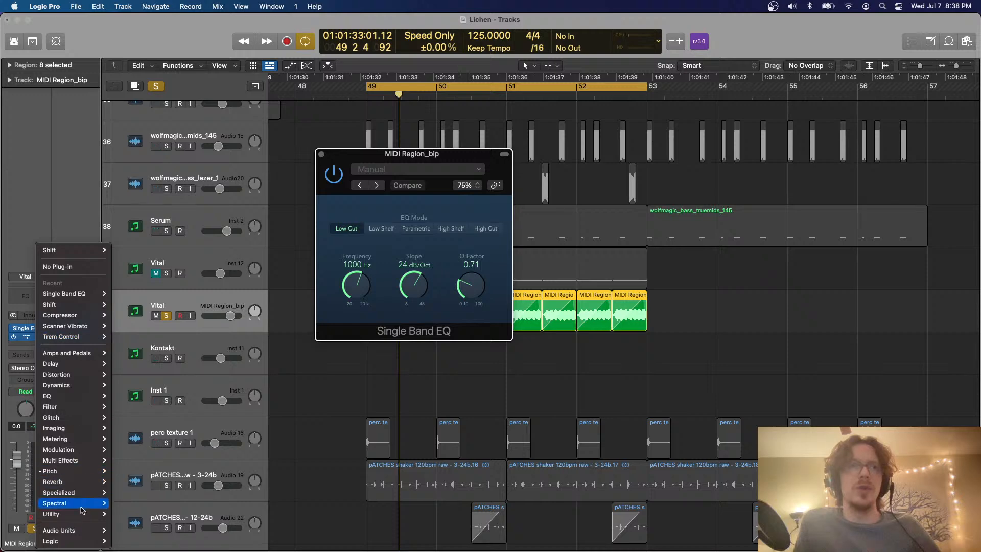
pyautogui.moveTo(87, 532)
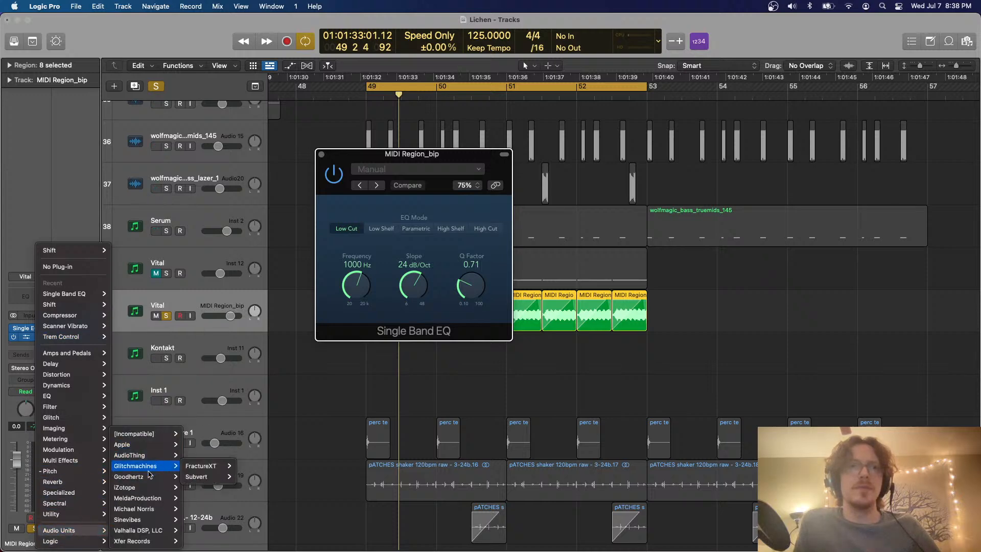
pyautogui.moveTo(154, 498)
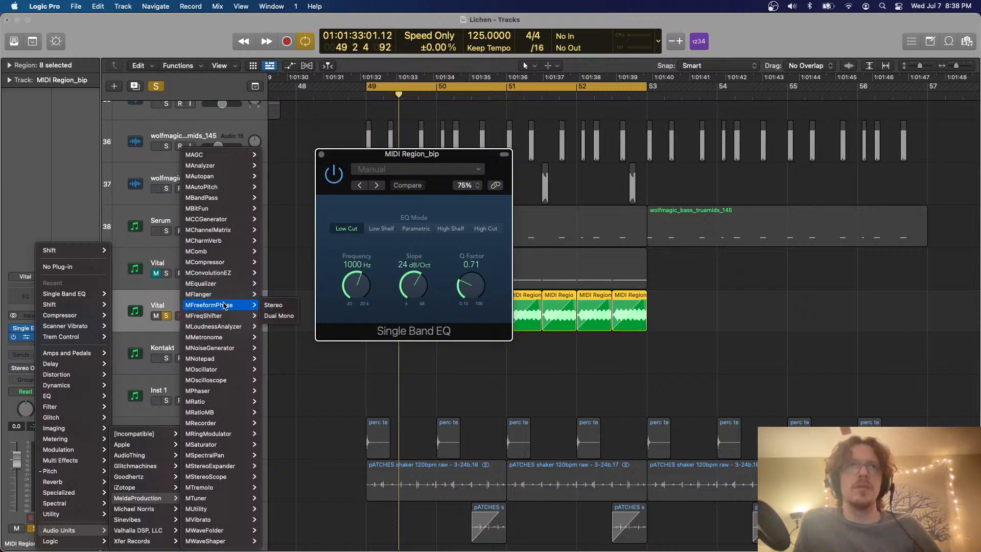
pyautogui.moveTo(220, 316)
pyautogui.click(274, 316)
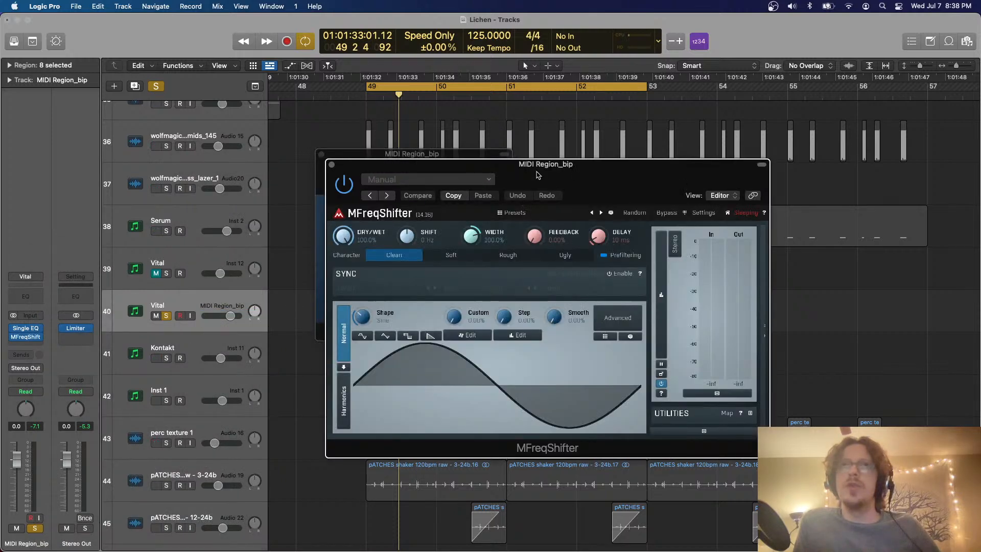
pyautogui.moveTo(537, 176); pyautogui.dragTo(613, 193)
# Play the section and set MFreqShifter's Shift to about 1052 Hz
pyautogui.press('space')
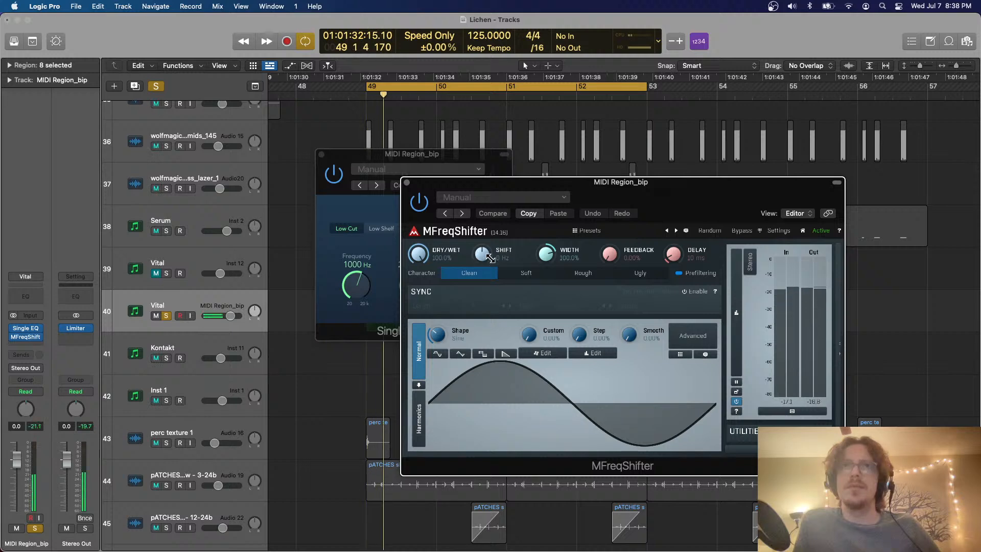
pyautogui.moveTo(490, 258); pyautogui.dragTo(490, 253)
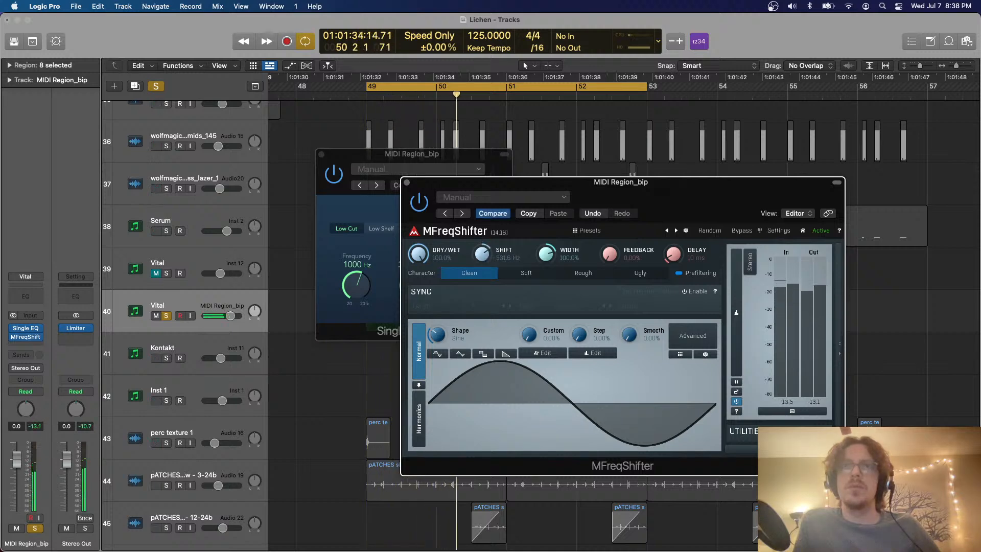
pyautogui.moveTo(491, 223); pyautogui.dragTo(490, 248)
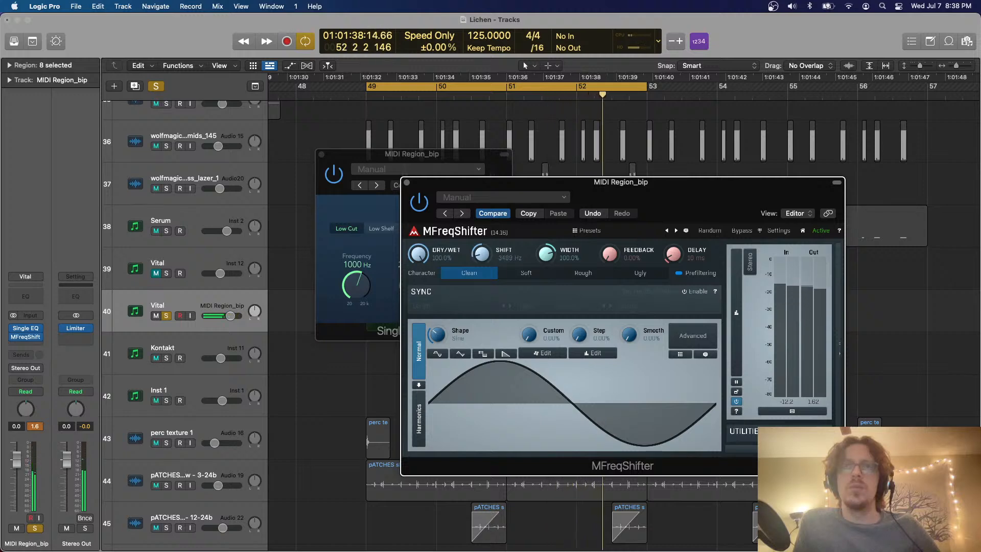
# Try randomized harmonics for the MFreqShifter oscillator shape, and return to its Normal mode
pyautogui.click(420, 419)
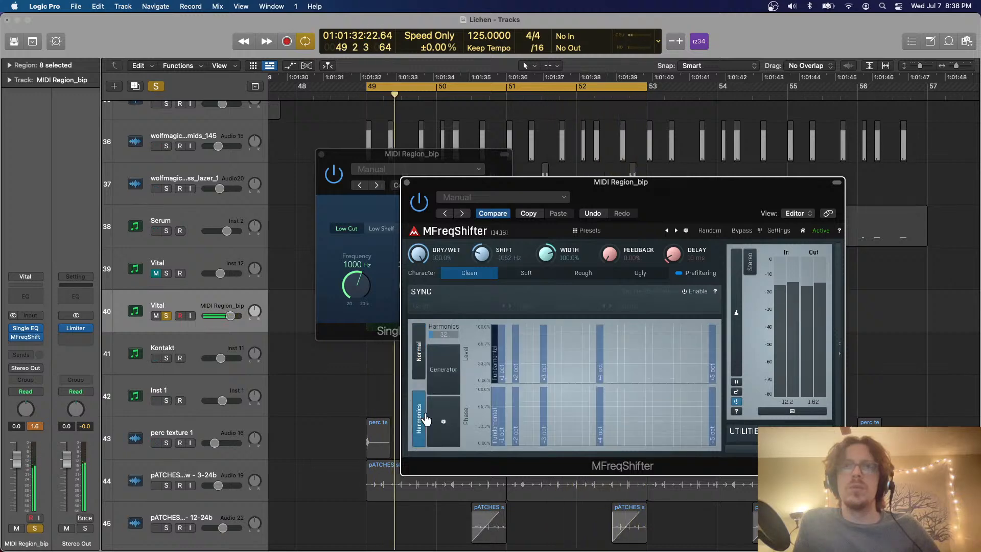
pyautogui.click(442, 420)
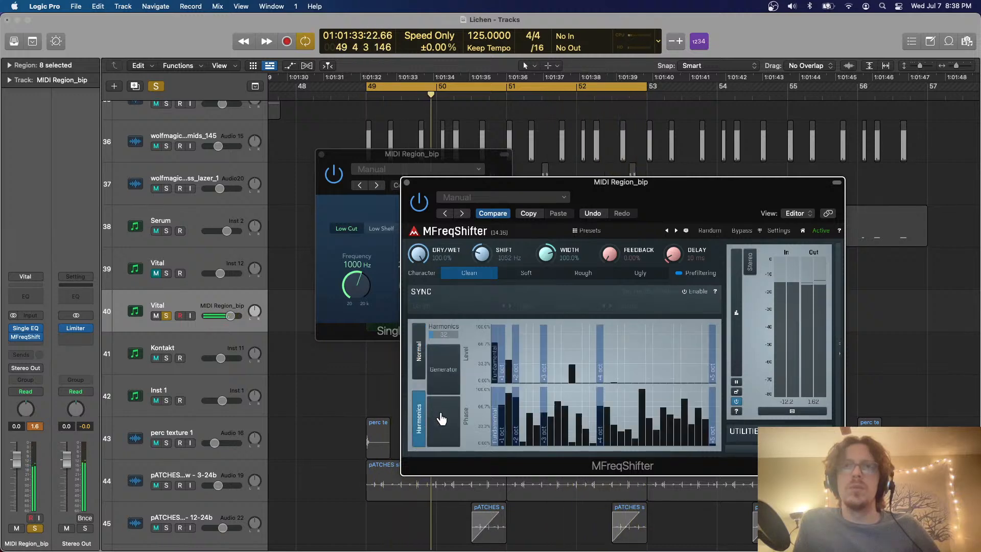
pyautogui.click(419, 353)
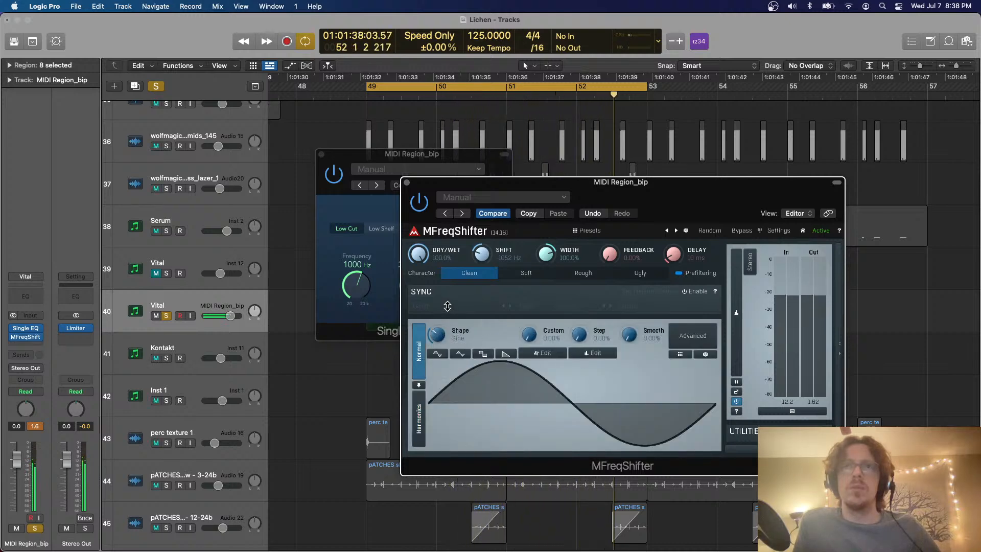
# Raise MFreqShifter's oscillator Shape, set Feedback to 10.7% and Delay to about 82 ms, and choose the Ugly character
pyautogui.moveTo(438, 335)
pyautogui.mouseDown()
pyautogui.moveTo(438, 283)
pyautogui.moveTo(437, 320)
pyautogui.mouseUp()
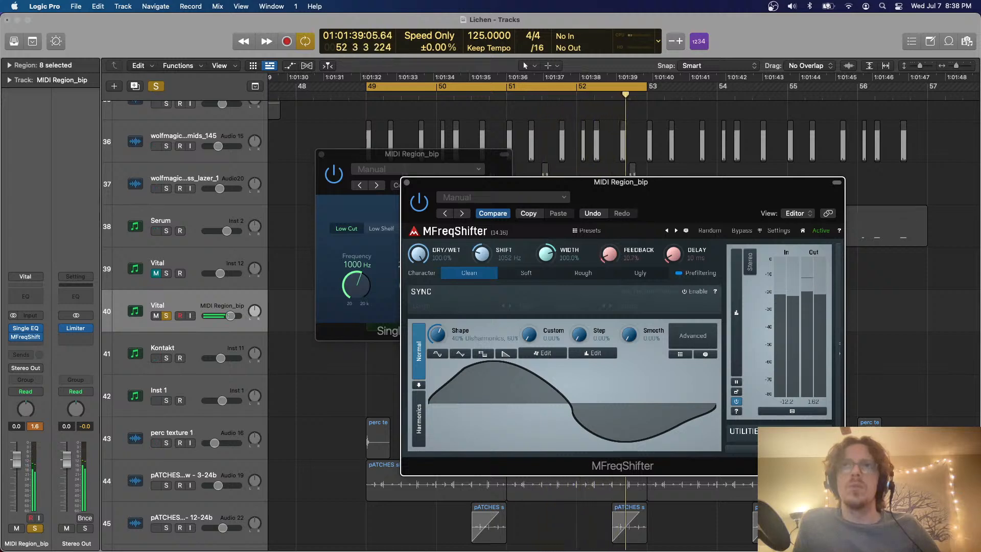
pyautogui.moveTo(673, 254); pyautogui.dragTo(673, 265)
pyautogui.click(647, 273)
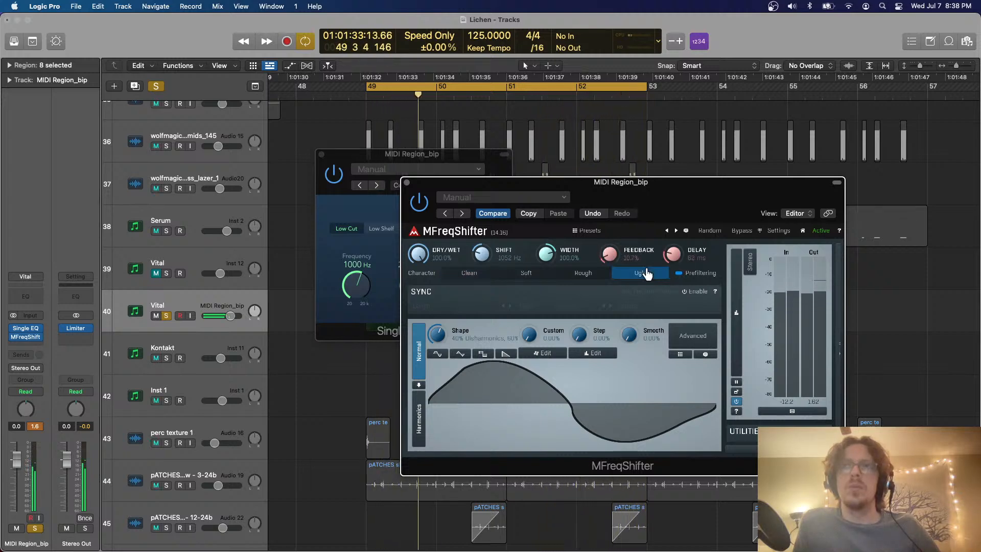
# Close both effect windows, unsolo the bounced Vital track, and lower its volume to -2.9 dB
pyautogui.click(408, 183)
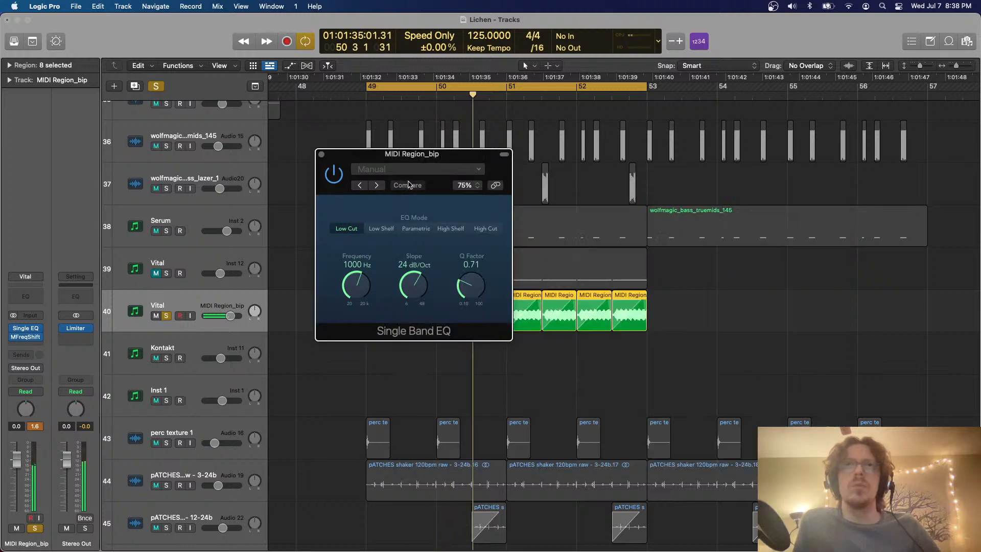
pyautogui.click(322, 153)
pyautogui.press('s')
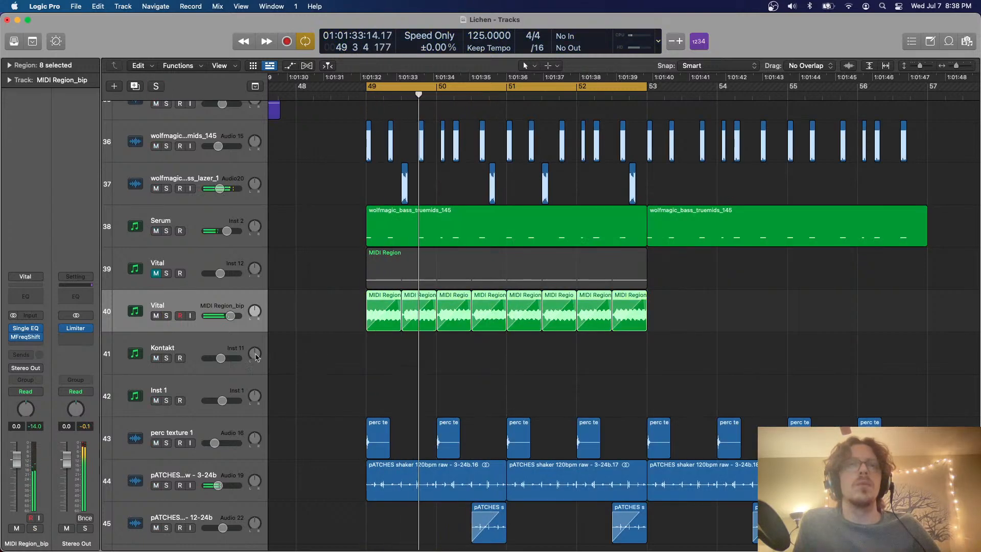
pyautogui.moveTo(231, 315); pyautogui.dragTo(226, 315)
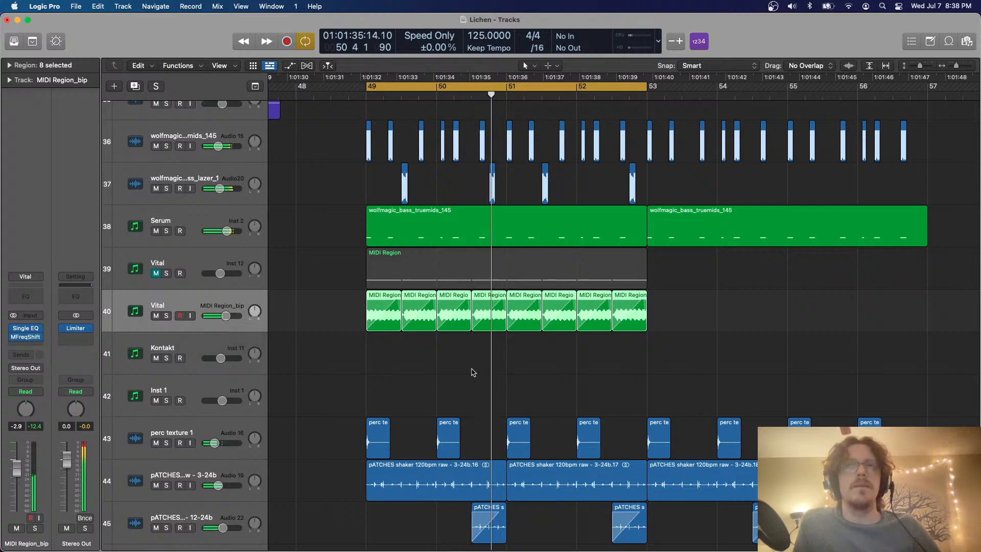
# Delete all bounced Vital slices except the first, and stretch that one to a full bar with Polyphonic flex time
pyautogui.moveTo(649, 343); pyautogui.dragTo(434, 326)
pyautogui.press('Delete')
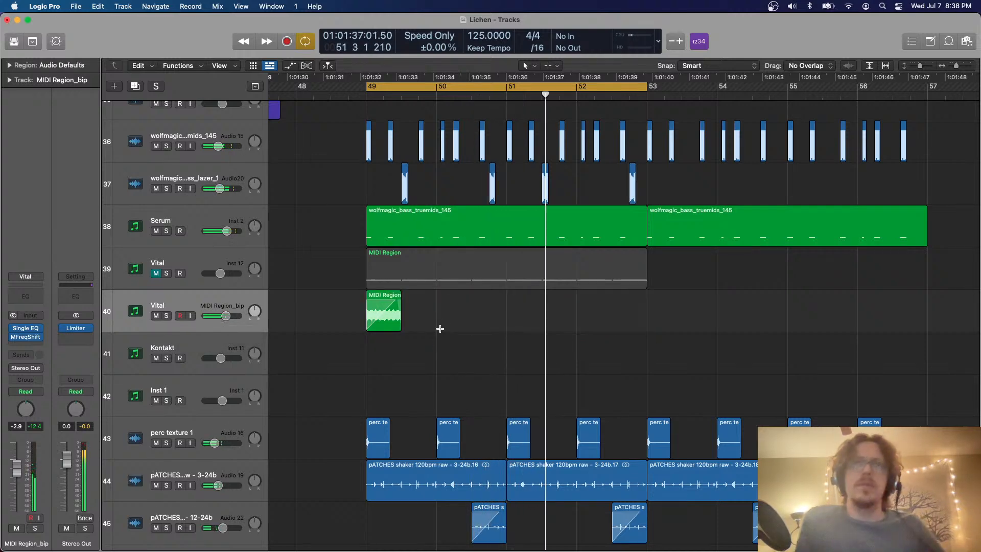
pyautogui.press('super+f')
pyautogui.click(204, 322)
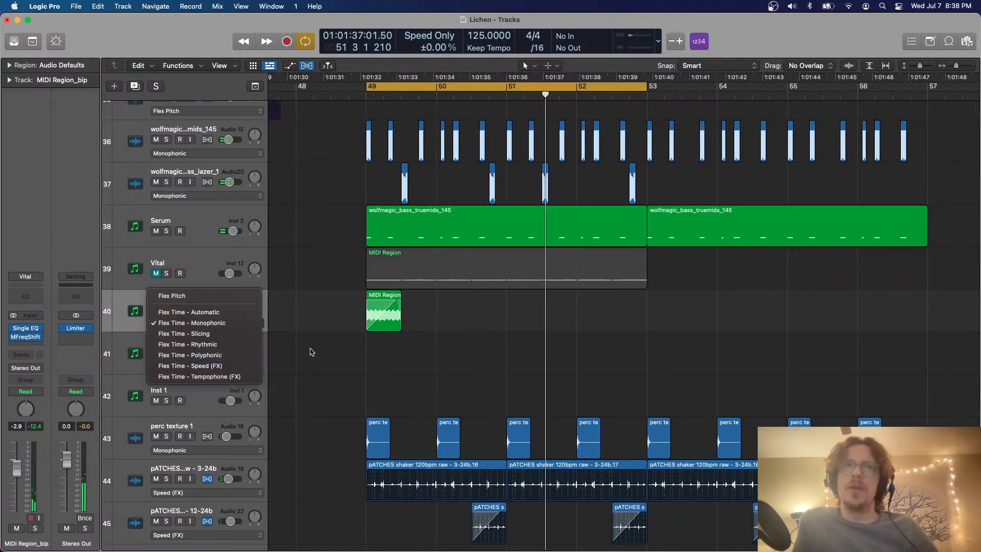
pyautogui.click(190, 355)
pyautogui.moveTo(409, 295); pyautogui.dragTo(436, 295)
pyautogui.press('super+f')
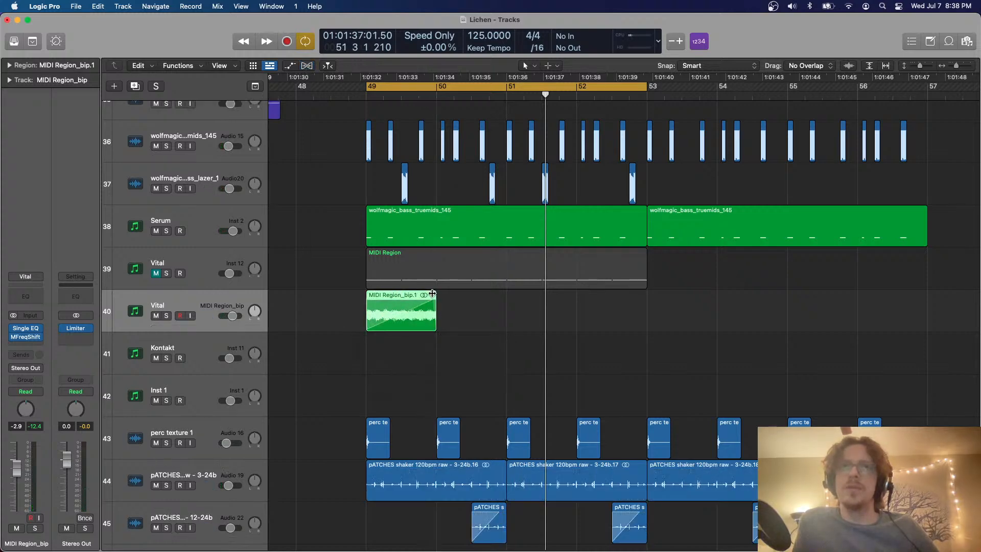
# Bend the one-bar slice's fade-in into a slow-rising curve while auditioning the section
pyautogui.press('space')
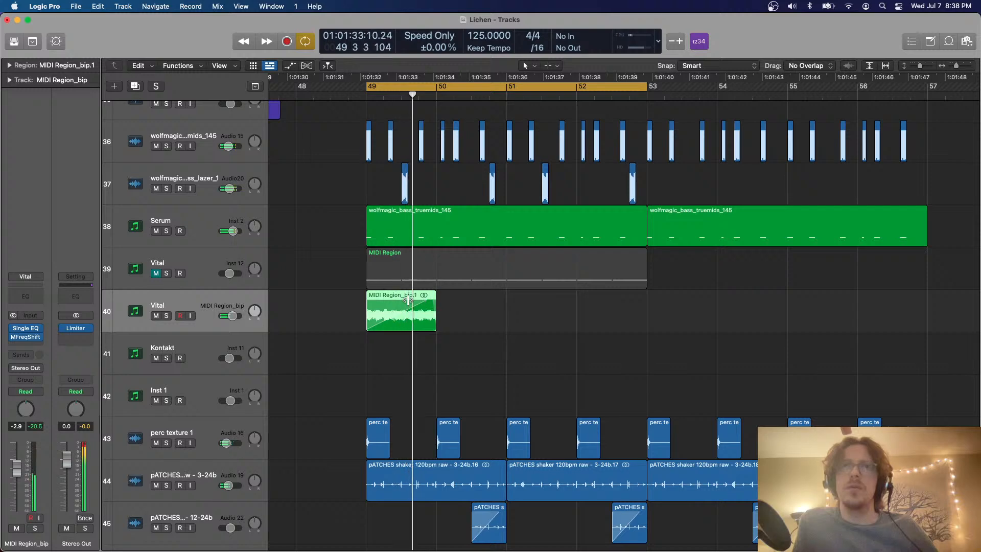
pyautogui.moveTo(419, 323); pyautogui.dragTo(433, 296)
pyautogui.press('space')
pyautogui.press('space')
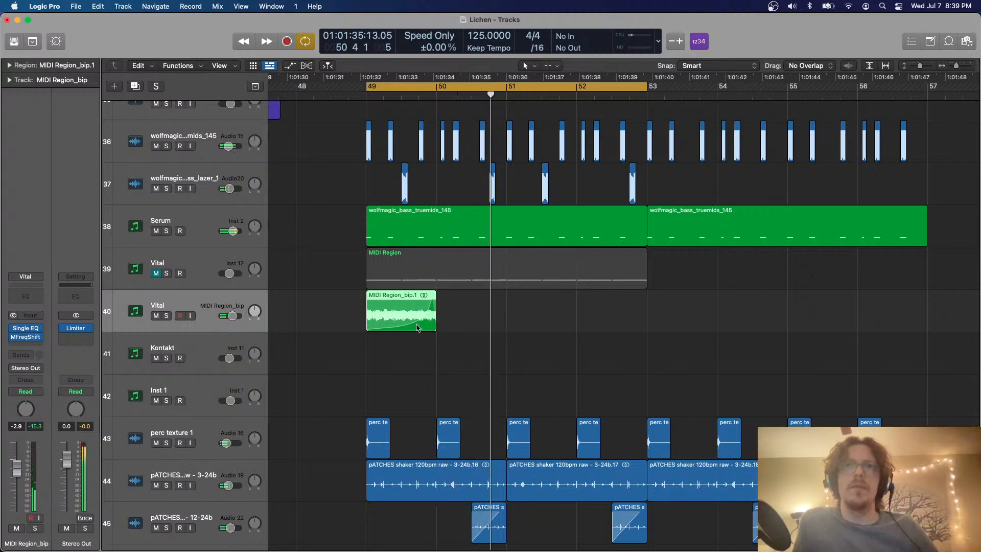
# Move the slice one beat before bar 49 and copy it into four back-to-back one-bar slices
pyautogui.press('space')
pyautogui.moveTo(417, 328); pyautogui.dragTo(463, 328)
pyautogui.press('space')
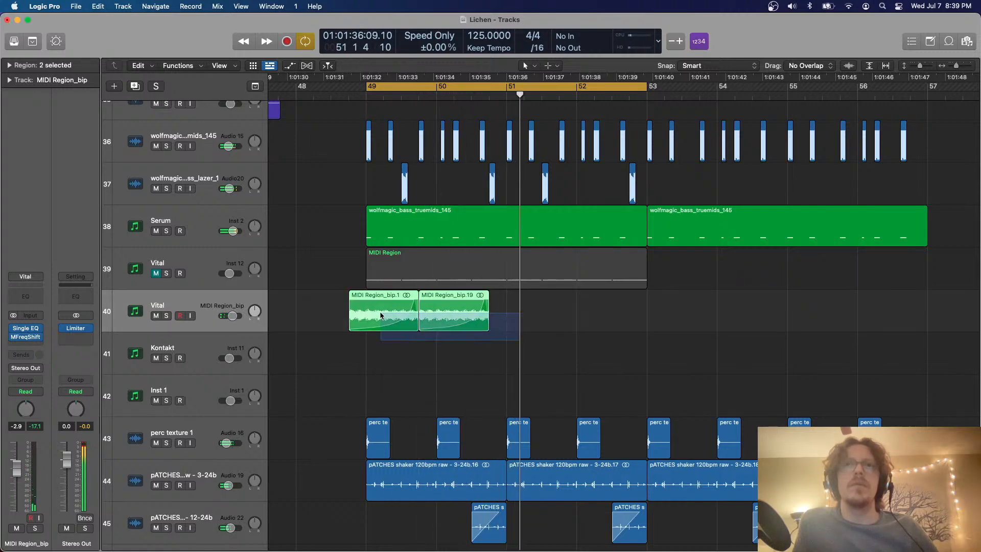
pyautogui.moveTo(401, 328); pyautogui.dragTo(542, 321)
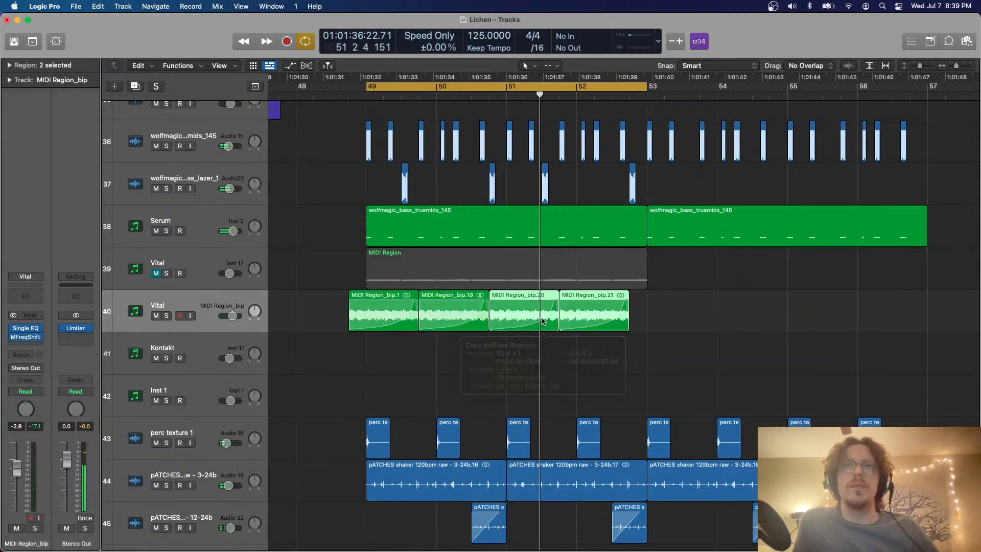
# Solo the bounced Vital track, reset its volume to 0.0 dB, and unsolo it to hear the full mix
pyautogui.click(166, 316)
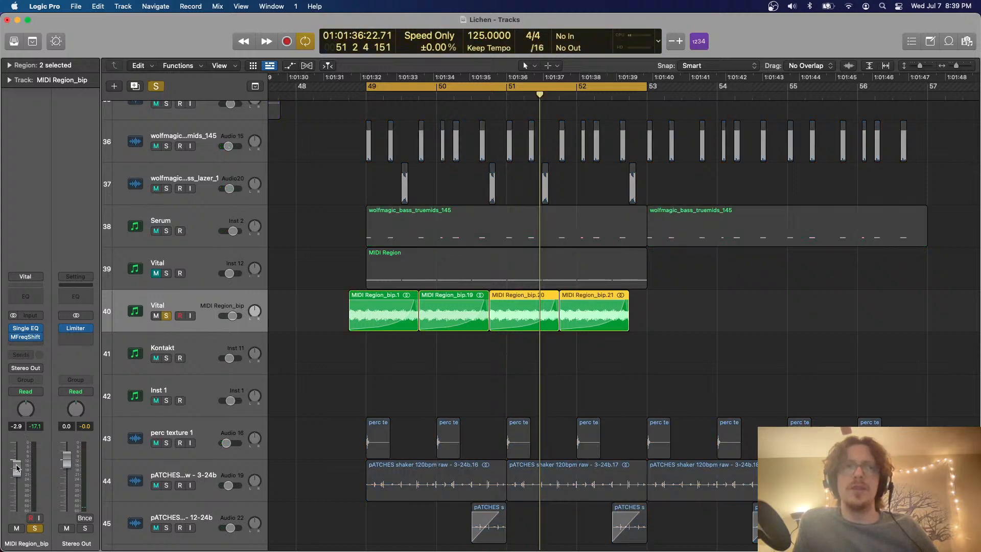
pyautogui.press('space')
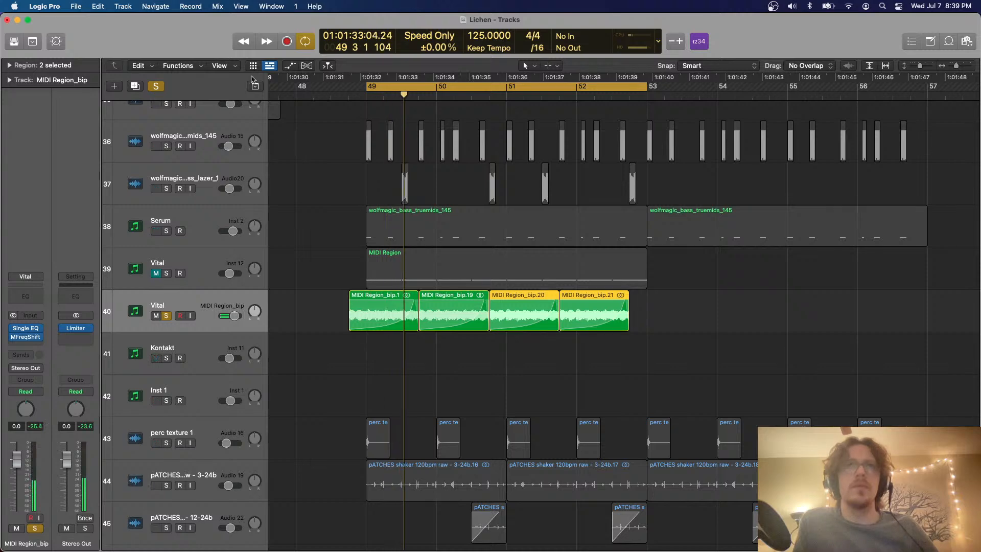
pyautogui.click(159, 85)
pyautogui.press('super+Up')
pyautogui.press('super+Up')
pyautogui.press('super+Up')
pyautogui.press('super+Up')
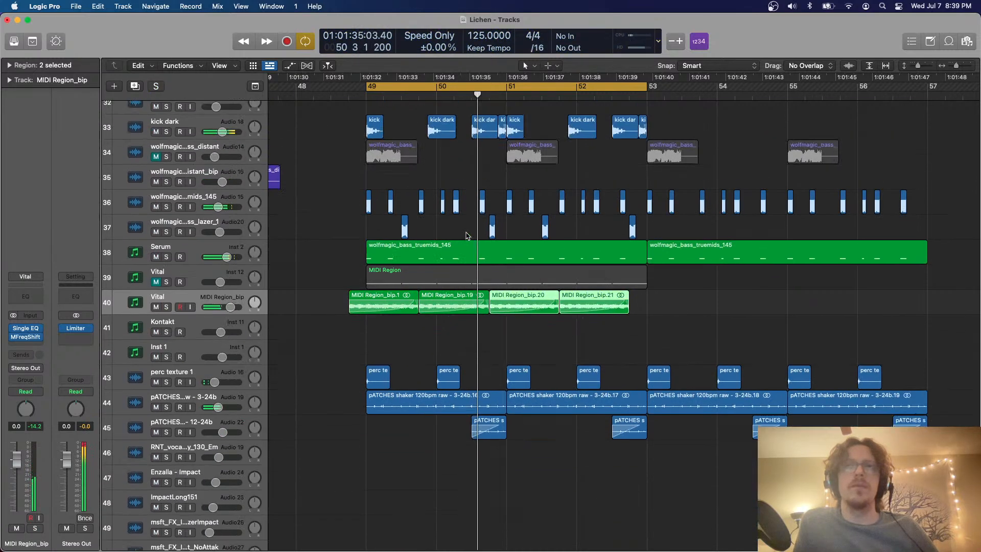
pyautogui.press('super+Down')
pyautogui.press('super+Down')
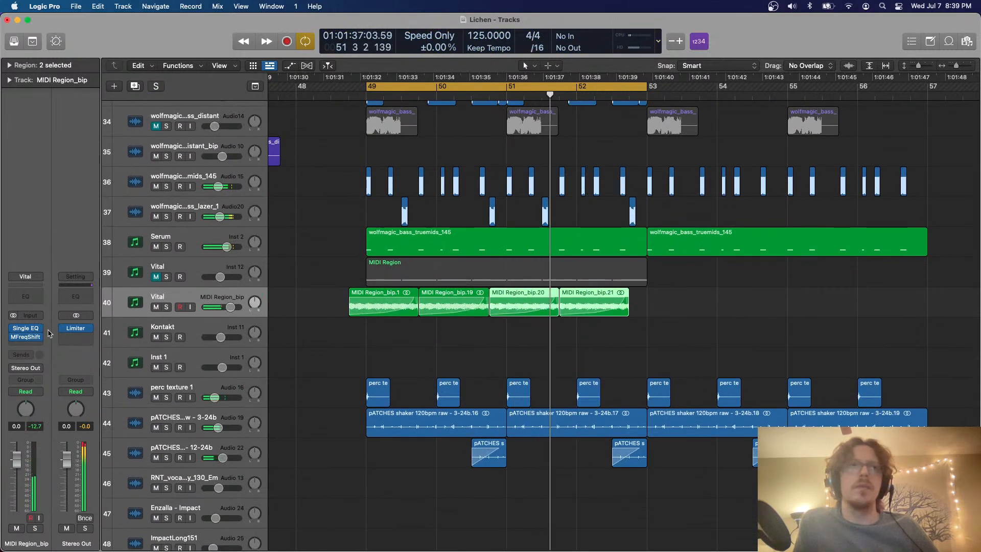
# Restart playback and delete the first and third of the four bounced Vital slices
pyautogui.moveTo(12, 337)
pyautogui.press('space')
pyautogui.press('space')
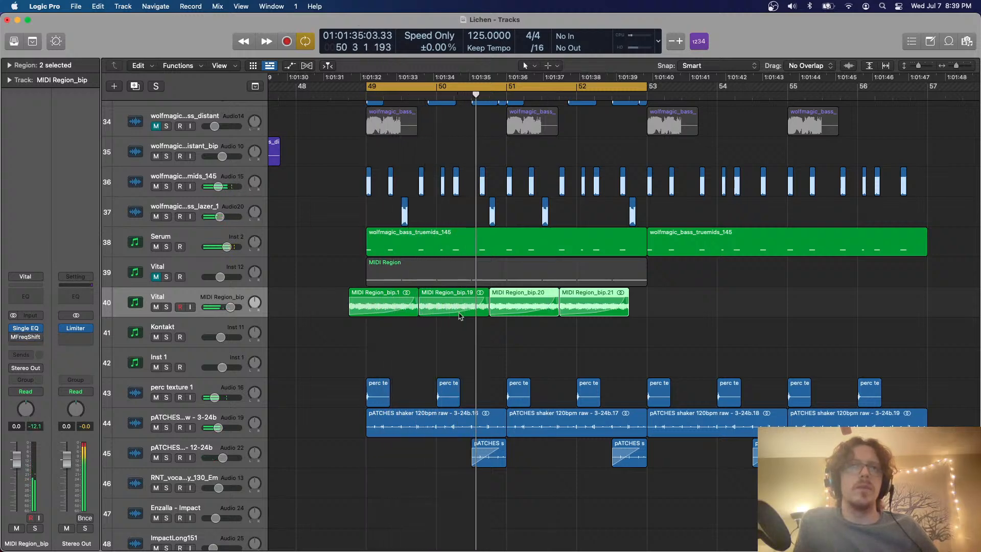
pyautogui.moveTo(401, 341); pyautogui.dragTo(395, 308)
pyautogui.press('Delete')
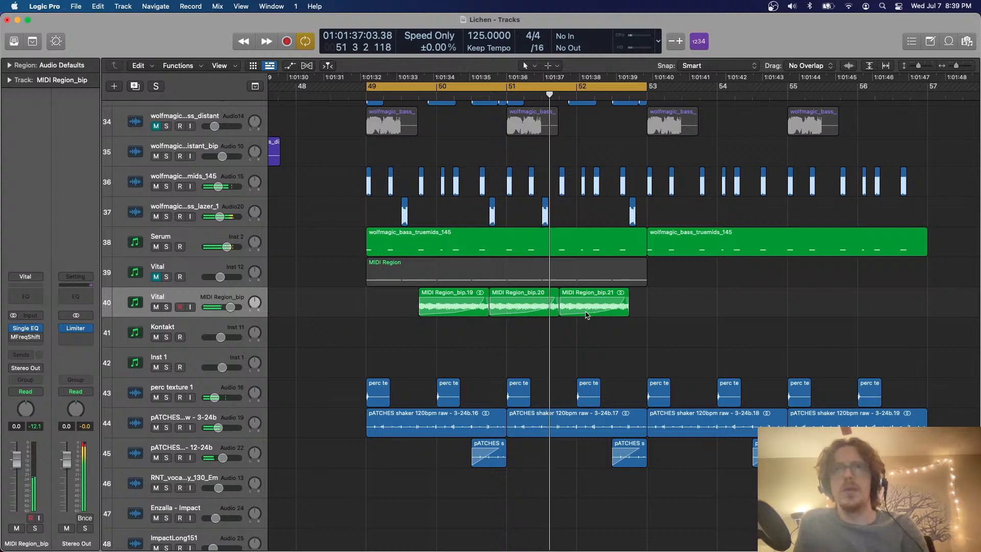
pyautogui.click(515, 292)
pyautogui.press('Delete')
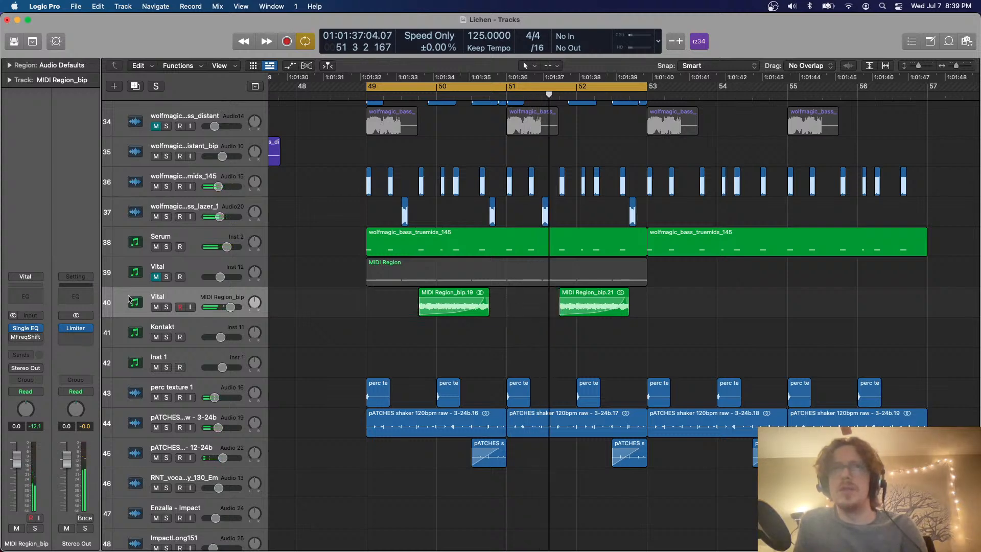
# Replace MFreqShifter on the bounced Vital track with a Stereo Delay
pyautogui.click(45, 337)
pyautogui.moveTo(65, 365)
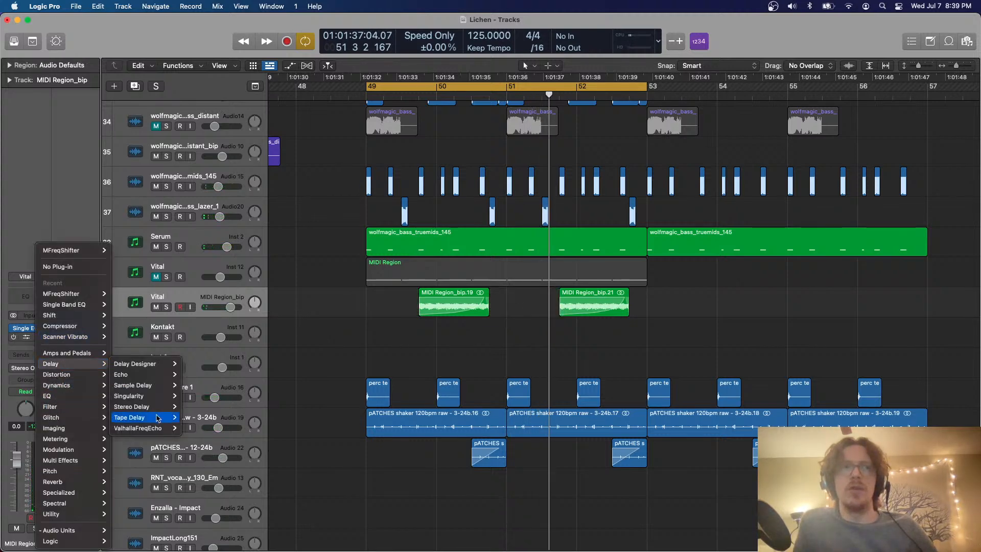
pyautogui.click(193, 406)
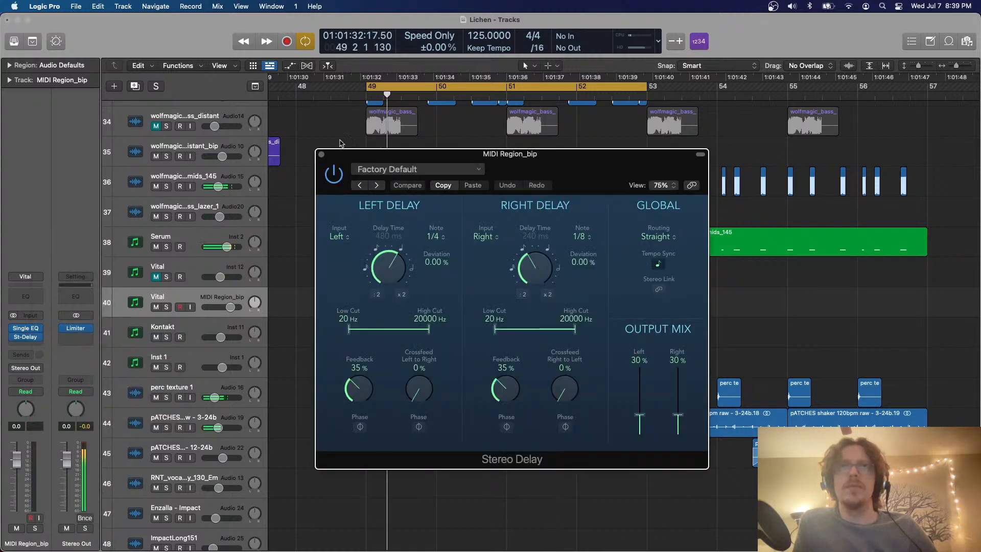
# Close the Stereo Delay window and move all regions of the section starting at bar 49 eight bars later, to bar 57
pyautogui.click(322, 155)
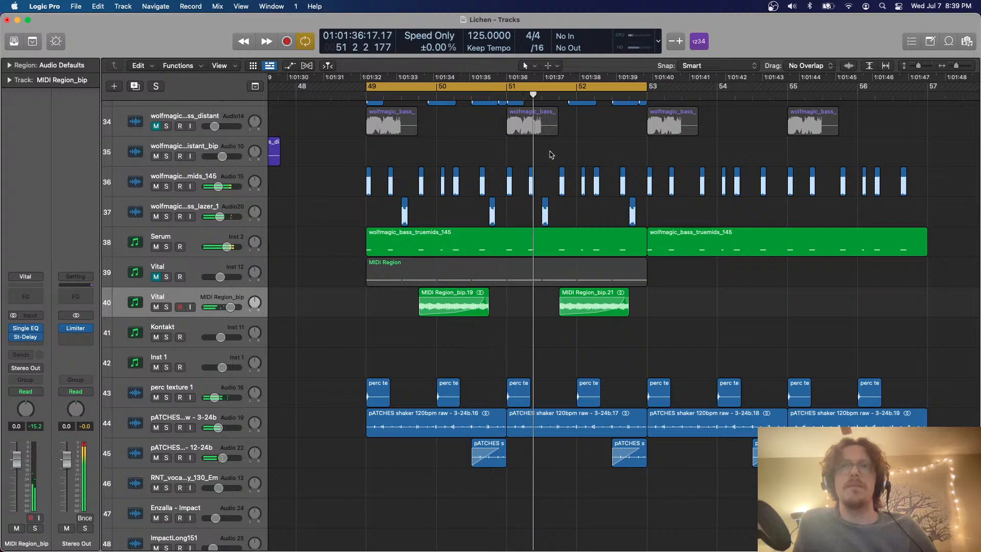
pyautogui.press('super+Up')
pyautogui.press('super+Up')
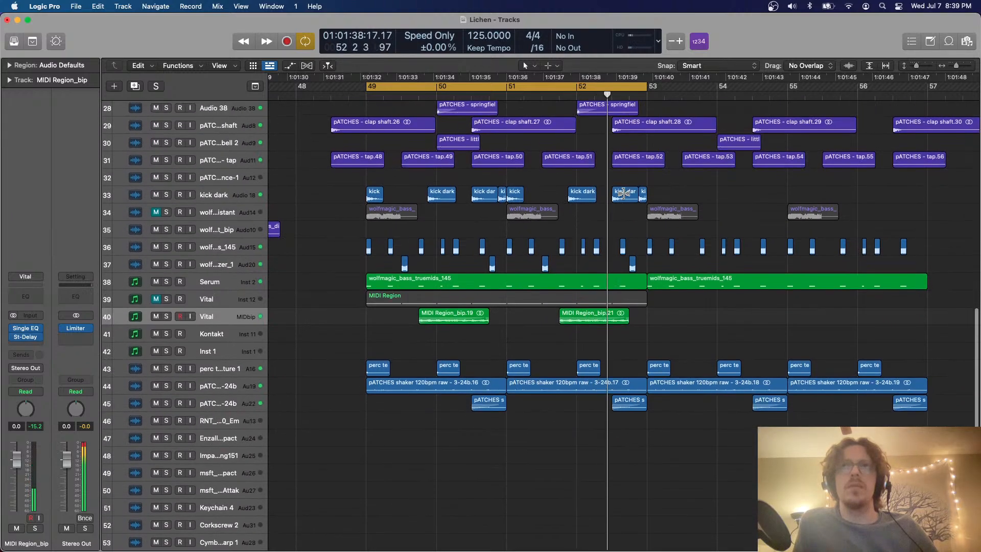
pyautogui.press('super+Up')
pyautogui.press('super+Left')
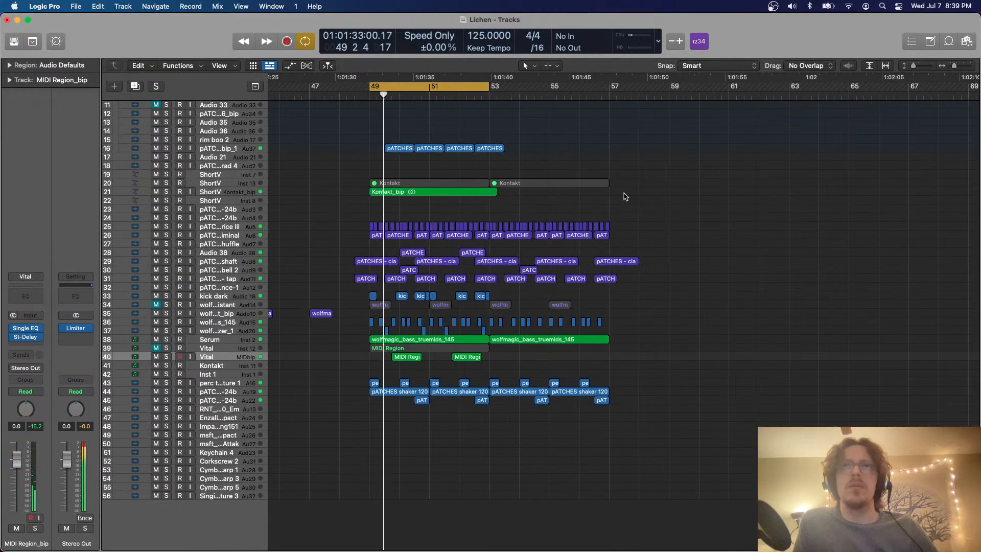
pyautogui.press('c')
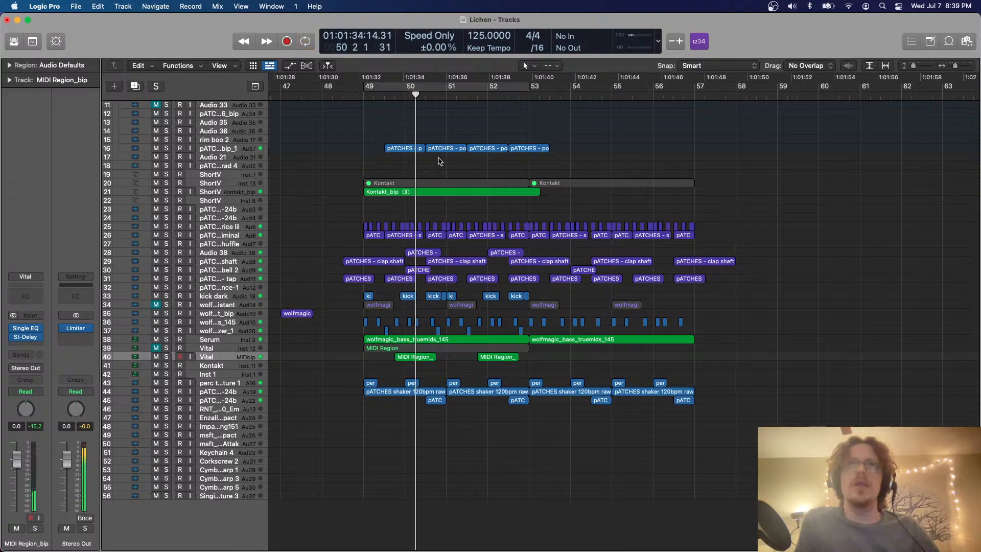
pyautogui.moveTo(370, 91); pyautogui.dragTo(717, 141)
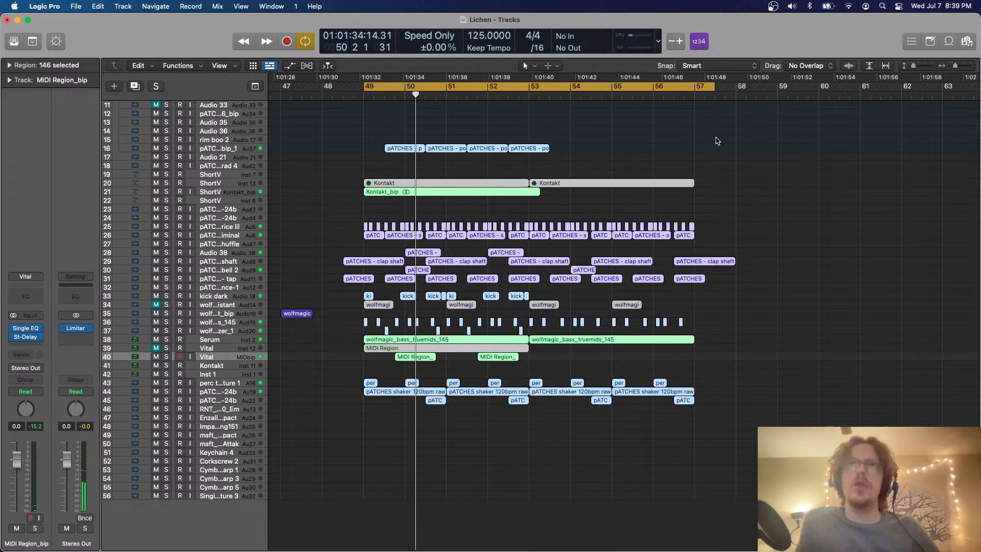
pyautogui.moveTo(602, 196); pyautogui.dragTo(733, 197)
pyautogui.press('c')
# Copy the first four bars of kick dark, wolfmagic bass and Serum regions from bar 57, paste them at bar 49, and play them
pyautogui.press('super+Down')
pyautogui.press('super+Down')
pyautogui.press('super+Down')
pyautogui.press('super+Down')
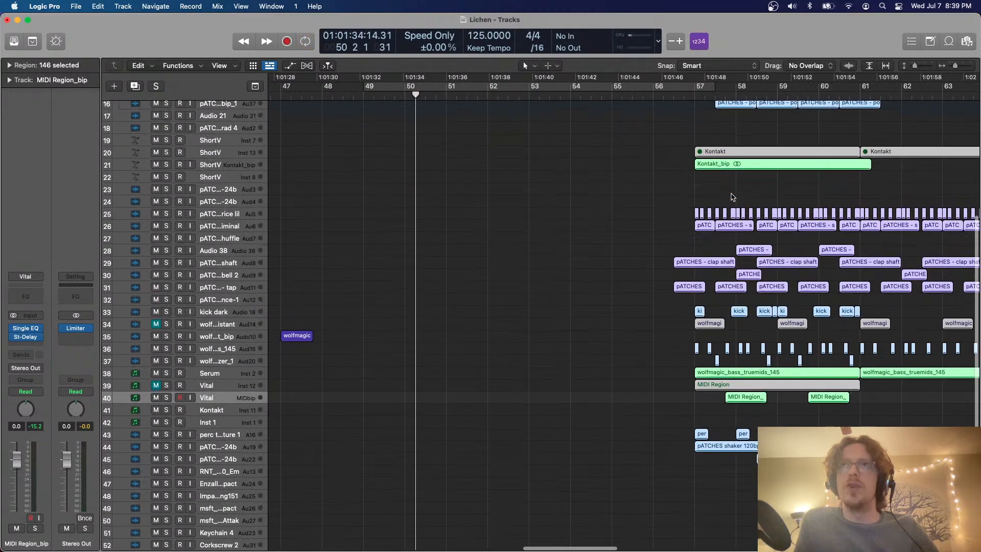
pyautogui.scroll(-7, 732, 198)
pyautogui.hscroll(2, 665, 287)
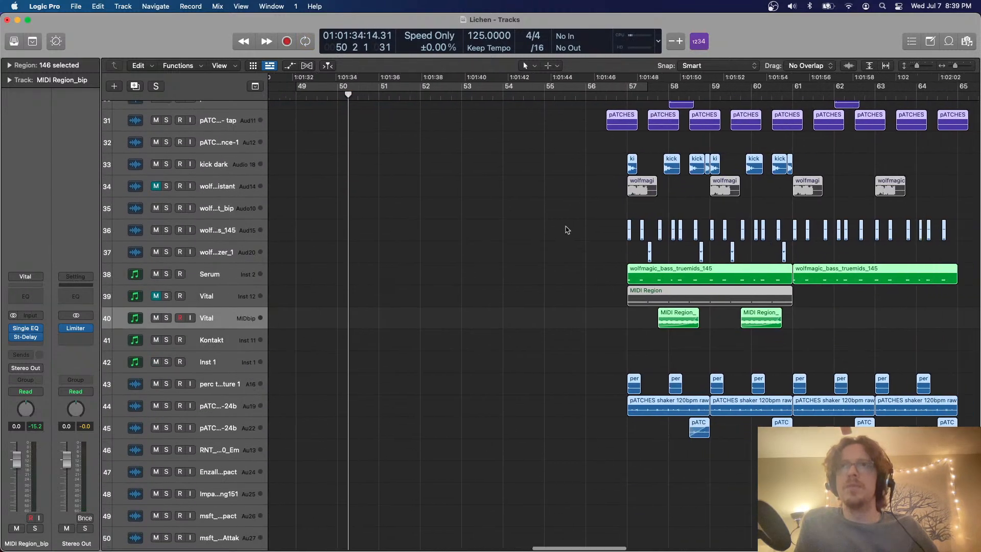
pyautogui.moveTo(565, 227); pyautogui.dragTo(784, 273)
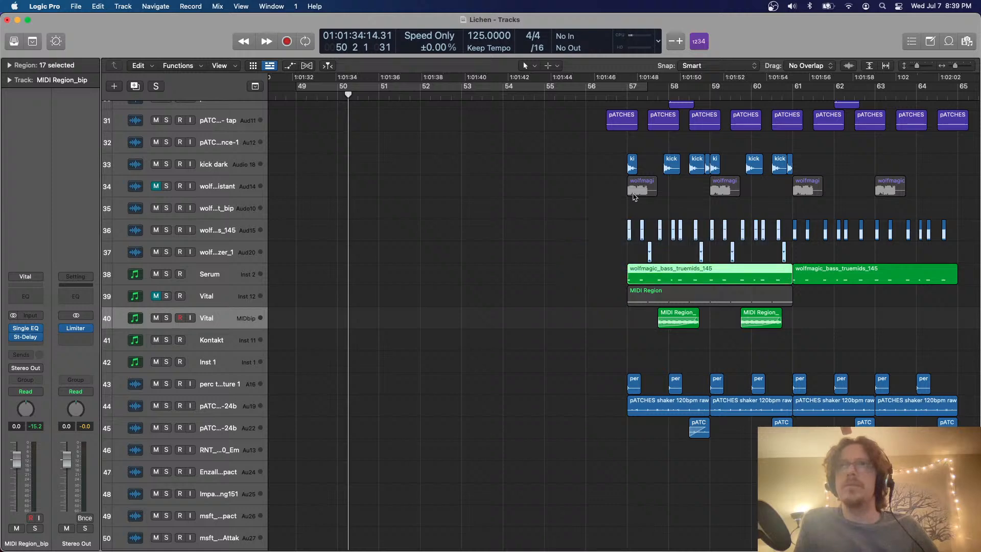
pyautogui.moveTo(606, 158); pyautogui.dragTo(787, 266)
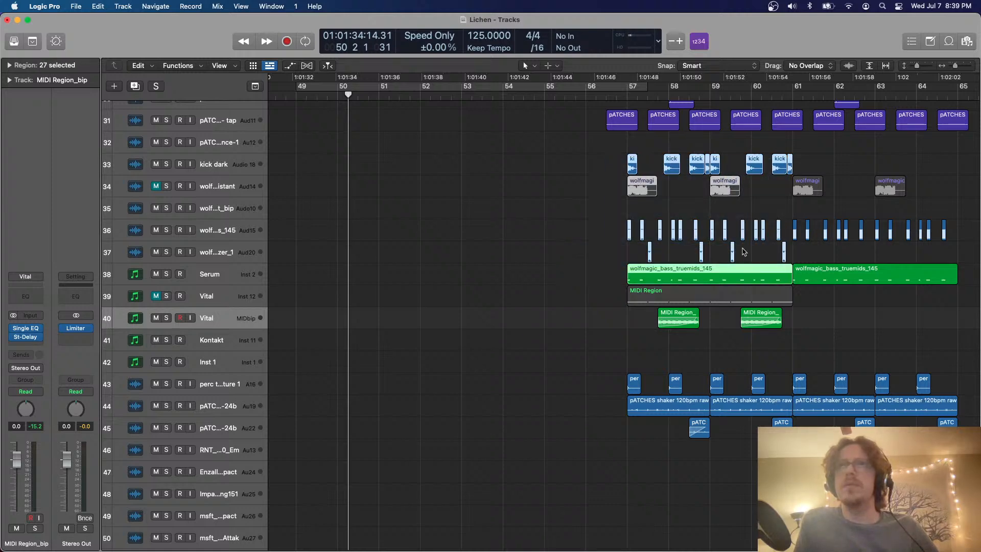
pyautogui.hscroll(-3, 370, 118)
pyautogui.click(356, 95)
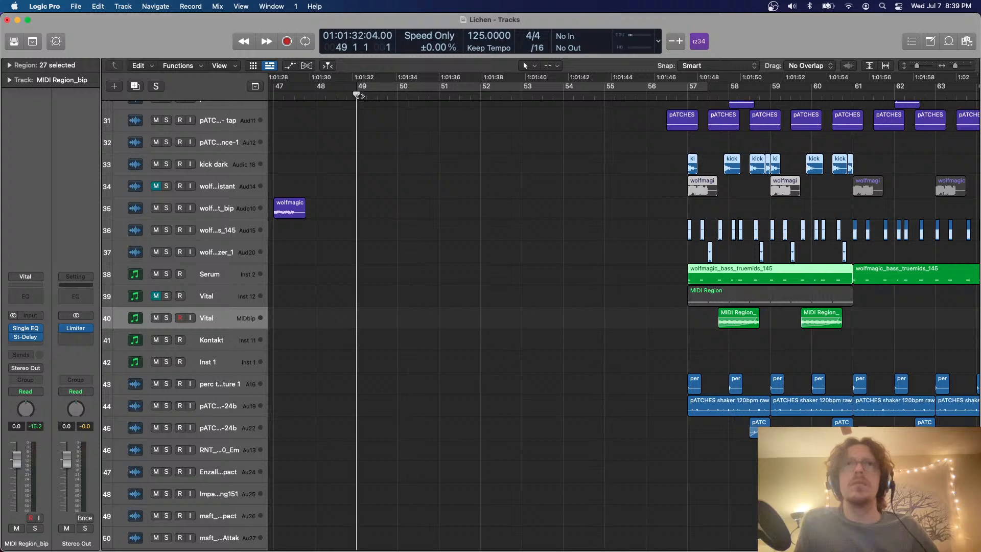
pyautogui.press('cmd+v')
pyautogui.press('space')
pyautogui.hscroll(-3, 489, 157)
pyautogui.scroll(4, 489, 158)
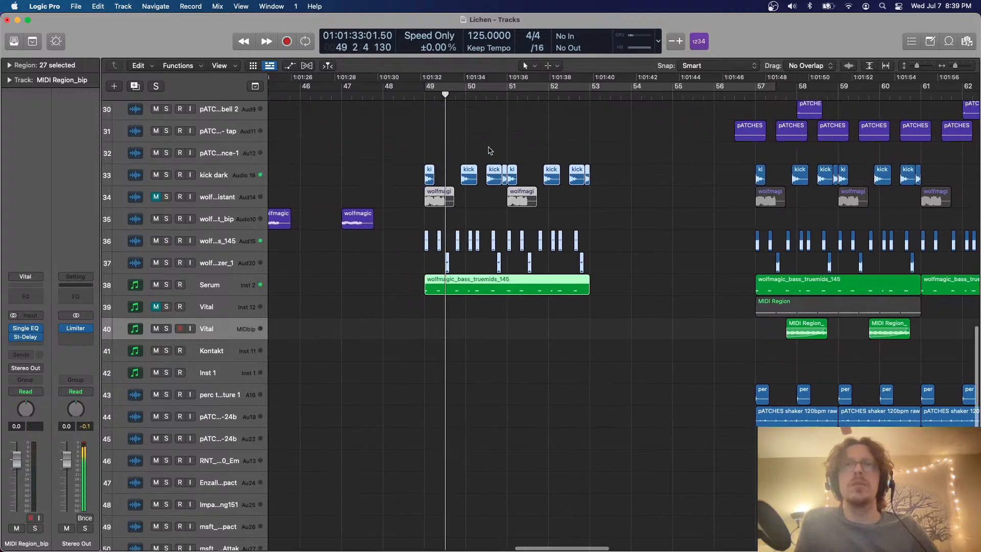
pyautogui.hscroll(4, 490, 151)
pyautogui.scroll(-4, 498, 227)
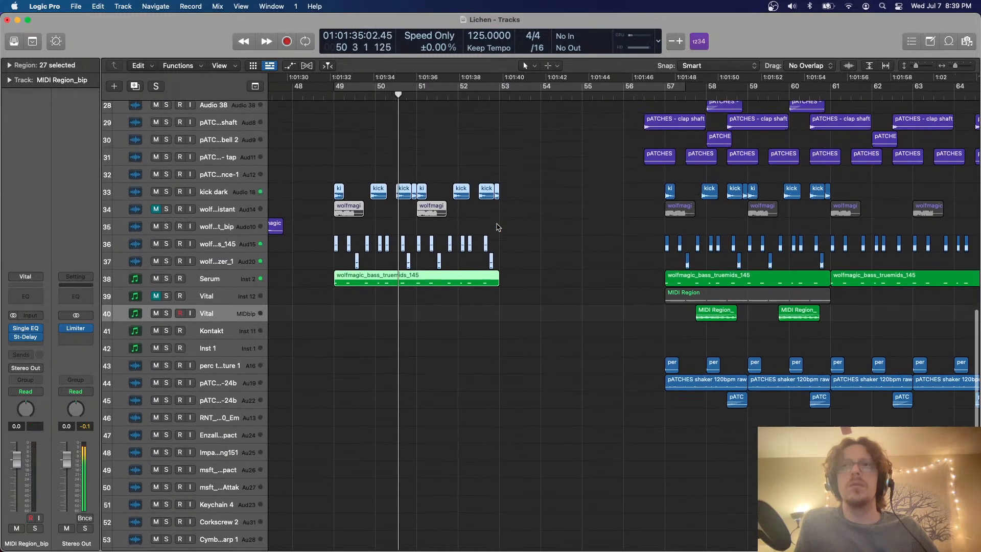
# Copy the four PATCHES regions on track 16, the first muted Kontakt region and Kontakt_bip from bar 57 into the section at bar 49
pyautogui.scroll(12, 498, 227)
pyautogui.hscroll(3, 499, 226)
pyautogui.press('space')
pyautogui.click(612, 246)
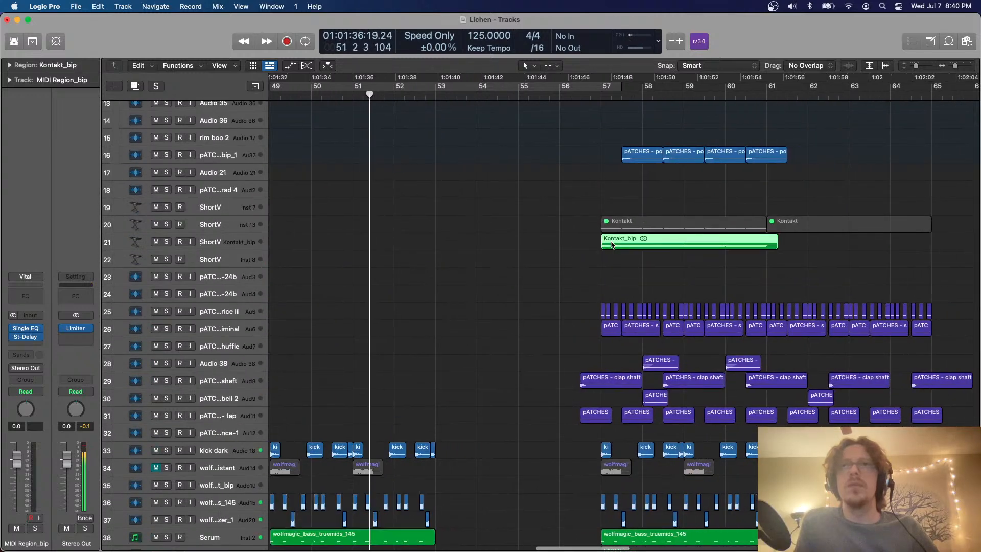
pyautogui.hscroll(-2, 284, 247)
pyautogui.hscroll(-2, 283, 246)
pyautogui.click(318, 236)
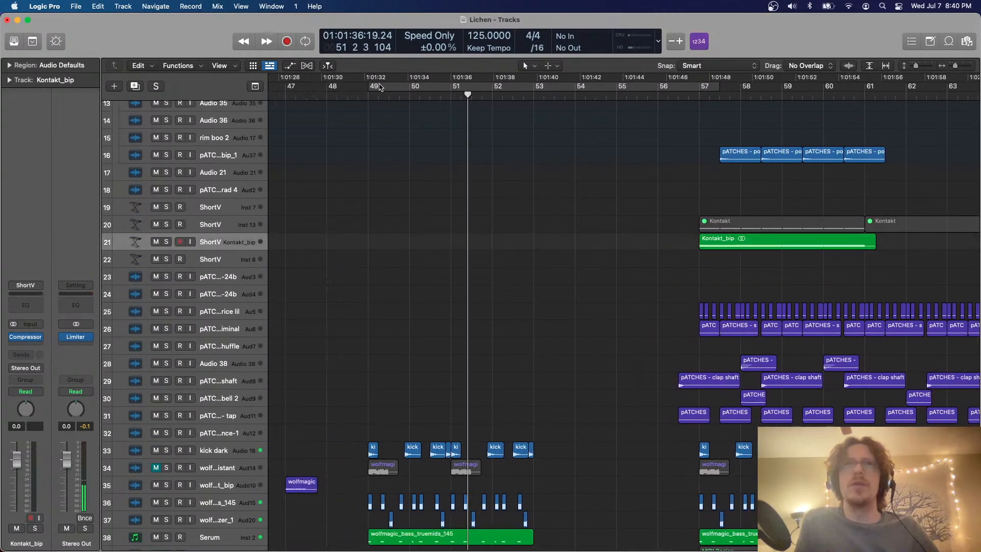
pyautogui.click(368, 96)
pyautogui.press('super+z')
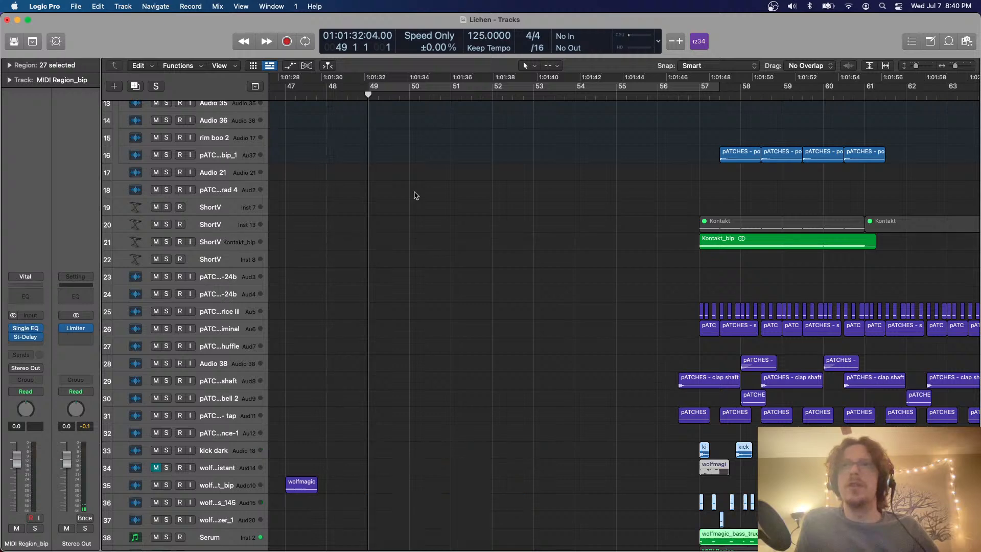
pyautogui.press('super+shift+z')
pyautogui.click(254, 241)
pyautogui.moveTo(567, 268); pyautogui.dragTo(851, 148)
pyautogui.press('super+c')
pyautogui.press('super+v')
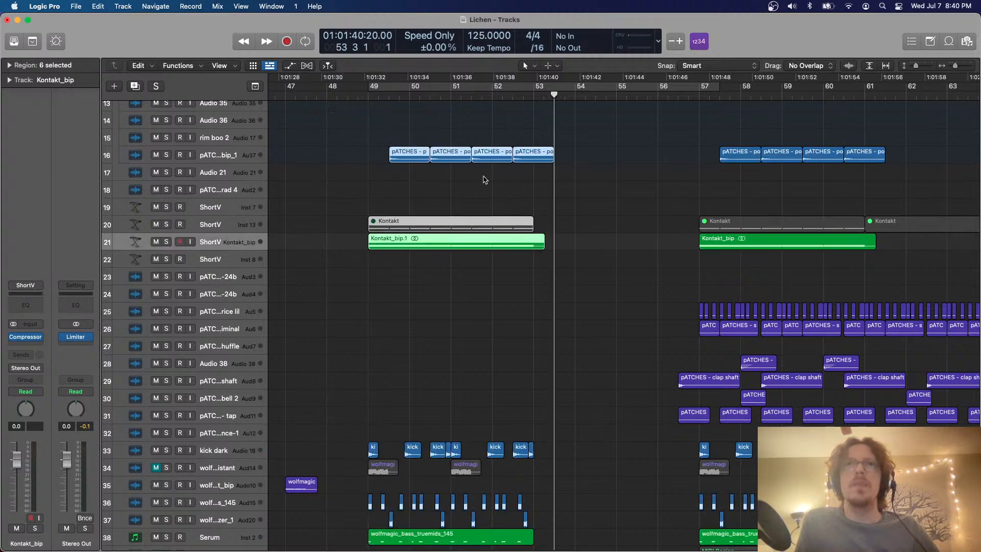
# Delete the muted Kontakt region at bar 49 and play back from just before bar 49
pyautogui.moveTo(510, 197); pyautogui.dragTo(459, 227)
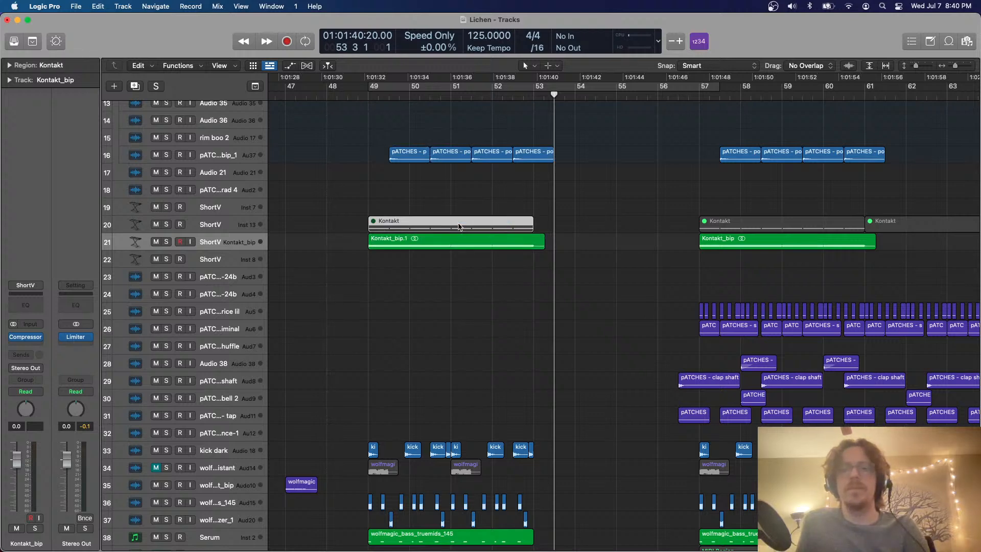
pyautogui.press('Delete')
pyautogui.click(350, 96)
pyautogui.press('space')
pyautogui.scroll(-8, 428, 267)
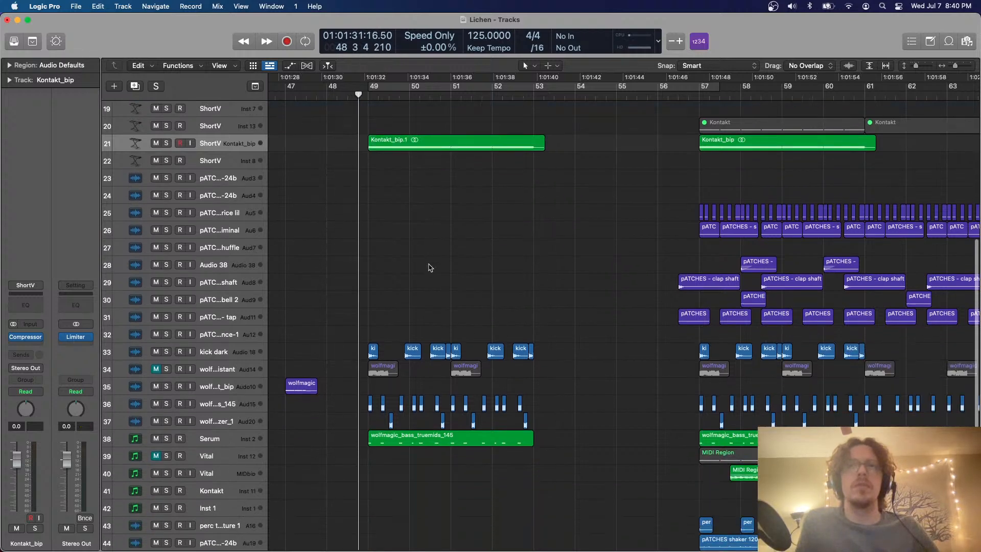
pyautogui.hscroll(-5, 429, 266)
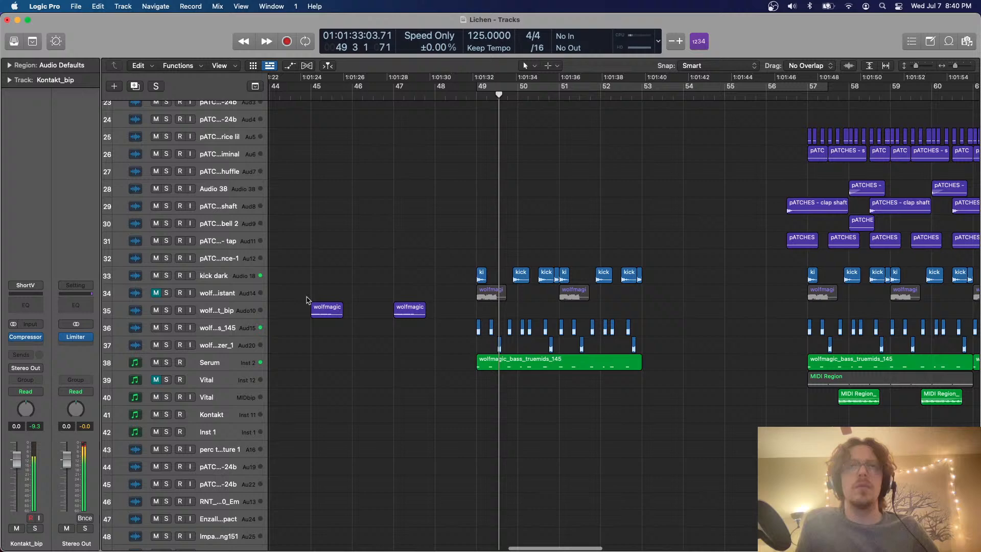
# Select the bounced wolfmagic distant bass track and loop playback over bars 49 to 53
pyautogui.click(229, 311)
pyautogui.hscroll(4, 522, 242)
pyautogui.press('super+Right')
pyautogui.press('super+Down')
pyautogui.press('super+Down')
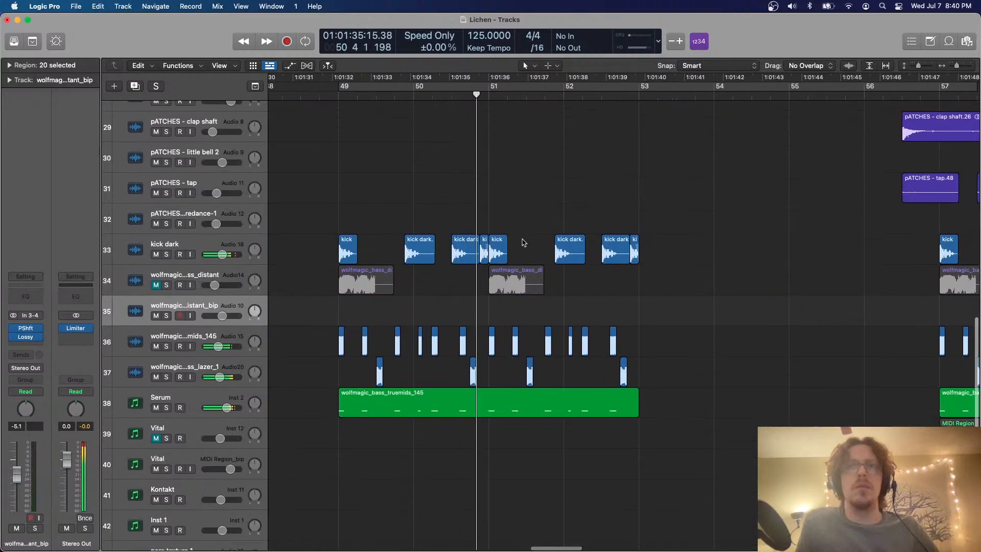
pyautogui.press('c')
pyautogui.press('c')
pyautogui.moveTo(342, 87); pyautogui.dragTo(628, 124)
pyautogui.click(572, 158)
pyautogui.scroll(-5, 574, 162)
pyautogui.scroll(2, 574, 162)
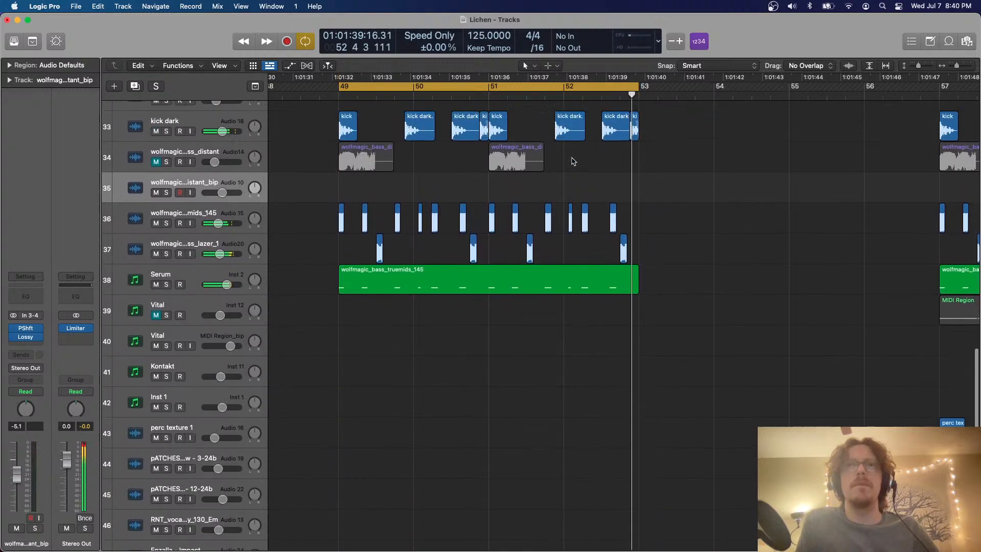
# Examine the notes of the Serum region at bar 49 in the Piano Roll and close the editor
pyautogui.hscroll(3, 574, 161)
pyautogui.hscroll(-2, 573, 161)
pyautogui.scroll(2, 456, 217)
pyautogui.hscroll(-2, 424, 281)
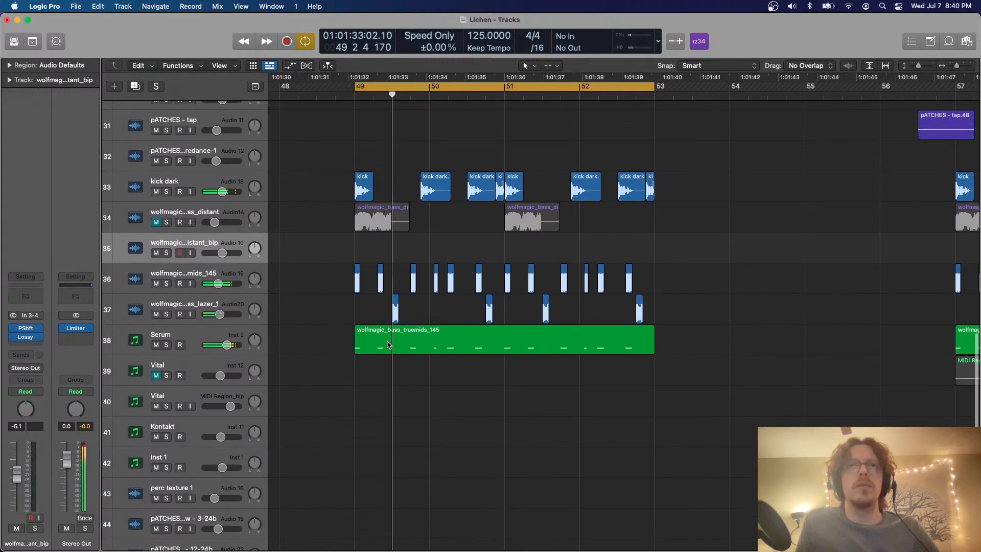
pyautogui.doubleClick(387, 345)
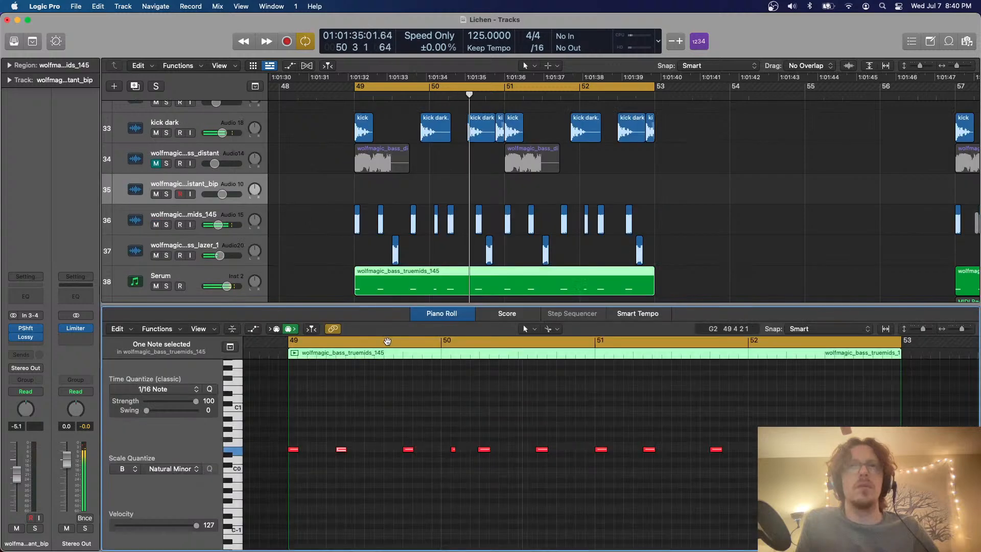
pyautogui.press('e')
pyautogui.scroll(-2, 455, 324)
pyautogui.scroll(1, 452, 265)
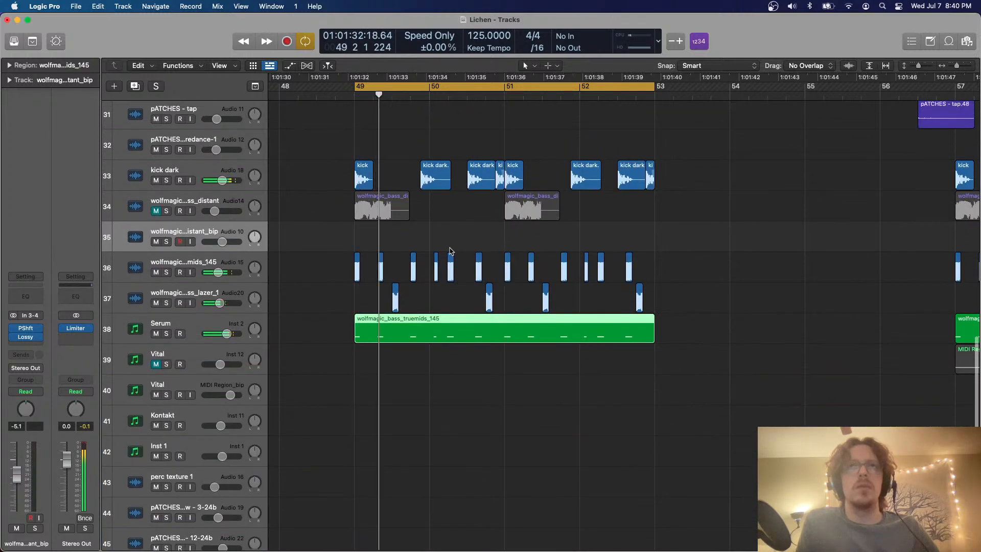
# Try an extra copy of the second wolfmagic mids_145 slice slightly earlier in bar 49 and delete it
pyautogui.scroll(3, 384, 268)
pyautogui.moveTo(378, 271); pyautogui.dragTo(360, 271)
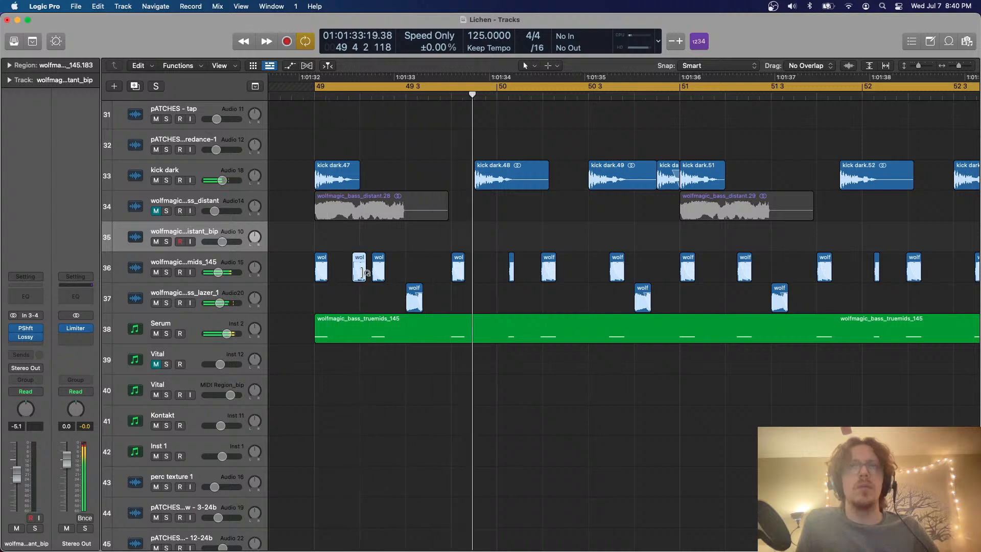
pyautogui.moveTo(357, 275); pyautogui.dragTo(353, 276)
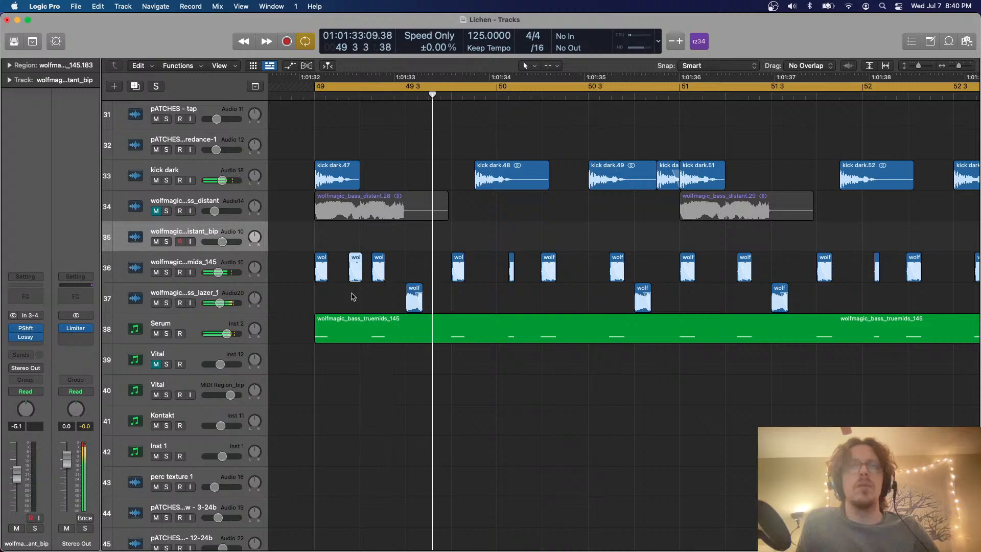
pyautogui.rightClick(240, 259)
pyautogui.click(295, 243)
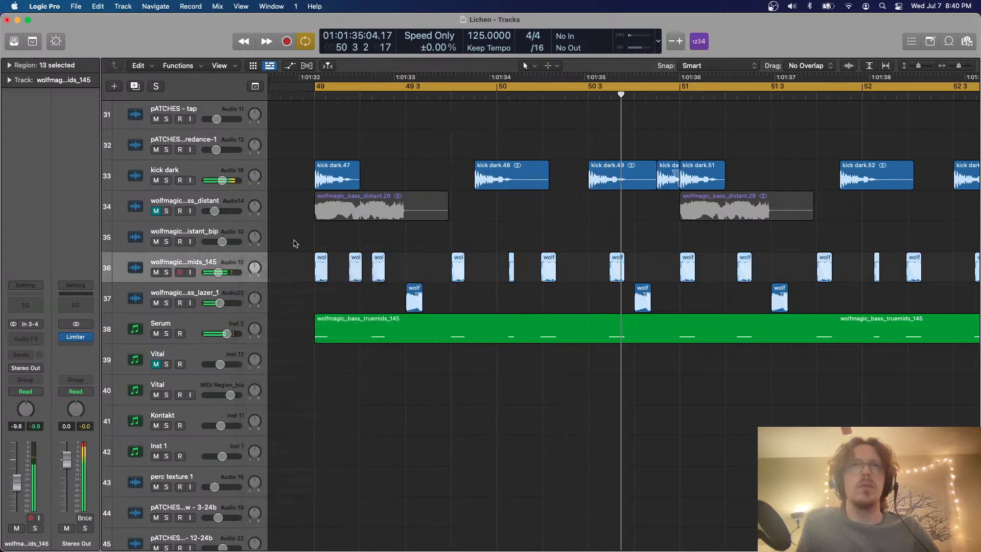
pyautogui.moveTo(342, 223); pyautogui.dragTo(355, 259)
pyautogui.press('Delete')
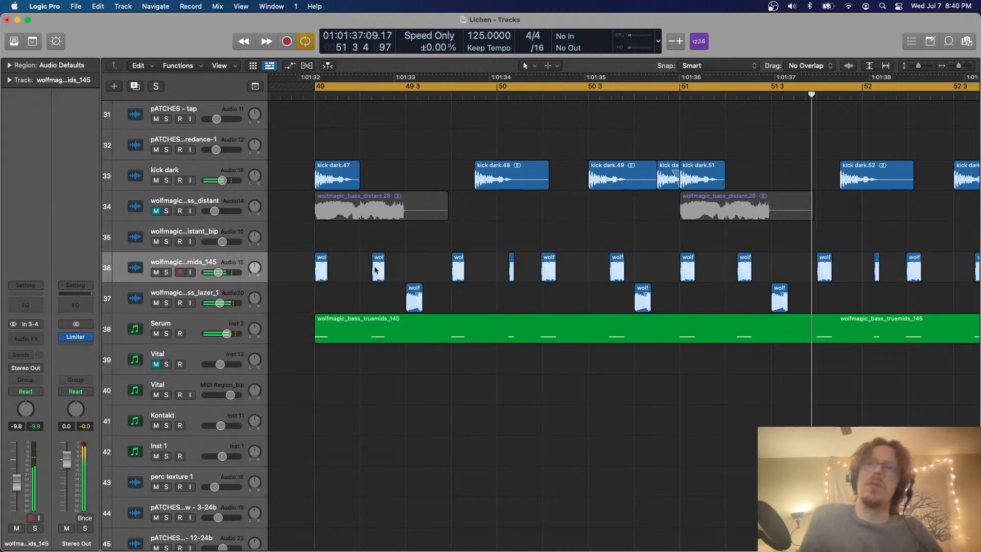
# Solo the Serum track and change Serum's noise oscillator sample to AC hum1 from the Organics category
pyautogui.click(167, 334)
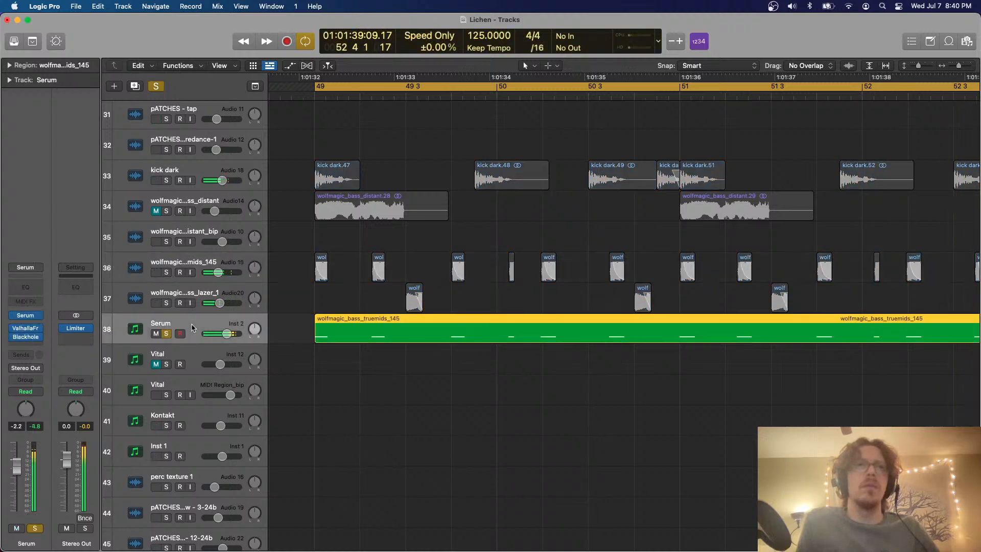
pyautogui.click(23, 317)
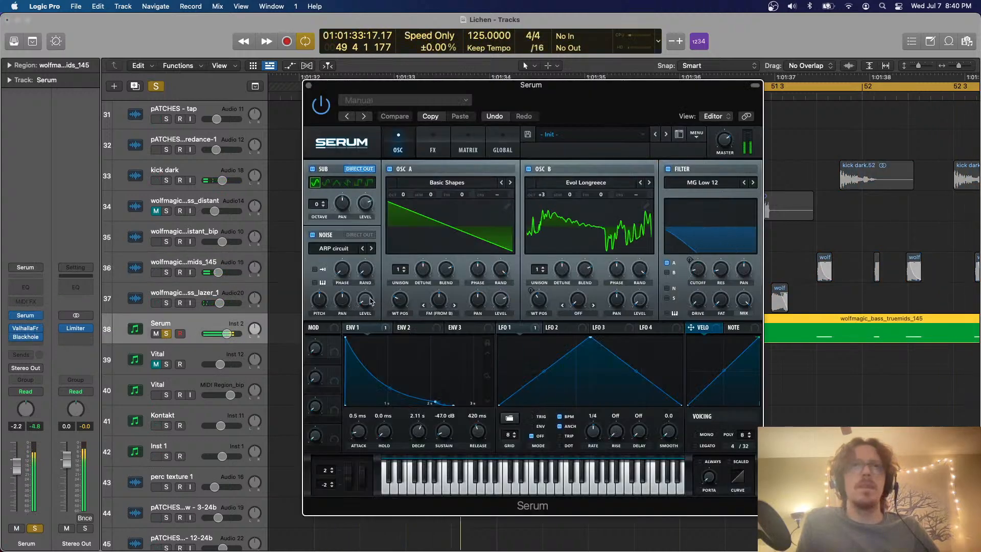
pyautogui.click(334, 248)
pyautogui.moveTo(342, 264)
pyautogui.moveTo(353, 307)
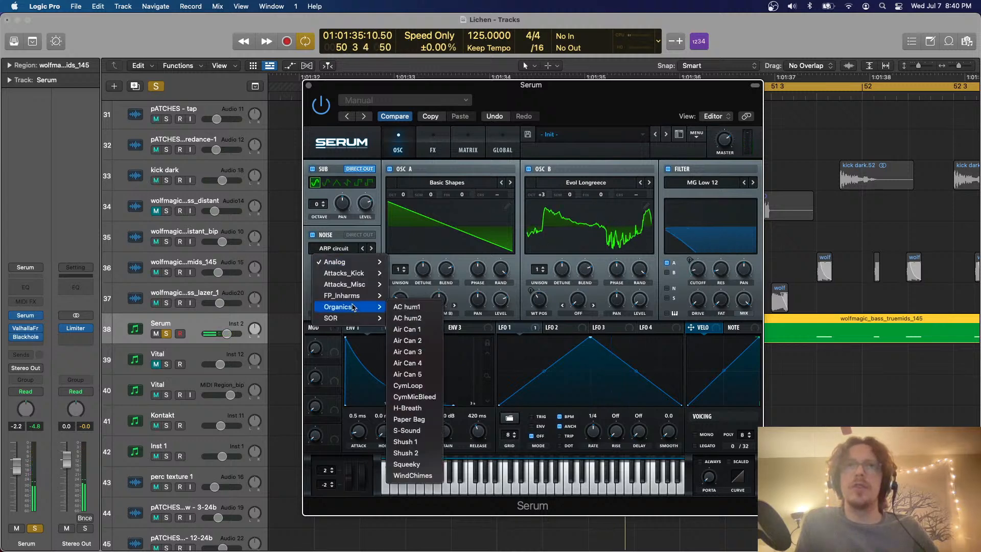
pyautogui.click(413, 308)
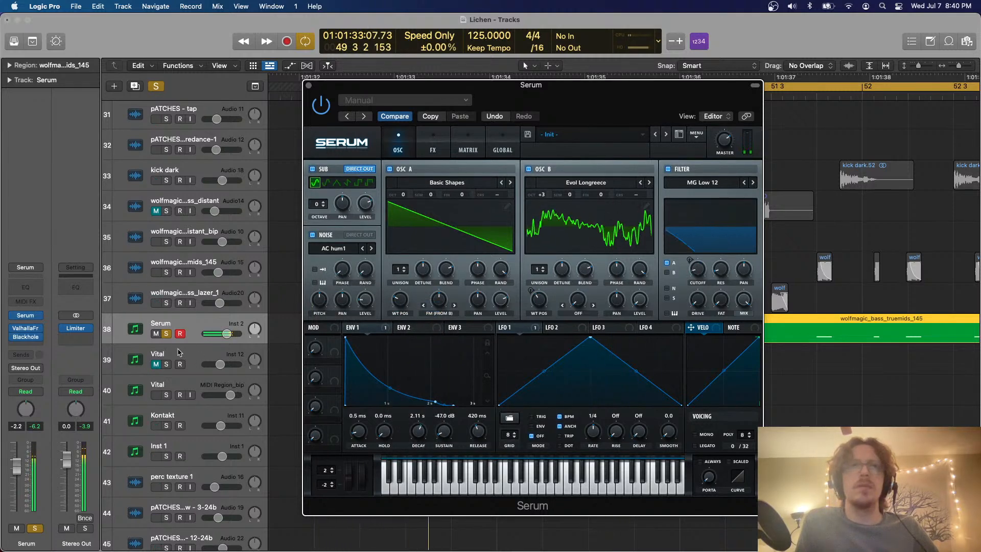
# Unsolo the Serum track to hear the change in the full mix and close Serum's window
pyautogui.click(166, 334)
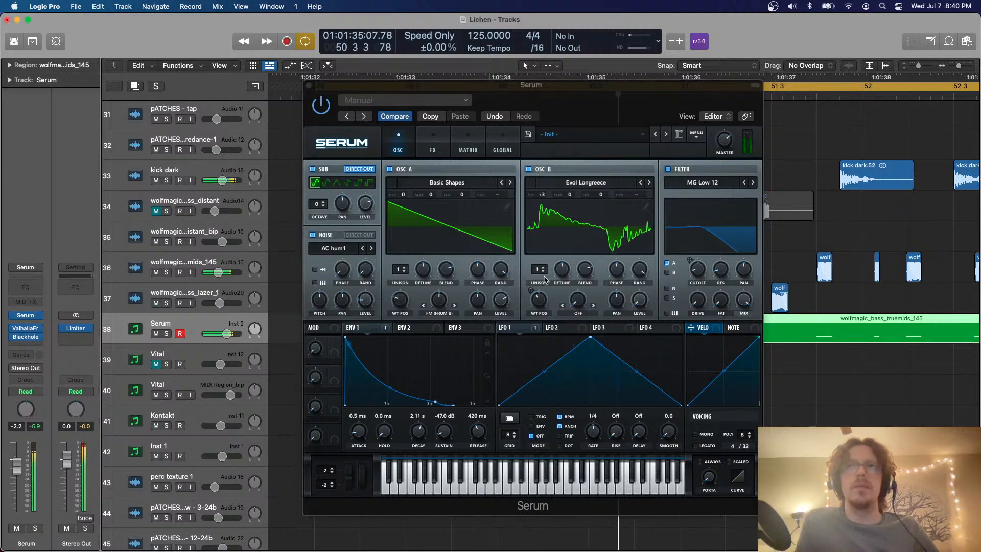
pyautogui.click(308, 85)
pyautogui.hscroll(5, 470, 199)
pyautogui.press('super+Left')
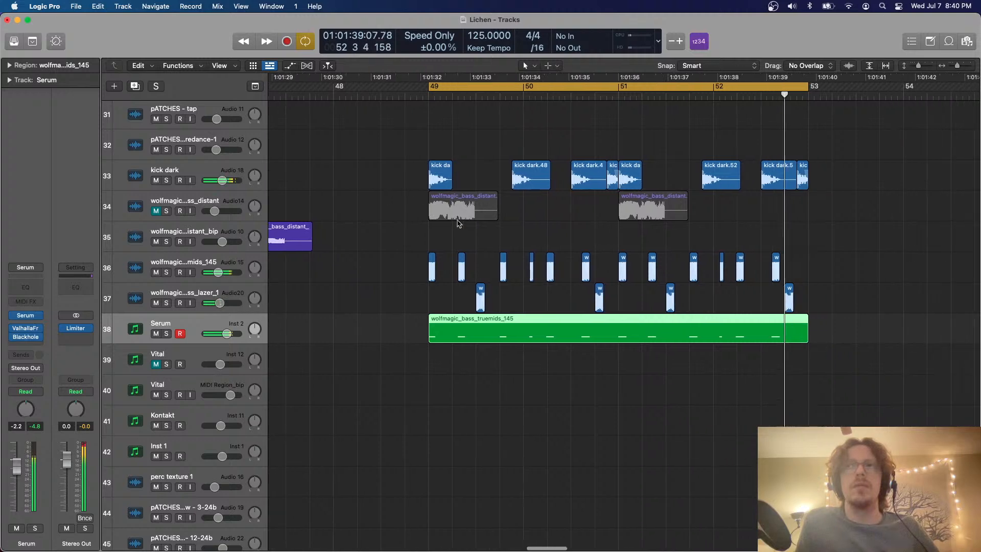
# Solo the Serum track, raise oscillator A's wavetable position from the saw to a pulse shape, and unsolo the track
pyautogui.click(166, 333)
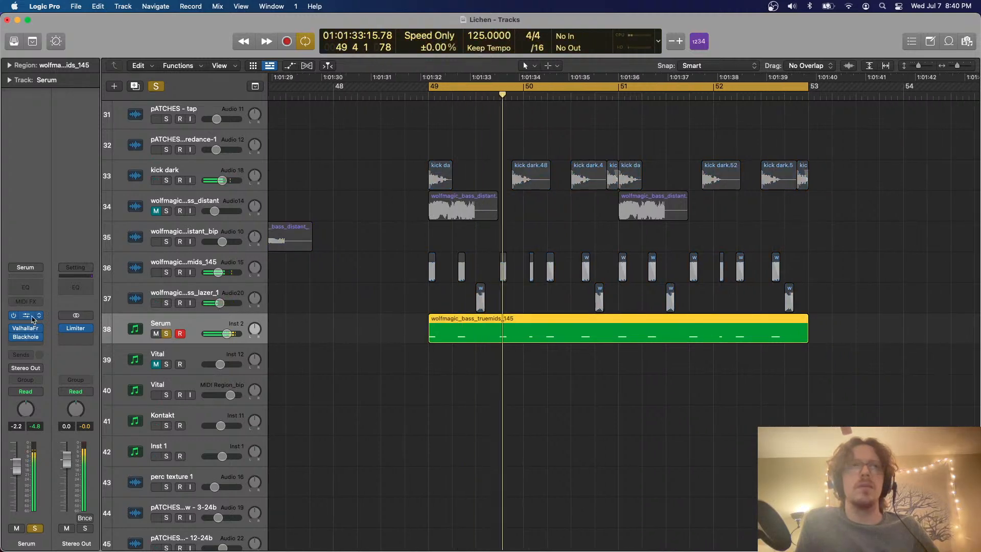
pyautogui.click(27, 316)
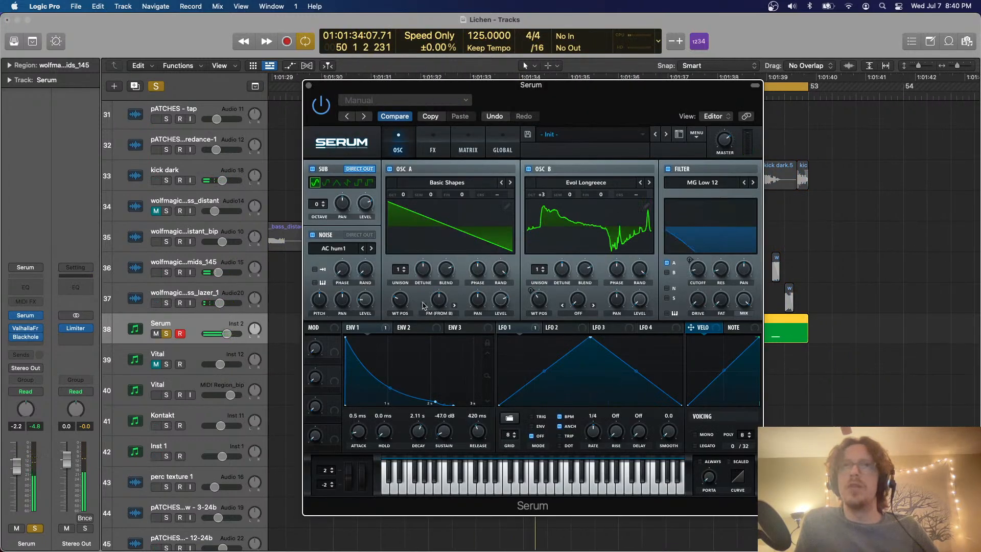
pyautogui.moveTo(404, 304); pyautogui.dragTo(413, 273)
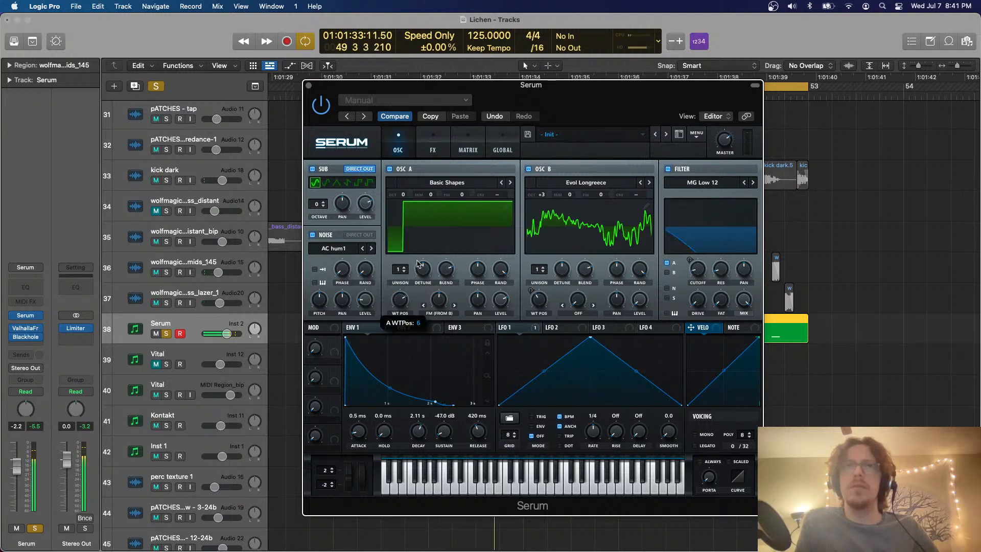
pyautogui.click(167, 334)
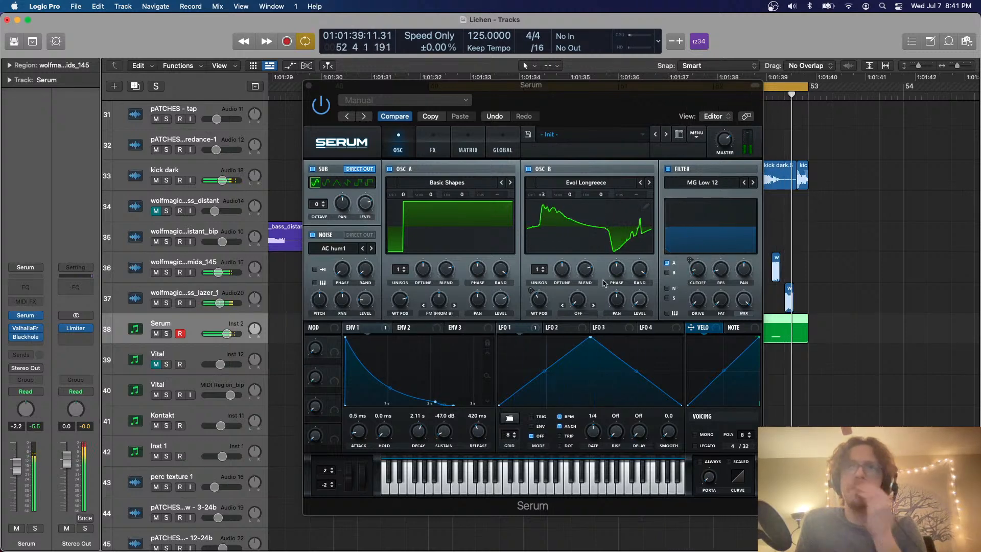
# Adjust oscillator A's level and FM (from B) amount in Serum against the full mix and close the plug-in window
pyautogui.click(497, 302)
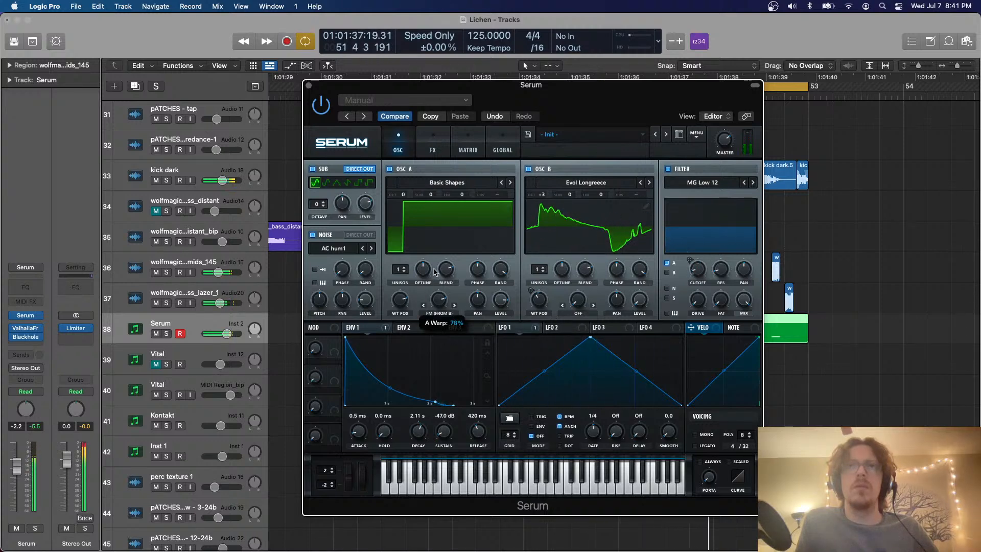
pyautogui.moveTo(433, 281); pyautogui.dragTo(428, 324)
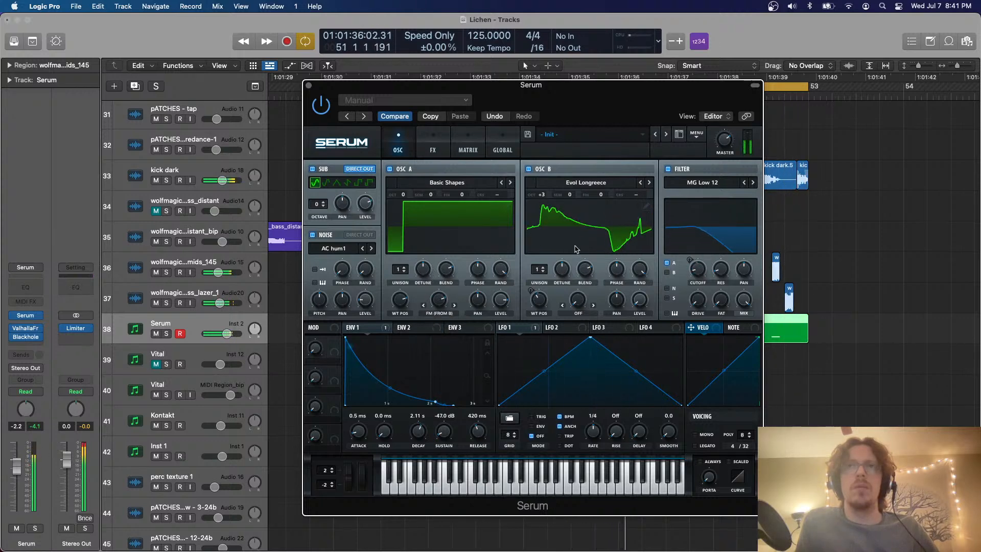
pyautogui.click(308, 86)
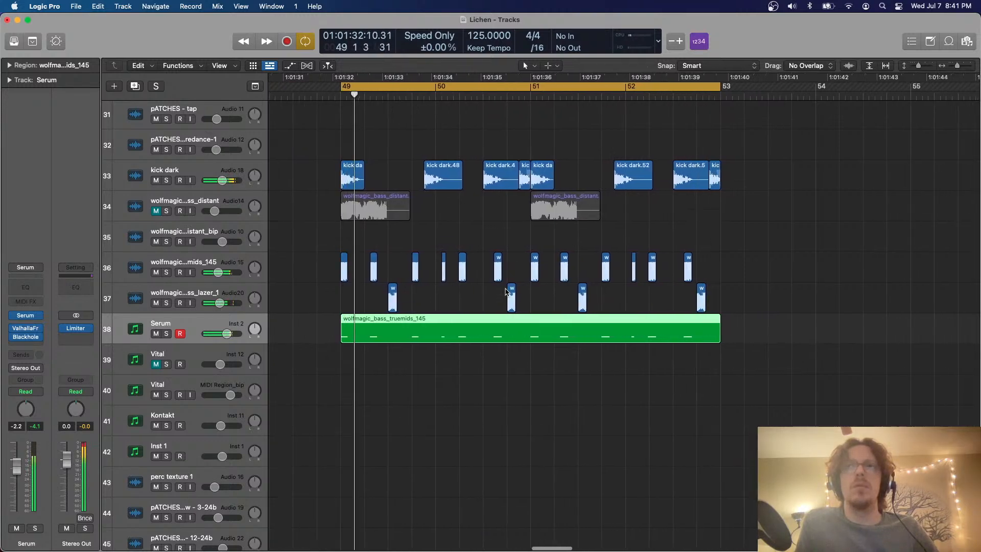
# With the Serum track soloed, set oscillator A's FM amount to about 42% and its wavetable position to the saw shape, and unsolo it
pyautogui.scroll(-3, 506, 291)
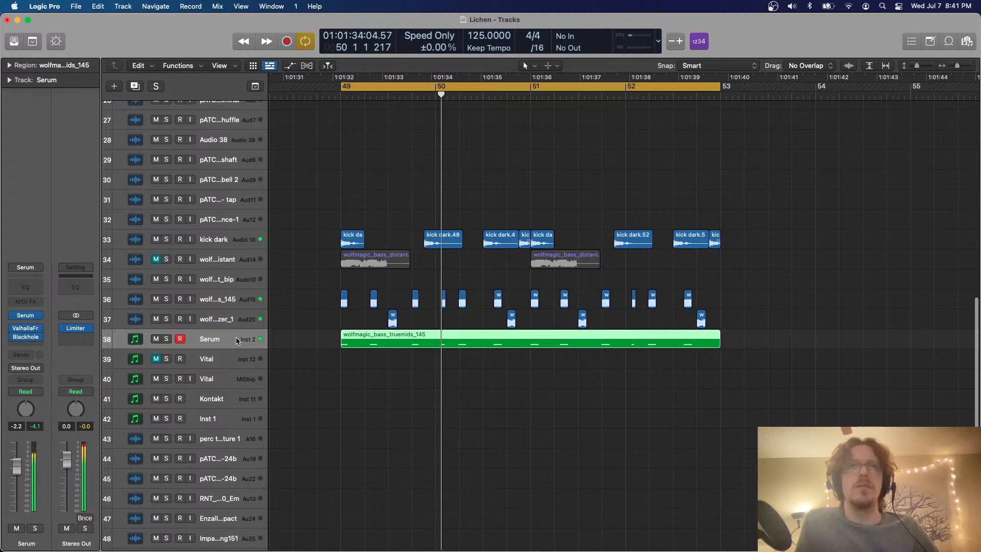
pyautogui.click(167, 339)
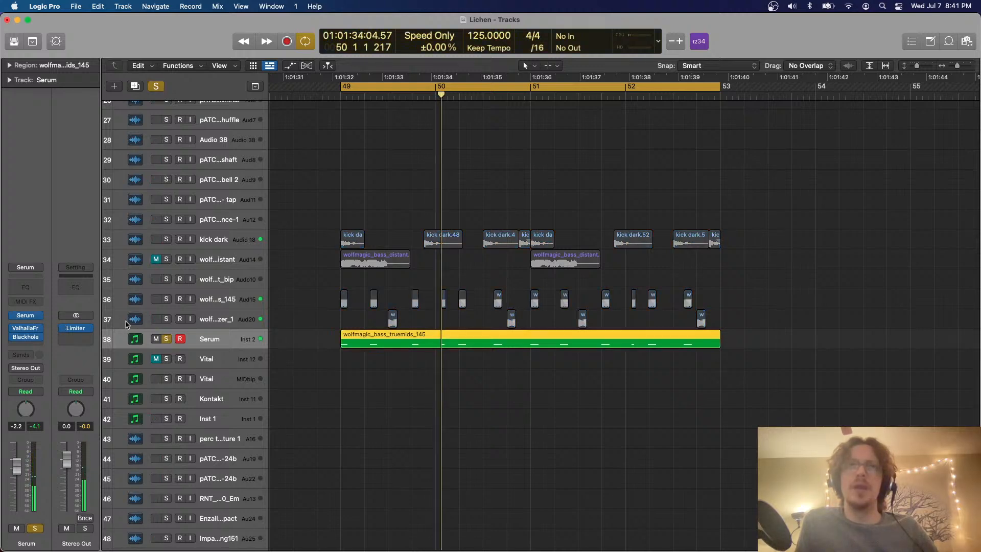
pyautogui.click(31, 316)
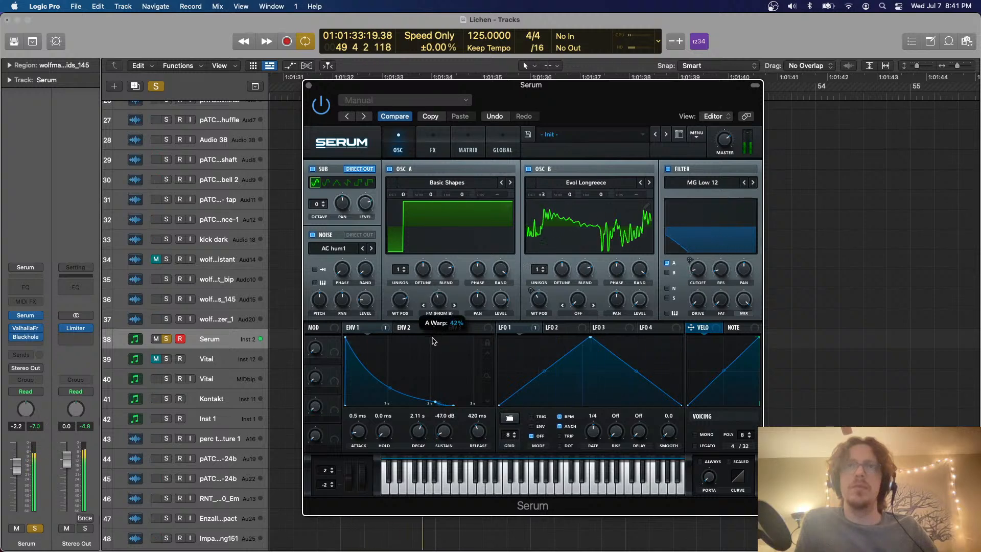
pyautogui.moveTo(403, 301); pyautogui.dragTo(399, 363)
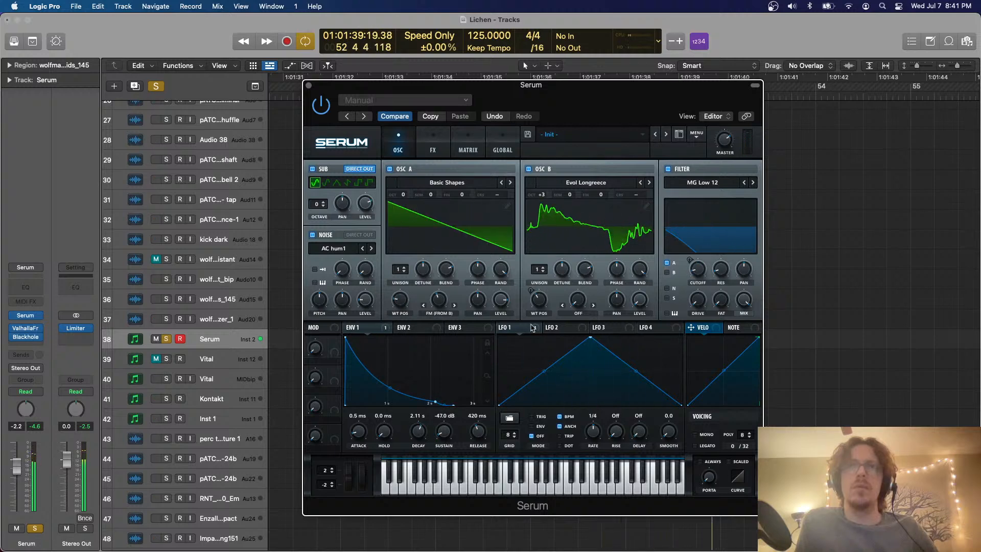
pyautogui.click(166, 339)
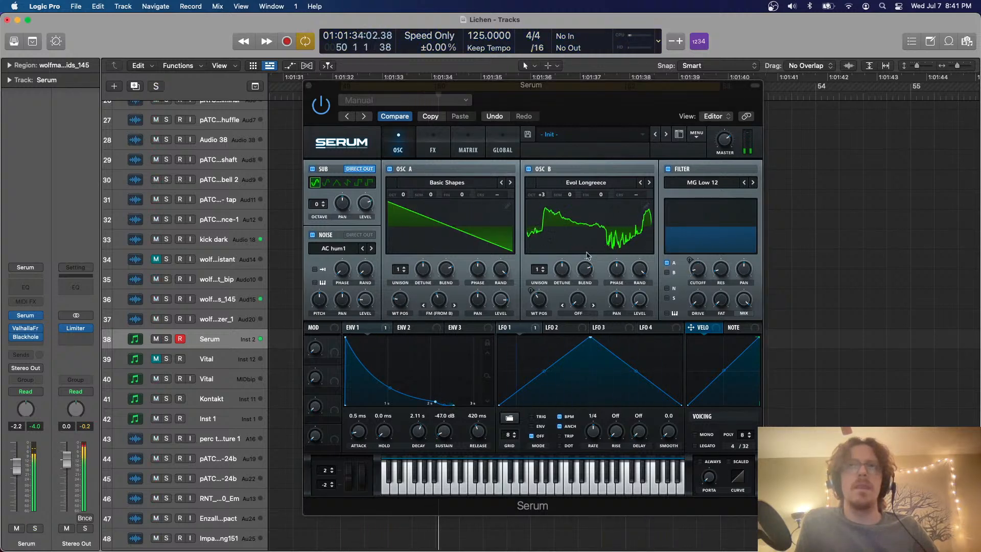
# Set Serum's oscillator A to 3 unison voices and reduce its detune
pyautogui.click(406, 268)
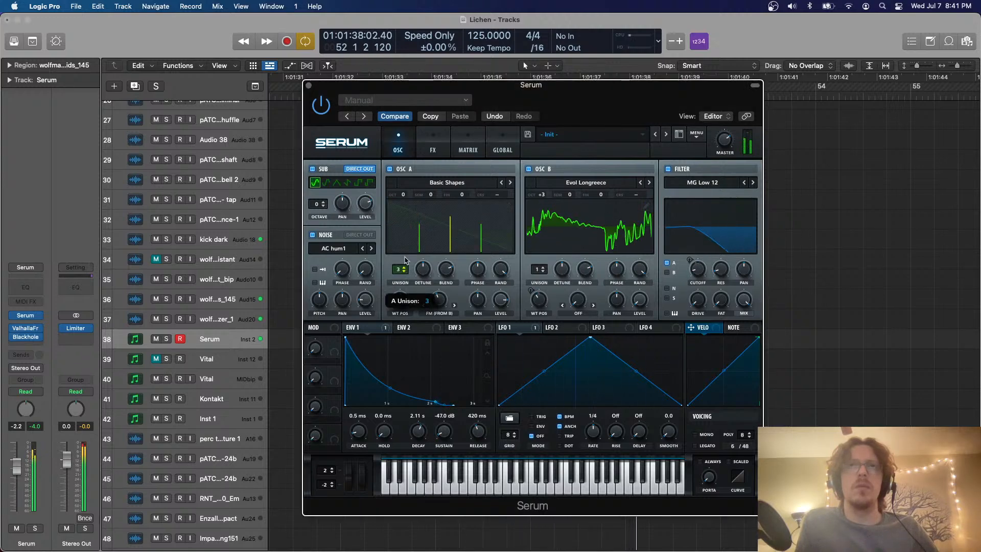
pyautogui.moveTo(426, 270); pyautogui.dragTo(426, 273)
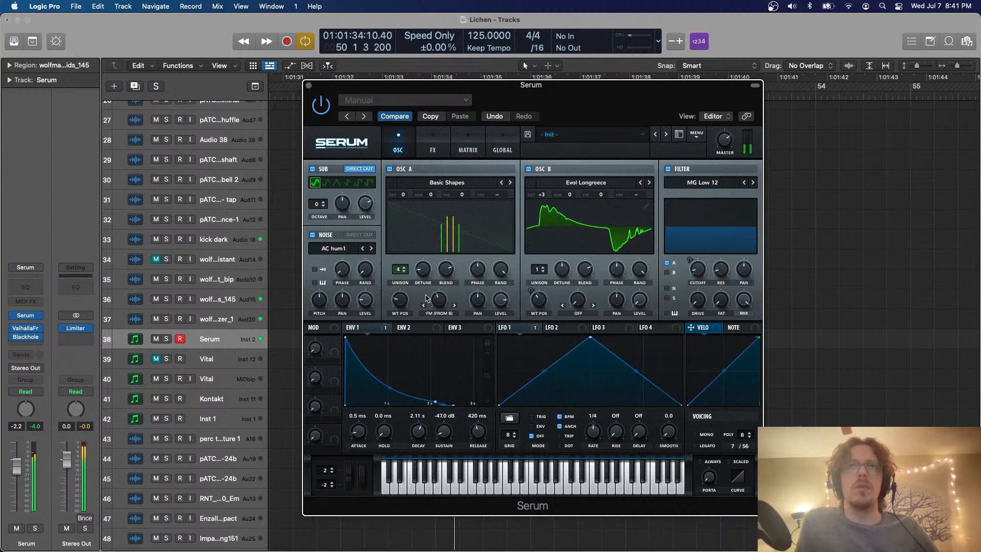
pyautogui.moveTo(401, 270); pyautogui.dragTo(446, 278)
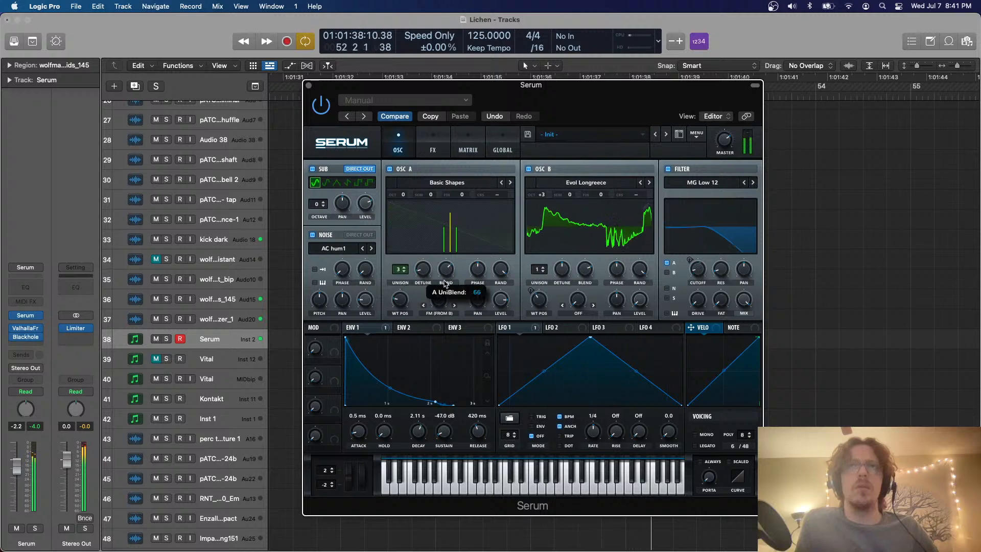
# Enable the chorus in Serum's effects rack and adjust its mix
pyautogui.click(433, 148)
pyautogui.click(316, 232)
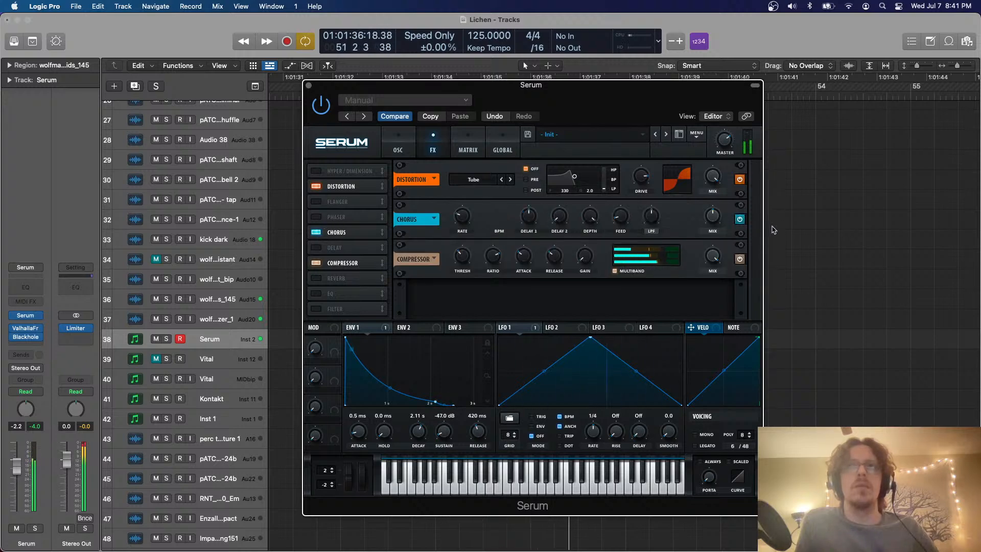
pyautogui.moveTo(719, 221); pyautogui.dragTo(717, 162)
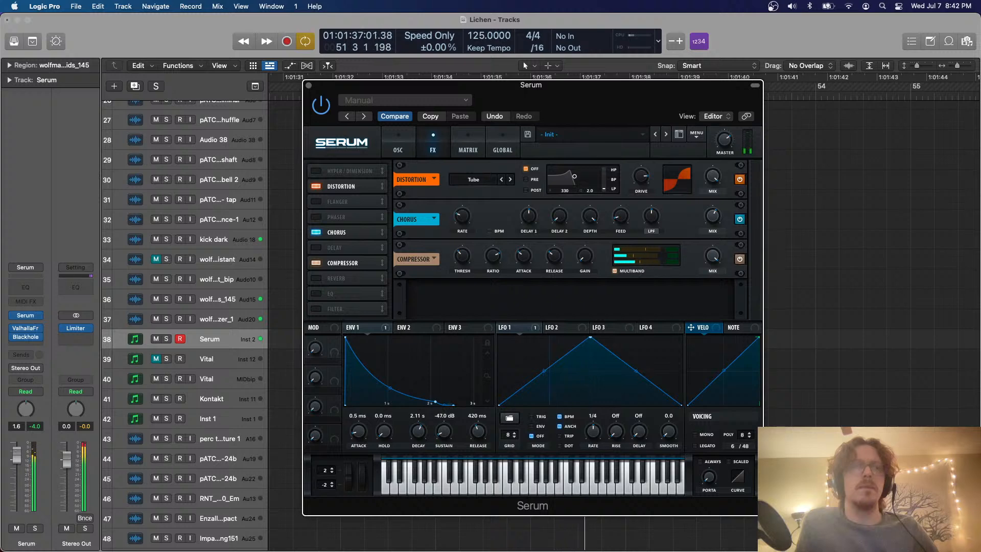
# Set the Serum track's volume to 1.1 dB and close Serum's window
pyautogui.click(291, 146)
pyautogui.click(309, 89)
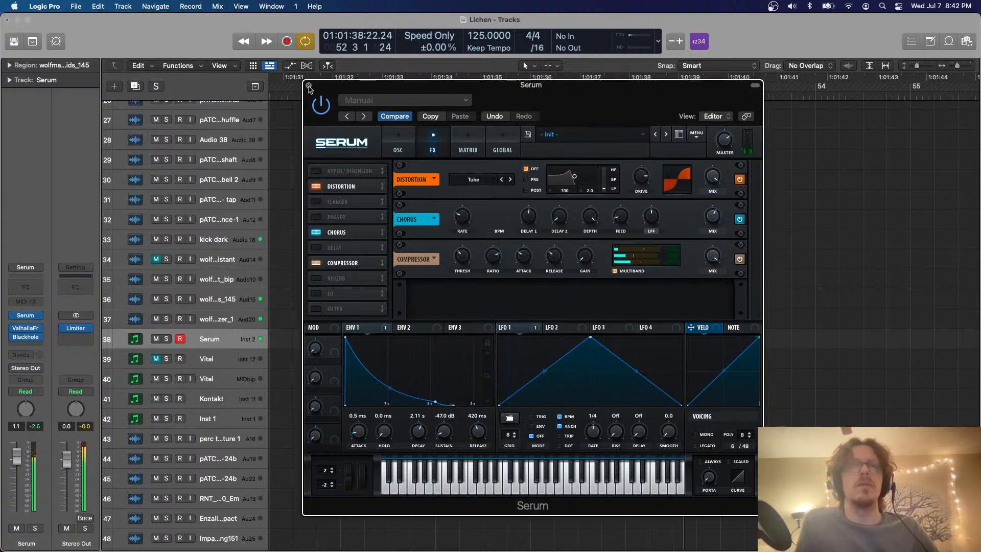
pyautogui.click(308, 85)
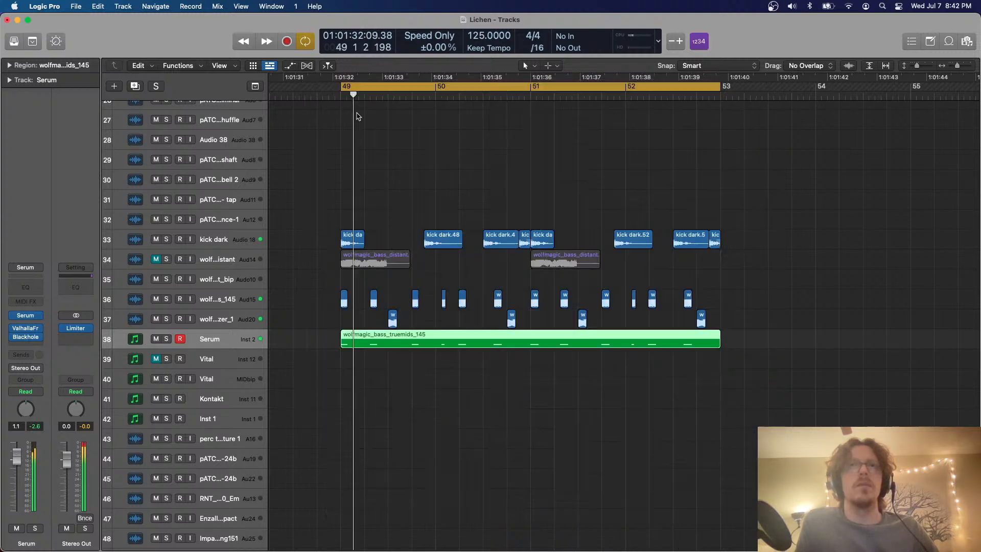
# Try lowering the short note at the start of bar 50 in the Serum region by a semitone and restore its pitch
pyautogui.doubleClick(388, 349)
pyautogui.click(342, 450)
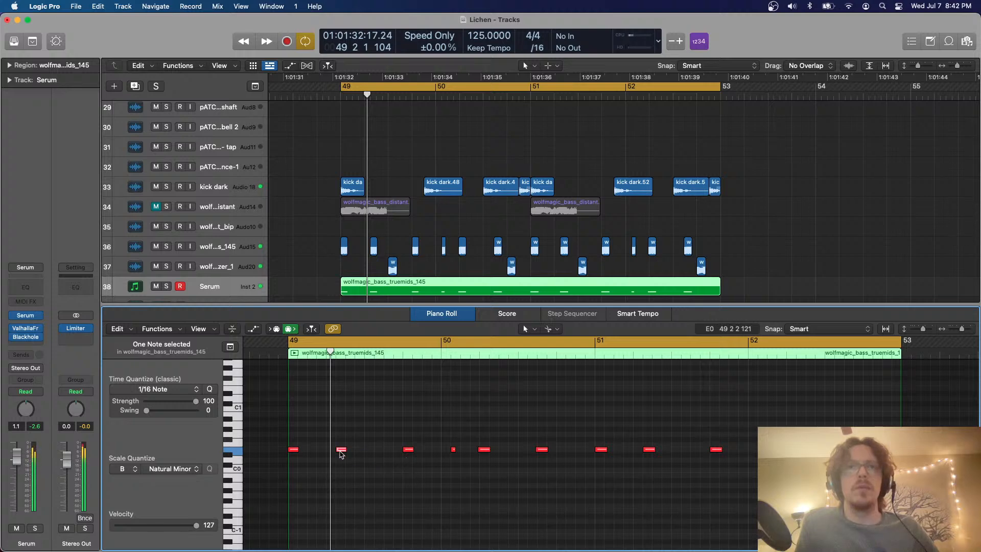
pyautogui.click(453, 449)
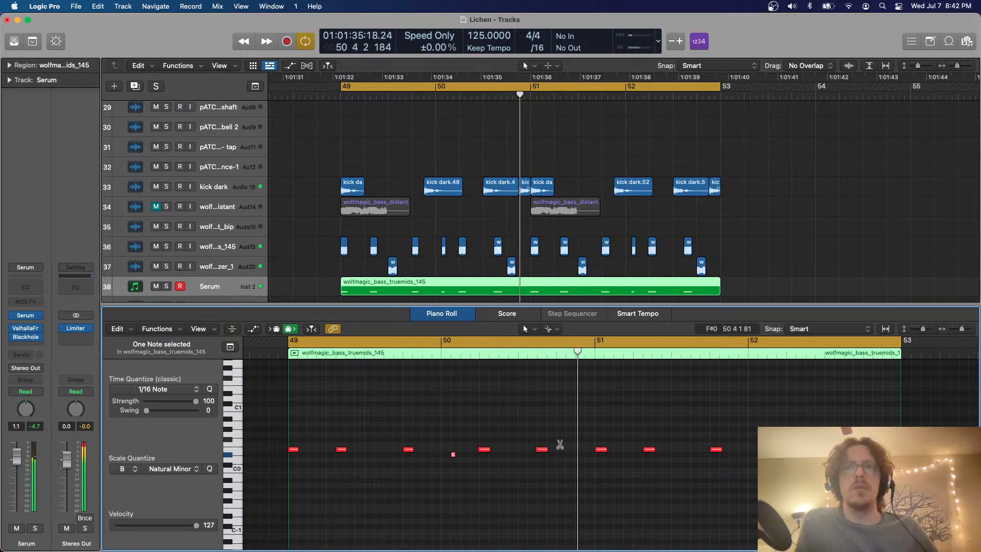
pyautogui.press('e')
pyautogui.click(410, 307)
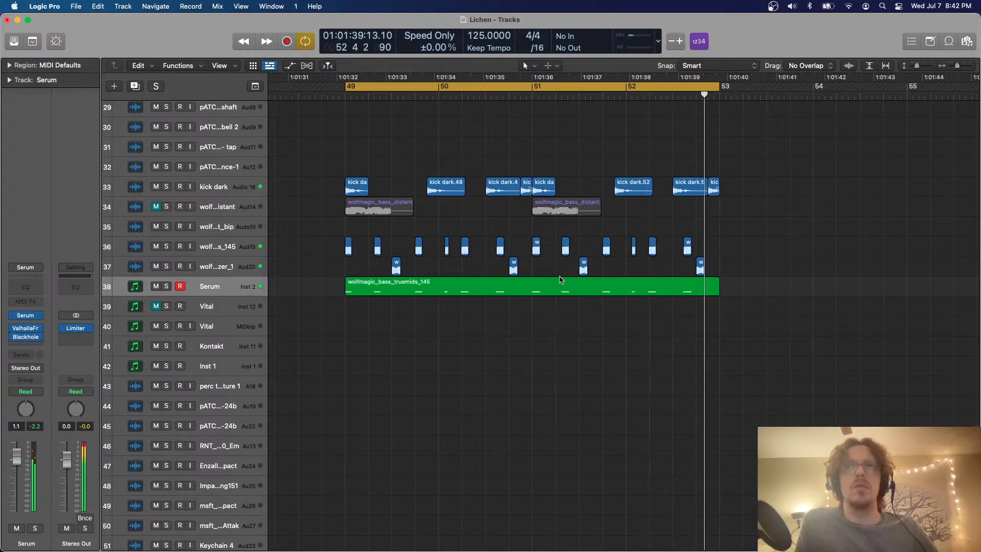
pyautogui.doubleClick(560, 290)
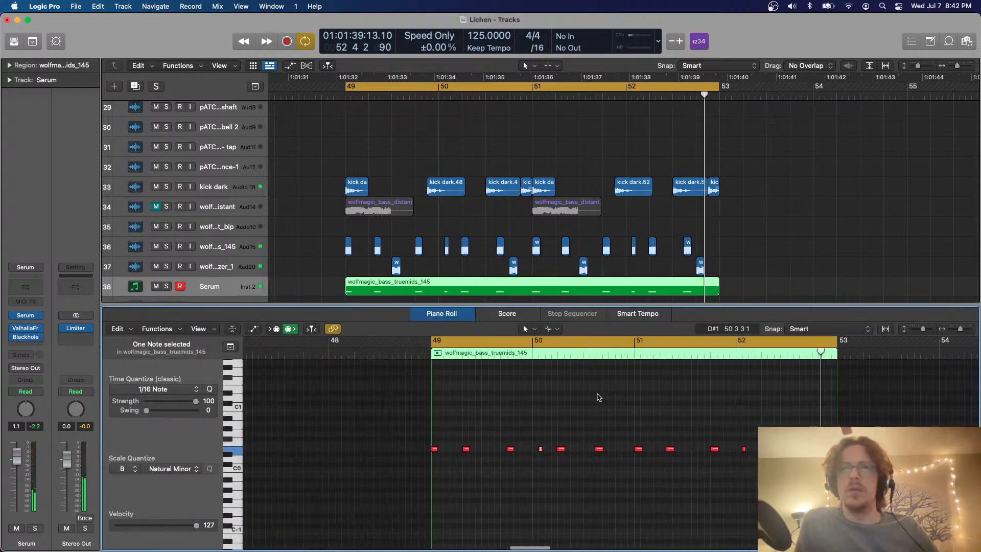
pyautogui.press('e')
# Unmute the wolfmagic bass_distant track and play the mix looped over the Serum region at bars 49–53
pyautogui.scroll(-5, 600, 312)
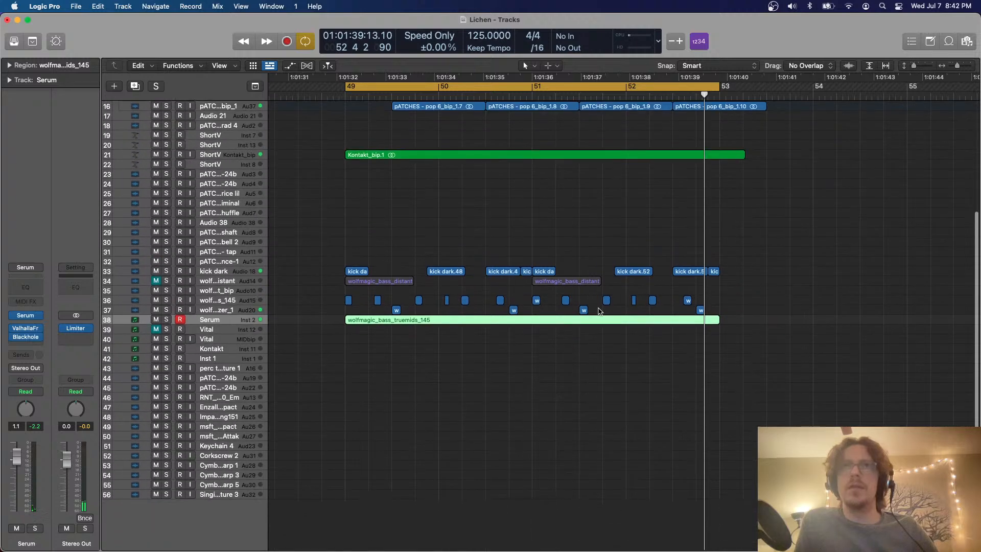
pyautogui.scroll(7, 600, 311)
pyautogui.scroll(2, 600, 311)
pyautogui.press('c')
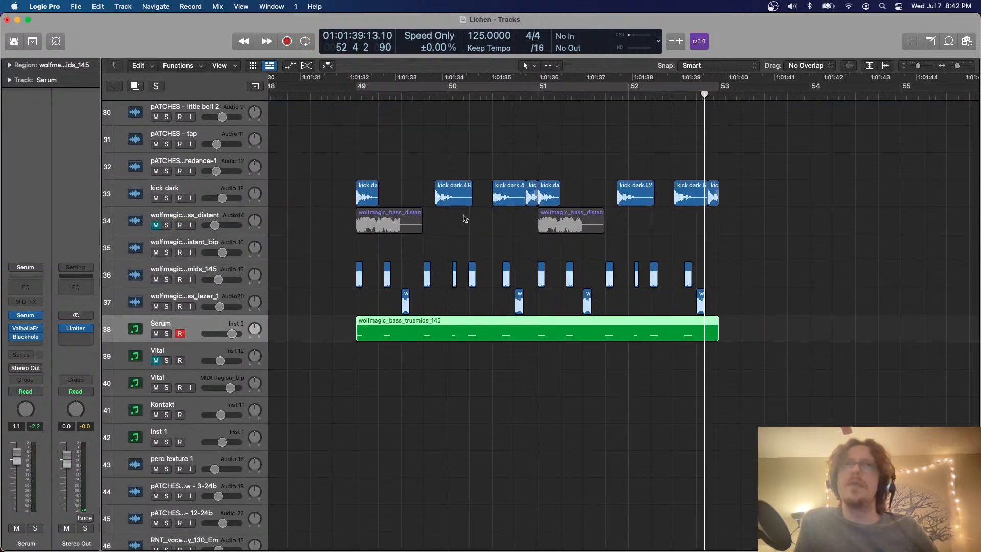
pyautogui.click(350, 97)
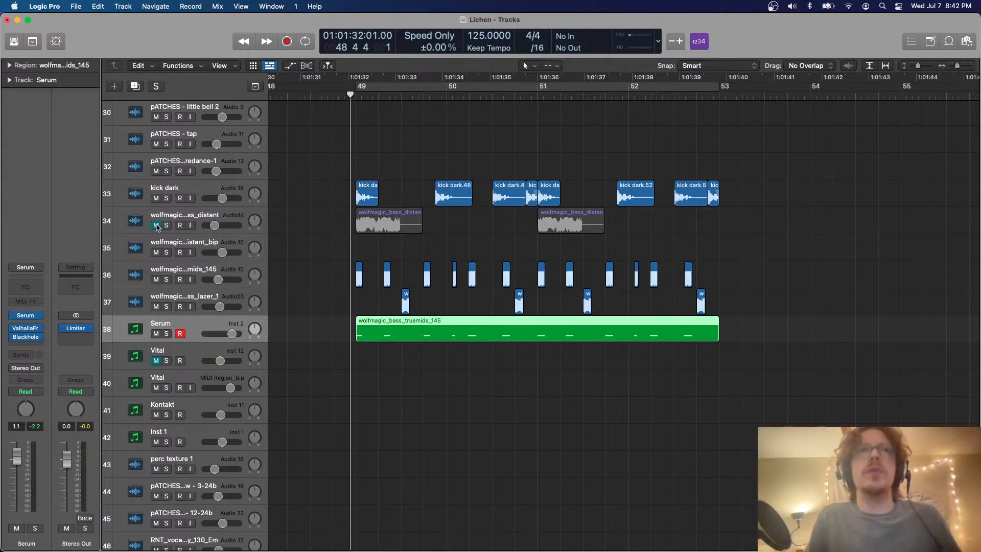
pyautogui.click(155, 225)
pyautogui.press('super+u')
pyautogui.press('space')
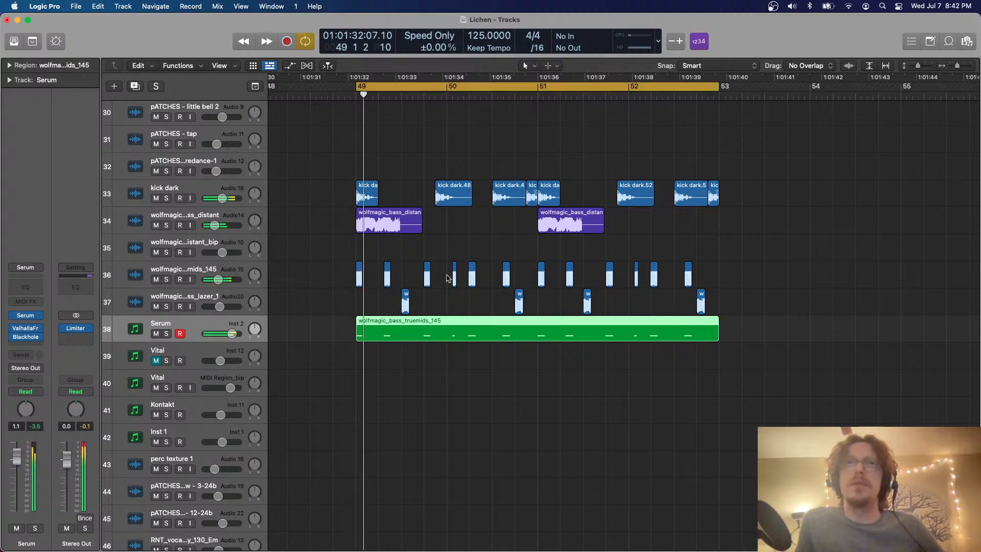
# With the record-enabled Serum track soloed, set oscillator A's unison to 1 and adjust its FM amount, and unsolo the track
pyautogui.click(237, 221)
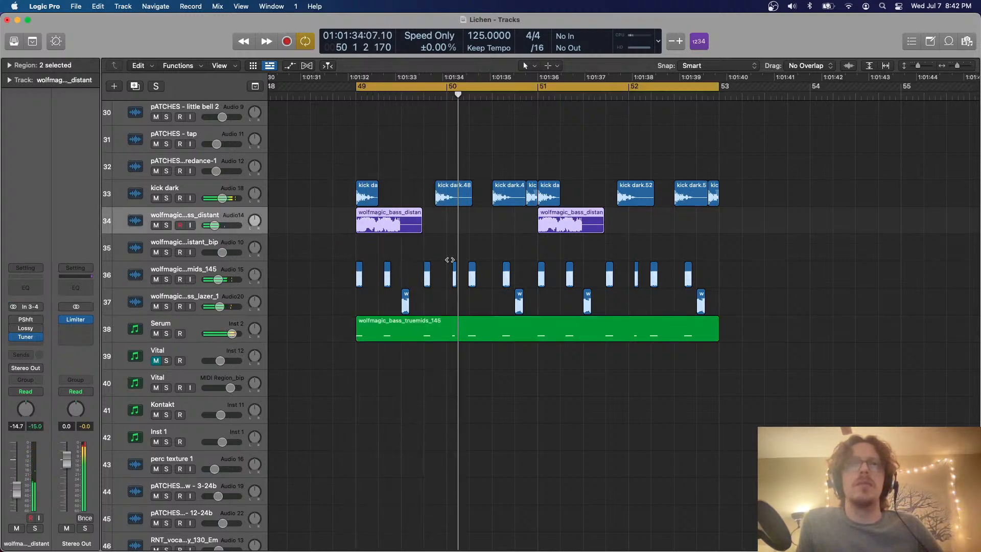
pyautogui.click(165, 334)
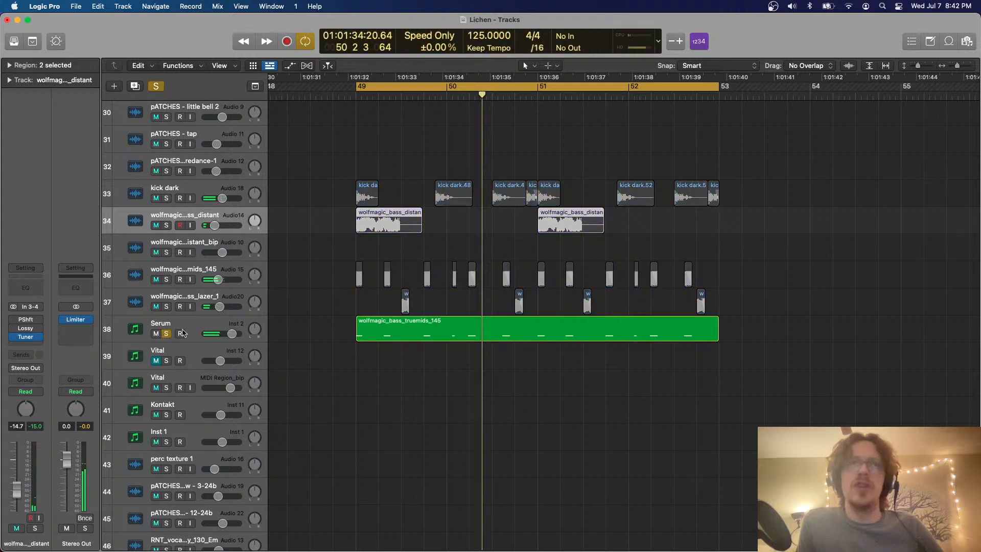
pyautogui.click(180, 332)
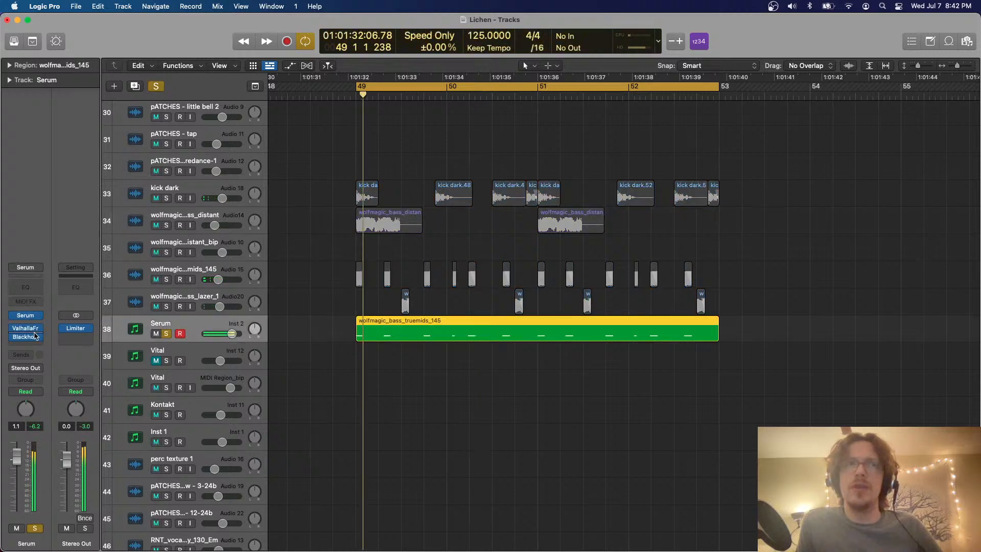
pyautogui.click(34, 317)
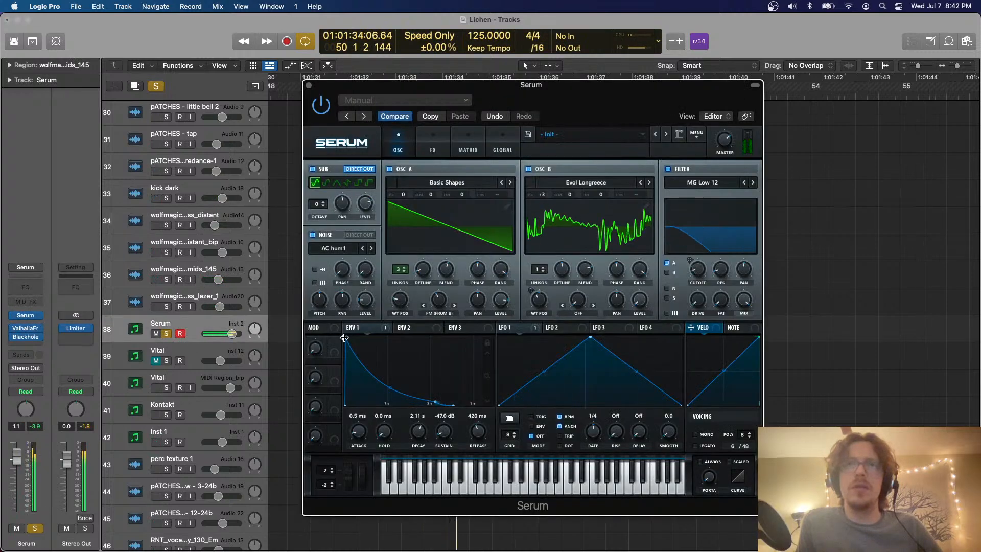
pyautogui.moveTo(402, 305); pyautogui.dragTo(446, 323)
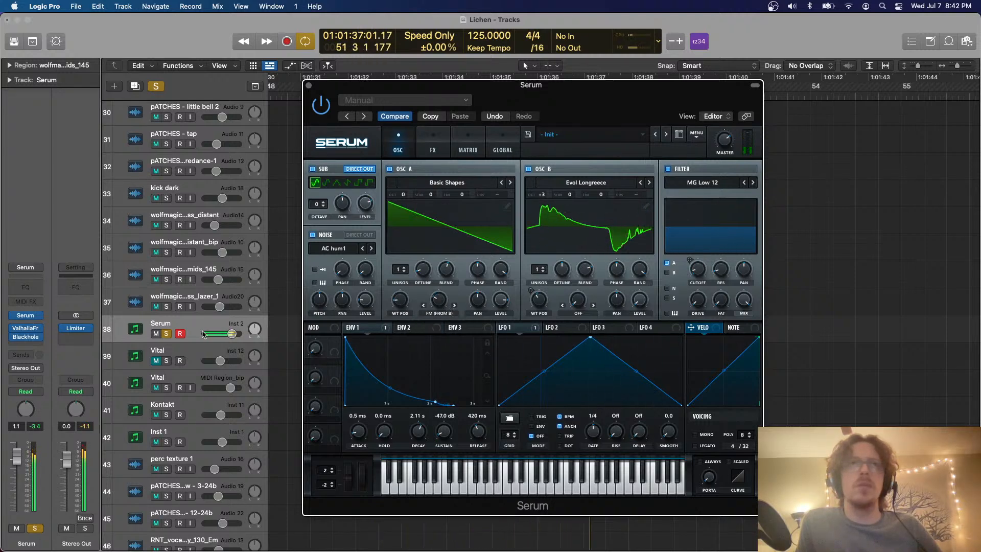
pyautogui.click(166, 334)
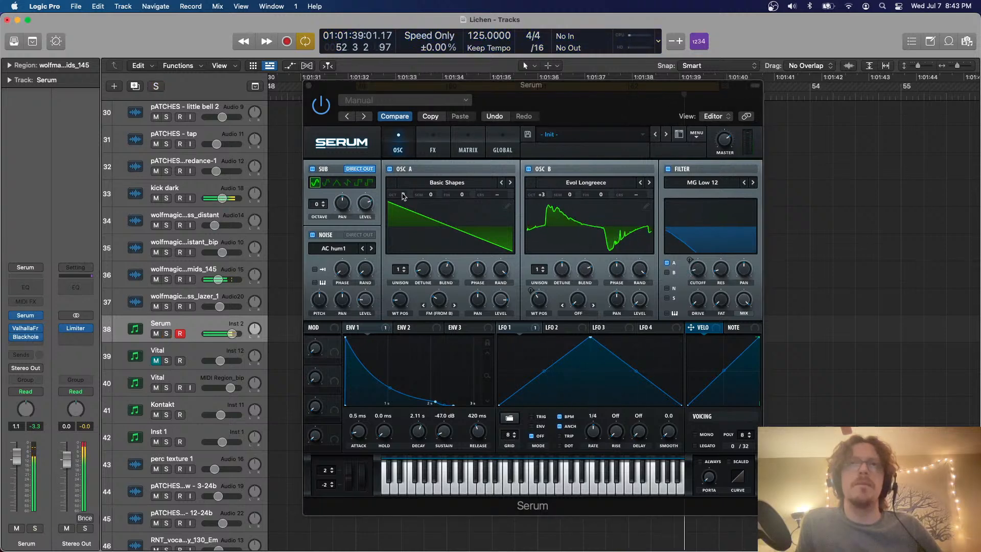
pyautogui.click(309, 86)
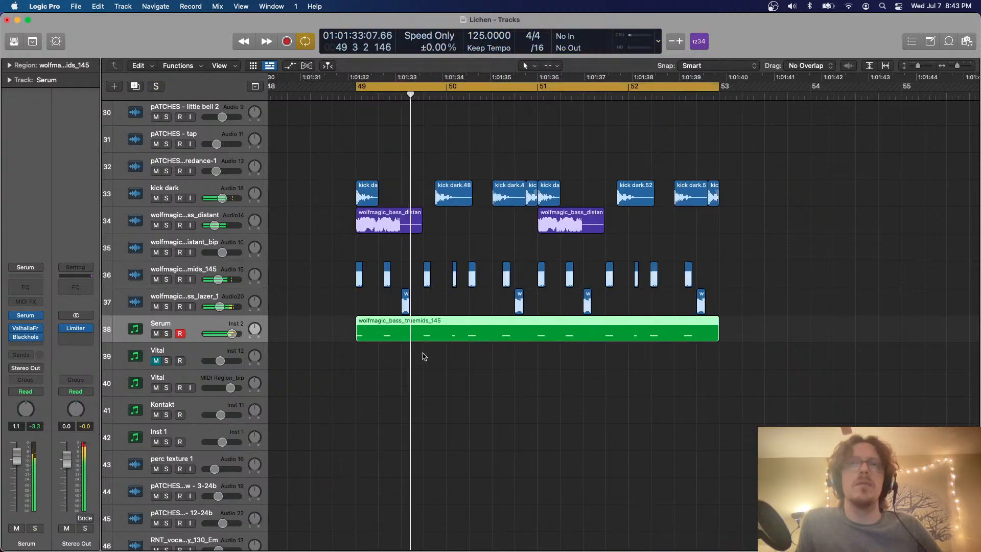
# Split the Serum region at 49 2 and delete its opening part along with the truemids clip at bar 49
pyautogui.keyDown('super'); pyautogui.doubleClick(379, 321); pyautogui.keyUp('super')
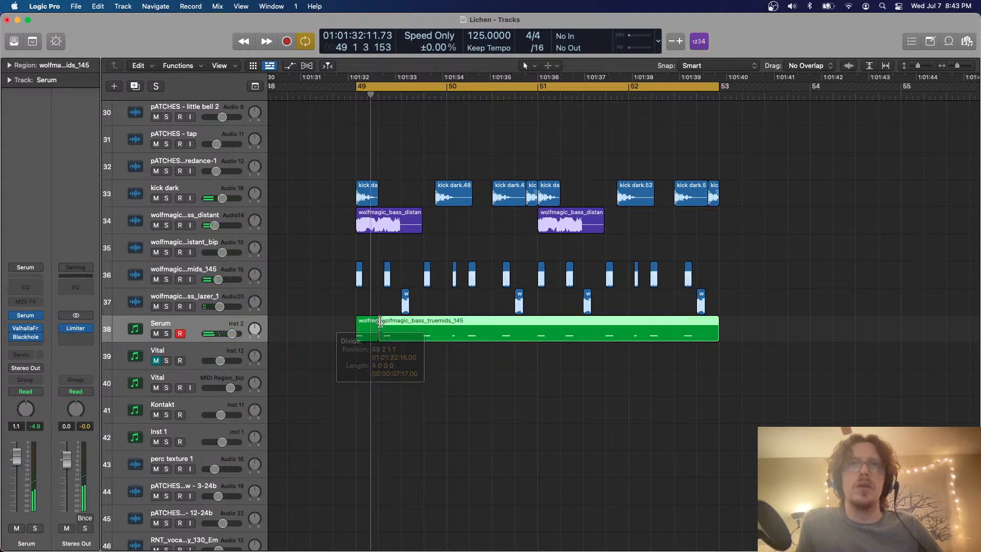
pyautogui.moveTo(369, 366); pyautogui.dragTo(351, 277)
pyautogui.press('Delete')
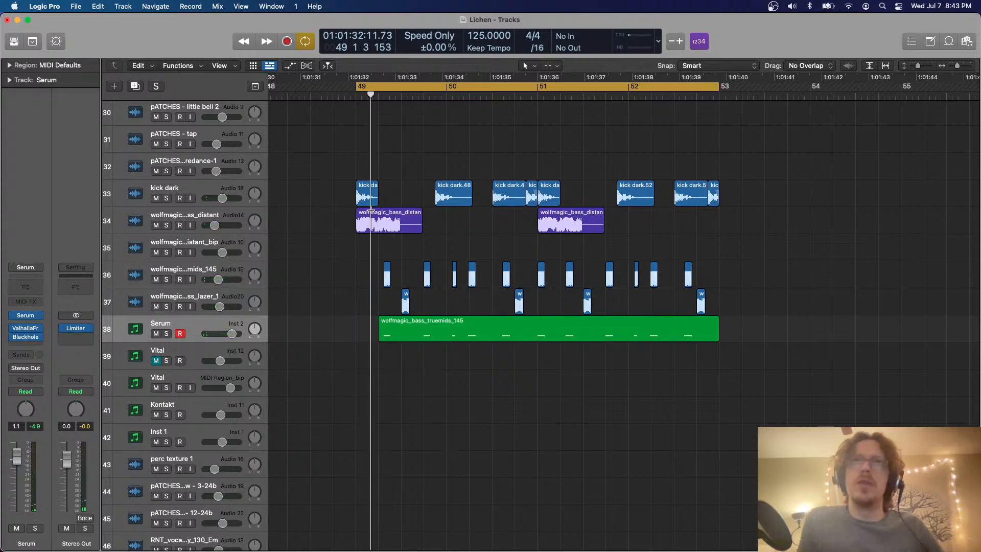
# Try cutting the first wolfmagic bass_distant region to end at 49 2, compare it in playback, and undo the cut
pyautogui.keyDown('super'); pyautogui.doubleClick(378, 213); pyautogui.keyUp('super')
pyautogui.press('Delete')
pyautogui.press('space')
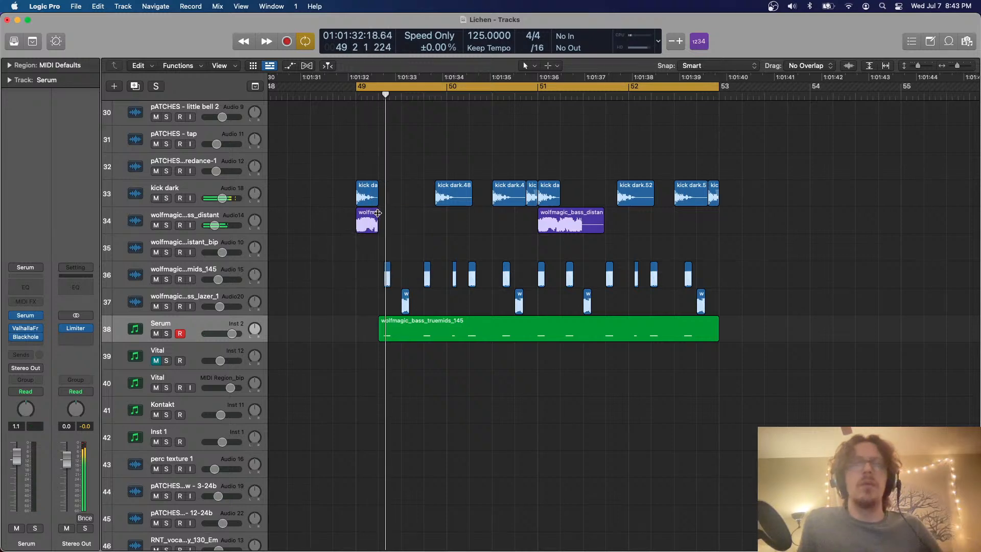
pyautogui.press('space')
pyautogui.press('space')
pyautogui.press('super+Right')
pyautogui.press('super+Right')
pyautogui.press('space')
pyautogui.press('super+z')
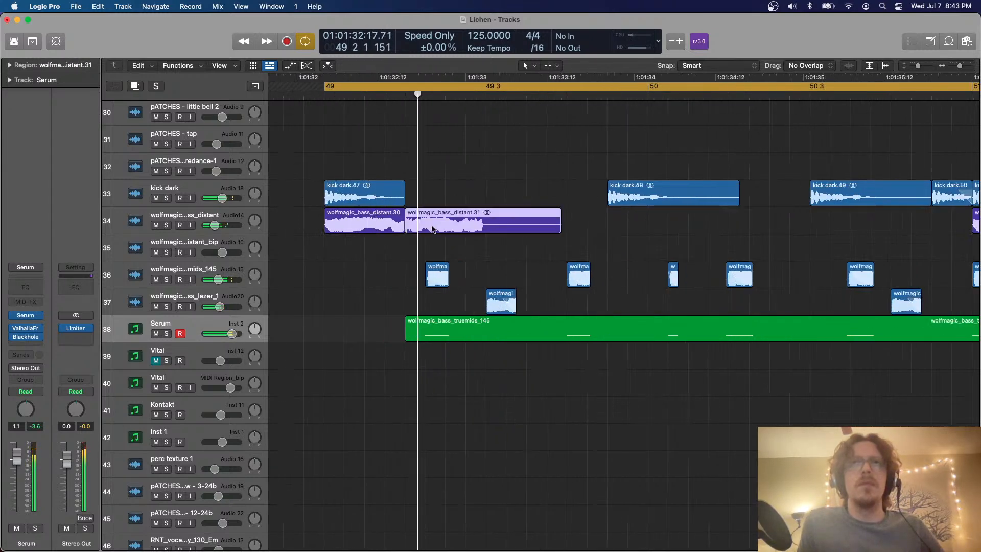
pyautogui.press('space')
pyautogui.press('super+z')
pyautogui.press('space')
pyautogui.press('space')
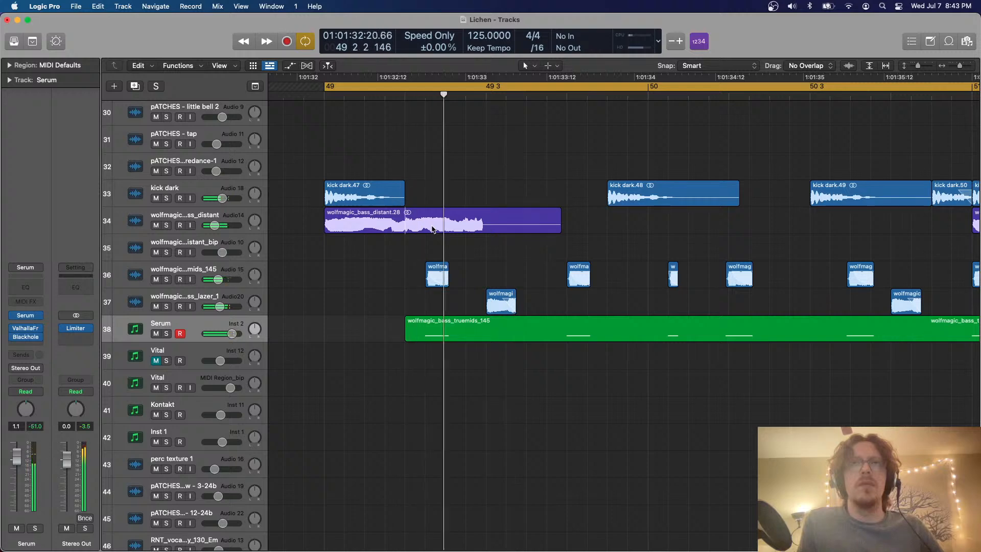
# Shorten the Serum region to start at 49 3, delete the truemids clip before it, and play back the result
pyautogui.keyDown('super'); pyautogui.doubleClick(483, 322); pyautogui.keyUp('super')
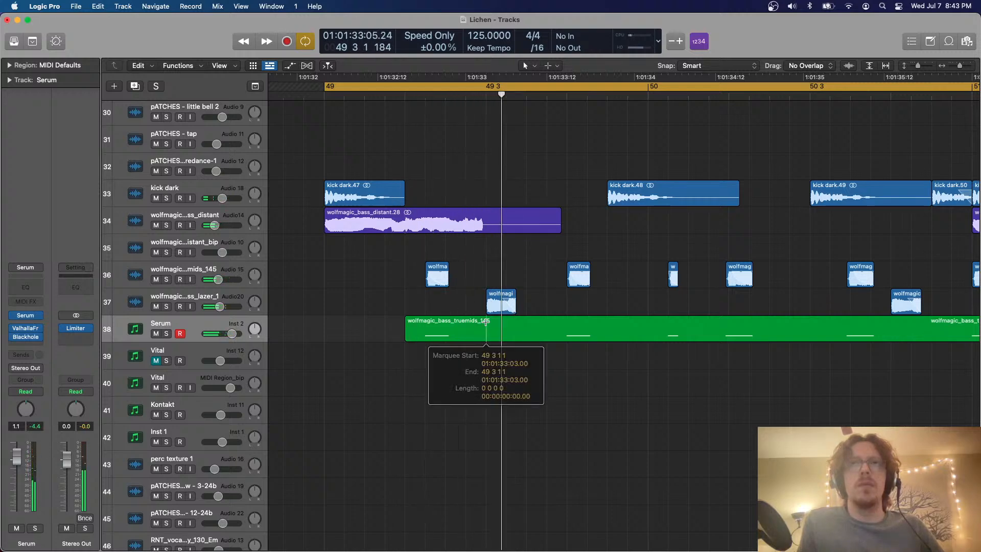
pyautogui.moveTo(457, 367); pyautogui.dragTo(435, 278)
pyautogui.press('Delete')
pyautogui.press('space')
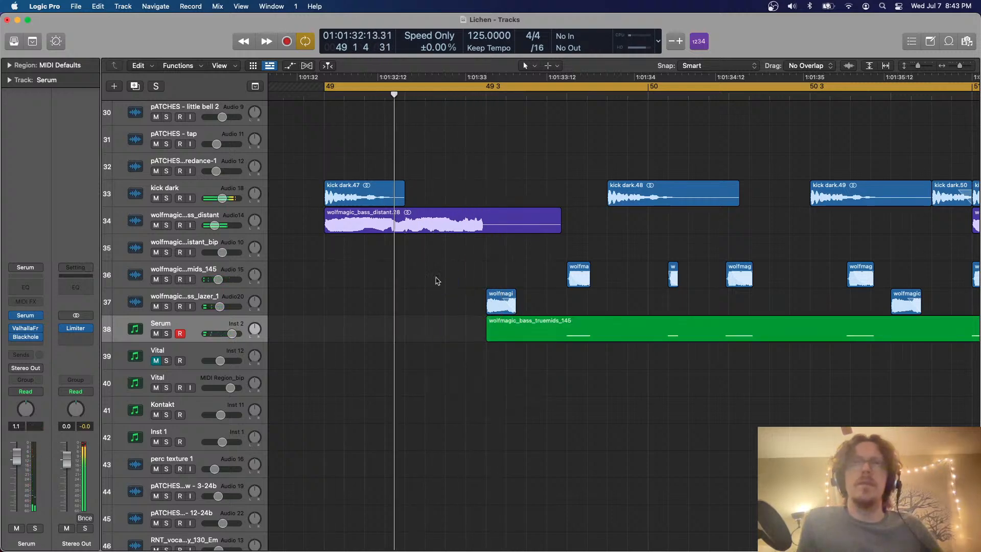
pyautogui.press('super+Left')
pyautogui.press('super+Left')
pyautogui.press('super+Left')
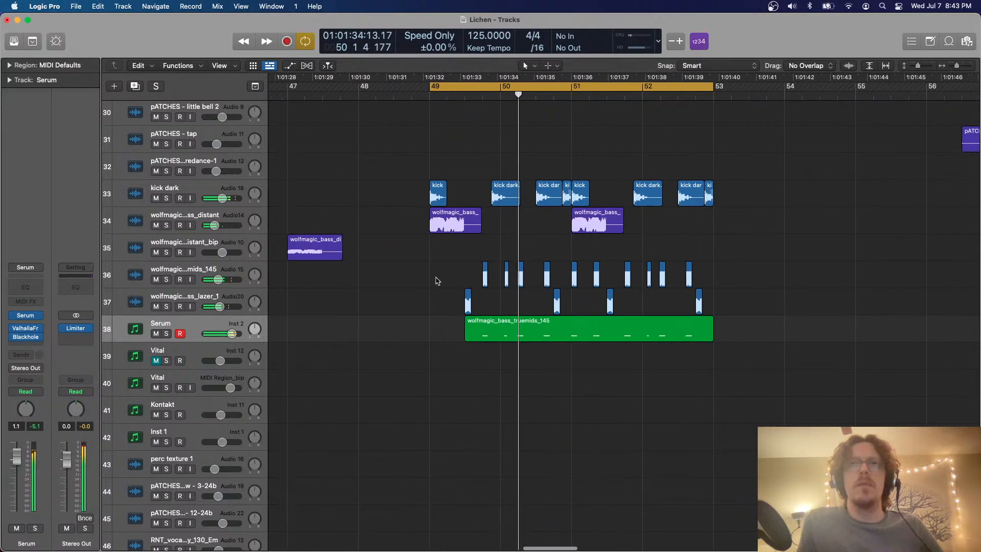
# Split the Serum region at 51 1 and 51 3 and delete the middle piece with the truemids clip at bar 51
pyautogui.hscroll(5, 434, 266)
pyautogui.press('super+Right')
pyautogui.press('super+Right')
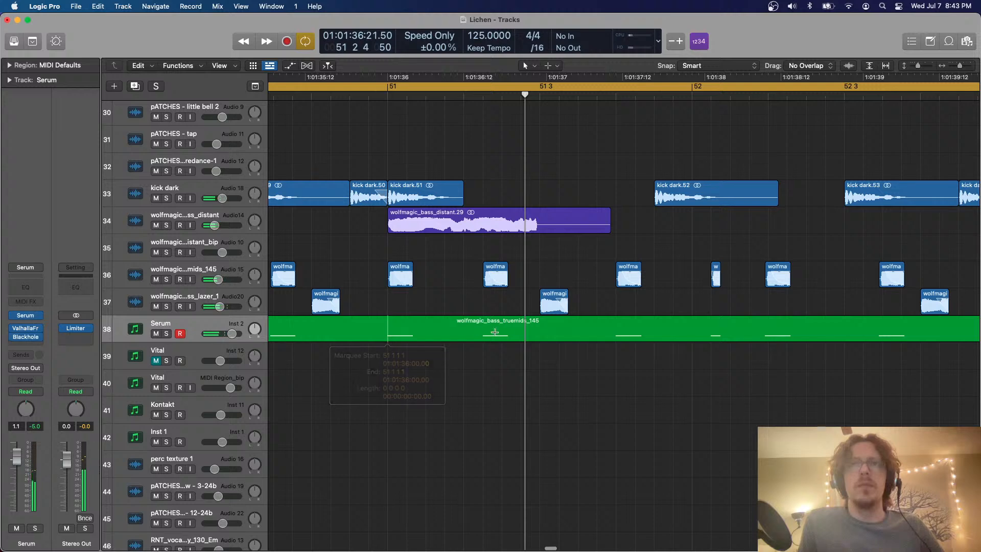
pyautogui.click(538, 326)
pyautogui.click(444, 337)
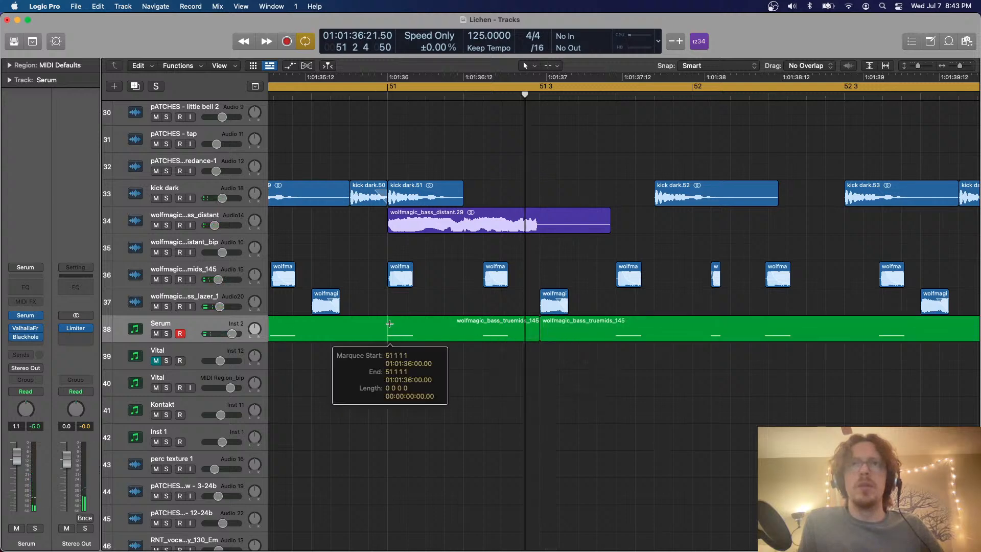
pyautogui.moveTo(449, 367); pyautogui.dragTo(400, 272)
pyautogui.press('Delete')
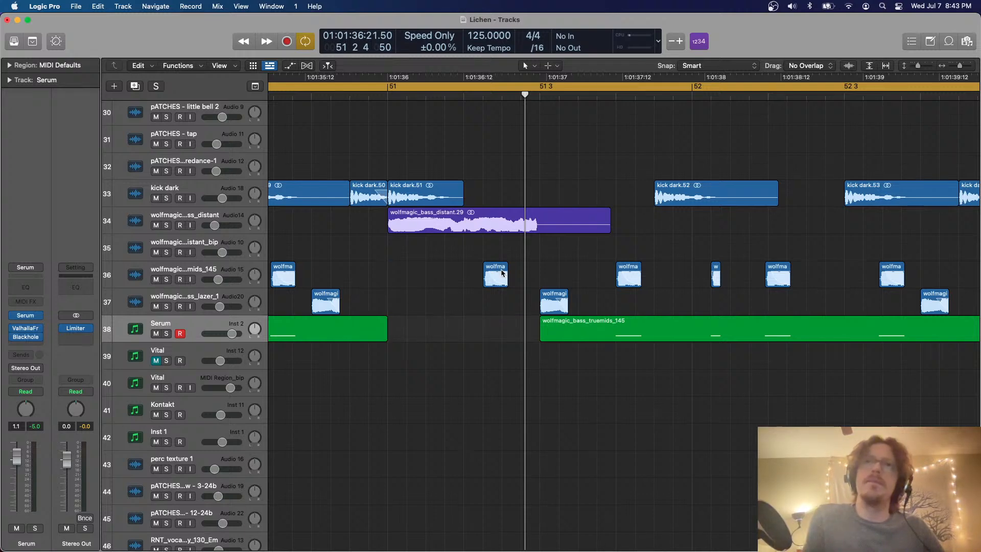
# Delete the remaining truemids clip above the Serum gap in bar 51 and play the loop
pyautogui.click(501, 273)
pyautogui.press('Delete')
pyautogui.press('space')
pyautogui.press('super+Left')
pyautogui.press('super+Left')
pyautogui.press('super+Left')
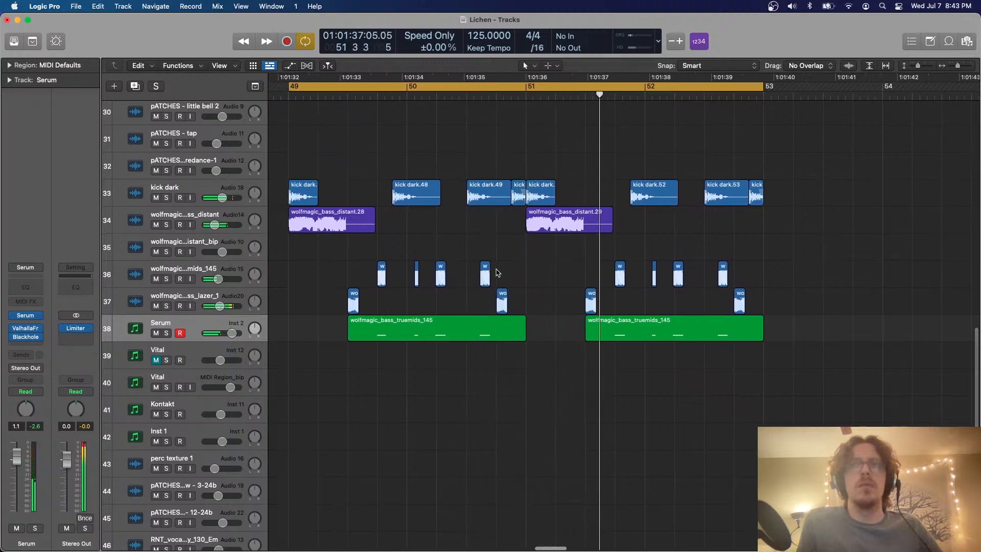
pyautogui.press('super+Left')
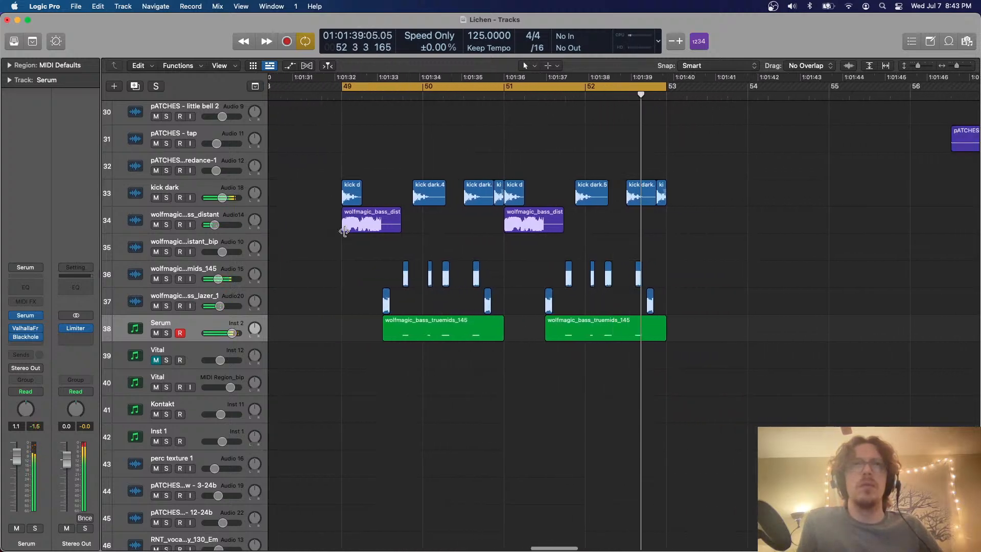
# Briefly solo the wolfmagic bass_distant track, unsolo it, and mute it
pyautogui.click(207, 211)
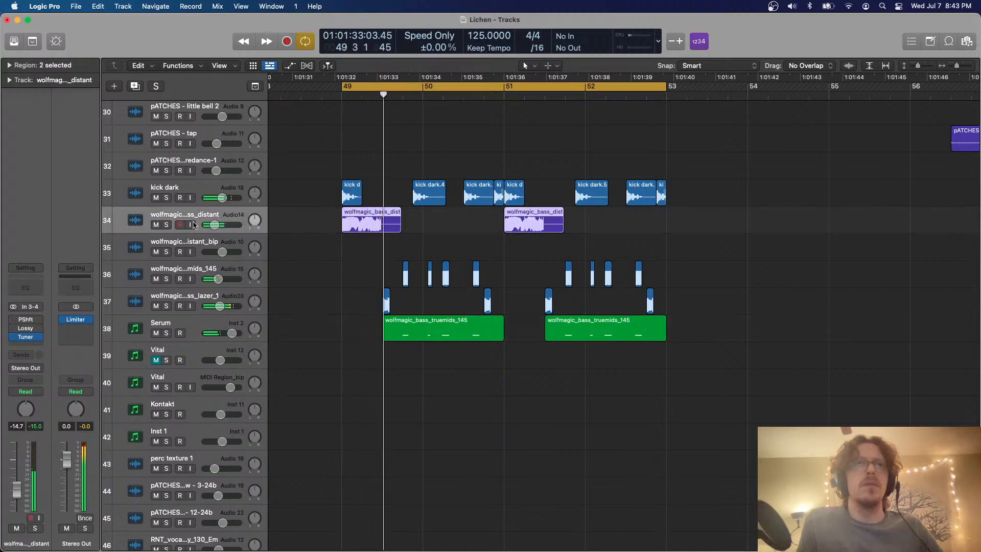
pyautogui.click(167, 227)
pyautogui.scroll(-8, 473, 193)
pyautogui.scroll(5, 473, 193)
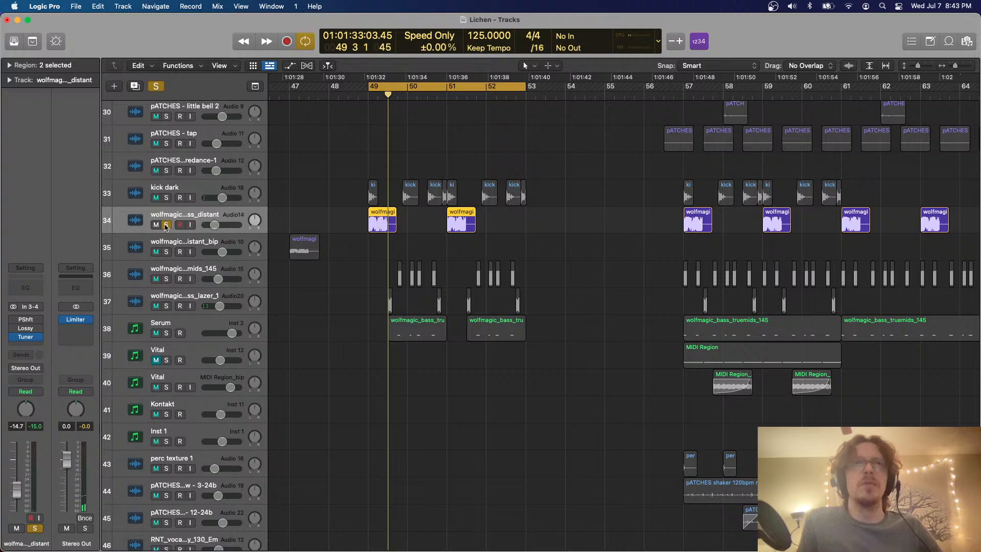
pyautogui.click(166, 225)
pyautogui.click(156, 225)
pyautogui.scroll(-8, 350, 221)
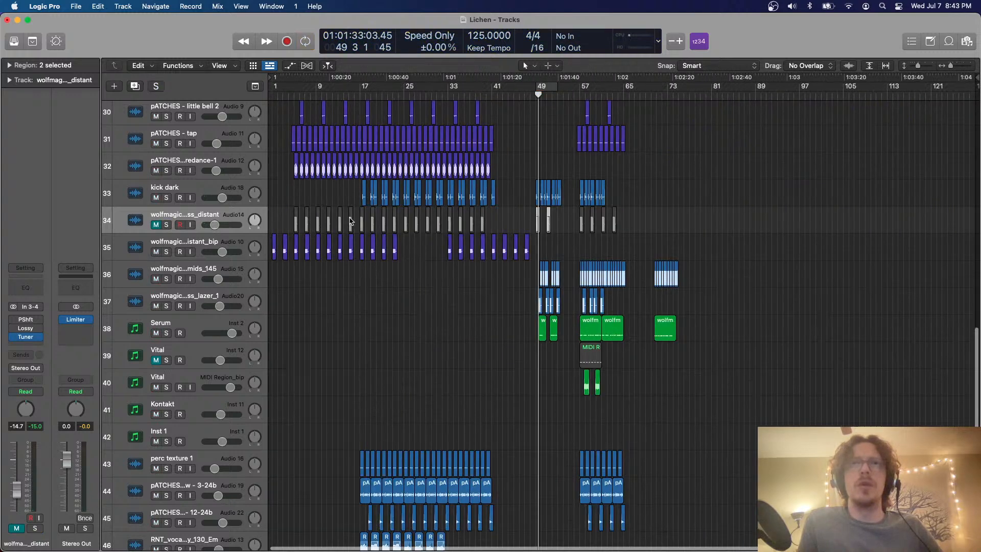
pyautogui.scroll(5, 344, 195)
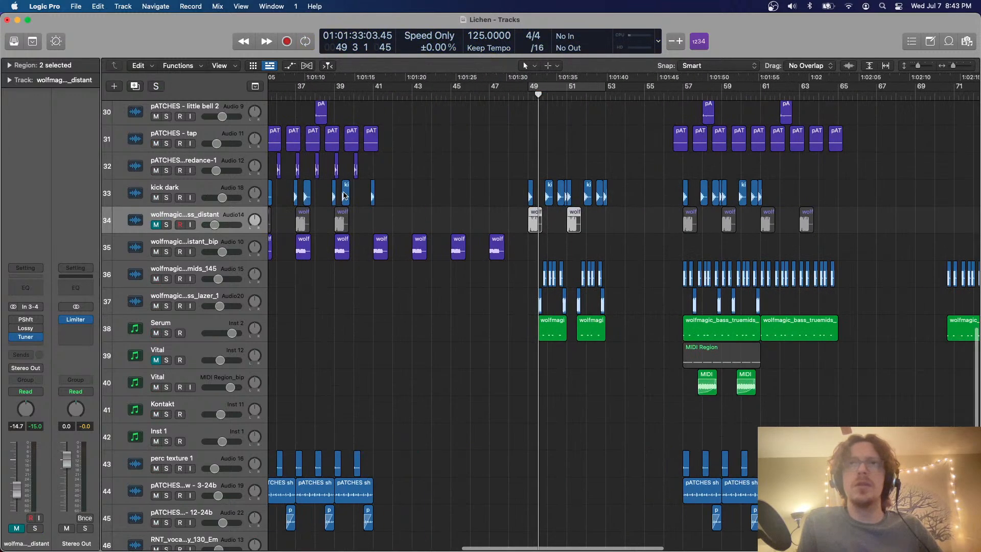
# Copy the bass_distant_bip region from bar 47 to bars 49 and 51 and place both copies on a duplicate of its track
pyautogui.click(453, 96)
pyautogui.scroll(4, 475, 207)
pyautogui.click(229, 241)
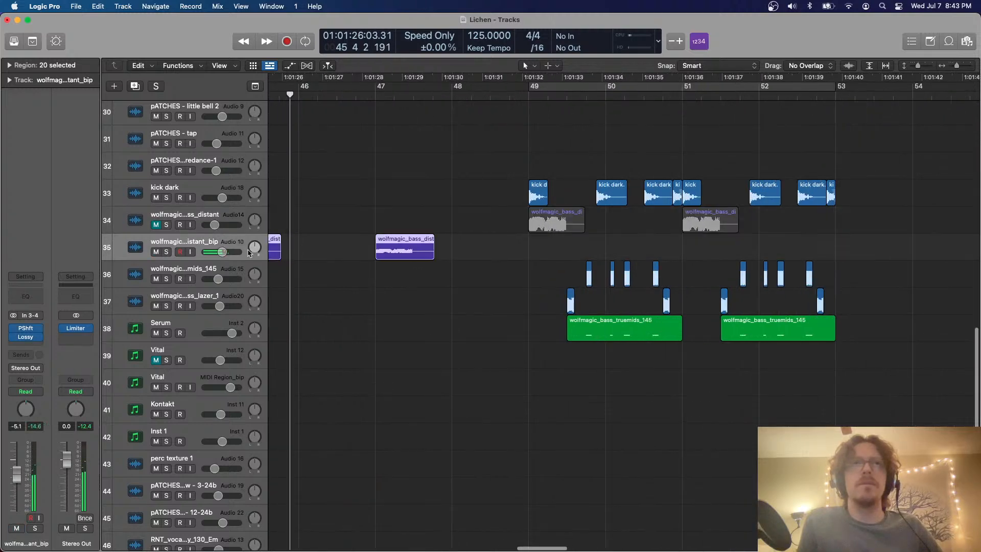
pyautogui.moveTo(419, 324); pyautogui.dragTo(388, 256)
pyautogui.hscroll(4, 459, 228)
pyautogui.press('super+u')
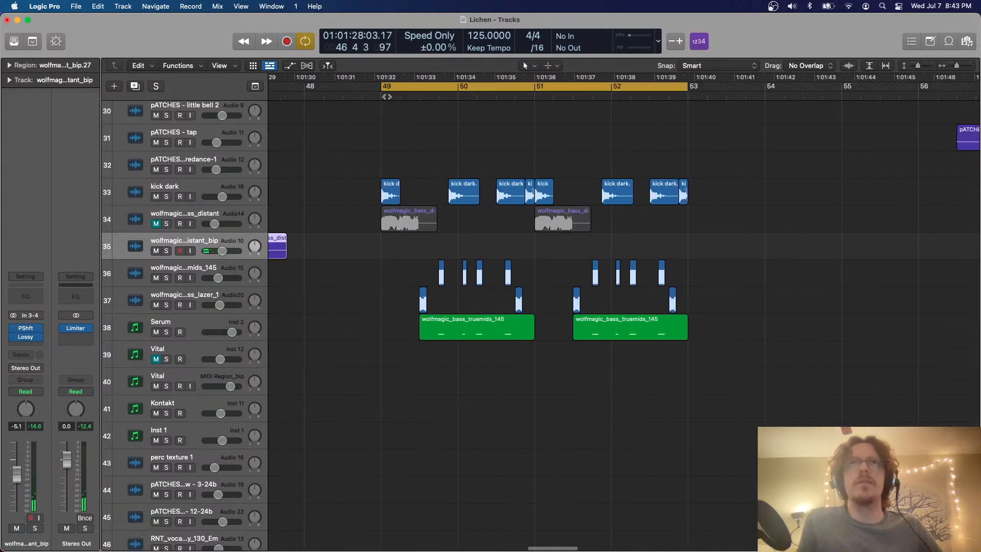
pyautogui.click(538, 98)
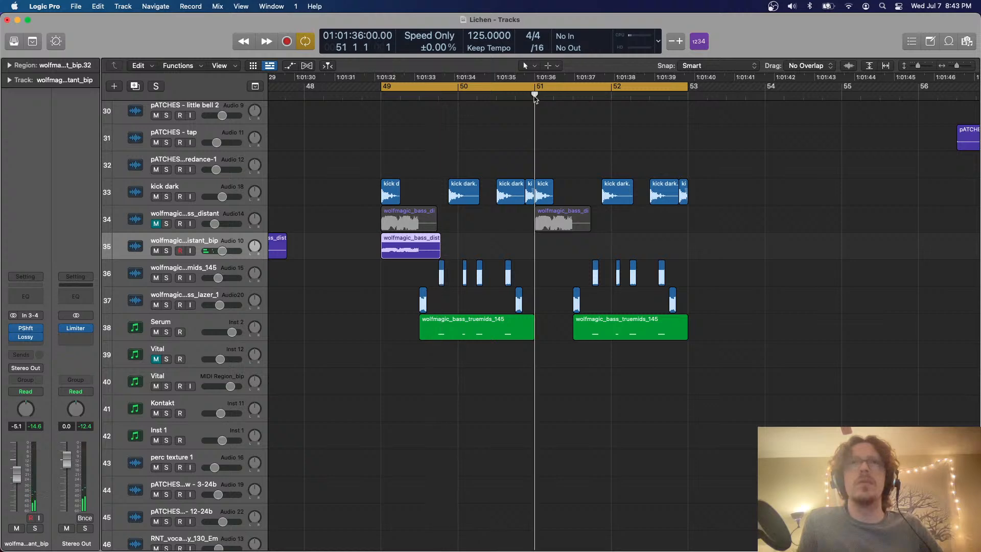
pyautogui.click(136, 86)
pyautogui.moveTo(556, 267); pyautogui.dragTo(412, 268)
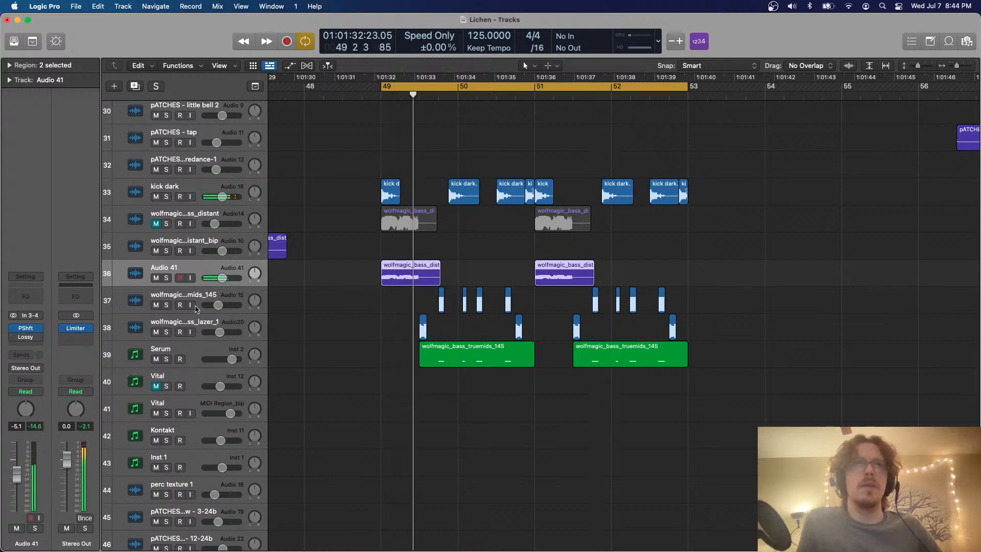
pyautogui.press('super+f')
pyautogui.click(232, 292)
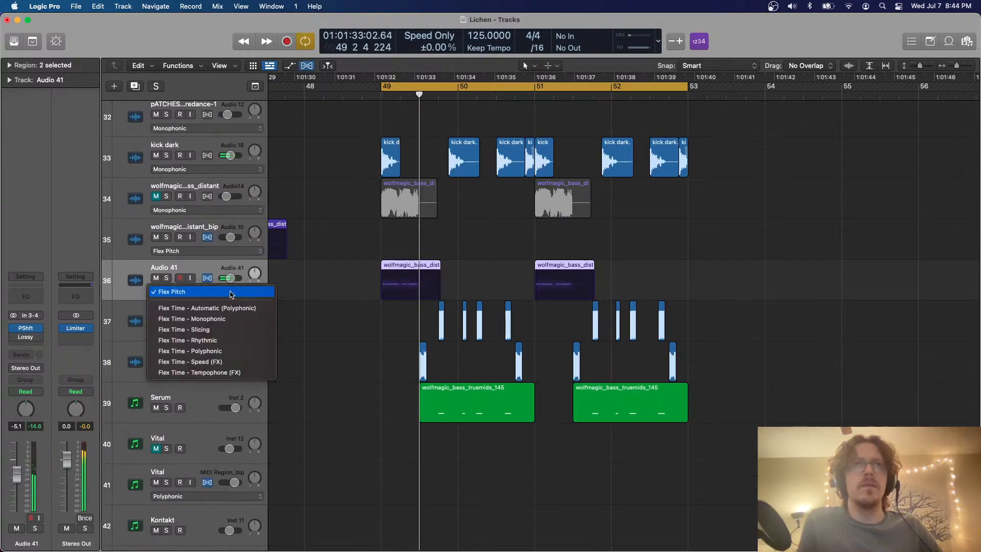
pyautogui.click(218, 362)
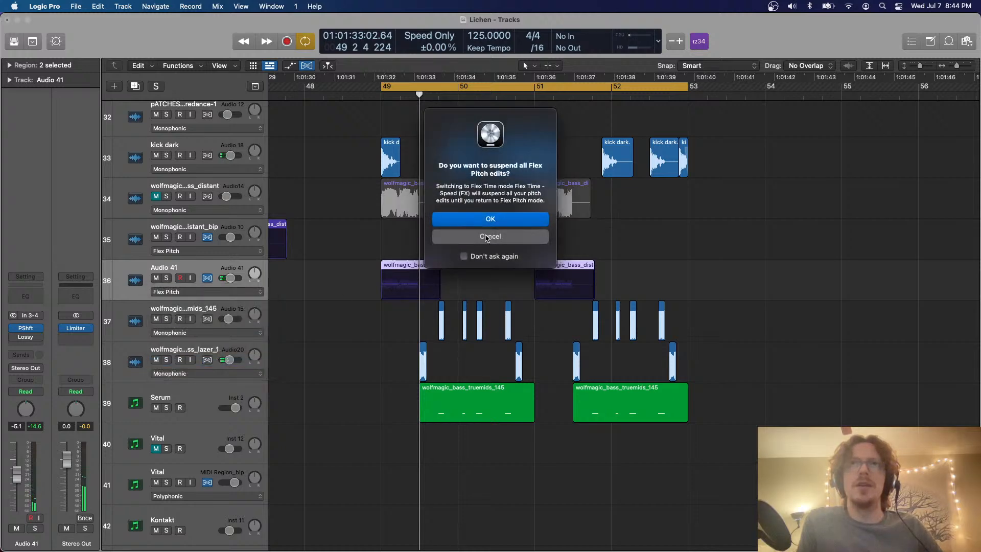
pyautogui.click(487, 237)
pyautogui.press('super+f')
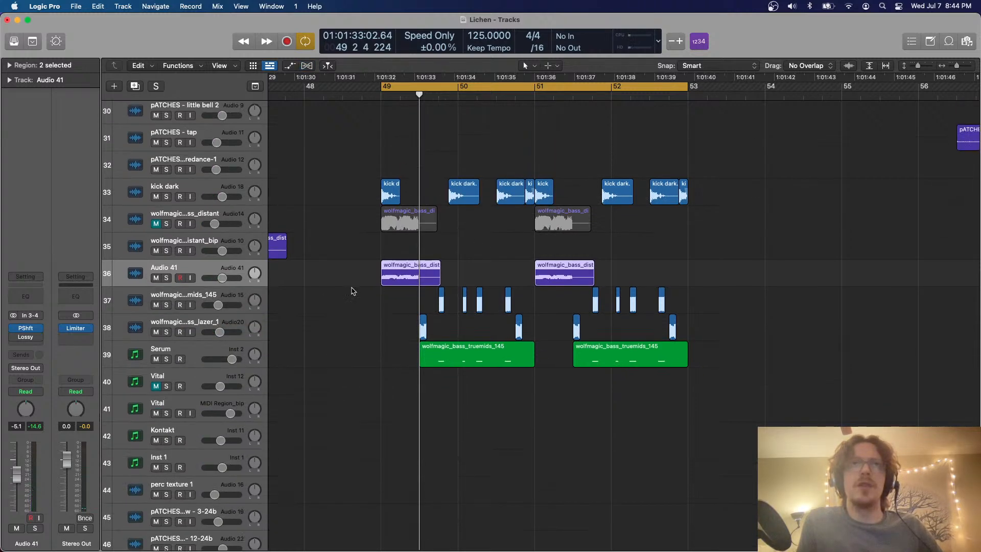
# Try different semitone amounts in Audio 41's Pitch Shifter during playback, set it to 9, and close its window
pyautogui.click(29, 329)
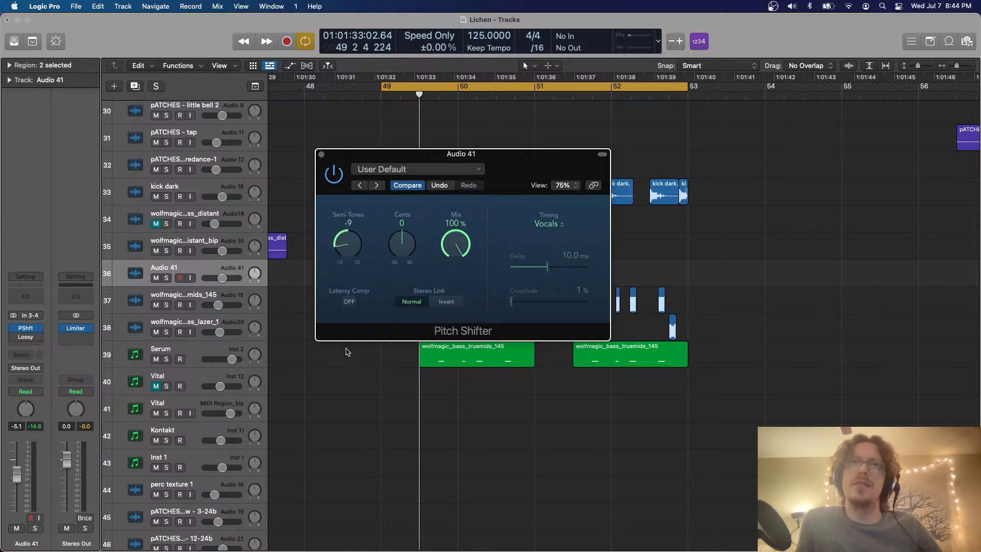
pyautogui.press('space')
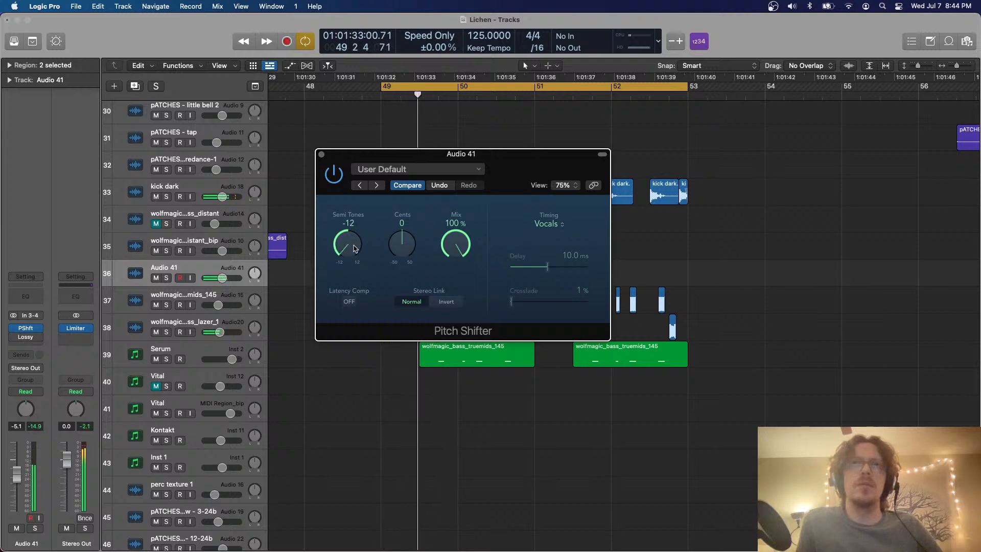
pyautogui.moveTo(355, 244); pyautogui.dragTo(371, 158)
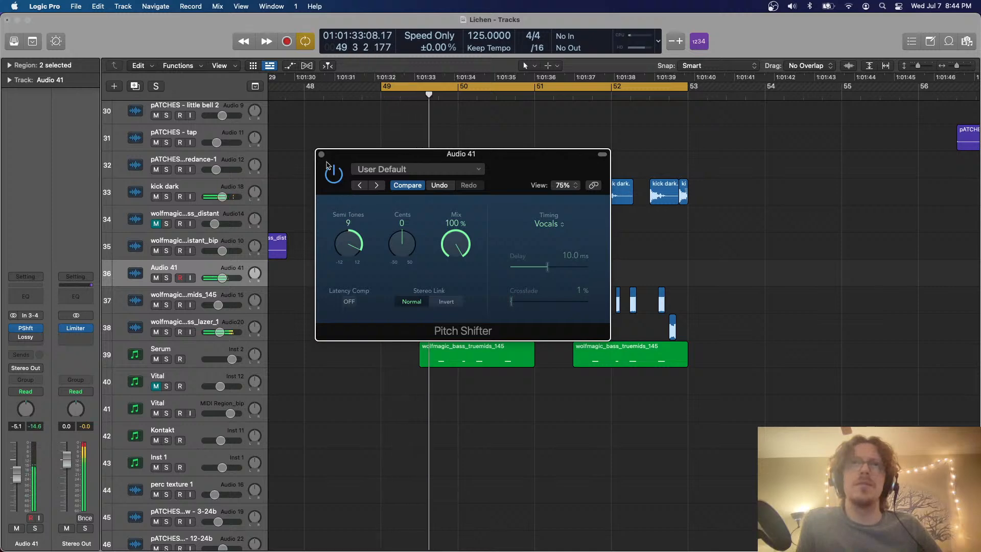
pyautogui.click(321, 154)
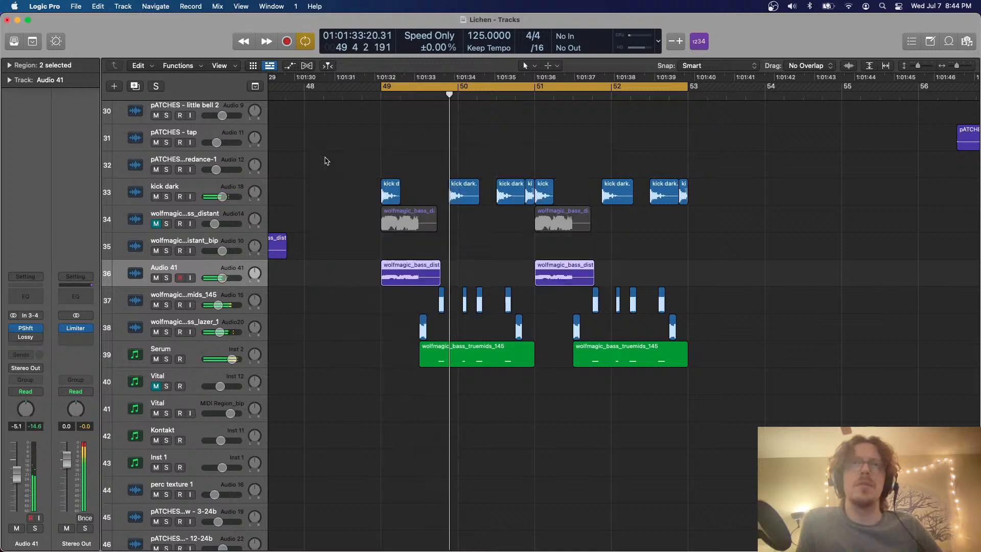
# Insert a second Pitch Shifter on Audio 41, try -12 semitones, set it to 12, and close its window
pyautogui.click(39, 338)
pyautogui.moveTo(69, 531)
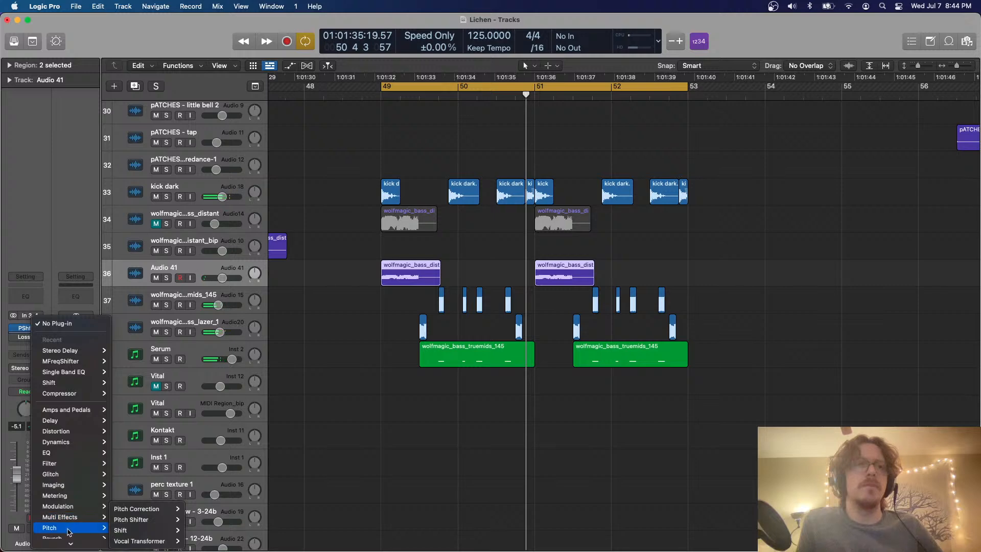
pyautogui.click(197, 530)
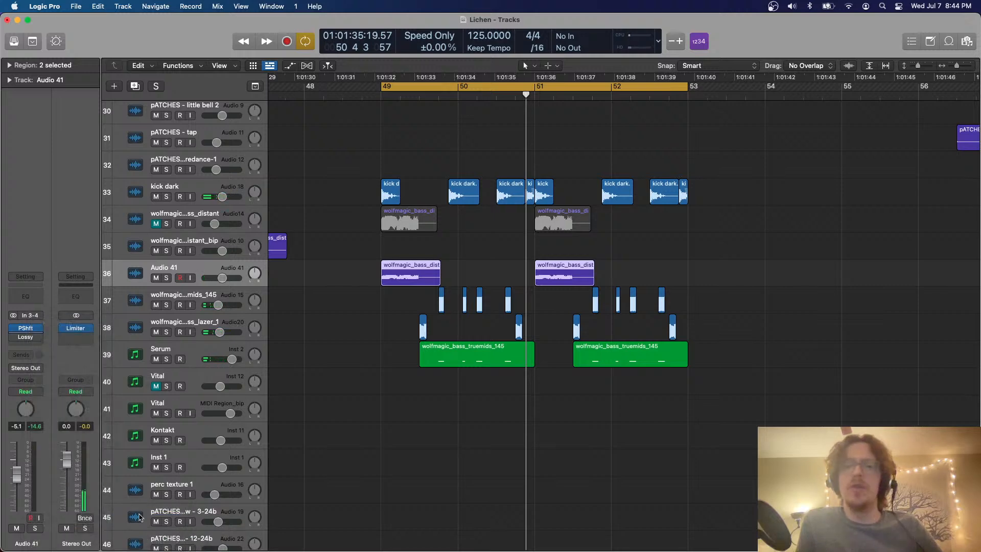
pyautogui.moveTo(348, 244); pyautogui.dragTo(333, 372)
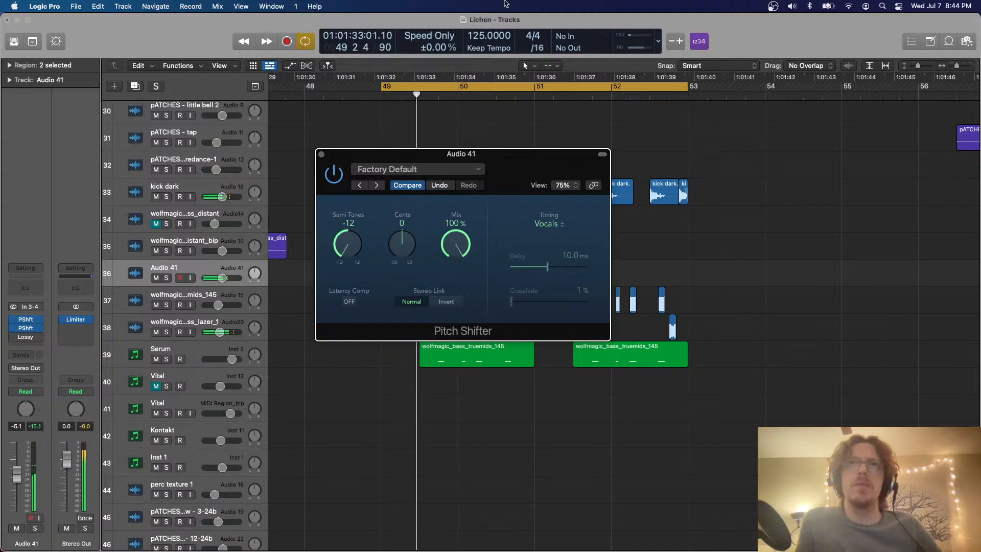
pyautogui.moveTo(356, 249); pyautogui.dragTo(354, 110)
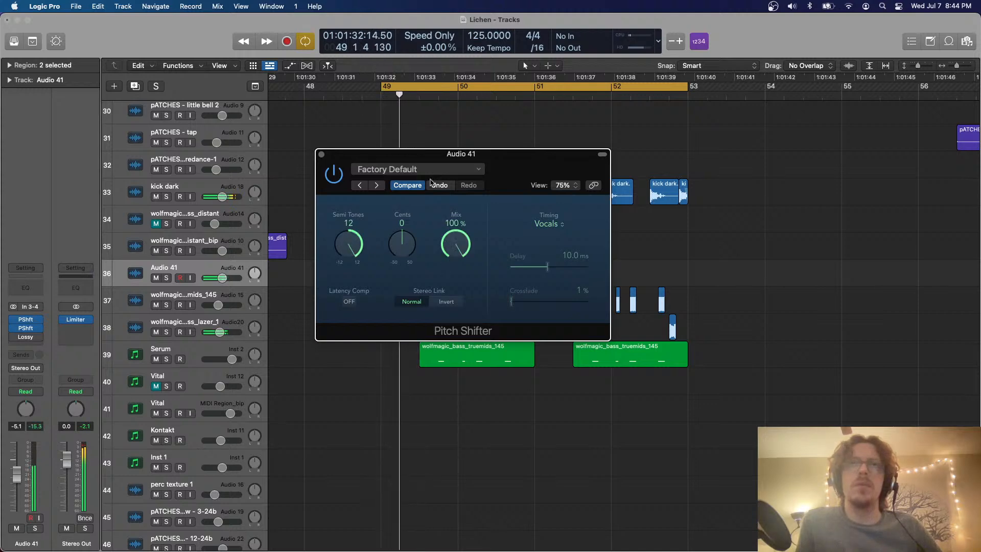
pyautogui.click(321, 153)
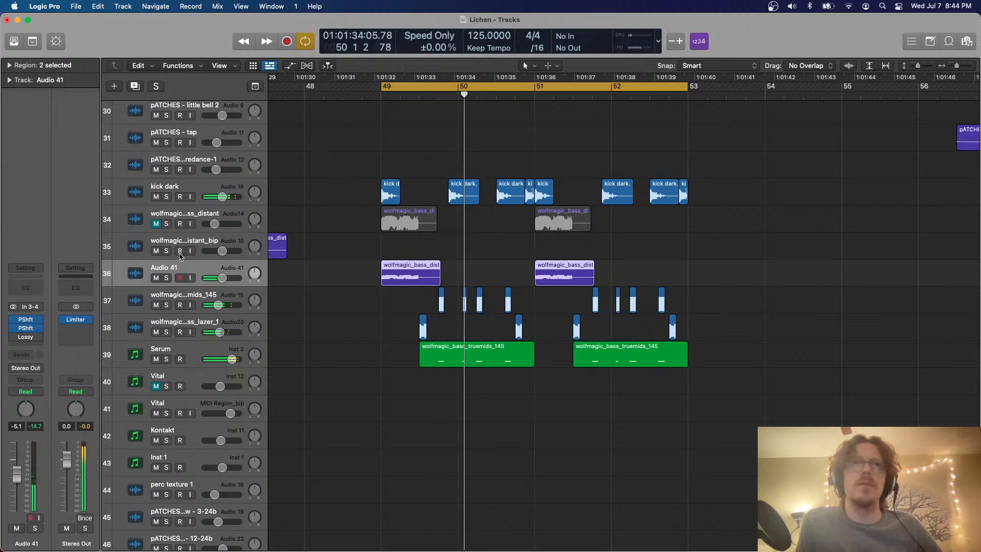
# Delete both regions on Audio 41 and unmute the wolfmagic bass_distant track
pyautogui.press('Delete')
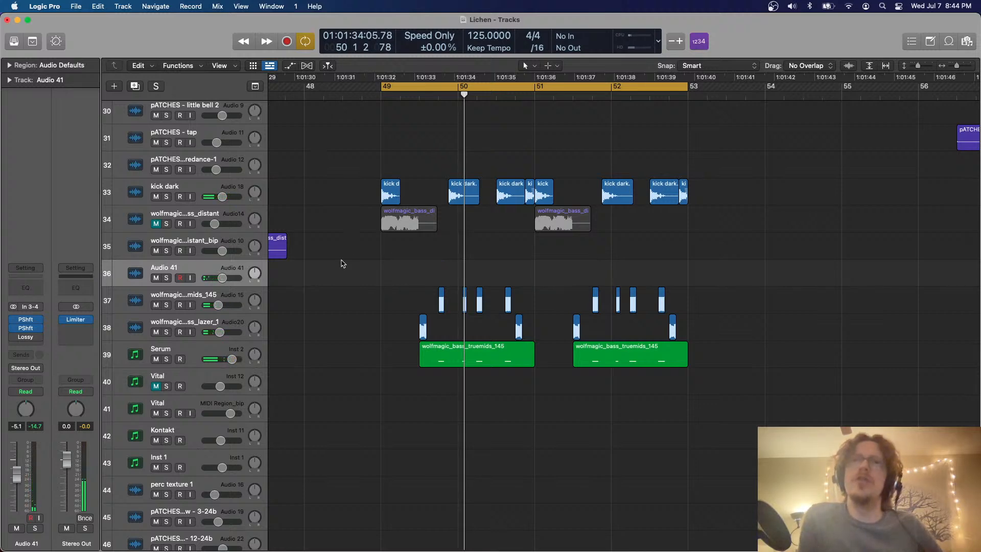
pyautogui.click(159, 227)
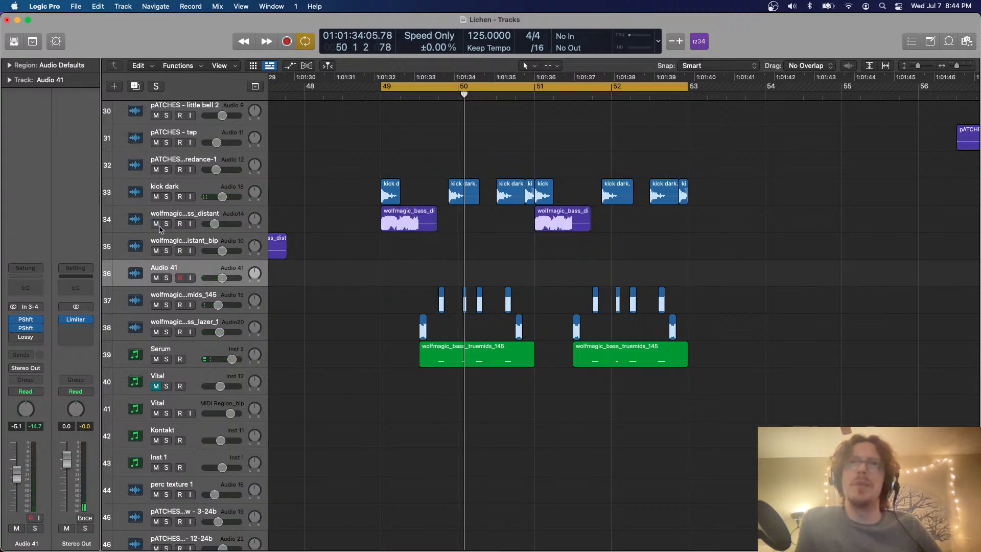
# Play the bars 49–53 loop and select the two Serum regions while reviewing the section
pyautogui.press('space')
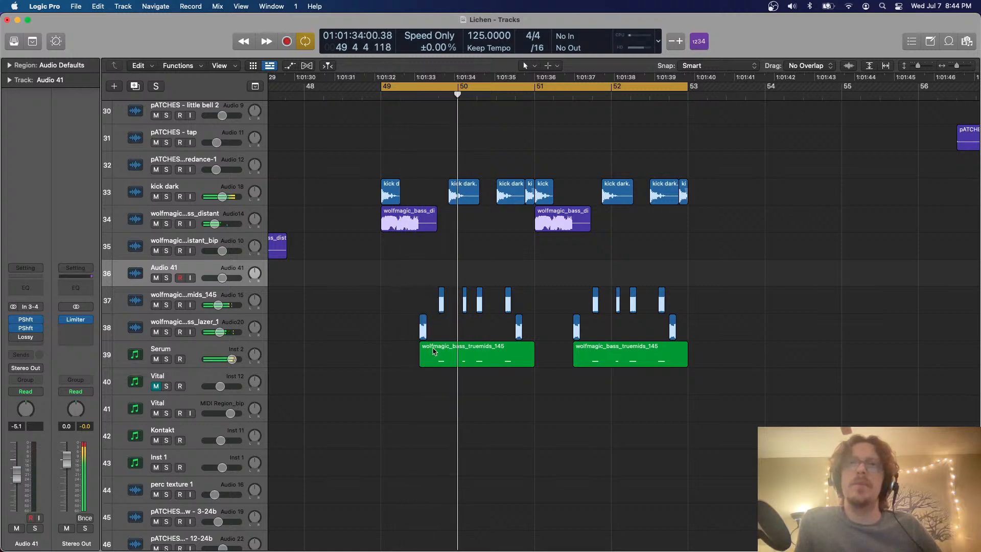
pyautogui.hscroll(2, 433, 351)
pyautogui.hscroll(-1, 431, 351)
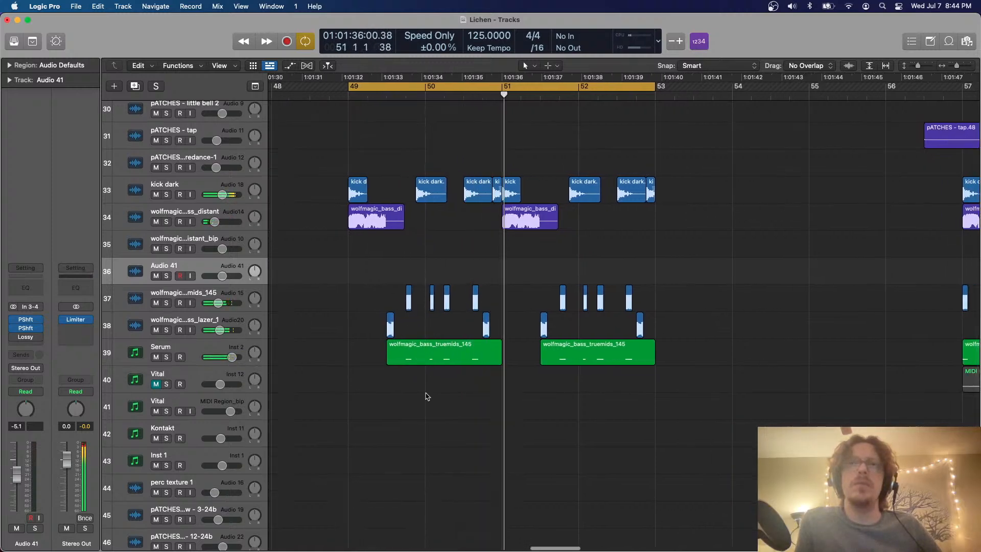
pyautogui.moveTo(426, 392); pyautogui.dragTo(660, 373)
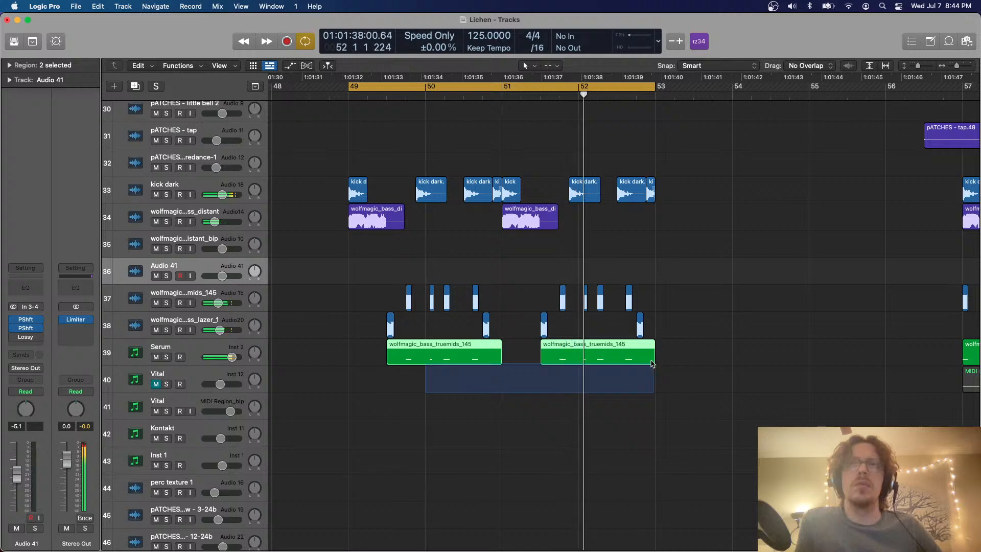
pyautogui.keyDown('ctrl'); pyautogui.keyDown('alt'); pyautogui.click(635, 338); pyautogui.keyUp('alt'); pyautogui.keyUp('ctrl')
pyautogui.scroll(-5, 635, 340)
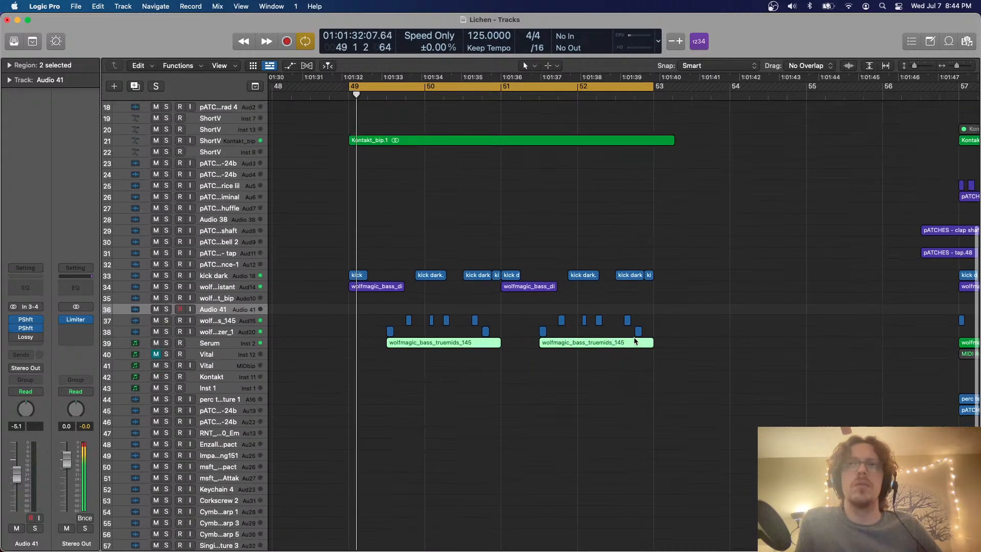
pyautogui.hscroll(-4, 635, 341)
pyautogui.hscroll(2, 635, 340)
# Turn off cycling and play the full arrangement from bar 57 to review its parts
pyautogui.press('c')
pyautogui.hscroll(2, 635, 341)
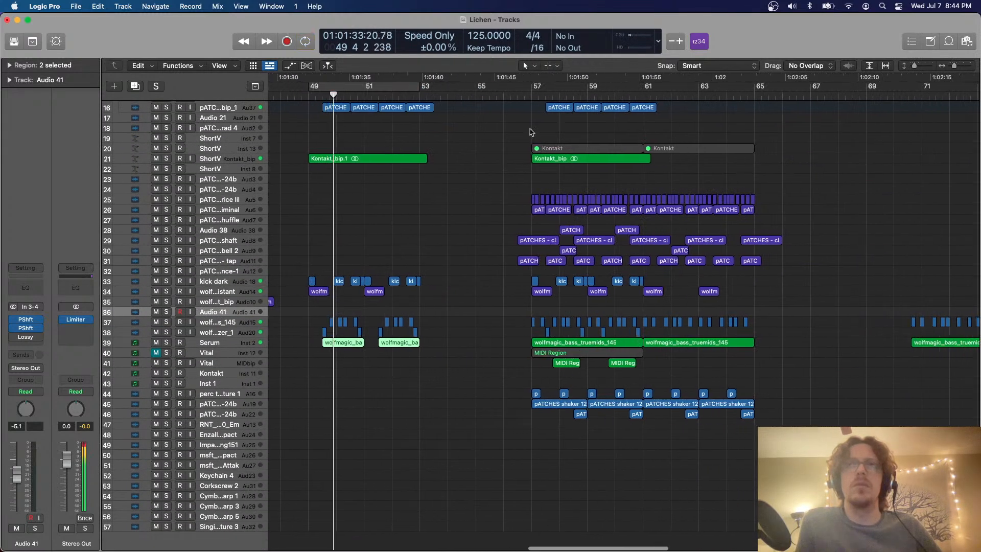
pyautogui.click(518, 96)
pyautogui.hscroll(3, 573, 174)
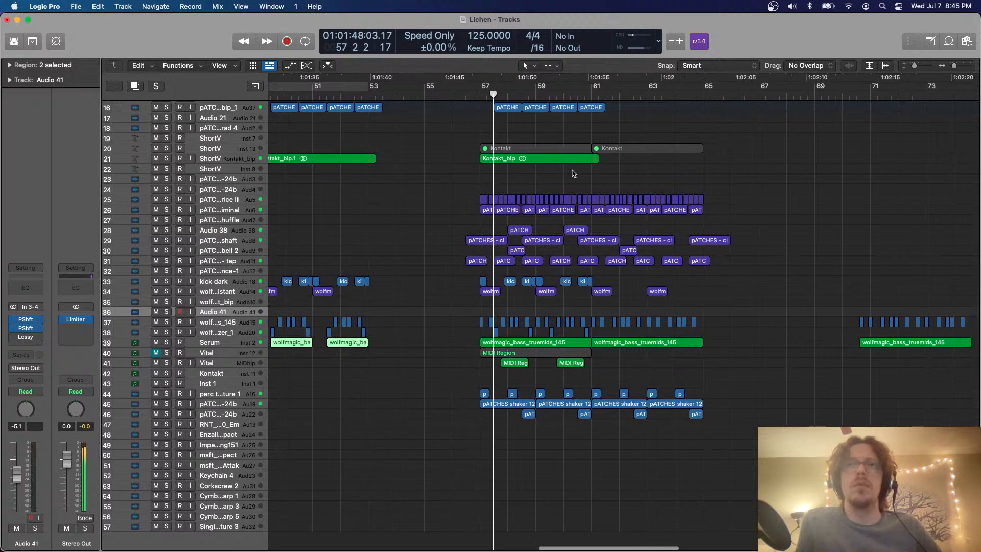
pyautogui.hscroll(3, 574, 174)
pyautogui.hscroll(5, 572, 174)
pyautogui.hscroll(-3, 573, 174)
pyautogui.hscroll(2, 573, 173)
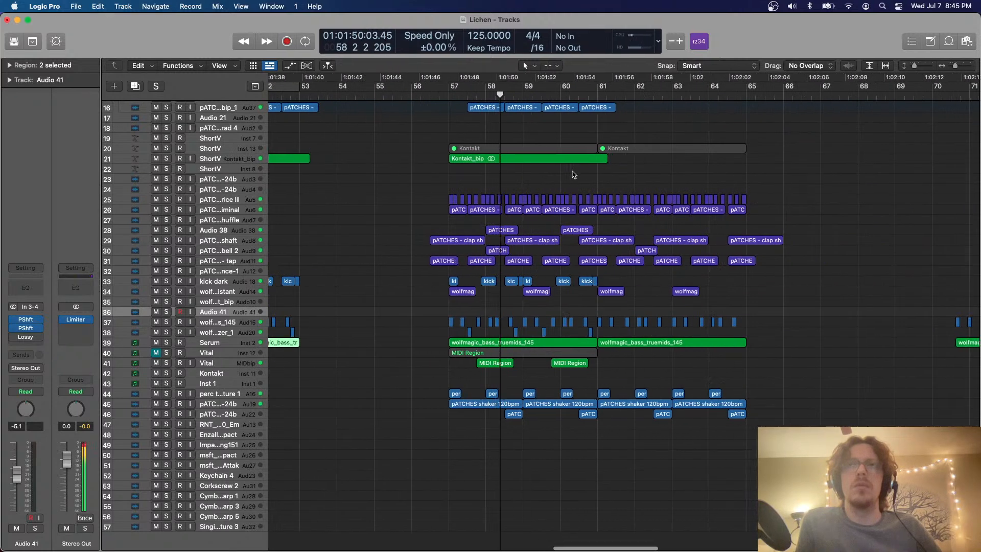
pyautogui.scroll(1, 573, 175)
pyautogui.scroll(-1, 573, 175)
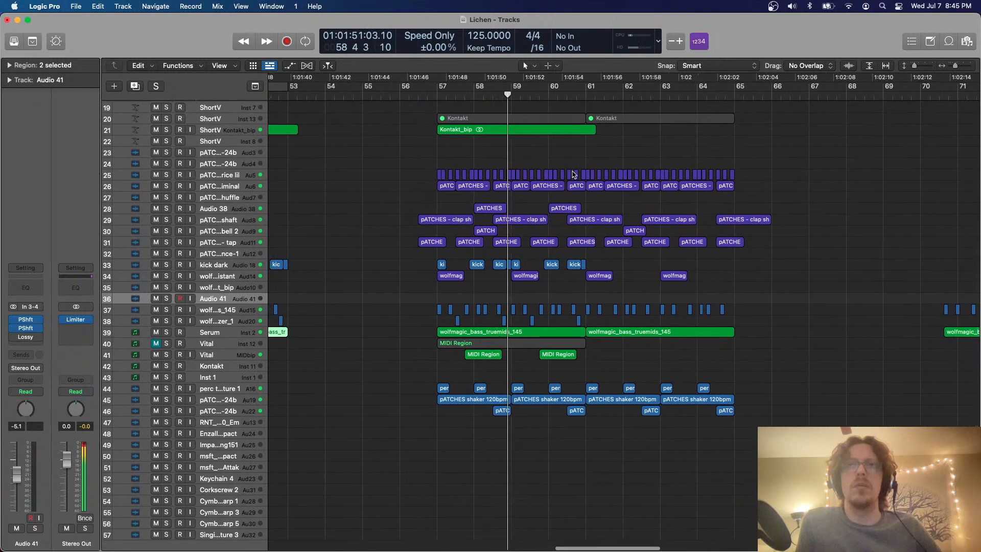
# Copy the MIDI regions on both Vital tracks from the bar 57 section to bar 49 and play the bars 49–53 loop
pyautogui.click(236, 357)
pyautogui.keyDown('shift'); pyautogui.click(450, 344); pyautogui.keyUp('shift')
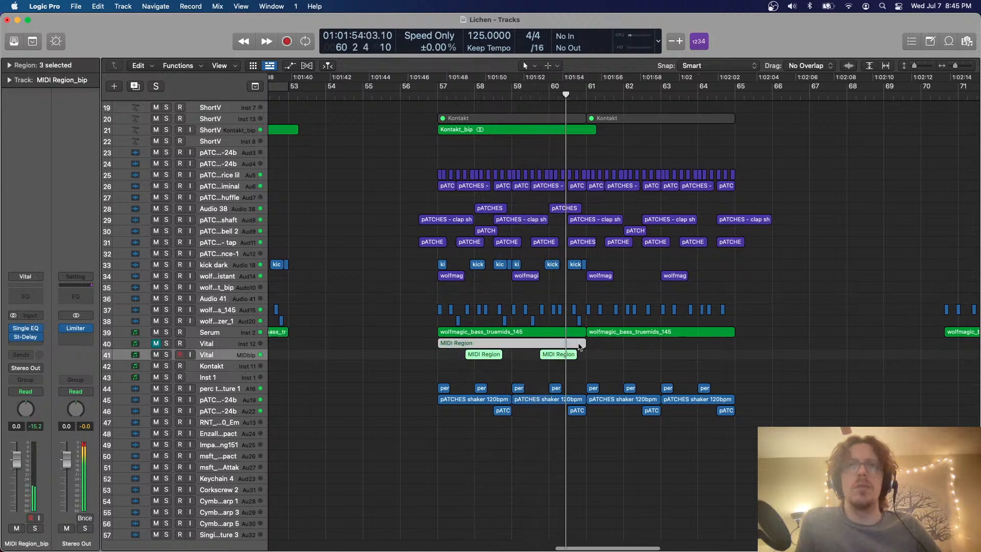
pyautogui.hscroll(-6, 383, 201)
pyautogui.click(345, 86)
pyautogui.press('space')
pyautogui.press('super+v')
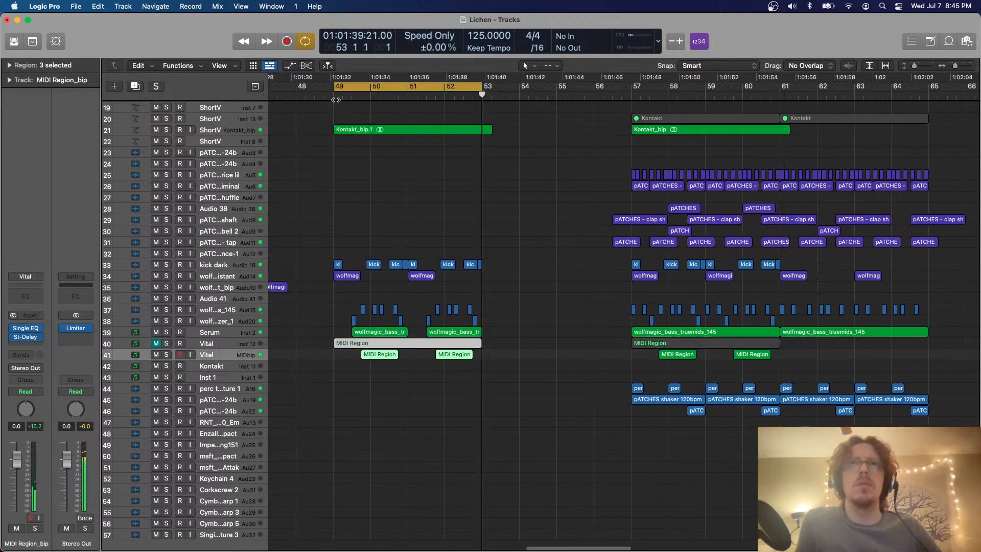
pyautogui.press('space')
pyautogui.scroll(-3, 424, 164)
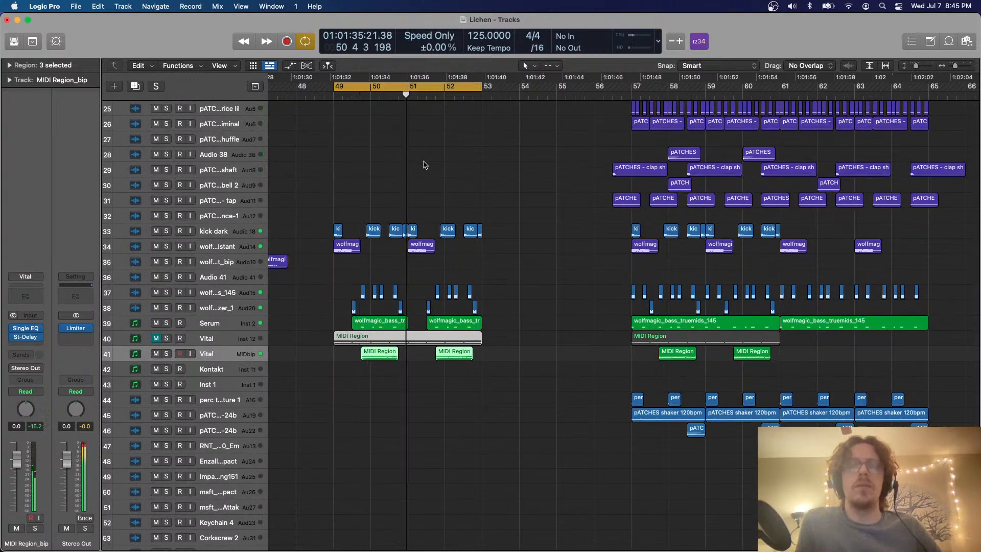
pyautogui.click(463, 164)
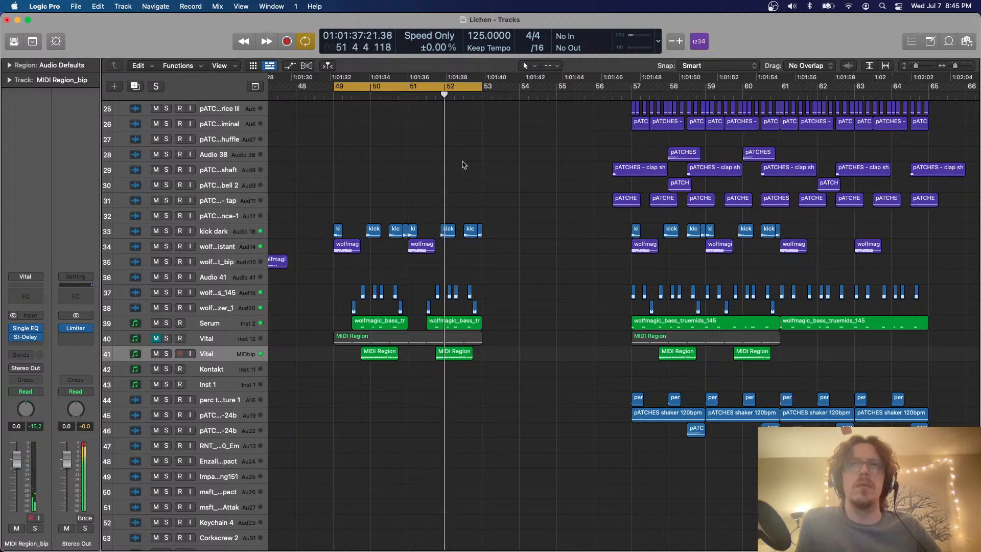
# Duplicate the wolfmagic bass_distant track and move its regions at bars 49 and 51 onto the duplicate
pyautogui.press('super+Down')
pyautogui.press('super+Down')
pyautogui.press('super+Down')
pyautogui.press('super+Down')
pyautogui.press('super+Down')
pyautogui.press('super+Right')
pyautogui.press('super+Right')
pyautogui.hscroll(-2, 463, 164)
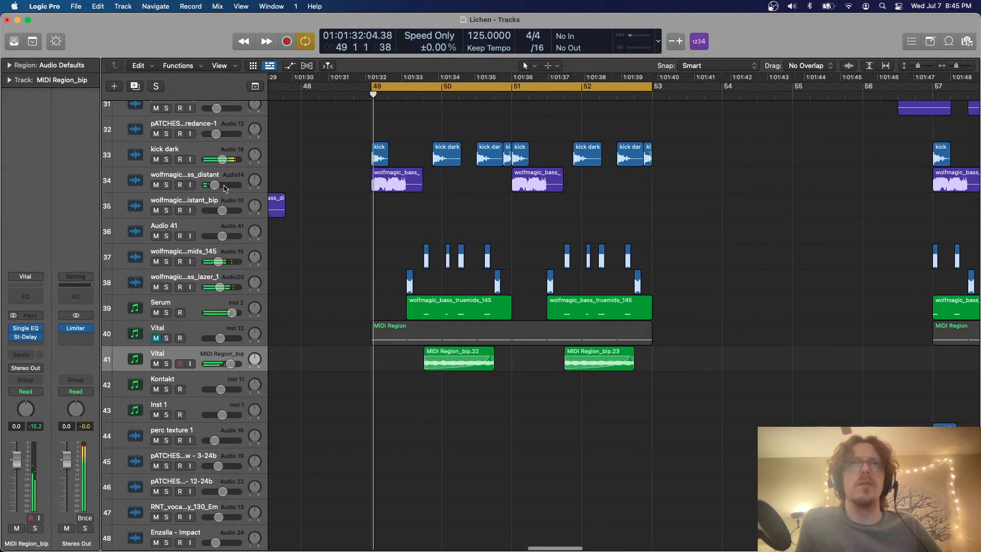
pyautogui.click(202, 173)
pyautogui.click(134, 85)
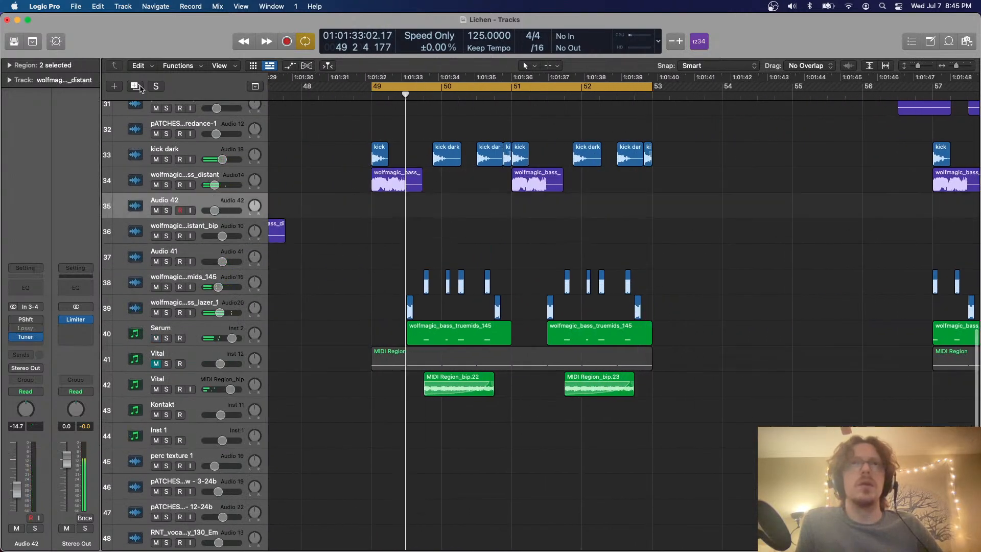
pyautogui.moveTo(687, 214); pyautogui.dragTo(405, 211)
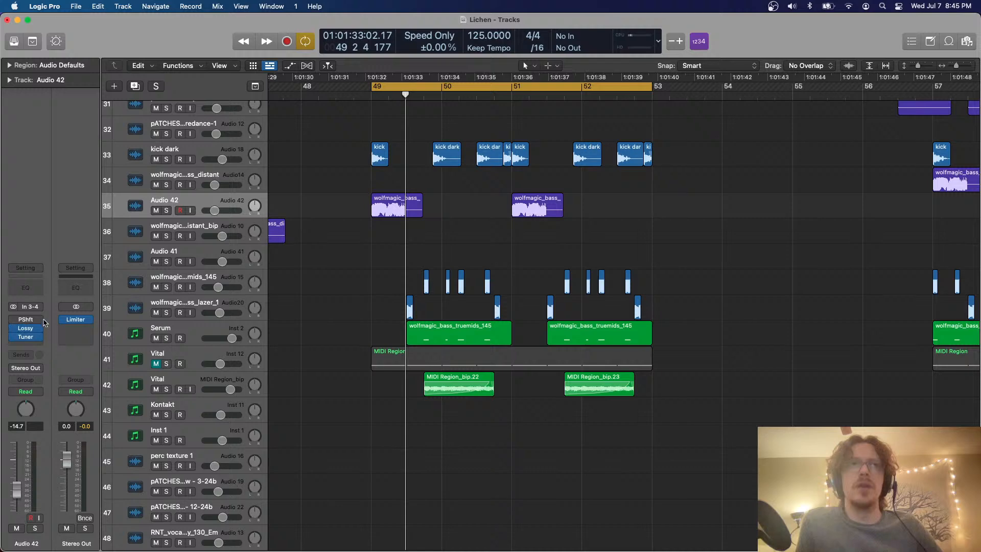
# Replace the Pitch Shifter on Audio 42 with Vocal Transformer and set its formant to +15 during playback
pyautogui.click(45, 322)
pyautogui.moveTo(92, 470)
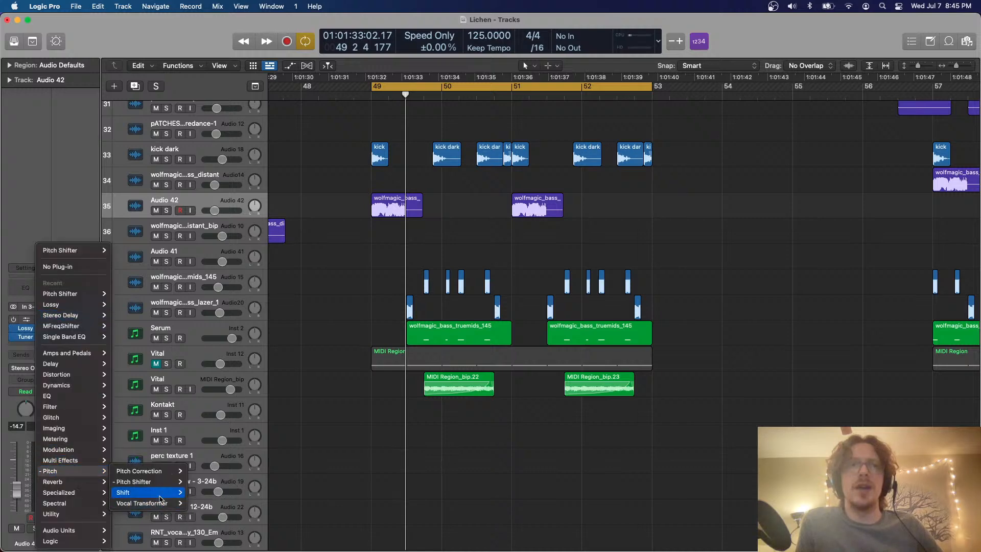
pyautogui.click(156, 503)
pyautogui.press('space')
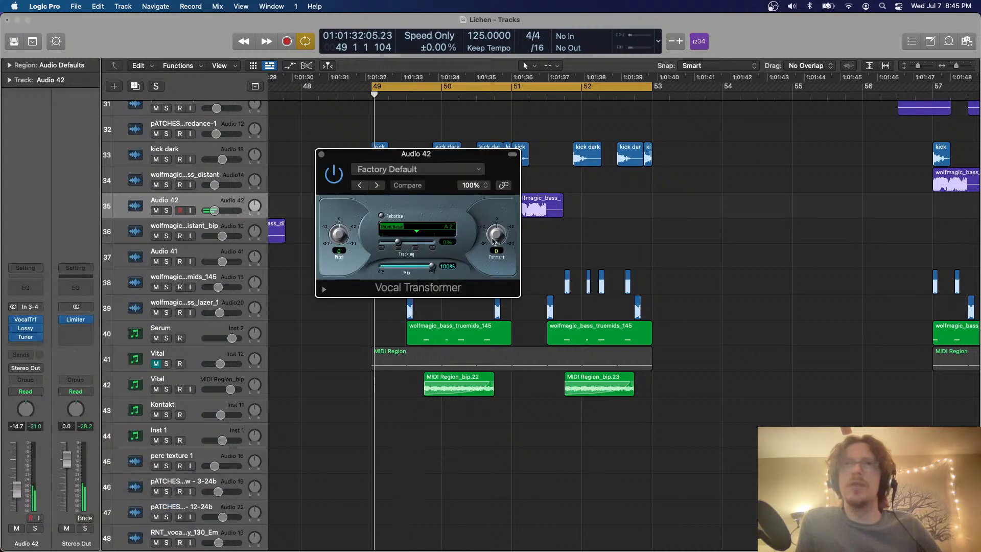
pyautogui.moveTo(494, 242); pyautogui.dragTo(495, 238)
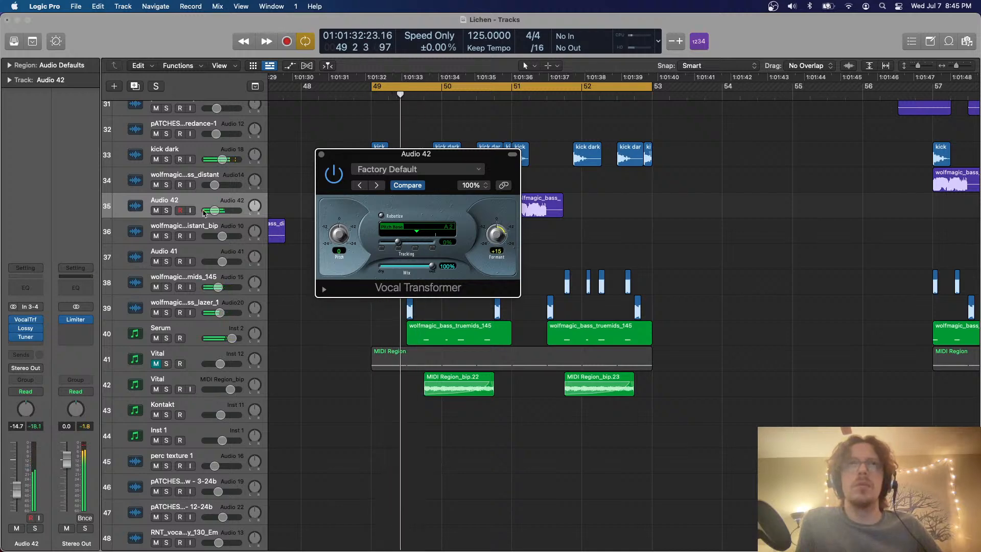
# Solo Audio 42, raise its volume to -4.8, and try formant -8 with pitch values of -12, +24 and +14
pyautogui.click(167, 211)
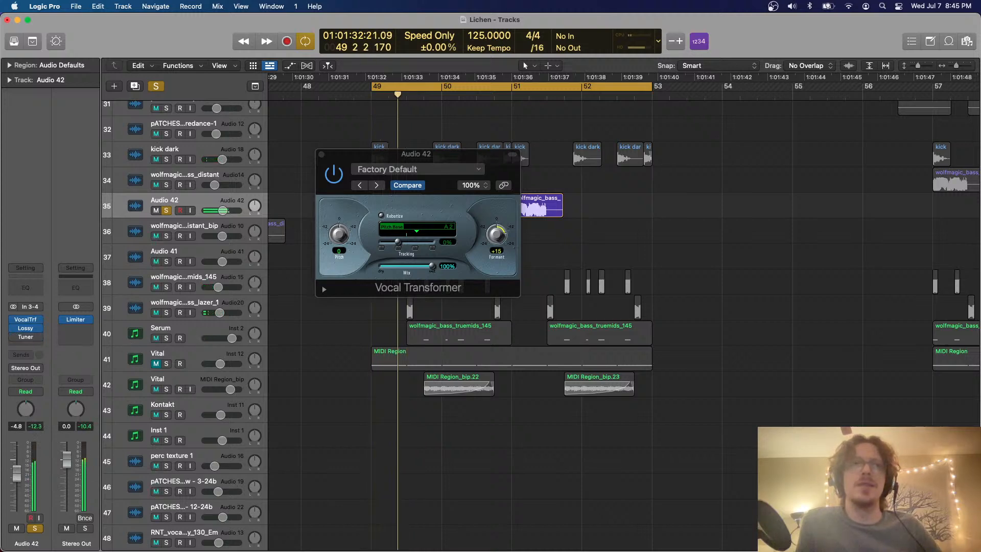
pyautogui.moveTo(495, 235); pyautogui.dragTo(499, 282)
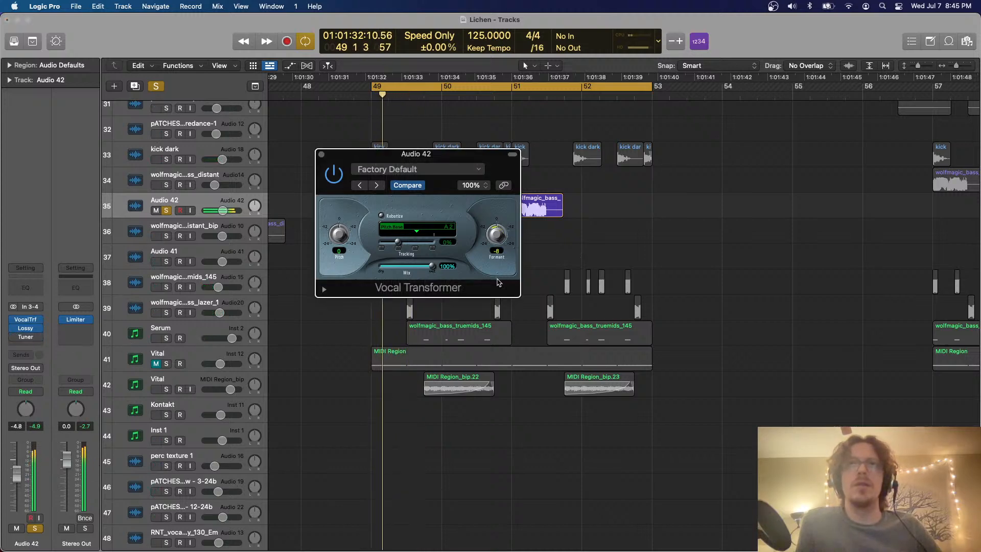
pyautogui.moveTo(343, 246); pyautogui.dragTo(344, 250)
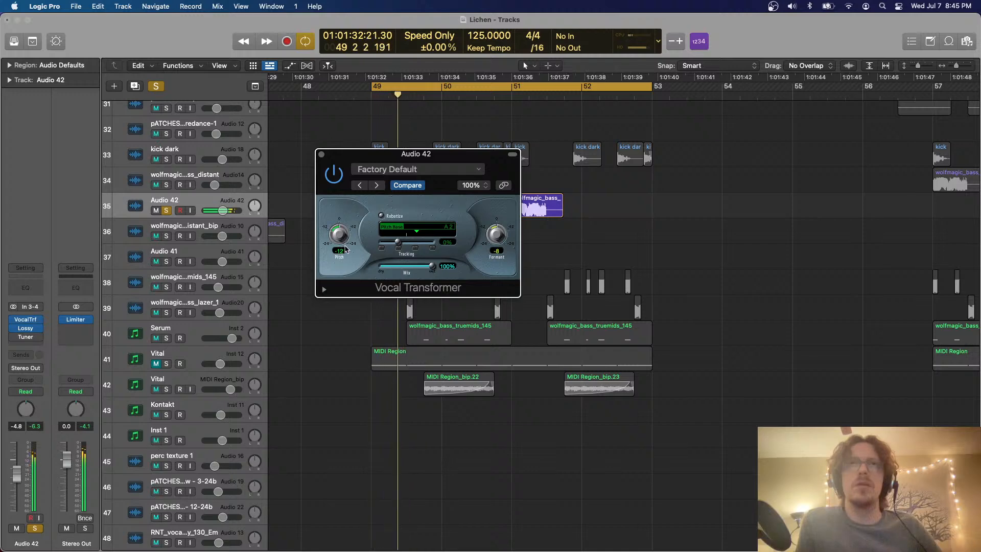
pyautogui.moveTo(344, 180); pyautogui.dragTo(344, 172)
pyautogui.press('space')
pyautogui.press('space')
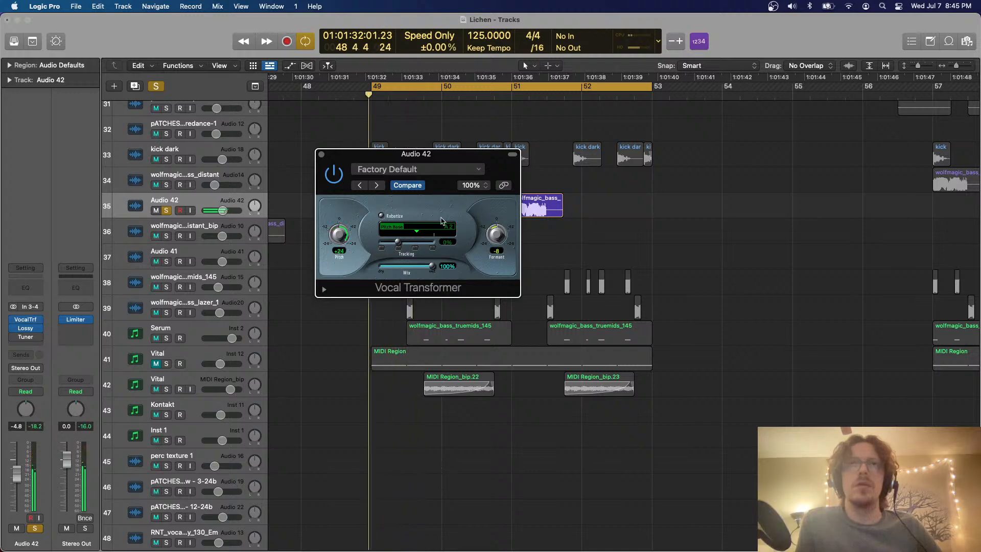
pyautogui.moveTo(333, 240); pyautogui.dragTo(332, 262)
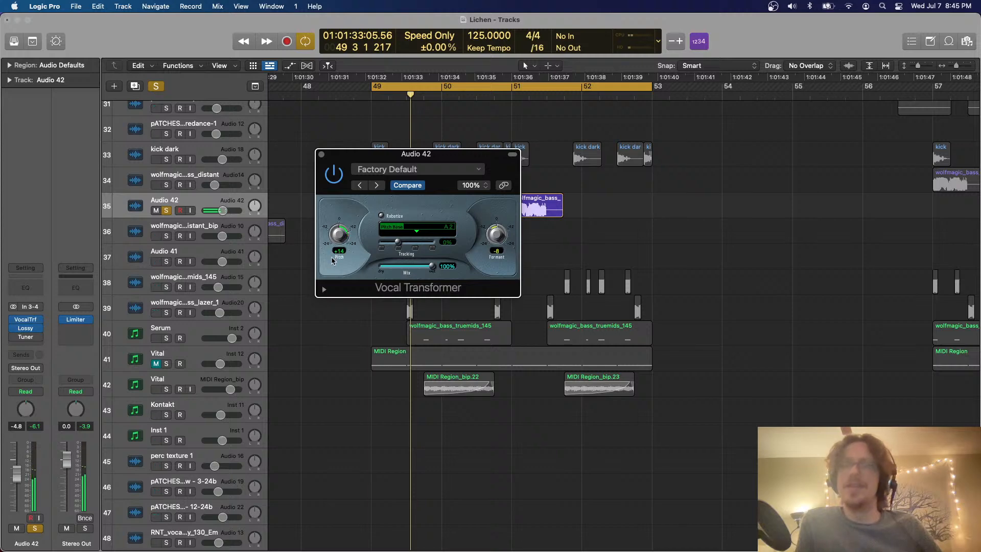
pyautogui.press('space')
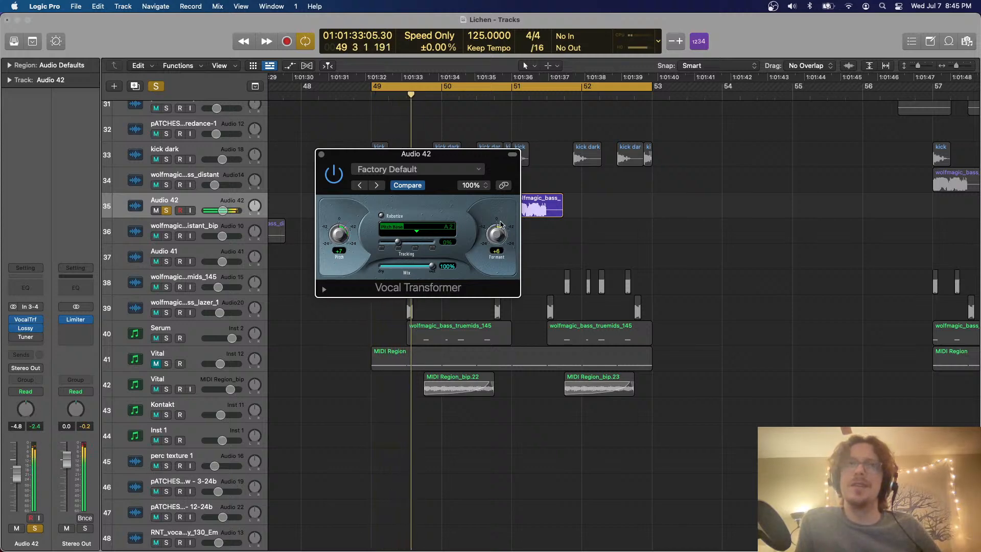
# Set the Vocal Transformer's formant to +24 and pitch to +13, unsolo Audio 42, and close the plug-in window
pyautogui.moveTo(498, 223); pyautogui.dragTo(489, 210)
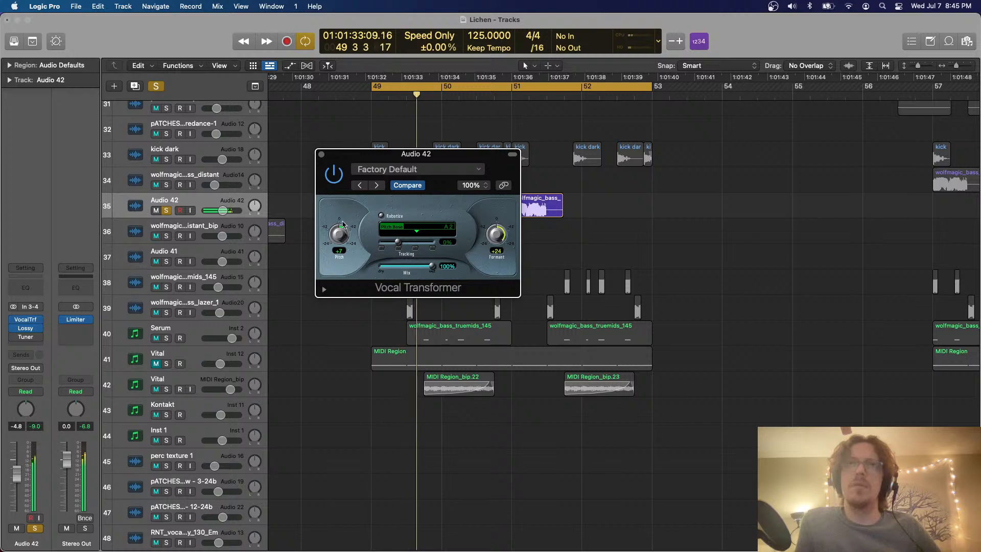
pyautogui.moveTo(343, 223); pyautogui.dragTo(337, 220)
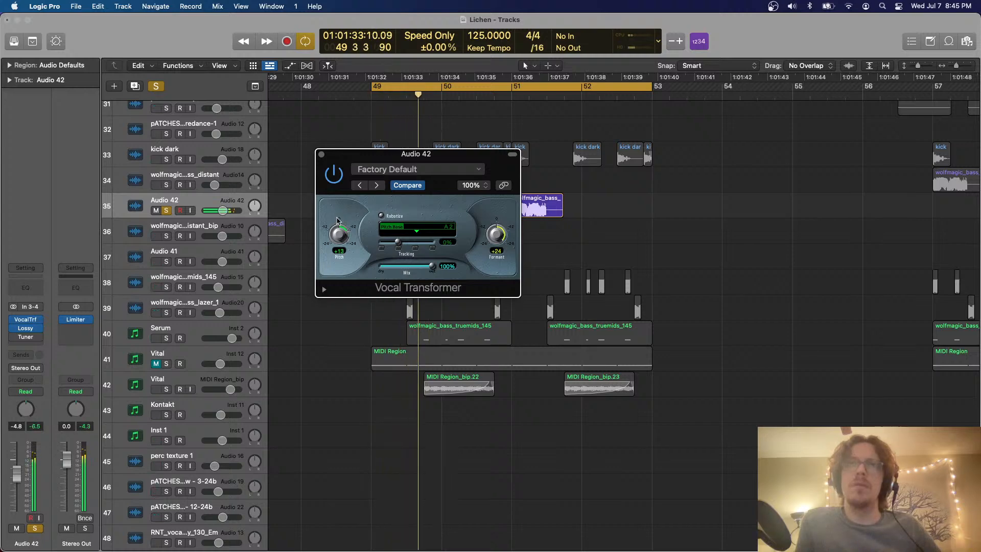
pyautogui.click(166, 210)
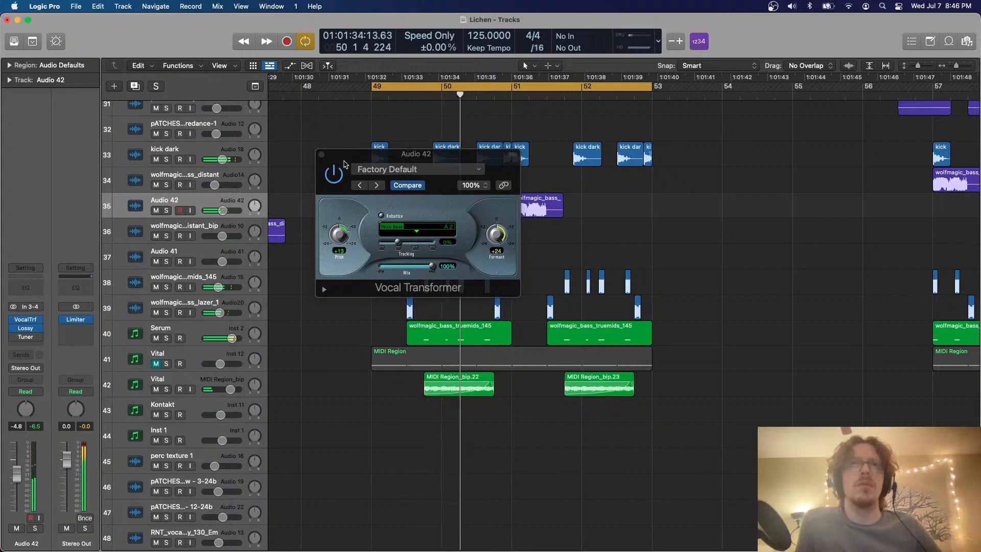
pyautogui.click(321, 154)
pyautogui.hscroll(2, 494, 235)
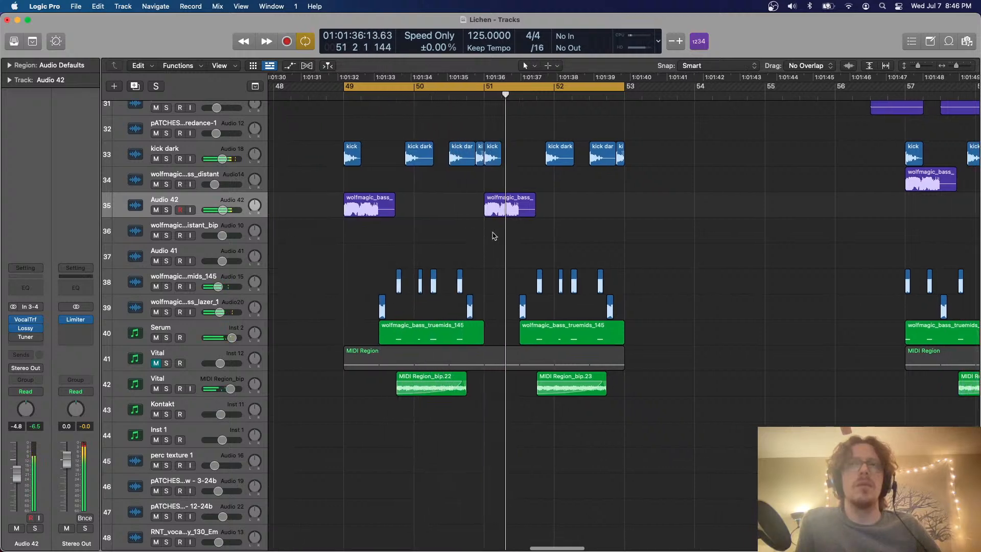
# Audition the Serum track in solo, unsolo it, and transpose all notes in its two regions at bars 49–53 down an octave
pyautogui.click(170, 341)
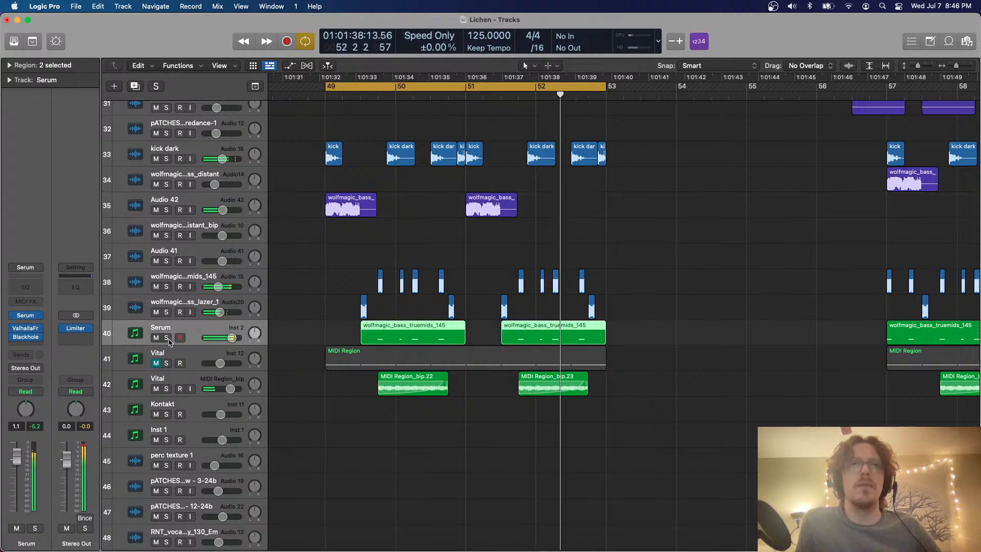
pyautogui.click(166, 338)
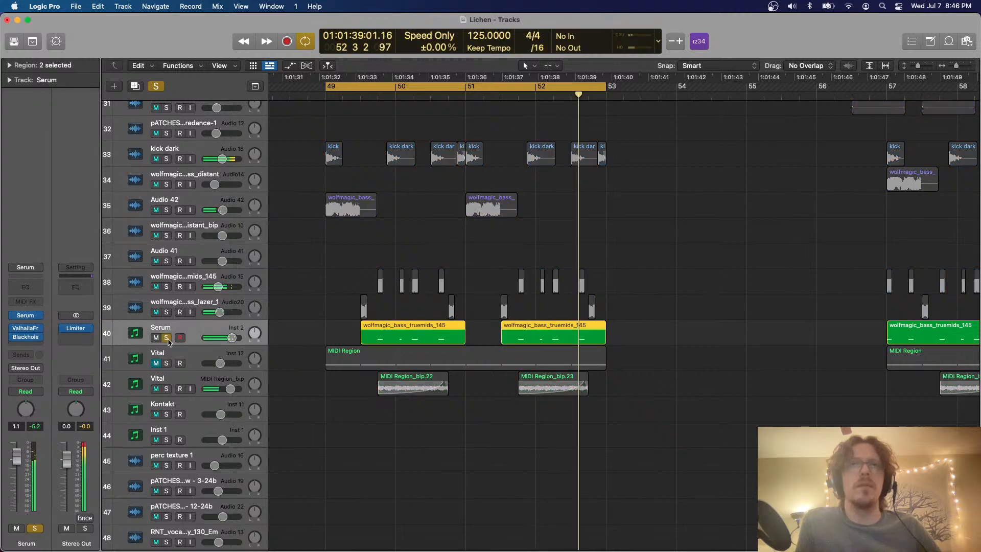
pyautogui.doubleClick(573, 335)
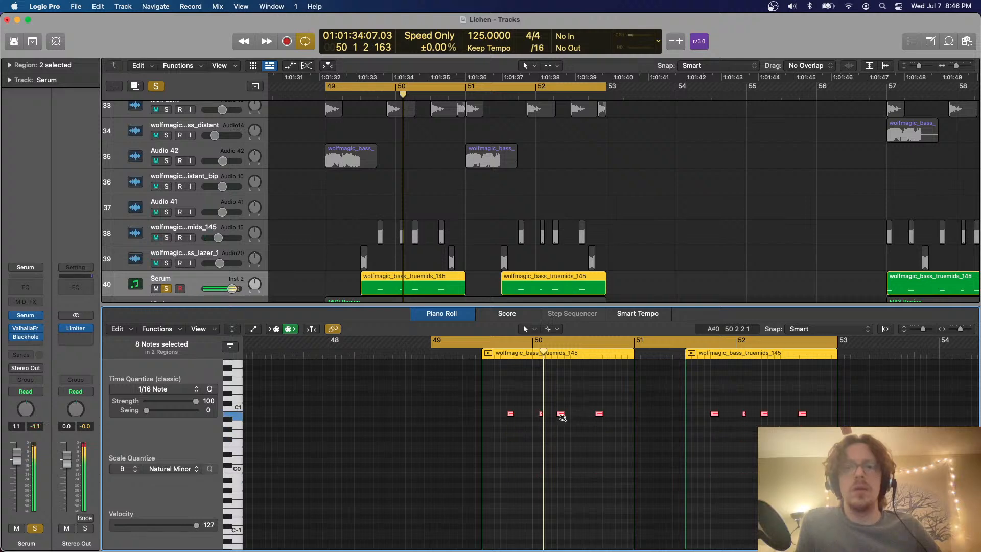
pyautogui.click(157, 86)
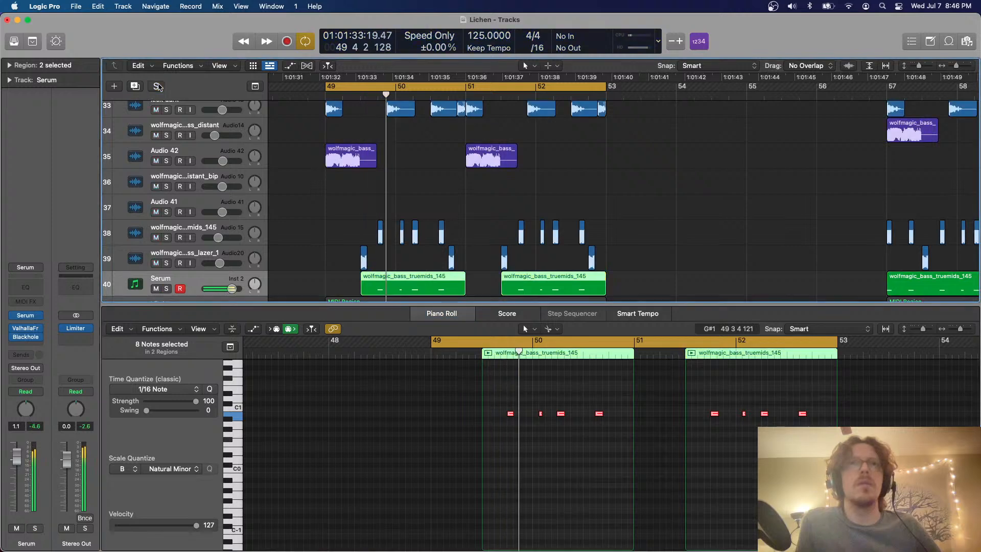
pyautogui.click(559, 391)
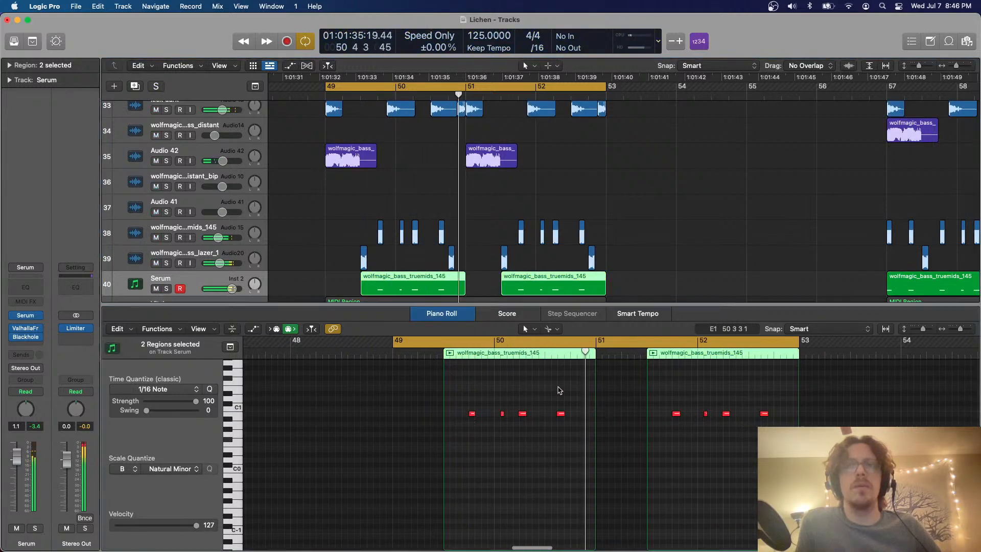
pyautogui.press('super+a')
pyautogui.hotkey('alt', 'shift', 'Down')
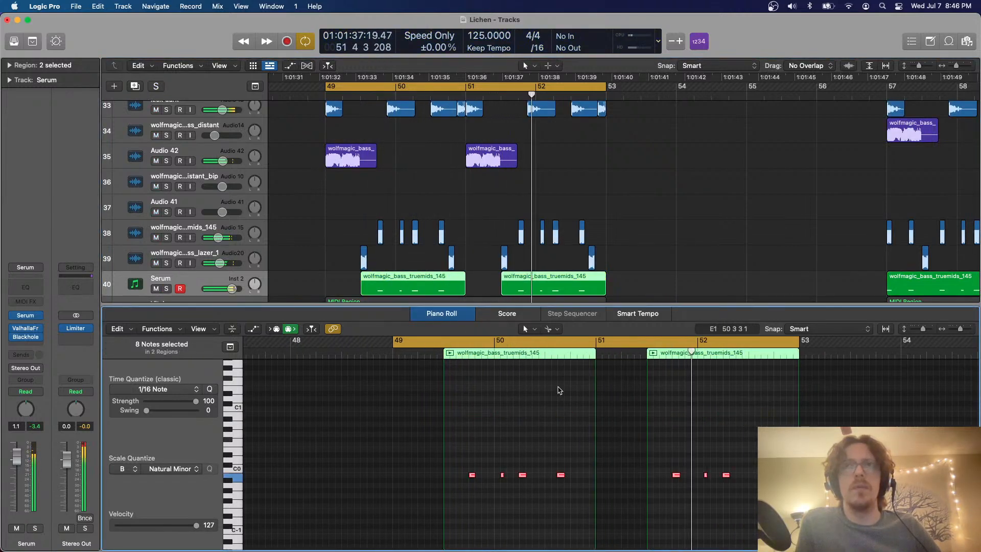
pyautogui.press('p')
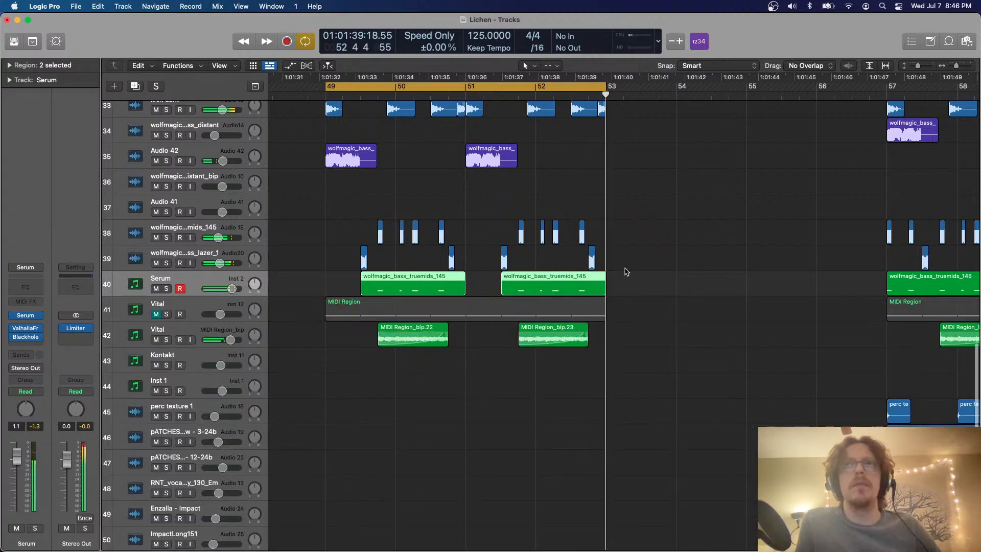
# Unmute the Vital instrument on track 41 and split its MIDI region at 49 3
pyautogui.scroll(-4, 626, 272)
pyautogui.scroll(4, 626, 271)
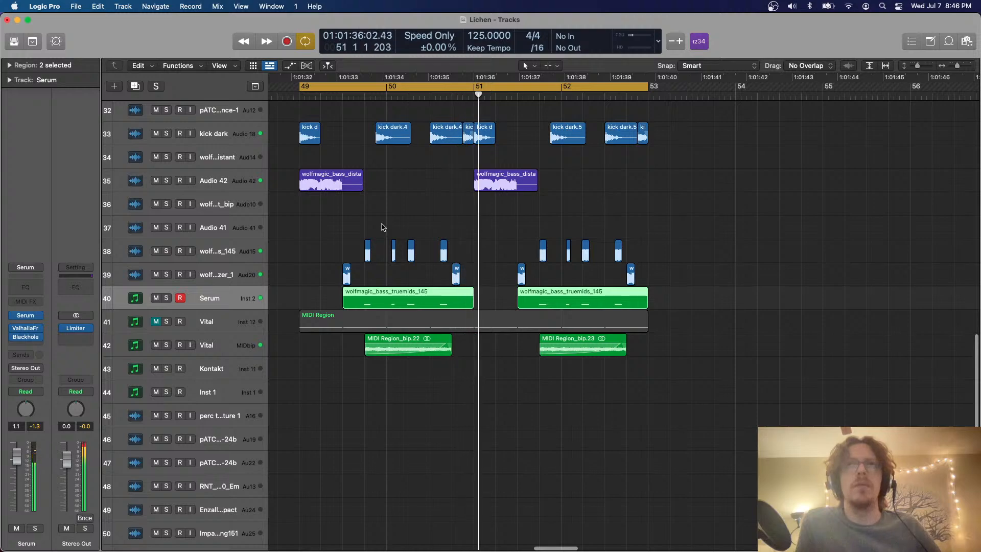
pyautogui.scroll(2, 383, 227)
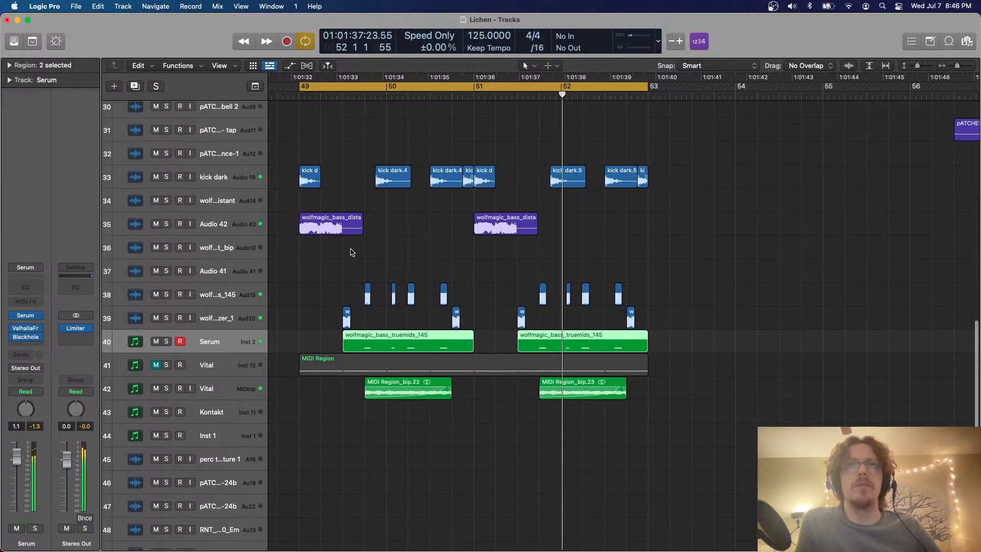
pyautogui.scroll(15, 357, 225)
pyautogui.scroll(-15, 351, 224)
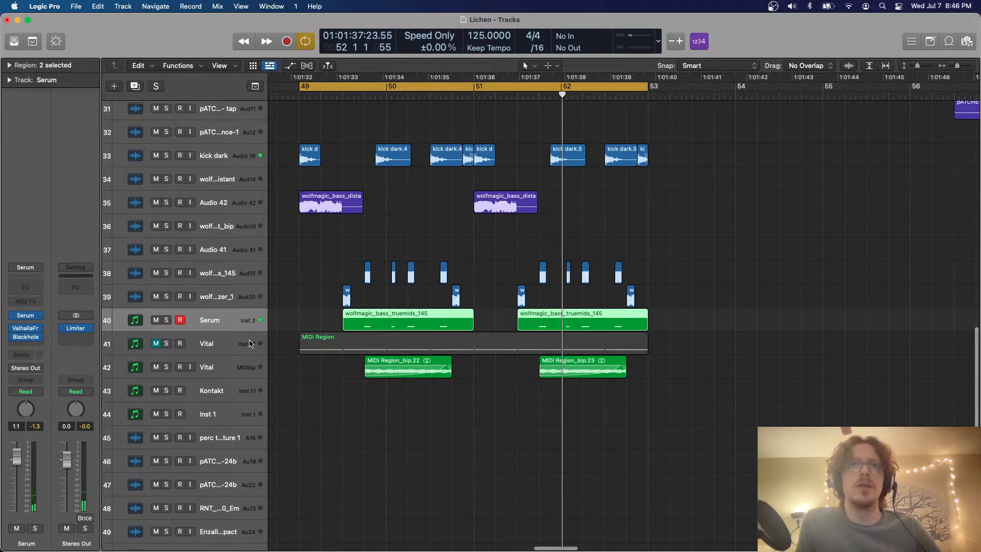
pyautogui.click(245, 345)
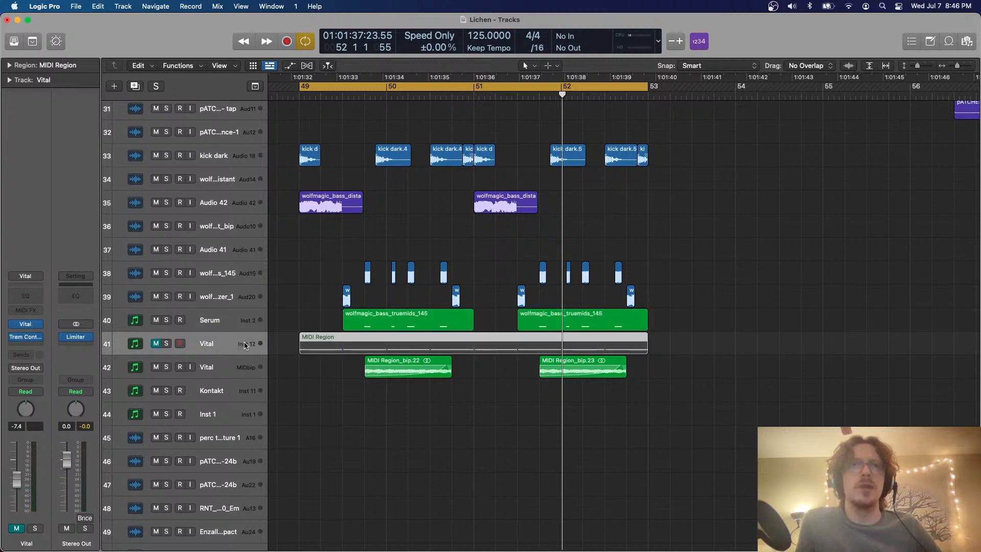
pyautogui.click(157, 344)
pyautogui.click(343, 341)
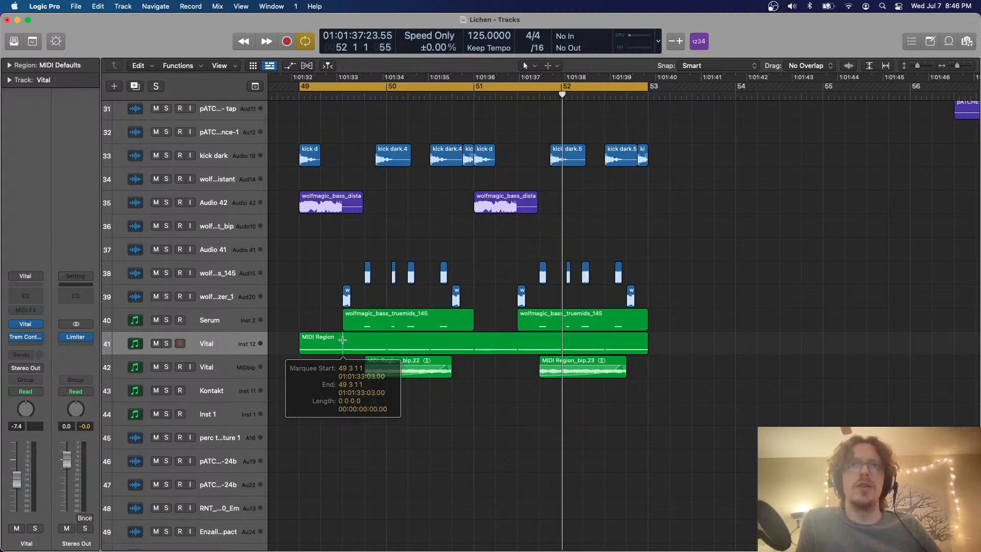
# Bounce the first part of the split Vital region in place to a new track and mute the source track
pyautogui.hotkey('ctrl', 'b')
pyautogui.press('Return')
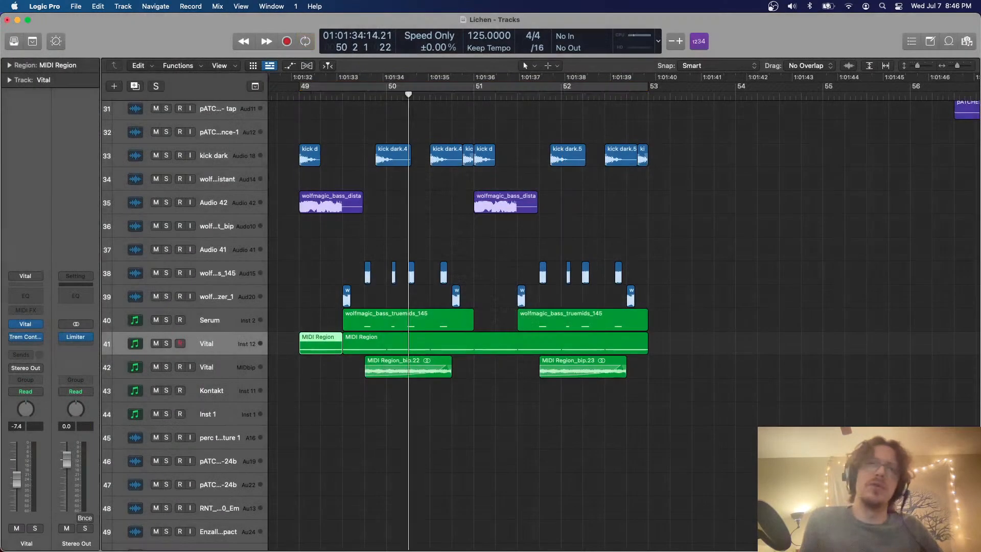
pyautogui.click(156, 343)
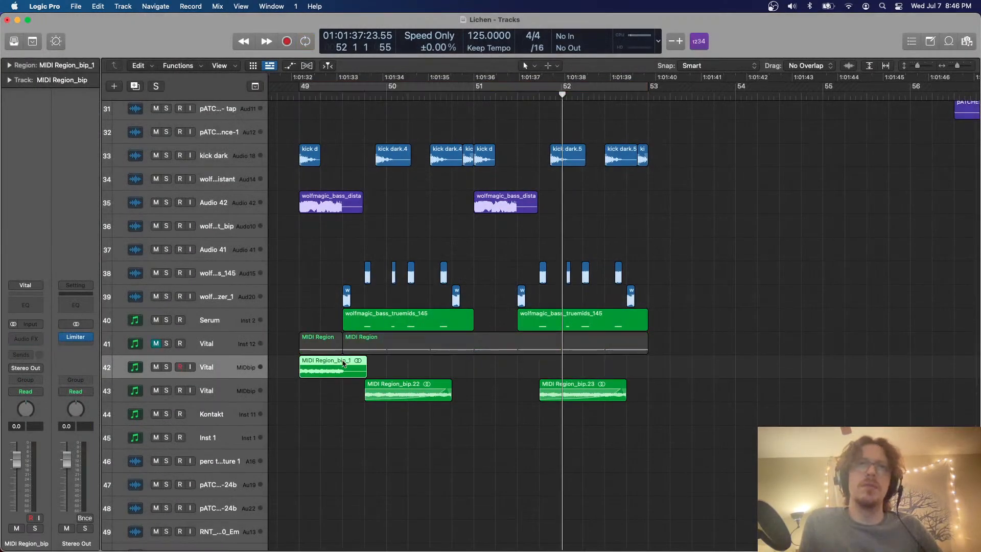
# Move the bounced Vital region on track 42 to start at 49 3 and audition the track in solo
pyautogui.moveTo(322, 366); pyautogui.dragTo(365, 365)
pyautogui.press('super+f')
pyautogui.click(167, 325)
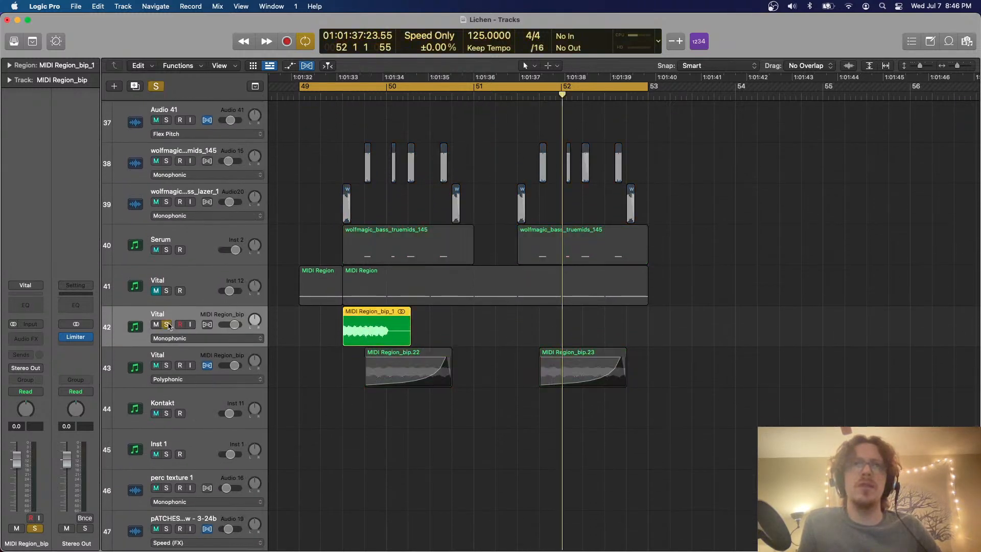
pyautogui.press('space')
# Set the Flex mode of the soloed Vital track 42 to Speed (FX)
pyautogui.press('super+Right')
pyautogui.press('super+Right')
pyautogui.press('super+Down')
pyautogui.press('super+Down')
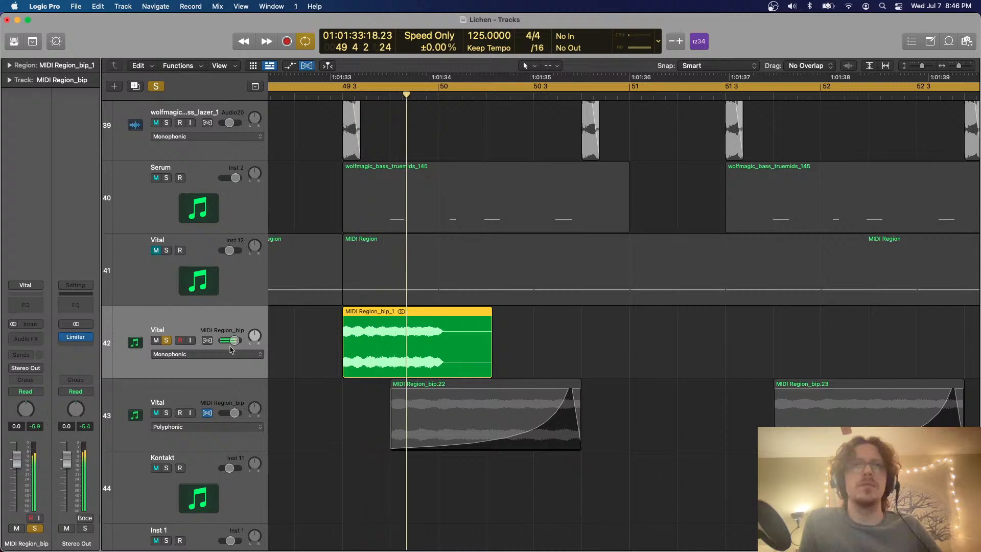
pyautogui.click(212, 355)
pyautogui.click(212, 397)
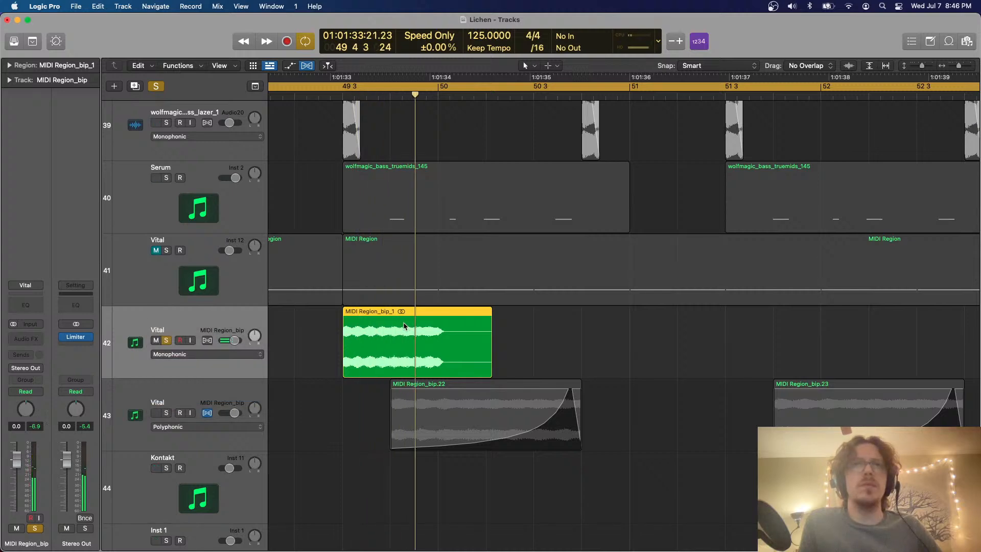
# Cut the bounced region at 49 3 3, delete the remainder, and stretch the kept piece to a length of 0 1 0 0
pyautogui.keyDown('super'); pyautogui.doubleClick(368, 311); pyautogui.keyUp('super')
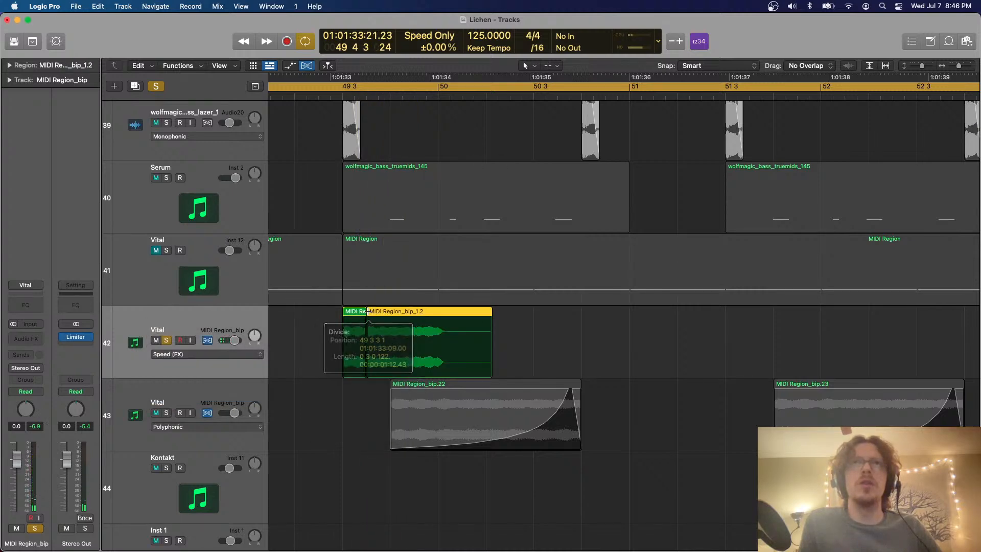
pyautogui.press('Delete')
pyautogui.moveTo(365, 312); pyautogui.dragTo(389, 312)
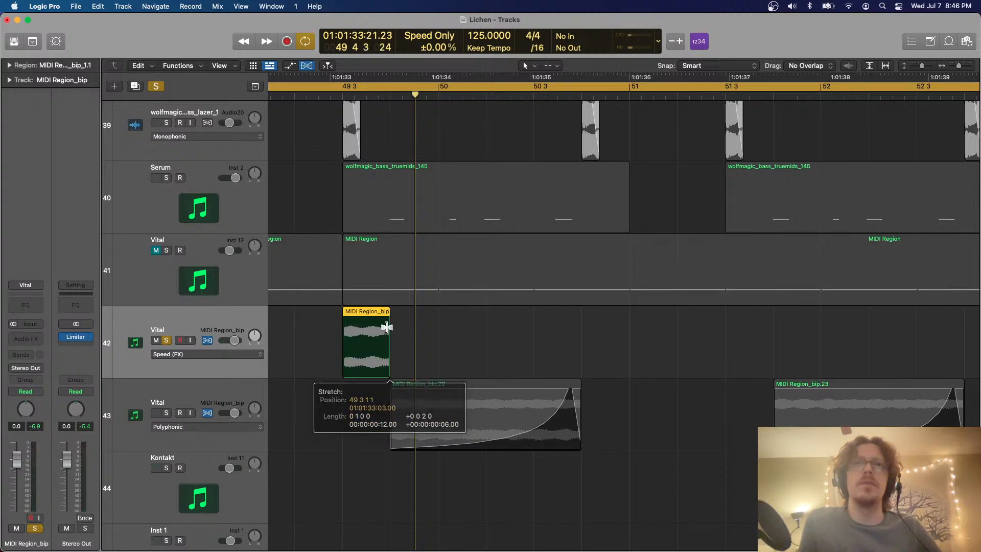
pyautogui.press('super+f')
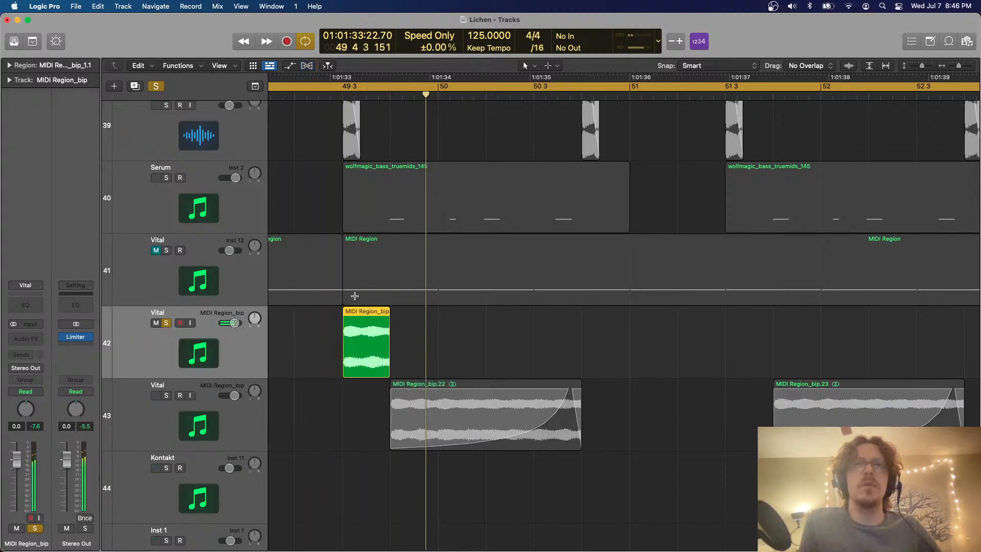
# Change the shortened region's fade-in to Speed Up and set the cycle range from 49 3 to 50
pyautogui.rightClick(354, 322)
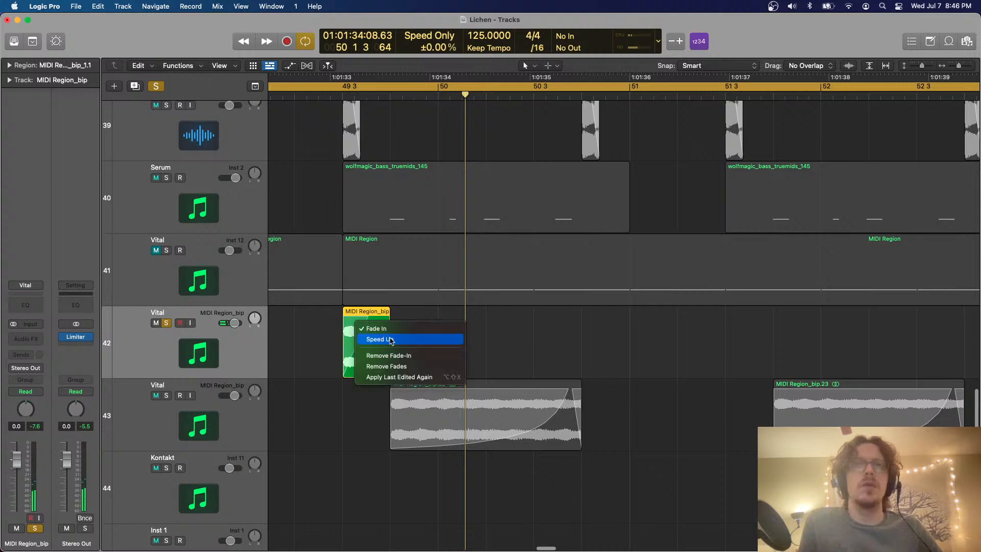
pyautogui.click(391, 339)
pyautogui.press('space')
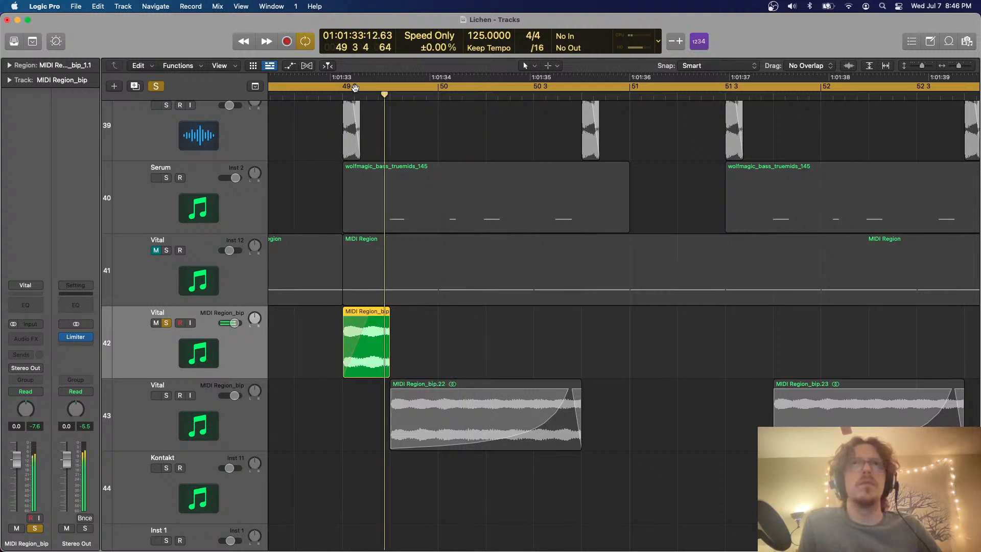
pyautogui.press('space')
pyautogui.moveTo(343, 85); pyautogui.dragTo(438, 86)
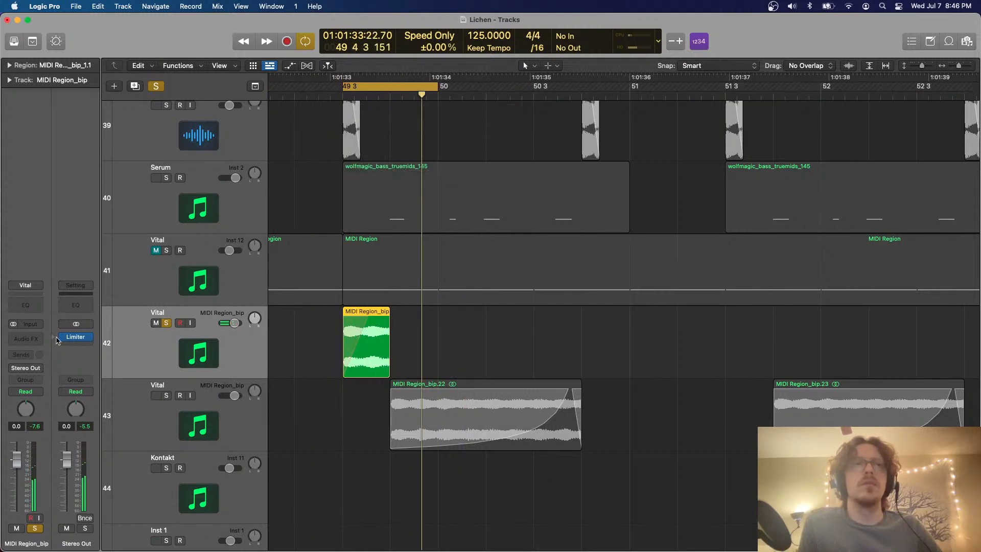
# Insert EVOC 20 TrackOscillator on Vital track 42, raise its output level, and adjust the formant stretch and shift during playback
pyautogui.click(28, 338)
pyautogui.moveTo(49, 444)
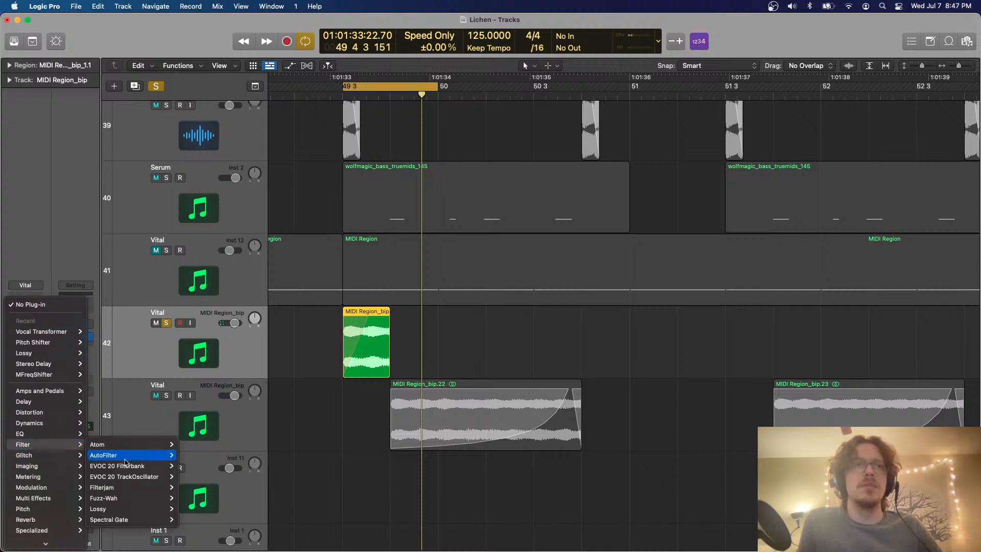
pyautogui.click(190, 477)
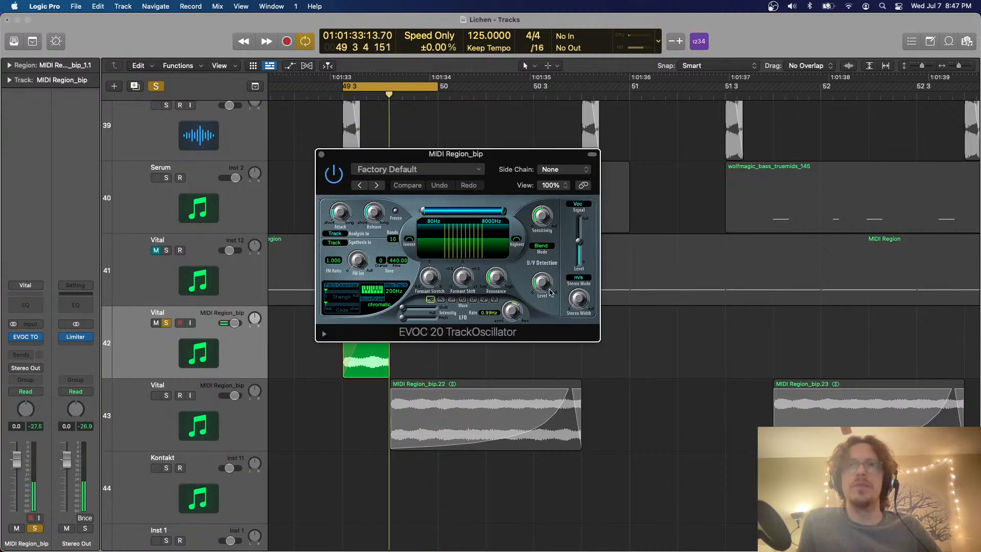
pyautogui.moveTo(433, 277); pyautogui.dragTo(434, 292)
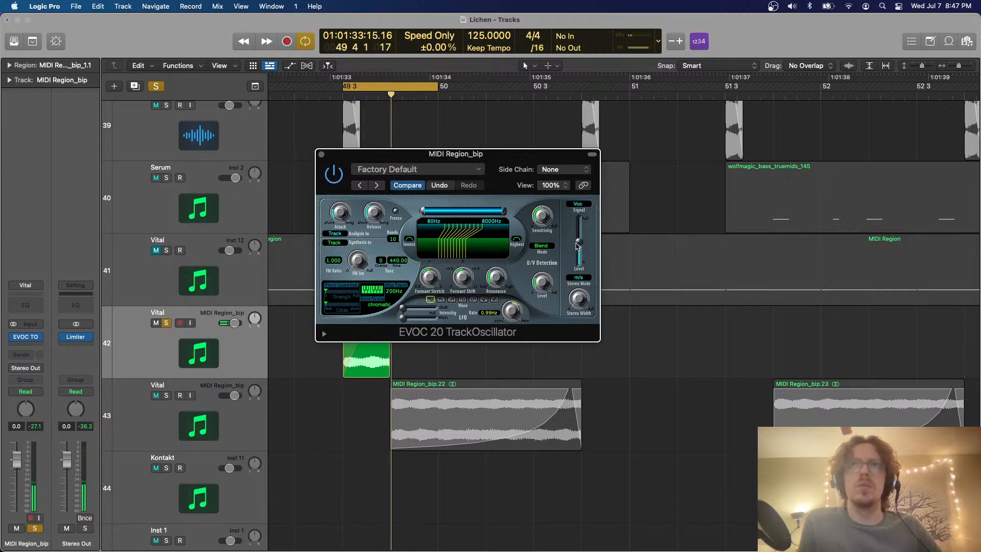
pyautogui.moveTo(576, 244); pyautogui.dragTo(579, 242)
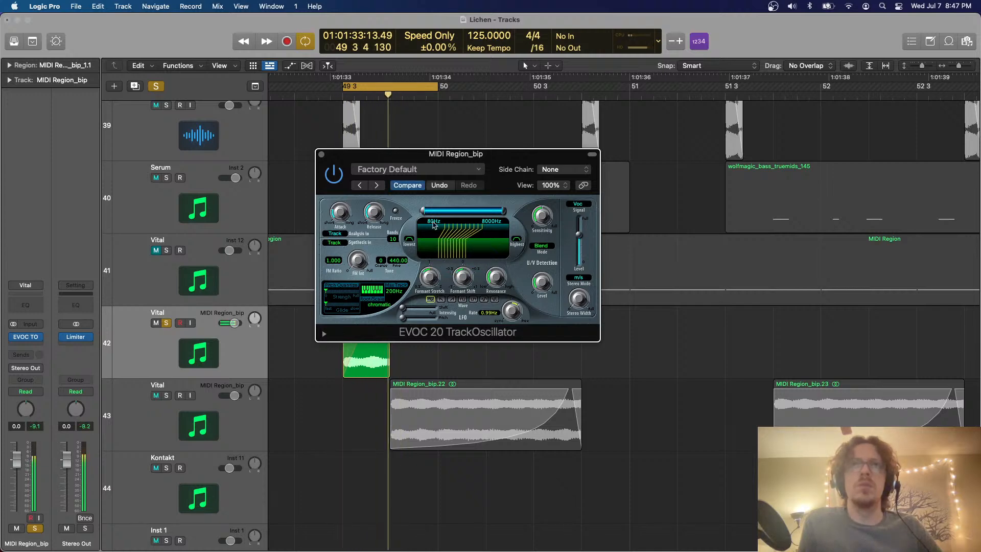
pyautogui.moveTo(433, 275); pyautogui.dragTo(464, 296)
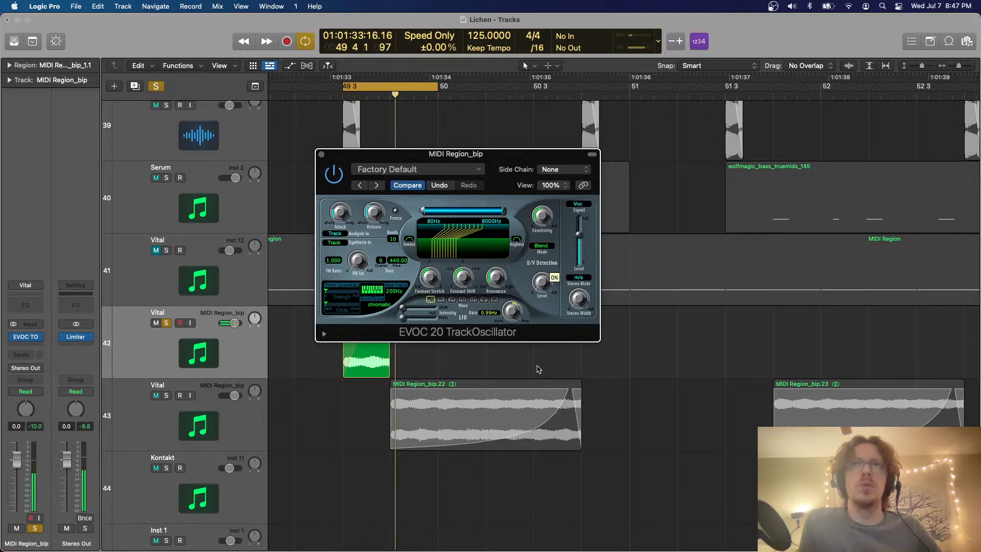
# Add the OTT compressor after EVOC 20 TrackOscillator on Vital track 42
pyautogui.click(33, 348)
pyautogui.moveTo(77, 461)
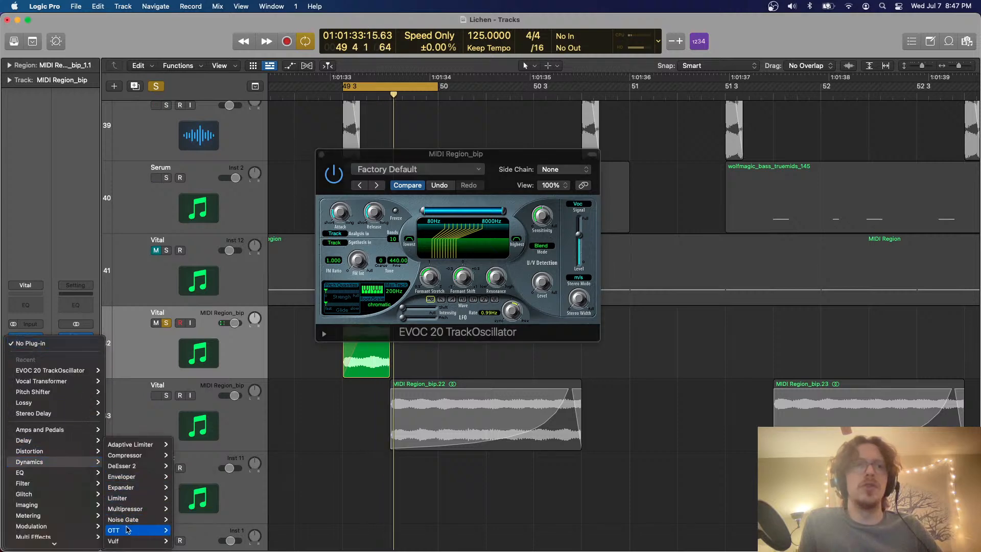
pyautogui.moveTo(127, 530)
pyautogui.click(192, 530)
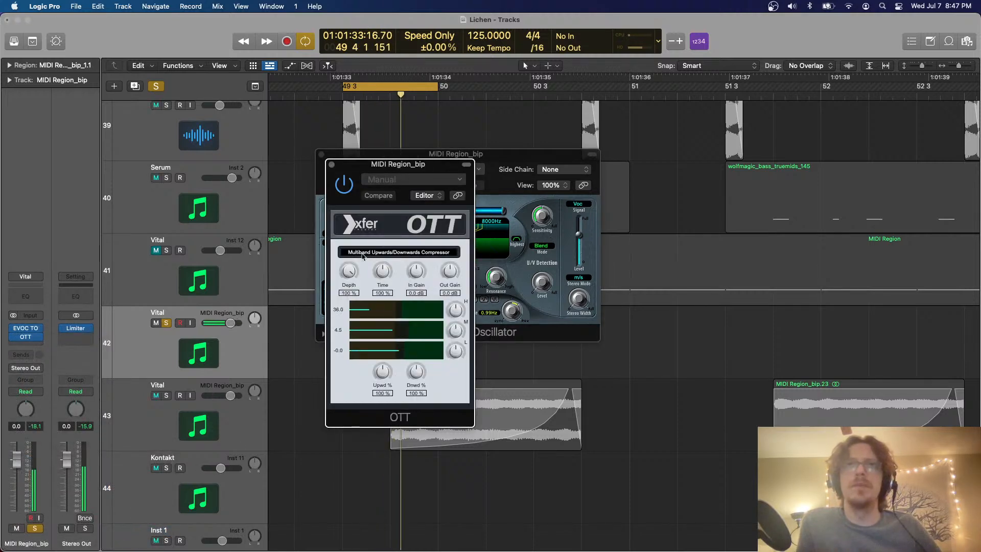
# Readjust the TrackOscillator's formant shift and formant stretch, and close both plug-in windows
pyautogui.click(554, 319)
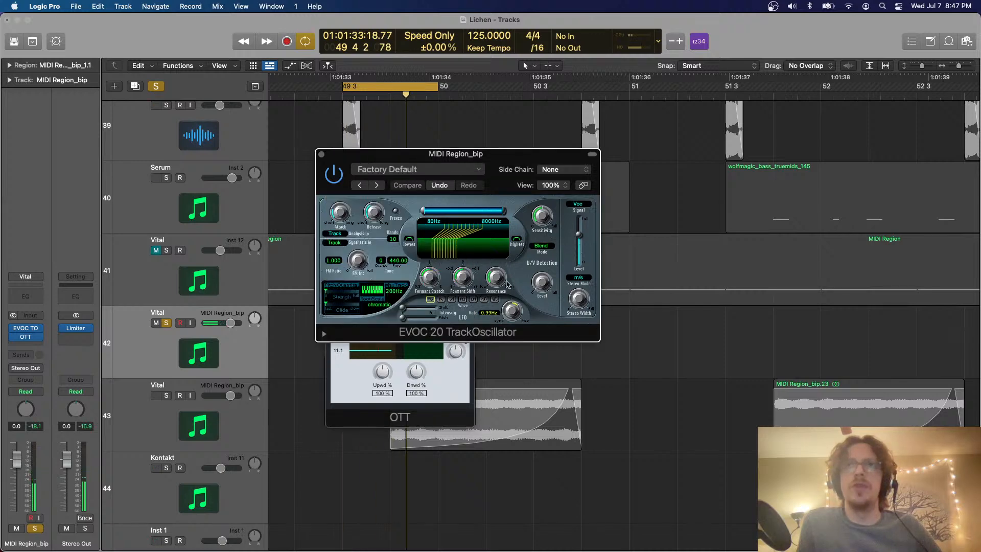
pyautogui.moveTo(462, 280); pyautogui.dragTo(471, 246)
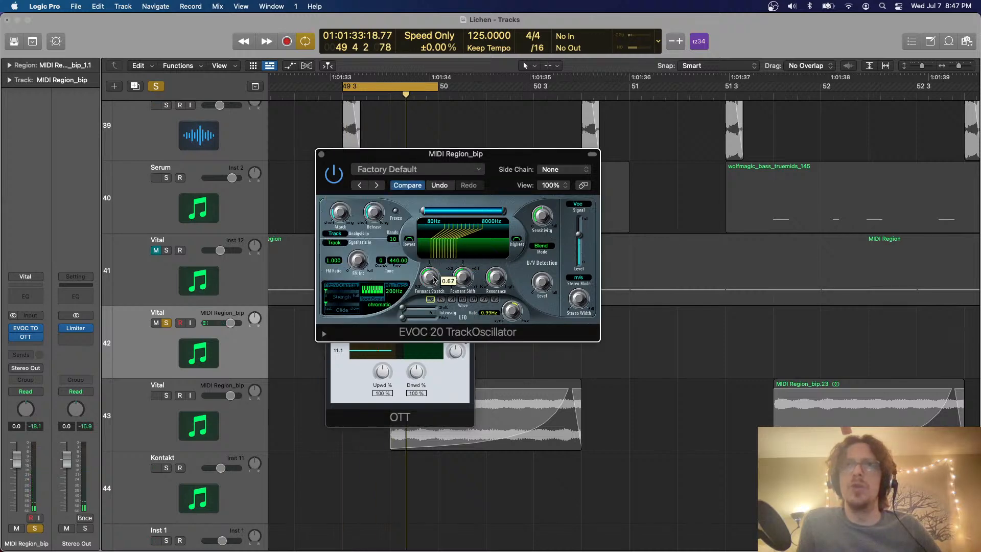
pyautogui.moveTo(434, 279); pyautogui.dragTo(463, 277)
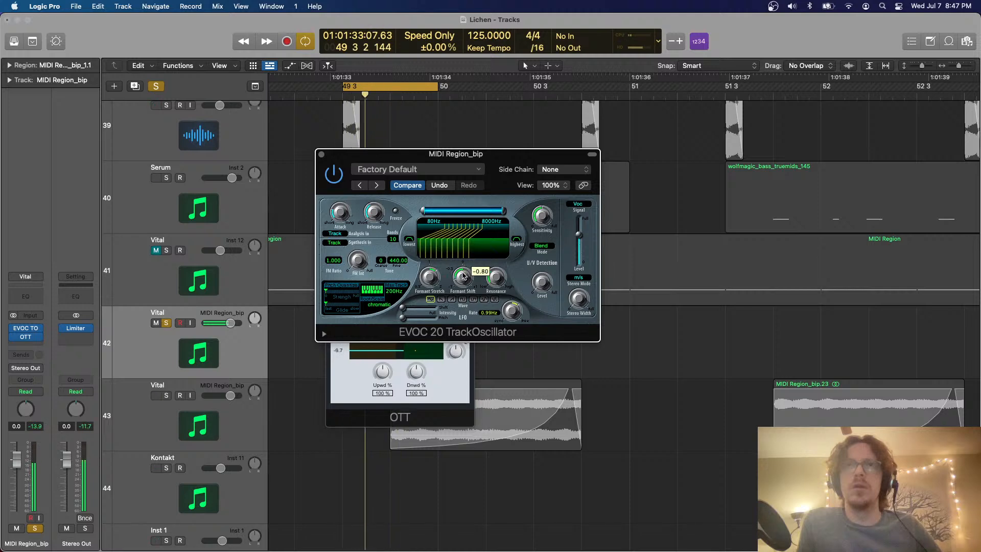
pyautogui.click(322, 154)
pyautogui.click(331, 165)
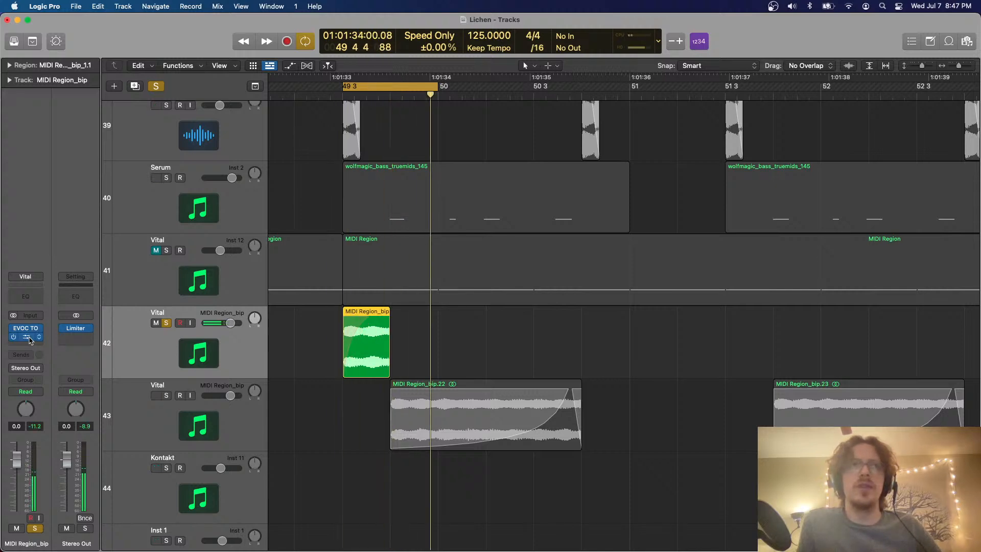
# Insert Filterjam after OTT on Vital track 42, with emphasis at 87% and the second filter mode
pyautogui.click(29, 346)
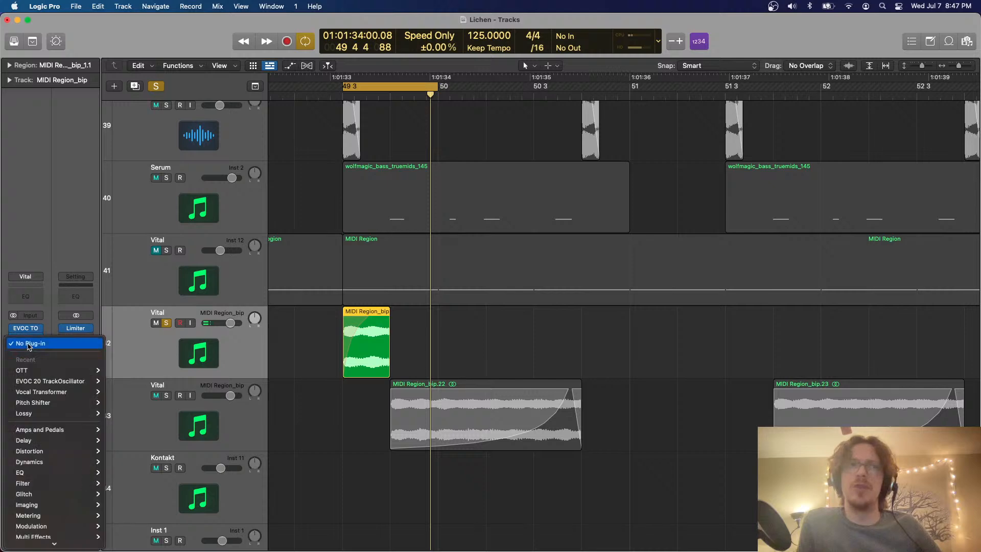
pyautogui.moveTo(61, 470)
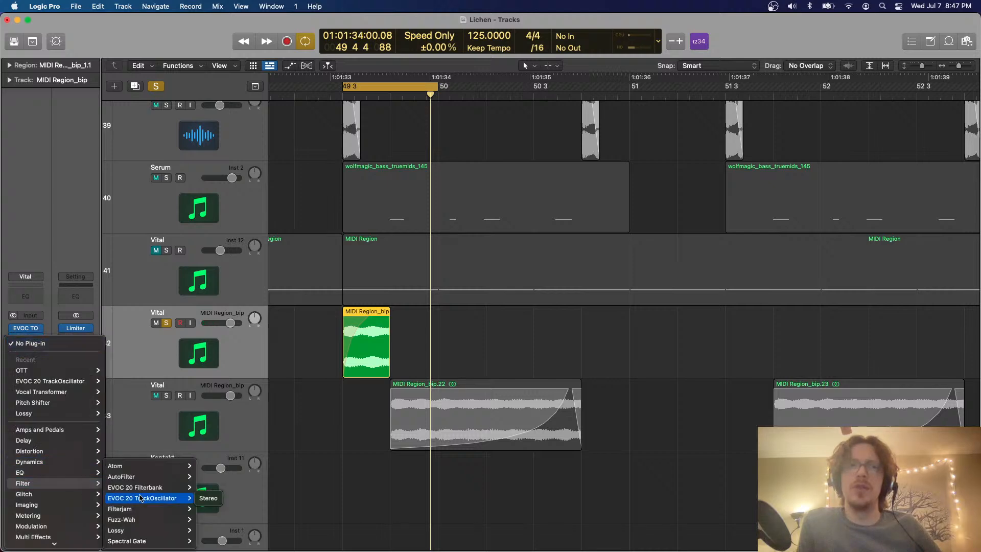
pyautogui.click(138, 509)
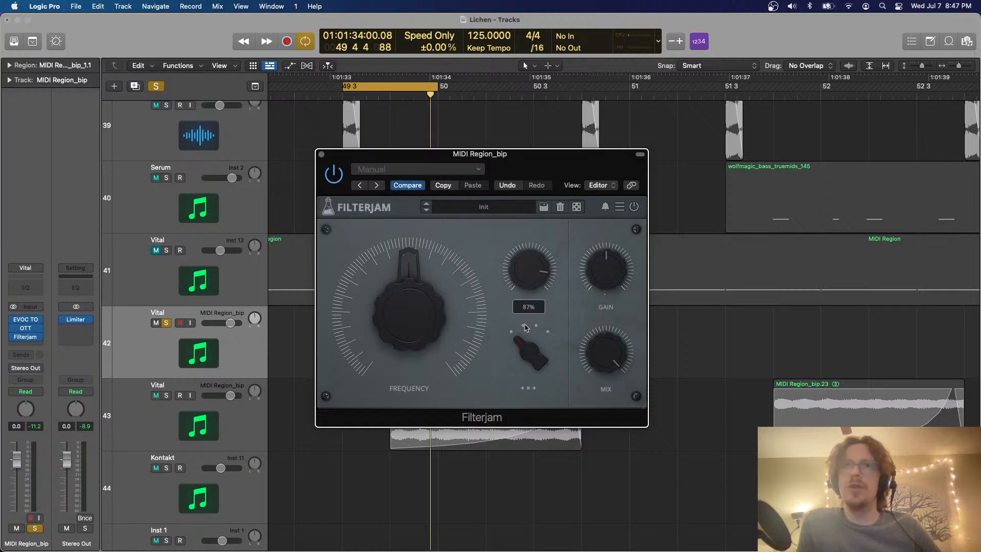
pyautogui.click(526, 327)
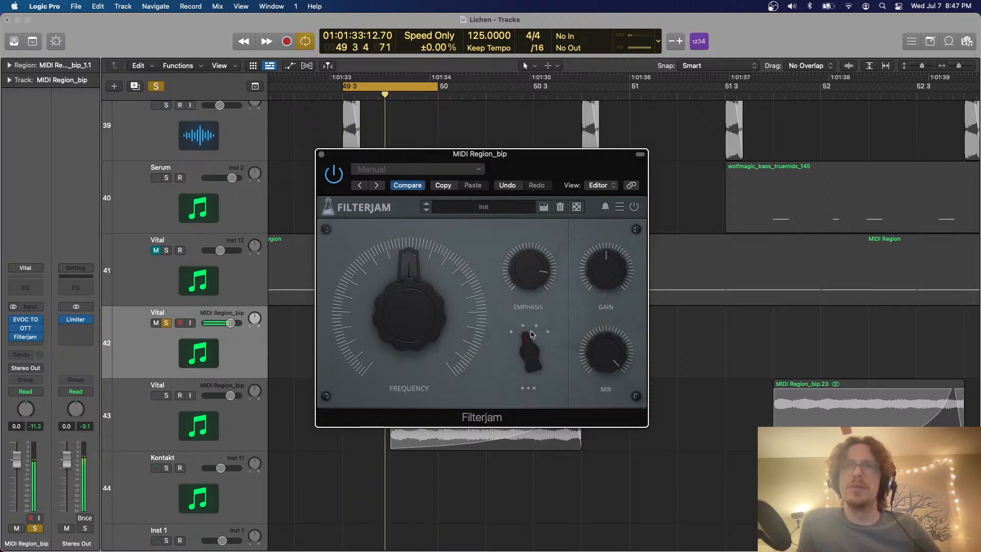
# Set Filterjam's frequency to 75%, lower the emphasis, try the fourth filter mode, return to the second, and close the plug-in
pyautogui.moveTo(438, 299); pyautogui.dragTo(456, 279)
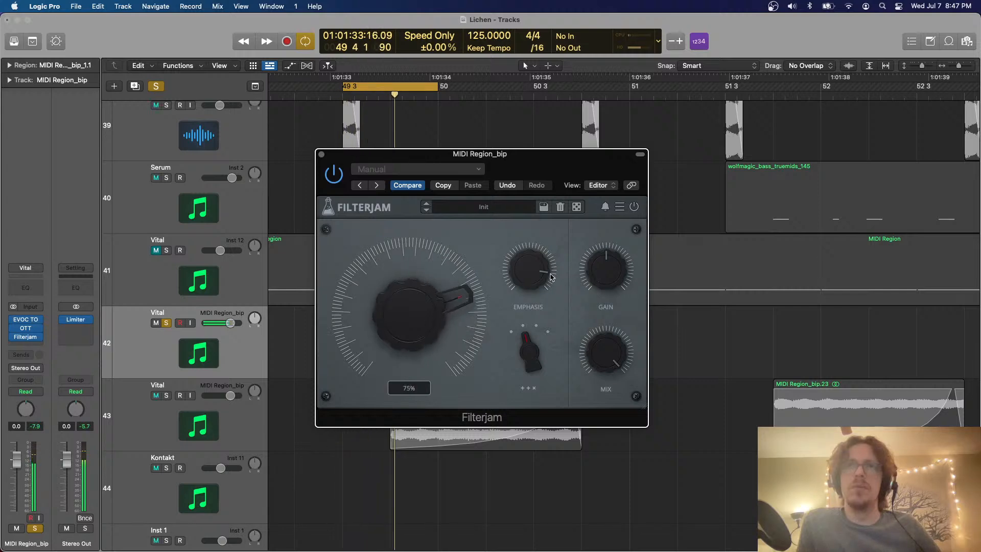
pyautogui.moveTo(551, 278); pyautogui.dragTo(546, 292)
pyautogui.moveTo(523, 335); pyautogui.dragTo(531, 299)
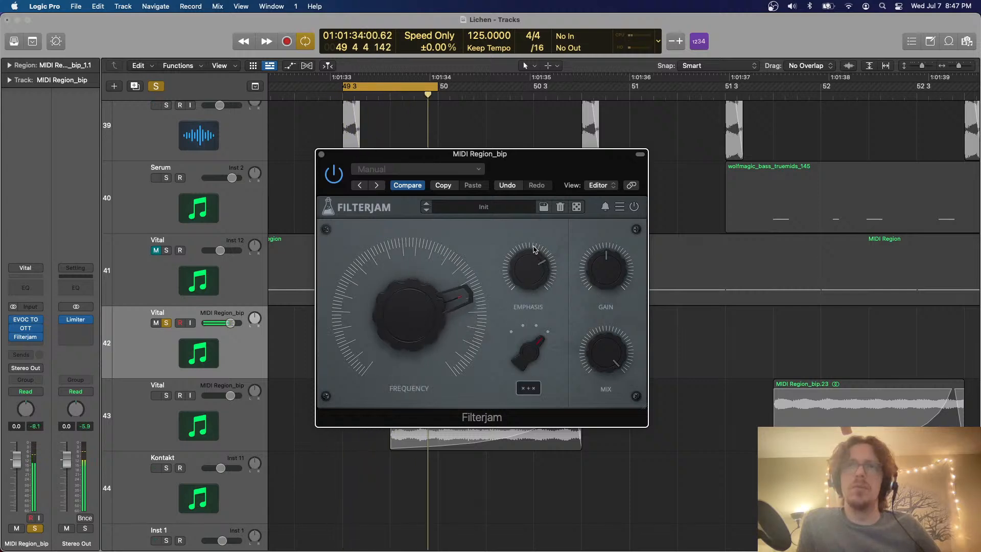
pyautogui.click(520, 325)
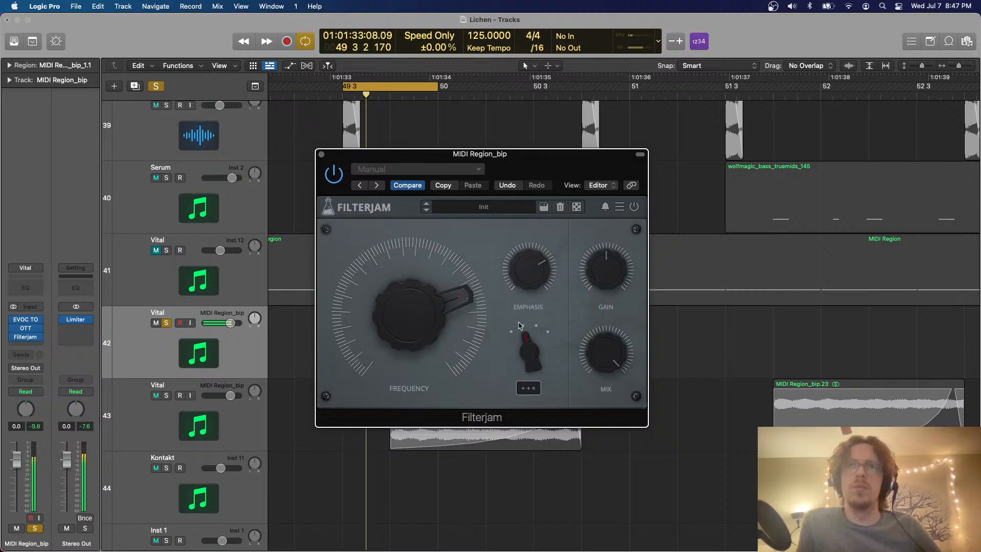
pyautogui.click(322, 153)
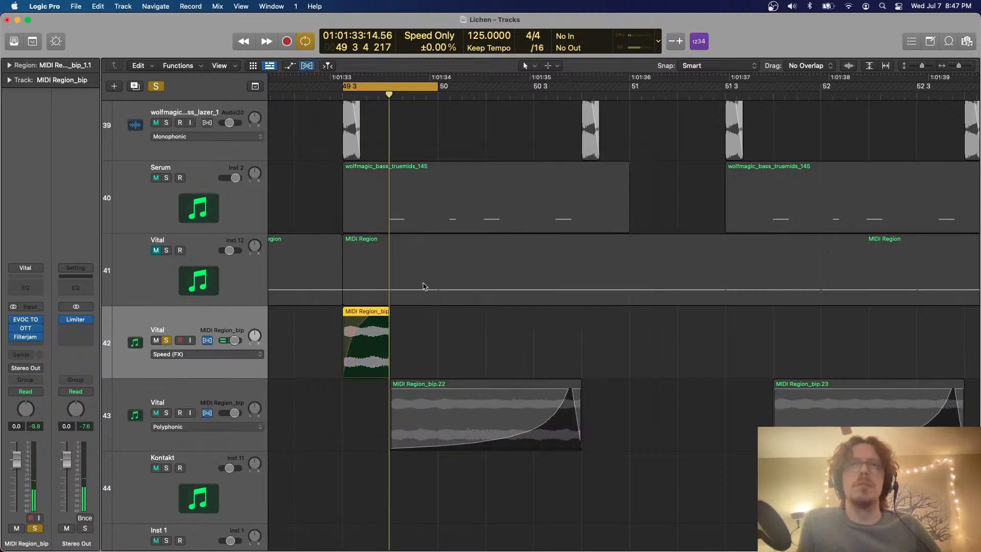
# Extend the region on Vital track 42 to bar 50, unsolo the track, and hide flex editing
pyautogui.moveTo(389, 316); pyautogui.dragTo(438, 317)
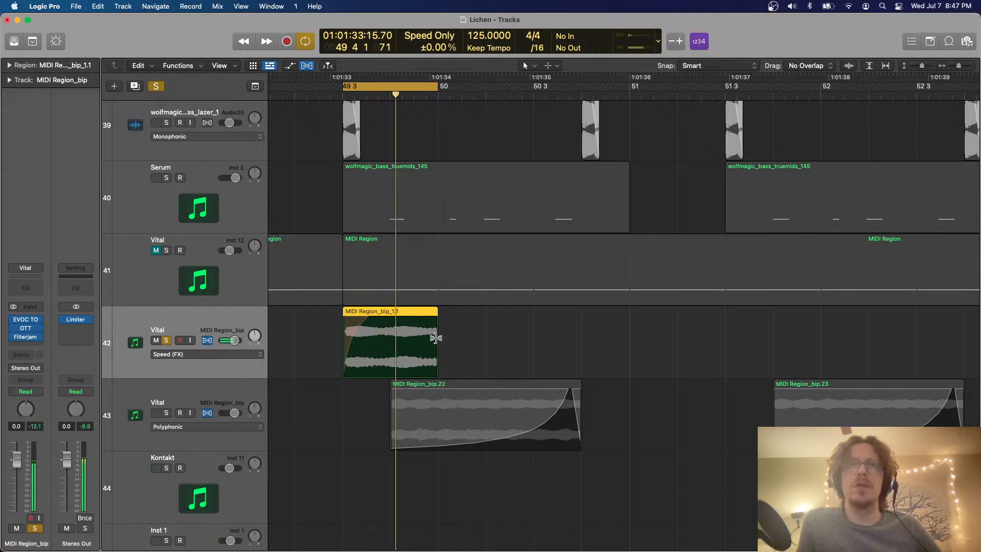
pyautogui.press('s')
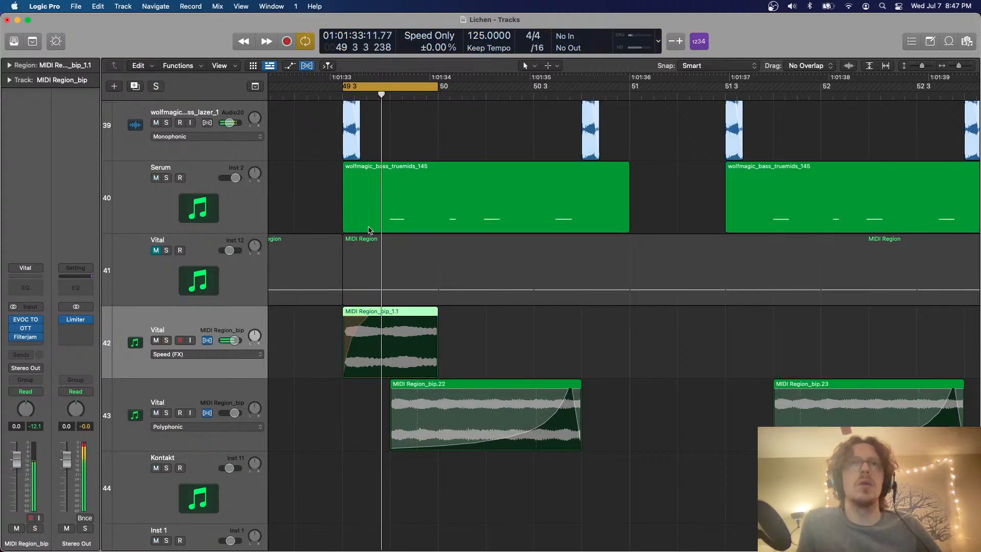
pyautogui.press('super+f')
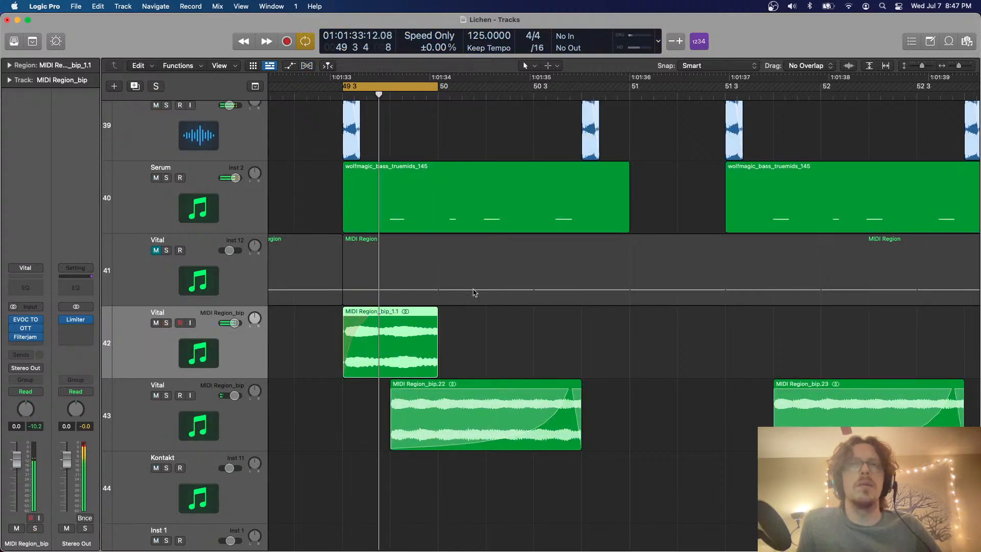
# Delete the second half of the track 42 region so it ends at 49 4, and play from just before bar 49 without cycling
pyautogui.keyDown('super'); pyautogui.doubleClick(392, 314); pyautogui.keyUp('super')
pyautogui.press('Delete')
pyautogui.press('super+Left')
pyautogui.press('super+Left')
pyautogui.press('super+Left')
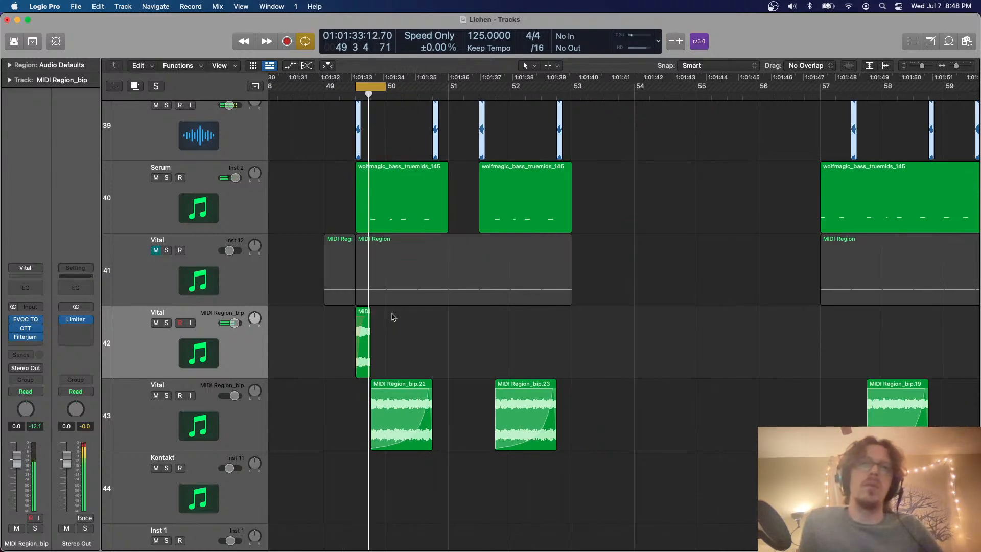
pyautogui.press('super+Up')
pyautogui.press('super+Up')
pyautogui.press('super+Up')
pyautogui.hscroll(-3, 396, 311)
pyautogui.press('c')
pyautogui.click(387, 96)
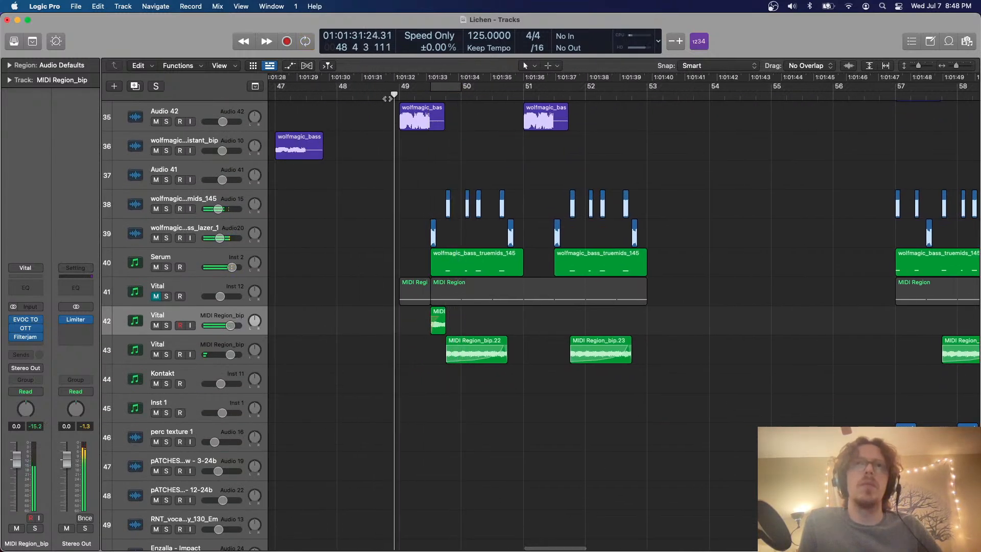
# Copy the short Vital region on track 42 from 49 3 to 51 3
pyautogui.hscroll(3, 425, 209)
pyautogui.press('super+Right')
pyautogui.press('super+Right')
pyautogui.press('super+Right')
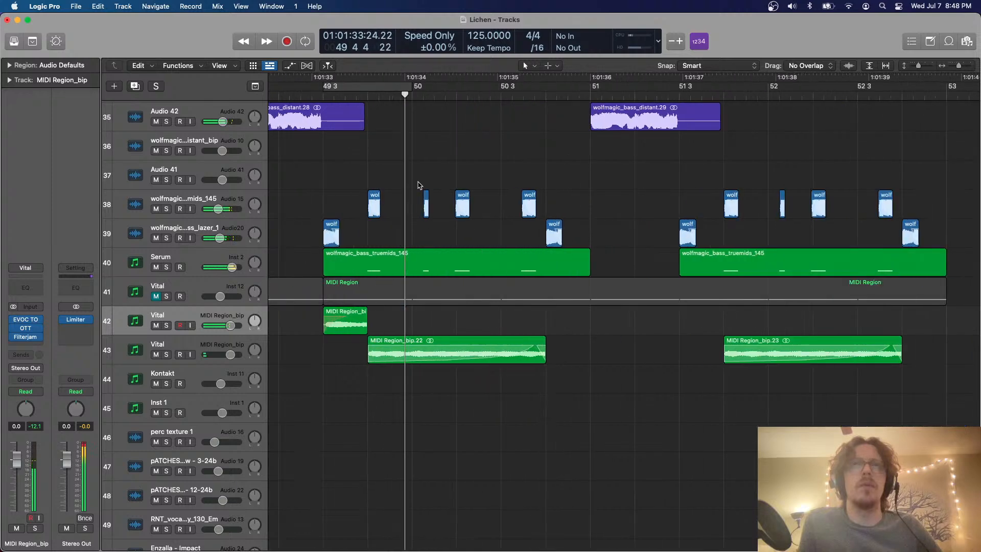
pyautogui.press('super+Left')
pyautogui.press('super+Left')
pyautogui.press('super+Left')
pyautogui.press('super+Right')
pyautogui.press('super+Right')
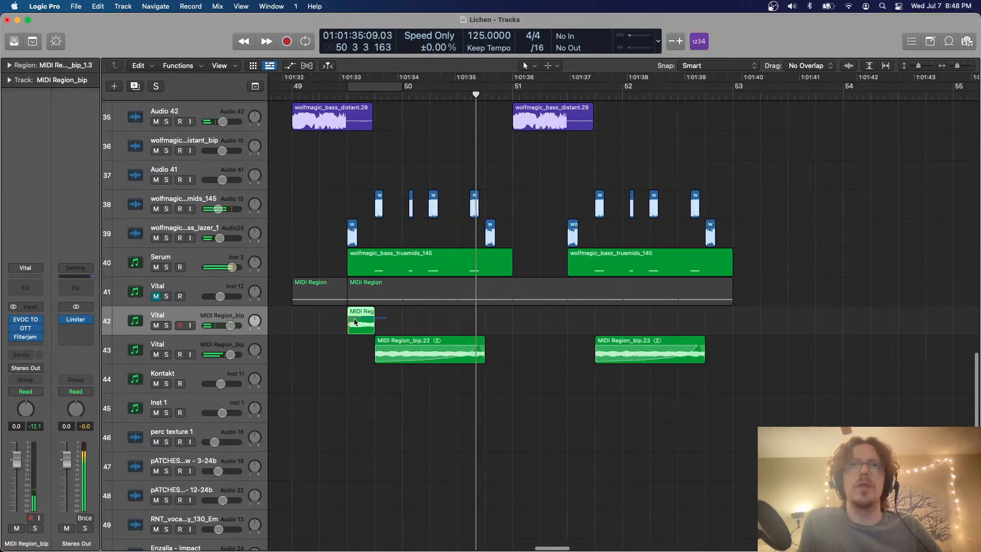
pyautogui.click(567, 96)
pyautogui.press('super+v')
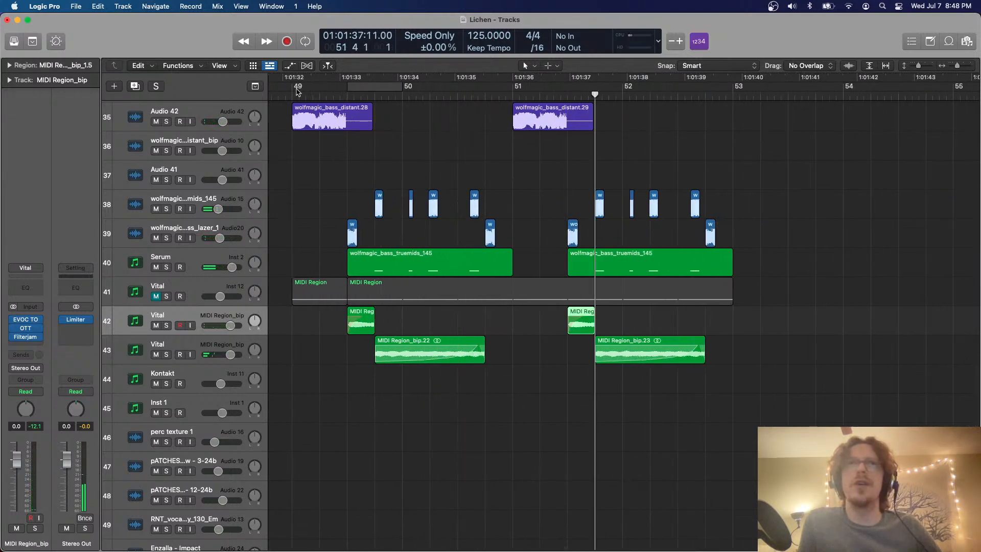
# Set the cycle range from bar 49 to 53 and raise Vital track 42's volume to 5.8 dB during playback
pyautogui.moveTo(289, 88); pyautogui.dragTo(734, 131)
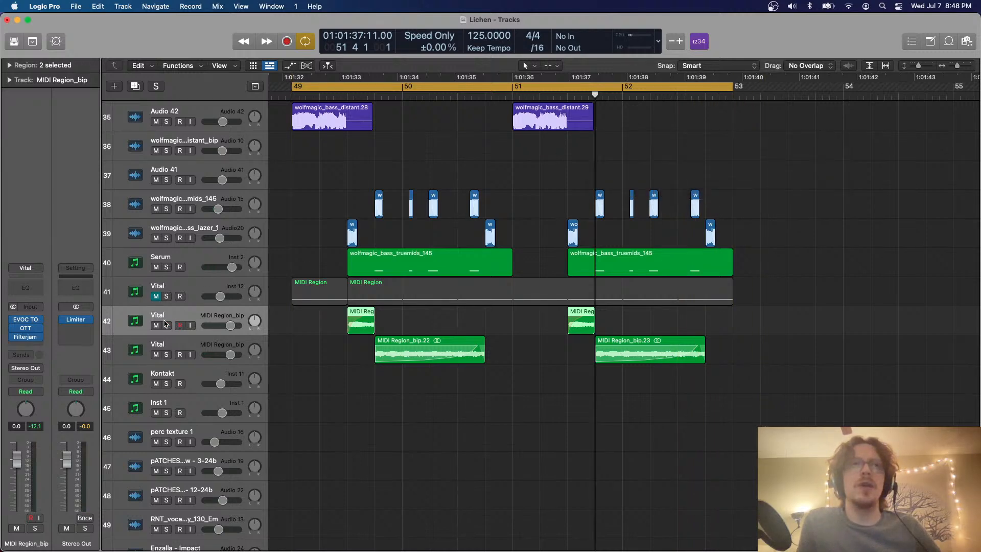
pyautogui.press('space')
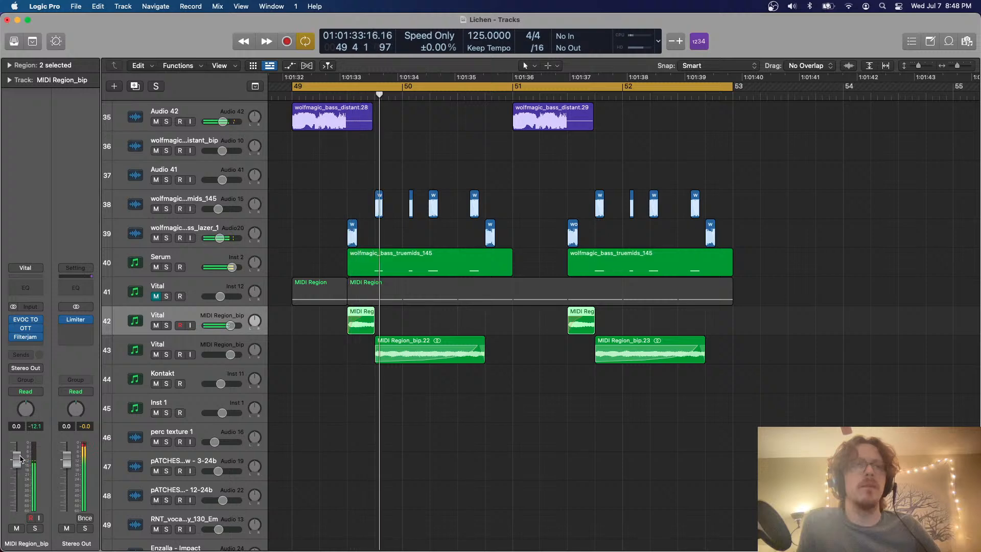
pyautogui.moveTo(19, 458); pyautogui.dragTo(19, 442)
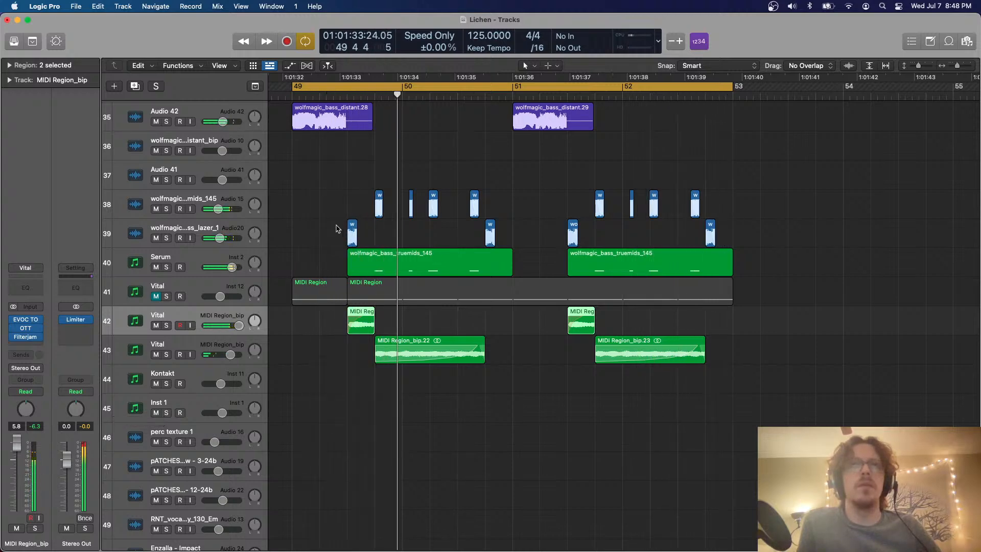
# Move the first lazer region on track 39 half a beat later than 49 3 and play the section
pyautogui.click(361, 230)
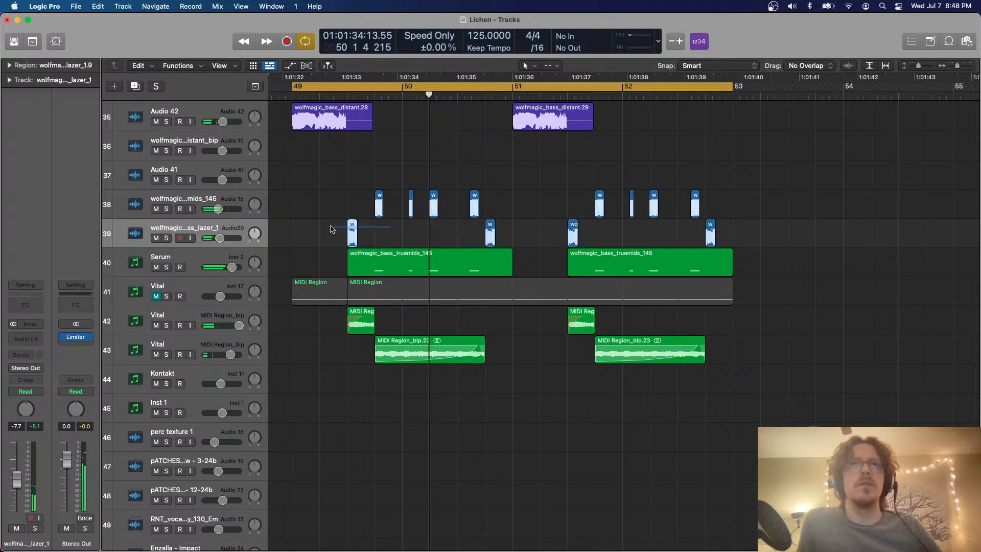
pyautogui.click(361, 96)
pyautogui.press('super+v')
pyautogui.press('space')
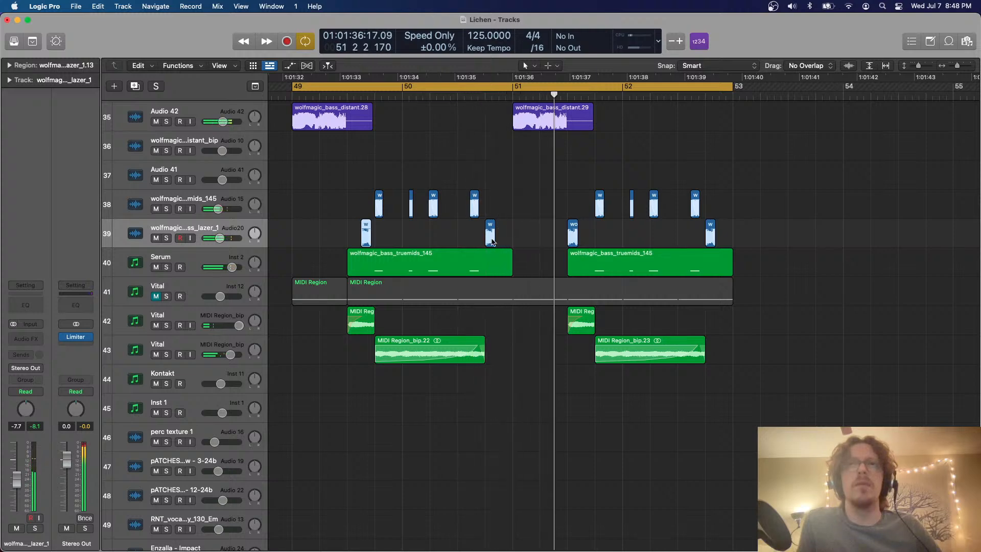
# Try extending the second lazer region on track 39 to bar 51 and listen from after 50 3
pyautogui.moveTo(492, 240); pyautogui.dragTo(512, 240)
pyautogui.press('c')
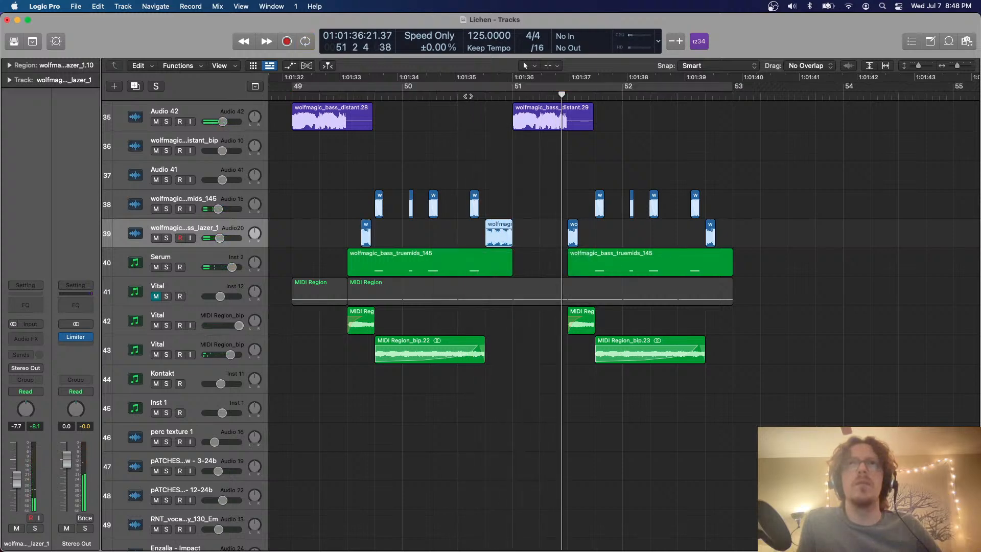
pyautogui.click(469, 96)
pyautogui.press('space')
pyautogui.press('c')
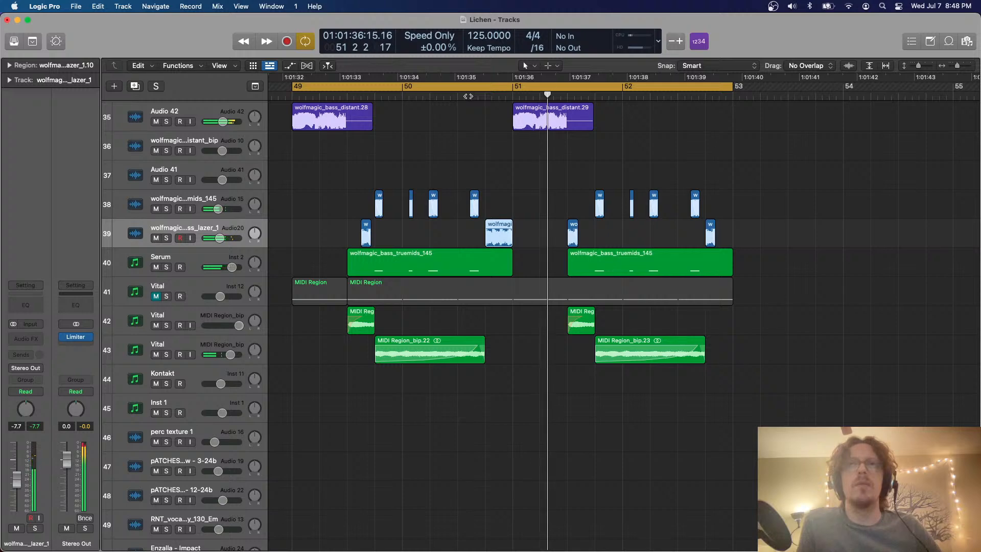
pyautogui.press('space')
pyautogui.press('space')
# Lengthen all four lazer regions on track 39 to half a beat each and play them back
pyautogui.press('super+Right')
pyautogui.press('super+Right')
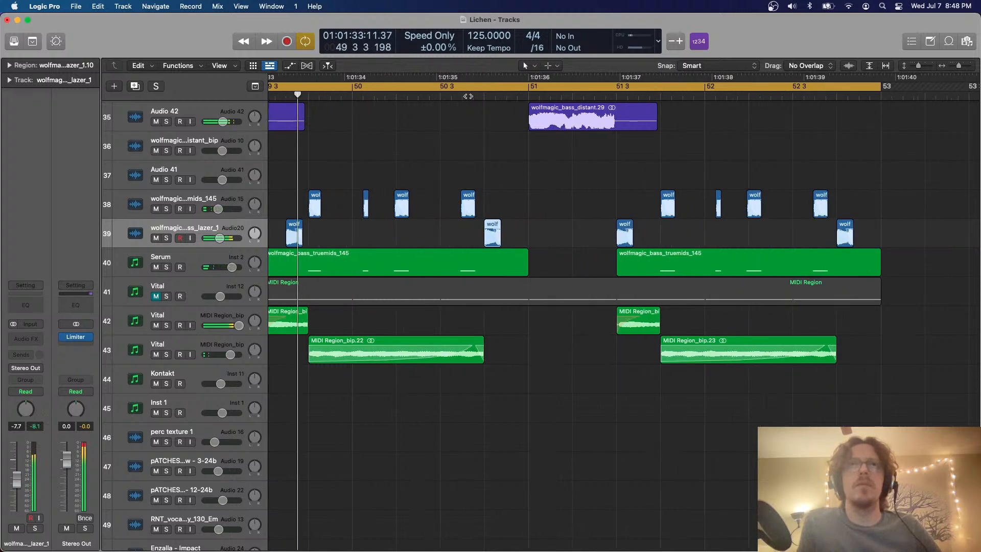
pyautogui.hscroll(-2, 469, 96)
pyautogui.hscroll(-2, 468, 96)
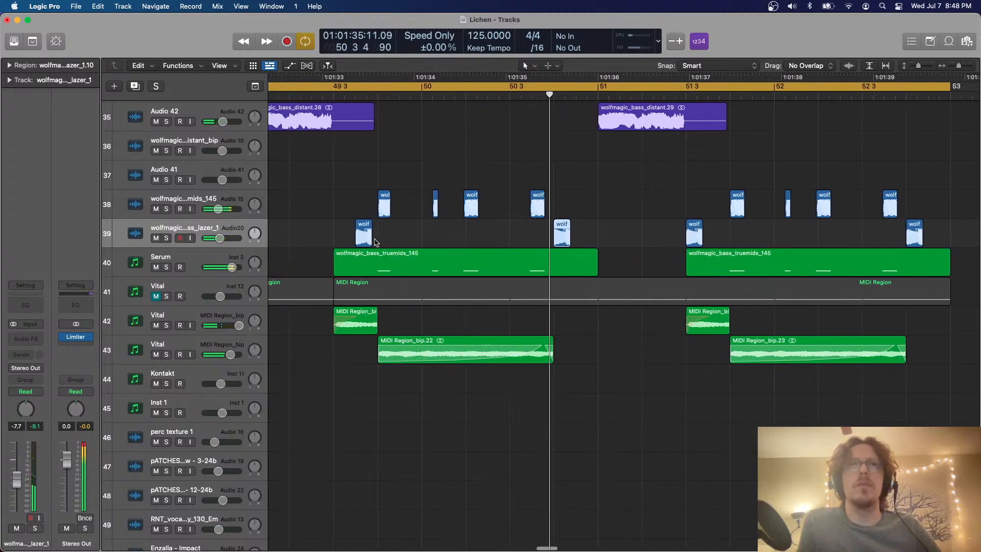
pyautogui.moveTo(375, 242)
pyautogui.mouseDown()
pyautogui.moveTo(425, 231)
pyautogui.moveTo(424, 244)
pyautogui.moveTo(377, 242)
pyautogui.mouseUp()
pyautogui.press('Up')
pyautogui.press('Down')
pyautogui.press('space')
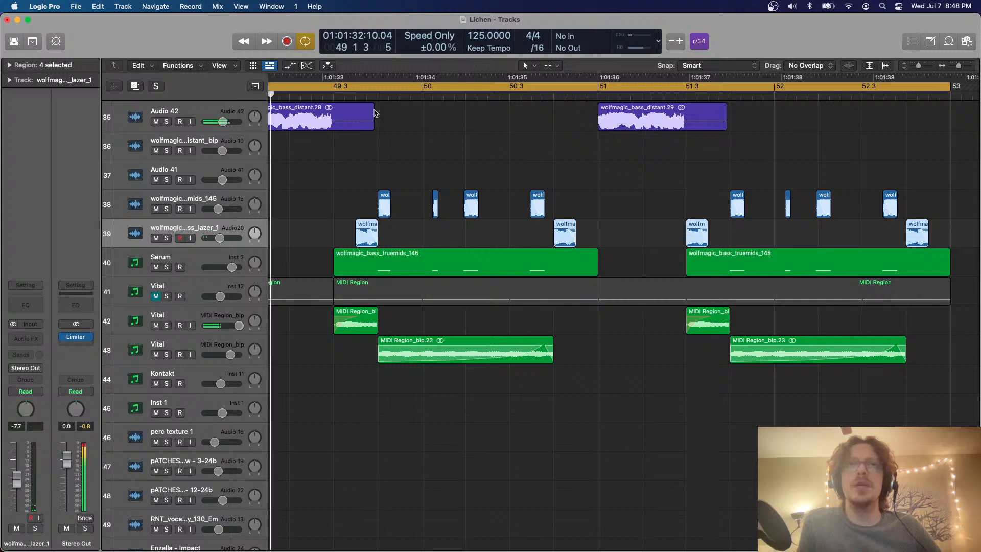
# Set the cycle range from 49 3 to bar 50, solo lazer track 39, and play it
pyautogui.press('super+Left')
pyautogui.press('super+Right')
pyautogui.press('super+Right')
pyautogui.press('c')
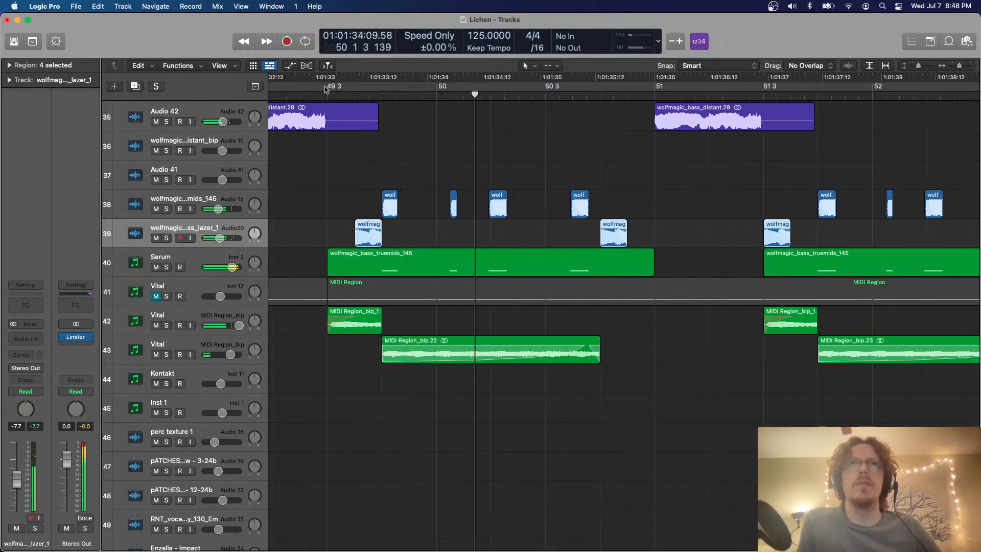
pyautogui.press('space')
pyautogui.moveTo(328, 86); pyautogui.dragTo(435, 93)
pyautogui.click(169, 239)
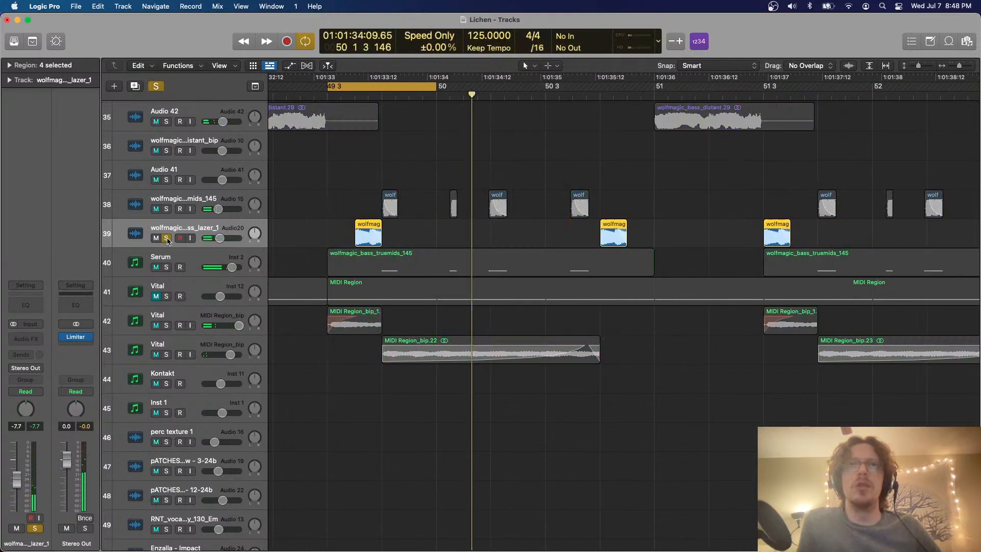
pyautogui.press('space')
# Insert a pitch effect in the empty audio effect slot of lazer track 39
pyautogui.click(33, 337)
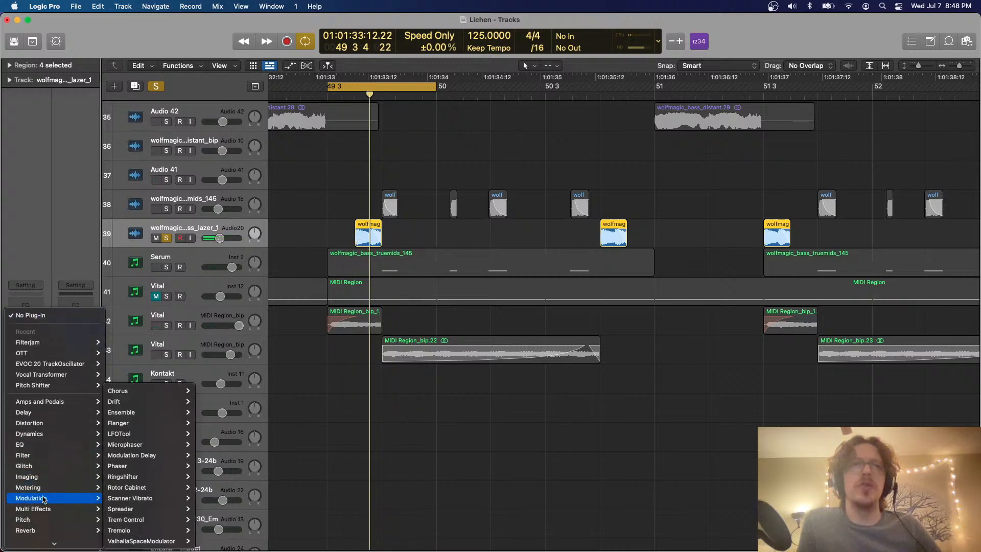
pyautogui.moveTo(38, 523)
pyautogui.moveTo(131, 529)
pyautogui.click(197, 530)
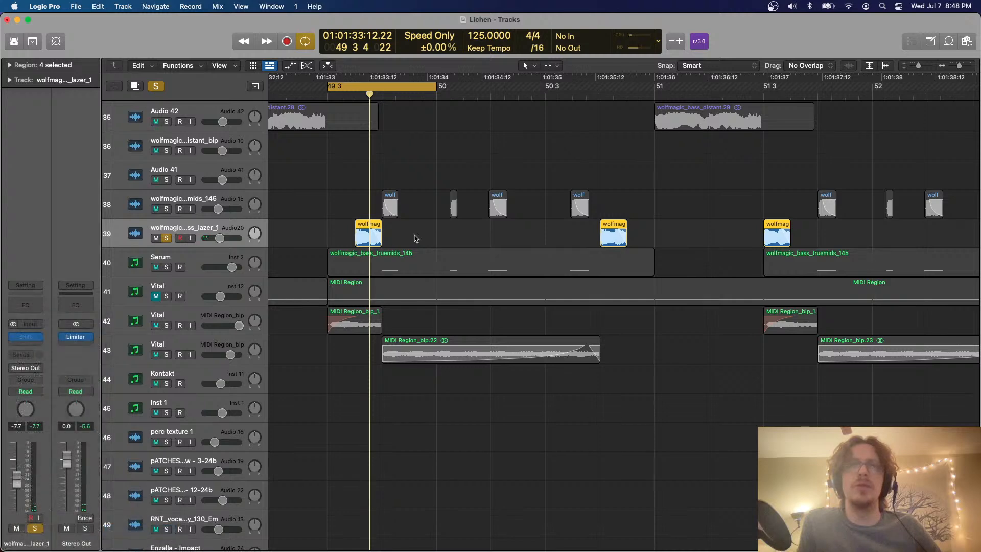
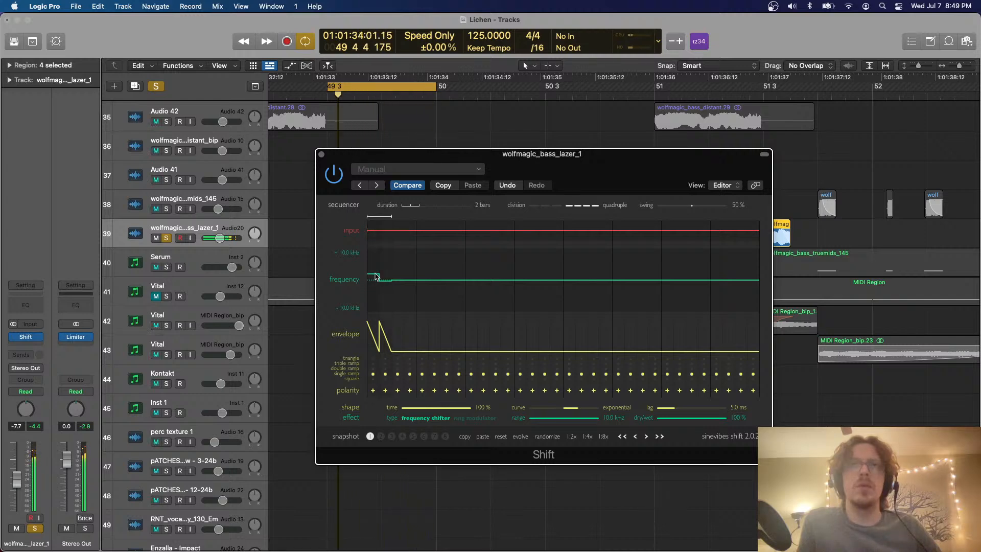
# Lower lazer track 39 to -12.8 dB, unsolo it, and play it with the other parts
pyautogui.click(322, 154)
pyautogui.moveTo(221, 239); pyautogui.dragTo(217, 240)
pyautogui.press('space')
pyautogui.click(166, 238)
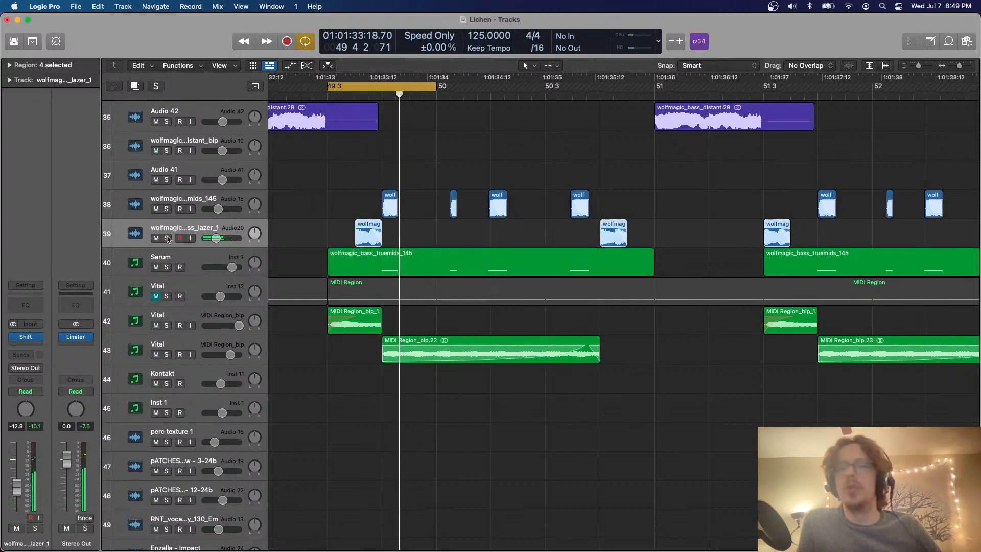
pyautogui.press('space')
pyautogui.press('super+Left')
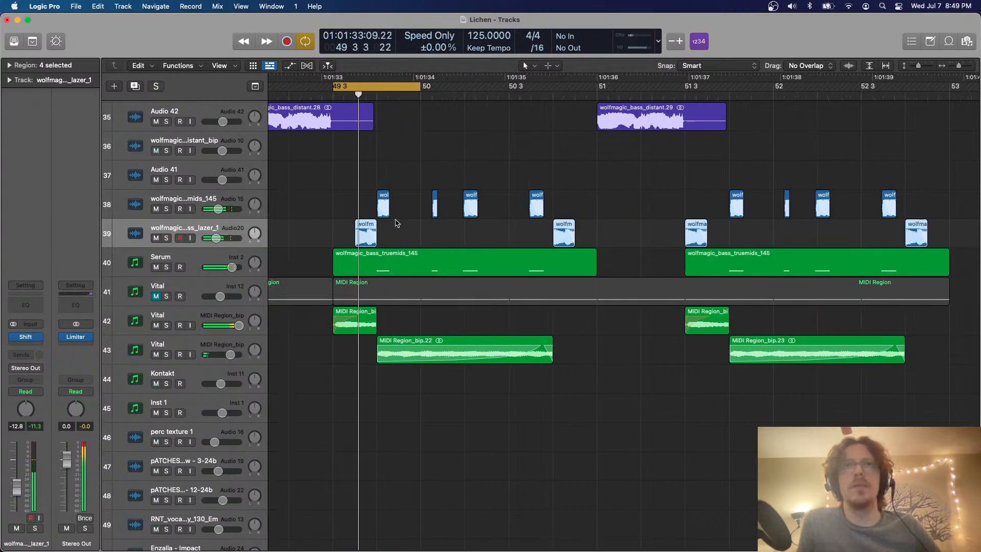
# Turn cycling off and play the stripped-down bass section from bar 49
pyautogui.hscroll(-4, 397, 223)
pyautogui.press('c')
pyautogui.click(330, 97)
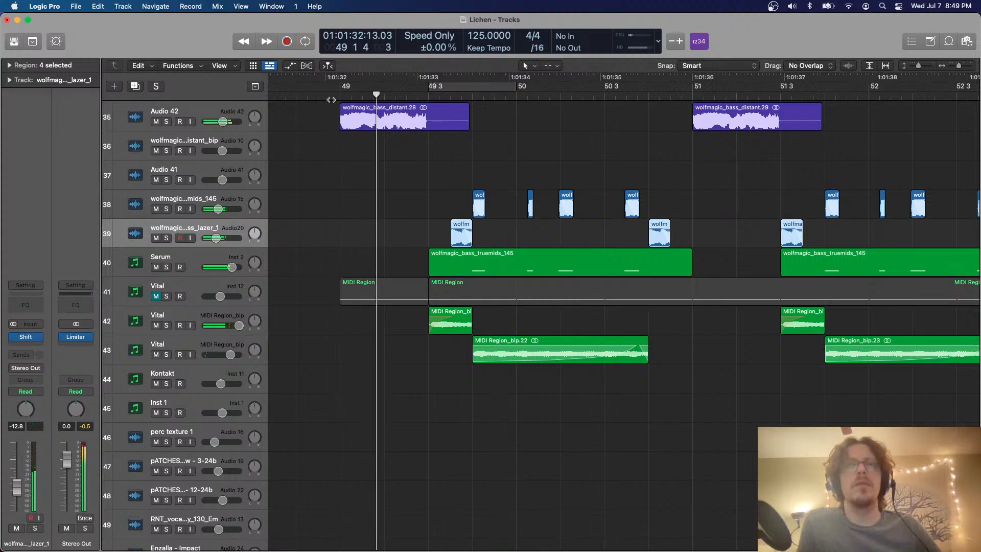
pyautogui.scroll(-5, 607, 184)
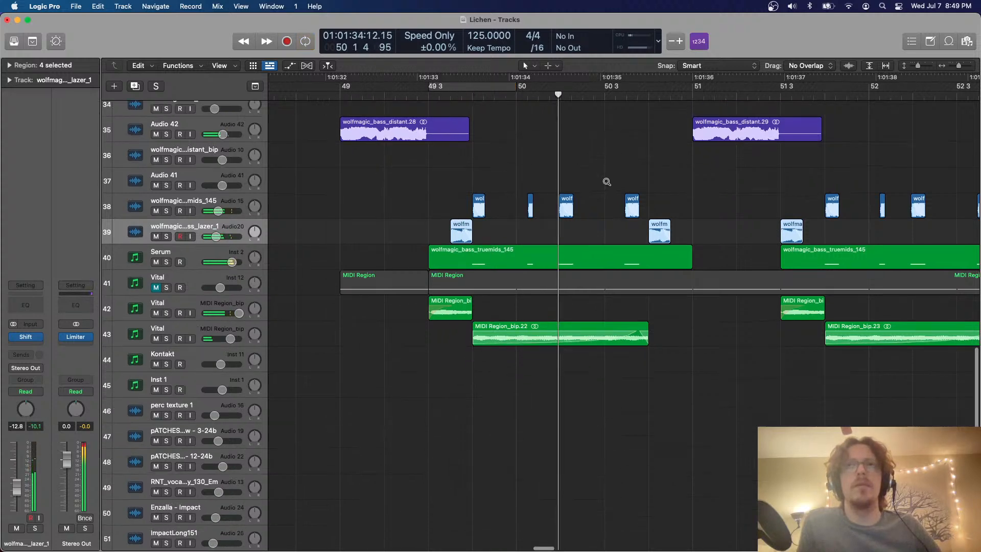
pyautogui.hscroll(3, 607, 185)
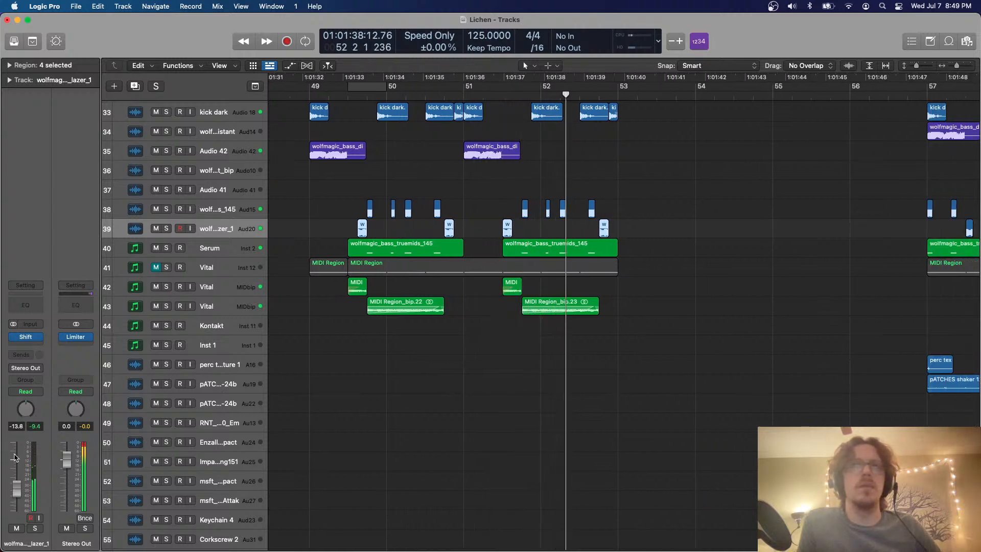
# Loop 49 3 to bar 50, reduce track 39's Shift dry/wet to 49%, and raise its volume to -9.2 dB
pyautogui.hscroll(-1, 530, 199)
pyautogui.press('c')
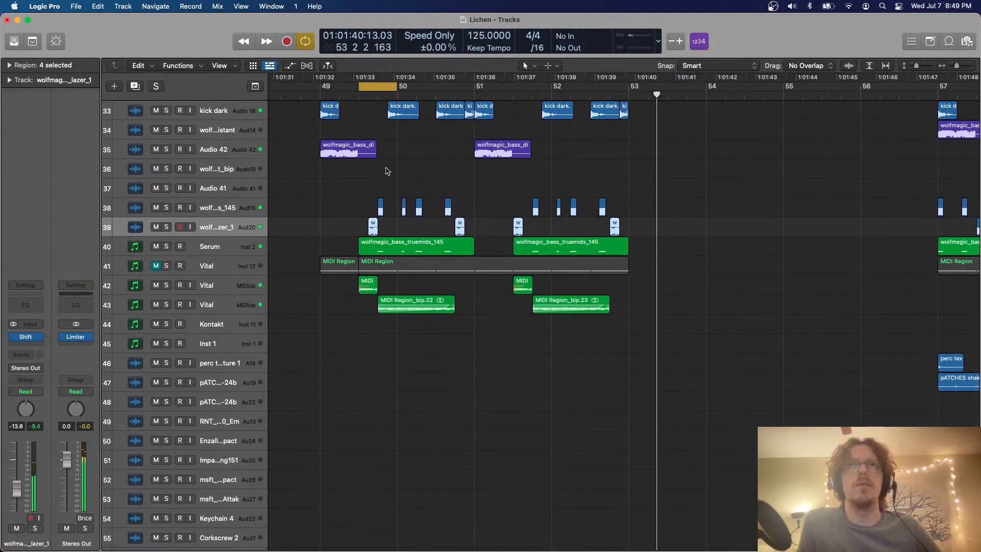
pyautogui.click(27, 337)
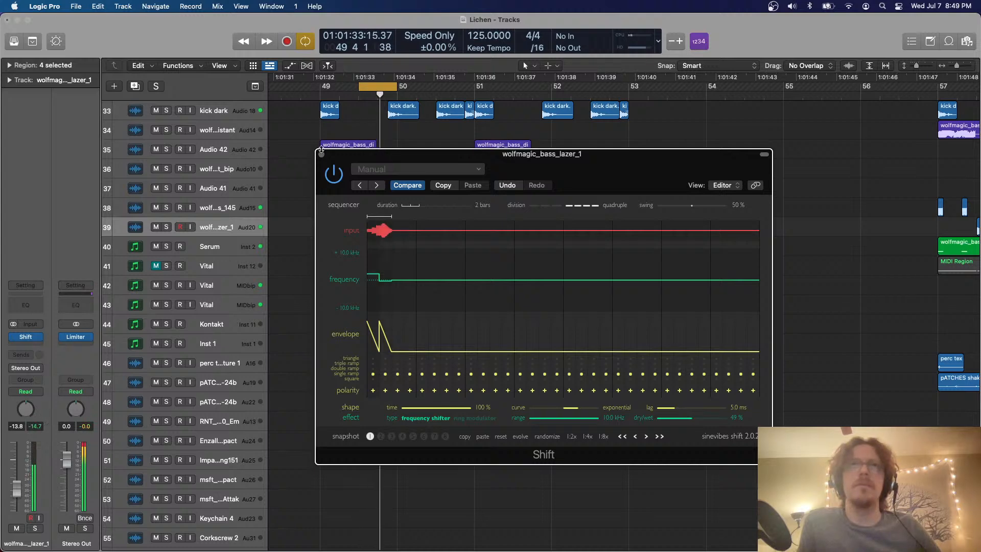
pyautogui.click(321, 155)
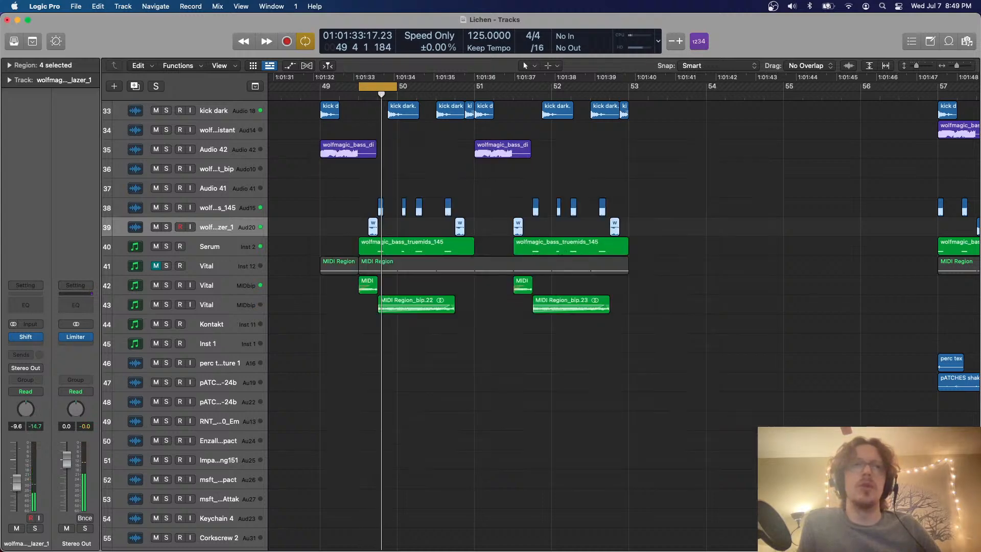
pyautogui.press('c')
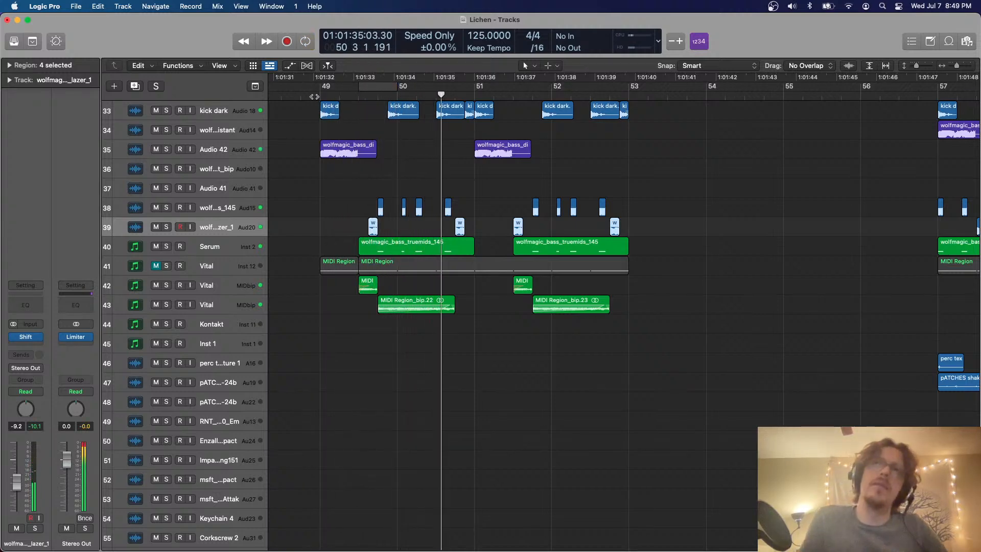
# Listen on into the section from bar 57 and compare its drum and percussion tracks with bars 49–53
pyautogui.scroll(-5, 361, 199)
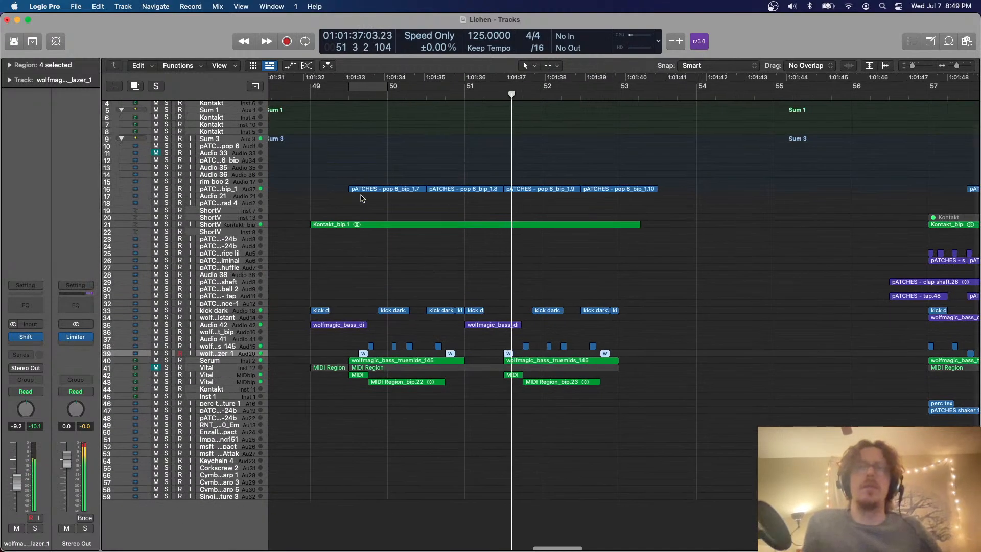
pyautogui.scroll(5, 361, 198)
pyautogui.hscroll(7, 362, 199)
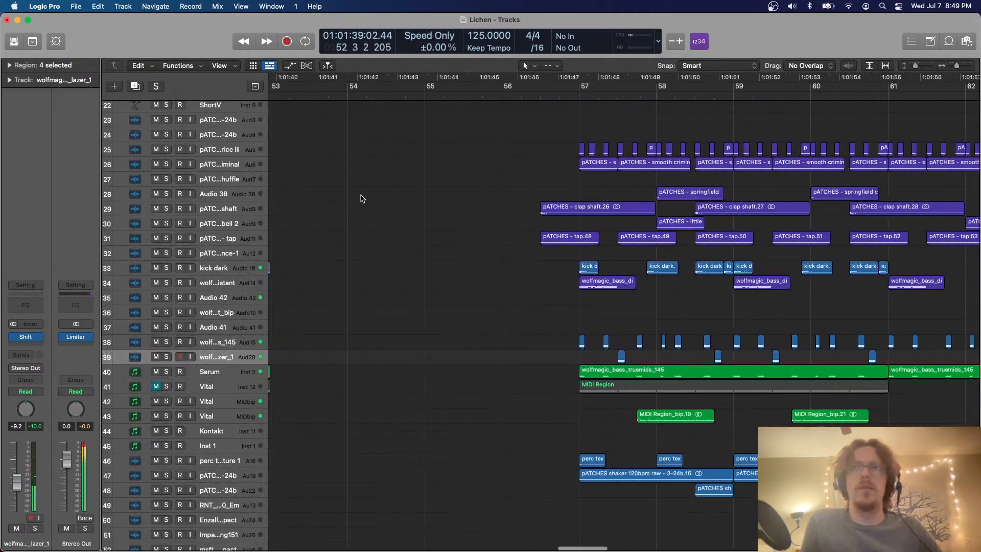
pyautogui.hscroll(5, 362, 199)
pyautogui.scroll(-2, 361, 199)
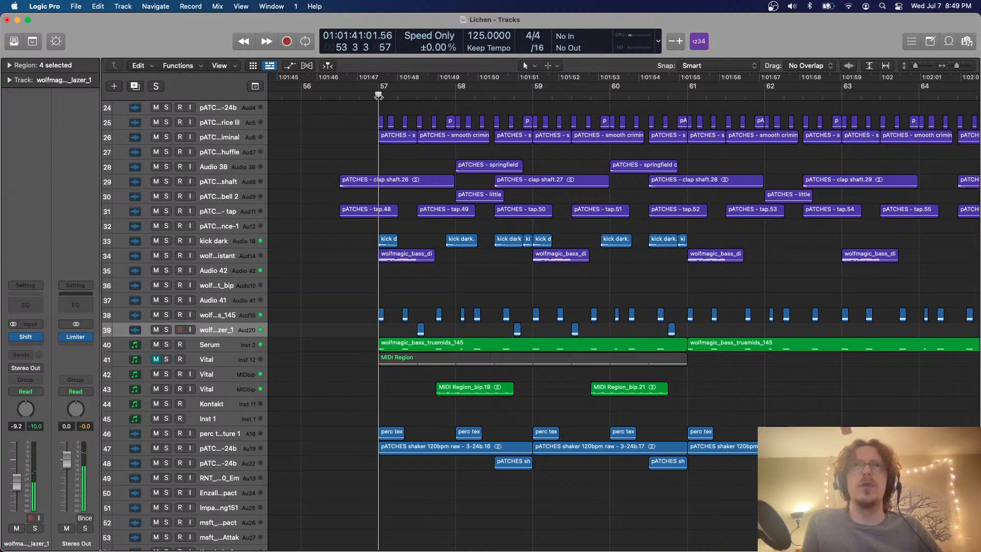
pyautogui.scroll(5, 378, 96)
pyautogui.scroll(-8, 376, 287)
pyautogui.hscroll(-4, 377, 289)
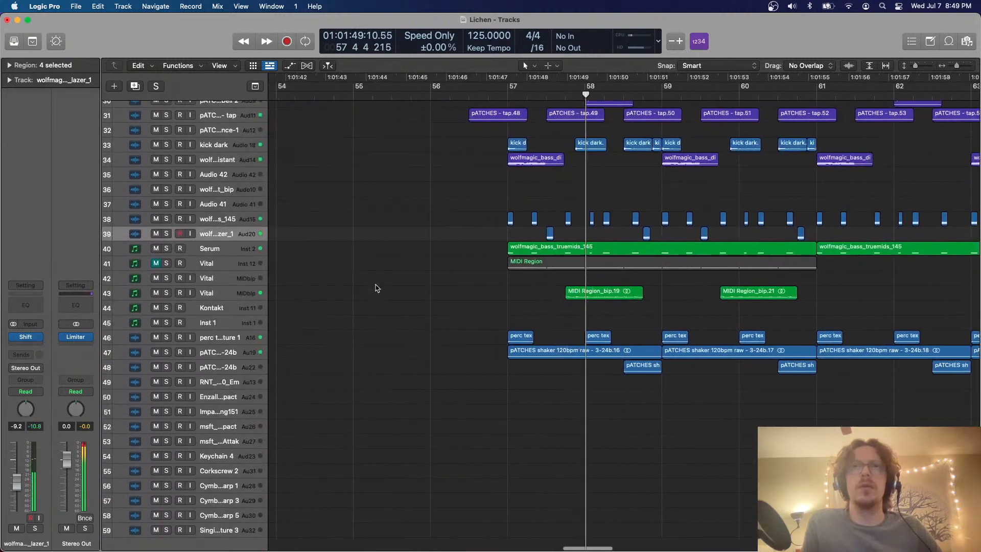
pyautogui.scroll(-5, 376, 289)
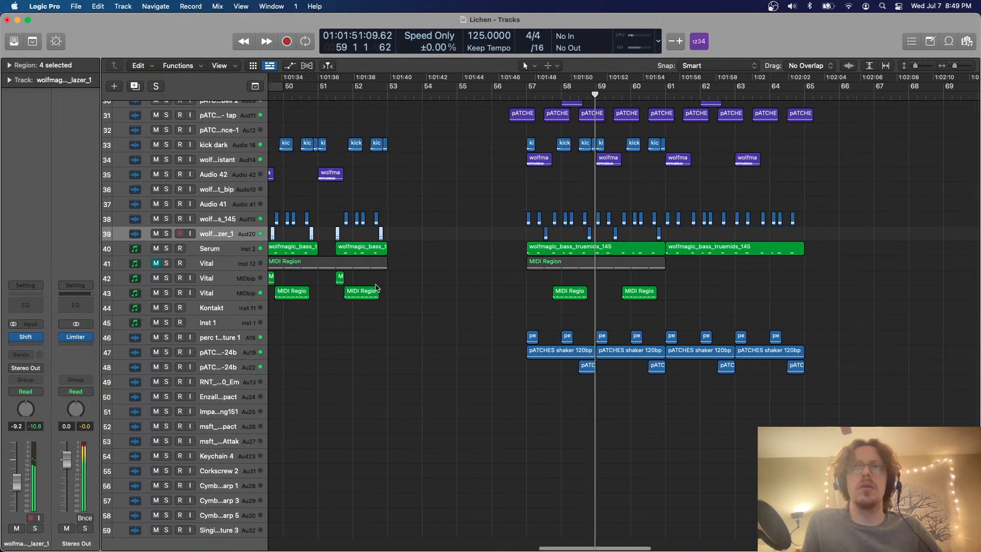
pyautogui.hscroll(3, 377, 288)
pyautogui.scroll(8, 376, 289)
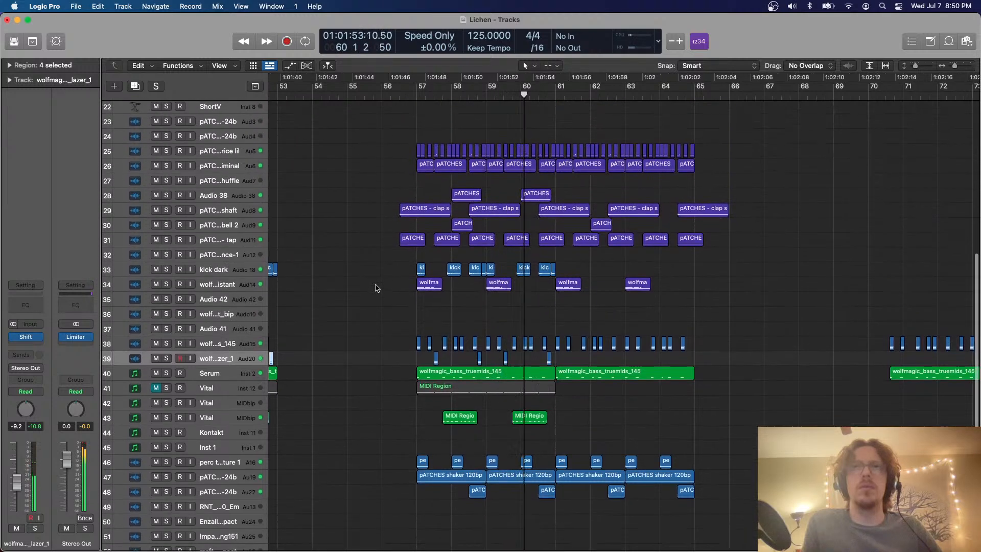
pyautogui.scroll(5, 376, 287)
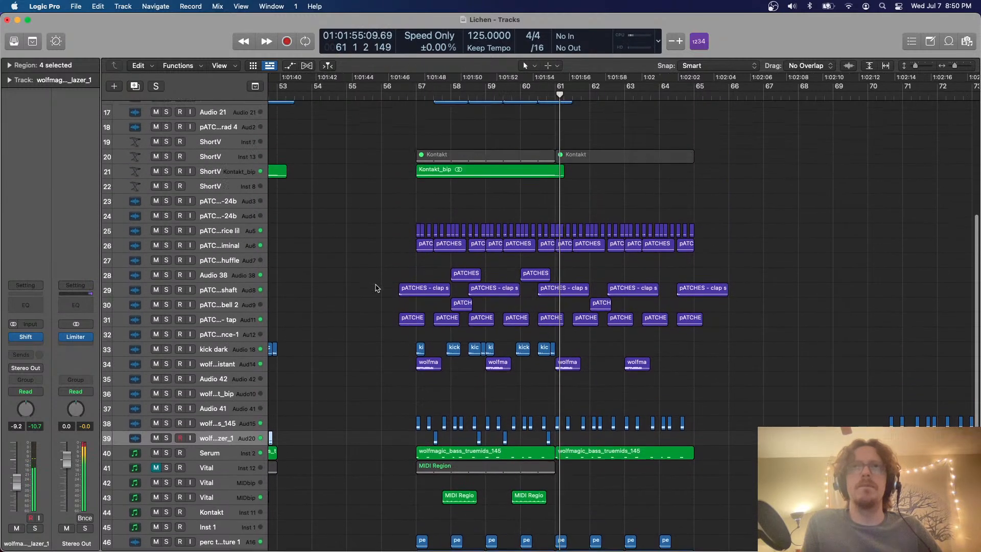
# Try copying the first twelve rice lil regions on track 25 from bar 57 to bar 49 and play them
pyautogui.click(250, 232)
pyautogui.moveTo(402, 223); pyautogui.dragTo(459, 232)
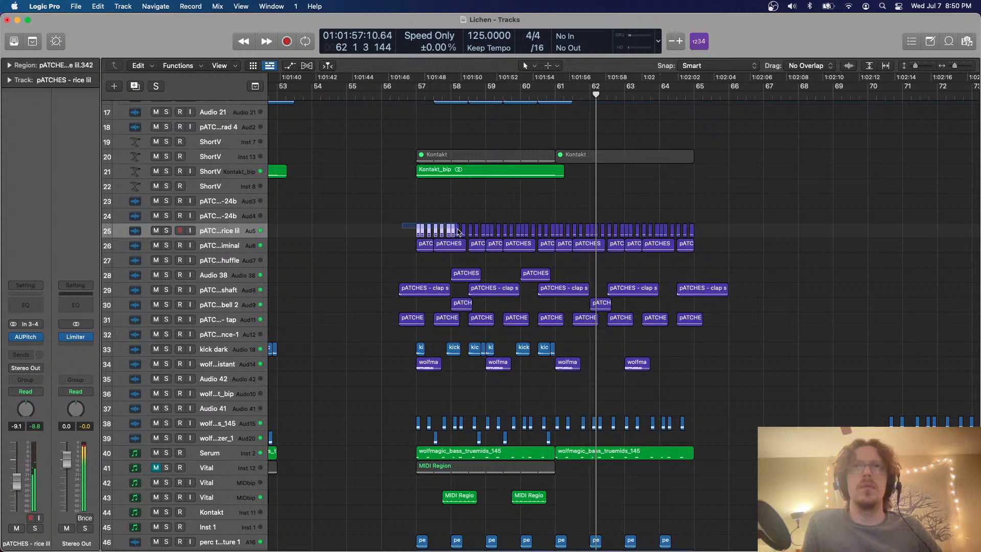
pyautogui.hscroll(-8, 483, 237)
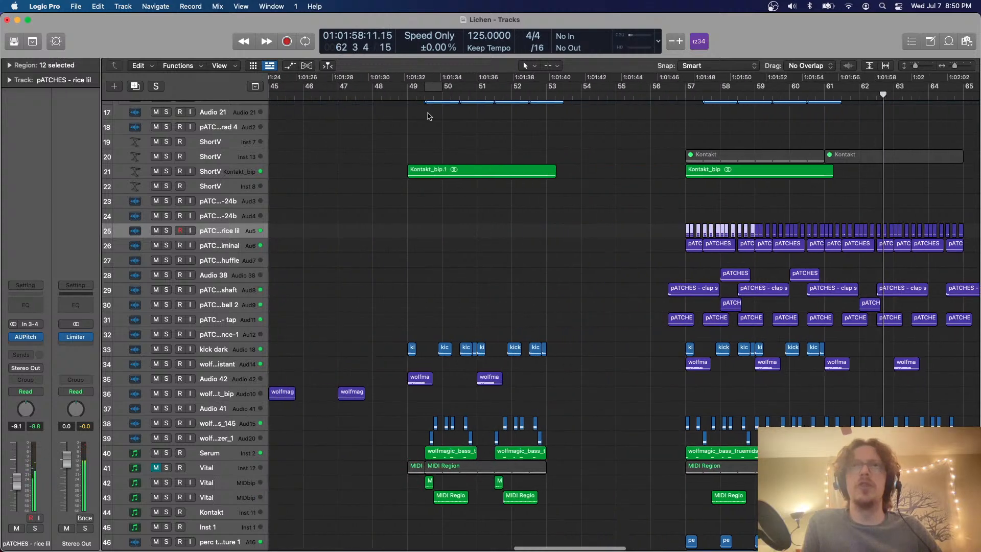
pyautogui.press('c')
pyautogui.click(407, 94)
pyautogui.press('super+v')
pyautogui.click(407, 94)
pyautogui.press('space')
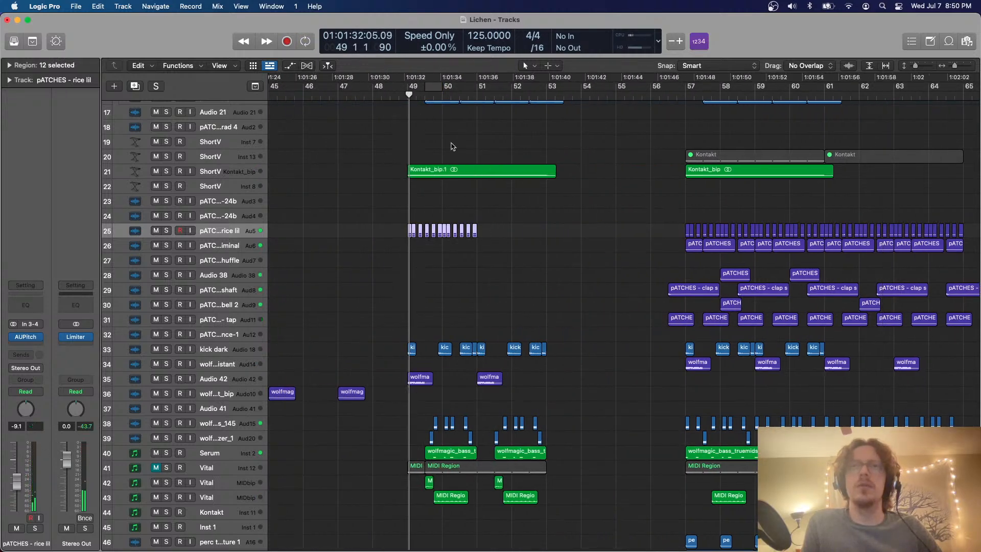
pyautogui.press('super+Right')
pyautogui.press('super+Right')
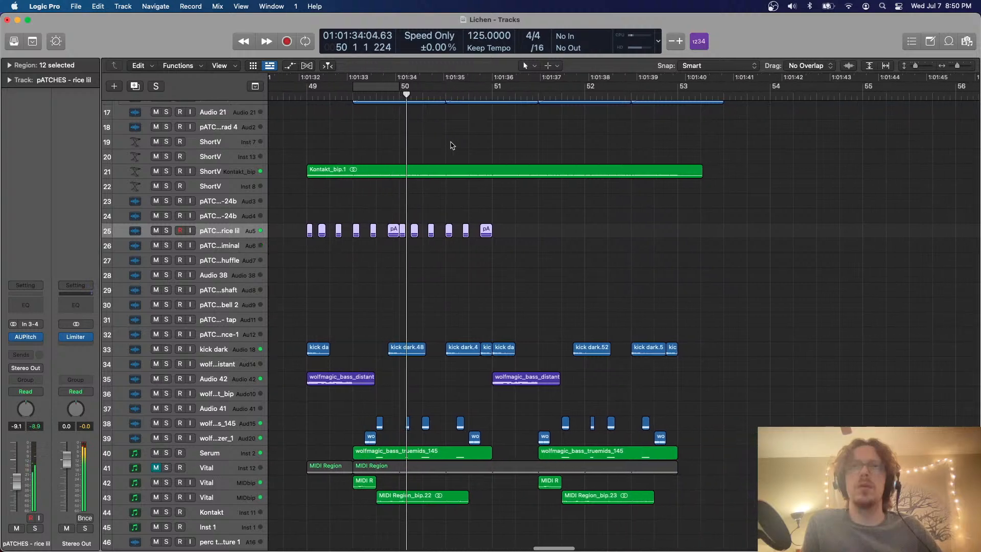
pyautogui.moveTo(512, 243); pyautogui.dragTo(296, 222)
pyautogui.press('Delete')
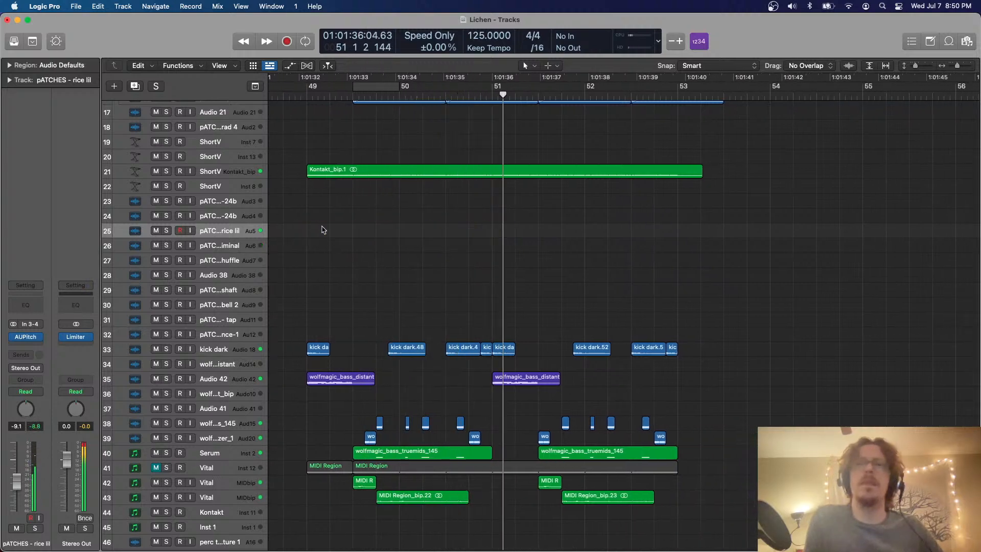
# Look over the arrangement for reusable parts, examining the percussion, impact and cymbal tracks from bar 17
pyautogui.scroll(-2, 322, 227)
pyautogui.scroll(-5, 323, 228)
pyautogui.scroll(4, 322, 229)
pyautogui.hscroll(5, 322, 229)
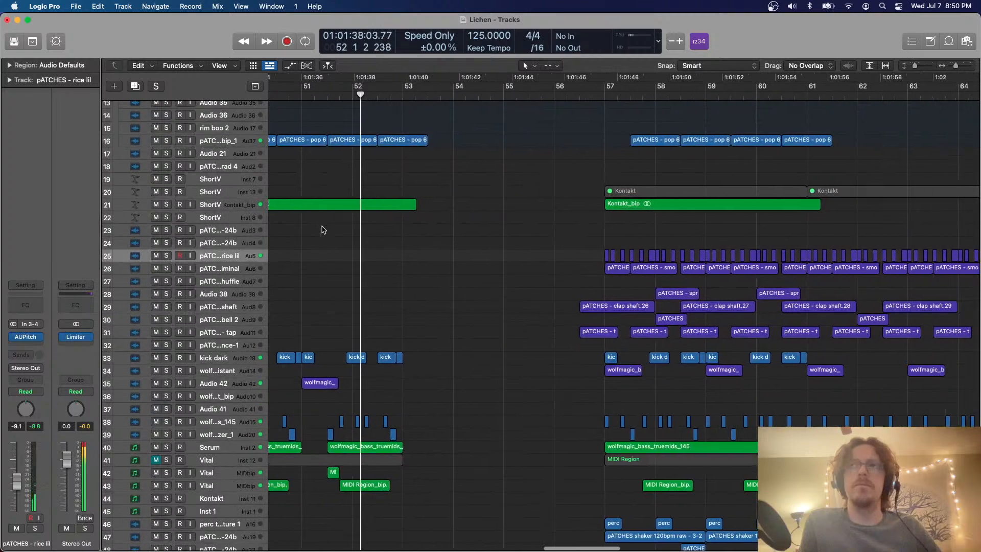
pyautogui.scroll(4, 420, 265)
pyautogui.scroll(-10, 420, 265)
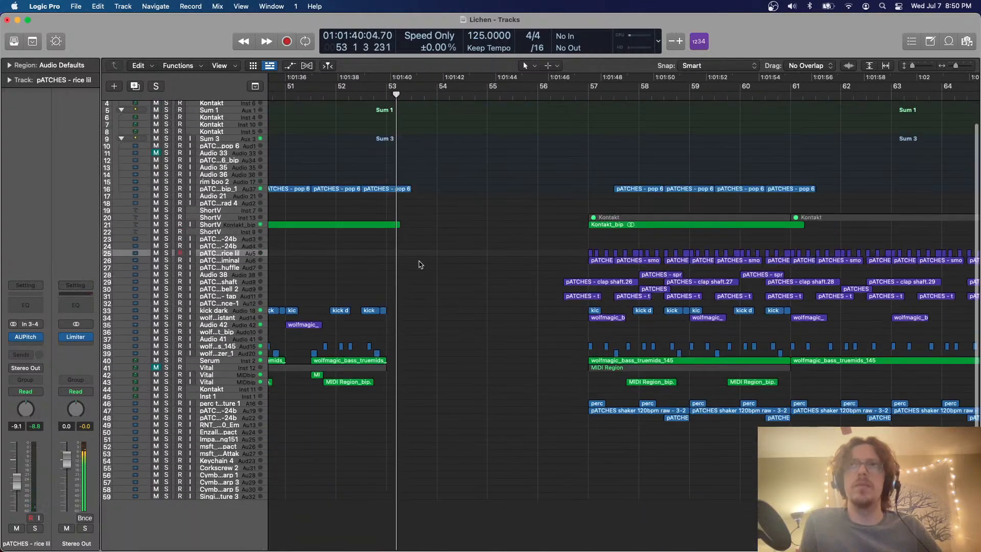
pyautogui.scroll(-10, 420, 264)
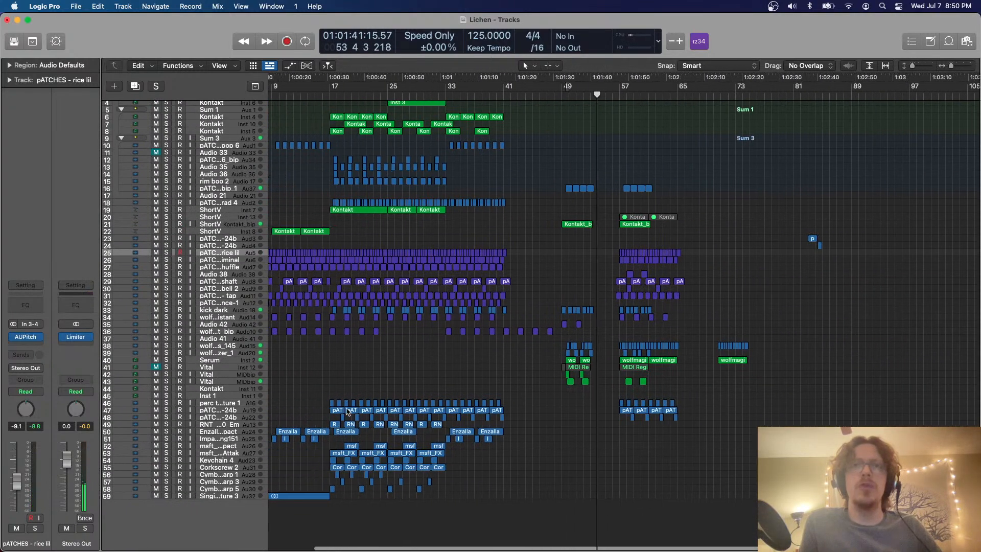
pyautogui.click(334, 94)
pyautogui.scroll(8, 397, 341)
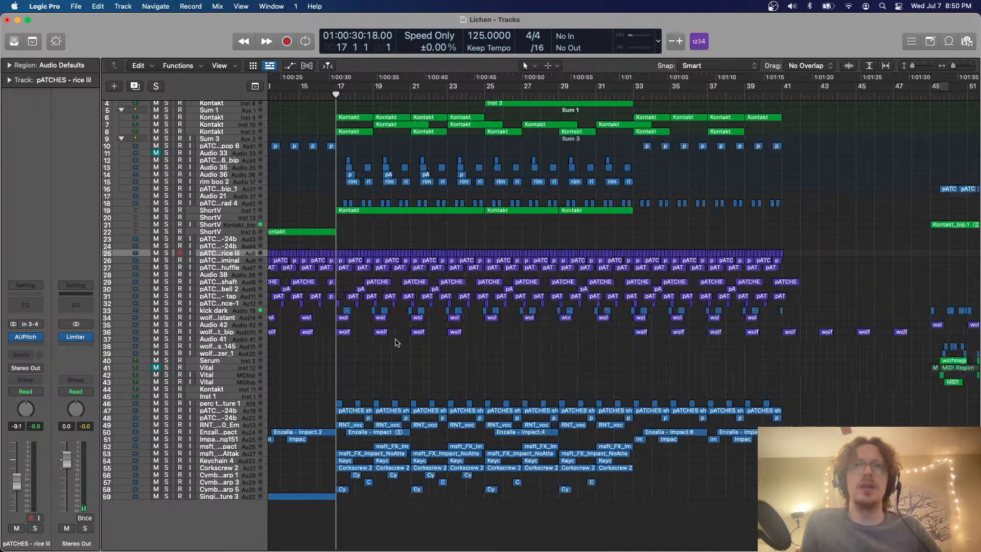
pyautogui.scroll(4, 397, 343)
pyautogui.scroll(-10, 397, 342)
pyautogui.scroll(3, 396, 340)
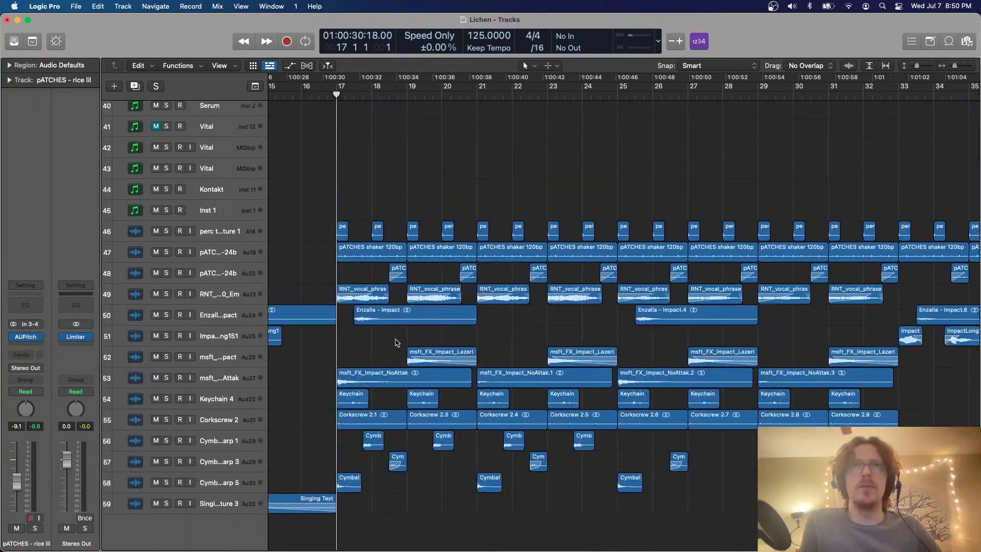
pyautogui.scroll(-2, 373, 307)
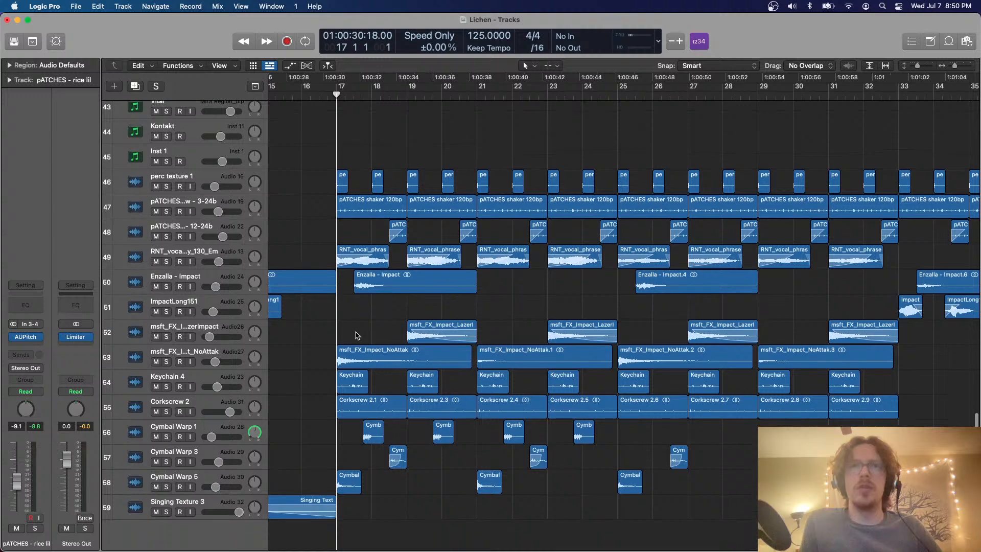
# Copy the ten impact, Keychain, Corkscrew and Cymbal Warp regions of bars 17–21 on tracks 52–58 to bar 49
pyautogui.moveTo(346, 326); pyautogui.dragTo(467, 344)
pyautogui.scroll(-5, 467, 345)
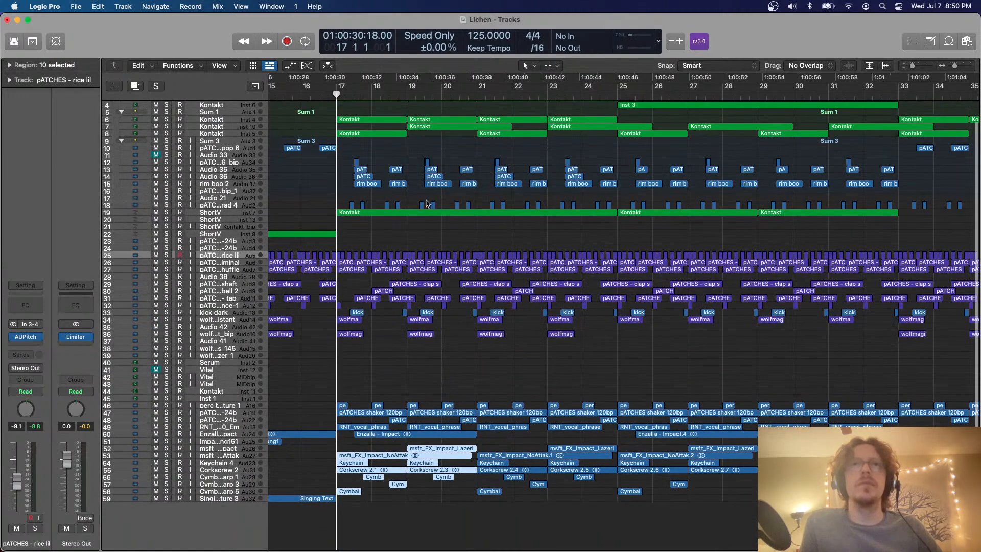
pyautogui.hscroll(15, 427, 204)
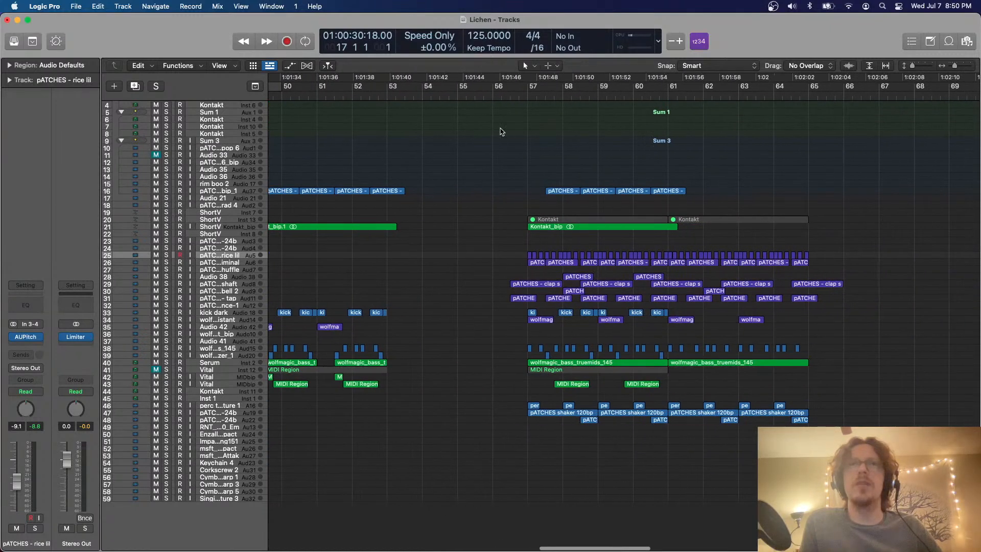
pyautogui.hscroll(-5, 501, 132)
pyautogui.click(470, 97)
pyautogui.press('cmd+v')
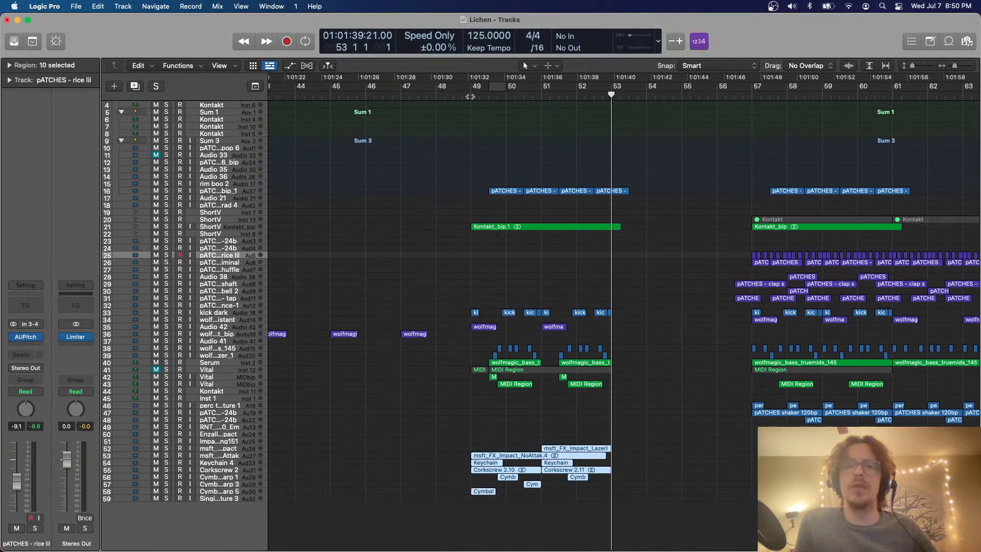
# Set the cycle range from bar 49 to 52 3 and play the copied effect regions in context
pyautogui.moveTo(468, 87); pyautogui.dragTo(594, 88)
pyautogui.click(628, 120)
pyautogui.press('space')
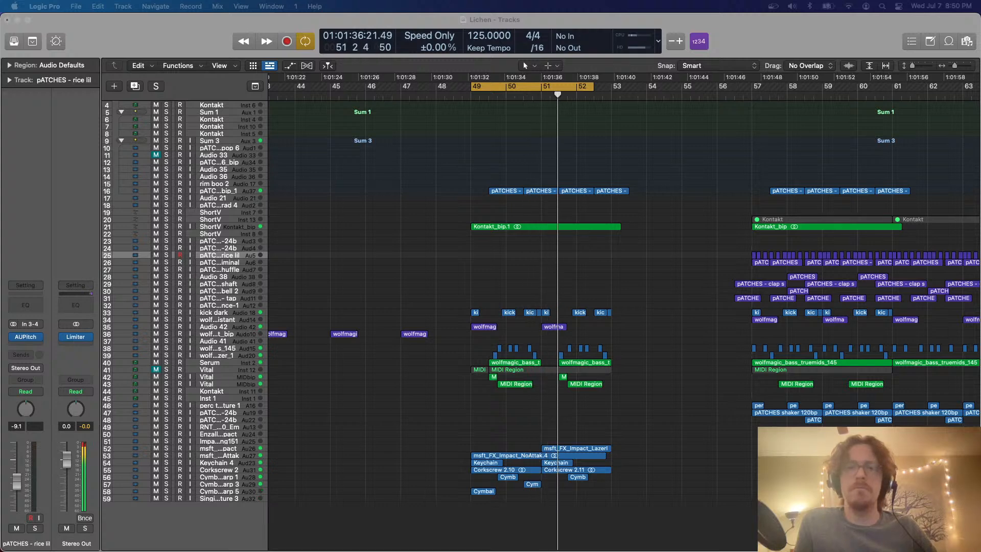
# Delete the copied Keychain 4 and Corkscrew 2 regions between bars 49 and 53 on tracks 54 and 55
pyautogui.hscroll(4, 630, 210)
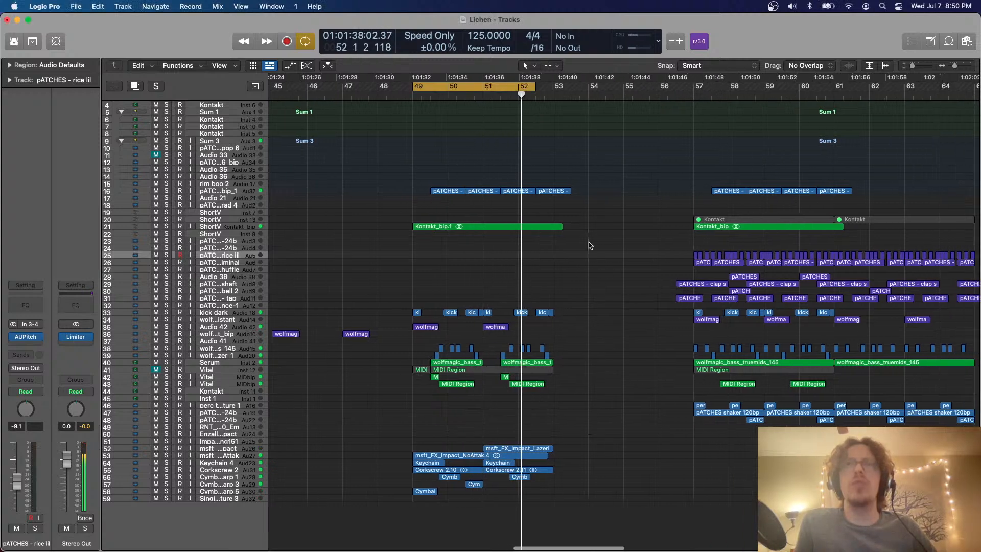
pyautogui.hscroll(2, 585, 239)
pyautogui.scroll(5, 585, 237)
pyautogui.scroll(5, 585, 237)
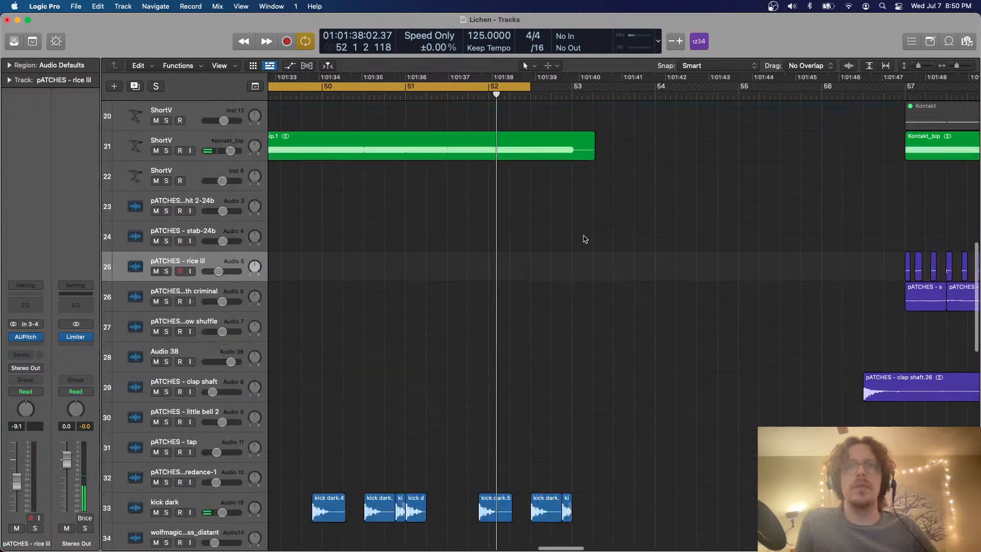
pyautogui.scroll(-8, 582, 272)
pyautogui.scroll(-8, 582, 272)
pyautogui.hscroll(-6, 582, 272)
pyautogui.hscroll(6, 582, 272)
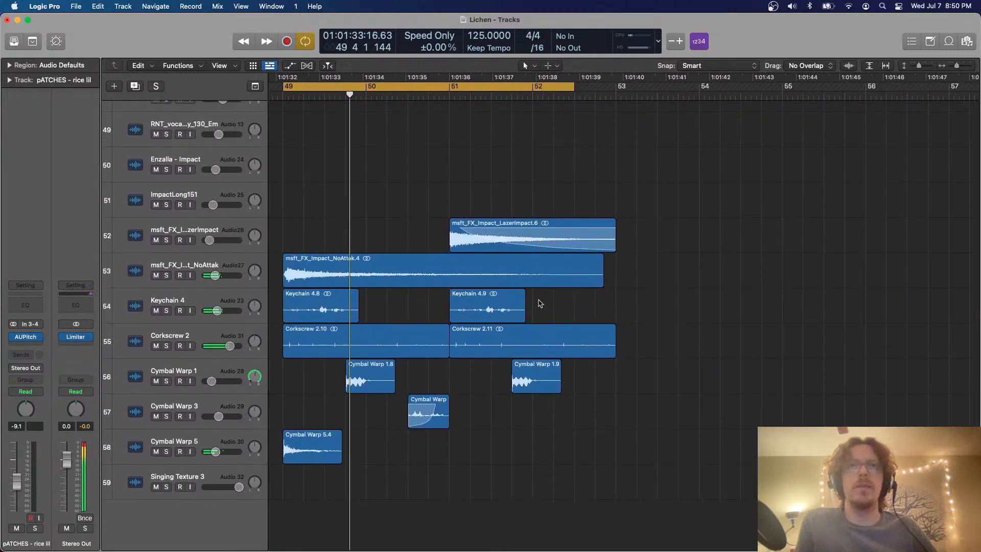
pyautogui.moveTo(540, 304); pyautogui.dragTo(351, 328)
pyautogui.press('Delete')
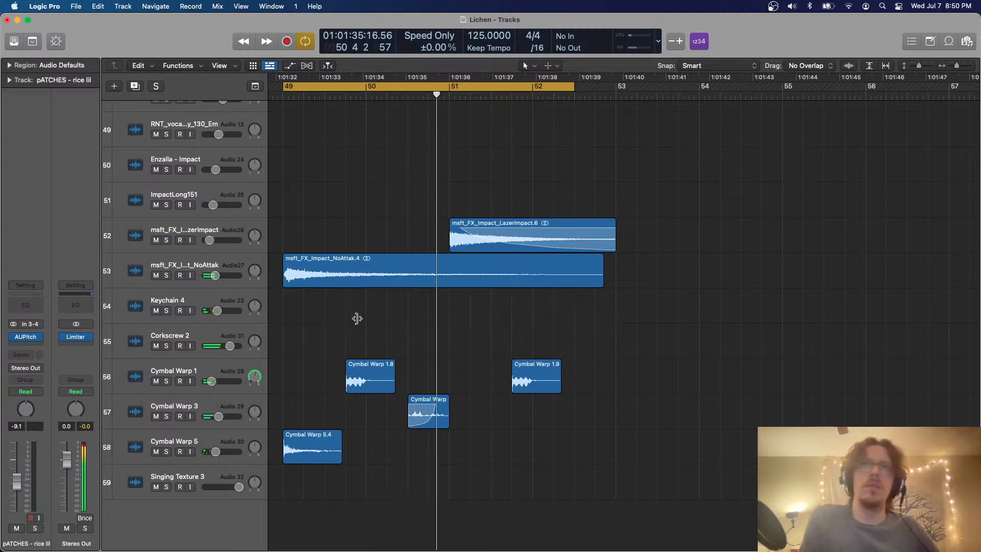
# Delete the copied msft_FX_Impact_NoAttak region between bars 49 and 53 on track 53
pyautogui.click(446, 272)
pyautogui.press('Delete')
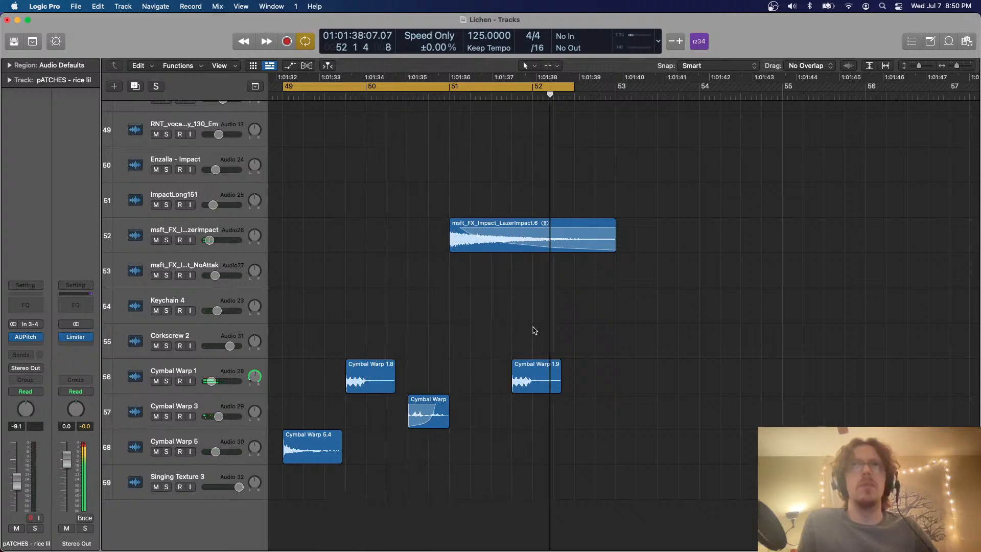
pyautogui.hscroll(-1, 532, 330)
pyautogui.scroll(-5, 533, 331)
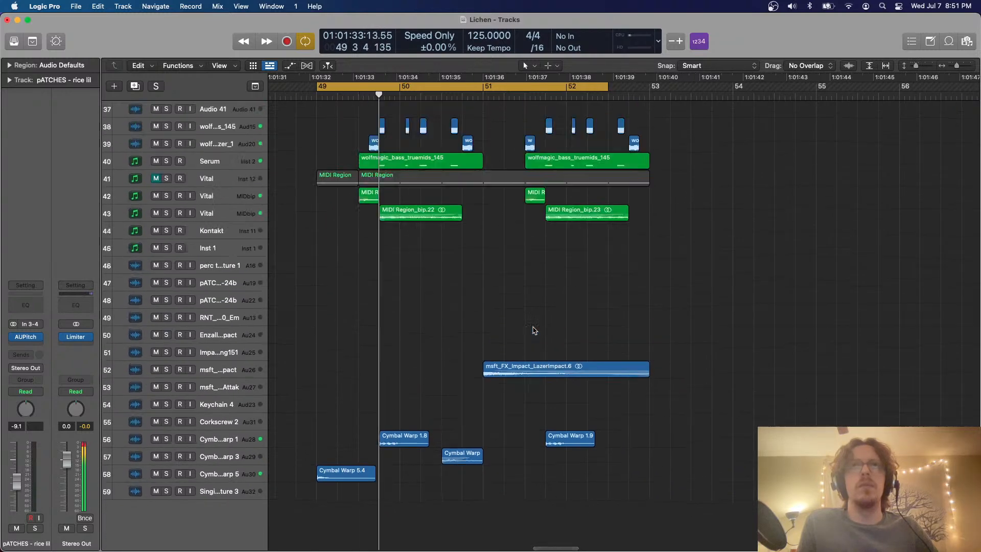
# Set the cycle range from 49 4 to bar 51 and stop playback
pyautogui.press('super+Up')
pyautogui.press('super+Up')
pyautogui.press('super+Right')
pyautogui.press('super+Right')
pyautogui.click(352, 88)
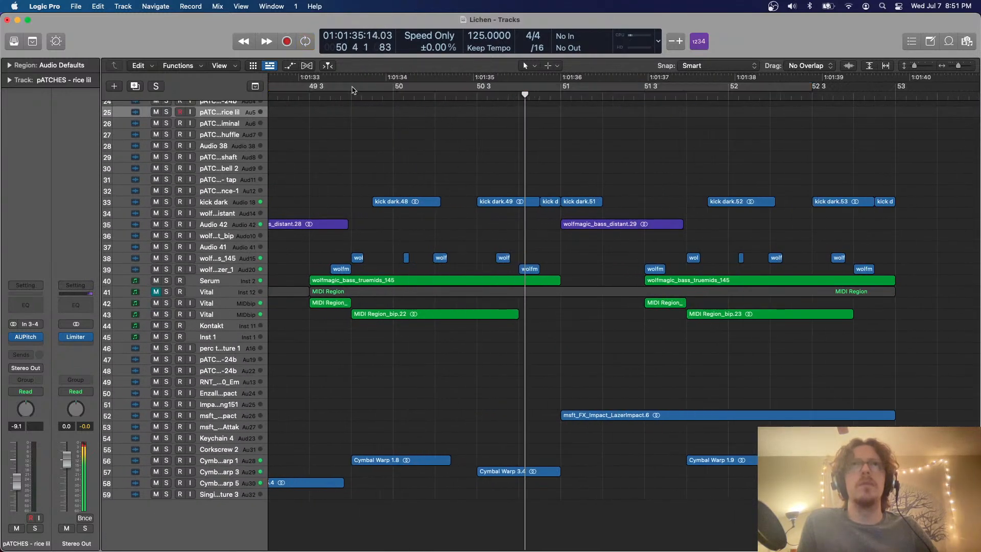
pyautogui.press('space')
pyautogui.moveTo(353, 88); pyautogui.dragTo(561, 91)
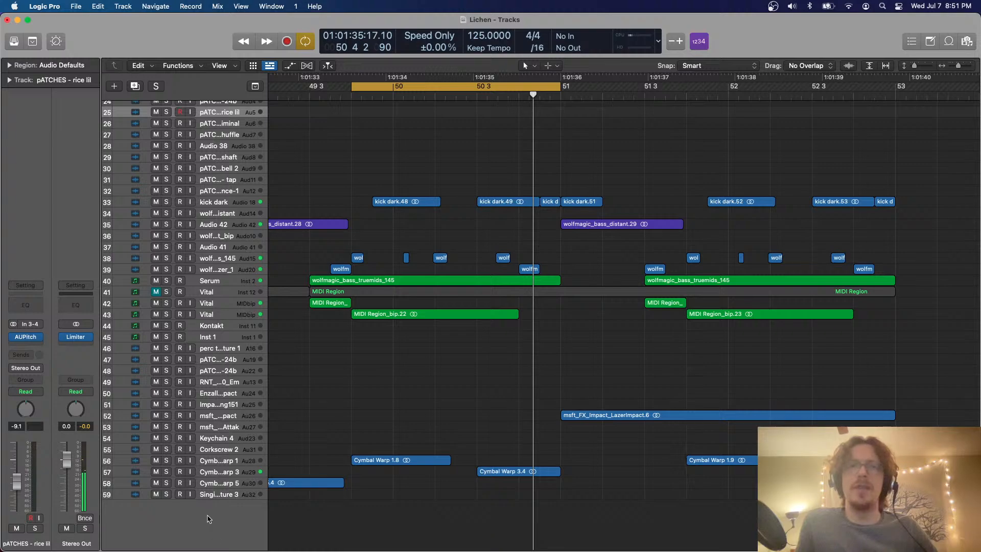
# Add a software instrument track below Singing Texture 3 on track 59 and load Drum Synth on it
pyautogui.click(219, 496)
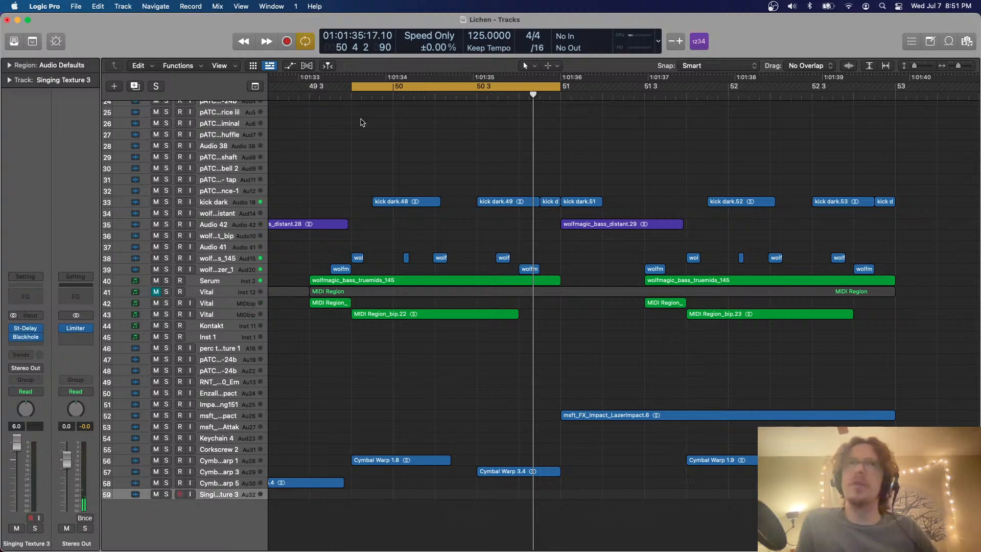
pyautogui.click(114, 88)
pyautogui.press('Return')
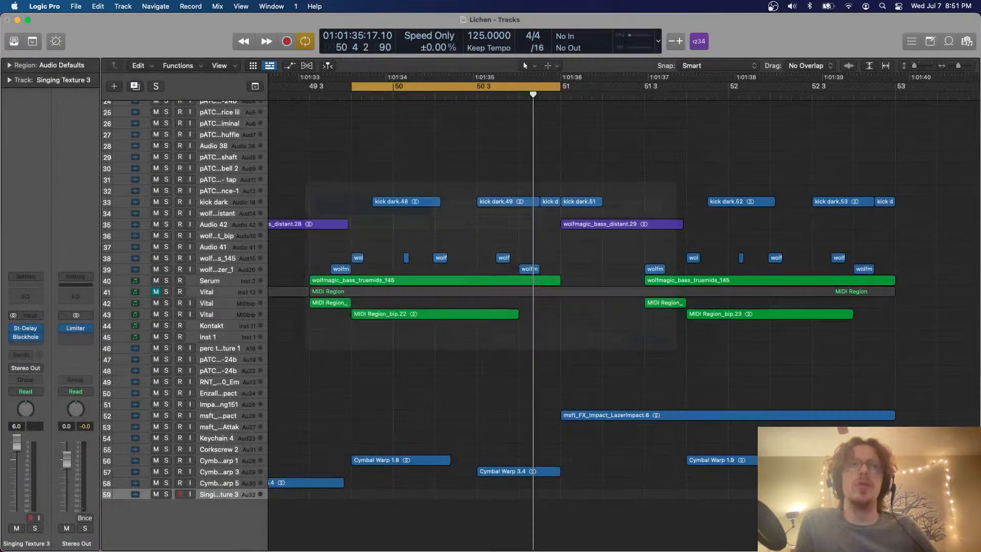
pyautogui.click(26, 325)
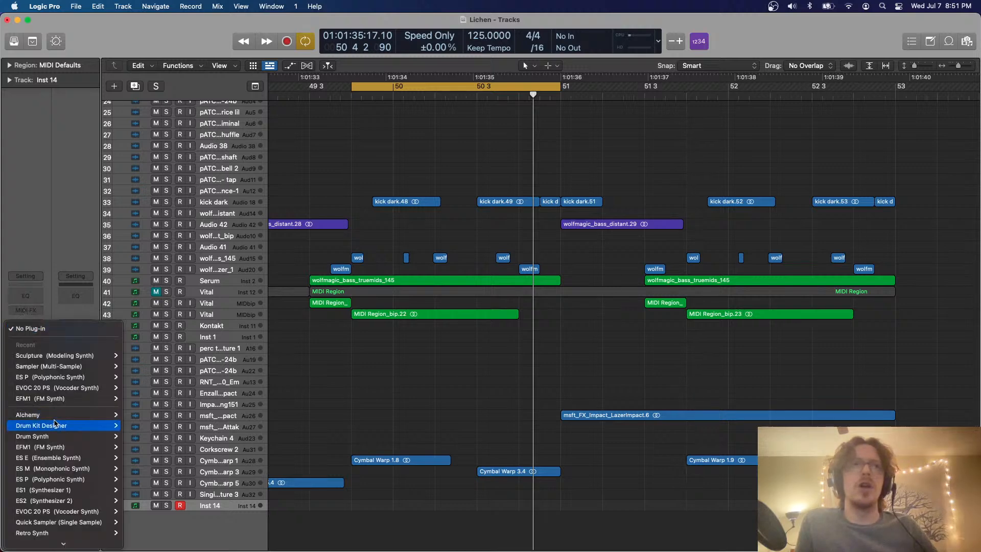
pyautogui.click(74, 395)
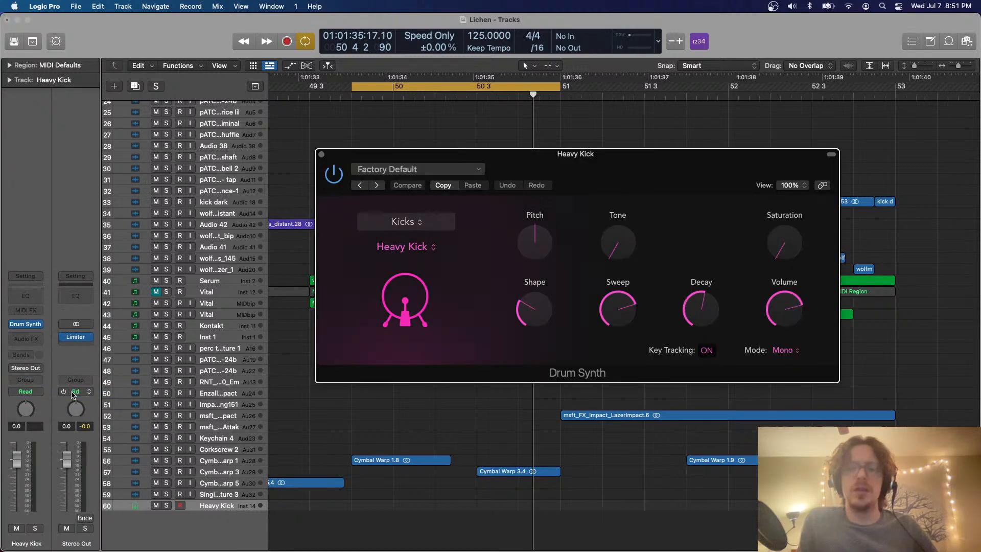
# Audition the Heavy Kick sound with Musical Typing and load the Brushed Hi-Hat preset in Drum Synth
pyautogui.press('super+k')
pyautogui.press('f')
pyautogui.press('f')
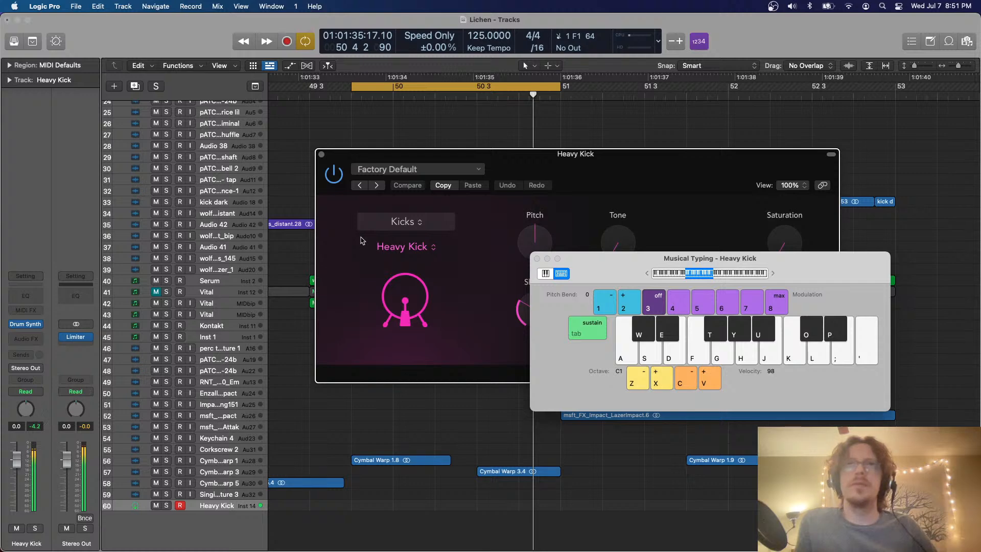
pyautogui.click(409, 174)
pyautogui.moveTo(400, 381)
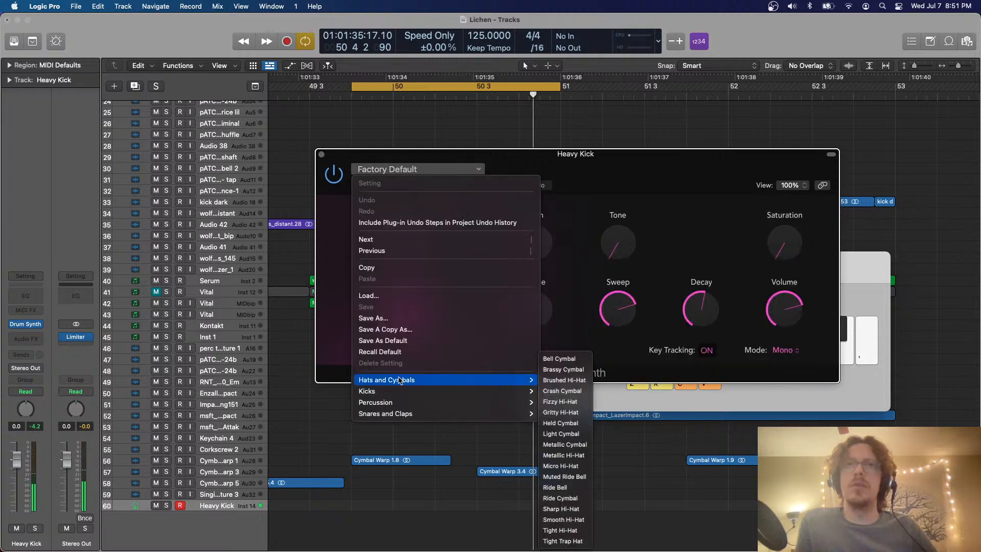
pyautogui.click(565, 381)
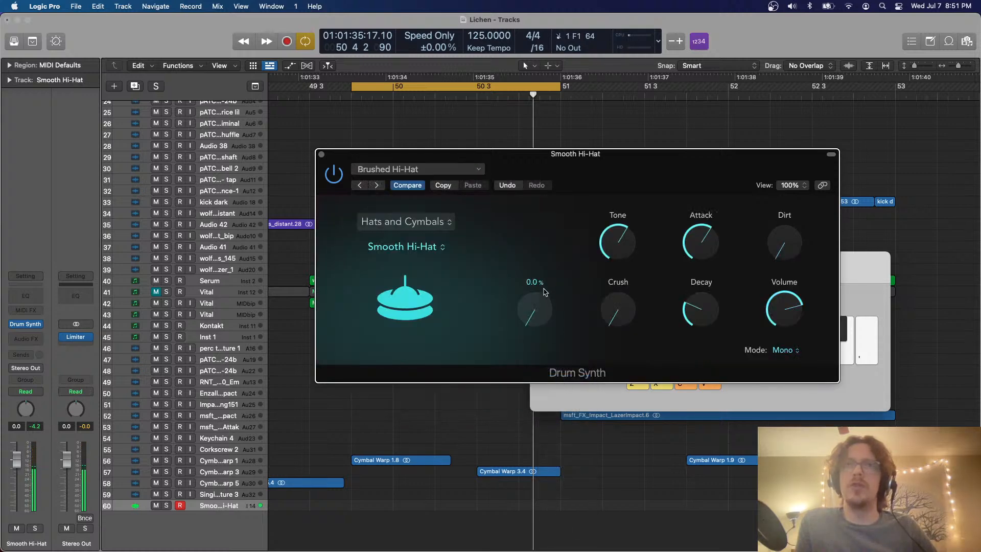
# Change the Drum Synth sound to Sharp Hi-Hat and close its plug-in window
pyautogui.click(433, 224)
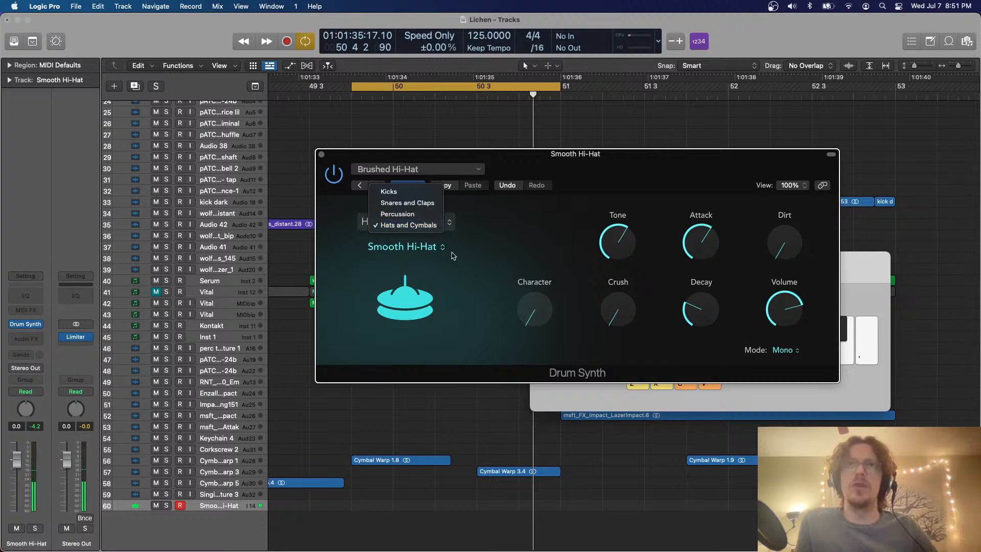
pyautogui.click(454, 255)
pyautogui.click(429, 250)
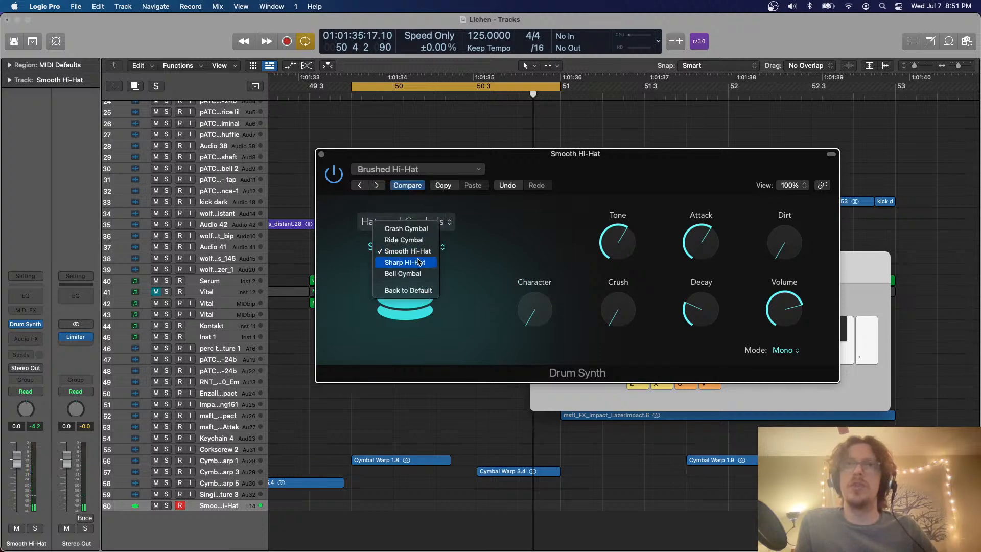
pyautogui.click(419, 262)
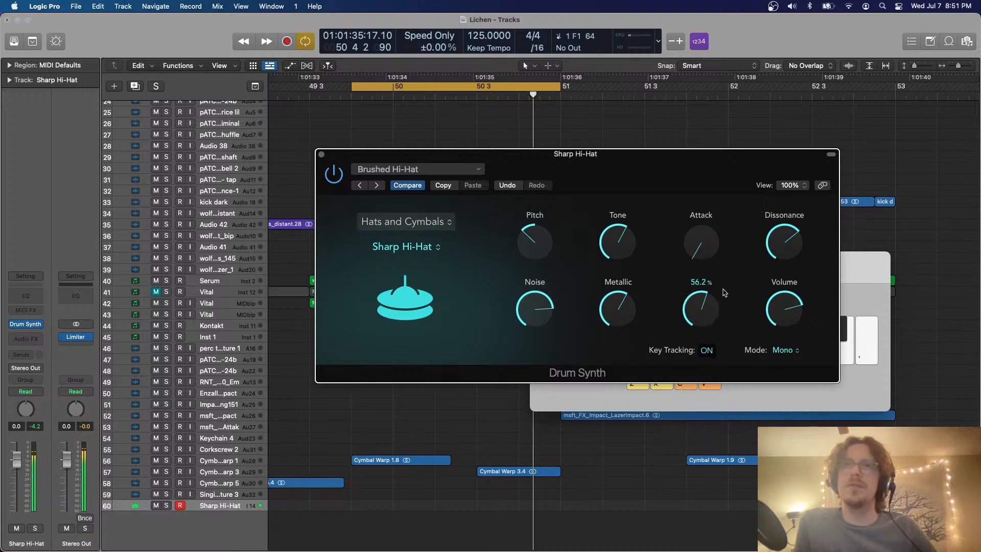
pyautogui.click(322, 155)
# Create a one-bar MIDI region on the Sharp Hi-Hat track, move it to start at 49 4, and close Musical Typing
pyautogui.scroll(-2, 385, 299)
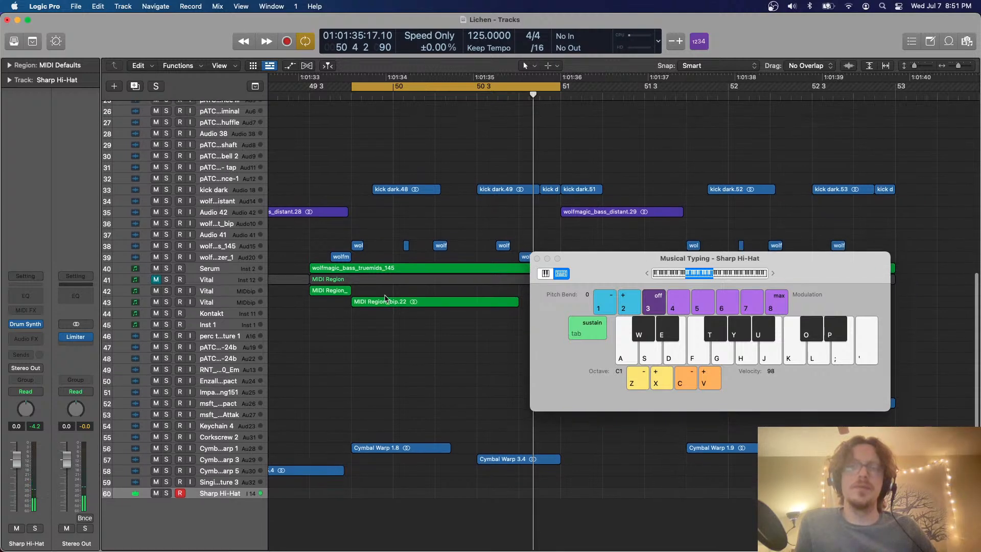
pyautogui.press('super+Down')
pyautogui.press('super+Down')
pyautogui.rightClick(359, 500)
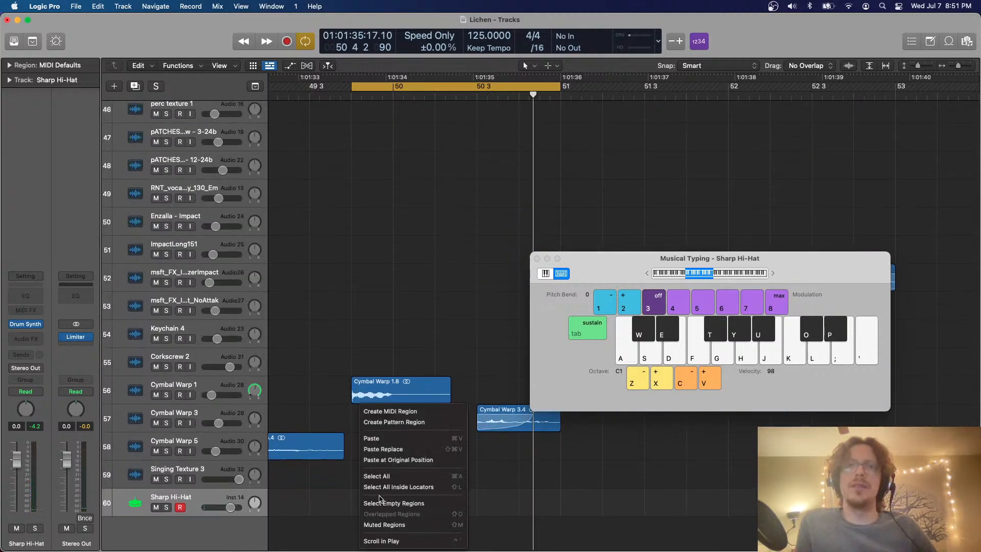
pyautogui.click(404, 412)
pyautogui.press('c')
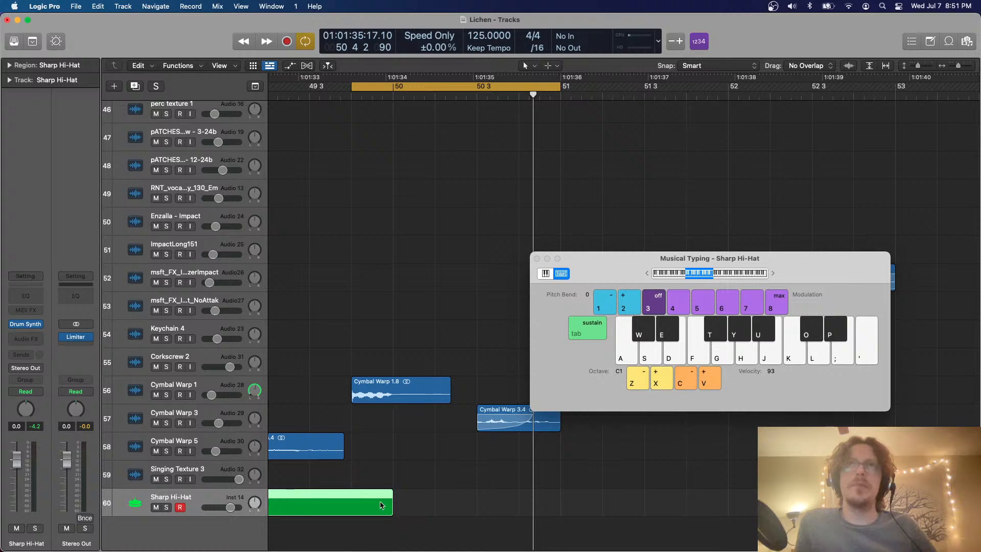
pyautogui.moveTo(380, 505); pyautogui.dragTo(479, 507)
pyautogui.press('c')
pyautogui.press('super+k')
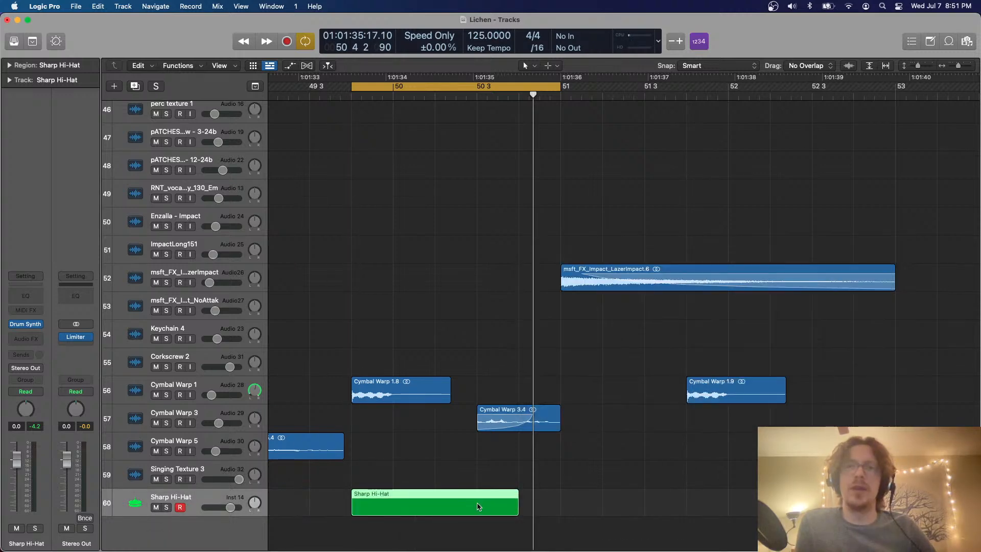
# Open the Sharp Hi-Hat region in the Piano Roll, create a note at 50 1 3, and lower it two octaves
pyautogui.press('c')
pyautogui.doubleClick(477, 504)
pyautogui.rightClick(509, 424)
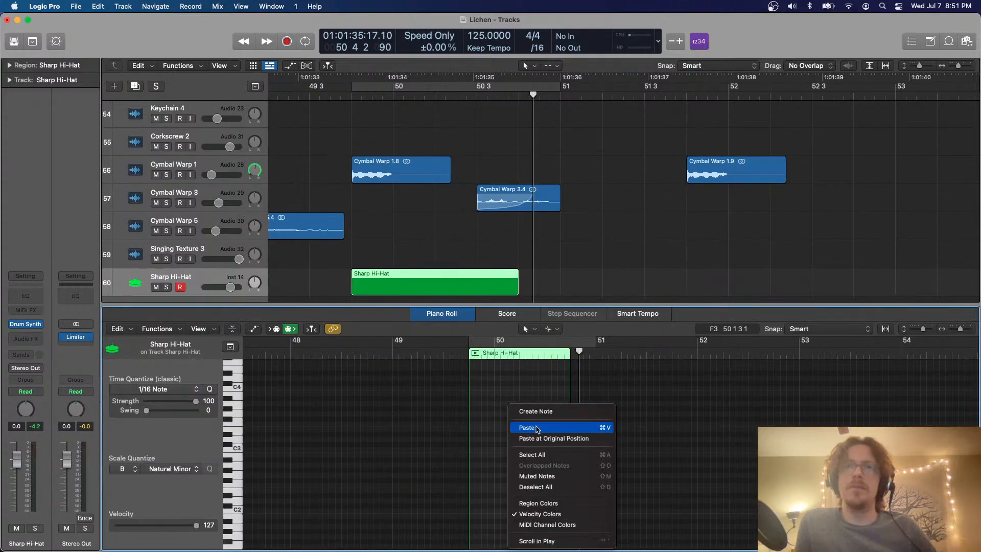
pyautogui.click(523, 410)
pyautogui.scroll(2, 533, 418)
pyautogui.scroll(2, 529, 419)
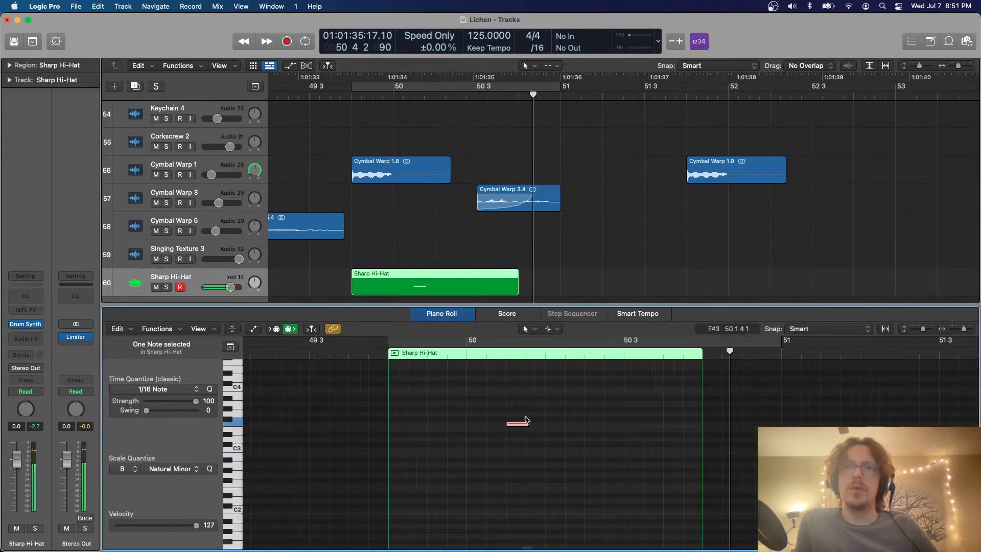
pyautogui.scroll(-4, 521, 415)
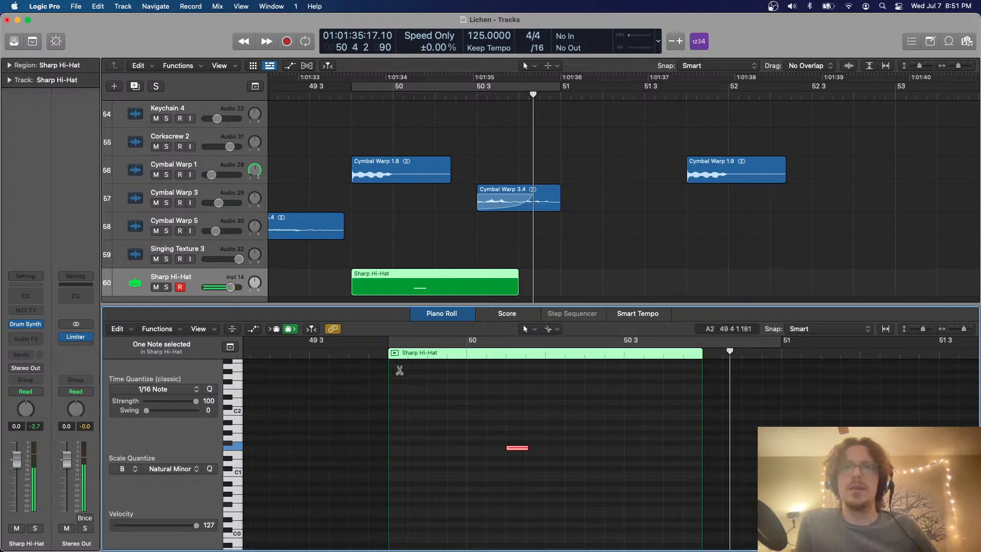
# Try to move the hi-hat note to the playhead at the region's start, 49 4
pyautogui.click(390, 355)
pyautogui.press(';')
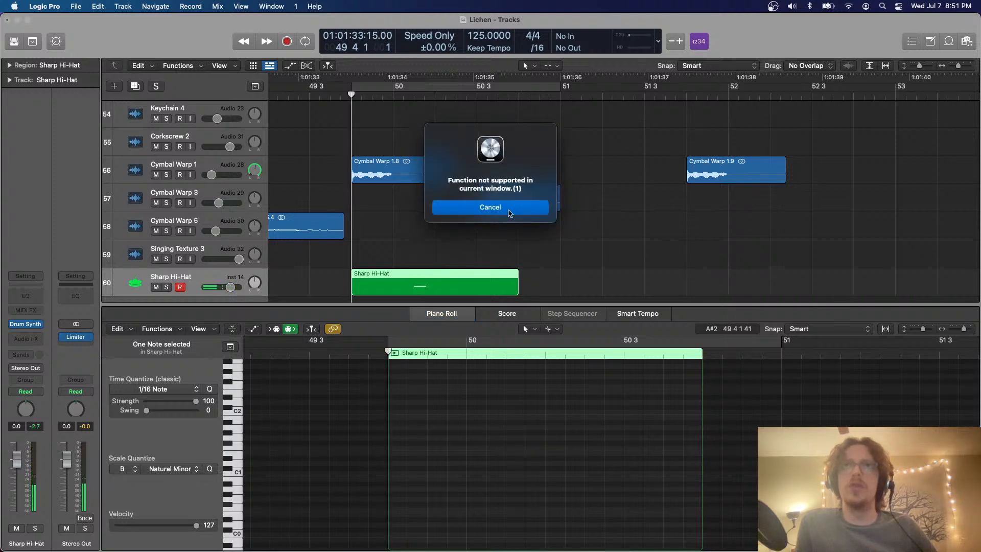
pyautogui.click(509, 211)
pyautogui.press('space')
# Extend the Sharp Hi-Hat region to bar 51 and lower its note two octaves
pyautogui.moveTo(462, 227); pyautogui.dragTo(442, 281)
pyautogui.scroll(8, 489, 385)
pyautogui.scroll(-6, 489, 389)
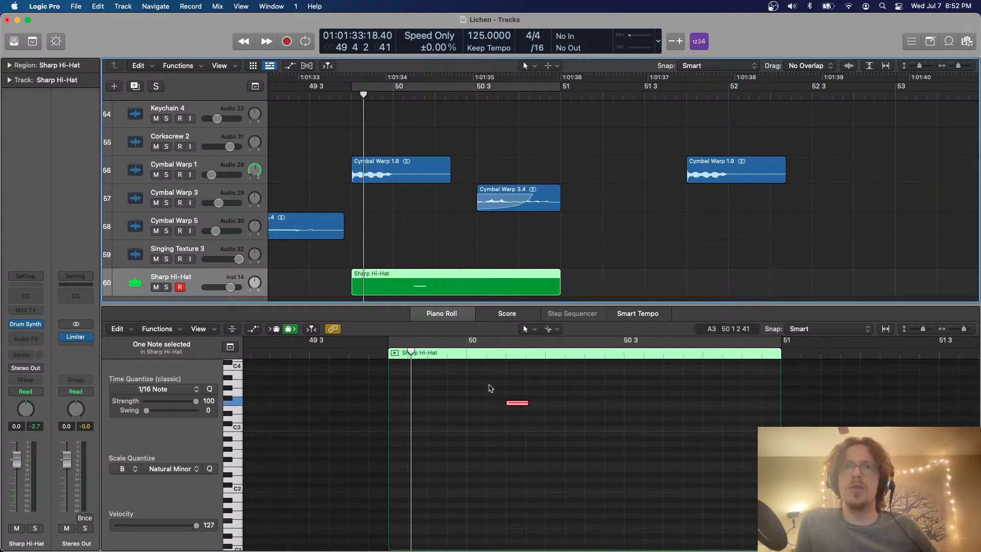
pyautogui.moveTo(489, 386); pyautogui.dragTo(556, 421)
pyautogui.scroll(-3, 489, 399)
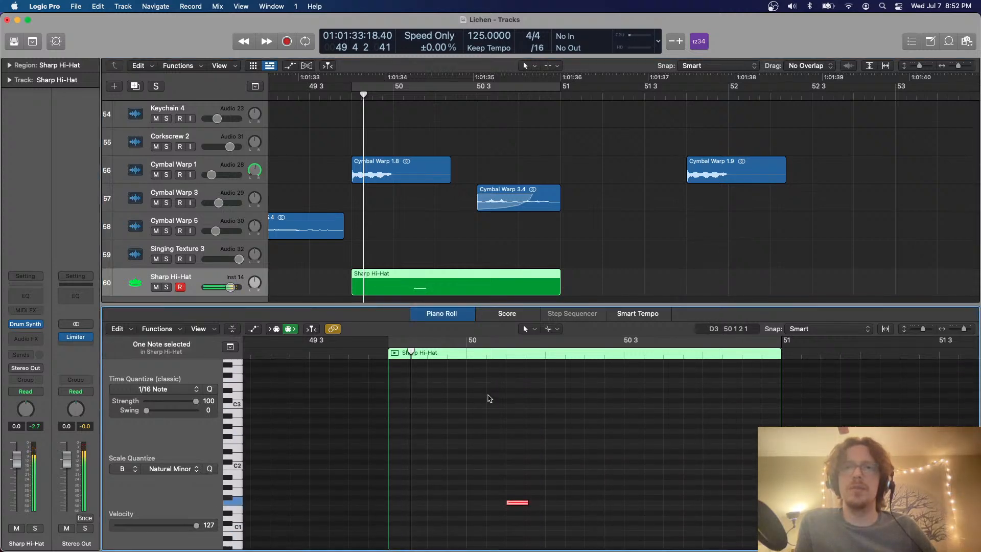
# Cut the note and paste copies on every beat from 49 4 to bar 51, closing the Piano Roll when done
pyautogui.click(389, 354)
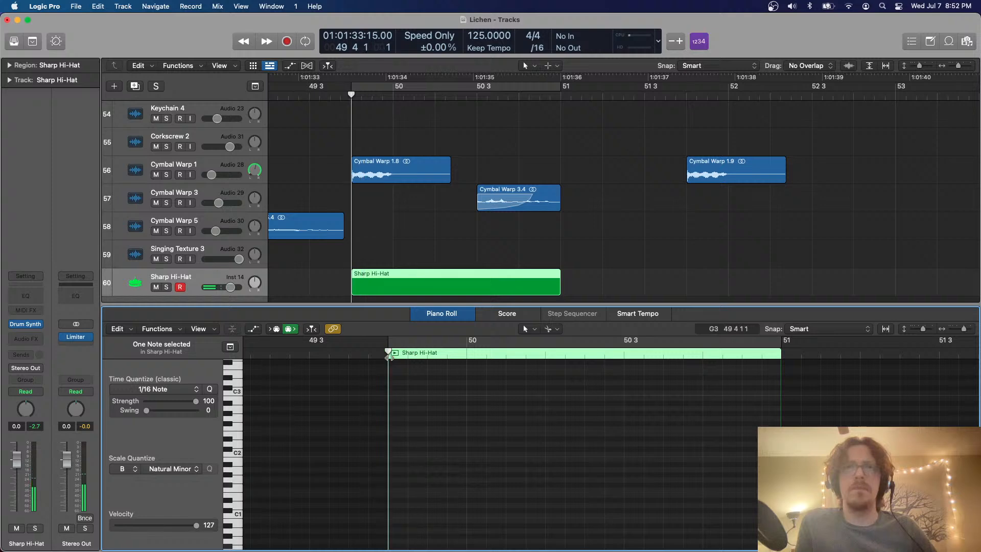
pyautogui.press('super+v')
pyautogui.click(468, 352)
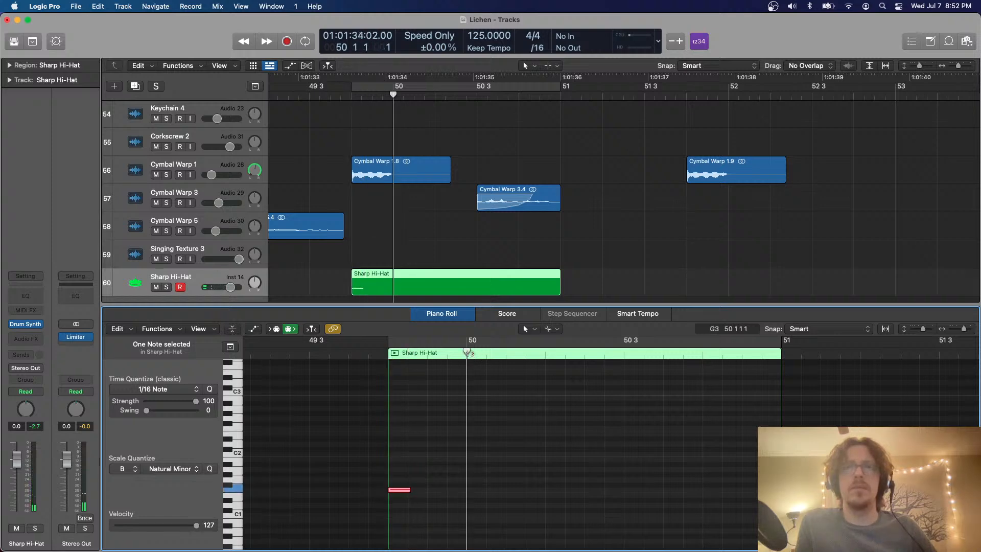
pyautogui.click(544, 354)
pyautogui.press('super+v')
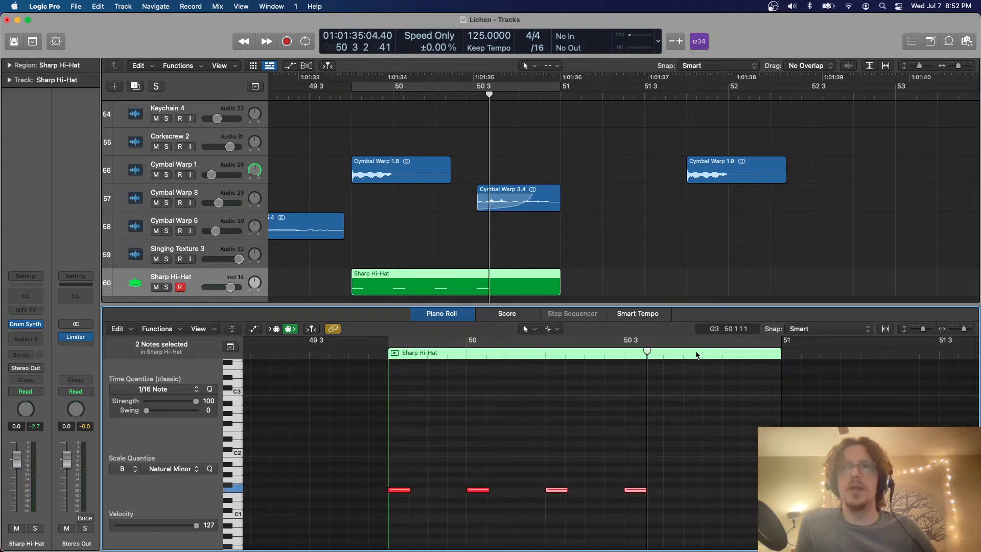
pyautogui.click(698, 354)
pyautogui.press('super+v')
pyautogui.press('e')
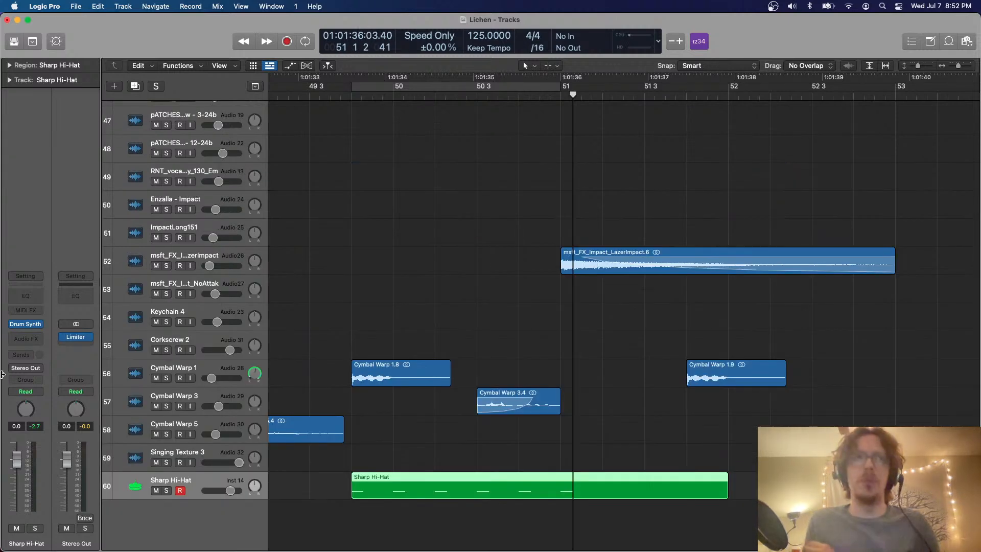
# Play the arrangement from 49 3 to hear the hi-hat pattern with the kick and bass
pyautogui.click(307, 96)
pyautogui.press('space')
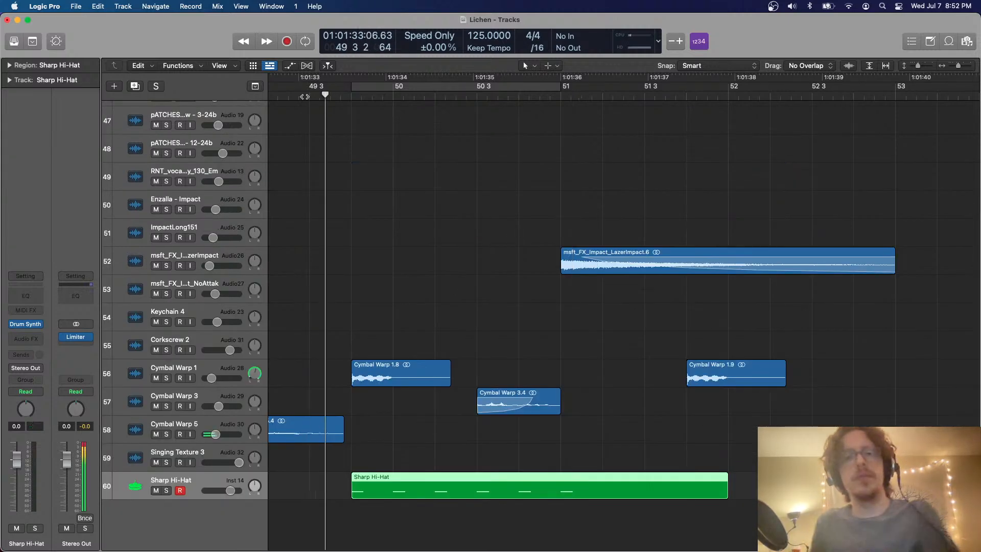
pyautogui.scroll(5, 407, 158)
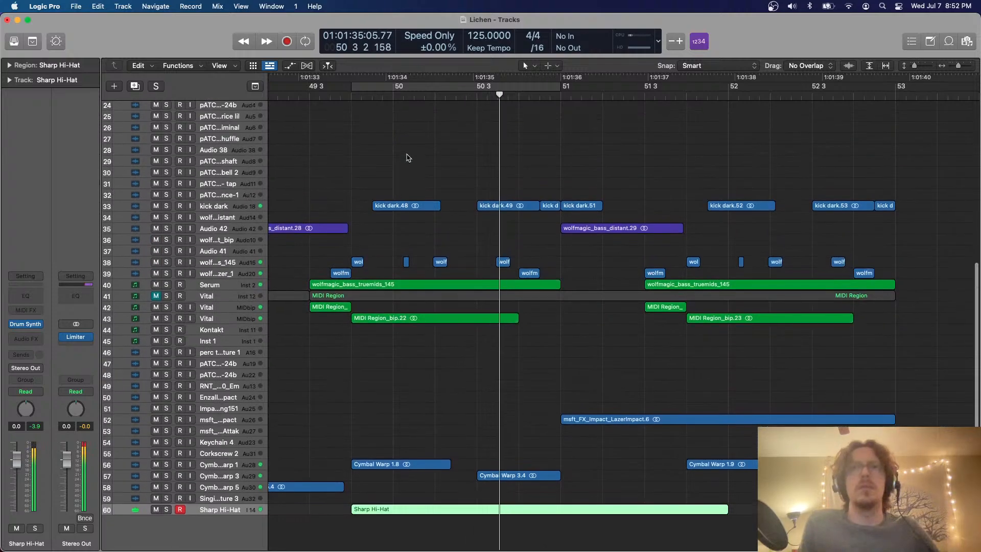
# Split the Sharp Hi-Hat region at bar 51 and delete the part after it
pyautogui.scroll(-7, 407, 158)
pyautogui.scroll(-2, 407, 158)
pyautogui.press('c')
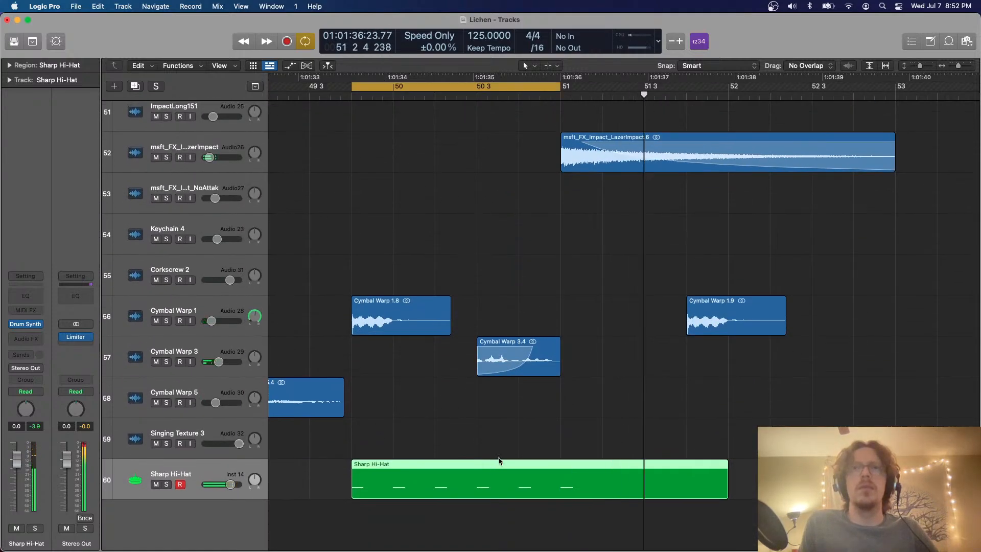
pyautogui.keyDown('super'); pyautogui.doubleClick(559, 464); pyautogui.keyUp('super')
pyautogui.press('Delete')
pyautogui.scroll(6, 560, 466)
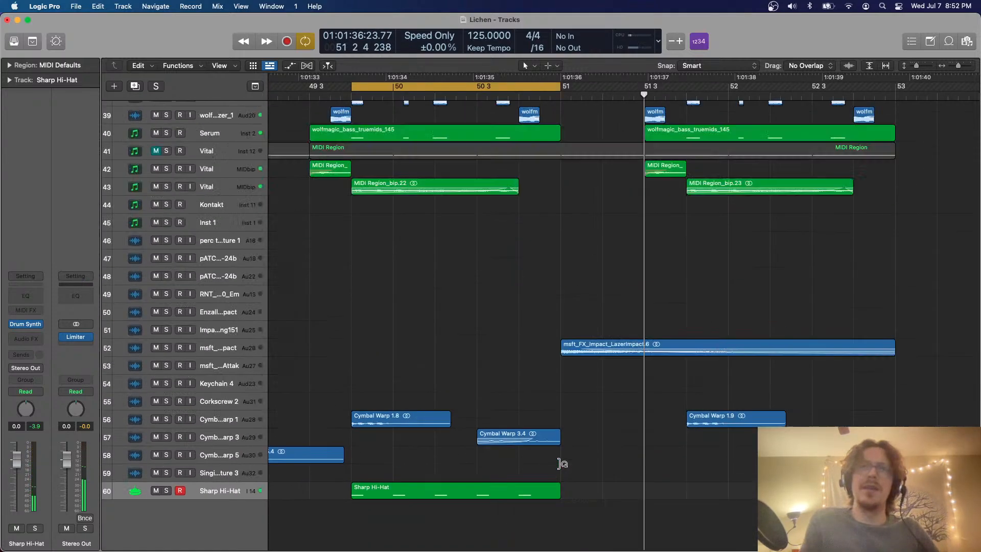
pyautogui.hscroll(-3, 560, 466)
pyautogui.press('super+Down')
pyautogui.press('super+Down')
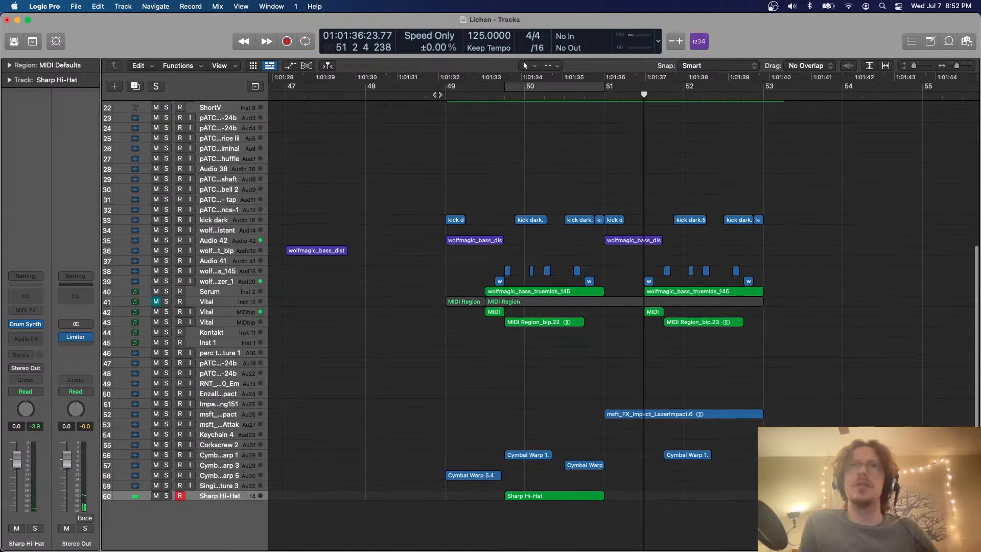
# Undo the deletion of the hi-hat region's part after bar 51 and play the section from 48 4 3
pyautogui.click(438, 94)
pyautogui.press('super+z')
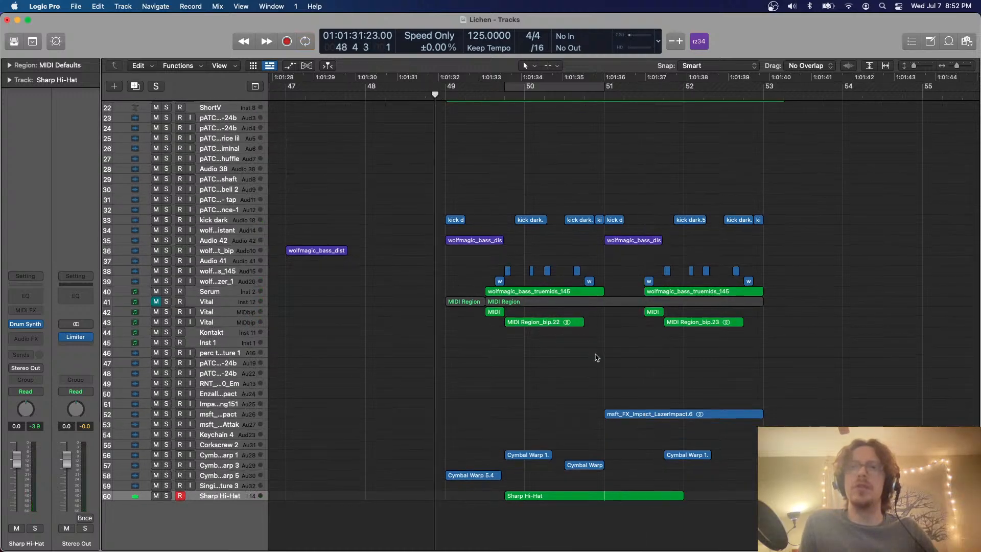
pyautogui.press('space')
pyautogui.press('super+Down')
pyautogui.press('super+Down')
pyautogui.press('super+Down')
pyautogui.press('space')
pyautogui.press('space')
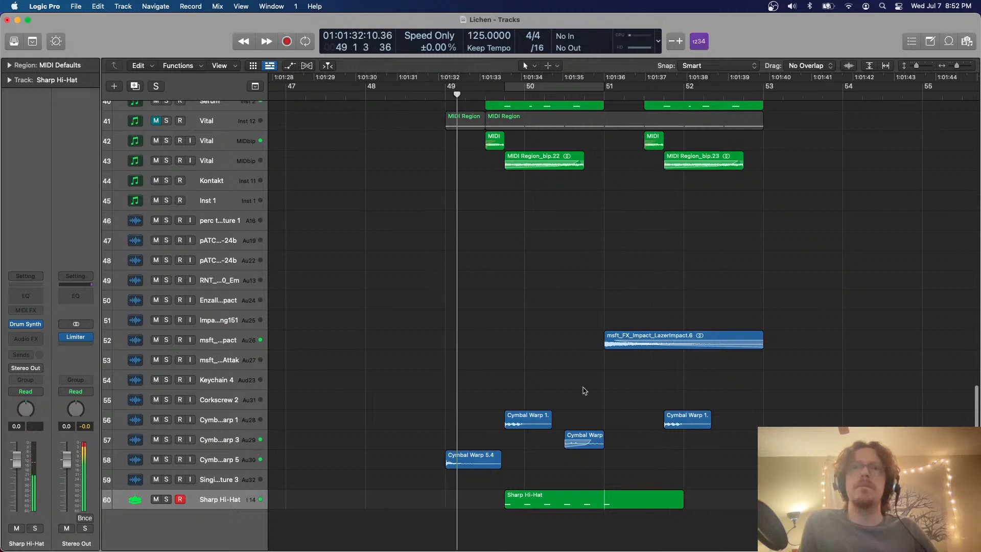
# Trim the Sharp Hi-Hat region to end at bar 51 and place a copy of it at 51 4
pyautogui.scroll(-1, 584, 391)
pyautogui.hscroll(1, 586, 384)
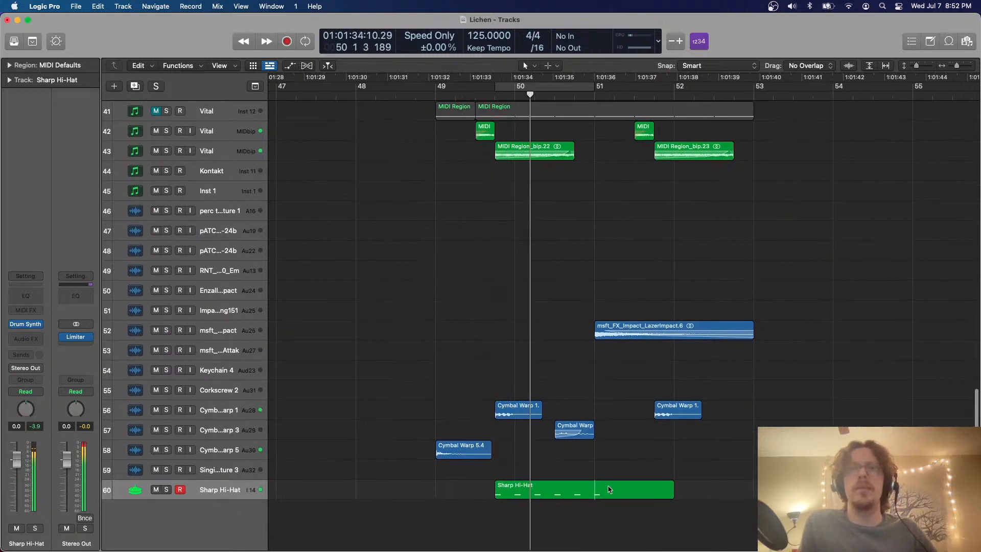
pyautogui.doubleClick(593, 485)
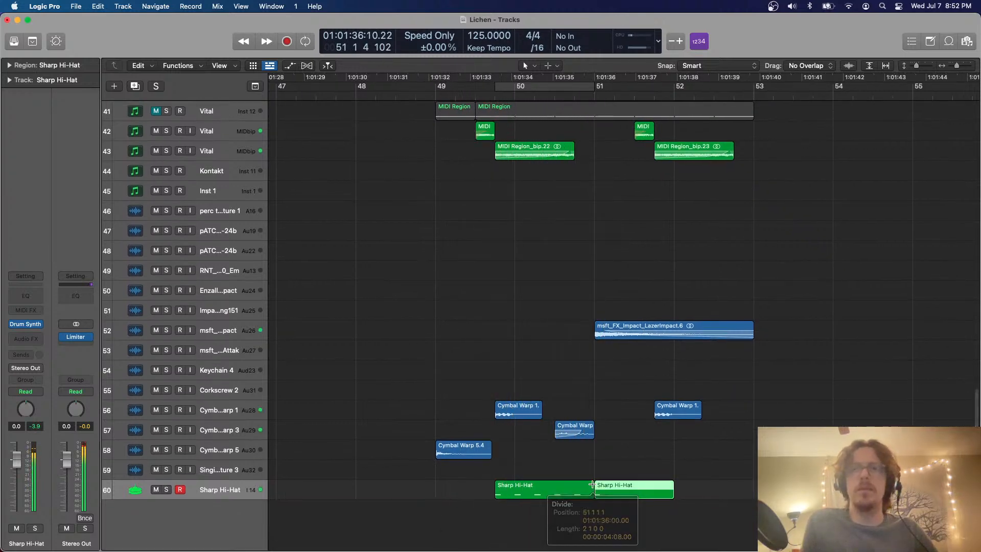
pyautogui.press('Delete')
pyautogui.moveTo(566, 488); pyautogui.dragTo(712, 497)
# Lower the Sharp Hi-Hat track's volume to -10.8 dB while the section plays
pyautogui.press('super+Up')
pyautogui.press('super+Up')
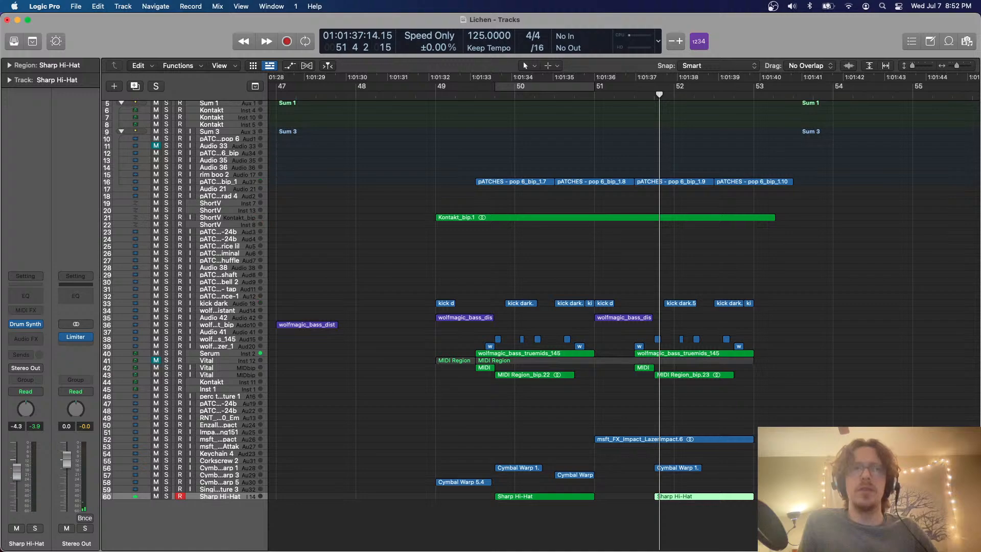
pyautogui.press('super+Down')
pyautogui.press('super+Down')
pyautogui.press('super+Down')
pyautogui.press('super+Down')
pyautogui.press('super+Down')
pyautogui.press('super+Down')
pyautogui.press('super+Up')
pyautogui.press('super+Up')
pyautogui.press('super+Up')
pyautogui.press('super+Up')
pyautogui.press('super+Up')
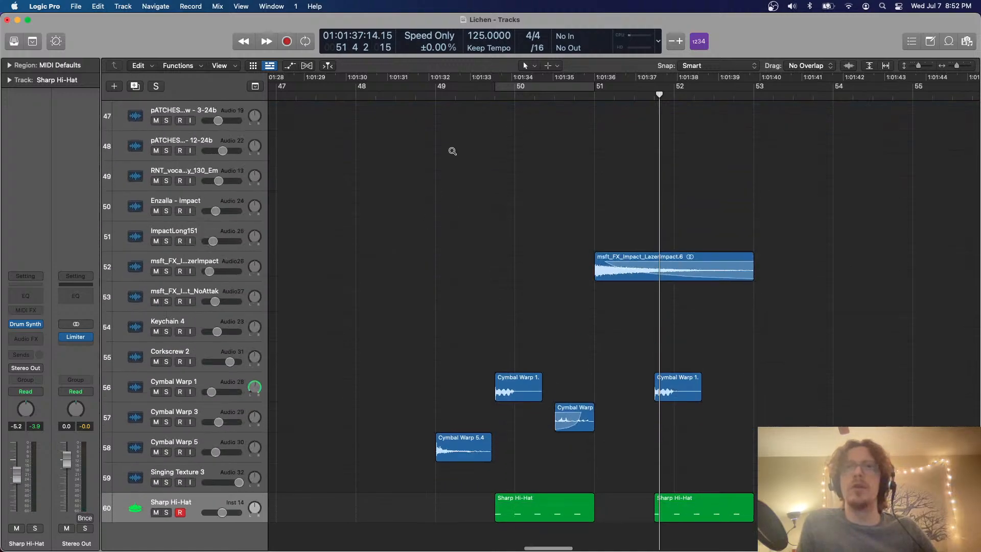
pyautogui.hscroll(2, 428, 137)
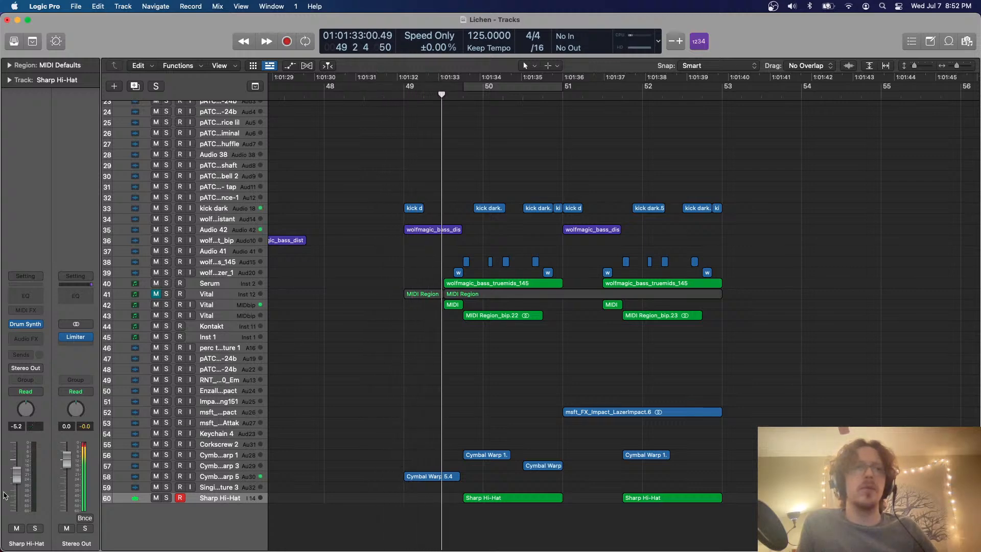
pyautogui.moveTo(16, 478); pyautogui.dragTo(17, 484)
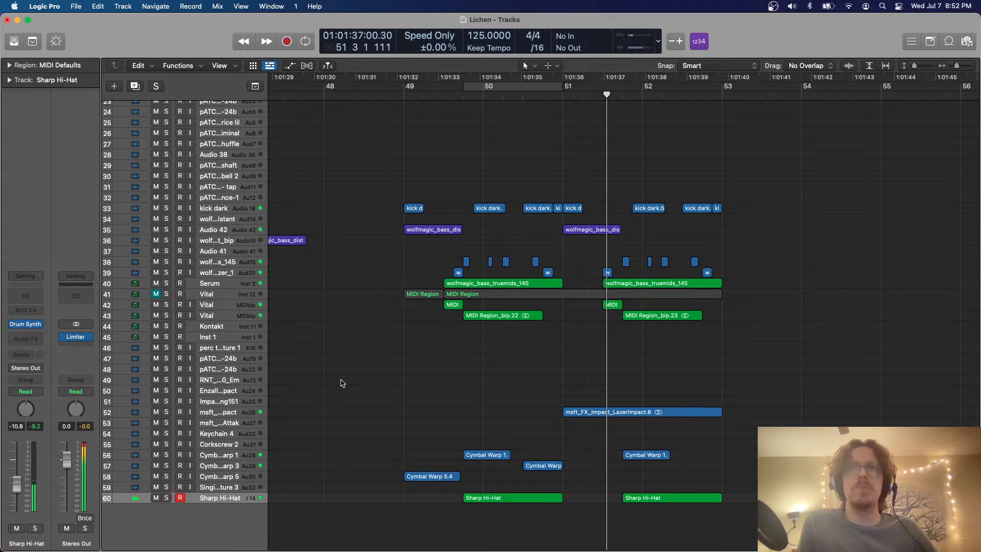
# Play the section again from 49 3 to check the hi-hat level against the kick and bass
pyautogui.scroll(3, 519, 276)
pyautogui.hscroll(2, 519, 277)
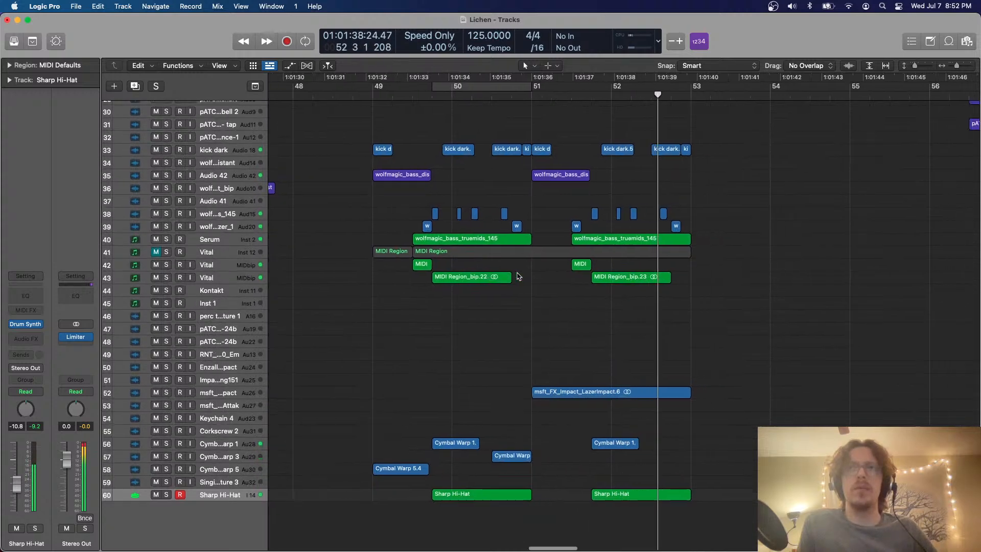
pyautogui.hscroll(1, 519, 277)
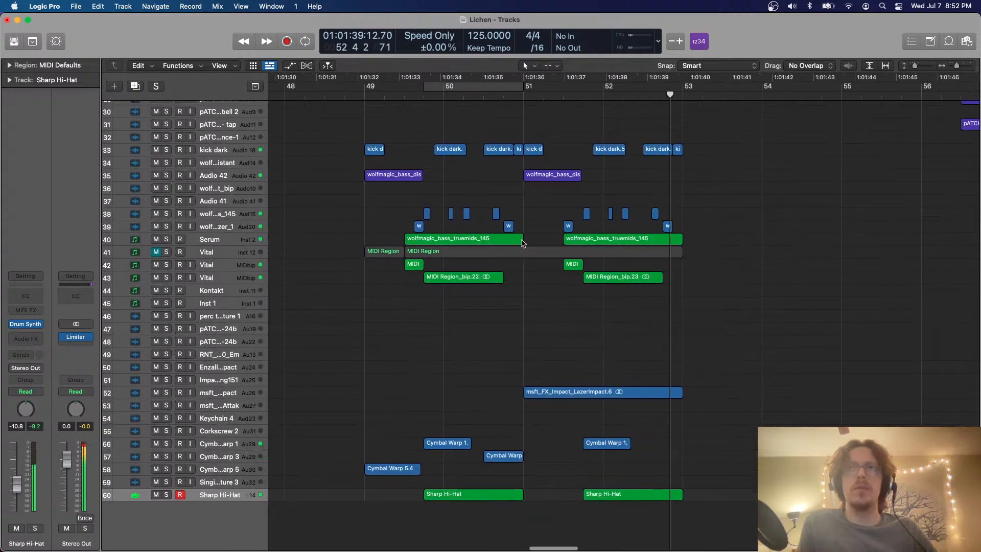
pyautogui.click(408, 95)
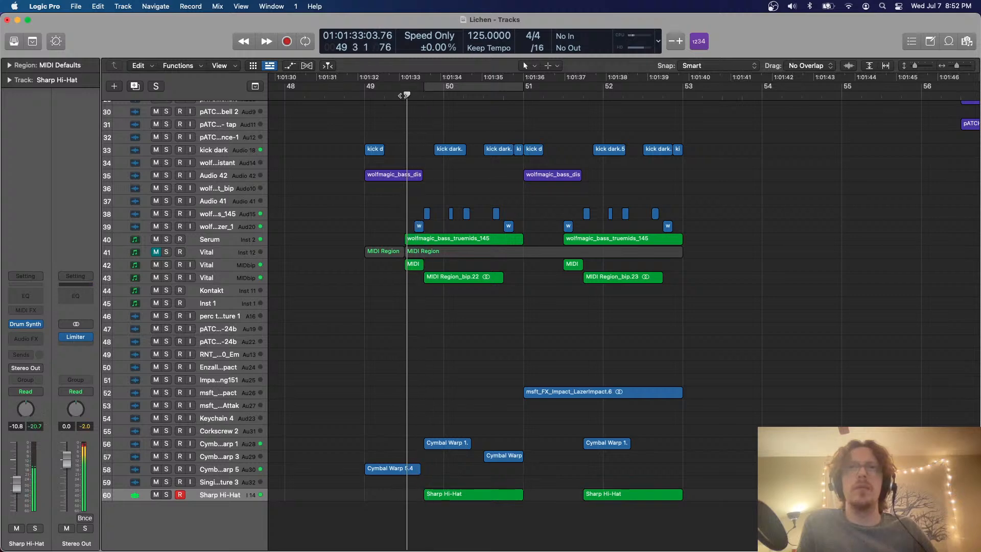
# Set a cycle range from bar 49 to bar 53 and play the loop with the Vital track 42 selected
pyautogui.scroll(2, 438, 121)
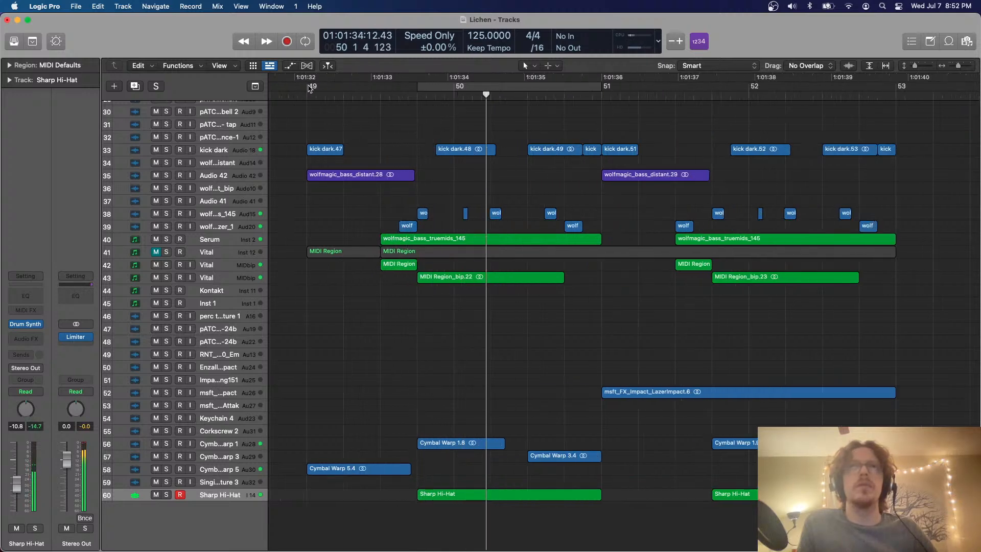
pyautogui.moveTo(309, 87); pyautogui.dragTo(895, 88)
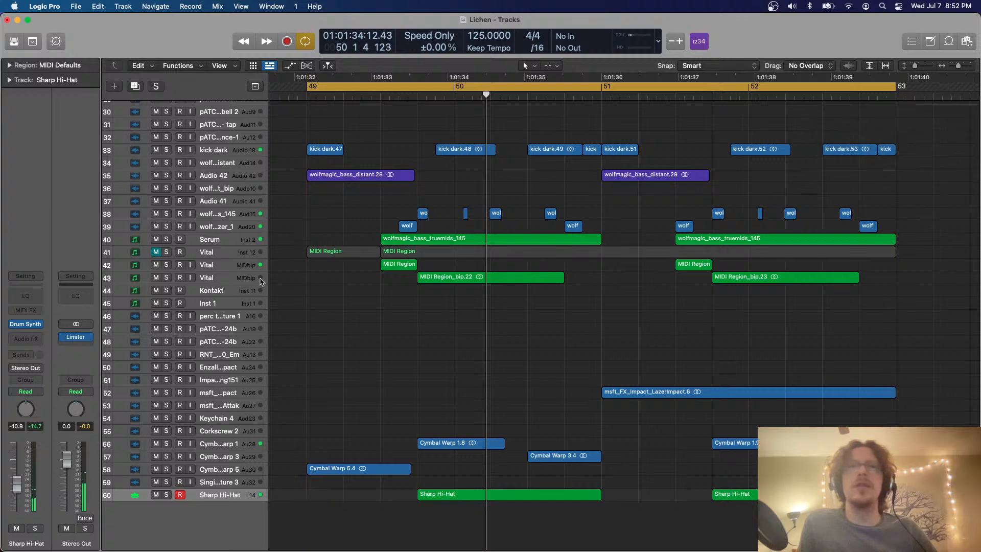
pyautogui.click(230, 266)
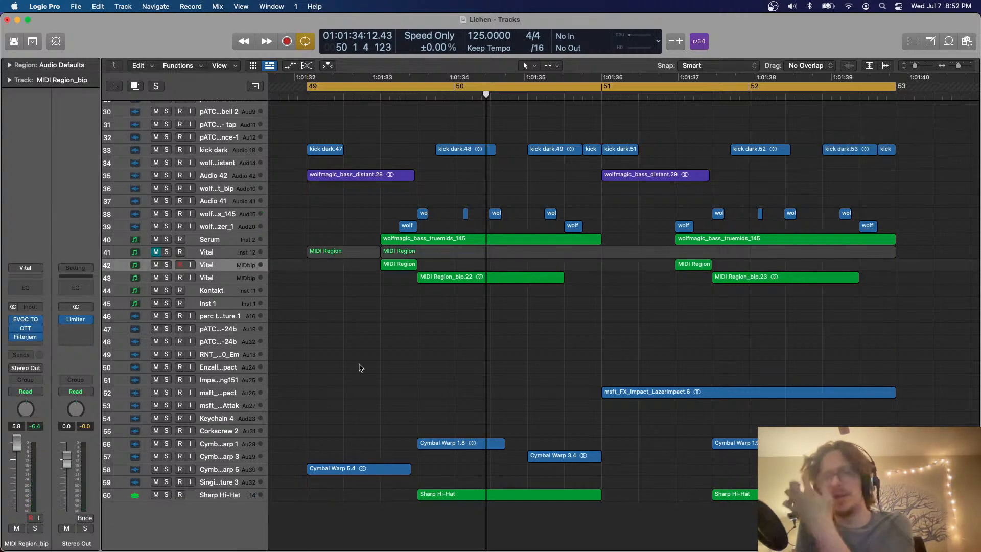
pyautogui.press('space')
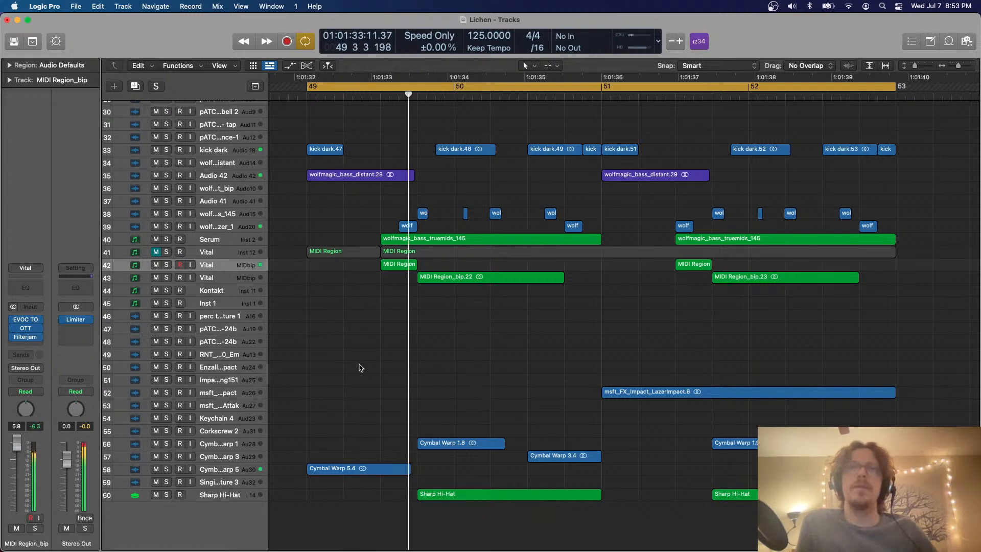
pyautogui.press('super+Up')
pyautogui.press('super+Up')
pyautogui.press('super+Left')
pyautogui.press('super+Left')
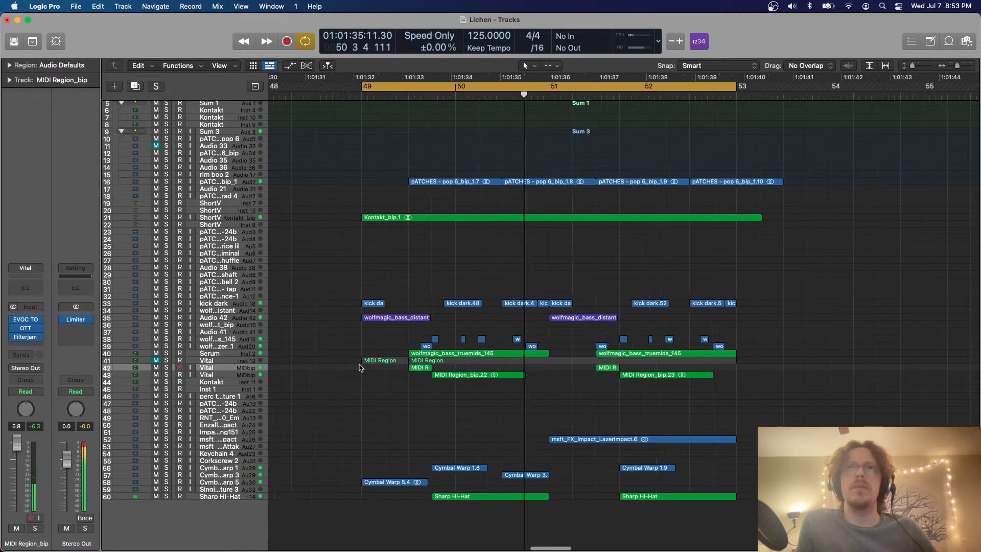
pyautogui.hscroll(3, 361, 367)
pyautogui.hscroll(-3, 617, 275)
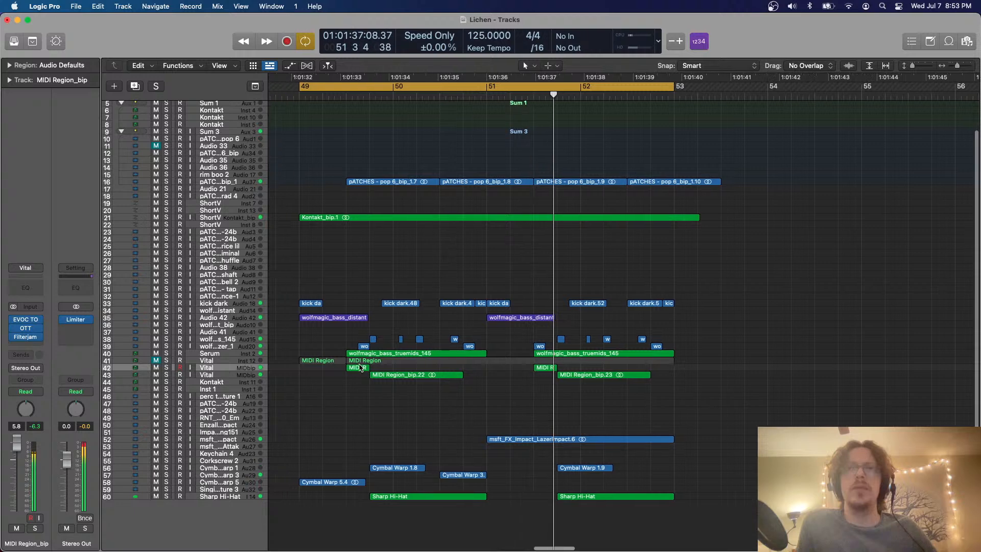
# Move the short wolfmagic lazer region at 51 3 half a beat later to match its counterpart in bar 49
pyautogui.scroll(5, 561, 367)
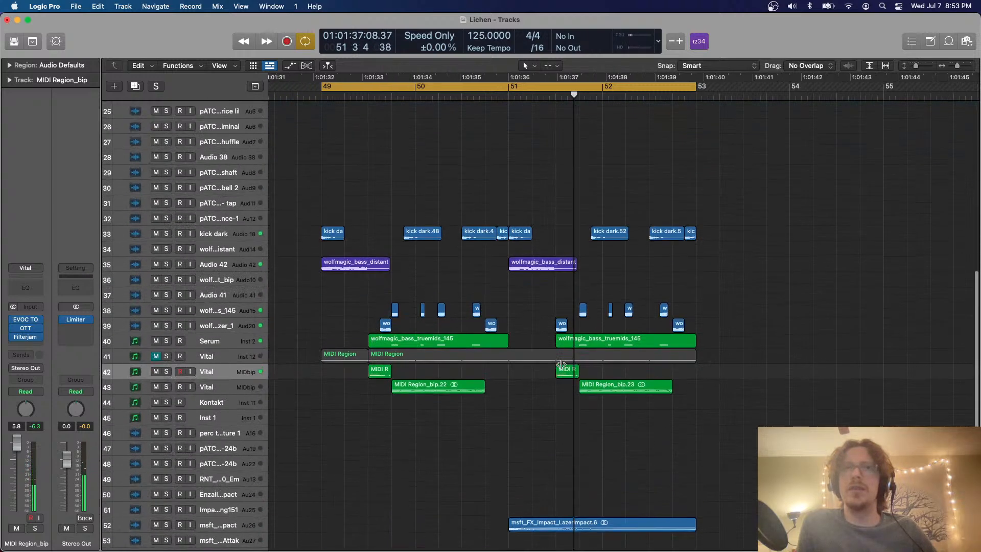
pyautogui.moveTo(562, 328); pyautogui.dragTo(573, 326)
pyautogui.scroll(-5, 785, 241)
# Search the bookmarked Splice Packs folder for "snare" in the file browser
pyautogui.click(967, 42)
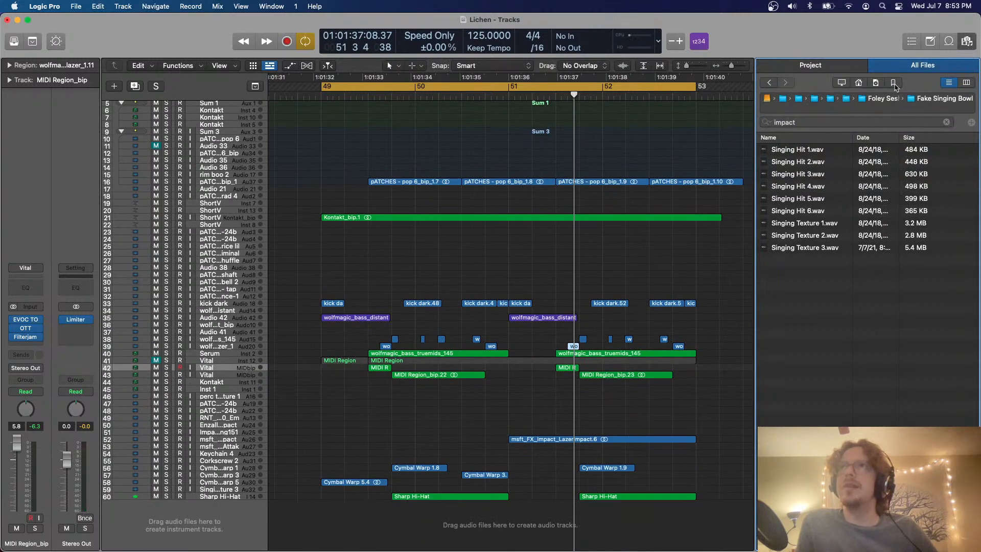
pyautogui.click(894, 83)
pyautogui.doubleClick(789, 188)
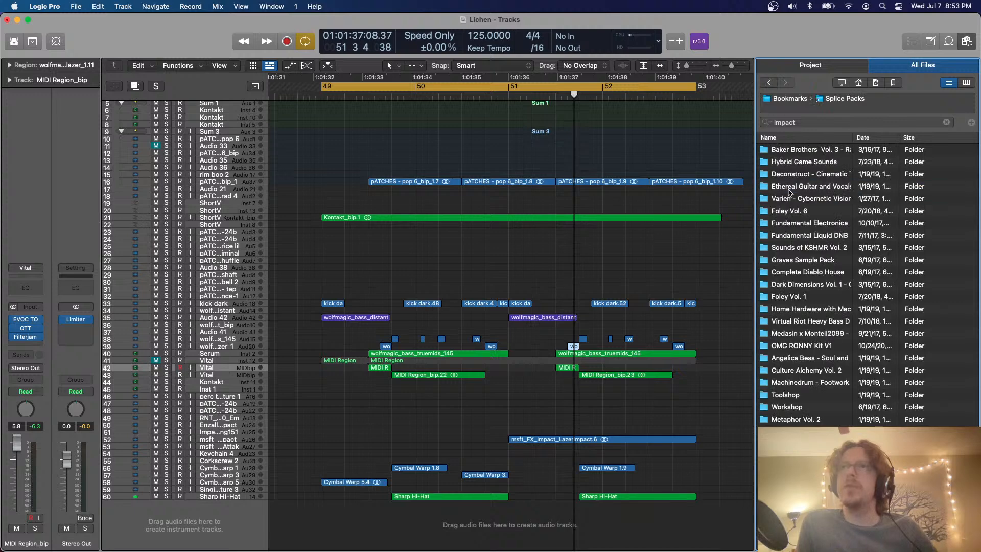
pyautogui.click(807, 122)
pyautogui.write('s')
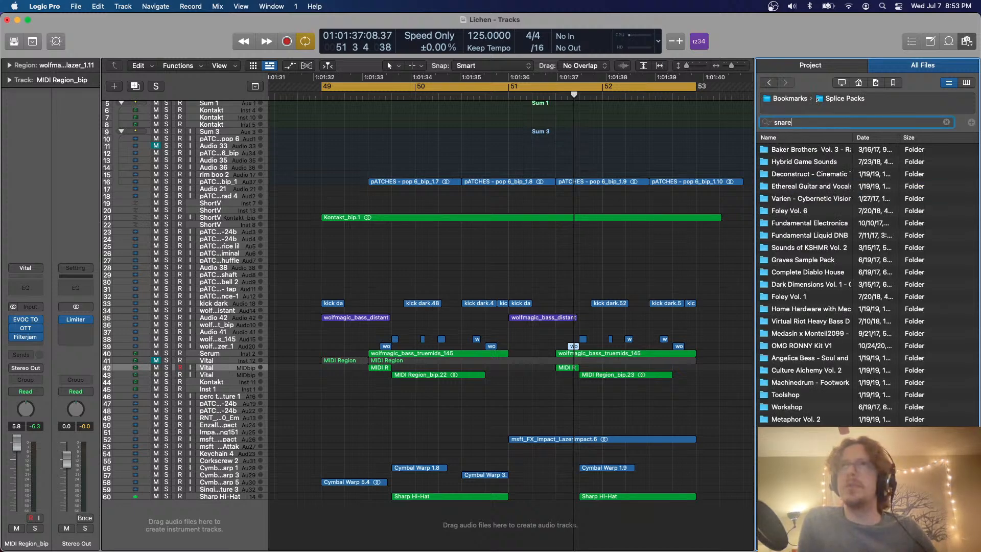
pyautogui.write('nare')
pyautogui.press('Return')
# Add the UMRU_snare_cashmoney sample late in bar 49 on a new track and place that track directly below track 16
pyautogui.scroll(-2, 782, 281)
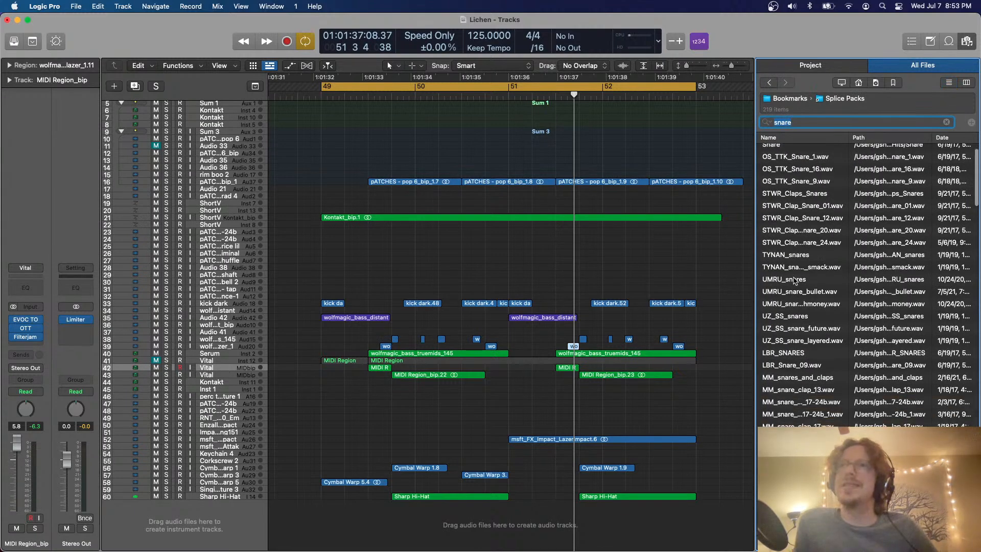
pyautogui.click(791, 268)
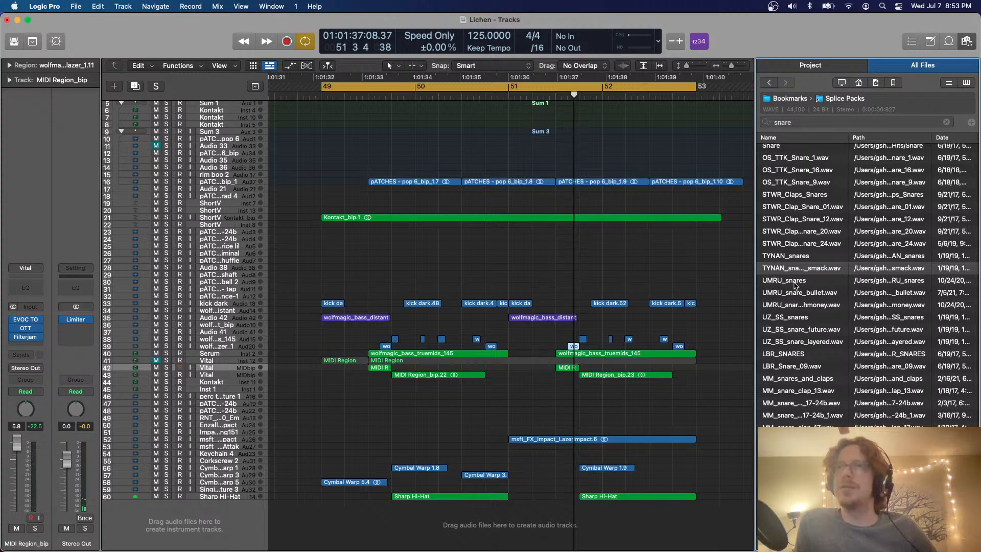
pyautogui.click(794, 295)
pyautogui.press('Down')
pyautogui.press('Down')
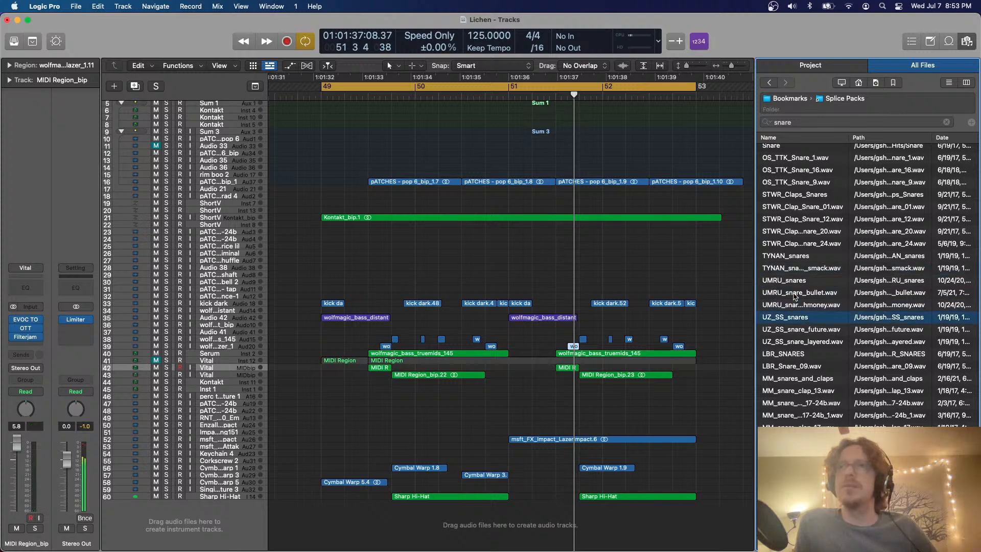
pyautogui.press('Up')
pyautogui.moveTo(791, 305); pyautogui.dragTo(406, 505)
pyautogui.click(968, 41)
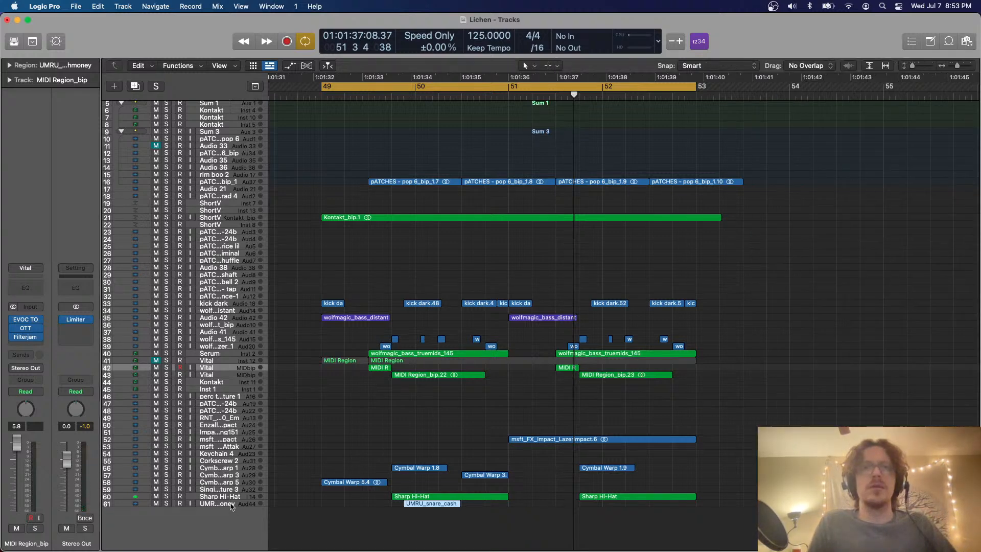
pyautogui.moveTo(231, 507); pyautogui.dragTo(370, 198)
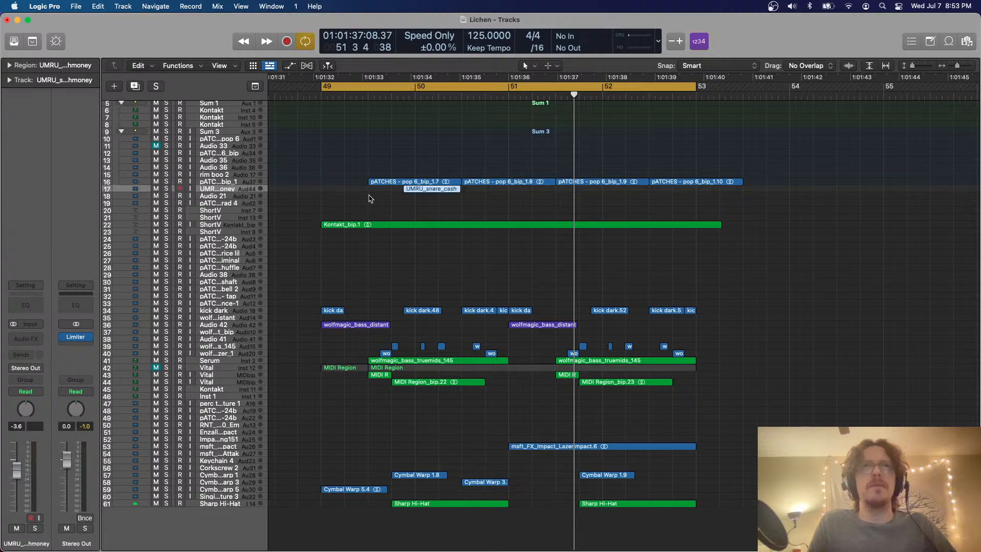
# Move the UMRU_snare_cashmoney region to 49 3, aligned with the first pATCHES pop 6 region
pyautogui.press('super+Down')
pyautogui.press('super+Down')
pyautogui.press('super+Down')
pyautogui.press('super+Down')
pyautogui.press('super+Down')
pyautogui.press('super+Down')
pyautogui.press('super+Down')
pyautogui.click(494, 228)
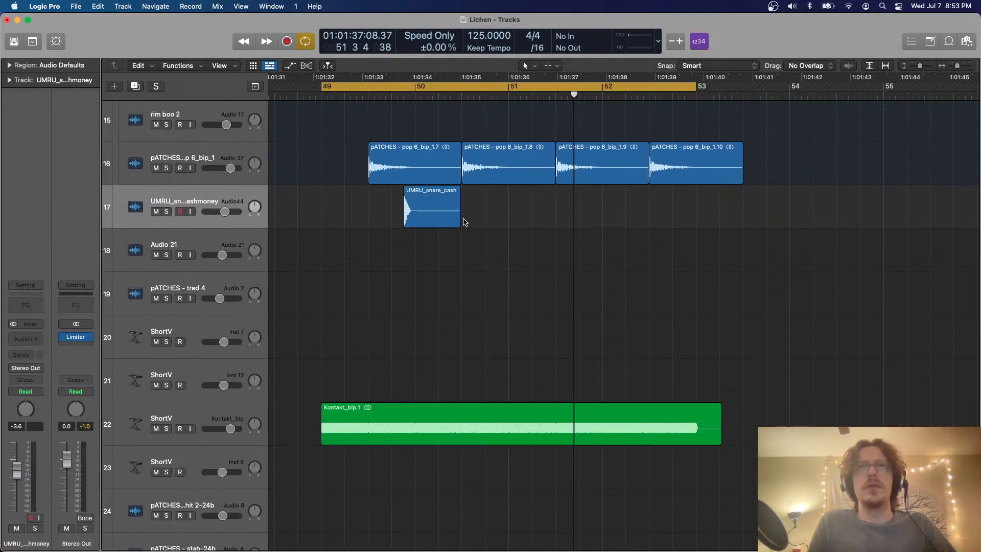
pyautogui.moveTo(461, 221); pyautogui.dragTo(462, 221)
pyautogui.press('super+Right')
pyautogui.press('super+Right')
pyautogui.press('super+Right')
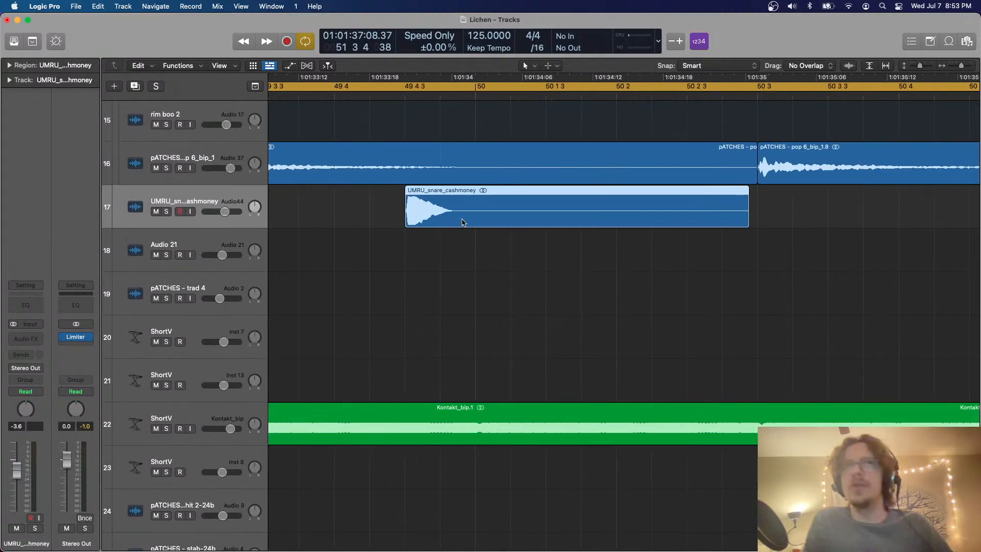
pyautogui.press('super+Left')
pyautogui.press('super+Left')
pyautogui.press('super+Left')
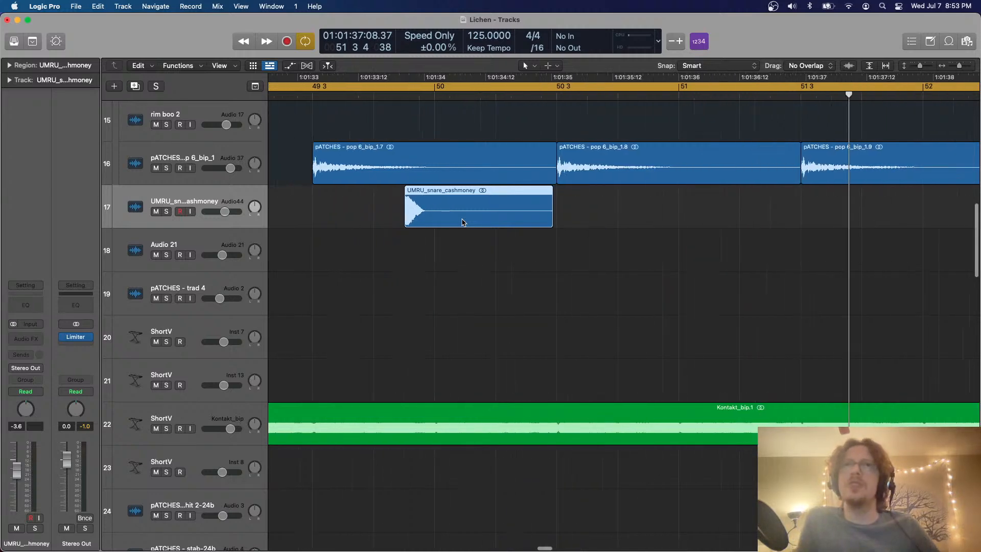
pyautogui.press('Delete')
pyautogui.press('super+z')
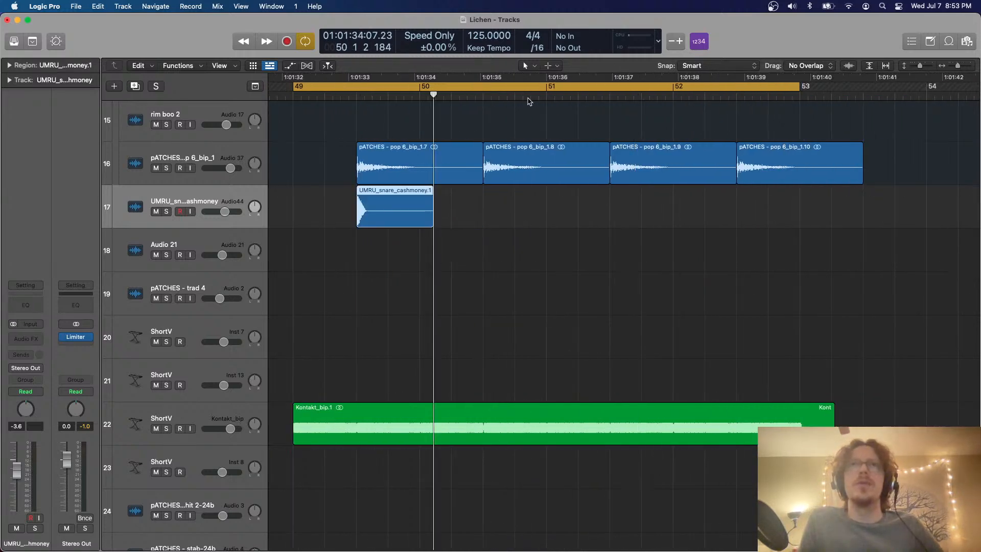
# Copy the snare region to 50 3 and repeat the pair at 51 3 and 52 3
pyautogui.click(489, 94)
pyautogui.press('super+v')
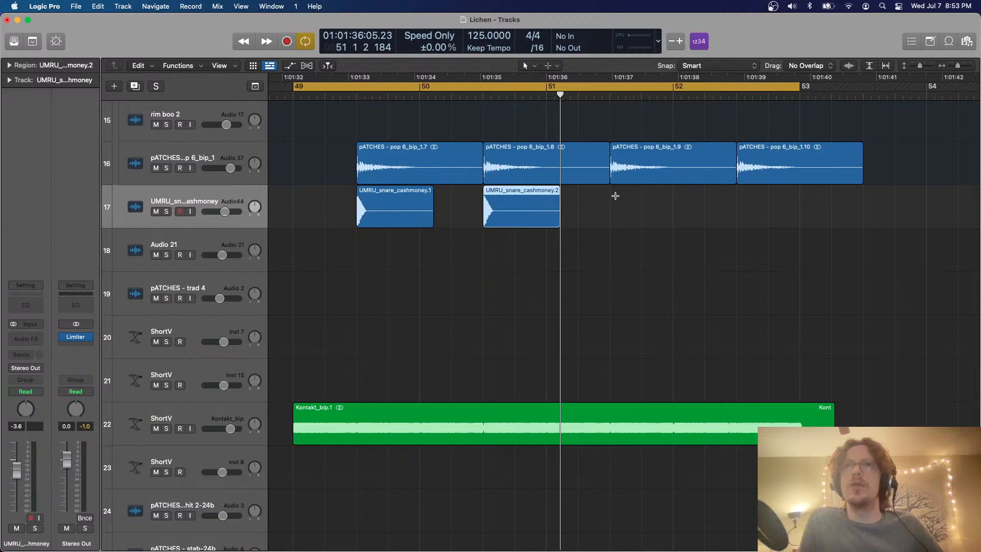
pyautogui.moveTo(611, 195); pyautogui.dragTo(357, 217)
pyautogui.press('super+r')
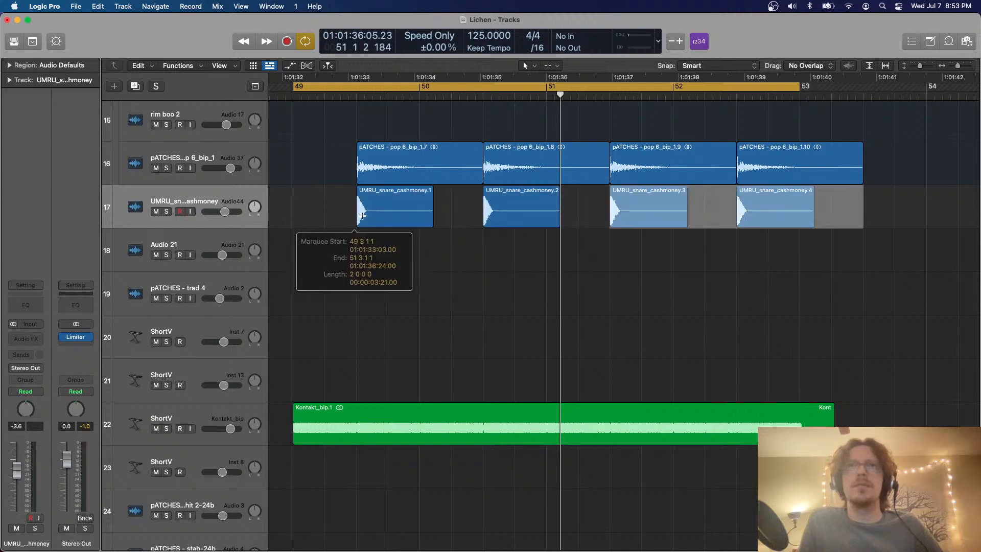
# Lower the UMRU snare track's volume to -9.2 dB during loop playback
pyautogui.press('space')
pyautogui.moveTo(225, 211); pyautogui.dragTo(218, 211)
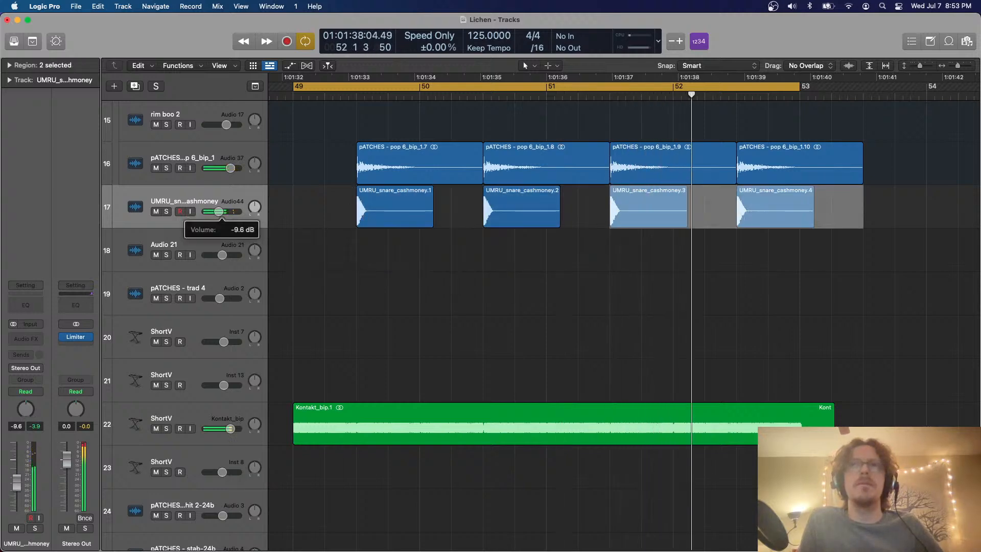
pyautogui.click(335, 252)
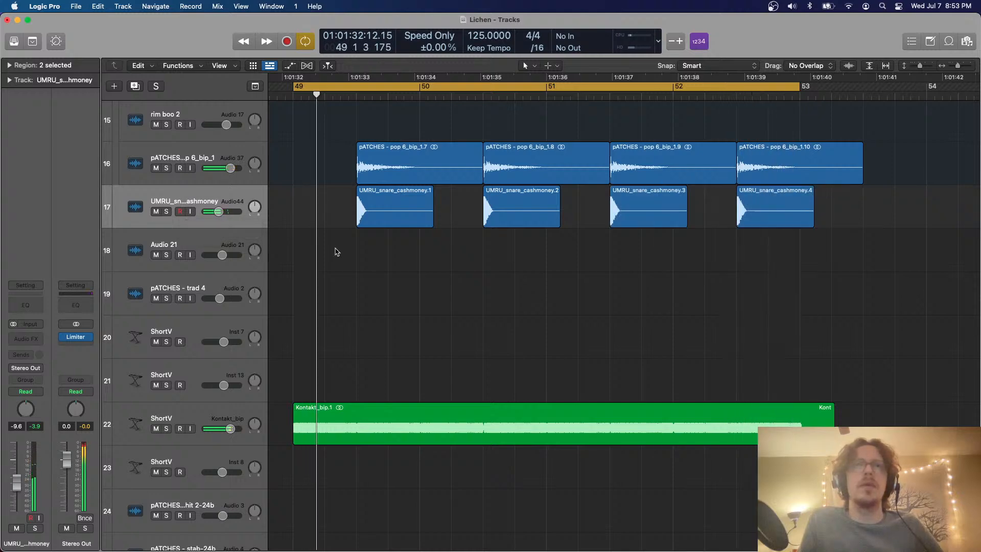
pyautogui.moveTo(218, 211); pyautogui.dragTo(218, 211)
pyautogui.keyDown('ctrl'); pyautogui.keyDown('alt'); pyautogui.click(501, 250); pyautogui.keyUp('alt'); pyautogui.keyUp('ctrl')
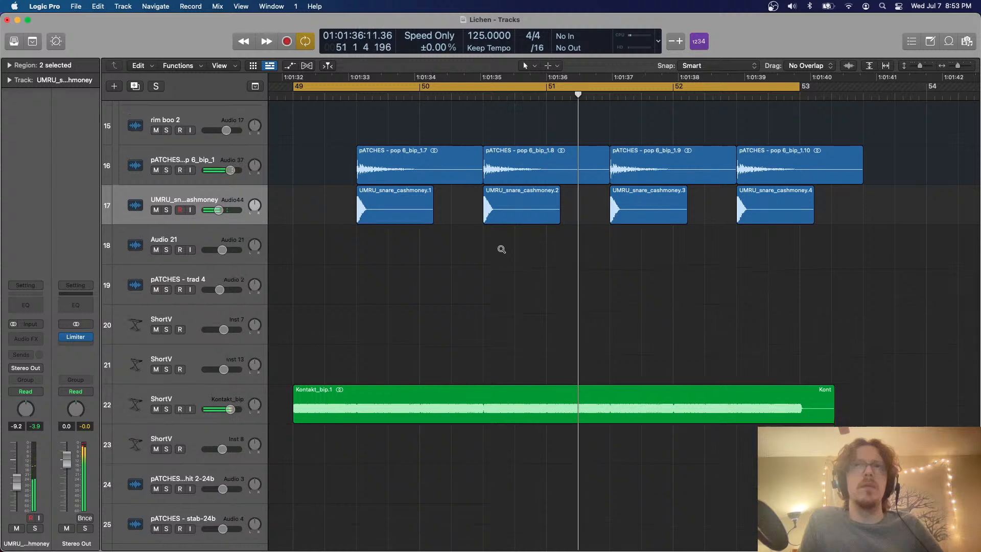
# Listen to the looped bars 49–53 with the layered snare while viewing the whole arrangement
pyautogui.scroll(-5, 502, 249)
pyautogui.scroll(-2, 502, 250)
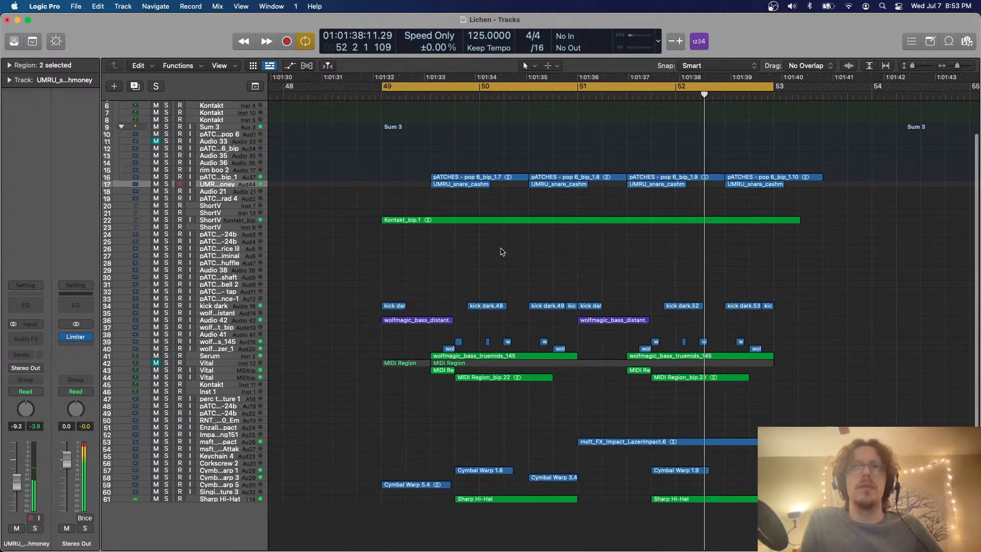
pyautogui.hscroll(1, 502, 252)
pyautogui.hscroll(2, 502, 252)
pyautogui.scroll(-2, 501, 251)
pyautogui.hscroll(2, 500, 251)
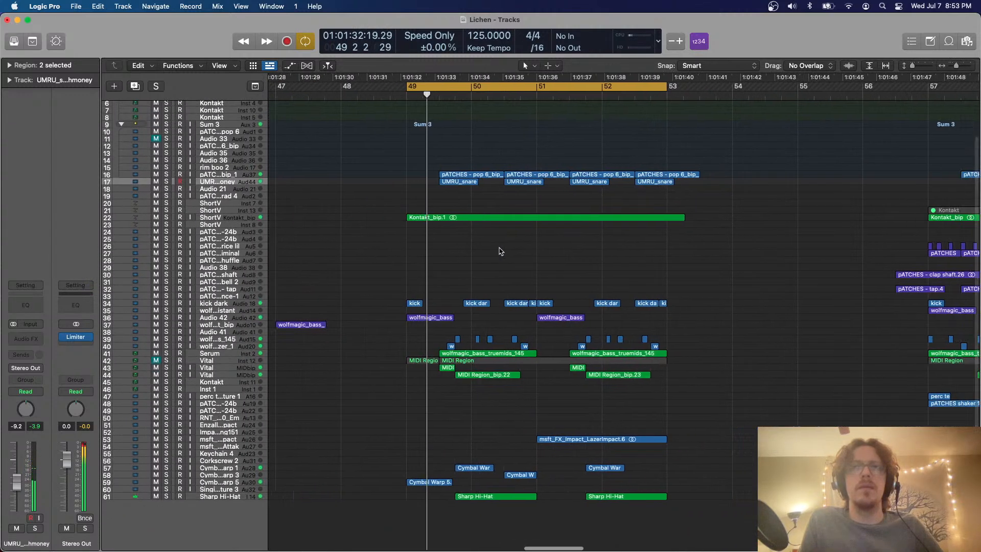
# Turn off the loop and listen to the section at bar 57, starting playback from 56 4
pyautogui.press('c')
pyautogui.hscroll(2, 501, 251)
pyautogui.scroll(-2, 499, 189)
pyautogui.hscroll(3, 511, 184)
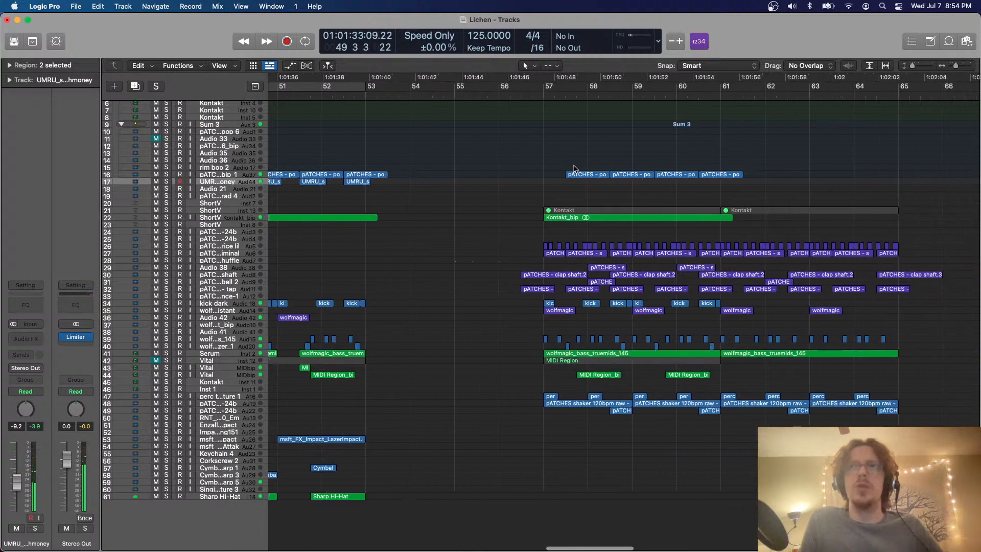
pyautogui.click(531, 94)
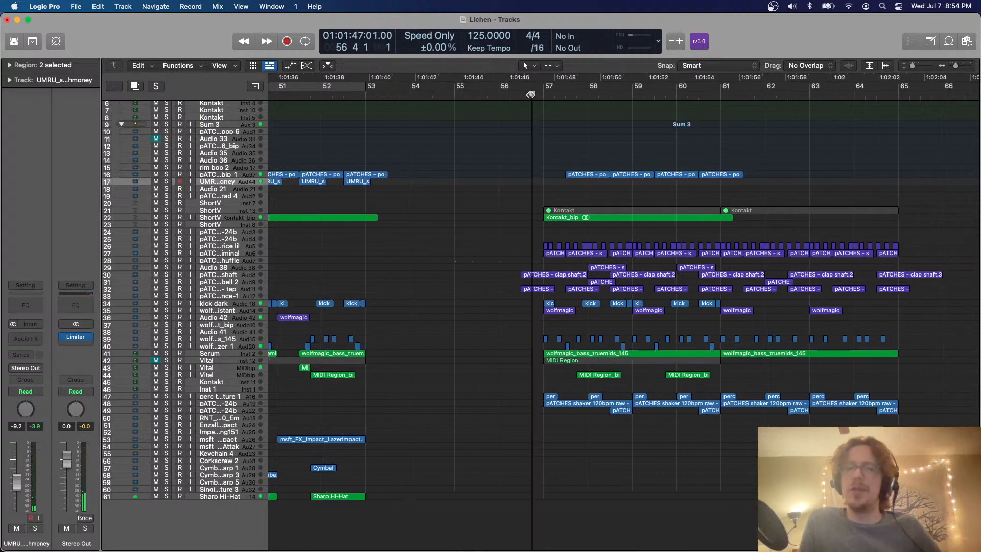
pyautogui.scroll(-3, 587, 175)
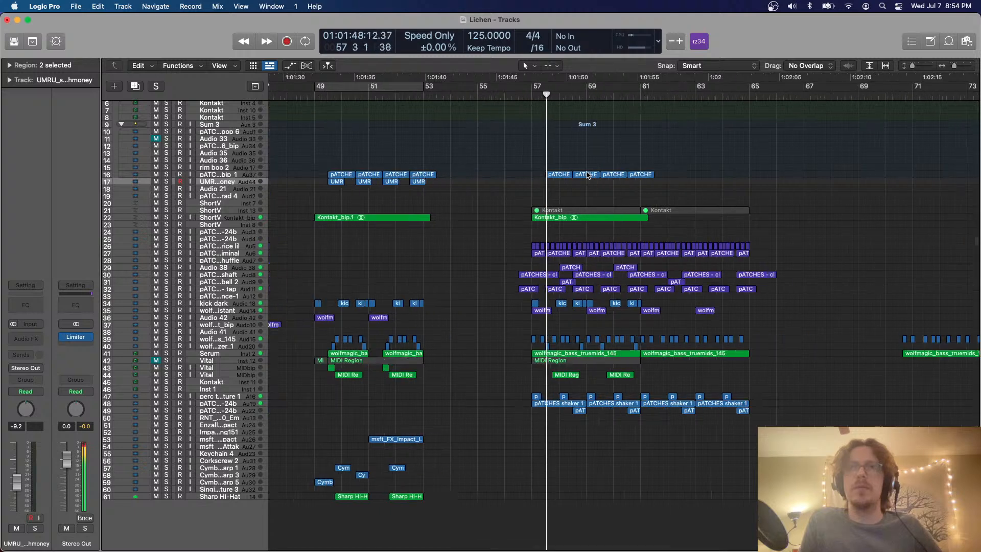
pyautogui.scroll(-2, 588, 175)
pyautogui.moveTo(438, 164); pyautogui.dragTo(797, 440)
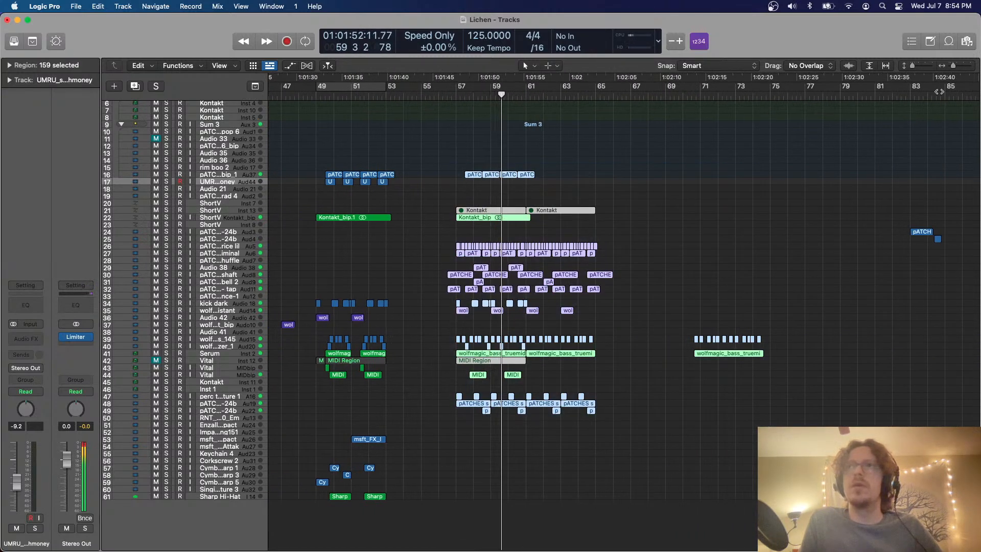
# Listen to the spare pATCHES bass hit and stab regions at bars 83–84
pyautogui.click(901, 94)
pyautogui.press('super+Down')
pyautogui.press('super+Down')
pyautogui.press('super+Down')
pyautogui.press('super+Right')
pyautogui.press('super+Right')
pyautogui.press('super+Right')
pyautogui.press('super+Right')
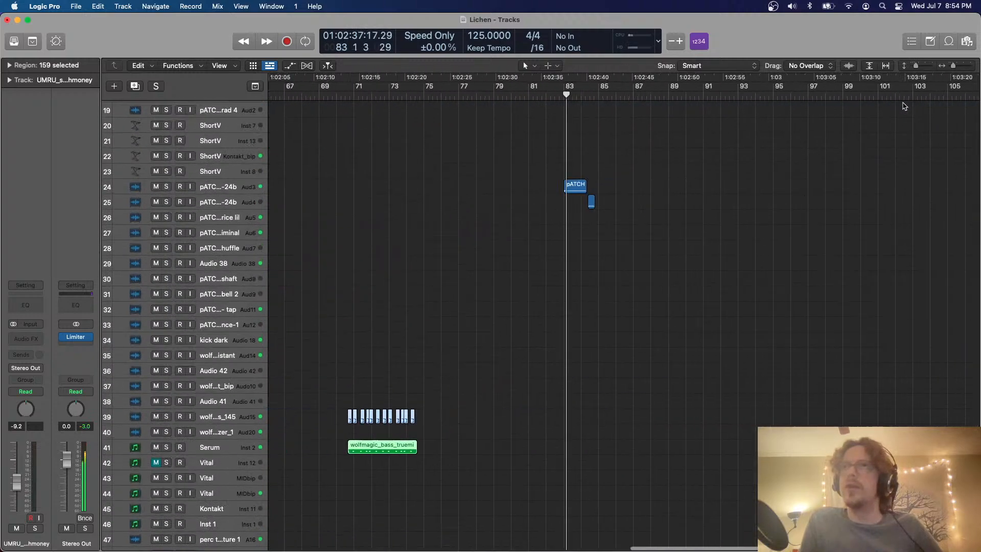
pyautogui.press('super+Down')
pyautogui.press('super+Down')
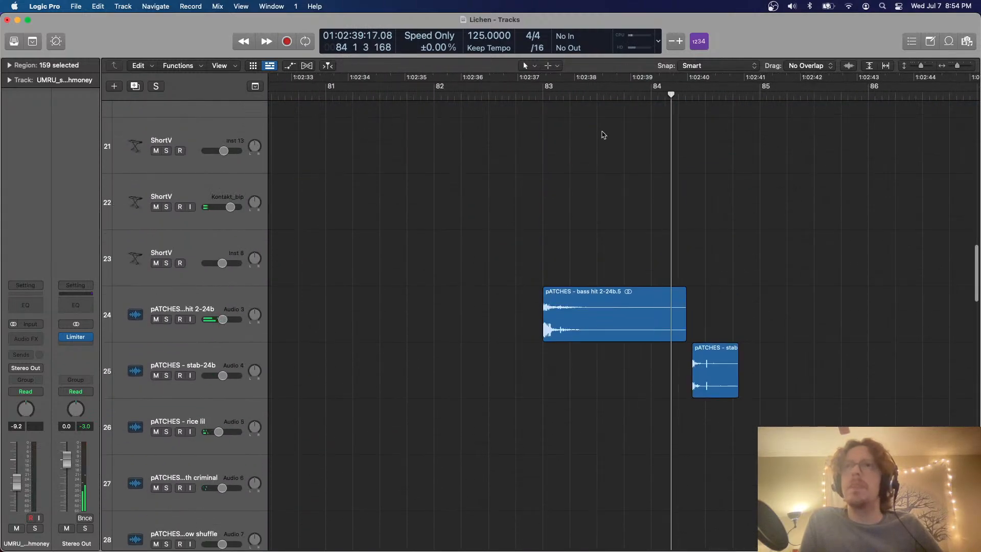
pyautogui.click(533, 96)
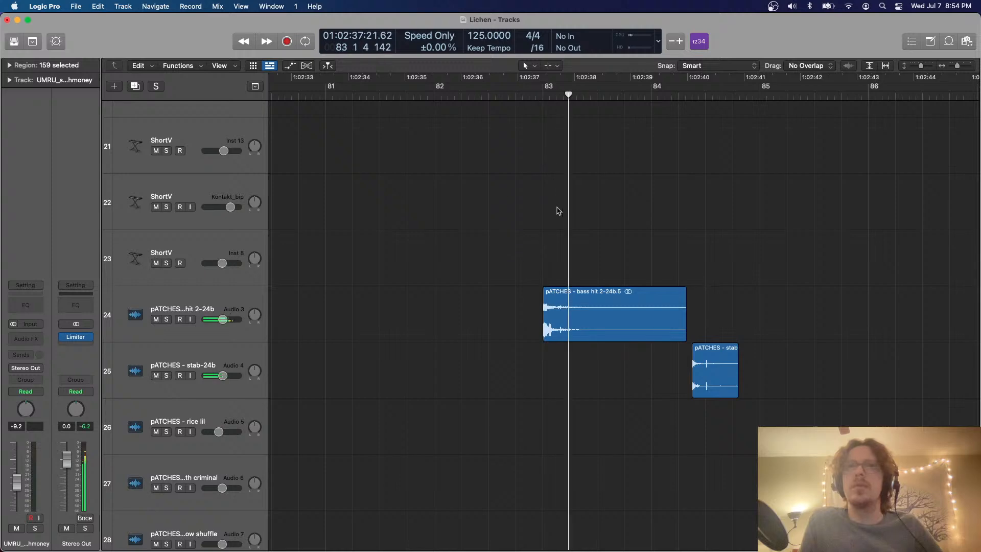
# Copy the pATCHES bass hit 2-24b region from bar 83 and paste it on its track at 50 2
pyautogui.moveTo(412, 320); pyautogui.dragTo(603, 288)
pyautogui.press('super+Left')
pyautogui.press('super+Left')
pyautogui.press('super+Left')
pyautogui.press('super+Up')
pyautogui.press('super+Up')
pyautogui.press('super+Up')
pyautogui.press('super+Up')
pyautogui.press('super+Up')
pyautogui.hscroll(-20, 603, 287)
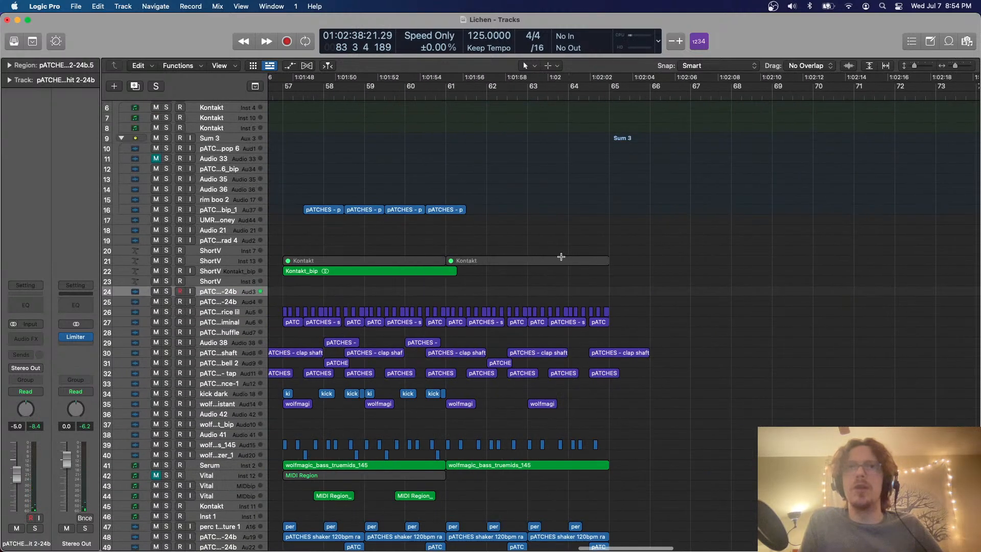
pyautogui.click(562, 259)
pyautogui.scroll(-5, 563, 259)
pyautogui.hscroll(-8, 565, 197)
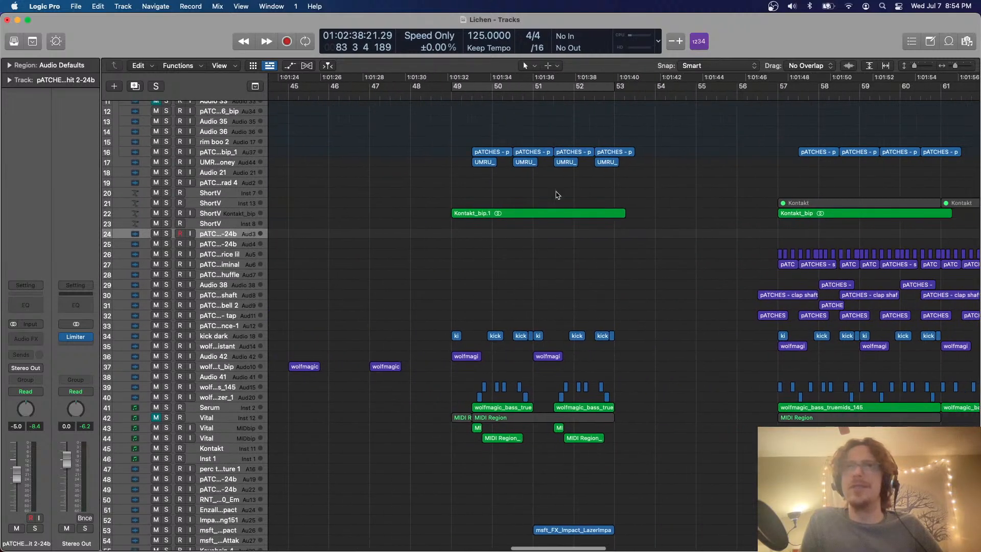
pyautogui.click(488, 97)
pyautogui.press('super+v')
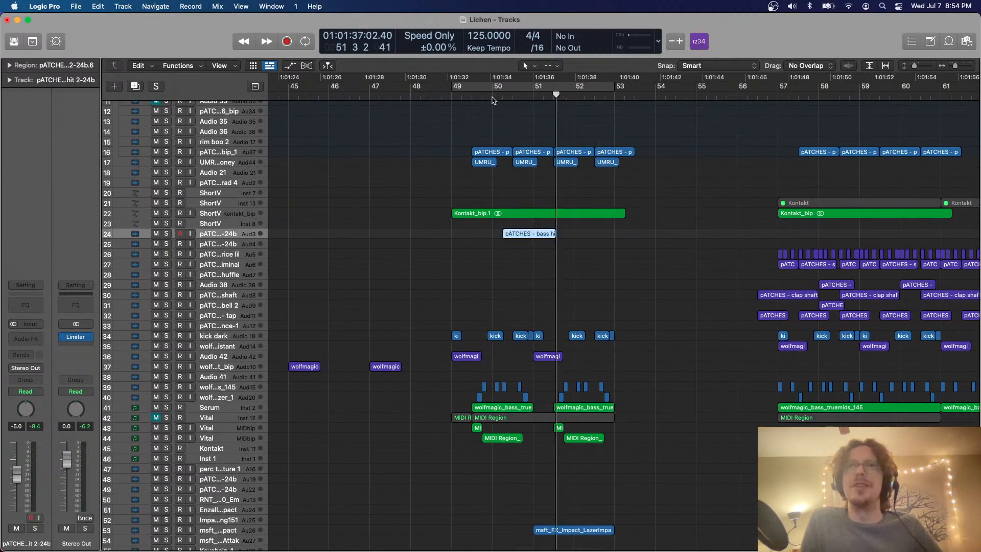
# With bars 49–53 looped, trim the bass hit region to end at bar 51 and copy it to 52 2
pyautogui.click(492, 96)
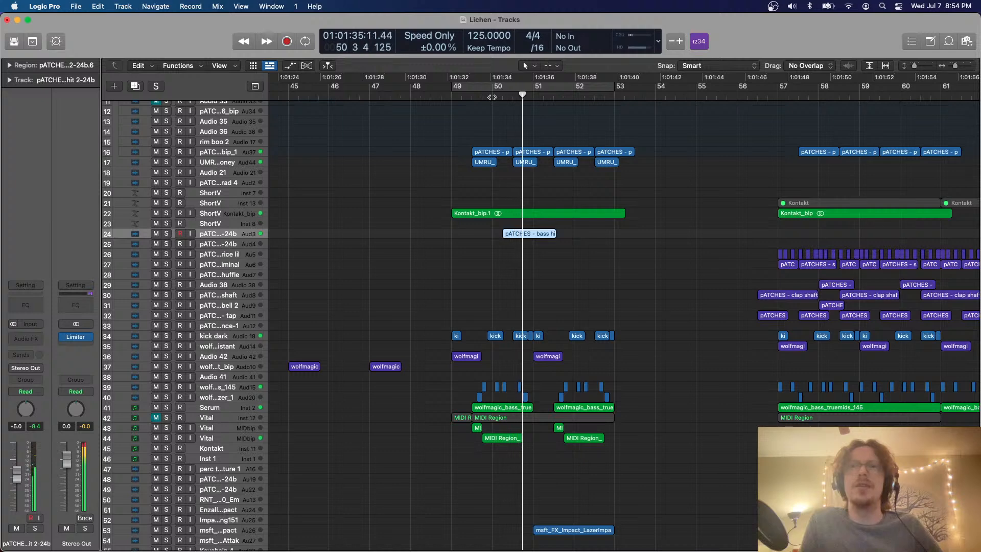
pyautogui.press('c')
pyautogui.press('super+Right')
pyautogui.press('super+Right')
pyautogui.press('super+Right')
pyautogui.press('super+Down')
pyautogui.press('super+Down')
pyautogui.press('super+Down')
pyautogui.press('super+Down')
pyautogui.click(450, 259)
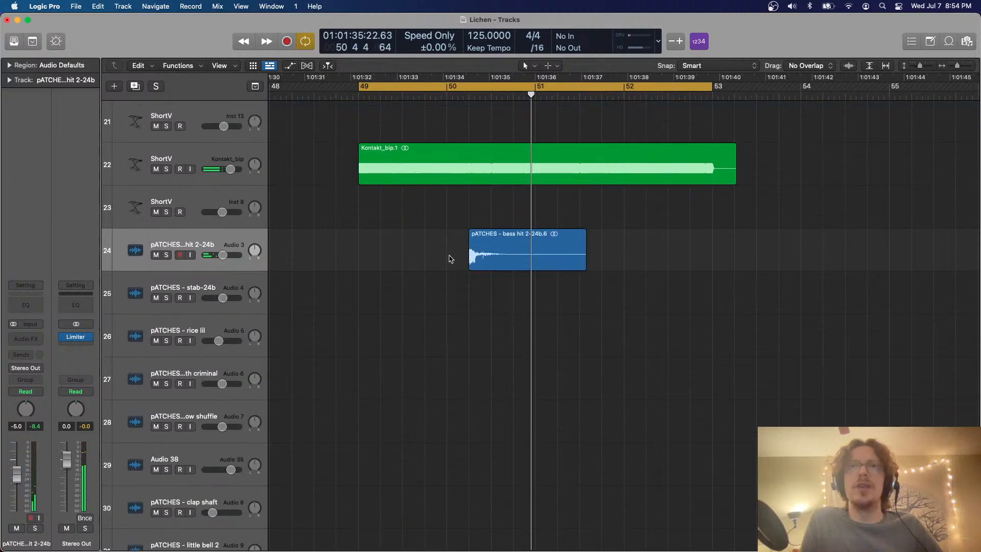
pyautogui.press('super+Up')
pyautogui.press('super+Up')
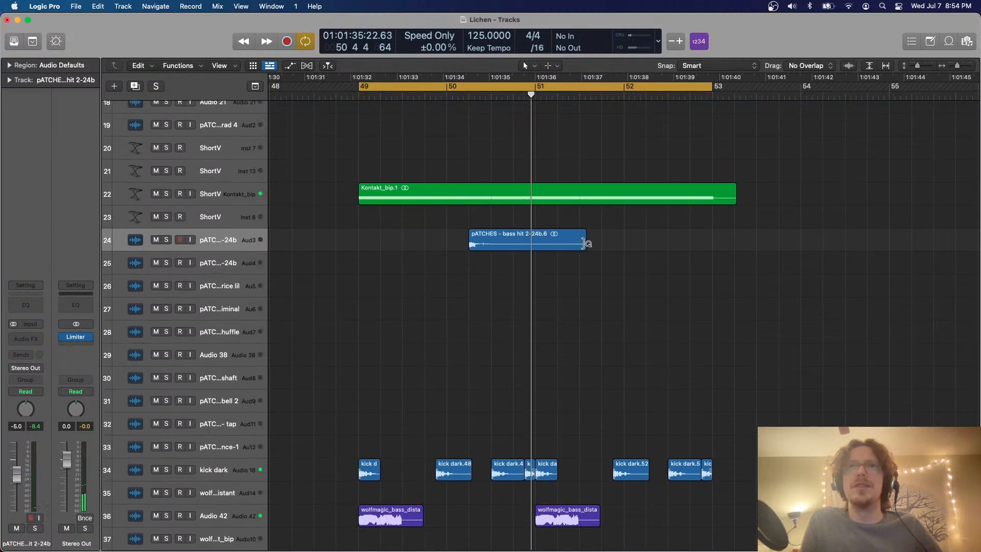
pyautogui.moveTo(583, 247); pyautogui.dragTo(533, 239)
pyautogui.moveTo(509, 240); pyautogui.dragTo(686, 240)
pyautogui.click(672, 279)
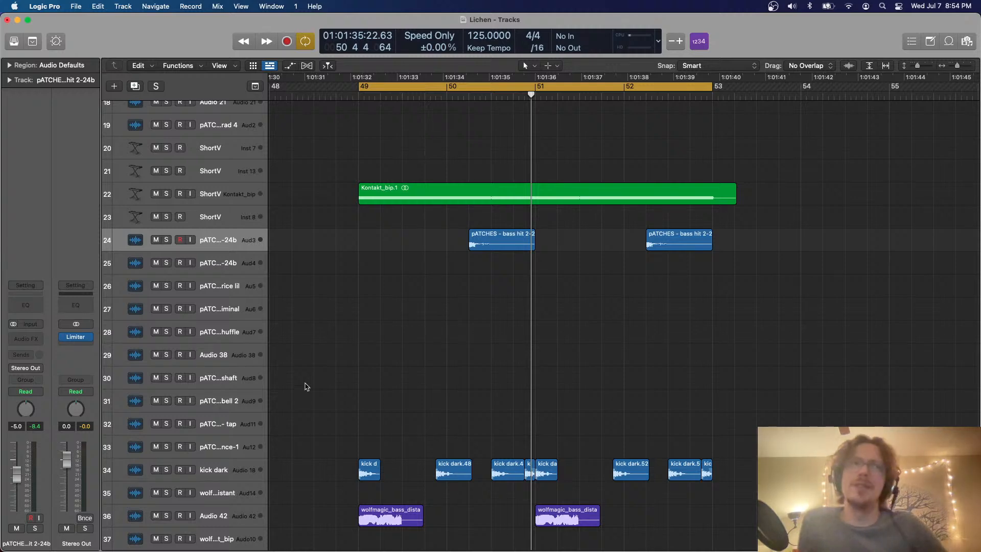
pyautogui.click(37, 340)
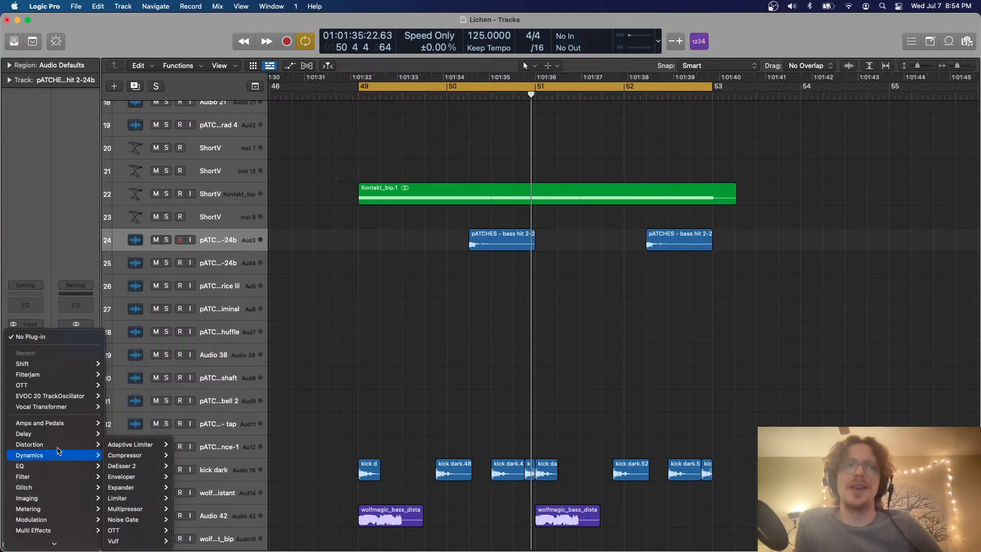
pyautogui.moveTo(58, 435)
pyautogui.scroll(-4, 60, 460)
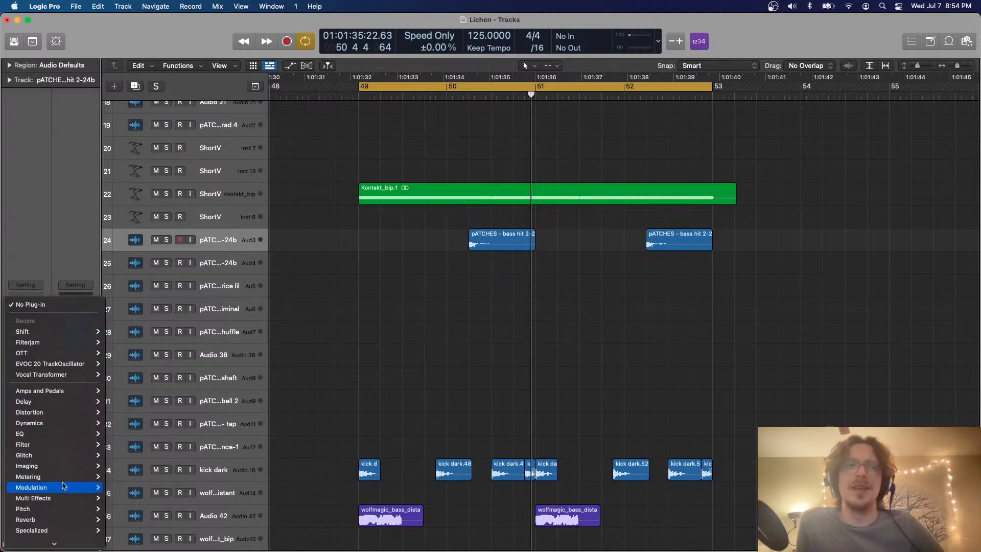
pyautogui.moveTo(63, 486)
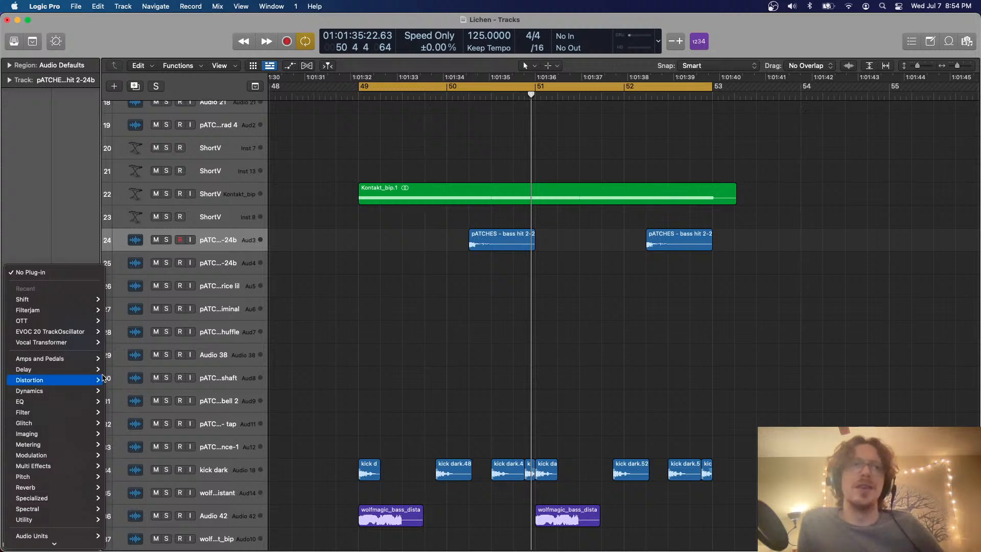
pyautogui.moveTo(101, 374)
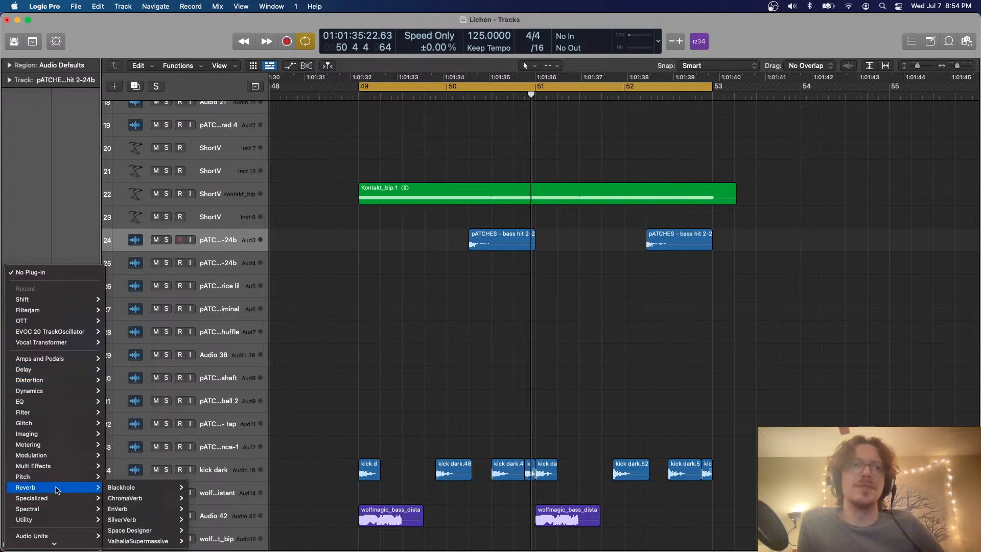
pyautogui.click(430, 285)
# Listen to the looped bars 49–53 with the two bass hits and switch the loop off
pyautogui.press('space')
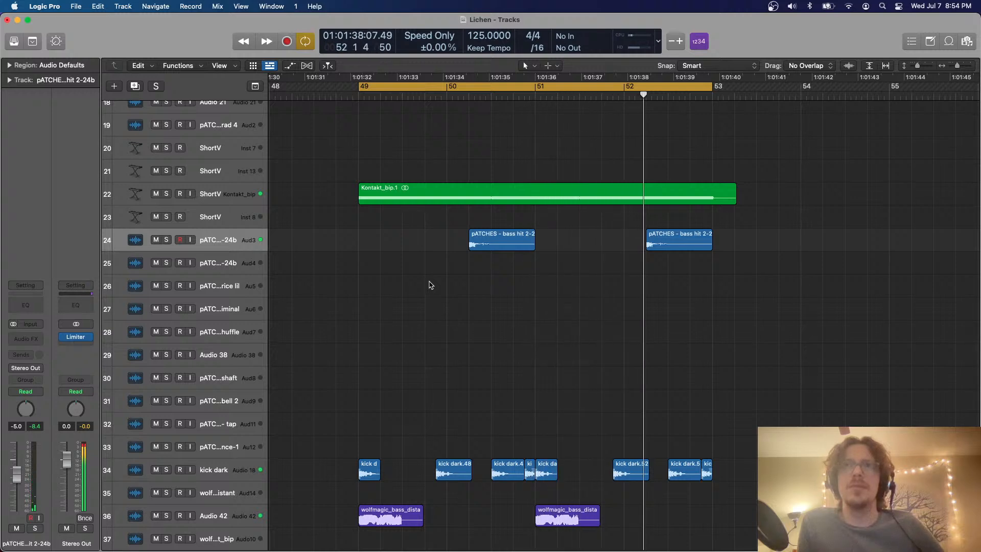
pyautogui.press('space')
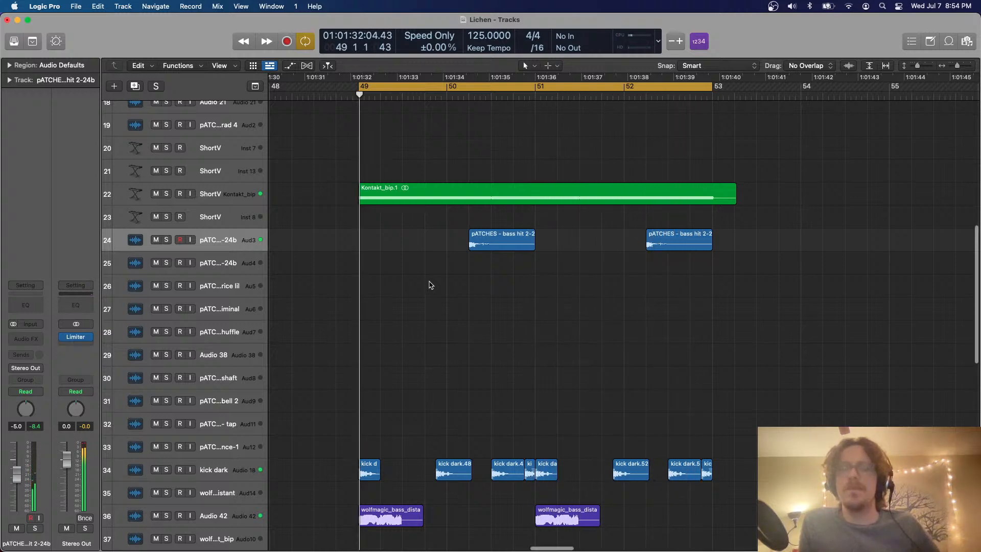
pyautogui.scroll(-5, 430, 283)
pyautogui.press('c')
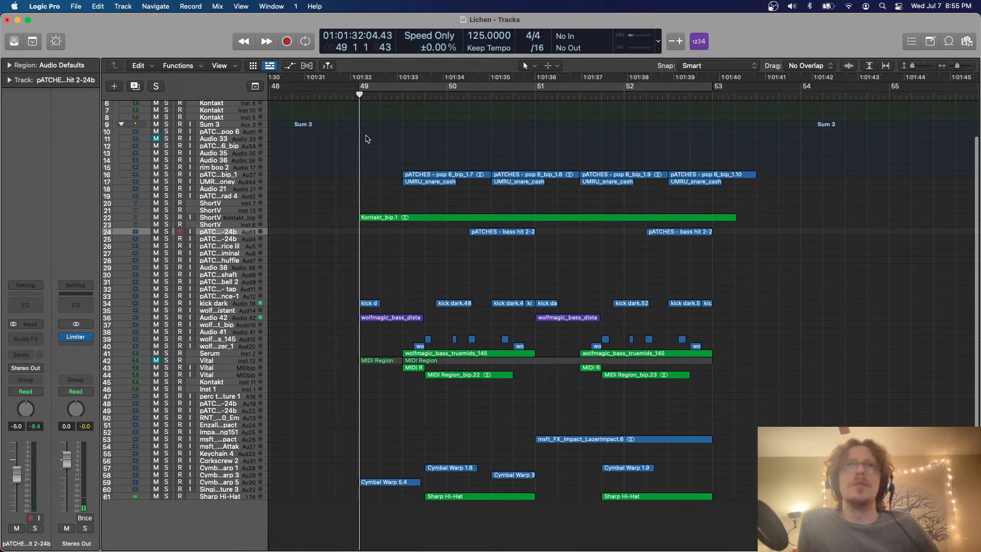
pyautogui.moveTo(356, 95); pyautogui.dragTo(335, 95)
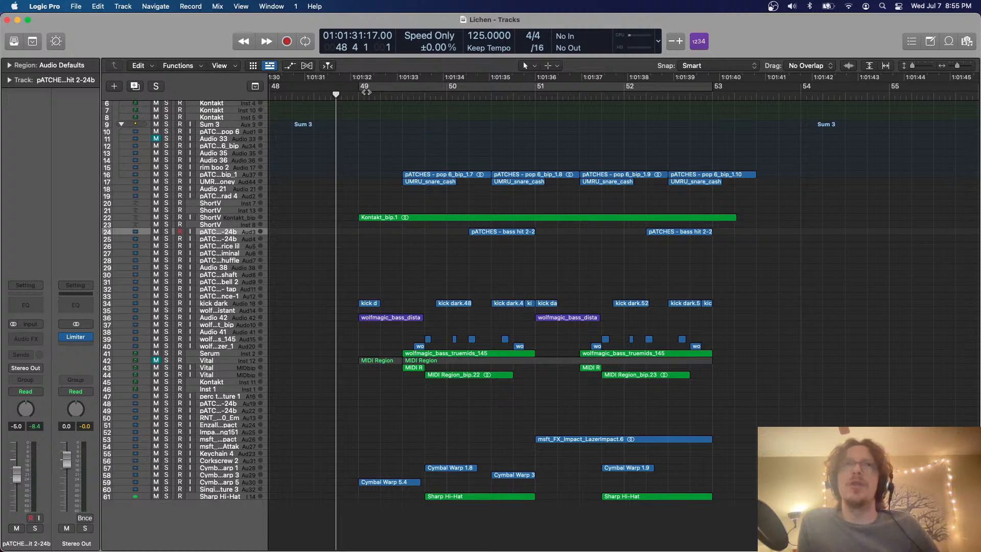
pyautogui.moveTo(366, 92); pyautogui.dragTo(338, 95)
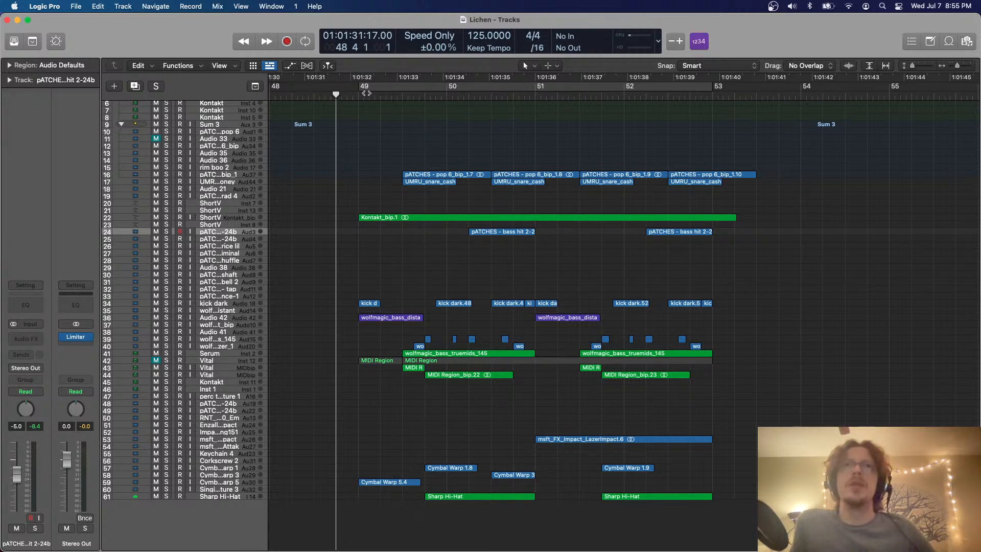
pyautogui.moveTo(366, 94); pyautogui.dragTo(342, 94)
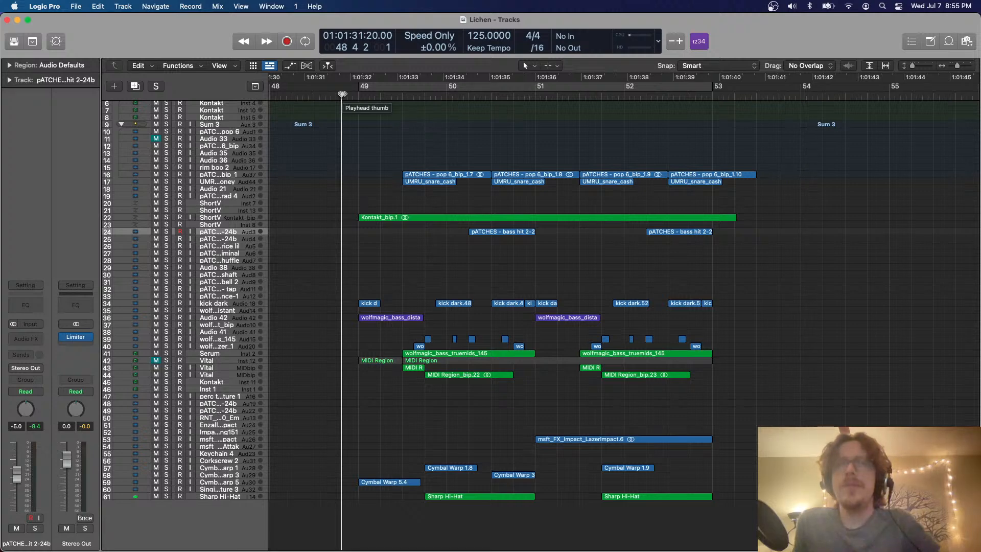
pyautogui.moveTo(361, 99); pyautogui.dragTo(359, 95)
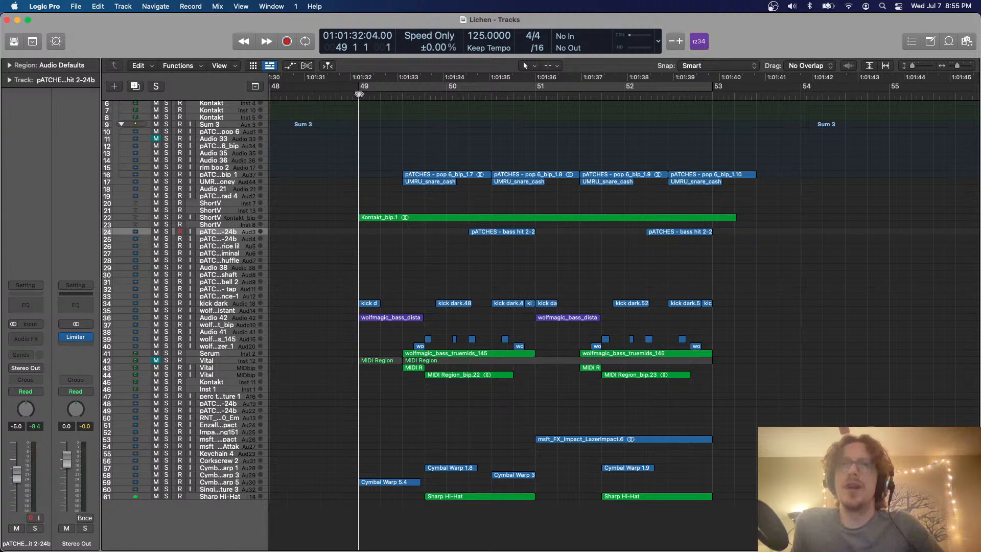
pyautogui.hscroll(5, 377, 228)
pyautogui.hscroll(-5, 377, 227)
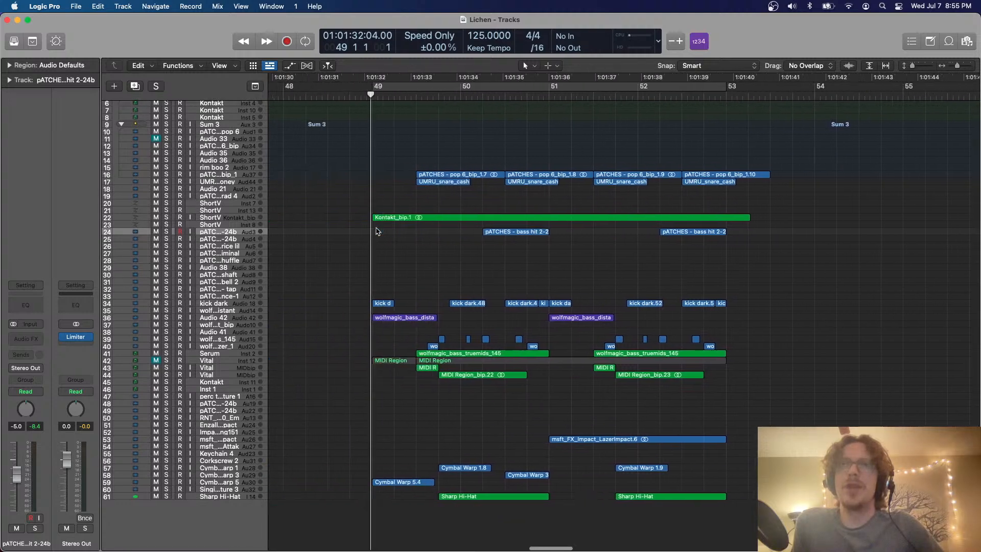
pyautogui.hscroll(3, 377, 230)
pyautogui.press('super+Left')
pyautogui.press('super+Right')
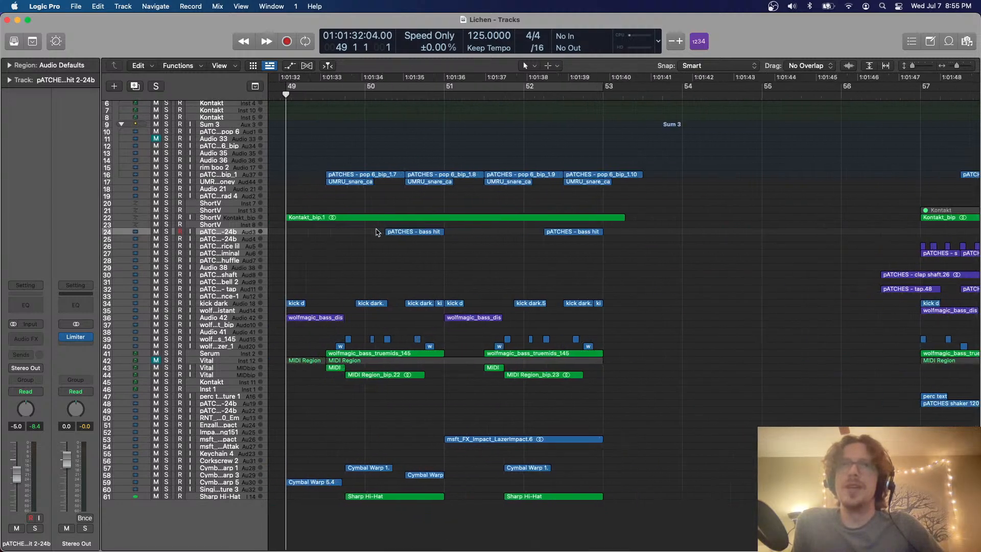
pyautogui.hscroll(-1, 377, 232)
pyautogui.hscroll(-1, 377, 232)
pyautogui.hscroll(5, 377, 232)
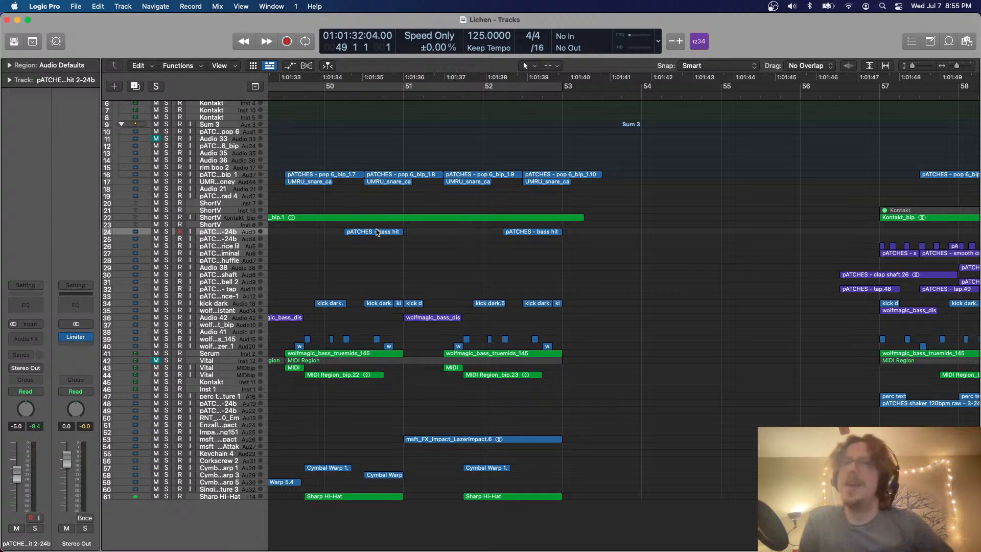
pyautogui.hscroll(-8, 377, 232)
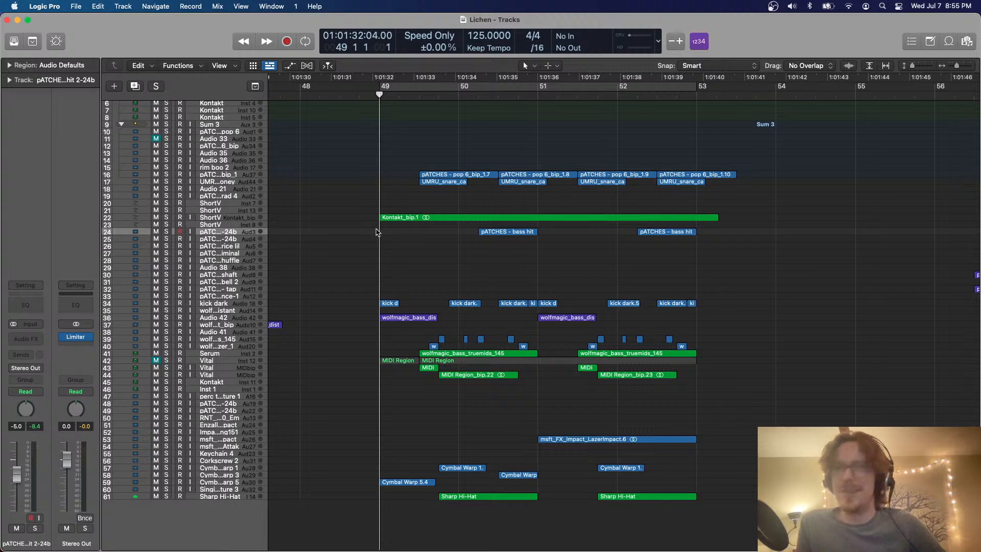
pyautogui.hscroll(-1, 377, 232)
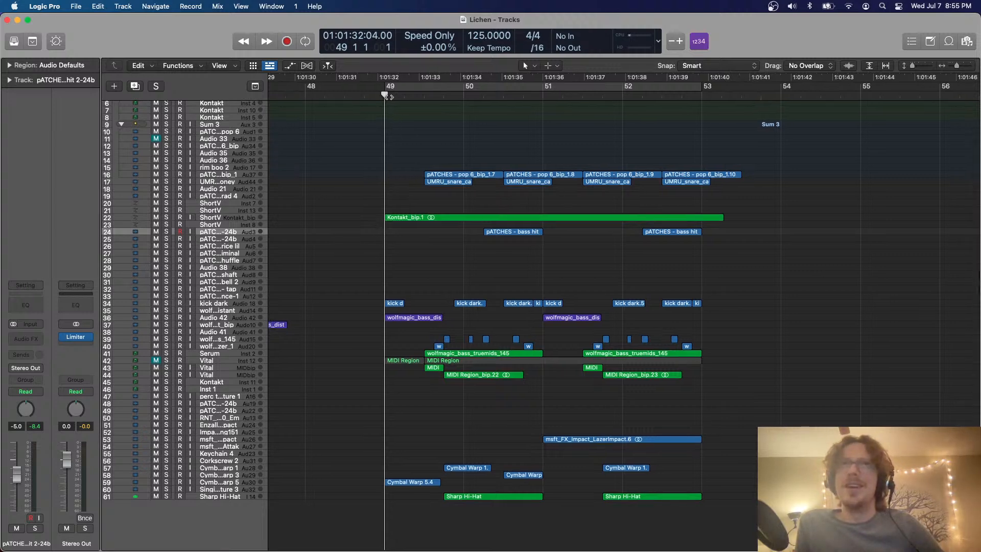
# Listen to the stripped-down section from 48 4 past bar 53 and skip playback ahead to 56 3
pyautogui.moveTo(378, 96); pyautogui.dragTo(365, 96)
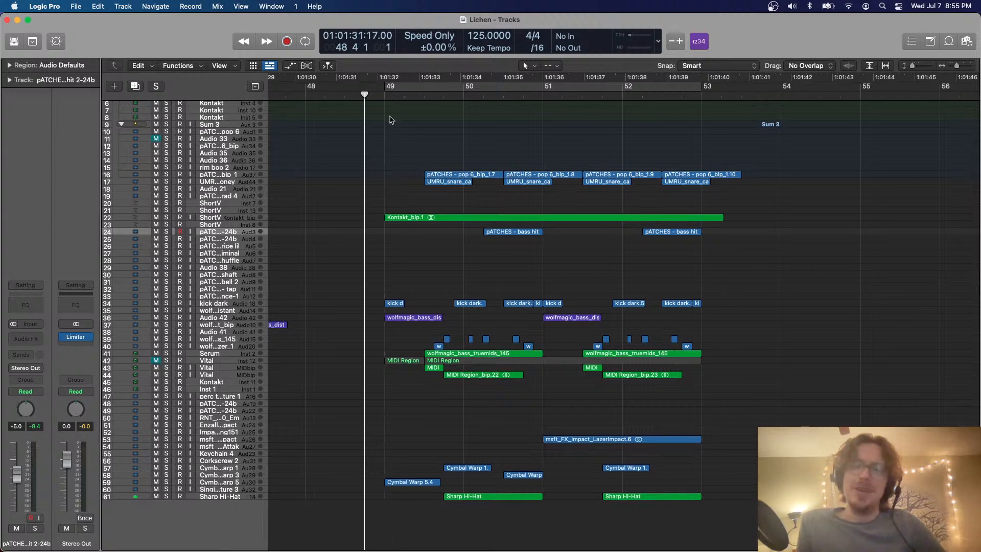
pyautogui.press('space')
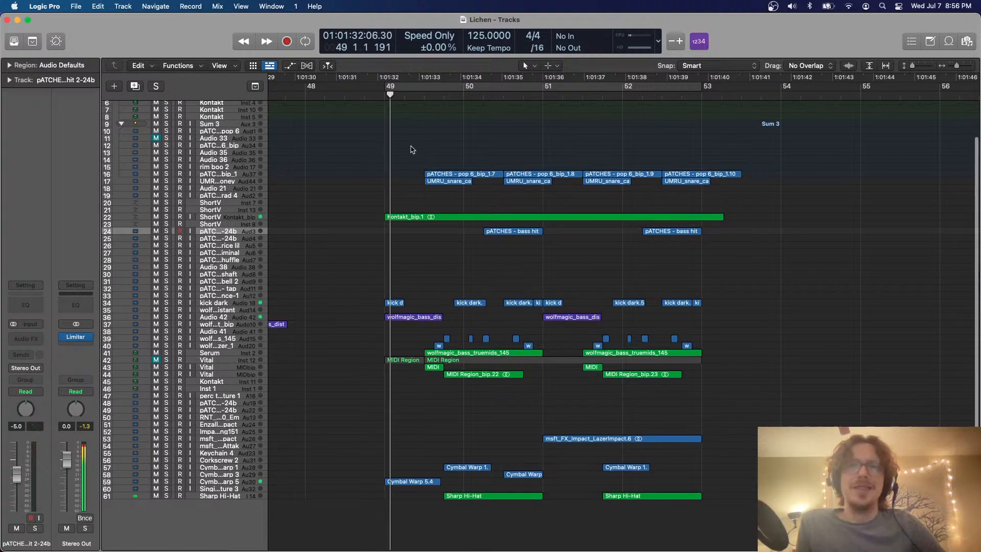
pyautogui.scroll(-2, 413, 150)
pyautogui.hscroll(5, 413, 149)
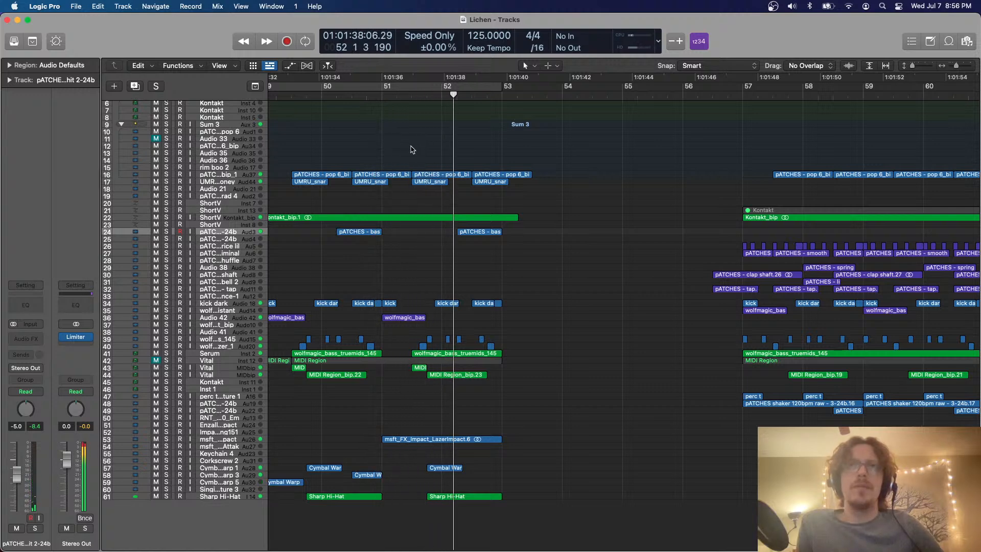
pyautogui.hscroll(9, 413, 149)
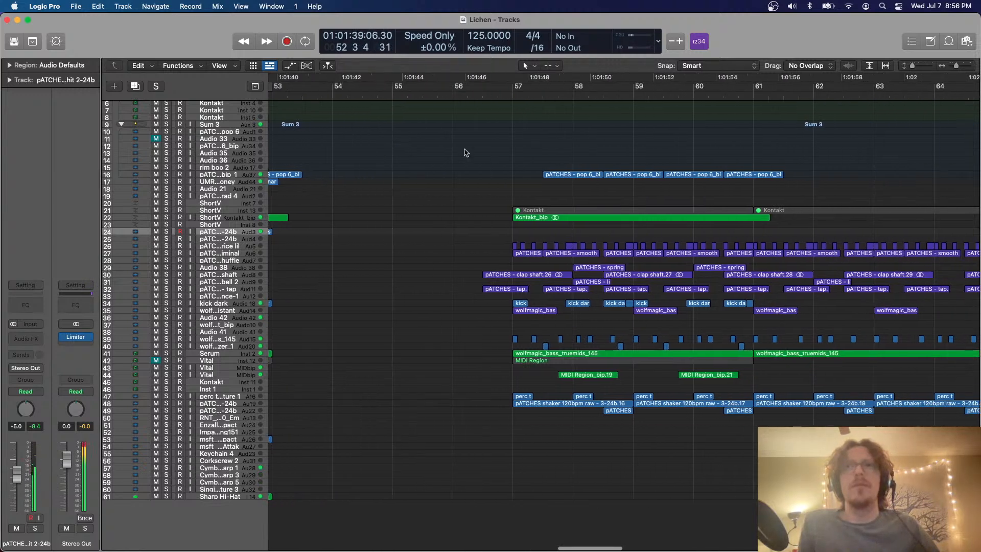
pyautogui.click(481, 93)
pyautogui.hscroll(3, 481, 95)
pyautogui.hscroll(-7, 481, 95)
pyautogui.press('super+Left')
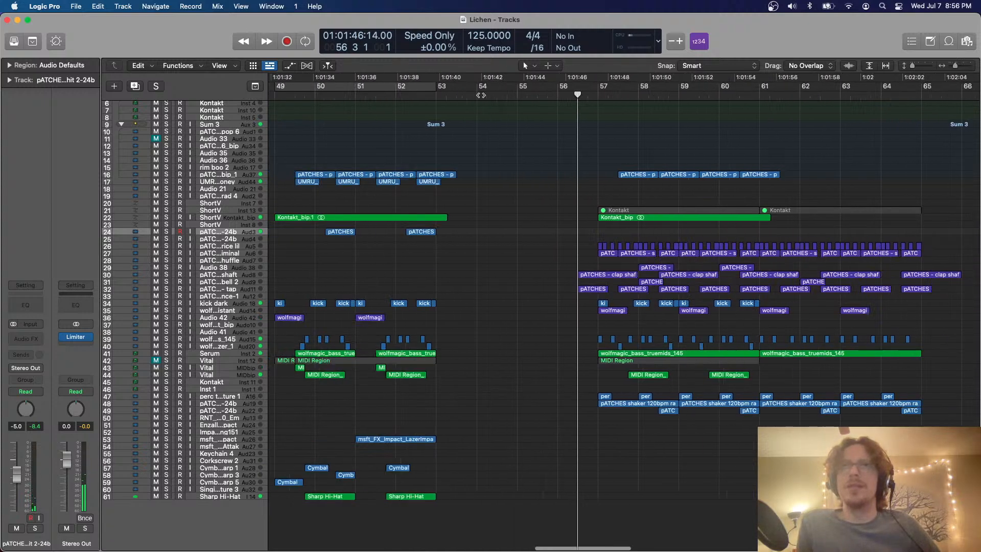
pyautogui.hscroll(7, 481, 95)
pyautogui.moveTo(375, 130); pyautogui.dragTo(780, 426)
pyautogui.hscroll(4, 780, 426)
pyautogui.press('super+Left')
pyautogui.moveTo(902, 326); pyautogui.dragTo(670, 379)
pyautogui.press('Delete')
pyautogui.press('super+z')
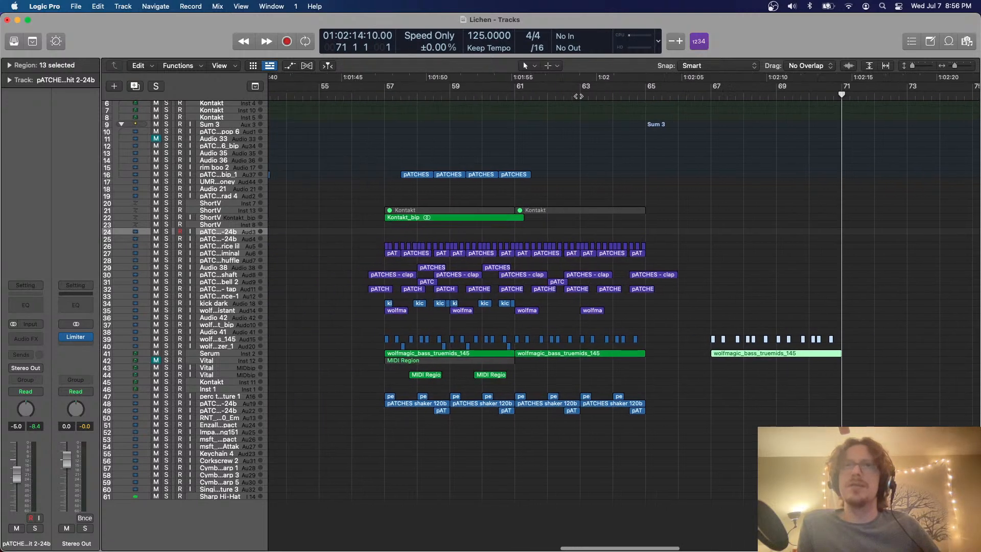
pyautogui.moveTo(362, 145); pyautogui.dragTo(882, 409)
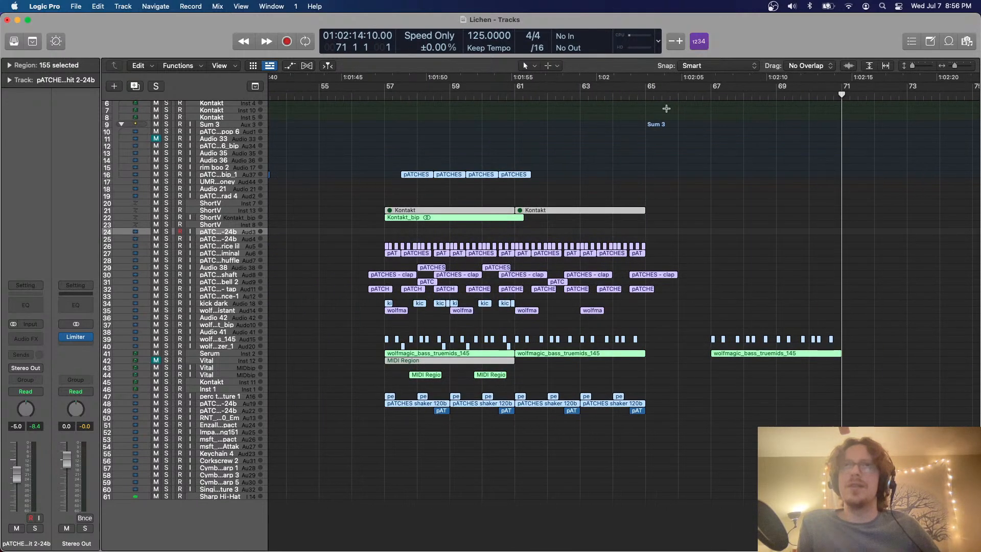
pyautogui.press('Delete')
pyautogui.press('super+z')
# Cut all regions between 56 3 and bar 71 and paste them at bar 71, clearing the bars after 53
pyautogui.moveTo(331, 160); pyautogui.dragTo(867, 428)
pyautogui.press('Delete')
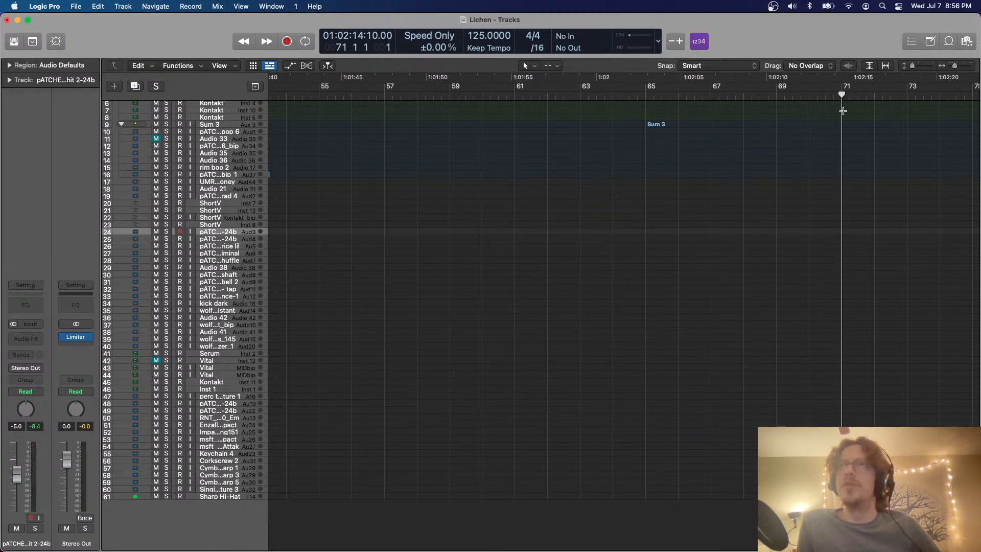
pyautogui.press('super+z')
pyautogui.hscroll(-5, 626, 195)
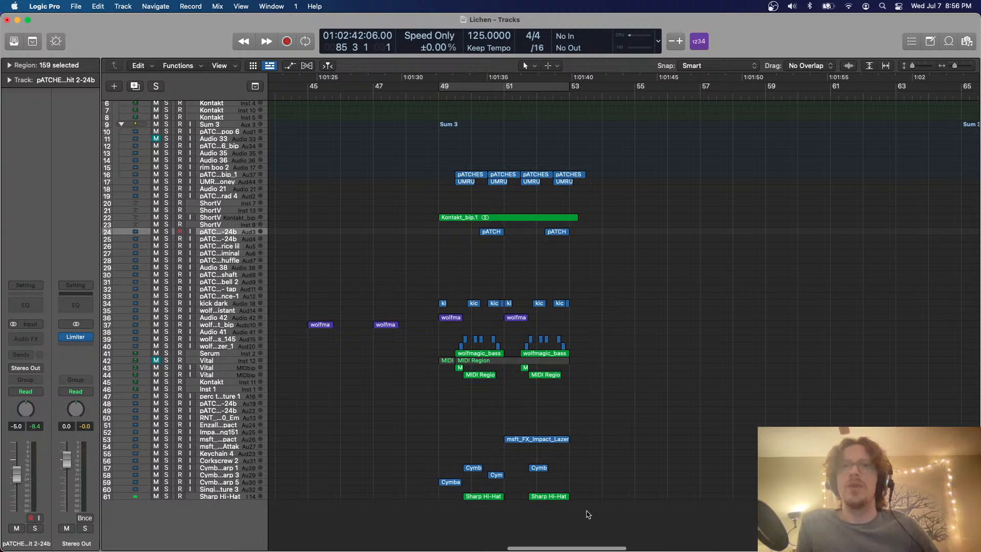
# Repeat all regions of the bars 49–53 section and move the copies to start at bar 53
pyautogui.moveTo(589, 515); pyautogui.dragTo(422, 166)
pyautogui.press('super+r')
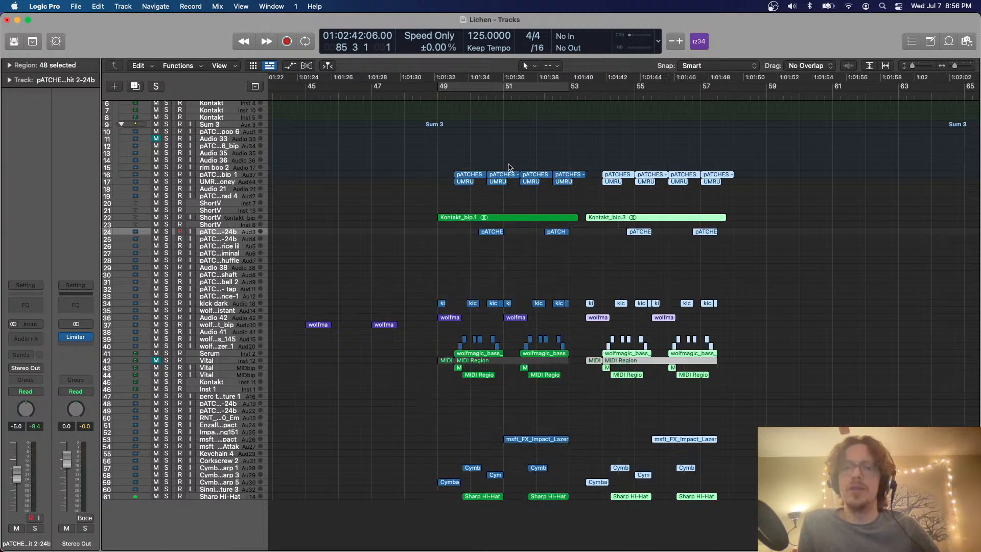
pyautogui.scroll(5, 508, 167)
pyautogui.hscroll(5, 492, 175)
pyautogui.moveTo(432, 219); pyautogui.dragTo(403, 221)
pyautogui.scroll(5, 402, 221)
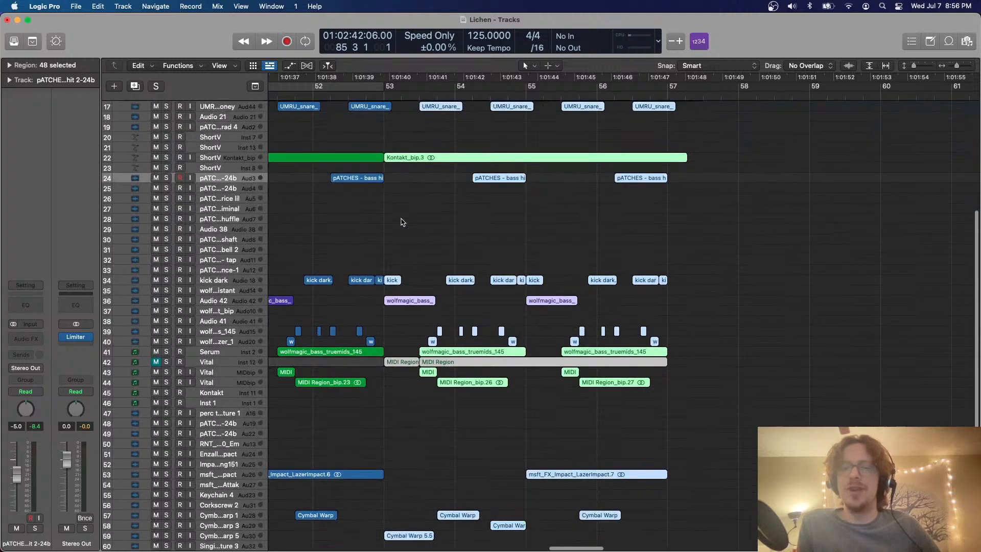
pyautogui.hscroll(2, 402, 222)
pyautogui.click(472, 170)
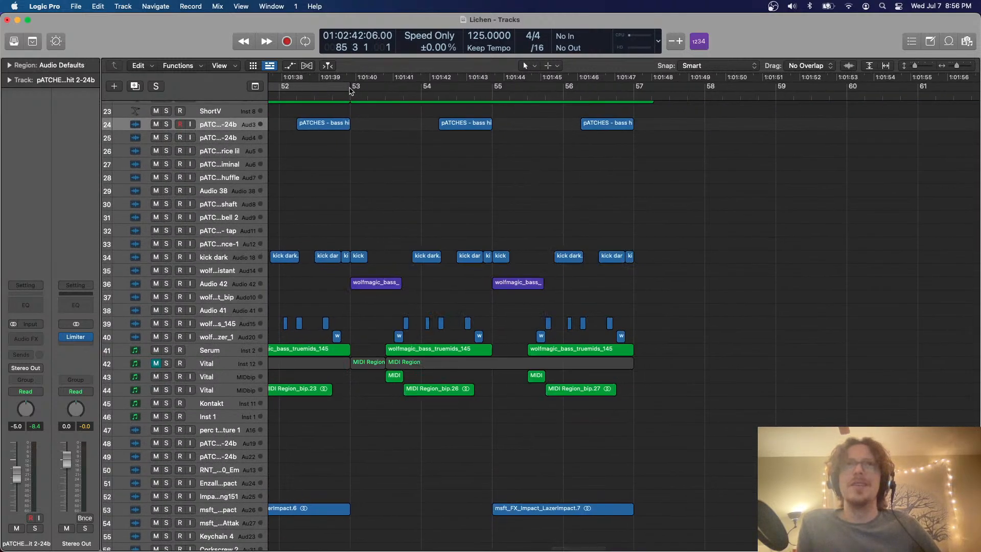
# Loop bars 53–57, duplicate the Audio 42 track and move its wolfmagic_bass regions at bars 53 and 55 onto the new track
pyautogui.moveTo(352, 92); pyautogui.dragTo(634, 91)
pyautogui.scroll(-3, 568, 175)
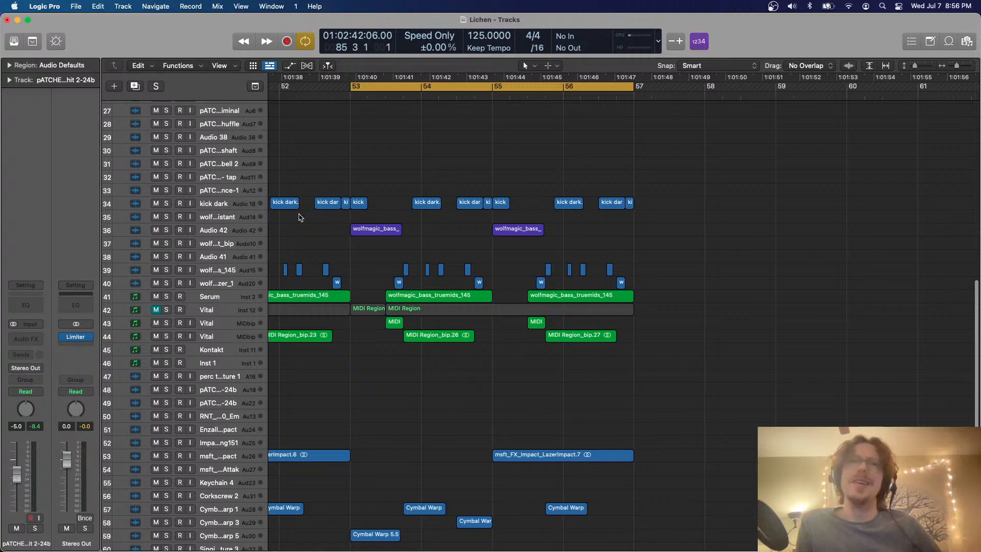
pyautogui.click(218, 232)
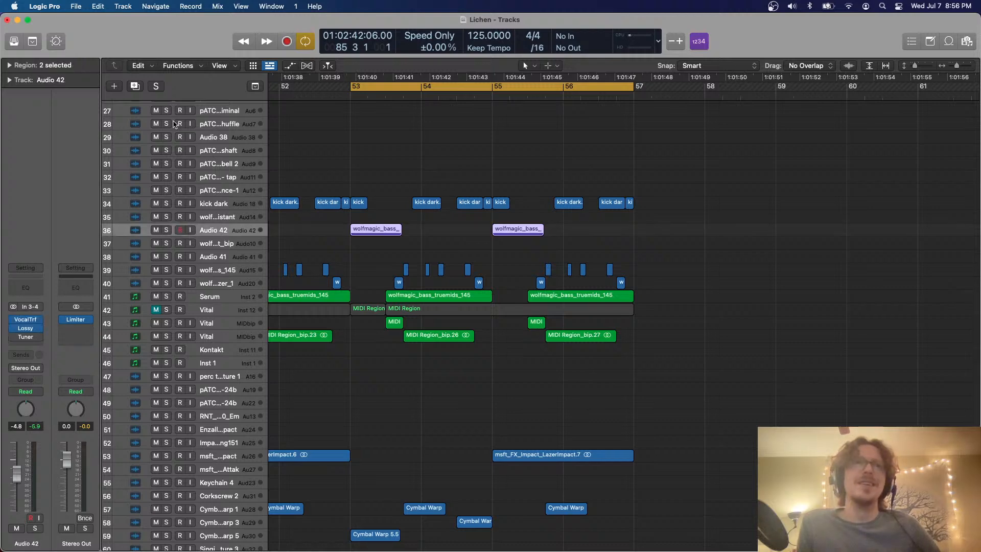
pyautogui.click(136, 87)
pyautogui.press('super+Down')
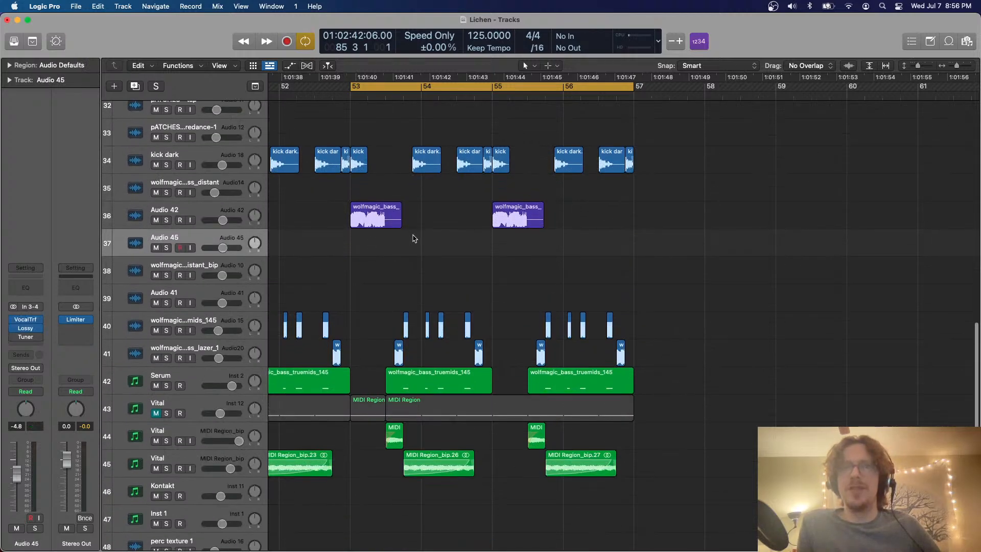
pyautogui.hscroll(2, 565, 254)
pyautogui.moveTo(567, 251); pyautogui.dragTo(350, 219)
pyautogui.moveTo(350, 219); pyautogui.dragTo(349, 246)
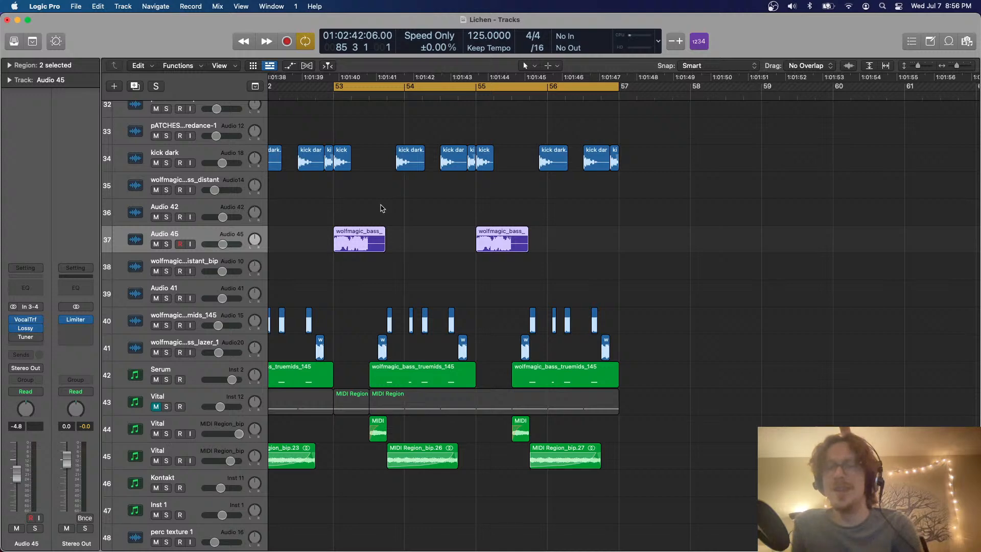
pyautogui.click(401, 208)
# Import the Sad Gucci Arizona Lean Bucket Hat audio file onto a new track below Sharp Hi-Hat, starting just after bar 58
pyautogui.scroll(-15, 401, 208)
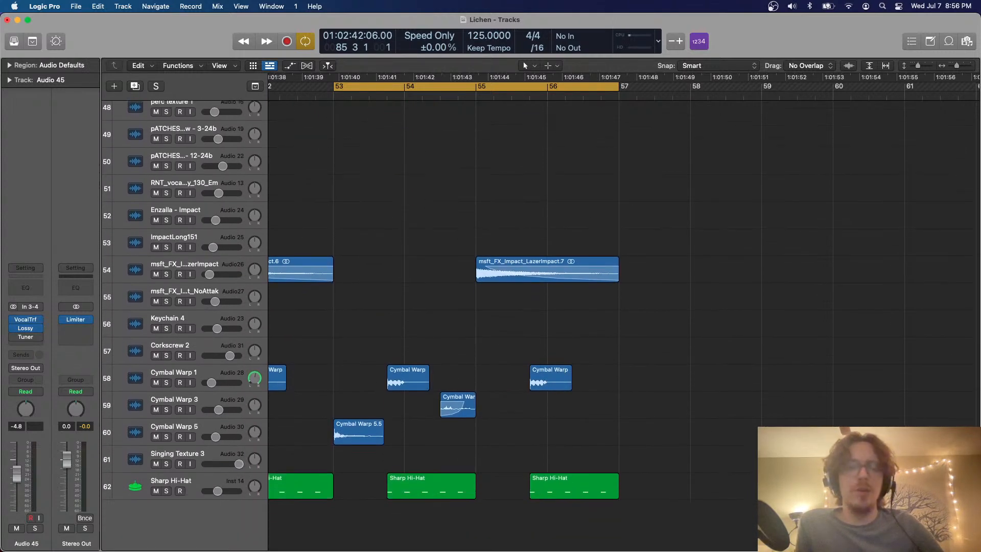
pyautogui.press('super+Tab')
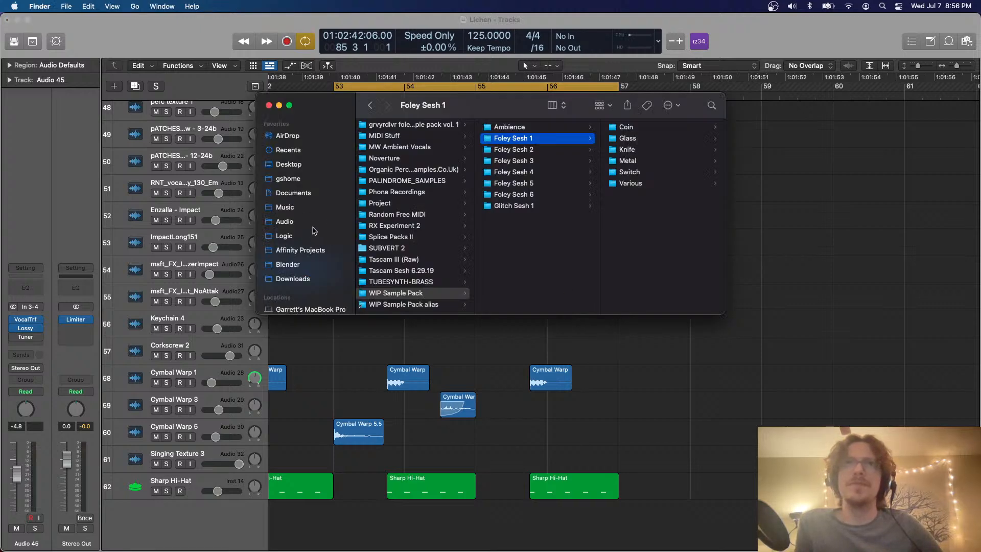
pyautogui.press('super+Tab')
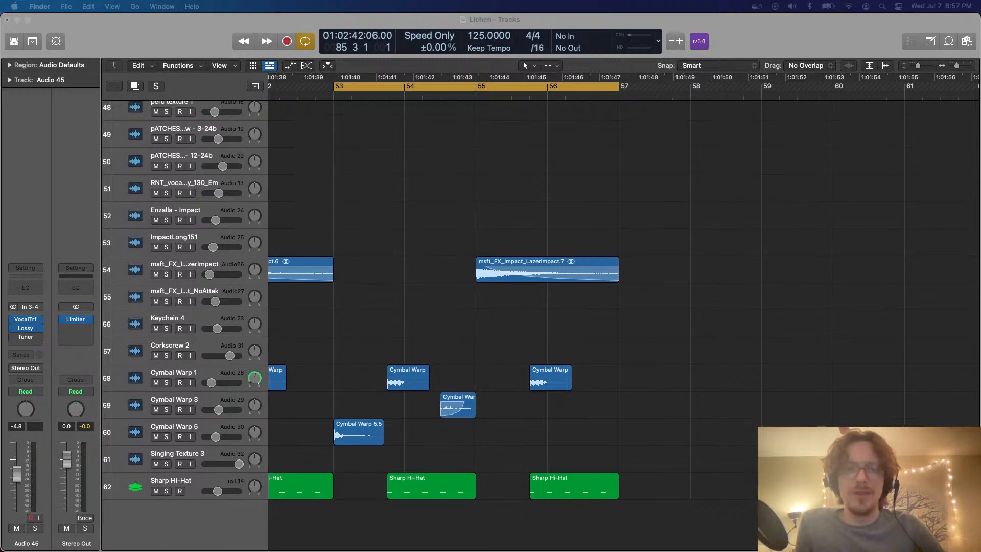
pyautogui.moveTo(703, 551); pyautogui.dragTo(712, 522)
pyautogui.hscroll(5, 636, 375)
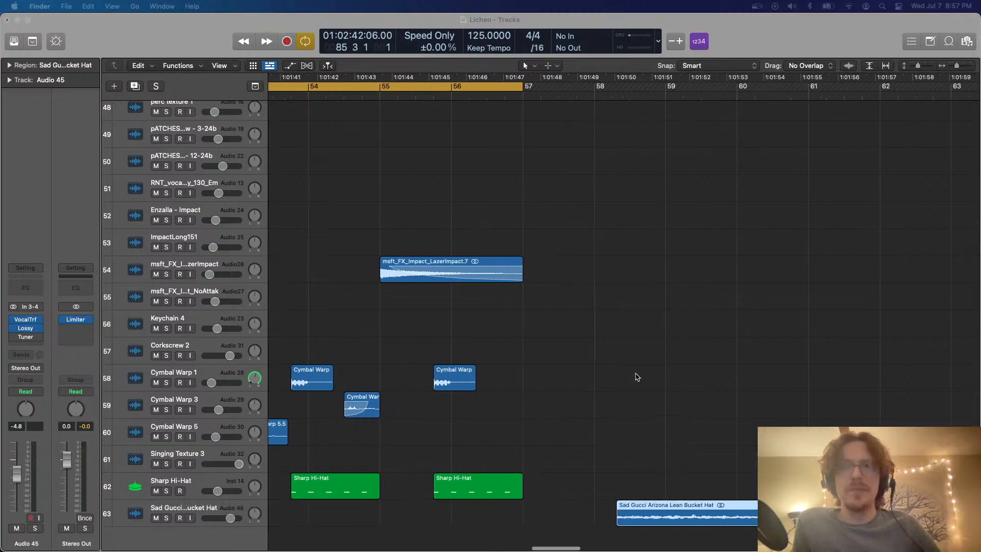
pyautogui.scroll(5, 636, 374)
pyautogui.scroll(-4, 636, 374)
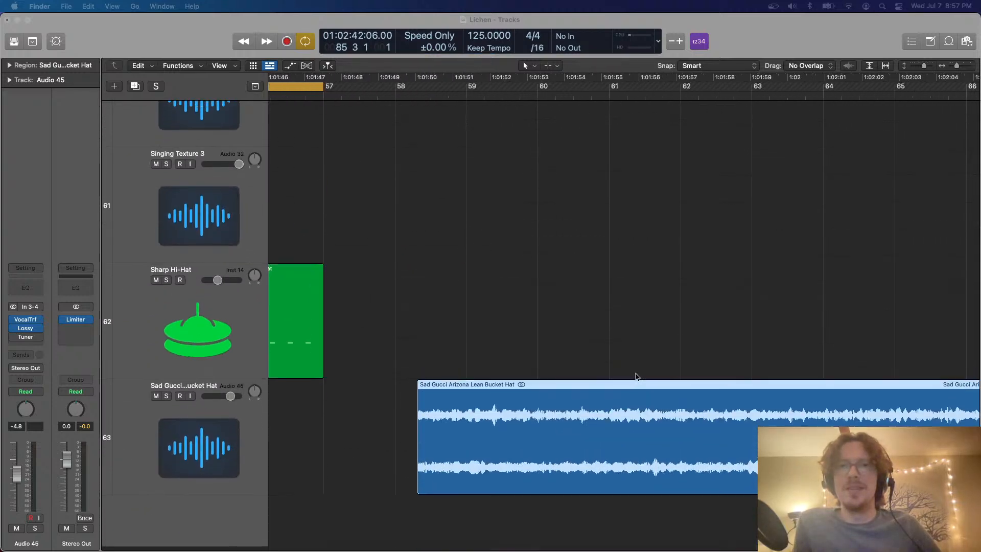
pyautogui.click(246, 467)
# Switch the loop off and play the Sad Gucci Arizona Lean Bucket Hat region from 58 3
pyautogui.scroll(5, 530, 328)
pyautogui.hscroll(-3, 531, 329)
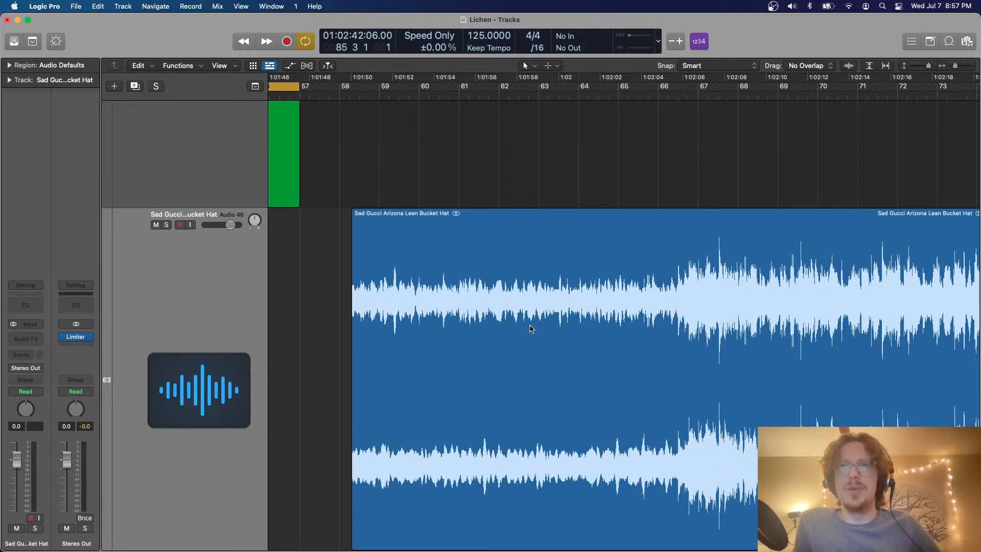
pyautogui.hscroll(-3, 532, 330)
pyautogui.scroll(-3, 588, 287)
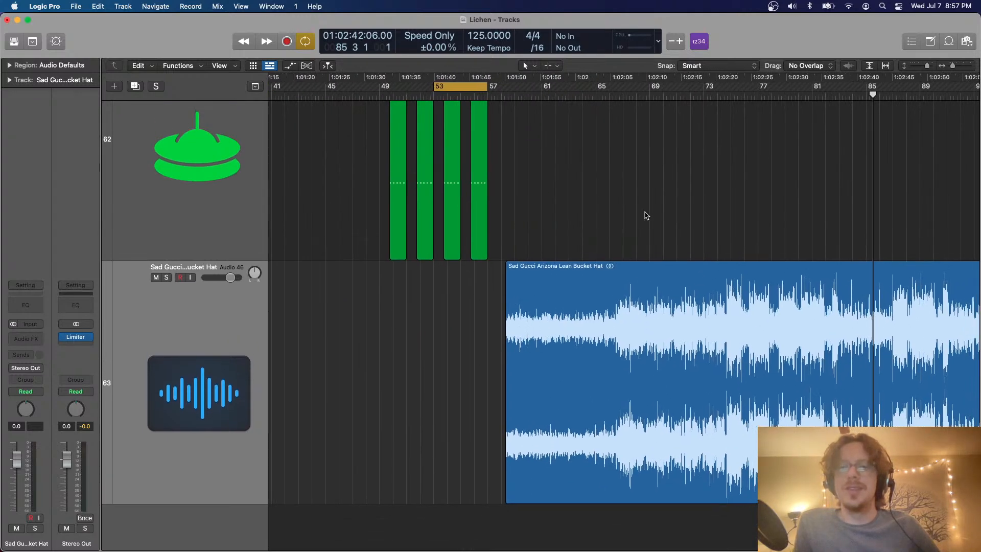
pyautogui.press('super+Right')
pyautogui.hscroll(3, 645, 216)
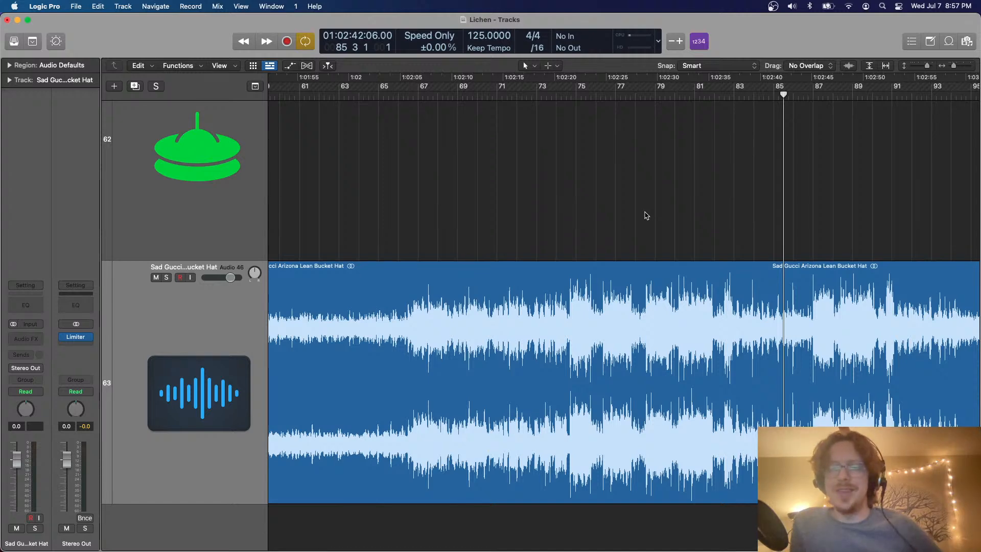
pyautogui.hscroll(-5, 644, 212)
pyautogui.click(396, 95)
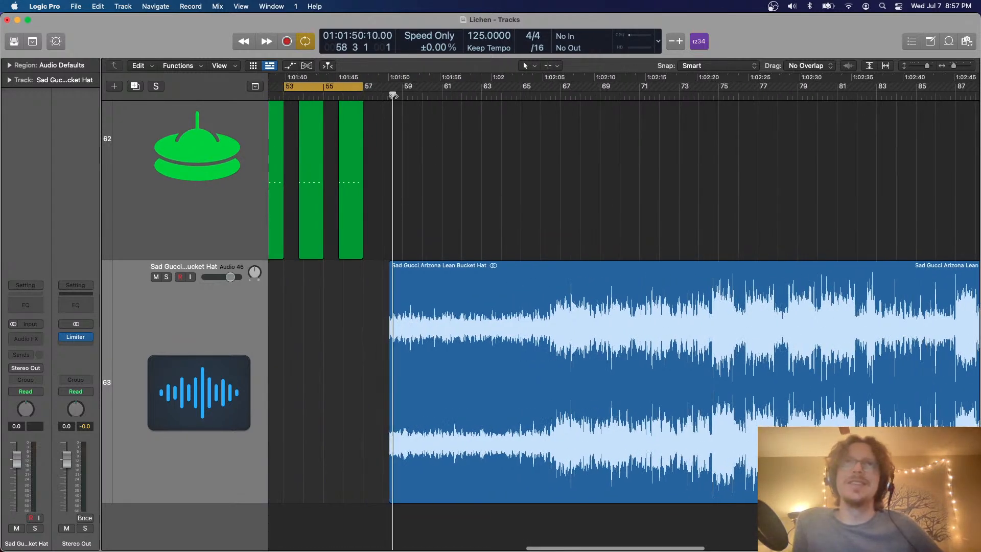
pyautogui.press('c')
pyautogui.press('space')
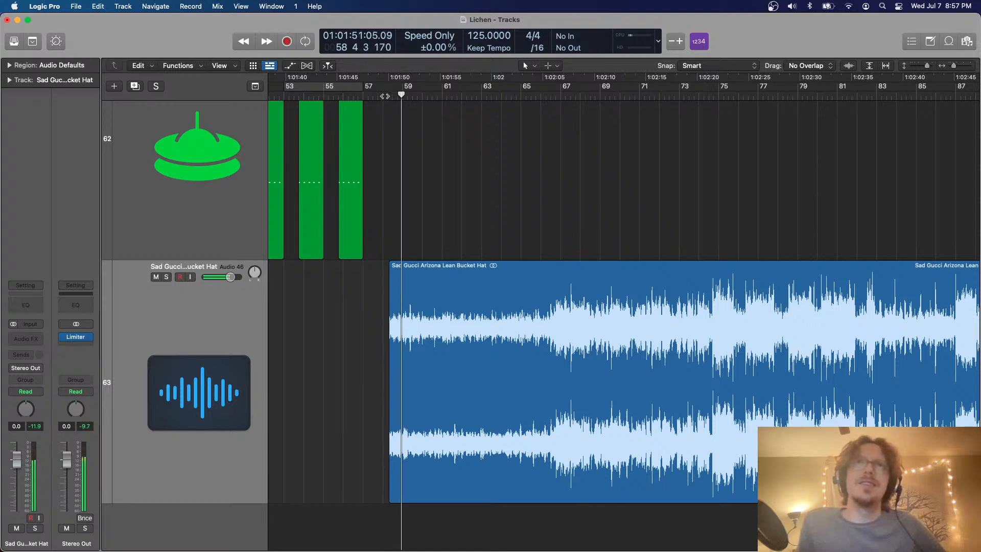
# Return playback to bar 58 and listen to the reference song from its beginning to about bar 73
pyautogui.click(384, 96)
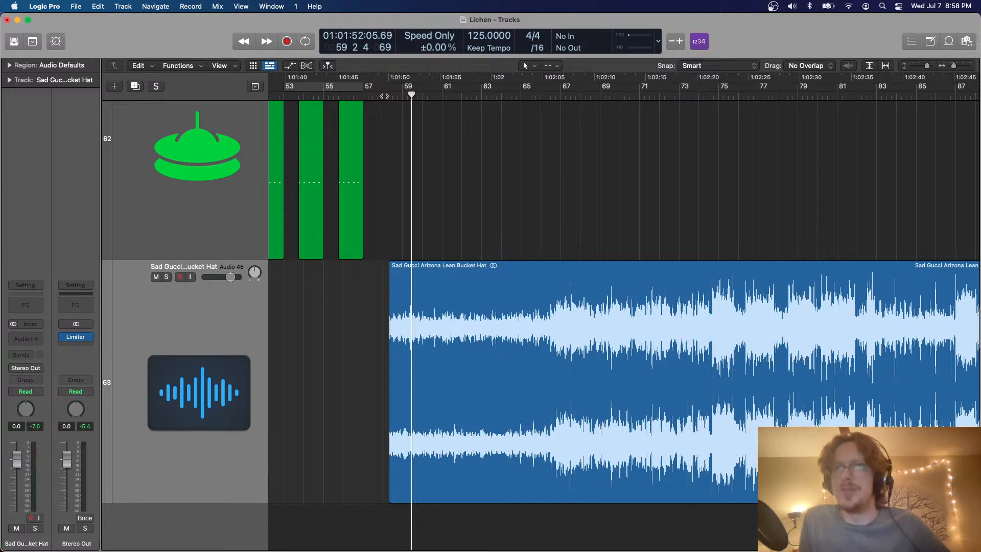
pyautogui.moveTo(401, 91); pyautogui.dragTo(383, 92)
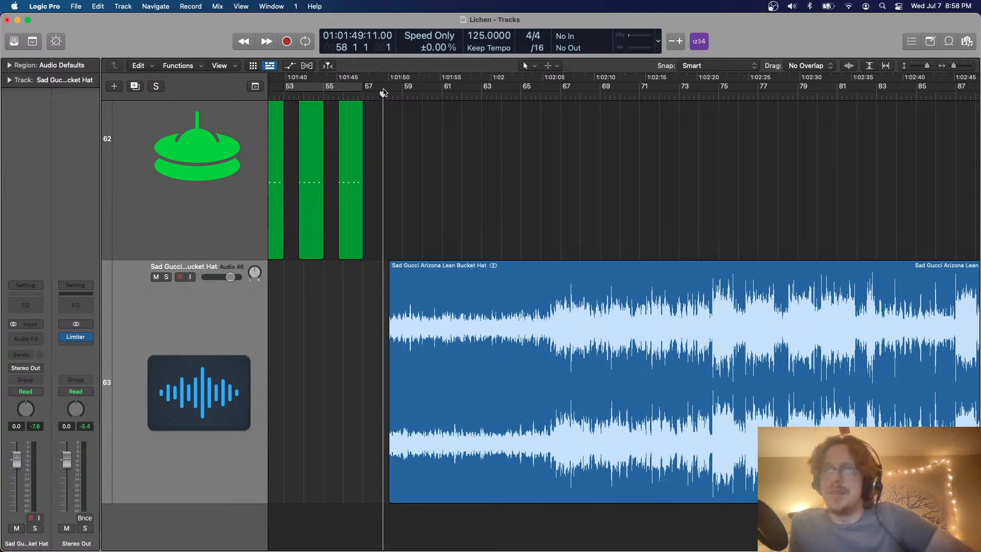
pyautogui.hscroll(3, 459, 165)
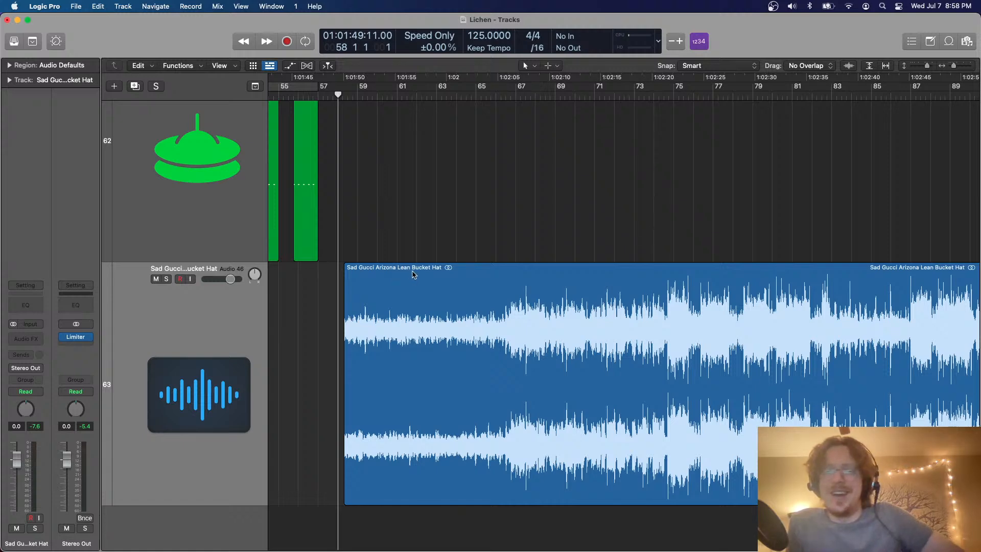
pyautogui.press('space')
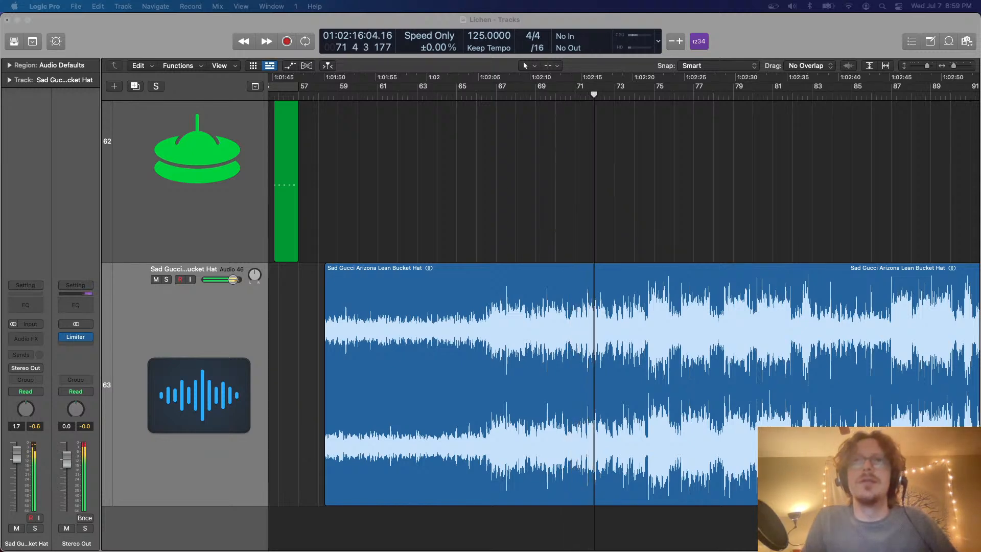
pyautogui.click(317, 403)
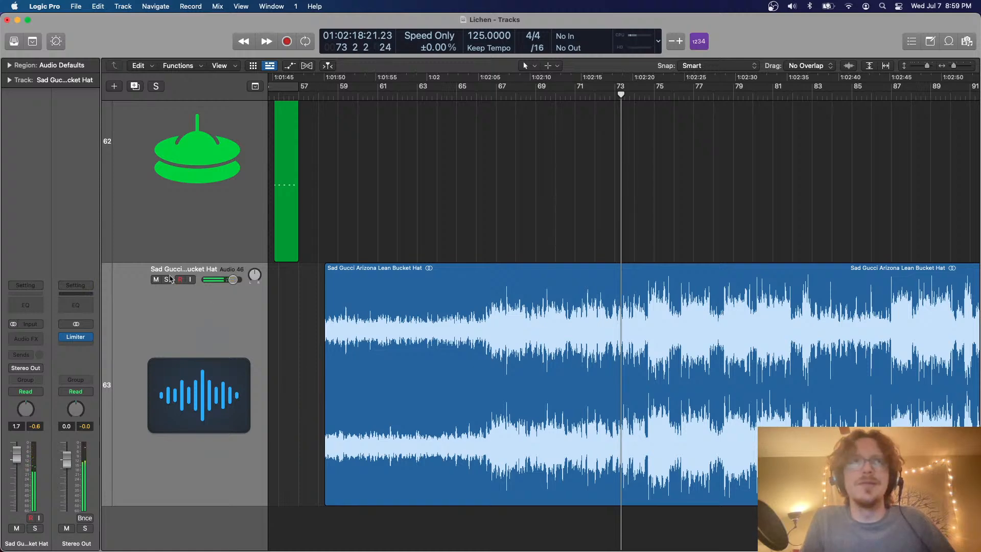
# Solo the Sad Gucci Arizona Lean Bucket Hat track and listen to it from about bar 71 to bar 101
pyautogui.click(167, 279)
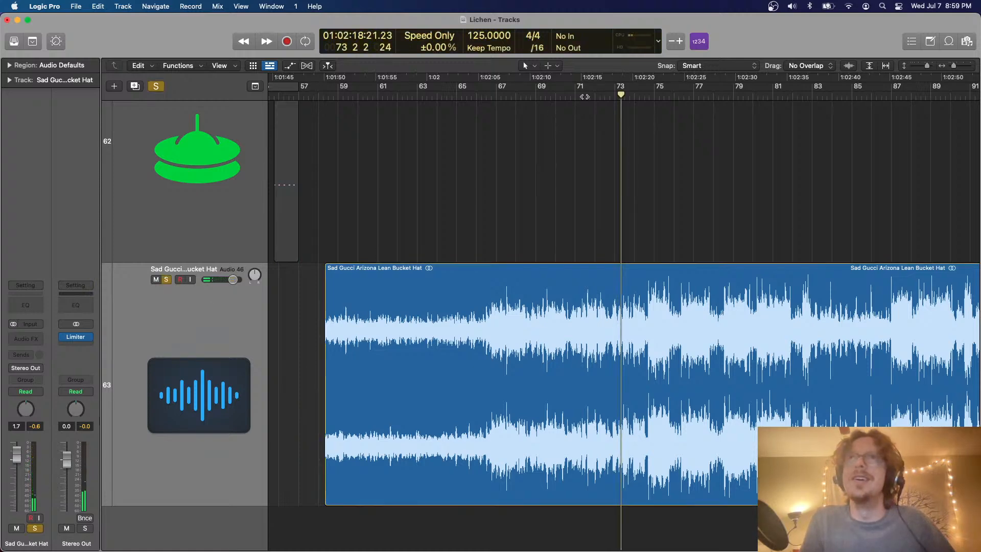
pyautogui.click(585, 97)
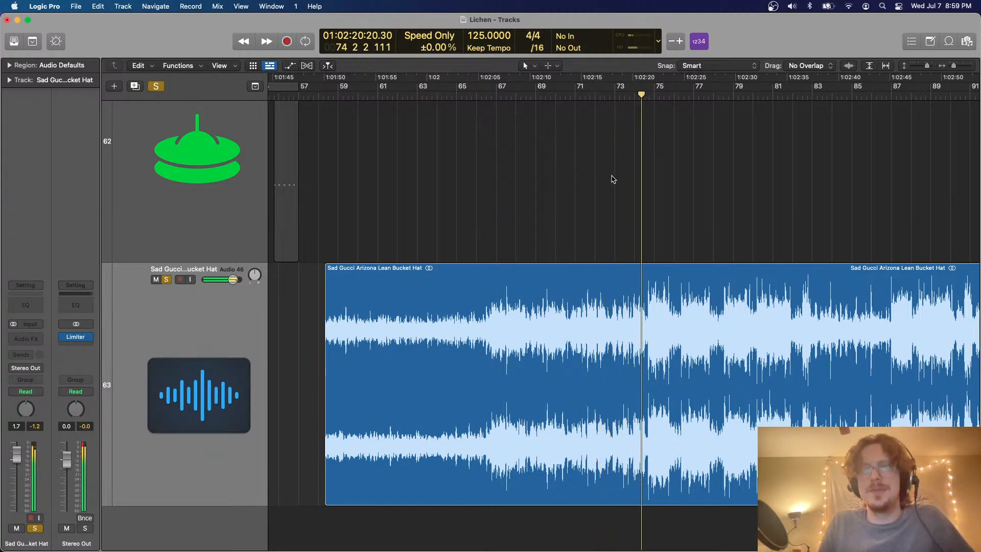
pyautogui.hscroll(5, 614, 178)
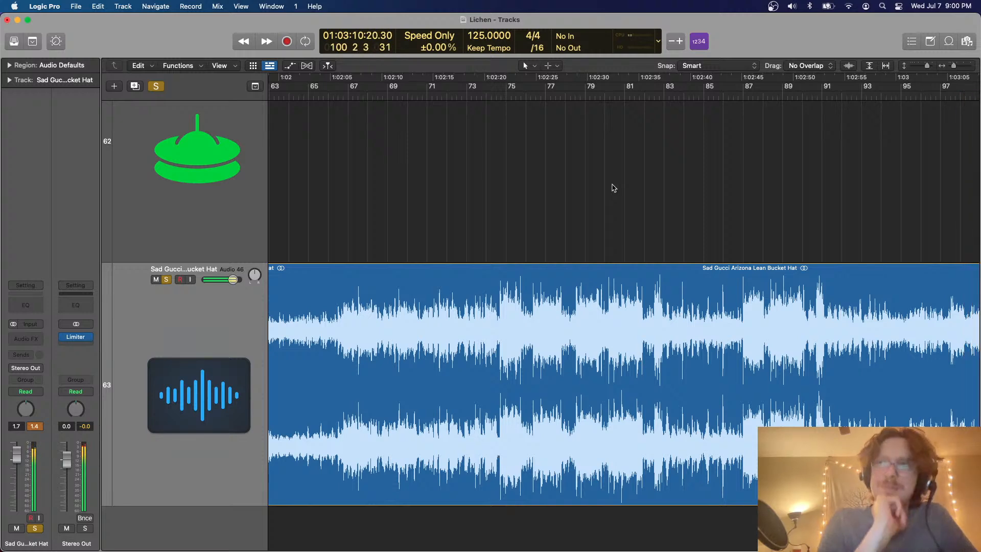
pyautogui.press('space')
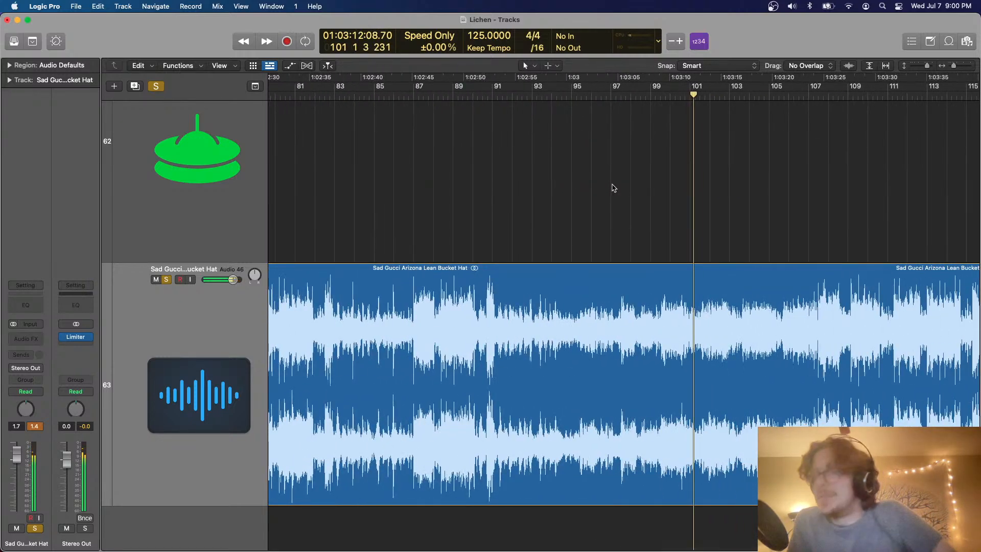
pyautogui.hscroll(1, 614, 188)
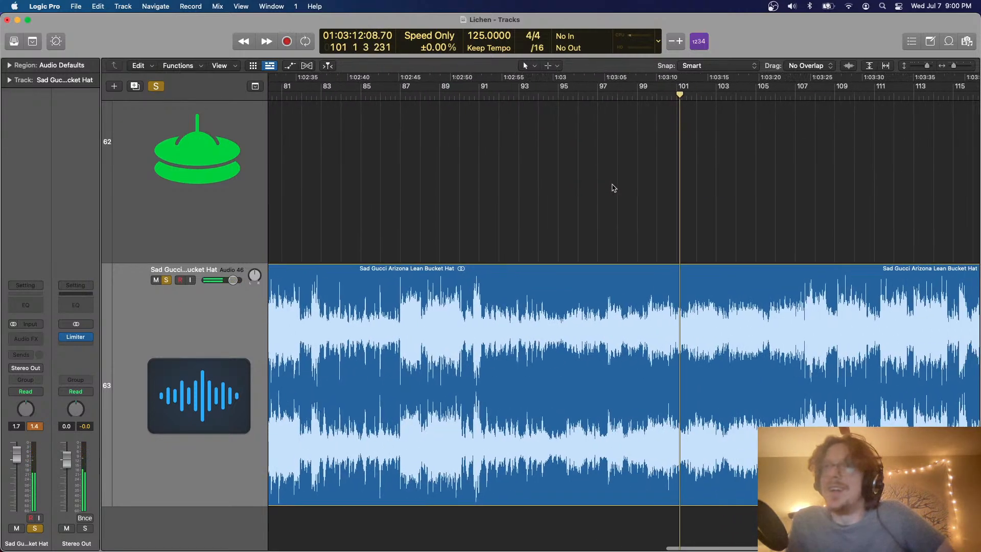
# Replay the soloed Sad Gucci Arizona Lean Bucket Hat track from bar 99 and listen to about bar 117
pyautogui.click(637, 95)
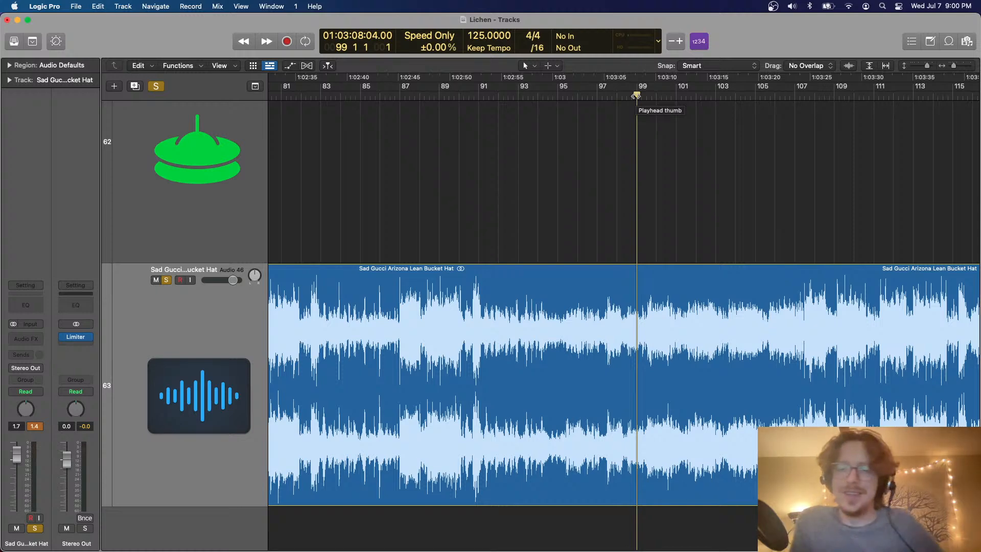
pyautogui.press('space')
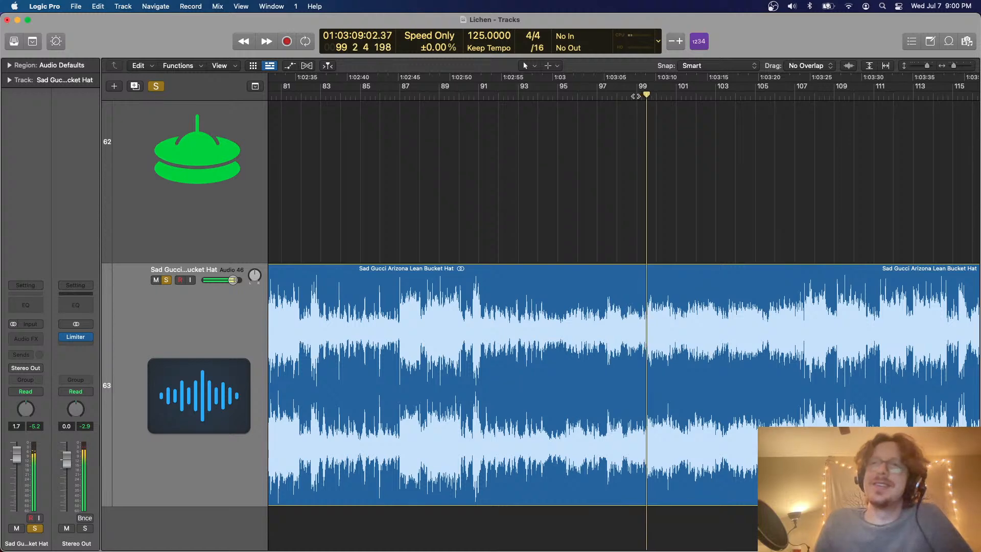
pyautogui.hscroll(5, 636, 96)
pyautogui.hscroll(3, 636, 96)
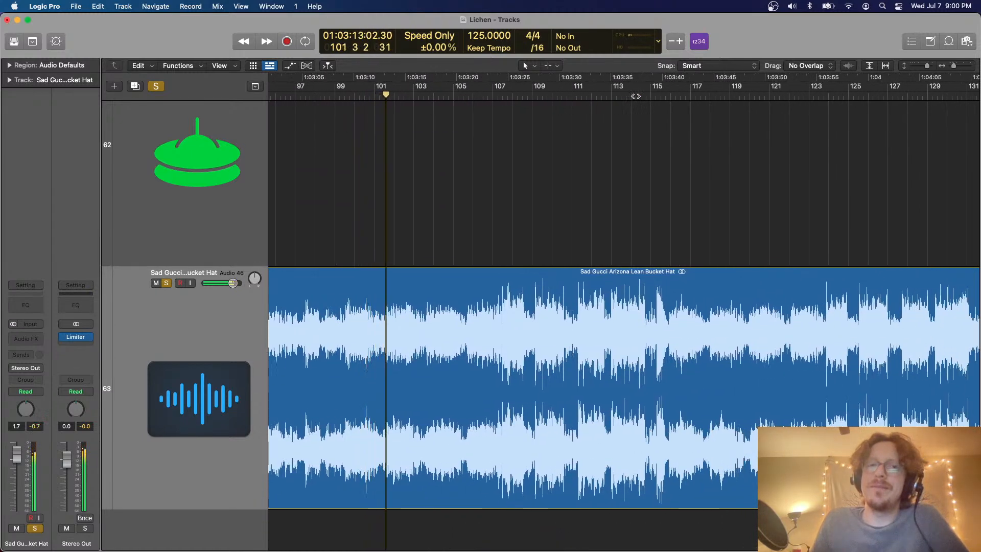
pyautogui.hscroll(2, 636, 96)
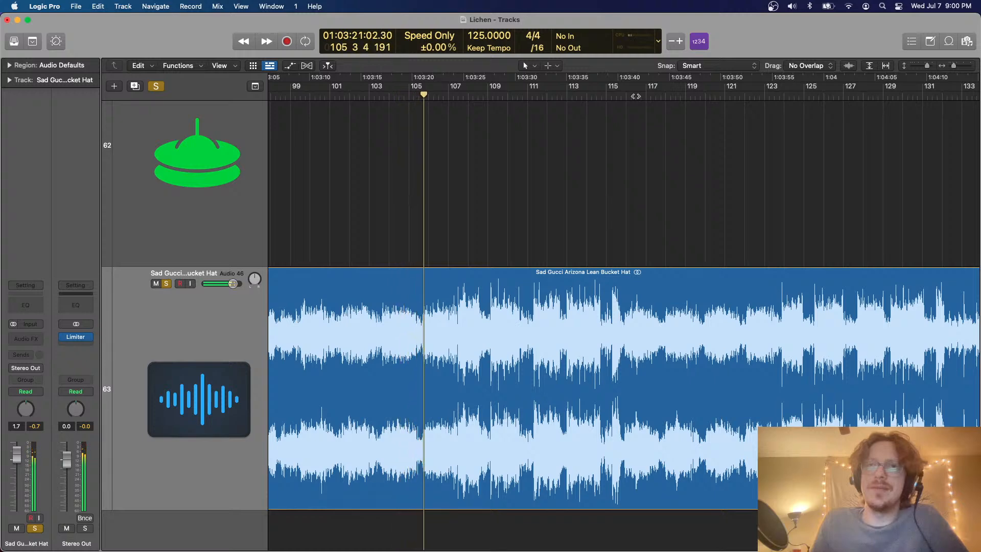
pyautogui.hscroll(1, 635, 96)
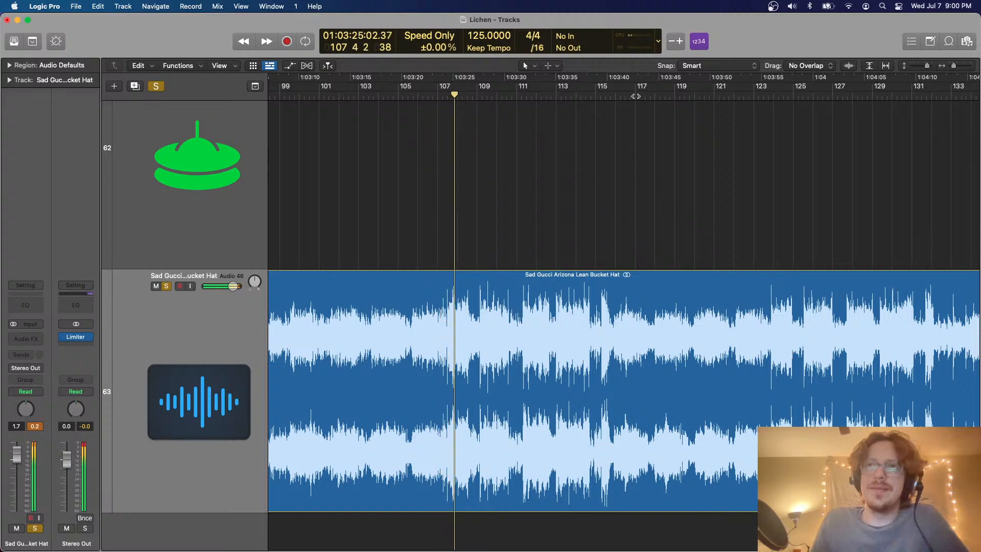
pyautogui.hscroll(4, 636, 96)
pyautogui.scroll(-5, 636, 96)
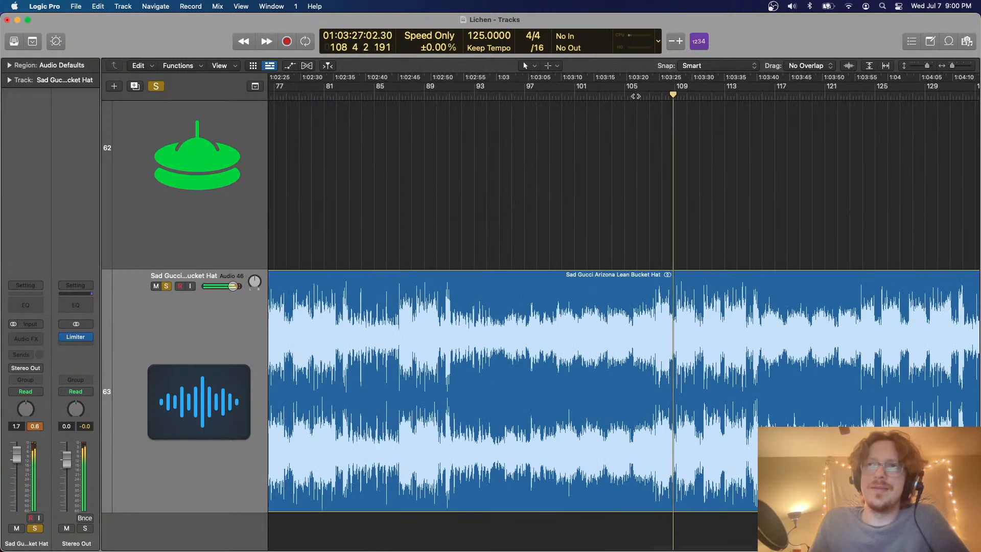
pyautogui.scroll(3, 636, 96)
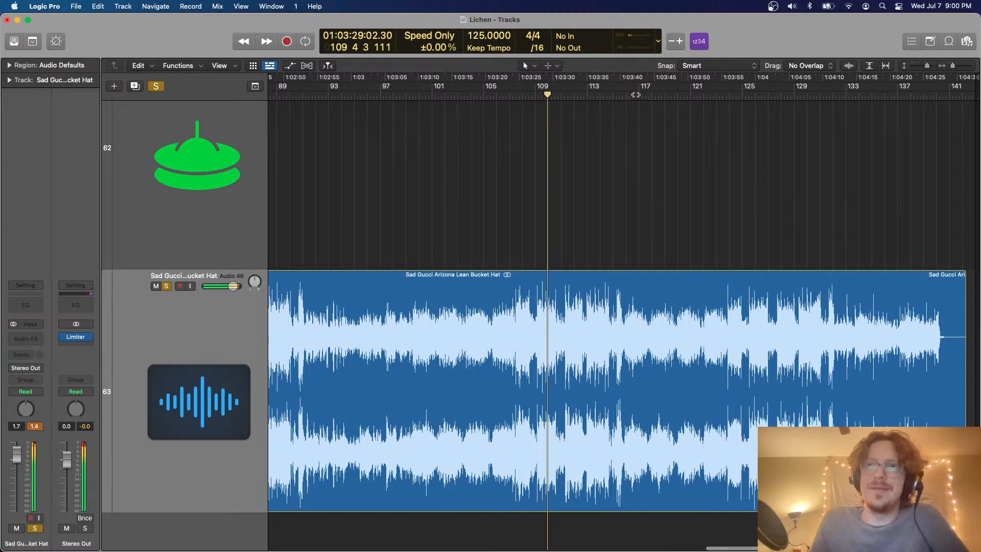
pyautogui.scroll(2, 636, 96)
pyautogui.hscroll(3, 636, 94)
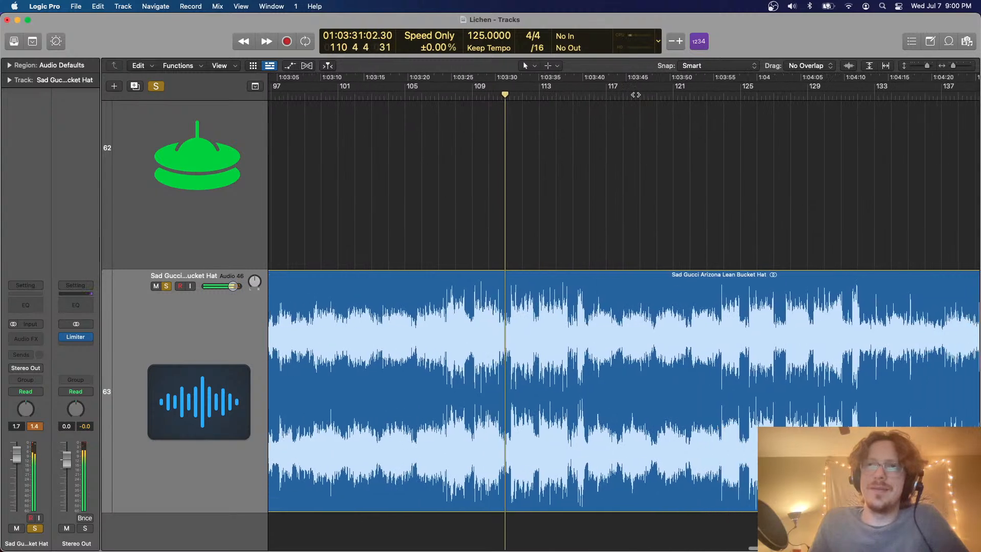
pyautogui.hscroll(2, 635, 94)
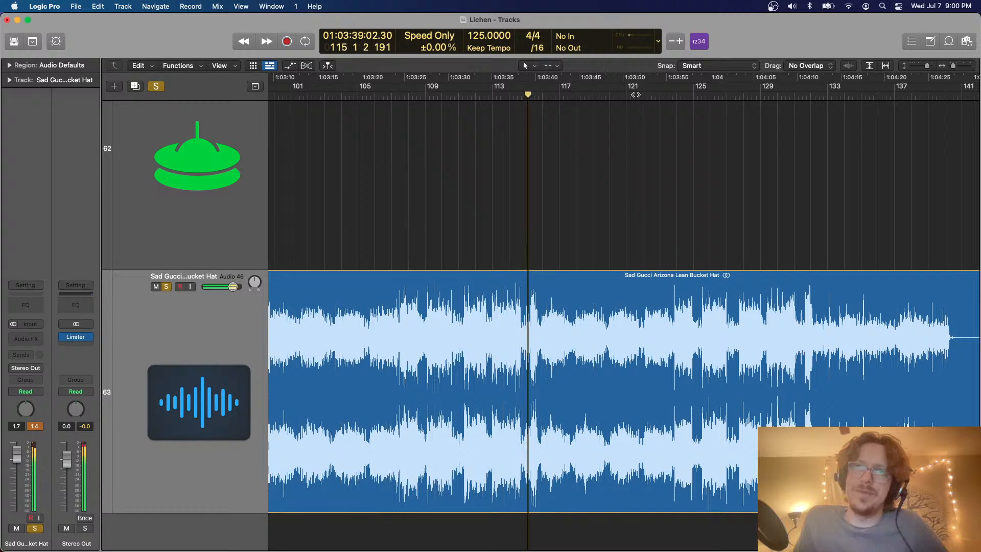
pyautogui.hscroll(2, 752, 96)
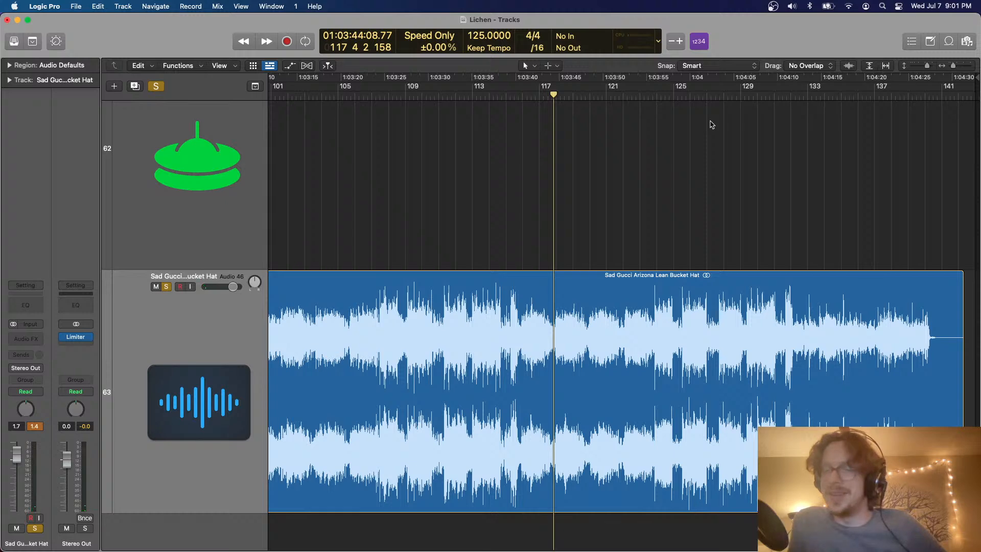
# Resume the reference song from bar 117 and listen to about bar 119
pyautogui.scroll(3, 712, 125)
pyautogui.scroll(-4, 712, 124)
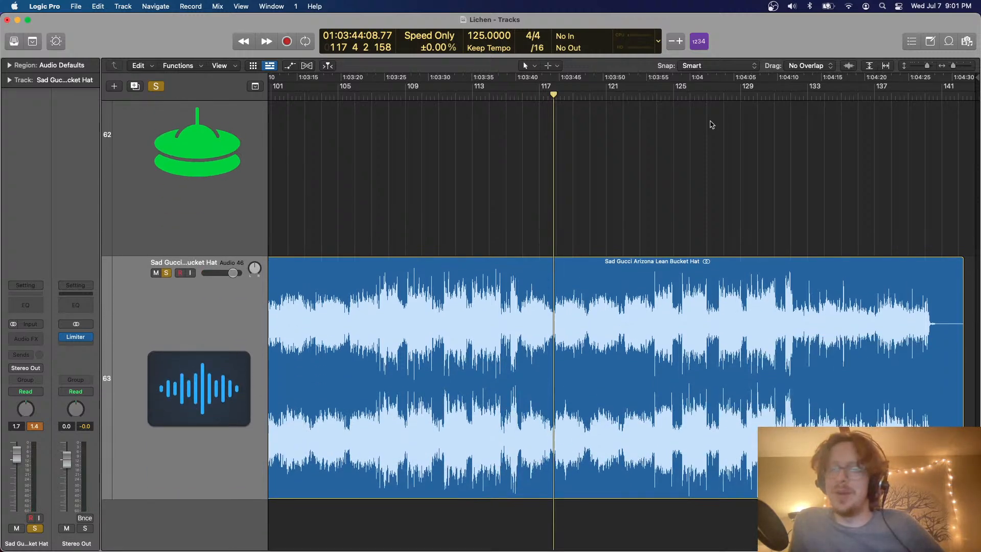
pyautogui.press('space')
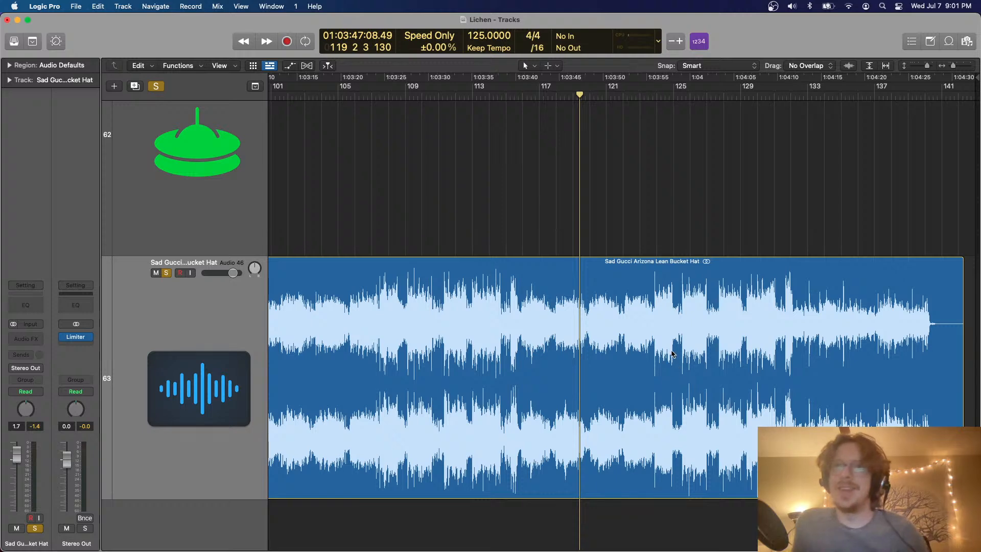
# Delete the Sad Gucci Arizona Lean Bucket Hat track together with its audio region
pyautogui.press('super+BackSpace')
pyautogui.press('Return')
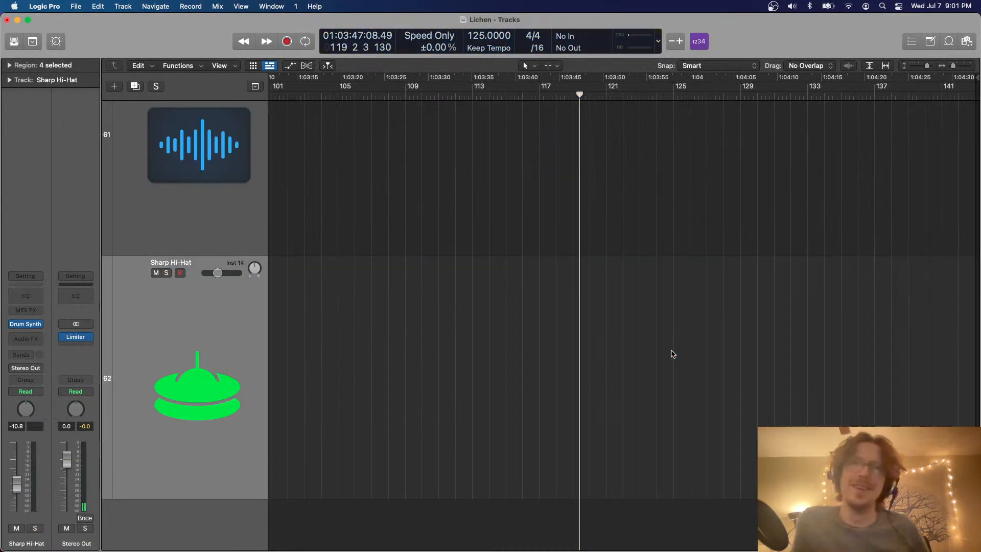
pyautogui.scroll(-15, 570, 286)
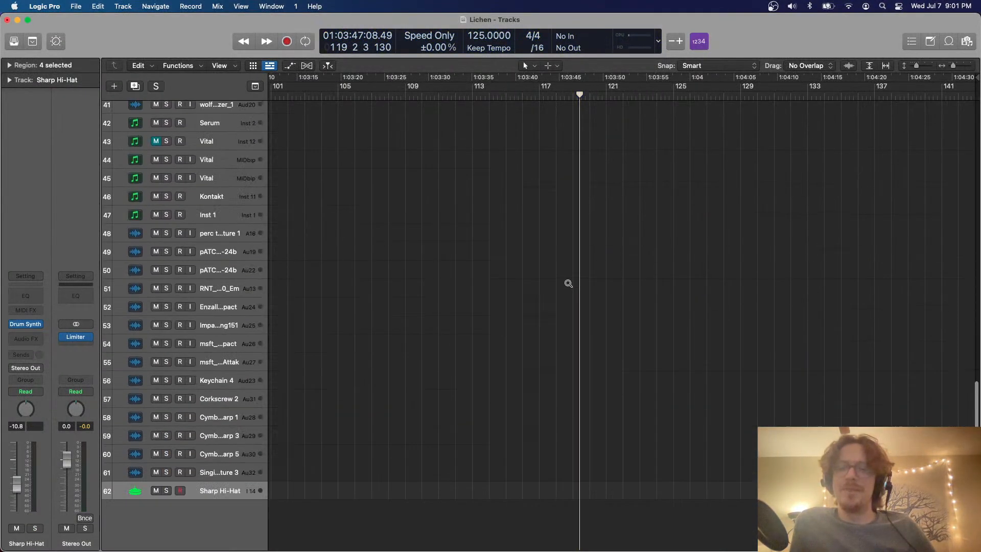
pyautogui.scroll(-10, 570, 286)
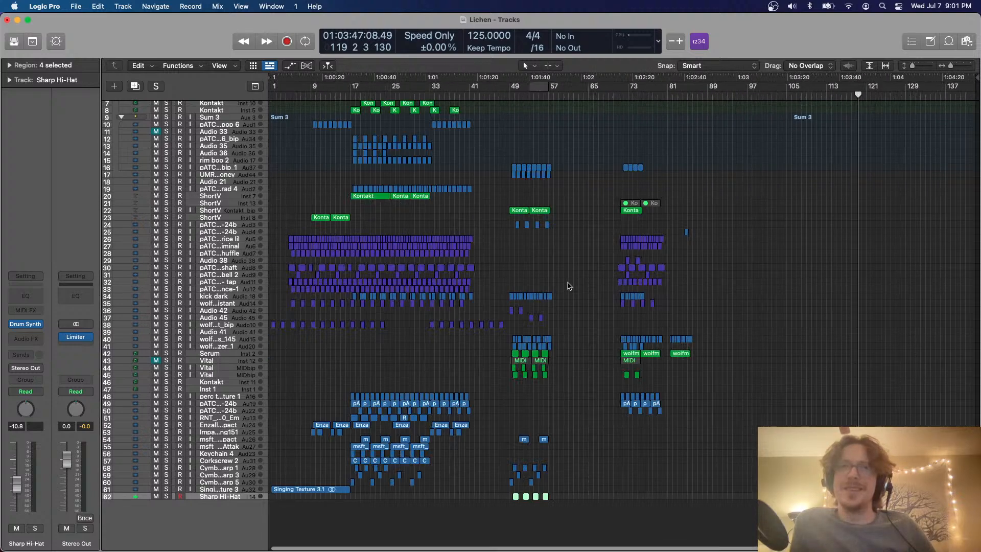
# Move the playhead to bar 49, where the second section of Lichen begins
pyautogui.click(514, 96)
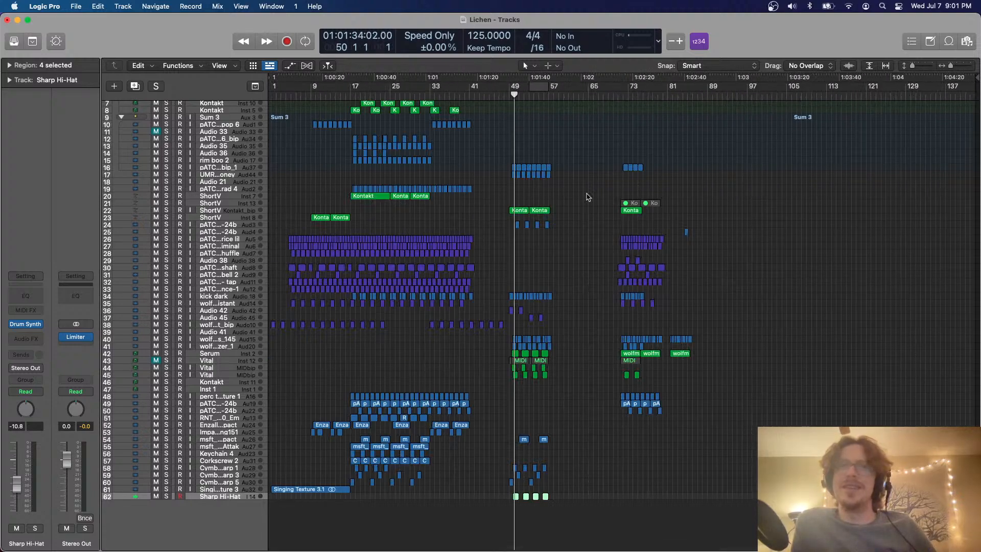
pyautogui.scroll(10, 587, 197)
pyautogui.click(484, 95)
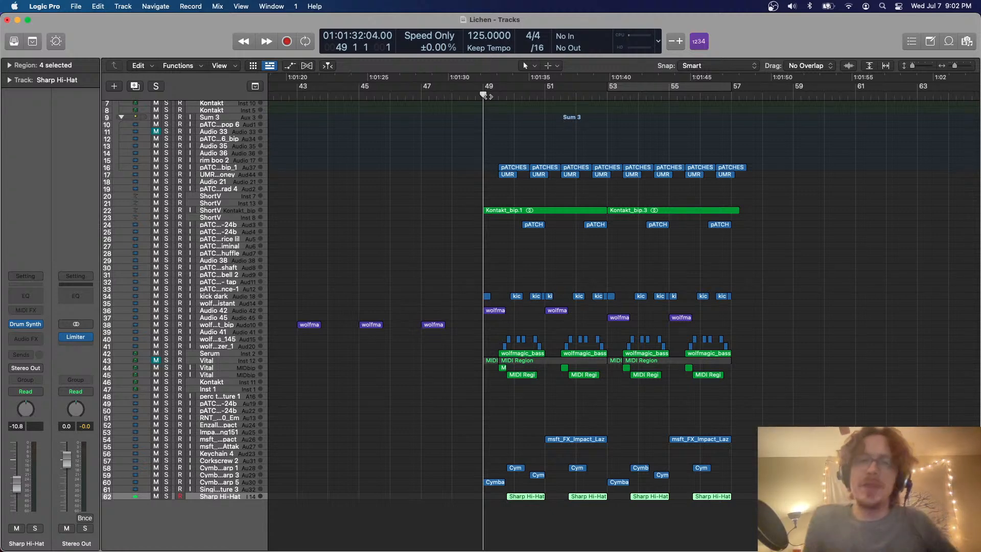
# Compare the earlier section with the one at bars 49–57, then play Lichen from 16 3
pyautogui.hscroll(4, 489, 117)
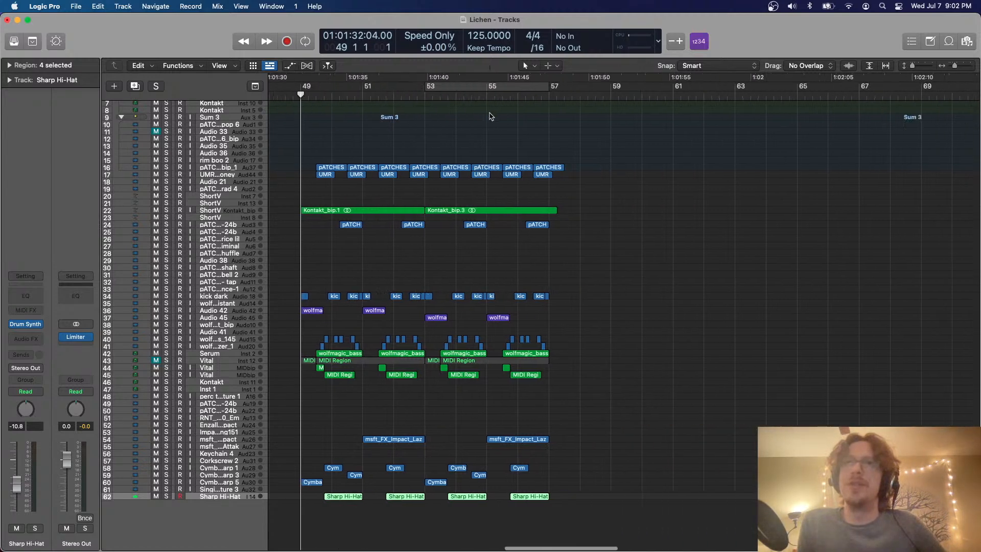
pyautogui.hscroll(-15, 490, 117)
pyautogui.hscroll(-4, 490, 117)
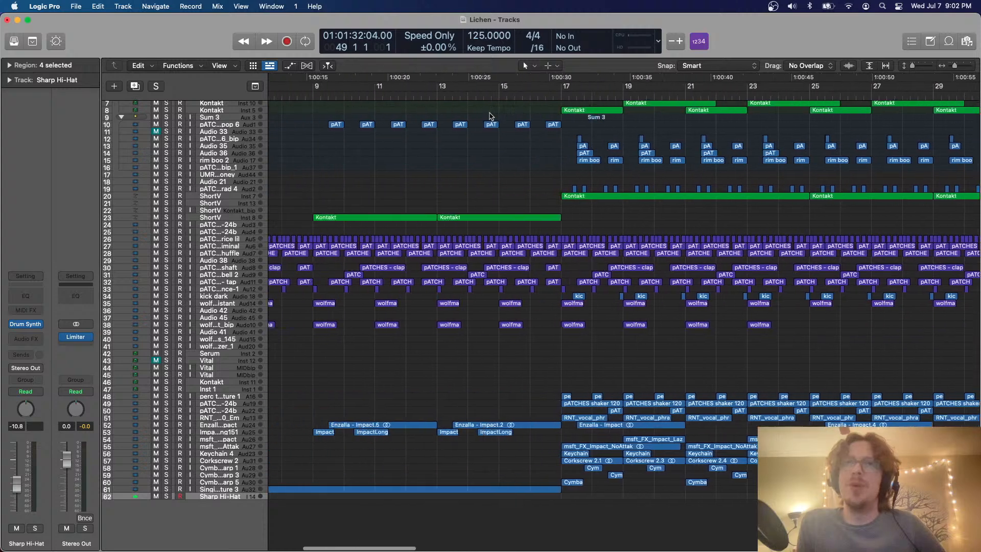
pyautogui.scroll(3, 490, 117)
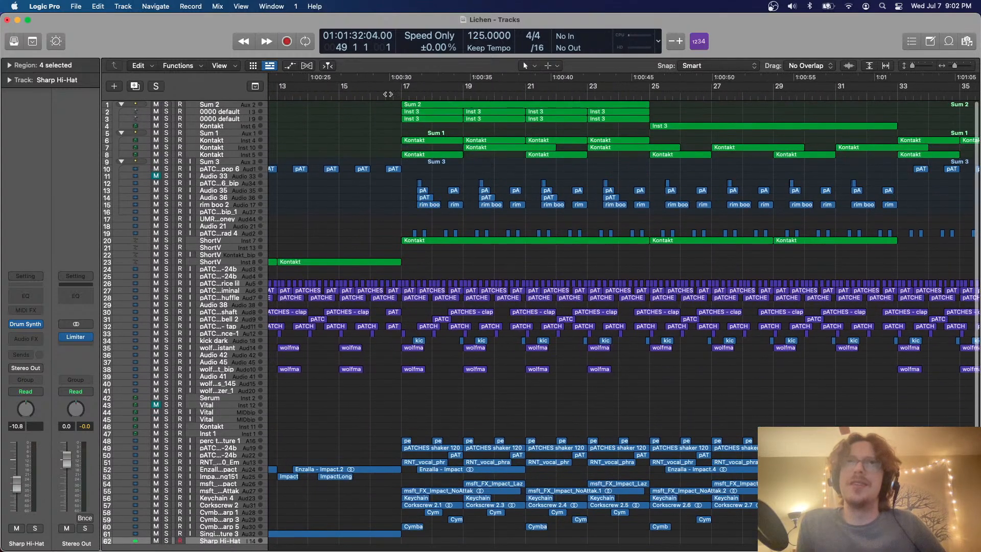
pyautogui.click(386, 95)
pyautogui.hscroll(1, 417, 132)
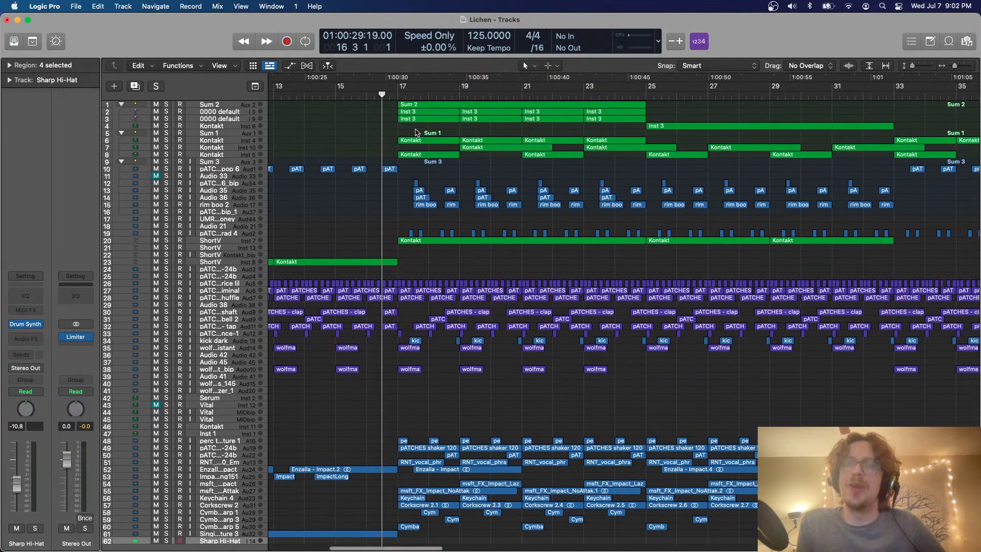
pyautogui.hscroll(5, 416, 132)
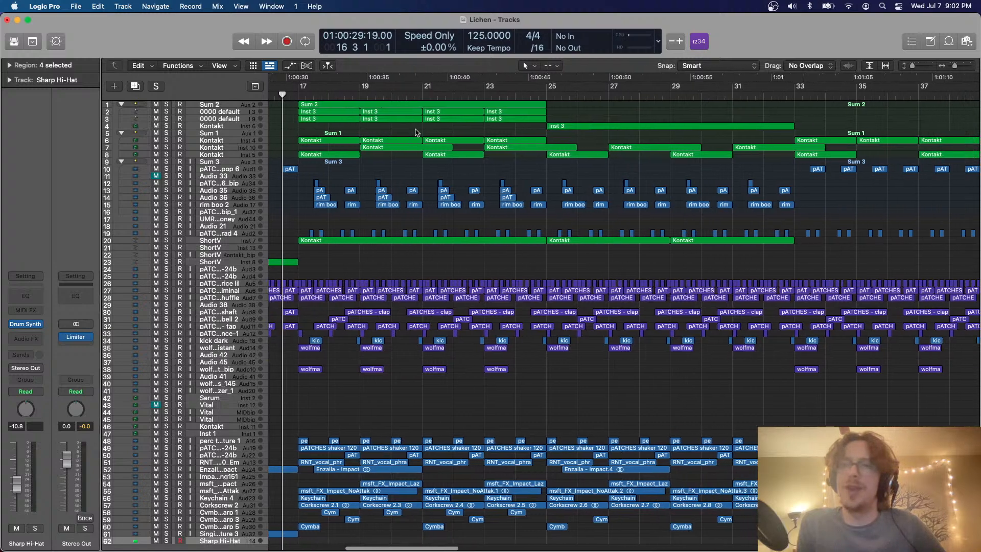
pyautogui.scroll(-2, 416, 133)
pyautogui.hscroll(20, 416, 132)
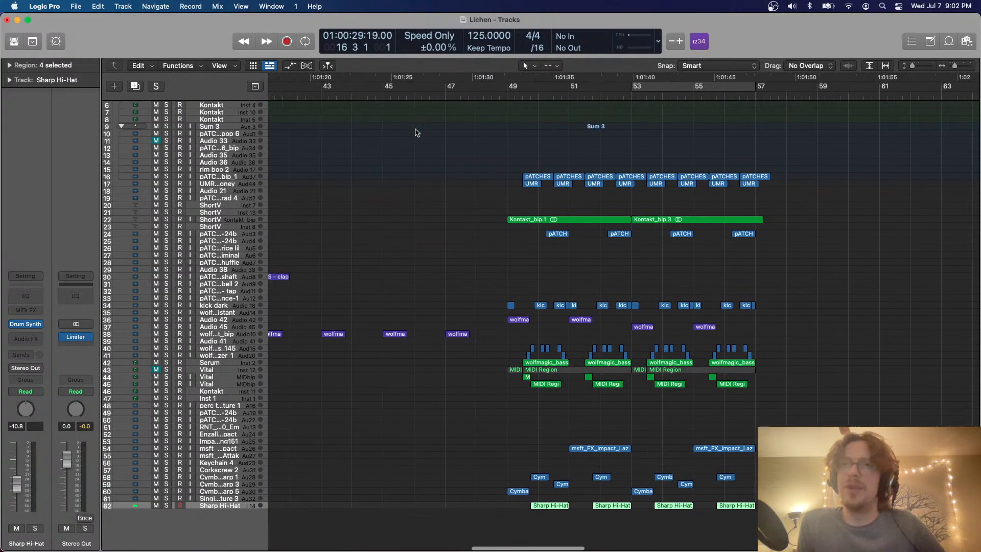
pyautogui.hscroll(-1, 417, 132)
pyautogui.press('space')
pyautogui.hscroll(-15, 416, 132)
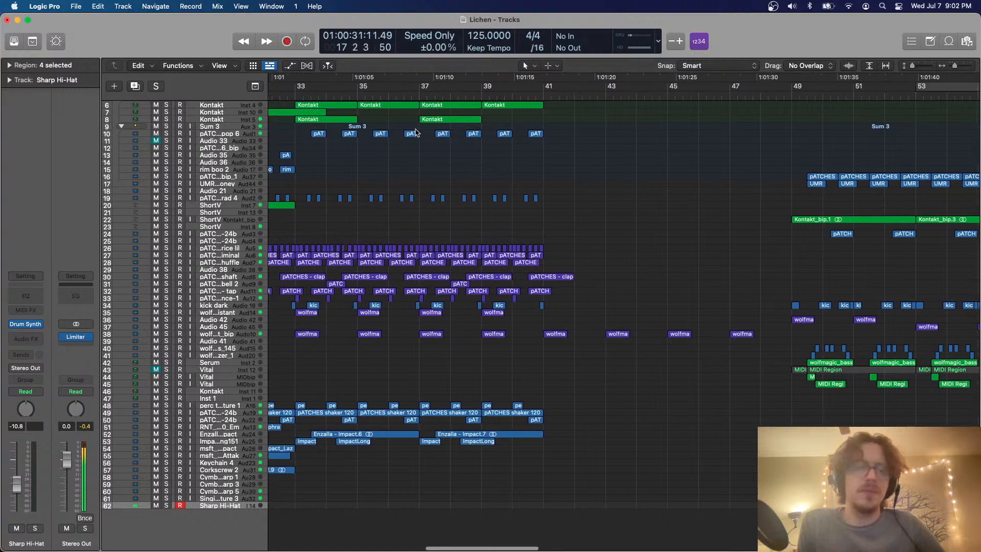
pyautogui.hscroll(-20, 416, 133)
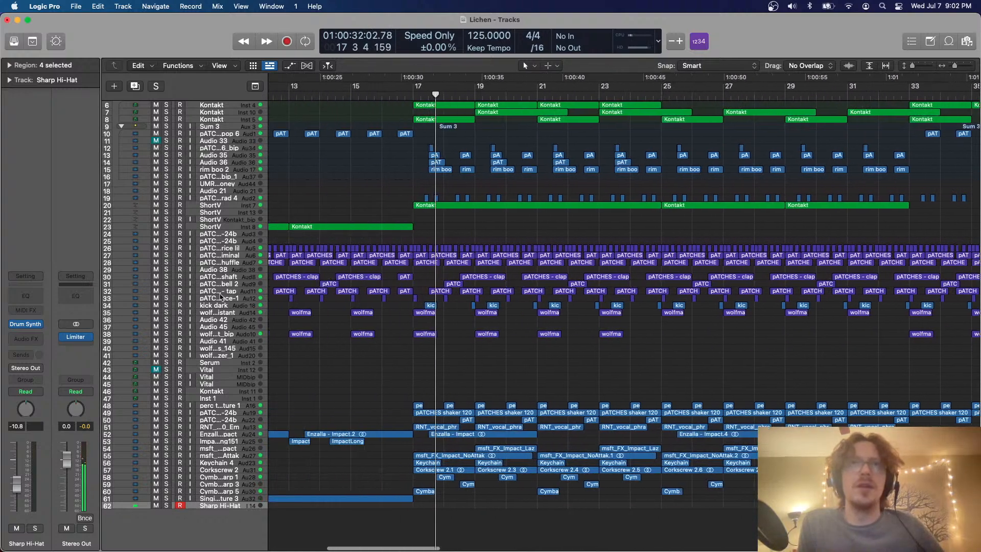
# Mute track 35, the wolf…istant audio track below kick dark, while the section from bar 17 plays
pyautogui.press('super+Down')
pyautogui.press('super+Down')
pyautogui.press('super+Down')
pyautogui.scroll(8, 219, 276)
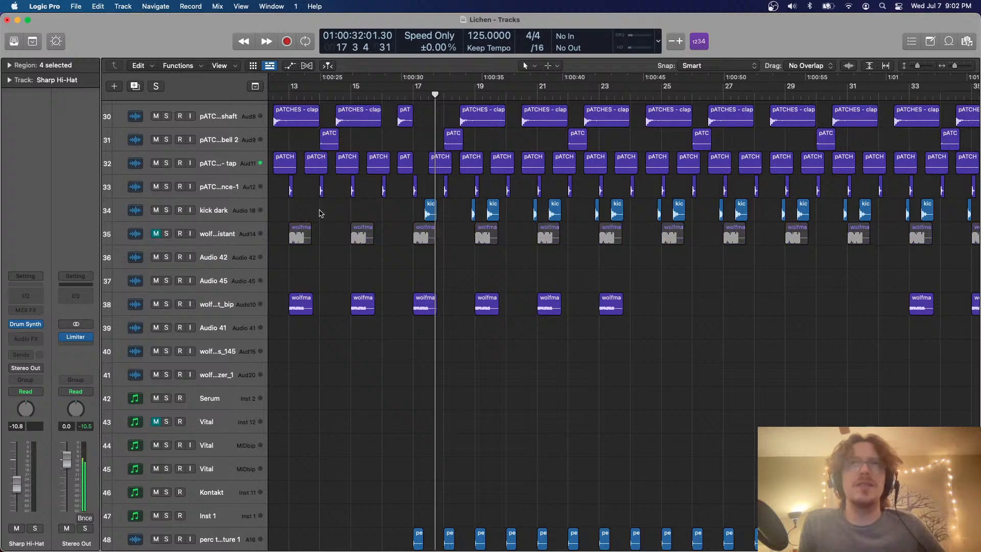
pyautogui.press('super+Up')
pyautogui.press('super+Up')
pyautogui.press('super+Up')
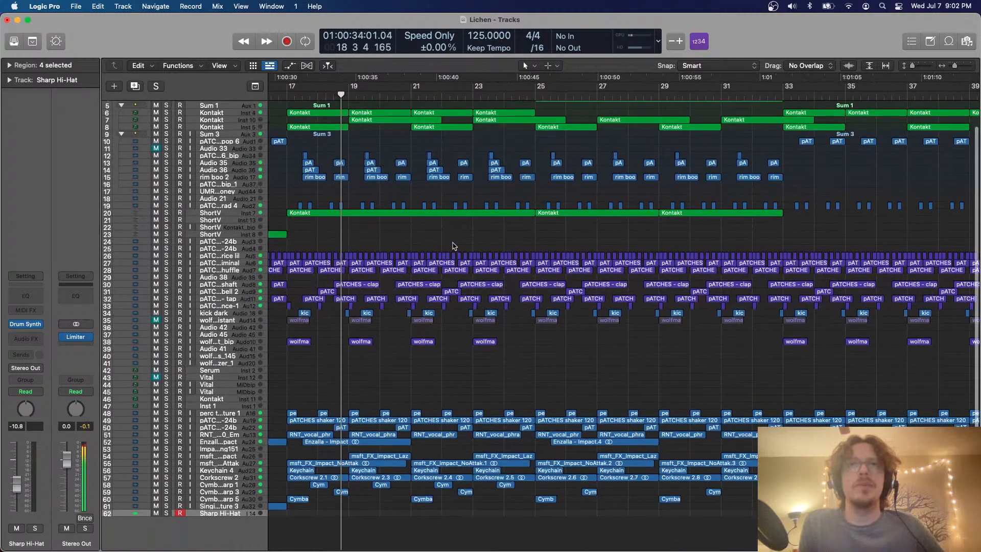
# Listen to the section from about bar 19 to bar 25 with track 35 muted, examining the surrounding arrangement
pyautogui.hscroll(5, 452, 245)
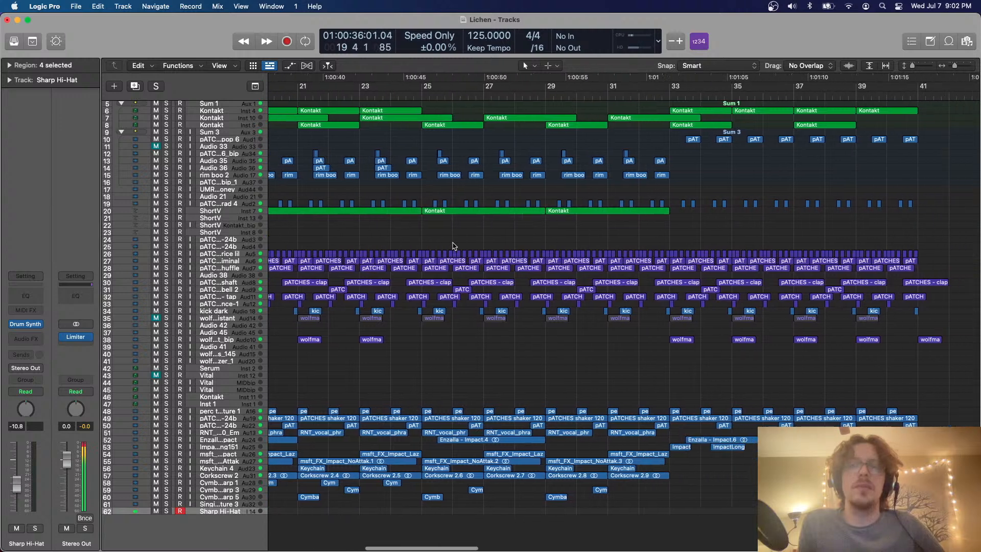
pyautogui.hscroll(-5, 452, 246)
pyautogui.scroll(2, 453, 246)
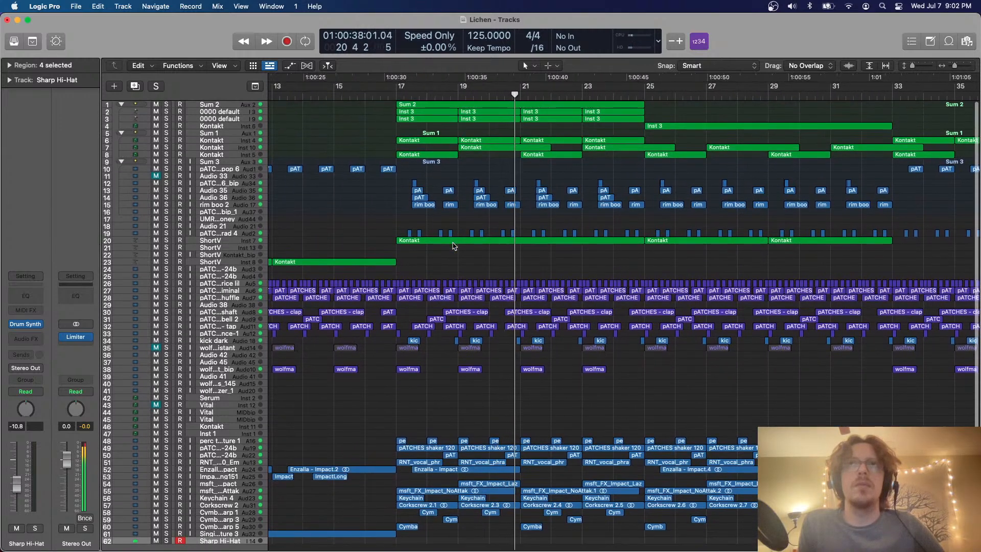
pyautogui.hscroll(5, 452, 246)
pyautogui.scroll(-1, 452, 246)
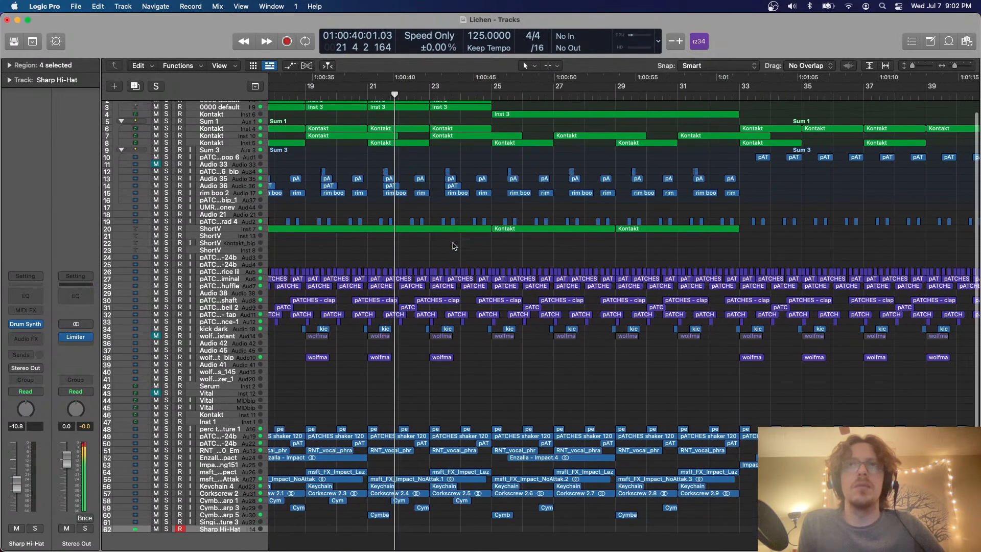
pyautogui.hscroll(15, 454, 245)
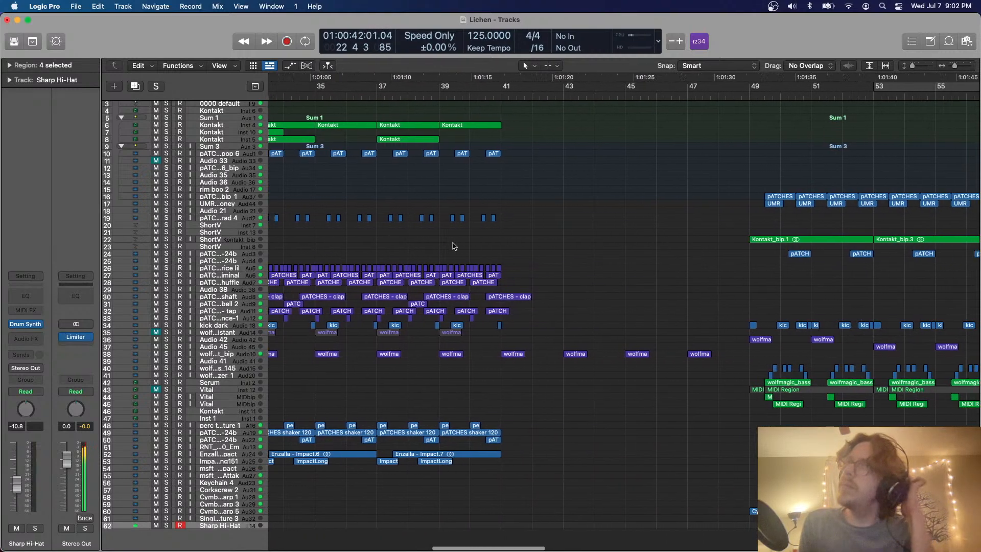
pyautogui.hscroll(-1, 454, 246)
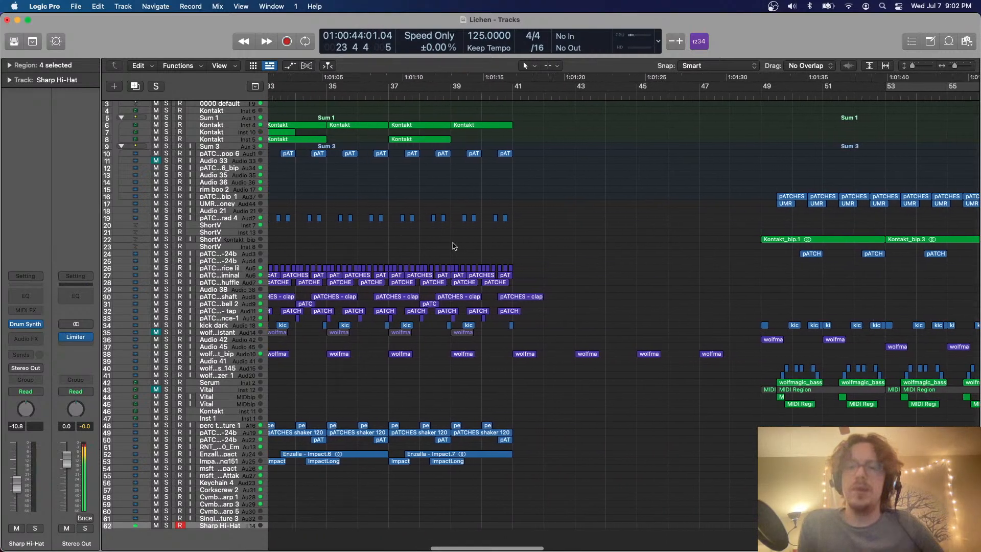
pyautogui.hscroll(5, 454, 245)
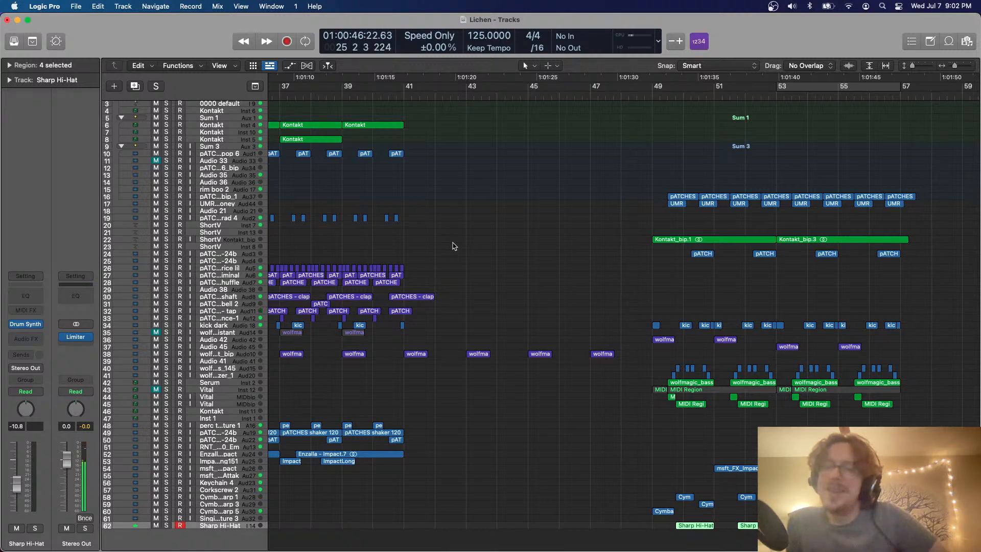
# Place the playhead just ahead of bar 49 and set the cycle range to bars 49–57
pyautogui.hscroll(9, 454, 246)
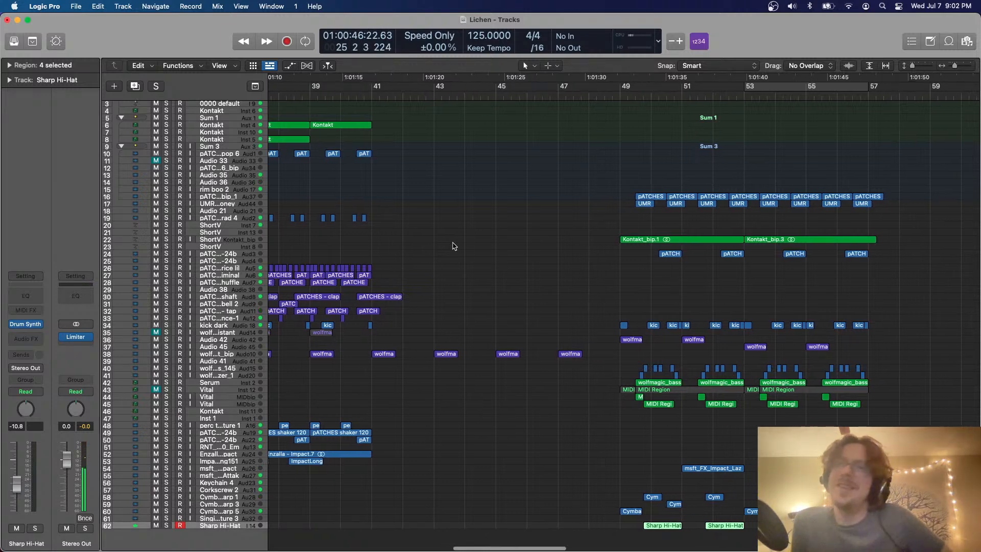
pyautogui.click(439, 97)
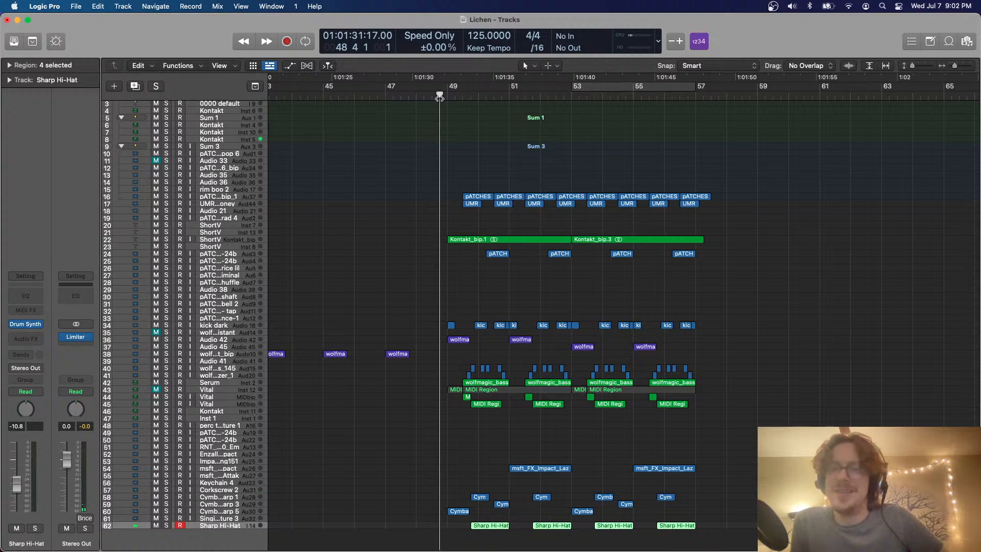
pyautogui.moveTo(439, 98); pyautogui.dragTo(709, 140)
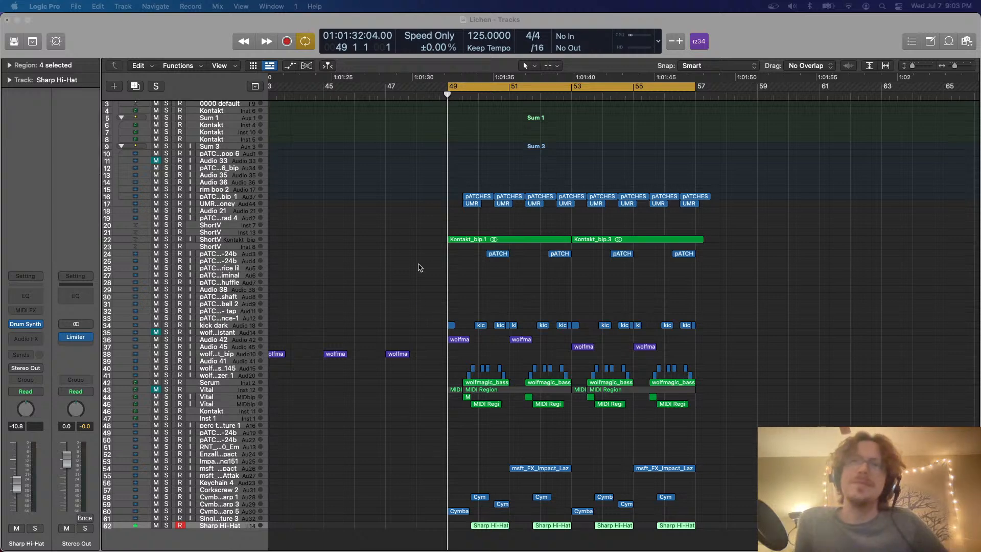
# Examine how the regions at bars 49–57 are laid out across the tracks, clearing the region selection
pyautogui.scroll(4, 419, 268)
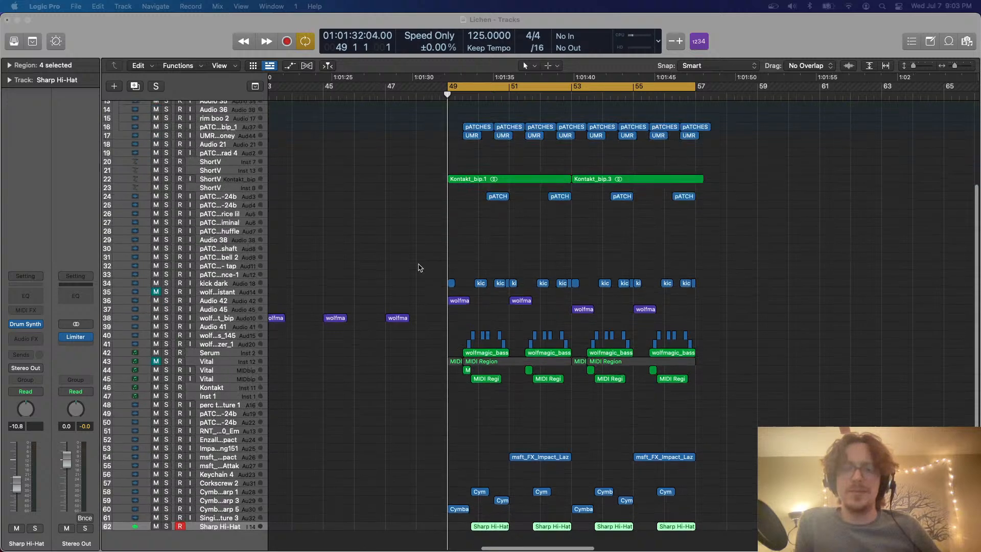
pyautogui.hscroll(3, 419, 268)
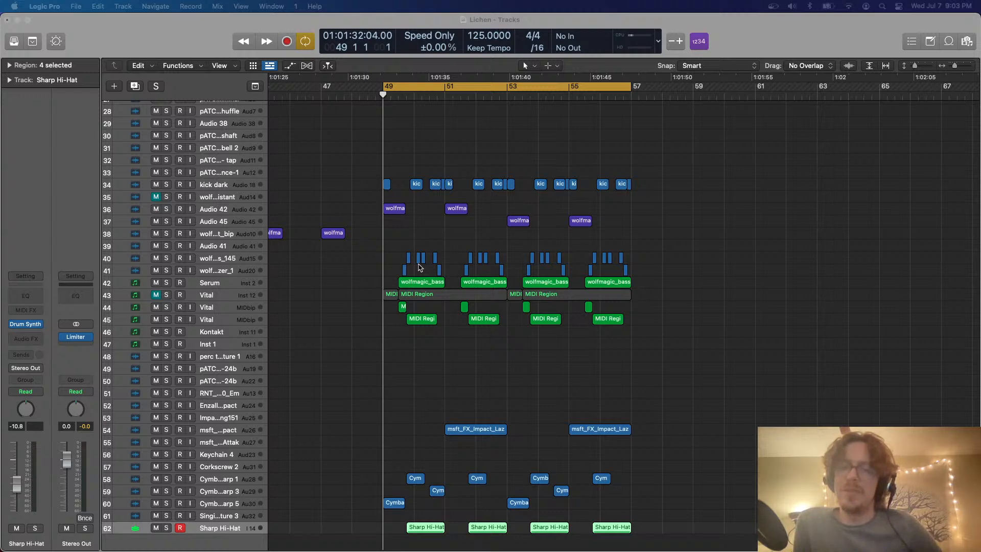
pyautogui.hscroll(2, 419, 268)
pyautogui.scroll(1, 418, 268)
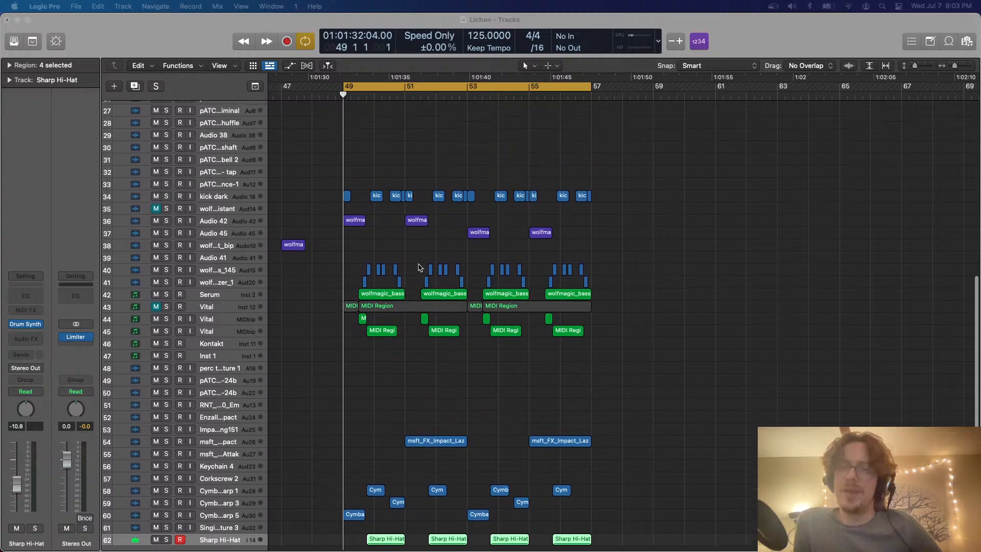
pyautogui.scroll(2, 419, 268)
pyautogui.scroll(-3, 573, 238)
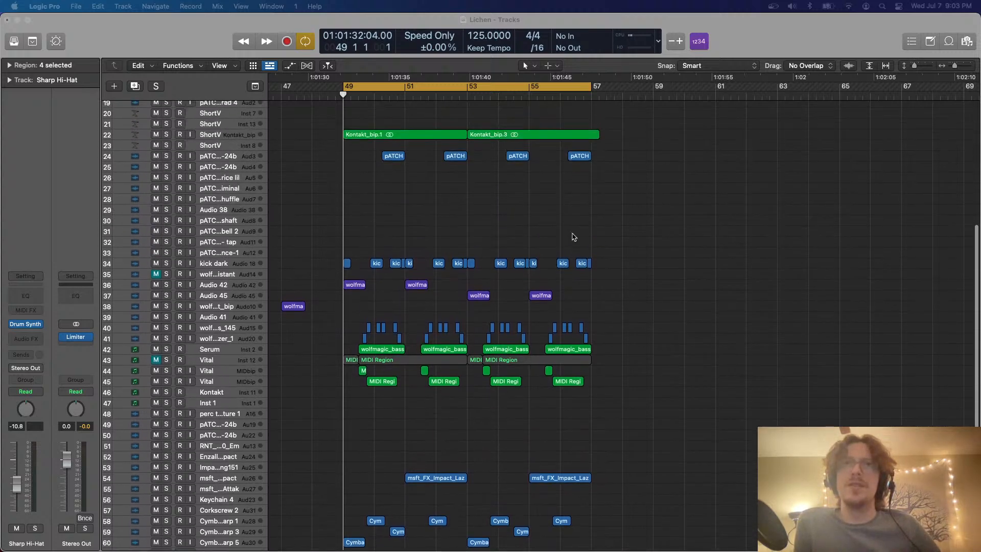
pyautogui.click(572, 237)
pyautogui.scroll(-5, 572, 237)
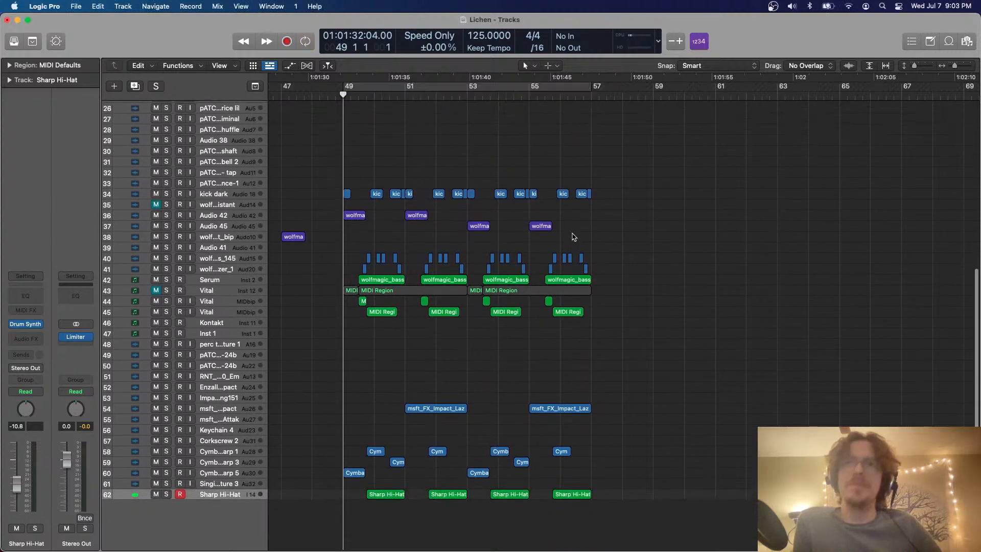
pyautogui.scroll(1, 573, 237)
pyautogui.scroll(-3, 573, 235)
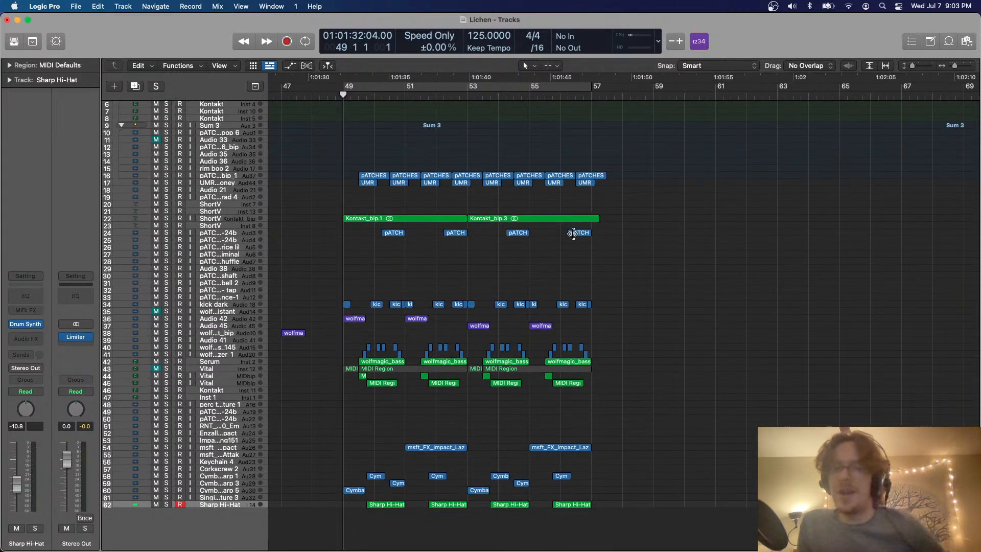
# Play the section from bar 49 onward, following it with a closer view of the regions around bar 53
pyautogui.hscroll(-5, 573, 230)
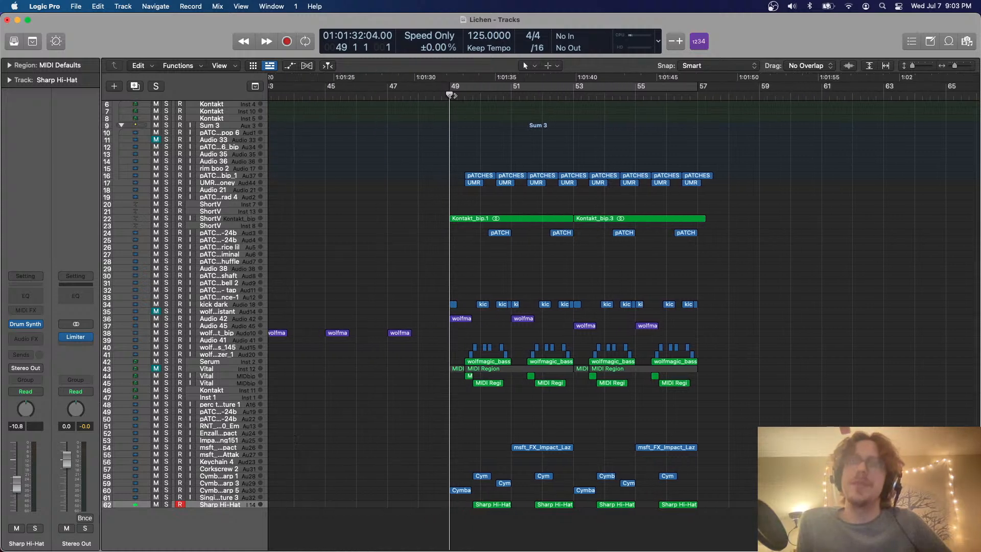
pyautogui.press('space')
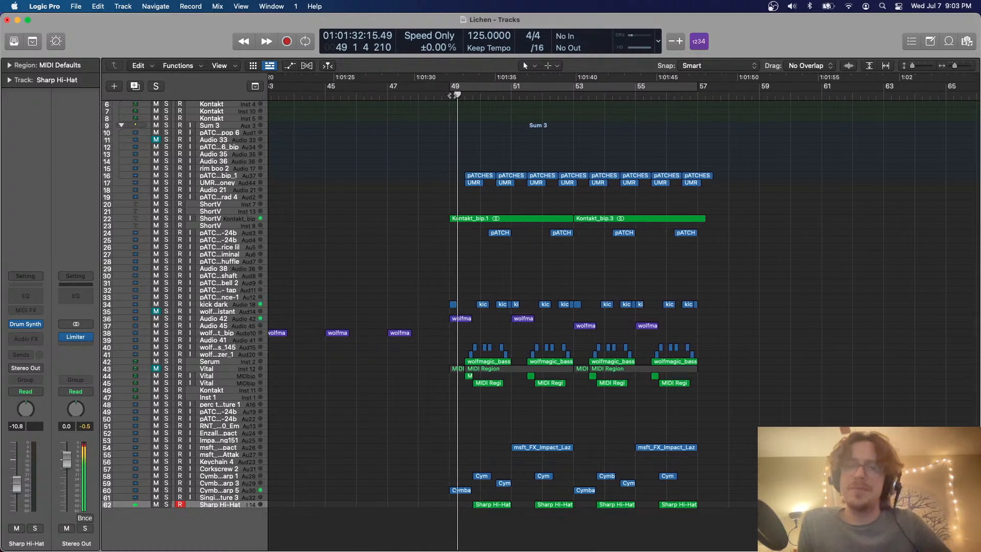
pyautogui.hscroll(3, 452, 95)
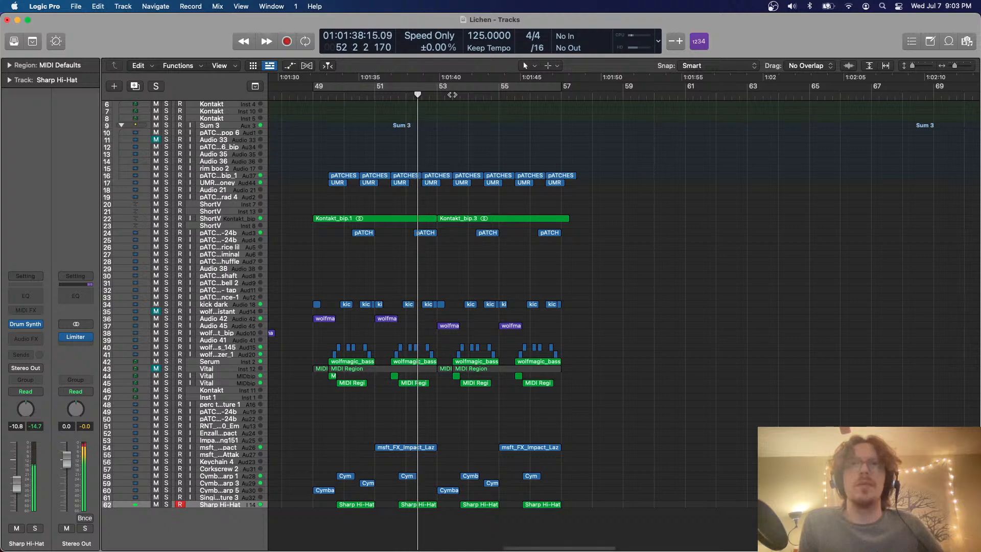
pyautogui.press('super+Right')
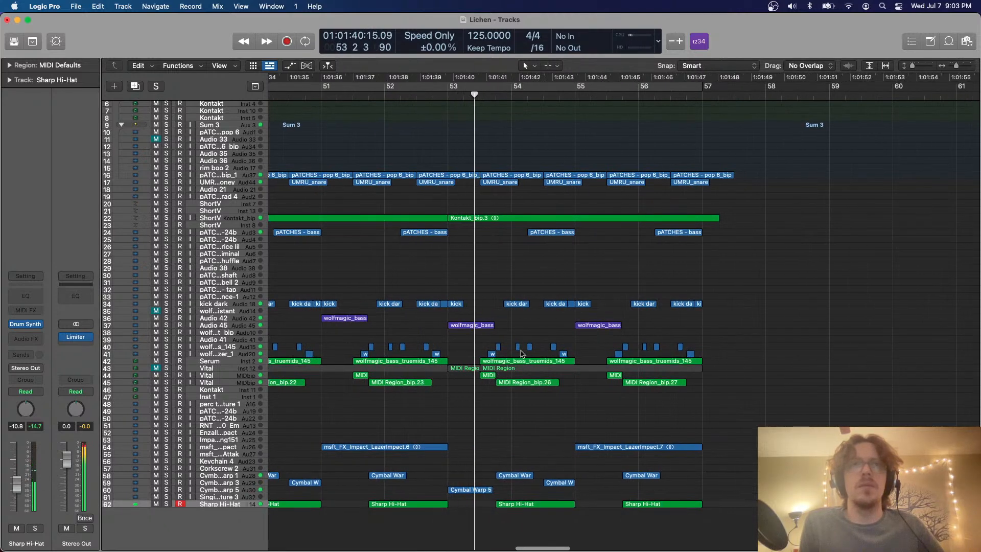
# Set the cycle range to bars 53–57 and select the Audio 45 track with its two wolfmagic_bass regions
pyautogui.moveTo(361, 89); pyautogui.dragTo(616, 100)
pyautogui.click(215, 330)
pyautogui.press('super+Down')
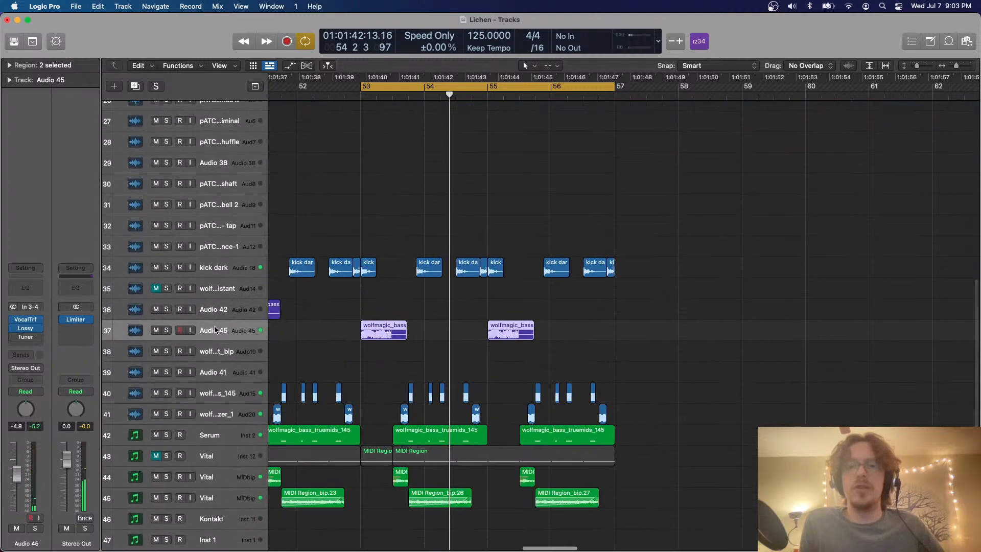
pyautogui.hscroll(3, 352, 221)
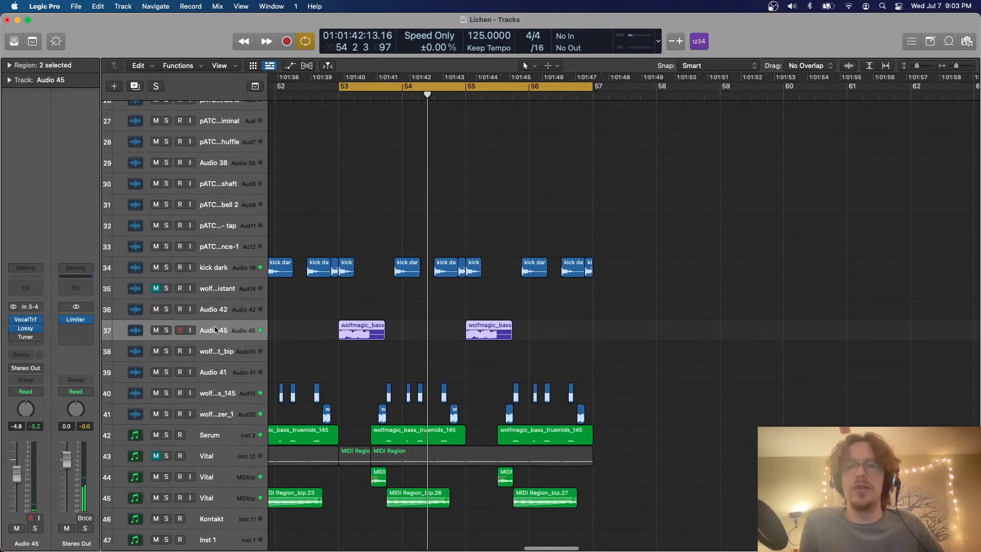
# Move the two wolfmagic_bass regions at bars 53 and 55 onto a soloed duplicate of the Audio 45 track
pyautogui.click(135, 89)
pyautogui.moveTo(454, 318); pyautogui.dragTo(314, 350)
pyautogui.press('space')
pyautogui.press('s')
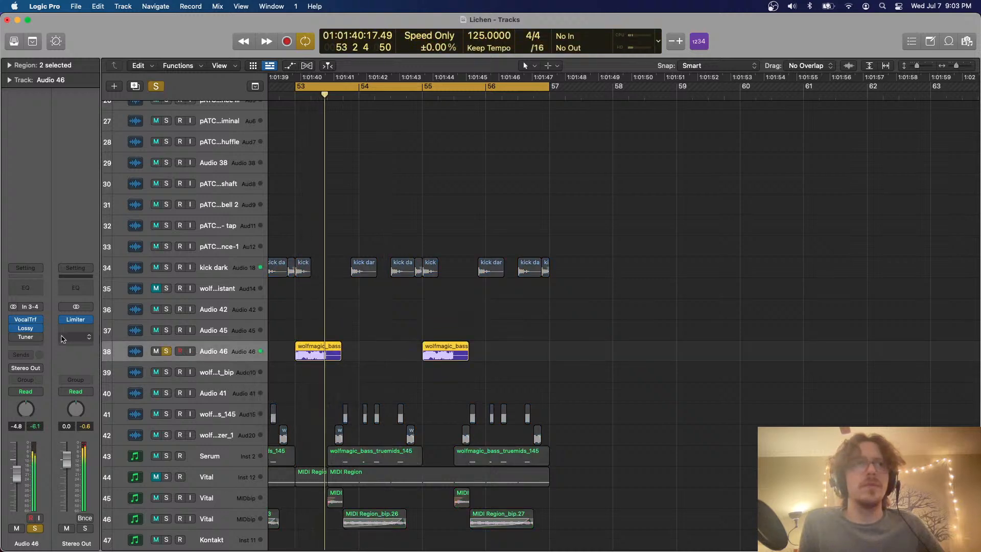
# Insert the Shift effect between VocalTrf and Lossy on the Audio 46 track
pyautogui.click(26, 326)
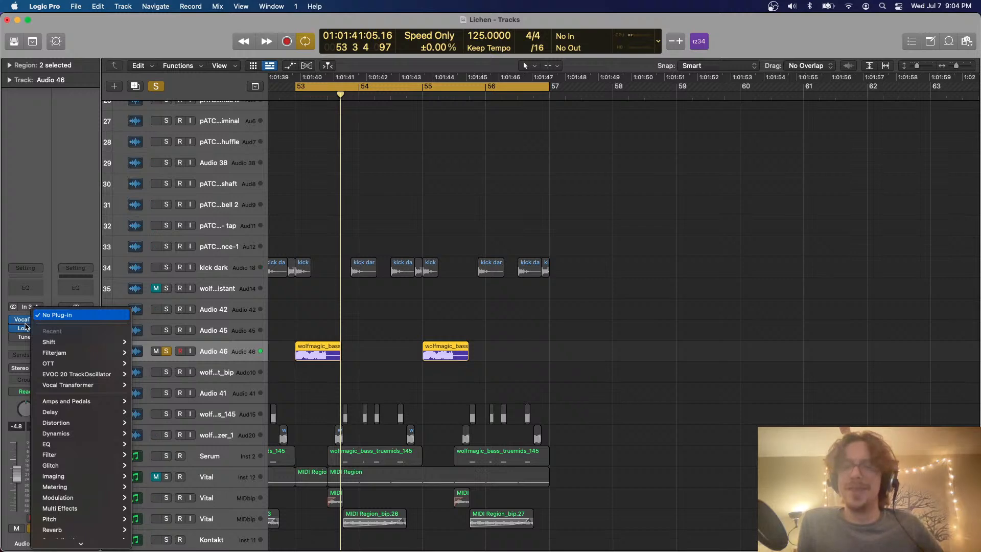
pyautogui.moveTo(76, 521)
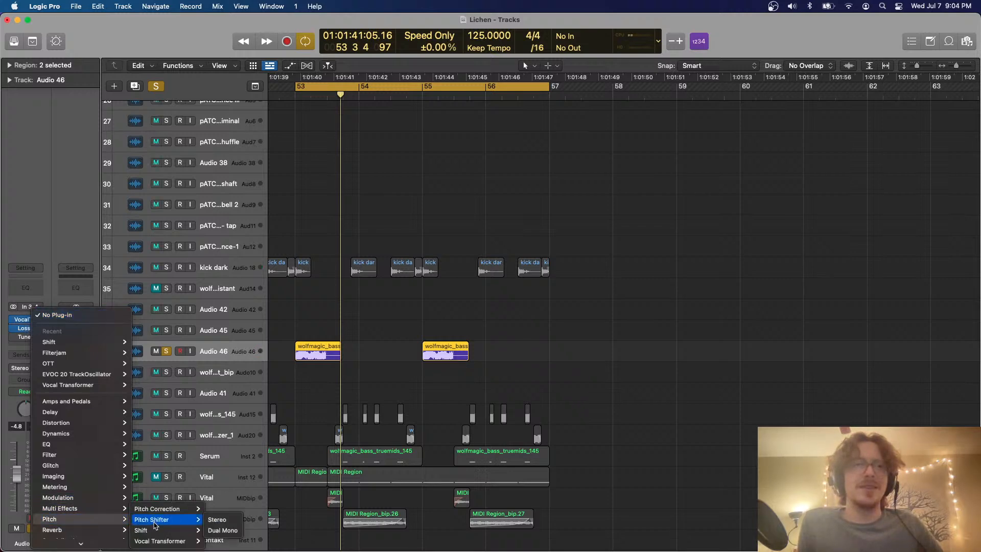
pyautogui.click(155, 521)
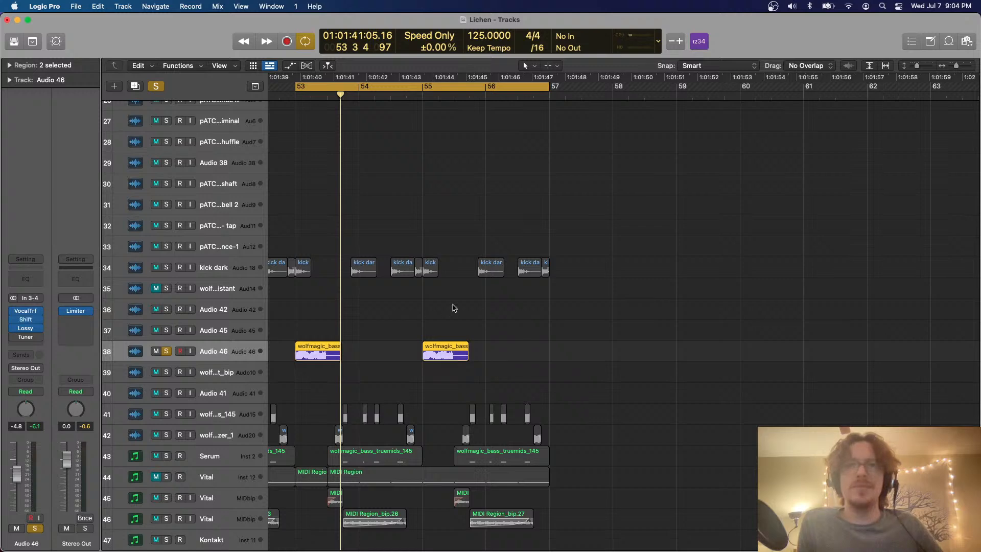
# Open the Shift effect on Audio 46 and load its -100 Hz preset
pyautogui.click(19, 319)
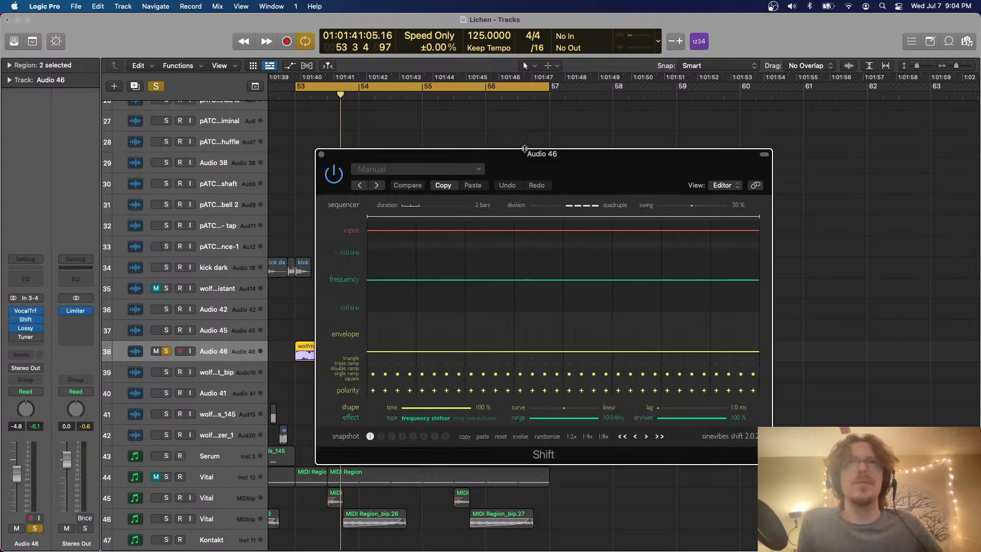
pyautogui.moveTo(502, 171); pyautogui.dragTo(577, 120)
pyautogui.click(488, 118)
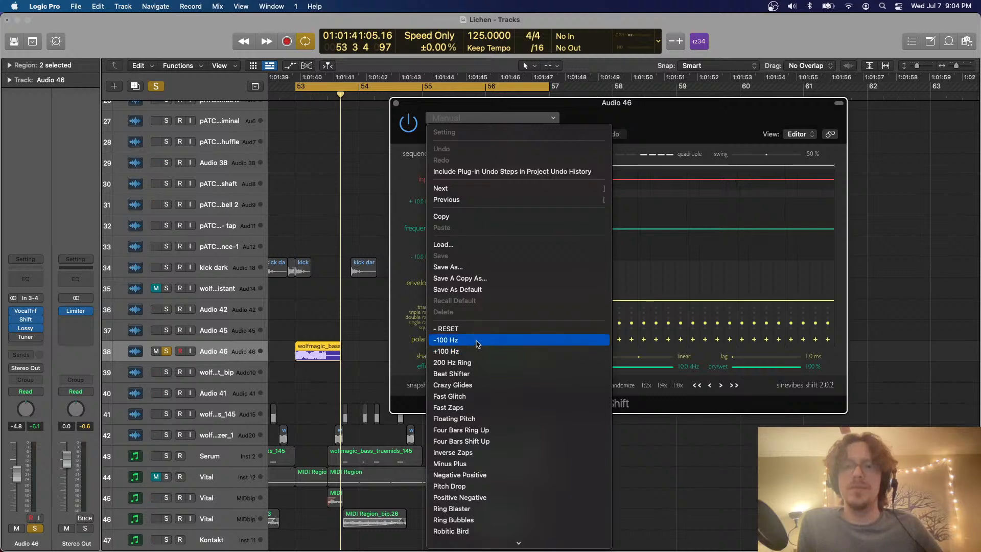
pyautogui.click(478, 344)
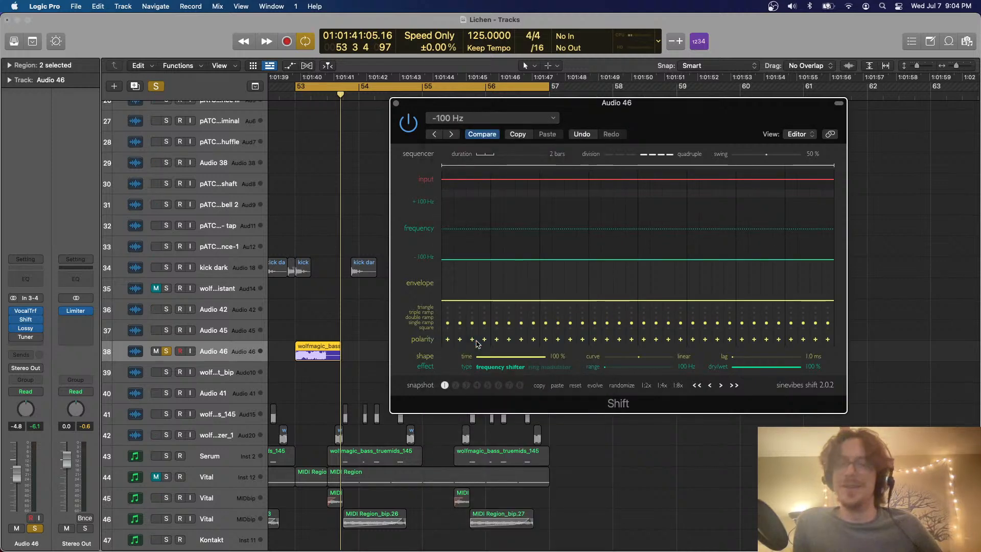
# Audition the soloed bass with Shift while adjusting the effect's frequency range to about 146 Hz
pyautogui.press('space')
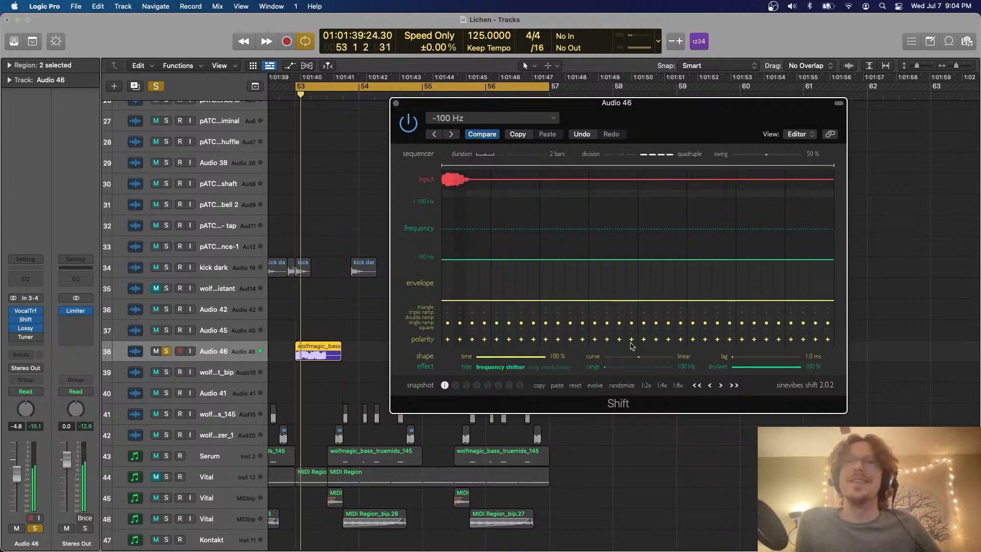
pyautogui.press('space')
pyautogui.press('space')
pyautogui.moveTo(607, 367); pyautogui.dragTo(618, 367)
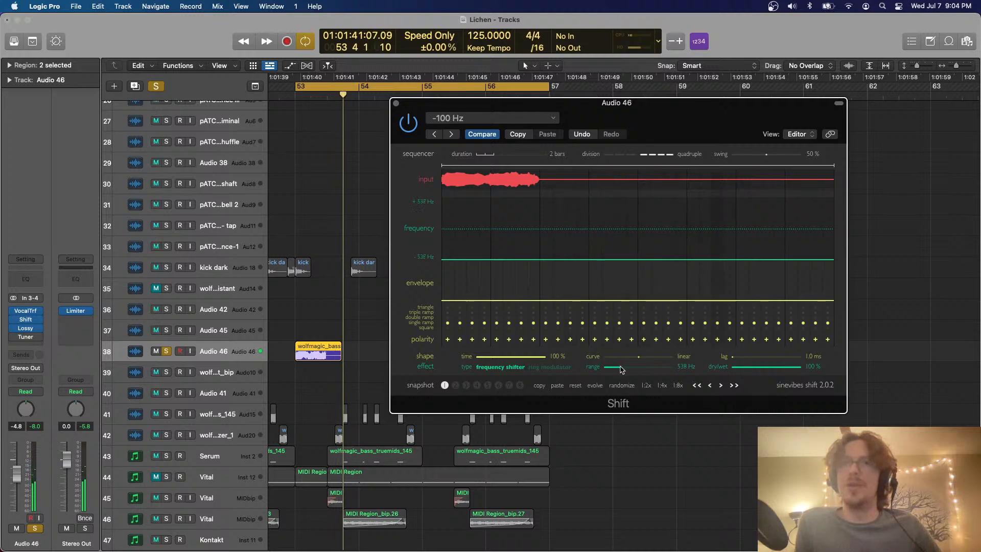
pyautogui.moveTo(634, 369); pyautogui.dragTo(611, 369)
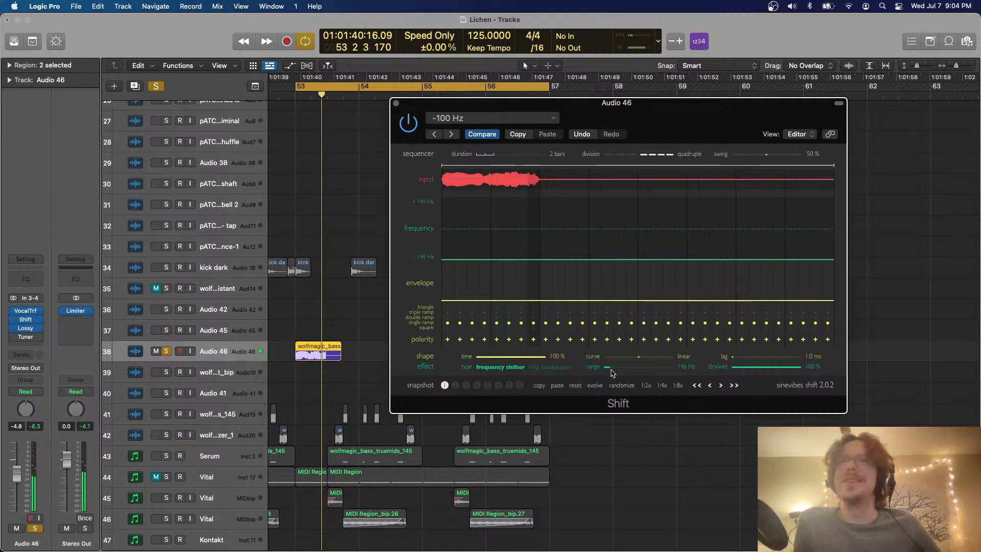
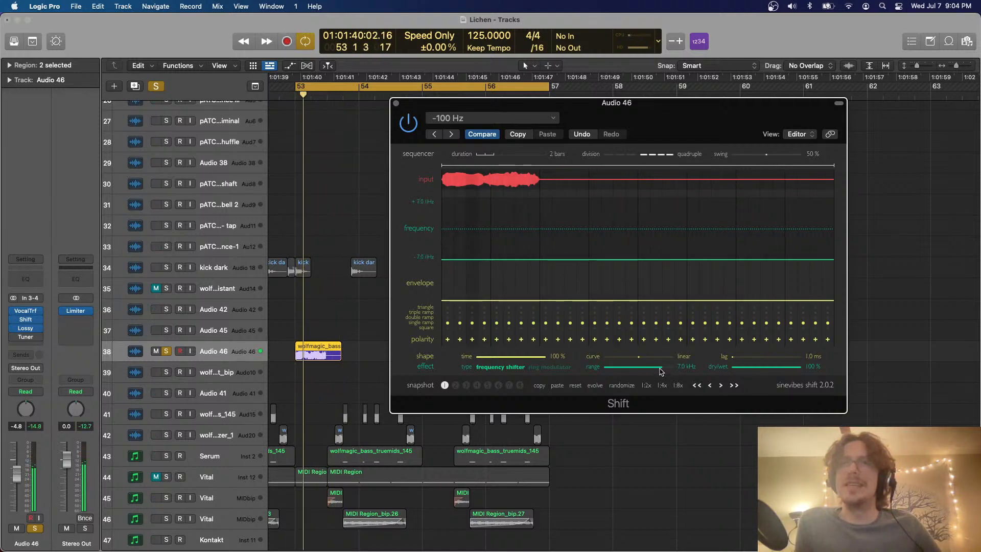
# Set the Shift effect's frequency range to about 129 Hz, close its window and unsolo Audio 46
pyautogui.moveTo(663, 372); pyautogui.dragTo(611, 377)
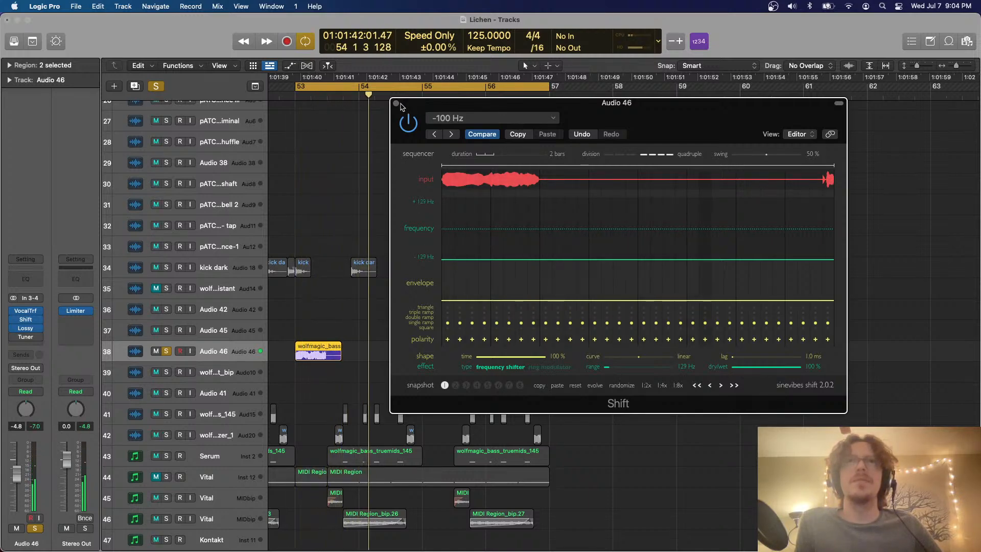
pyautogui.click(396, 104)
pyautogui.click(167, 351)
# Duplicate the upper Serum track and move its two wolfmagic_bass_truemids_145 regions between bars 53 and 57 onto the duplicate
pyautogui.scroll(-8, 230, 313)
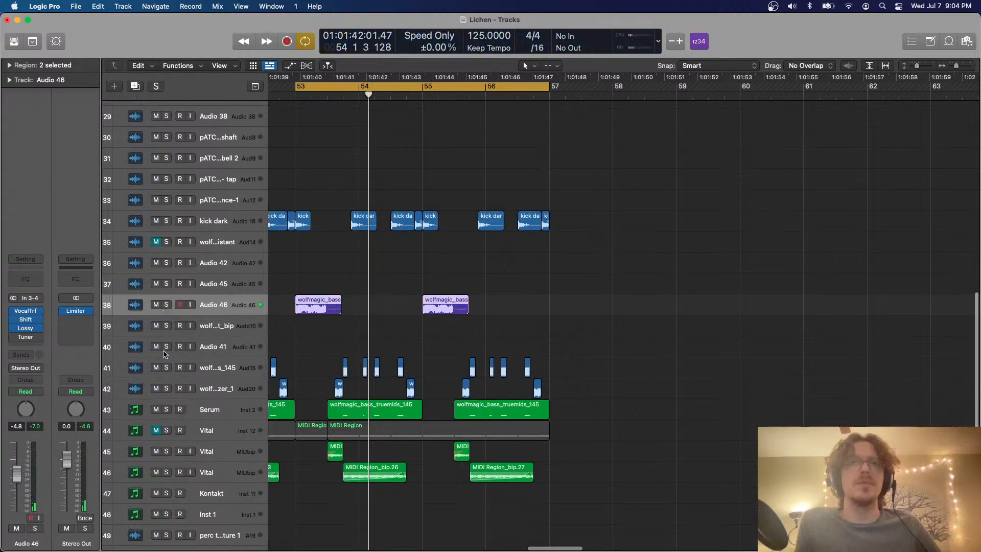
pyautogui.hscroll(-2, 230, 312)
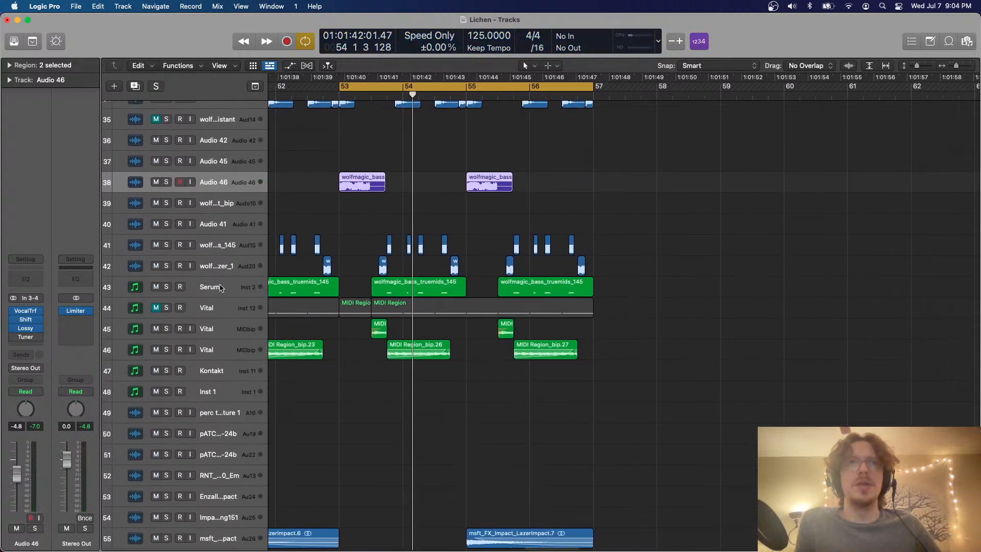
pyautogui.click(220, 288)
pyautogui.click(131, 87)
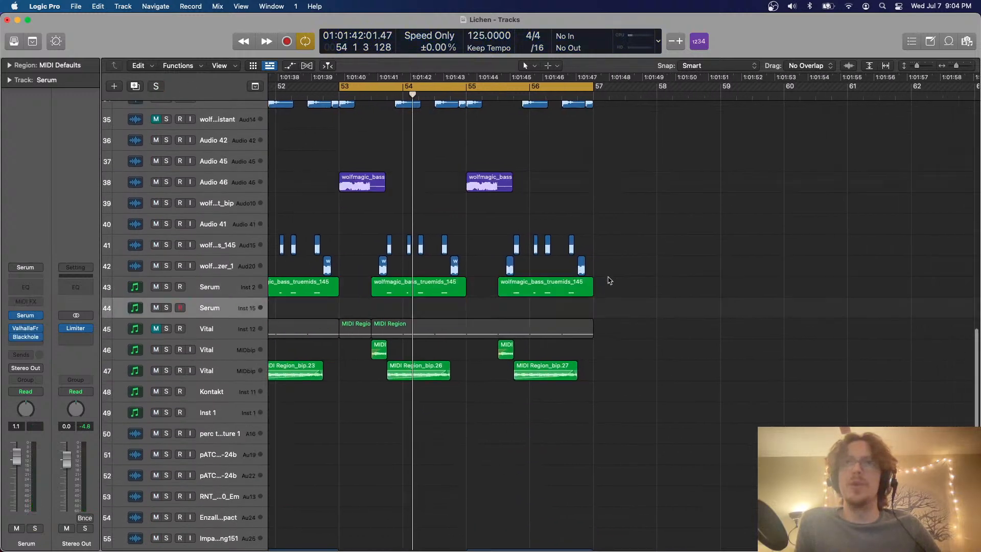
pyautogui.moveTo(604, 281); pyautogui.dragTo(414, 309)
# Audition the duplicate Serum track in solo and set the cycle range from midway through bar 53 to bar 57
pyautogui.press('space')
pyautogui.click(166, 308)
pyautogui.hscroll(3, 338, 153)
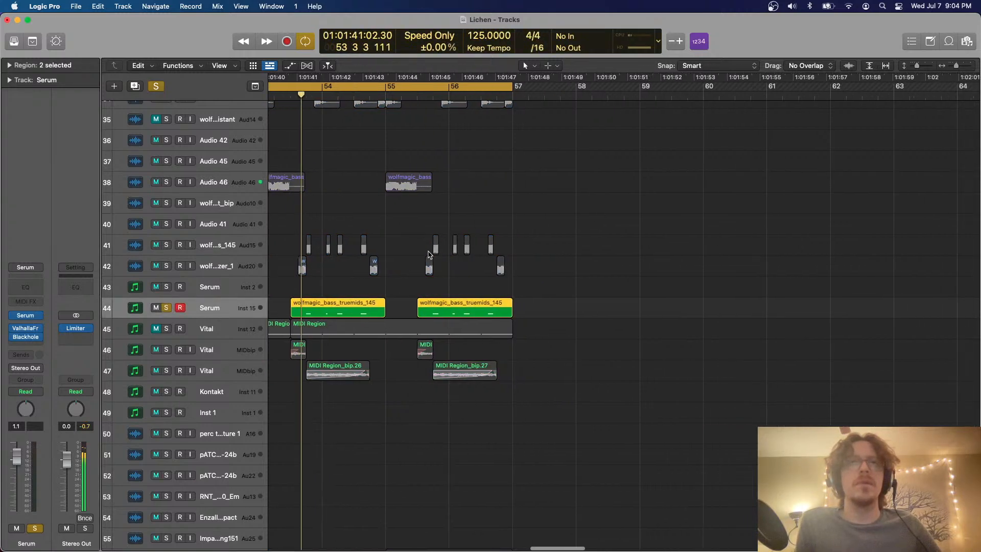
pyautogui.press('c')
pyautogui.press('space')
pyautogui.moveTo(295, 87); pyautogui.dragTo(514, 123)
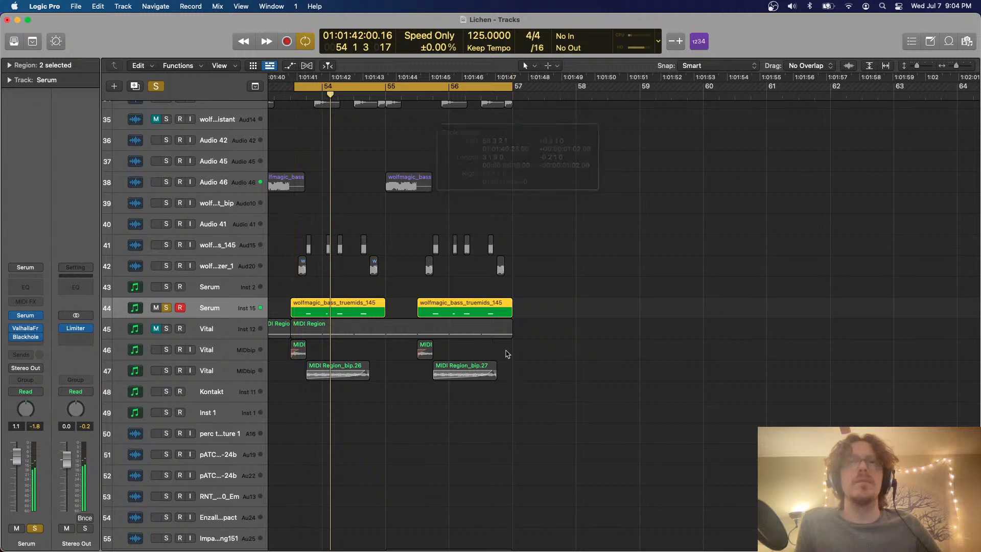
# Check the notes of the two moved Serum regions in the Piano Roll and unsolo the track
pyautogui.moveTo(519, 305); pyautogui.dragTo(353, 308)
pyautogui.press('p')
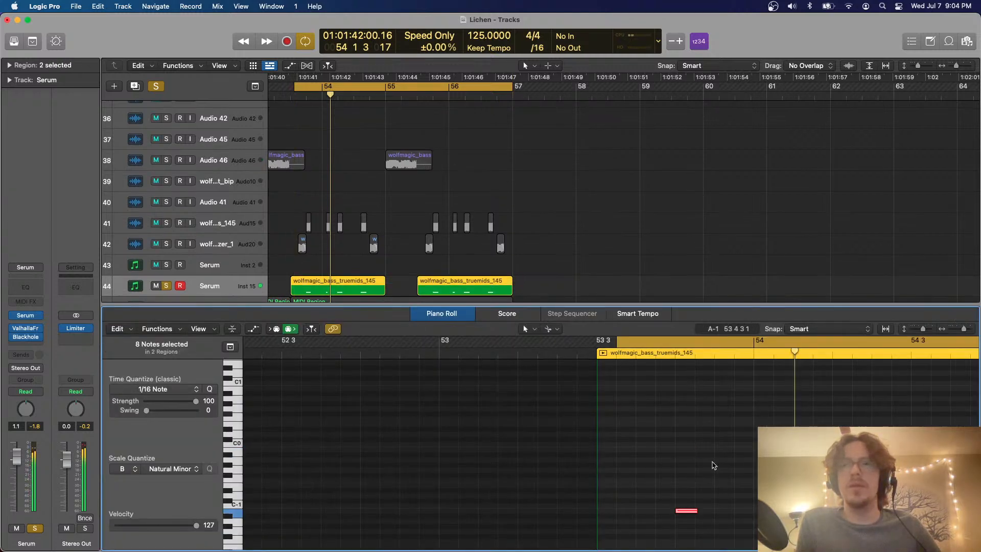
pyautogui.press('p')
pyautogui.hscroll(-2, 373, 200)
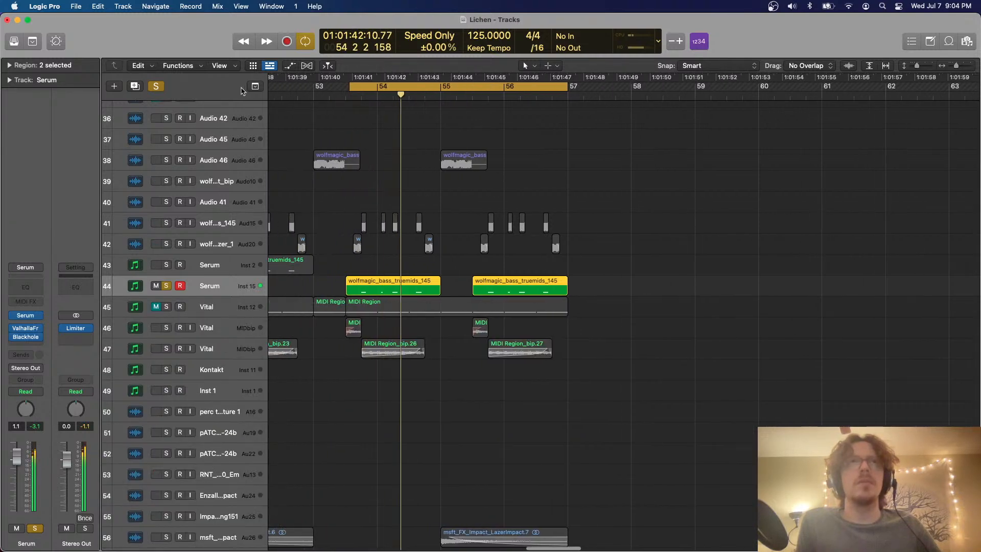
pyautogui.hotkey('ctrl', 's')
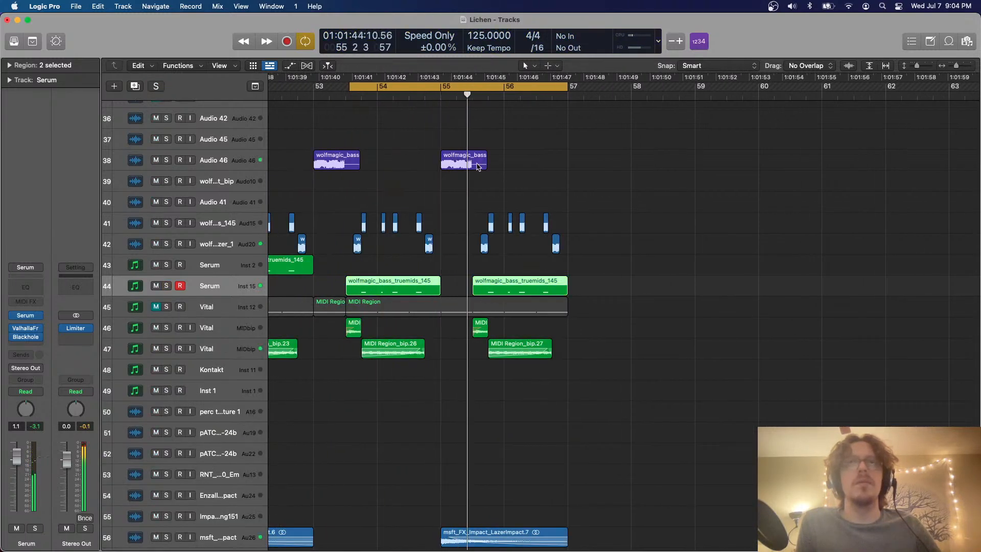
# Bounce the short Vital region in bar 53 in place and delete the original short regions in bars 53 and 55
pyautogui.press('super+Left')
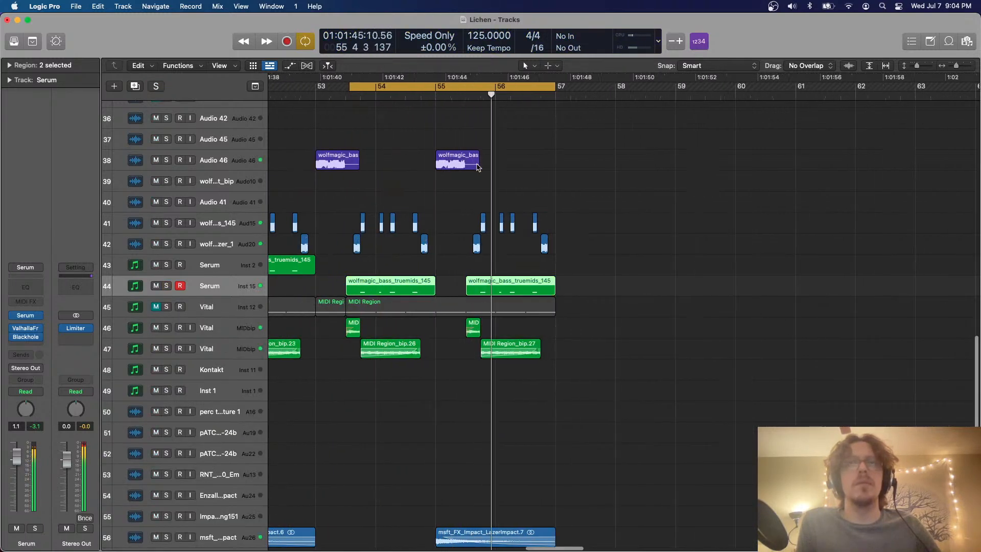
pyautogui.click(234, 327)
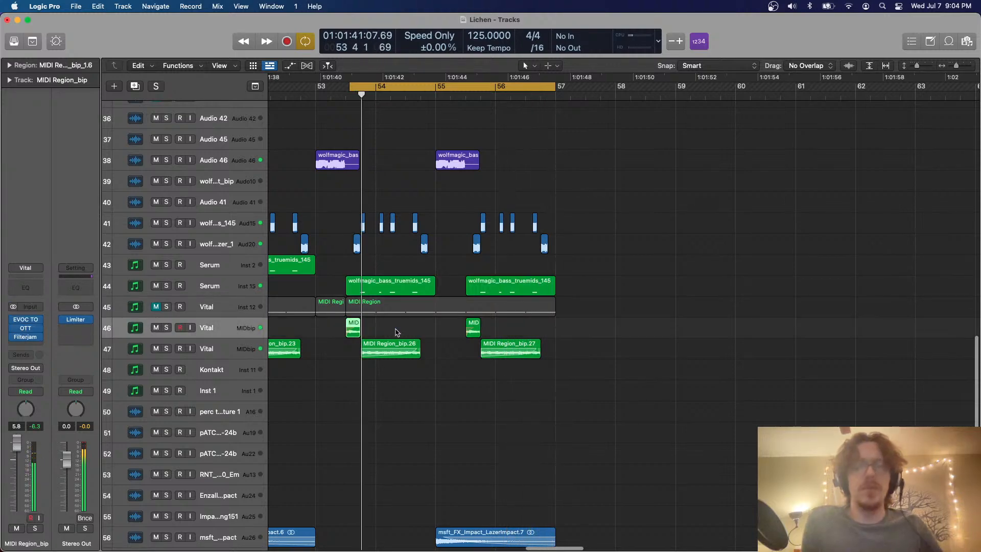
pyautogui.hotkey('ctrl', 'b')
pyautogui.press('Return')
pyautogui.moveTo(334, 324); pyautogui.dragTo(501, 328)
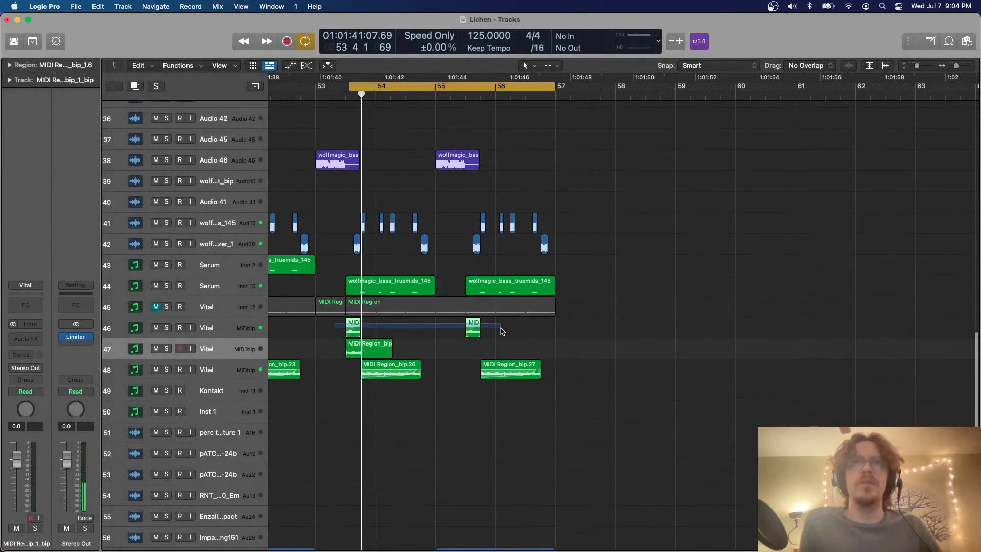
pyautogui.press('Delete')
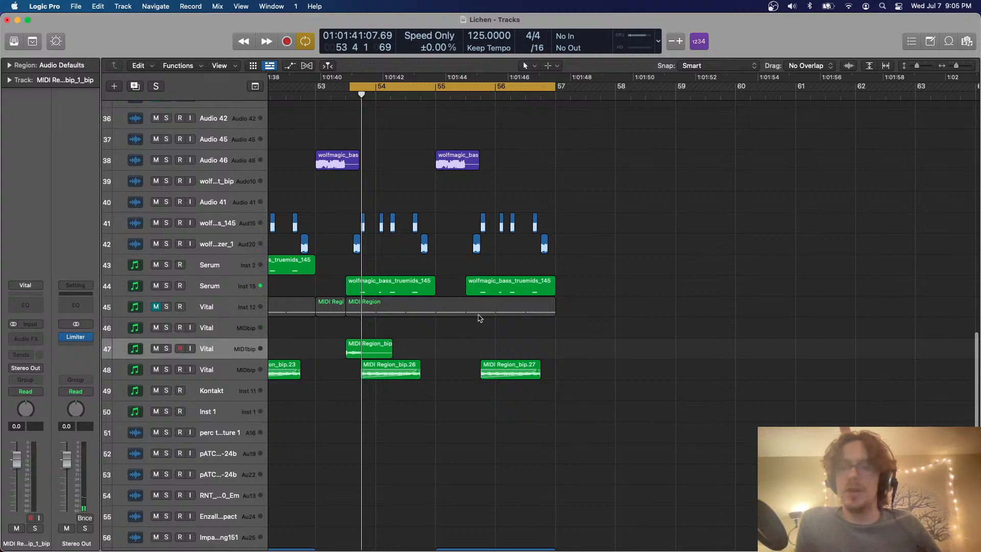
# Cut the bounced Vital region at beat 4 of bar 53, delete its tail and fine-trim its end
pyautogui.scroll(5, 478, 318)
pyautogui.hscroll(-2, 479, 318)
pyautogui.scroll(3, 479, 318)
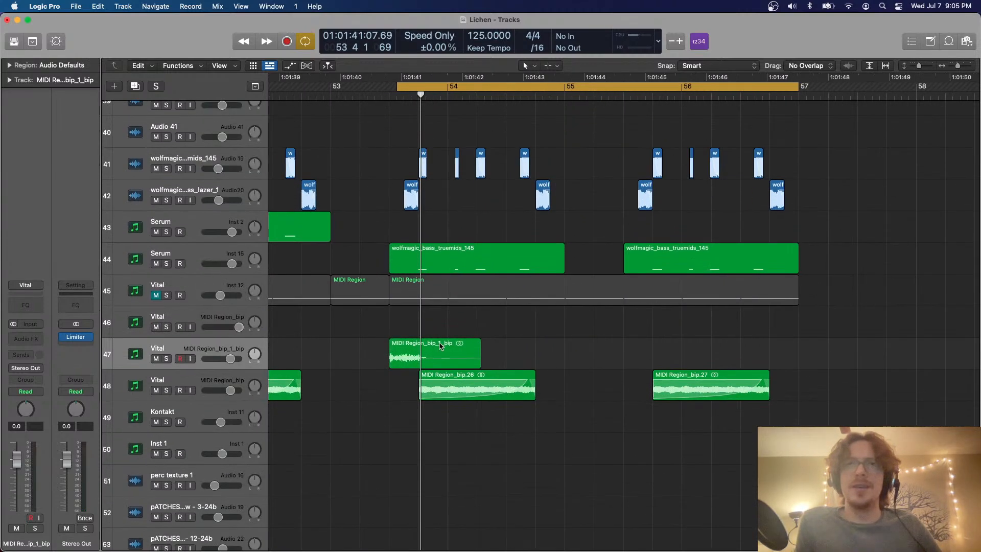
pyautogui.doubleClick(421, 340)
pyautogui.press('Delete')
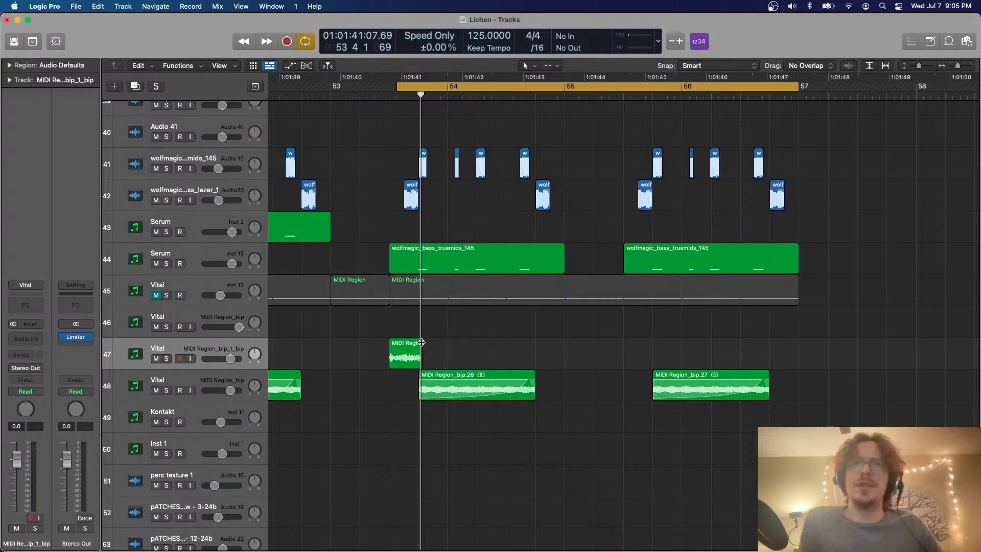
pyautogui.moveTo(417, 362); pyautogui.dragTo(418, 362)
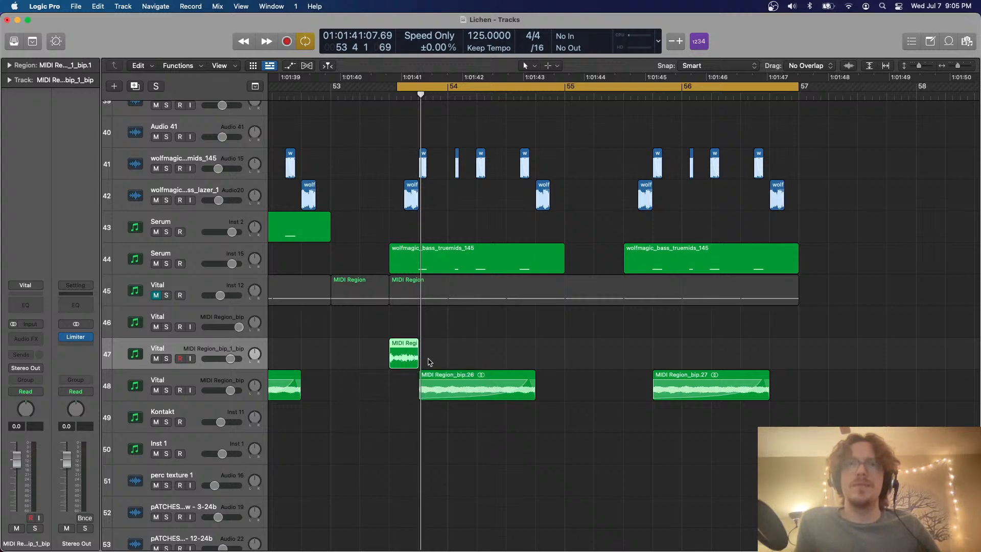
pyautogui.scroll(3, 430, 355)
pyautogui.scroll(2, 428, 327)
pyautogui.scroll(3, 427, 327)
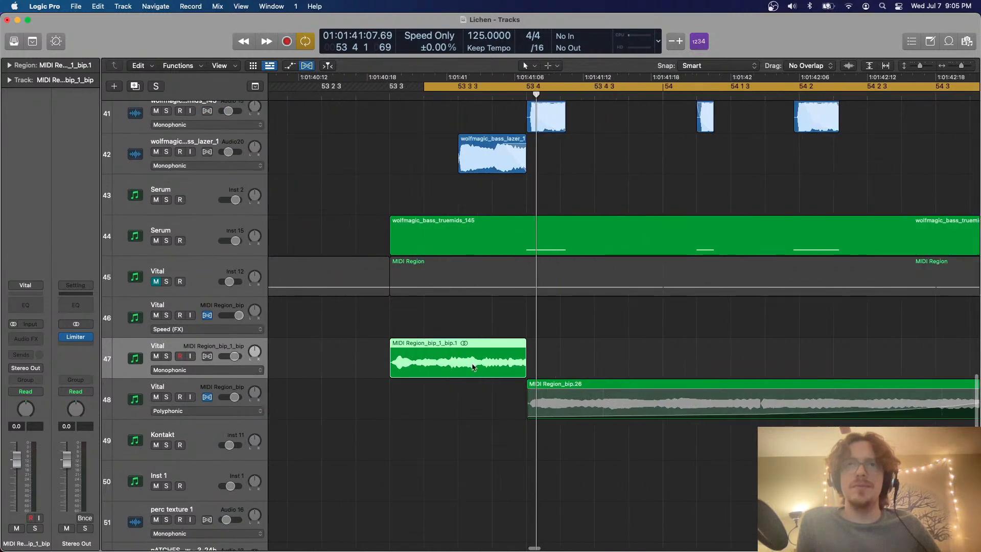
pyautogui.moveTo(523, 371); pyautogui.dragTo(528, 376)
# Enable Flex Time - Monophonic on the bounced Vital track
pyautogui.scroll(5, 528, 377)
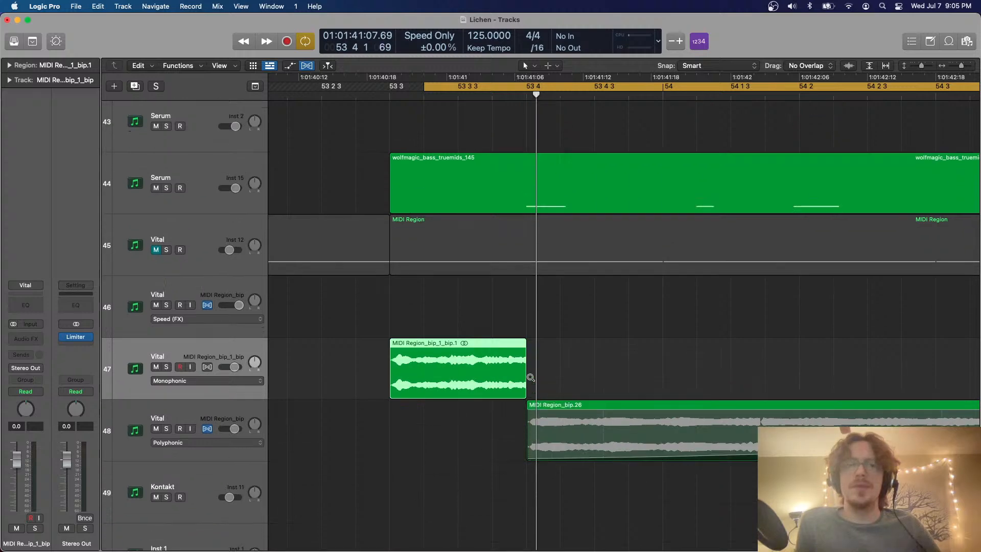
pyautogui.hscroll(2, 530, 380)
pyautogui.click(244, 372)
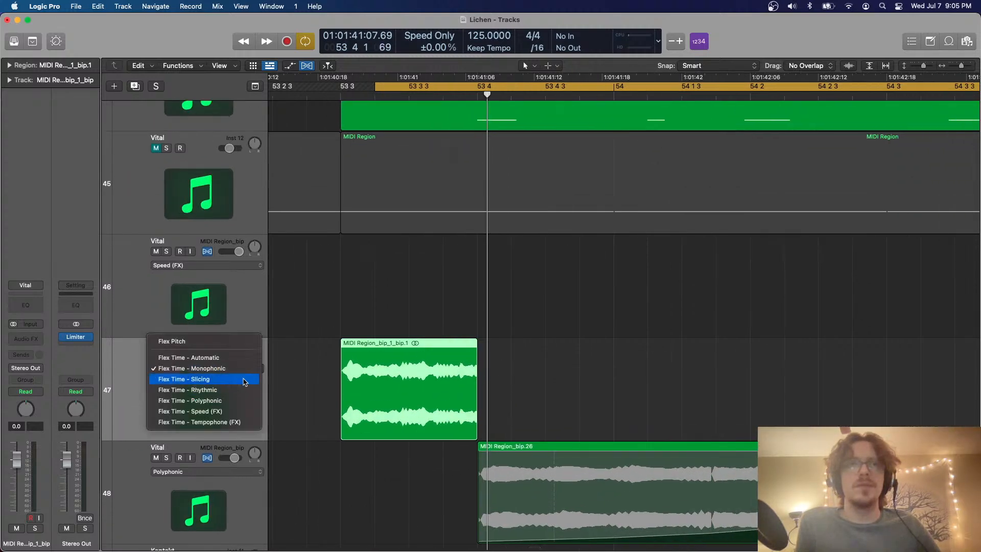
pyautogui.click(248, 368)
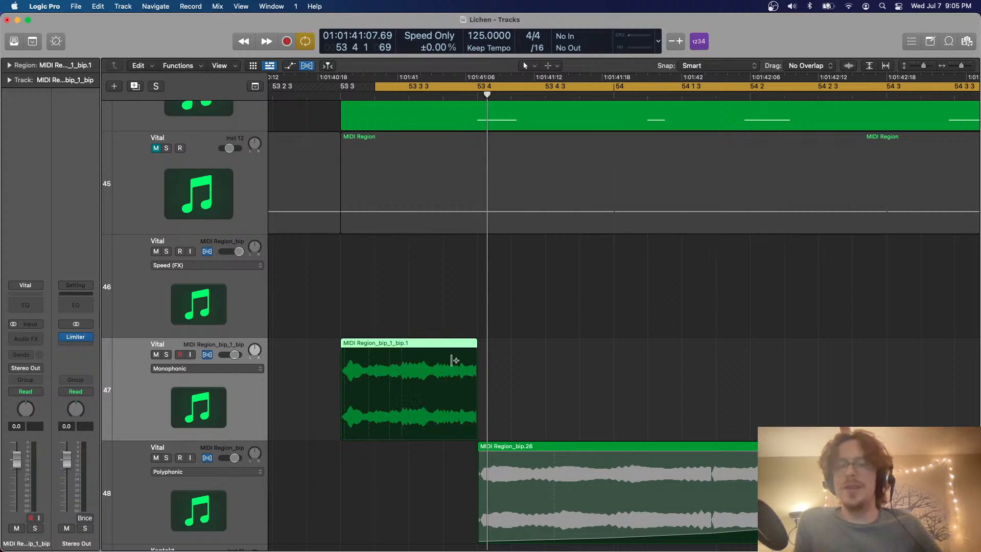
# Stretch the bounced Vital region to bar 54 and cut away the part after beat 4 of bar 53
pyautogui.scroll(-2, 484, 348)
pyautogui.hscroll(1, 484, 348)
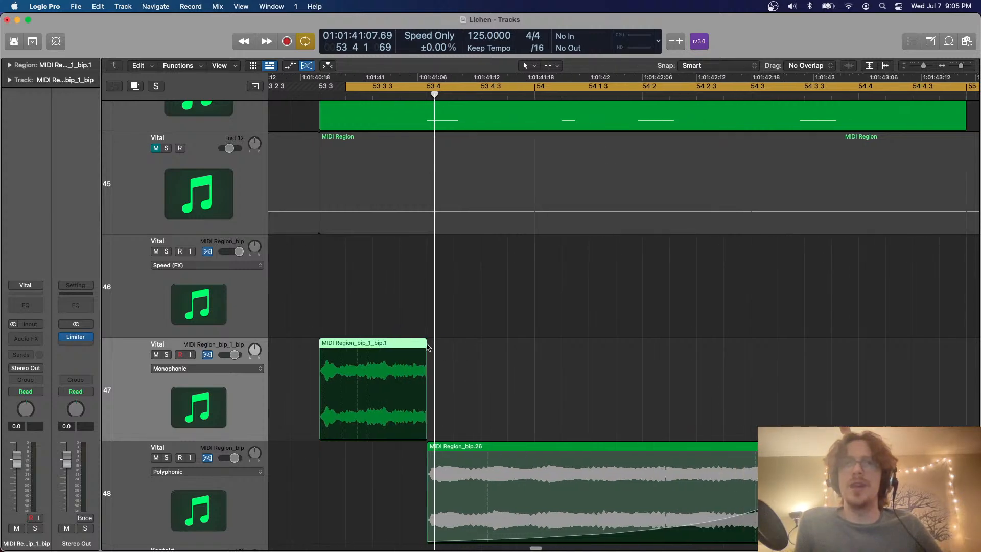
pyautogui.moveTo(429, 347); pyautogui.dragTo(535, 343)
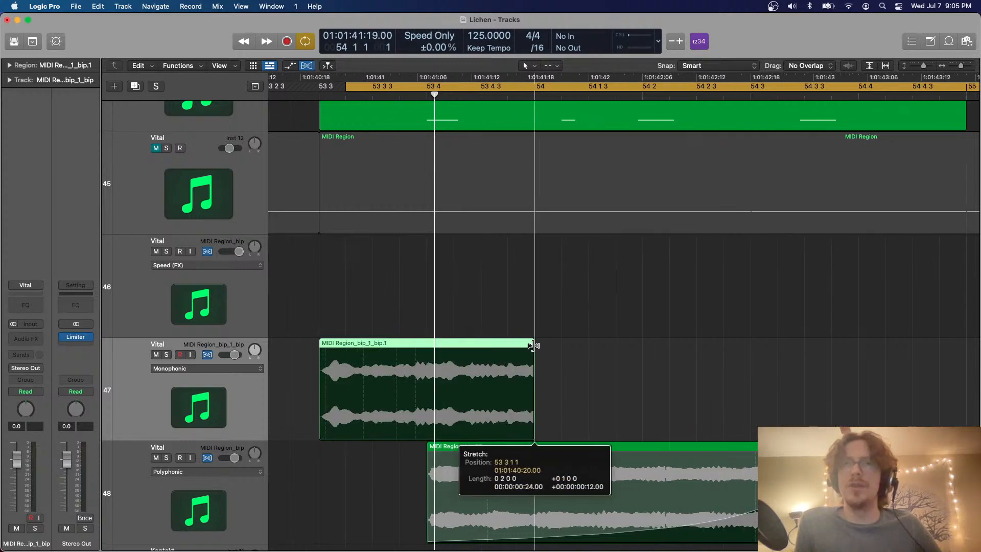
pyautogui.keyDown('super'); pyautogui.doubleClick(428, 340); pyautogui.keyUp('super')
pyautogui.press('Delete')
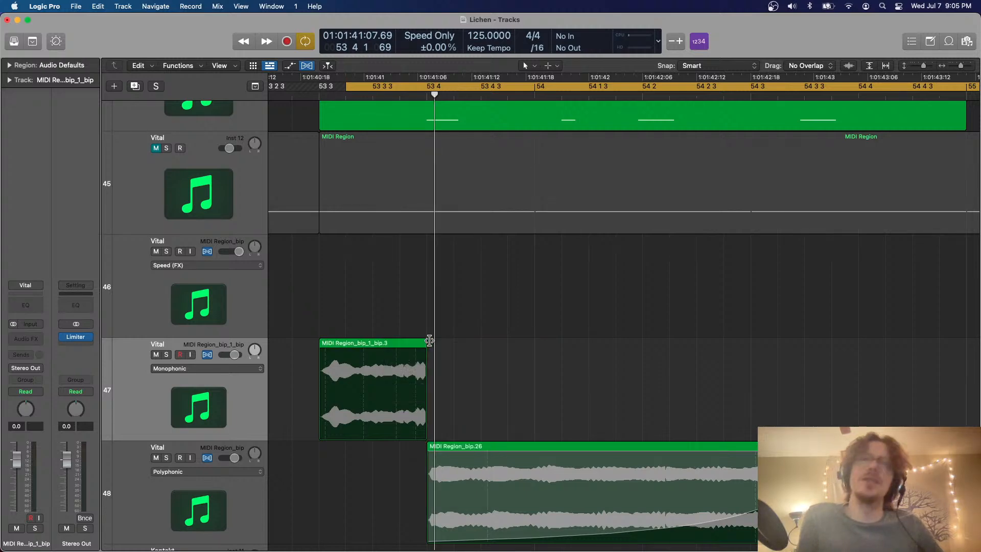
# Solo the bounced Vital track and try stretching its shortened region to bar 54 again while auditioning it
pyautogui.click(167, 356)
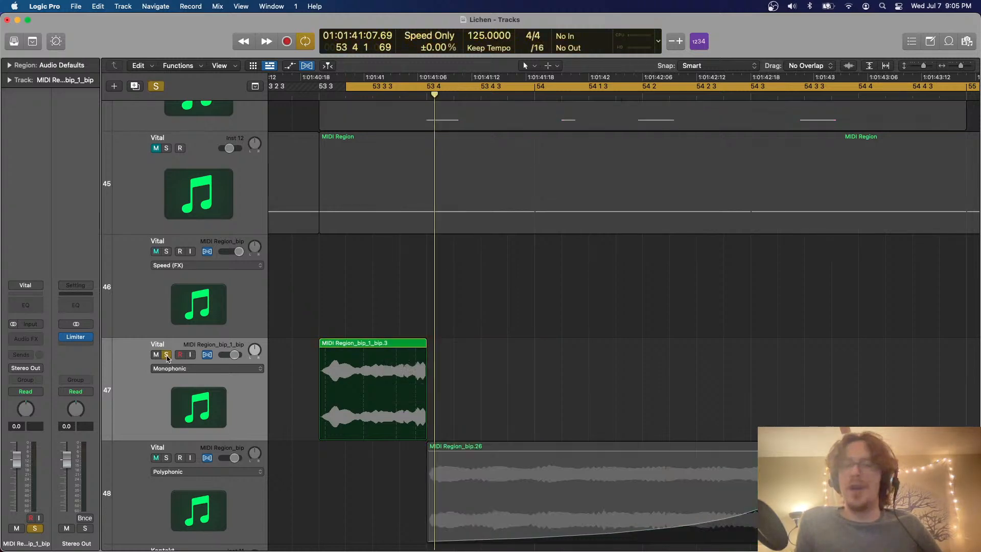
pyautogui.press('space')
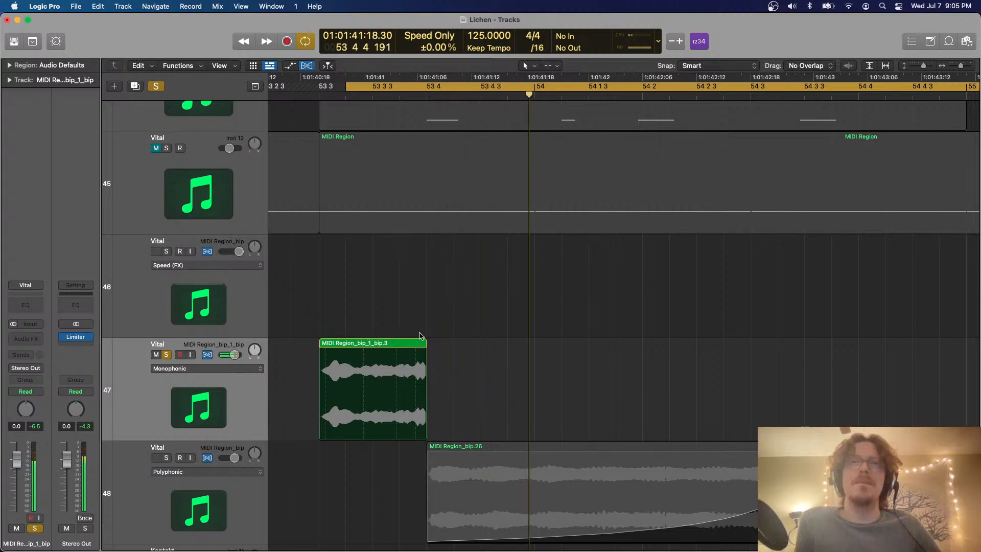
pyautogui.moveTo(422, 348); pyautogui.dragTo(535, 347)
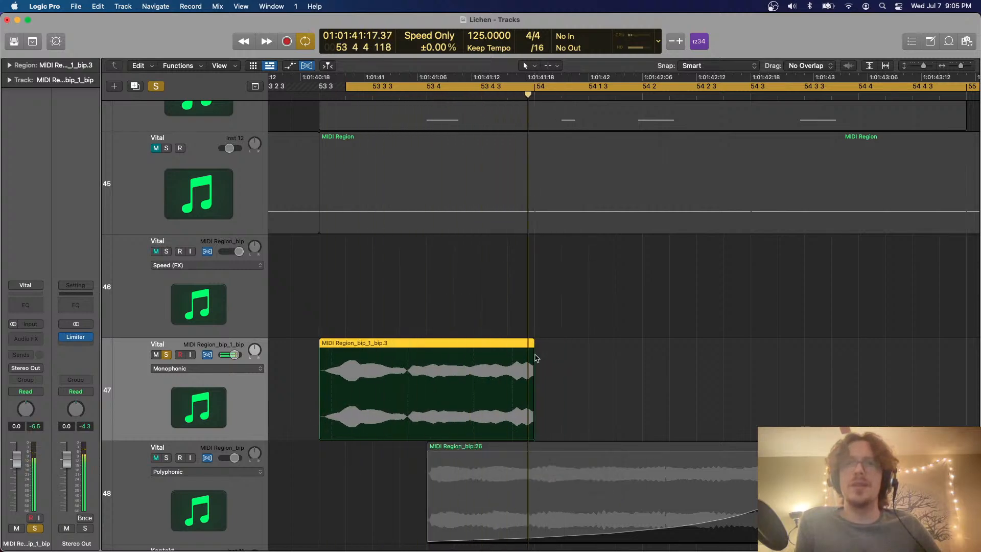
pyautogui.press('space')
pyautogui.press('super+z')
pyautogui.press('space')
# Unsolo the bounced Vital track, hide the Flex view and play the section in the full mix
pyautogui.press('space')
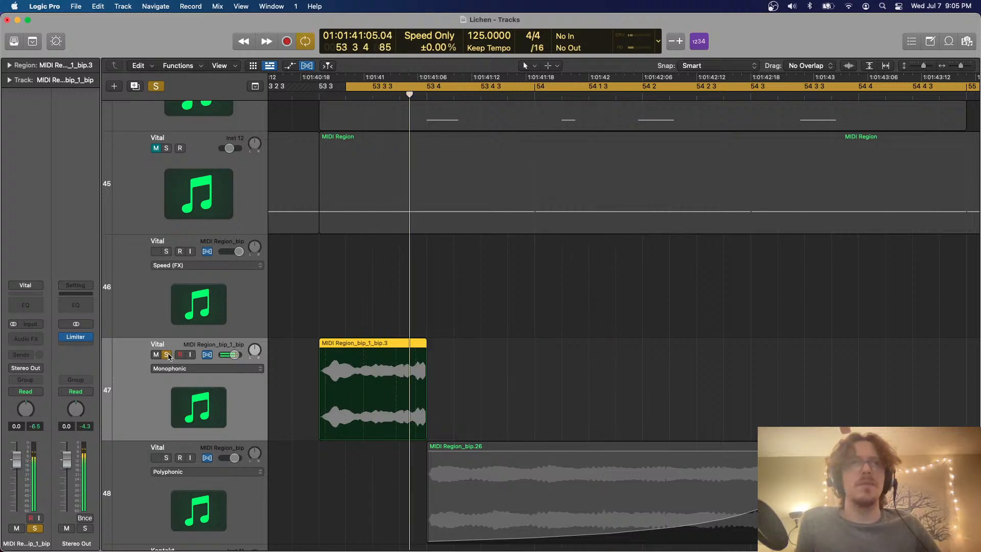
pyautogui.click(166, 355)
pyautogui.press('space')
pyautogui.press('space')
pyautogui.press('super+f')
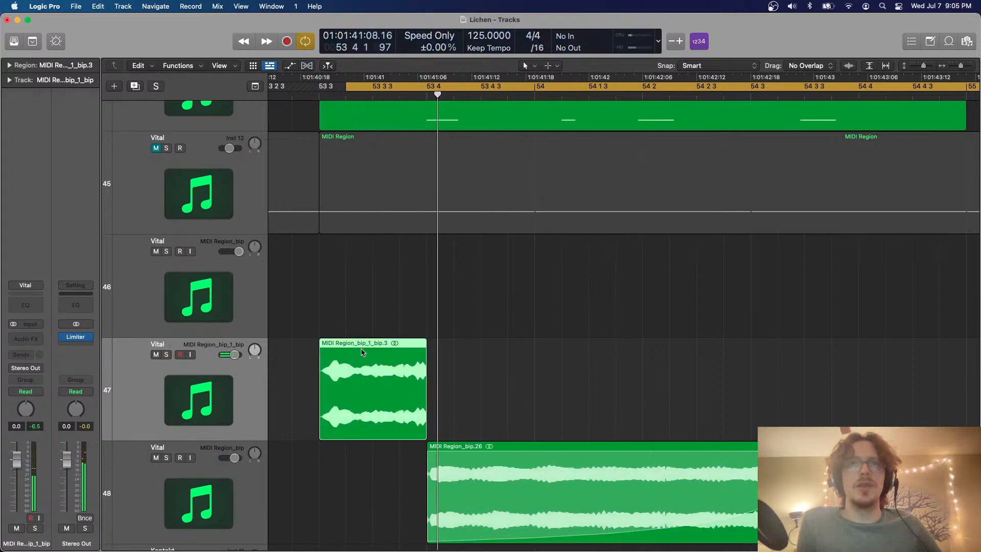
pyautogui.press('space')
# Turn off the cycle and place a copy of the stretched Vital region at beat 3 of bar 55
pyautogui.press('super+Left')
pyautogui.press('super+Left')
pyautogui.press('super+Left')
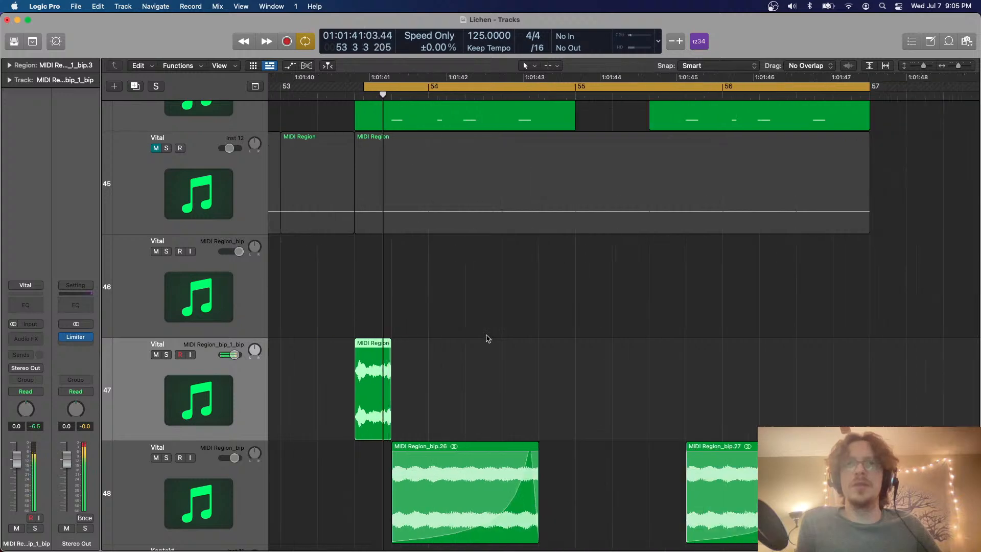
pyautogui.press('super+Up')
pyautogui.press('super+Up')
pyautogui.press('super+Up')
pyautogui.press('super+Up')
pyautogui.press('super+Left')
pyautogui.press('super+Left')
pyautogui.press('c')
pyautogui.moveTo(428, 340); pyautogui.dragTo(363, 354)
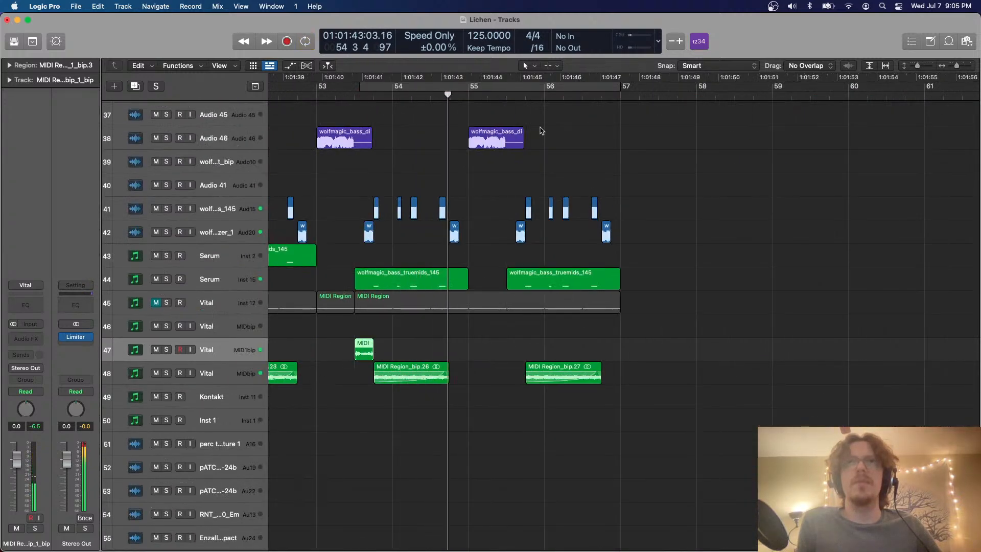
pyautogui.click(469, 96)
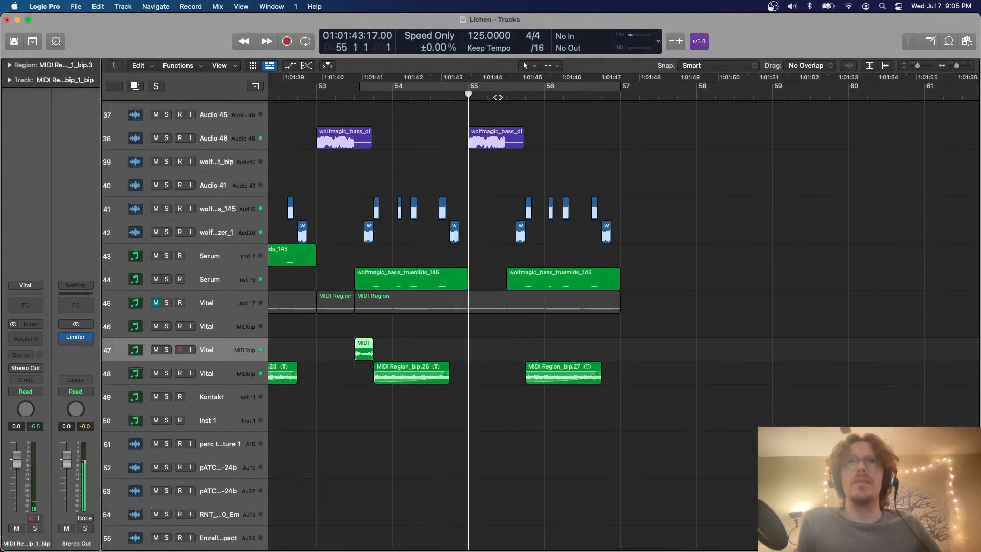
pyautogui.moveTo(506, 94); pyautogui.dragTo(523, 93)
pyautogui.keyDown('ctrl'); pyautogui.keyDown('alt'); pyautogui.click(514, 123); pyautogui.keyUp('alt'); pyautogui.keyUp('ctrl')
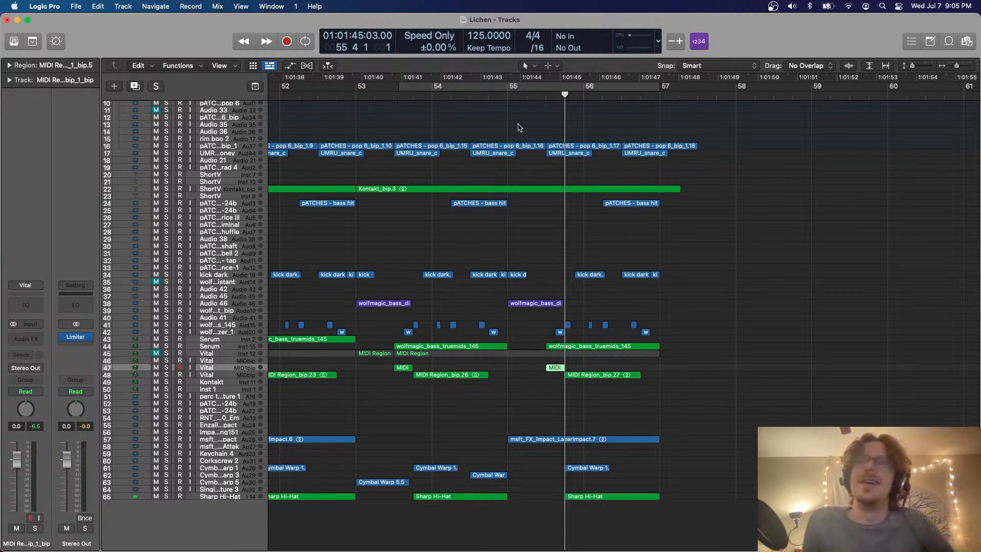
# Place the playhead at bar 49 and select the Sharp Hi-Hat track with no region selected
pyautogui.hscroll(-10, 357, 149)
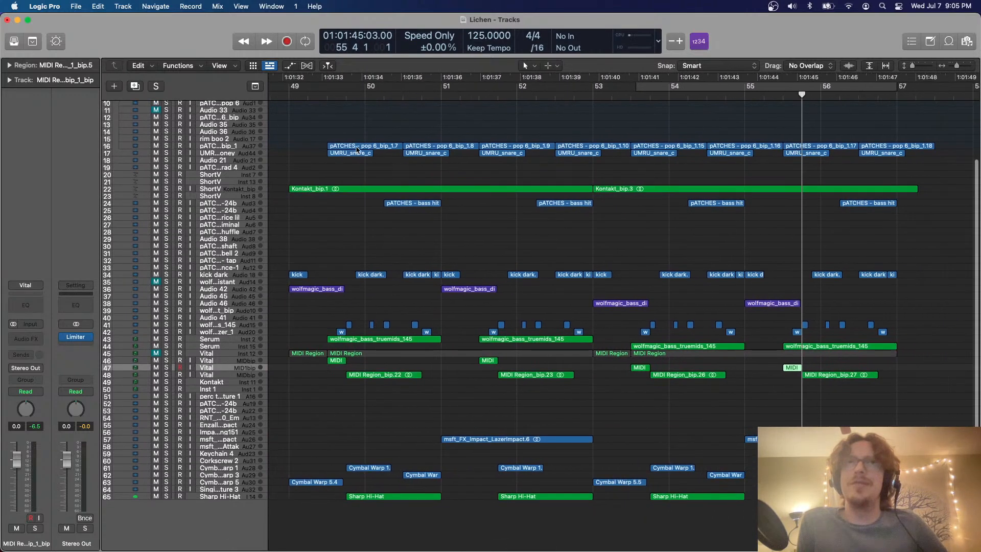
pyautogui.click(289, 95)
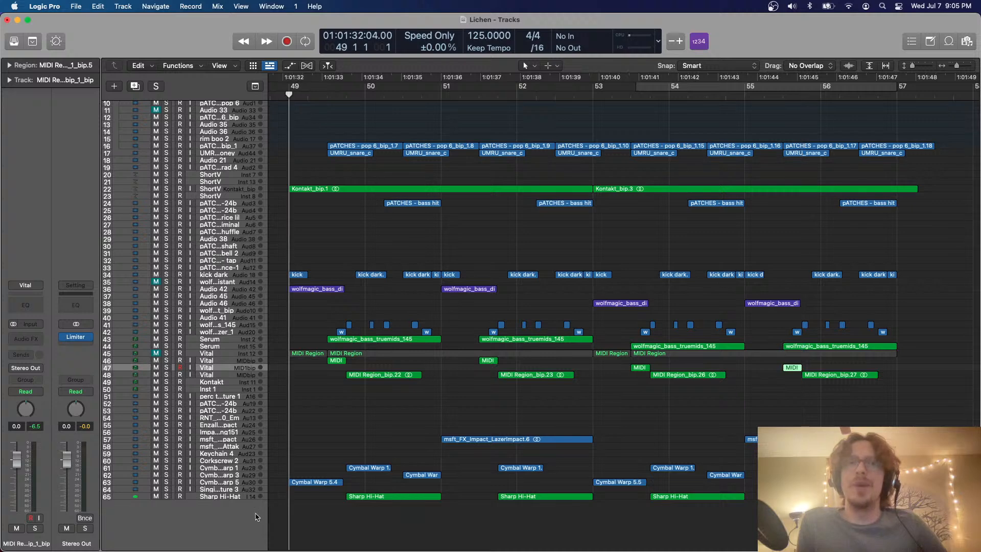
pyautogui.click(234, 497)
pyautogui.click(347, 516)
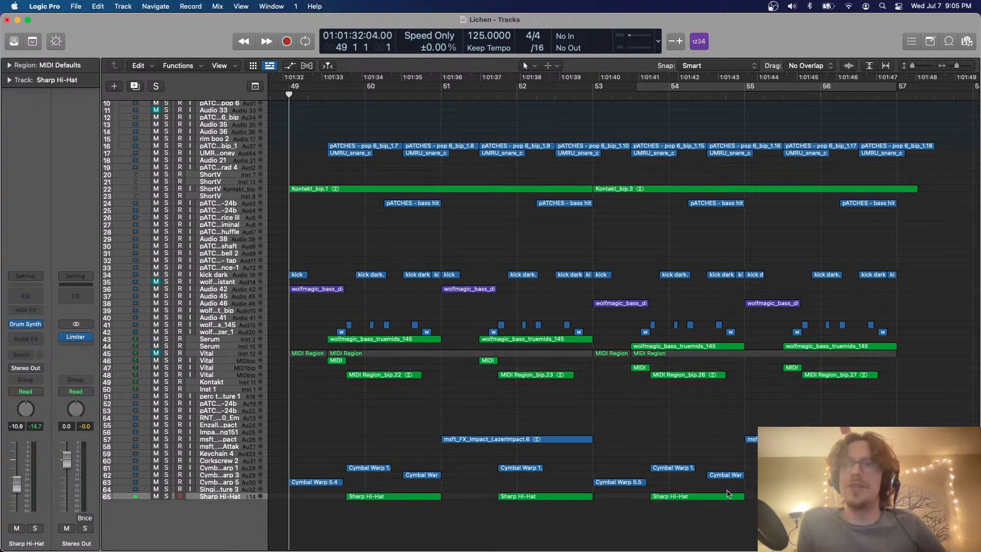
# Open the file browser, clear the "snare" search and look through the Splice Packs folders for drum material
pyautogui.click(967, 41)
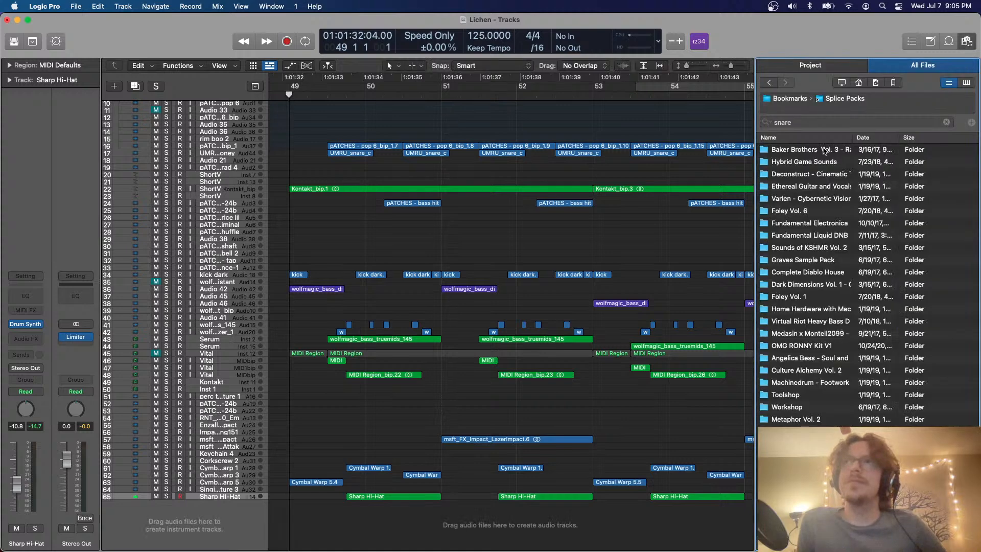
pyautogui.click(832, 123)
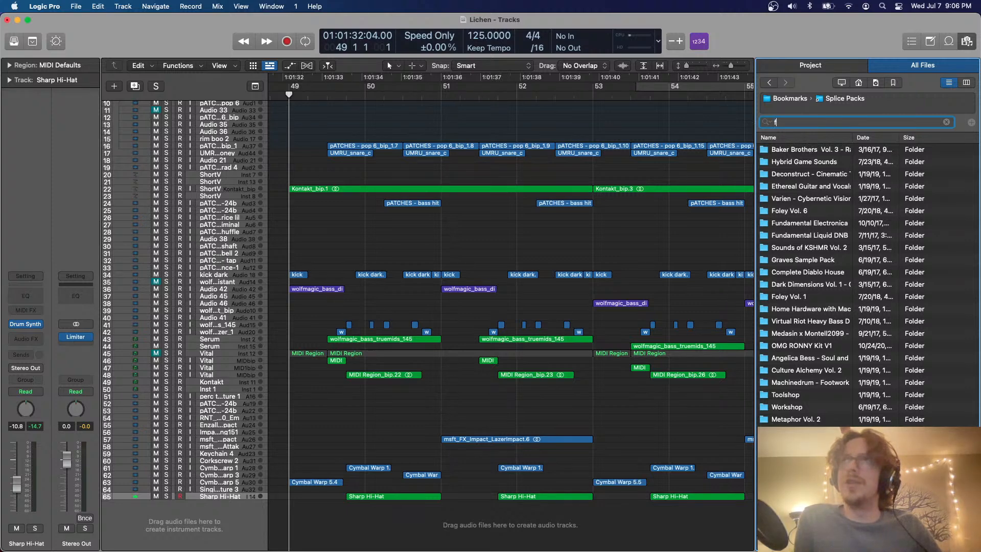
pyautogui.press('BackSpace')
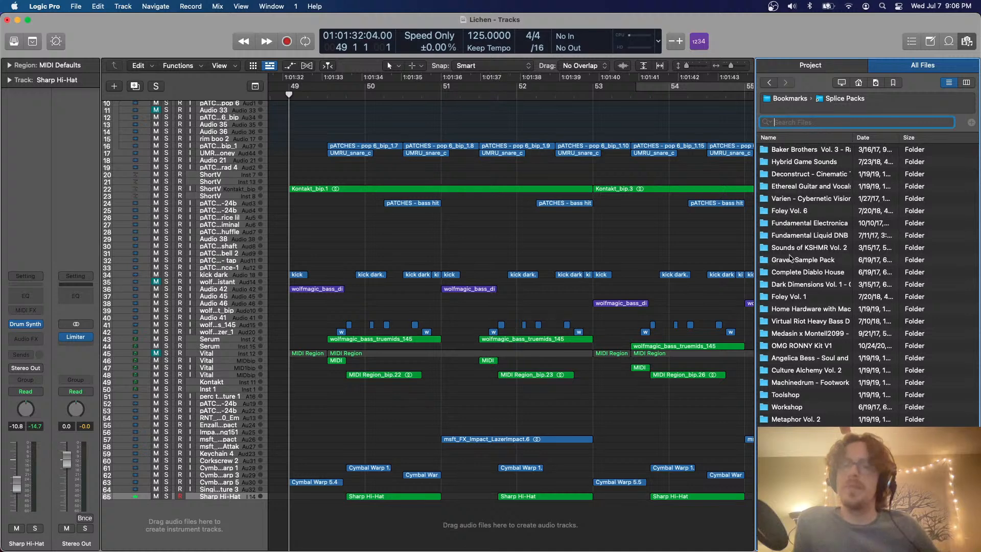
pyautogui.scroll(-6, 790, 259)
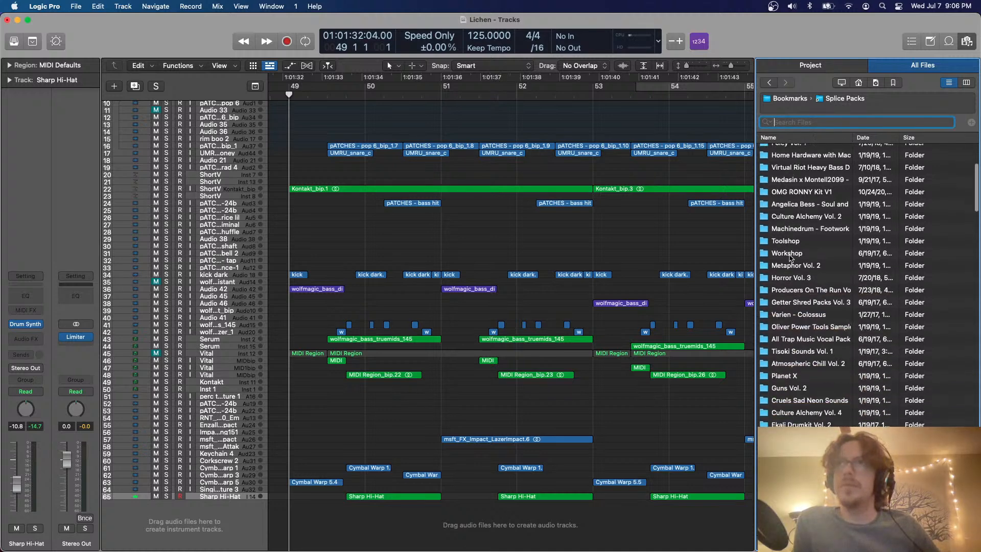
pyautogui.scroll(6, 790, 259)
pyautogui.scroll(-12, 790, 264)
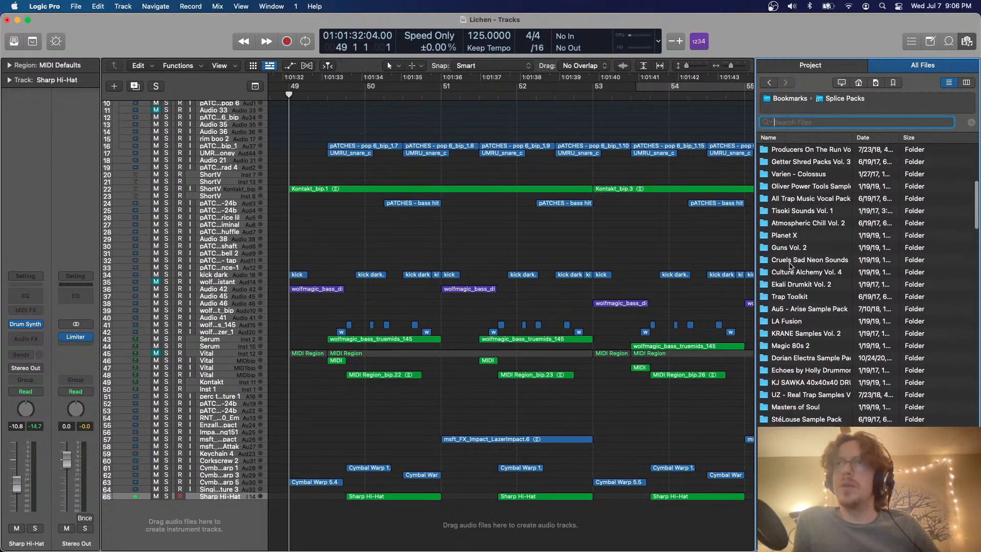
pyautogui.scroll(10, 791, 263)
pyautogui.scroll(-4, 794, 258)
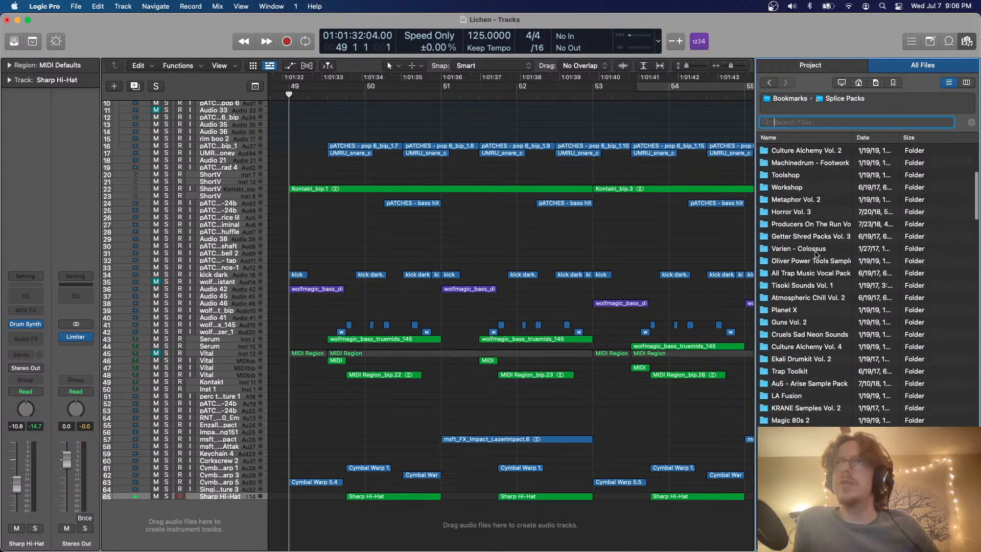
pyautogui.scroll(8, 816, 254)
pyautogui.scroll(-10, 824, 328)
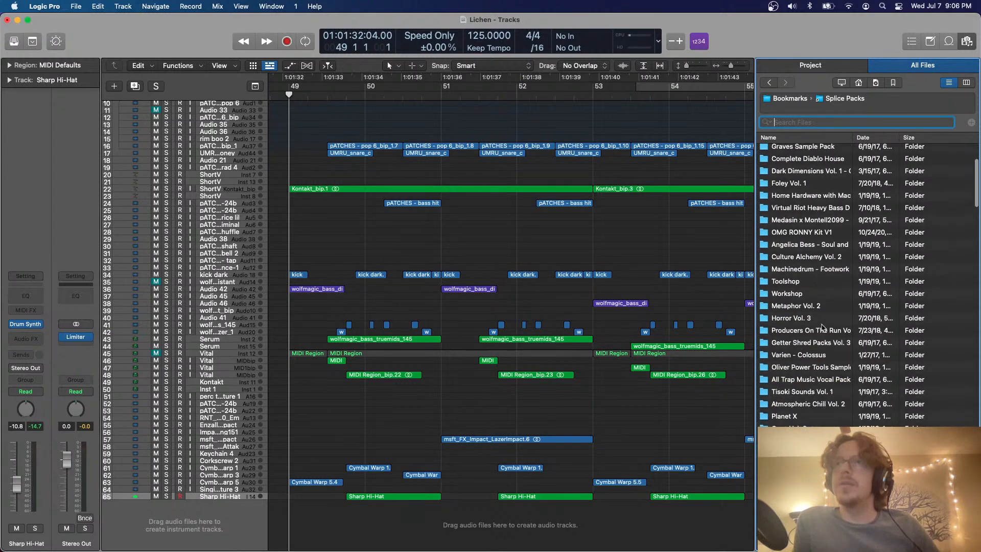
pyautogui.click(810, 138)
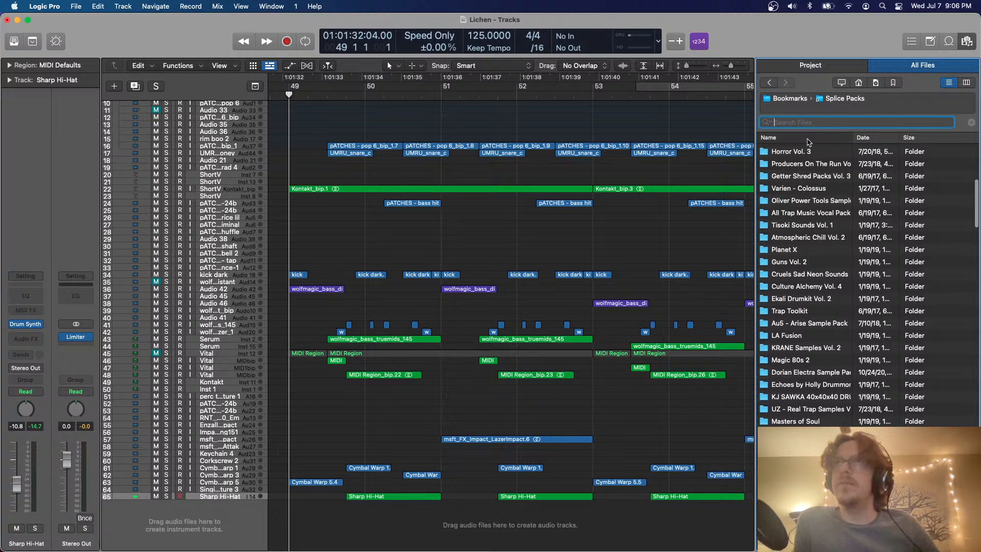
# Go back to the bookmarks, enter Favorites and open the Rhythm Lab Breaks D folder
pyautogui.click(826, 166)
pyautogui.press('Left')
pyautogui.press('Down')
pyautogui.press('Down')
pyautogui.press('Down')
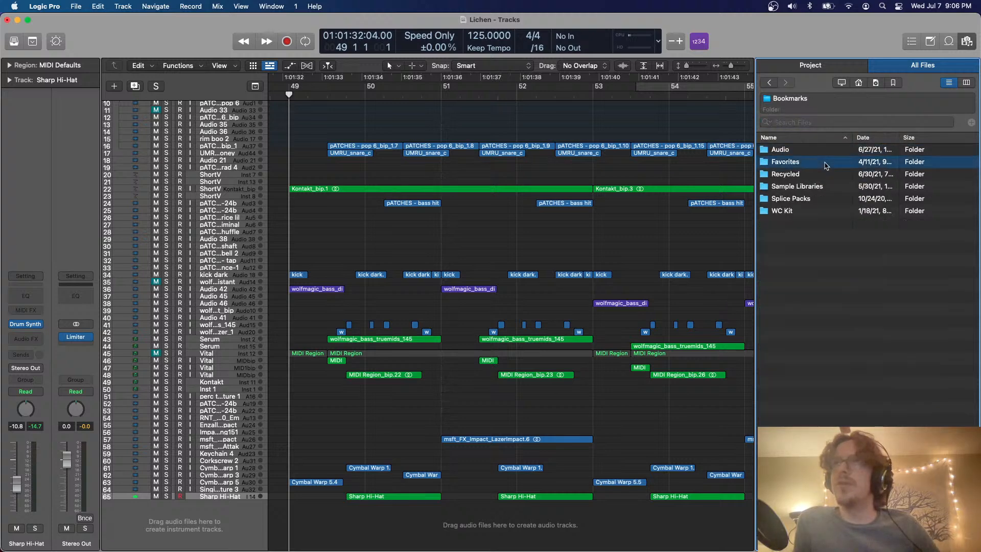
pyautogui.press('Right')
pyautogui.press('Left')
pyautogui.press('Up')
pyautogui.press('Up')
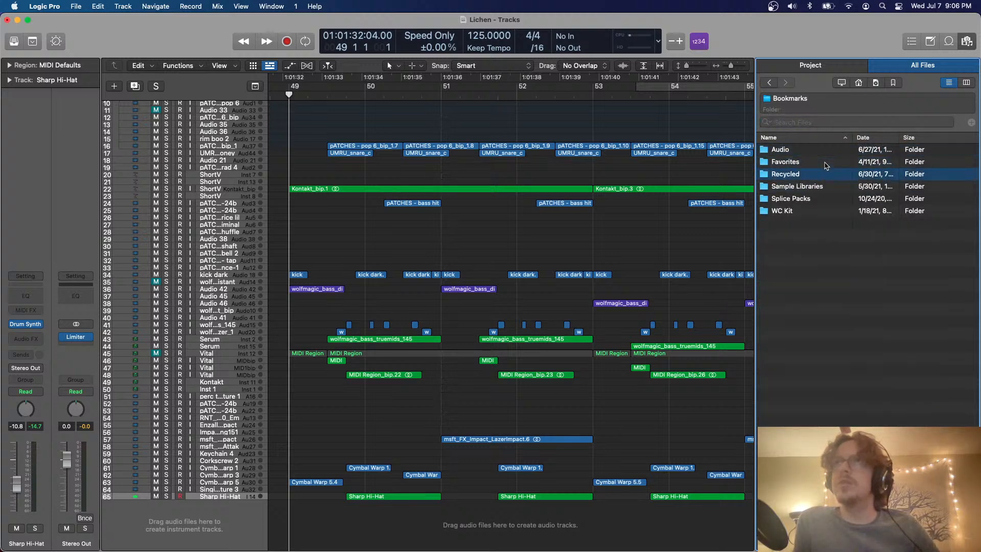
pyautogui.press('Right')
pyautogui.scroll(-1, 795, 317)
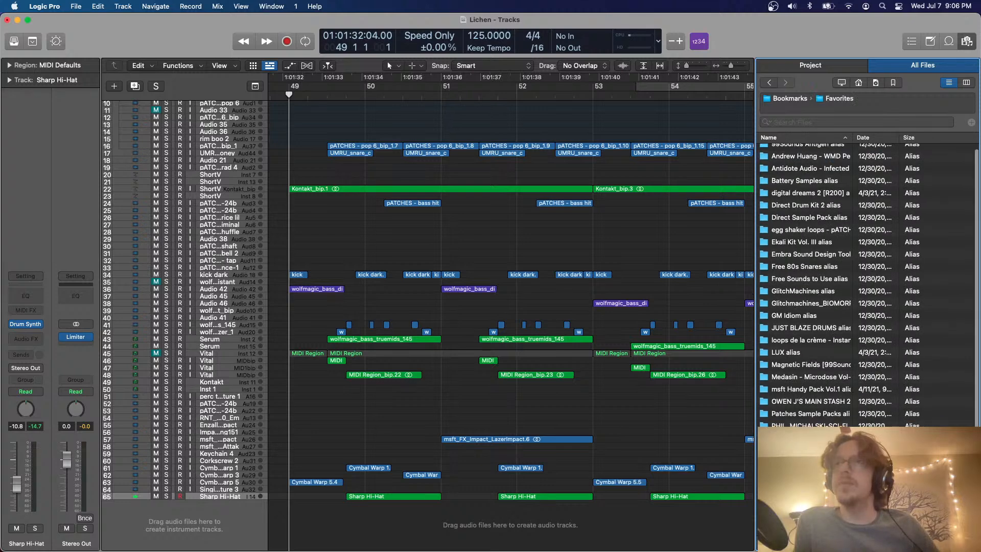
pyautogui.press('Right')
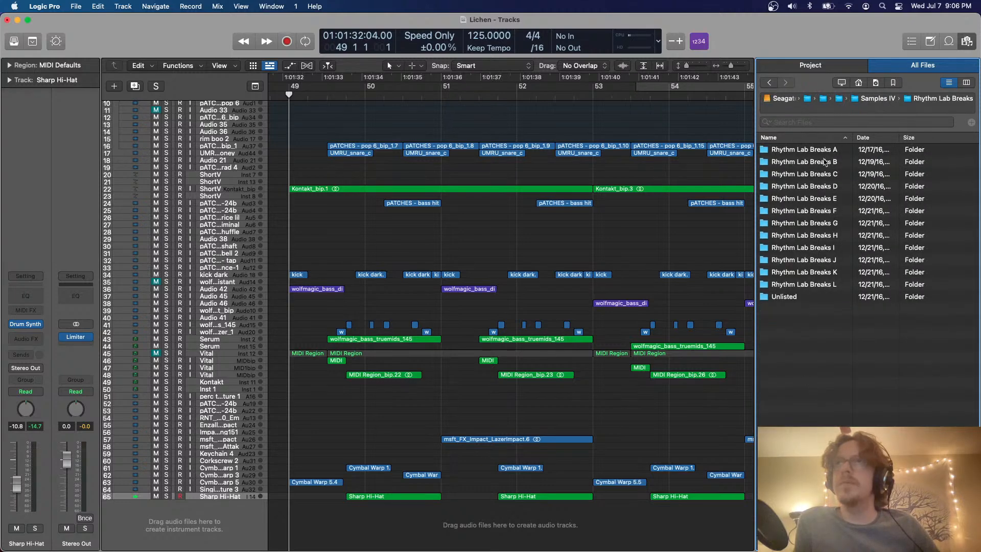
pyautogui.doubleClick(823, 185)
# Audition several breaks and add Drums Of Death - Bonus Beat 1 on a new track below Sharp Hi-Hat, at about beat 2 of bar 50
pyautogui.hscroll(10, 616, 313)
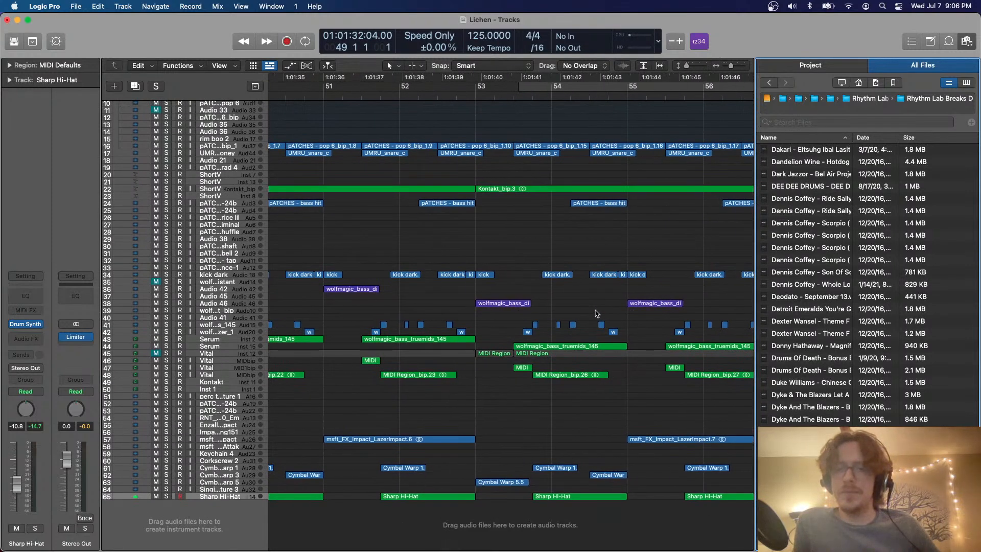
pyautogui.hscroll(-4, 597, 313)
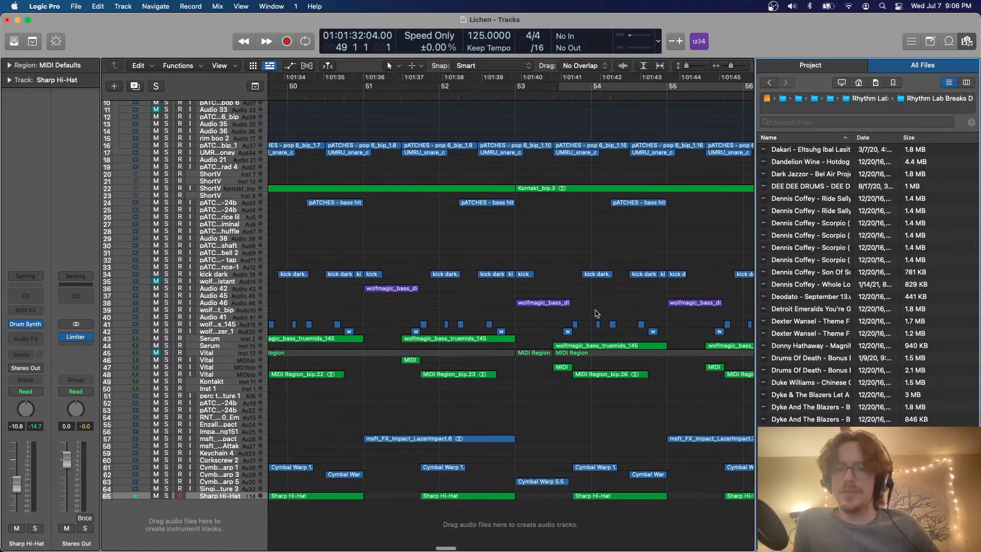
pyautogui.hscroll(-2, 595, 312)
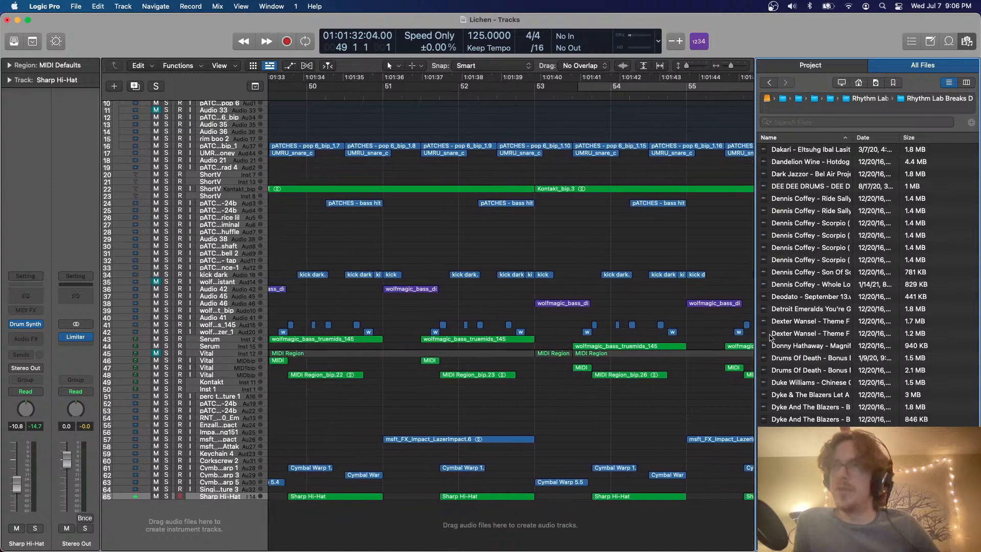
pyautogui.click(850, 371)
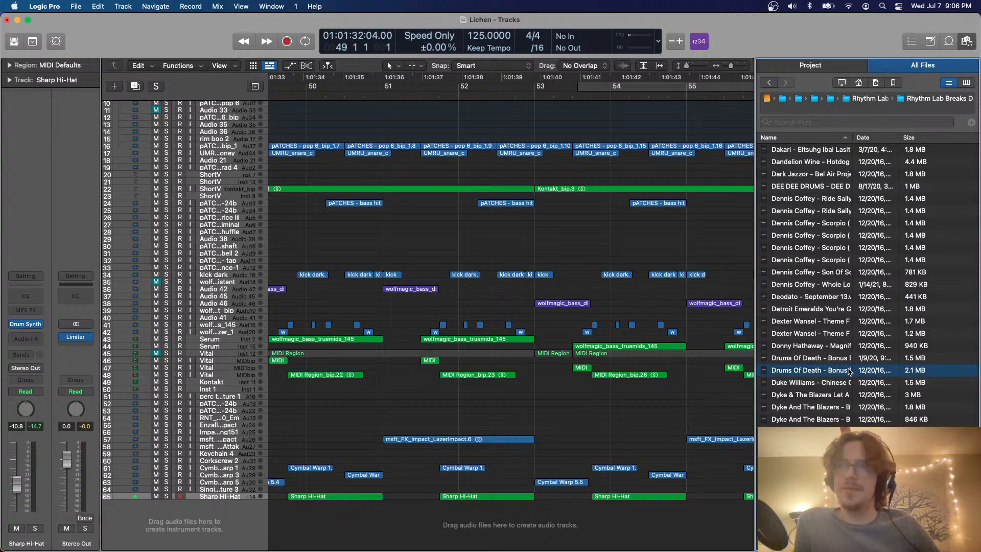
pyautogui.hscroll(-8, 708, 370)
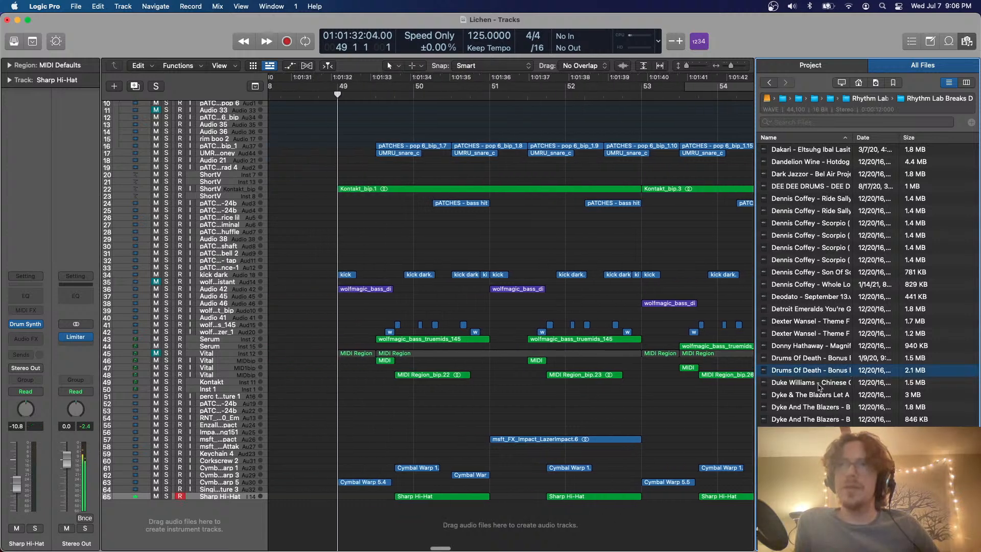
pyautogui.click(818, 406)
pyautogui.click(814, 358)
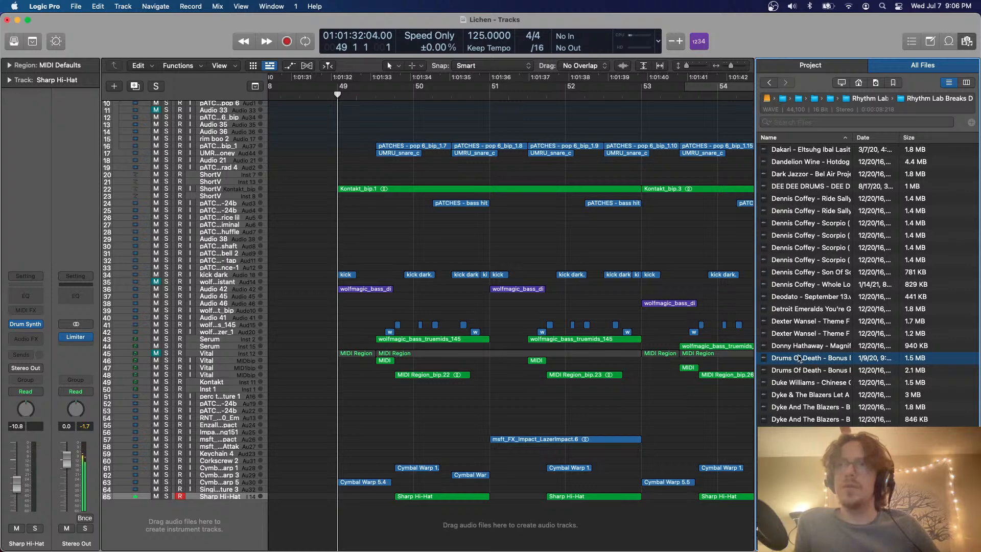
pyautogui.moveTo(800, 359); pyautogui.dragTo(474, 506)
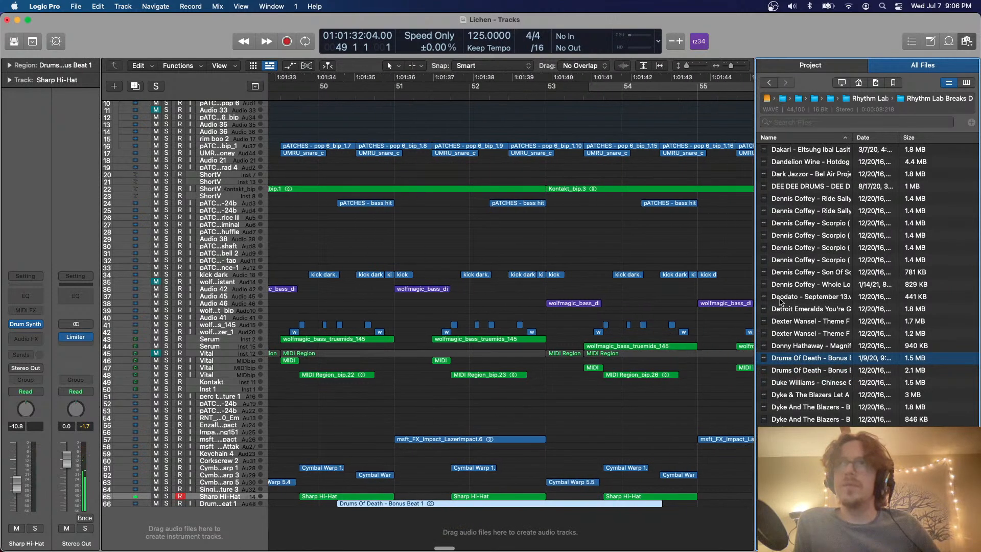
# Audition more breaks, add Dark Jazzor - Bel Air Project Dark Jazz EP Pt. 1 on a new track near bar 51 and close the browser
pyautogui.click(798, 285)
pyautogui.click(803, 251)
pyautogui.click(811, 222)
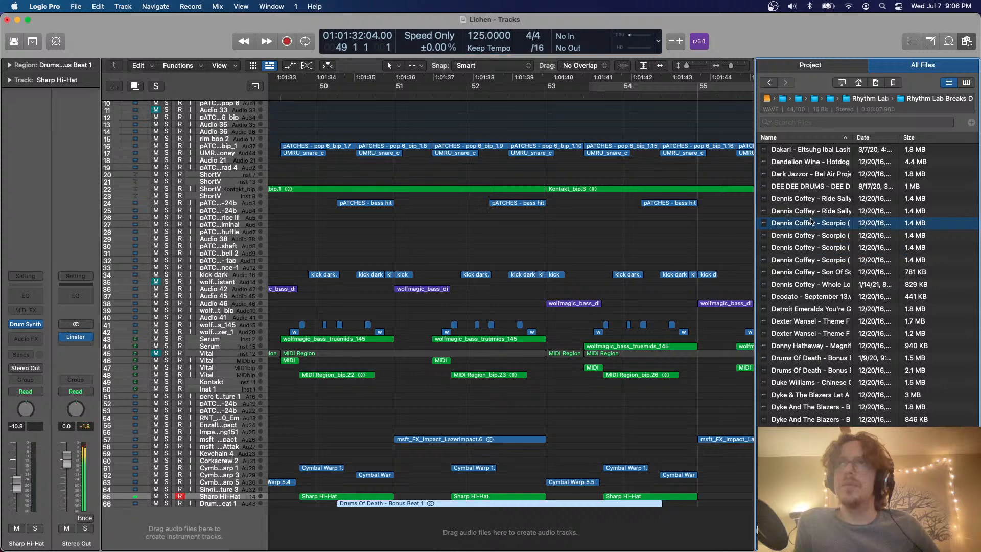
pyautogui.click(811, 177)
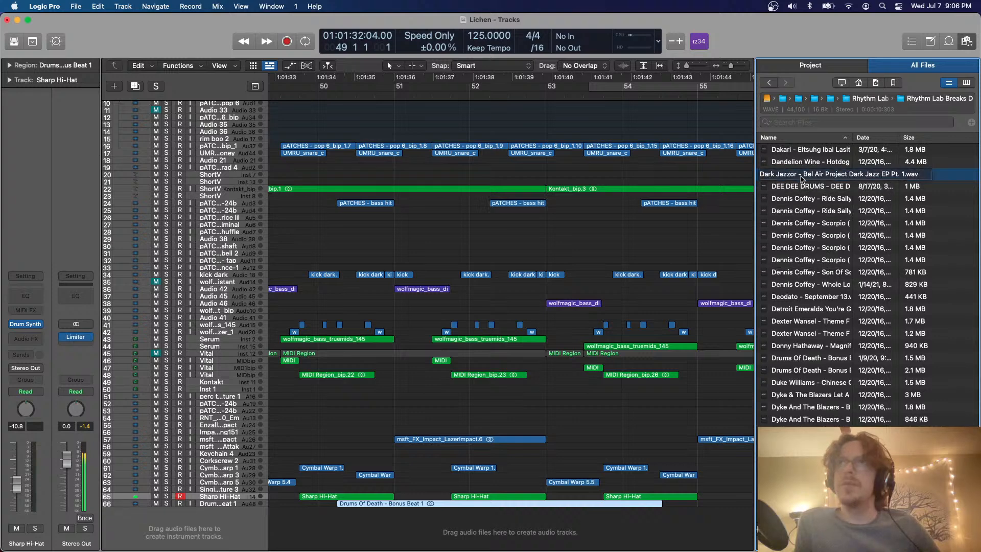
pyautogui.moveTo(800, 178); pyautogui.dragTo(401, 521)
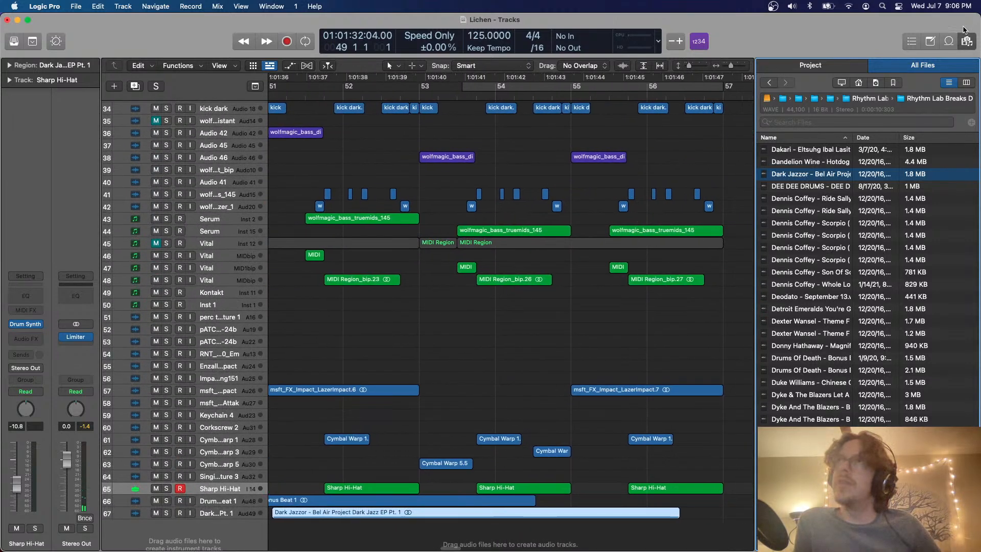
pyautogui.click(966, 41)
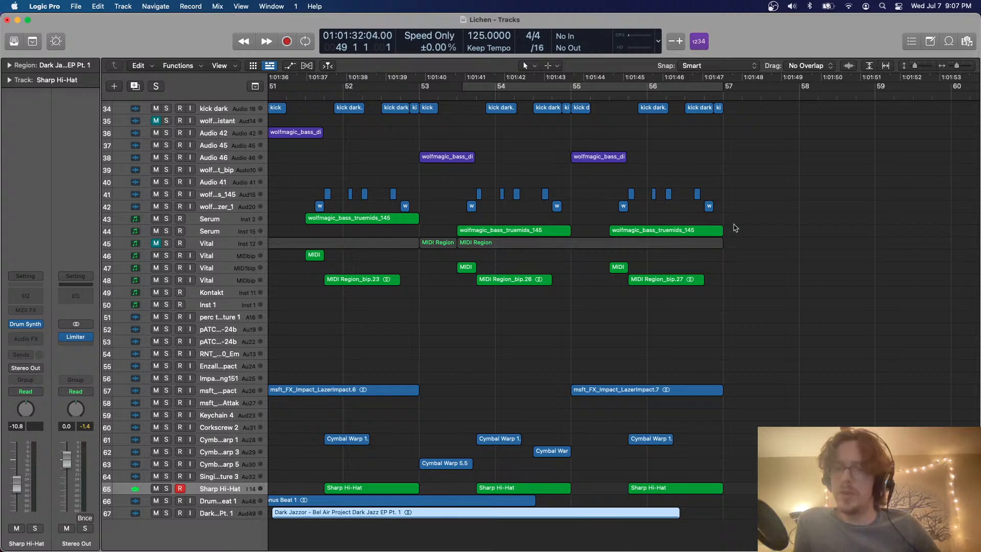
# Mute the Drums Of Death track and select the Dark Jazzor track
pyautogui.scroll(5, 686, 258)
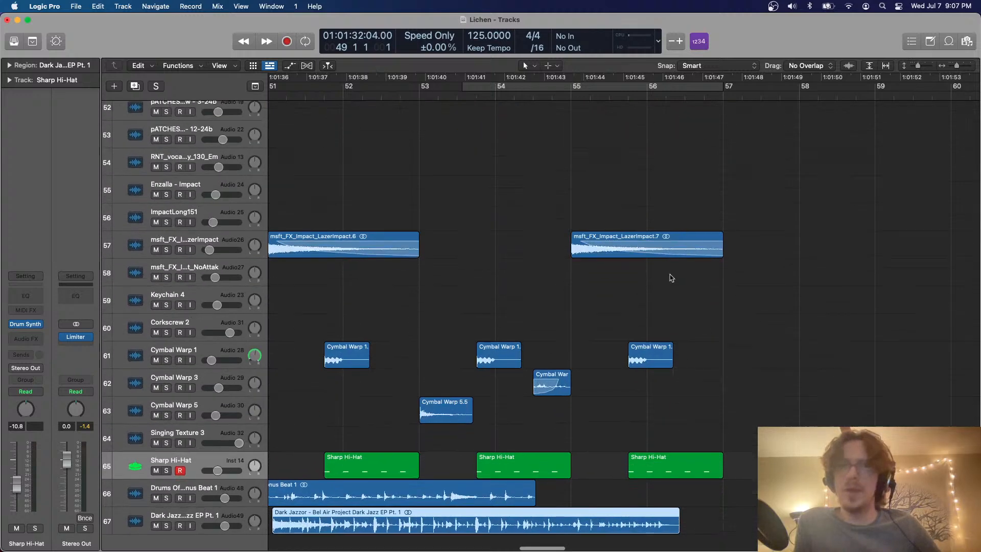
pyautogui.hscroll(-4, 571, 349)
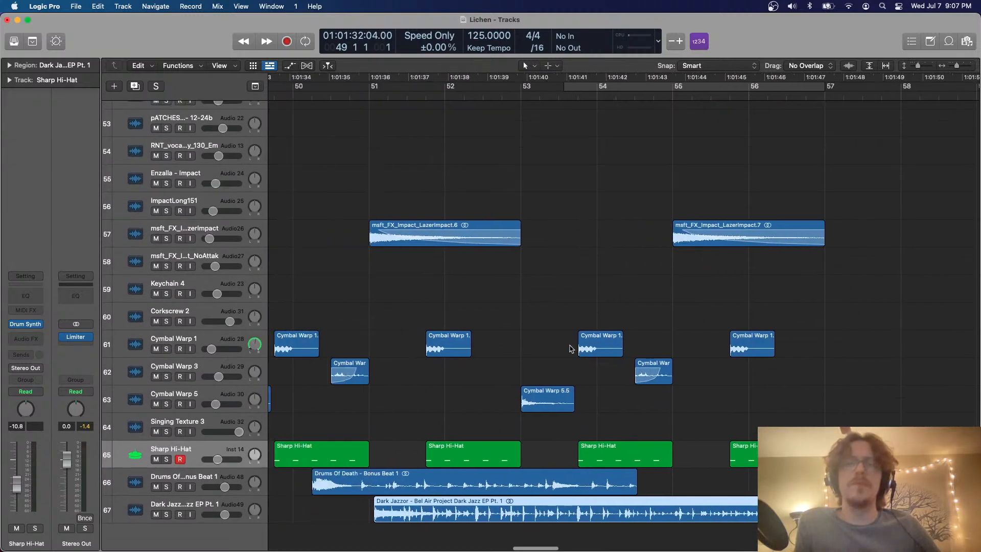
pyautogui.click(206, 474)
pyautogui.click(156, 487)
pyautogui.click(244, 507)
pyautogui.scroll(5, 366, 497)
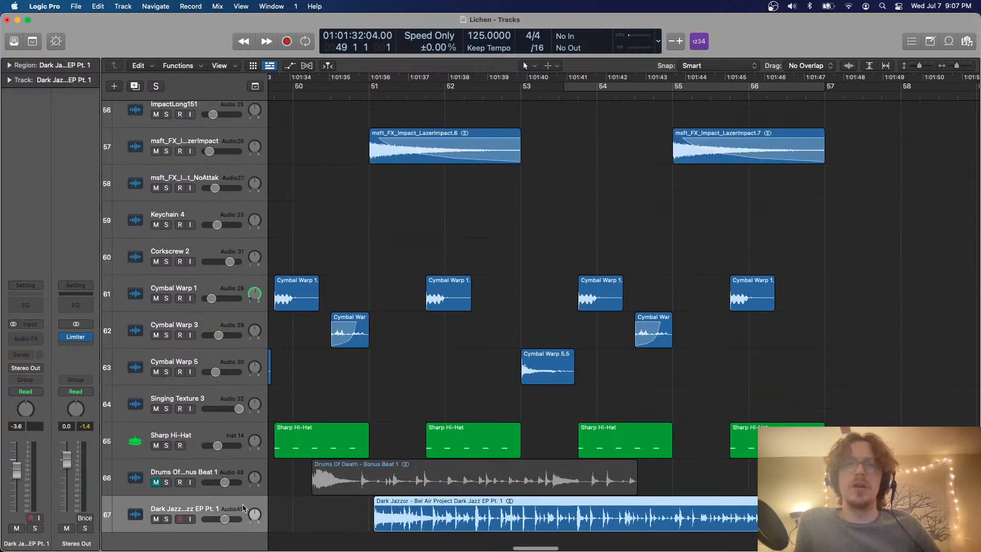
# Move the Dark Jazzor region to bar 49 and set a cycle range from bar 49 to about beat 2 of bar 54
pyautogui.moveTo(440, 509); pyautogui.dragTo(441, 510)
pyautogui.scroll(-5, 441, 510)
pyautogui.hscroll(-6, 441, 510)
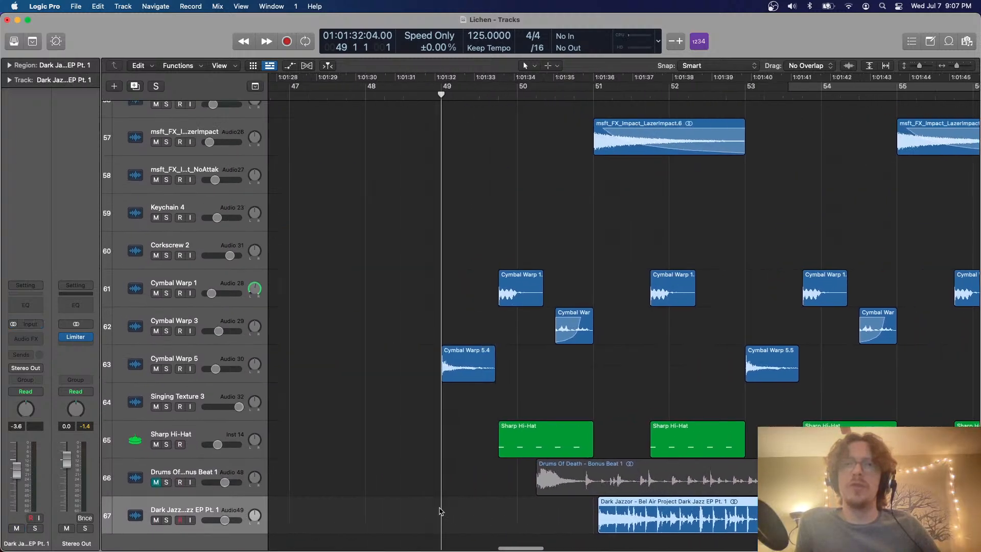
pyautogui.scroll(-2, 441, 510)
pyautogui.press('Delete')
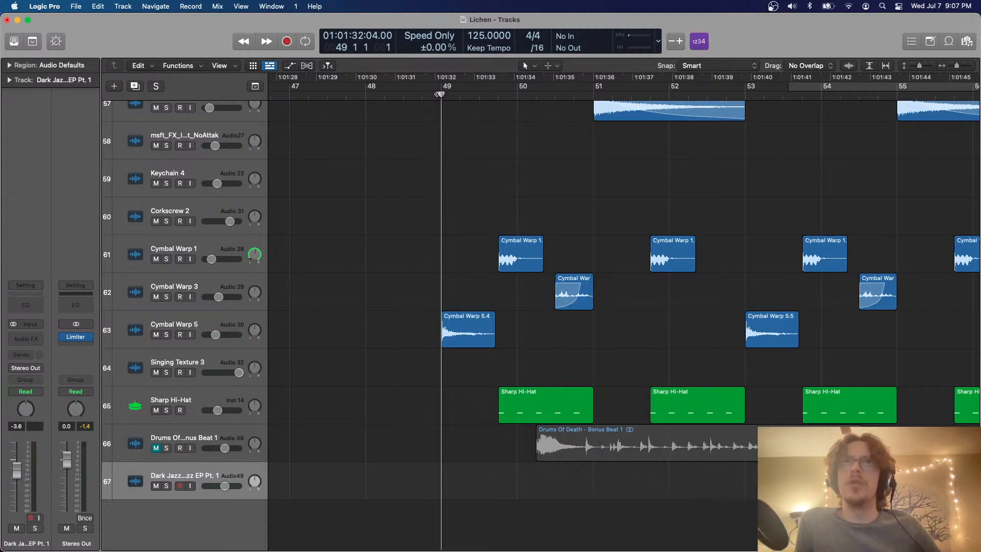
pyautogui.press('super+v')
pyautogui.moveTo(446, 88); pyautogui.dragTo(841, 102)
# Show the Flex view, set the Dark Jazzor track's flex mode to Speed (FX) and solo the track
pyautogui.scroll(5, 814, 234)
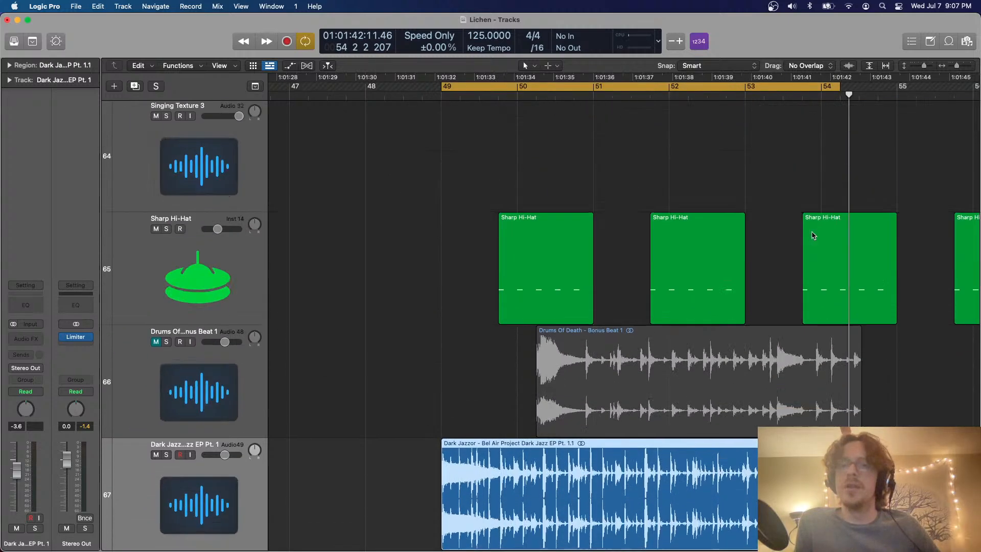
pyautogui.hscroll(5, 814, 235)
pyautogui.scroll(-5, 814, 235)
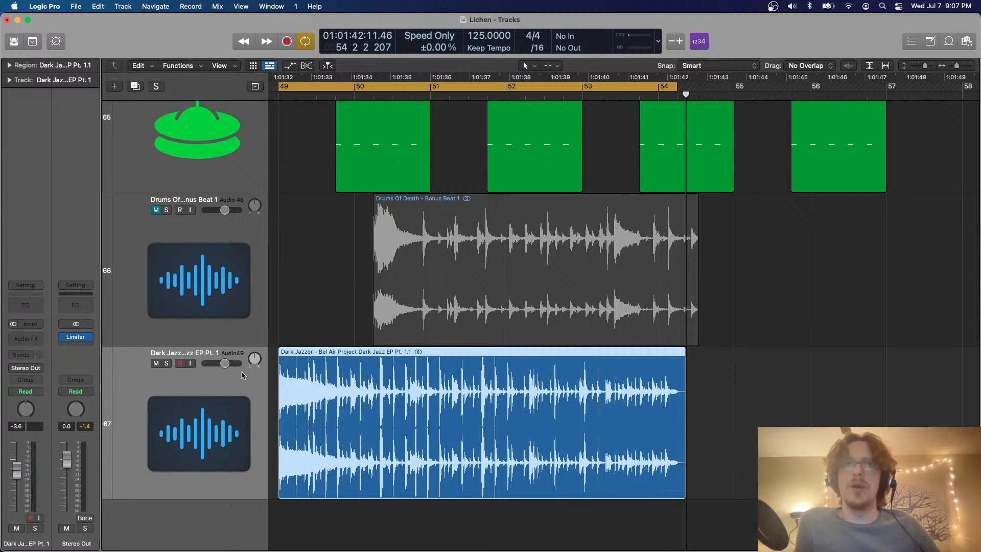
pyautogui.press('super+f')
pyautogui.click(239, 377)
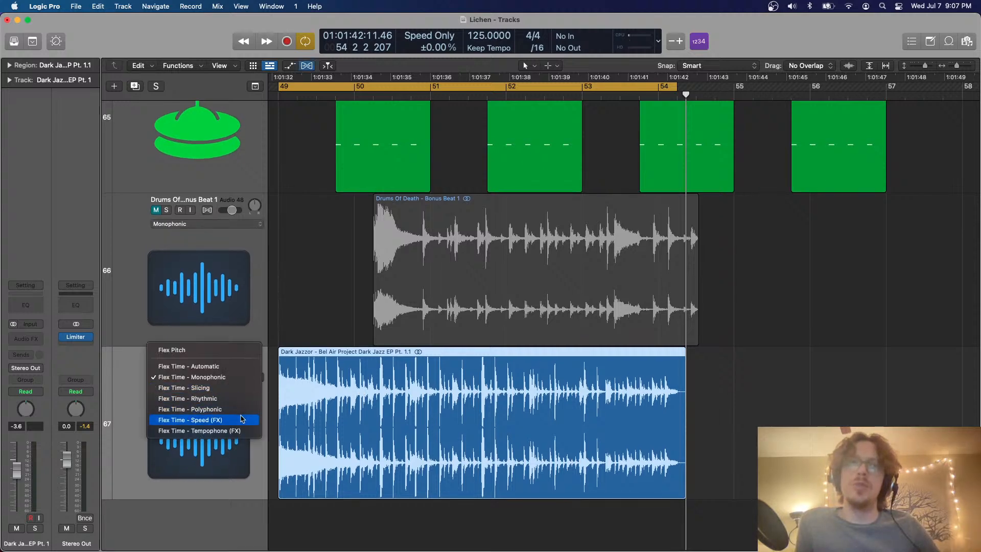
pyautogui.click(241, 419)
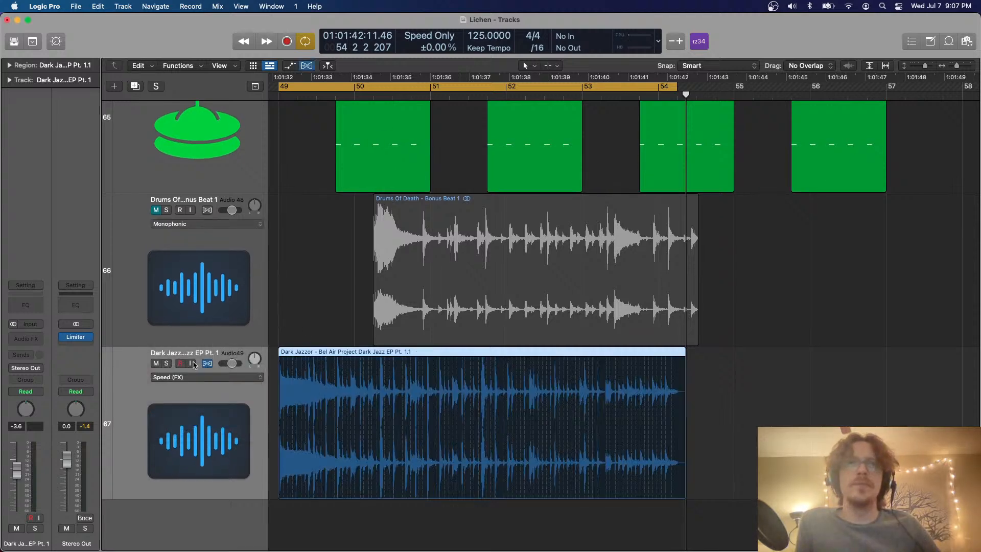
pyautogui.click(168, 363)
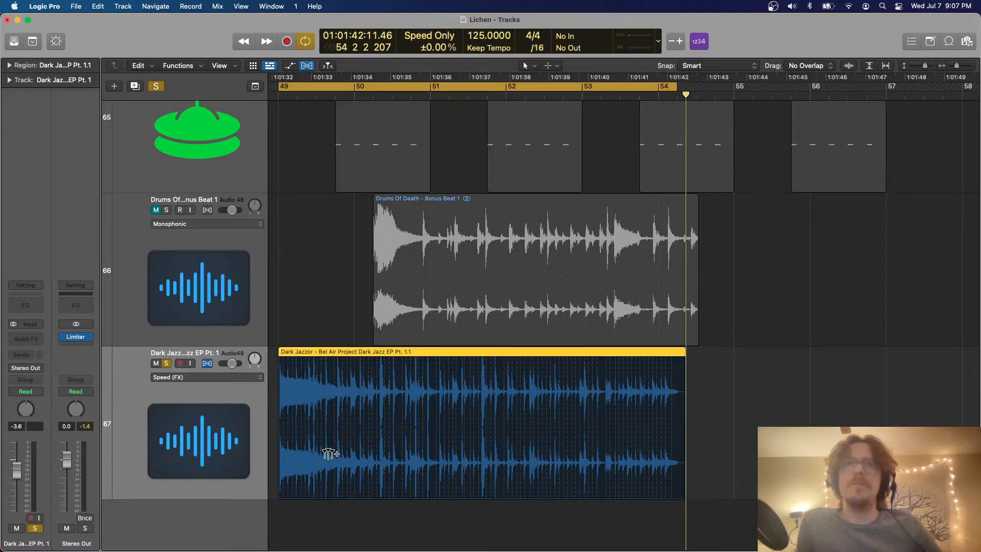
# Trim the start of the Dark Jazzor region to bar 50 and move the shortened region back to bar 49
pyautogui.moveTo(282, 486); pyautogui.dragTo(361, 408)
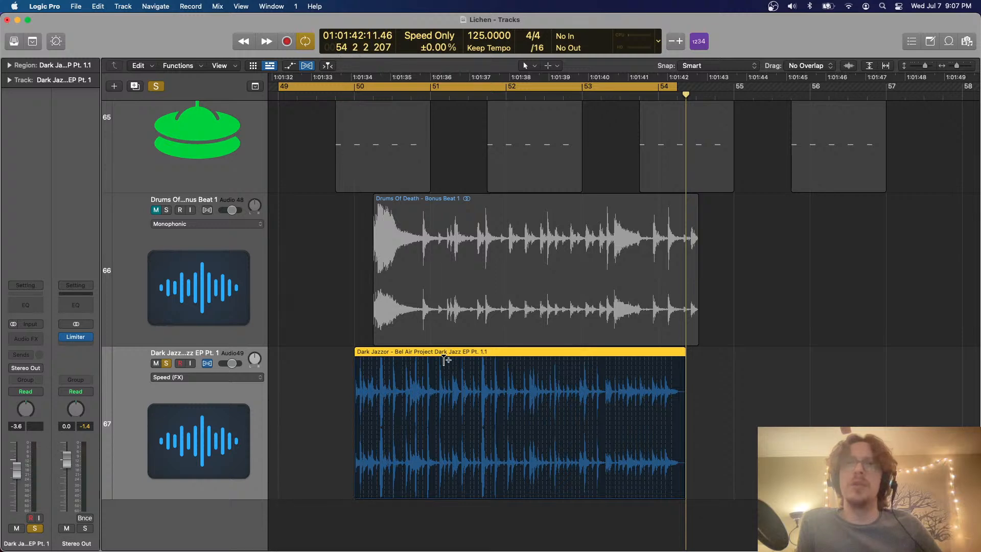
pyautogui.moveTo(443, 357); pyautogui.dragTo(367, 357)
pyautogui.scroll(5, 370, 358)
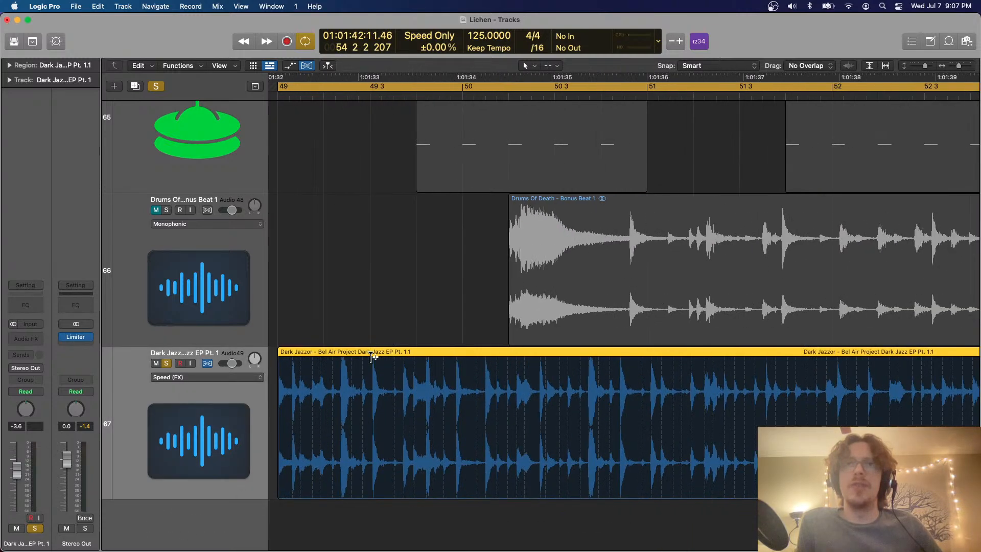
# Time-stretch the Dark Jazzor region so it ends around the middle of bar 54 and play it back
pyautogui.hscroll(-2, 371, 357)
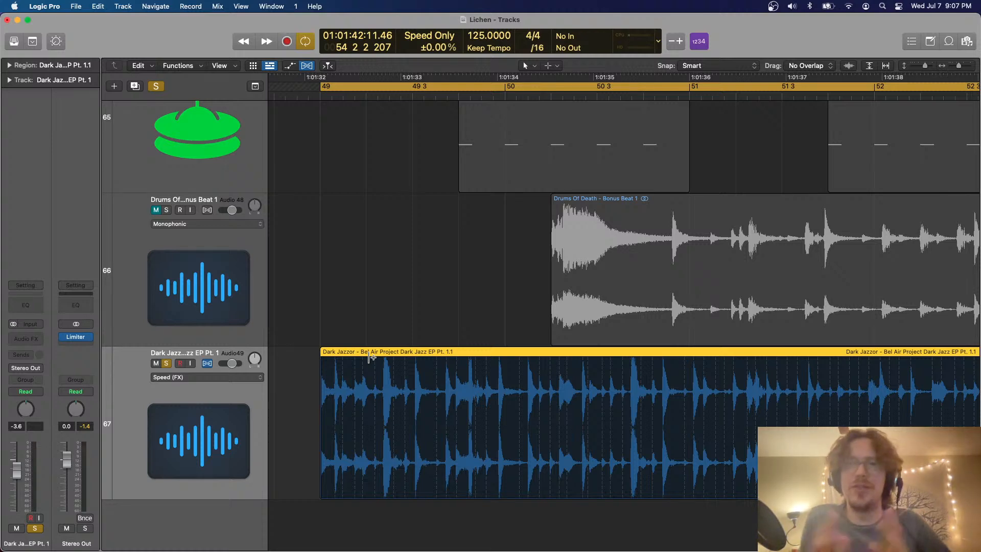
pyautogui.scroll(-5, 292, 355)
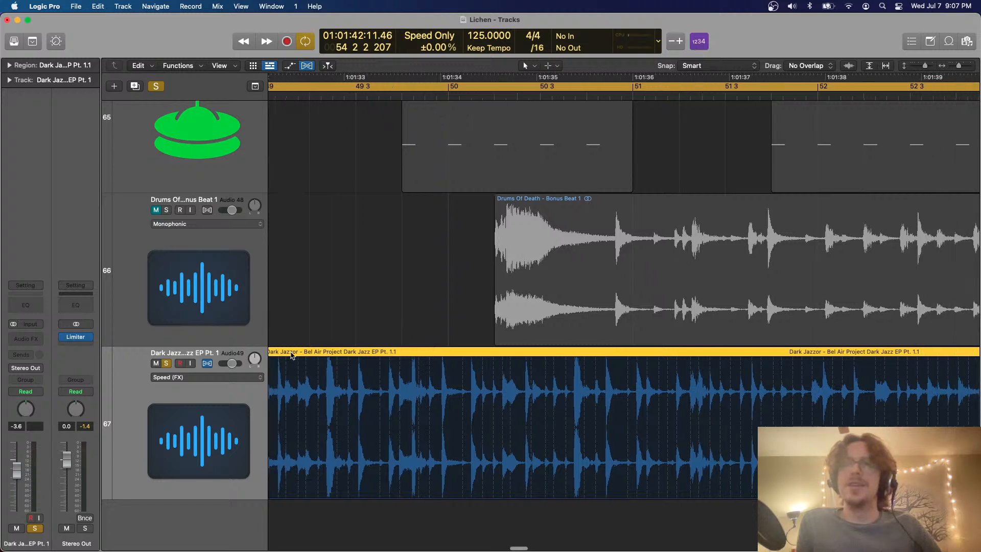
pyautogui.hscroll(-1, 773, 356)
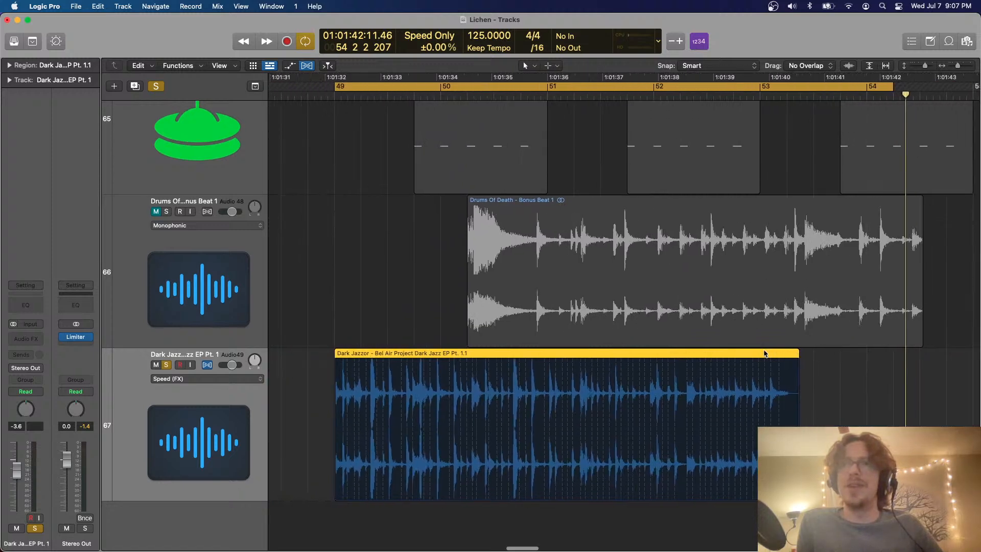
pyautogui.moveTo(796, 356); pyautogui.dragTo(918, 354)
pyautogui.press('space')
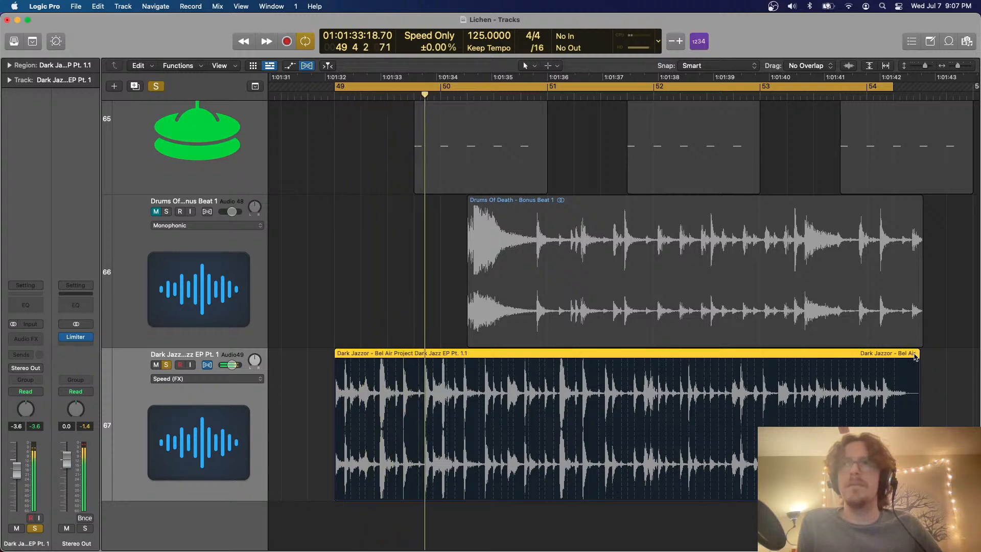
# Time-compress the Dark Jazzor region so it ends shortly before bar 53, keeping its start at bar 49, and audition it
pyautogui.moveTo(919, 355); pyautogui.dragTo(663, 370)
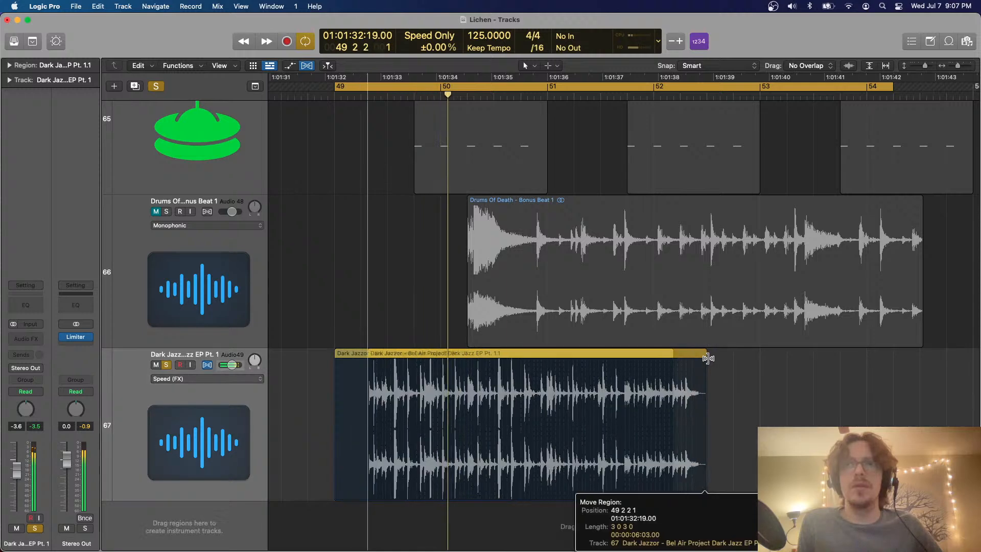
pyautogui.moveTo(683, 356); pyautogui.dragTo(748, 364)
pyautogui.press('space')
pyautogui.press('space')
# Hide the Flex view, split the Dark Jazzor region at the strong hit just after beat 2 of bar 49 and delete the earlier piece
pyautogui.press('super+Right')
pyautogui.press('super+Right')
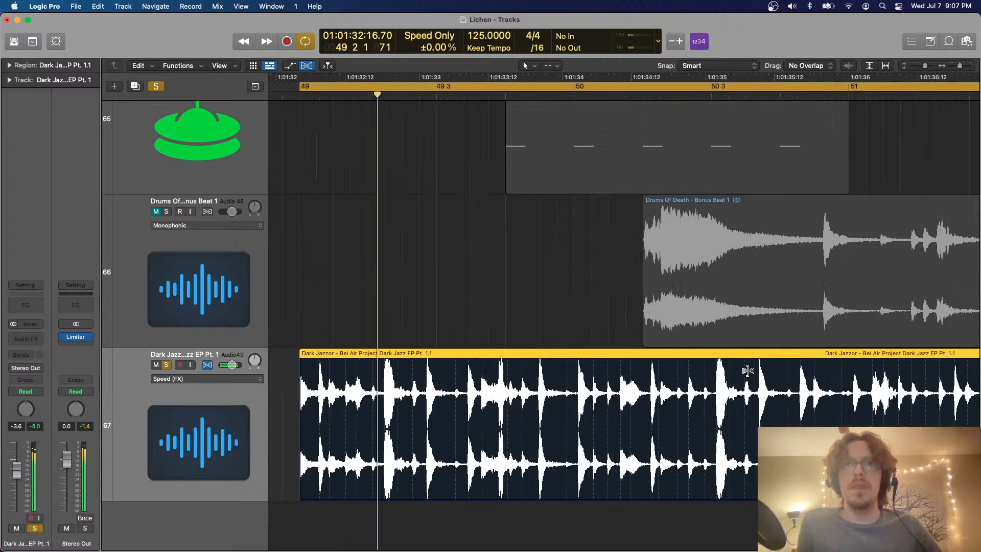
pyautogui.click(520, 359)
pyautogui.press('space')
pyautogui.press('space')
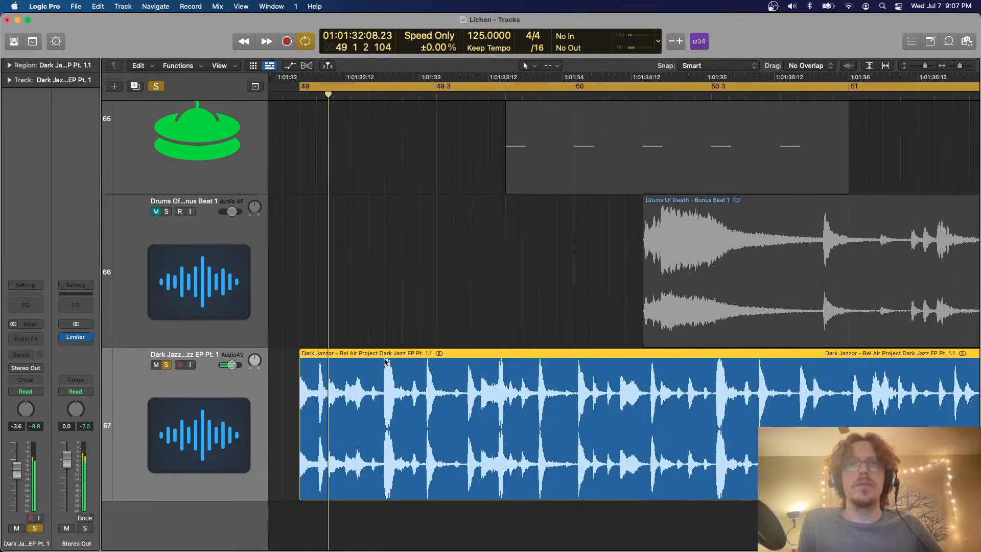
pyautogui.keyDown('super'); pyautogui.click(384, 355); pyautogui.keyUp('super')
pyautogui.click(378, 356)
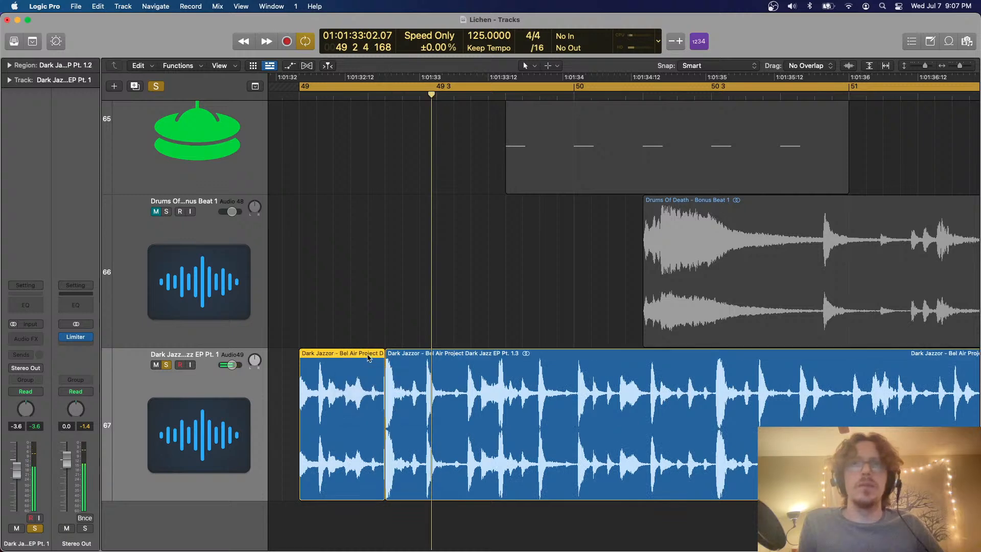
pyautogui.press('Delete')
# Move the remaining Dark Jazzor region to start at bar 49 and play it
pyautogui.click(544, 352)
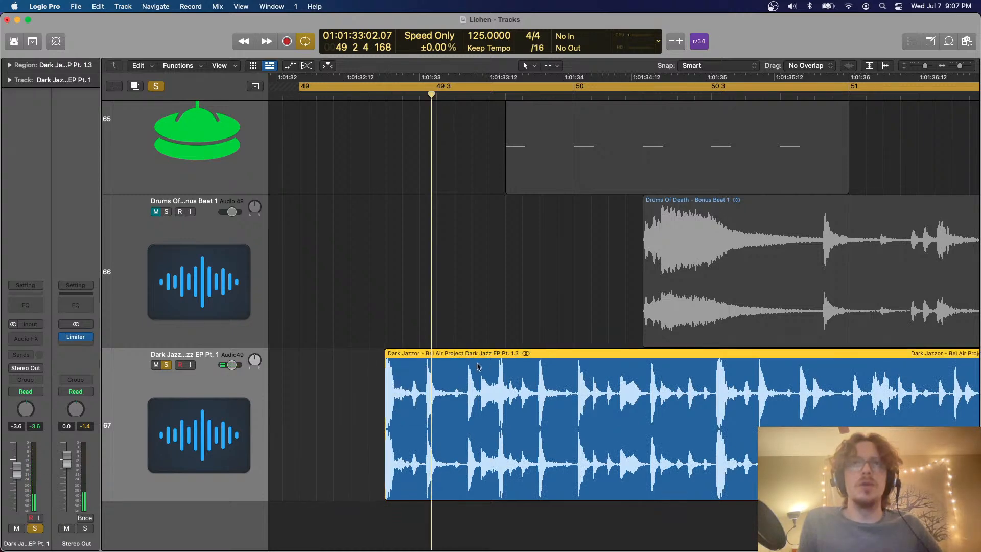
pyautogui.moveTo(479, 366); pyautogui.dragTo(393, 366)
pyautogui.press('space')
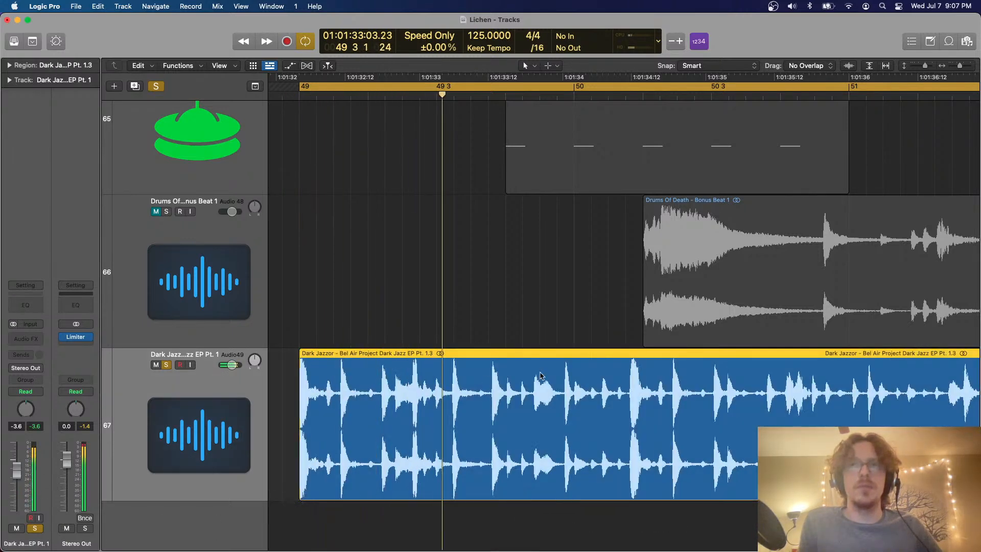
# Split the Dark Jazzor region just before the strong hit near beat 2 of bar 50 and delete the later piece
pyautogui.click(629, 361)
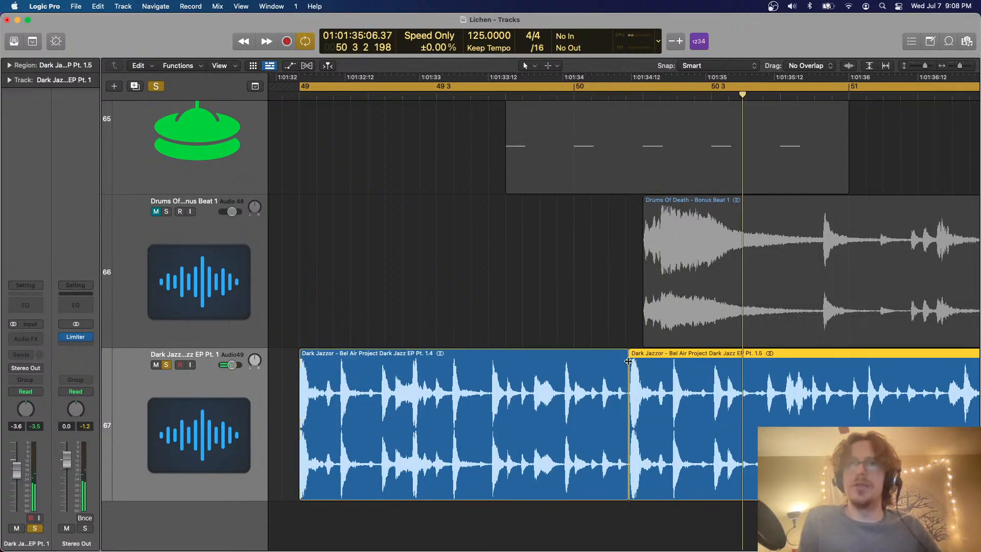
pyautogui.keyDown('super'); pyautogui.click(628, 361); pyautogui.keyUp('super')
pyautogui.press('space')
pyautogui.click(673, 375)
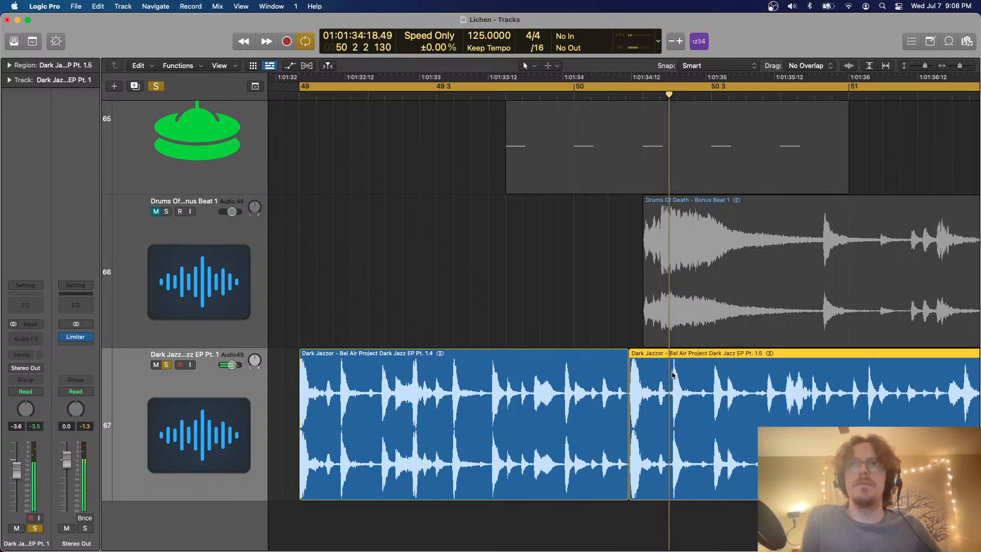
pyautogui.press('Delete')
# Turn off the solo on the Dark Jazzor track, leaving the Flex view hidden
pyautogui.press('space')
pyautogui.press('super+Left')
pyautogui.press('super+Left')
pyautogui.press('super+Up')
pyautogui.press('super+f')
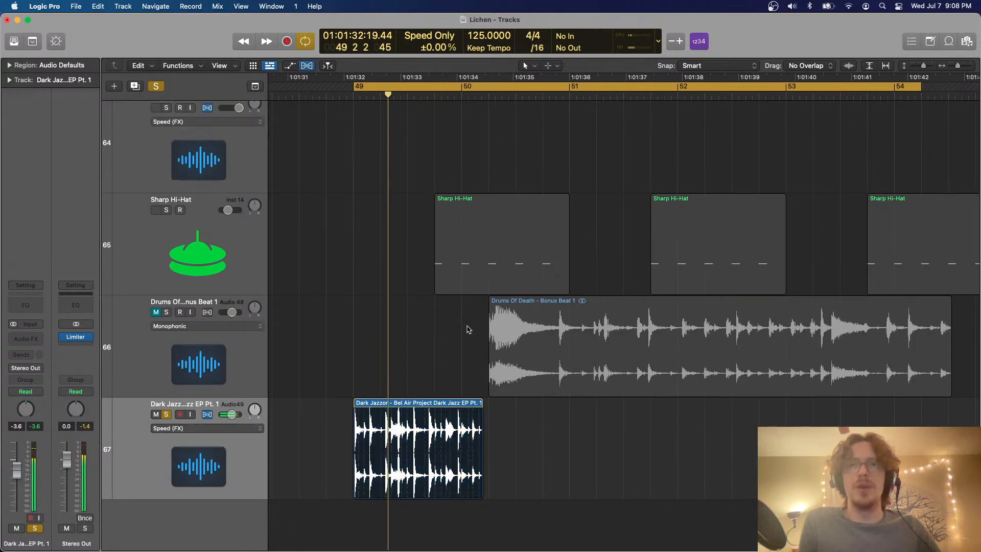
pyautogui.press('super+f')
pyautogui.moveTo(443, 338); pyautogui.dragTo(422, 450)
pyautogui.click(157, 87)
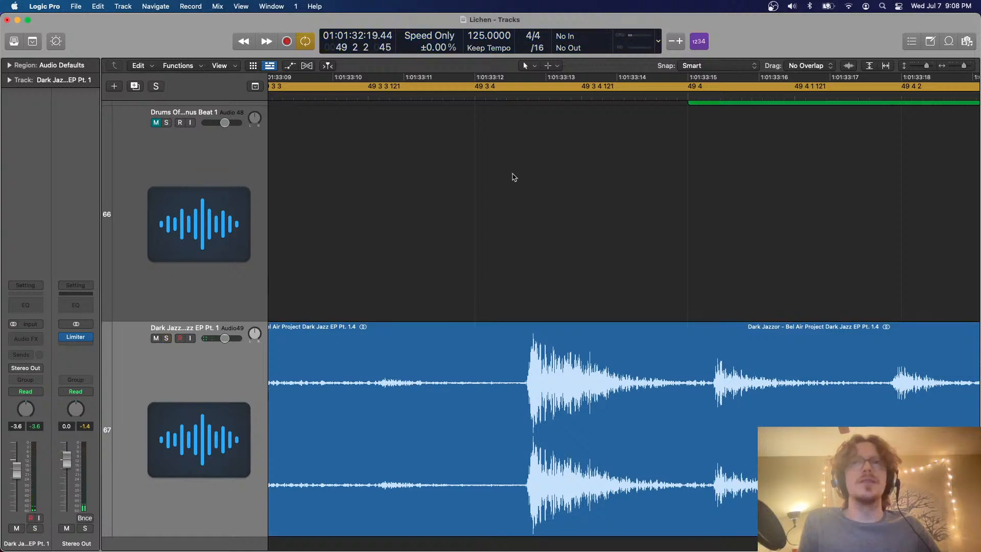
# Play the full arrangement from bar 49 and examine how the Dark Jazzor break lines up with the other tracks
pyautogui.press('z')
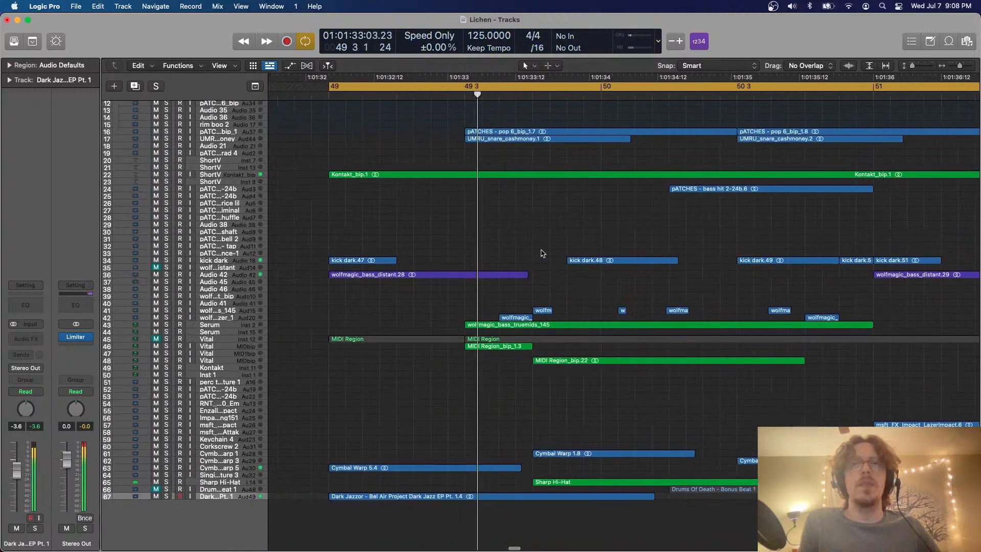
pyautogui.press('super+Down')
pyautogui.press('super+Down')
pyautogui.press('super+Left')
pyautogui.press('super+Down')
pyautogui.press('super+Down')
pyautogui.hscroll(3, 543, 254)
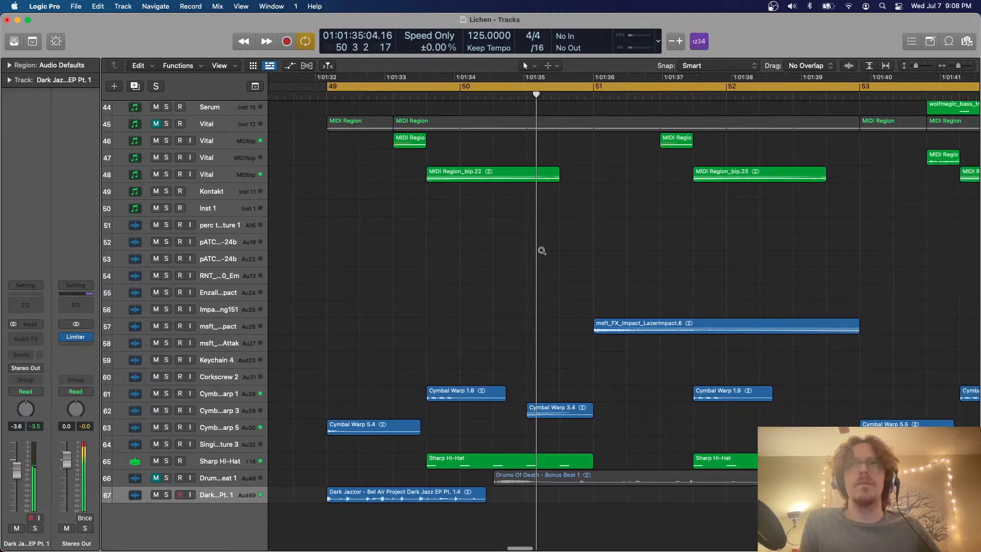
pyautogui.scroll(-2, 543, 254)
pyautogui.hscroll(-3, 544, 253)
pyautogui.hscroll(1, 543, 253)
pyautogui.hscroll(6, 543, 254)
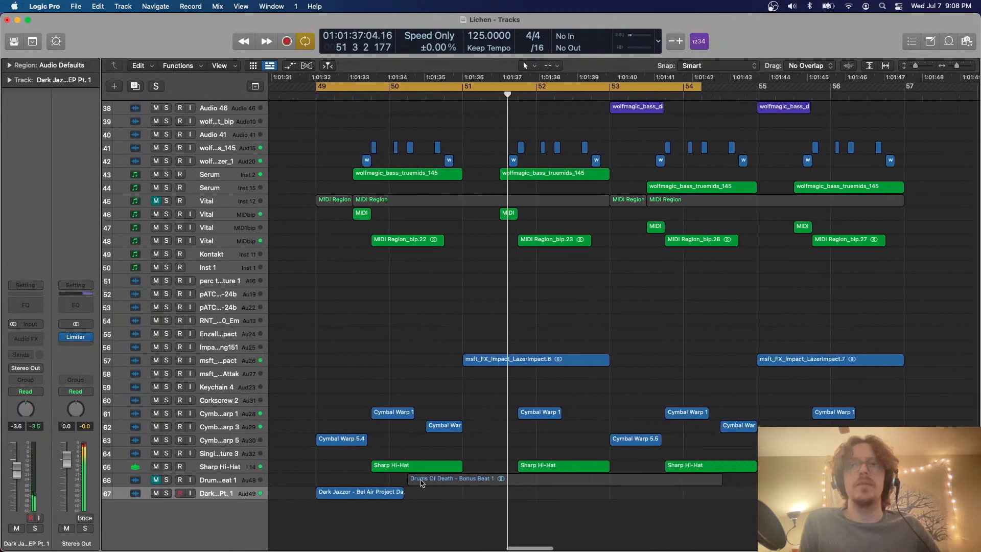
# Move the Dark Jazzor region to beat 3 of bar 52 and set the cycle range from there to bar 53
pyautogui.press('c')
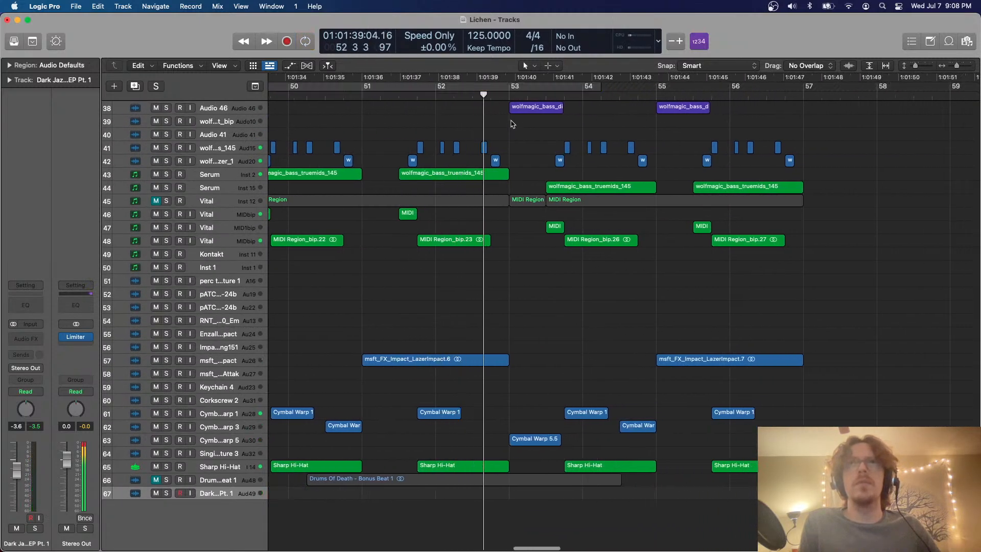
pyautogui.press('space')
pyautogui.click(473, 95)
pyautogui.press('c')
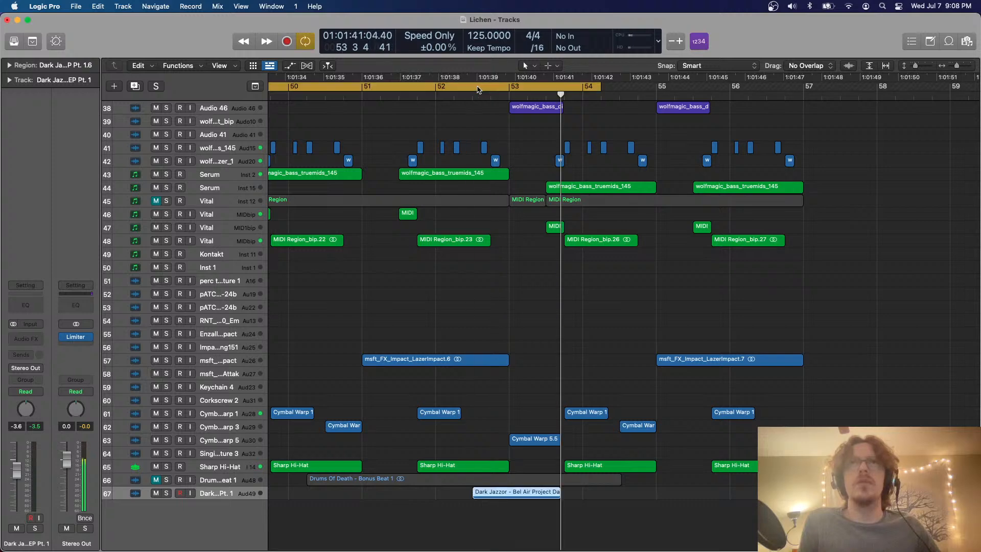
pyautogui.moveTo(479, 89); pyautogui.dragTo(509, 90)
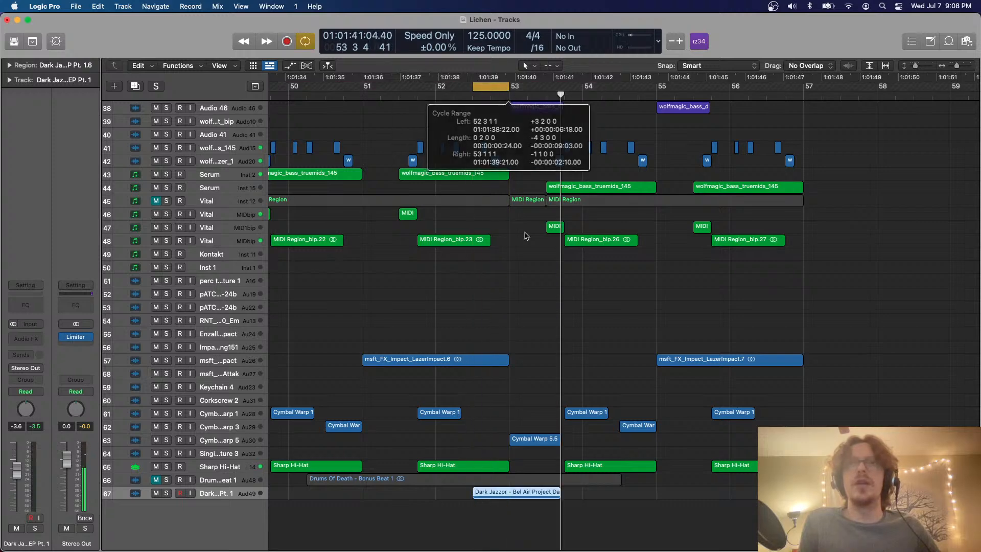
# Split the wolfmagic_bass_truemids_145 region at beat 3 of bar 52 and mute its last piece with the two wolfmagic clips above it
pyautogui.hscroll(5, 526, 235)
pyautogui.scroll(5, 526, 234)
pyautogui.press('space')
pyautogui.hscroll(-2, 393, 306)
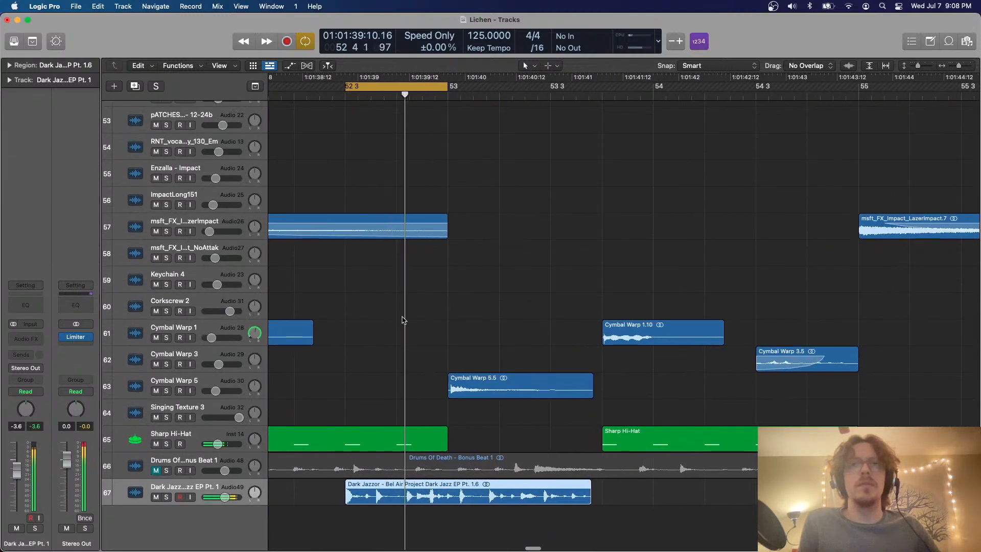
pyautogui.scroll(10, 402, 291)
pyautogui.scroll(5, 404, 284)
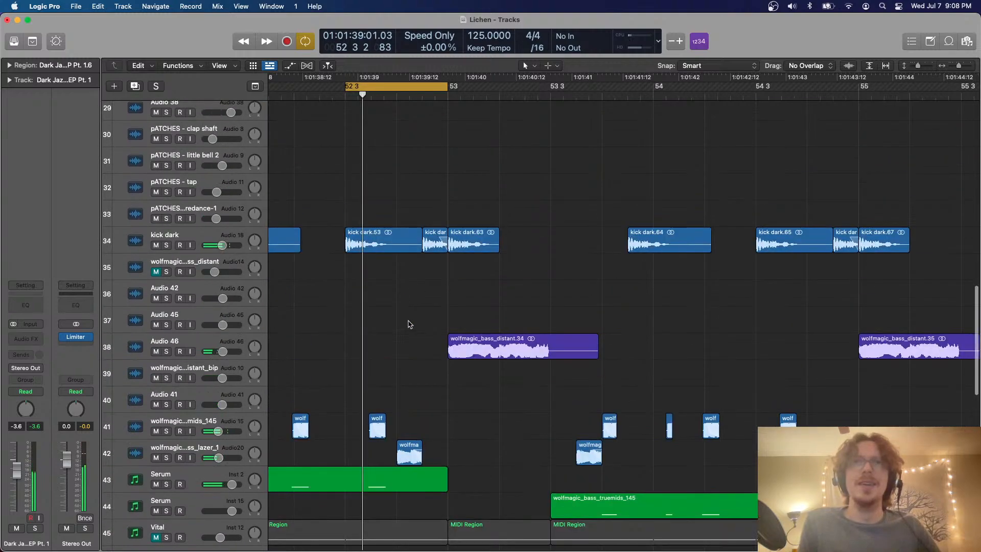
pyautogui.scroll(-2, 385, 335)
pyautogui.keyDown('super'); pyautogui.doubleClick(344, 412); pyautogui.keyUp('super')
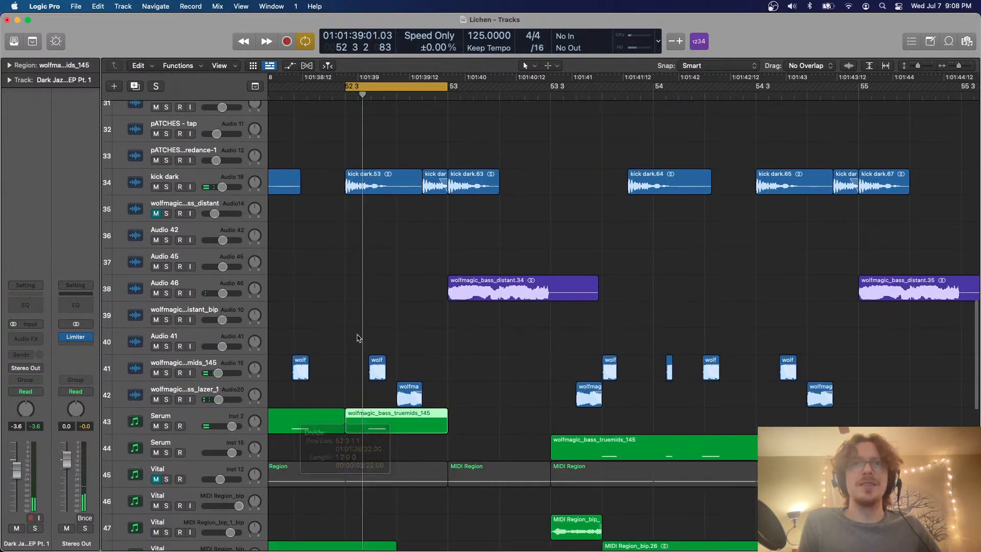
pyautogui.moveTo(357, 316); pyautogui.dragTo(414, 424)
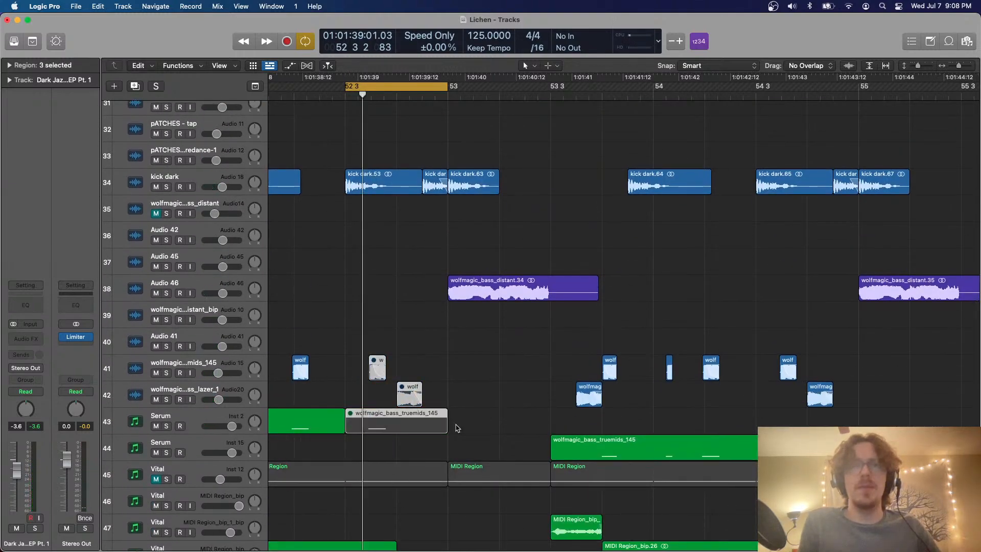
# Split the Sharp Hi-Hat region at beat 3 of bar 52 and mute the piece that runs to bar 53
pyautogui.scroll(-15, 455, 424)
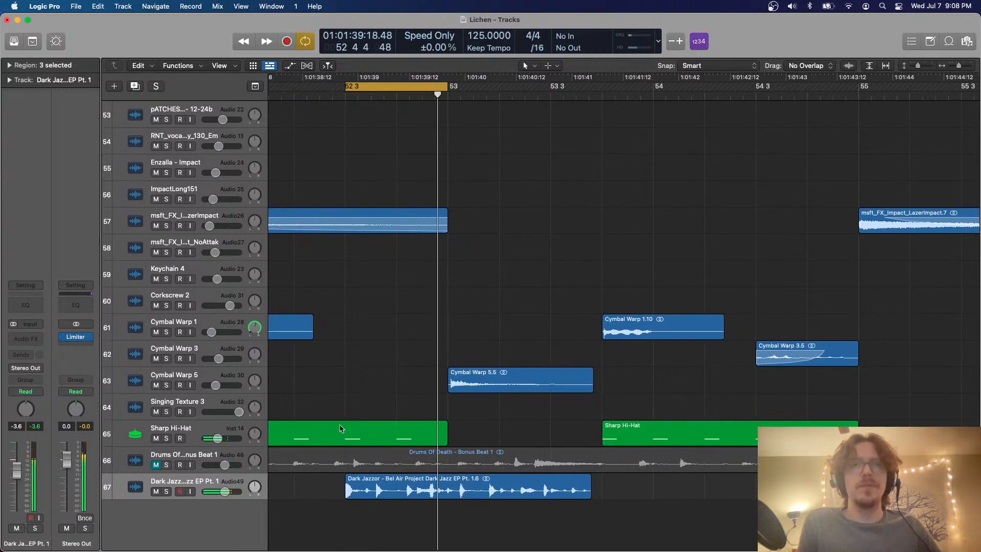
pyautogui.keyDown('super'); pyautogui.doubleClick(341, 425); pyautogui.keyUp('super')
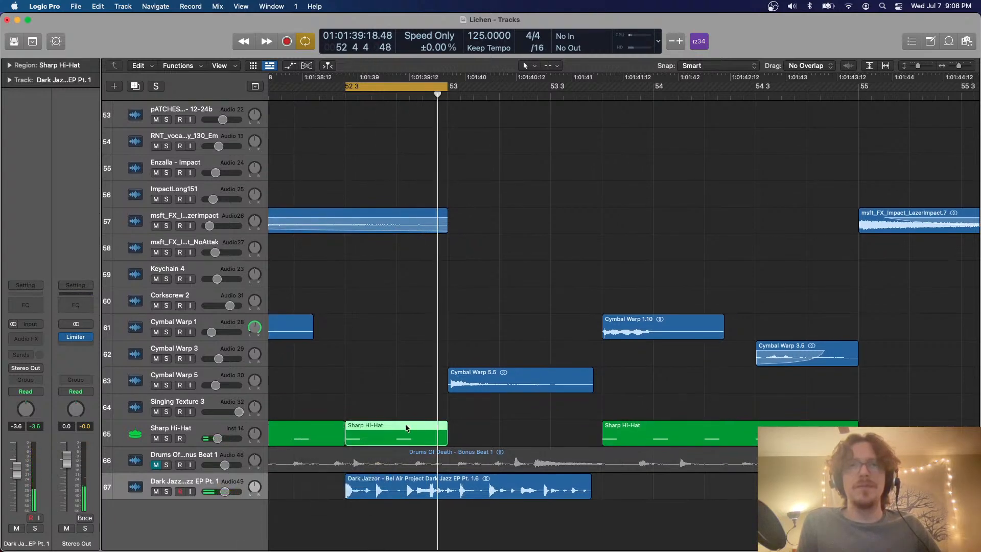
pyautogui.hotkey('ctrl', 'm')
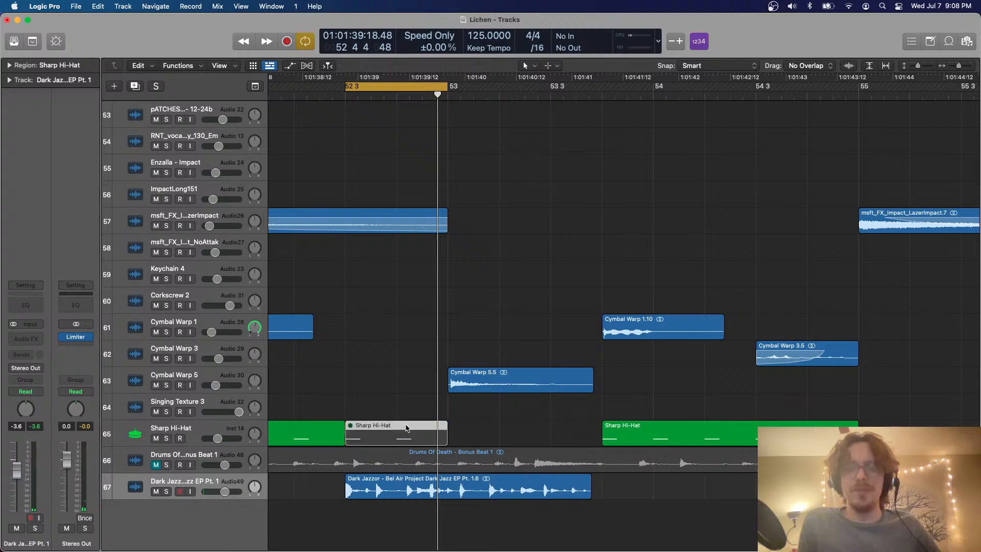
# Move the Dark Jazzor region about a beat earlier, cut off everything before beat 3 of bar 52 and play the loop
pyautogui.press('super+Down')
pyautogui.press('super+Down')
pyautogui.scroll(-1, 407, 428)
pyautogui.press('super+Down')
pyautogui.press('super+Down')
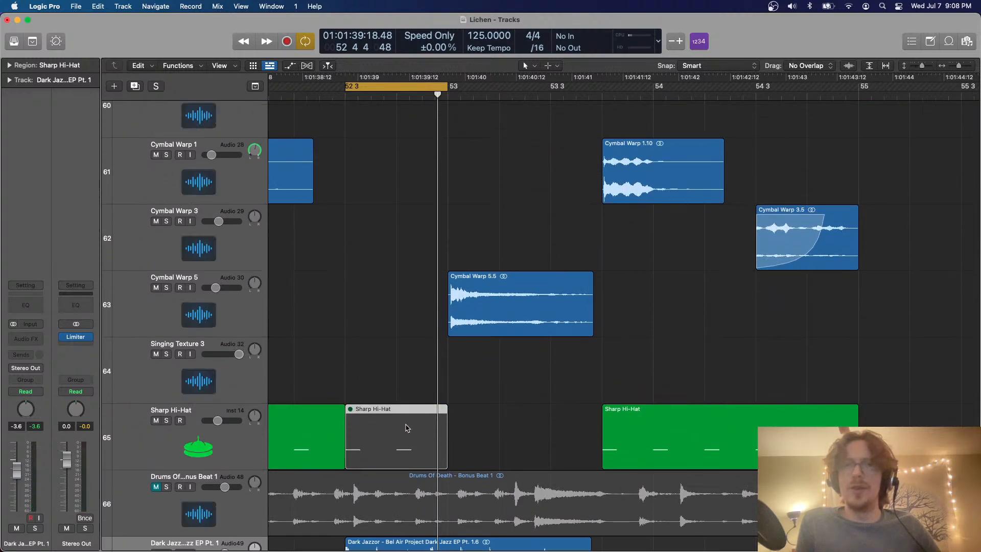
pyautogui.scroll(-5, 404, 430)
pyautogui.moveTo(399, 452); pyautogui.dragTo(361, 452)
pyautogui.keyDown('super'); pyautogui.doubleClick(346, 450); pyautogui.keyUp('super')
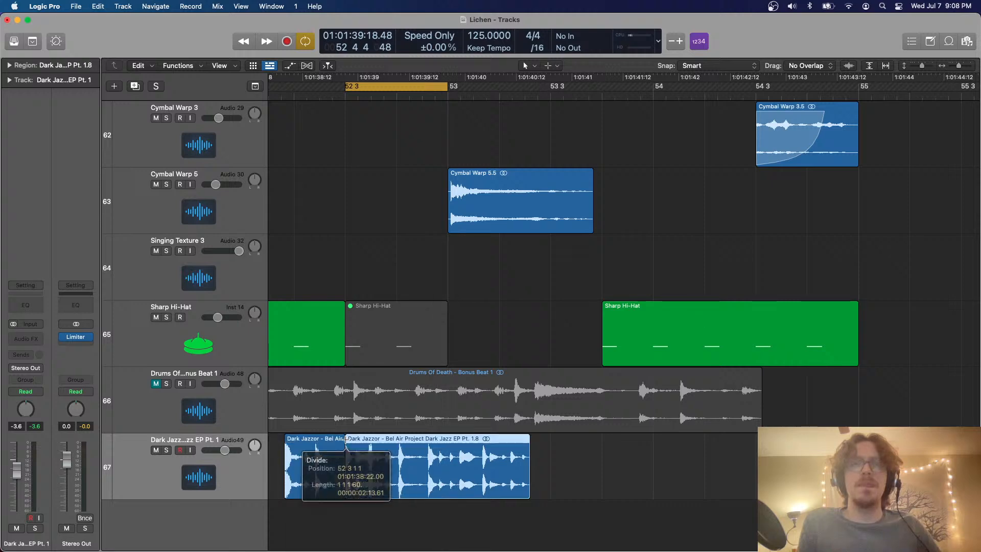
pyautogui.click(336, 448)
pyautogui.press('Delete')
pyautogui.press('space')
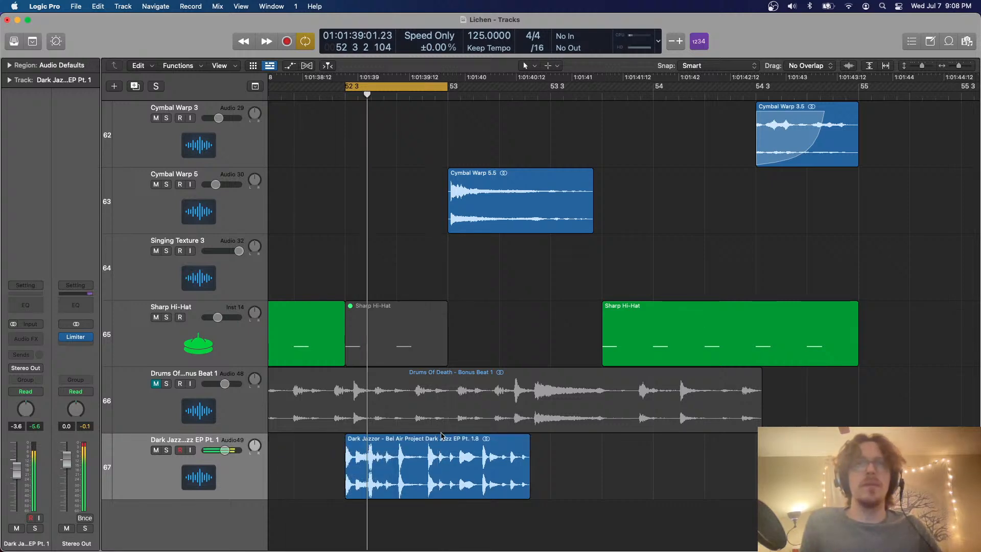
pyautogui.press('space')
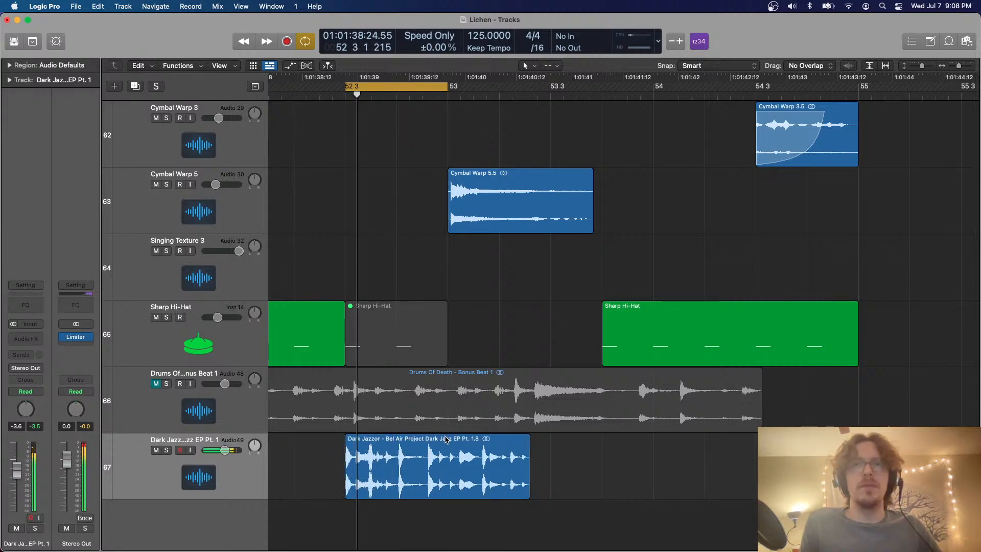
# Show the Flex view and stretch the Dark Jazzor hit just before bar 53 onto the start of bar 53
pyautogui.press('super+f')
pyautogui.moveTo(430, 447); pyautogui.dragTo(445, 442)
pyautogui.press('space')
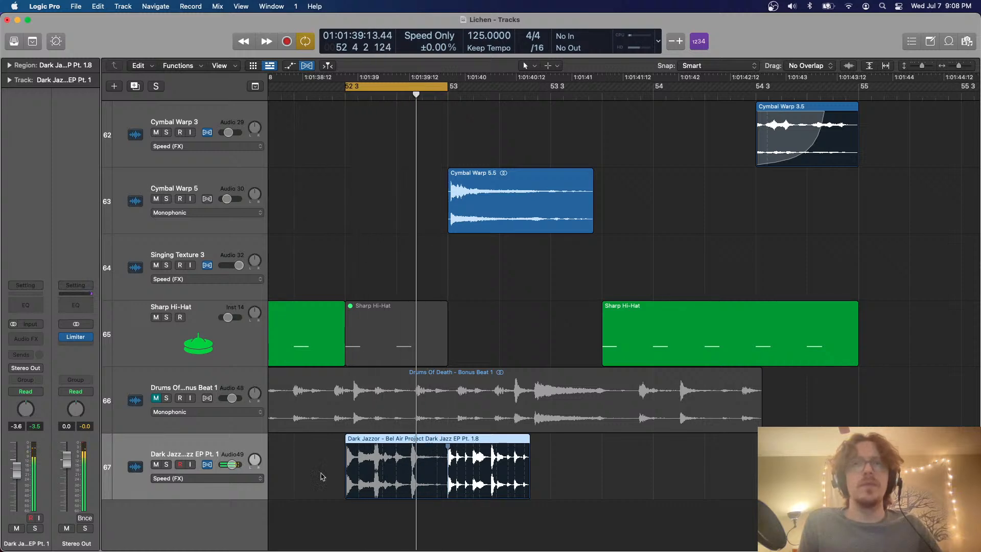
# Set the Dark Jazzor region's quantize value to 1/8 Note
pyautogui.click(15, 64)
pyautogui.click(60, 97)
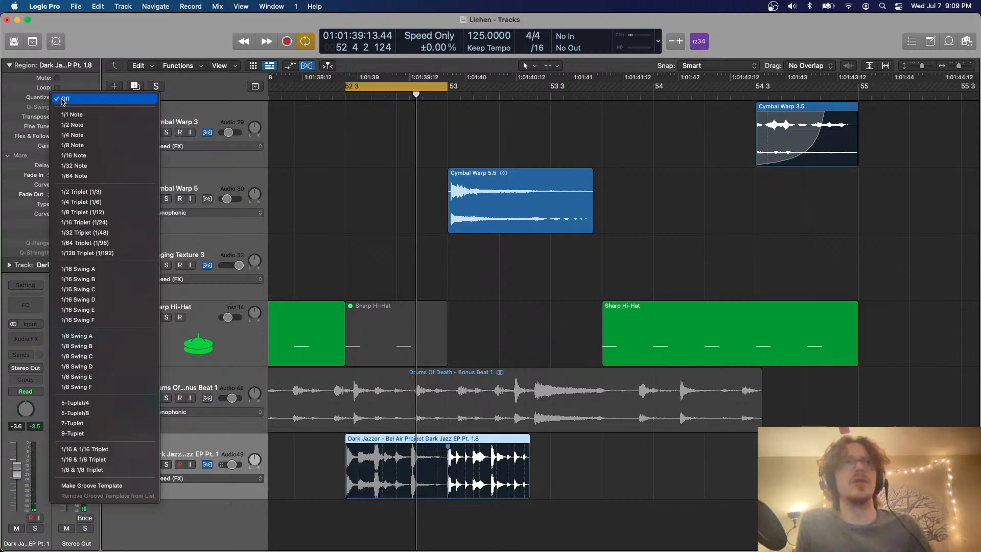
pyautogui.click(91, 148)
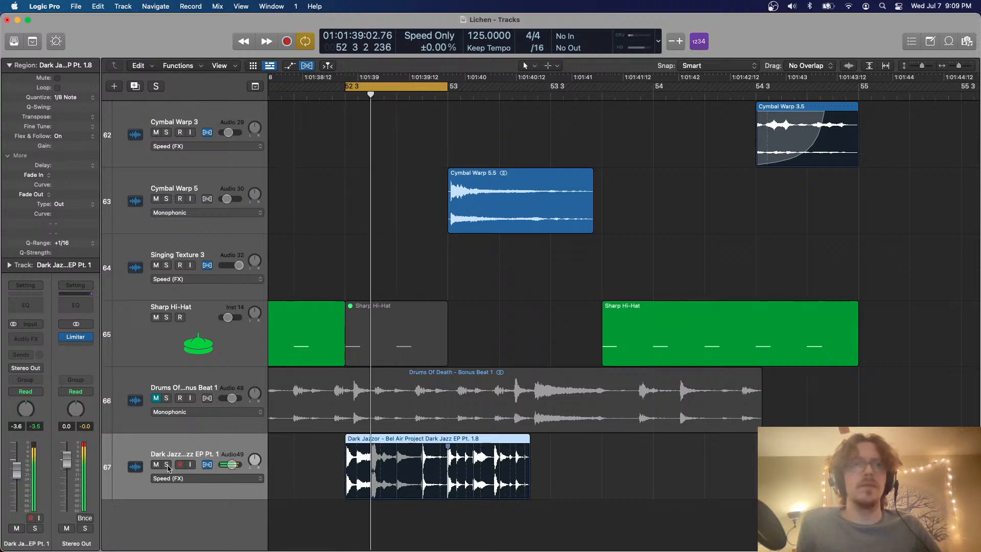
# Solo the Dark Jazzor track and hide the Flex view
pyautogui.click(167, 464)
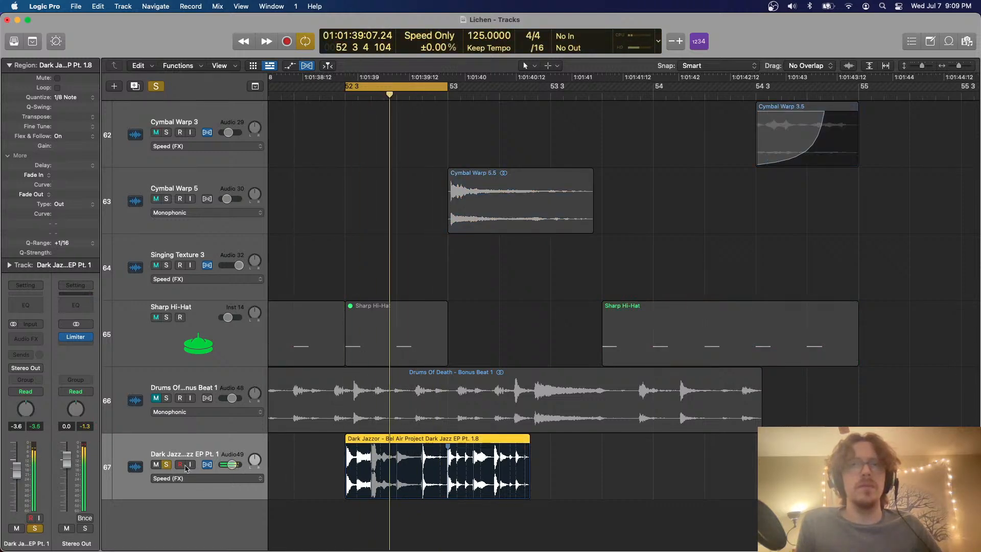
pyautogui.press('super+f')
pyautogui.click(448, 439)
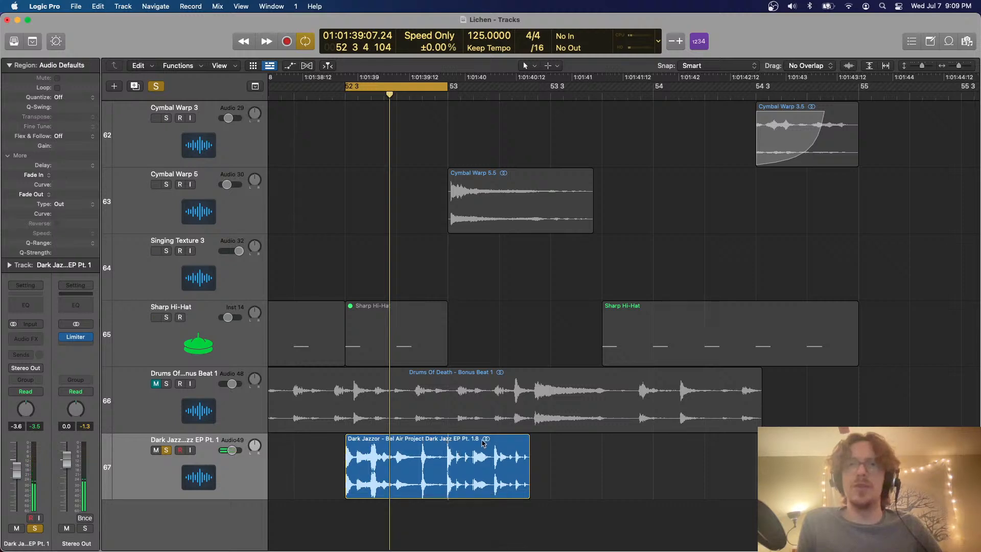
# Split the Dark Jazzor region at bar 53, move the second part to beat 4 of bar 53 and loop playback around it
pyautogui.keyDown('super'); pyautogui.doubleClick(449, 439); pyautogui.keyUp('super')
pyautogui.moveTo(484, 449); pyautogui.dragTo(639, 452)
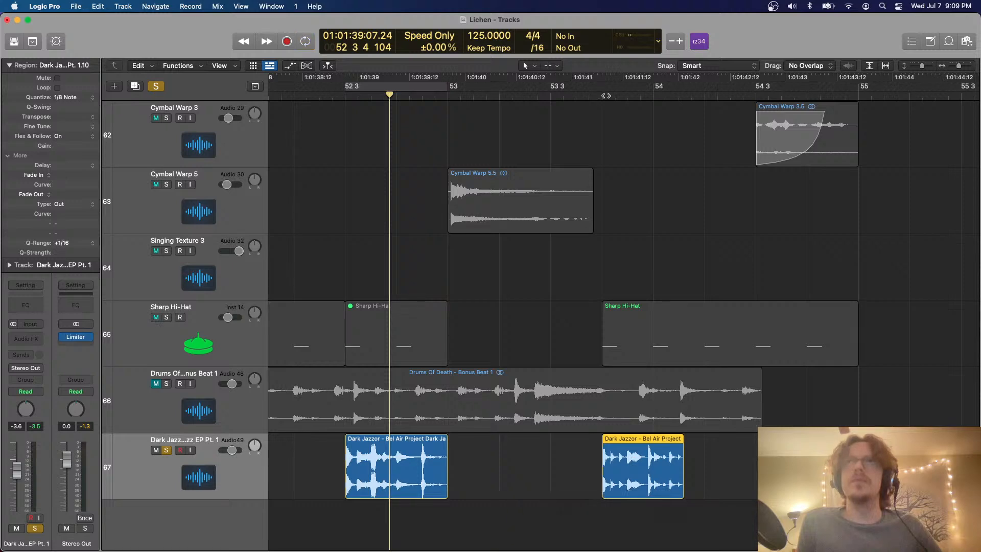
pyautogui.moveTo(603, 86); pyautogui.dragTo(778, 112)
pyautogui.press('space')
pyautogui.hscroll(3, 584, 309)
pyautogui.scroll(4, 583, 310)
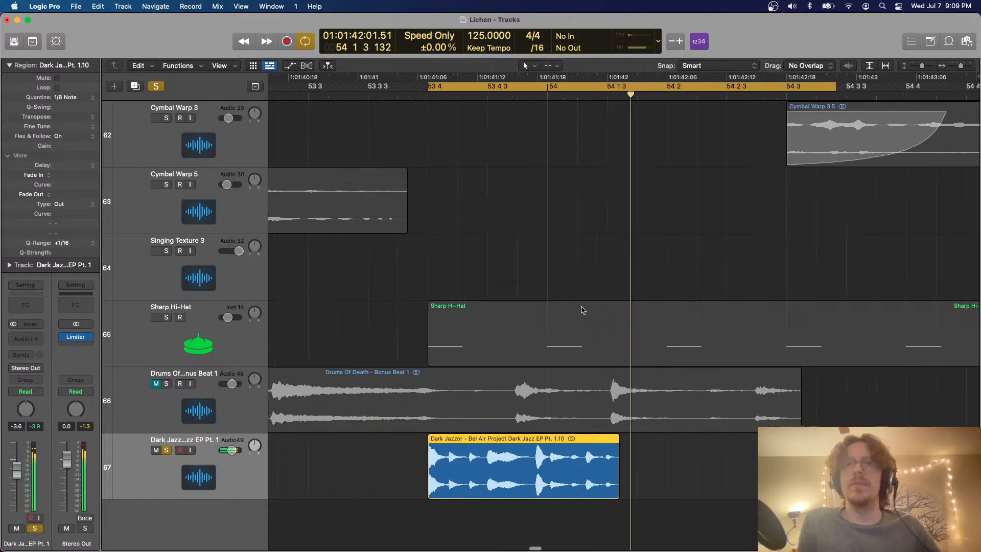
# Stretch the moved Dark Jazzor region with Flex so its loud hit lands on bar 54, and delete everything from bar 54 on
pyautogui.press('super+f')
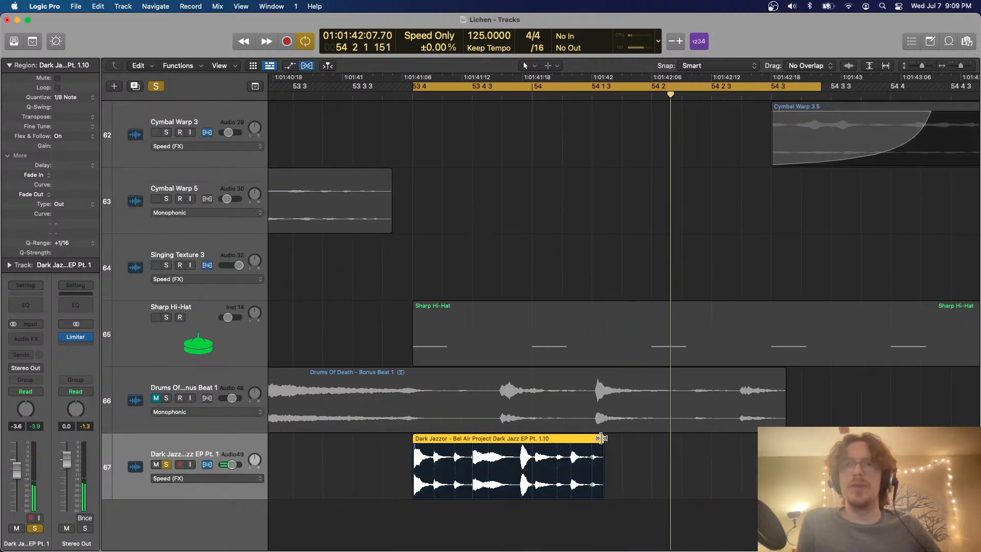
pyautogui.moveTo(601, 438)
pyautogui.mouseDown()
pyautogui.moveTo(618, 438)
pyautogui.moveTo(609, 454)
pyautogui.mouseUp()
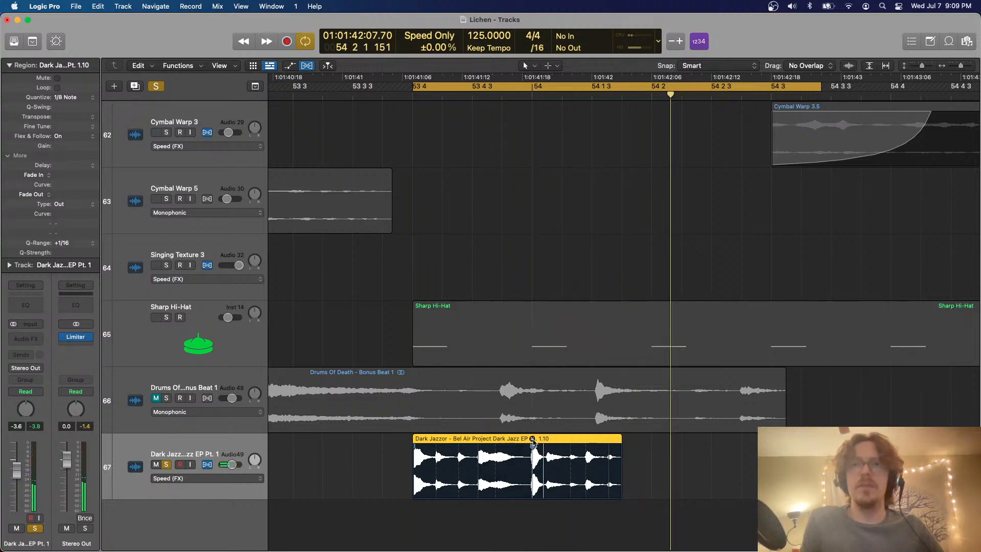
pyautogui.press('super+f')
pyautogui.keyDown('super'); pyautogui.doubleClick(531, 439); pyautogui.keyUp('super')
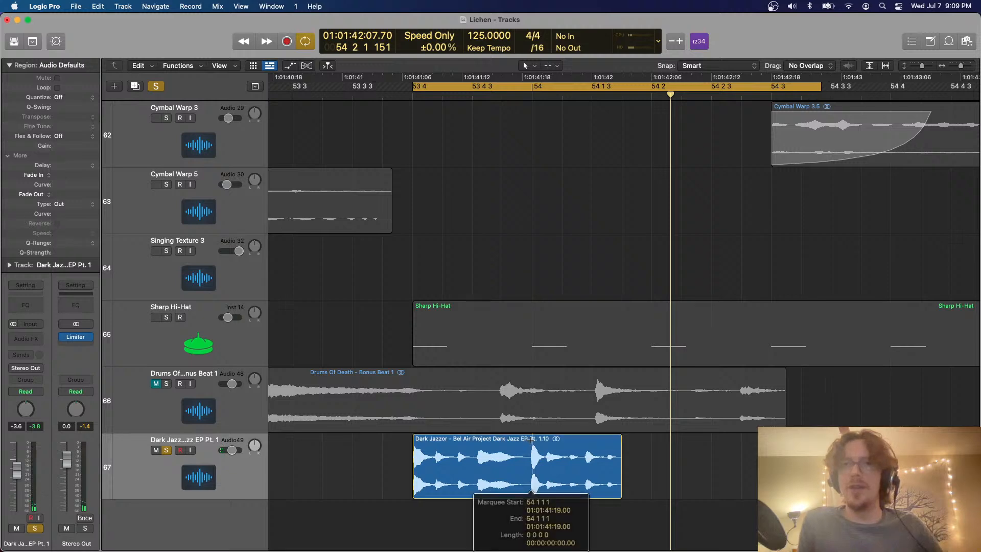
pyautogui.press('Delete')
# Shift the middle hits of the shortened Dark Jazzor region with Flex, check them in the loop and give the region a fade-out of 77
pyautogui.press('super+f')
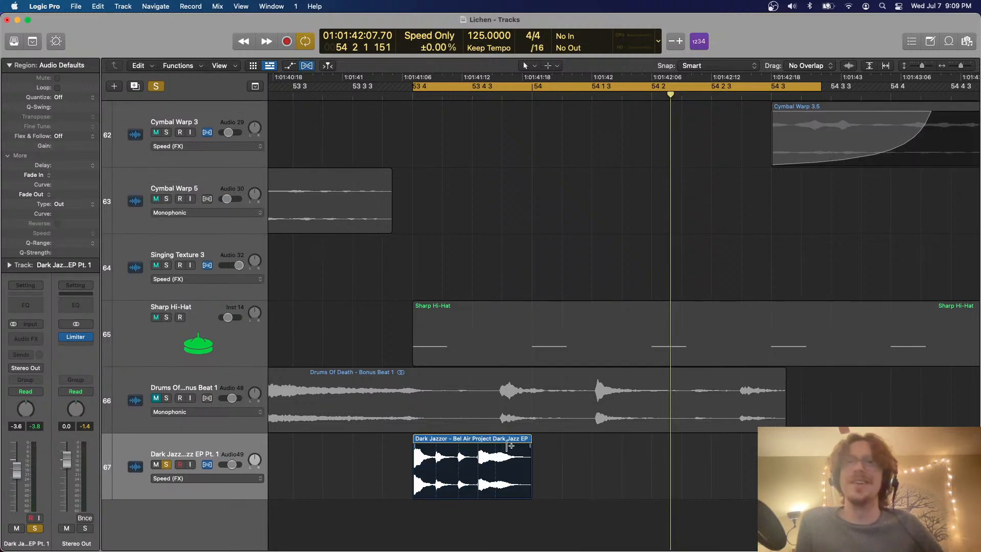
pyautogui.moveTo(479, 451); pyautogui.dragTo(441, 448)
pyautogui.click(454, 451)
pyautogui.press('space')
pyautogui.hscroll(1, 440, 455)
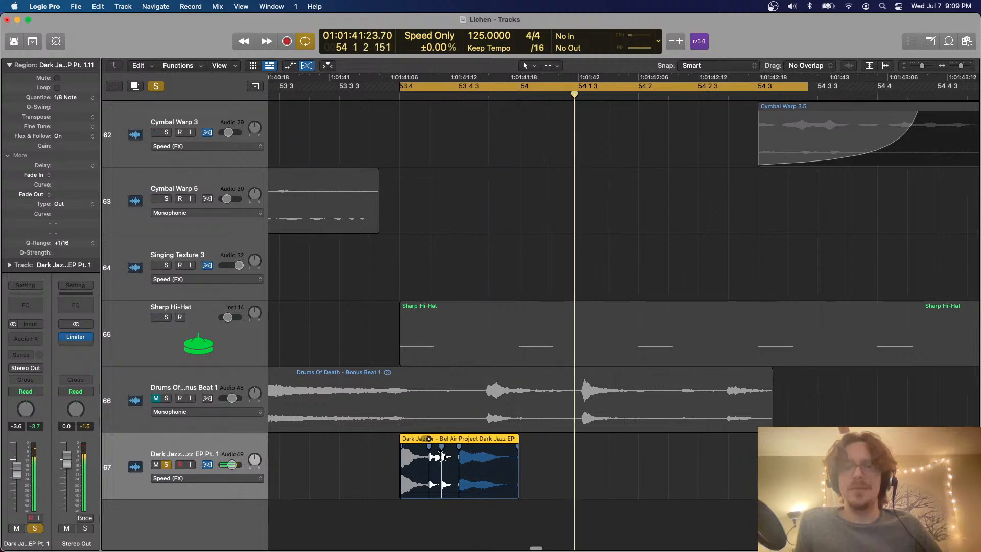
pyautogui.press('space')
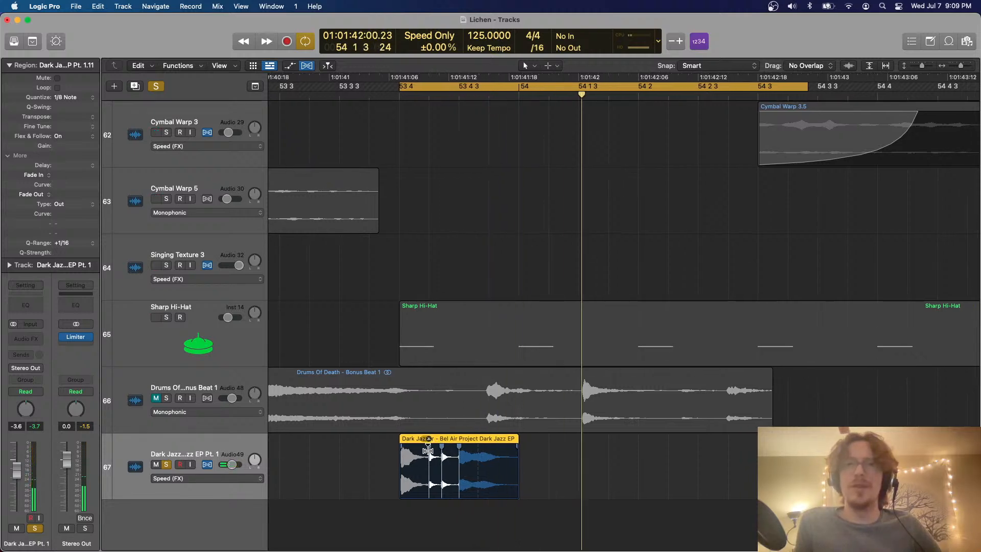
pyautogui.moveTo(428, 451); pyautogui.dragTo(423, 450)
pyautogui.press('super+f')
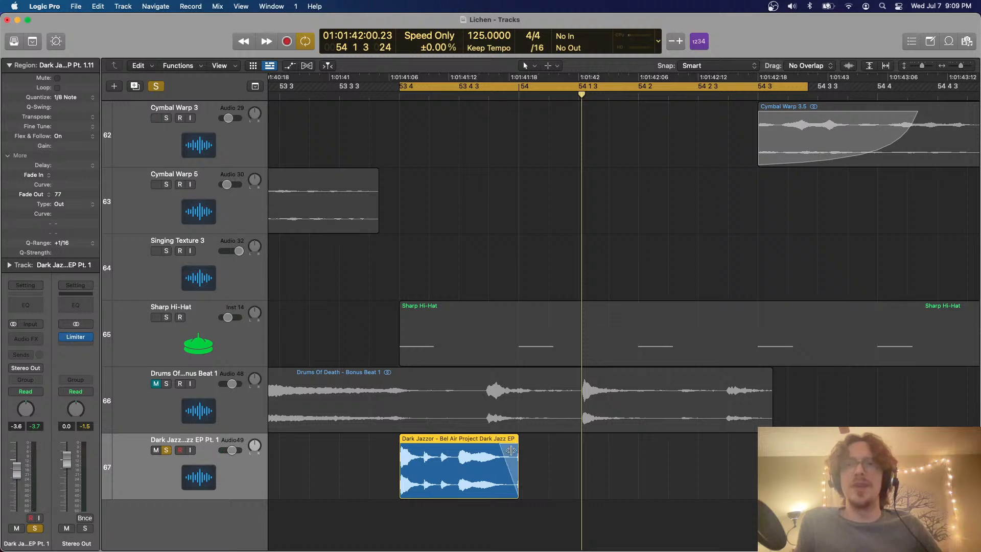
# Turn off the Dark Jazzor solo and the cycle so the full arrangement can play
pyautogui.press('super+Left')
pyautogui.press('super+Left')
pyautogui.press('super+Left')
pyautogui.press('super+Left')
pyautogui.press('super+Left')
pyautogui.press('super+Up')
pyautogui.press('super+Up')
pyautogui.press('super+Up')
pyautogui.press('super+Up')
pyautogui.press('super+Up')
pyautogui.hscroll(-4, 512, 452)
pyautogui.hscroll(2, 512, 453)
pyautogui.press('c')
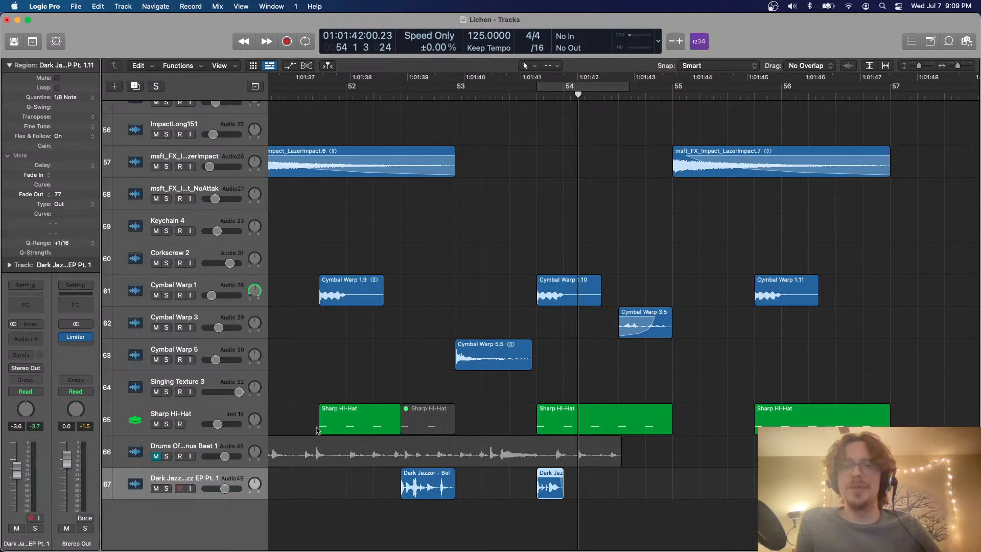
# Cut the short Dark Jazzor region before bar 54 and paste it at bar 58, outside the arrangement
pyautogui.scroll(-5, 323, 421)
pyautogui.scroll(3, 323, 421)
pyautogui.scroll(-3, 323, 421)
pyautogui.scroll(2, 323, 421)
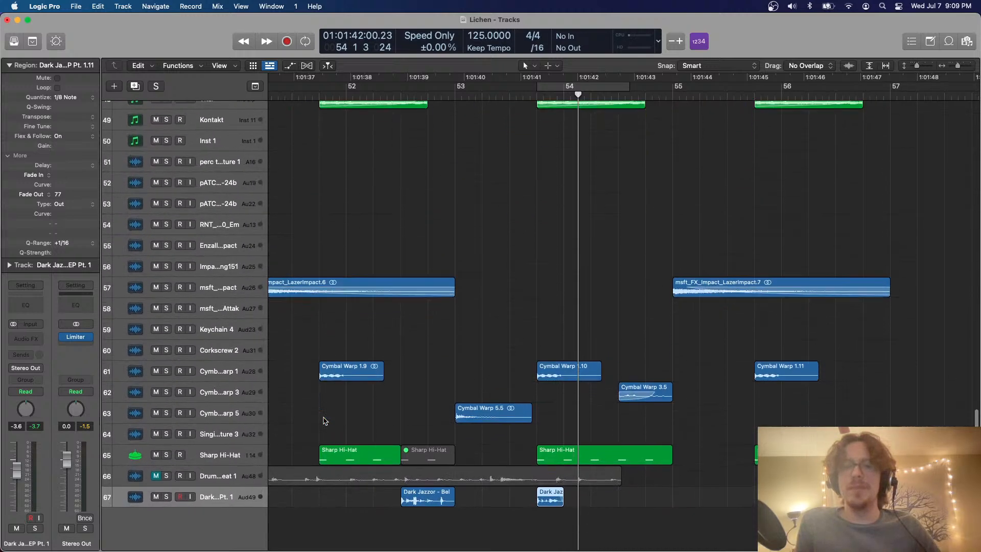
pyautogui.hscroll(-2, 324, 416)
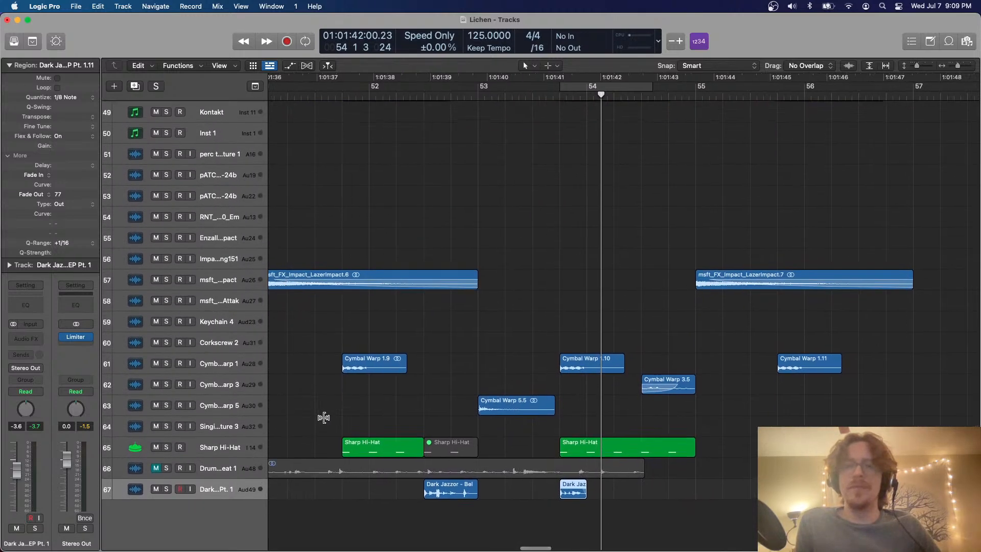
pyautogui.click(411, 344)
pyautogui.click(414, 91)
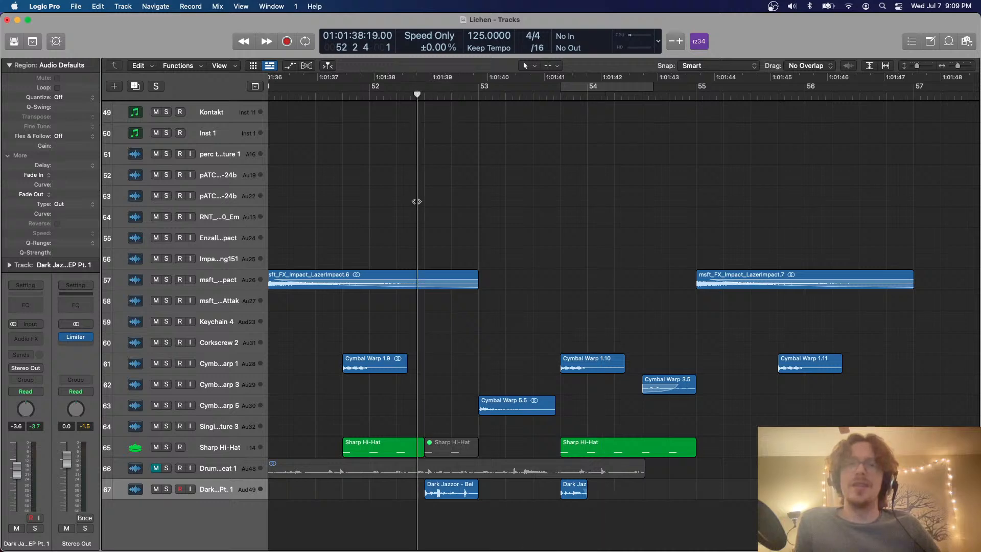
pyautogui.scroll(3, 417, 201)
pyautogui.scroll(1, 581, 397)
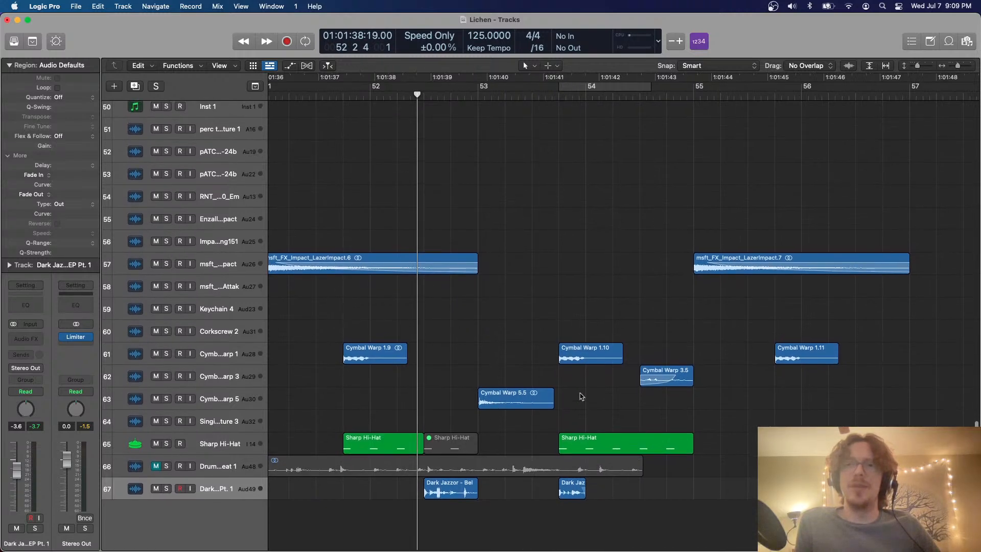
pyautogui.click(573, 492)
pyautogui.hscroll(8, 767, 307)
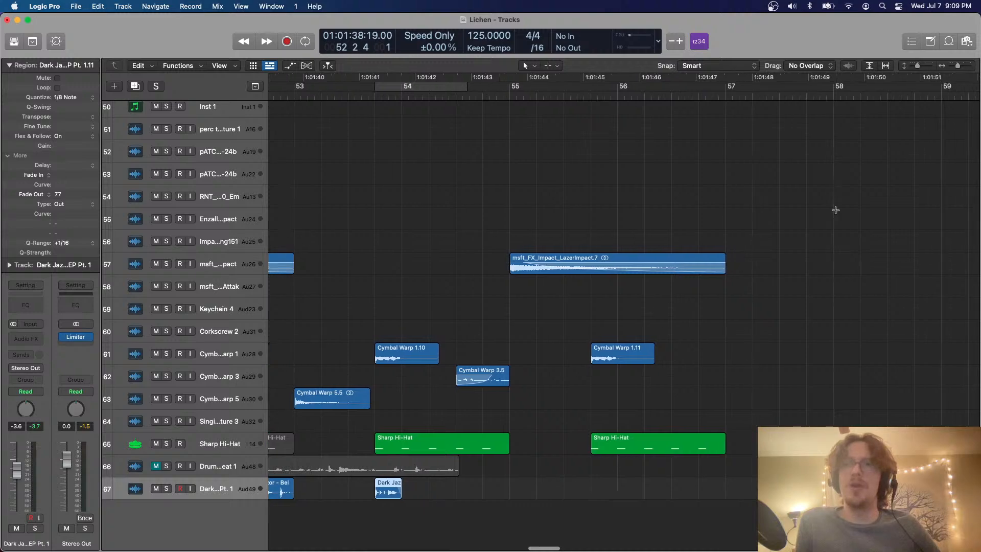
pyautogui.click(810, 95)
pyautogui.press('super+v')
# Copy the Dark Jazzor fill from beat 3 of bar 52 to beat 3 of bar 56
pyautogui.hscroll(-10, 688, 179)
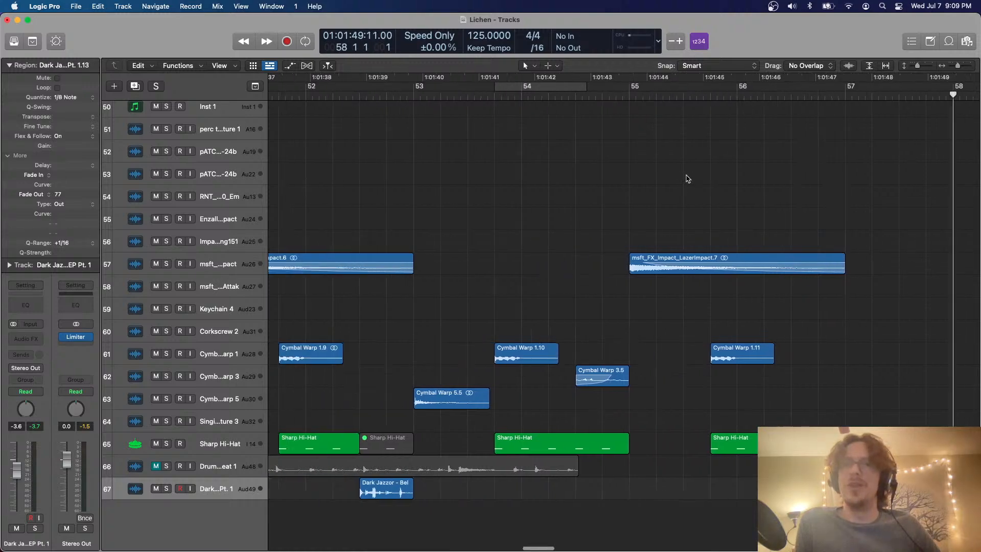
pyautogui.scroll(-3, 688, 179)
pyautogui.scroll(5, 688, 178)
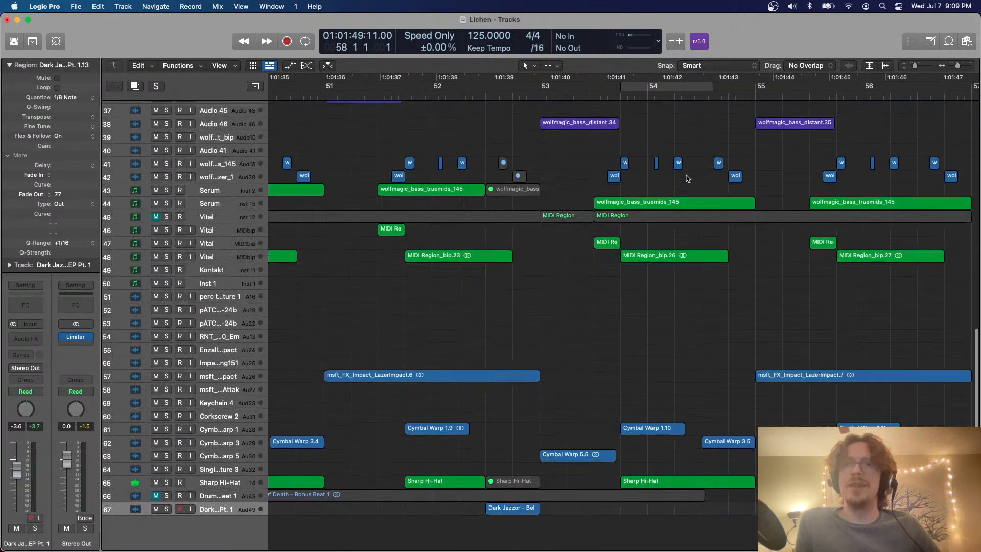
pyautogui.hscroll(-5, 688, 179)
pyautogui.scroll(-3, 688, 179)
pyautogui.hscroll(5, 692, 153)
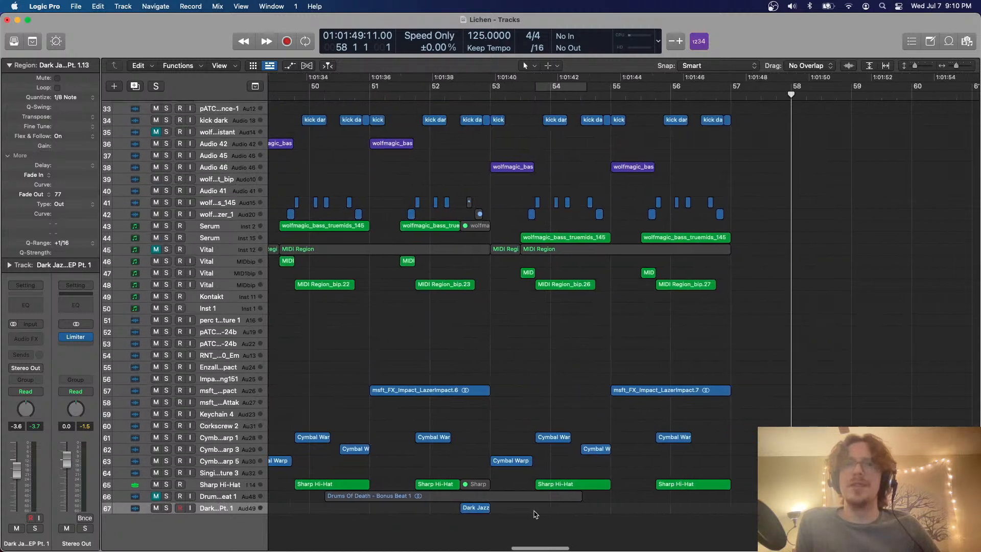
pyautogui.click(701, 95)
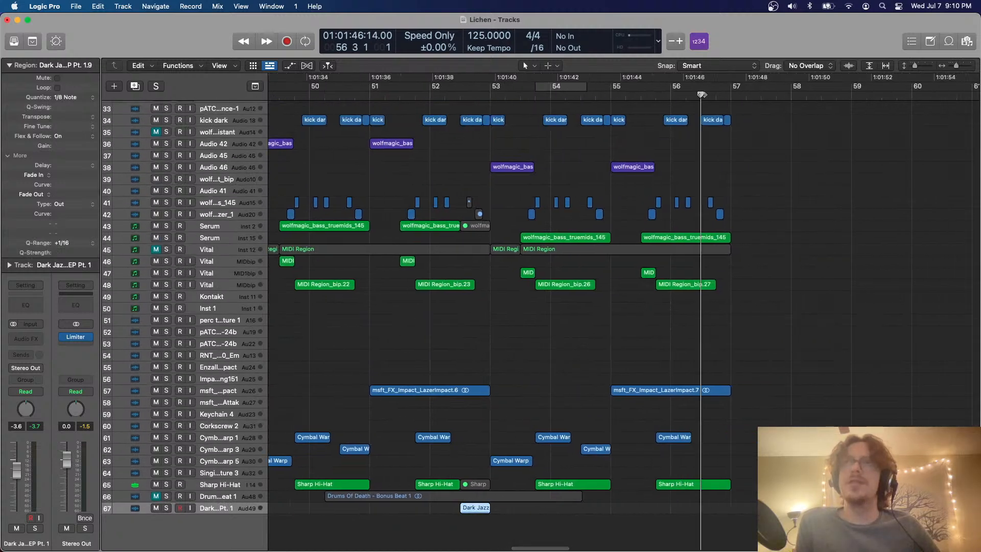
pyautogui.press('super+v')
pyautogui.click(701, 94)
pyautogui.scroll(5, 701, 94)
pyautogui.scroll(5, 701, 94)
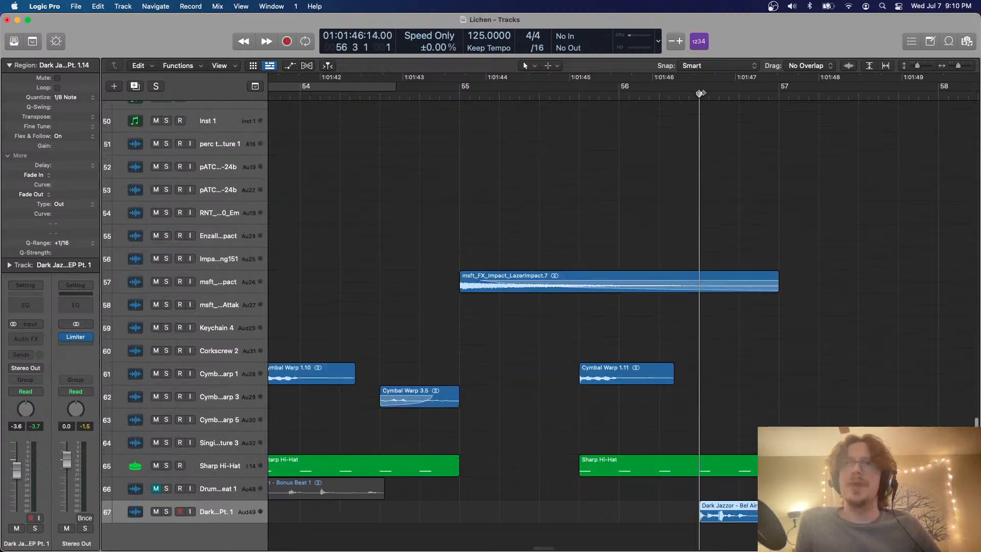
pyautogui.hscroll(5, 701, 93)
pyautogui.hscroll(-3, 567, 435)
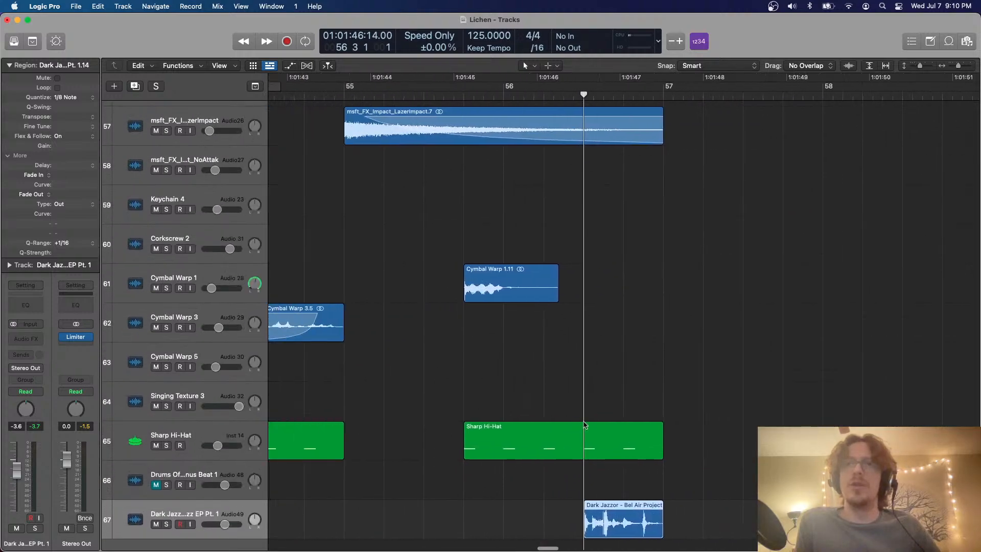
# Play the full arrangement from bar 49 to hear the Dark Jazzor fills in context
pyautogui.scroll(-10, 585, 425)
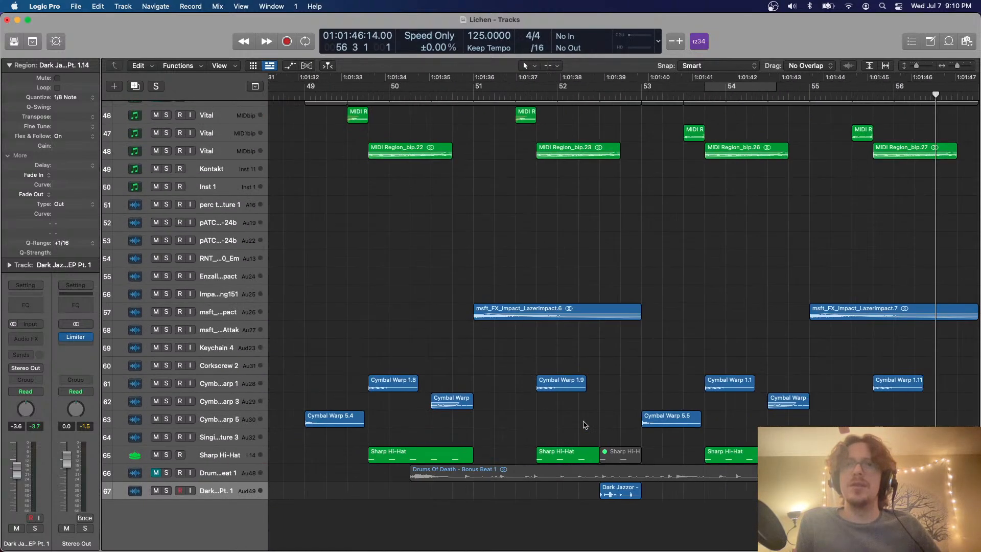
pyautogui.scroll(-10, 585, 425)
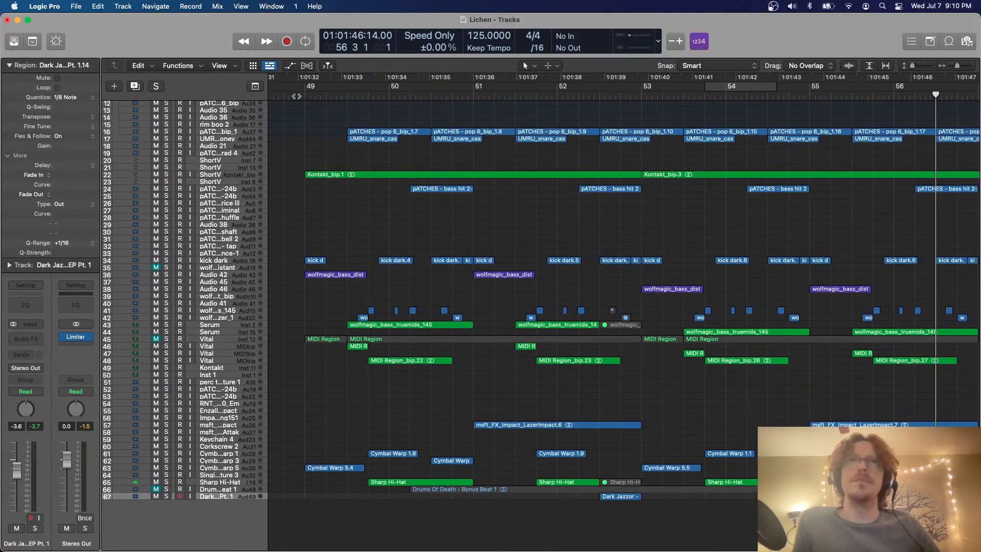
pyautogui.click(299, 96)
pyautogui.press('space')
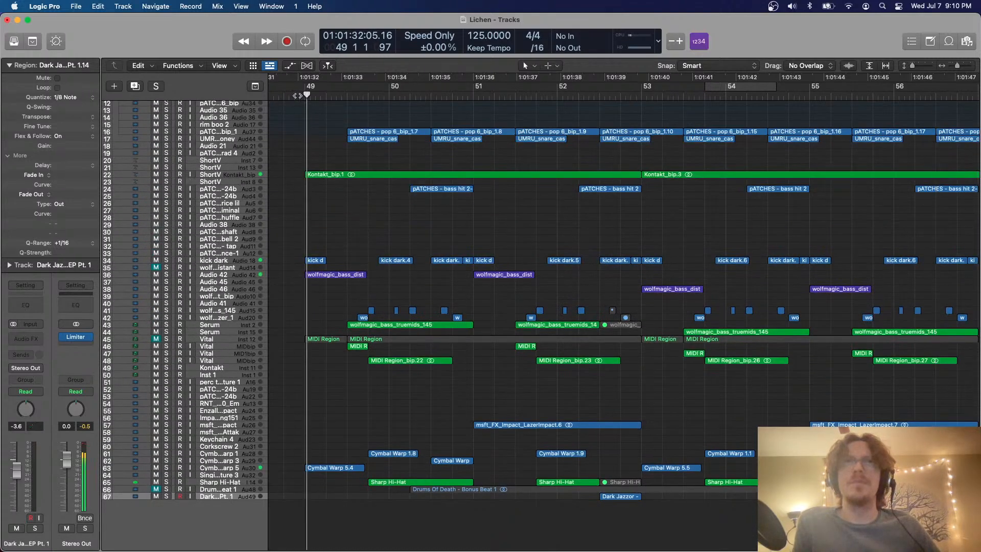
pyautogui.click(291, 96)
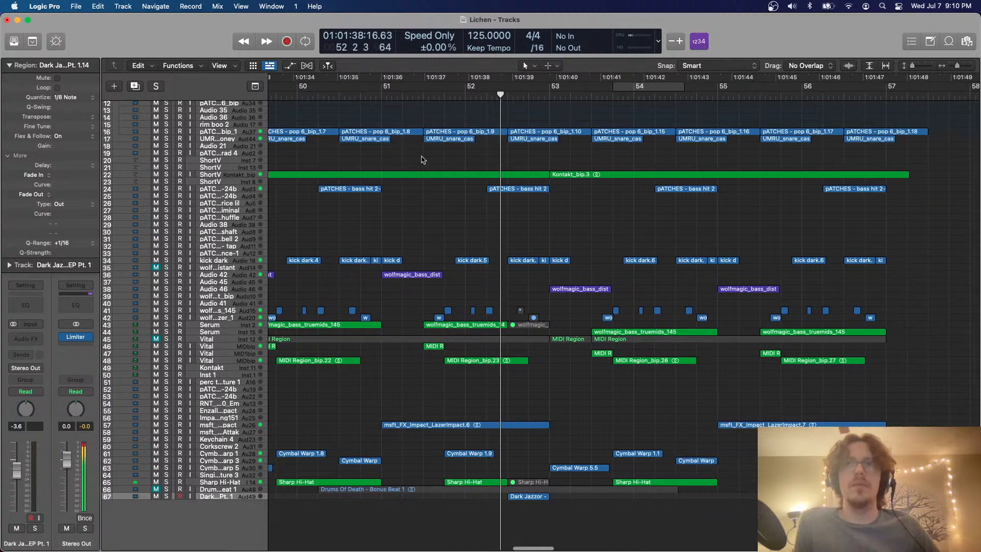
pyautogui.hscroll(-19, 476, 167)
pyautogui.click(481, 167)
pyautogui.hscroll(20, 620, 243)
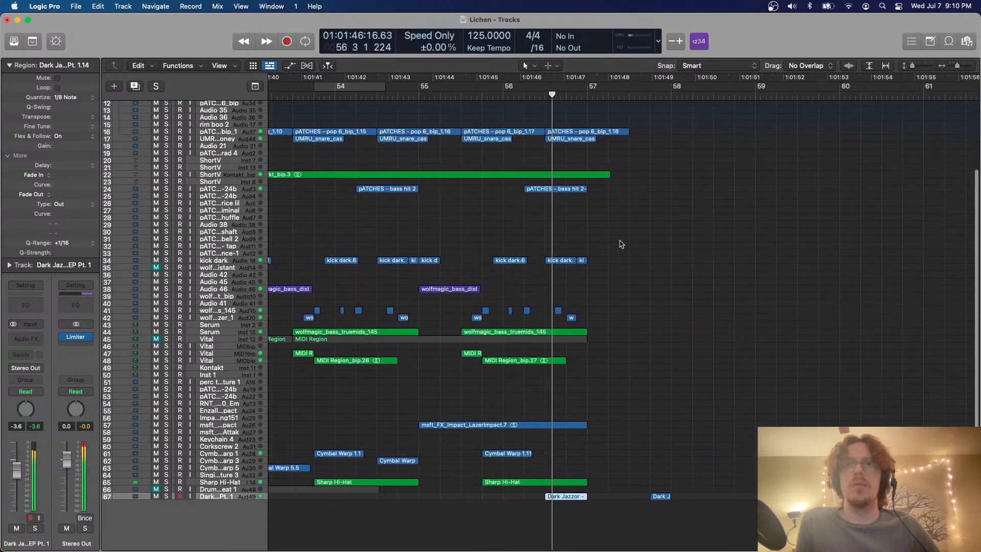
# Paste the short Dark Jazzor region from near bar 58 into the Dark Jazzor track so it ends at bar 51
pyautogui.hscroll(3, 620, 244)
pyautogui.press('super+Left')
pyautogui.press('super+Left')
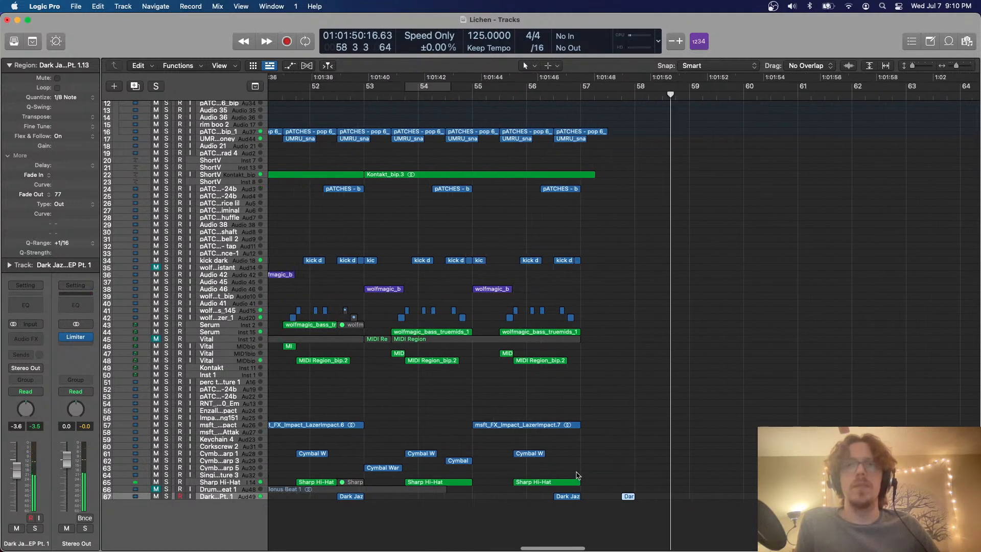
pyautogui.hscroll(-5, 542, 256)
pyautogui.click(542, 251)
pyautogui.hscroll(-2, 536, 246)
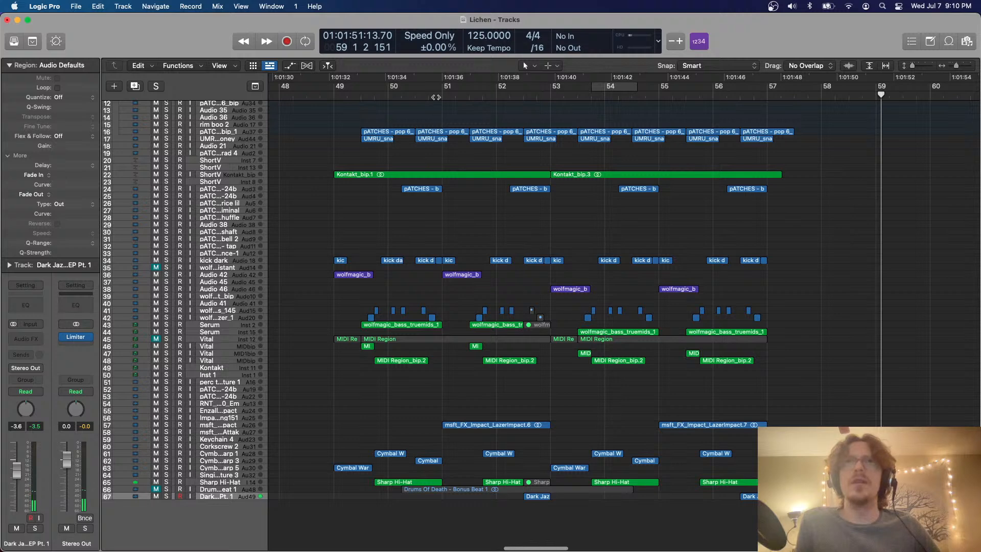
pyautogui.click(429, 96)
pyautogui.press('super+v')
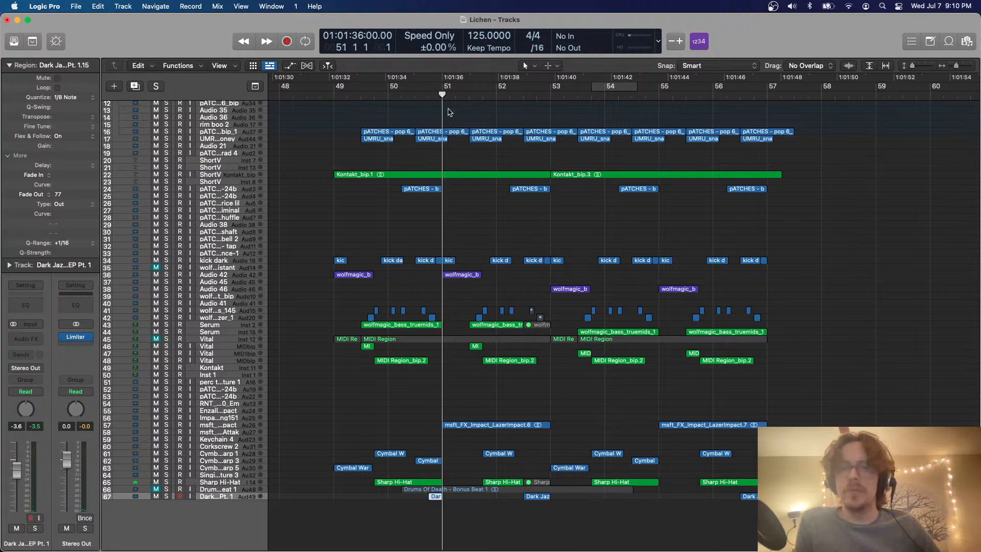
# Set the cycle range from just before beat 3 of bar 50 to bar 52, around the pasted Dark Jazzor region
pyautogui.press('super+Right')
pyautogui.hscroll(-1, 458, 205)
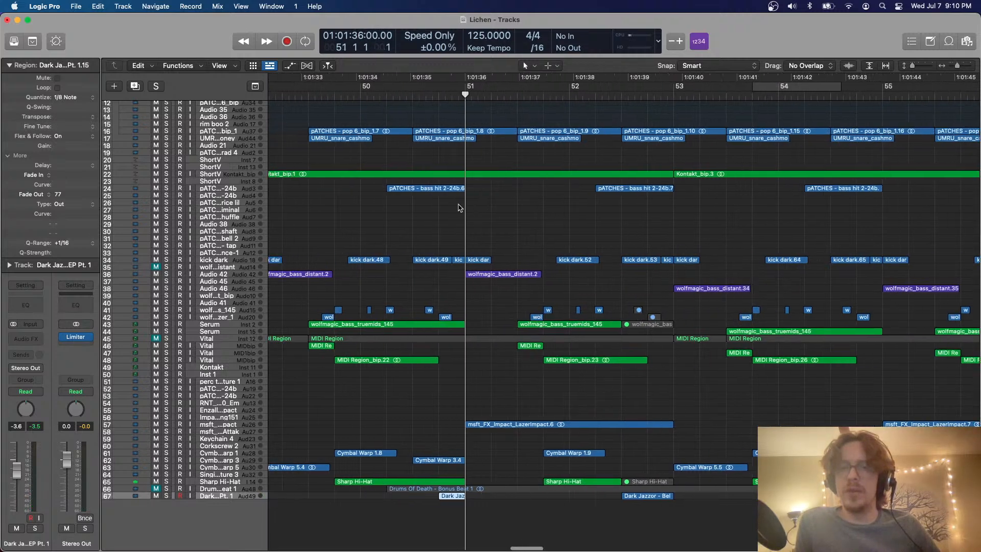
pyautogui.scroll(3, 459, 205)
pyautogui.scroll(4, 459, 205)
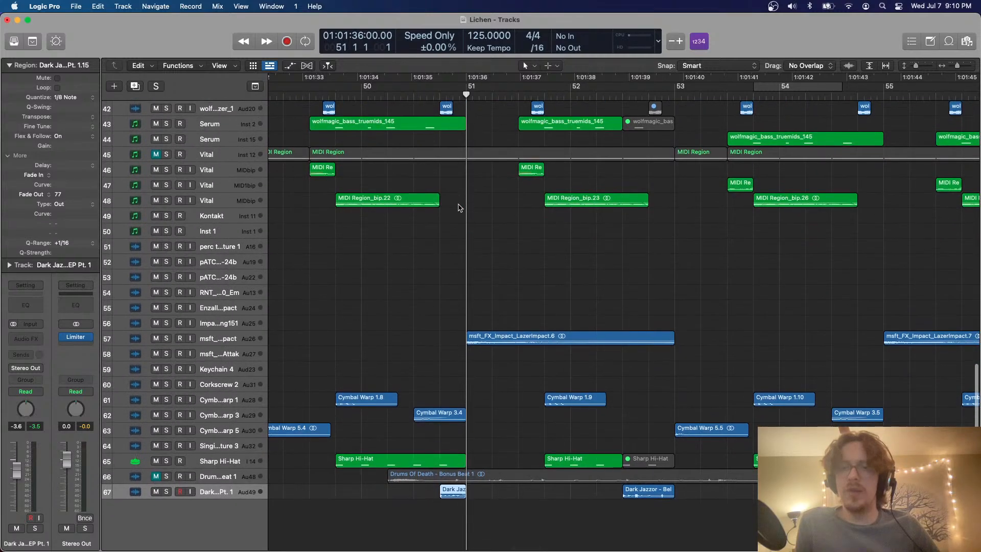
pyautogui.press('super+Right')
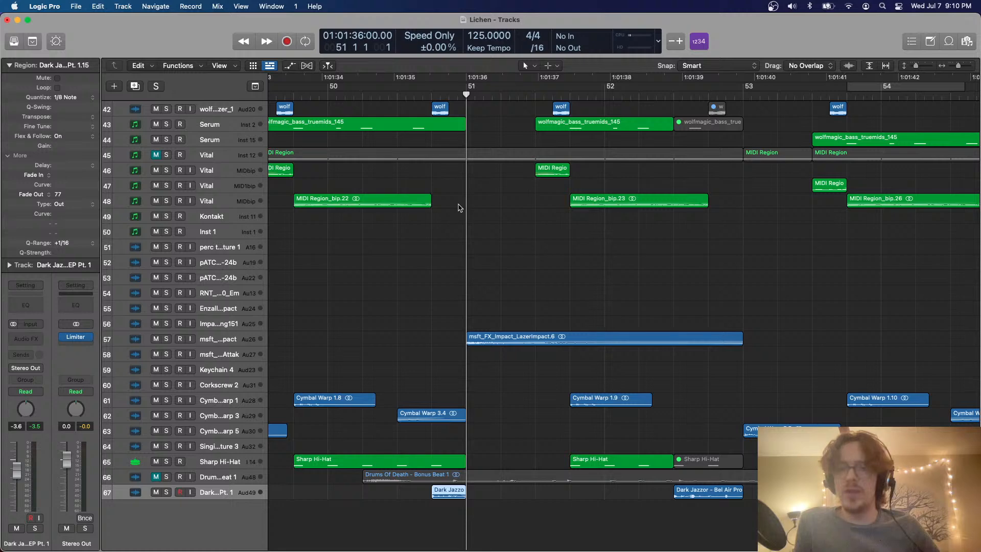
pyautogui.hscroll(-5, 459, 207)
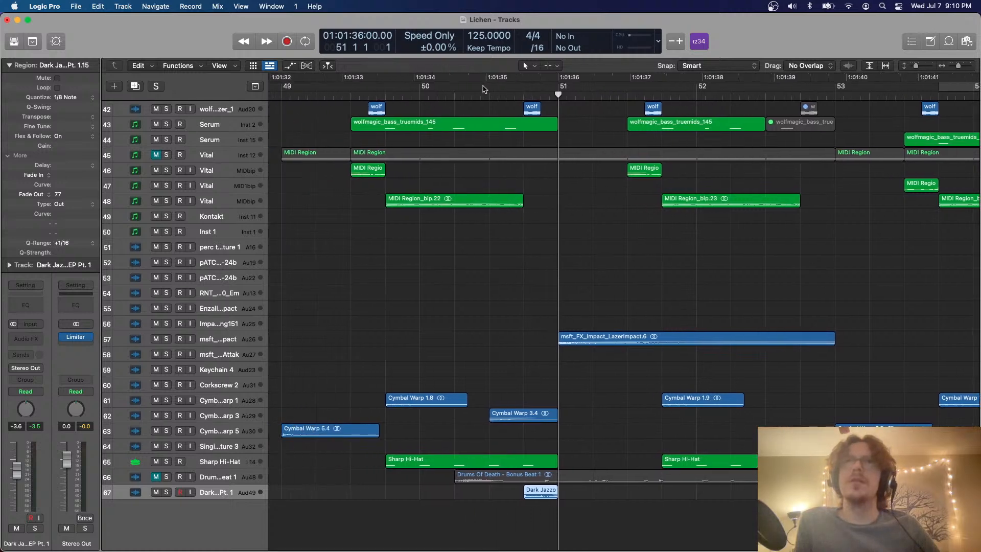
pyautogui.moveTo(483, 88); pyautogui.dragTo(713, 167)
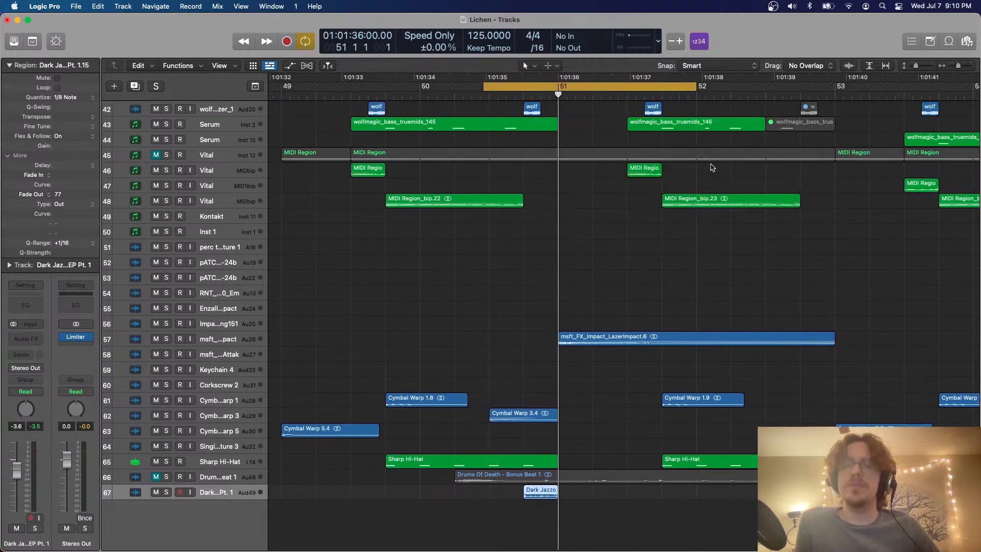
pyautogui.press('super+Down')
pyautogui.press('super+Down')
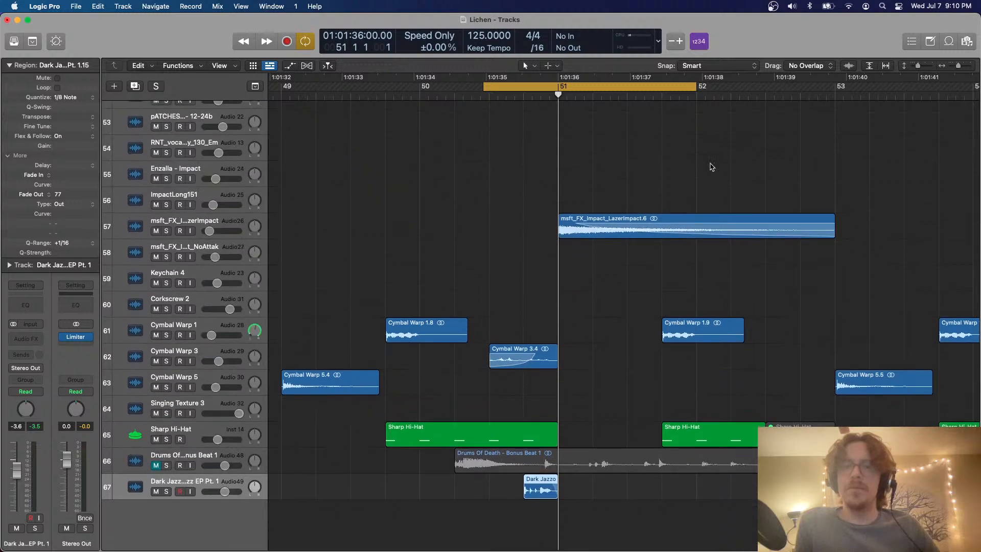
# Try extending the Dark Jazzor region before bar 51 to beat 2 of bar 51 and play the result
pyautogui.press('super+Right')
pyautogui.hscroll(3, 620, 356)
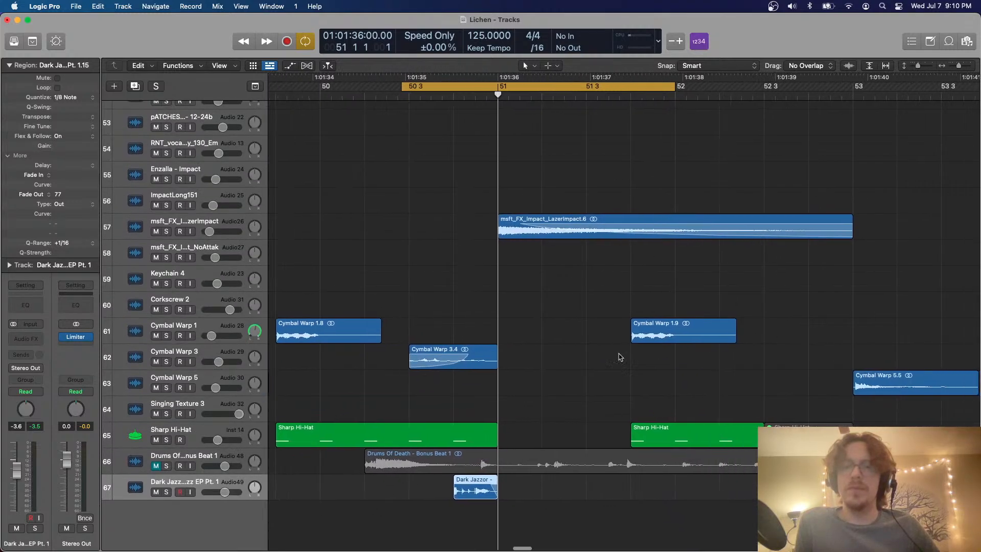
pyautogui.click(456, 538)
pyautogui.press('super+f')
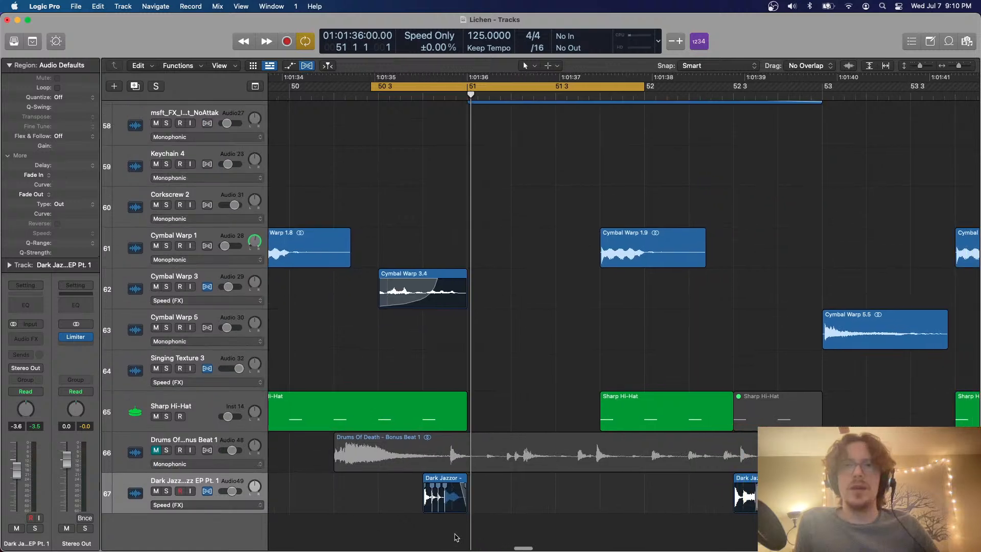
pyautogui.moveTo(438, 477); pyautogui.dragTo(480, 481)
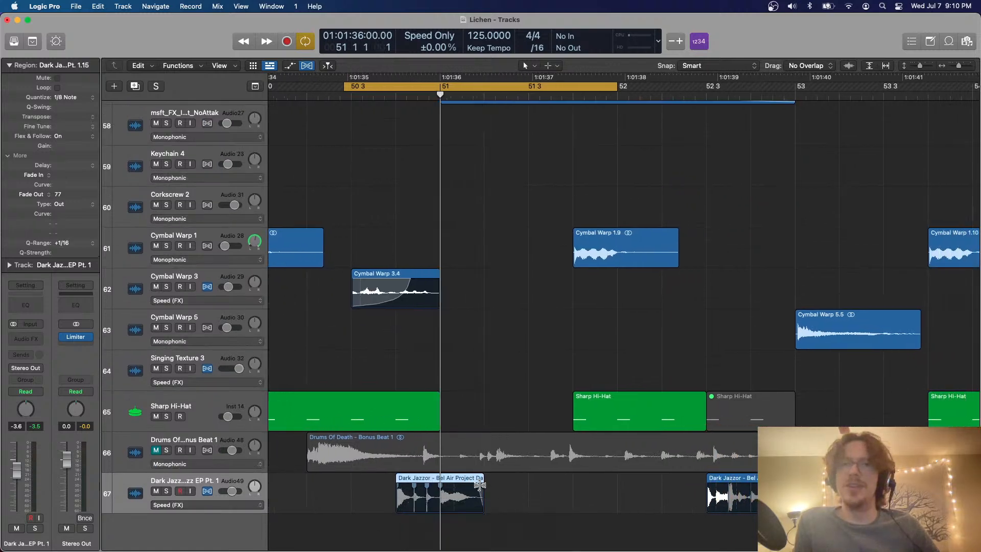
pyautogui.press('space')
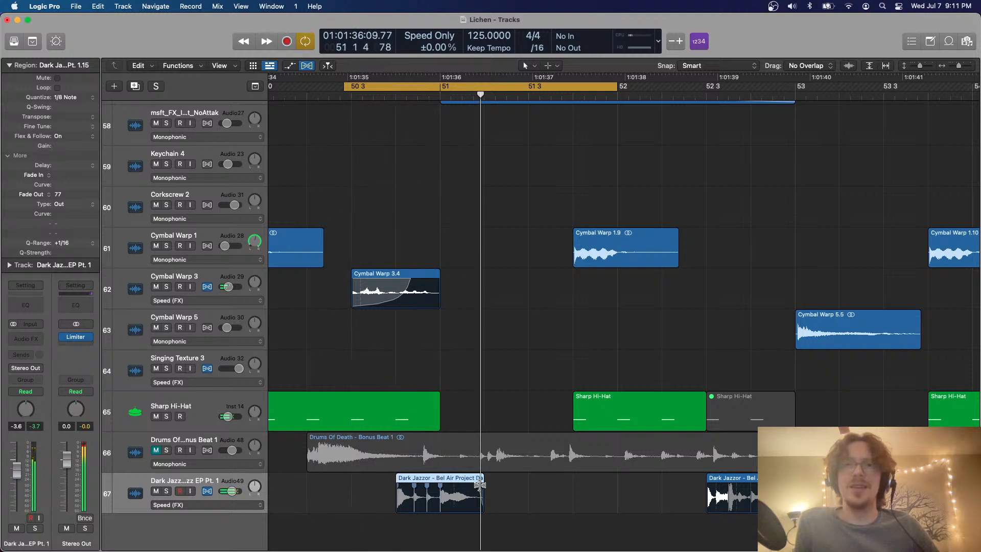
pyautogui.press('super+f')
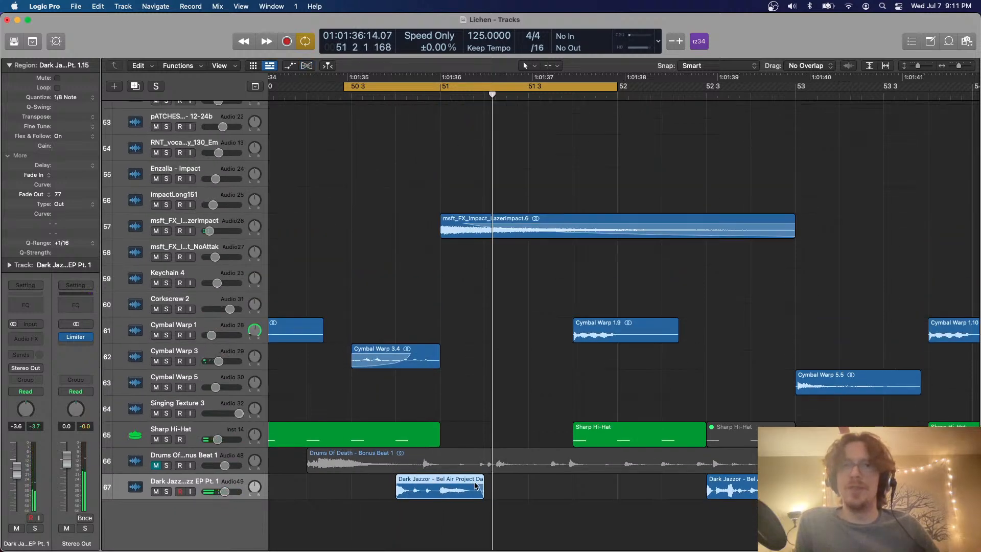
# Move the short Dark Jazzor region so it starts exactly at bar 51, and collapse the Region inspector
pyautogui.moveTo(418, 480); pyautogui.dragTo(456, 480)
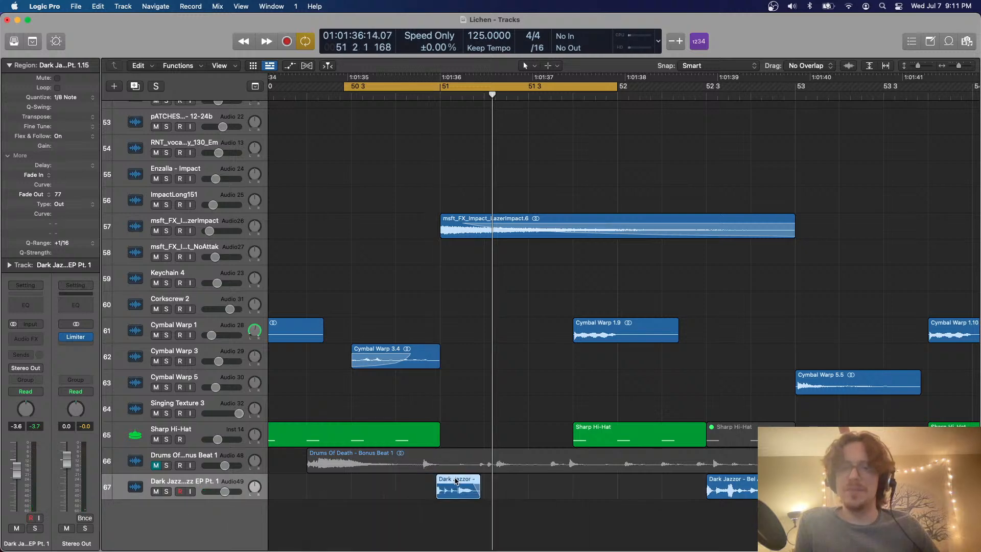
pyautogui.press('BackSpace')
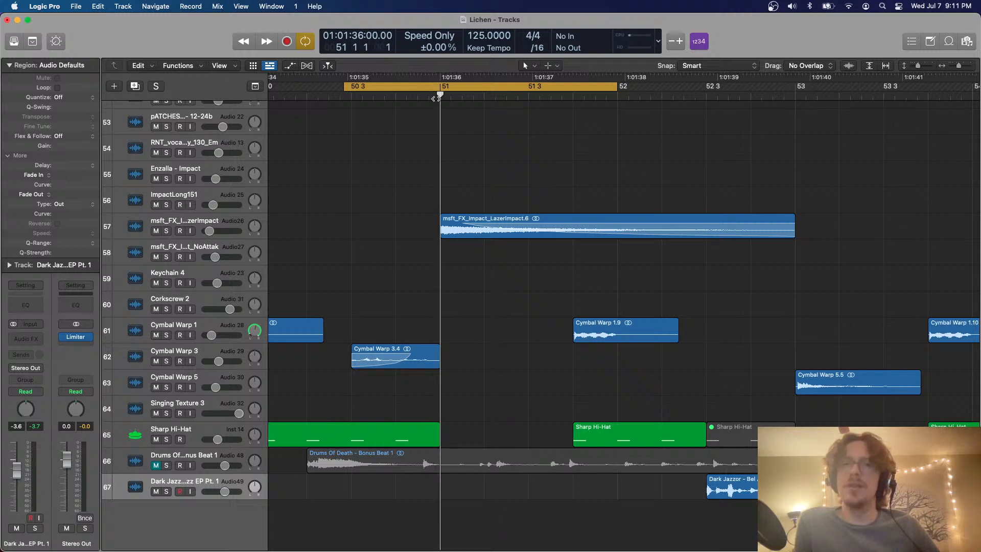
pyautogui.press('super+z')
pyautogui.press('super+Down')
pyautogui.press('super+Down')
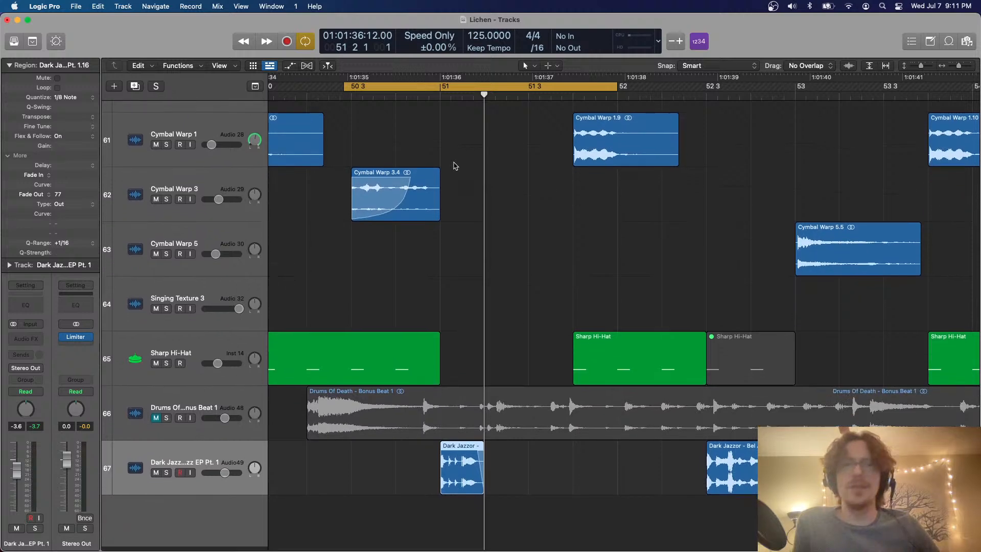
pyautogui.click(7, 156)
pyautogui.click(9, 65)
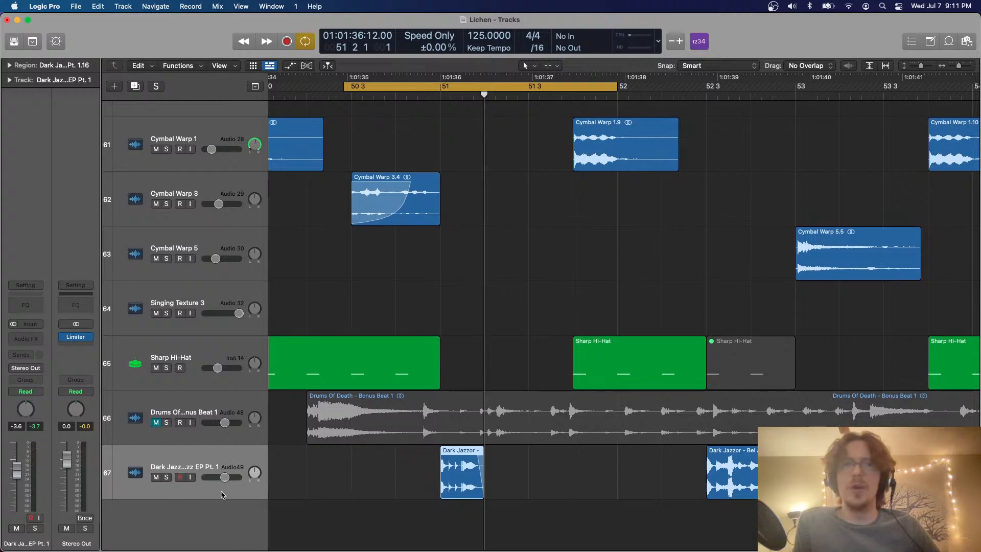
# Solo the Dark Jazzor track during playback, lower its volume to -8.6 dB, and unsolo it
pyautogui.click(166, 477)
pyautogui.press('space')
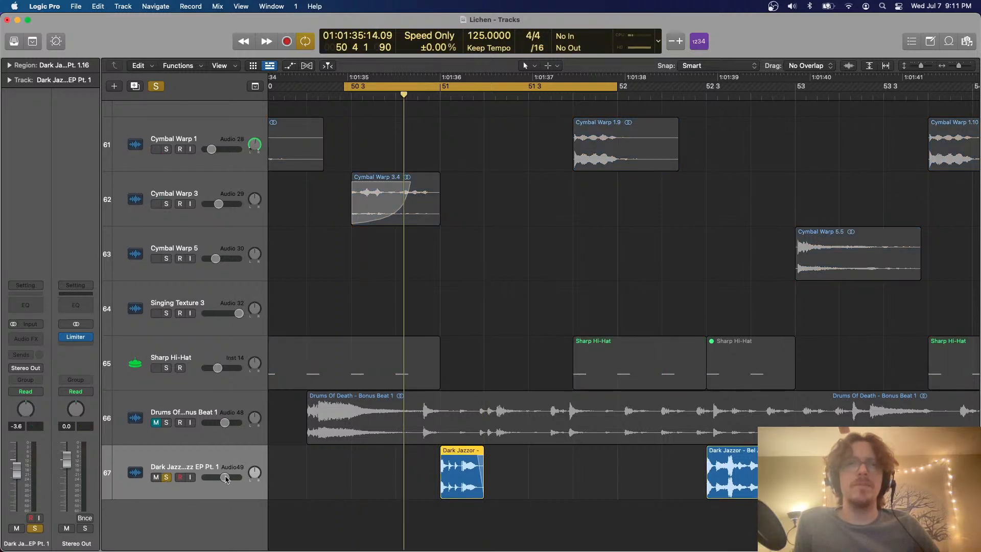
pyautogui.moveTo(223, 477)
pyautogui.moveTo(224, 477); pyautogui.dragTo(218, 477)
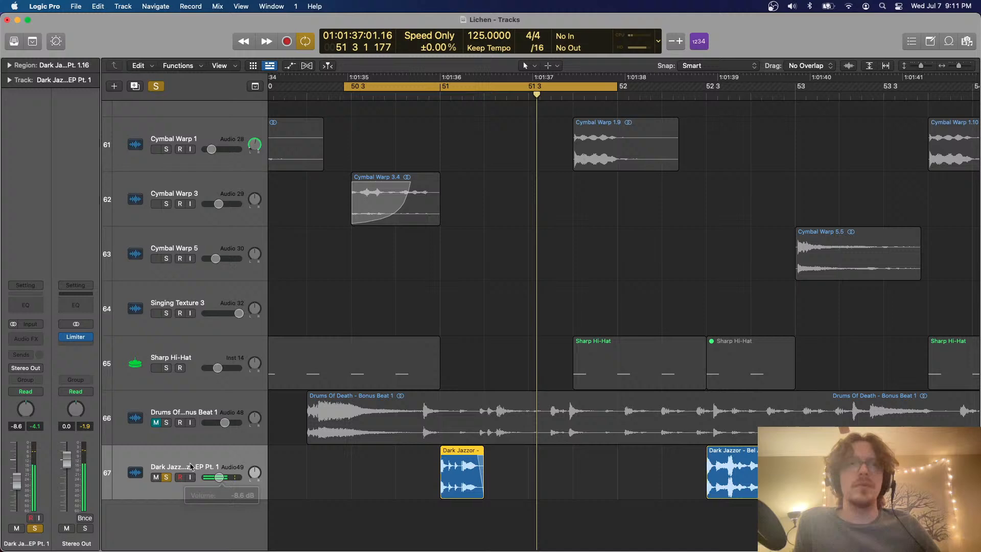
pyautogui.click(167, 479)
# Turn off cycling and play the full arrangement from bar 49 to judge the Dark Jazzor fill at bar 51
pyautogui.press('c')
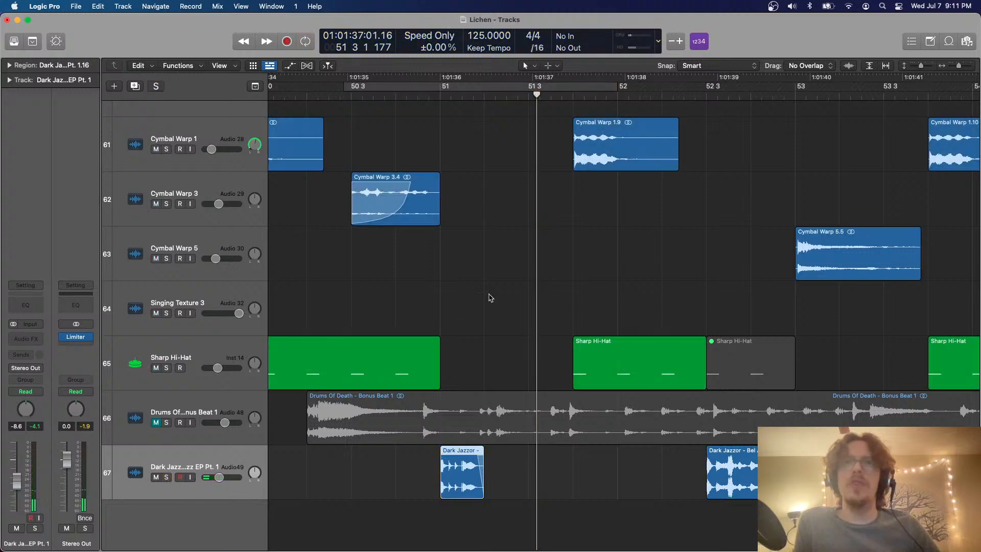
pyautogui.scroll(-6, 490, 295)
pyautogui.scroll(-2, 489, 297)
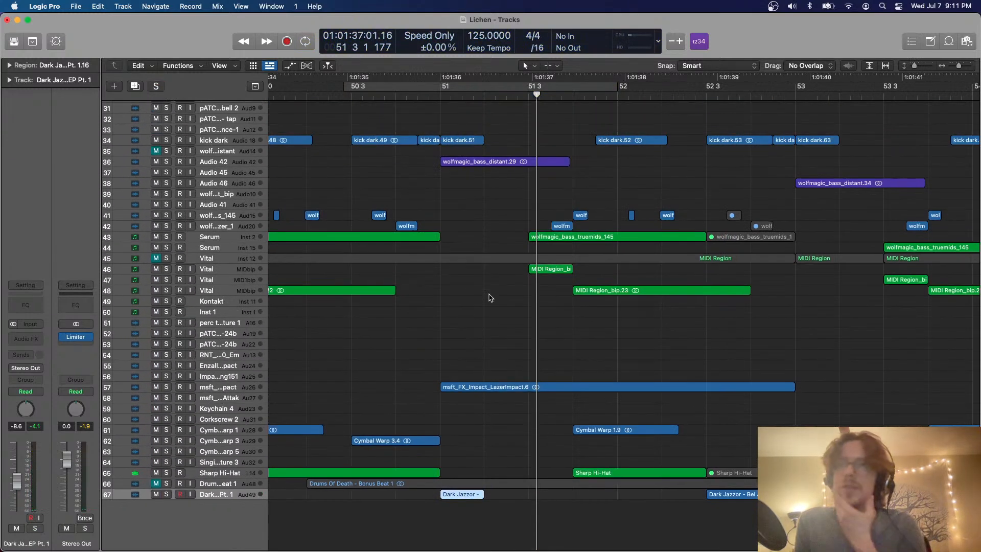
pyautogui.hscroll(-1, 489, 297)
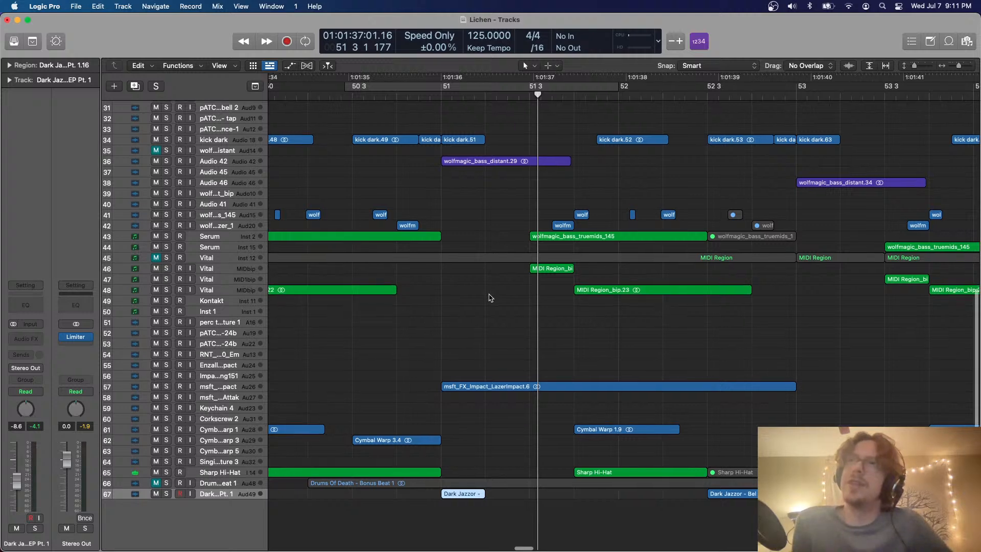
pyautogui.hscroll(-10, 491, 298)
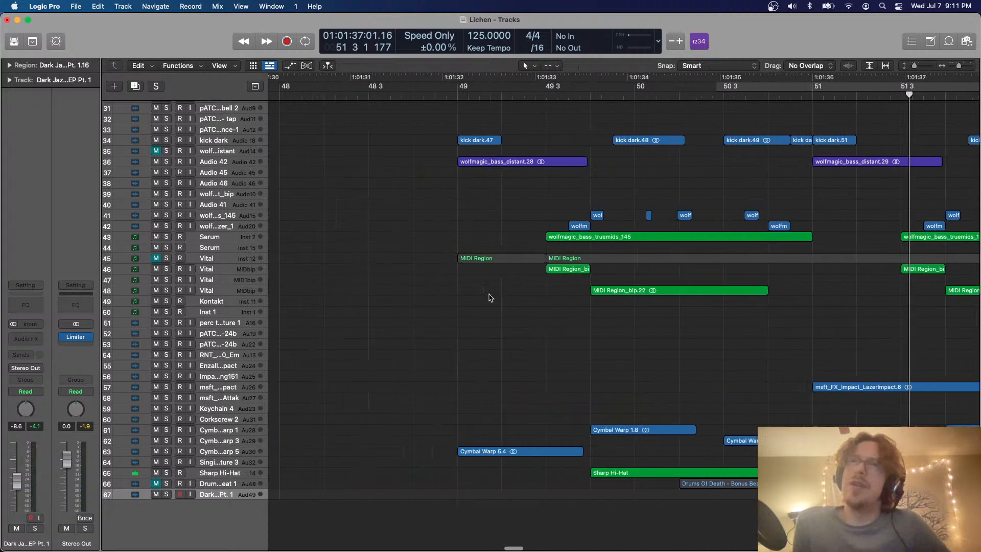
pyautogui.click(400, 100)
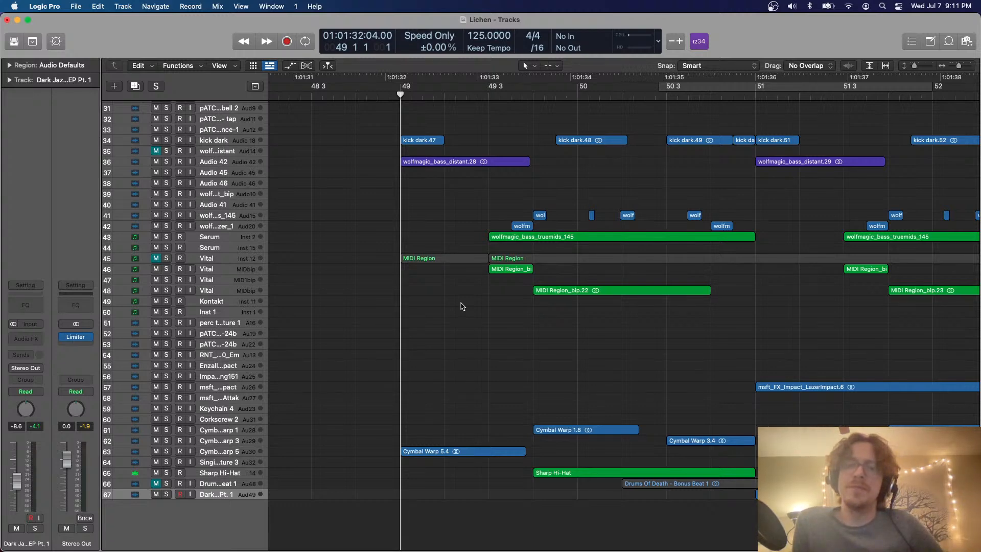
pyautogui.hscroll(5, 463, 307)
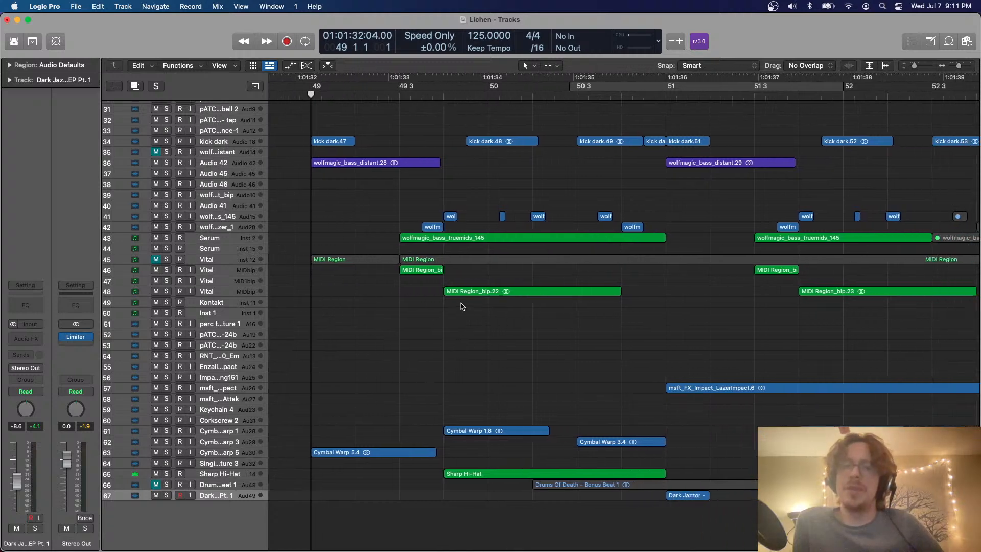
pyautogui.press('space')
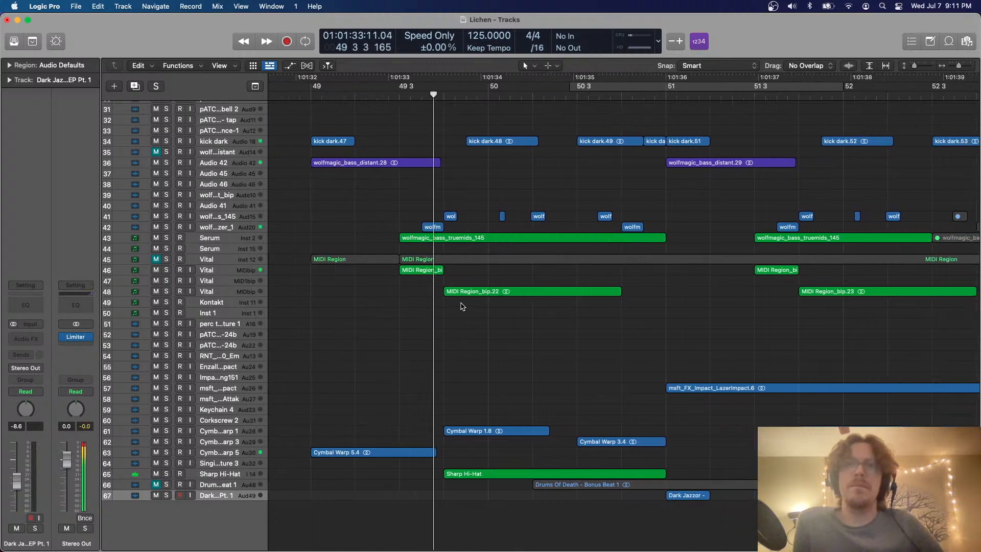
pyautogui.press('super+Left')
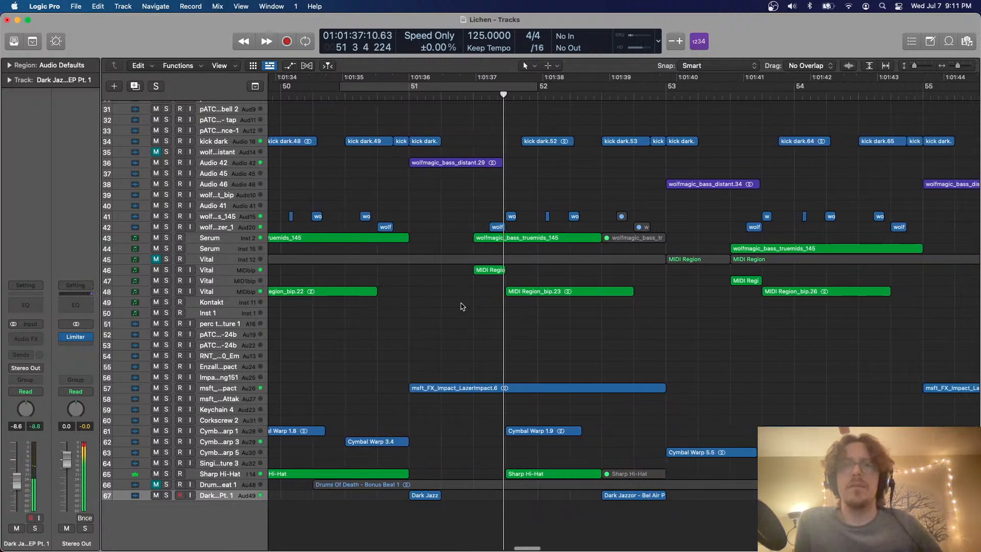
pyautogui.press('super+Left')
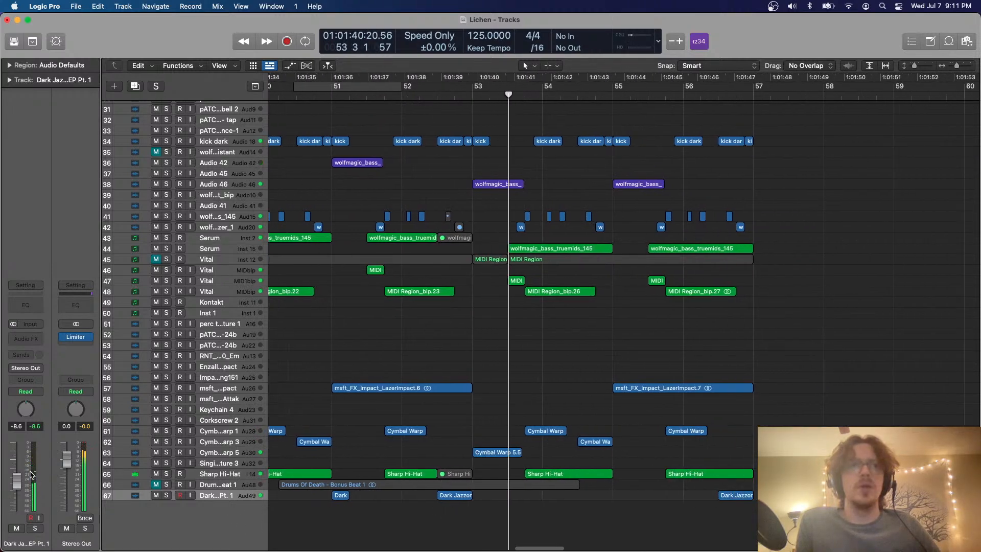
# Set the Dark Jazzor track's volume to -3.8 dB and cycle from beat 3 of bar 52 to bar 53
pyautogui.press('super+Down')
pyautogui.press('super+Down')
pyautogui.press('super+Down')
pyautogui.press('super+Right')
pyautogui.press('super+Right')
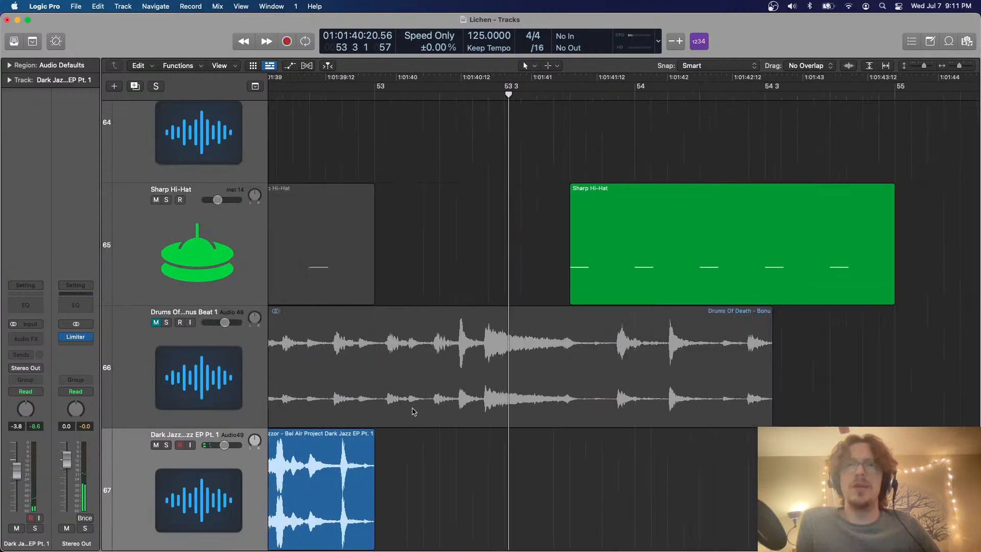
pyautogui.hscroll(-3, 414, 411)
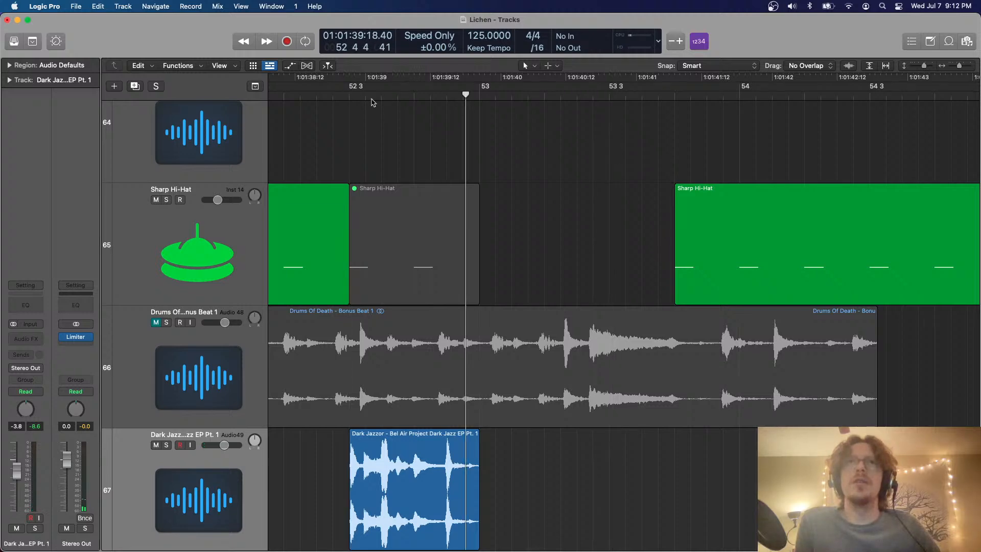
pyautogui.moveTo(346, 90); pyautogui.dragTo(496, 90)
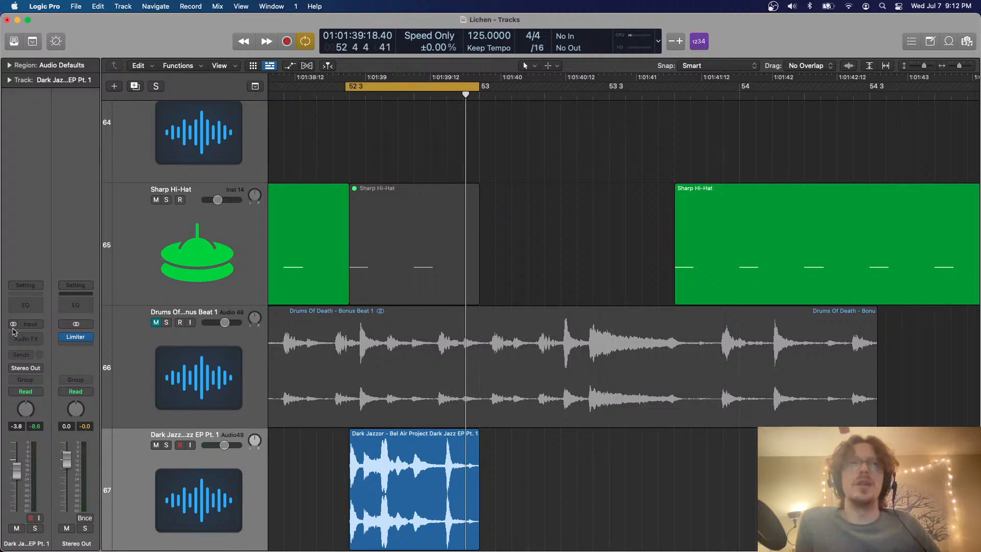
# Add a Channel EQ to the Dark Jazzor track with a 44.8 Hz low cut, -4.6 dB at 374 Hz and a +3.3 dB high shelf at 5600 Hz
pyautogui.click(27, 306)
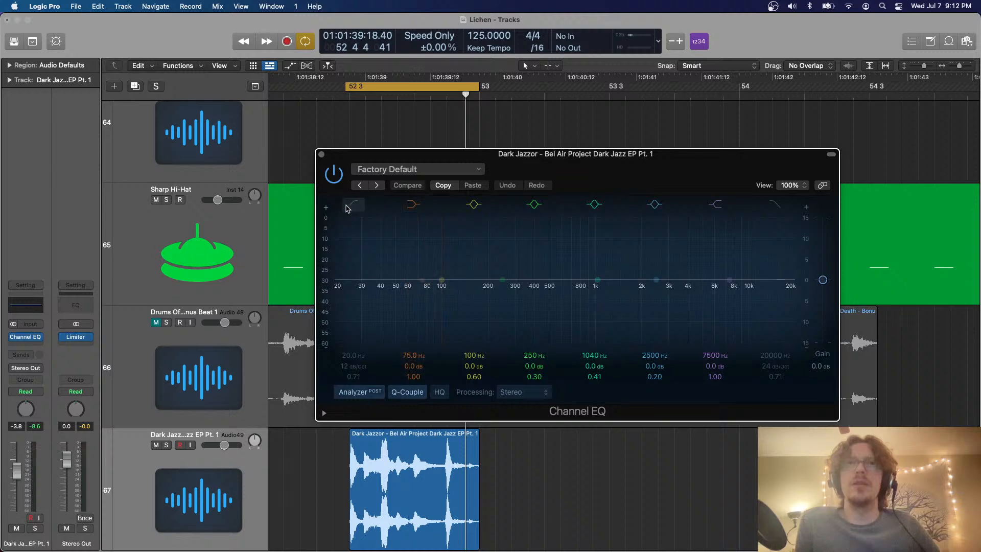
pyautogui.press('space')
pyautogui.moveTo(360, 277); pyautogui.dragTo(415, 269)
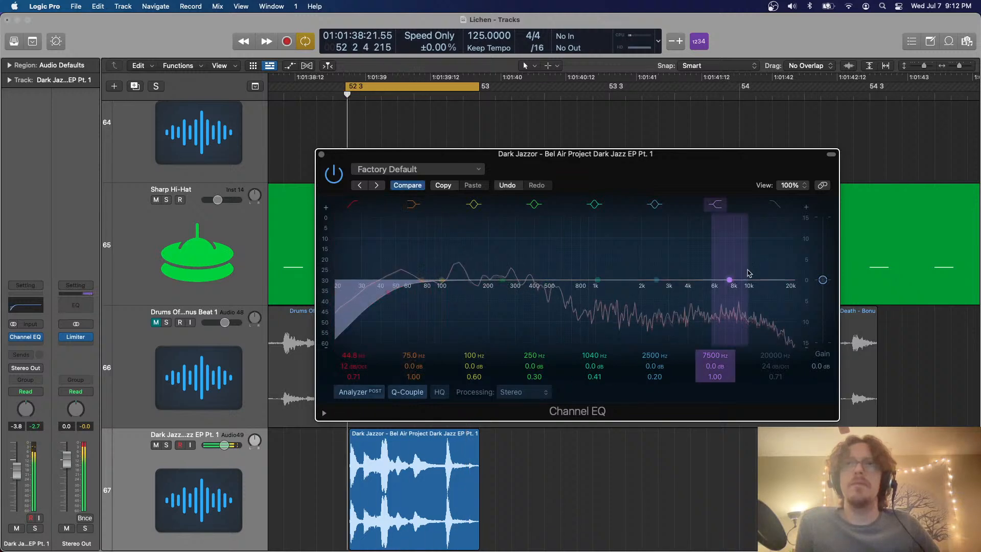
pyautogui.moveTo(749, 271); pyautogui.dragTo(730, 255)
pyautogui.moveTo(584, 275); pyautogui.dragTo(529, 298)
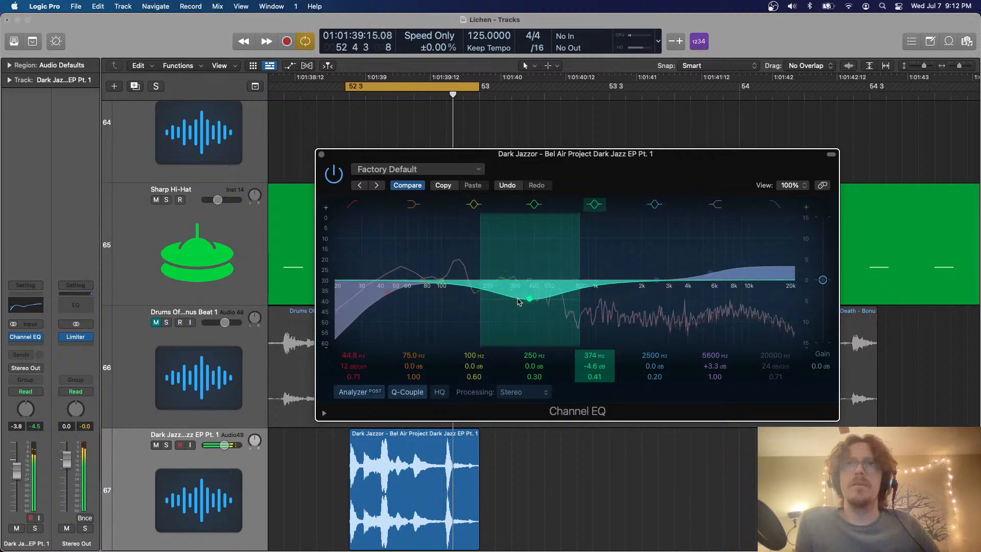
pyautogui.click(319, 156)
# Turn off cycling and play the arrangement from bar 49 to hear the equalized Dark Jazzor fills
pyautogui.scroll(-10, 318, 156)
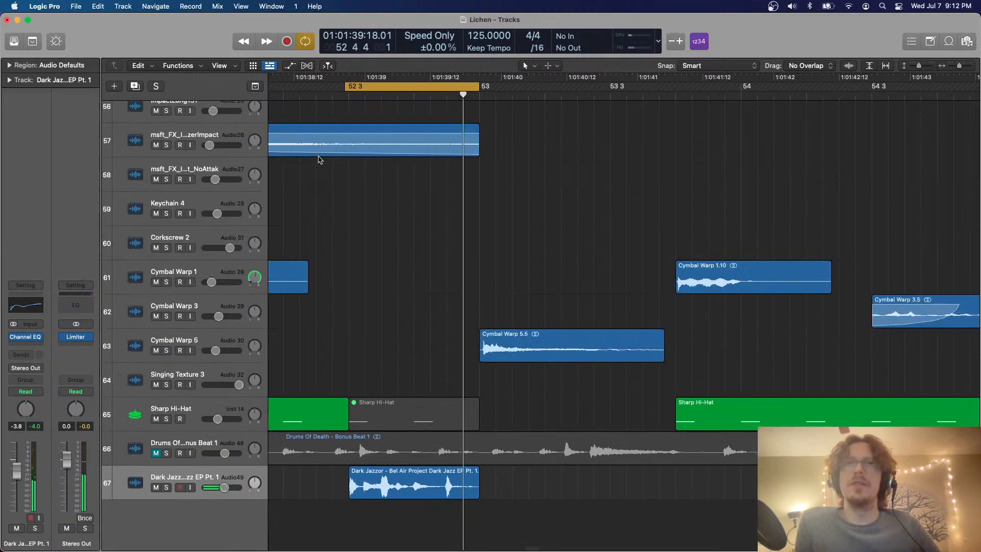
pyautogui.hscroll(-5, 319, 157)
pyautogui.hscroll(-2, 319, 156)
pyautogui.hscroll(-5, 347, 143)
pyautogui.press('c')
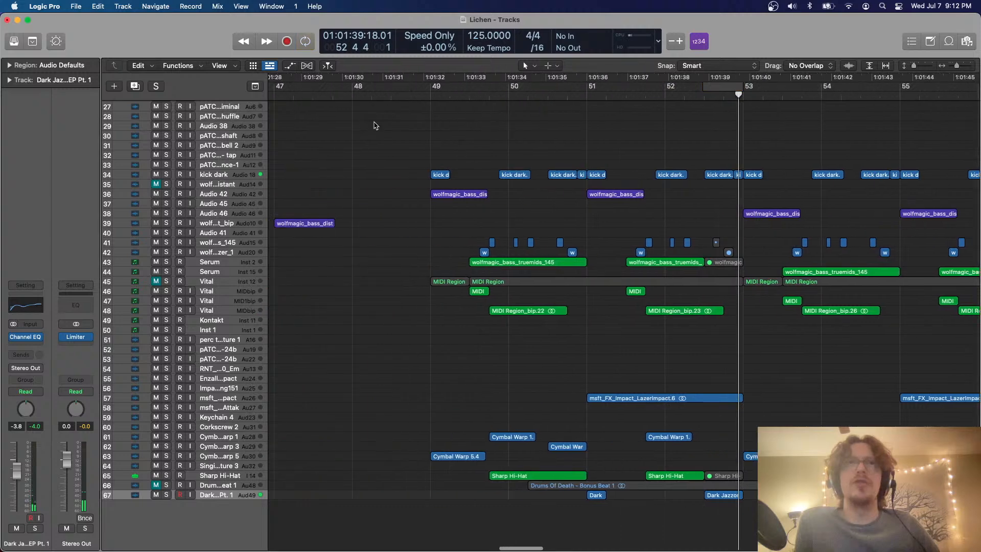
pyautogui.click(427, 94)
pyautogui.press('space')
pyautogui.scroll(-5, 518, 147)
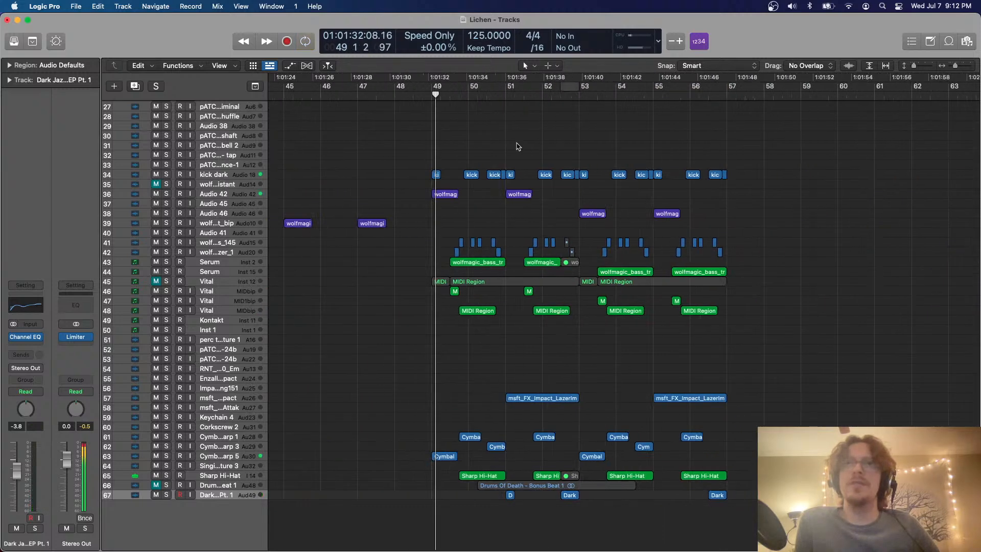
# Look over the whole arrangement and play it from bar 1 through bar 18 to review the intro and following section
pyautogui.scroll(1, 518, 146)
pyautogui.scroll(-5, 518, 146)
pyautogui.hscroll(2, 518, 147)
pyautogui.hscroll(5, 518, 147)
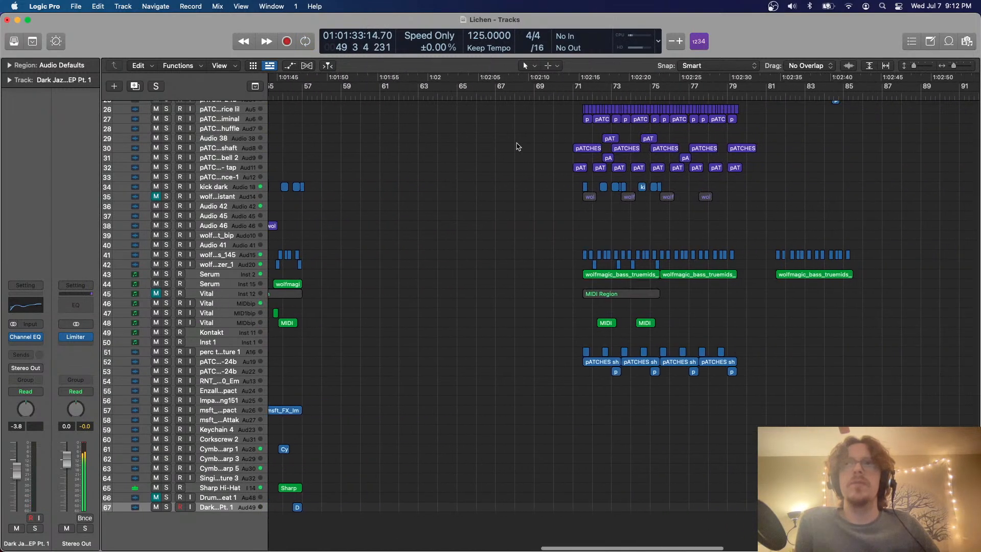
pyautogui.hscroll(-20, 566, 115)
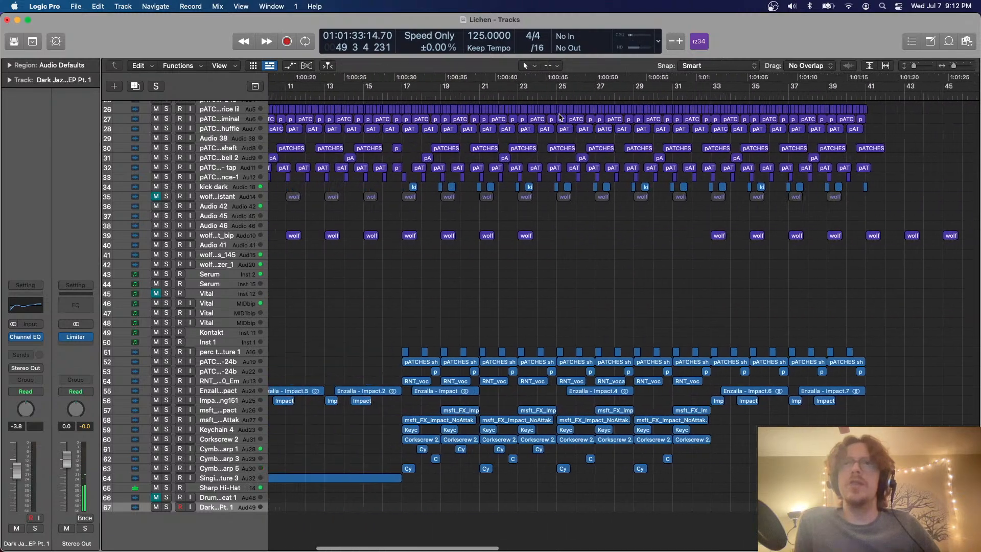
pyautogui.scroll(-5, 559, 117)
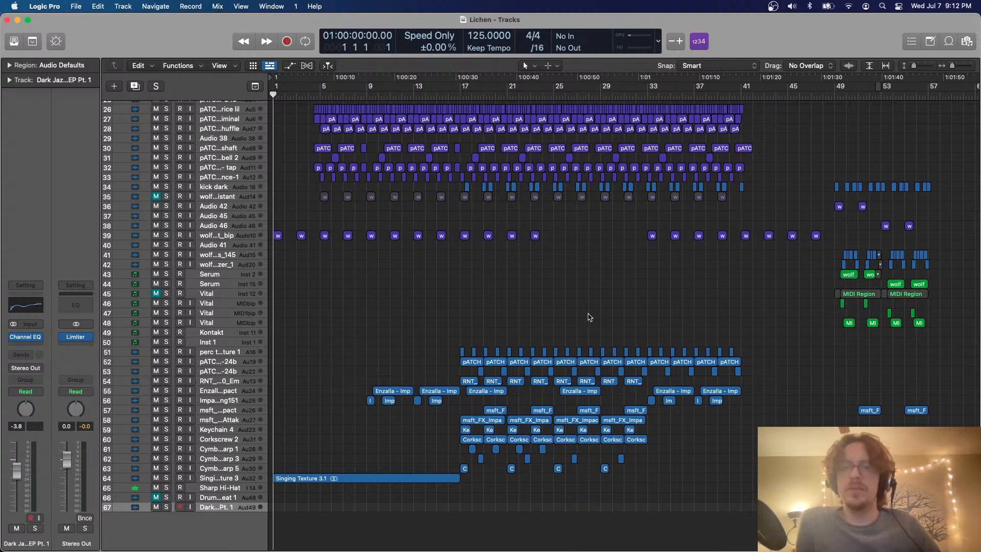
pyautogui.press('space')
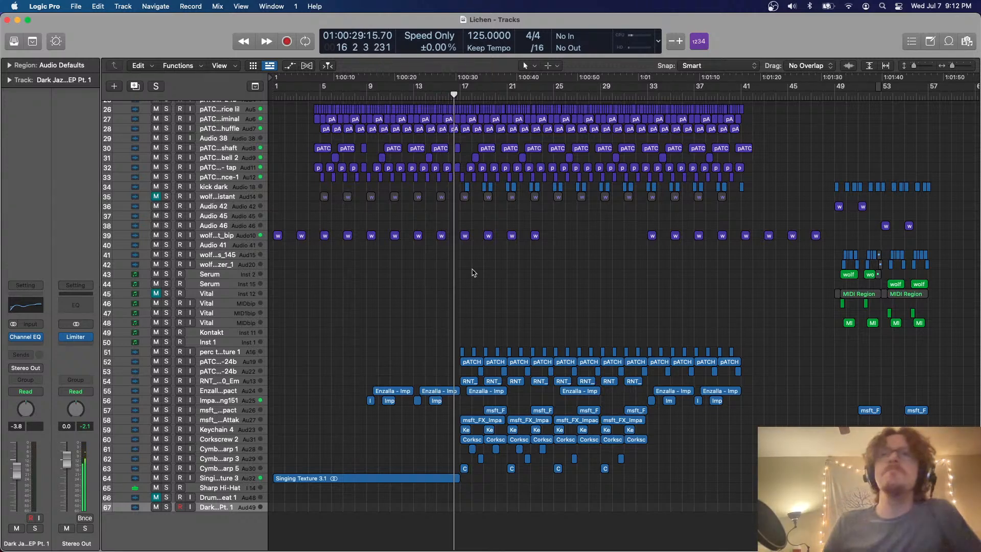
pyautogui.hscroll(1, 473, 273)
pyautogui.scroll(3, 472, 273)
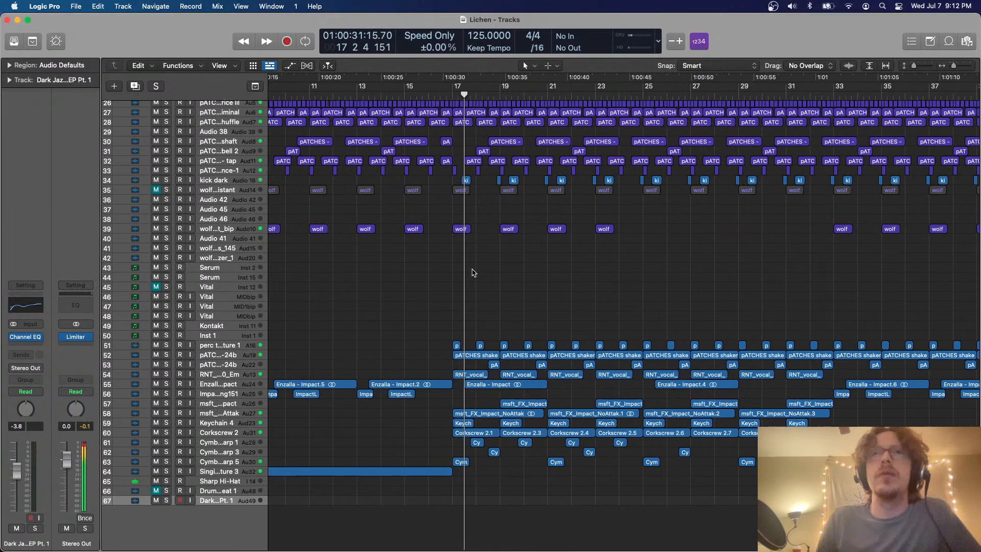
pyautogui.scroll(3, 473, 273)
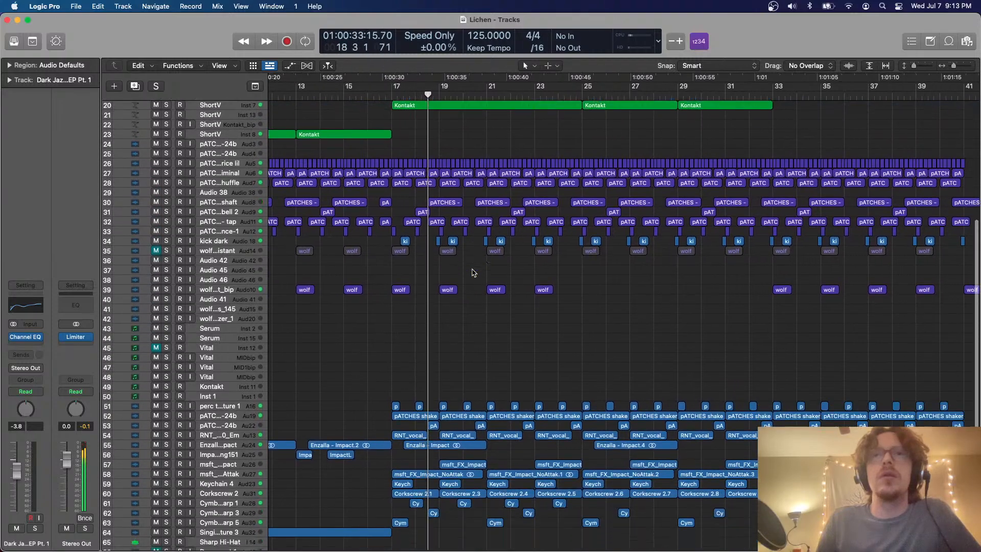
# Delete the last few short regions on track 26 (rice lil) at the end of bar 16, just before bar 17
pyautogui.scroll(5, 472, 273)
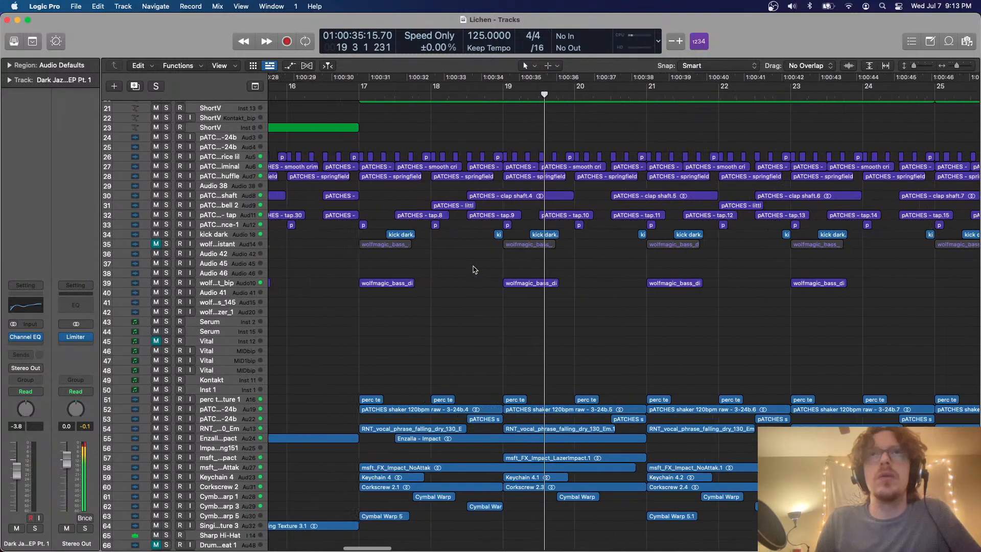
pyautogui.moveTo(403, 231); pyautogui.dragTo(343, 156)
pyautogui.press('Delete')
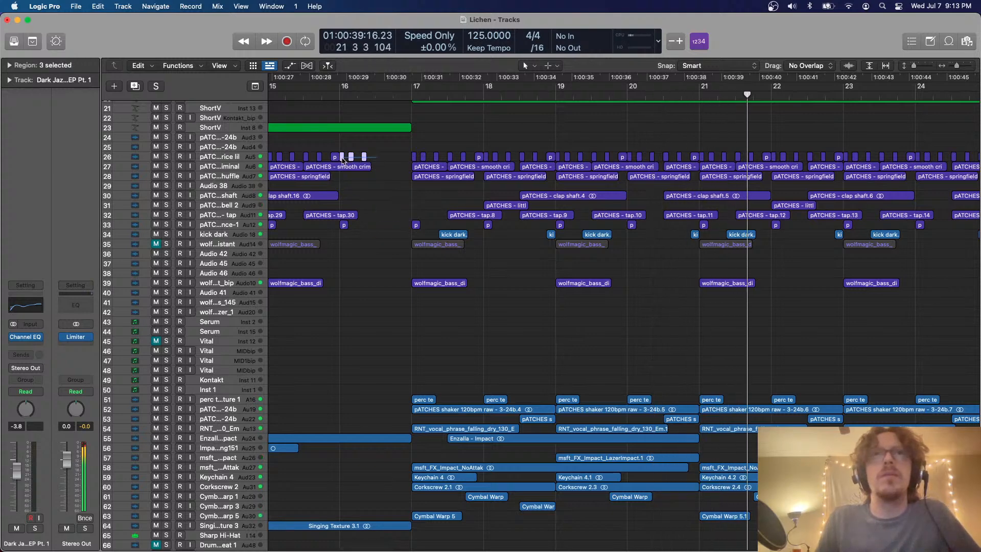
# Select the RNT vocal phrase track and examine its regions between bars 17 and 33 at a larger track height
pyautogui.press('super+Left')
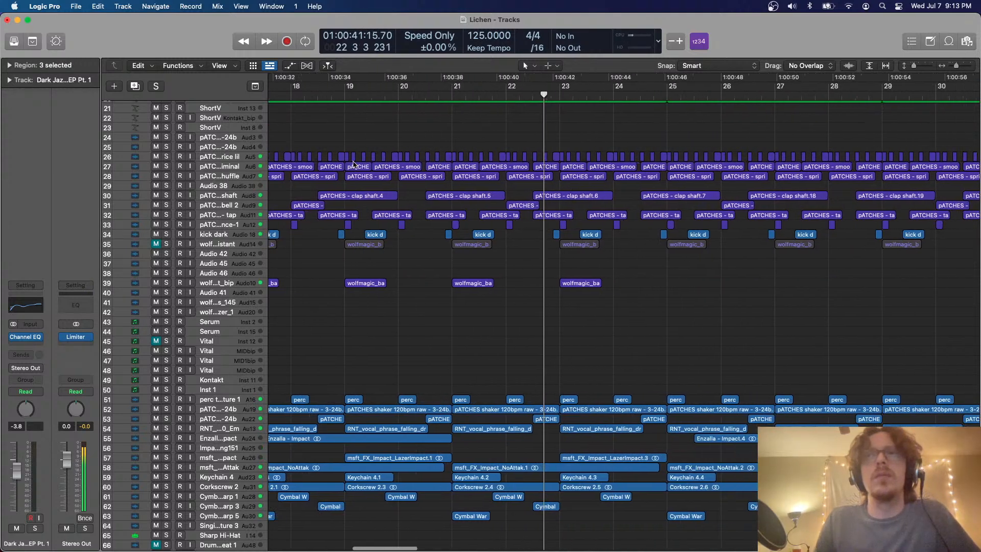
pyautogui.press('super+Left')
pyautogui.press('super+Left')
pyautogui.scroll(-5, 353, 162)
pyautogui.hscroll(3, 353, 163)
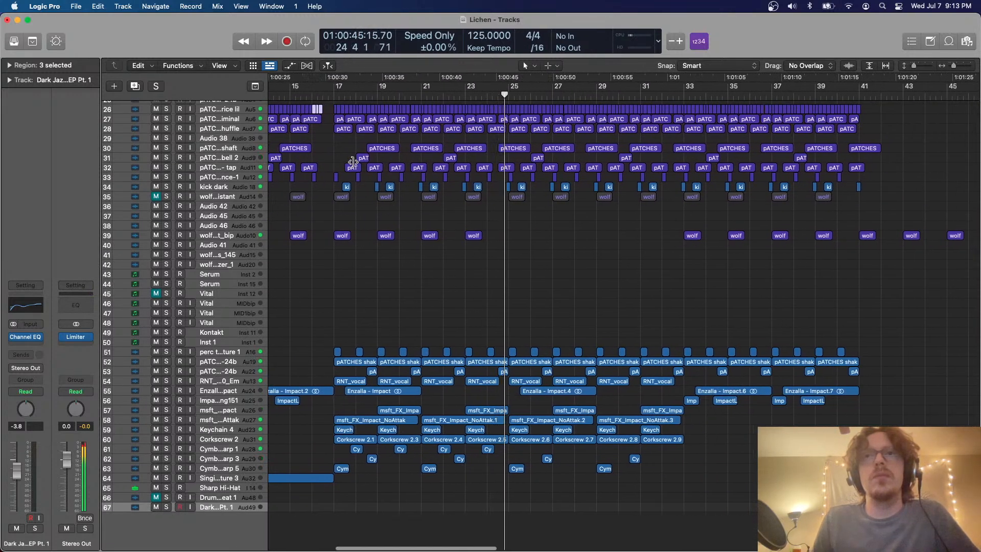
pyautogui.click(239, 381)
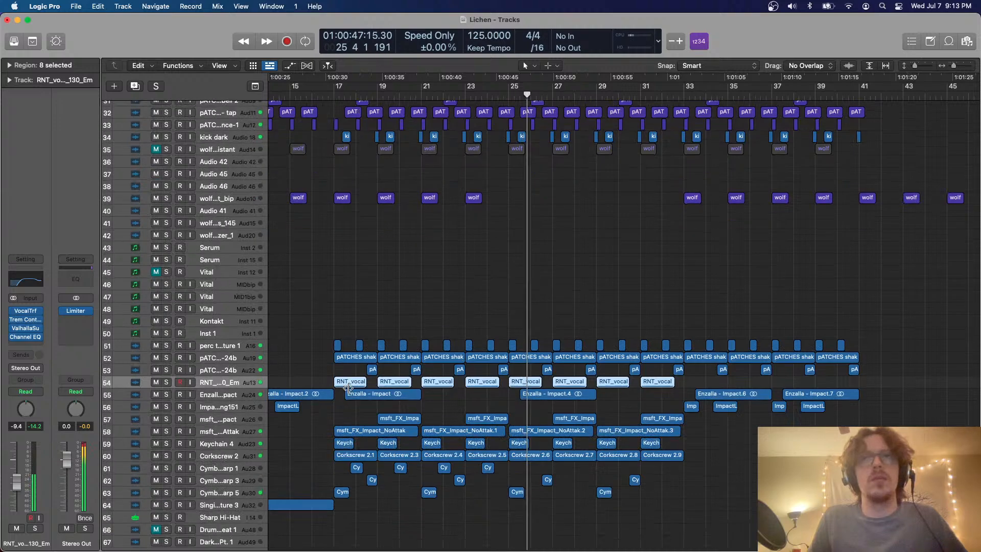
pyautogui.press('super+Down')
pyautogui.click(462, 303)
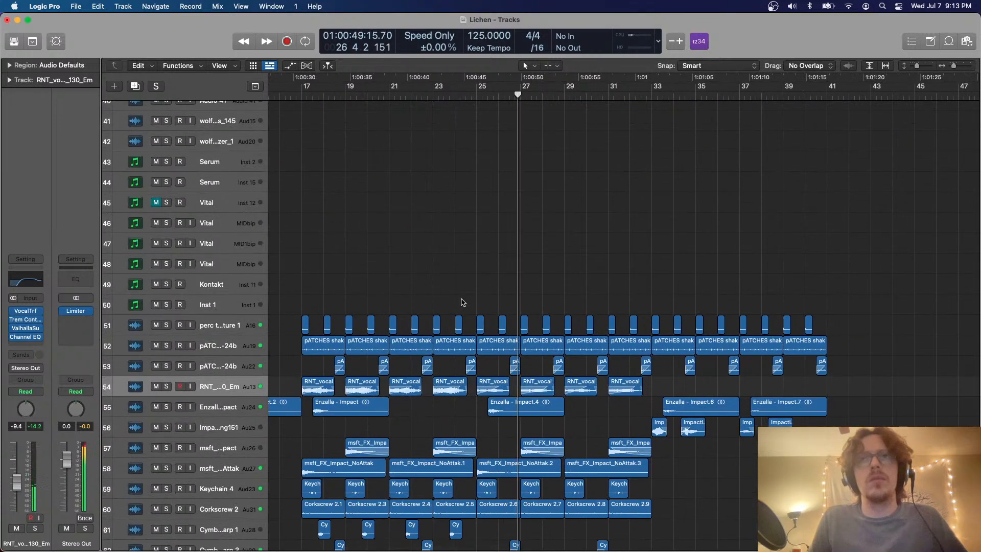
# Follow the playback from bar 26 to bar 54, examining how the layers run through the sections, and stop it there
pyautogui.scroll(-8, 461, 301)
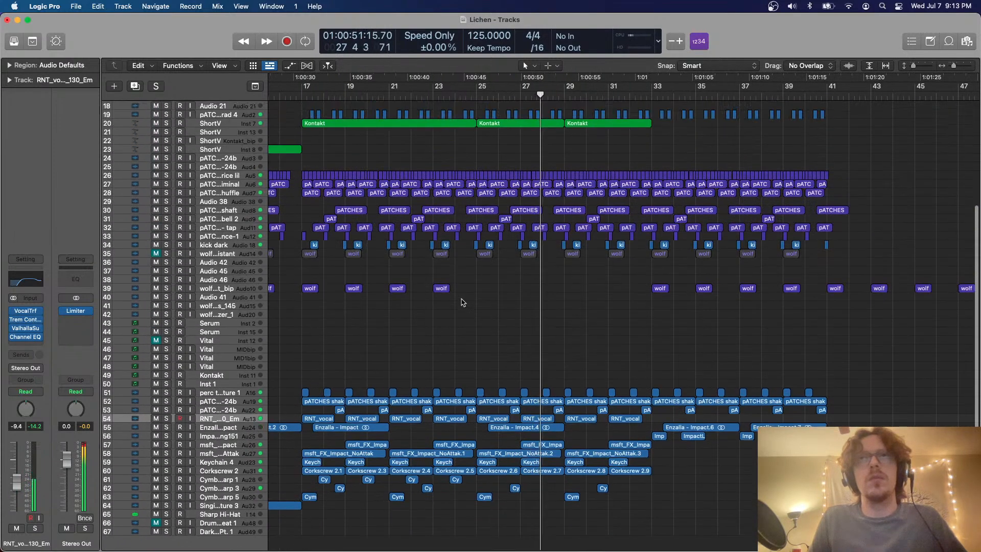
pyautogui.hscroll(3, 463, 301)
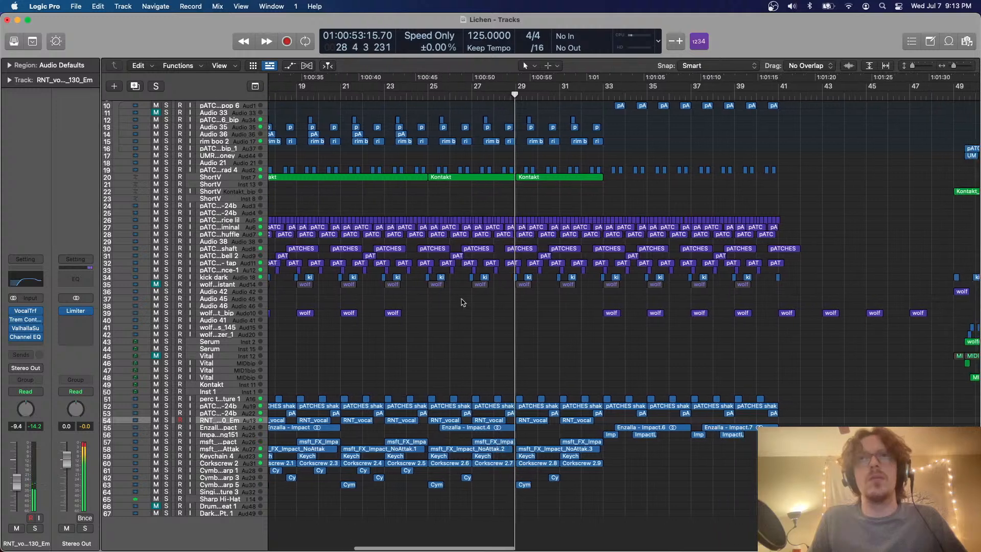
pyautogui.hscroll(5, 463, 303)
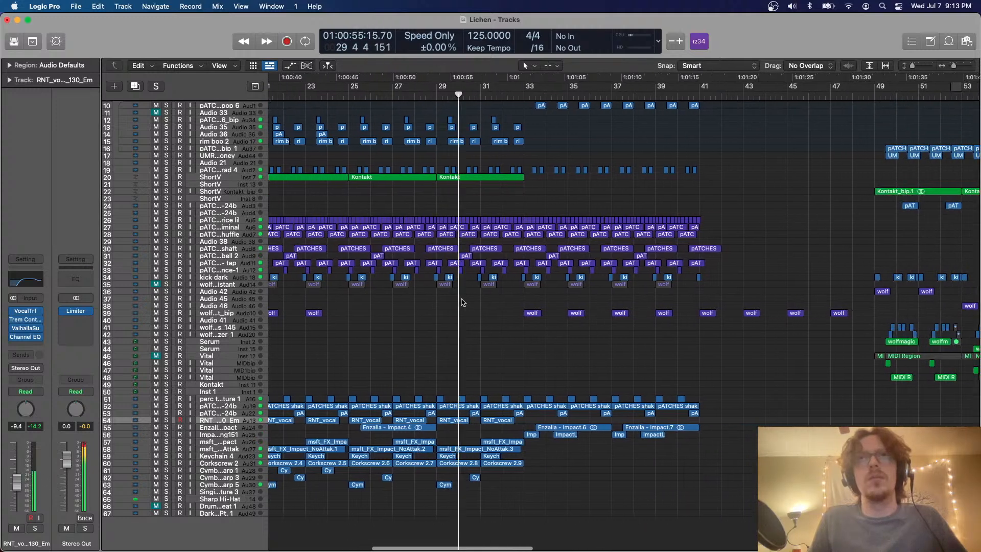
pyautogui.hscroll(-2, 462, 302)
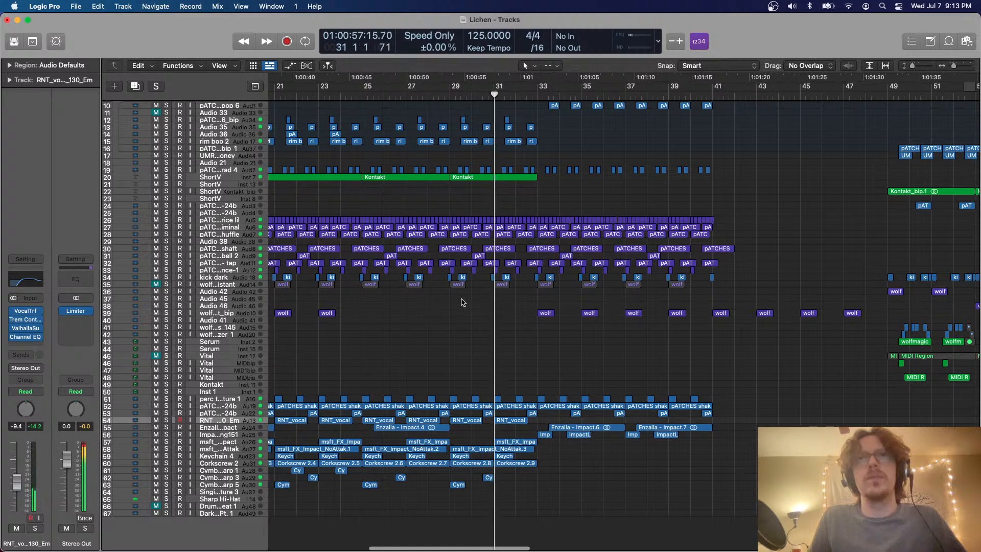
pyautogui.hscroll(3, 461, 302)
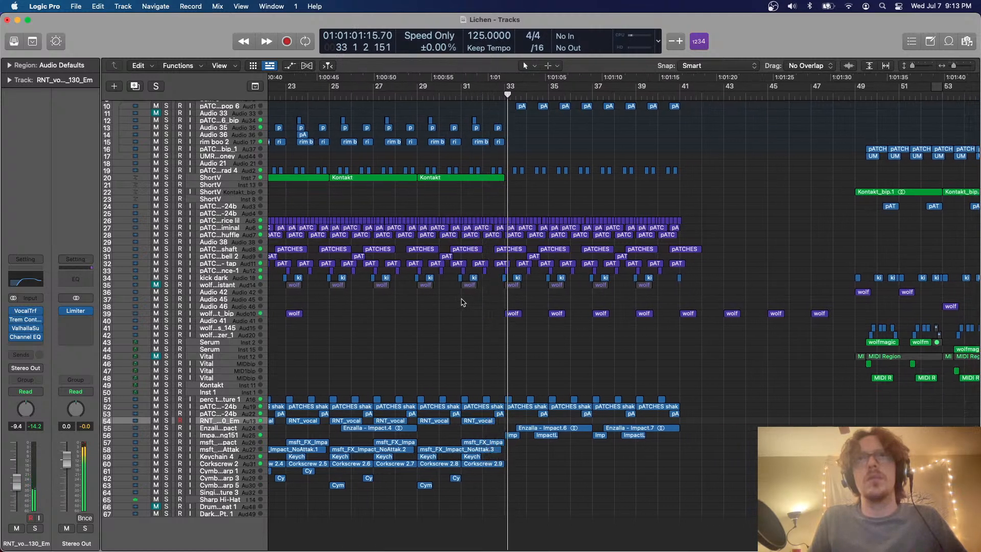
pyautogui.hscroll(6, 461, 302)
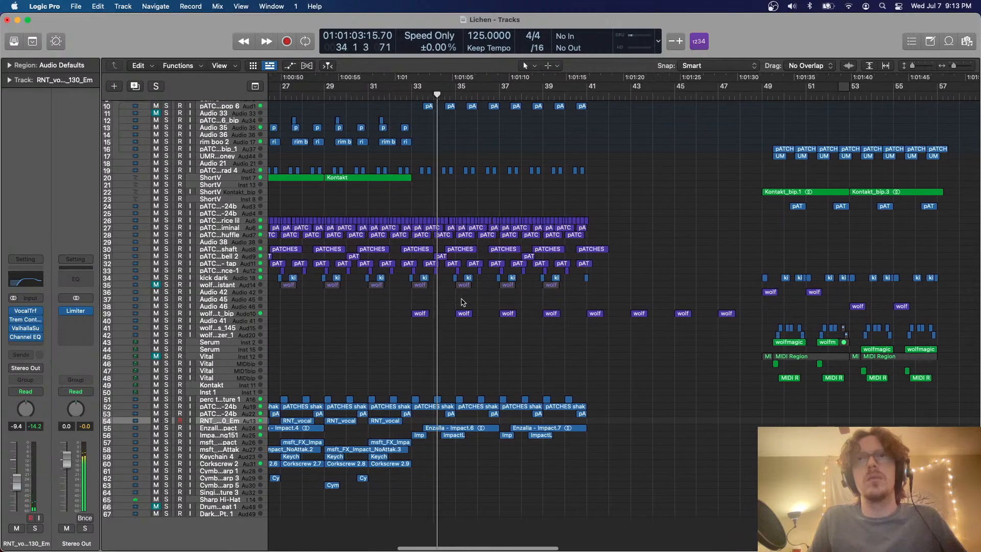
pyautogui.hscroll(-20, 461, 302)
pyautogui.press('super+Left')
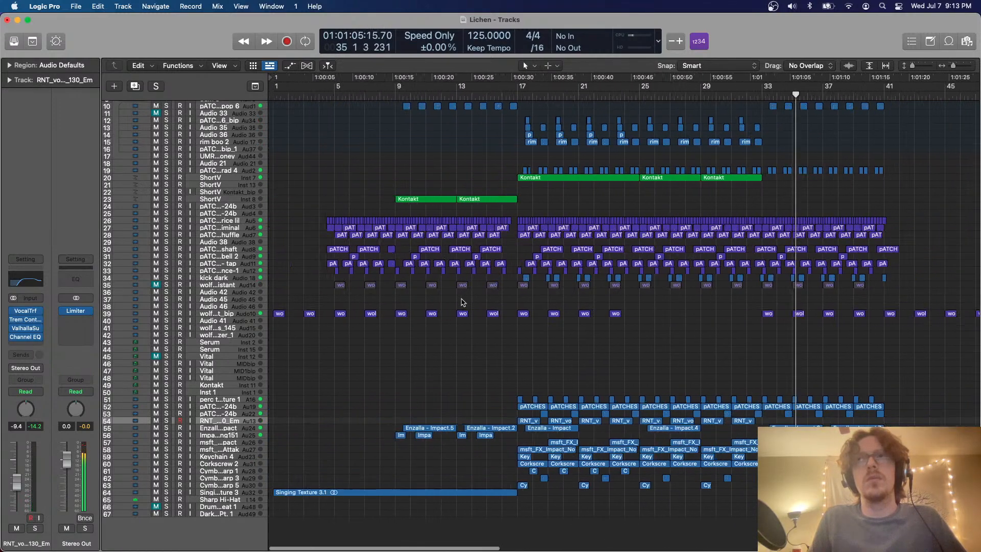
pyautogui.hscroll(16, 462, 302)
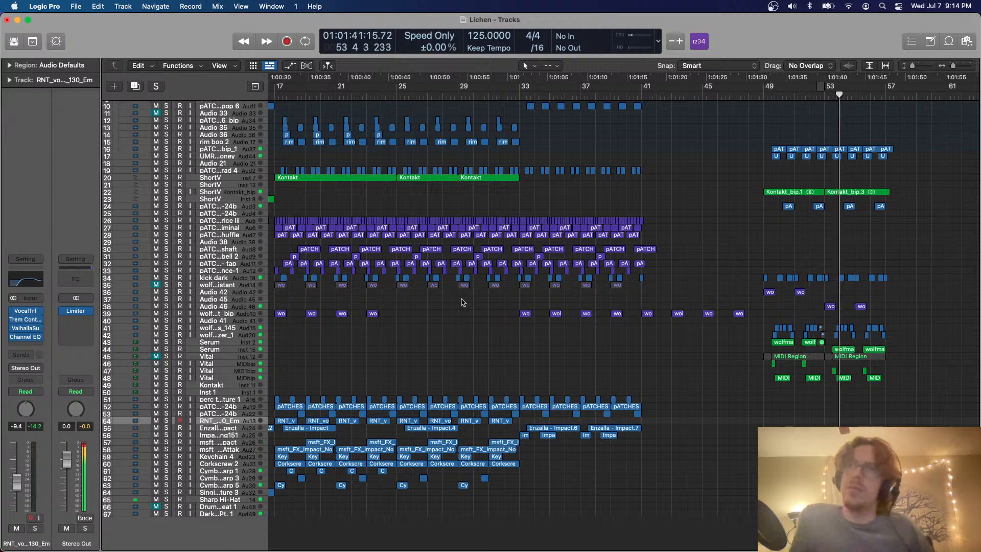
pyautogui.hscroll(2, 461, 303)
pyautogui.hscroll(4, 462, 302)
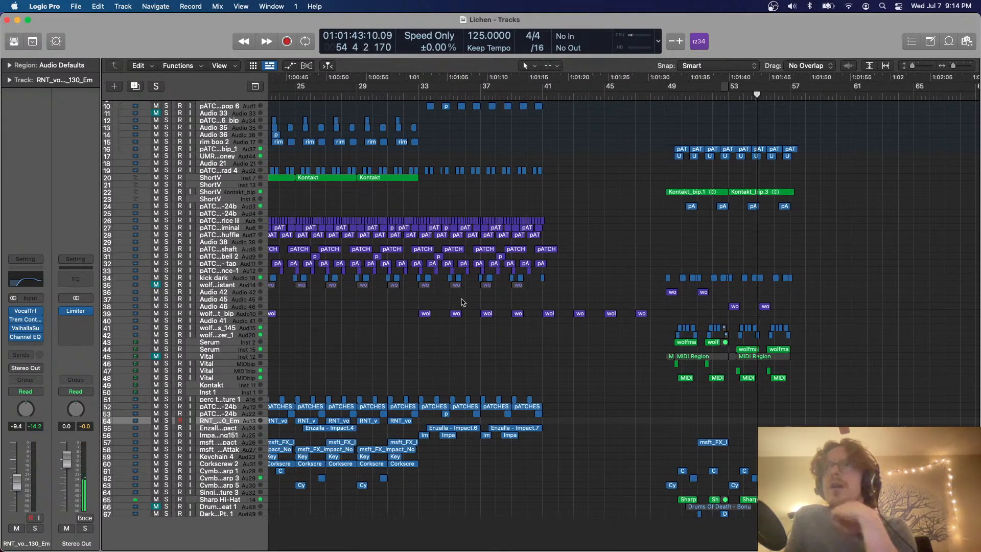
# Compare the sections from bar 9 through bar 57 and place the playhead at bar 50
pyautogui.hscroll(-6, 461, 303)
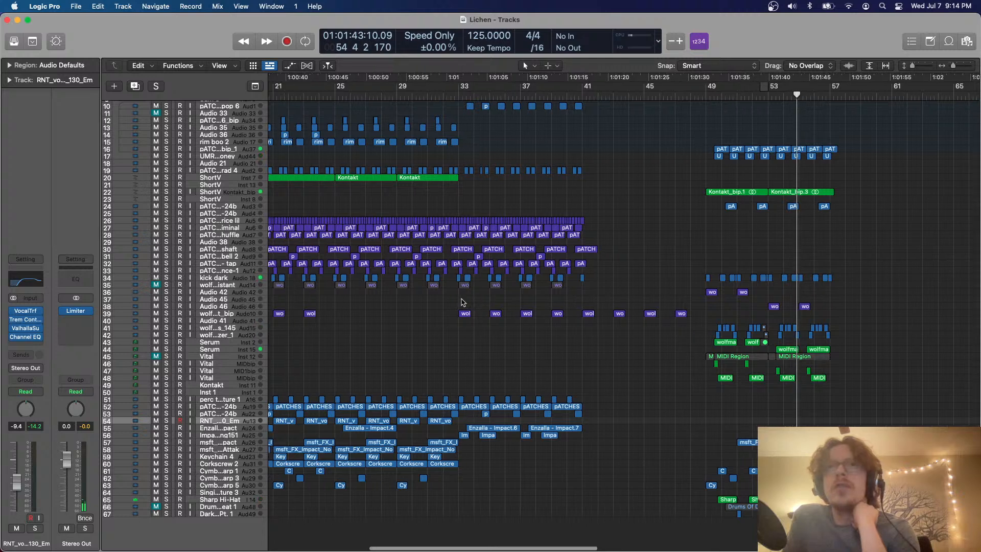
pyautogui.hscroll(-2, 462, 302)
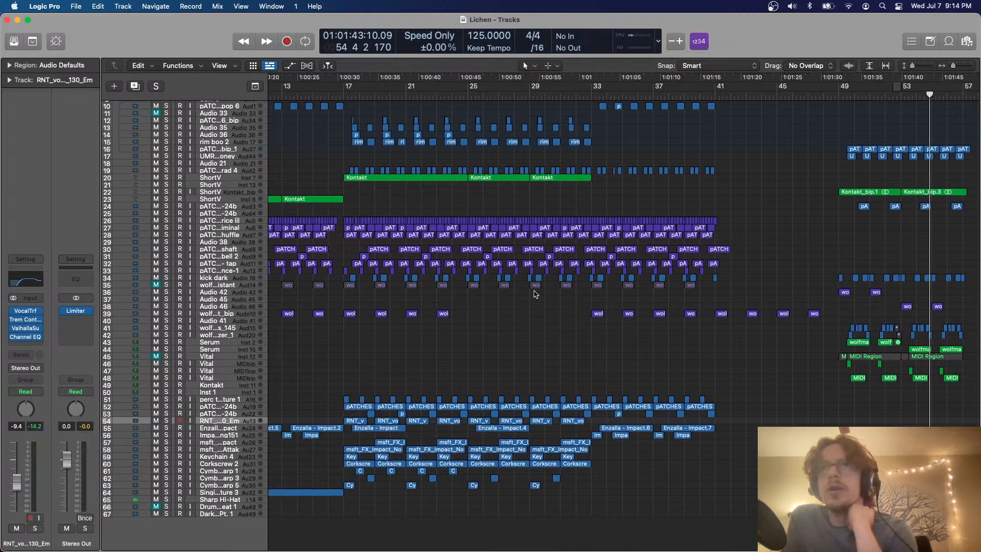
pyautogui.hscroll(-3, 527, 157)
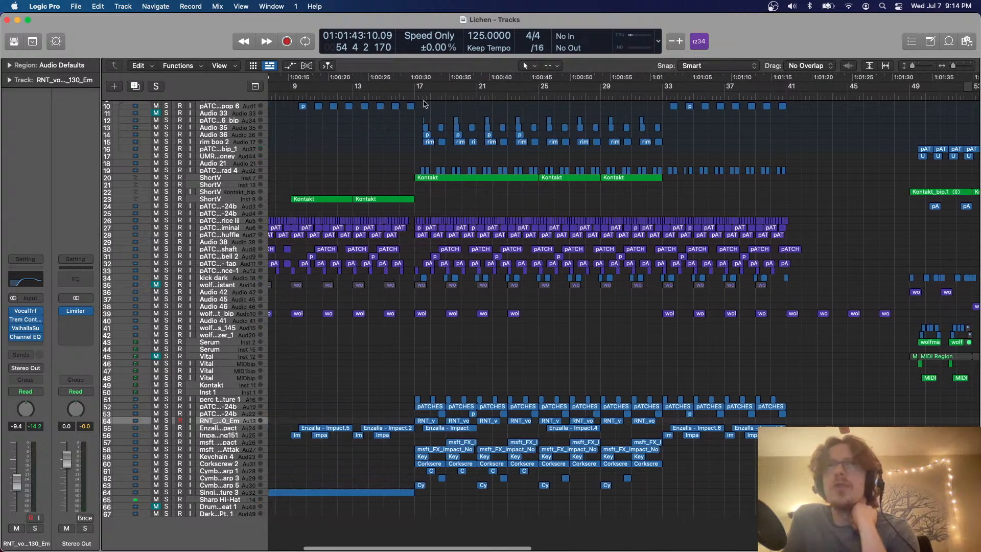
pyautogui.hscroll(2, 588, 154)
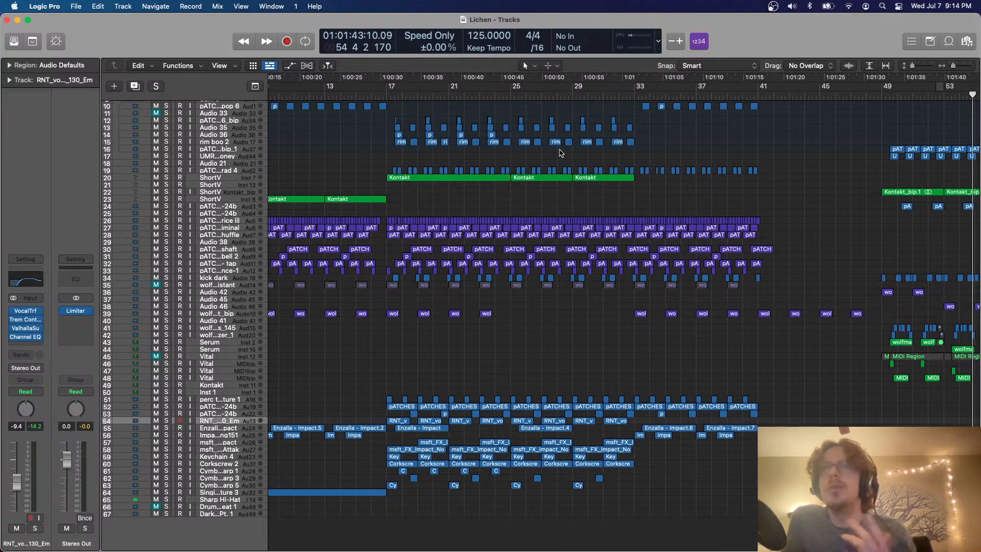
pyautogui.hscroll(5, 561, 152)
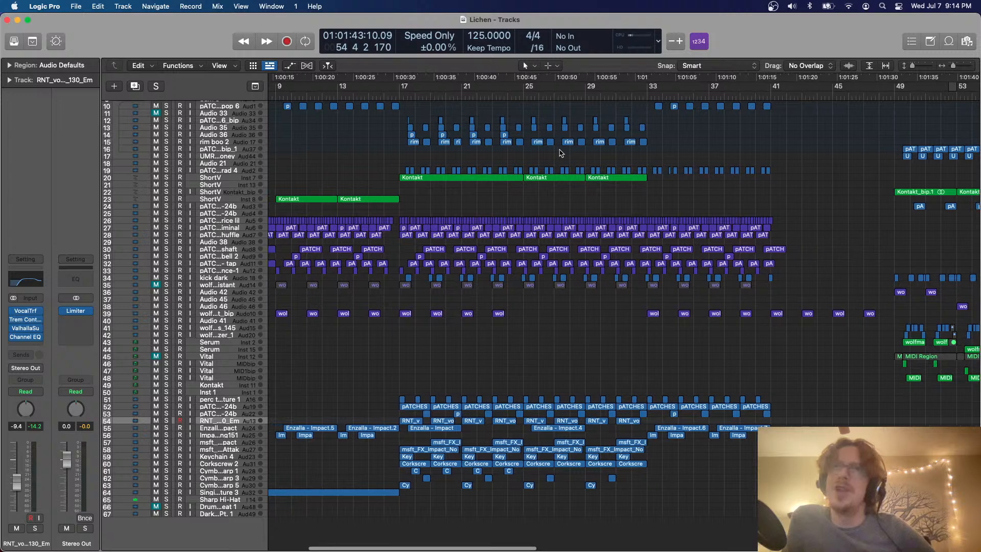
pyautogui.hscroll(4, 725, 243)
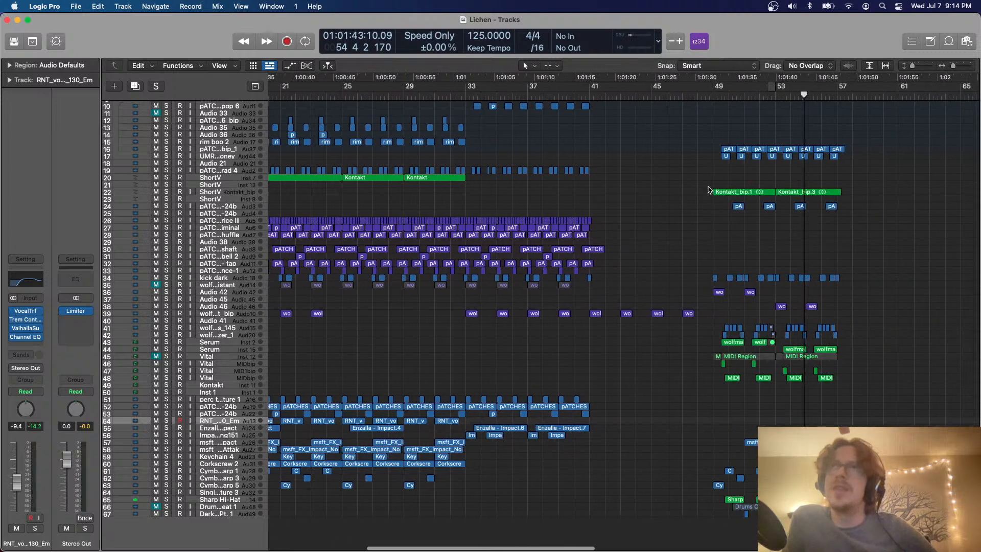
pyautogui.hscroll(4, 713, 111)
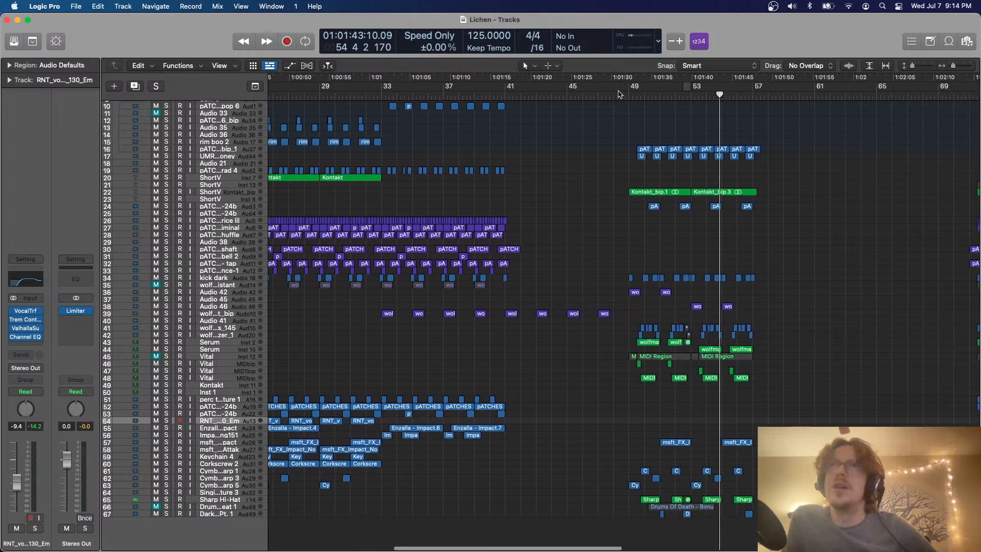
pyautogui.moveTo(627, 96); pyautogui.dragTo(646, 118)
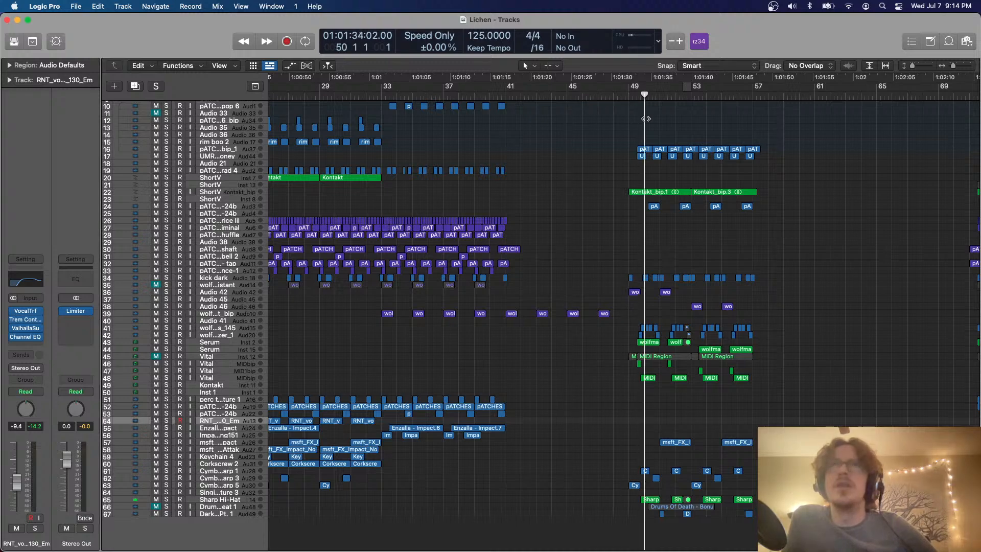
# Examine the sketches around bars 73 to 85, then the opening section and the full track list from track 1
pyautogui.hscroll(12, 680, 118)
pyautogui.hscroll(-20, 727, 98)
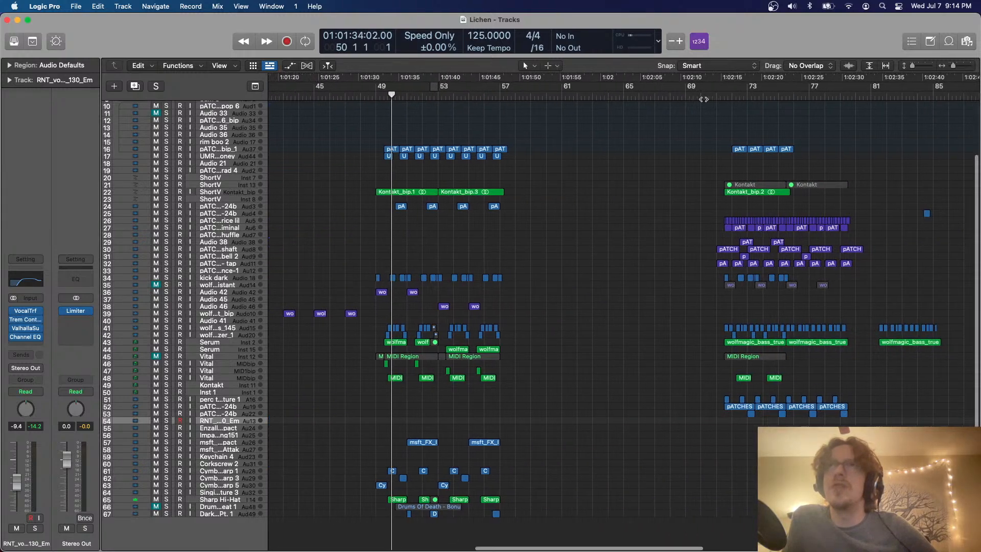
pyautogui.hscroll(-1, 704, 100)
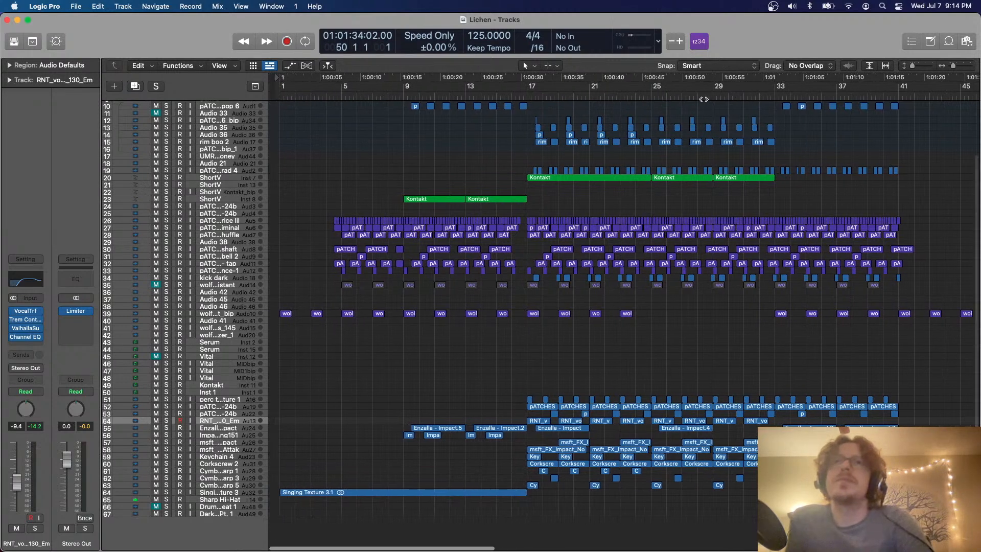
pyautogui.hscroll(20, 704, 98)
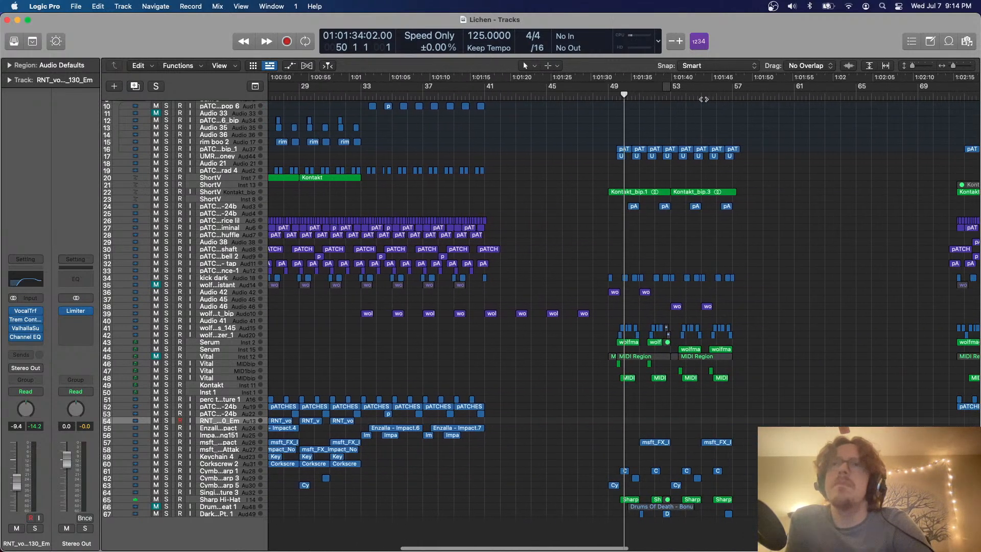
pyautogui.hotkey('ctrl', 'Up')
pyautogui.click(586, 263)
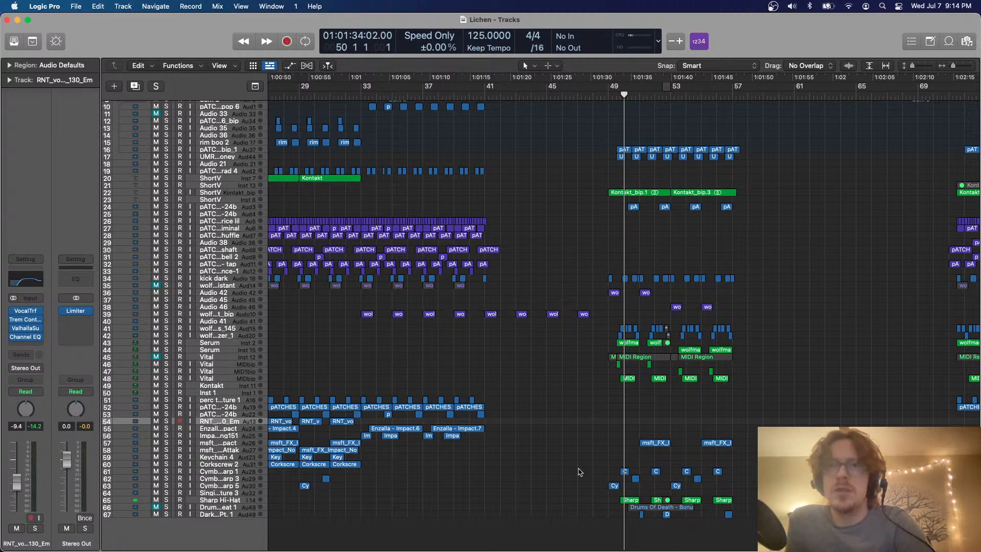
pyautogui.hscroll(-10, 580, 471)
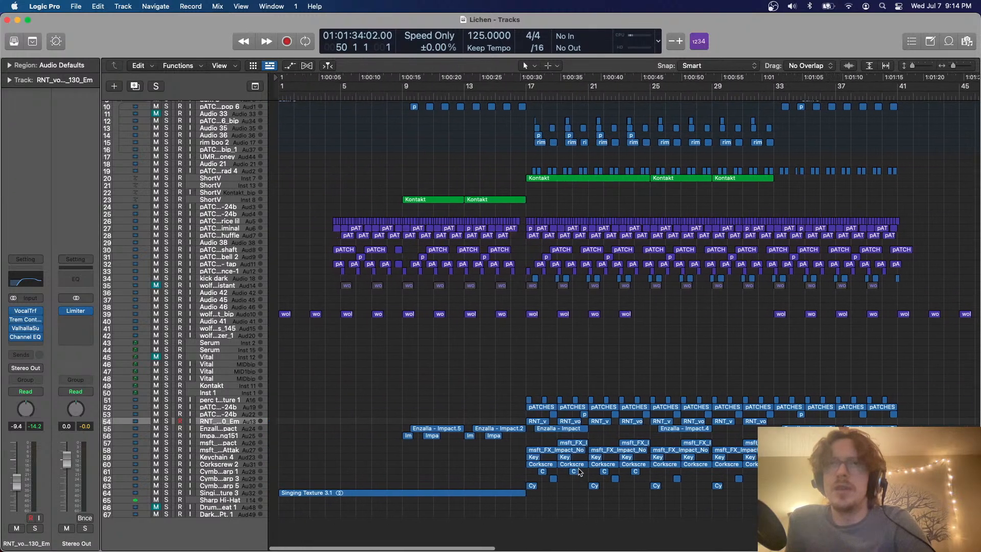
pyautogui.scroll(3, 586, 396)
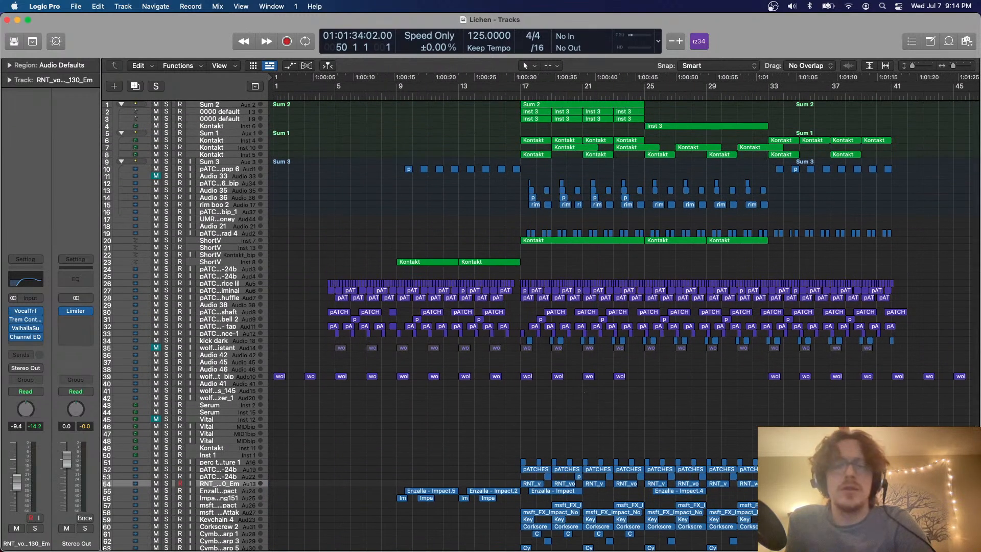
pyautogui.press('super+Tab')
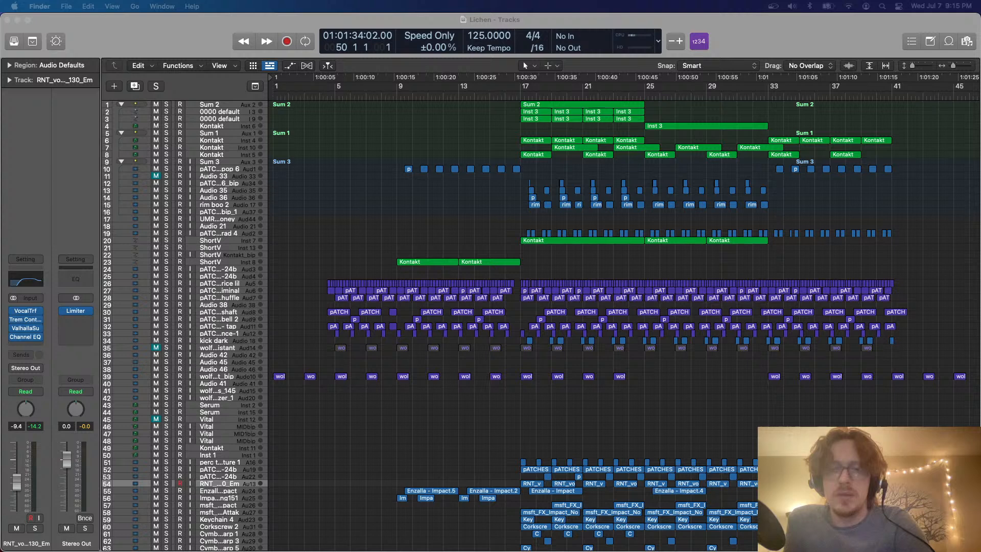
pyautogui.click(466, 421)
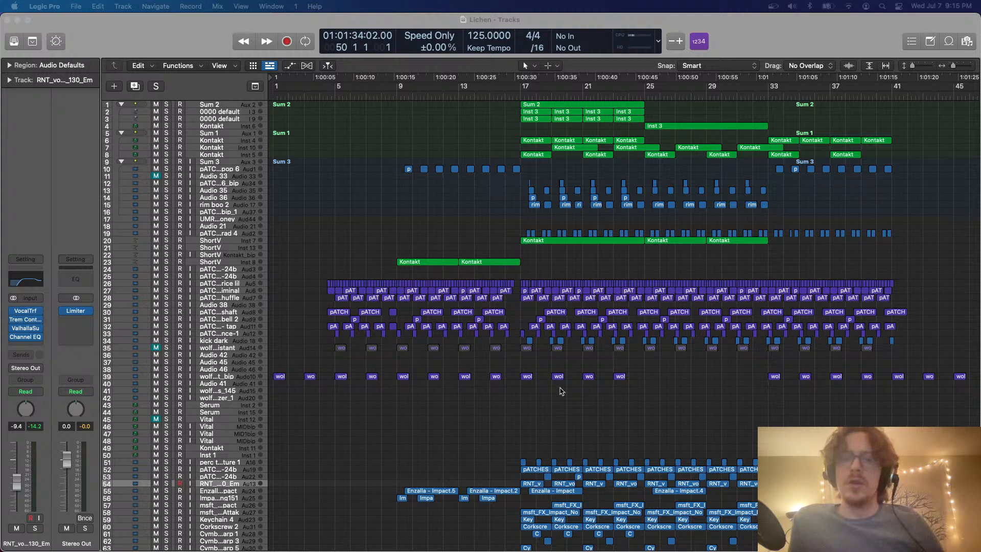
pyautogui.click(529, 404)
# Set the cycle range from bar 1 to bar 41 and return the playhead to the beginning
pyautogui.scroll(-5, 529, 404)
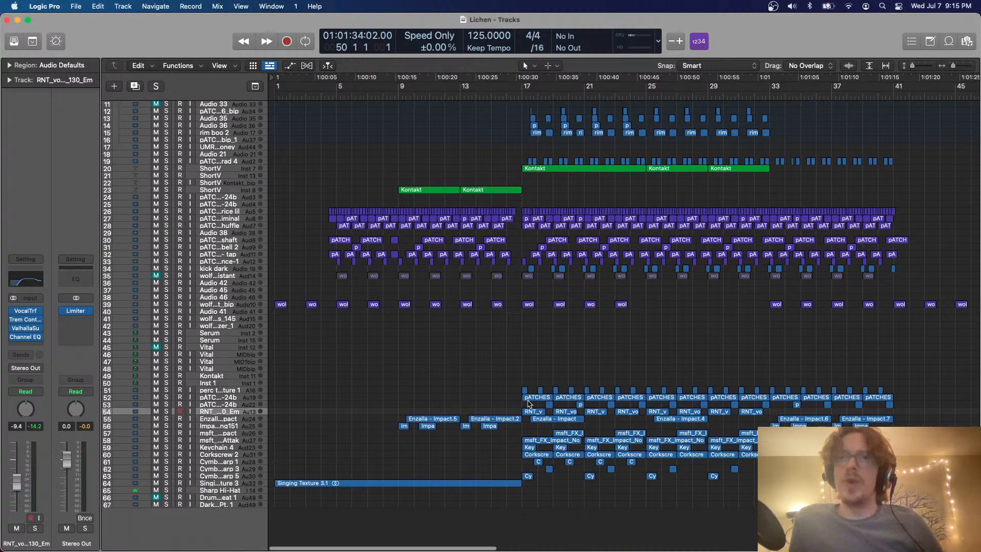
pyautogui.scroll(-2, 530, 404)
pyautogui.scroll(3, 529, 404)
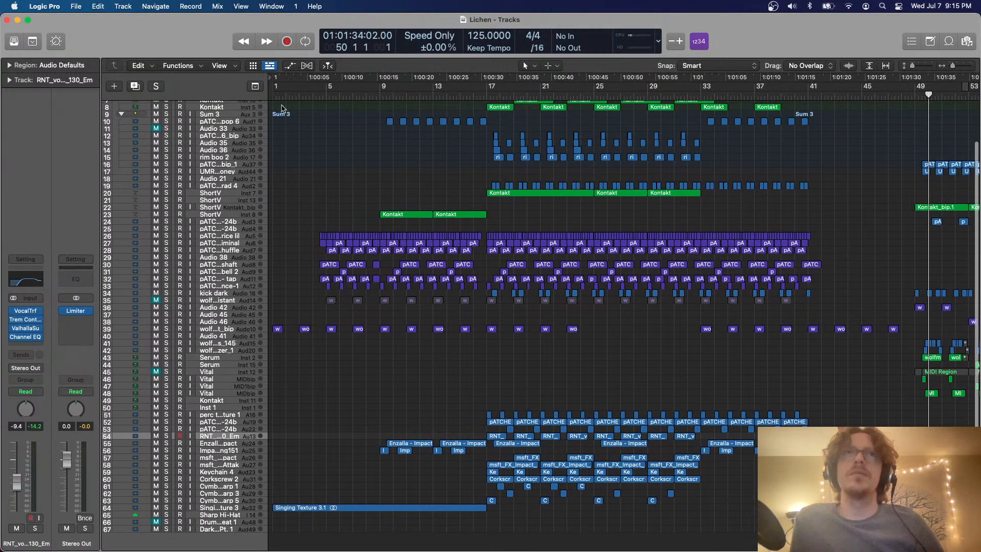
pyautogui.scroll(-2, 282, 108)
pyautogui.moveTo(276, 89); pyautogui.dragTo(613, 99)
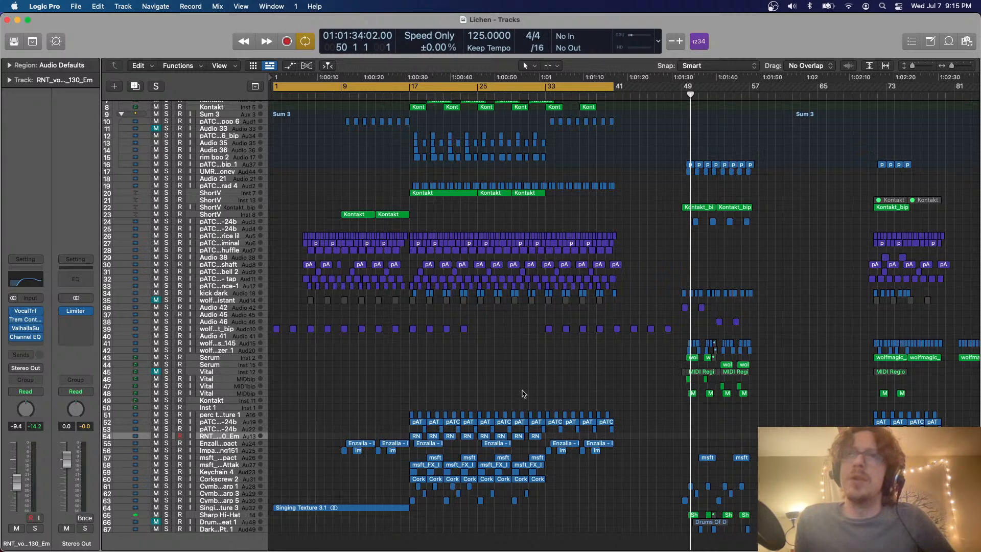
pyautogui.press('Return')
pyautogui.scroll(-2, 524, 393)
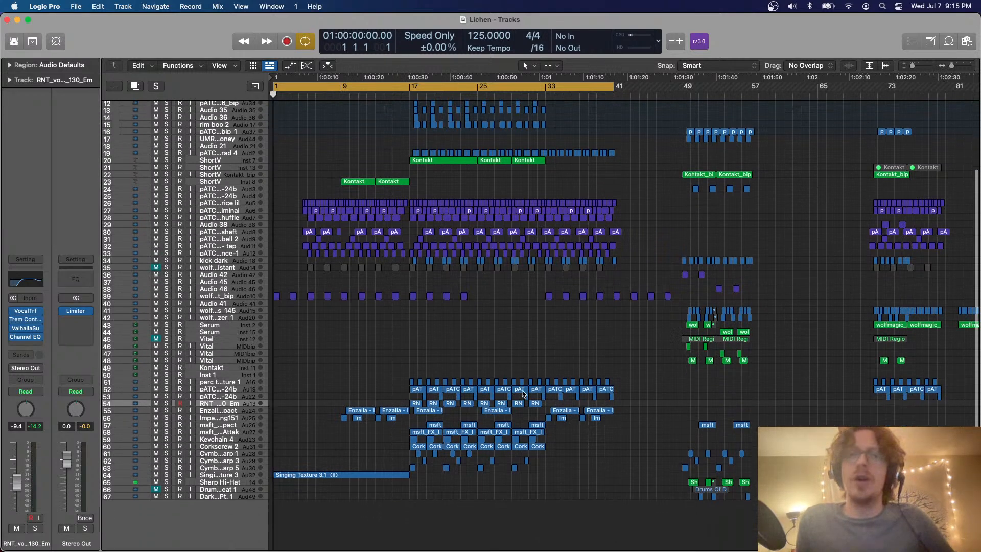
# Play Lichen from bar 1 to about bar 40, stop there, turn cycling off and clear the region selection
pyautogui.press('space')
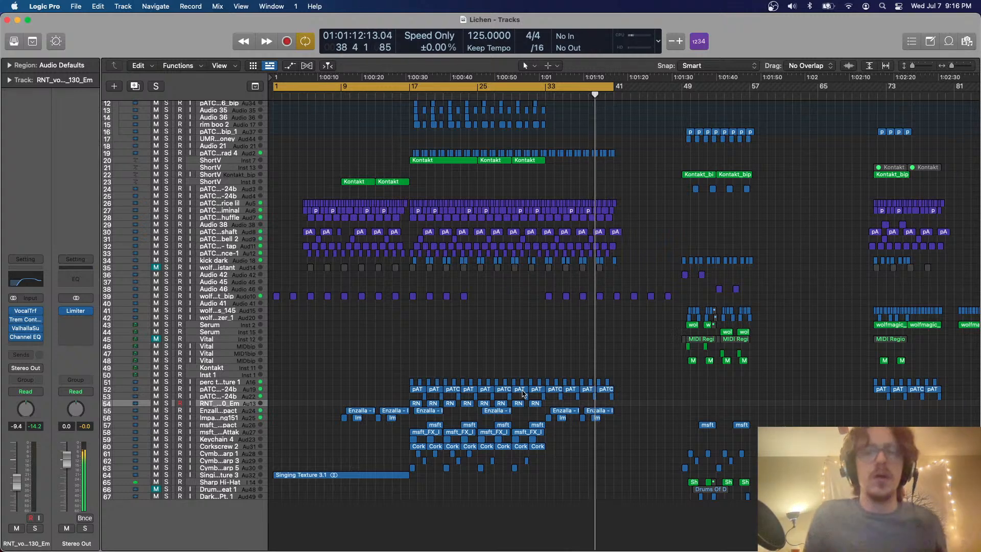
pyautogui.click(582, 297)
pyautogui.press('c')
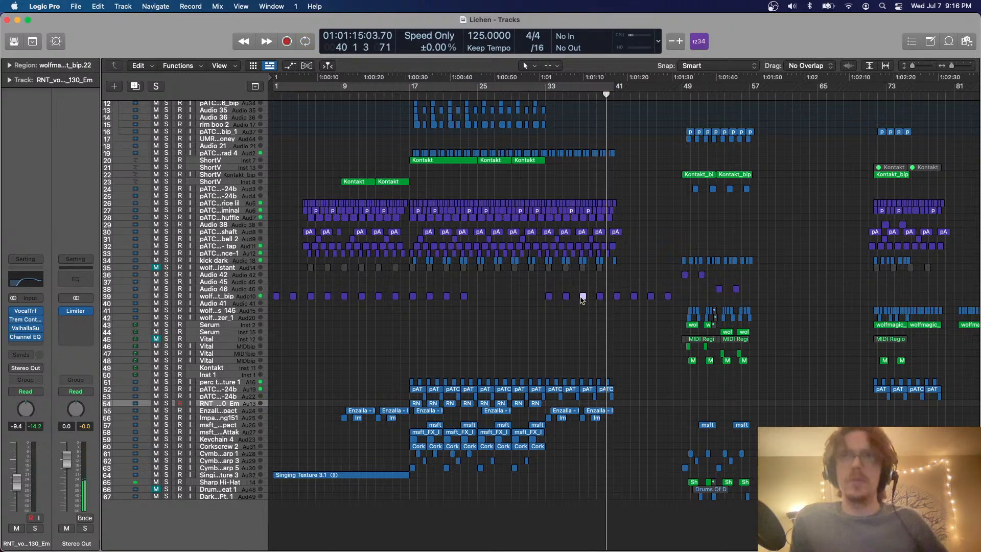
pyautogui.click(593, 310)
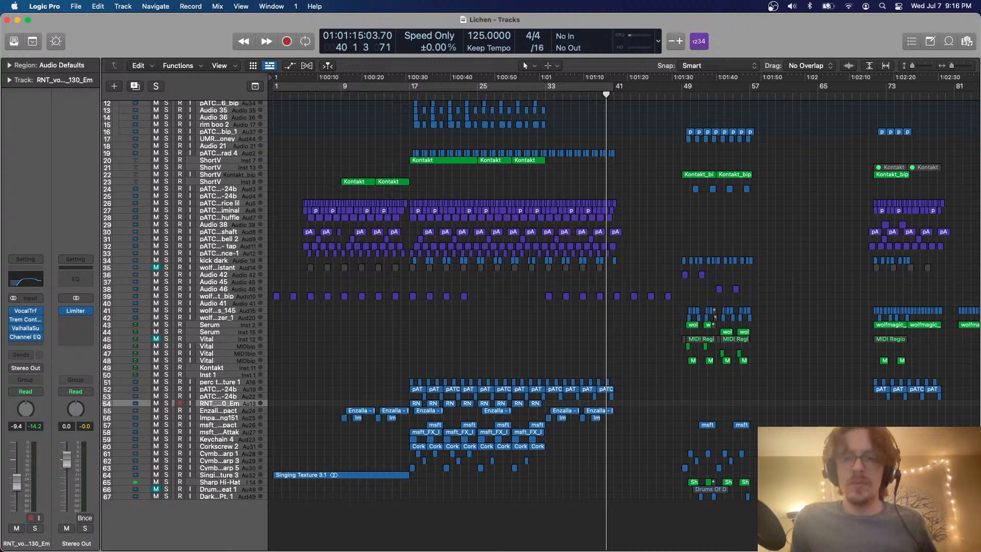
# Open the MoreSpec project, continue past the unavailable plug-in notices, and play its two-bar loop
pyautogui.press('Return')
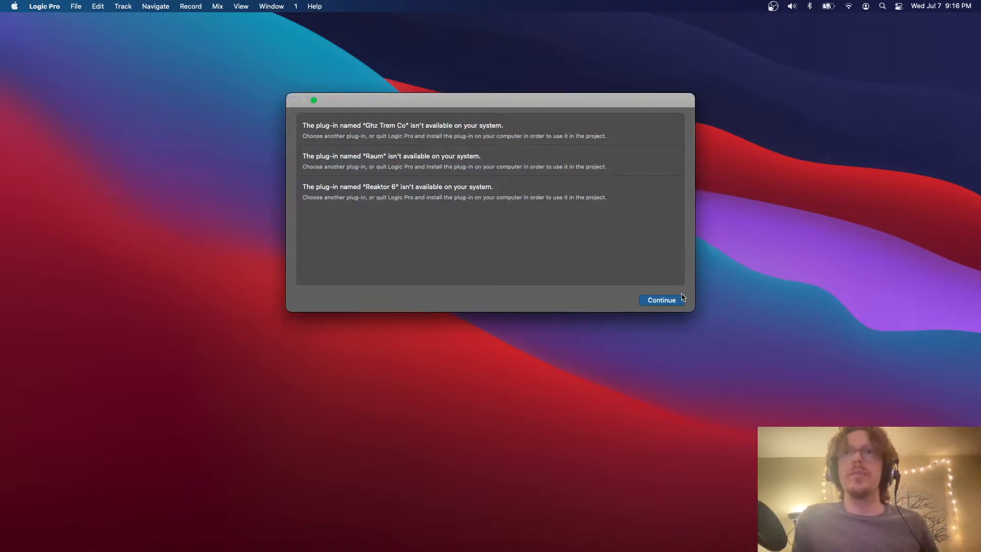
pyautogui.click(665, 302)
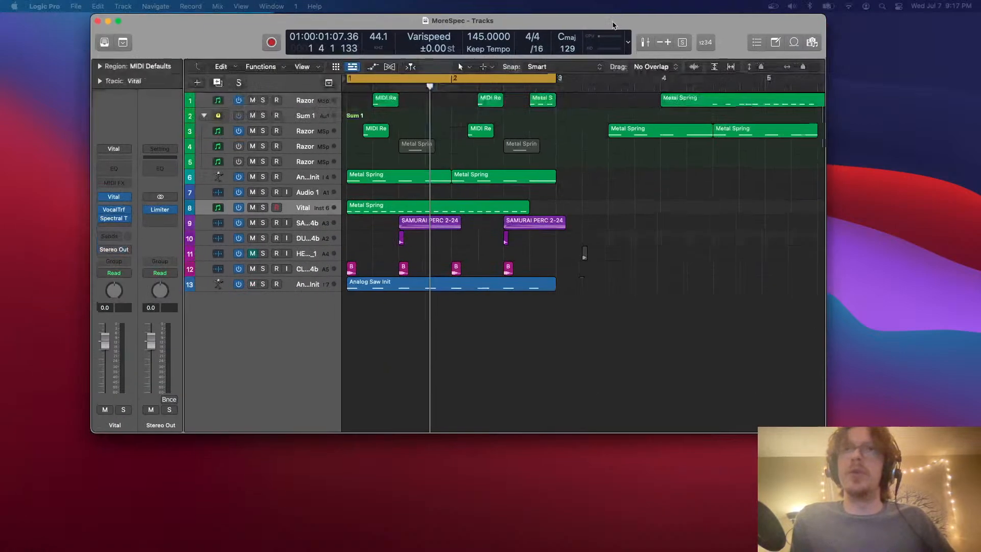
pyautogui.press('space')
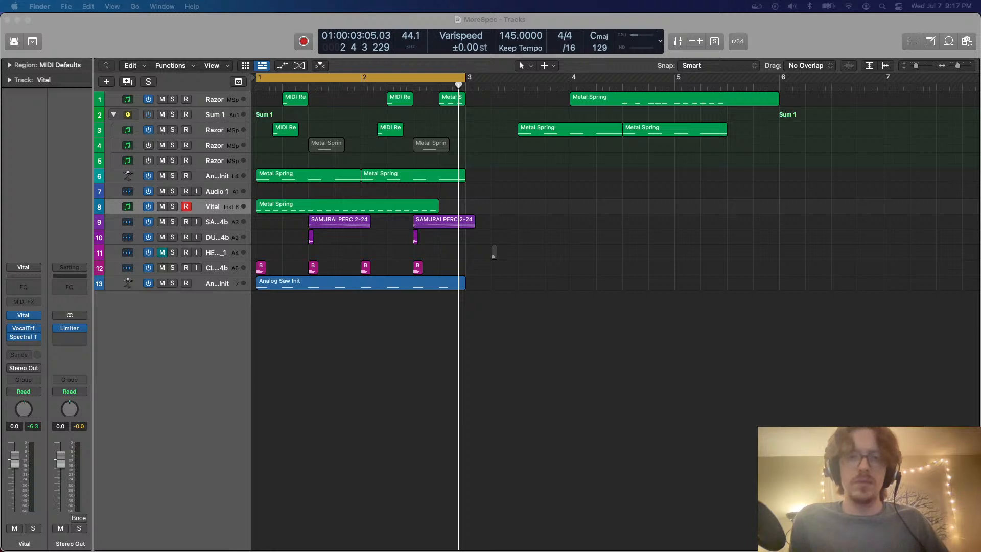
# Open the ASth3 project and play it from the beginning, enlarging the tracks and bars 9 to 25 to follow the arrangement
pyautogui.press('Return')
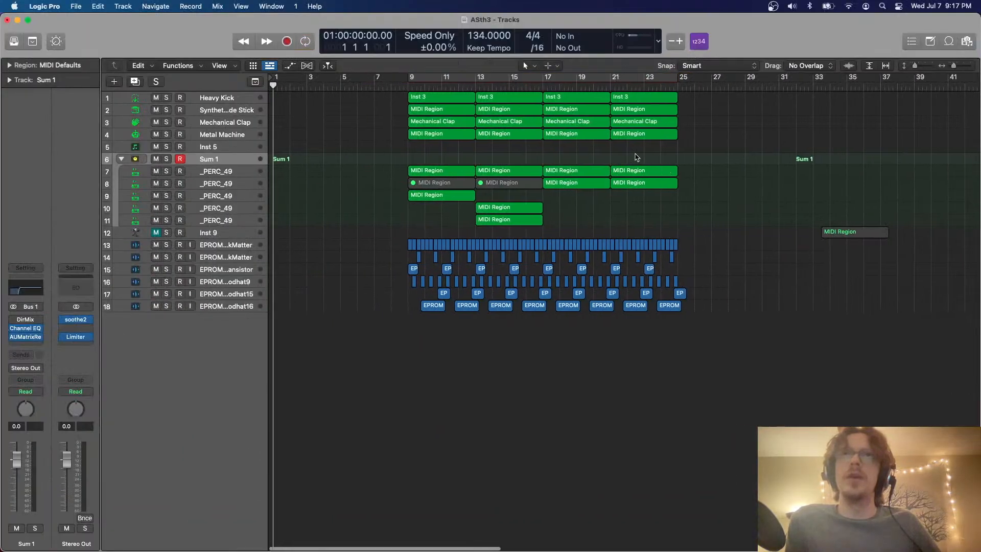
pyautogui.press('space')
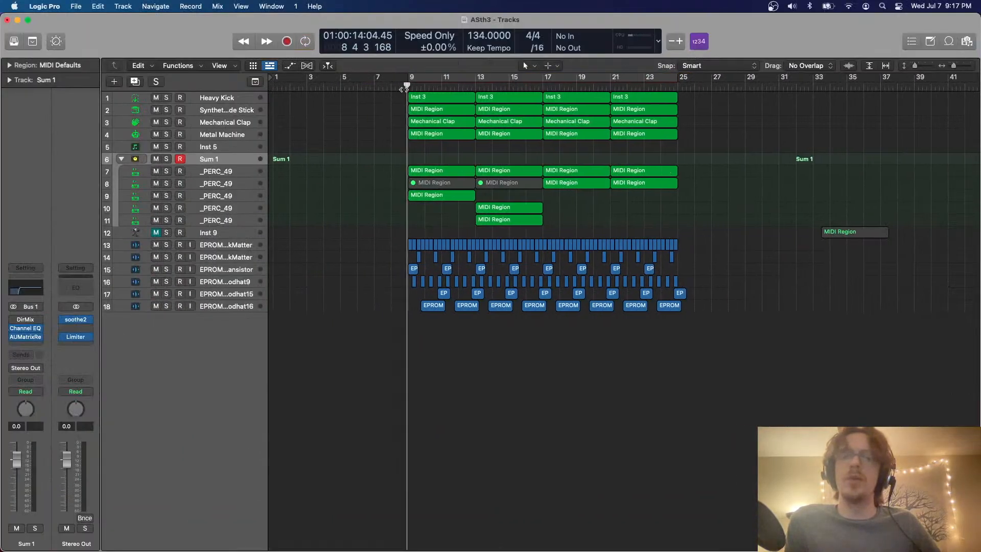
pyautogui.click(578, 209)
pyautogui.press('super+Down')
pyautogui.press('super+Down')
pyautogui.press('super+Down')
pyautogui.press('super+Down')
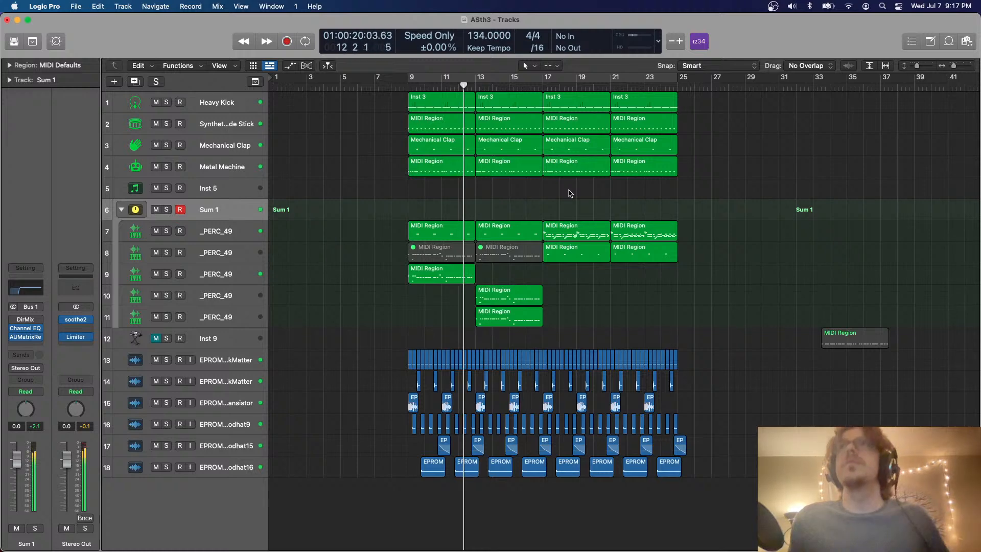
pyautogui.press('super+Right')
pyautogui.press('super+Right')
pyautogui.press('super+Right')
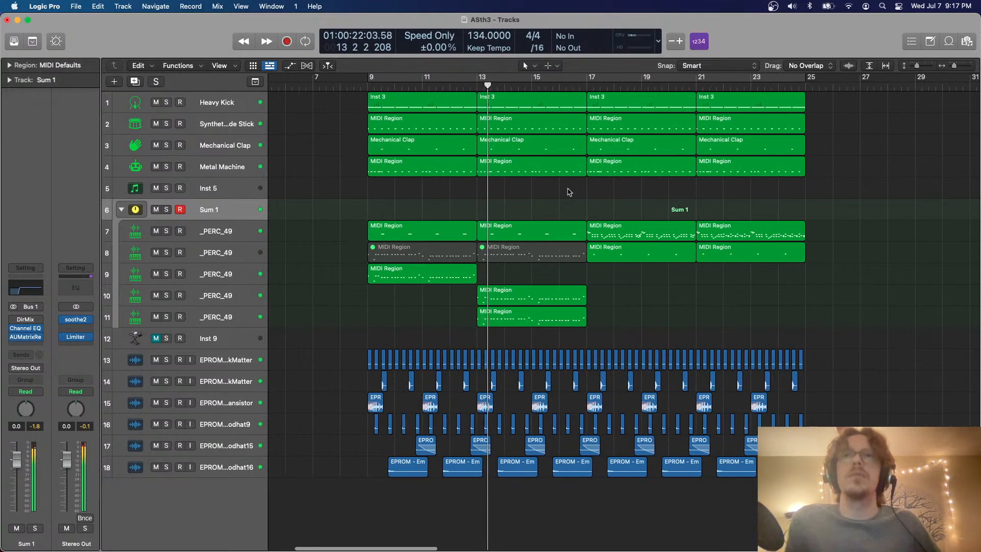
pyautogui.press('super+Right')
pyautogui.press('super+Right')
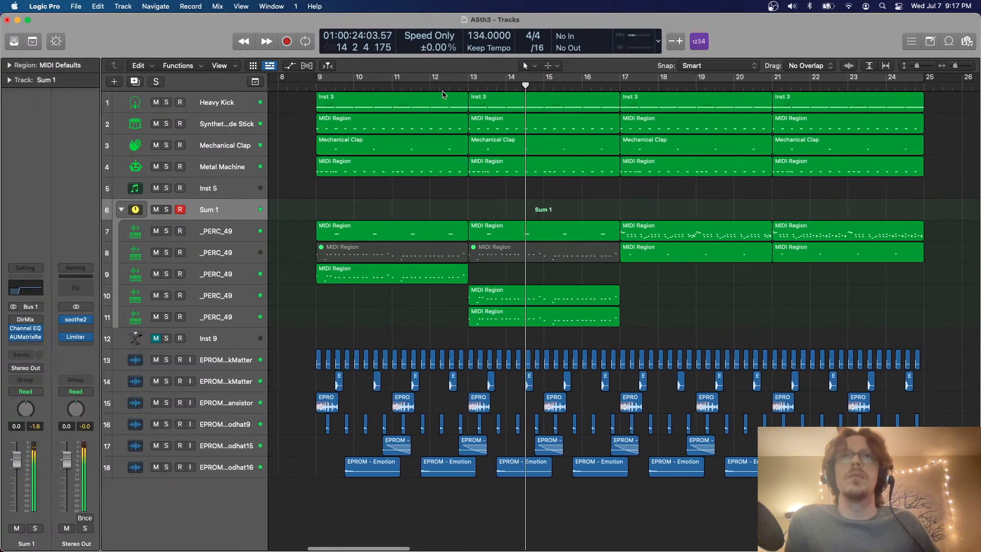
# Cycle bars 9 to 17 and listen to the drums with the Sum 1 stack muted
pyautogui.moveTo(320, 83); pyautogui.dragTo(618, 107)
pyautogui.hscroll(2, 343, 189)
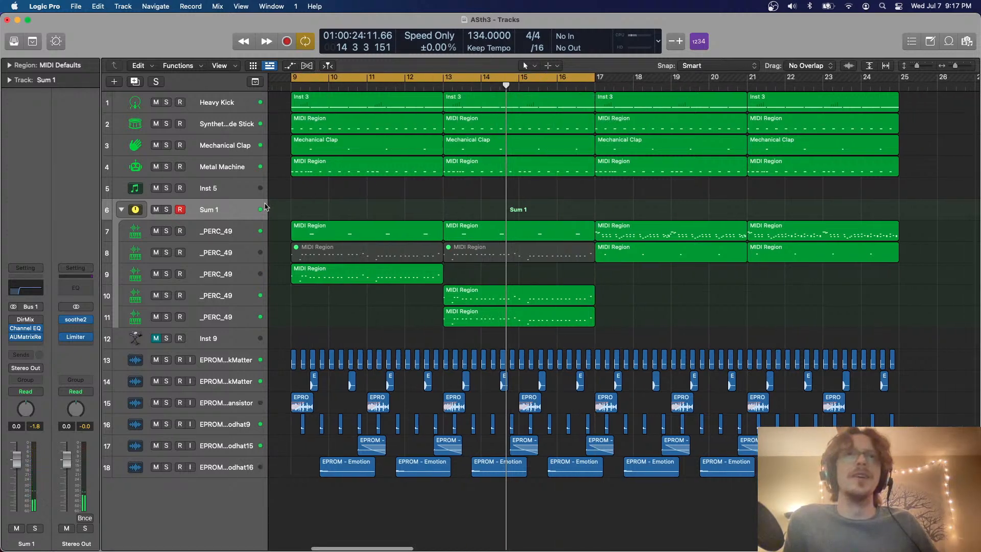
pyautogui.click(156, 210)
pyautogui.press('space')
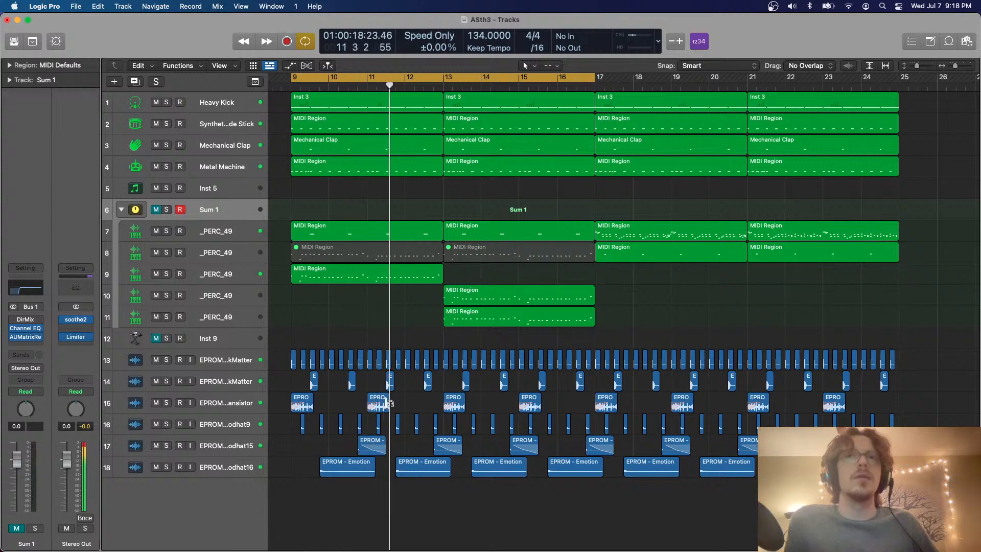
# Solo the Modhat9 track, lower its volume to -0.8 dB during playback, and end the solo
pyautogui.click(166, 424)
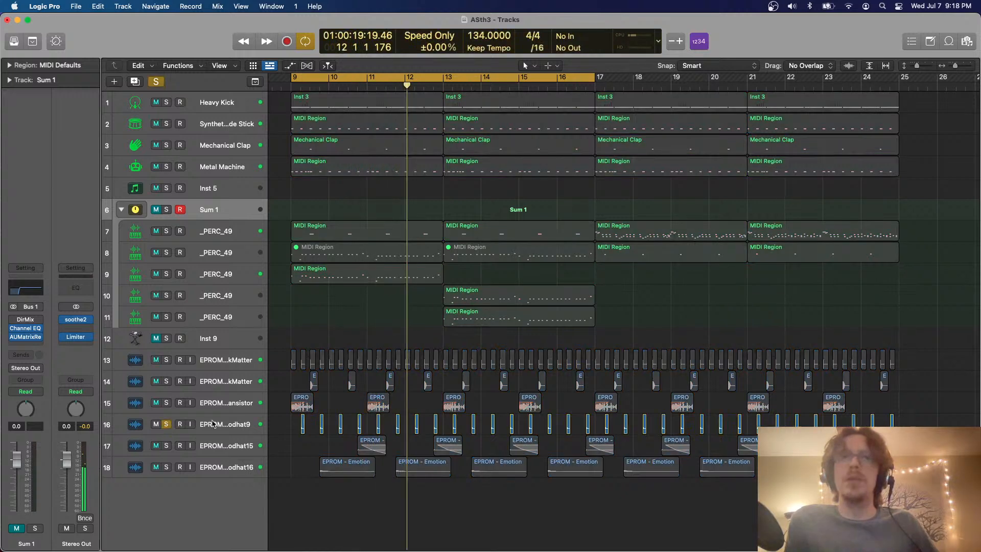
pyautogui.click(214, 424)
pyautogui.press('space')
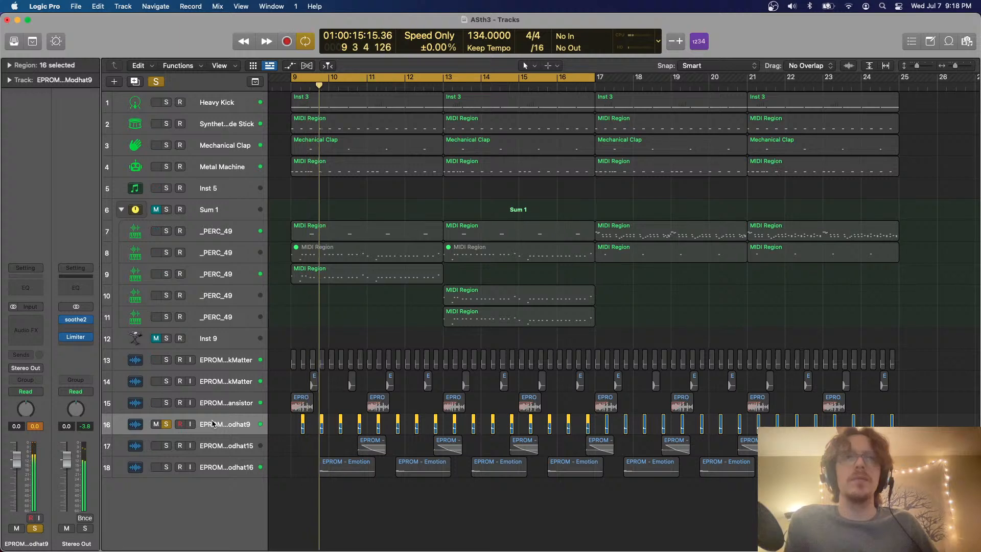
pyautogui.moveTo(22, 465); pyautogui.dragTo(20, 467)
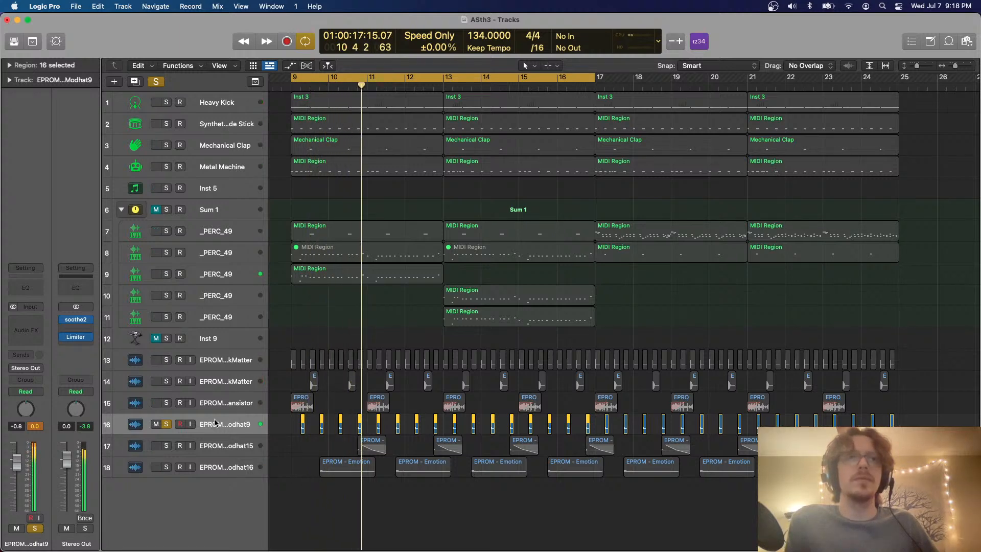
pyautogui.click(166, 425)
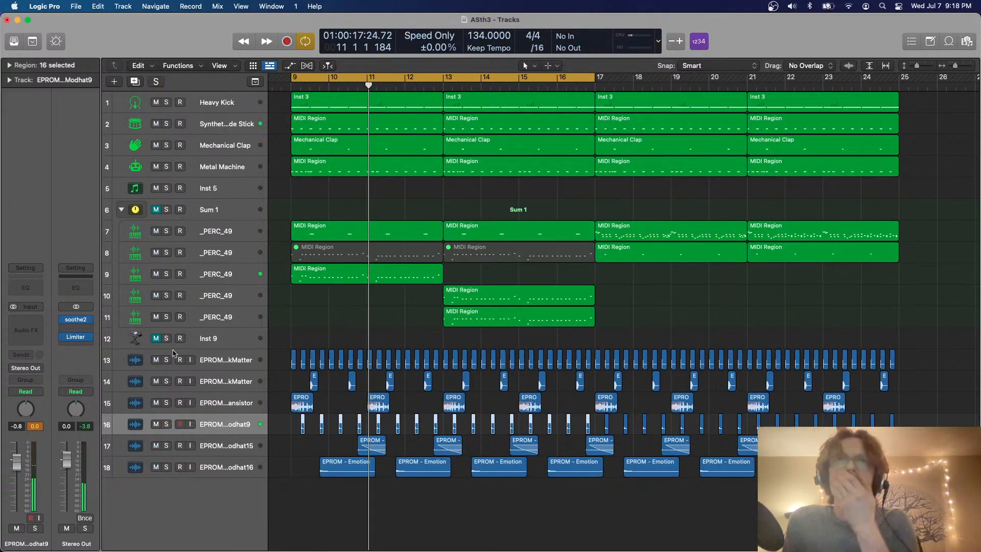
# Unmute the Sum 1 stack, listen to the full mix up to bar 16, and clear the region selection
pyautogui.click(158, 209)
pyautogui.press('space')
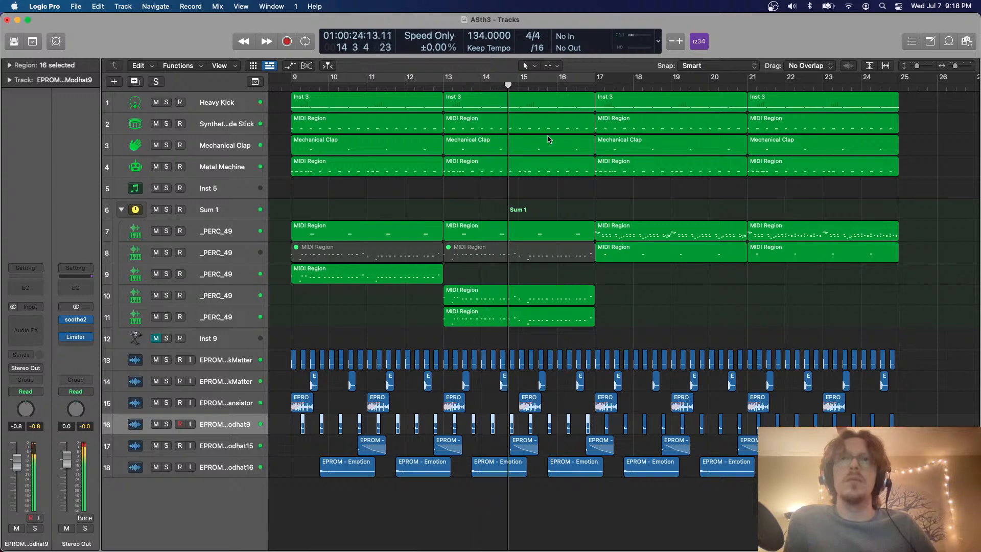
pyautogui.scroll(-3, 549, 139)
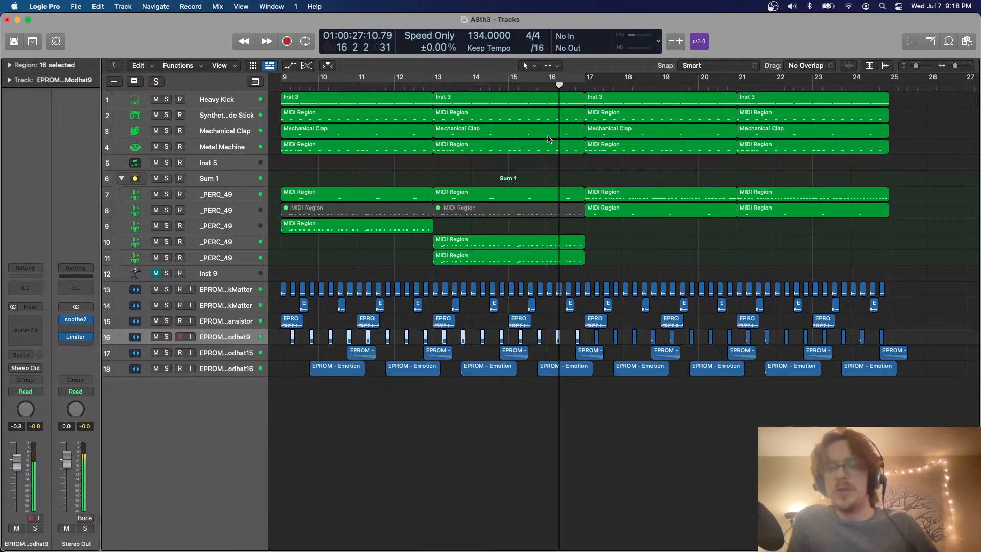
pyautogui.click(509, 466)
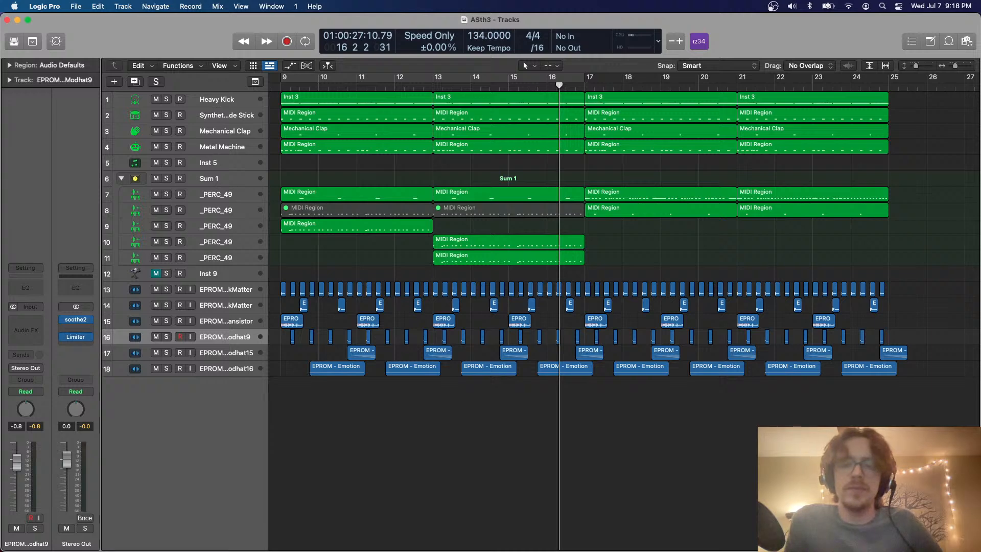
# Switch to Blender, open the recent file Voxel 3 ISLAND.blend, and show the viewport in rendered shading
pyautogui.press('super+Tab')
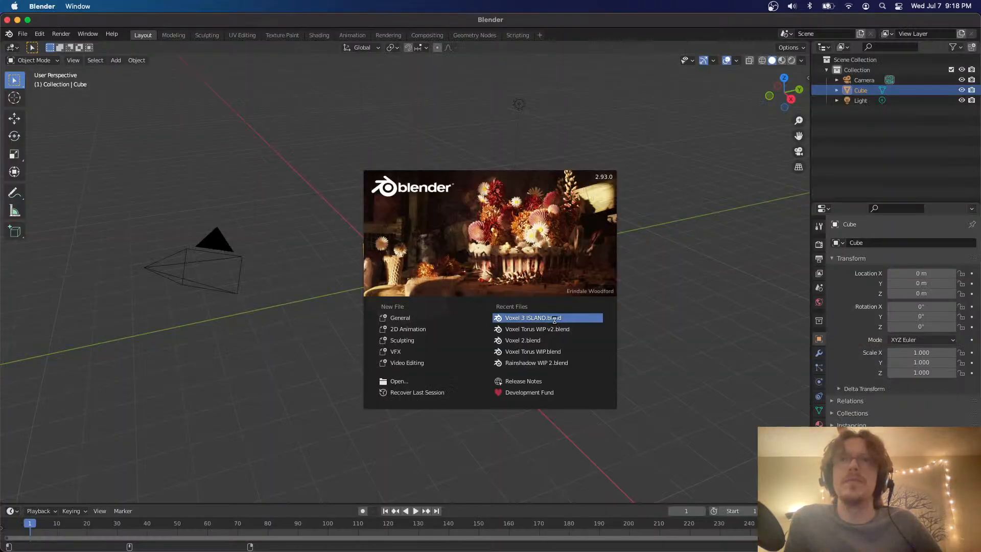
pyautogui.click(554, 320)
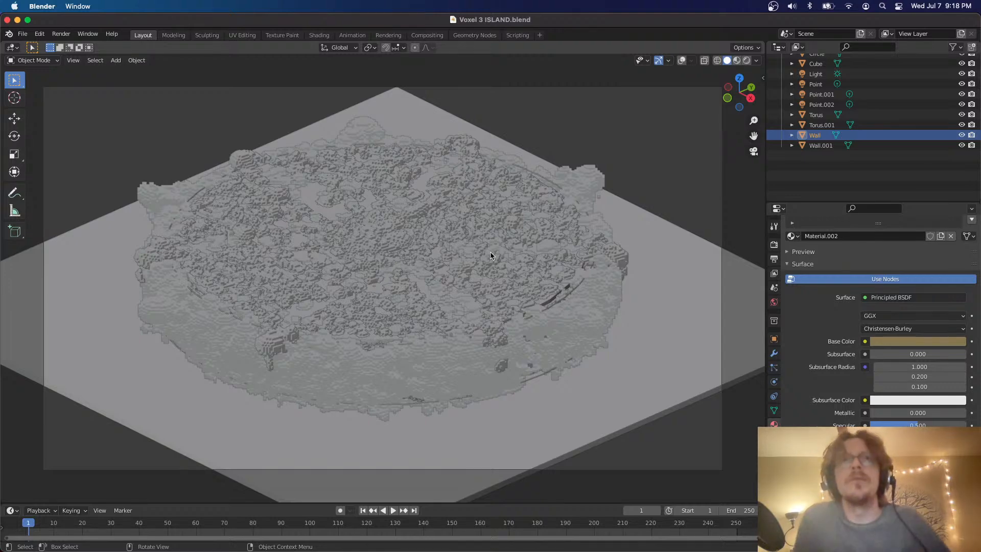
pyautogui.click(747, 60)
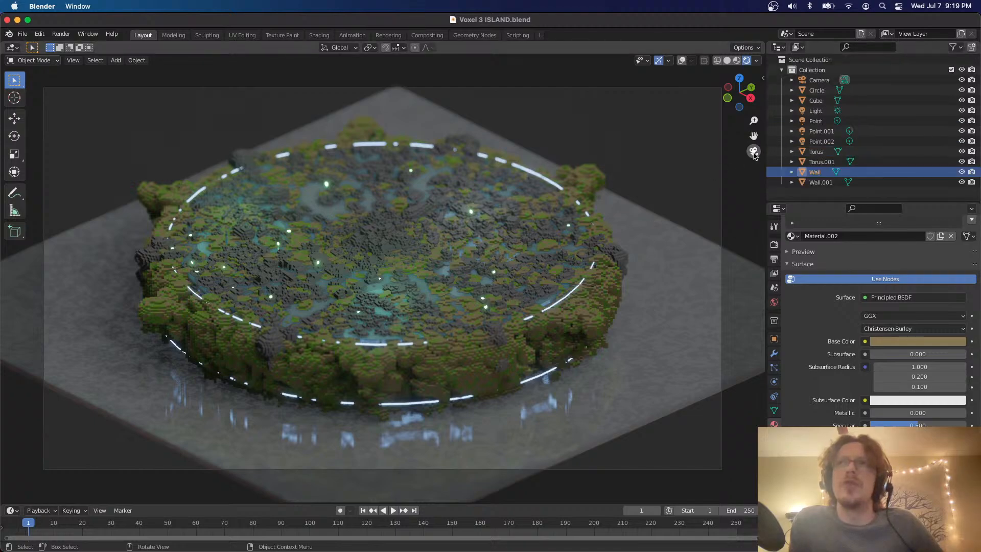
# Leave the camera view to inspect the voxel island from the side and above, and return to the camera view
pyautogui.click(754, 152)
pyautogui.scroll(-5, 493, 242)
pyautogui.scroll(5, 494, 242)
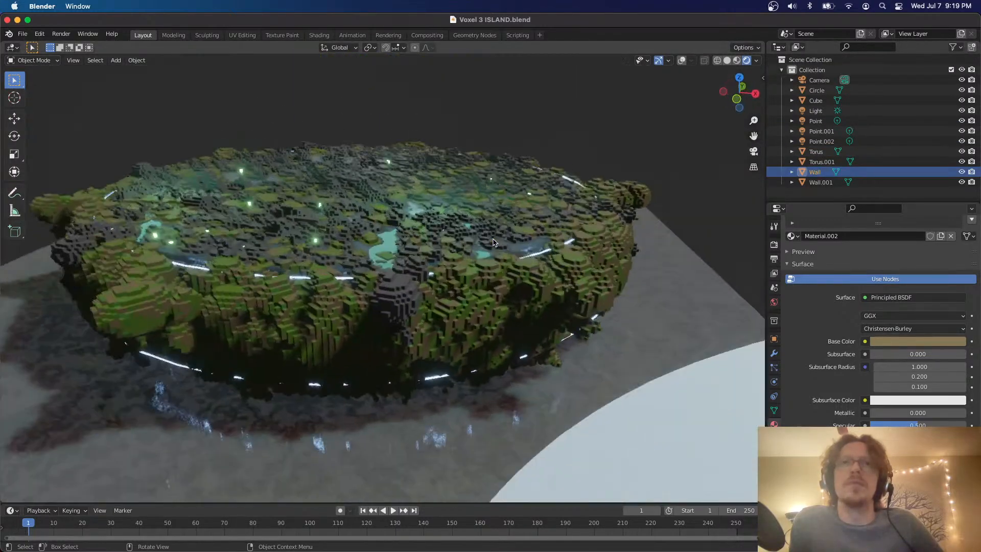
pyautogui.scroll(-3, 494, 243)
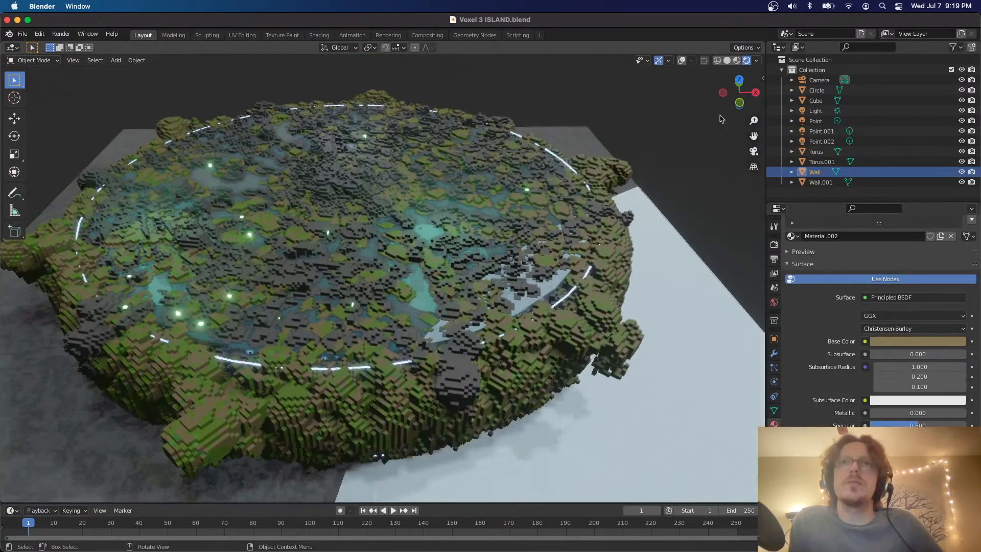
pyautogui.click(753, 152)
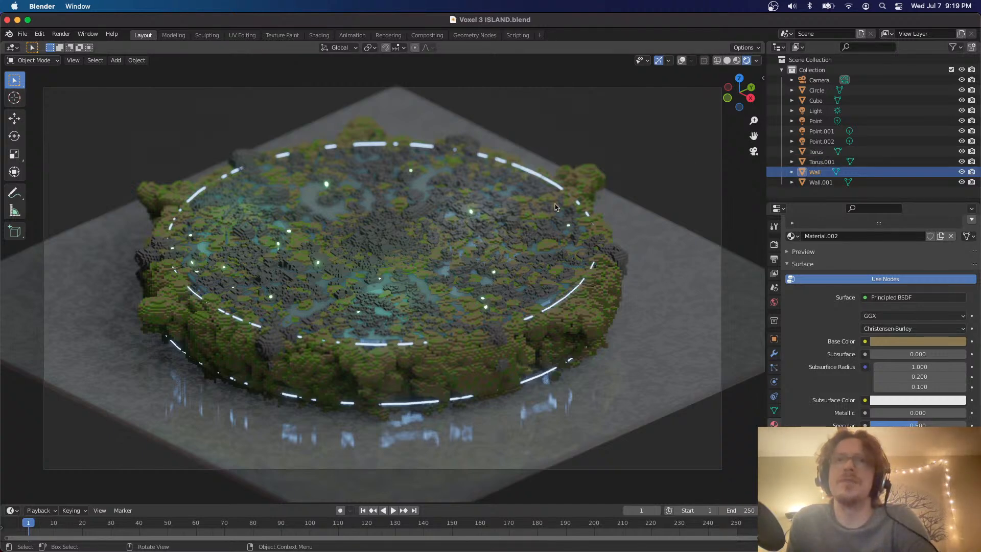
# Examine the island's moss, glowing lights, light rings and floor reflections from several angles, and select the Cube floor
pyautogui.hscroll(-10, 556, 207)
pyautogui.hscroll(-5, 556, 207)
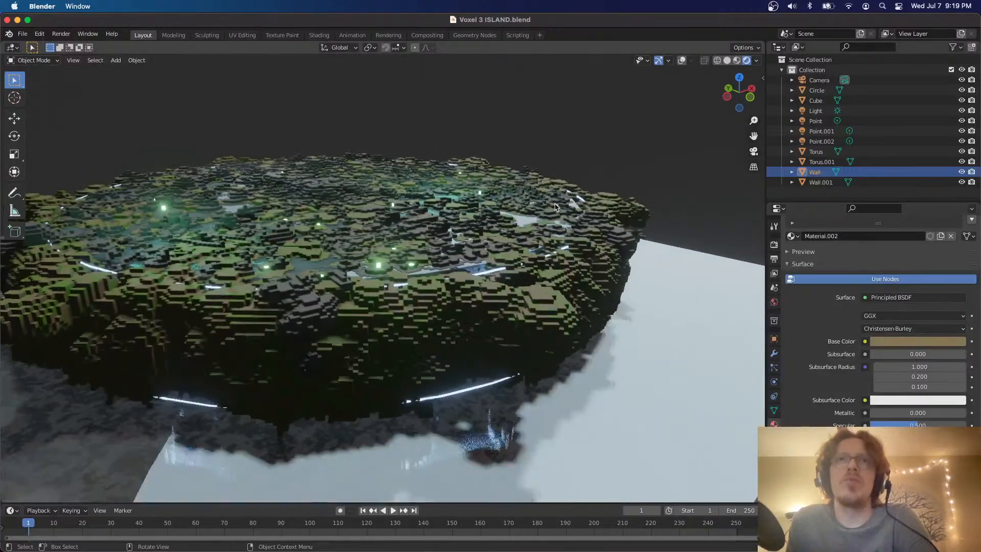
pyautogui.scroll(10, 557, 207)
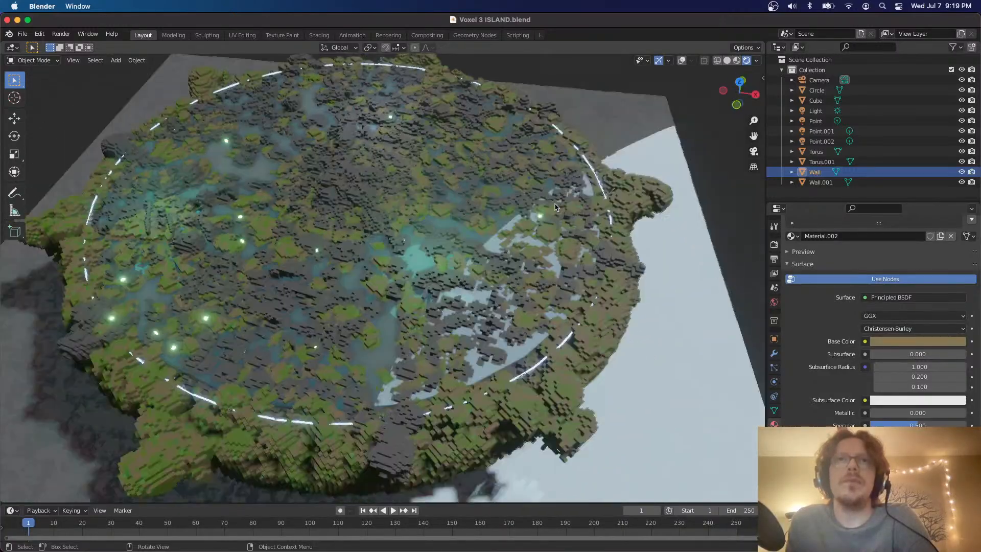
pyautogui.scroll(-10, 520, 206)
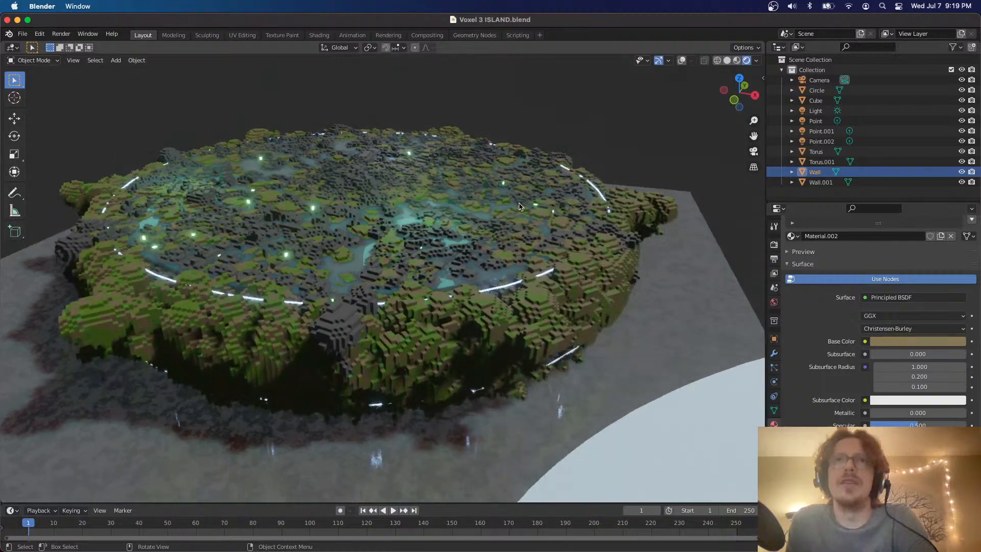
pyautogui.scroll(-10, 520, 207)
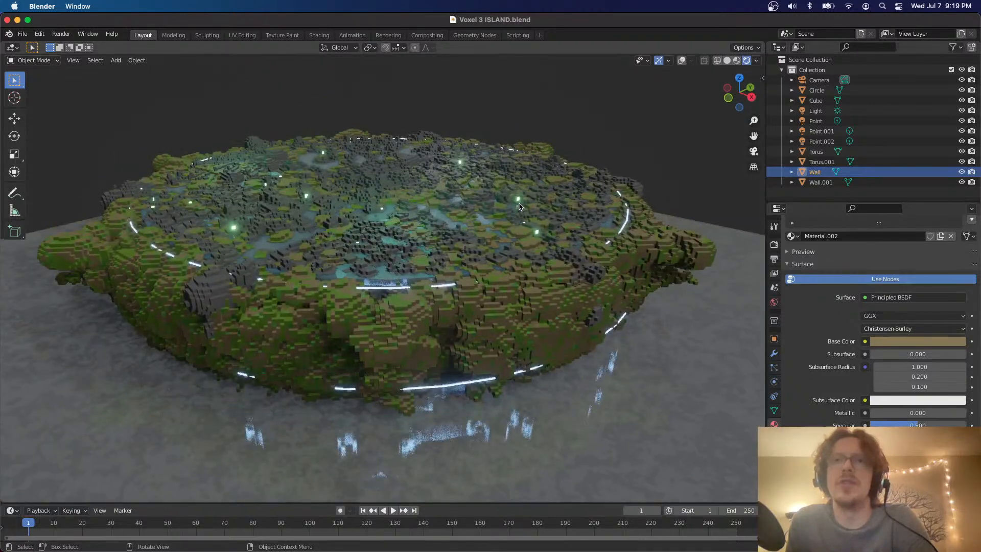
pyautogui.scroll(-6, 520, 207)
pyautogui.scroll(6, 520, 206)
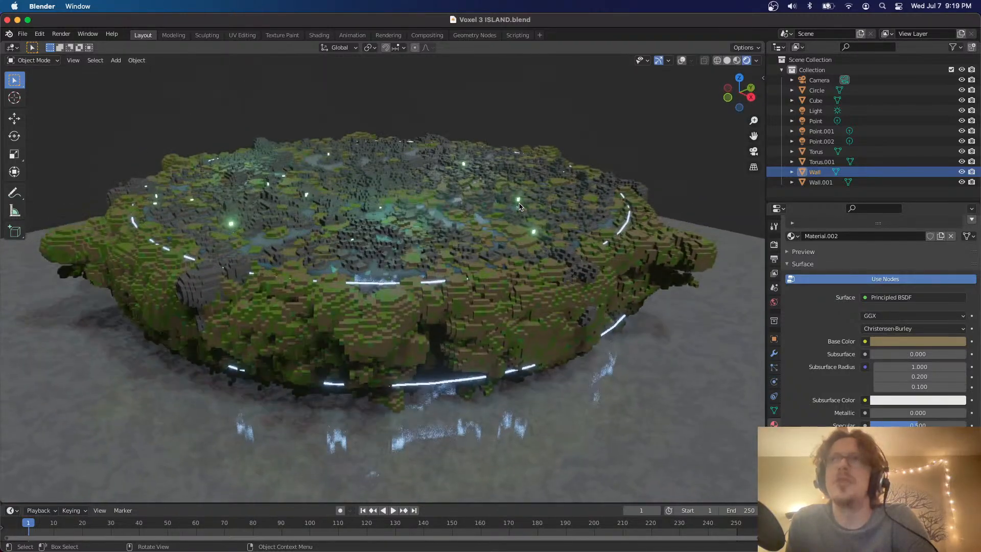
pyautogui.hscroll(-4, 520, 206)
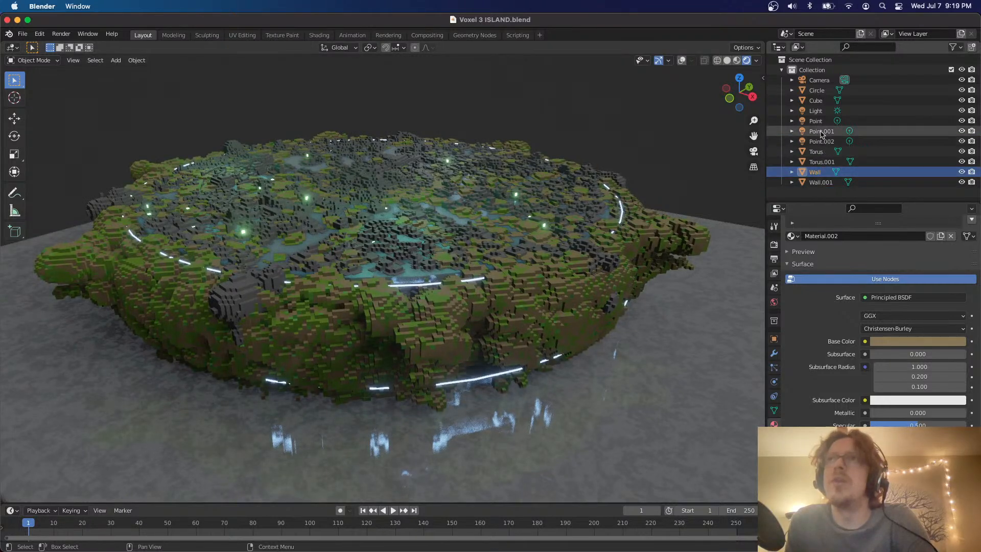
pyautogui.scroll(-10, 563, 273)
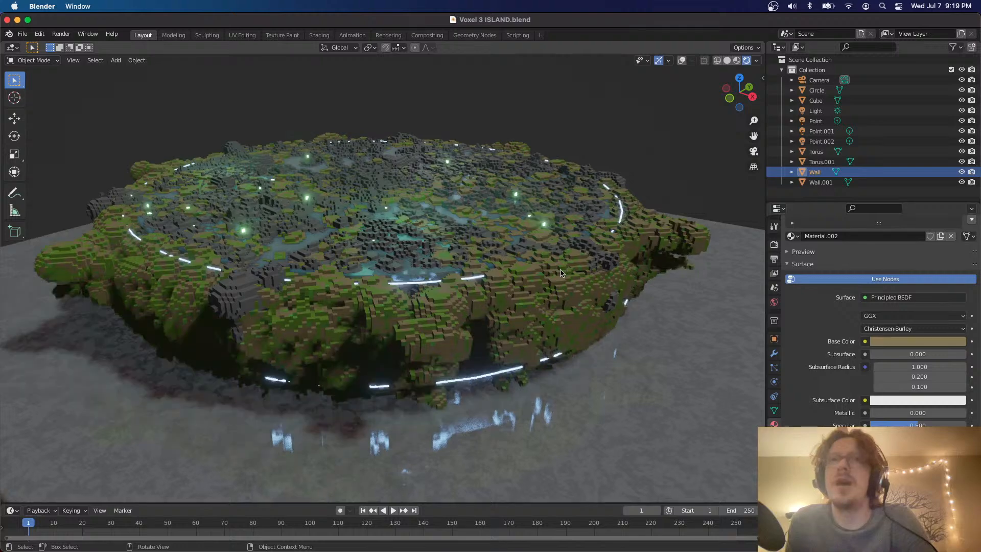
pyautogui.scroll(5, 563, 273)
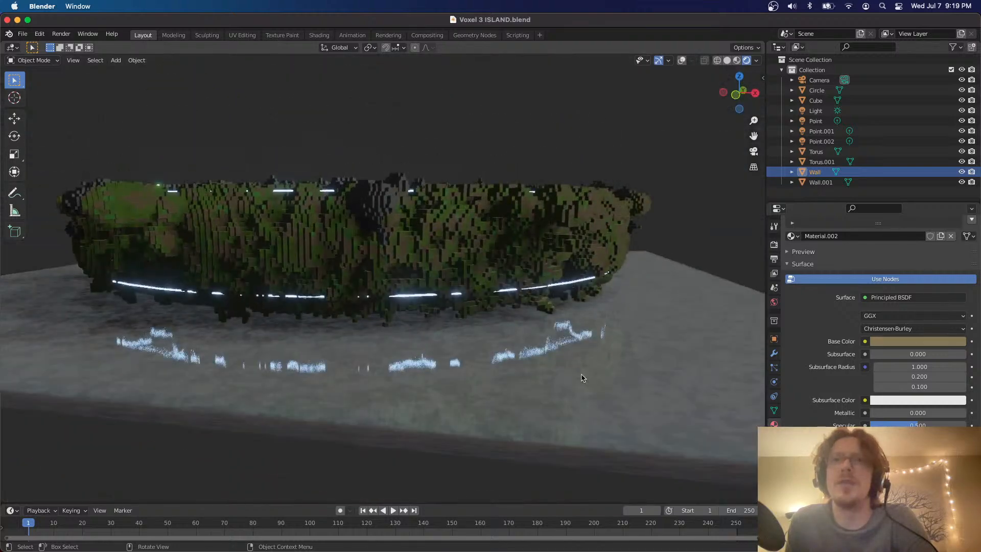
pyautogui.click(583, 377)
pyautogui.scroll(5, 583, 377)
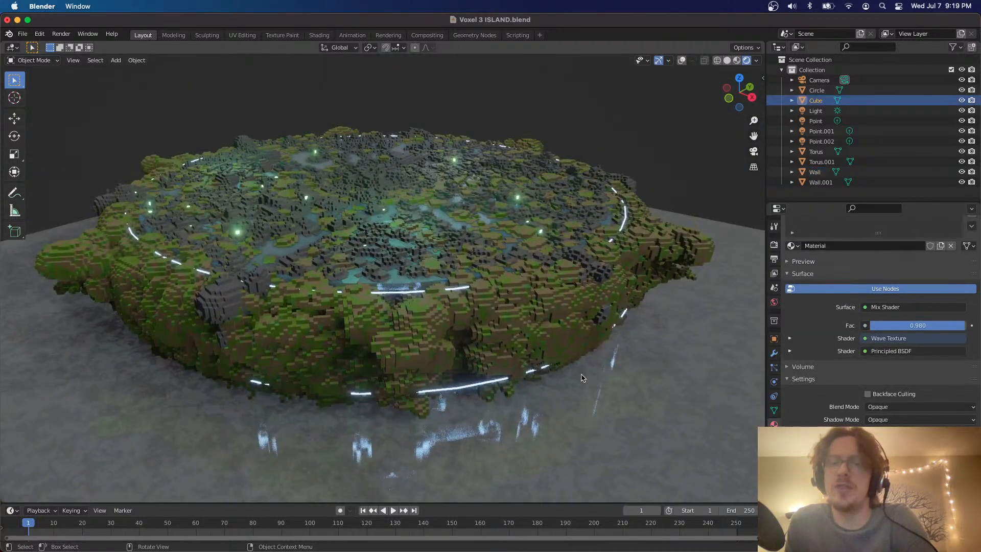
# Inspect the voxel island from low and raised angles, and return to the camera view
pyautogui.scroll(-5, 581, 378)
pyautogui.scroll(2, 582, 378)
pyautogui.scroll(4, 581, 378)
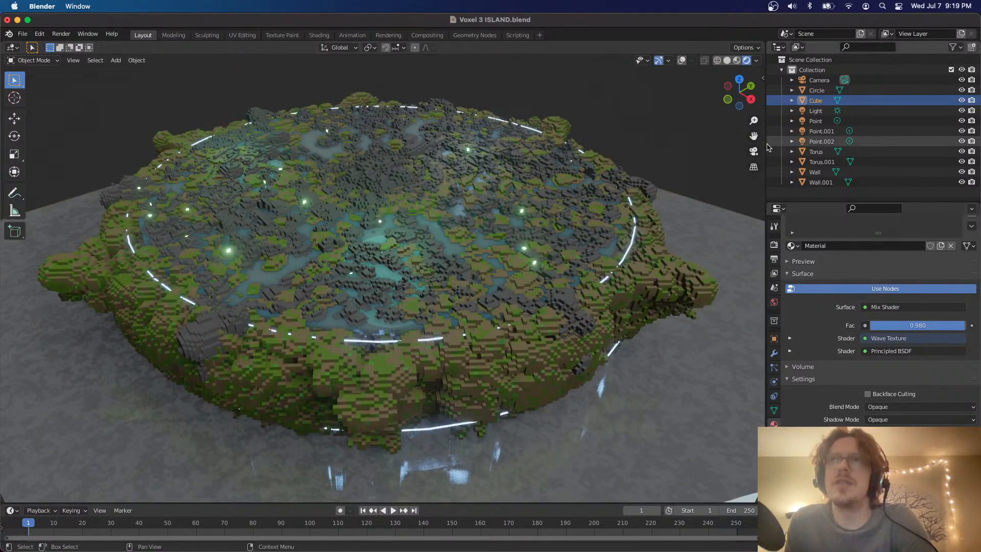
pyautogui.hscroll(-5, 419, 322)
pyautogui.scroll(5, 418, 321)
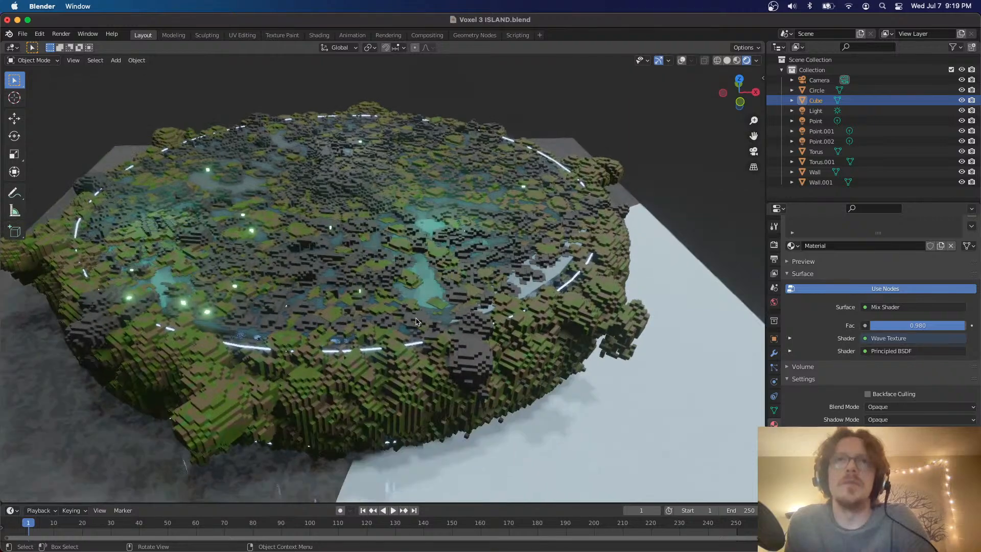
pyautogui.click(753, 151)
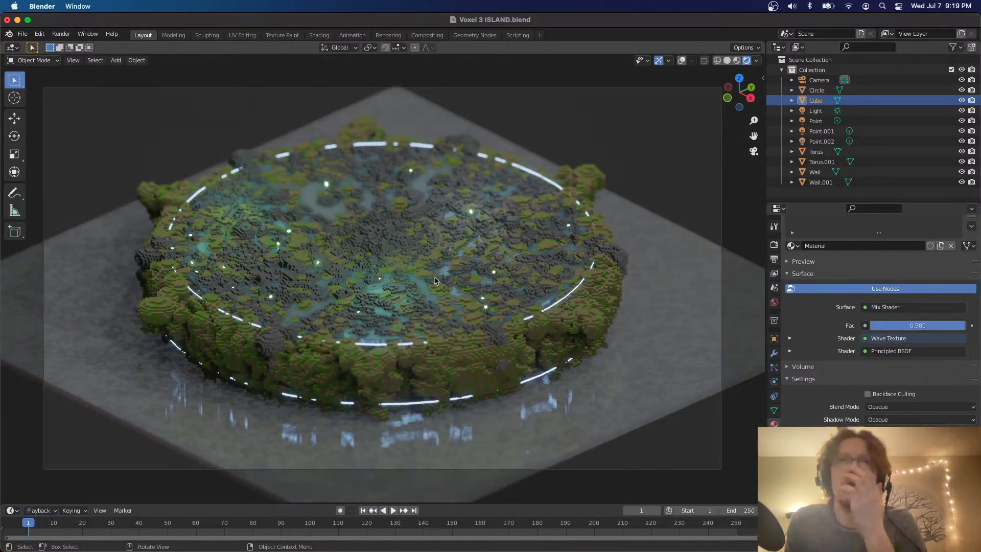
# Select the island's Circle water disc and raise it about 0.055 m along the global Z axis
pyautogui.click(428, 296)
pyautogui.press('s')
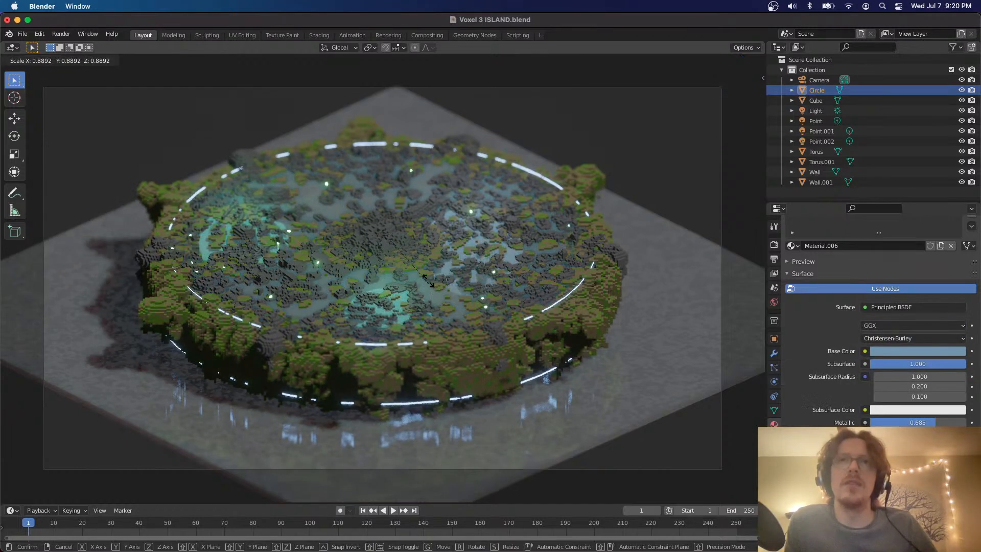
pyautogui.click(430, 281)
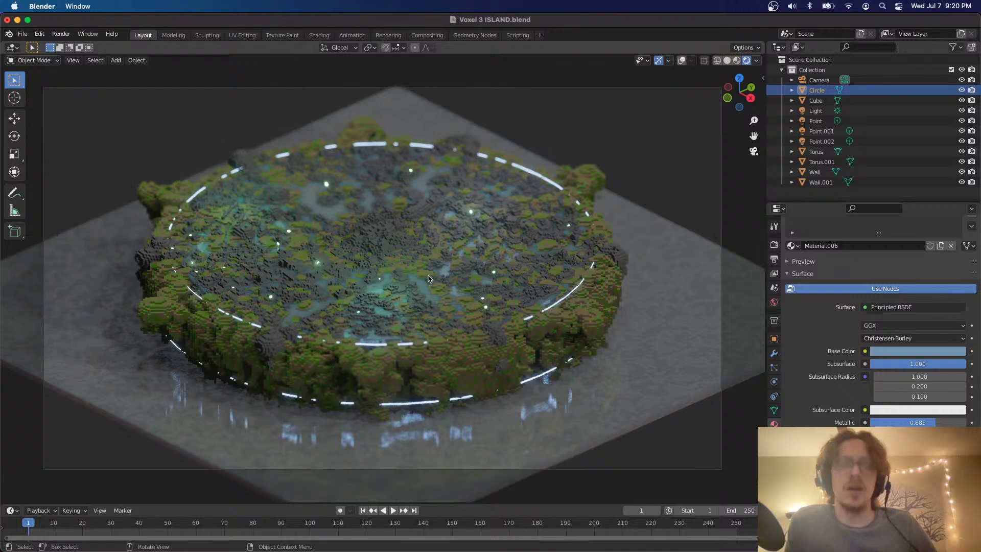
pyautogui.press('g')
pyautogui.press('z')
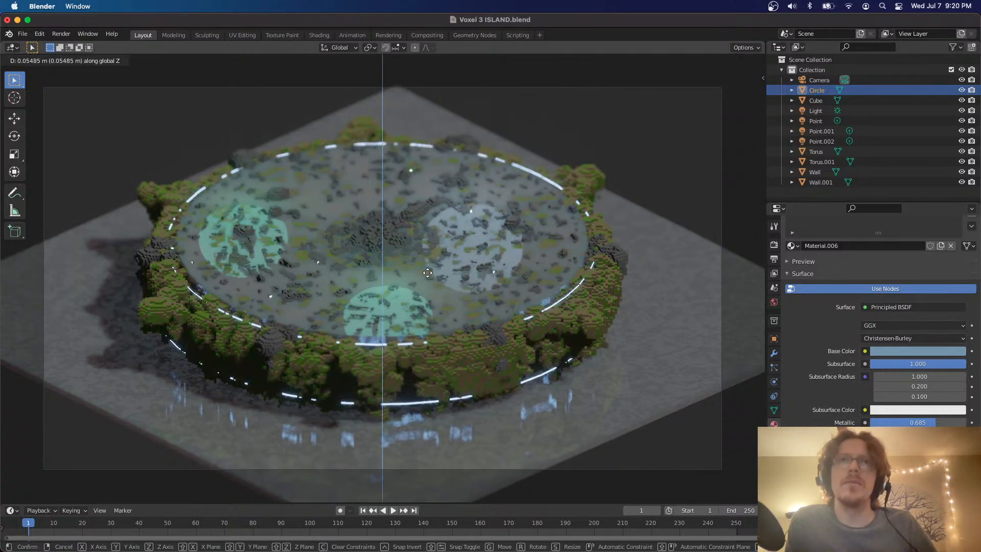
pyautogui.click(429, 276)
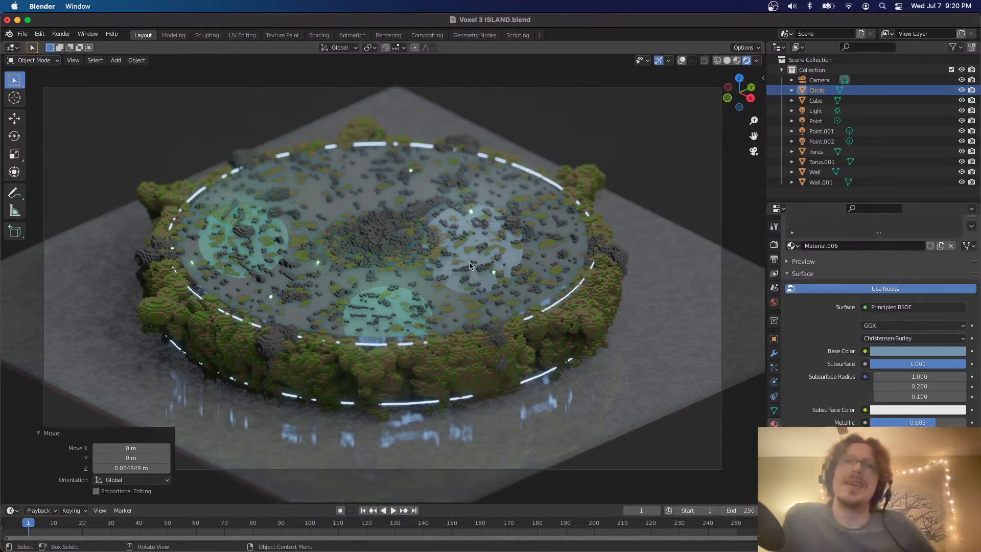
# Examine the raised water surface and the rocks and moss around it from the side and above
pyautogui.scroll(-5, 472, 266)
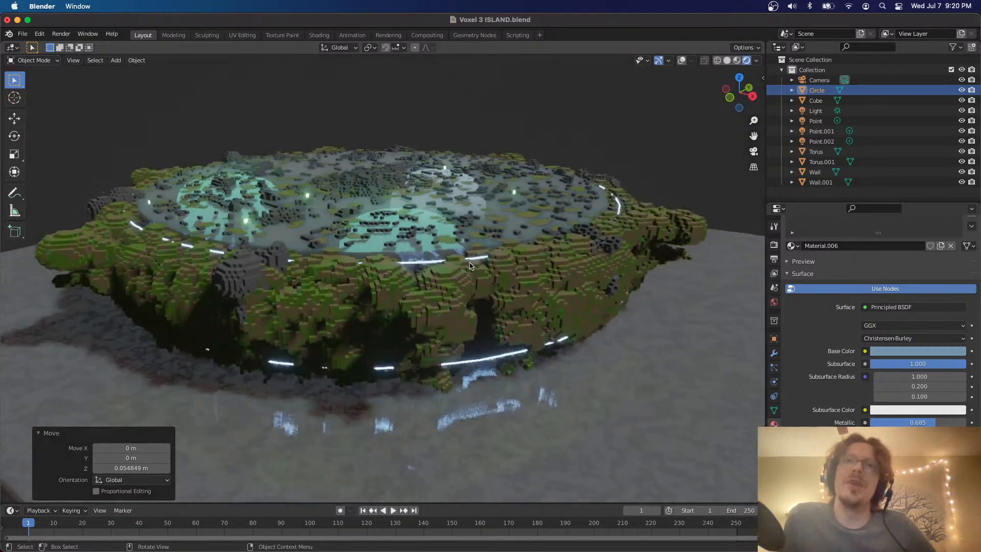
pyautogui.scroll(10, 471, 266)
pyautogui.scroll(-6, 471, 266)
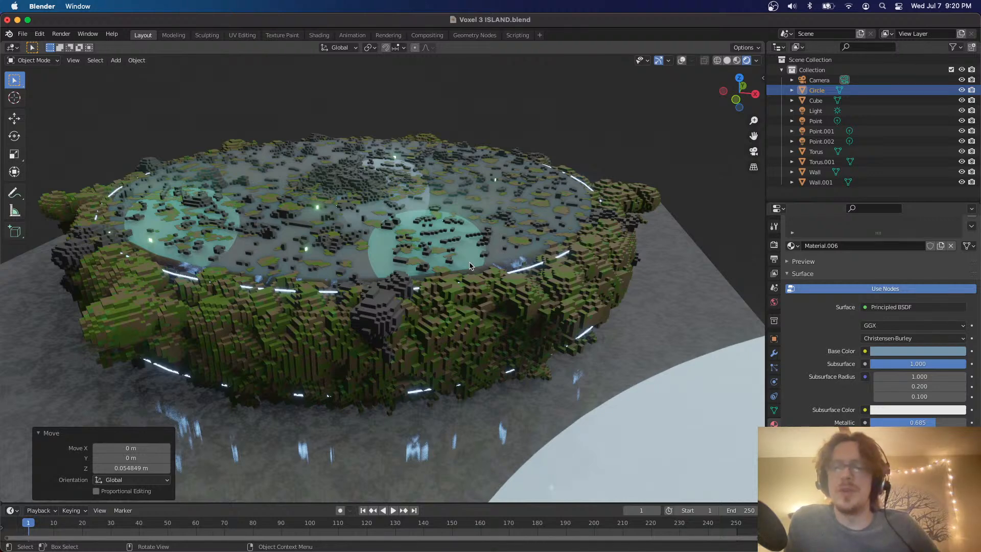
pyautogui.scroll(-5, 391, 168)
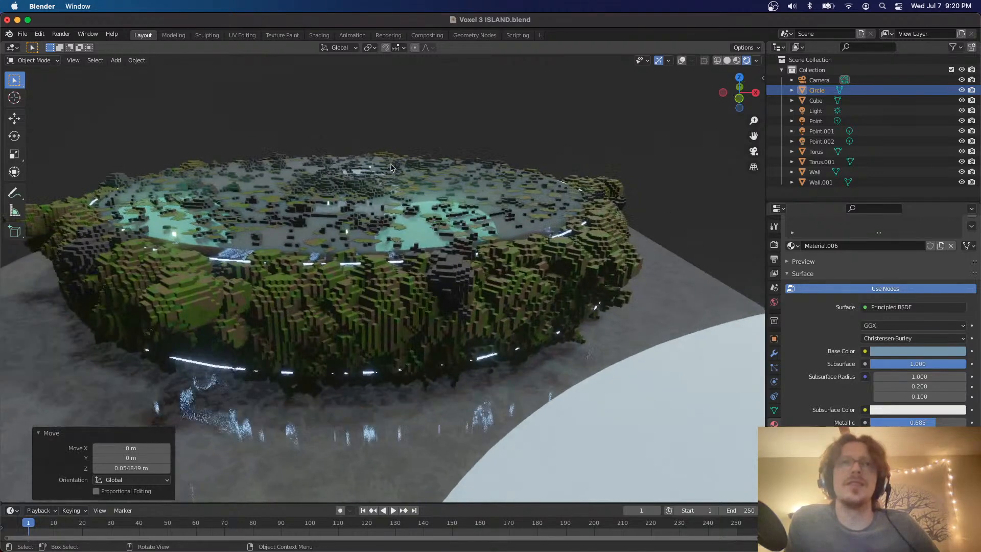
pyautogui.scroll(5, 391, 167)
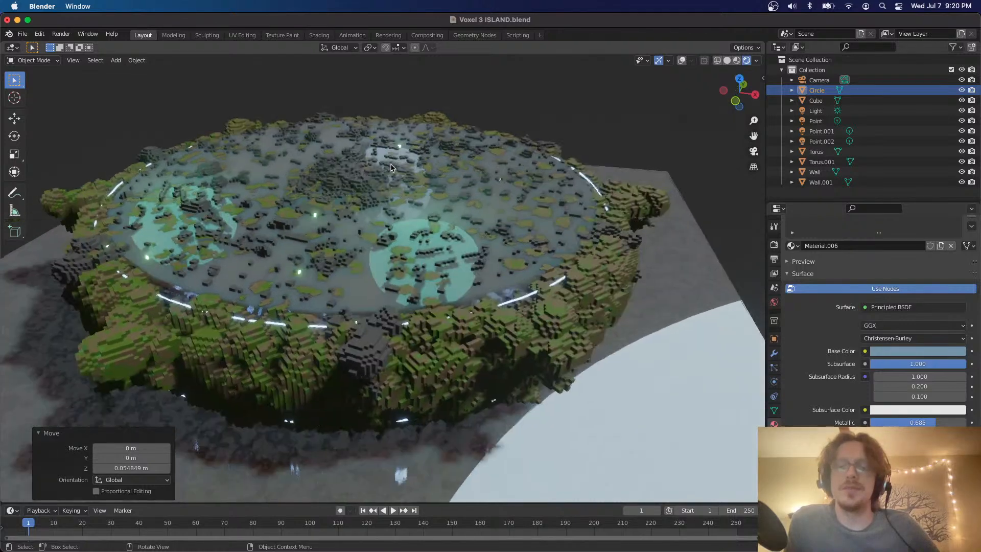
pyautogui.scroll(2, 391, 167)
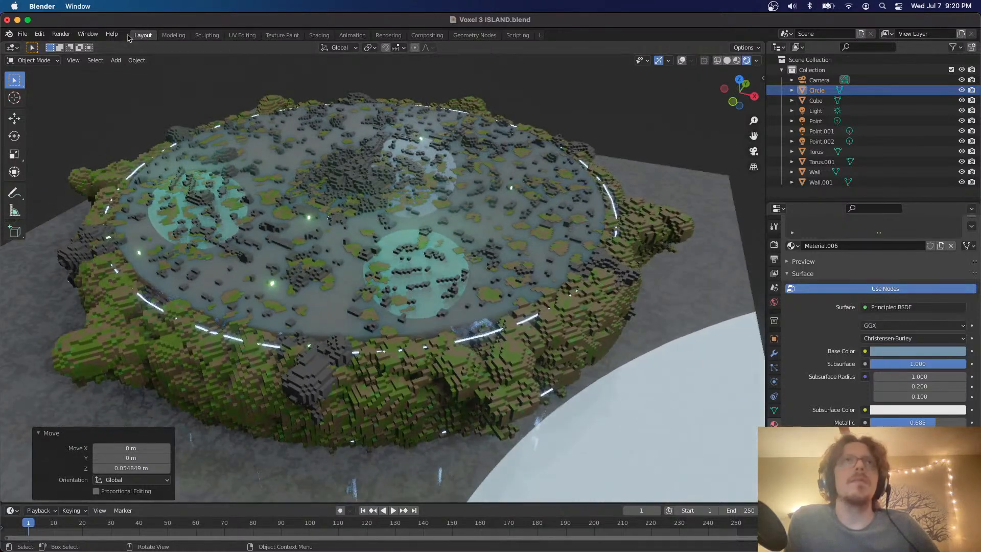
# Open the recent file Voxel 2.blend, discarding the changes to the island scene
pyautogui.click(23, 34)
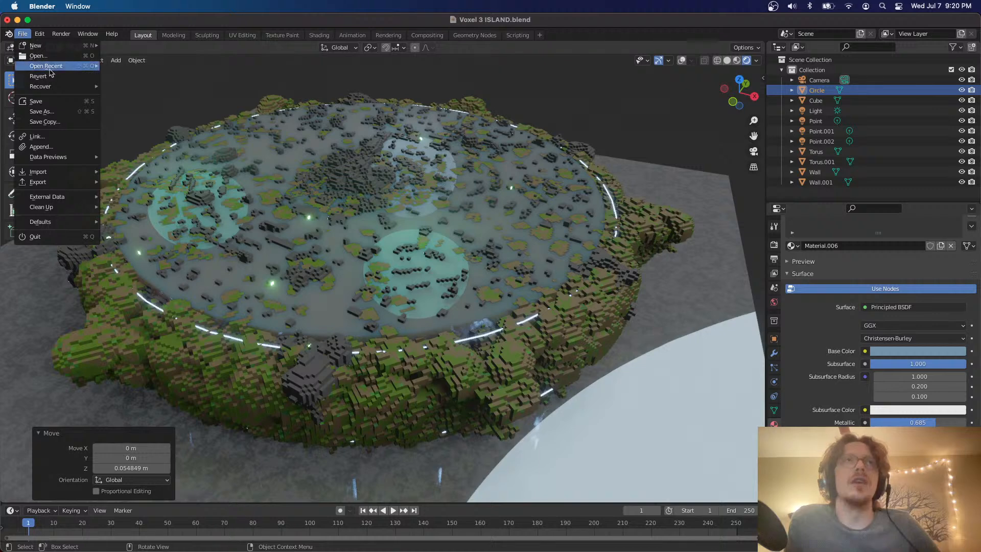
pyautogui.moveTo(51, 67)
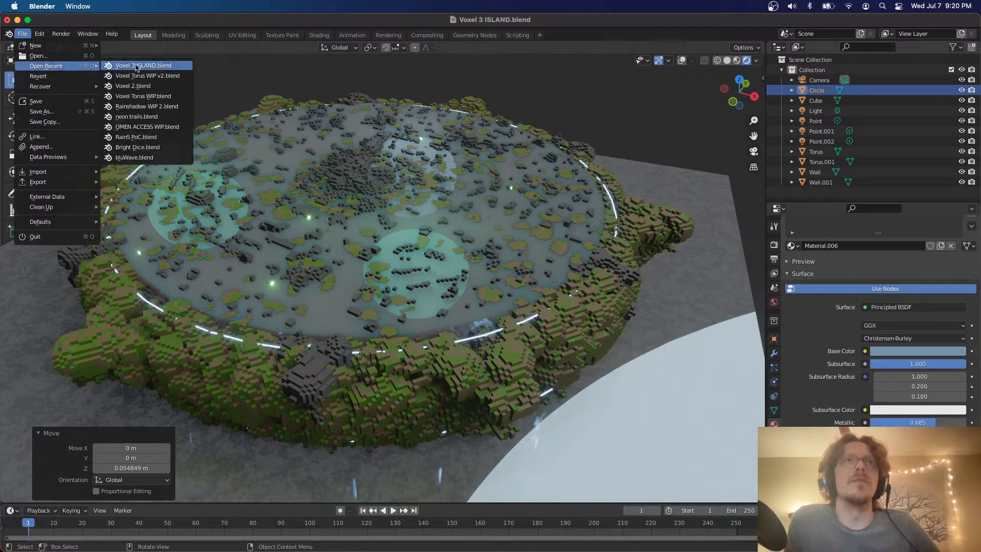
pyautogui.click(149, 87)
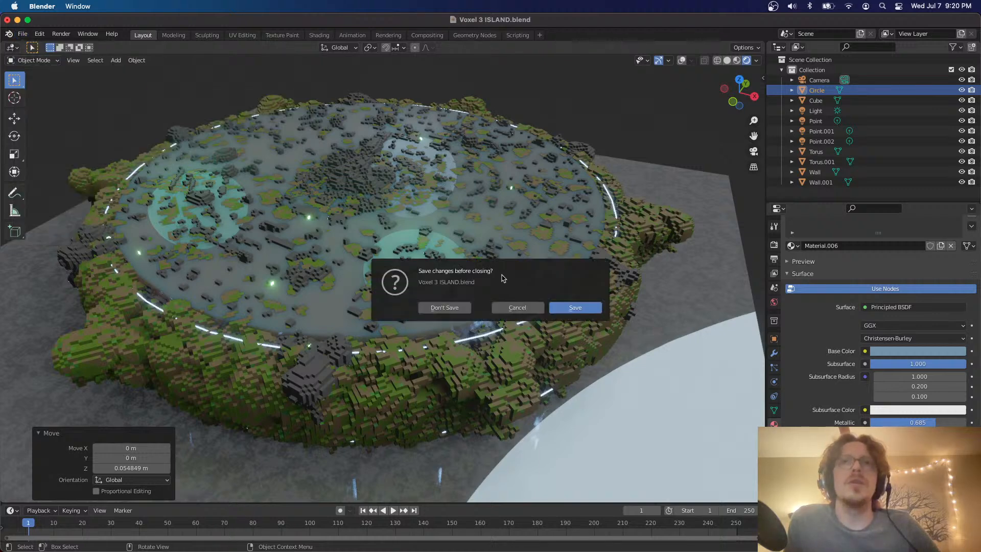
pyautogui.click(439, 308)
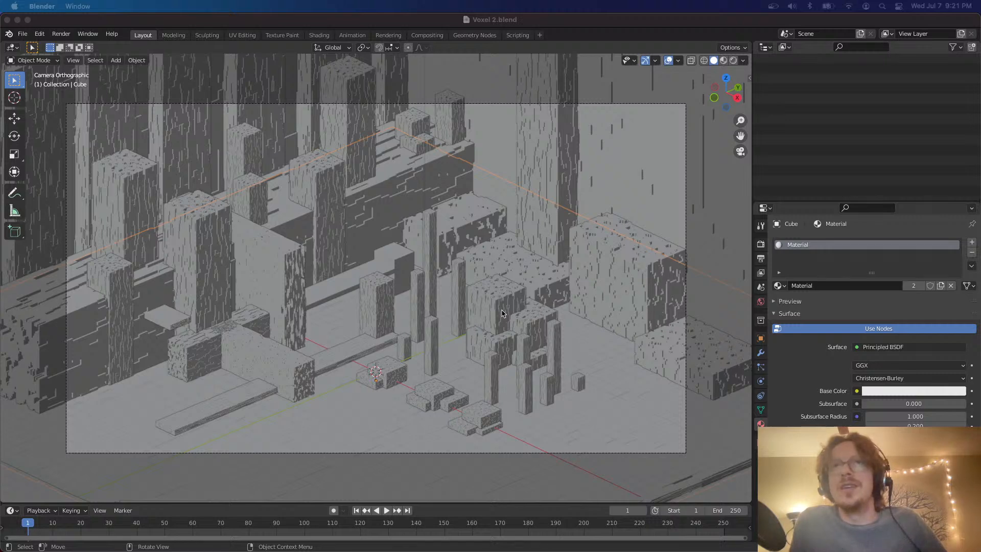
# Show the viewport in rendered shading with overlays hidden, and look through the scene's list of cubes
pyautogui.click(733, 60)
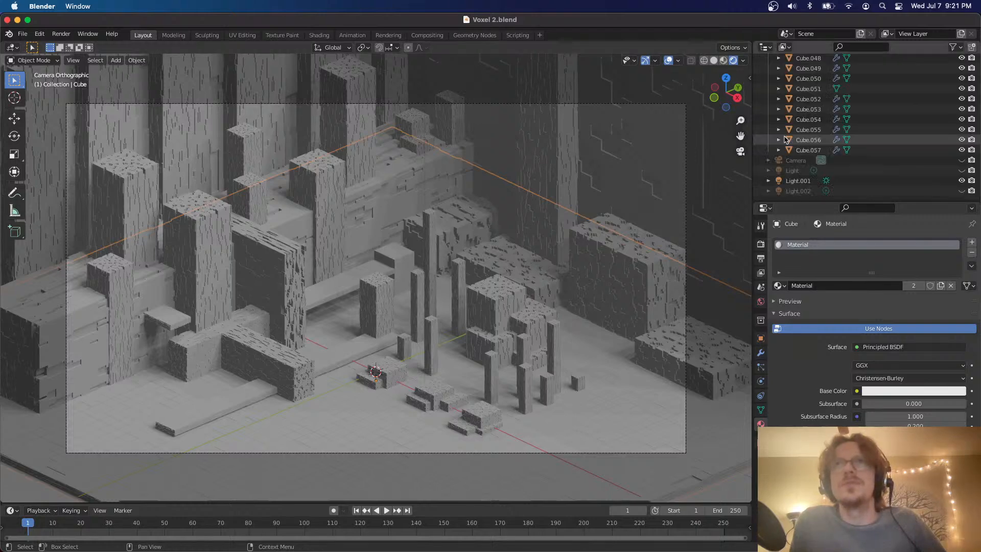
pyautogui.click(669, 60)
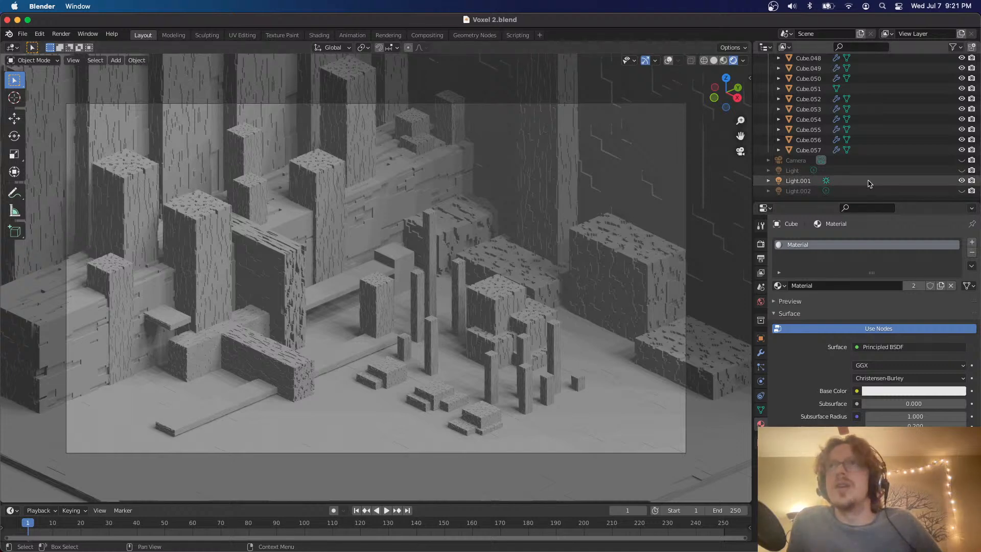
pyautogui.scroll(5, 870, 184)
pyautogui.scroll(15, 870, 183)
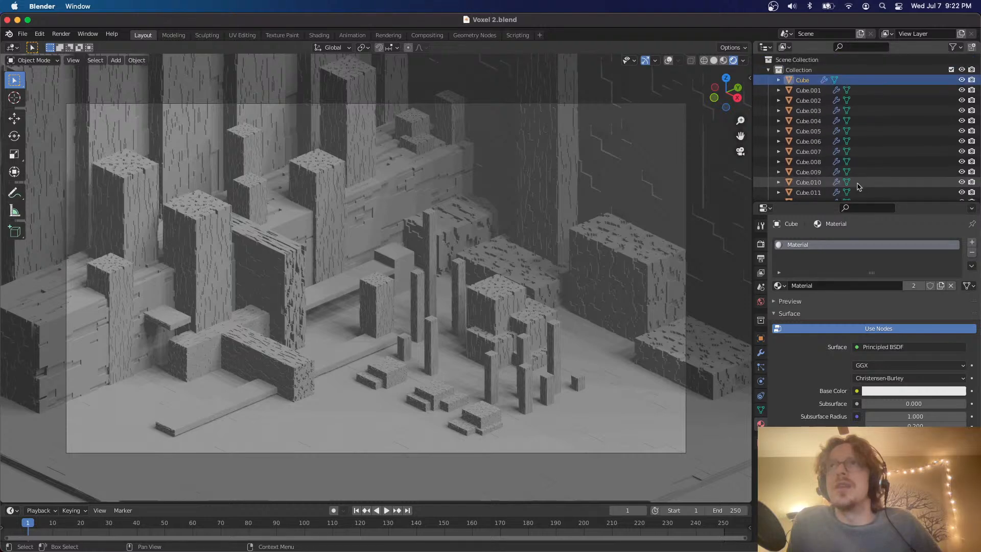
pyautogui.scroll(-15, 874, 173)
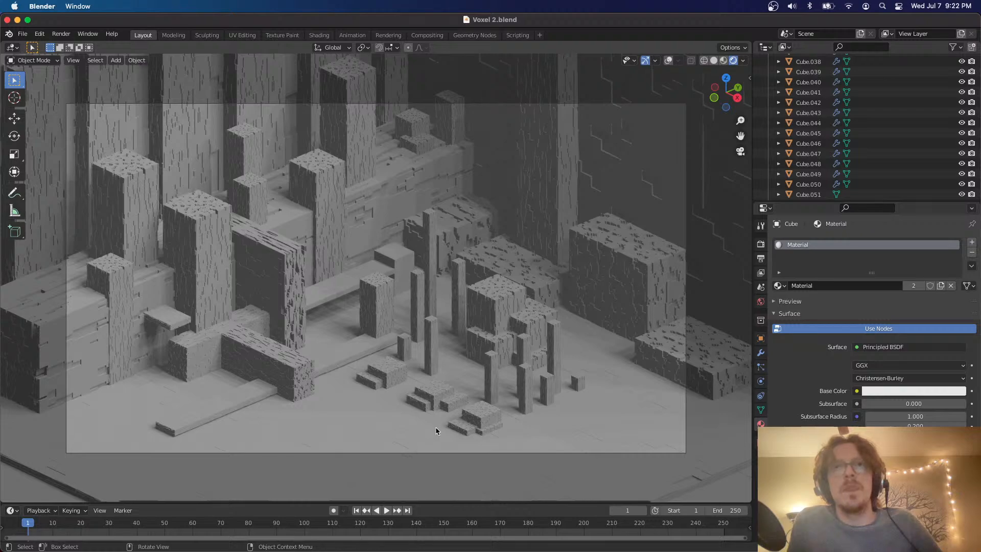
# Leave the camera view to inspect the voxel pillars and blocks from several angles, and return to the camera view
pyautogui.scroll(-10, 443, 297)
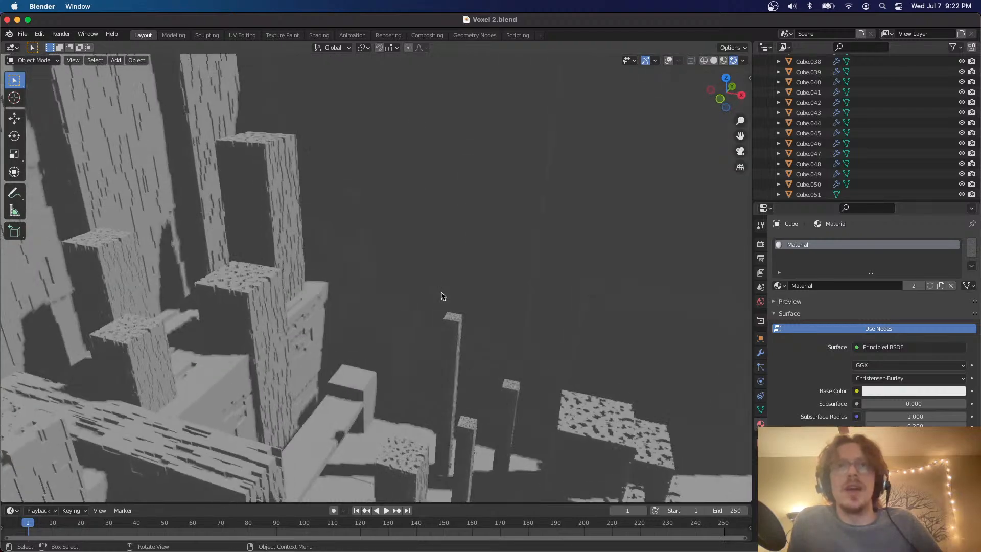
pyautogui.hscroll(10, 443, 296)
pyautogui.hscroll(-10, 443, 297)
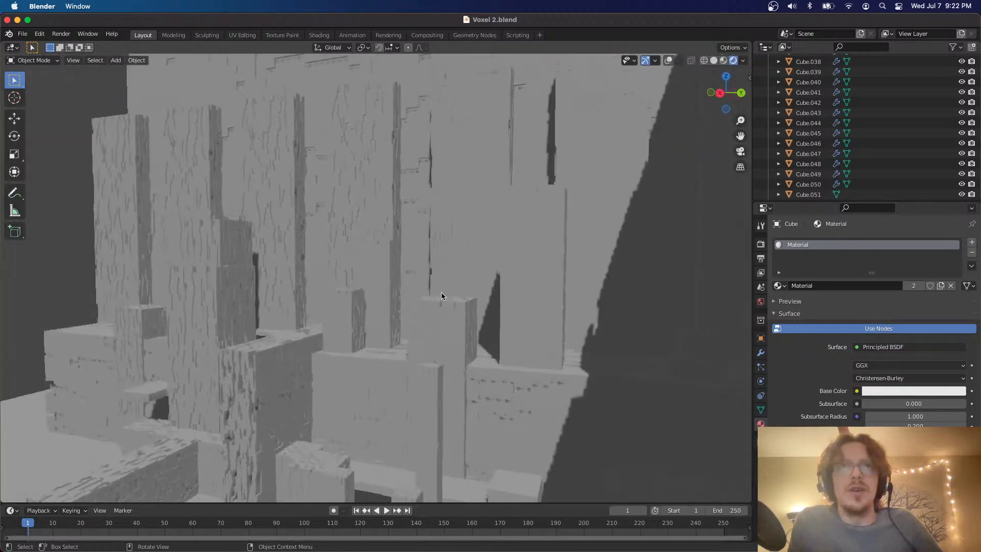
pyautogui.hscroll(10, 442, 296)
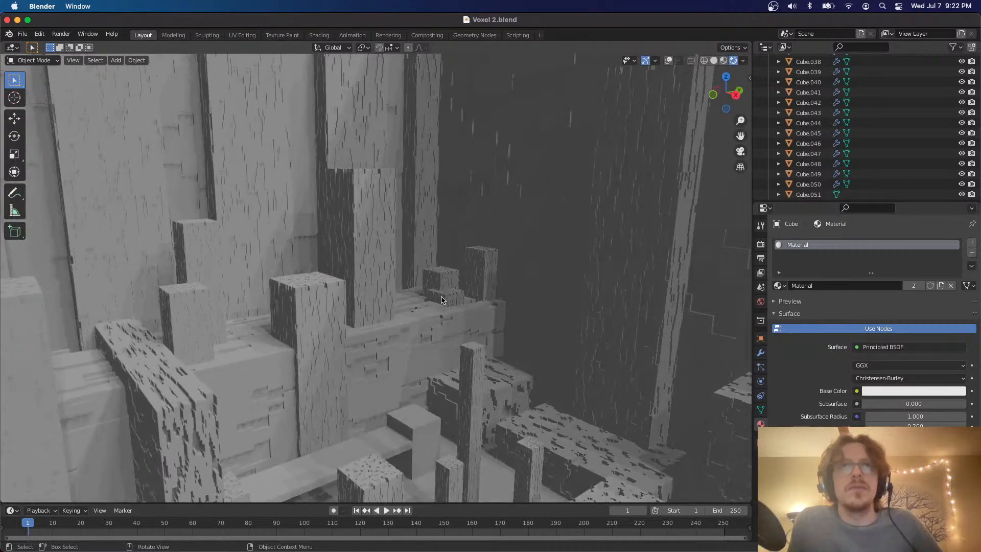
pyautogui.click(741, 153)
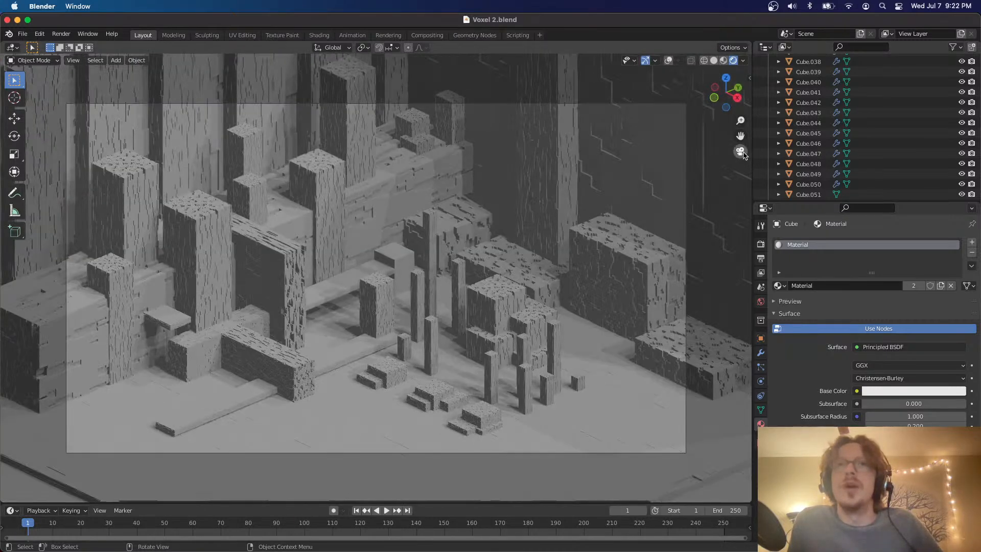
# Select the sun lamp Light.001 and open its light color for editing
pyautogui.scroll(-5, 902, 164)
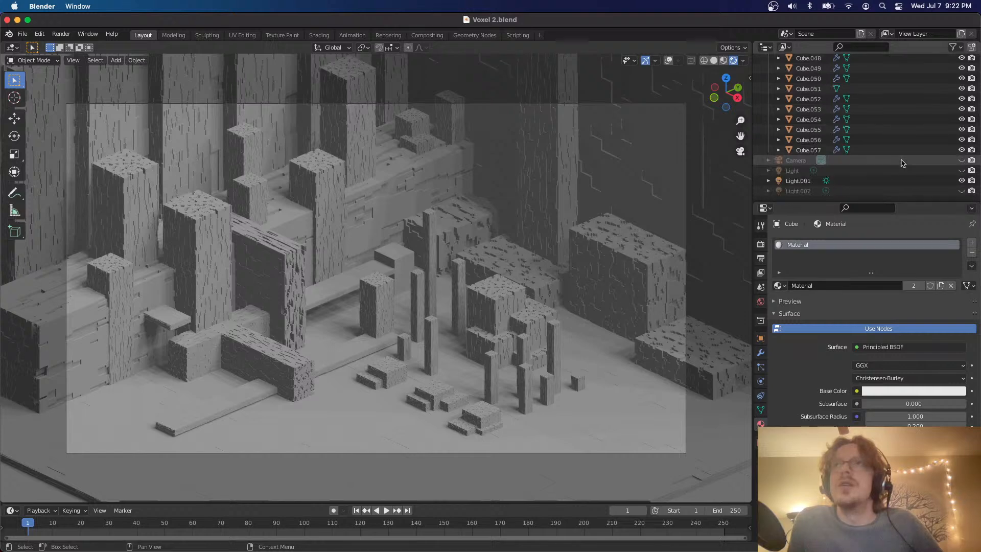
pyautogui.click(886, 181)
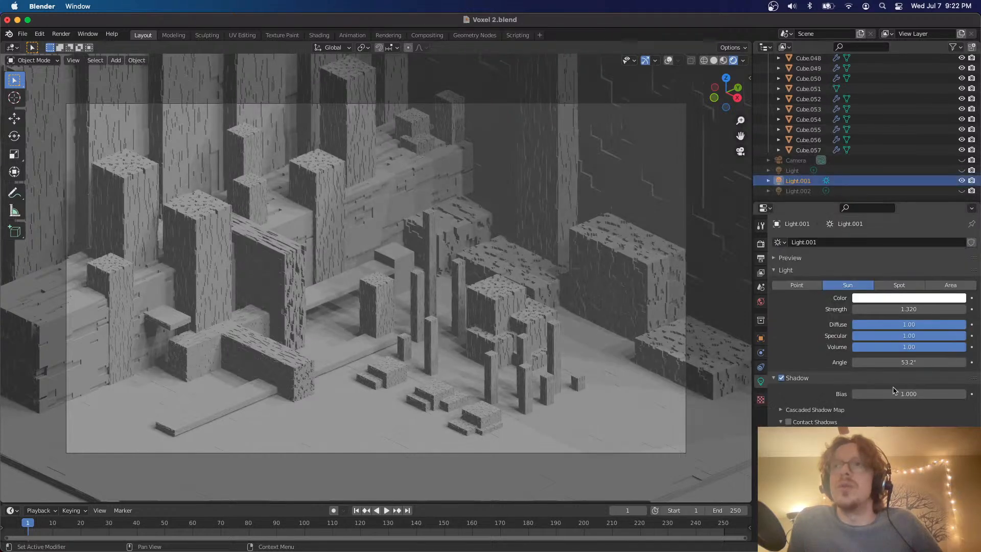
pyautogui.click(899, 300)
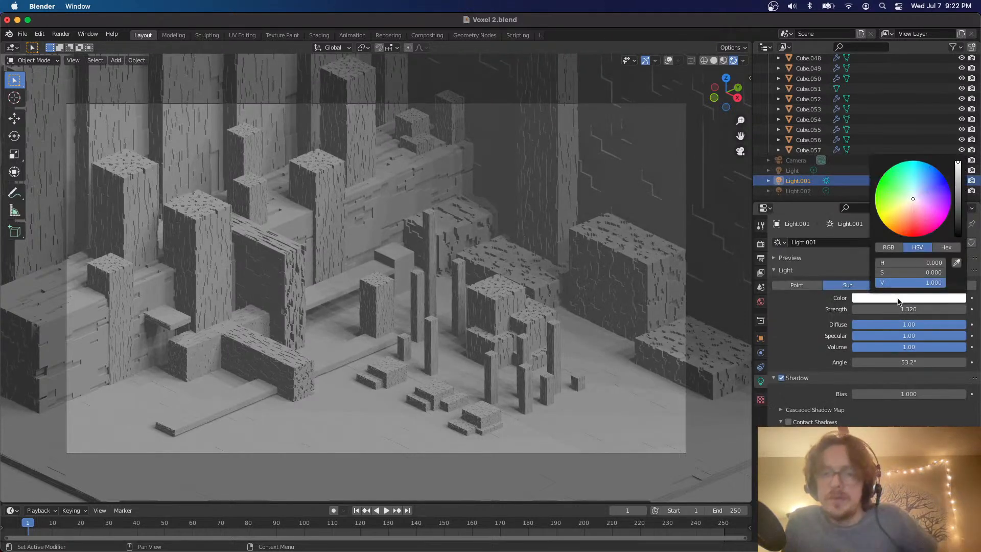
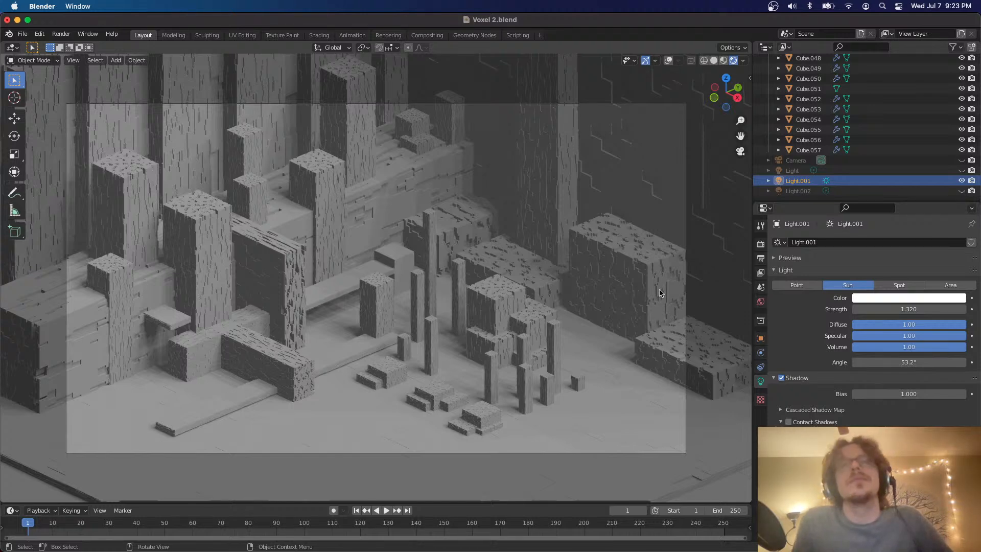
# Select the mid-height pillar standing in front of the stepped ledge and turn the viewport overlays back on
pyautogui.hscroll(10, 659, 293)
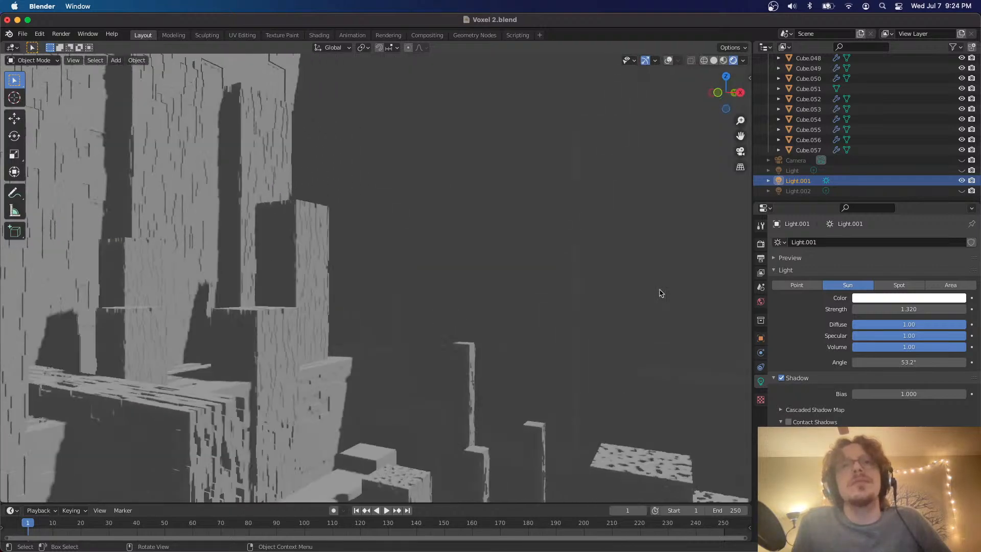
pyautogui.hscroll(10, 659, 293)
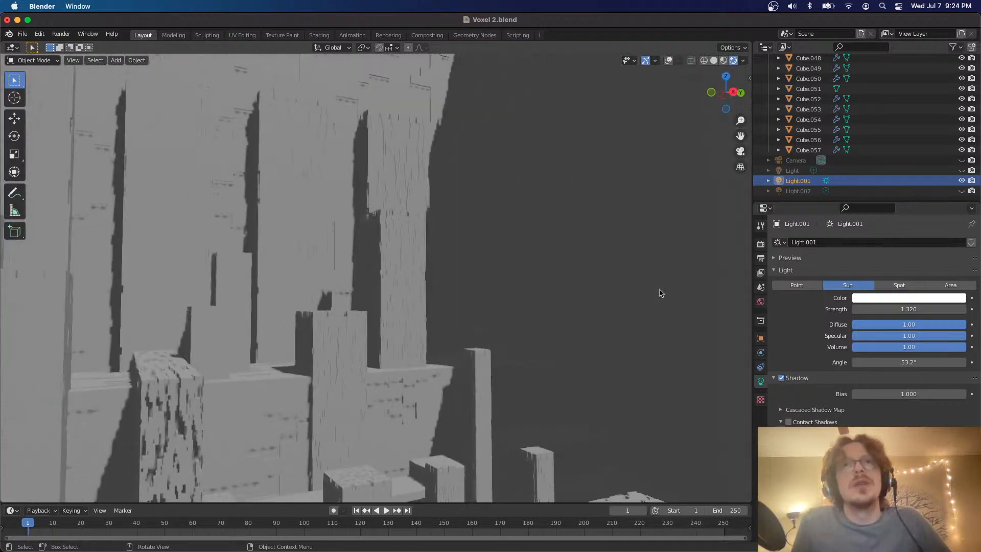
pyautogui.scroll(3, 661, 293)
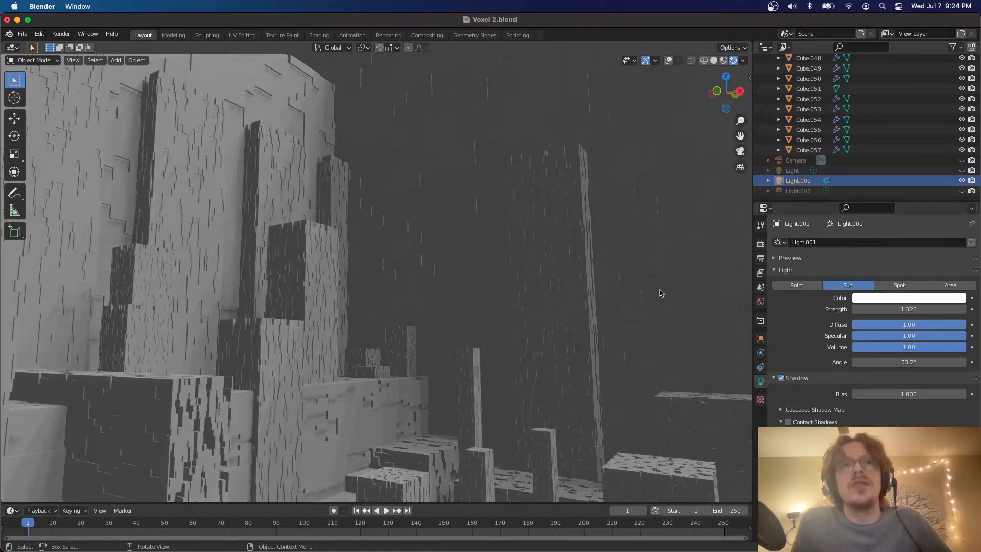
pyautogui.scroll(5, 516, 294)
pyautogui.scroll(5, 516, 294)
pyautogui.scroll(-8, 516, 293)
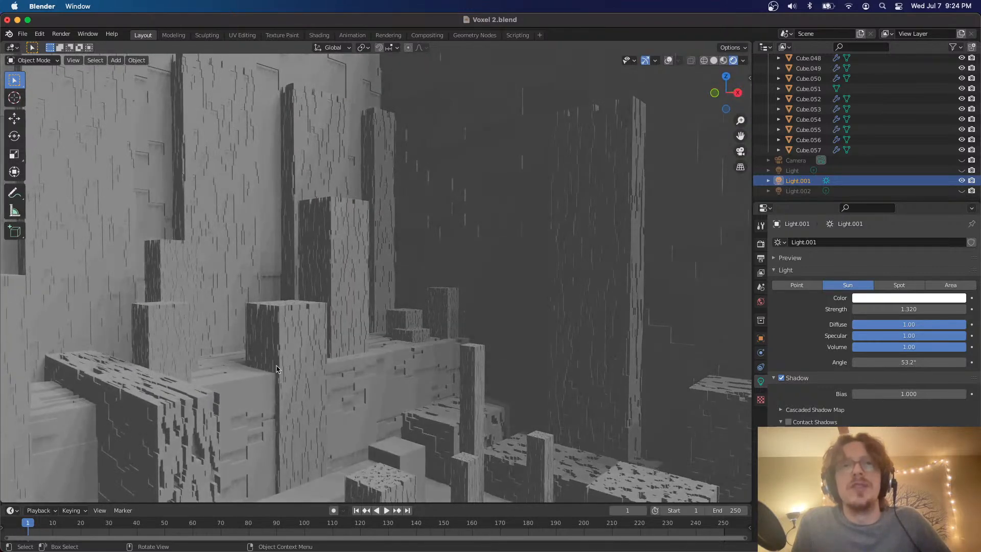
pyautogui.scroll(8, 277, 369)
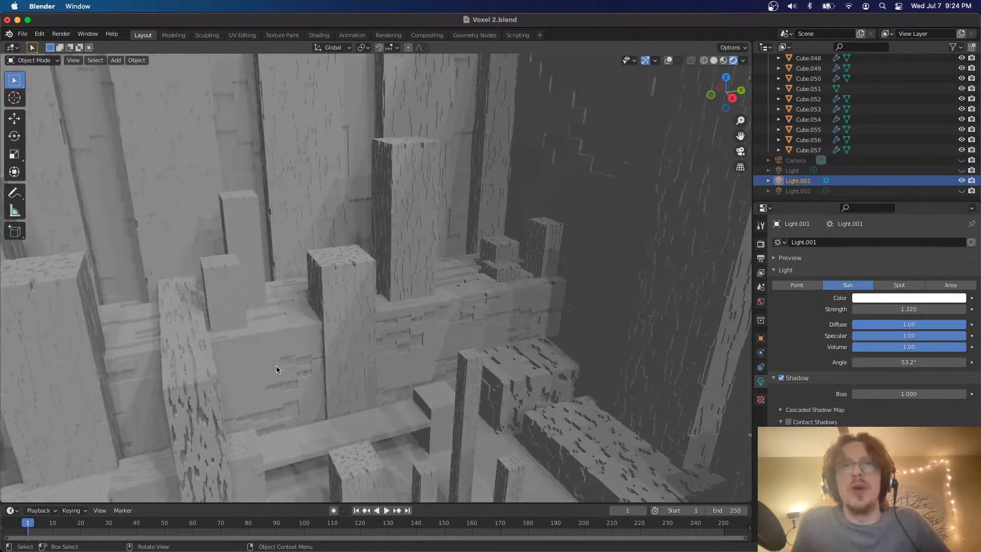
pyautogui.click(361, 294)
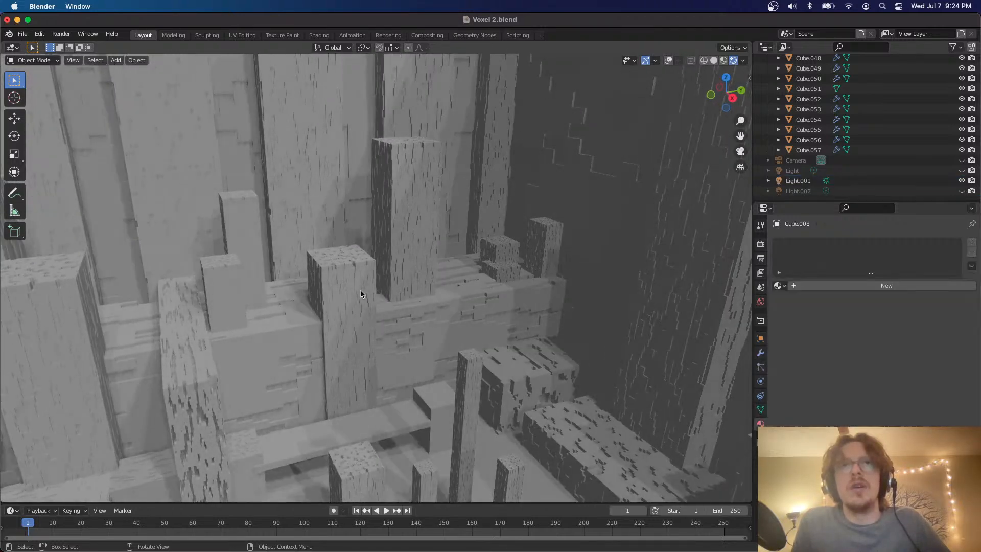
pyautogui.hscroll(-4, 336, 274)
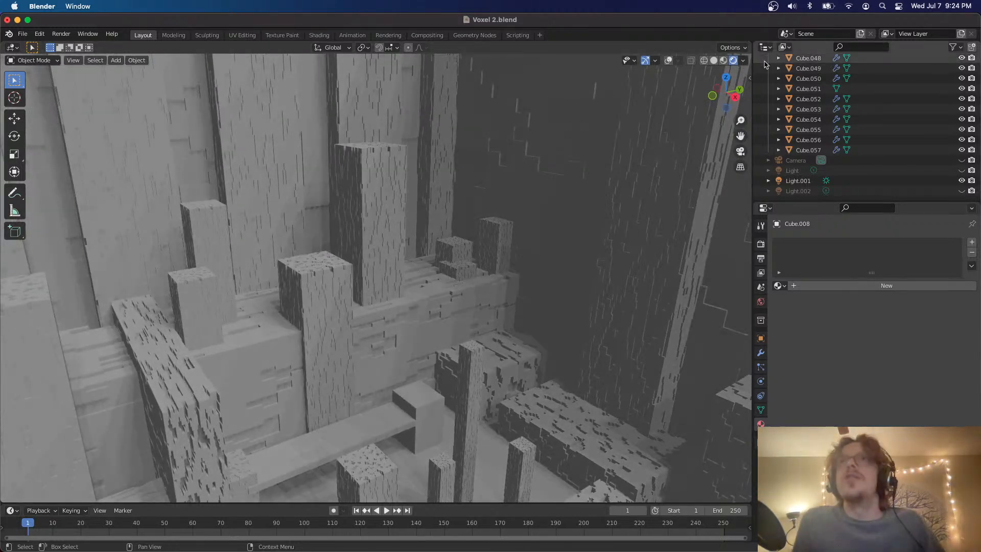
pyautogui.hotkey('shift', 'alt', 'z')
pyautogui.hscroll(-4, 358, 256)
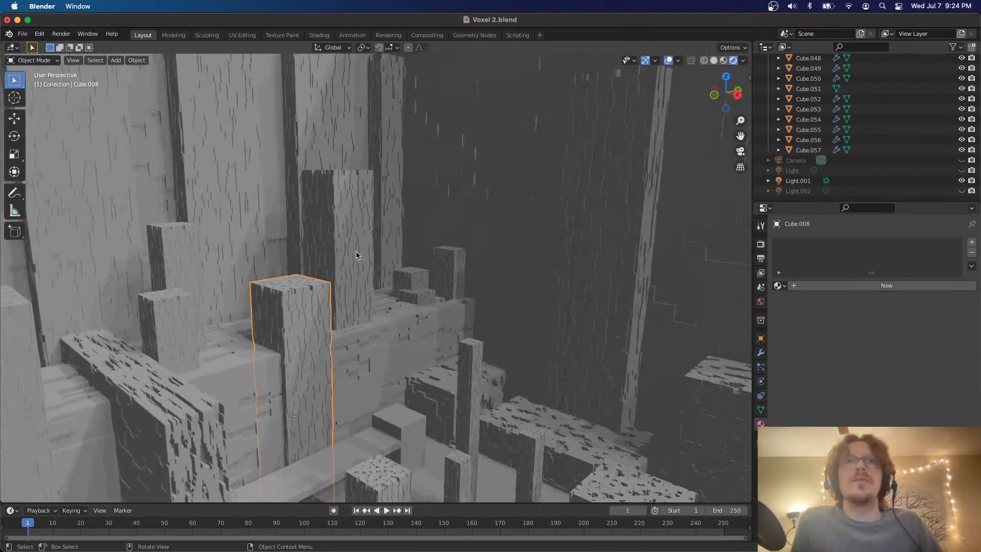
pyautogui.hscroll(4, 358, 255)
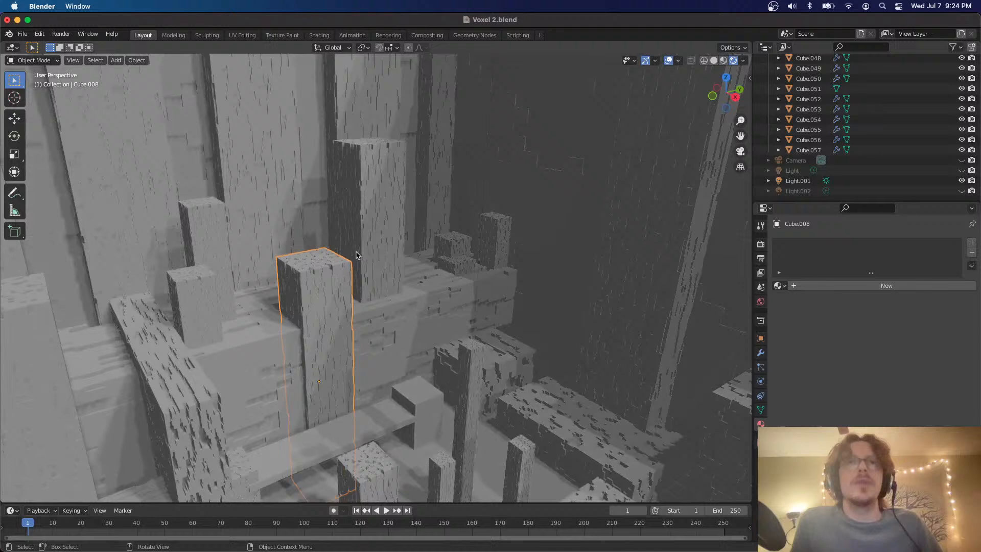
# Hide the pillar's Remesh modifier in the viewport and examine the displaced surface up close
pyautogui.click(761, 352)
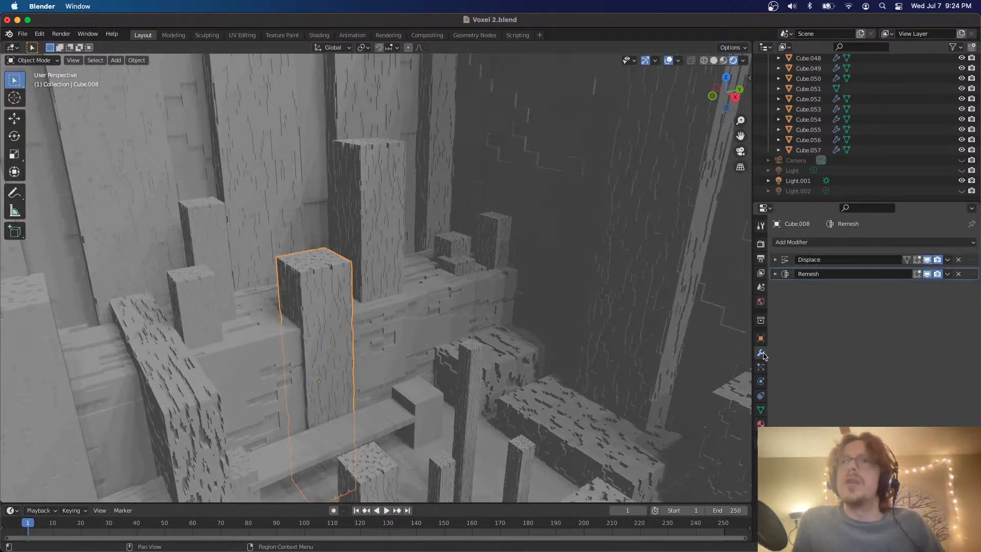
pyautogui.click(949, 260)
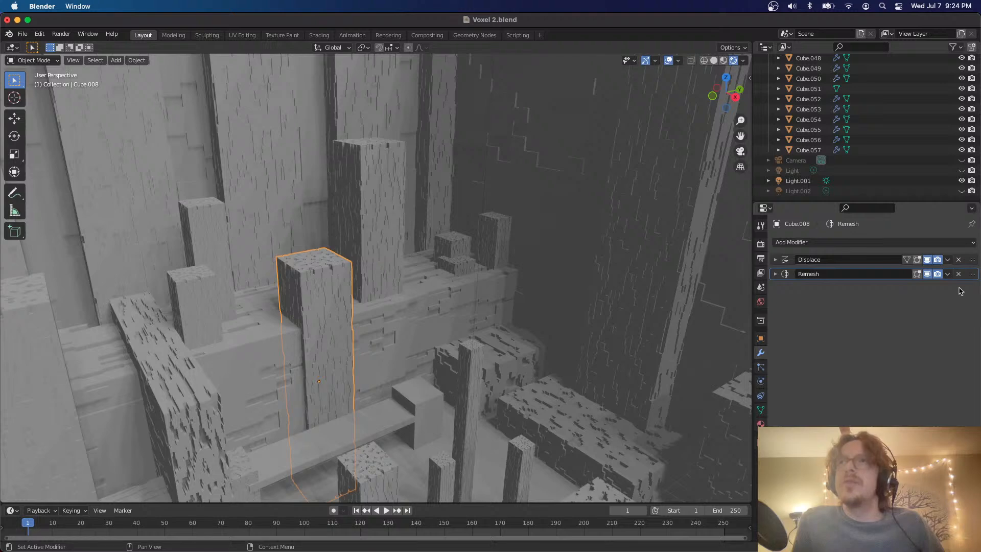
pyautogui.click(927, 275)
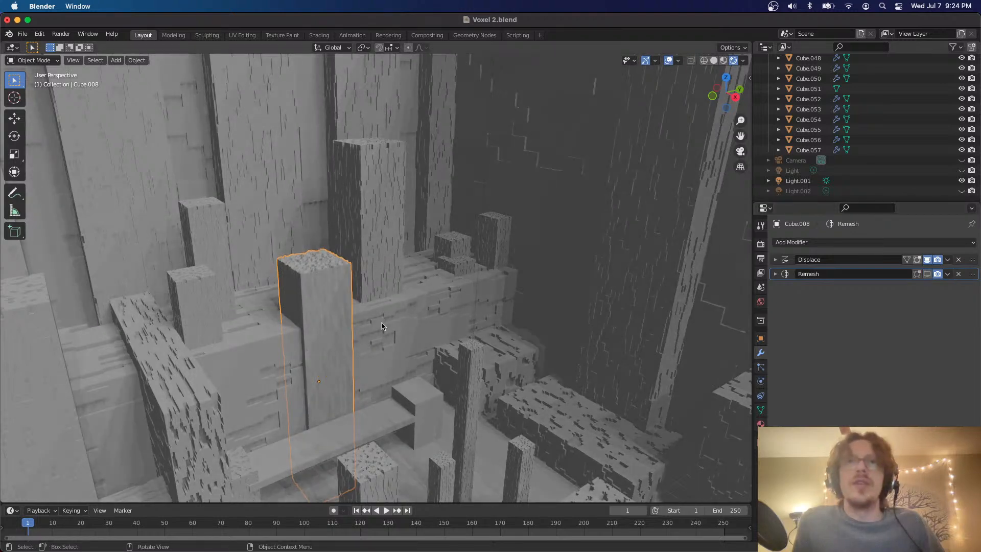
pyautogui.scroll(4, 382, 326)
pyautogui.scroll(6, 382, 326)
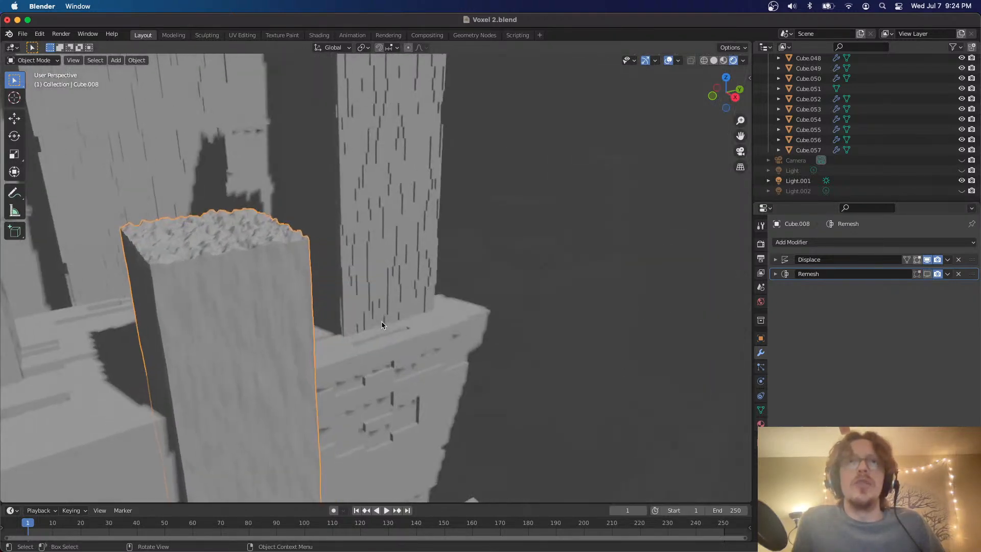
pyautogui.scroll(2, 382, 326)
pyautogui.hscroll(-5, 382, 326)
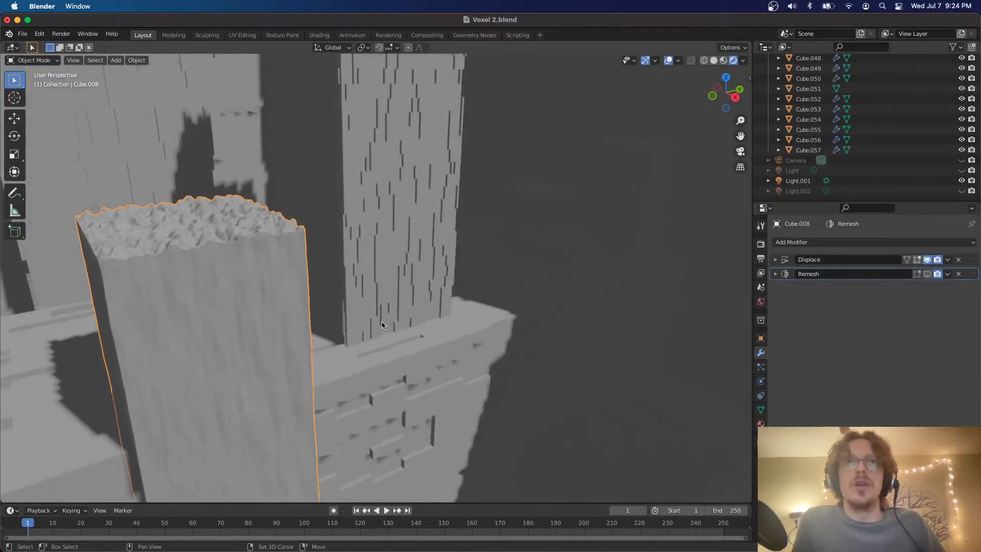
pyautogui.hscroll(-5, 383, 326)
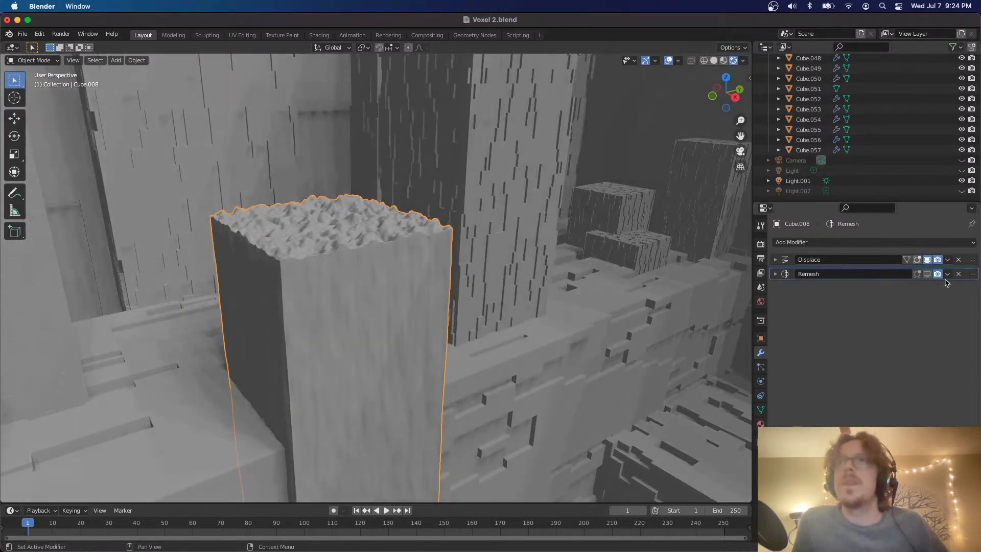
# Toggle the pillar's Displace modifier off and on in the viewport, and show the Remesh modifier again
pyautogui.click(927, 260)
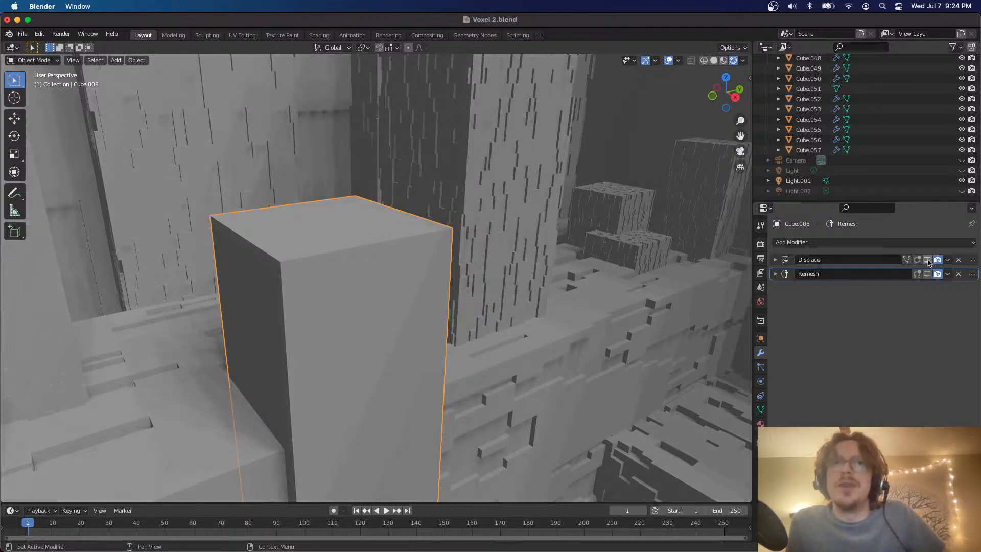
pyautogui.click(928, 260)
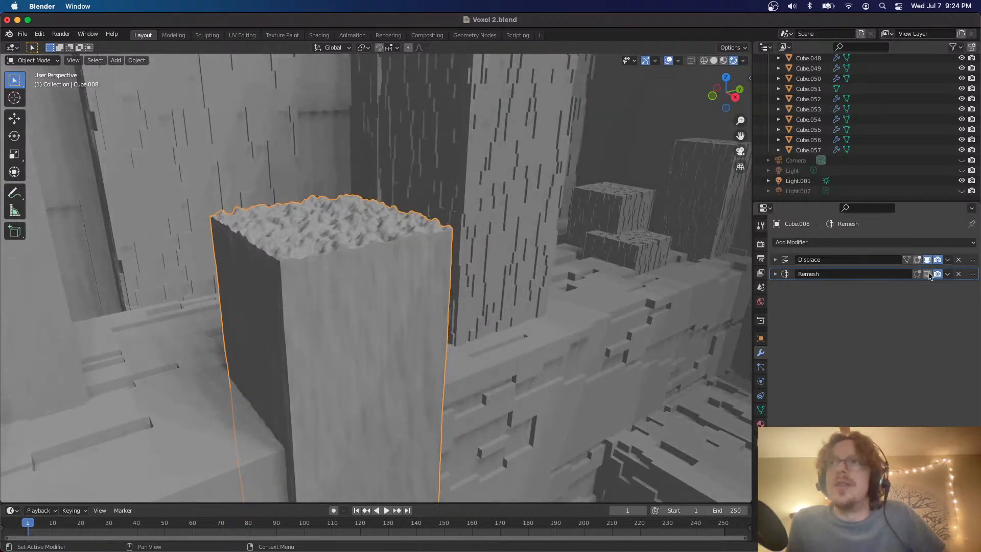
pyautogui.click(928, 274)
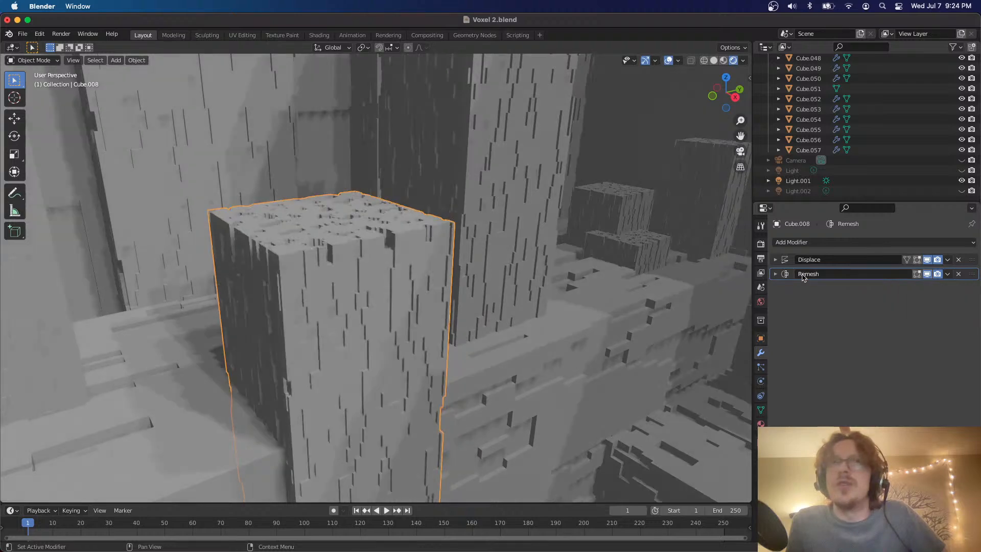
pyautogui.moveTo(322, 310); pyautogui.dragTo(400, 310)
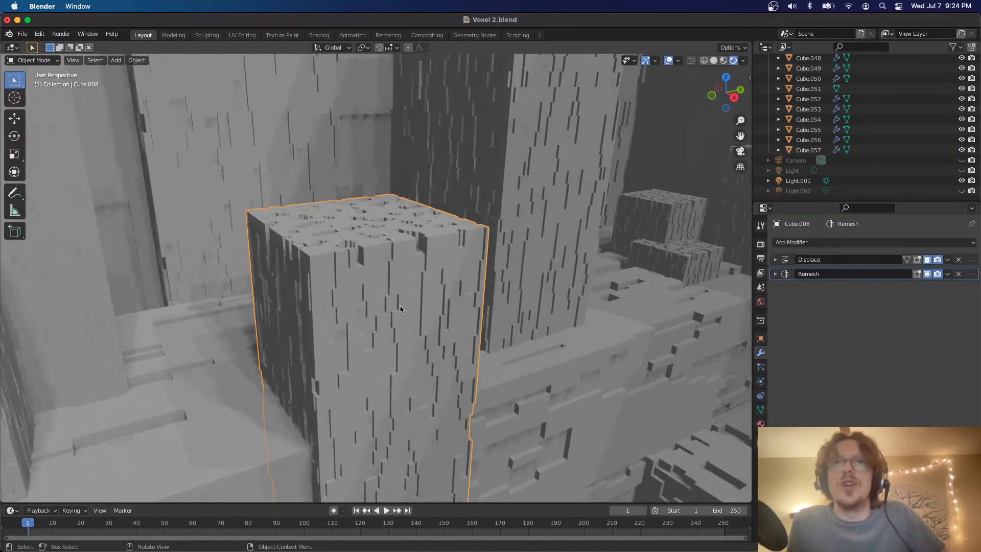
# Apply the pillar's Displace modifier, followed by its Remesh modifier
pyautogui.click(948, 260)
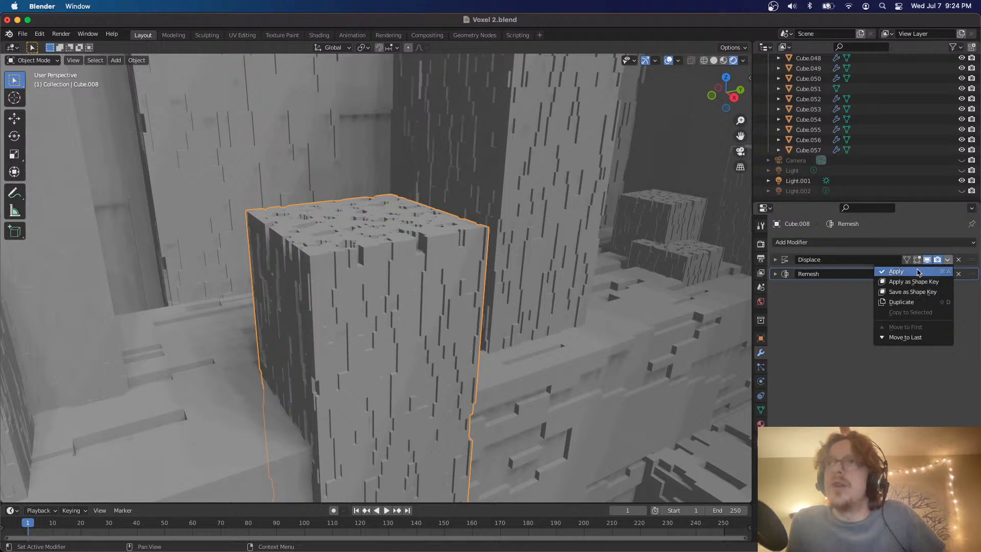
pyautogui.click(945, 272)
pyautogui.click(948, 260)
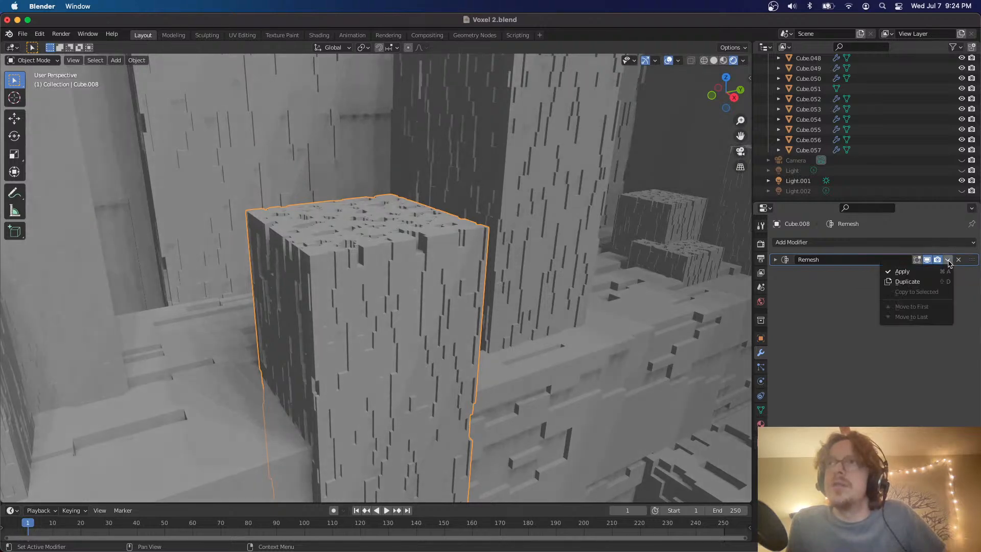
pyautogui.click(924, 273)
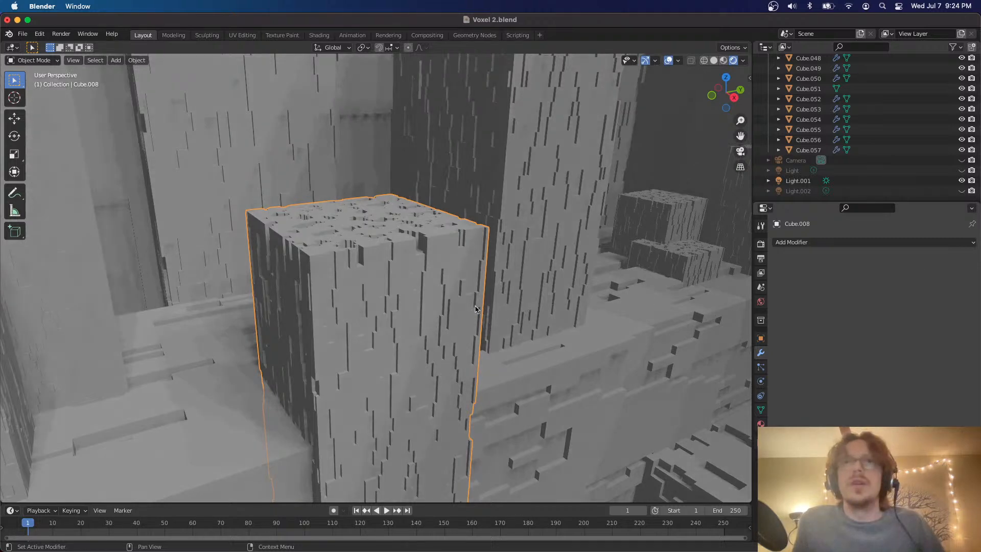
# Enter Edit Mode on the pillar and randomly select its vertices at a ratio of 0.500
pyautogui.press('Tab')
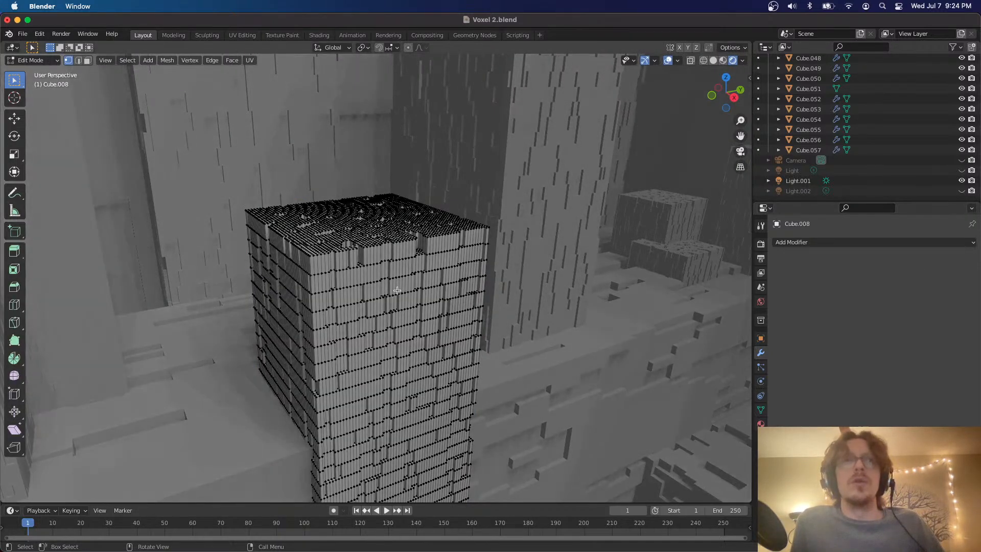
pyautogui.click(127, 60)
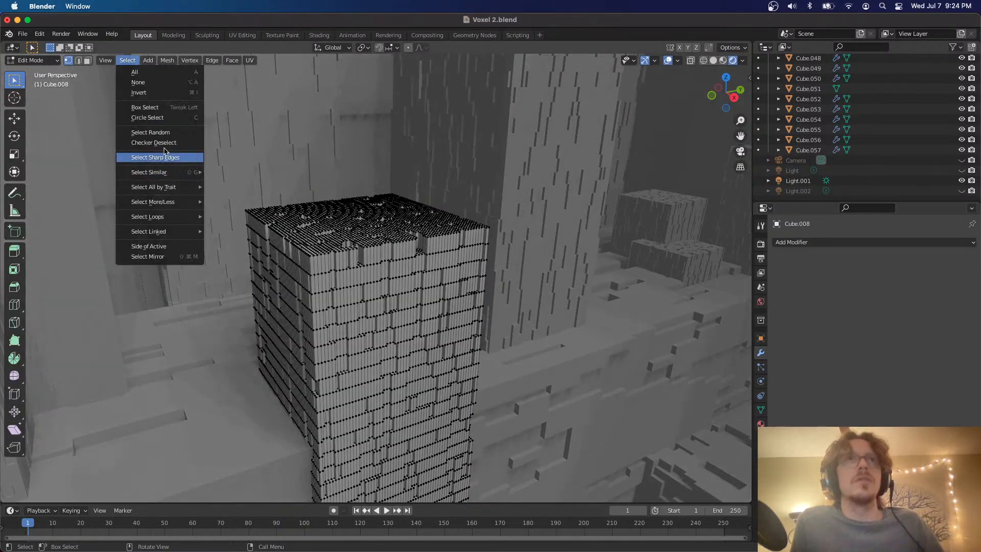
pyautogui.click(153, 132)
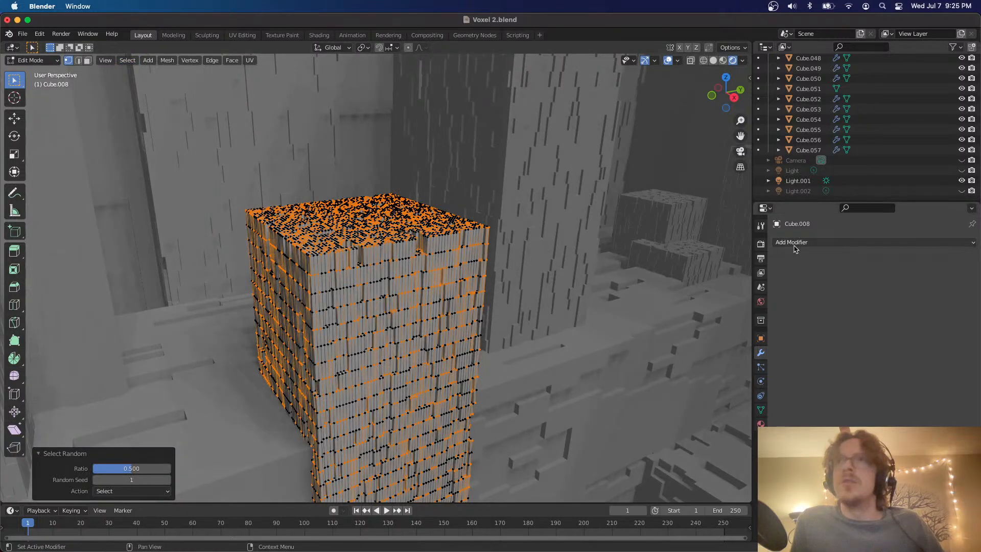
# Create a new material on the pillar and assign it to the randomly selected geometry
pyautogui.click(760, 423)
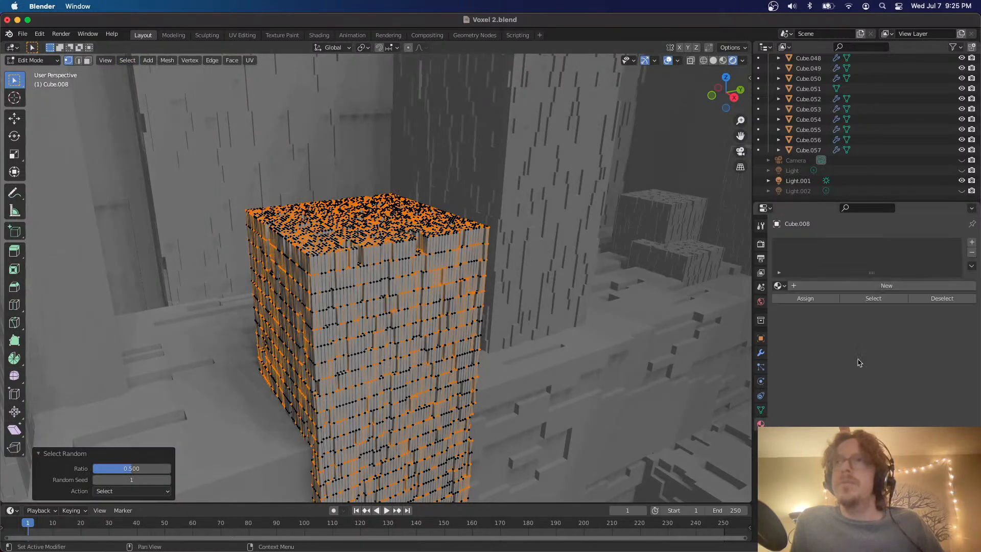
pyautogui.click(852, 290)
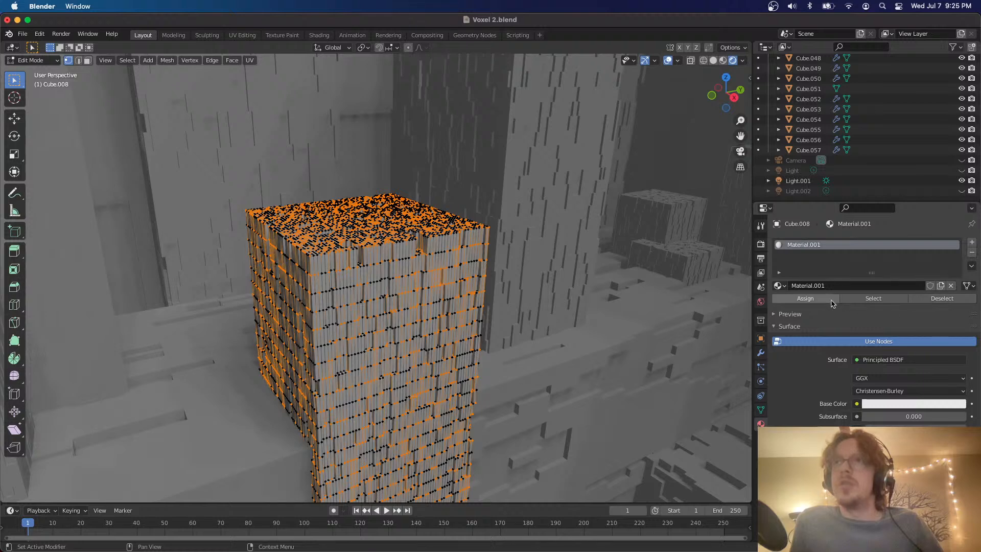
pyautogui.click(813, 299)
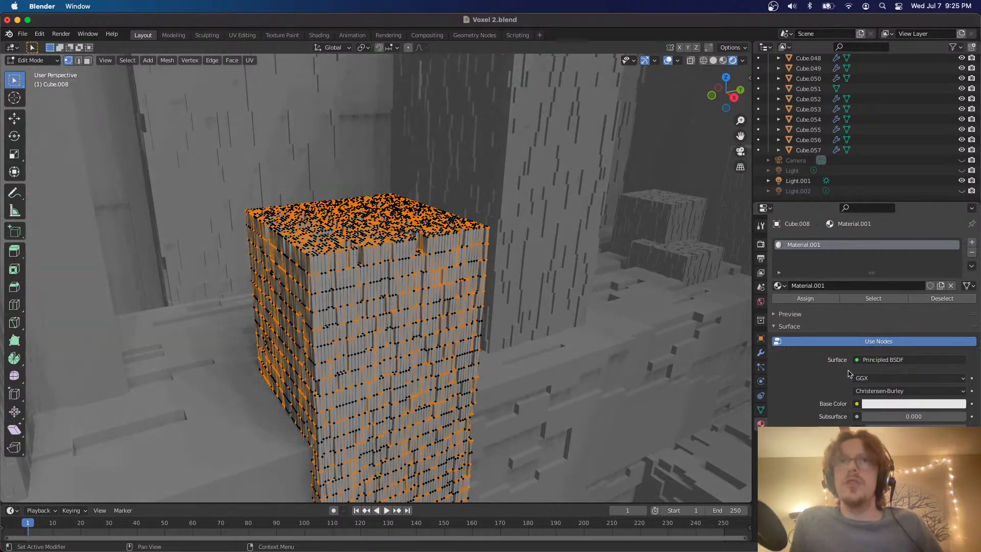
# In Object Mode, try the Emission shader as the material's surface and switch it back to Principled BSDF
pyautogui.press('Tab')
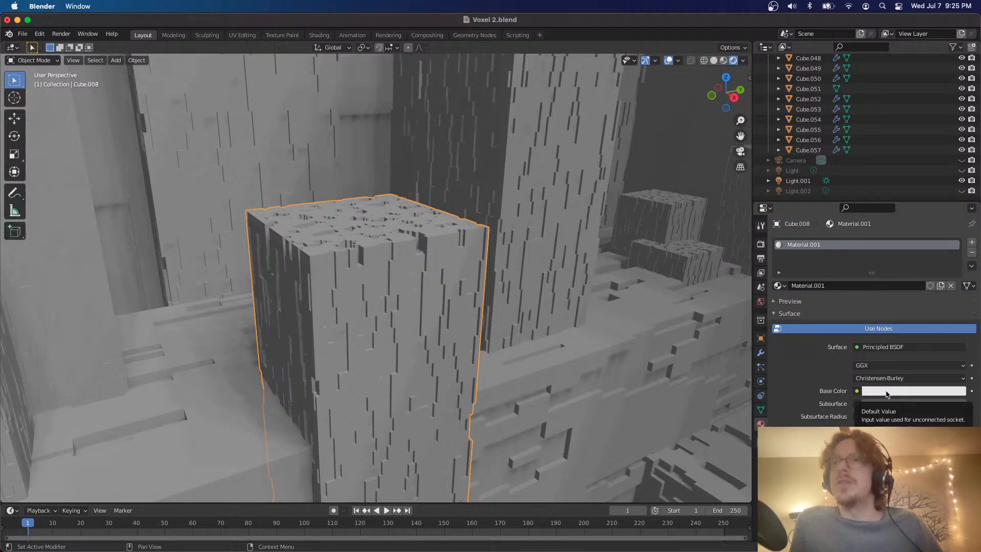
pyautogui.click(897, 348)
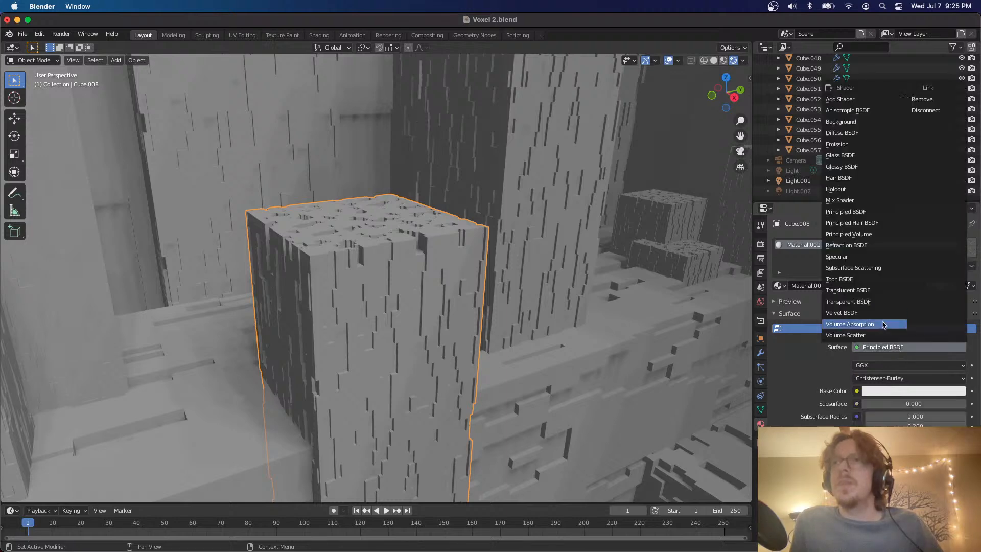
pyautogui.click(850, 143)
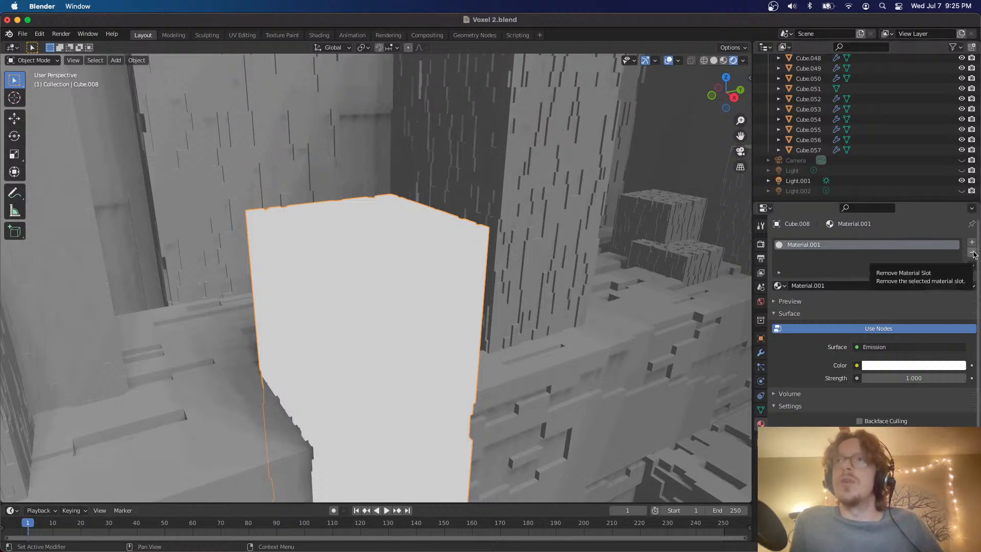
pyautogui.click(886, 348)
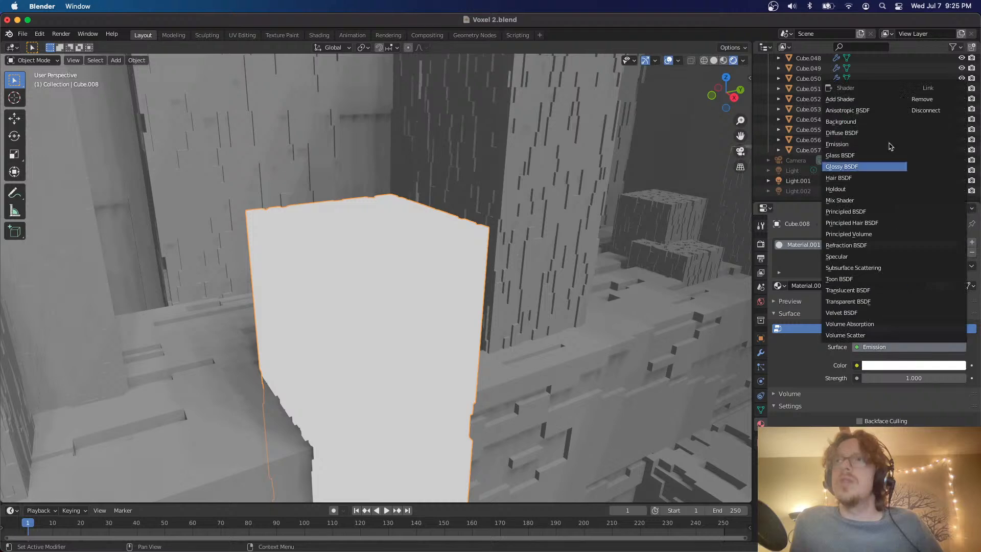
pyautogui.click(856, 215)
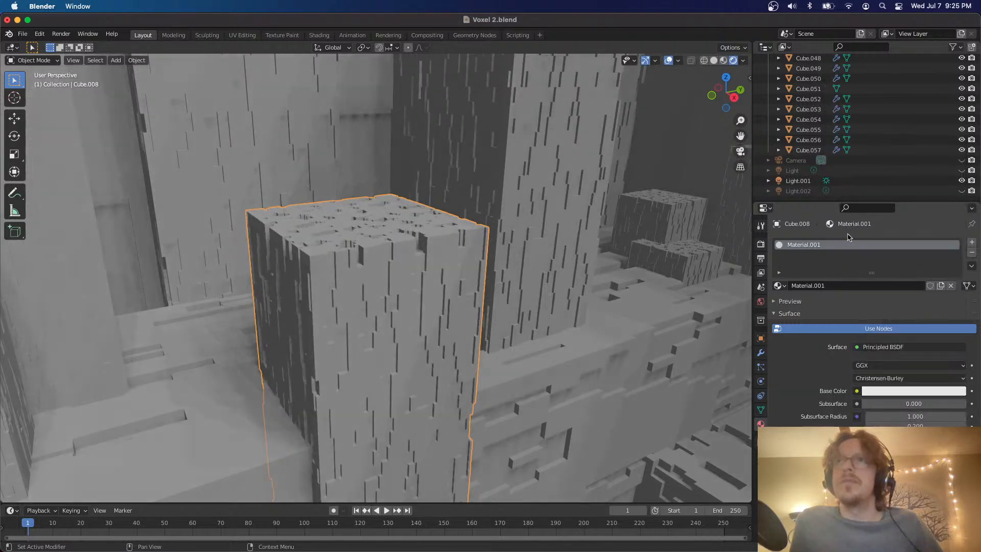
# In Edit Mode, clear the pillar's vertex selection and randomly reselect its vertices at ratio 0.500 with random seed 2
pyautogui.press('Tab')
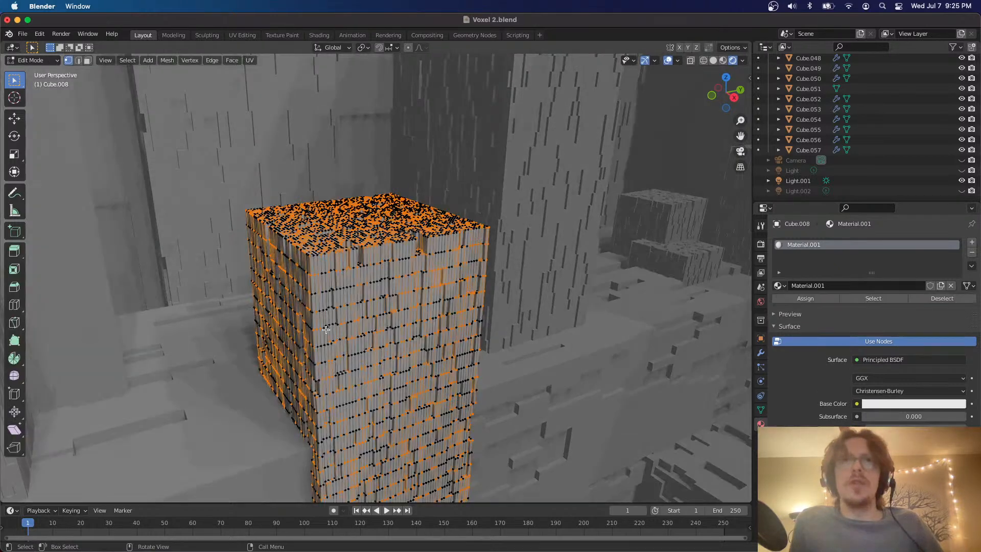
pyautogui.click(510, 347)
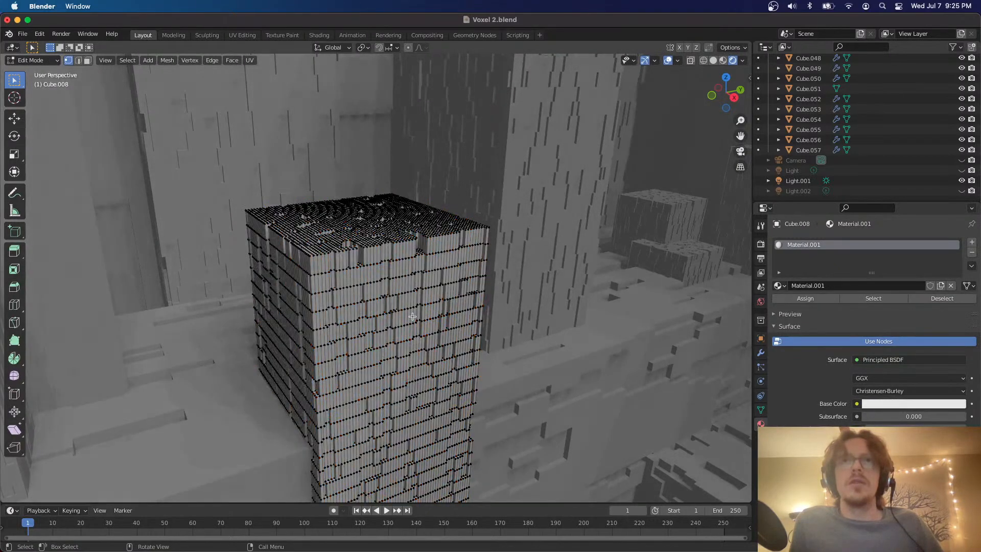
pyautogui.click(416, 319)
pyautogui.click(135, 61)
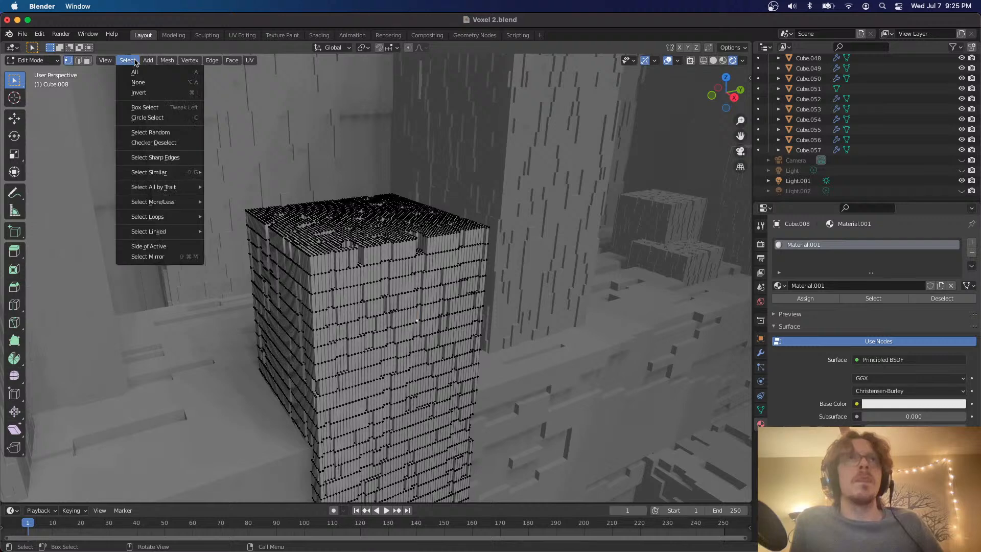
pyautogui.click(153, 132)
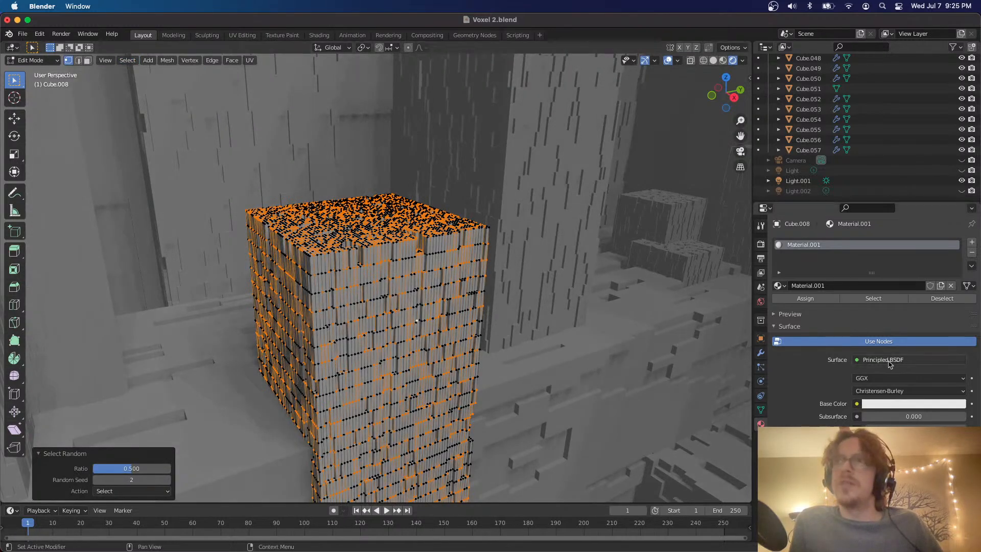
# Add a second material slot with a new material to the pillar and assign it to the randomly selected geometry
pyautogui.click(971, 242)
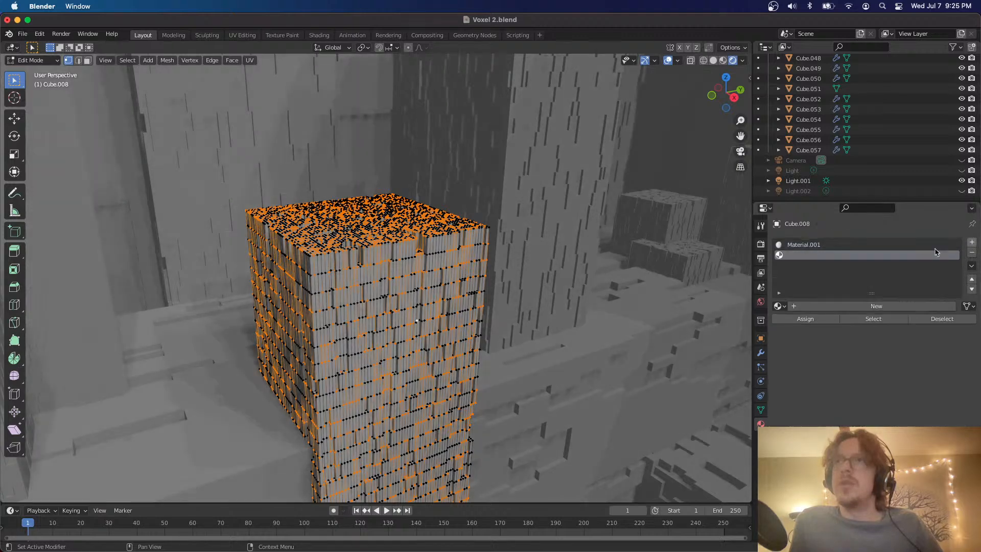
pyautogui.click(824, 306)
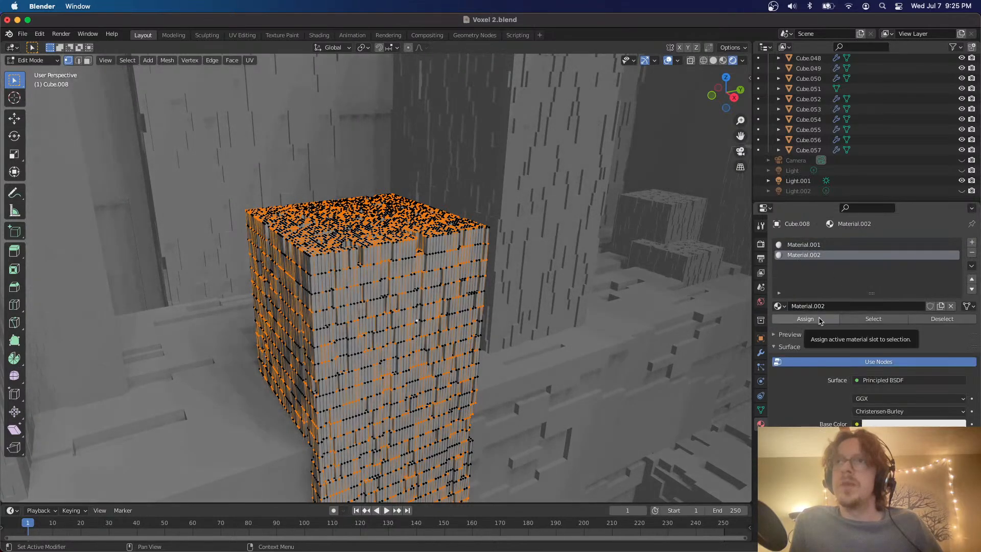
pyautogui.click(820, 320)
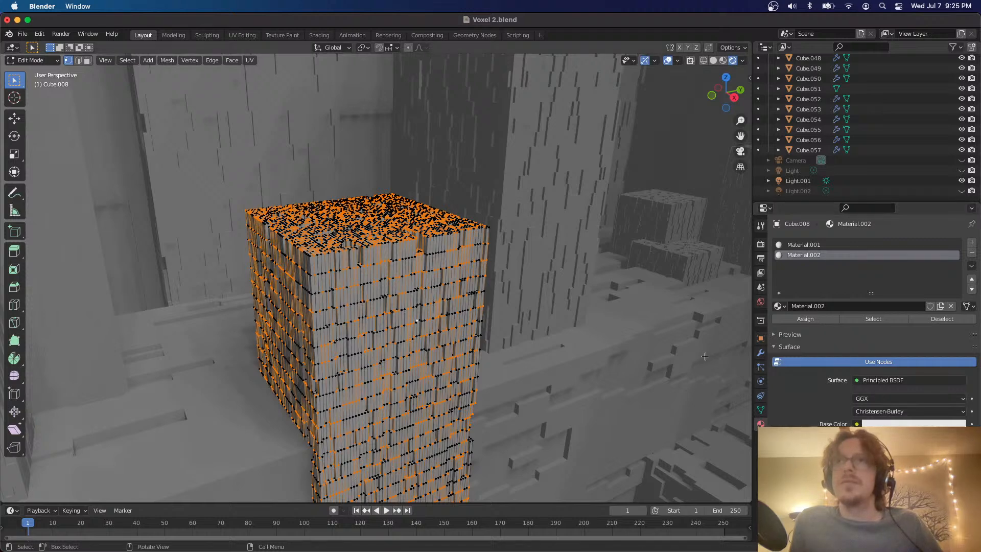
# In Object Mode, change the second material's surface to Emission and set its strength to 27.800
pyautogui.press('Tab')
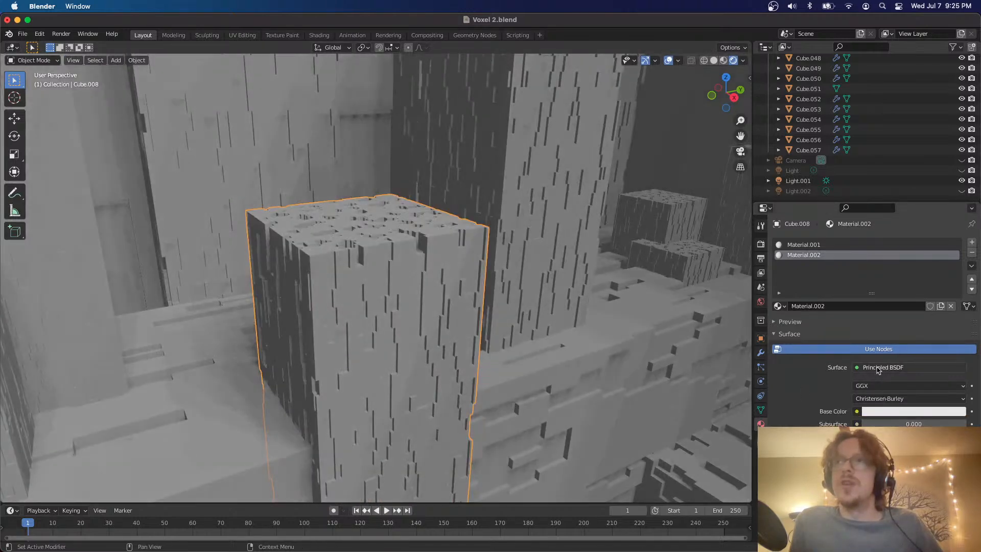
pyautogui.click(878, 368)
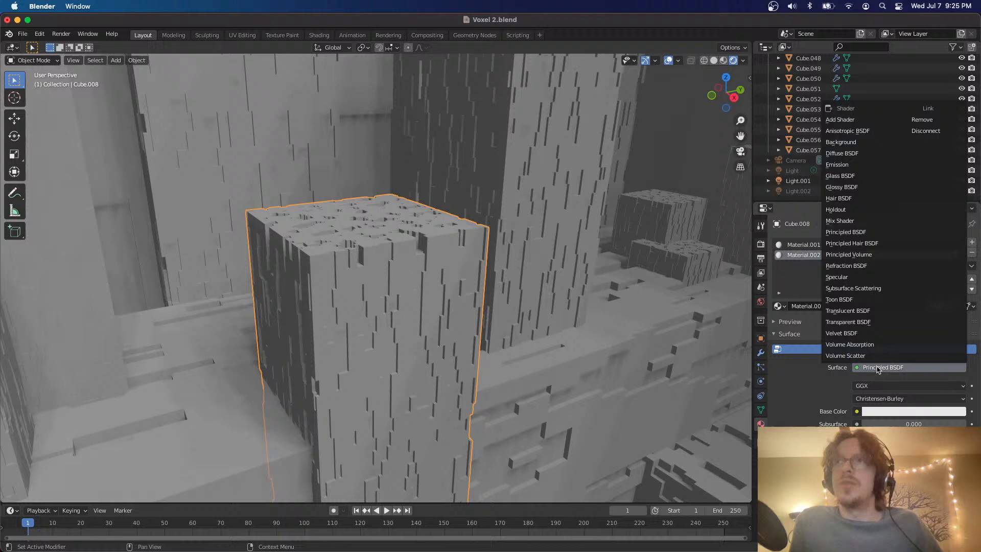
pyautogui.click(851, 165)
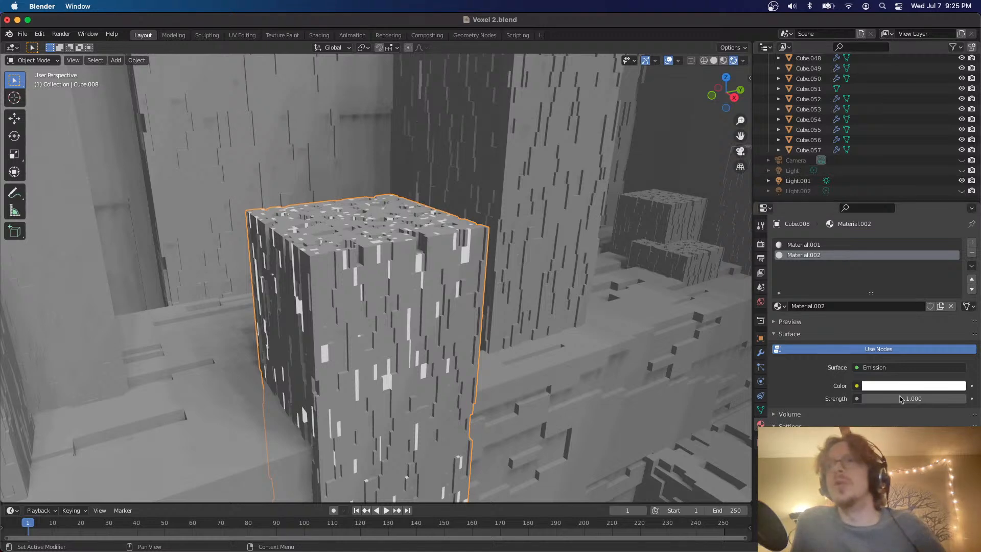
pyautogui.moveTo(903, 398); pyautogui.dragTo(966, 399)
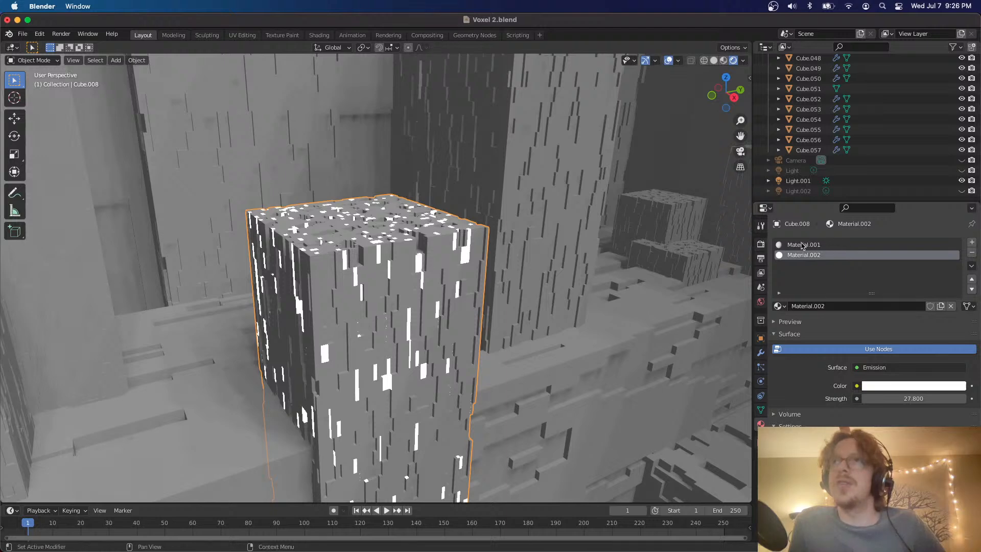
# Enable Bloom and Ambient Occlusion in the scene's Eevee render settings and check the pillar's glow
pyautogui.click(761, 244)
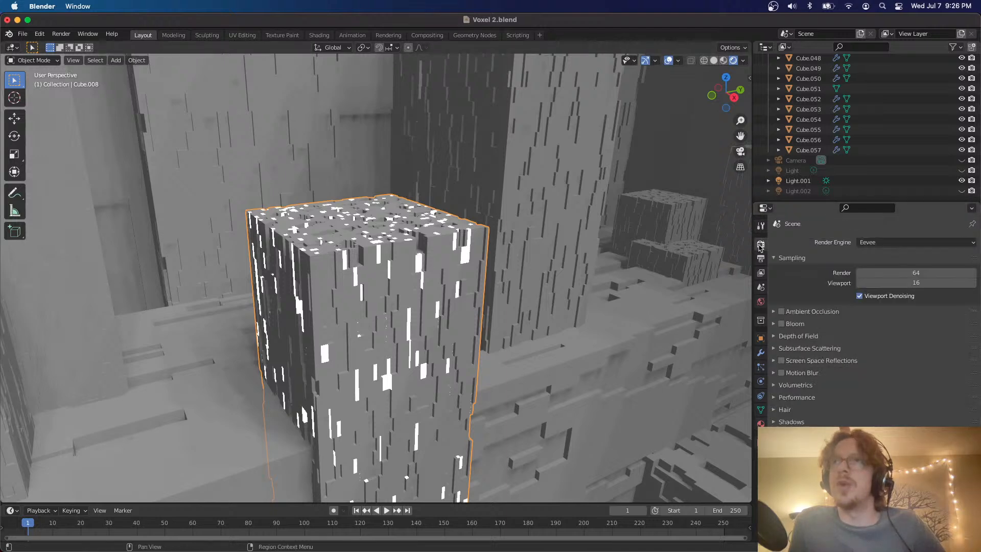
pyautogui.click(781, 324)
pyautogui.click(782, 311)
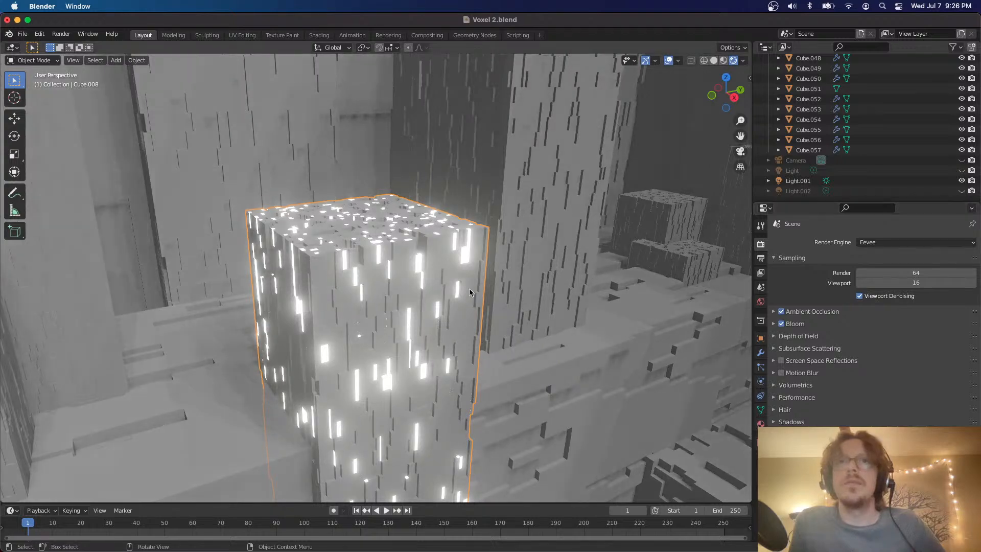
pyautogui.hscroll(5, 470, 292)
pyautogui.scroll(-4, 470, 292)
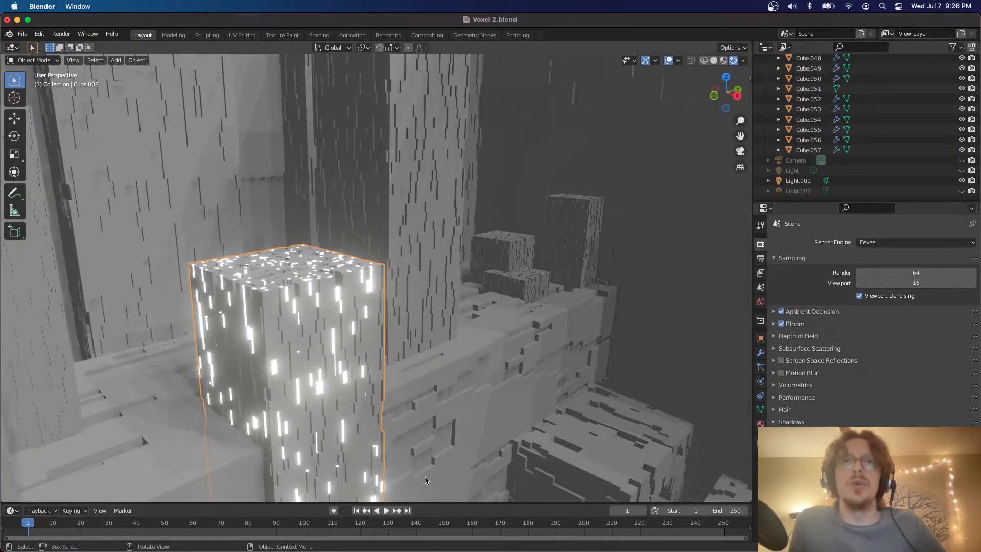
pyautogui.scroll(-5, 390, 377)
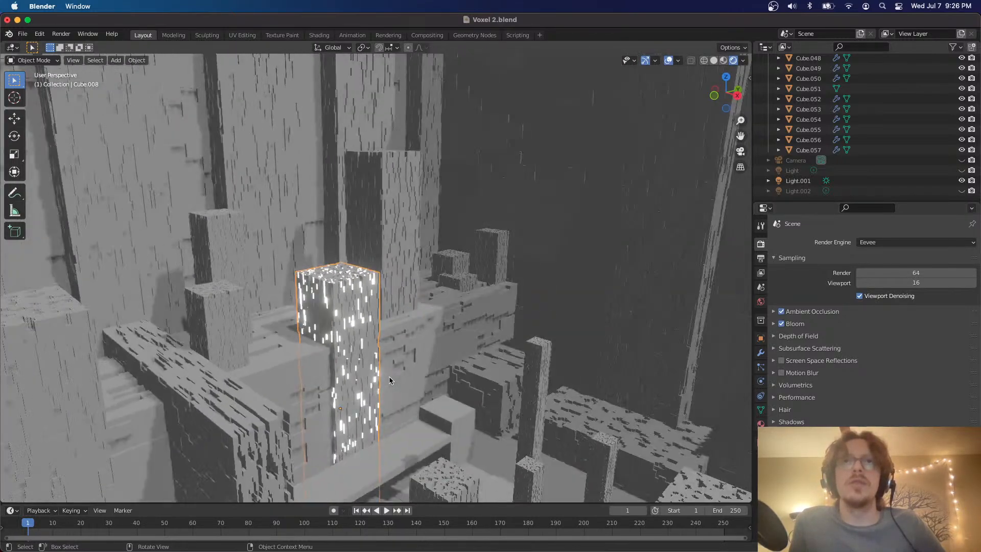
# From the camera view, clear the glowing pillar's vertex selection in Edit Mode and randomly select vertices at ratio 0.318 with random seed 10
pyautogui.click(741, 151)
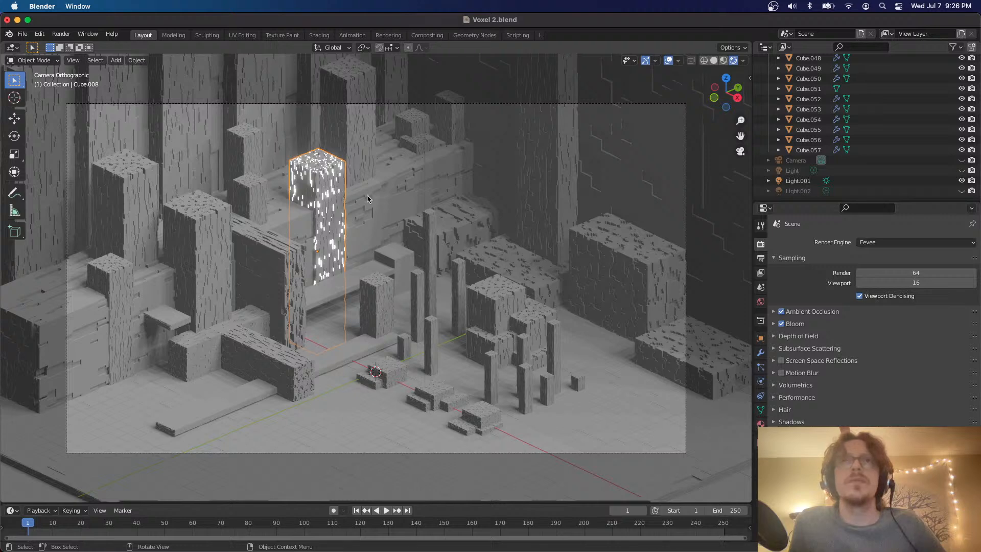
pyautogui.click(330, 200)
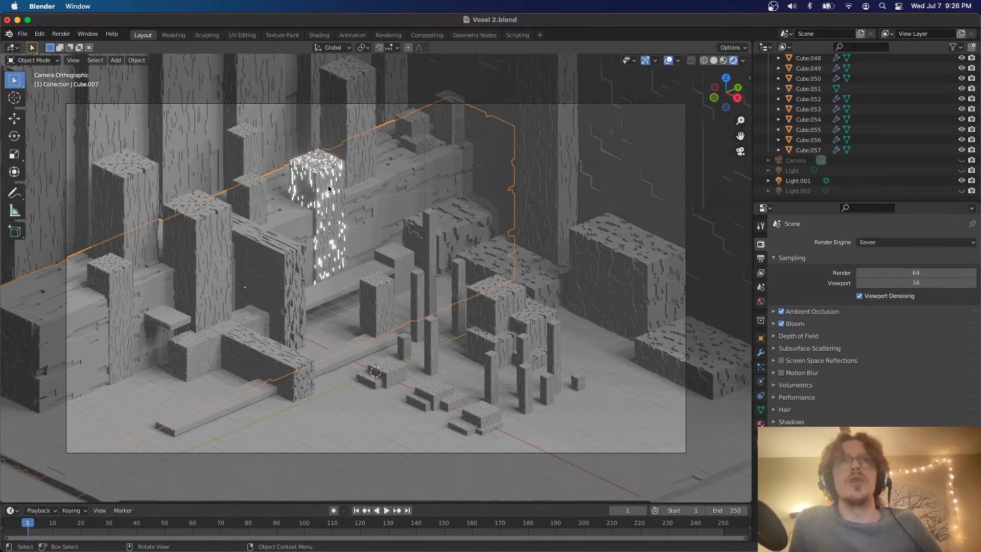
pyautogui.click(329, 189)
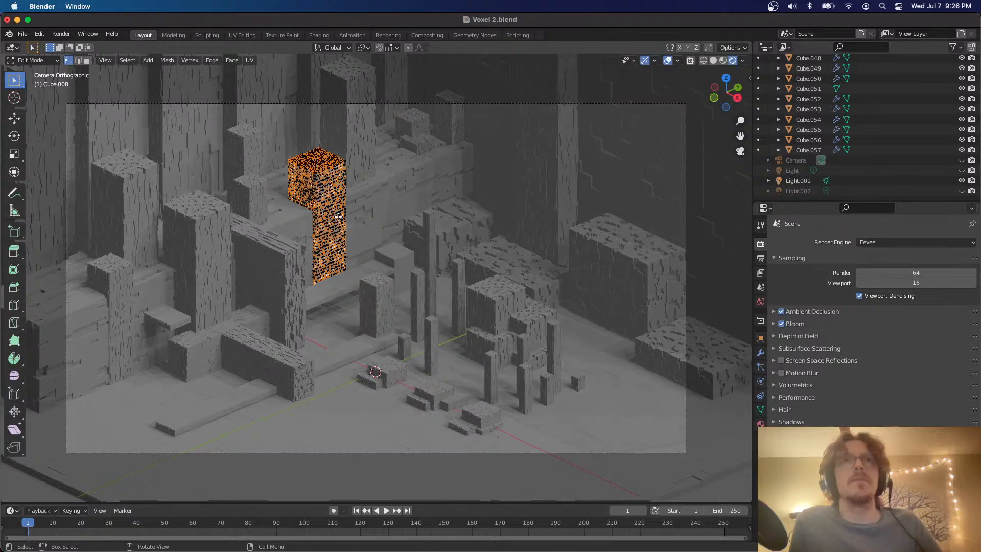
pyautogui.hotkey('alt', 'a')
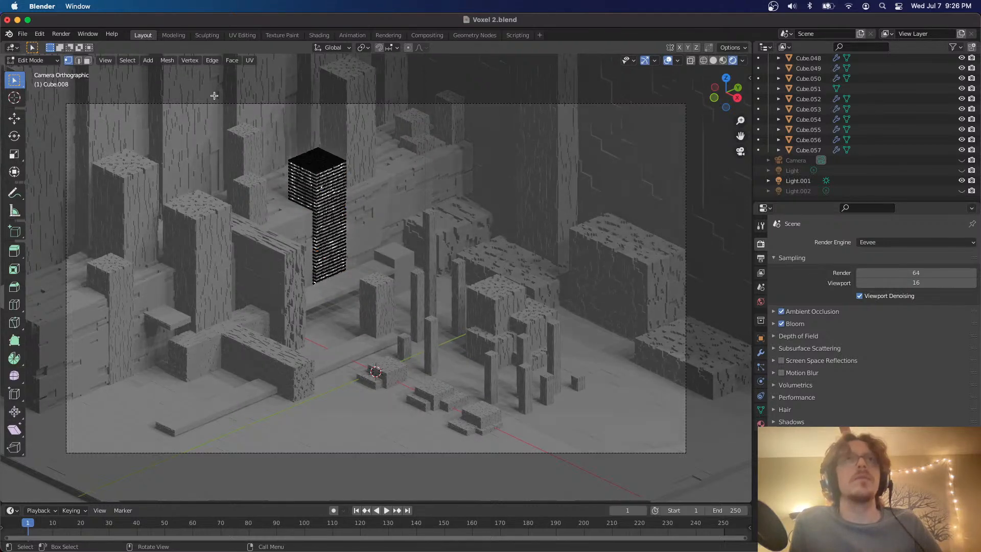
pyautogui.click(127, 60)
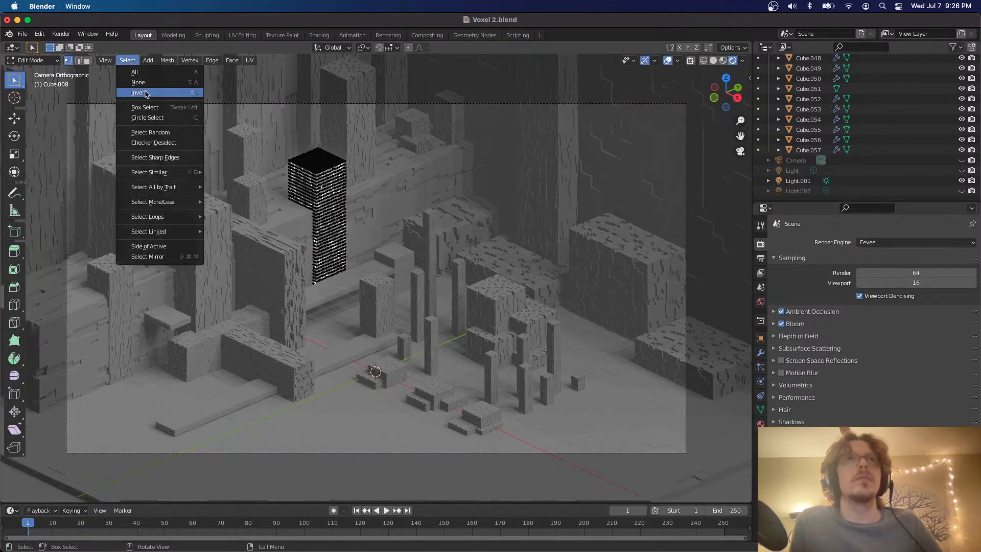
pyautogui.click(152, 134)
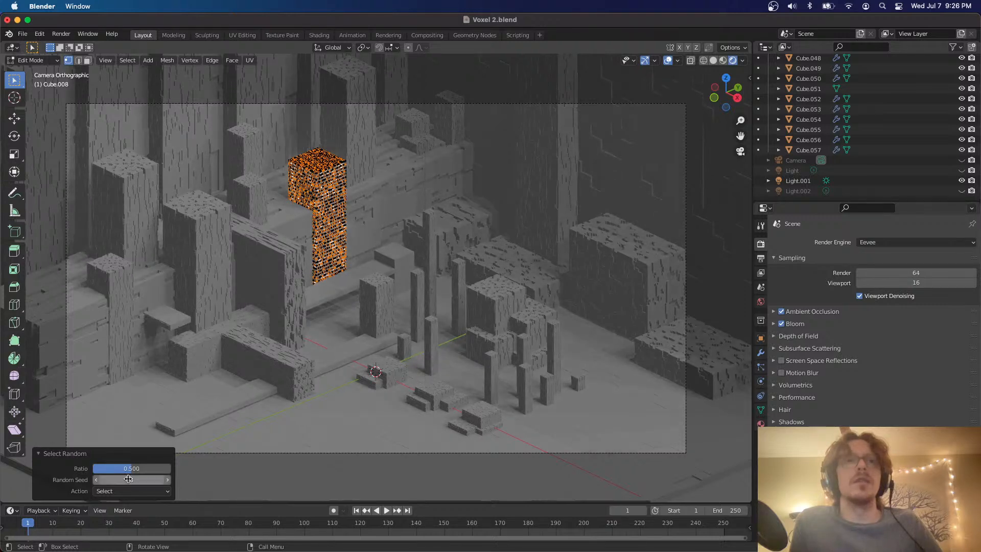
pyautogui.moveTo(127, 480)
pyautogui.mouseDown()
pyautogui.moveTo(157, 479)
pyautogui.moveTo(117, 469)
pyautogui.mouseUp()
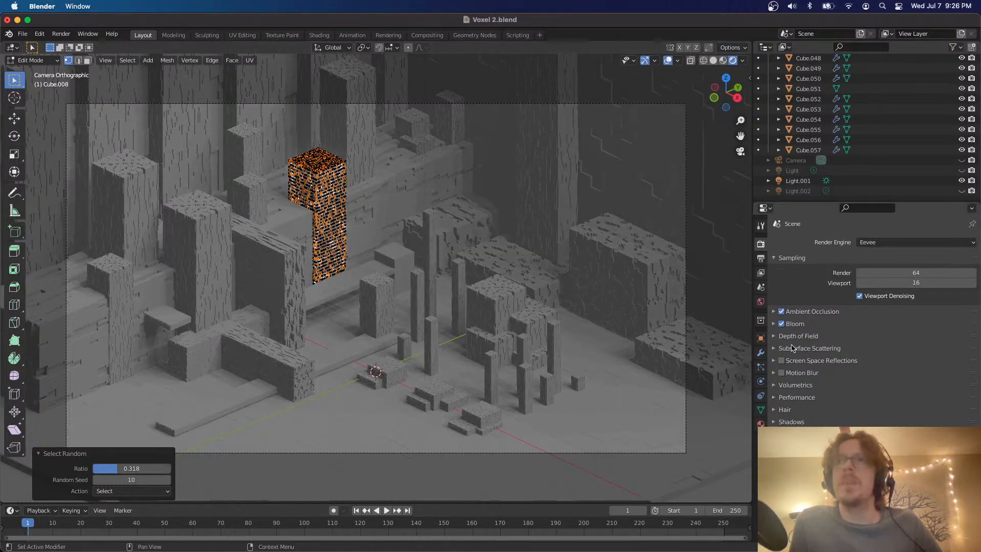
# Add a third material slot with a new material to the pillar and assign it to the new random selection
pyautogui.click(761, 423)
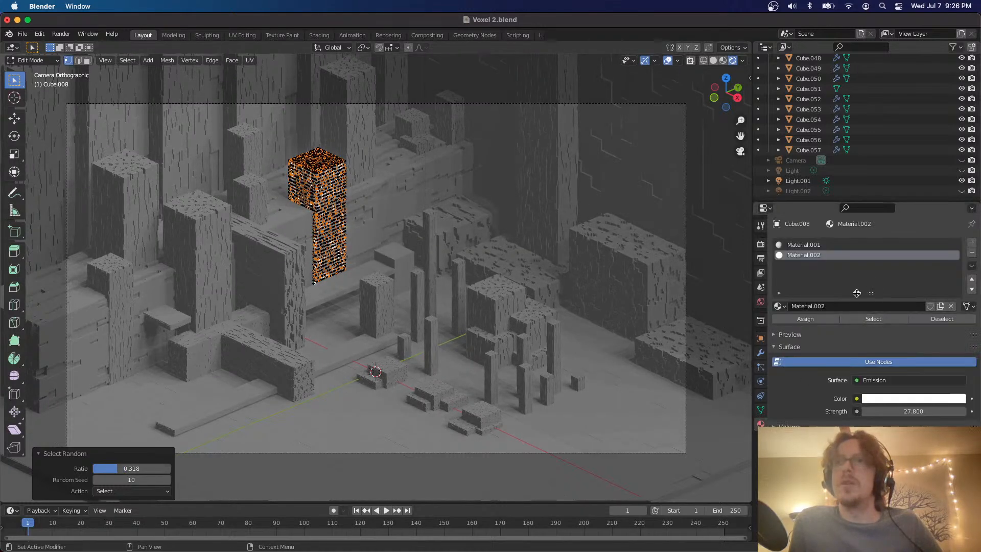
pyautogui.click(970, 244)
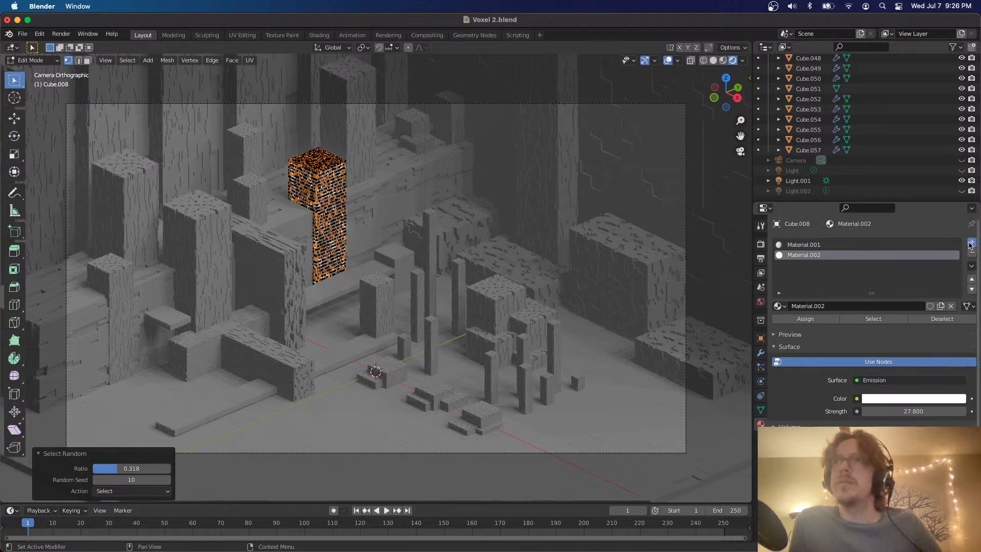
pyautogui.click(851, 306)
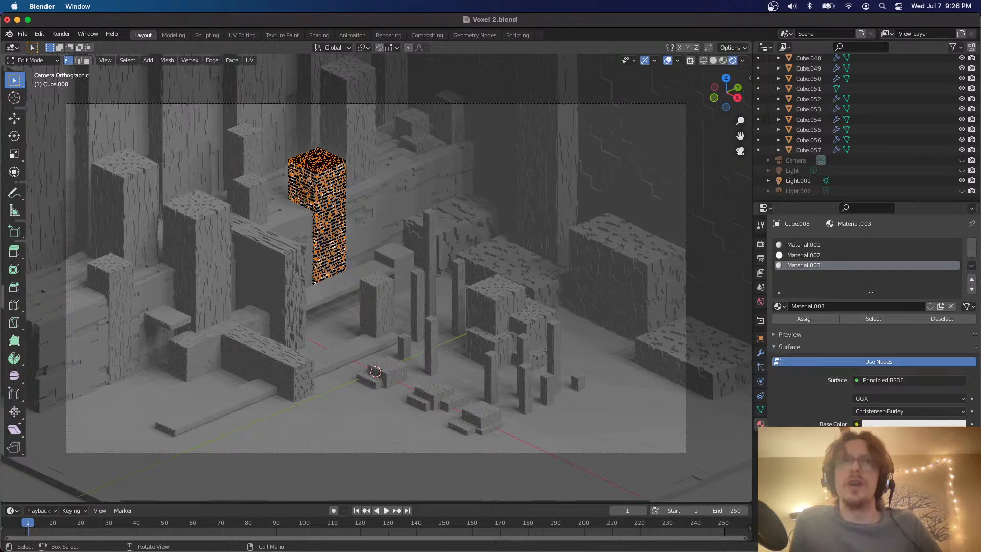
# In Object Mode, make the third material a cyan Emission shader with hue 0.515 and a strength of 124.500
pyautogui.press('Tab')
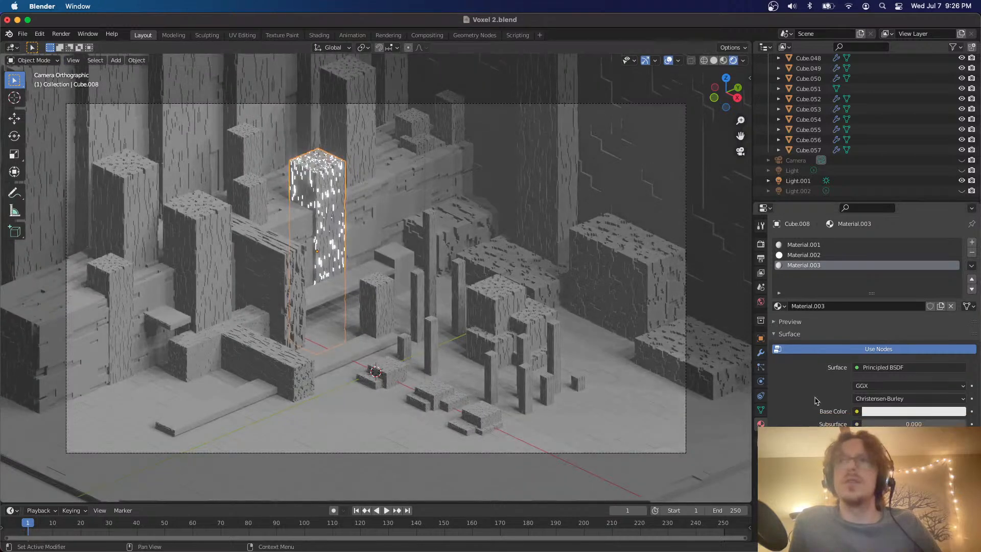
pyautogui.click(920, 367)
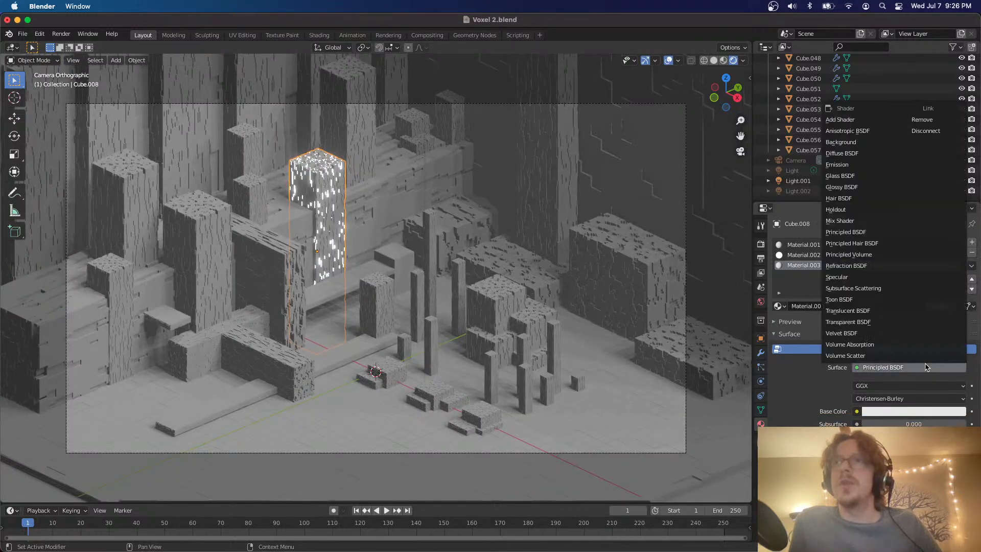
pyautogui.click(839, 164)
pyautogui.click(894, 387)
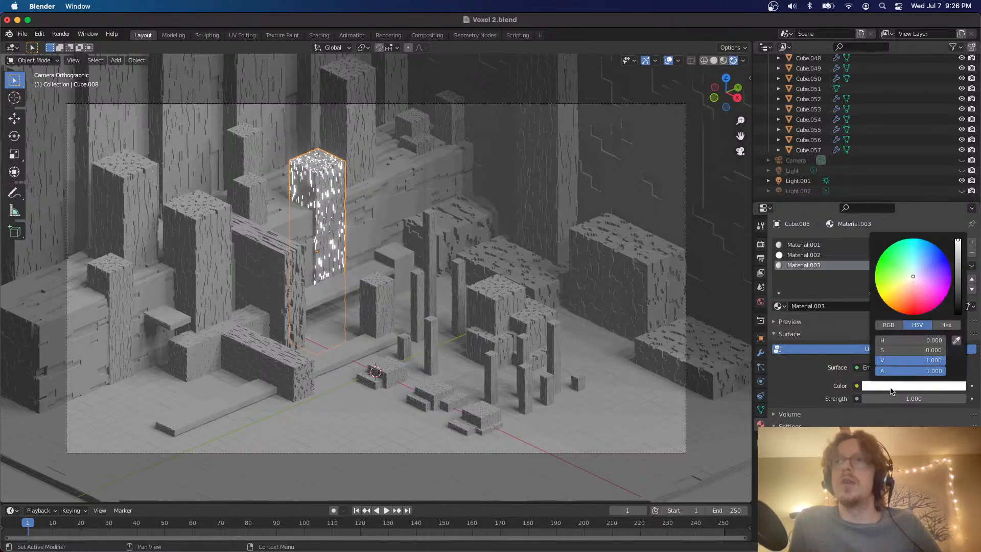
pyautogui.click(915, 248)
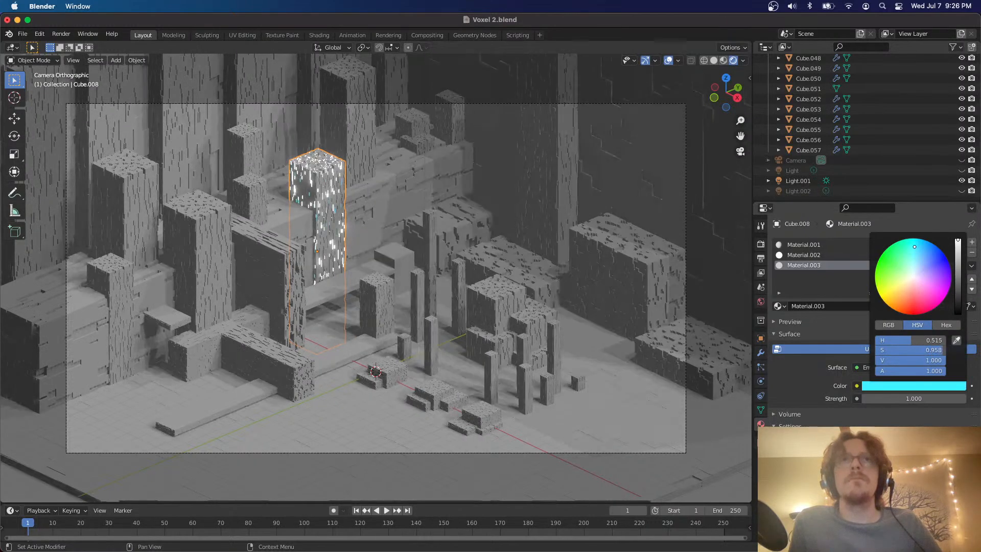
pyautogui.moveTo(879, 398); pyautogui.dragTo(950, 398)
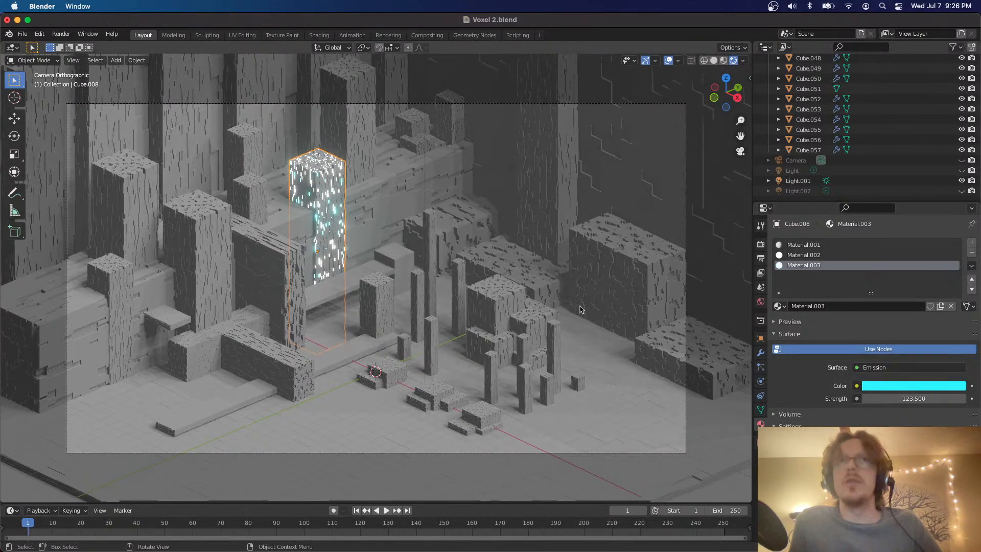
pyautogui.click(963, 398)
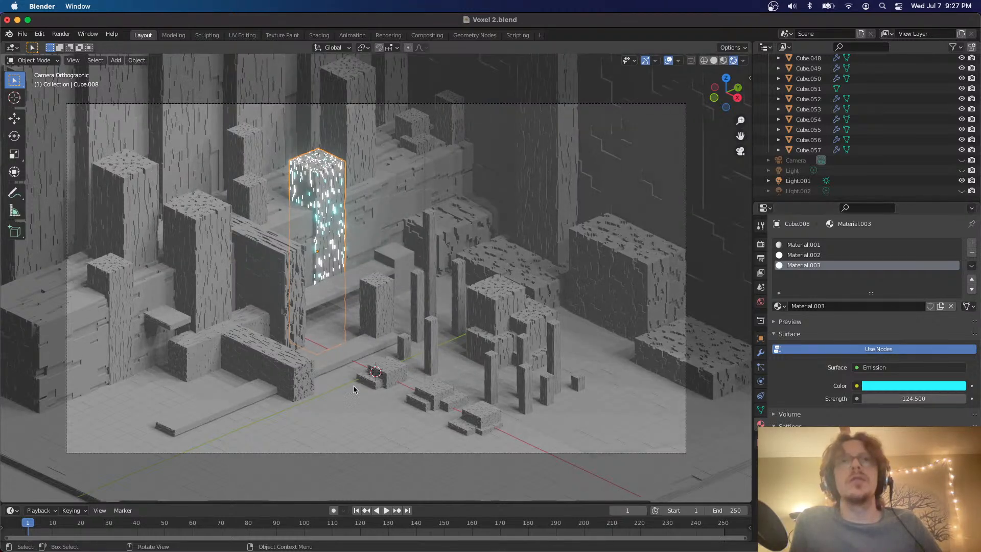
# Hide the viewport overlays and gizmos for a clean camera view and save the file
pyautogui.click(669, 60)
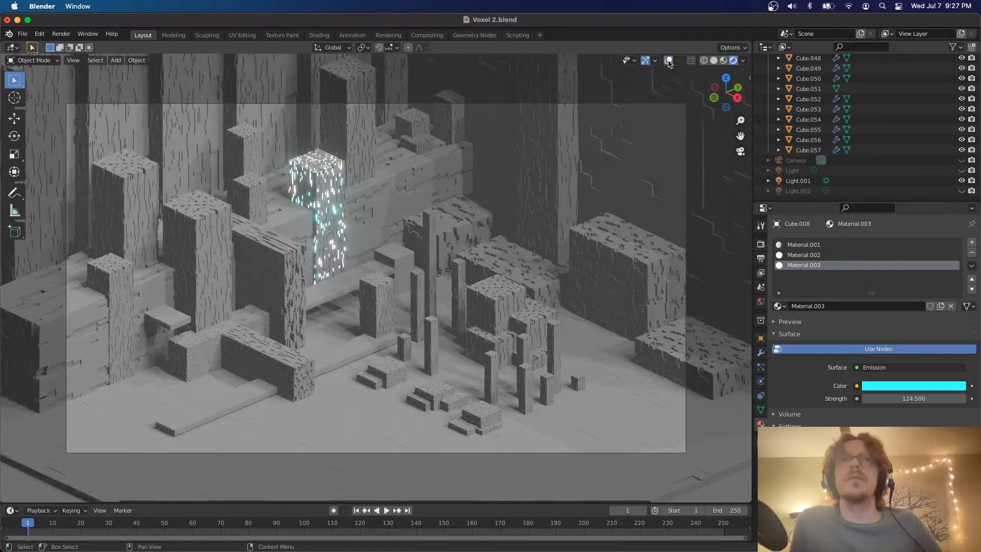
pyautogui.click(645, 60)
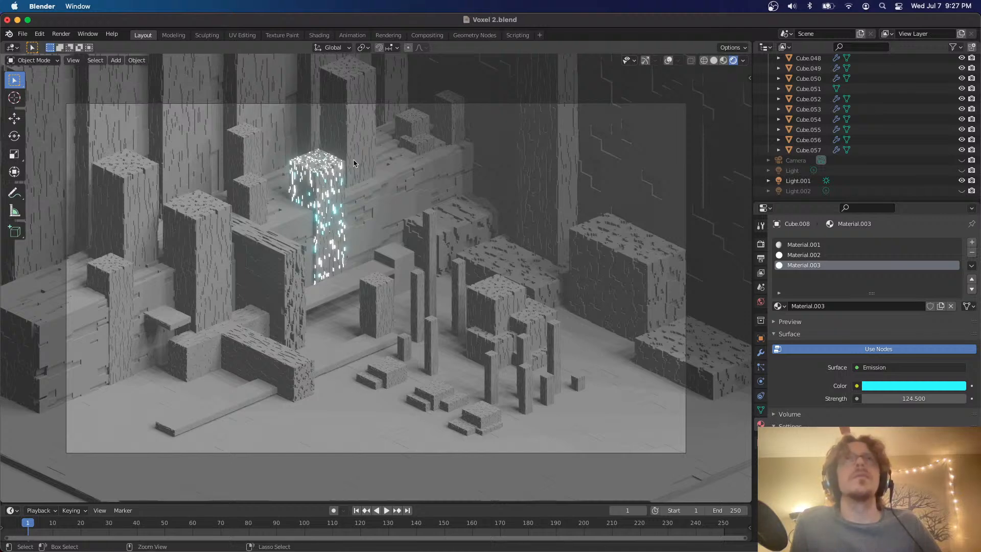
pyautogui.hotkey('ctrl', 's')
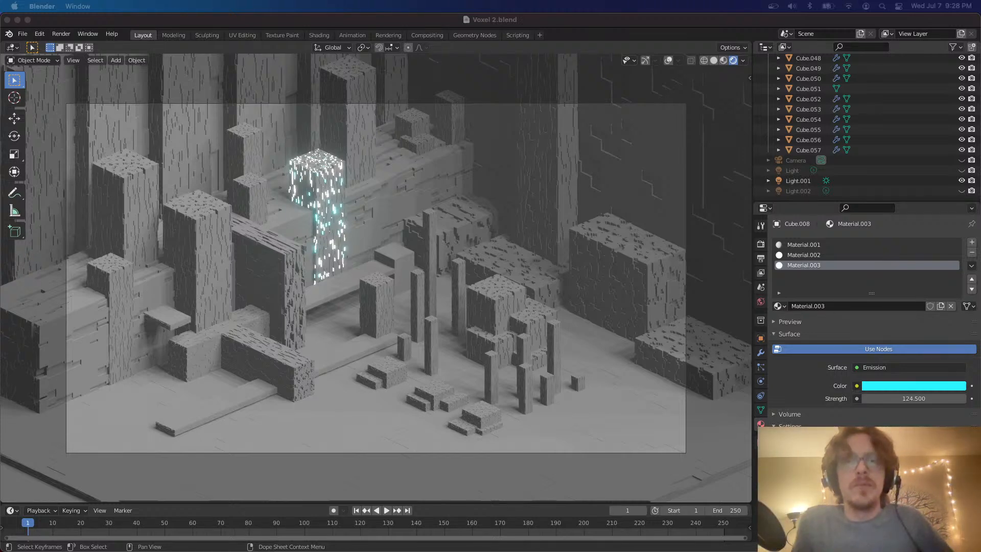
pyautogui.hotkey('ctrl', 'Up')
pyautogui.hotkey('ctrl', 'Up')
pyautogui.hotkey('ctrl', 'Up')
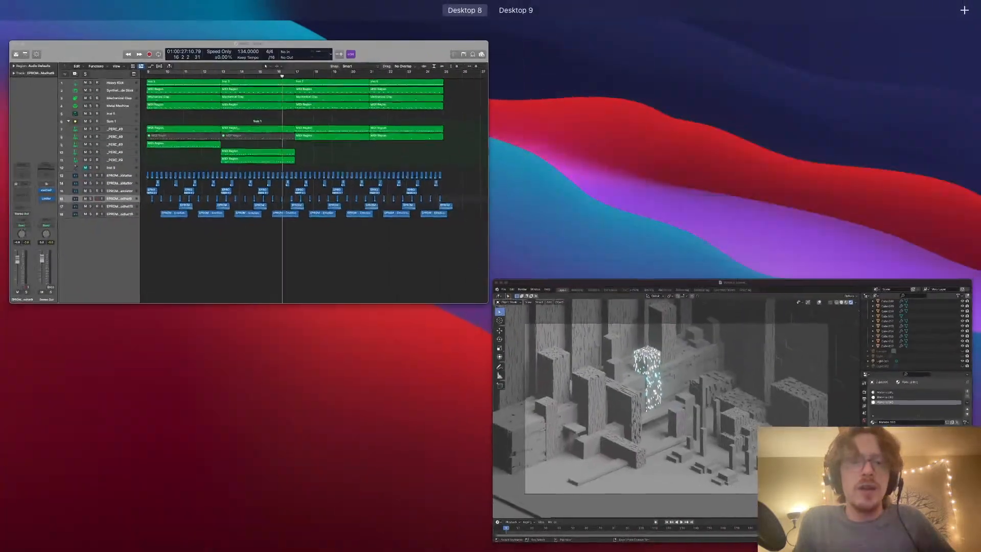
pyautogui.hotkey('ctrl', 'Up')
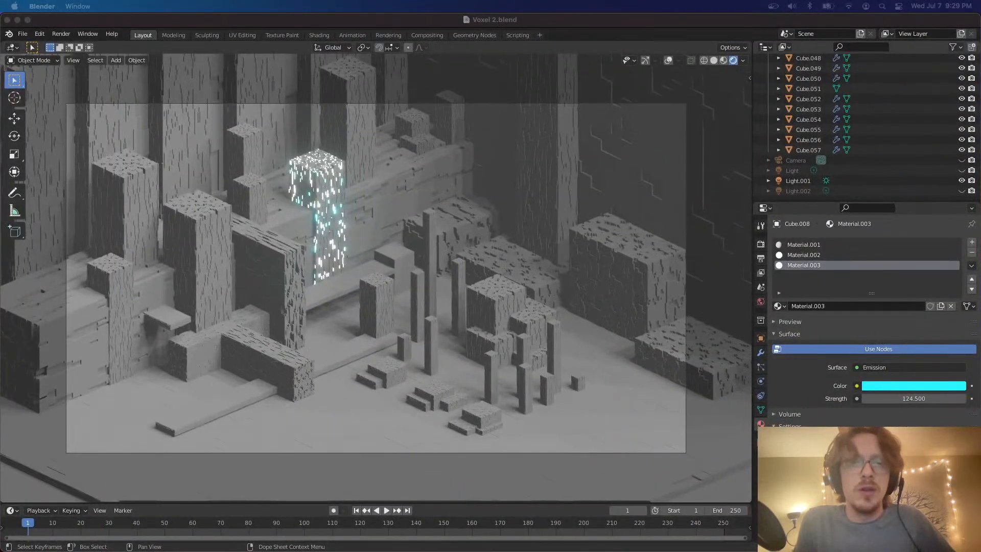